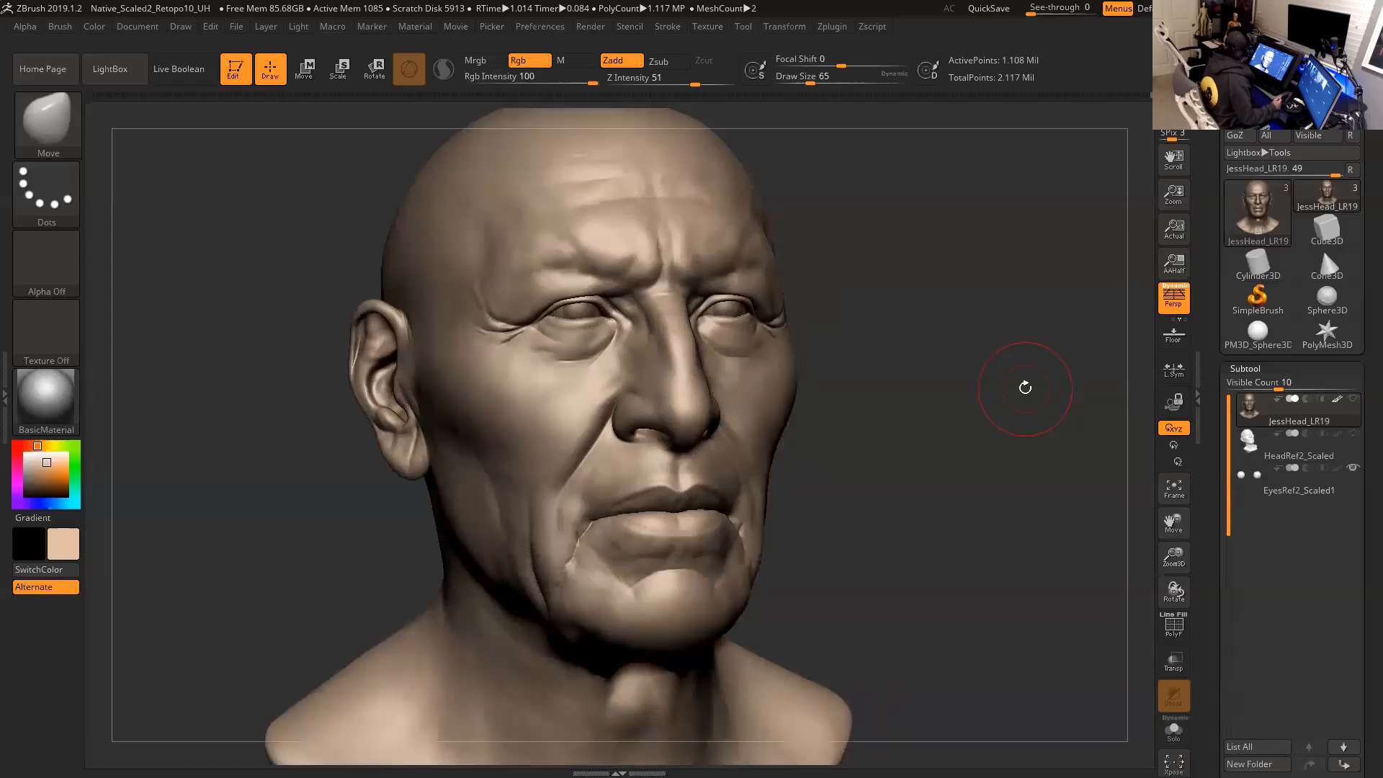
# Set the Move brush's draw size to 56 while inspecting the head's nose area.
pyautogui.moveTo(995, 383)
pyautogui.mouseDown()
pyautogui.moveTo(992, 398)
pyautogui.moveTo(979, 386)
pyautogui.moveTo(1054, 303)
pyautogui.mouseUp()
pyautogui.press('space')
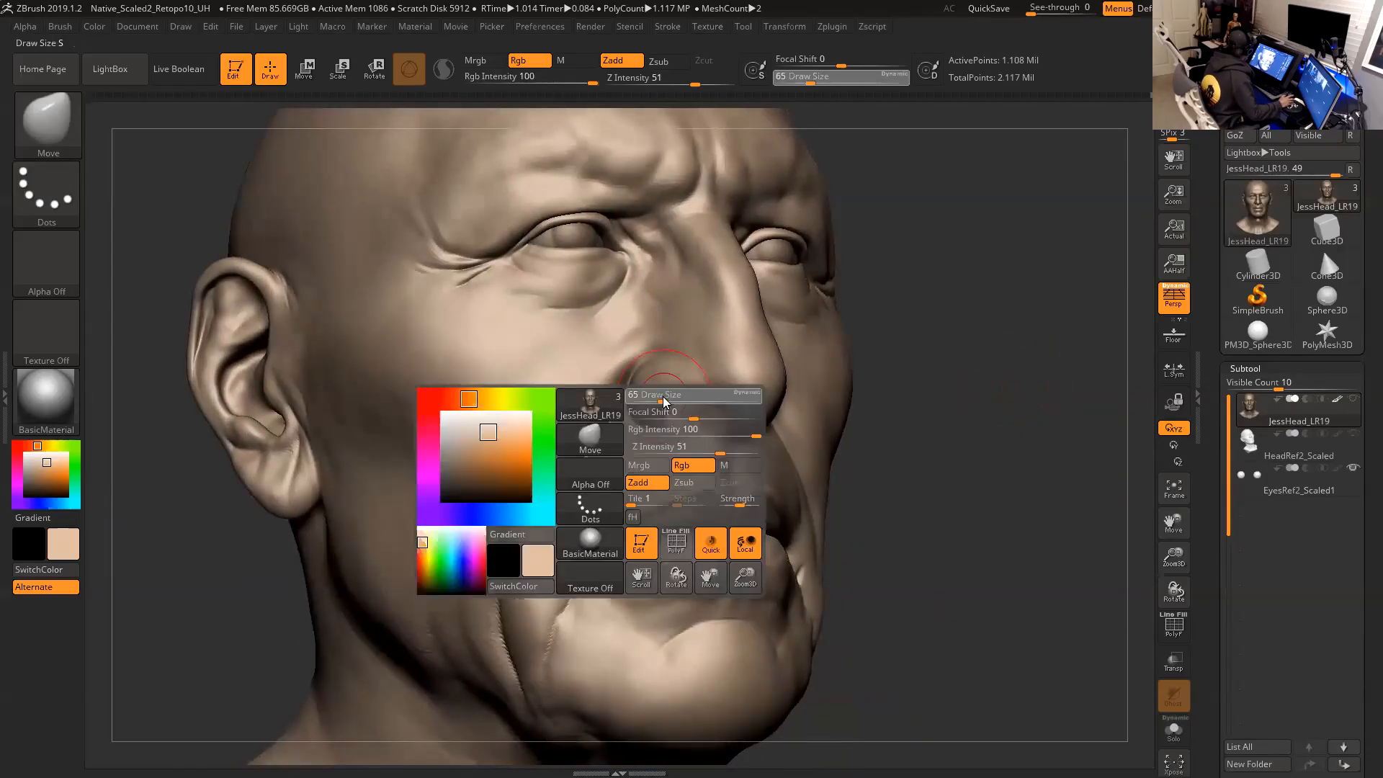
pyautogui.moveTo(661, 395); pyautogui.dragTo(658, 401)
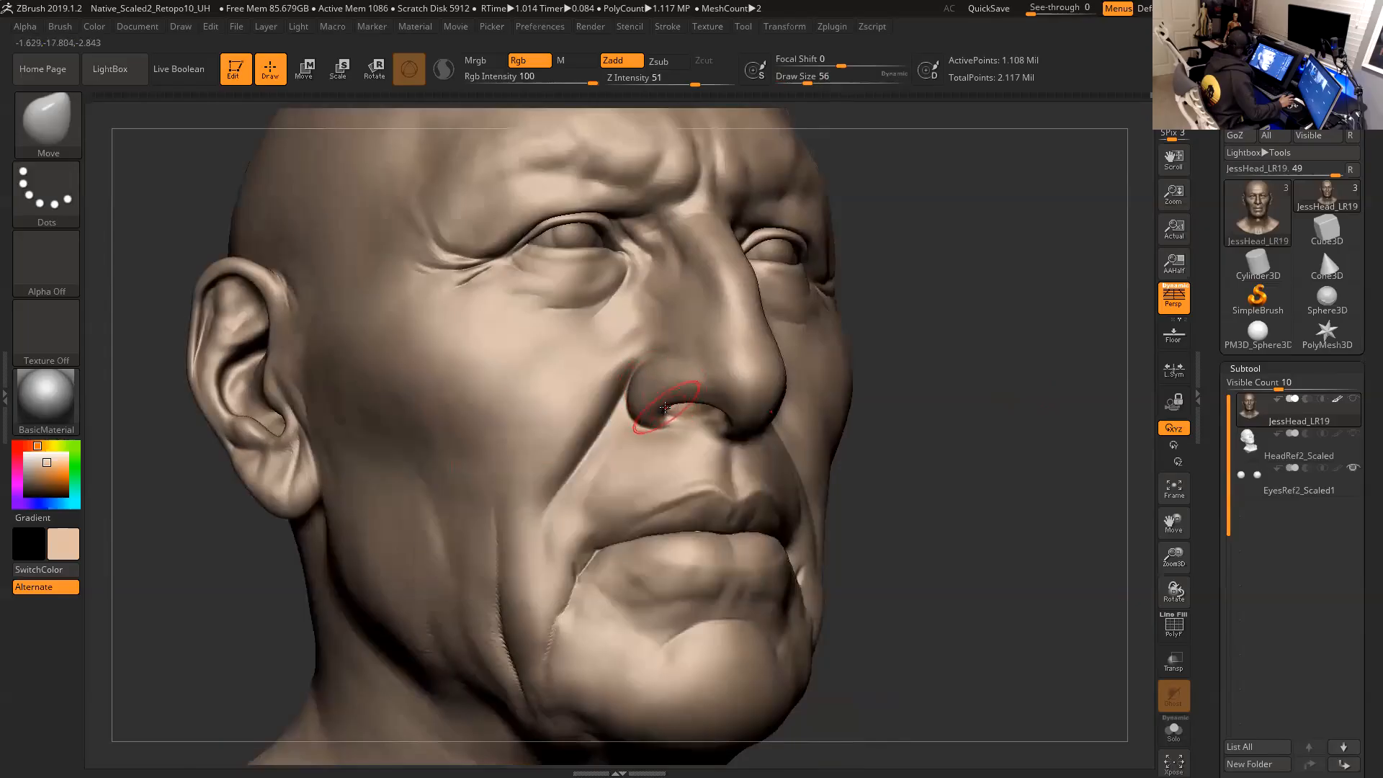
pyautogui.moveTo(994, 349); pyautogui.dragTo(1012, 415)
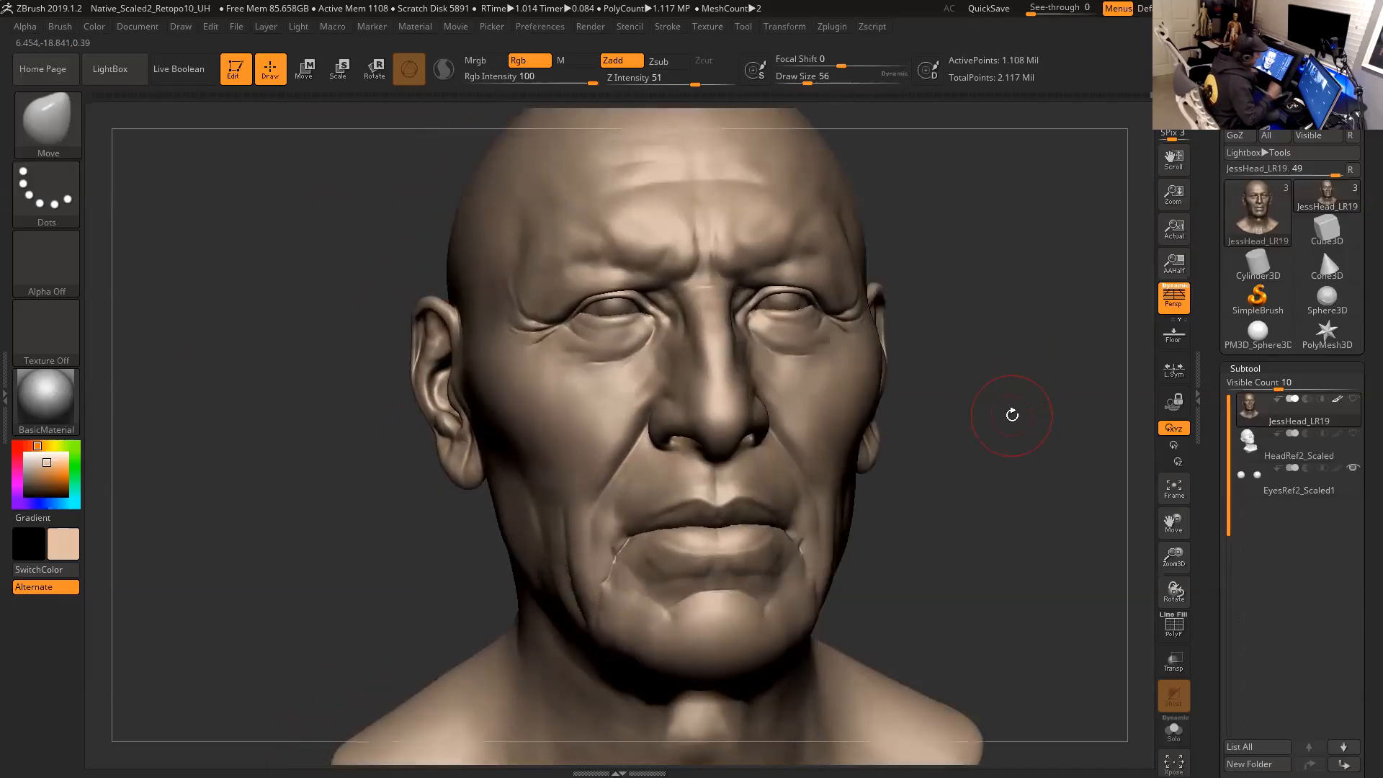
# Reduce the Move brush's draw size to 29 while inspecting the outer eye area from the opposite side.
pyautogui.moveTo(1033, 452)
pyautogui.mouseDown()
pyautogui.moveTo(1036, 438)
pyautogui.moveTo(993, 446)
pyautogui.moveTo(1009, 445)
pyautogui.moveTo(858, 359)
pyautogui.mouseUp()
pyautogui.press('space')
pyautogui.moveTo(801, 265); pyautogui.dragTo(792, 265)
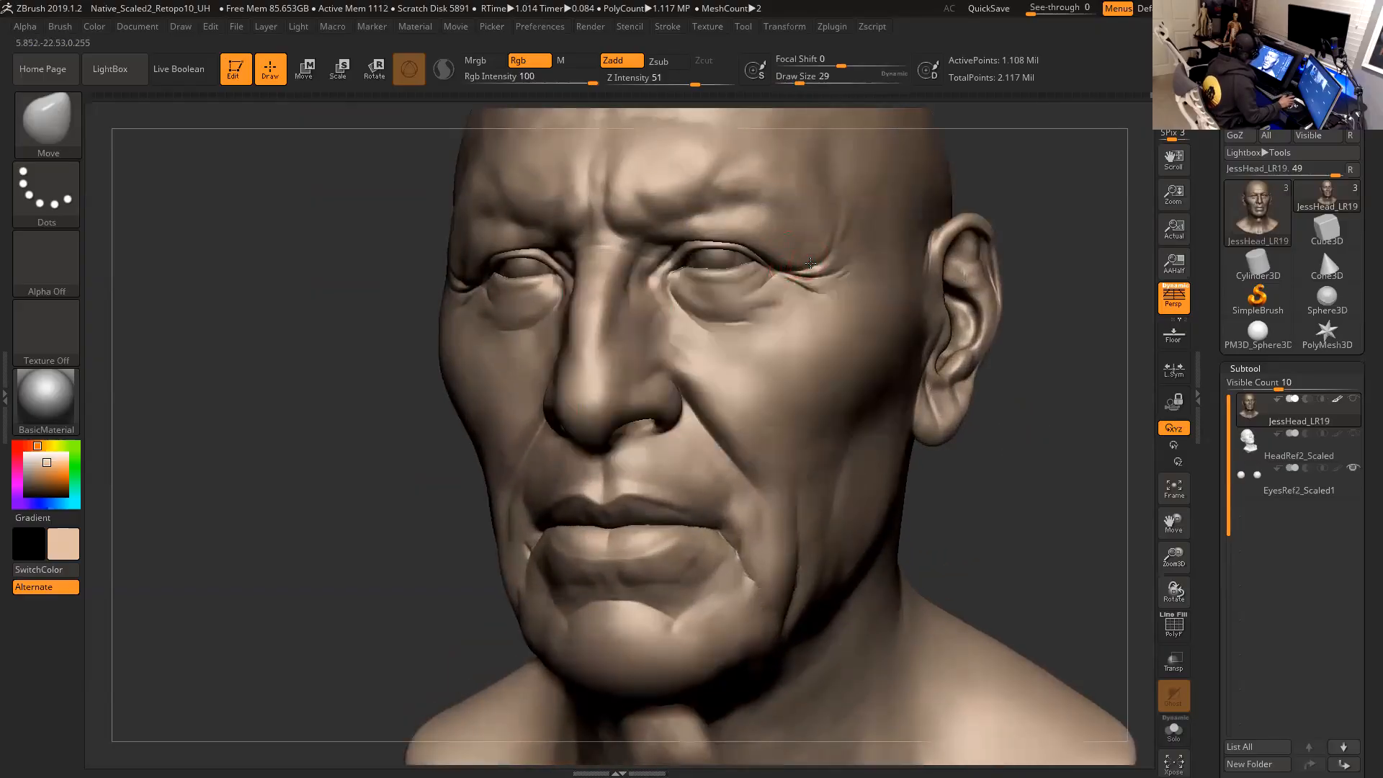
pyautogui.moveTo(988, 451)
pyautogui.mouseDown()
pyautogui.moveTo(1007, 416)
pyautogui.moveTo(1005, 440)
pyautogui.mouseUp()
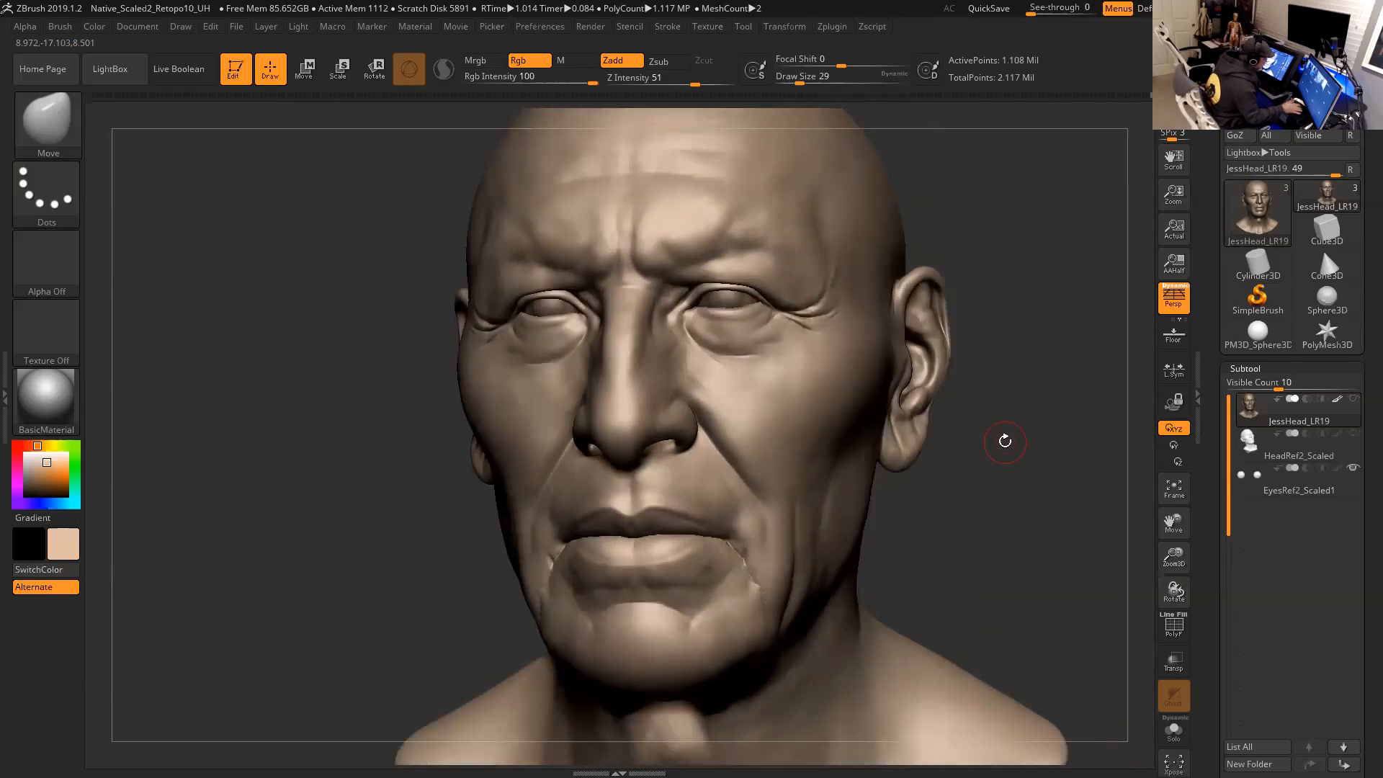
pyautogui.moveTo(1327, 335)
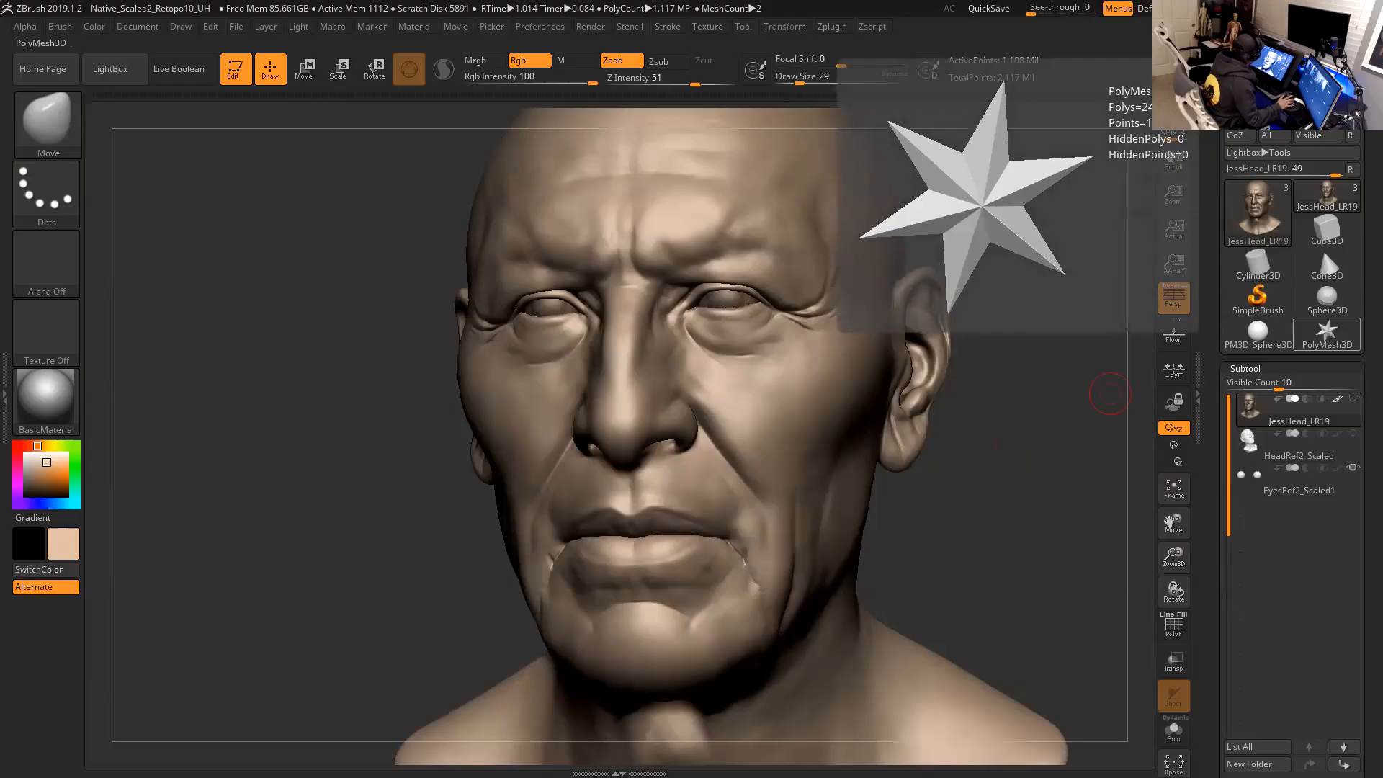
# Turn the head to a three-quarter view and set the Move brush's draw size to 37.
pyautogui.moveTo(1035, 412); pyautogui.dragTo(1028, 381)
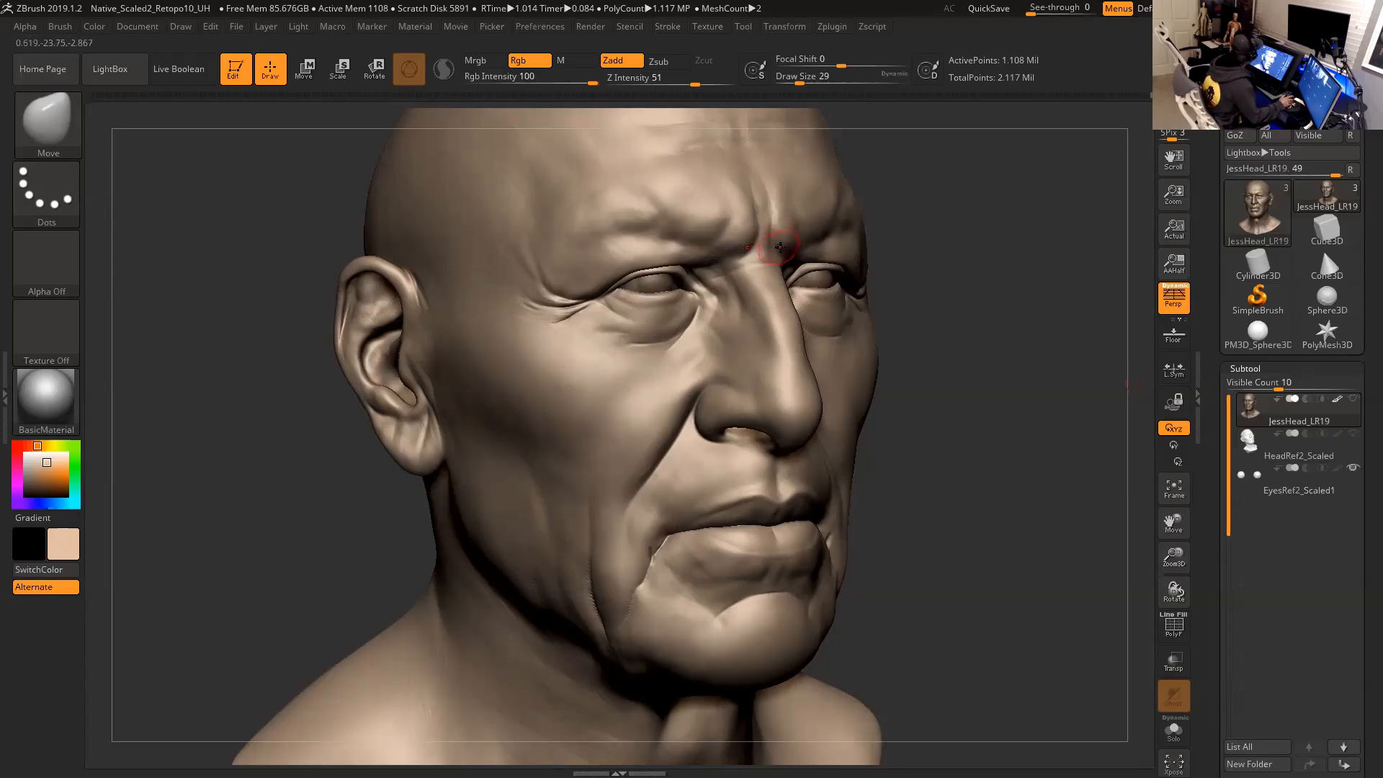
pyautogui.press('space')
pyautogui.click(740, 280)
pyautogui.moveTo(738, 283); pyautogui.dragTo(726, 274)
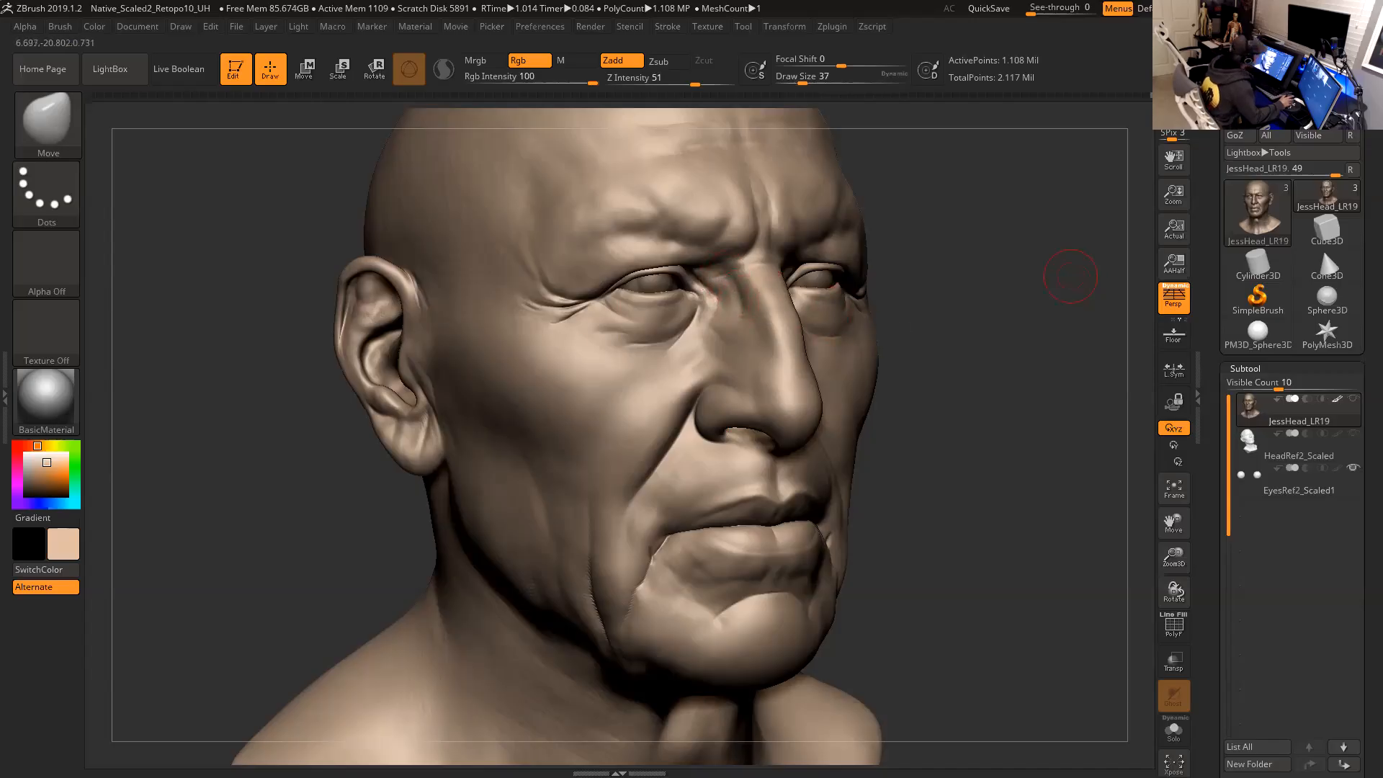
pyautogui.hotkey('alt', 'Tab')
pyautogui.press('Tab')
pyautogui.press('Tab')
pyautogui.press('Tab')
pyautogui.press('Tab')
pyautogui.press('Tab')
pyautogui.press('Tab')
pyautogui.press('Tab')
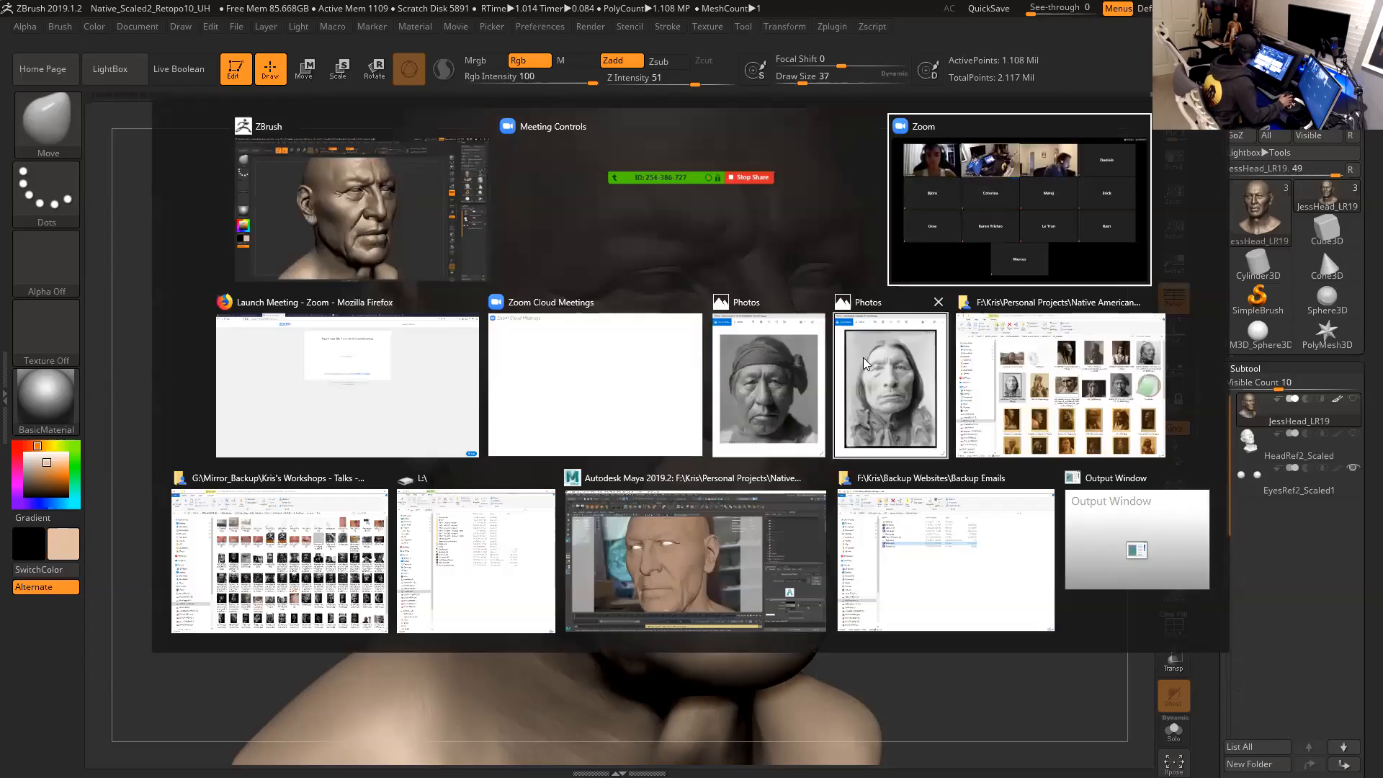
pyautogui.press('Escape')
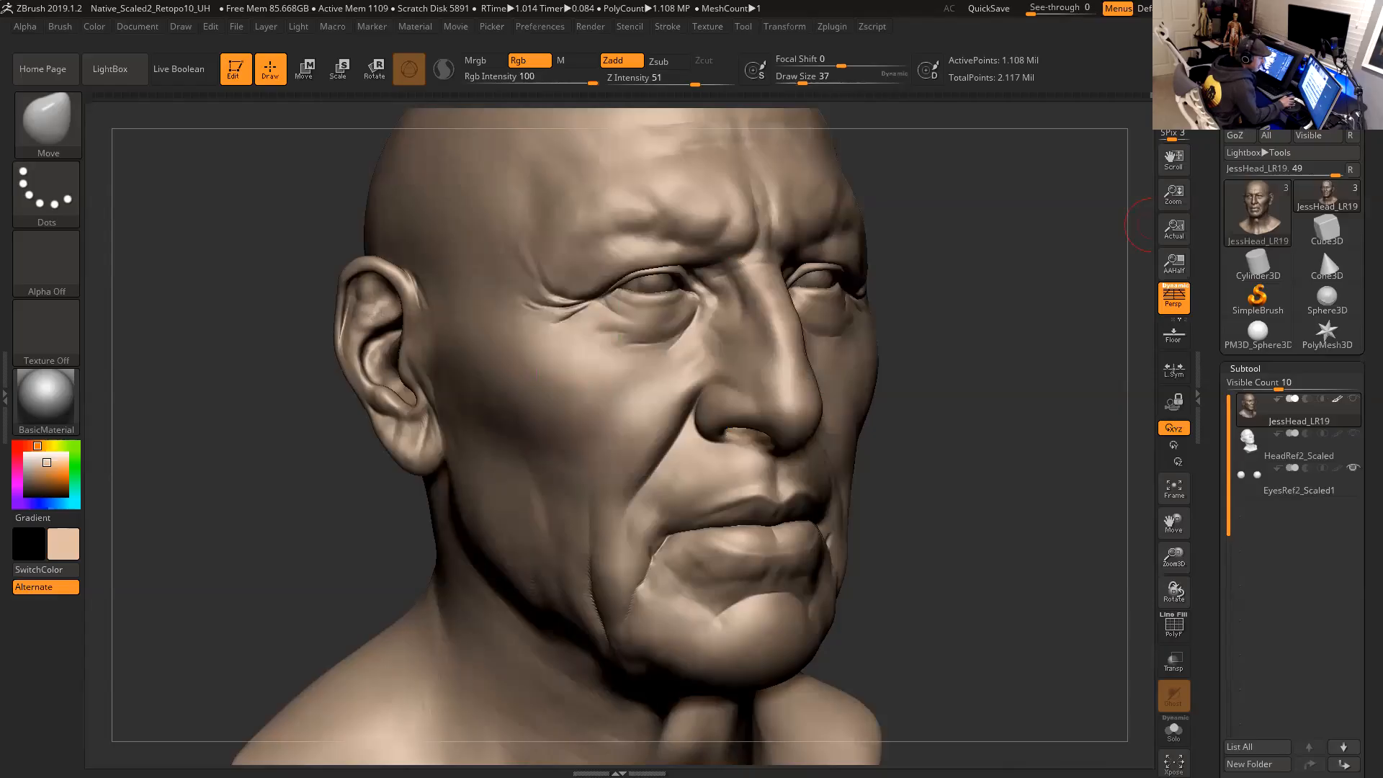
# Switch to Photos showing IMG_0543.CR2, maximize the window and magnify the cheek skin to show its pores.
pyautogui.hotkey('alt', 'Tab')
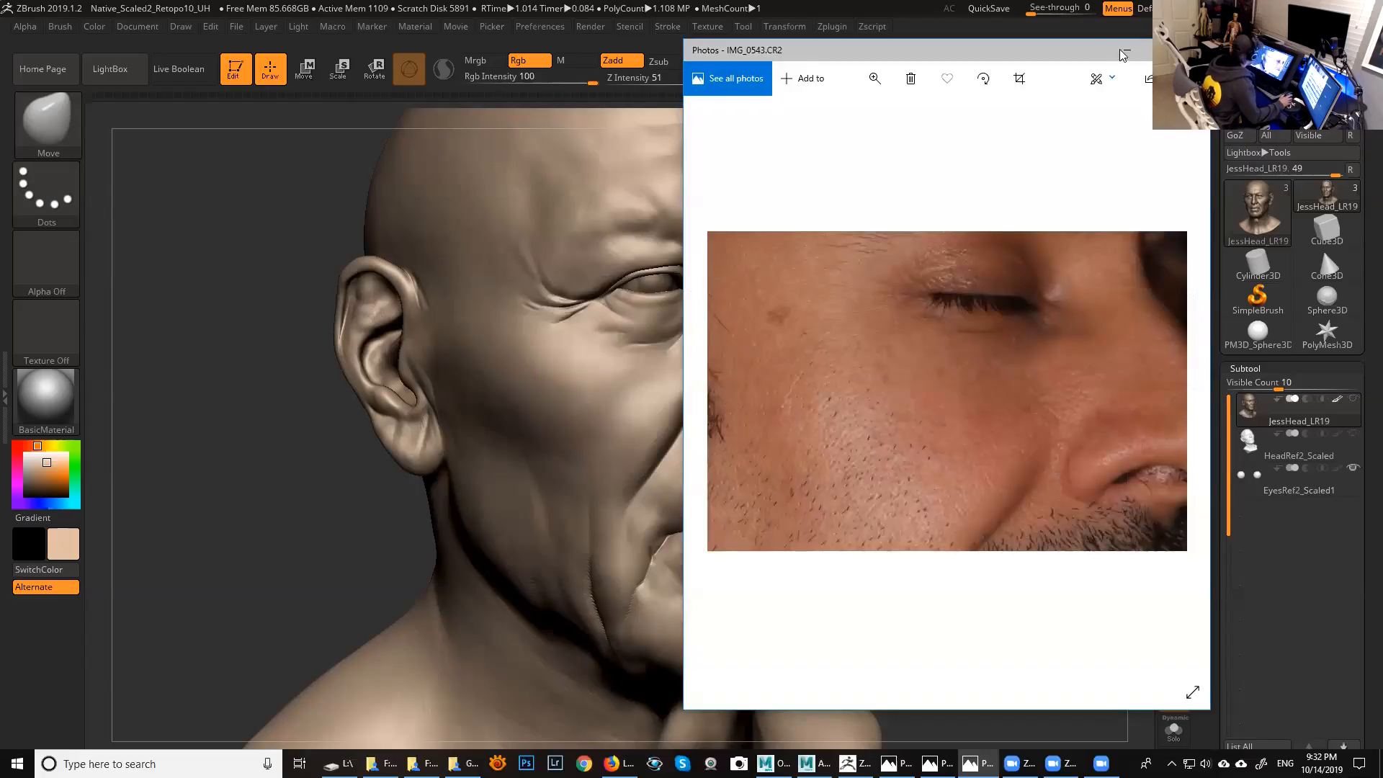
pyautogui.click(1161, 50)
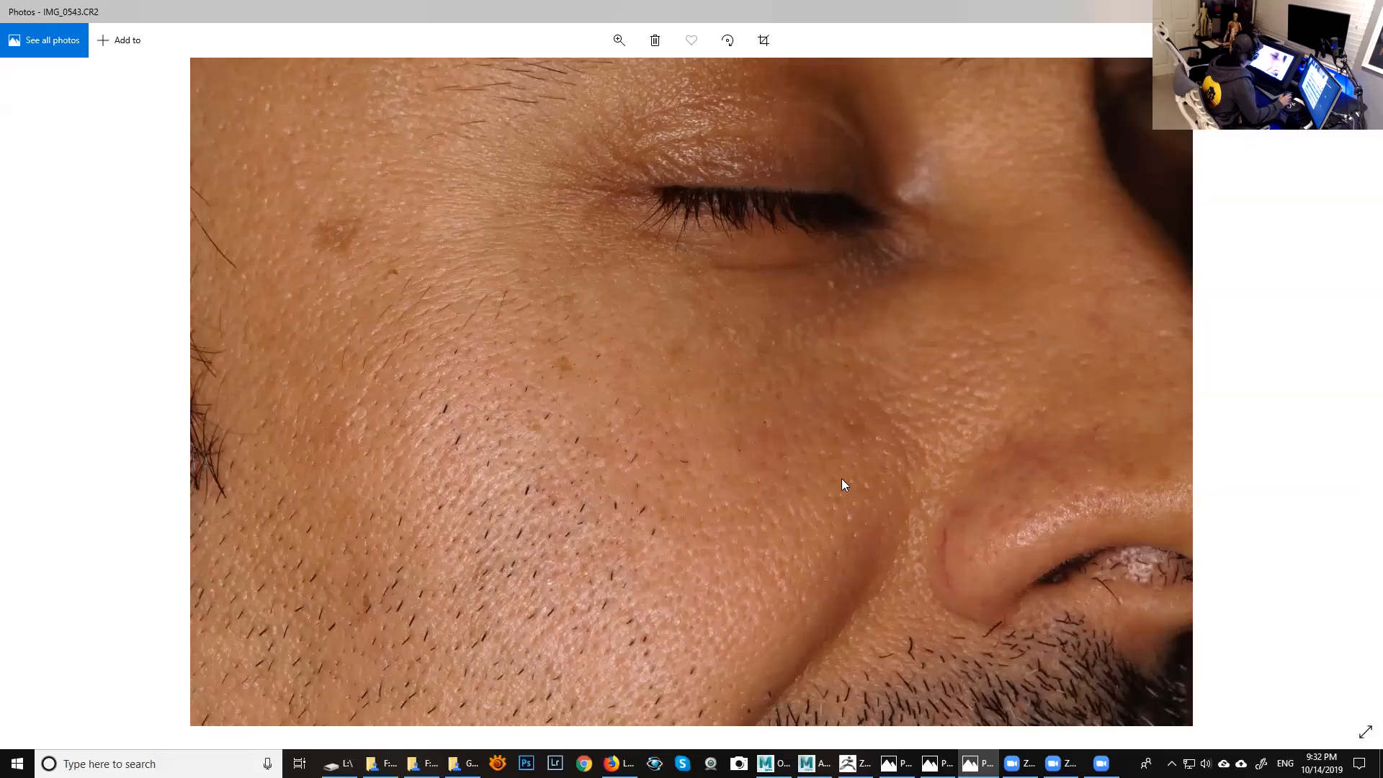
pyautogui.keyDown('ctrl'); pyautogui.scroll(2, 840, 481); pyautogui.keyUp('ctrl')
pyautogui.keyDown('ctrl'); pyautogui.scroll(3, 793, 490); pyautogui.keyUp('ctrl')
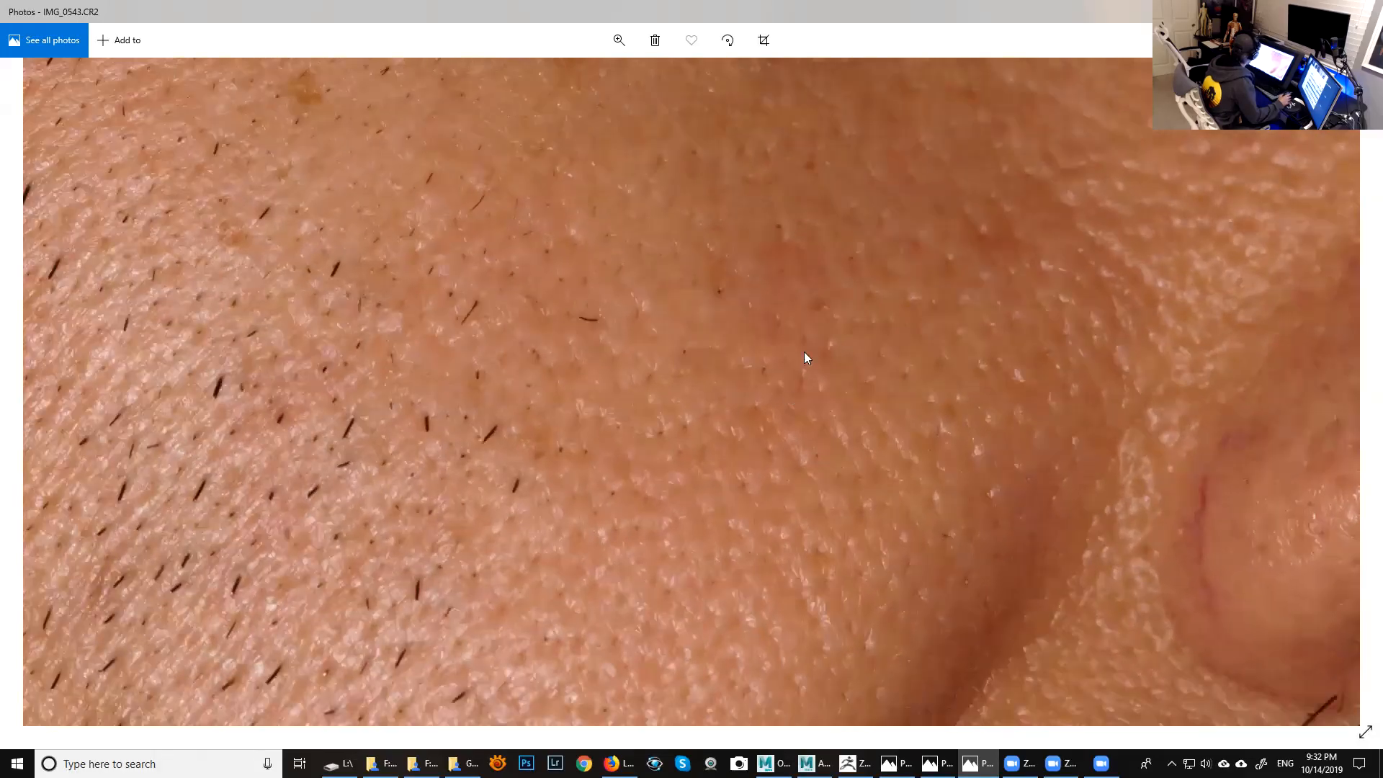
pyautogui.moveTo(804, 352); pyautogui.dragTo(839, 278)
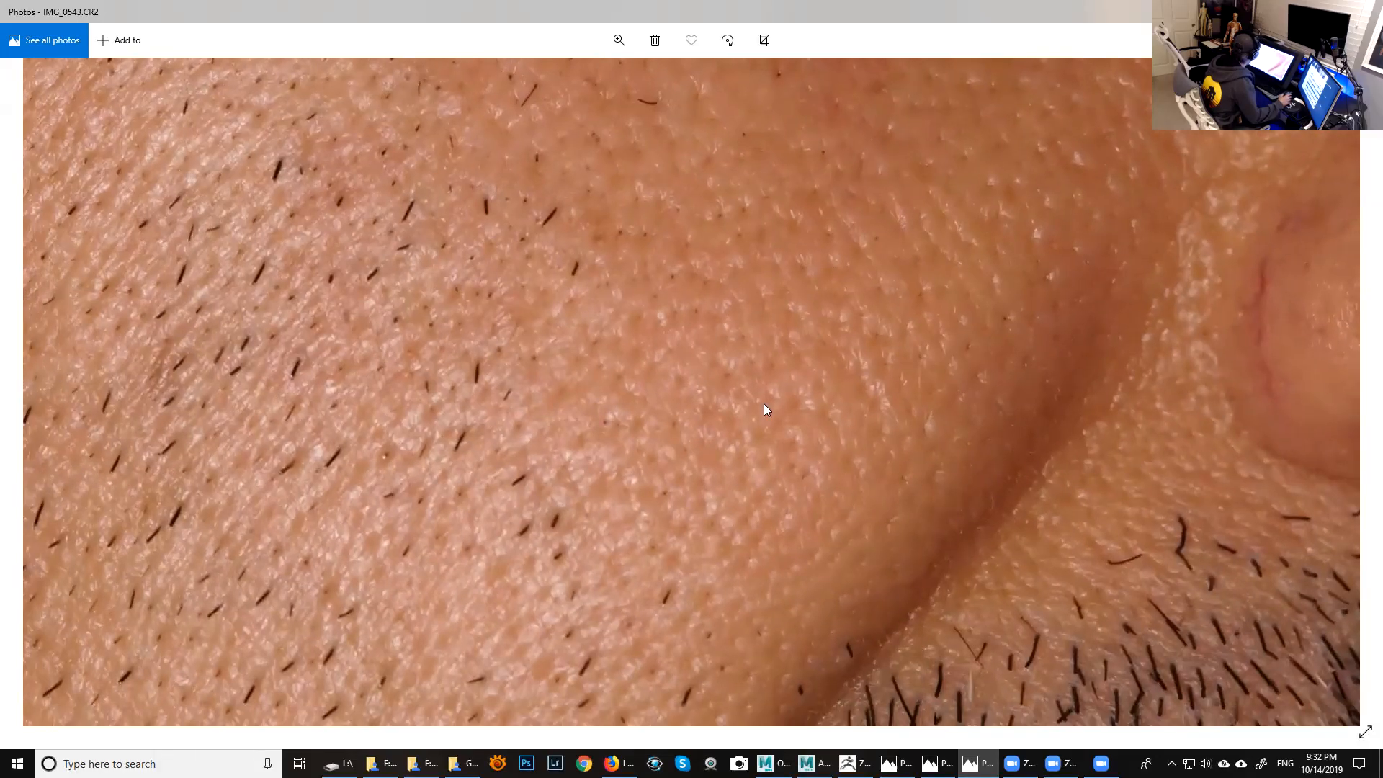
pyautogui.moveTo(764, 404); pyautogui.dragTo(823, 355)
pyautogui.keyDown('ctrl'); pyautogui.scroll(3, 829, 387); pyautogui.keyUp('ctrl')
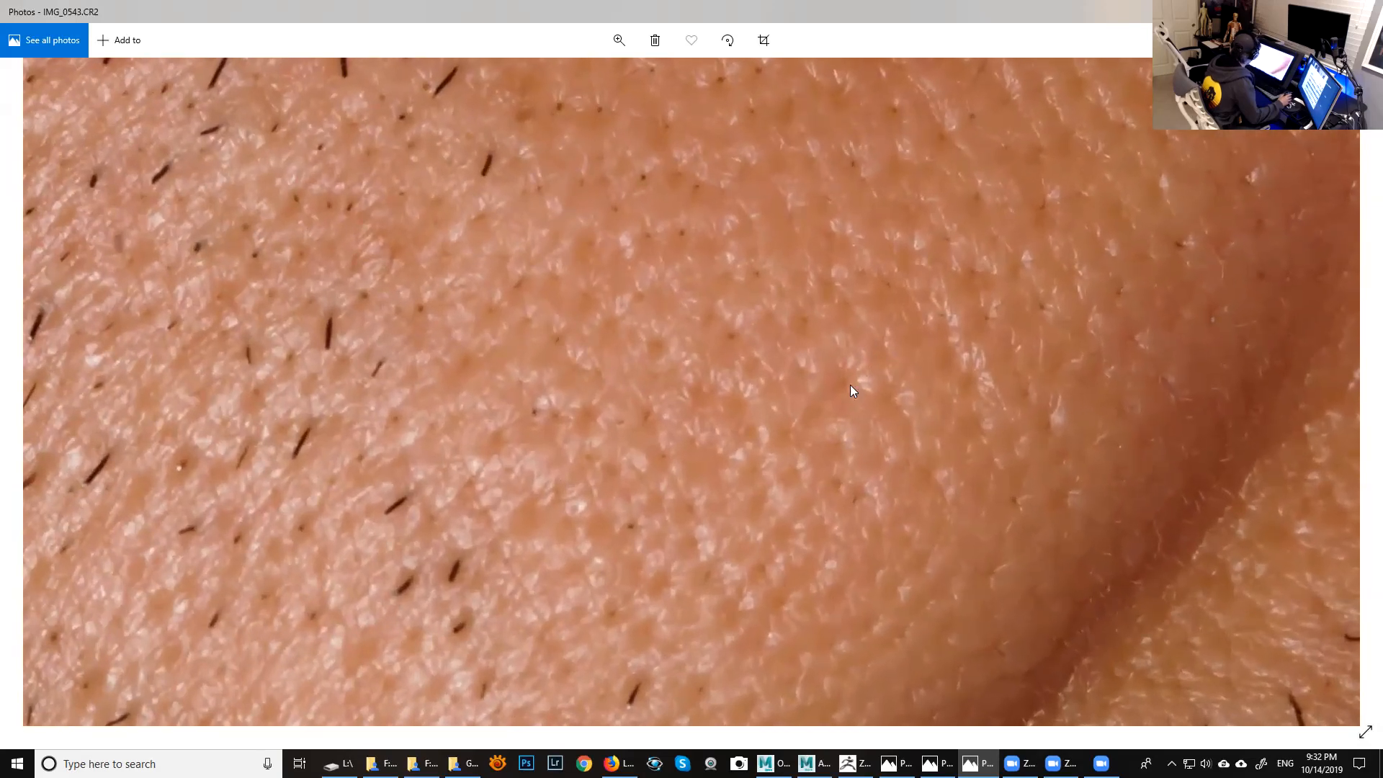
pyautogui.keyDown('ctrl'); pyautogui.scroll(3, 852, 403); pyautogui.keyUp('ctrl')
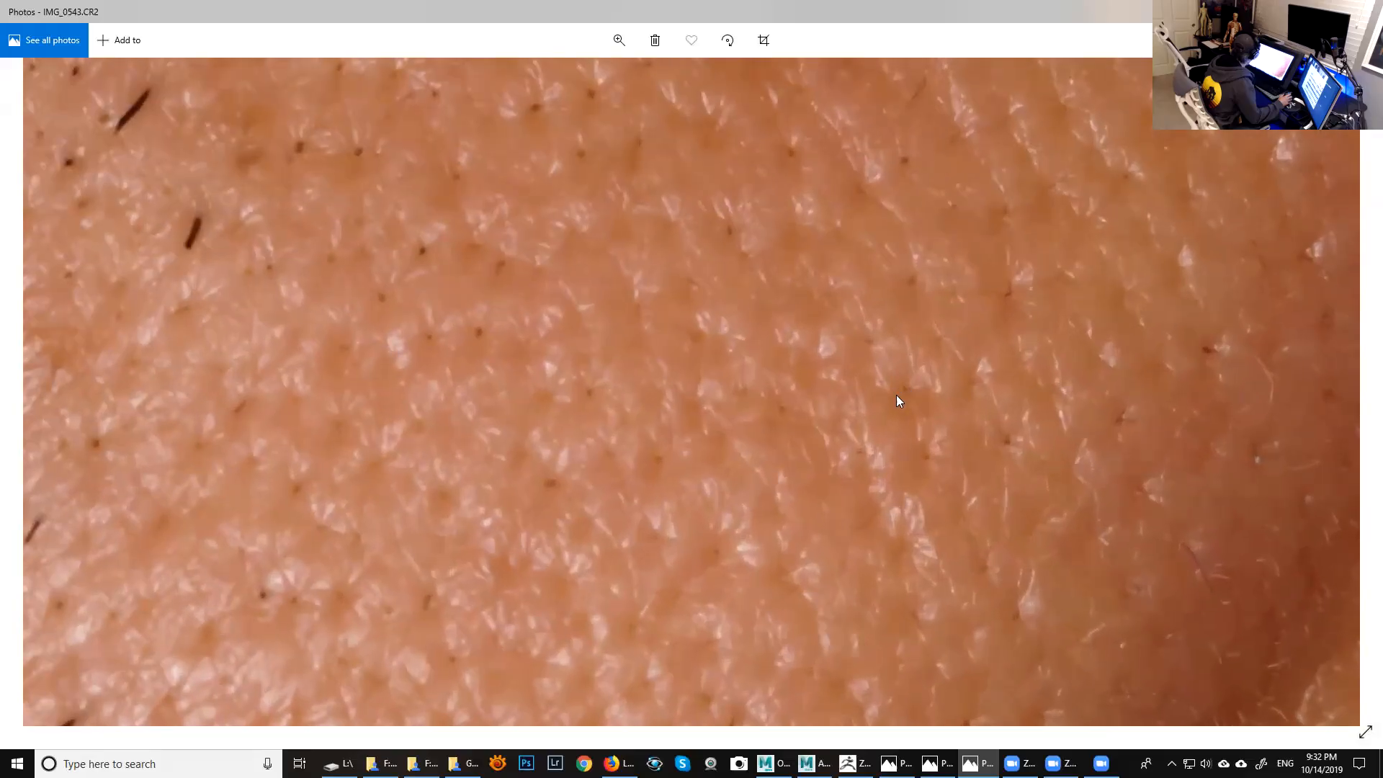
# Examine the pores and fine skin lines from the stubbled cheek across to the fold beside the mouth.
pyautogui.moveTo(915, 478); pyautogui.dragTo(1153, 549)
pyautogui.moveTo(769, 445); pyautogui.dragTo(1012, 348)
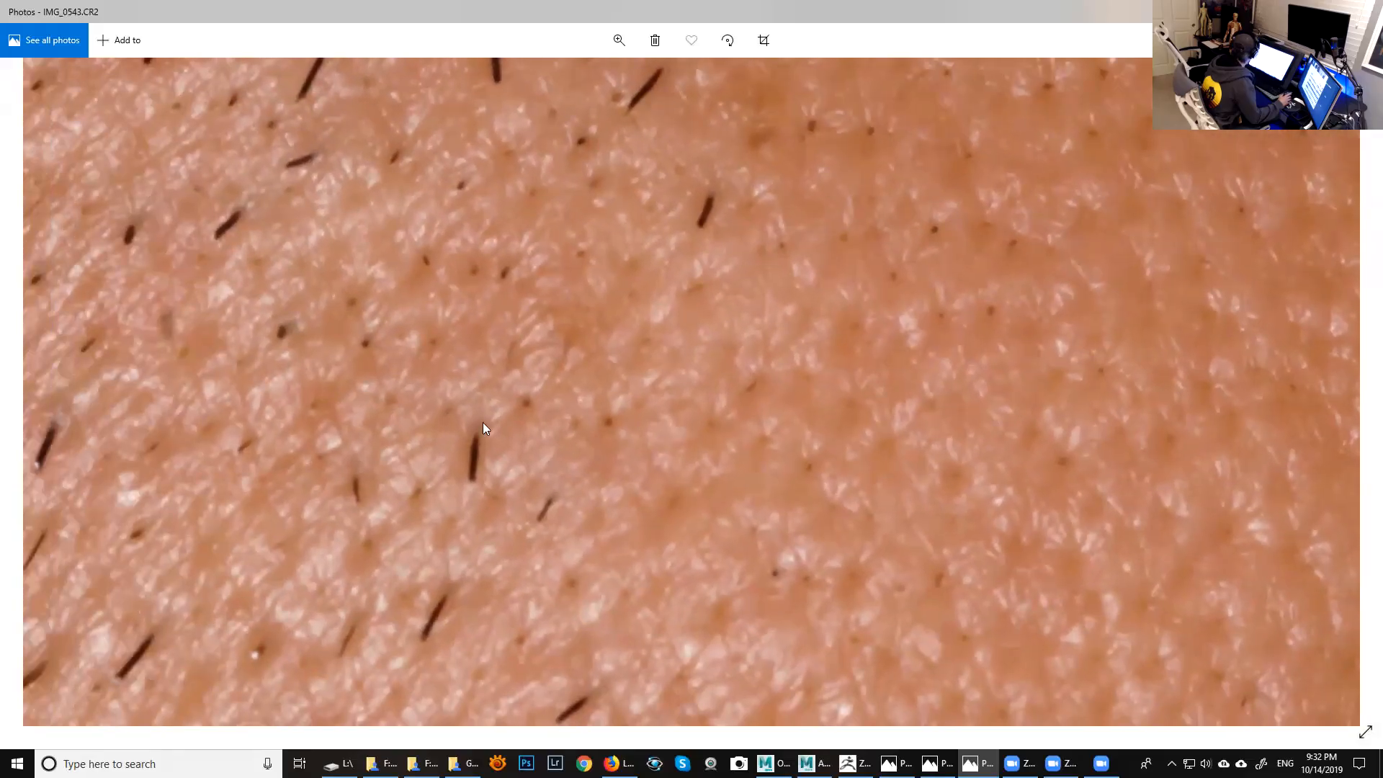
pyautogui.moveTo(540, 414); pyautogui.dragTo(87, 368)
pyautogui.moveTo(733, 455); pyautogui.dragTo(492, 309)
pyautogui.moveTo(636, 374); pyautogui.dragTo(679, 342)
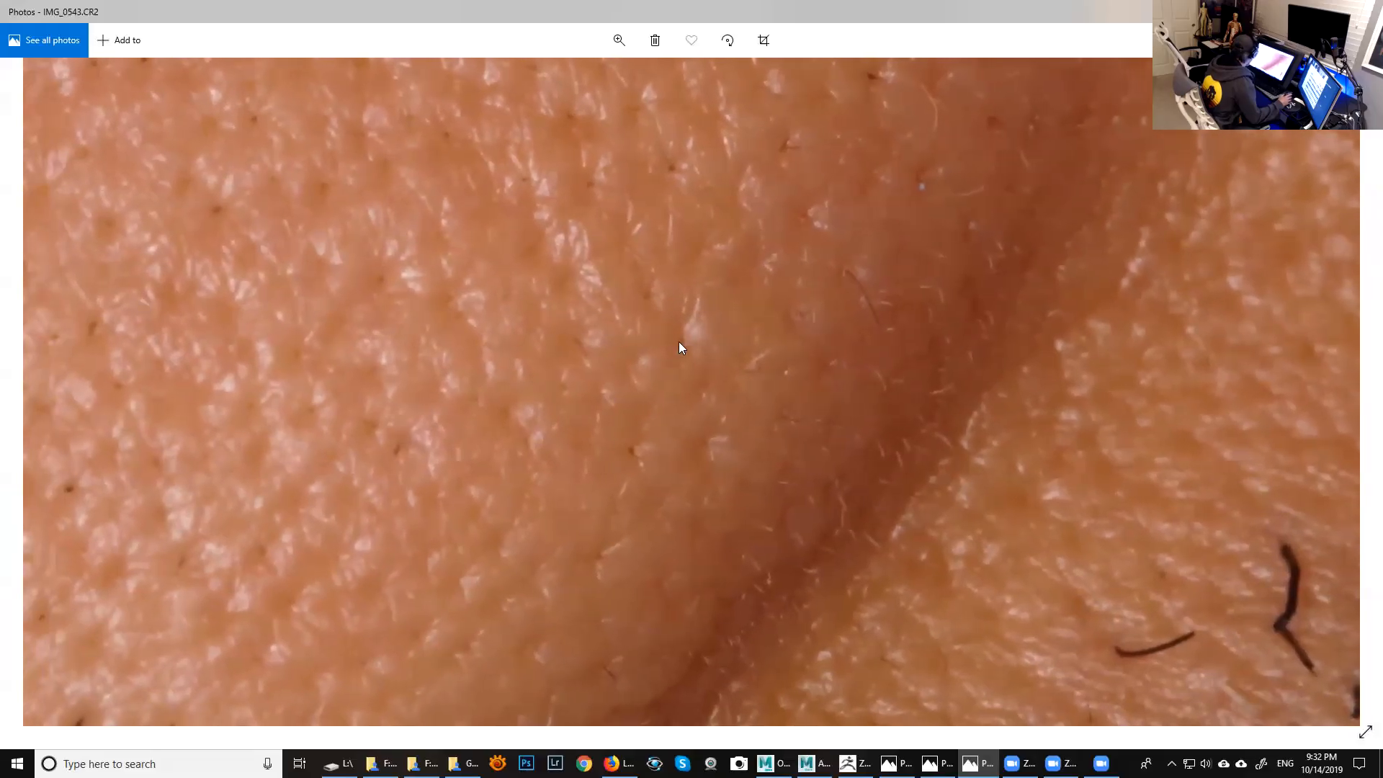
pyautogui.moveTo(693, 434); pyautogui.dragTo(742, 432)
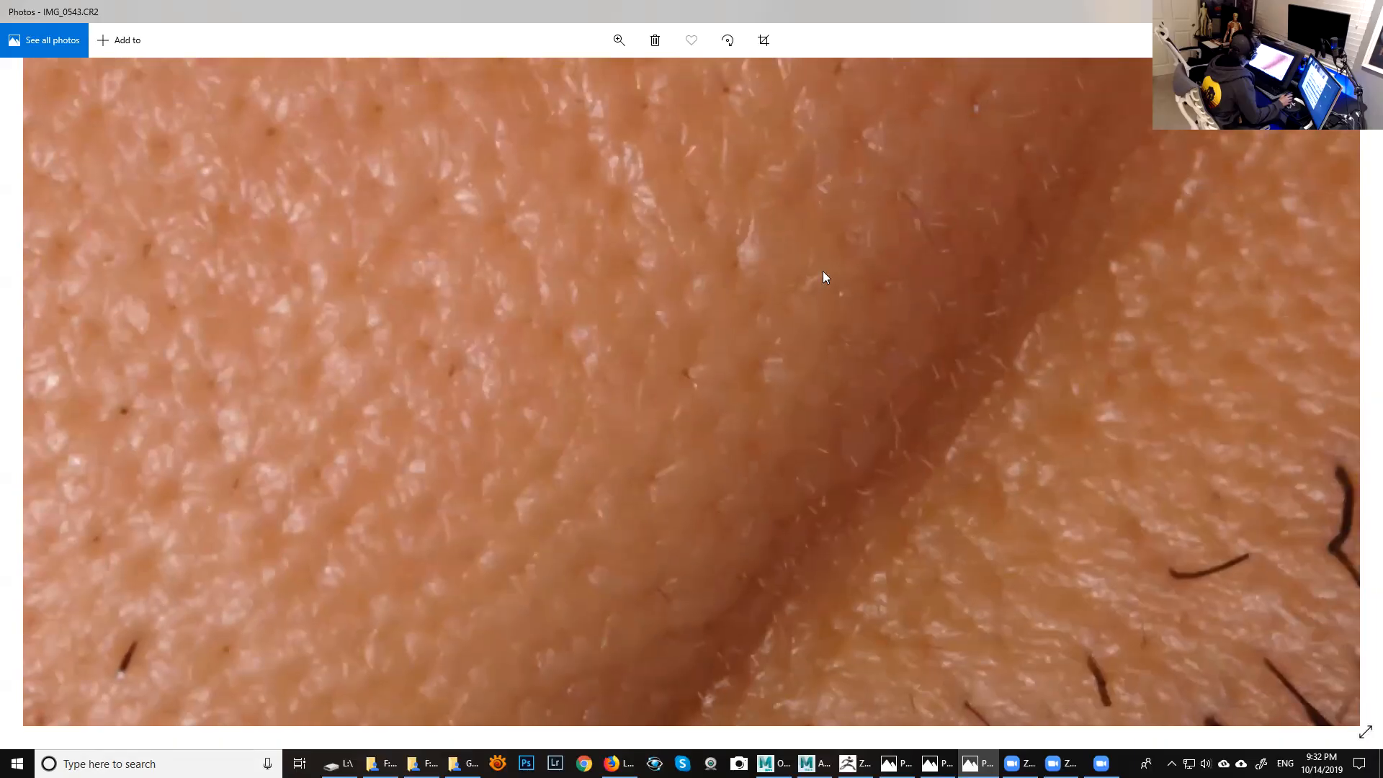
# Examine how the pore shape and direction change on the upper cheek beside the nose.
pyautogui.moveTo(823, 271); pyautogui.dragTo(799, 373)
pyautogui.moveTo(825, 324); pyautogui.dragTo(781, 466)
pyautogui.moveTo(830, 348); pyautogui.dragTo(717, 389)
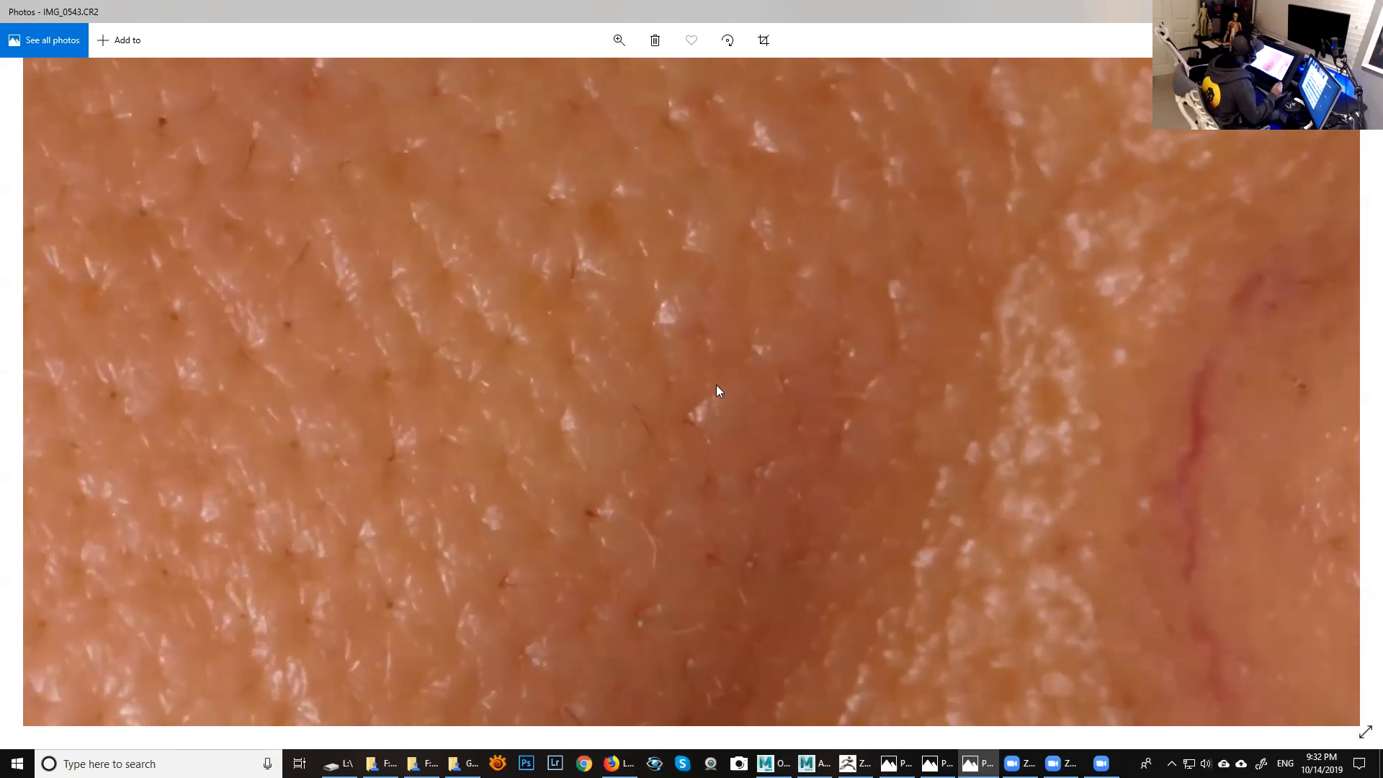
pyautogui.moveTo(720, 368); pyautogui.dragTo(701, 478)
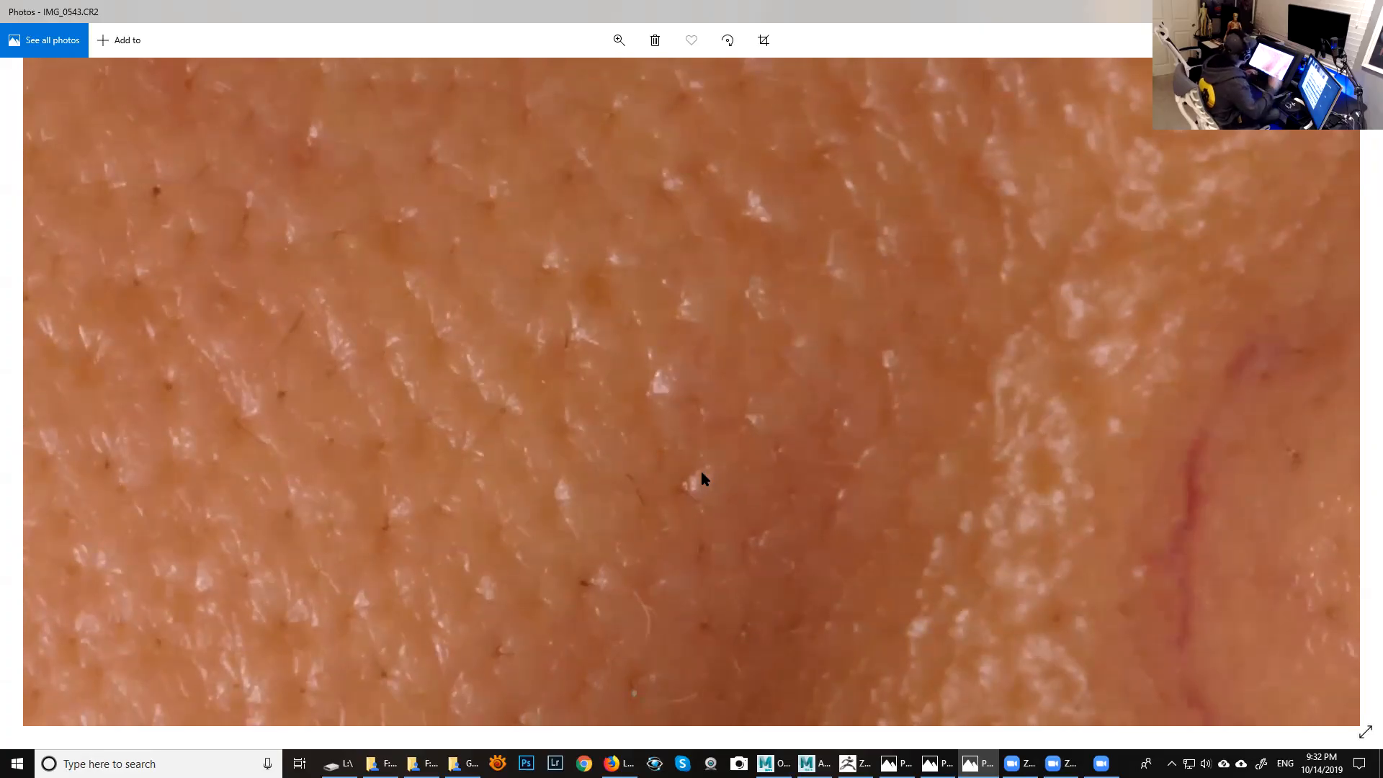
pyautogui.moveTo(769, 343); pyautogui.dragTo(806, 407)
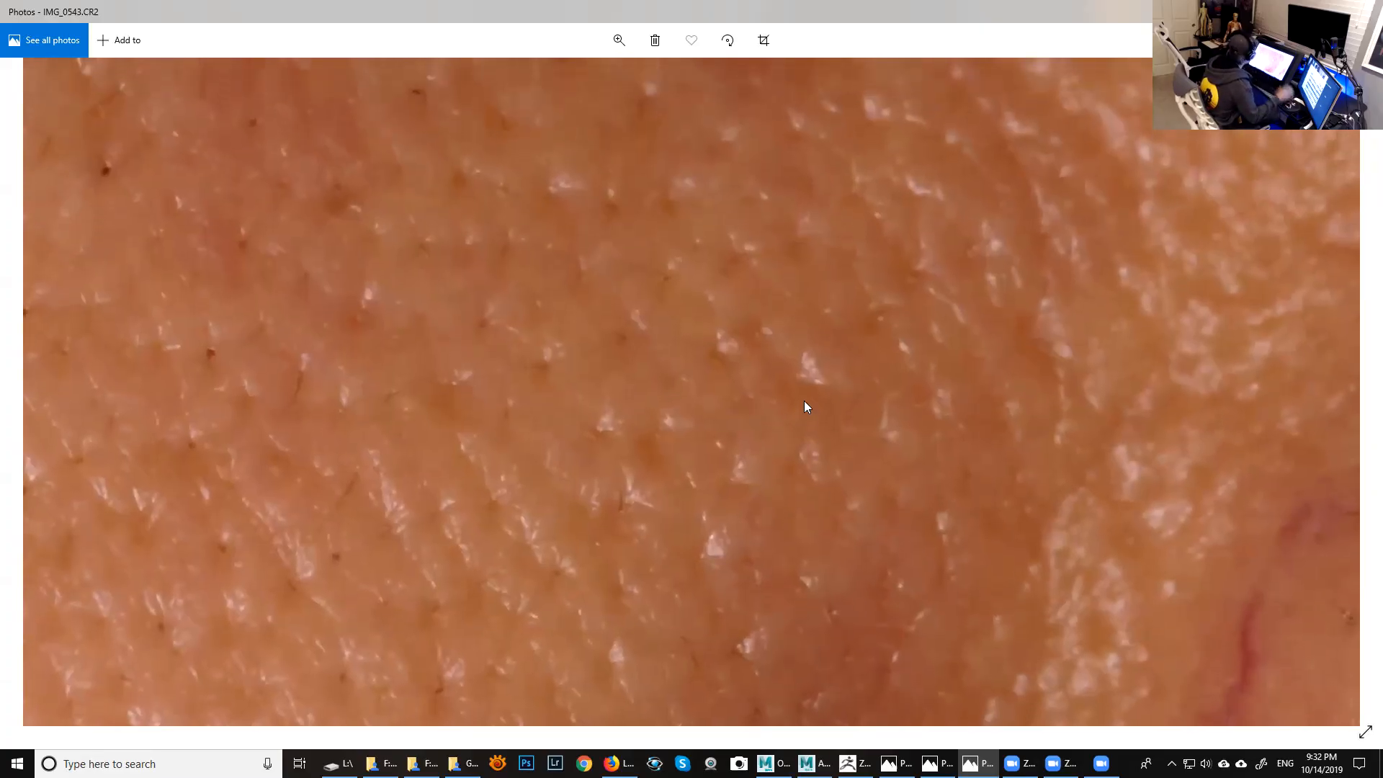
pyautogui.moveTo(748, 488); pyautogui.dragTo(704, 438)
# Inspect the pore pattern and connecting creases on the lower cheek near the fold at closer magnification.
pyautogui.scroll(1, 807, 426)
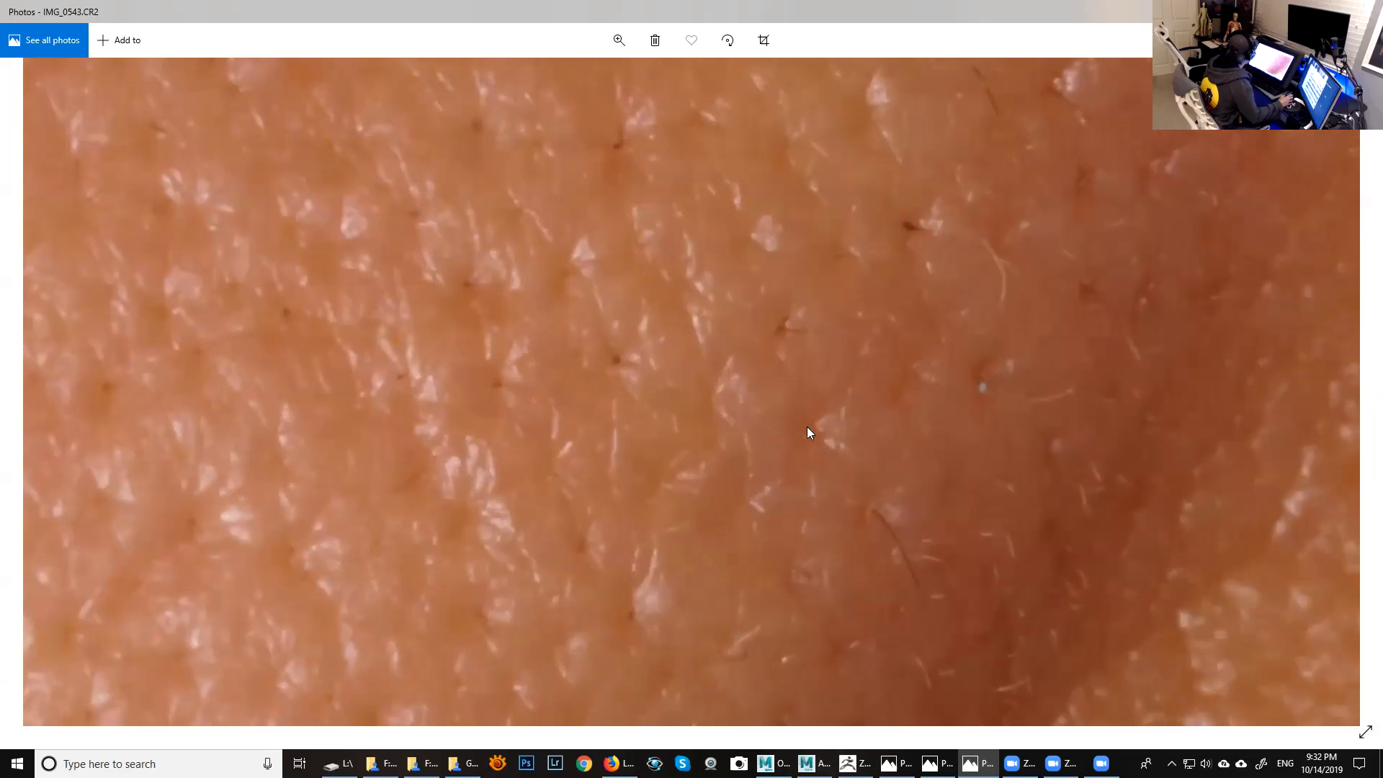
pyautogui.moveTo(792, 417); pyautogui.dragTo(859, 295)
pyautogui.scroll(-1, 814, 378)
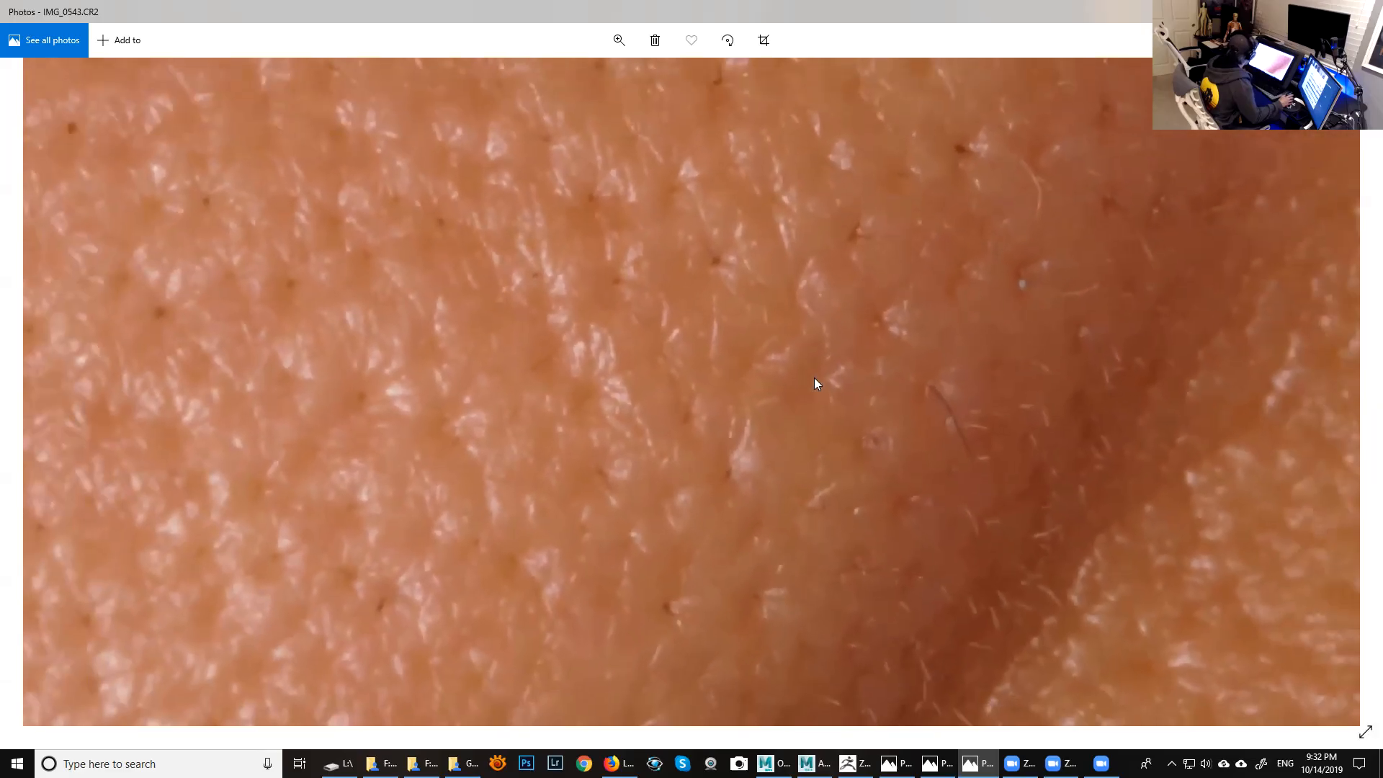
pyautogui.moveTo(815, 382); pyautogui.dragTo(782, 442)
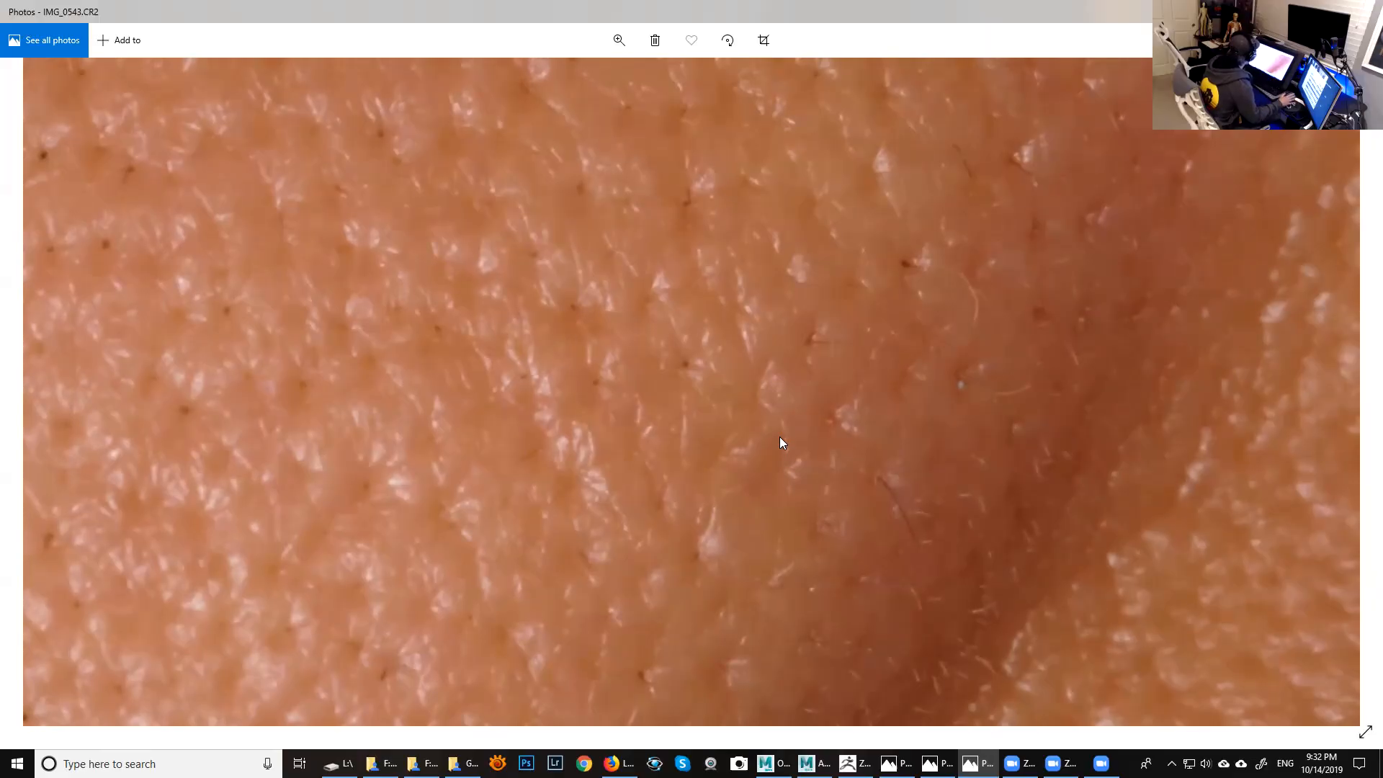
pyautogui.moveTo(732, 429); pyautogui.dragTo(833, 316)
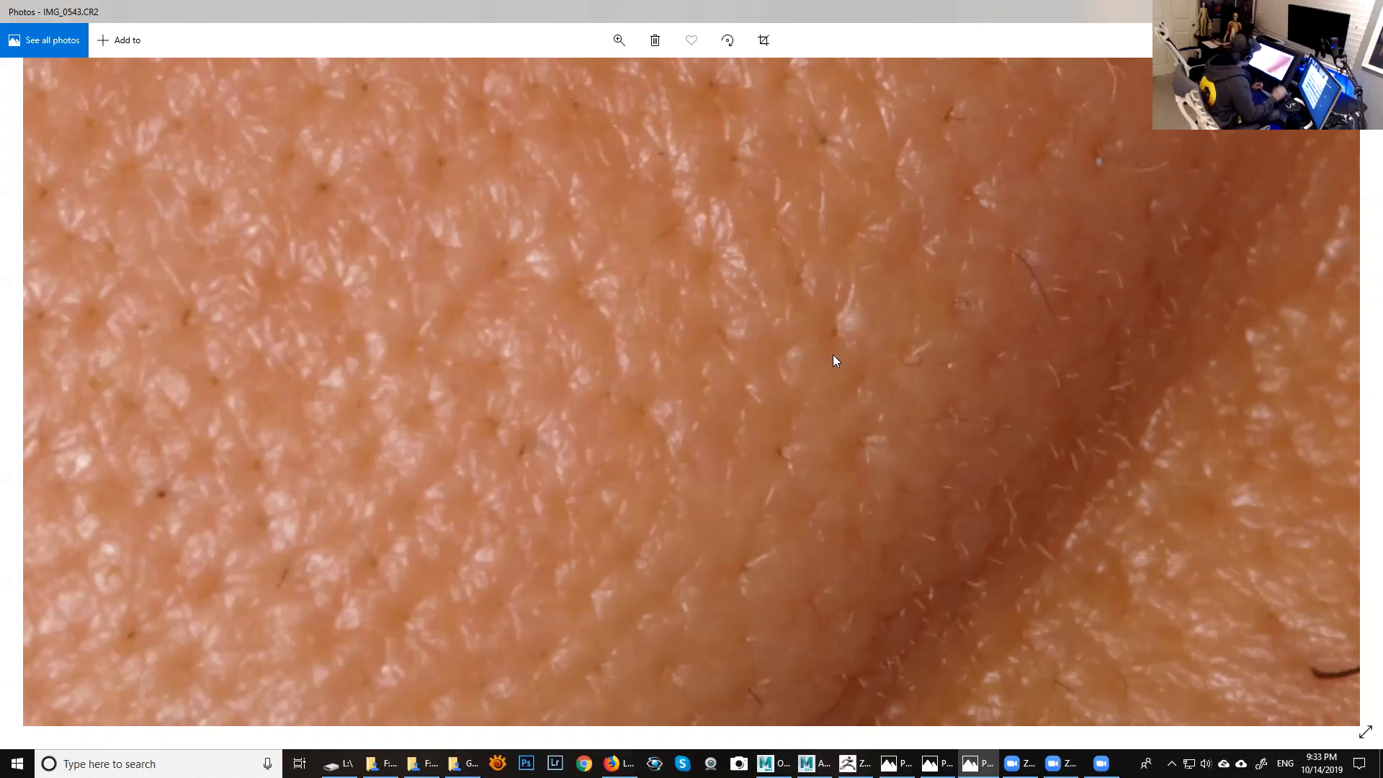
pyautogui.moveTo(730, 534); pyautogui.dragTo(853, 436)
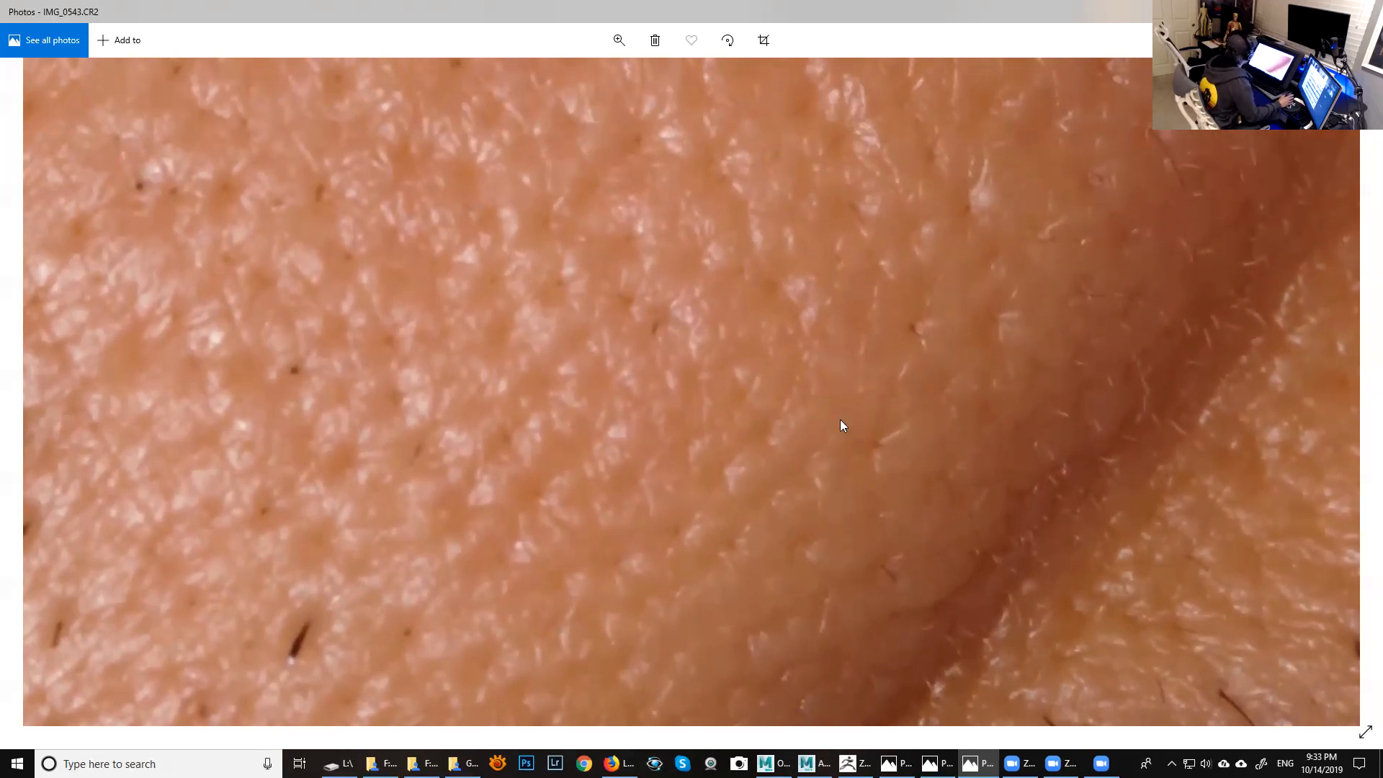
pyautogui.moveTo(733, 320); pyautogui.dragTo(651, 424)
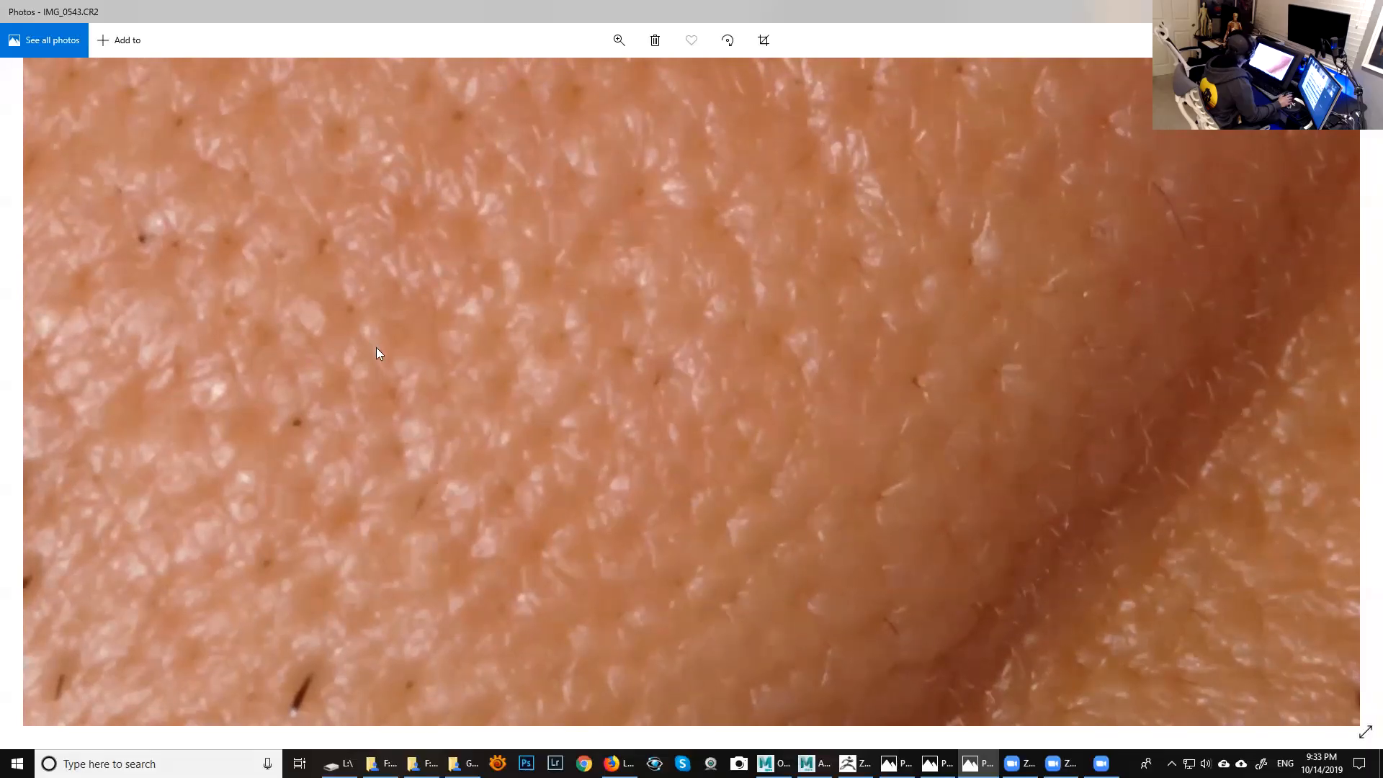
pyautogui.moveTo(542, 455); pyautogui.dragTo(701, 464)
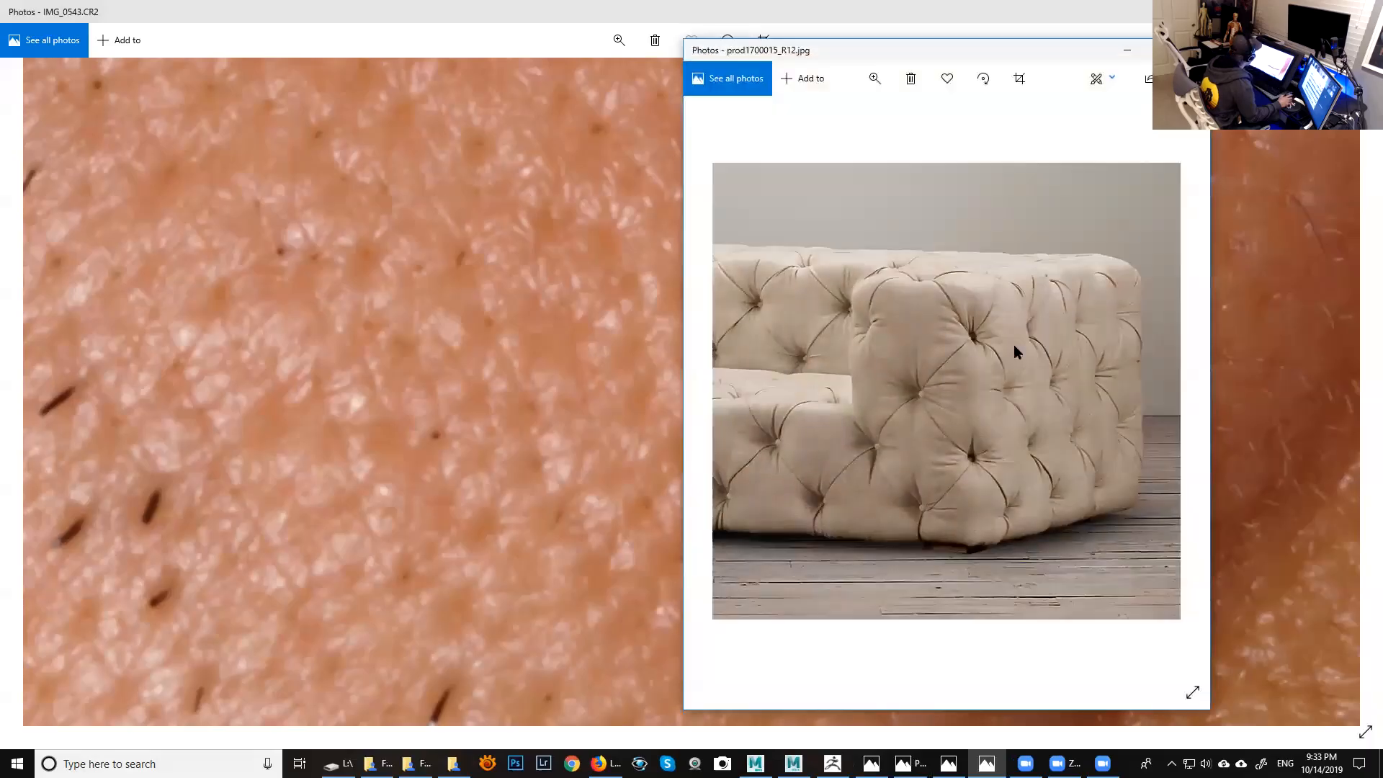
# Magnify the tufted sofa in prod1700015_R12.jpg and compare its button dimples with the cheek pores.
pyautogui.scroll(2, 974, 359)
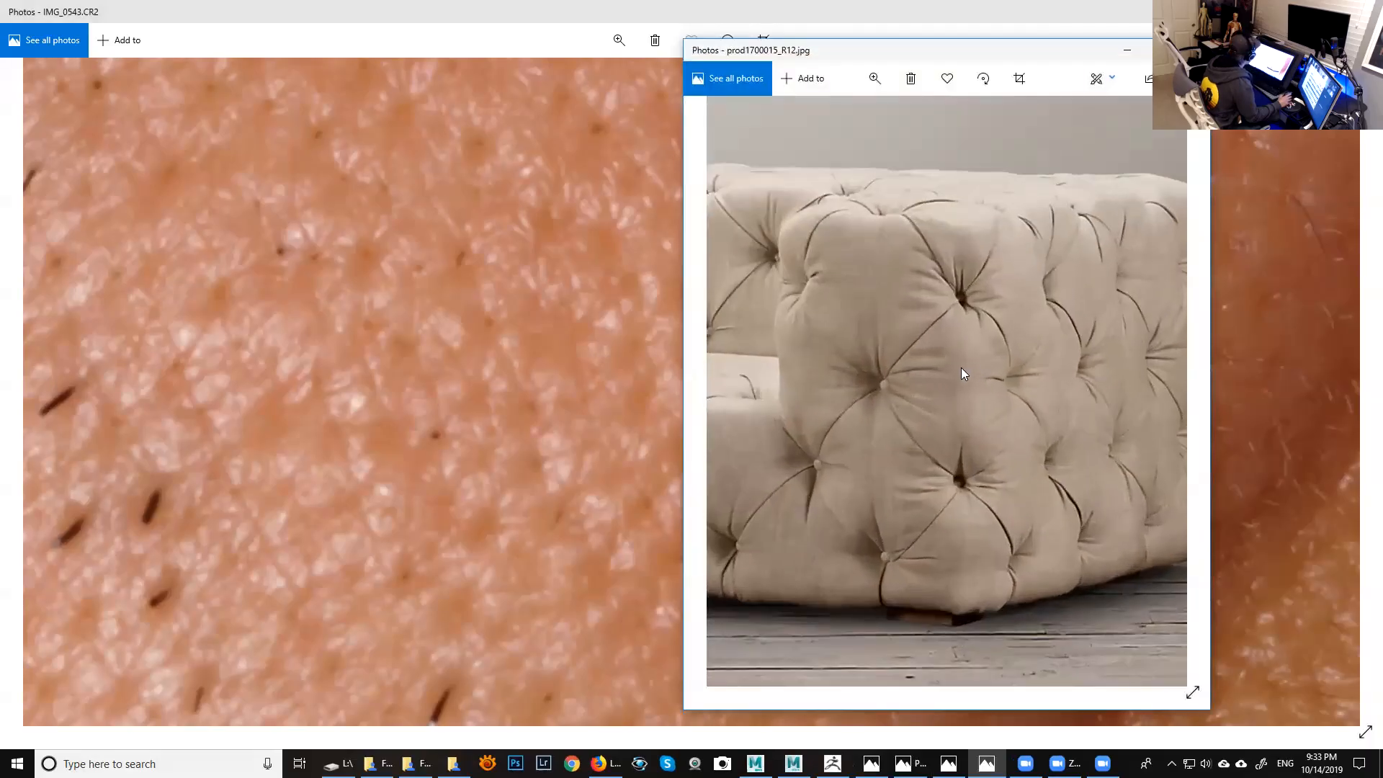
pyautogui.scroll(1, 991, 352)
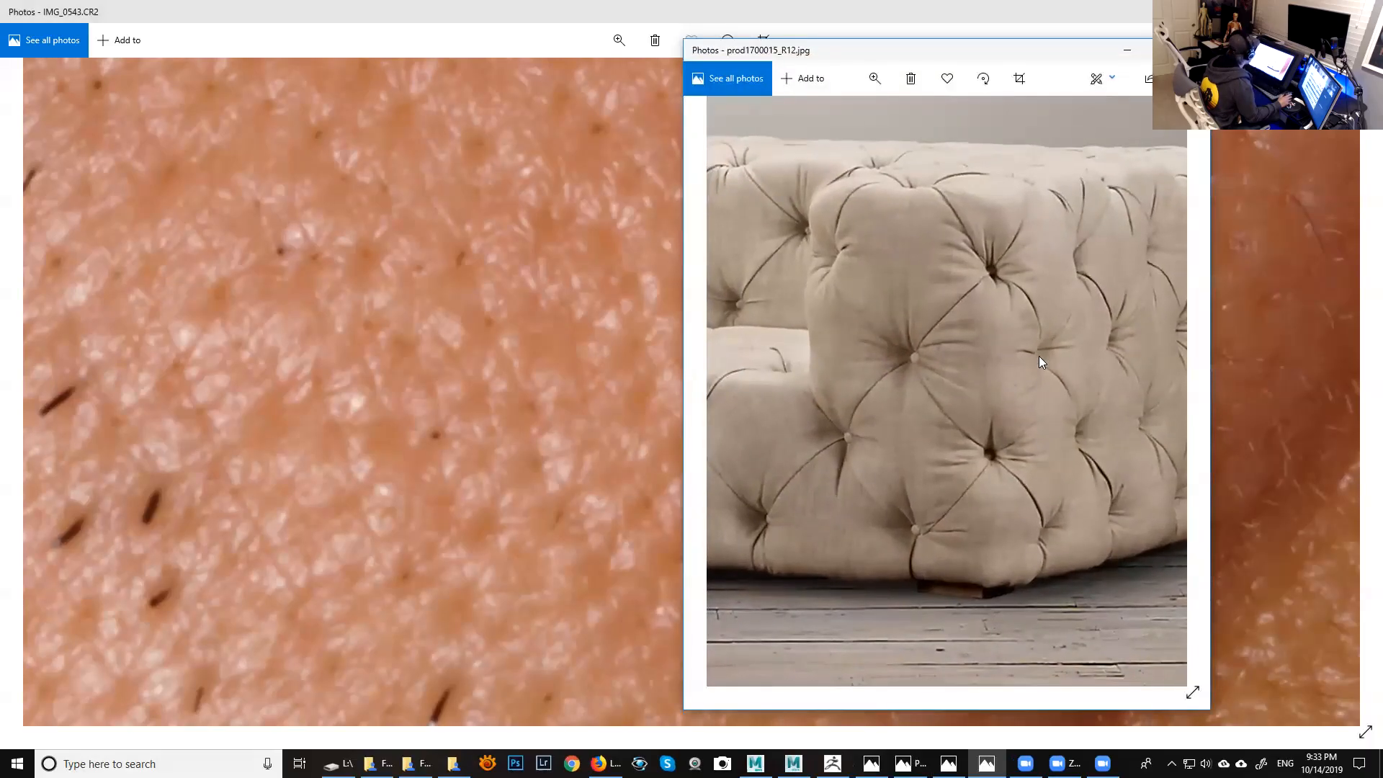
pyautogui.moveTo(1039, 356); pyautogui.dragTo(974, 398)
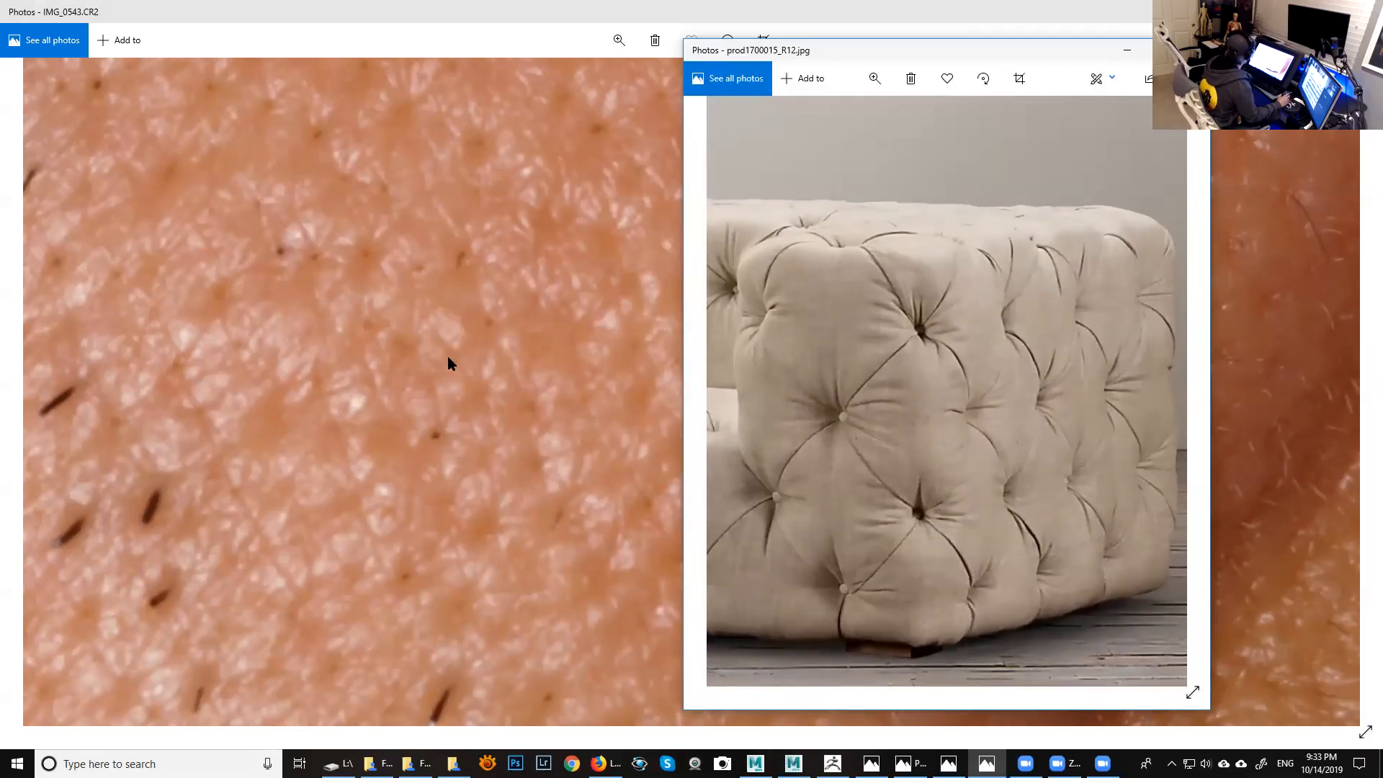
pyautogui.moveTo(472, 382); pyautogui.dragTo(383, 427)
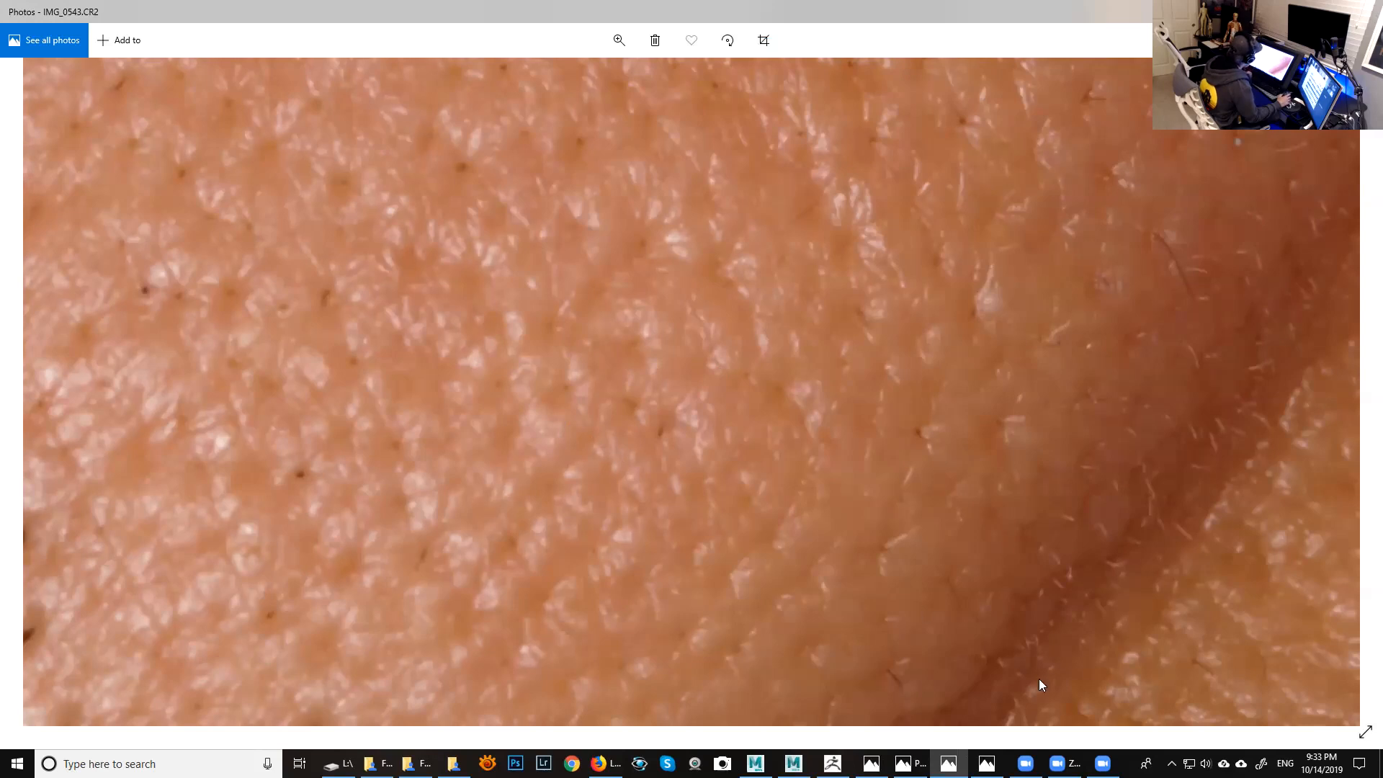
# Bring the sofa photo back up and compare its radiating folds with the skin around the cheek fold.
pyautogui.click(987, 764)
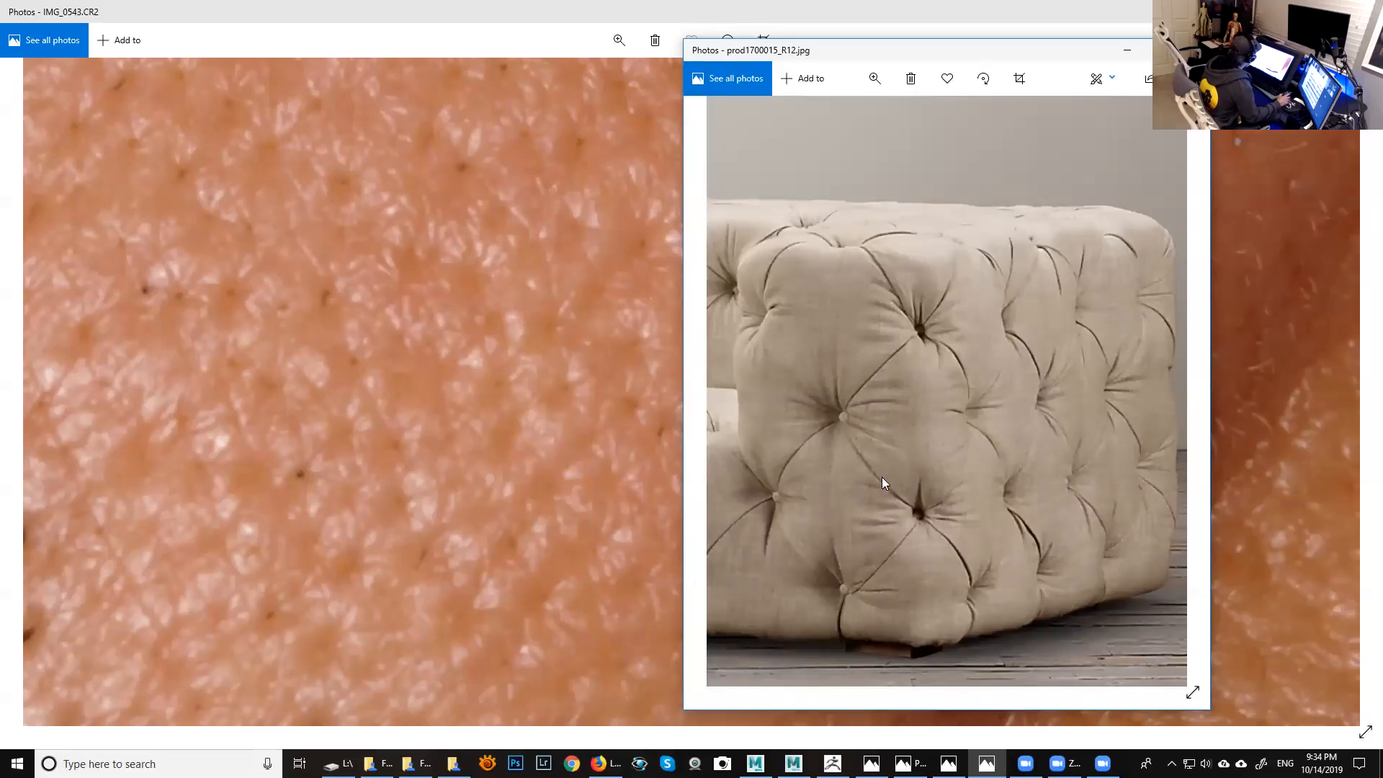
pyautogui.moveTo(496, 388); pyautogui.dragTo(342, 424)
pyautogui.moveTo(562, 373); pyautogui.dragTo(810, 280)
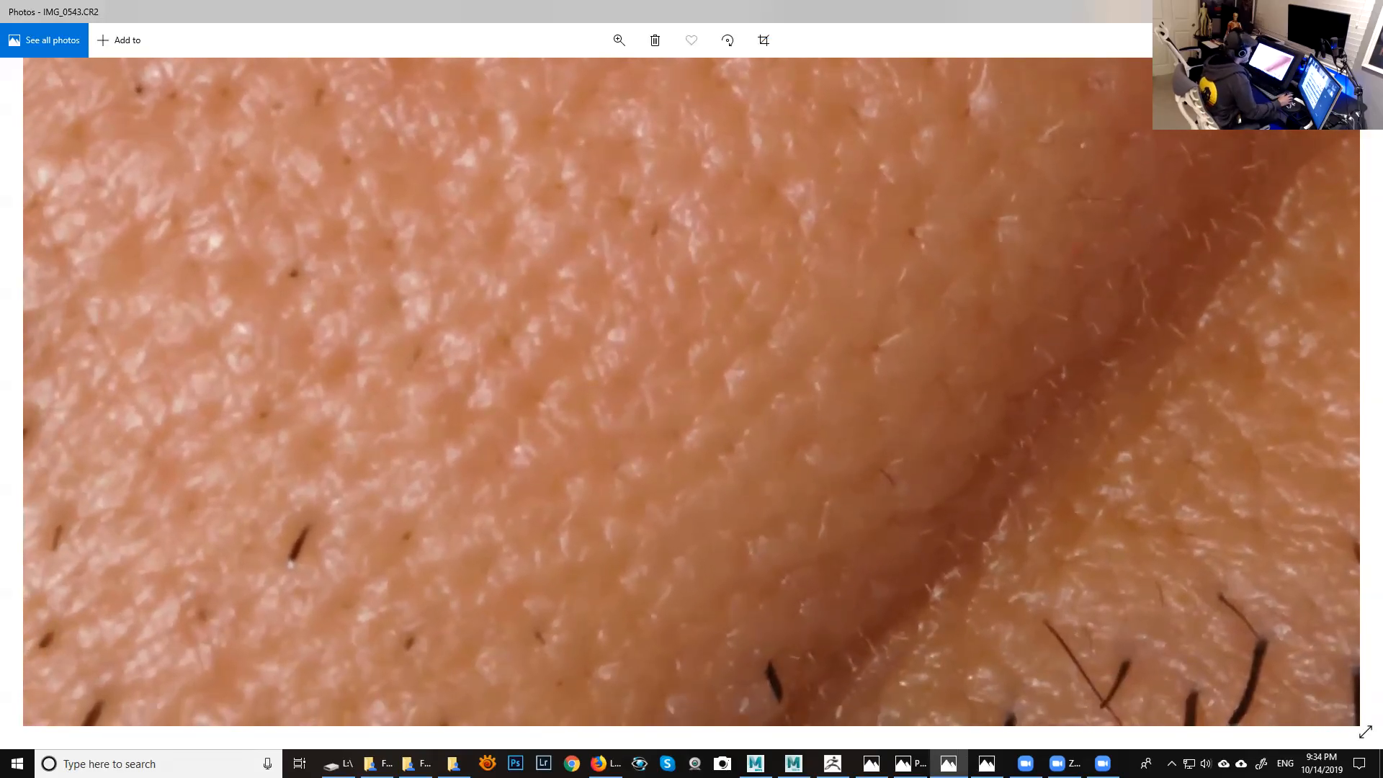
# Close the close-up photo, switch to Photoshop, open IMG_0543.CR2 from Camera Raw and enlarge its image window.
pyautogui.click(1367, 11)
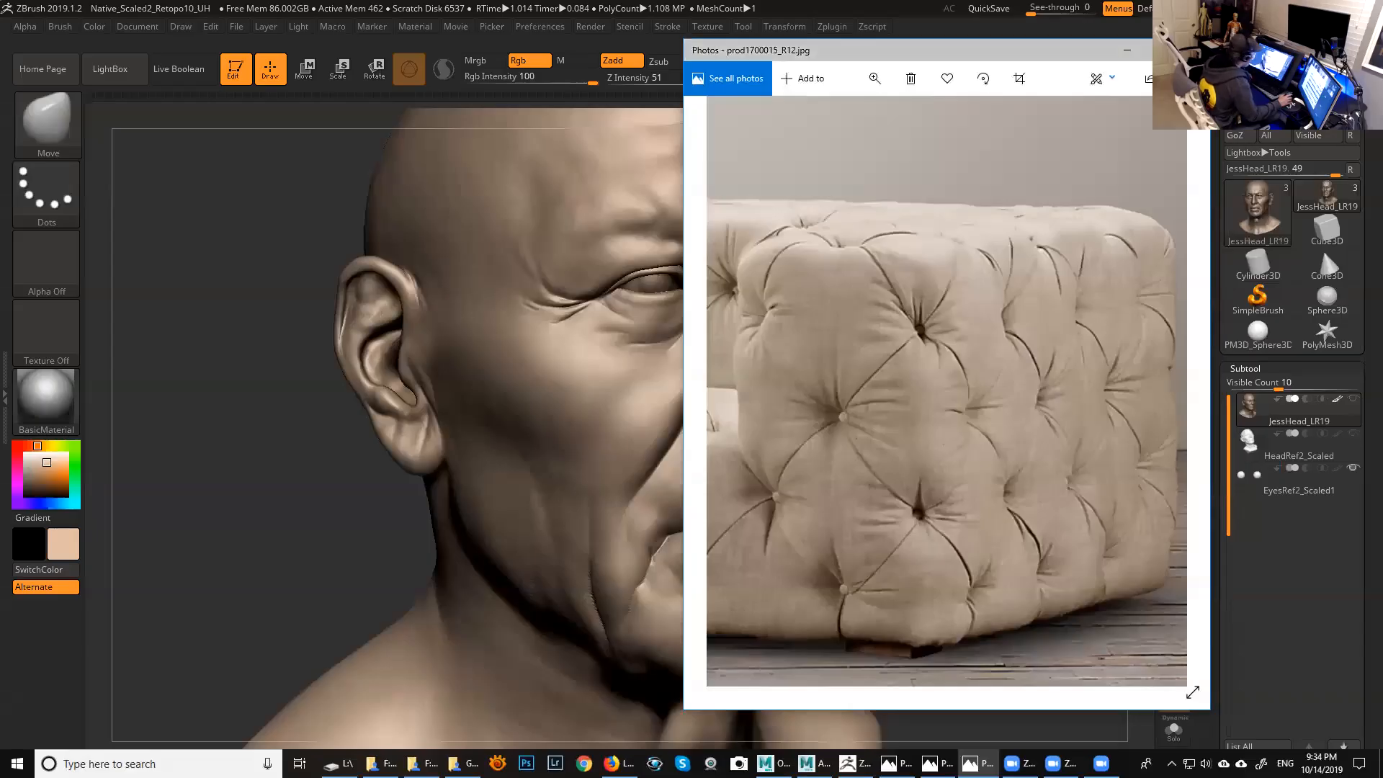
pyautogui.click(527, 764)
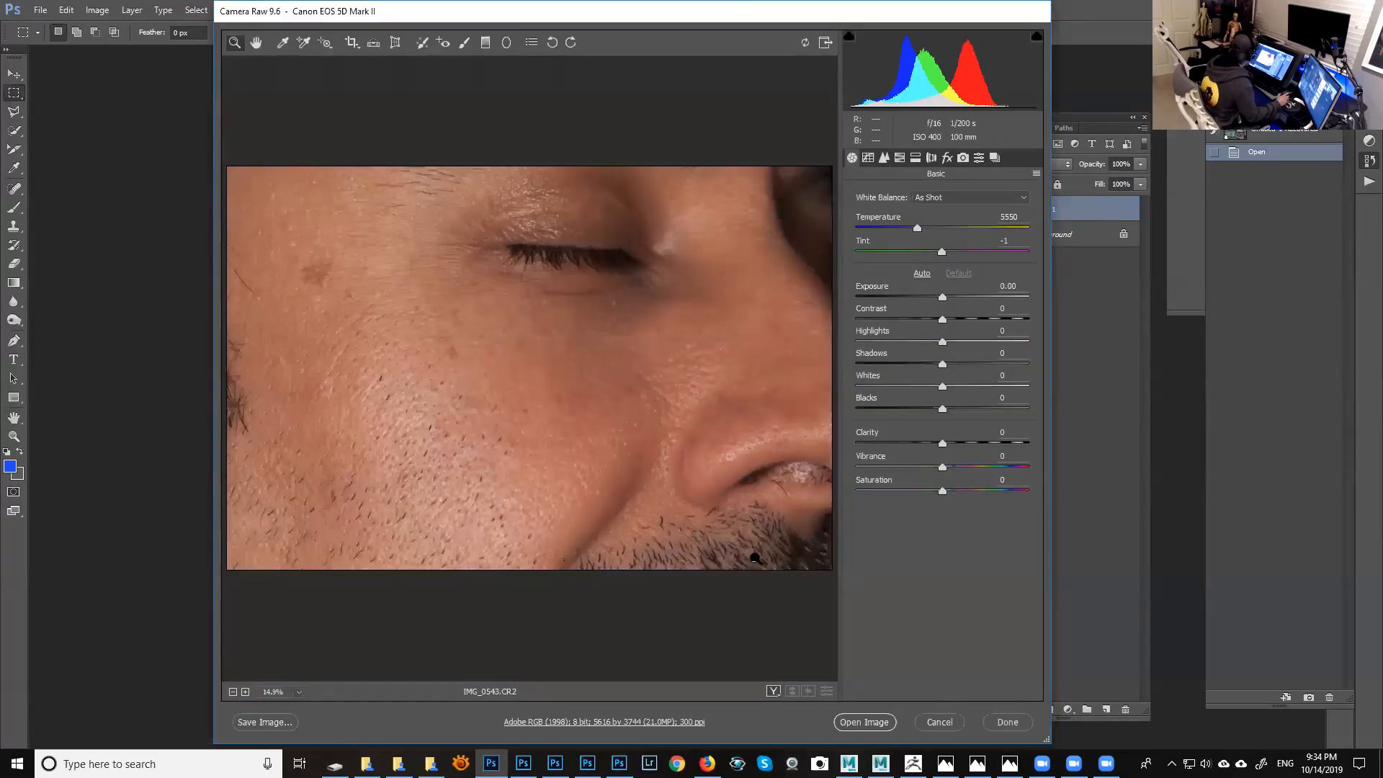
pyautogui.click(880, 723)
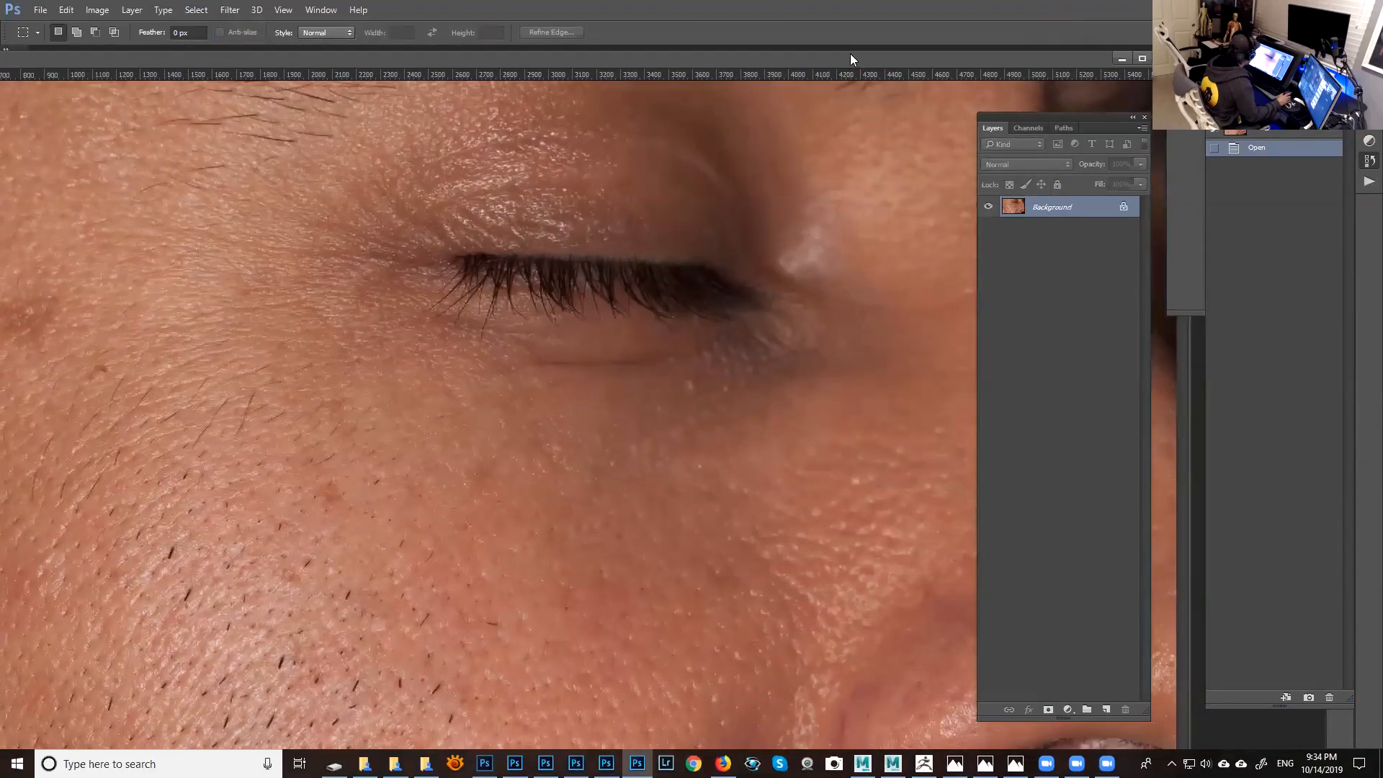
pyautogui.click(1122, 58)
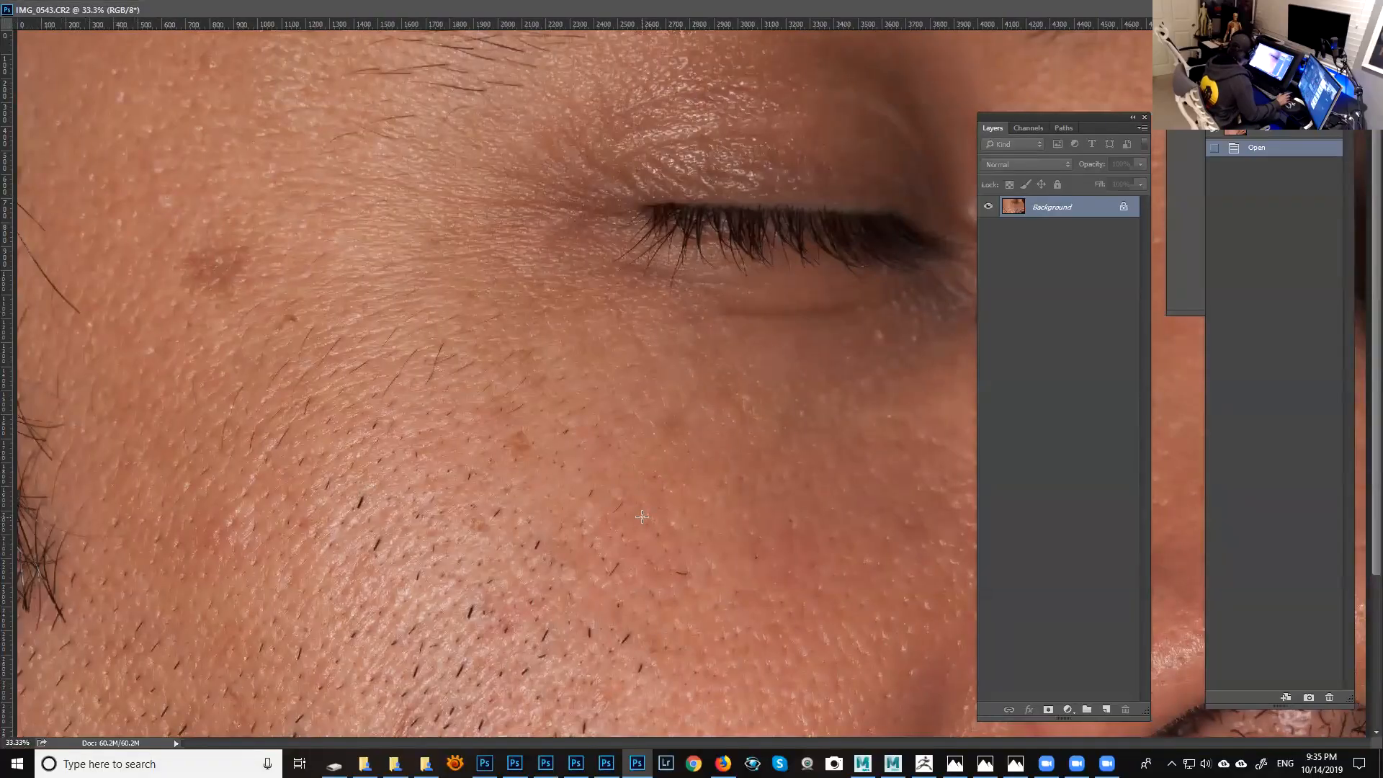
# Examine the pore spacing and direction across the cheek, along the fold and beside the nostril at varying magnification.
pyautogui.keyDown('alt'); pyautogui.scroll(1, 662, 521); pyautogui.keyUp('alt')
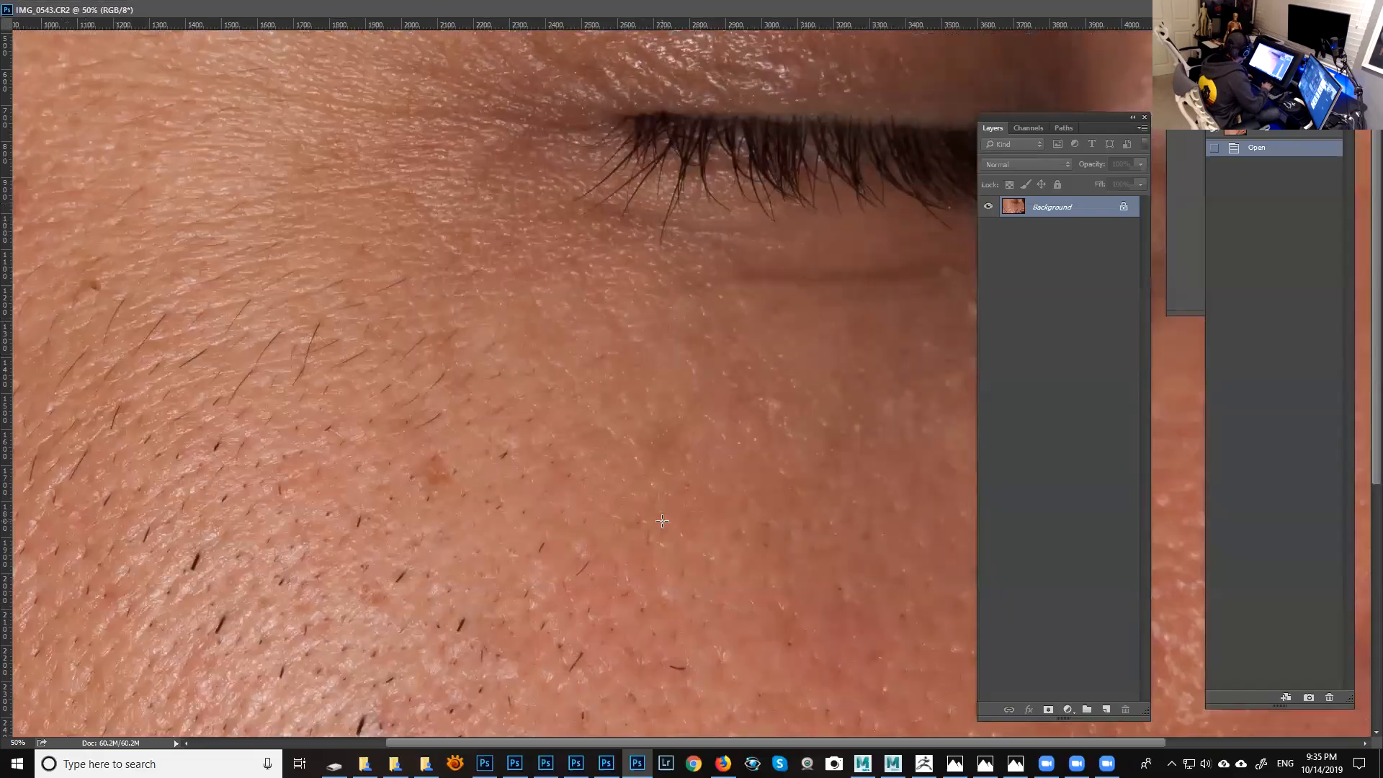
pyautogui.moveTo(688, 534); pyautogui.dragTo(574, 284)
pyautogui.moveTo(701, 474); pyautogui.dragTo(567, 279)
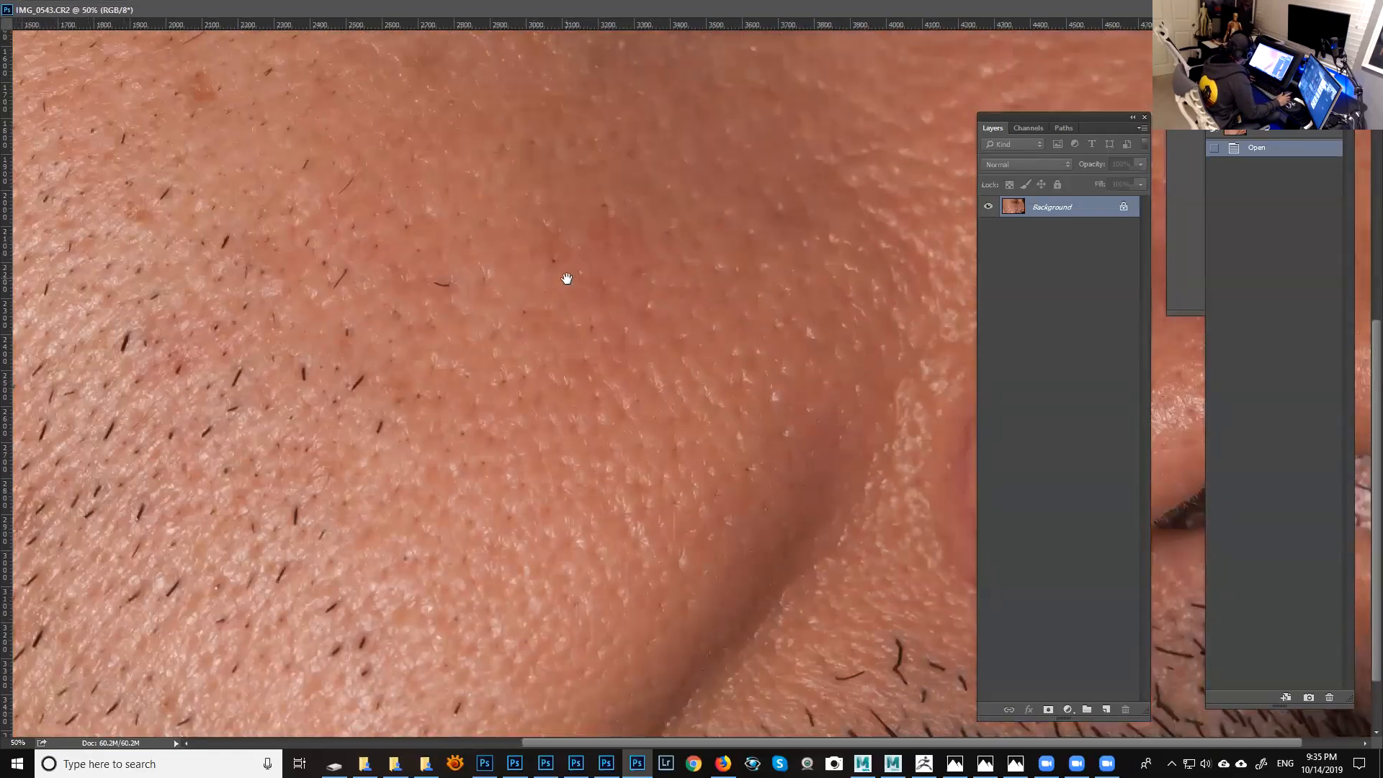
pyautogui.moveTo(672, 566); pyautogui.dragTo(716, 278)
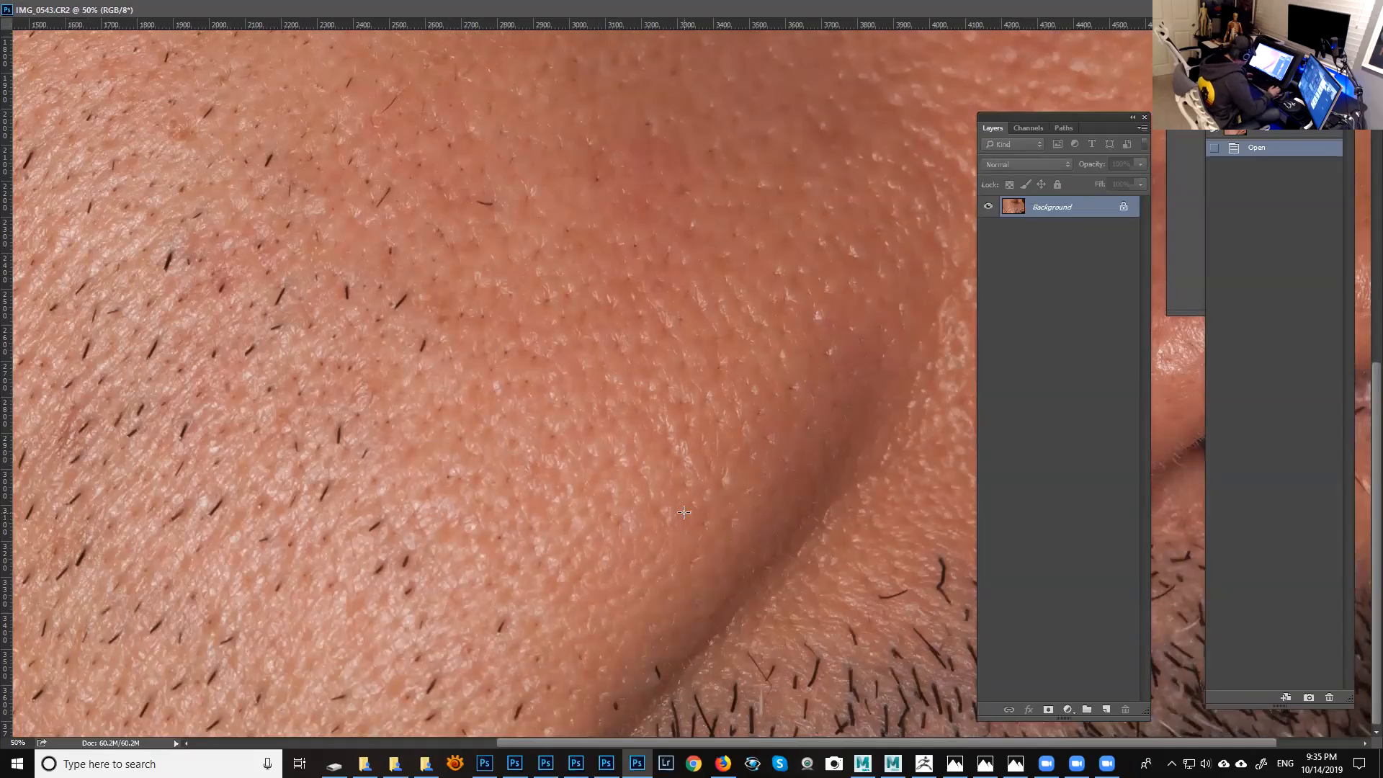
pyautogui.keyDown('alt'); pyautogui.scroll(2, 684, 512); pyautogui.keyUp('alt')
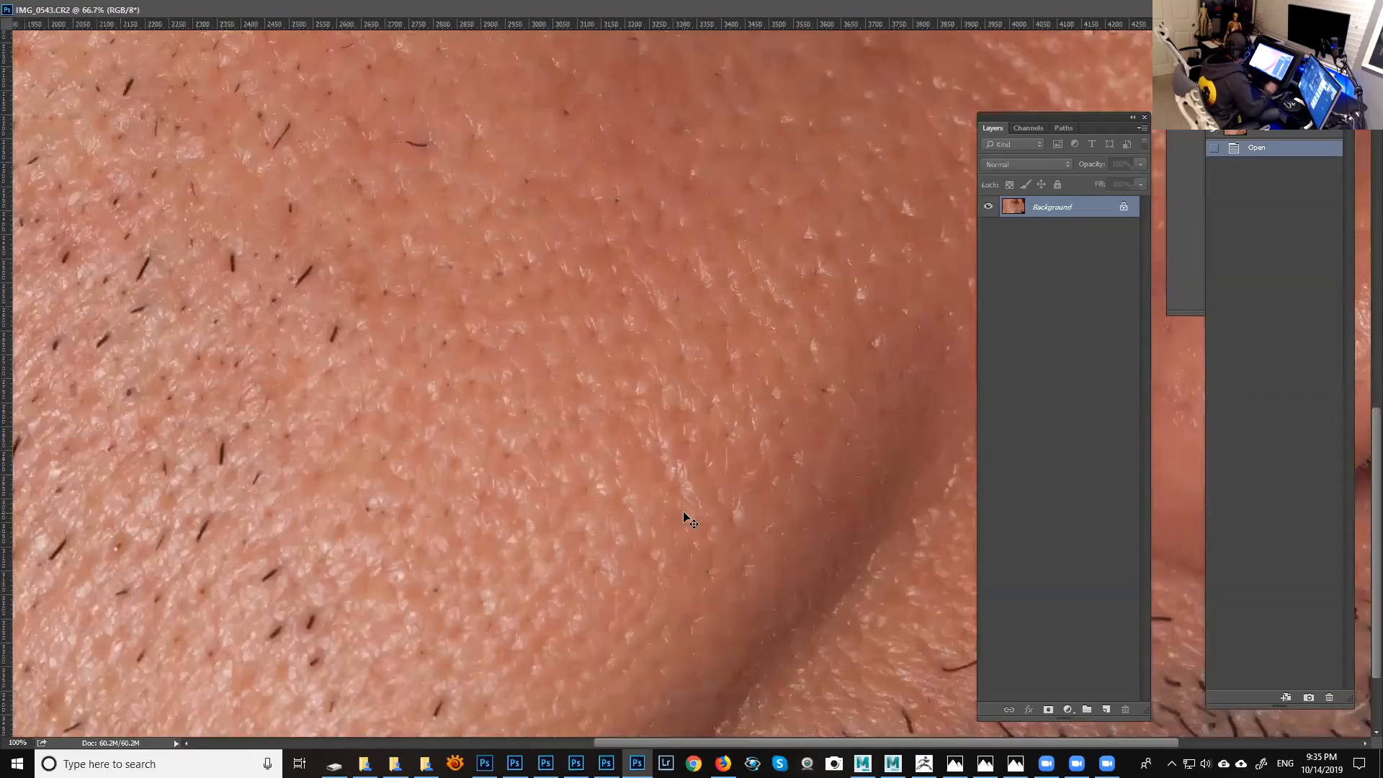
pyautogui.moveTo(663, 461); pyautogui.dragTo(613, 405)
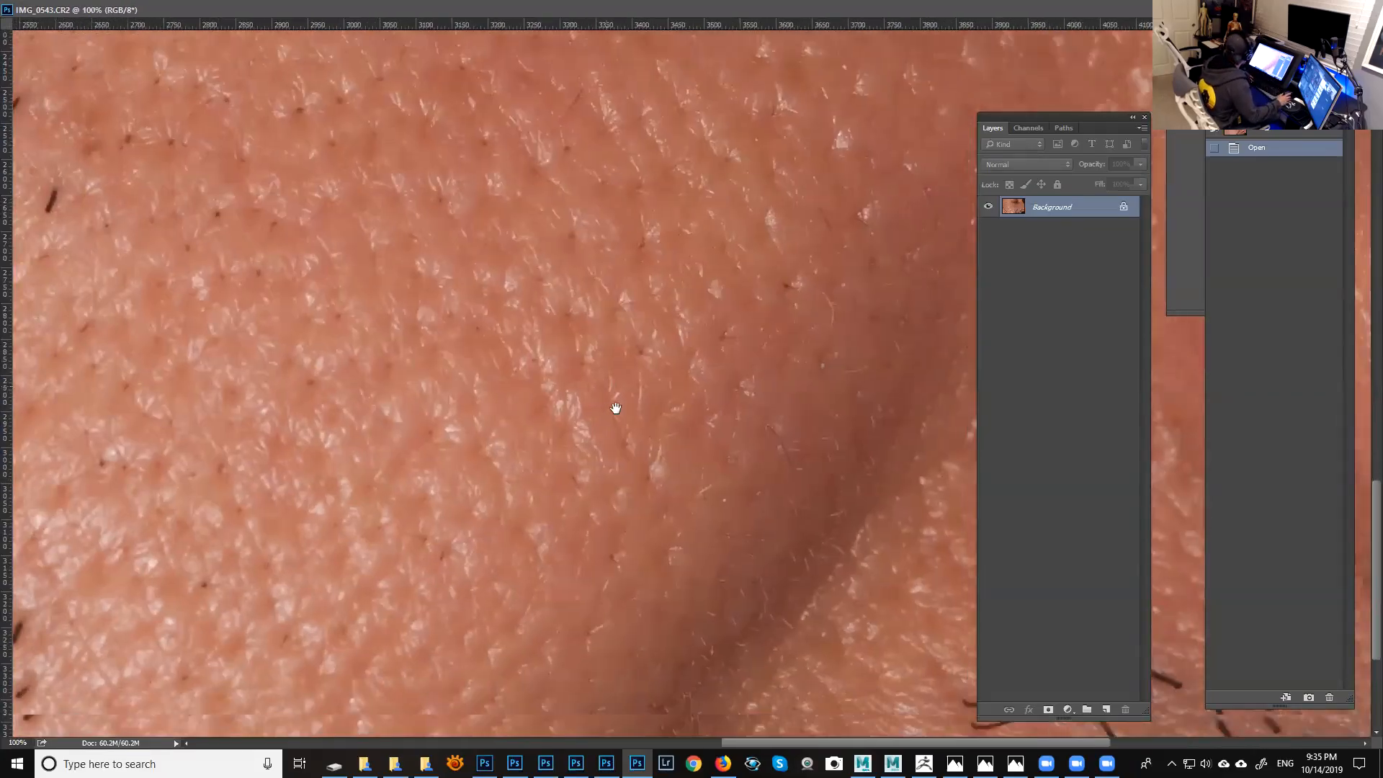
pyautogui.keyDown('alt'); pyautogui.scroll(-2, 703, 429); pyautogui.keyUp('alt')
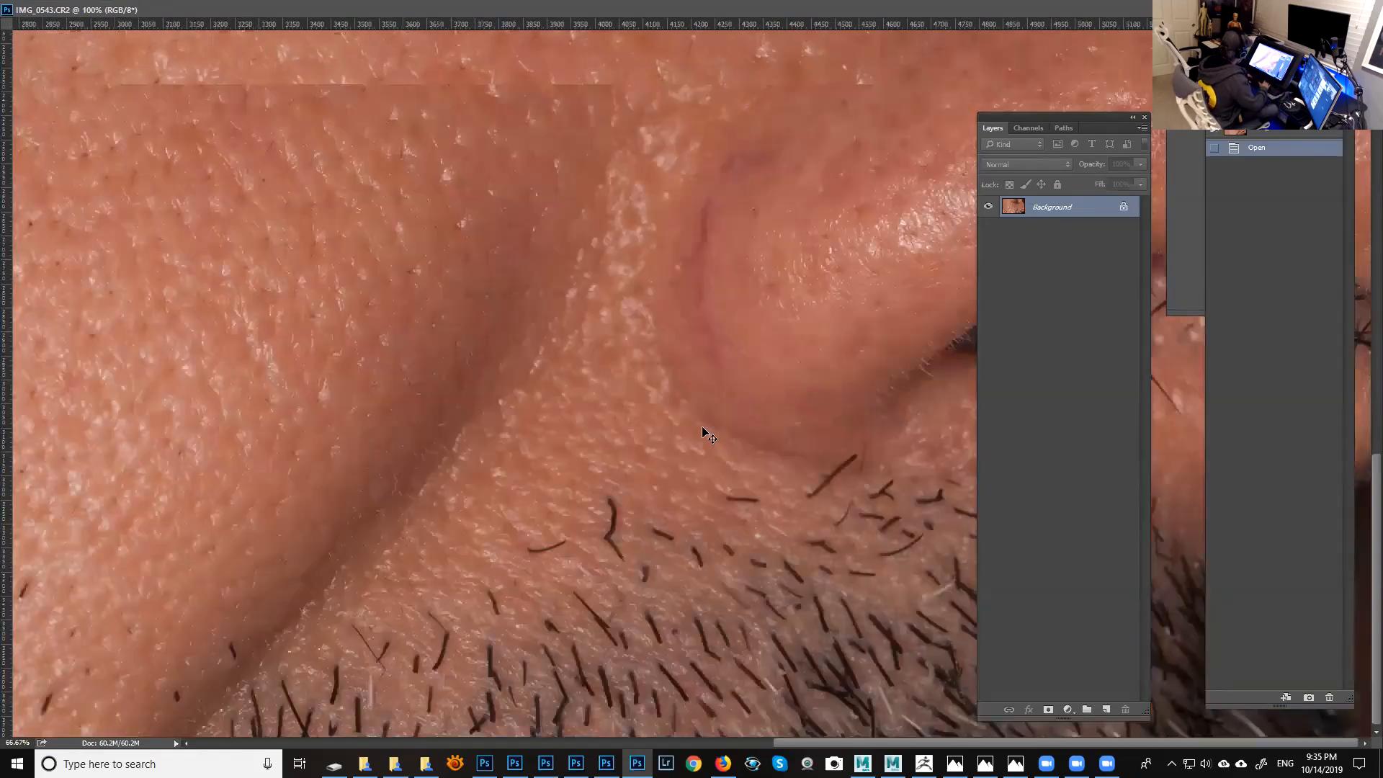
pyautogui.keyDown('alt'); pyautogui.scroll(1, 702, 429); pyautogui.keyUp('alt')
pyautogui.keyDown('alt'); pyautogui.scroll(-2, 704, 430); pyautogui.keyUp('alt')
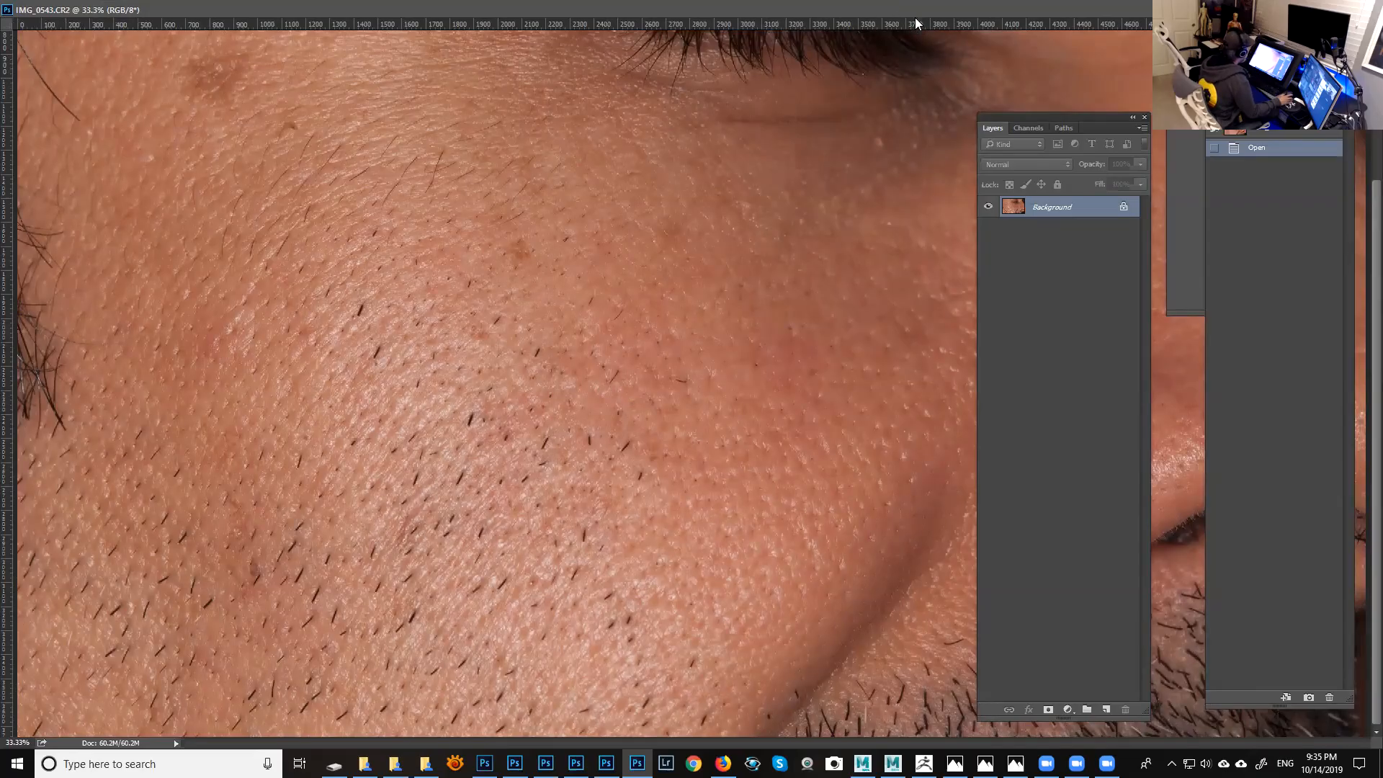
# Restore the image window below the options bar, clear the stray marquee selection, and place the History panel beside the Layers panel.
pyautogui.click(1341, 9)
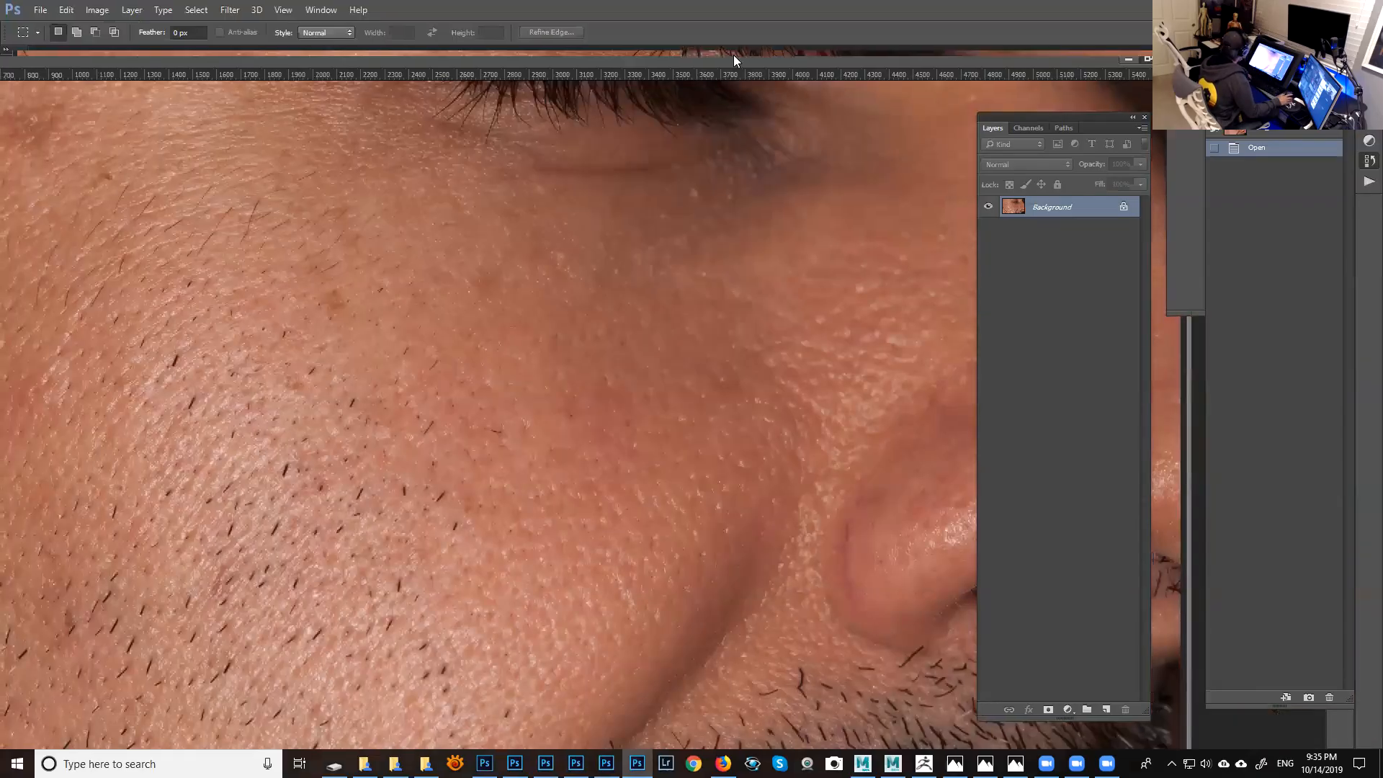
pyautogui.moveTo(753, 62); pyautogui.dragTo(960, 53)
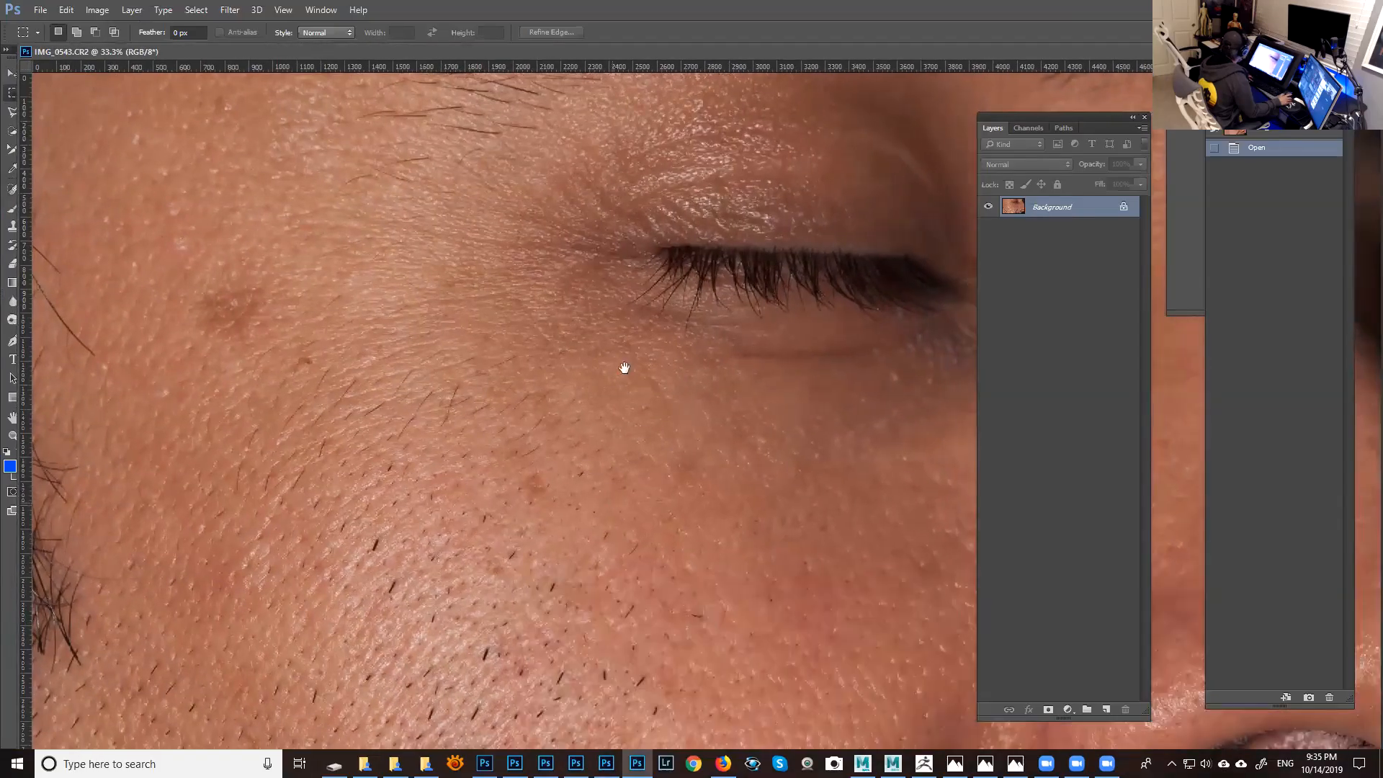
pyautogui.moveTo(692, 568); pyautogui.dragTo(683, 469)
pyautogui.click(746, 491)
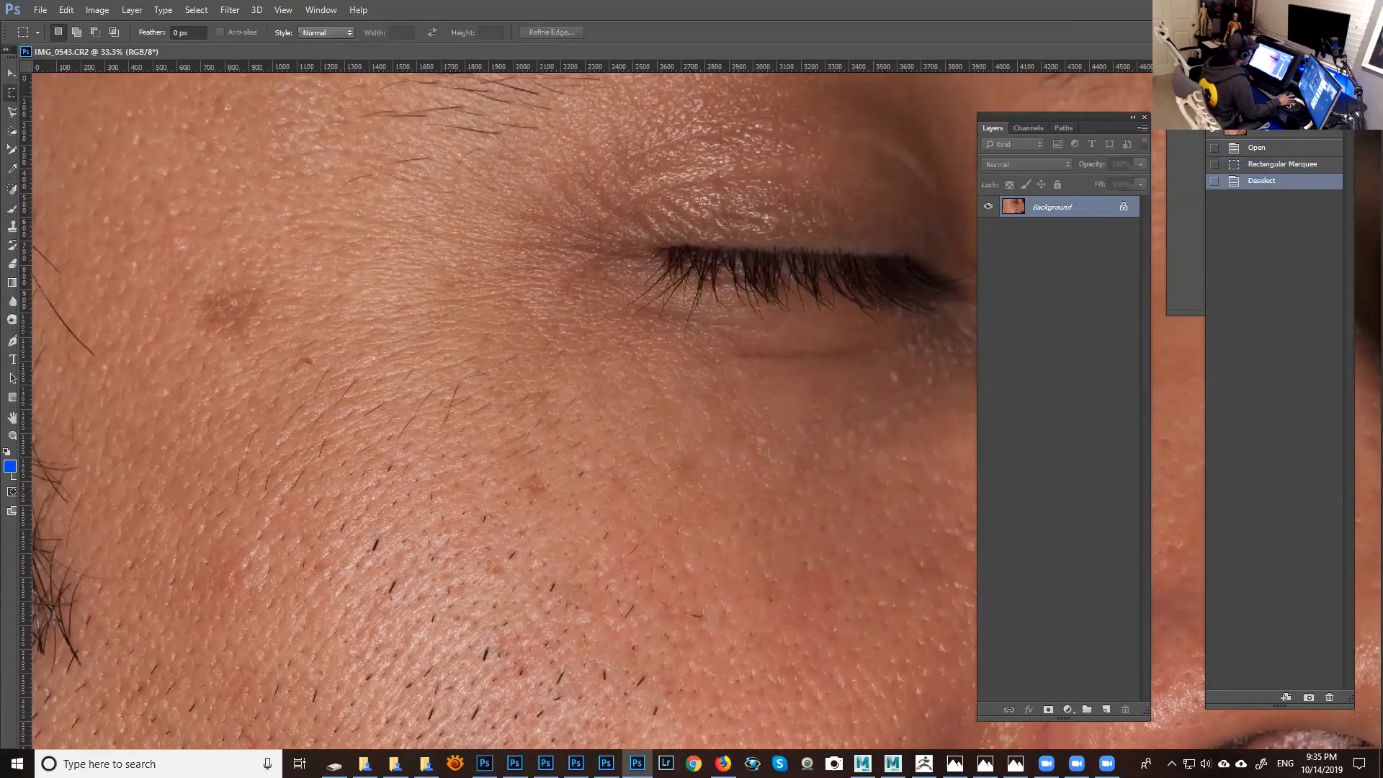
pyautogui.moveTo(1146, 50)
pyautogui.mouseDown()
pyautogui.moveTo(1087, 55)
pyautogui.moveTo(1121, 51)
pyautogui.mouseUp()
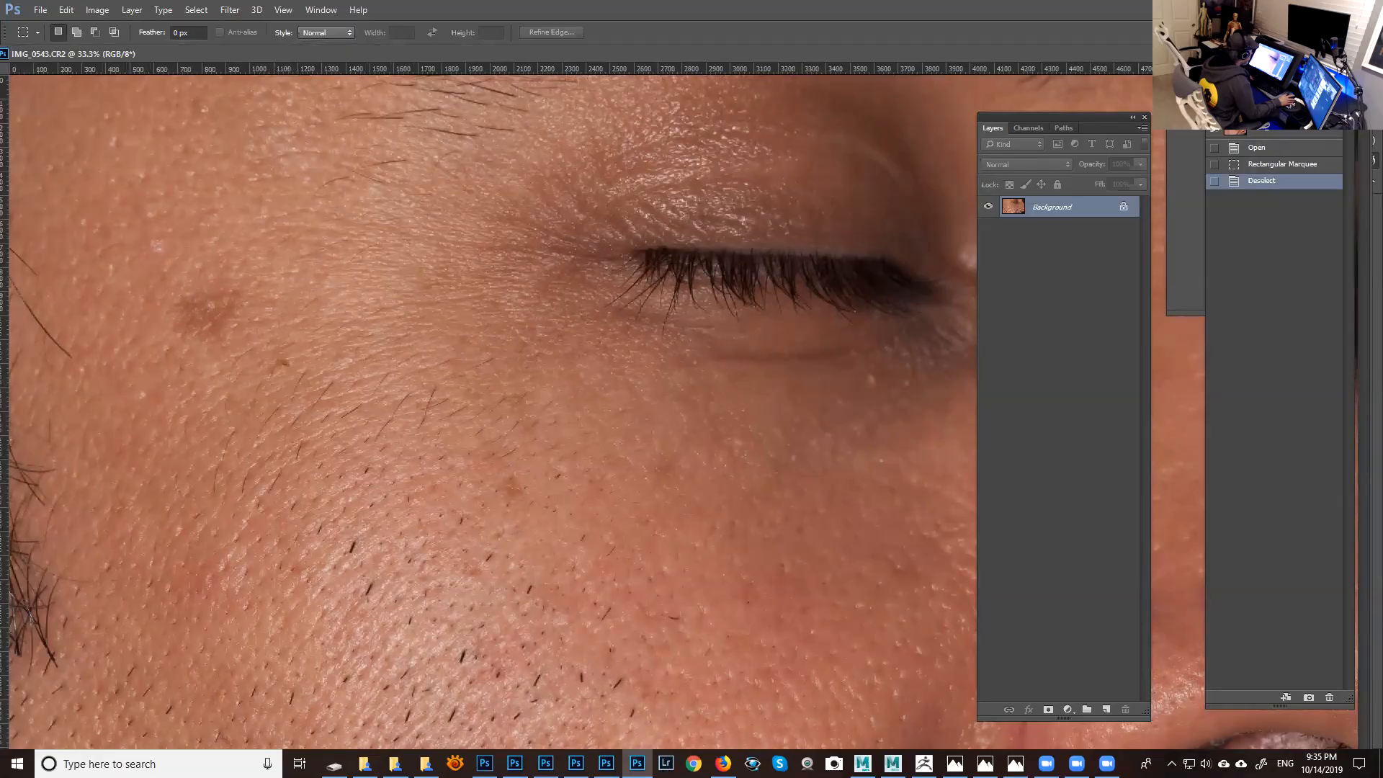
pyautogui.moveTo(1261, 100); pyautogui.dragTo(1199, 90)
pyautogui.moveTo(1134, 52)
pyautogui.mouseDown()
pyautogui.moveTo(1124, 62)
pyautogui.moveTo(1141, 57)
pyautogui.mouseUp()
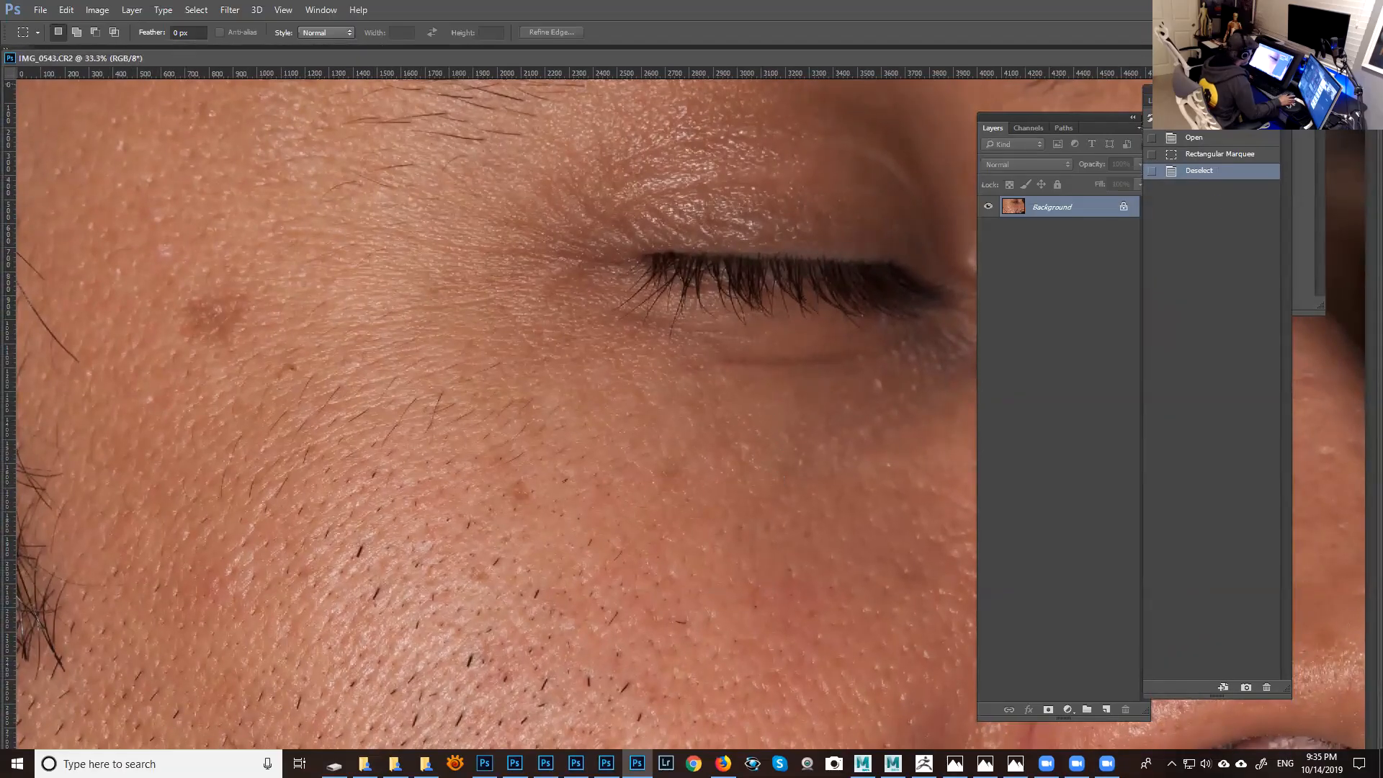
# Resize and reposition the floating IMG_0543.CR2 window so all its edges fit inside the workspace.
pyautogui.moveTo(1375, 53); pyautogui.dragTo(936, 464)
pyautogui.moveTo(825, 466); pyautogui.dragTo(844, 68)
pyautogui.moveTo(633, 479); pyautogui.dragTo(630, 351)
pyautogui.moveTo(952, 592); pyautogui.dragTo(1005, 720)
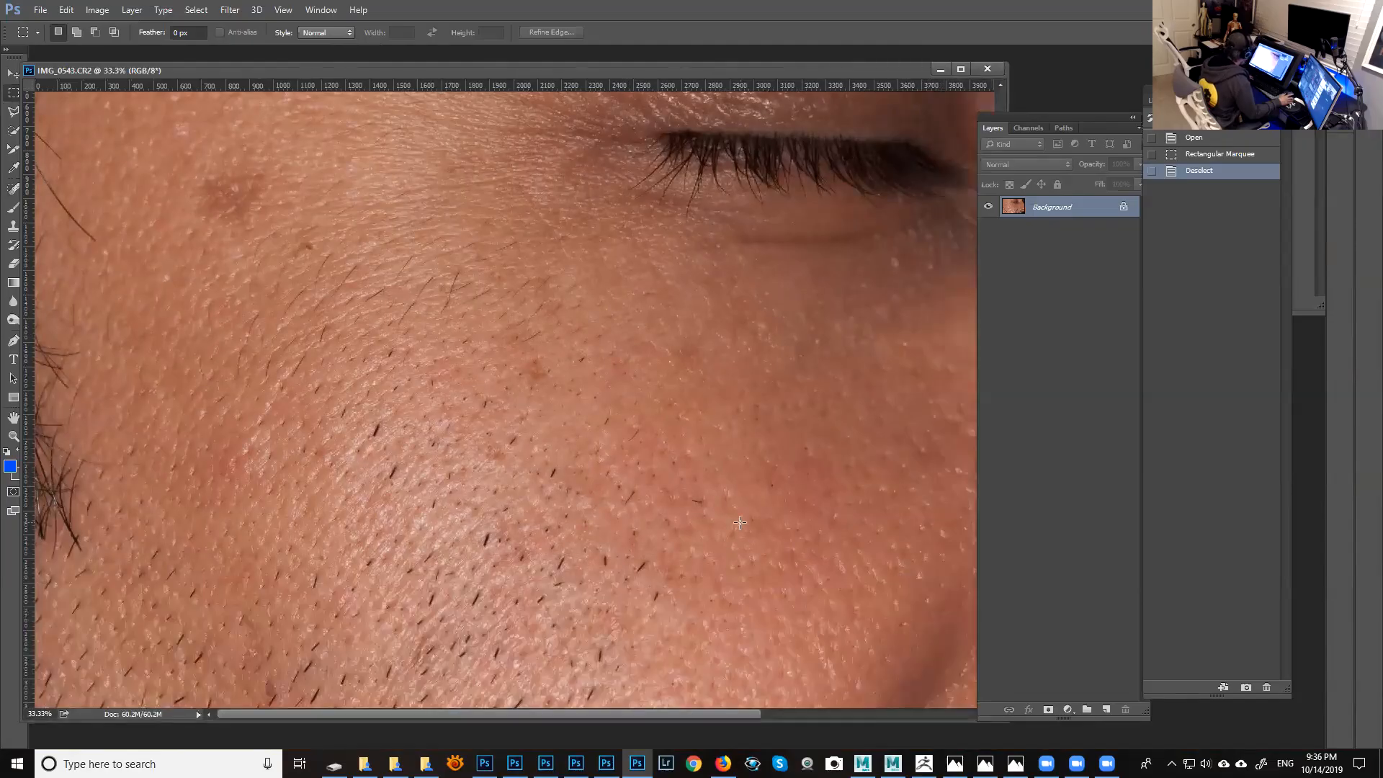
# Magnify the cheek to 66.7% and add a new blank layer above the Background for annotations.
pyautogui.hotkey('ctrl', '+')
pyautogui.hotkey('ctrl', '+')
pyautogui.moveTo(741, 523); pyautogui.dragTo(654, 311)
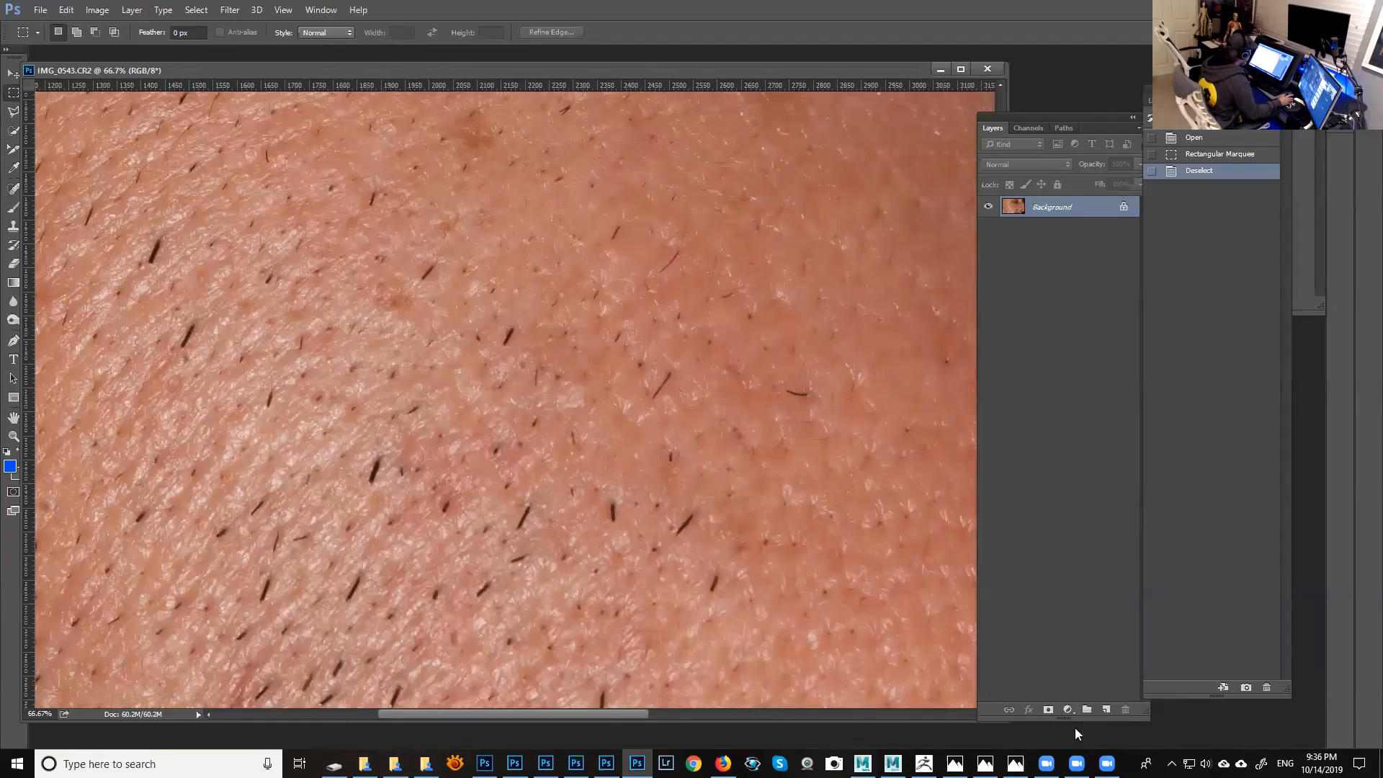
pyautogui.click(1106, 710)
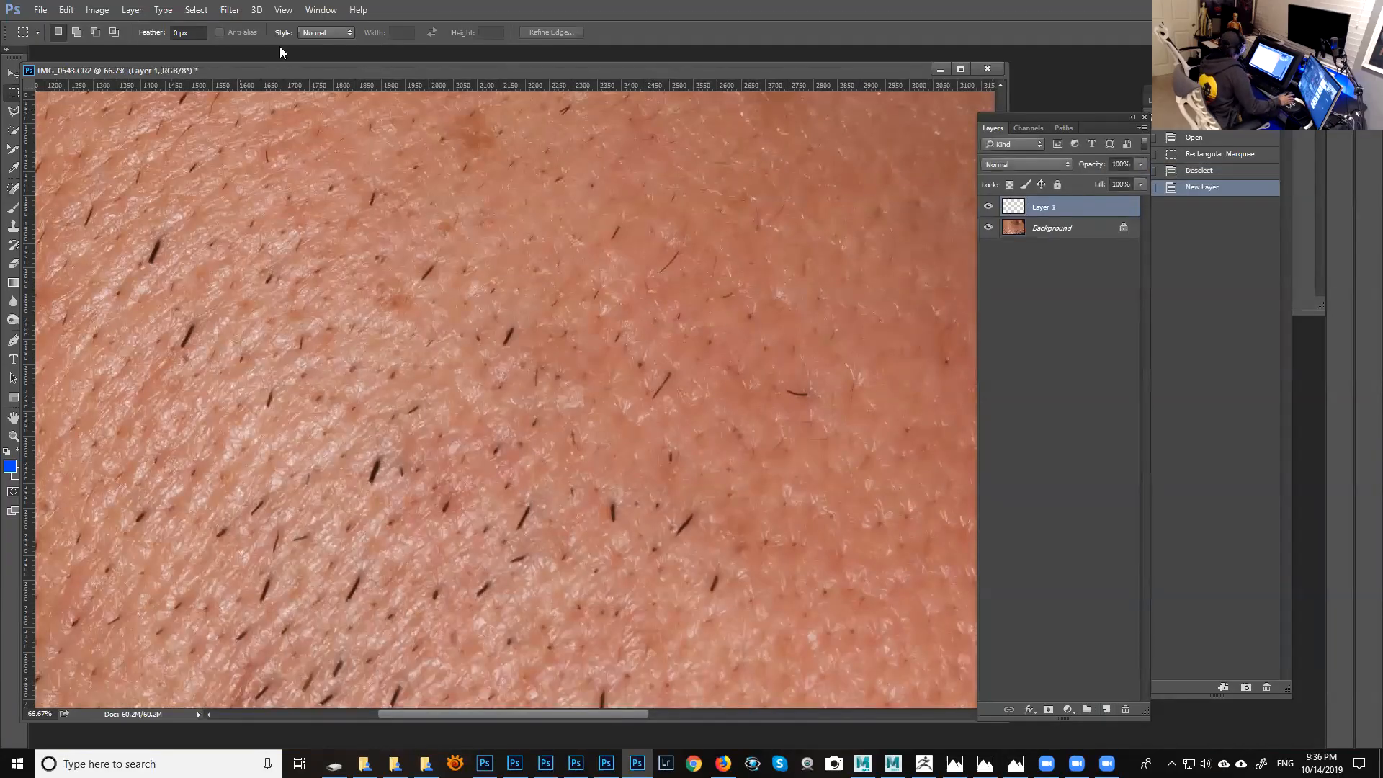
pyautogui.moveTo(280, 69); pyautogui.dragTo(294, 69)
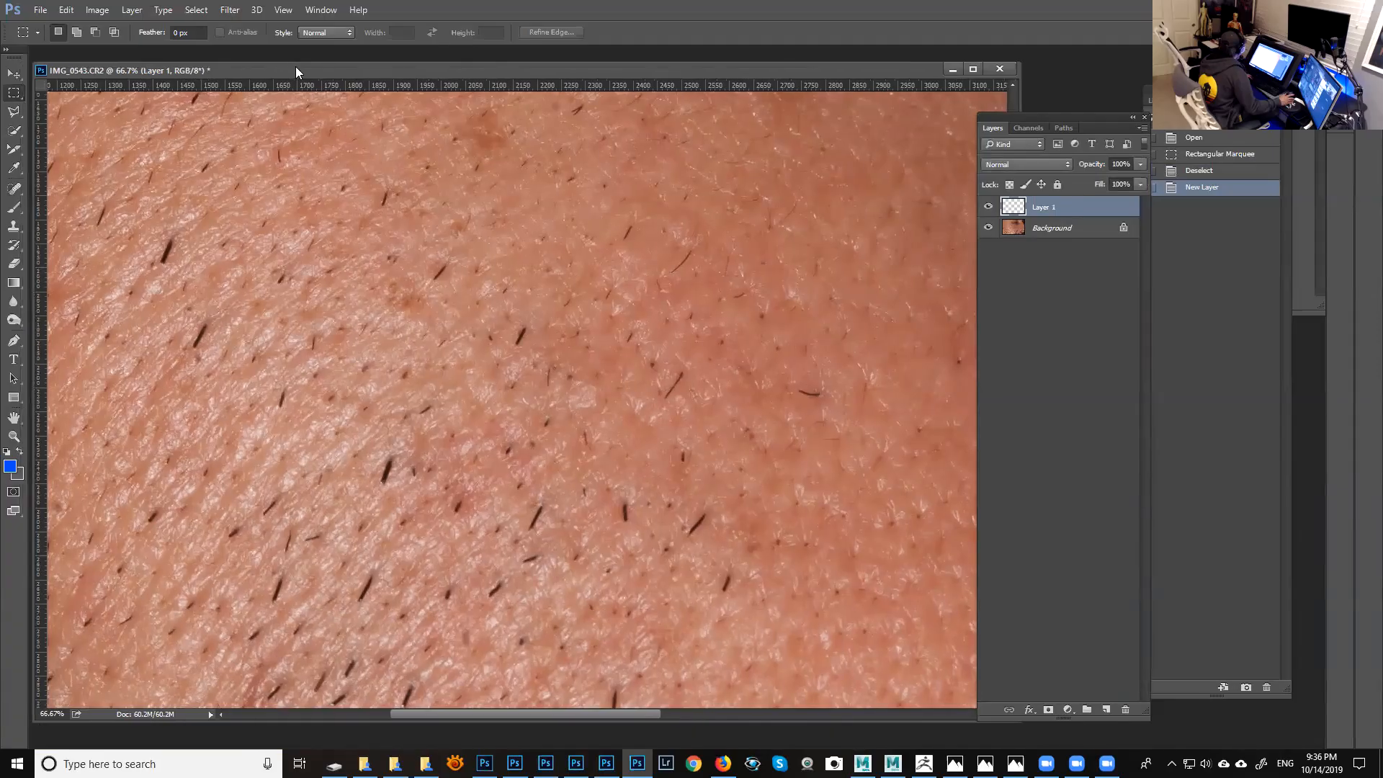
# Set the foreground colour to bright green.
pyautogui.click(10, 467)
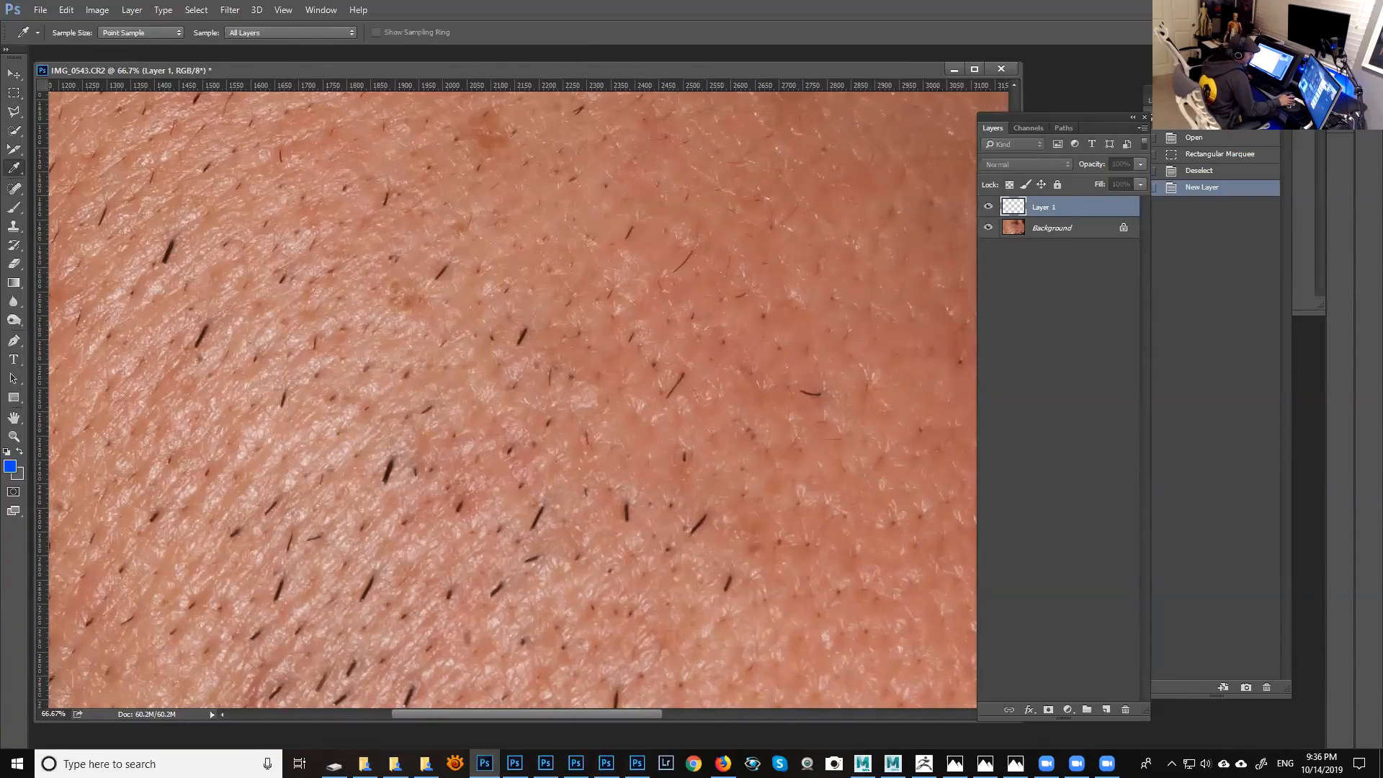
pyautogui.press('Return')
pyautogui.press('m')
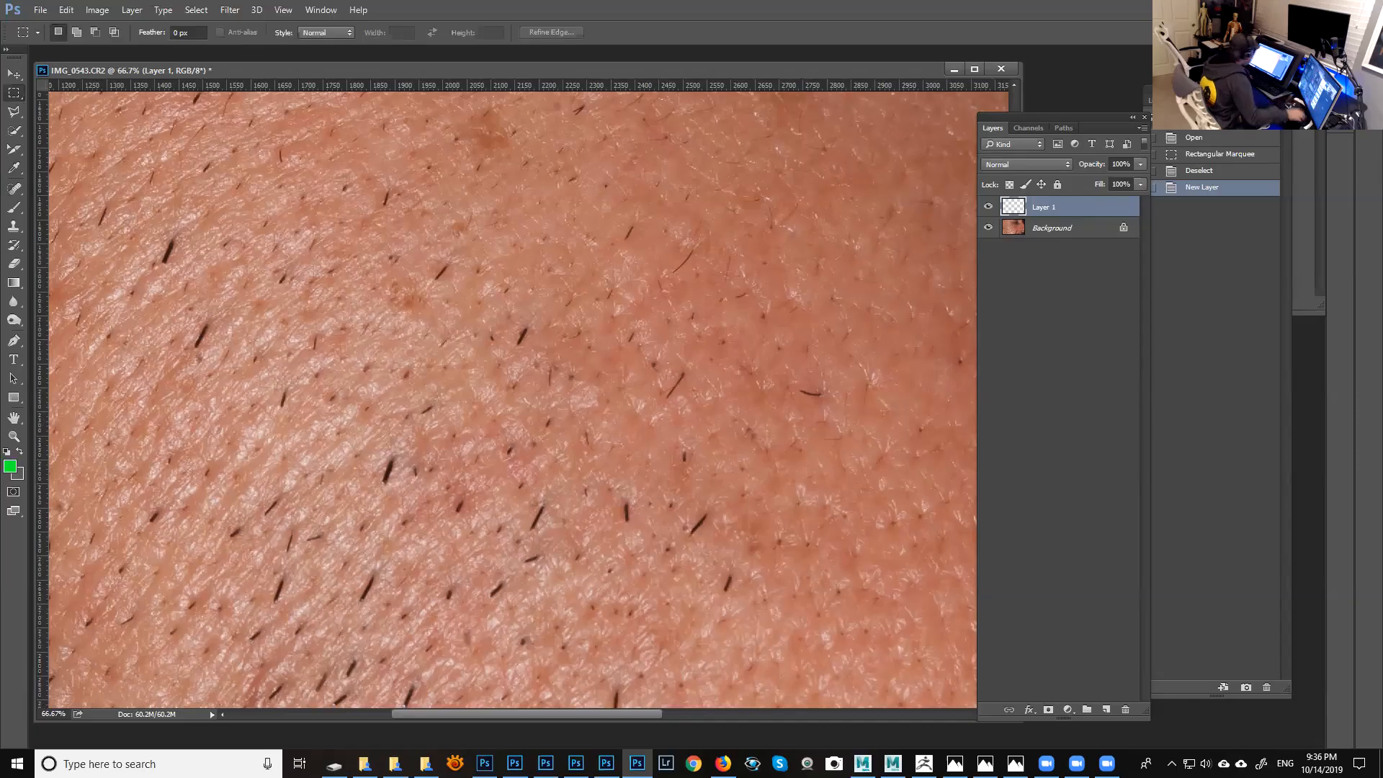
# Set up the Brush tool with a soft round tip at 0% hardness and a size of about 6 px.
pyautogui.click(14, 208)
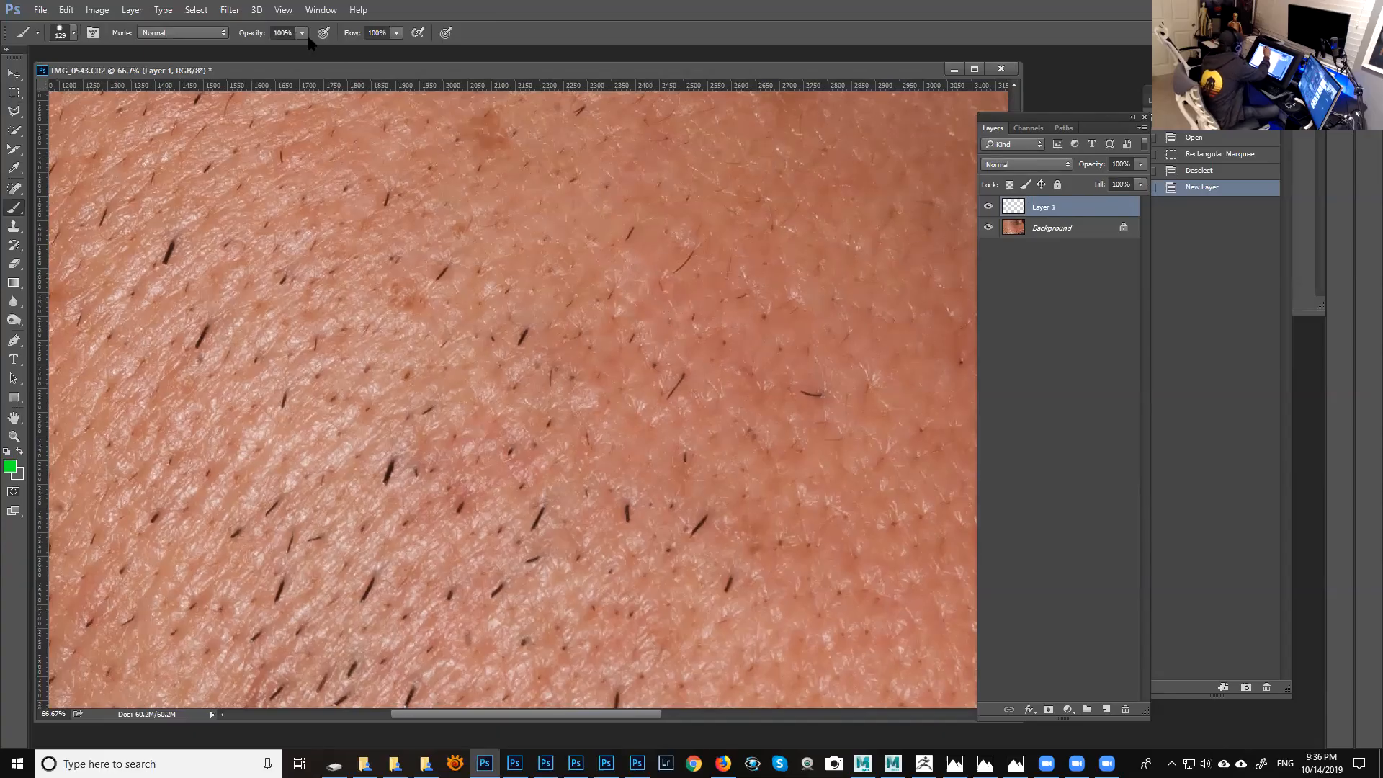
pyautogui.click(73, 33)
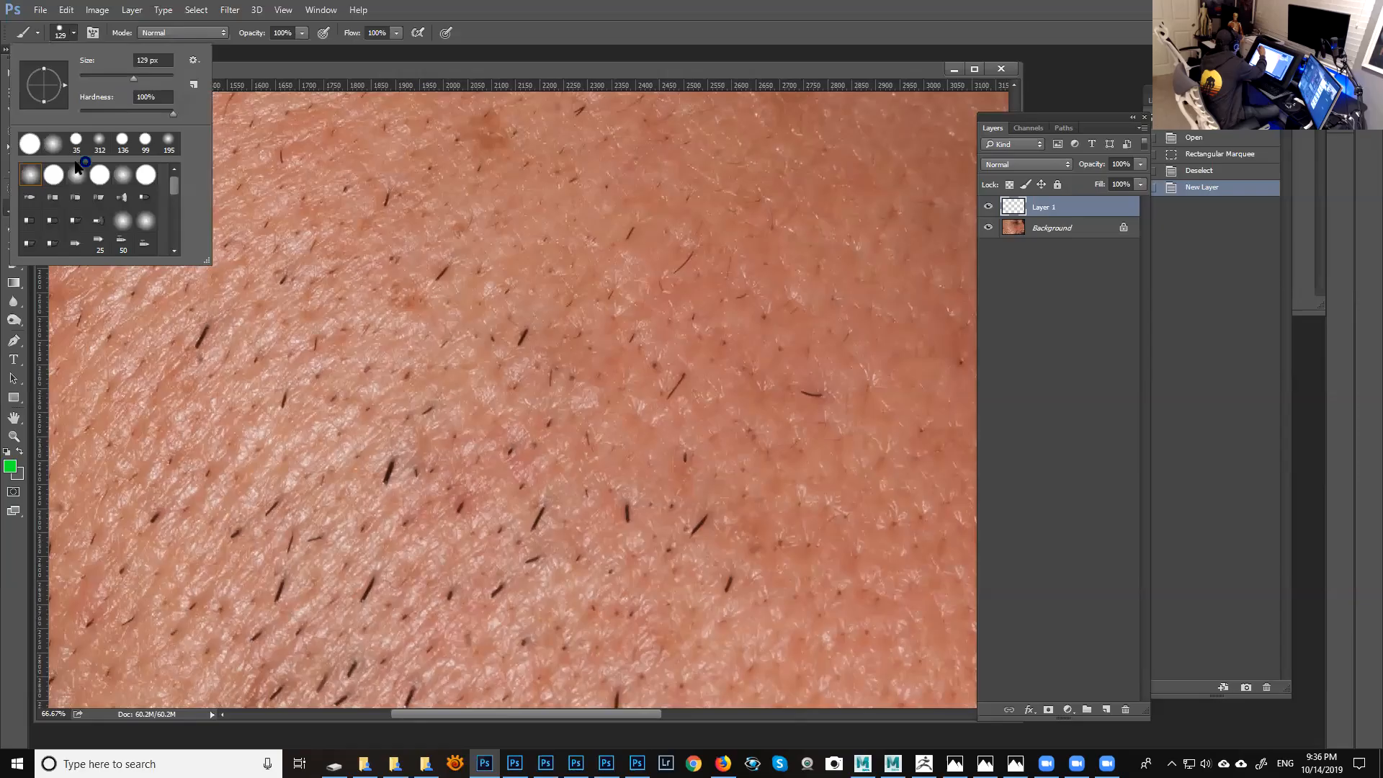
pyautogui.click(53, 144)
pyautogui.moveTo(127, 80); pyautogui.dragTo(83, 77)
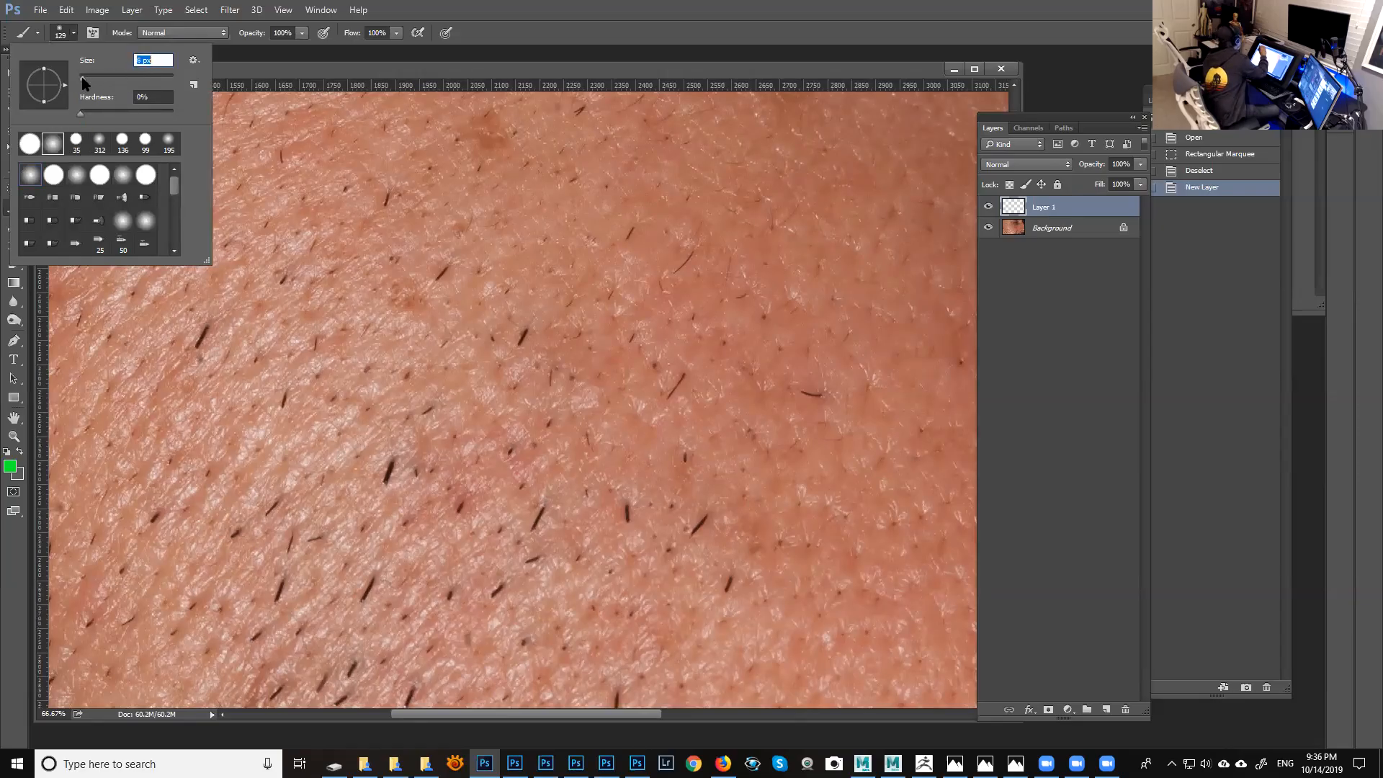
pyautogui.click(511, 72)
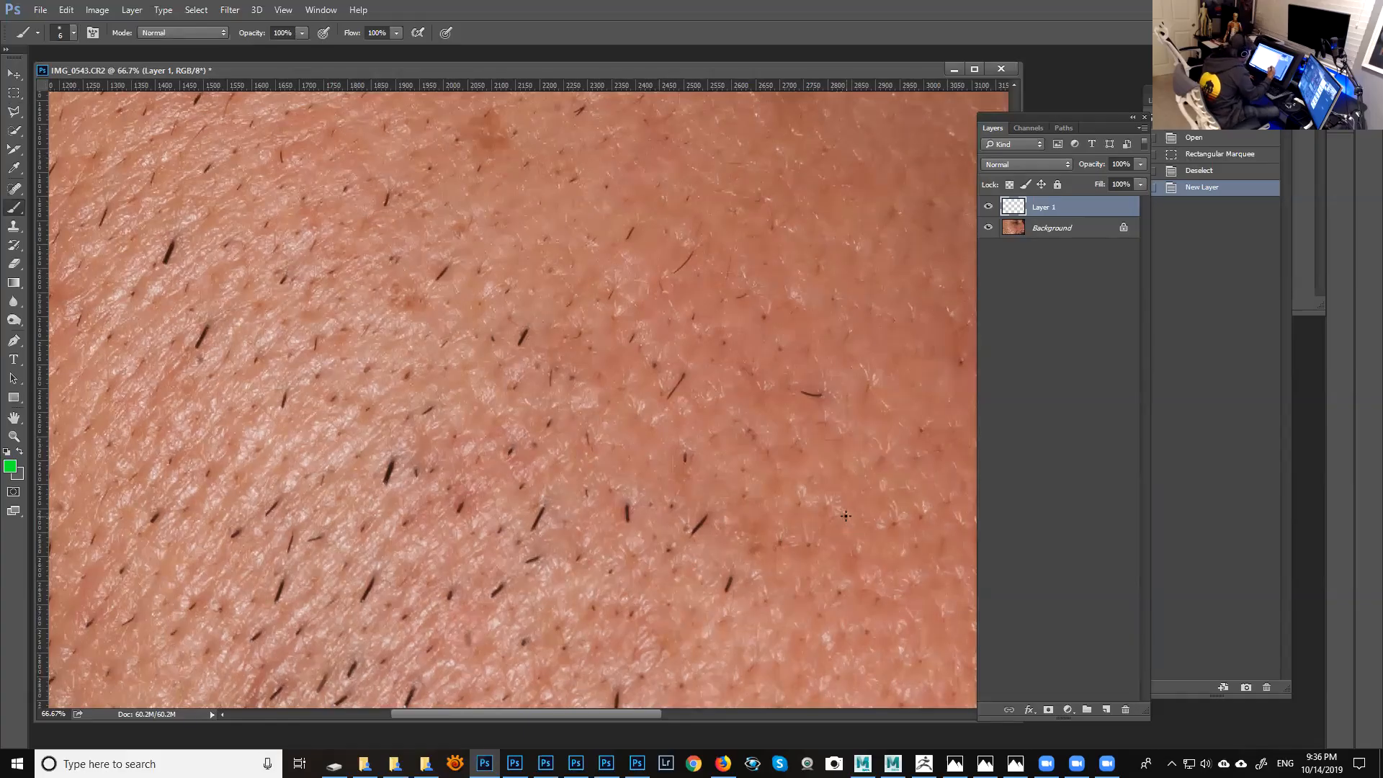
# Paint small green dots on the individual pores of the lower cheek patch, below and beside the coarse stubble.
pyautogui.moveTo(815, 581); pyautogui.dragTo(825, 370)
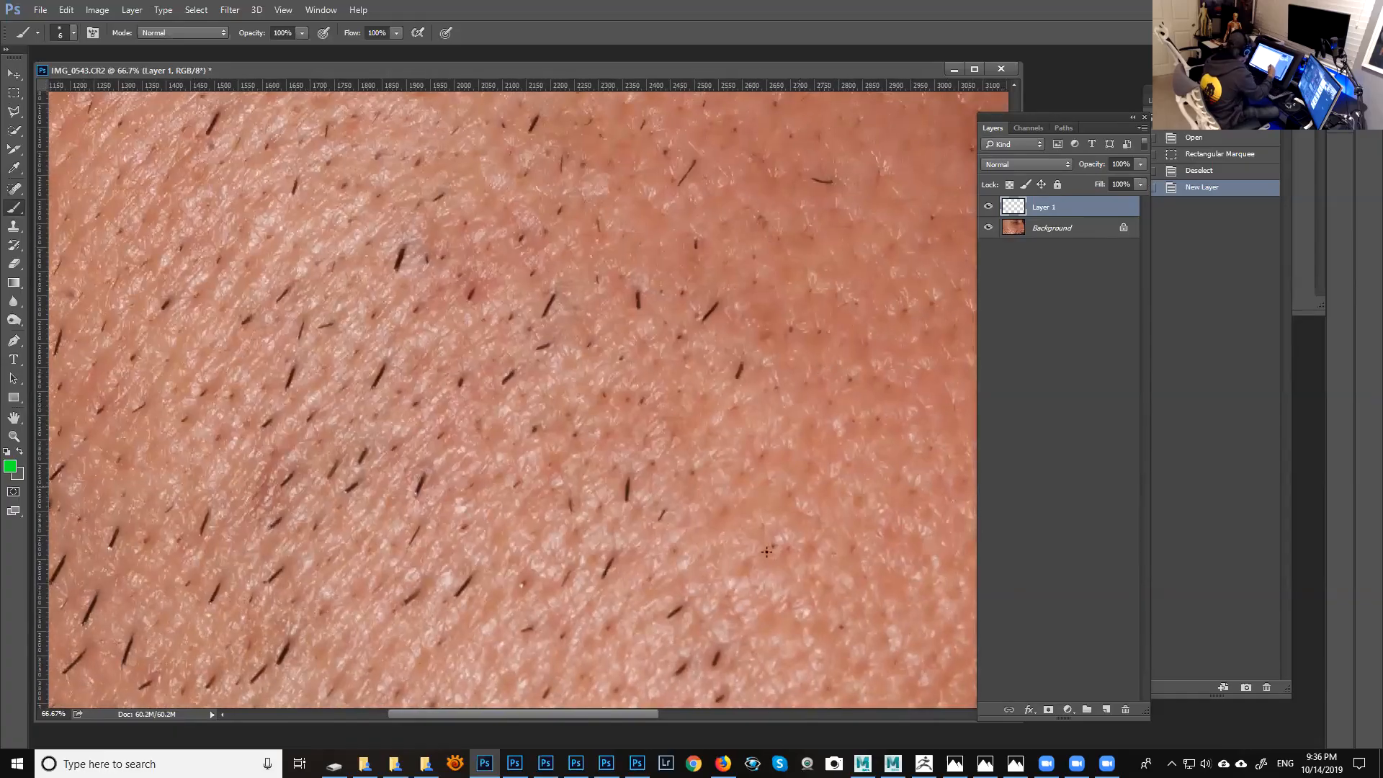
pyautogui.click(746, 562)
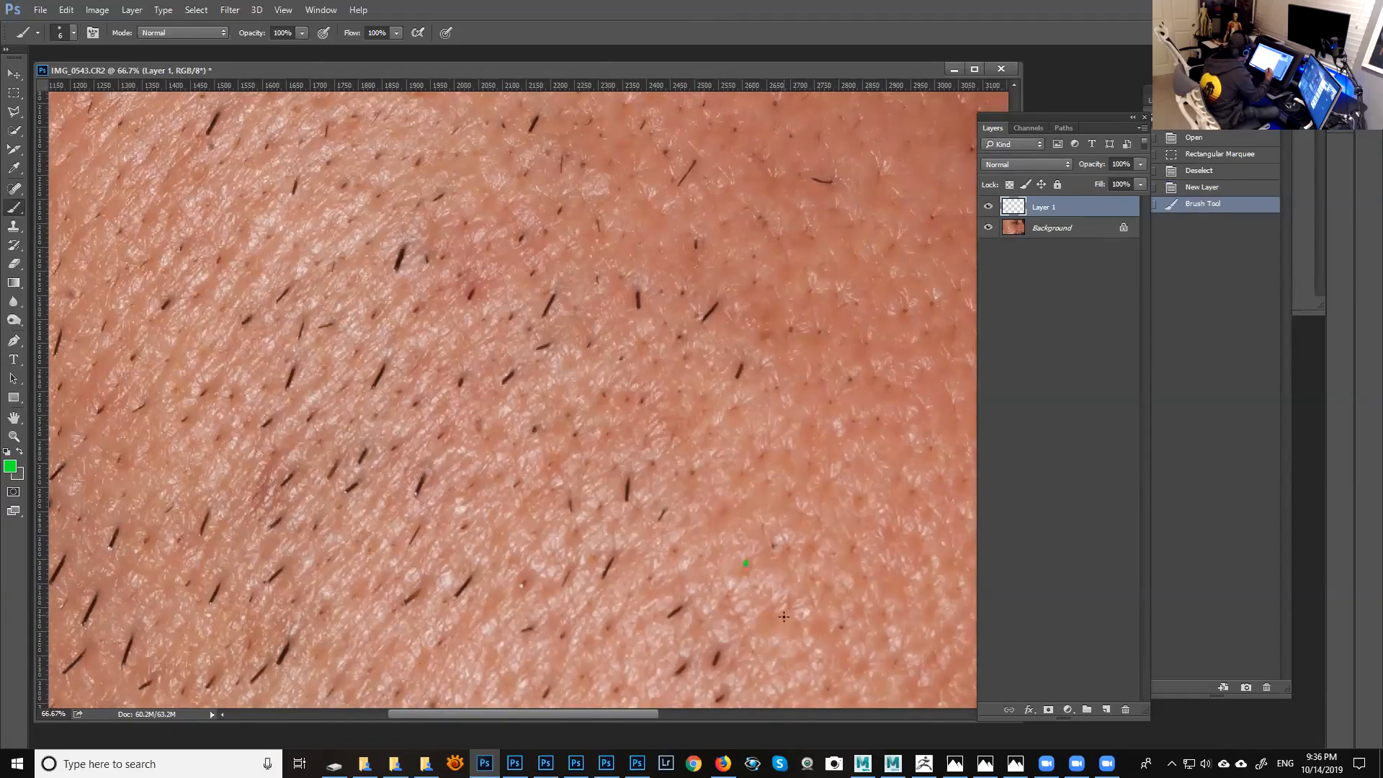
pyautogui.click(729, 596)
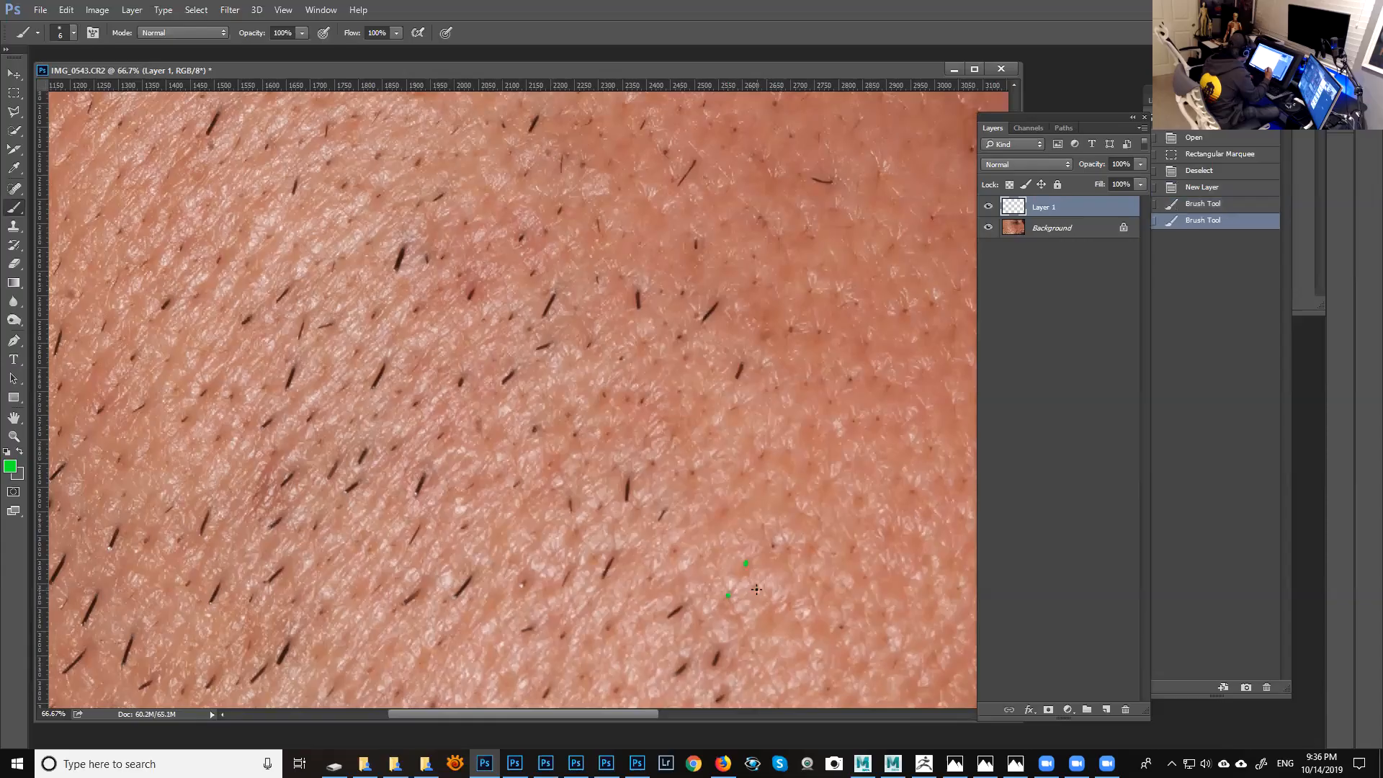
pyautogui.click(754, 587)
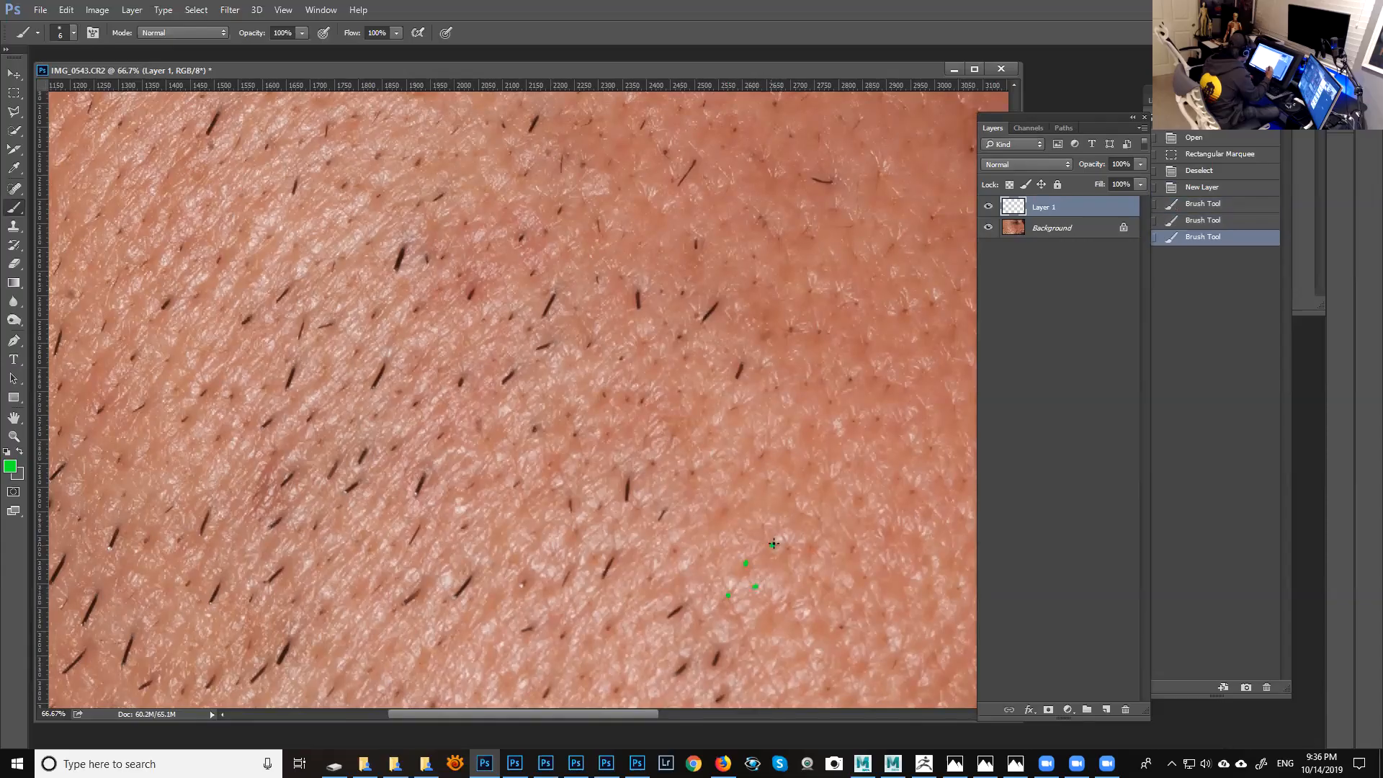
pyautogui.click(772, 545)
pyautogui.click(789, 548)
pyautogui.click(812, 545)
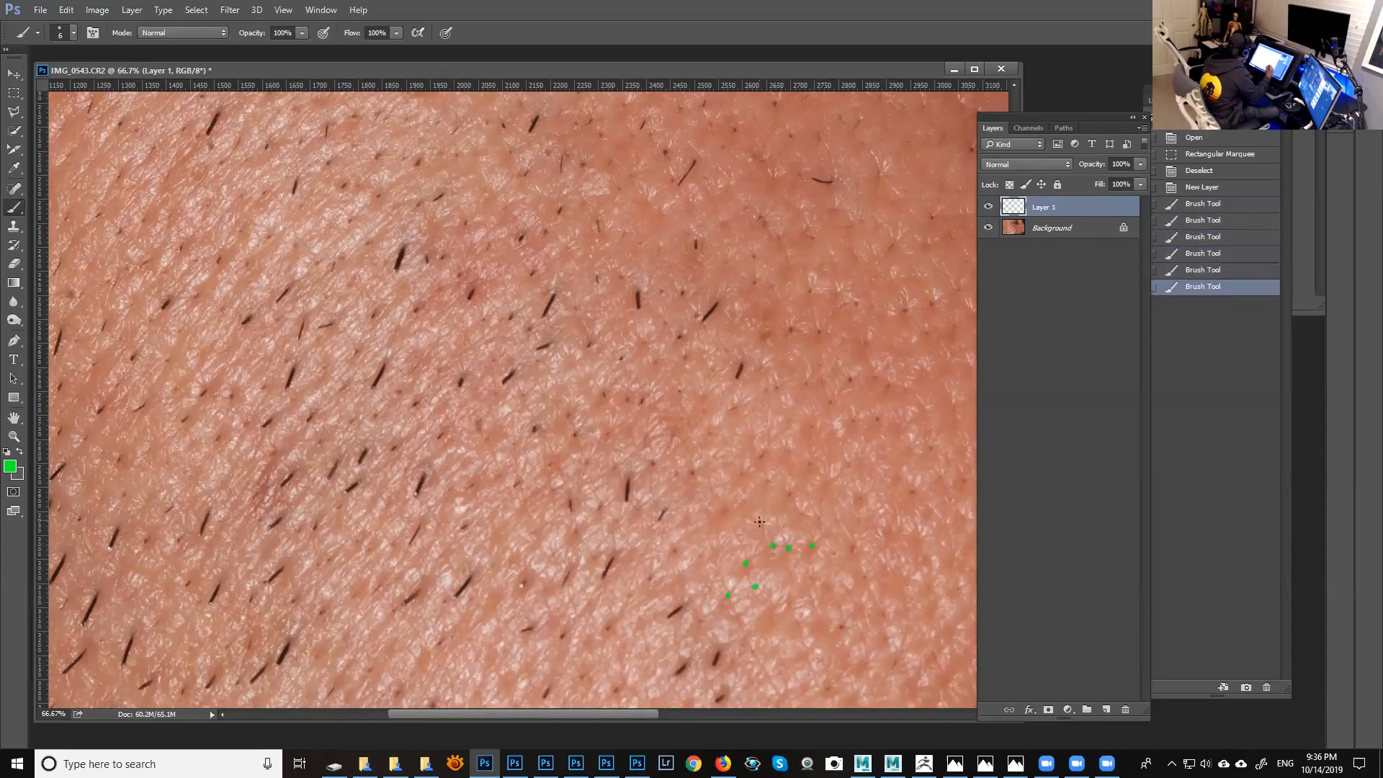
pyautogui.click(763, 524)
pyautogui.click(787, 494)
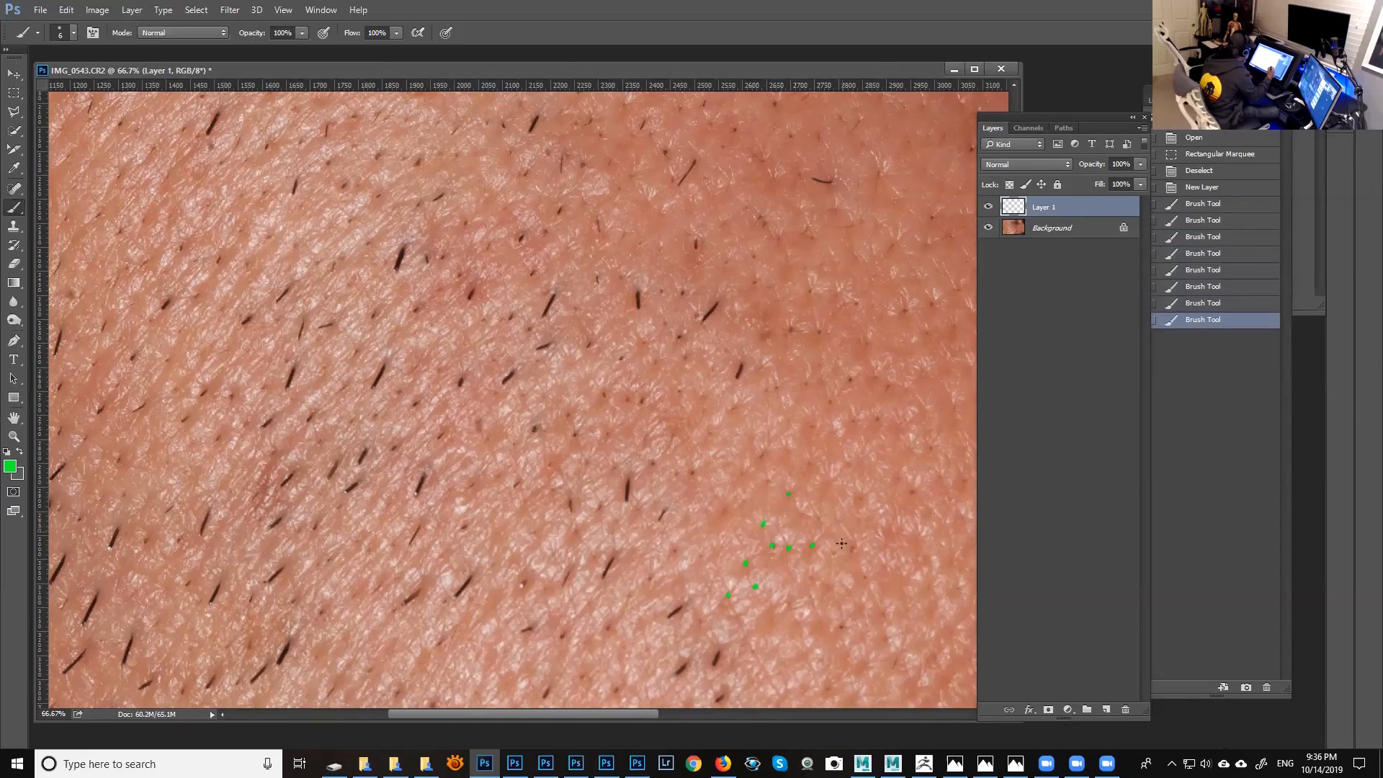
pyautogui.click(802, 512)
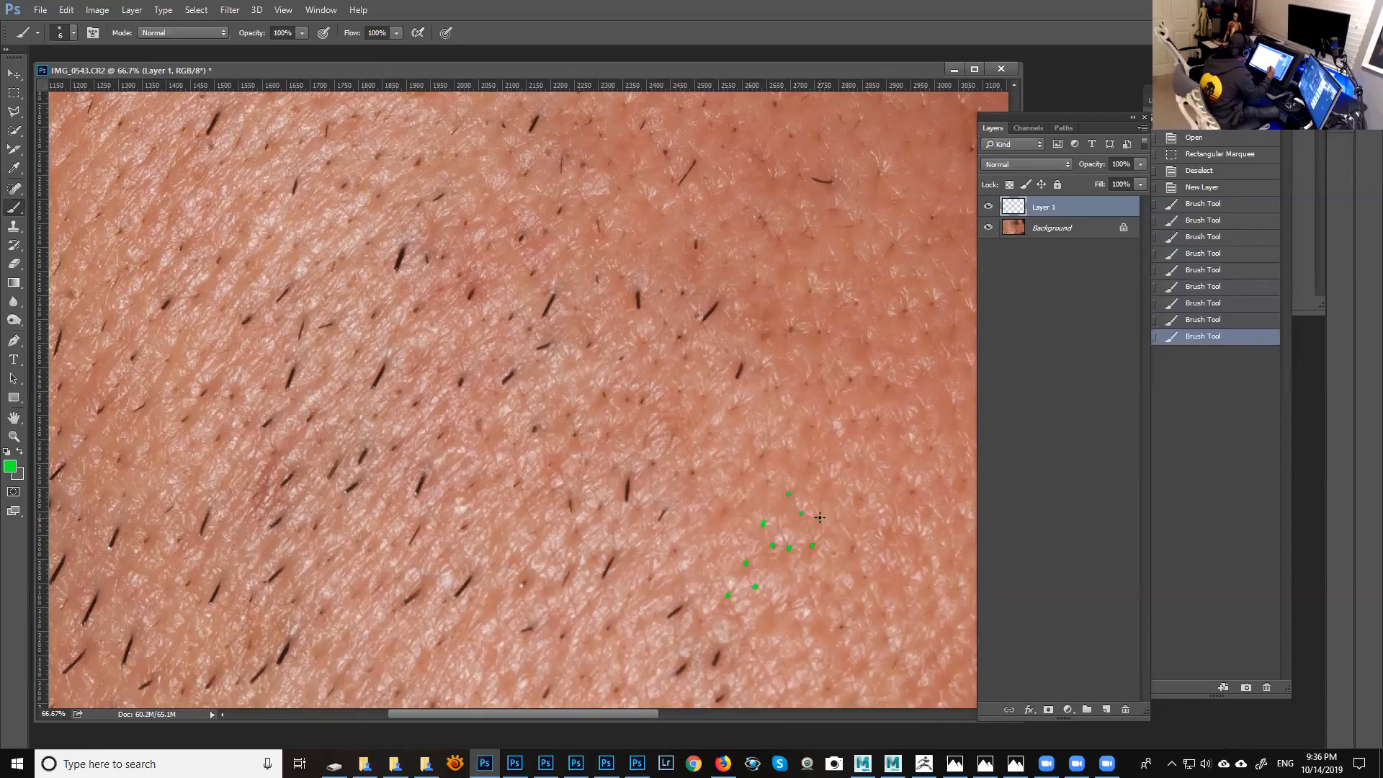
pyautogui.click(820, 517)
pyautogui.click(833, 553)
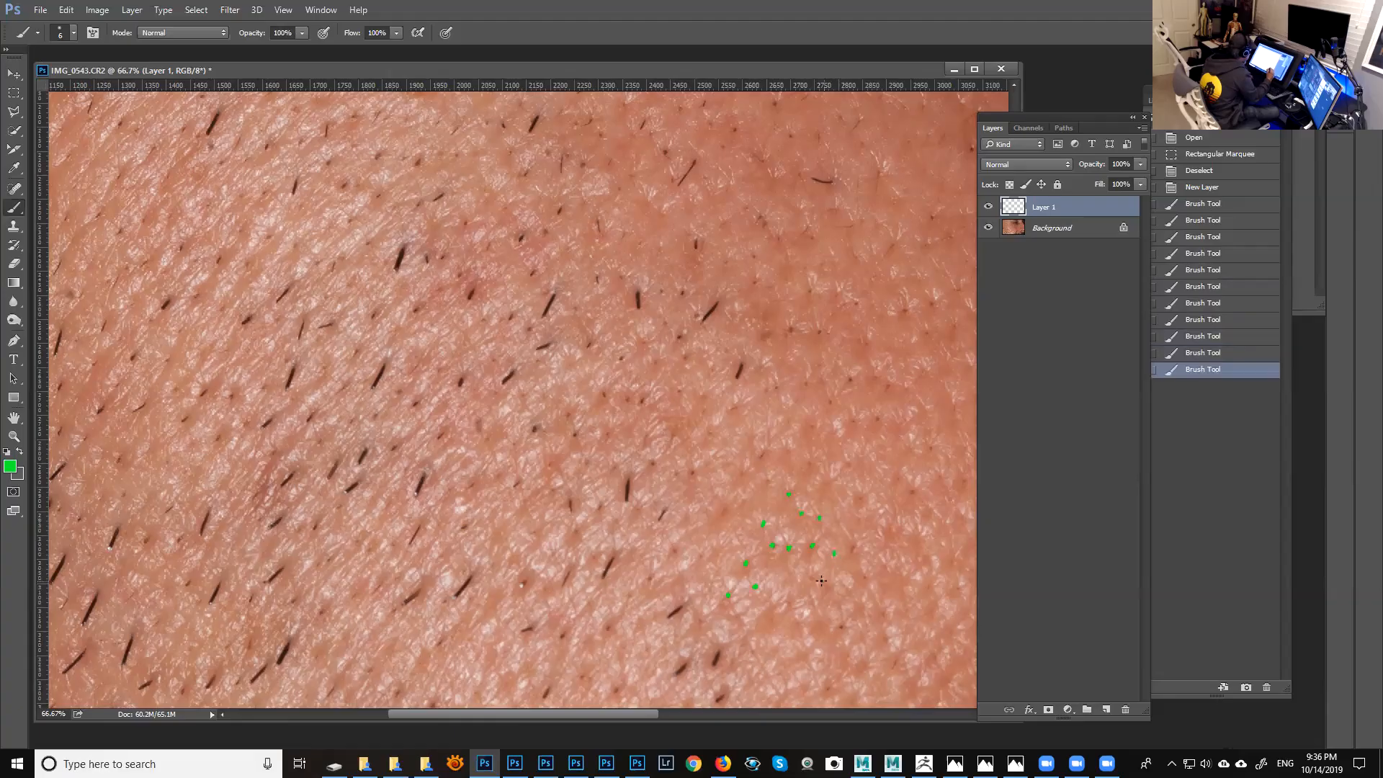
pyautogui.click(812, 576)
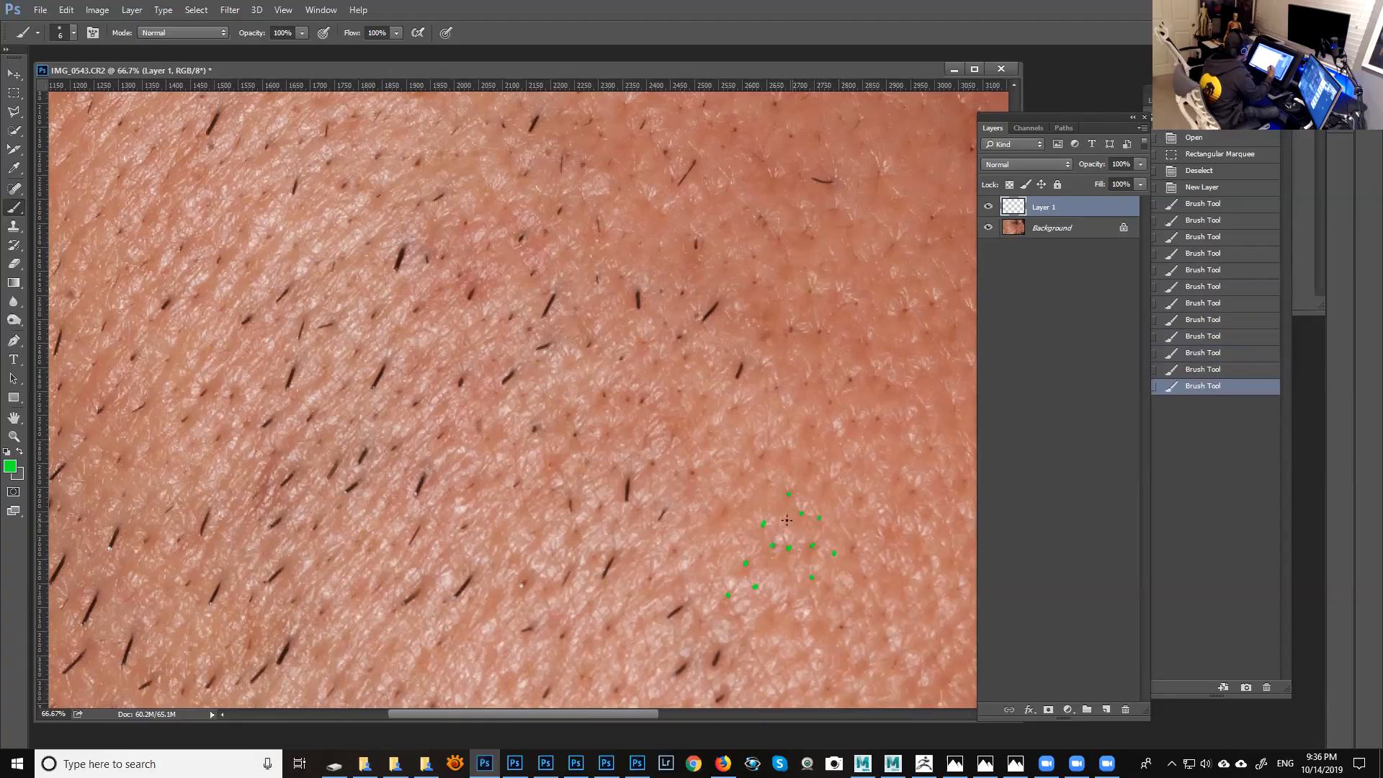
pyautogui.click(770, 480)
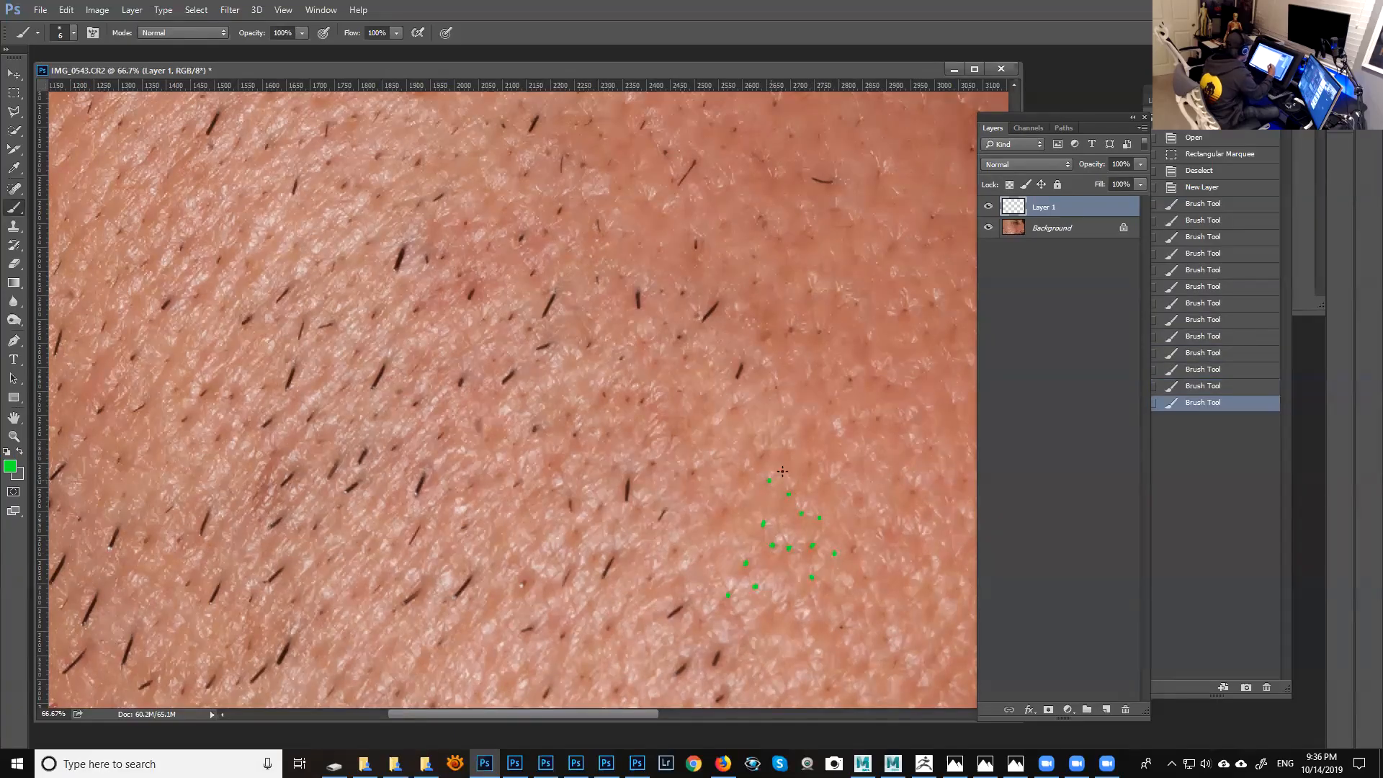
# Paint short branching lines radiating from the uppermost dotted pores to show the creases between them.
pyautogui.moveTo(768, 481); pyautogui.dragTo(763, 457)
pyautogui.click(781, 488)
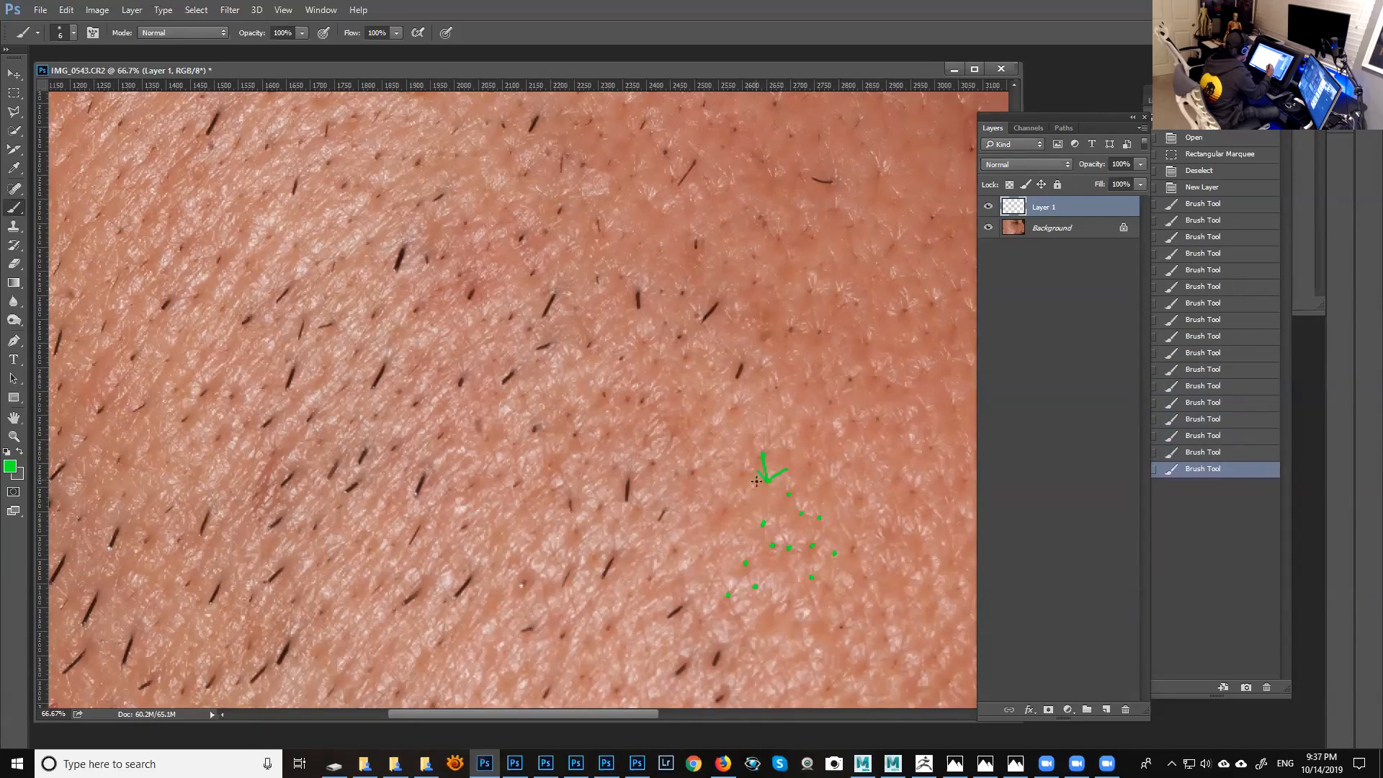
pyautogui.moveTo(742, 472); pyautogui.dragTo(742, 473)
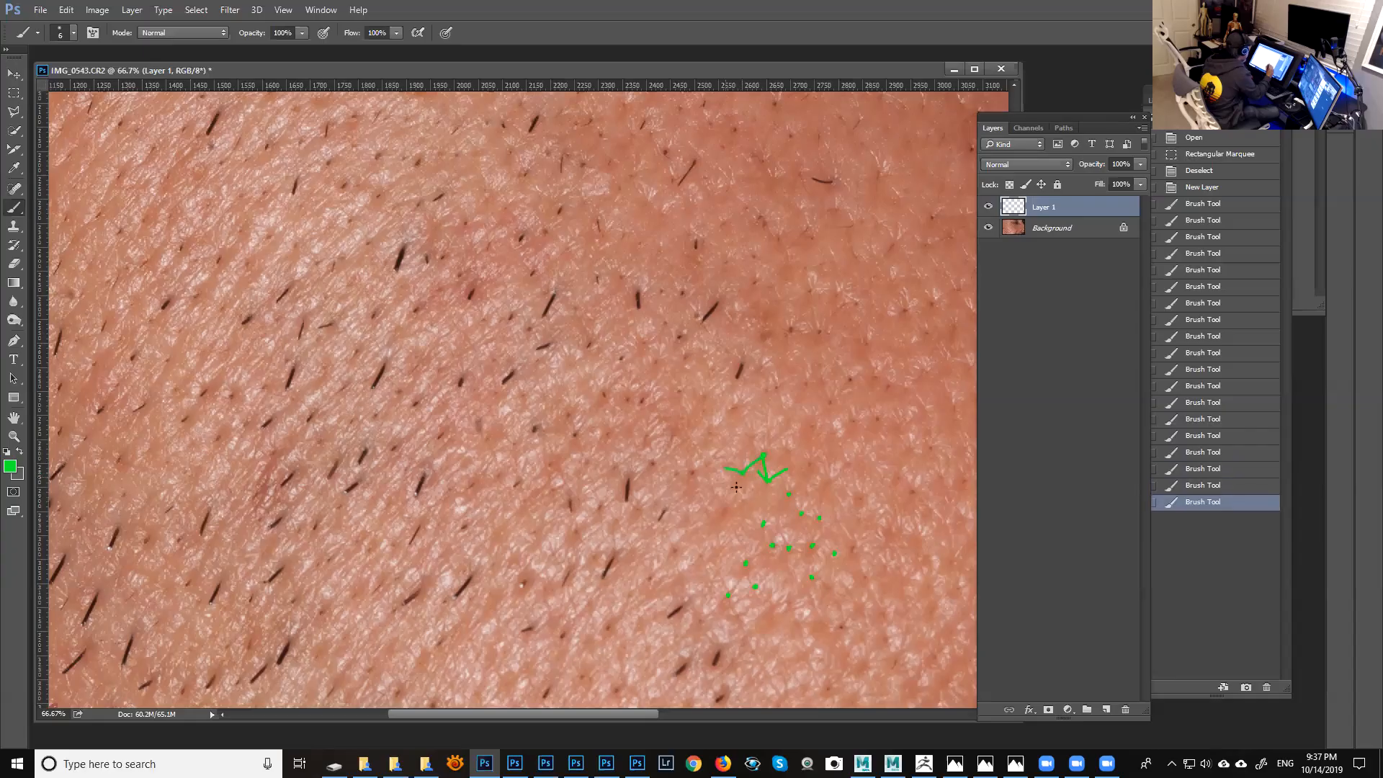
pyautogui.click(736, 487)
pyautogui.click(790, 517)
pyautogui.moveTo(802, 488); pyautogui.dragTo(788, 506)
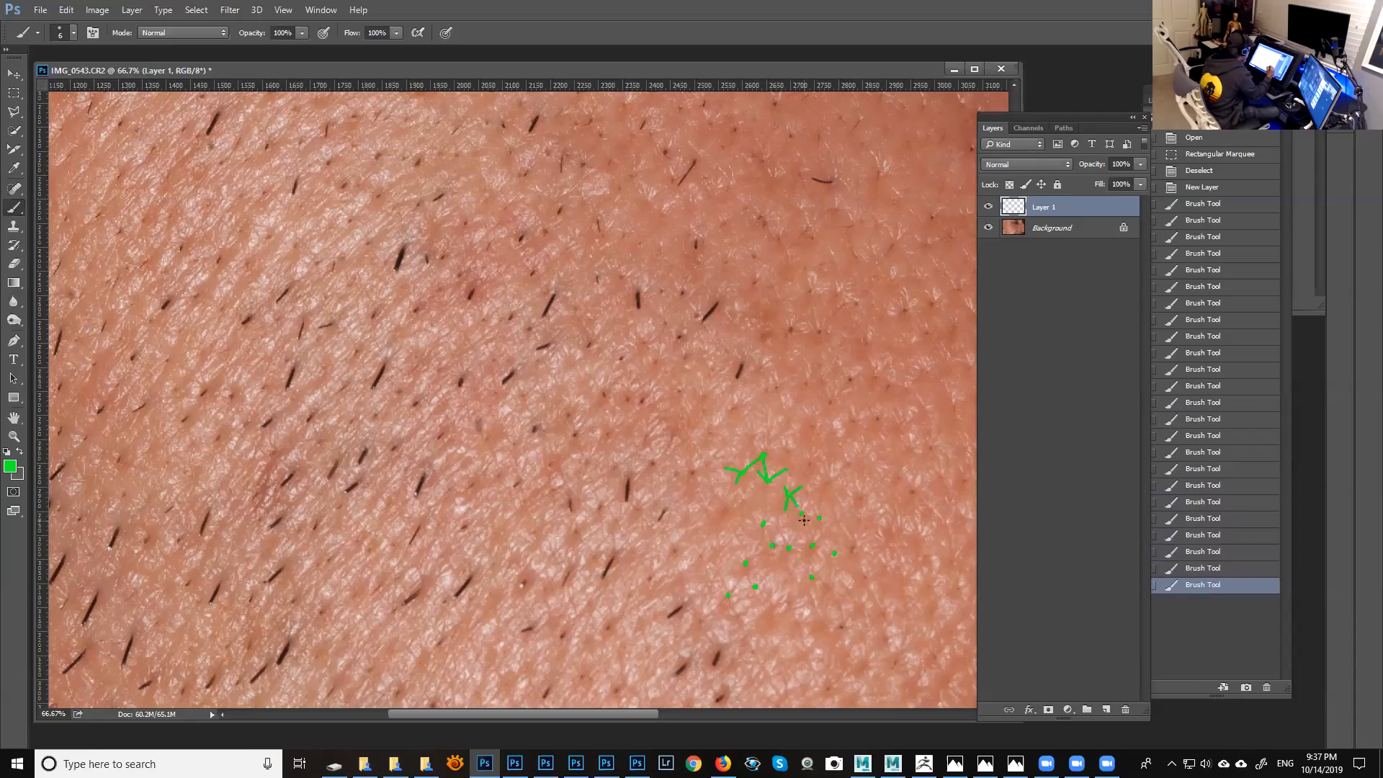
pyautogui.click(804, 519)
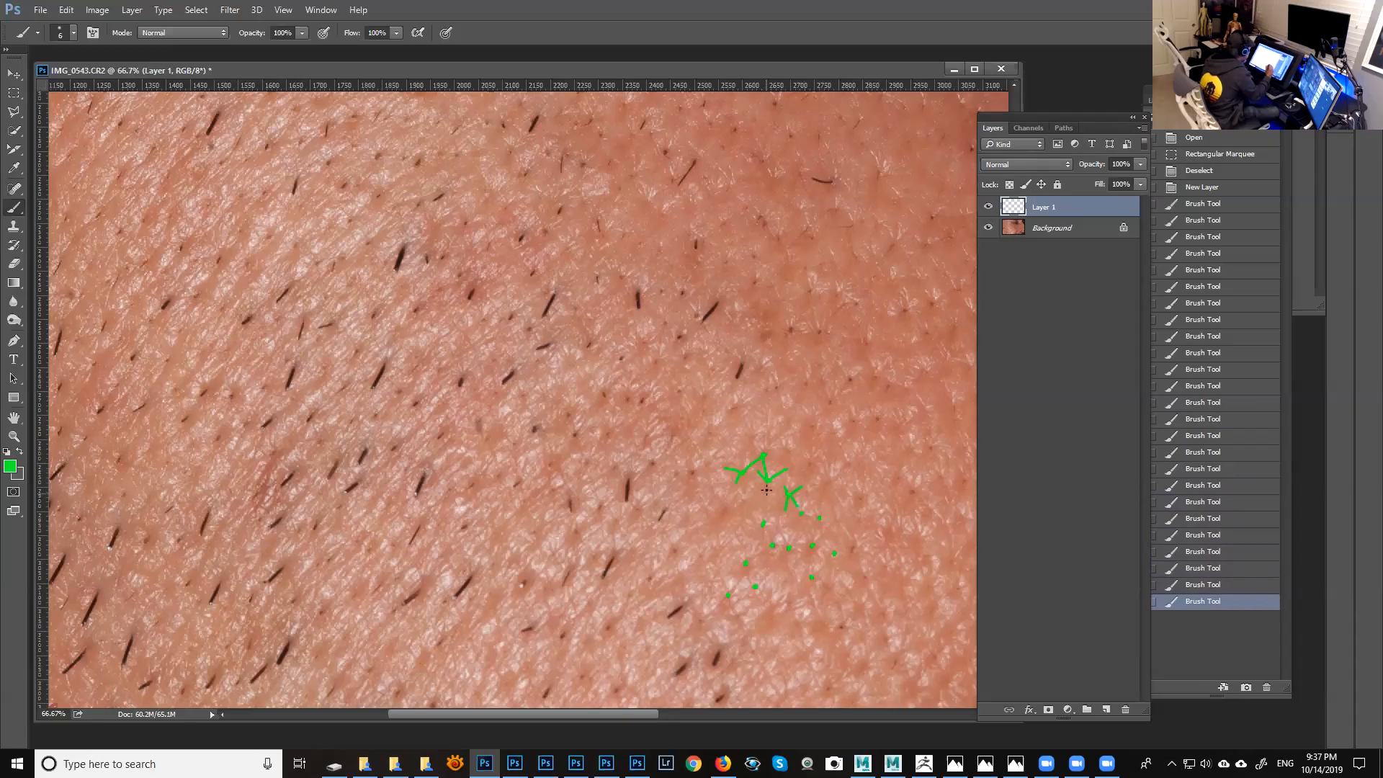
# Add green dots on the surrounding pores below and above the branching lines to extend the lower cluster.
pyautogui.click(724, 512)
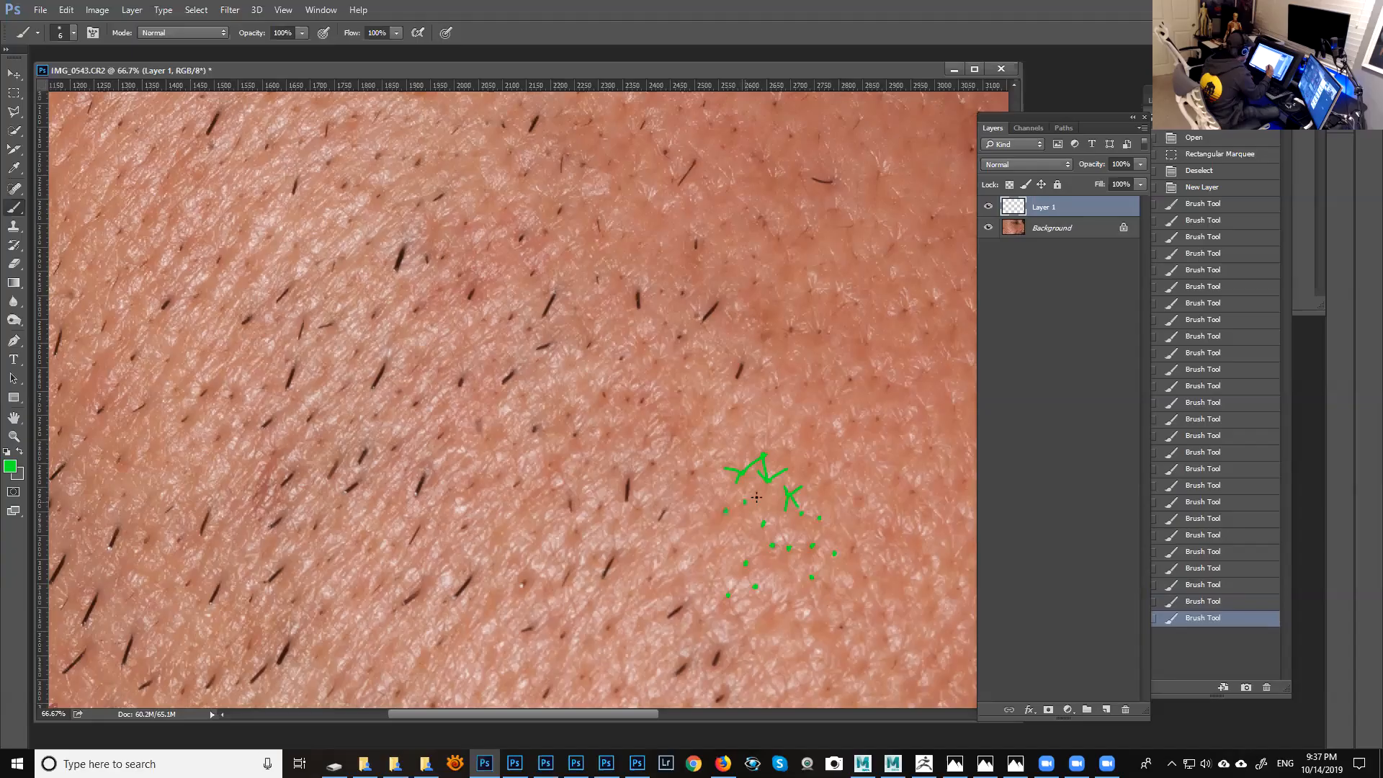
pyautogui.click(756, 497)
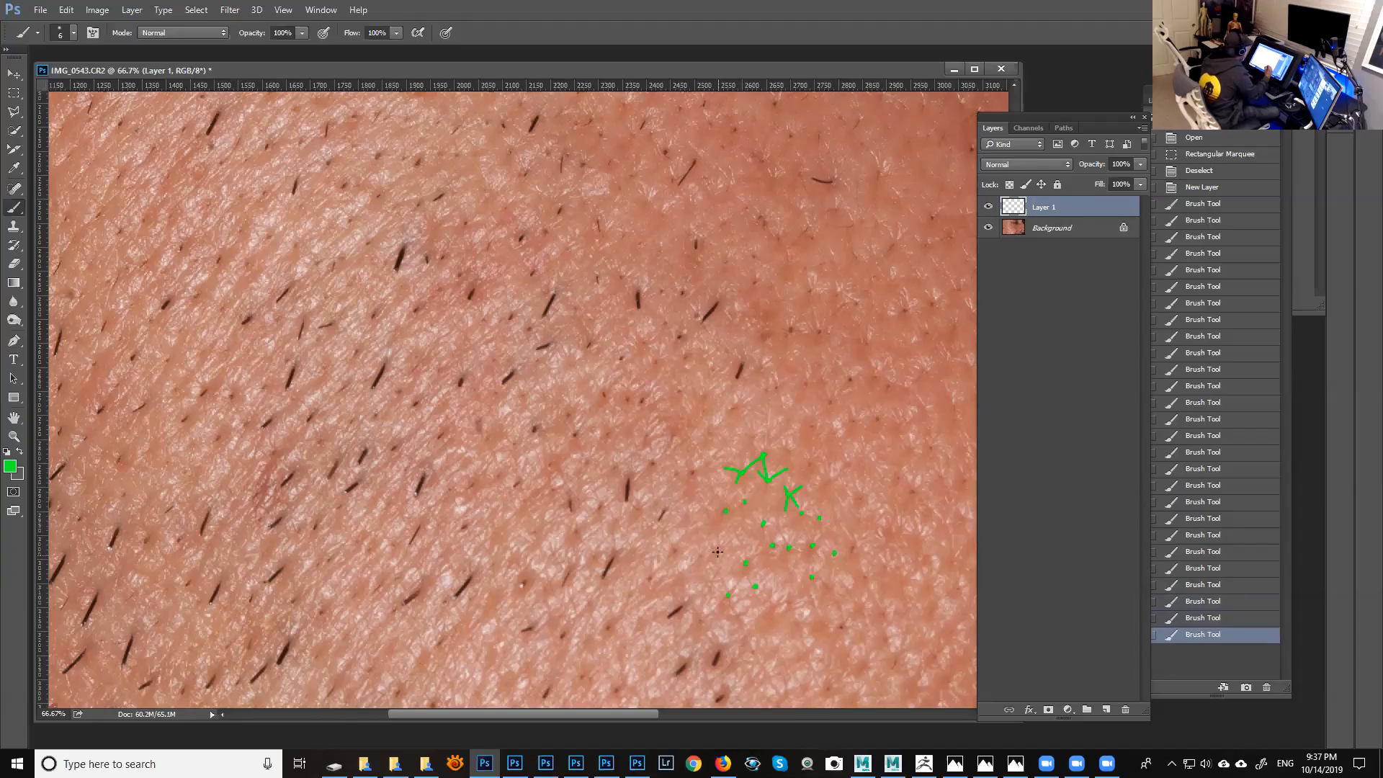
pyautogui.click(792, 504)
pyautogui.click(810, 464)
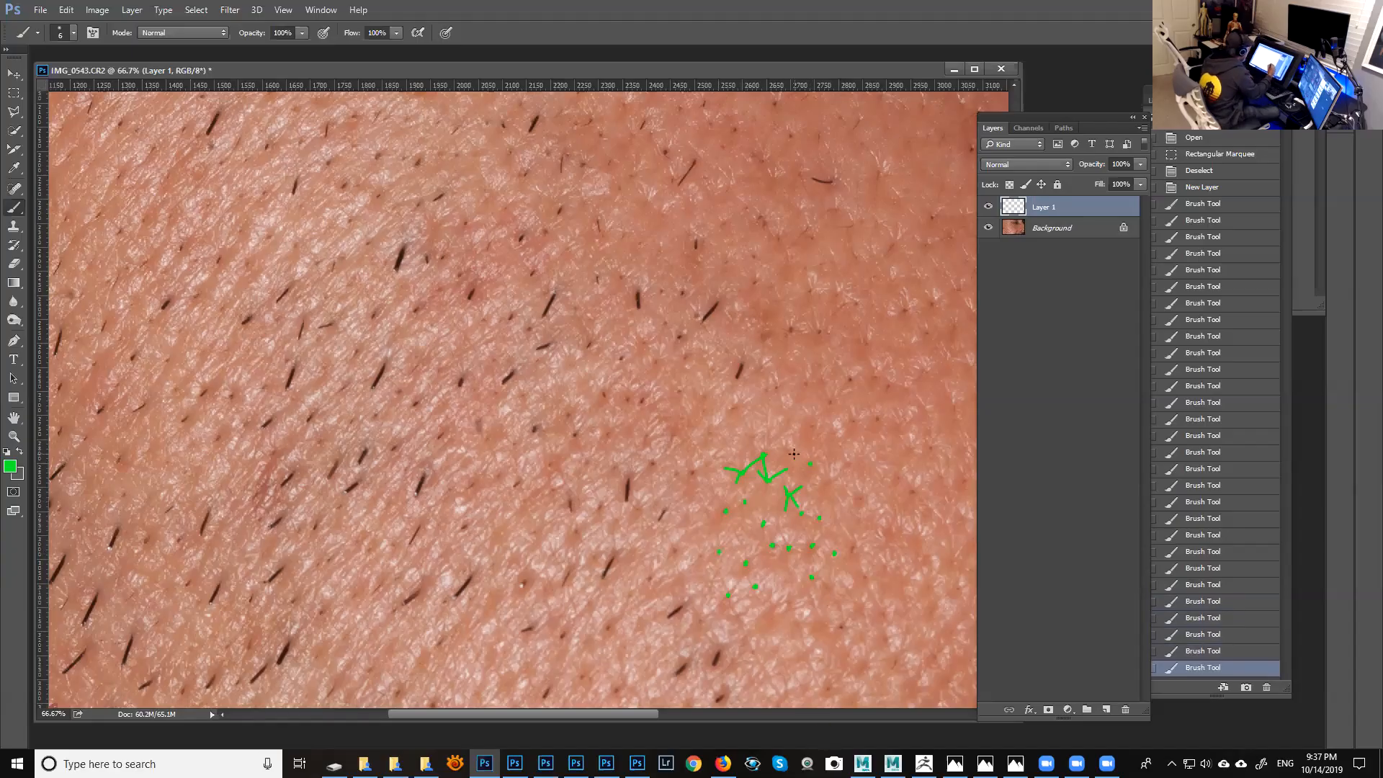
pyautogui.click(787, 451)
pyautogui.click(813, 427)
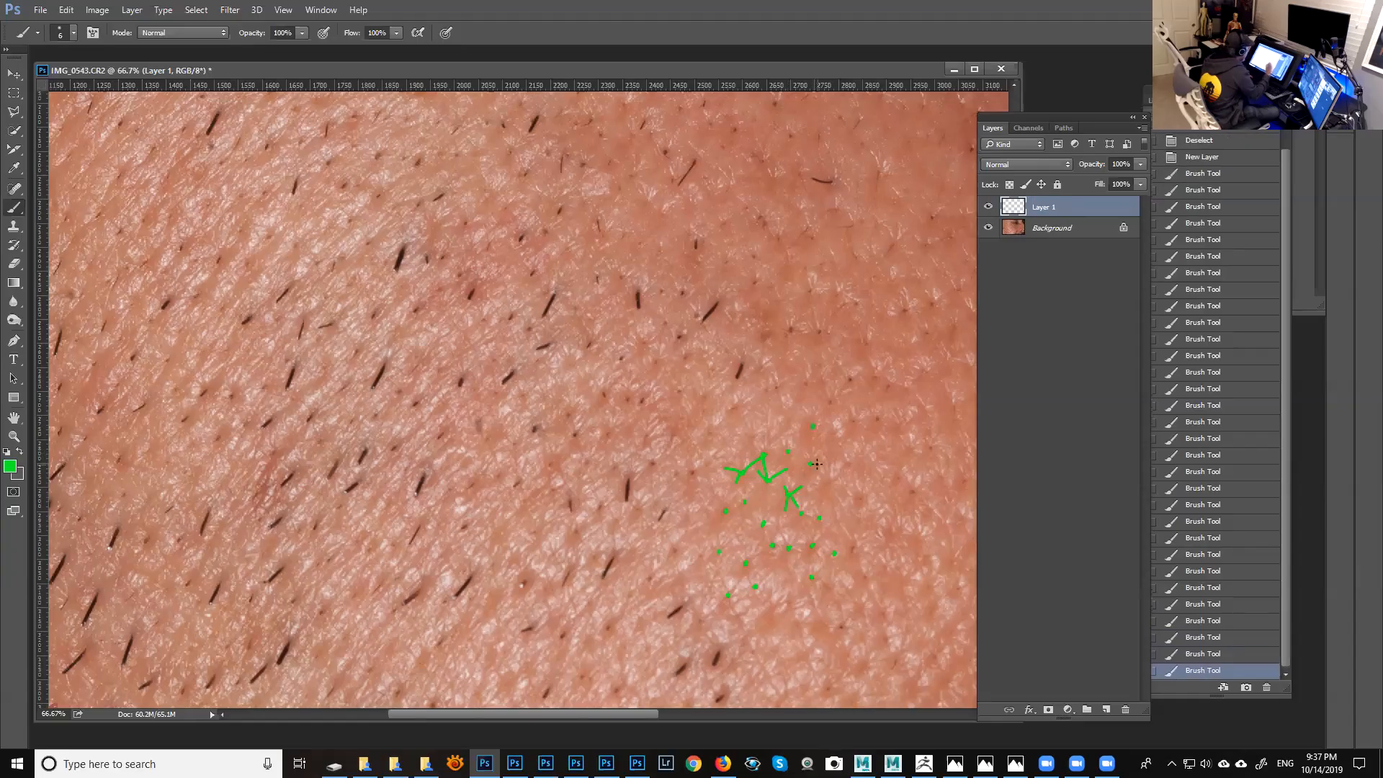
pyautogui.click(830, 483)
pyautogui.click(834, 435)
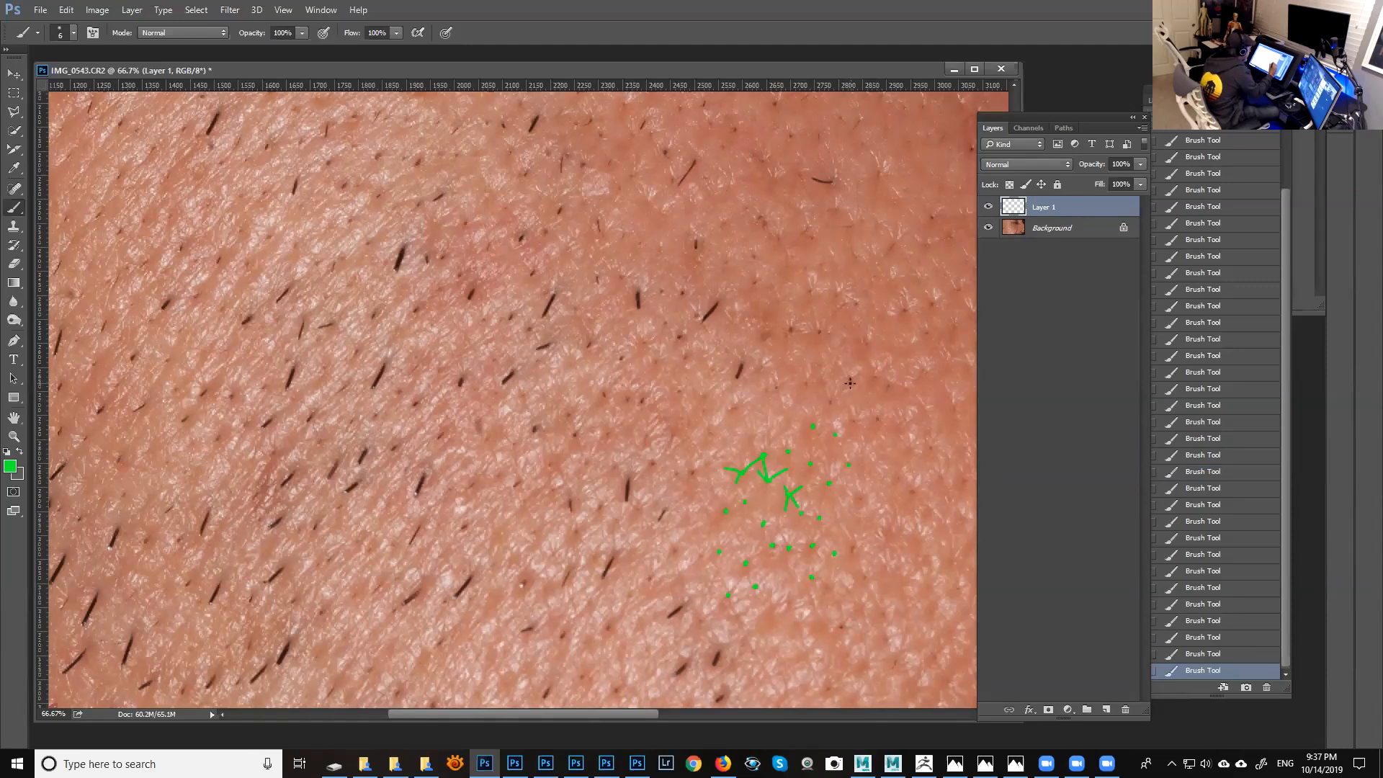
# Mark a short crease and a star of lines radiating from one pore above the dotted cluster.
pyautogui.moveTo(841, 392)
pyautogui.mouseDown()
pyautogui.moveTo(890, 324)
pyautogui.moveTo(860, 316)
pyautogui.moveTo(838, 337)
pyautogui.moveTo(889, 361)
pyautogui.mouseUp()
pyautogui.click(857, 358)
pyautogui.click(889, 361)
pyautogui.click(869, 341)
# Mark roughly parallel rows of pores with green dots in the upper cheek patch above the star.
pyautogui.click(723, 237)
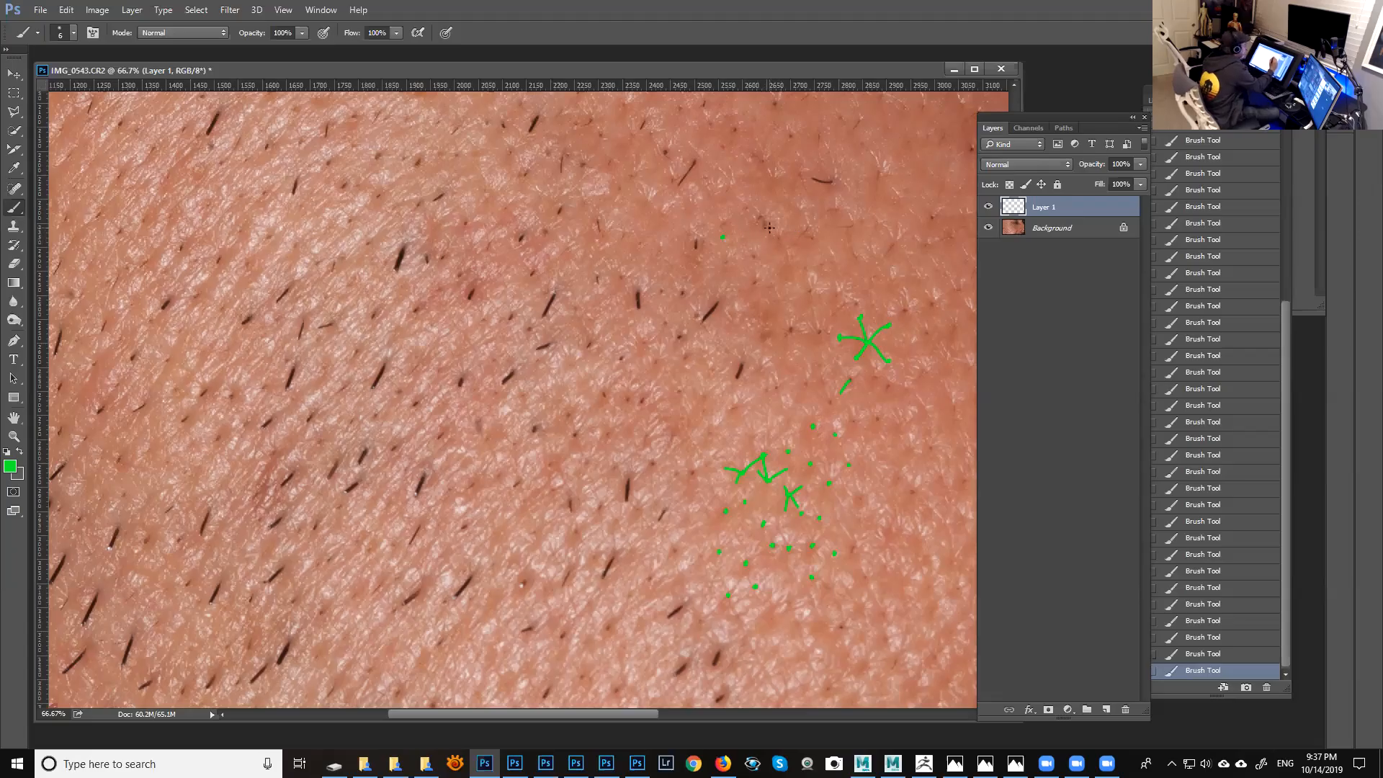
pyautogui.click(752, 231)
pyautogui.click(781, 227)
pyautogui.click(842, 218)
pyautogui.click(803, 245)
pyautogui.click(731, 283)
pyautogui.click(763, 276)
pyautogui.click(794, 271)
pyautogui.click(825, 268)
pyautogui.click(853, 265)
# Circle the upper dotted patch and connect its top rows of dots with zigzag lines.
pyautogui.moveTo(727, 194)
pyautogui.mouseDown()
pyautogui.moveTo(723, 309)
pyautogui.moveTo(821, 180)
pyautogui.moveTo(748, 191)
pyautogui.mouseUp()
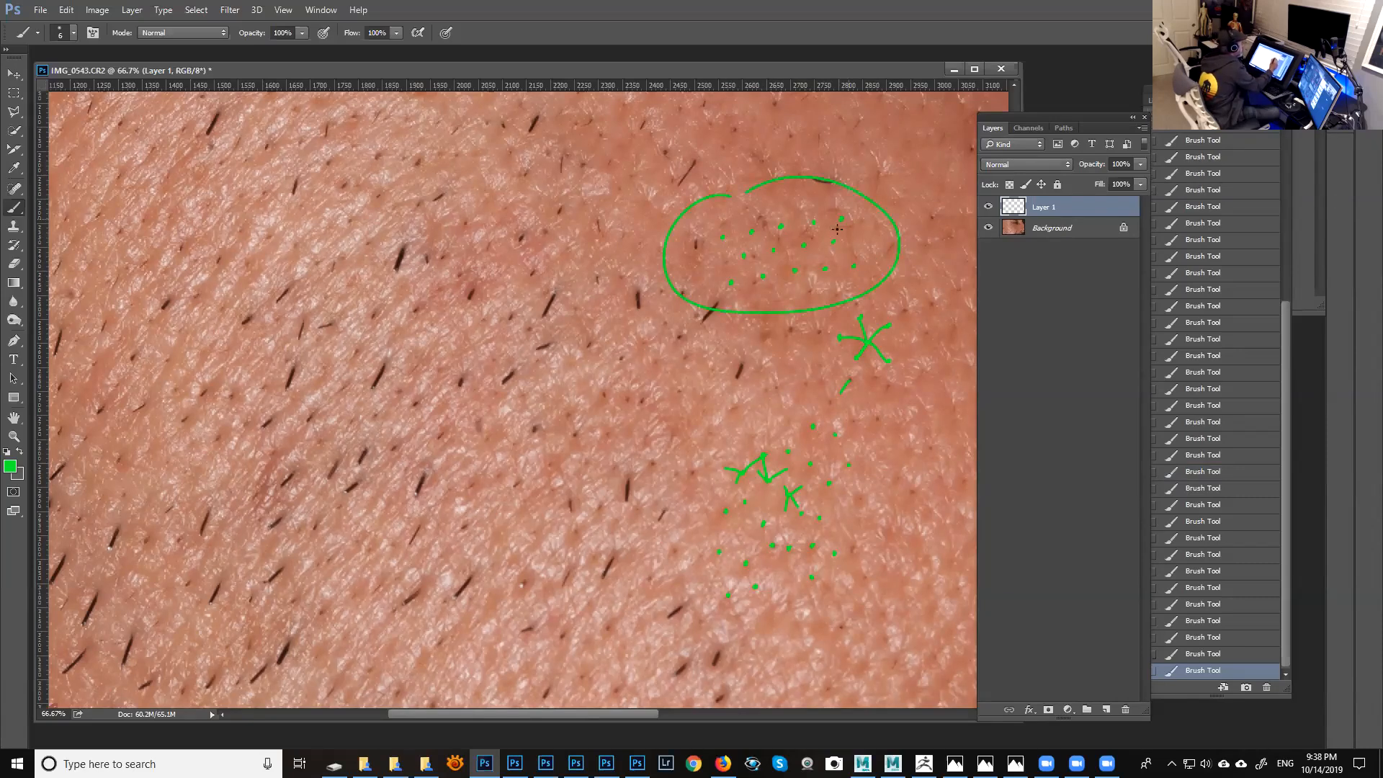
pyautogui.moveTo(723, 237)
pyautogui.mouseDown()
pyautogui.moveTo(734, 249)
pyautogui.moveTo(753, 231)
pyautogui.moveTo(738, 271)
pyautogui.moveTo(774, 251)
pyautogui.moveTo(765, 227)
pyautogui.moveTo(805, 245)
pyautogui.moveTo(815, 223)
pyautogui.moveTo(843, 218)
pyautogui.mouseUp()
pyautogui.moveTo(817, 223); pyautogui.dragTo(846, 219)
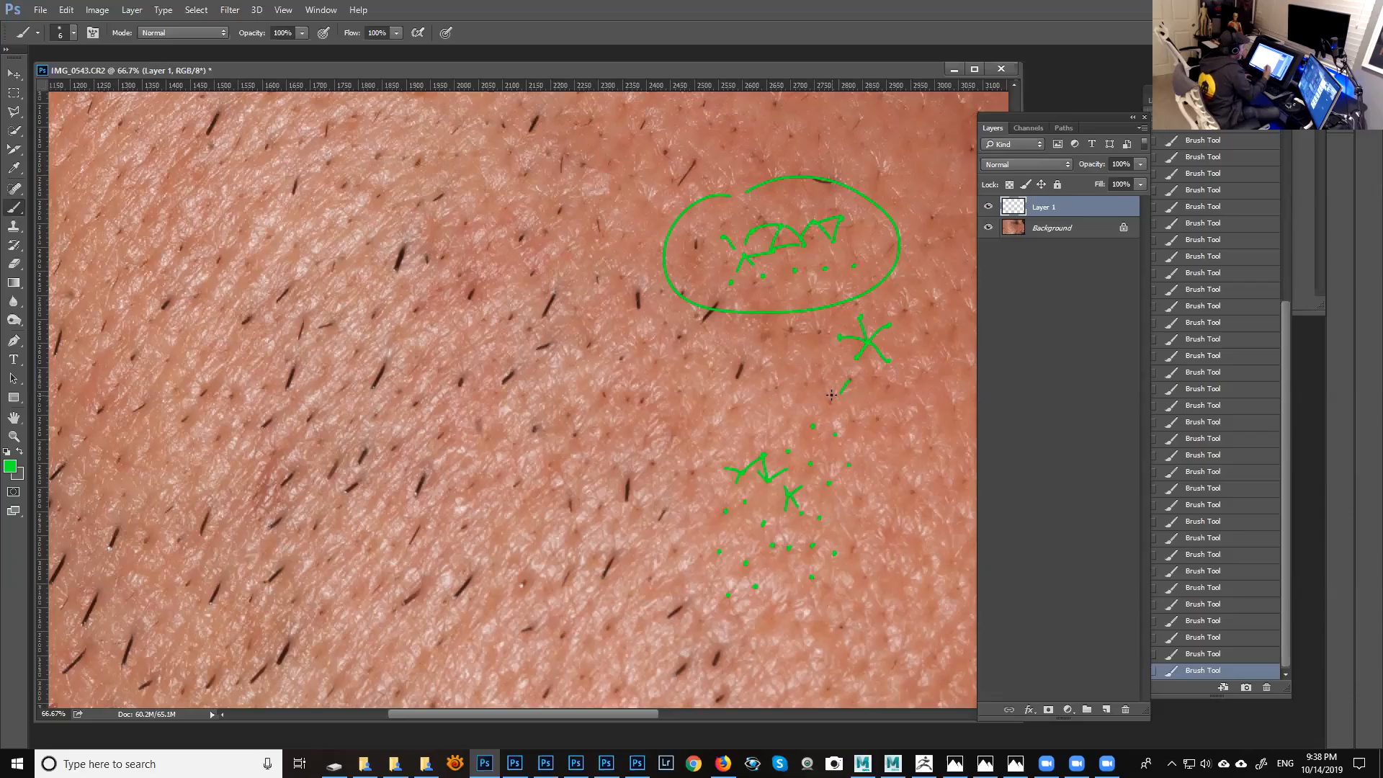
# Dot additional pores along the nose-facing side and above the lower cluster.
pyautogui.click(831, 587)
pyautogui.click(854, 549)
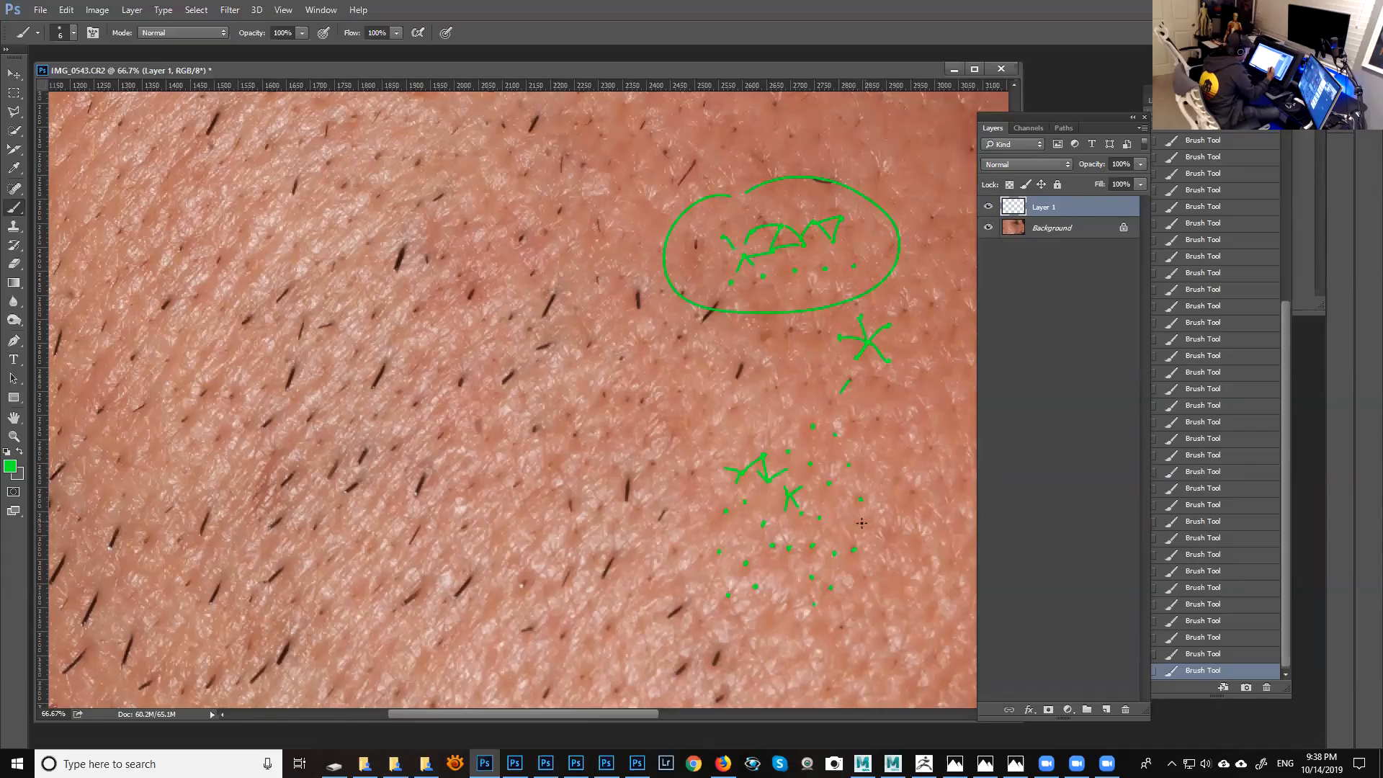
pyautogui.click(861, 519)
pyautogui.click(856, 423)
pyautogui.click(879, 420)
pyautogui.click(830, 402)
# Connect the nose-side dots of the lower cluster and the bottom row of the circled patch into diamonds and triangles.
pyautogui.moveTo(837, 436)
pyautogui.mouseDown()
pyautogui.moveTo(856, 423)
pyautogui.moveTo(819, 423)
pyautogui.moveTo(831, 404)
pyautogui.moveTo(857, 423)
pyautogui.moveTo(826, 447)
pyautogui.moveTo(851, 466)
pyautogui.moveTo(829, 483)
pyautogui.moveTo(814, 428)
pyautogui.mouseUp()
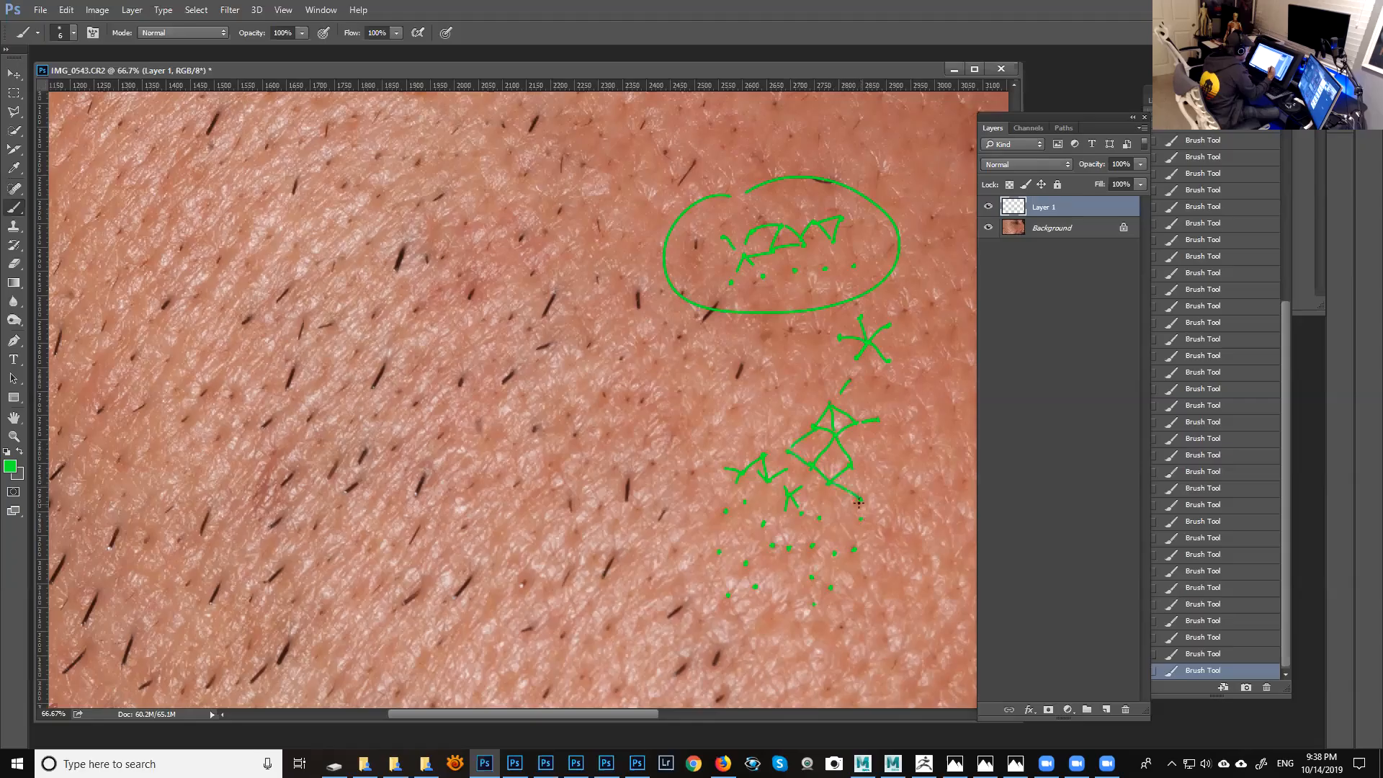
pyautogui.moveTo(820, 518)
pyautogui.mouseDown()
pyautogui.moveTo(828, 541)
pyautogui.moveTo(857, 550)
pyautogui.moveTo(835, 555)
pyautogui.moveTo(859, 522)
pyautogui.moveTo(820, 516)
pyautogui.mouseUp()
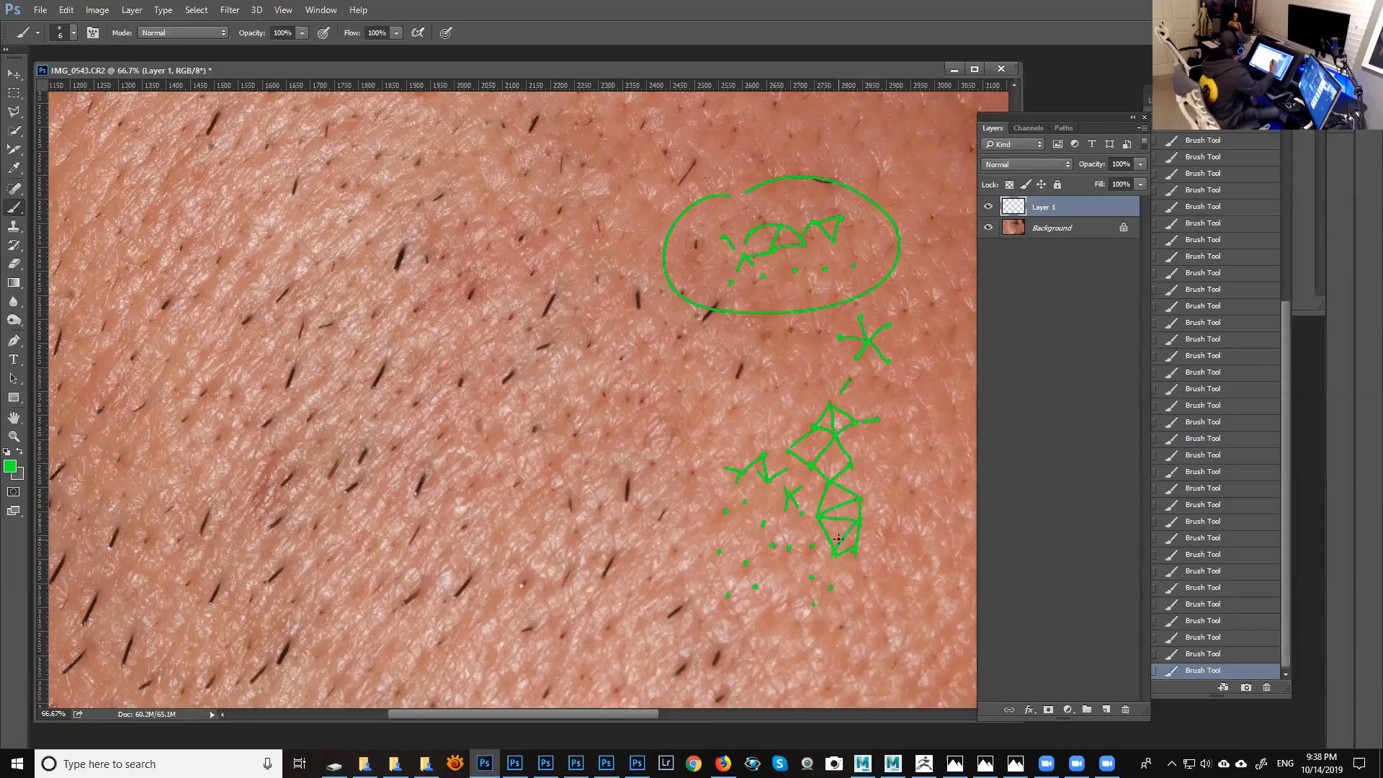
pyautogui.moveTo(797, 268)
pyautogui.mouseDown()
pyautogui.moveTo(802, 245)
pyautogui.moveTo(825, 268)
pyautogui.moveTo(835, 242)
pyautogui.moveTo(854, 267)
pyautogui.mouseUp()
pyautogui.moveTo(774, 250); pyautogui.dragTo(764, 277)
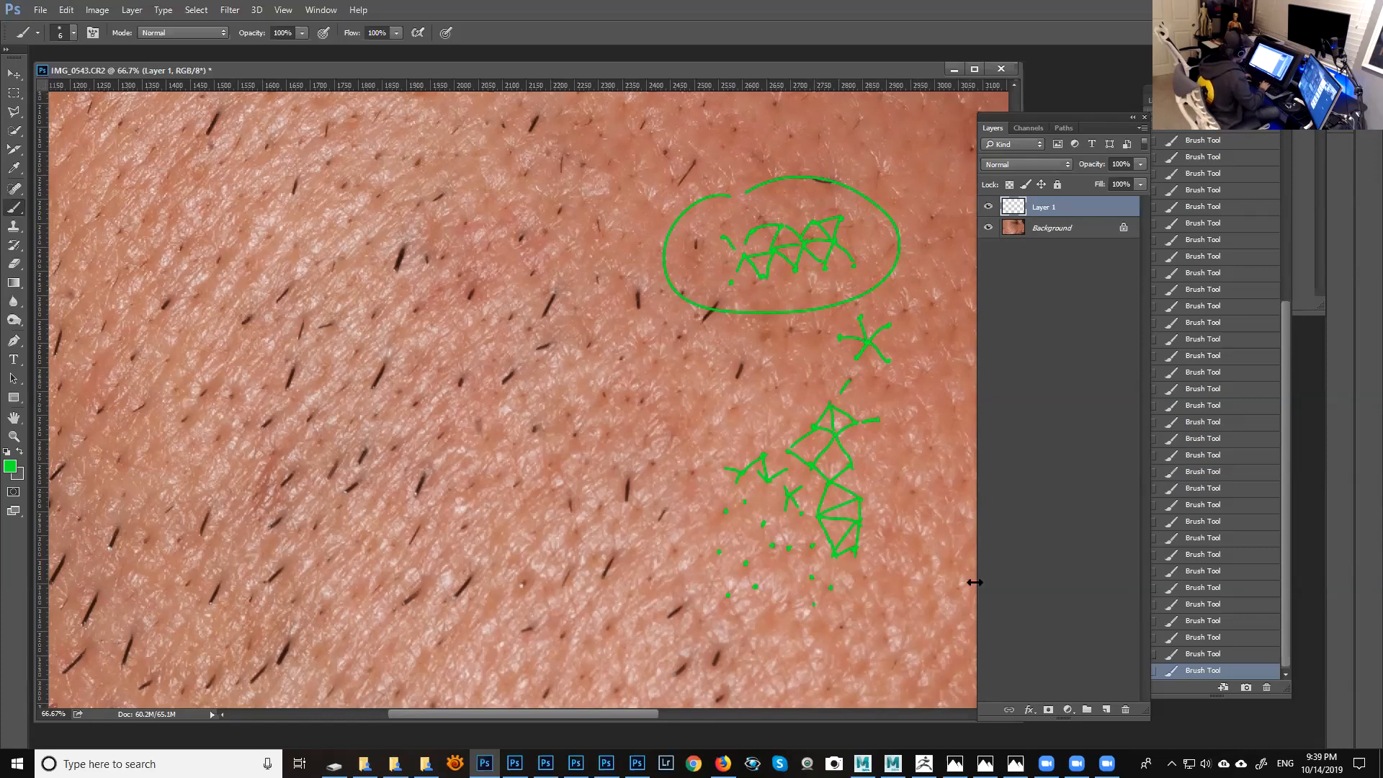
# Move the Layers panel clear of the photo and outline the nostril wing and the fold beside the mouth.
pyautogui.hotkey('ctrl', '-')
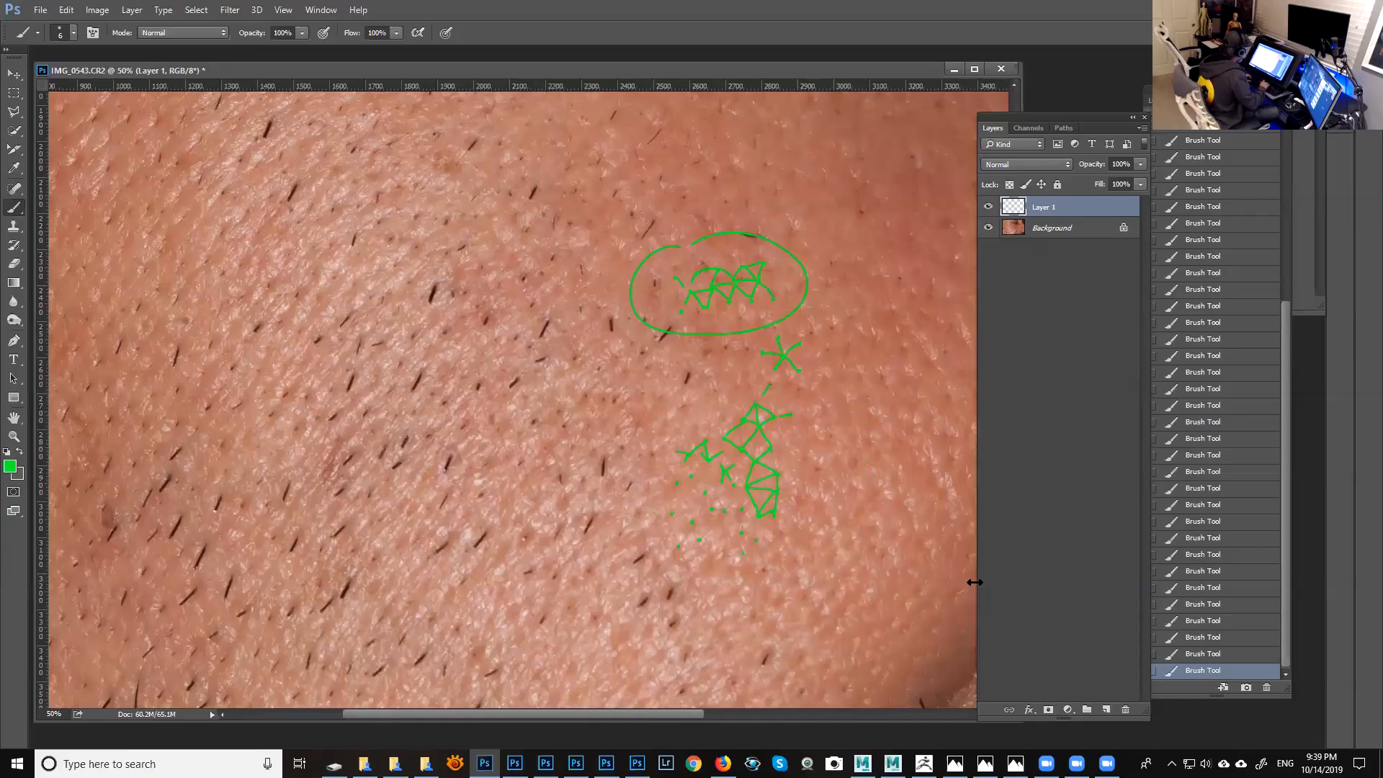
pyautogui.hotkey('ctrl', '-')
pyautogui.moveTo(836, 532)
pyautogui.mouseDown()
pyautogui.moveTo(833, 503)
pyautogui.moveTo(707, 509)
pyautogui.mouseUp()
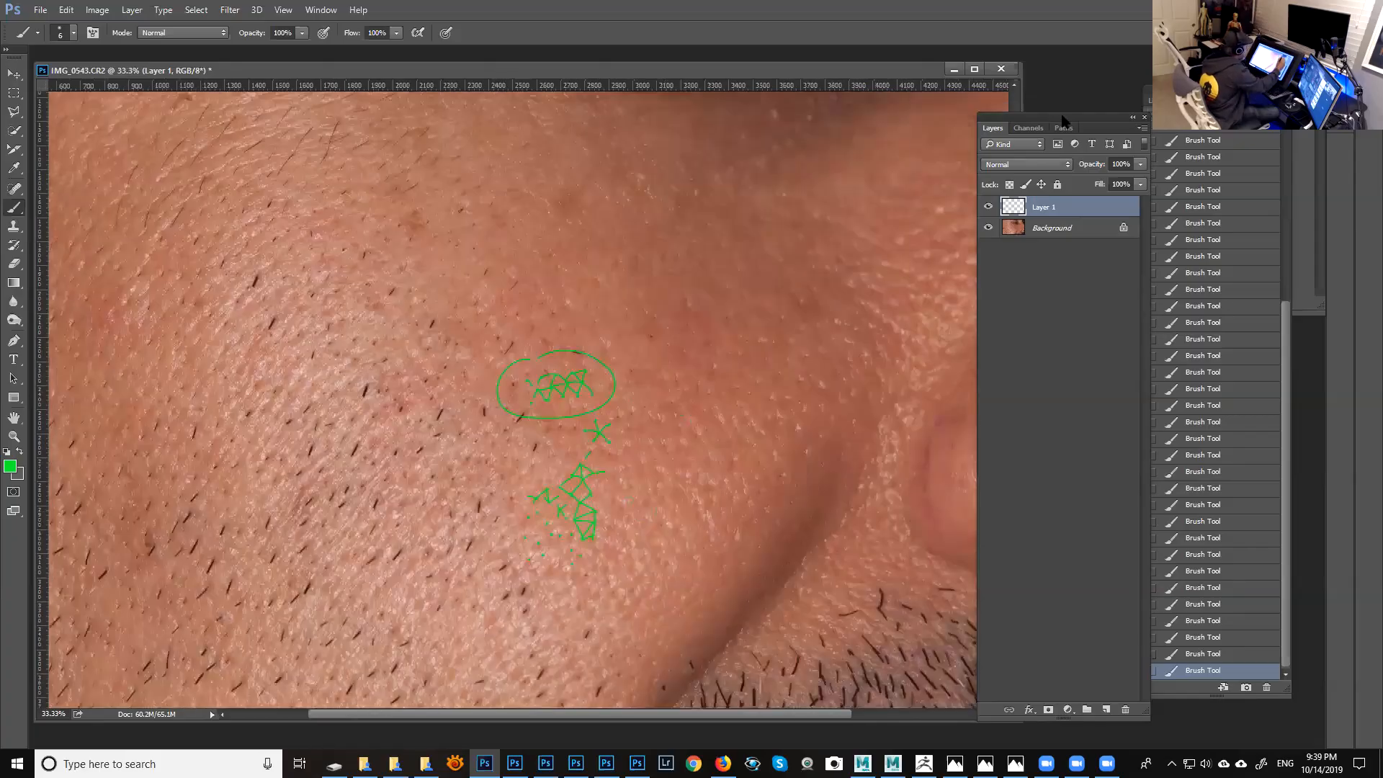
pyautogui.moveTo(1063, 119); pyautogui.dragTo(1121, 116)
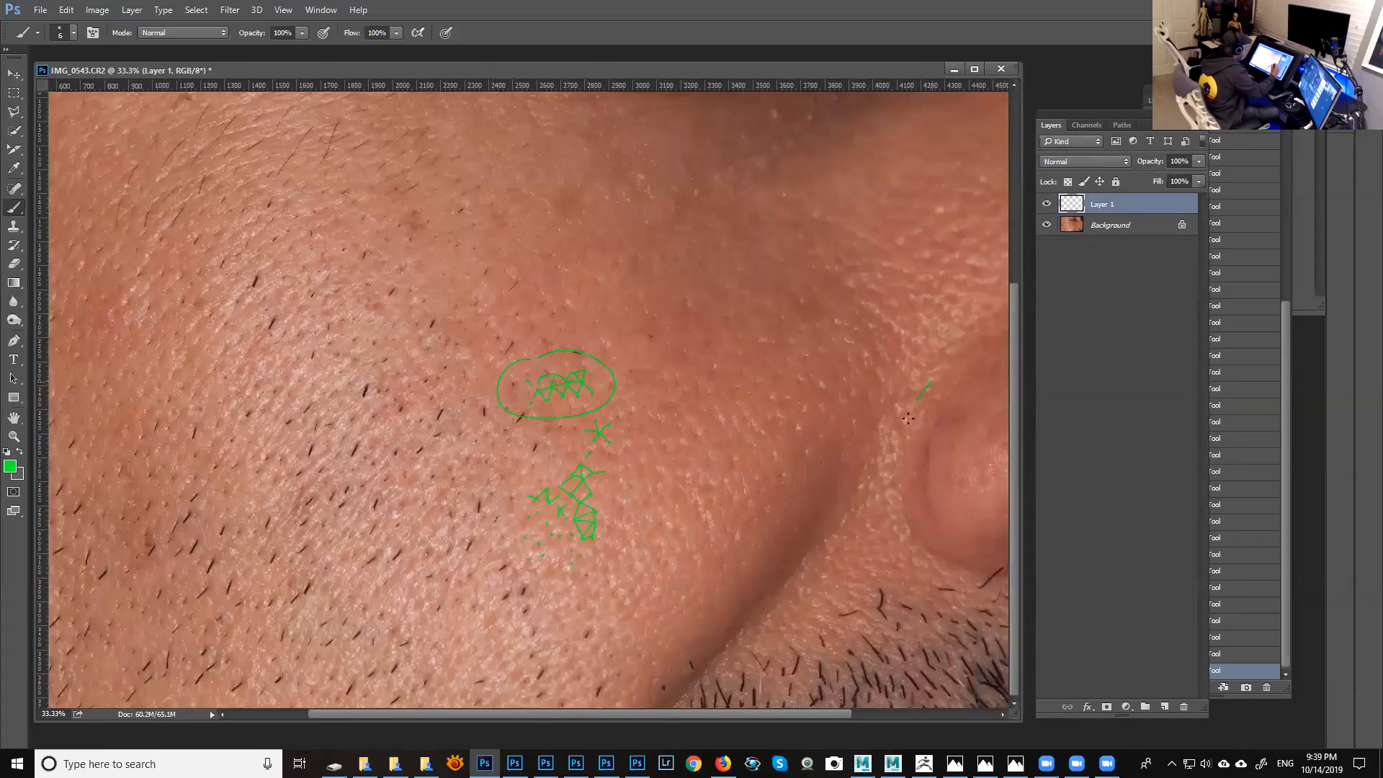
pyautogui.moveTo(906, 500)
pyautogui.mouseDown()
pyautogui.moveTo(926, 541)
pyautogui.moveTo(1008, 571)
pyautogui.mouseUp()
pyautogui.moveTo(829, 520); pyautogui.dragTo(684, 686)
# Dot the pores on the cheek beside the fold and join a few of them with short branching lines.
pyautogui.click(733, 462)
pyautogui.click(730, 442)
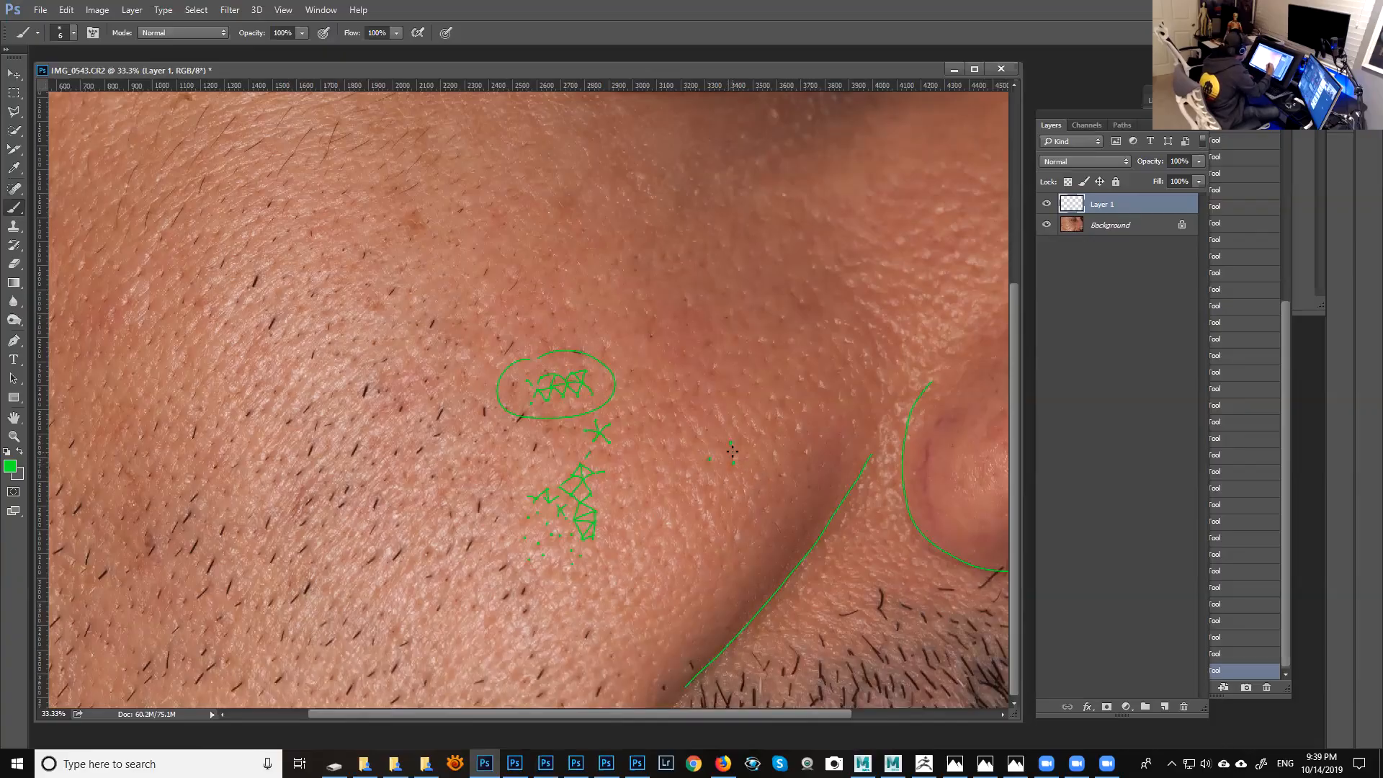
pyautogui.click(743, 485)
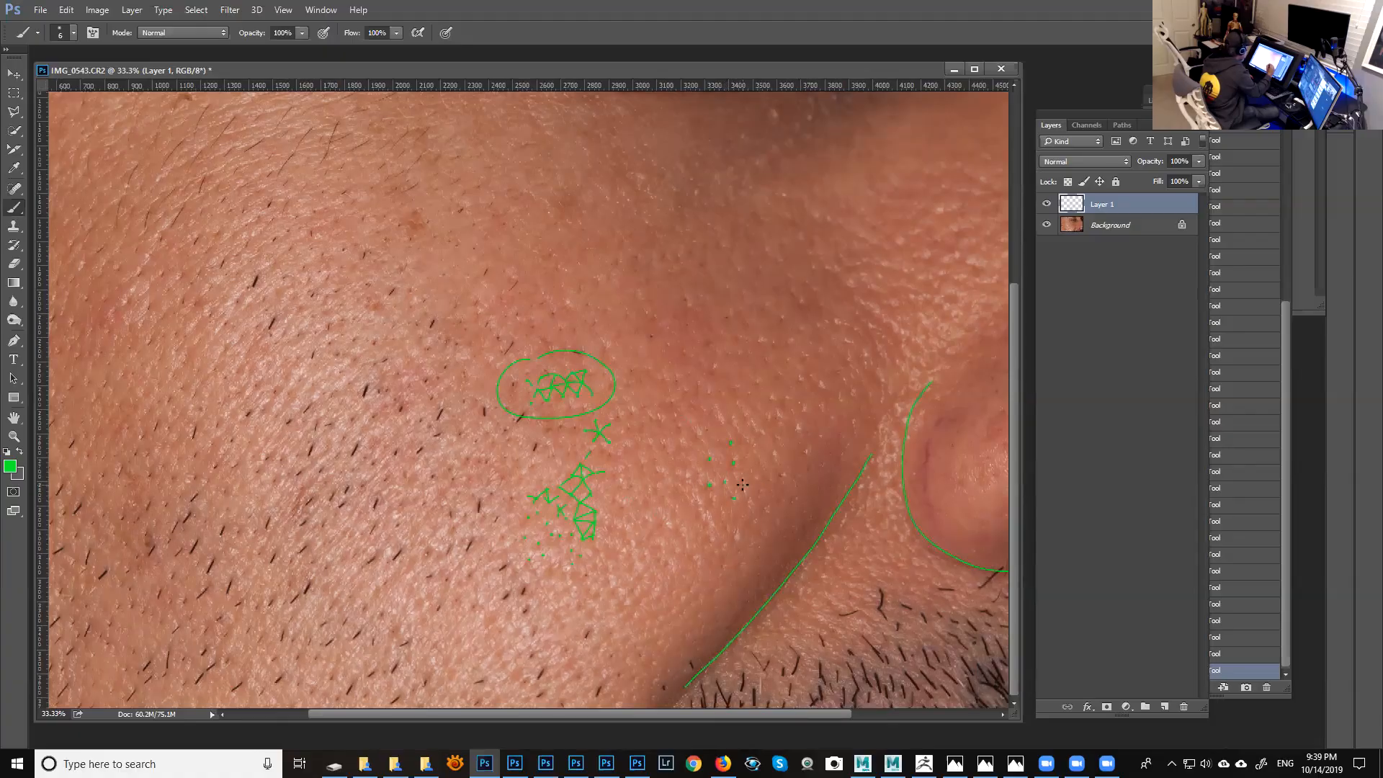
pyautogui.click(710, 524)
pyautogui.click(773, 454)
pyautogui.click(748, 457)
pyautogui.click(754, 427)
pyautogui.click(733, 420)
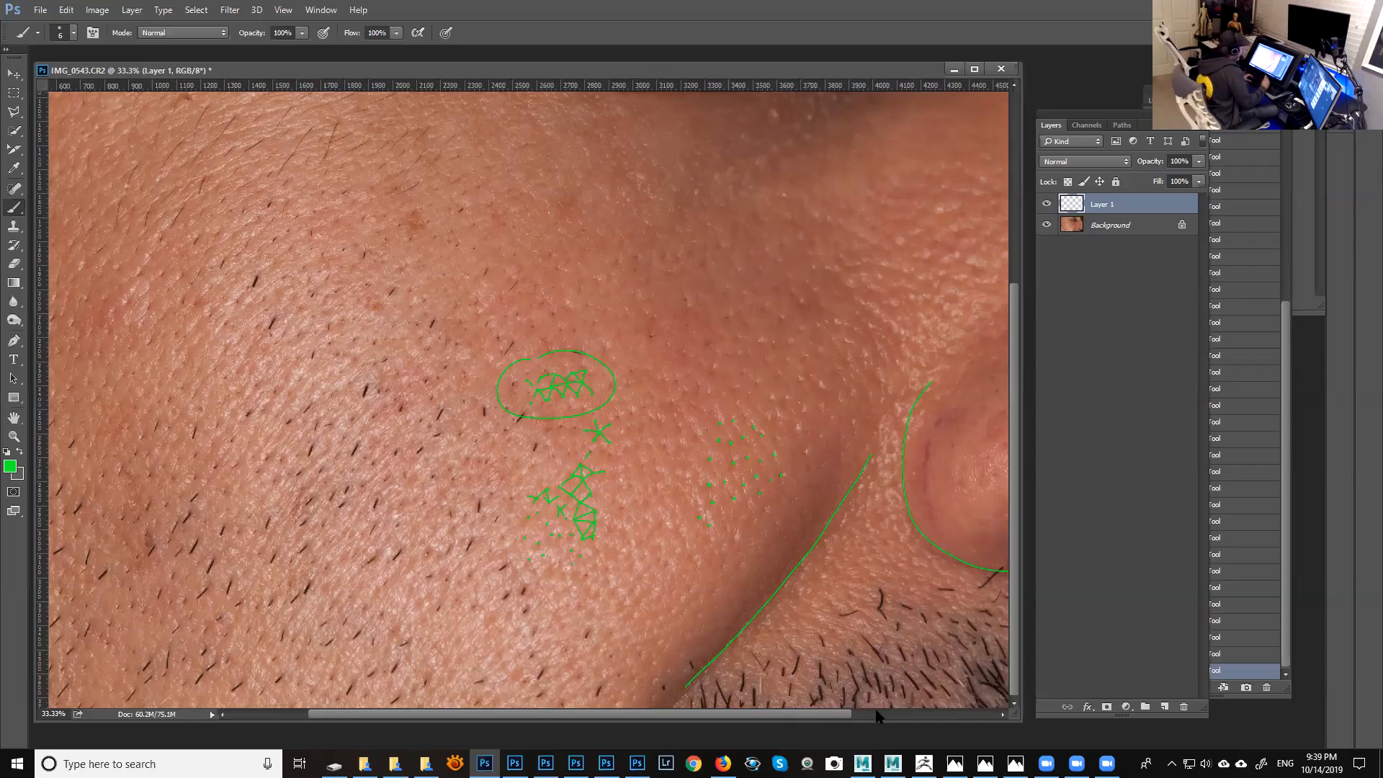
pyautogui.hotkey('ctrl', '=')
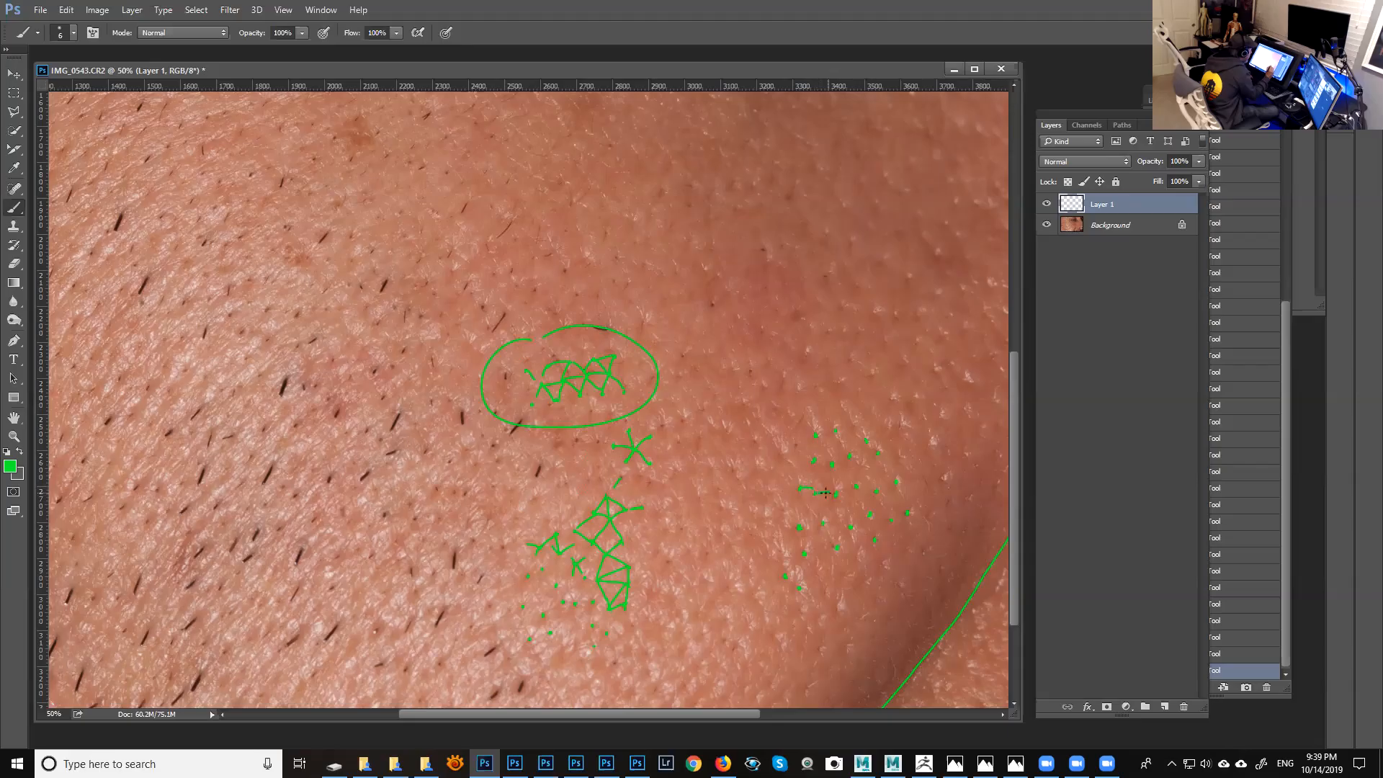
pyautogui.moveTo(807, 470); pyautogui.dragTo(815, 460)
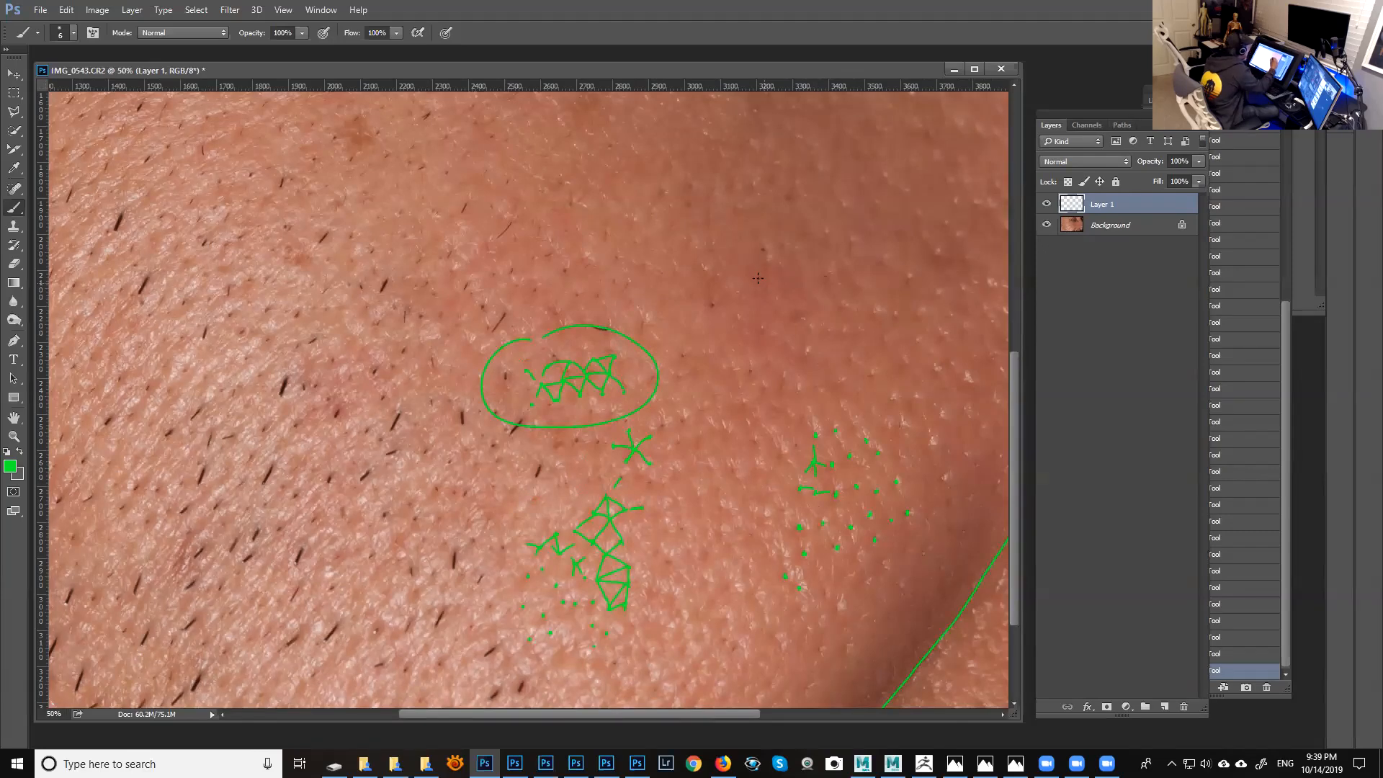
# Mark widely spaced pores higher on the cheek with dots and add short branching creases to two of them.
pyautogui.click(840, 290)
pyautogui.click(902, 240)
pyautogui.click(830, 210)
pyautogui.click(896, 353)
pyautogui.moveTo(794, 345); pyautogui.dragTo(785, 330)
pyautogui.moveTo(839, 290)
pyautogui.mouseDown()
pyautogui.moveTo(814, 283)
pyautogui.moveTo(820, 299)
pyautogui.mouseUp()
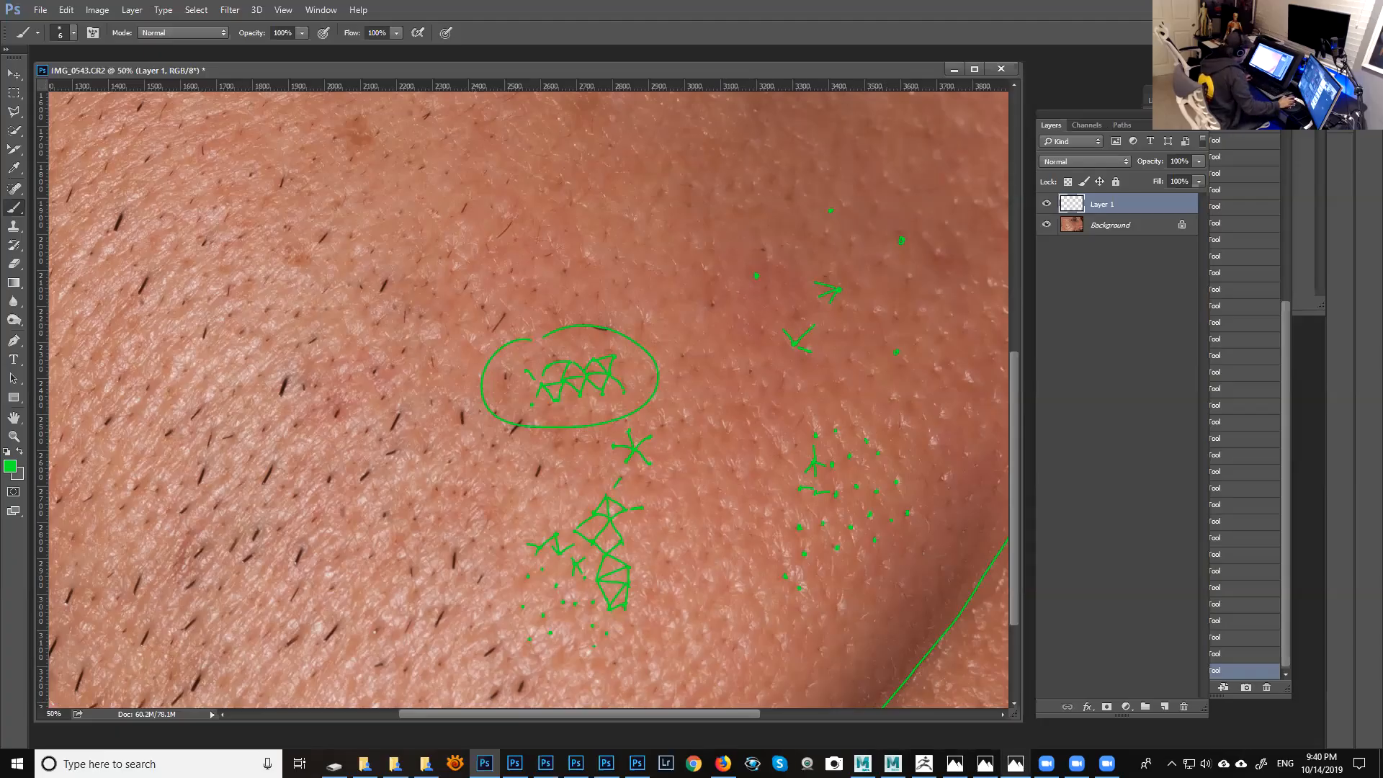
# Consult the tufted sofa photo and draw a curved crease with short branches from a pore high on the cheek.
pyautogui.click(1016, 764)
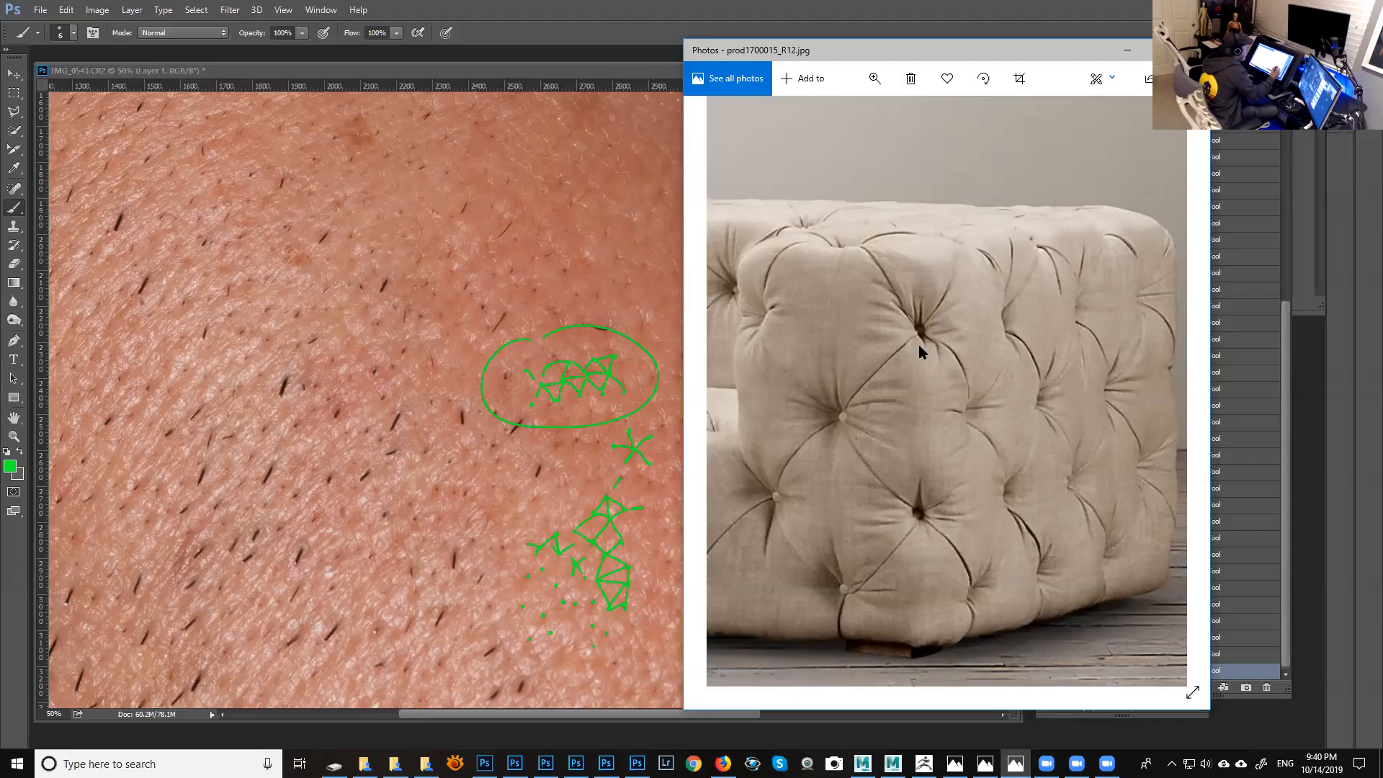
pyautogui.click(1128, 49)
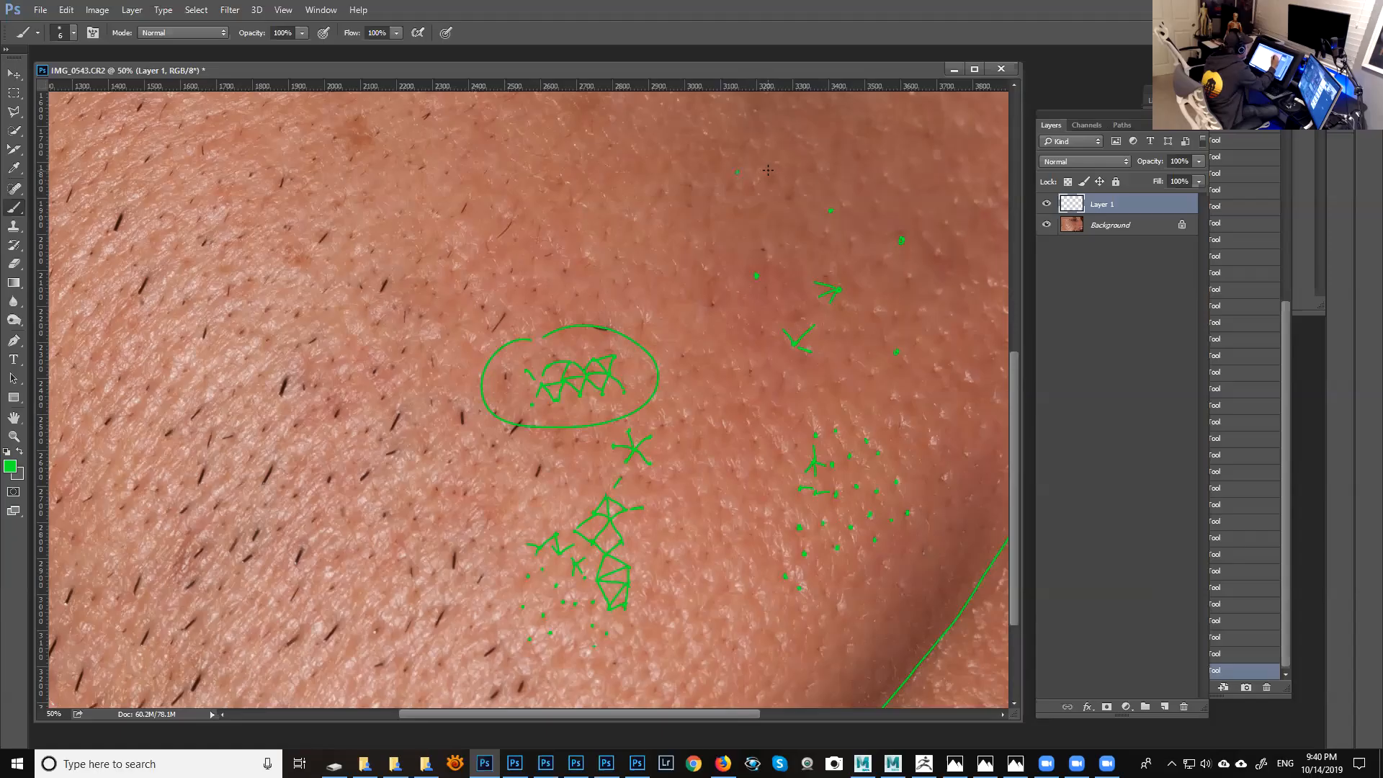
pyautogui.click(729, 209)
pyautogui.moveTo(739, 171); pyautogui.dragTo(730, 230)
pyautogui.moveTo(737, 173)
pyautogui.mouseDown()
pyautogui.moveTo(757, 193)
pyautogui.moveTo(765, 151)
pyautogui.mouseUp()
# Add small branching creases around pores on the mid cheek and beside the dotted cluster near the mouth fold.
pyautogui.moveTo(756, 443); pyautogui.dragTo(768, 428)
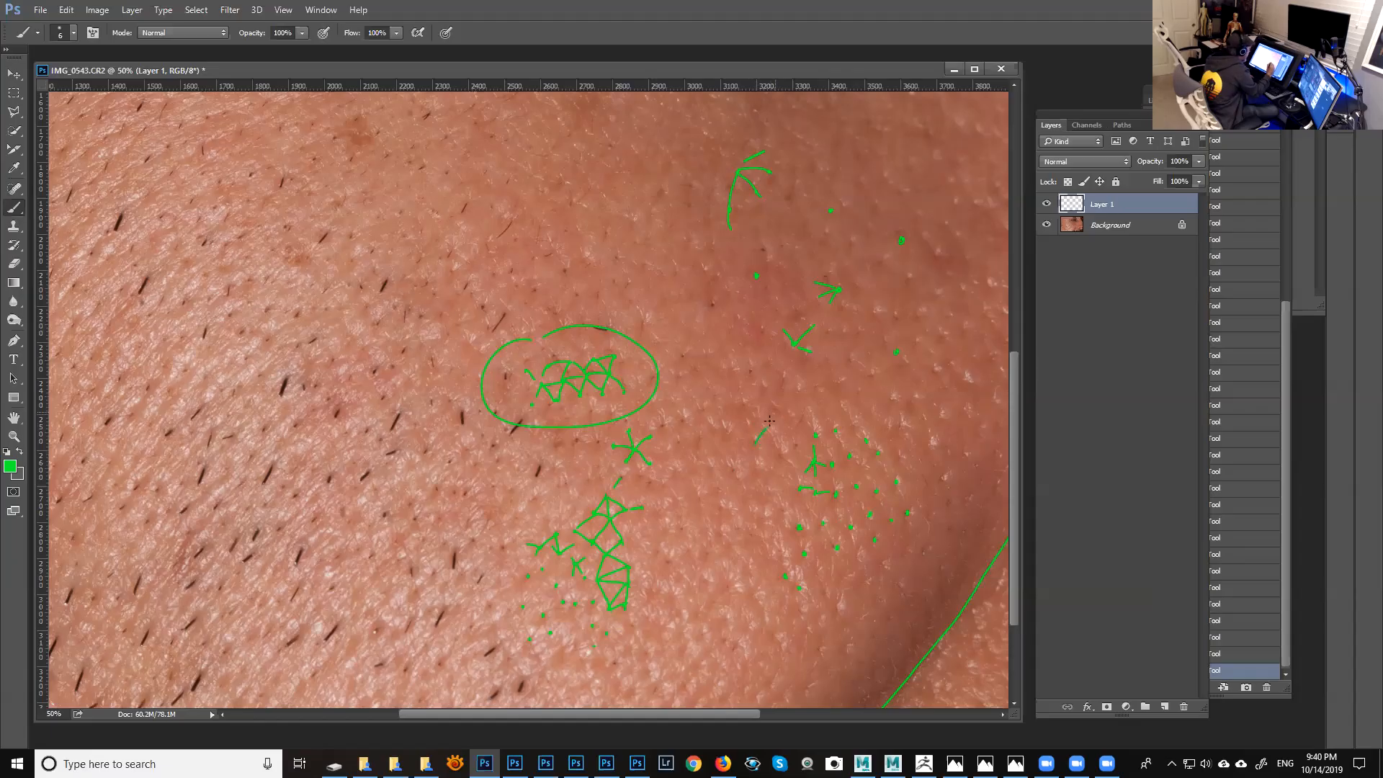
pyautogui.moveTo(773, 410); pyautogui.dragTo(760, 441)
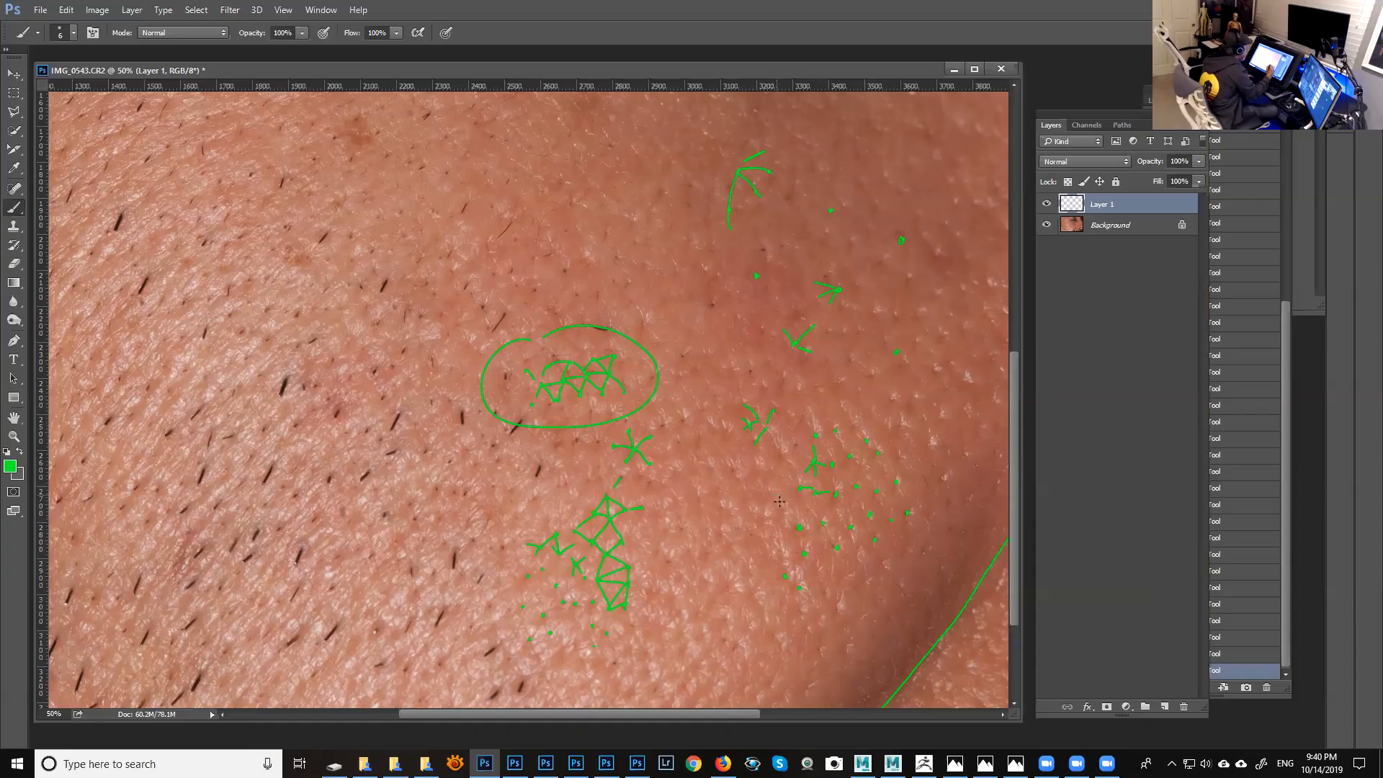
pyautogui.moveTo(799, 497); pyautogui.dragTo(787, 511)
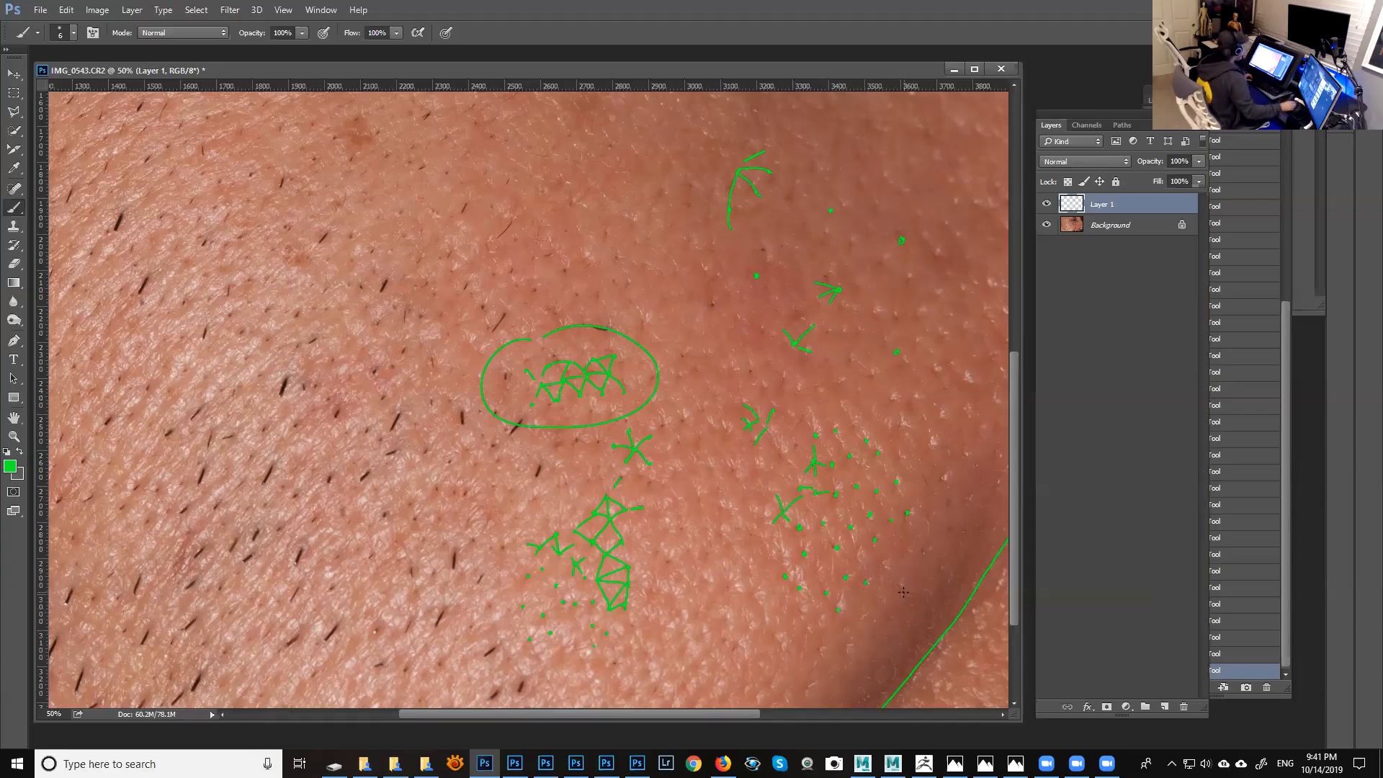
# Switch to Firefox and open the zoomable portrait of the blond bearded man from the Heads of Face Cartography page.
pyautogui.click(722, 763)
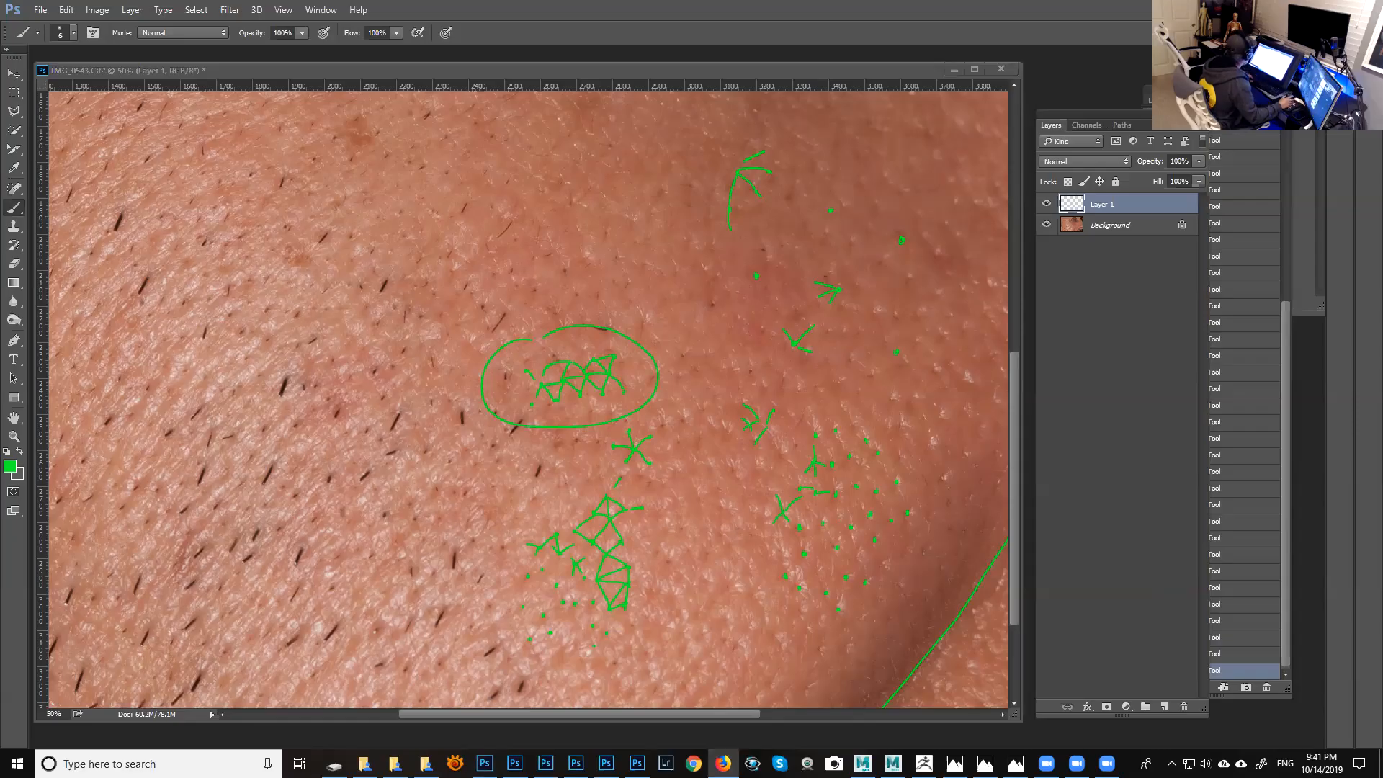
pyautogui.moveTo(1382, 70); pyautogui.dragTo(966, 70)
pyautogui.click(1110, 70)
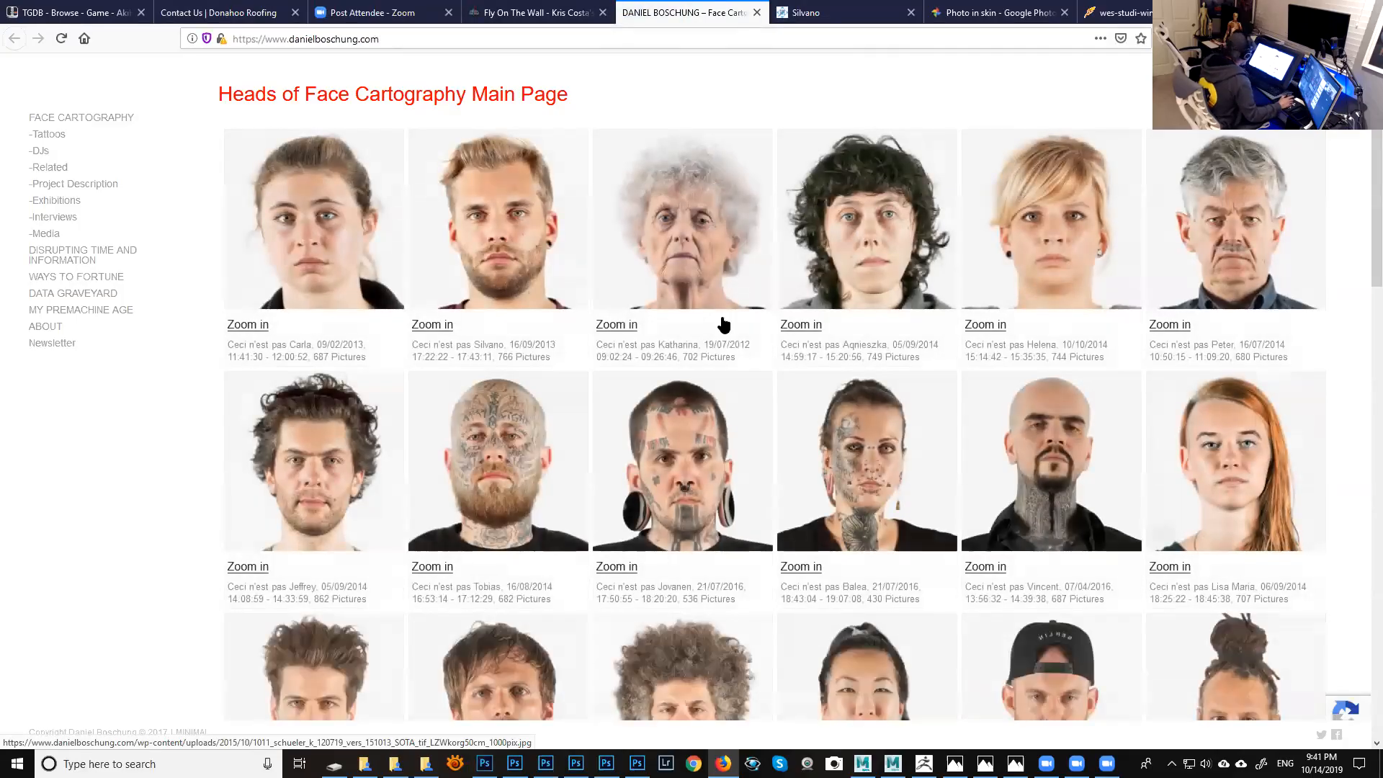
pyautogui.scroll(-2, 541, 382)
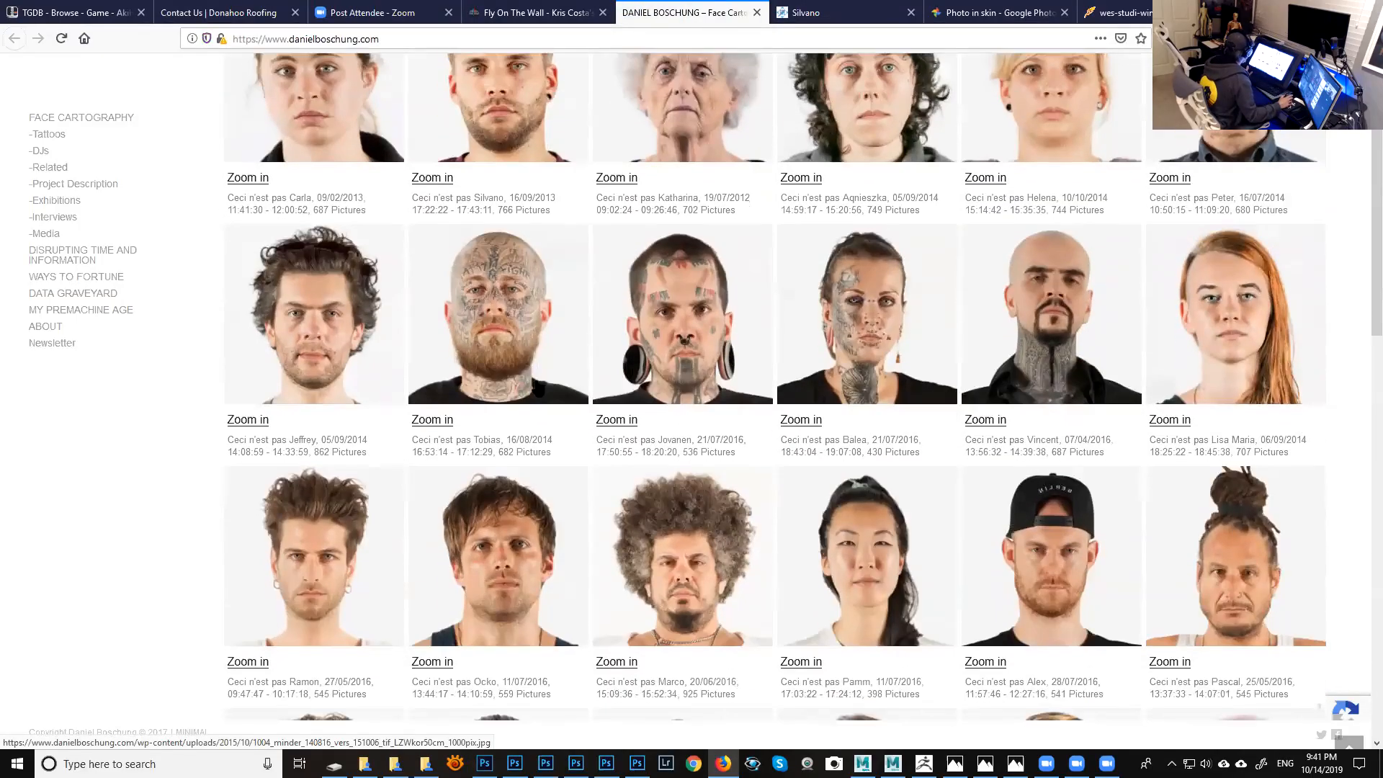
pyautogui.scroll(2, 561, 382)
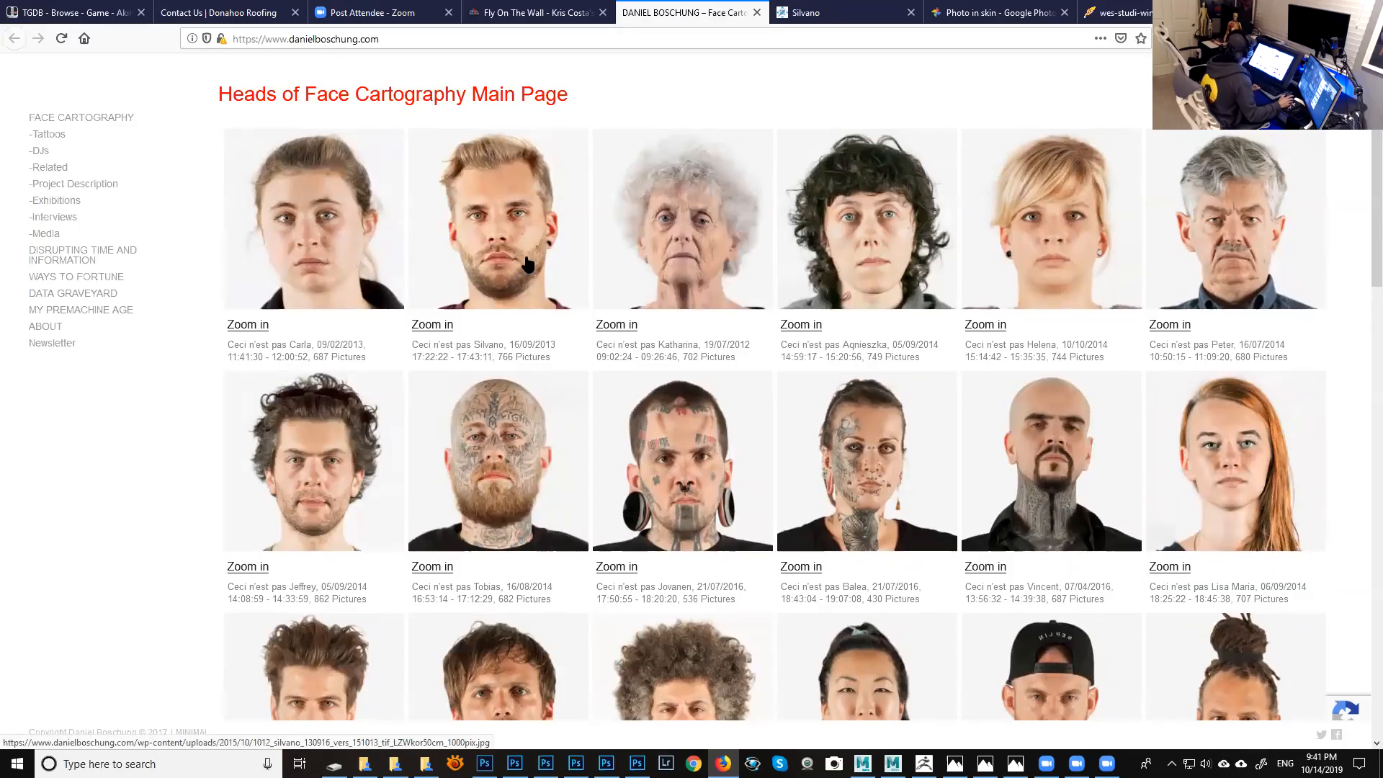
pyautogui.click(436, 326)
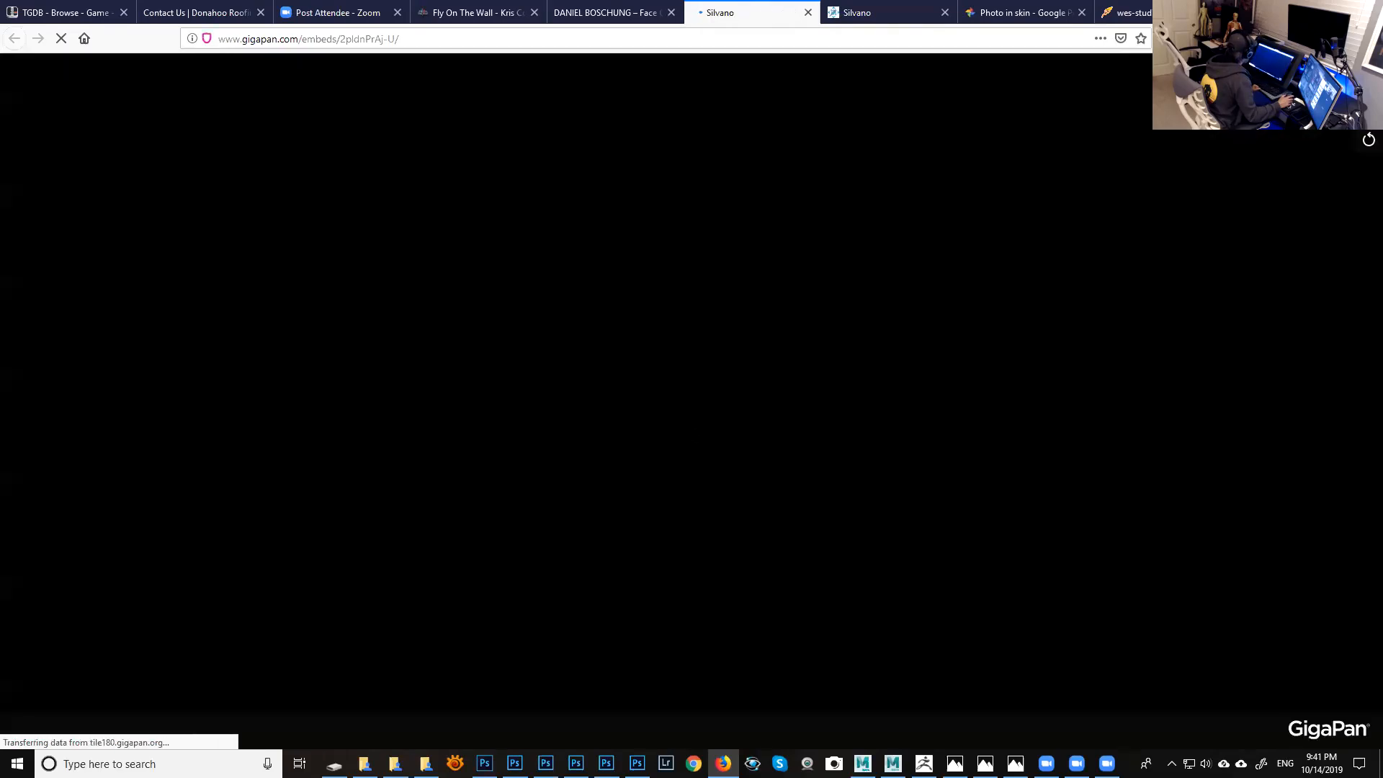
# Examine the pores and connecting creases on the man's cheek beside the nose and around the mole.
pyautogui.scroll(2, 748, 498)
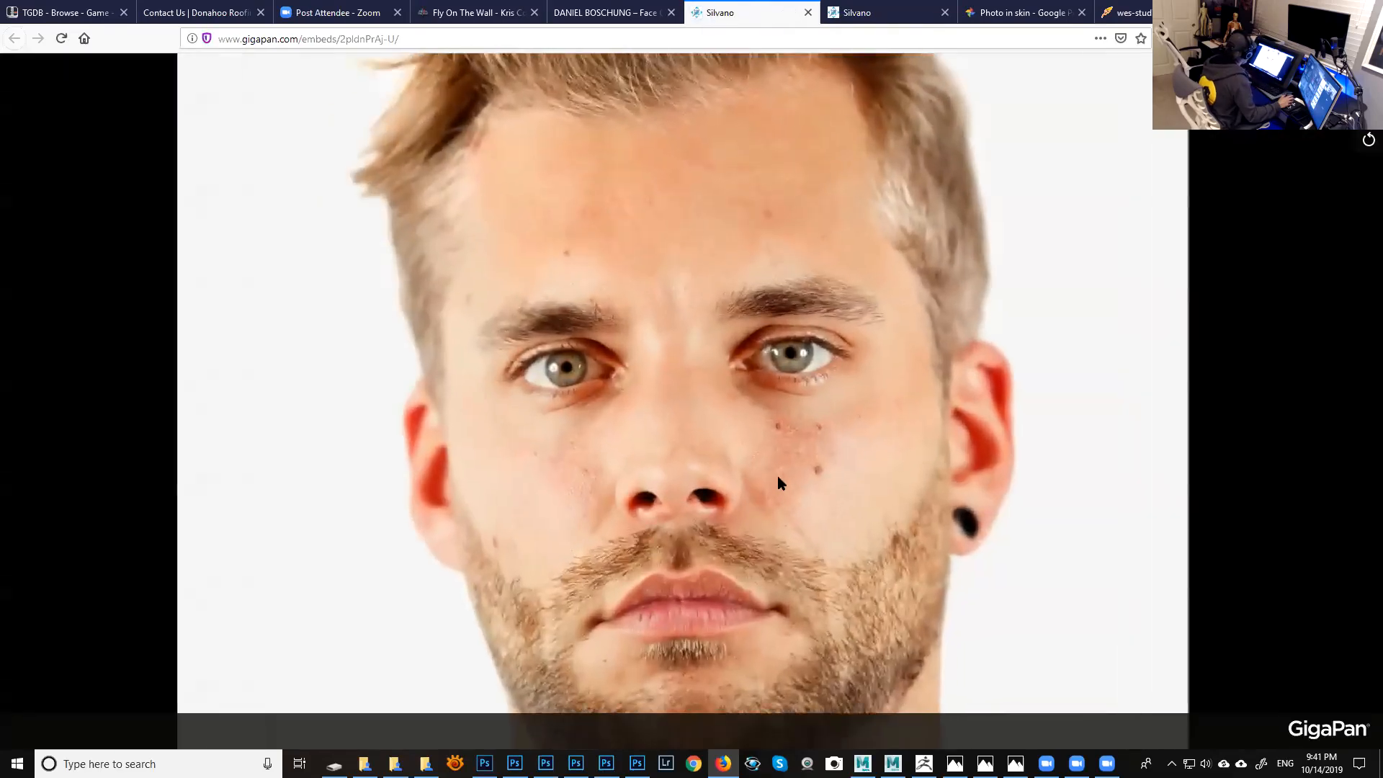
pyautogui.scroll(3, 788, 469)
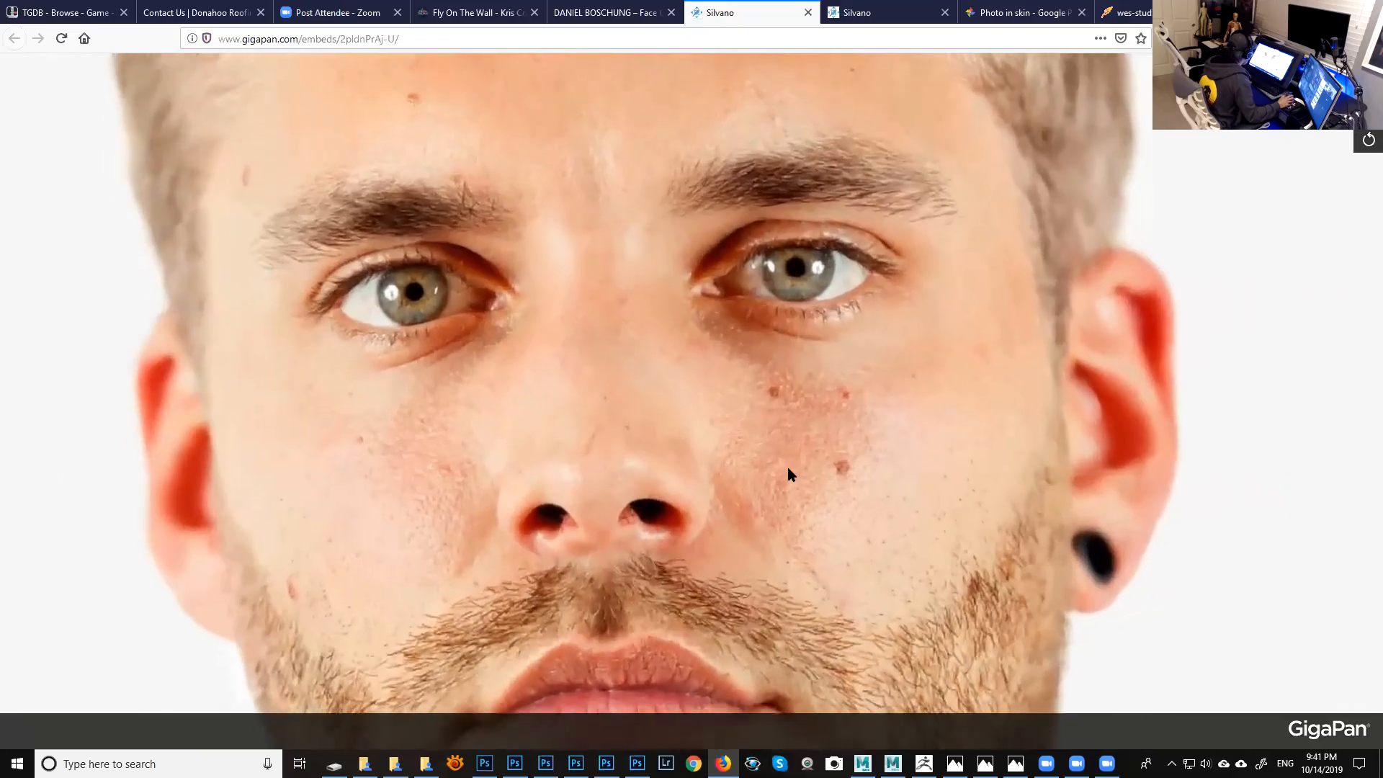
pyautogui.scroll(3, 788, 466)
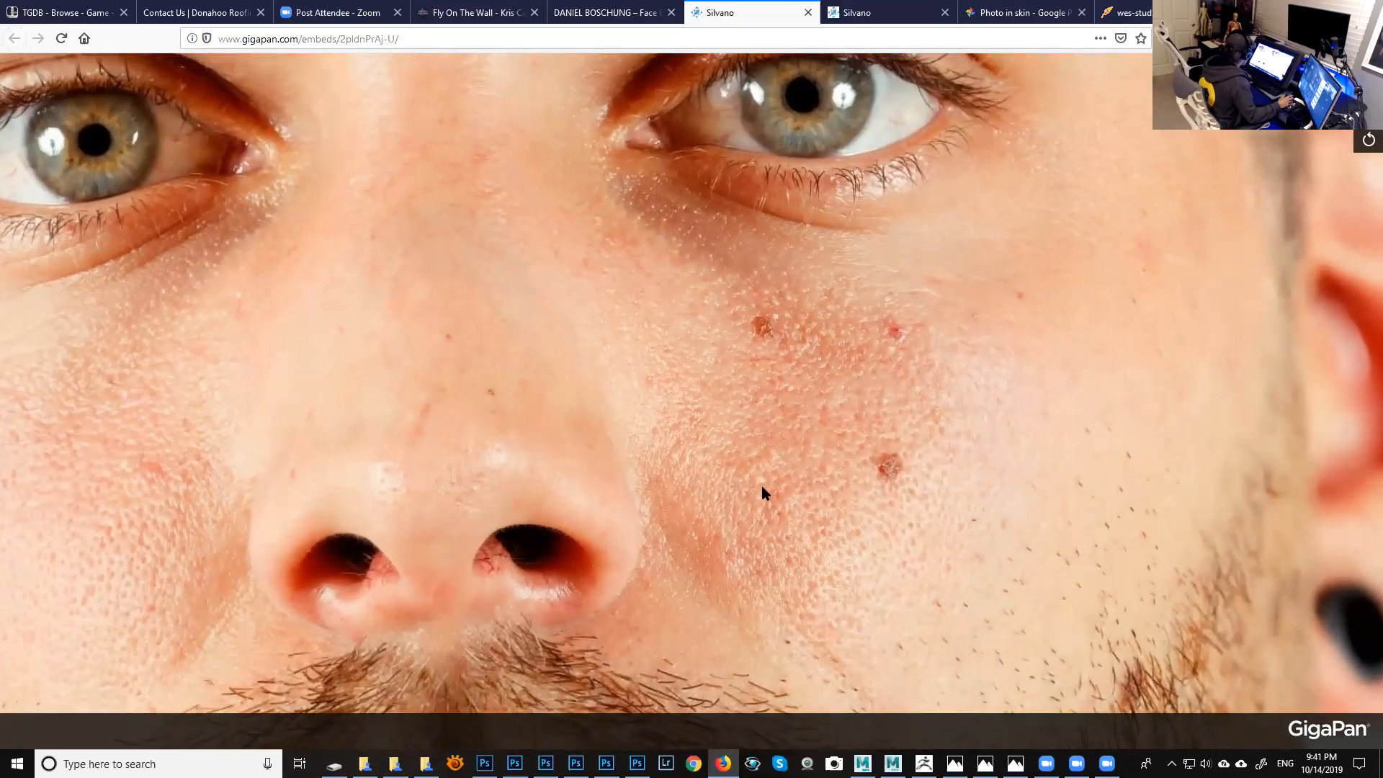
pyautogui.scroll(3, 757, 500)
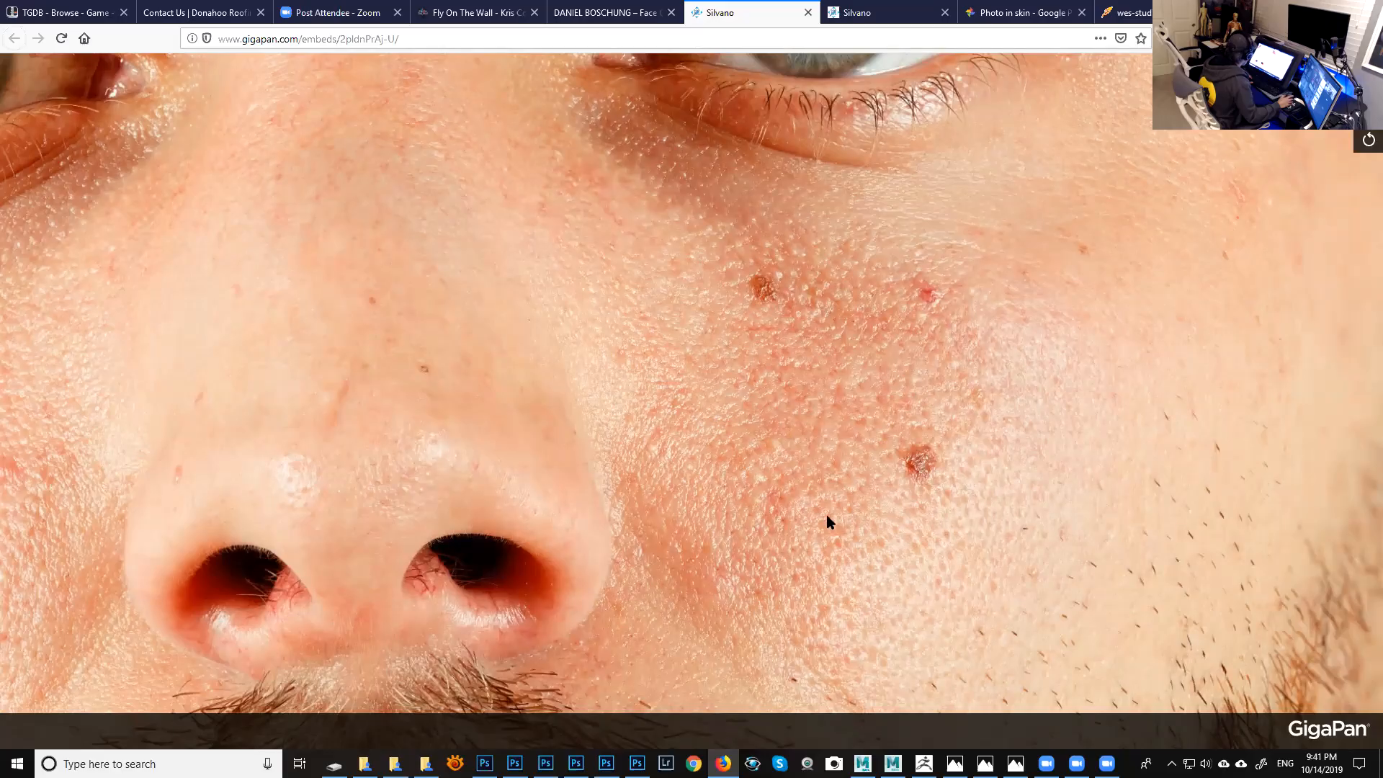
pyautogui.scroll(4, 823, 522)
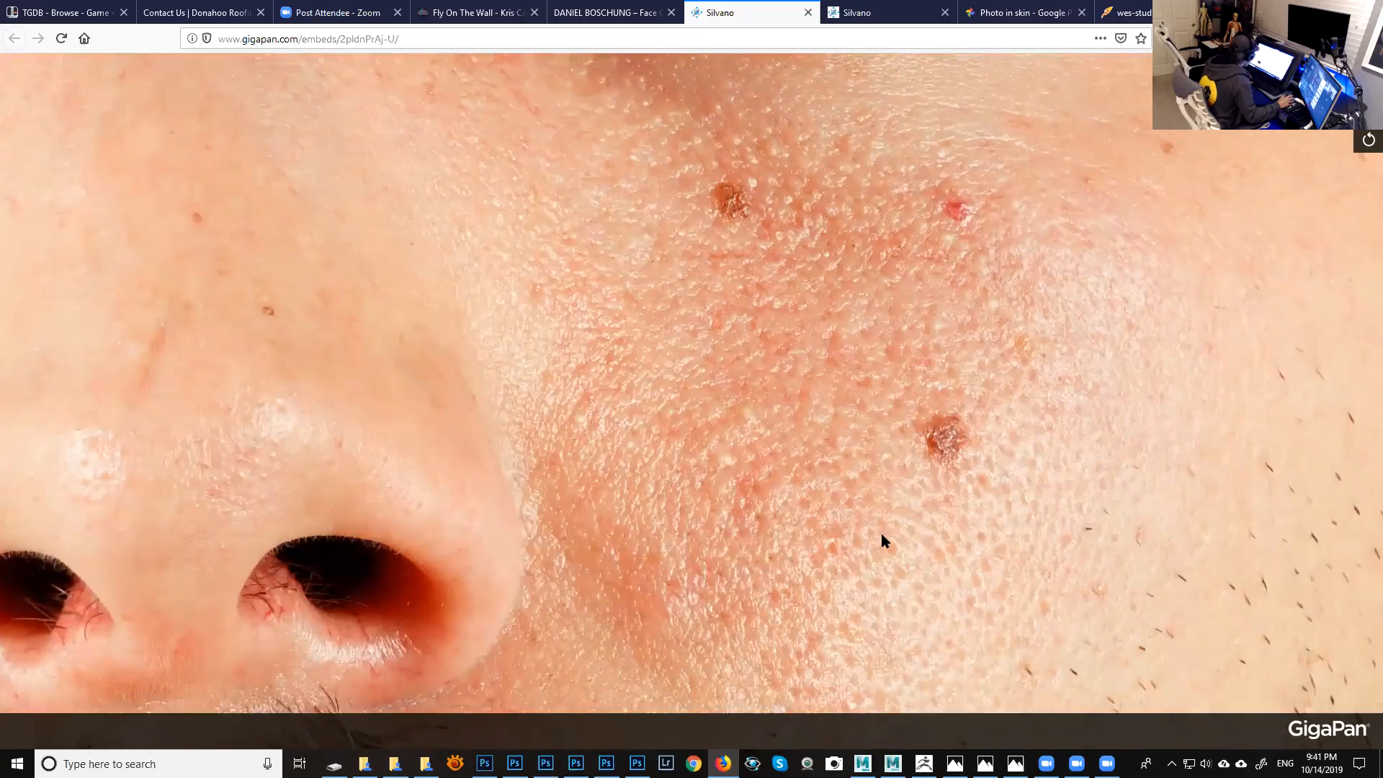
pyautogui.scroll(2, 850, 526)
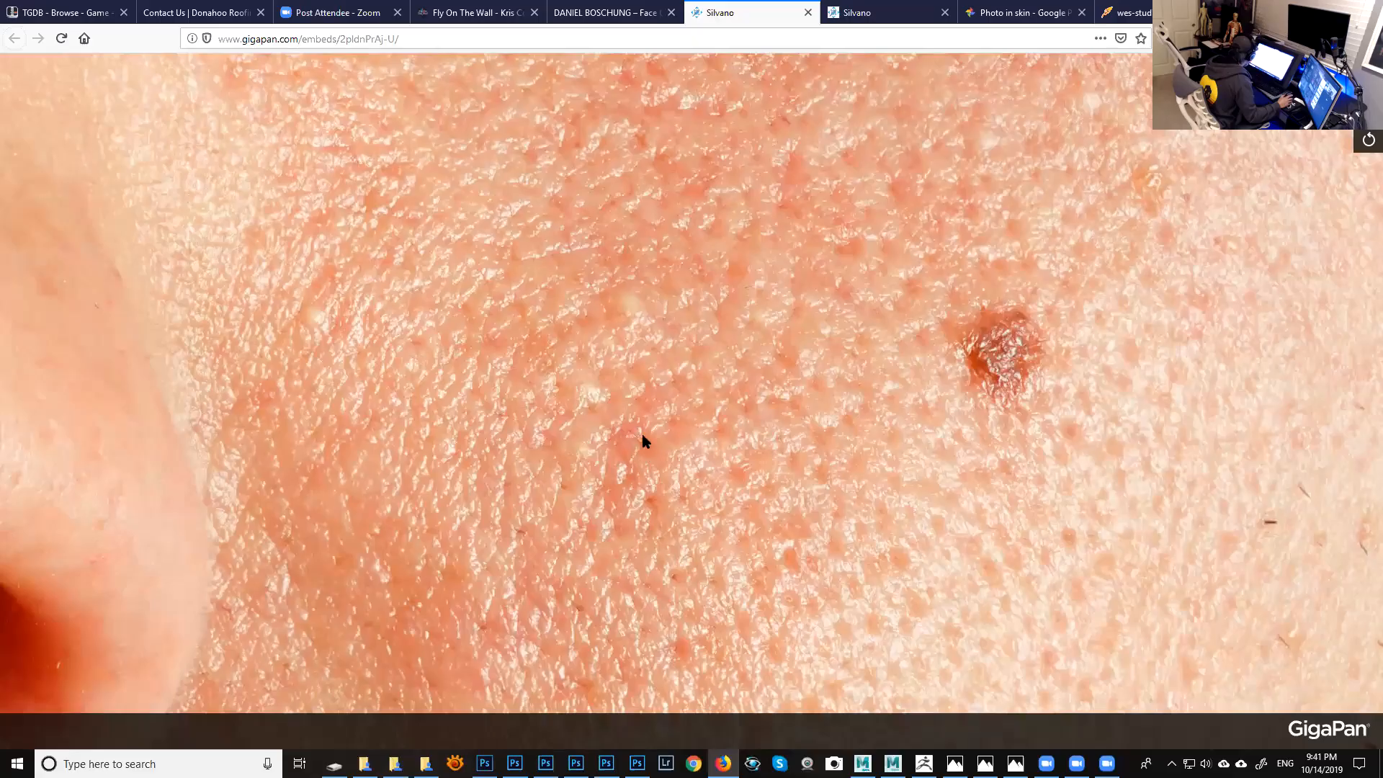
pyautogui.scroll(2, 635, 451)
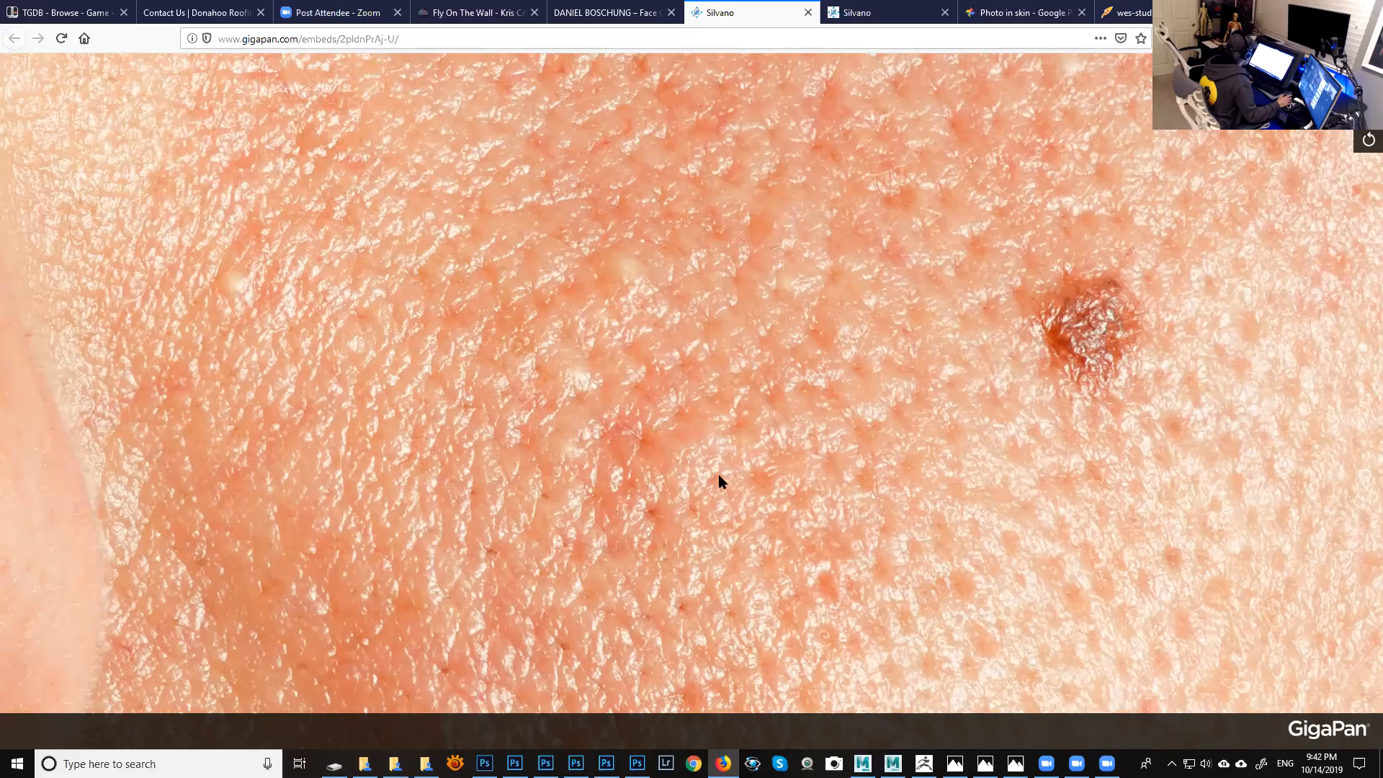
pyautogui.scroll(-2, 697, 500)
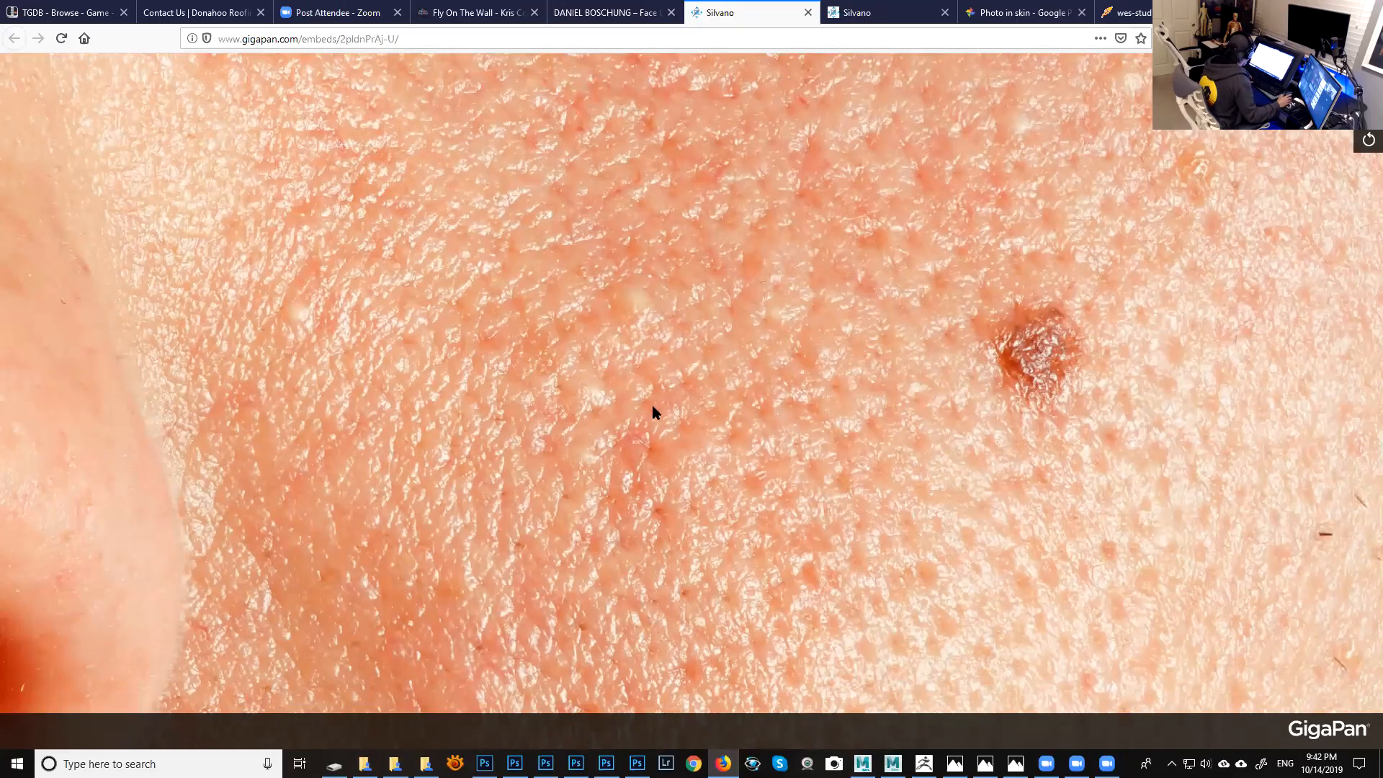
pyautogui.moveTo(677, 466); pyautogui.dragTo(745, 375)
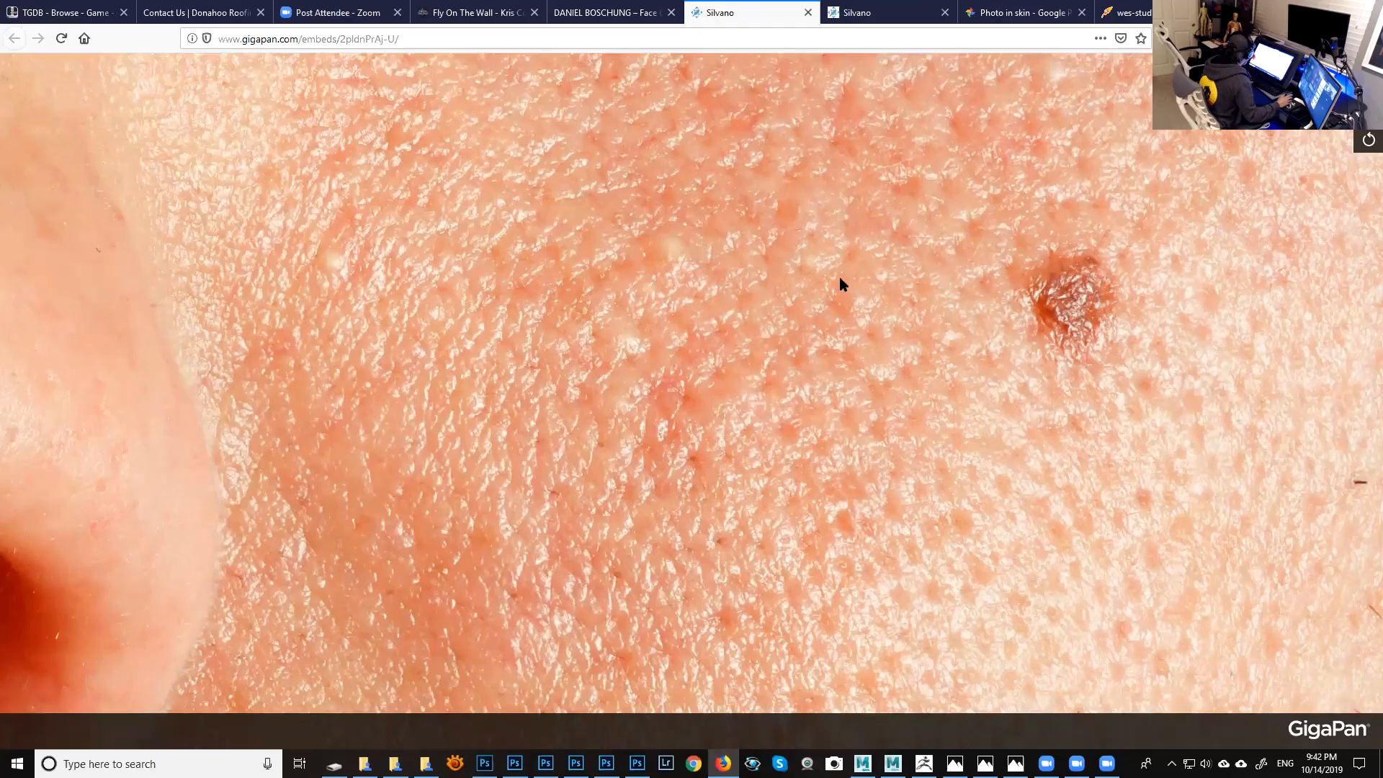
pyautogui.moveTo(841, 277); pyautogui.dragTo(882, 227)
pyautogui.scroll(-3, 768, 458)
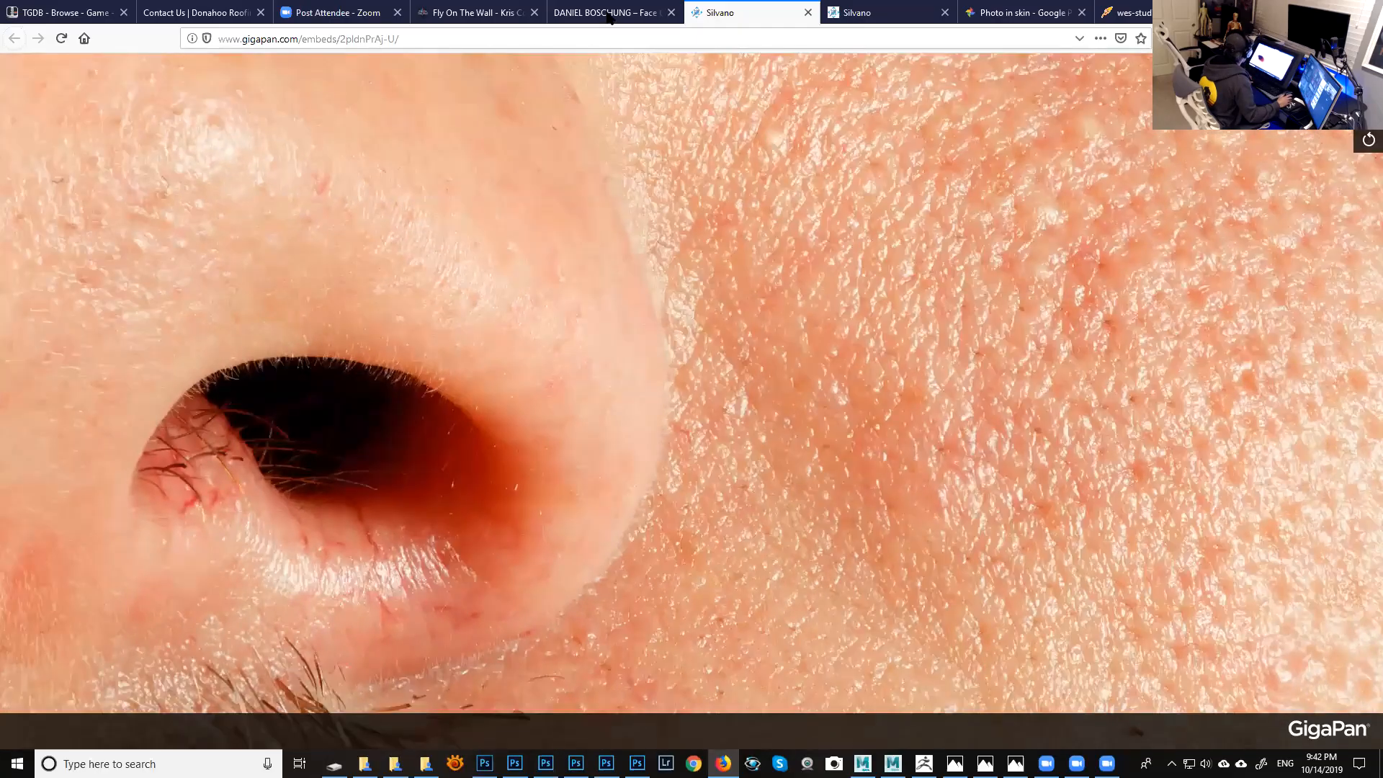
# Return to the Face Cartography gallery, close the enlarged preview and open the zoomable portrait of the elderly grey-haired woman.
pyautogui.click(609, 13)
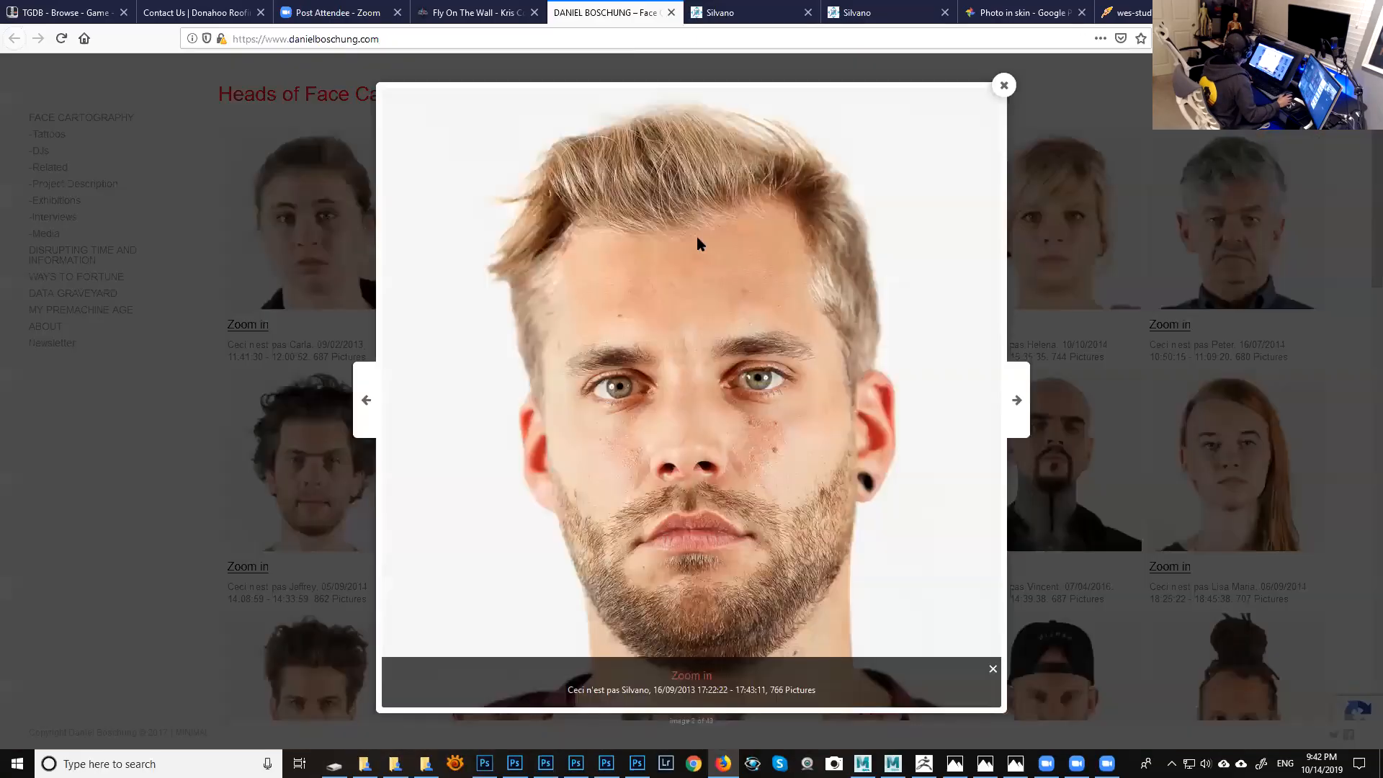
pyautogui.click(1005, 85)
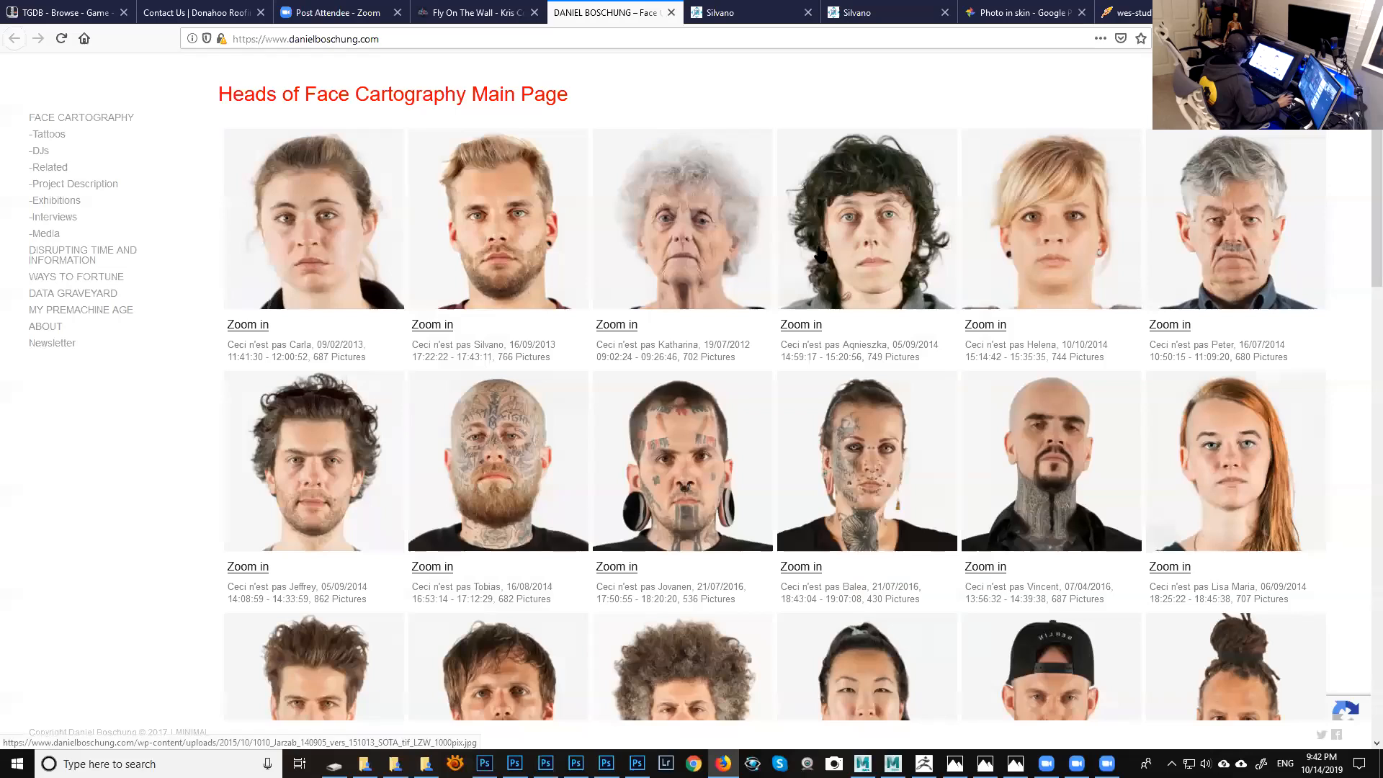
pyautogui.click(631, 326)
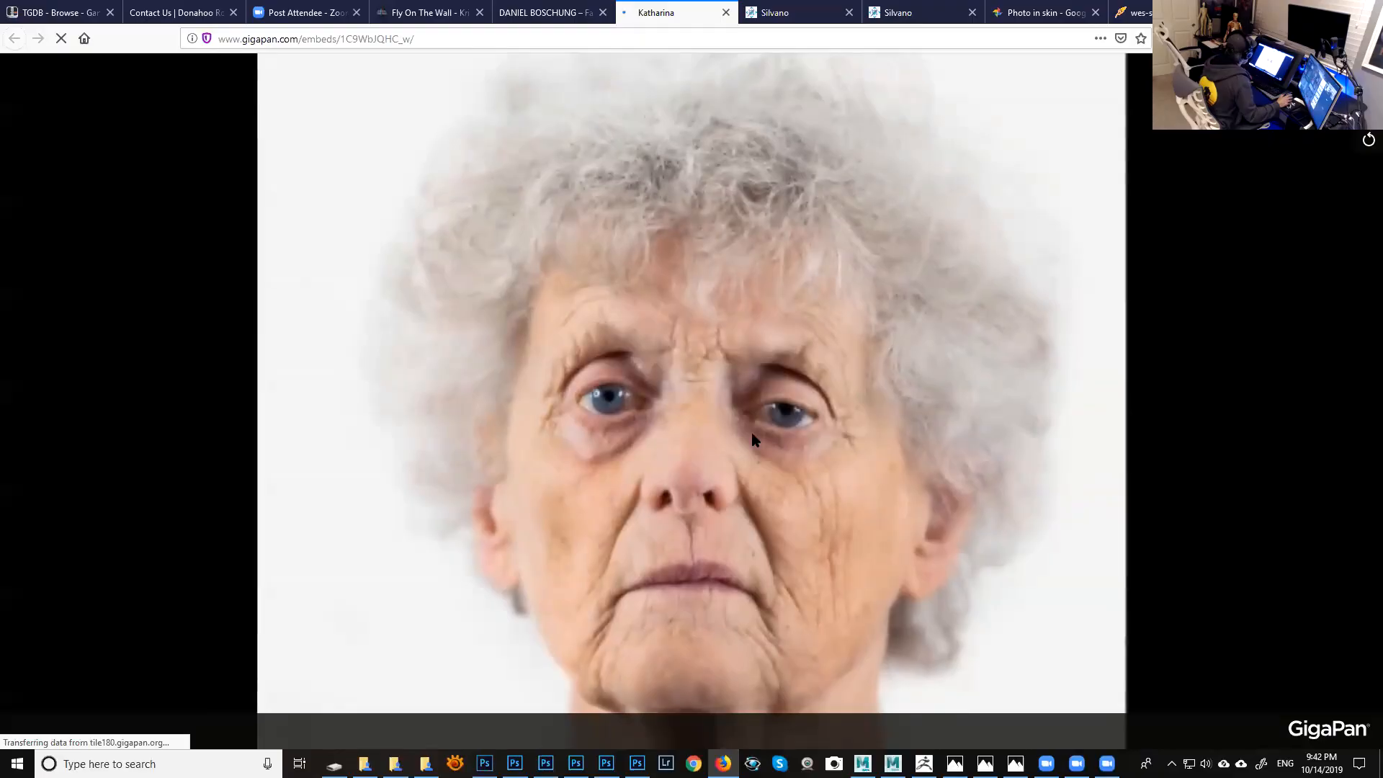
pyautogui.scroll(3, 752, 439)
# Compare the tufted sofa photo with the woman's skin, examining the pores and wrinkles on her cheek beside the nose fold and around her eye.
pyautogui.click(1016, 764)
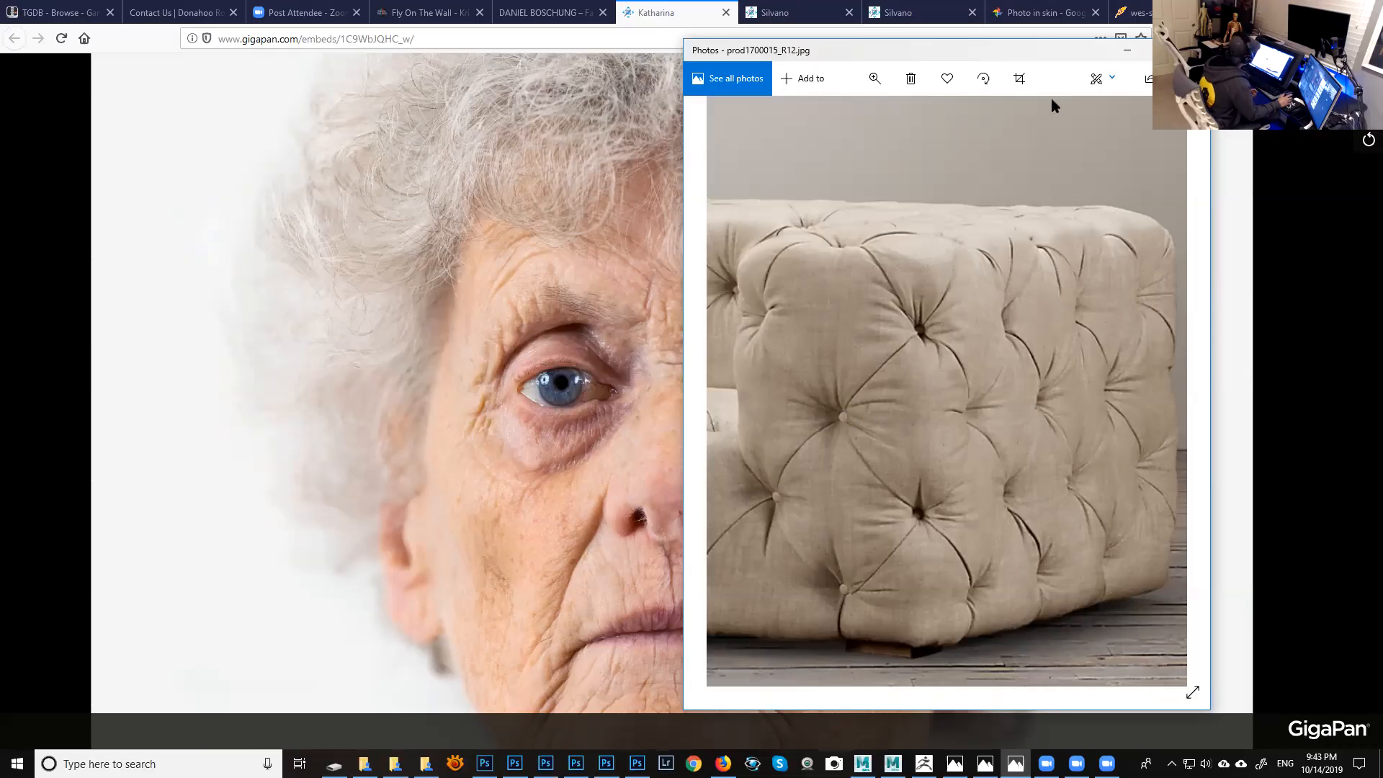
pyautogui.click(1127, 50)
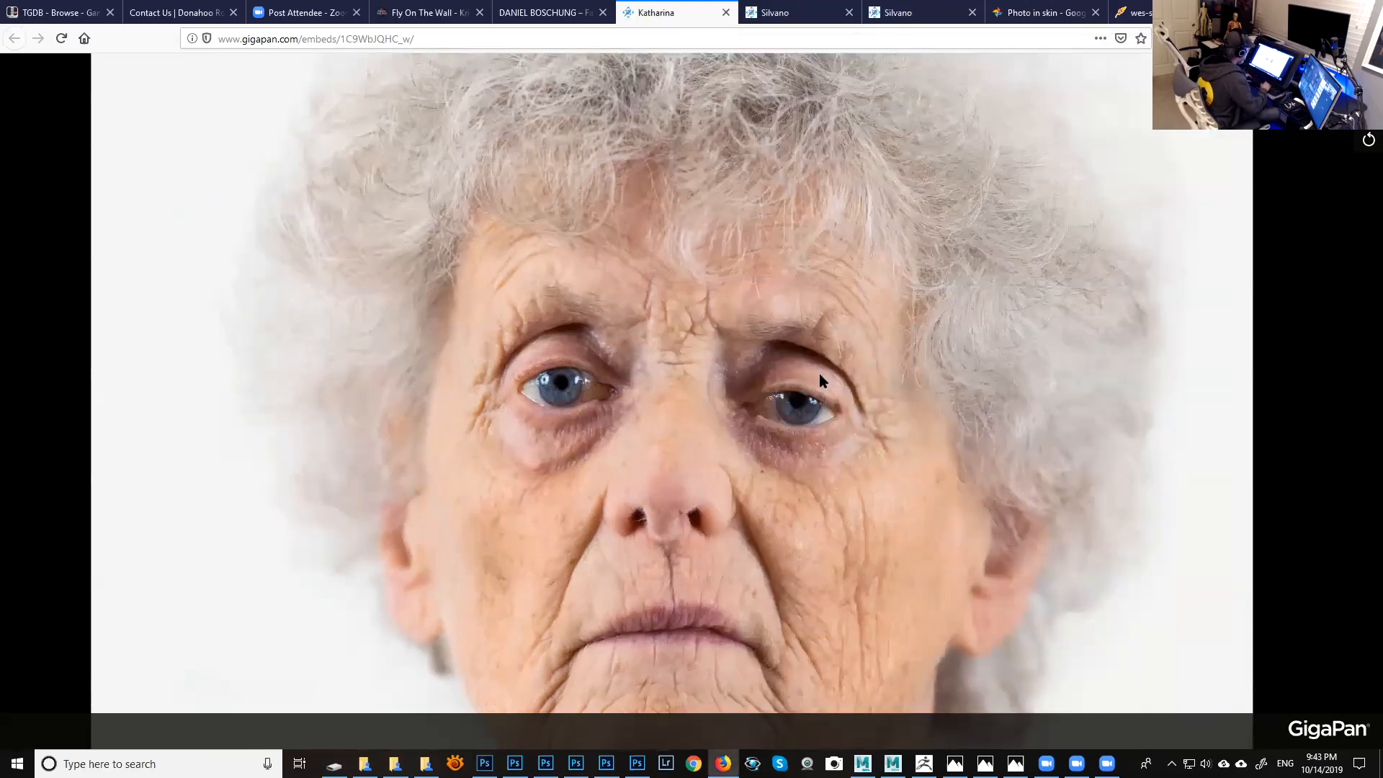
pyautogui.keyDown('ctrl'); pyautogui.scroll(1, 819, 373); pyautogui.keyUp('ctrl')
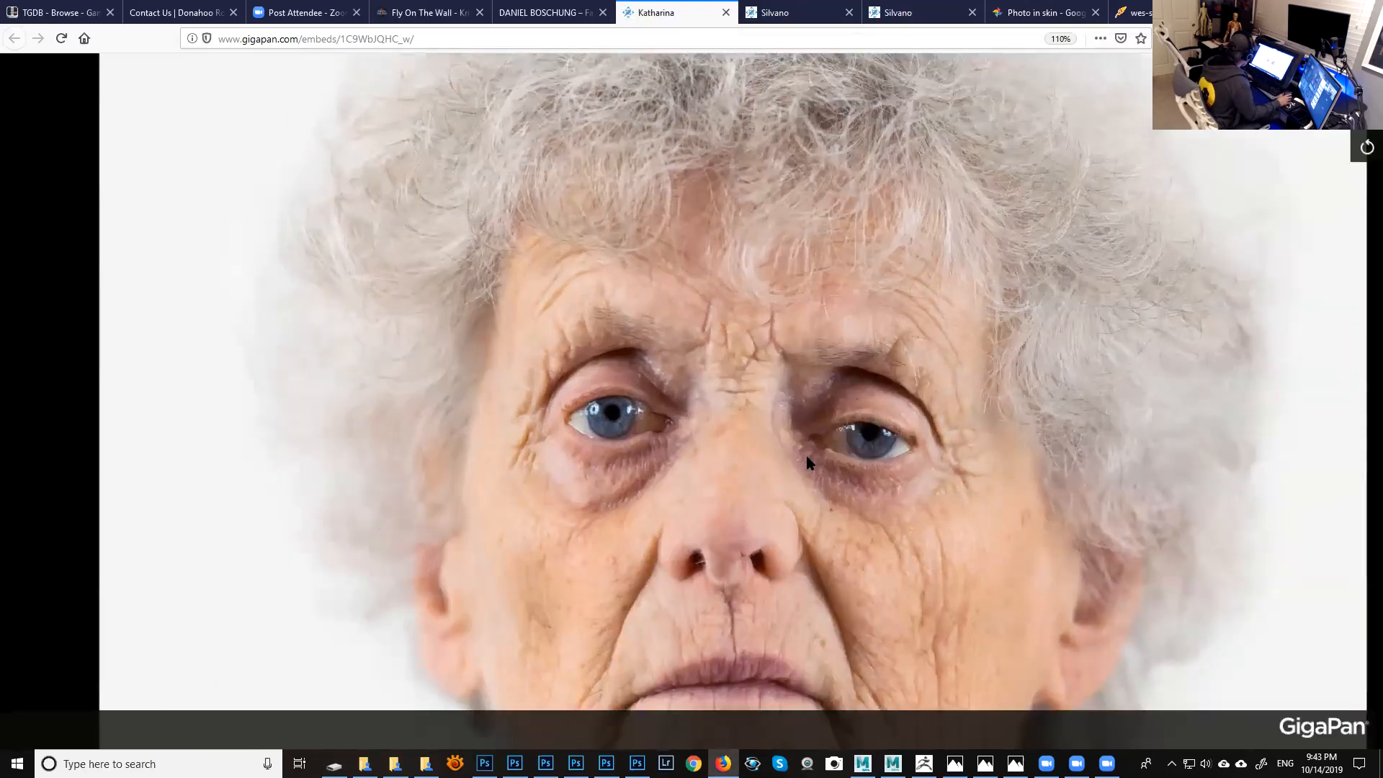
pyautogui.scroll(4, 866, 509)
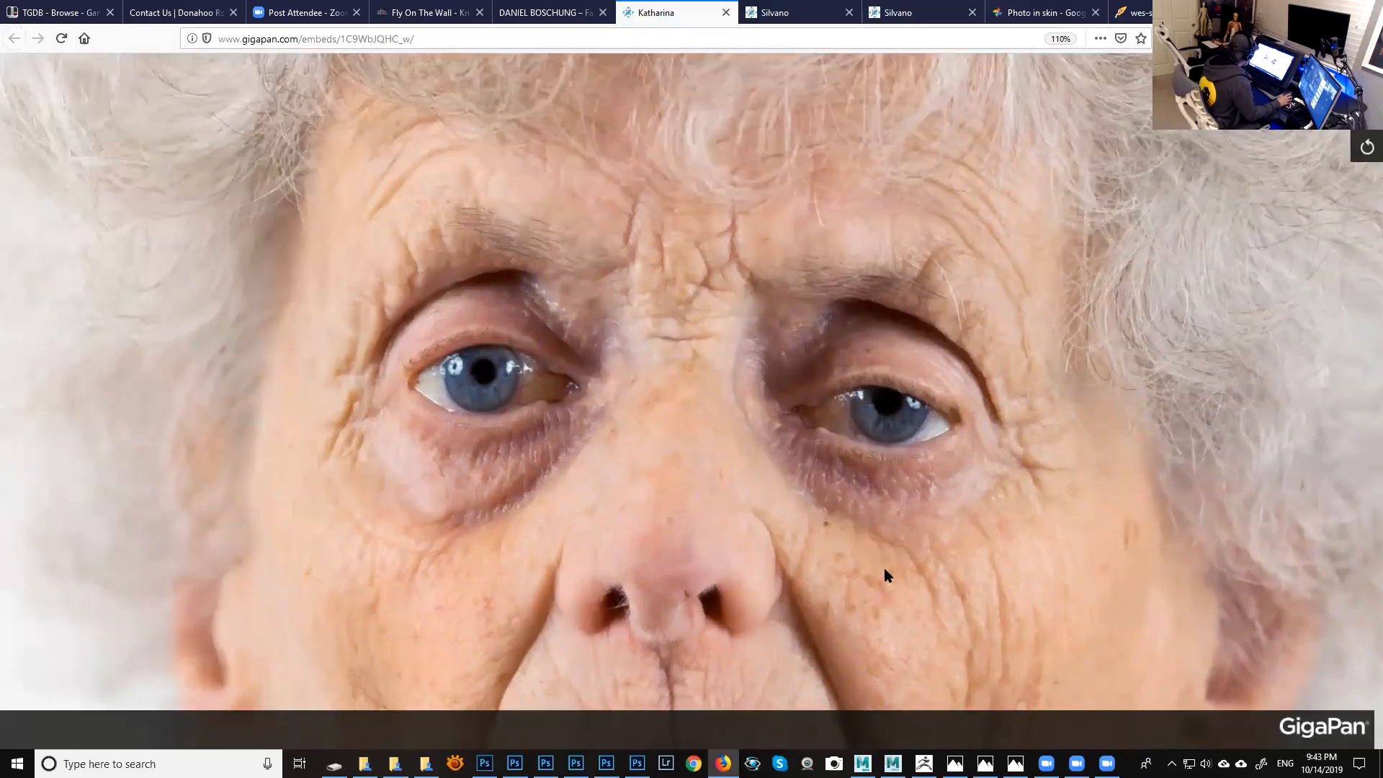
pyautogui.moveTo(858, 565); pyautogui.dragTo(789, 267)
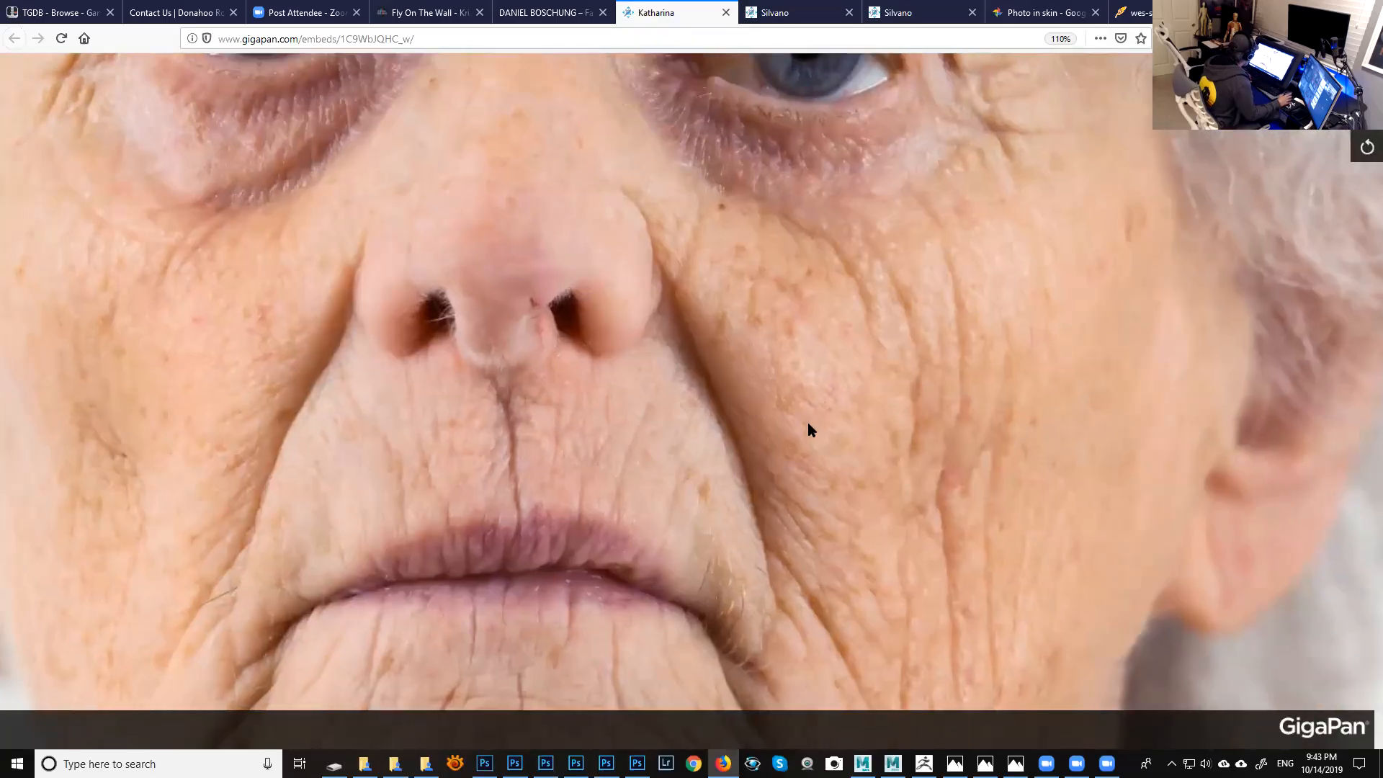
pyautogui.scroll(3, 807, 422)
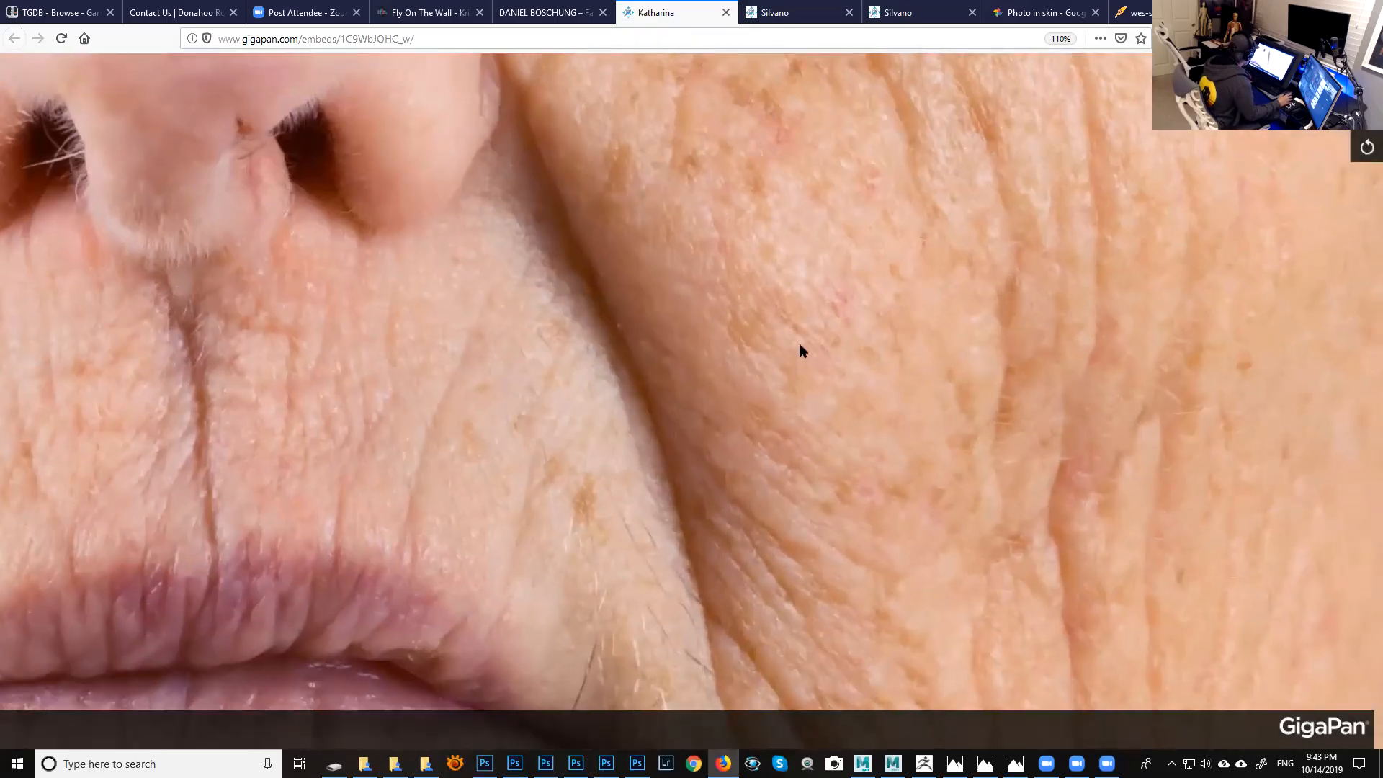
pyautogui.scroll(4, 778, 410)
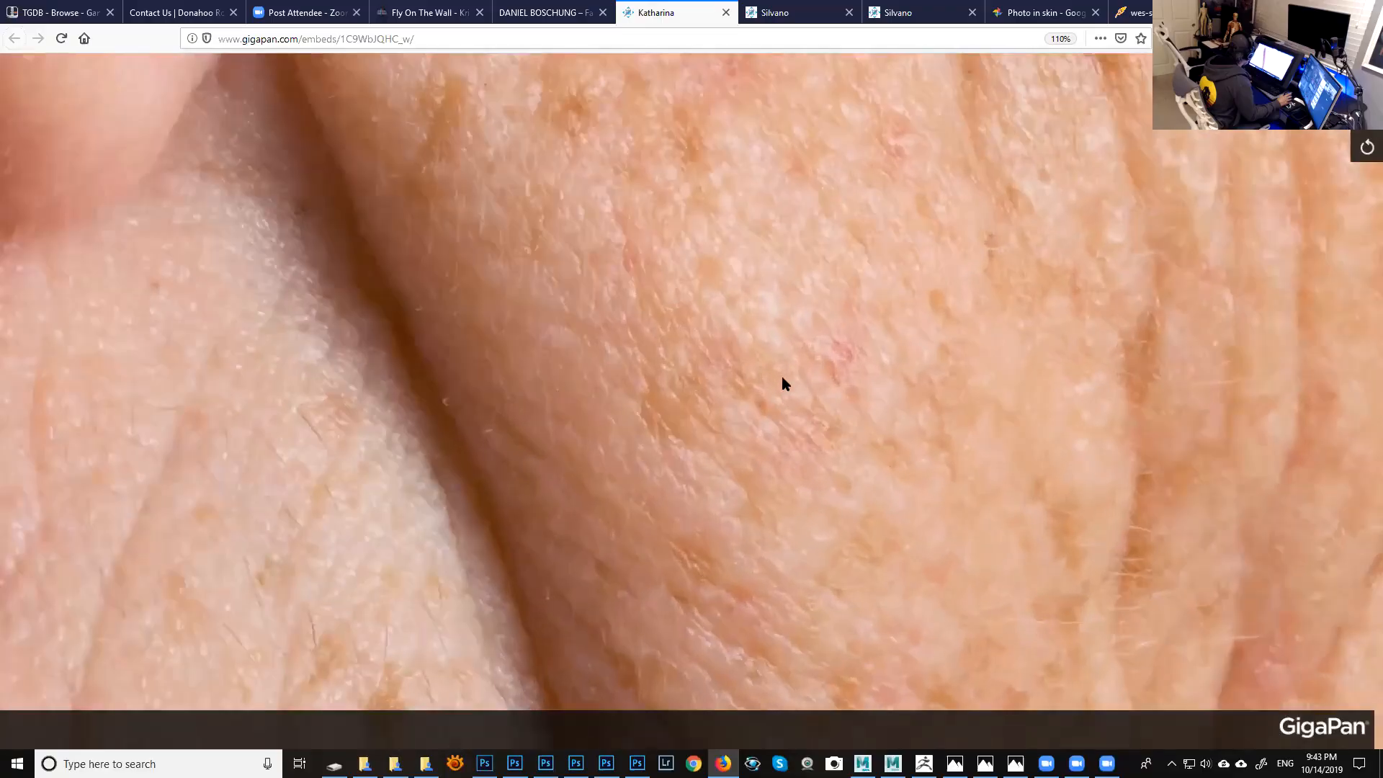
pyautogui.scroll(3, 775, 396)
pyautogui.moveTo(744, 375); pyautogui.dragTo(729, 468)
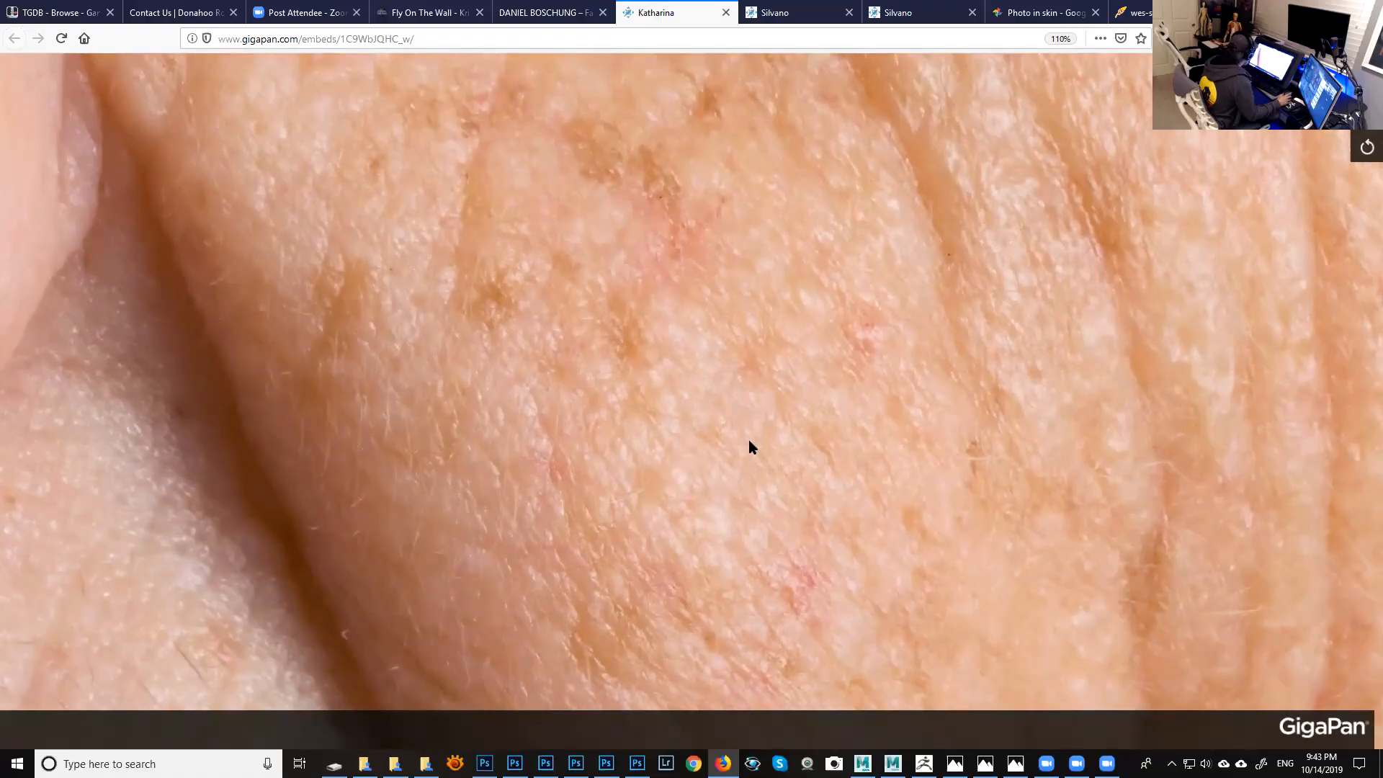
pyautogui.scroll(3, 752, 443)
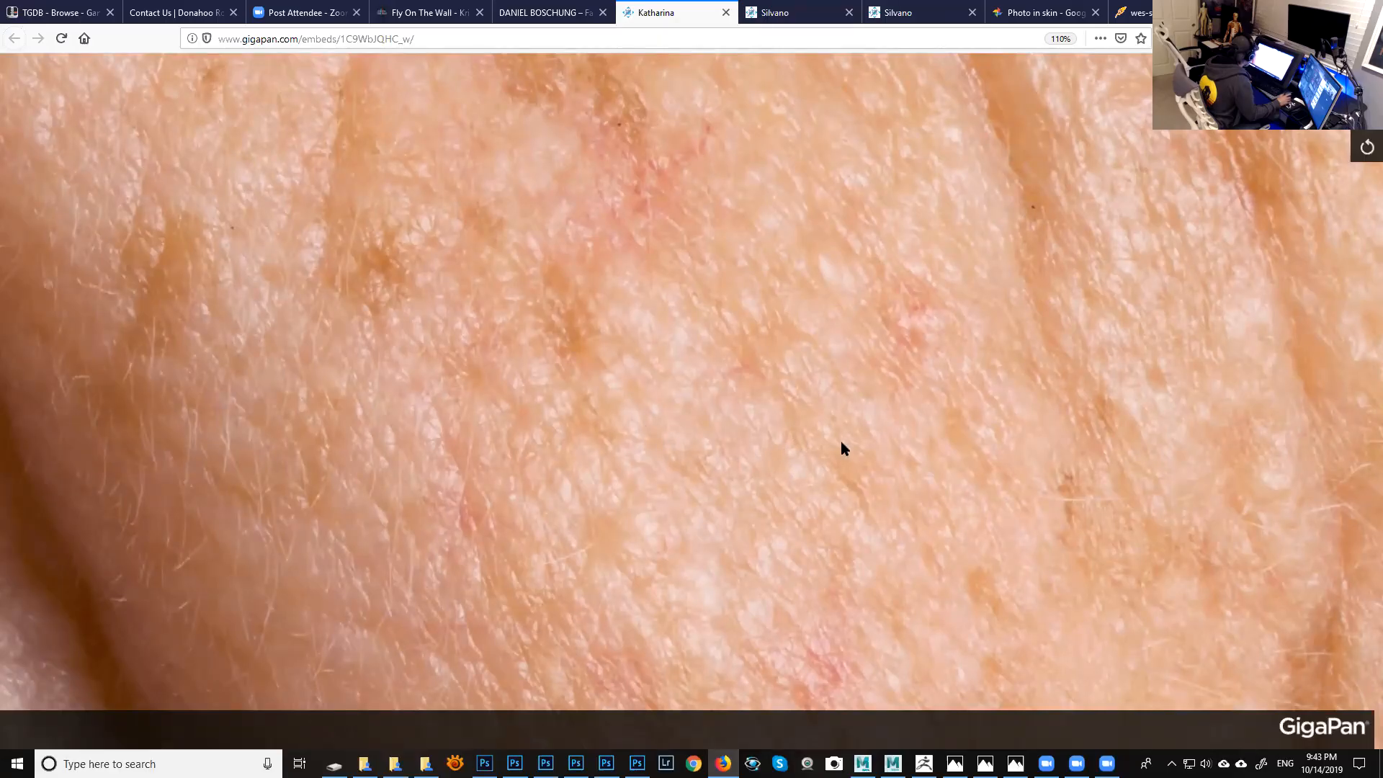
pyautogui.moveTo(642, 516); pyautogui.dragTo(876, 498)
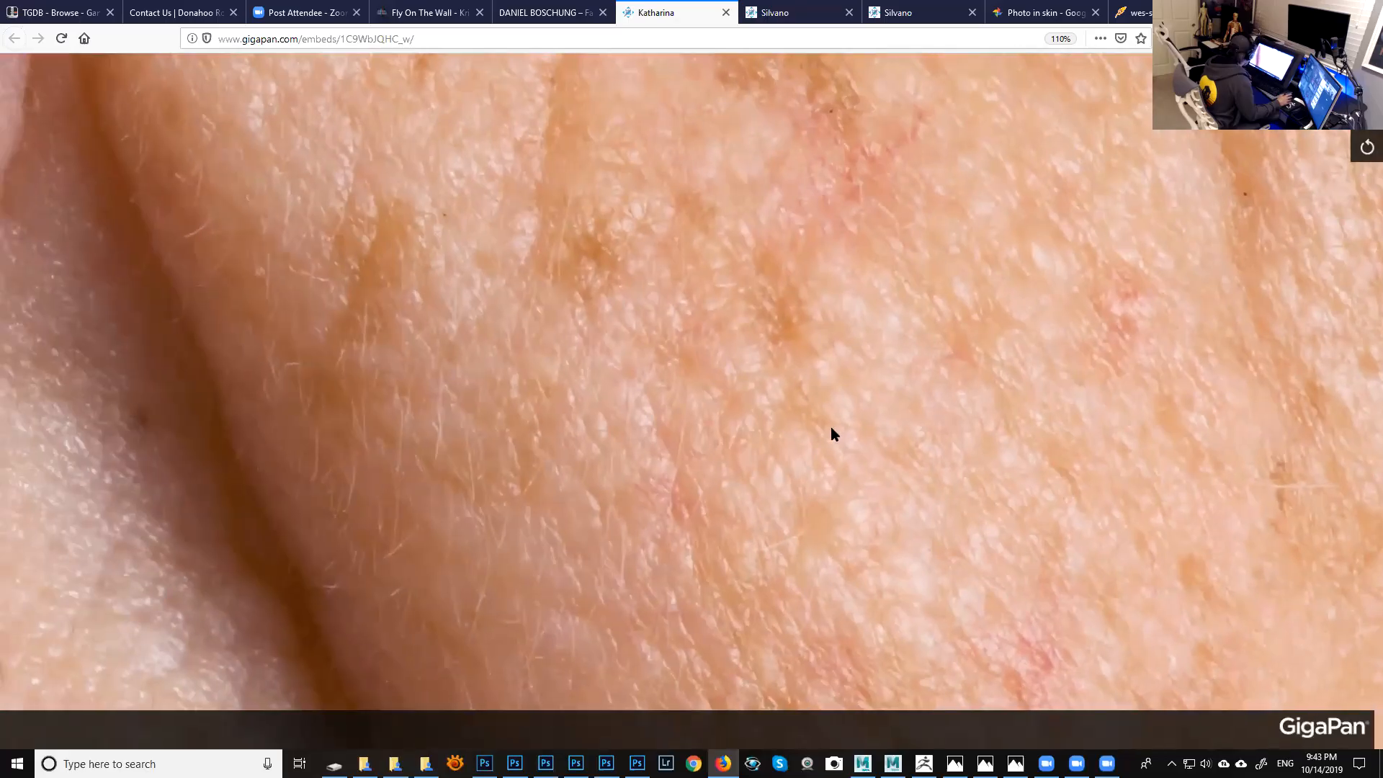
pyautogui.moveTo(738, 433); pyautogui.dragTo(874, 543)
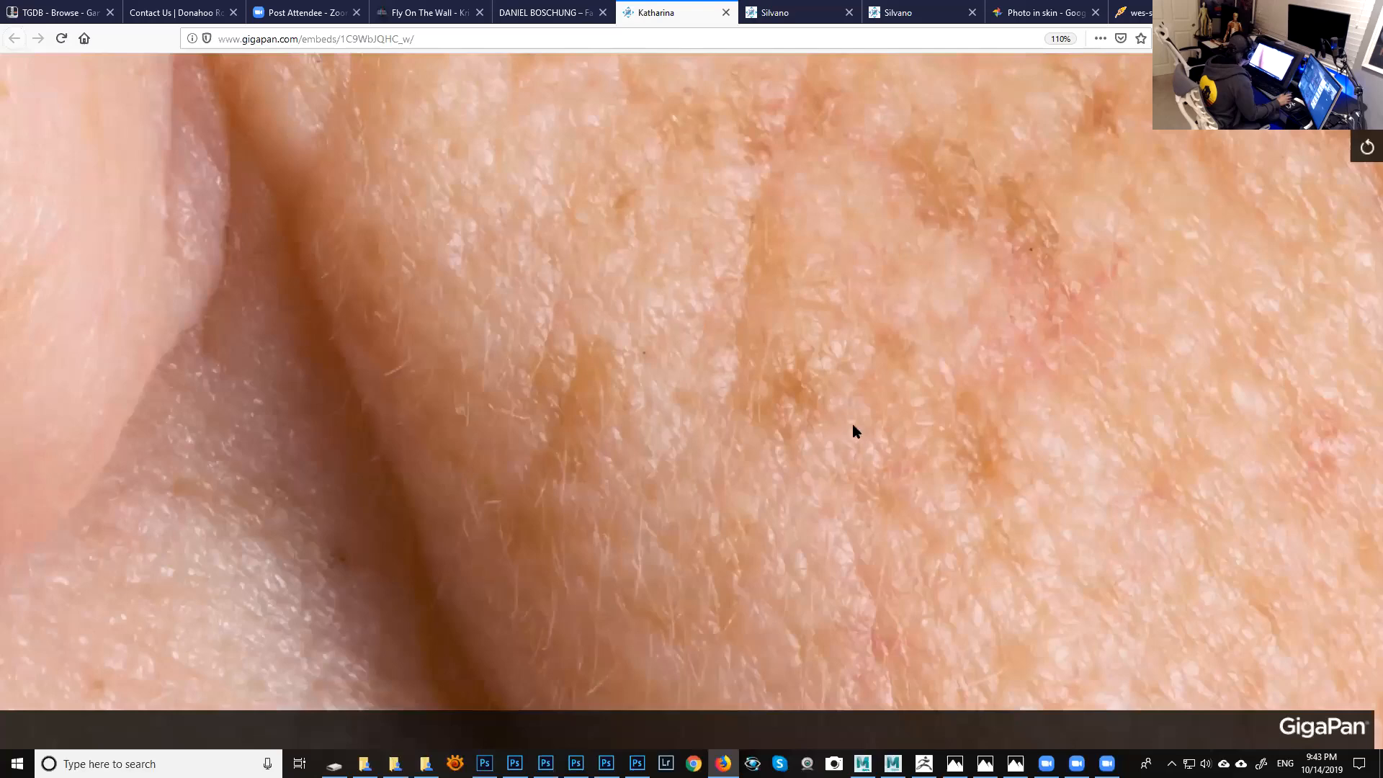
pyautogui.moveTo(853, 431); pyautogui.dragTo(835, 223)
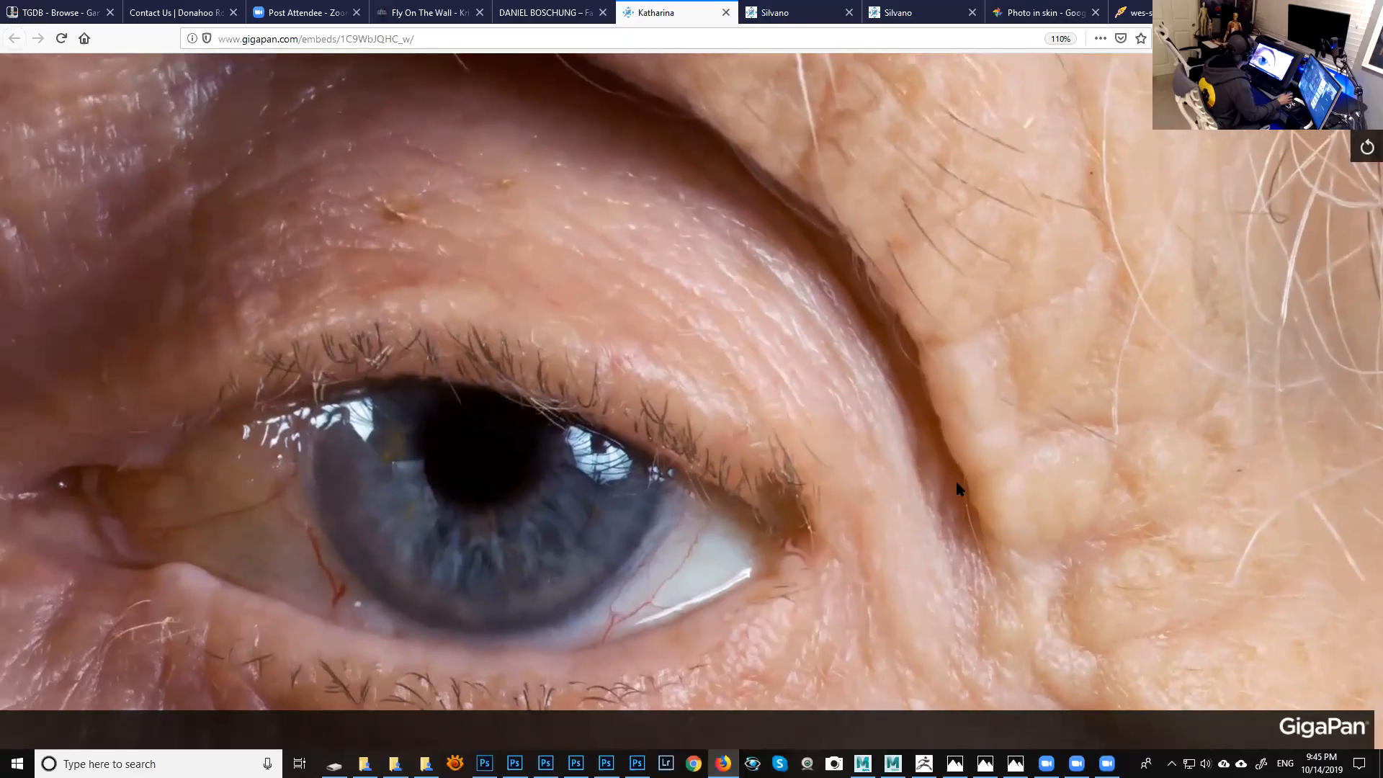
# Examine the elderly woman's skin around the eyelid, brow and mouth corner, and the long creases on the cheek beside the nose.
pyautogui.press('alt')
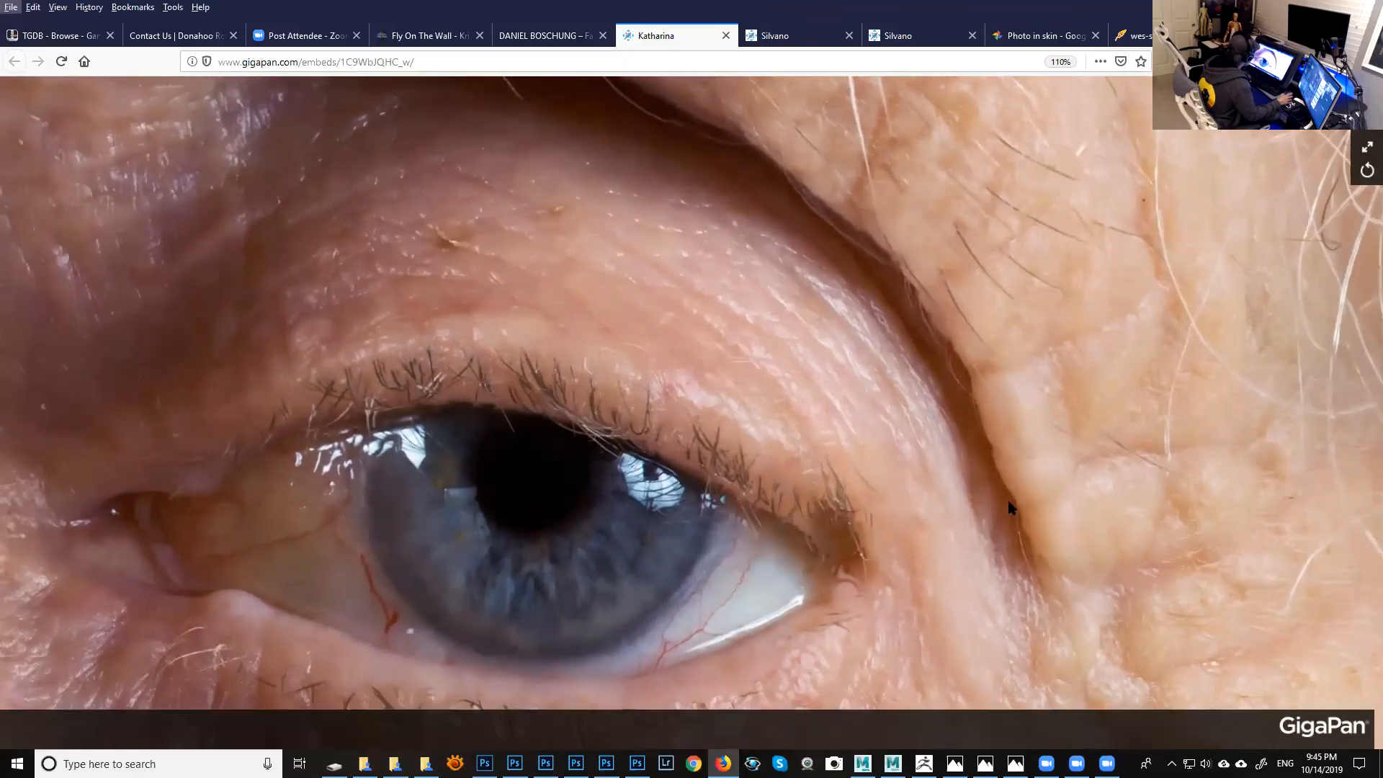
pyautogui.moveTo(906, 256); pyautogui.dragTo(1010, 543)
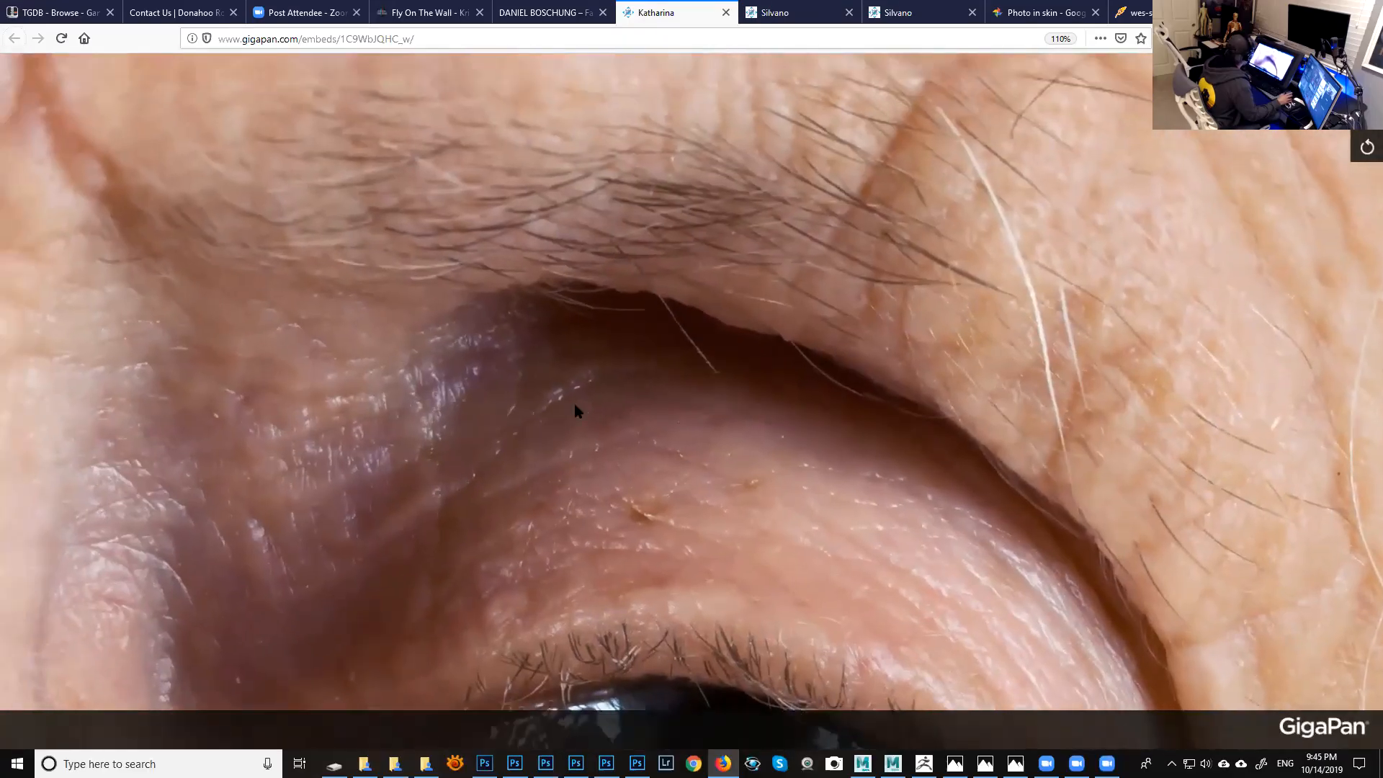
pyautogui.moveTo(574, 408); pyautogui.dragTo(883, 314)
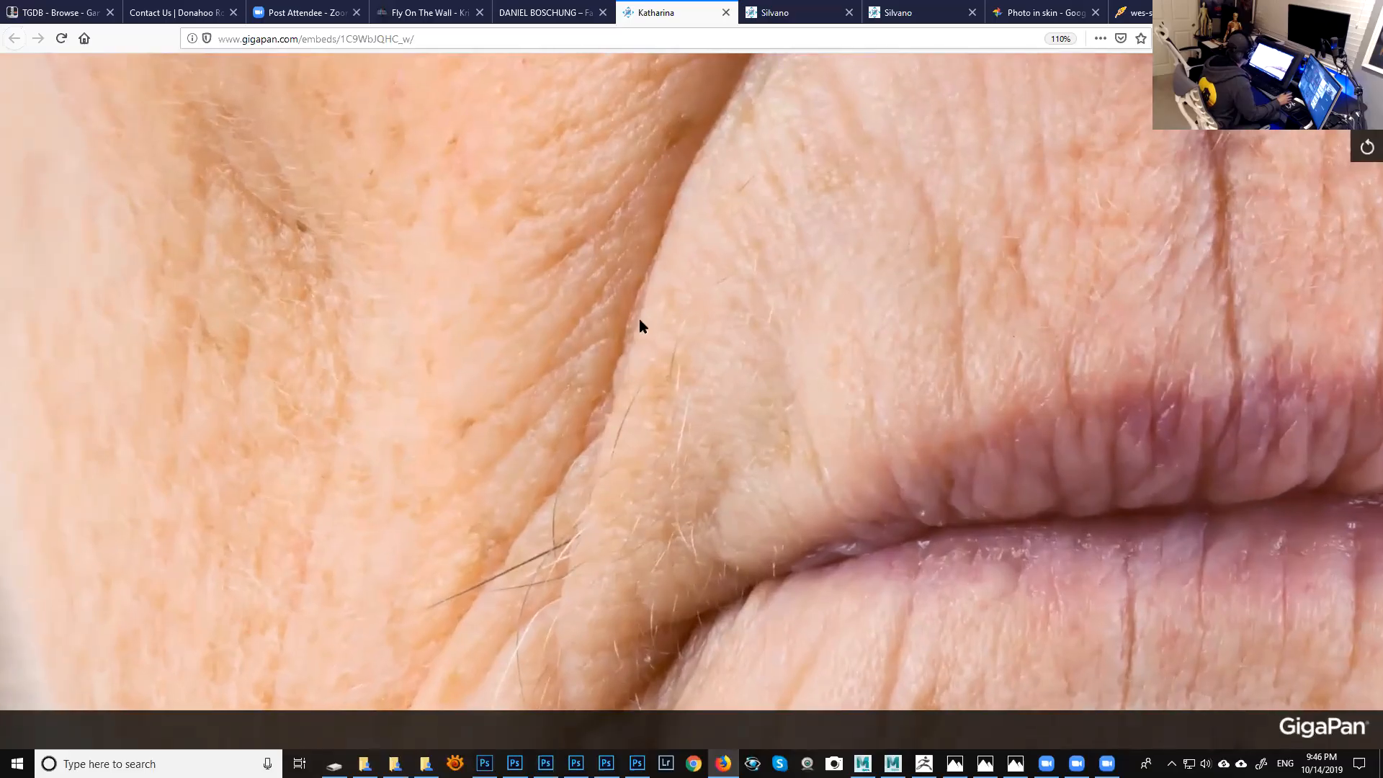
pyautogui.press('alt')
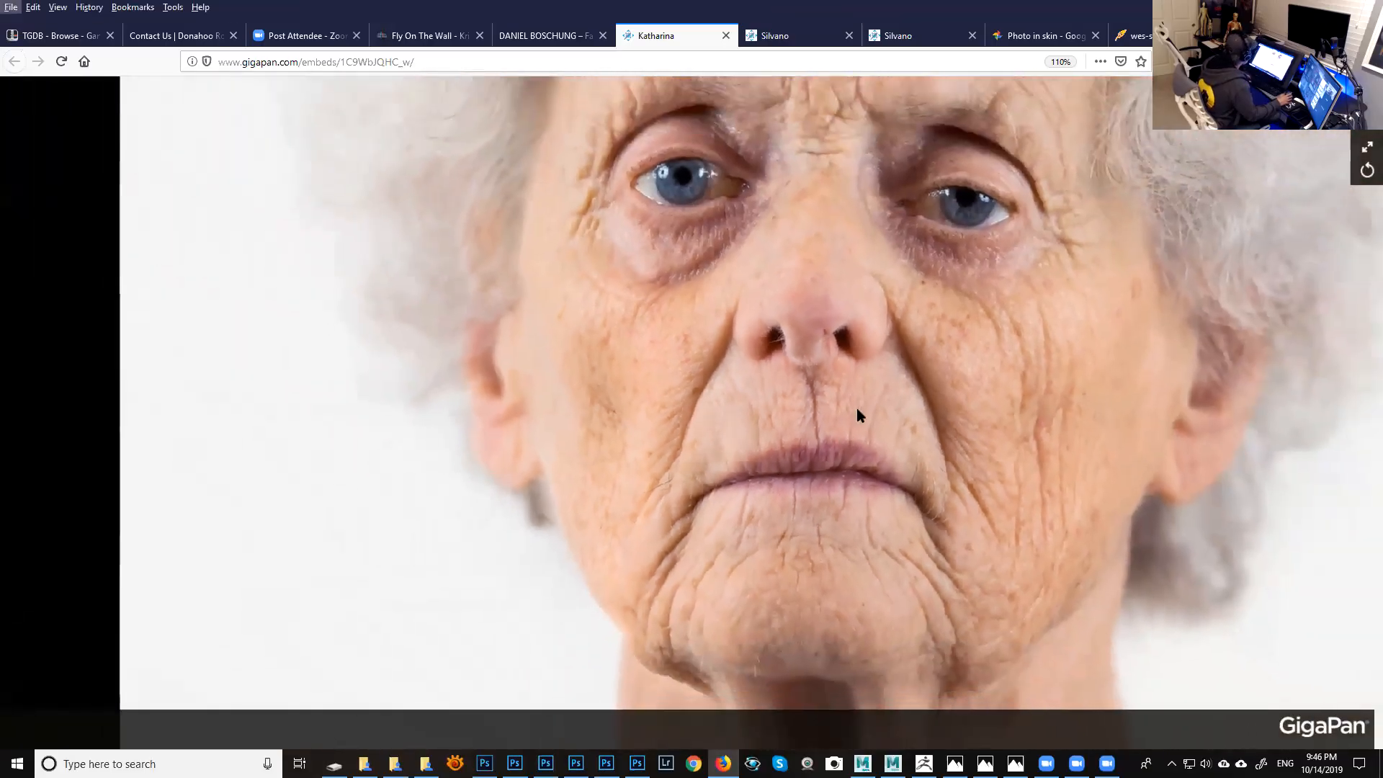
pyautogui.moveTo(858, 408); pyautogui.dragTo(750, 513)
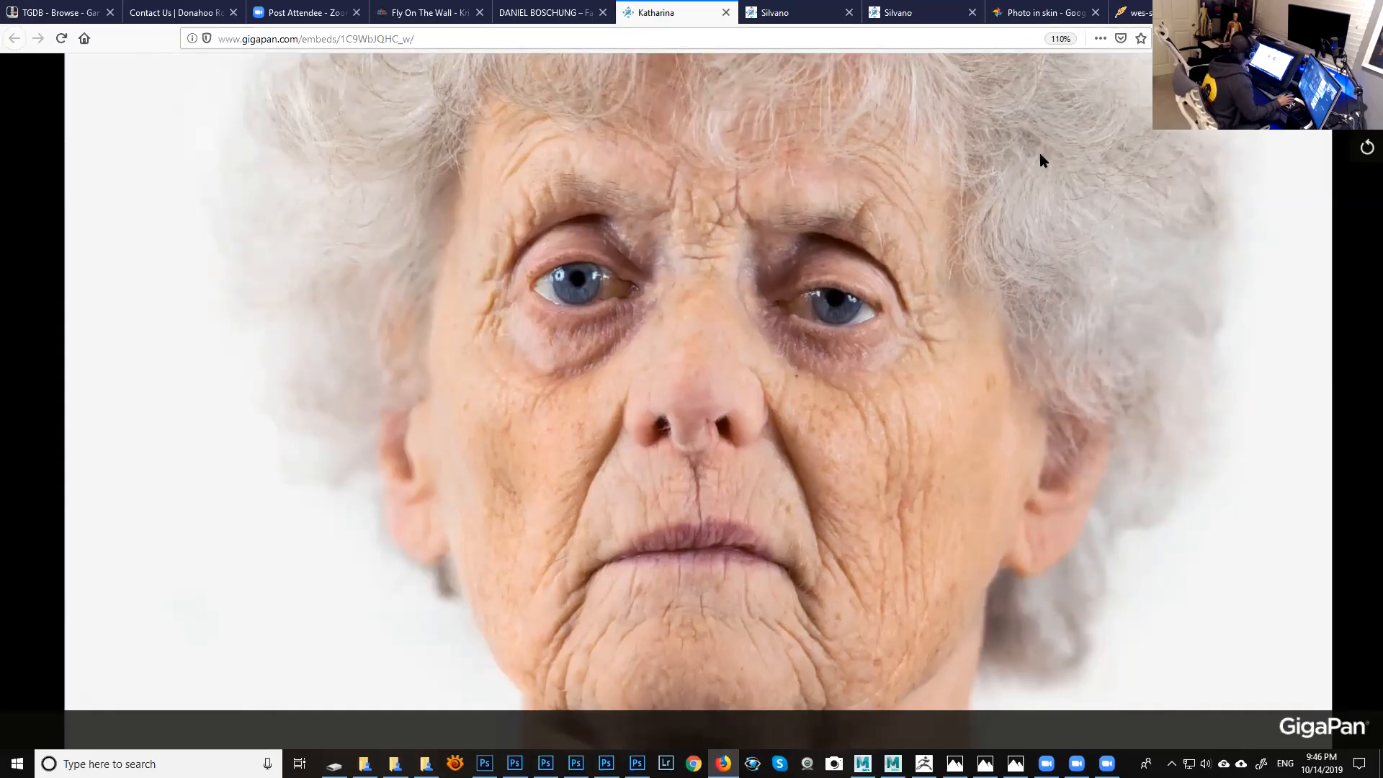
pyautogui.scroll(5, 807, 415)
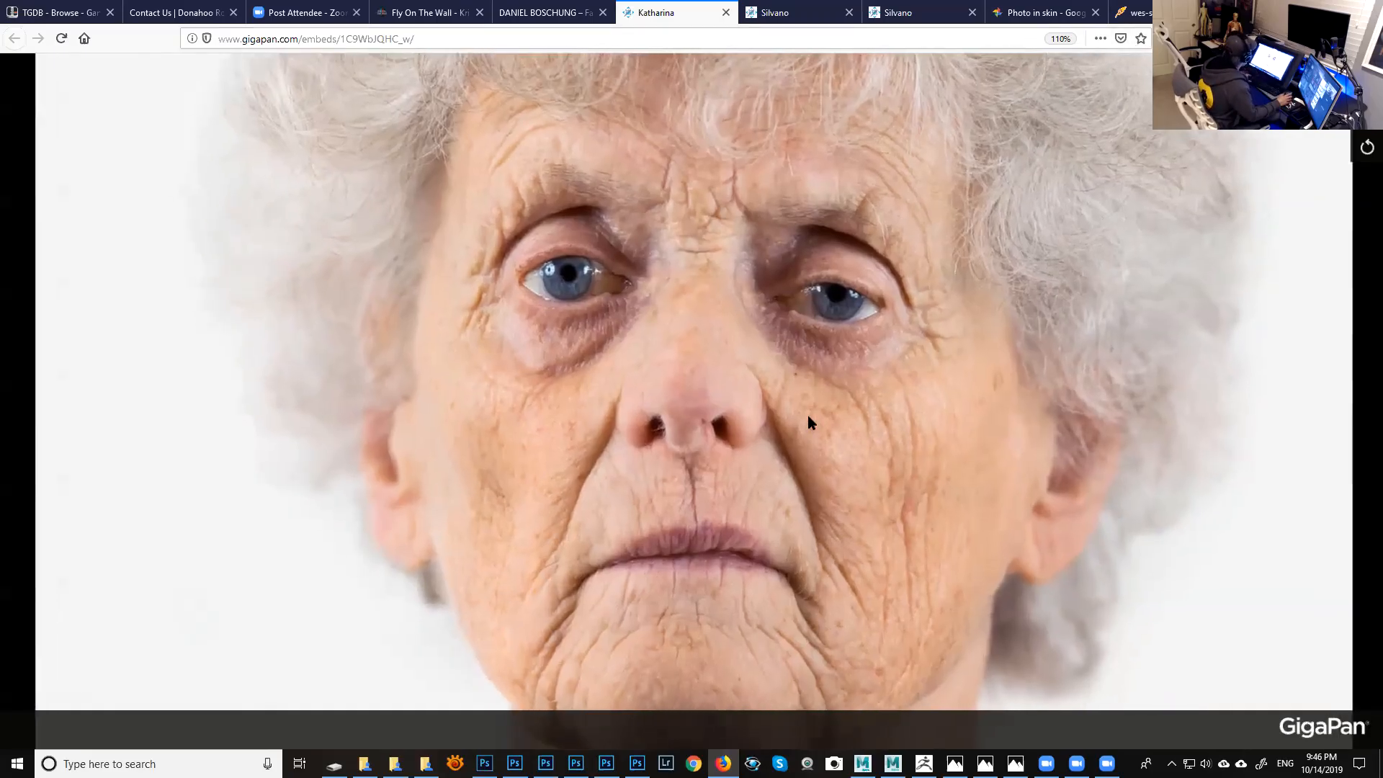
pyautogui.scroll(3, 818, 414)
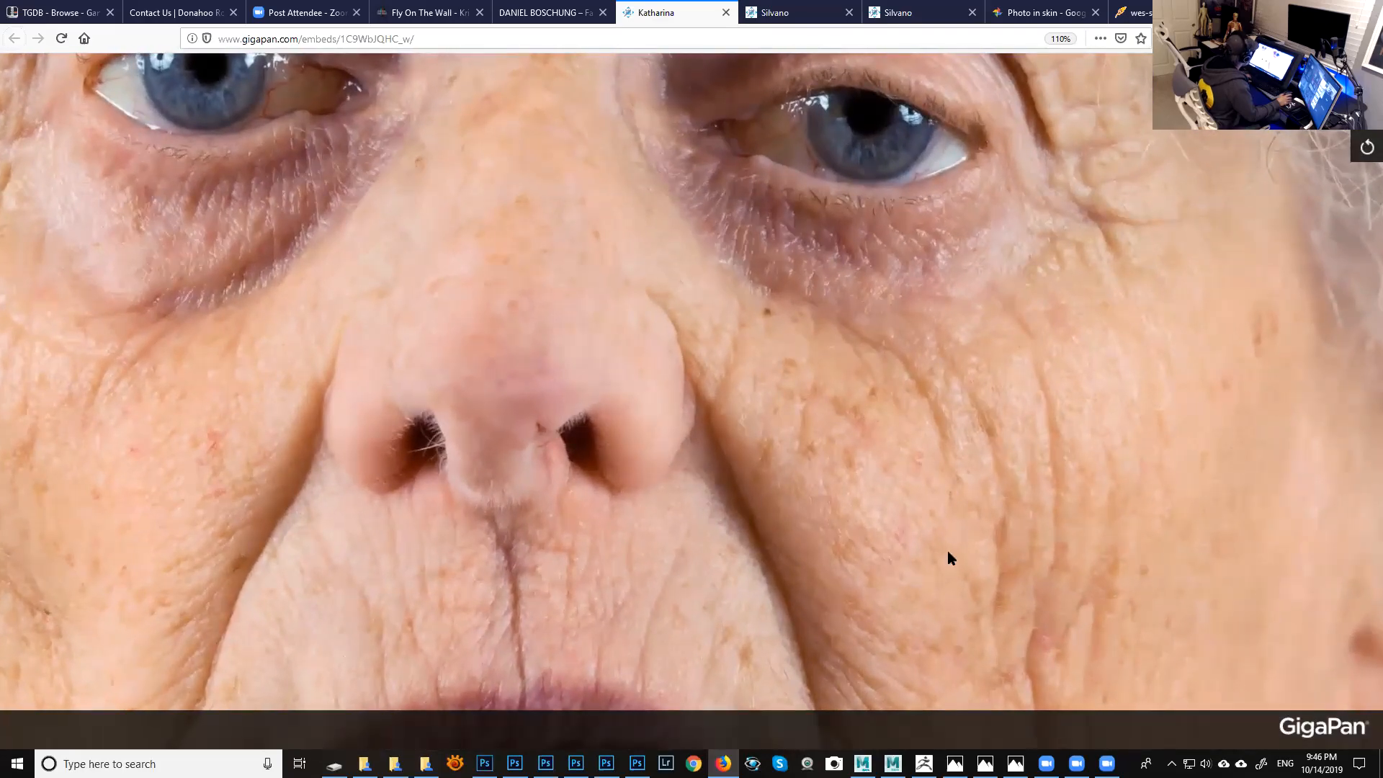
pyautogui.moveTo(1018, 530); pyautogui.dragTo(1016, 448)
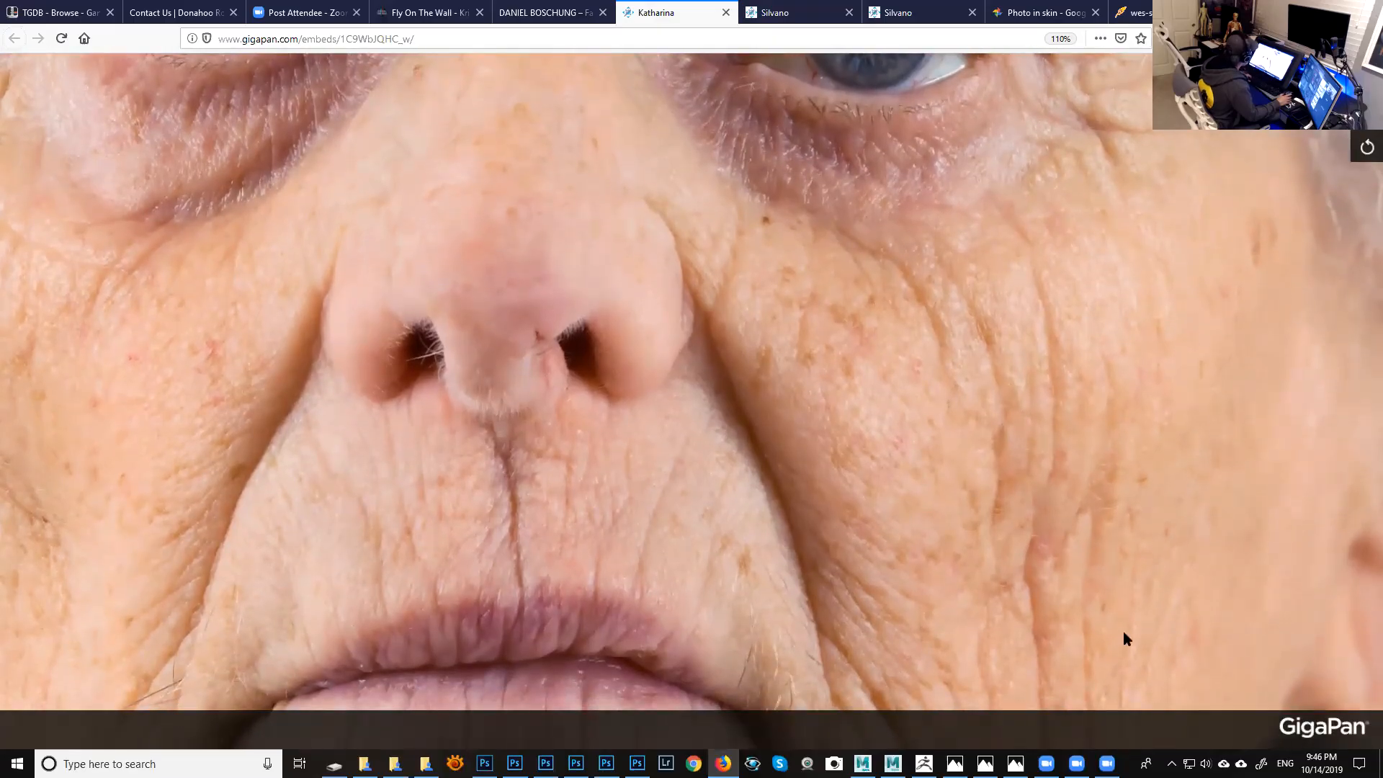
pyautogui.moveTo(1024, 405); pyautogui.dragTo(1004, 504)
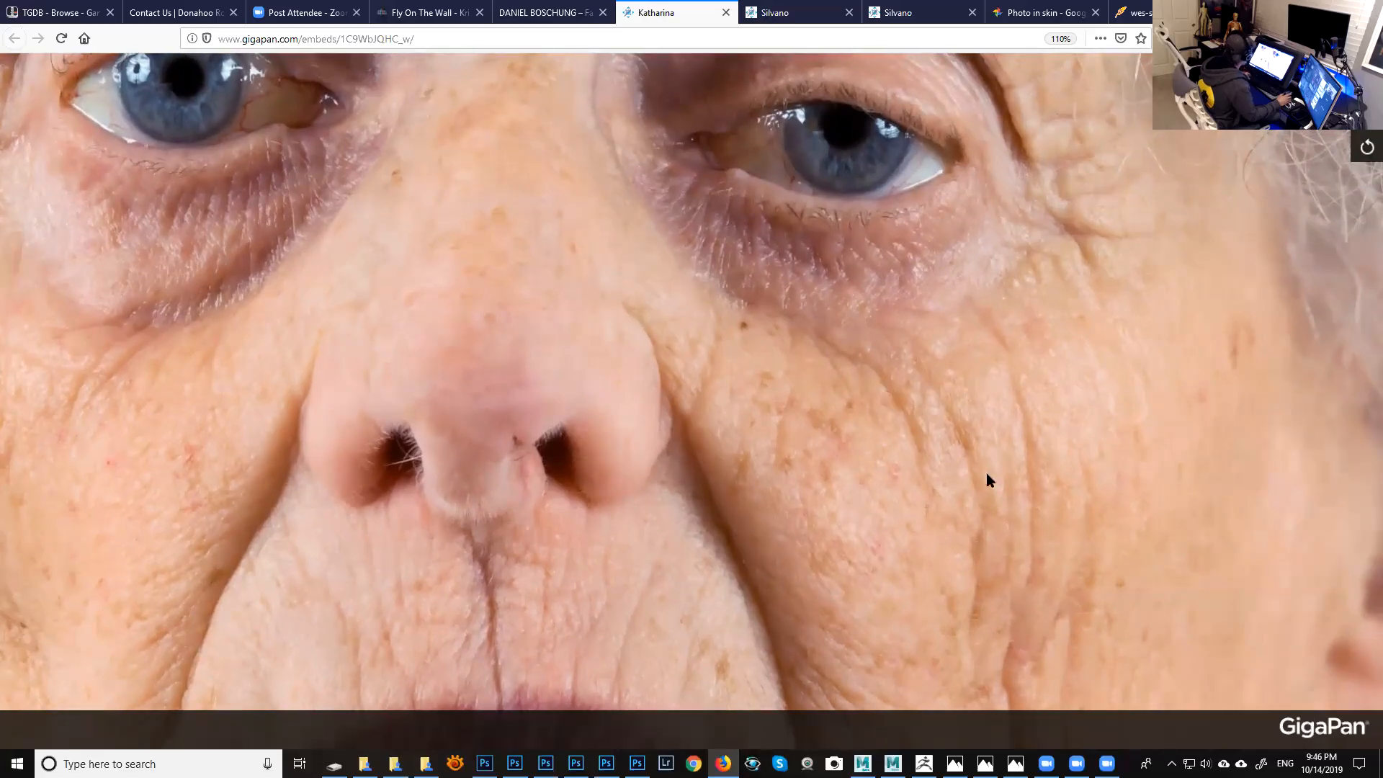
pyautogui.moveTo(965, 478); pyautogui.dragTo(944, 380)
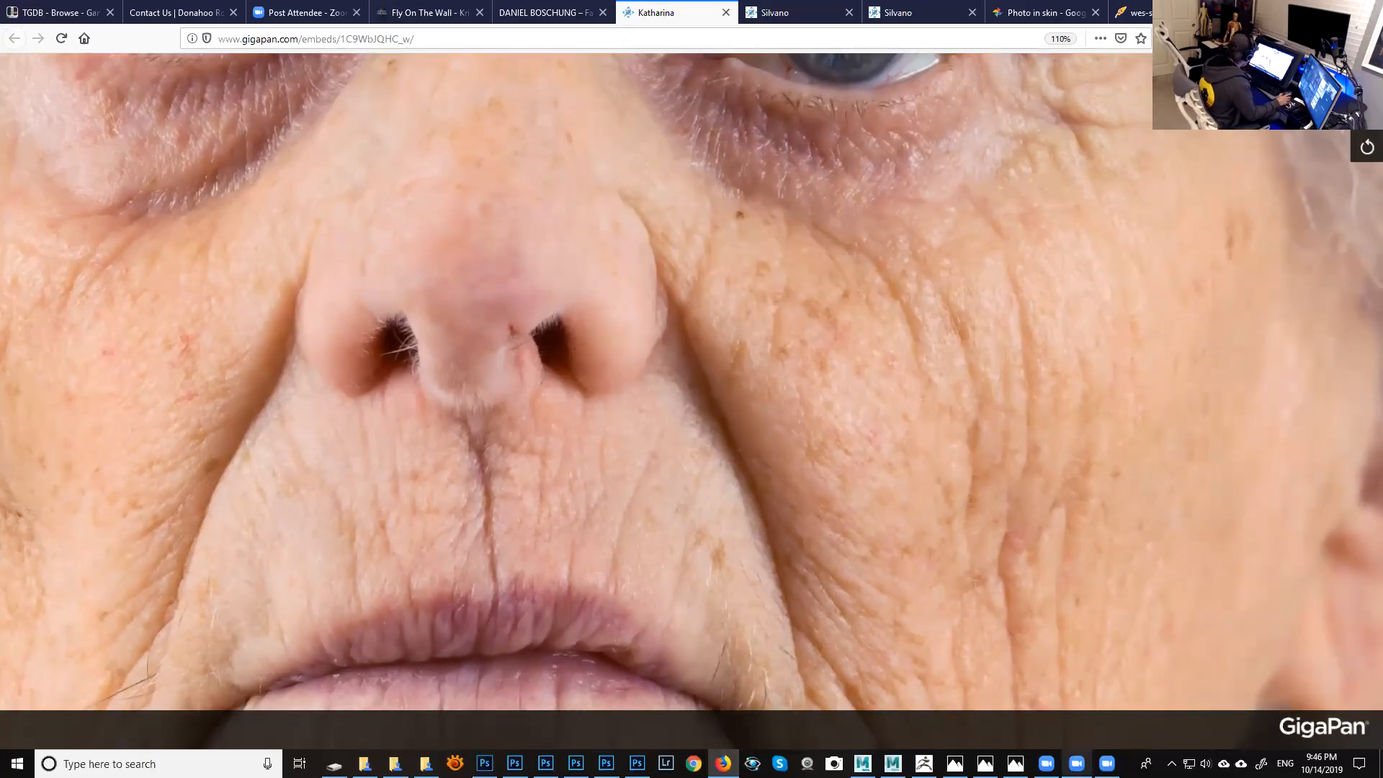
# Switch to Photoshop, review the green pore and crease annotations on the cheek photo IMG_0543.CR2, and minimize its window.
pyautogui.moveTo(1015, 764)
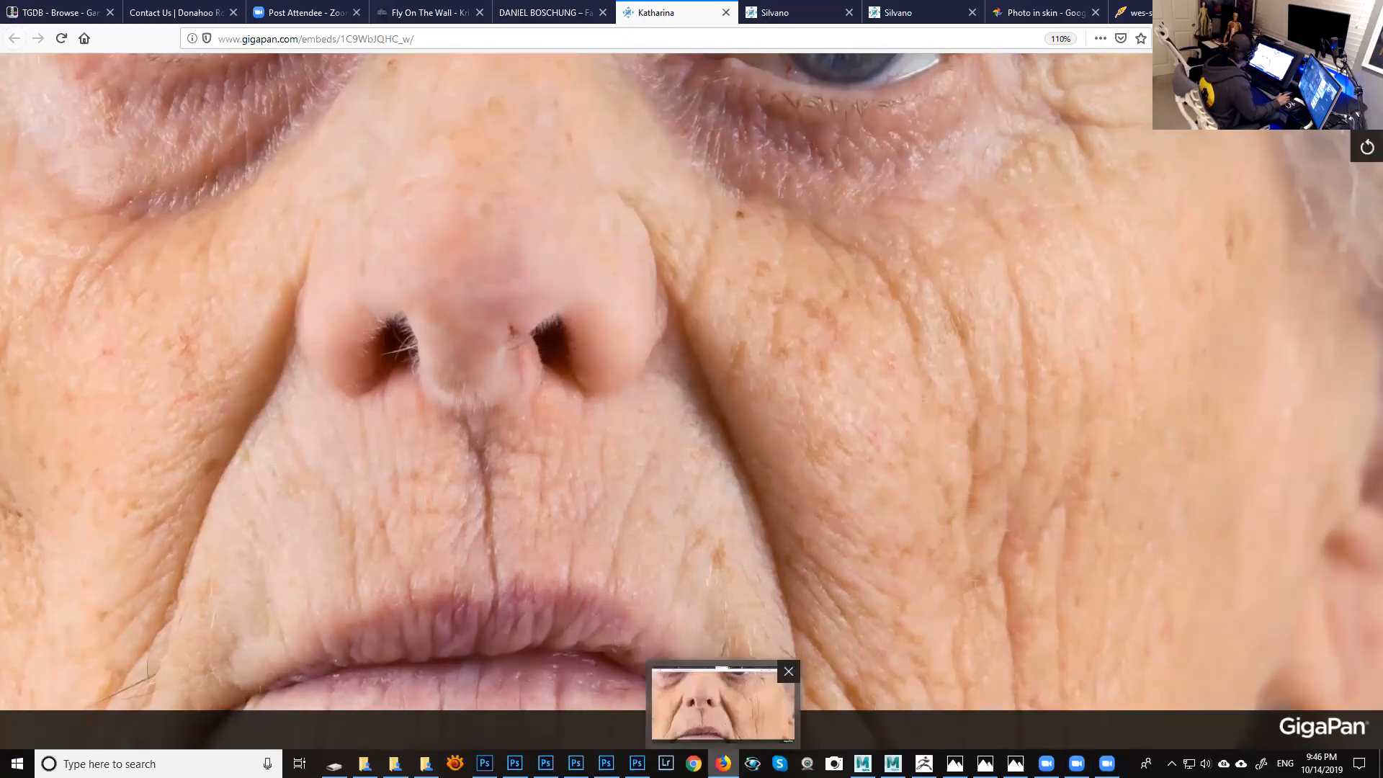
pyautogui.moveTo(576, 763)
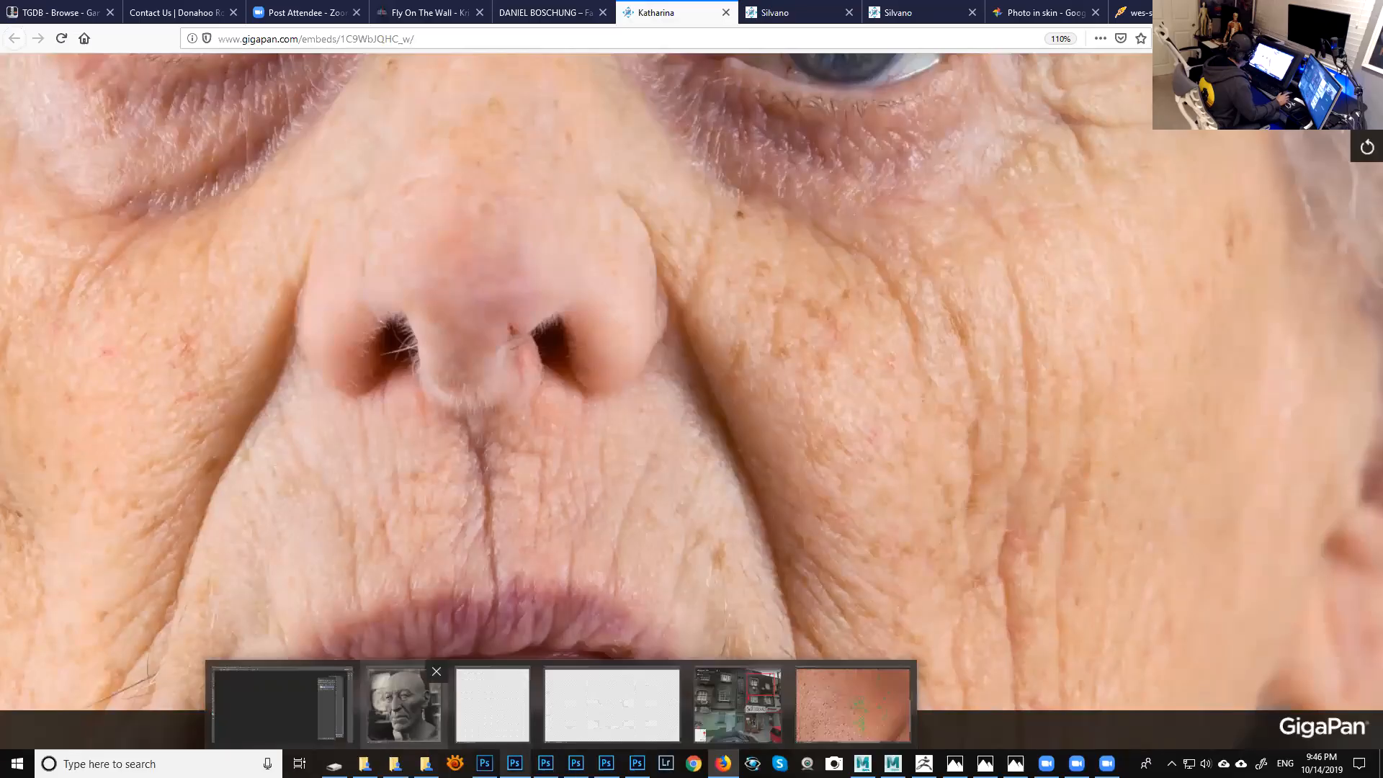
pyautogui.click(821, 693)
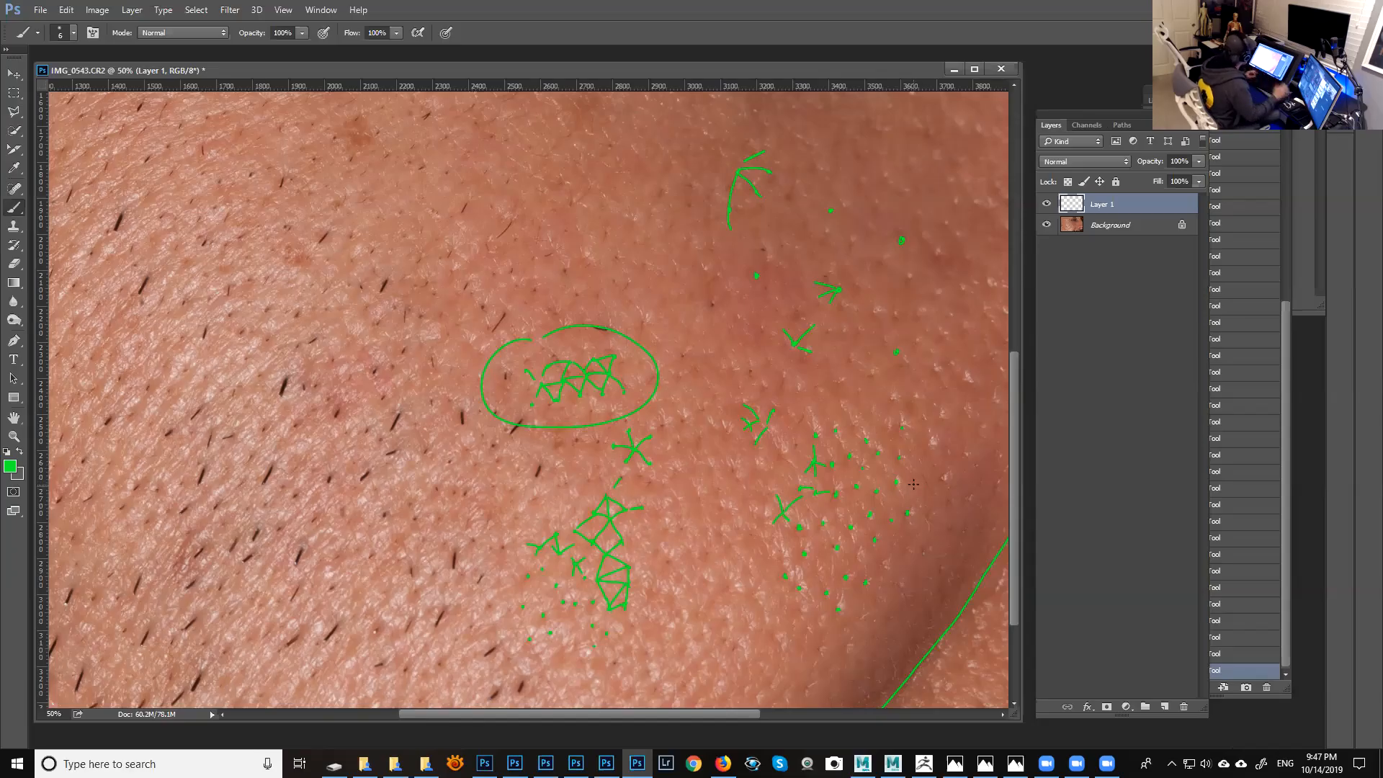
pyautogui.moveTo(1019, 429); pyautogui.dragTo(1021, 462)
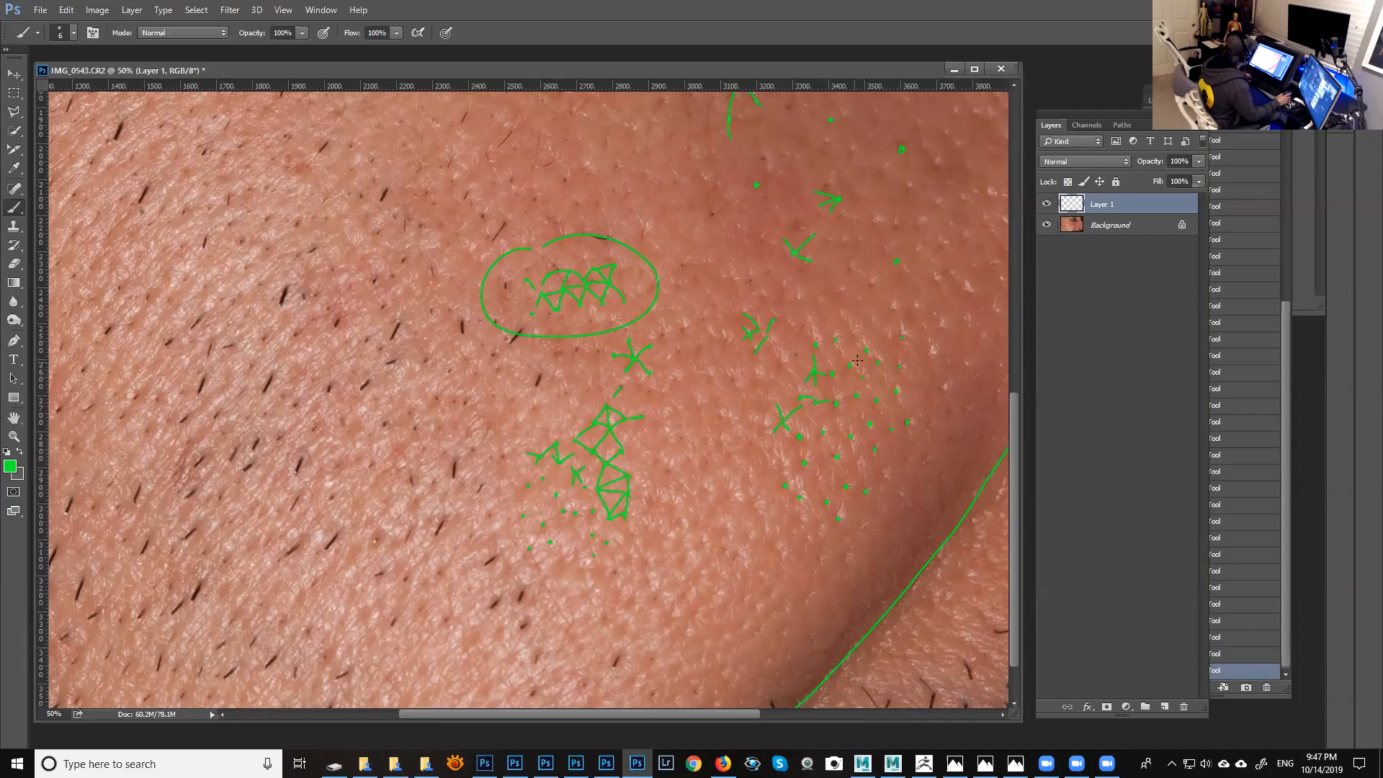
pyautogui.moveTo(1012, 454); pyautogui.dragTo(1018, 505)
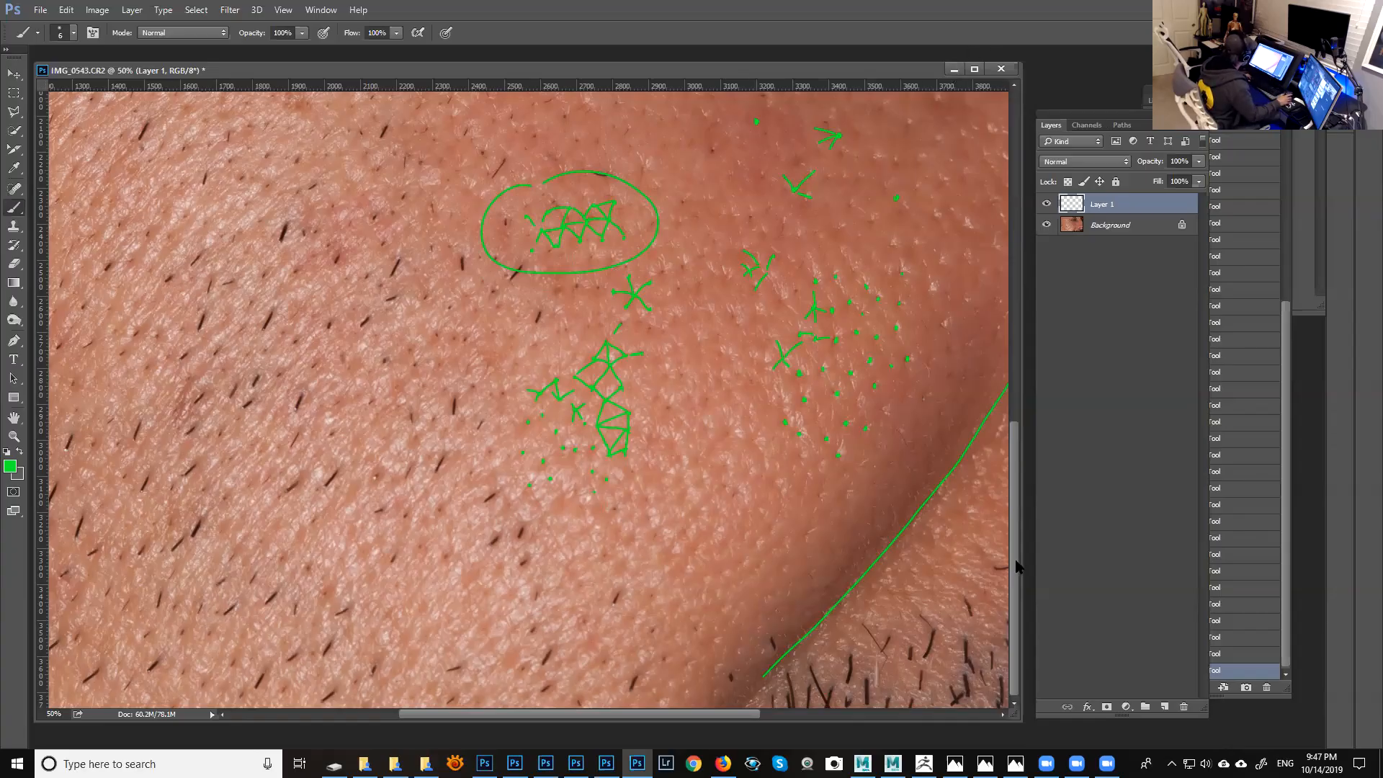
pyautogui.moveTo(1016, 567); pyautogui.dragTo(1016, 476)
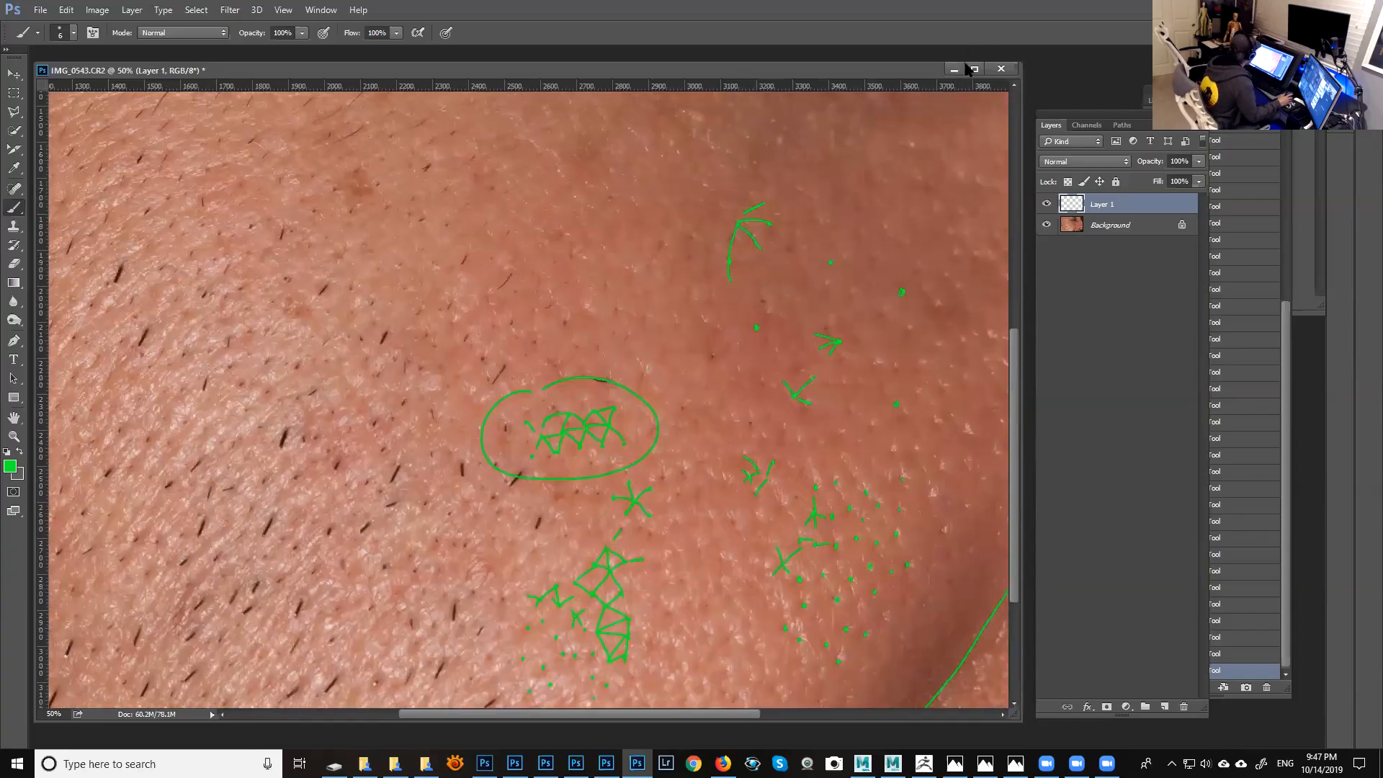
pyautogui.click(954, 69)
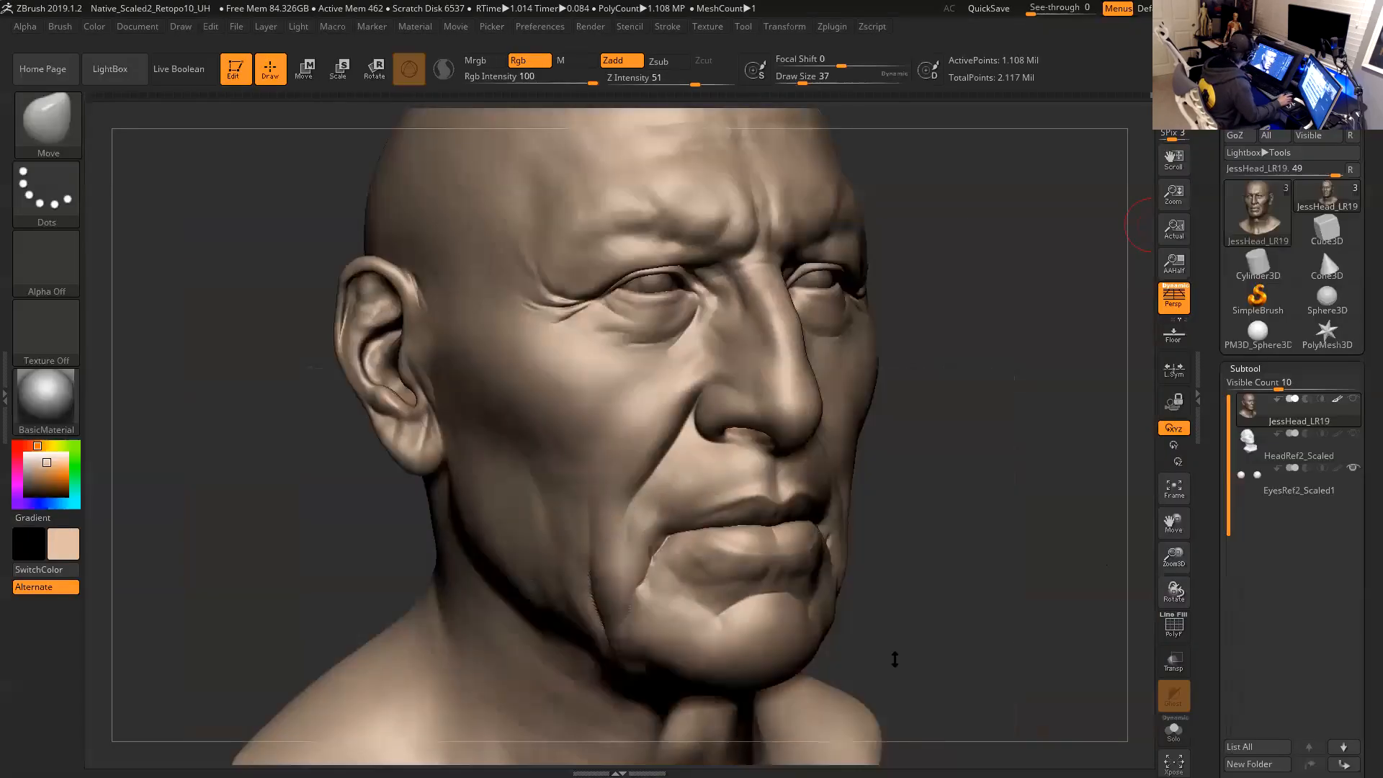
# Inspect the sculpted head's cheek and mouth folds in ZBrush, lightly smoothing the cheek below the eye.
pyautogui.moveTo(998, 473)
pyautogui.mouseDown()
pyautogui.moveTo(1044, 500)
pyautogui.moveTo(1014, 484)
pyautogui.mouseUp()
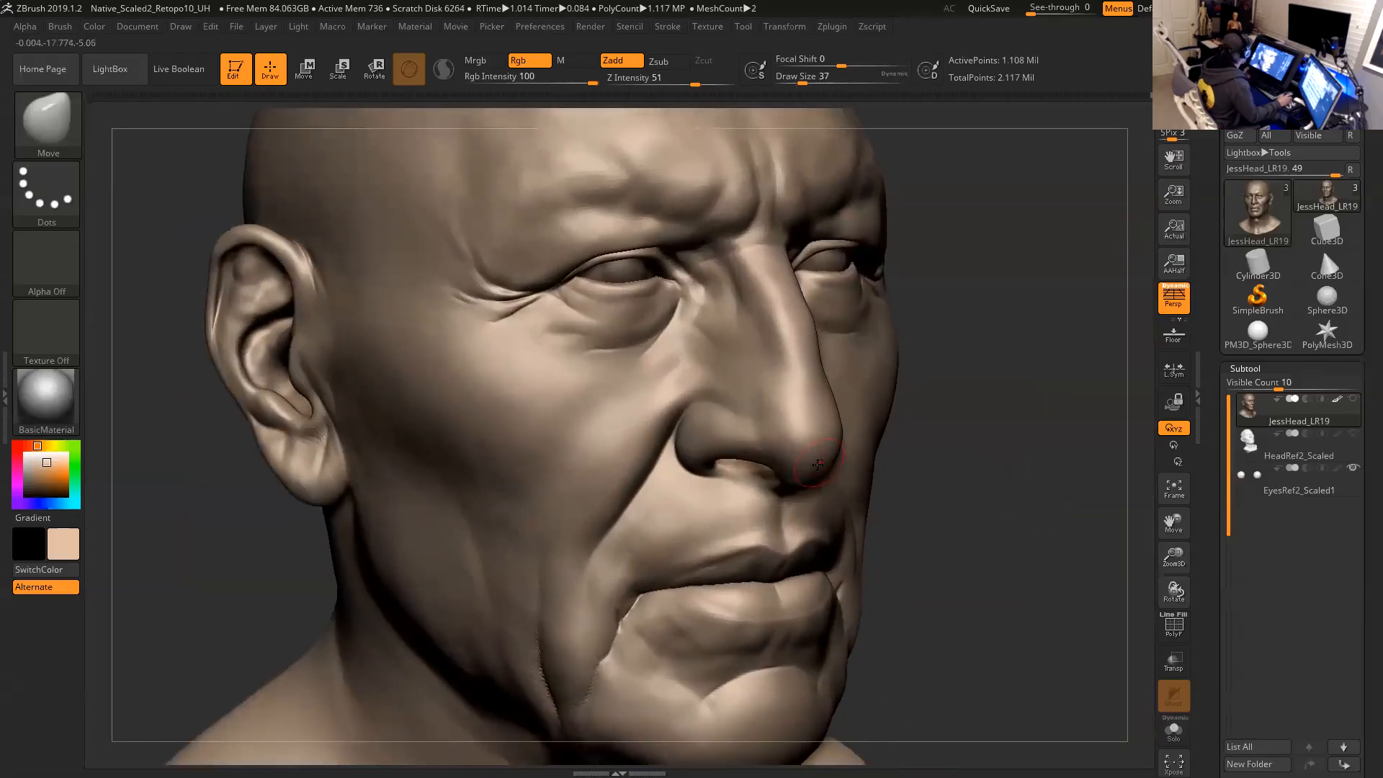
pyautogui.press('shift')
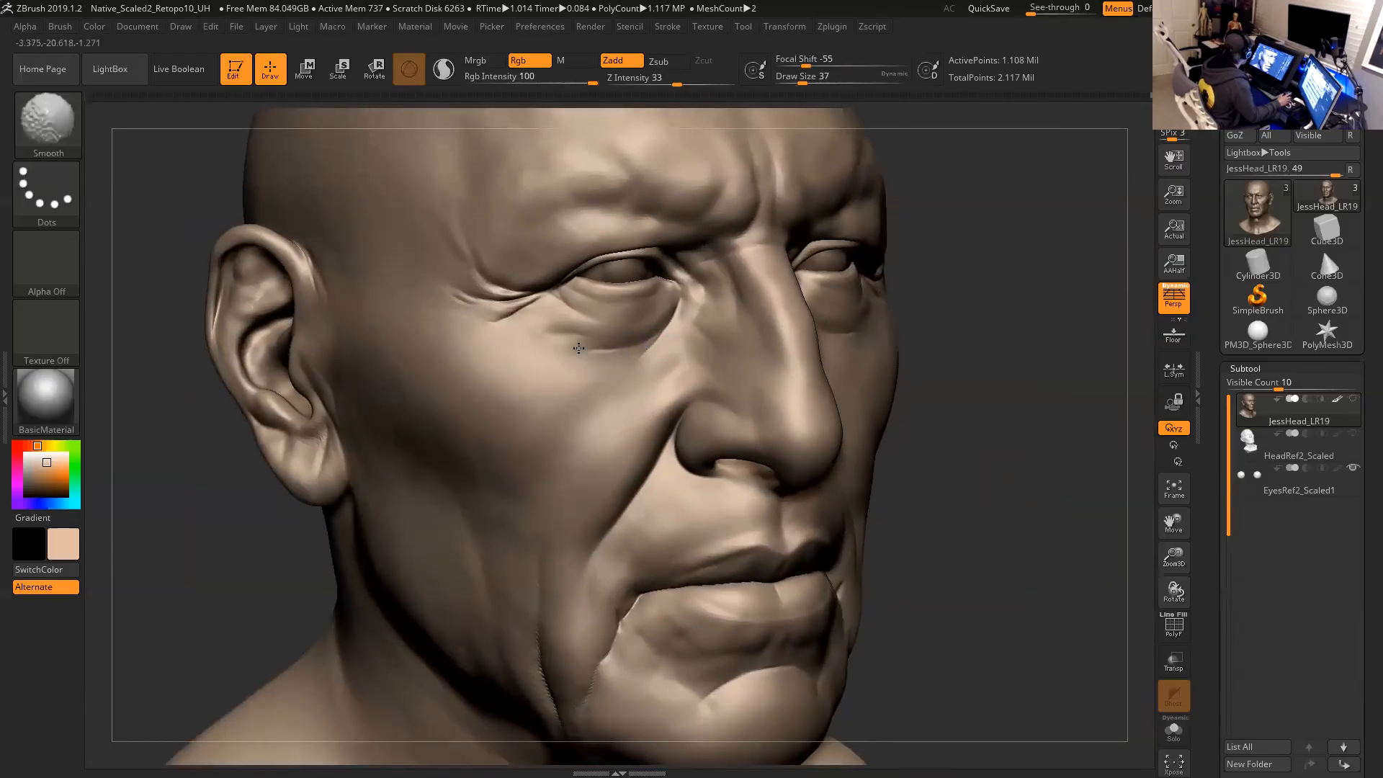
pyautogui.keyDown('shift'); pyautogui.moveTo(579, 348); pyautogui.dragTo(634, 374); pyautogui.keyUp('shift')
pyautogui.moveTo(1024, 469)
pyautogui.mouseDown()
pyautogui.moveTo(1053, 532)
pyautogui.moveTo(1099, 497)
pyautogui.moveTo(1102, 517)
pyautogui.moveTo(1038, 451)
pyautogui.moveTo(1009, 457)
pyautogui.moveTo(1038, 419)
pyautogui.moveTo(927, 401)
pyautogui.mouseUp()
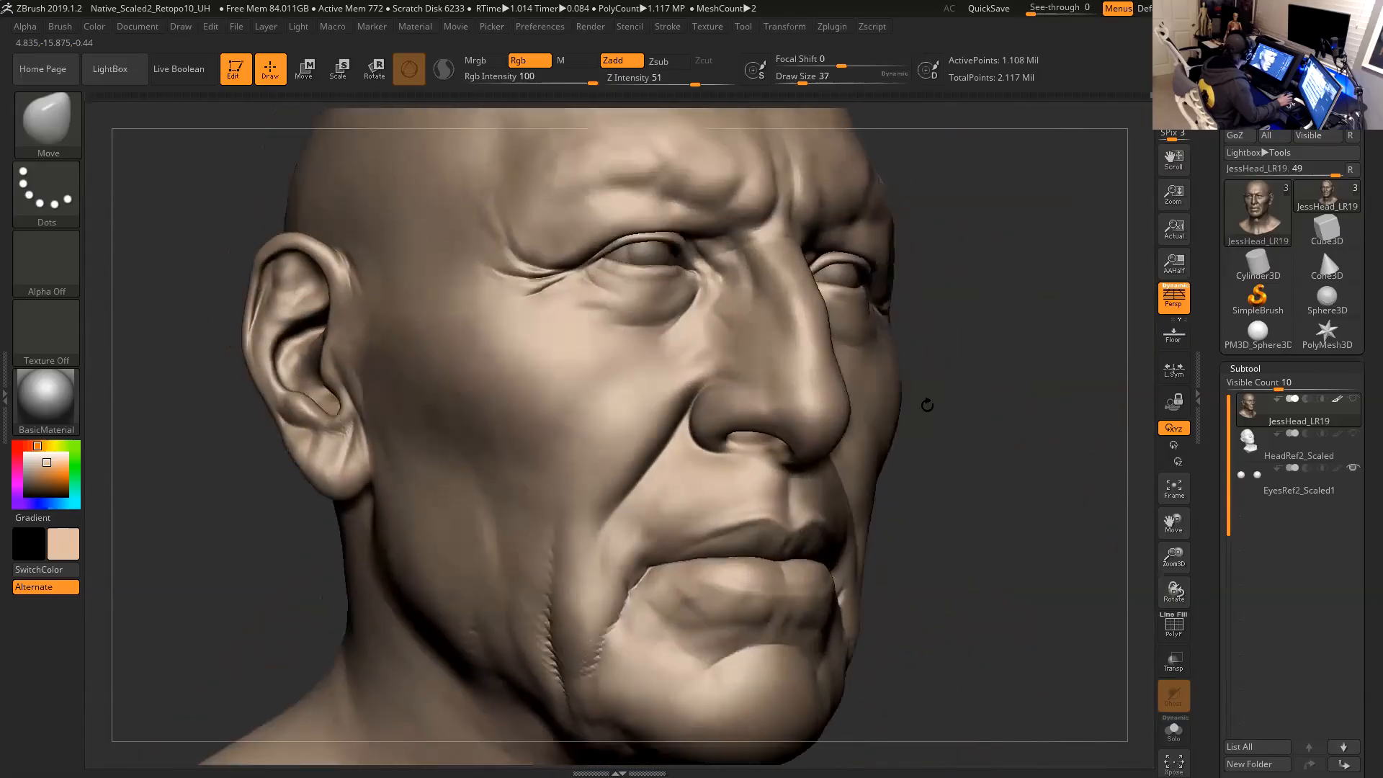
pyautogui.press('shift')
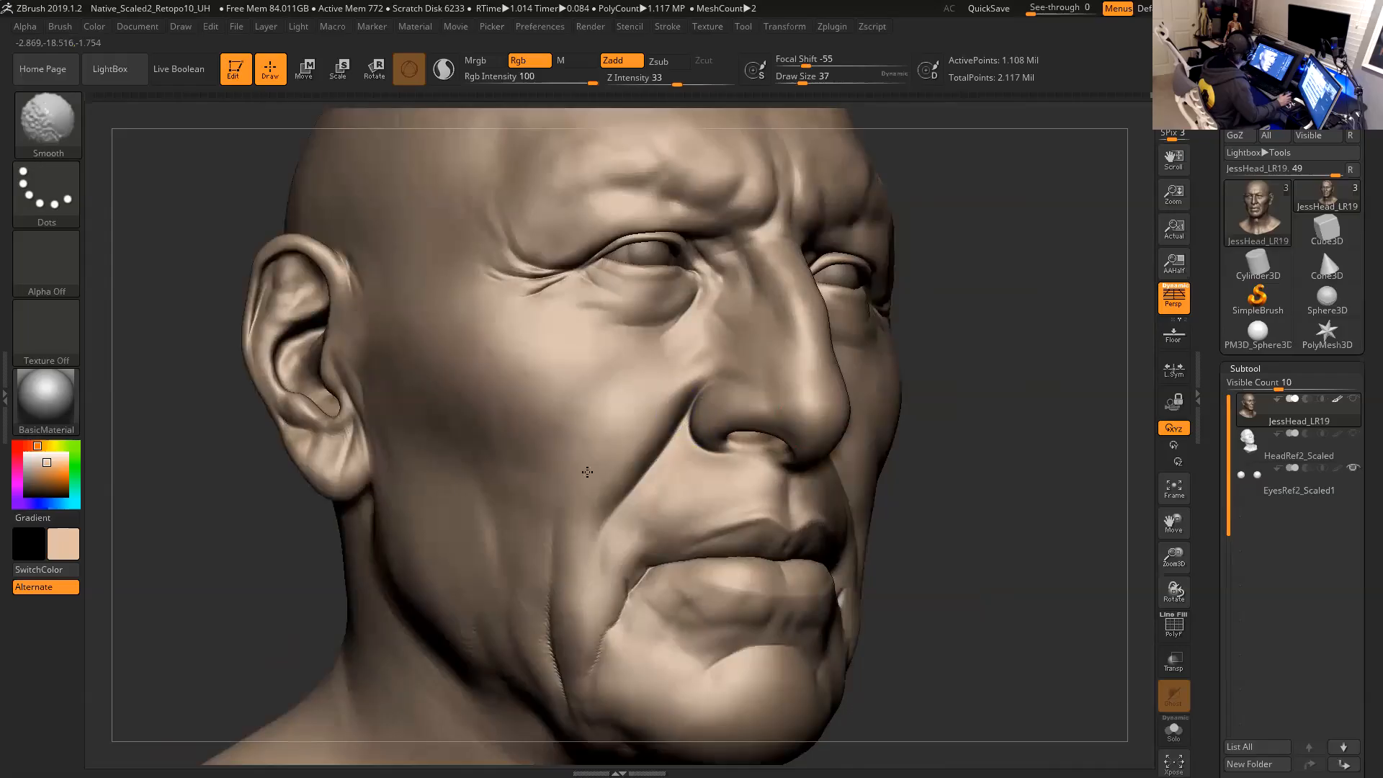
pyautogui.moveTo(1086, 457)
pyautogui.mouseDown()
pyautogui.moveTo(1096, 469)
pyautogui.moveTo(1080, 458)
pyautogui.moveTo(1074, 476)
pyautogui.moveTo(1044, 454)
pyautogui.moveTo(1044, 478)
pyautogui.moveTo(995, 479)
pyautogui.moveTo(1009, 467)
pyautogui.moveTo(1136, 502)
pyautogui.mouseUp()
pyautogui.press('shift')
# Step the head mesh down three subdivision levels and apply the Smart ReSym deformation.
pyautogui.moveTo(1219, 479); pyautogui.dragTo(1211, 294)
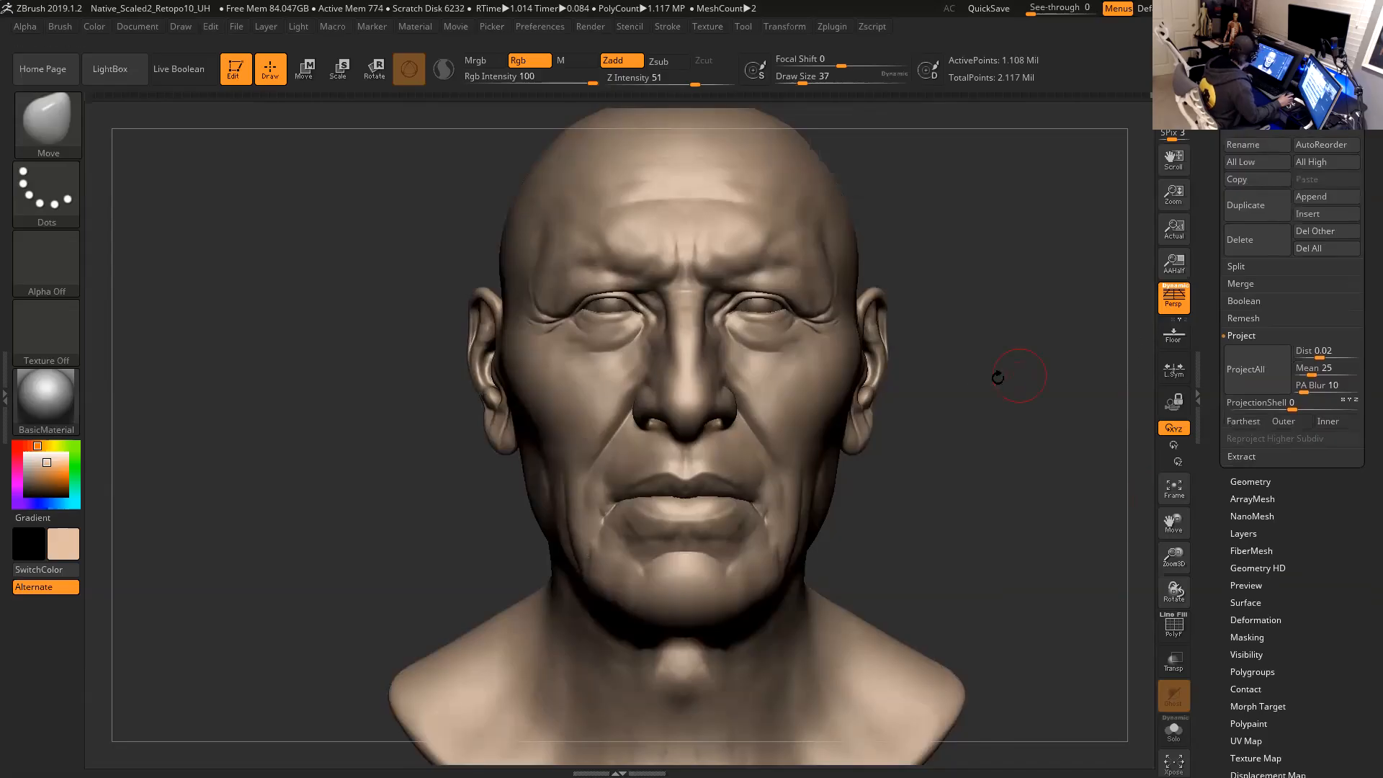
pyautogui.hotkey('shift', 'd')
pyautogui.hotkey('shift', 'd')
pyautogui.hotkey('shift', 'd')
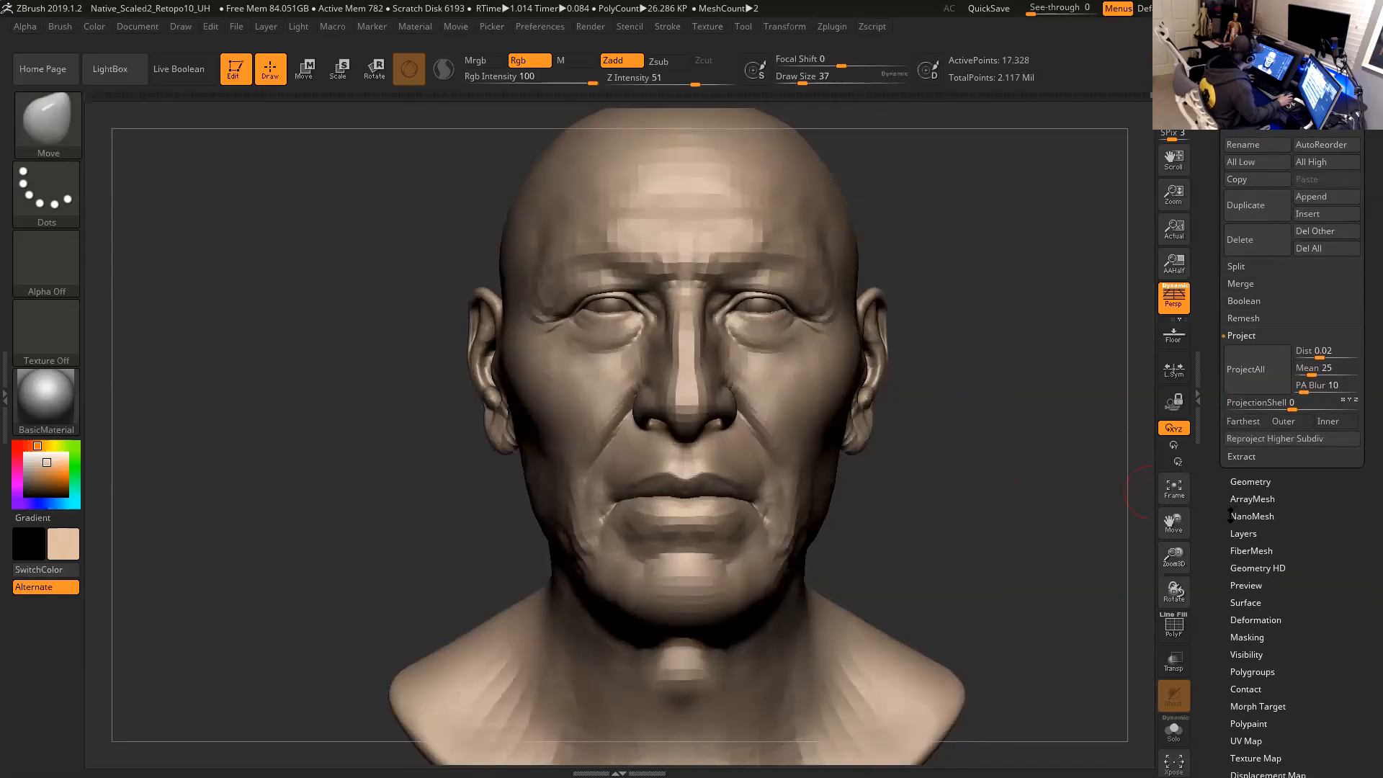
pyautogui.click(1272, 619)
pyautogui.moveTo(1220, 603); pyautogui.dragTo(1234, 687)
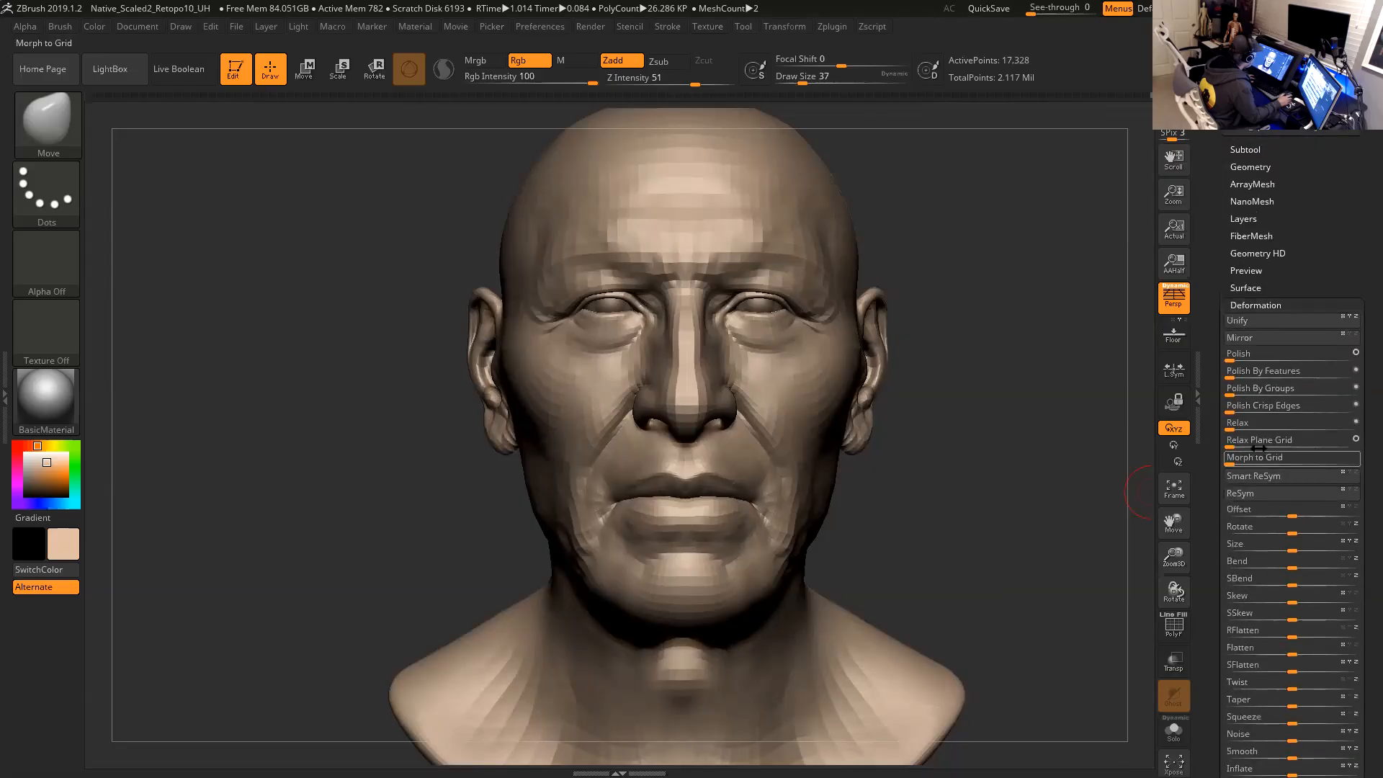
pyautogui.click(1295, 479)
# Move the head up through its subdivision levels one at a time, applying Smart ReSym at each up to the highest.
pyautogui.hotkey('ctrl', 'd')
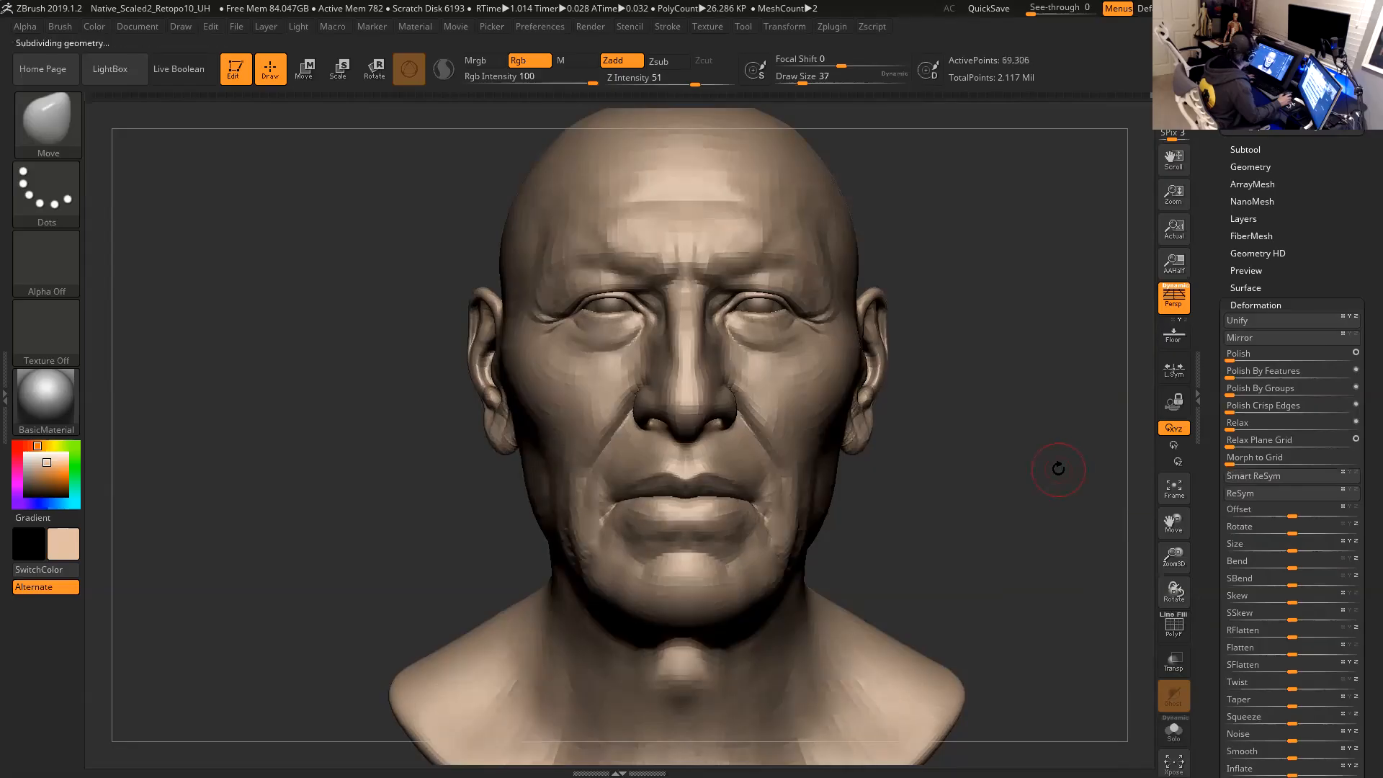
pyautogui.click(1240, 478)
pyautogui.hotkey('ctrl', 'd')
pyautogui.click(1253, 477)
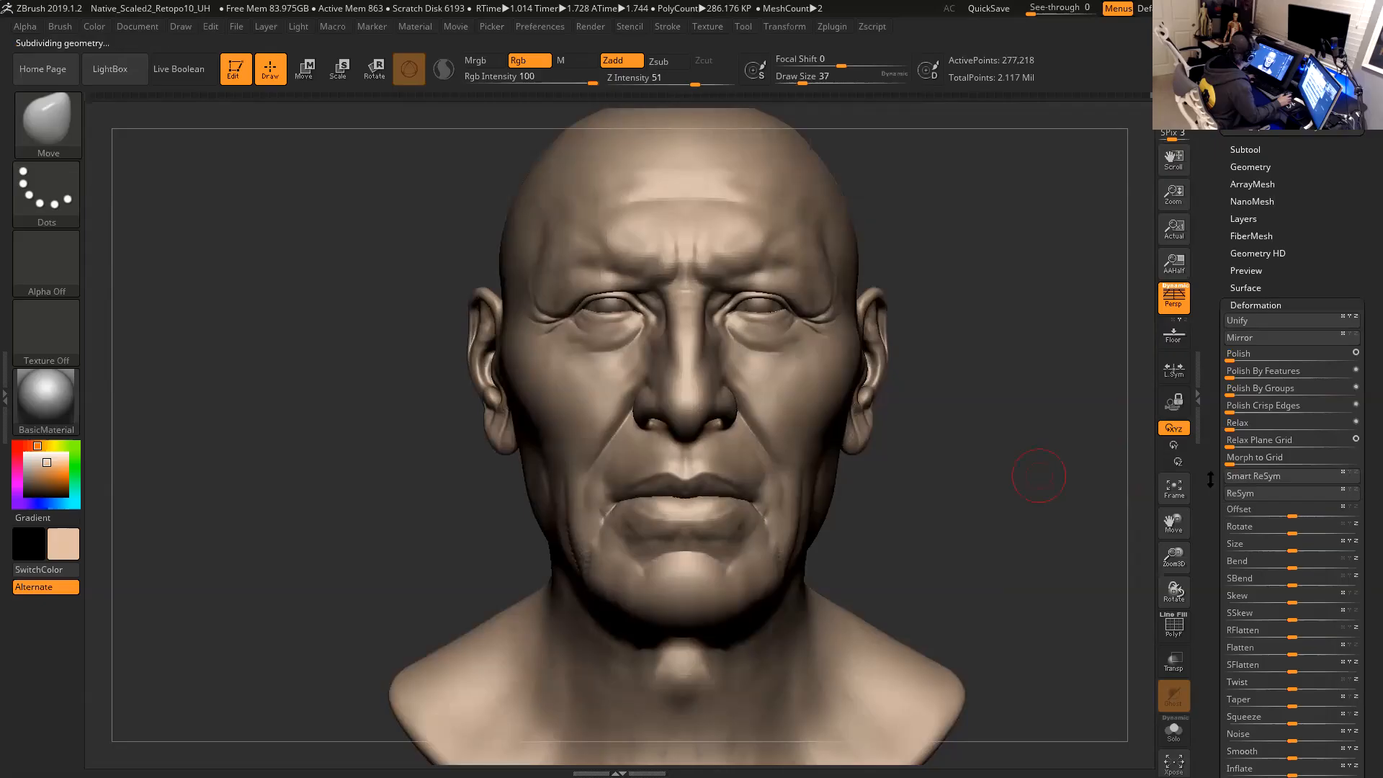
pyautogui.click(1253, 477)
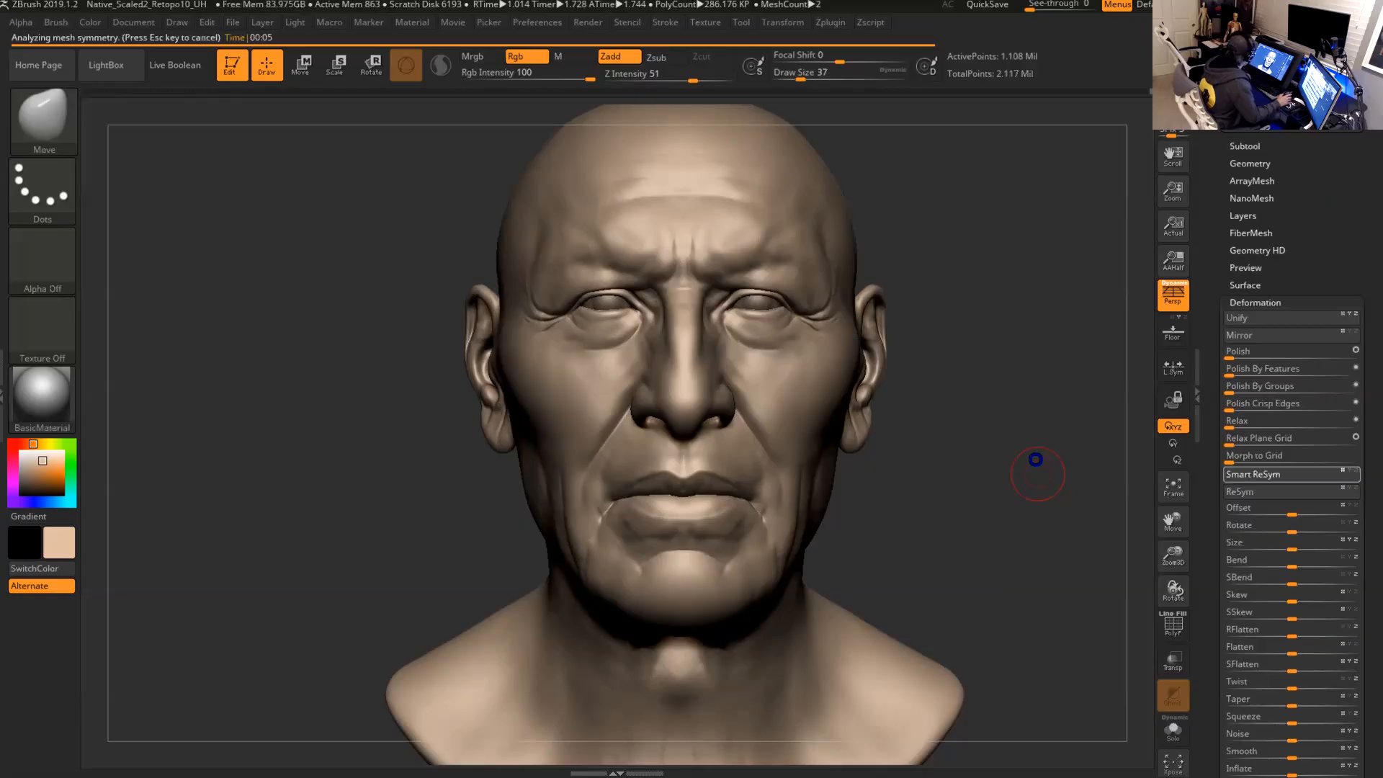
# Return the head to the lower subdivision level, turn on the polyframe display, and inspect the mesh on both sides of the face.
pyautogui.moveTo(1037, 459)
pyautogui.mouseDown()
pyautogui.moveTo(1028, 442)
pyautogui.moveTo(989, 463)
pyautogui.moveTo(1024, 434)
pyautogui.mouseUp()
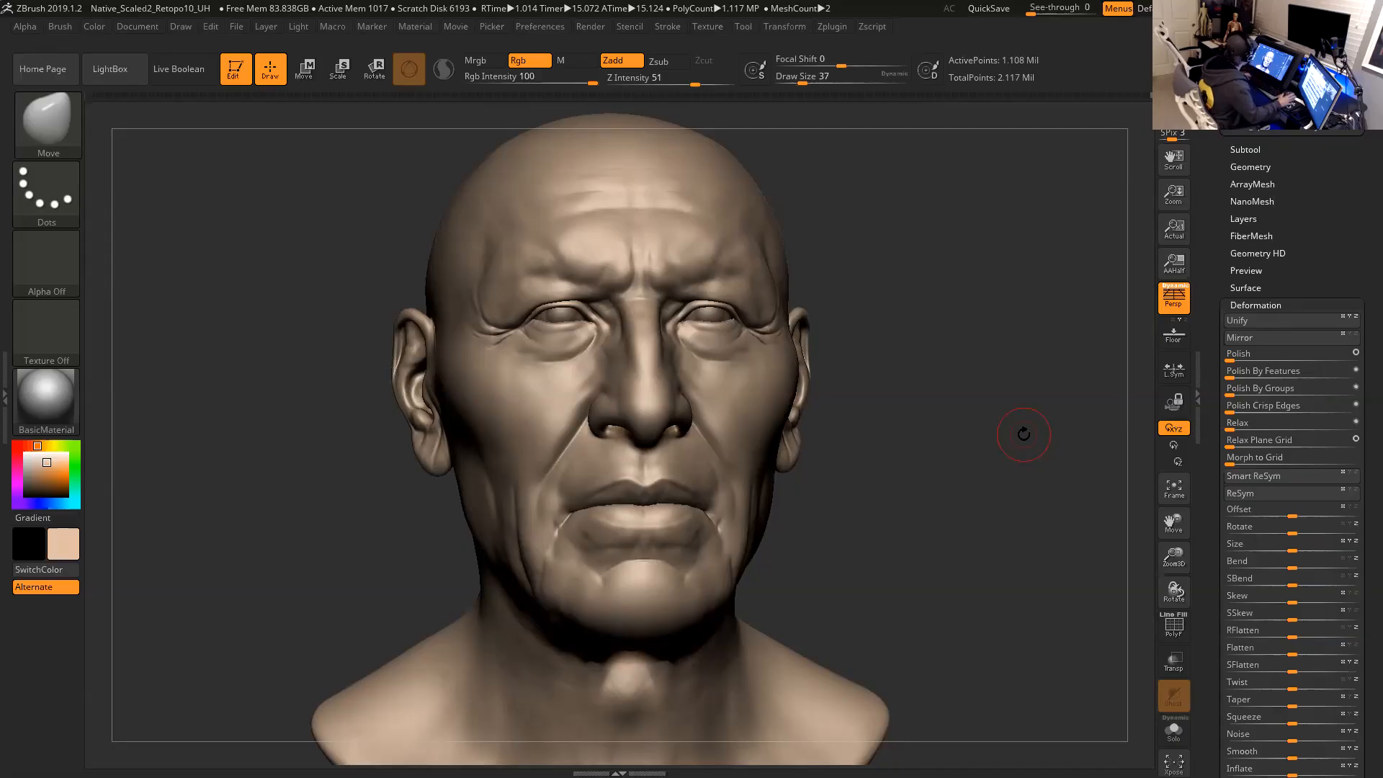
pyautogui.hotkey('shift', 'd')
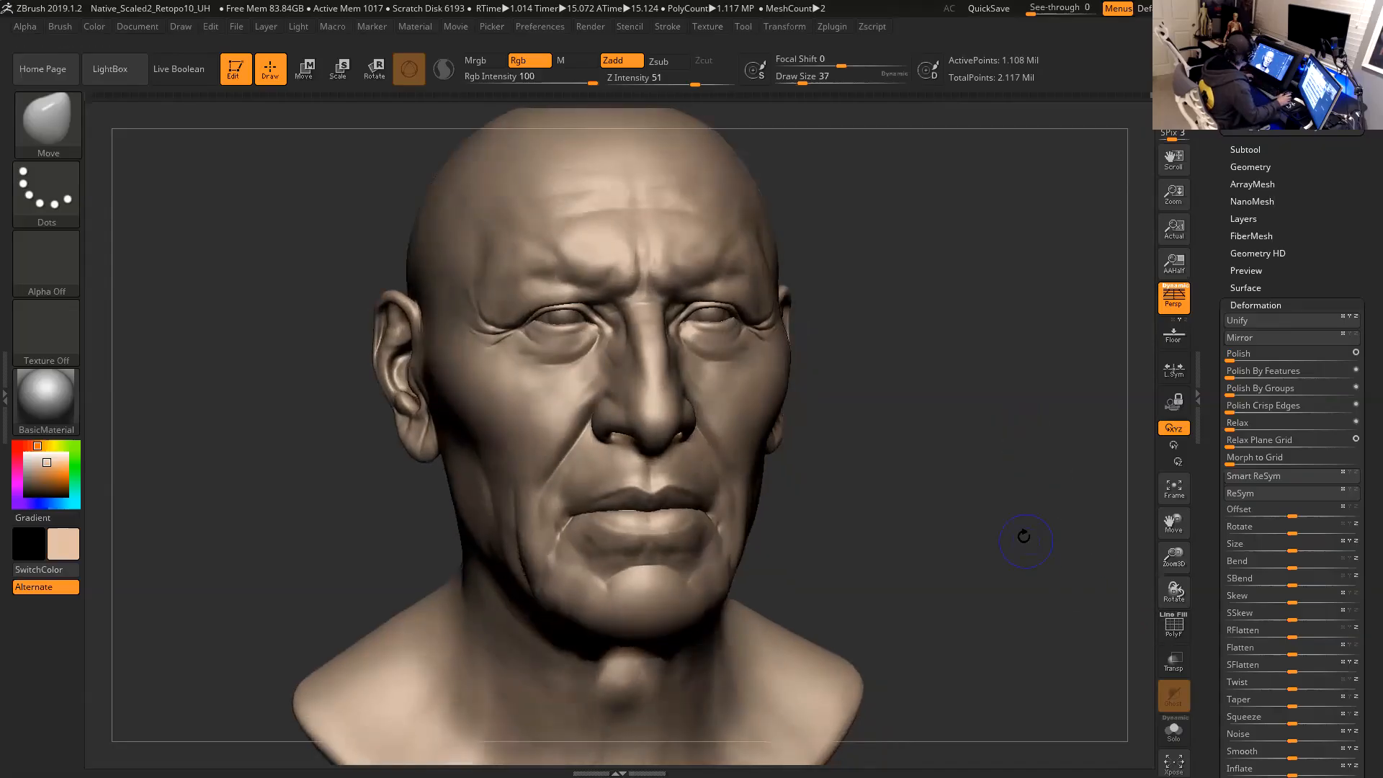
pyautogui.hotkey('shift', 'd')
pyautogui.hotkey('shift', 'f')
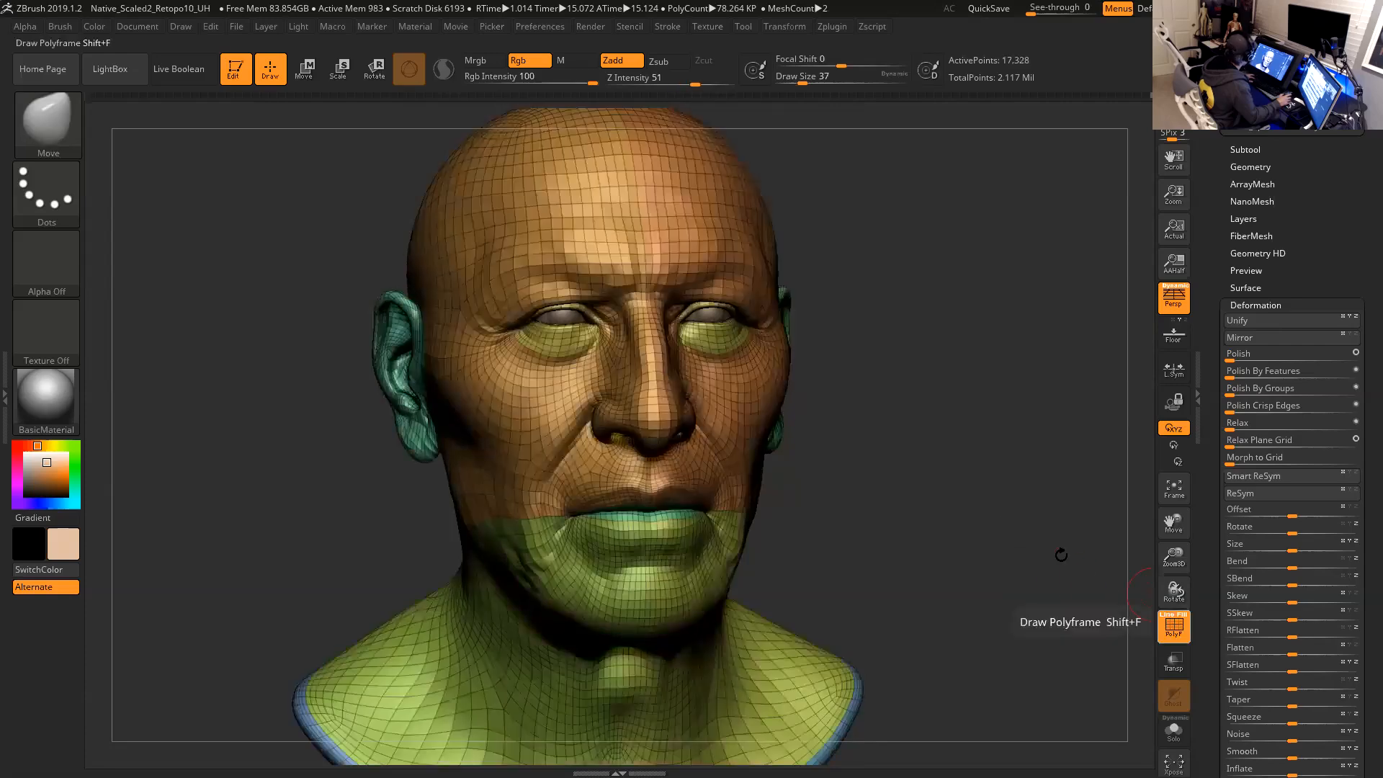
pyautogui.moveTo(1033, 486); pyautogui.dragTo(1120, 497)
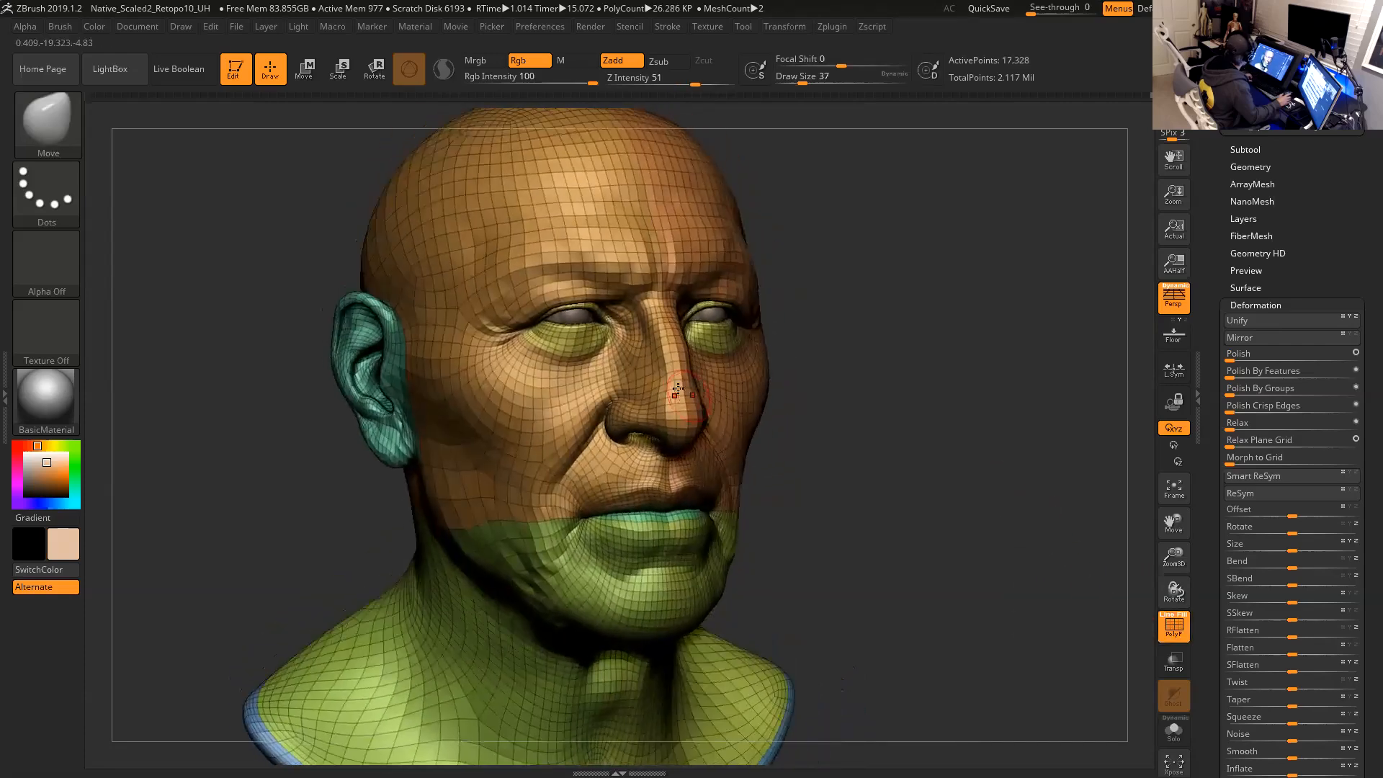
pyautogui.moveTo(951, 485); pyautogui.dragTo(915, 475)
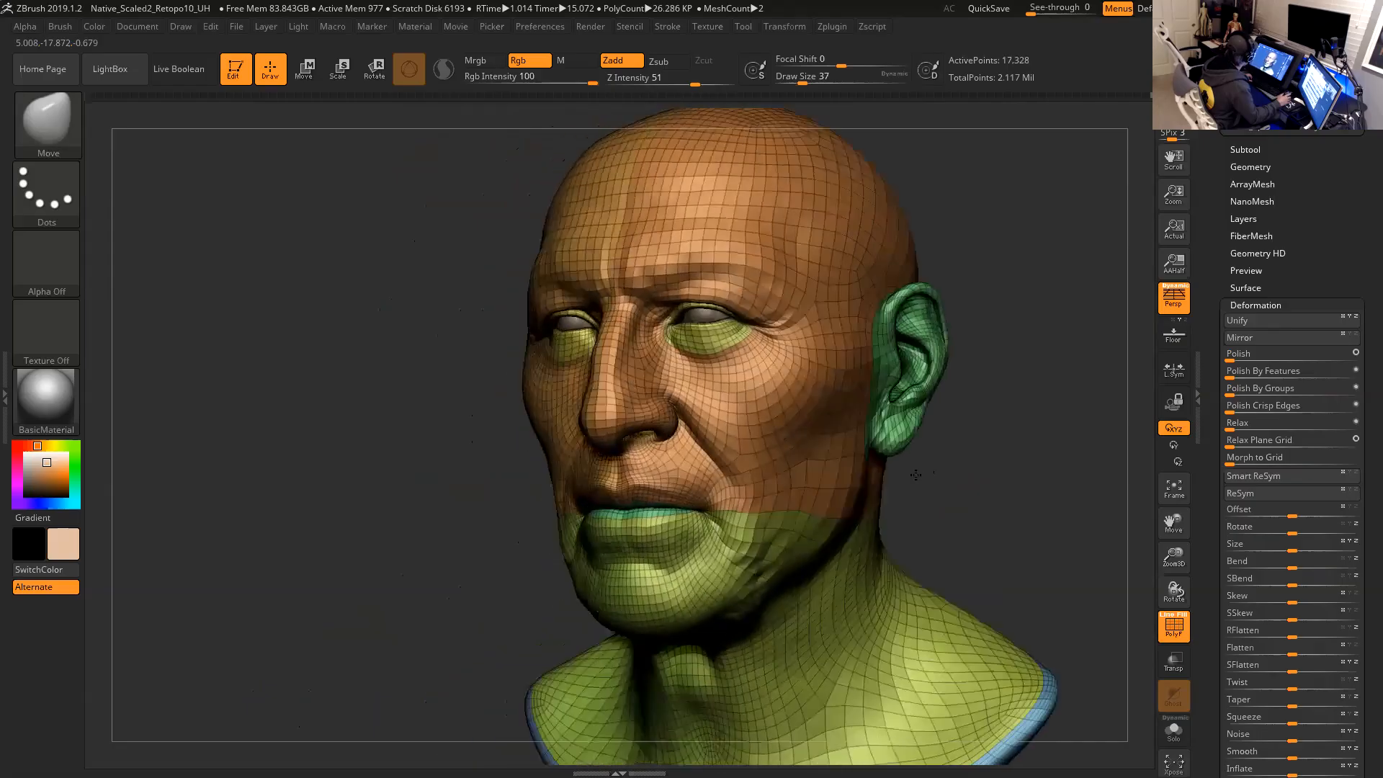
pyautogui.moveTo(1025, 473)
pyautogui.mouseDown()
pyautogui.moveTo(1050, 464)
pyautogui.moveTo(1056, 478)
pyautogui.moveTo(1055, 434)
pyautogui.mouseUp()
# Move the head up one subdivision level, delete its existing morph target, and store a new one.
pyautogui.press('d')
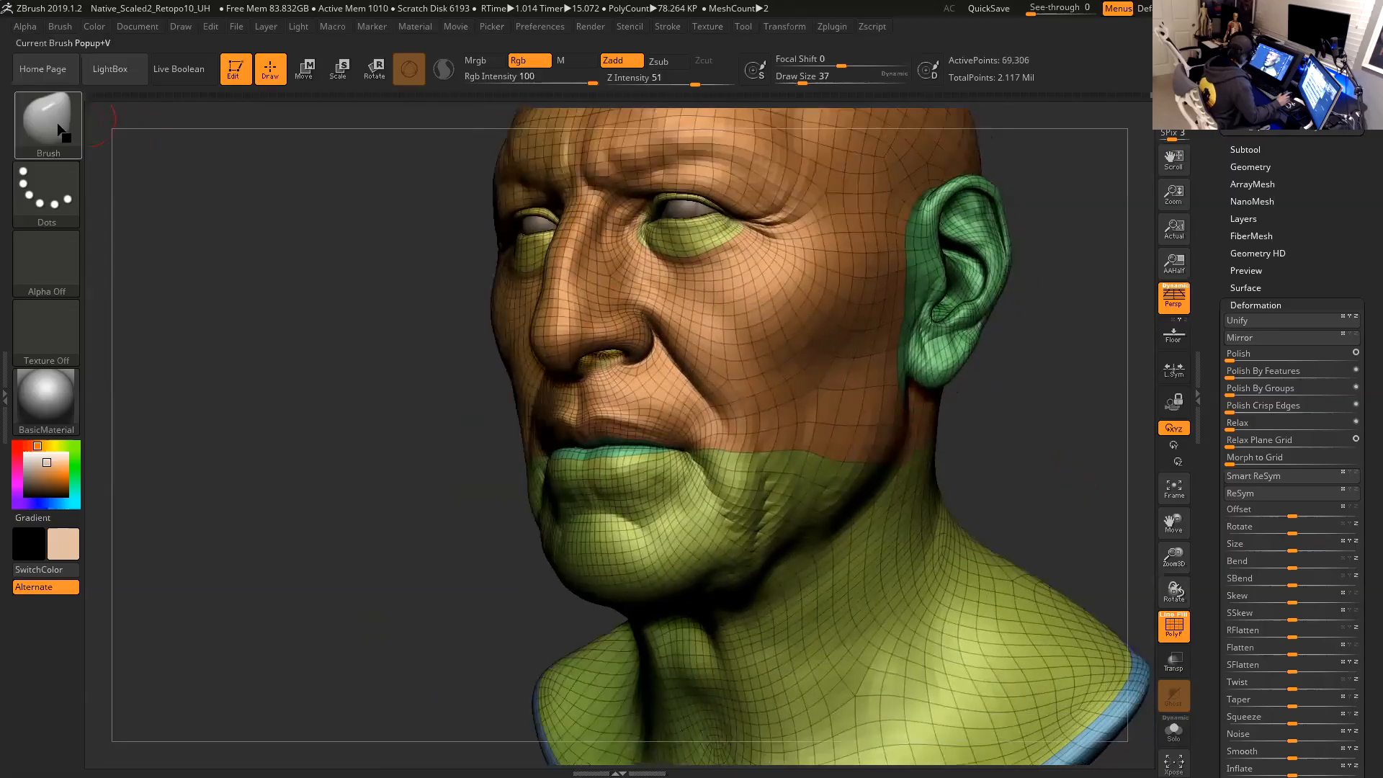
pyautogui.moveTo(1218, 482); pyautogui.dragTo(1192, 363)
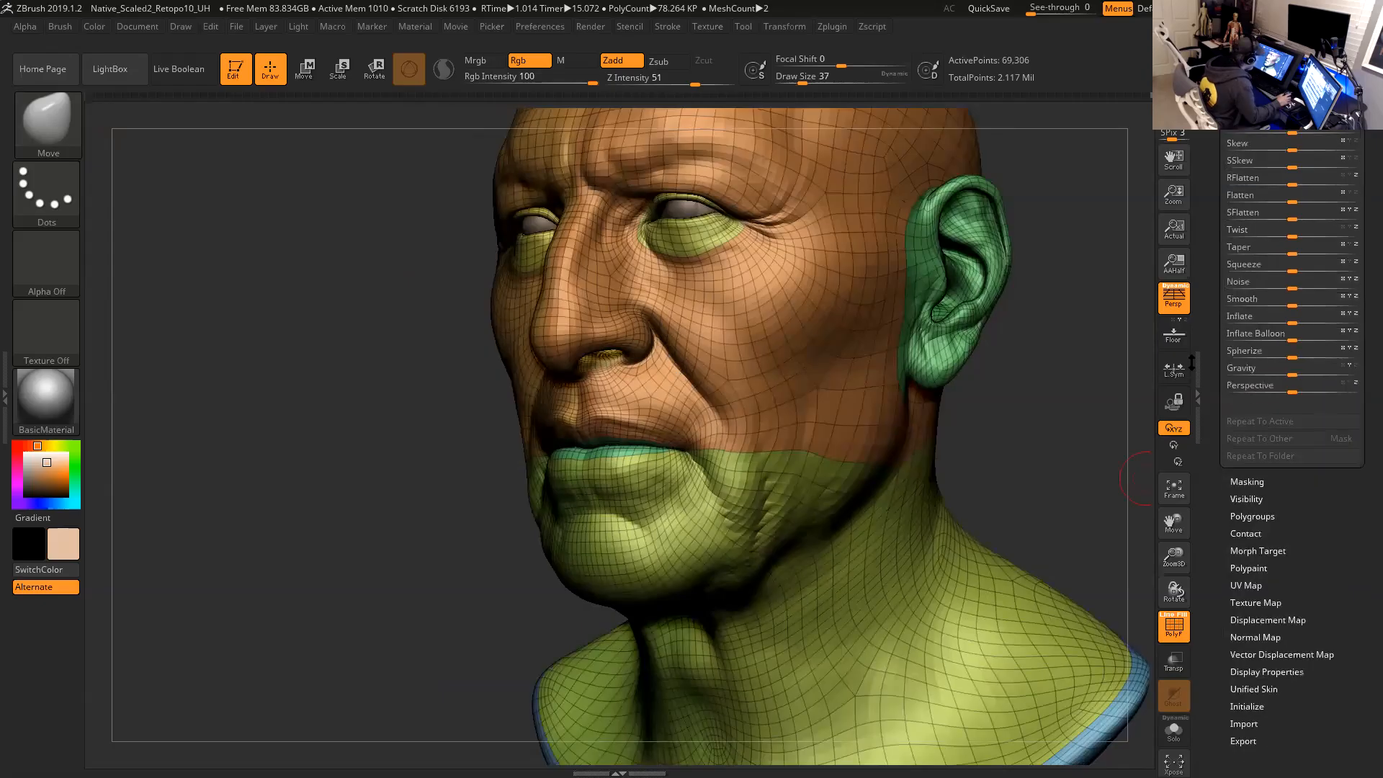
pyautogui.scroll(-2, 1274, 436)
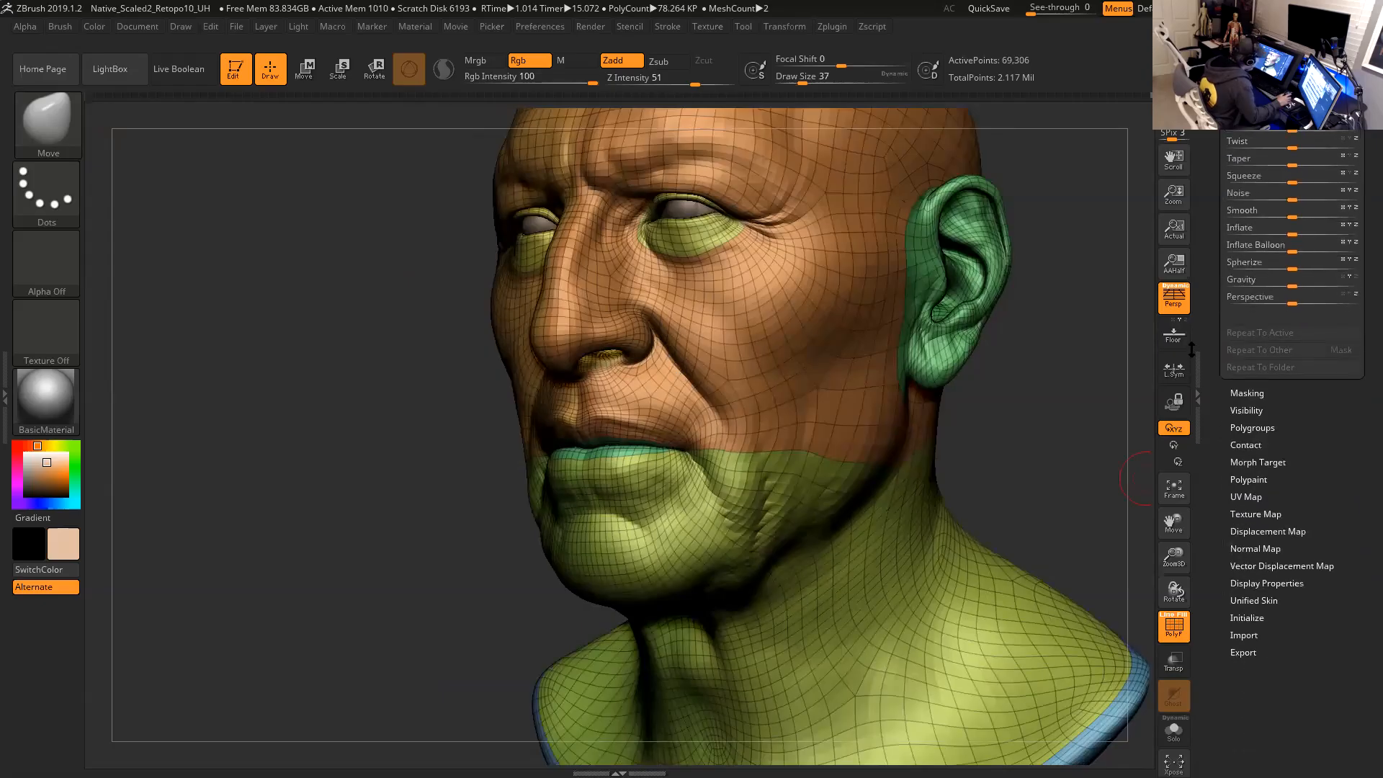
pyautogui.click(1272, 462)
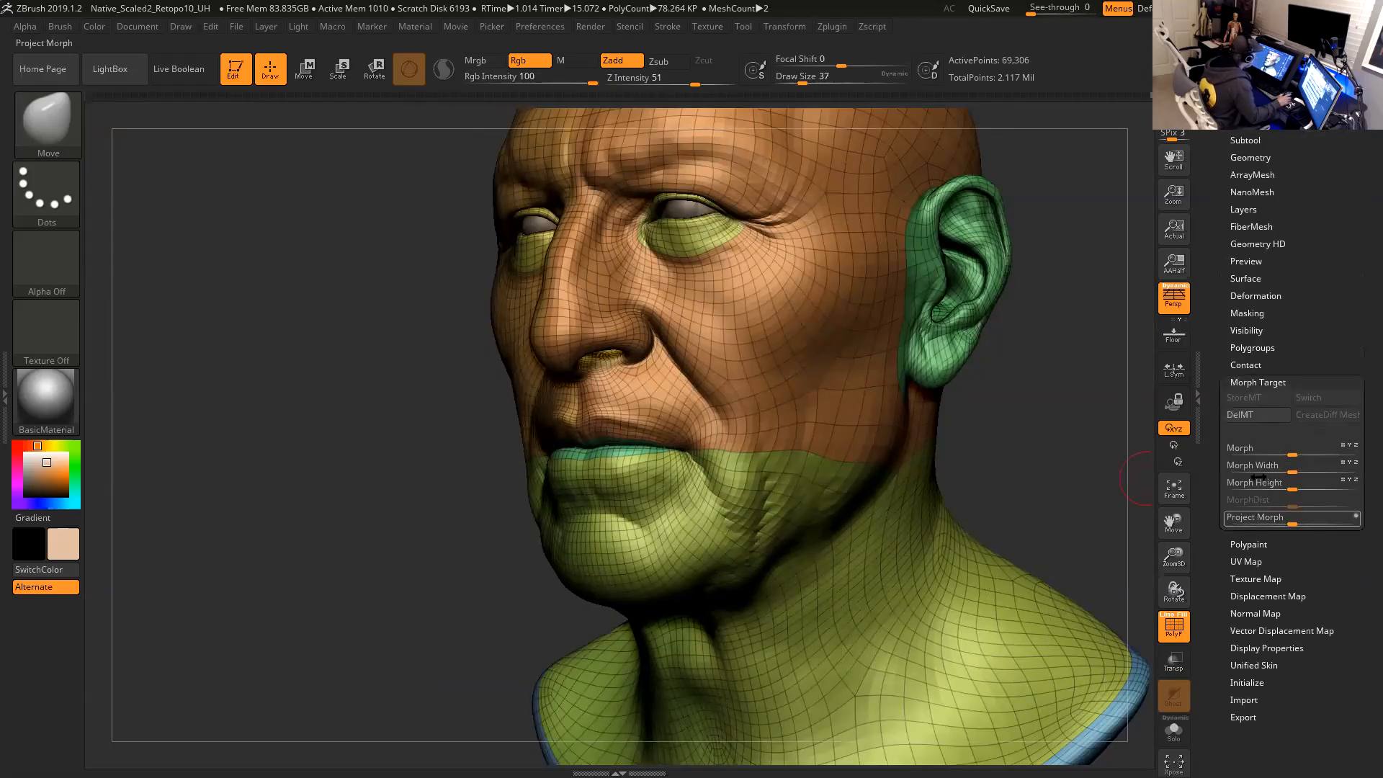
pyautogui.click(1256, 419)
pyautogui.click(1256, 399)
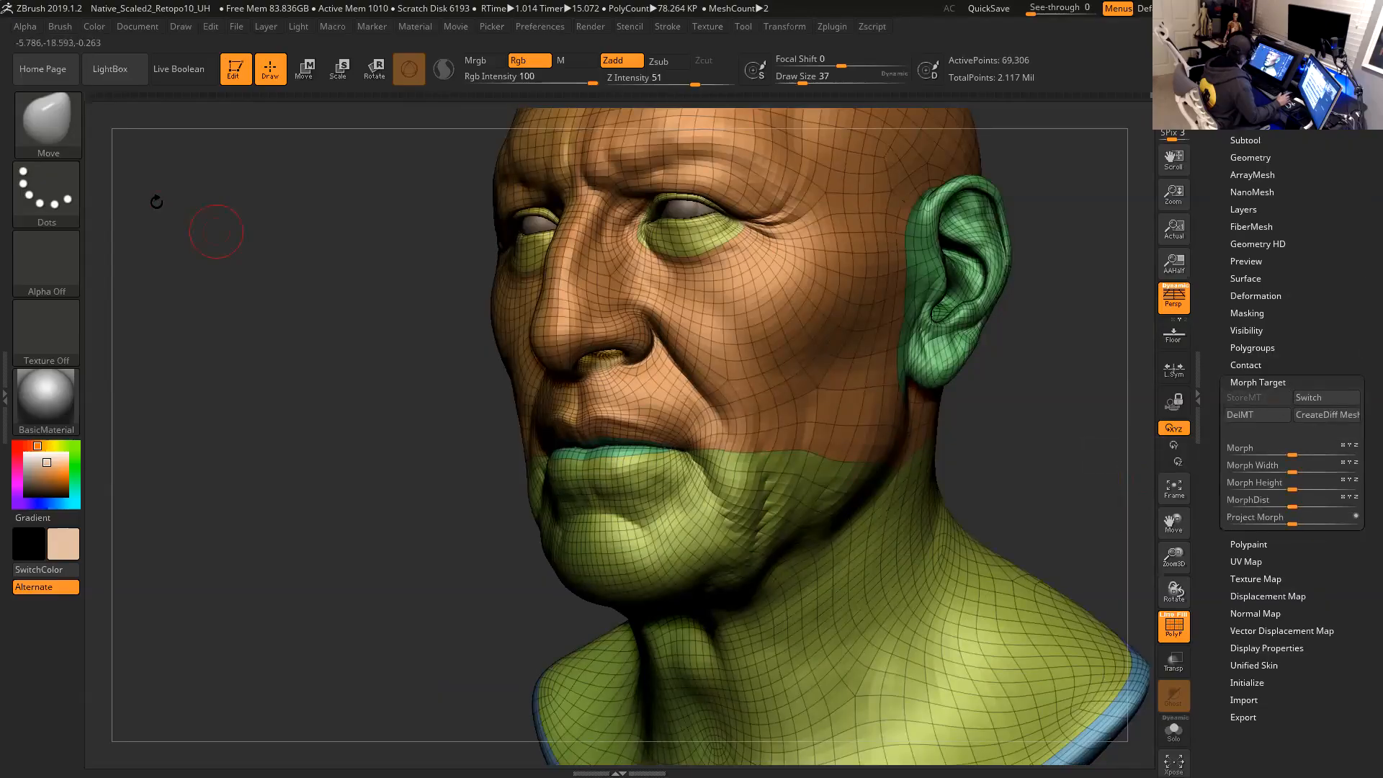
# With draw size 49, smooth the mesh across the cheek, jaw, chin and nose, and restore the form using Project Morph.
pyautogui.press('space')
pyautogui.moveTo(723, 459); pyautogui.dragTo(731, 458)
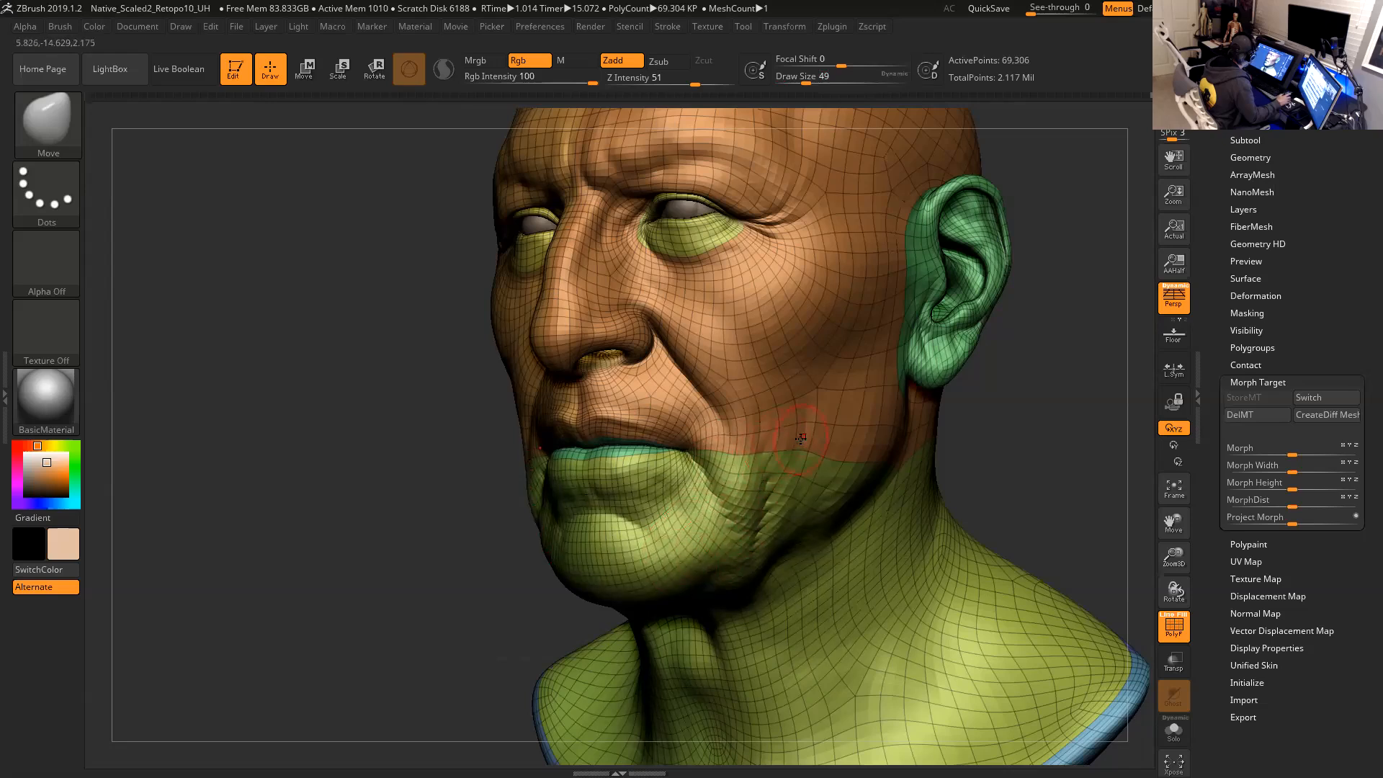
pyautogui.press('shift')
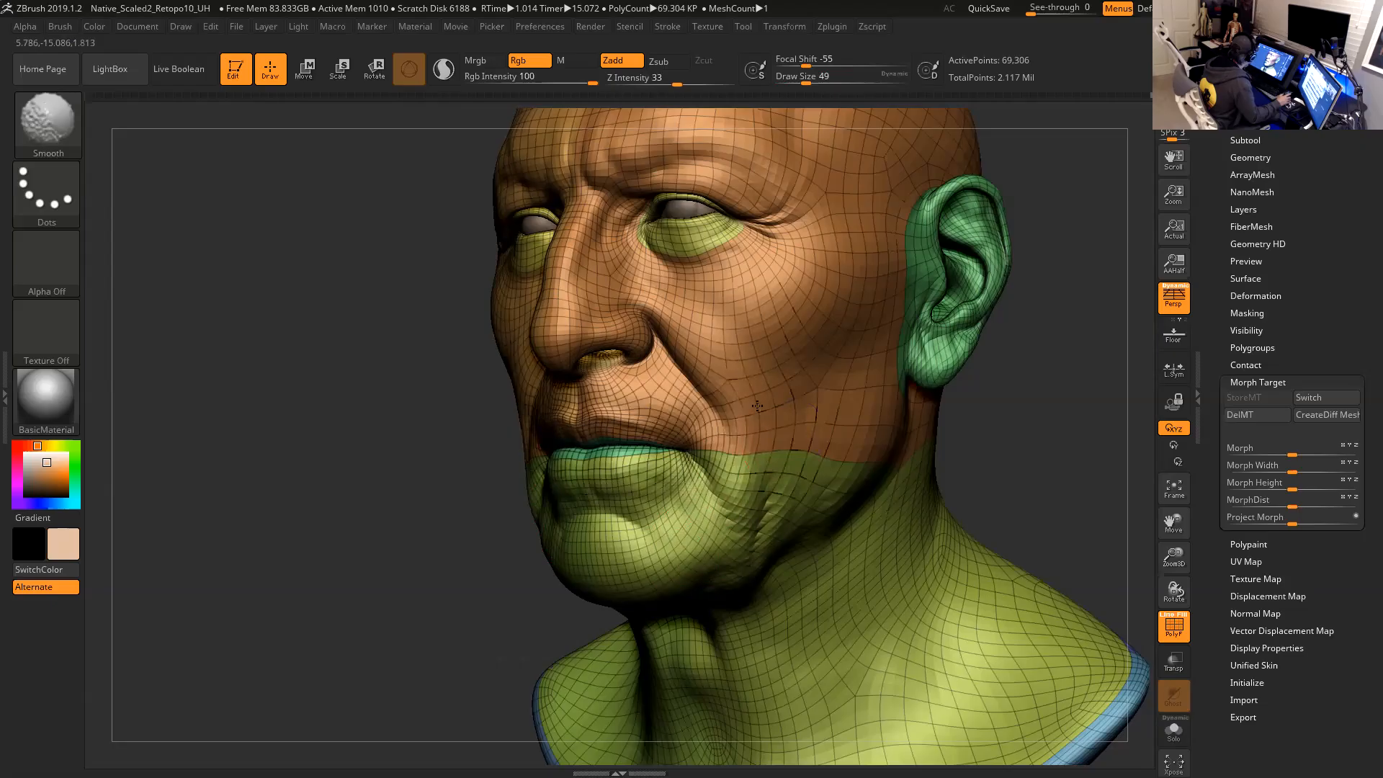
pyautogui.keyDown('shift'); pyautogui.moveTo(733, 424); pyautogui.dragTo(717, 527); pyautogui.keyUp('shift')
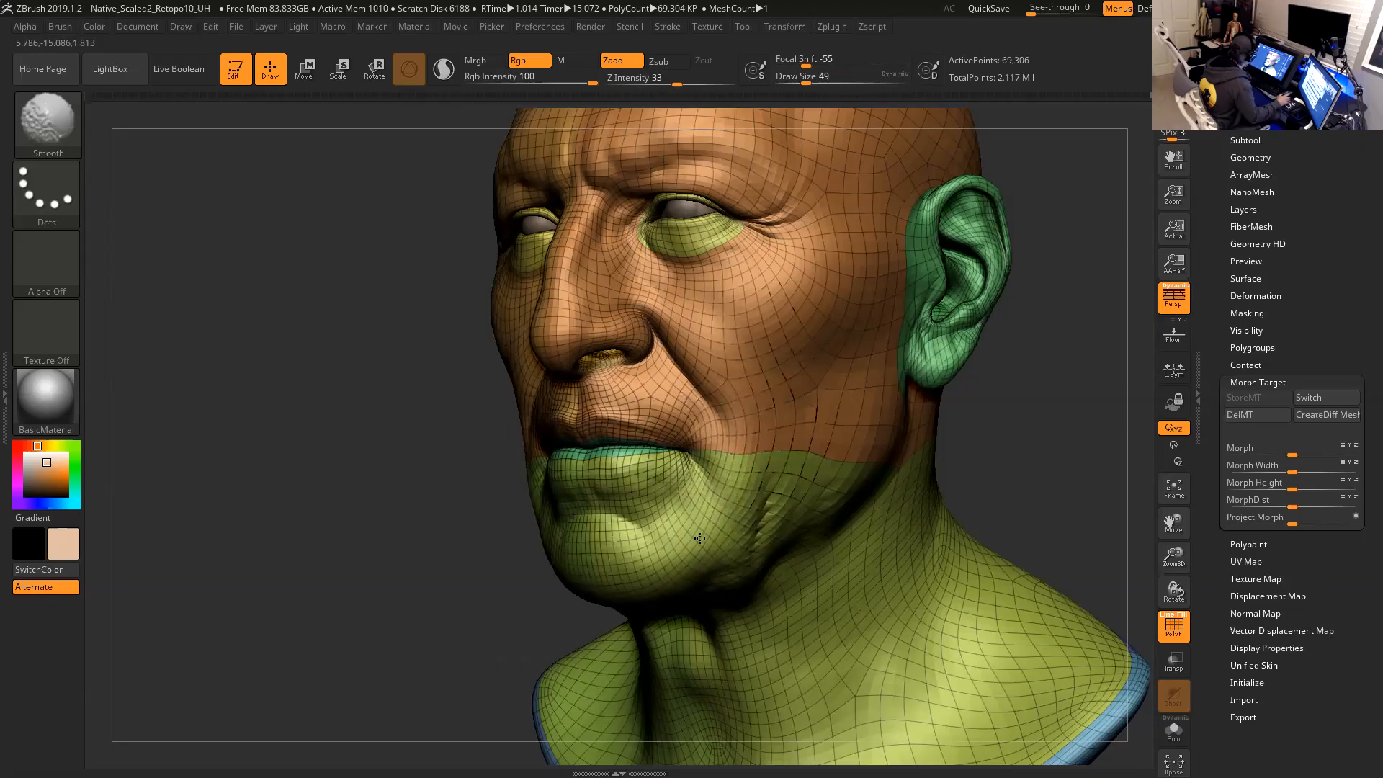
pyautogui.moveTo(637, 563)
pyautogui.keyDown('shift'); pyautogui.mouseDown()
pyautogui.moveTo(771, 526)
pyautogui.moveTo(815, 443)
pyautogui.mouseUp(); pyautogui.keyUp('shift')
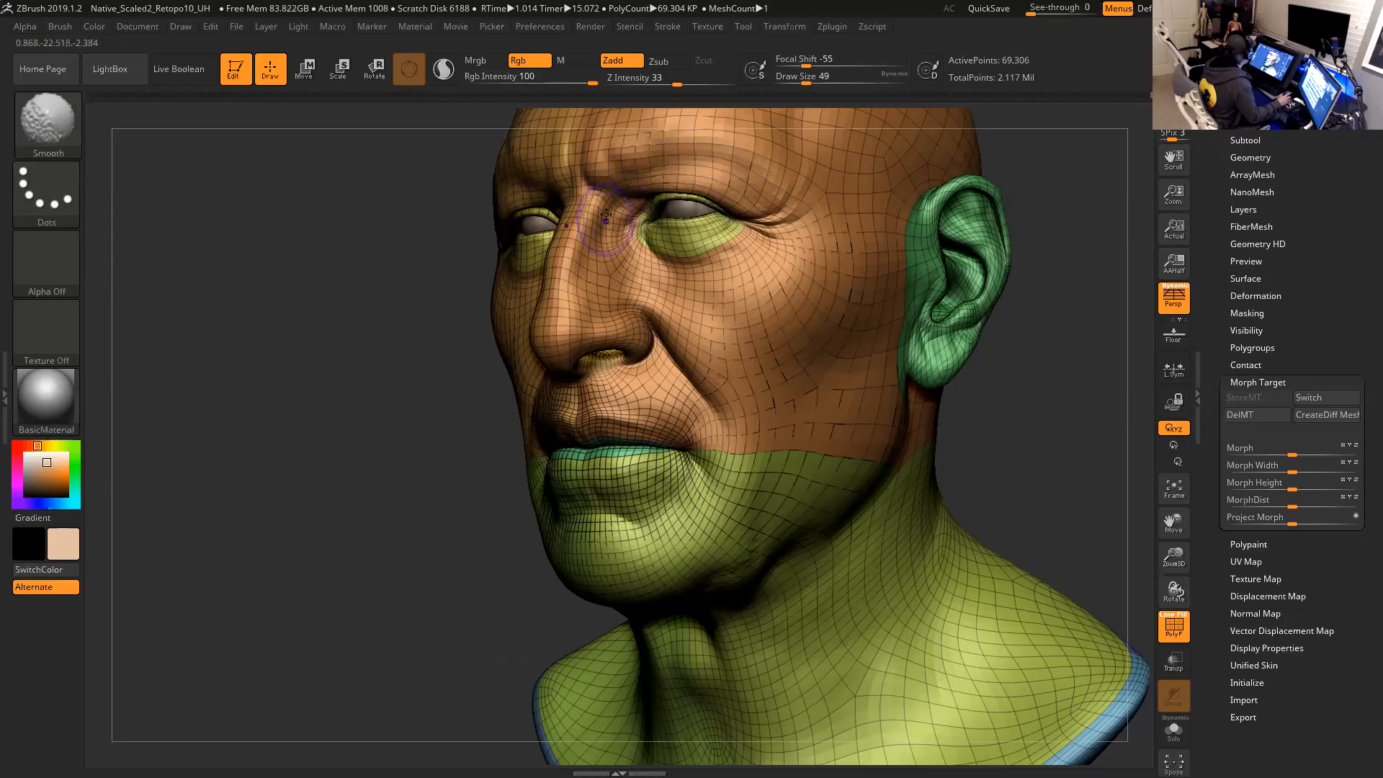
pyautogui.keyDown('shift'); pyautogui.moveTo(619, 291); pyautogui.dragTo(614, 294); pyautogui.keyUp('shift')
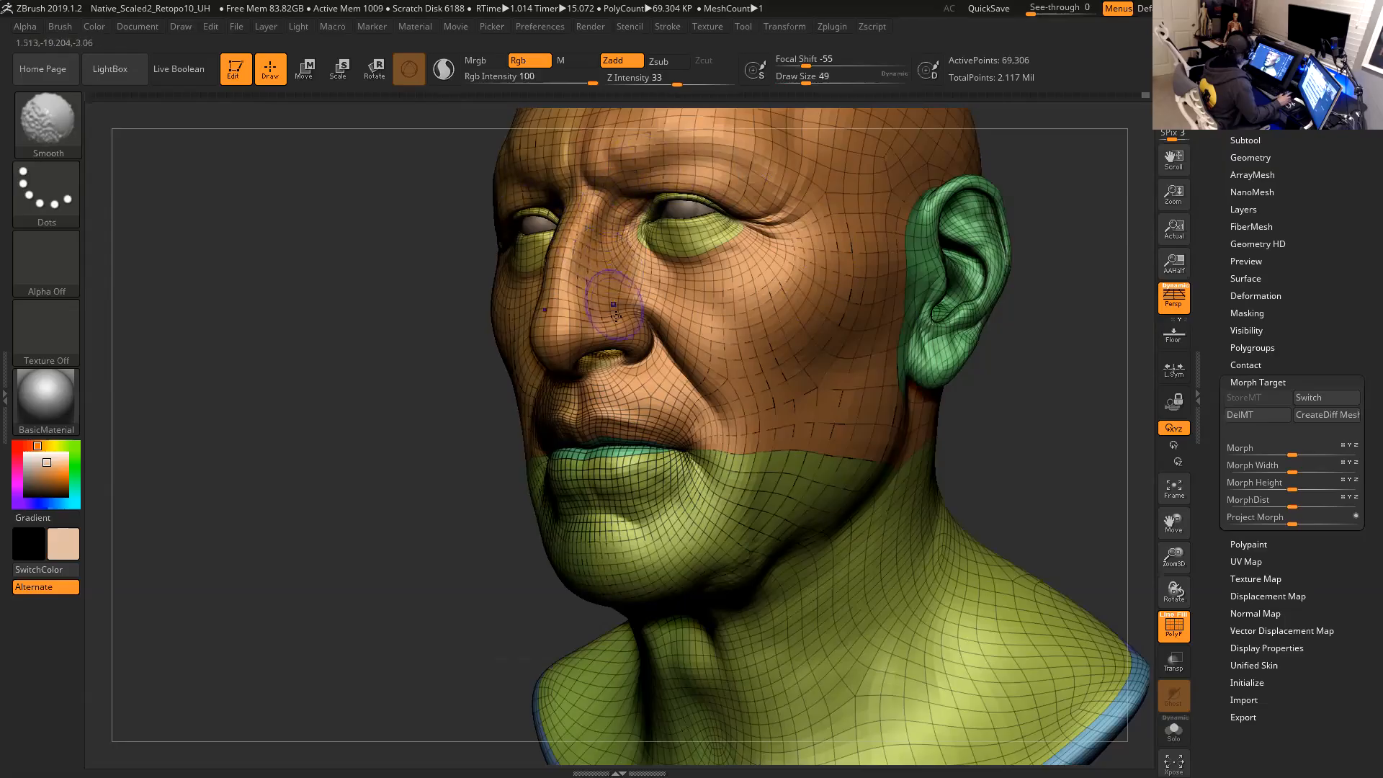
pyautogui.moveTo(1292, 521); pyautogui.dragTo(1368, 523)
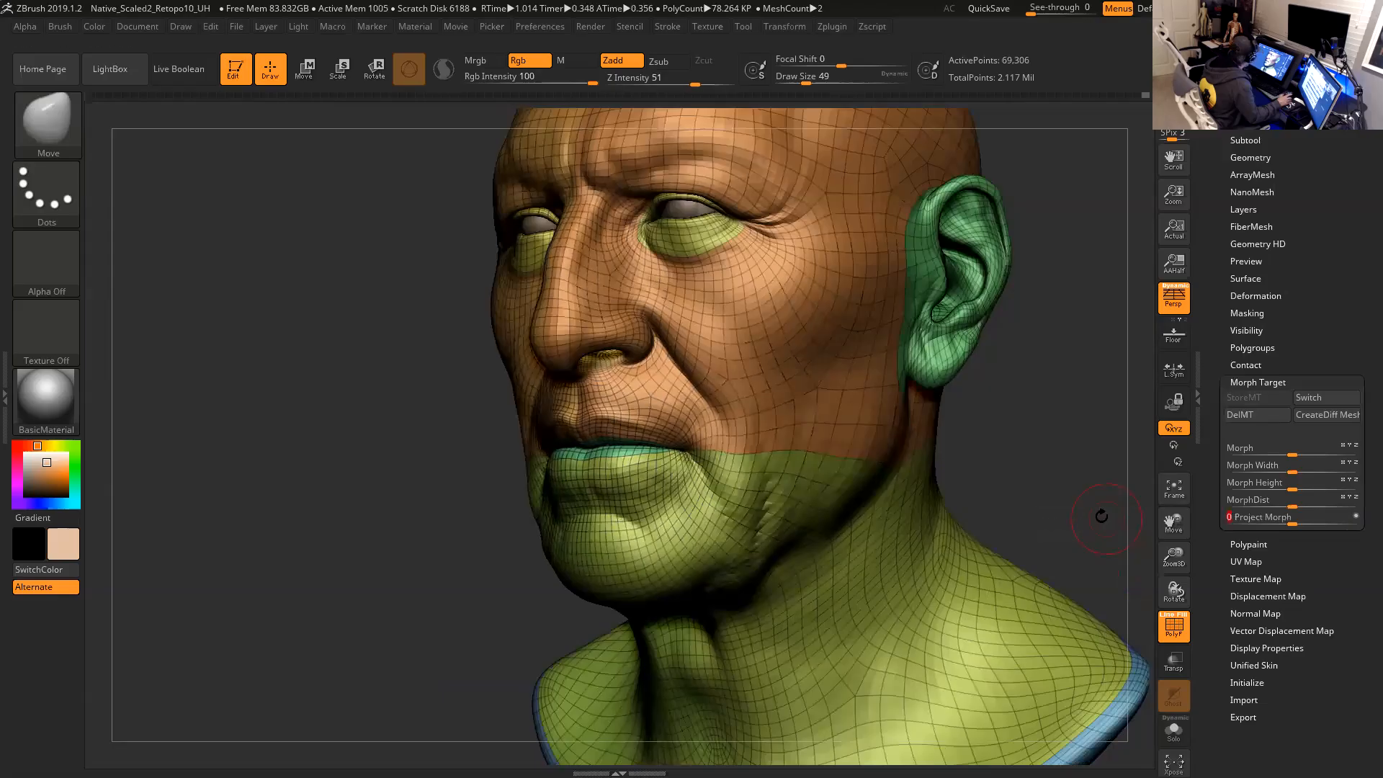
# Raise the head to its highest subdivision level, turn off the polyframe display, and face it from the front.
pyautogui.press('d')
pyautogui.press('d')
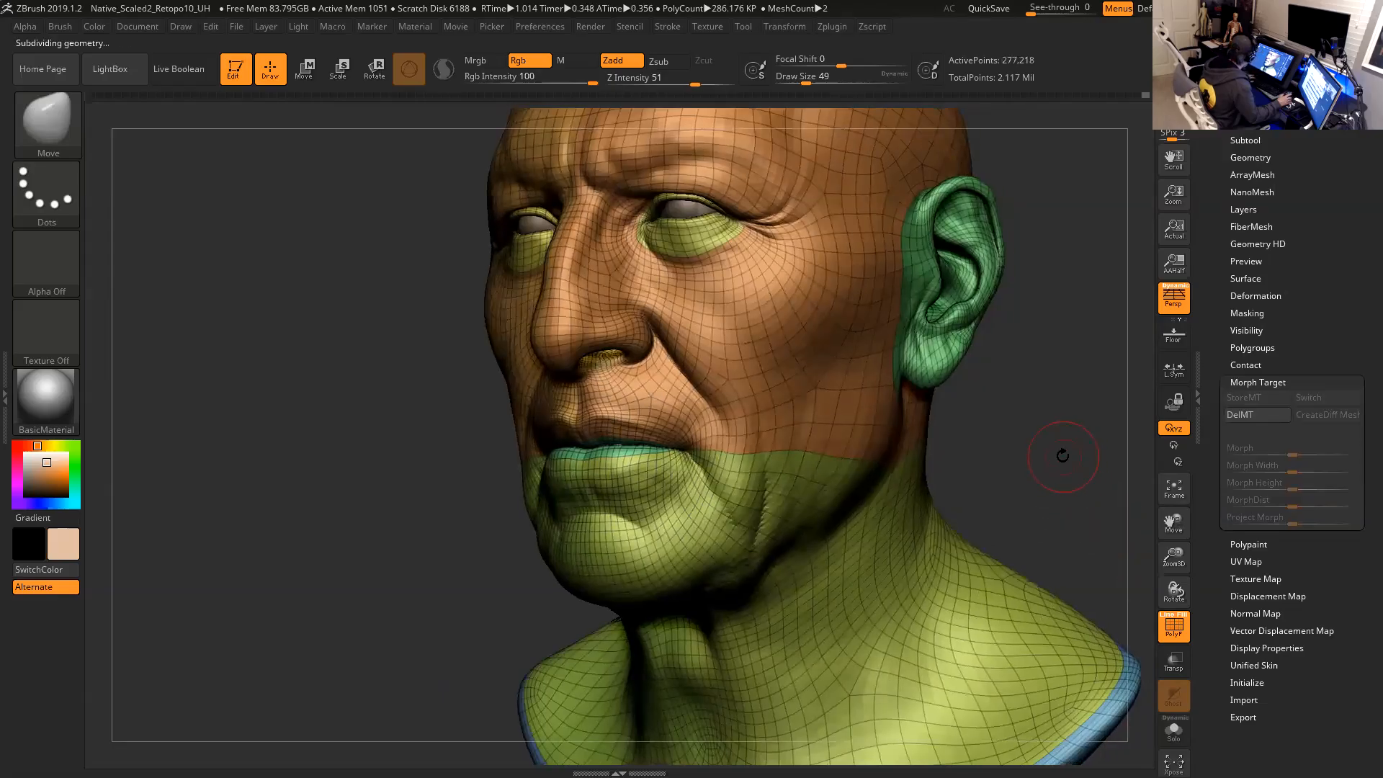
pyautogui.moveTo(1056, 452)
pyautogui.mouseDown()
pyautogui.moveTo(1030, 433)
pyautogui.moveTo(1145, 536)
pyautogui.mouseUp()
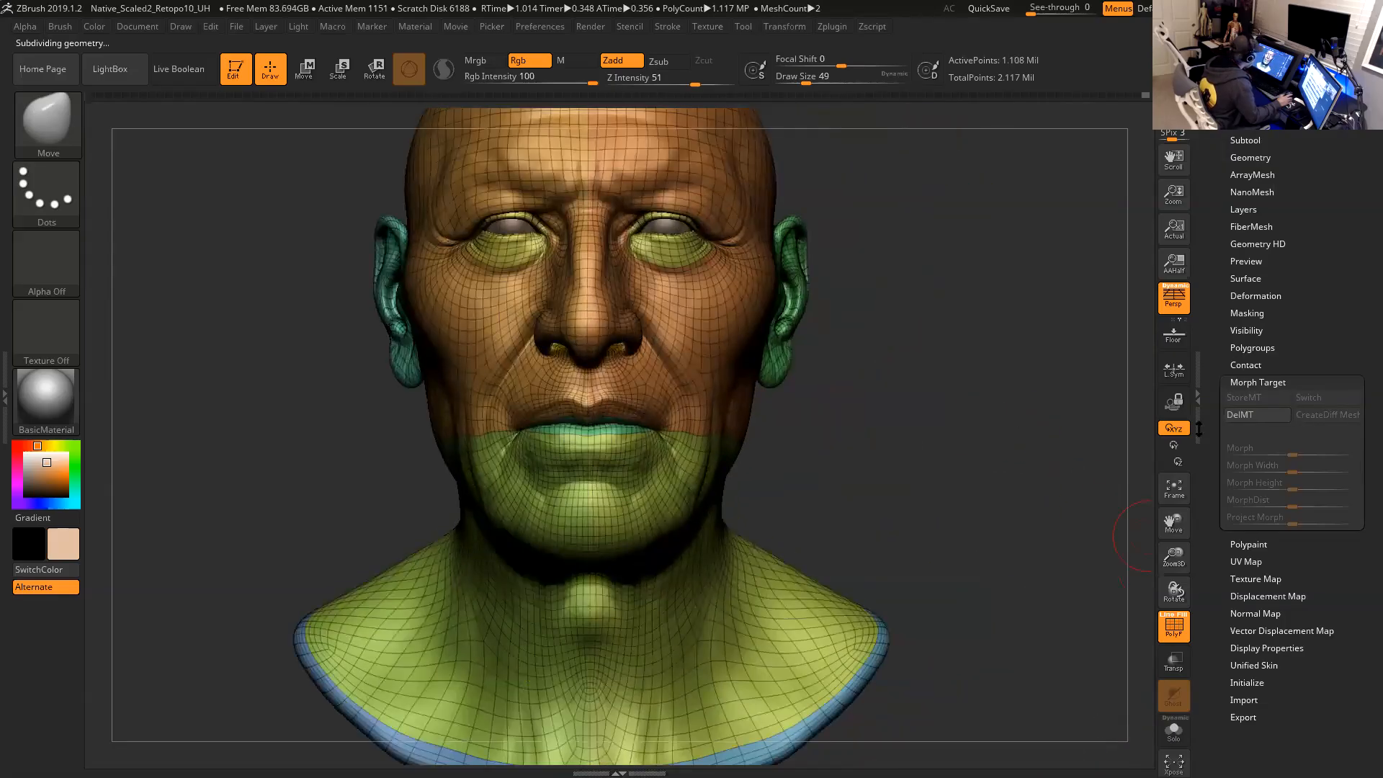
pyautogui.click(1174, 625)
pyautogui.moveTo(982, 478)
pyautogui.mouseDown()
pyautogui.moveTo(966, 442)
pyautogui.moveTo(994, 485)
pyautogui.mouseUp()
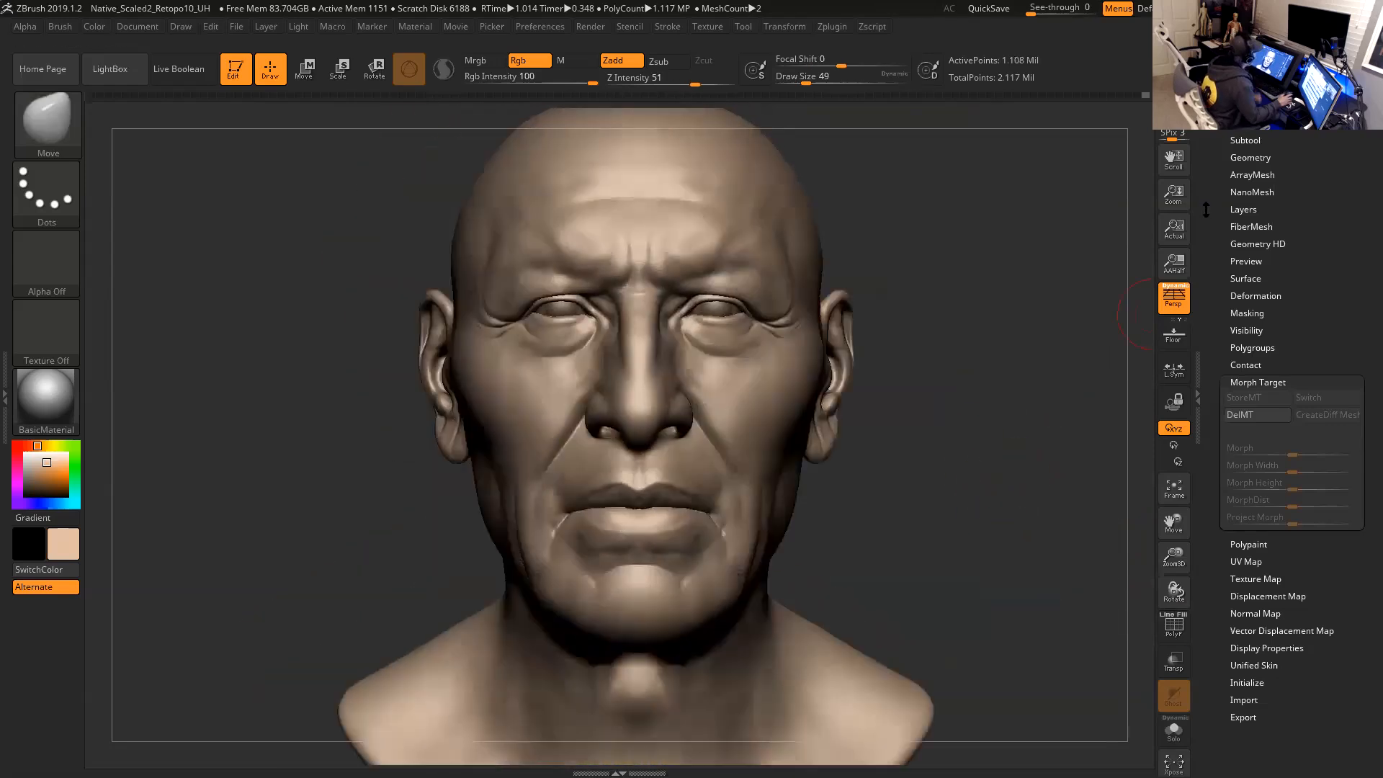
# Set the brush draw size to 37, view the head at three-quarters, and open the Geometry HD settings.
pyautogui.moveTo(1041, 253)
pyautogui.mouseDown()
pyautogui.moveTo(976, 241)
pyautogui.moveTo(978, 265)
pyautogui.mouseUp()
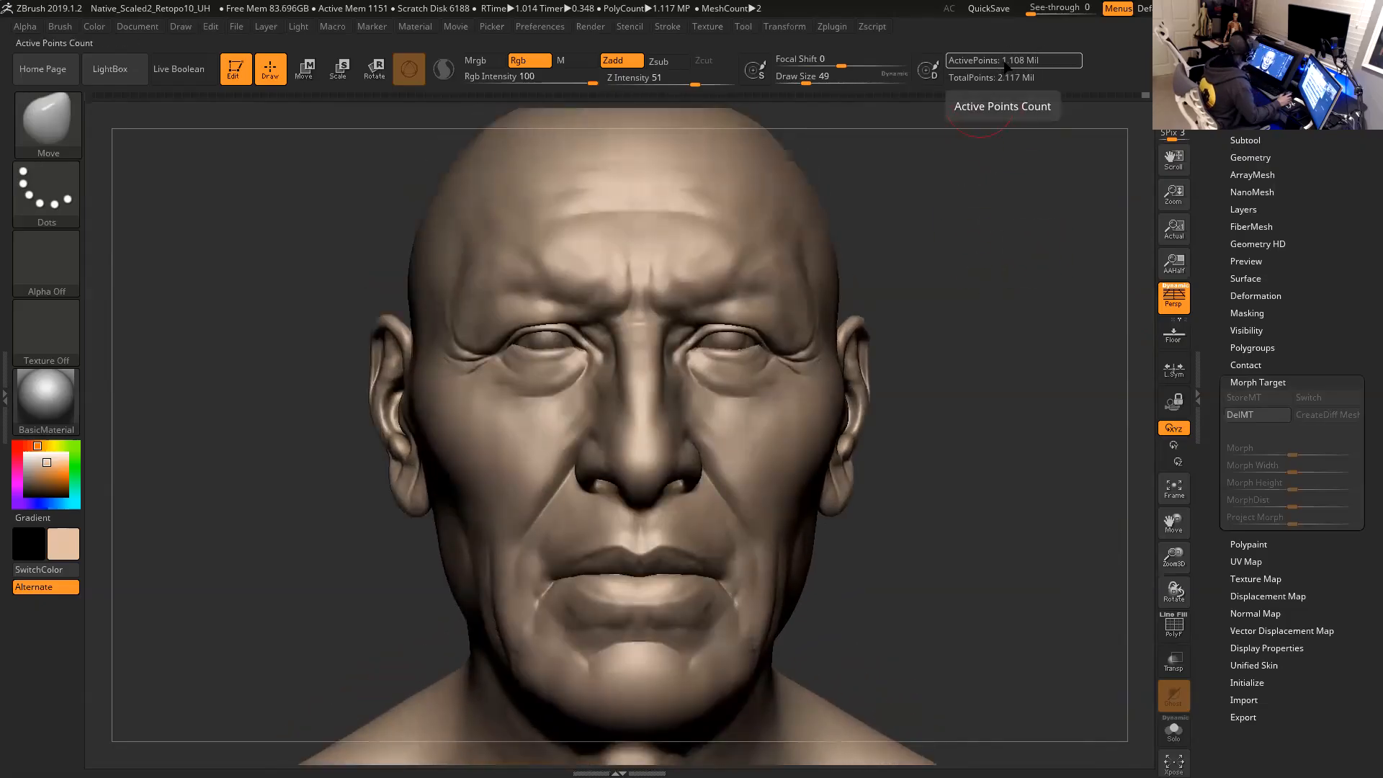
pyautogui.keyDown('alt'); pyautogui.moveTo(957, 269); pyautogui.dragTo(965, 300); pyautogui.keyUp('alt')
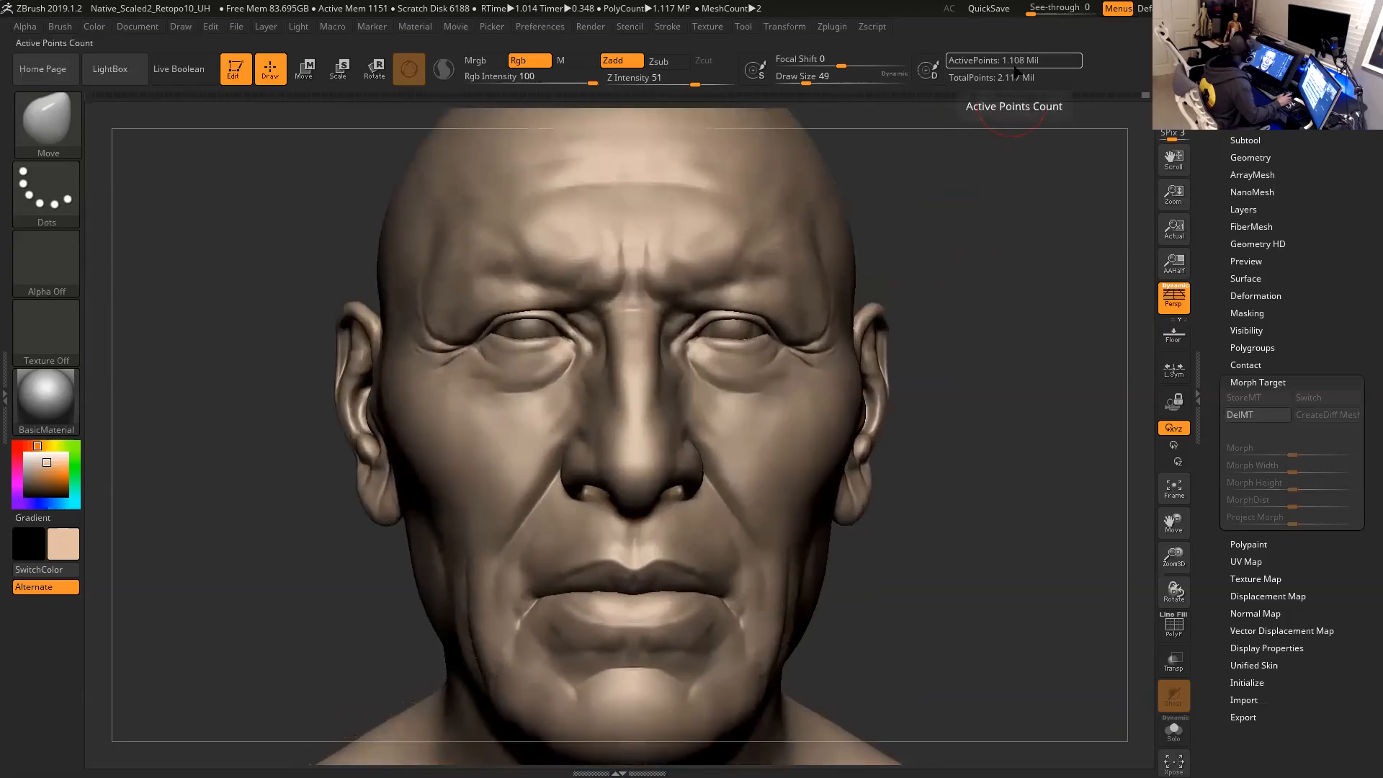
pyautogui.press('s')
pyautogui.moveTo(985, 225); pyautogui.dragTo(980, 225)
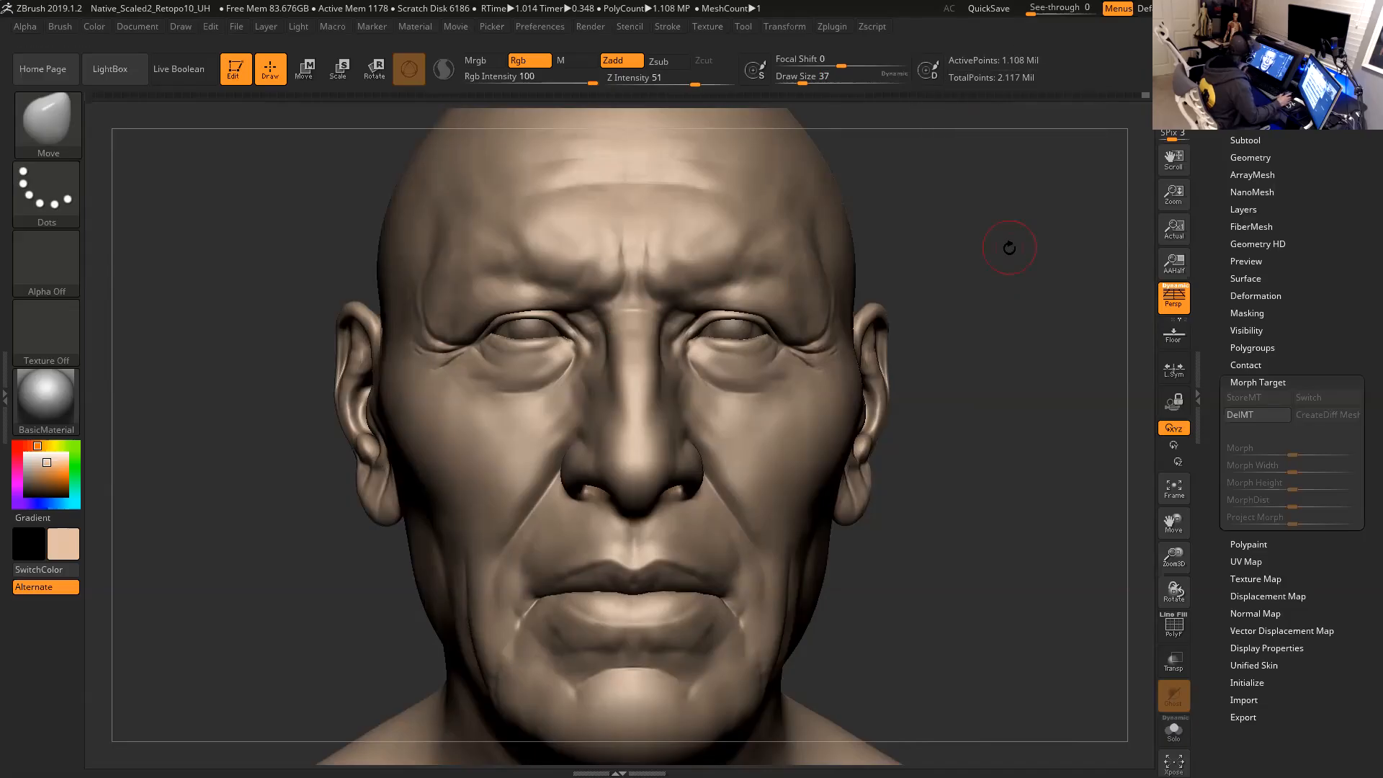
pyautogui.moveTo(1005, 256); pyautogui.dragTo(1026, 289)
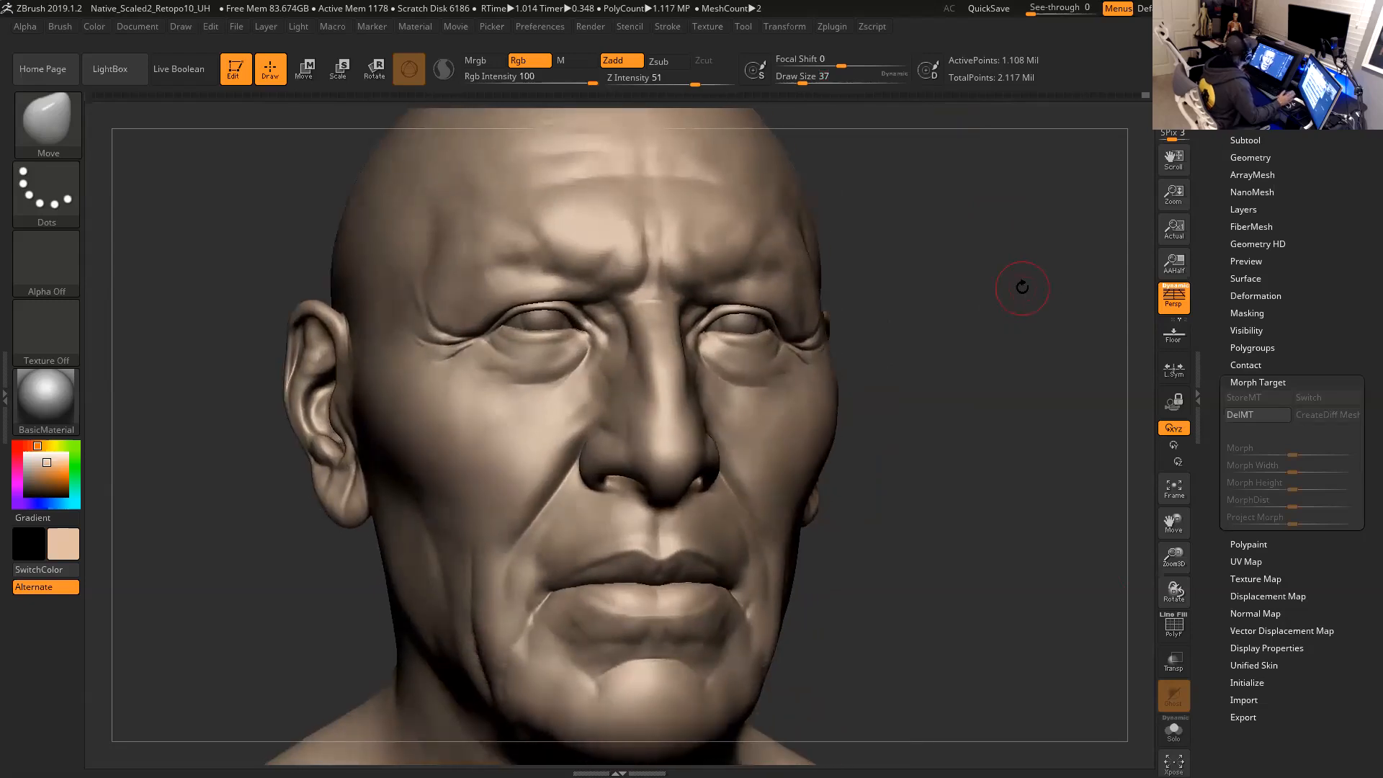
pyautogui.moveTo(1022, 312)
pyautogui.mouseDown()
pyautogui.moveTo(1052, 309)
pyautogui.moveTo(1011, 315)
pyautogui.mouseUp()
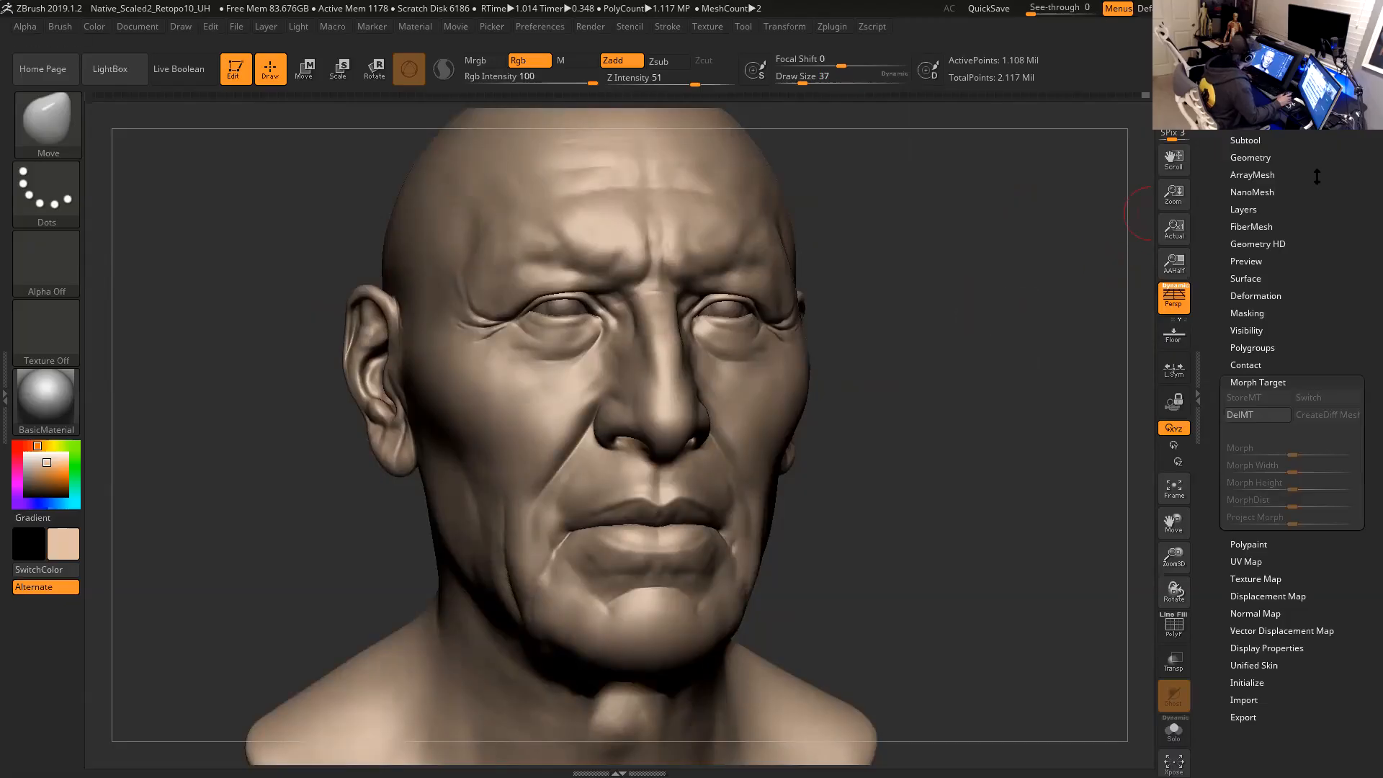
pyautogui.moveTo(1317, 177); pyautogui.dragTo(1308, 225)
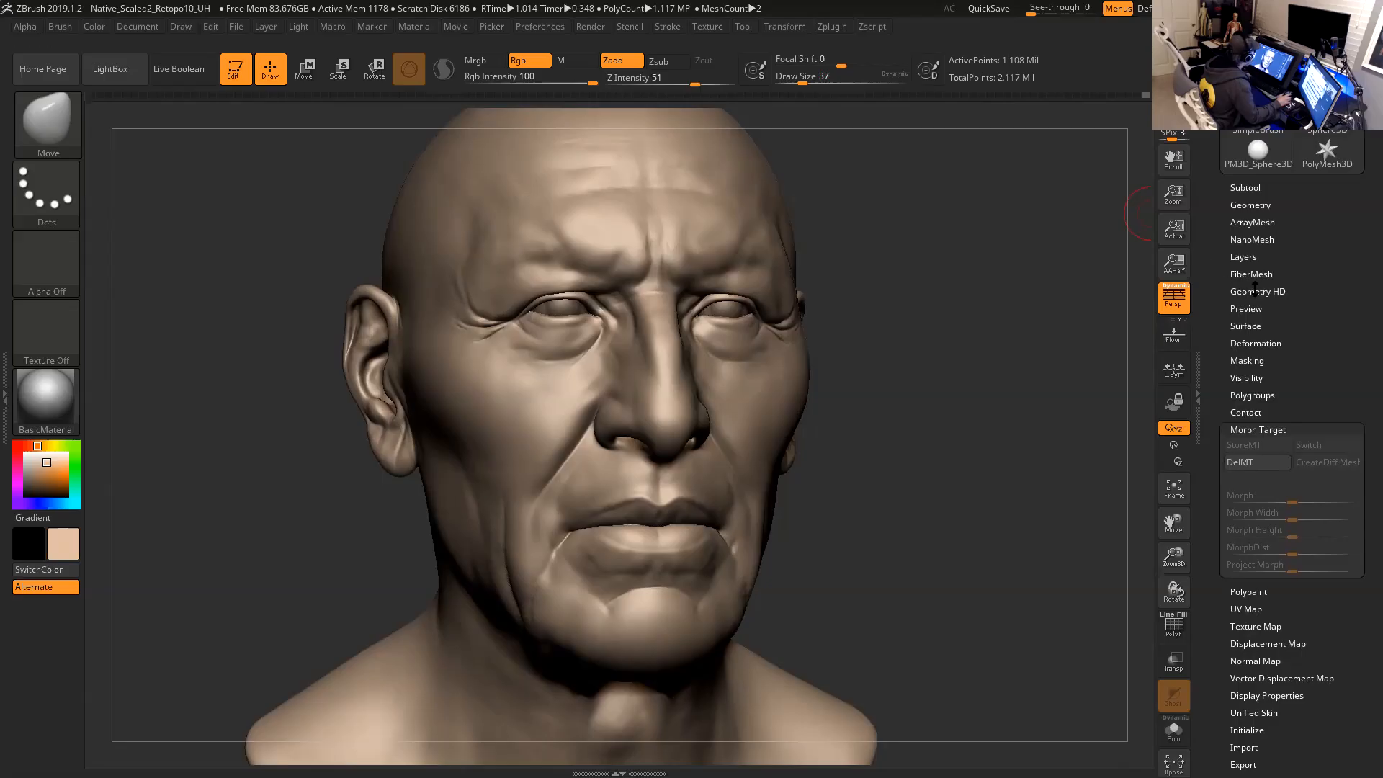
pyautogui.click(1255, 292)
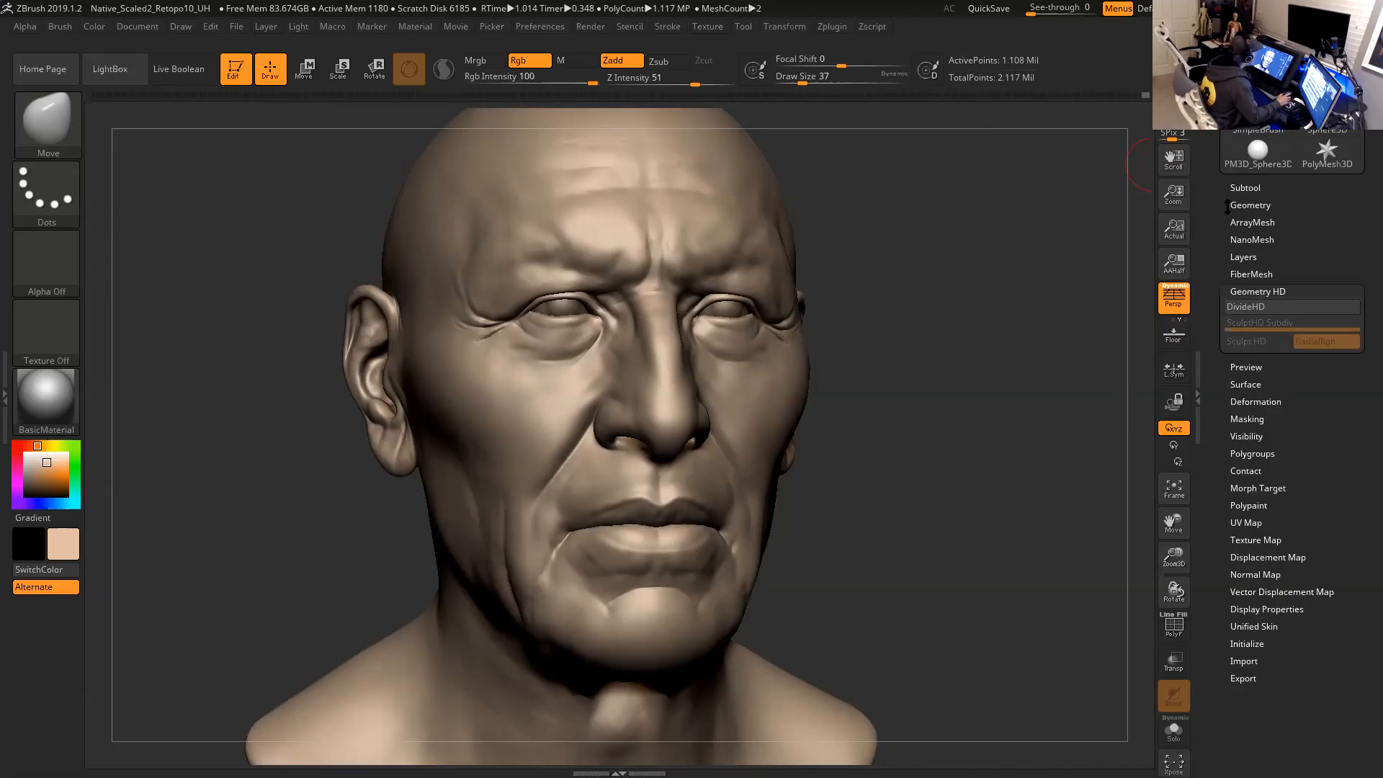
# Compare the sculpted head with HeadRef2_Scaled by switching between the two subtools, returning to the sculpted head.
pyautogui.click(1246, 189)
pyautogui.moveTo(1253, 264)
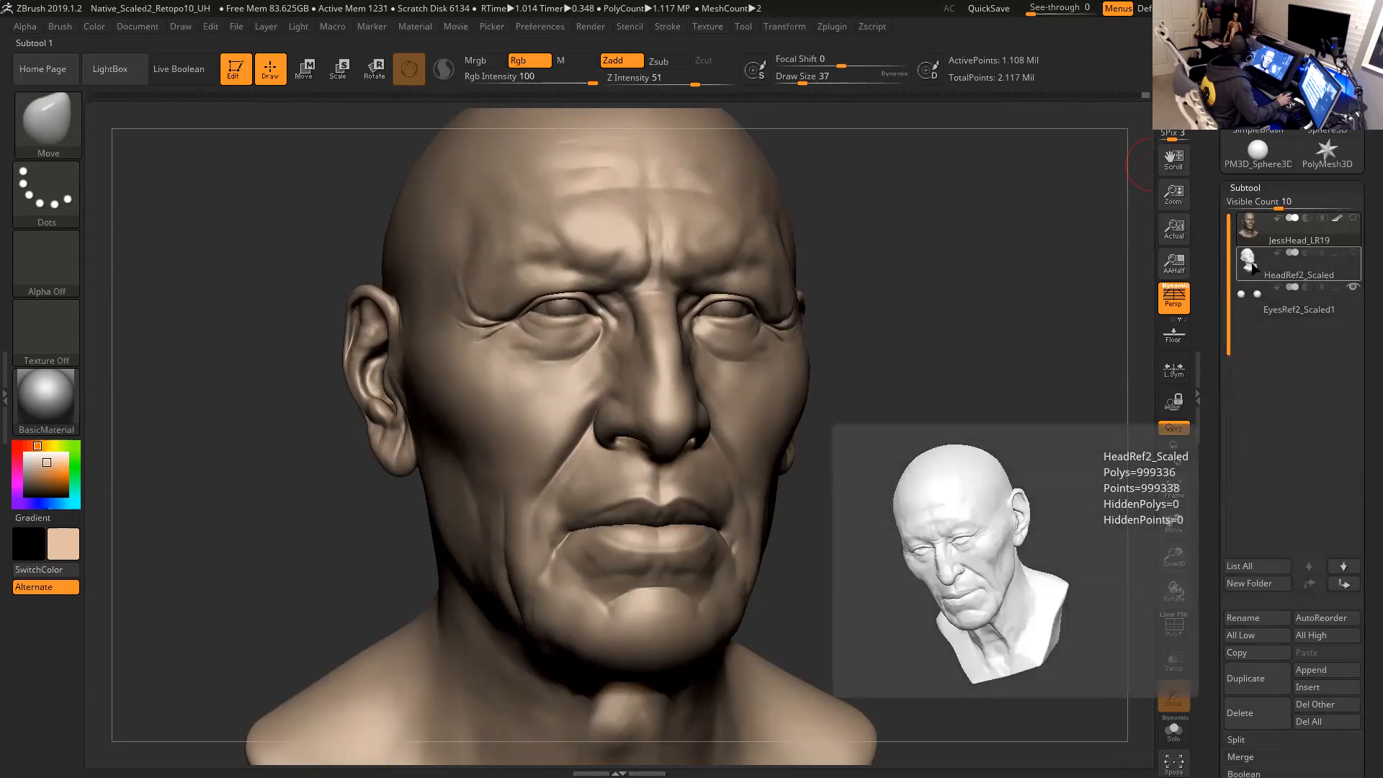
pyautogui.click(1253, 271)
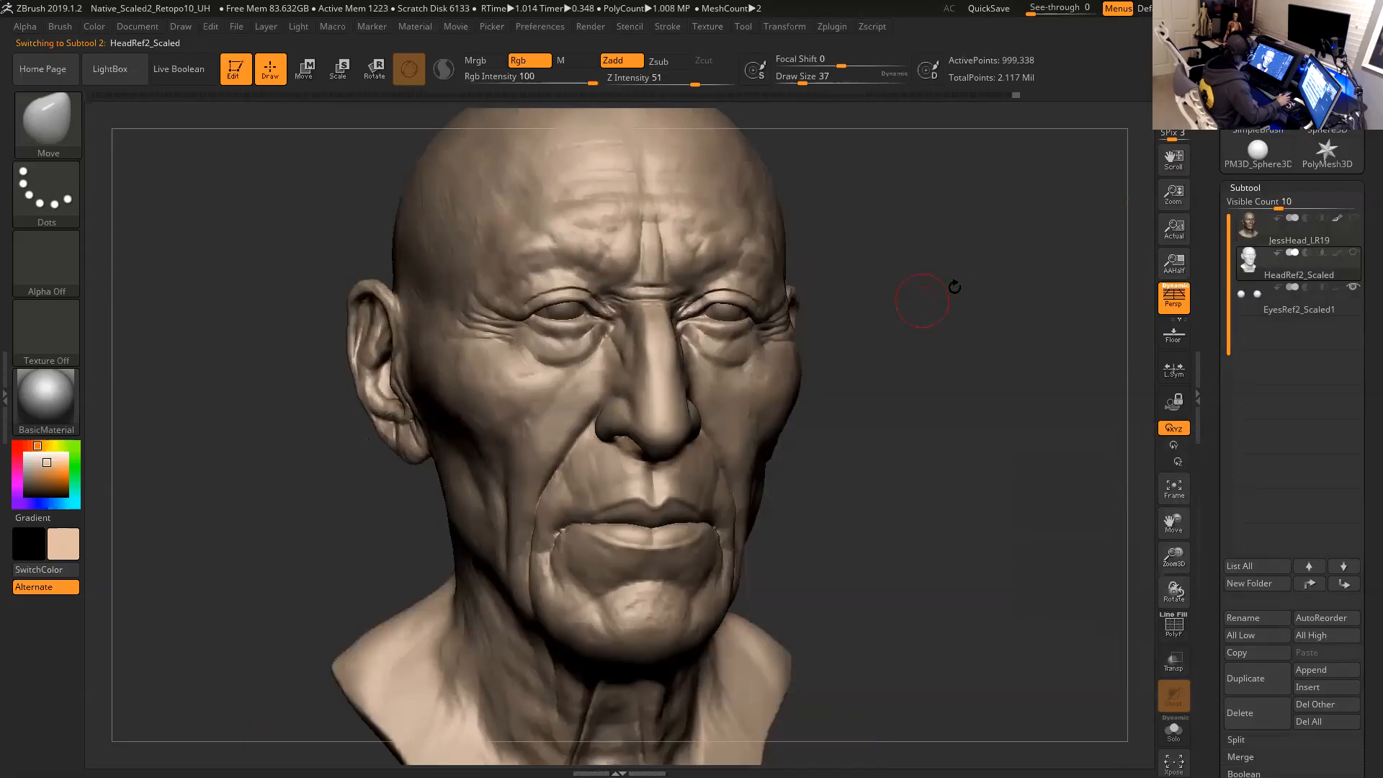
pyautogui.click(1255, 222)
pyautogui.moveTo(1255, 265)
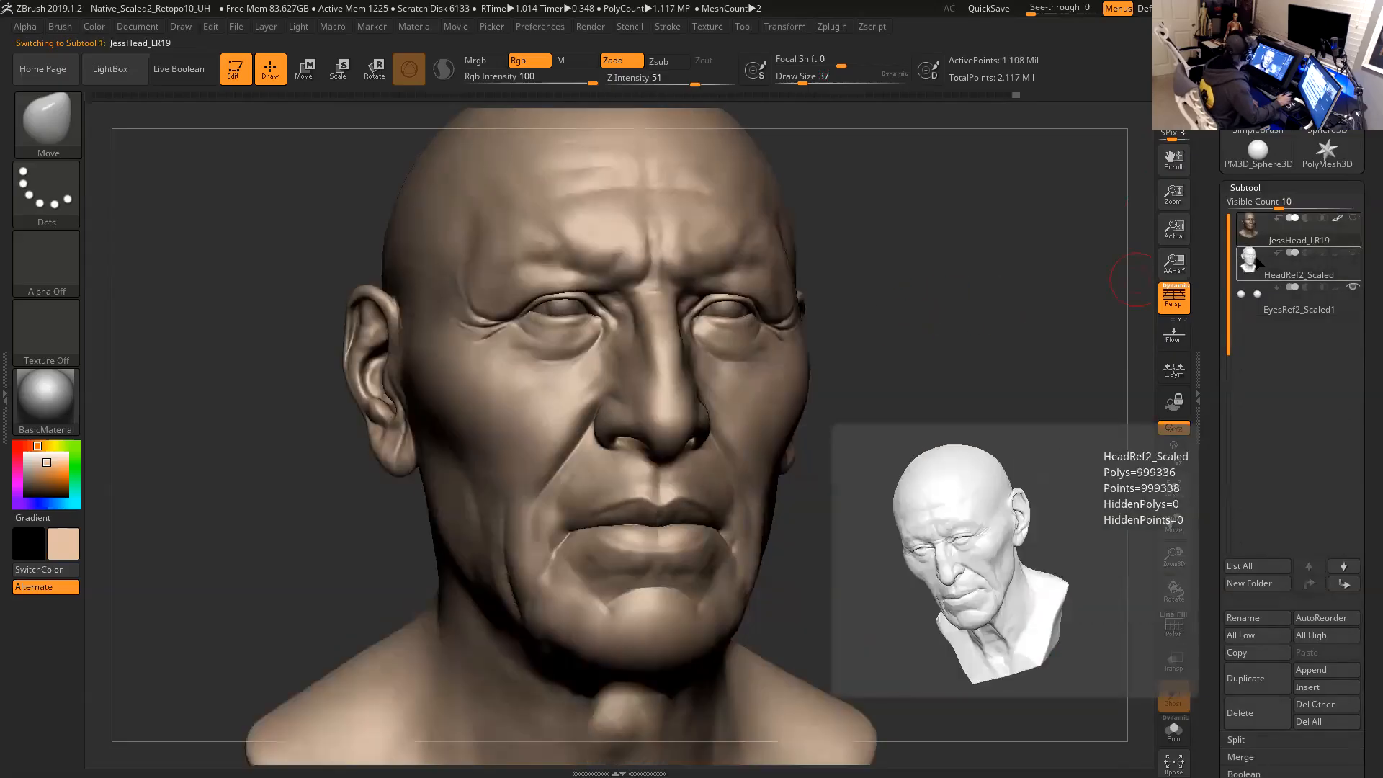
pyautogui.click(1255, 223)
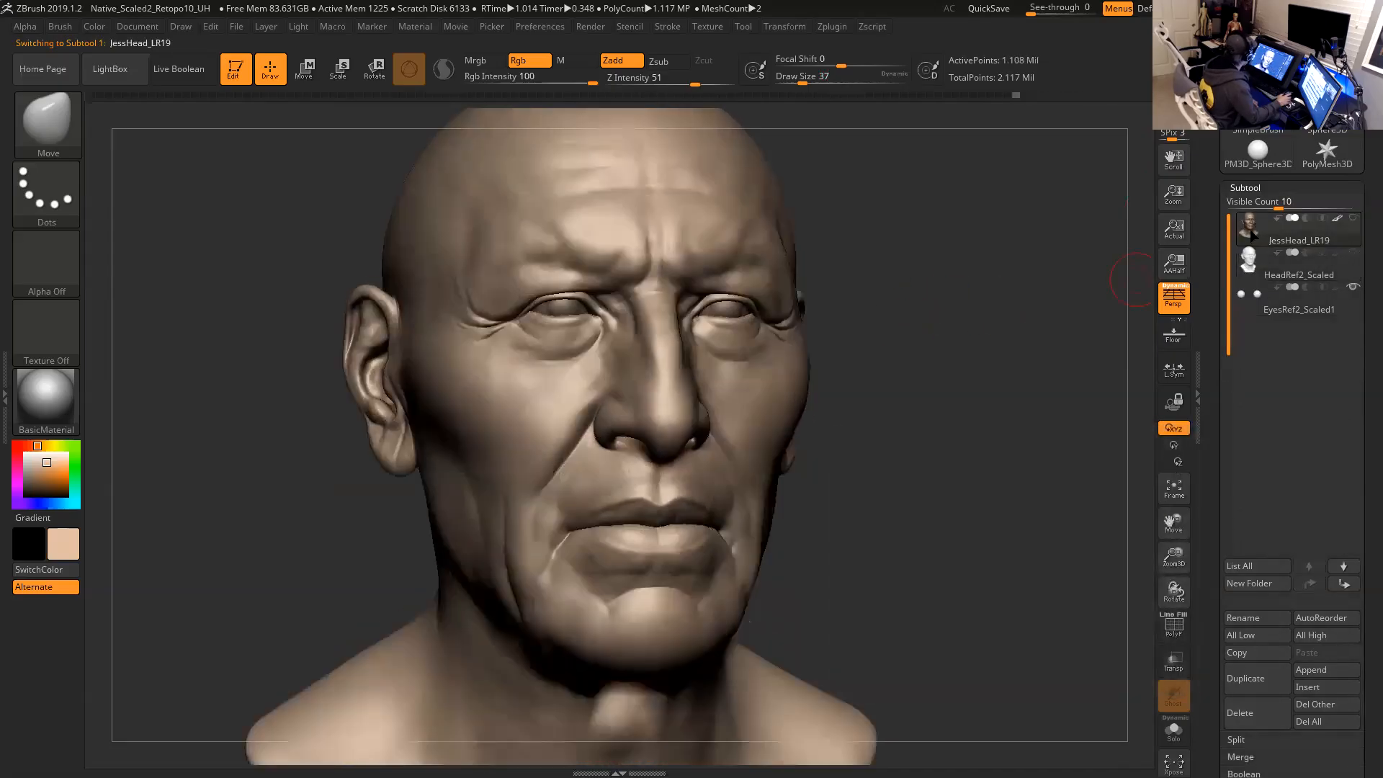
pyautogui.click(1254, 262)
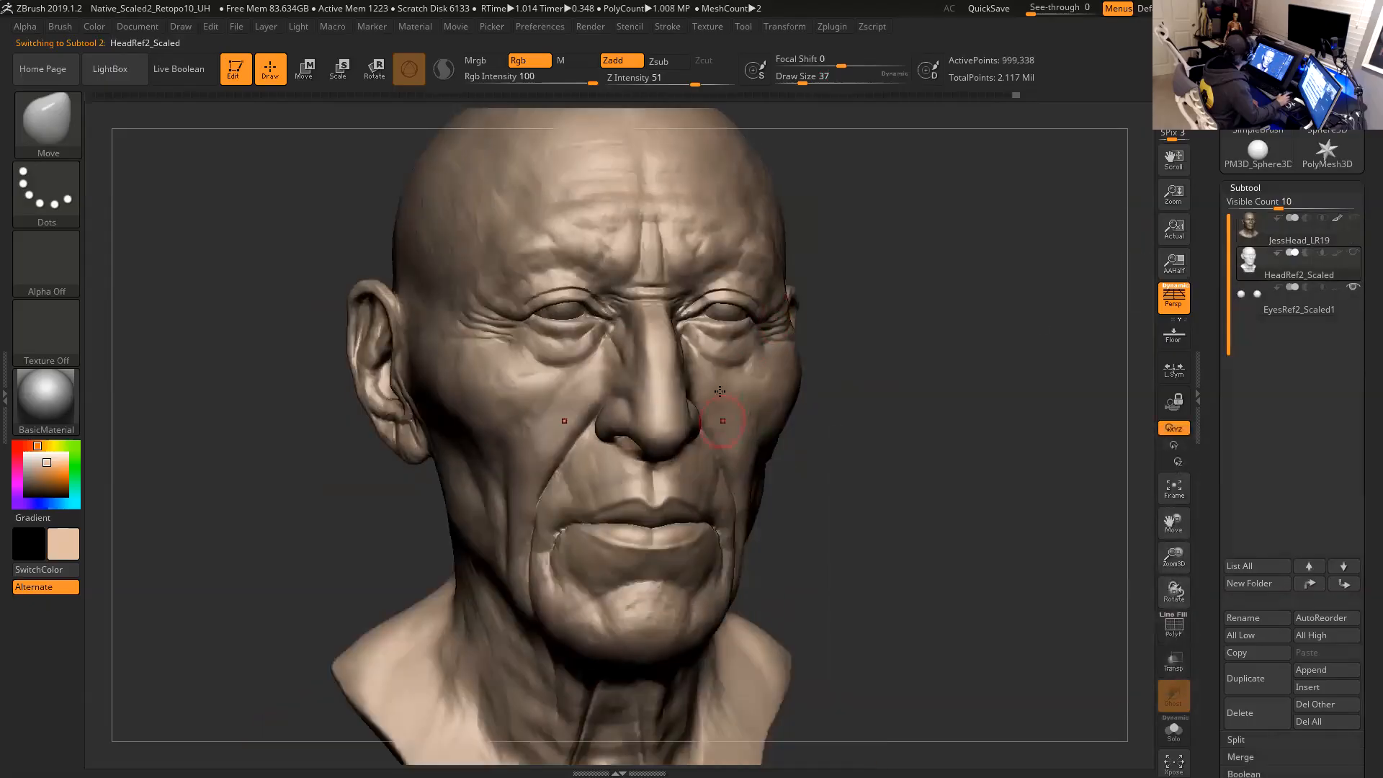
pyautogui.click(1255, 223)
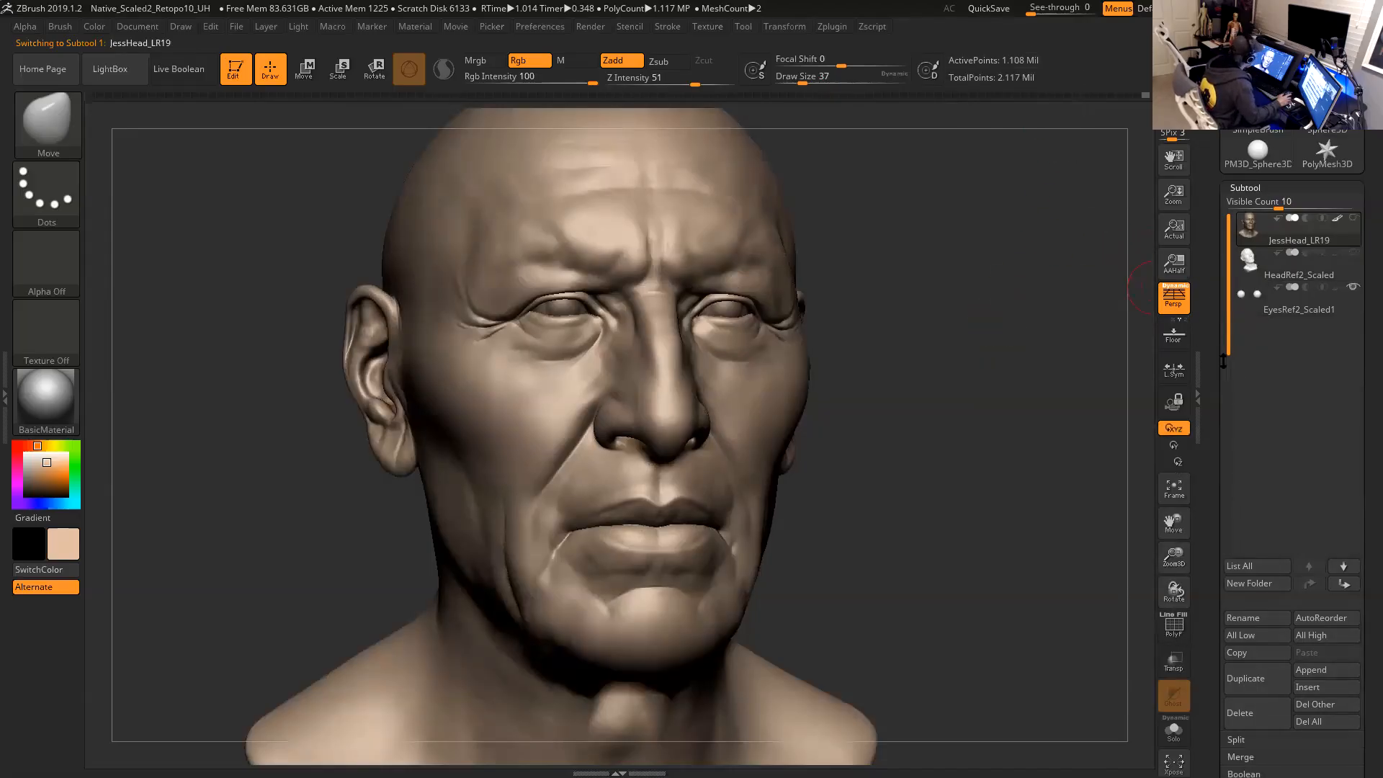
# Apply DivideHD three times to the sculpted head, up to HD subdivision level 3, and check the face at three-quarters.
pyautogui.moveTo(1216, 346); pyautogui.dragTo(1269, 322)
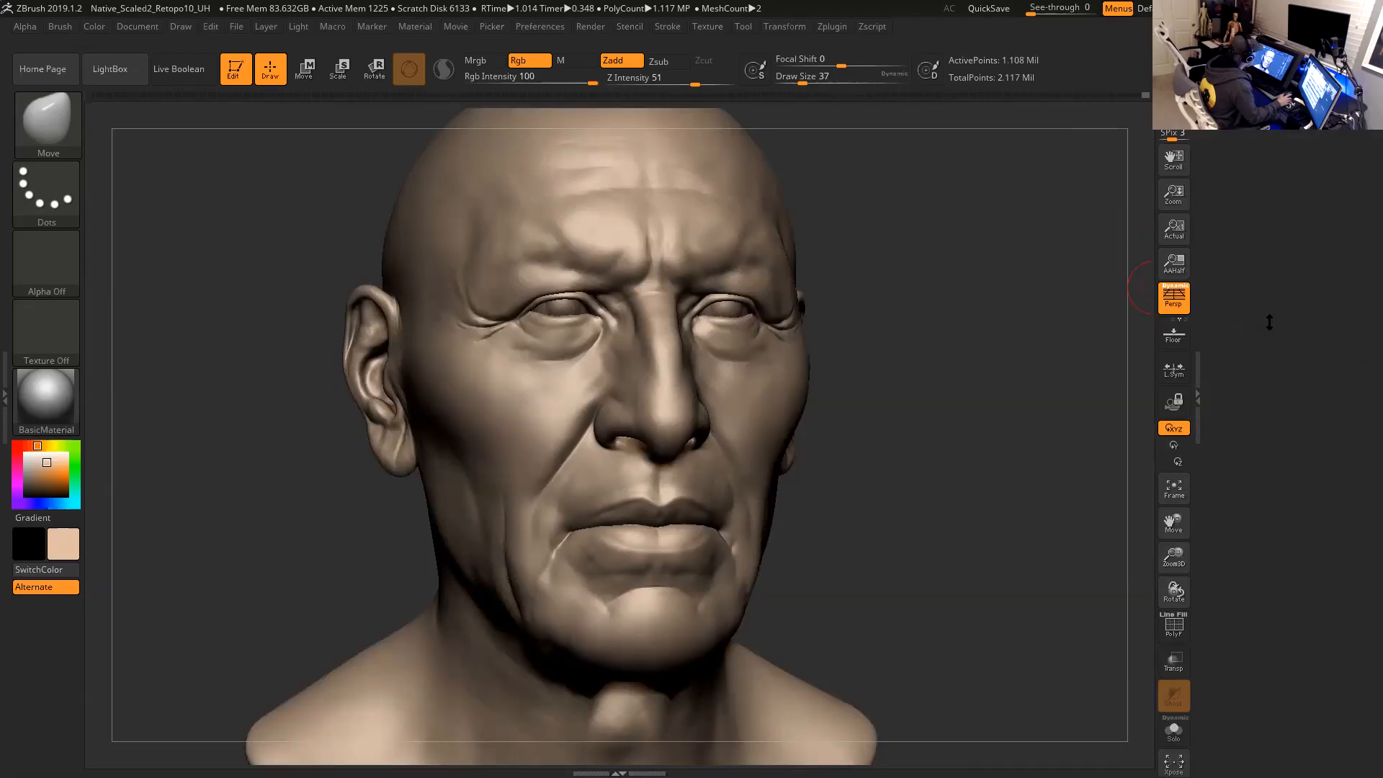
pyautogui.moveTo(1303, 428); pyautogui.dragTo(1295, 543)
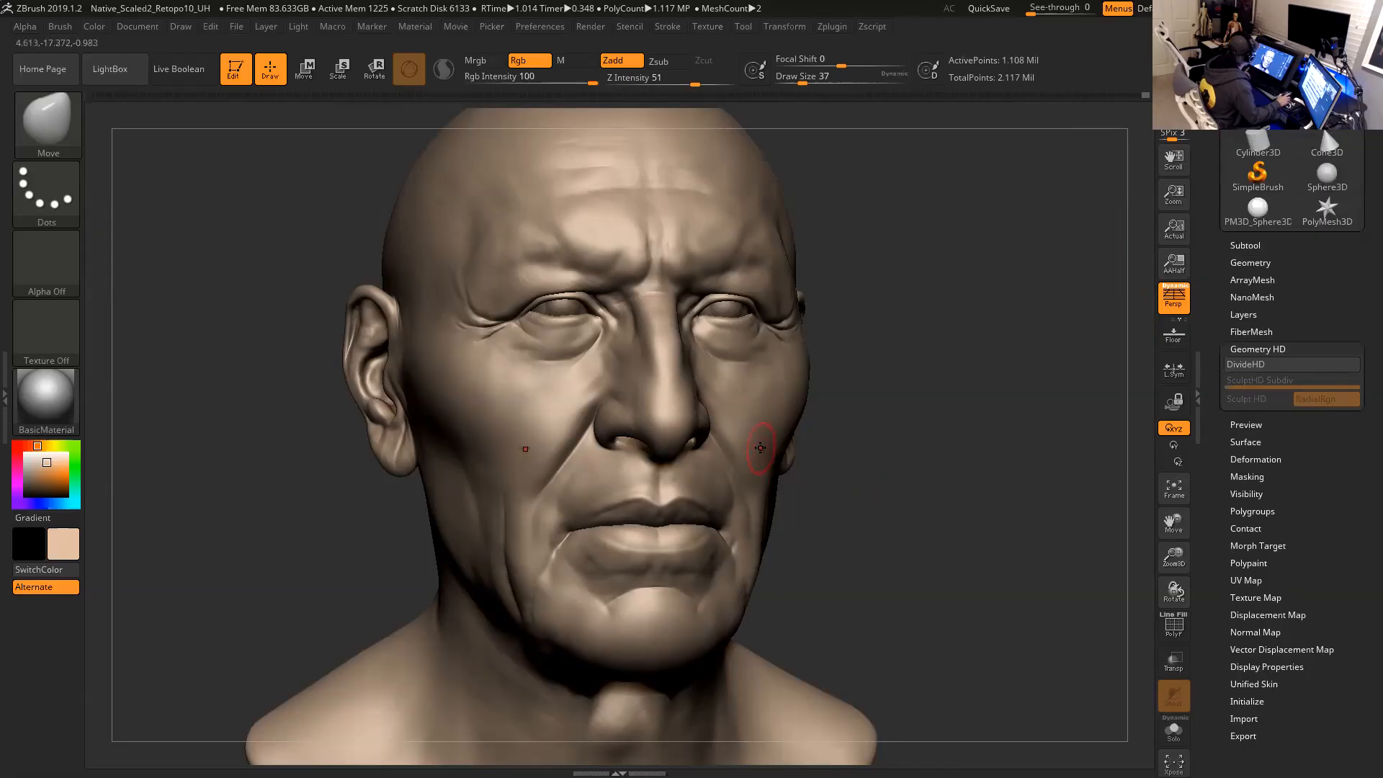
pyautogui.press('shift')
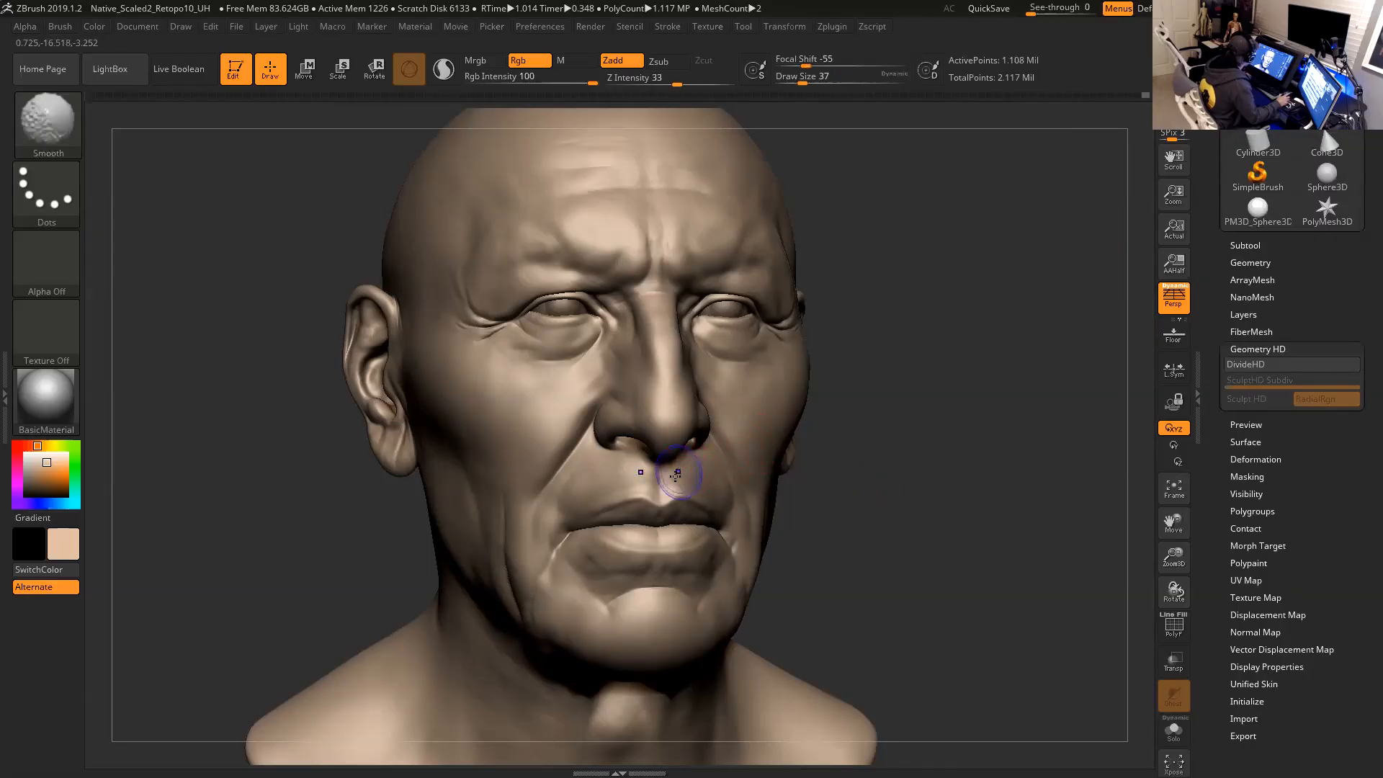
pyautogui.moveTo(713, 459)
pyautogui.keyDown('shift'); pyautogui.mouseDown()
pyautogui.moveTo(699, 472)
pyautogui.moveTo(704, 457)
pyautogui.mouseUp(); pyautogui.keyUp('shift')
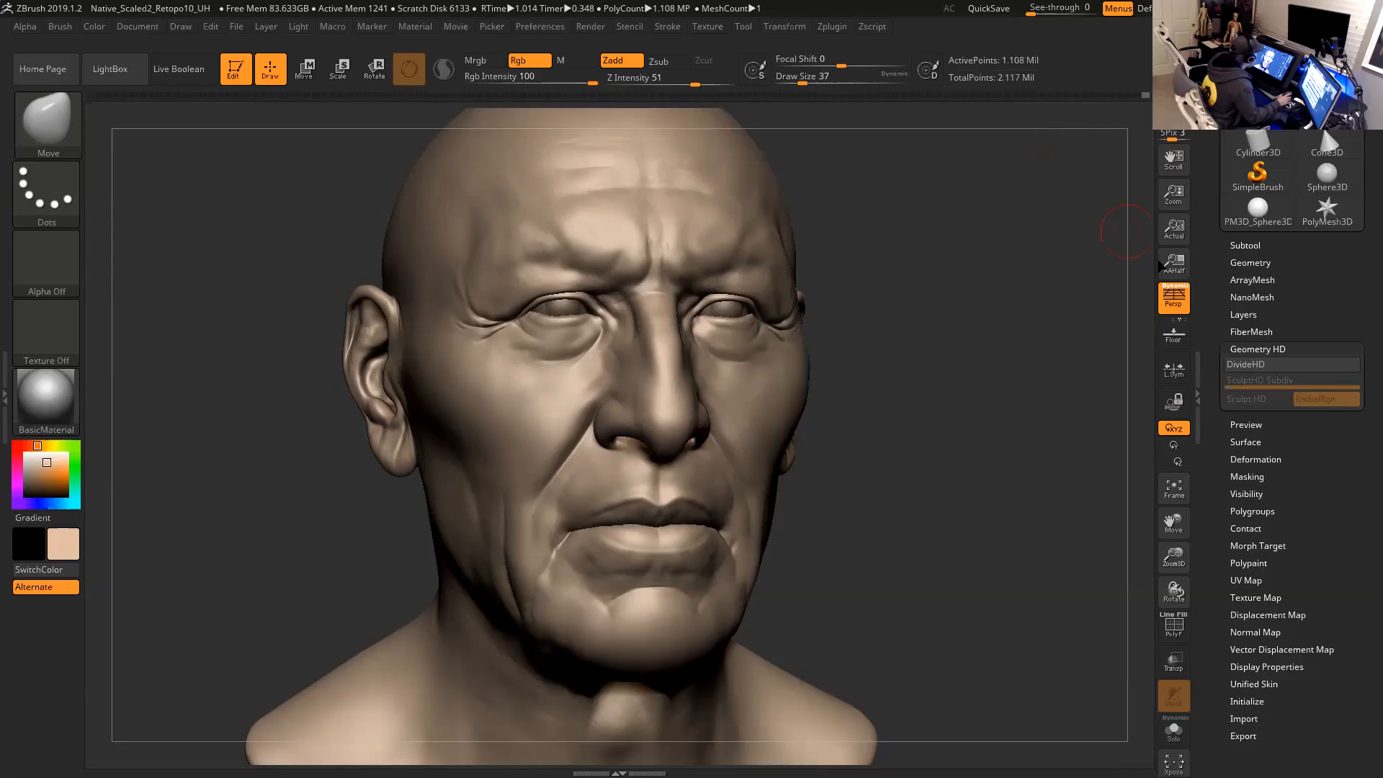
pyautogui.click(1261, 366)
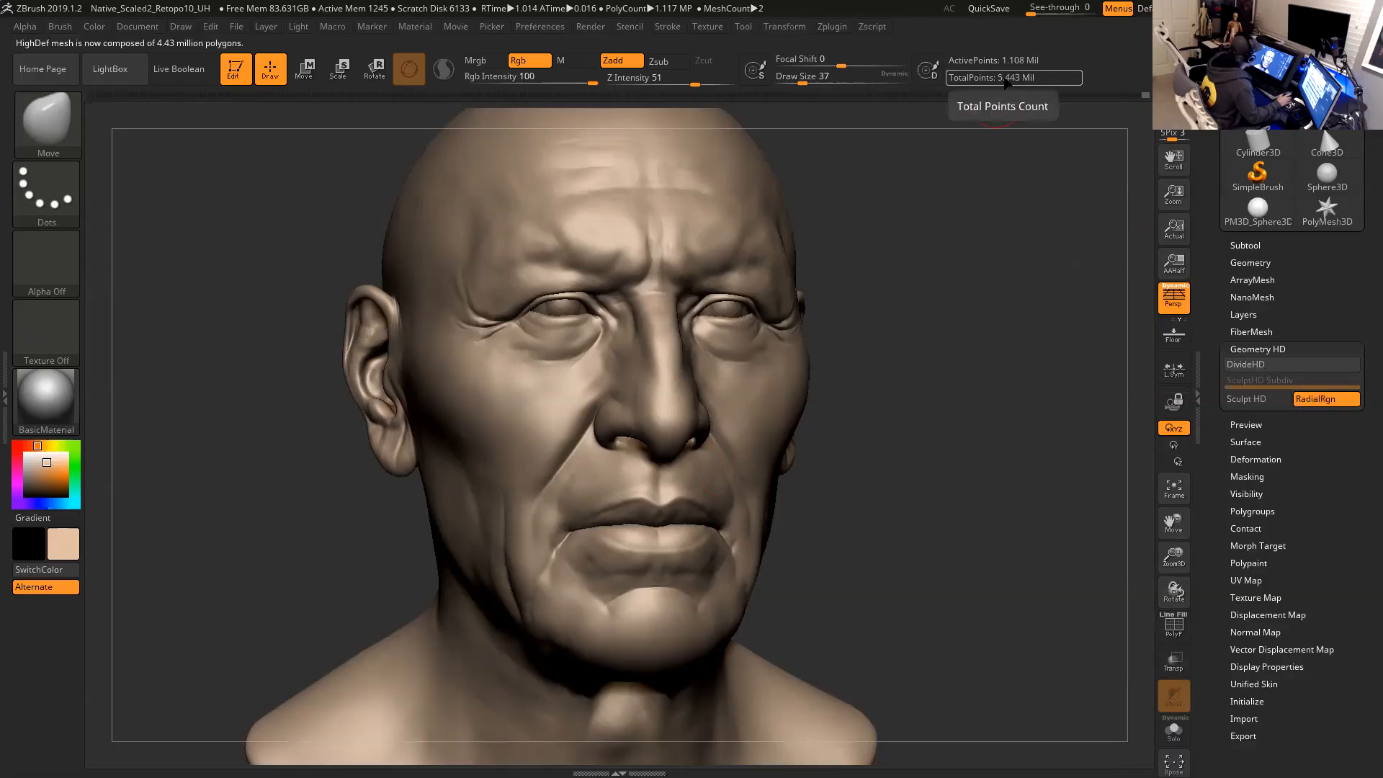
pyautogui.click(1250, 365)
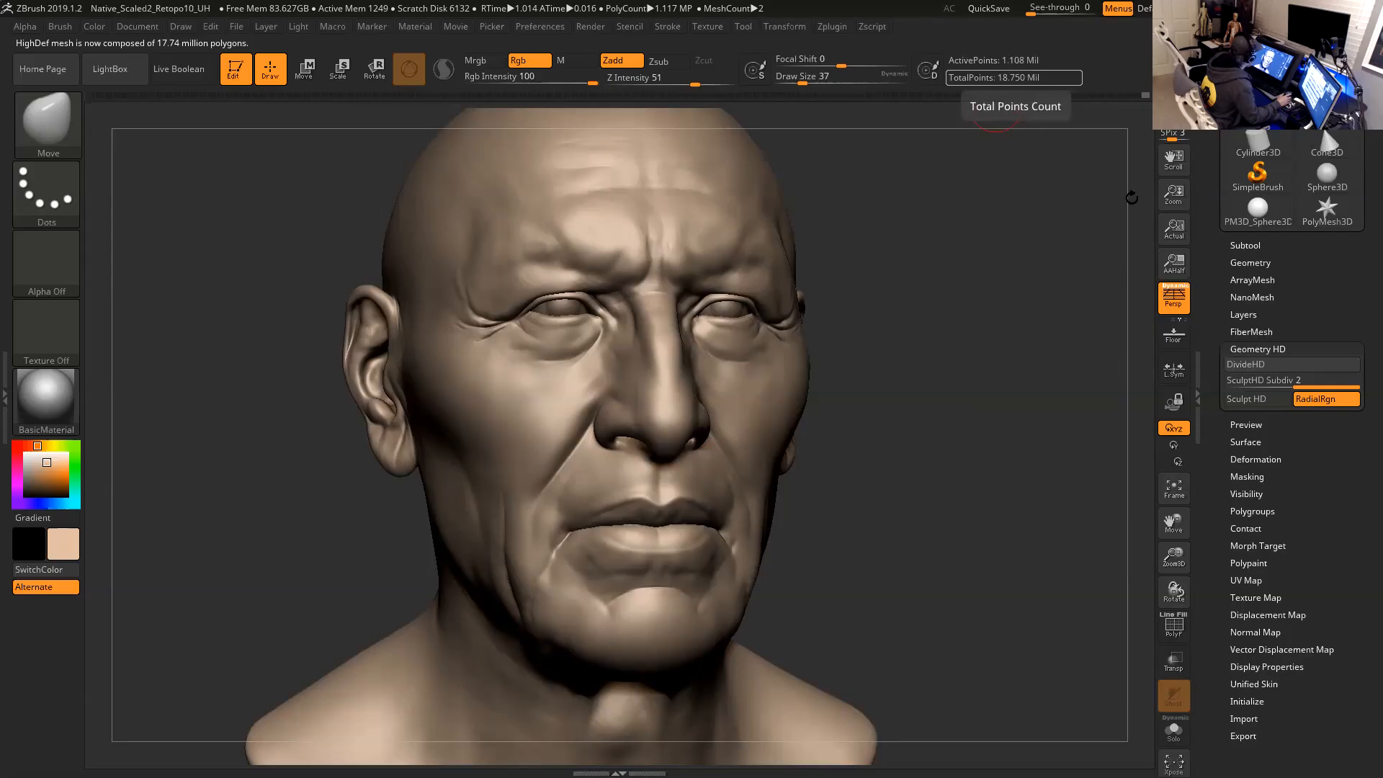
pyautogui.click(1248, 362)
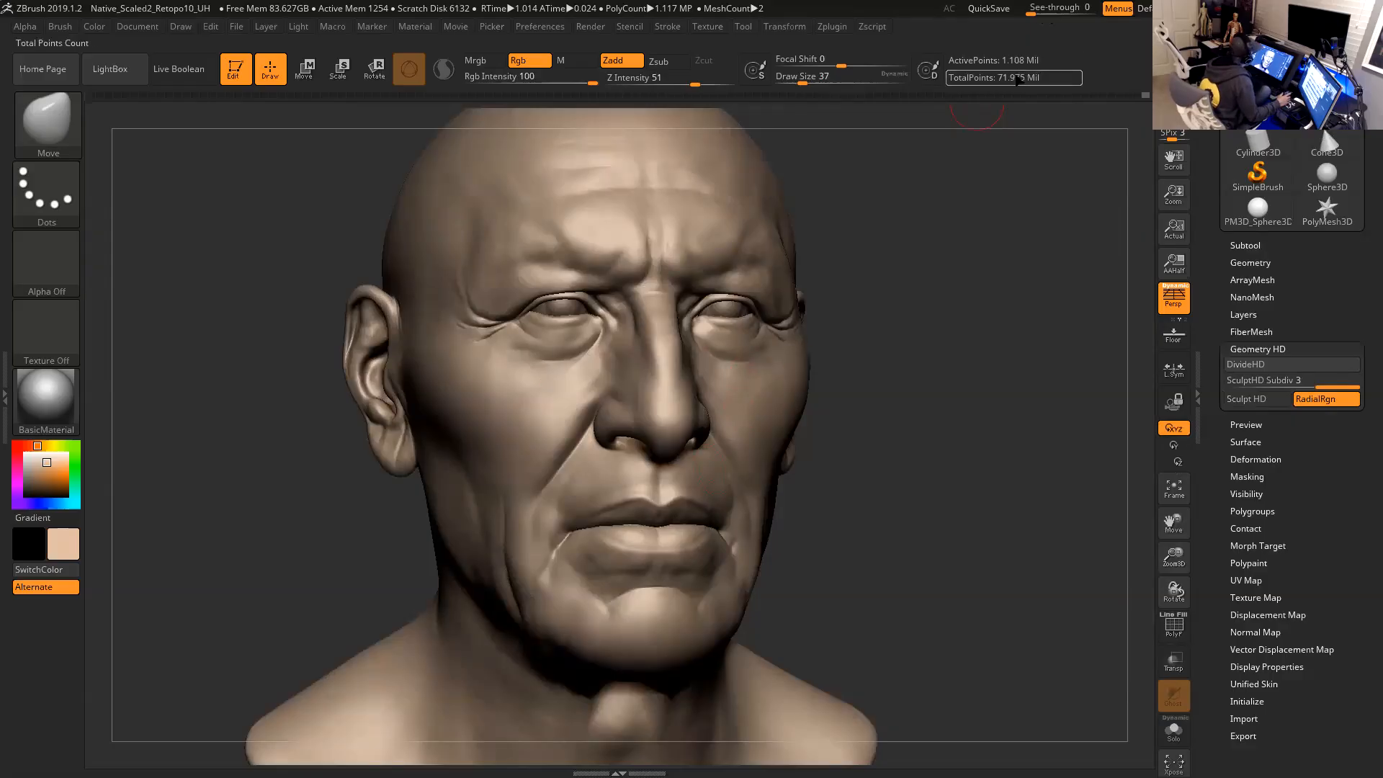
pyautogui.moveTo(807, 318); pyautogui.dragTo(843, 378)
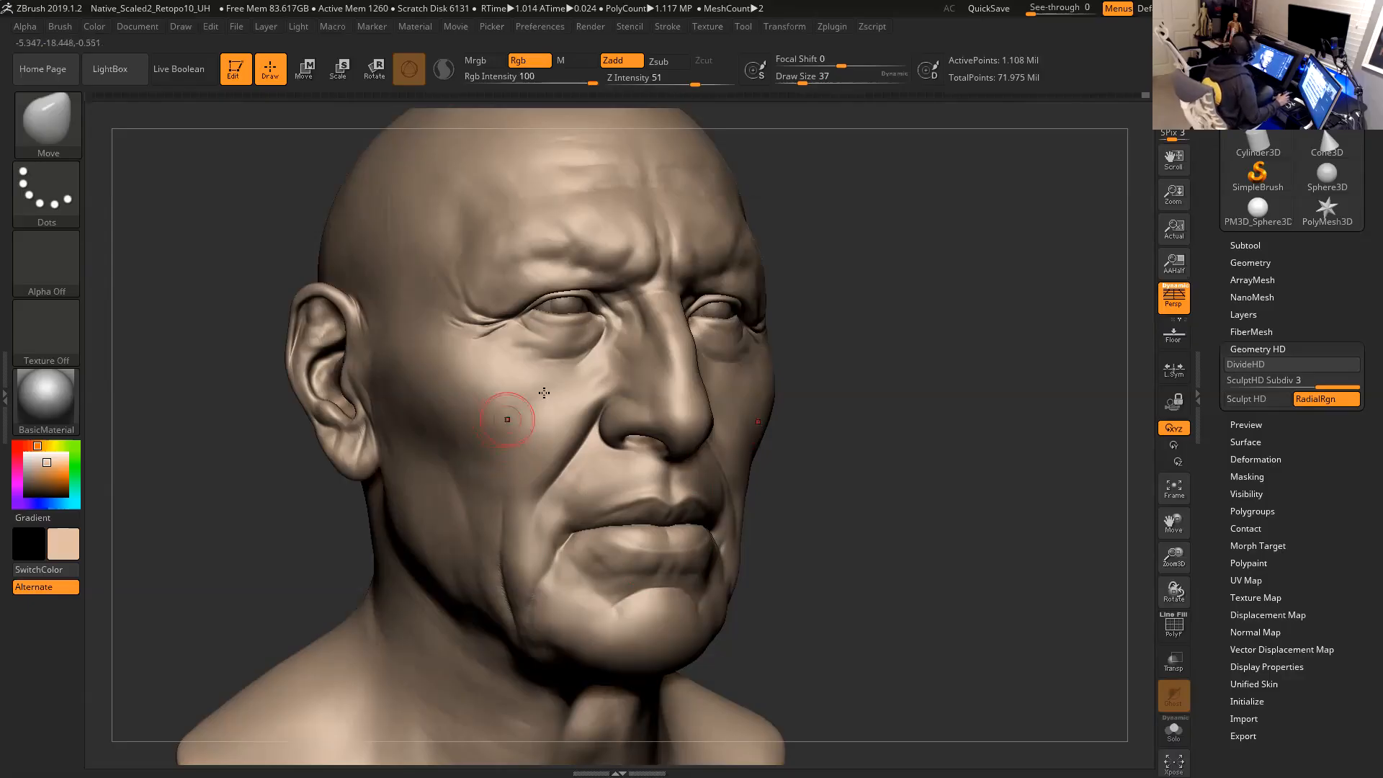
# Examine the sculpted head from both three-quarter sides, close up on the face and as a whole bust.
pyautogui.moveTo(840, 318); pyautogui.dragTo(909, 308)
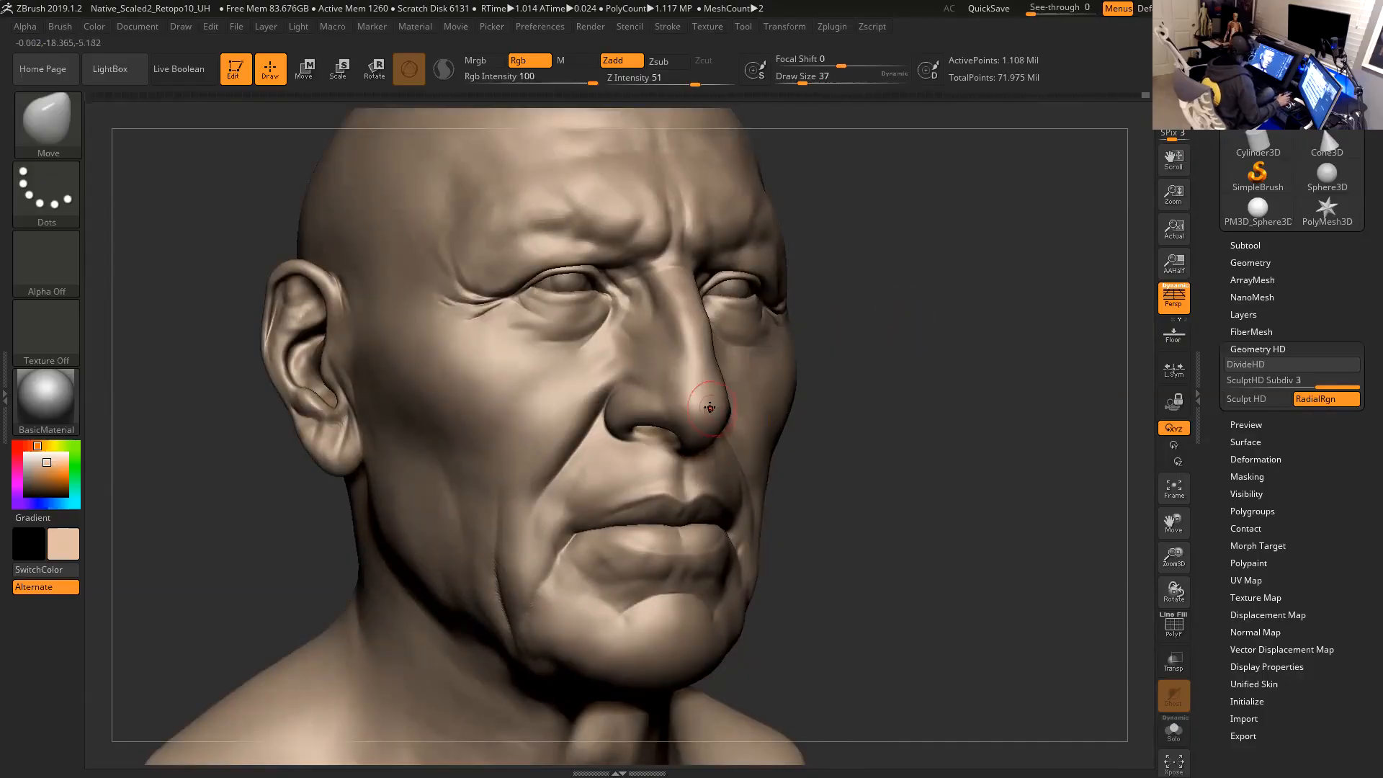
pyautogui.keyDown('shift'); pyautogui.moveTo(926, 349); pyautogui.dragTo(981, 465); pyautogui.keyUp('shift')
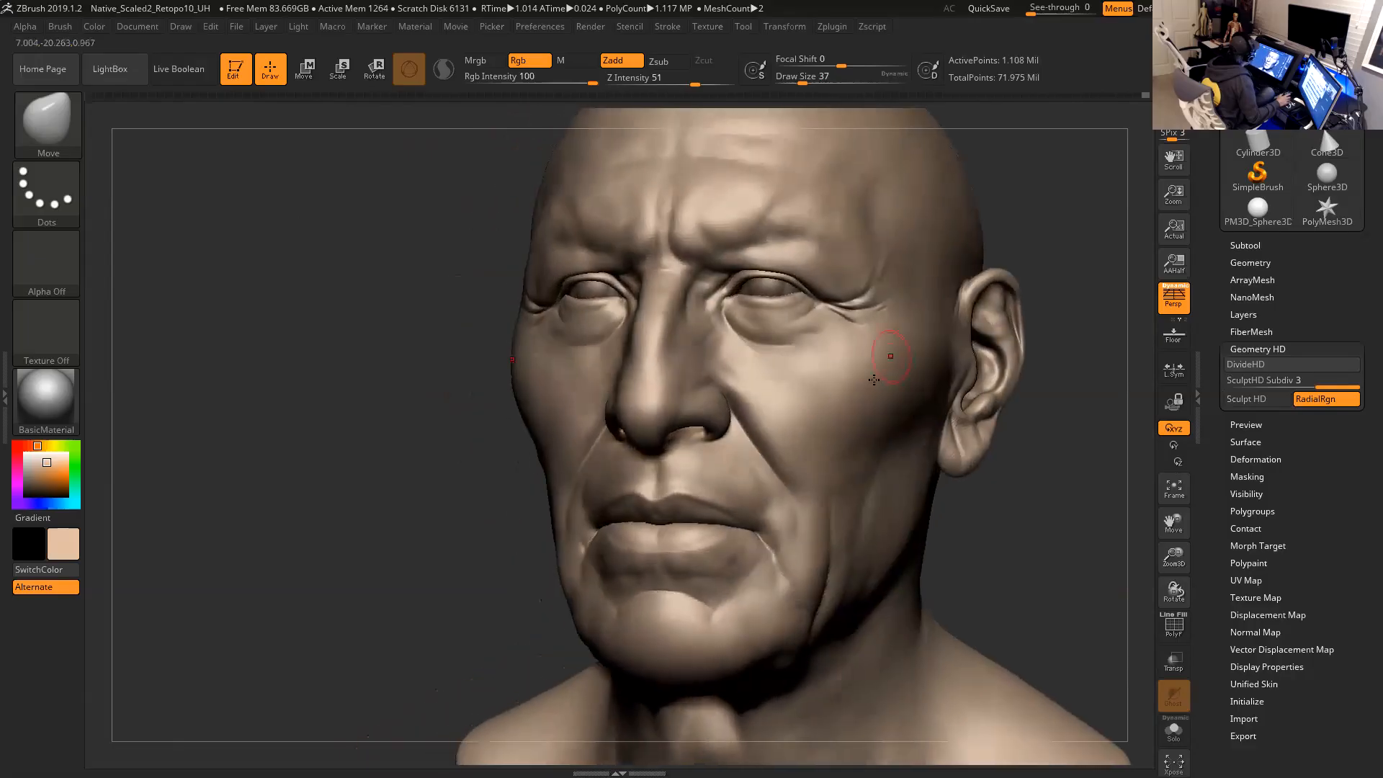
pyautogui.moveTo(1061, 499); pyautogui.dragTo(1072, 484)
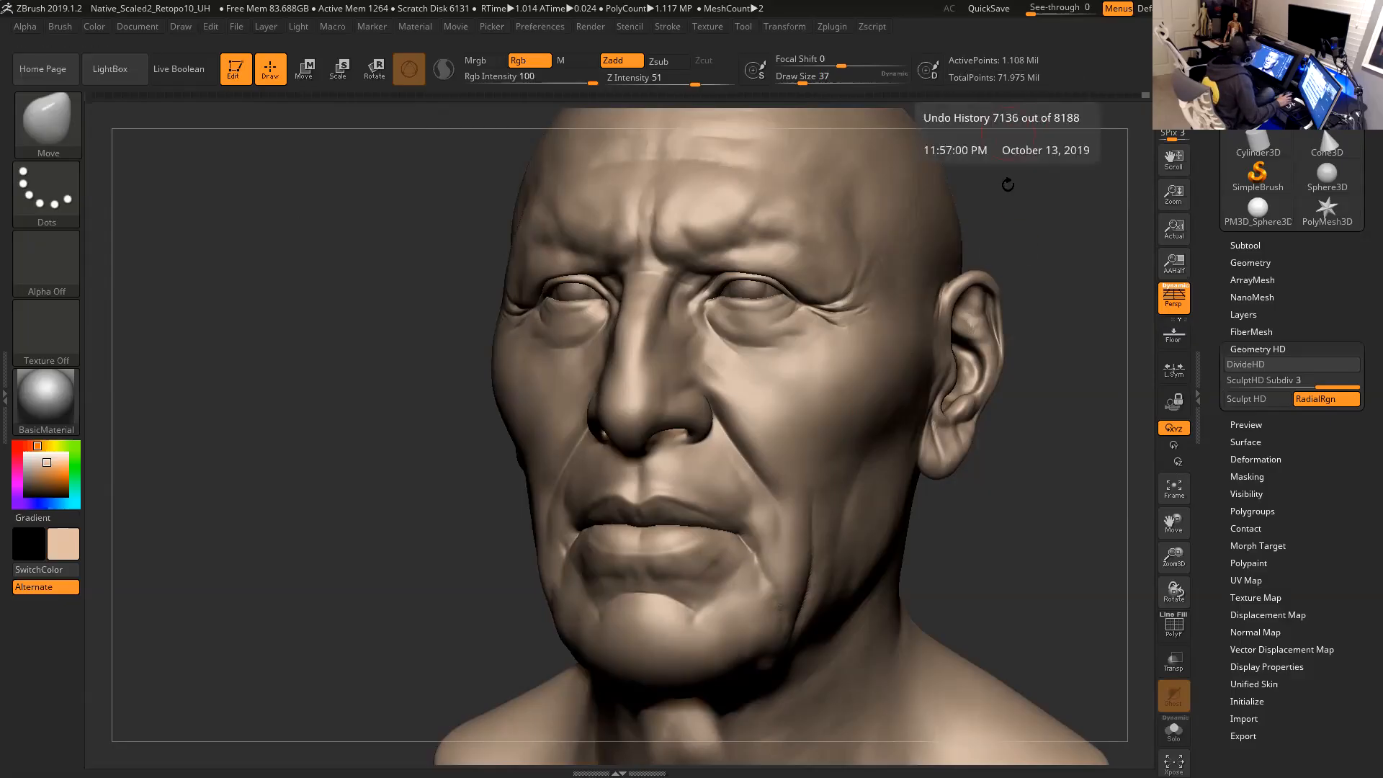
pyautogui.moveTo(1055, 243)
pyautogui.mouseDown()
pyautogui.moveTo(1081, 239)
pyautogui.moveTo(1022, 234)
pyautogui.moveTo(1015, 316)
pyautogui.mouseUp()
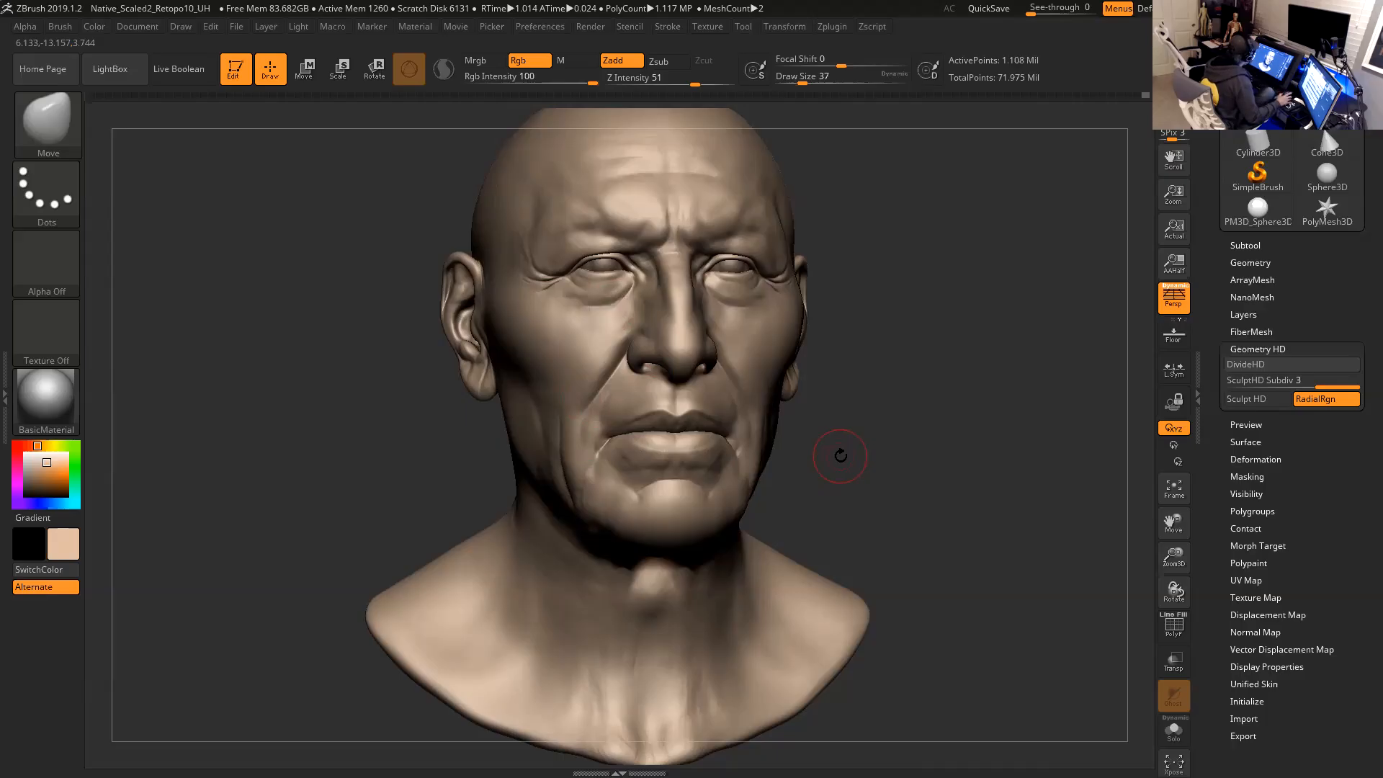
pyautogui.moveTo(919, 405); pyautogui.dragTo(891, 412)
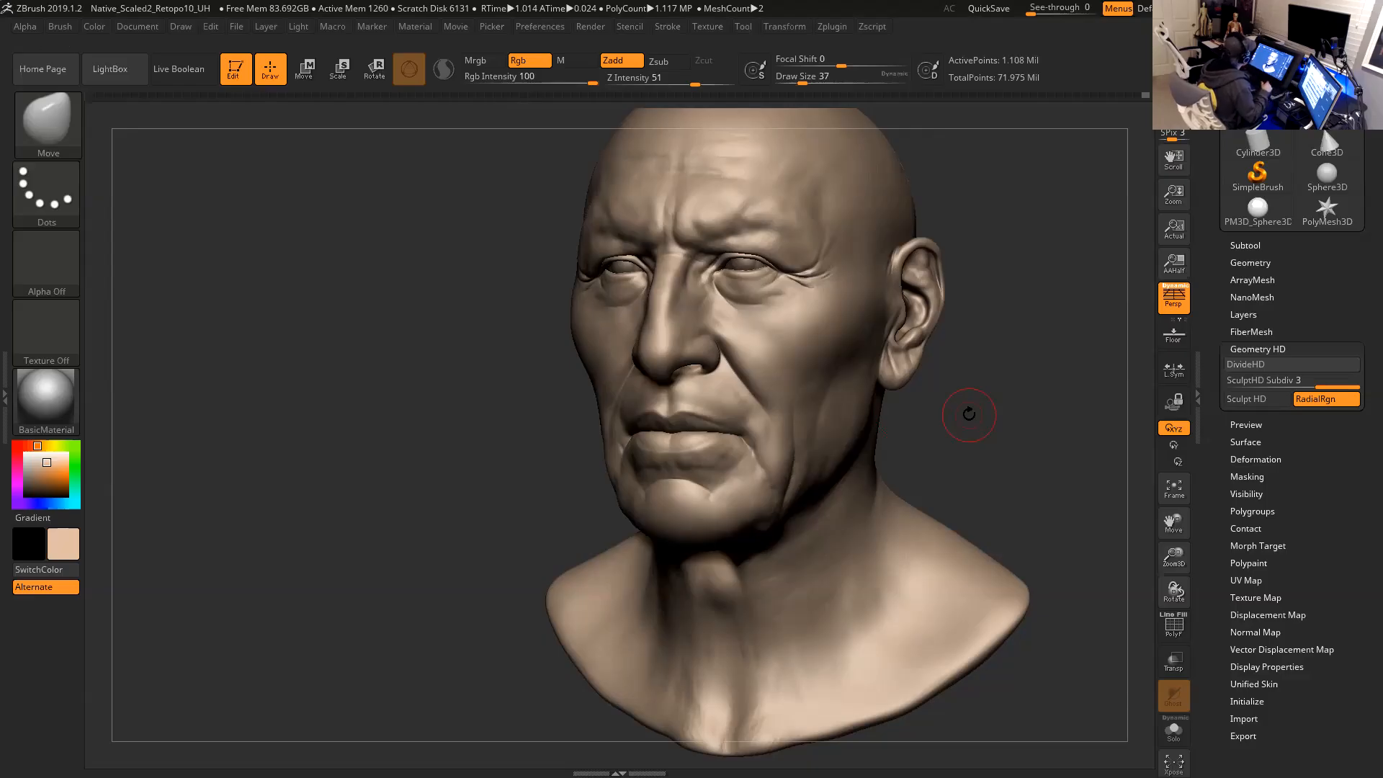
pyautogui.moveTo(982, 395)
pyautogui.keyDown('shift'); pyautogui.mouseDown()
pyautogui.moveTo(995, 403)
pyautogui.moveTo(820, 346)
pyautogui.mouseUp(); pyautogui.keyUp('shift')
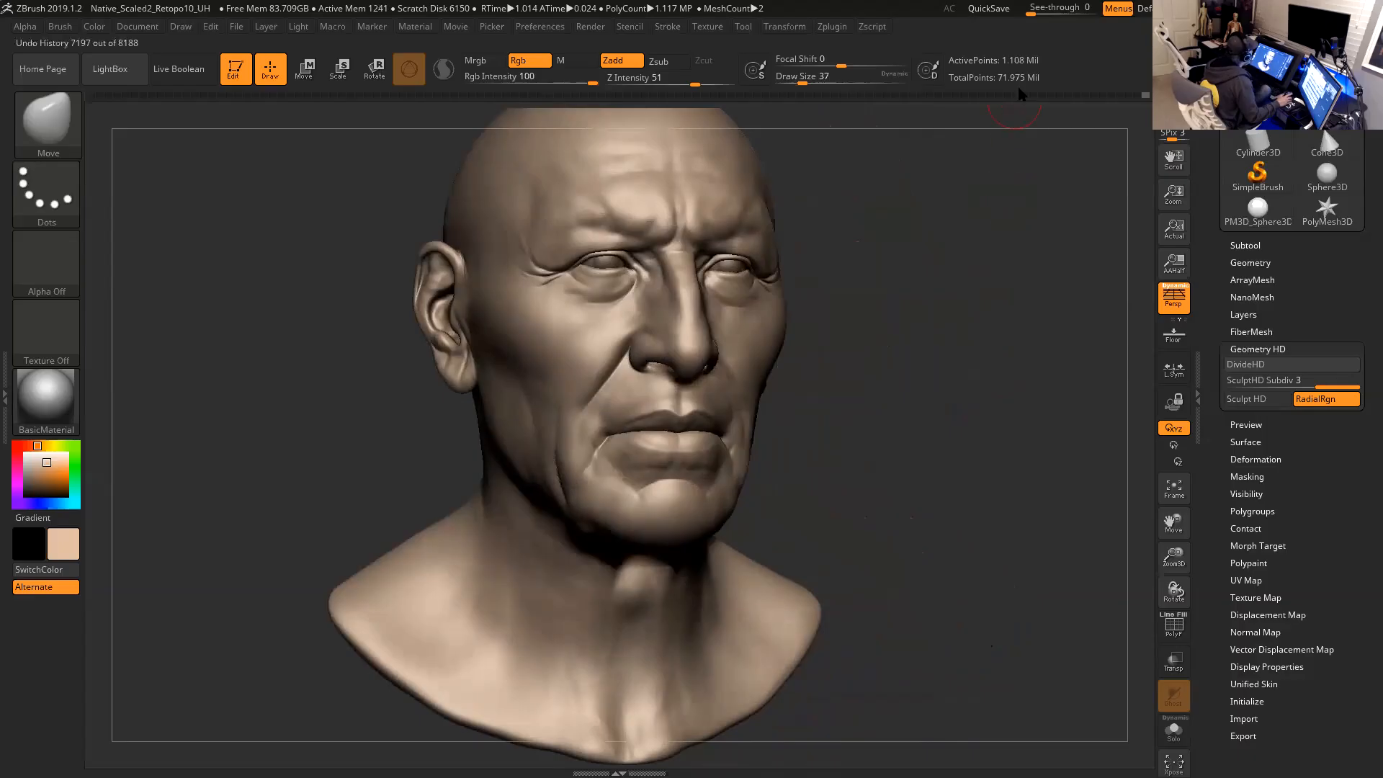
pyautogui.moveTo(1001, 342); pyautogui.dragTo(1011, 332)
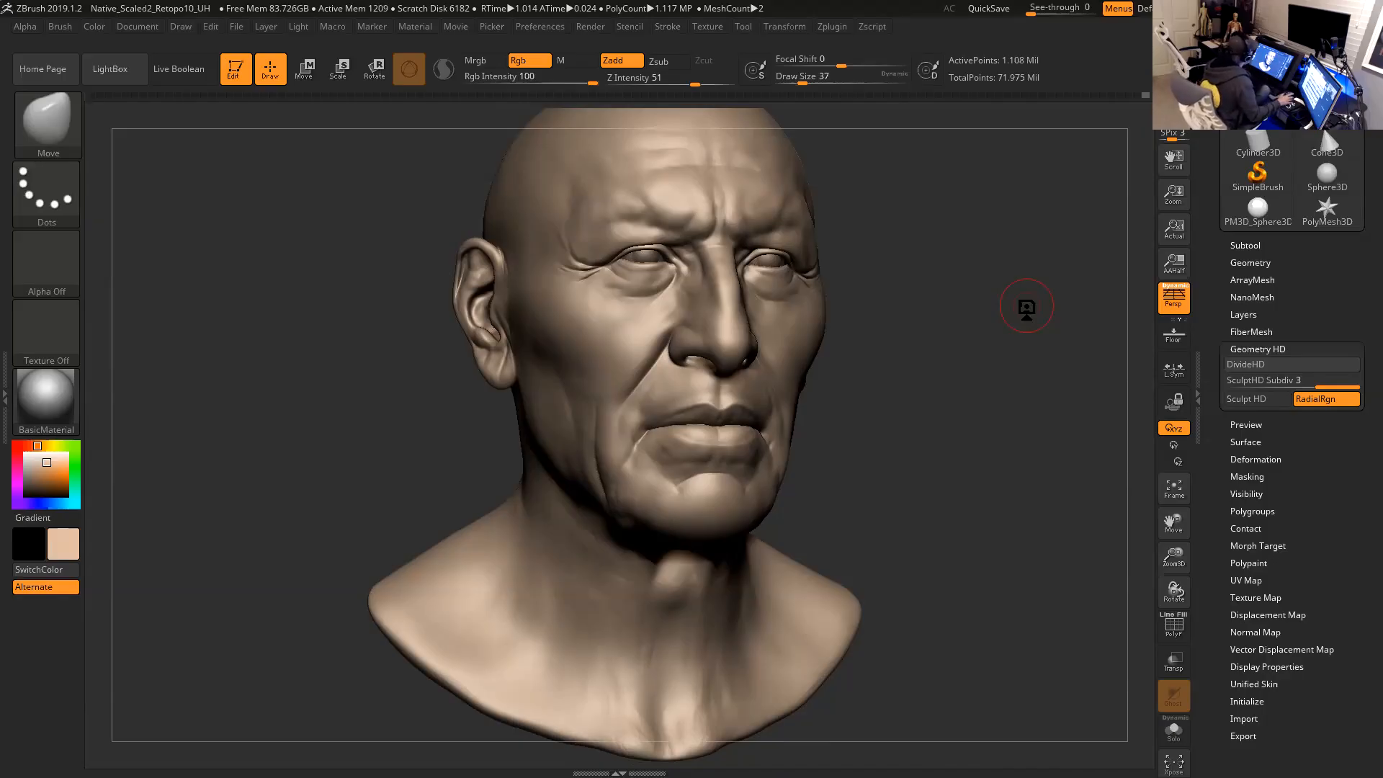
# Look through the subtool list and open the sculpted head's Geometry settings to check its subdivision levels.
pyautogui.click(1250, 381)
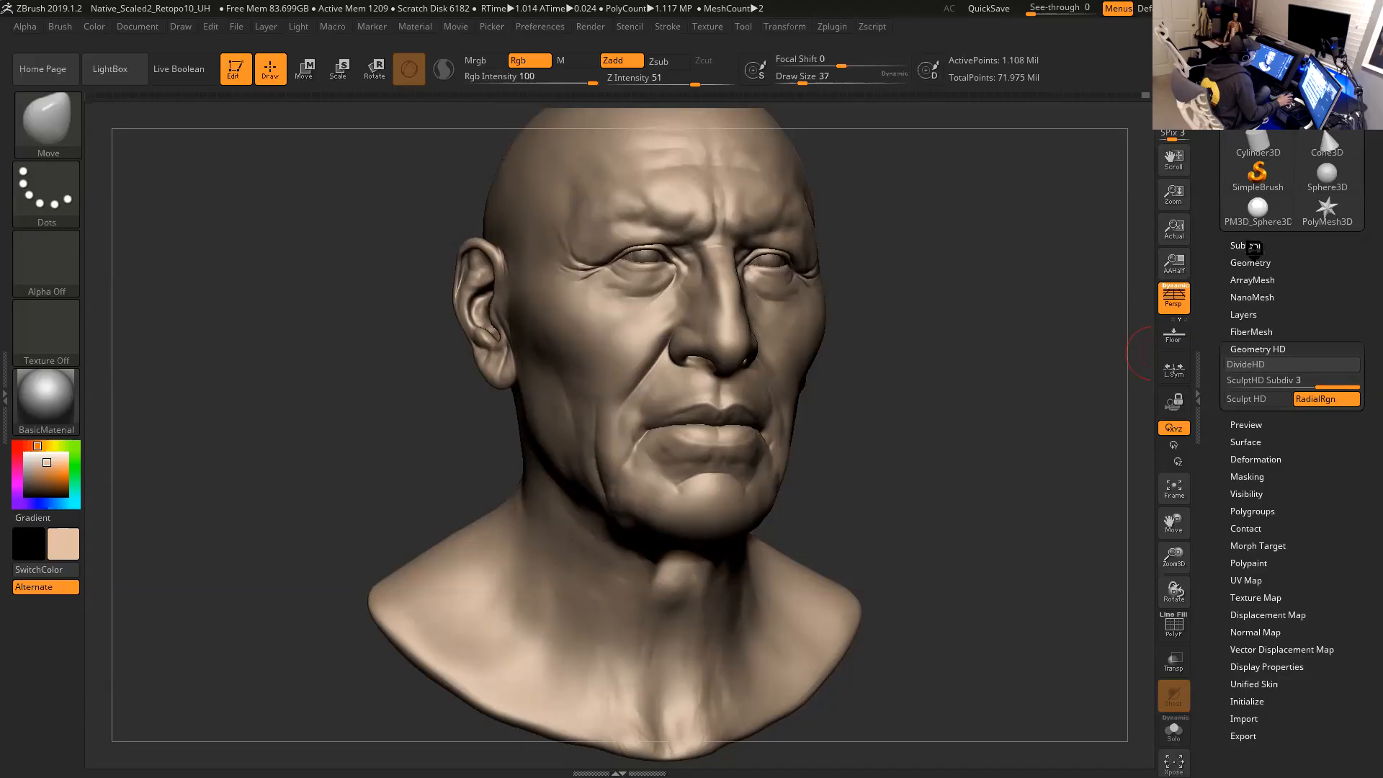
pyautogui.click(1253, 247)
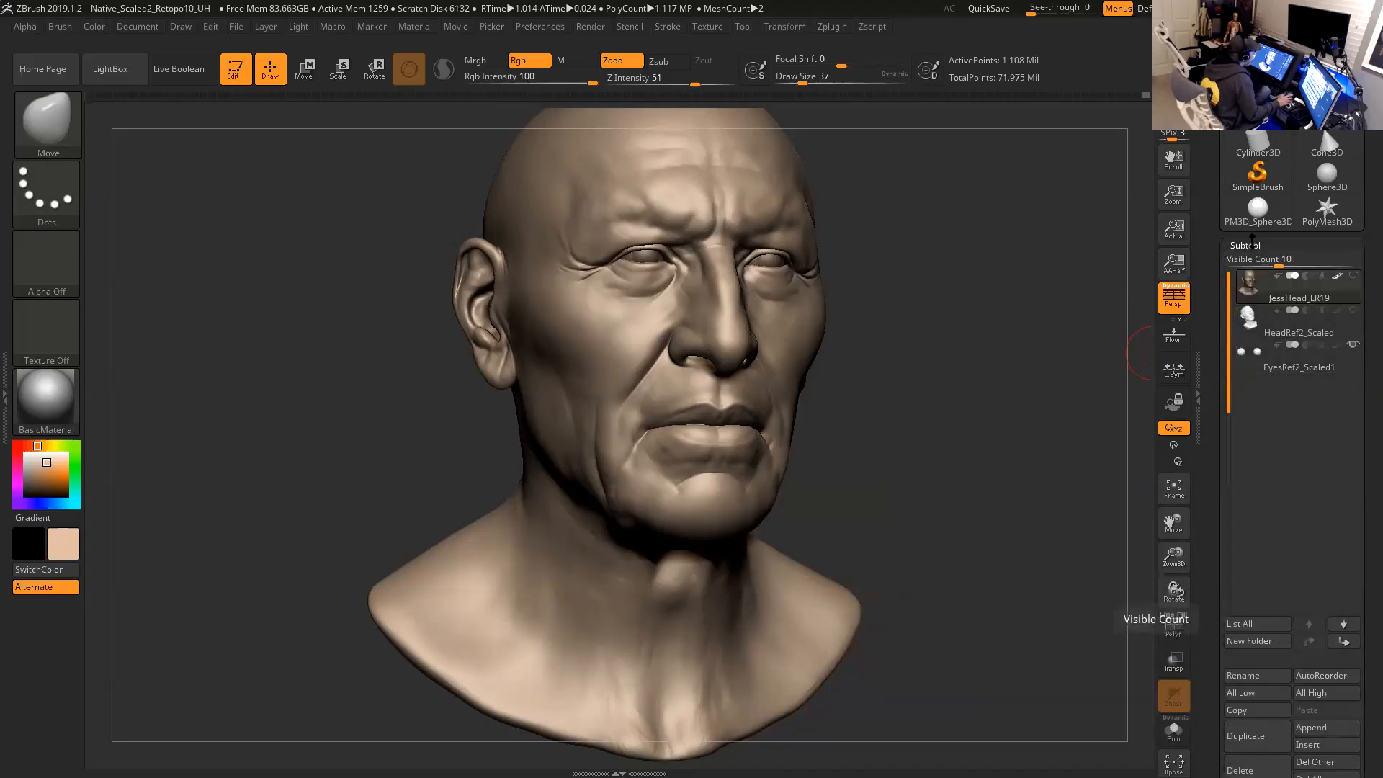
pyautogui.click(1252, 245)
pyautogui.click(1252, 245)
pyautogui.click(1251, 262)
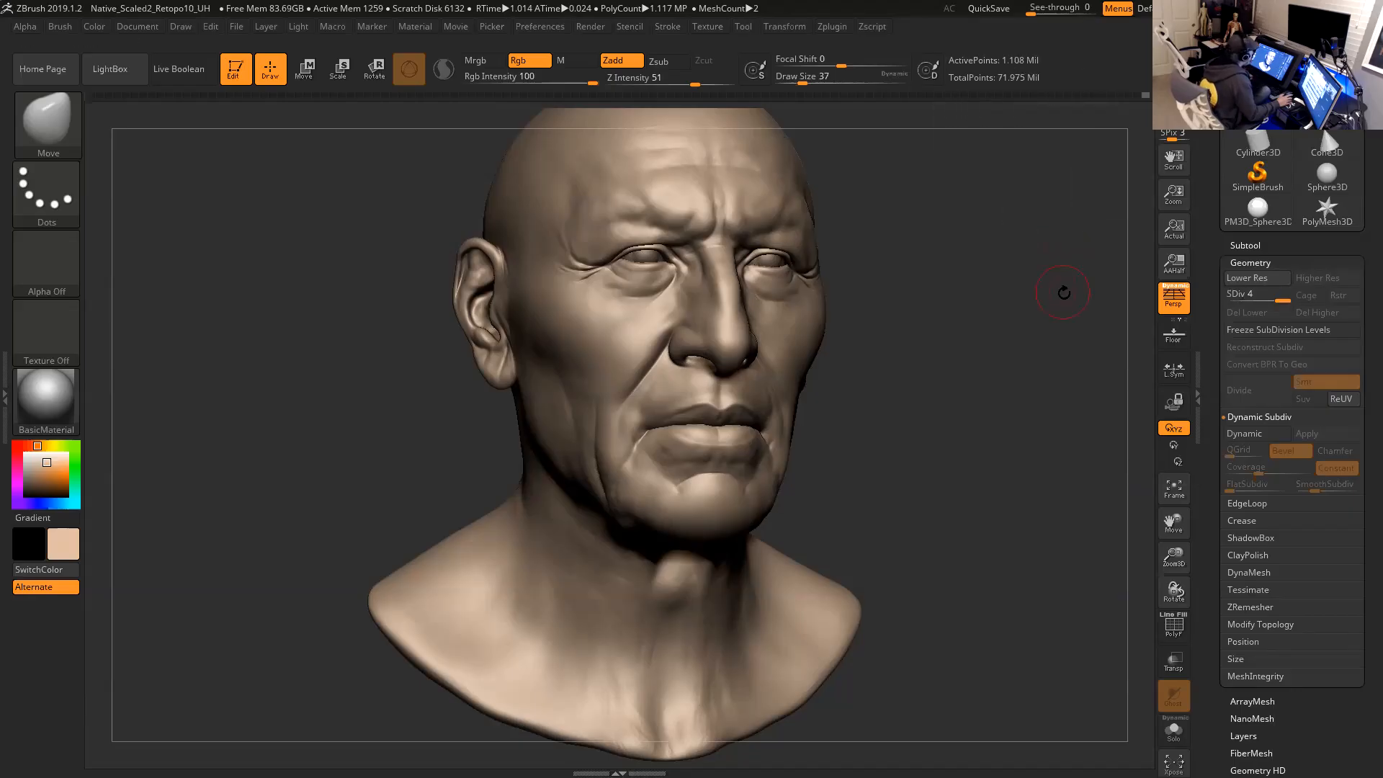
# Inspect the head from the front and at three-quarters, briefly displaying the polyframe over the mesh.
pyautogui.keyDown('shift'); pyautogui.moveTo(1061, 303); pyautogui.dragTo(1047, 309); pyautogui.keyUp('shift')
pyautogui.moveTo(1028, 355)
pyautogui.mouseDown()
pyautogui.moveTo(1065, 349)
pyautogui.moveTo(1042, 338)
pyautogui.moveTo(1014, 357)
pyautogui.moveTo(1032, 326)
pyautogui.moveTo(1015, 316)
pyautogui.moveTo(1044, 305)
pyautogui.moveTo(1031, 337)
pyautogui.moveTo(1016, 309)
pyautogui.moveTo(1030, 330)
pyautogui.moveTo(1013, 325)
pyautogui.mouseUp()
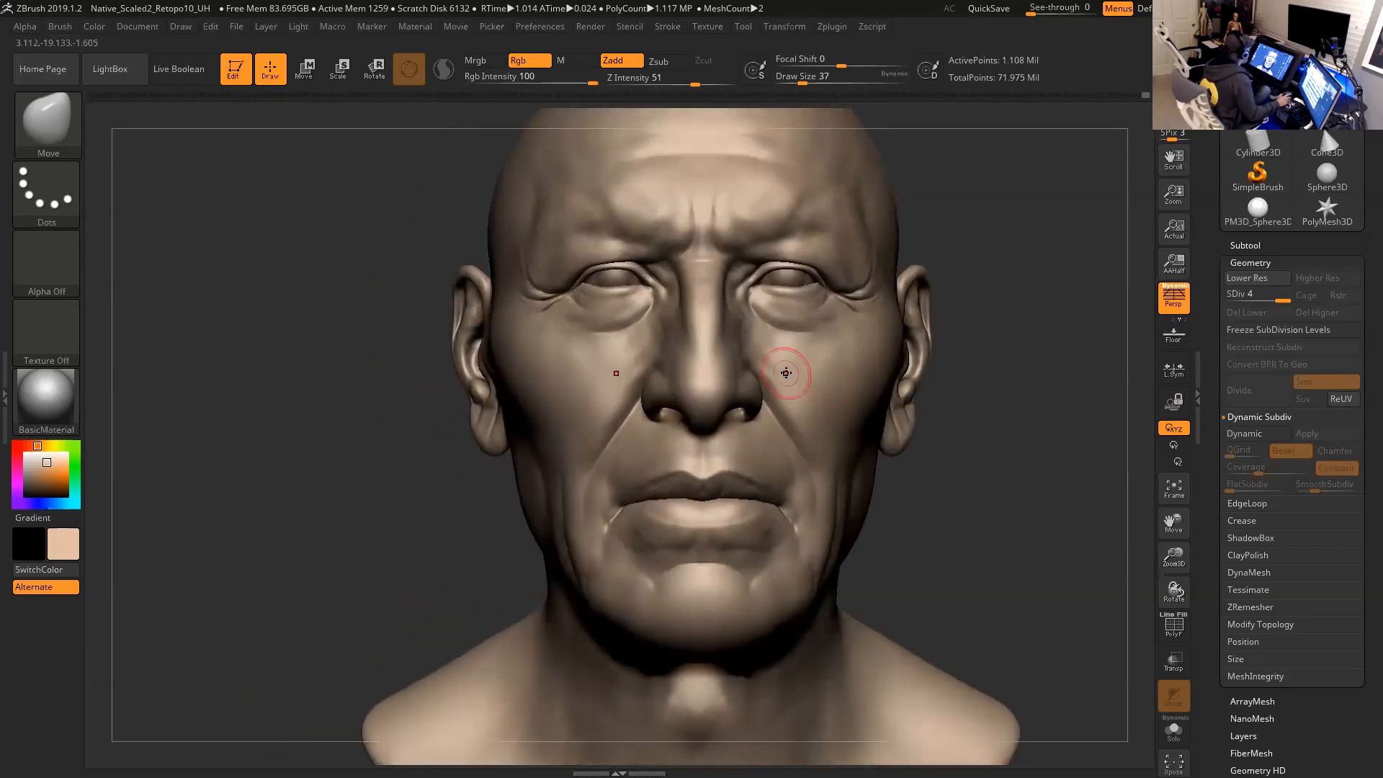
pyautogui.moveTo(1030, 338)
pyautogui.mouseDown()
pyautogui.moveTo(1067, 332)
pyautogui.moveTo(970, 332)
pyautogui.moveTo(1025, 339)
pyautogui.mouseUp()
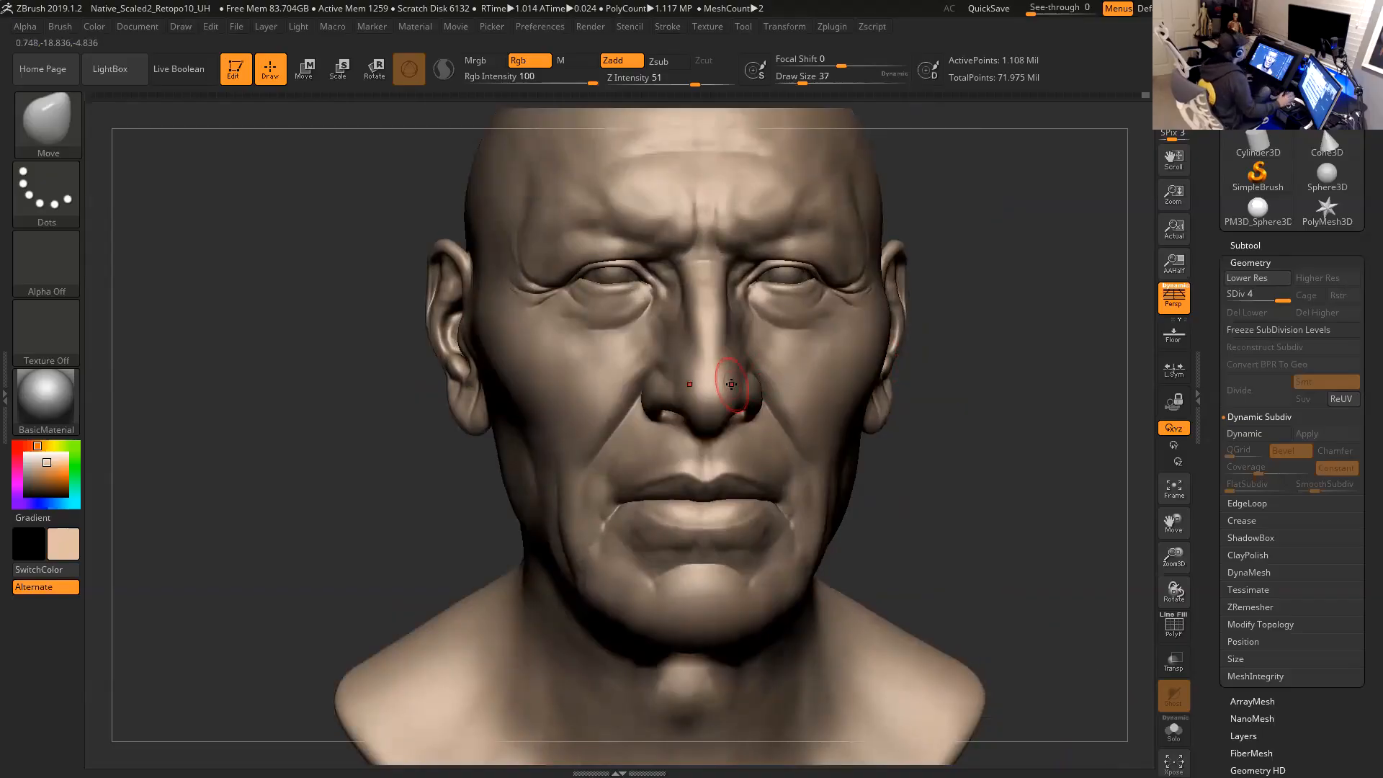
pyautogui.keyDown('shift'); pyautogui.moveTo(1004, 419); pyautogui.dragTo(979, 417); pyautogui.keyUp('shift')
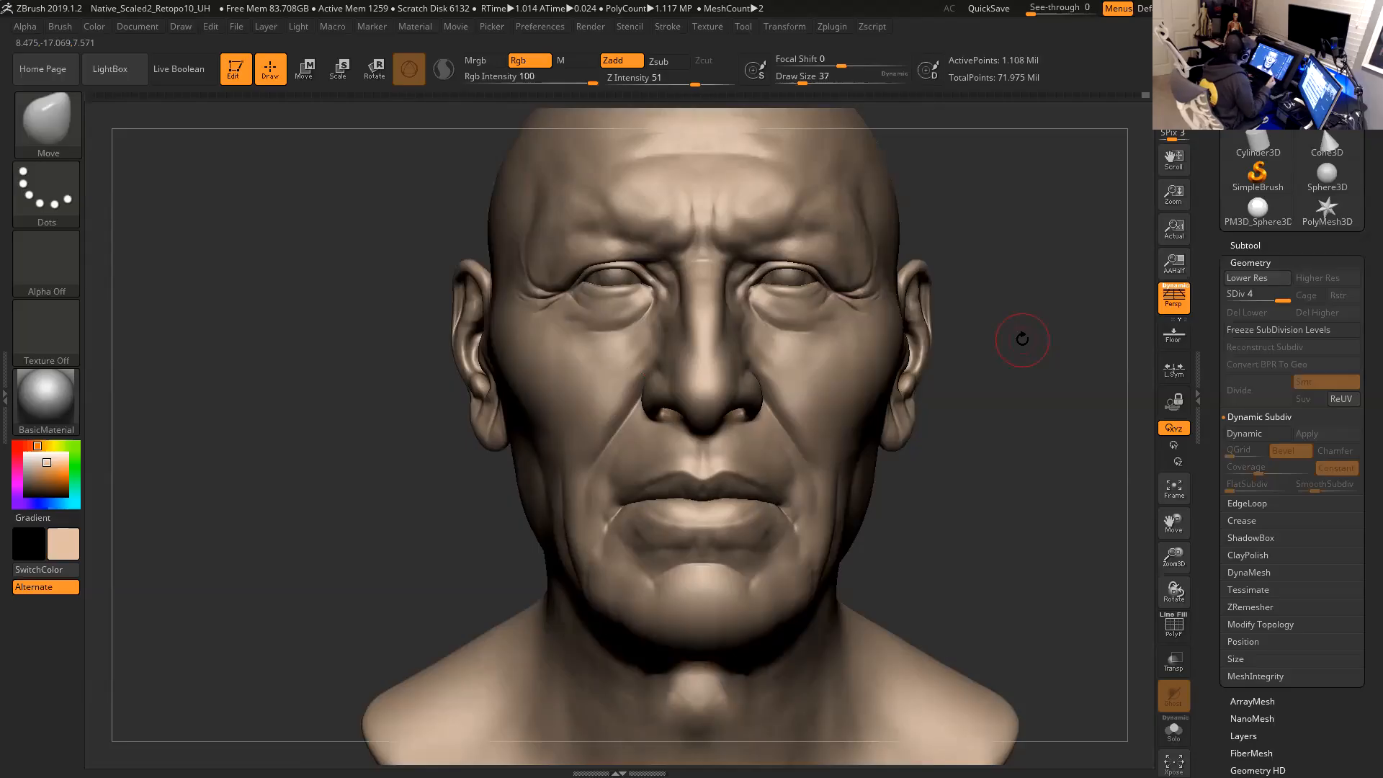
pyautogui.moveTo(1018, 354); pyautogui.dragTo(1127, 542)
pyautogui.click(1174, 624)
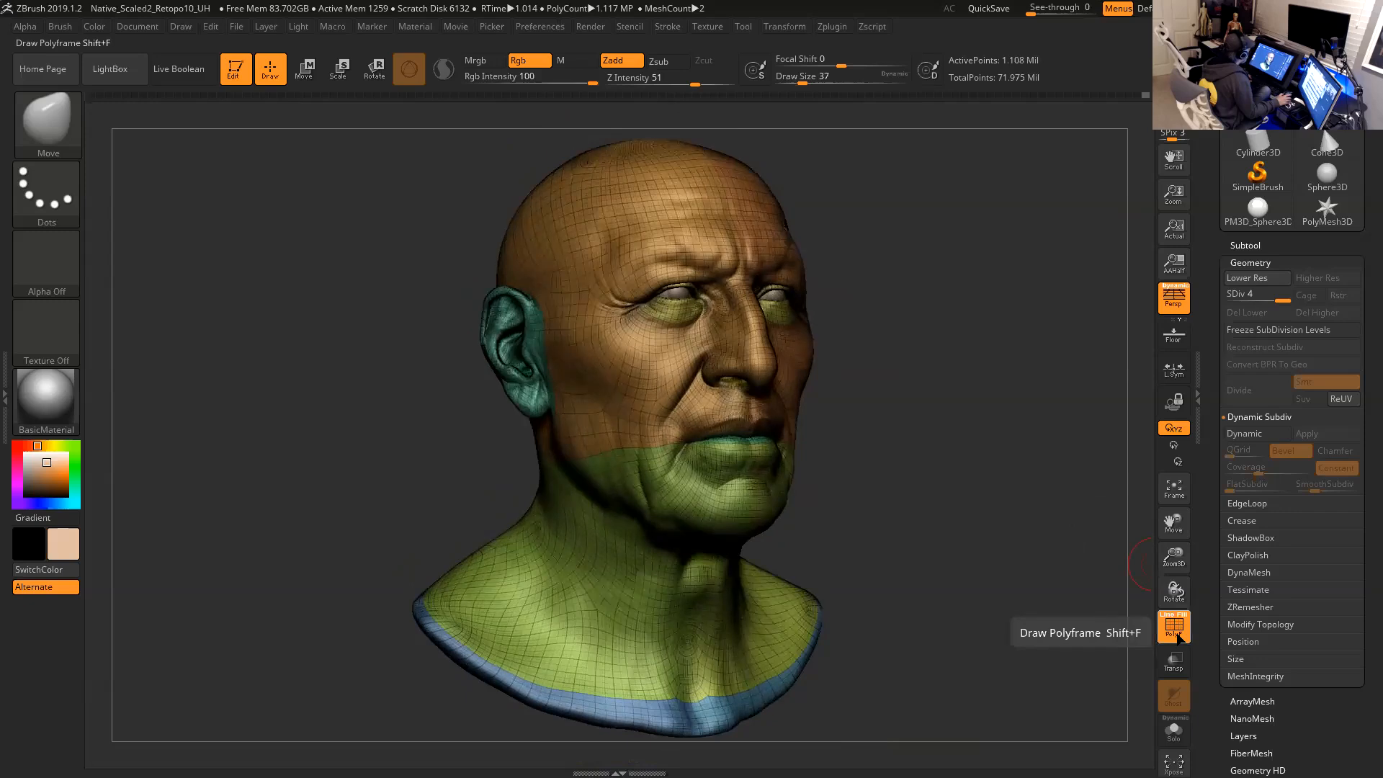
pyautogui.click(1176, 633)
pyautogui.moveTo(994, 503)
pyautogui.mouseDown()
pyautogui.moveTo(988, 485)
pyautogui.moveTo(1004, 506)
pyautogui.moveTo(1007, 463)
pyautogui.mouseUp()
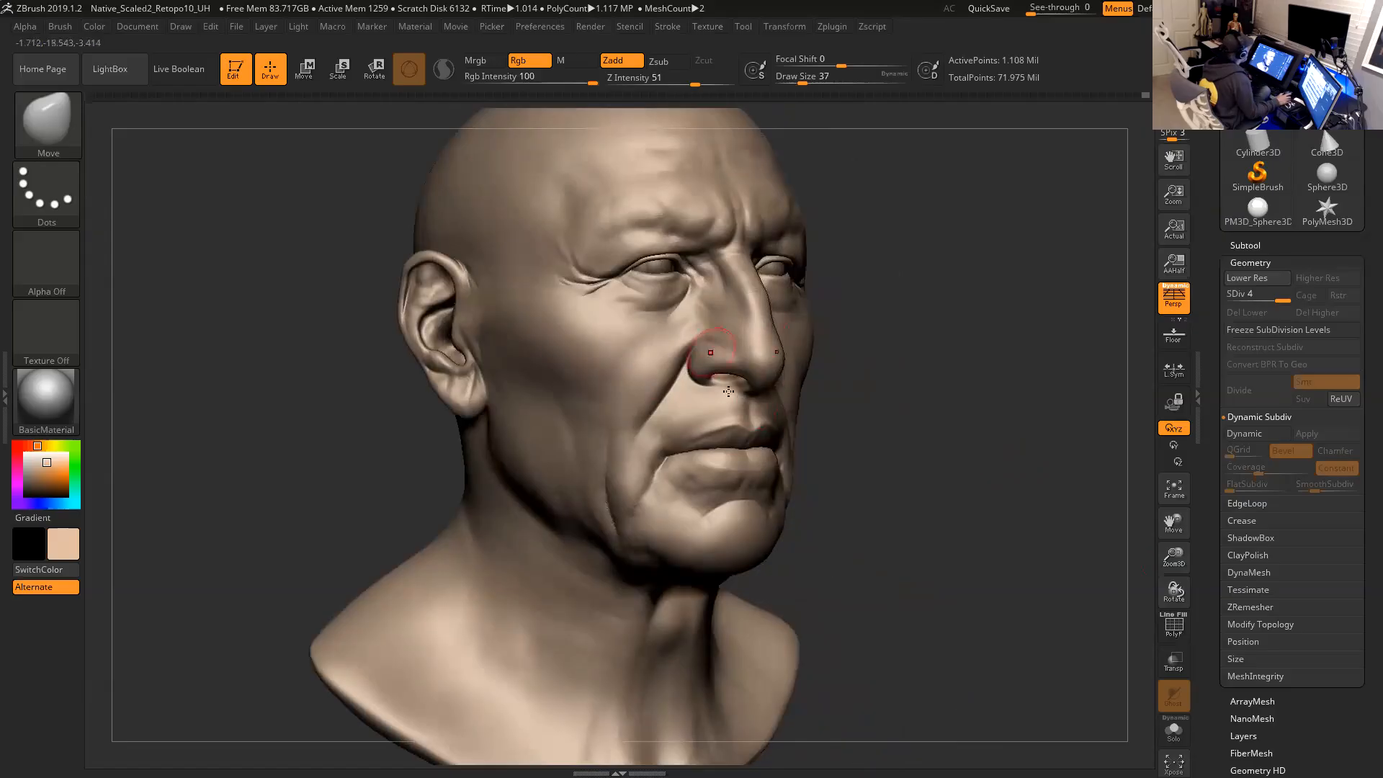
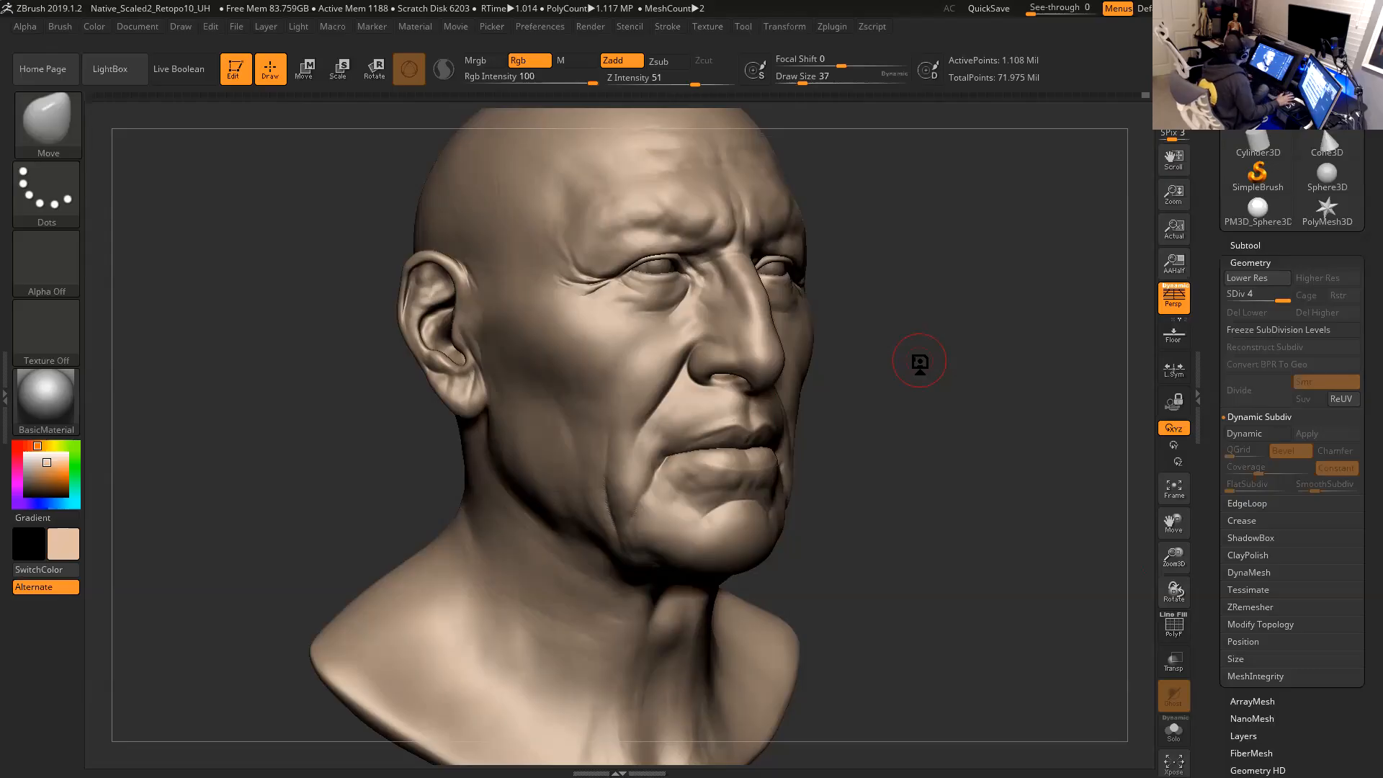
# Lower the sculpted head to subdivision level 1 and turn on the polyframe display.
pyautogui.moveTo(942, 374); pyautogui.dragTo(843, 391)
pyautogui.moveTo(1050, 408)
pyautogui.keyDown('alt'); pyautogui.mouseDown()
pyautogui.moveTo(1010, 415)
pyautogui.moveTo(1041, 389)
pyautogui.moveTo(998, 392)
pyautogui.moveTo(974, 375)
pyautogui.moveTo(954, 386)
pyautogui.moveTo(1076, 407)
pyautogui.mouseUp(); pyautogui.keyUp('alt')
pyautogui.hotkey('shift', 'd')
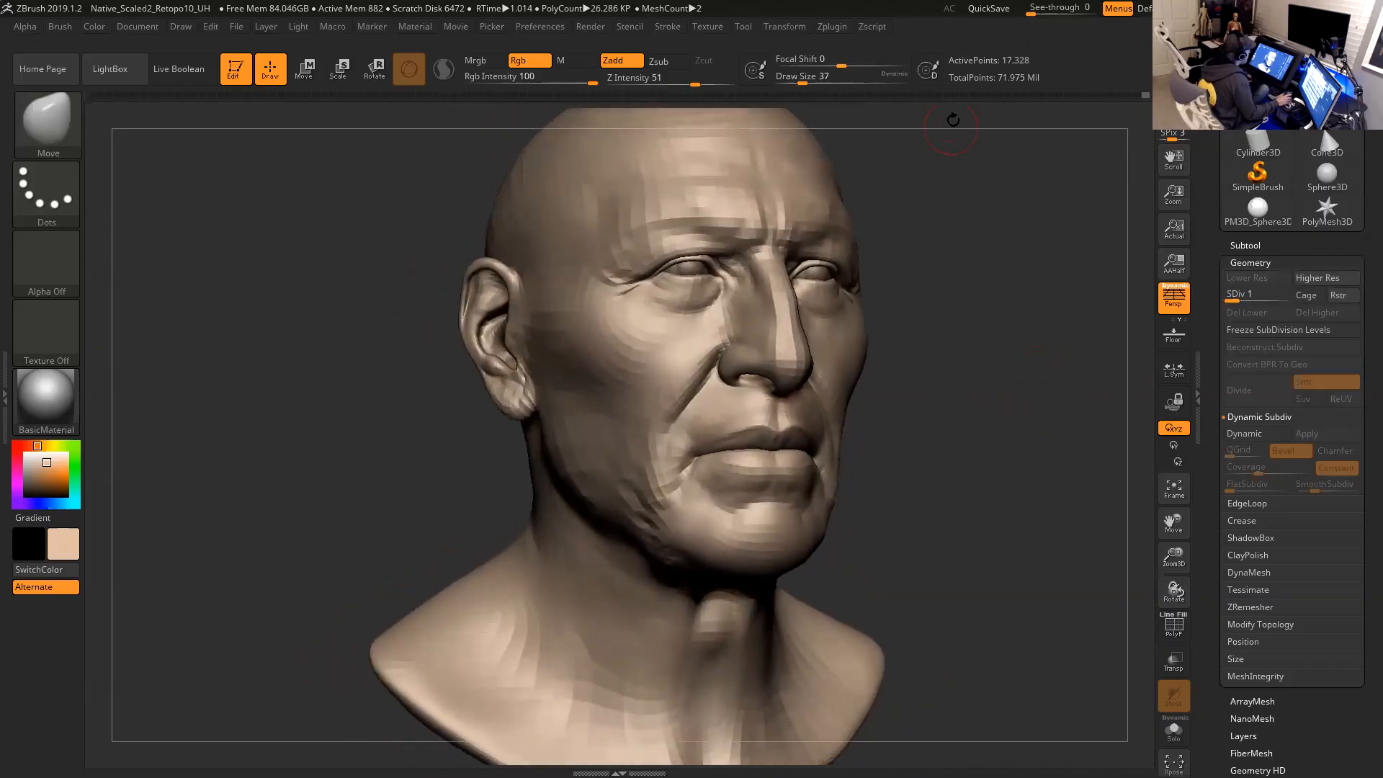
pyautogui.moveTo(982, 336); pyautogui.dragTo(1014, 350)
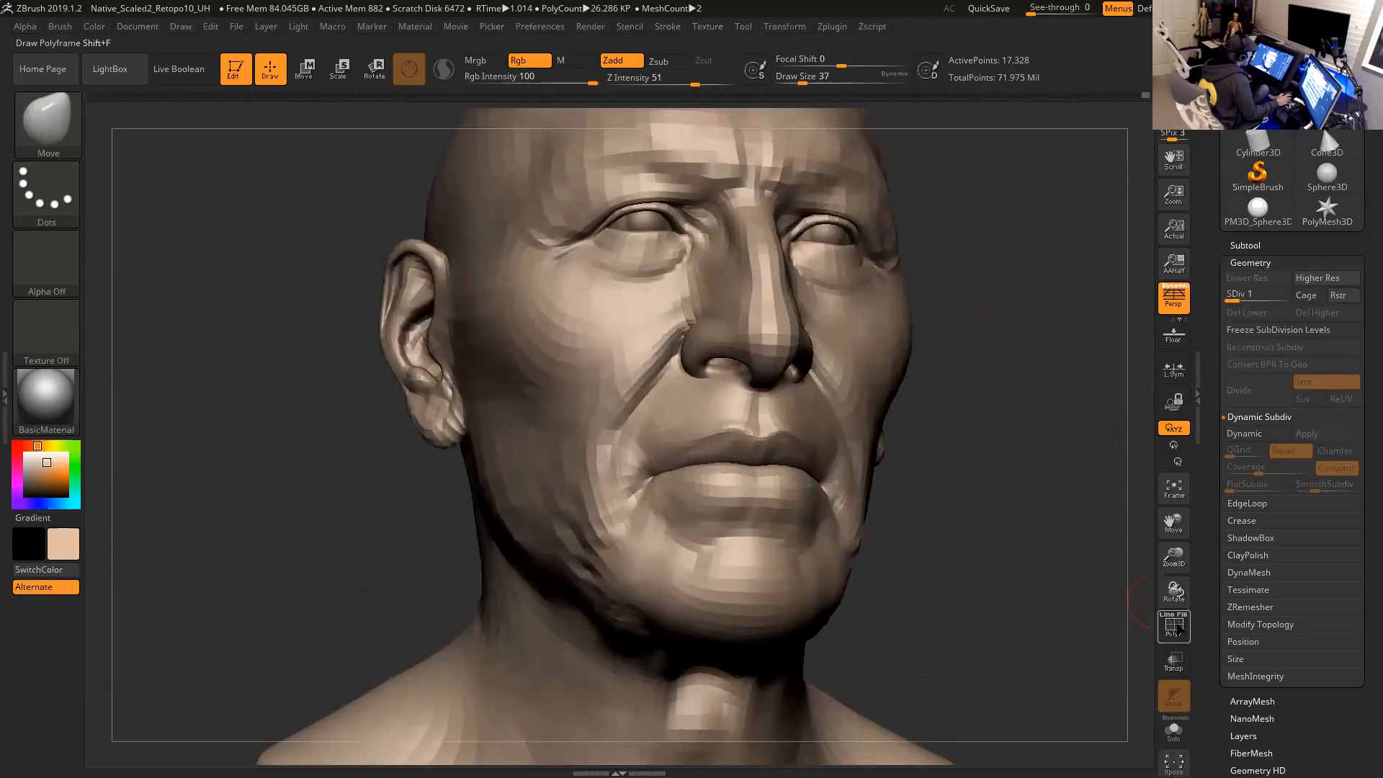
pyautogui.click(1179, 628)
# Set the Move brush draw size to 31 and nudge the outer edge of the lower eyelid.
pyautogui.moveTo(1212, 585); pyautogui.dragTo(1210, 415)
pyautogui.moveTo(1000, 450); pyautogui.dragTo(1036, 626)
pyautogui.moveTo(1057, 533); pyautogui.dragTo(1111, 510)
pyautogui.moveTo(1107, 447)
pyautogui.mouseDown()
pyautogui.moveTo(1071, 550)
pyautogui.moveTo(1089, 504)
pyautogui.moveTo(1037, 530)
pyautogui.mouseUp()
pyautogui.press('space')
pyautogui.moveTo(799, 368); pyautogui.dragTo(795, 369)
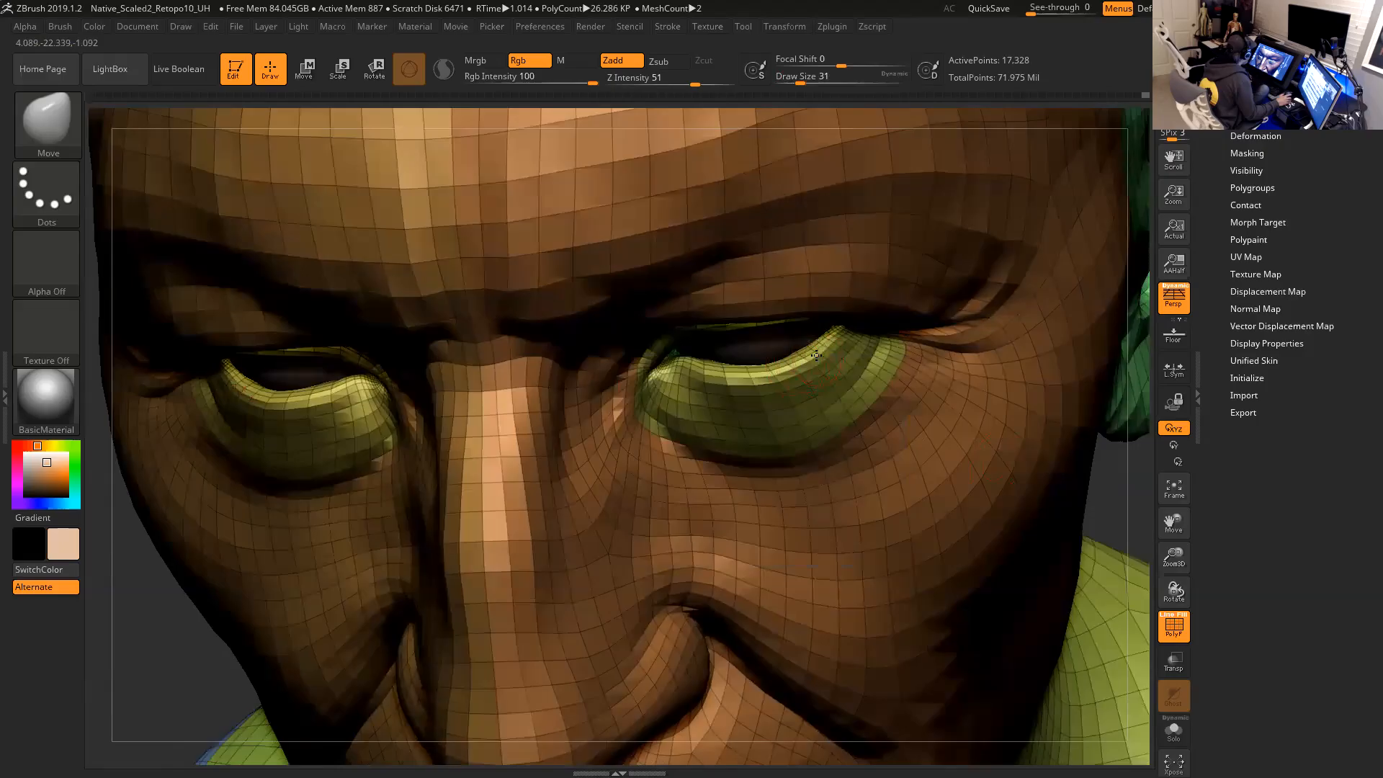
pyautogui.moveTo(840, 332); pyautogui.dragTo(839, 331)
# Try smoothing the lower eyelid near its inner corner, and undo the stroke.
pyautogui.press('shift')
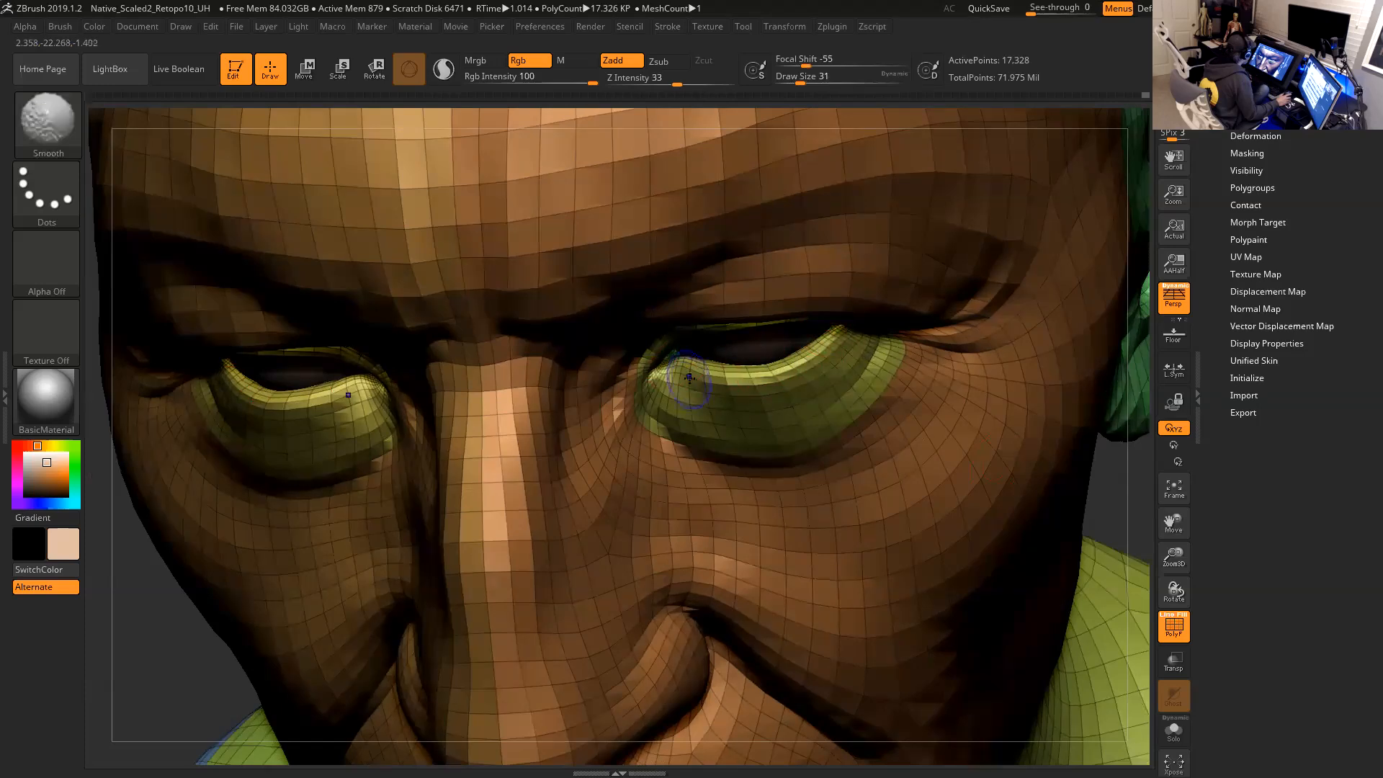
pyautogui.keyDown('shift'); pyautogui.moveTo(703, 390); pyautogui.dragTo(750, 391); pyautogui.keyUp('shift')
pyautogui.hotkey('ctrl', 'z')
# Set the Move brush draw size to 74 and adjust the inner part of the upper eyelid from below.
pyautogui.moveTo(1070, 505); pyautogui.dragTo(1116, 313)
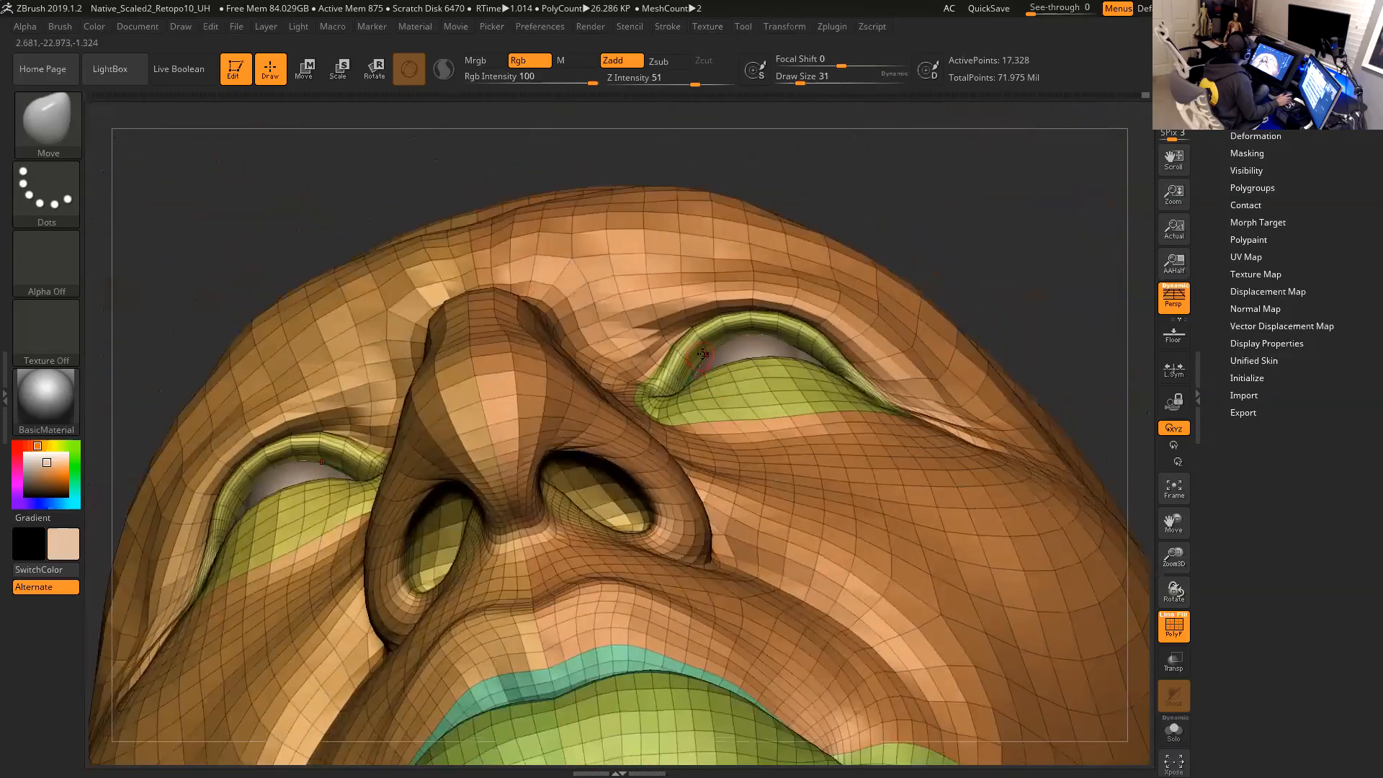
pyautogui.press('space')
pyautogui.moveTo(702, 350); pyautogui.dragTo(710, 346)
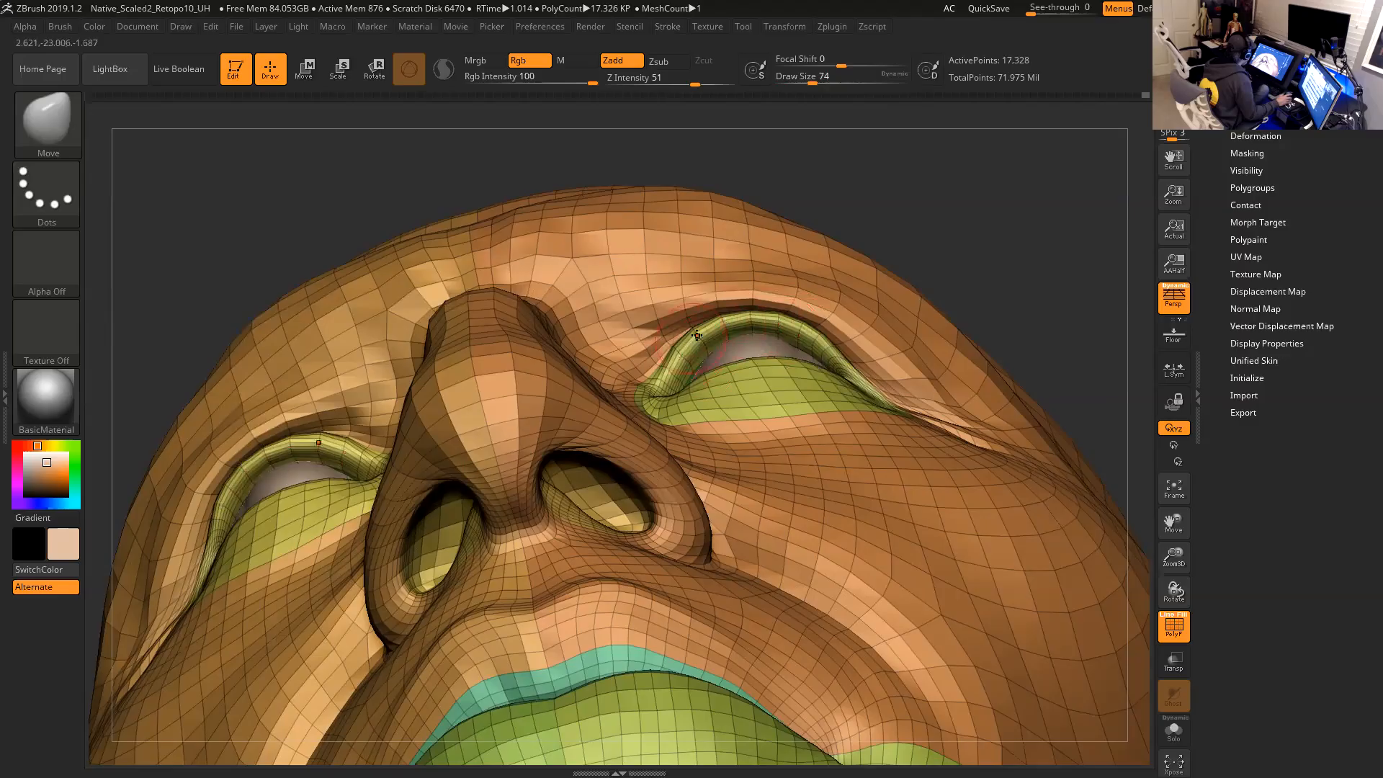
pyautogui.moveTo(1004, 195); pyautogui.dragTo(778, 302)
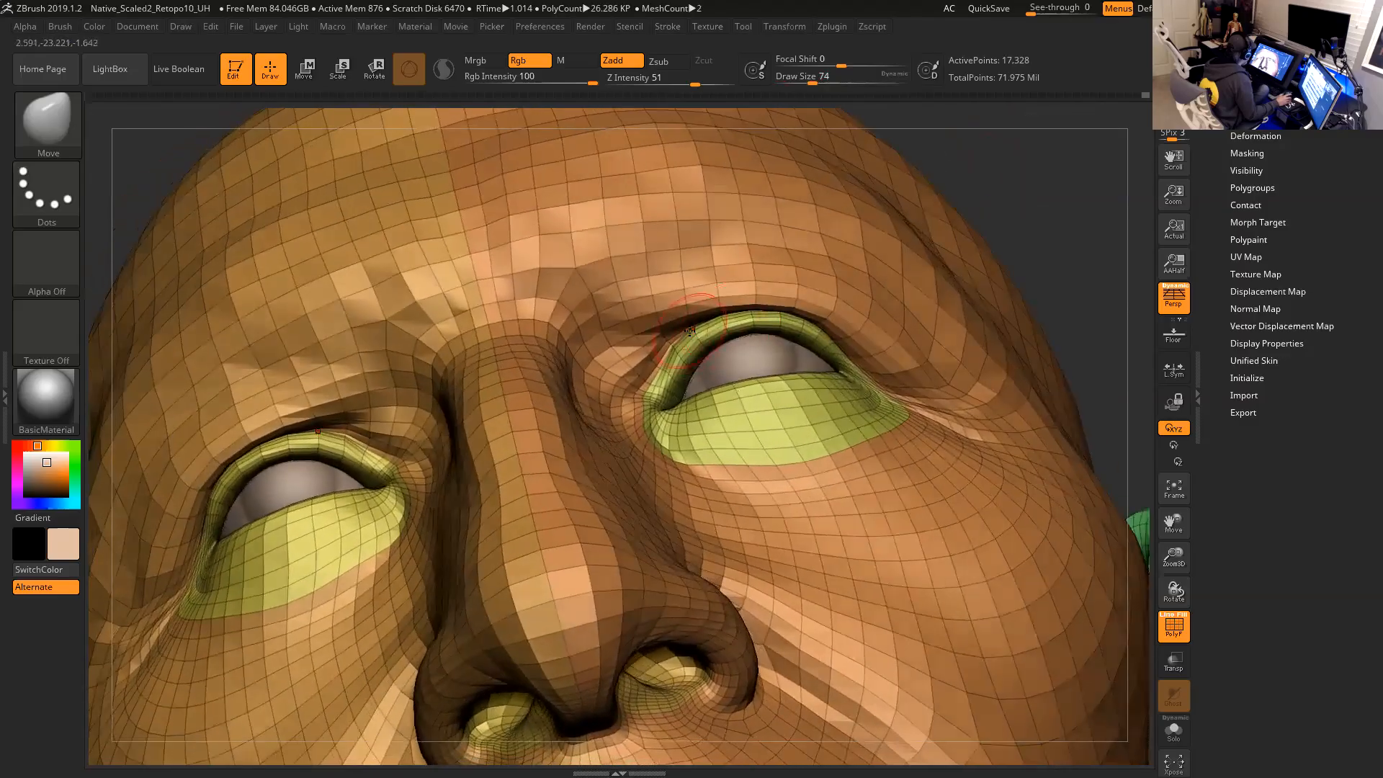
pyautogui.moveTo(689, 330); pyautogui.dragTo(690, 327)
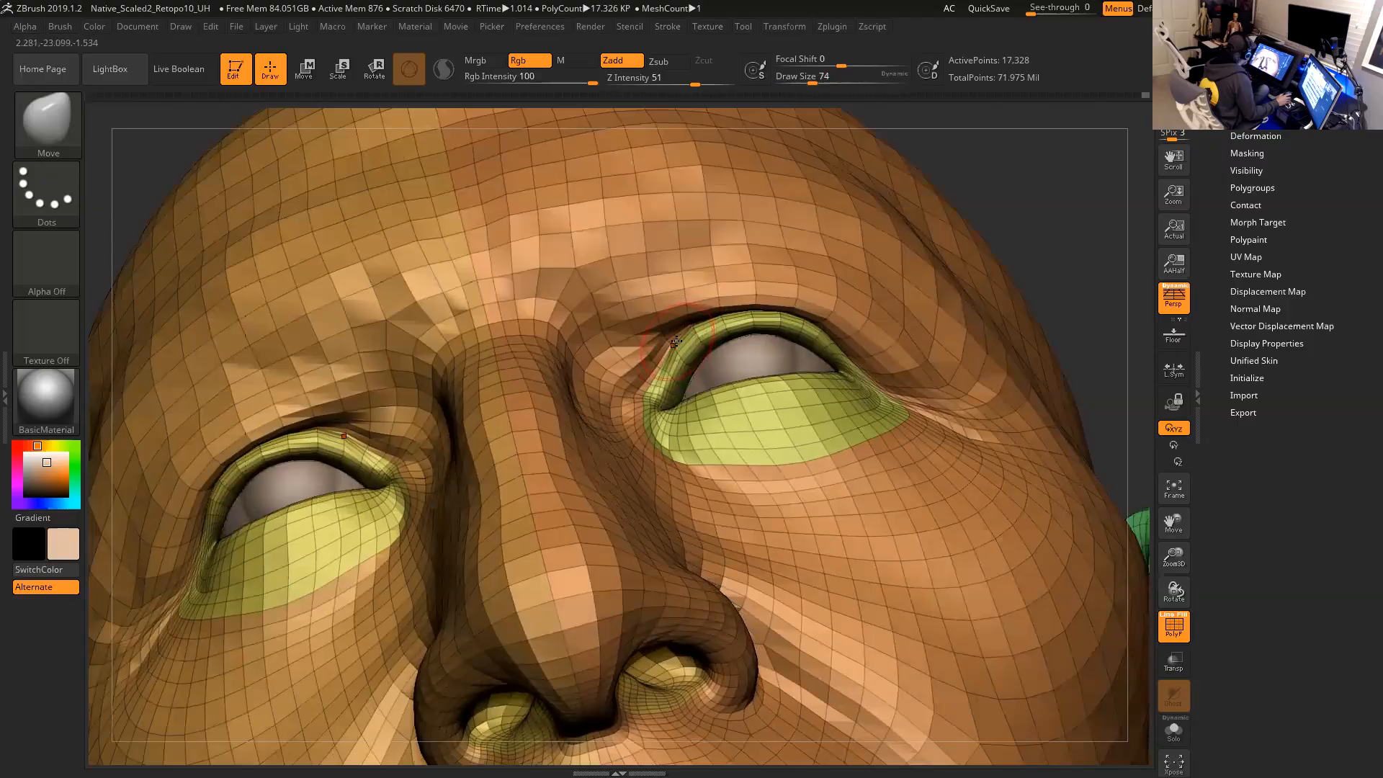
pyautogui.moveTo(1025, 202); pyautogui.dragTo(883, 317)
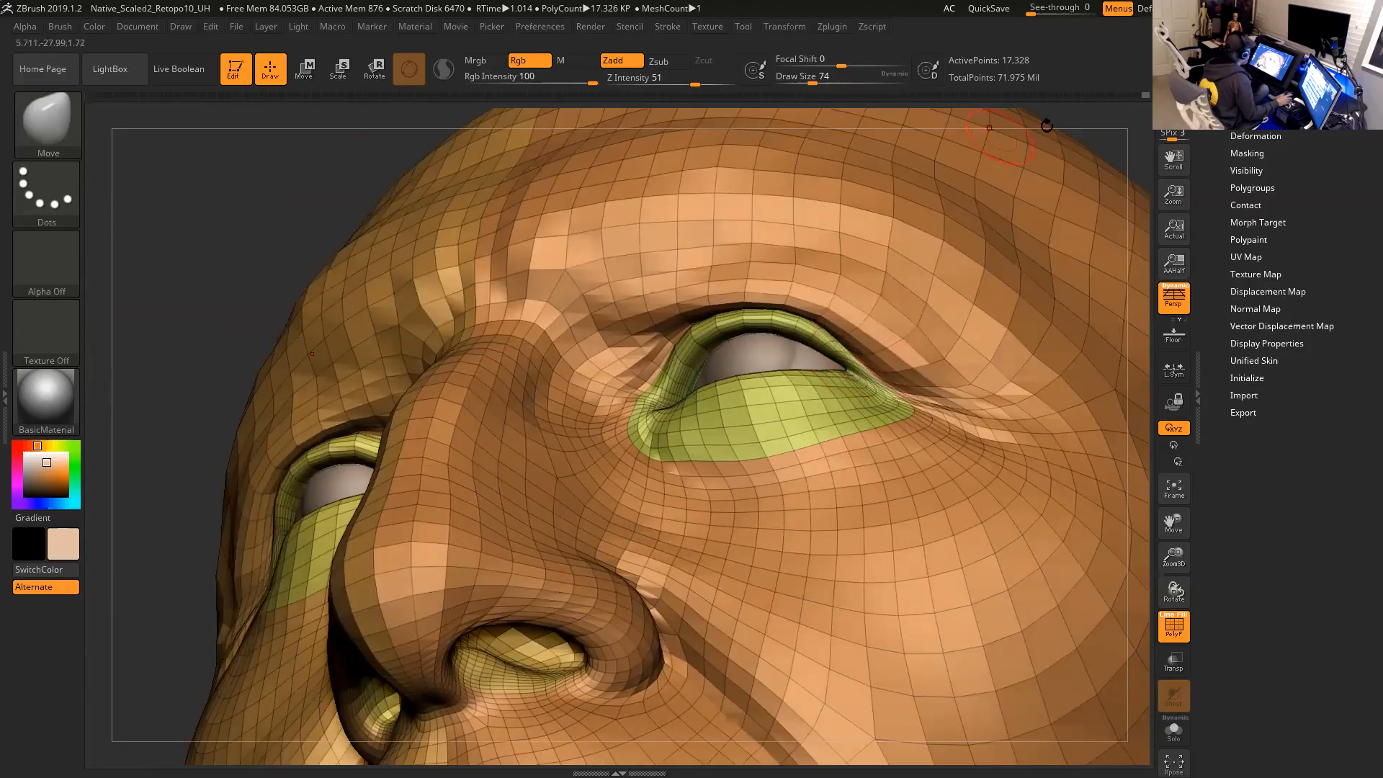
pyautogui.moveTo(1047, 126)
pyautogui.mouseDown()
pyautogui.moveTo(1122, 189)
pyautogui.moveTo(1096, 188)
pyautogui.moveTo(1131, 192)
pyautogui.mouseUp()
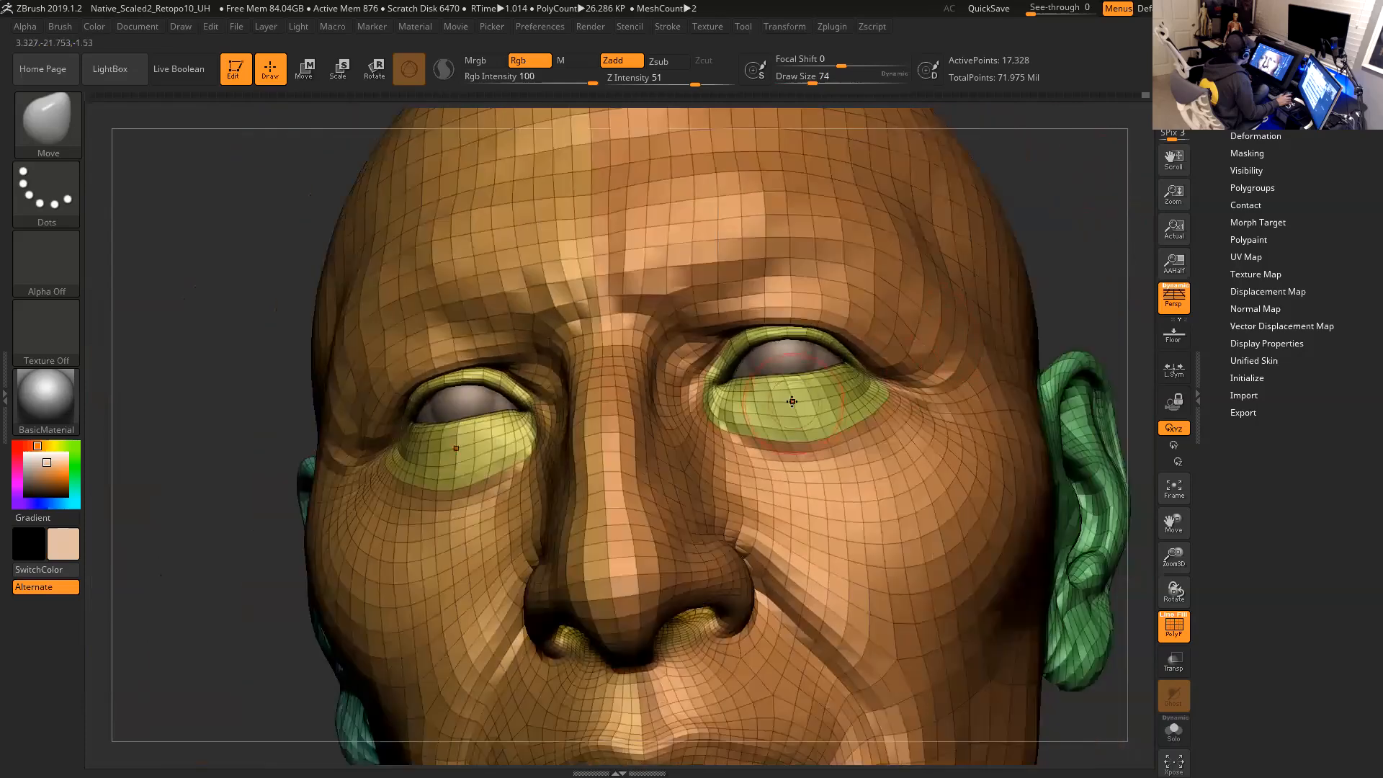
# Set the Move brush draw size to 62 with a focal shift of 0 and frame the mouth area.
pyautogui.press('space')
pyautogui.moveTo(1022, 236); pyautogui.dragTo(1028, 282)
pyautogui.keyDown('alt'); pyautogui.moveTo(1060, 469); pyautogui.dragTo(1072, 369); pyautogui.keyUp('alt')
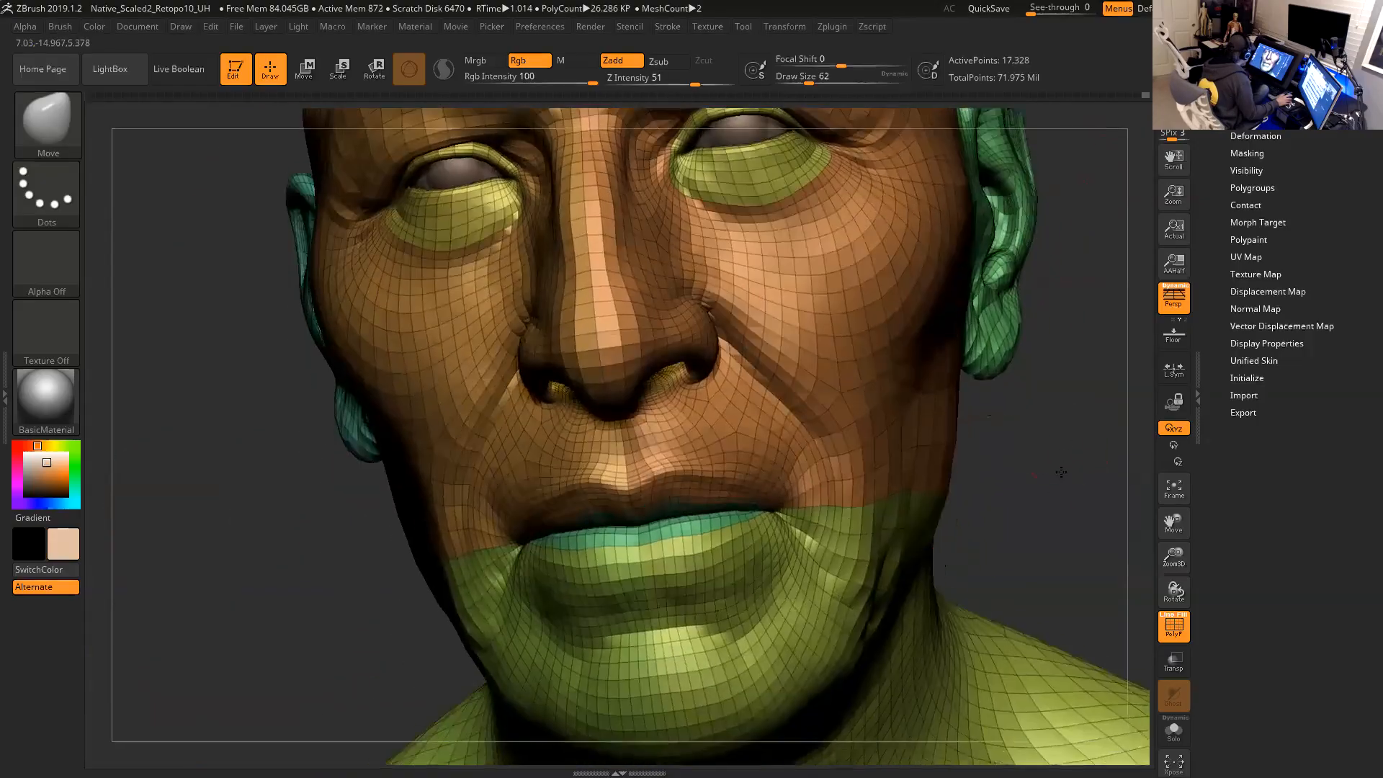
pyautogui.press('space')
pyautogui.click(670, 539)
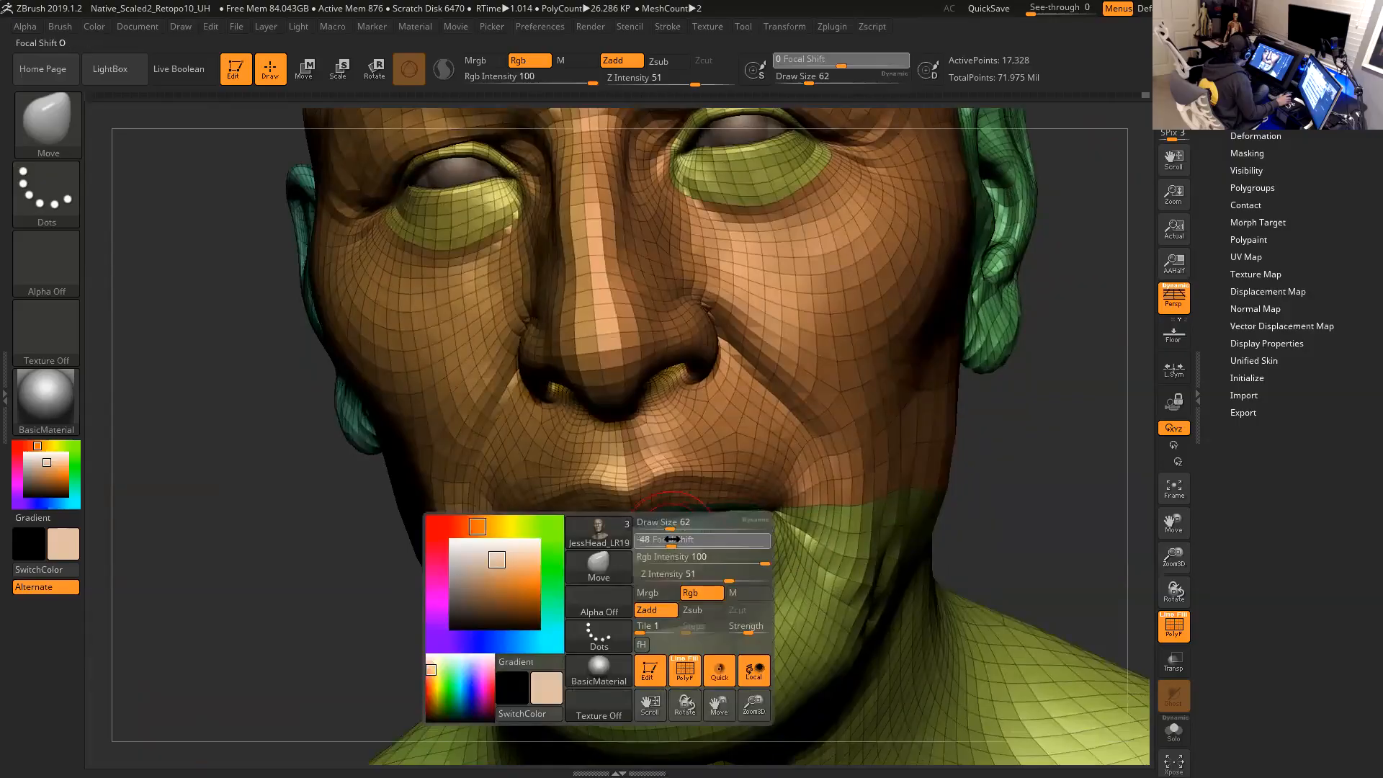
pyautogui.moveTo(701, 544); pyautogui.dragTo(703, 544)
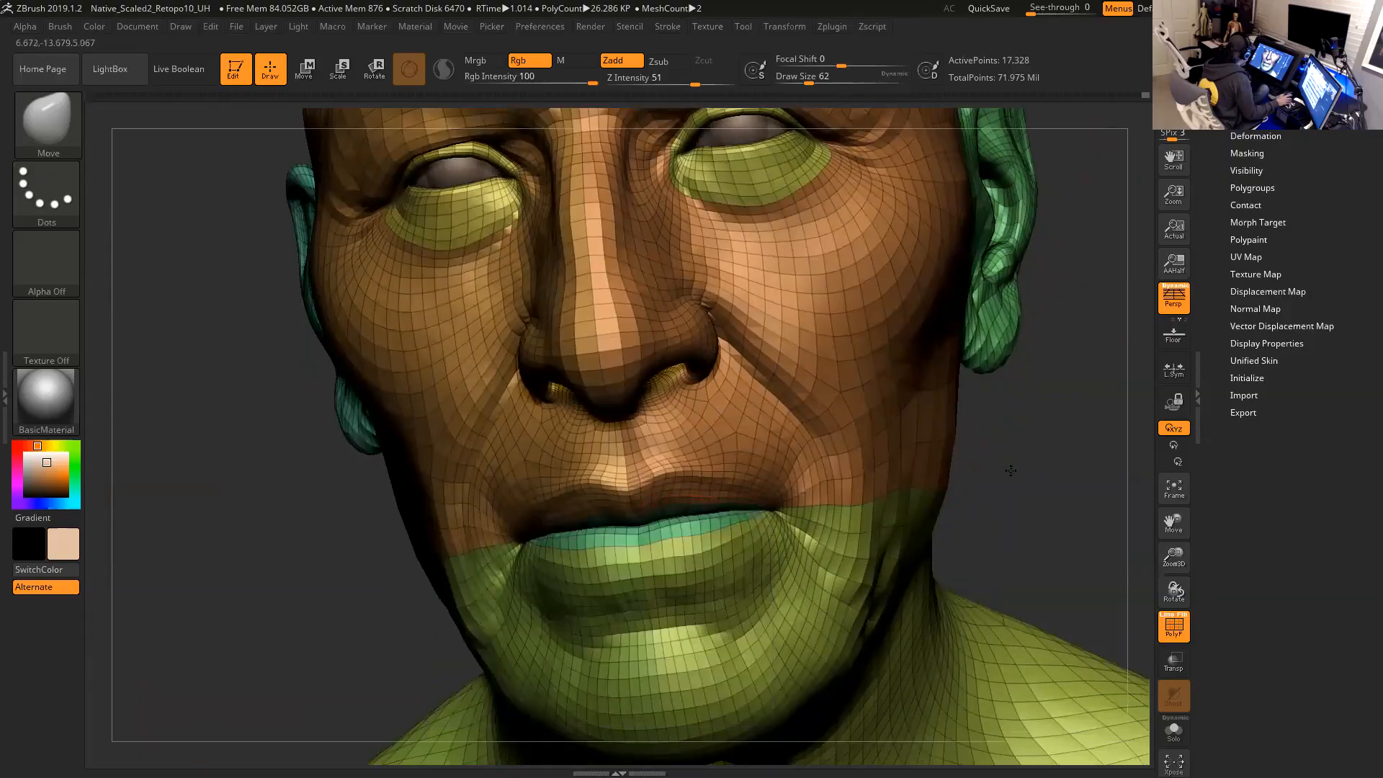
# Set the Move brush draw size to 49 and check the lips from above, below and three-quarters.
pyautogui.moveTo(1011, 471); pyautogui.dragTo(1029, 508)
pyautogui.press('space')
pyautogui.moveTo(671, 481); pyautogui.dragTo(664, 482)
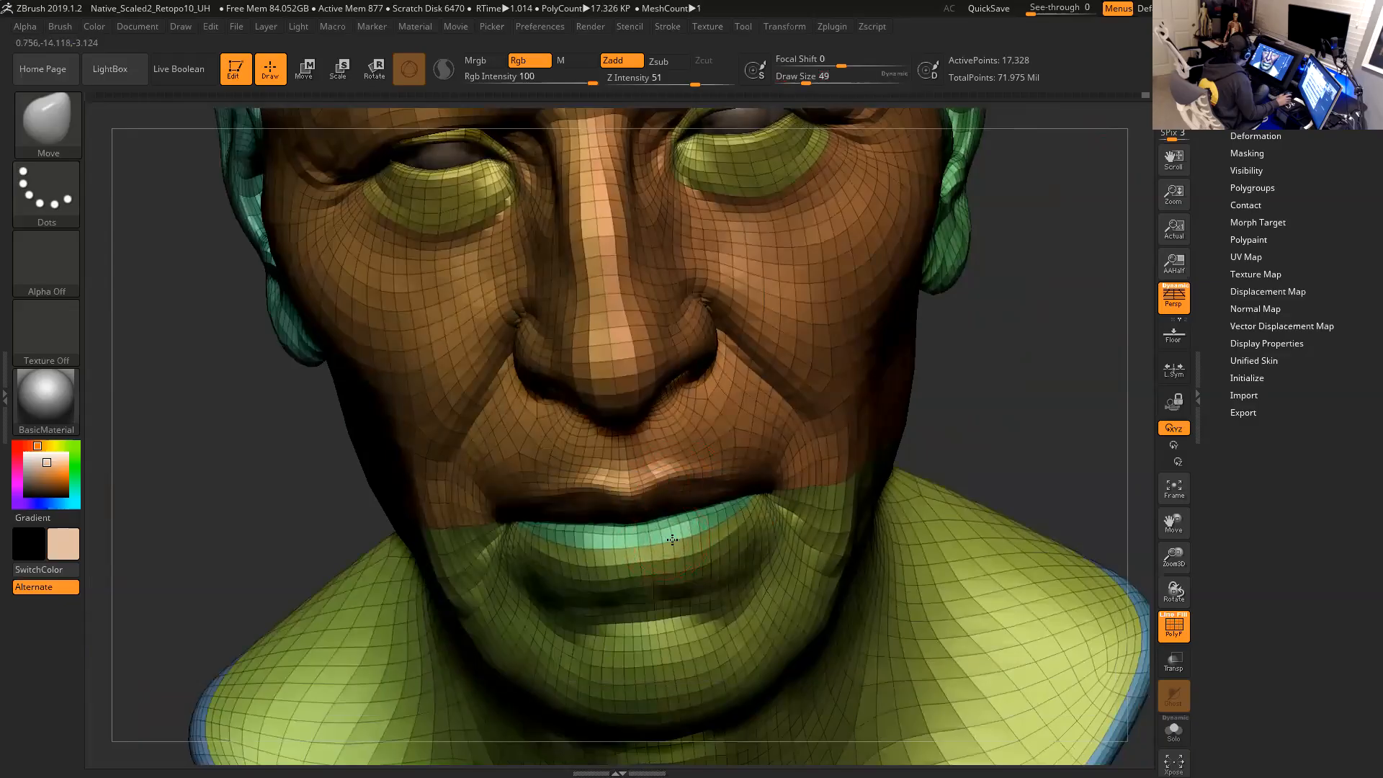
pyautogui.moveTo(1022, 410); pyautogui.dragTo(1120, 405)
pyautogui.moveTo(1026, 408); pyautogui.dragTo(1030, 360)
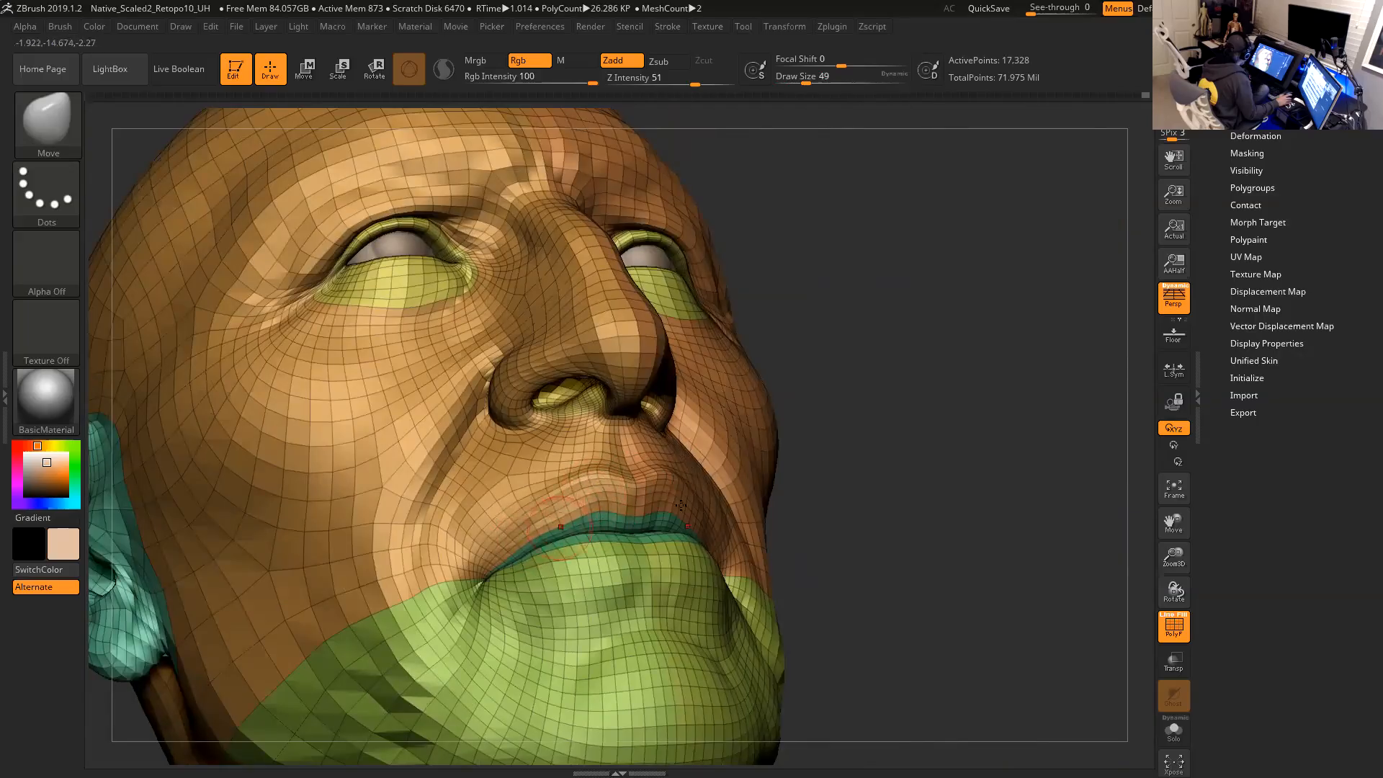
pyautogui.moveTo(964, 469); pyautogui.dragTo(681, 499)
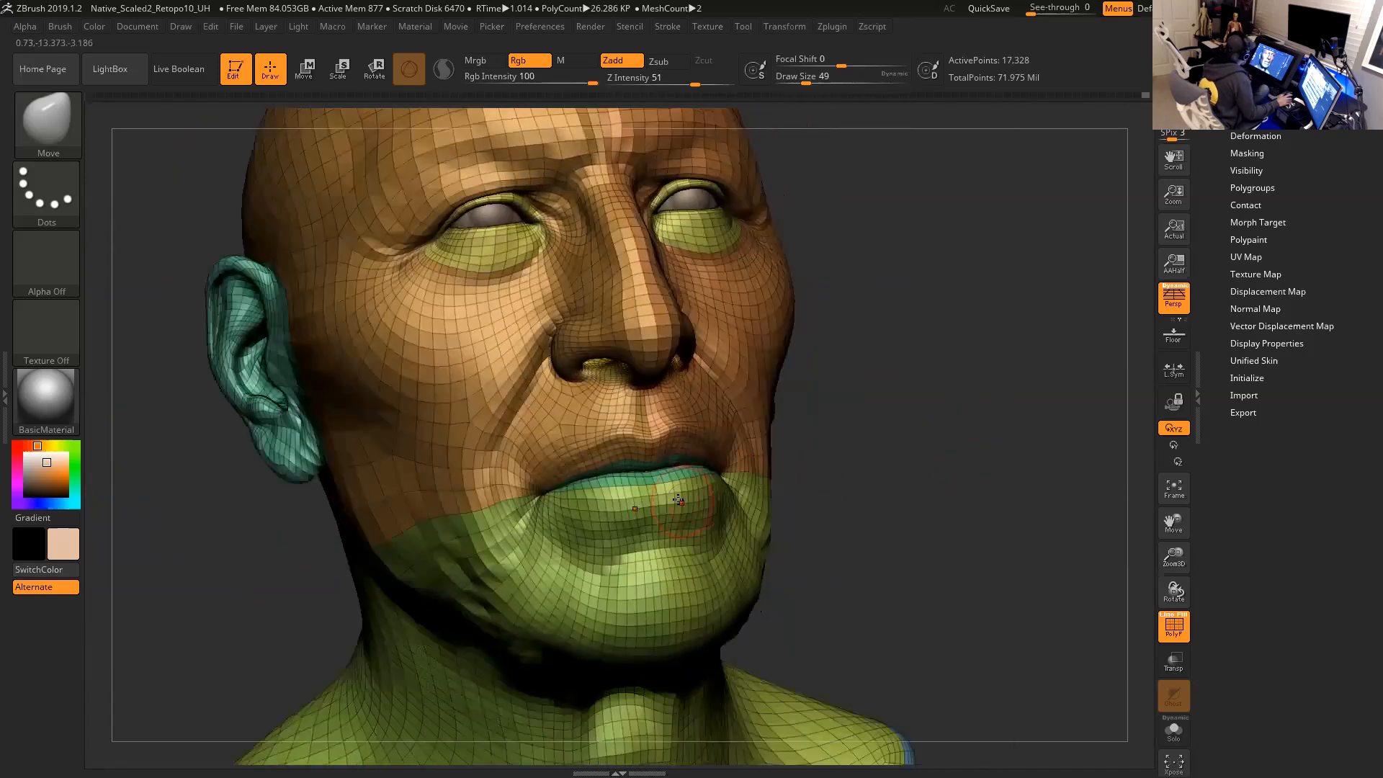
# Hide the face, chin and neck polygroups to expose the inner mouth cavity, and view it from the side.
pyautogui.keyDown('ctrl'); pyautogui.keyDown('shift'); pyautogui.click(711, 531); pyautogui.keyUp('shift'); pyautogui.keyUp('ctrl')
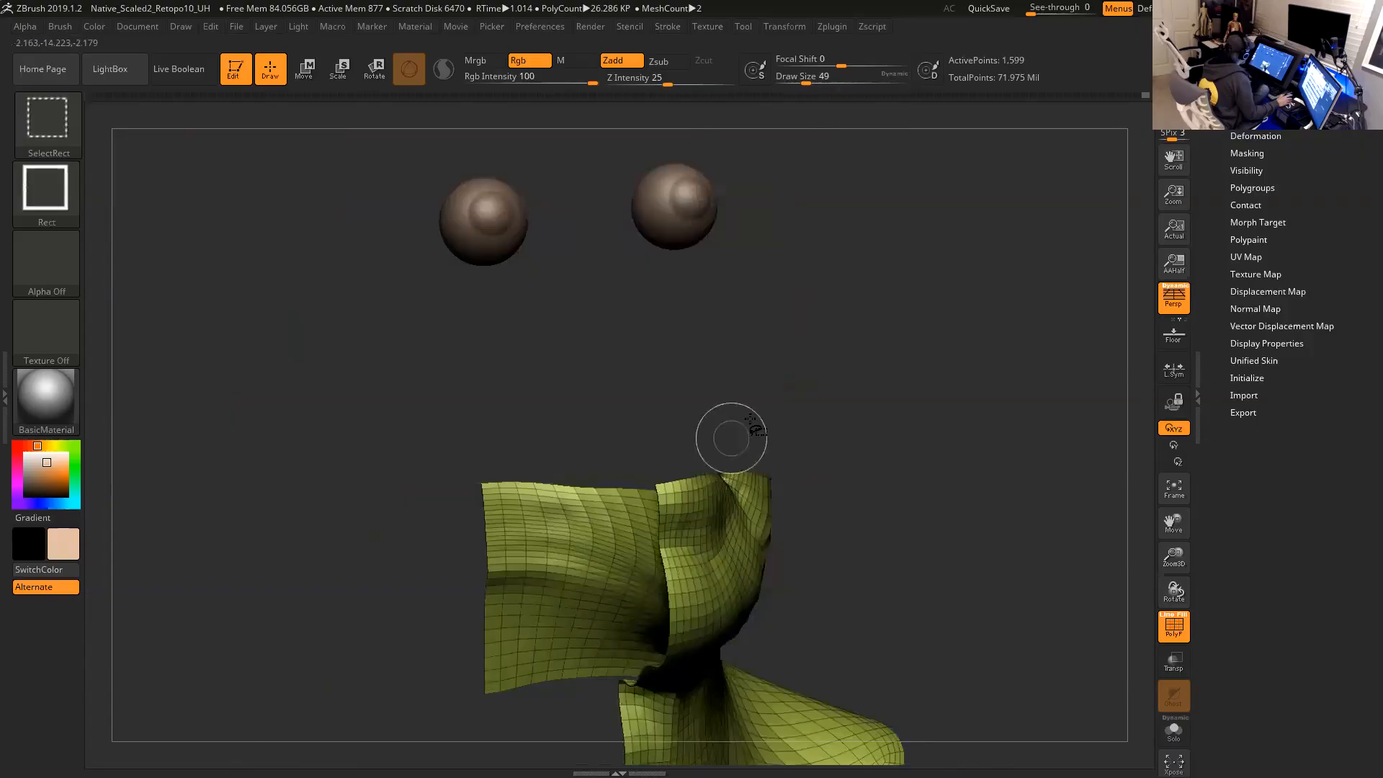
pyautogui.keyDown('ctrl'); pyautogui.keyDown('shift'); pyautogui.moveTo(786, 398); pyautogui.dragTo(799, 419); pyautogui.keyUp('shift'); pyautogui.keyUp('ctrl')
pyautogui.keyDown('ctrl'); pyautogui.keyDown('shift'); pyautogui.click(547, 605); pyautogui.keyUp('shift'); pyautogui.keyUp('ctrl')
pyautogui.keyDown('ctrl'); pyautogui.keyDown('shift'); pyautogui.click(712, 416); pyautogui.keyUp('shift'); pyautogui.keyUp('ctrl')
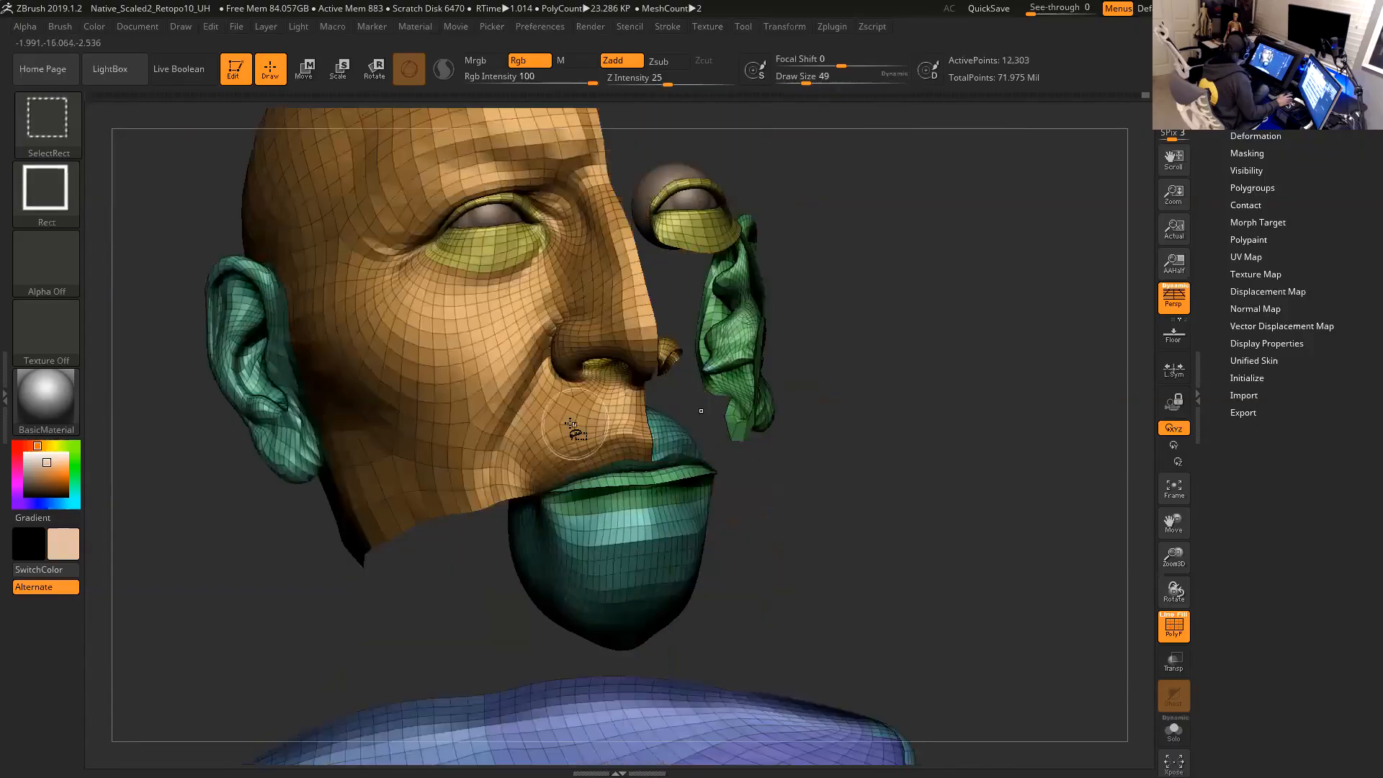
pyautogui.keyDown('ctrl'); pyautogui.keyDown('shift'); pyautogui.click(575, 428); pyautogui.keyUp('shift'); pyautogui.keyUp('ctrl')
pyautogui.moveTo(802, 509)
pyautogui.mouseDown()
pyautogui.moveTo(853, 501)
pyautogui.moveTo(665, 477)
pyautogui.mouseUp()
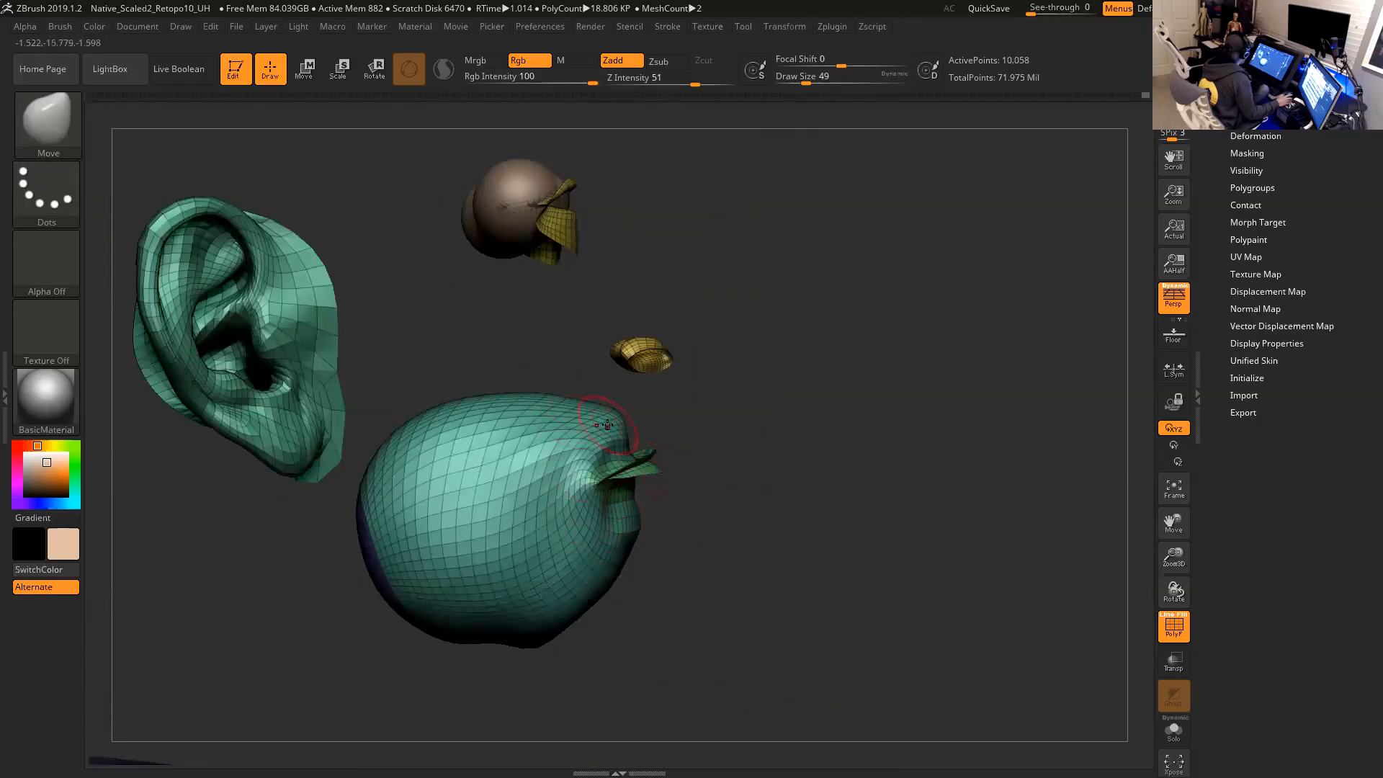
# Adjust and smooth the front, sides and underside of the inner mouth cavity at draw size 49.
pyautogui.moveTo(762, 434); pyautogui.dragTo(645, 426)
pyautogui.moveTo(727, 409)
pyautogui.keyDown('shift'); pyautogui.mouseDown()
pyautogui.moveTo(746, 391)
pyautogui.moveTo(625, 432)
pyautogui.mouseUp(); pyautogui.keyUp('shift')
pyautogui.moveTo(659, 556)
pyautogui.keyDown('shift'); pyautogui.mouseDown()
pyautogui.moveTo(720, 515)
pyautogui.moveTo(750, 561)
pyautogui.mouseUp(); pyautogui.keyUp('shift')
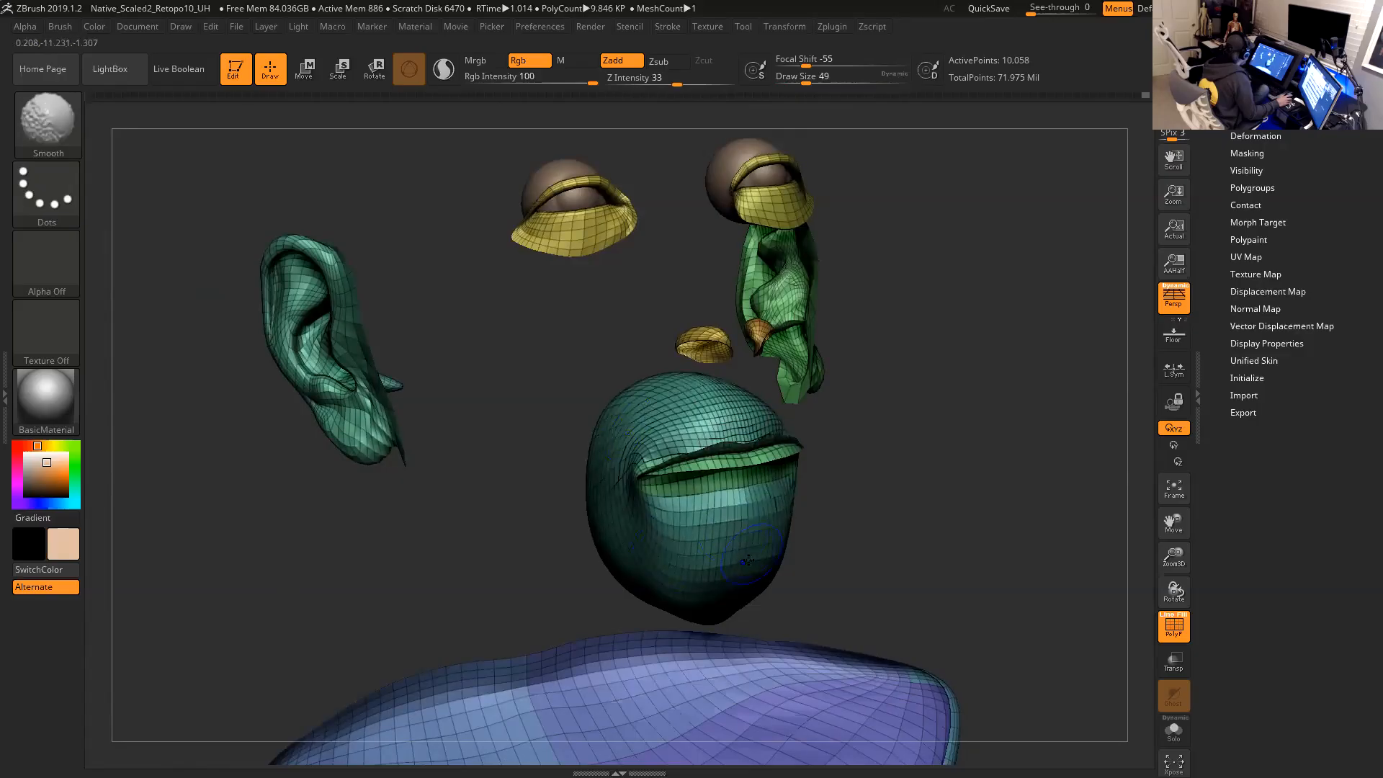
pyautogui.keyDown('shift'); pyautogui.moveTo(749, 514); pyautogui.dragTo(704, 534); pyautogui.keyUp('shift')
pyautogui.moveTo(873, 544); pyautogui.dragTo(695, 610)
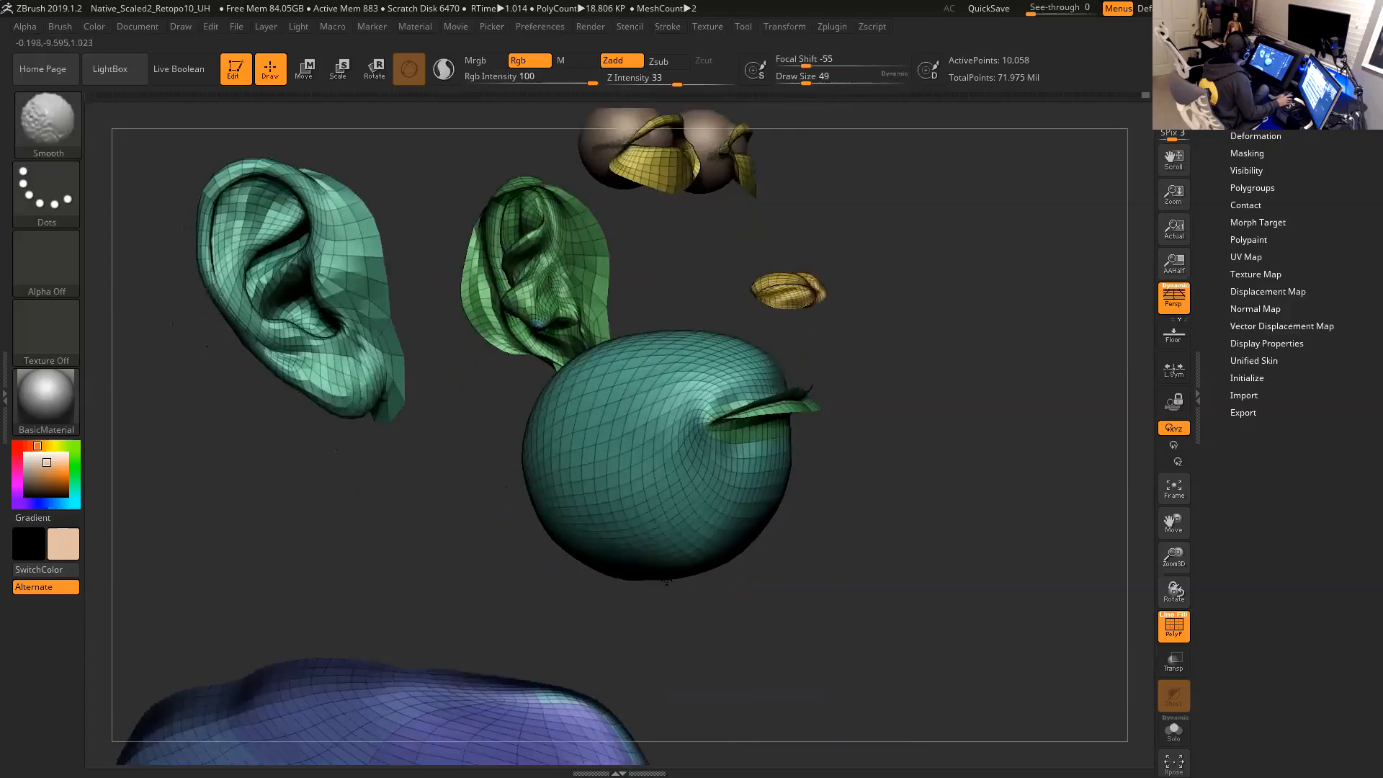
pyautogui.moveTo(680, 556)
pyautogui.keyDown('shift'); pyautogui.mouseDown()
pyautogui.moveTo(607, 457)
pyautogui.moveTo(567, 465)
pyautogui.mouseUp(); pyautogui.keyUp('shift')
pyautogui.moveTo(832, 524); pyautogui.dragTo(901, 527)
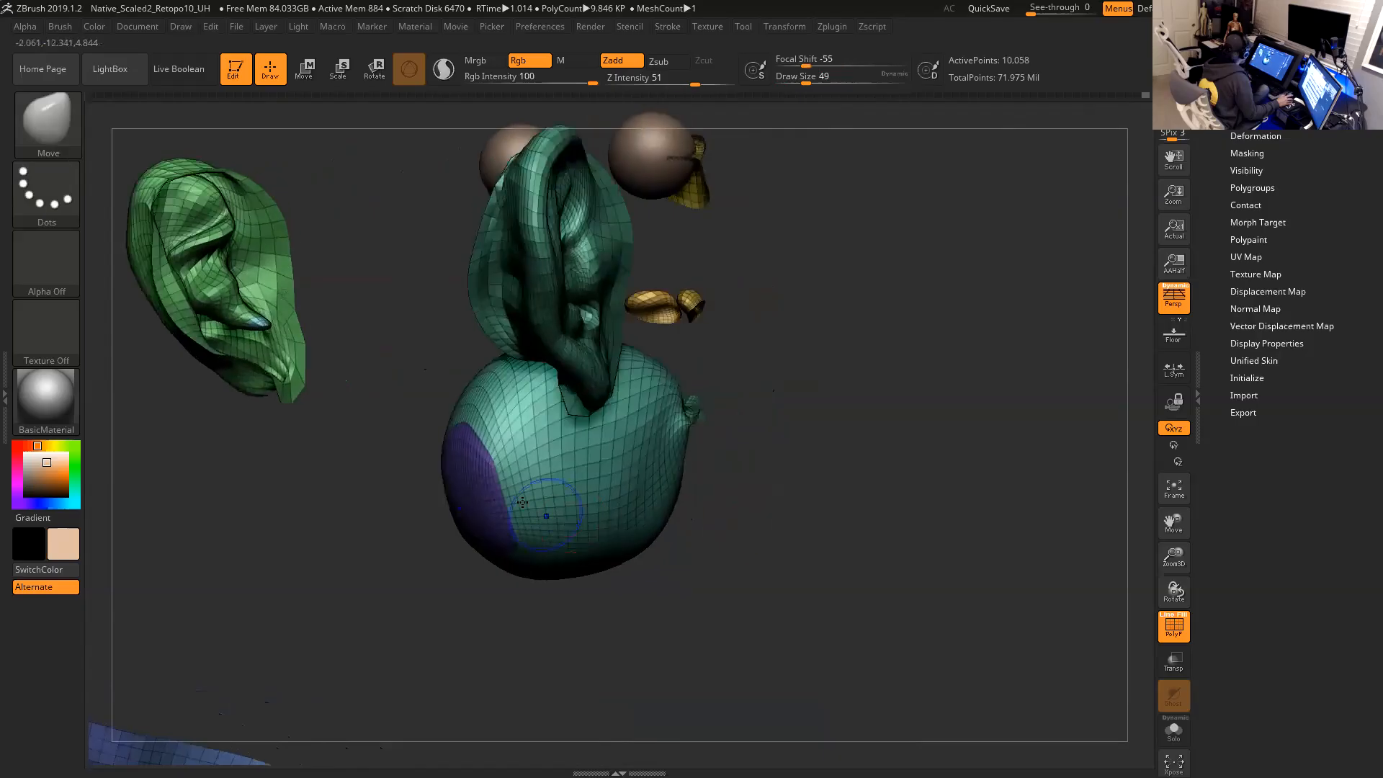
pyautogui.moveTo(784, 508); pyautogui.dragTo(746, 320)
pyautogui.moveTo(688, 380); pyautogui.dragTo(672, 400)
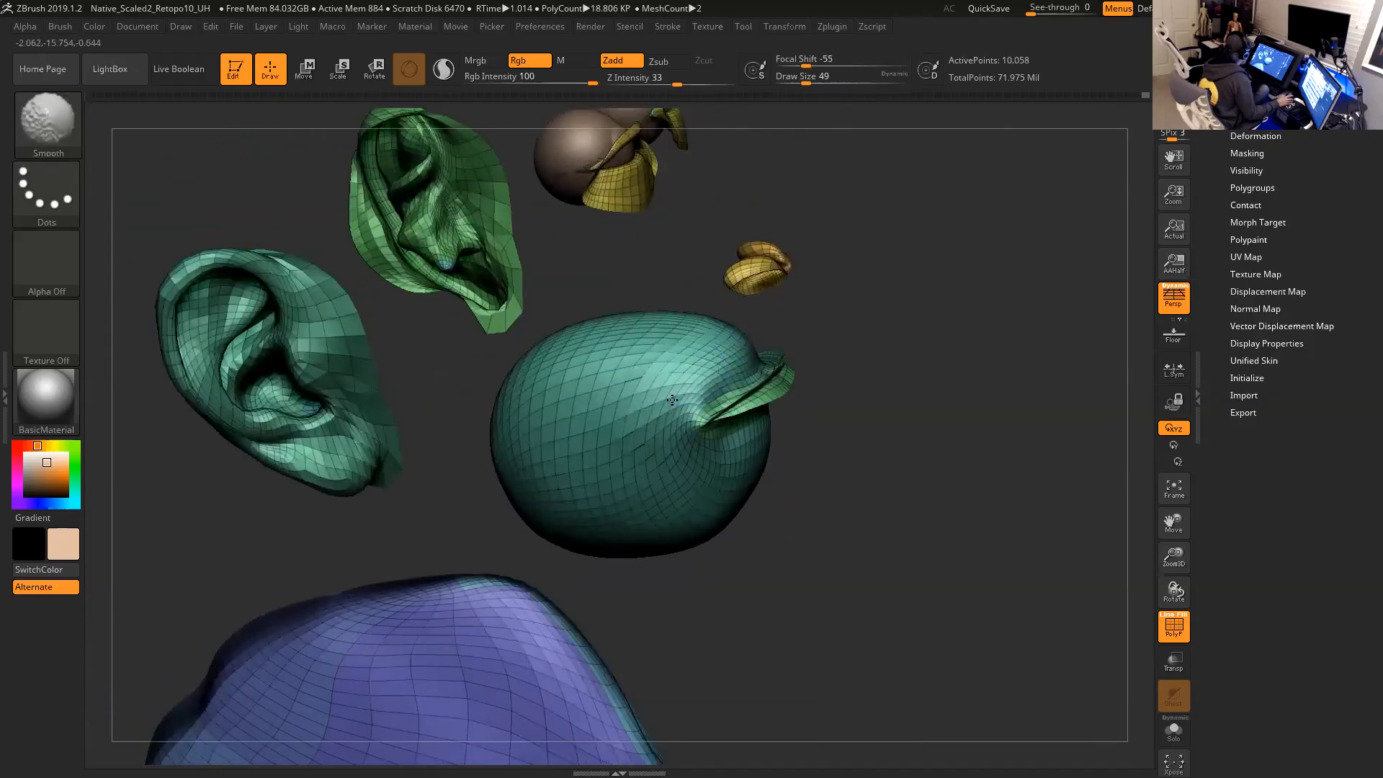
pyautogui.moveTo(807, 490)
pyautogui.mouseDown()
pyautogui.moveTo(896, 478)
pyautogui.moveTo(834, 479)
pyautogui.moveTo(878, 496)
pyautogui.moveTo(814, 512)
pyautogui.moveTo(674, 478)
pyautogui.moveTo(645, 451)
pyautogui.mouseUp()
# Set the Move brush draw size to 80 and round out and smooth the side and upper surface of the mouth cavity.
pyautogui.press('space')
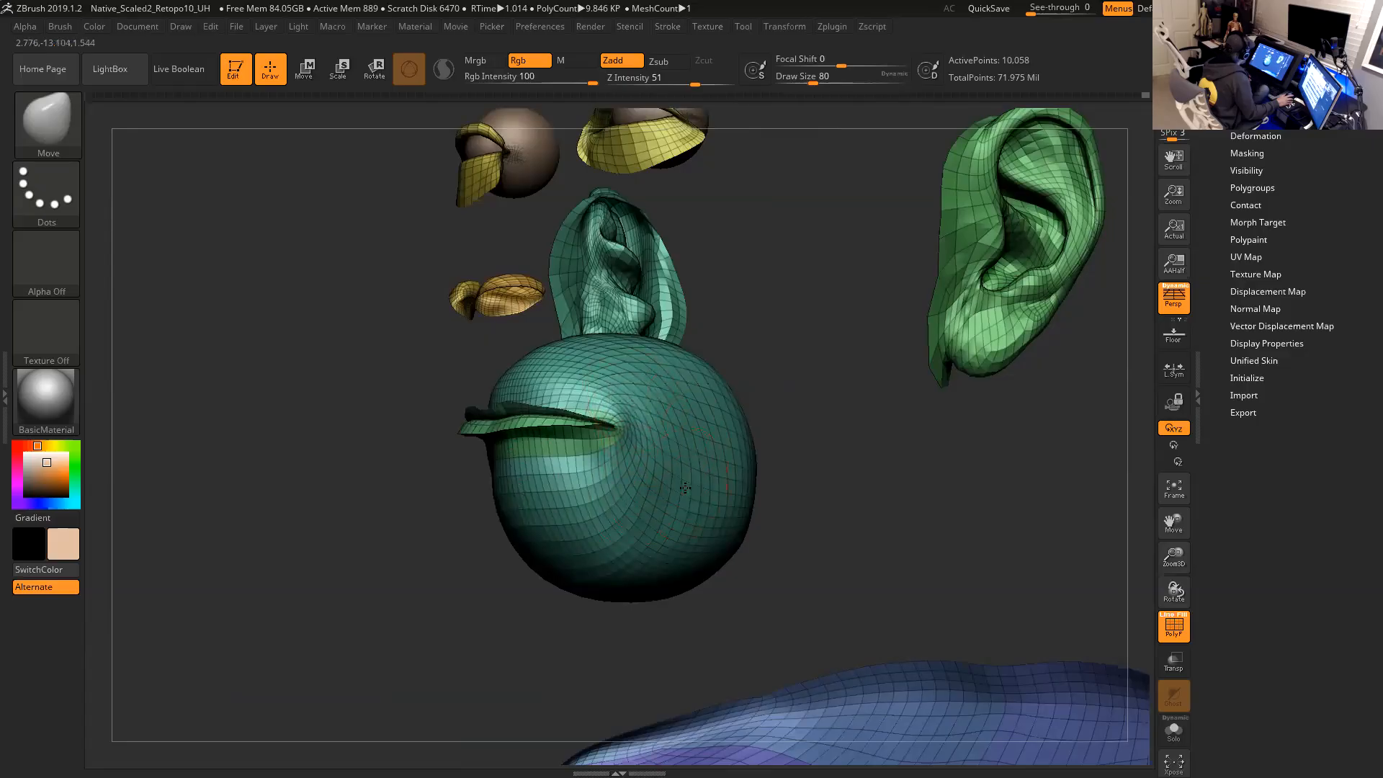
pyautogui.press('shift')
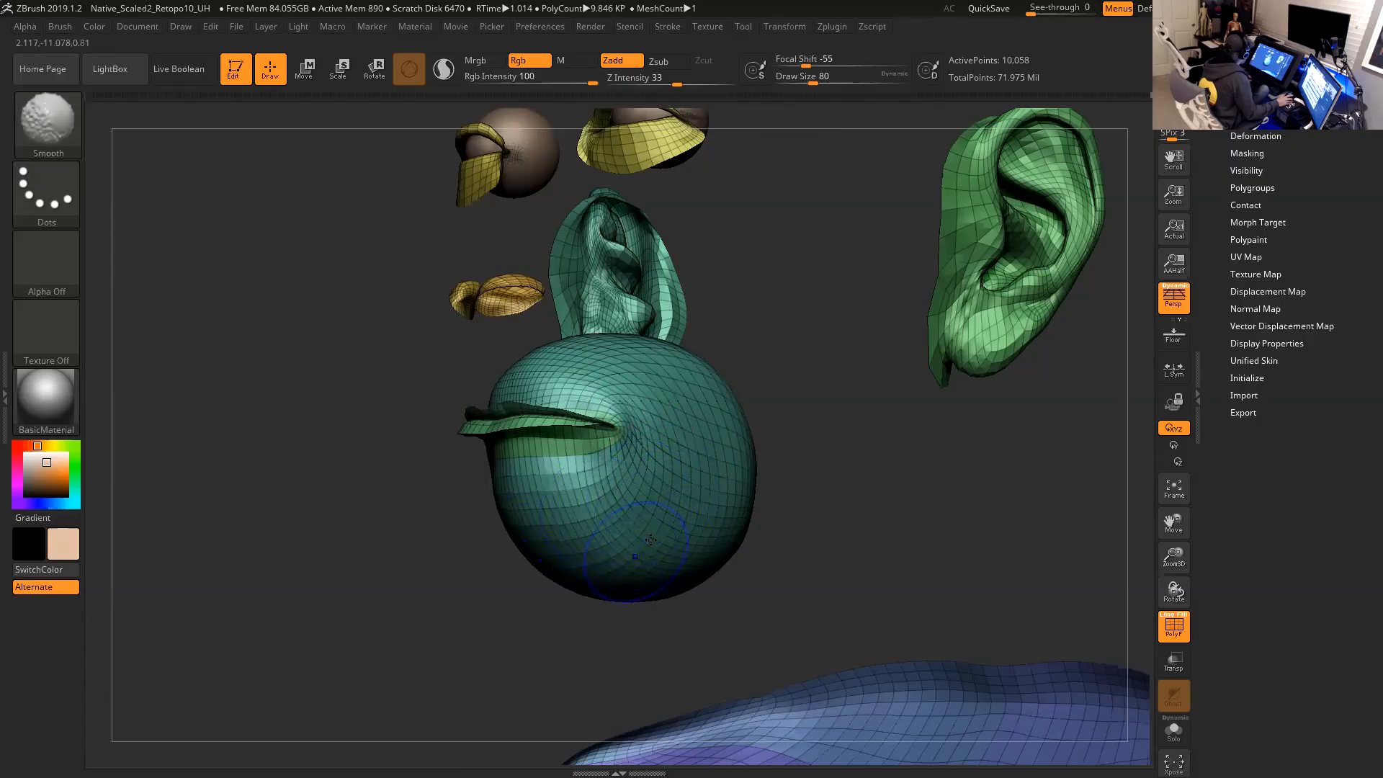
pyautogui.moveTo(747, 539)
pyautogui.mouseDown()
pyautogui.moveTo(827, 472)
pyautogui.moveTo(808, 485)
pyautogui.mouseUp()
pyautogui.moveTo(834, 420); pyautogui.dragTo(703, 405)
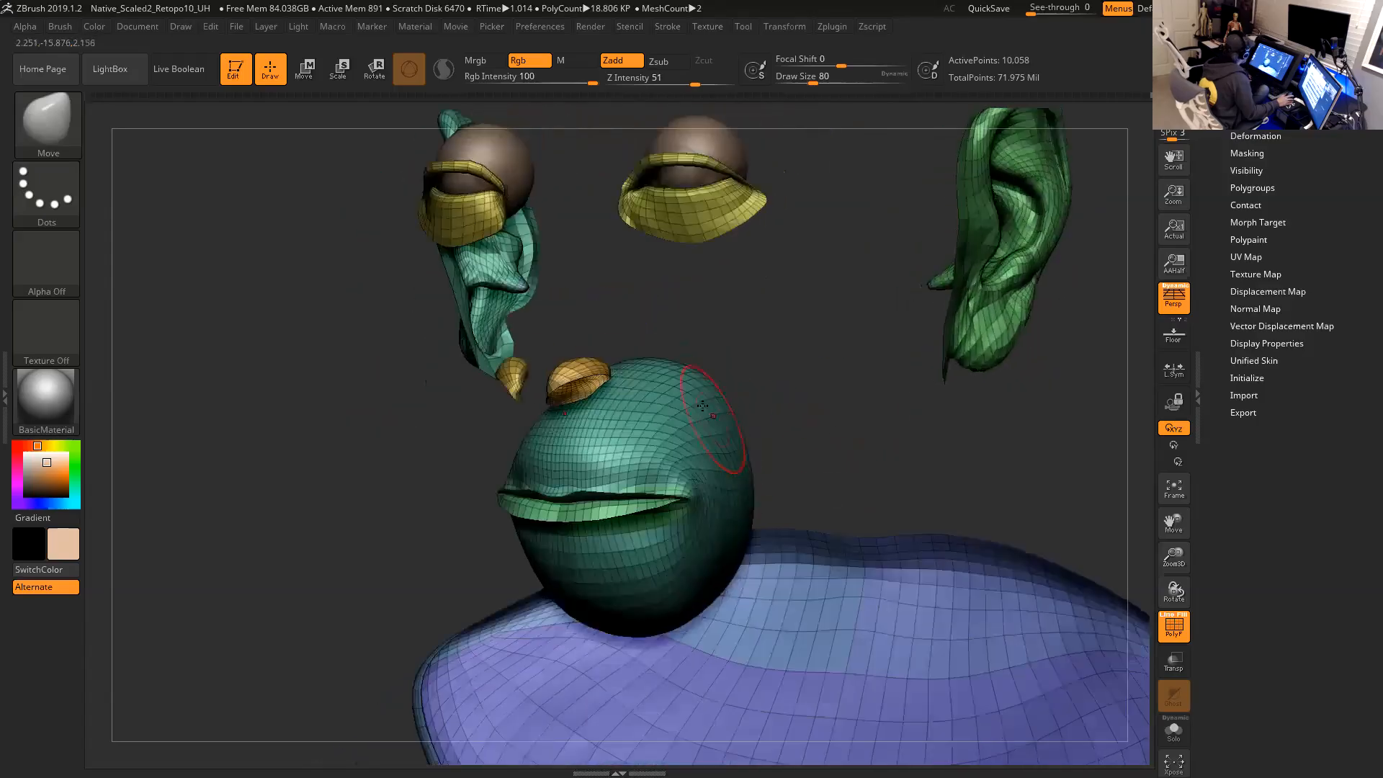
pyautogui.moveTo(772, 374); pyautogui.dragTo(634, 392)
pyautogui.press('shift')
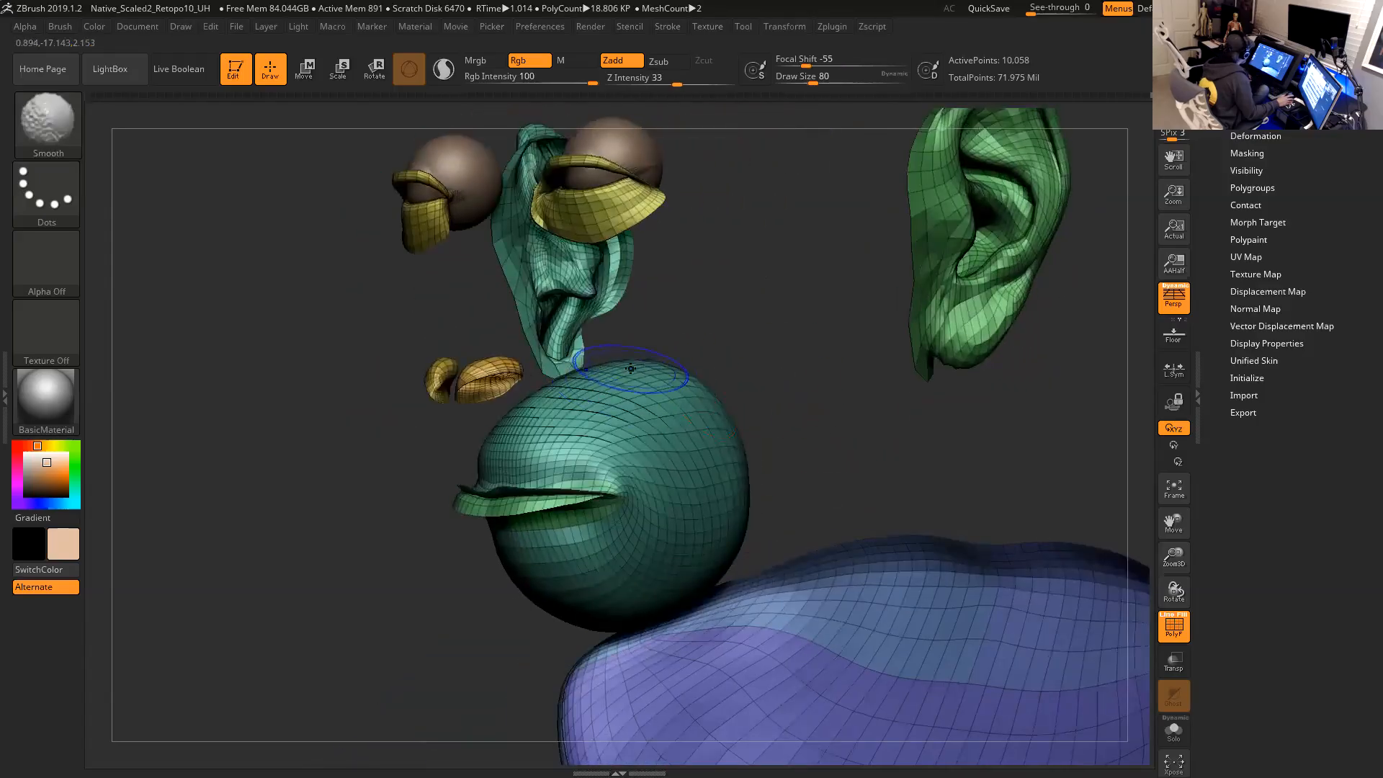
pyautogui.moveTo(812, 380)
pyautogui.mouseDown()
pyautogui.moveTo(828, 370)
pyautogui.moveTo(914, 420)
pyautogui.moveTo(895, 418)
pyautogui.moveTo(906, 457)
pyautogui.moveTo(871, 420)
pyautogui.moveTo(881, 473)
pyautogui.moveTo(915, 475)
pyautogui.moveTo(799, 467)
pyautogui.mouseUp()
pyautogui.moveTo(865, 531); pyautogui.dragTo(948, 454)
# Hide the EyesRef2_Scaled1 subtool and frame the inner eyelid surfaces.
pyautogui.scroll(6, 1239, 209)
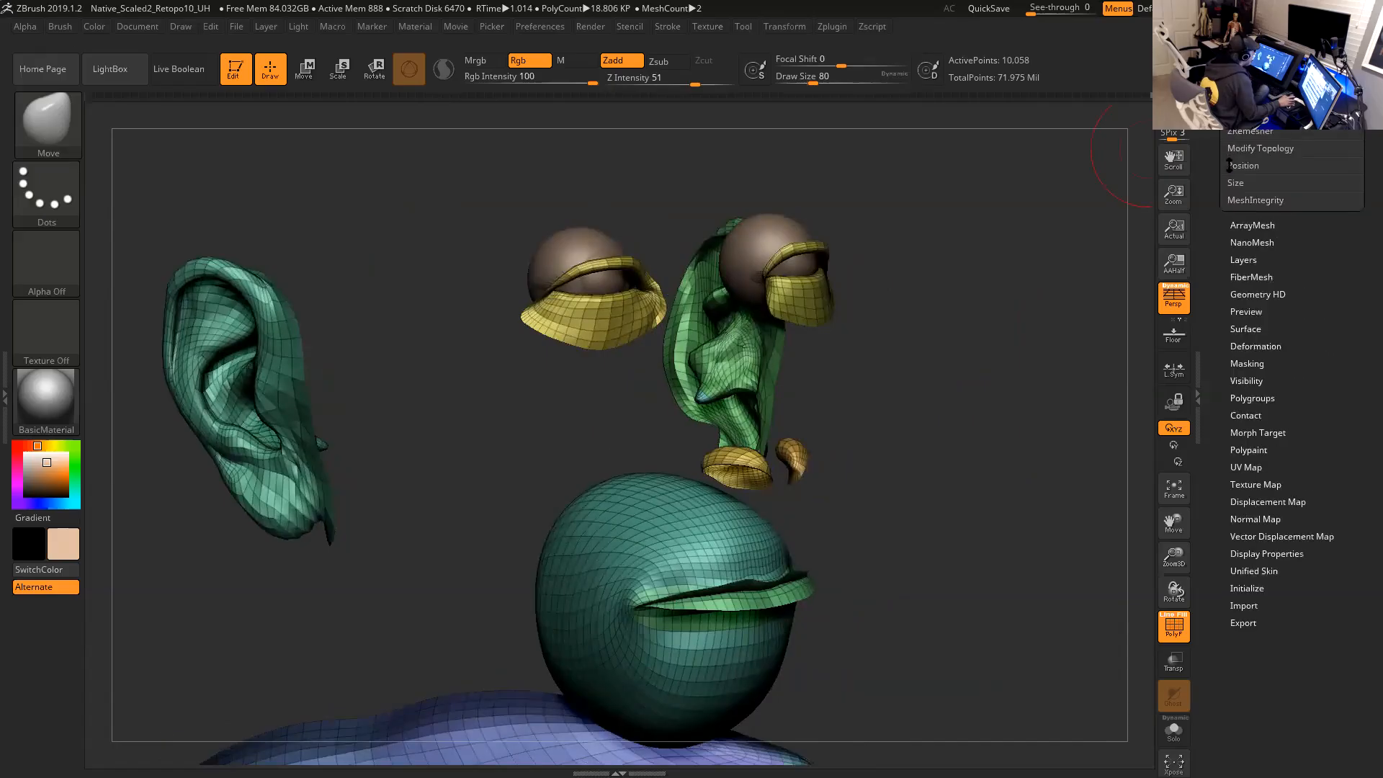
pyautogui.click(1247, 246)
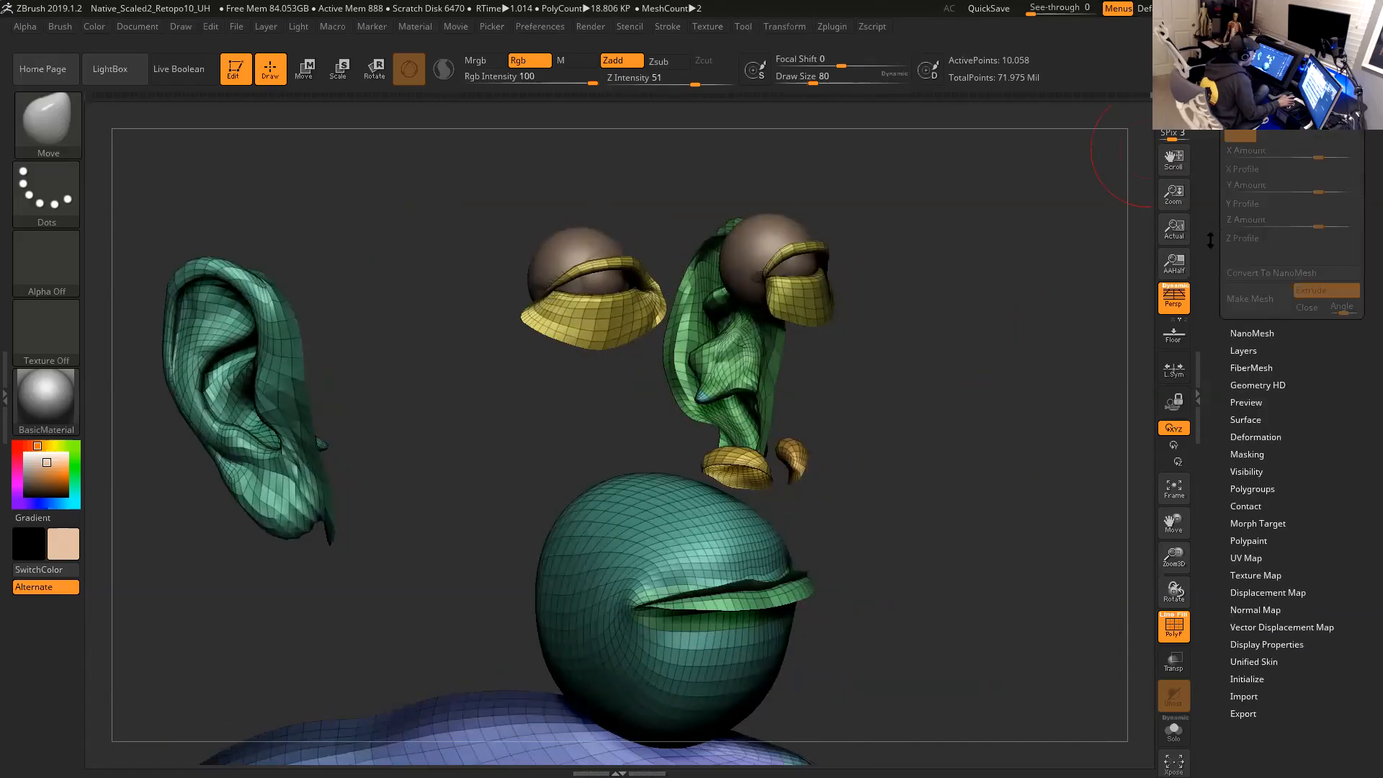
pyautogui.moveTo(1211, 240); pyautogui.dragTo(1214, 461)
pyautogui.click(1247, 369)
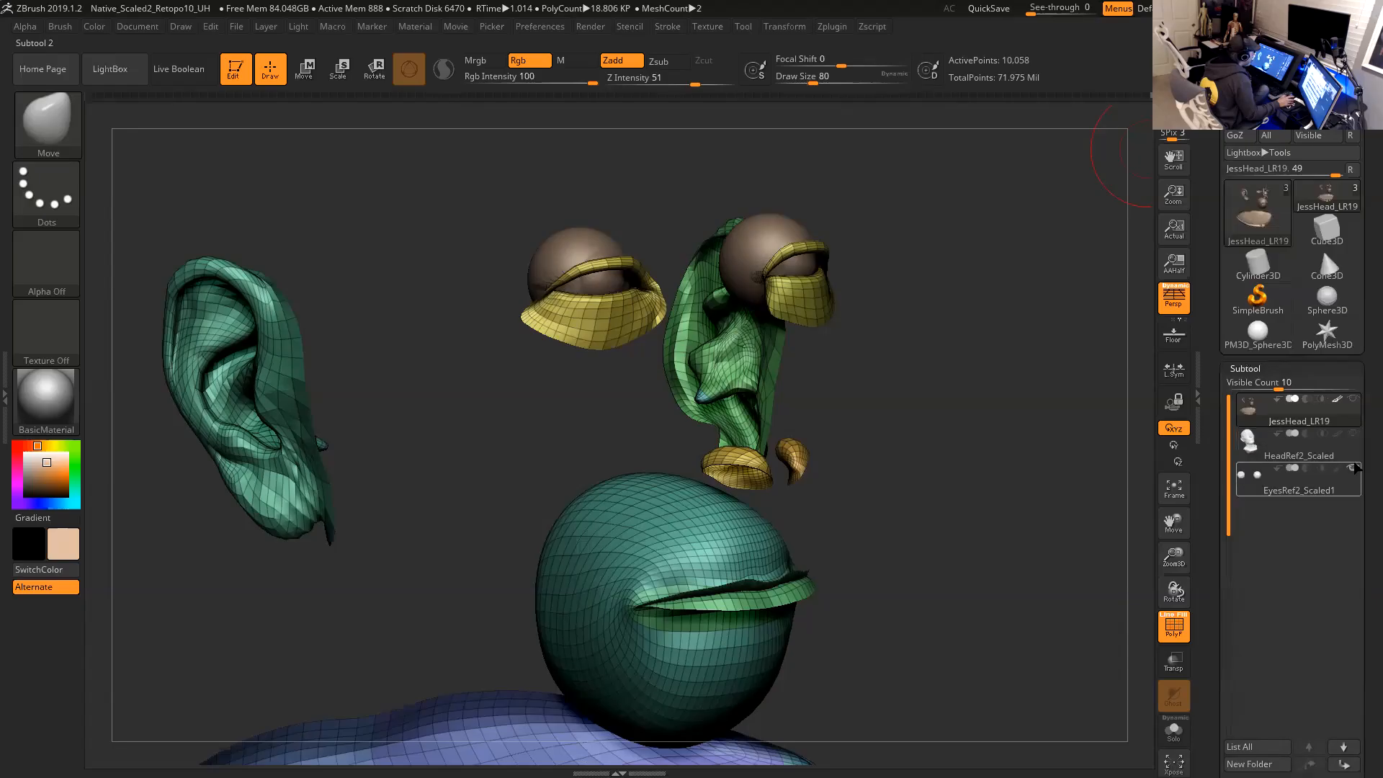
pyautogui.click(1352, 469)
pyautogui.moveTo(1022, 432); pyautogui.dragTo(1046, 446)
pyautogui.moveTo(951, 382)
pyautogui.mouseDown()
pyautogui.moveTo(949, 369)
pyautogui.moveTo(1044, 417)
pyautogui.moveTo(1050, 324)
pyautogui.moveTo(990, 310)
pyautogui.moveTo(927, 385)
pyautogui.moveTo(839, 377)
pyautogui.mouseUp()
# Switch to the Move Topological brush and adjust the back of the eye socket pocket at draw sizes 87 and 149.
pyautogui.press('space')
pyautogui.click(729, 390)
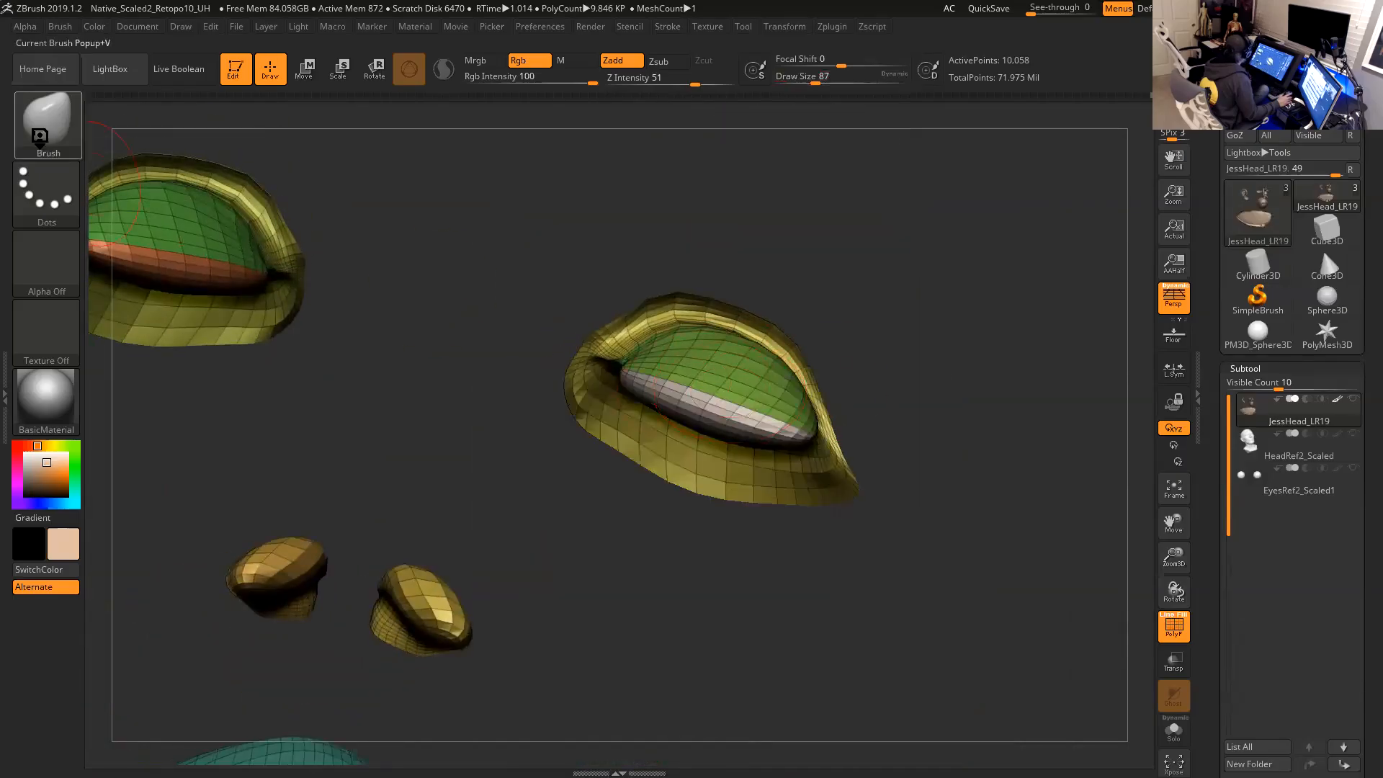
pyautogui.press('b')
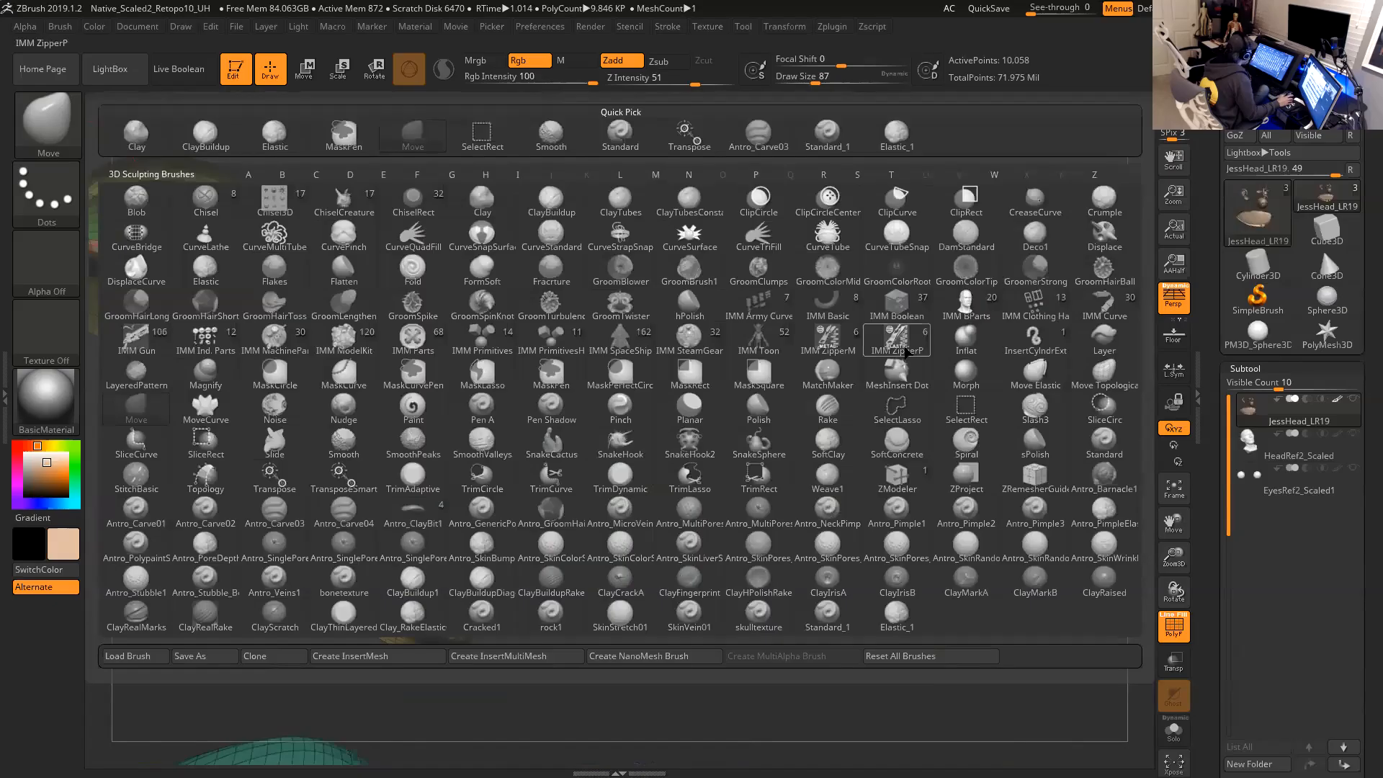
pyautogui.click(1098, 380)
pyautogui.moveTo(697, 377)
pyautogui.mouseDown()
pyautogui.moveTo(728, 373)
pyautogui.moveTo(682, 355)
pyautogui.mouseUp()
pyautogui.moveTo(942, 302); pyautogui.dragTo(845, 360)
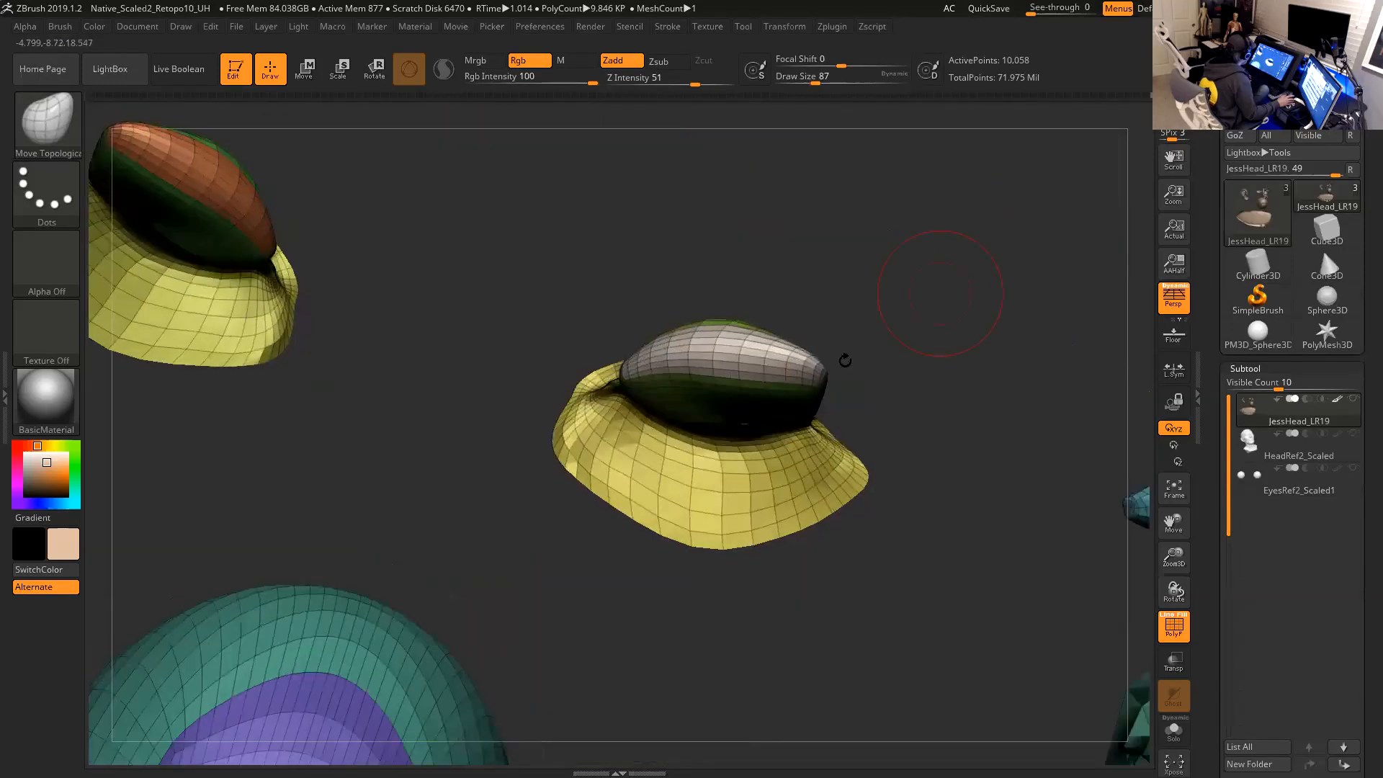
pyautogui.moveTo(678, 403)
pyautogui.mouseDown()
pyautogui.moveTo(681, 369)
pyautogui.moveTo(717, 400)
pyautogui.mouseUp()
pyautogui.press('space')
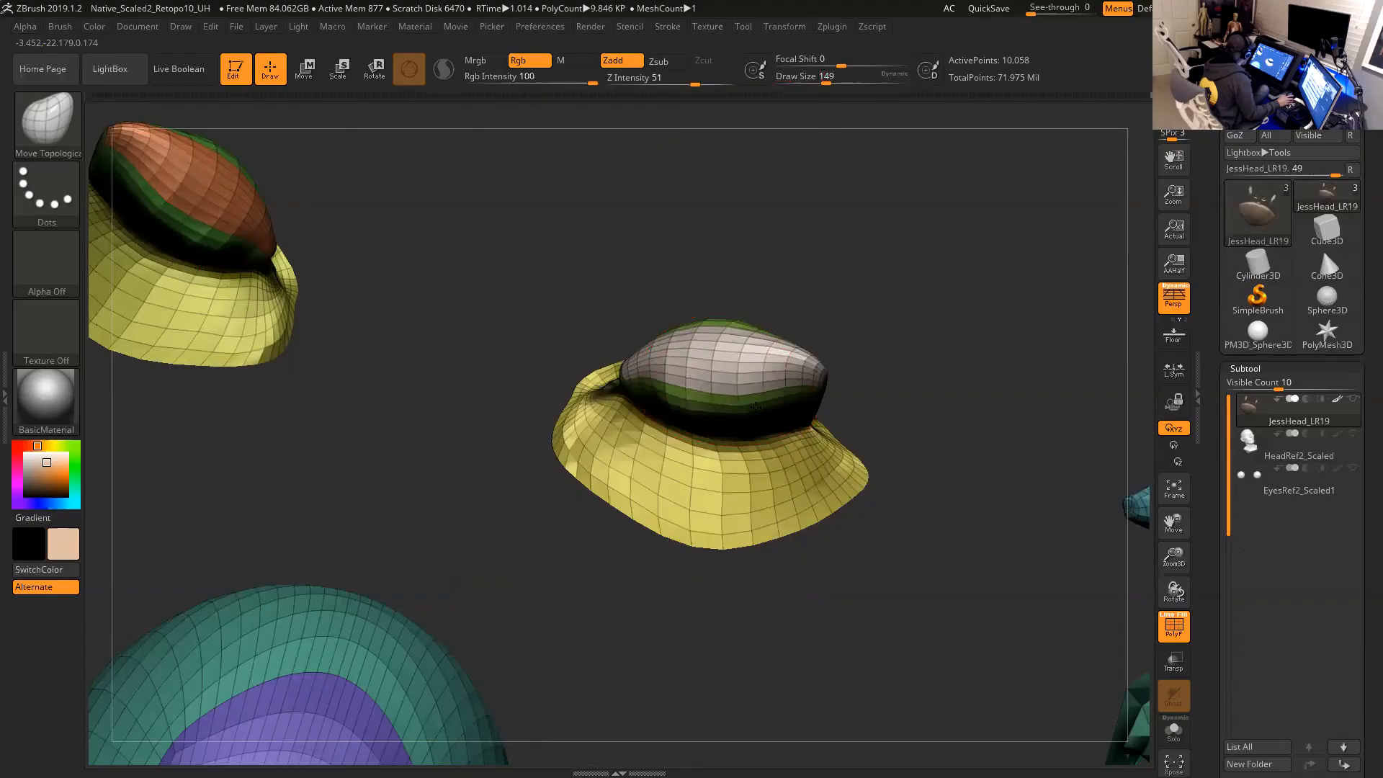
pyautogui.moveTo(682, 382); pyautogui.dragTo(709, 376)
# Set the draw size to 54 and refine and smooth the outer side of the eye socket pocket.
pyautogui.press('space')
pyautogui.moveTo(805, 371); pyautogui.dragTo(782, 369)
pyautogui.moveTo(911, 346); pyautogui.dragTo(813, 376)
pyautogui.press('shift')
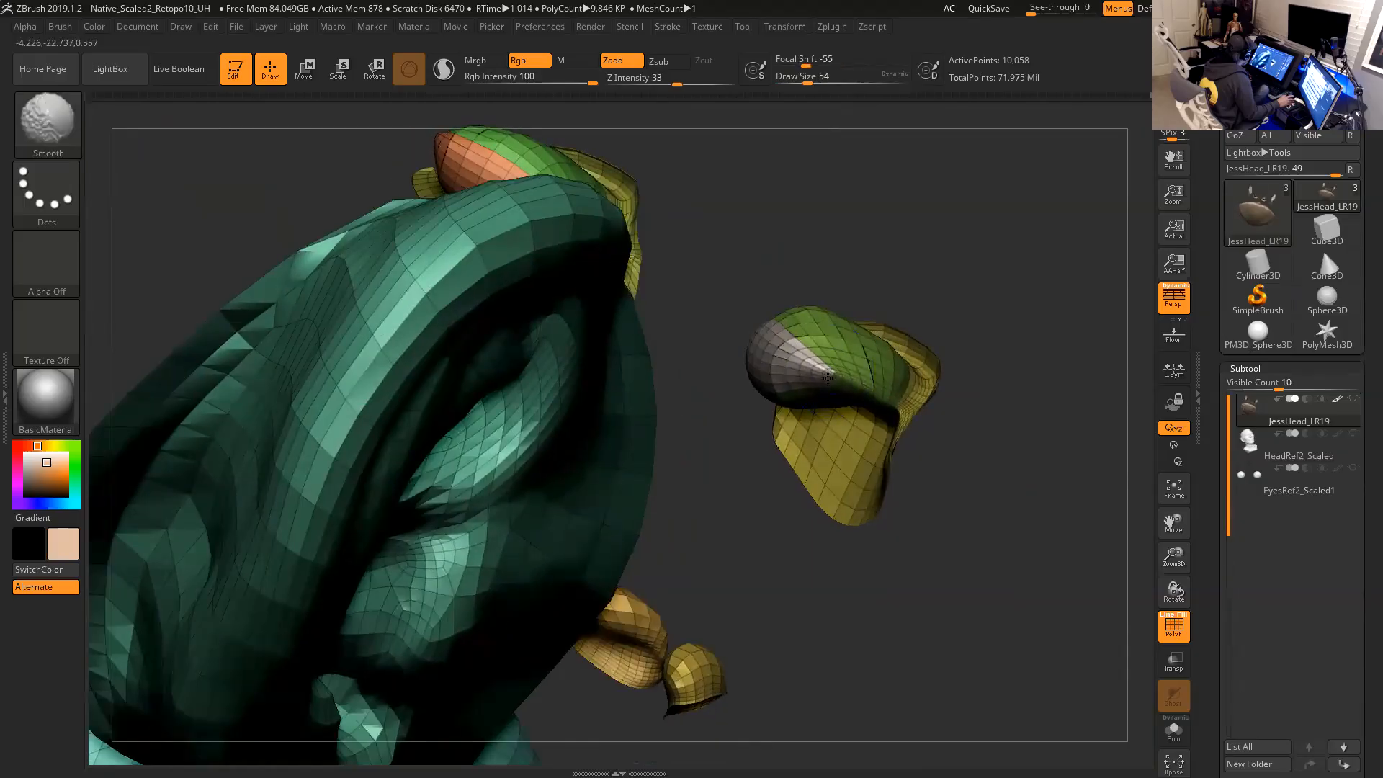
pyautogui.moveTo(958, 442)
pyautogui.mouseDown()
pyautogui.moveTo(886, 400)
pyautogui.moveTo(911, 428)
pyautogui.moveTo(961, 428)
pyautogui.mouseUp()
pyautogui.press('shift')
pyautogui.moveTo(955, 252)
pyautogui.mouseDown()
pyautogui.moveTo(944, 334)
pyautogui.moveTo(905, 361)
pyautogui.moveTo(970, 366)
pyautogui.mouseUp()
# Set the draw size to 90 and unhide the whole head mesh.
pyautogui.press('space')
pyautogui.moveTo(991, 273)
pyautogui.mouseDown()
pyautogui.moveTo(905, 278)
pyautogui.moveTo(919, 312)
pyautogui.moveTo(892, 300)
pyautogui.moveTo(923, 247)
pyautogui.moveTo(959, 255)
pyautogui.mouseUp()
pyautogui.keyDown('alt'); pyautogui.moveTo(861, 247); pyautogui.dragTo(843, 164); pyautogui.keyUp('alt')
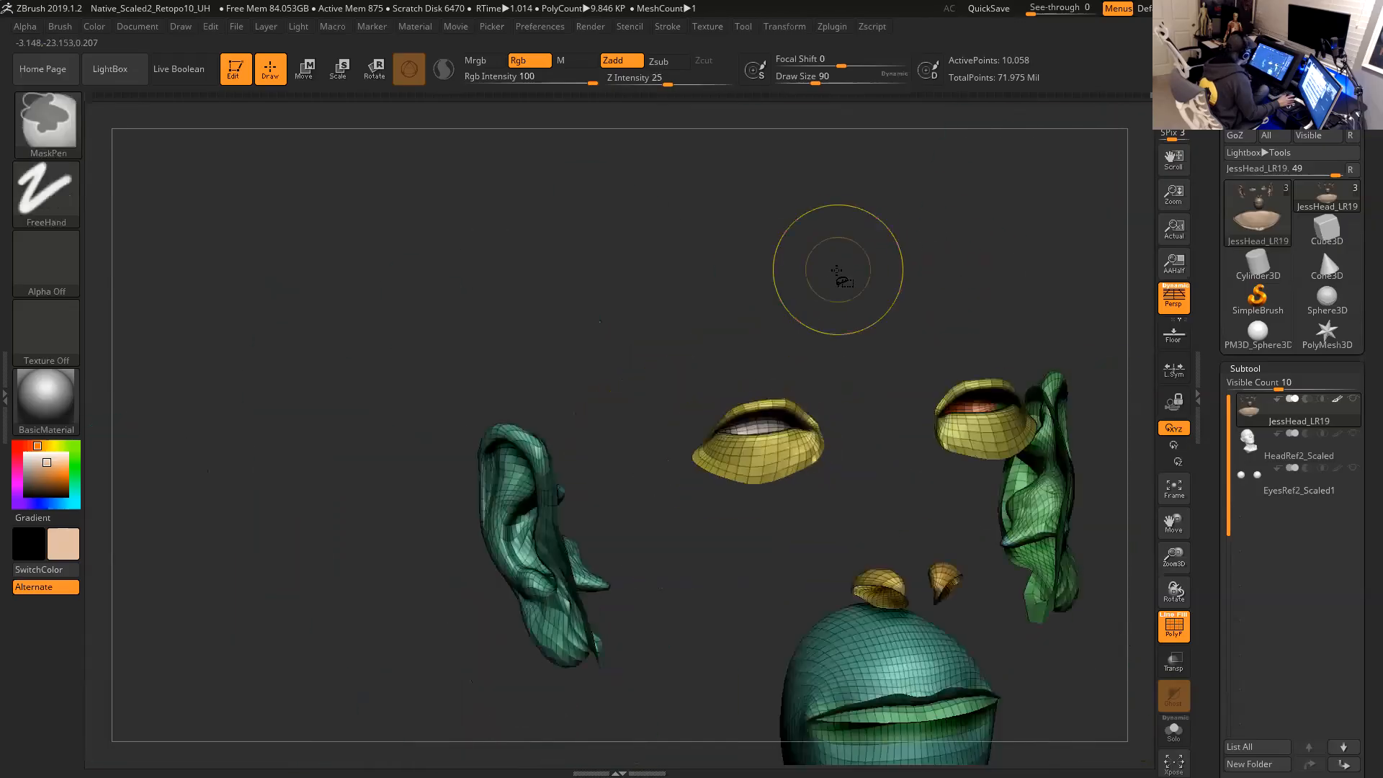
pyautogui.keyDown('ctrl'); pyautogui.keyDown('shift'); pyautogui.click(843, 292); pyautogui.keyUp('shift'); pyautogui.keyUp('ctrl')
pyautogui.keyDown('alt'); pyautogui.moveTo(1105, 333); pyautogui.dragTo(1040, 240); pyautogui.keyUp('alt')
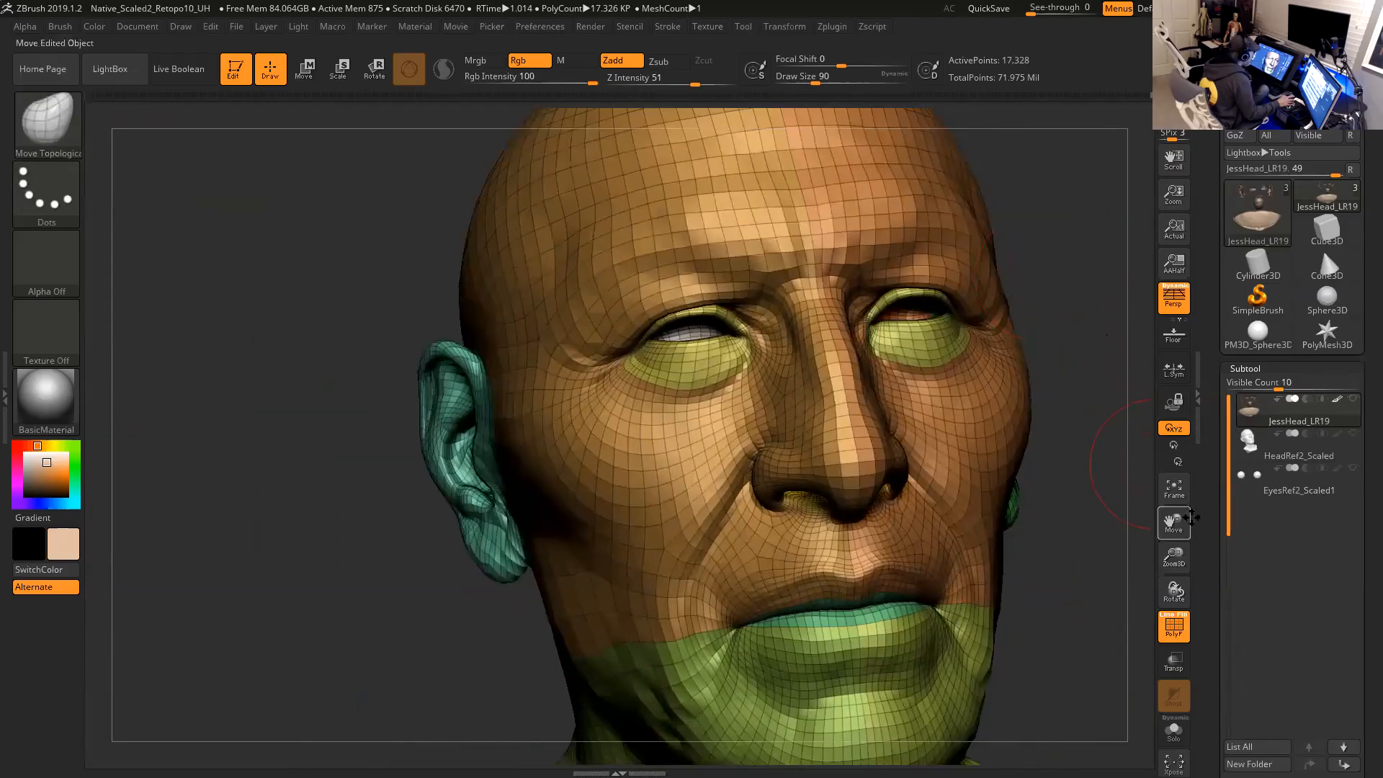
# Open the polygroup options and frame the full head and shoulders.
pyautogui.moveTo(1215, 529); pyautogui.dragTo(1188, 346)
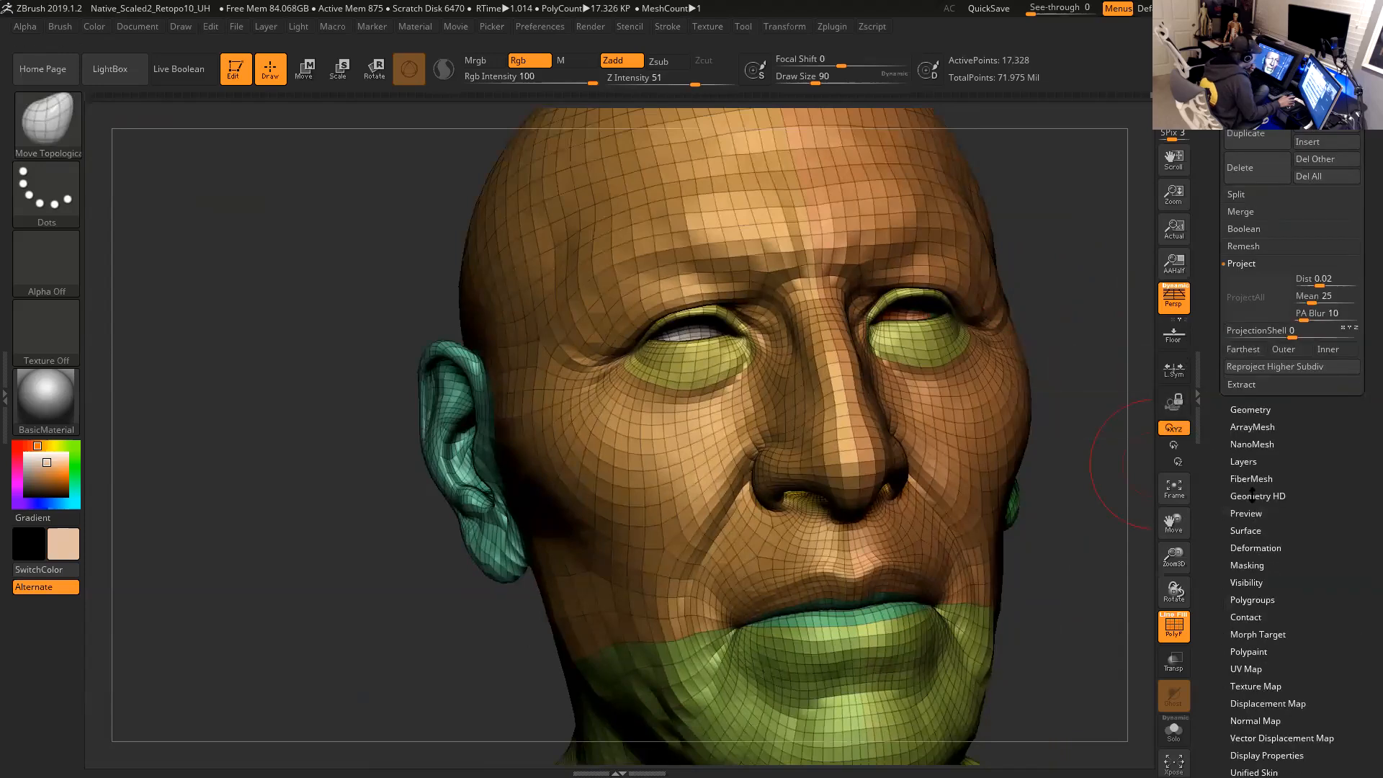
pyautogui.click(1257, 599)
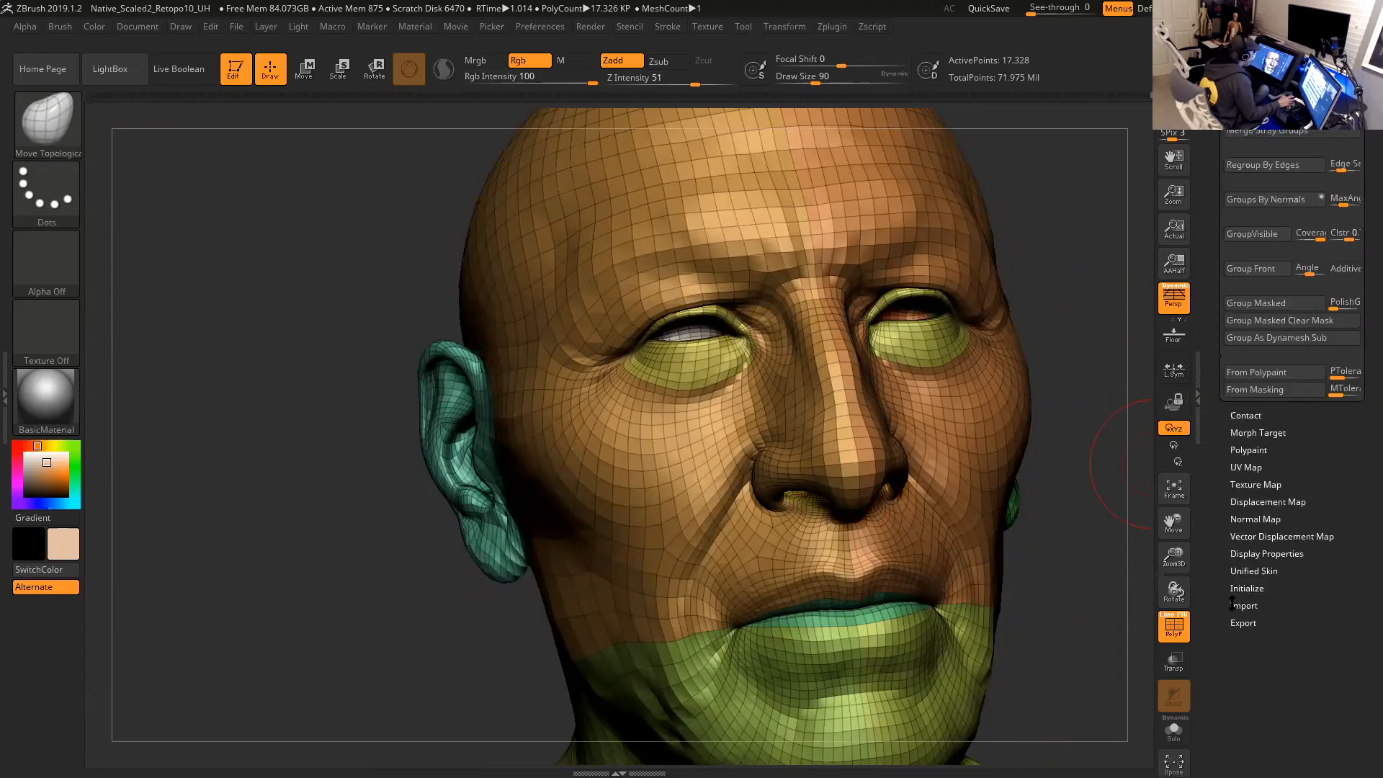
pyautogui.press('f')
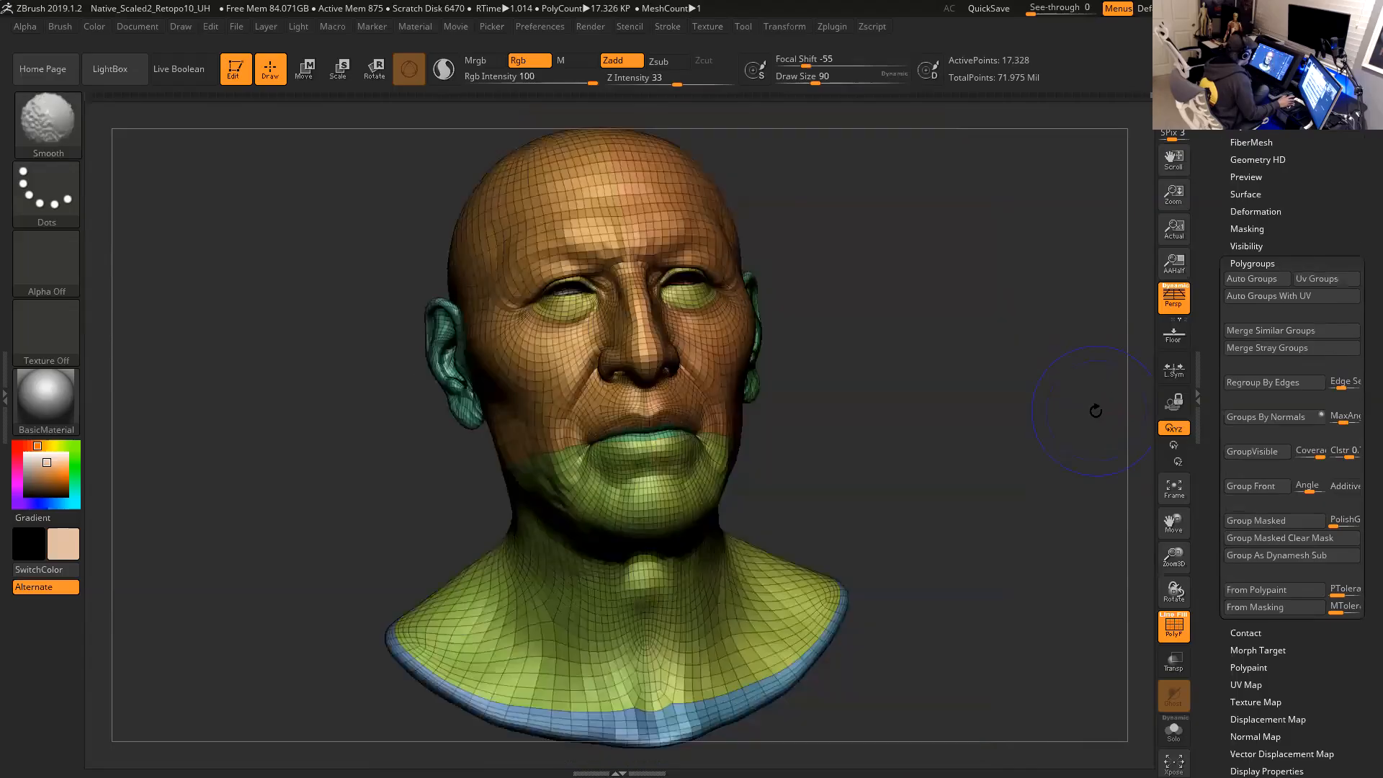
pyautogui.keyDown('shift'); pyautogui.moveTo(1087, 422); pyautogui.dragTo(1106, 414); pyautogui.keyUp('shift')
# Try regrouping the head with Auto Groups and then UV Groups, checking the UV grouping from both sides.
pyautogui.click(1265, 281)
pyautogui.moveTo(1028, 389); pyautogui.dragTo(1016, 380)
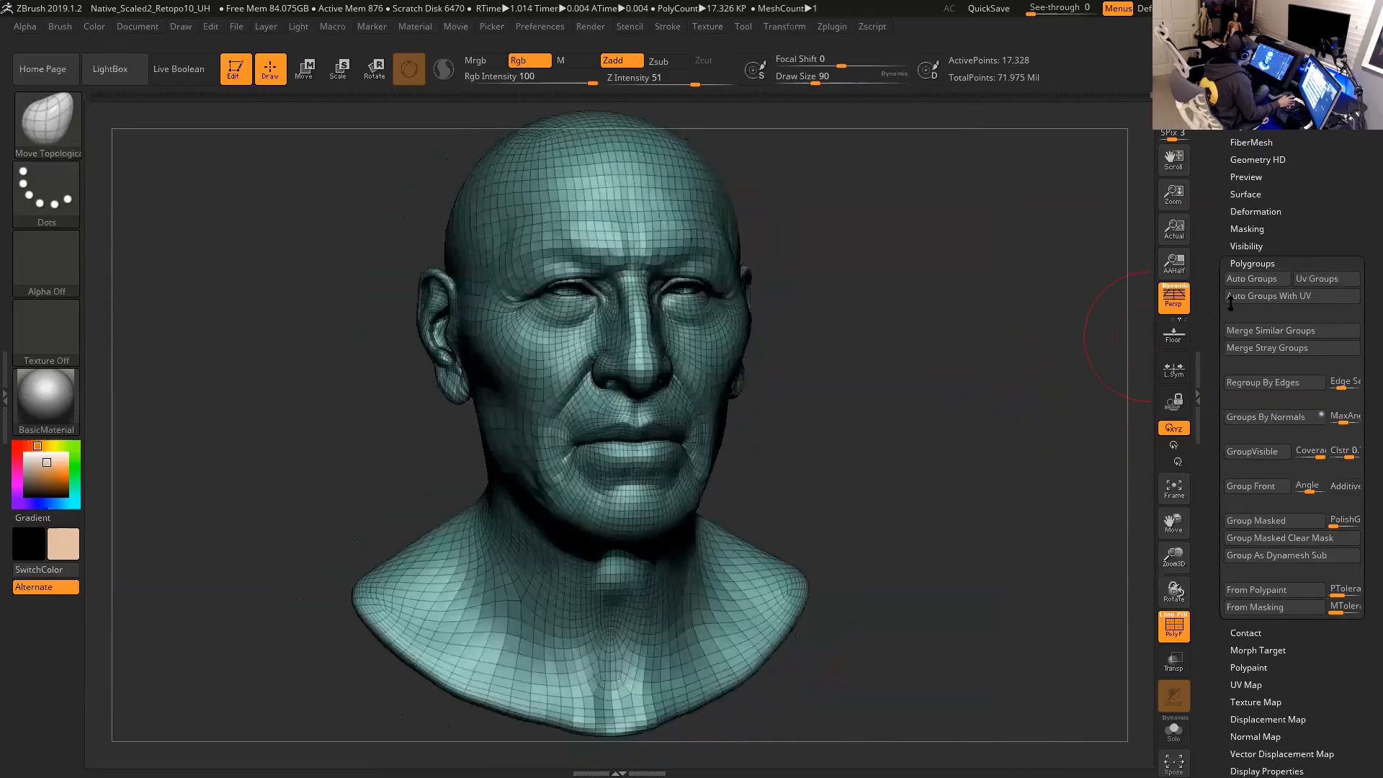
pyautogui.click(1305, 285)
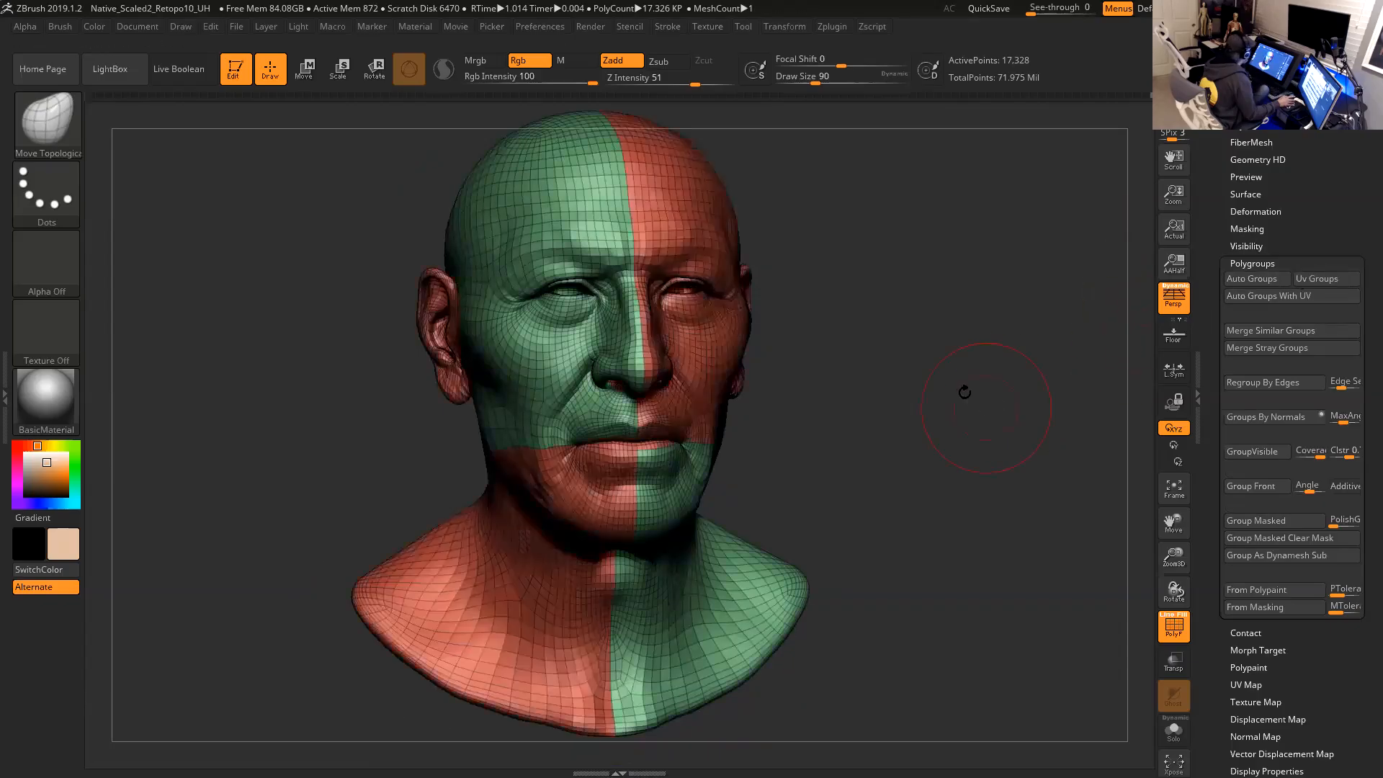
pyautogui.moveTo(963, 389); pyautogui.dragTo(957, 385)
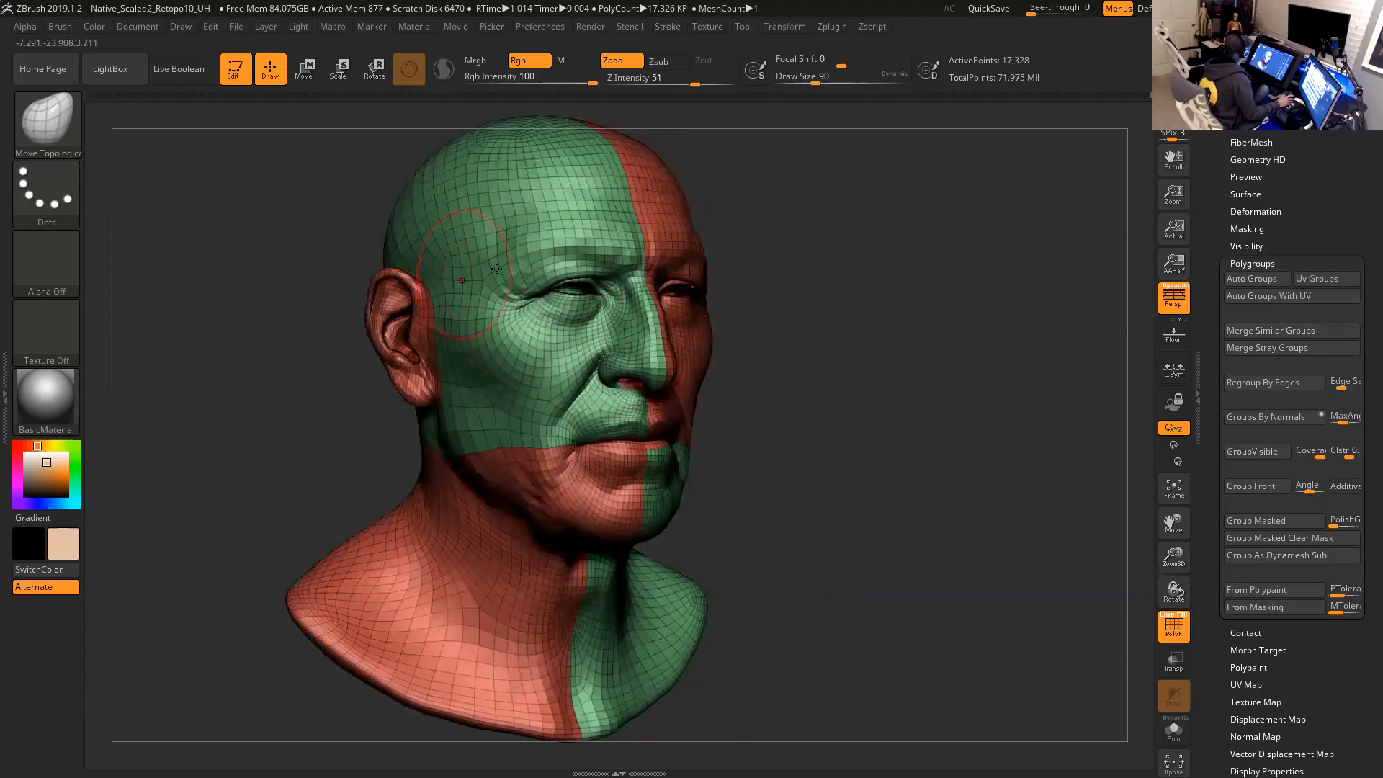
pyautogui.moveTo(817, 308); pyautogui.dragTo(768, 307)
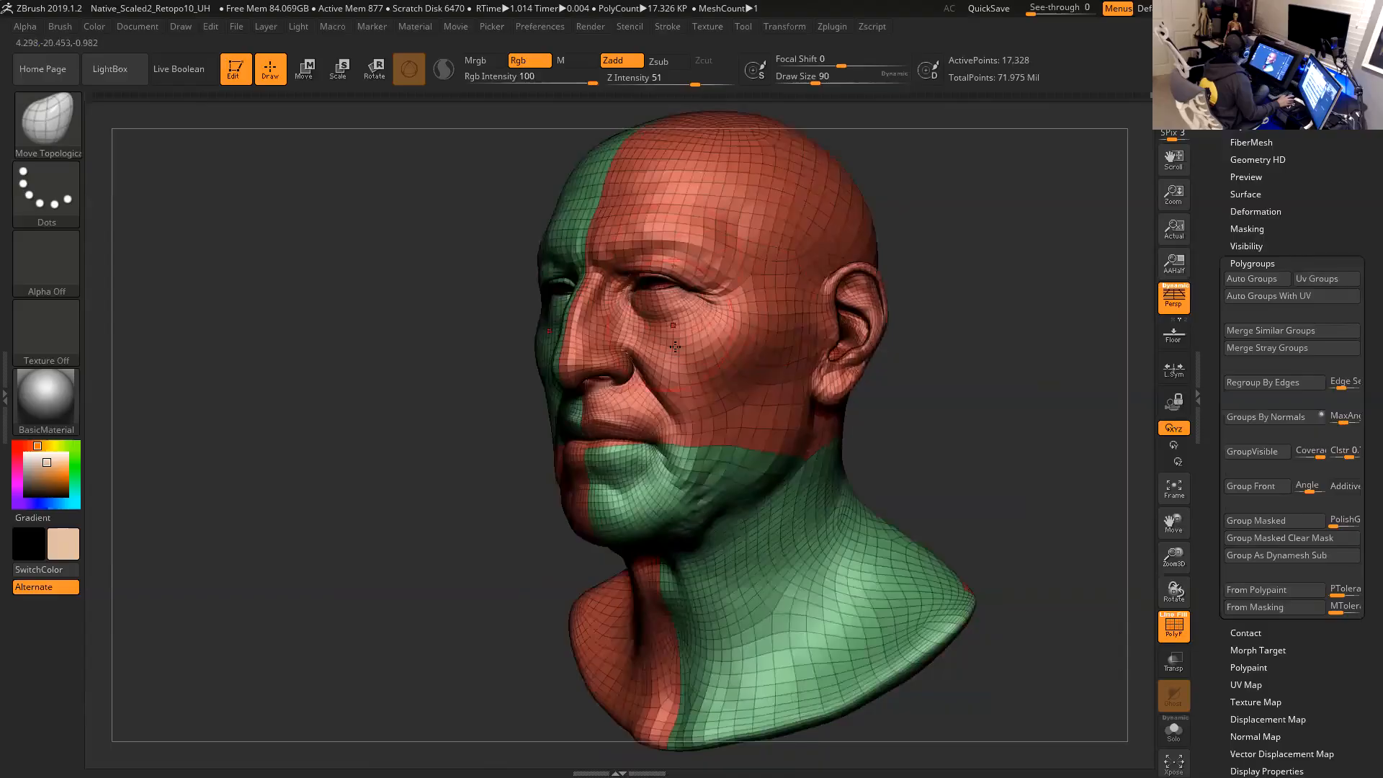
pyautogui.moveTo(799, 520); pyautogui.dragTo(1005, 432)
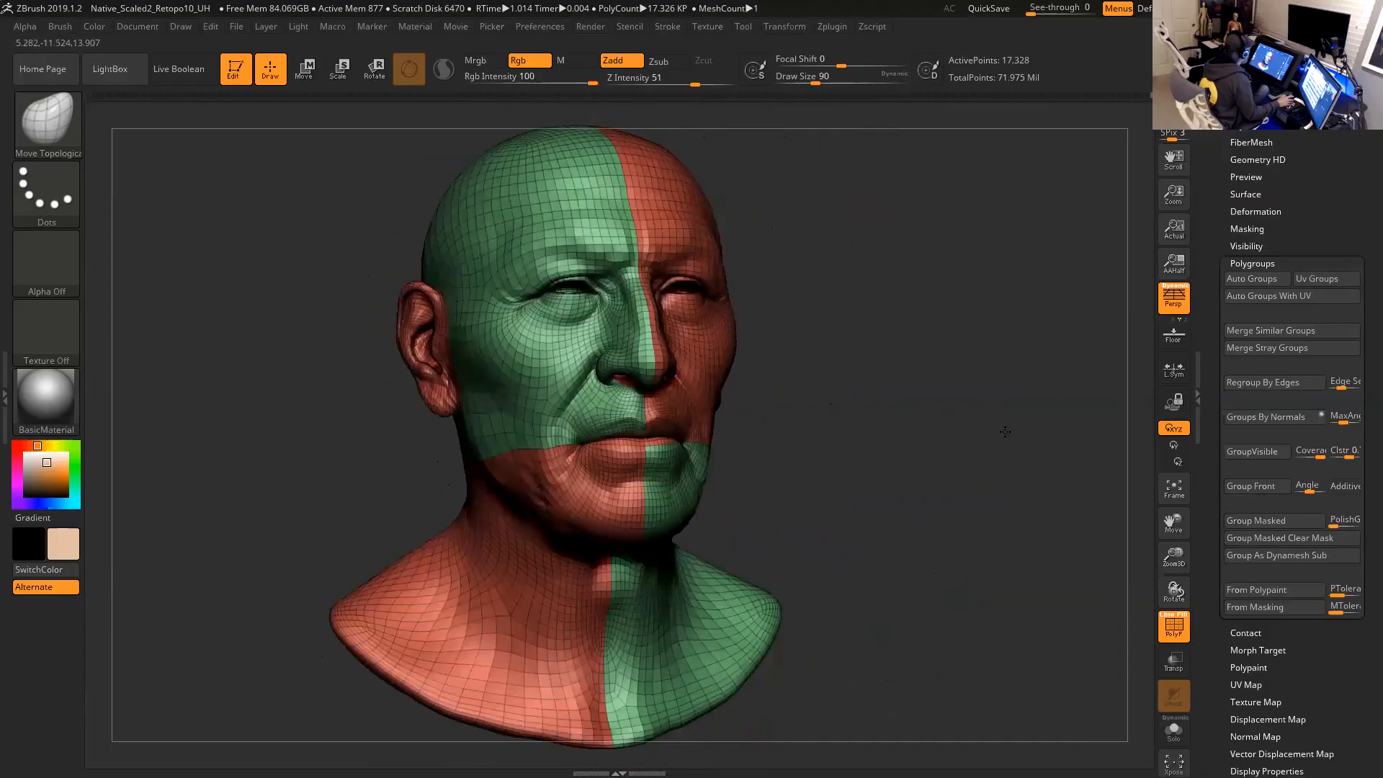
# Regroup the head using Auto Groups With UV and check the polygroups from three-quarters and the front.
pyautogui.click(1267, 296)
pyautogui.moveTo(1012, 367); pyautogui.dragTo(969, 374)
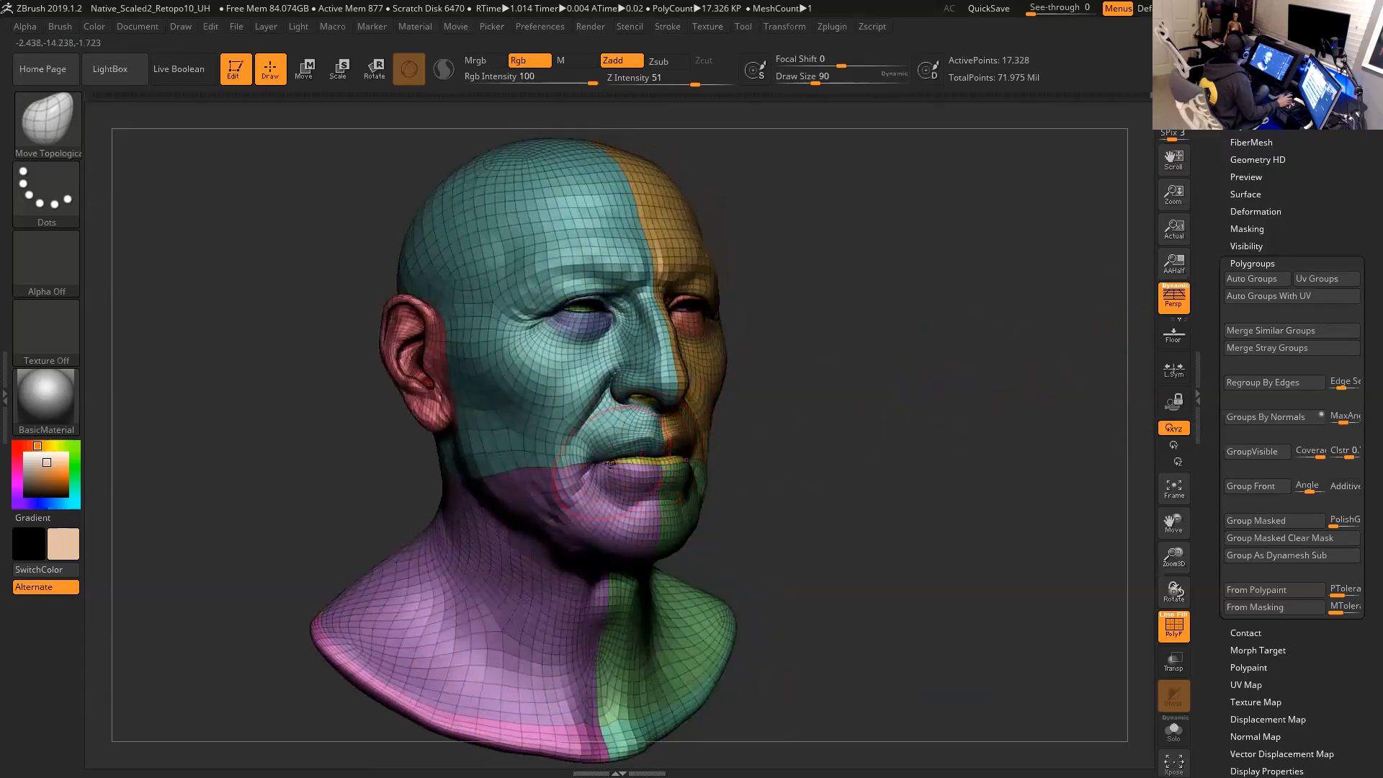
pyautogui.moveTo(867, 453)
pyautogui.mouseDown()
pyautogui.moveTo(911, 439)
pyautogui.moveTo(885, 437)
pyautogui.mouseUp()
pyautogui.moveTo(965, 423)
pyautogui.mouseDown()
pyautogui.moveTo(992, 413)
pyautogui.moveTo(993, 426)
pyautogui.moveTo(963, 399)
pyautogui.moveTo(934, 452)
pyautogui.moveTo(915, 451)
pyautogui.mouseUp()
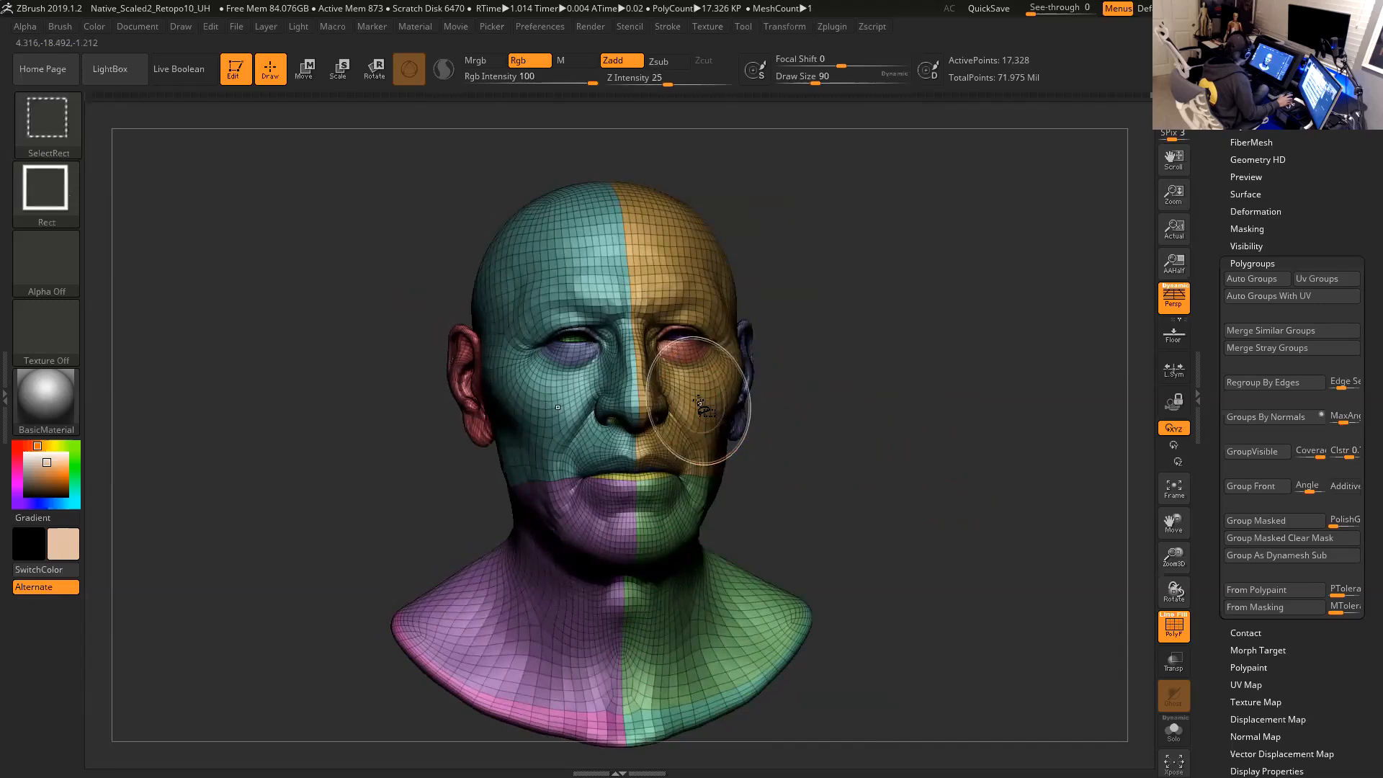
# Hide the orange polygroup covering one half of the upper face.
pyautogui.keyDown('ctrl'); pyautogui.keyDown('shift'); pyautogui.click(700, 405); pyautogui.keyUp('shift'); pyautogui.keyUp('ctrl')
pyautogui.keyDown('ctrl'); pyautogui.keyDown('shift'); pyautogui.click(896, 427); pyautogui.keyUp('shift'); pyautogui.keyUp('ctrl')
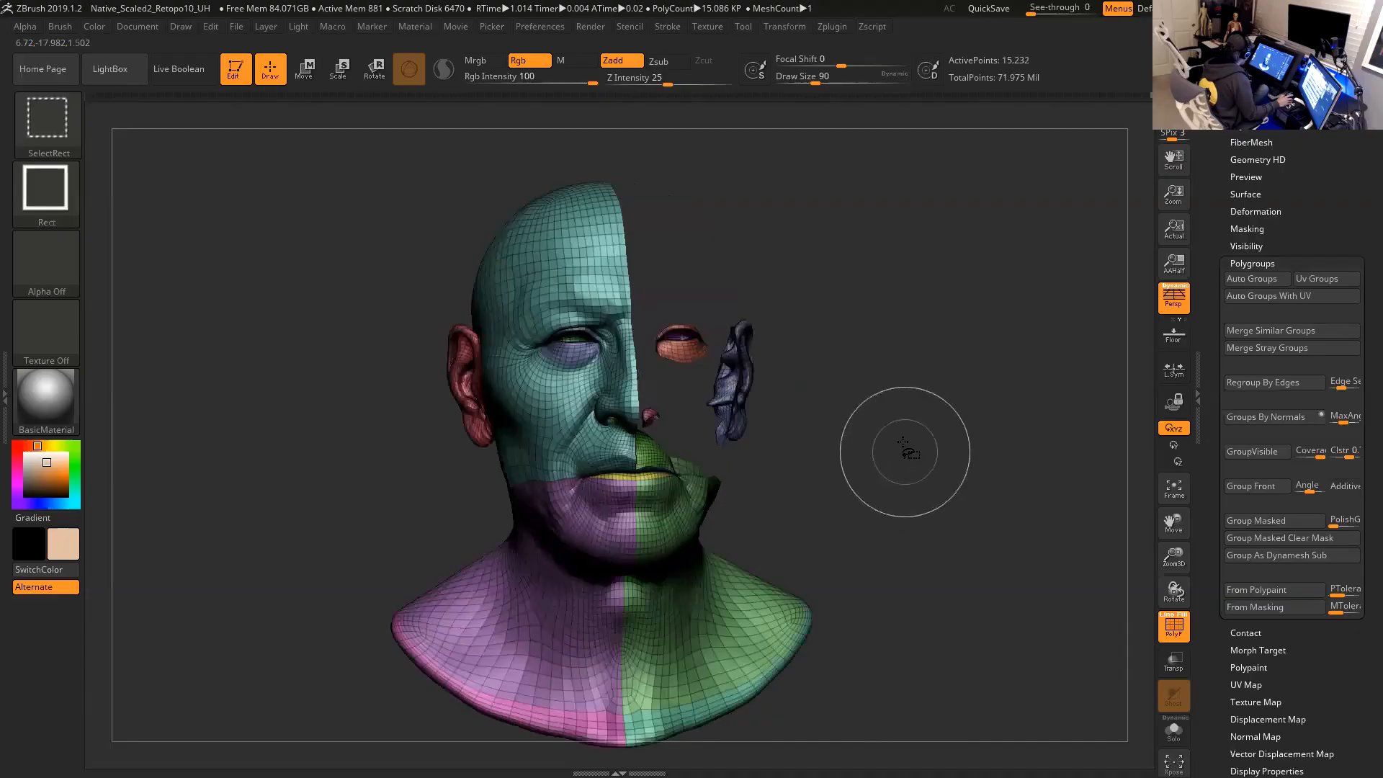
pyautogui.keyDown('ctrl'); pyautogui.keyDown('shift'); pyautogui.click(919, 454); pyautogui.keyUp('shift'); pyautogui.keyUp('ctrl')
pyautogui.keyDown('ctrl'); pyautogui.keyDown('shift'); pyautogui.click(929, 417); pyautogui.keyUp('shift'); pyautogui.keyUp('ctrl')
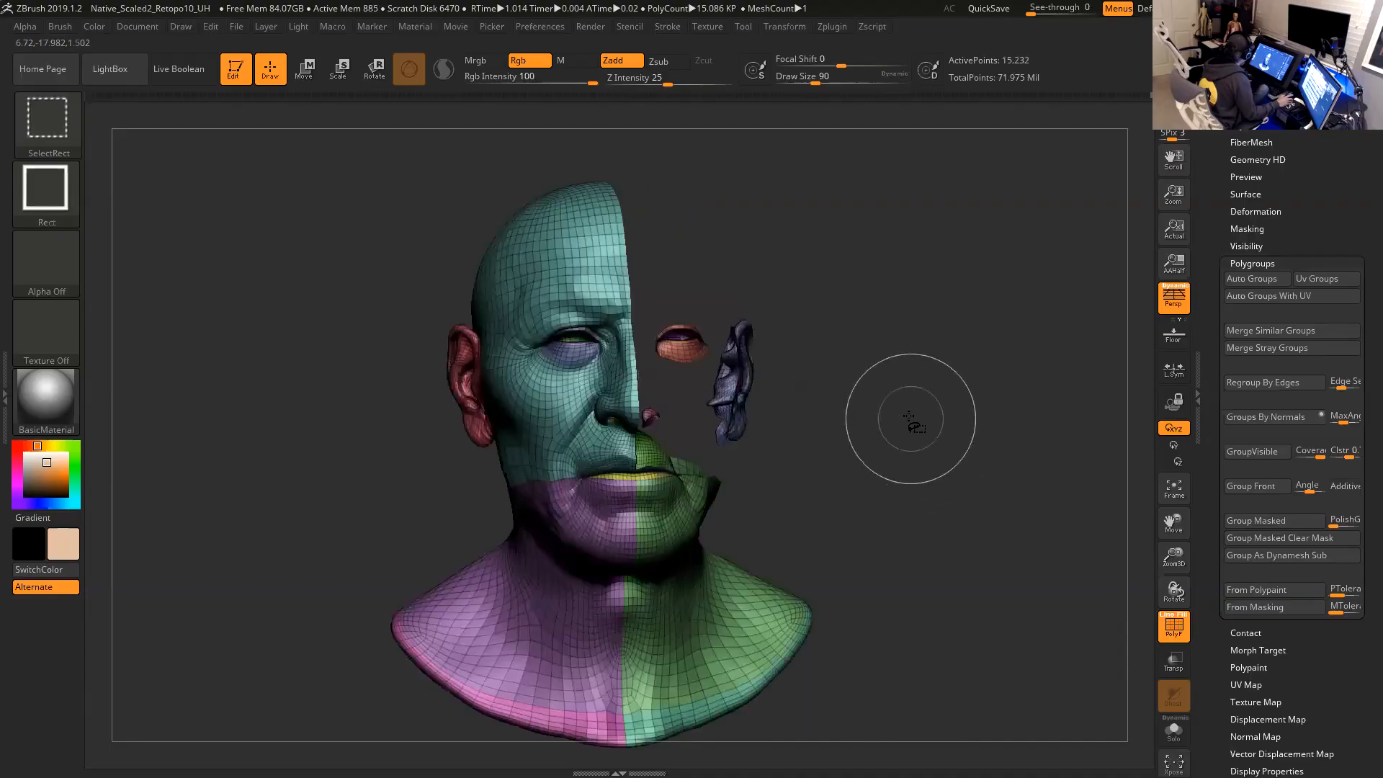
pyautogui.keyDown('ctrl'); pyautogui.keyDown('shift'); pyautogui.click(937, 450); pyautogui.keyUp('shift'); pyautogui.keyUp('ctrl')
pyautogui.keyDown('ctrl'); pyautogui.keyDown('shift'); pyautogui.click(930, 432); pyautogui.keyUp('shift'); pyautogui.keyUp('ctrl')
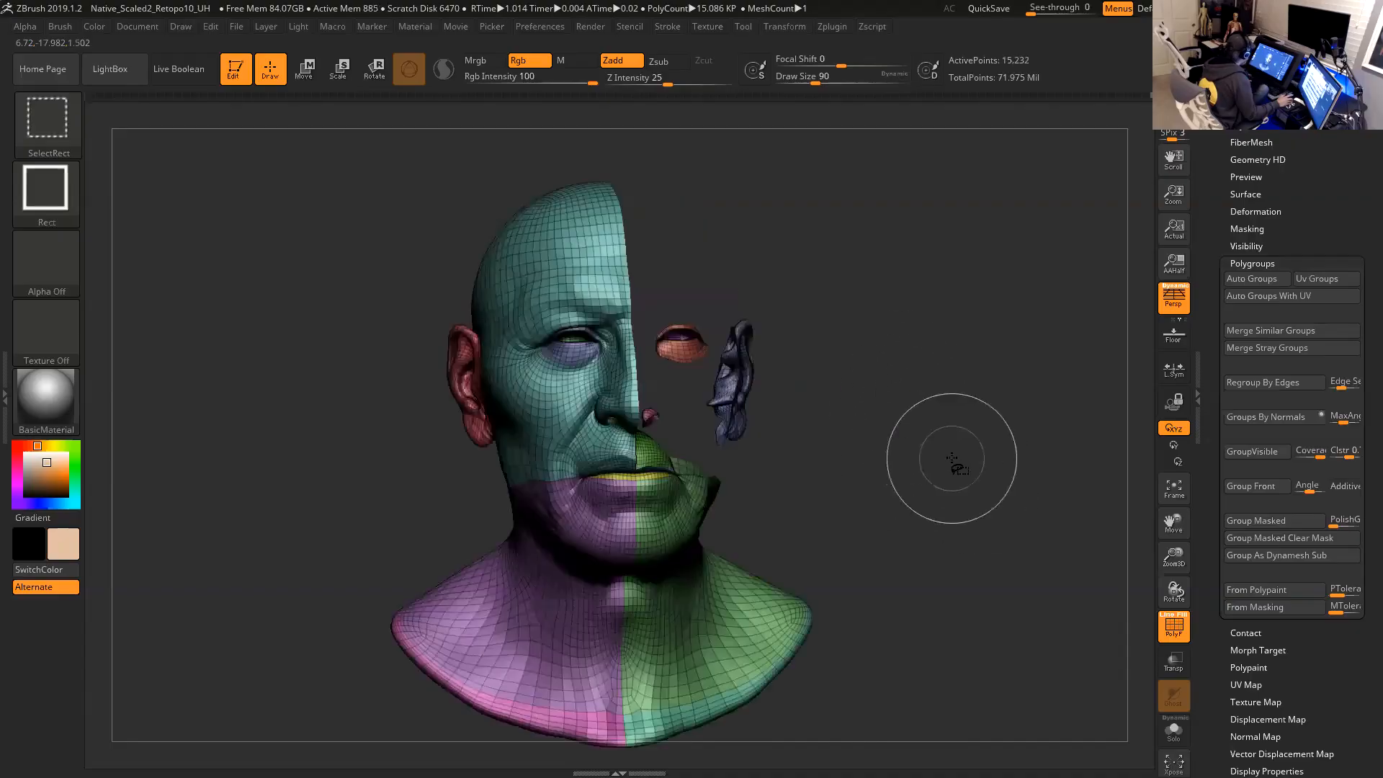
pyautogui.keyDown('ctrl'); pyautogui.keyDown('shift'); pyautogui.click(904, 398); pyautogui.keyUp('shift'); pyautogui.keyUp('ctrl')
pyautogui.keyDown('ctrl'); pyautogui.keyDown('shift'); pyautogui.moveTo(922, 402); pyautogui.dragTo(976, 473); pyautogui.keyUp('shift'); pyautogui.keyUp('ctrl')
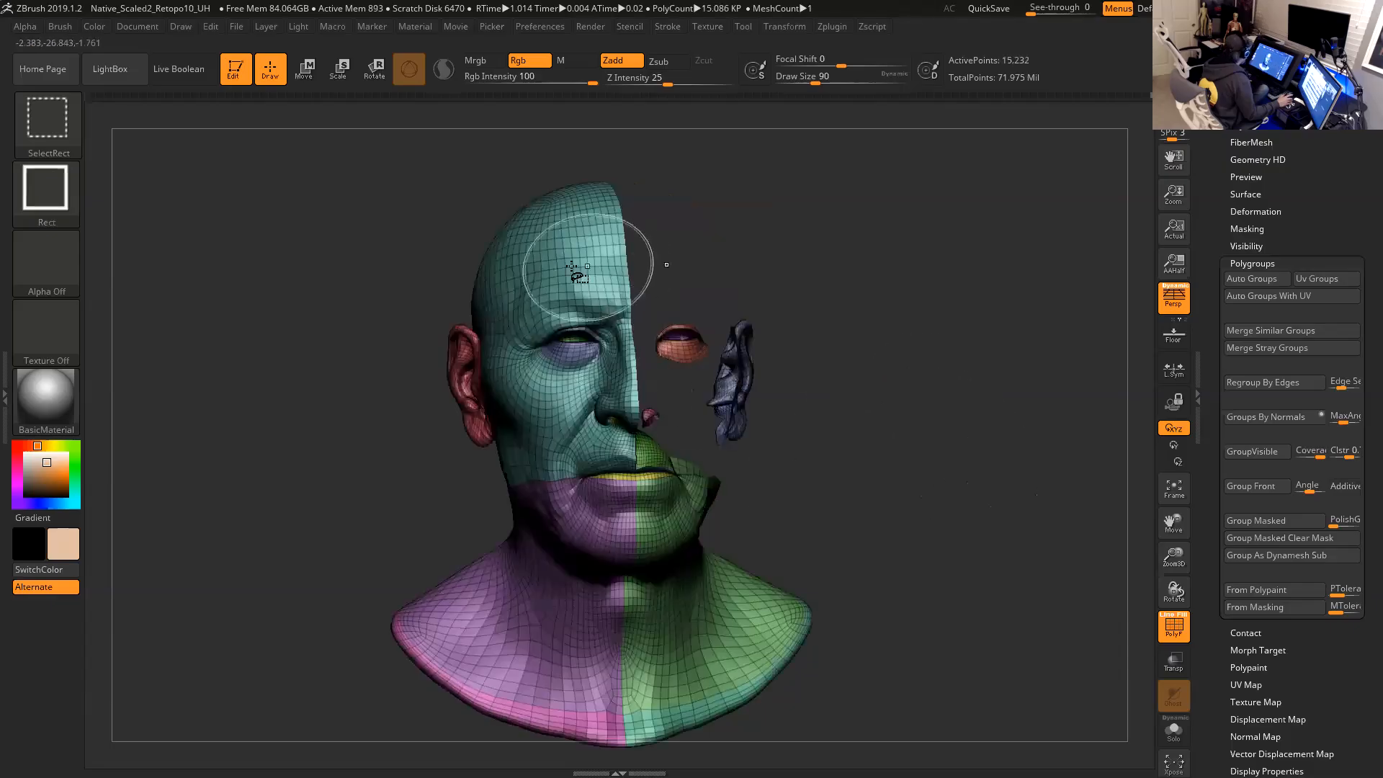
# Hide the remaining face, chin and neck polygroups and the yellow inner-lip strip around the mouth cavity.
pyautogui.keyDown('ctrl'); pyautogui.keyDown('shift'); pyautogui.click(566, 253); pyautogui.keyUp('shift'); pyautogui.keyUp('ctrl')
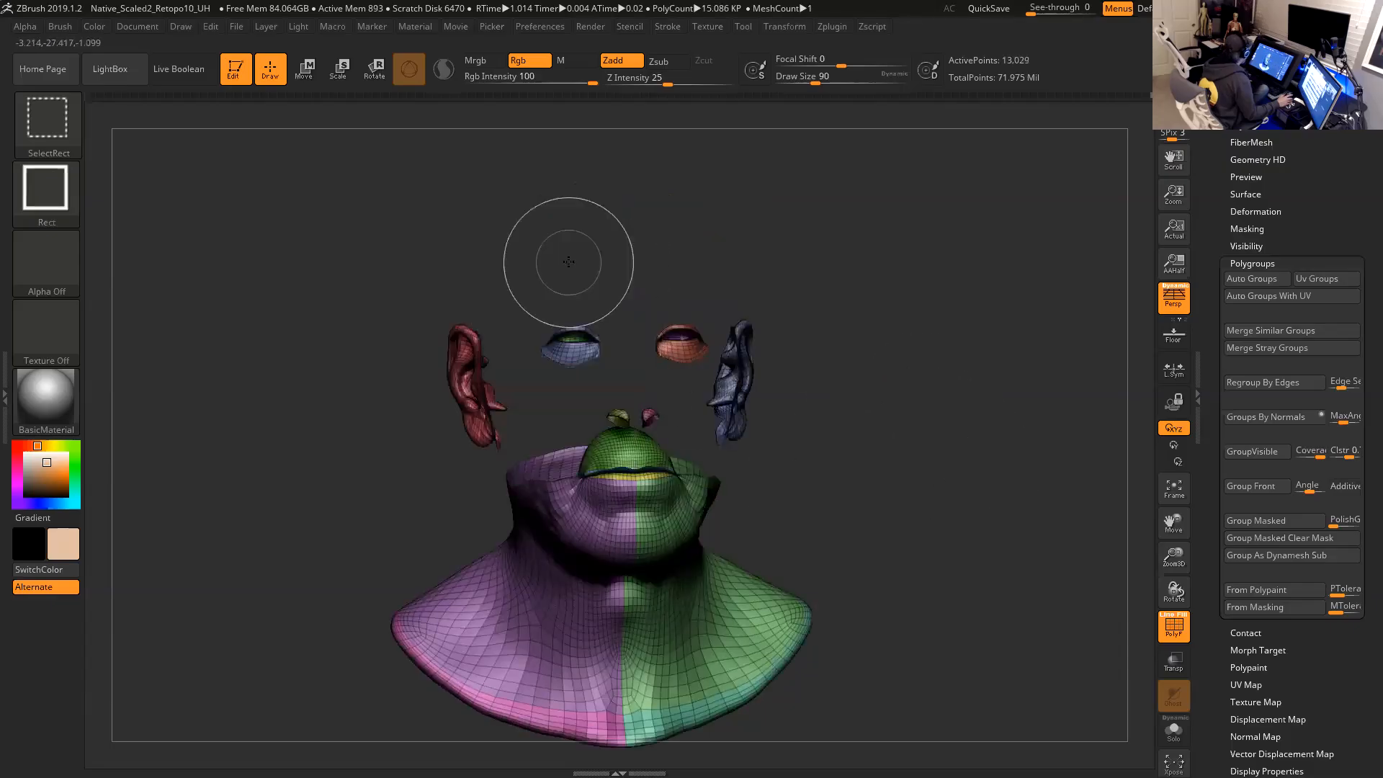
pyautogui.keyDown('ctrl'); pyautogui.keyDown('shift'); pyautogui.click(589, 520); pyautogui.keyUp('shift'); pyautogui.keyUp('ctrl')
pyautogui.keyDown('ctrl'); pyautogui.keyDown('shift'); pyautogui.click(634, 551); pyautogui.keyUp('shift'); pyautogui.keyUp('ctrl')
pyautogui.press('f')
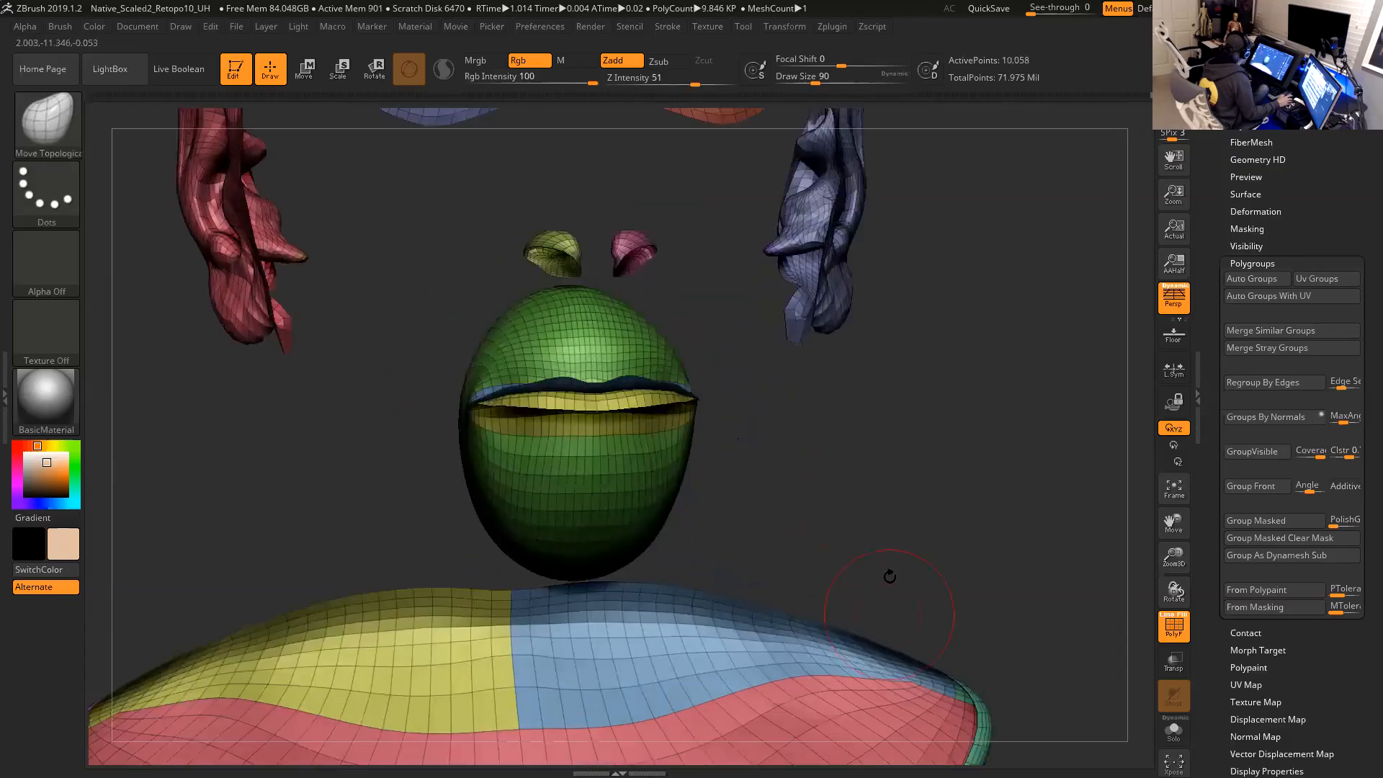
pyautogui.moveTo(890, 577); pyautogui.dragTo(868, 556)
pyautogui.keyDown('ctrl'); pyautogui.keyDown('shift'); pyautogui.click(627, 403); pyautogui.keyUp('shift'); pyautogui.keyUp('ctrl')
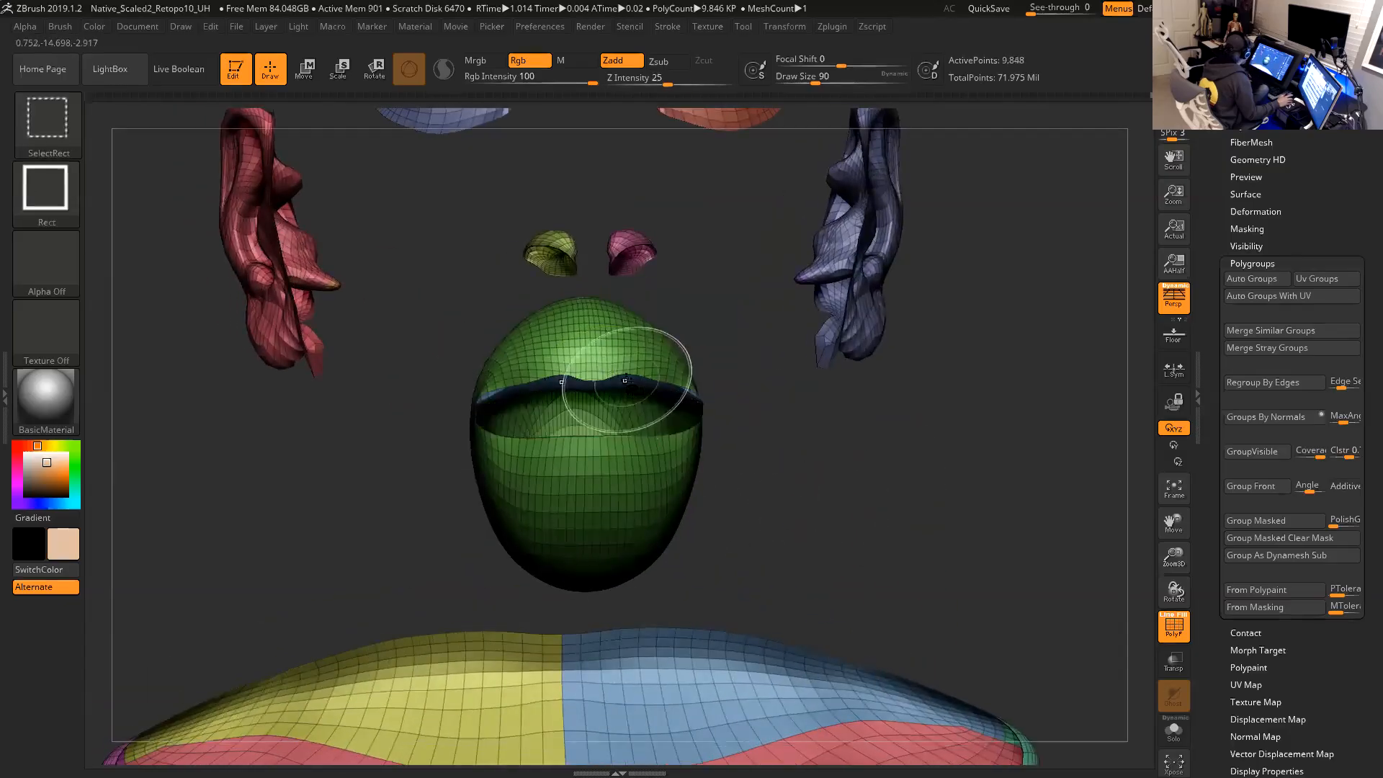
# Hide both nostril polygroups and the polygroups around the eyelids, checking the remaining pieces from the front and at an angle.
pyautogui.keyDown('ctrl'); pyautogui.keyDown('shift'); pyautogui.click(631, 252); pyautogui.keyUp('shift'); pyautogui.keyUp('ctrl')
pyautogui.keyDown('ctrl'); pyautogui.keyDown('shift'); pyautogui.click(566, 249); pyautogui.keyUp('shift'); pyautogui.keyUp('ctrl')
pyautogui.press('f')
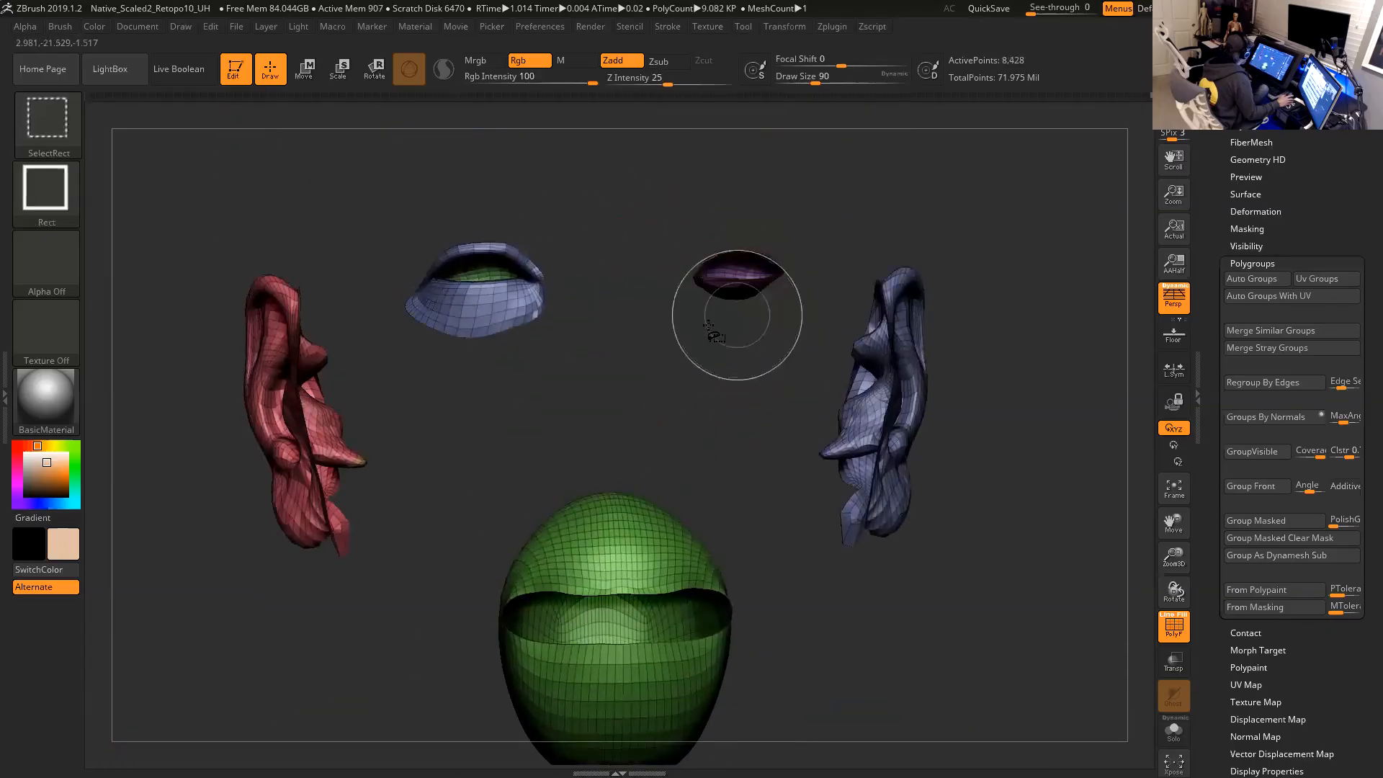
pyautogui.keyDown('ctrl'); pyautogui.keyDown('shift'); pyautogui.click(508, 317); pyautogui.keyUp('shift'); pyautogui.keyUp('ctrl')
pyautogui.moveTo(609, 378)
pyautogui.mouseDown()
pyautogui.moveTo(636, 374)
pyautogui.moveTo(630, 392)
pyautogui.moveTo(578, 330)
pyautogui.mouseUp()
pyautogui.moveTo(756, 427); pyautogui.dragTo(549, 307)
pyautogui.moveTo(481, 435); pyautogui.dragTo(525, 436)
pyautogui.moveTo(634, 448); pyautogui.dragTo(675, 440)
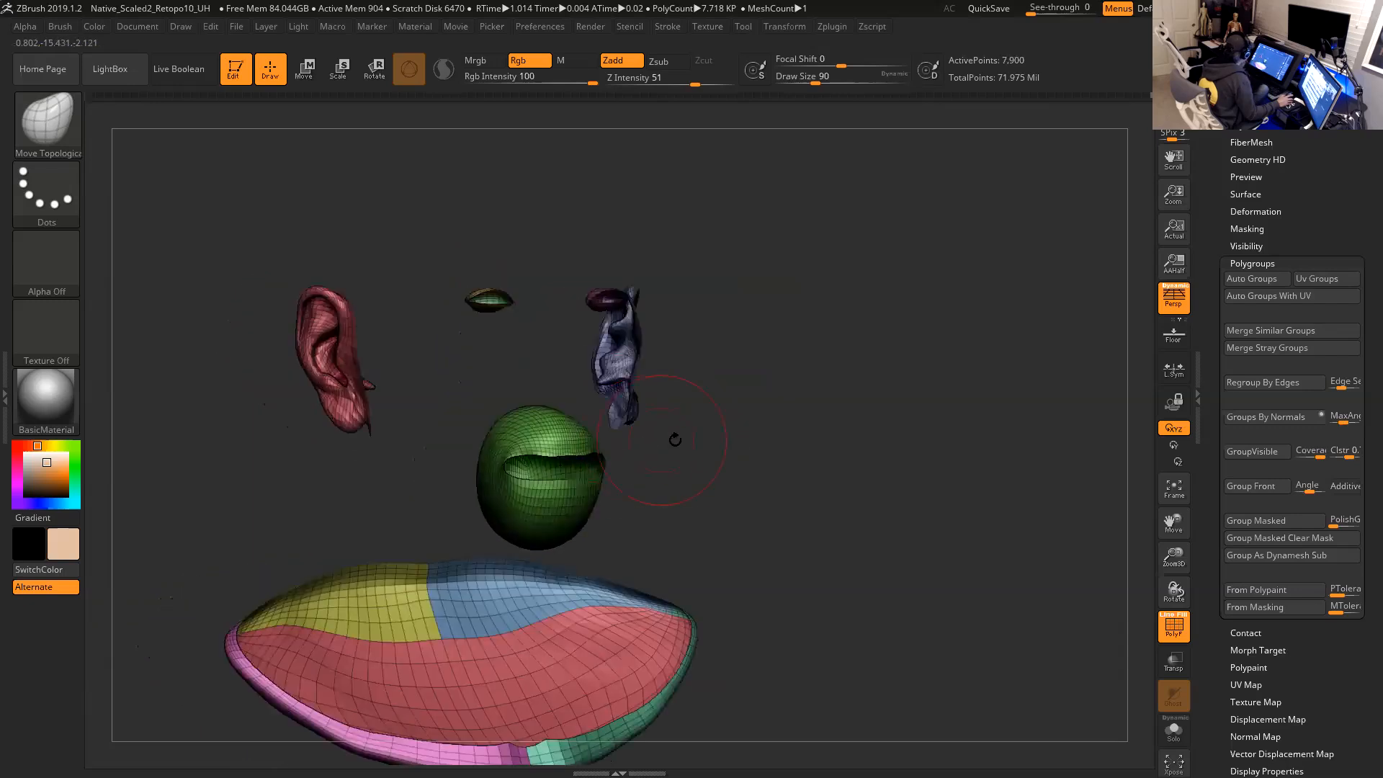
# Invert the visibility to show the outer face and neck polygroups, and turn off perspective for a side view.
pyautogui.hotkey('ctrl', 'shift')
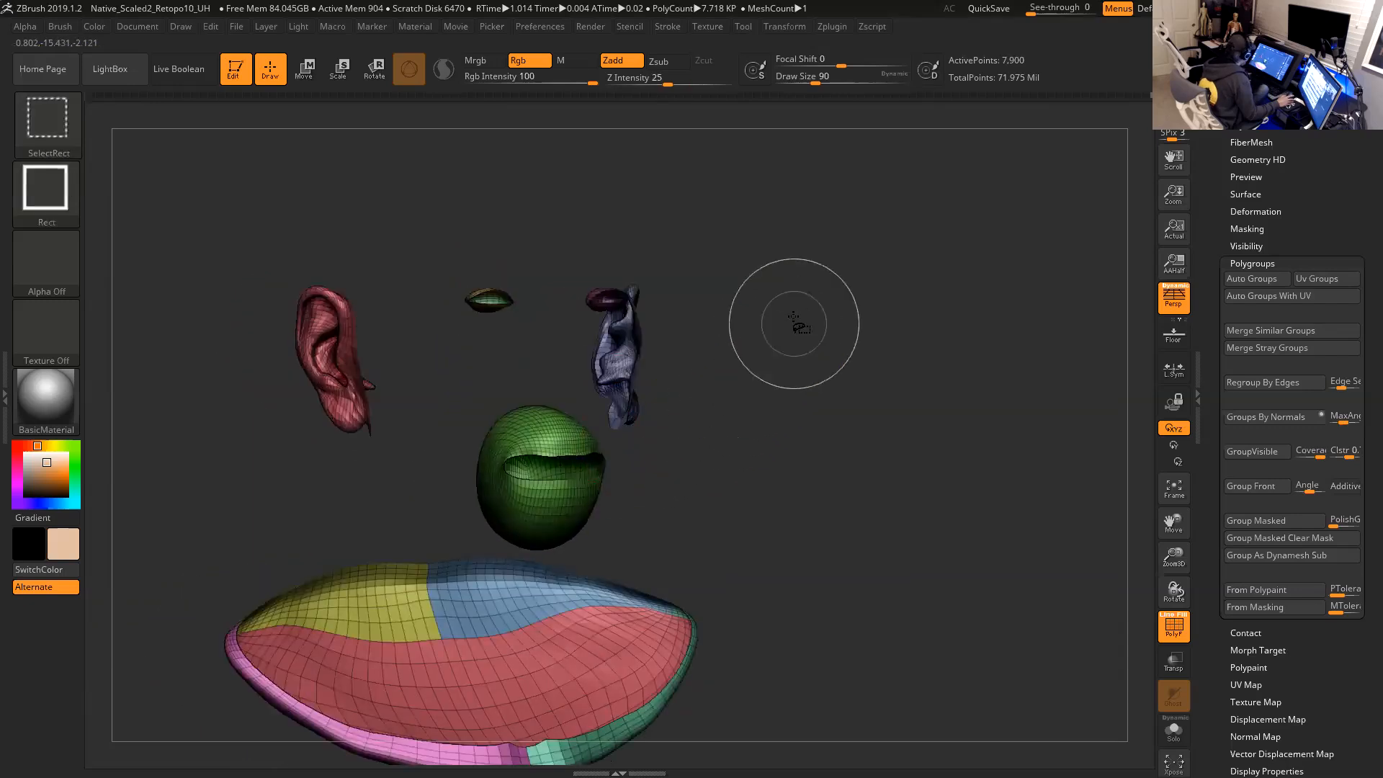
pyautogui.keyDown('ctrl'); pyautogui.keyDown('shift'); pyautogui.moveTo(829, 336); pyautogui.dragTo(843, 347); pyautogui.keyUp('shift'); pyautogui.keyUp('ctrl')
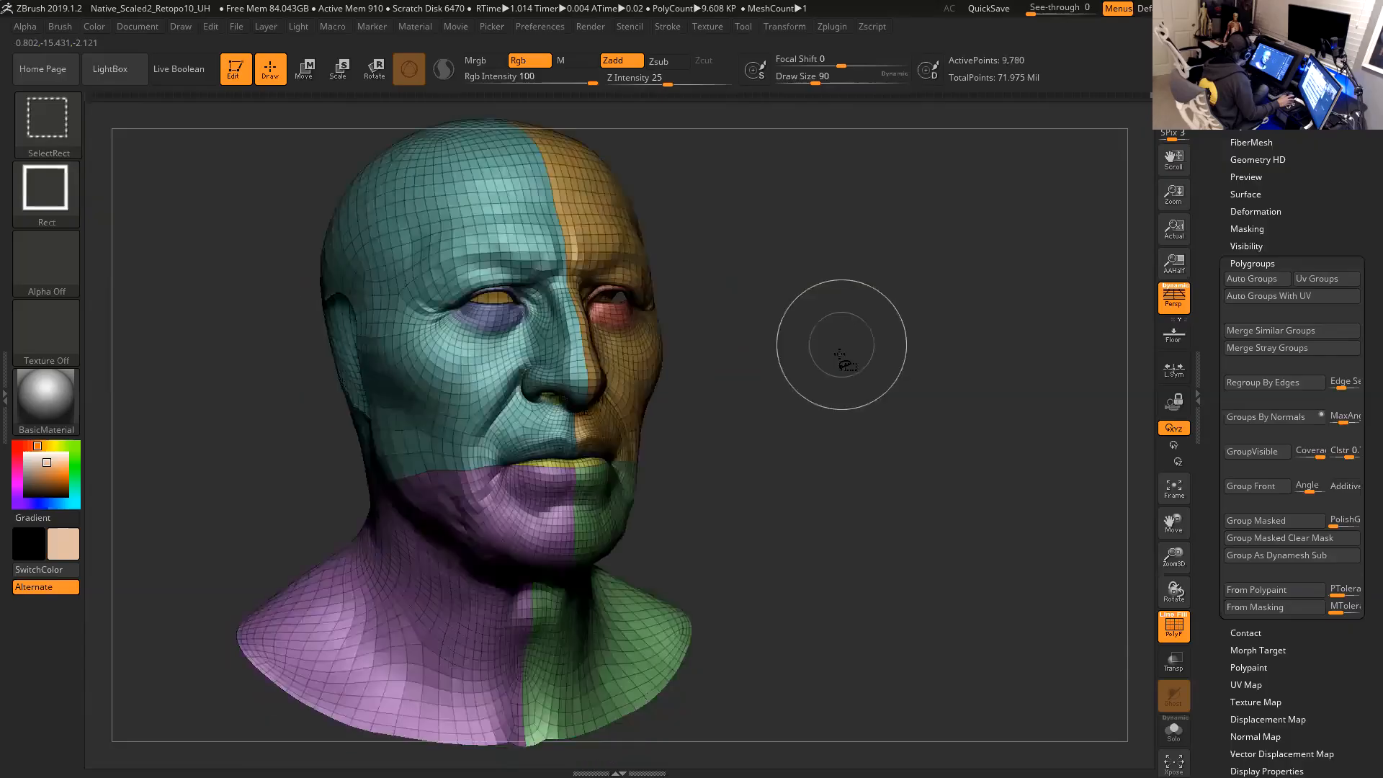
pyautogui.moveTo(850, 408); pyautogui.dragTo(923, 430)
pyautogui.press('p')
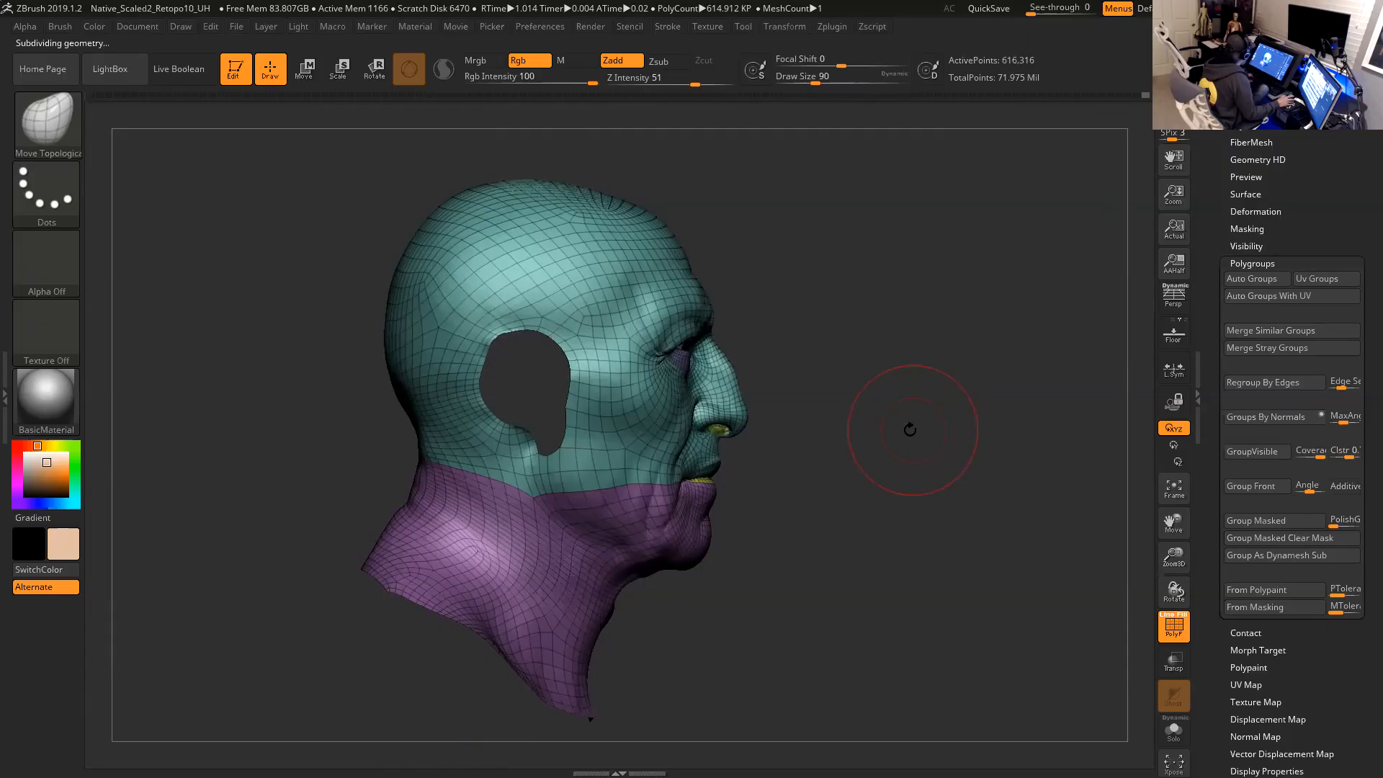
# In profile, hide the back half of the head and the lower neck with rectangular selections.
pyautogui.moveTo(889, 439); pyautogui.dragTo(931, 427)
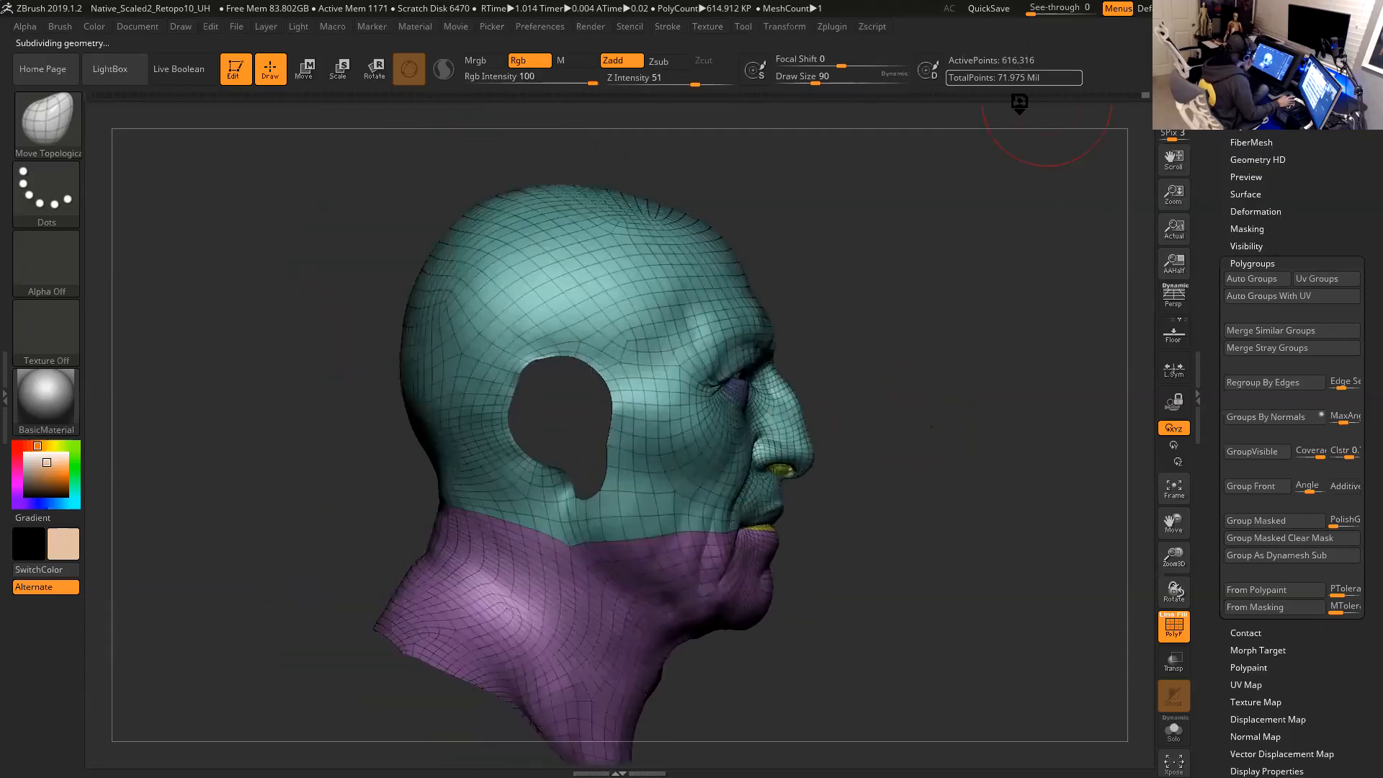
pyautogui.keyDown('alt'); pyautogui.moveTo(854, 372); pyautogui.dragTo(841, 346); pyautogui.keyUp('alt')
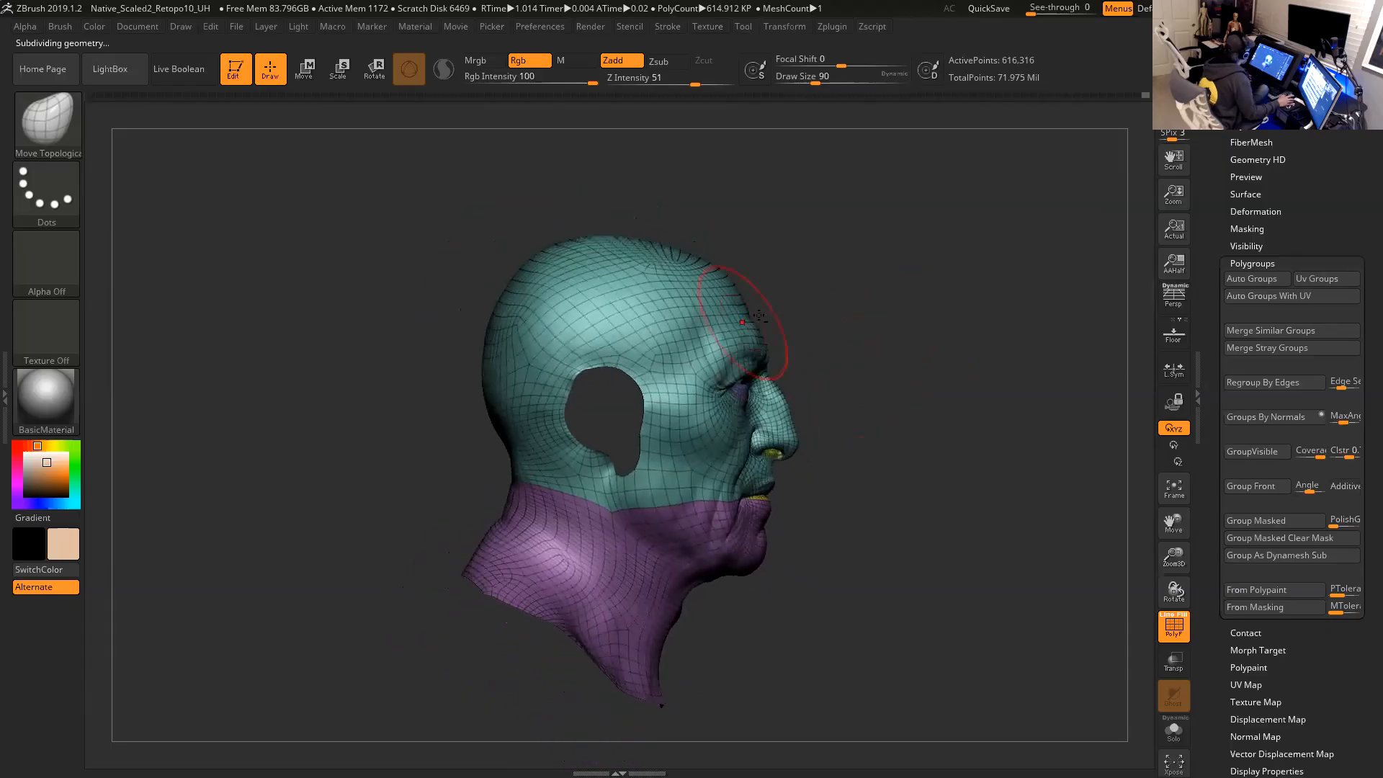
pyautogui.keyDown('alt'); pyautogui.moveTo(838, 293); pyautogui.dragTo(845, 276); pyautogui.keyUp('alt')
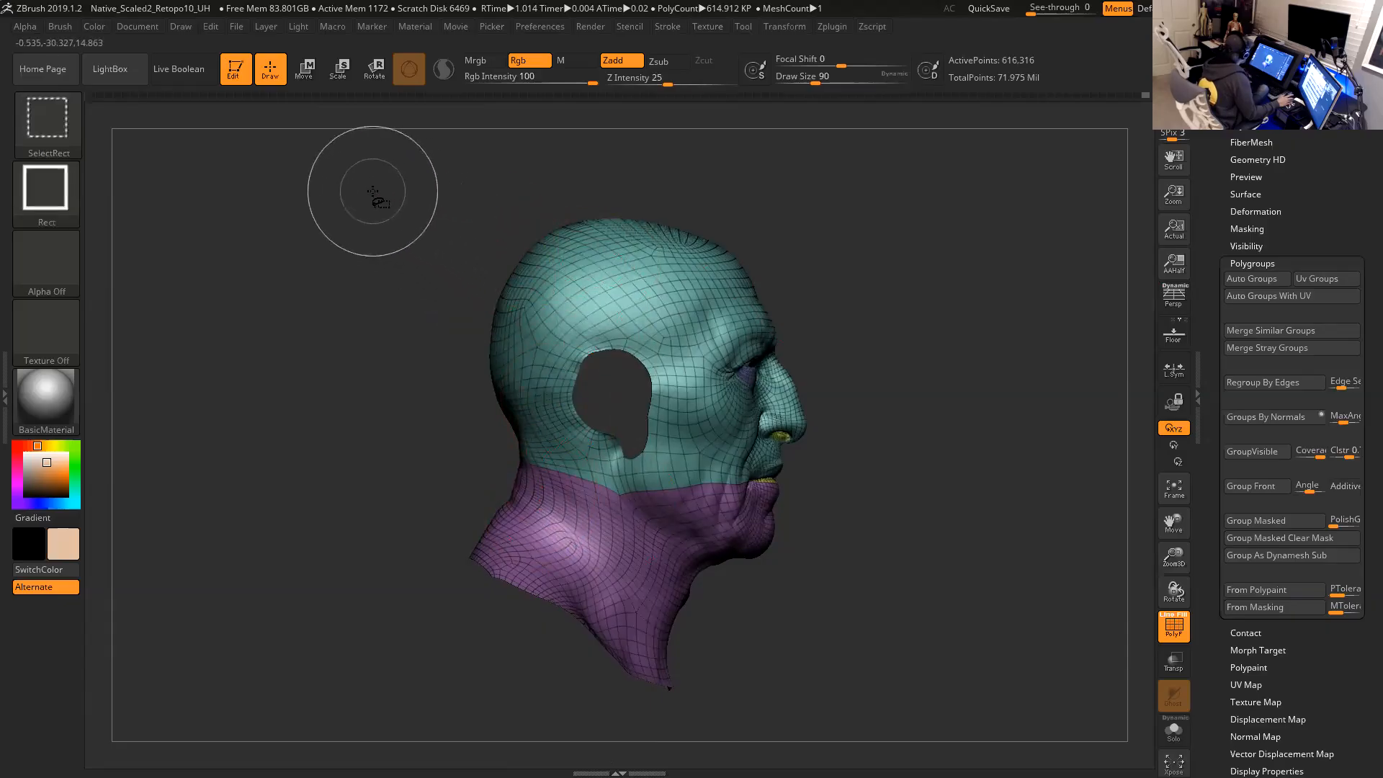
pyautogui.moveTo(372, 182)
pyautogui.keyDown('ctrl'); pyautogui.keyDown('shift'); pyautogui.mouseDown()
pyautogui.moveTo(519, 432)
pyautogui.moveTo(645, 744)
pyautogui.mouseUp(); pyautogui.keyUp('shift'); pyautogui.keyUp('ctrl')
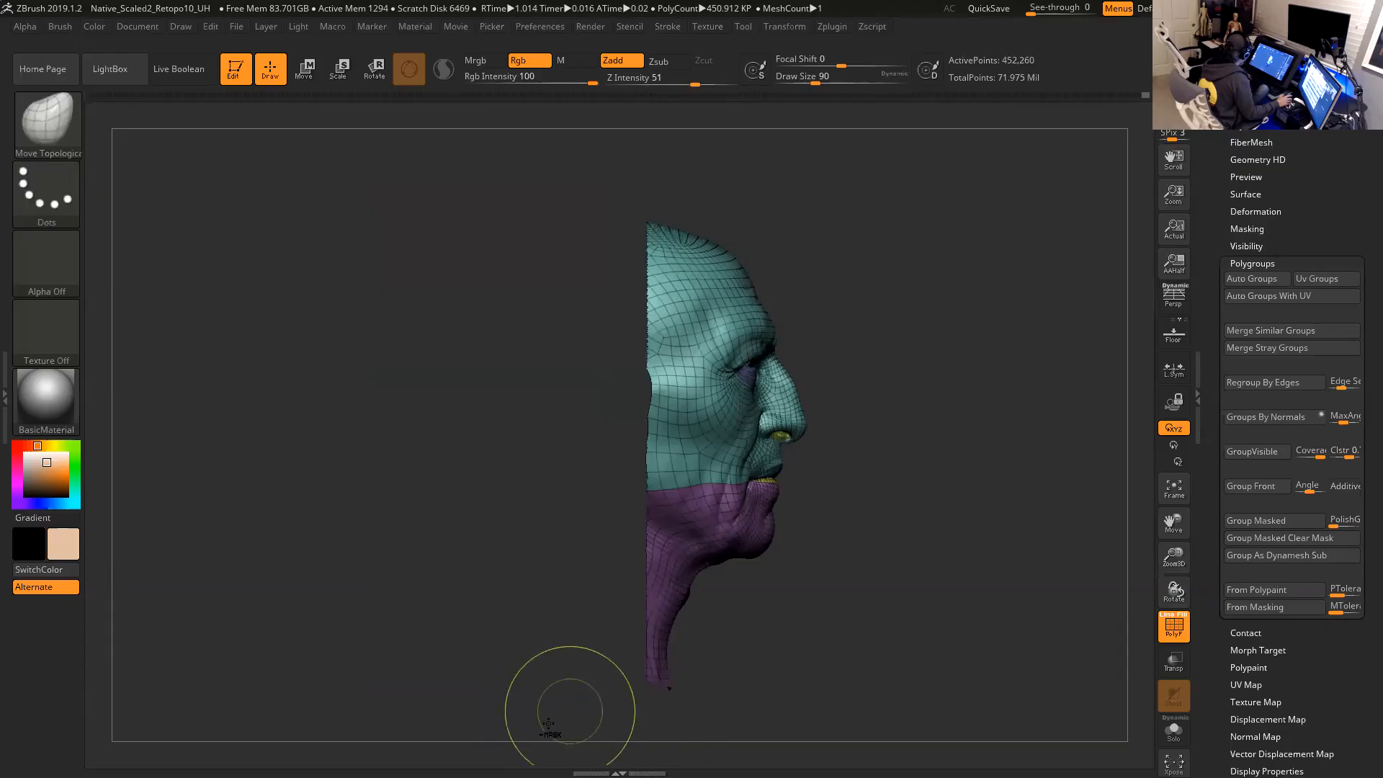
pyautogui.moveTo(744, 712)
pyautogui.keyDown('ctrl'); pyautogui.keyDown('alt'); pyautogui.keyDown('shift'); pyautogui.mouseDown()
pyautogui.moveTo(618, 685)
pyautogui.moveTo(558, 581)
pyautogui.mouseUp(); pyautogui.keyUp('shift'); pyautogui.keyUp('alt'); pyautogui.keyUp('ctrl')
# Turn off the polyframe display and compare the front view of the face with and without perspective.
pyautogui.moveTo(890, 616)
pyautogui.mouseDown()
pyautogui.moveTo(846, 583)
pyautogui.moveTo(691, 596)
pyautogui.mouseUp()
pyautogui.moveTo(900, 585)
pyautogui.mouseDown()
pyautogui.moveTo(873, 590)
pyautogui.moveTo(1034, 579)
pyautogui.moveTo(1019, 560)
pyautogui.moveTo(1034, 579)
pyautogui.mouseUp()
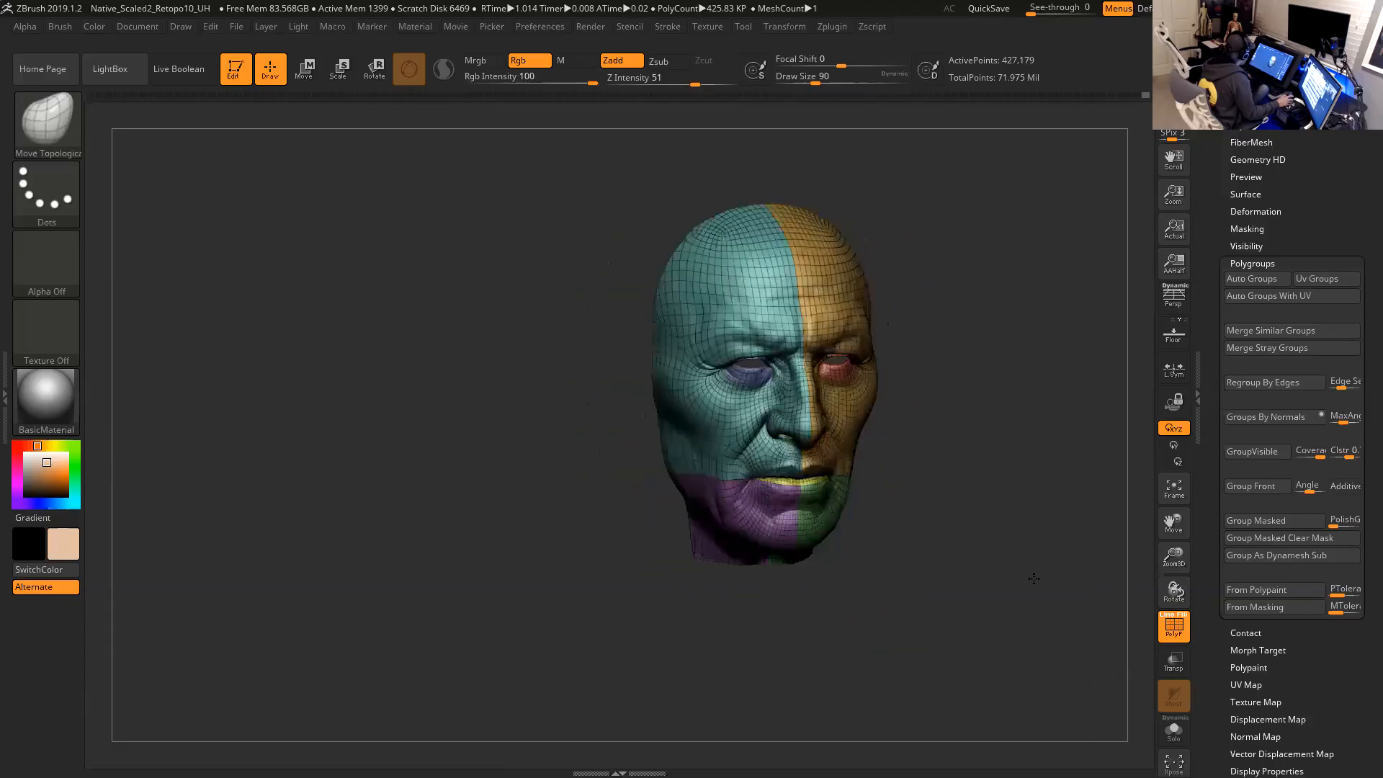
pyautogui.click(1173, 626)
pyautogui.moveTo(1034, 549)
pyautogui.mouseDown()
pyautogui.moveTo(1028, 536)
pyautogui.moveTo(849, 544)
pyautogui.mouseUp()
pyautogui.click(1167, 301)
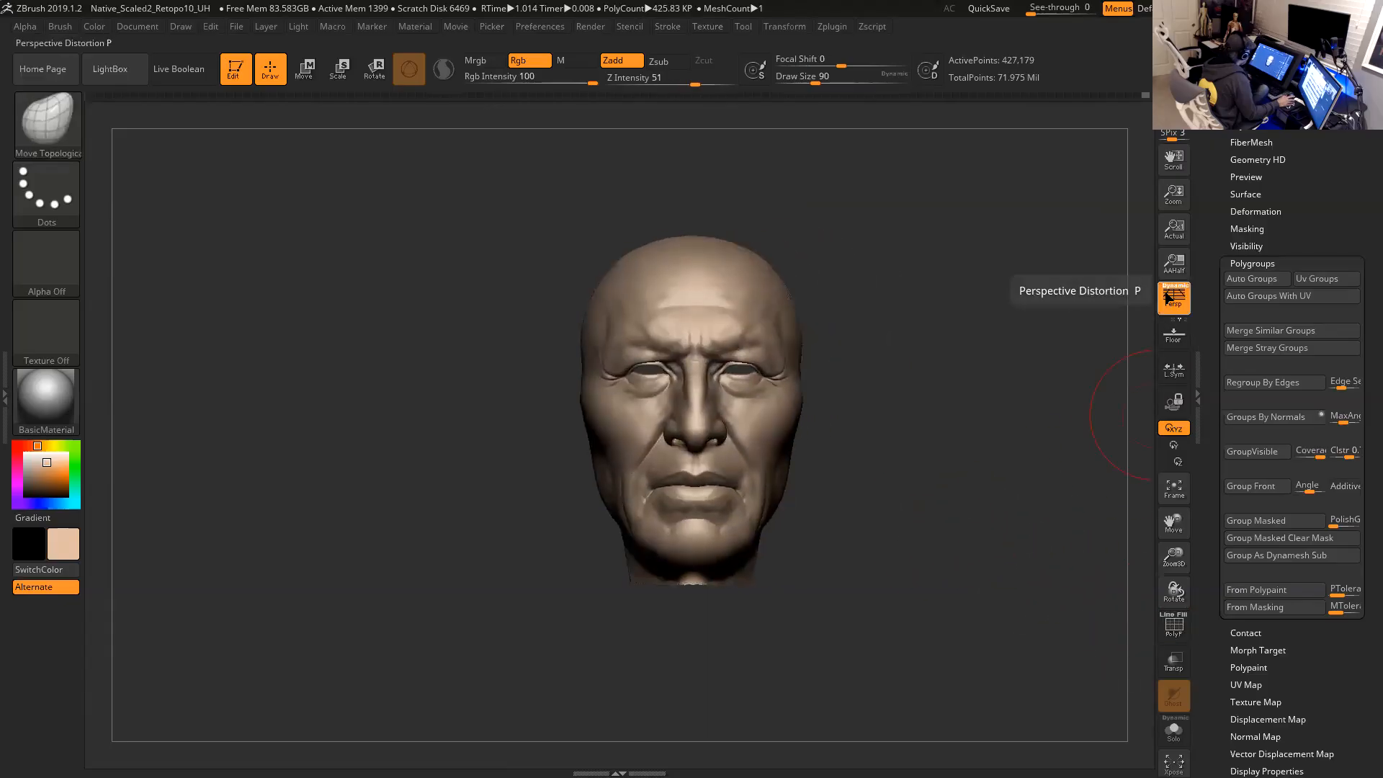
pyautogui.click(1167, 301)
pyautogui.moveTo(951, 457)
pyautogui.mouseDown()
pyautogui.moveTo(1024, 454)
pyautogui.moveTo(857, 458)
pyautogui.moveTo(951, 516)
pyautogui.moveTo(951, 475)
pyautogui.mouseUp()
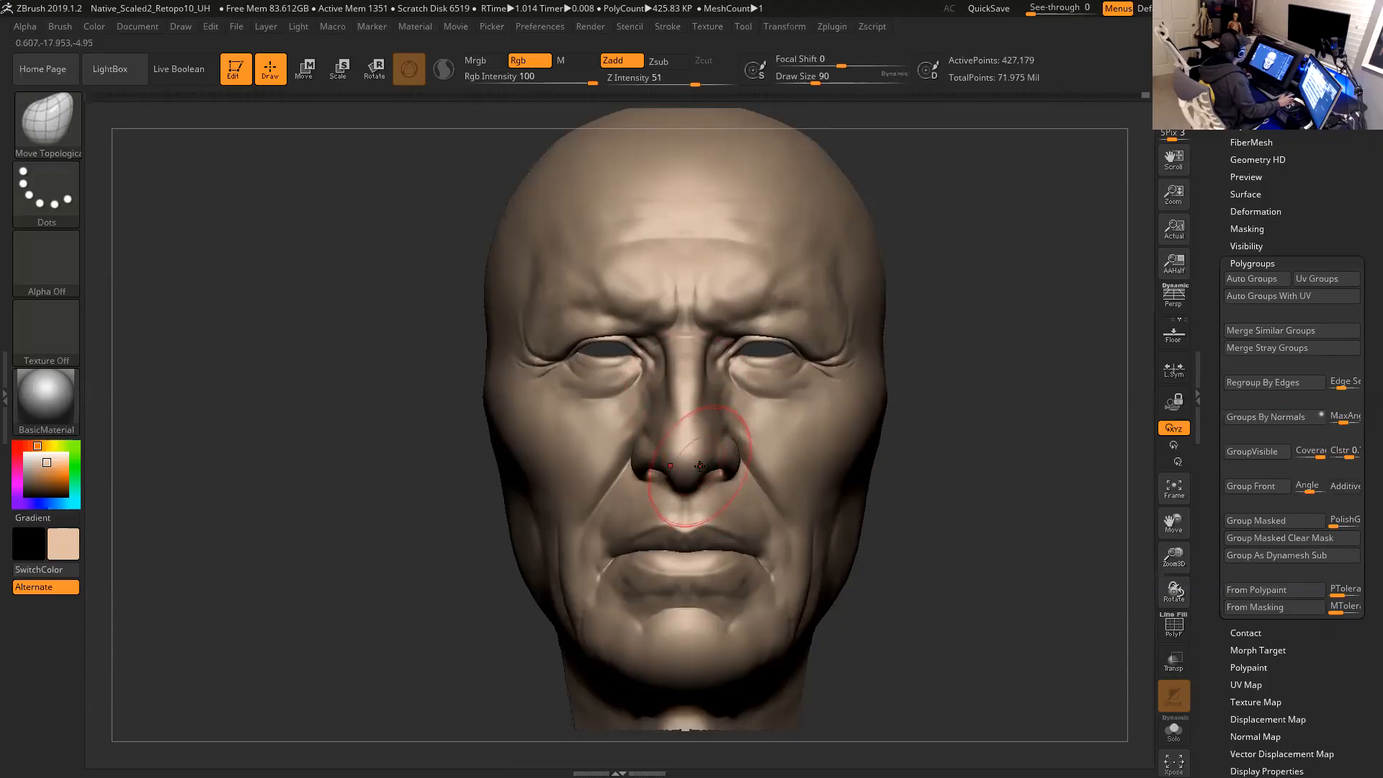
# Smooth the temple and the rear edge of the cheek on the isolated face in side view.
pyautogui.moveTo(987, 492); pyautogui.dragTo(1037, 485)
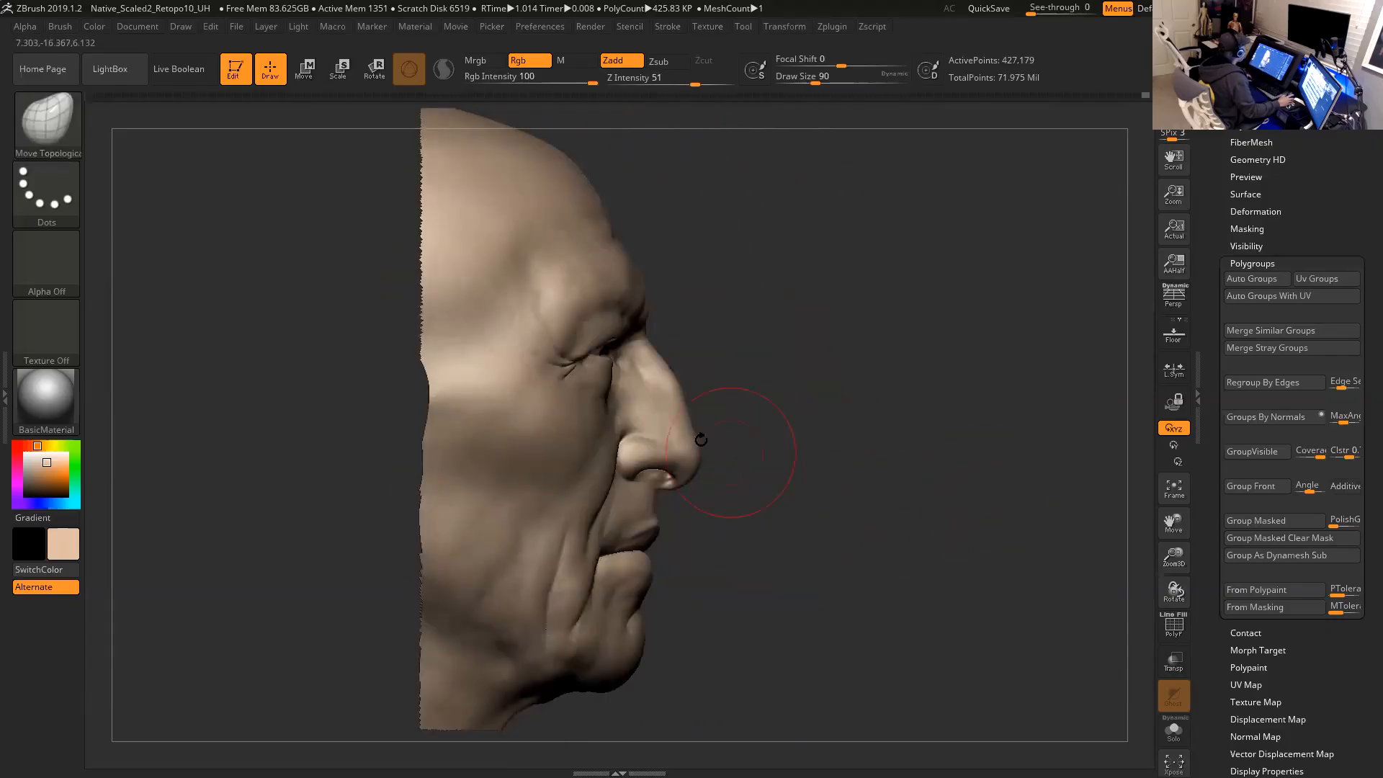
pyautogui.keyDown('alt'); pyautogui.moveTo(742, 433); pyautogui.dragTo(772, 385); pyautogui.keyUp('alt')
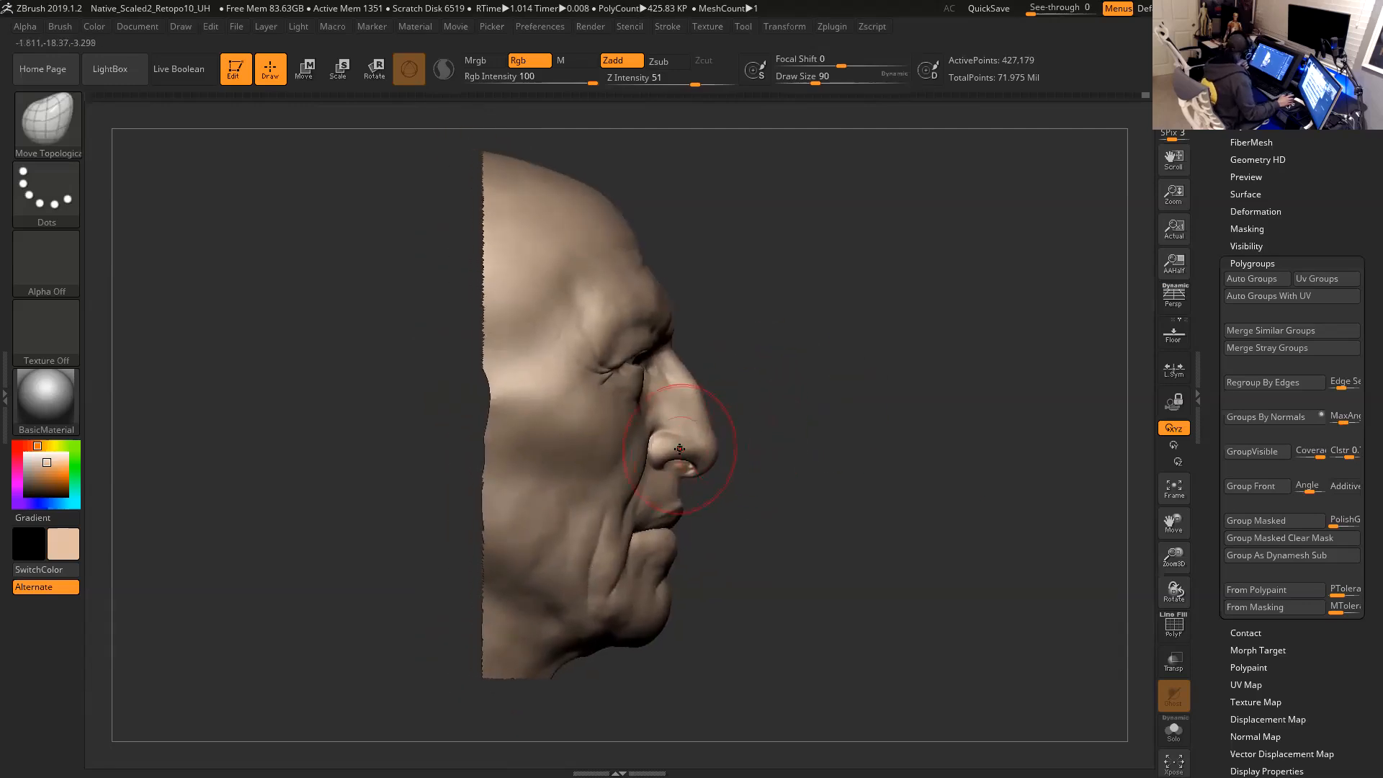
pyautogui.moveTo(802, 401); pyautogui.dragTo(692, 355)
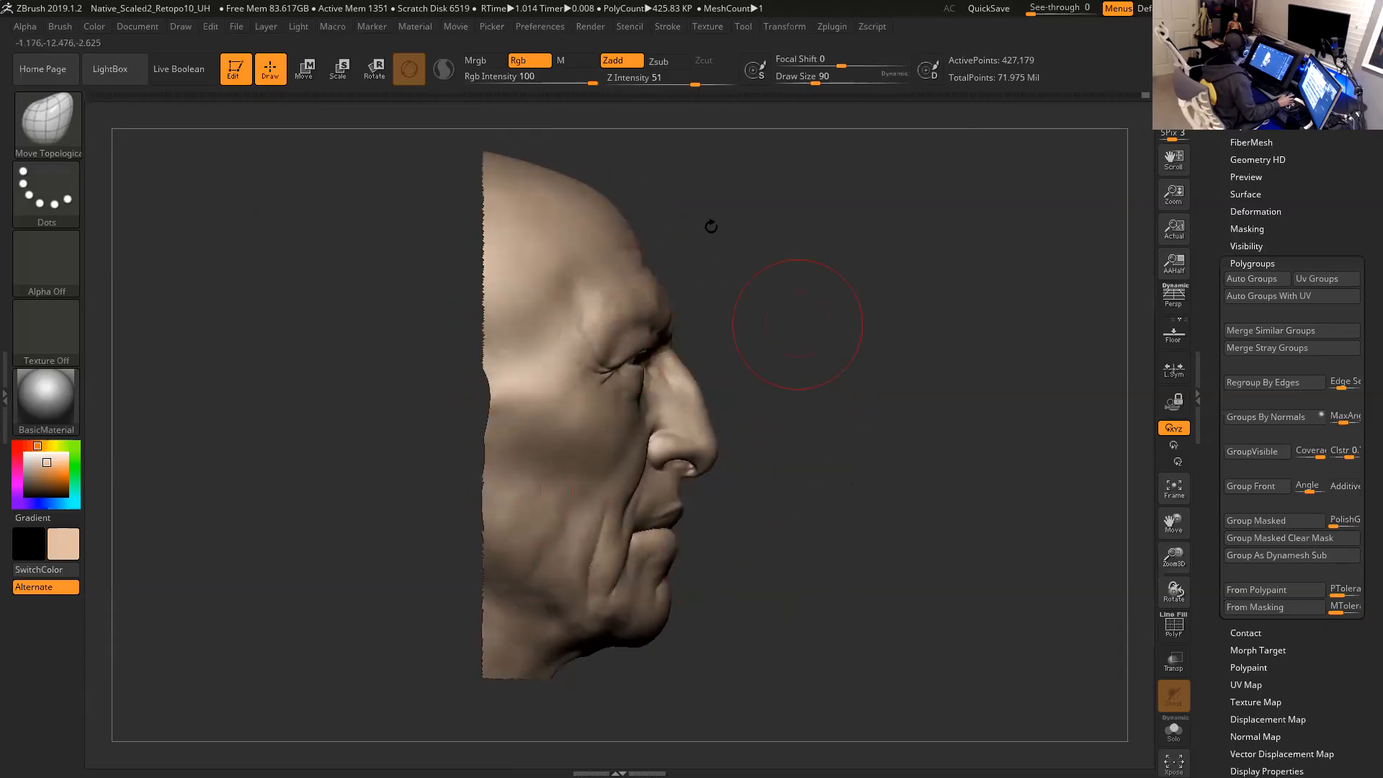
pyautogui.moveTo(812, 495); pyautogui.dragTo(837, 476)
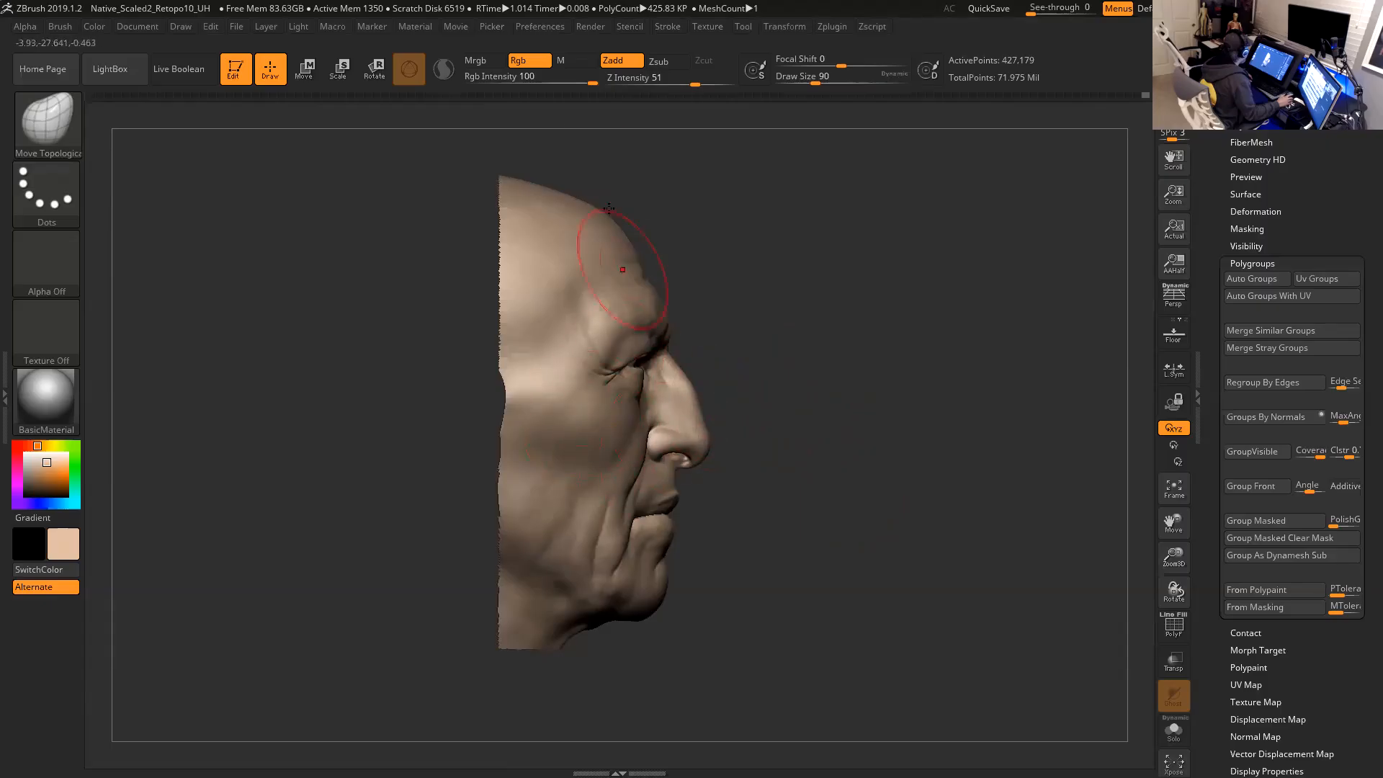
pyautogui.moveTo(851, 418)
pyautogui.keyDown('alt'); pyautogui.mouseDown()
pyautogui.moveTo(862, 432)
pyautogui.moveTo(924, 431)
pyautogui.moveTo(883, 414)
pyautogui.moveTo(887, 383)
pyautogui.mouseUp(); pyautogui.keyUp('alt')
pyautogui.keyDown('shift'); pyautogui.moveTo(613, 237); pyautogui.dragTo(569, 339); pyautogui.keyUp('shift')
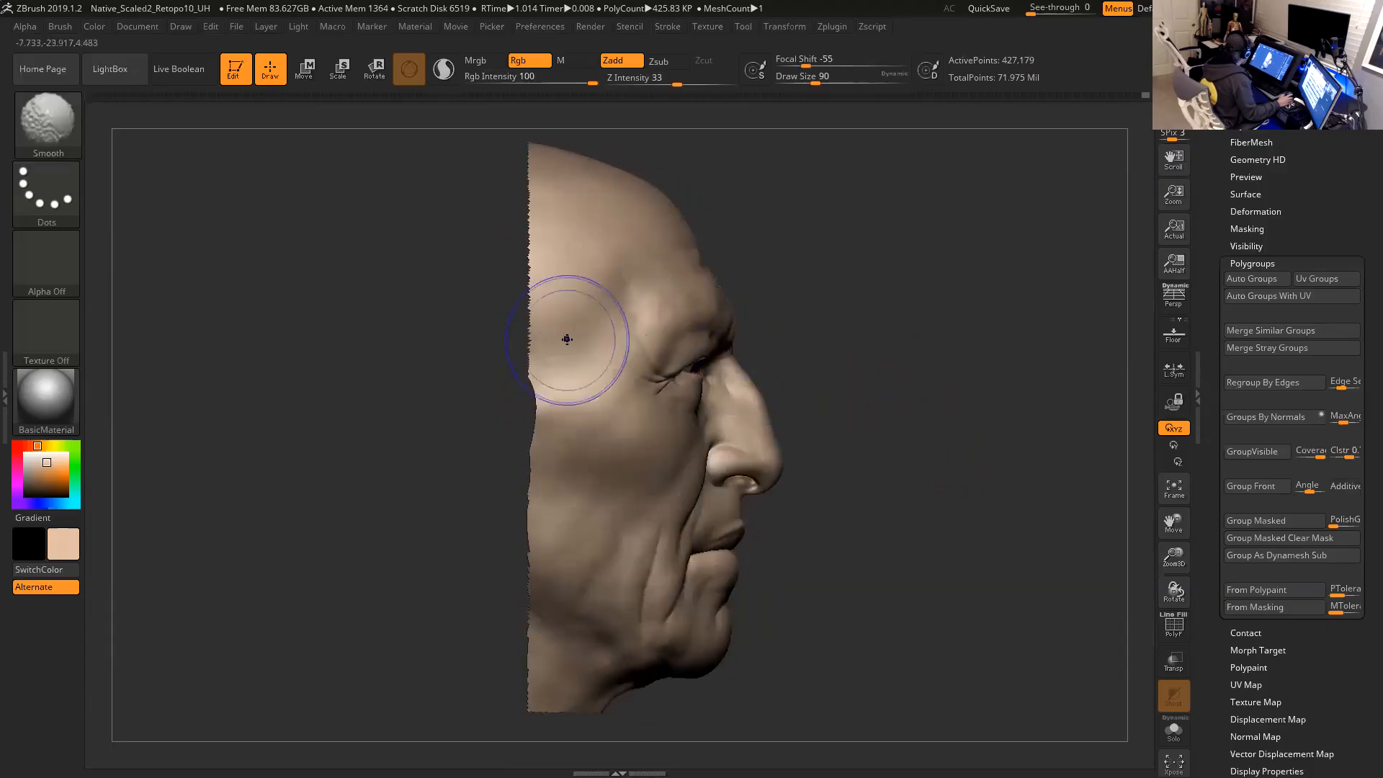
pyautogui.keyDown('shift'); pyautogui.moveTo(566, 499); pyautogui.dragTo(558, 622); pyautogui.keyUp('shift')
# Smooth the lower cheek beside the chin and the brow area of the isolated face.
pyautogui.moveTo(945, 458)
pyautogui.mouseDown()
pyautogui.moveTo(859, 445)
pyautogui.moveTo(772, 477)
pyautogui.moveTo(846, 437)
pyautogui.mouseUp()
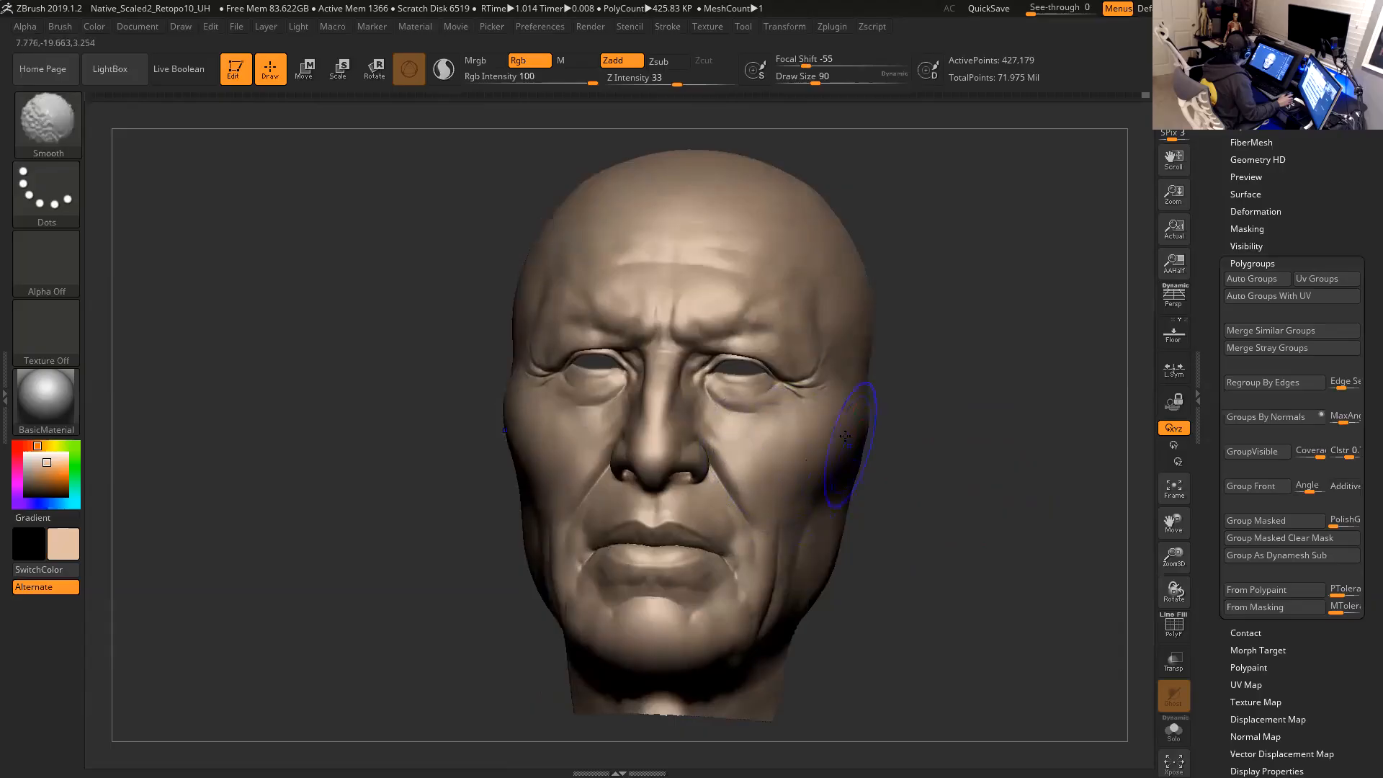
pyautogui.moveTo(963, 512); pyautogui.dragTo(983, 512)
pyautogui.keyDown('shift'); pyautogui.moveTo(751, 617); pyautogui.dragTo(774, 577); pyautogui.keyUp('shift')
pyautogui.moveTo(920, 504); pyautogui.dragTo(892, 498)
pyautogui.moveTo(732, 302)
pyautogui.keyDown('shift'); pyautogui.mouseDown()
pyautogui.moveTo(756, 326)
pyautogui.moveTo(787, 317)
pyautogui.mouseUp(); pyautogui.keyUp('shift')
pyautogui.moveTo(957, 328)
pyautogui.mouseDown()
pyautogui.moveTo(975, 328)
pyautogui.moveTo(944, 348)
pyautogui.mouseUp()
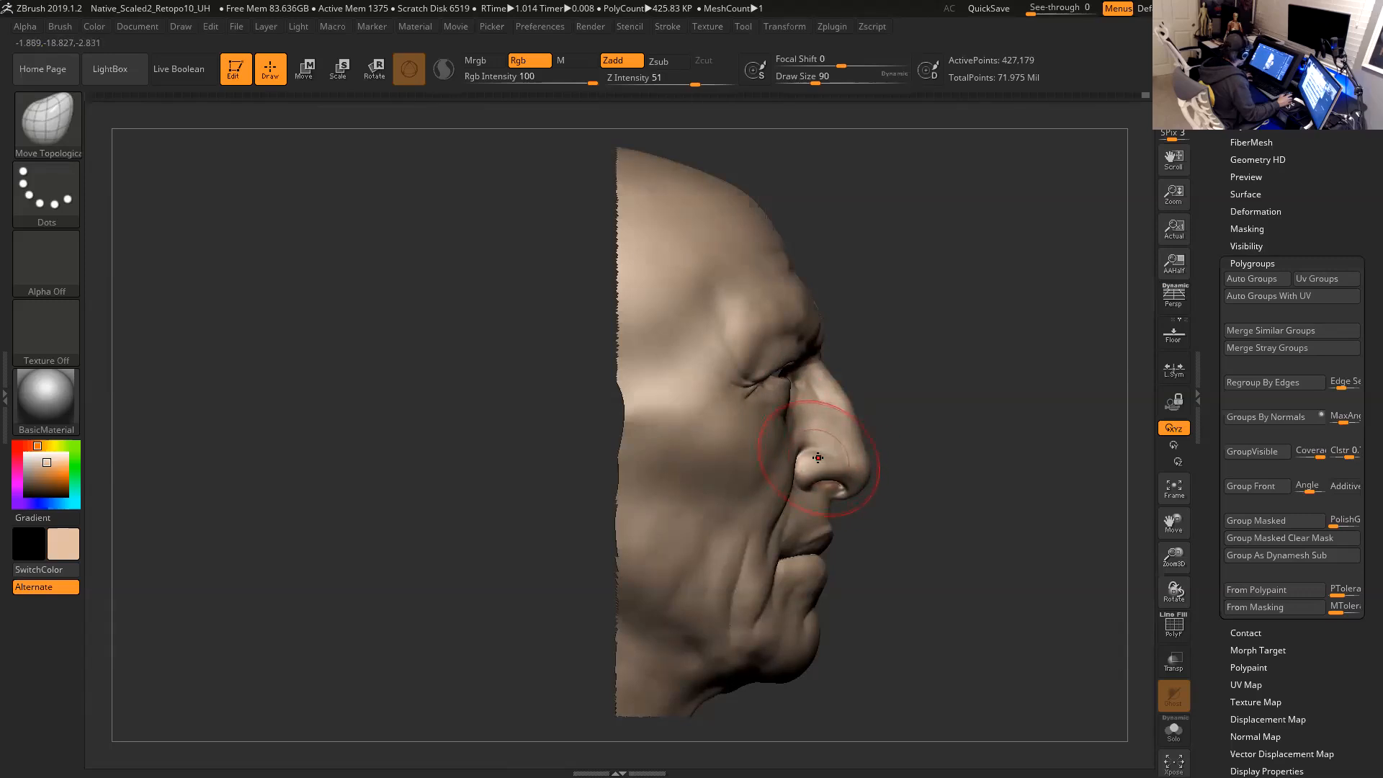
# Activate Sculpt HD for the visible face region and inspect the head from the side.
pyautogui.hotkey('ctrl', 'd')
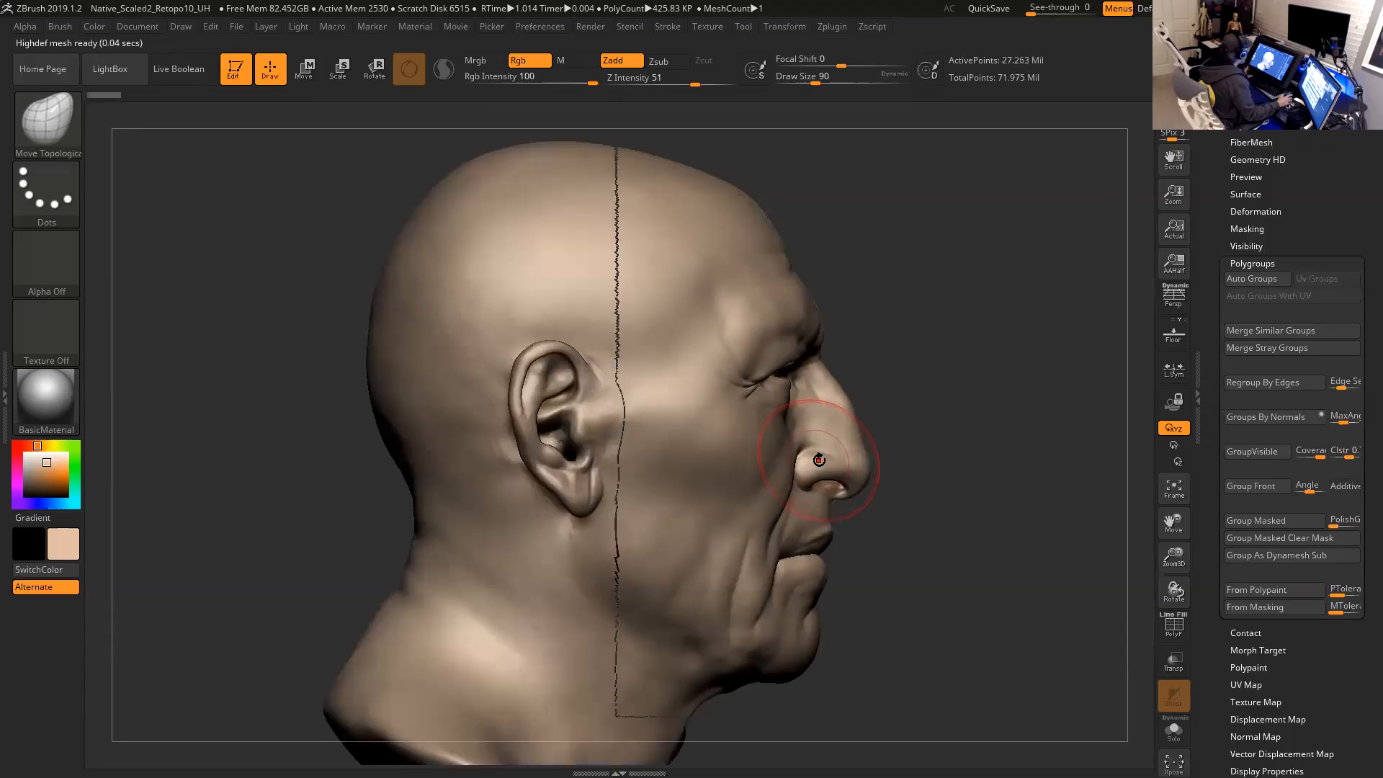
pyautogui.moveTo(940, 475); pyautogui.dragTo(935, 439)
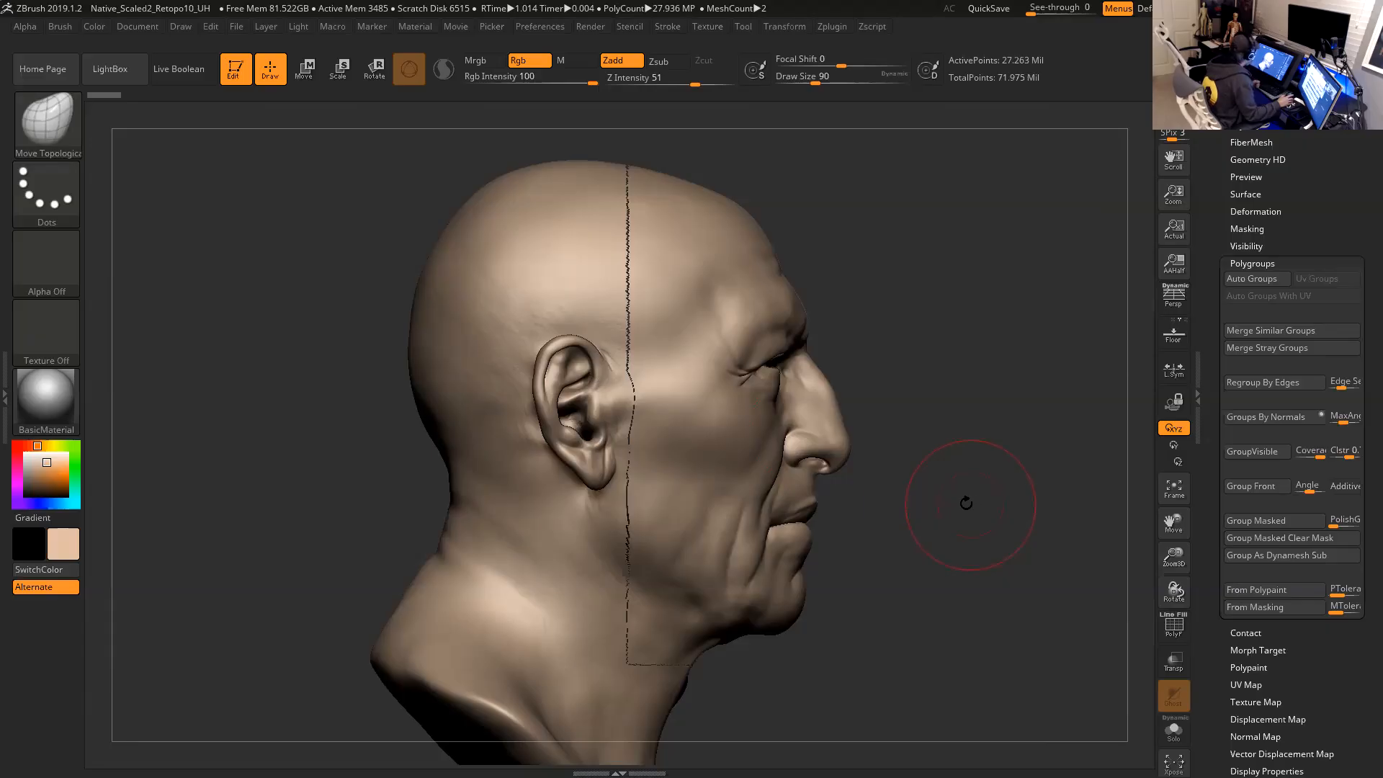
pyautogui.moveTo(1051, 598)
pyautogui.mouseDown()
pyautogui.moveTo(959, 584)
pyautogui.moveTo(1004, 580)
pyautogui.moveTo(1049, 530)
pyautogui.moveTo(1034, 449)
pyautogui.moveTo(1021, 448)
pyautogui.mouseUp()
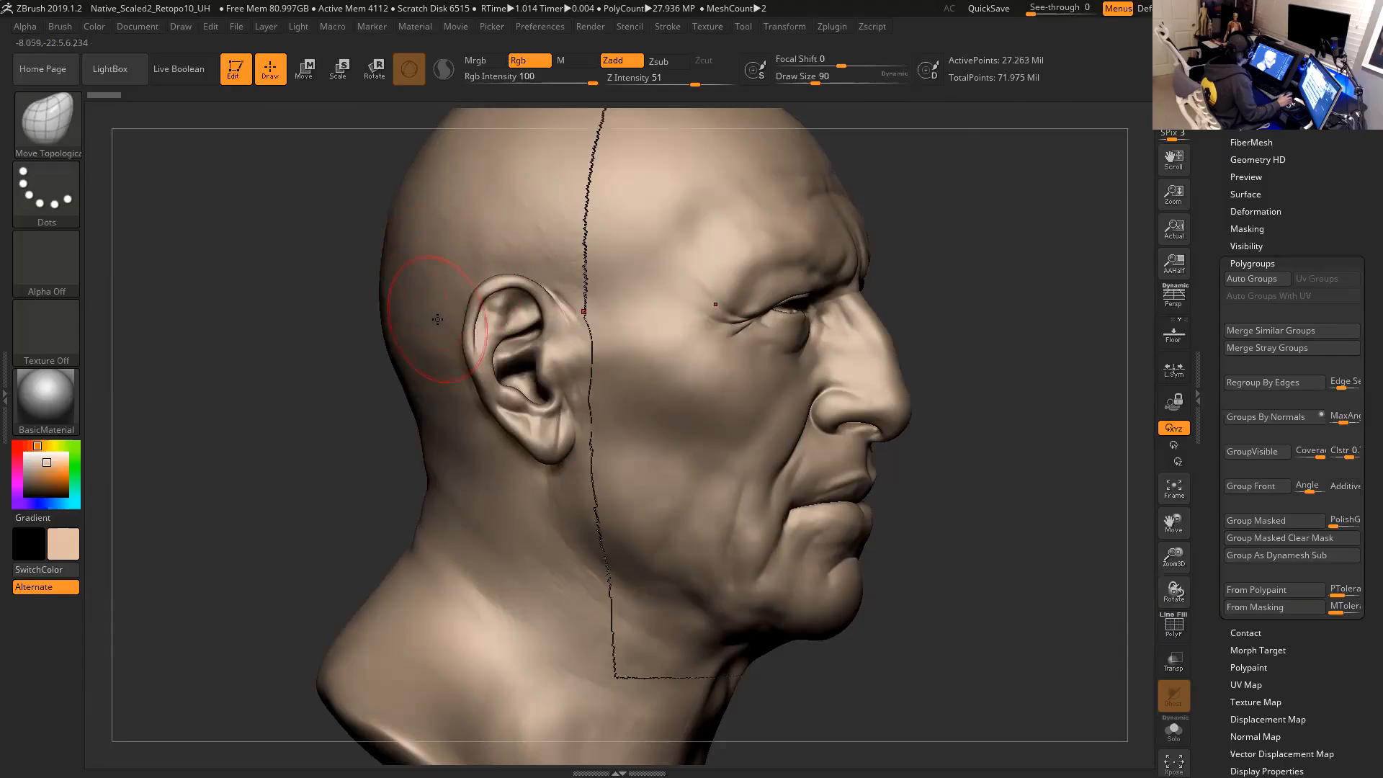
pyautogui.moveTo(993, 566); pyautogui.dragTo(1012, 548)
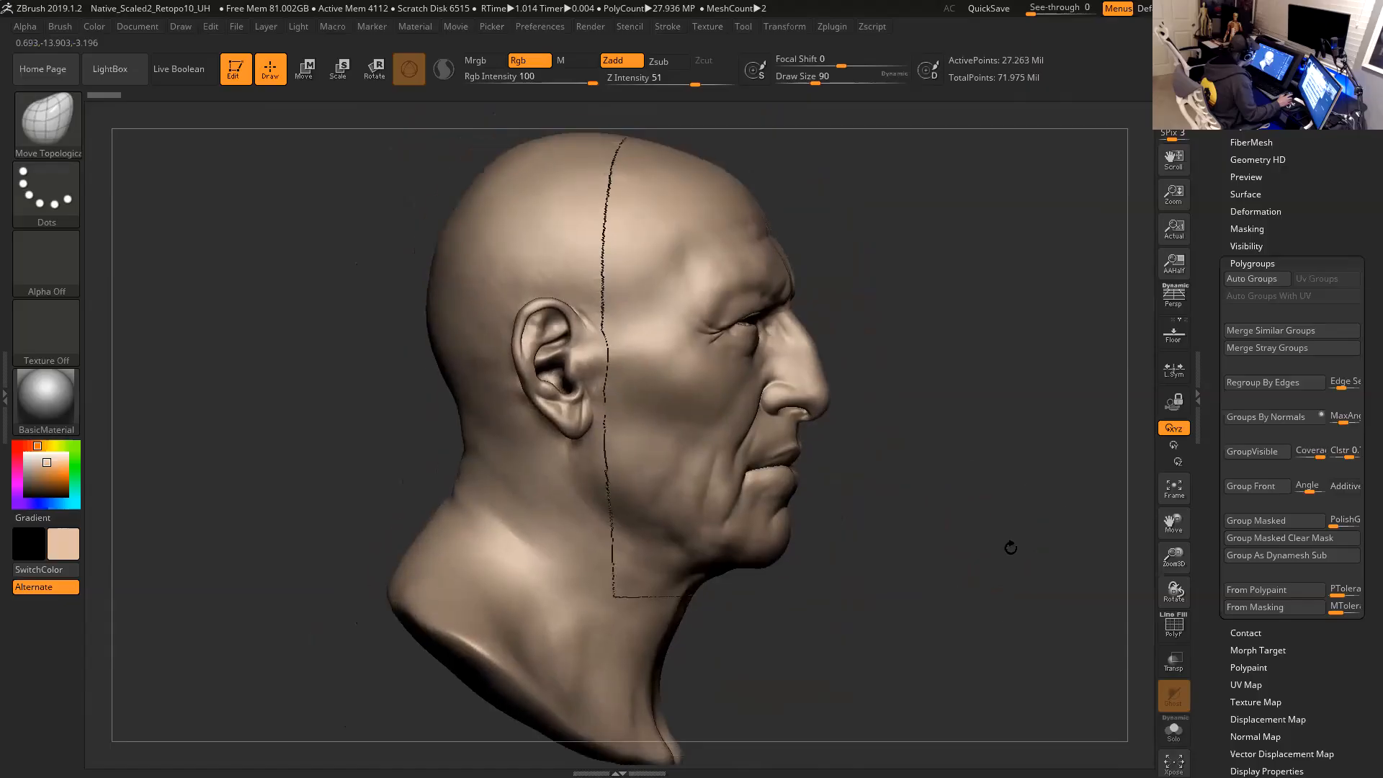
# Isolate the HD face region with Solo mode and turn perspective on for a three-quarter close-up of the nose and cheek.
pyautogui.click(1176, 732)
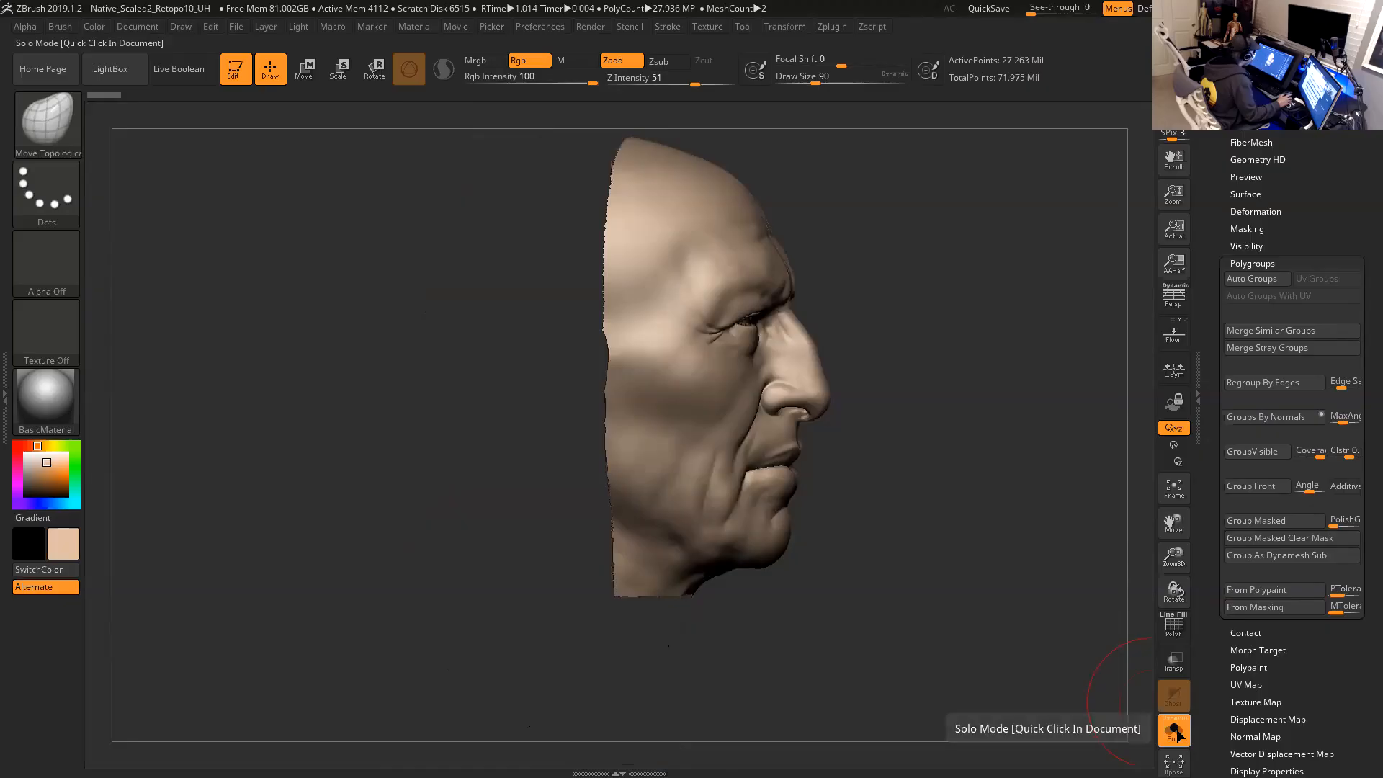
pyautogui.moveTo(948, 517); pyautogui.dragTo(913, 482)
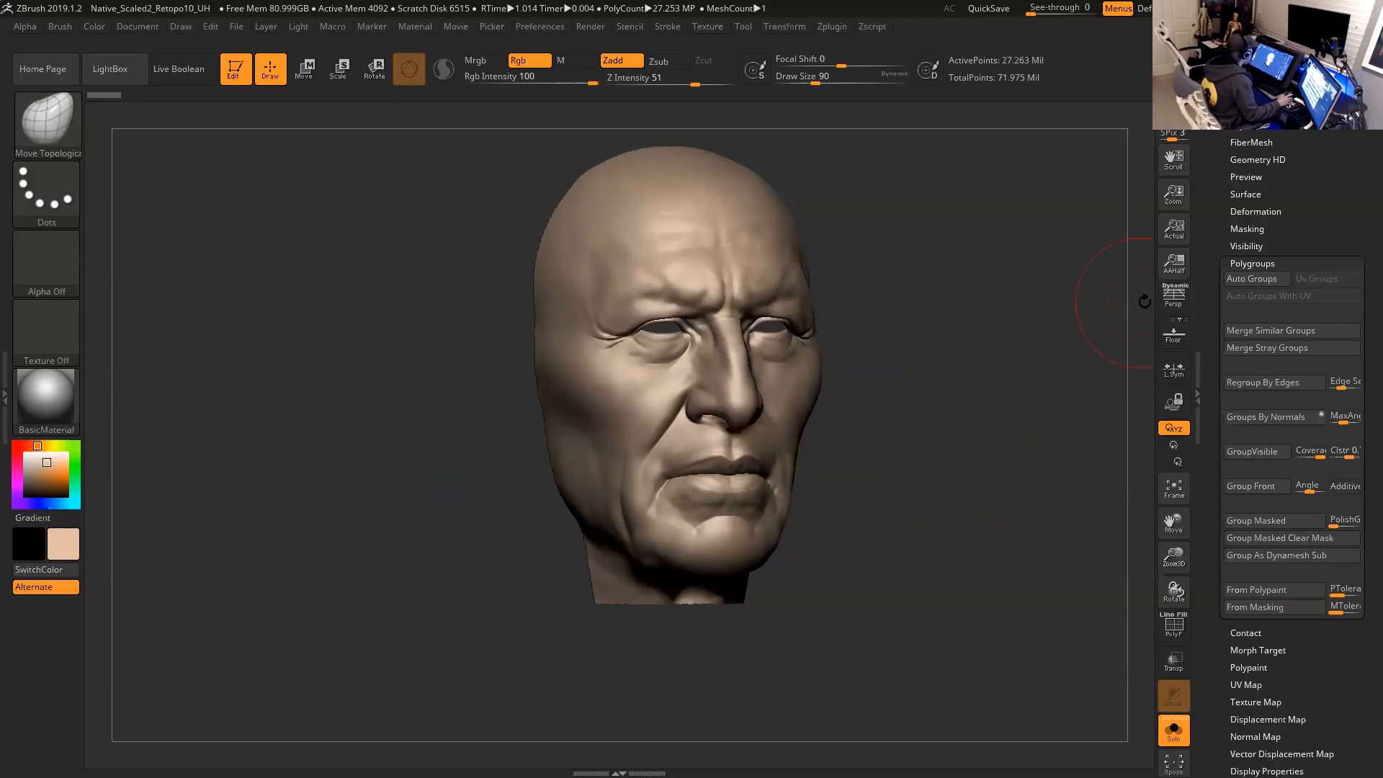
pyautogui.click(1173, 306)
pyautogui.moveTo(944, 468)
pyautogui.mouseDown()
pyautogui.moveTo(925, 463)
pyautogui.moveTo(943, 458)
pyautogui.moveTo(959, 499)
pyautogui.moveTo(1066, 512)
pyautogui.moveTo(978, 507)
pyautogui.moveTo(1059, 451)
pyautogui.moveTo(1062, 500)
pyautogui.mouseUp()
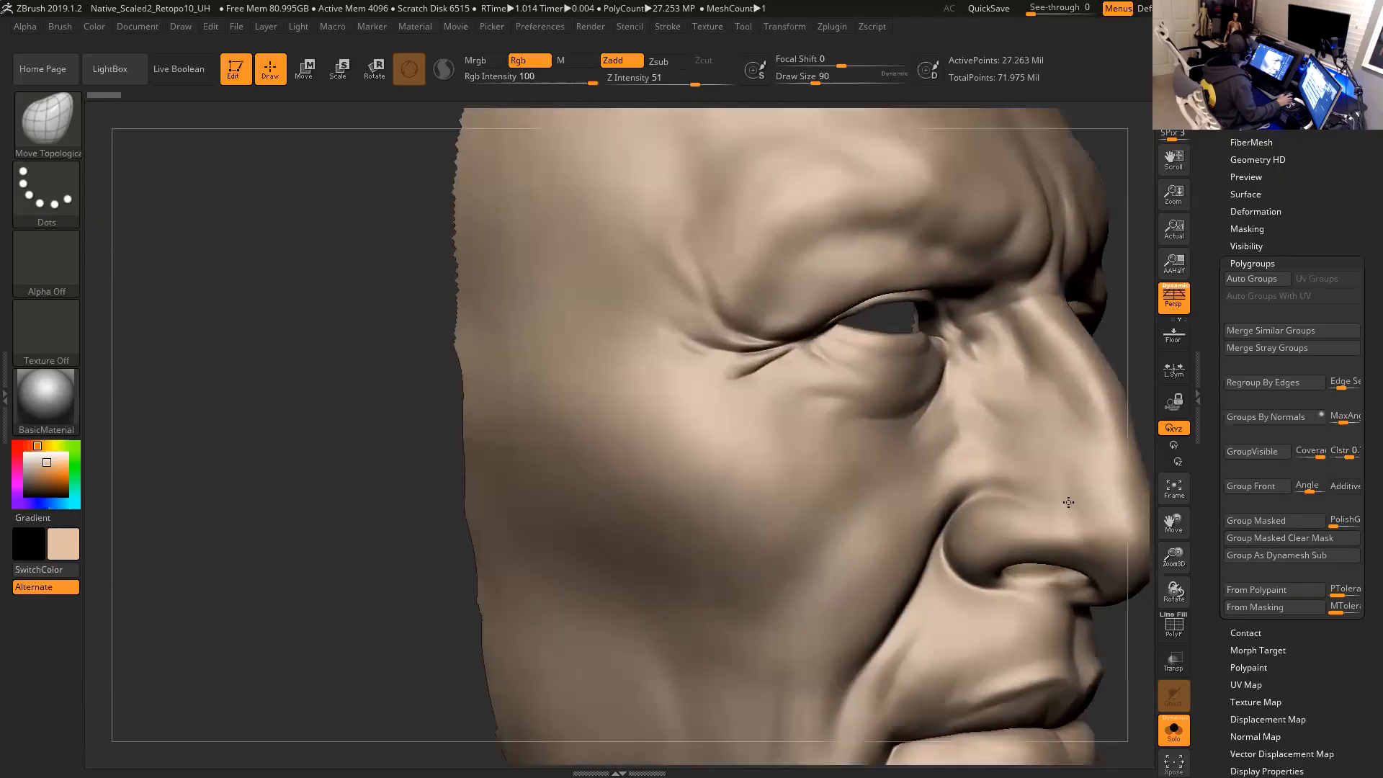
pyautogui.keyDown('alt'); pyautogui.moveTo(377, 453); pyautogui.dragTo(170, 331); pyautogui.keyUp('alt')
pyautogui.moveTo(1089, 451); pyautogui.dragTo(1065, 442)
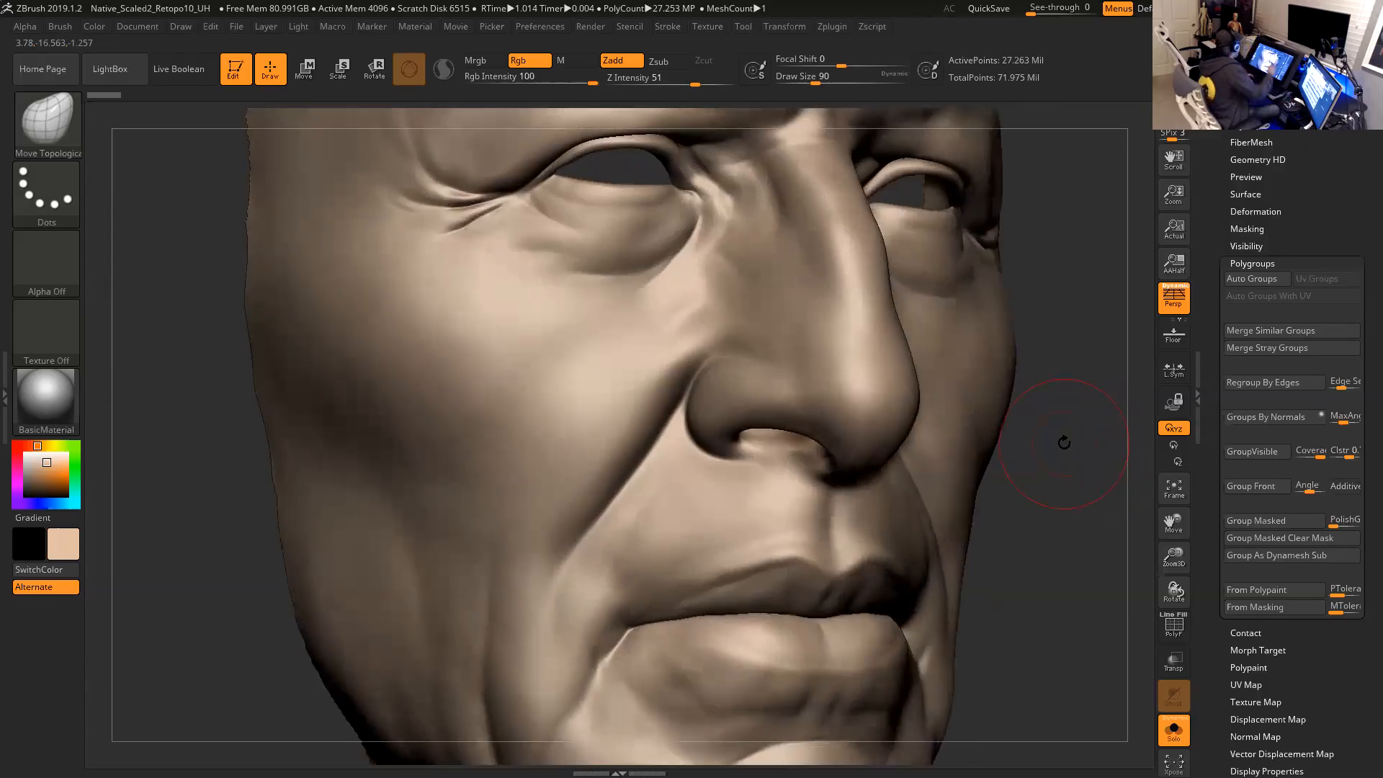
# Select the Antro_Carve03 brush and set its Draw Size to 62.
pyautogui.click(46, 122)
pyautogui.click(827, 133)
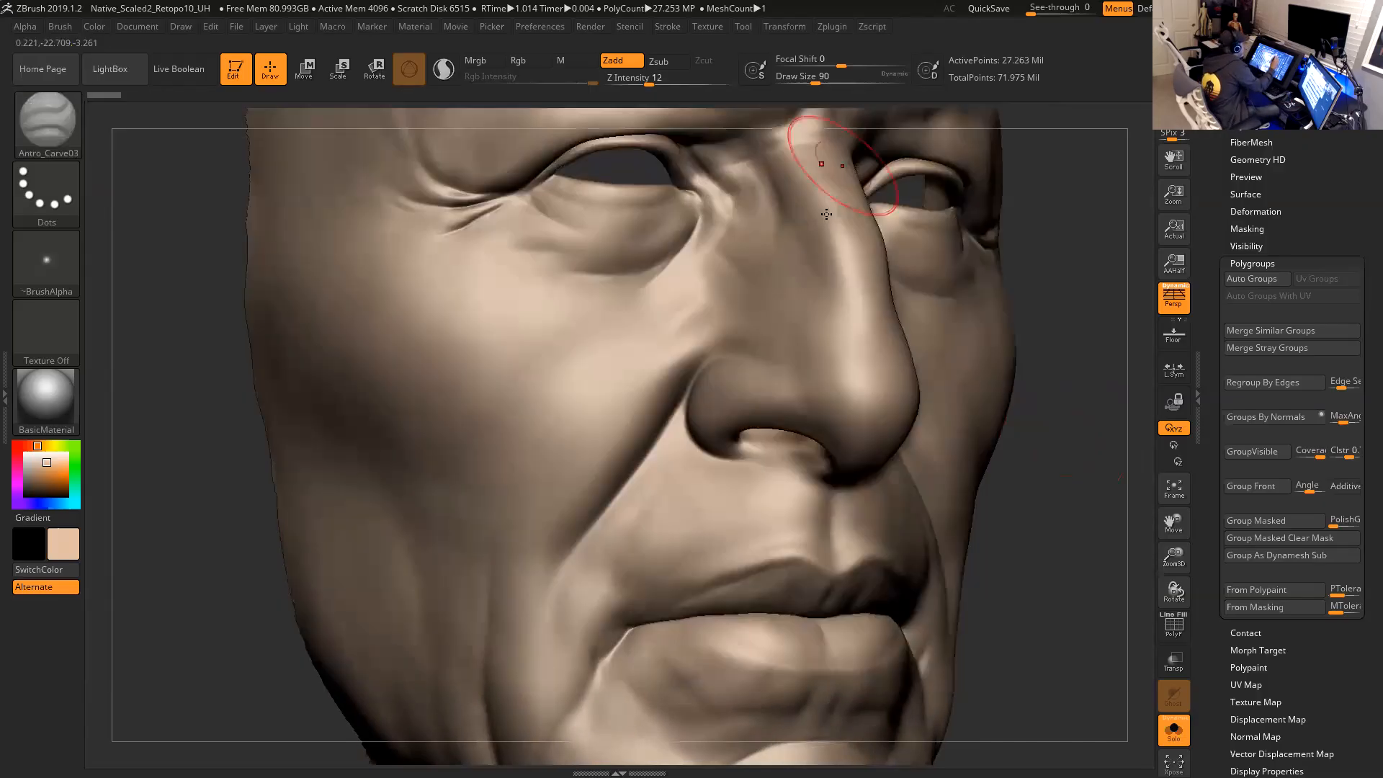
pyautogui.press('space')
pyautogui.moveTo(716, 364); pyautogui.dragTo(714, 363)
pyautogui.moveTo(1014, 461)
pyautogui.mouseDown()
pyautogui.moveTo(1078, 509)
pyautogui.moveTo(1062, 496)
pyautogui.mouseUp()
# Try carving one long and two short diagonal creases on the cheek beside the nostril.
pyautogui.moveTo(713, 343); pyautogui.dragTo(723, 327)
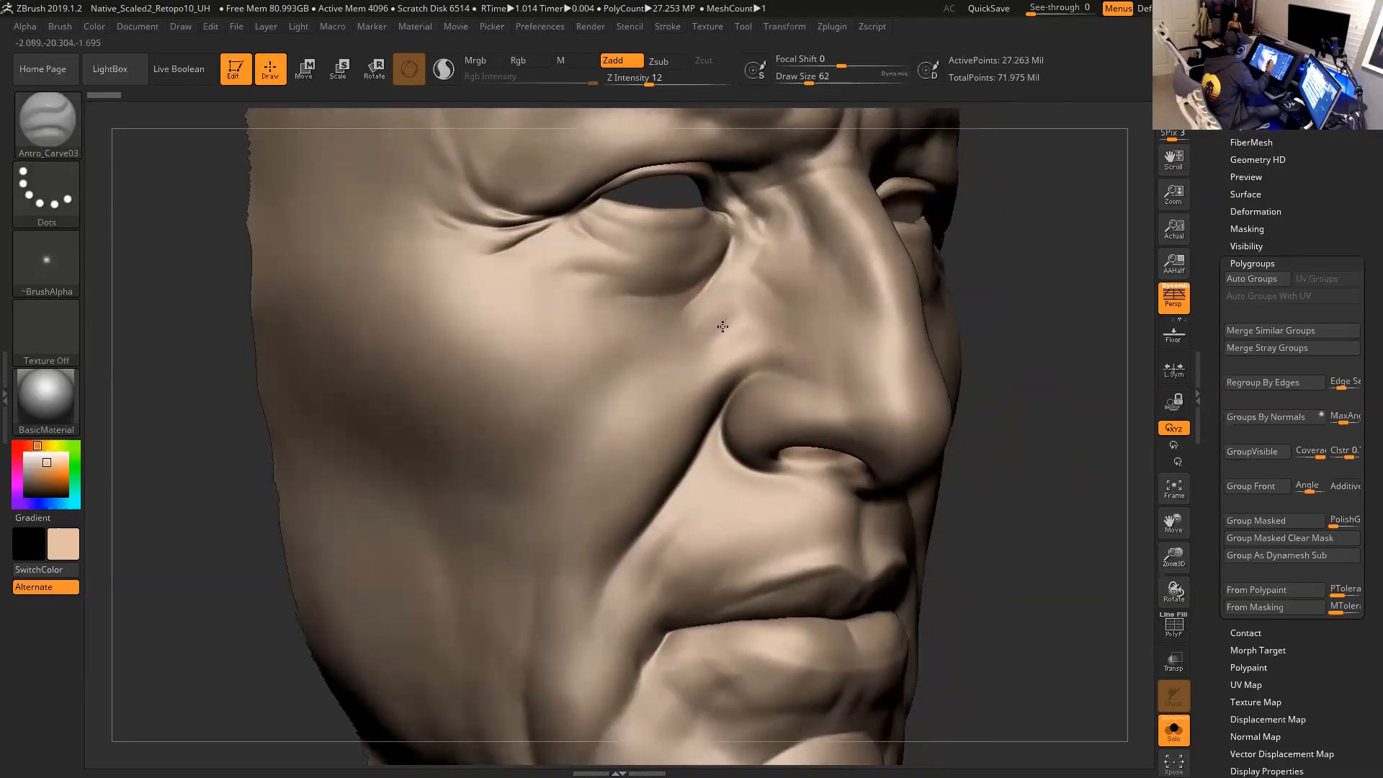
pyautogui.moveTo(677, 376)
pyautogui.mouseDown()
pyautogui.moveTo(606, 452)
pyautogui.moveTo(638, 412)
pyautogui.mouseUp()
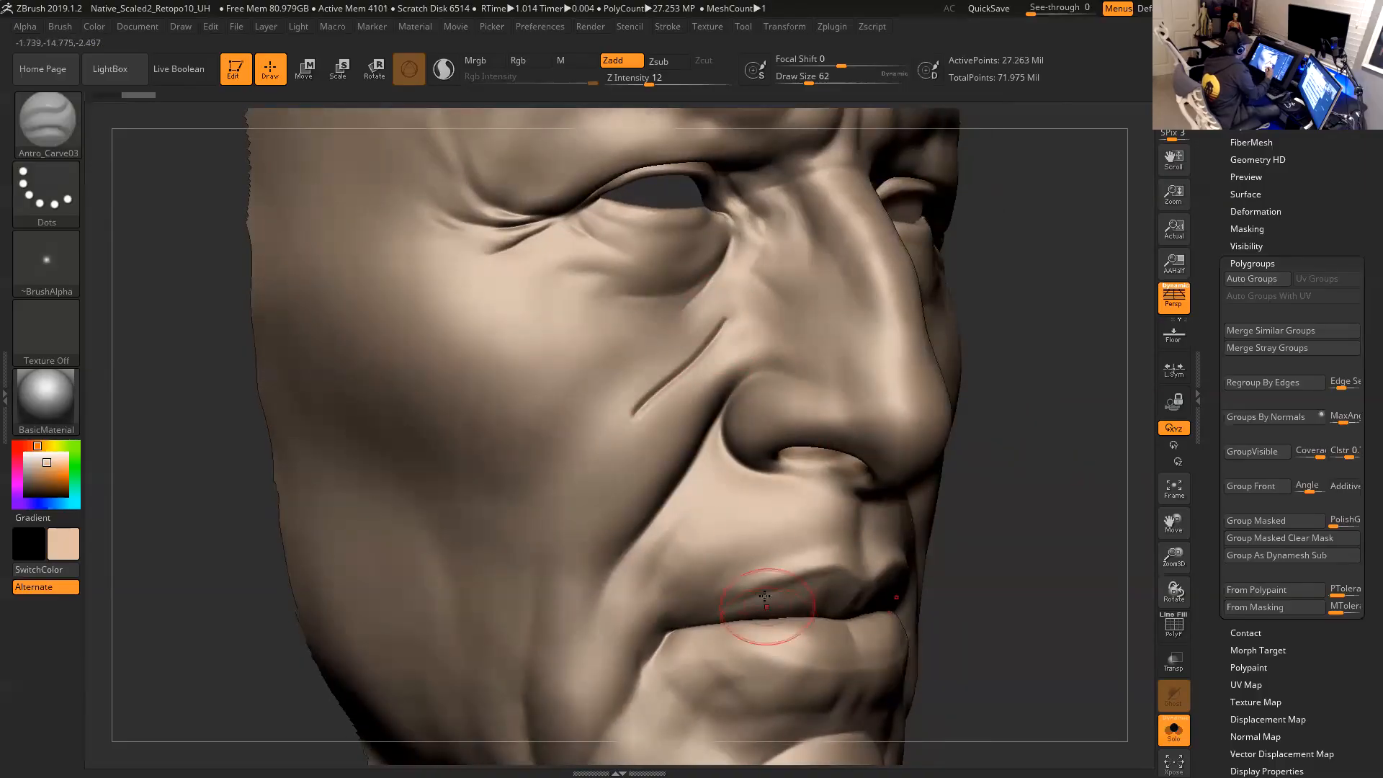
pyautogui.moveTo(721, 358); pyautogui.dragTo(680, 415)
pyautogui.moveTo(726, 363); pyautogui.dragTo(683, 415)
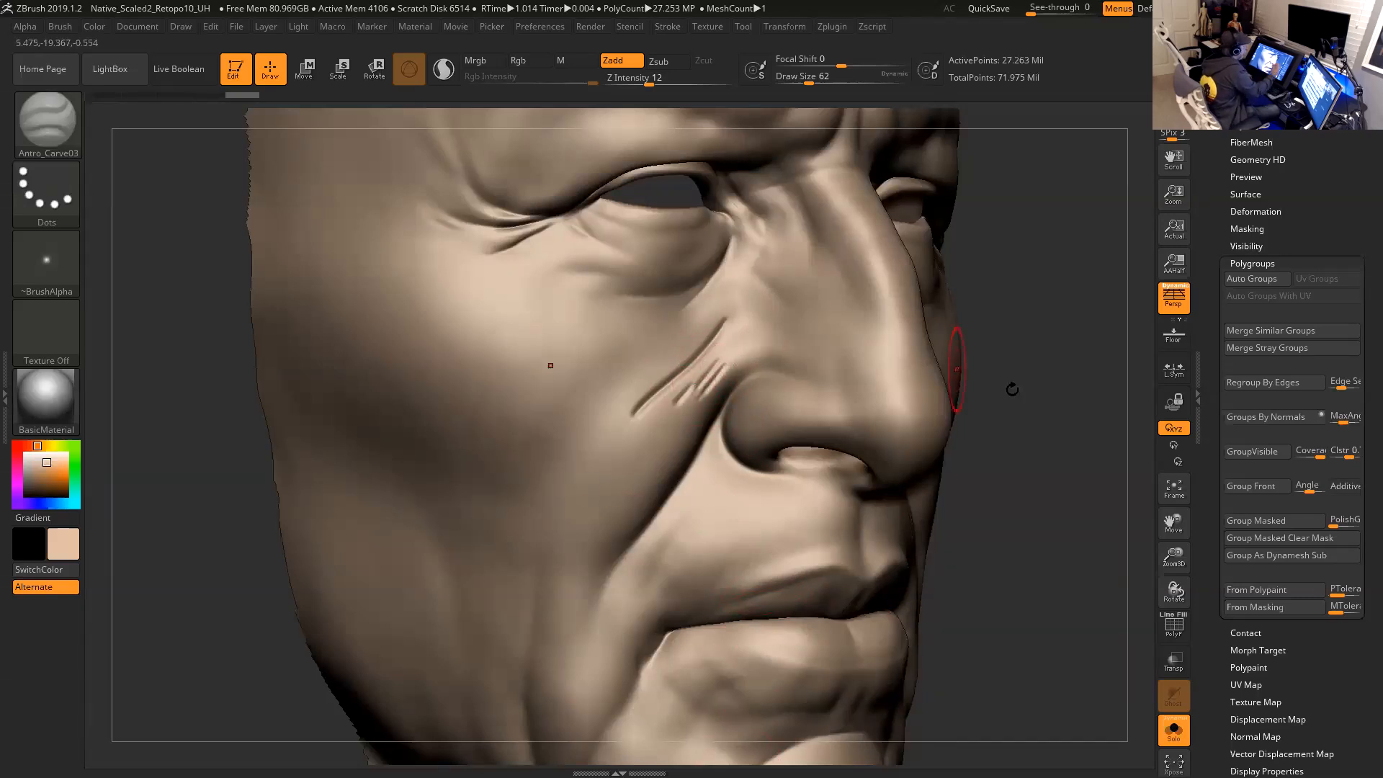
# Undo the three test creases on the cheek.
pyautogui.press('ctrl')
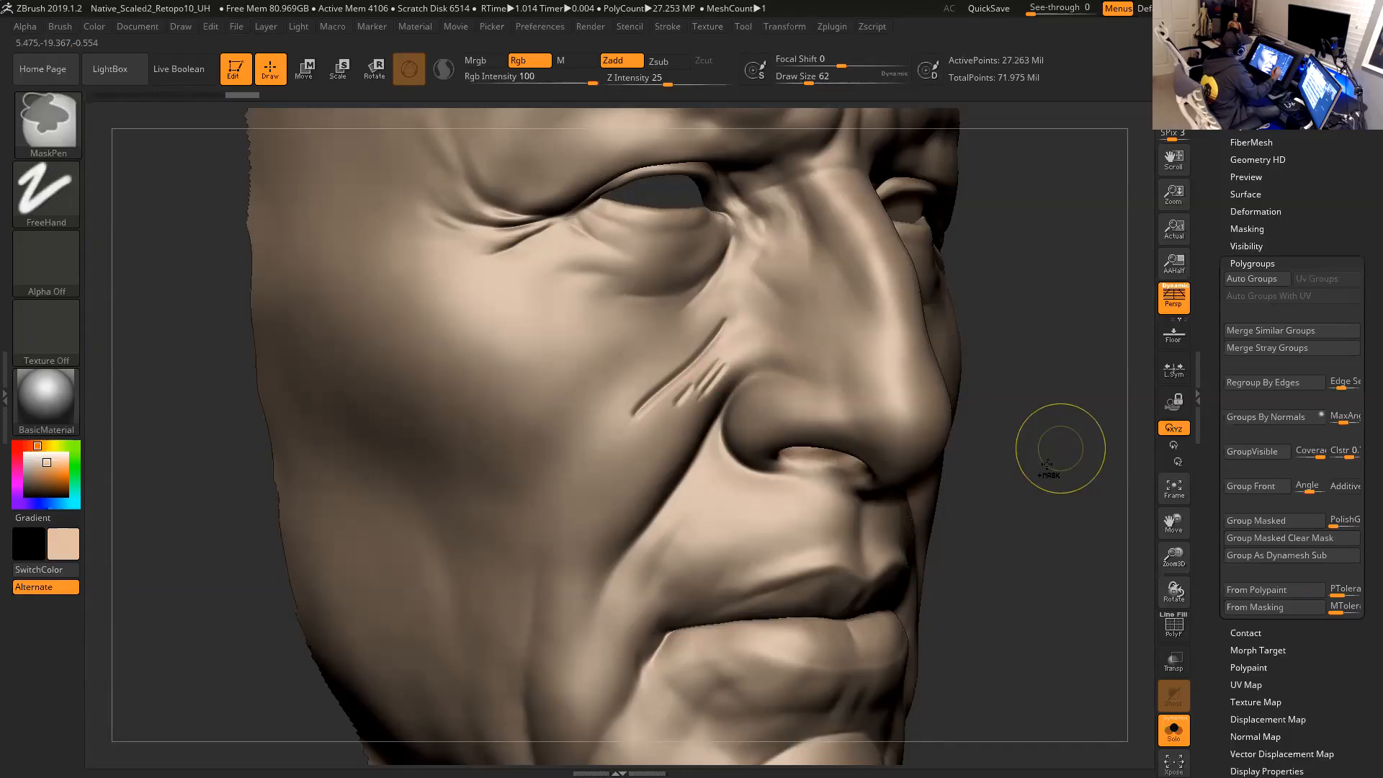
pyautogui.hotkey('ctrl', 'z')
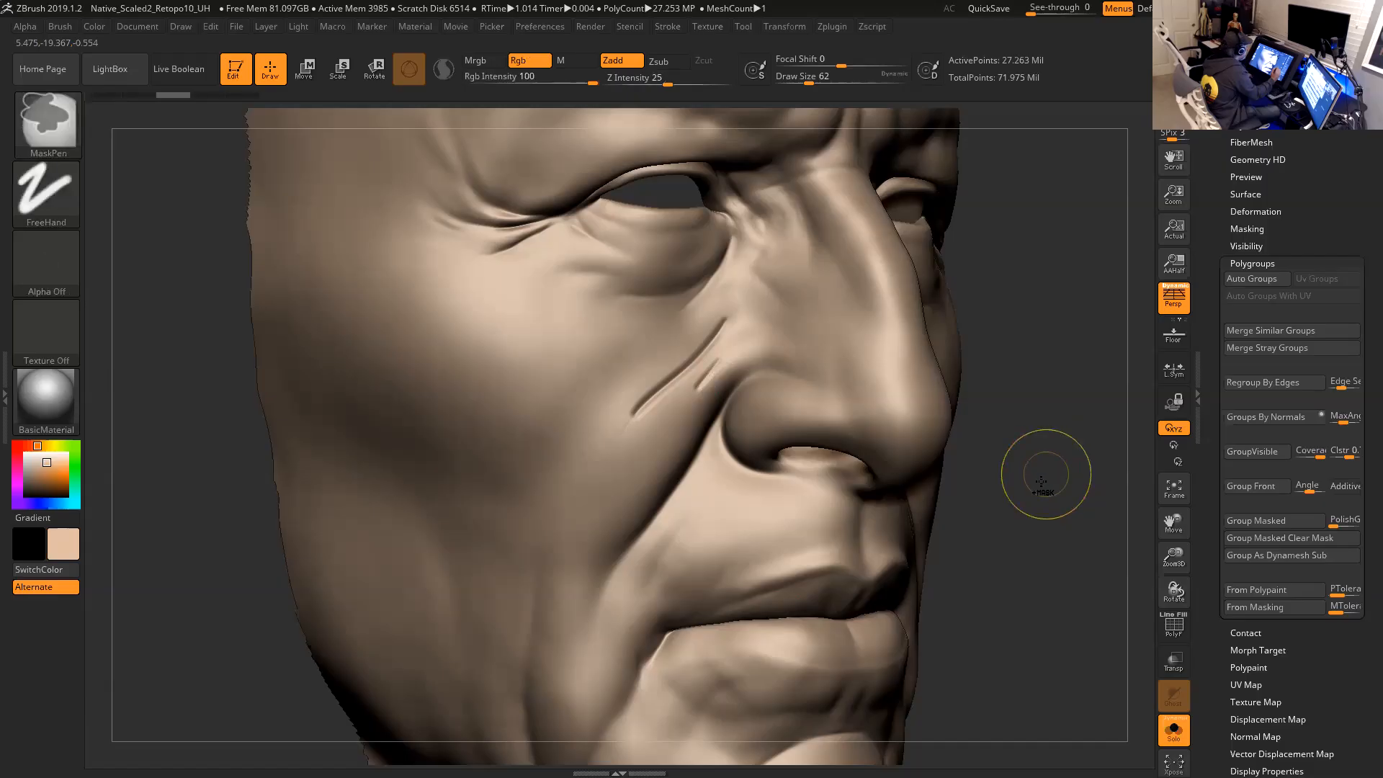
pyautogui.hotkey('ctrl', 'z')
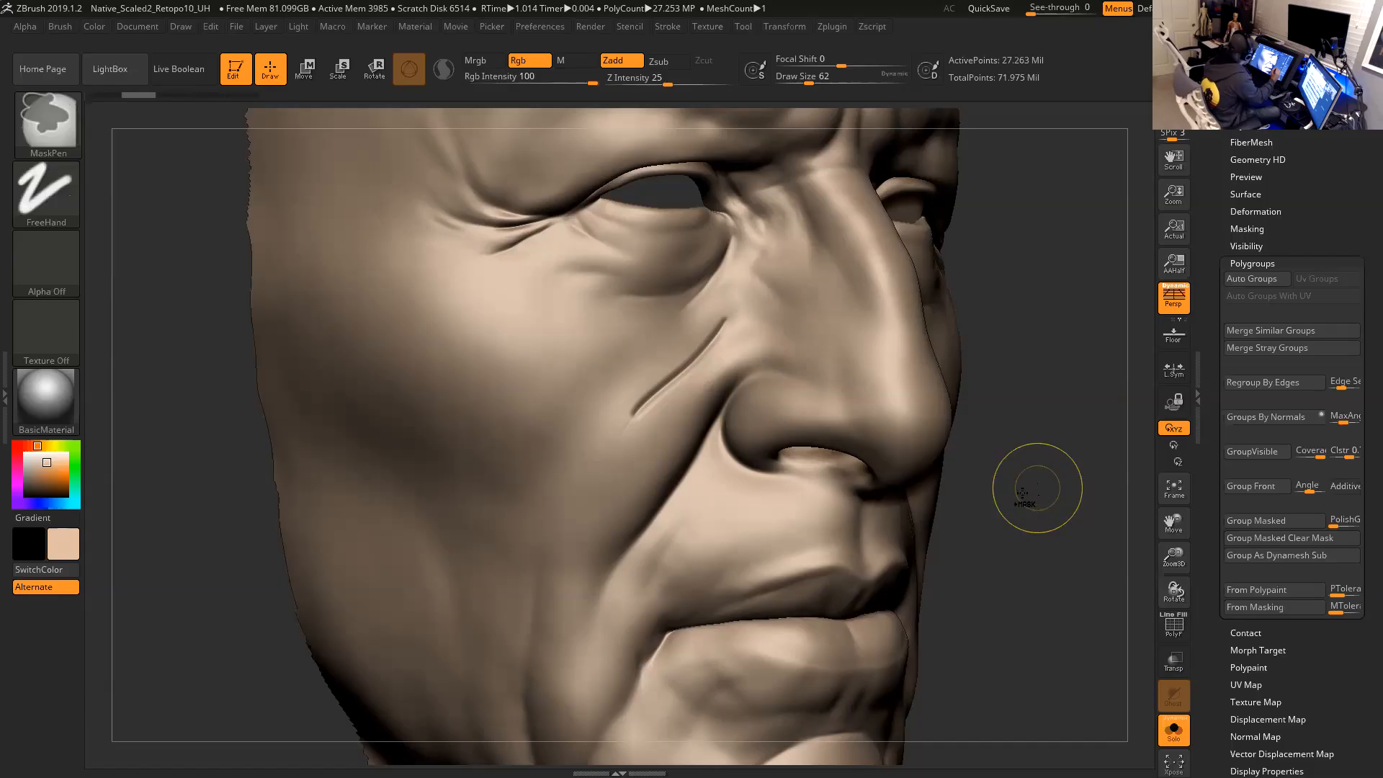
pyautogui.hotkey('ctrl', 'z')
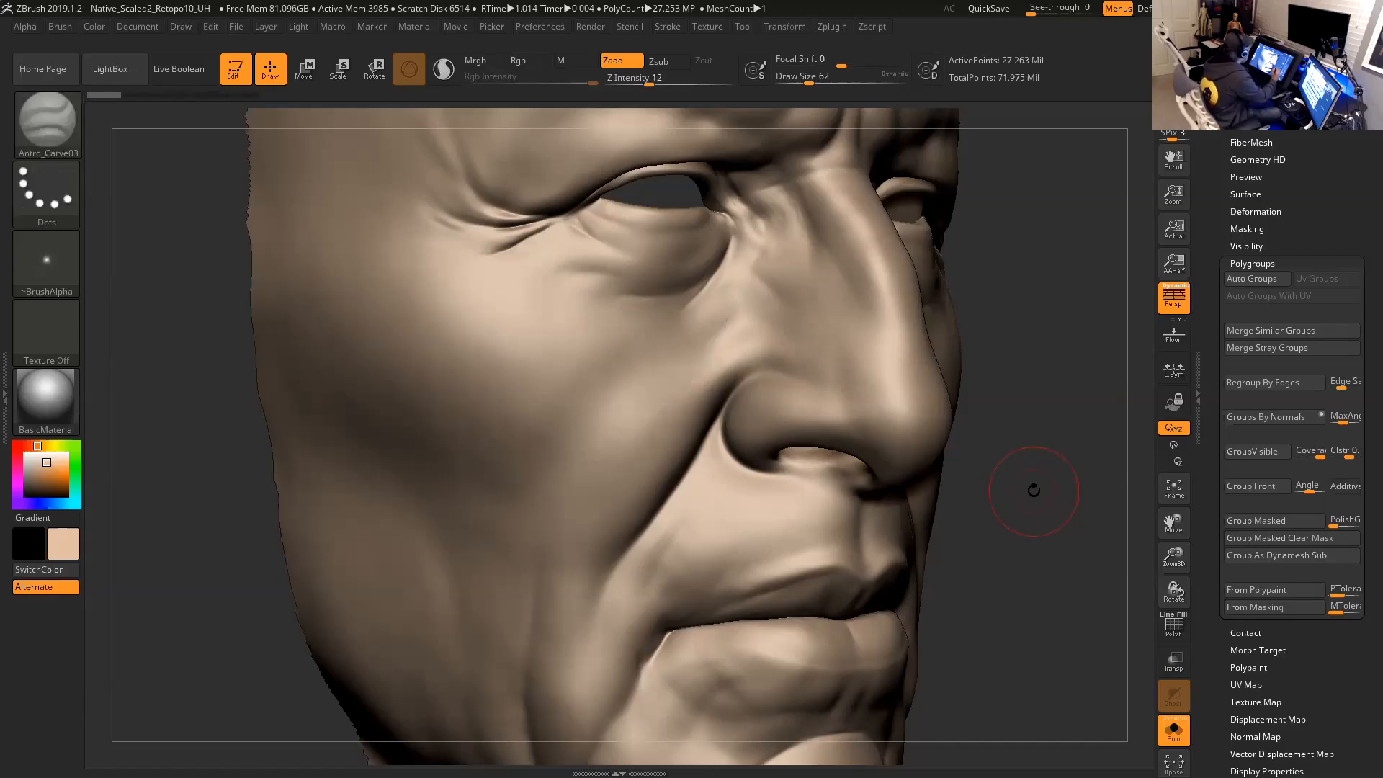
# Store a morph target of the isolated face's current state.
pyautogui.moveTo(1058, 488)
pyautogui.mouseDown()
pyautogui.moveTo(1011, 489)
pyautogui.moveTo(1029, 503)
pyautogui.moveTo(982, 580)
pyautogui.mouseUp()
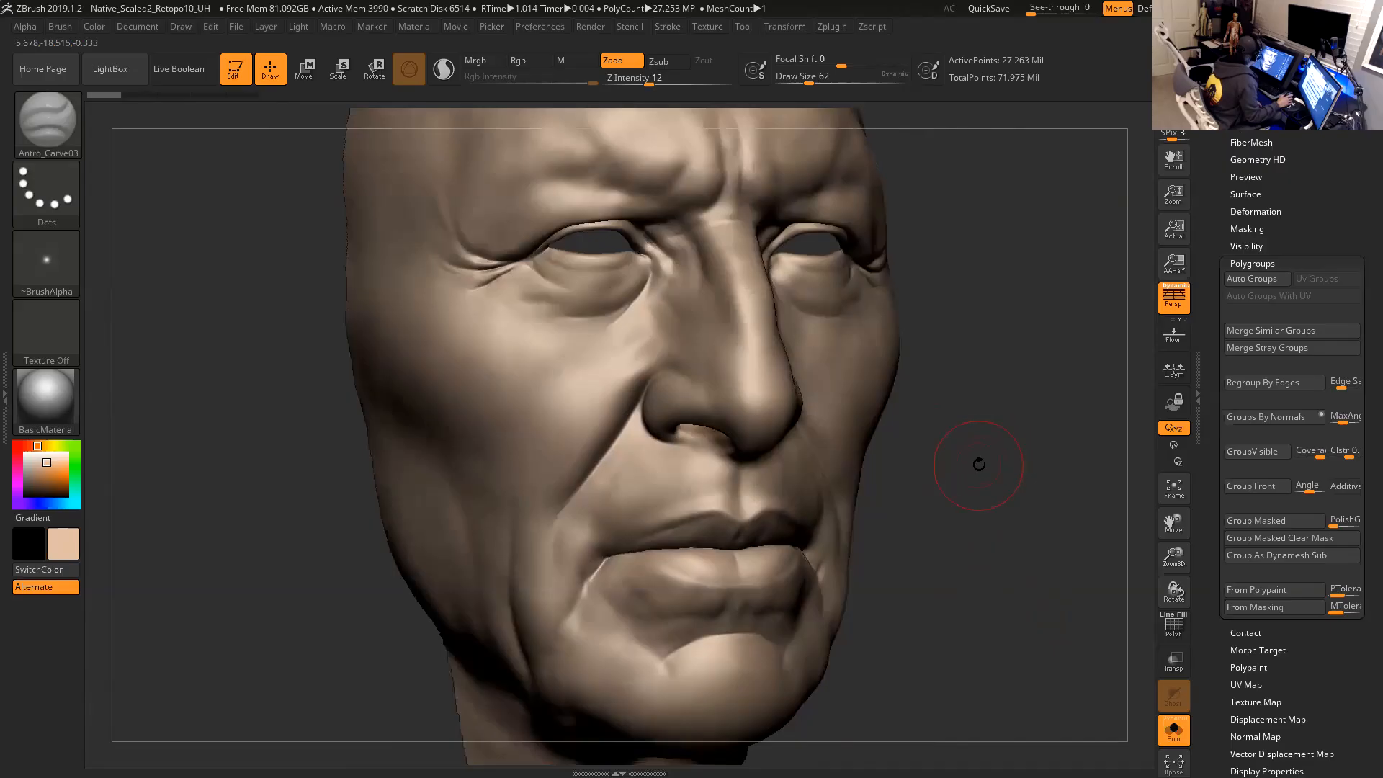
pyautogui.moveTo(975, 470); pyautogui.dragTo(971, 447)
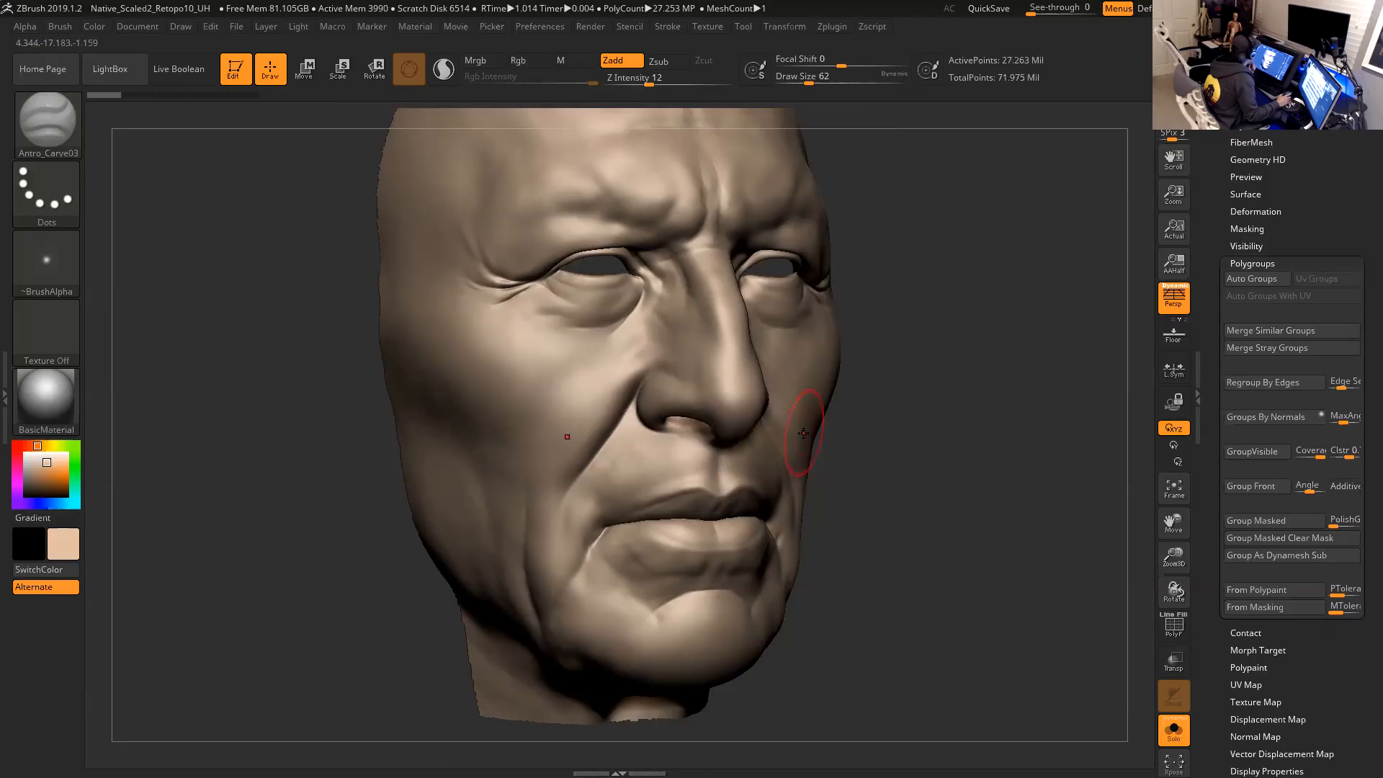
pyautogui.moveTo(974, 468); pyautogui.dragTo(929, 436)
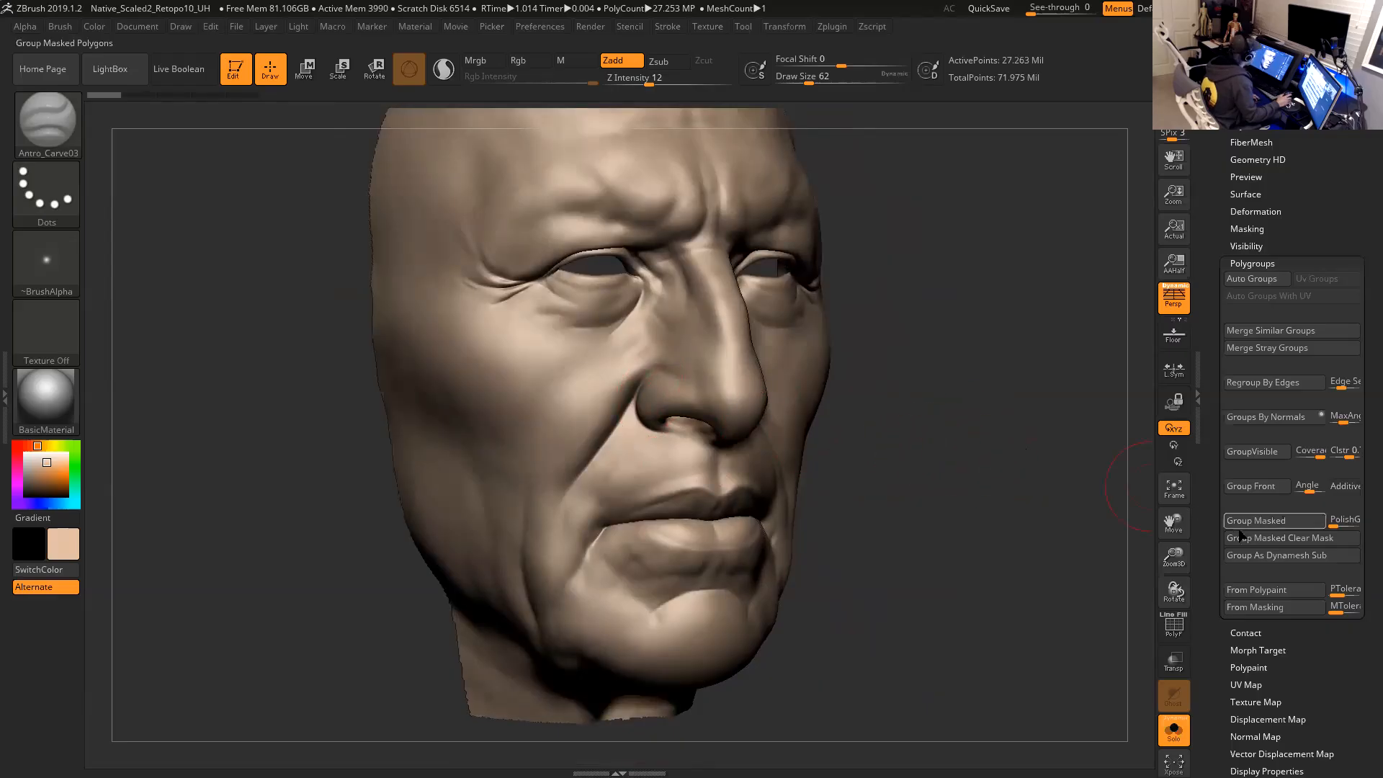
pyautogui.moveTo(1213, 529); pyautogui.dragTo(1222, 378)
pyautogui.click(1259, 305)
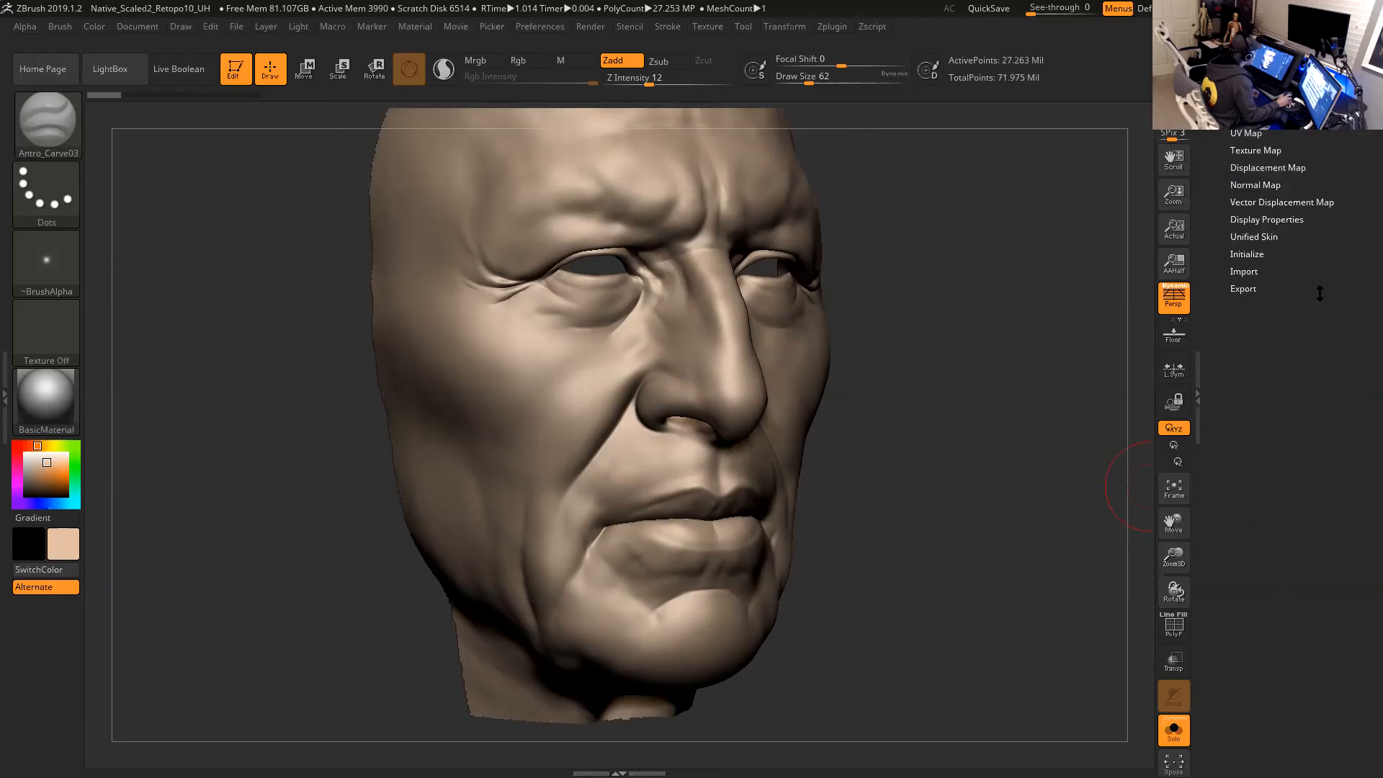
pyautogui.moveTo(1321, 296); pyautogui.dragTo(1302, 467)
pyautogui.click(1257, 580)
pyautogui.moveTo(912, 454); pyautogui.dragTo(922, 450)
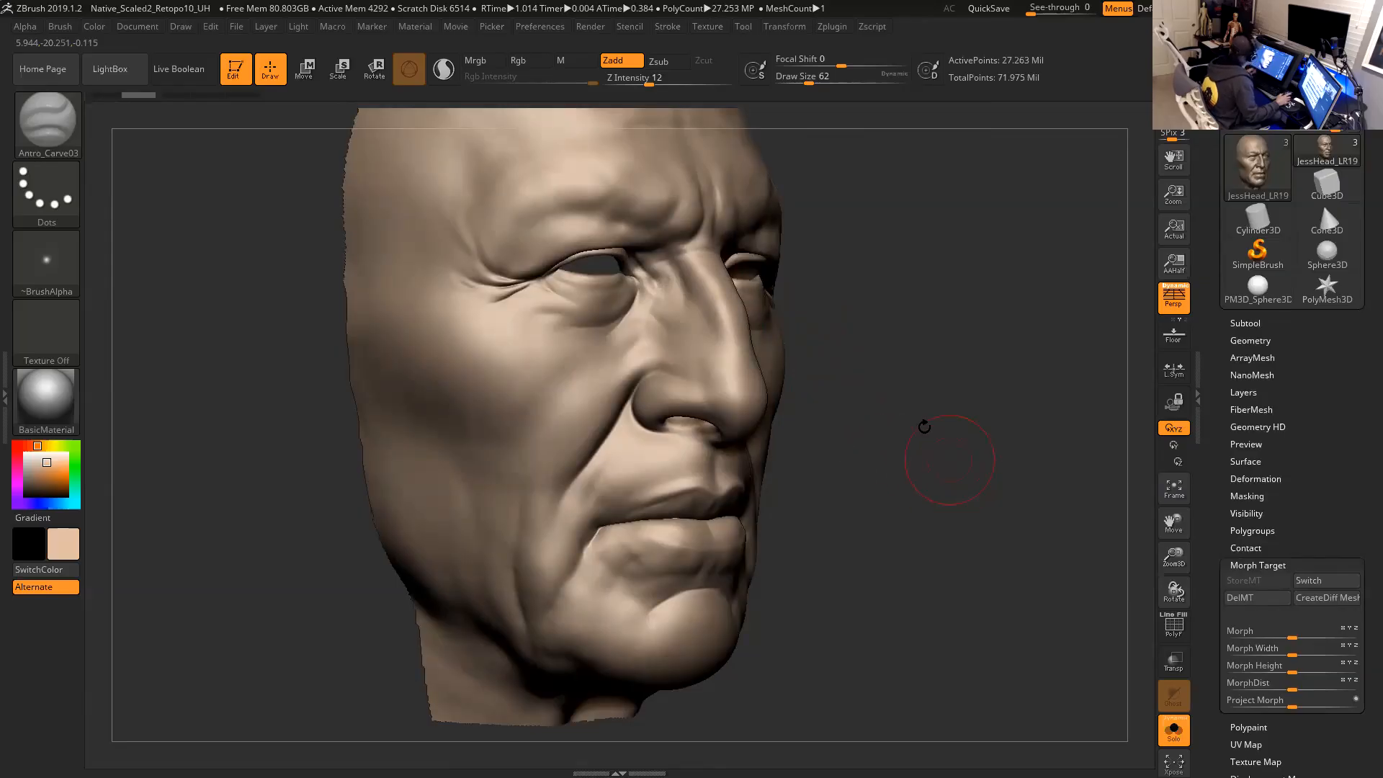
# Stamp a small cluster of three test pores on the cheek beside the nostril with the Antro_SinglePore brush.
pyautogui.moveTo(927, 412)
pyautogui.mouseDown()
pyautogui.moveTo(931, 426)
pyautogui.moveTo(914, 417)
pyautogui.mouseUp()
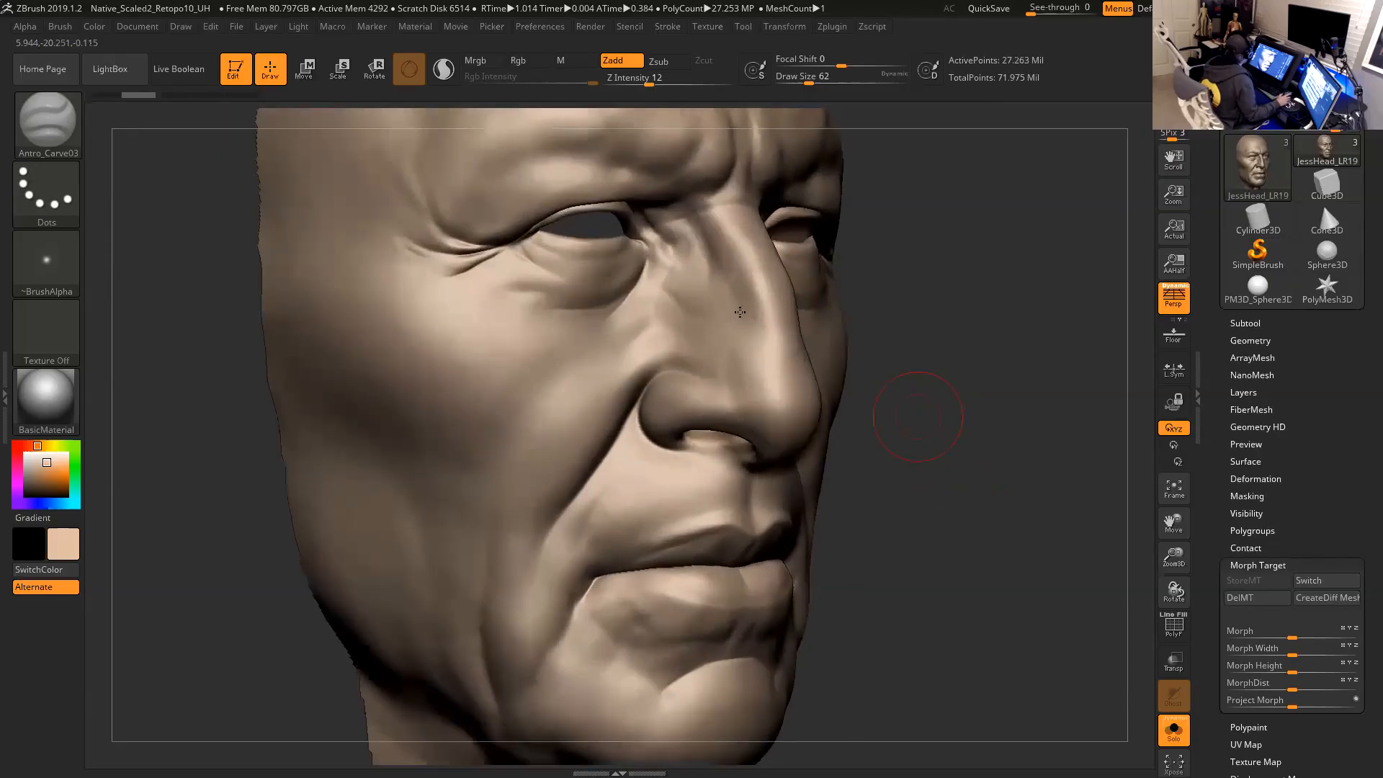
pyautogui.click(70, 125)
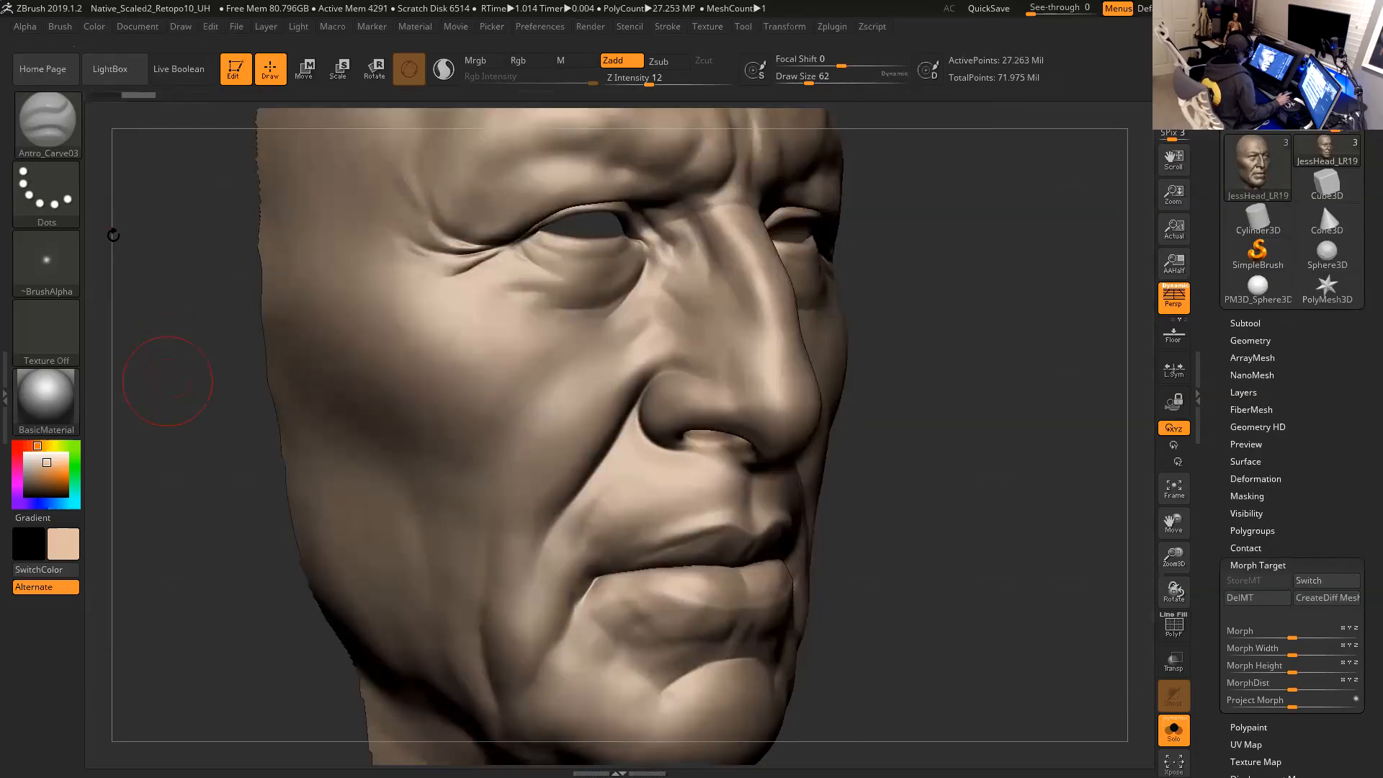
pyautogui.click(47, 121)
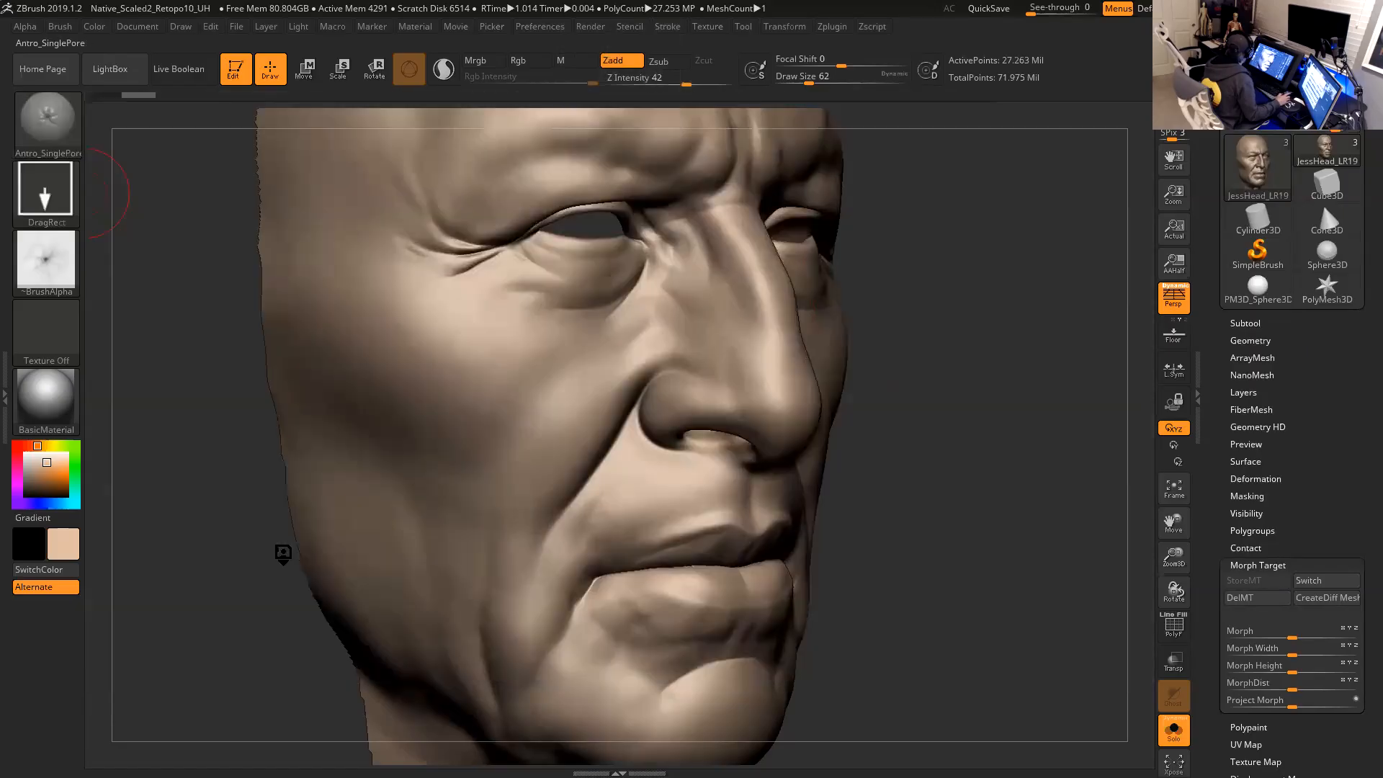
pyautogui.click(283, 556)
pyautogui.keyDown('alt'); pyautogui.moveTo(926, 395); pyautogui.dragTo(962, 530); pyautogui.keyUp('alt')
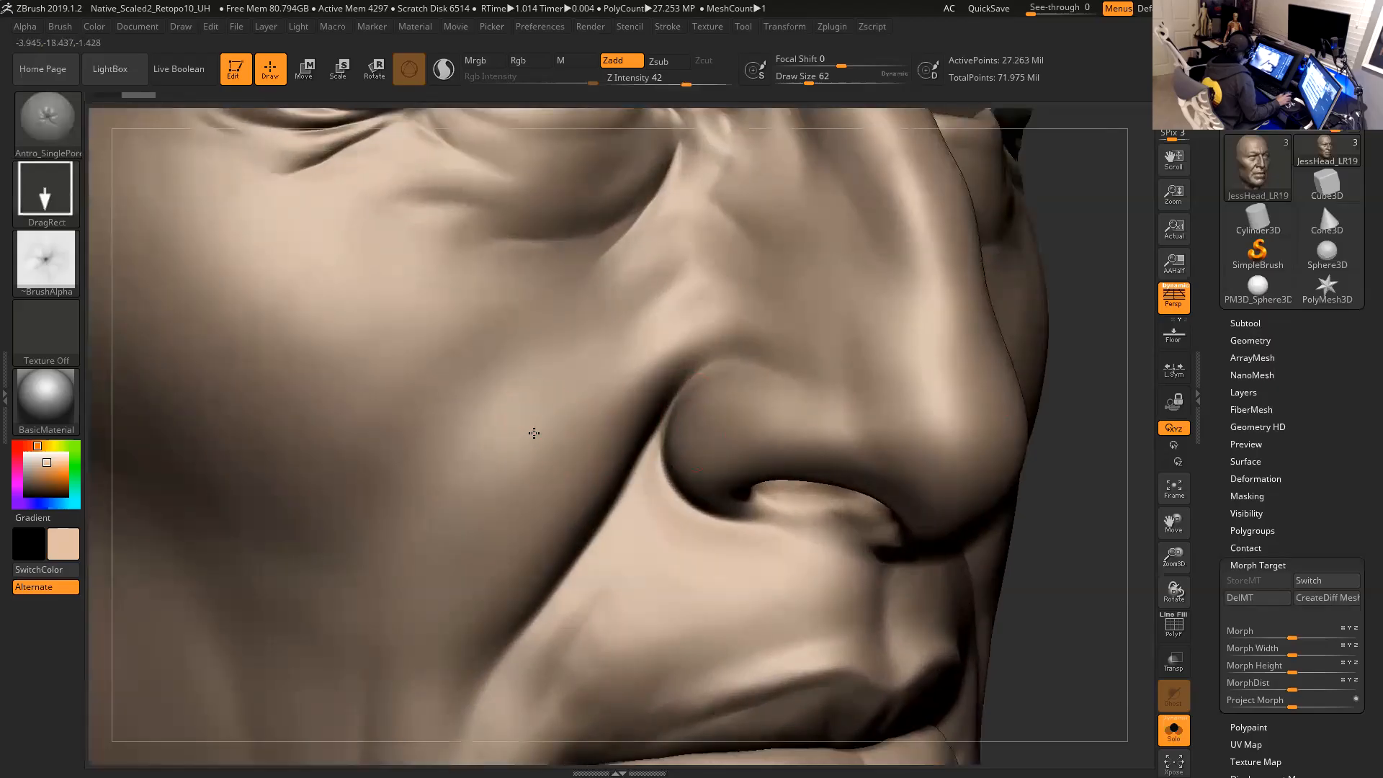
pyautogui.moveTo(531, 430); pyautogui.dragTo(560, 452)
pyautogui.moveTo(1079, 499)
pyautogui.keyDown('alt'); pyautogui.mouseDown()
pyautogui.moveTo(1144, 451)
pyautogui.moveTo(1125, 430)
pyautogui.moveTo(1143, 473)
pyautogui.mouseUp(); pyautogui.keyUp('alt')
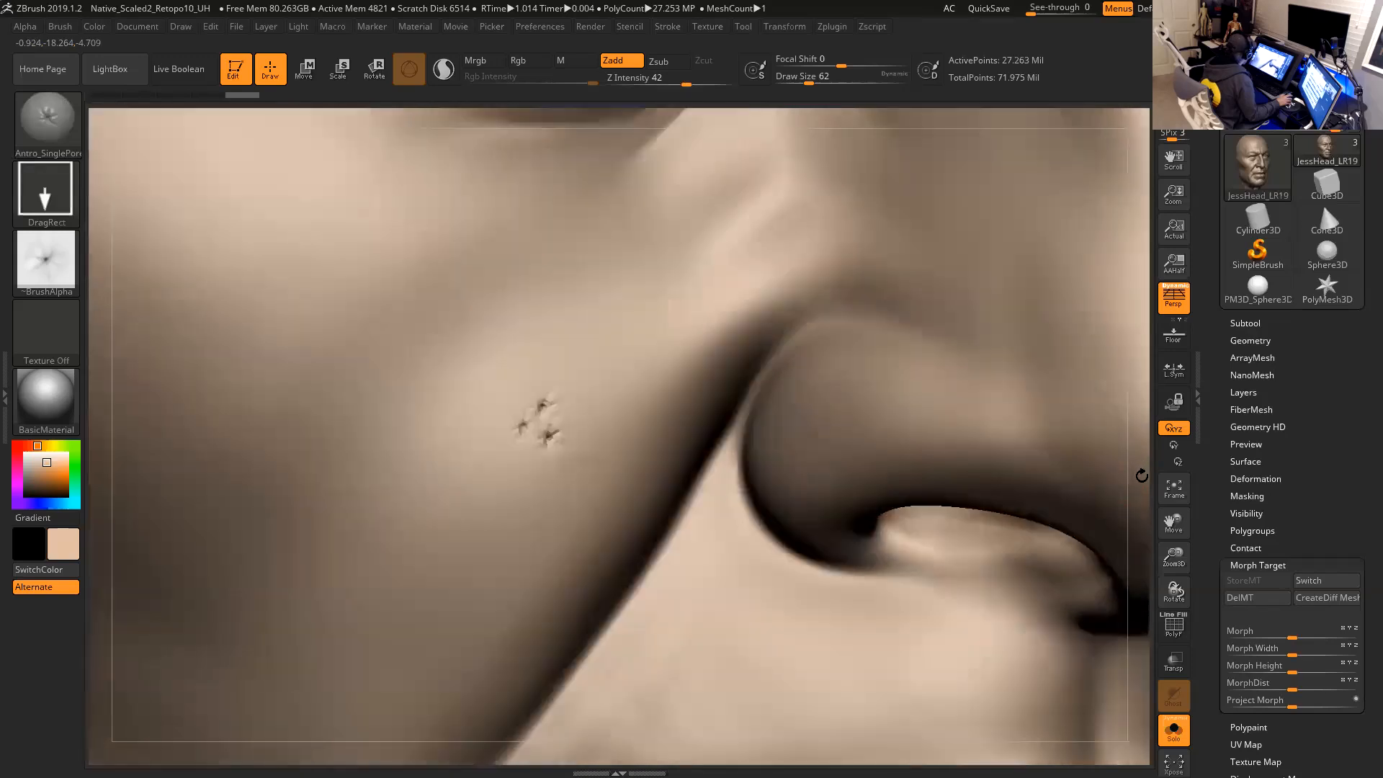
# Erase the test pores on the cheek using the Morph brush at Z Intensity 4.
pyautogui.click(43, 119)
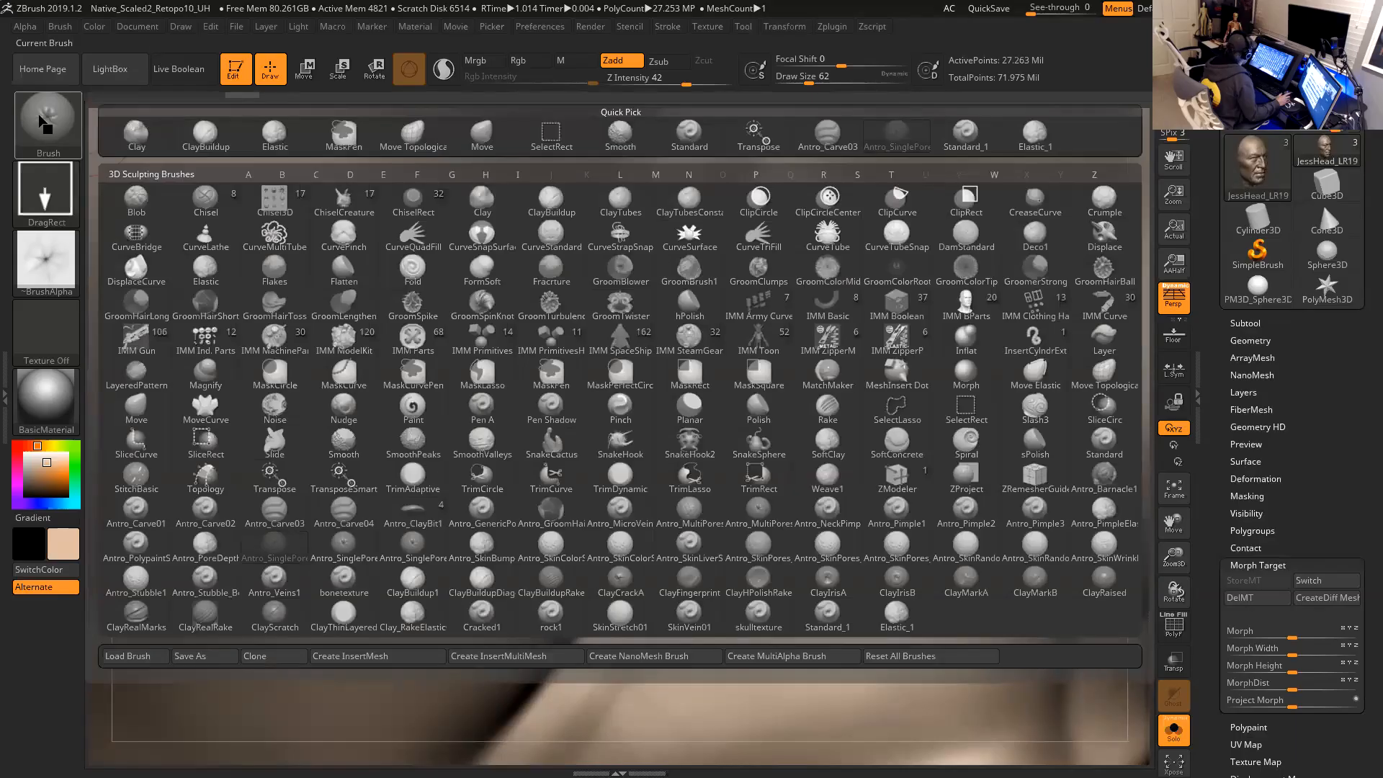
pyautogui.press('m')
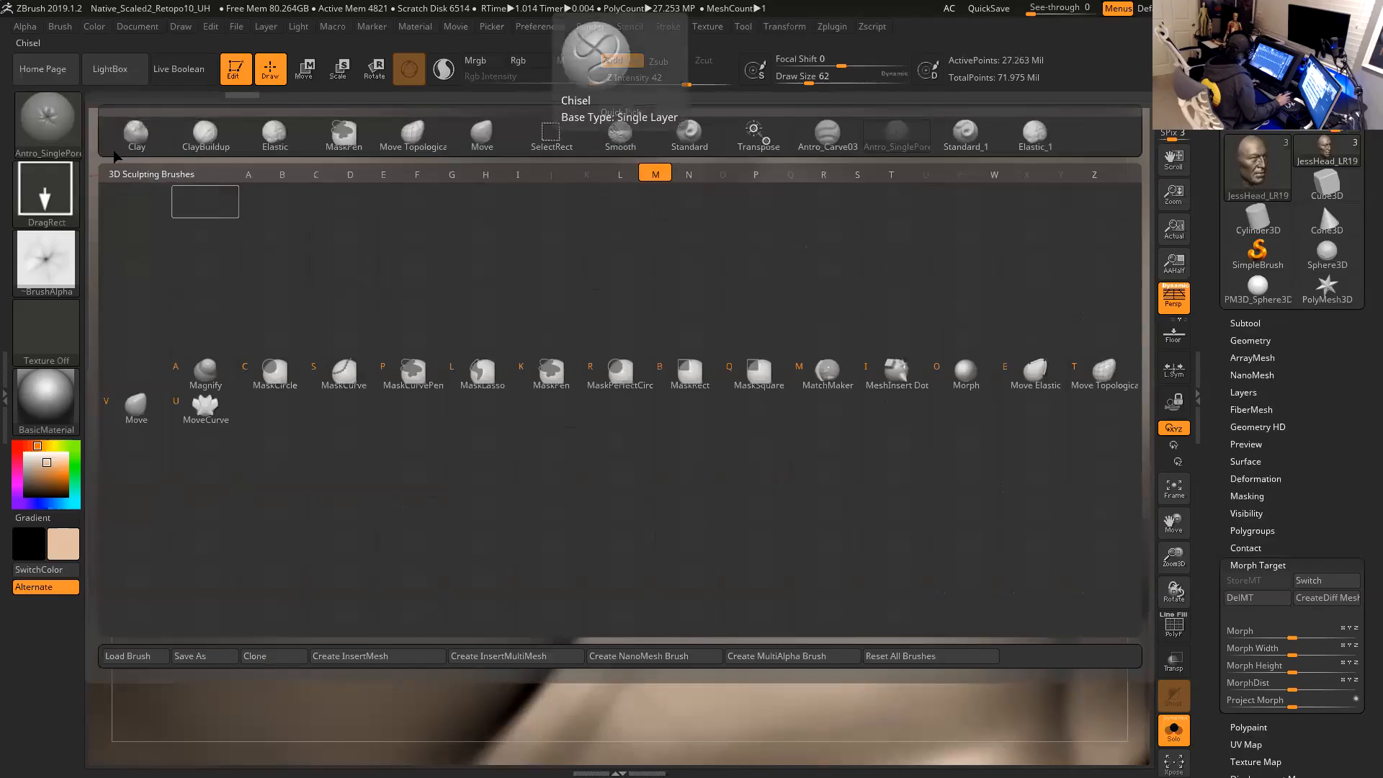
pyautogui.click(967, 371)
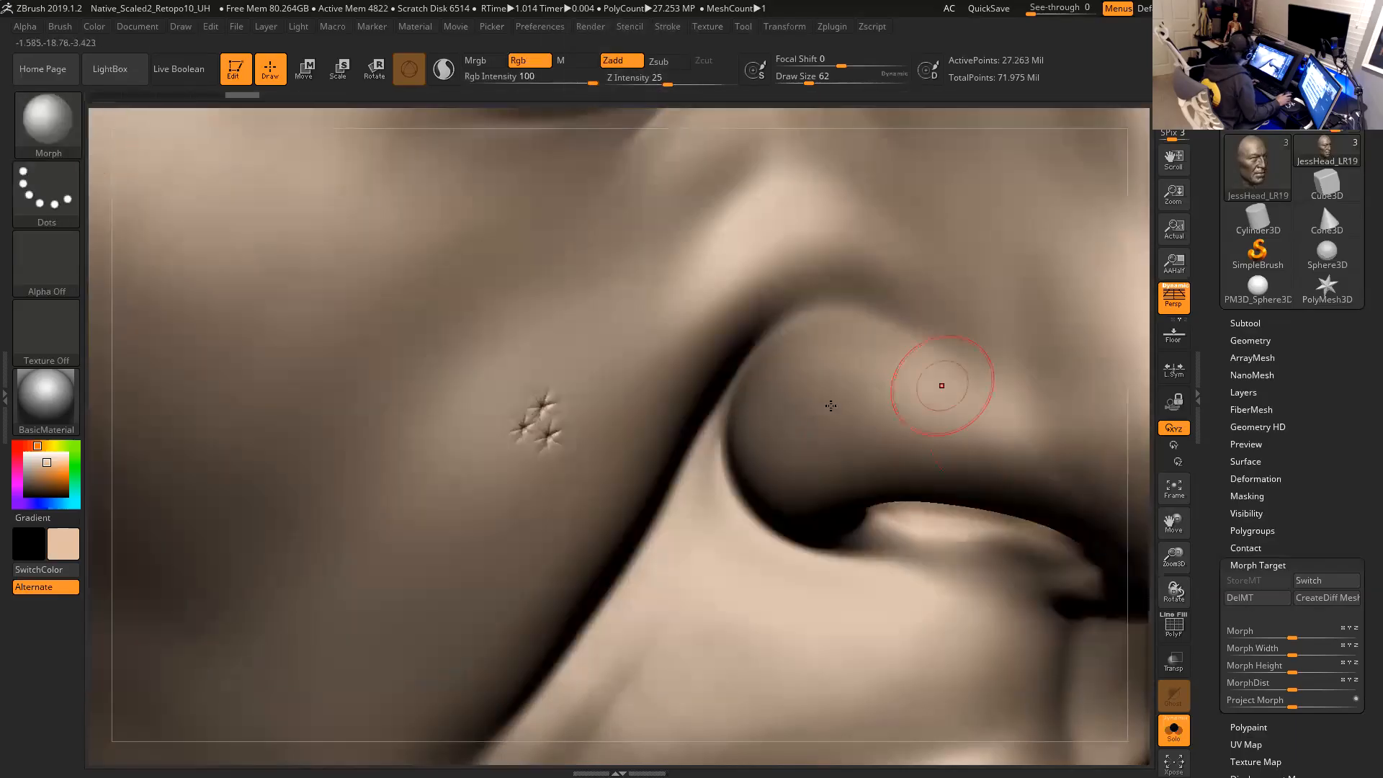
pyautogui.moveTo(667, 82); pyautogui.dragTo(631, 82)
pyautogui.moveTo(558, 402)
pyautogui.mouseDown()
pyautogui.moveTo(536, 415)
pyautogui.moveTo(549, 437)
pyautogui.moveTo(536, 426)
pyautogui.moveTo(543, 370)
pyautogui.moveTo(544, 422)
pyautogui.moveTo(555, 394)
pyautogui.moveTo(511, 407)
pyautogui.mouseUp()
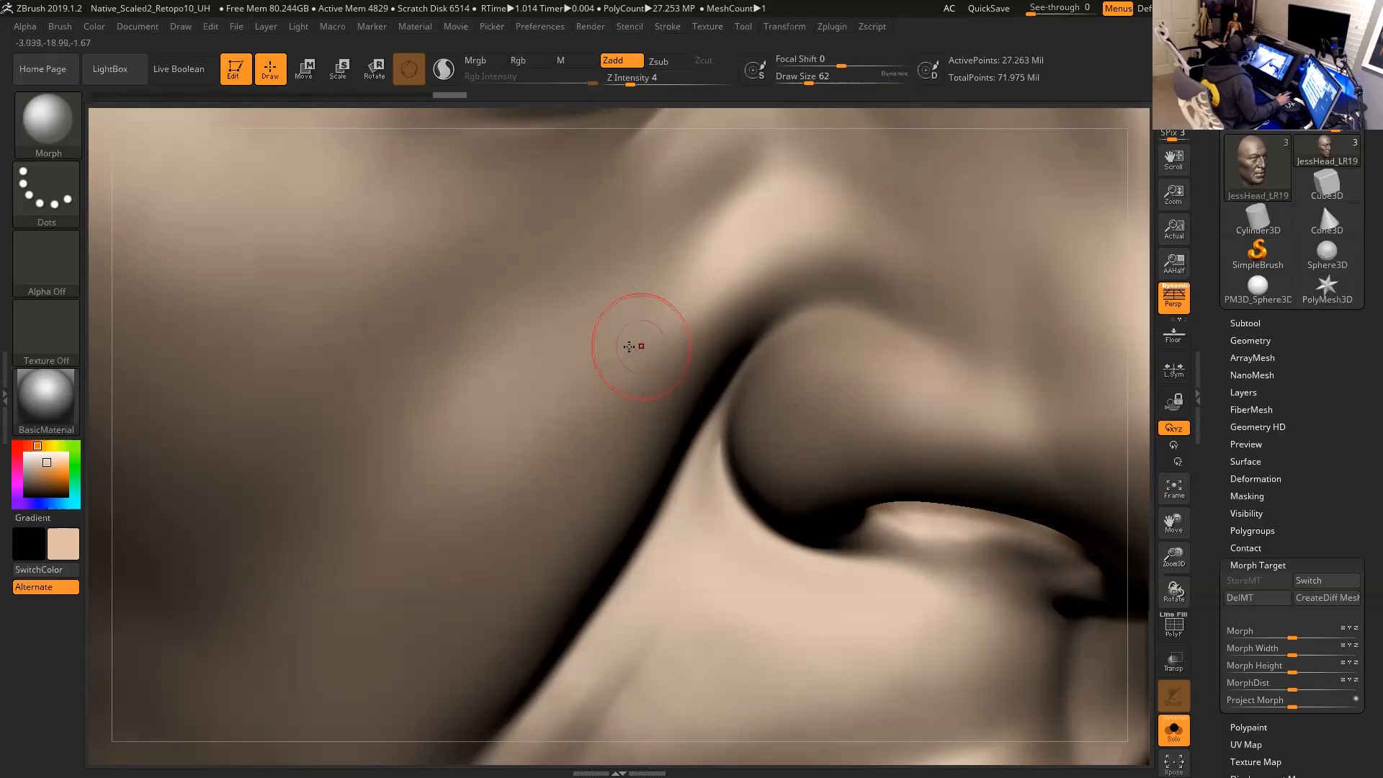
# Examine the surface around the eye, nose, cheek and mouth, from close-up out to the whole face.
pyautogui.moveTo(1143, 426)
pyautogui.keyDown('alt'); pyautogui.mouseDown()
pyautogui.moveTo(1130, 344)
pyautogui.moveTo(1148, 454)
pyautogui.mouseUp(); pyautogui.keyUp('alt')
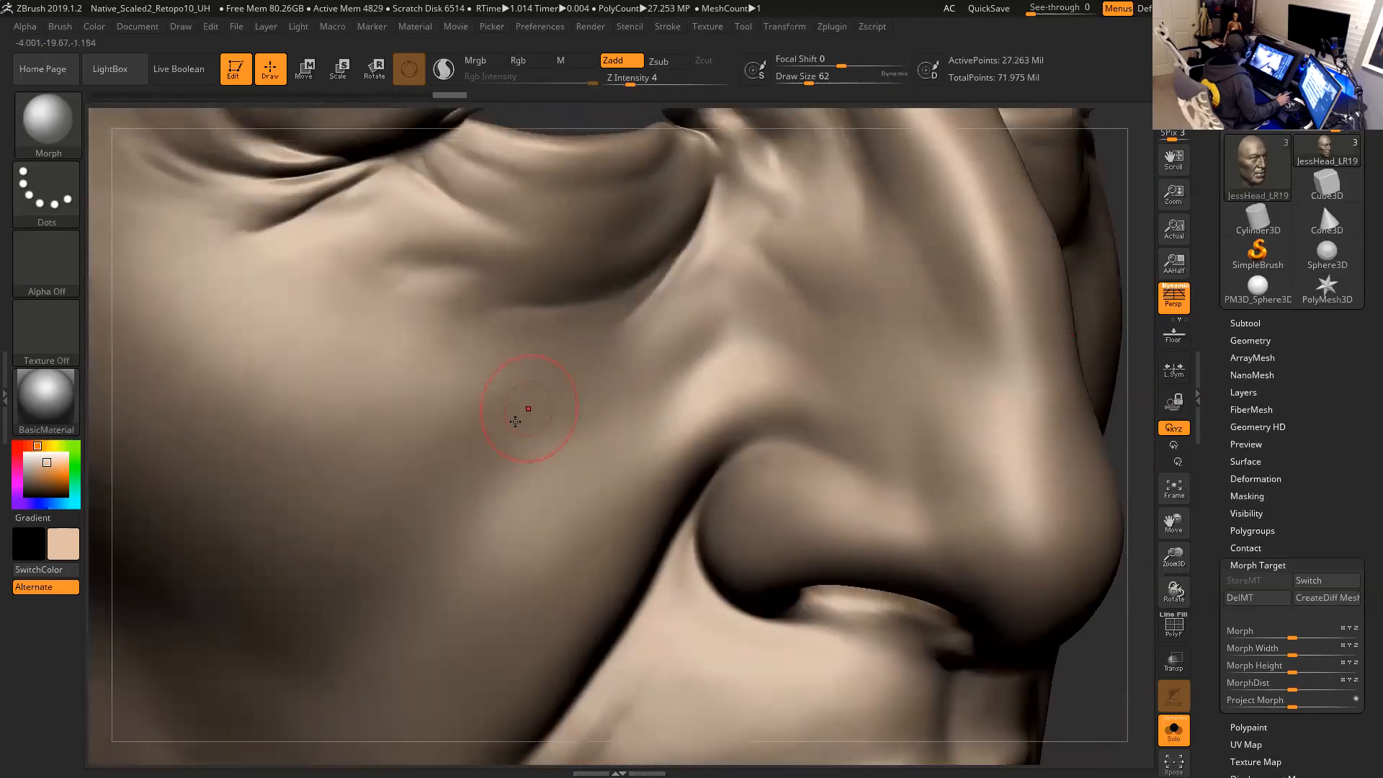
pyautogui.keyDown('alt'); pyautogui.moveTo(1126, 217); pyautogui.dragTo(1131, 332); pyautogui.keyUp('alt')
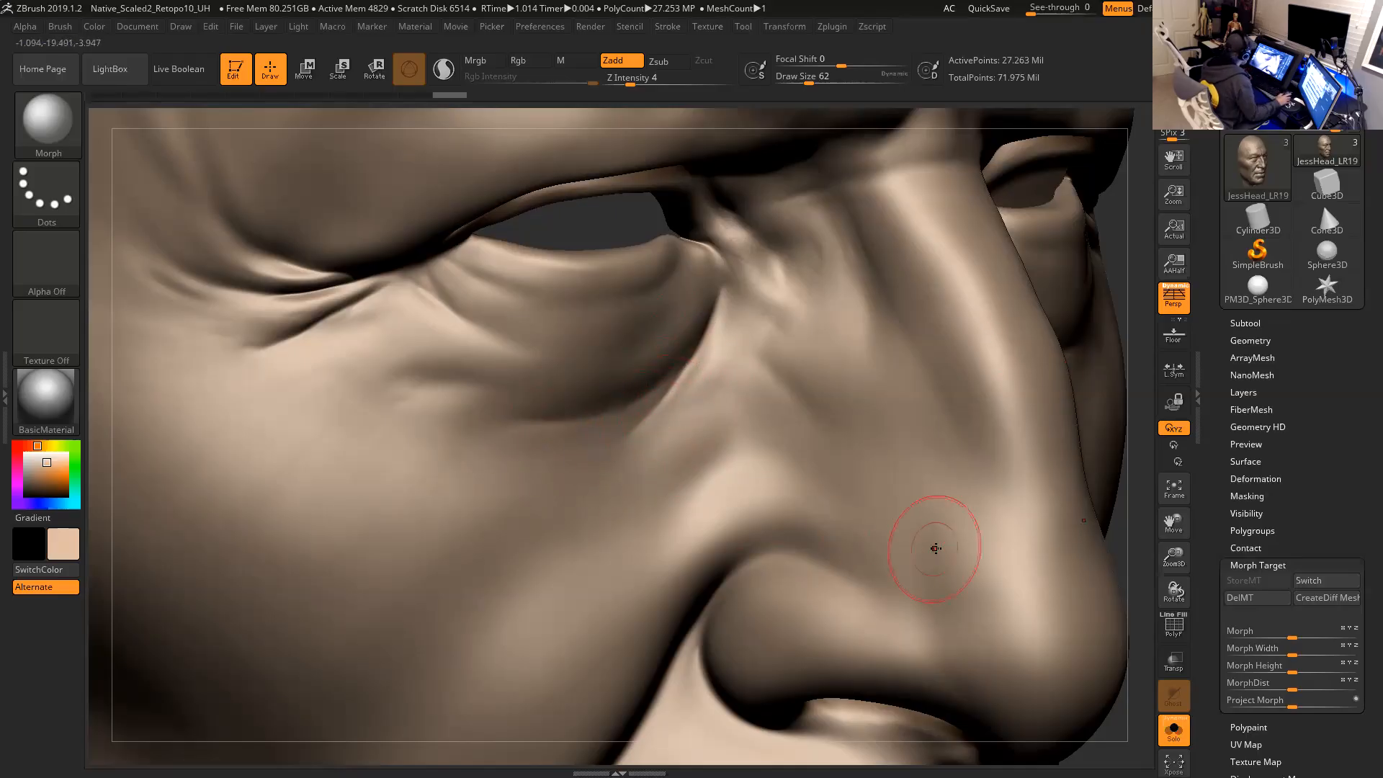
pyautogui.moveTo(1137, 504)
pyautogui.mouseDown()
pyautogui.moveTo(1111, 454)
pyautogui.moveTo(1131, 494)
pyautogui.mouseUp()
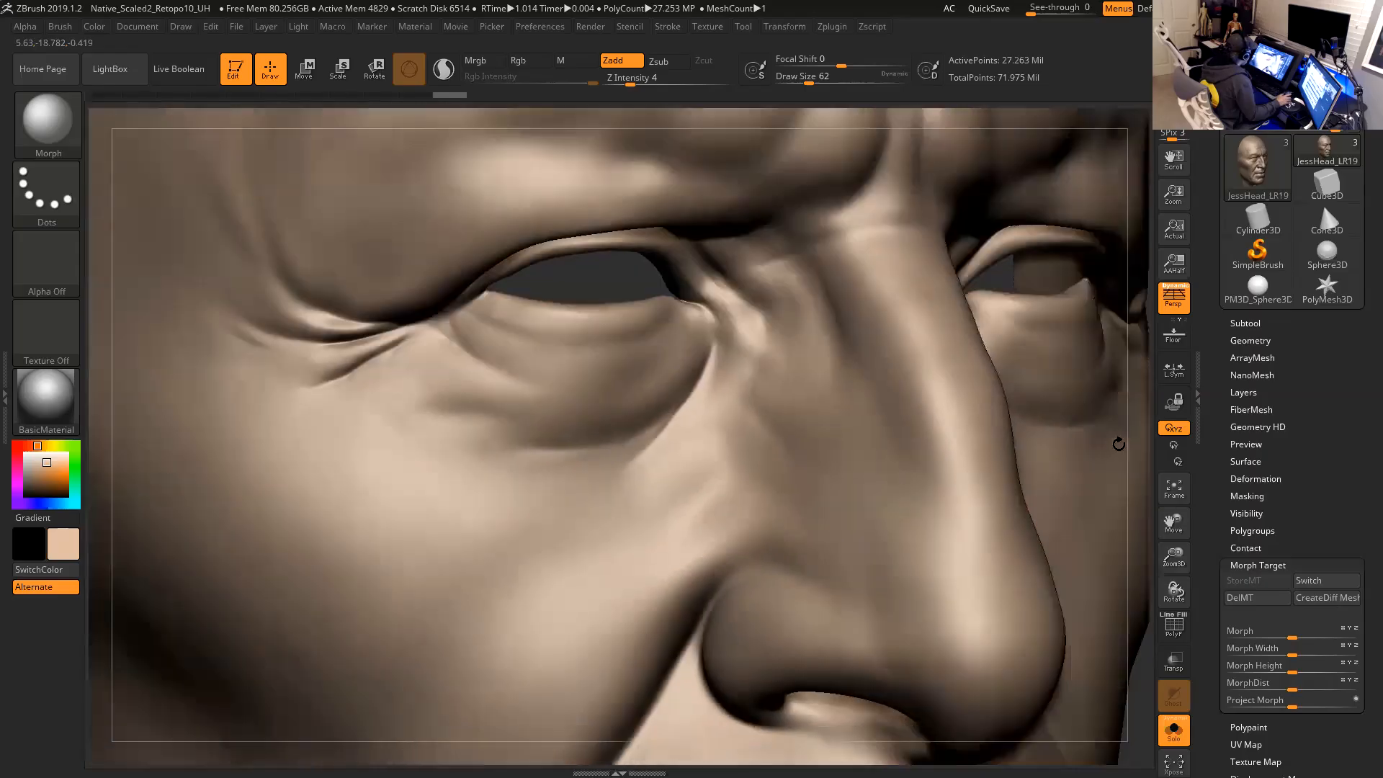
pyautogui.moveTo(1119, 444)
pyautogui.keyDown('alt'); pyautogui.mouseDown()
pyautogui.moveTo(1076, 526)
pyautogui.moveTo(1081, 297)
pyautogui.mouseUp(); pyautogui.keyUp('alt')
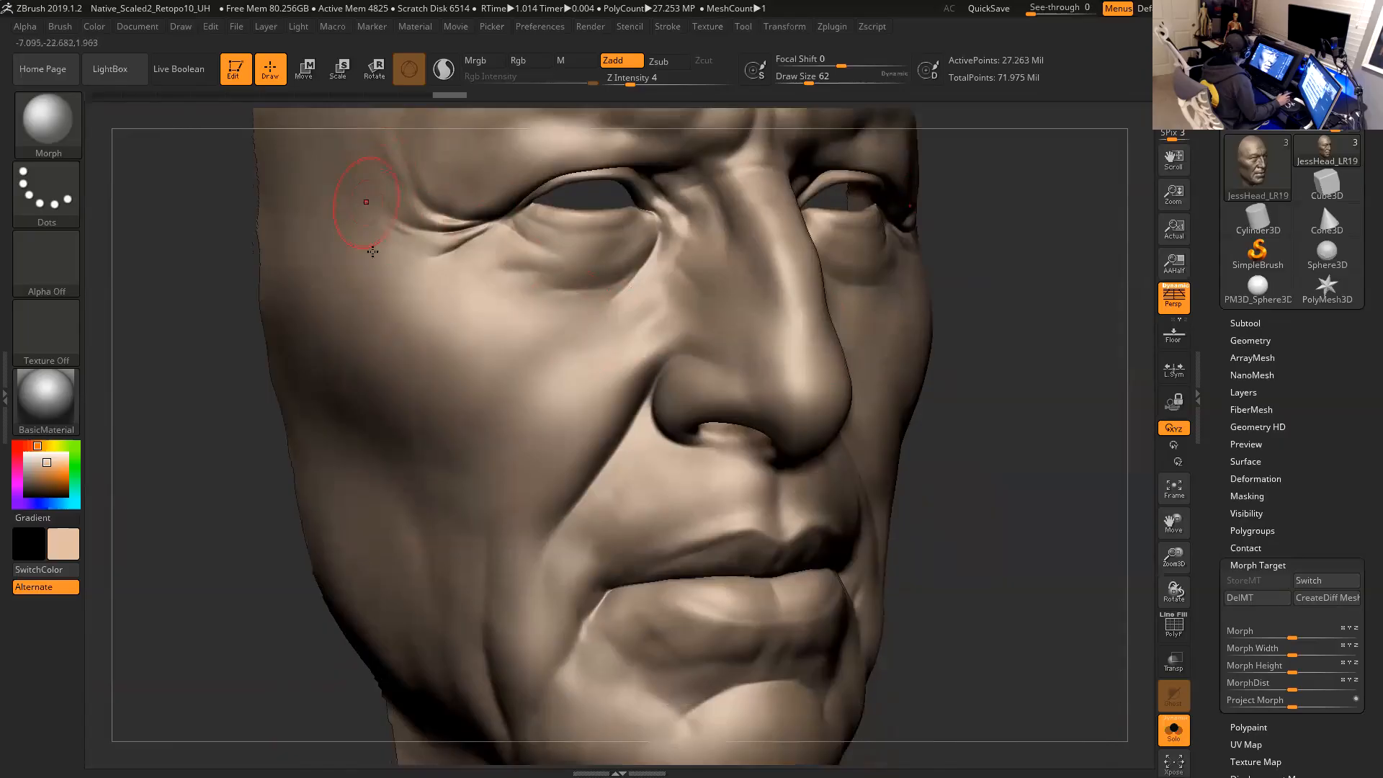
pyautogui.keyDown('alt'); pyautogui.moveTo(994, 587); pyautogui.dragTo(984, 506); pyautogui.keyUp('alt')
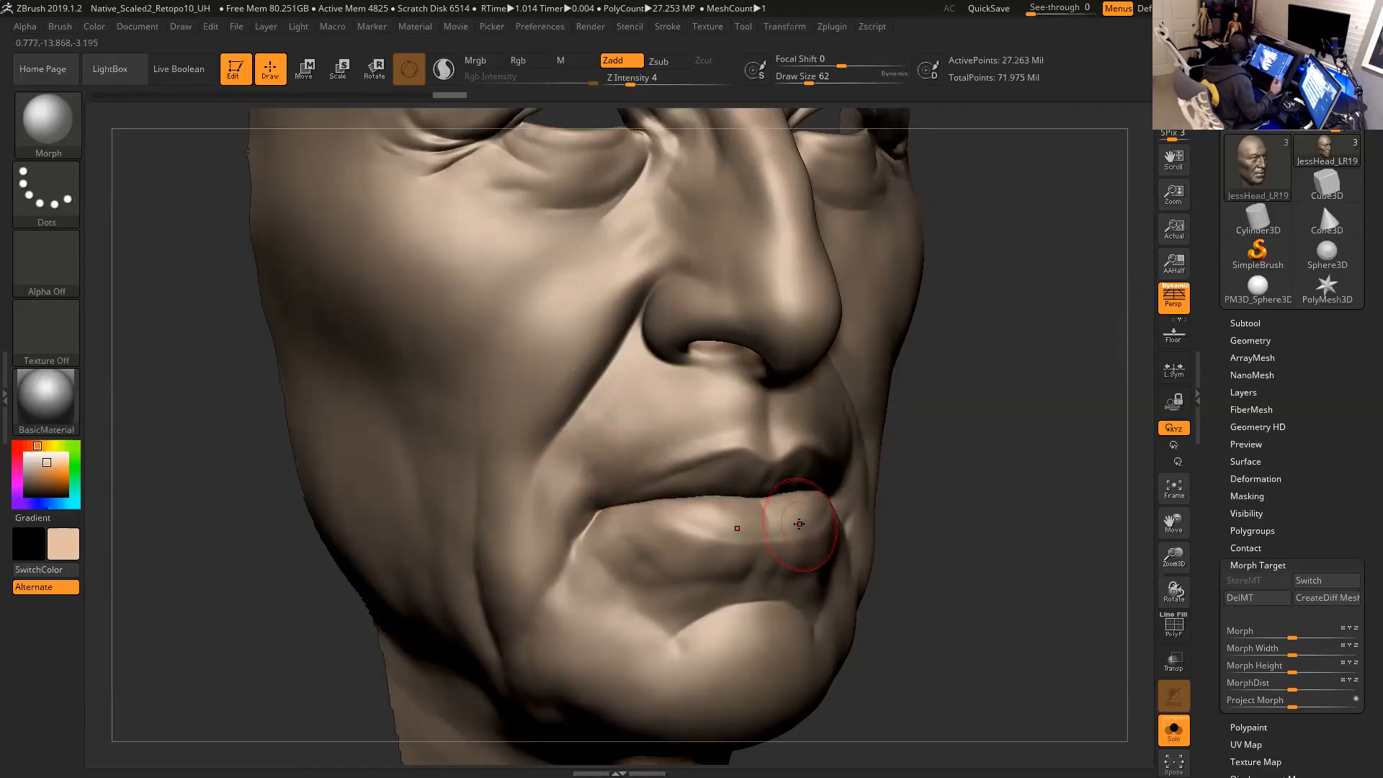
pyautogui.moveTo(991, 416)
pyautogui.keyDown('alt'); pyautogui.mouseDown()
pyautogui.moveTo(999, 537)
pyautogui.moveTo(1037, 462)
pyautogui.mouseUp(); pyautogui.keyUp('alt')
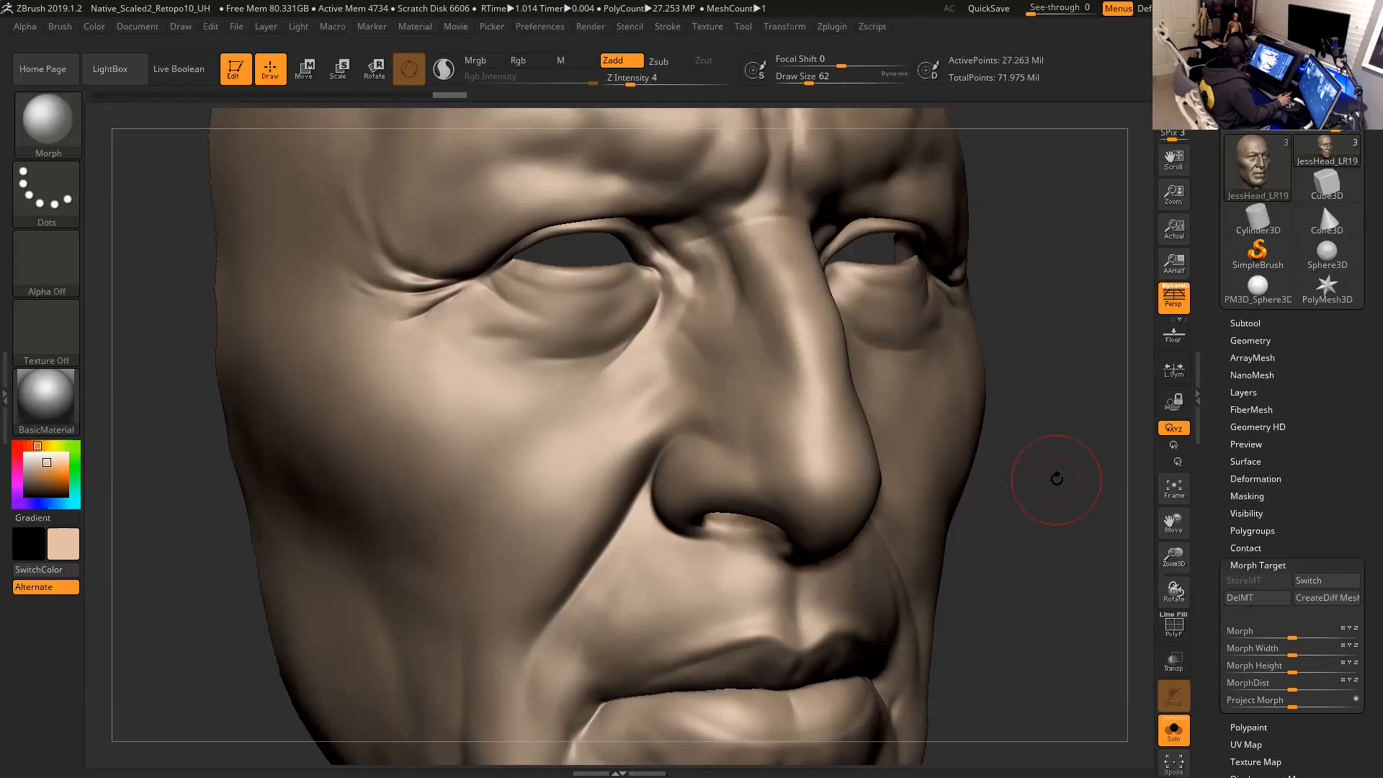
pyautogui.moveTo(1057, 481)
pyautogui.mouseDown()
pyautogui.moveTo(1007, 479)
pyautogui.moveTo(1008, 448)
pyautogui.moveTo(1028, 448)
pyautogui.mouseUp()
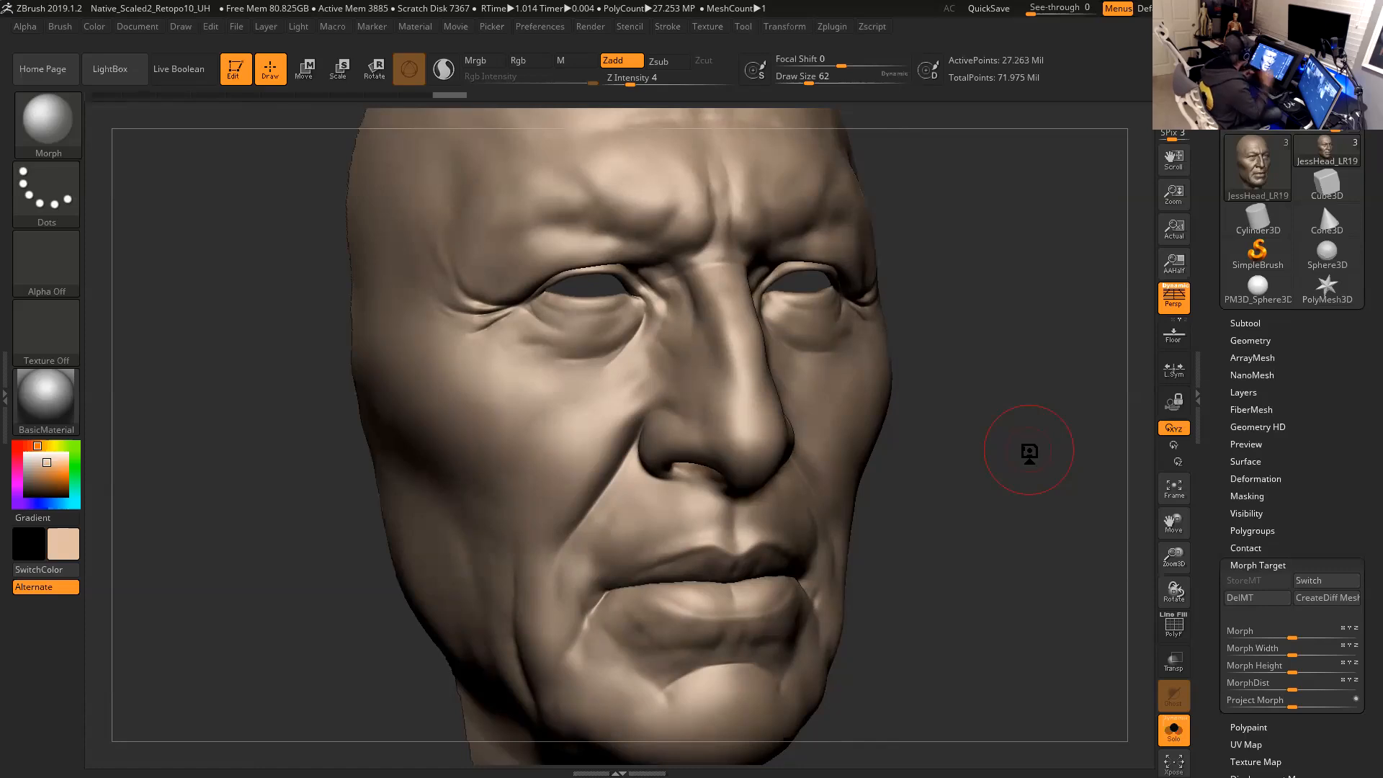
pyautogui.moveTo(1029, 458); pyautogui.dragTo(1016, 437)
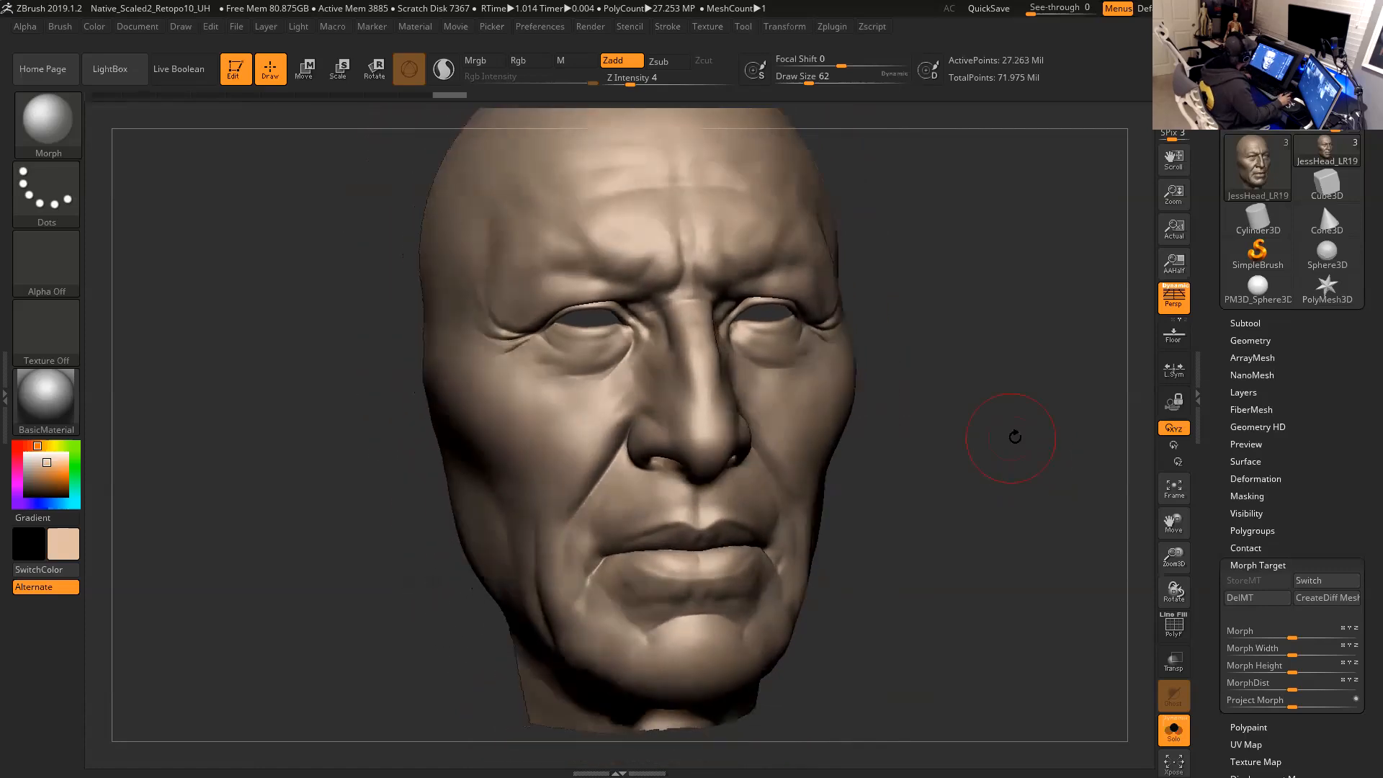
# List the subtools and check the isolated head from both three-quarter sides and the front, along with its active point count.
pyautogui.click(1255, 322)
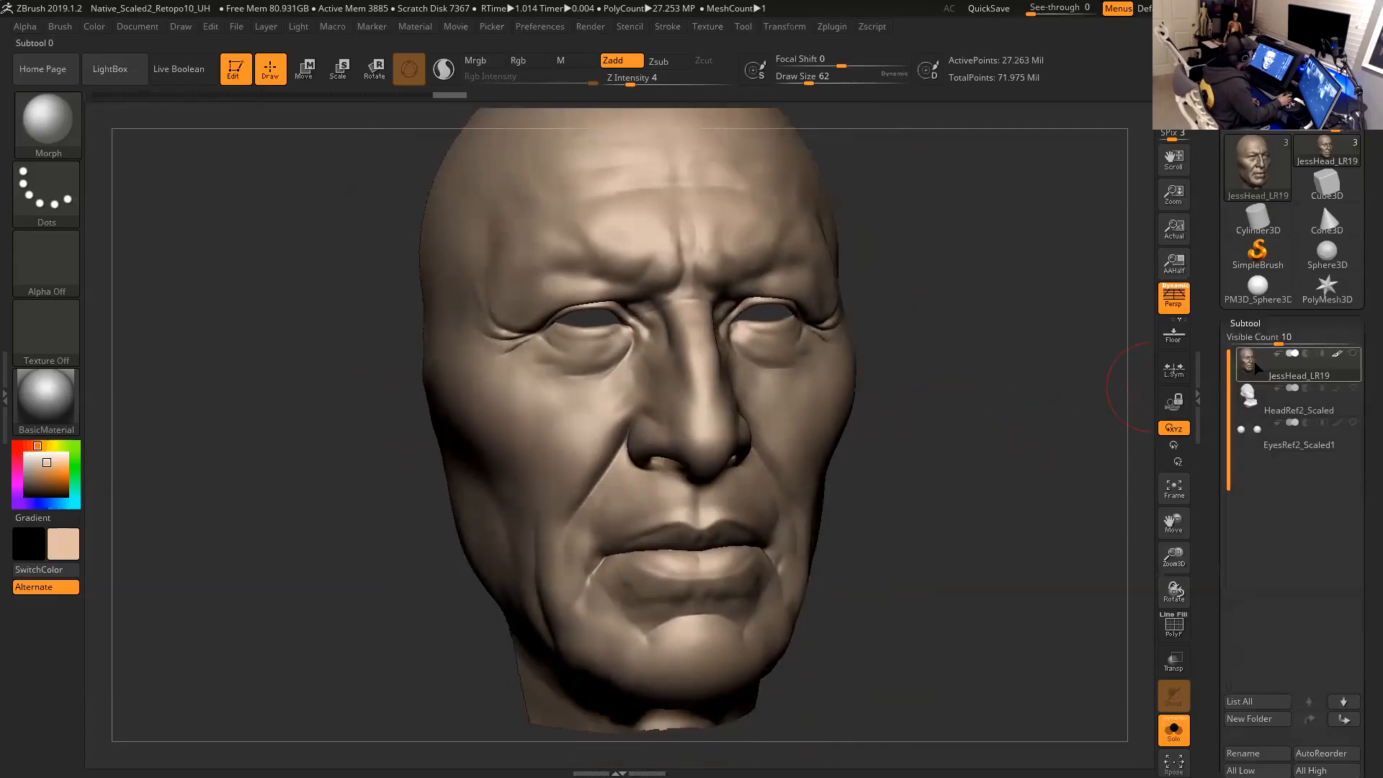
pyautogui.moveTo(1255, 362)
pyautogui.moveTo(933, 403); pyautogui.dragTo(819, 398)
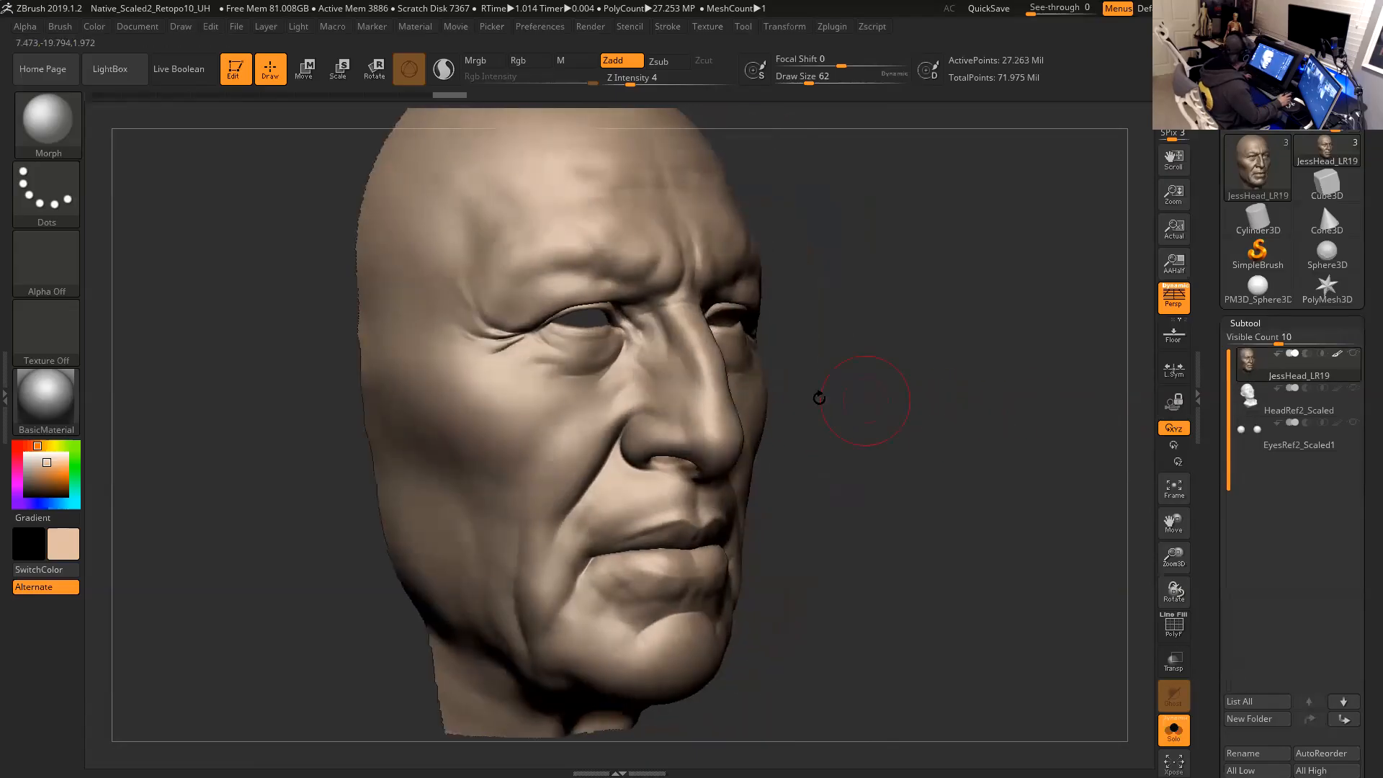
pyautogui.keyDown('alt'); pyautogui.moveTo(976, 401); pyautogui.dragTo(1009, 402); pyautogui.keyUp('alt')
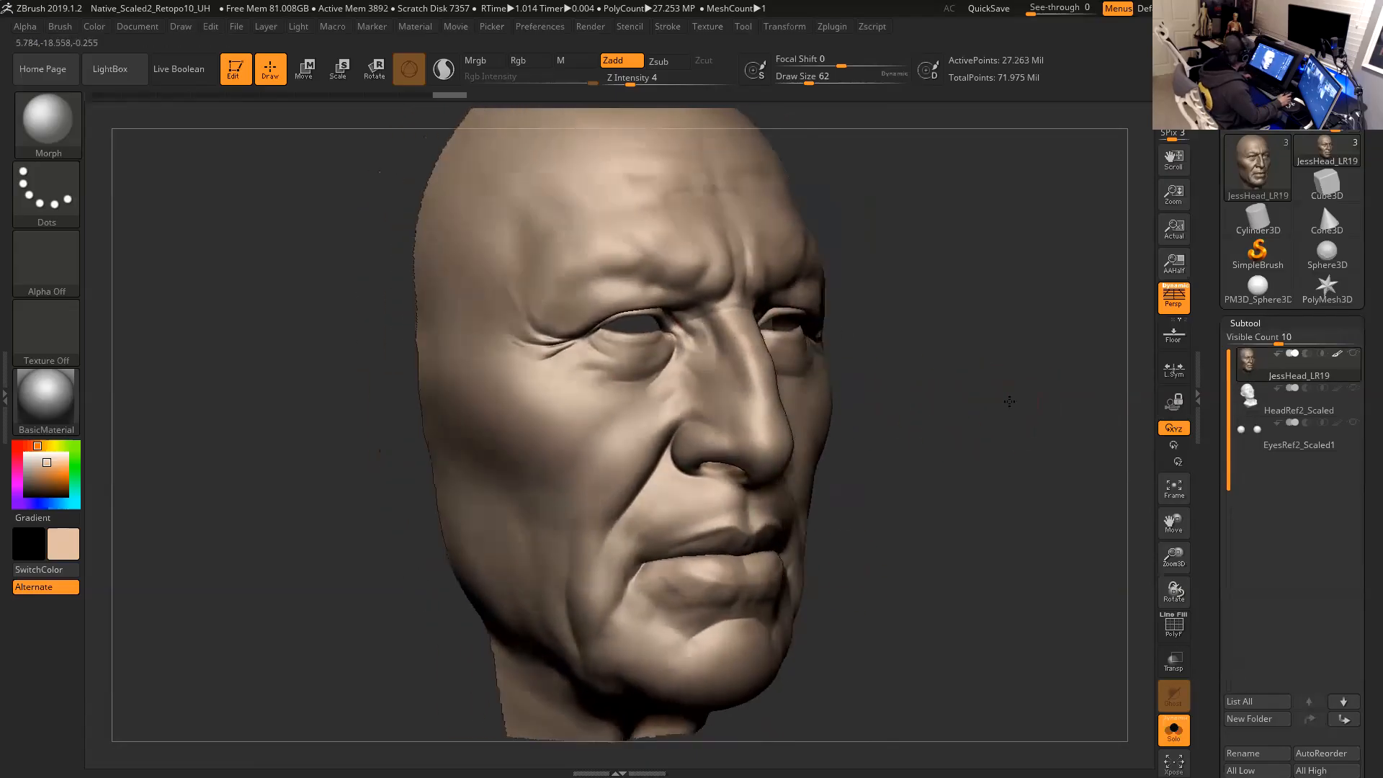
pyautogui.moveTo(1262, 404)
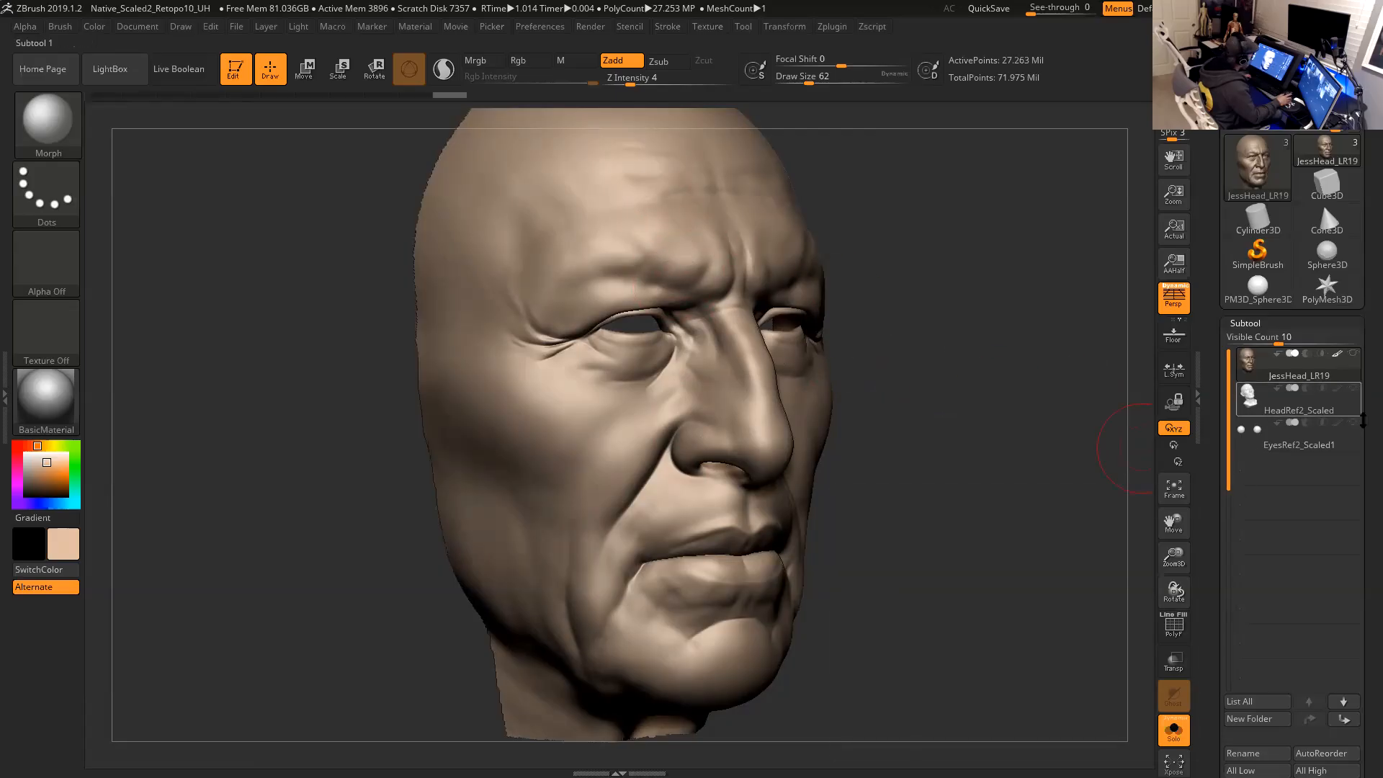
pyautogui.moveTo(983, 465)
pyautogui.mouseDown()
pyautogui.moveTo(954, 442)
pyautogui.moveTo(949, 455)
pyautogui.moveTo(983, 463)
pyautogui.moveTo(1034, 456)
pyautogui.moveTo(1040, 442)
pyautogui.moveTo(972, 457)
pyautogui.mouseUp()
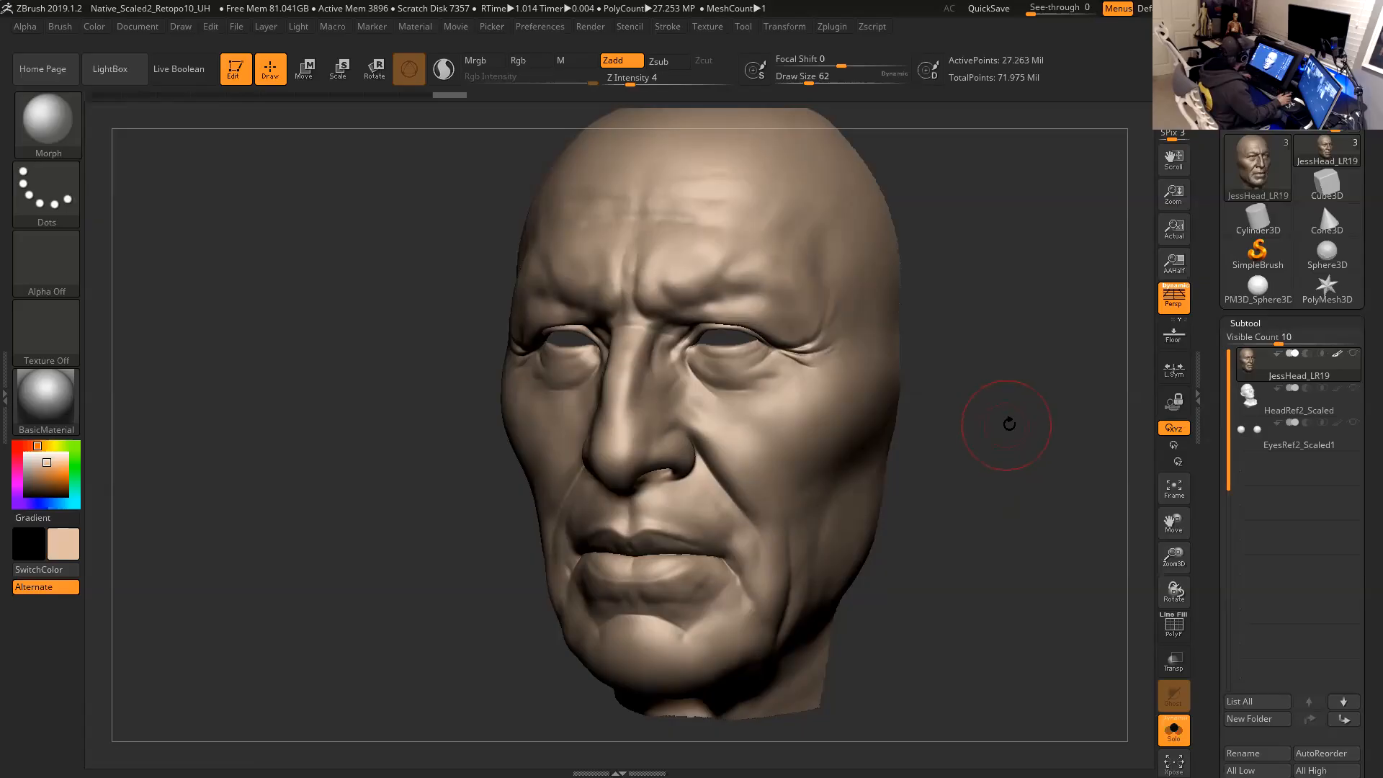
pyautogui.keyDown('shift'); pyautogui.moveTo(1009, 424); pyautogui.dragTo(1016, 419); pyautogui.keyUp('shift')
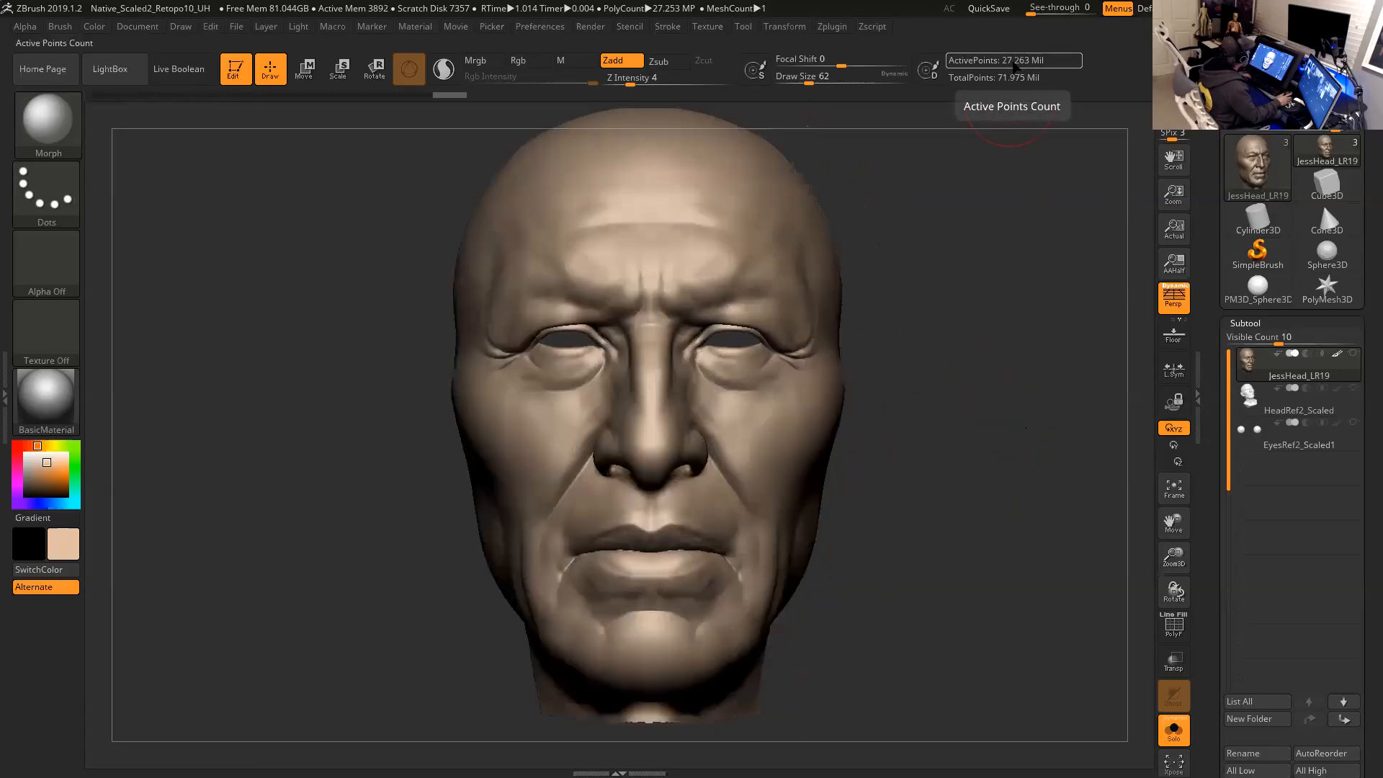
pyautogui.moveTo(976, 299); pyautogui.dragTo(1000, 319)
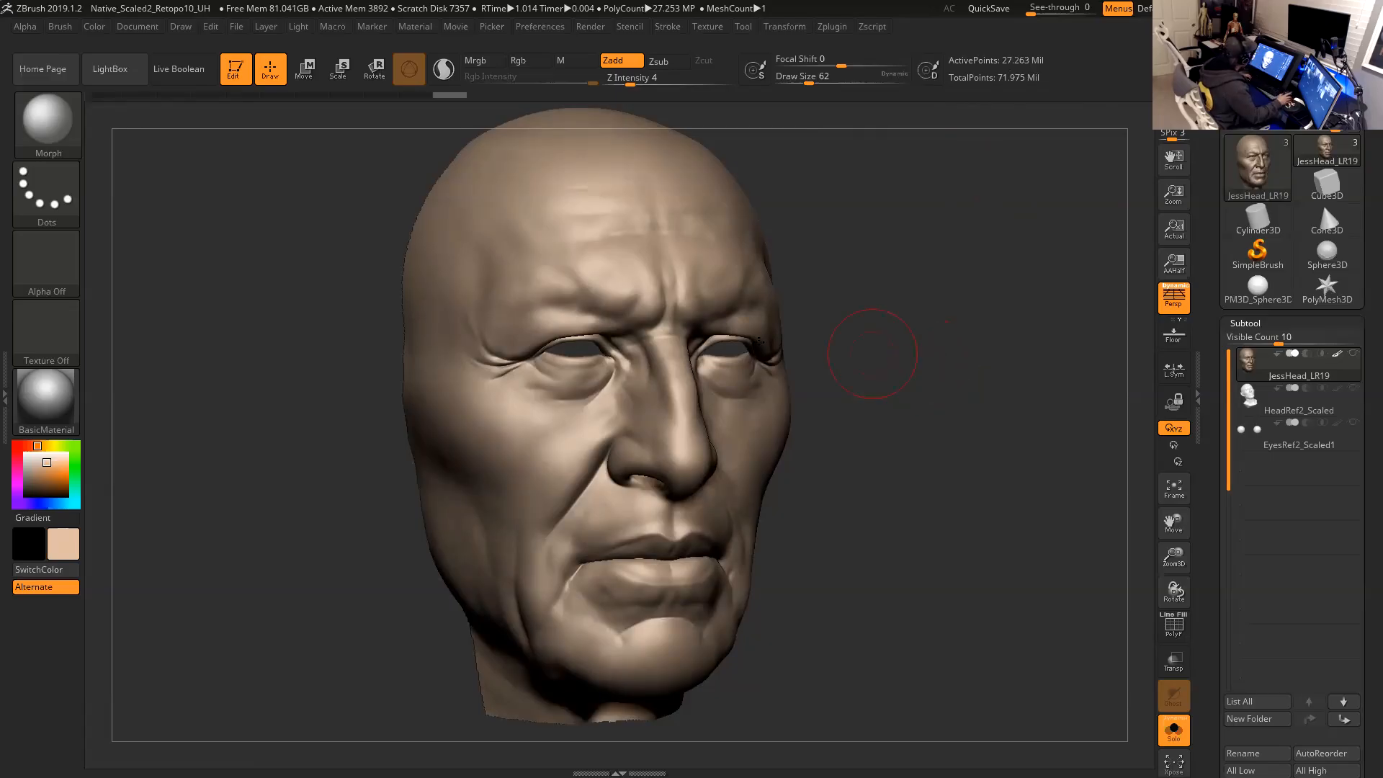
pyautogui.moveTo(839, 402)
pyautogui.mouseDown()
pyautogui.moveTo(938, 417)
pyautogui.moveTo(942, 405)
pyautogui.mouseUp()
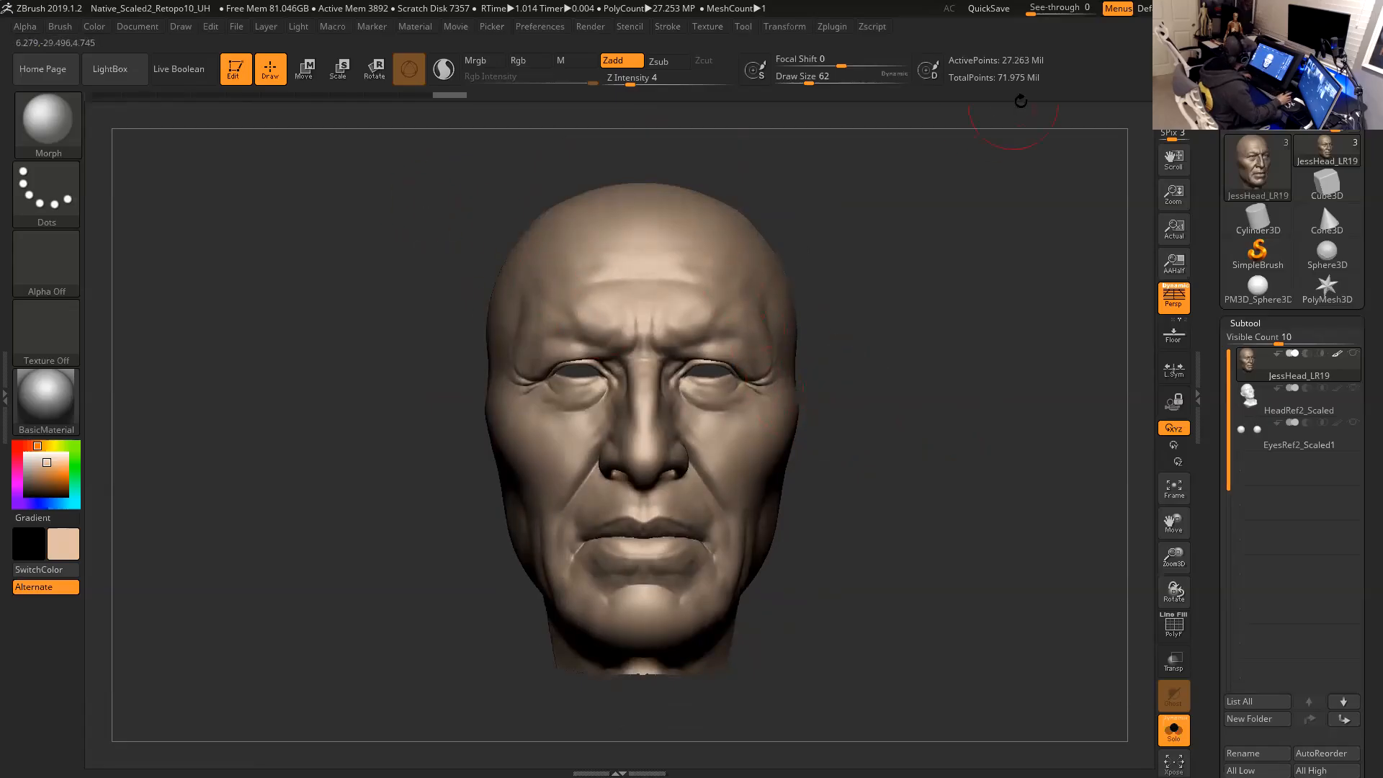
pyautogui.moveTo(1003, 226); pyautogui.dragTo(1029, 229)
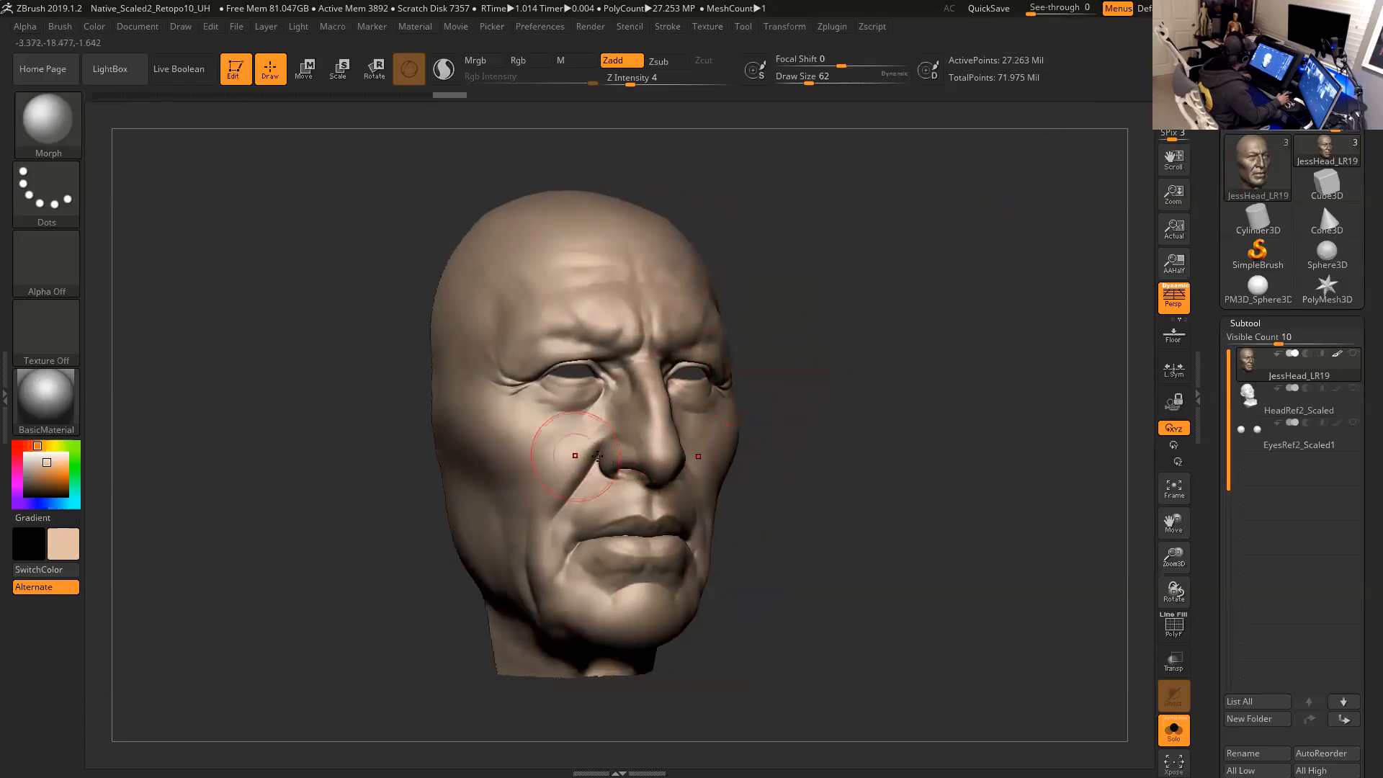
pyautogui.moveTo(852, 546); pyautogui.dragTo(832, 536)
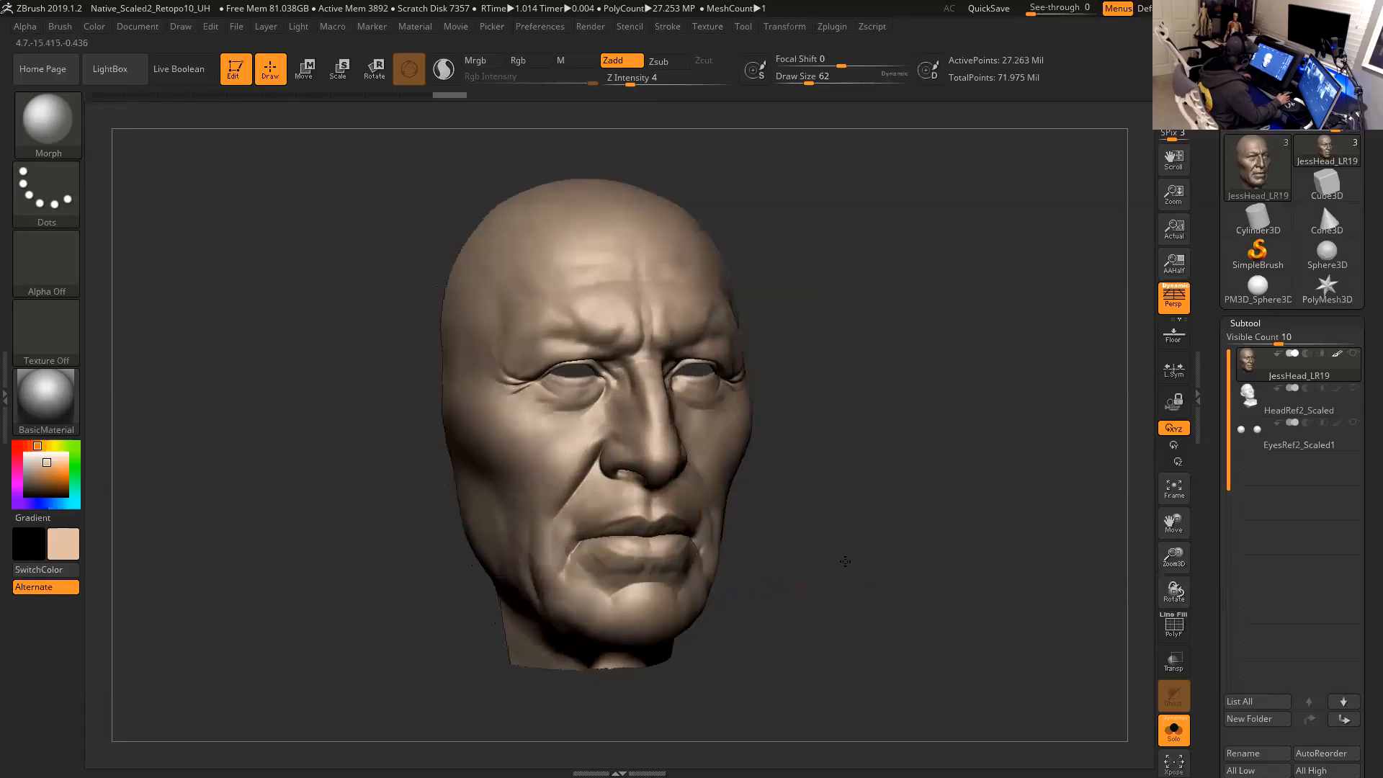
pyautogui.moveTo(926, 365)
pyautogui.mouseDown()
pyautogui.moveTo(923, 383)
pyautogui.moveTo(938, 368)
pyautogui.mouseUp()
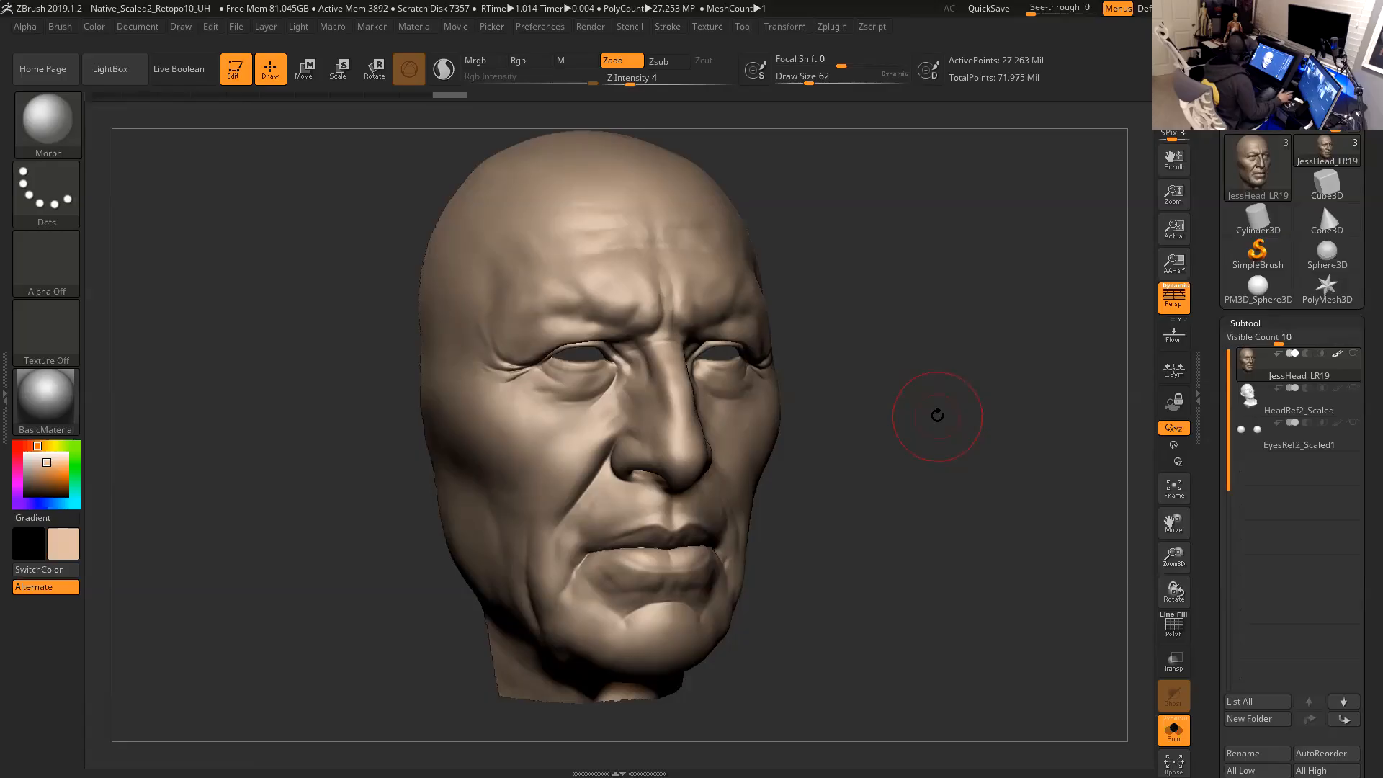
pyautogui.moveTo(935, 426); pyautogui.dragTo(930, 431)
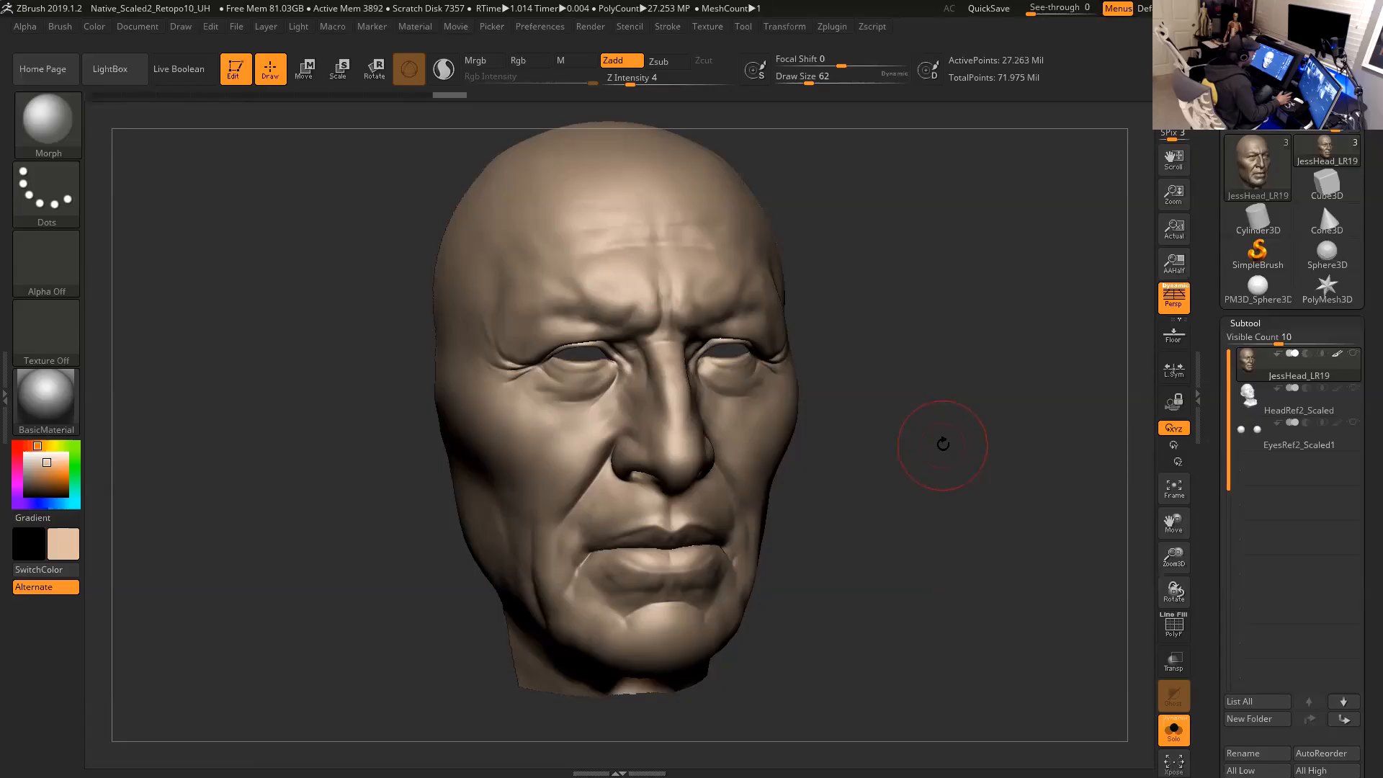
pyautogui.moveTo(943, 444); pyautogui.dragTo(950, 445)
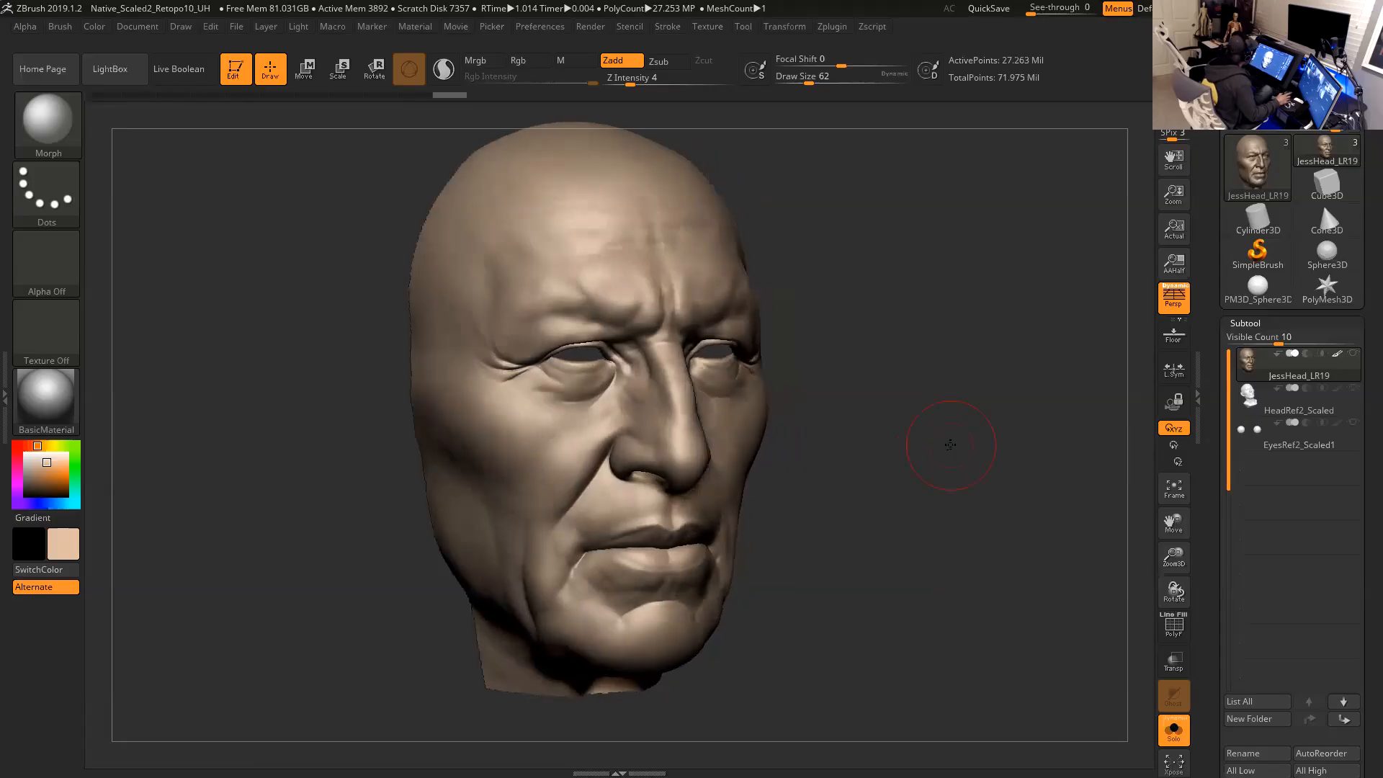
pyautogui.moveTo(951, 438); pyautogui.dragTo(943, 434)
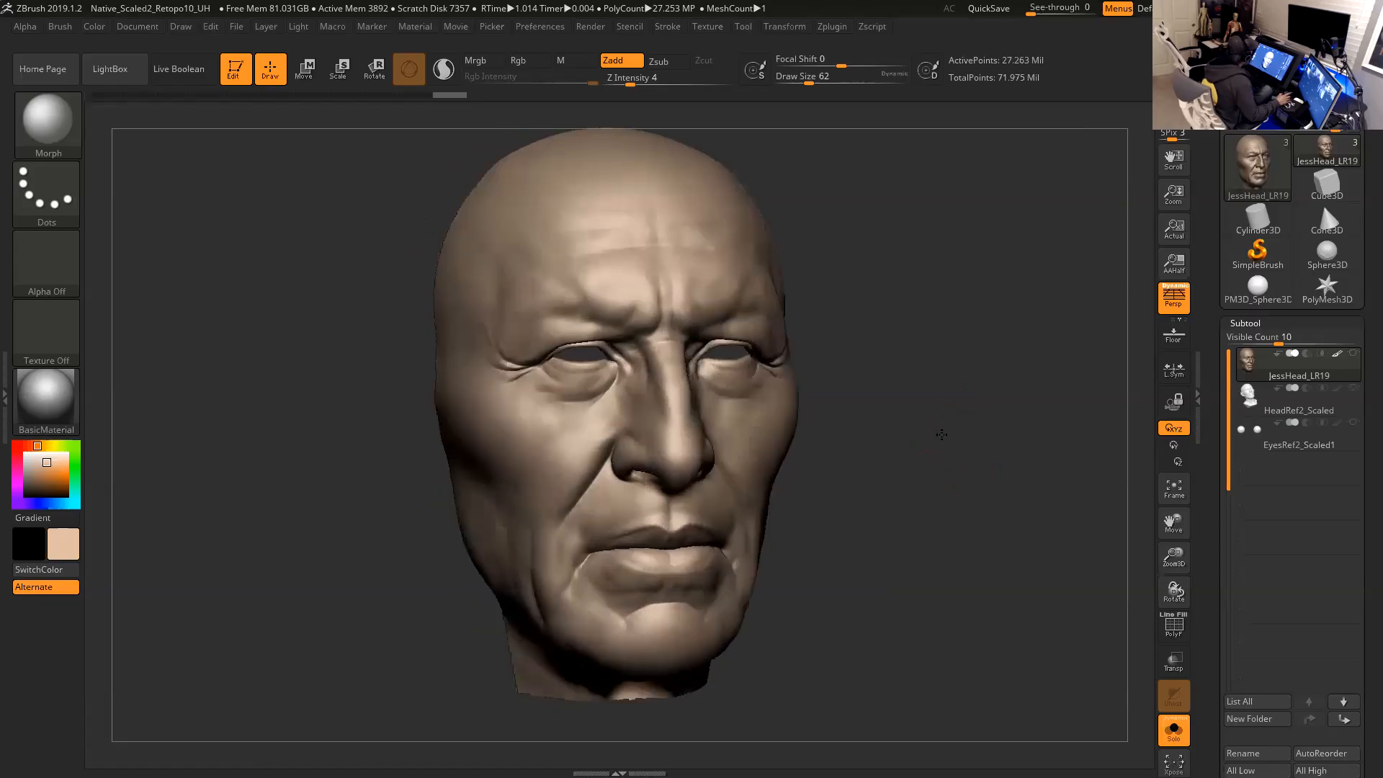
pyautogui.moveTo(981, 495); pyautogui.dragTo(985, 498)
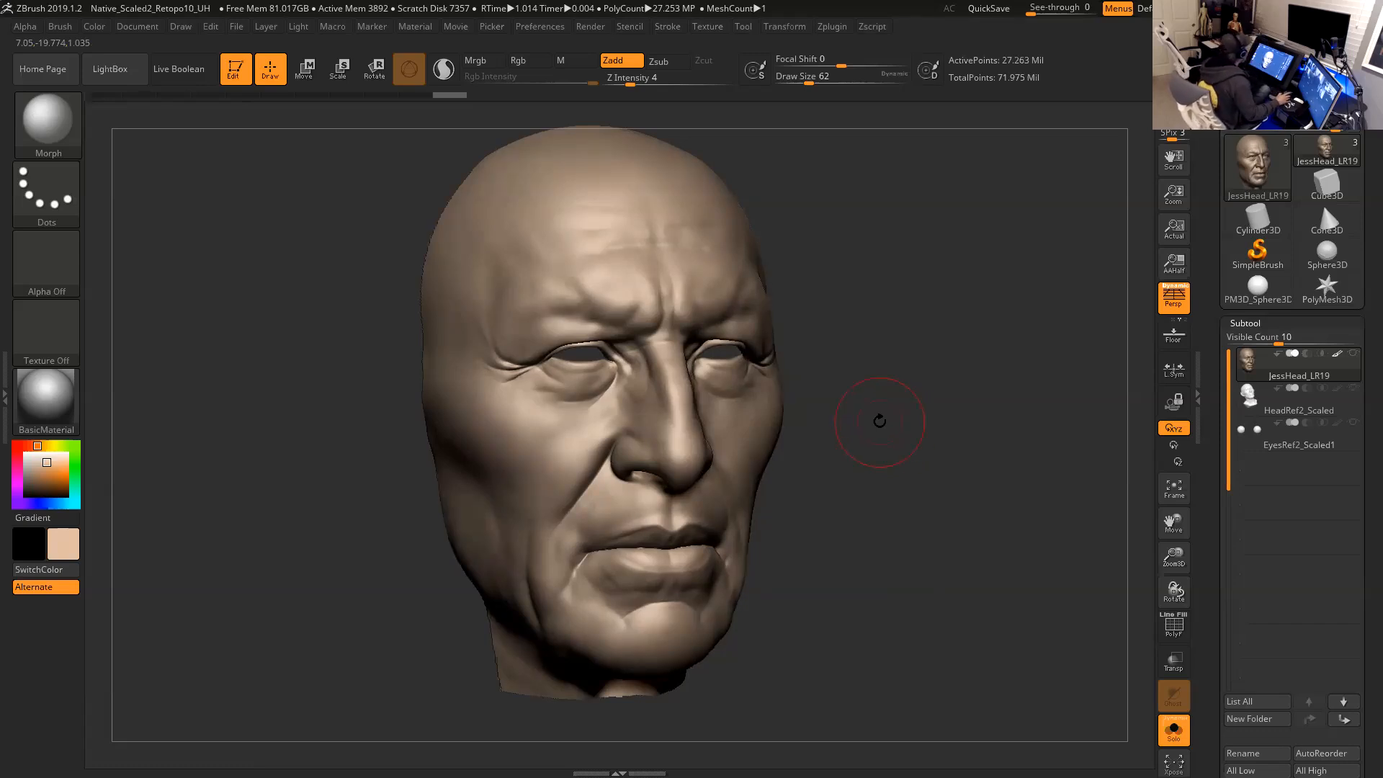
pyautogui.moveTo(877, 421)
pyautogui.keyDown('shift'); pyautogui.mouseDown()
pyautogui.moveTo(861, 422)
pyautogui.moveTo(884, 430)
pyautogui.mouseUp(); pyautogui.keyUp('shift')
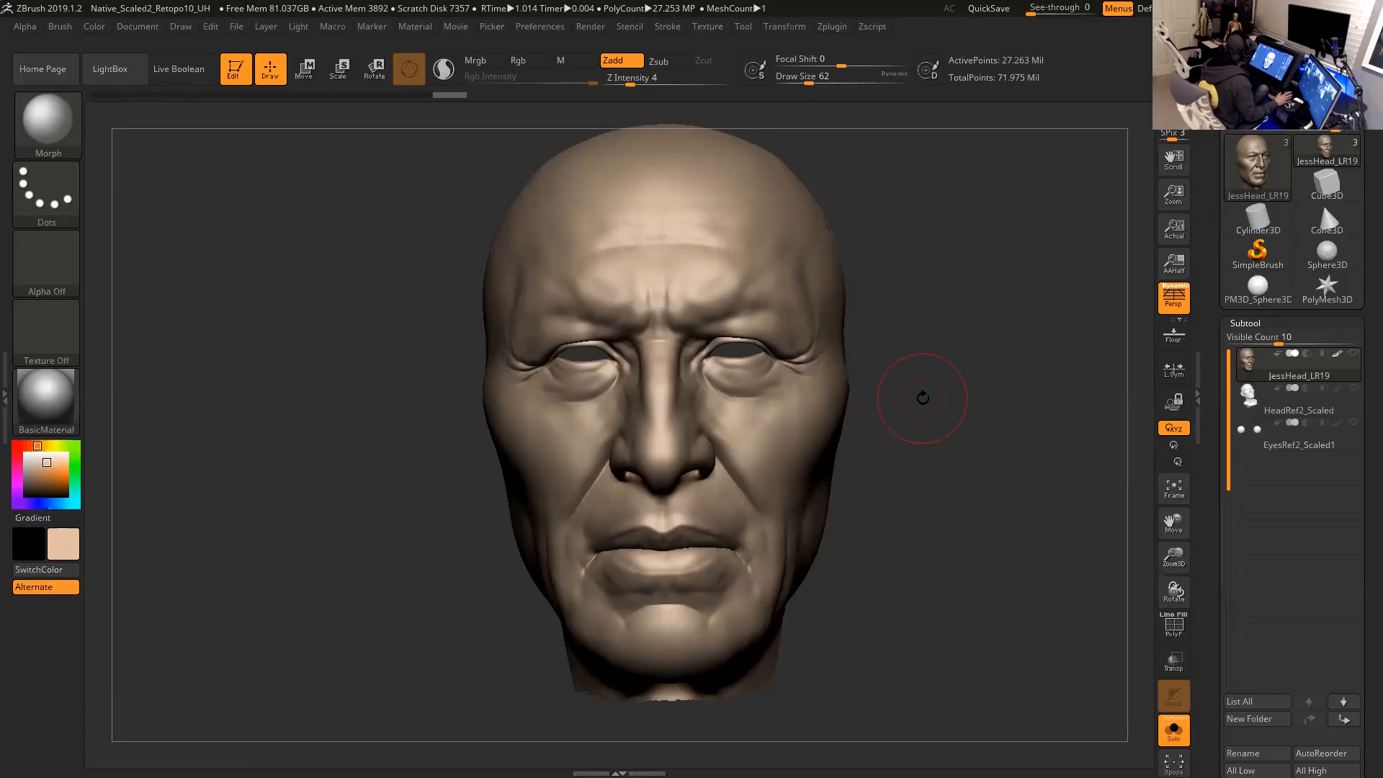
pyautogui.moveTo(944, 392)
pyautogui.mouseDown()
pyautogui.moveTo(964, 386)
pyautogui.moveTo(958, 353)
pyautogui.mouseUp()
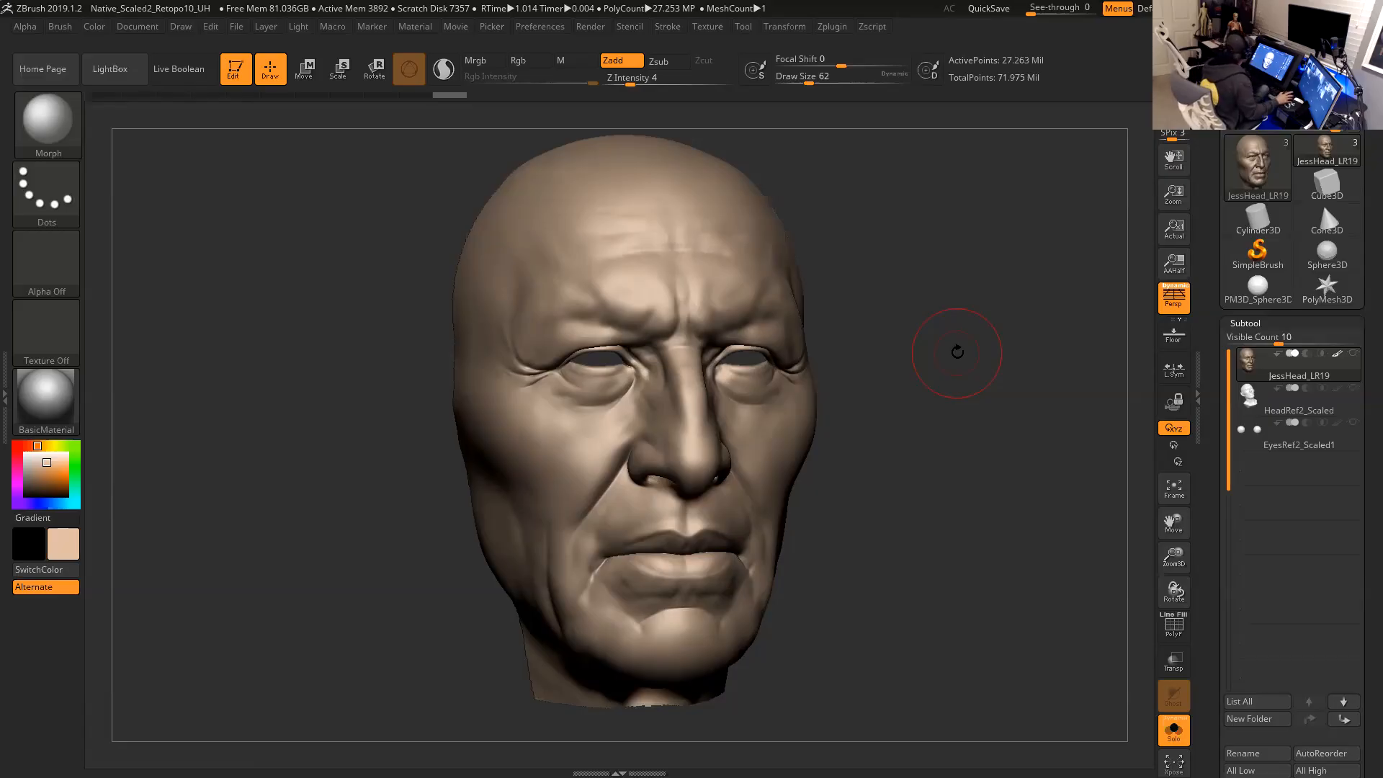
pyautogui.moveTo(966, 352); pyautogui.dragTo(1011, 325)
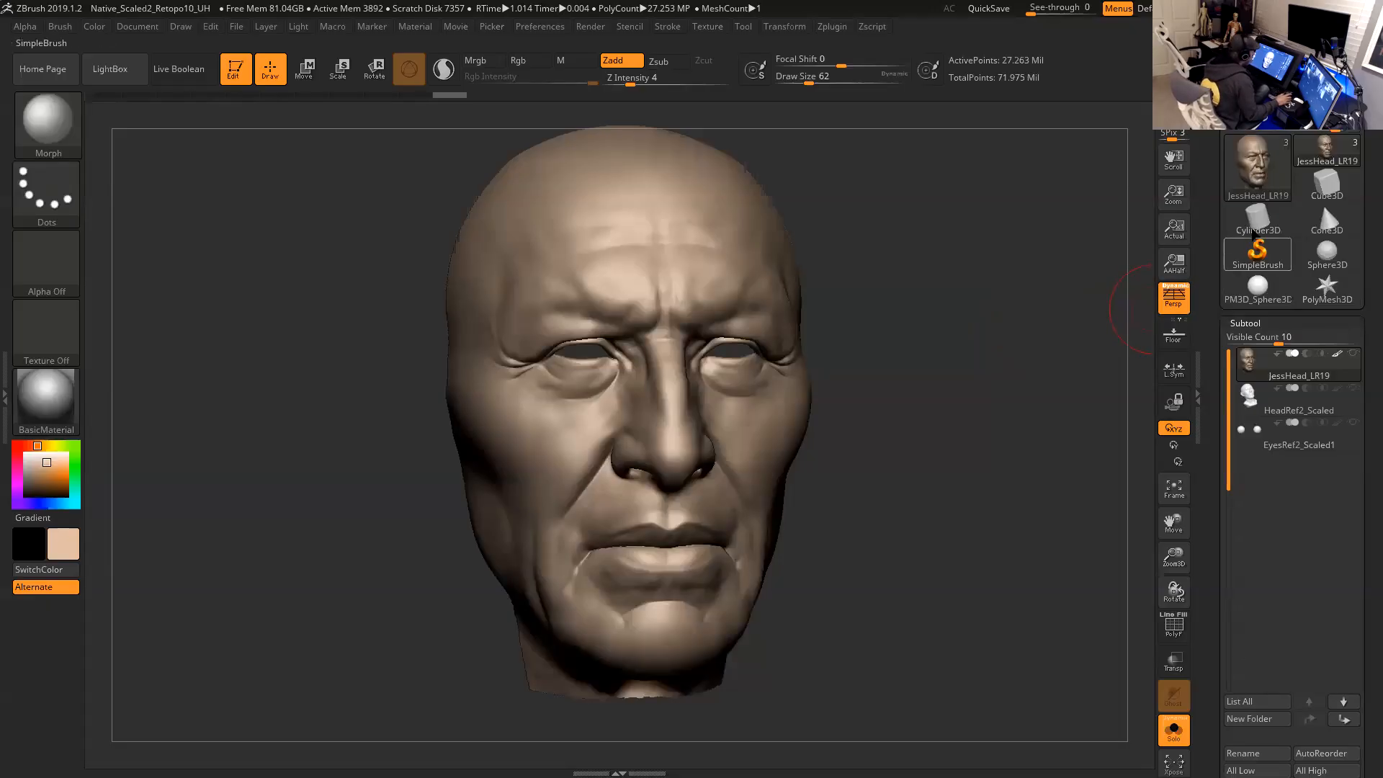
# Switch the active tool to Plane3D and convert it to an editable PolyMesh3D.
pyautogui.click(1257, 227)
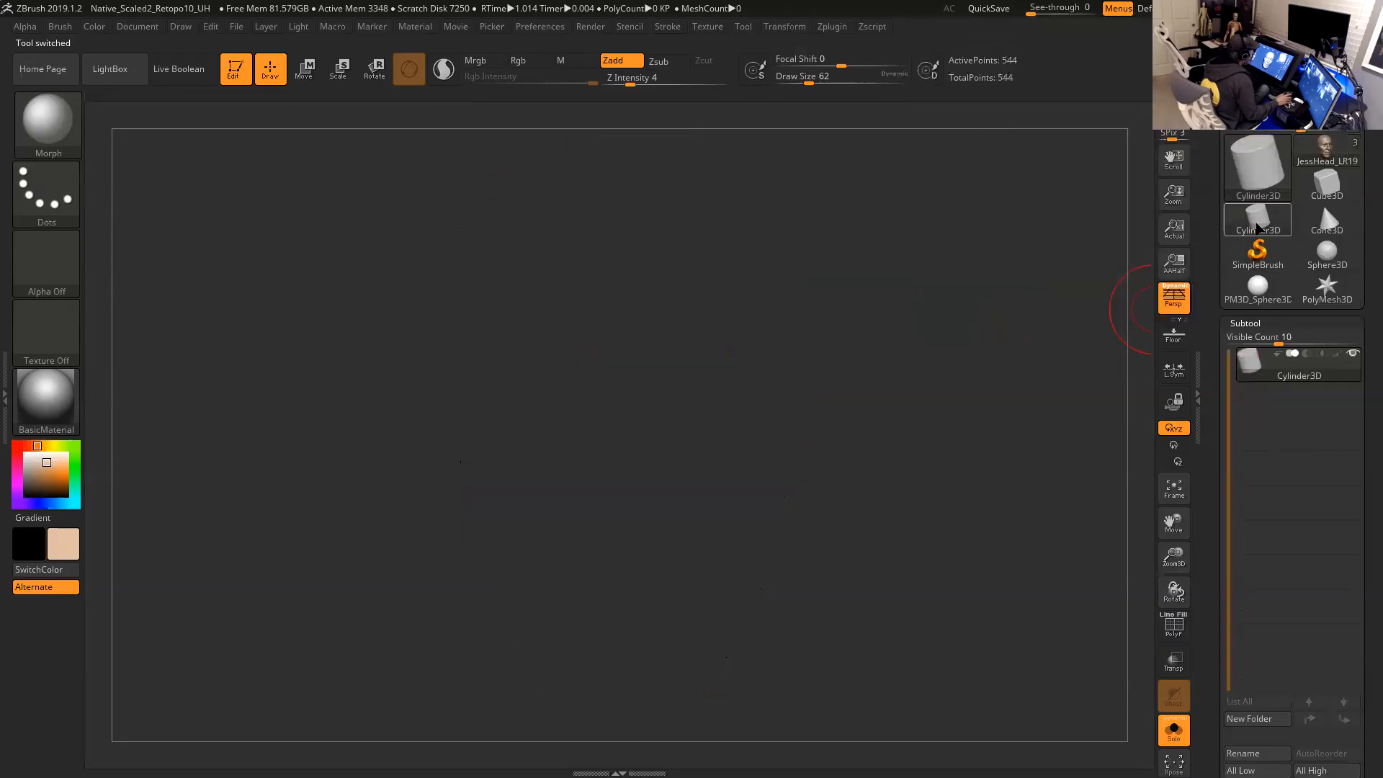
pyautogui.click(1258, 167)
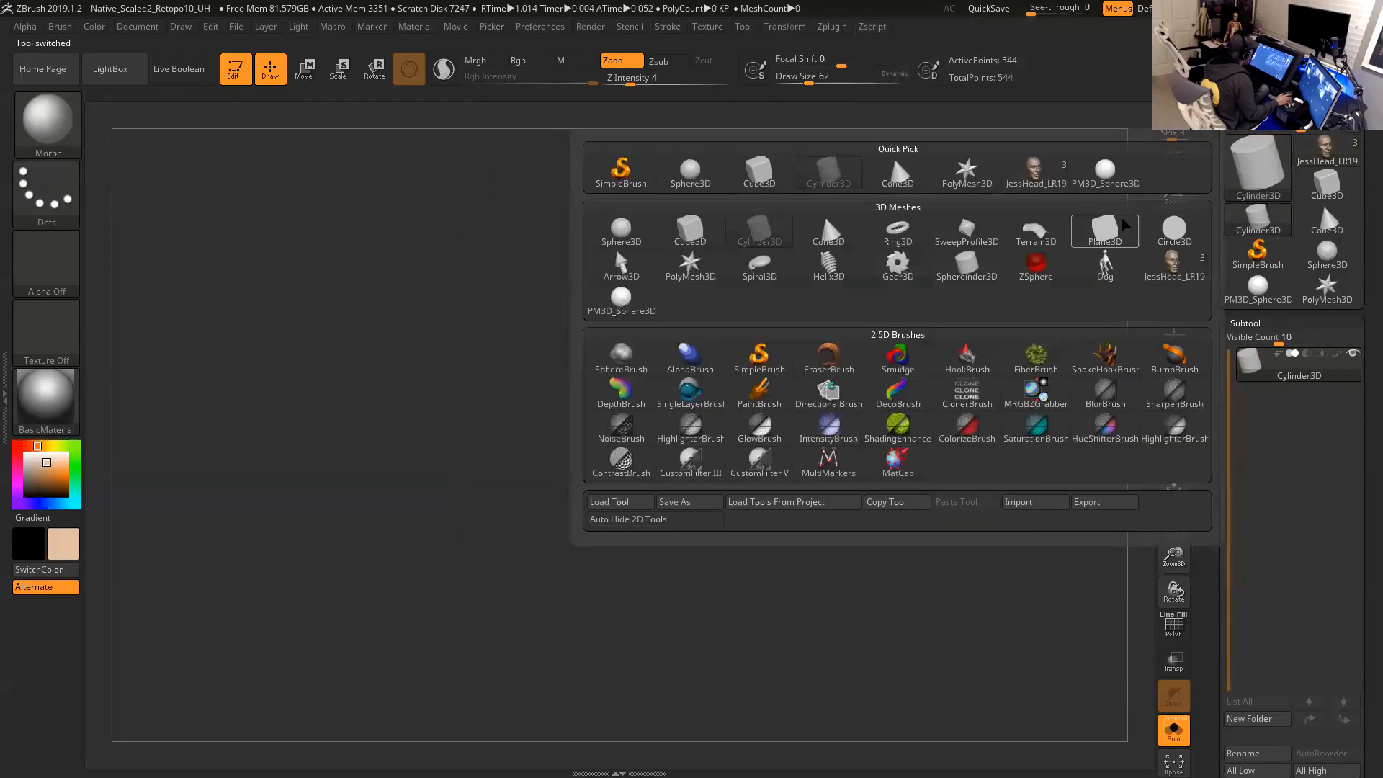
pyautogui.moveTo(1108, 231)
pyautogui.click(1105, 232)
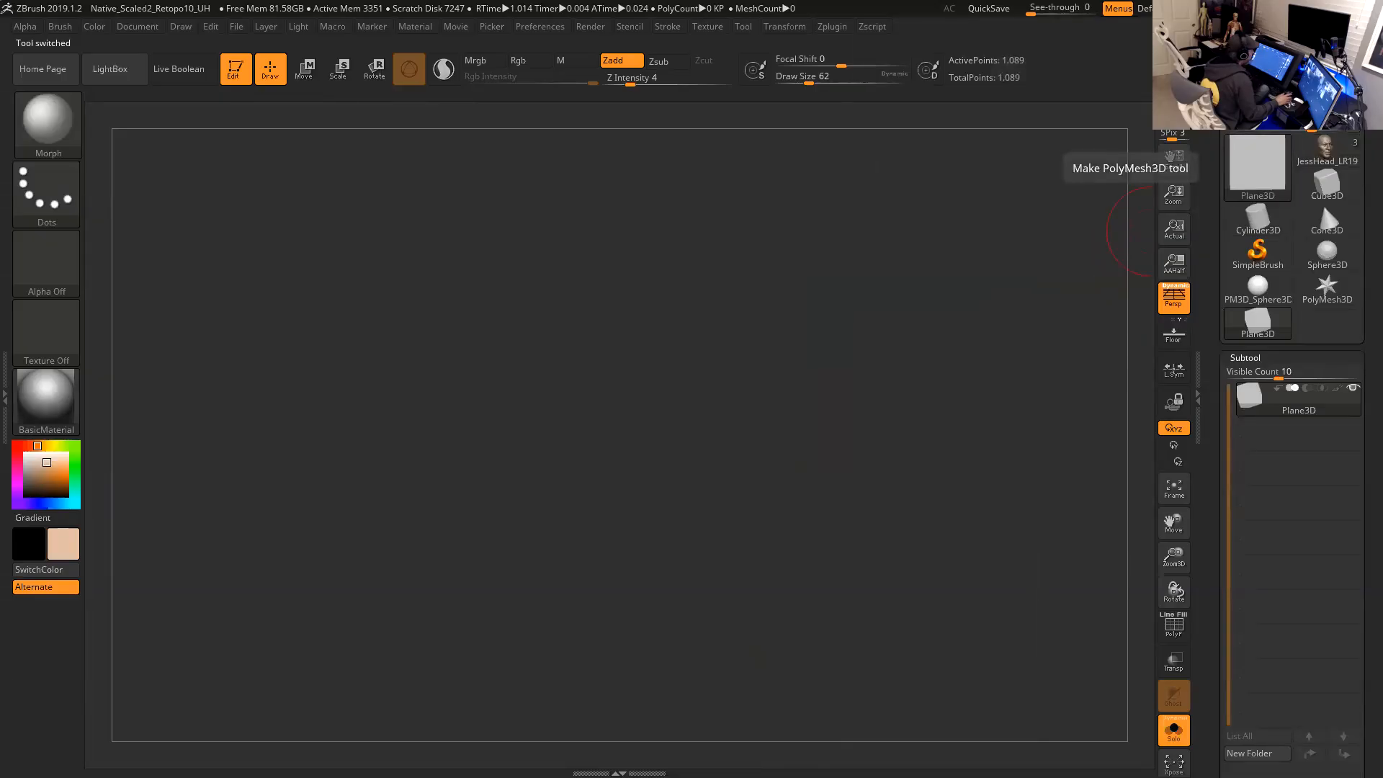
pyautogui.click(1351, 9)
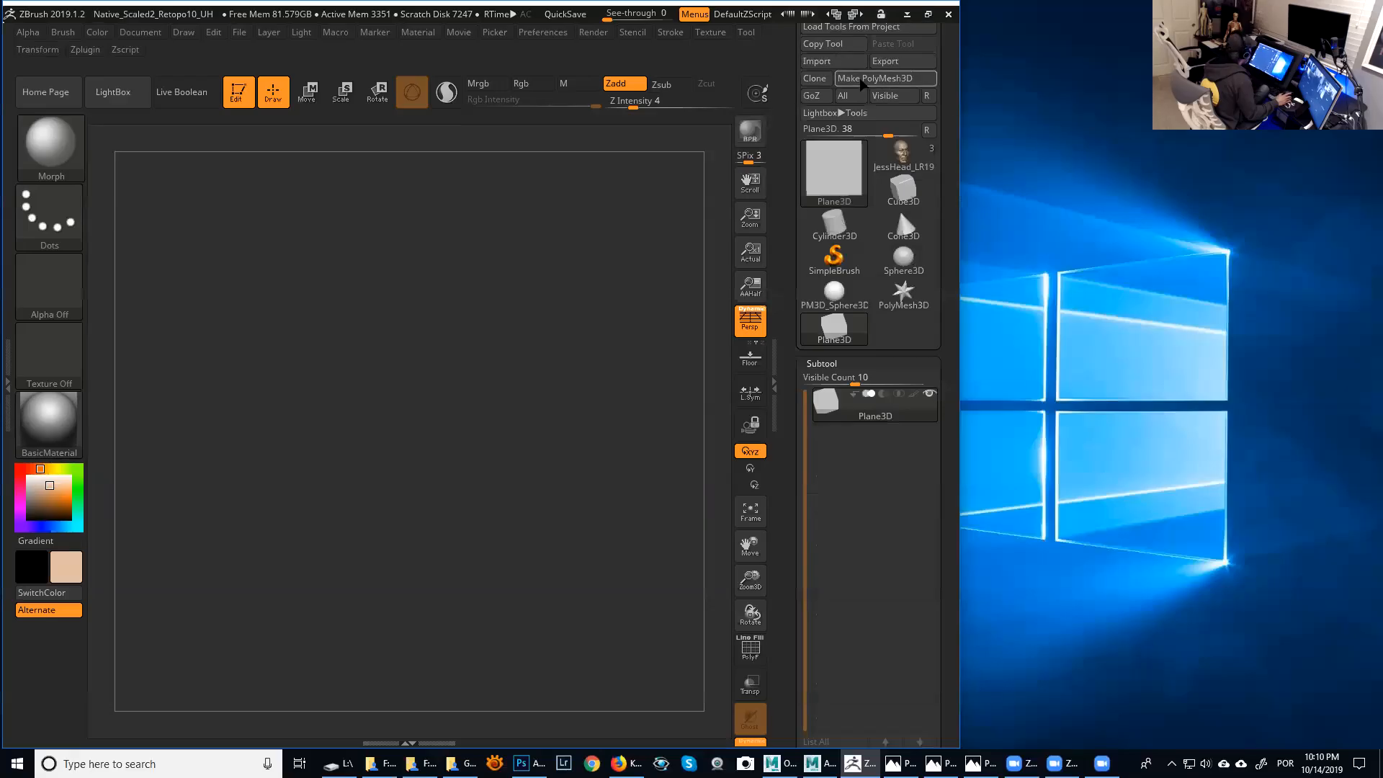
pyautogui.click(864, 79)
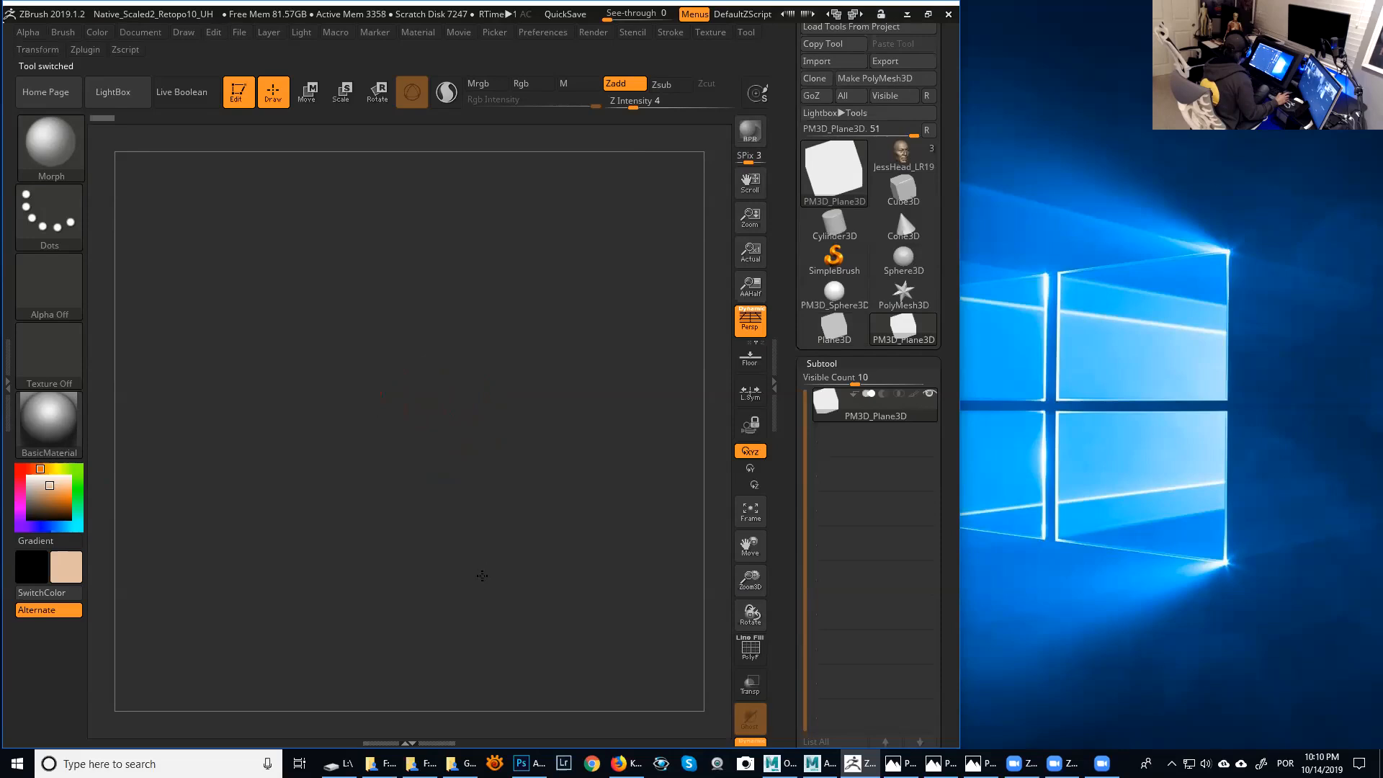
# Dismiss the morph target note, maximise the window and choose the Standard sculpting brush.
pyautogui.click(484, 591)
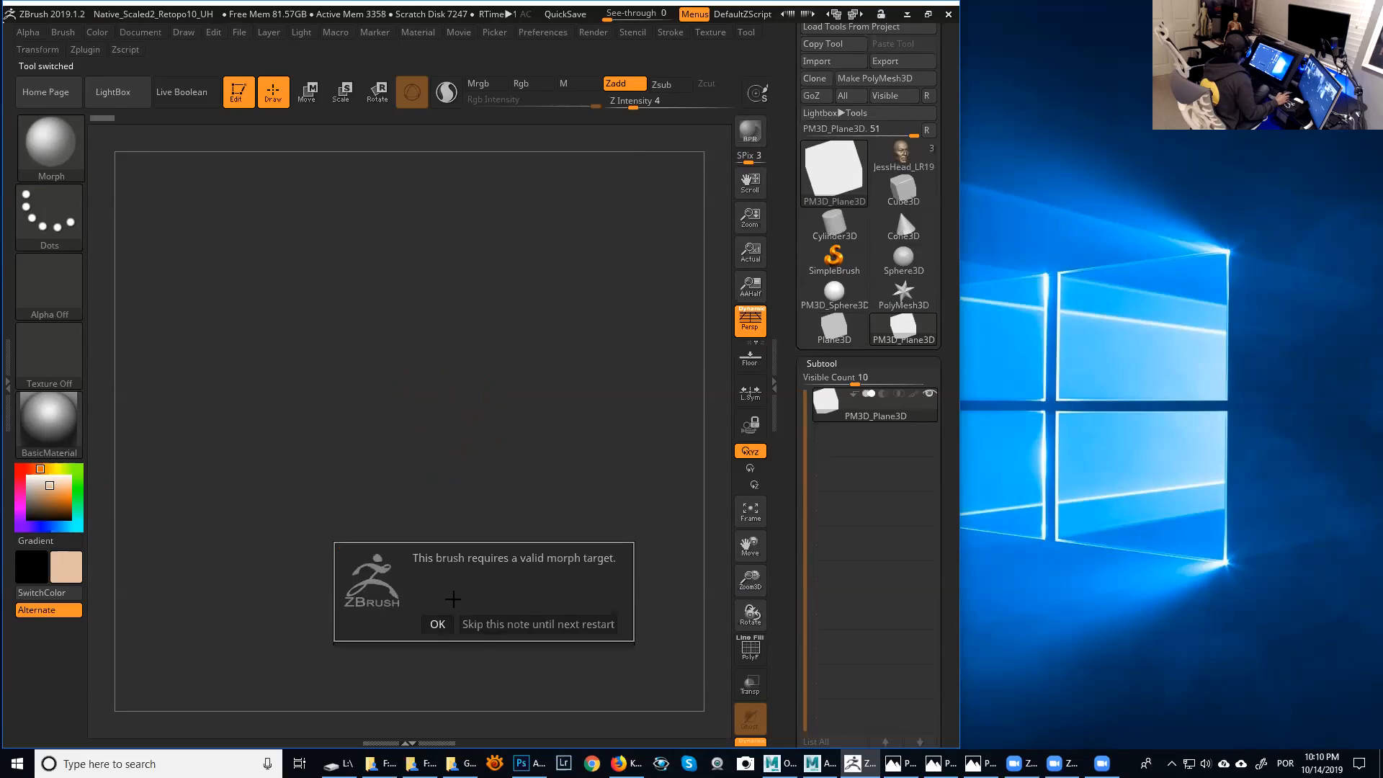
pyautogui.click(440, 624)
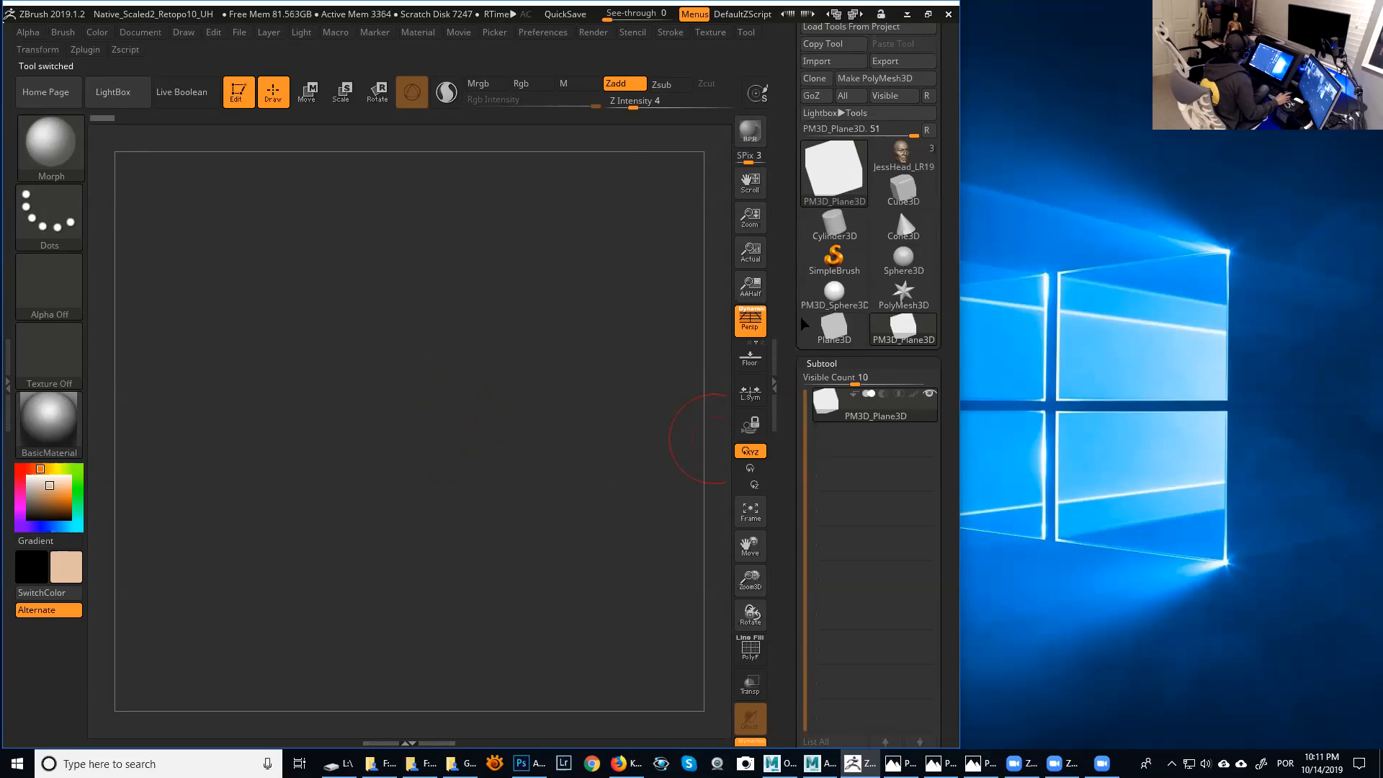
pyautogui.press('b')
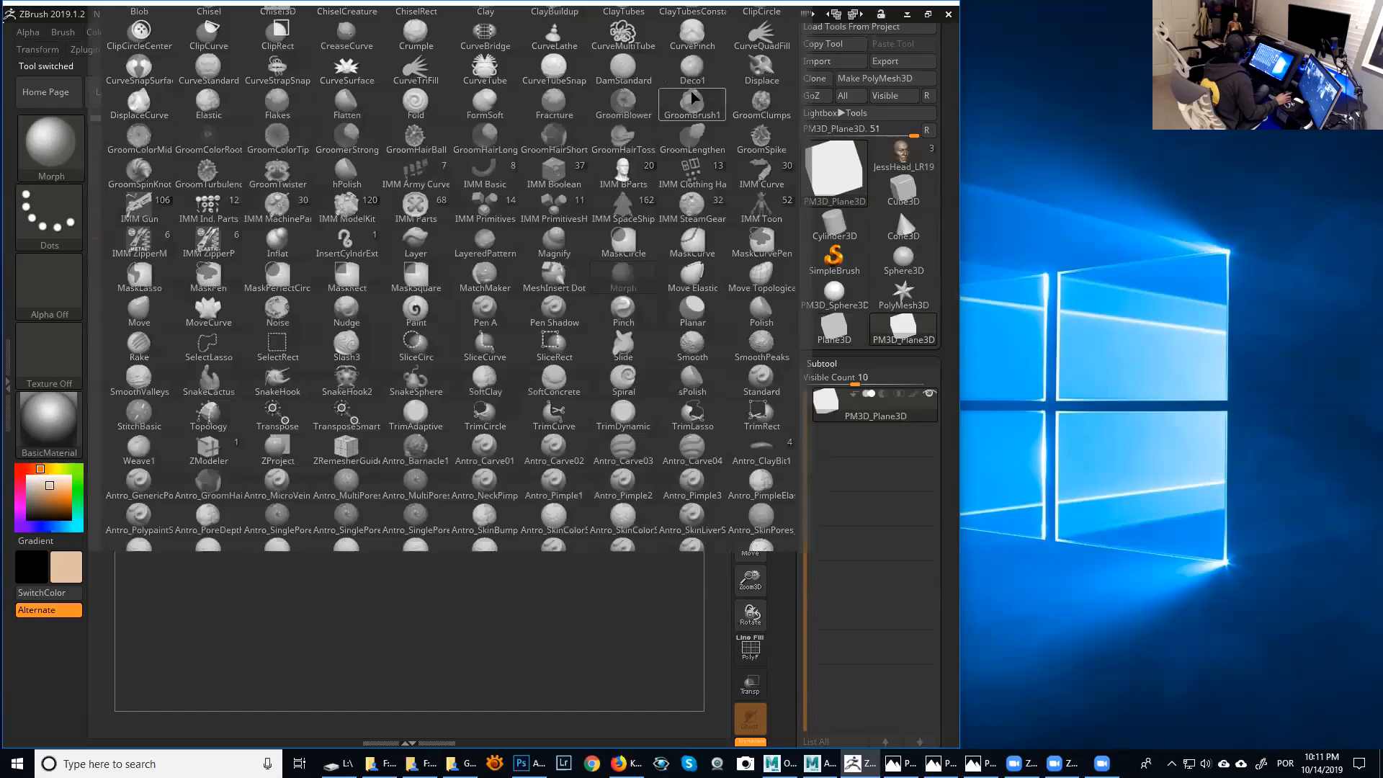
pyautogui.press('s')
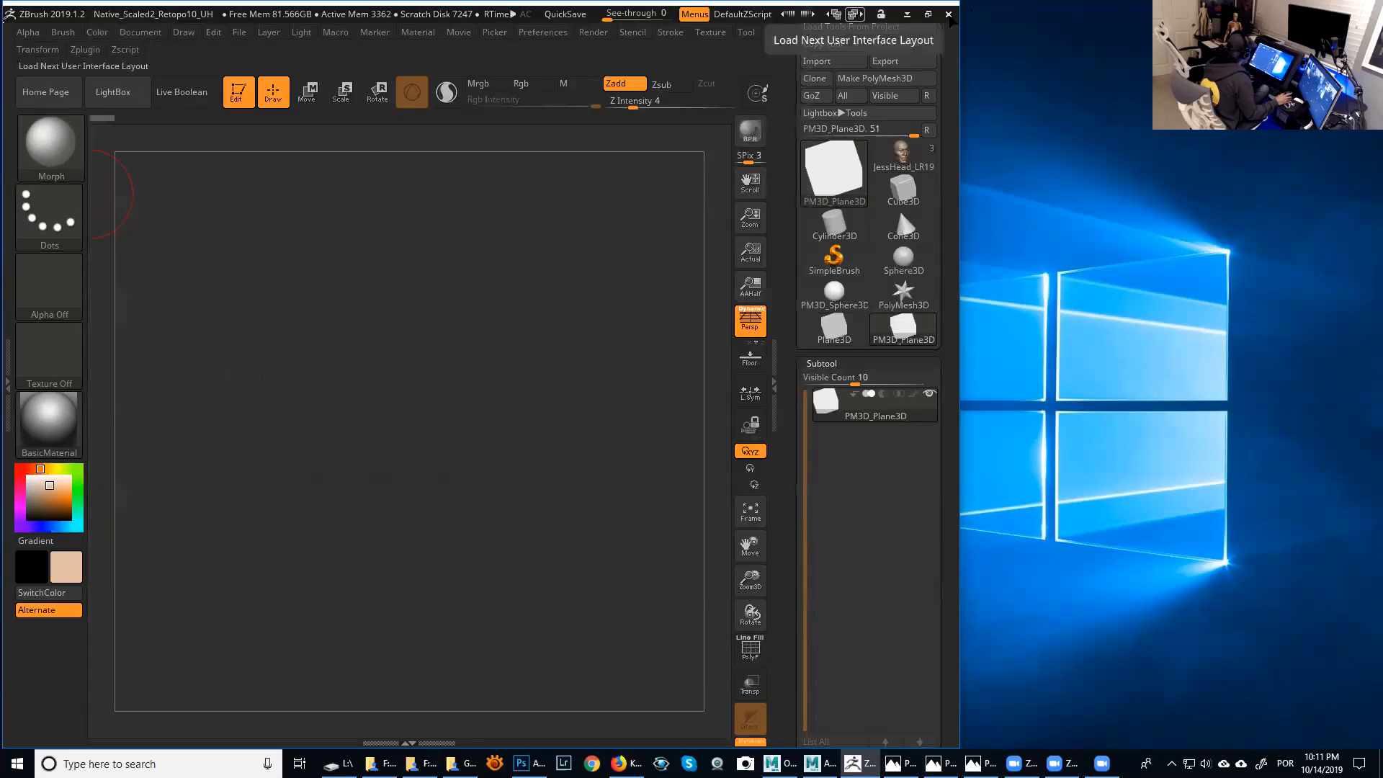
pyautogui.click(928, 14)
pyautogui.click(45, 122)
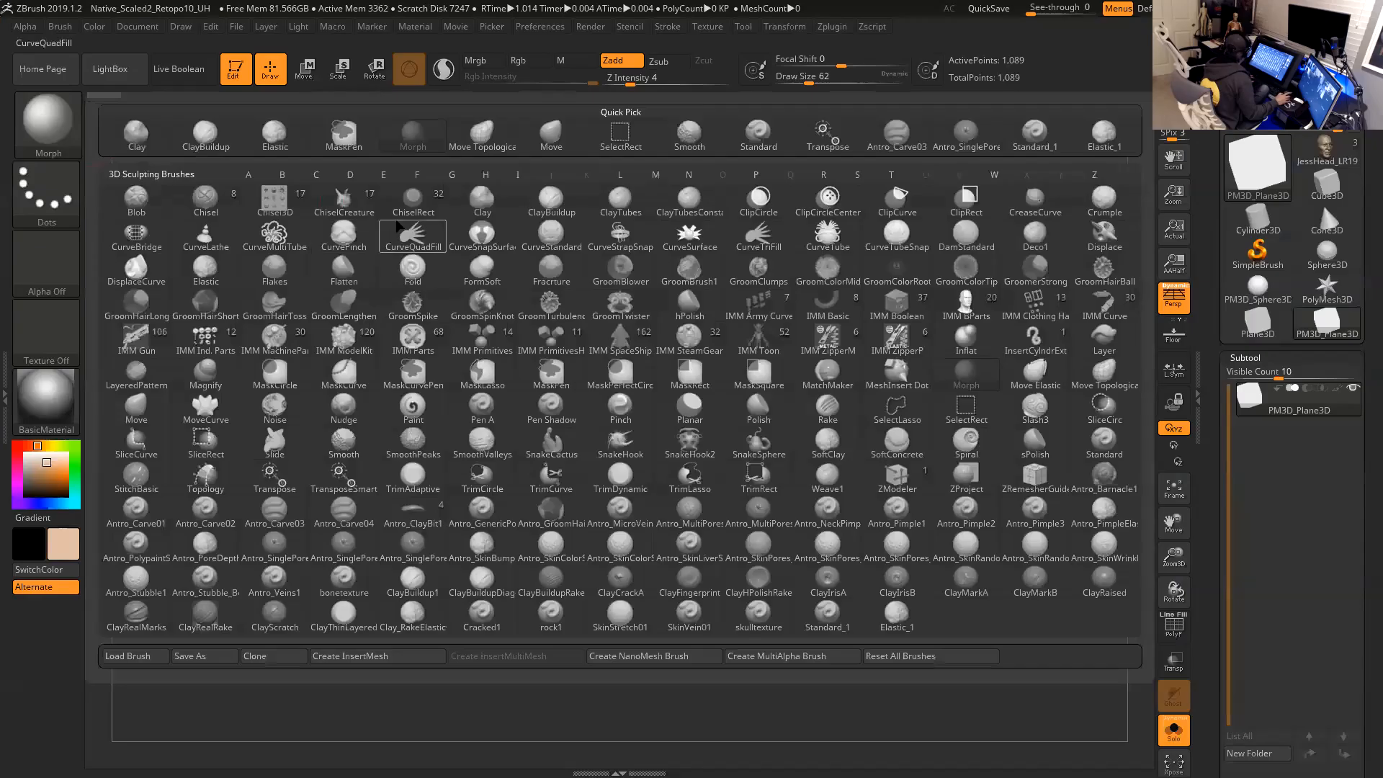
pyautogui.click(759, 134)
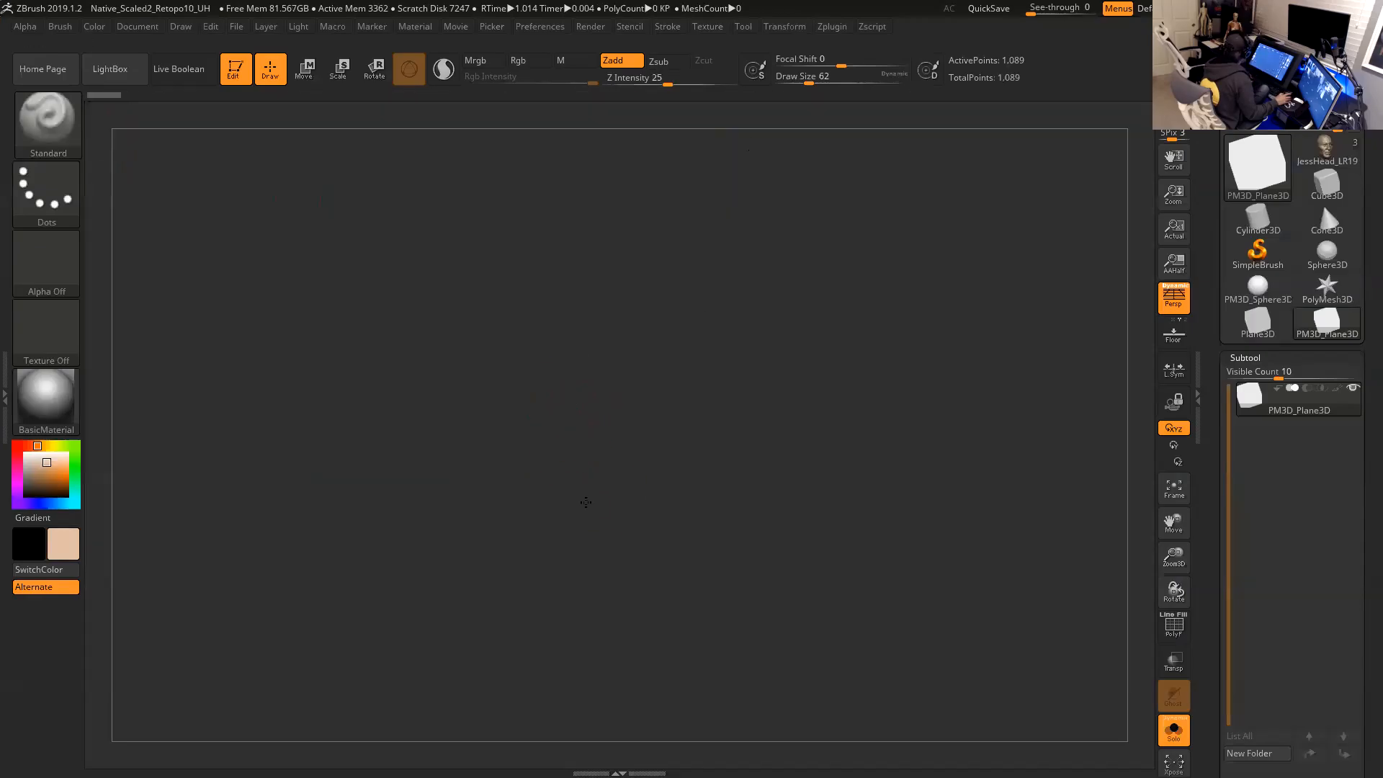
# Enable double-sided display for the plane and view it straight from the front with perspective turned off.
pyautogui.press('shift')
pyautogui.moveTo(839, 288)
pyautogui.mouseDown()
pyautogui.moveTo(849, 512)
pyautogui.moveTo(935, 411)
pyautogui.moveTo(1148, 480)
pyautogui.mouseUp()
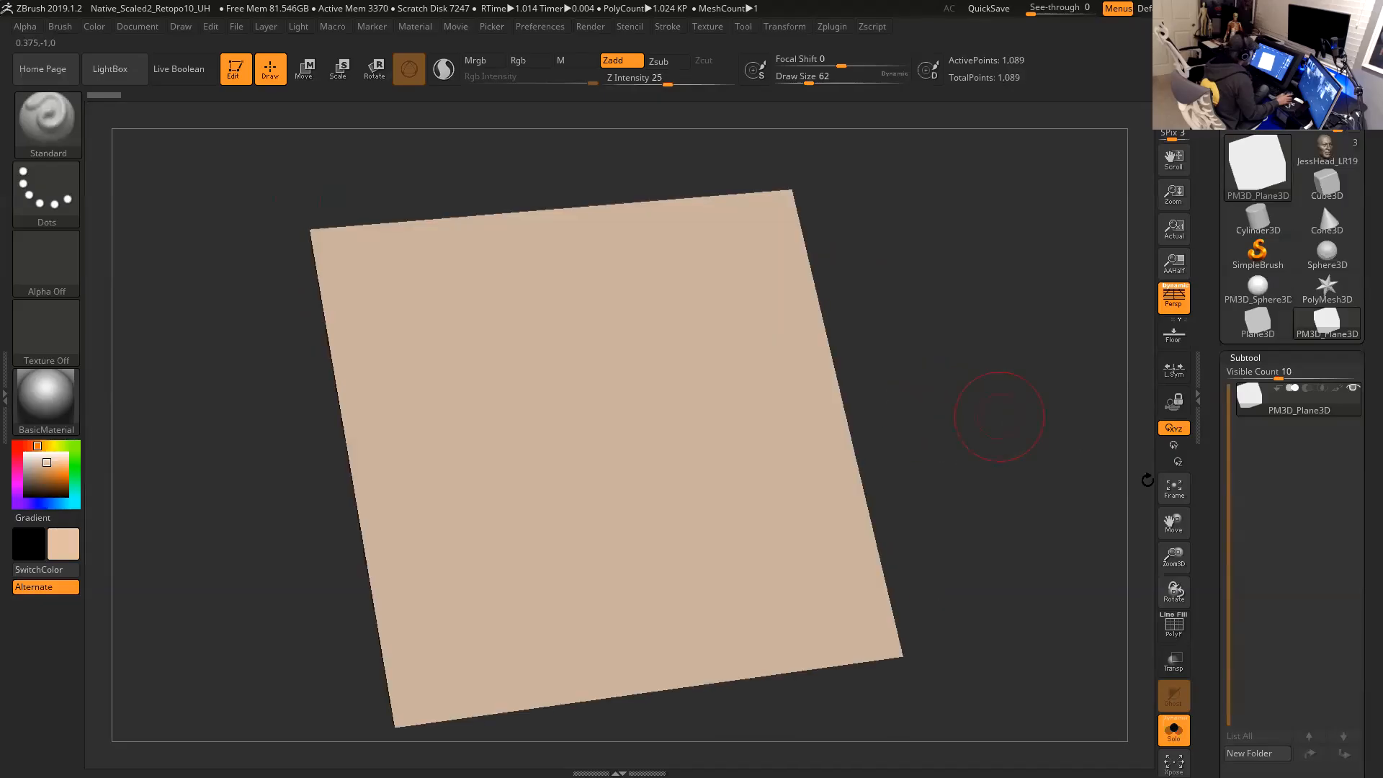
pyautogui.moveTo(1210, 531); pyautogui.dragTo(1197, 240)
pyautogui.click(1244, 322)
pyautogui.moveTo(1285, 487); pyautogui.dragTo(1293, 539)
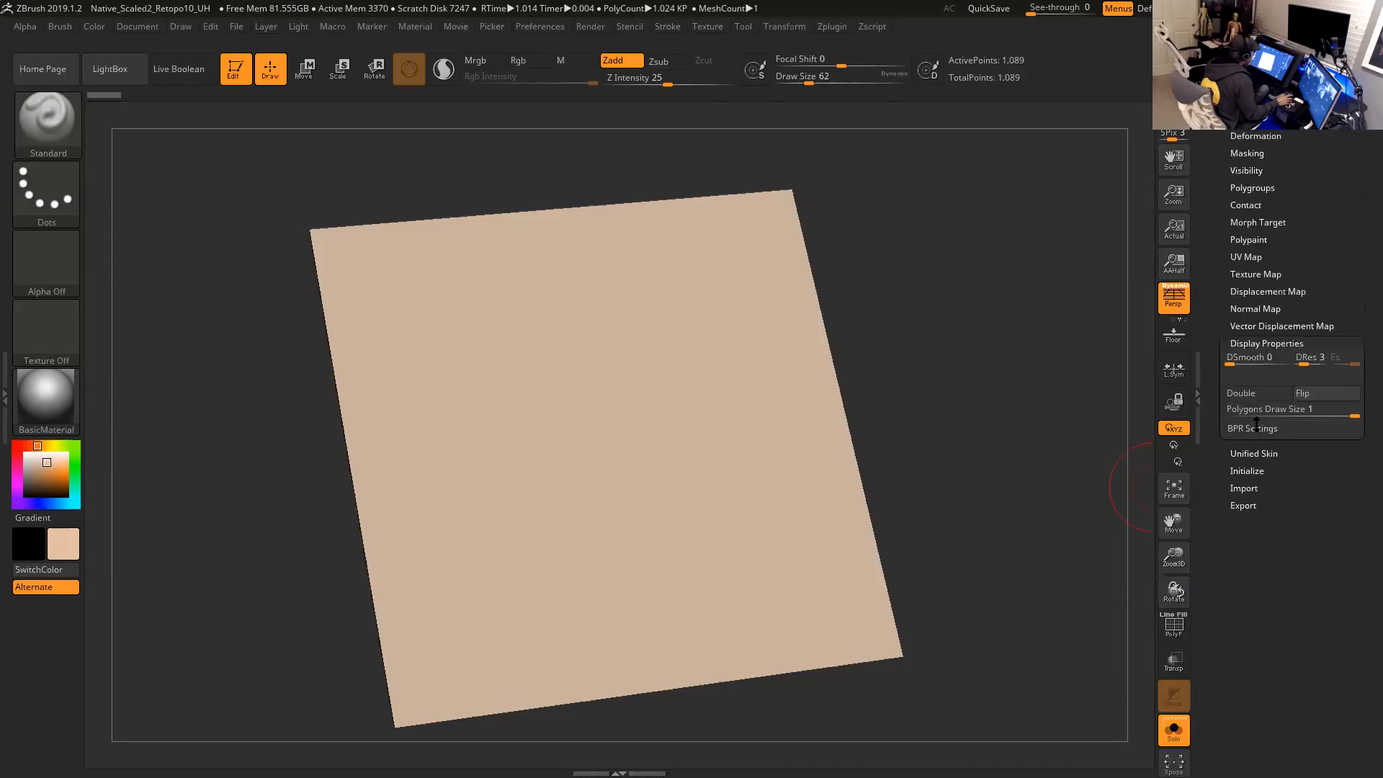
pyautogui.click(1254, 399)
pyautogui.moveTo(1060, 402)
pyautogui.mouseDown()
pyautogui.moveTo(1041, 293)
pyautogui.moveTo(1024, 463)
pyautogui.moveTo(1011, 451)
pyautogui.mouseUp()
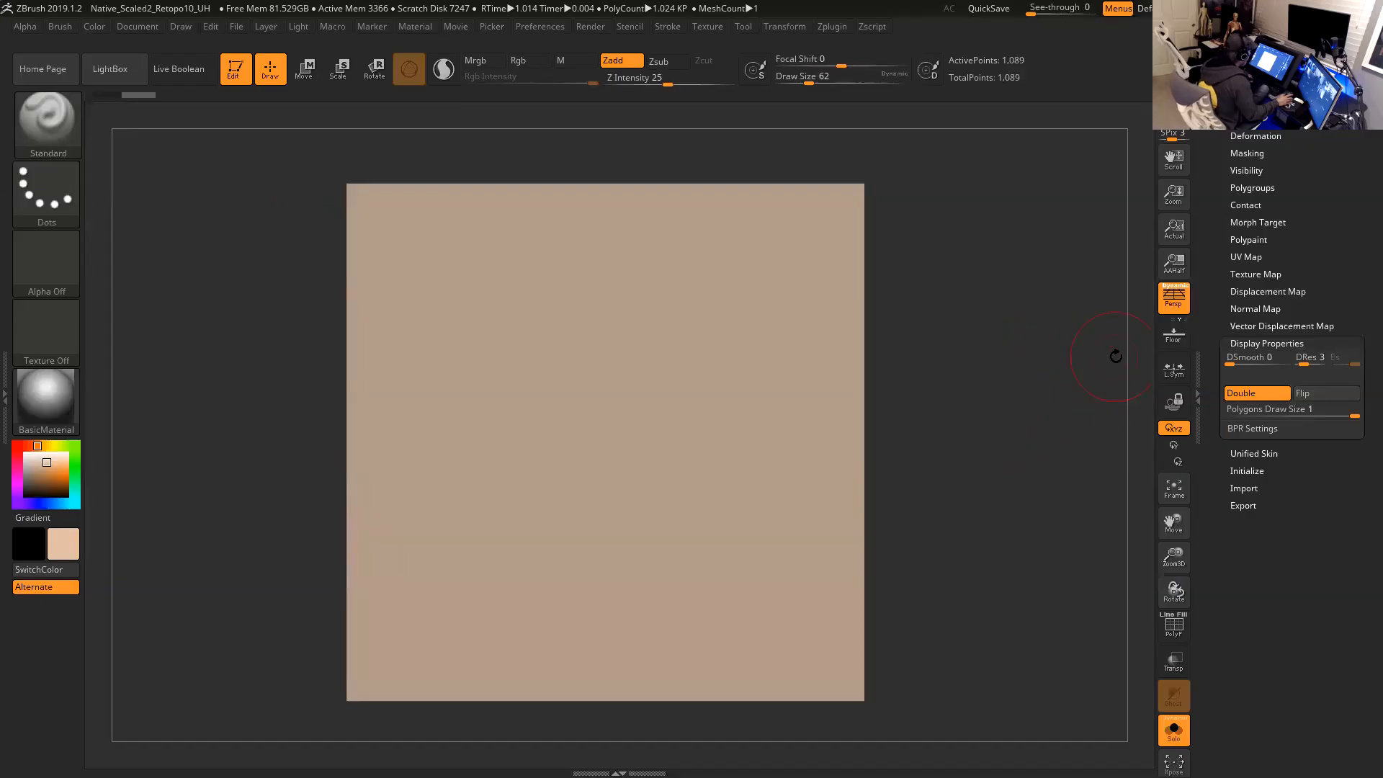
pyautogui.click(1173, 301)
pyautogui.moveTo(1085, 248); pyautogui.dragTo(1039, 410)
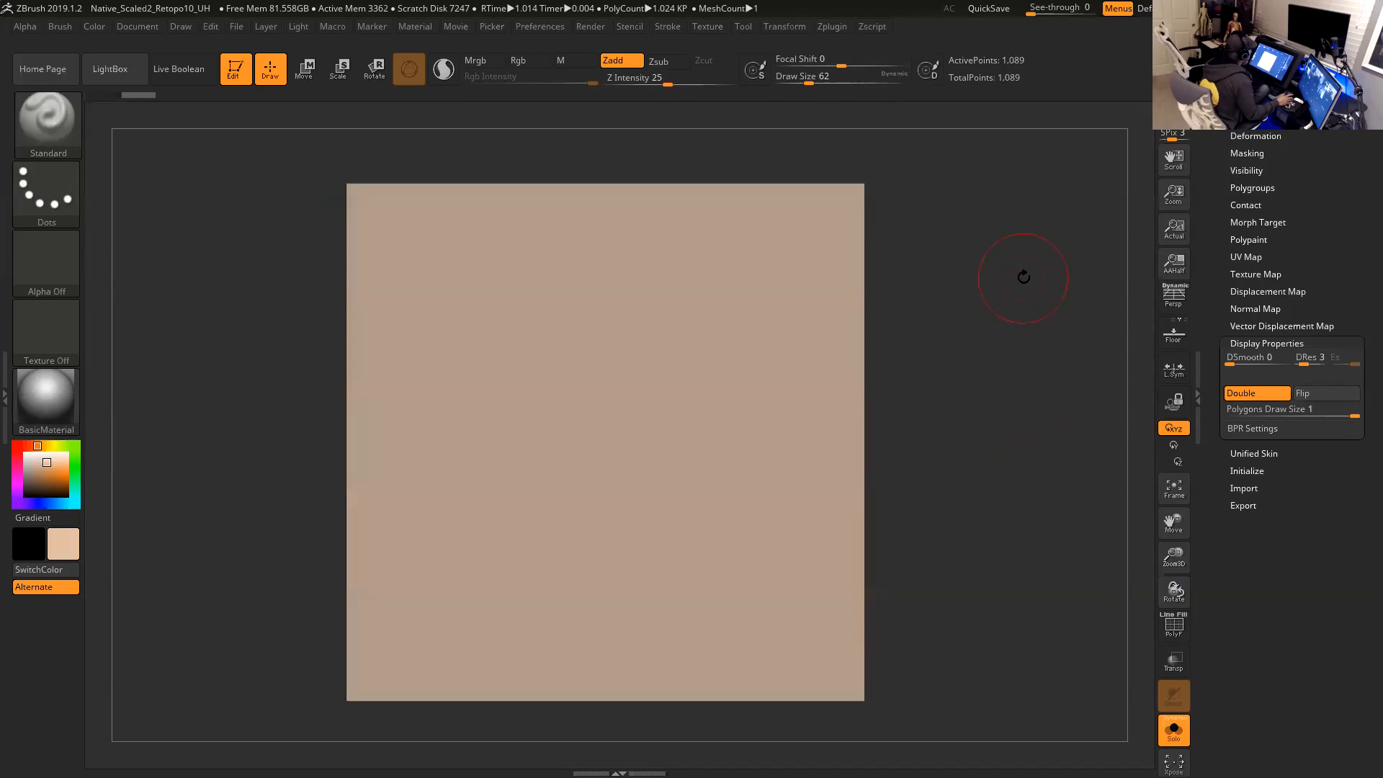
# Subdivide the plane five times to about 1.05 million points, displaying its polyframe only while subdividing.
pyautogui.click(1173, 624)
pyautogui.press('f')
pyautogui.keyDown('alt'); pyautogui.moveTo(1010, 496); pyautogui.dragTo(971, 404); pyautogui.keyUp('alt')
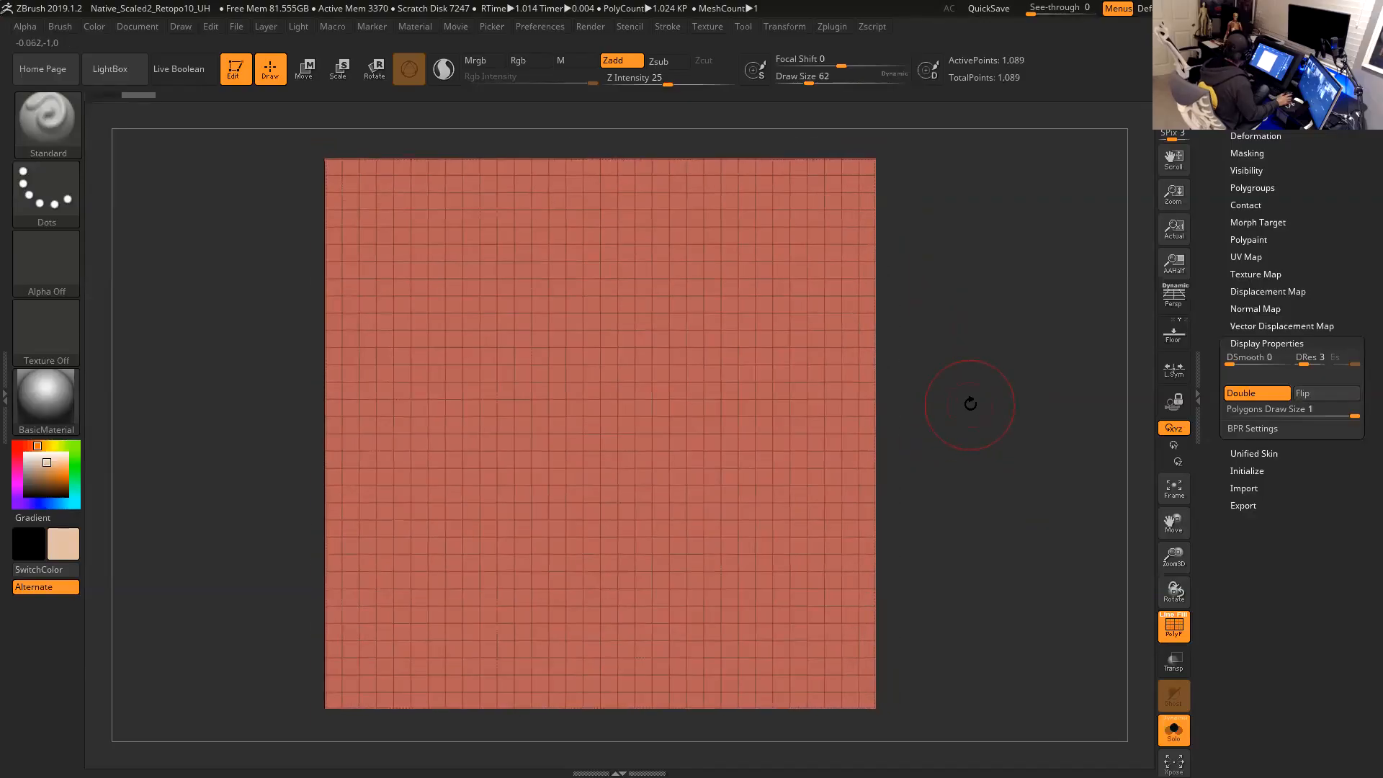
pyautogui.press('ctrl')
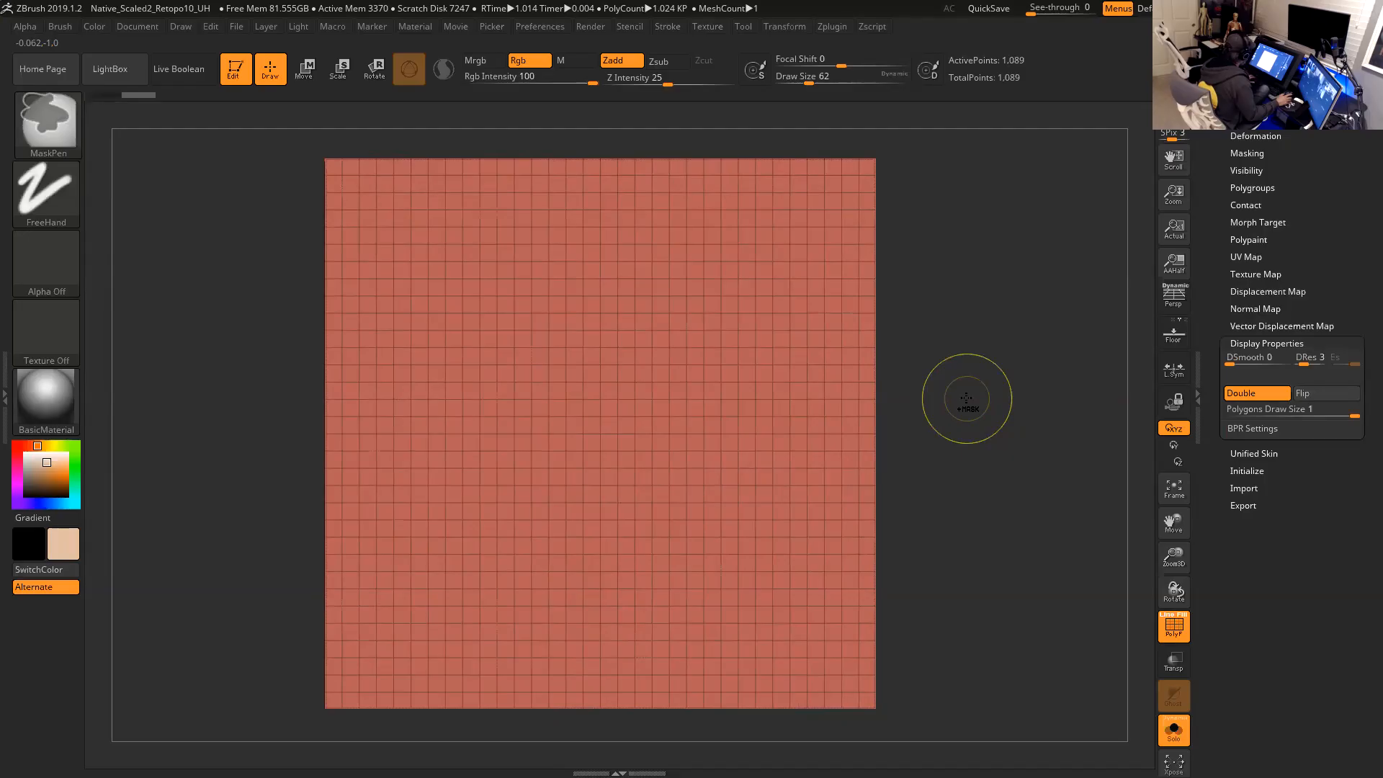
pyautogui.hotkey('ctrl', 'd')
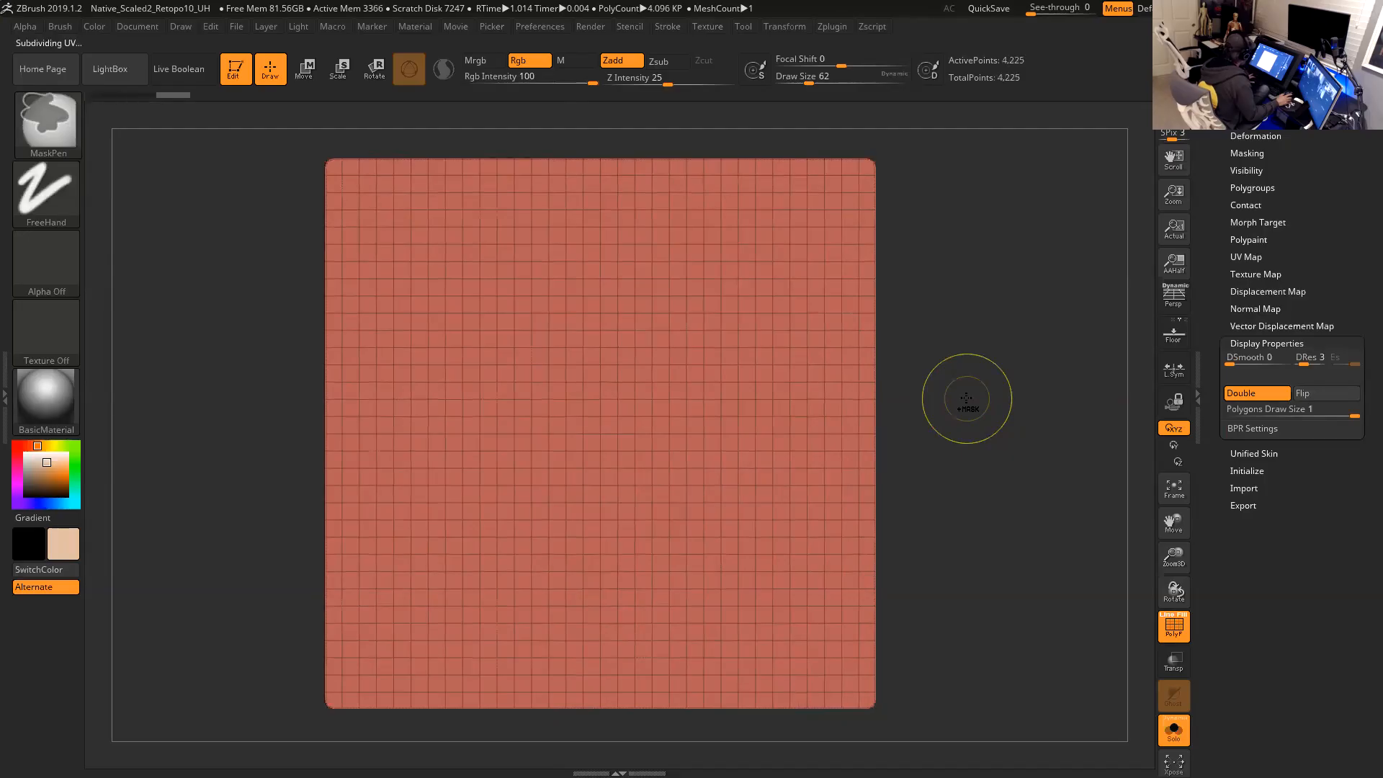
pyautogui.hotkey('ctrl', 'd')
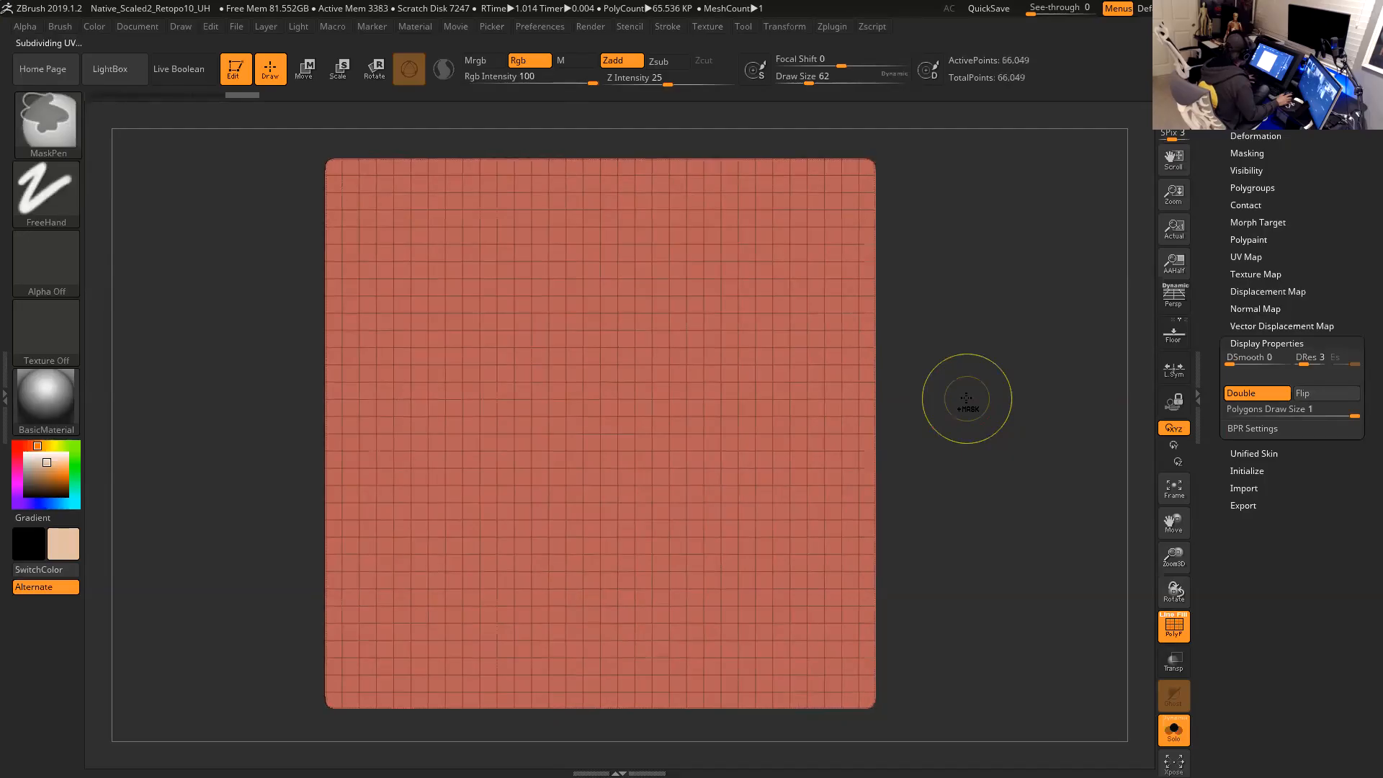
pyautogui.hotkey('ctrl', 'd')
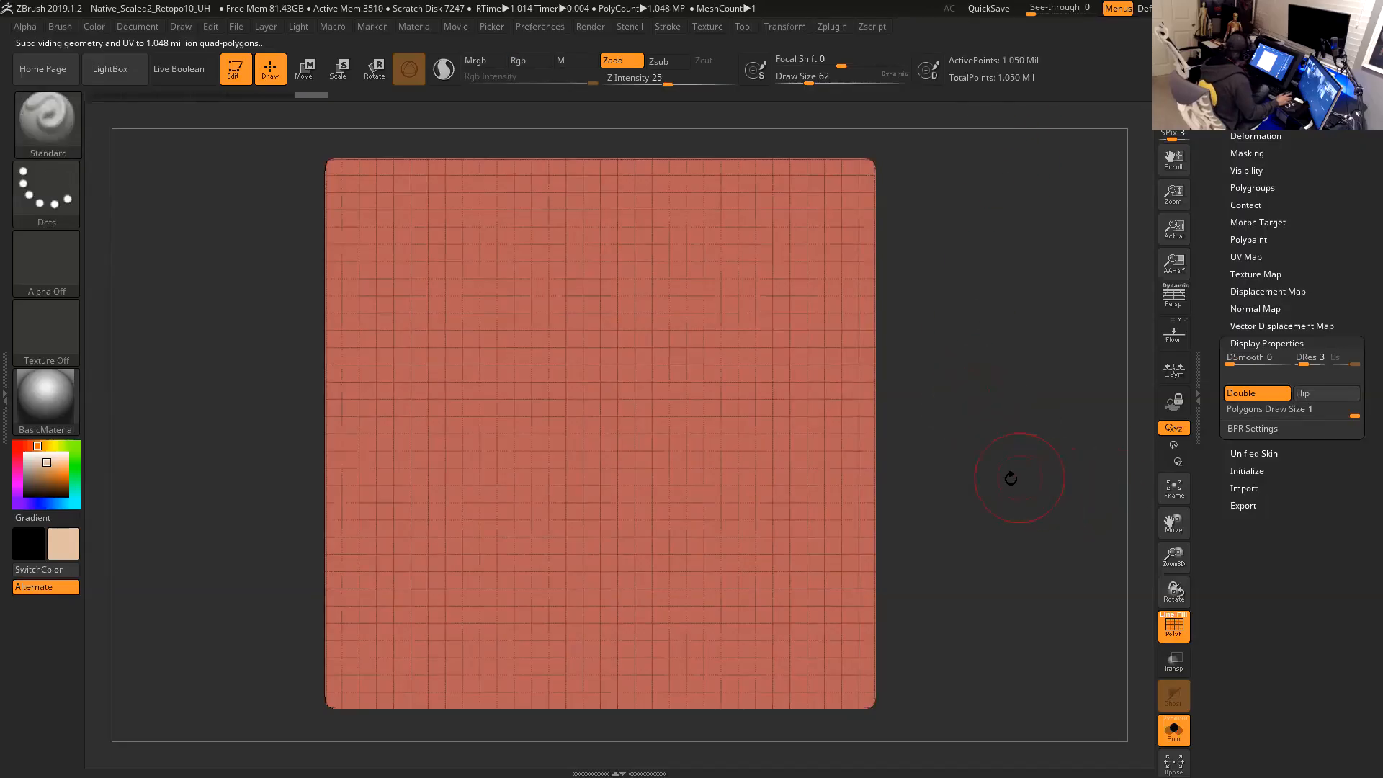
pyautogui.click(1173, 627)
pyautogui.moveTo(1047, 506); pyautogui.dragTo(1037, 455)
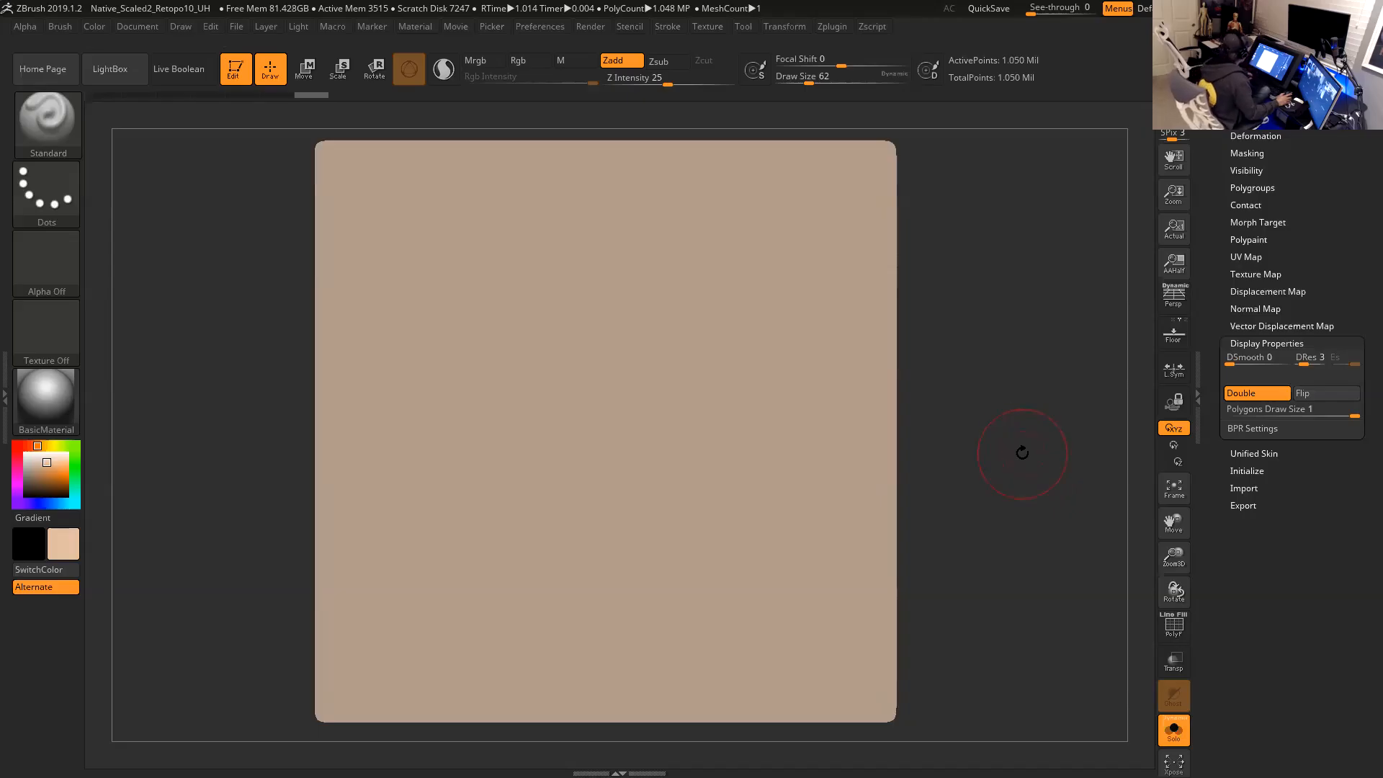
# Stamp one large pore at the centre of the plane with the Antro_SinglePore brush.
pyautogui.click(54, 135)
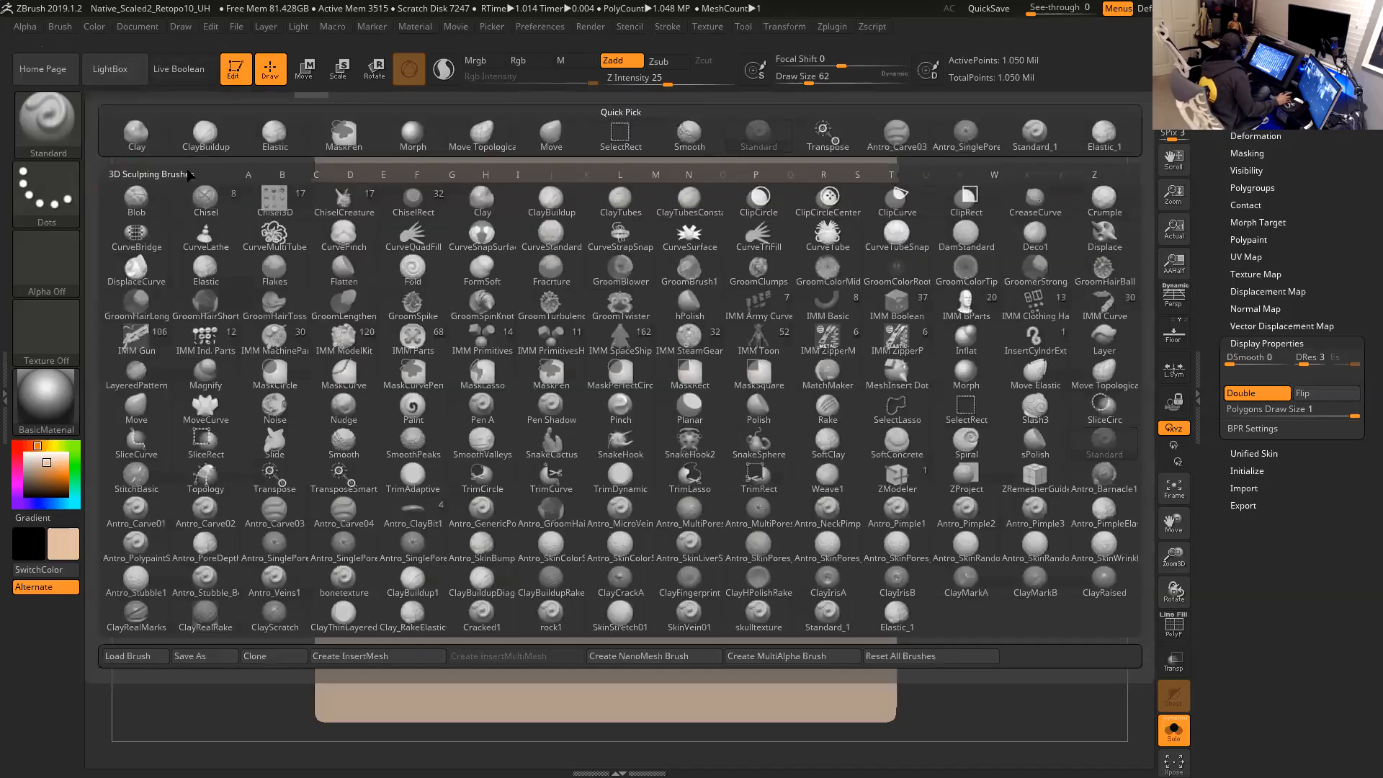
pyautogui.click(297, 547)
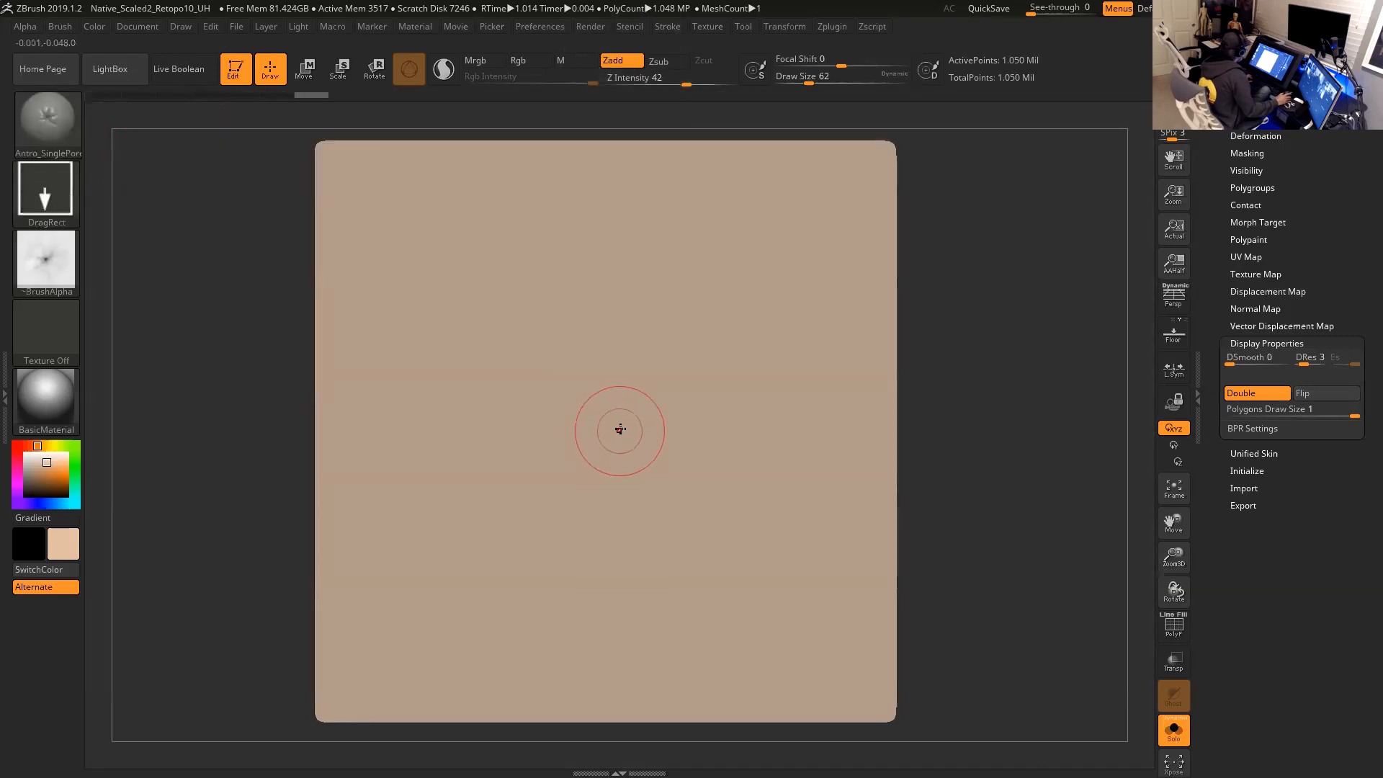
pyautogui.moveTo(620, 428); pyautogui.dragTo(630, 339)
pyautogui.moveTo(617, 443); pyautogui.dragTo(754, 682)
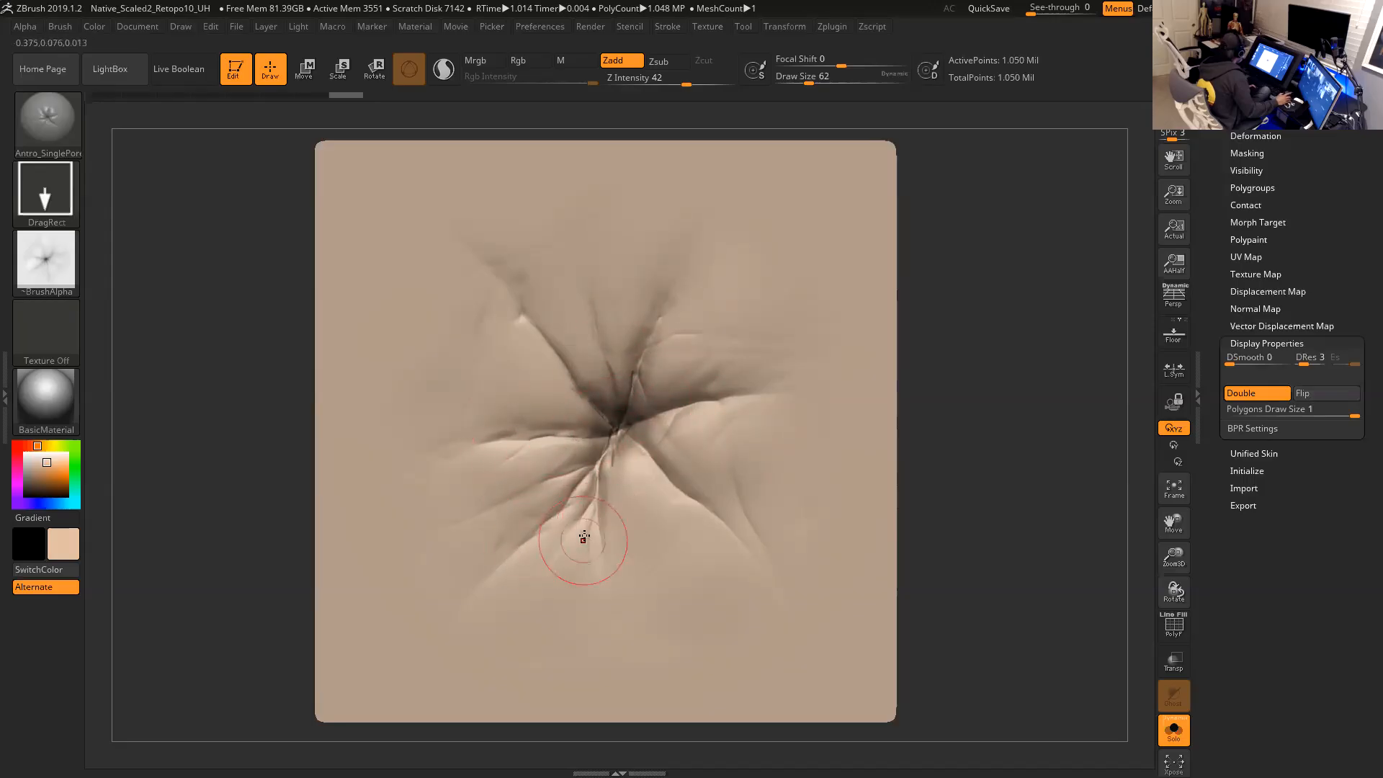
# Inspect the pore's depth from the side, try flattening the plane's relief with the gizmo, and undo the change.
pyautogui.moveTo(993, 418); pyautogui.dragTo(985, 502)
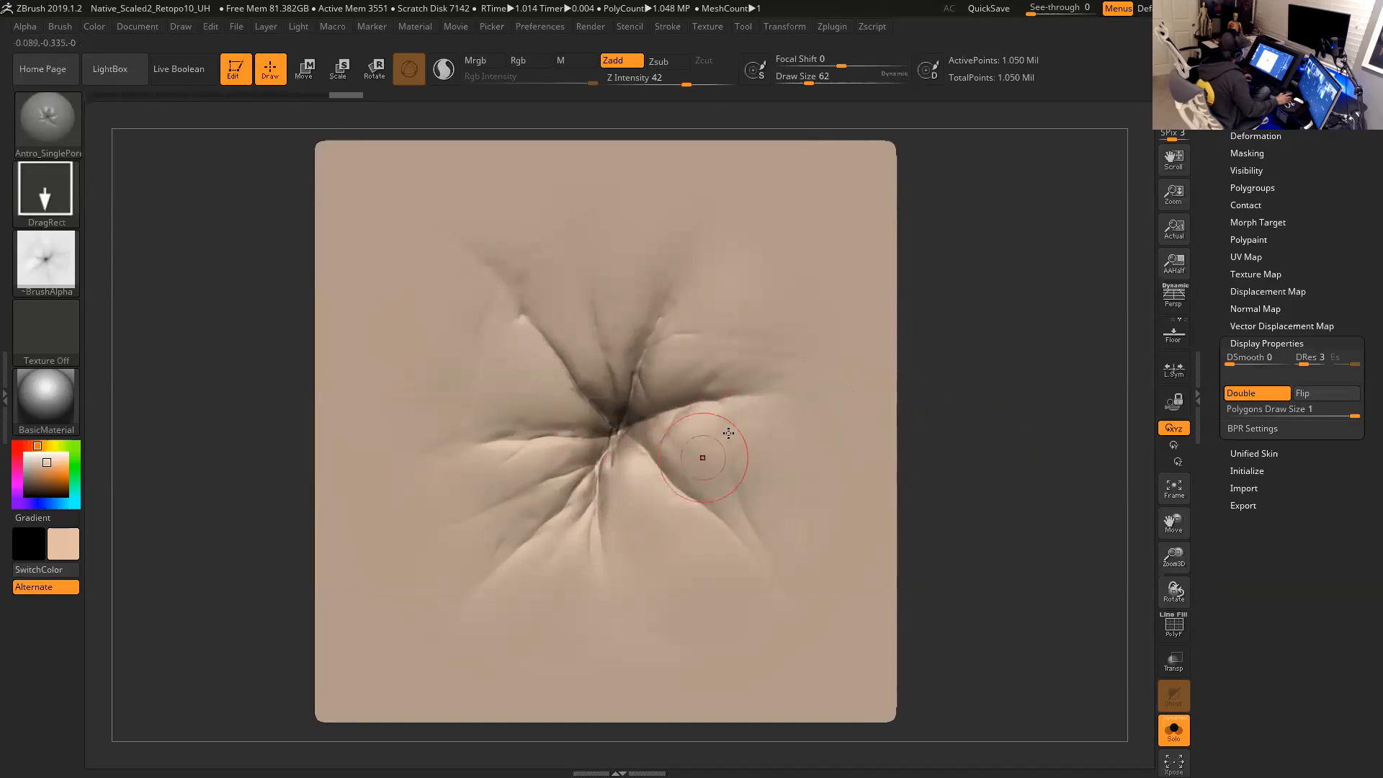
pyautogui.moveTo(1002, 403)
pyautogui.mouseDown()
pyautogui.moveTo(982, 284)
pyautogui.moveTo(972, 309)
pyautogui.mouseUp()
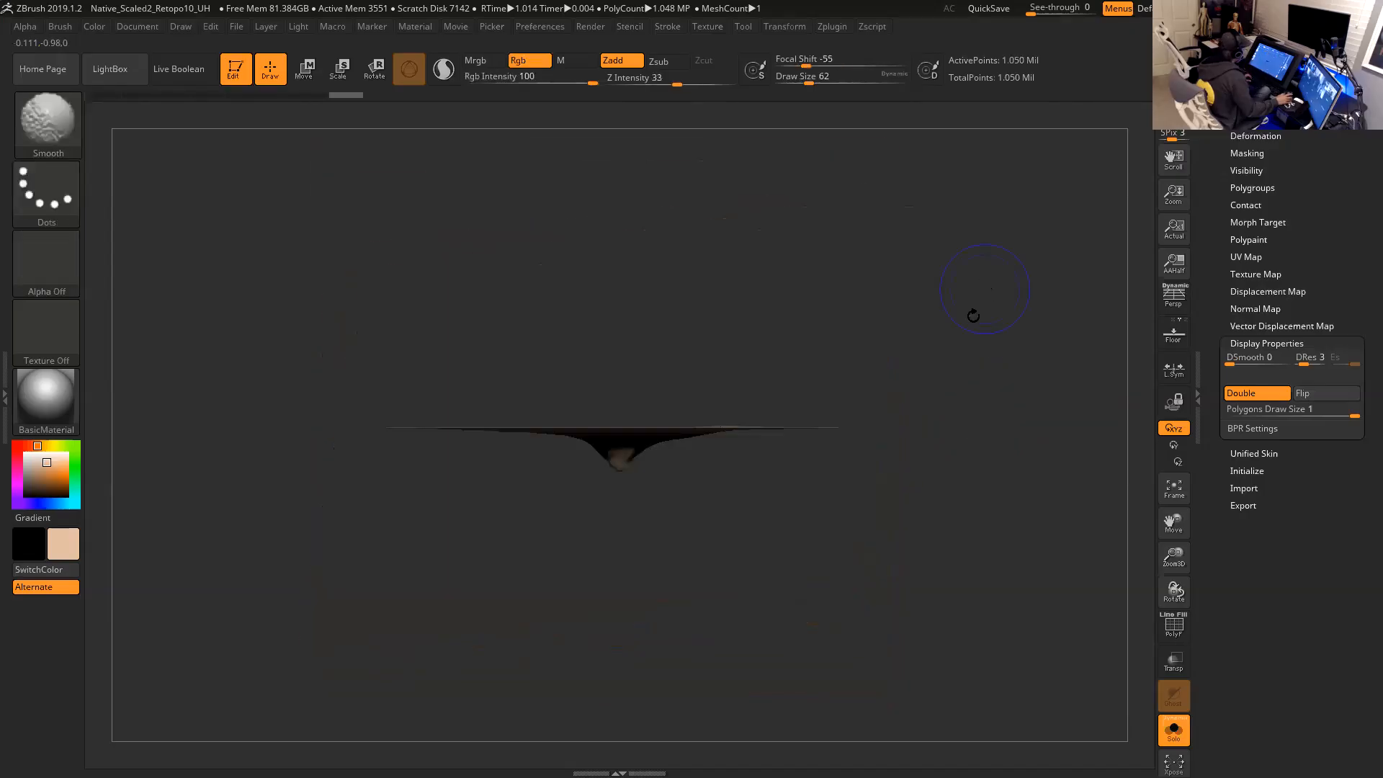
pyautogui.moveTo(878, 333)
pyautogui.mouseDown()
pyautogui.moveTo(909, 360)
pyautogui.moveTo(889, 318)
pyautogui.moveTo(834, 305)
pyautogui.moveTo(739, 418)
pyautogui.mouseUp()
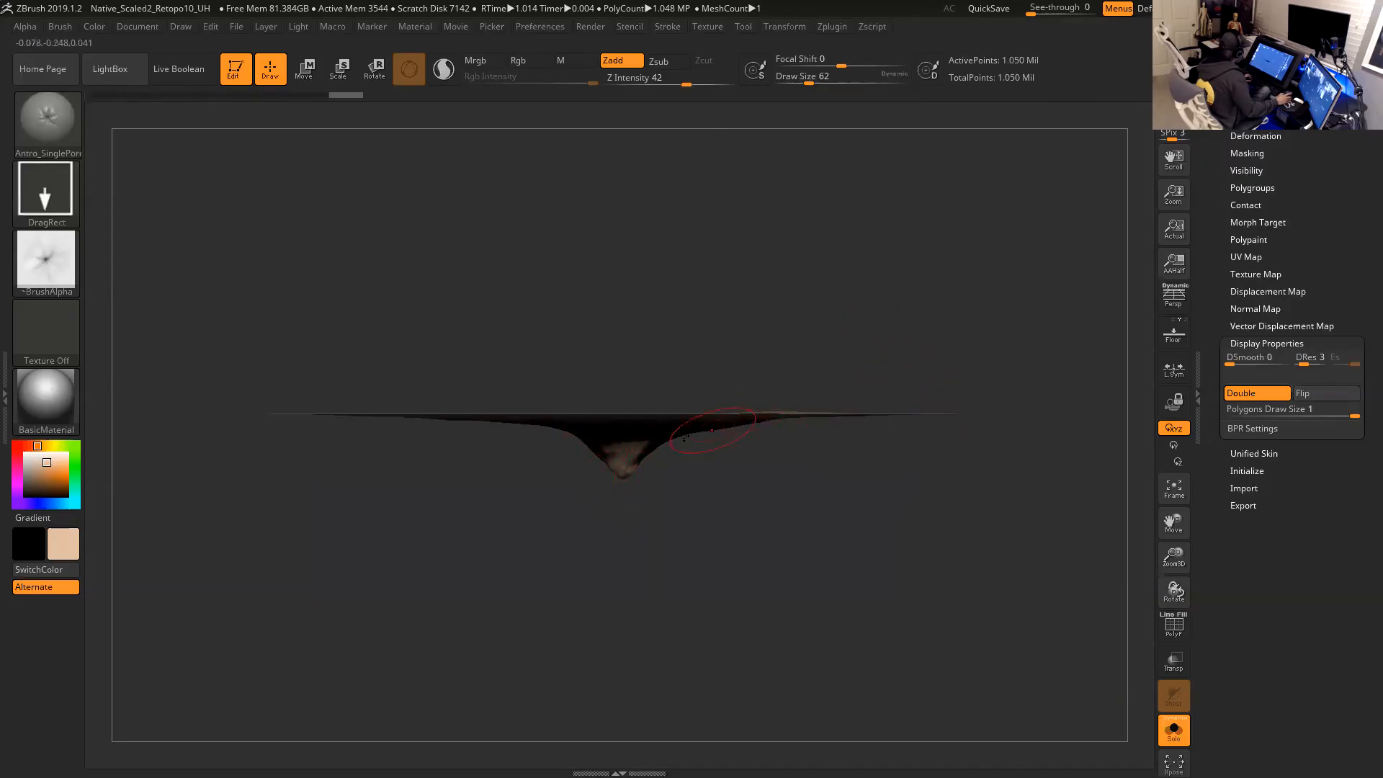
pyautogui.moveTo(693, 509)
pyautogui.mouseDown()
pyautogui.moveTo(750, 512)
pyautogui.moveTo(665, 511)
pyautogui.mouseUp()
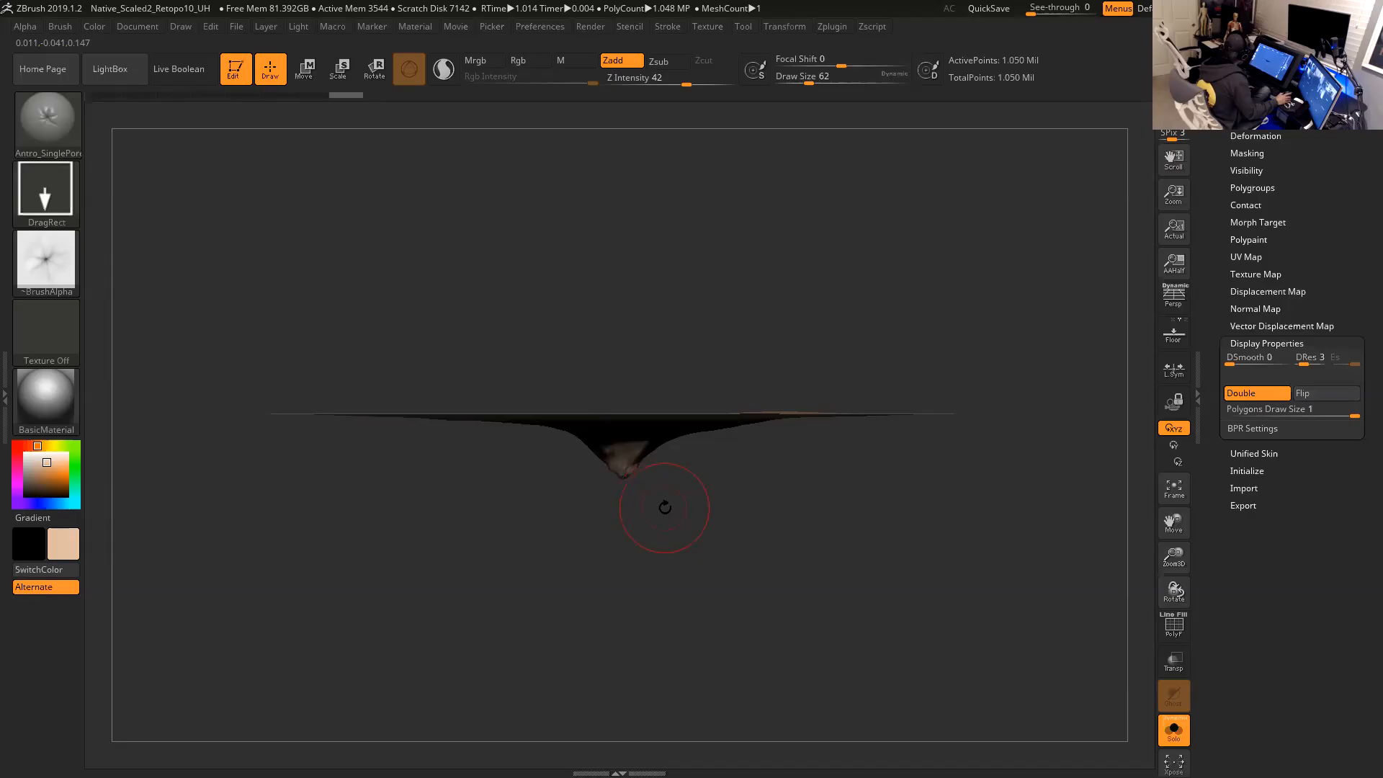
pyautogui.press('r')
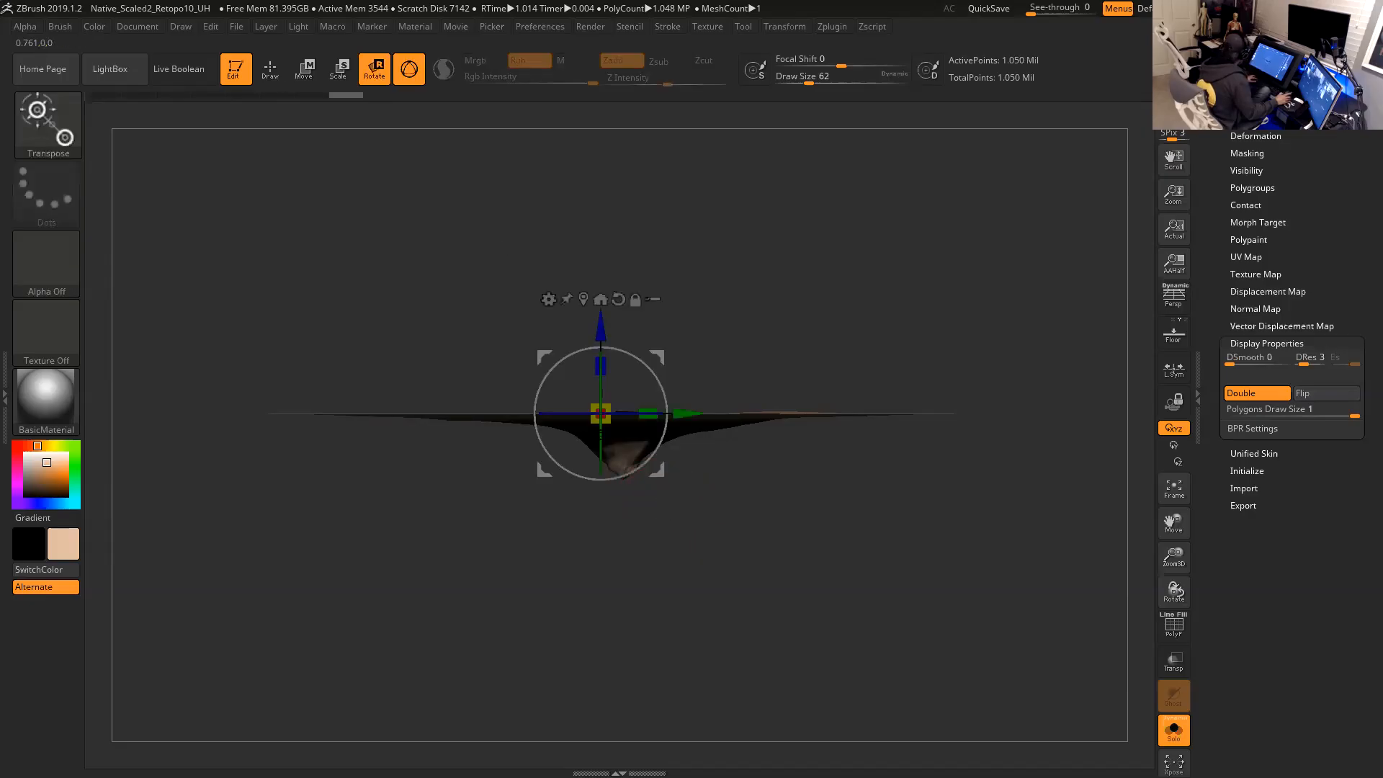
pyautogui.click(304, 70)
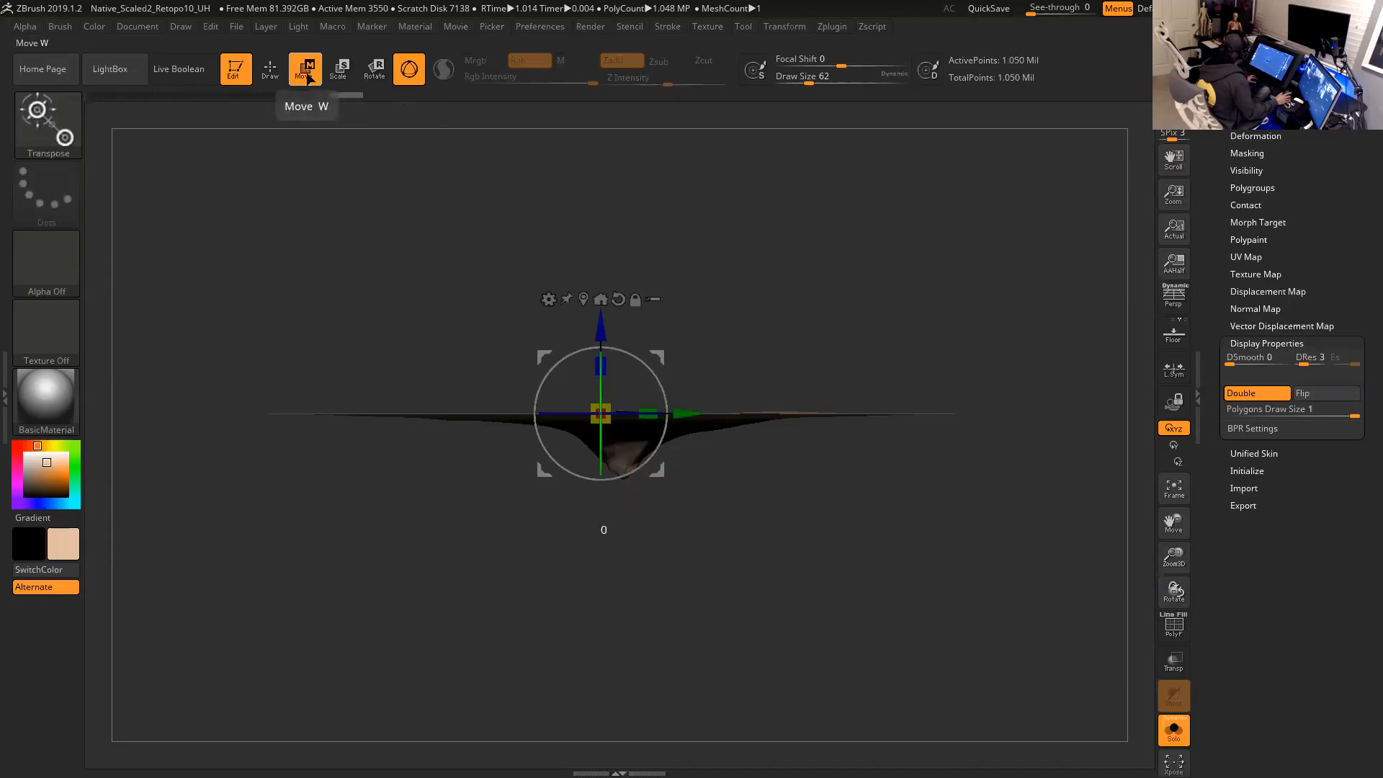
pyautogui.moveTo(604, 358); pyautogui.dragTo(627, 584)
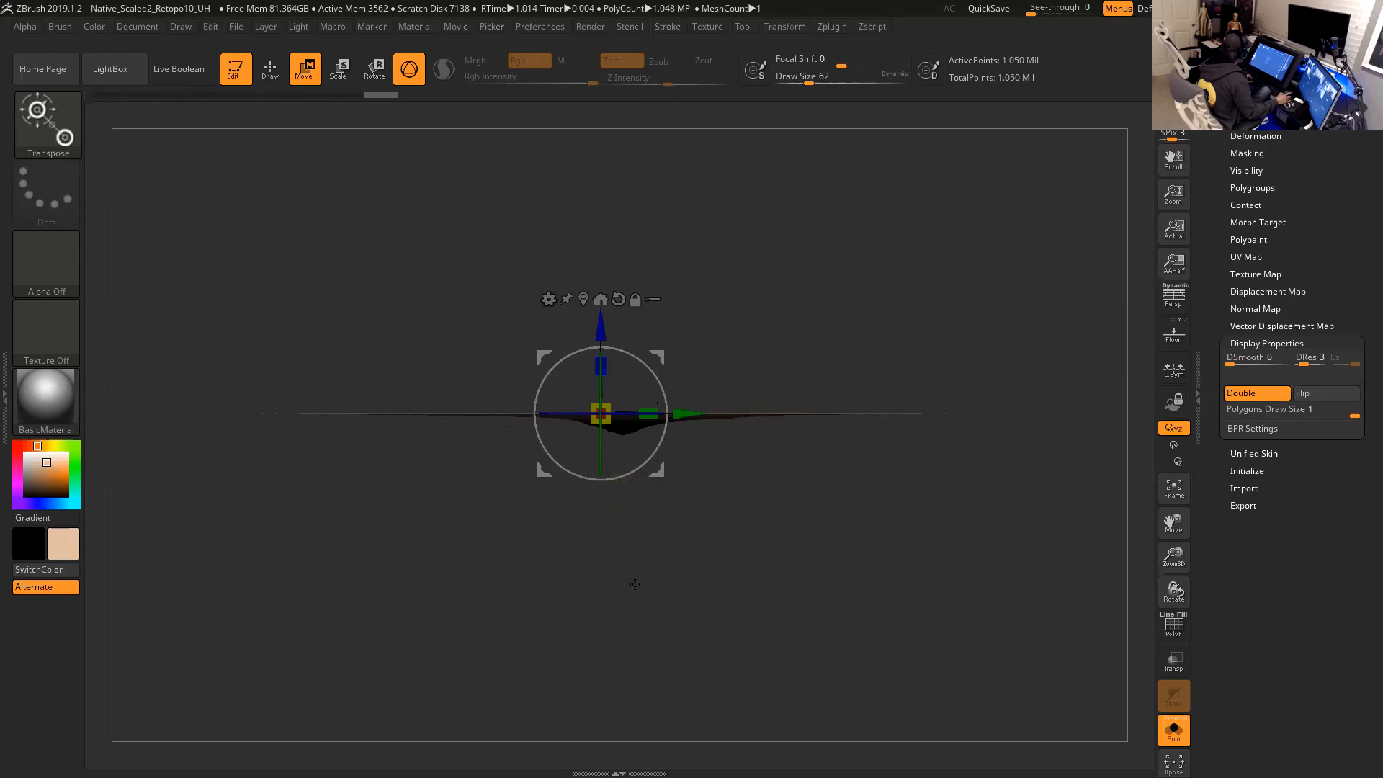
pyautogui.hotkey('ctrl', 'z')
pyautogui.moveTo(720, 559)
pyautogui.mouseDown()
pyautogui.moveTo(698, 673)
pyautogui.moveTo(737, 650)
pyautogui.mouseUp()
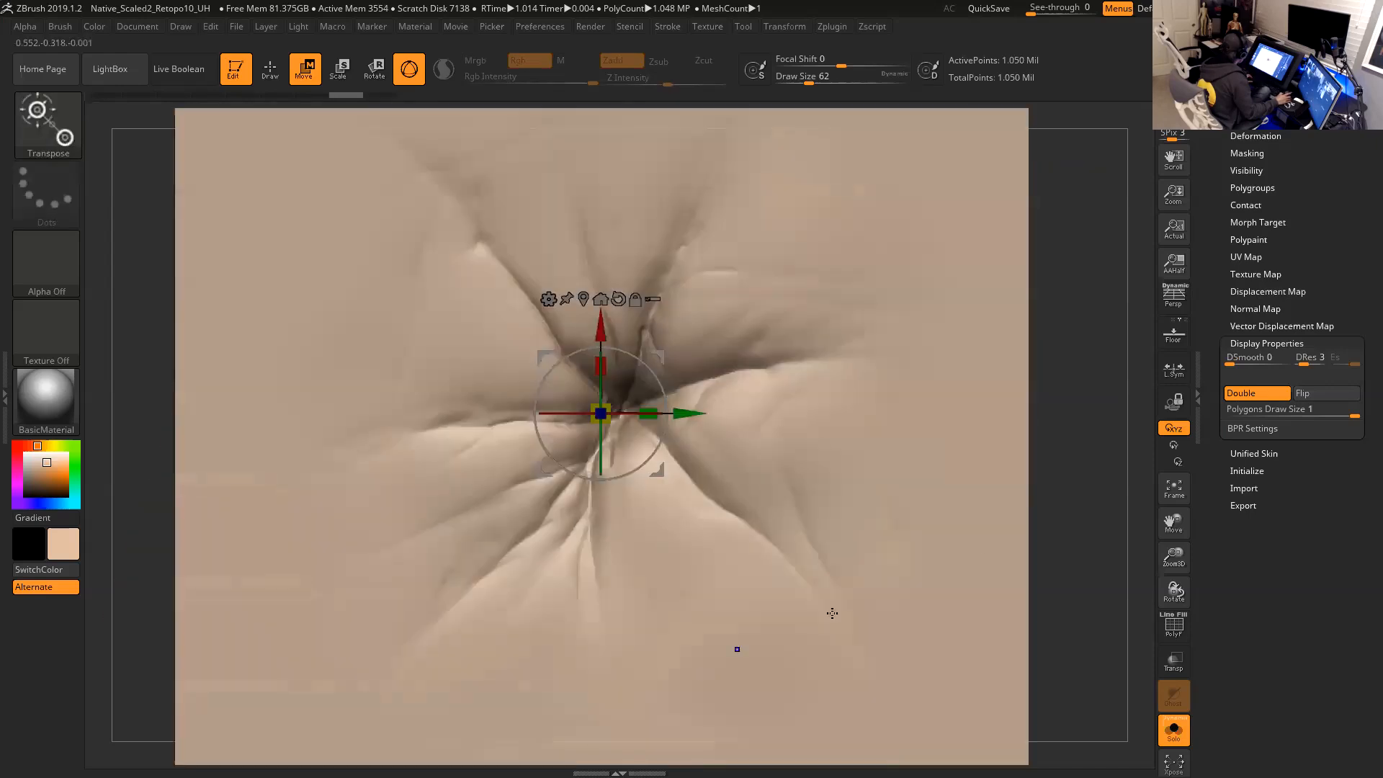
# Leave a canvas snapshot of the wrinkled plane as a reference in the upper corner and undo the wrinkle detail on the live plane.
pyautogui.moveTo(1071, 513)
pyautogui.keyDown('alt'); pyautogui.mouseDown()
pyautogui.moveTo(1044, 463)
pyautogui.moveTo(986, 461)
pyautogui.moveTo(985, 340)
pyautogui.moveTo(1012, 354)
pyautogui.moveTo(1016, 406)
pyautogui.moveTo(981, 472)
pyautogui.moveTo(986, 495)
pyautogui.moveTo(1013, 443)
pyautogui.moveTo(840, 383)
pyautogui.moveTo(834, 416)
pyautogui.moveTo(825, 349)
pyautogui.moveTo(731, 277)
pyautogui.mouseUp(); pyautogui.keyUp('alt')
pyautogui.press('q')
pyautogui.press('p')
pyautogui.moveTo(731, 277); pyautogui.dragTo(708, 247)
pyautogui.moveTo(708, 248)
pyautogui.mouseDown()
pyautogui.moveTo(750, 288)
pyautogui.moveTo(695, 349)
pyautogui.moveTo(691, 407)
pyautogui.moveTo(753, 408)
pyautogui.moveTo(770, 390)
pyautogui.moveTo(744, 364)
pyautogui.moveTo(750, 387)
pyautogui.mouseUp()
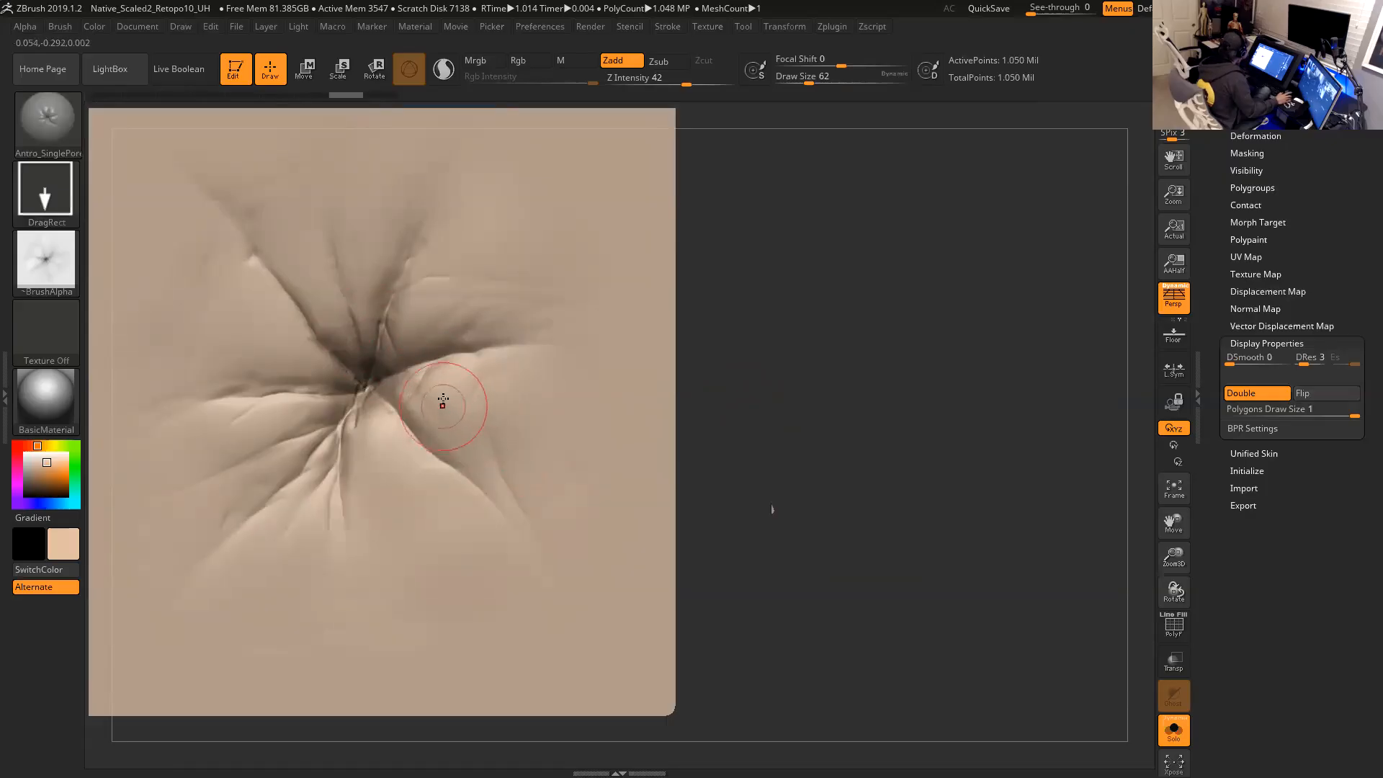
pyautogui.moveTo(757, 362)
pyautogui.keyDown('alt'); pyautogui.mouseDown()
pyautogui.moveTo(722, 376)
pyautogui.moveTo(683, 305)
pyautogui.moveTo(664, 296)
pyautogui.moveTo(676, 312)
pyautogui.moveTo(661, 349)
pyautogui.moveTo(663, 238)
pyautogui.moveTo(655, 272)
pyautogui.moveTo(682, 274)
pyautogui.moveTo(664, 278)
pyautogui.mouseUp(); pyautogui.keyUp('alt')
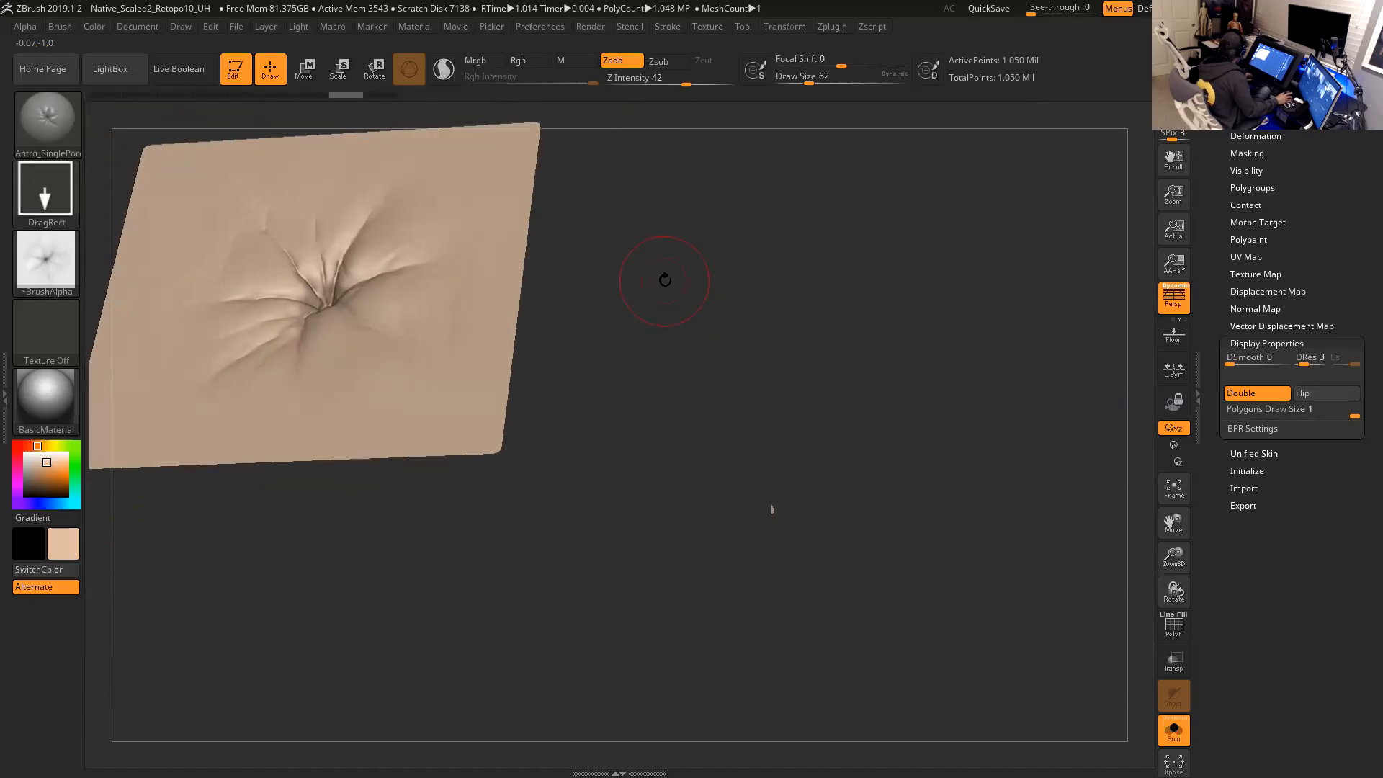
pyautogui.press('shift')
pyautogui.hotkey('shift', 's')
pyautogui.moveTo(668, 308)
pyautogui.keyDown('alt'); pyautogui.mouseDown()
pyautogui.moveTo(841, 405)
pyautogui.moveTo(1111, 470)
pyautogui.moveTo(1075, 454)
pyautogui.moveTo(1071, 494)
pyautogui.moveTo(1074, 399)
pyautogui.moveTo(1096, 385)
pyautogui.mouseUp(); pyautogui.keyUp('alt')
pyautogui.hotkey('ctrl', 'z')
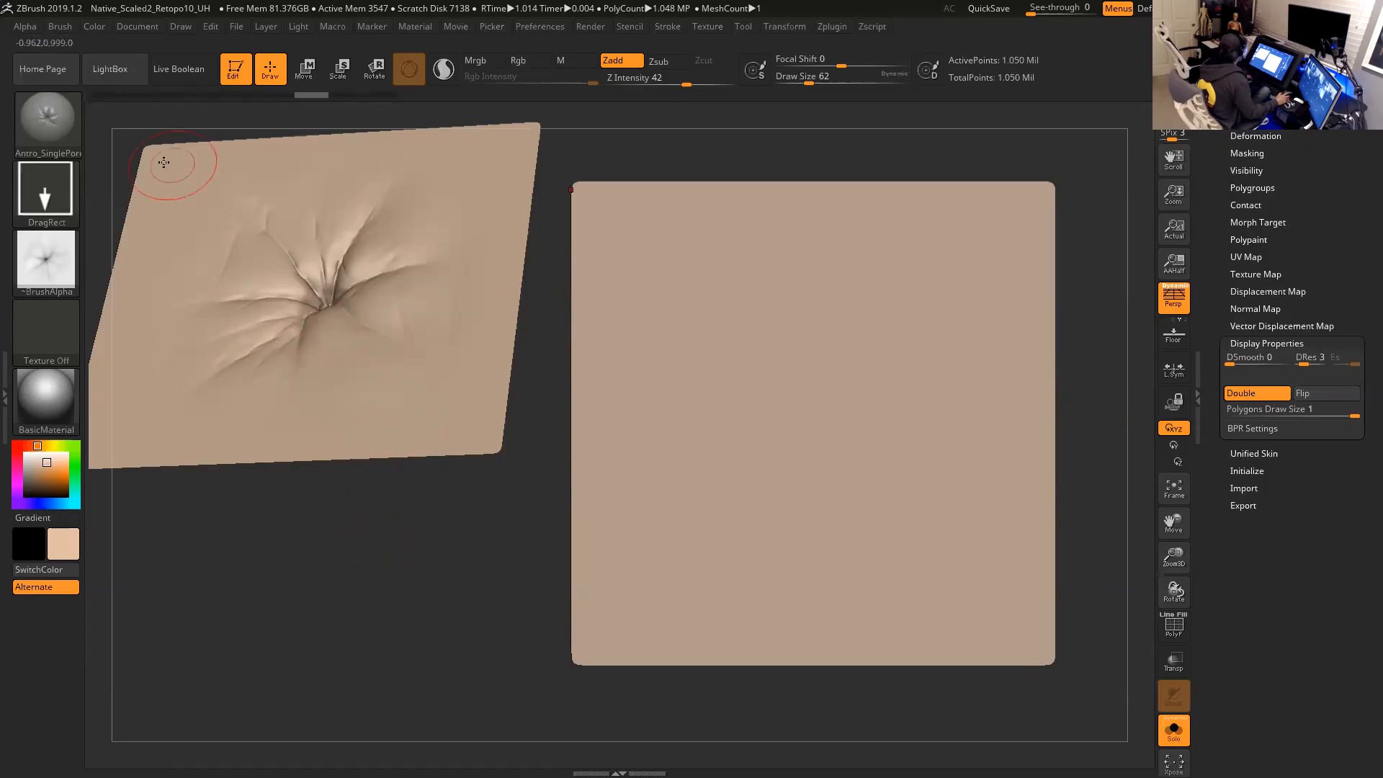
# Select the Elastic brush and clone it as a separate brush.
pyautogui.click(53, 126)
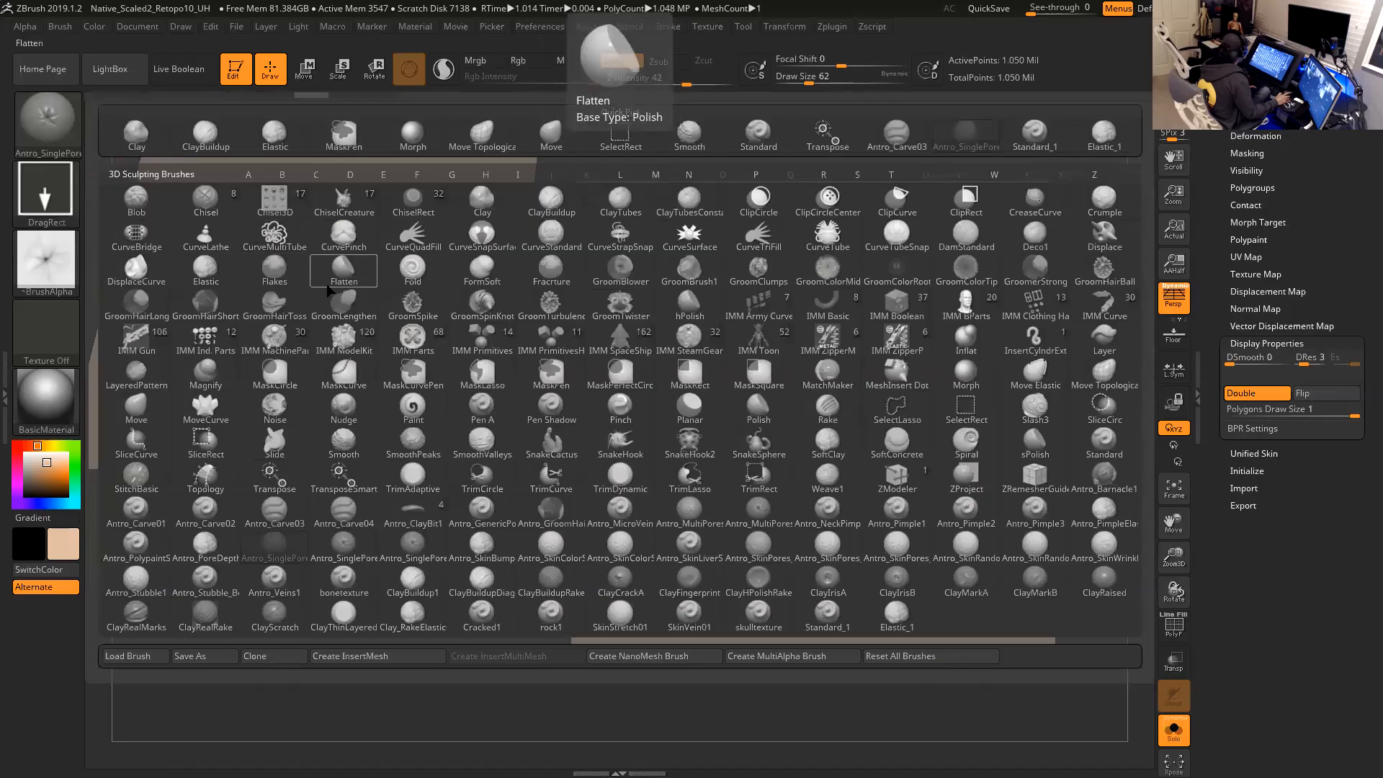
pyautogui.press('e')
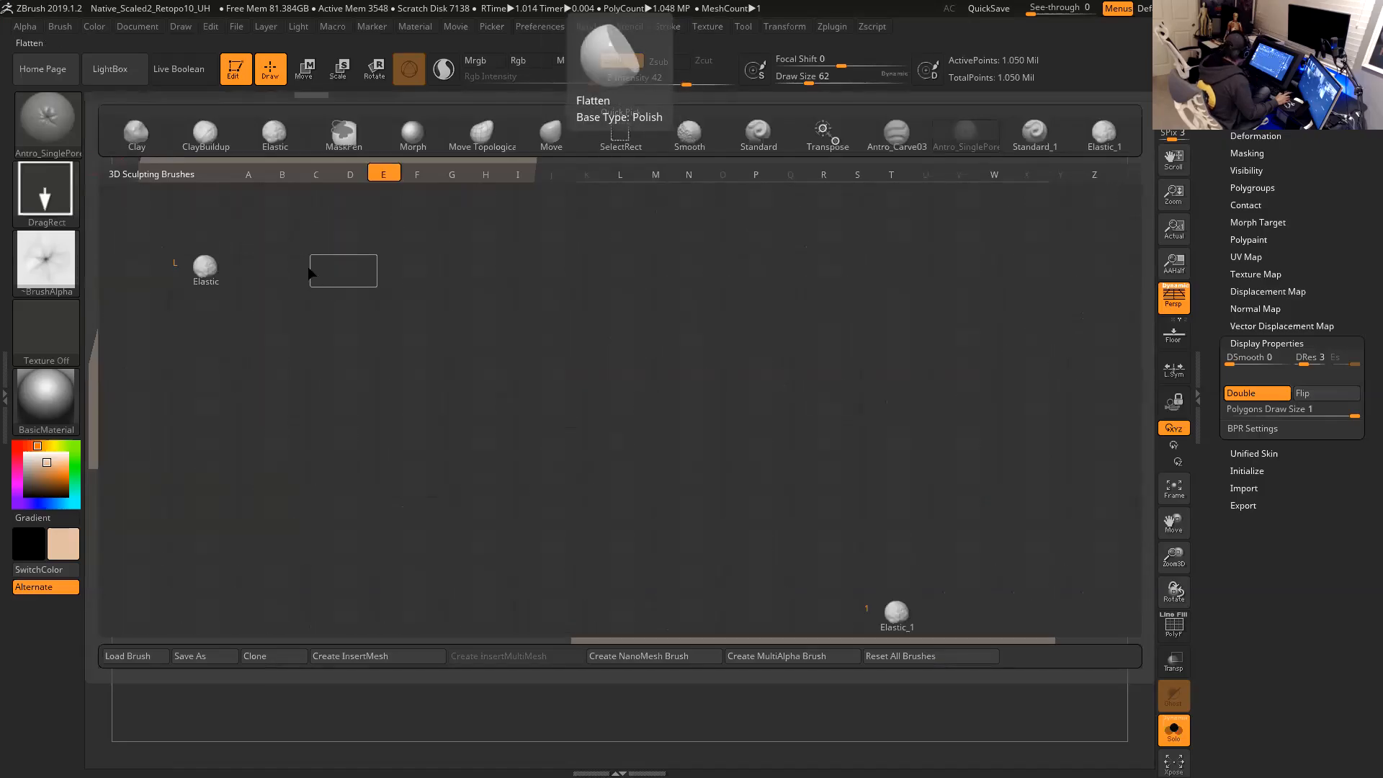
pyautogui.click(223, 258)
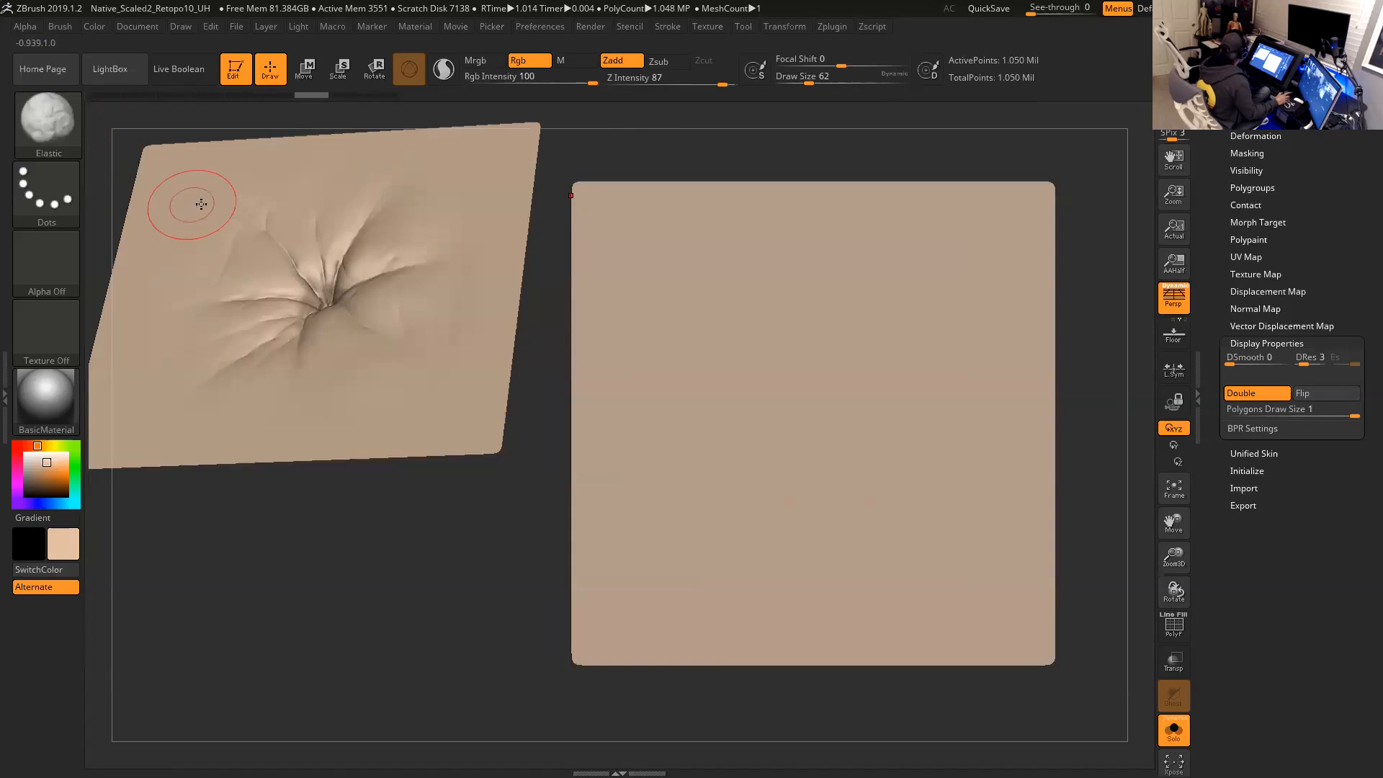
pyautogui.moveTo(1090, 348); pyautogui.dragTo(985, 327)
pyautogui.moveTo(878, 360)
pyautogui.mouseDown()
pyautogui.moveTo(890, 443)
pyautogui.moveTo(790, 479)
pyautogui.moveTo(738, 429)
pyautogui.moveTo(764, 378)
pyautogui.mouseUp()
pyautogui.moveTo(584, 399); pyautogui.dragTo(629, 401)
pyautogui.press('ctrl')
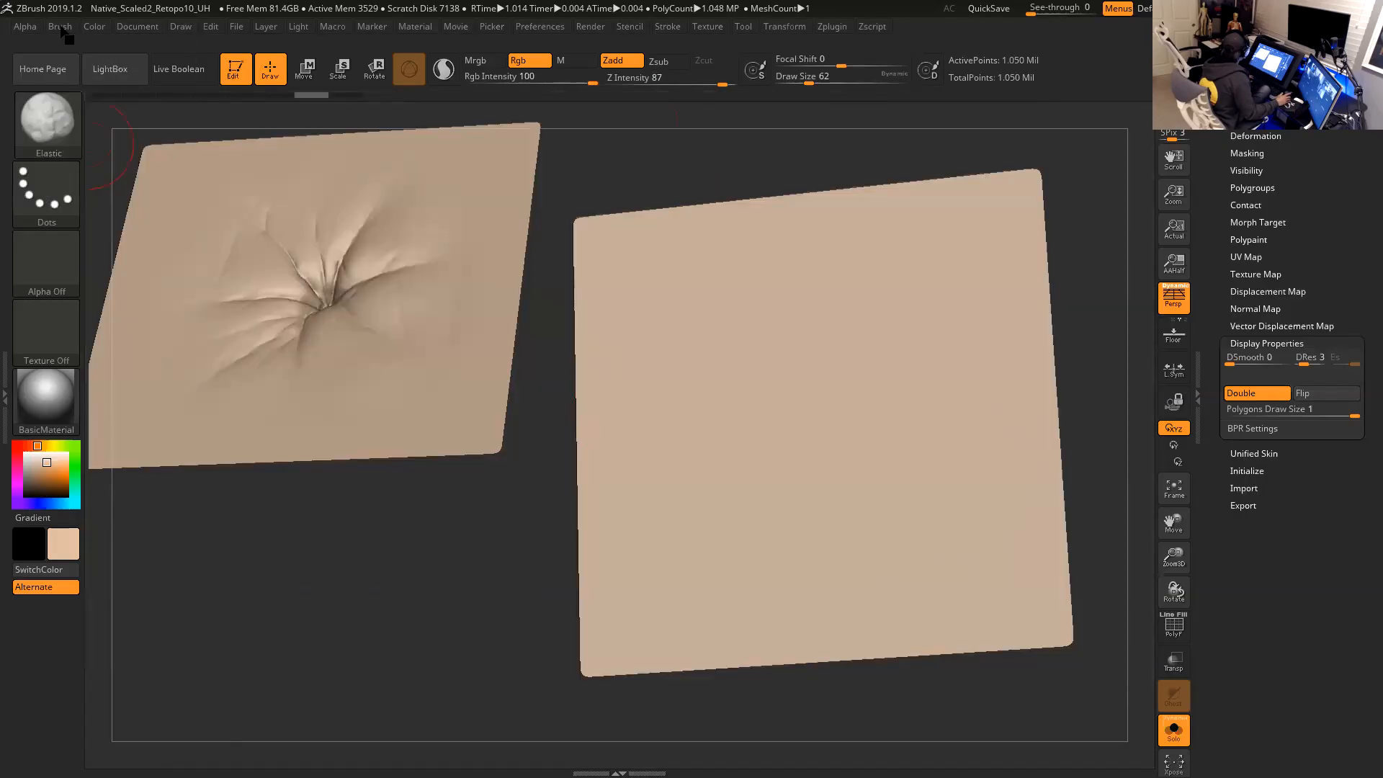
pyautogui.click(60, 27)
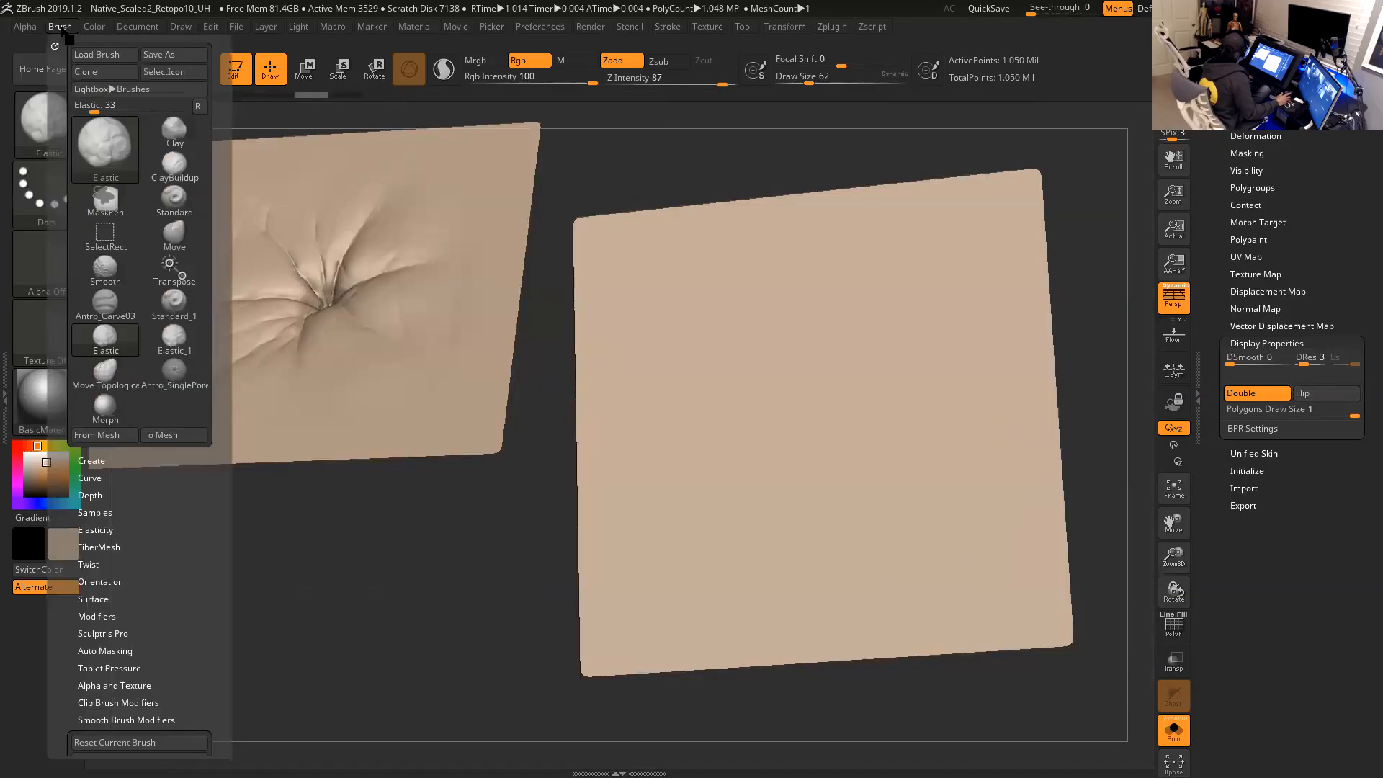
pyautogui.click(93, 73)
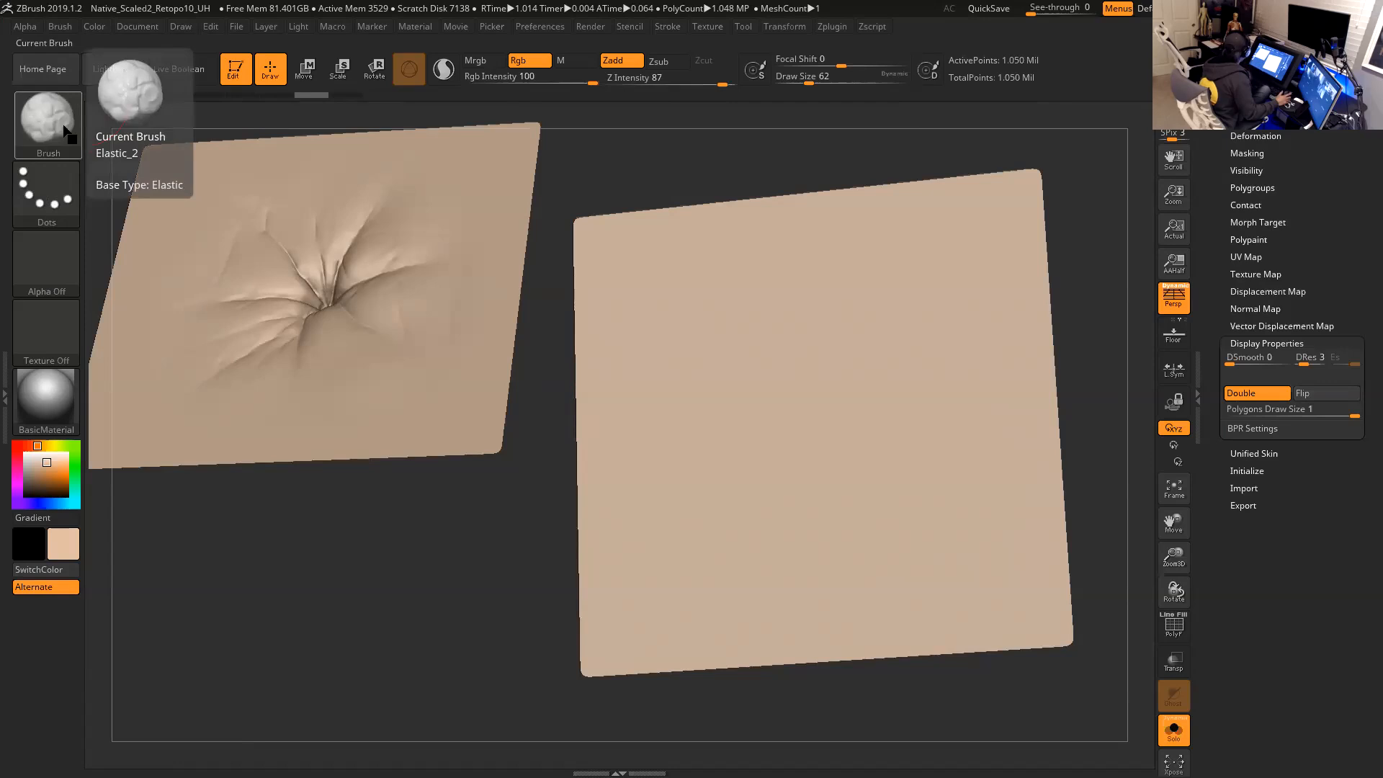
# Give the cloned Elastic brush the DragRect stroke and Alpha 39, narrowing the alpha's falloff with its adjustment curve.
pyautogui.click(58, 187)
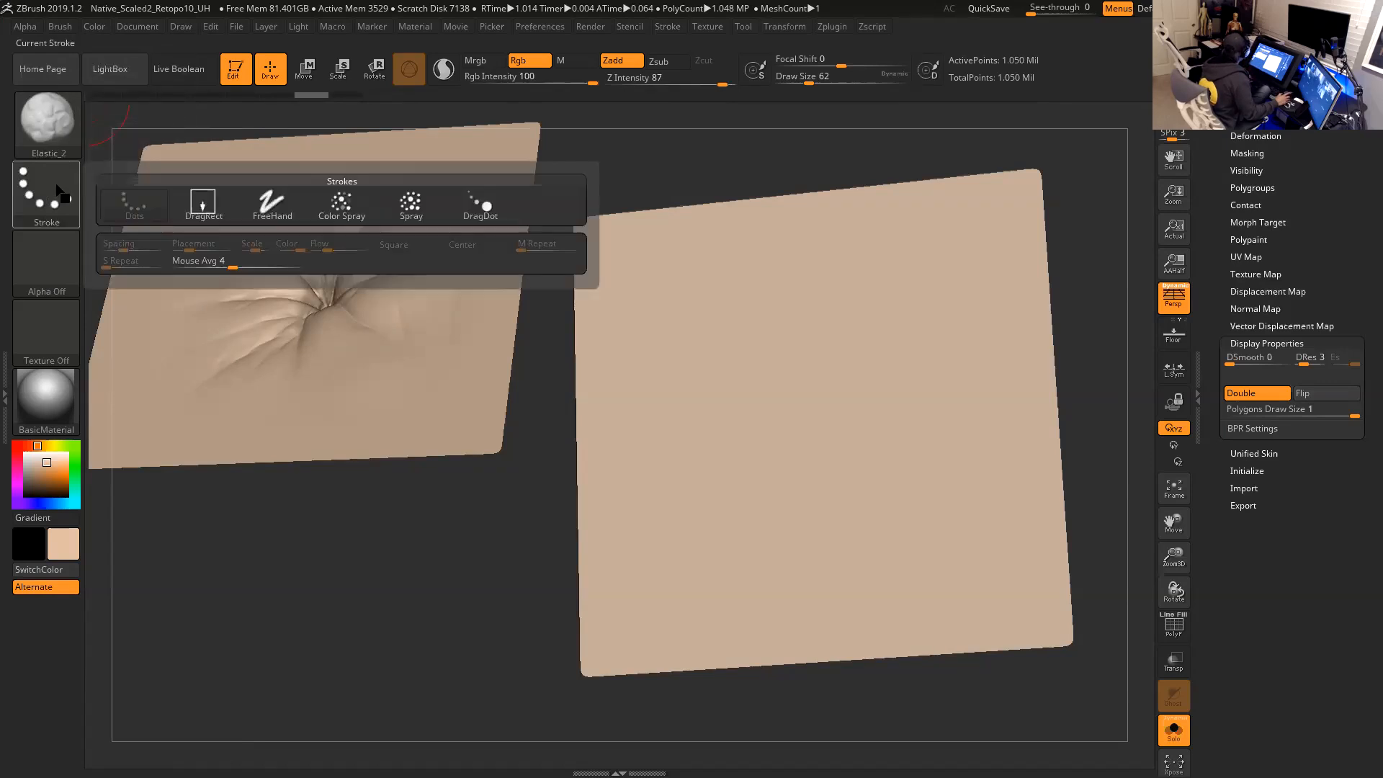
pyautogui.click(206, 208)
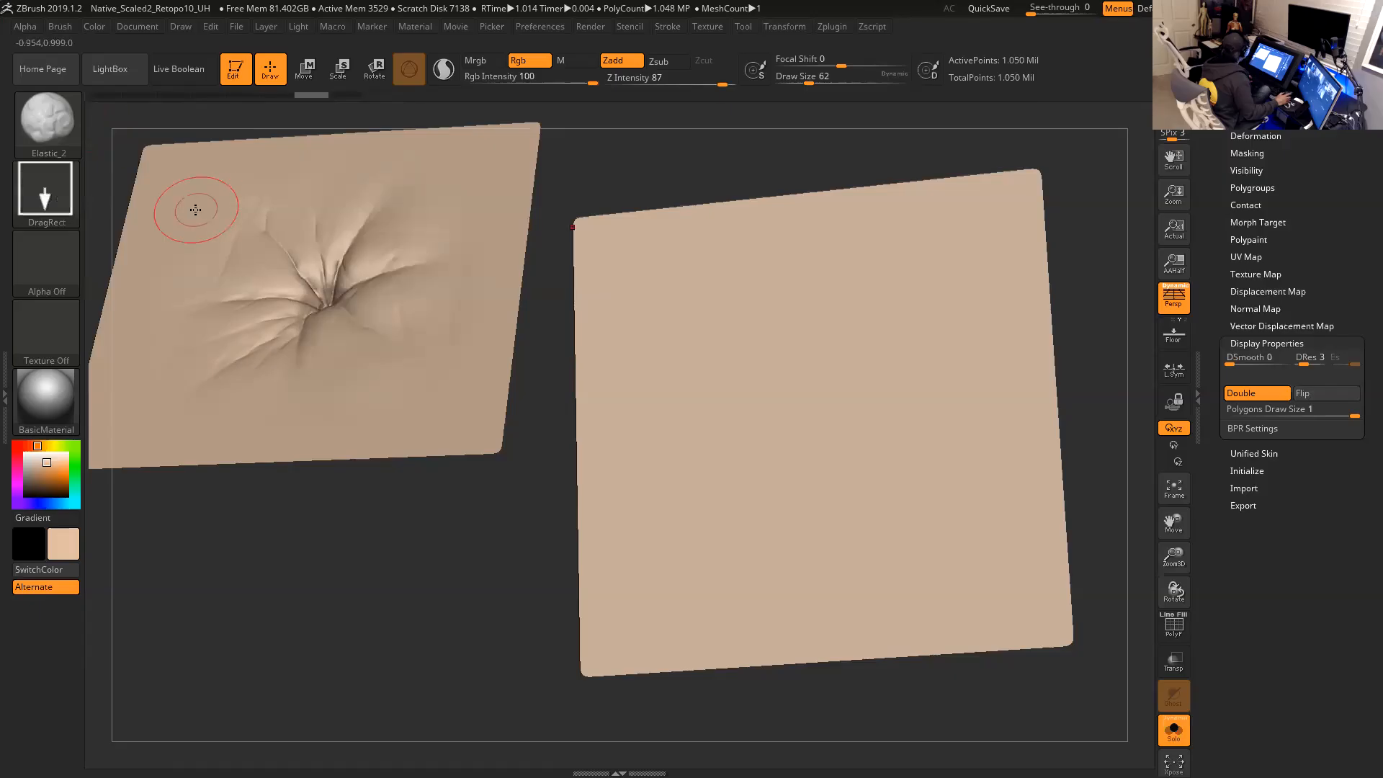
pyautogui.click(46, 263)
pyautogui.moveTo(566, 450)
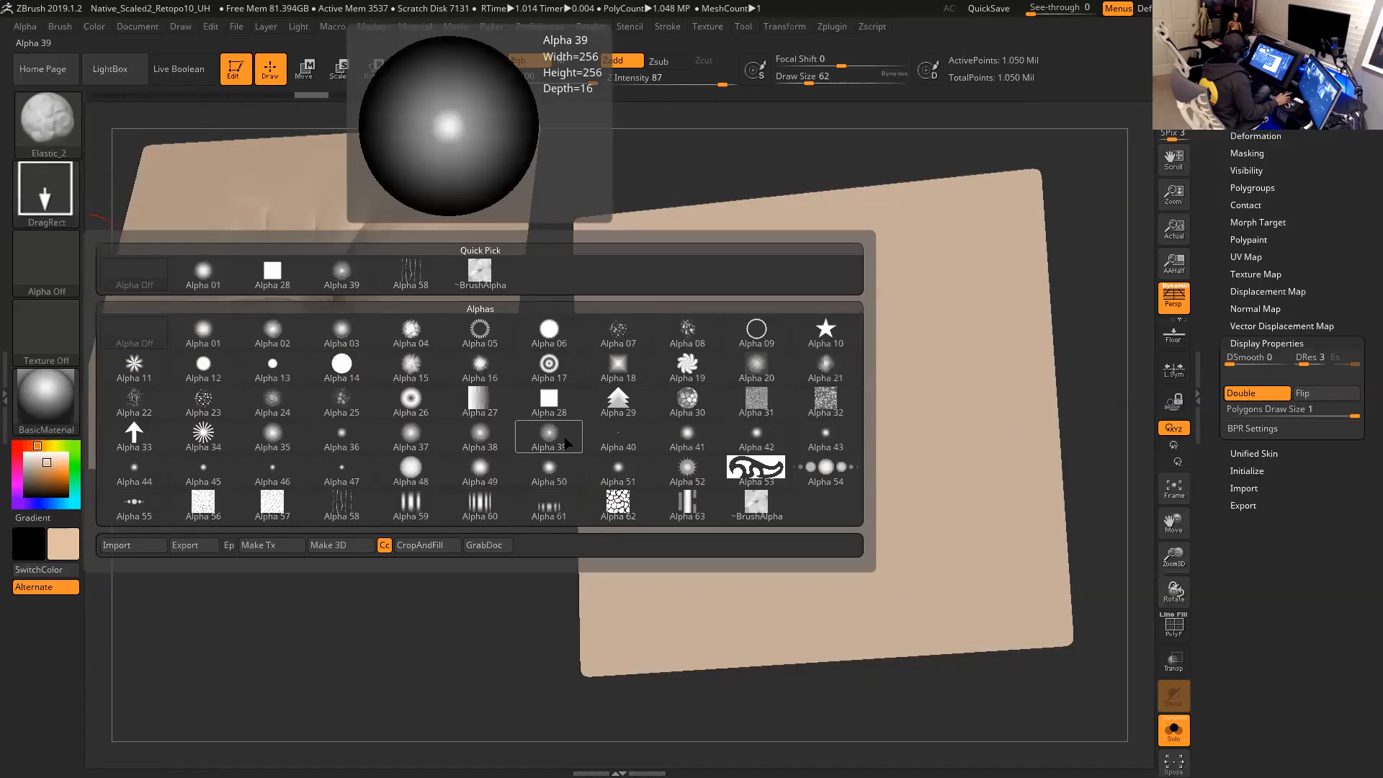
pyautogui.click(565, 440)
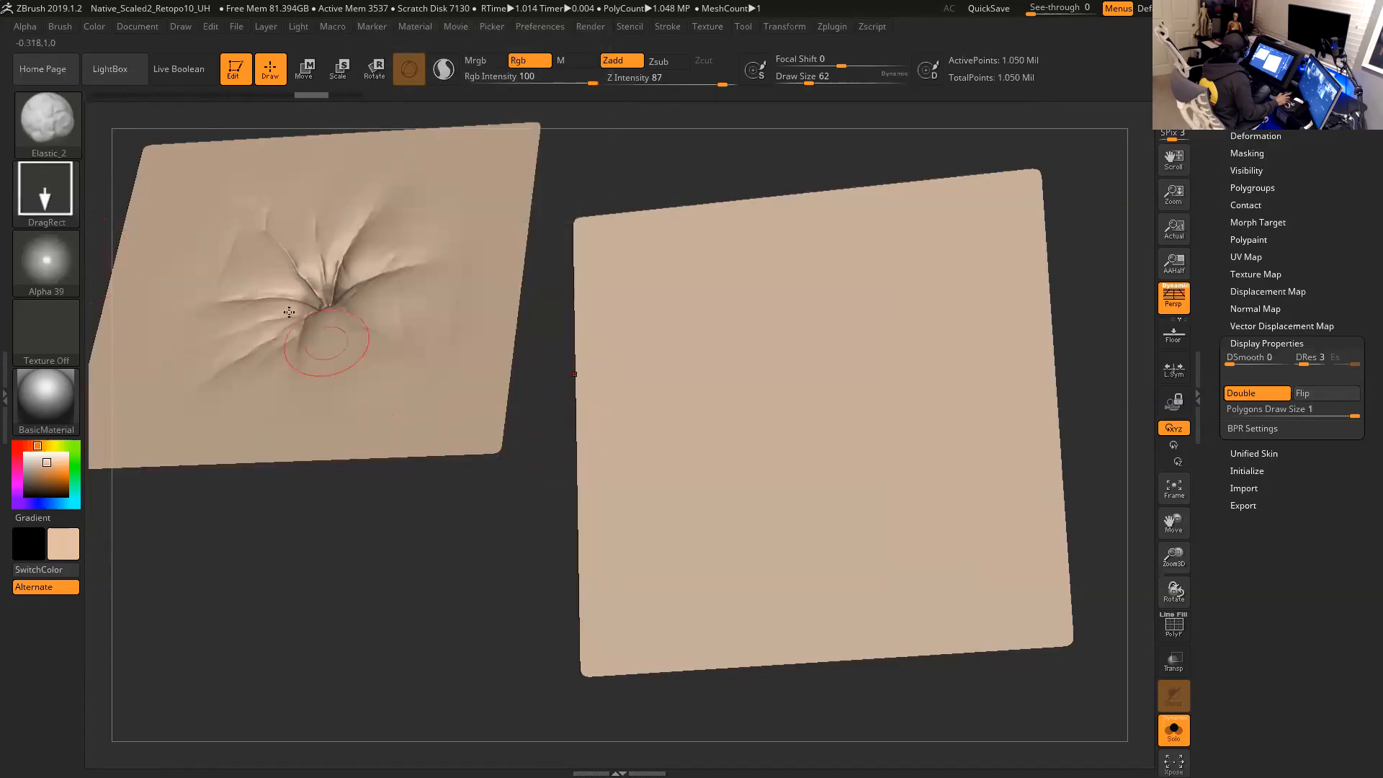
pyautogui.click(28, 26)
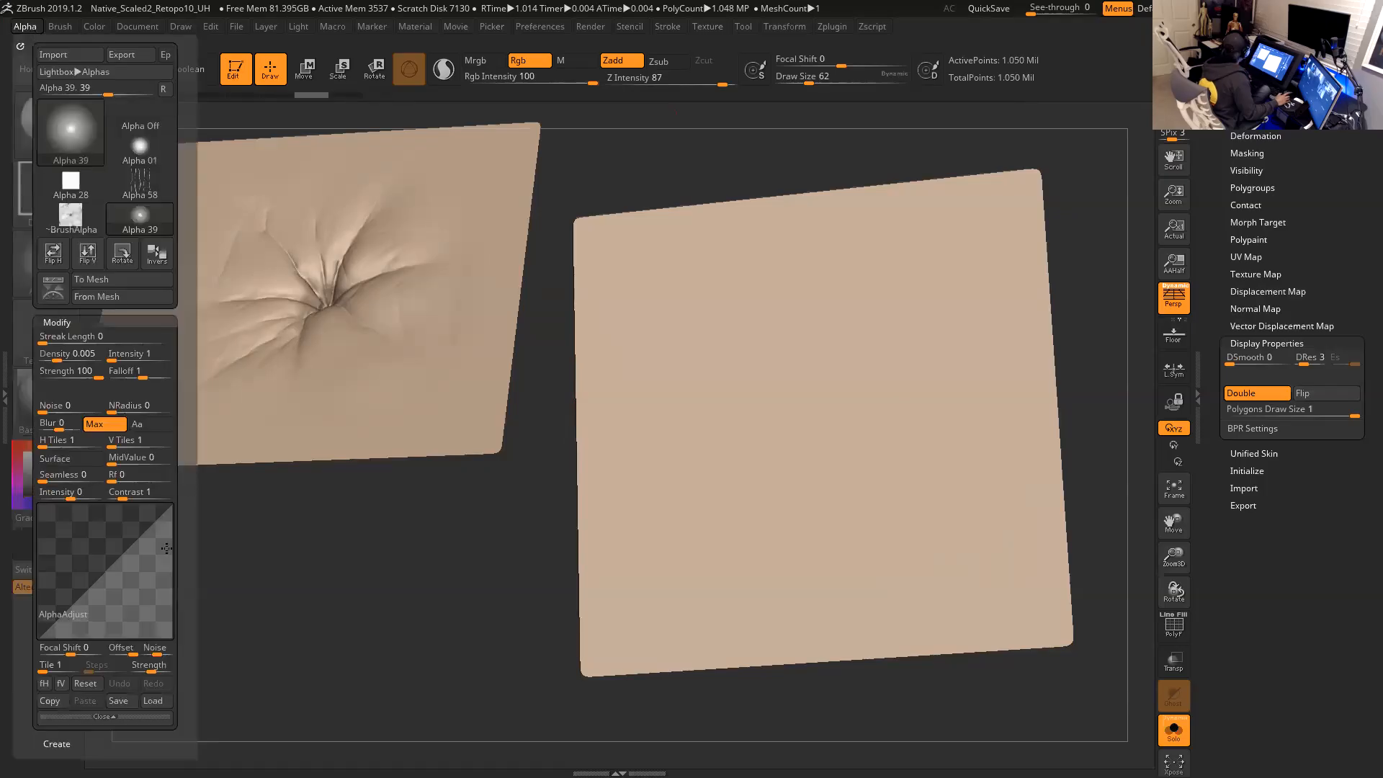
pyautogui.moveTo(121, 557); pyautogui.dragTo(158, 574)
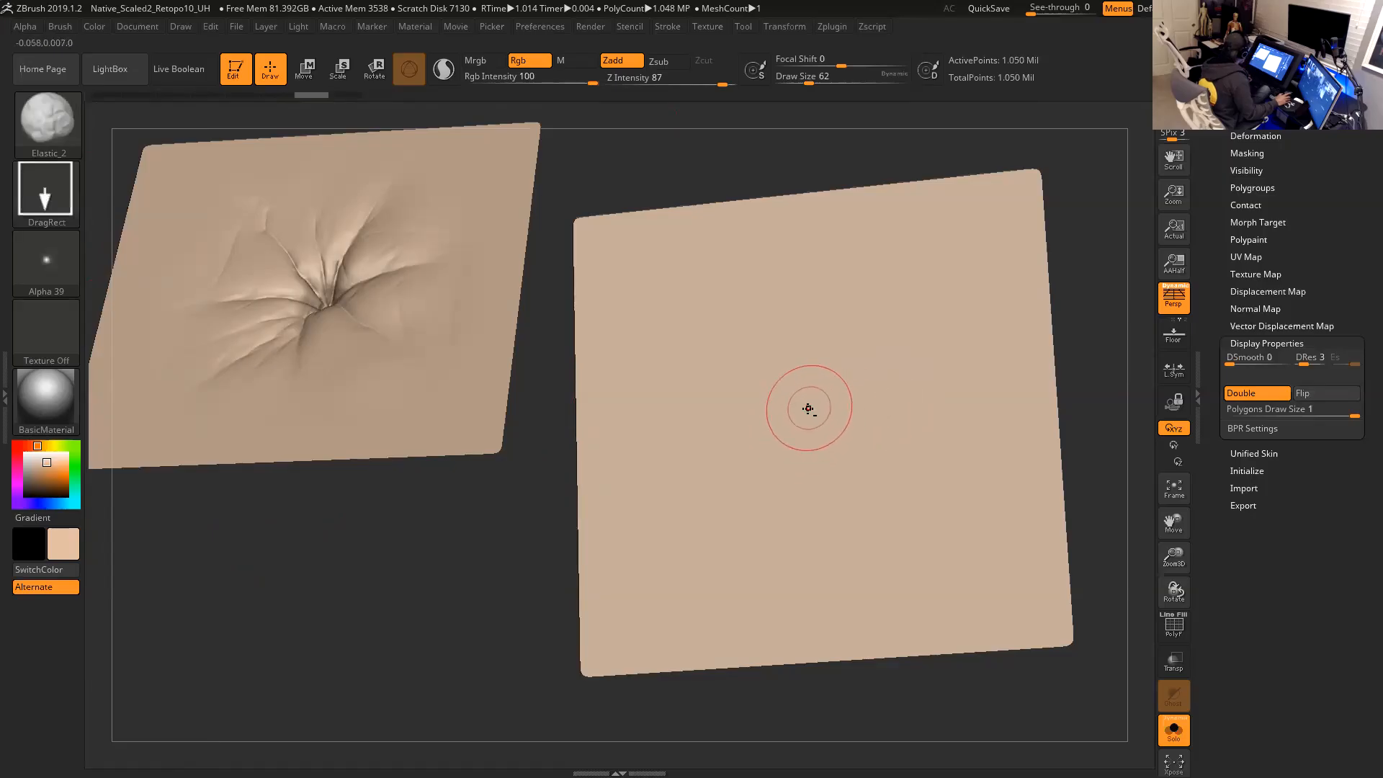
# Try deforming the plane's centre with the cloned brush, including at Z Intensity 30, and undo the tests.
pyautogui.moveTo(810, 408)
pyautogui.mouseDown()
pyautogui.moveTo(856, 488)
pyautogui.moveTo(667, 497)
pyautogui.moveTo(525, 564)
pyautogui.moveTo(523, 414)
pyautogui.moveTo(518, 433)
pyautogui.mouseUp()
pyautogui.hotkey('ctrl', 'z')
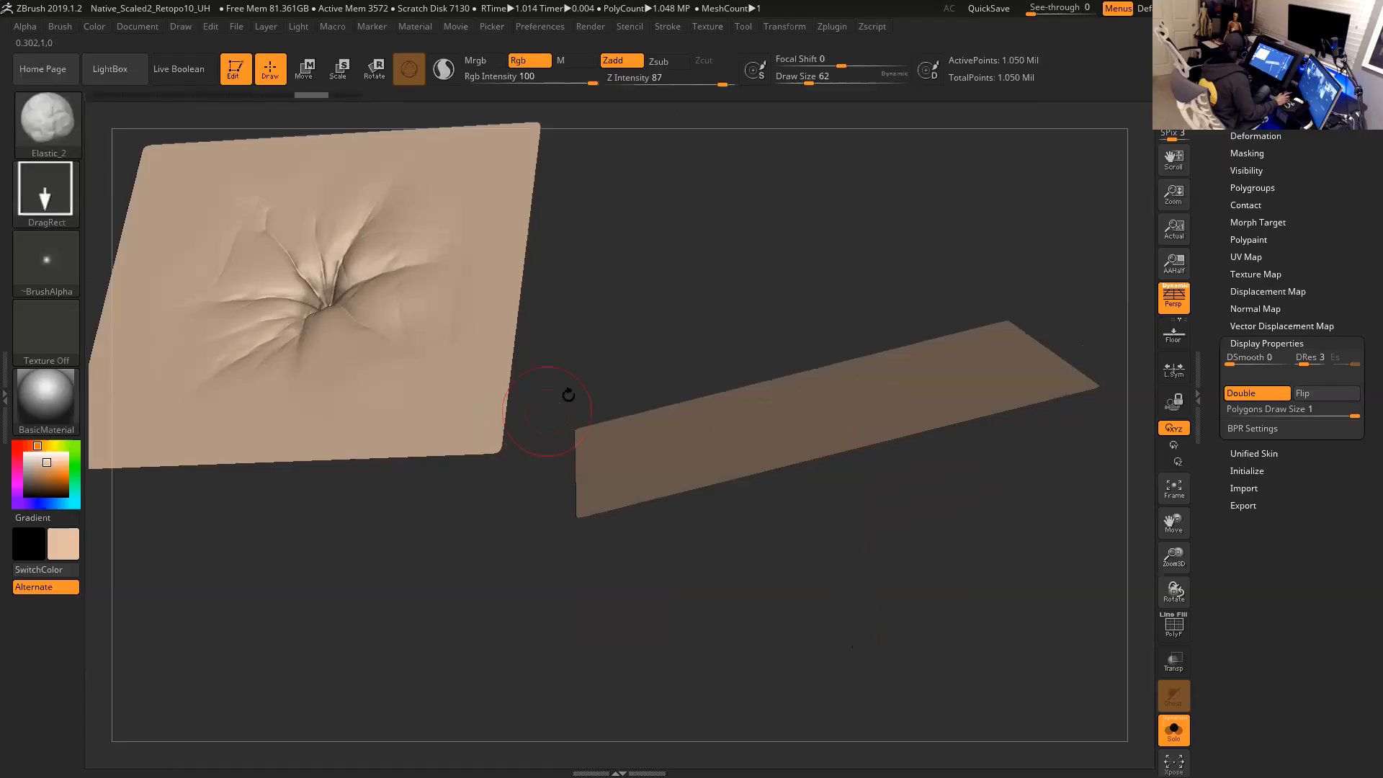
pyautogui.moveTo(720, 82); pyautogui.dragTo(693, 79)
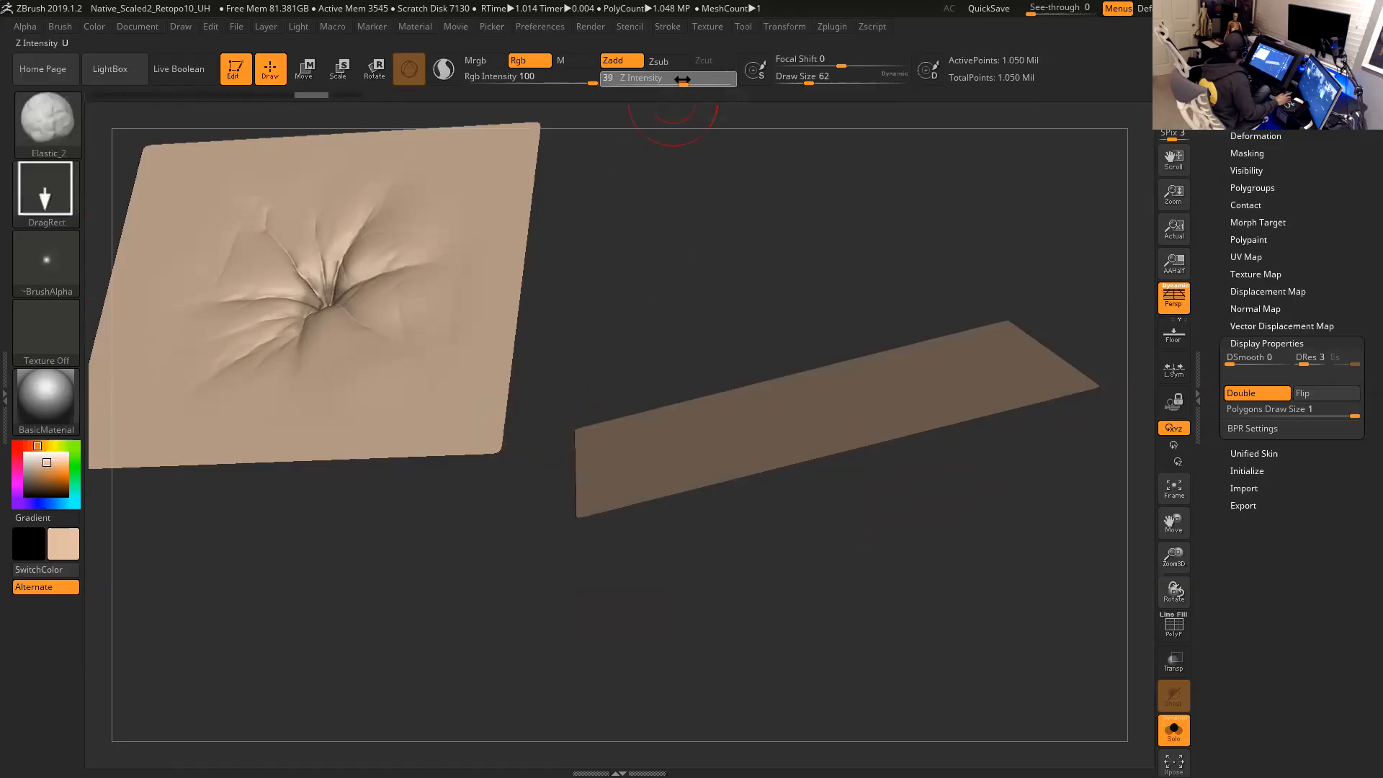
pyautogui.moveTo(732, 237); pyautogui.dragTo(837, 420)
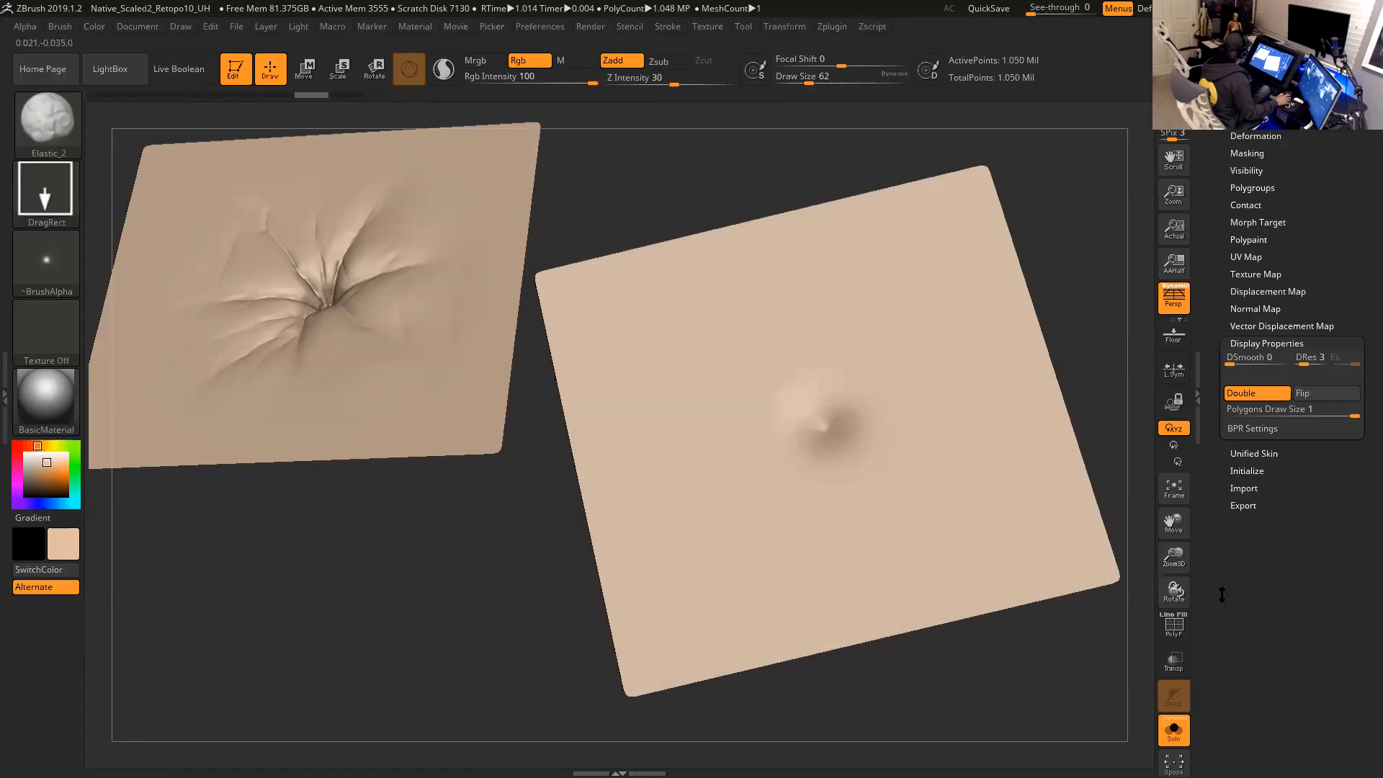
pyautogui.moveTo(988, 652)
pyautogui.mouseDown()
pyautogui.moveTo(982, 547)
pyautogui.moveTo(900, 618)
pyautogui.mouseUp()
pyautogui.hotkey('ctrl', 'z')
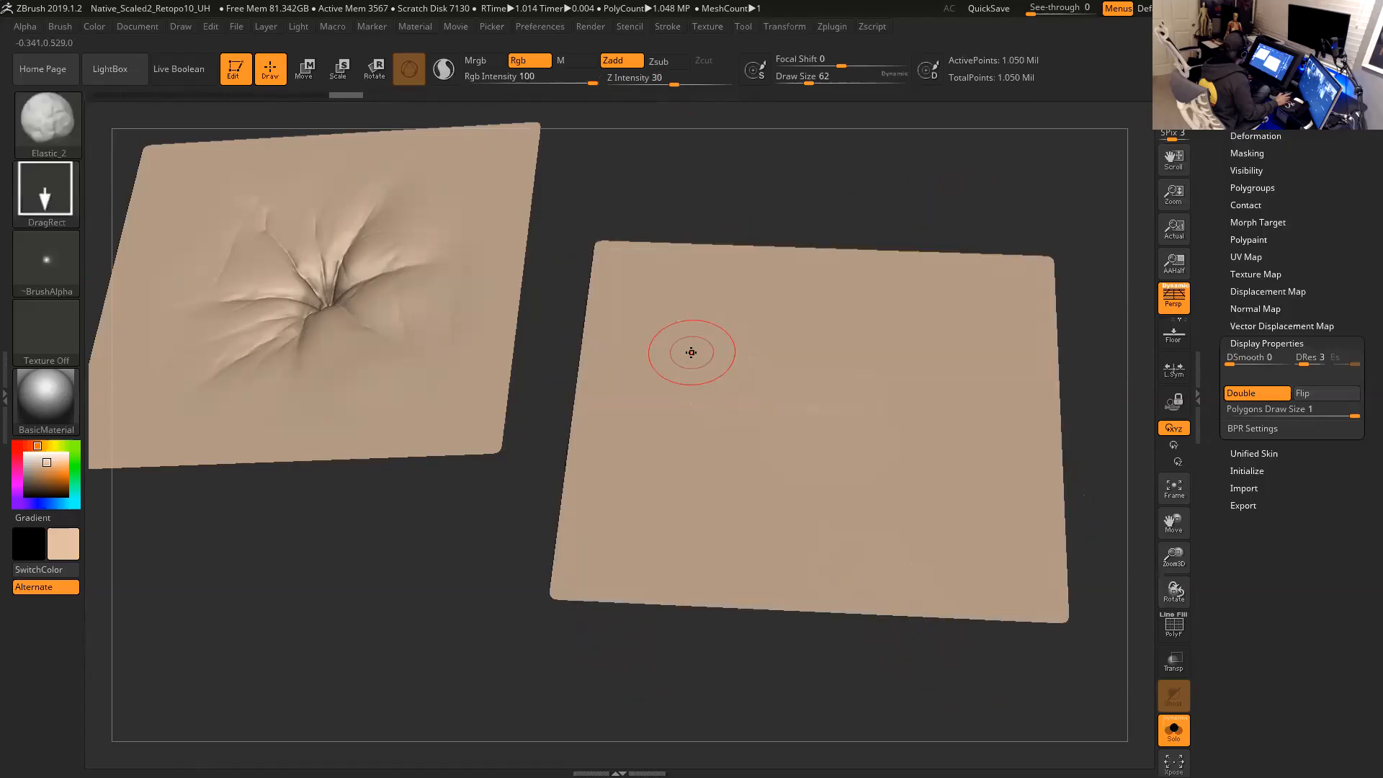
# Try indenting the centre of the front-facing plane at Z Intensity 45, inspect the depth, and undo it.
pyautogui.moveTo(672, 78); pyautogui.dragTo(690, 78)
pyautogui.keyDown('shift'); pyautogui.moveTo(784, 161); pyautogui.dragTo(917, 358); pyautogui.keyUp('shift')
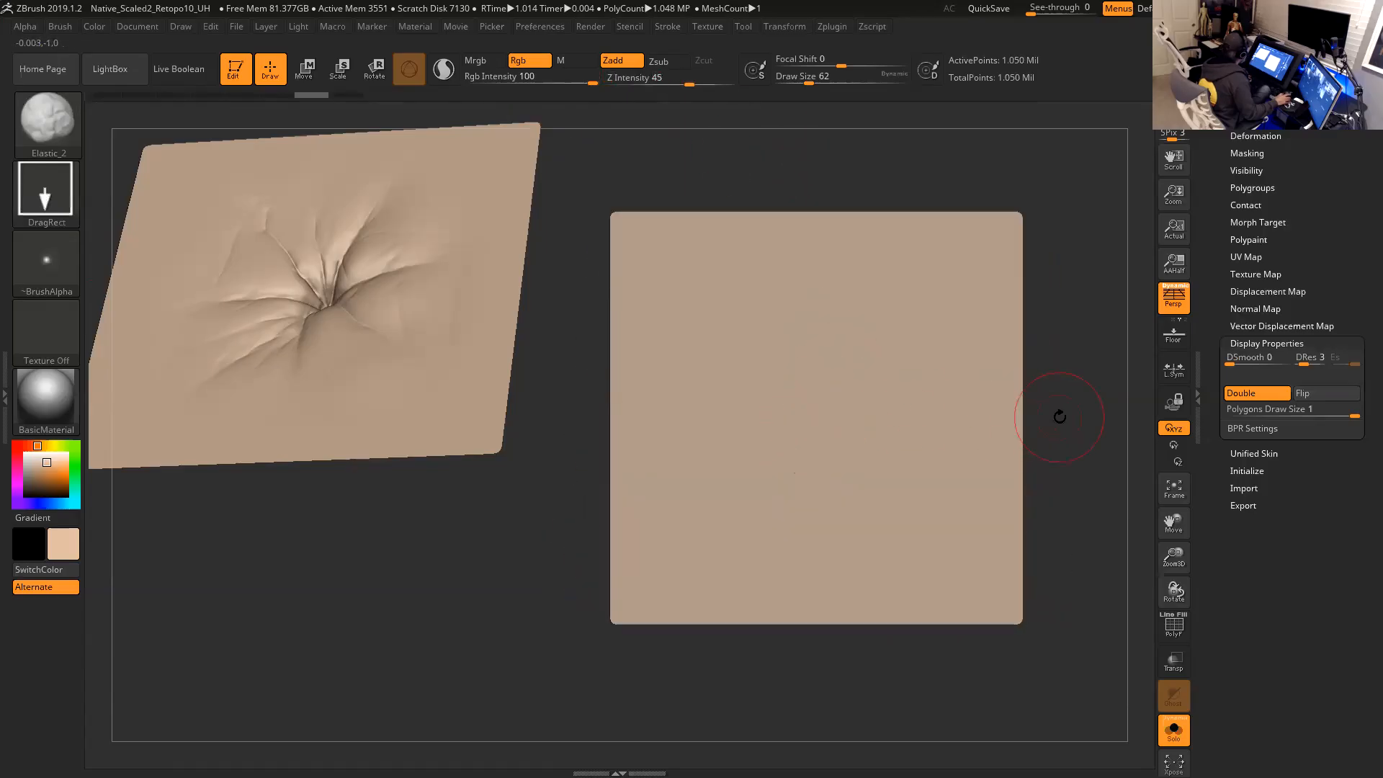
pyautogui.keyDown('alt'); pyautogui.moveTo(1060, 408); pyautogui.dragTo(881, 420); pyautogui.keyUp('alt')
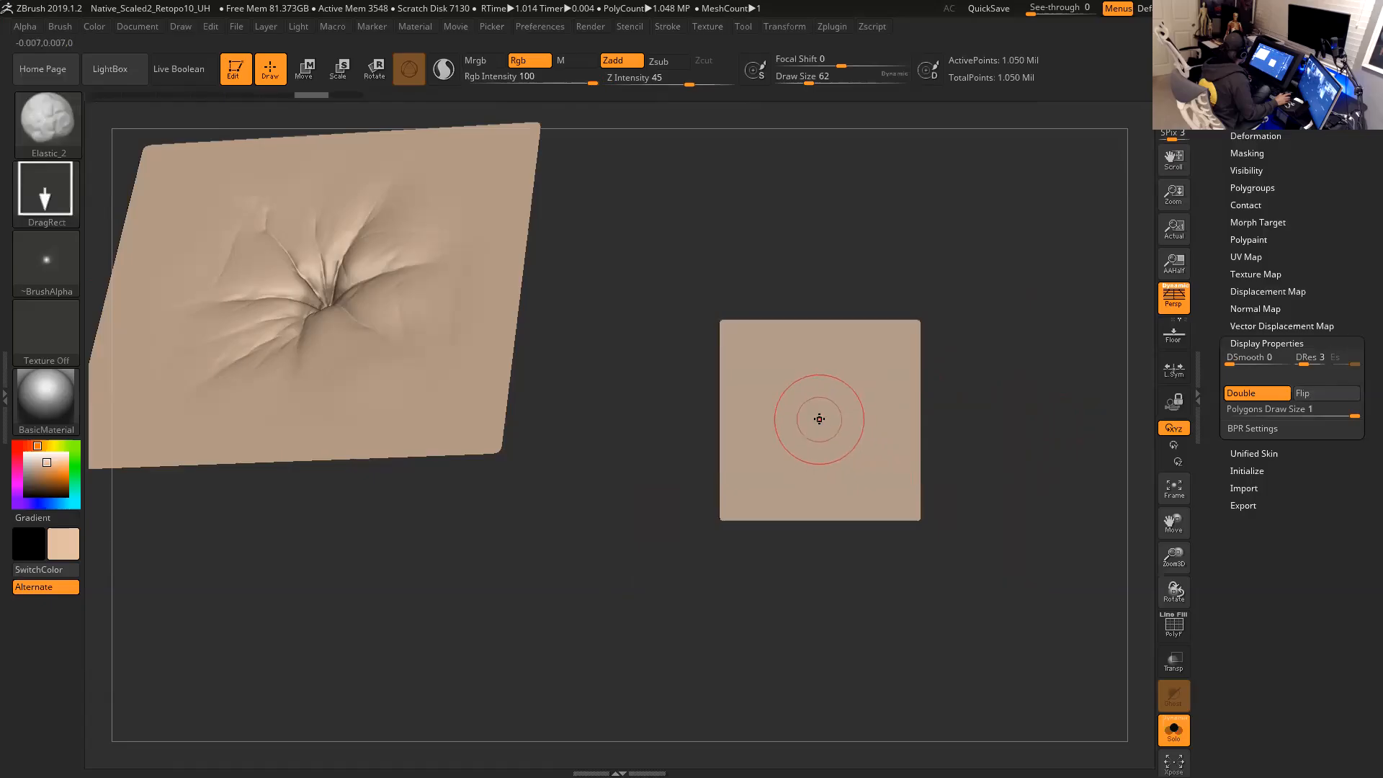
pyautogui.moveTo(1109, 440); pyautogui.dragTo(1314, 363)
pyautogui.moveTo(1010, 415)
pyautogui.mouseDown()
pyautogui.moveTo(1001, 246)
pyautogui.moveTo(987, 419)
pyautogui.mouseUp()
pyautogui.hotkey('ctrl', 'z')
# Set Z Intensity to 41 and sculpt a round, cone-shaped indentation at the plane's centre, checking its side profile.
pyautogui.moveTo(689, 81); pyautogui.dragTo(686, 80)
pyautogui.keyDown('shift'); pyautogui.moveTo(874, 247); pyautogui.dragTo(874, 420); pyautogui.keyUp('shift')
pyautogui.moveTo(1072, 482); pyautogui.dragTo(1085, 480)
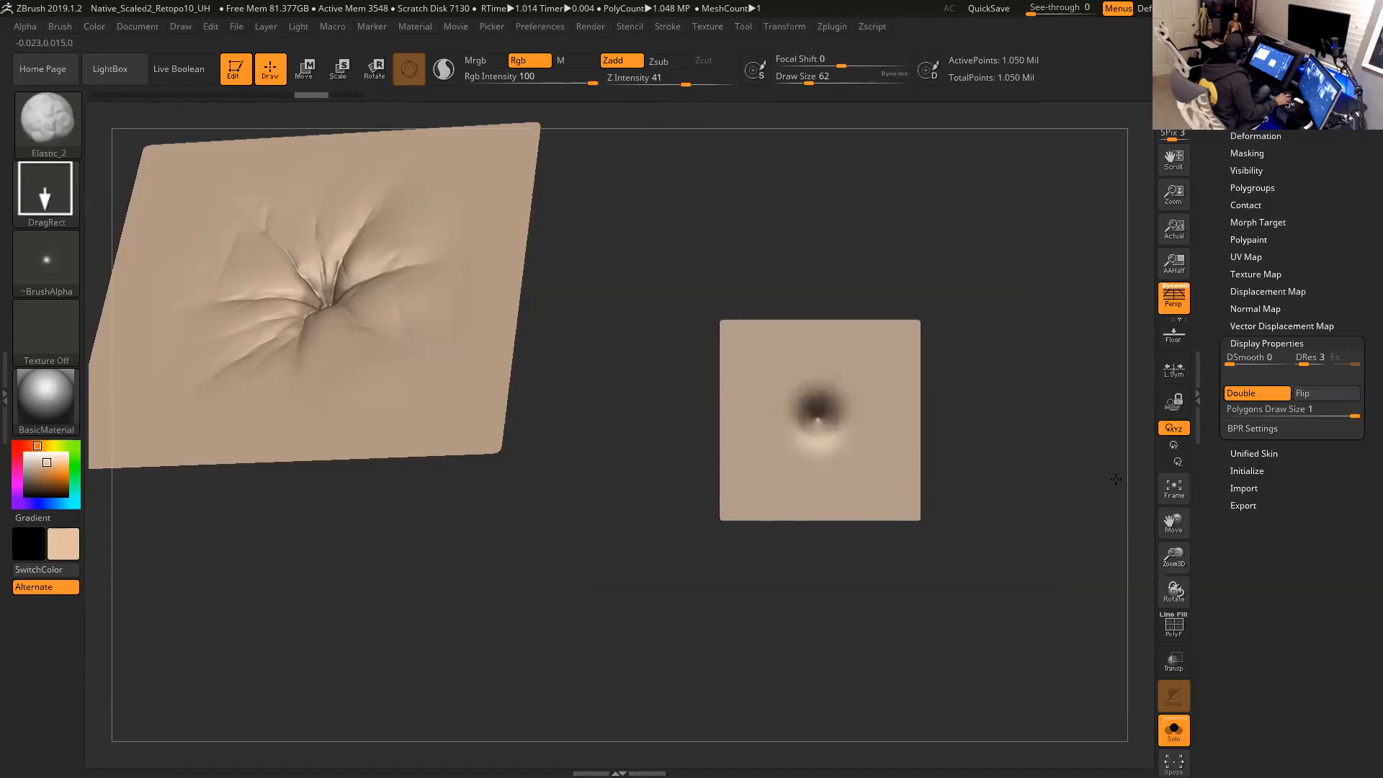
pyautogui.keyDown('shift'); pyautogui.moveTo(981, 380); pyautogui.dragTo(969, 278); pyautogui.keyUp('shift')
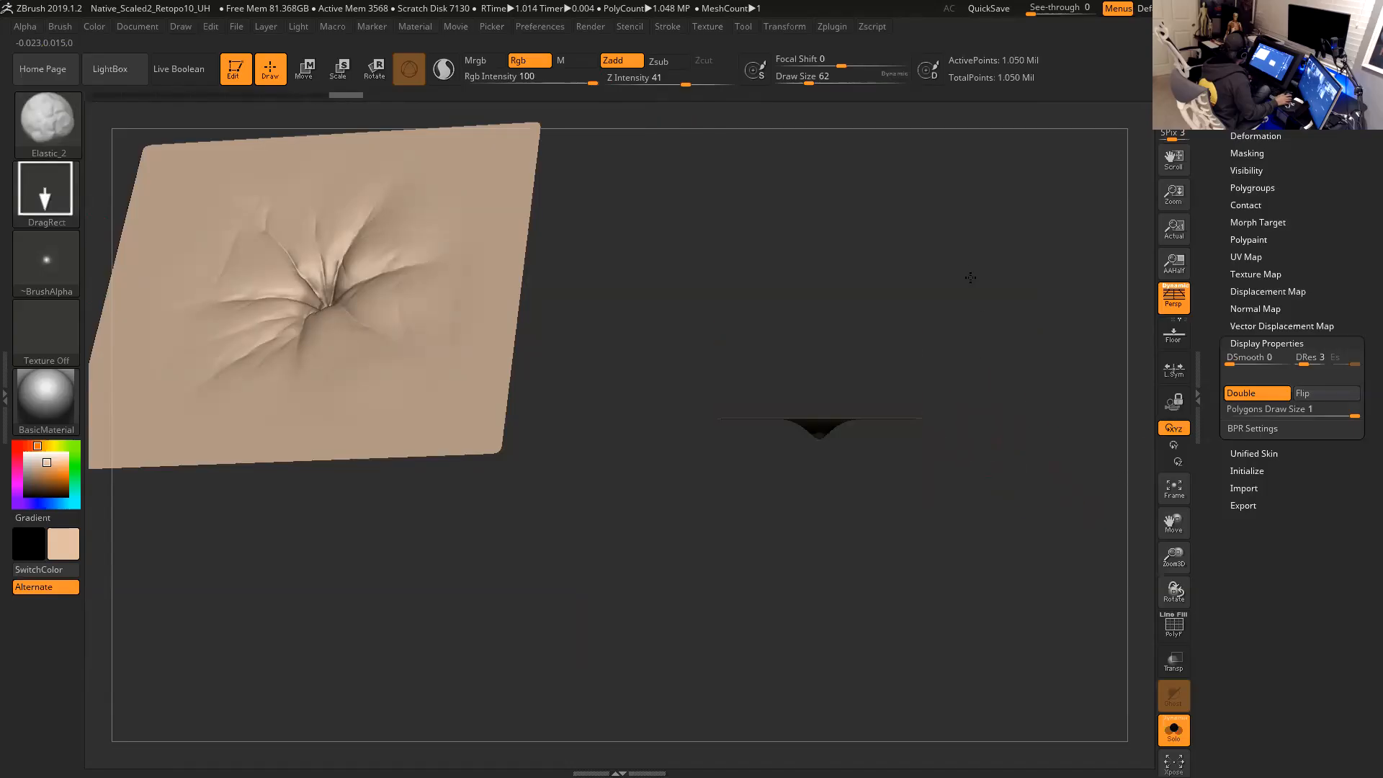
pyautogui.keyDown('alt'); pyautogui.moveTo(954, 324); pyautogui.dragTo(899, 332); pyautogui.keyUp('alt')
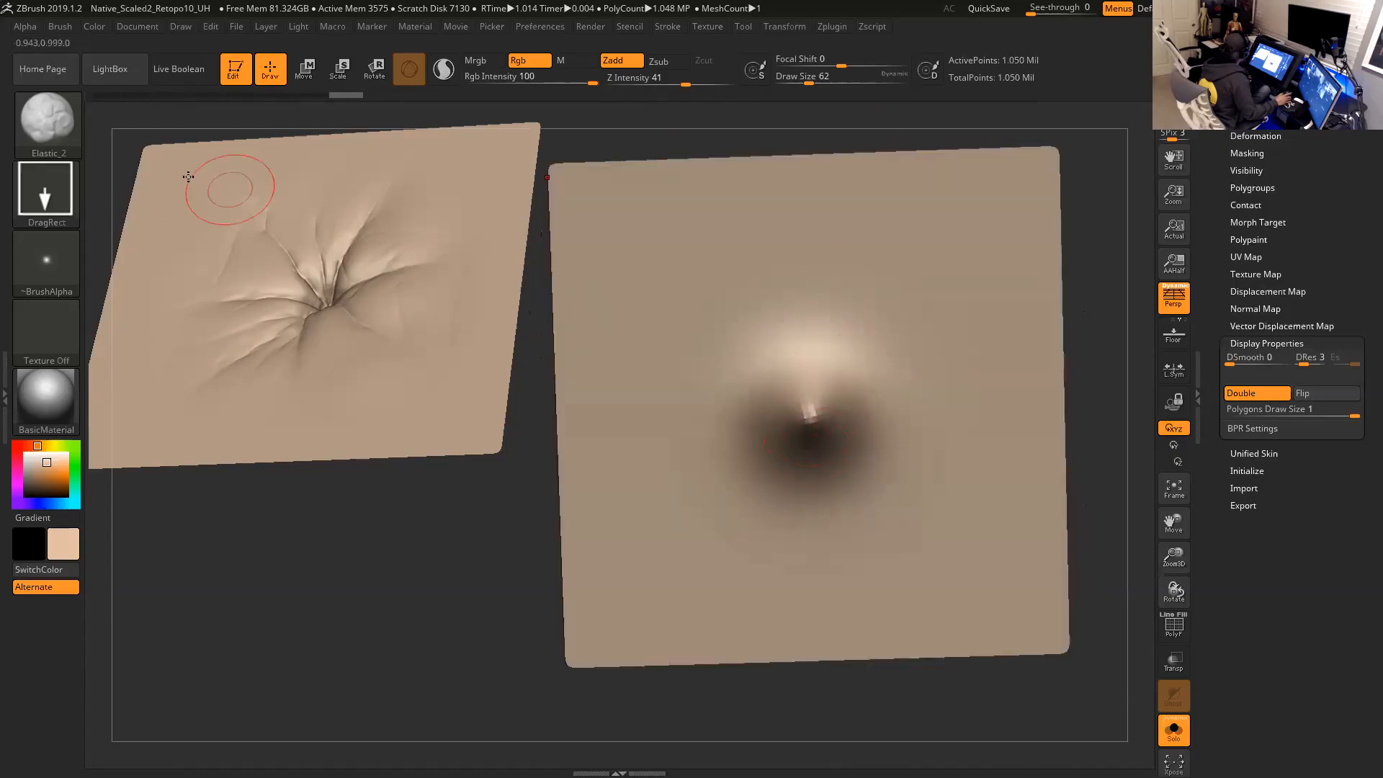
# Inflate the centre of the indentation using the Inflat brush, then smooth it with draw size 101.
pyautogui.click(47, 118)
pyautogui.press('i')
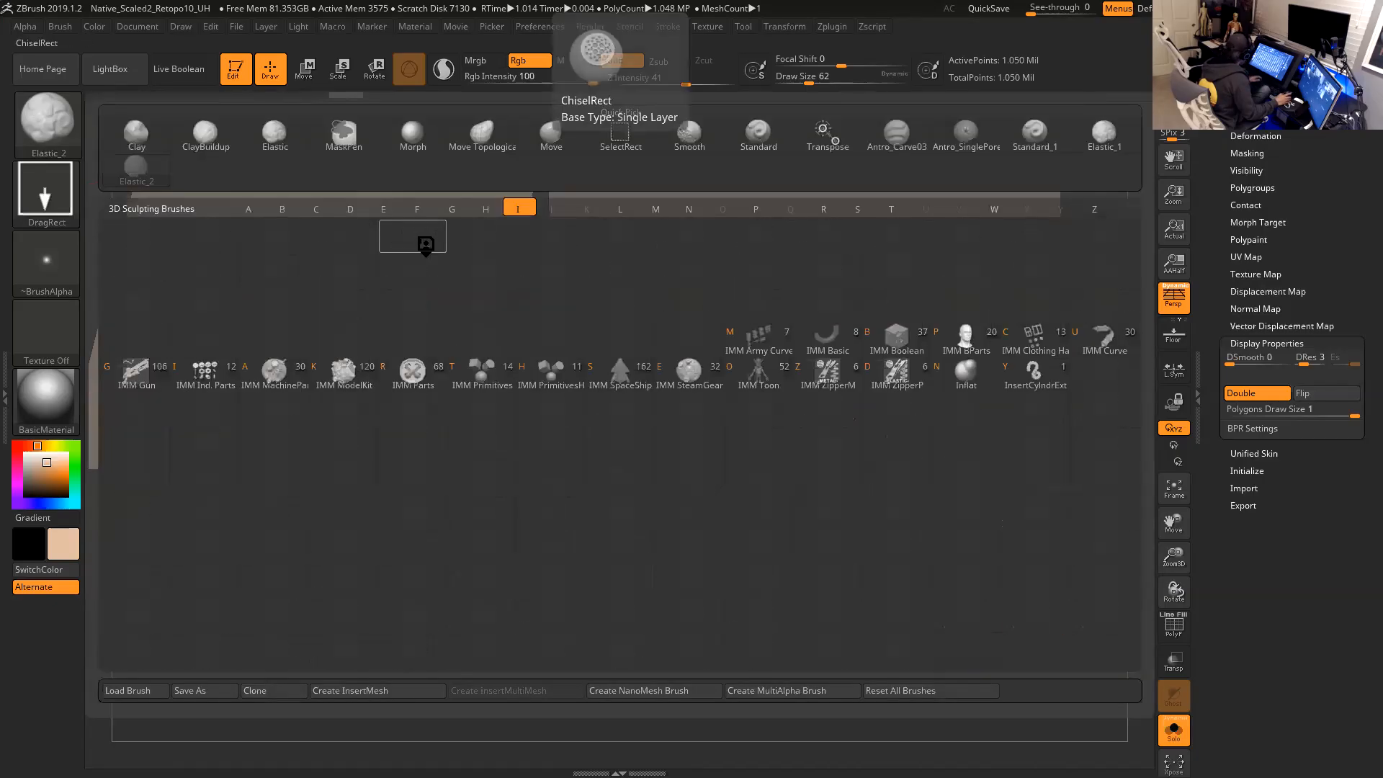
pyautogui.click(966, 371)
pyautogui.keyDown('shift'); pyautogui.moveTo(1065, 569); pyautogui.dragTo(970, 546); pyautogui.keyUp('shift')
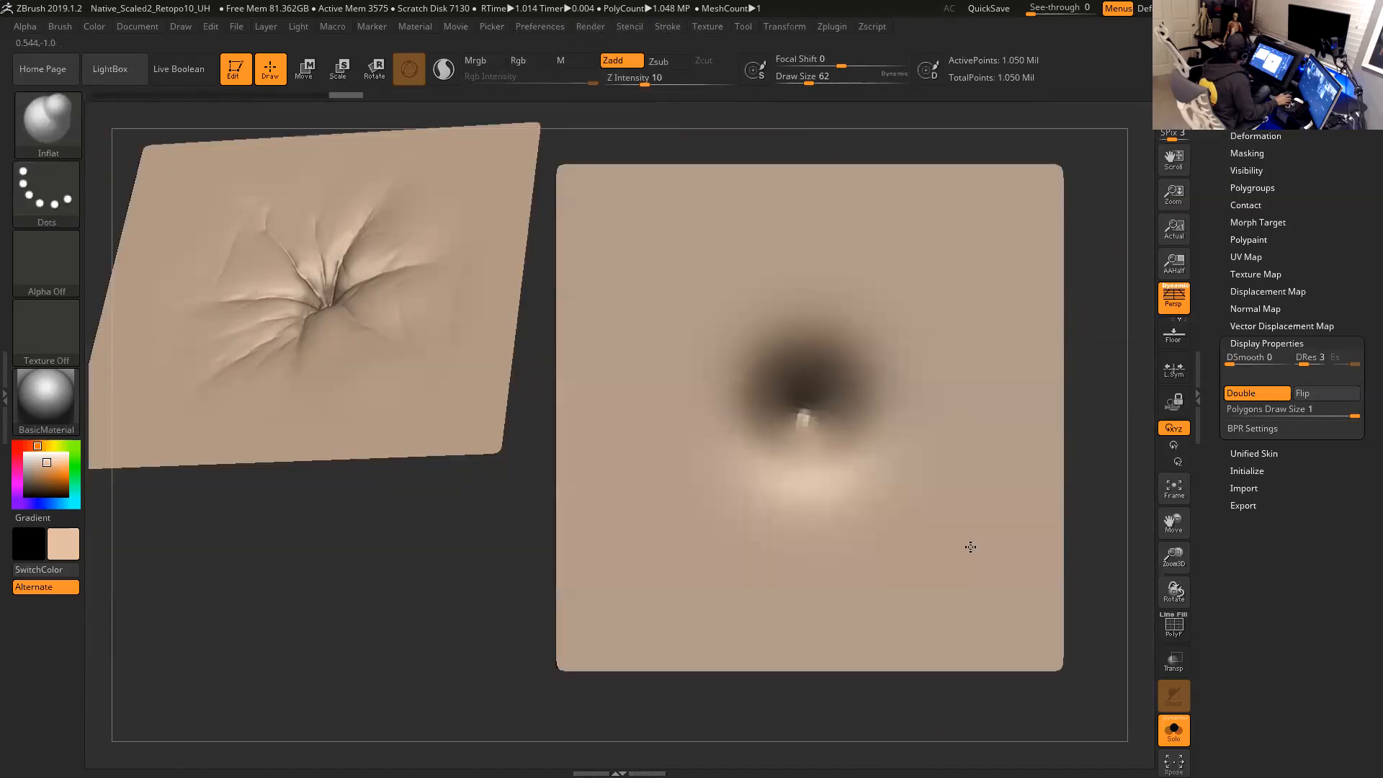
pyautogui.press('space')
pyautogui.moveTo(802, 409); pyautogui.dragTo(812, 412)
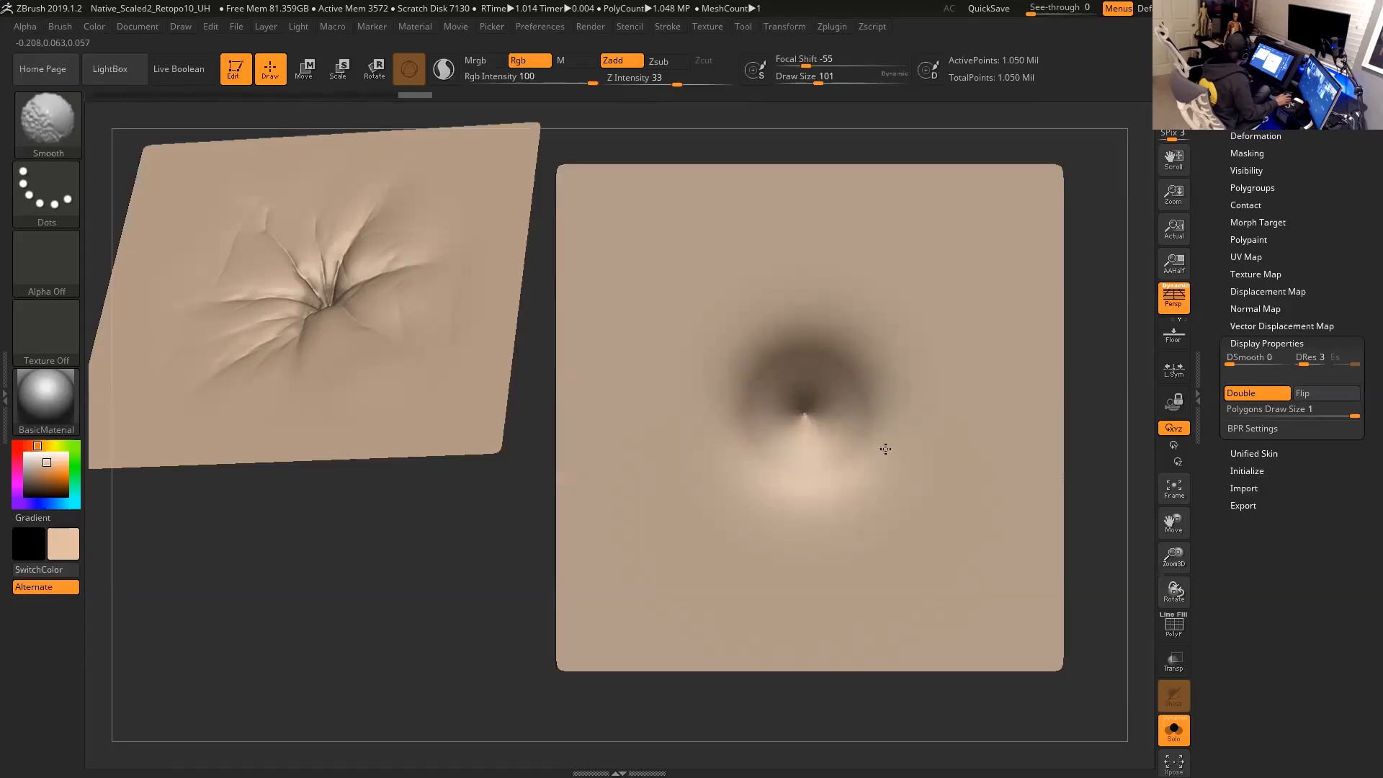
pyautogui.keyDown('shift'); pyautogui.moveTo(787, 420); pyautogui.dragTo(822, 420); pyautogui.keyUp('shift')
# Refine the indentation's tip from the plane's reverse side with Inflat at draw sizes 83 and 59, and smooth it.
pyautogui.moveTo(1115, 466); pyautogui.dragTo(1090, 259)
pyautogui.moveTo(981, 458); pyautogui.dragTo(923, 652)
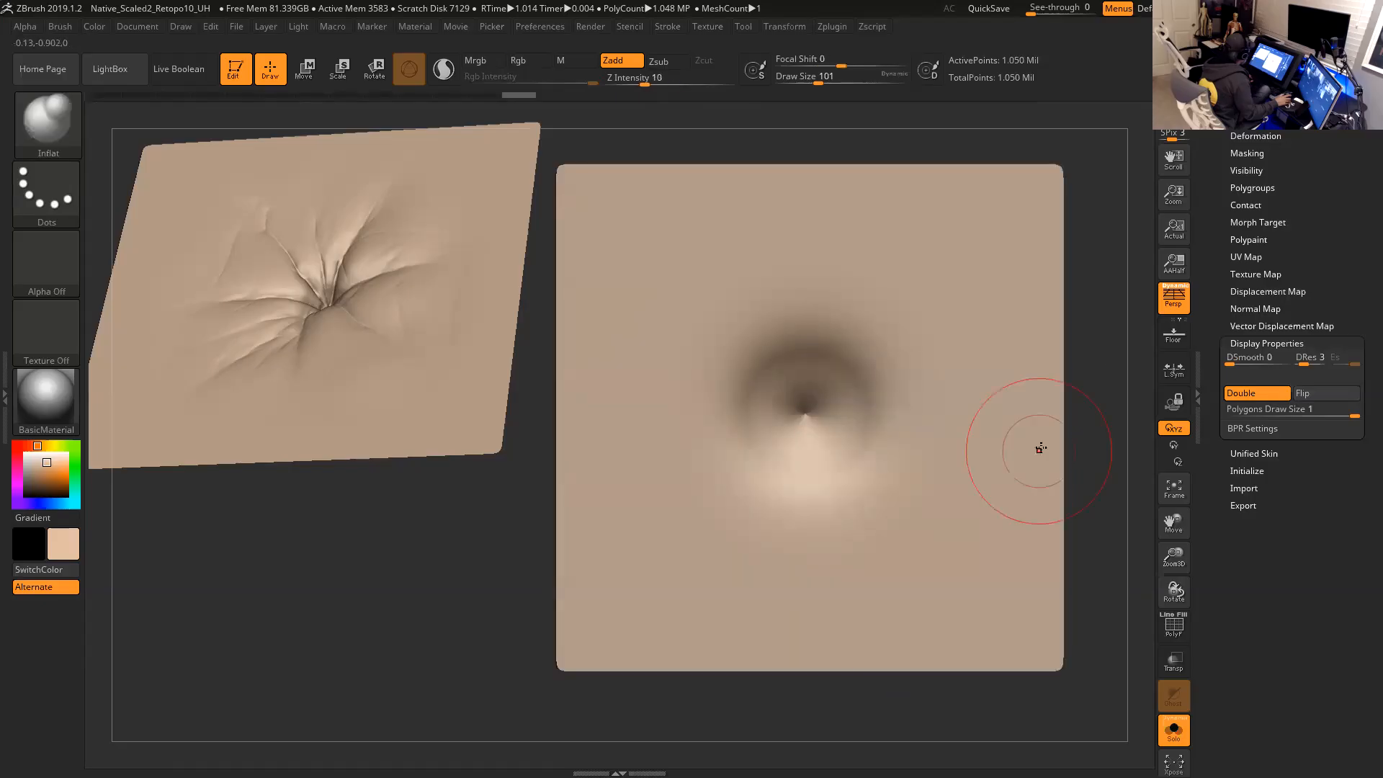
pyautogui.moveTo(1092, 390)
pyautogui.mouseDown()
pyautogui.moveTo(1087, 337)
pyautogui.moveTo(1055, 288)
pyautogui.moveTo(952, 380)
pyautogui.mouseUp()
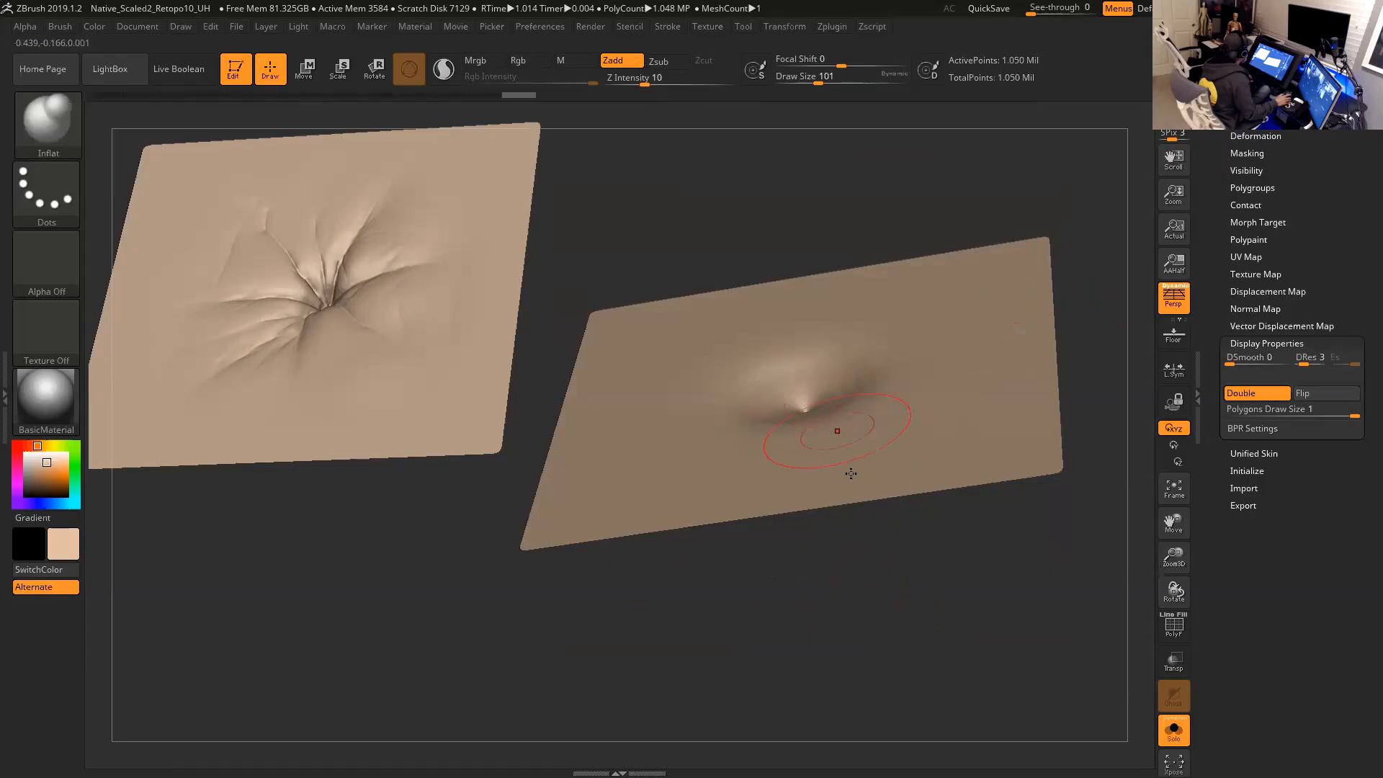
pyautogui.moveTo(872, 578)
pyautogui.mouseDown()
pyautogui.moveTo(884, 727)
pyautogui.moveTo(834, 658)
pyautogui.moveTo(855, 650)
pyautogui.moveTo(841, 328)
pyautogui.moveTo(880, 308)
pyautogui.moveTo(987, 339)
pyautogui.moveTo(987, 317)
pyautogui.moveTo(1034, 389)
pyautogui.moveTo(1032, 440)
pyautogui.mouseUp()
pyautogui.press('ctrl')
pyautogui.press('space')
pyautogui.moveTo(796, 376); pyautogui.dragTo(788, 374)
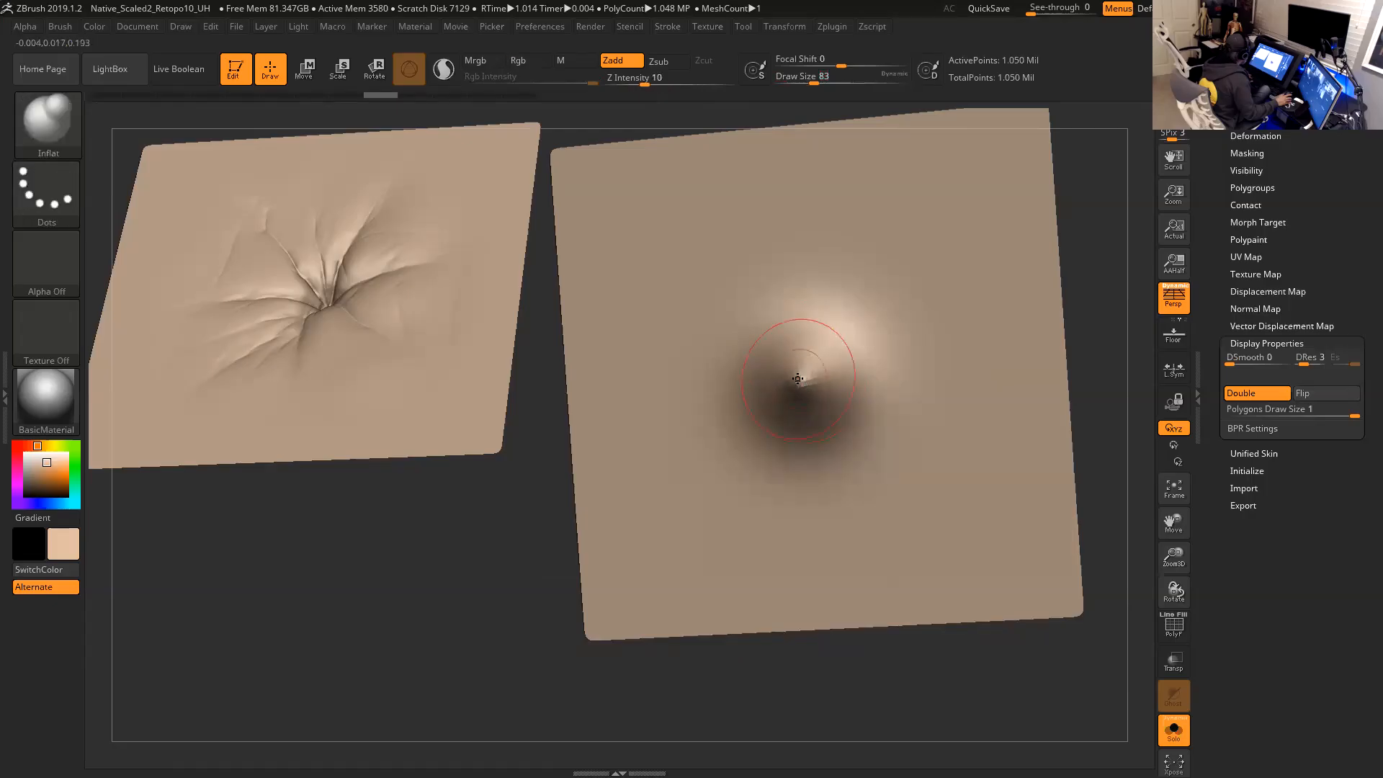
pyautogui.press('space')
pyautogui.moveTo(798, 383); pyautogui.dragTo(791, 382)
pyautogui.press('shift')
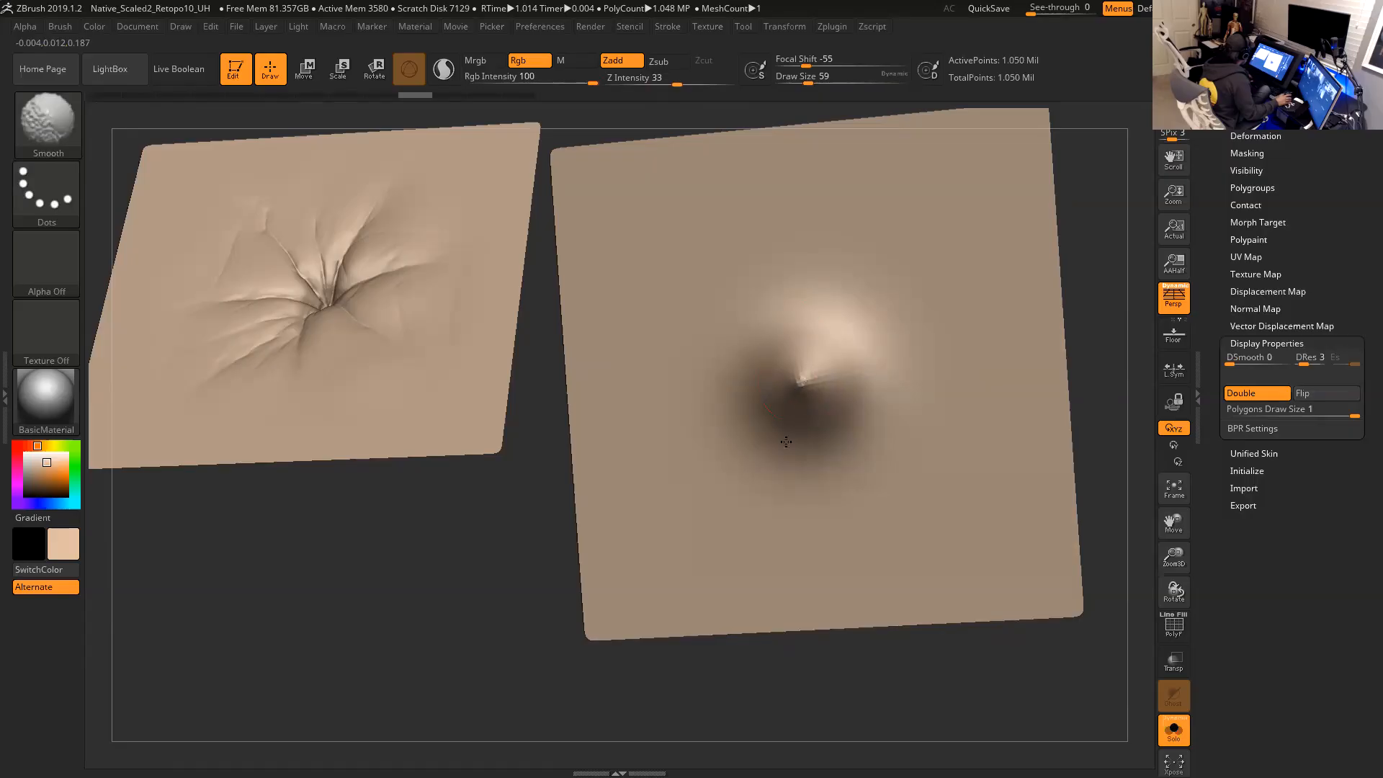
pyautogui.moveTo(926, 759)
pyautogui.mouseDown()
pyautogui.moveTo(960, 694)
pyautogui.moveTo(919, 690)
pyautogui.moveTo(904, 618)
pyautogui.moveTo(883, 631)
pyautogui.moveTo(859, 695)
pyautogui.moveTo(836, 651)
pyautogui.mouseUp()
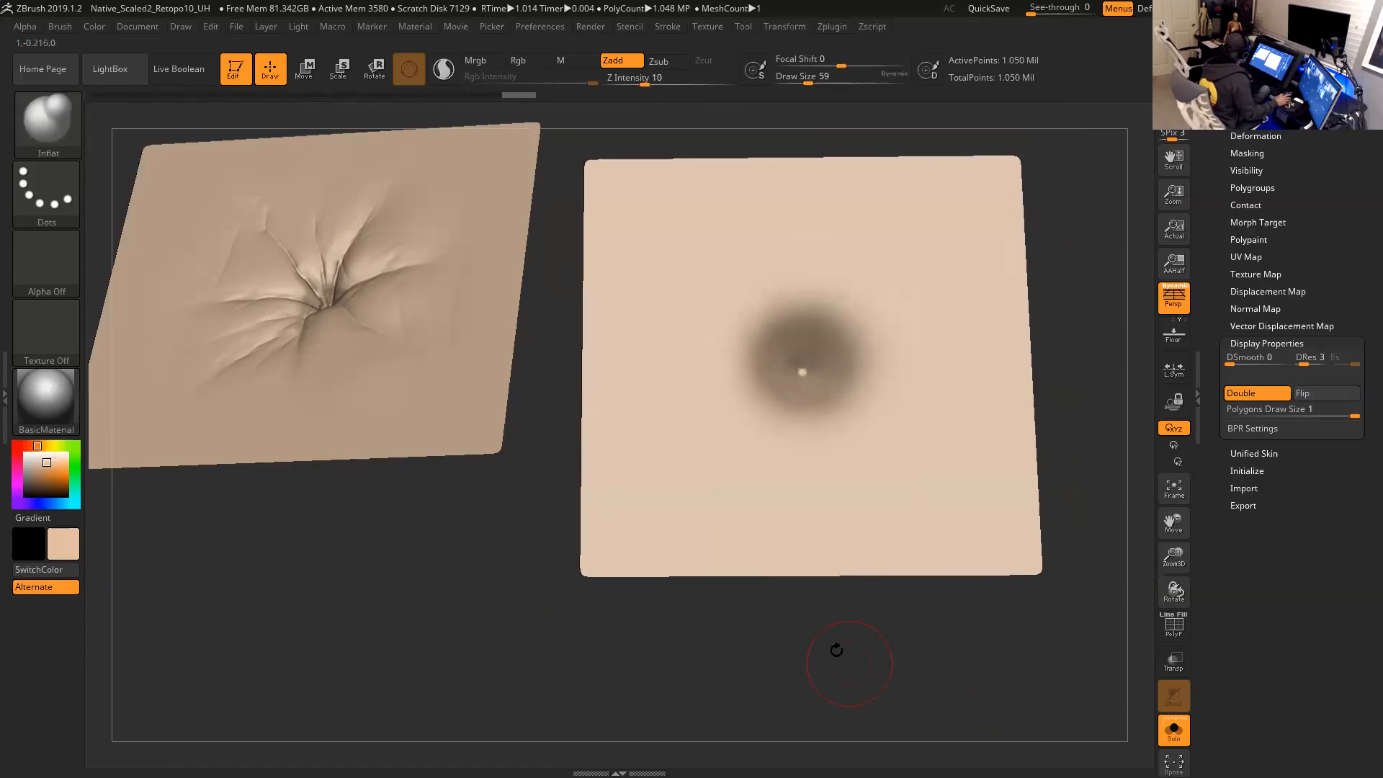
# Choose the Antro_Carve03 brush and review its alpha, stroke and Lazy Mouse settings.
pyautogui.click(49, 126)
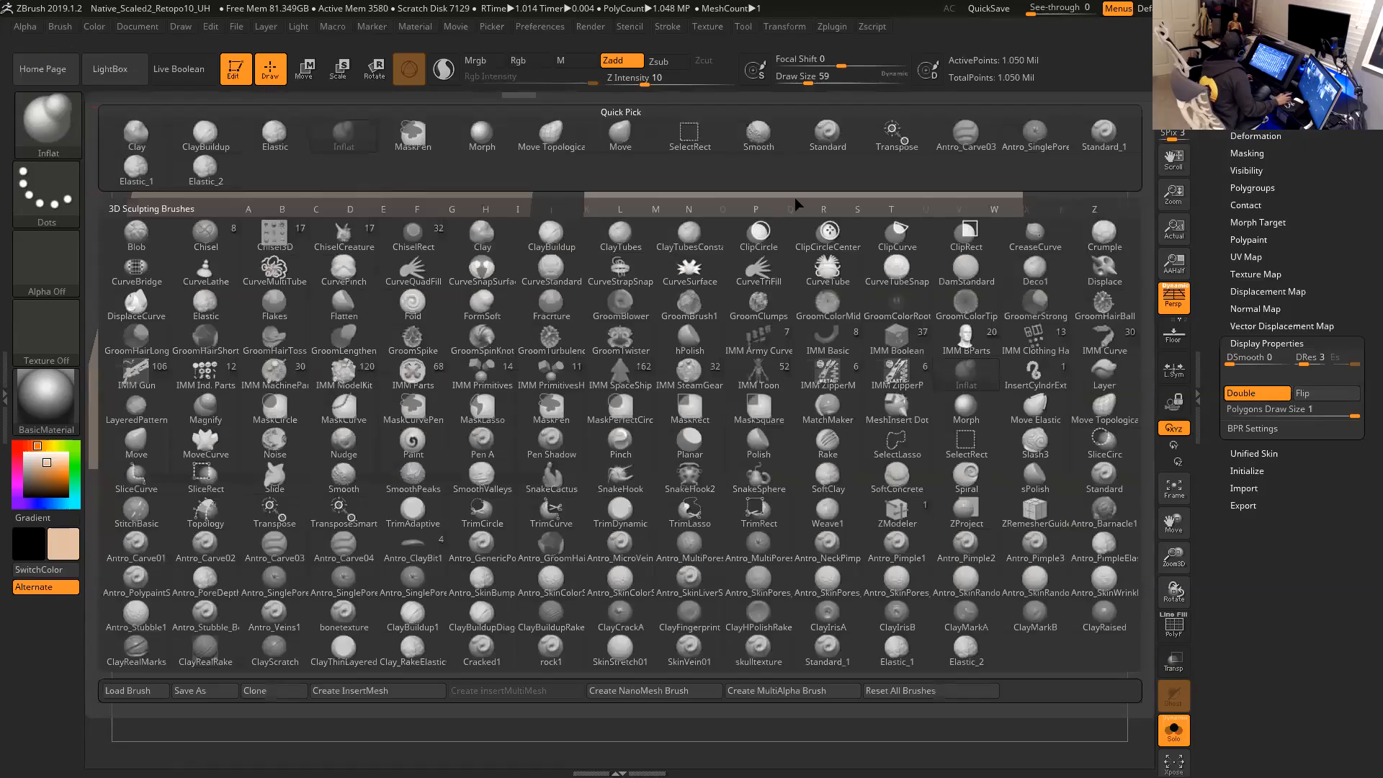
pyautogui.click(953, 150)
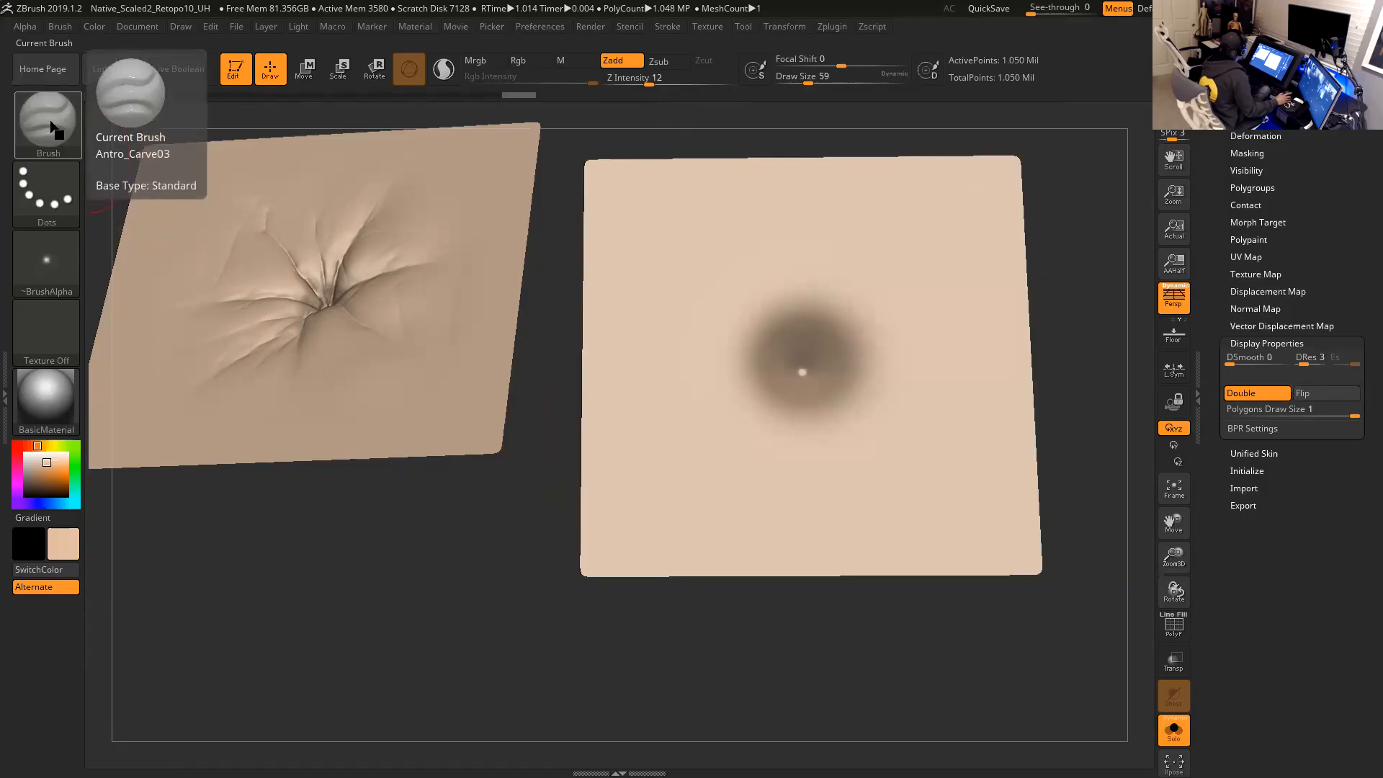
pyautogui.click(46, 259)
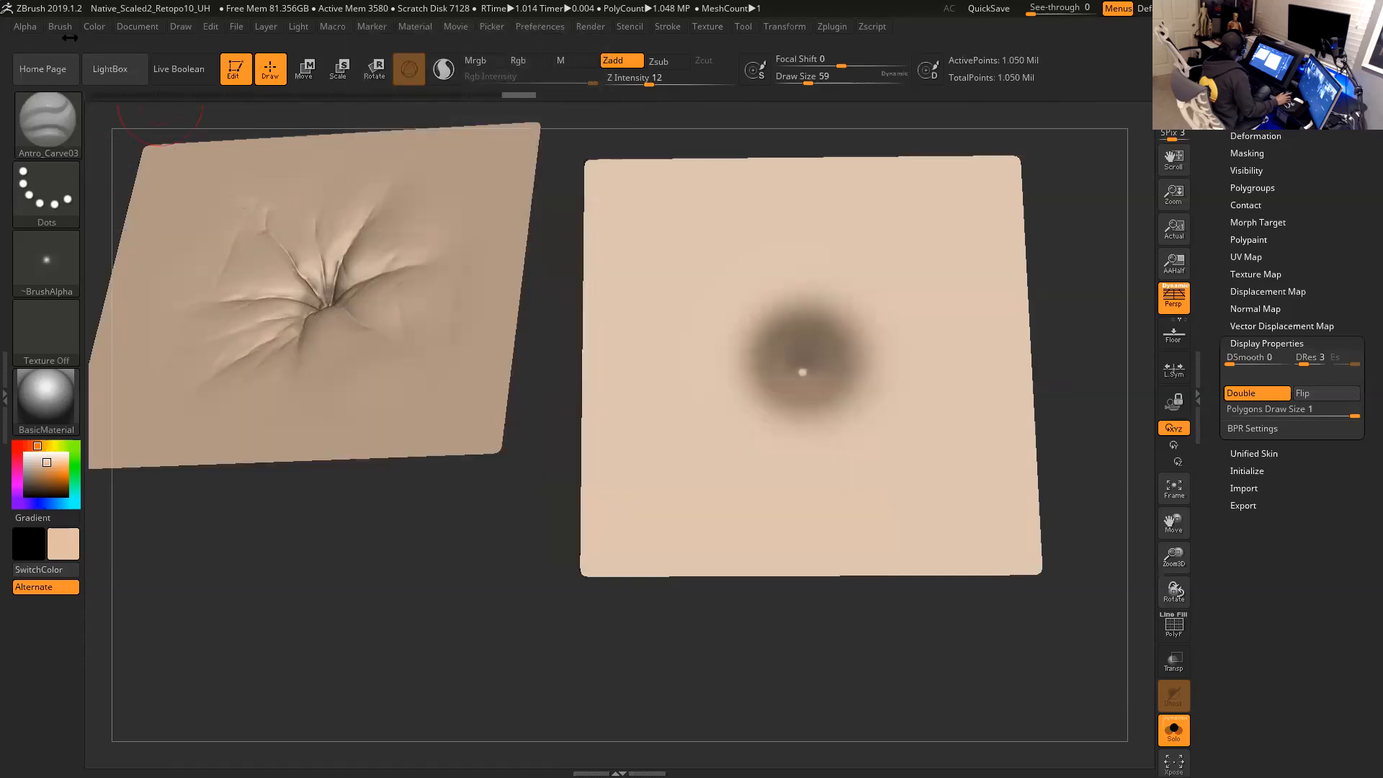
pyautogui.click(25, 27)
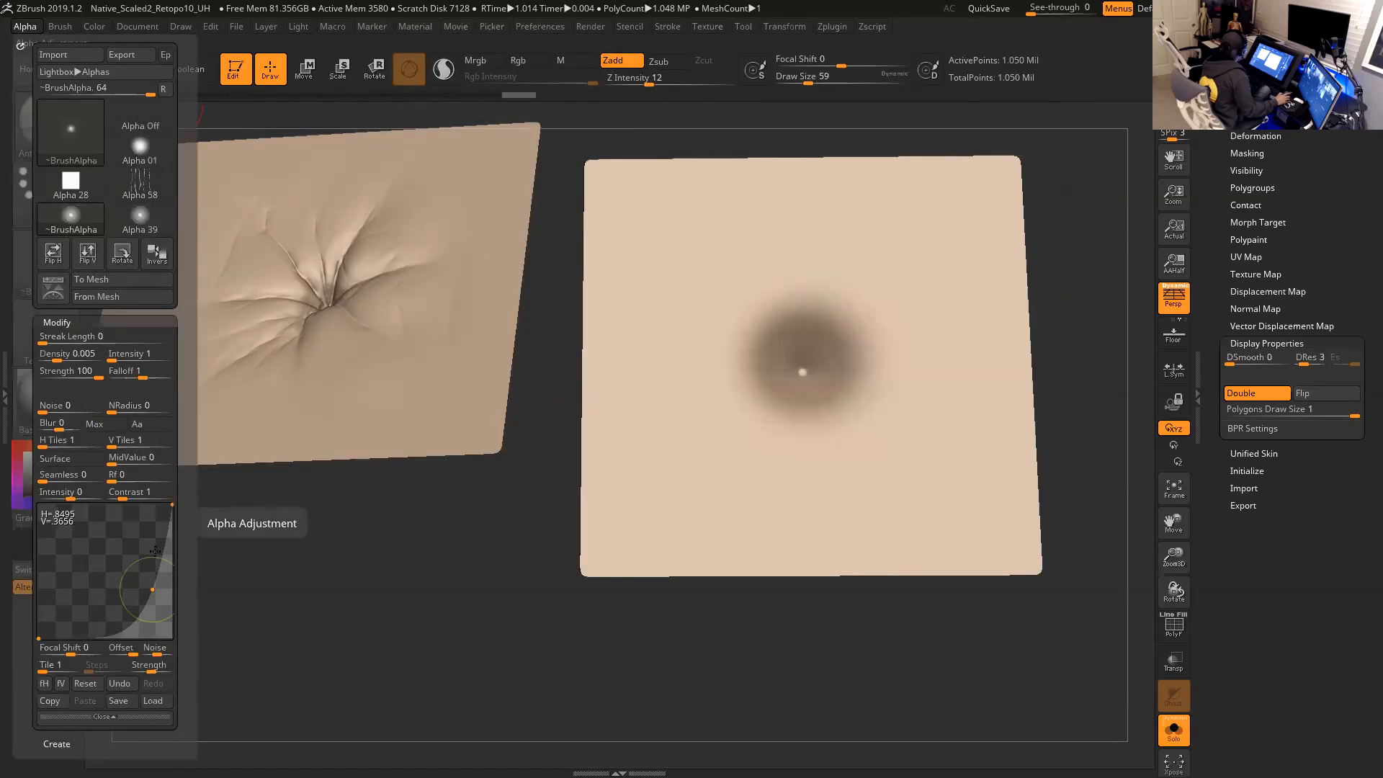
pyautogui.click(668, 27)
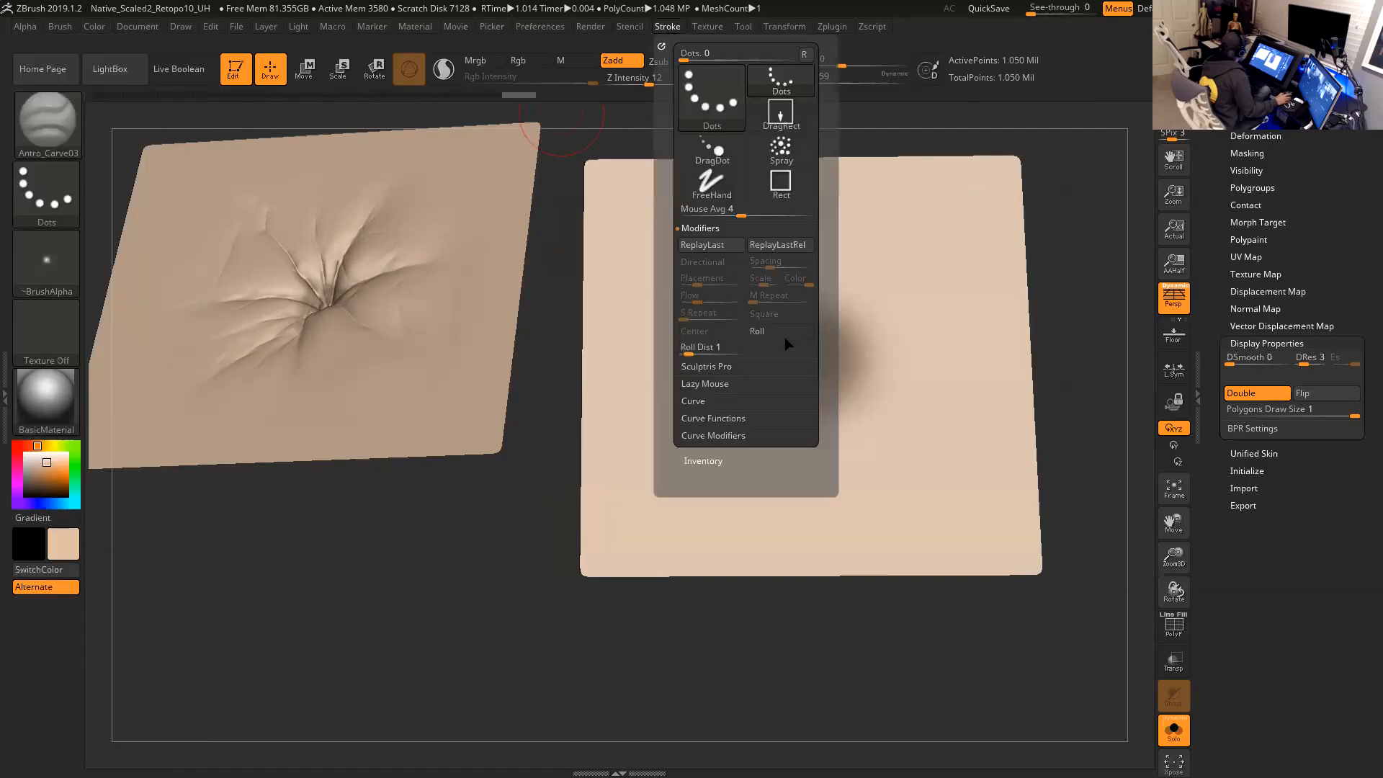
pyautogui.click(706, 384)
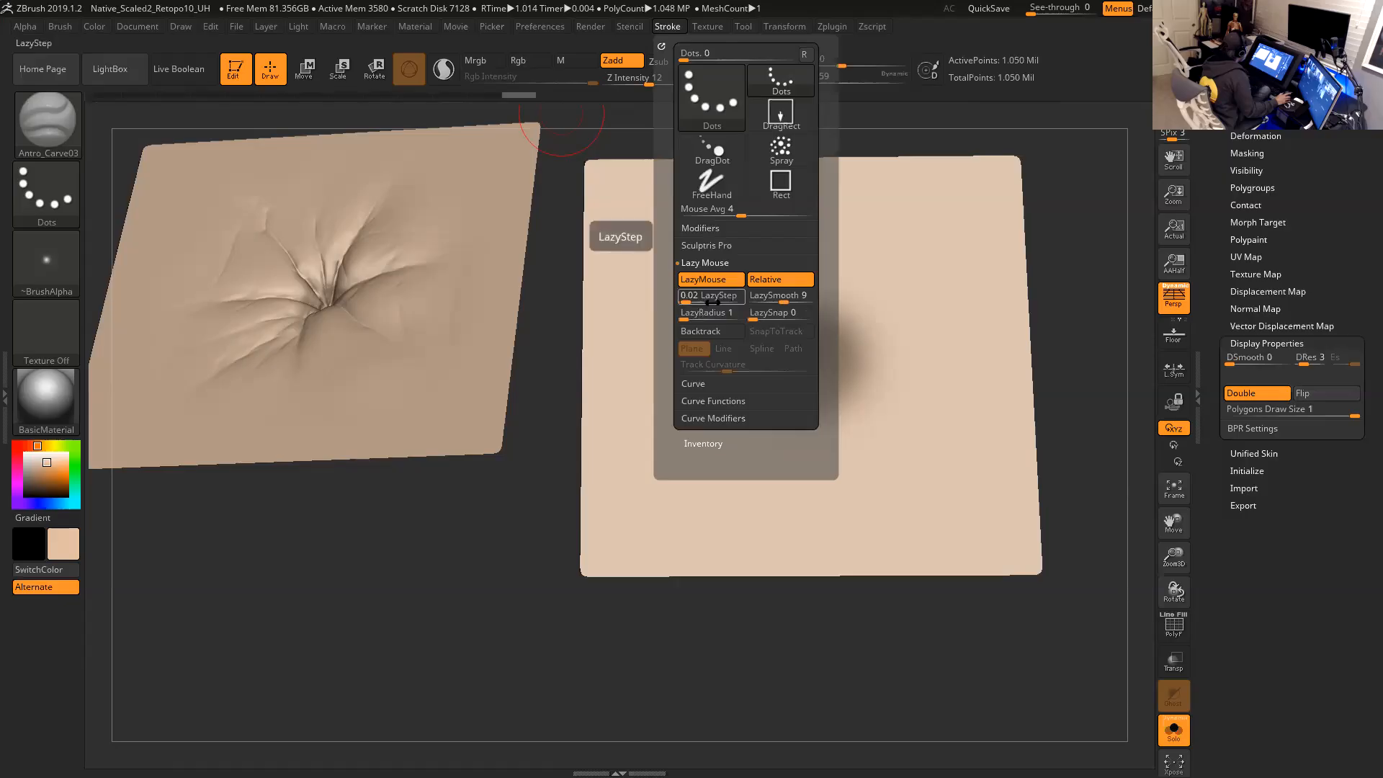
# Carve thin creases radiating upward from the pit, forking the middle one, at Z Intensity 9 and draw size 46.
pyautogui.moveTo(1066, 318)
pyautogui.mouseDown()
pyautogui.moveTo(1072, 361)
pyautogui.moveTo(1059, 352)
pyautogui.mouseUp()
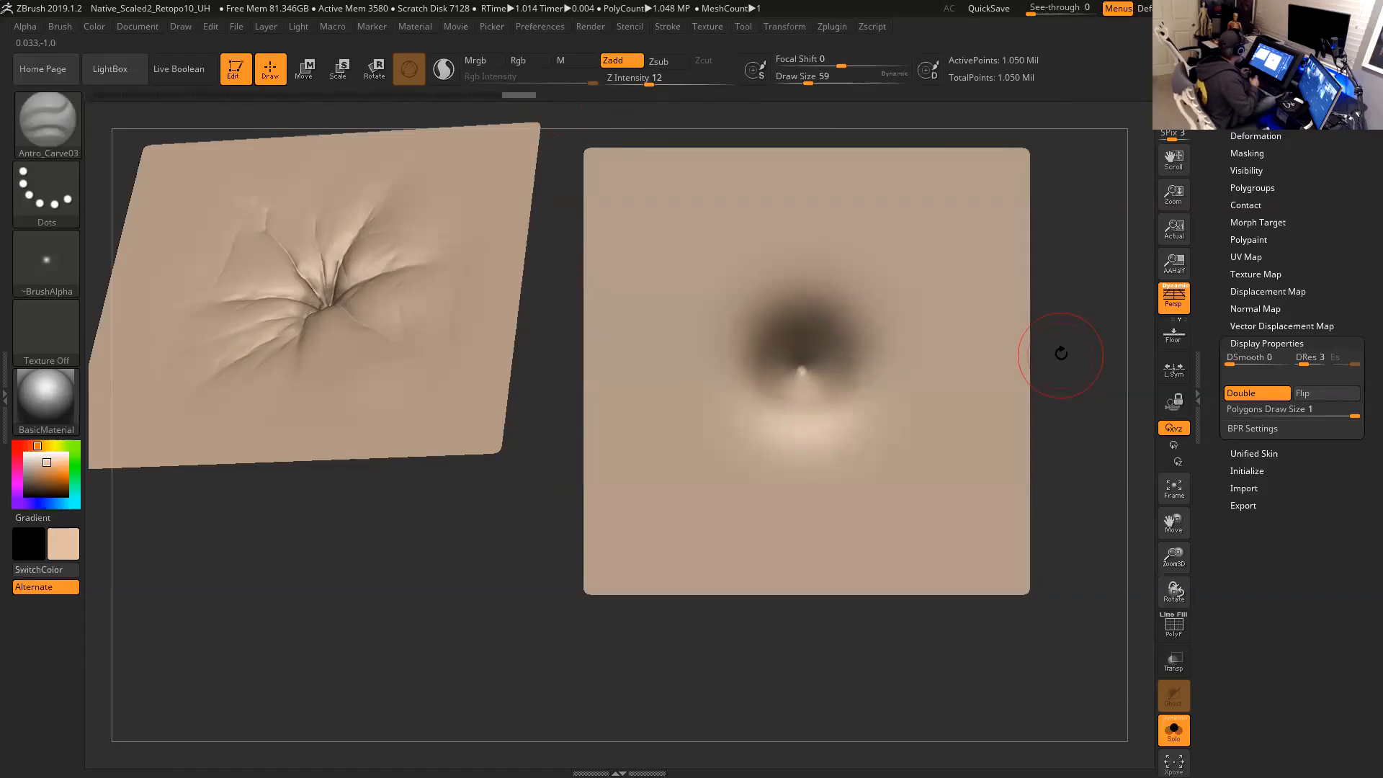
pyautogui.moveTo(1077, 272); pyautogui.dragTo(1113, 264)
pyautogui.click(644, 80)
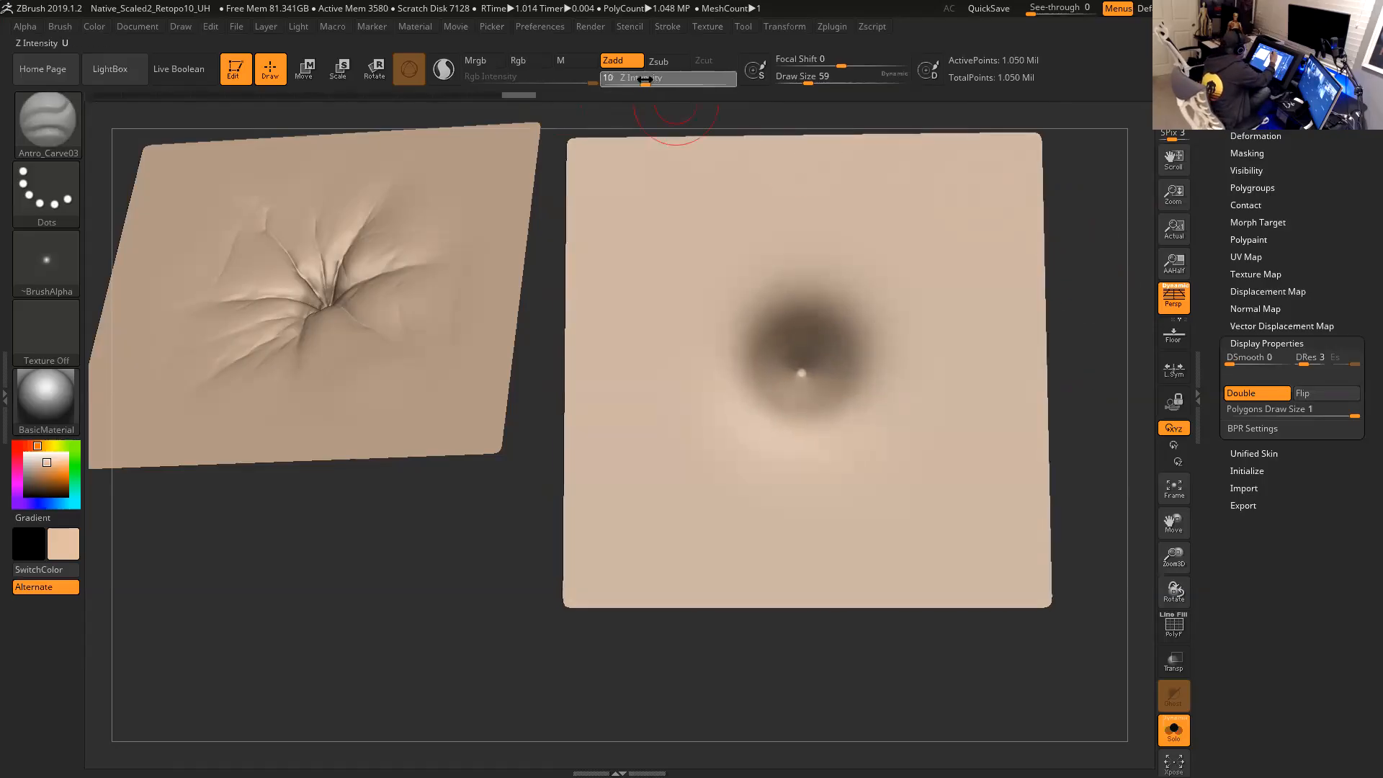
pyautogui.press('space')
pyautogui.click(824, 306)
pyautogui.moveTo(1099, 260); pyautogui.dragTo(1072, 245)
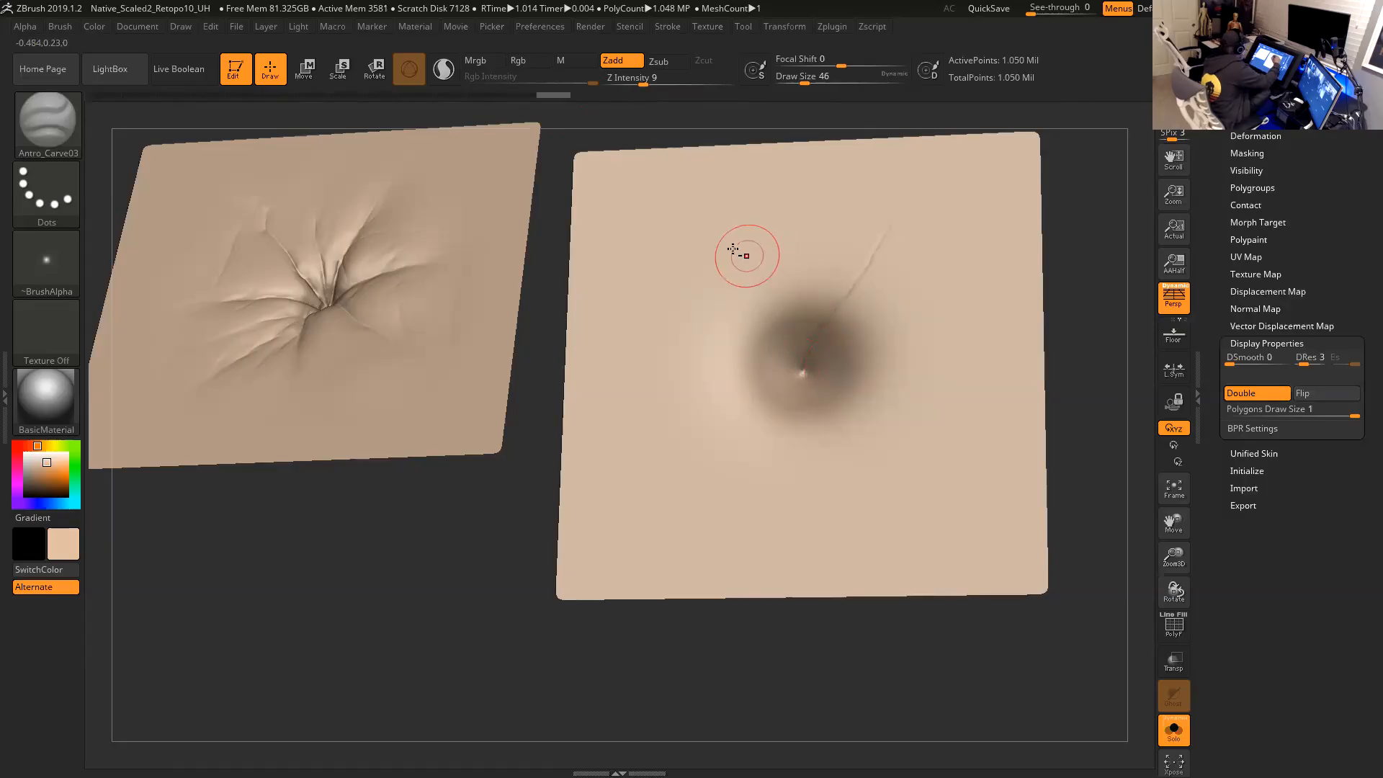
pyautogui.moveTo(709, 256); pyautogui.dragTo(729, 289)
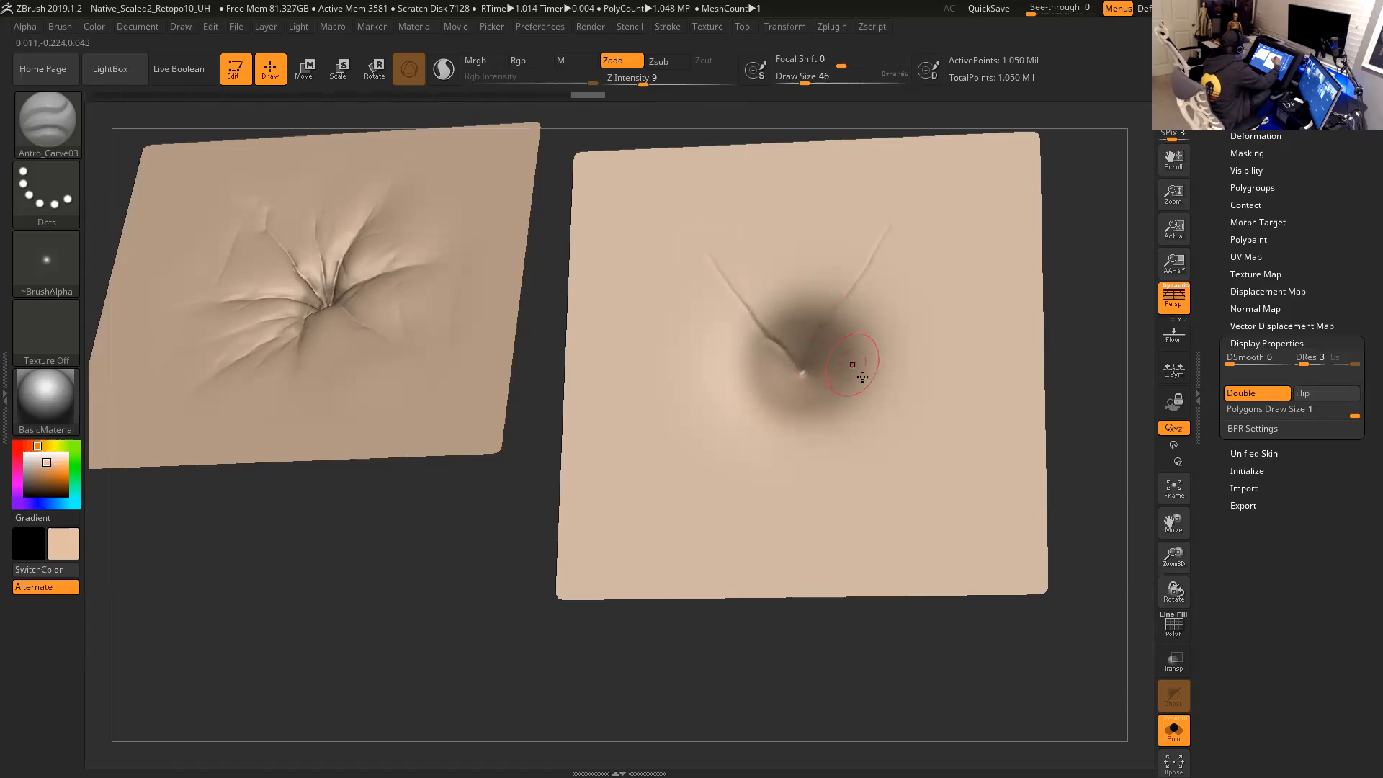
pyautogui.moveTo(796, 293); pyautogui.dragTo(802, 369)
pyautogui.moveTo(792, 269)
pyautogui.mouseDown()
pyautogui.moveTo(785, 226)
pyautogui.moveTo(792, 249)
pyautogui.moveTo(817, 193)
pyautogui.mouseUp()
pyautogui.moveTo(858, 282); pyautogui.dragTo(903, 260)
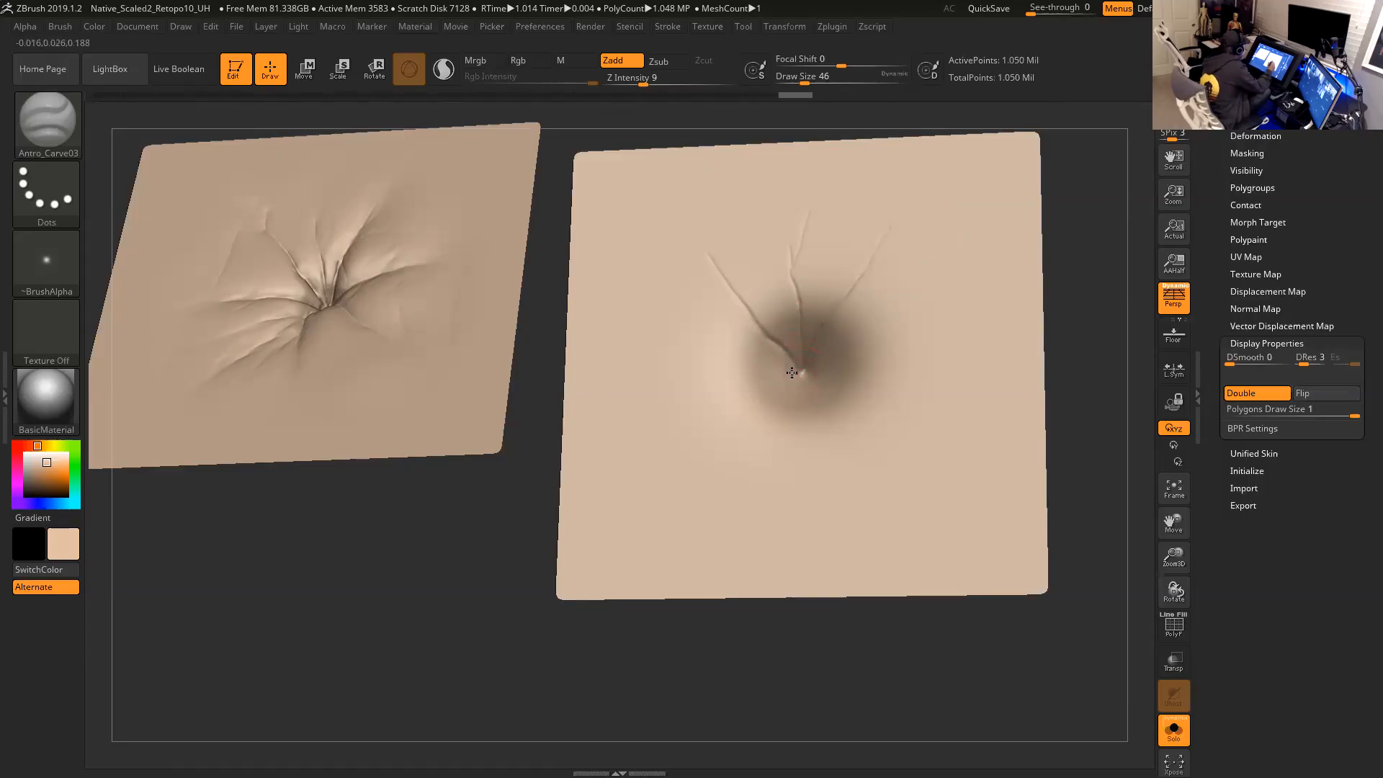
# Carve creases radiating from the pit's centre to the left, lower left and straight down.
pyautogui.moveTo(670, 364); pyautogui.dragTo(676, 387)
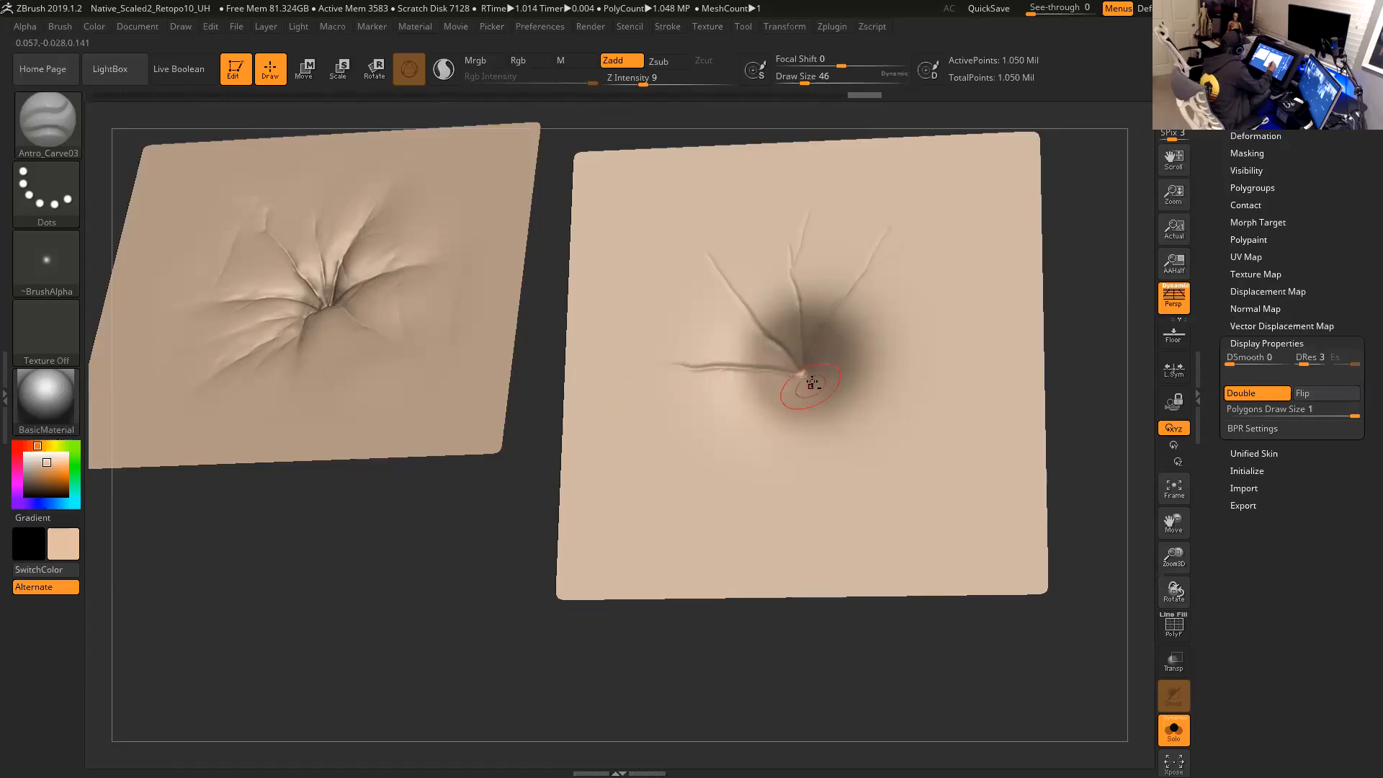
pyautogui.moveTo(776, 441); pyautogui.dragTo(772, 460)
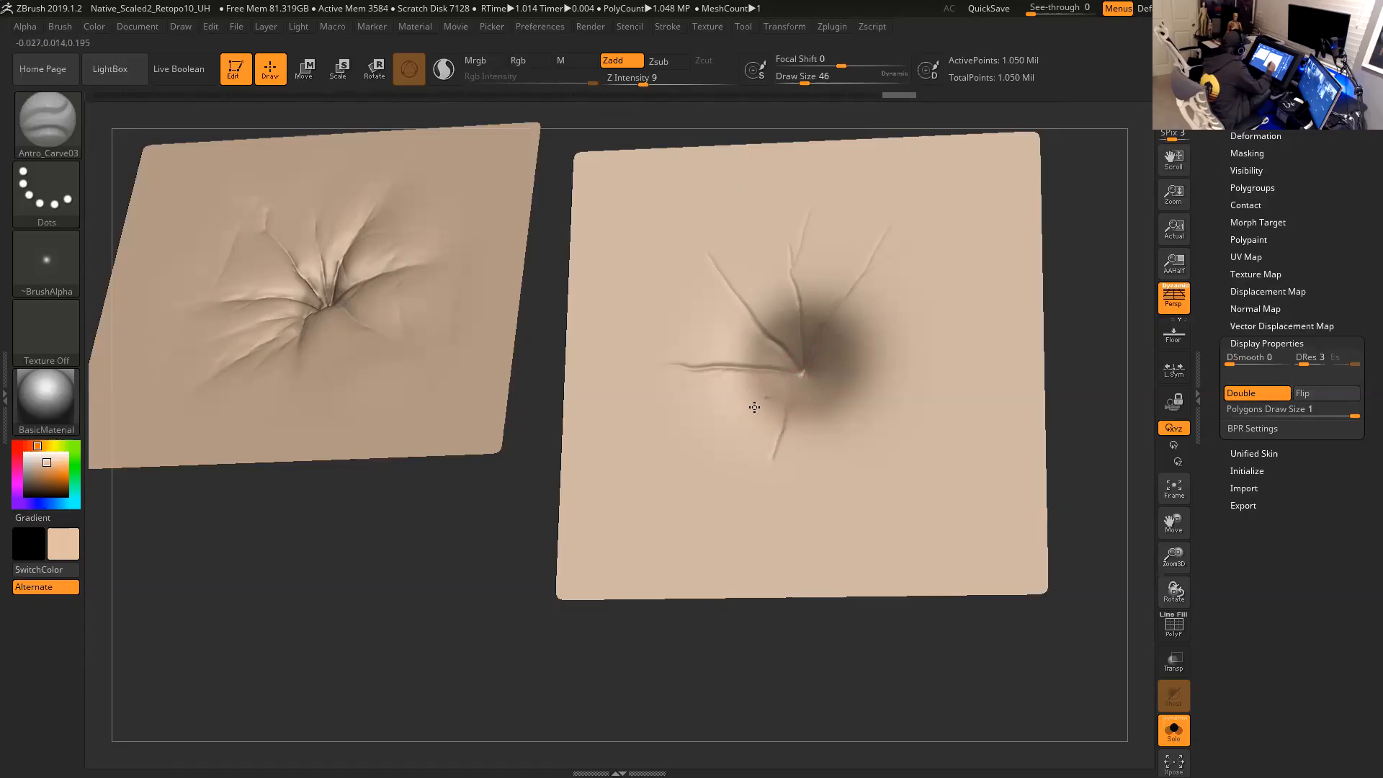
pyautogui.moveTo(657, 469); pyautogui.dragTo(656, 470)
pyautogui.moveTo(751, 411); pyautogui.dragTo(693, 450)
pyautogui.moveTo(784, 427); pyautogui.dragTo(781, 484)
# Carve creases radiating to the right and lower right of the pit, adding small side branches.
pyautogui.moveTo(841, 388); pyautogui.dragTo(813, 371)
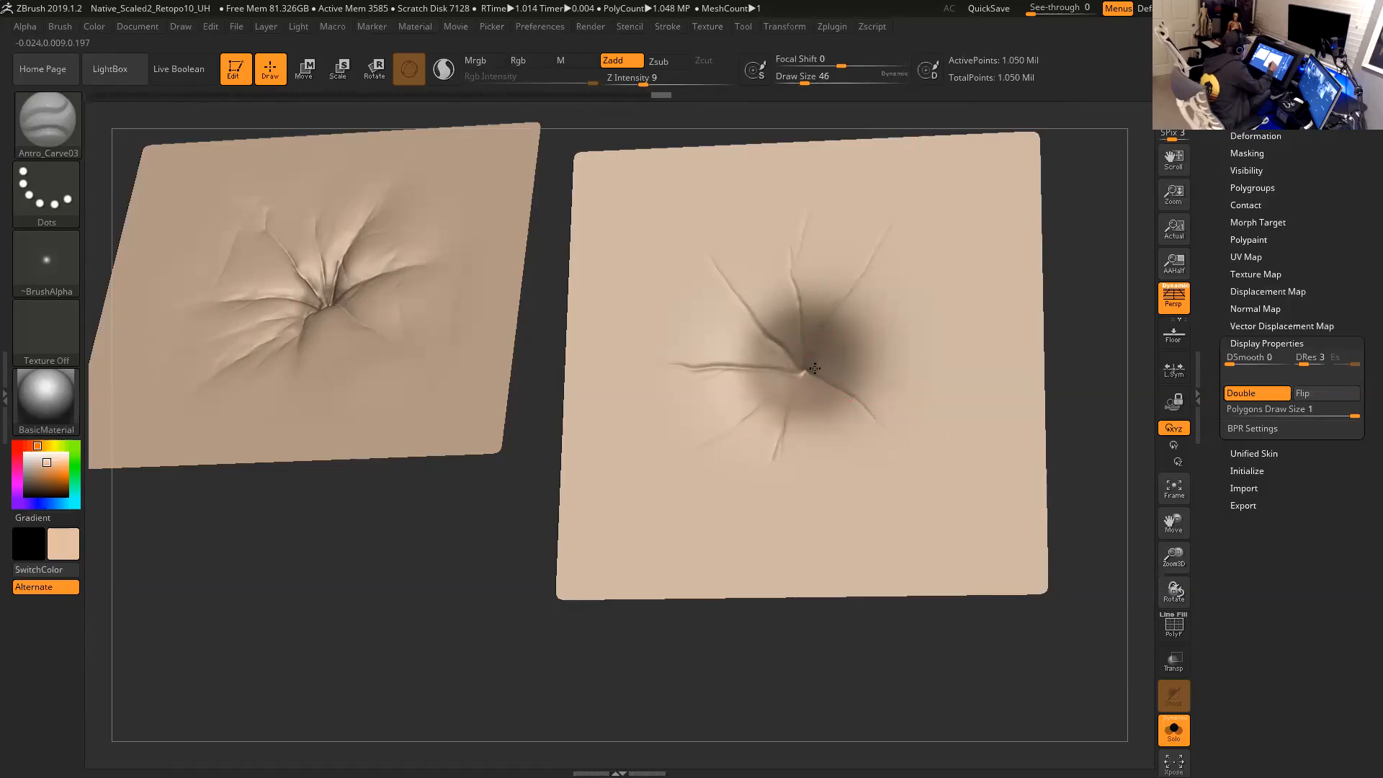
pyautogui.moveTo(965, 350); pyautogui.dragTo(972, 341)
pyautogui.moveTo(888, 351); pyautogui.dragTo(929, 349)
pyautogui.moveTo(904, 423); pyautogui.dragTo(914, 449)
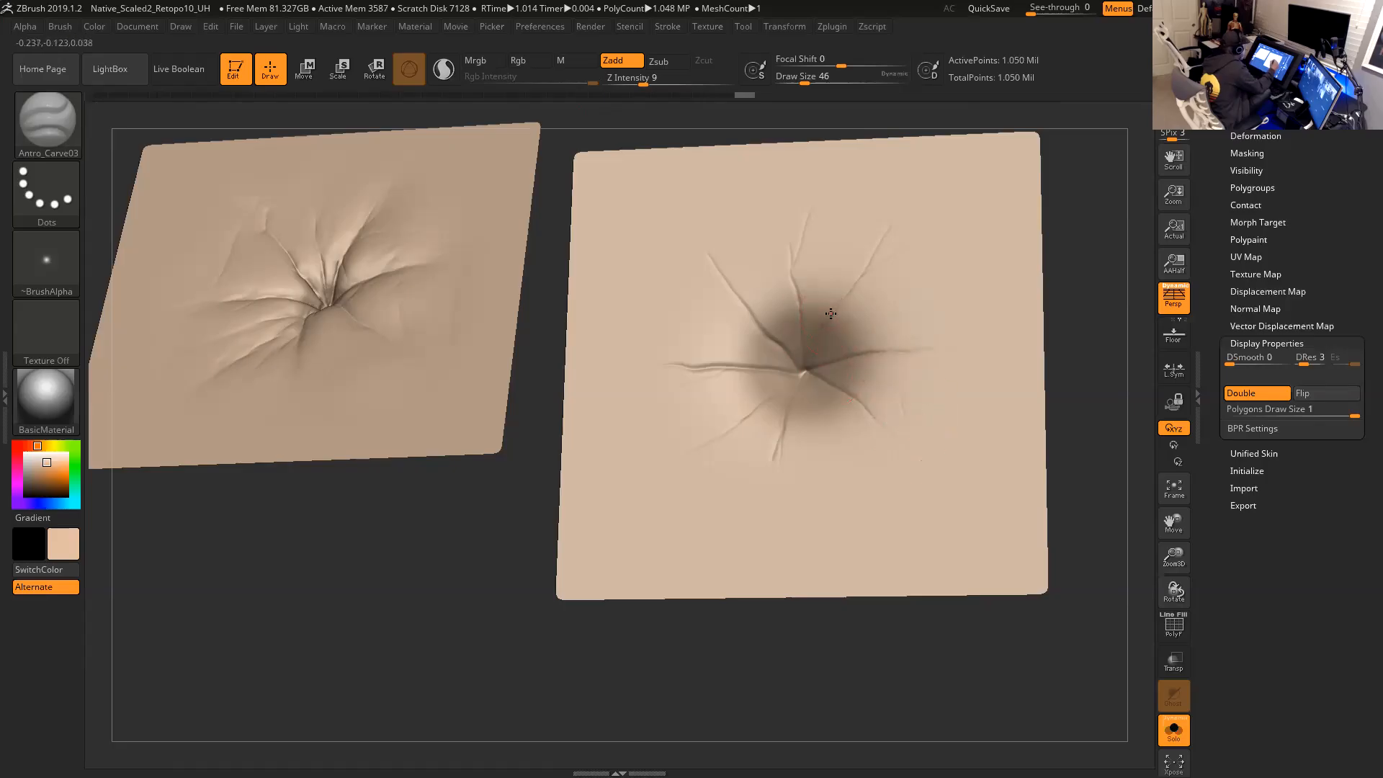
pyautogui.moveTo(1056, 356)
pyautogui.mouseDown()
pyautogui.moveTo(1090, 358)
pyautogui.moveTo(906, 349)
pyautogui.mouseUp()
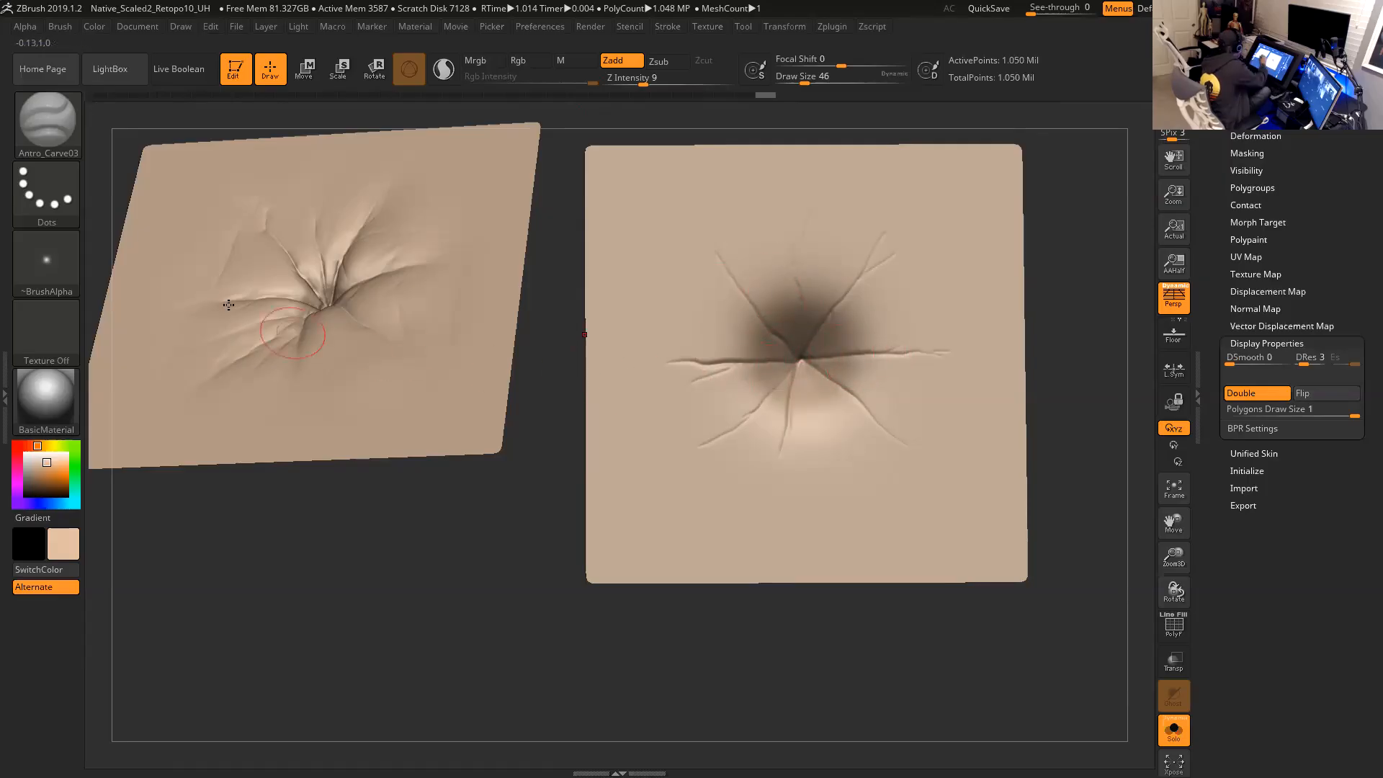
# Switch to the ClayBuildup brush with Alpha 35 and a Z Intensity of 2.
pyautogui.click(60, 133)
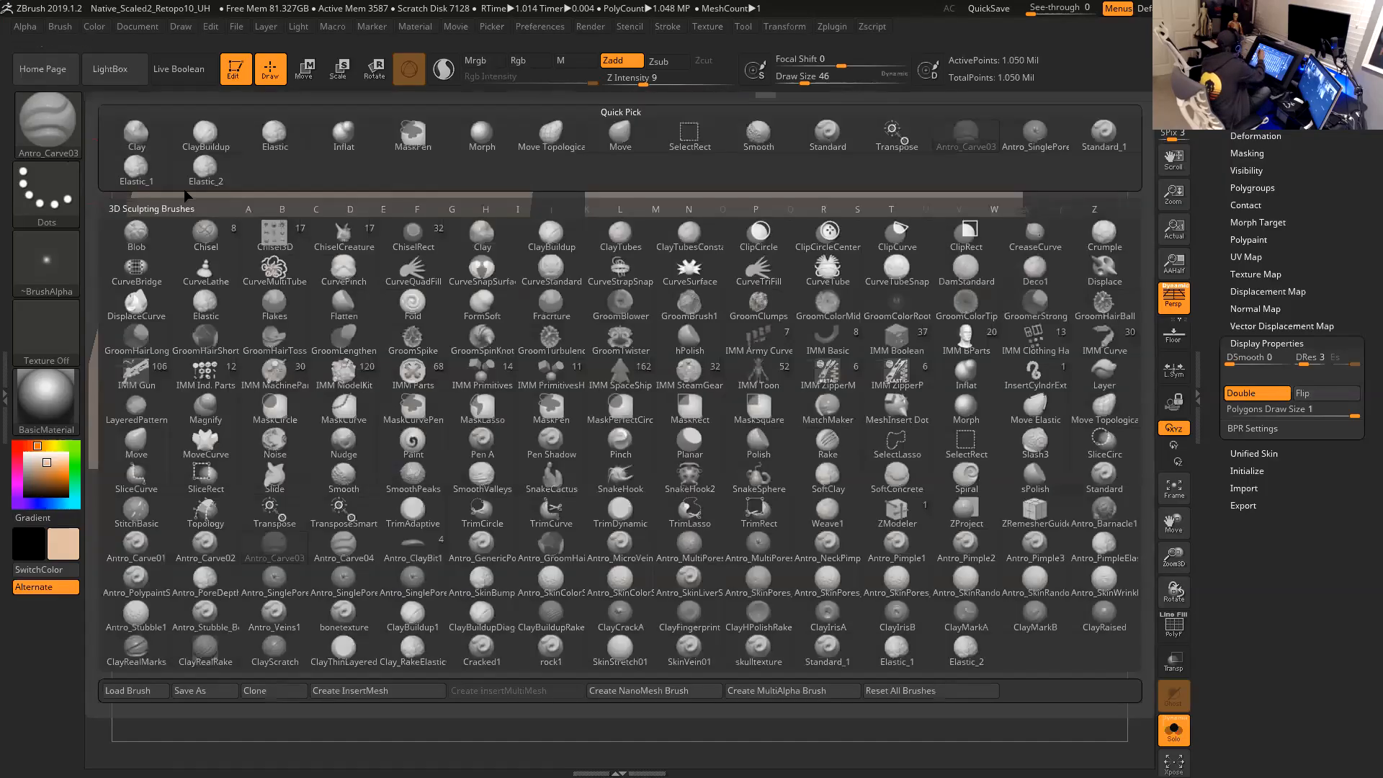
pyautogui.click(208, 141)
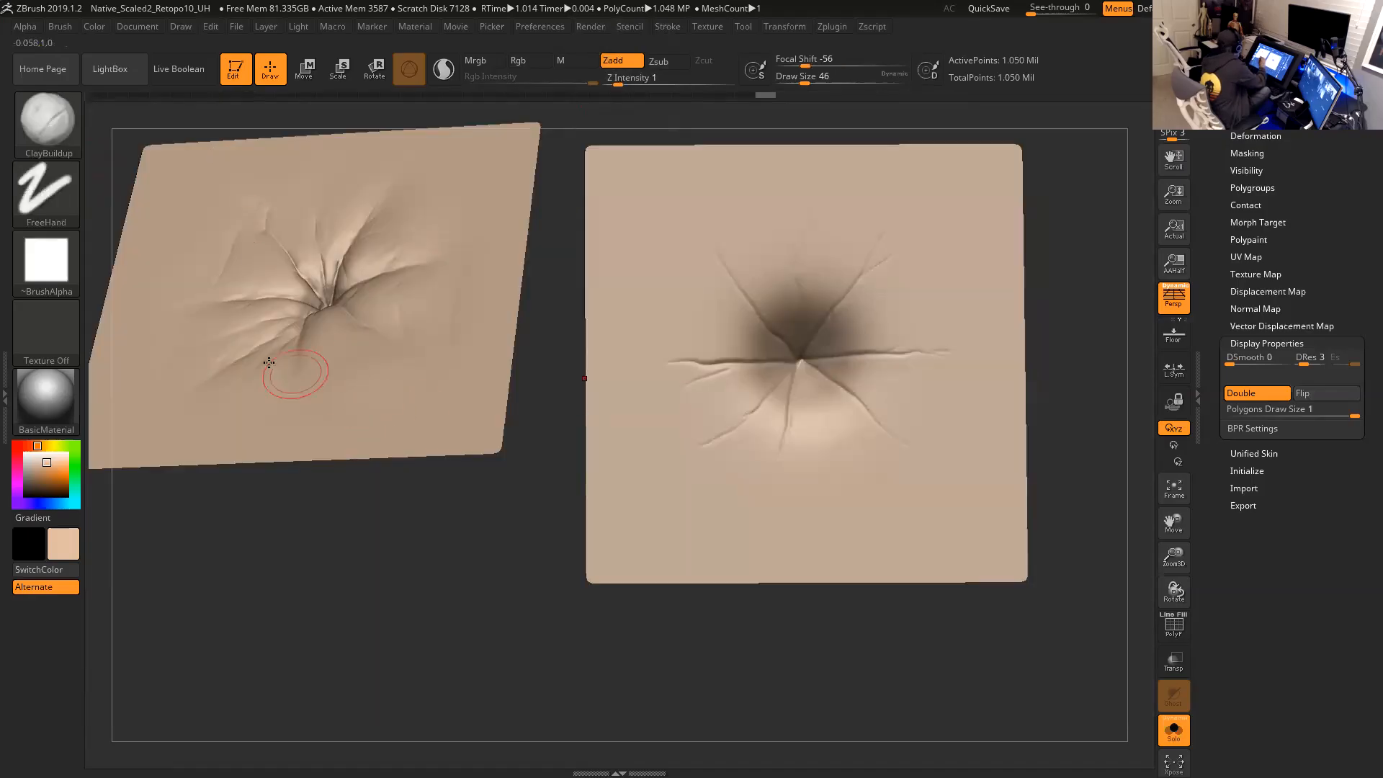
pyautogui.click(60, 264)
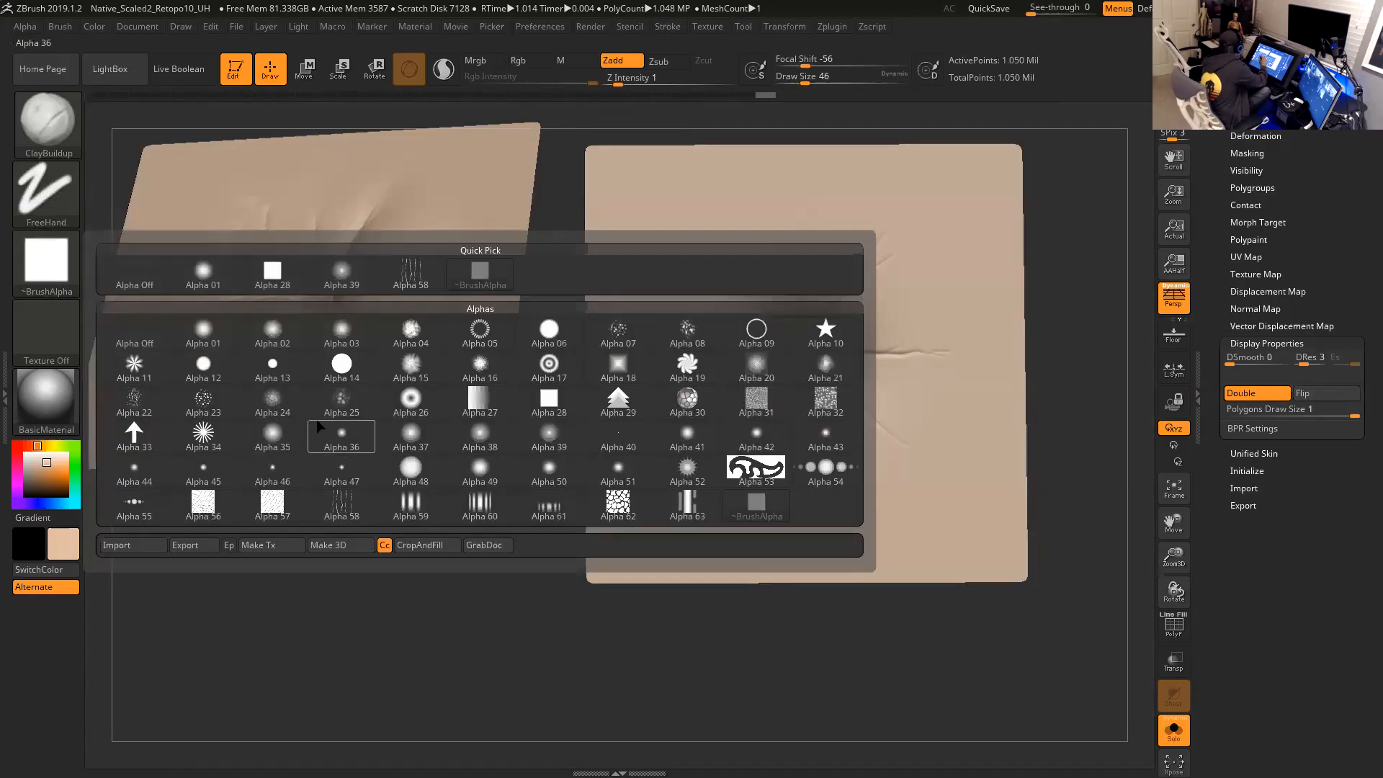
pyautogui.click(283, 440)
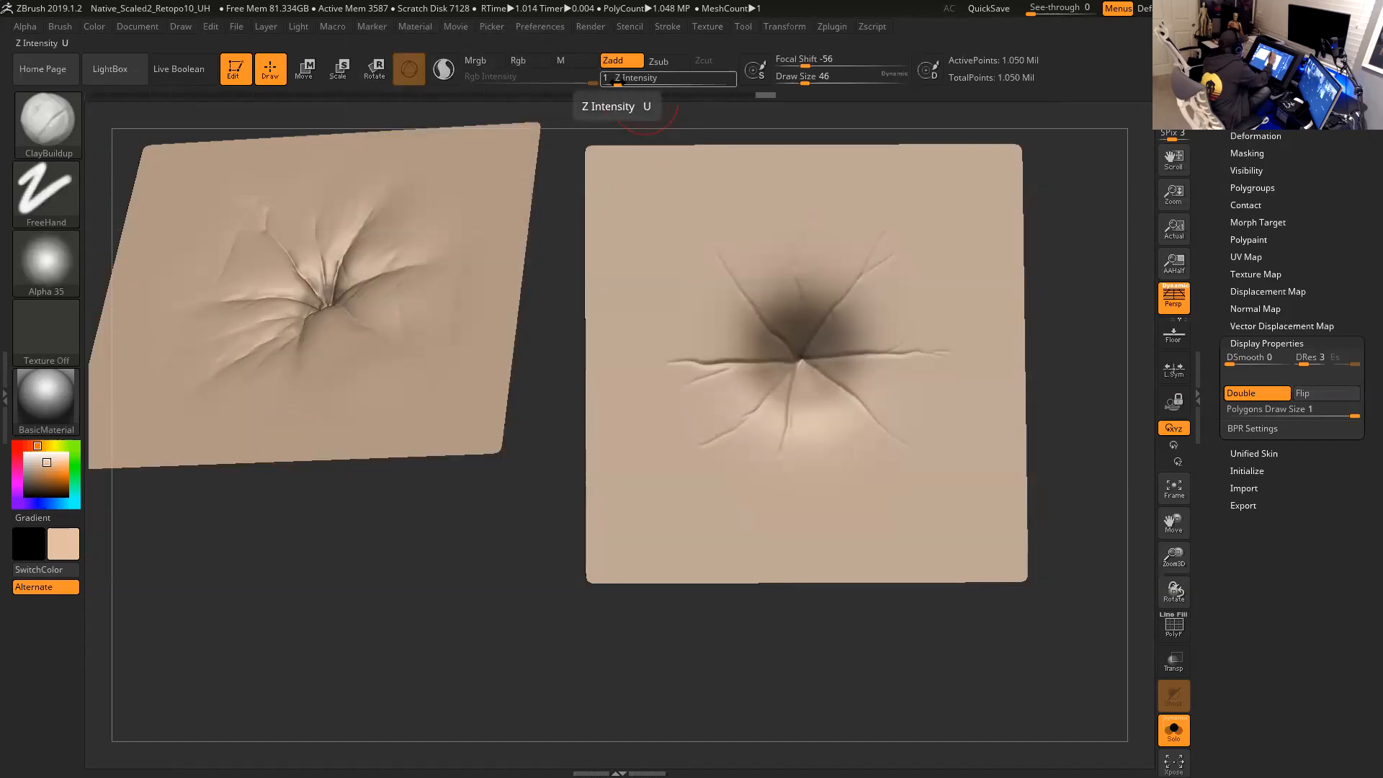
pyautogui.moveTo(617, 82); pyautogui.dragTo(620, 80)
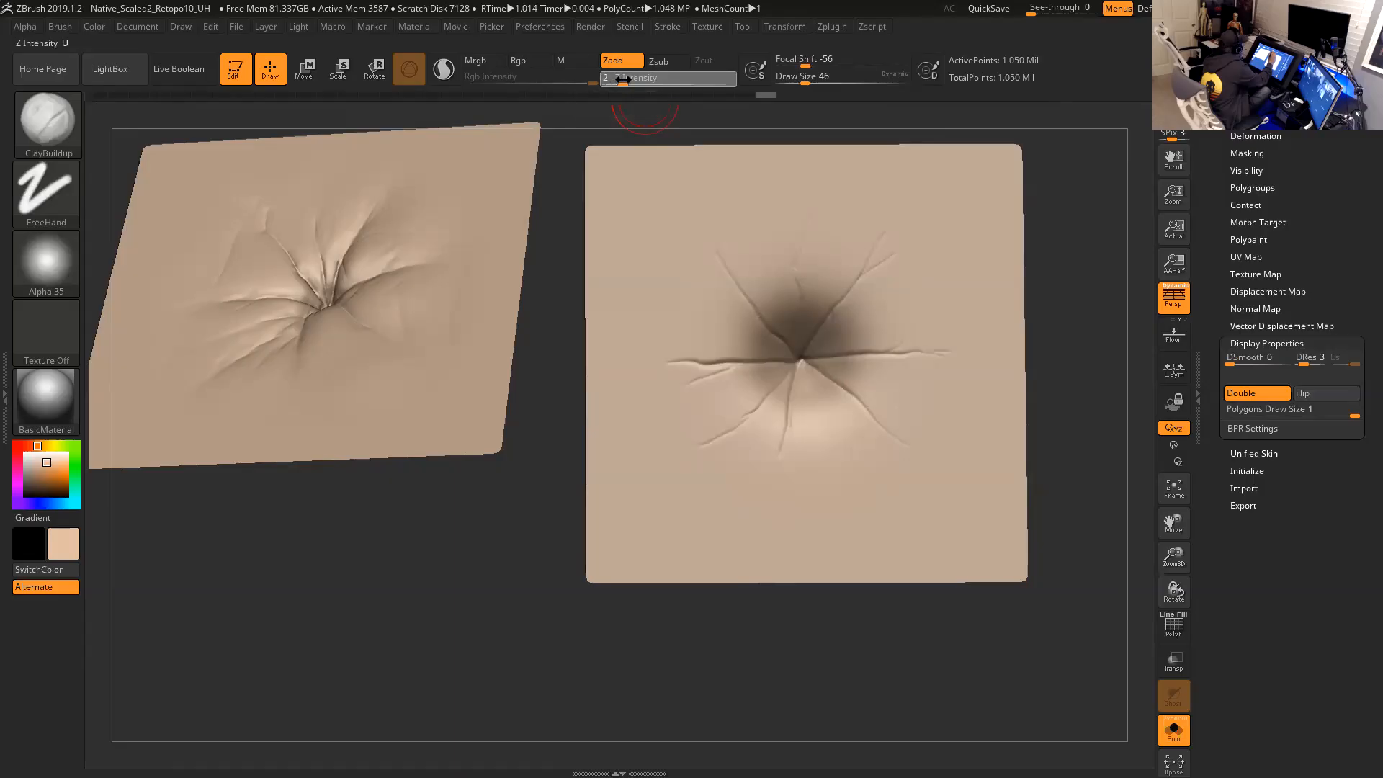
# Build up the skin between the top and upper-right creases at draw size 31 and smooth it.
pyautogui.moveTo(1060, 275); pyautogui.dragTo(1045, 265)
pyautogui.press('space')
pyautogui.moveTo(816, 286); pyautogui.dragTo(811, 286)
pyautogui.moveTo(1051, 239); pyautogui.dragTo(1047, 223)
pyautogui.press('space')
pyautogui.moveTo(812, 317); pyautogui.dragTo(808, 319)
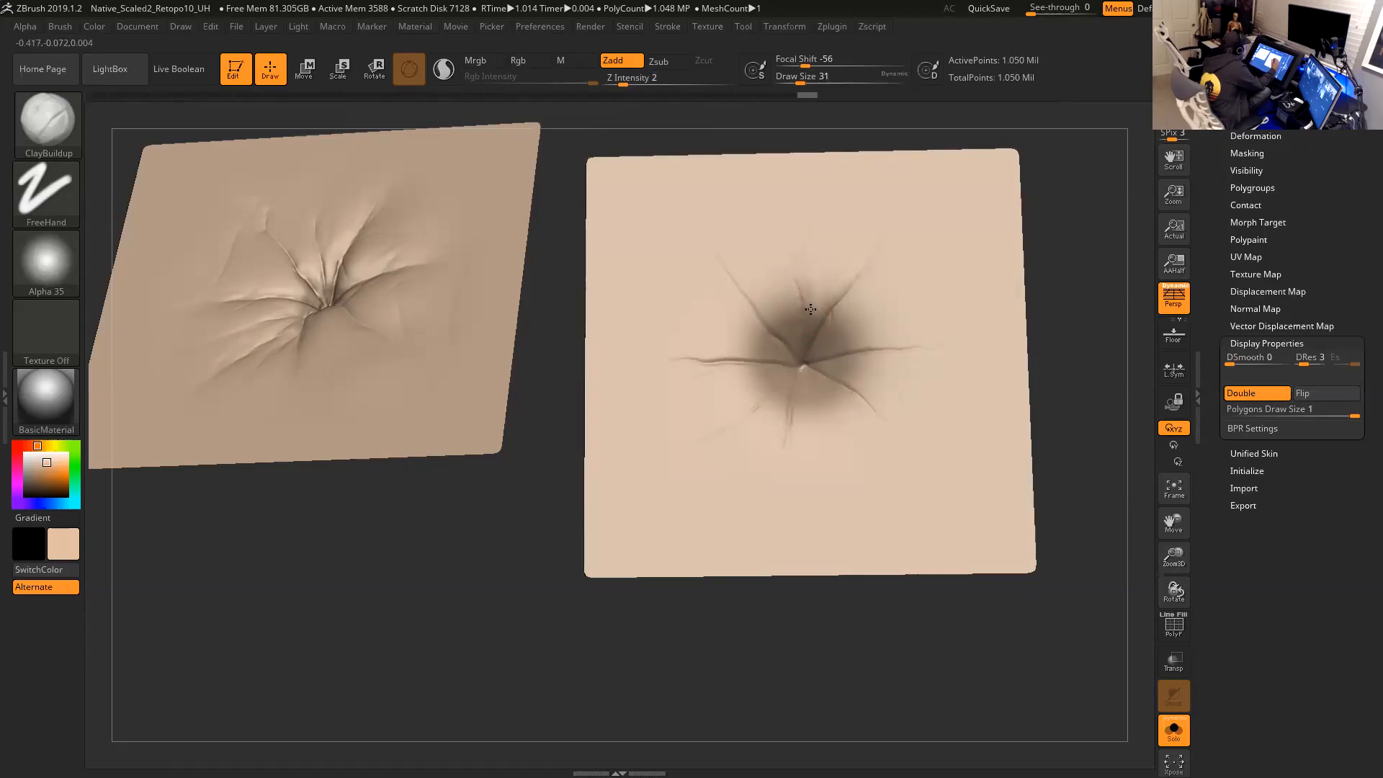
pyautogui.moveTo(1053, 249); pyautogui.dragTo(1069, 280)
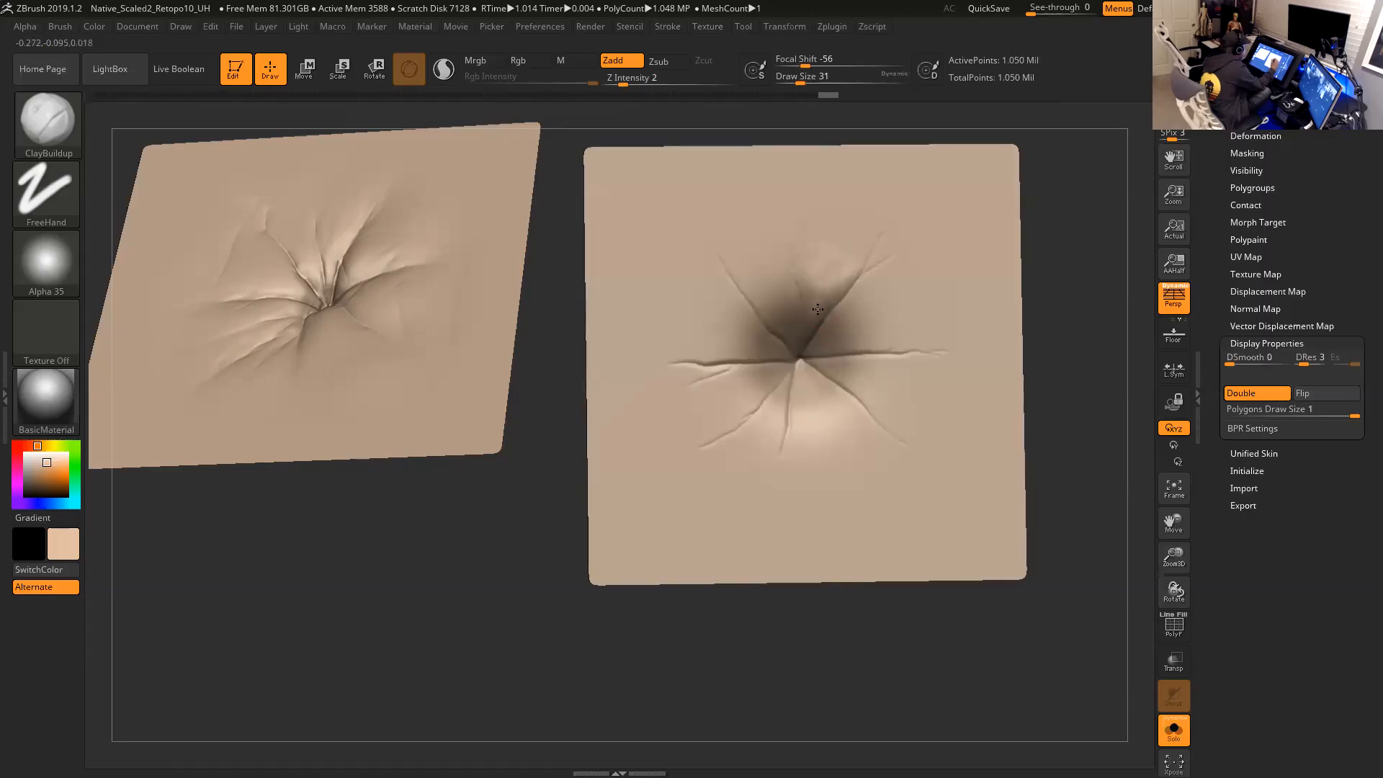
pyautogui.press('shift')
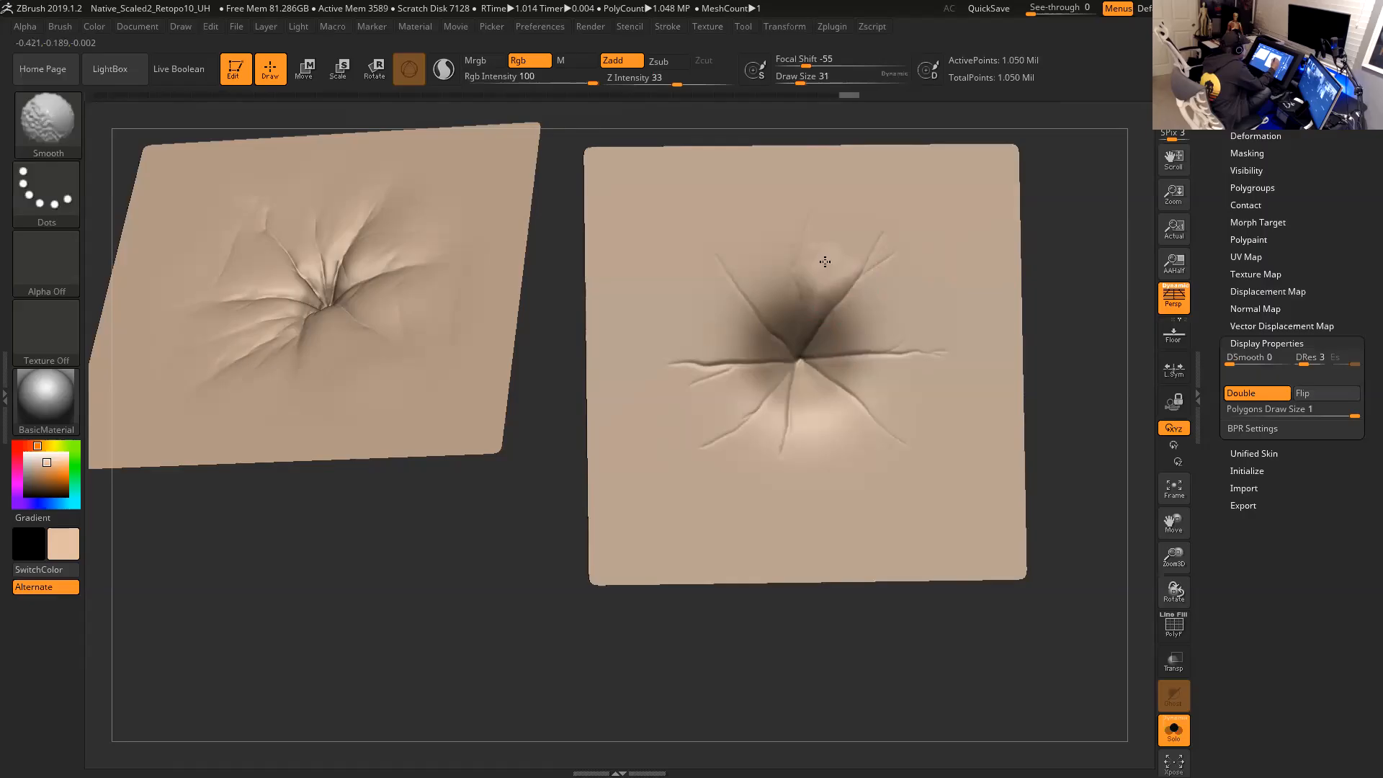
pyautogui.keyDown('shift'); pyautogui.moveTo(825, 241); pyautogui.dragTo(836, 296); pyautogui.keyUp('shift')
# Add volume between the upper-right and right creases with ClayBuildup at draw size 39.
pyautogui.press('space')
pyautogui.moveTo(1047, 245); pyautogui.dragTo(1070, 249)
pyautogui.press('space')
pyautogui.moveTo(830, 348); pyautogui.dragTo(825, 348)
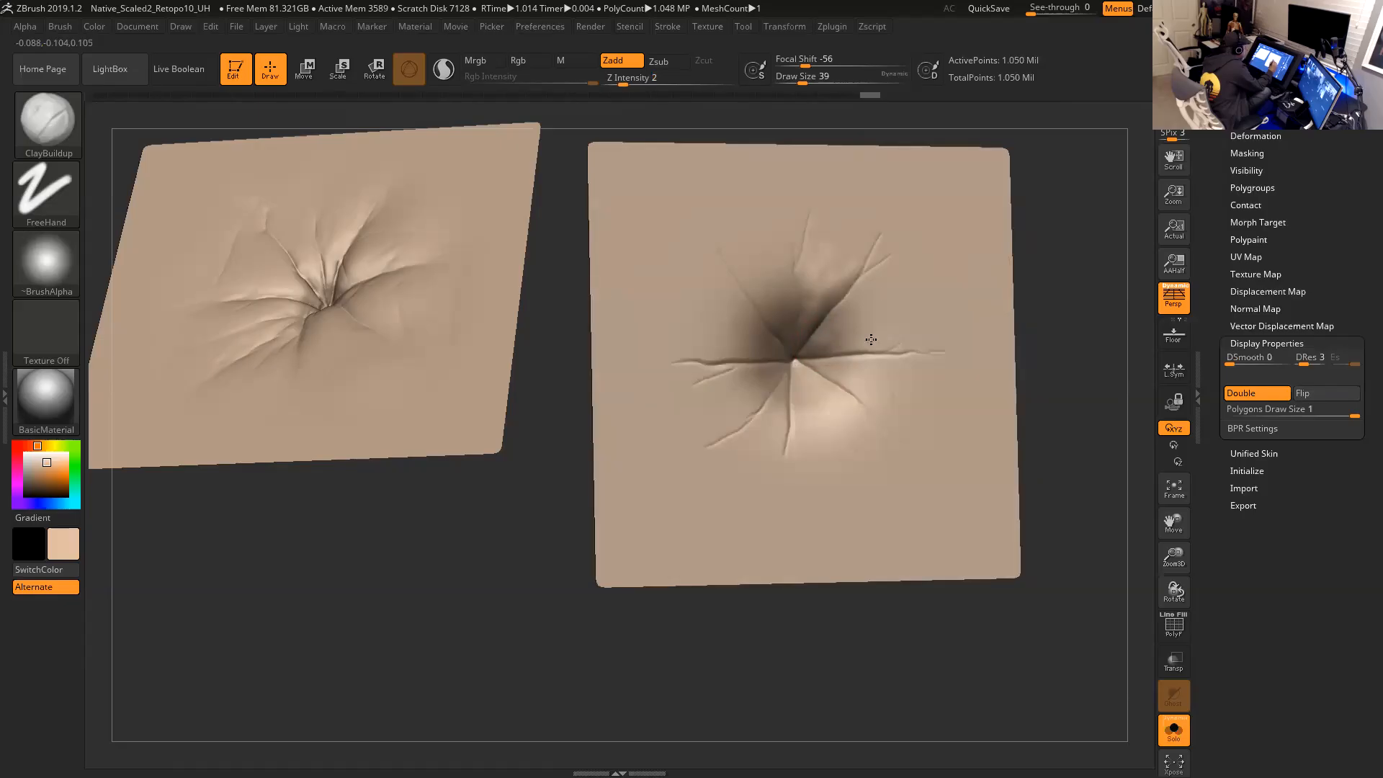
pyautogui.moveTo(841, 341)
pyautogui.mouseDown()
pyautogui.moveTo(886, 333)
pyautogui.moveTo(871, 339)
pyautogui.moveTo(873, 321)
pyautogui.mouseUp()
pyautogui.moveTo(841, 322)
pyautogui.mouseDown()
pyautogui.moveTo(863, 299)
pyautogui.moveTo(867, 334)
pyautogui.moveTo(877, 326)
pyautogui.mouseUp()
# Build up the fold between the creases below and to the lower right of the pit.
pyautogui.moveTo(982, 290); pyautogui.dragTo(1002, 287, button='right')
pyautogui.press('space')
pyautogui.moveTo(806, 373)
pyautogui.mouseDown()
pyautogui.moveTo(807, 395)
pyautogui.moveTo(841, 416)
pyautogui.moveTo(801, 417)
pyautogui.moveTo(847, 435)
pyautogui.mouseUp()
pyautogui.moveTo(1031, 340)
pyautogui.mouseDown()
pyautogui.moveTo(1044, 319)
pyautogui.moveTo(1022, 303)
pyautogui.mouseUp()
# Raise the fold between the left and lower-left creases, using draw sizes 23 and 31.
pyautogui.press('space')
pyautogui.moveTo(785, 383); pyautogui.dragTo(763, 376)
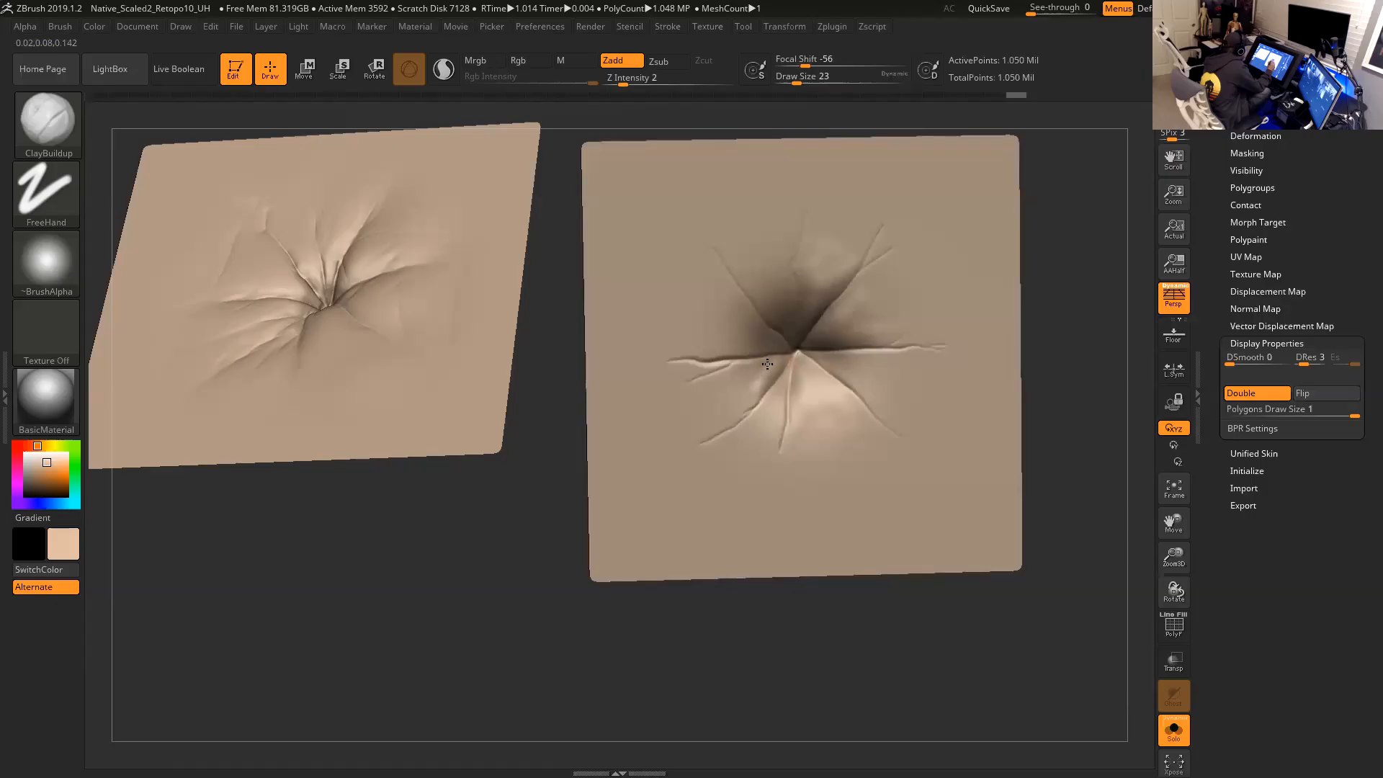
pyautogui.press('space')
pyautogui.moveTo(767, 376); pyautogui.dragTo(782, 368)
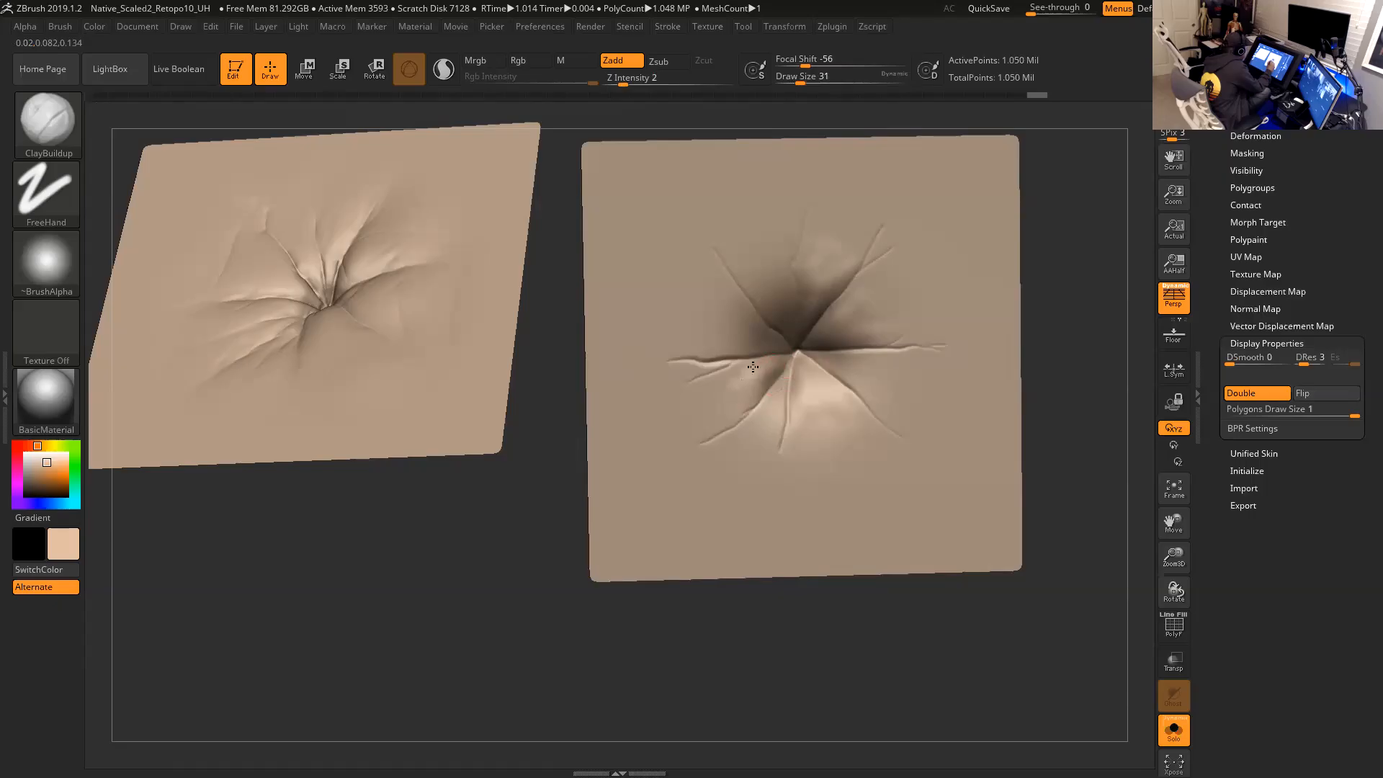
pyautogui.moveTo(776, 369)
pyautogui.mouseDown()
pyautogui.moveTo(788, 354)
pyautogui.moveTo(748, 378)
pyautogui.mouseUp()
# Build up the skin between the upper-left and top creases, then smooth the upper folds at Z Intensity 73.
pyautogui.moveTo(1066, 299); pyautogui.dragTo(1052, 264)
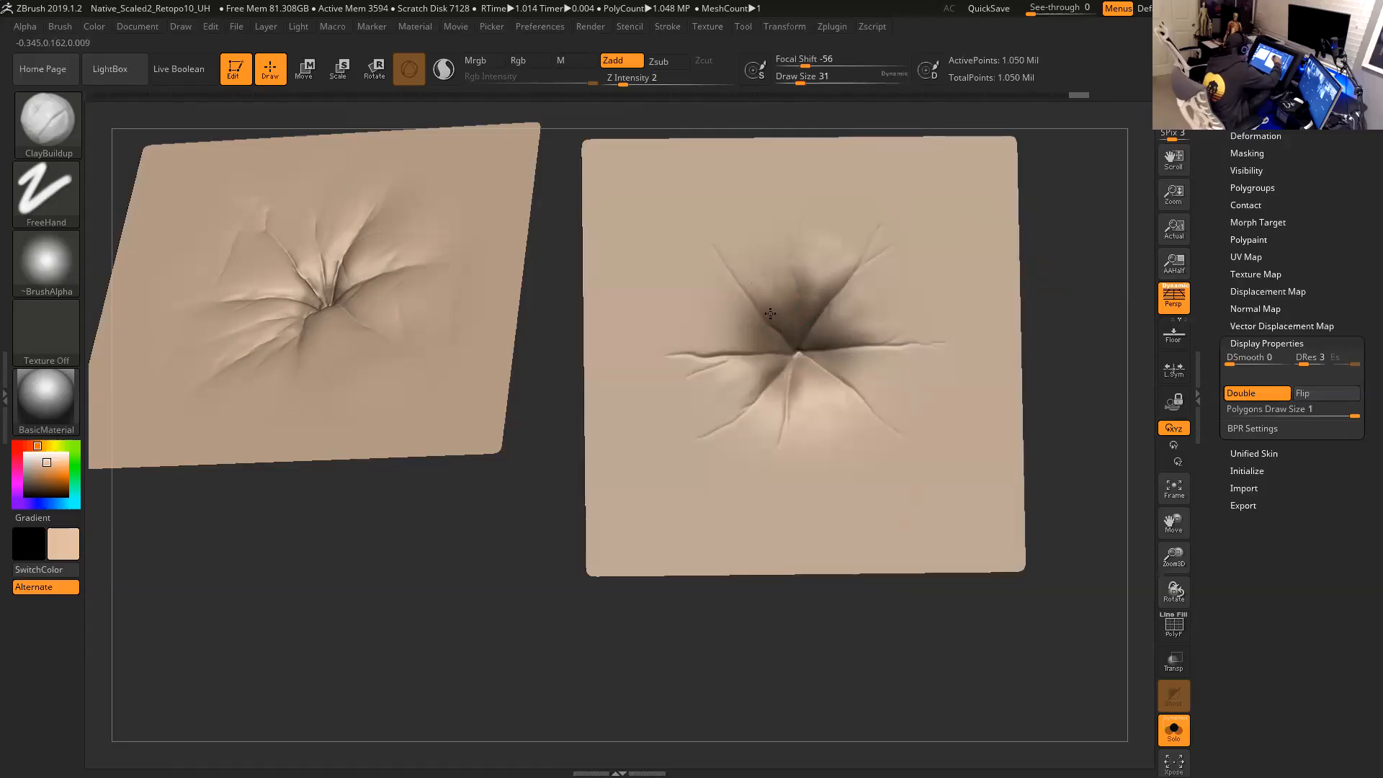
pyautogui.moveTo(779, 283); pyautogui.dragTo(781, 278)
pyautogui.keyDown('shift'); pyautogui.moveTo(697, 77); pyautogui.dragTo(710, 76); pyautogui.keyUp('shift')
pyautogui.moveTo(781, 262)
pyautogui.keyDown('shift'); pyautogui.mouseDown()
pyautogui.moveTo(766, 260)
pyautogui.moveTo(785, 278)
pyautogui.mouseUp(); pyautogui.keyUp('shift')
pyautogui.keyDown('shift'); pyautogui.moveTo(800, 277); pyautogui.dragTo(858, 288); pyautogui.keyUp('shift')
pyautogui.moveTo(1037, 243)
pyautogui.mouseDown()
pyautogui.moveTo(1005, 248)
pyautogui.moveTo(1057, 252)
pyautogui.mouseUp()
# Add volume with ClayBuildup to the folds above and below the left crease.
pyautogui.moveTo(769, 342); pyautogui.dragTo(802, 347)
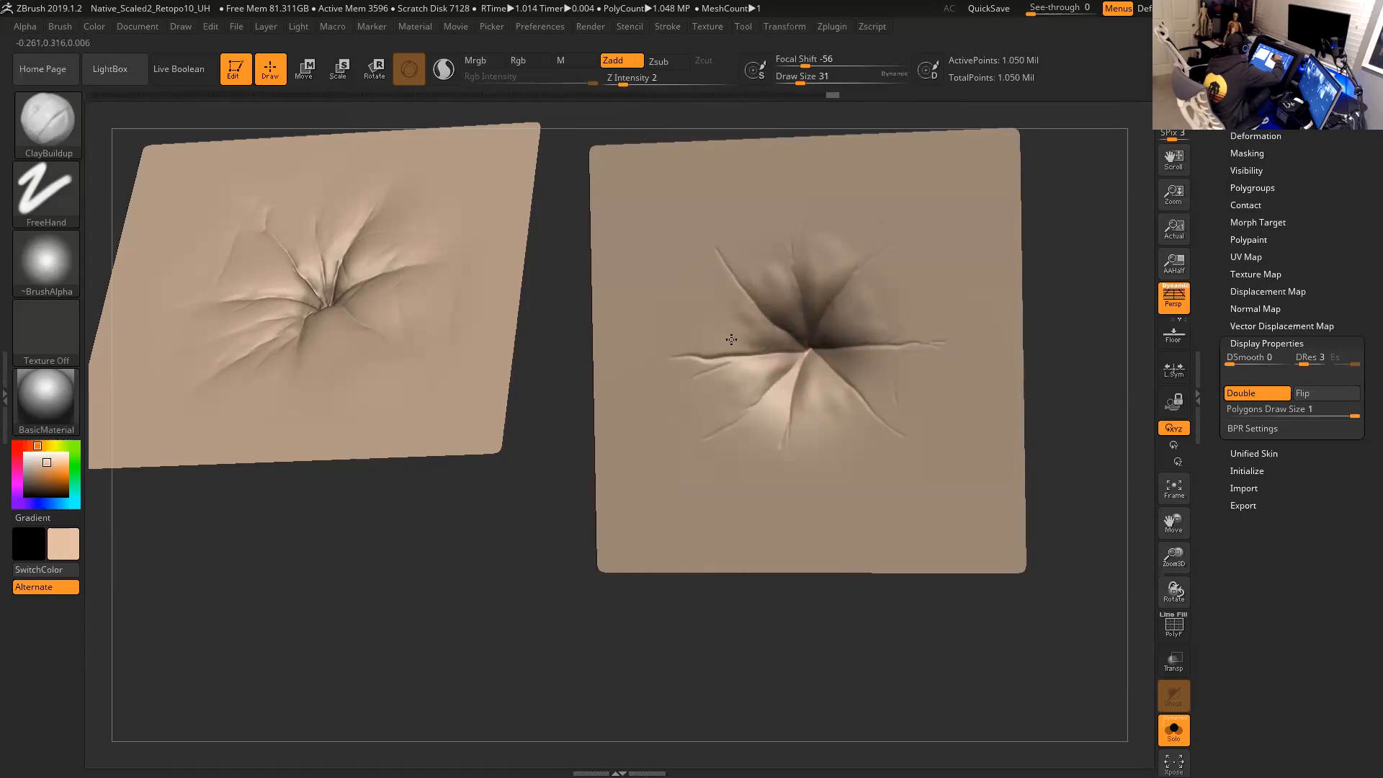
pyautogui.moveTo(743, 299); pyautogui.dragTo(745, 301)
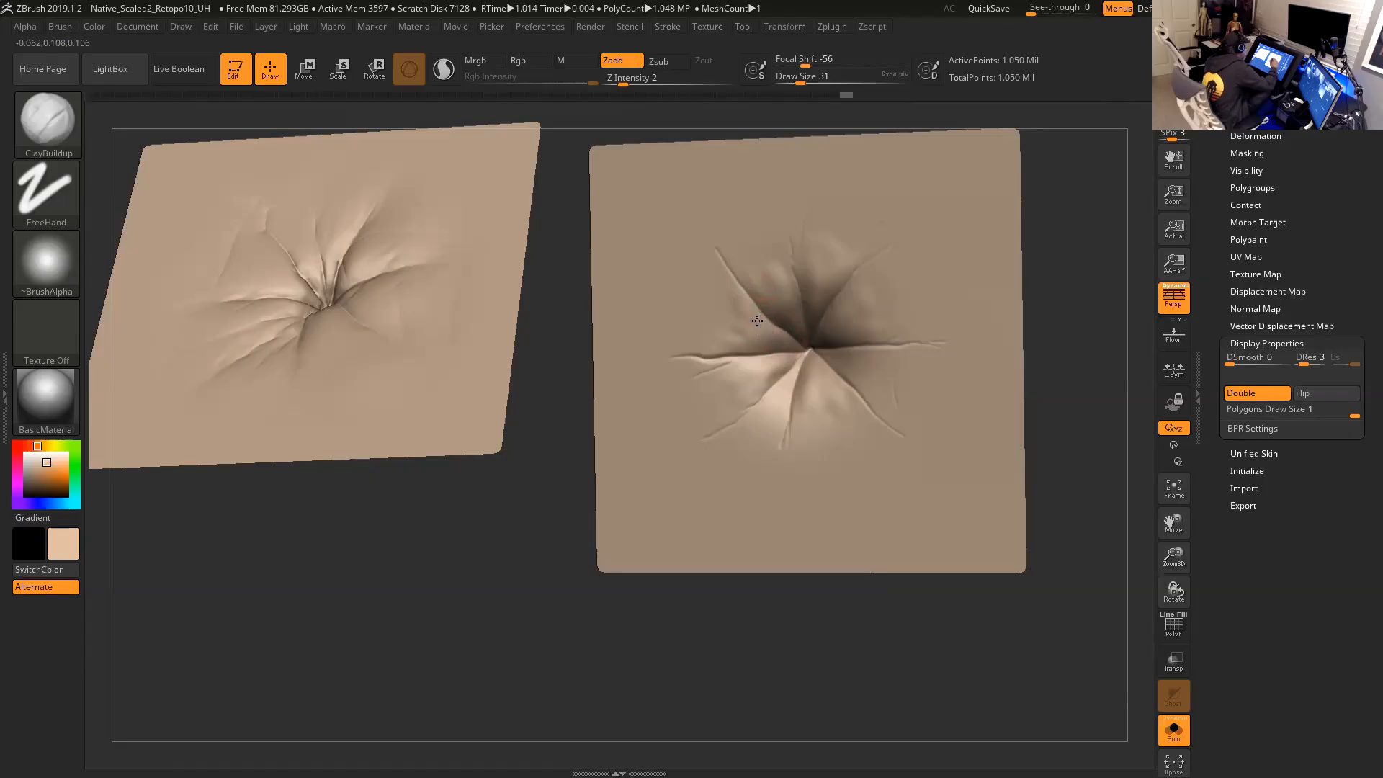
pyautogui.moveTo(750, 386); pyautogui.dragTo(773, 375)
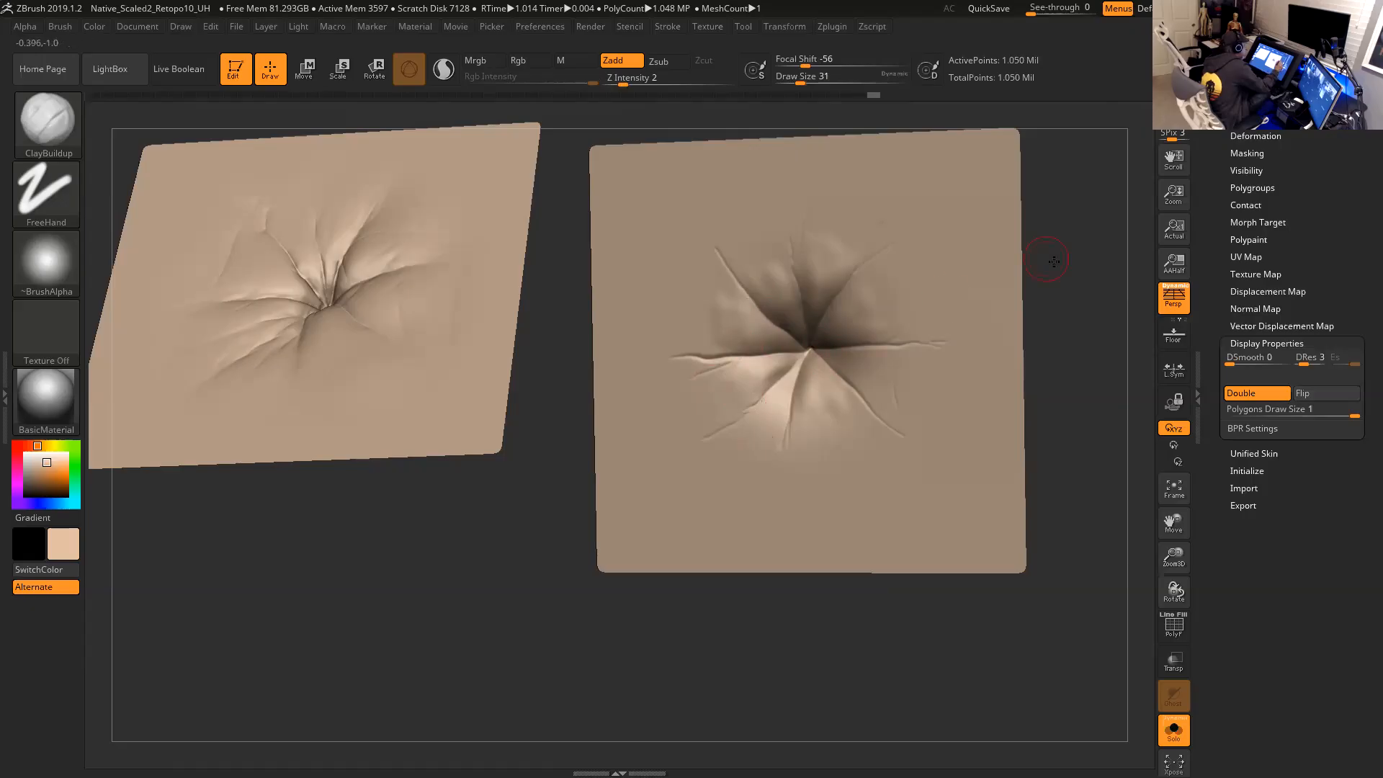
# Build up the folds below and to the right of the pit at draw size 39.
pyautogui.moveTo(1056, 262); pyautogui.dragTo(1073, 263)
pyautogui.press('space')
pyautogui.moveTo(789, 385)
pyautogui.mouseDown()
pyautogui.moveTo(792, 368)
pyautogui.moveTo(799, 398)
pyautogui.moveTo(807, 375)
pyautogui.mouseUp()
pyautogui.moveTo(1038, 312); pyautogui.dragTo(1063, 299)
pyautogui.press('space')
pyautogui.moveTo(814, 372)
pyautogui.mouseDown()
pyautogui.moveTo(792, 365)
pyautogui.moveTo(782, 329)
pyautogui.moveTo(814, 336)
pyautogui.mouseUp()
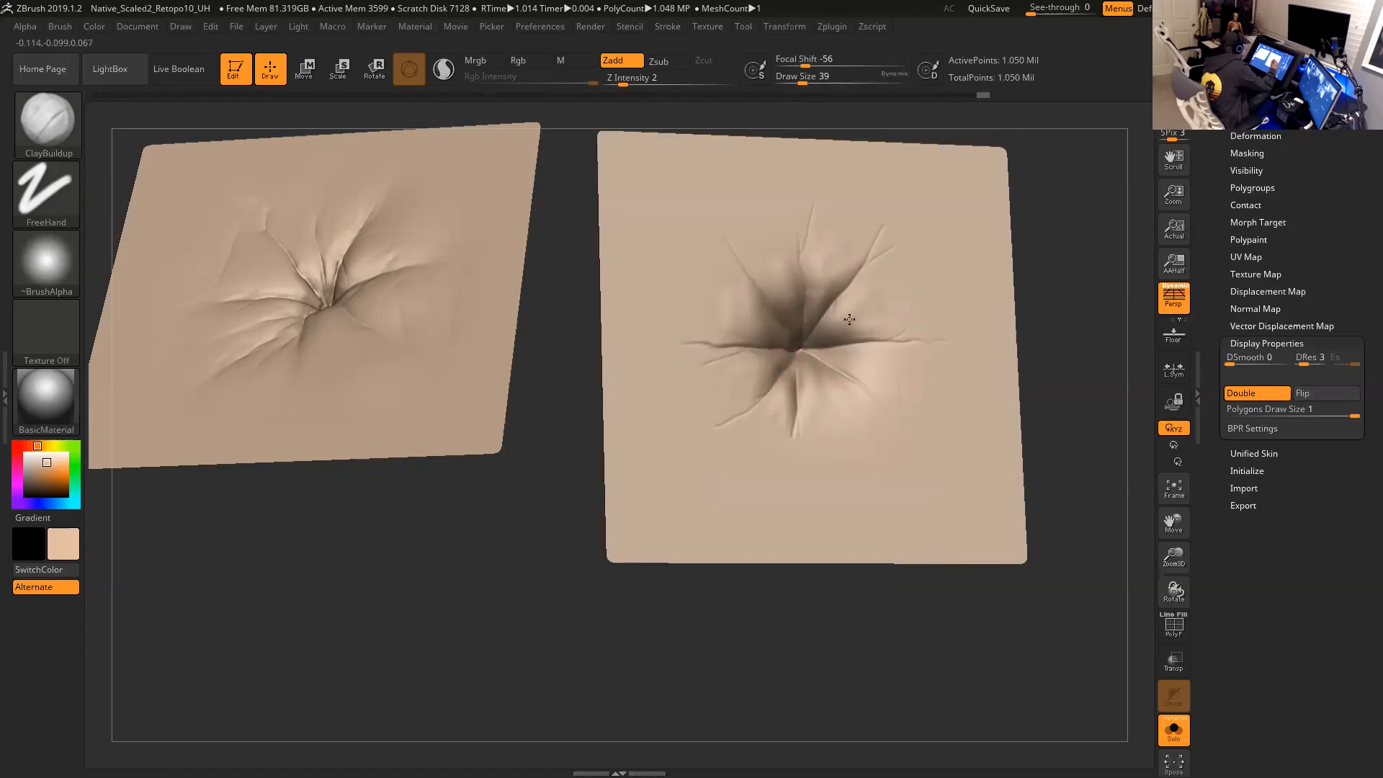
# Refine the folds on the pit's right side with ClayBuildup at draw size 33 and smooth them.
pyautogui.moveTo(1028, 302); pyautogui.dragTo(988, 293)
pyautogui.press('space')
pyautogui.moveTo(824, 347); pyautogui.dragTo(820, 347)
pyautogui.moveTo(835, 353); pyautogui.dragTo(820, 355, button='right')
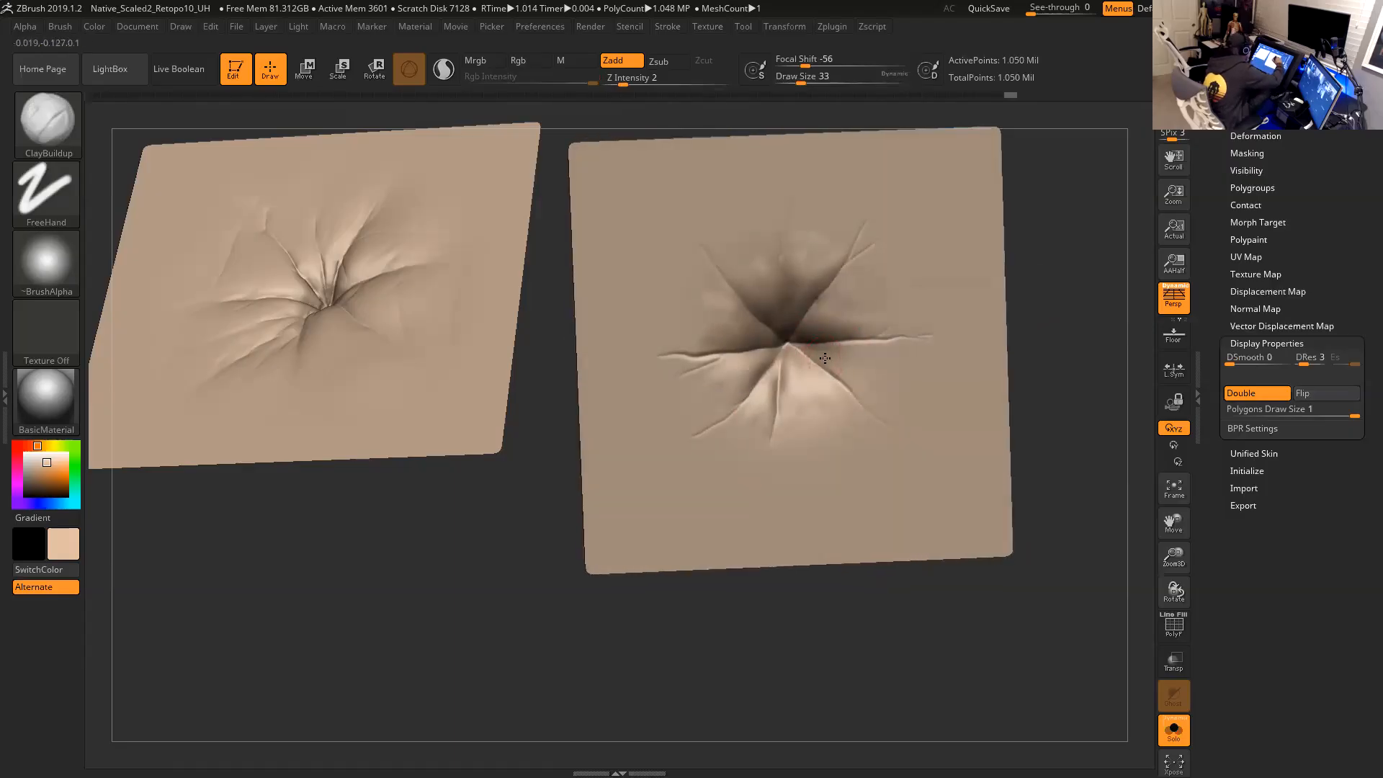
pyautogui.moveTo(836, 360)
pyautogui.mouseDown()
pyautogui.moveTo(818, 353)
pyautogui.moveTo(842, 369)
pyautogui.moveTo(860, 356)
pyautogui.moveTo(799, 361)
pyautogui.moveTo(815, 407)
pyautogui.mouseUp()
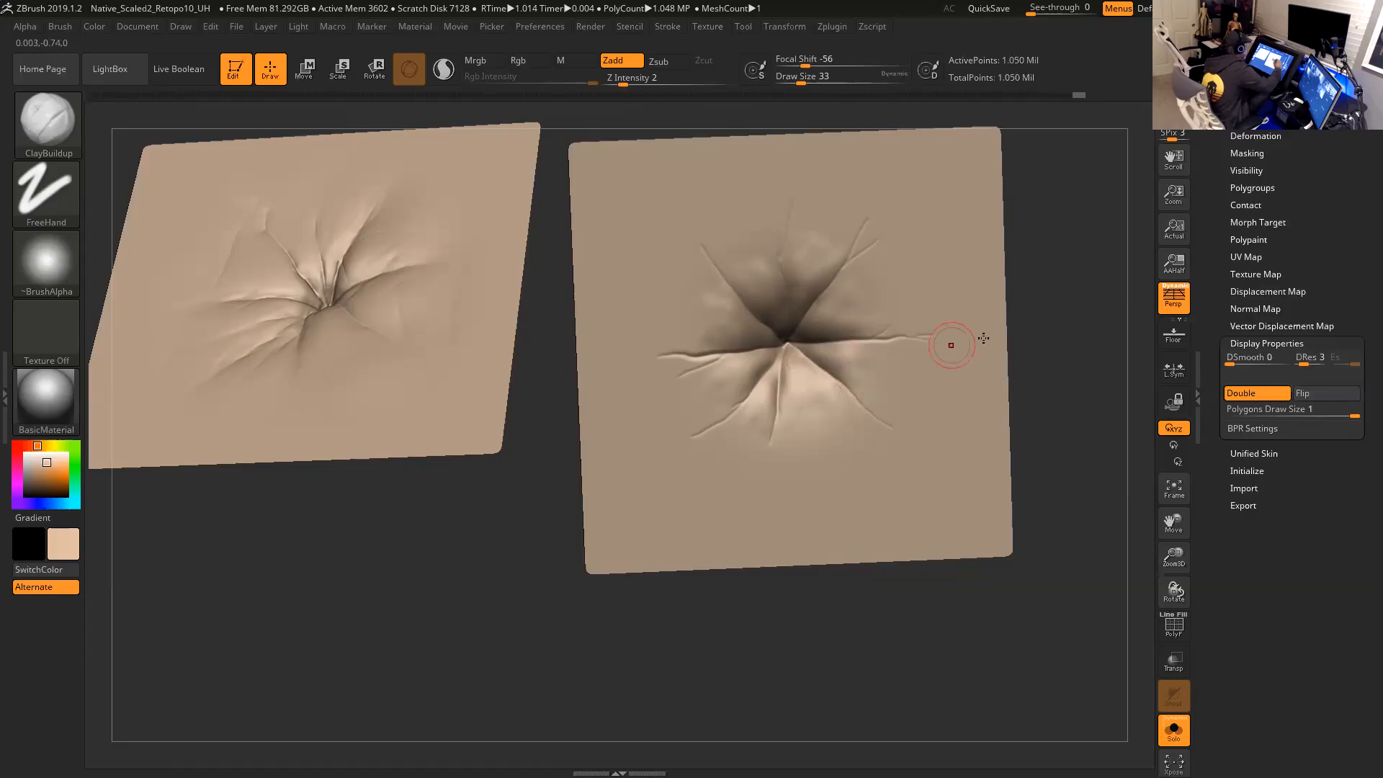
pyautogui.moveTo(852, 308)
pyautogui.mouseDown()
pyautogui.moveTo(854, 326)
pyautogui.moveTo(862, 304)
pyautogui.moveTo(811, 274)
pyautogui.mouseUp()
pyautogui.keyDown('shift'); pyautogui.moveTo(815, 396); pyautogui.dragTo(809, 405); pyautogui.keyUp('shift')
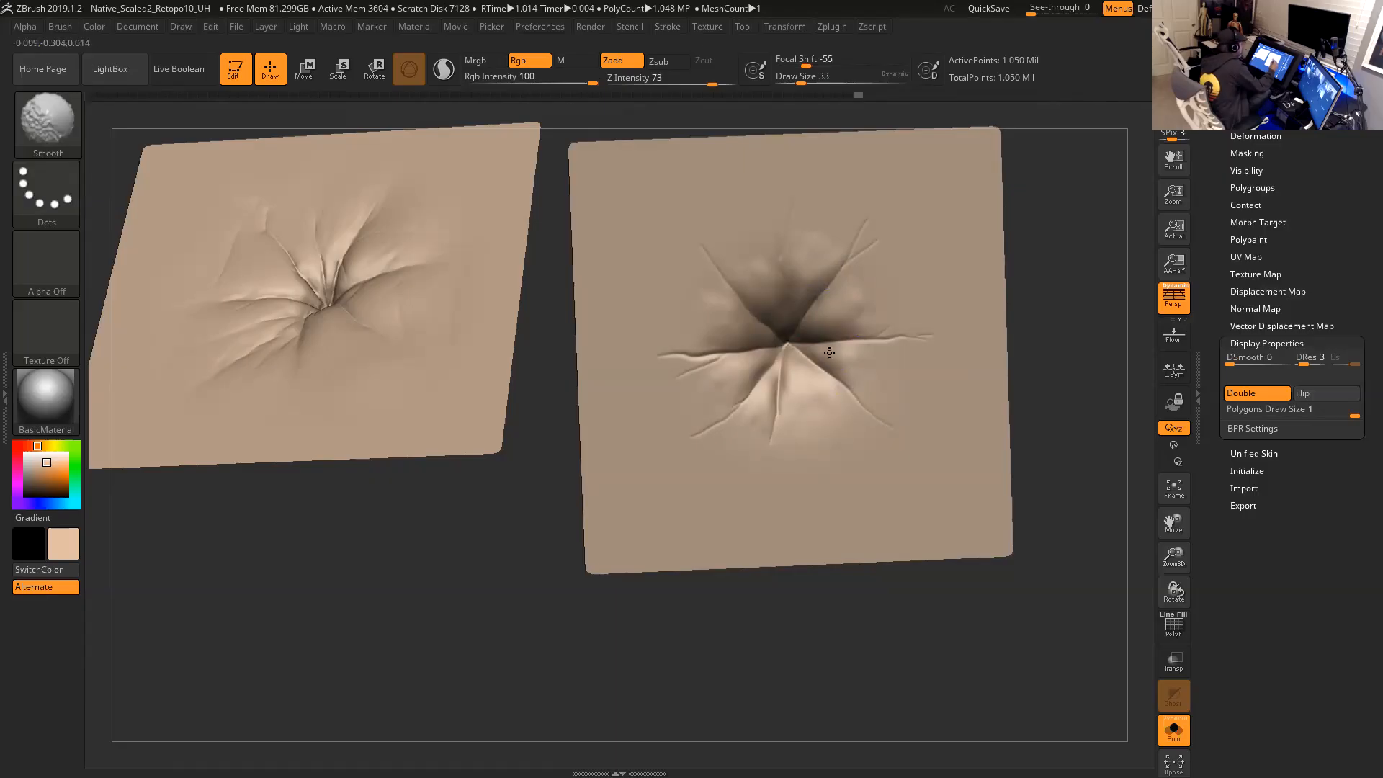
# Smooth the folds around the pit on the lower subdivision level at draw size 35 and Z Intensity 100.
pyautogui.moveTo(1026, 263); pyautogui.dragTo(1044, 294)
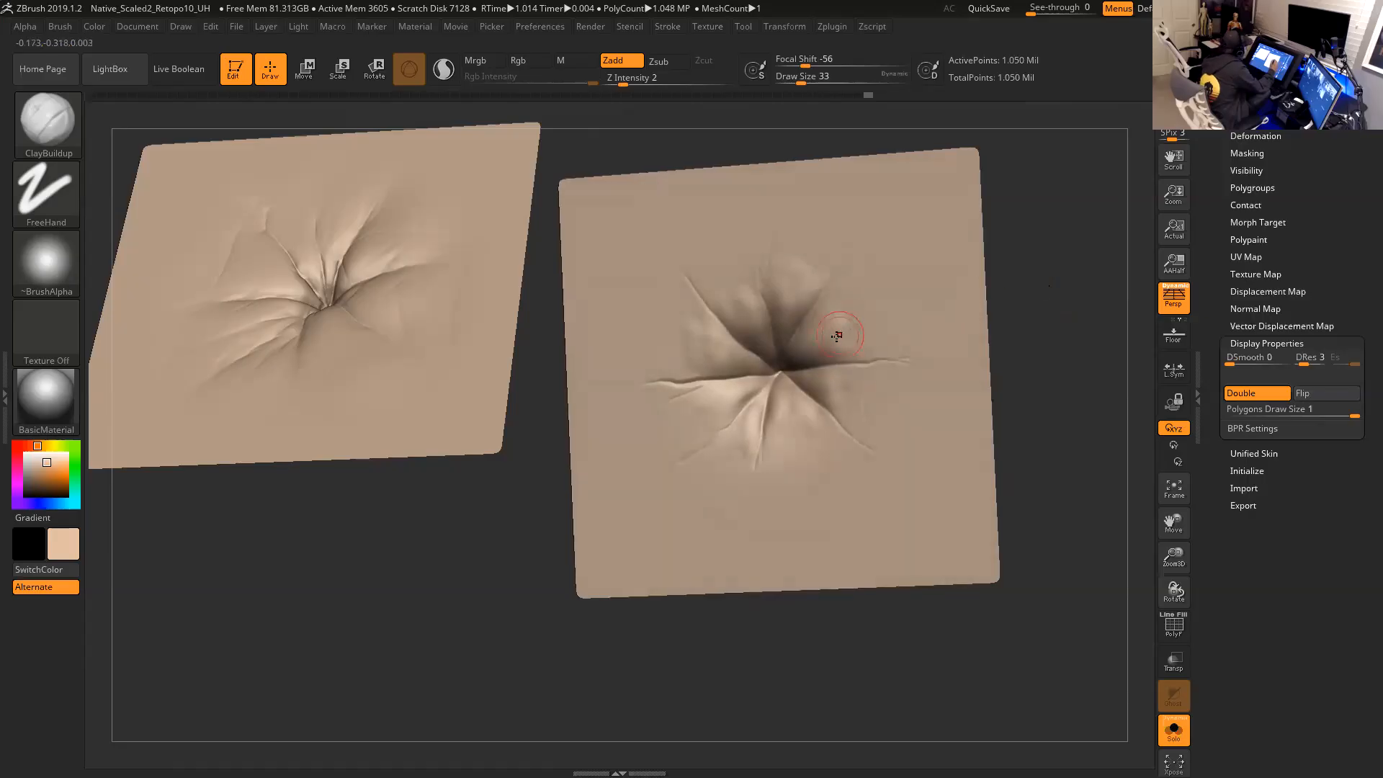
pyautogui.press('space')
pyautogui.moveTo(801, 260); pyautogui.dragTo(805, 258)
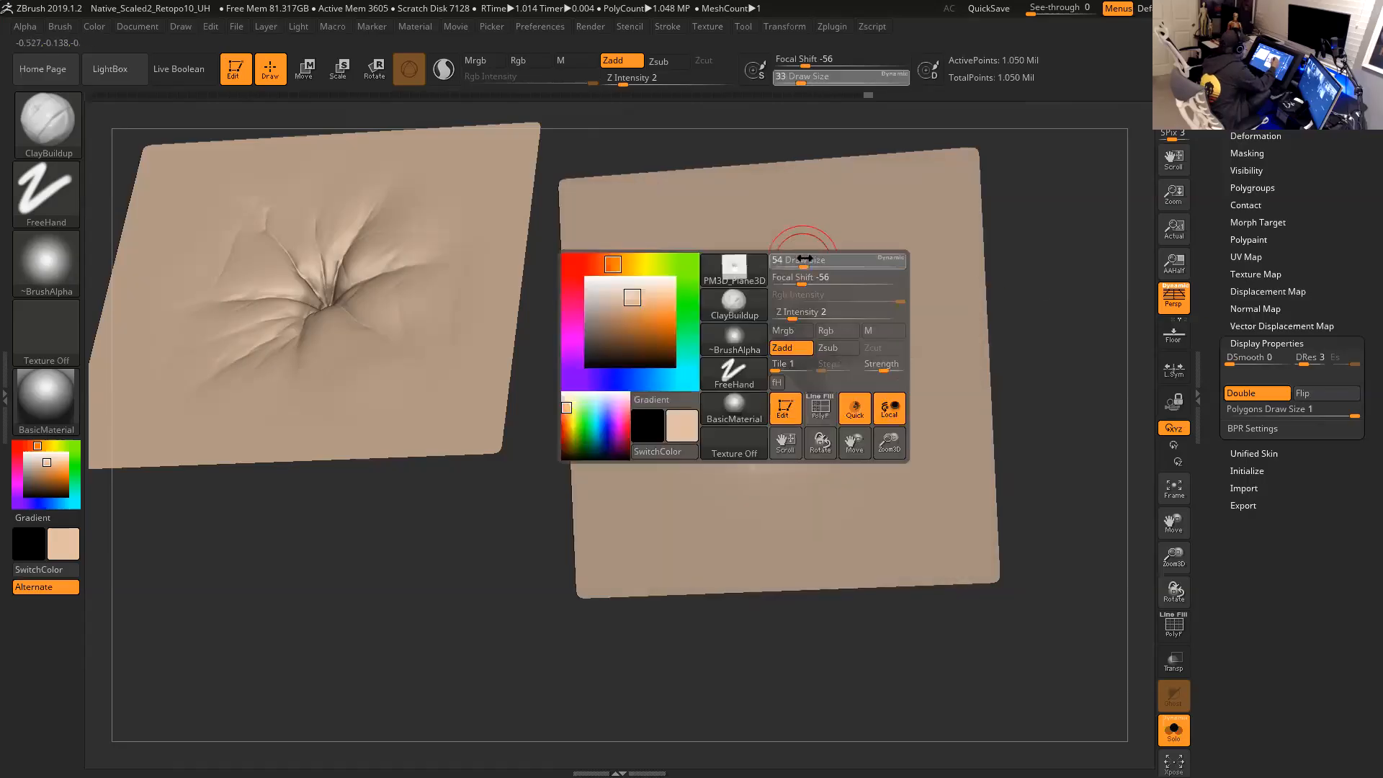
pyautogui.press('space')
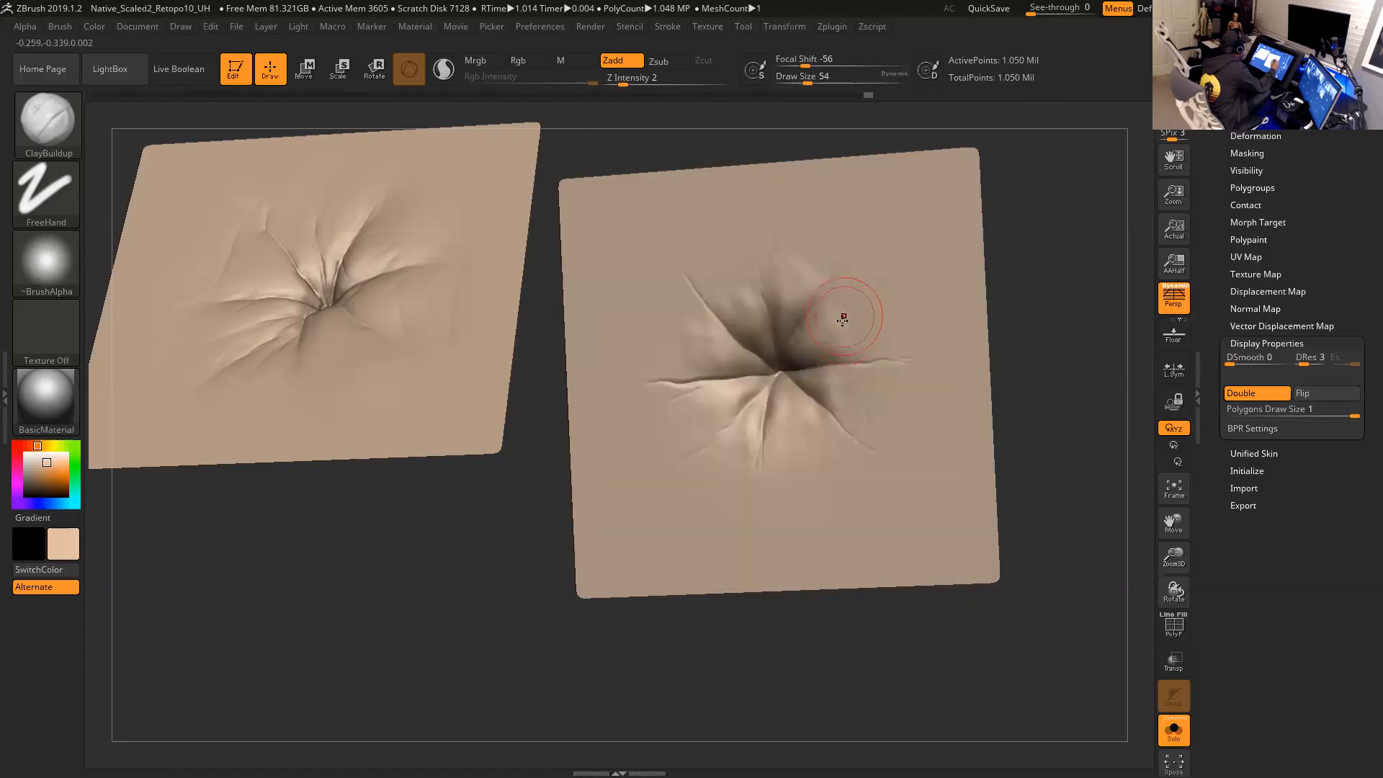
pyautogui.press('shift')
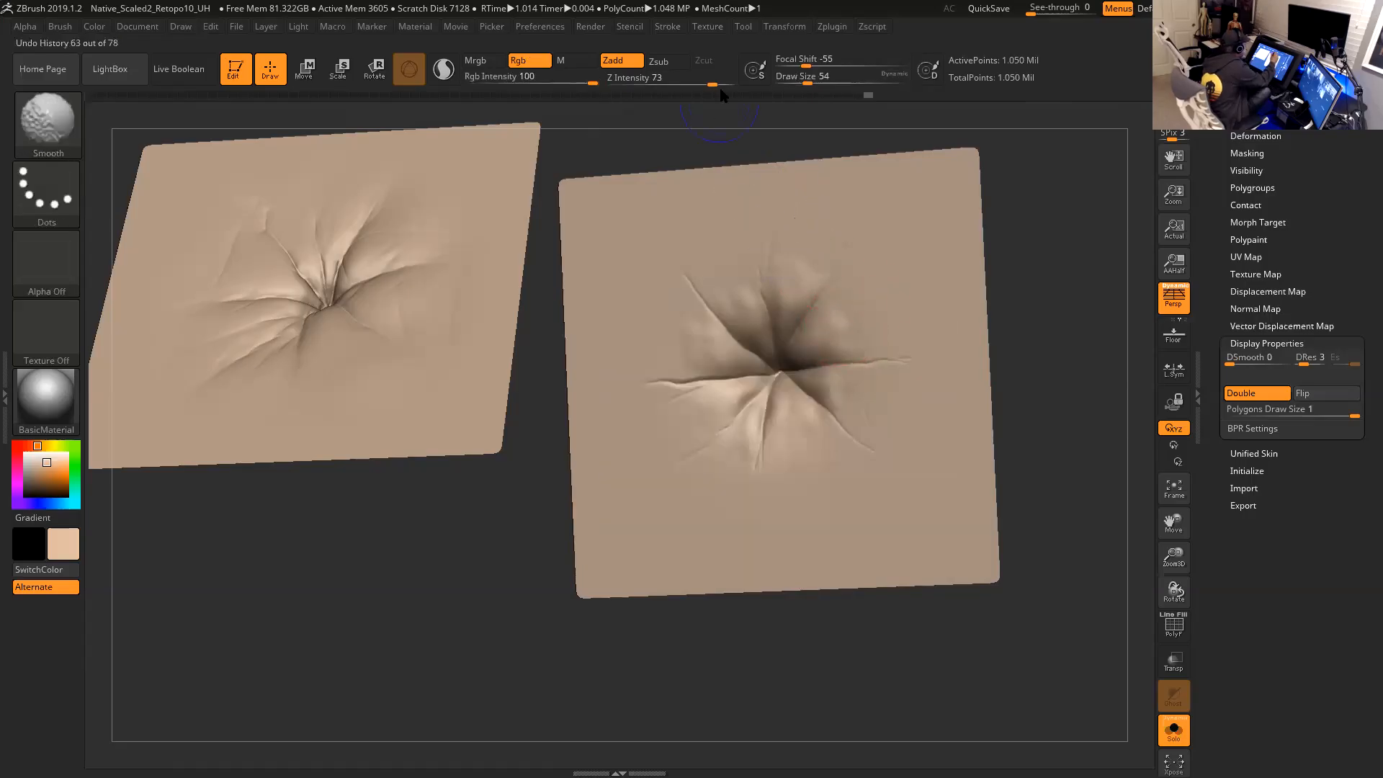
pyautogui.press('space')
pyautogui.moveTo(833, 320); pyautogui.dragTo(852, 324)
pyautogui.hotkey('shift', 'd')
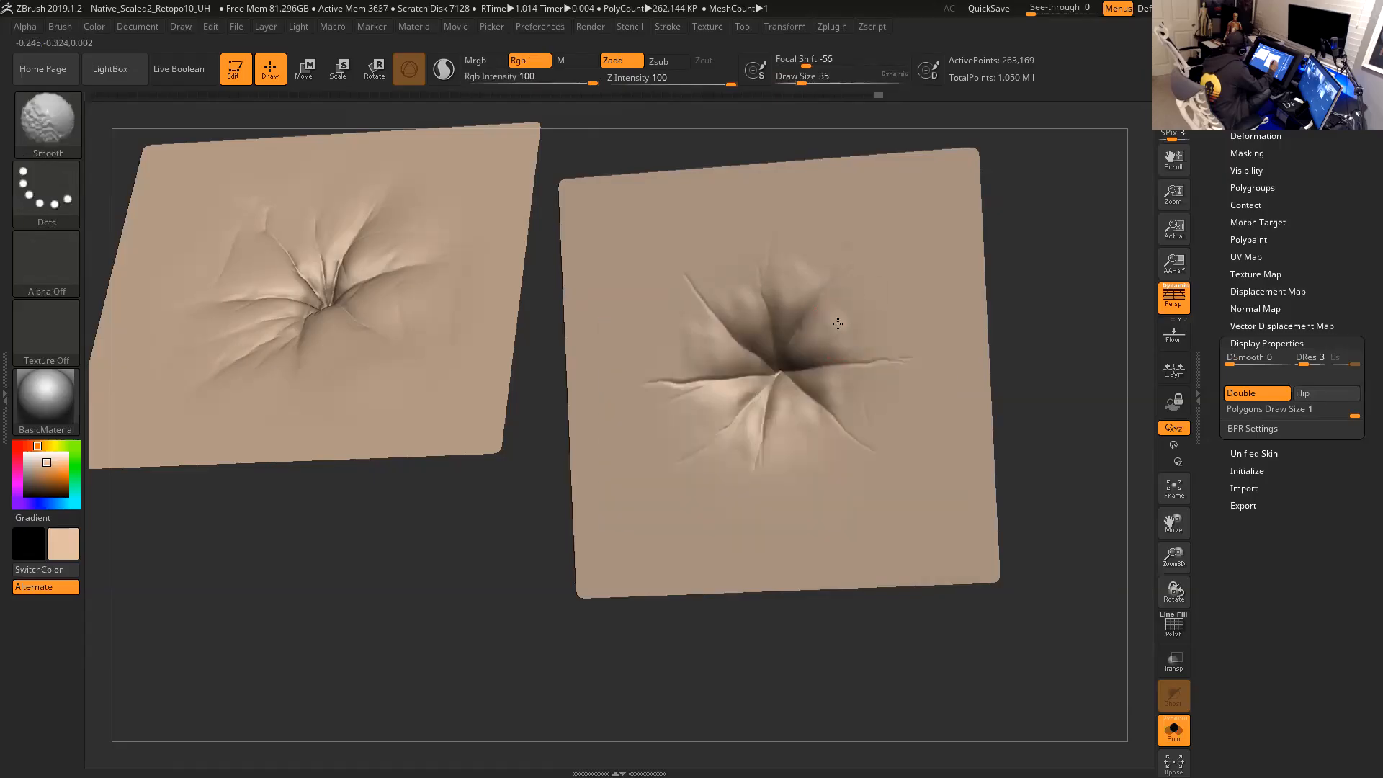
pyautogui.moveTo(847, 322)
pyautogui.keyDown('shift'); pyautogui.mouseDown()
pyautogui.moveTo(829, 414)
pyautogui.moveTo(738, 454)
pyautogui.moveTo(719, 403)
pyautogui.mouseUp(); pyautogui.keyUp('shift')
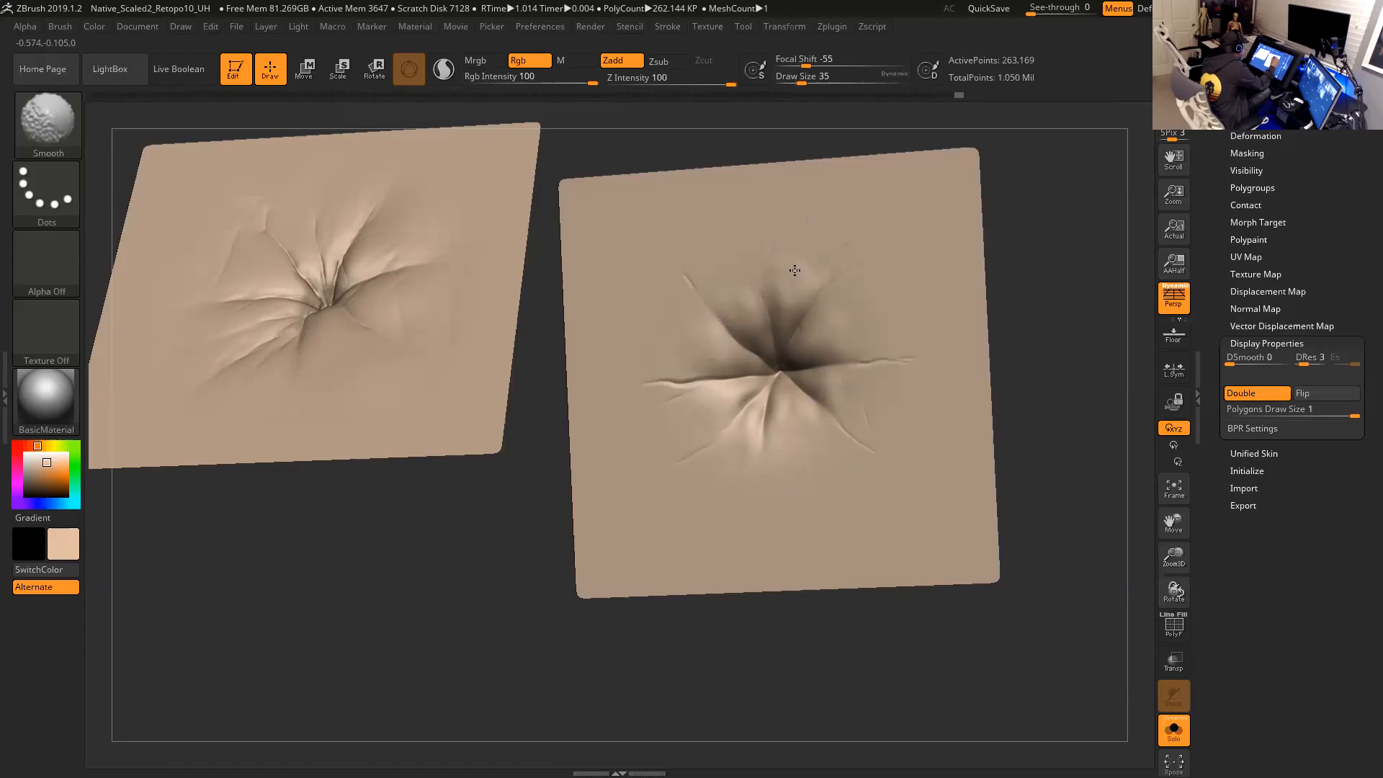
# Inflate the folds around the pit with the Inflat brush at Z Intensity 2 and draw size 90.
pyautogui.moveTo(1034, 318); pyautogui.dragTo(1057, 210)
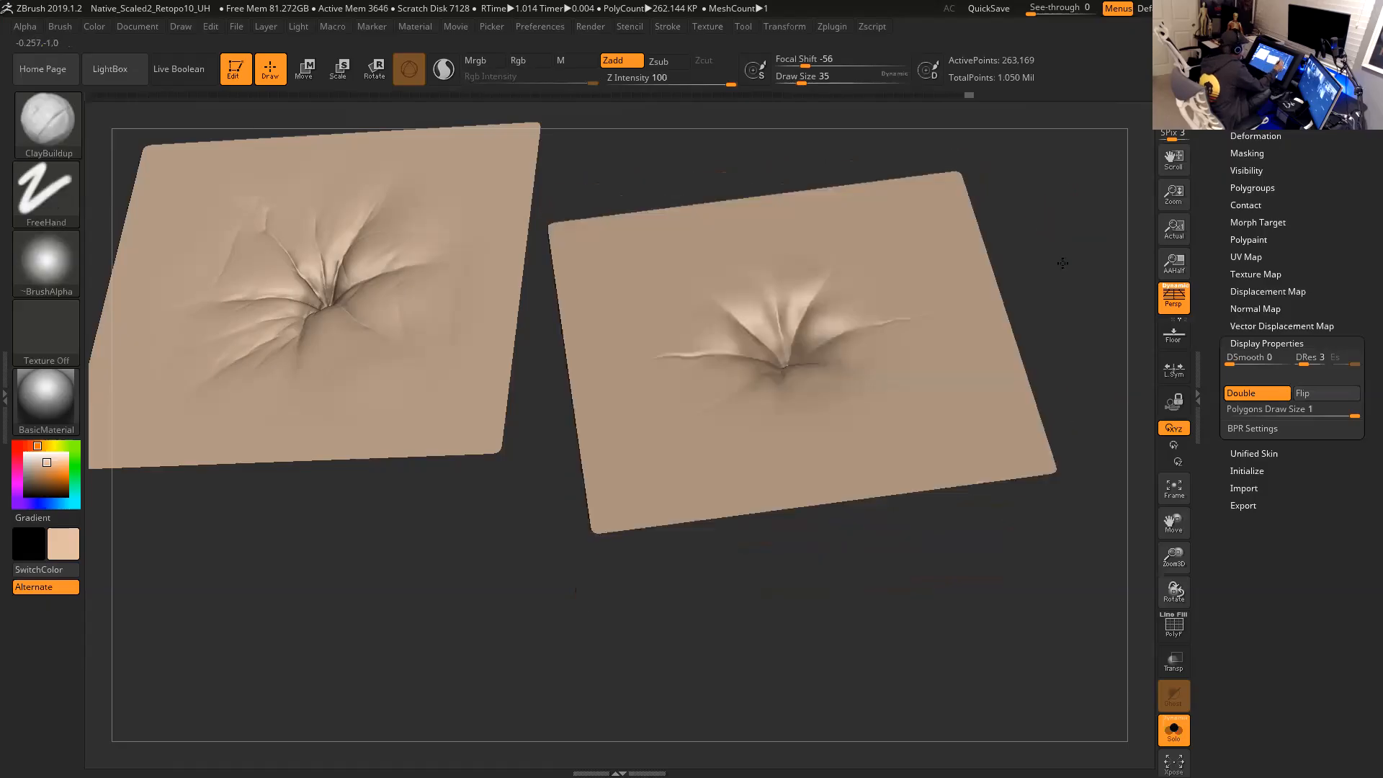
pyautogui.click(69, 108)
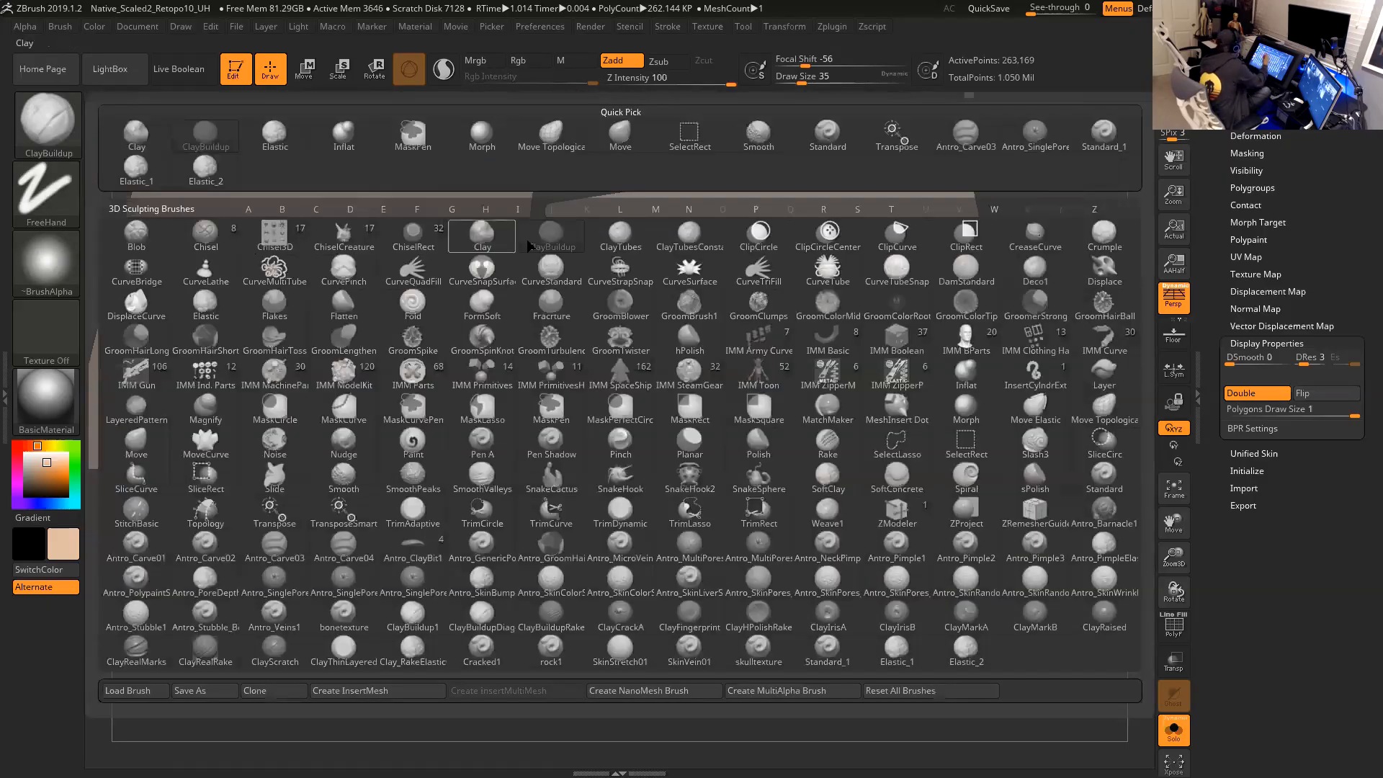
pyautogui.click(344, 132)
pyautogui.press('space')
pyautogui.click(630, 79)
pyautogui.write('4')
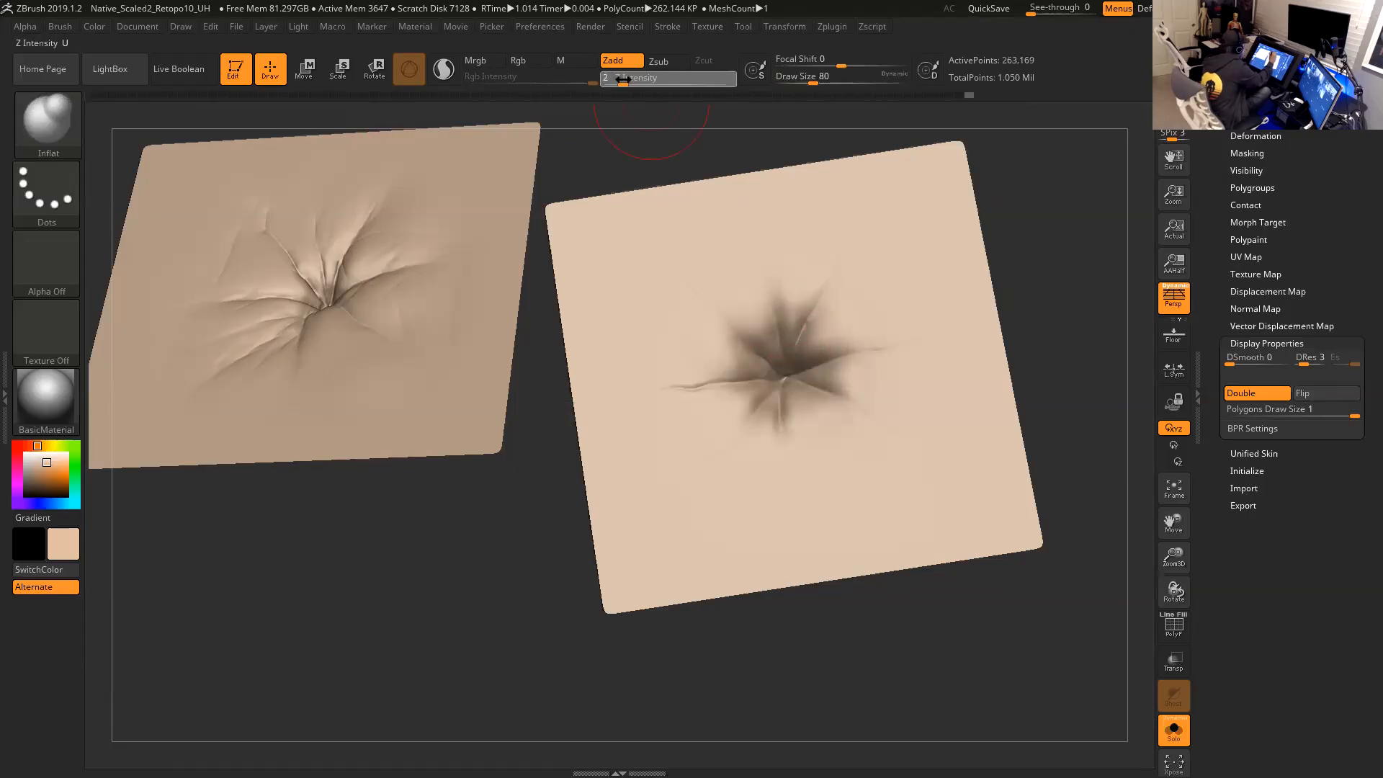
pyautogui.press('space')
pyautogui.click(806, 417)
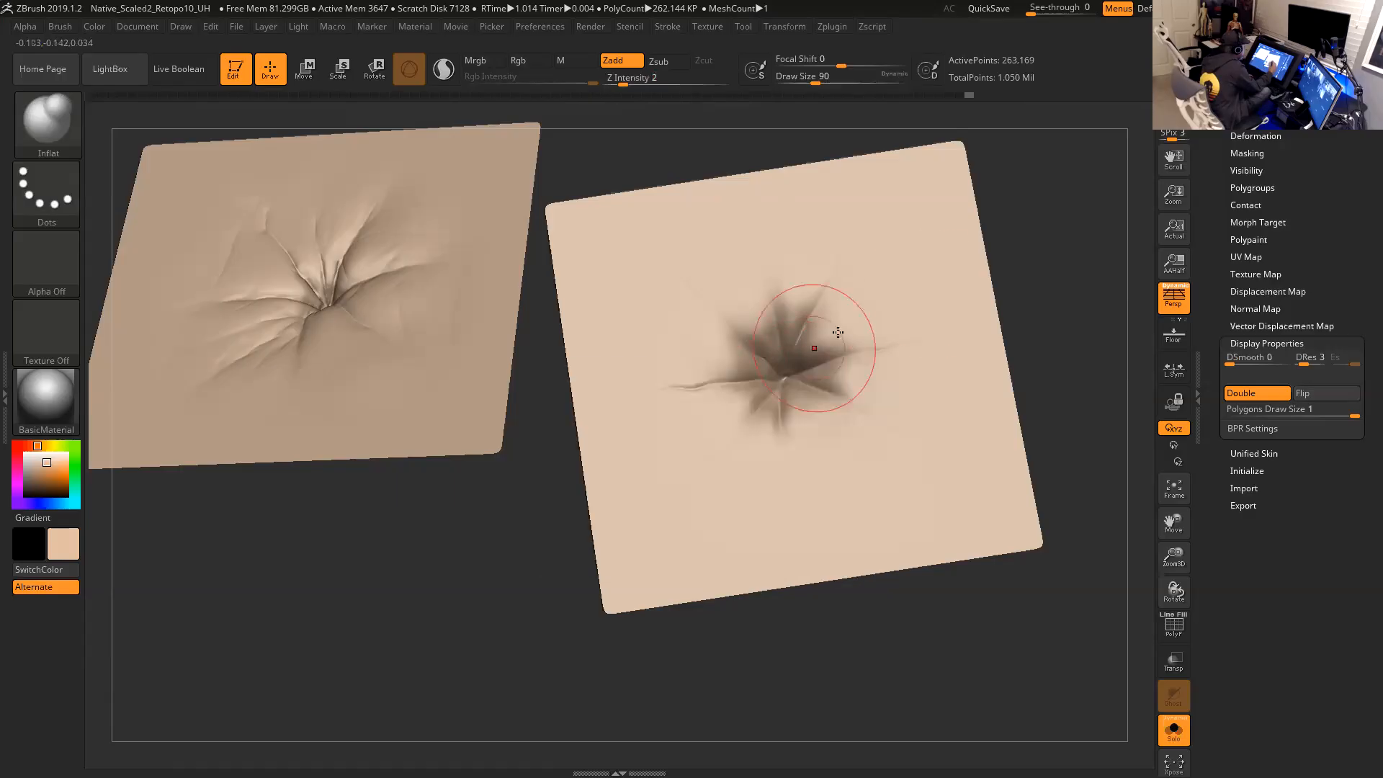
pyautogui.moveTo(1042, 288); pyautogui.dragTo(996, 292)
pyautogui.moveTo(782, 380)
pyautogui.mouseDown()
pyautogui.moveTo(784, 348)
pyautogui.moveTo(799, 357)
pyautogui.moveTo(774, 405)
pyautogui.moveTo(764, 354)
pyautogui.mouseUp()
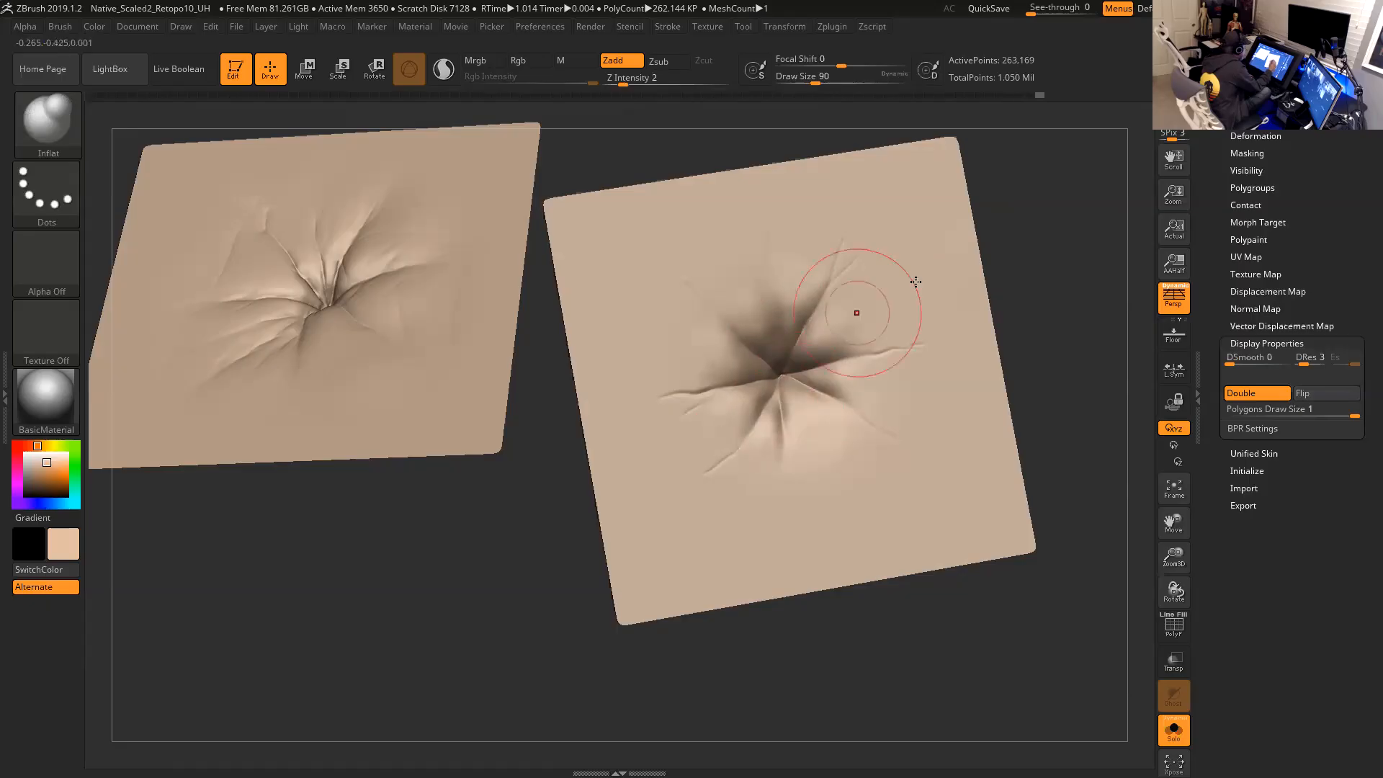
pyautogui.moveTo(1031, 270); pyautogui.dragTo(1015, 238)
pyautogui.moveTo(806, 382); pyautogui.dragTo(832, 381)
pyautogui.moveTo(845, 382); pyautogui.dragTo(841, 383)
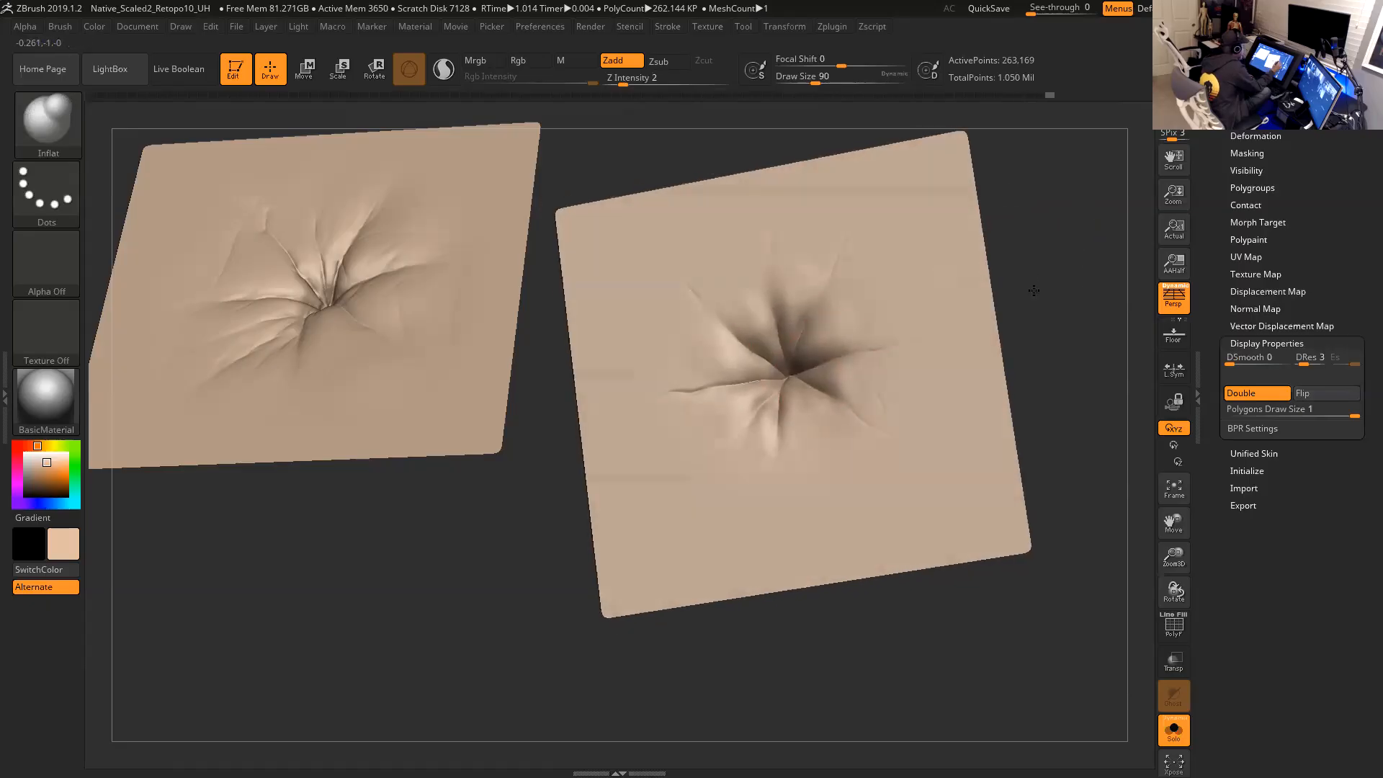
# Carve into the skin above the pit with Antro_Carve03 at draw size 44 and Z Intensity 9.
pyautogui.moveTo(1035, 293); pyautogui.dragTo(1020, 303)
pyautogui.click(65, 124)
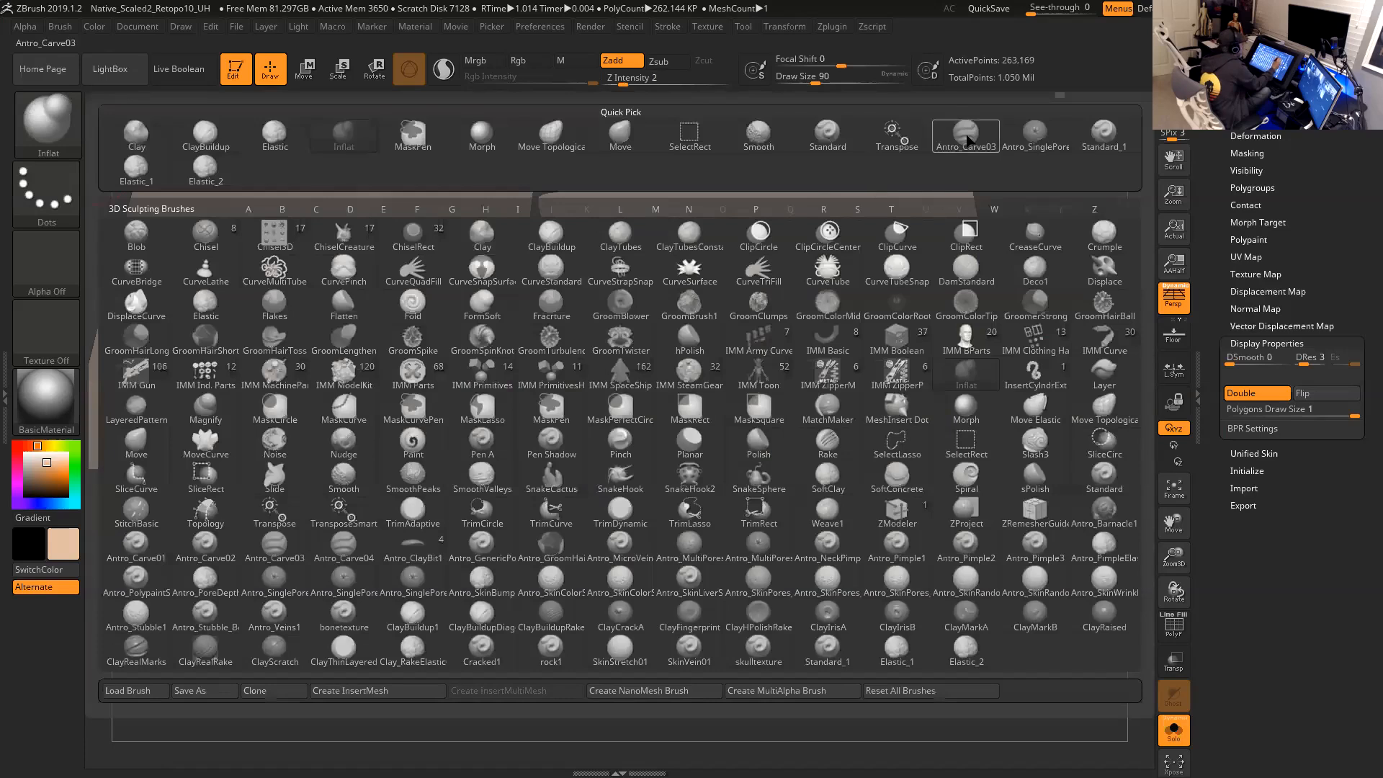
pyautogui.click(967, 136)
pyautogui.press('space')
pyautogui.moveTo(779, 344); pyautogui.dragTo(819, 345)
pyautogui.press('space')
pyautogui.press('space')
pyautogui.moveTo(792, 282); pyautogui.dragTo(753, 278)
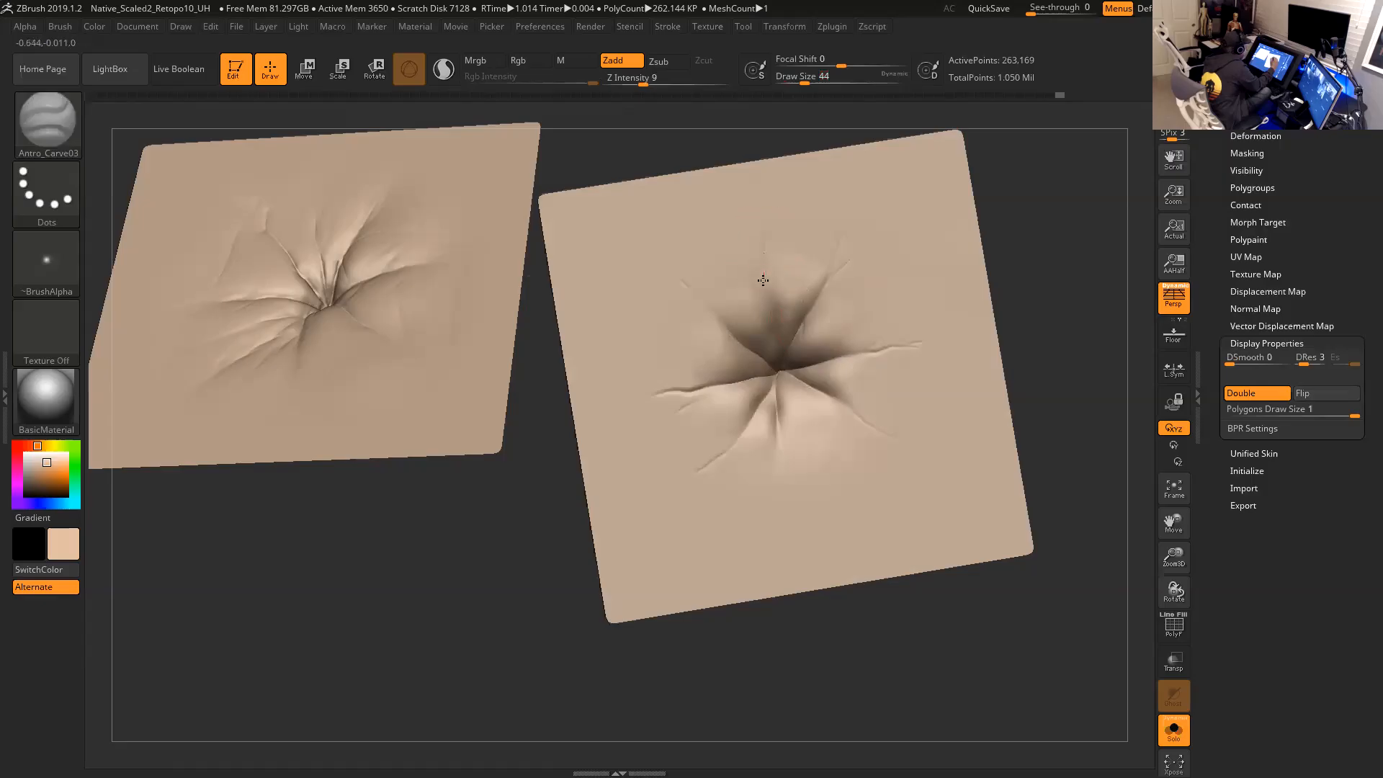
pyautogui.moveTo(1014, 239); pyautogui.dragTo(960, 269)
pyautogui.moveTo(998, 222); pyautogui.dragTo(1026, 219)
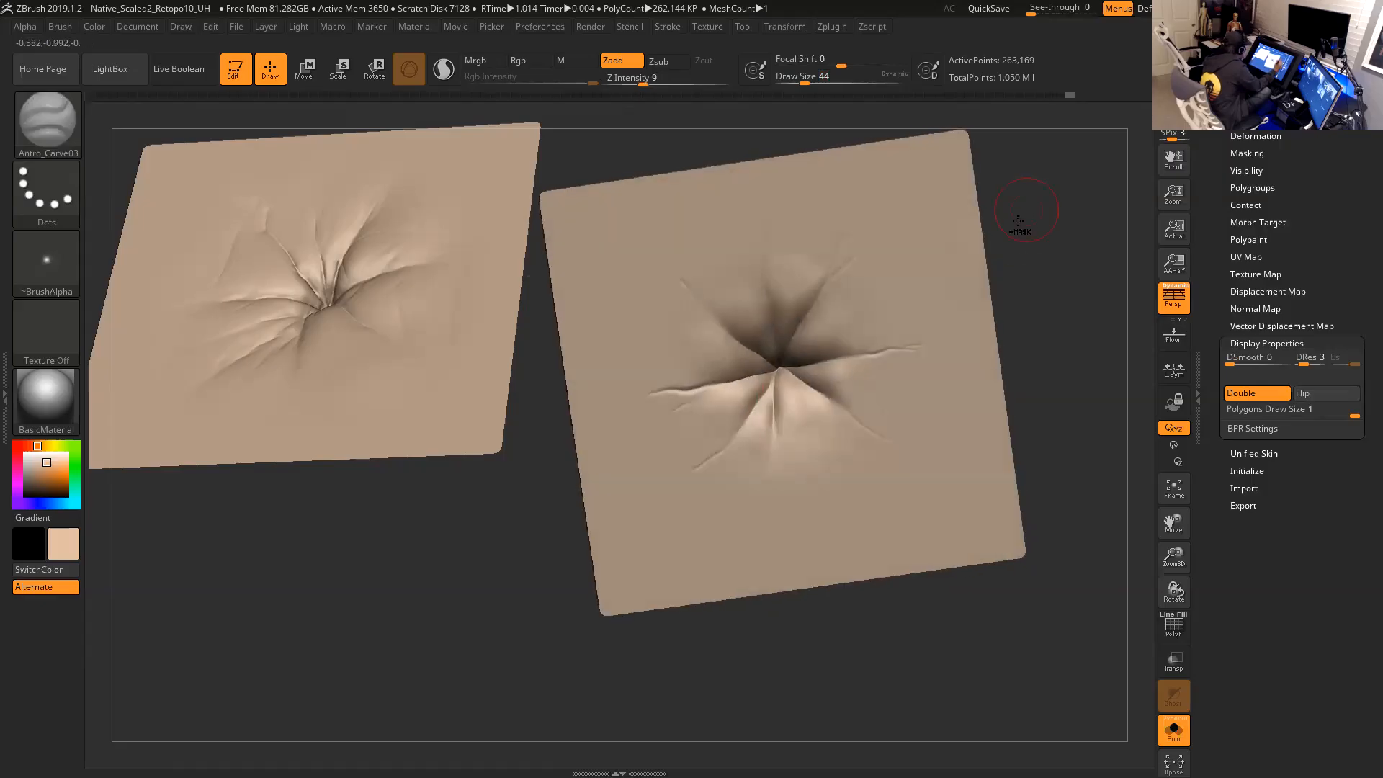
# Raise the mesh one subdivision level and sharpen the pit's upper-right crease at draw size 39.
pyautogui.press('d')
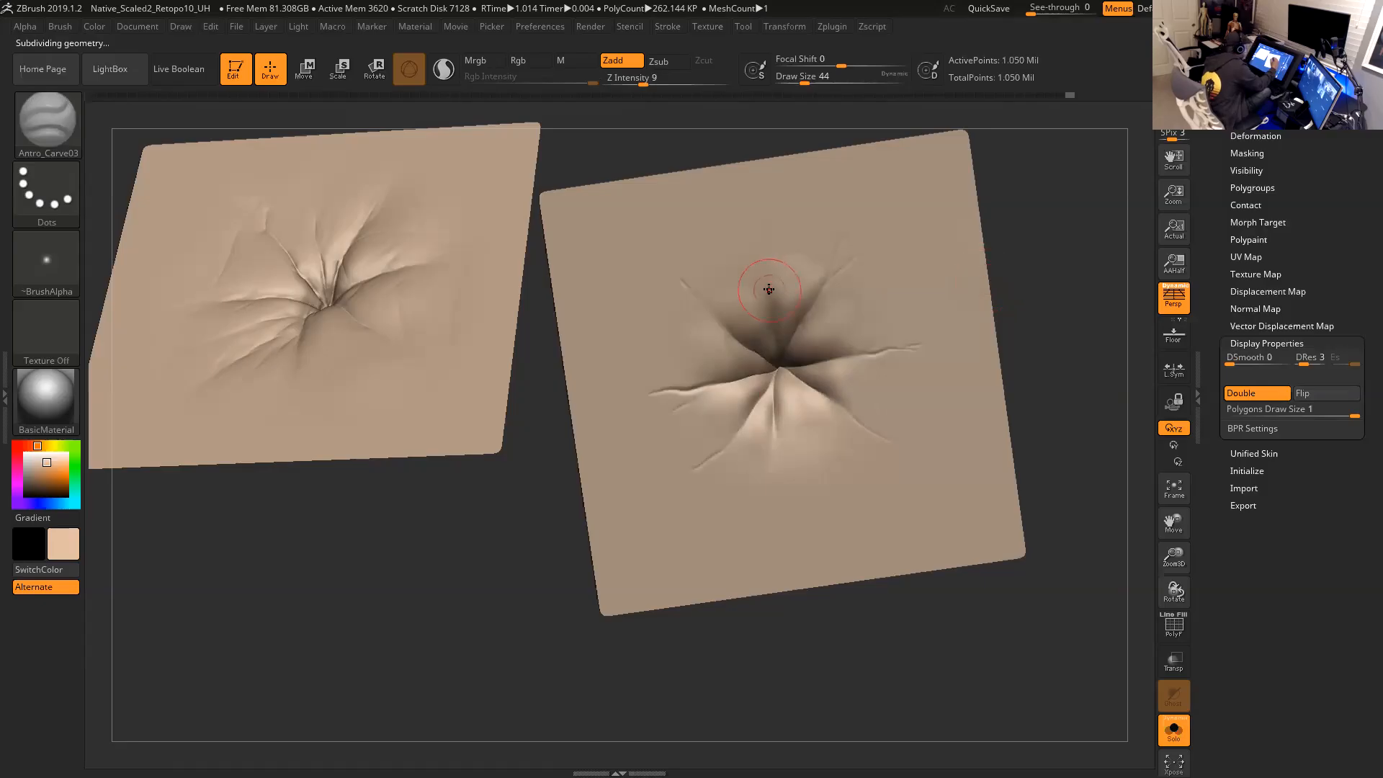
pyautogui.press('shift')
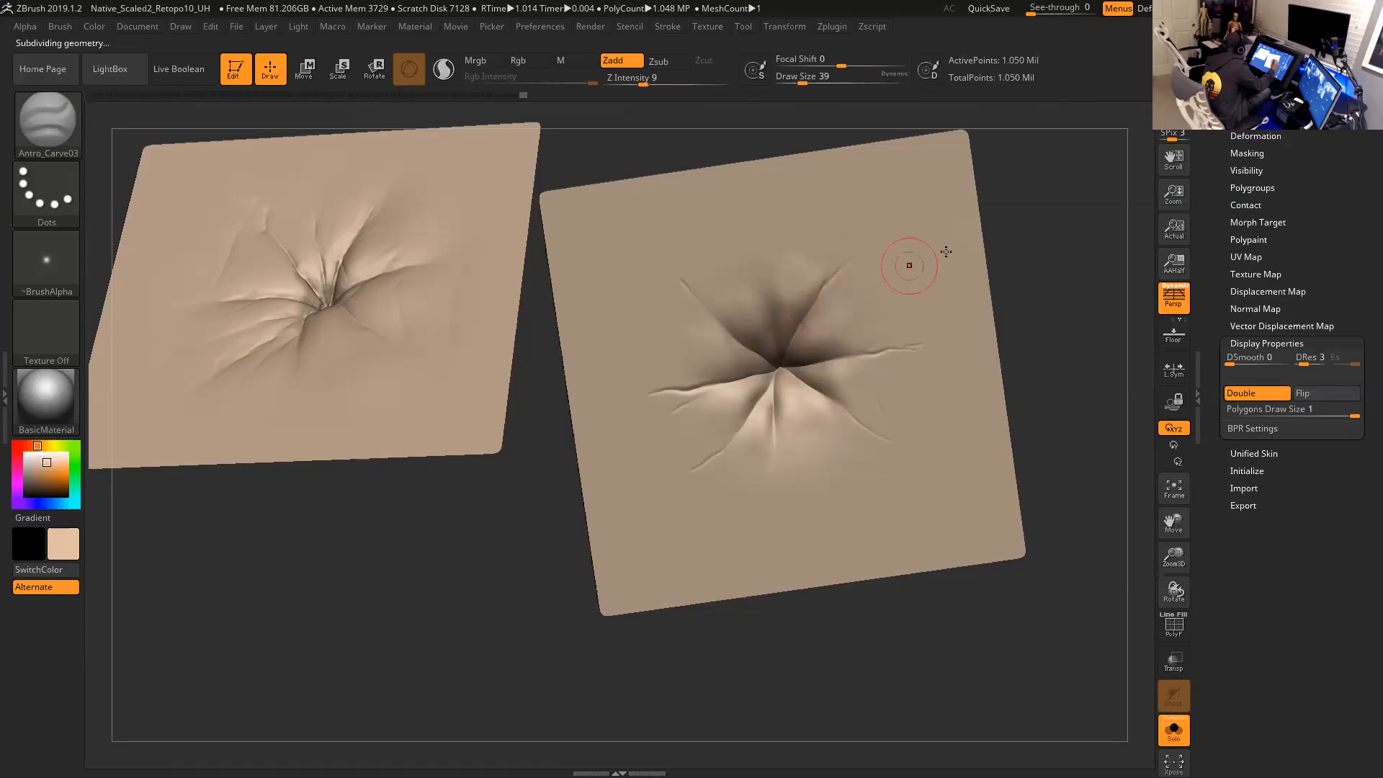
pyautogui.moveTo(946, 251); pyautogui.dragTo(824, 324, button='right')
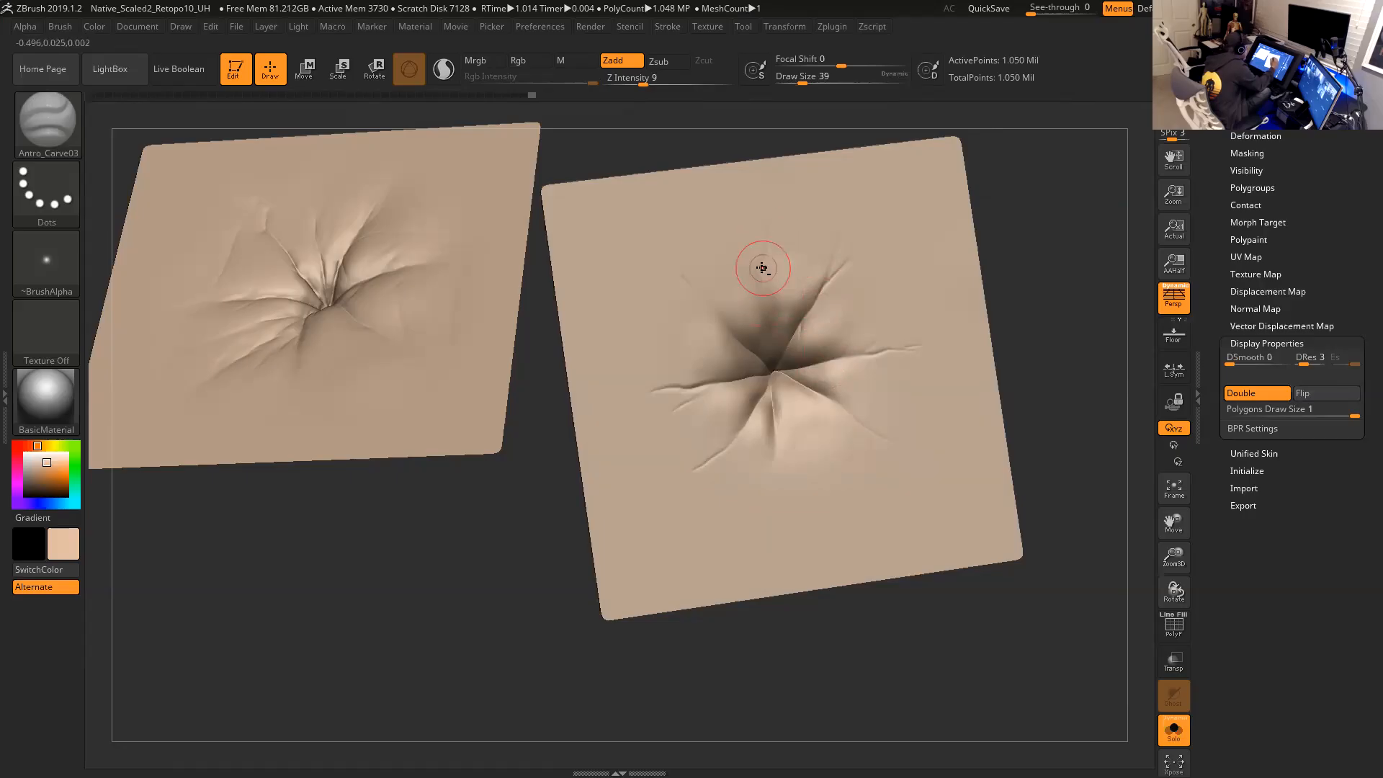
pyautogui.moveTo(1007, 249); pyautogui.dragTo(773, 302)
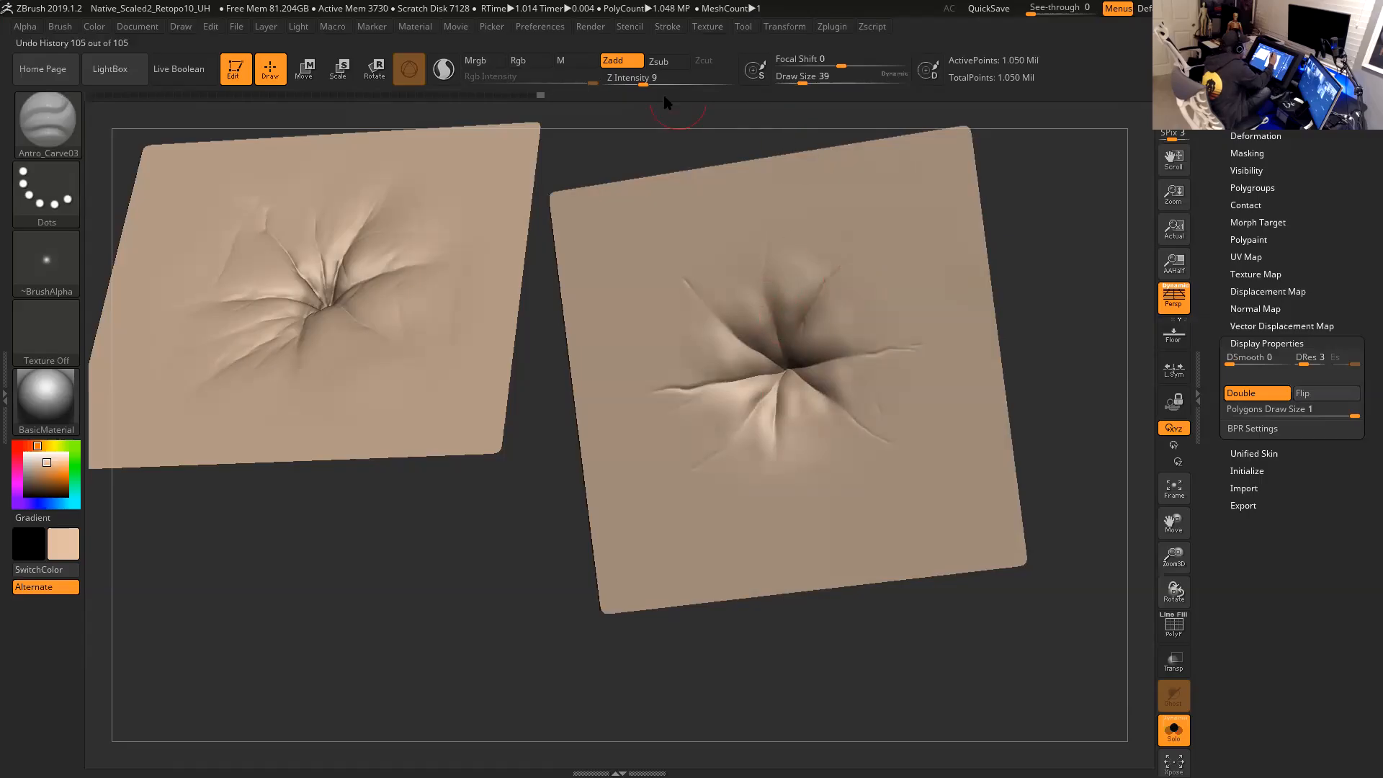
# Carve a soft crease across the fold to the pit's upper right at draw size 62 and Z Intensity 3.
pyautogui.press('space')
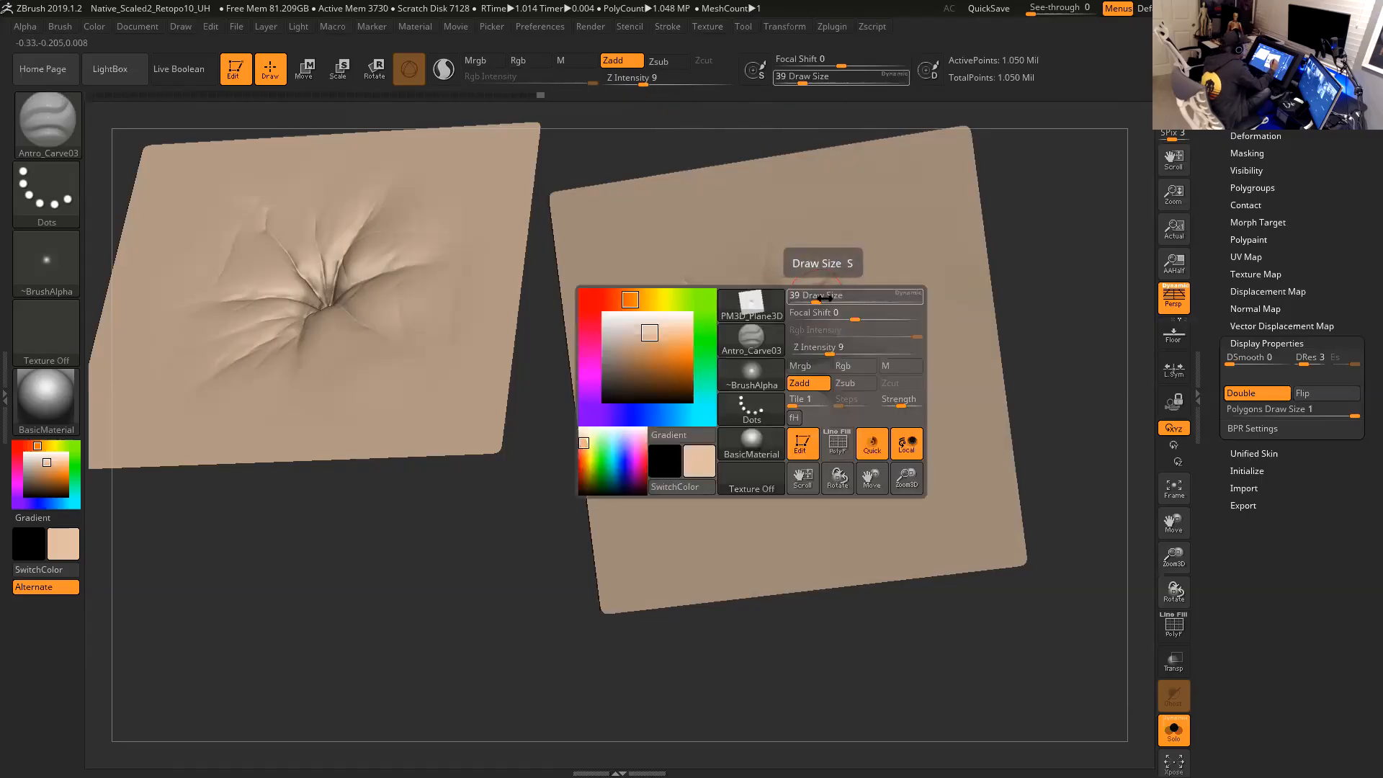
pyautogui.moveTo(816, 298); pyautogui.dragTo(840, 271)
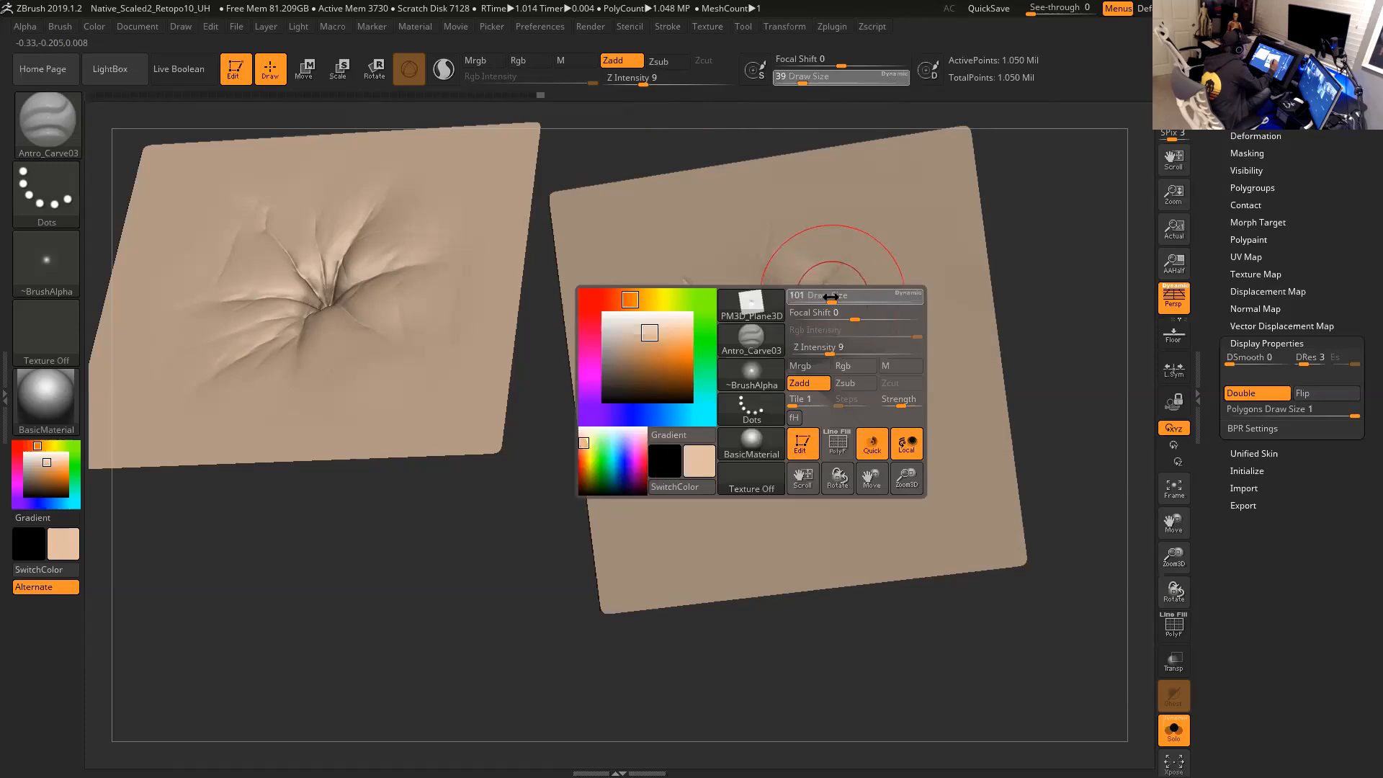
pyautogui.moveTo(640, 78); pyautogui.dragTo(630, 80)
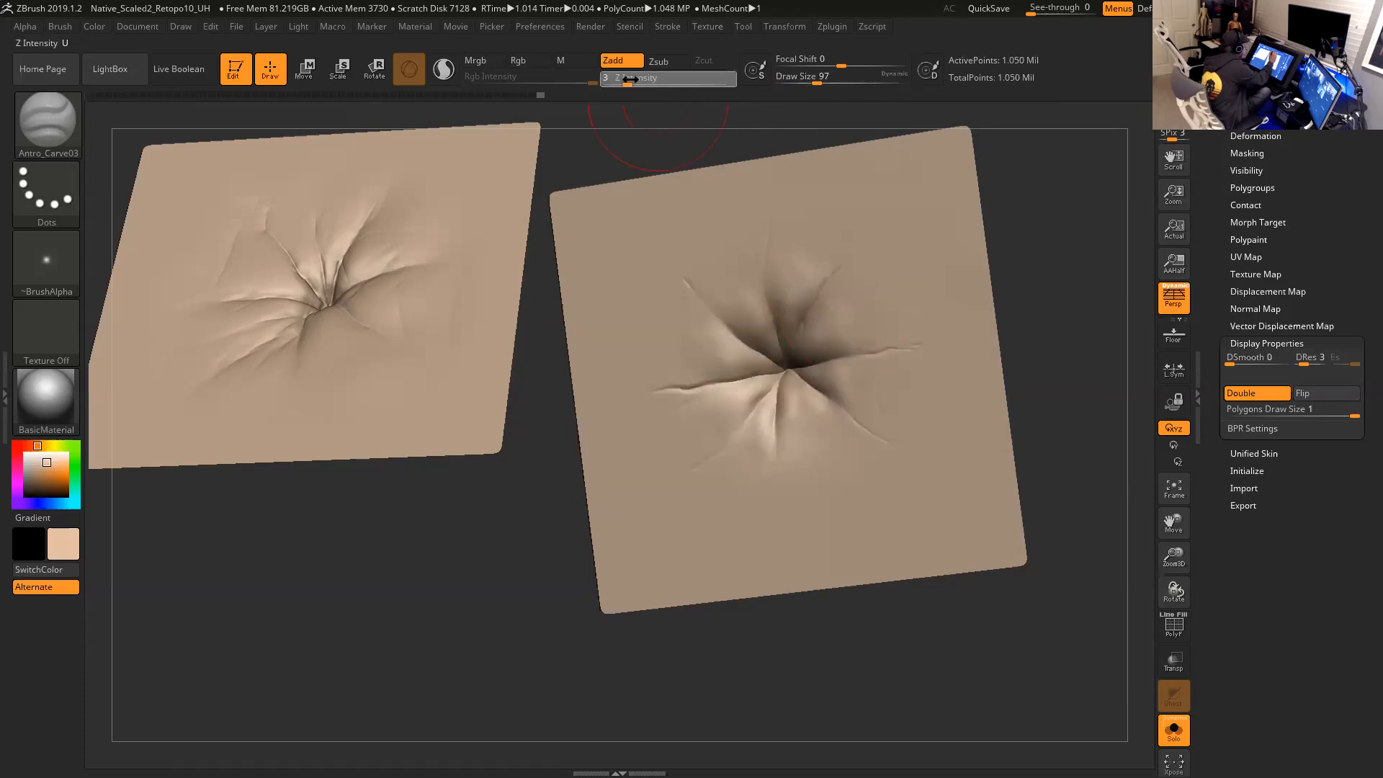
pyautogui.press('space')
pyautogui.moveTo(804, 328); pyautogui.dragTo(796, 328)
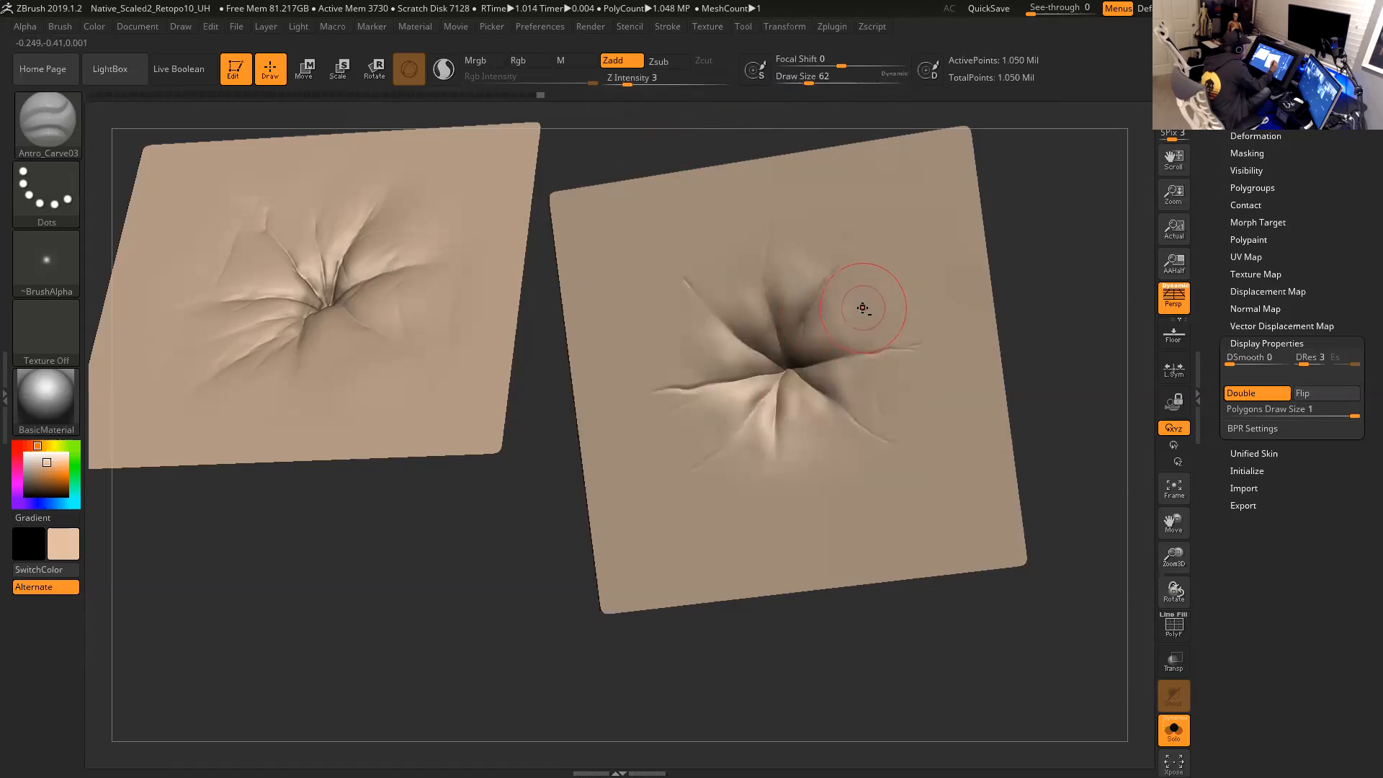
pyautogui.moveTo(857, 321); pyautogui.dragTo(898, 277)
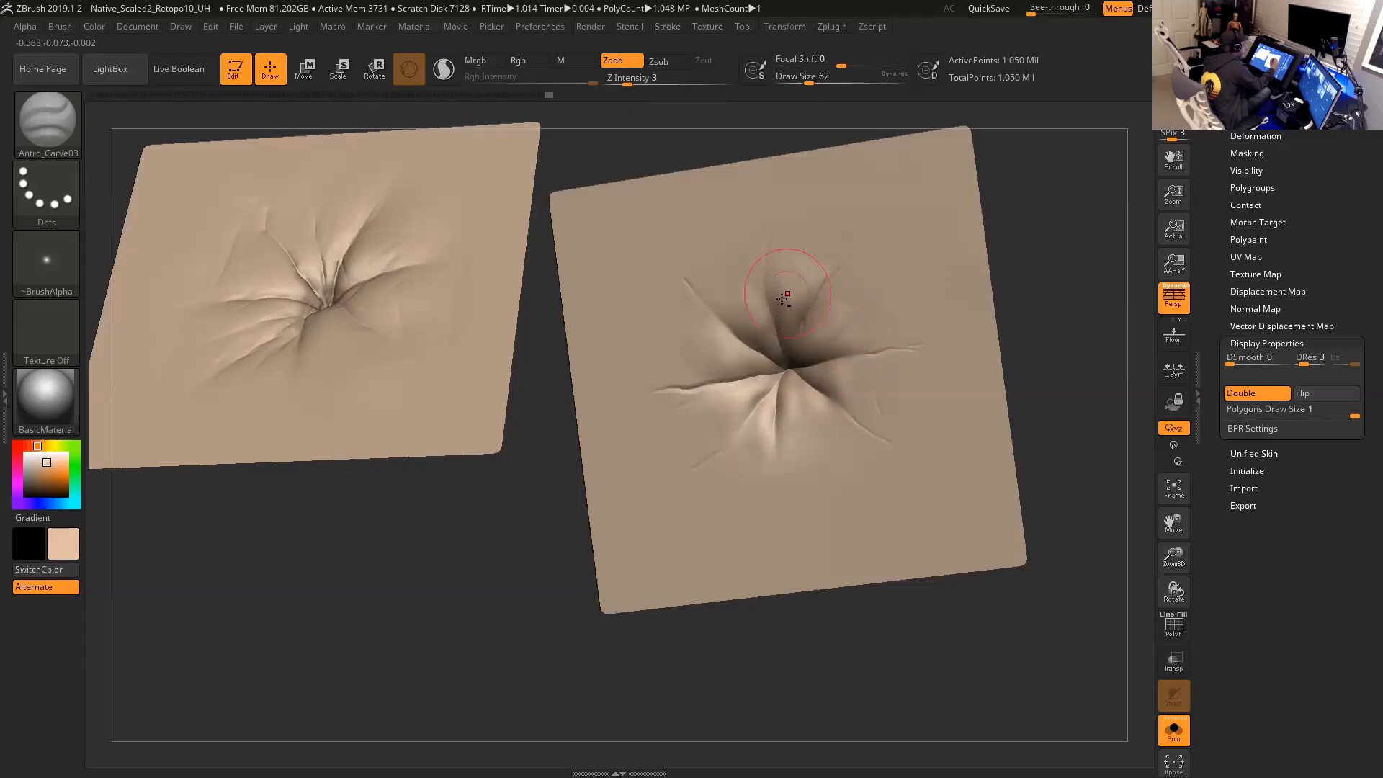
# Carve fine wrinkles around the left and upper creases at draw size 33 and Z Intensity 6, smoothing them.
pyautogui.press('space')
pyautogui.moveTo(709, 269); pyautogui.dragTo(706, 270)
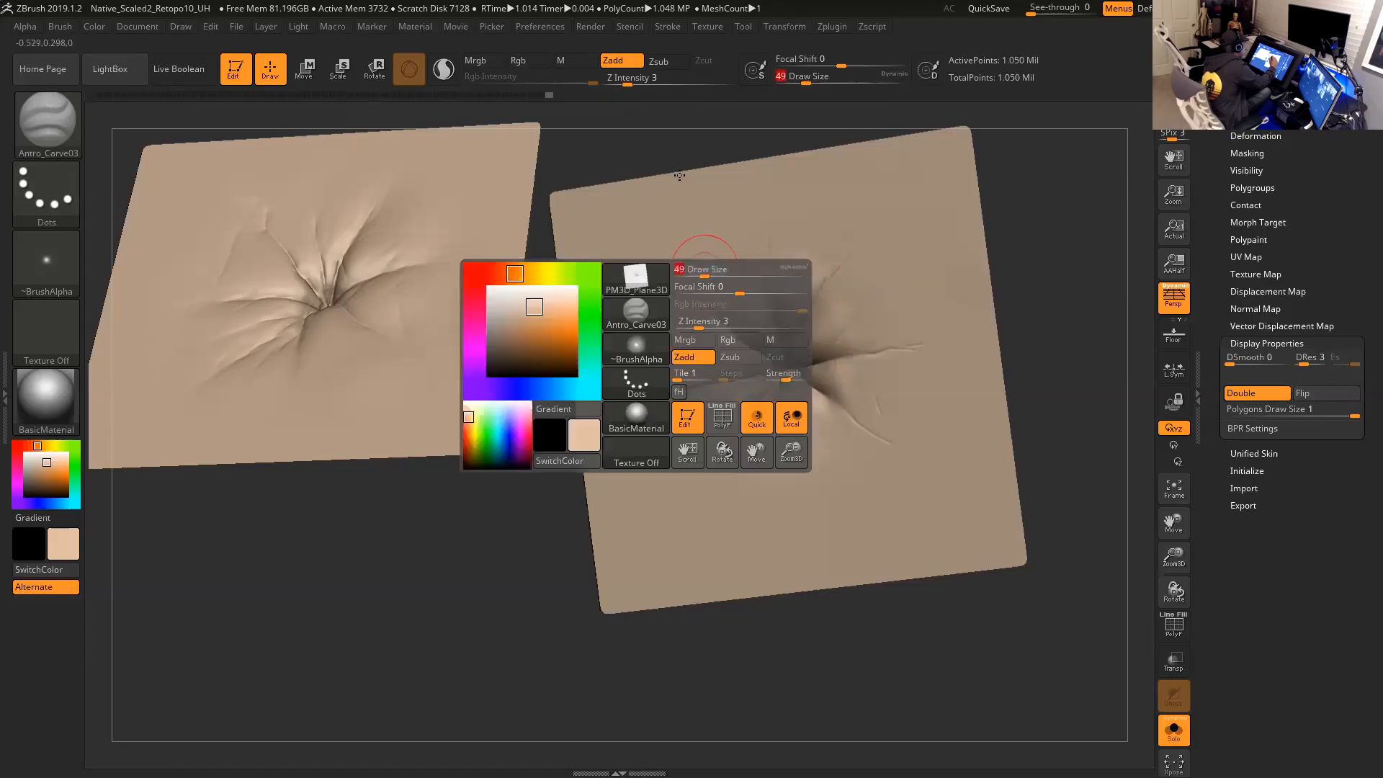
pyautogui.moveTo(628, 82); pyautogui.dragTo(637, 80)
pyautogui.press('space')
pyautogui.moveTo(698, 264); pyautogui.dragTo(688, 264)
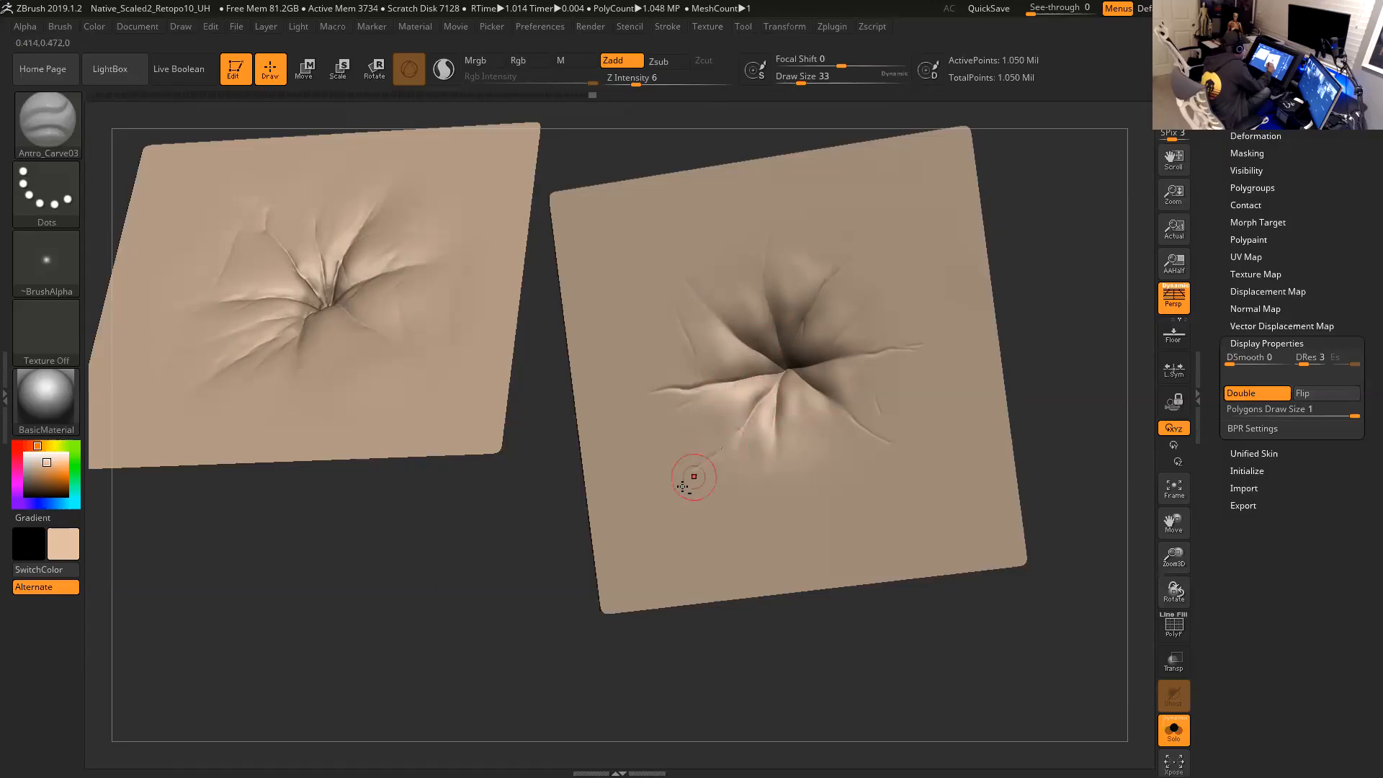
pyautogui.press('shift')
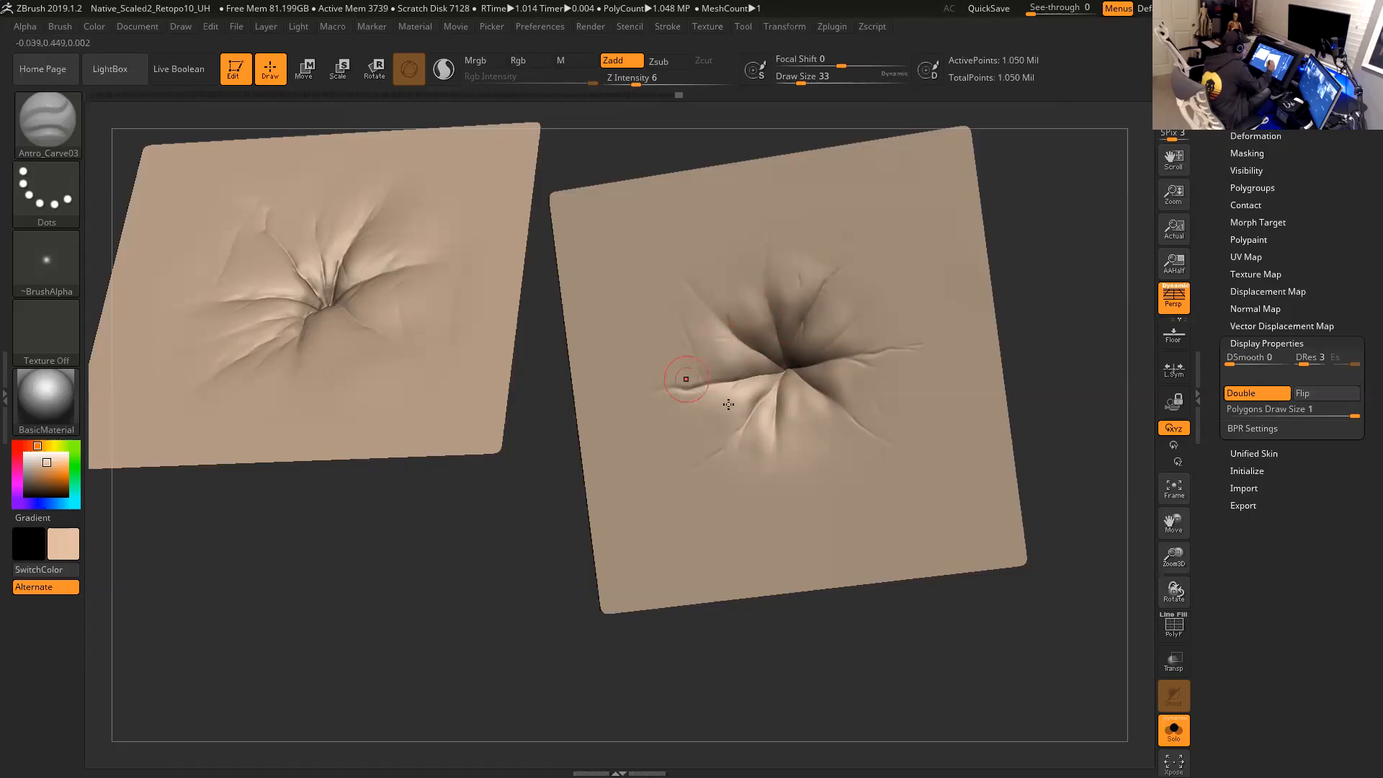
pyautogui.press('shift')
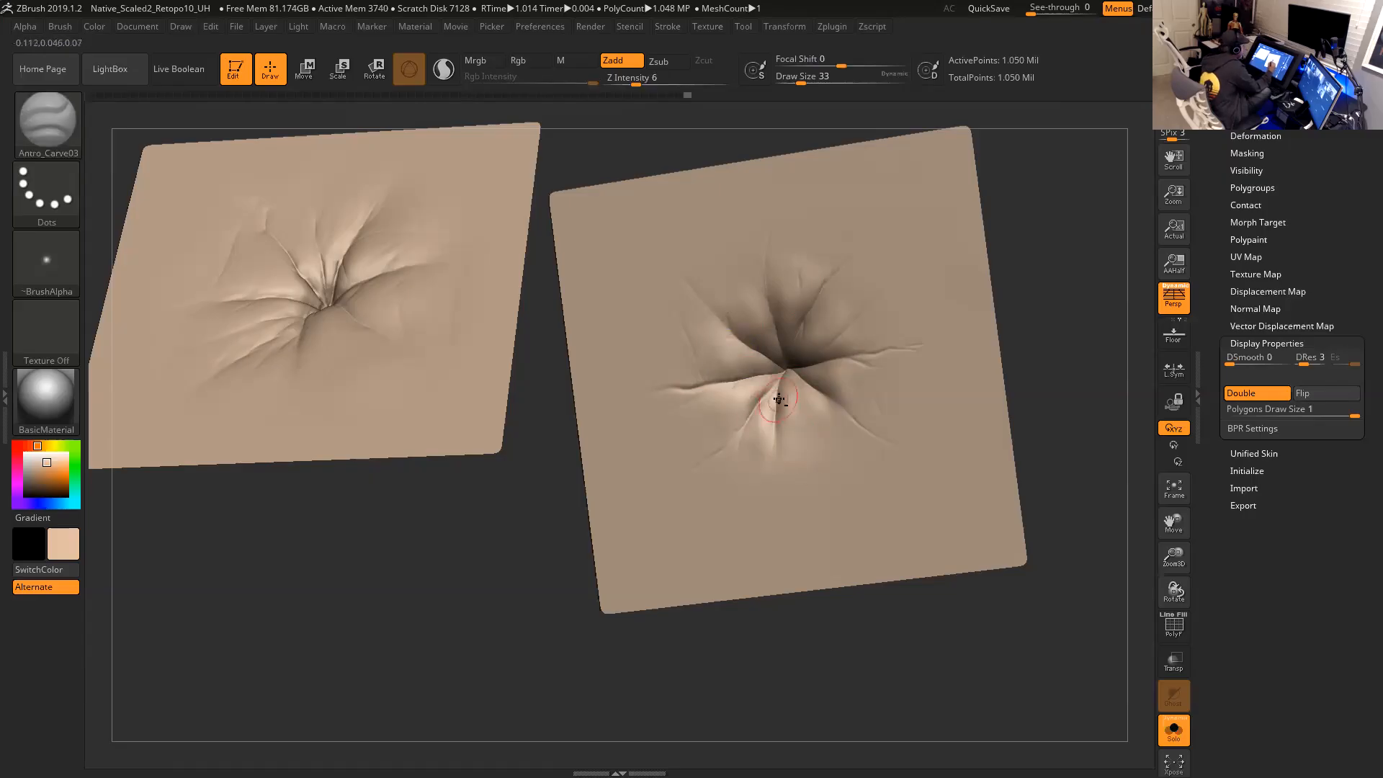
# Deepen the creases below and to the right of the pit with Antro_Carve03, checking them from different angles.
pyautogui.moveTo(797, 379); pyautogui.dragTo(801, 410)
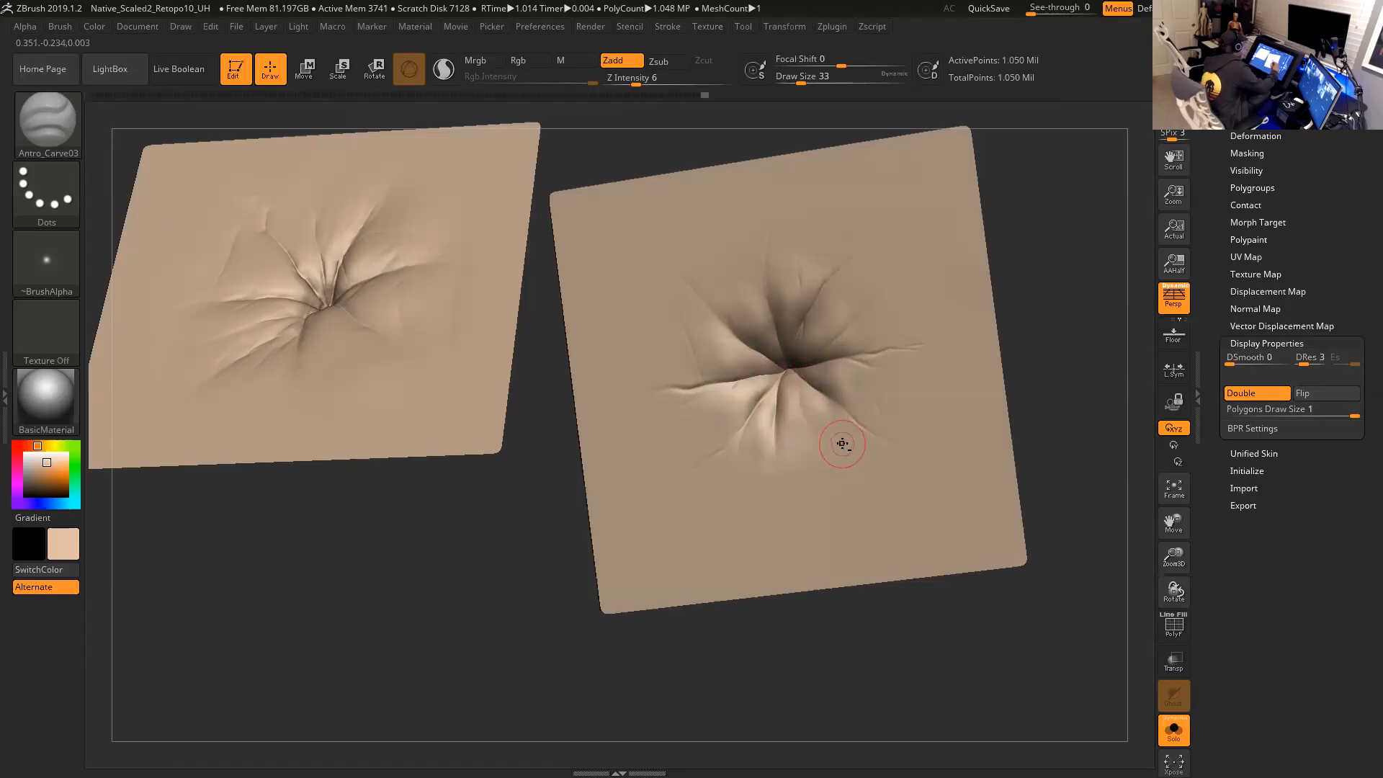
pyautogui.press('shift')
pyautogui.keyDown('shift'); pyautogui.moveTo(1050, 379); pyautogui.dragTo(1042, 369); pyautogui.keyUp('shift')
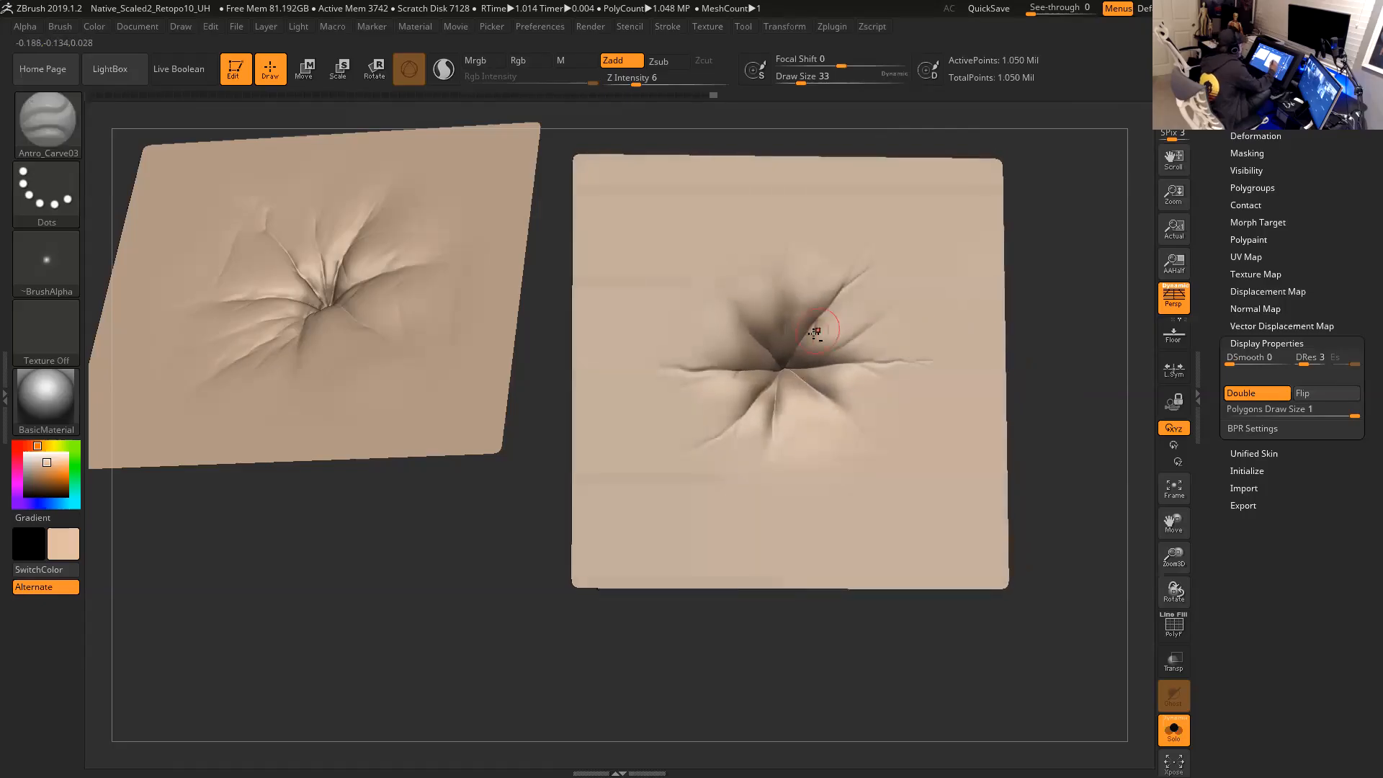
pyautogui.moveTo(1056, 259); pyautogui.dragTo(1051, 268)
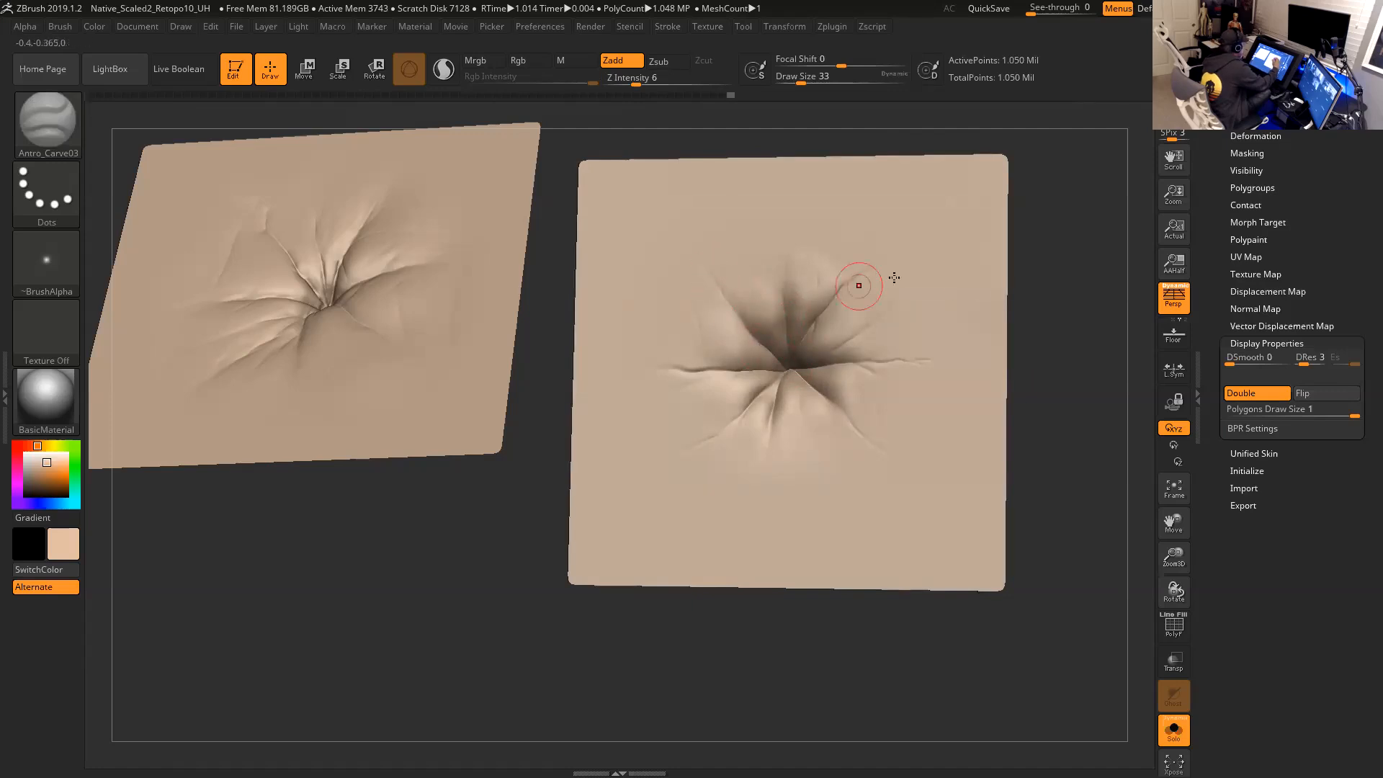
pyautogui.moveTo(1038, 280); pyautogui.dragTo(1051, 288)
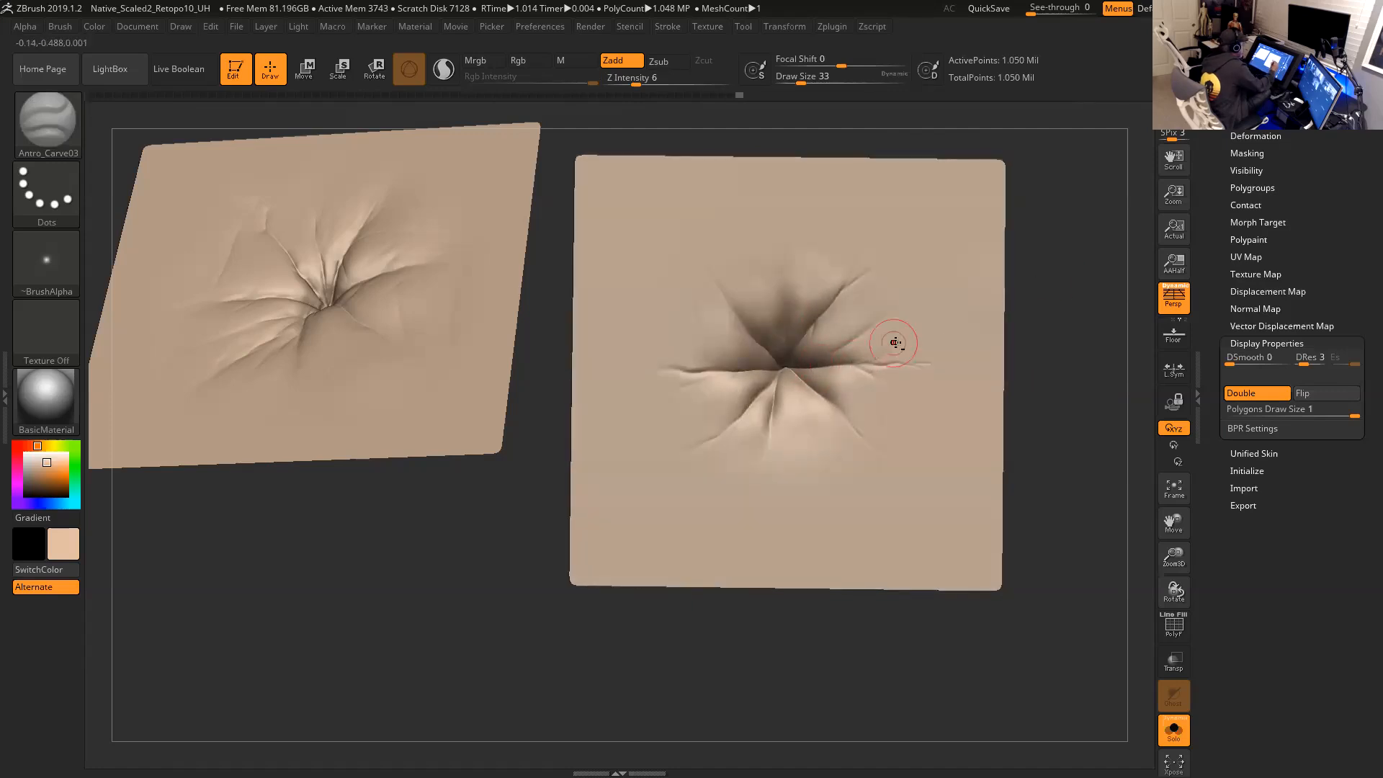
pyautogui.moveTo(774, 393); pyautogui.dragTo(764, 474)
# View the plane edge-on without perspective and scale its depth to about 0.88 with the transform gizmo.
pyautogui.moveTo(1065, 358)
pyautogui.mouseDown()
pyautogui.moveTo(1065, 229)
pyautogui.moveTo(1057, 298)
pyautogui.moveTo(1037, 263)
pyautogui.moveTo(1025, 267)
pyautogui.moveTo(792, 414)
pyautogui.moveTo(817, 572)
pyautogui.moveTo(803, 463)
pyautogui.moveTo(820, 473)
pyautogui.mouseUp()
pyautogui.press('p')
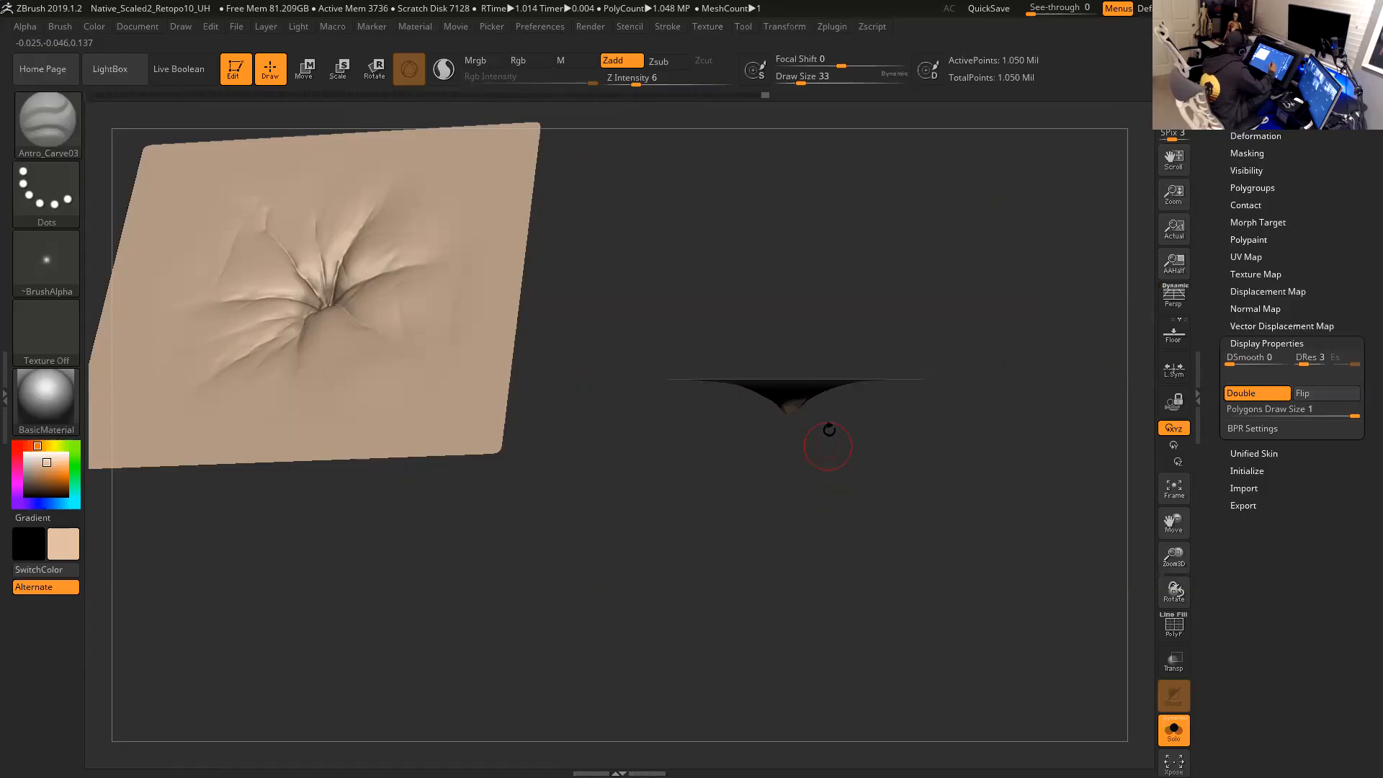
pyautogui.click(304, 68)
pyautogui.moveTo(803, 202); pyautogui.dragTo(805, 183)
pyautogui.moveTo(924, 260); pyautogui.dragTo(961, 365)
pyautogui.moveTo(1056, 325)
pyautogui.mouseDown()
pyautogui.moveTo(1059, 312)
pyautogui.moveTo(979, 349)
pyautogui.moveTo(1026, 352)
pyautogui.moveTo(1040, 327)
pyautogui.mouseUp()
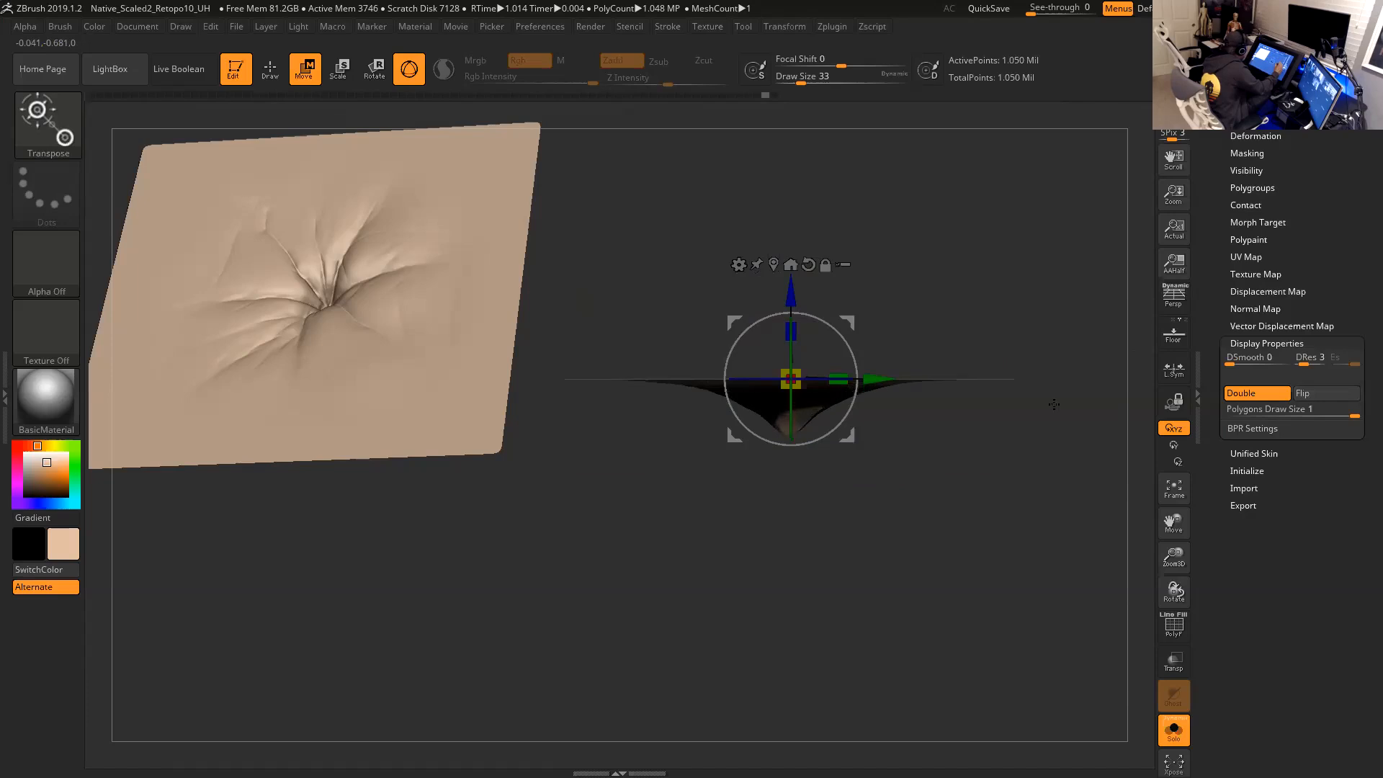
pyautogui.moveTo(792, 330); pyautogui.dragTo(794, 356)
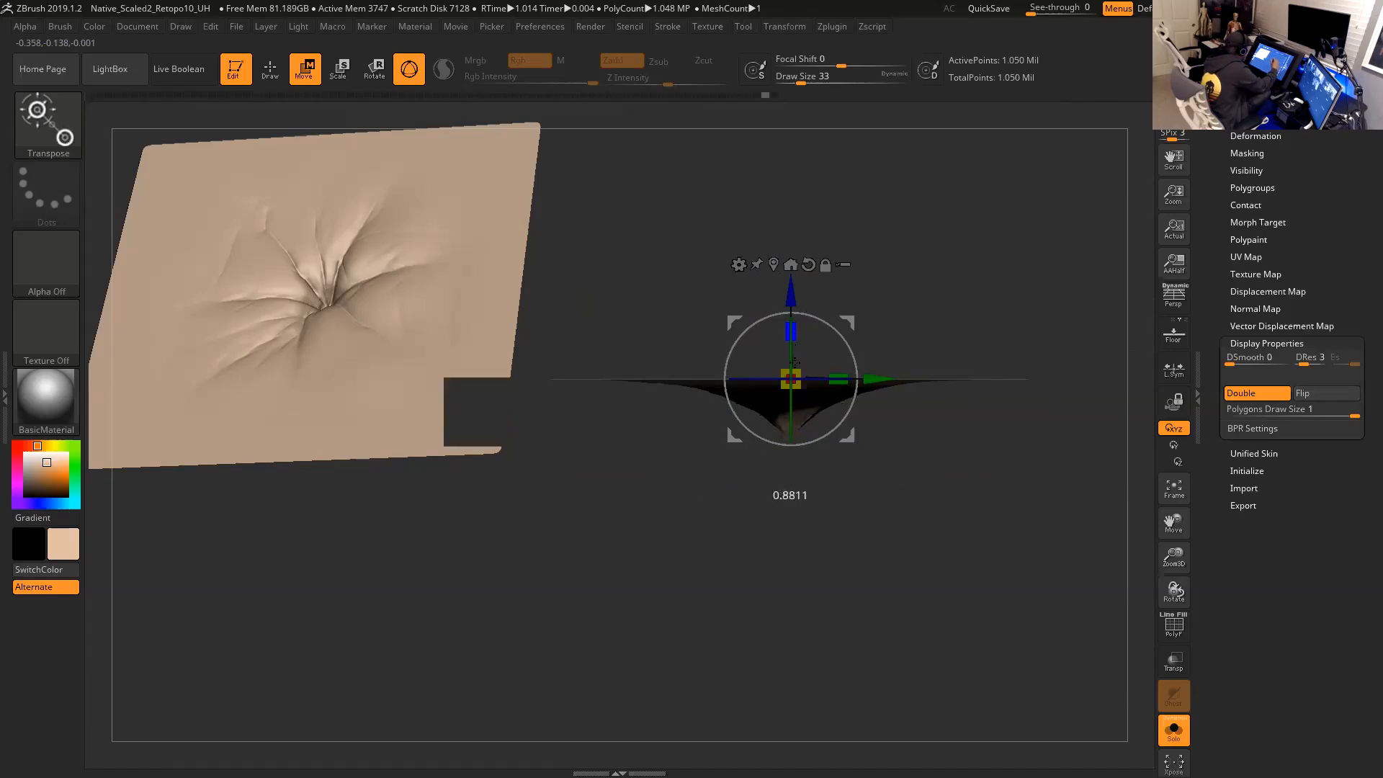
# Refine the pit's edge-on profile with the Move brush at draw size 62 and Z Intensity 51, checking it from different sides.
pyautogui.press('q')
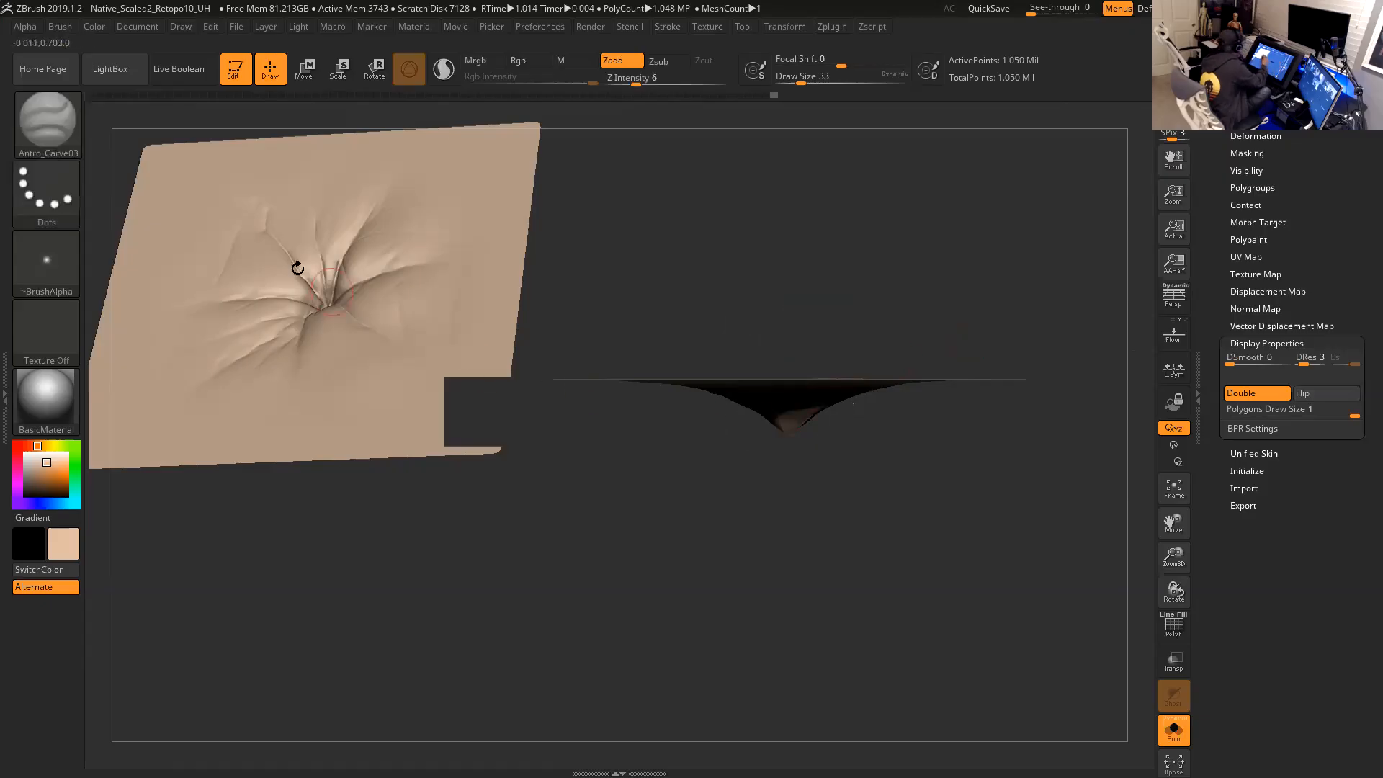
pyautogui.press('b')
pyautogui.press('m')
pyautogui.press('v')
pyautogui.press('space')
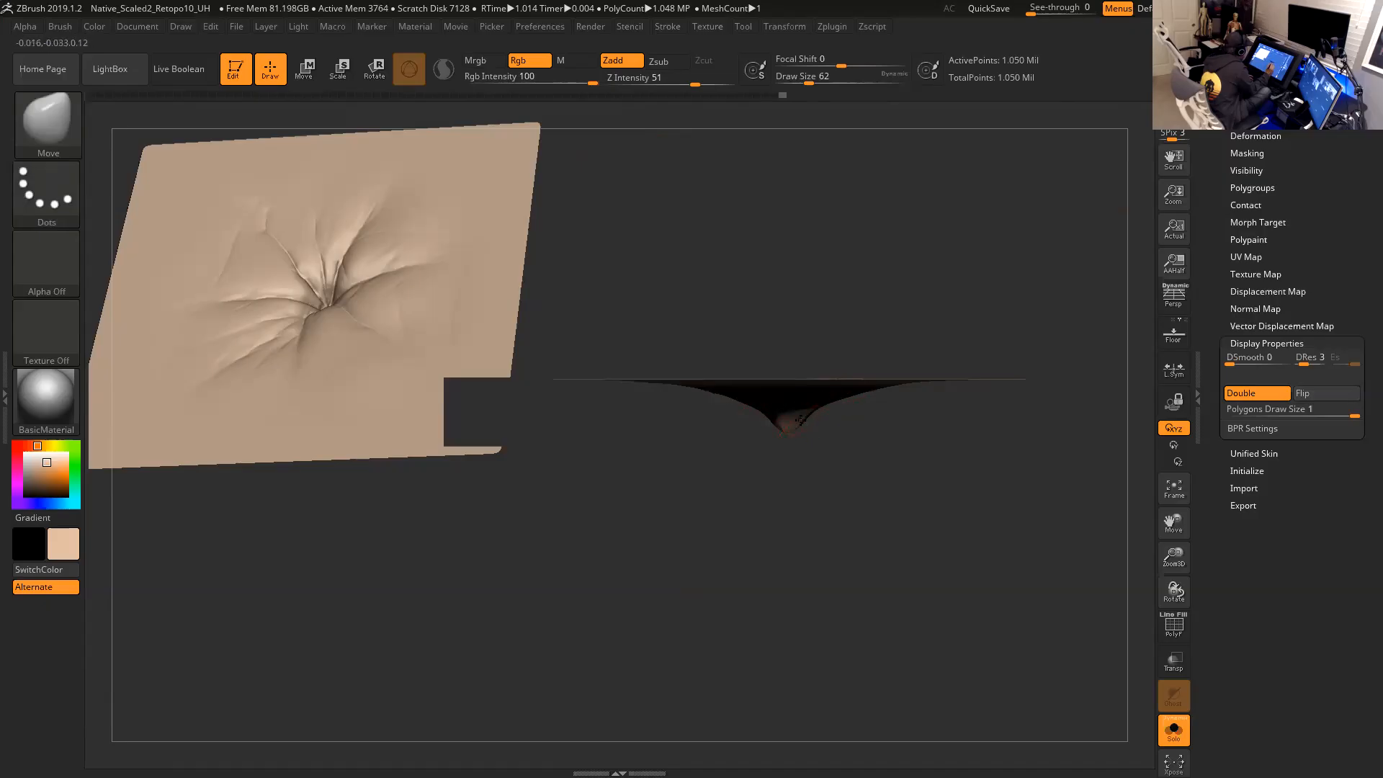
pyautogui.moveTo(758, 455); pyautogui.dragTo(805, 451)
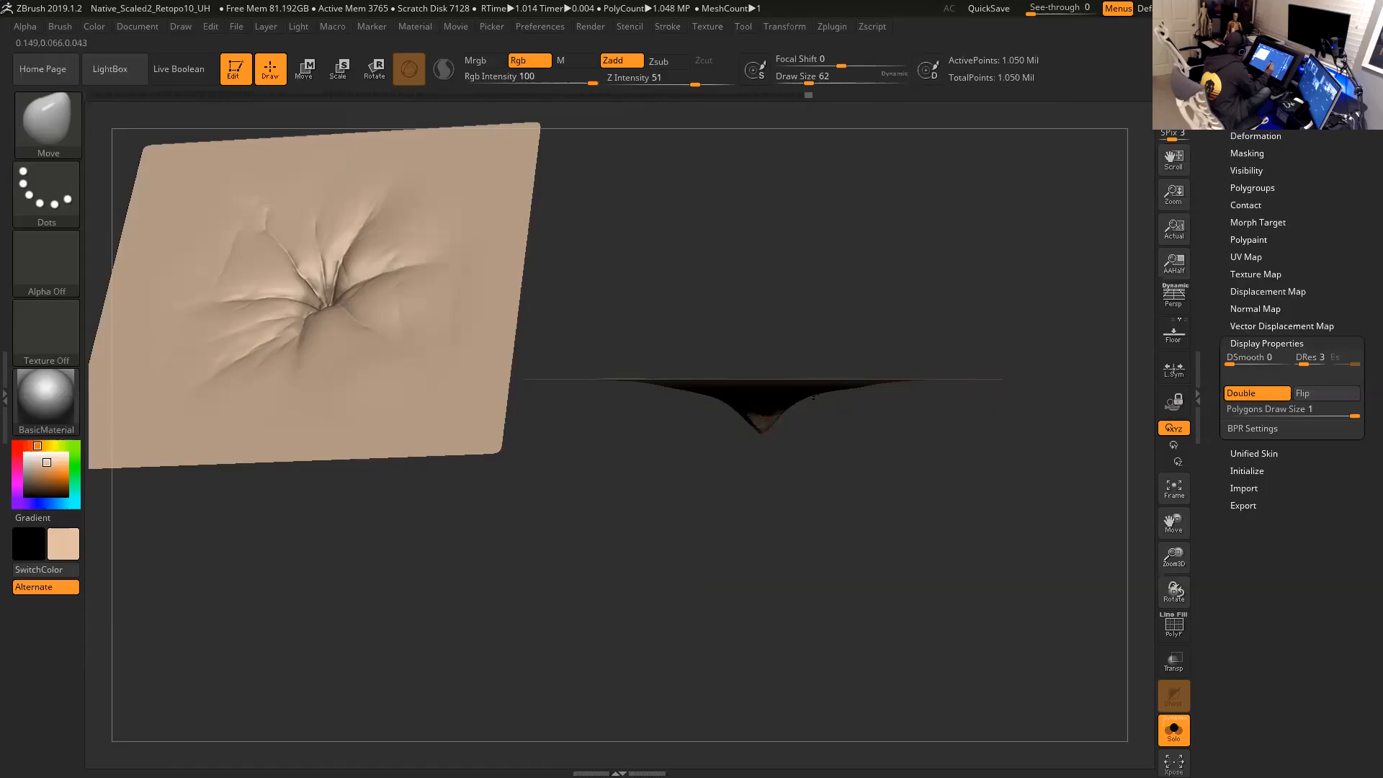
pyautogui.moveTo(743, 421); pyautogui.dragTo(780, 436)
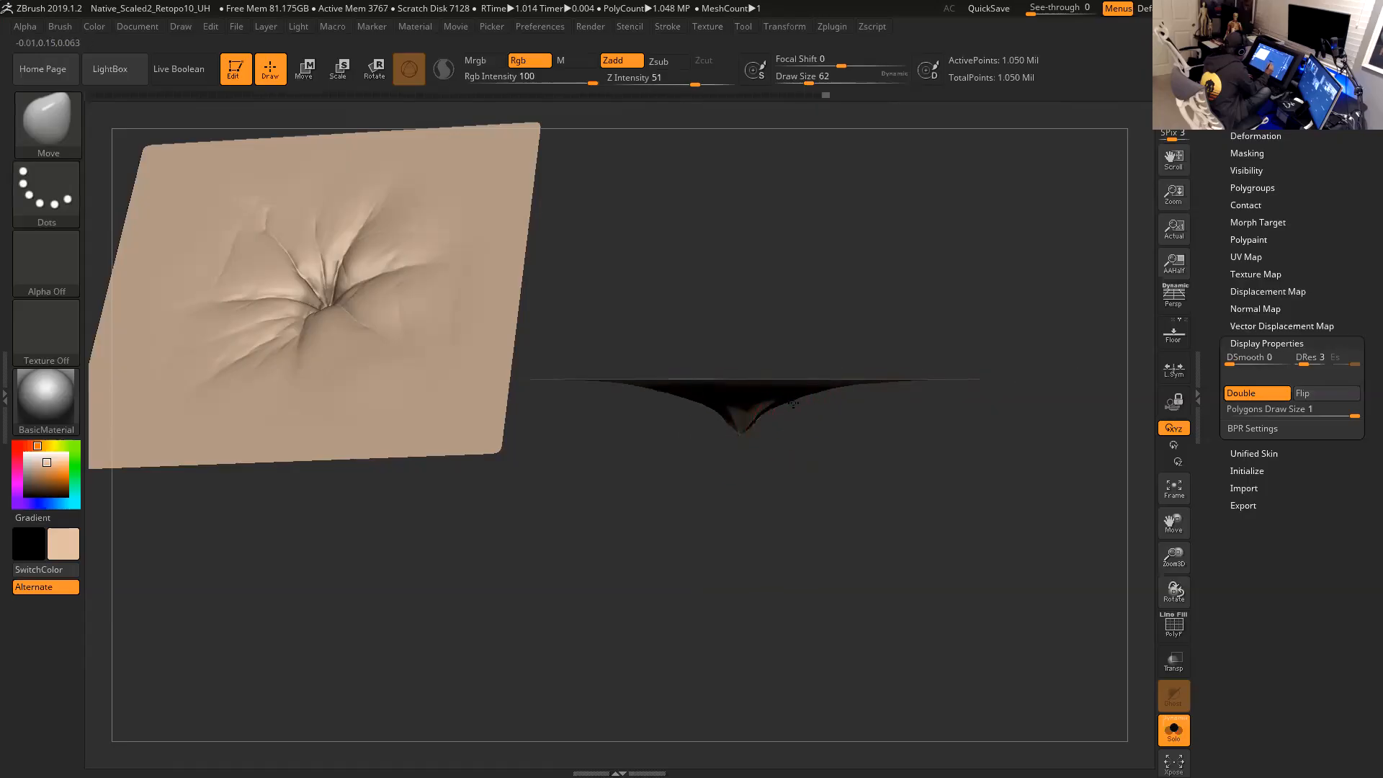
pyautogui.moveTo(667, 440); pyautogui.dragTo(669, 441)
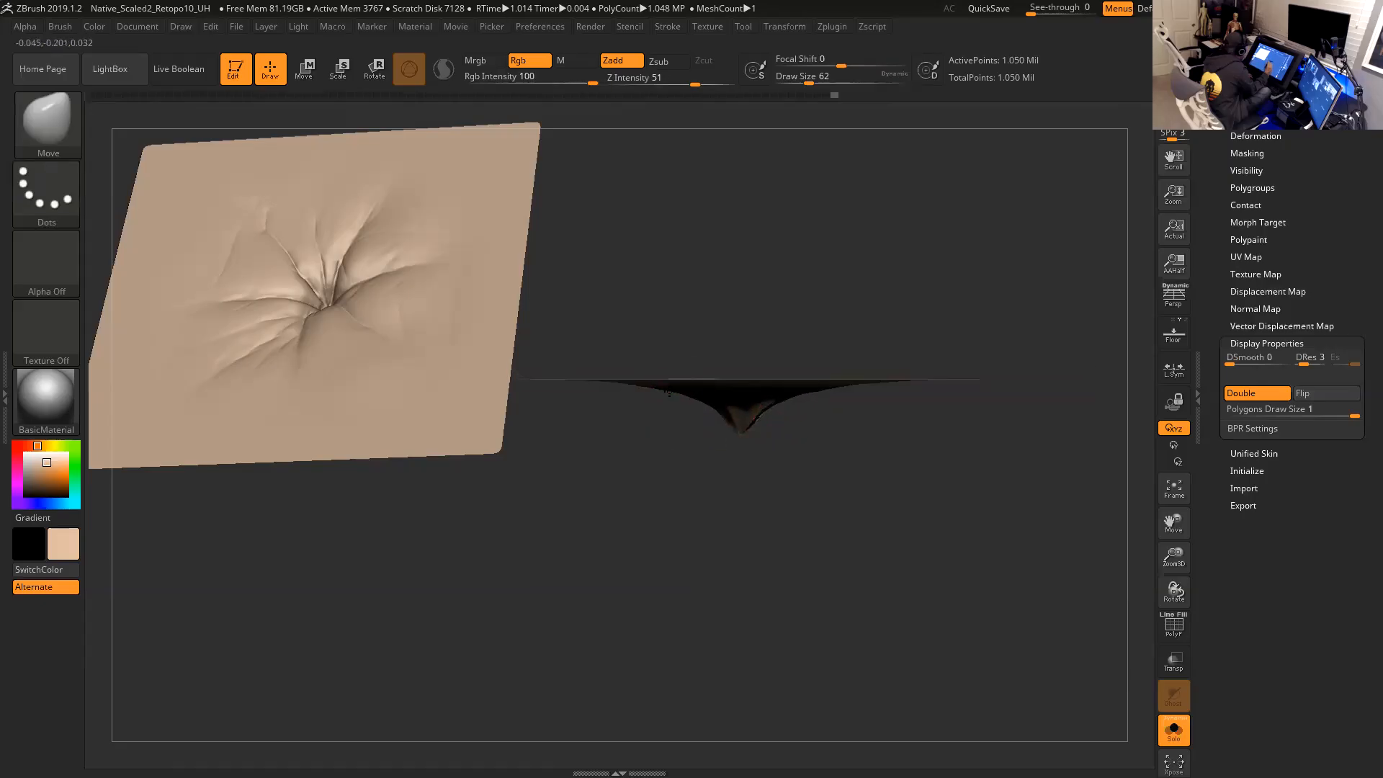
# Turn the plane to face front and clear the reference snapshot from the canvas.
pyautogui.moveTo(786, 469); pyautogui.dragTo(799, 601)
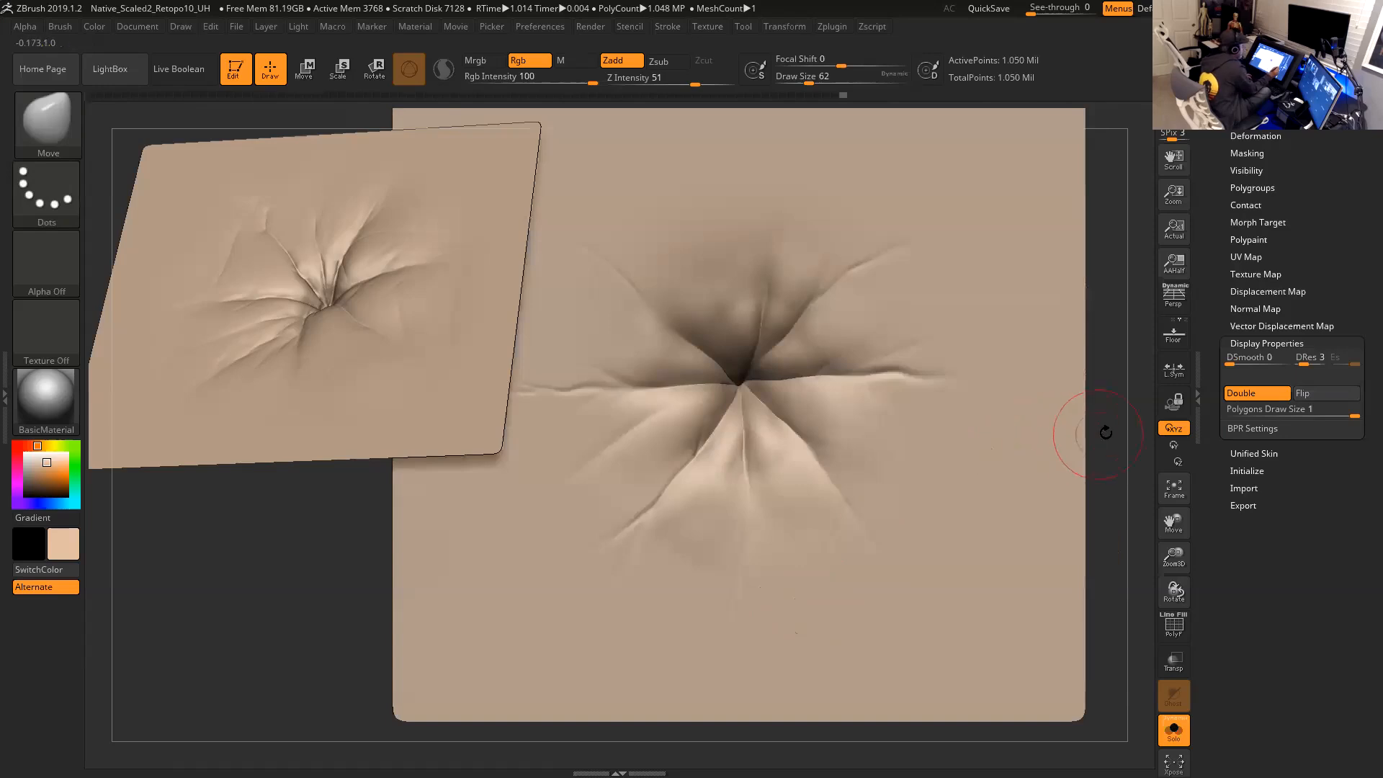
pyautogui.keyDown('alt'); pyautogui.moveTo(1103, 432); pyautogui.dragTo(1068, 343); pyautogui.keyUp('alt')
pyautogui.moveTo(1011, 392)
pyautogui.keyDown('alt'); pyautogui.mouseDown()
pyautogui.moveTo(1046, 407)
pyautogui.moveTo(1050, 382)
pyautogui.moveTo(1053, 423)
pyautogui.mouseUp(); pyautogui.keyUp('alt')
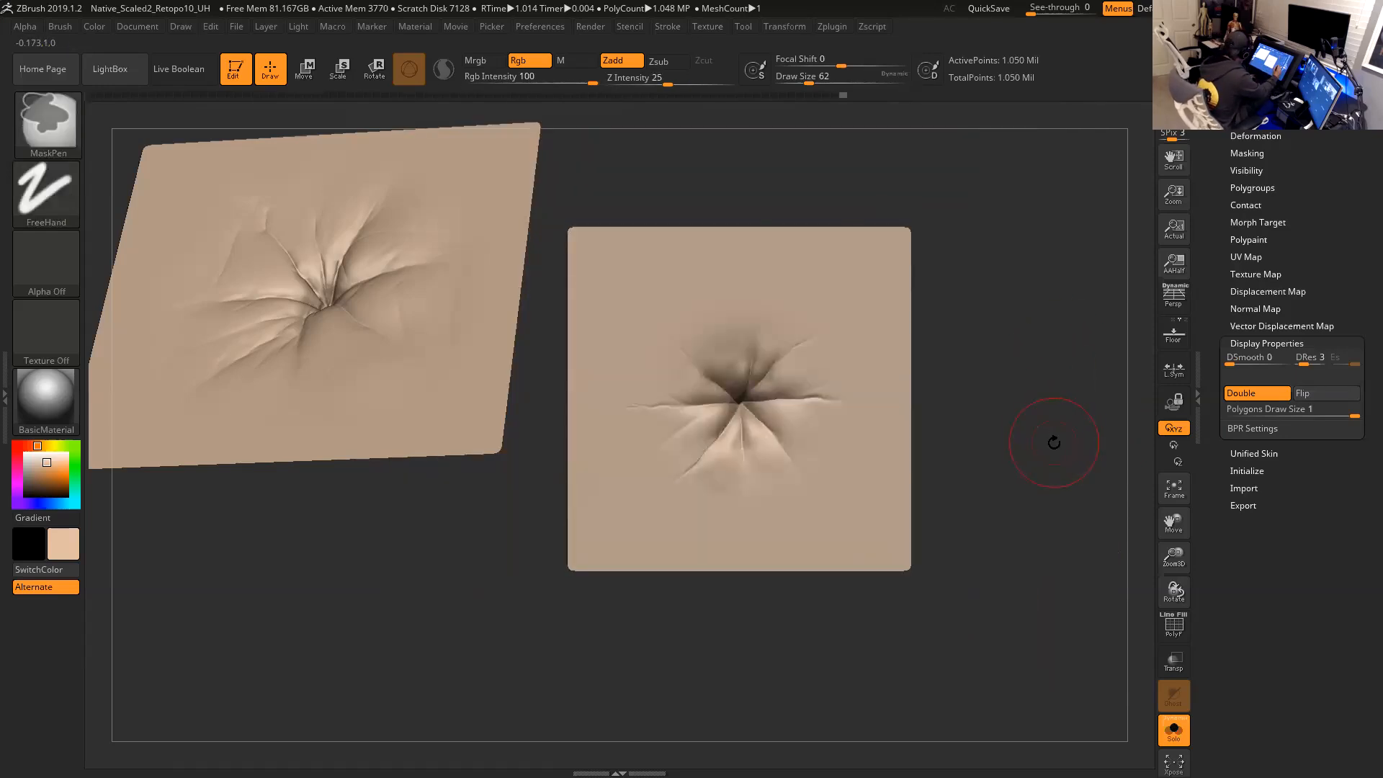
pyautogui.press('ctrl')
pyautogui.press('shift')
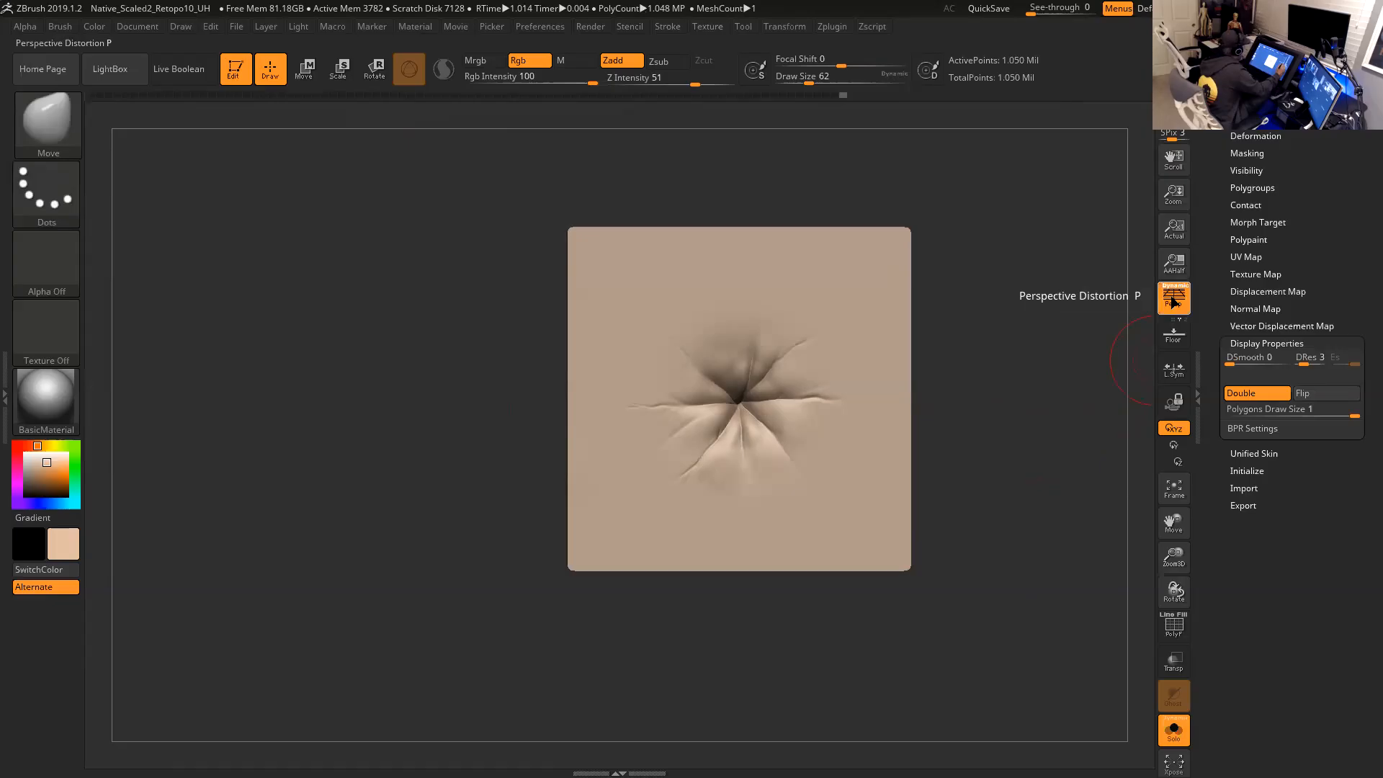
pyautogui.press('f')
pyautogui.moveTo(1050, 442)
pyautogui.keyDown('alt'); pyautogui.mouseDown()
pyautogui.moveTo(1057, 469)
pyautogui.moveTo(1058, 390)
pyautogui.mouseUp(); pyautogui.keyUp('alt')
# Smooth the outer ends of the creases around the pit at draw size 41.
pyautogui.press('space')
pyautogui.moveTo(786, 272)
pyautogui.mouseDown()
pyautogui.moveTo(753, 272)
pyautogui.moveTo(813, 244)
pyautogui.moveTo(798, 245)
pyautogui.mouseUp()
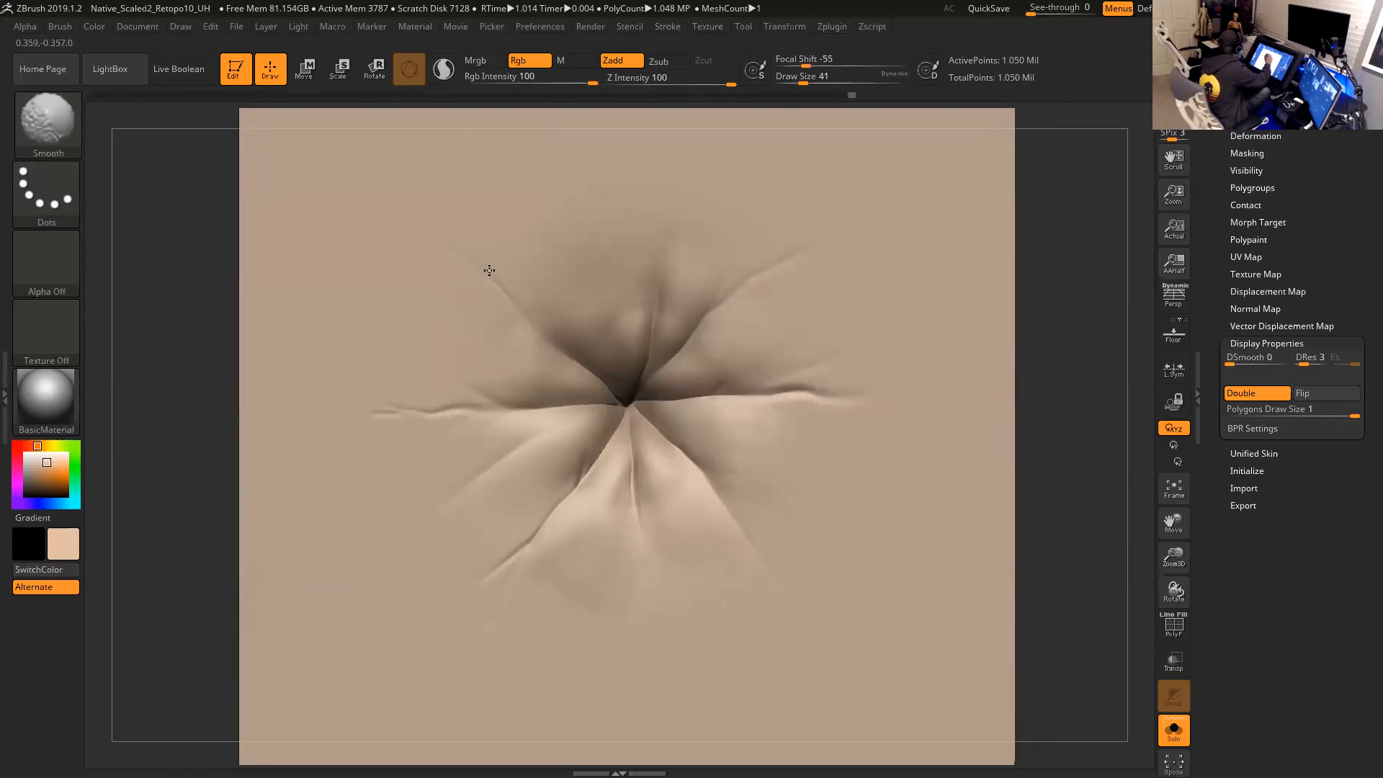
pyautogui.keyDown('shift'); pyautogui.moveTo(439, 229); pyautogui.dragTo(433, 223); pyautogui.keyUp('shift')
pyautogui.moveTo(391, 389)
pyautogui.keyDown('shift'); pyautogui.mouseDown()
pyautogui.moveTo(377, 402)
pyautogui.moveTo(404, 403)
pyautogui.mouseUp(); pyautogui.keyUp('shift')
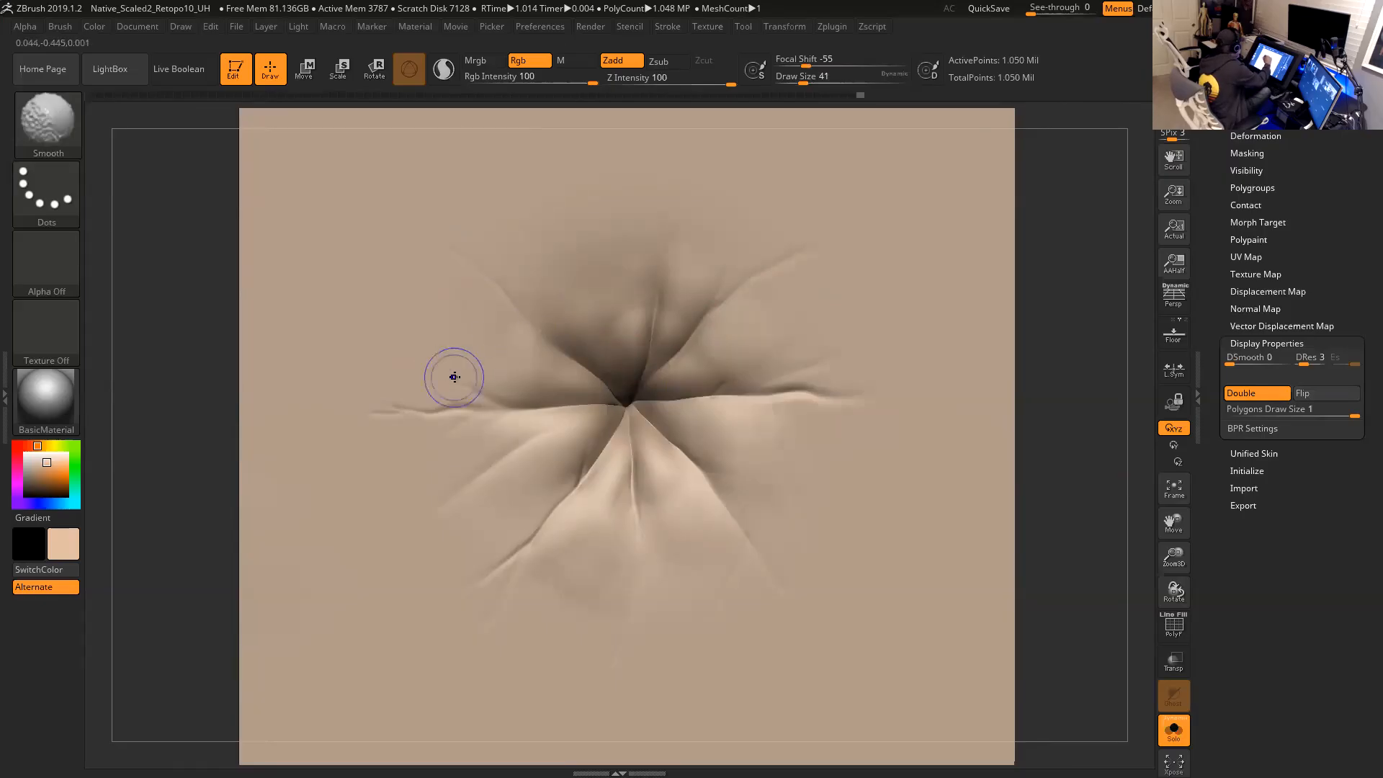
pyautogui.keyDown('shift'); pyautogui.moveTo(487, 645); pyautogui.dragTo(528, 668); pyautogui.keyUp('shift')
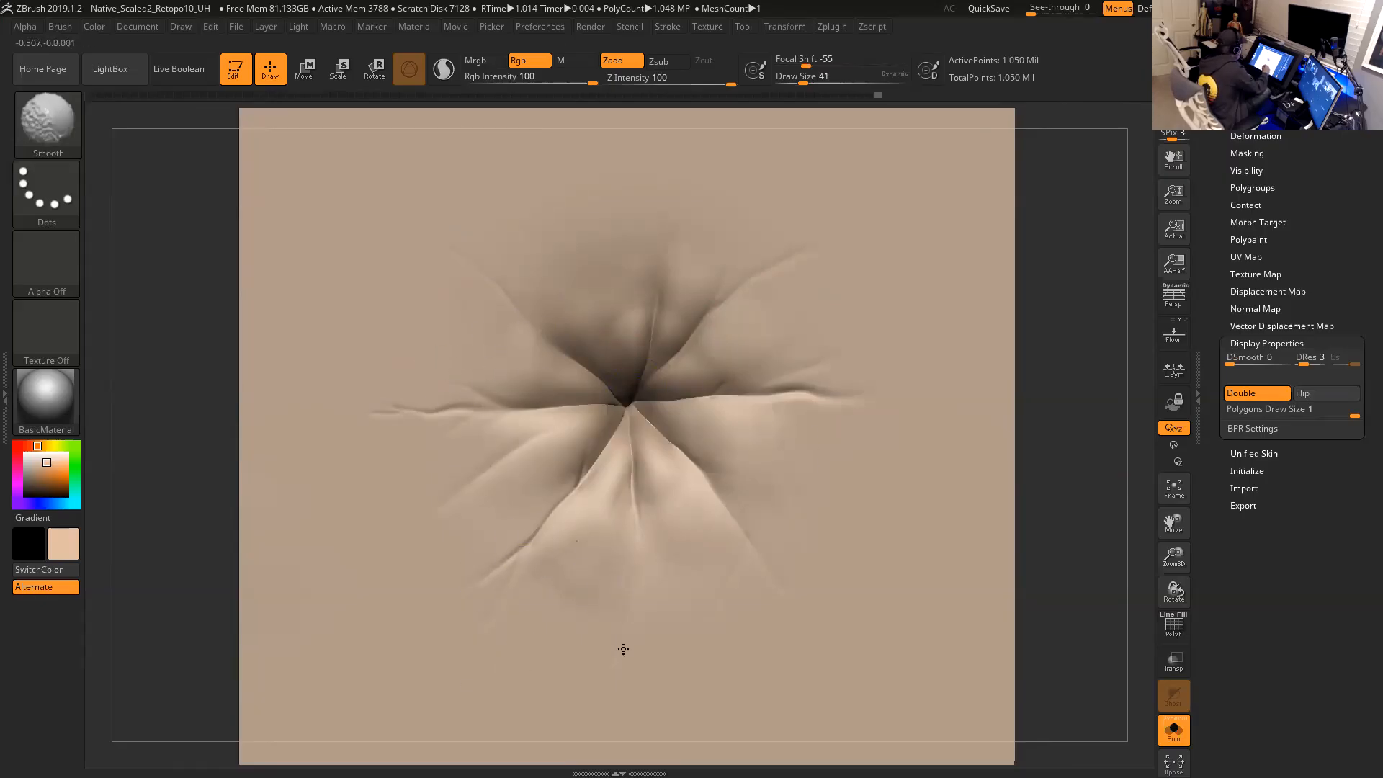
# Centre the sculpted wrinkle in the view and grab the document as an alpha.
pyautogui.keyDown('alt'); pyautogui.moveTo(1062, 447); pyautogui.dragTo(1040, 448); pyautogui.keyUp('alt')
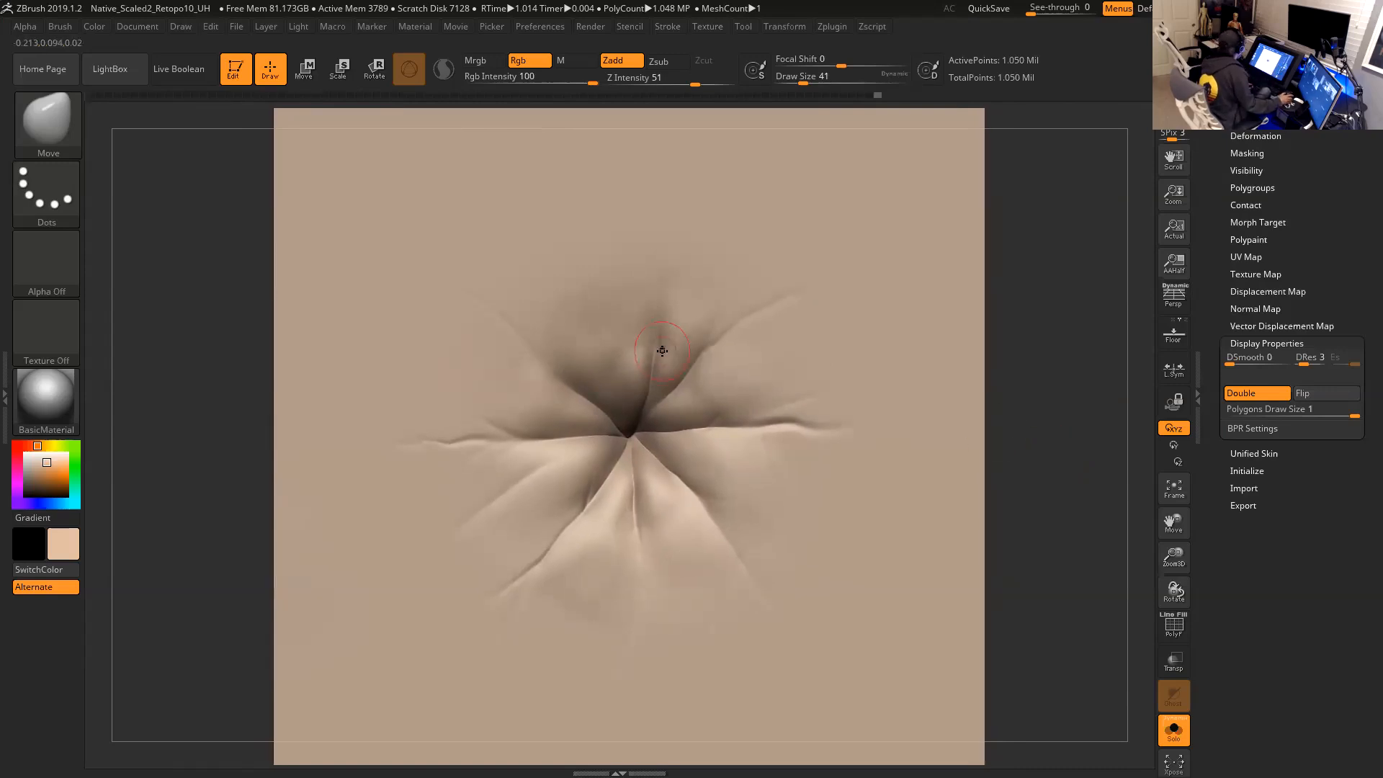
pyautogui.click(59, 259)
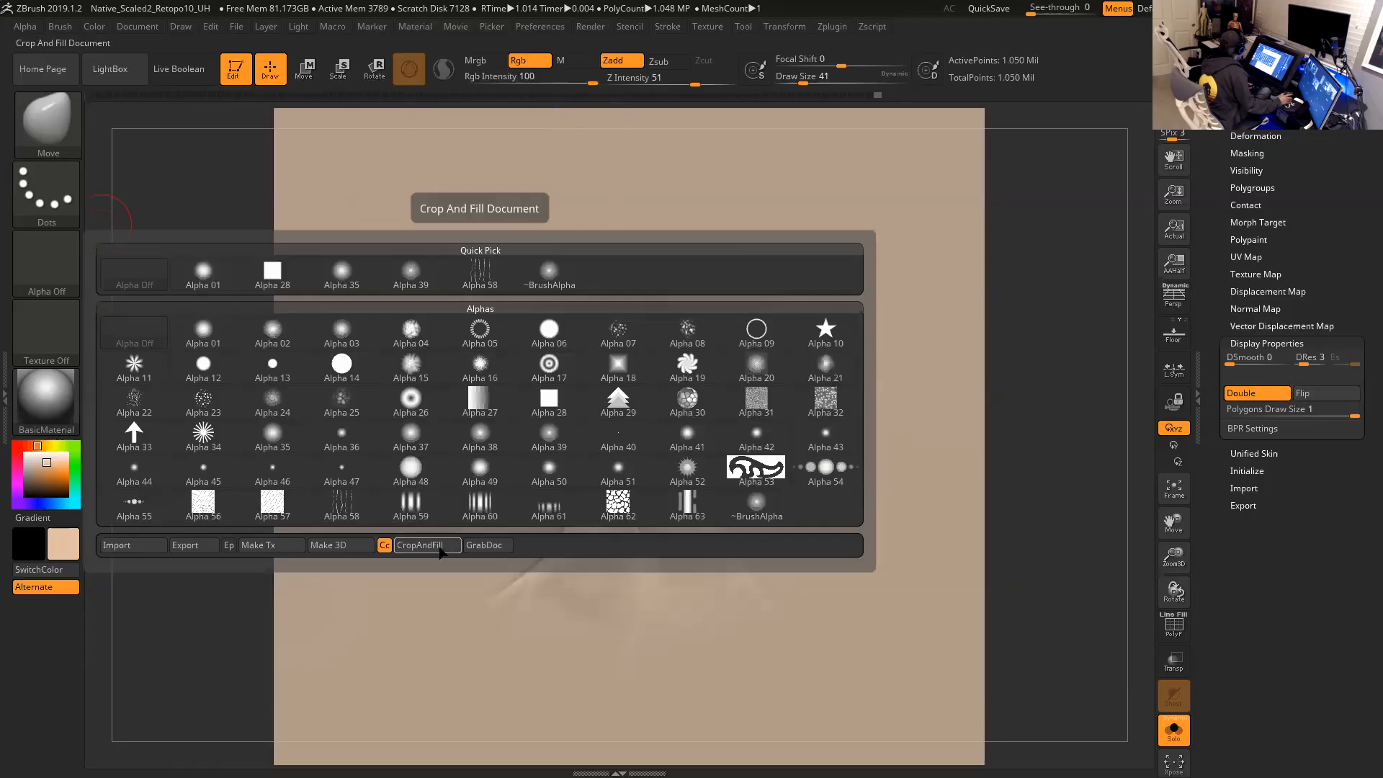
pyautogui.click(483, 546)
pyautogui.moveTo(50, 278)
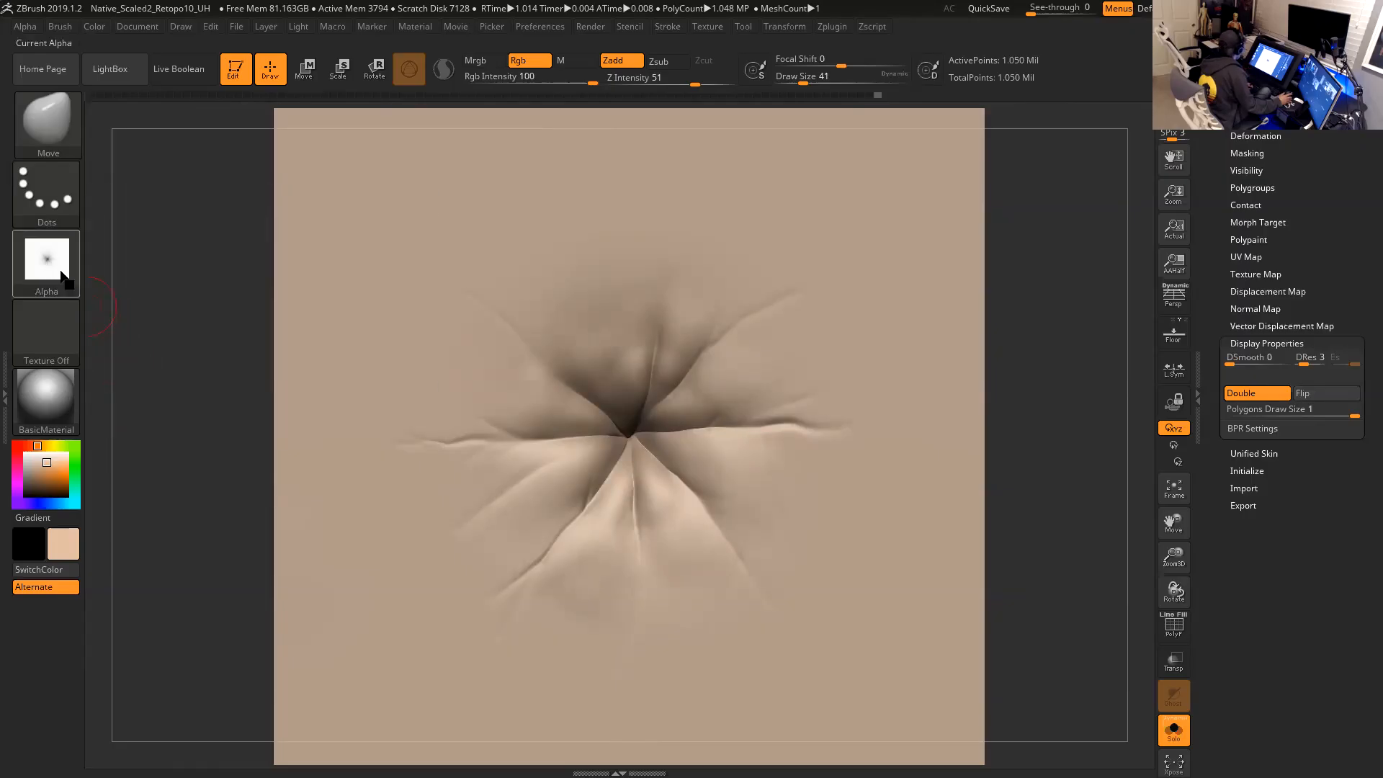
# Exit edit mode for the MRGBZGrabber tool and capture an area of about 738 by 677 pixels centred on the pit.
pyautogui.keyDown('alt'); pyautogui.moveTo(1025, 441); pyautogui.dragTo(1024, 437); pyautogui.keyUp('alt')
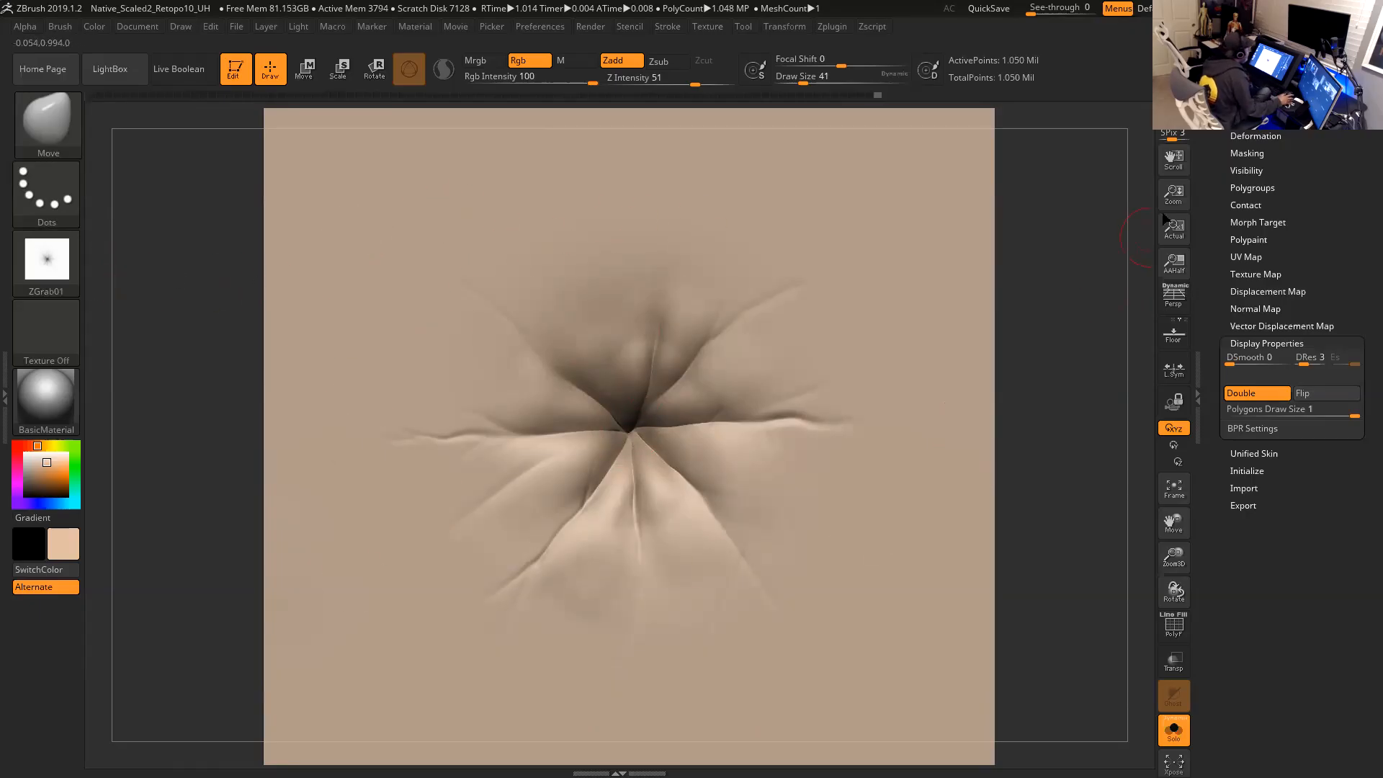
pyautogui.scroll(5, 1245, 342)
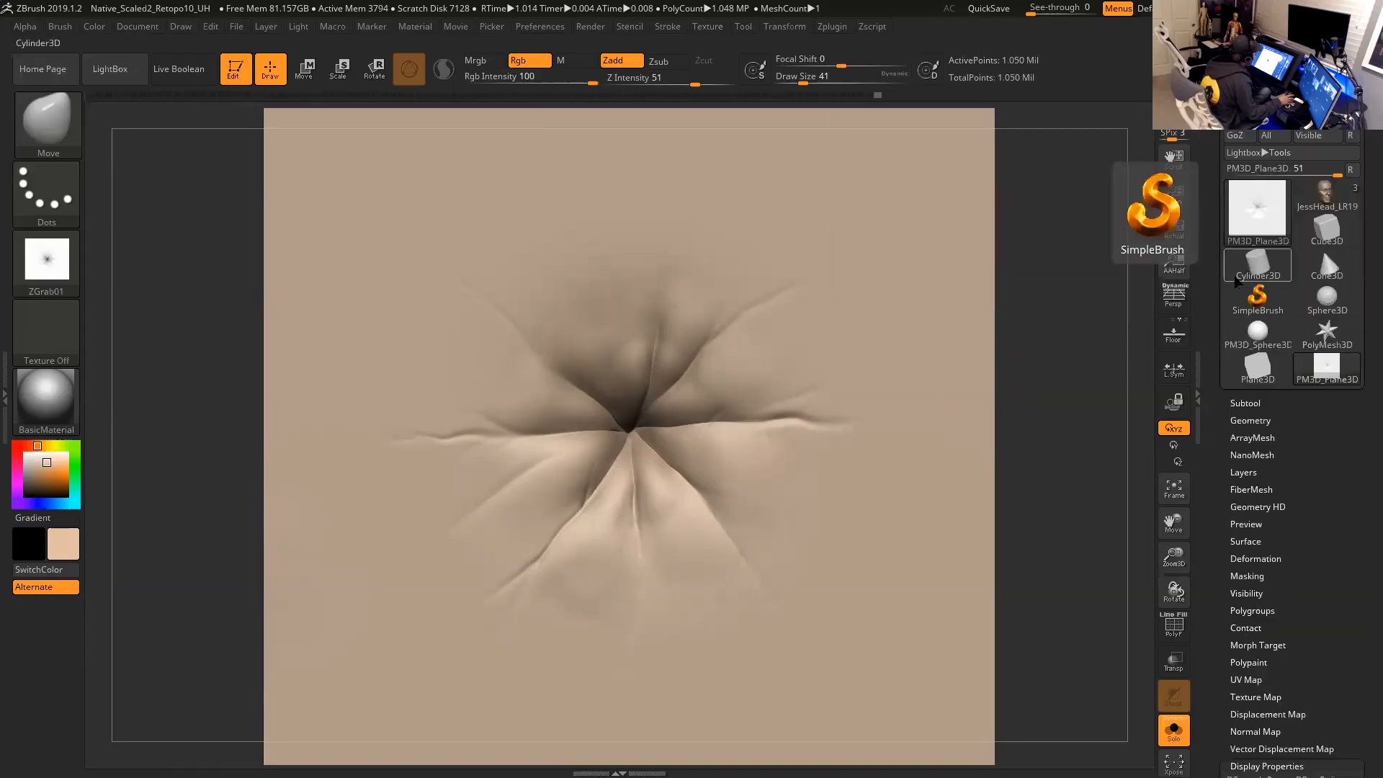
pyautogui.click(1253, 215)
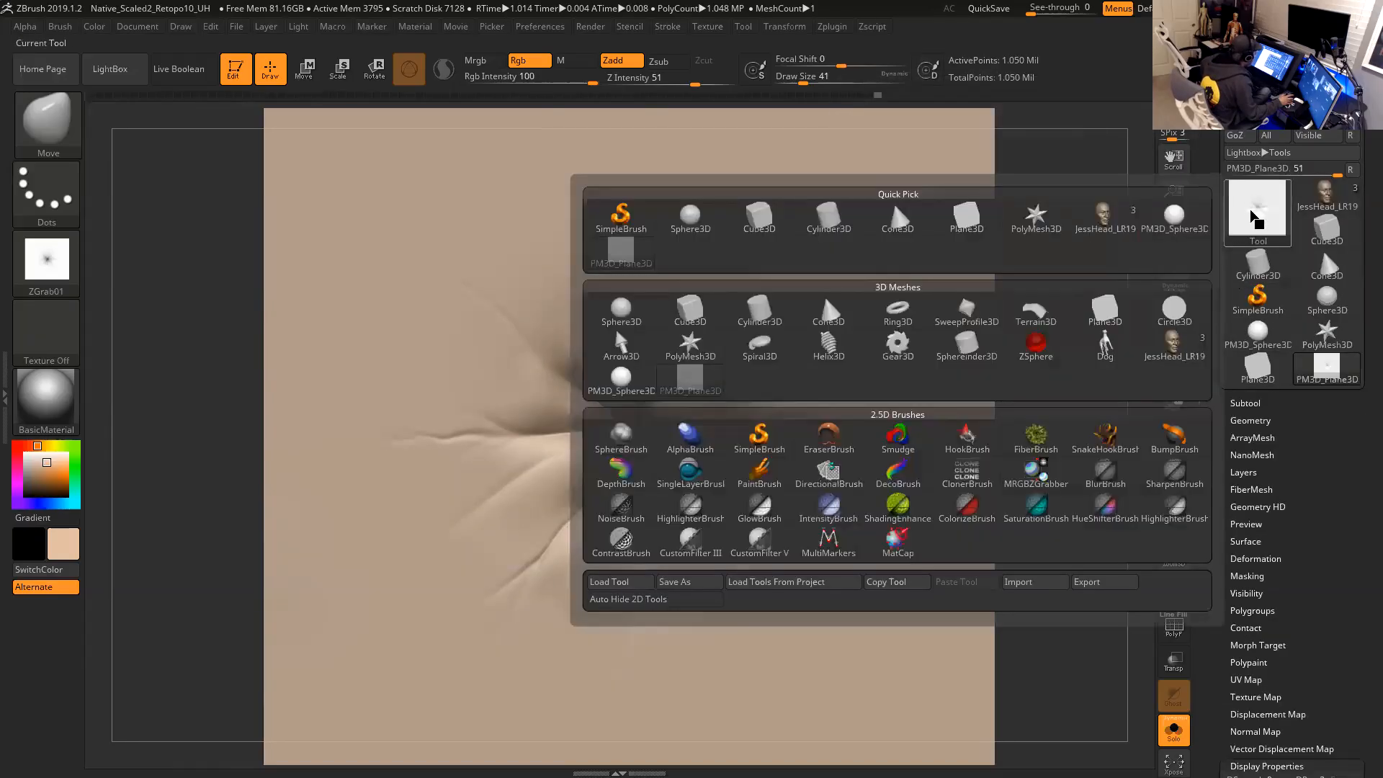
pyautogui.click(1257, 216)
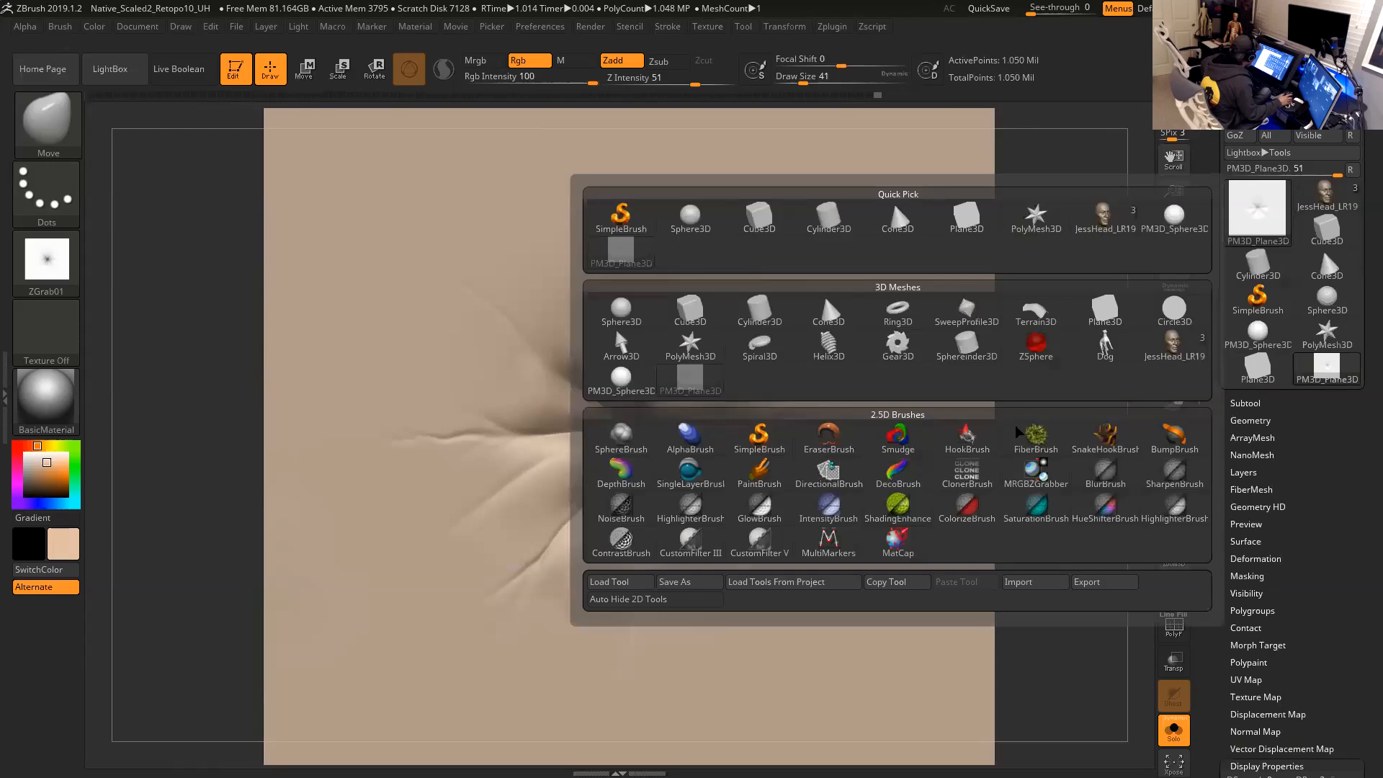
pyautogui.moveTo(1039, 488)
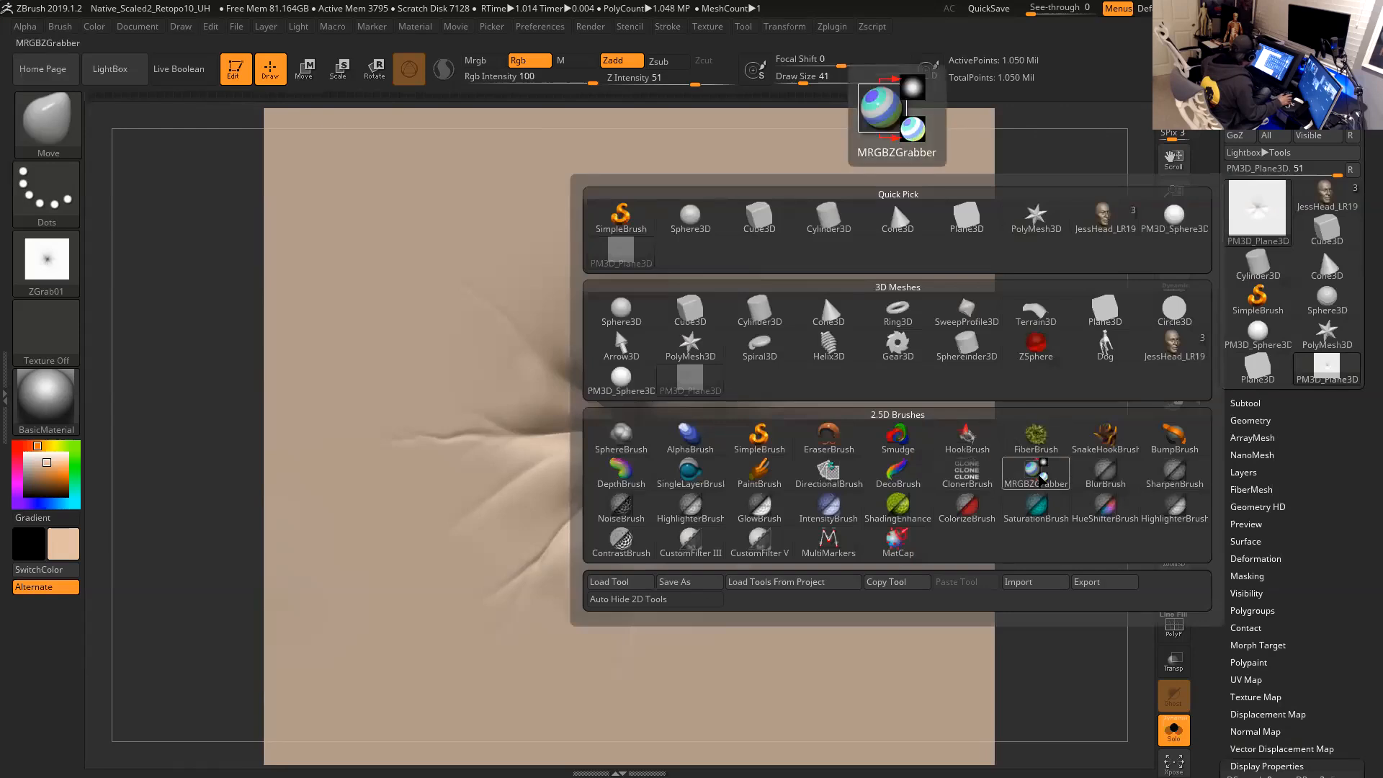
pyautogui.click(1038, 475)
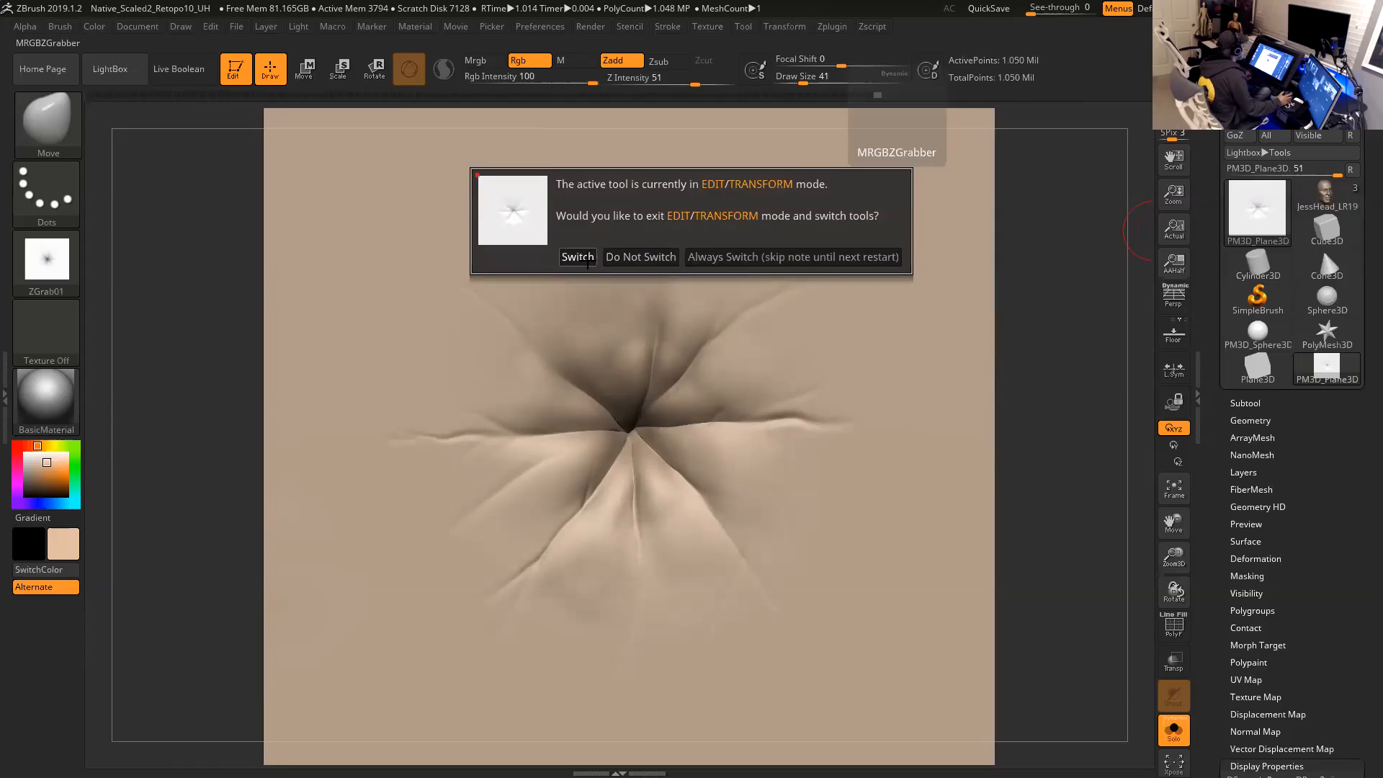
pyautogui.click(588, 264)
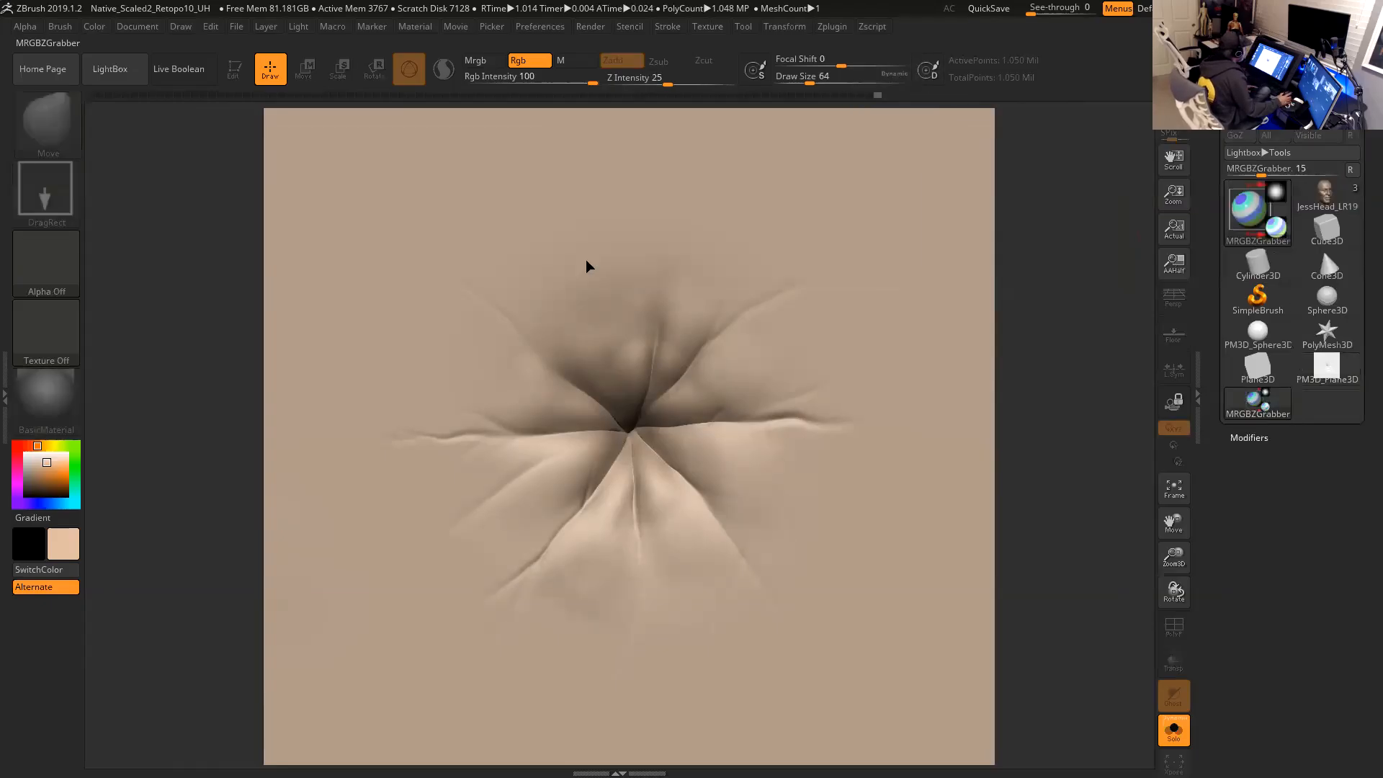
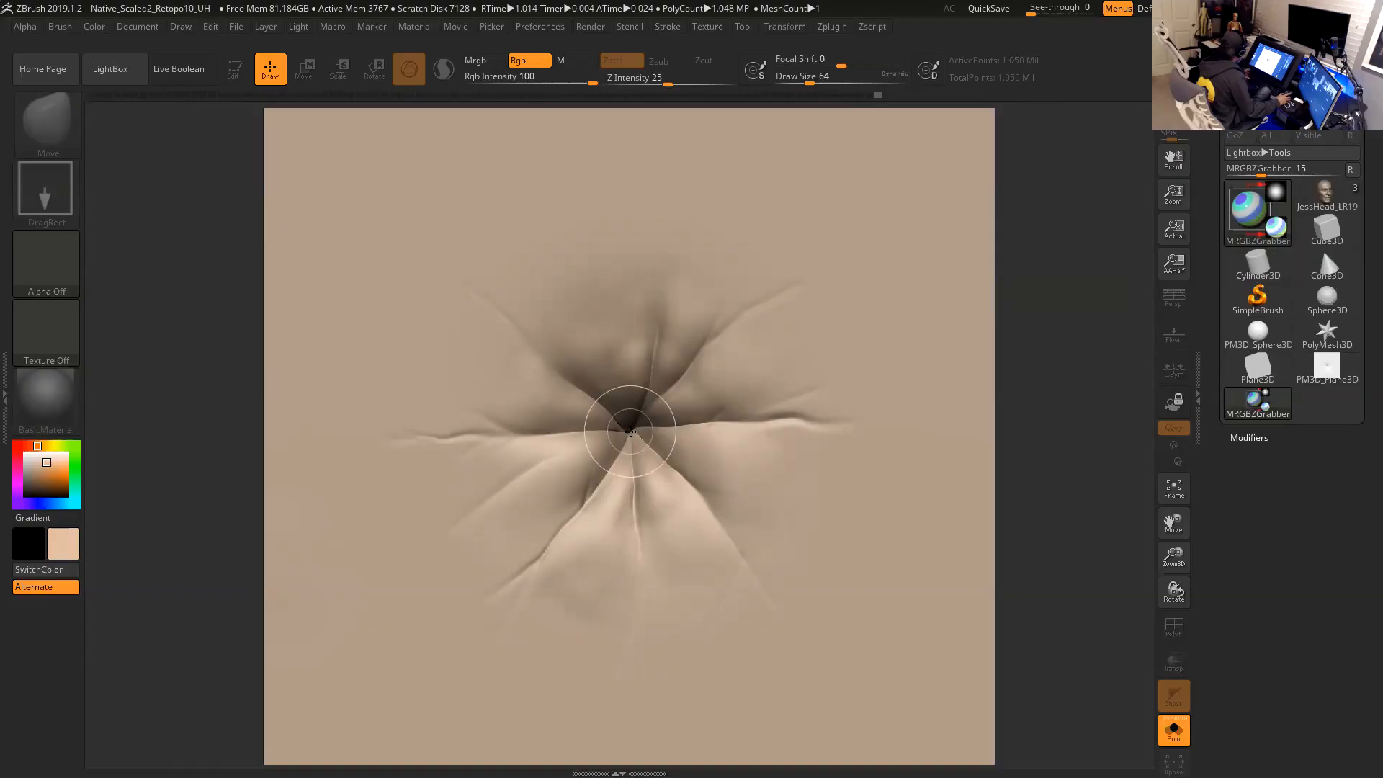
pyautogui.moveTo(631, 435)
pyautogui.mouseDown()
pyautogui.moveTo(706, 569)
pyautogui.moveTo(747, 596)
pyautogui.moveTo(831, 645)
pyautogui.moveTo(957, 667)
pyautogui.moveTo(766, 488)
pyautogui.moveTo(632, 432)
pyautogui.moveTo(965, 634)
pyautogui.mouseUp()
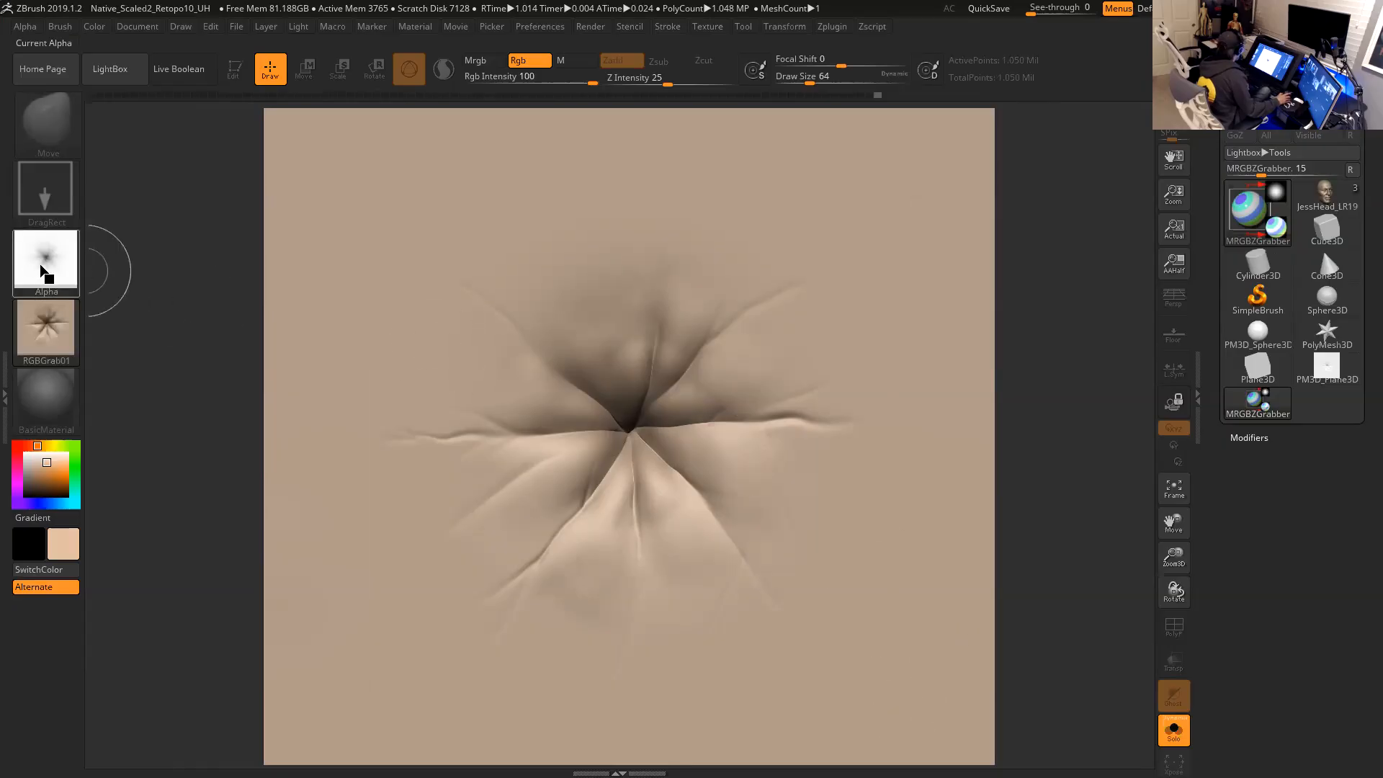
# Examine the grabbed depth alpha and colour texture, and turn the texture off.
pyautogui.moveTo(48, 266)
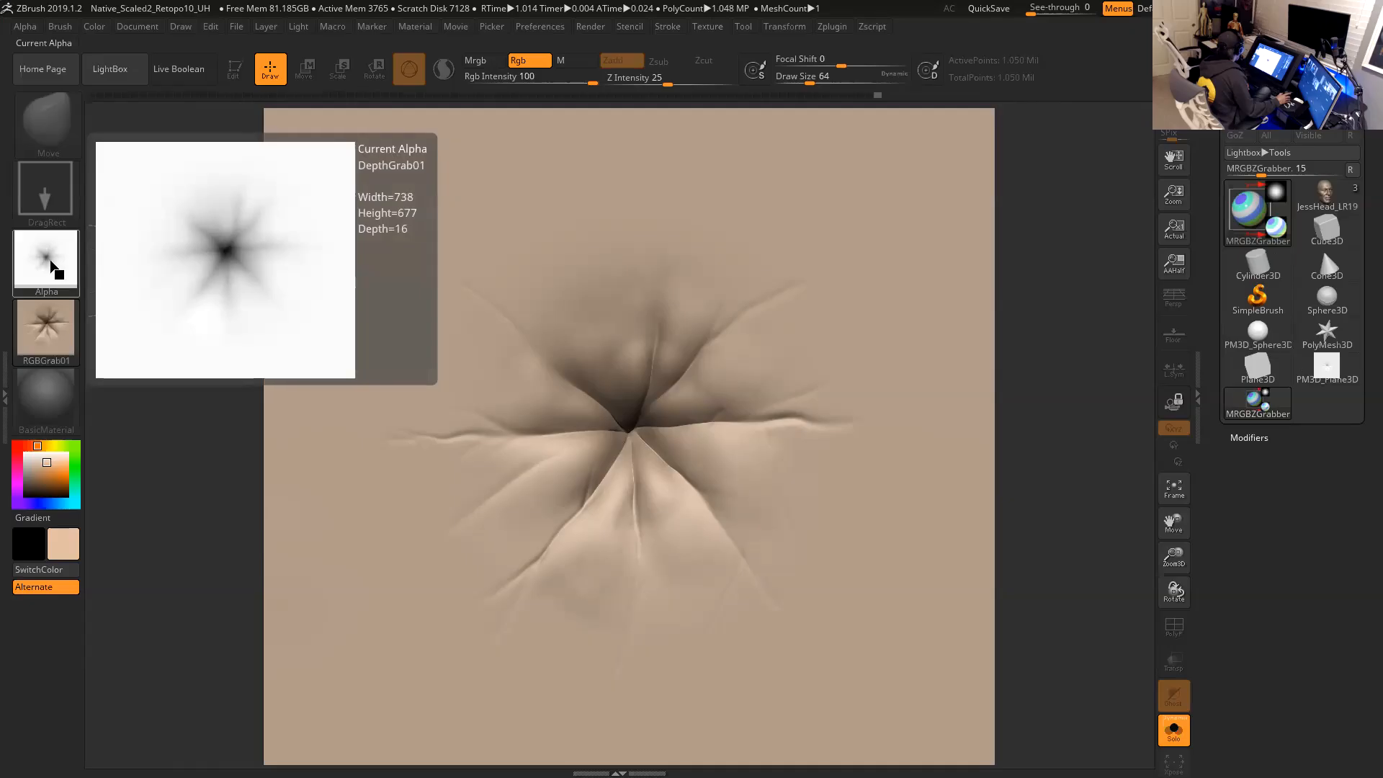
pyautogui.moveTo(48, 334)
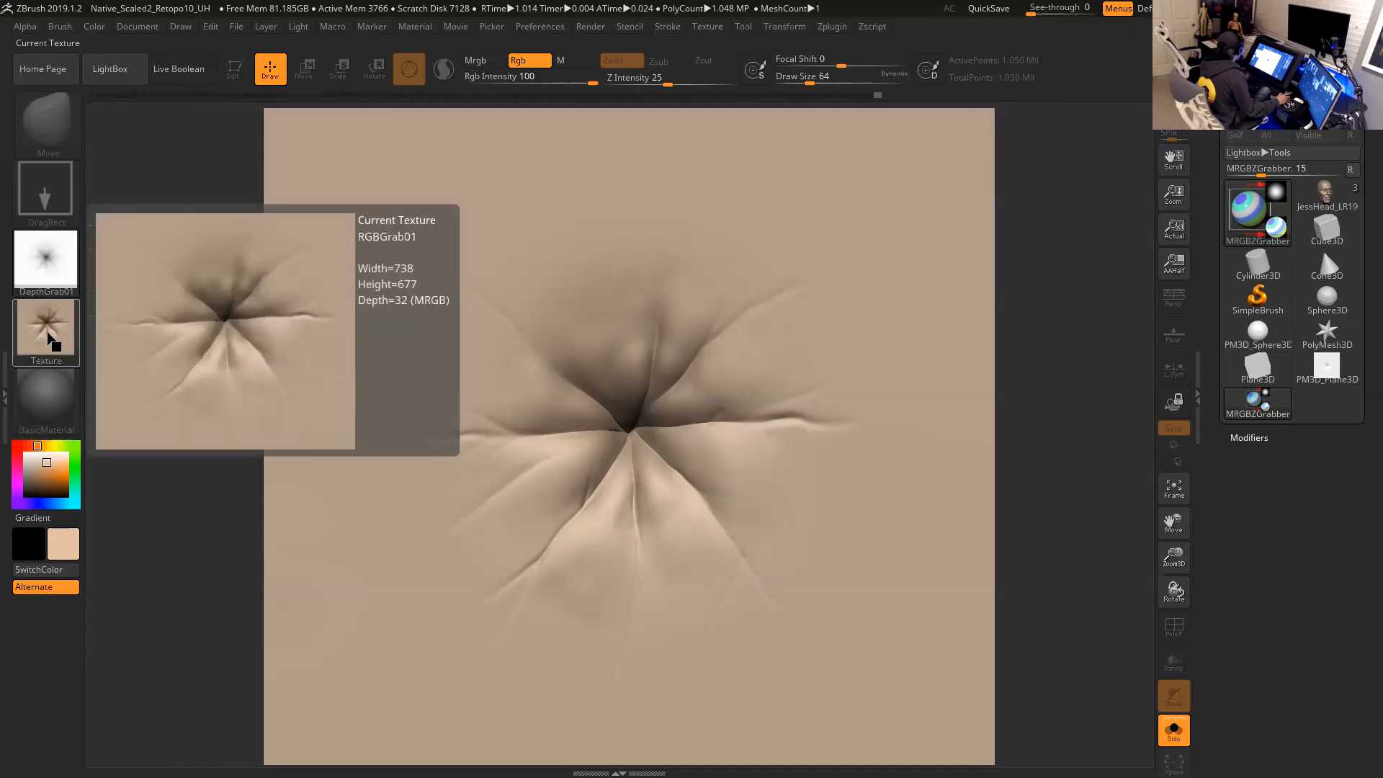
pyautogui.click(48, 335)
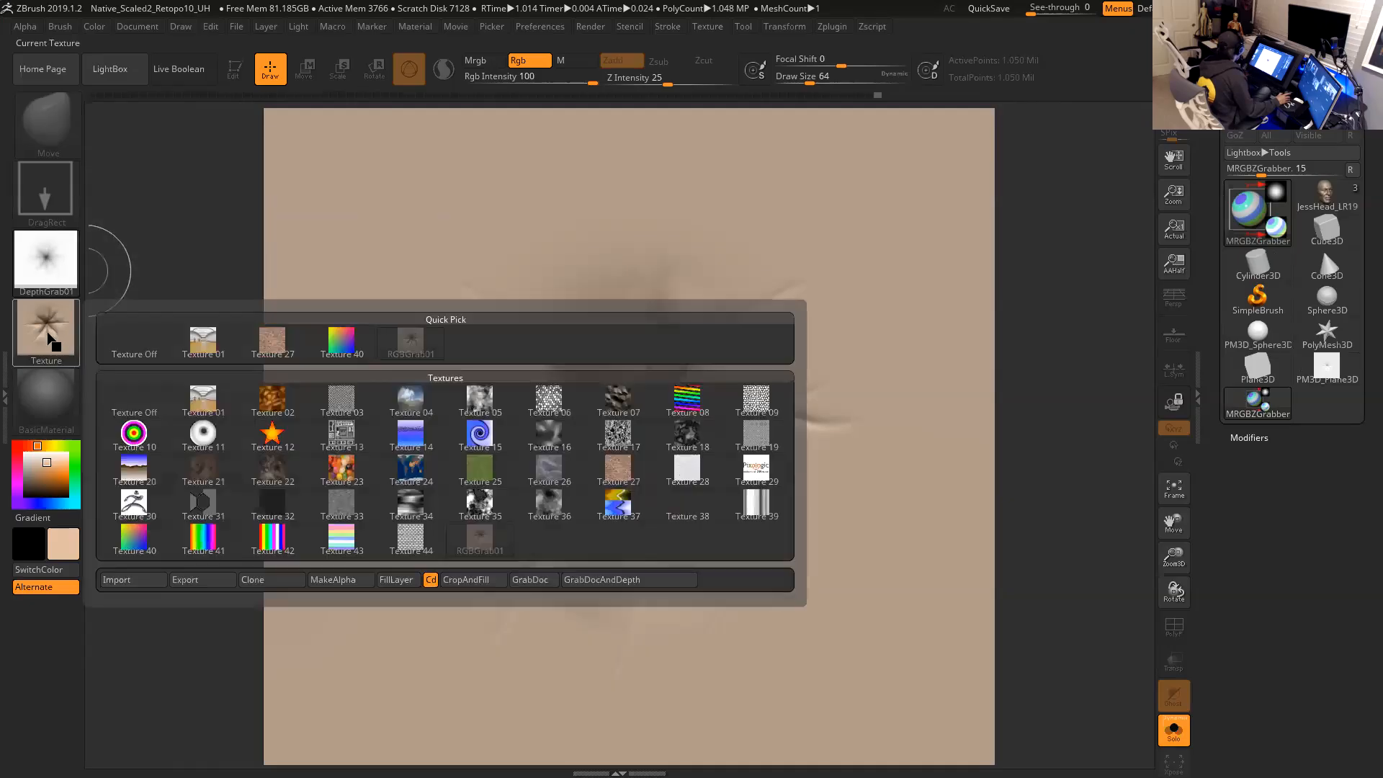
pyautogui.click(153, 350)
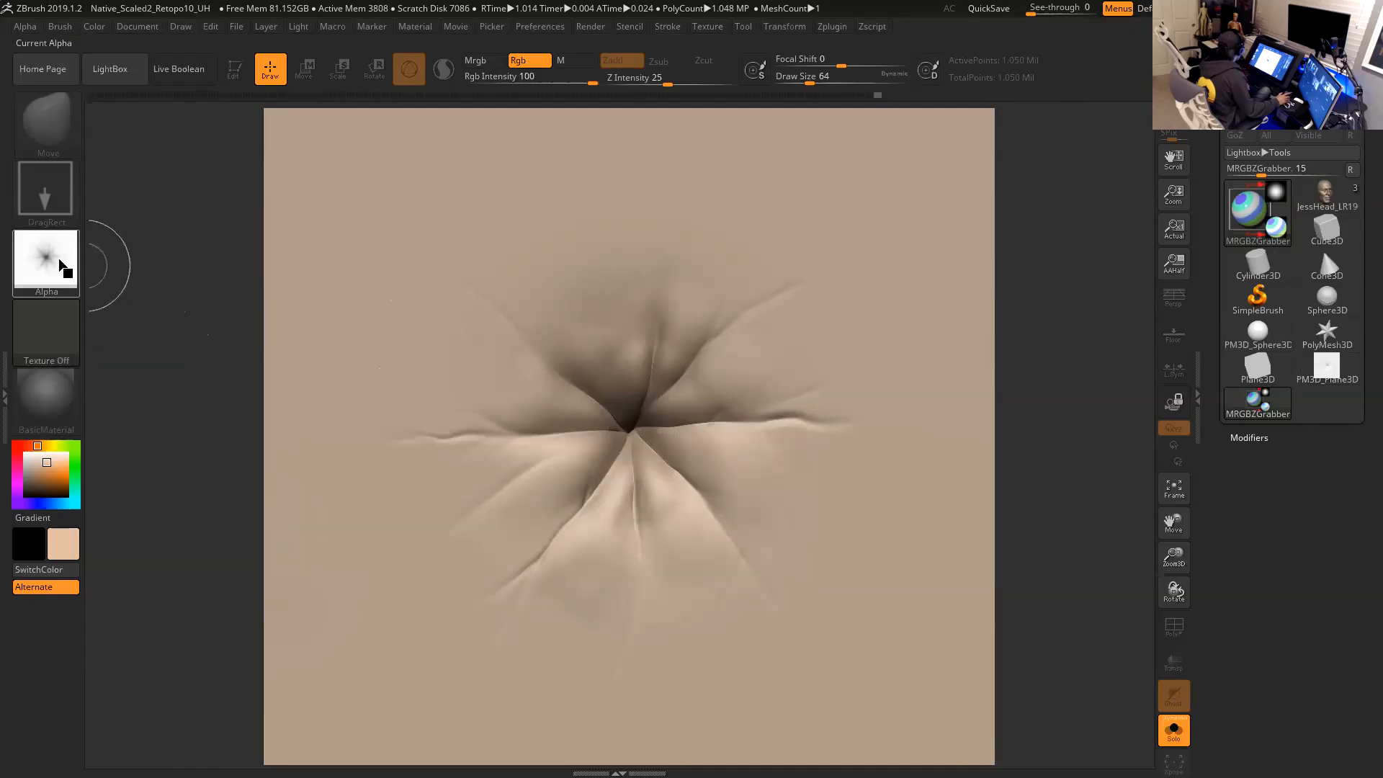
pyautogui.moveTo(61, 266)
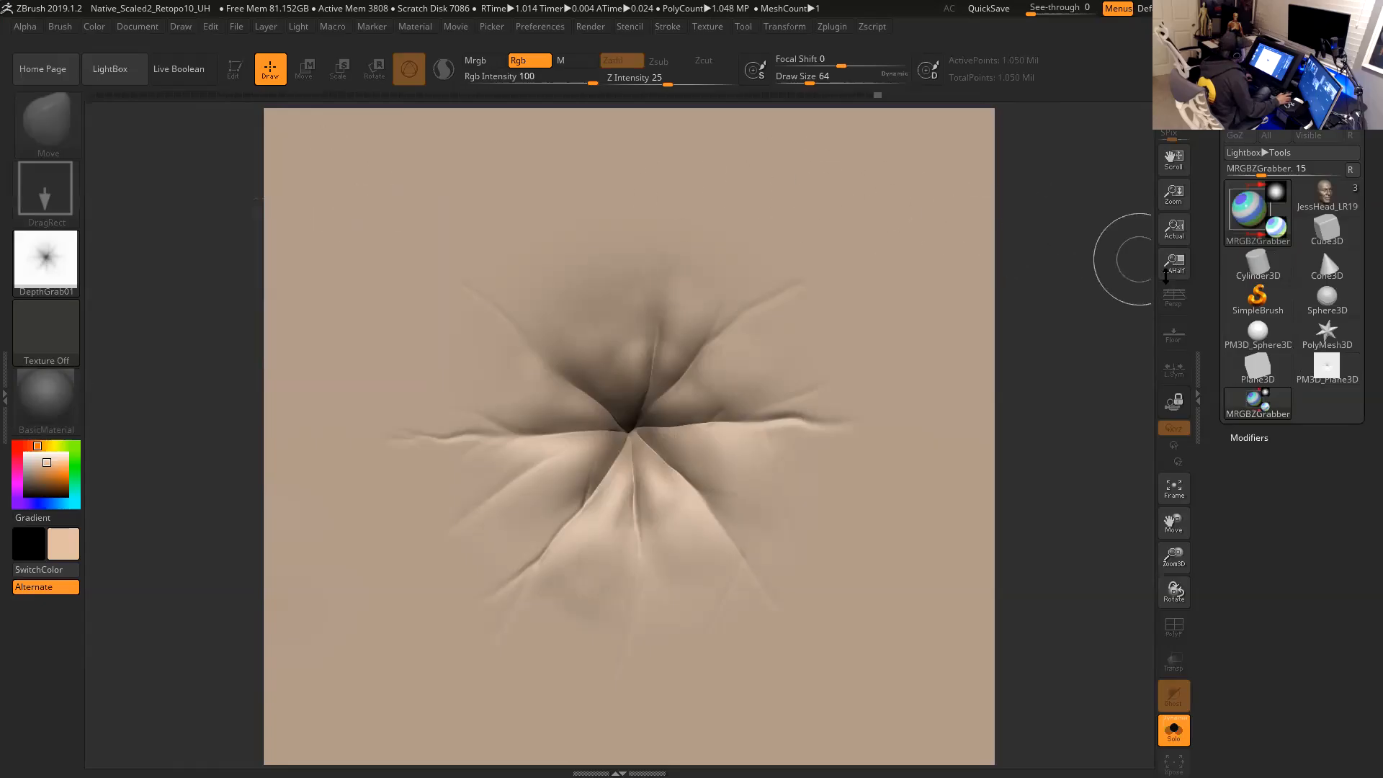
# Switch back to PM3D_Plane3D, draw it on the canvas in edit mode and clear the leftover images behind it.
pyautogui.click(1320, 374)
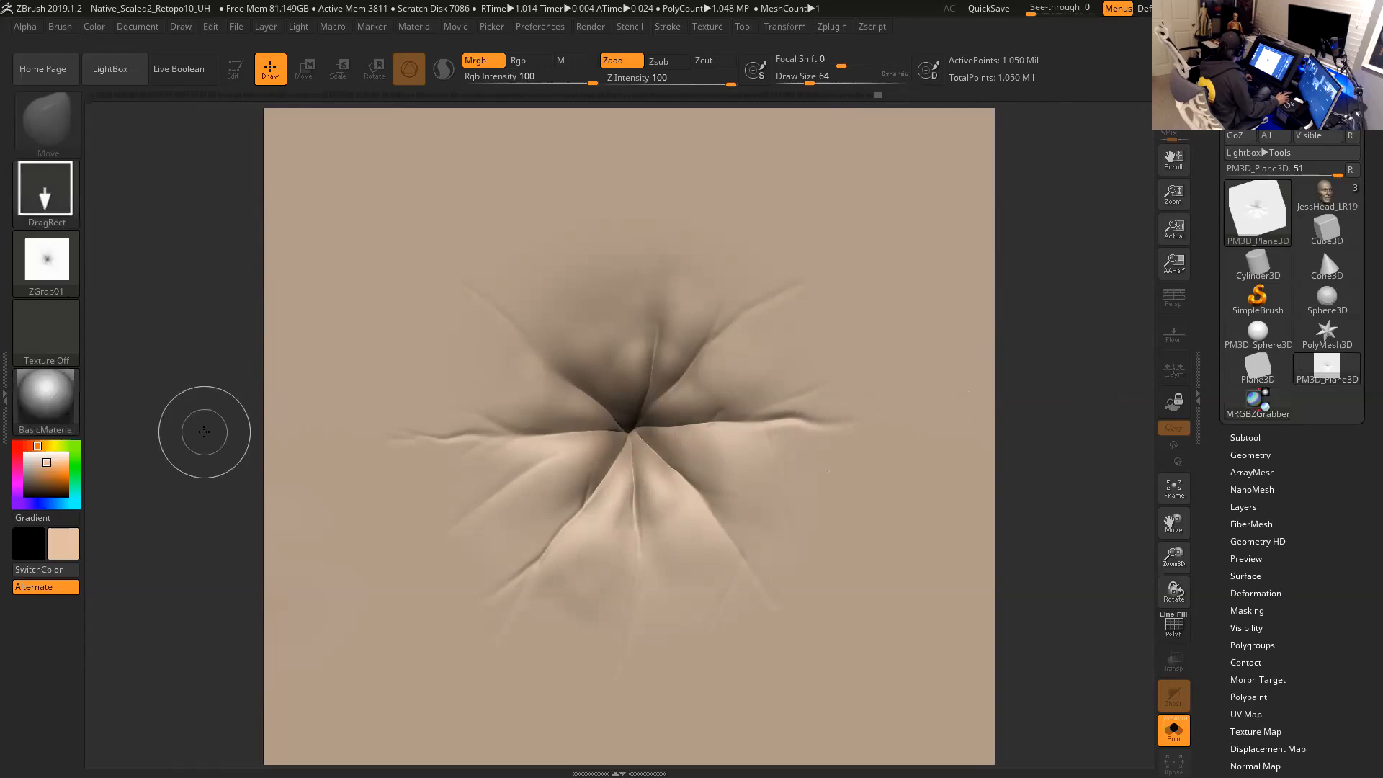
pyautogui.moveTo(177, 422); pyautogui.dragTo(237, 469)
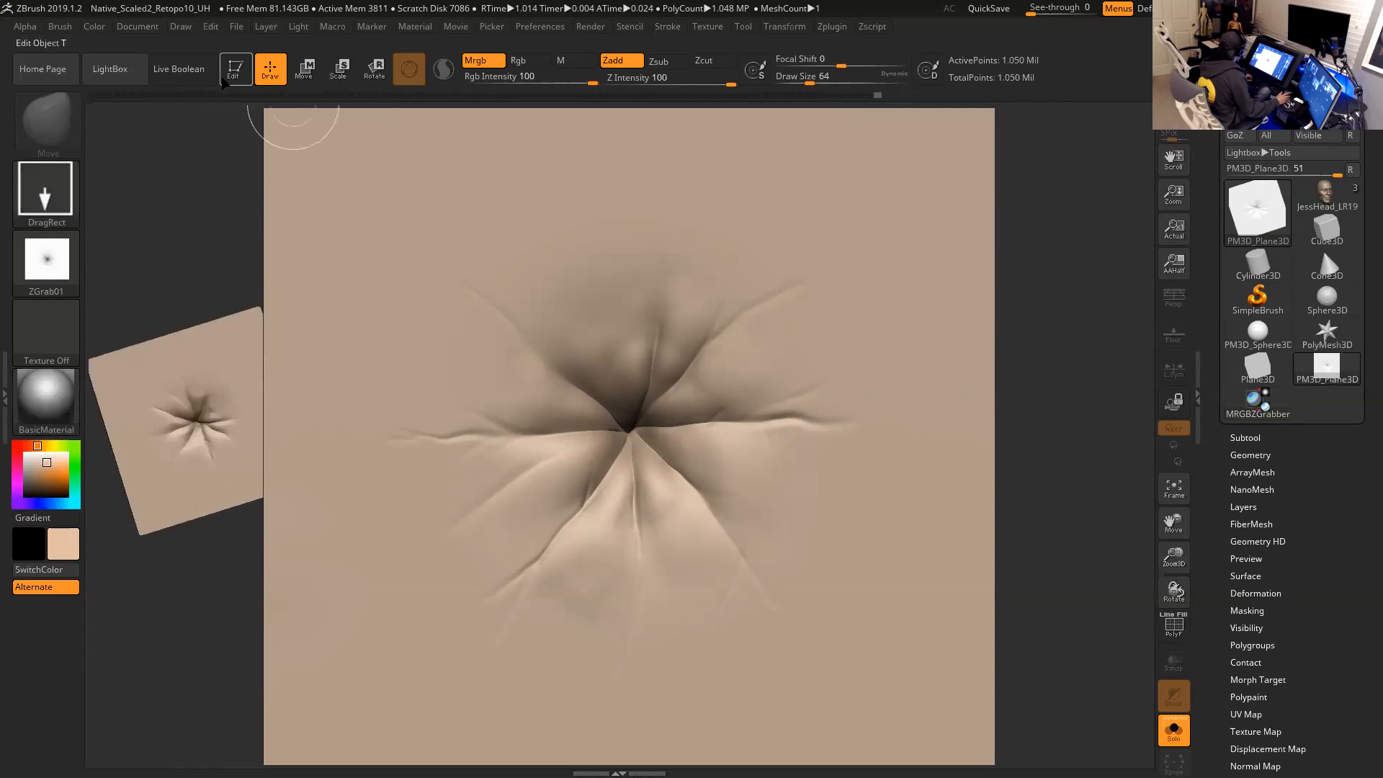
pyautogui.click(229, 72)
pyautogui.hotkey('ctrl', 'n')
pyautogui.moveTo(614, 369); pyautogui.dragTo(935, 404)
pyautogui.moveTo(923, 311)
pyautogui.mouseDown()
pyautogui.moveTo(995, 328)
pyautogui.moveTo(976, 287)
pyautogui.mouseUp()
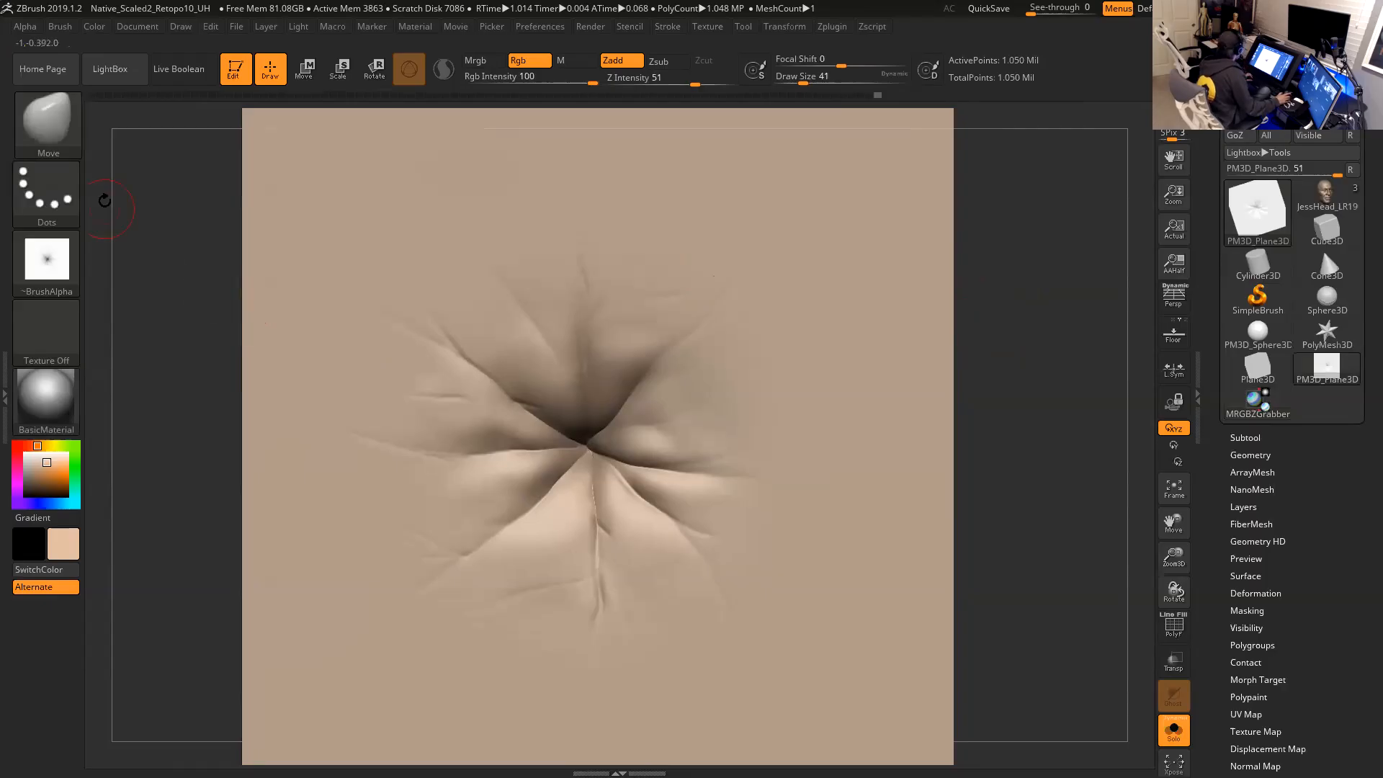
# Select the Standard brush and clone it to make a separate copy for the wrinkle alpha.
pyautogui.click(47, 123)
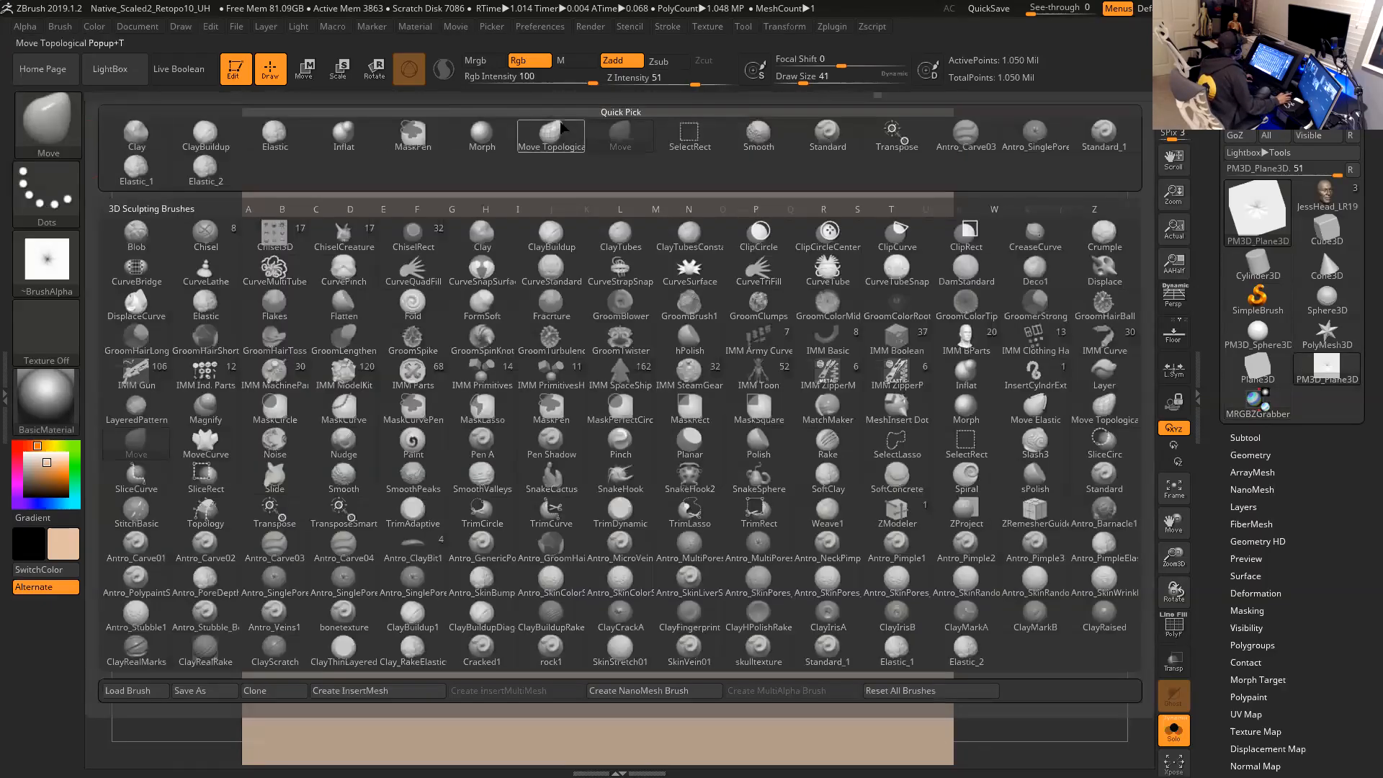
pyautogui.click(827, 134)
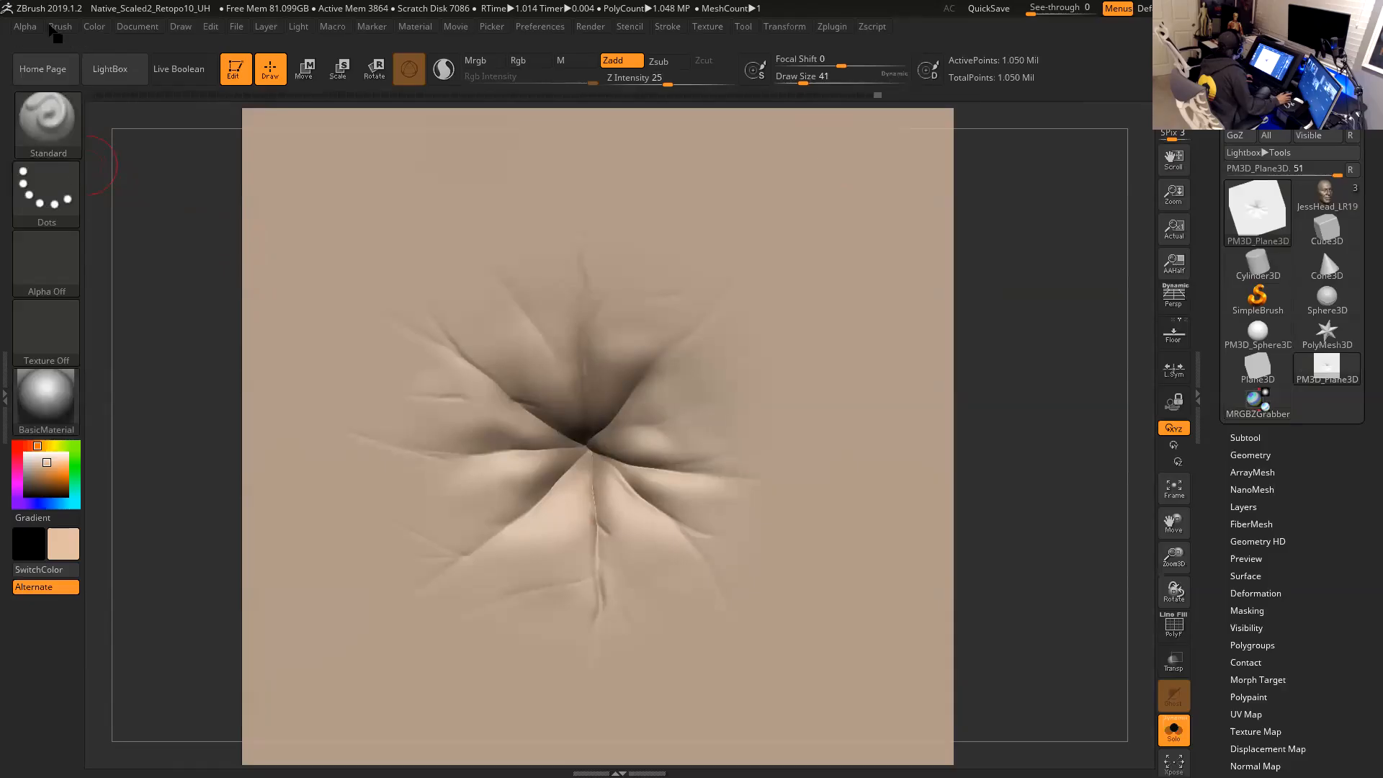
pyautogui.click(57, 27)
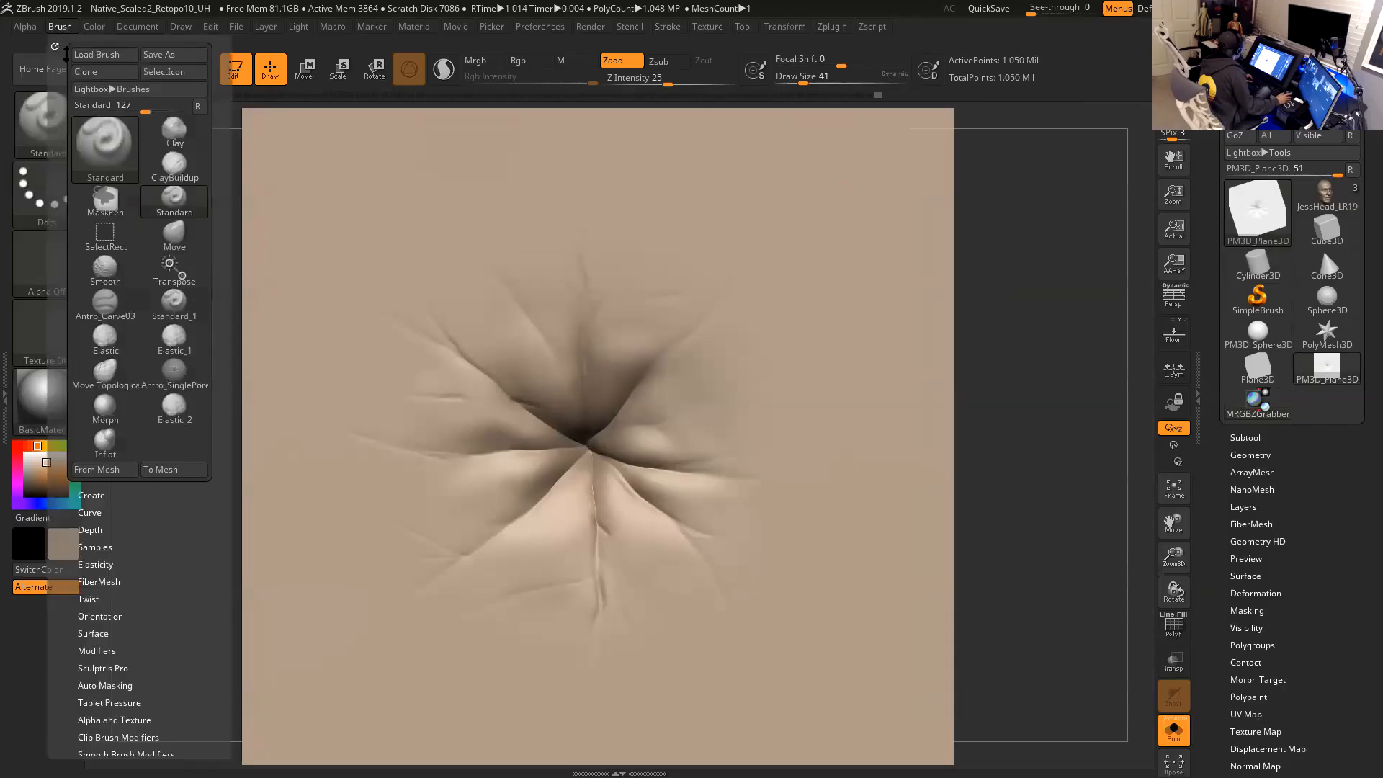
pyautogui.click(96, 72)
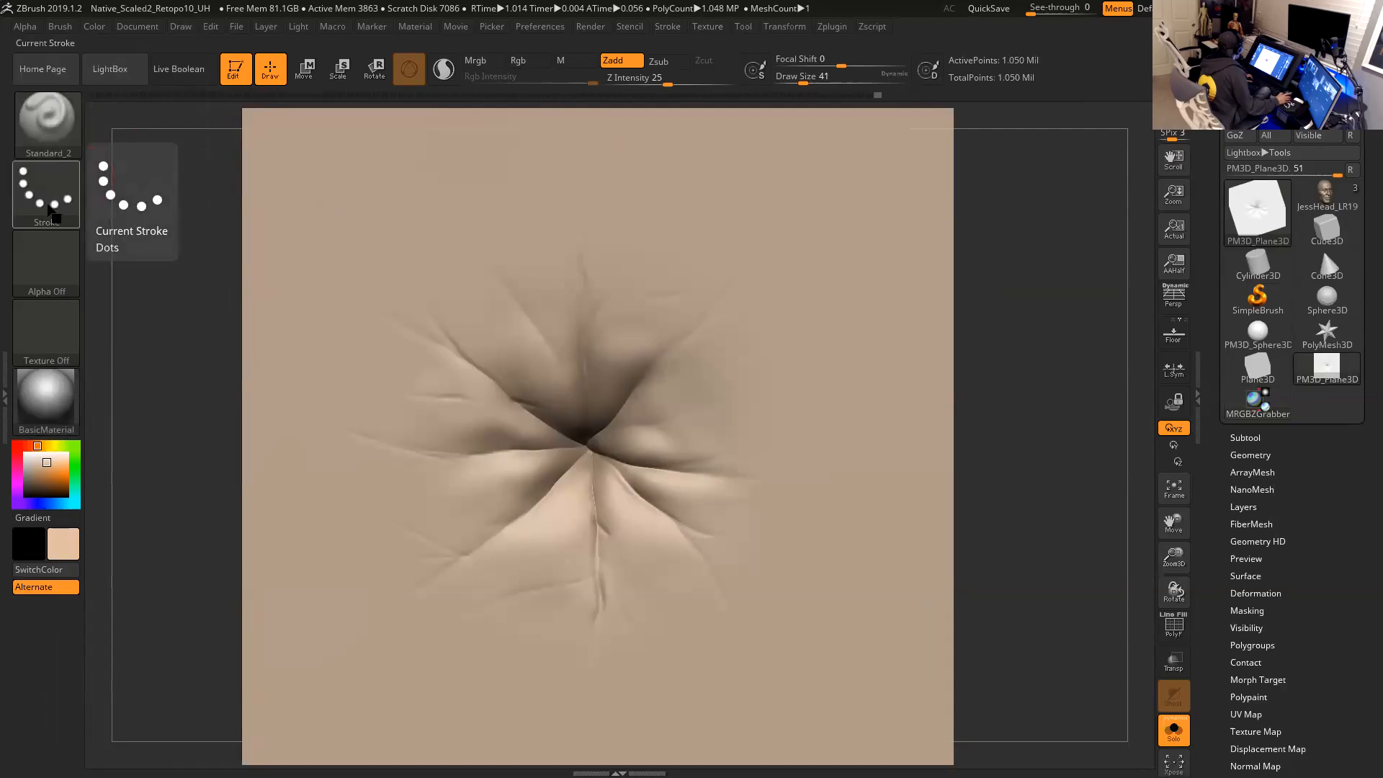
# Give the cloned brush the DragRect stroke and load the DepthGrab01 alpha.
pyautogui.click(47, 193)
pyautogui.click(203, 208)
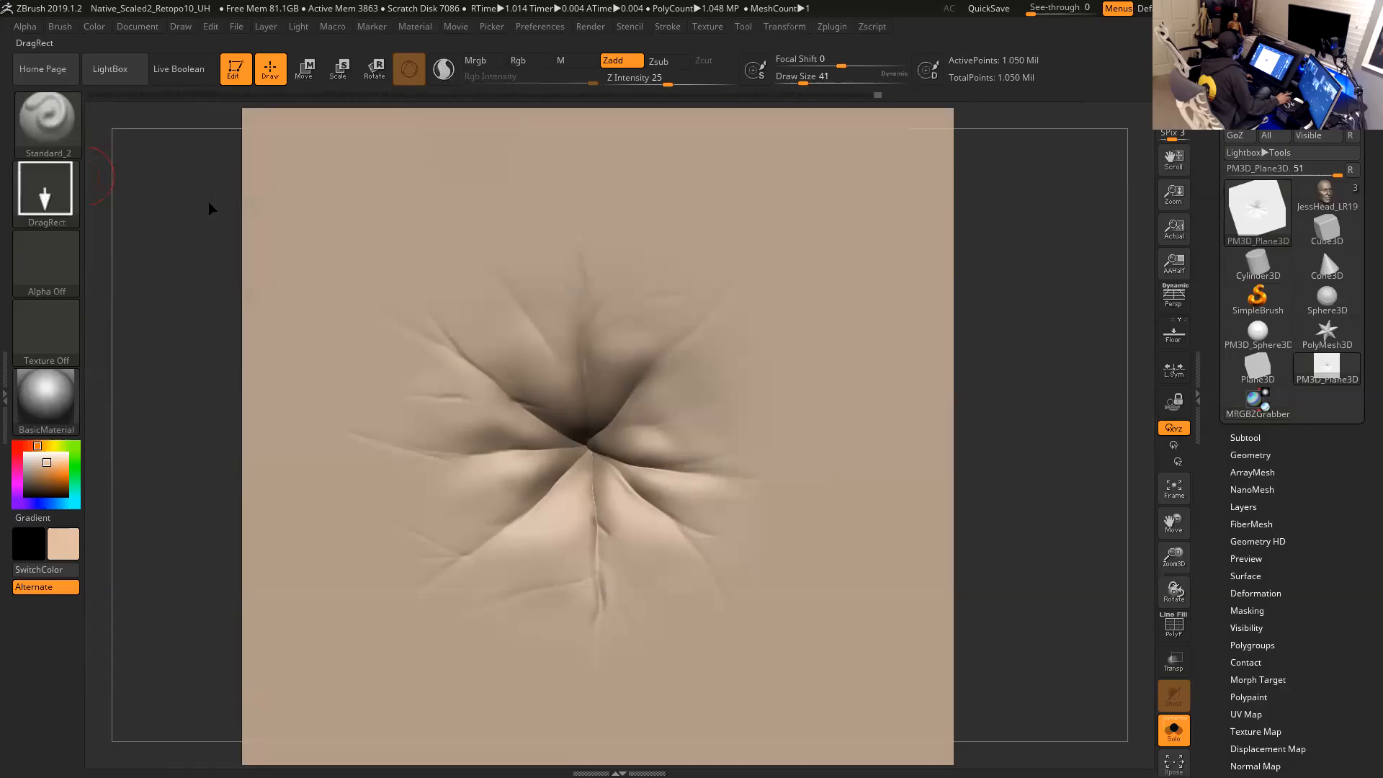
pyautogui.click(63, 264)
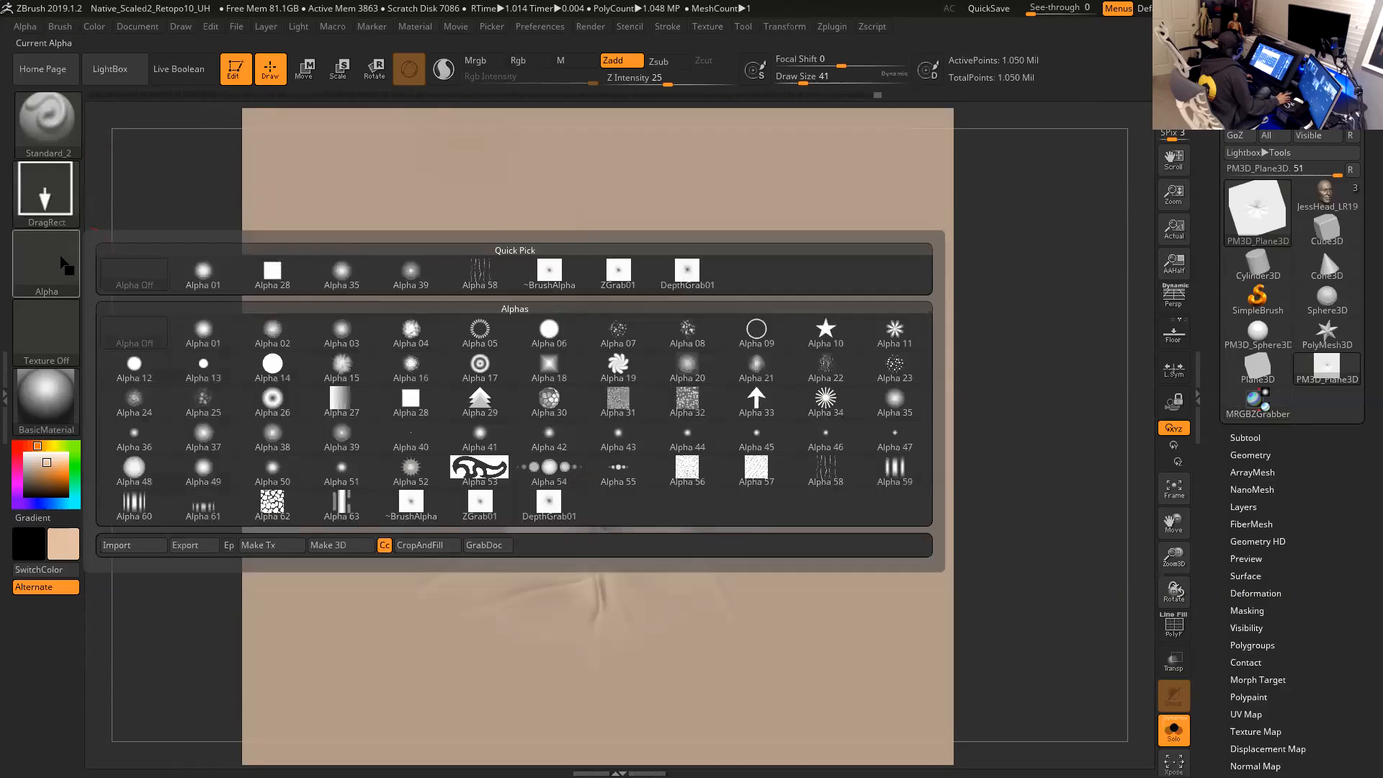
pyautogui.moveTo(687, 281)
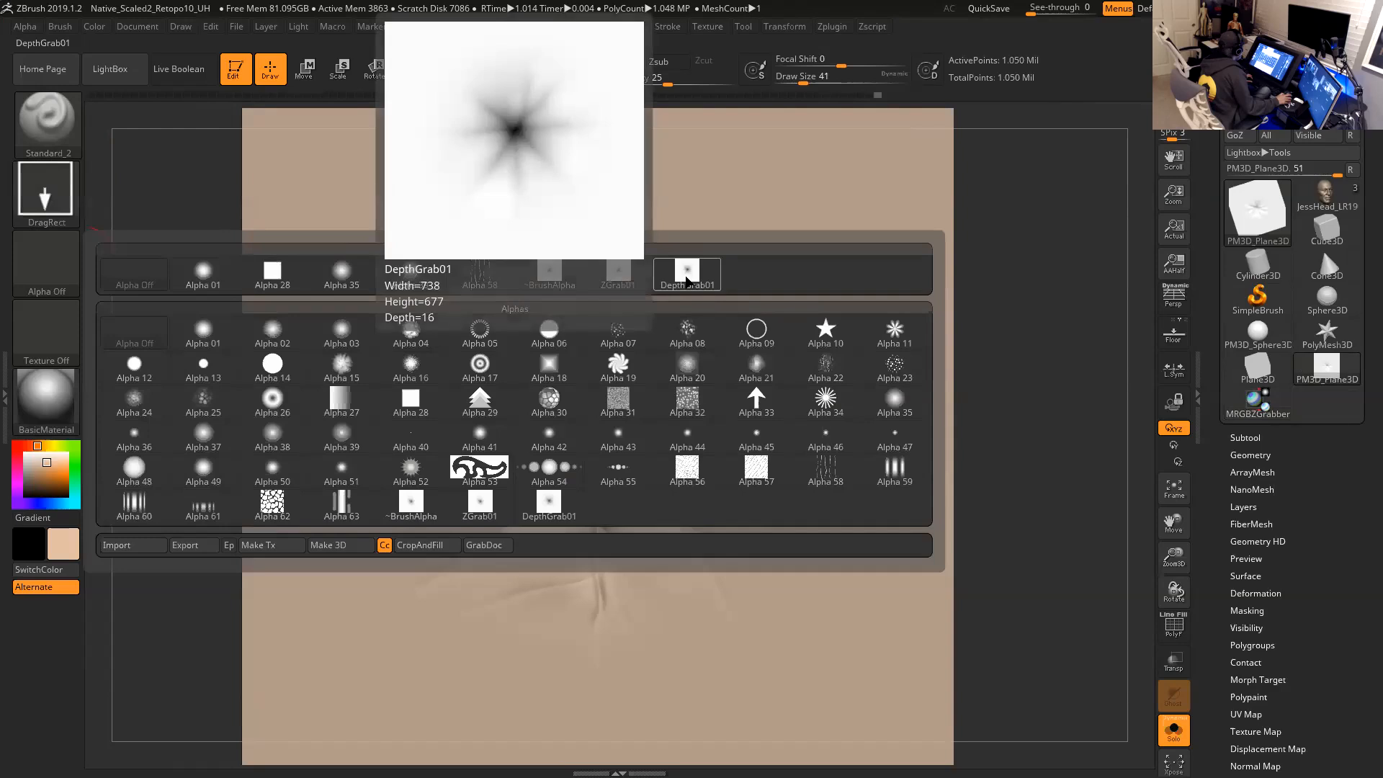
pyautogui.click(687, 281)
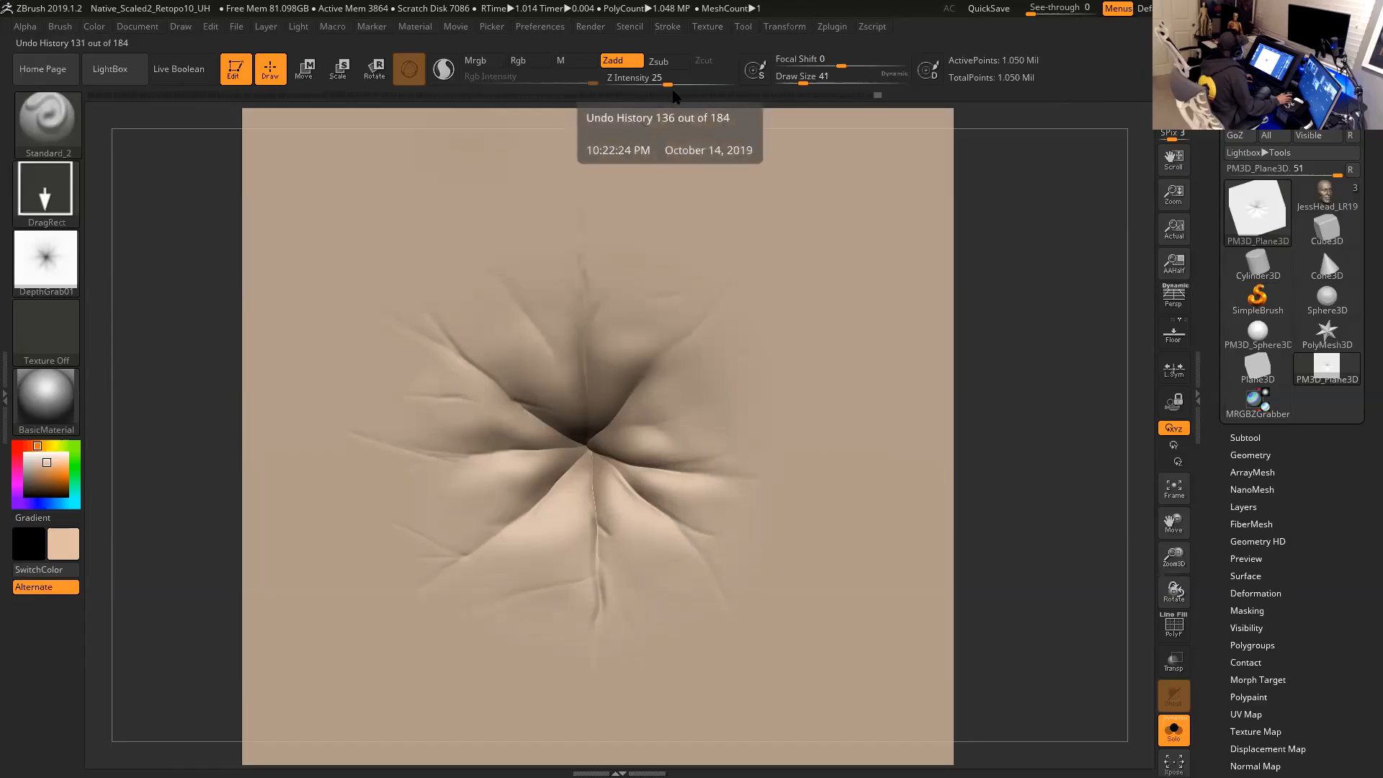
# Test-stamp the wrinkle alpha beside the pit, inspect it at an angle and undo the stamp.
pyautogui.moveTo(1043, 325)
pyautogui.keyDown('alt'); pyautogui.mouseDown()
pyautogui.moveTo(1069, 305)
pyautogui.moveTo(987, 349)
pyautogui.mouseUp(); pyautogui.keyUp('alt')
pyautogui.moveTo(752, 363); pyautogui.dragTo(785, 463)
pyautogui.moveTo(991, 351)
pyautogui.mouseDown()
pyautogui.moveTo(982, 266)
pyautogui.moveTo(997, 371)
pyautogui.moveTo(969, 282)
pyautogui.moveTo(1001, 291)
pyautogui.moveTo(939, 257)
pyautogui.mouseUp()
pyautogui.hotkey('ctrl', 'z')
# Raise Z Intensity to 48, test-stamp the alpha near the plane's upper-right corner and undo the stamp.
pyautogui.moveTo(677, 80); pyautogui.dragTo(701, 81)
pyautogui.moveTo(1019, 240); pyautogui.dragTo(876, 336)
pyautogui.moveTo(735, 305); pyautogui.dragTo(948, 327)
pyautogui.keyDown('ctrl'); pyautogui.moveTo(961, 331); pyautogui.dragTo(933, 299, button='right'); pyautogui.keyUp('ctrl')
pyautogui.moveTo(932, 300); pyautogui.dragTo(930, 305)
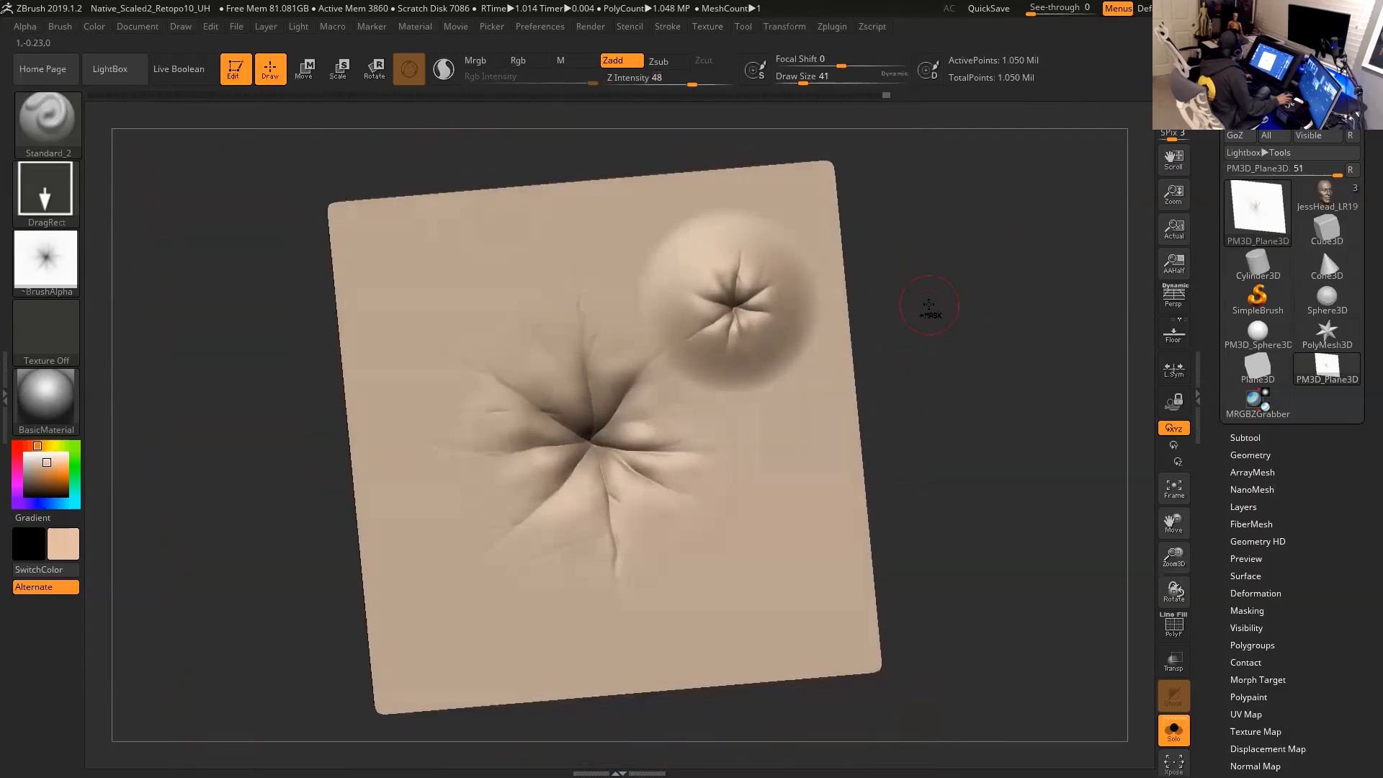
pyautogui.hotkey('ctrl', 'z')
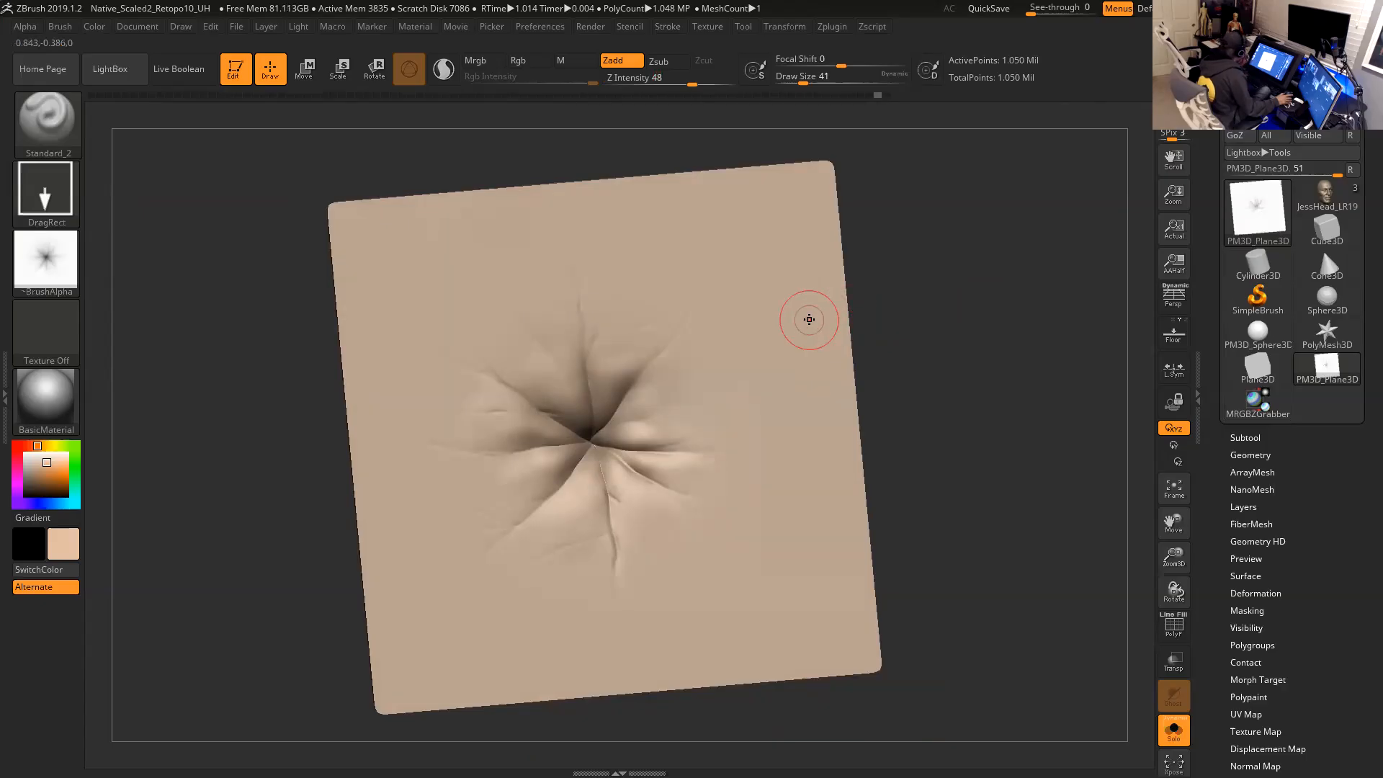
# Set Focal Shift to -100, test-stamp the alpha near the plane's corner, inspect its edges and undo the stamp.
pyautogui.press('space')
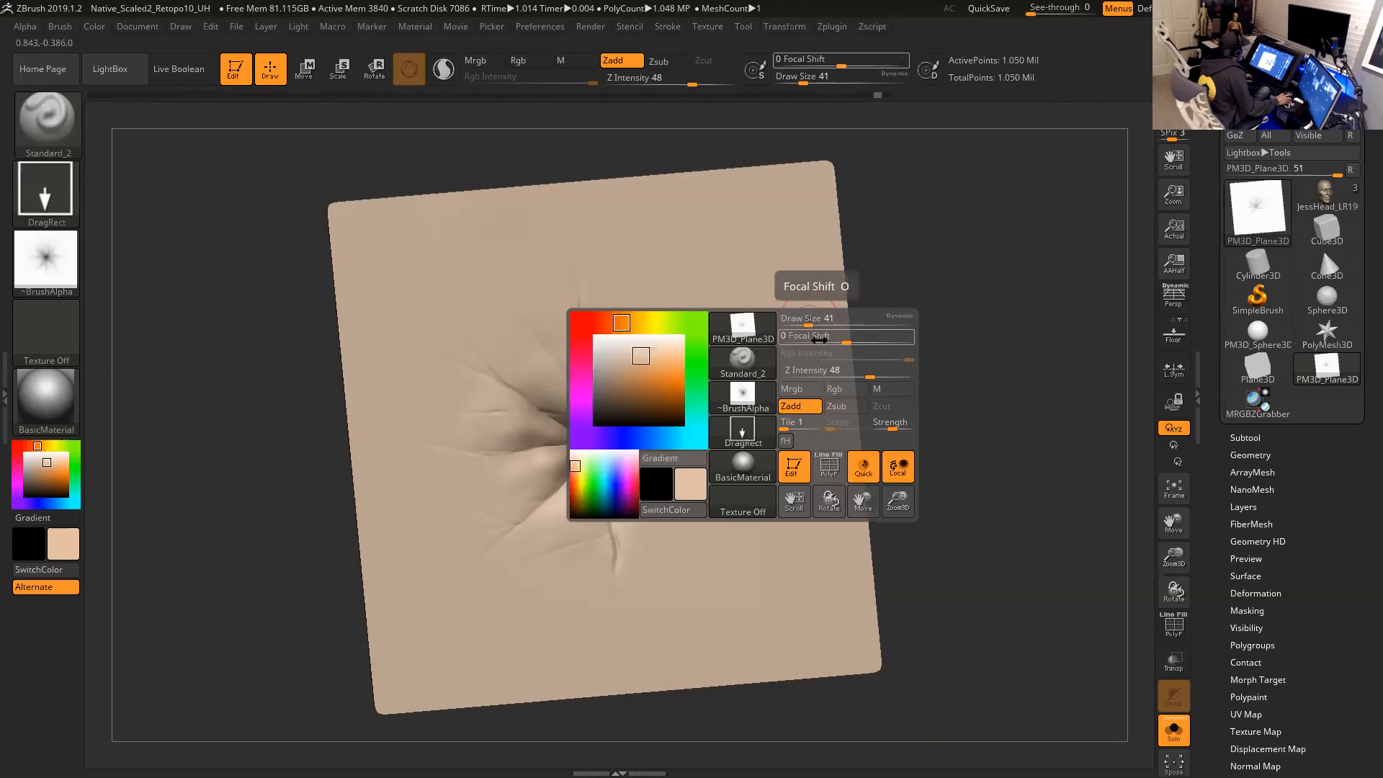
pyautogui.moveTo(834, 338); pyautogui.dragTo(769, 343)
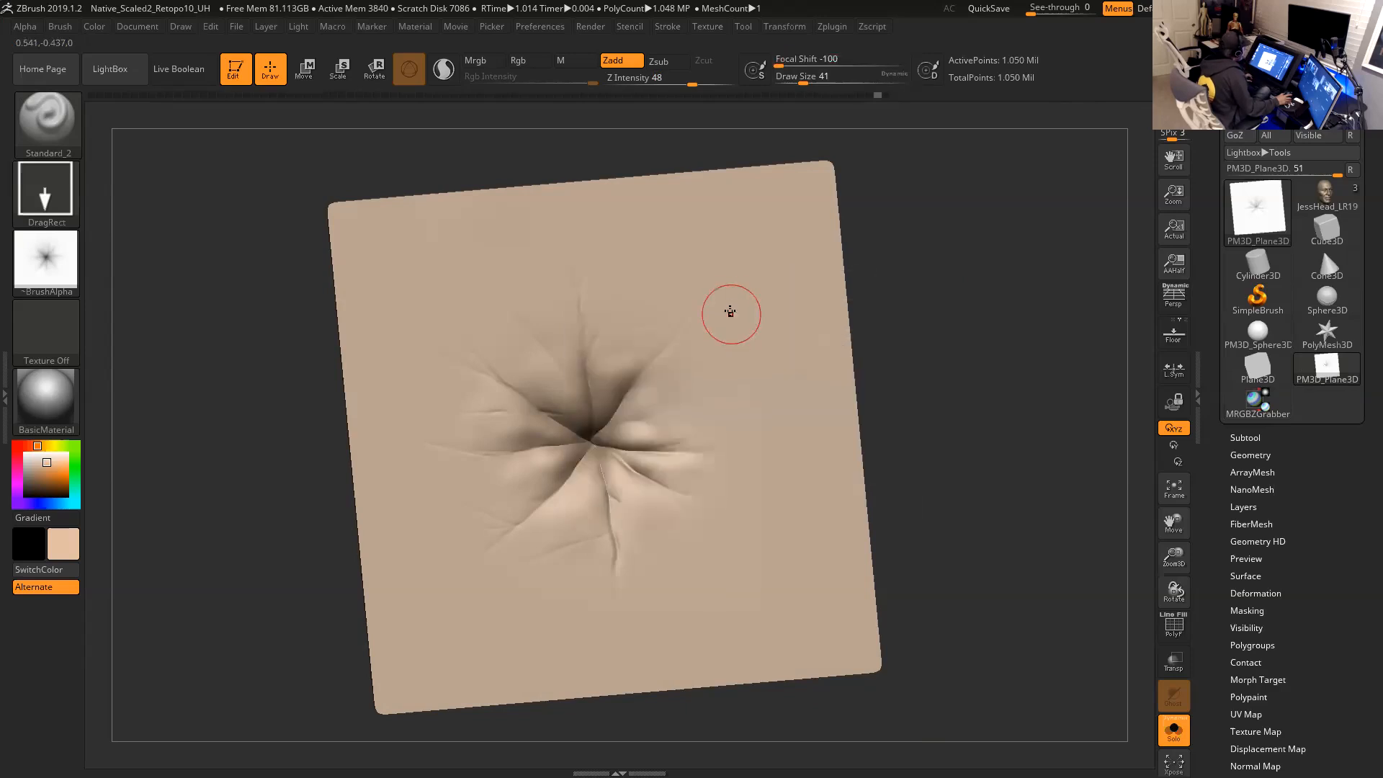
pyautogui.moveTo(756, 306); pyautogui.dragTo(793, 388)
pyautogui.moveTo(937, 349)
pyautogui.mouseDown()
pyautogui.moveTo(932, 247)
pyautogui.moveTo(966, 327)
pyautogui.moveTo(1001, 309)
pyautogui.moveTo(987, 326)
pyautogui.mouseUp()
pyautogui.moveTo(969, 241)
pyautogui.mouseDown()
pyautogui.moveTo(976, 272)
pyautogui.moveTo(955, 290)
pyautogui.moveTo(893, 277)
pyautogui.moveTo(1028, 239)
pyautogui.moveTo(998, 253)
pyautogui.moveTo(983, 218)
pyautogui.mouseUp()
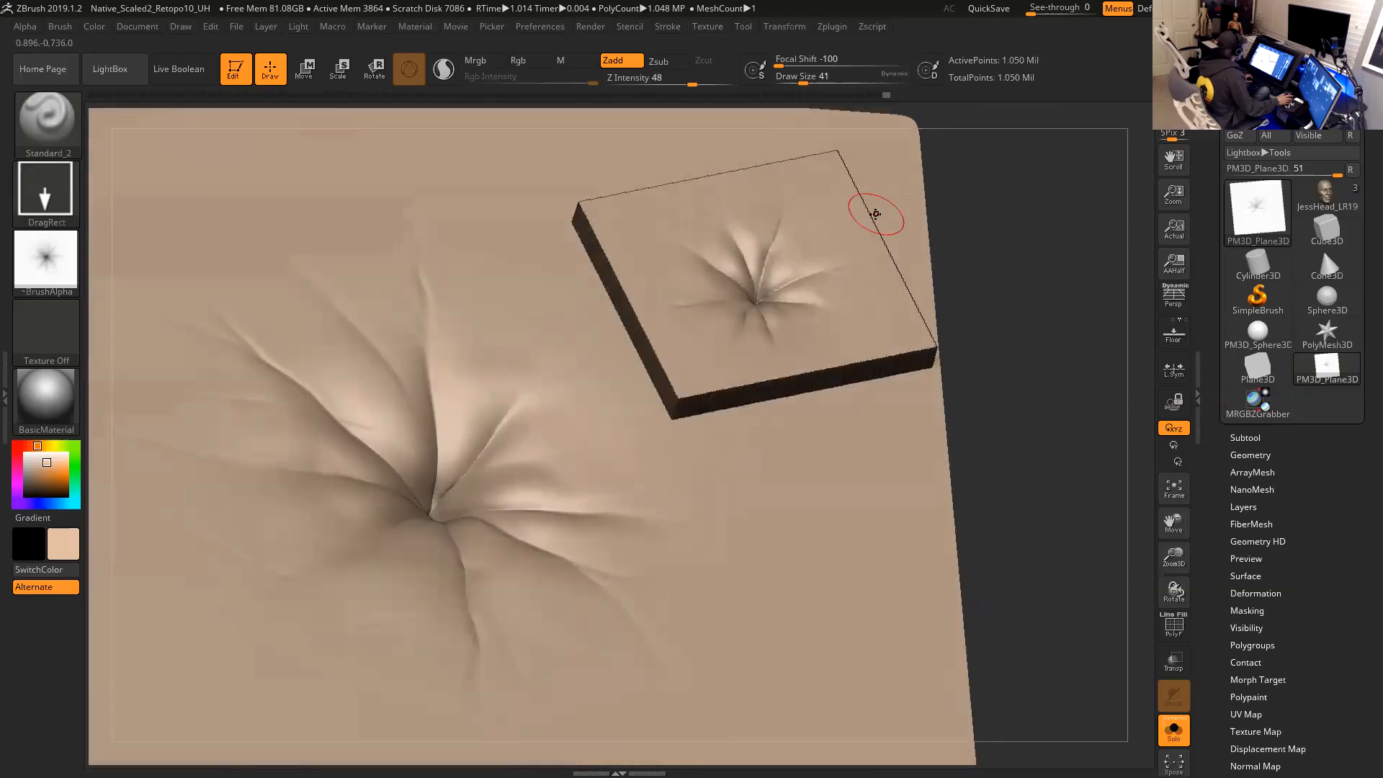
pyautogui.press('ctrl')
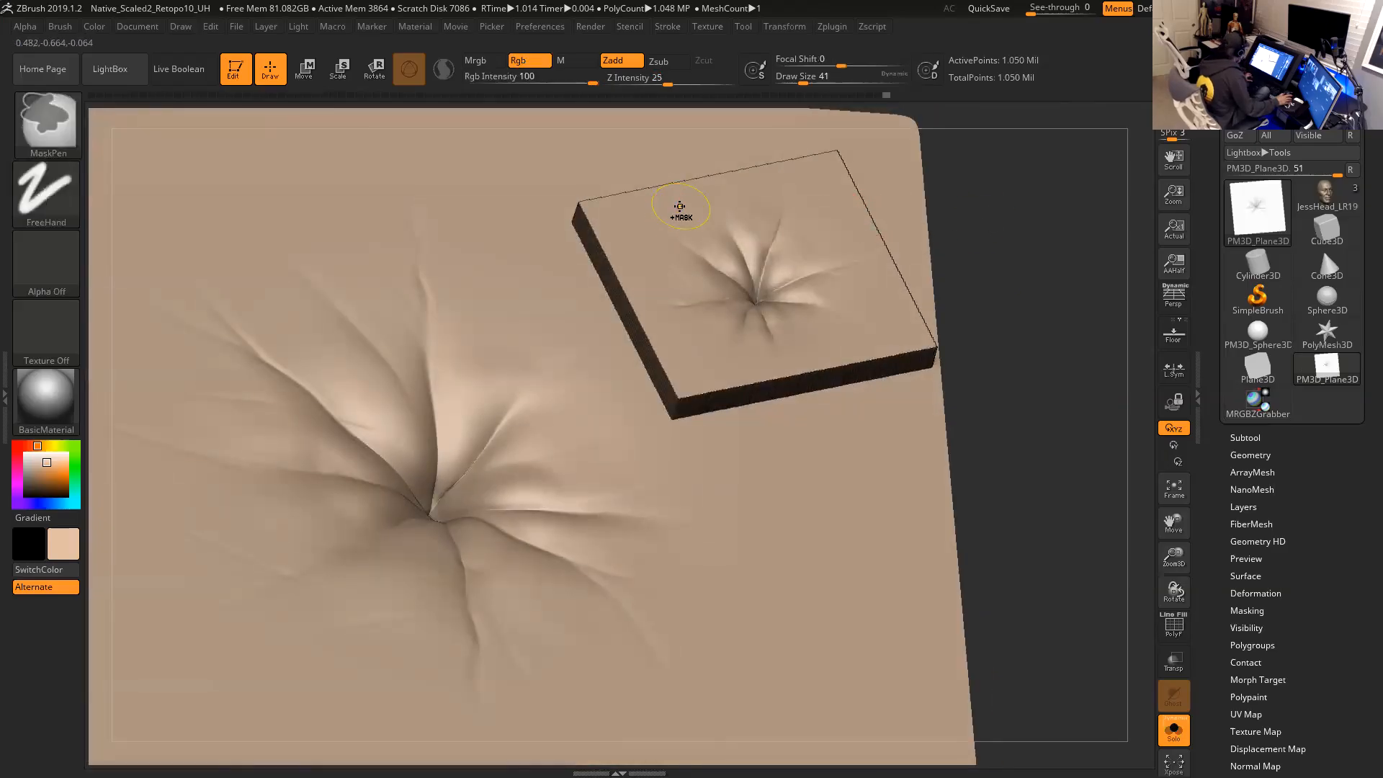
pyautogui.hotkey('ctrl', 'z')
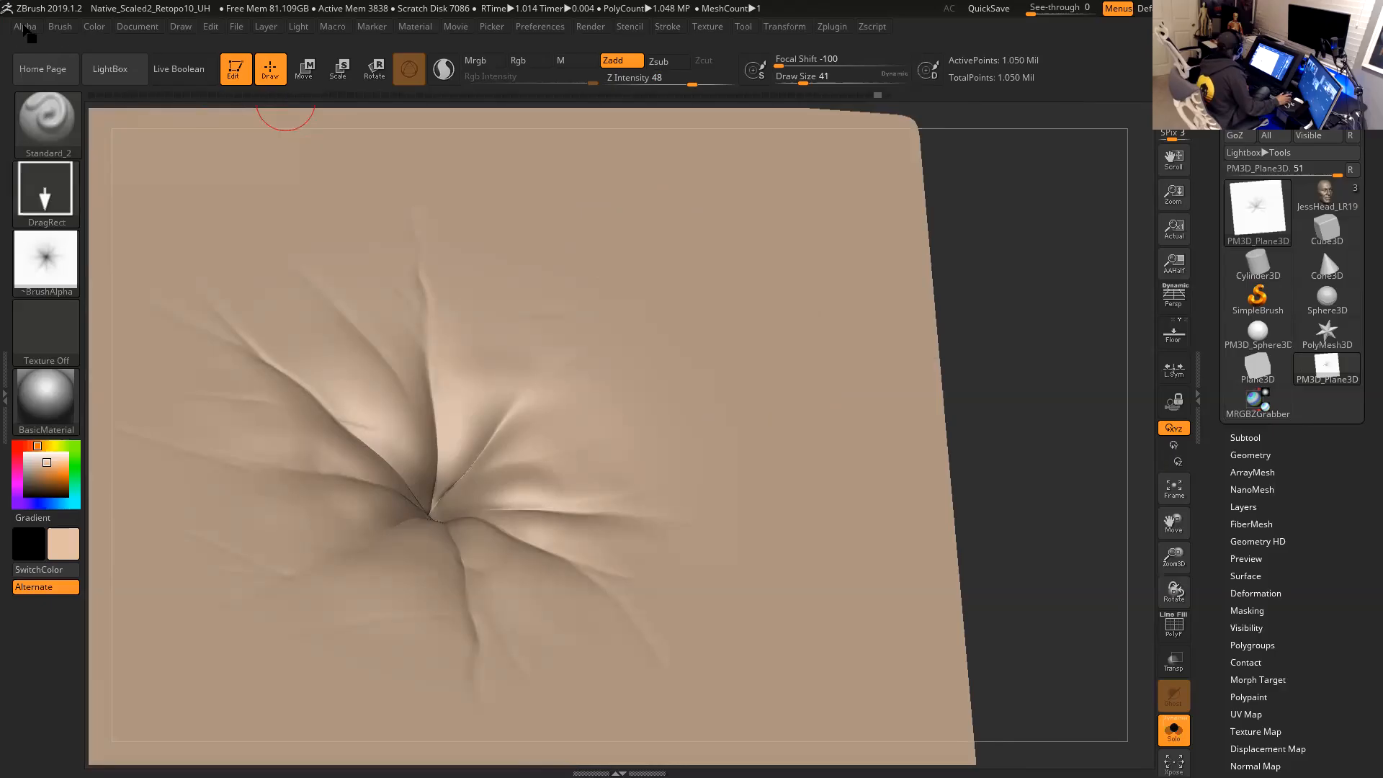
# Dock the Alpha palette beside the canvas so the alpha's Modify settings stay accessible.
pyautogui.click(24, 28)
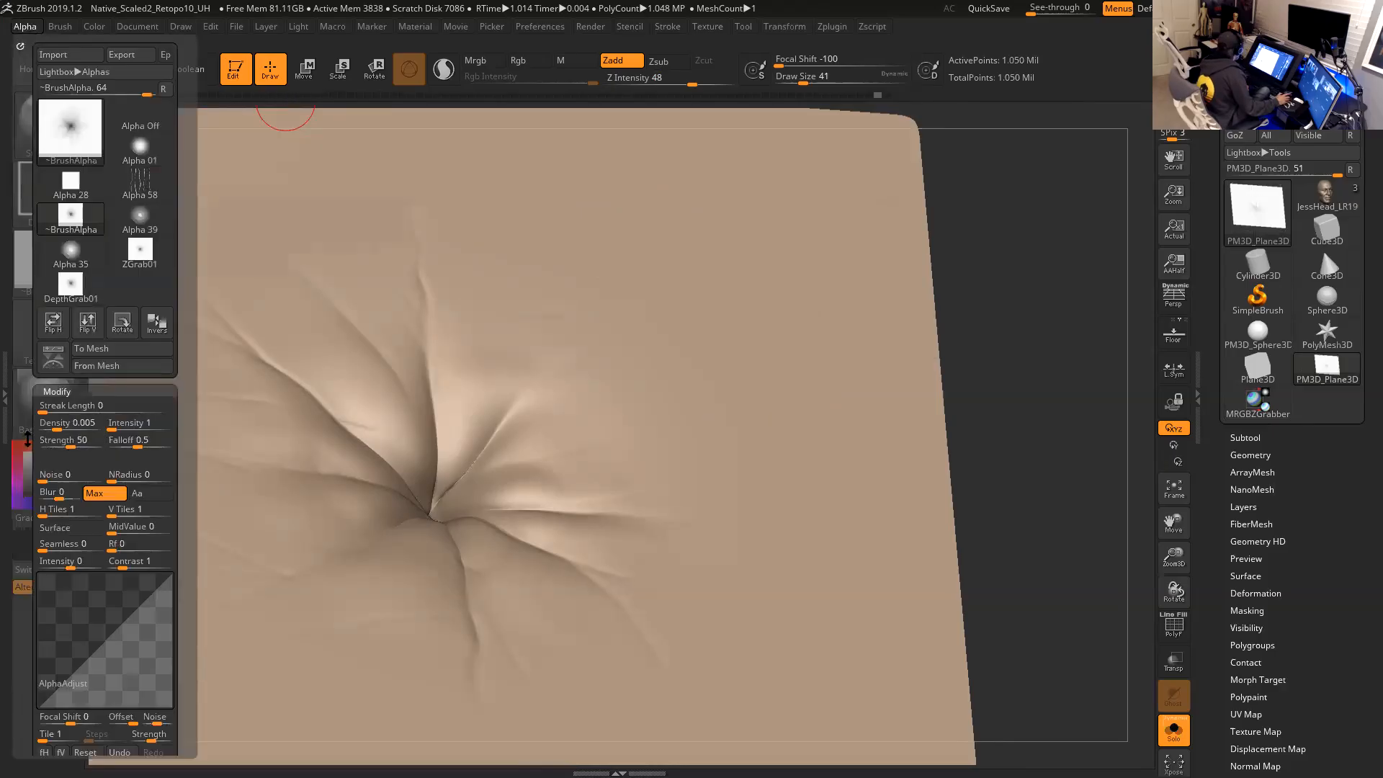
pyautogui.scroll(-5, 28, 438)
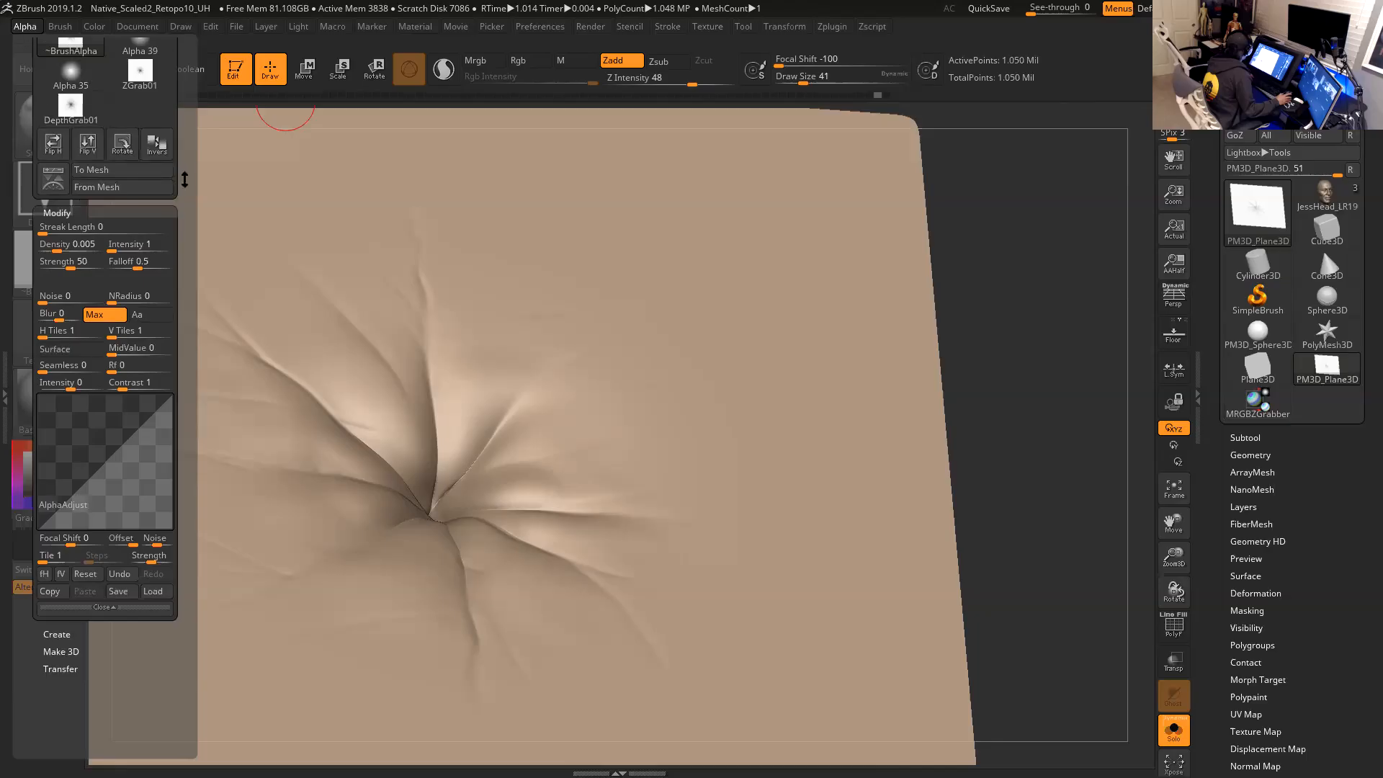
pyautogui.moveTo(183, 179); pyautogui.dragTo(188, 330)
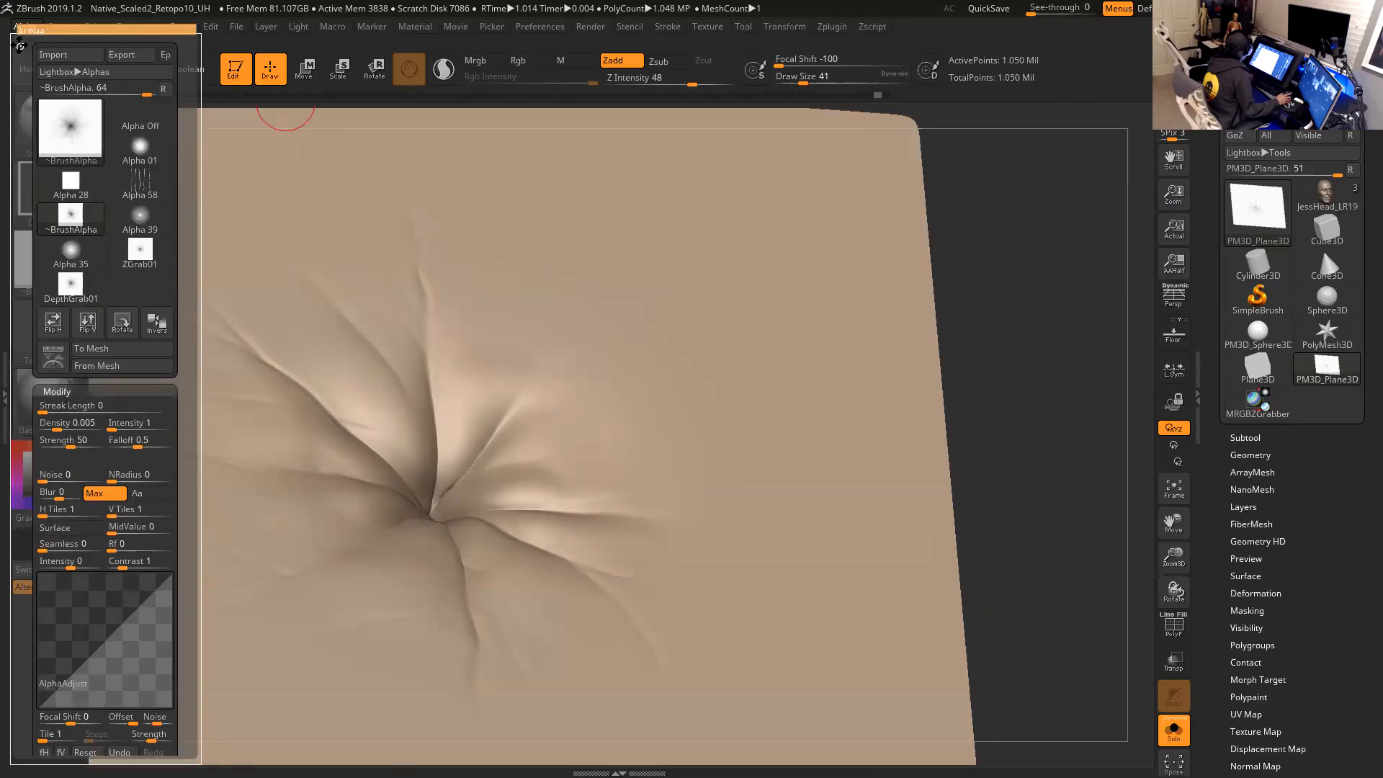
pyautogui.click(20, 48)
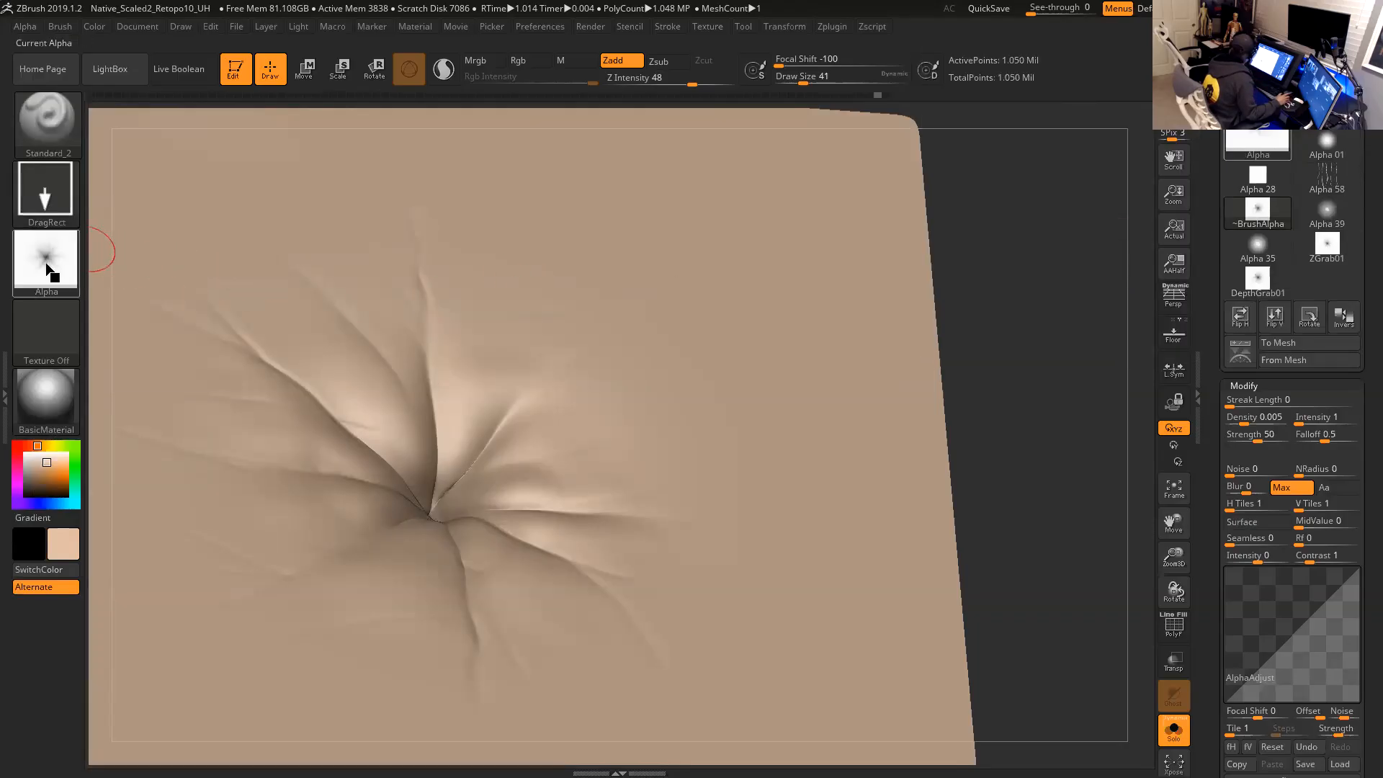
pyautogui.moveTo(52, 269)
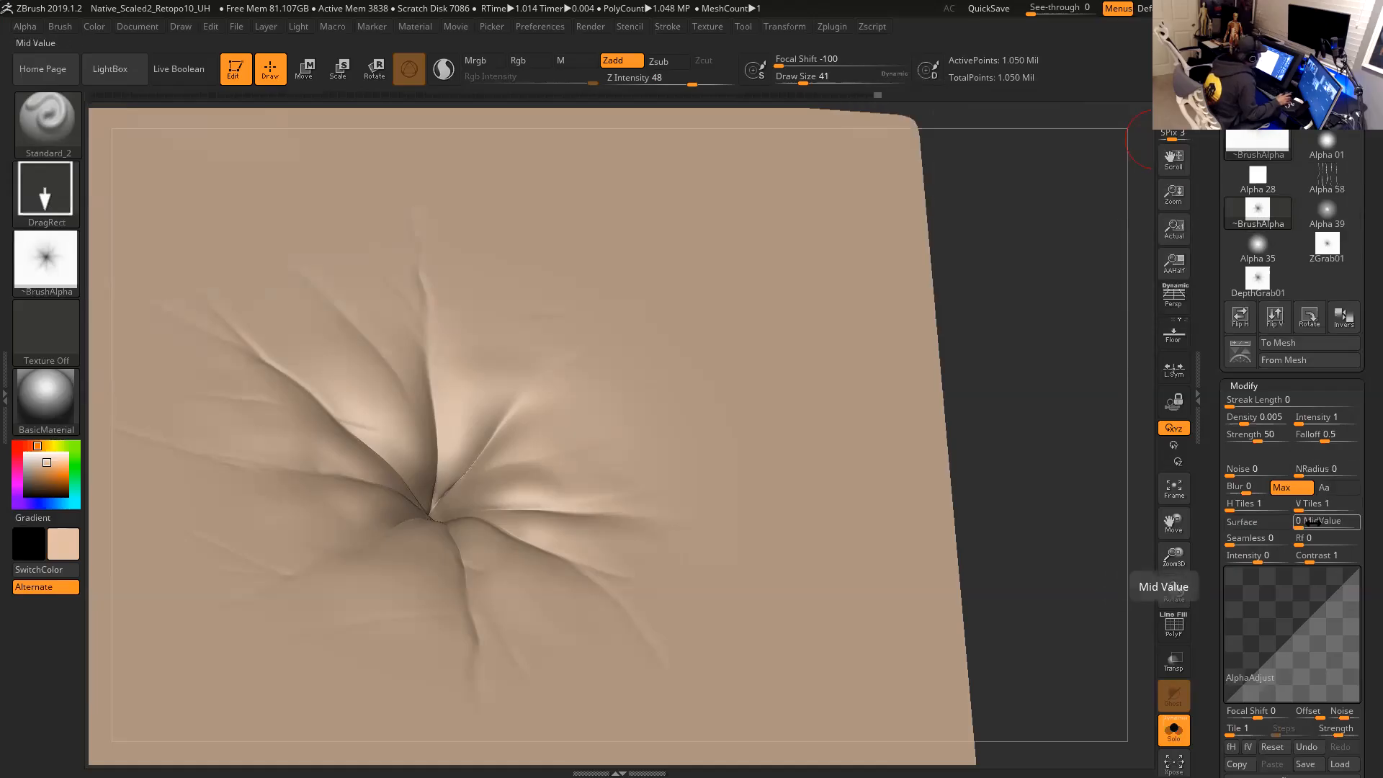
# Try several Radial Fade amounts on the brush alpha, including 43 and 11, ending at 30.
pyautogui.moveTo(1324, 522); pyautogui.dragTo(1330, 521)
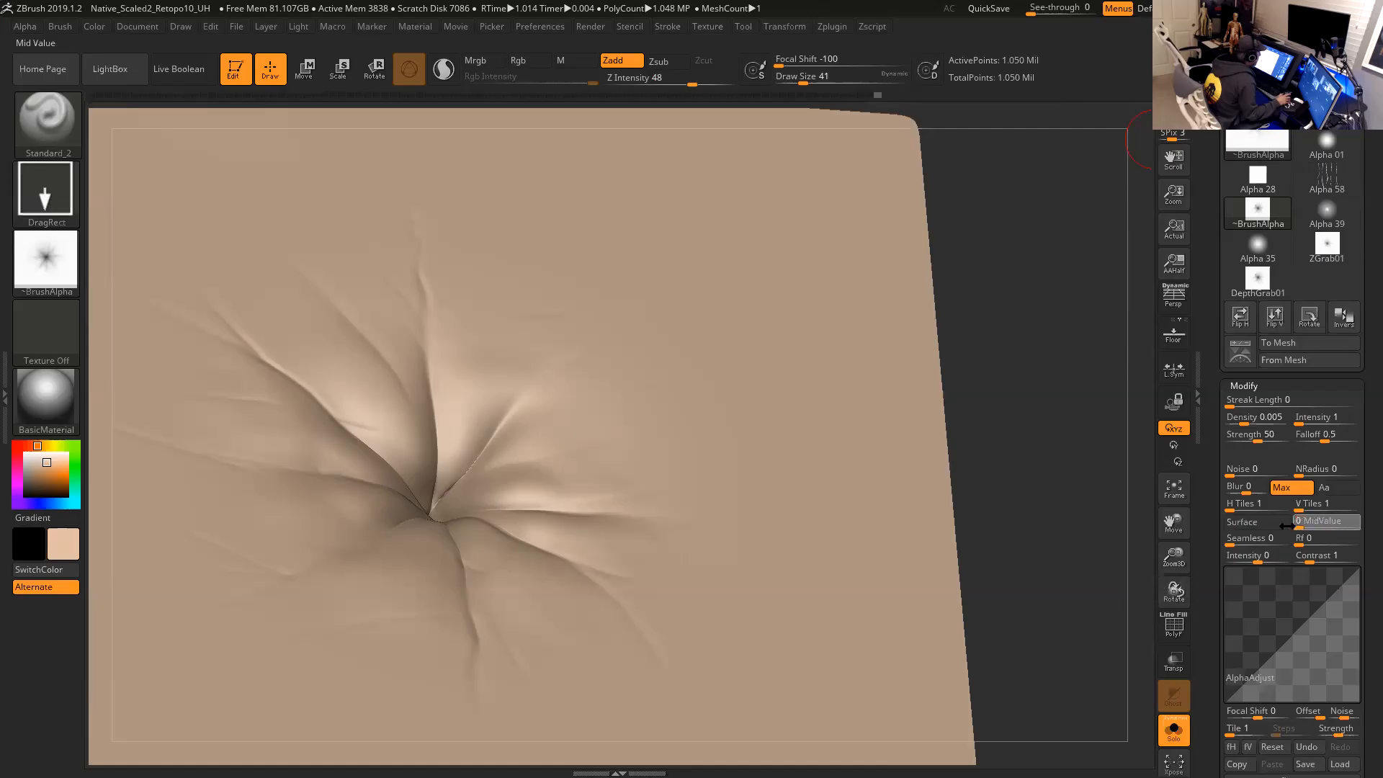
pyautogui.moveTo(1310, 542); pyautogui.dragTo(1336, 540)
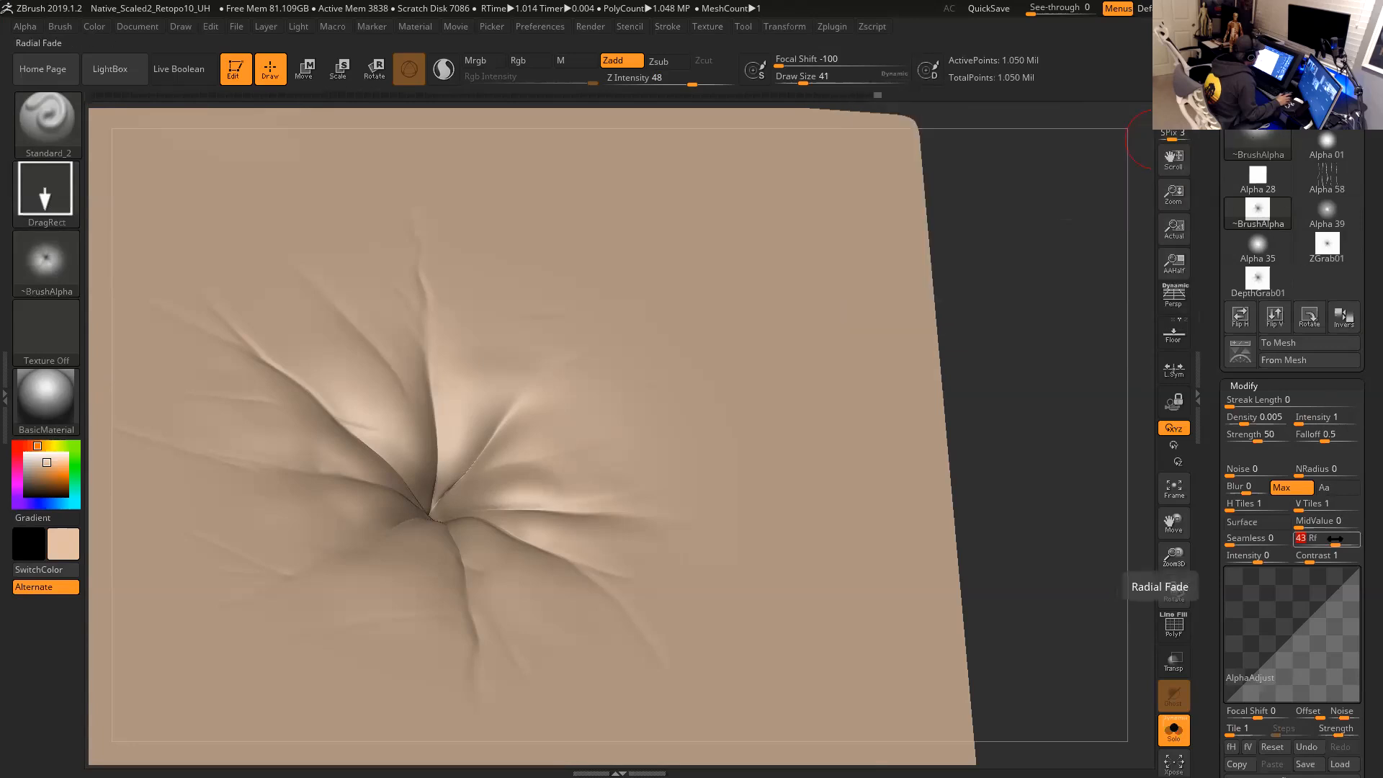
pyautogui.moveTo(1328, 542); pyautogui.dragTo(1327, 542)
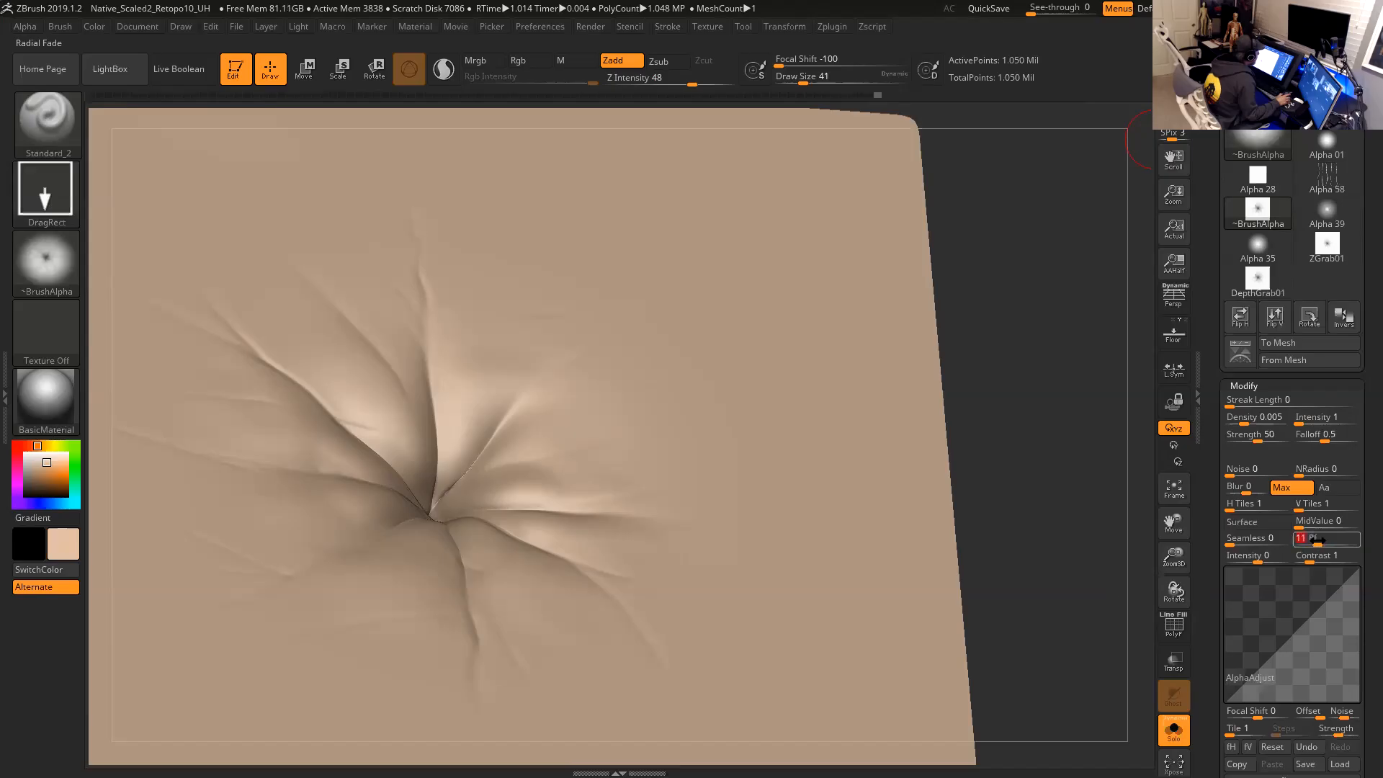
pyautogui.moveTo(1317, 541); pyautogui.dragTo(1328, 542)
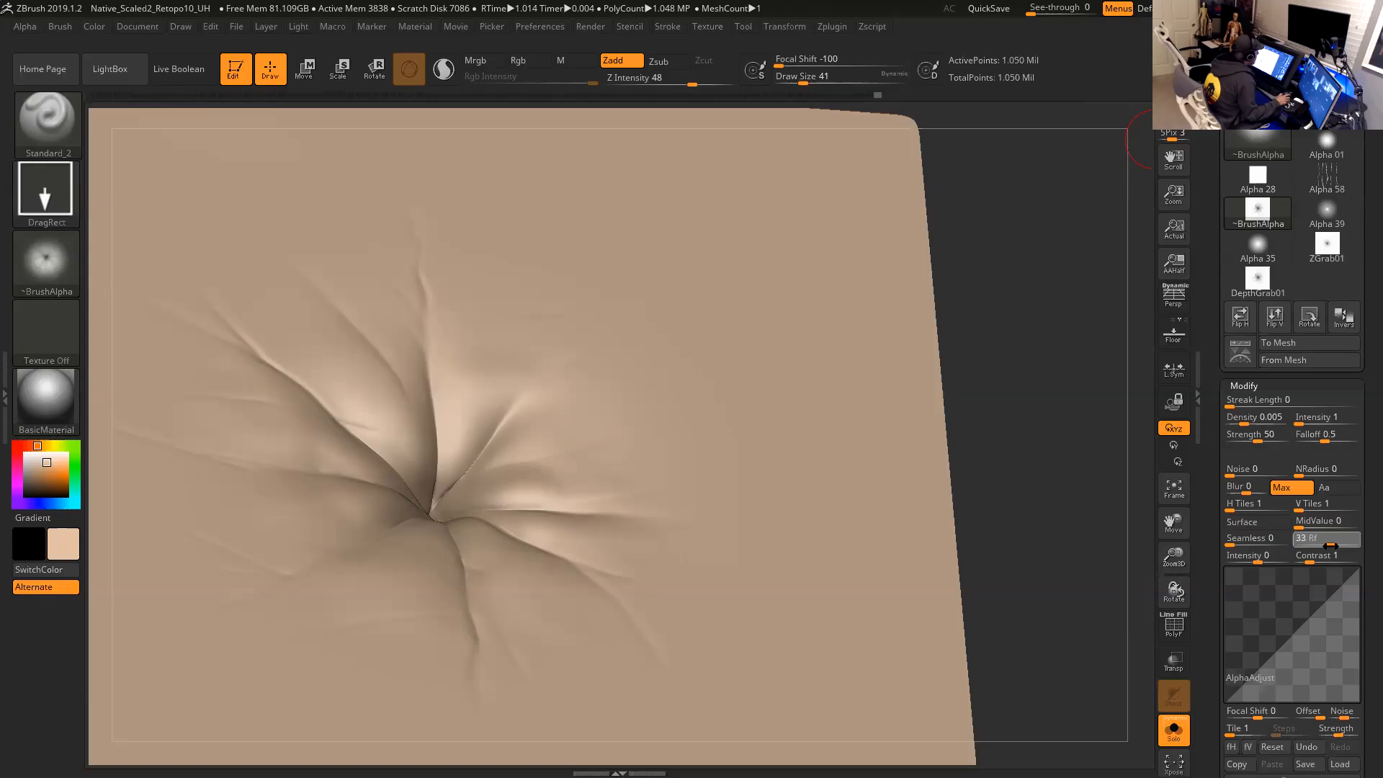
pyautogui.moveTo(1329, 546); pyautogui.dragTo(1329, 546)
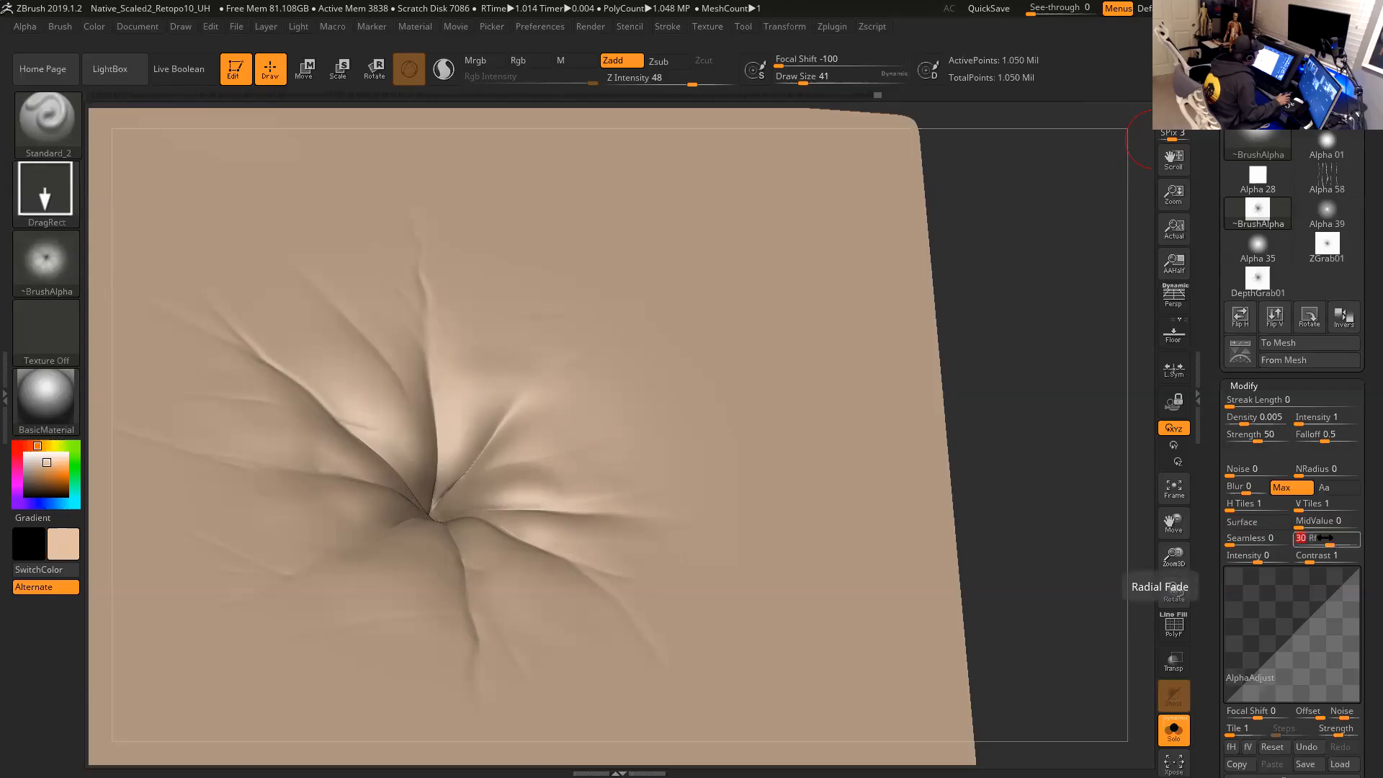
# Set the alpha's Mid Value to 95 and Radial Fade to 0, test-stamp it on the plane and undo the stamp.
pyautogui.moveTo(1308, 524); pyautogui.dragTo(1328, 525)
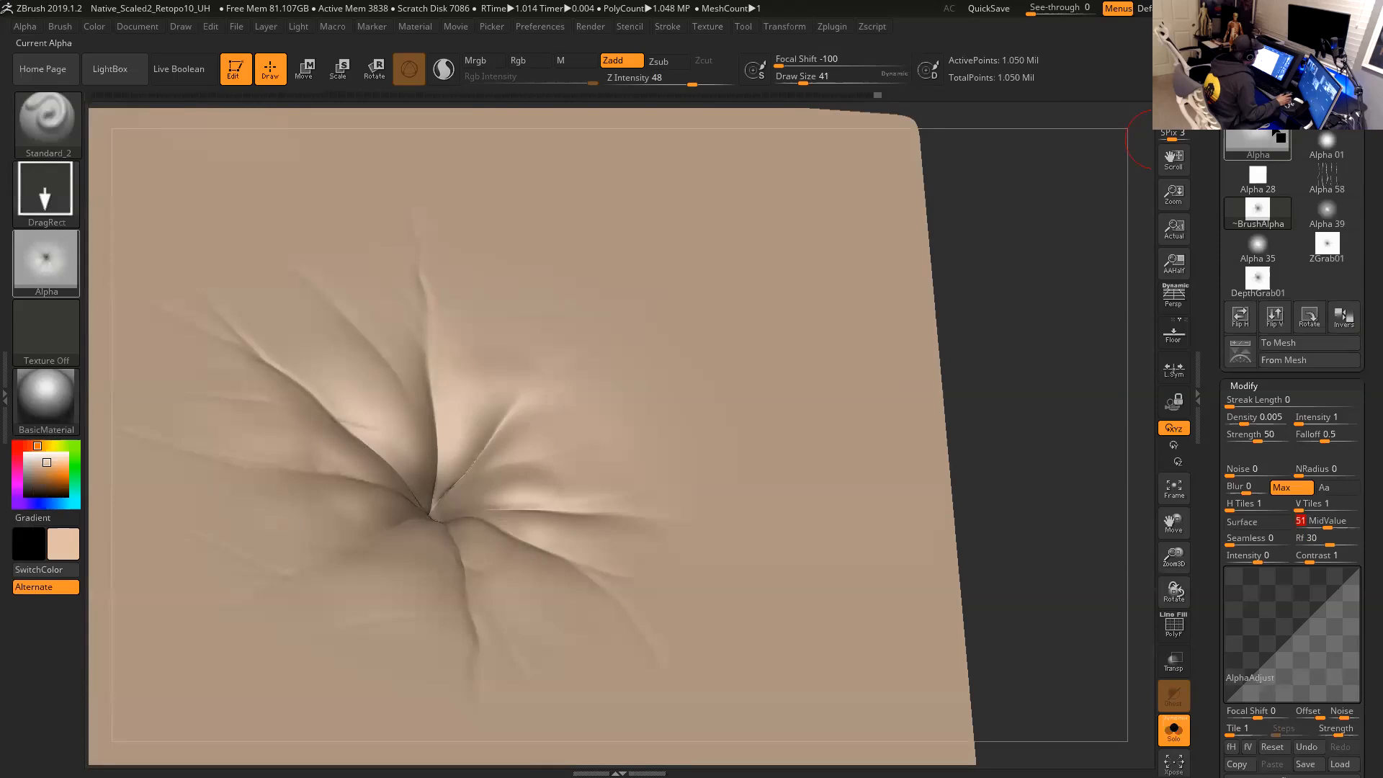
pyautogui.moveTo(1328, 527); pyautogui.dragTo(1346, 529)
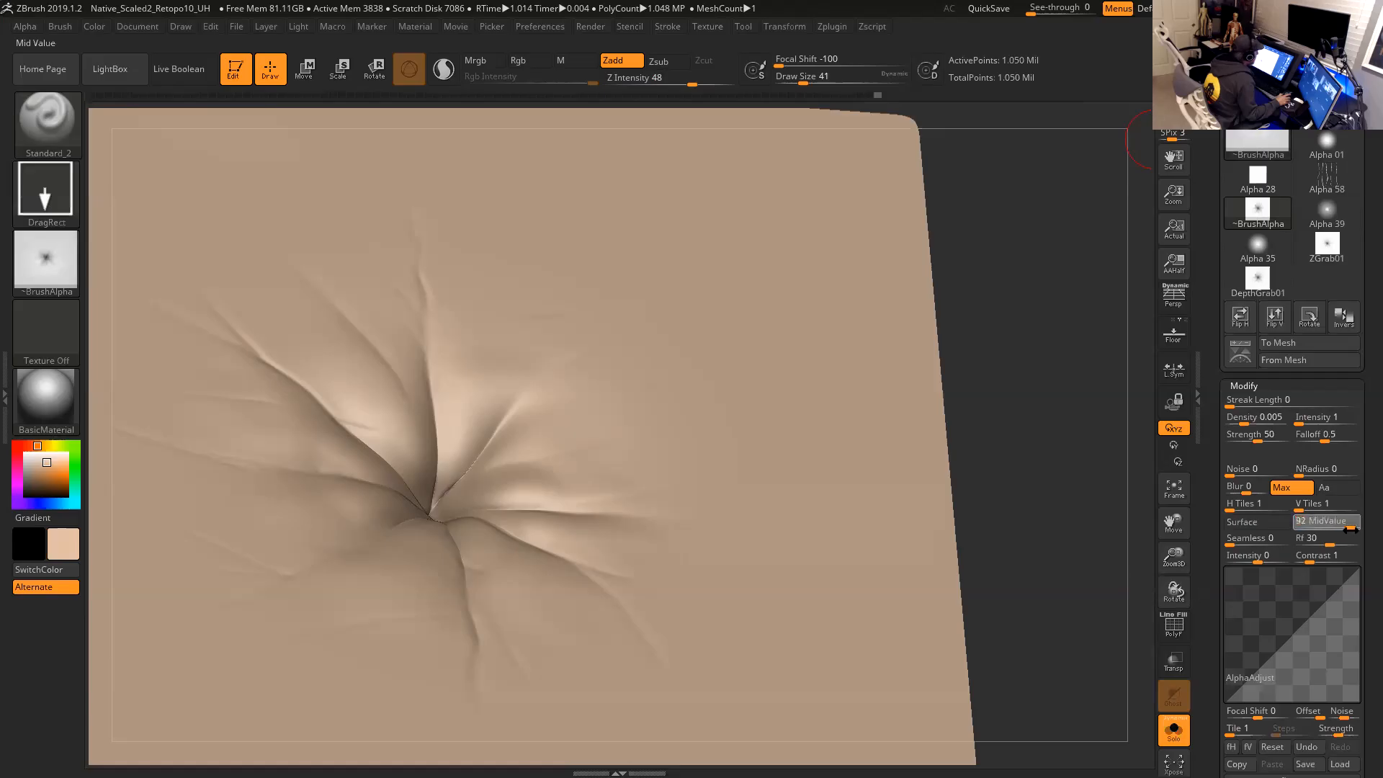
pyautogui.moveTo(1353, 530); pyautogui.dragTo(1297, 544)
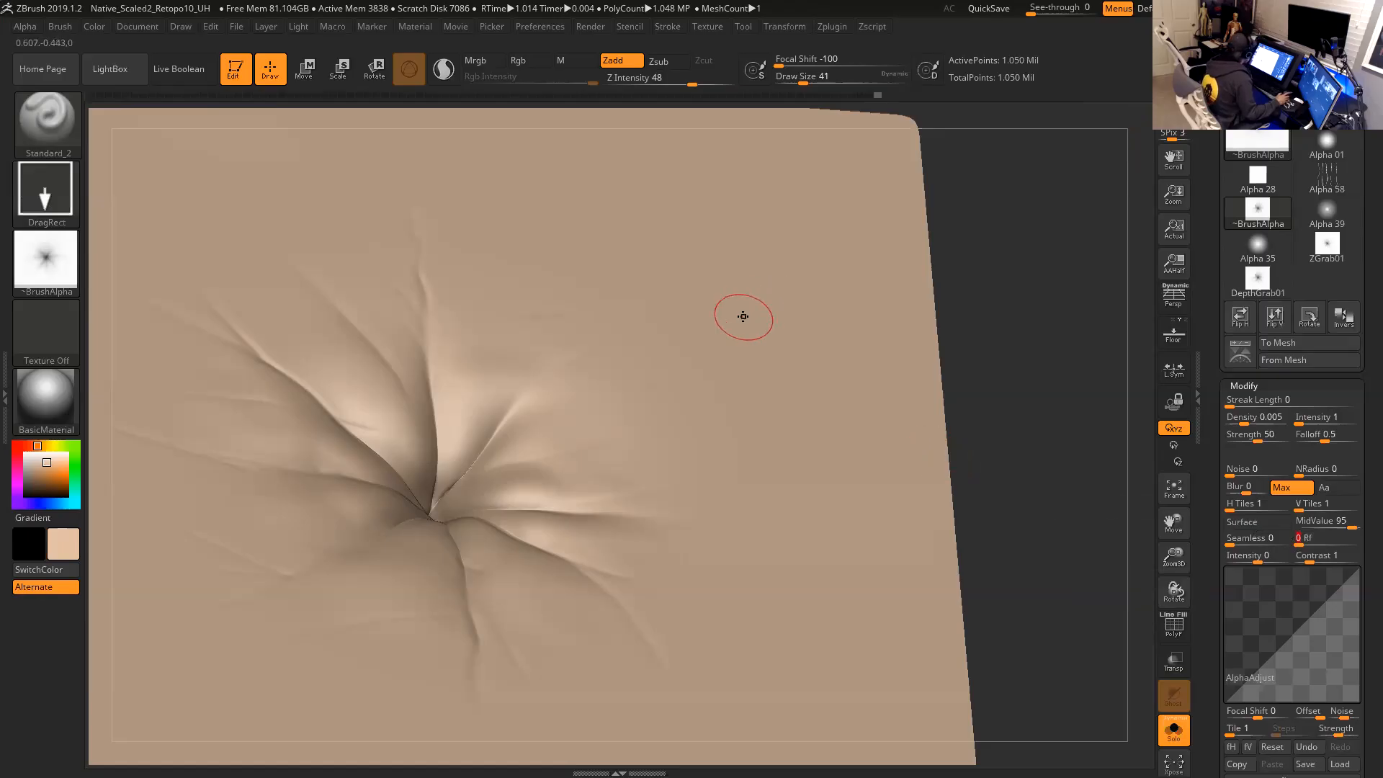
pyautogui.moveTo(783, 390)
pyautogui.mouseDown()
pyautogui.moveTo(833, 472)
pyautogui.moveTo(769, 358)
pyautogui.moveTo(766, 438)
pyautogui.mouseUp()
pyautogui.hotkey('ctrl', 'z')
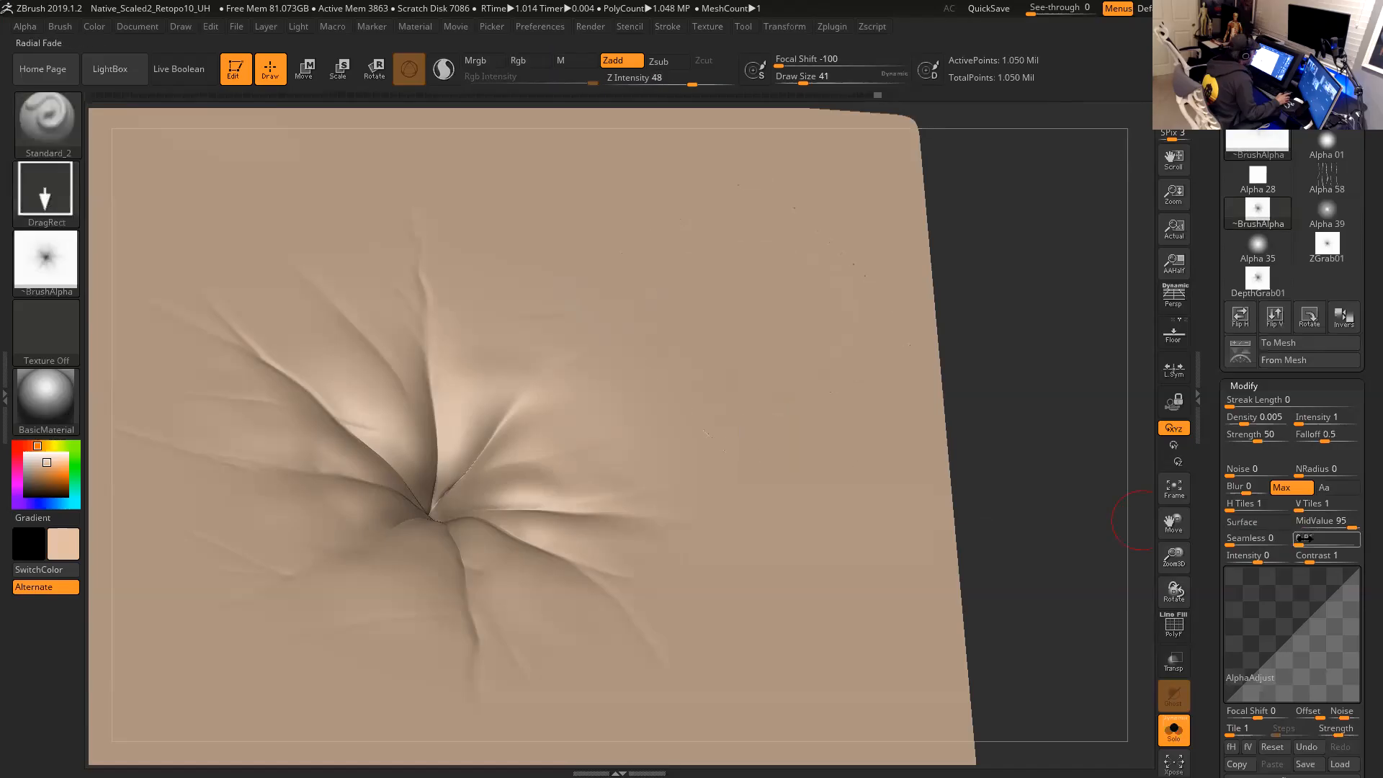
# Set the alpha's Mid Value to 98, test-stamp it above the pit, inspect it and undo the stamp.
pyautogui.moveTo(1346, 526); pyautogui.dragTo(1356, 526)
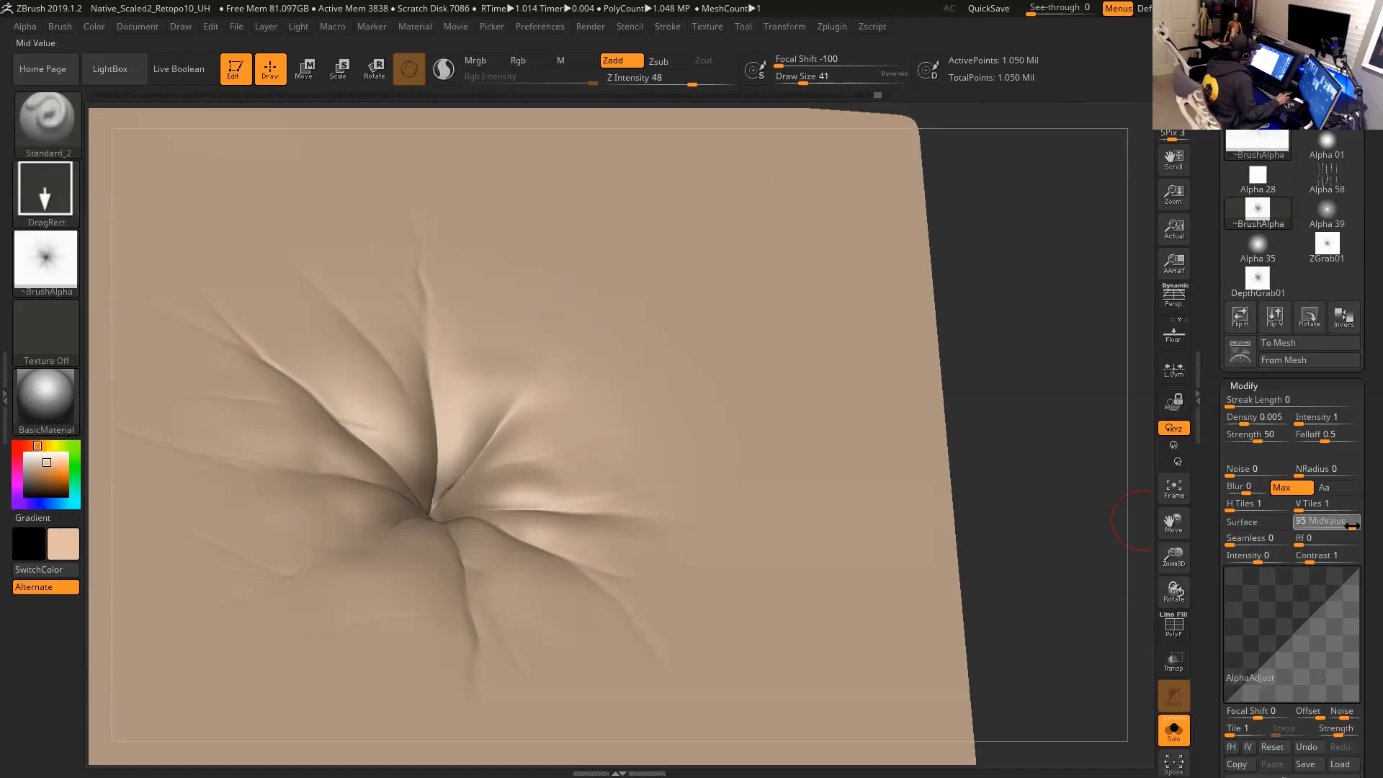
pyautogui.moveTo(1352, 528); pyautogui.dragTo(1354, 528)
pyautogui.moveTo(728, 270); pyautogui.dragTo(811, 435)
pyautogui.moveTo(1008, 294)
pyautogui.mouseDown()
pyautogui.moveTo(1036, 343)
pyautogui.moveTo(1049, 293)
pyautogui.mouseUp()
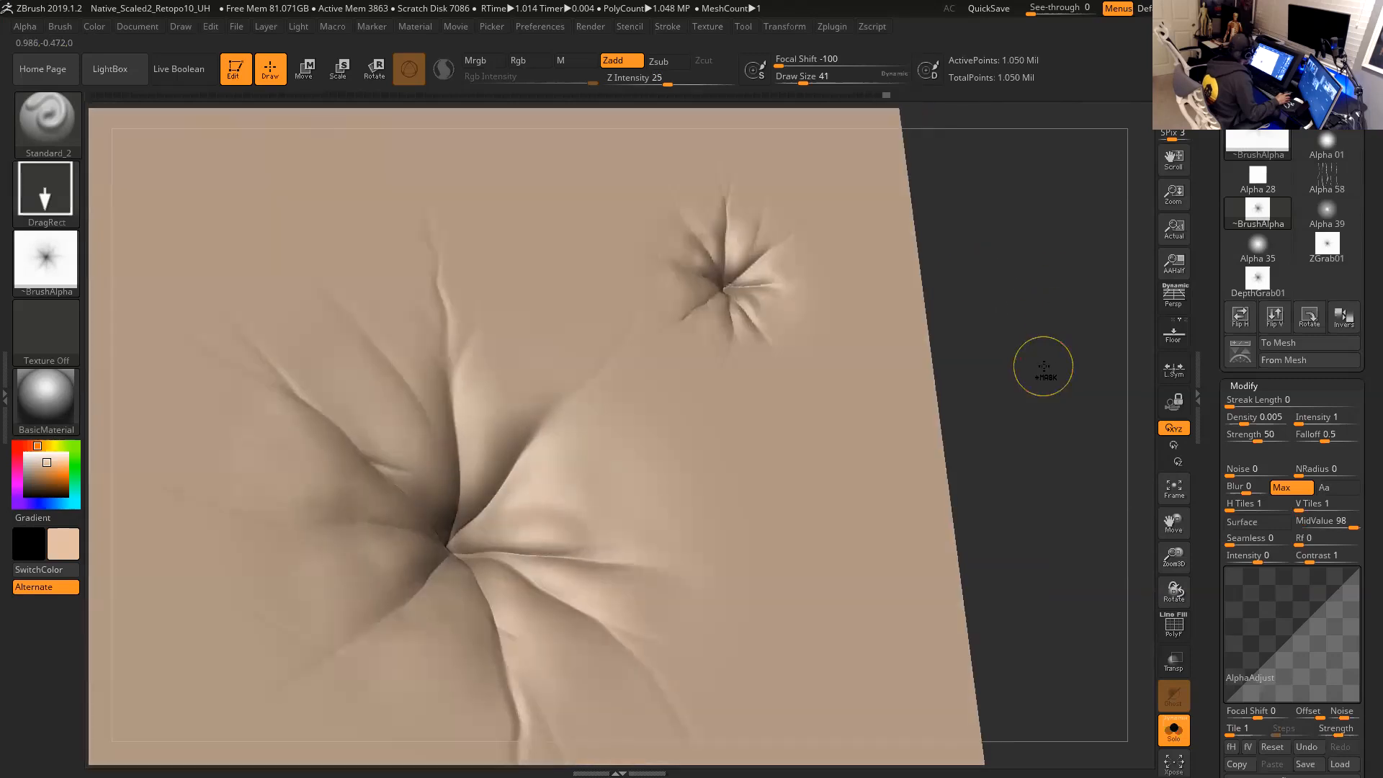
pyautogui.hotkey('ctrl', 'z')
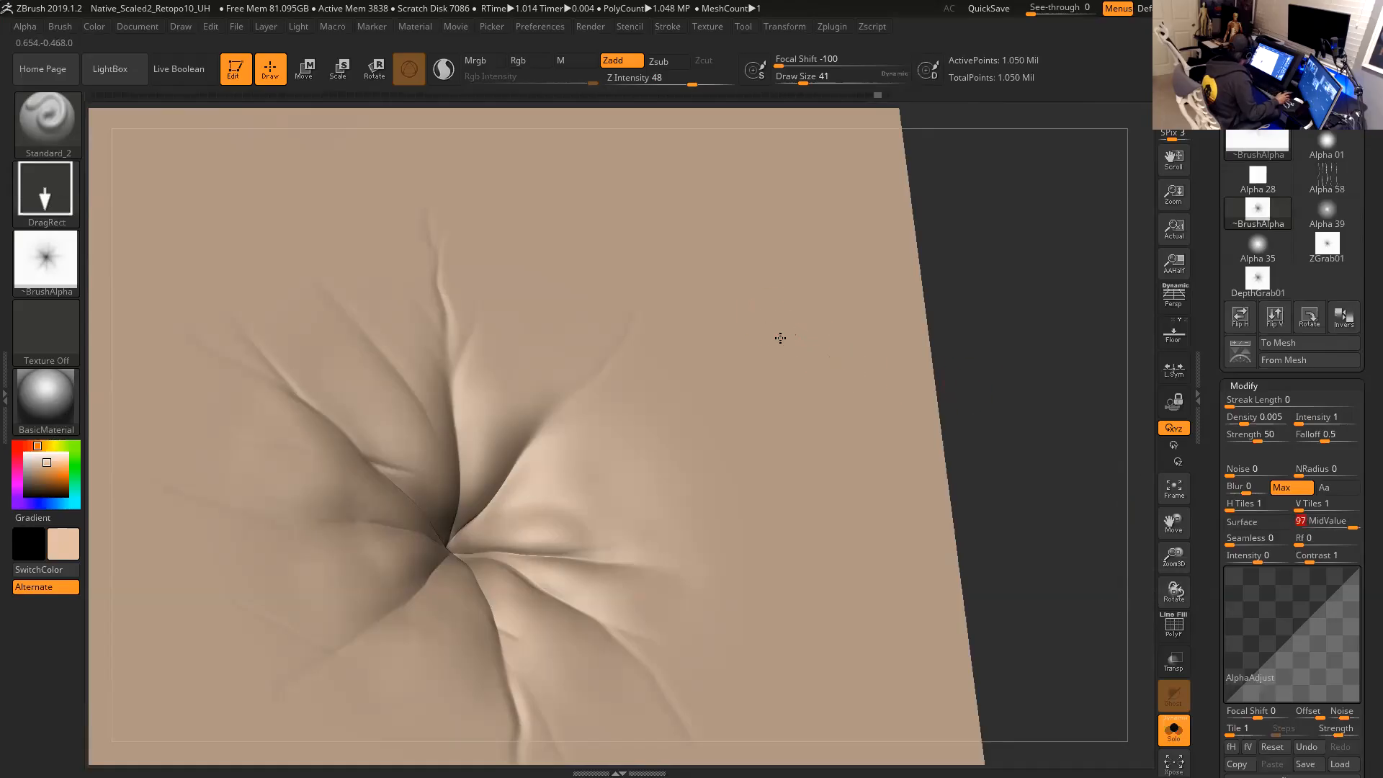
# Set the alpha's Mid Value to 97 and test-stamp it with Radial Fade at 0 and at 3, undoing each stamp.
pyautogui.moveTo(767, 329); pyautogui.dragTo(867, 484)
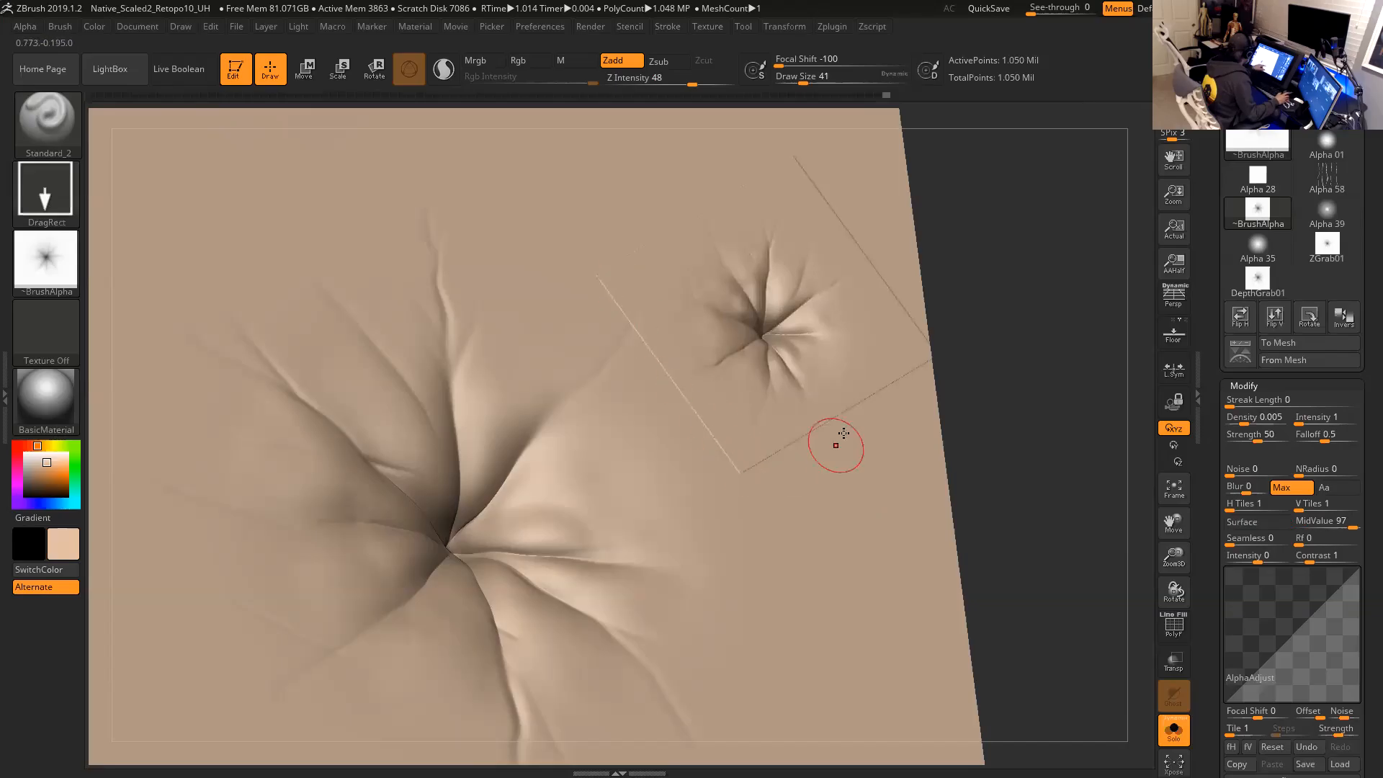
pyautogui.press('ctrl')
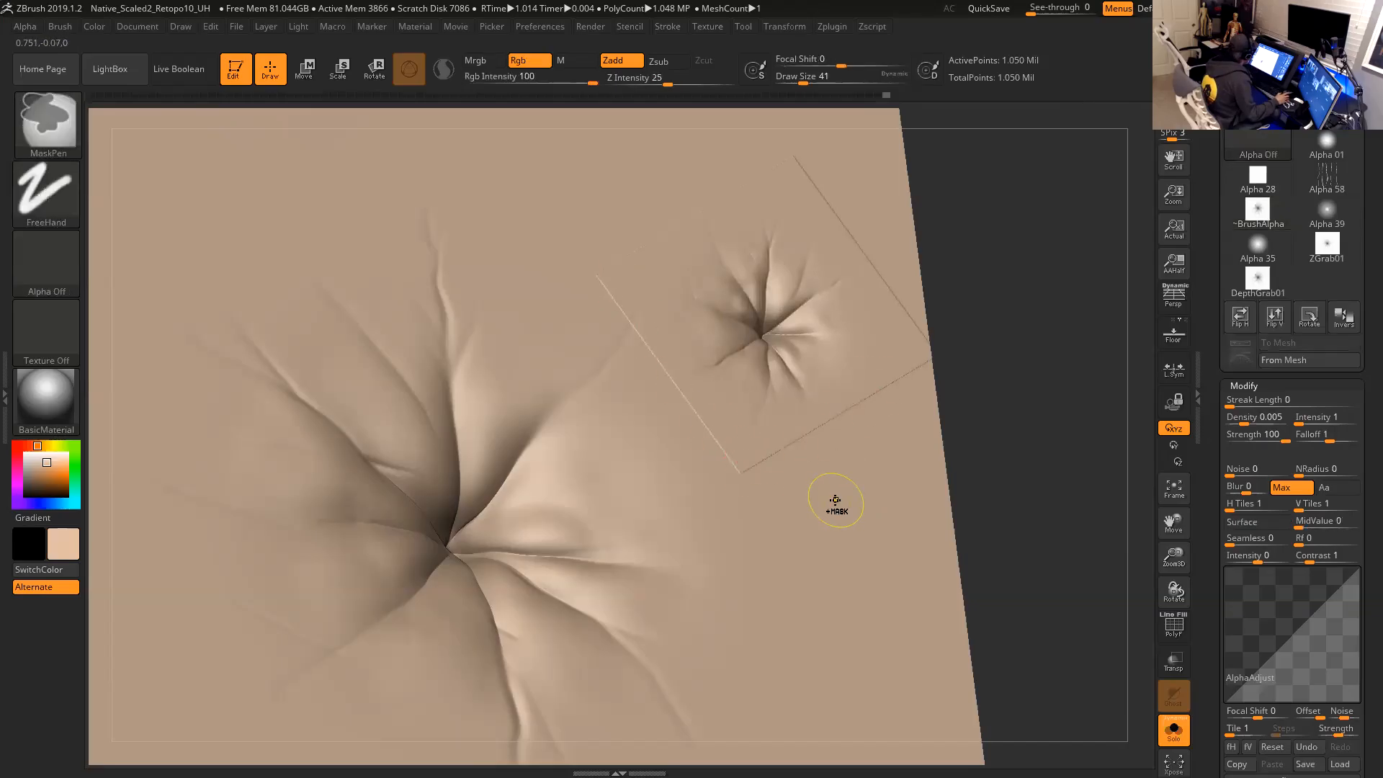
pyautogui.hotkey('ctrl', 'z')
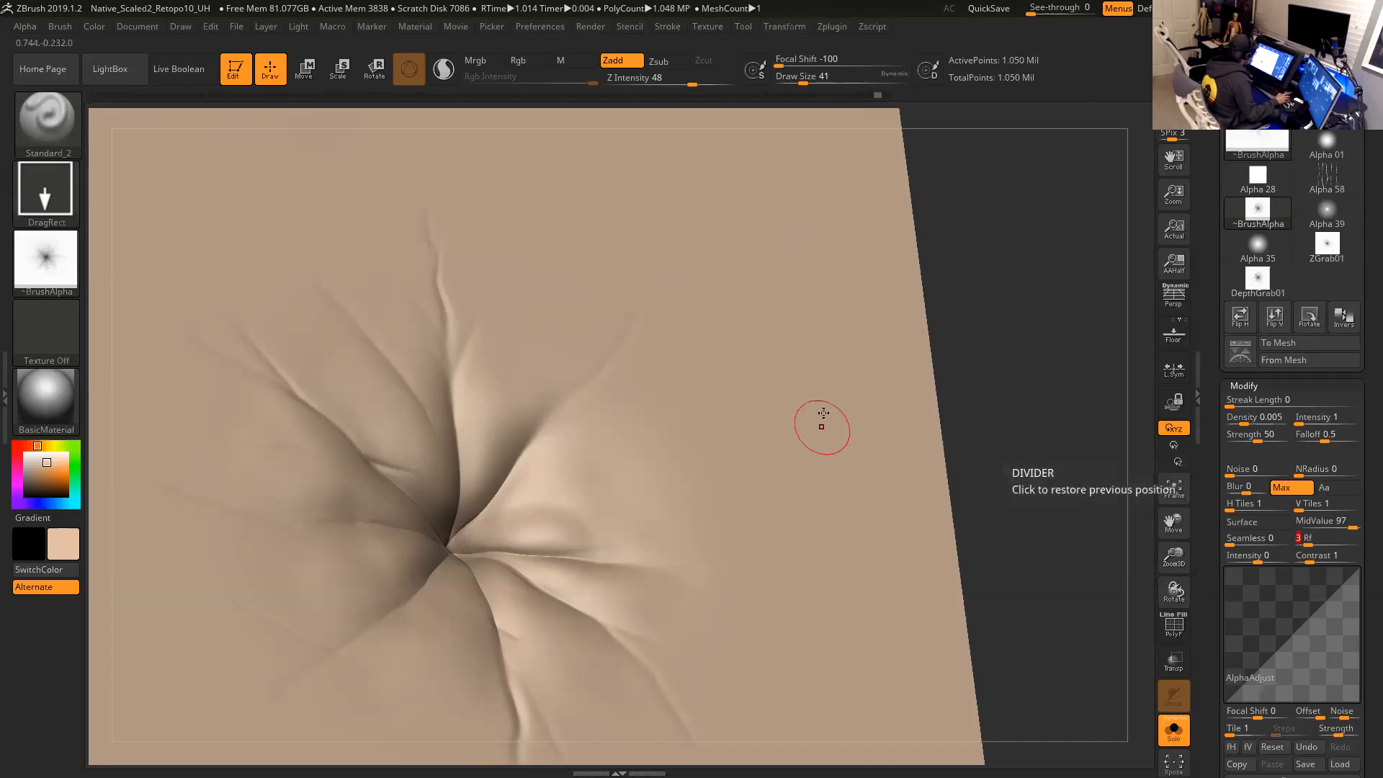
pyautogui.moveTo(754, 312); pyautogui.dragTo(811, 461)
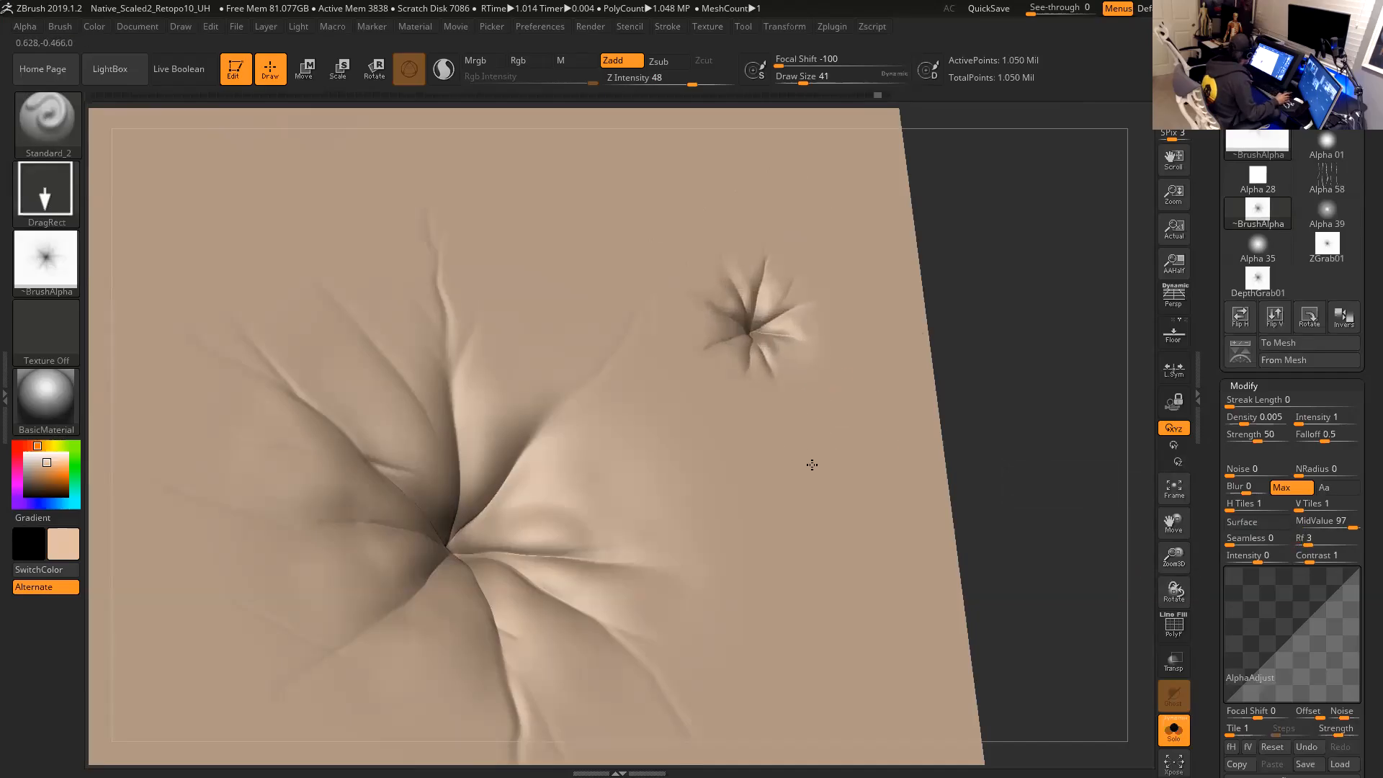
pyautogui.hotkey('ctrl', 'z')
# Set the alpha's Radial Fade to 6, stamp it beside the pit and inspect the blended edges.
pyautogui.click(1312, 544)
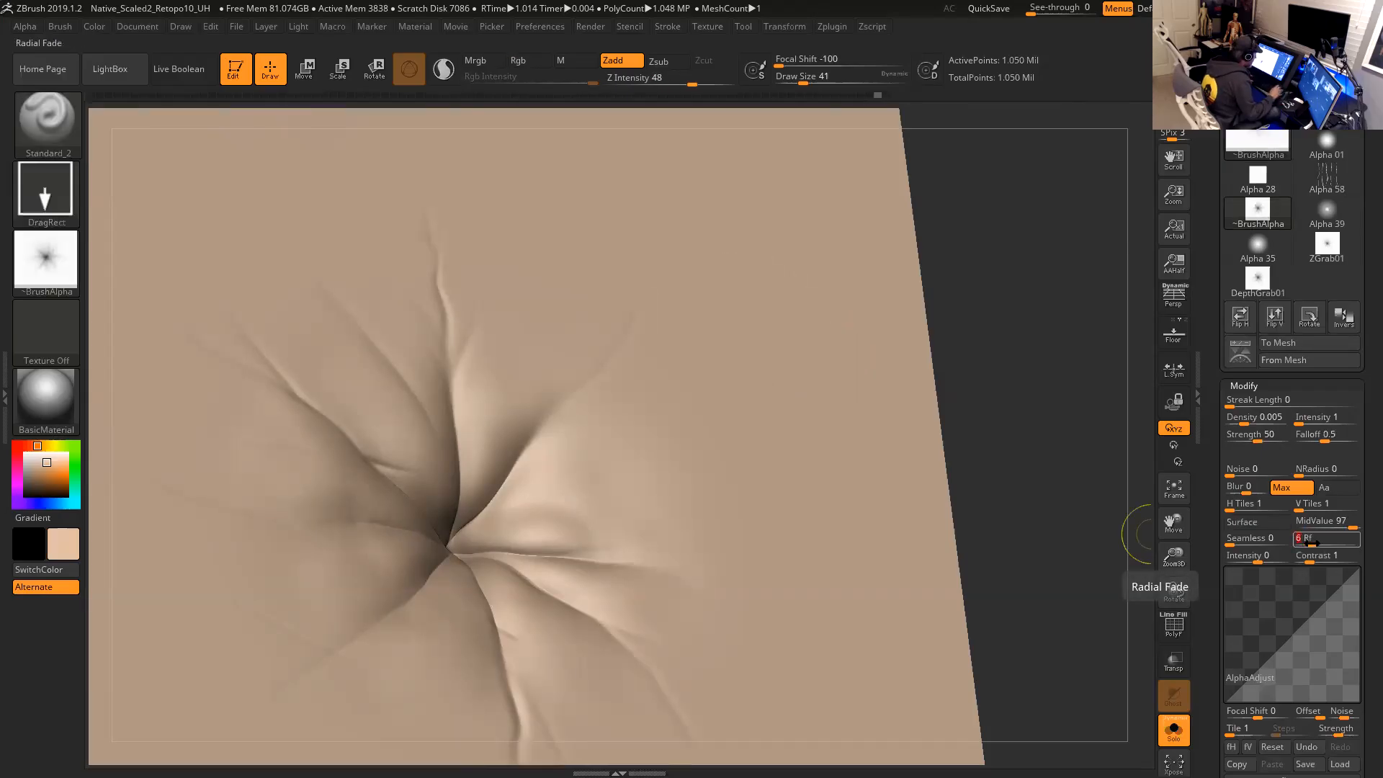
pyautogui.press('Return')
pyautogui.moveTo(769, 304)
pyautogui.mouseDown()
pyautogui.moveTo(857, 449)
pyautogui.moveTo(850, 461)
pyautogui.mouseUp()
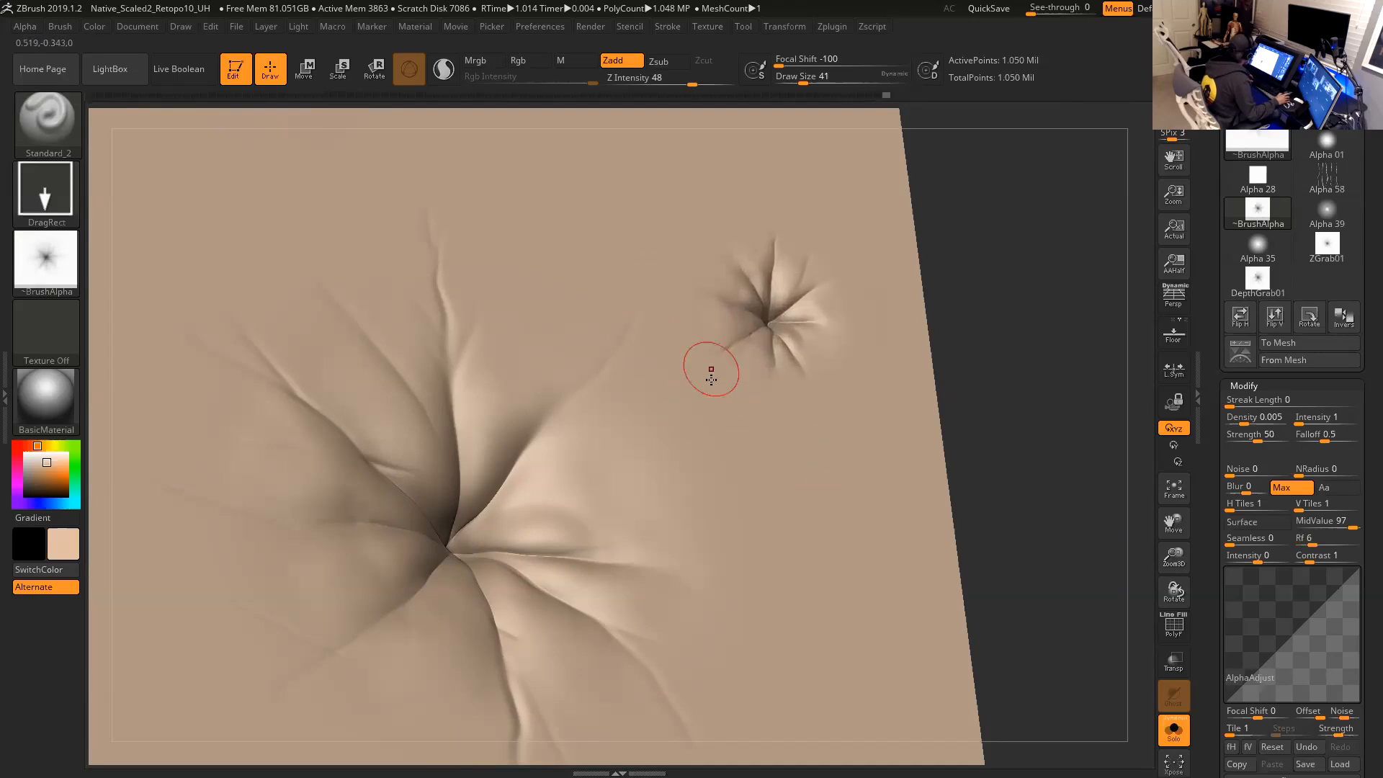
pyautogui.moveTo(1034, 348)
pyautogui.mouseDown()
pyautogui.moveTo(1028, 401)
pyautogui.moveTo(973, 346)
pyautogui.mouseUp()
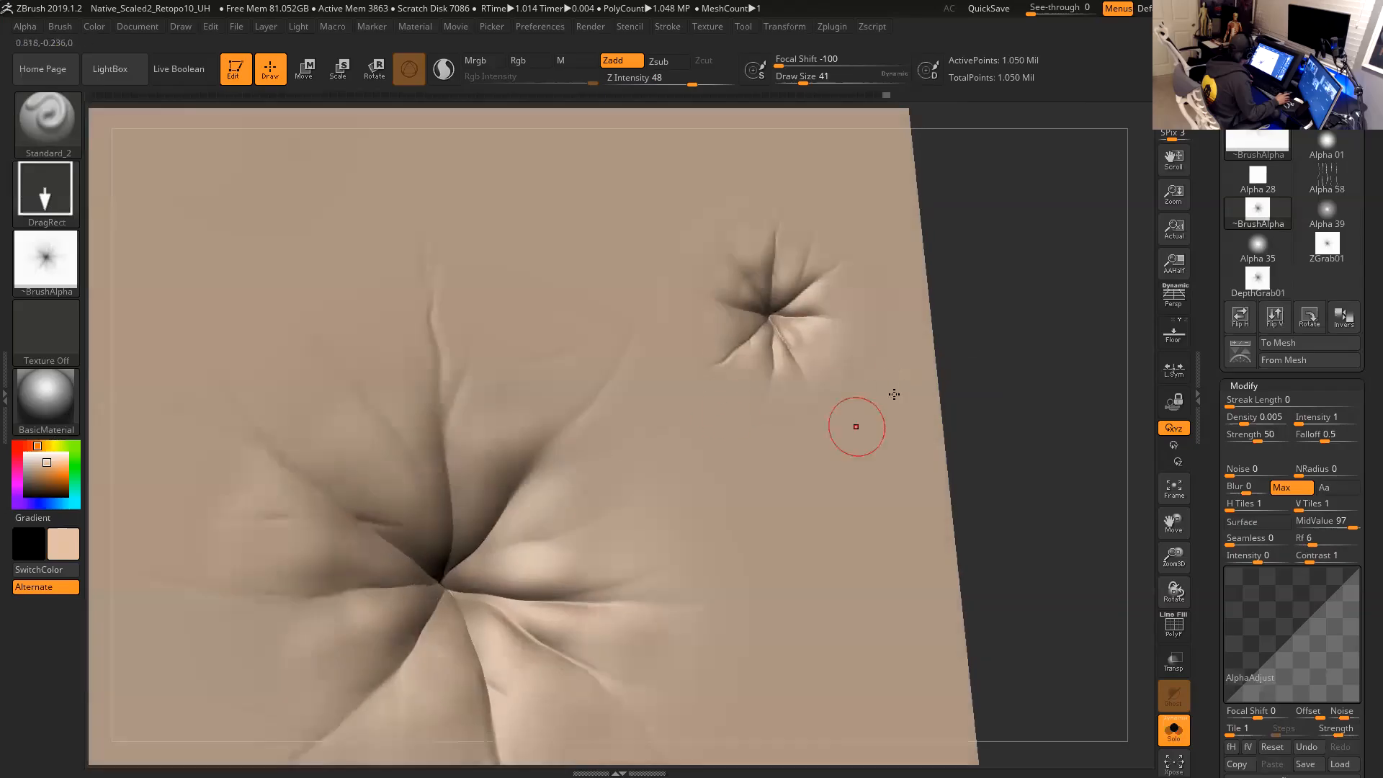
# Undo the last stamp, then set the alpha's Mid Value to 98 and Radial Fade to 0 and test-stamp it beside the pit.
pyautogui.hotkey('ctrl', 'z')
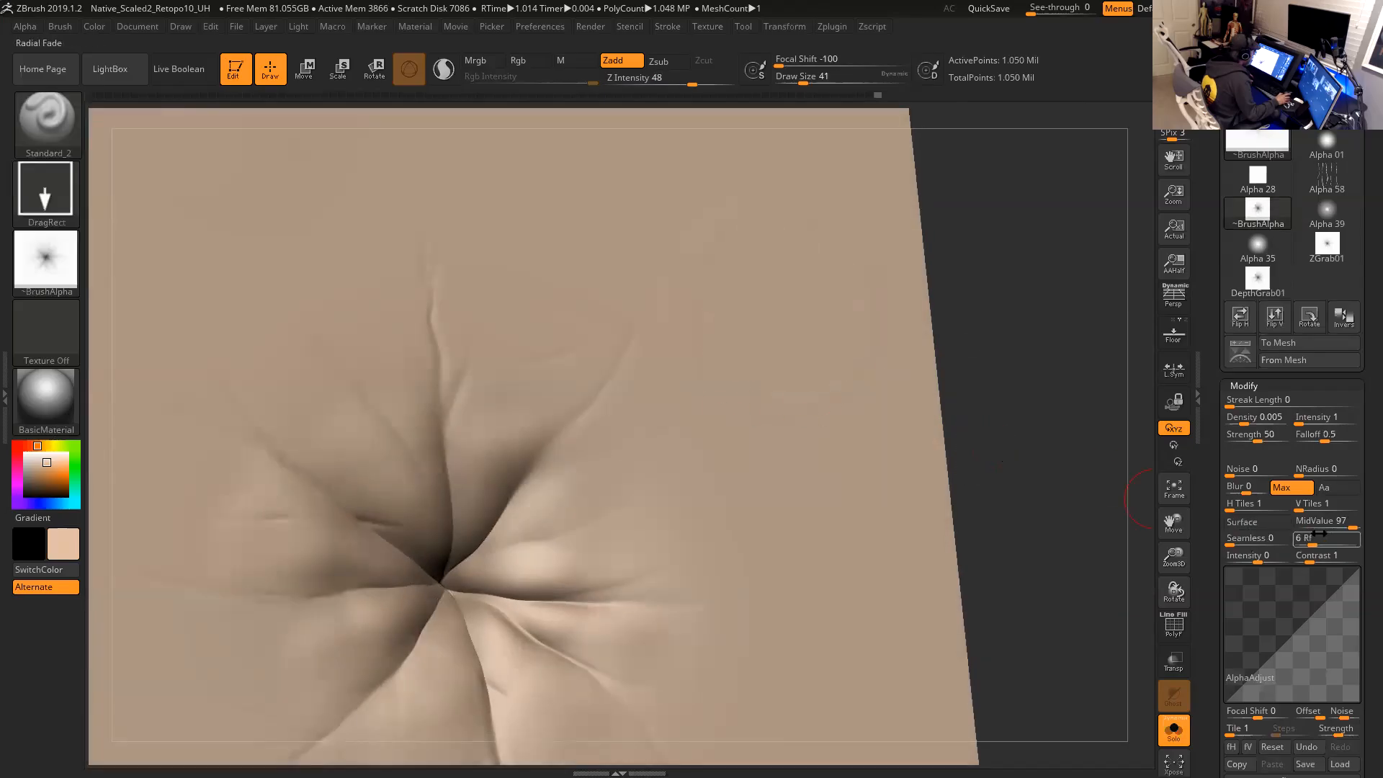
pyautogui.click(1329, 523)
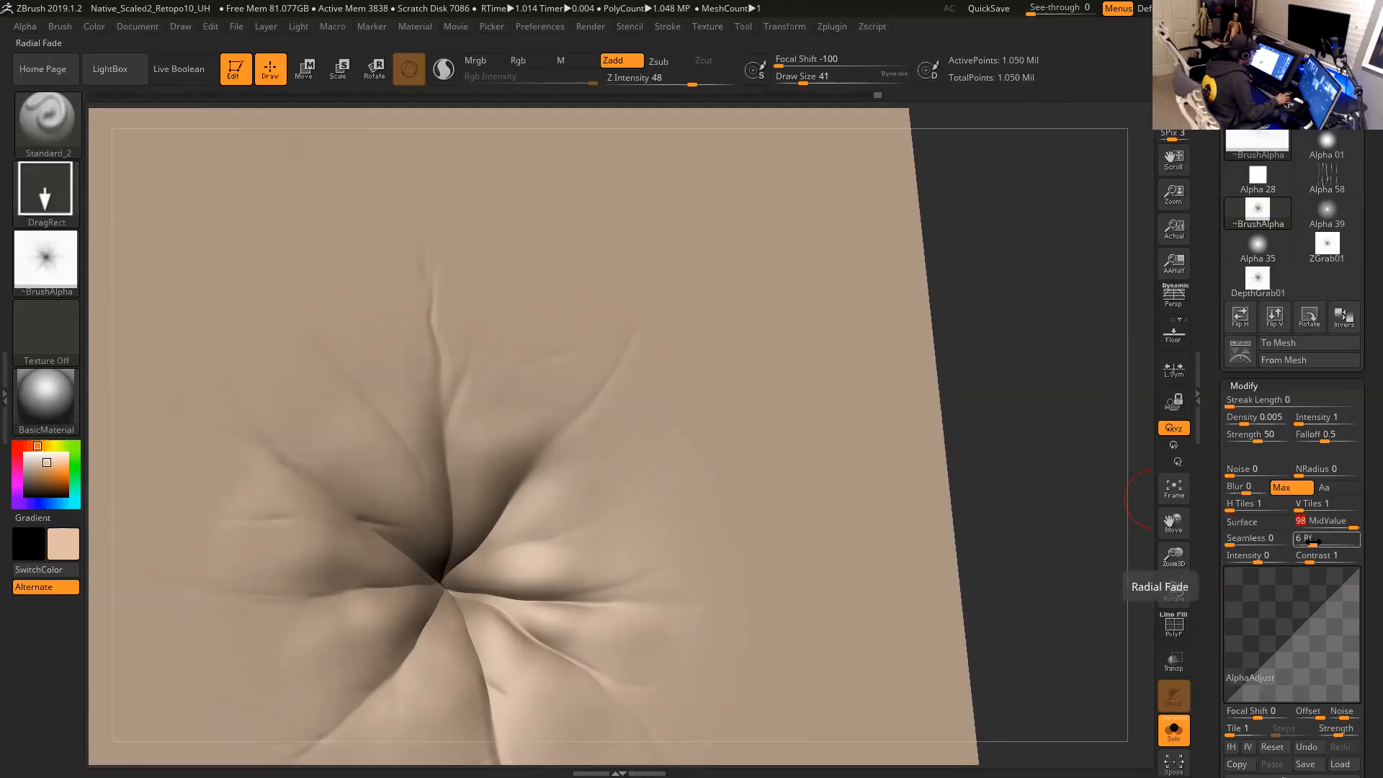
pyautogui.moveTo(1316, 541); pyautogui.dragTo(1271, 540)
pyautogui.moveTo(769, 333); pyautogui.dragTo(811, 403)
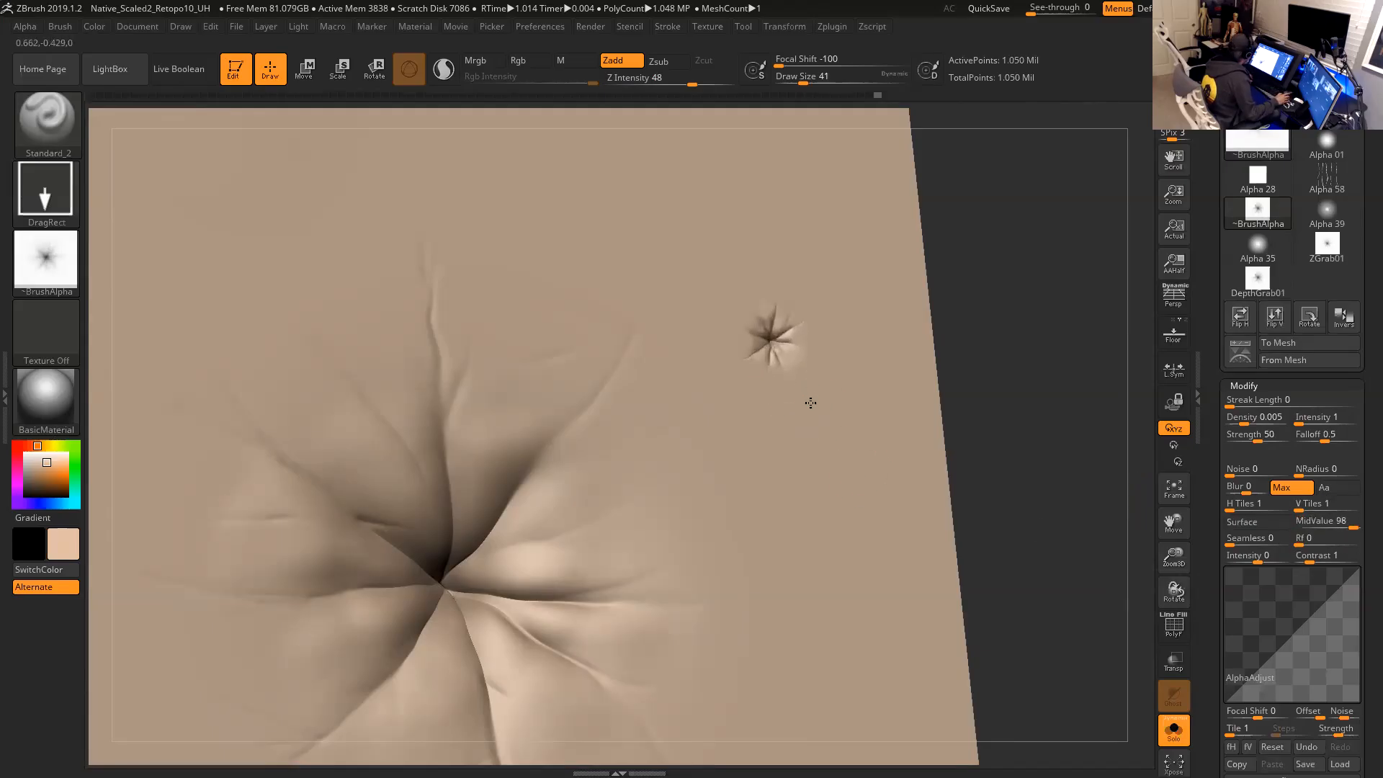
pyautogui.moveTo(1039, 379)
pyautogui.keyDown('alt'); pyautogui.mouseDown()
pyautogui.moveTo(985, 327)
pyautogui.moveTo(1016, 417)
pyautogui.mouseUp(); pyautogui.keyUp('alt')
pyautogui.moveTo(1022, 343)
pyautogui.mouseDown()
pyautogui.moveTo(967, 346)
pyautogui.moveTo(974, 364)
pyautogui.mouseUp()
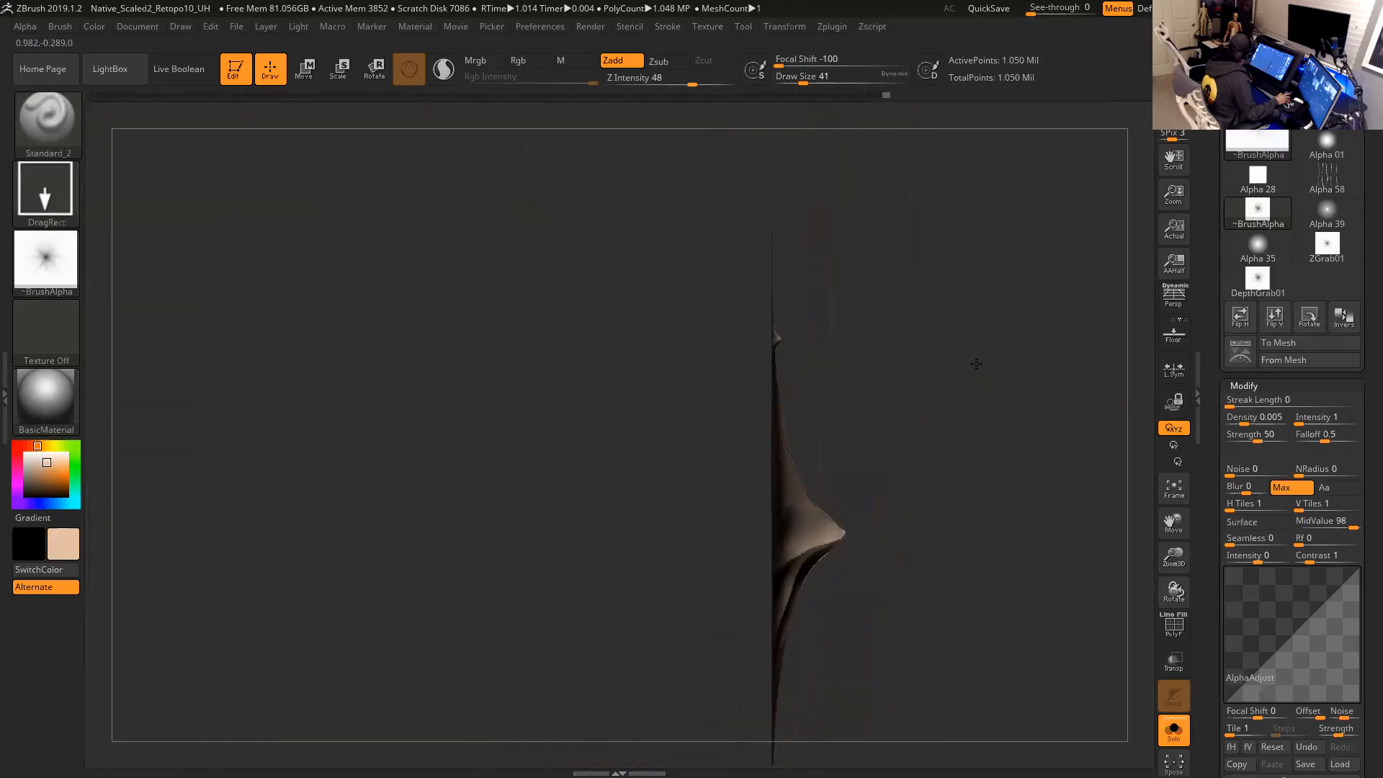
# Test-stamp a second mark beside the first, inspect the pair and undo the test stamps.
pyautogui.moveTo(811, 346)
pyautogui.mouseDown()
pyautogui.moveTo(875, 389)
pyautogui.moveTo(799, 351)
pyautogui.moveTo(920, 353)
pyautogui.mouseUp()
pyautogui.moveTo(1068, 337)
pyautogui.mouseDown()
pyautogui.moveTo(1086, 333)
pyautogui.moveTo(1066, 326)
pyautogui.mouseUp()
pyautogui.moveTo(813, 392); pyautogui.dragTo(809, 482)
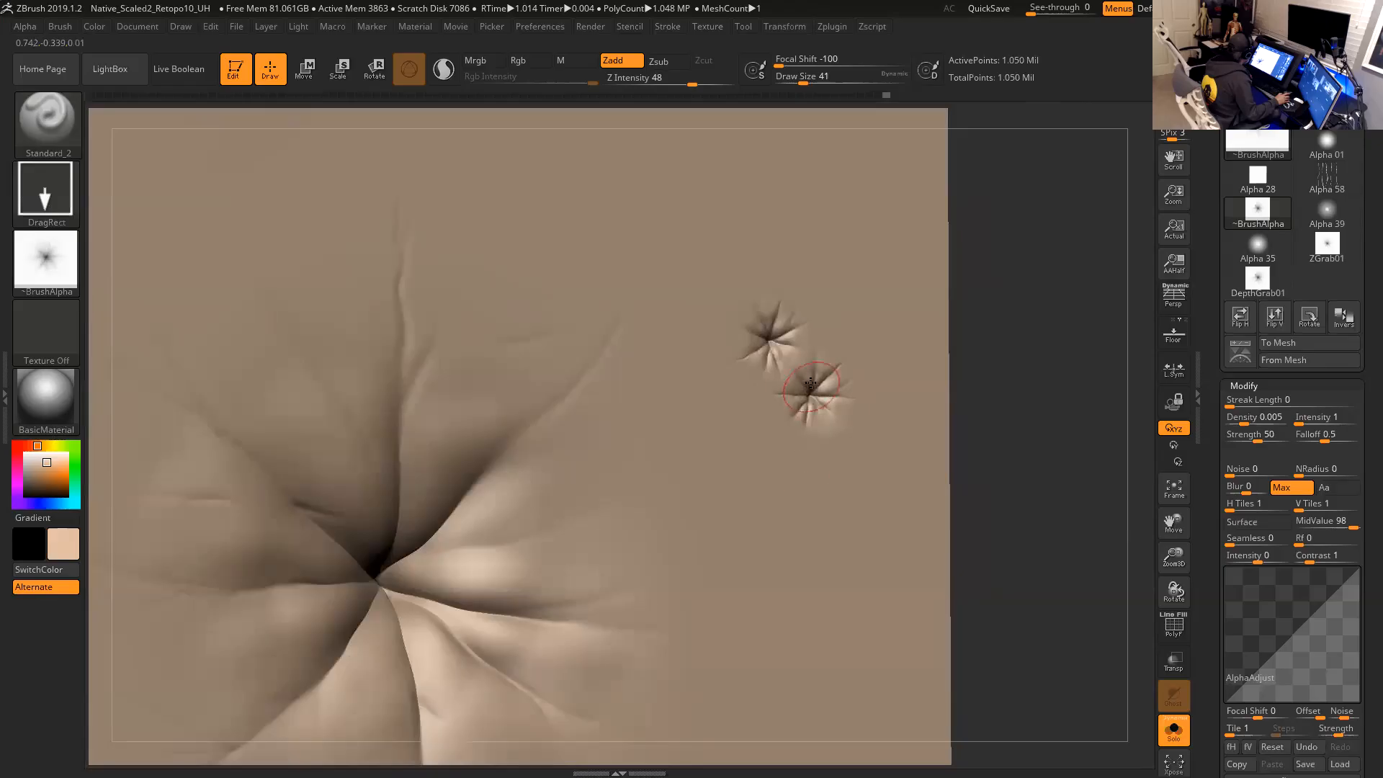
pyautogui.moveTo(984, 363)
pyautogui.mouseDown()
pyautogui.moveTo(1003, 343)
pyautogui.moveTo(1008, 376)
pyautogui.mouseUp()
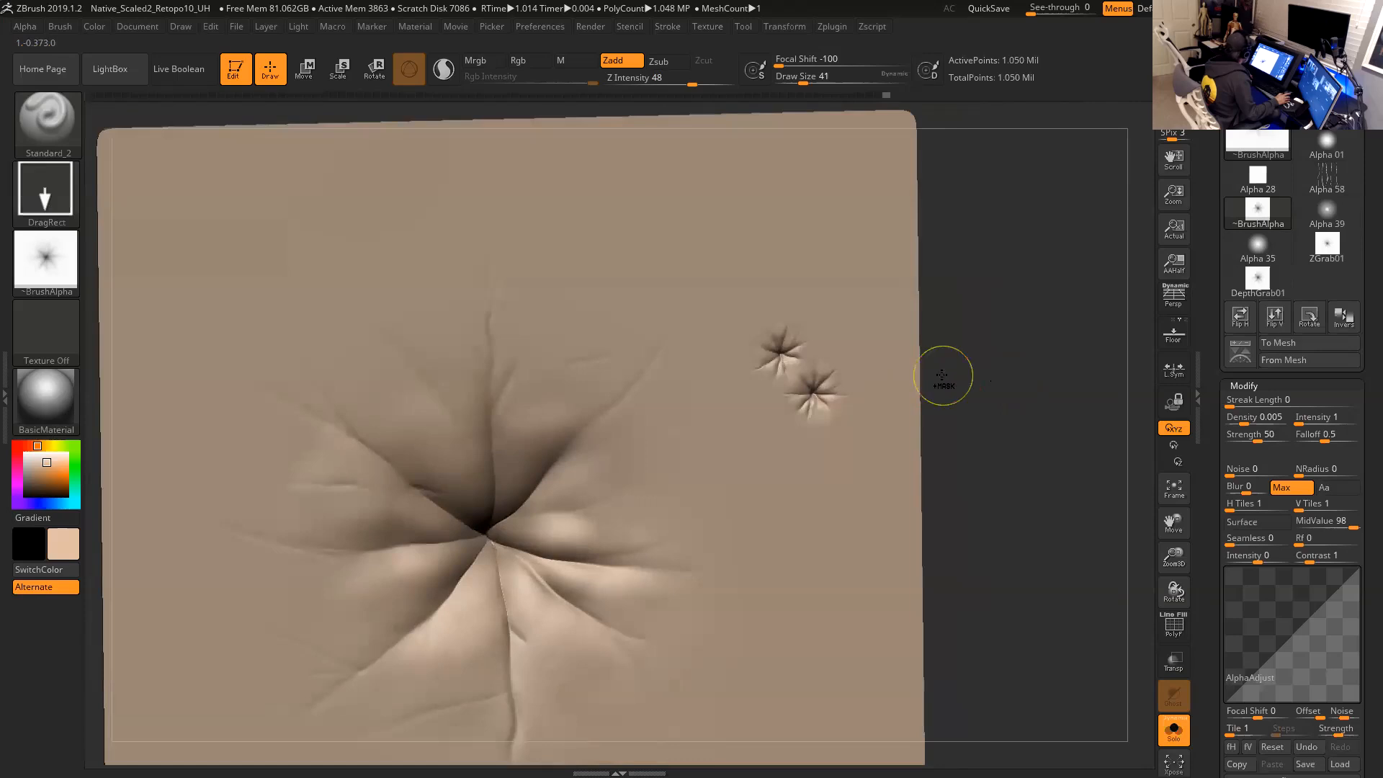
pyautogui.hotkey('ctrl', 'z')
pyautogui.hotkey('ctrl', 'z')
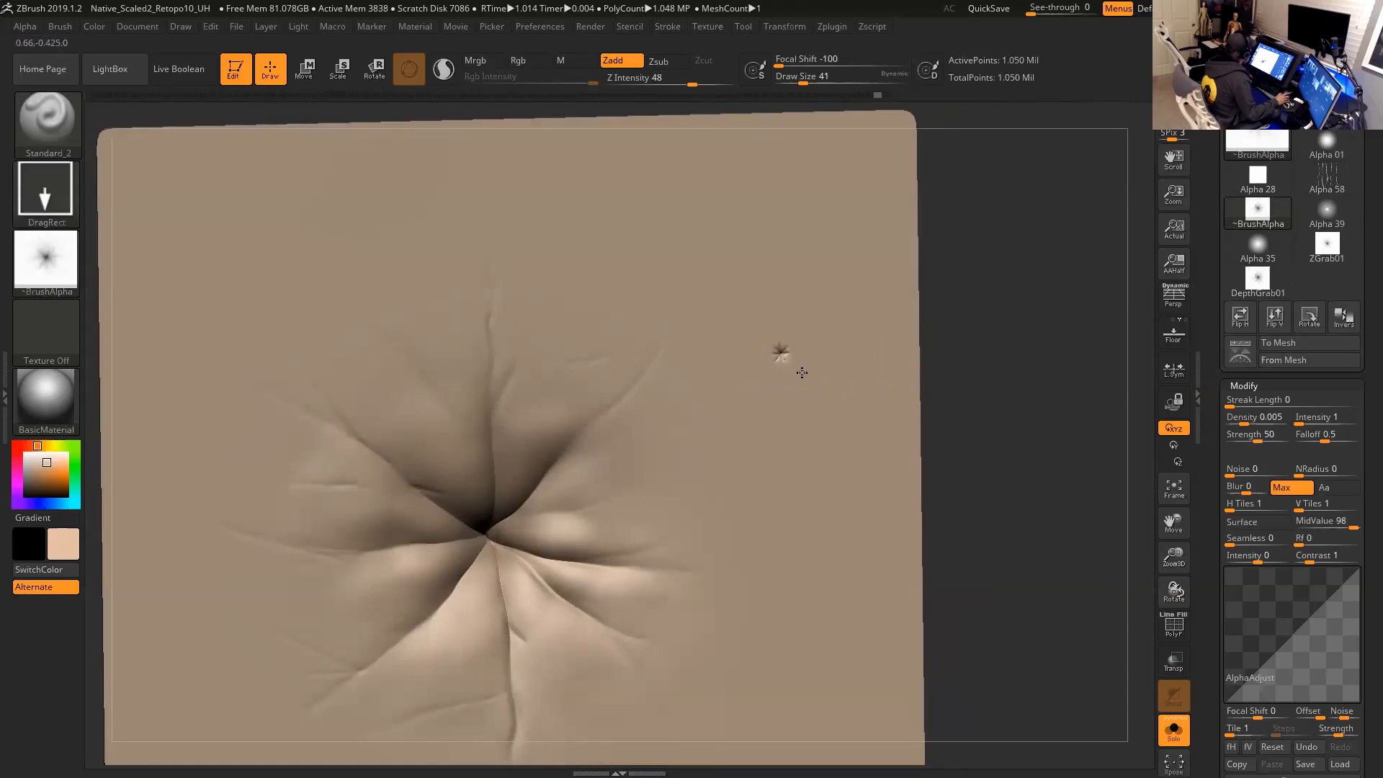
pyautogui.hotkey('ctrl', 'z')
# Stamp three small separate puckers beside the pit and a cluster of three larger overlapping ones below them.
pyautogui.moveTo(1013, 349)
pyautogui.mouseDown()
pyautogui.moveTo(1003, 322)
pyautogui.moveTo(1028, 355)
pyautogui.mouseUp()
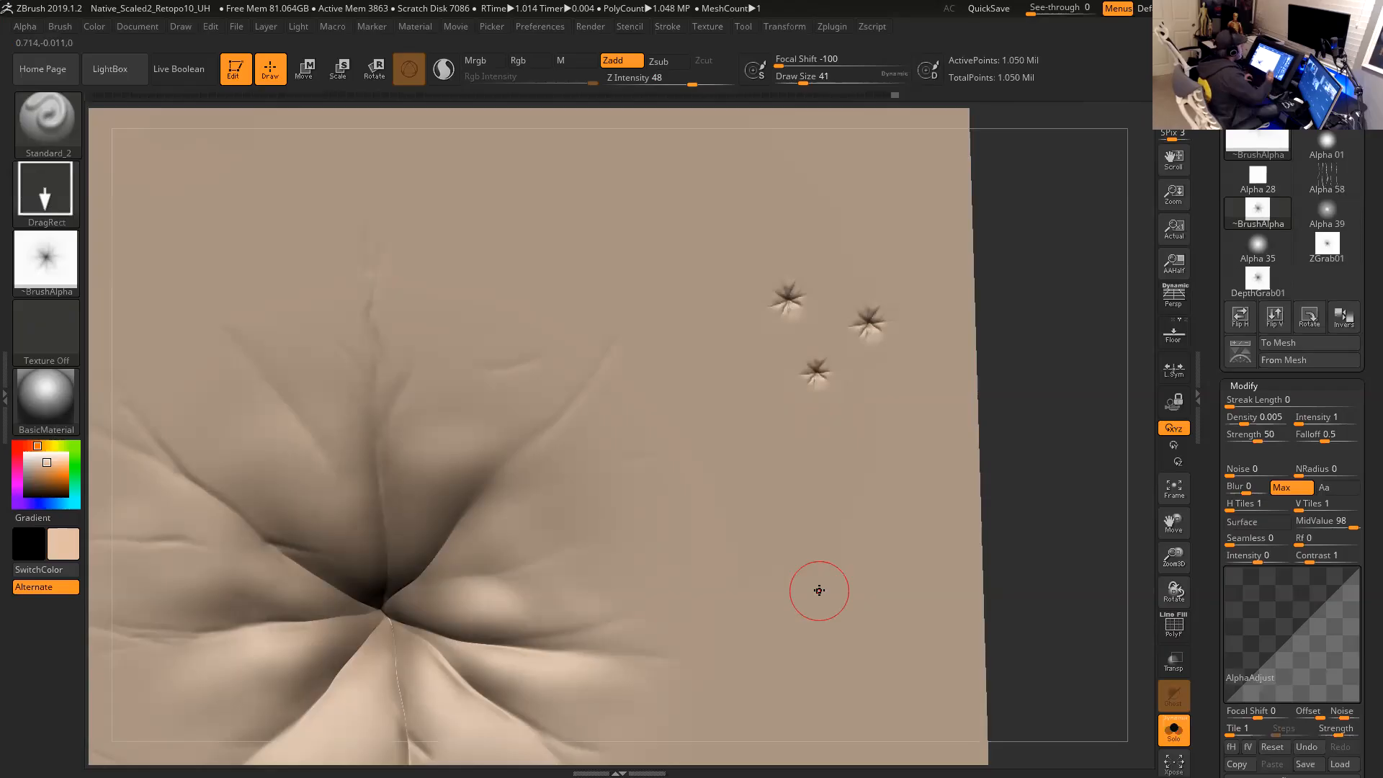
pyautogui.keyDown('alt'); pyautogui.moveTo(1050, 476); pyautogui.dragTo(1092, 380); pyautogui.keyUp('alt')
pyautogui.moveTo(746, 417); pyautogui.dragTo(755, 513)
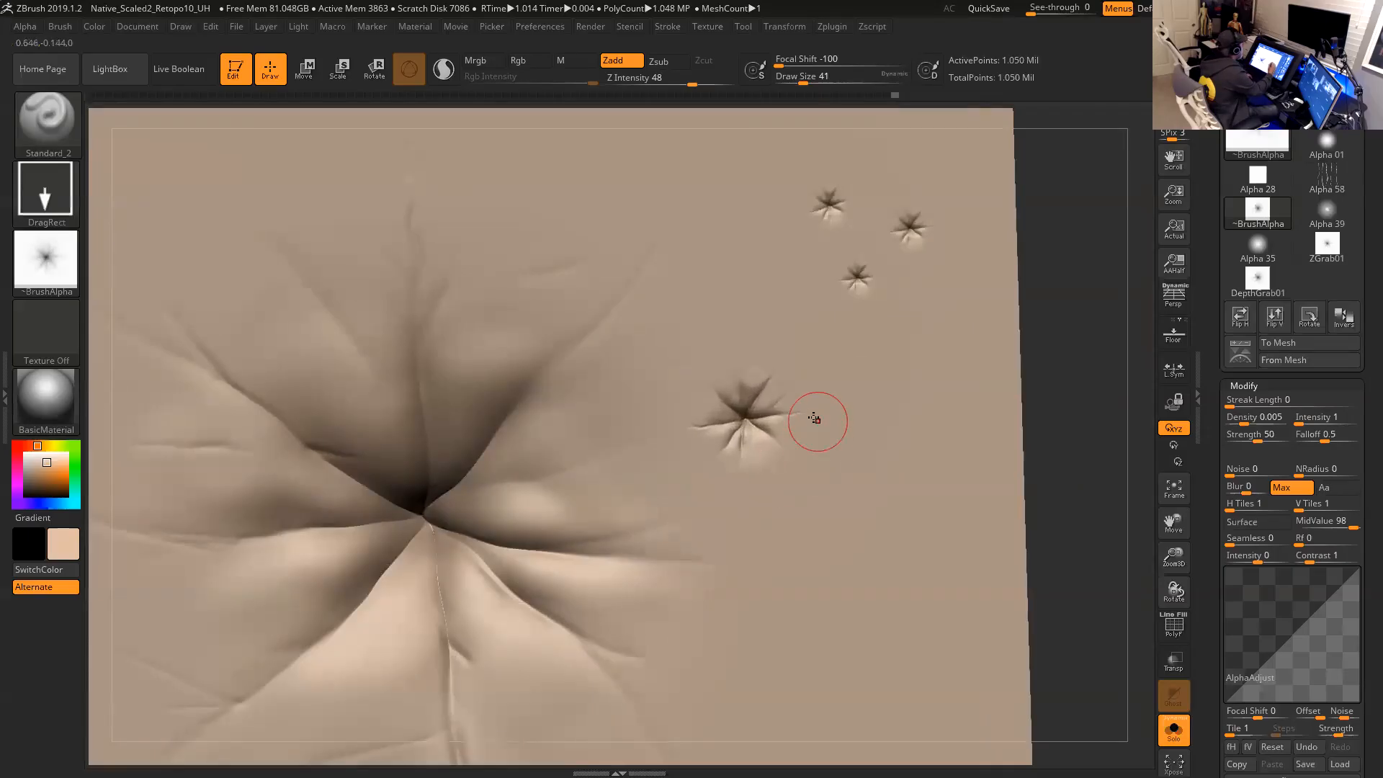
pyautogui.moveTo(804, 396); pyautogui.dragTo(821, 482)
pyautogui.moveTo(782, 433); pyautogui.dragTo(805, 517)
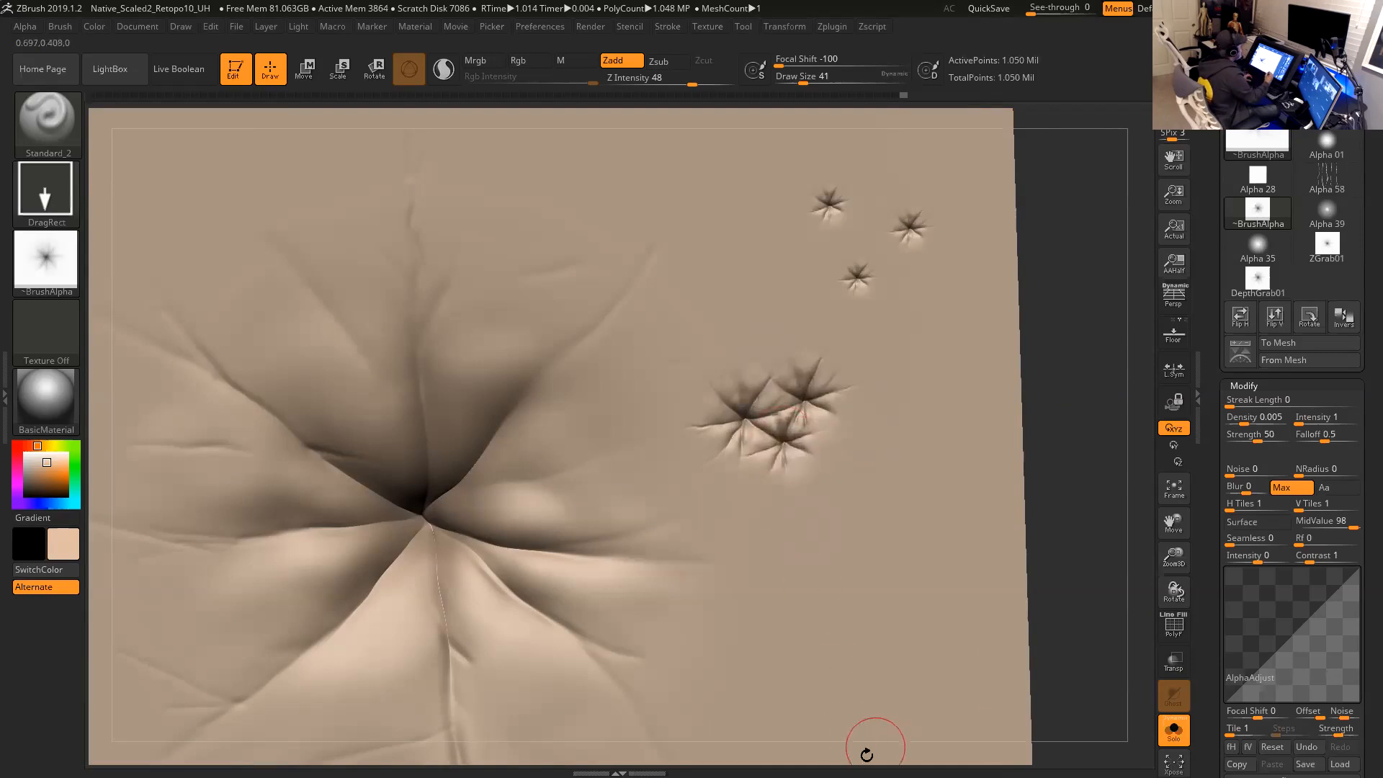
pyautogui.press('ctrl')
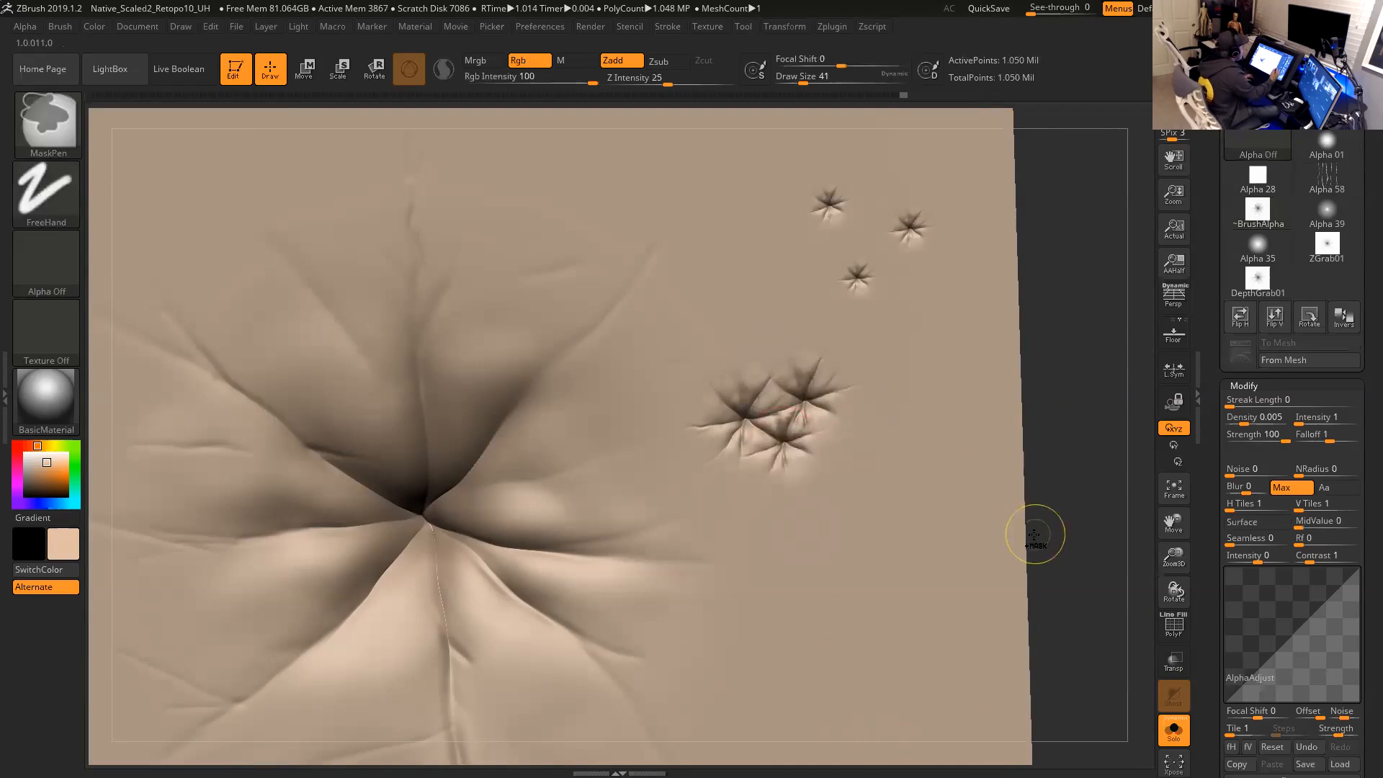
# Stamp a group of six medium puckers between the overlapping cluster and the plane's nearby edge.
pyautogui.keyDown('alt'); pyautogui.moveTo(1077, 459); pyautogui.dragTo(1067, 428); pyautogui.keyUp('alt')
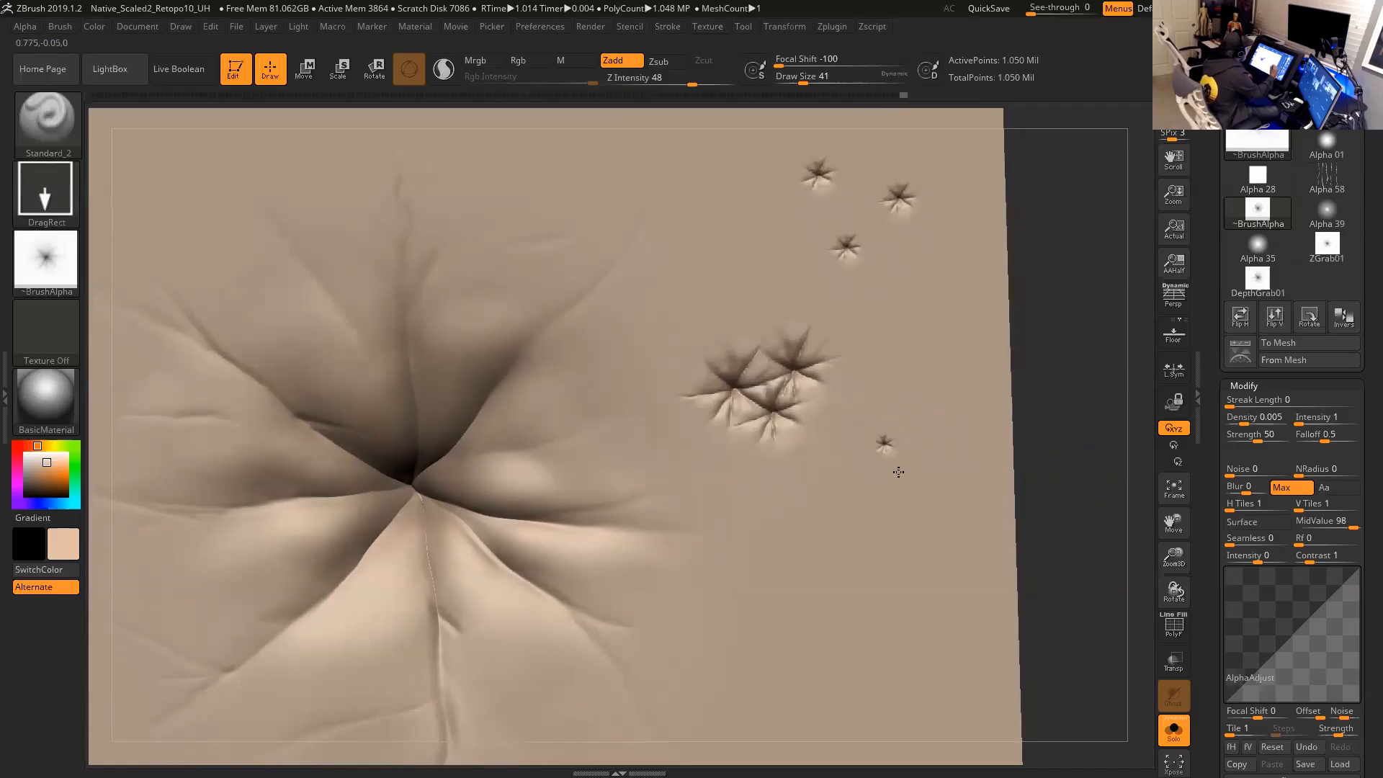
pyautogui.moveTo(907, 492)
pyautogui.mouseDown()
pyautogui.moveTo(943, 515)
pyautogui.moveTo(985, 498)
pyautogui.moveTo(933, 510)
pyautogui.moveTo(917, 482)
pyautogui.moveTo(930, 538)
pyautogui.mouseUp()
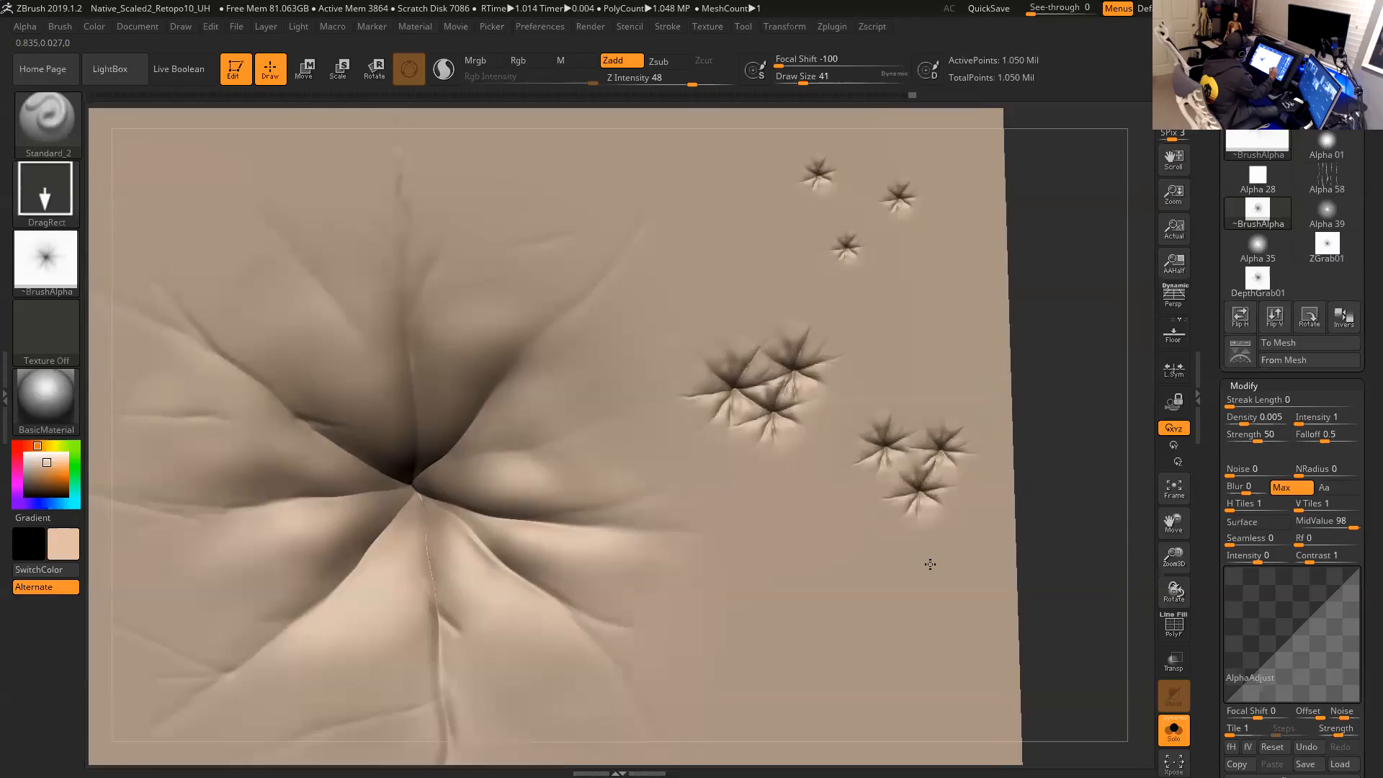
pyautogui.moveTo(863, 499); pyautogui.dragTo(882, 564)
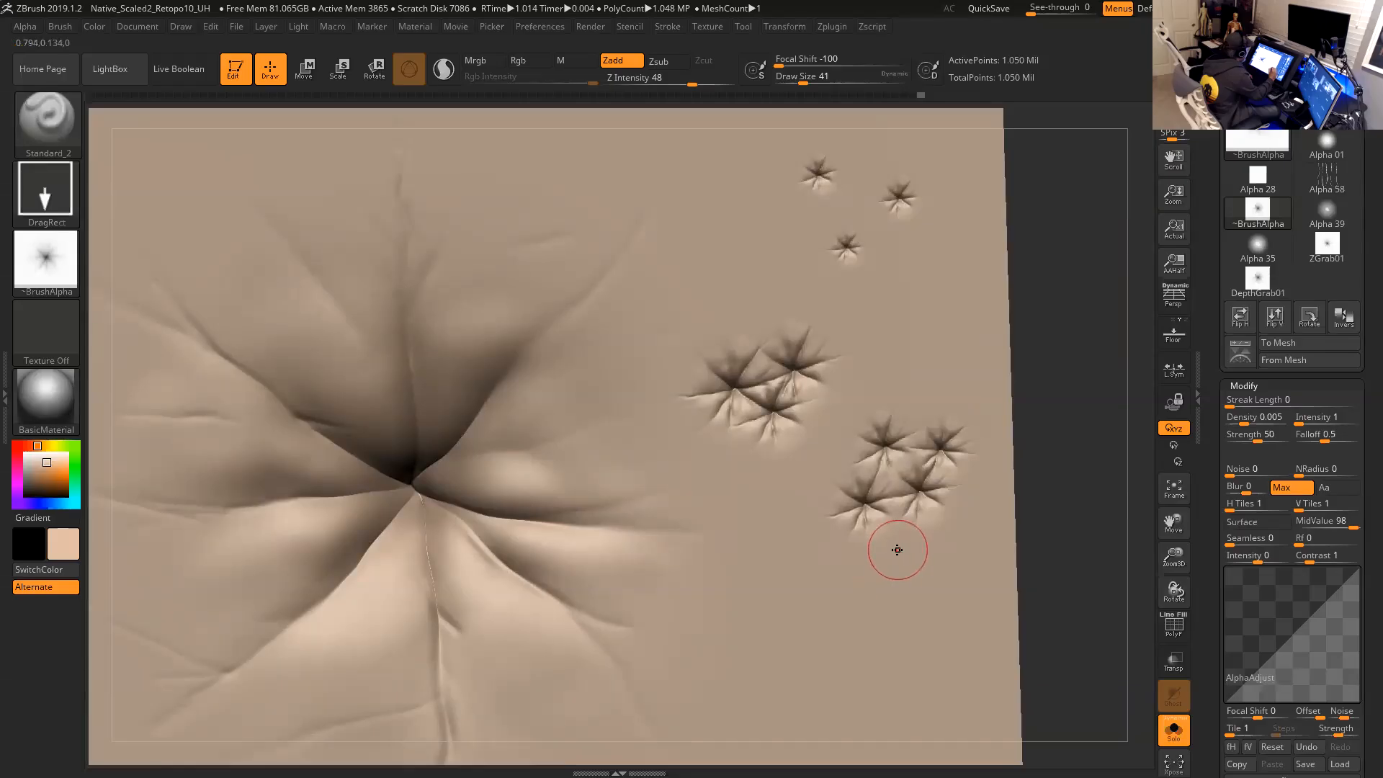
pyautogui.moveTo(896, 592); pyautogui.dragTo(897, 626)
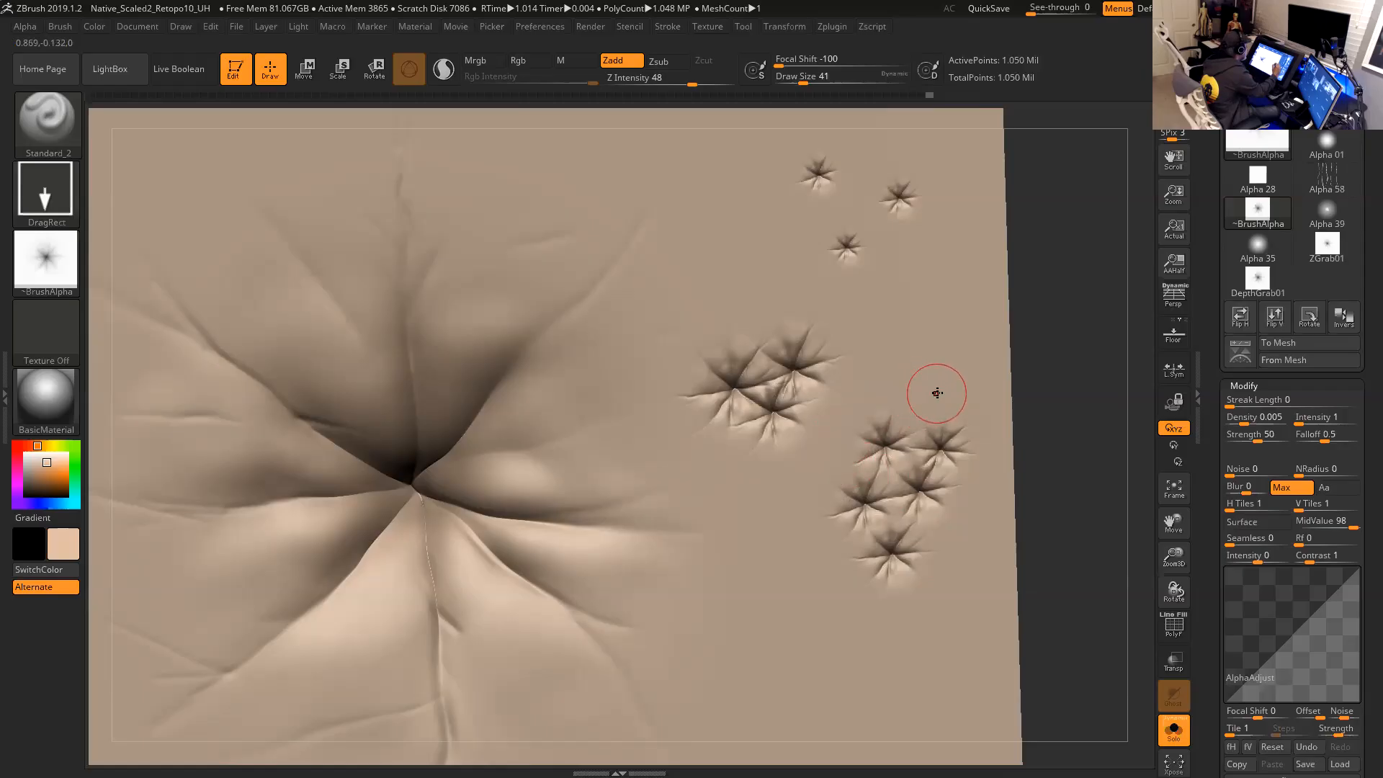
pyautogui.moveTo(956, 333); pyautogui.dragTo(947, 322)
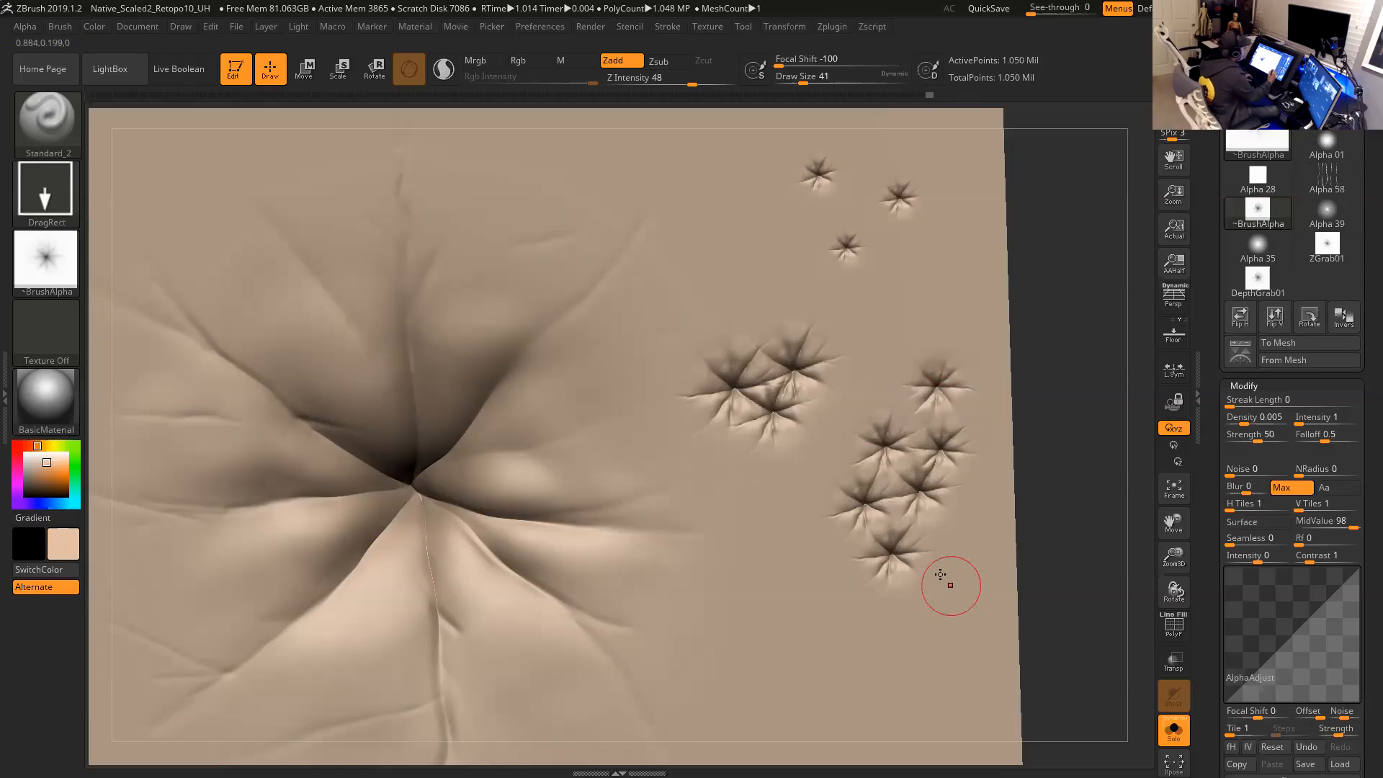
pyautogui.moveTo(921, 483); pyautogui.dragTo(907, 524)
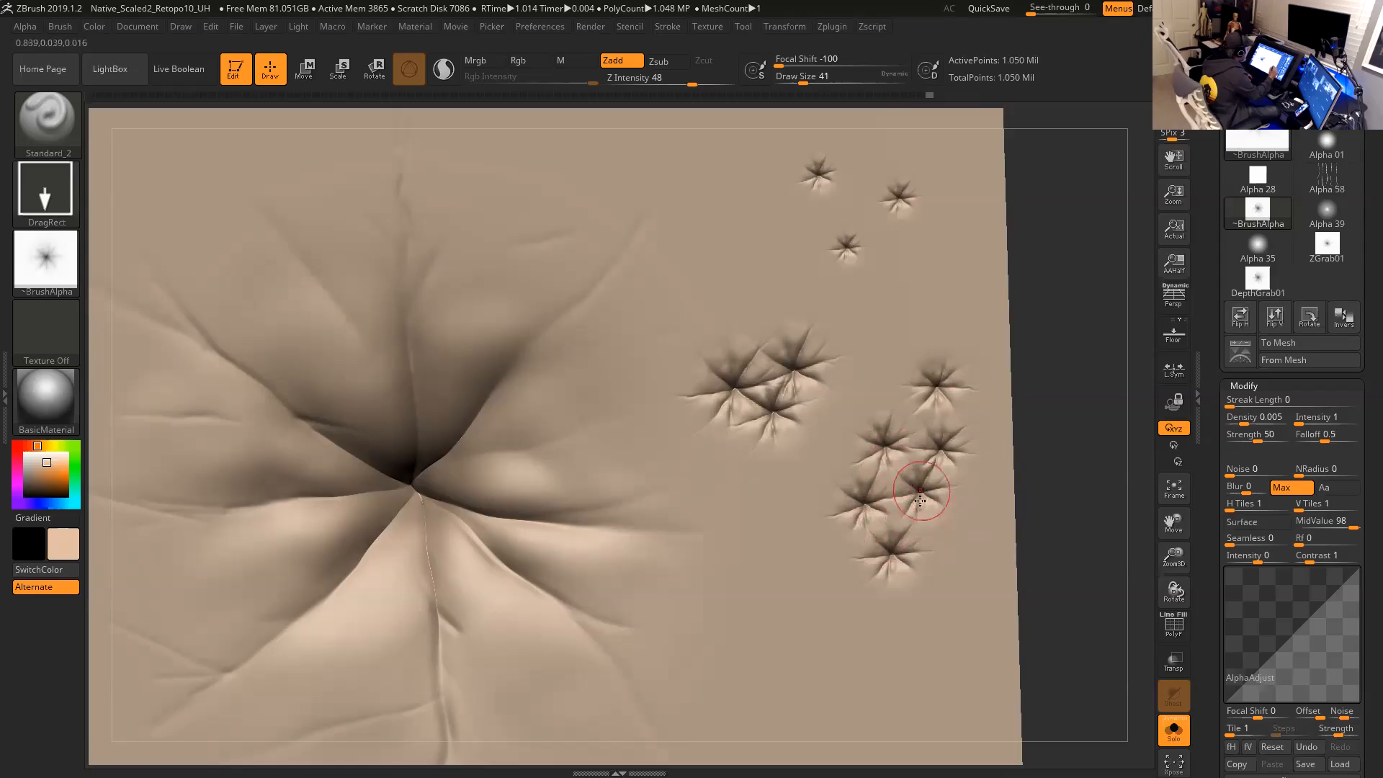
pyautogui.moveTo(1066, 472)
pyautogui.mouseDown()
pyautogui.moveTo(1078, 506)
pyautogui.moveTo(1045, 530)
pyautogui.mouseUp()
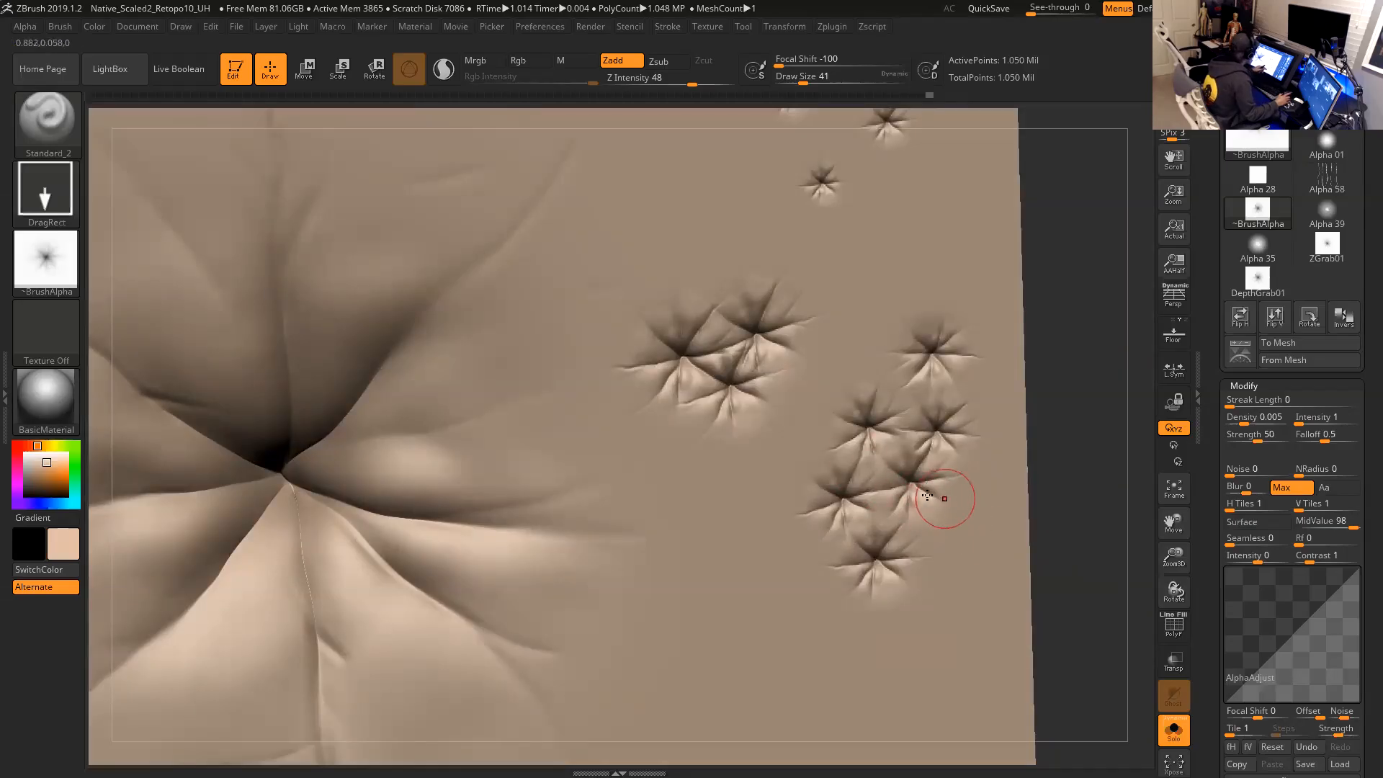
# Select the Standard brush and clone it as the base for a second custom brush.
pyautogui.click(48, 134)
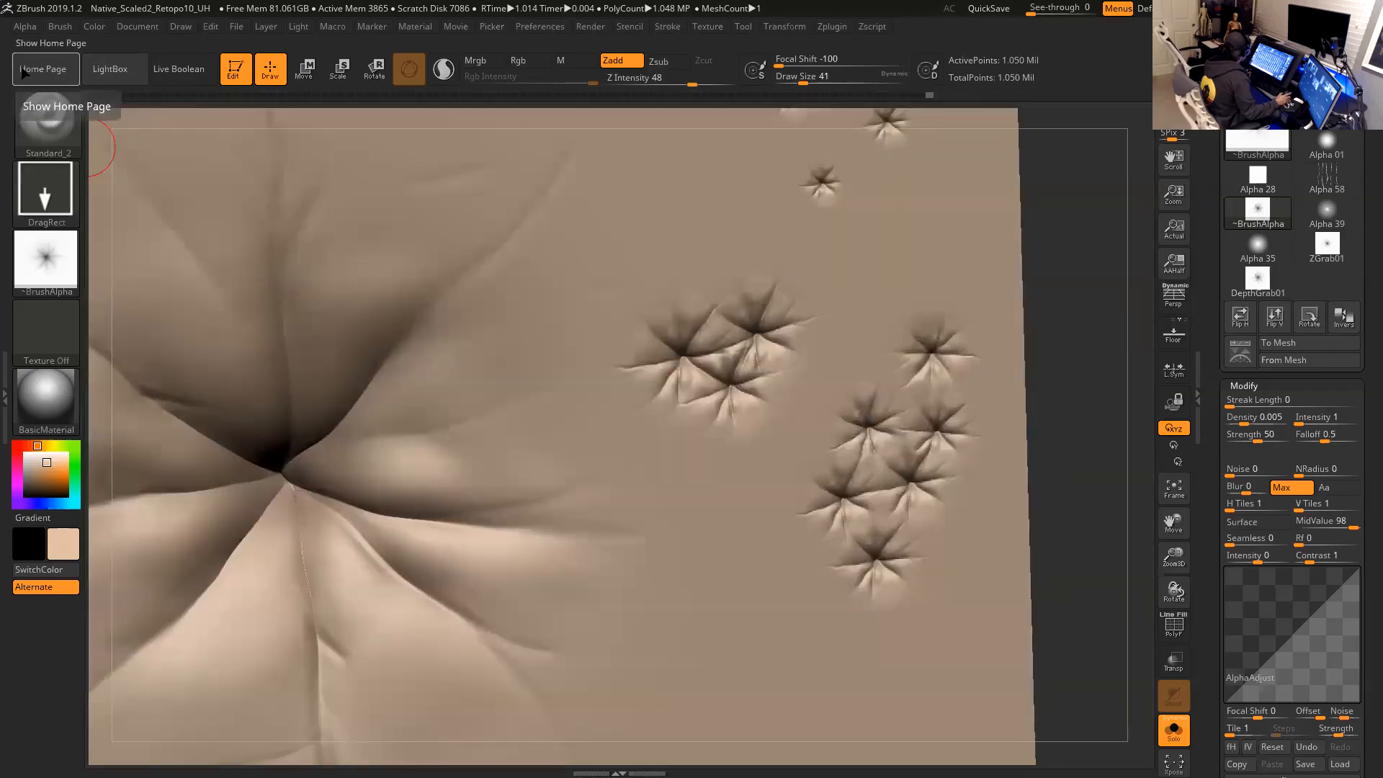
pyautogui.click(46, 122)
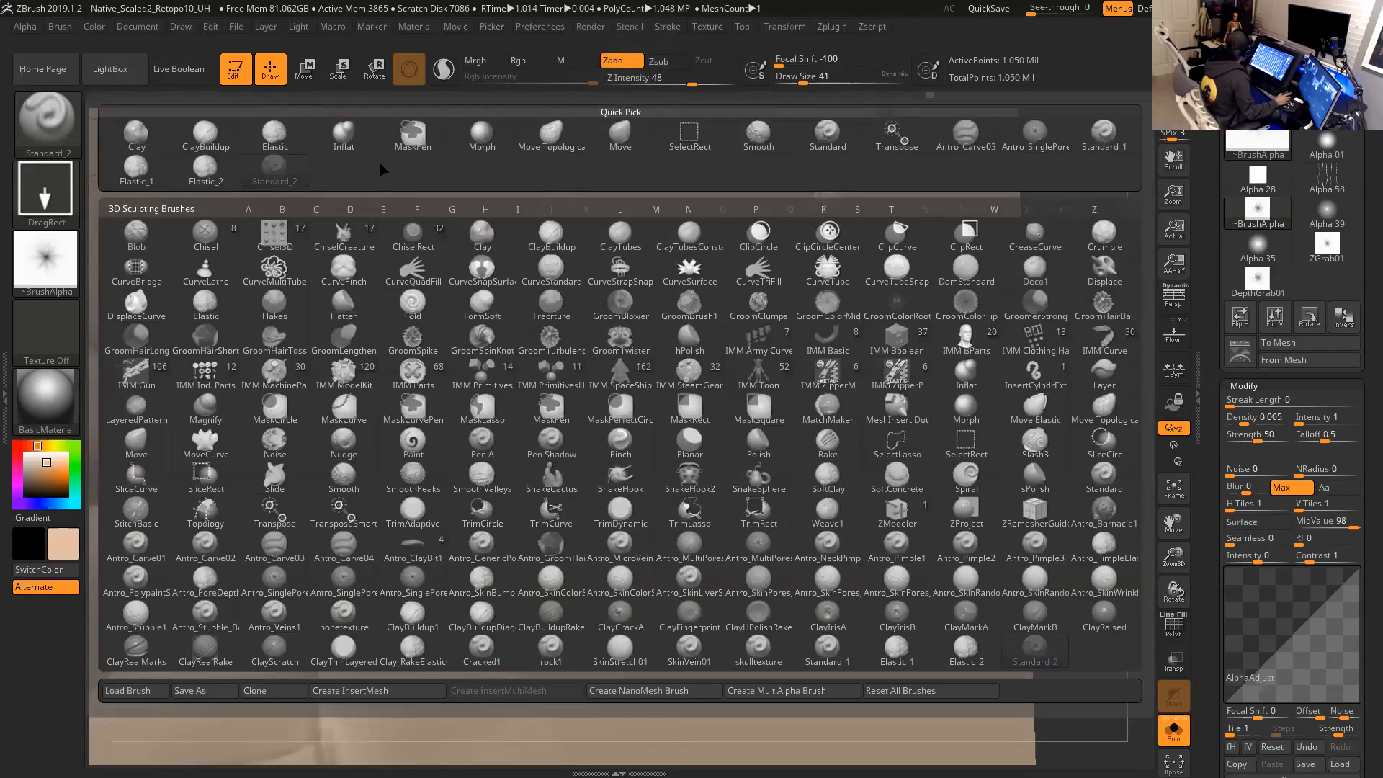
pyautogui.click(828, 134)
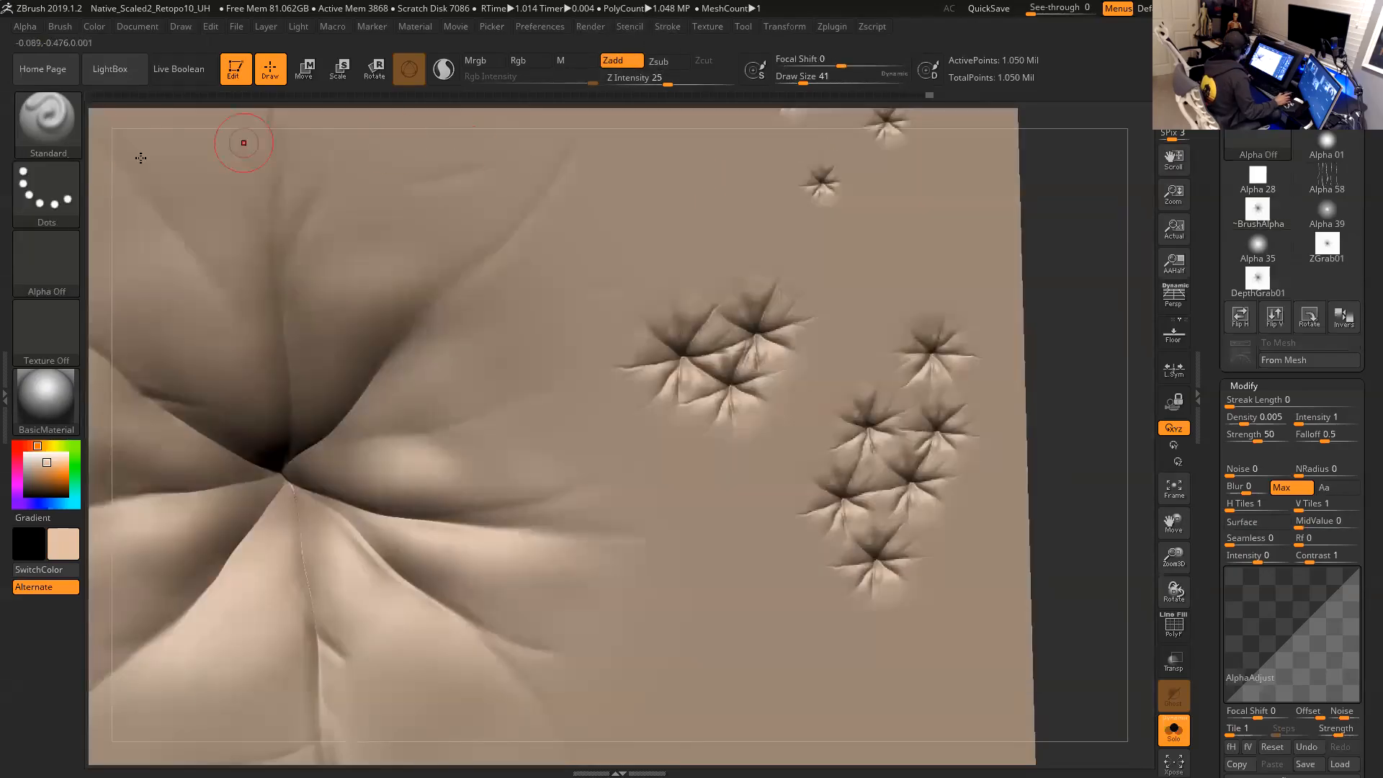
pyautogui.click(61, 27)
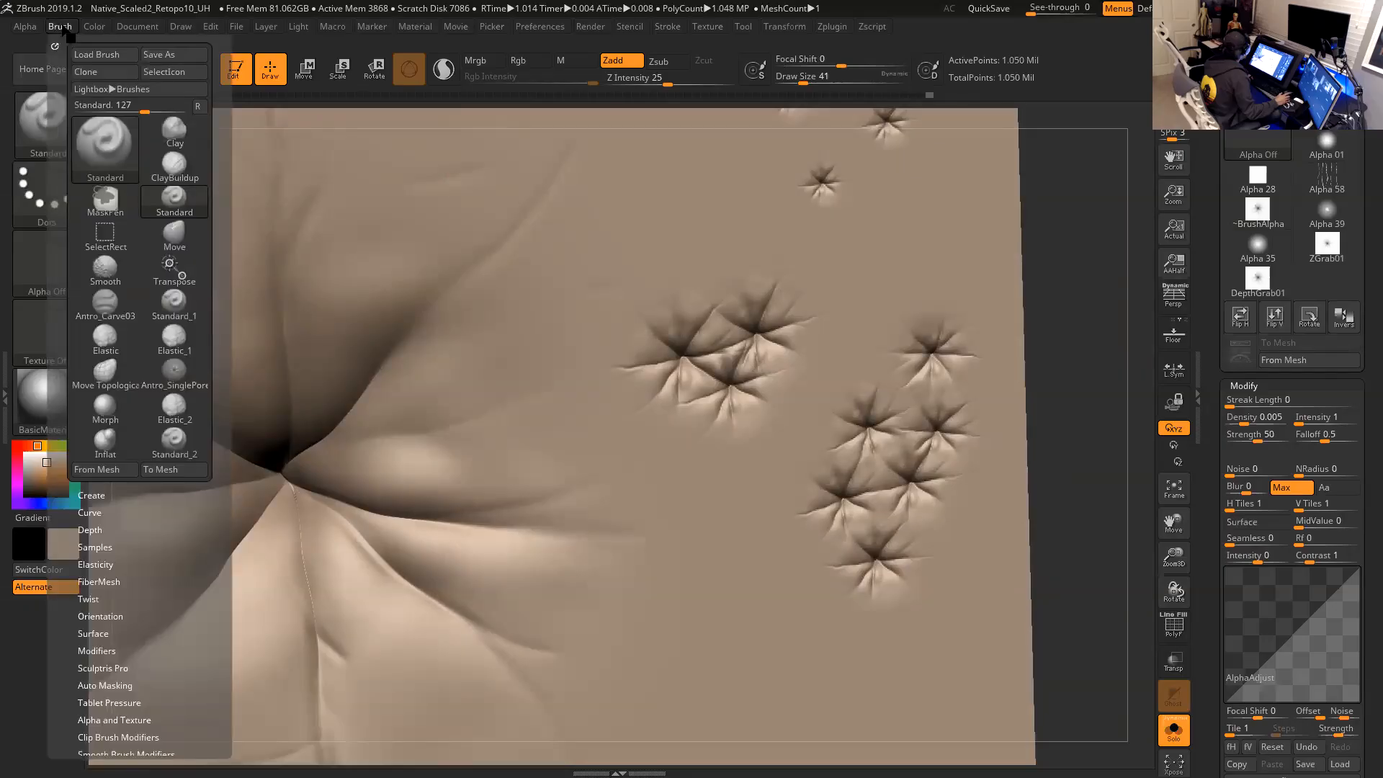
pyautogui.click(96, 73)
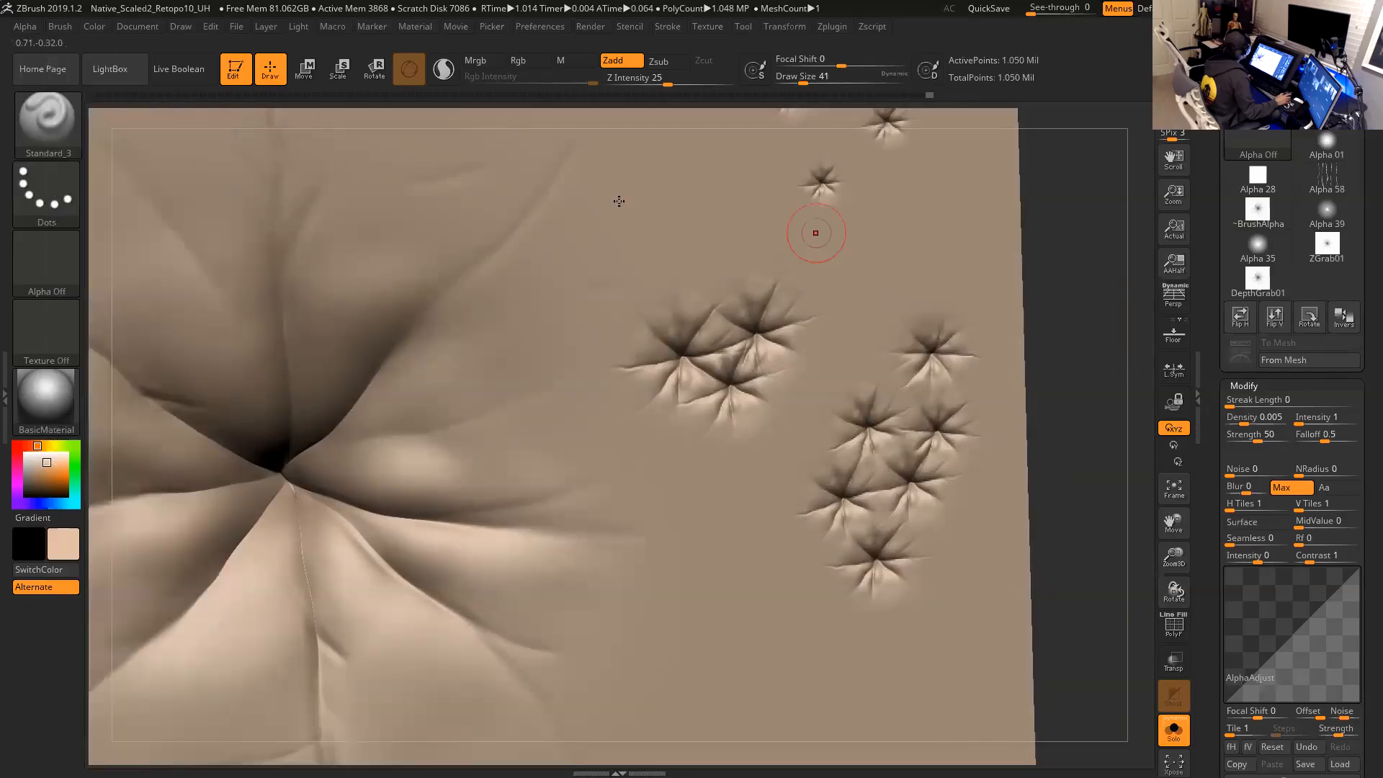
# Assign Alpha 58 to the cloned brush and raise the alpha's Contrast to 1.2179.
pyautogui.click(60, 251)
pyautogui.moveTo(485, 279)
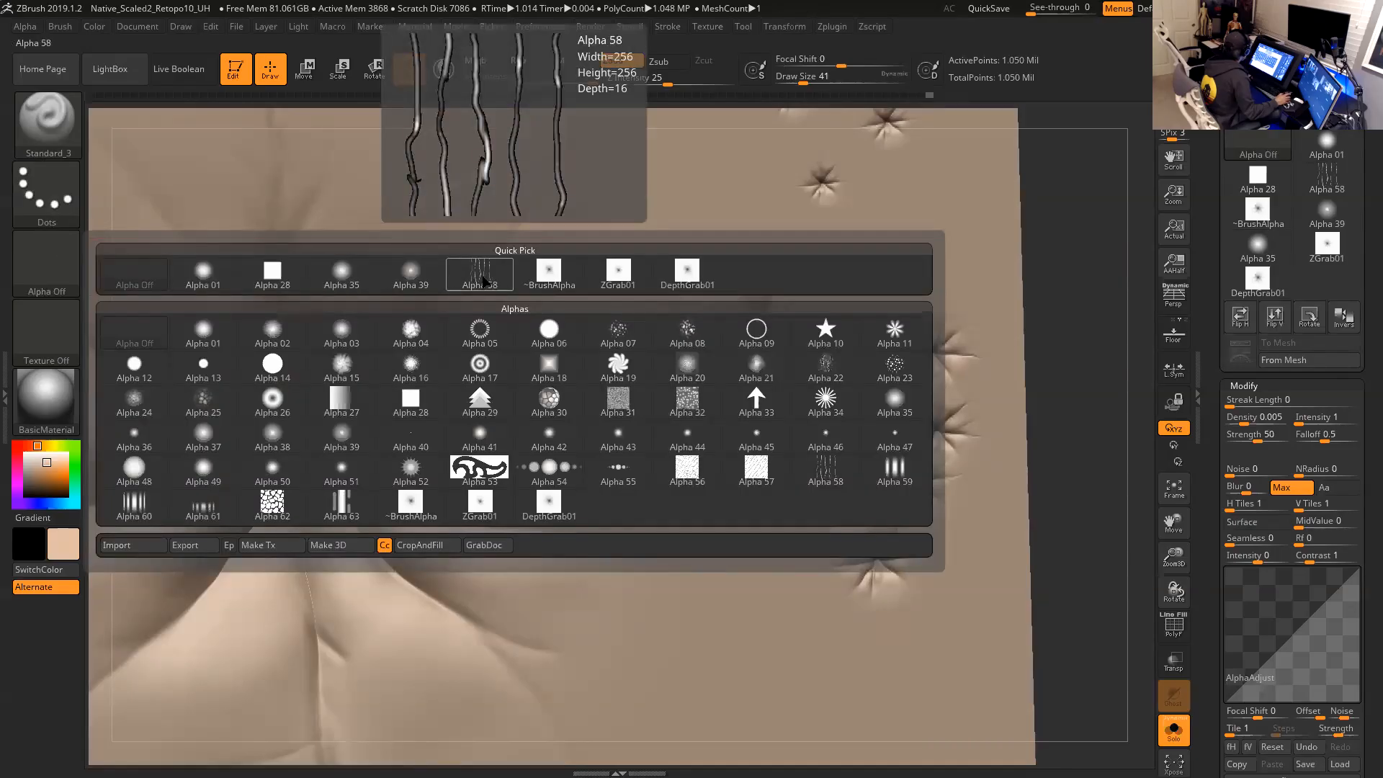
pyautogui.click(485, 280)
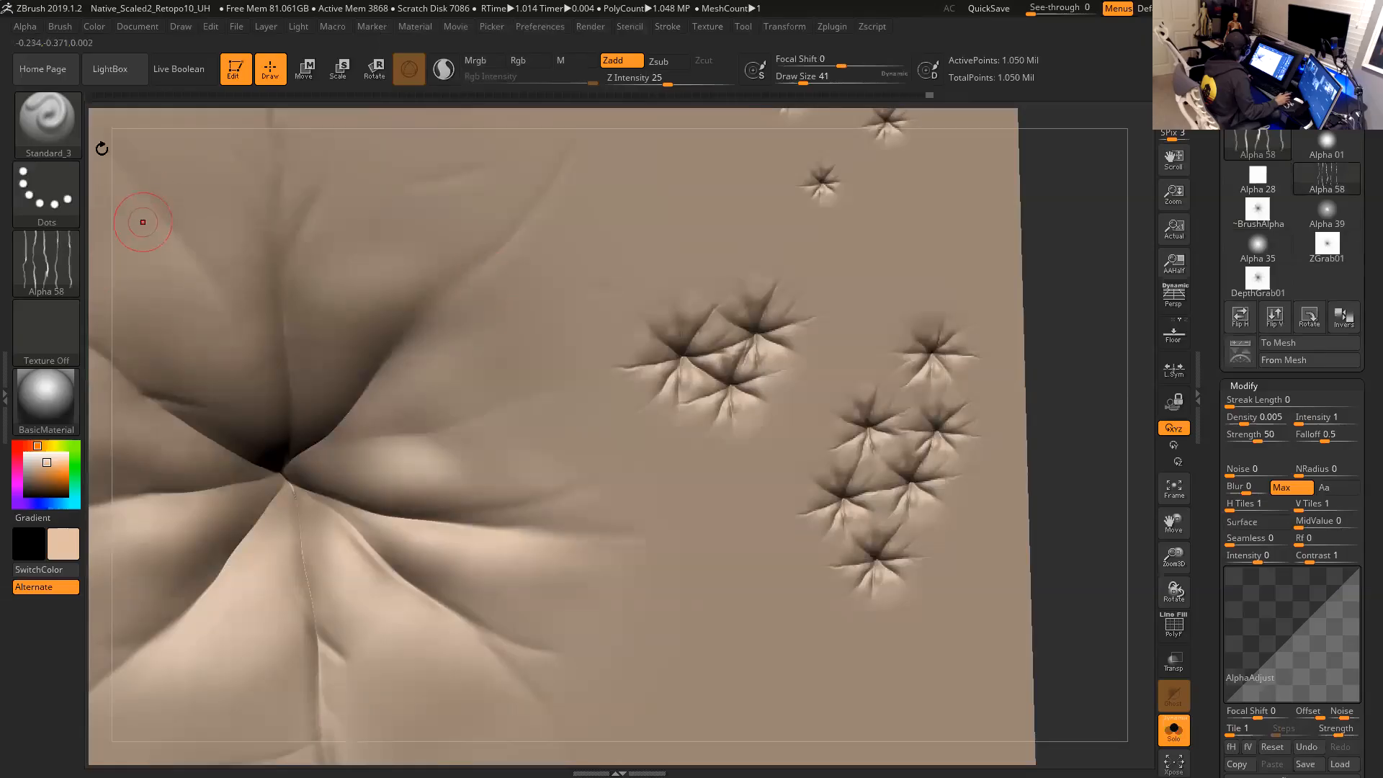
pyautogui.click(25, 29)
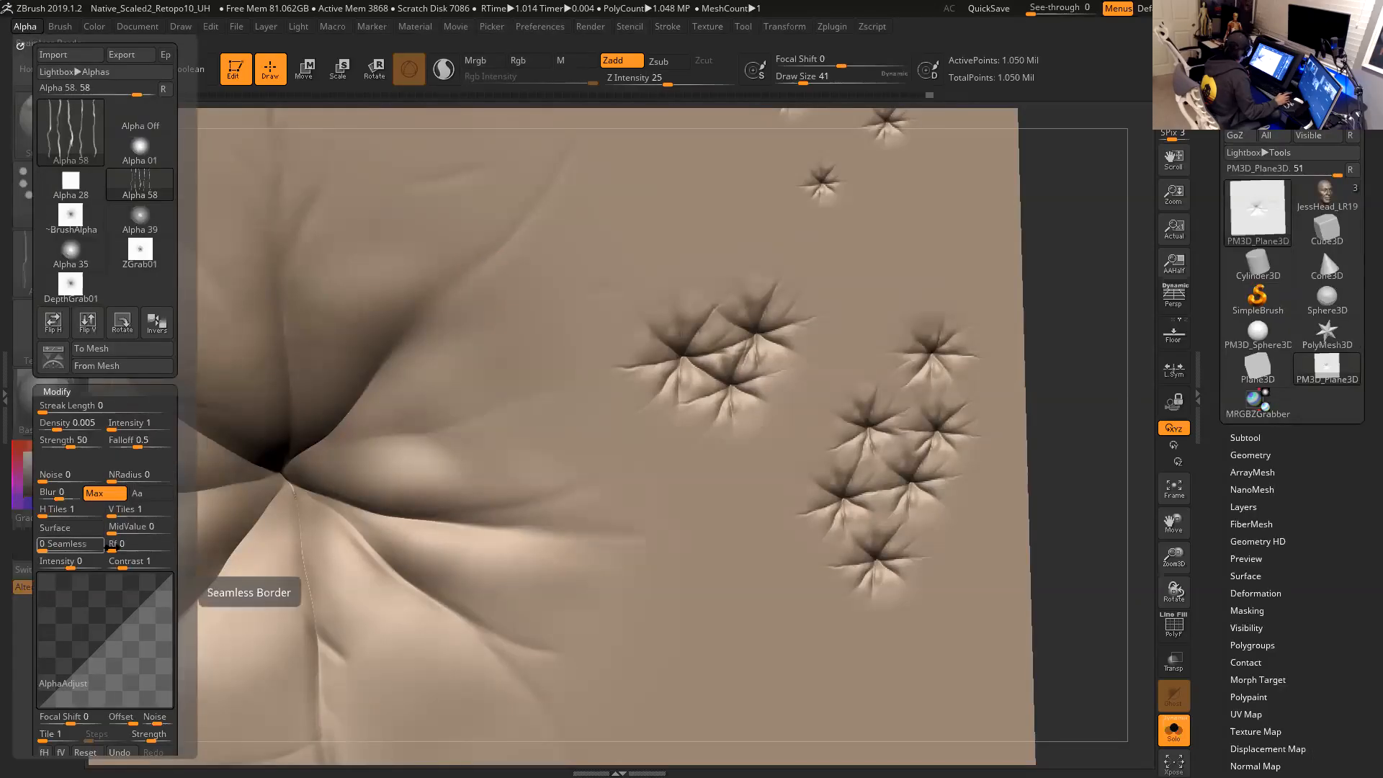
pyautogui.moveTo(121, 567); pyautogui.dragTo(126, 567)
pyautogui.click(20, 45)
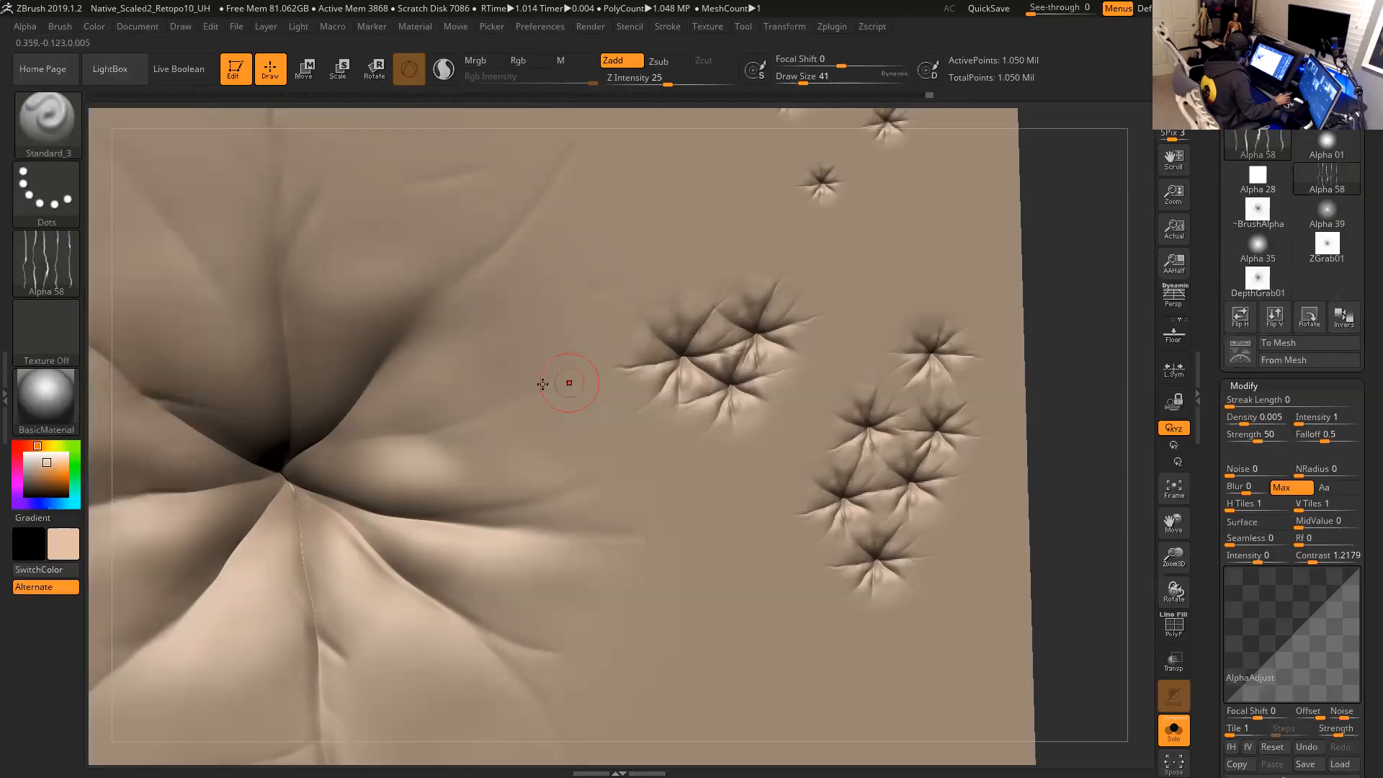
# Set the Draw Size to 77, draw a looping test stroke between the pit and the puckers, and undo it.
pyautogui.press('space')
pyautogui.moveTo(536, 342)
pyautogui.mouseDown()
pyautogui.moveTo(523, 440)
pyautogui.moveTo(429, 461)
pyautogui.moveTo(576, 382)
pyautogui.moveTo(479, 478)
pyautogui.moveTo(634, 547)
pyautogui.moveTo(720, 505)
pyautogui.moveTo(792, 490)
pyautogui.moveTo(721, 470)
pyautogui.mouseUp()
pyautogui.press('ctrl')
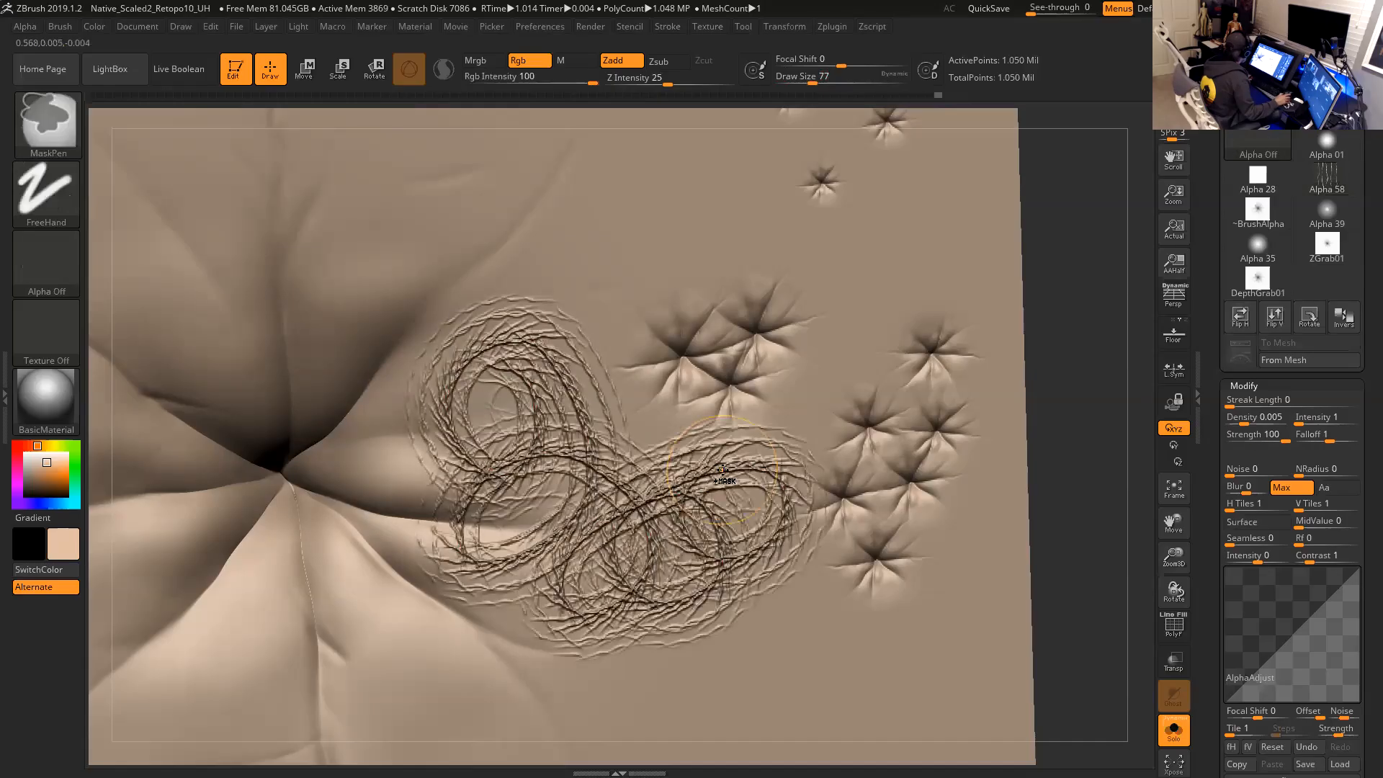
pyautogui.hotkey('ctrl', 'z')
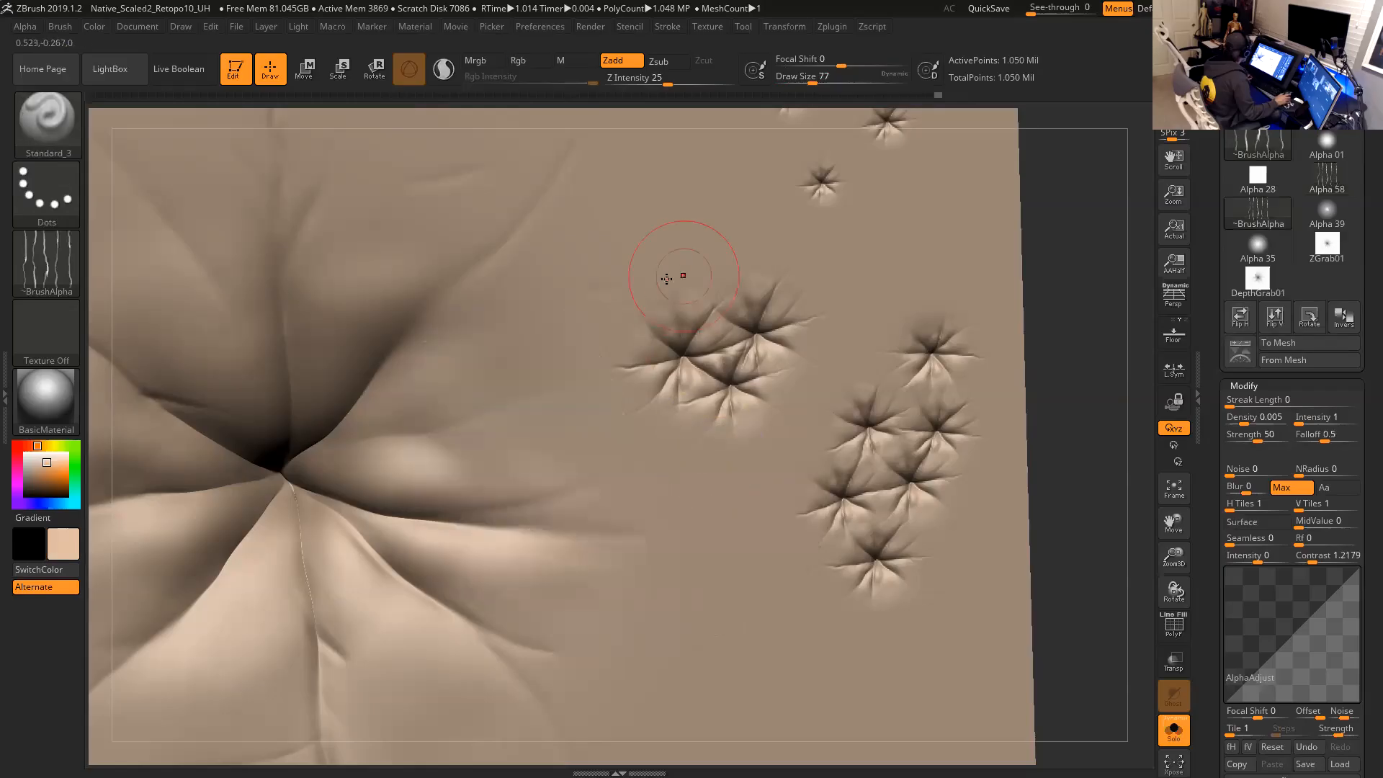
# Switch the cloned brush to Zsub at Z Intensity 11, draw test strokes beside the pit and undo them.
pyautogui.click(661, 63)
pyautogui.moveTo(667, 85); pyautogui.dragTo(646, 84)
pyautogui.moveTo(481, 386); pyautogui.dragTo(551, 355)
pyautogui.moveTo(524, 459)
pyautogui.mouseDown()
pyautogui.moveTo(493, 382)
pyautogui.moveTo(533, 457)
pyautogui.moveTo(601, 209)
pyautogui.moveTo(504, 249)
pyautogui.moveTo(353, 382)
pyautogui.moveTo(415, 219)
pyautogui.moveTo(592, 202)
pyautogui.mouseUp()
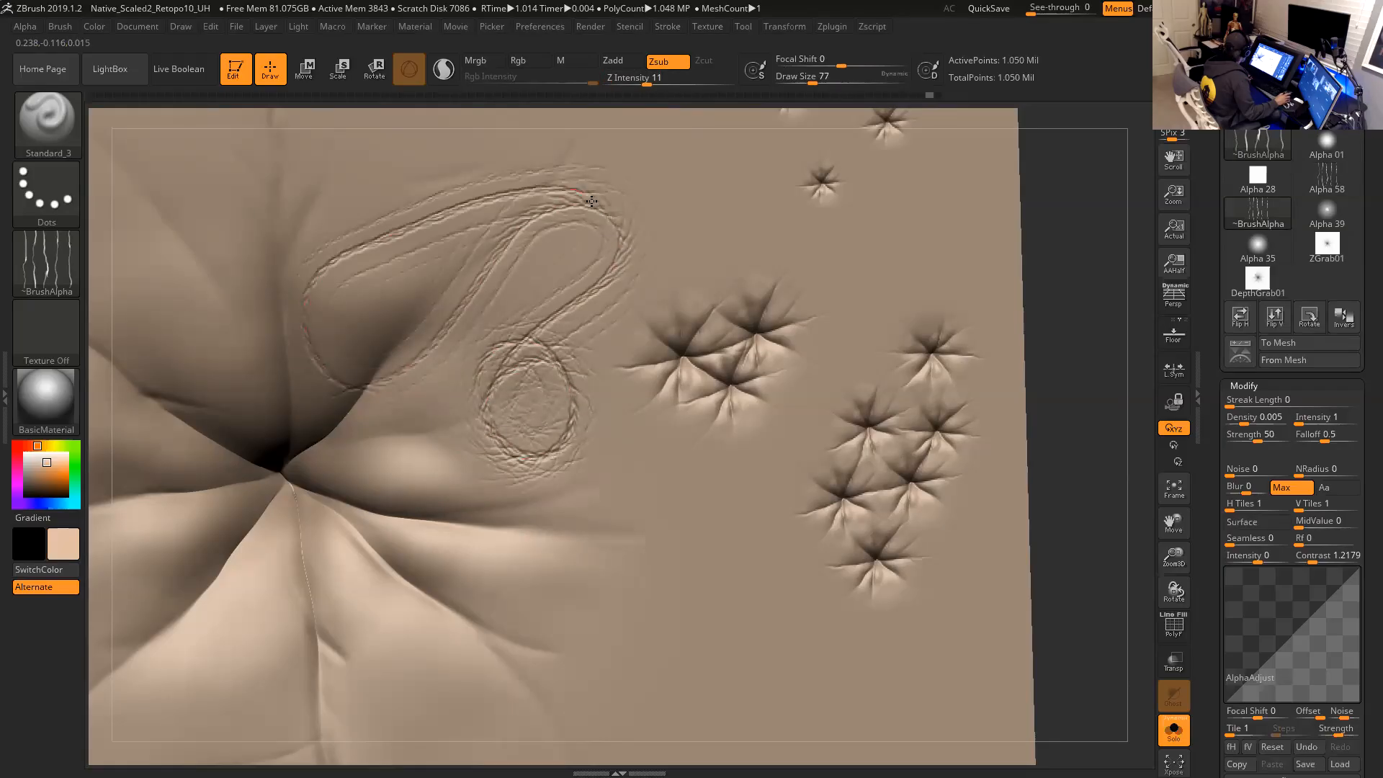
pyautogui.moveTo(673, 397)
pyautogui.mouseDown()
pyautogui.moveTo(551, 496)
pyautogui.moveTo(603, 549)
pyautogui.moveTo(576, 504)
pyautogui.moveTo(634, 577)
pyautogui.moveTo(613, 540)
pyautogui.mouseUp()
pyautogui.hotkey('ctrl', 'z')
pyautogui.hotkey('ctrl', 'z')
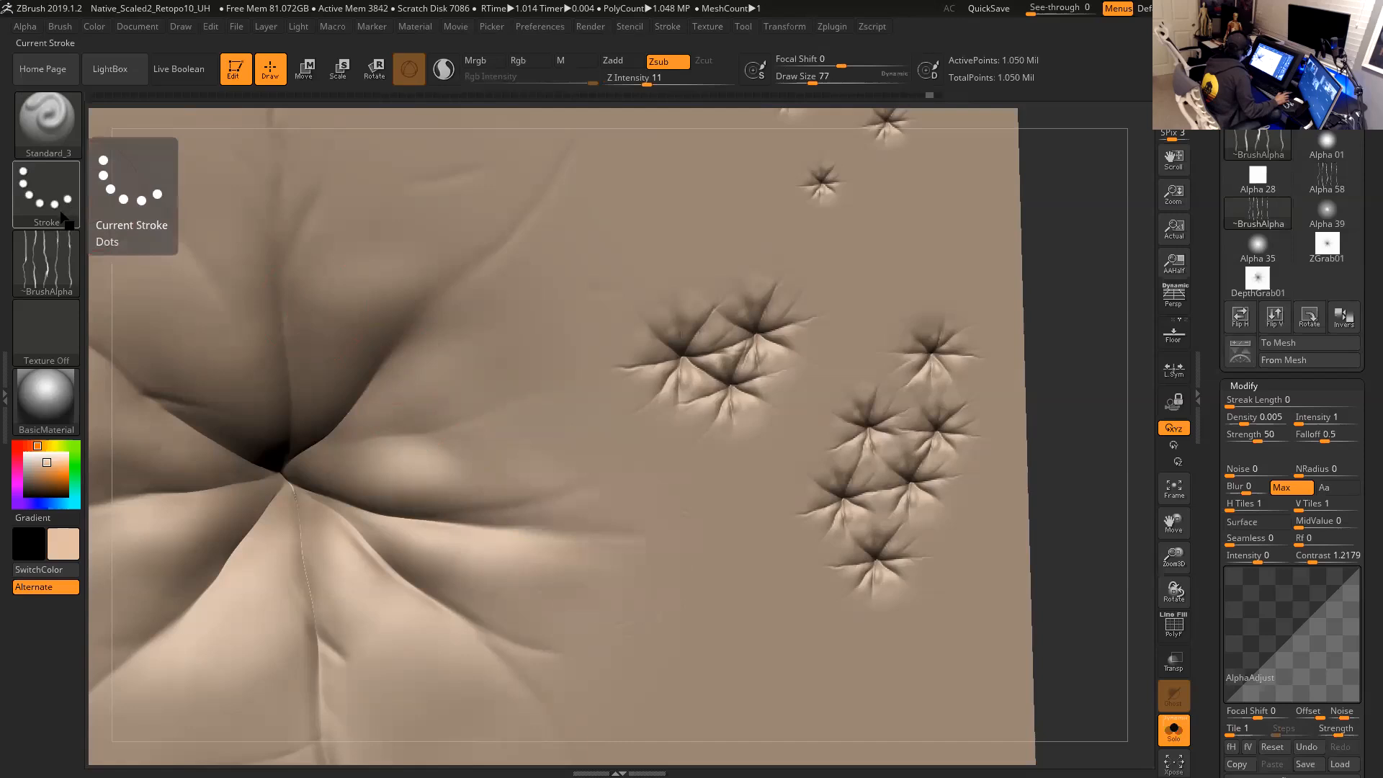
# Change the brush's stroke type to Spray, test it beside the pit and undo the test strokes.
pyautogui.click(62, 215)
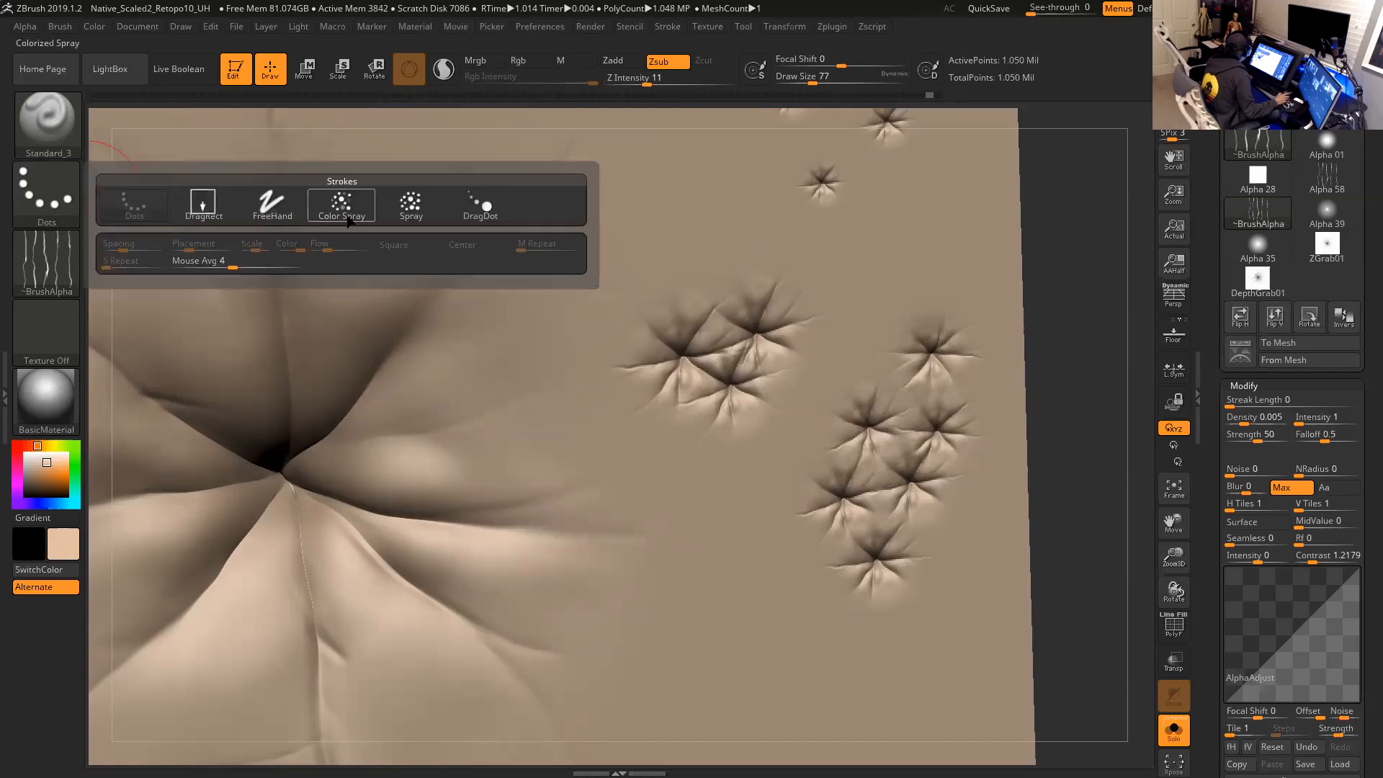
pyautogui.click(411, 205)
pyautogui.moveTo(497, 403)
pyautogui.mouseDown()
pyautogui.moveTo(531, 451)
pyautogui.moveTo(610, 445)
pyautogui.moveTo(508, 374)
pyautogui.moveTo(461, 387)
pyautogui.mouseUp()
pyautogui.moveTo(544, 304)
pyautogui.mouseDown()
pyautogui.moveTo(627, 497)
pyautogui.moveTo(547, 483)
pyautogui.moveTo(483, 378)
pyautogui.mouseUp()
pyautogui.hotkey('ctrl', 'z')
pyautogui.hotkey('ctrl', 'z')
pyautogui.hotkey('ctrl', 'z')
# Spray fine crossing wrinkle lines over the surface between the pit and the overlapping pucker cluster.
pyautogui.moveTo(522, 284)
pyautogui.mouseDown()
pyautogui.moveTo(683, 272)
pyautogui.moveTo(574, 306)
pyautogui.moveTo(331, 341)
pyautogui.mouseUp()
pyautogui.moveTo(497, 324)
pyautogui.mouseDown()
pyautogui.moveTo(902, 305)
pyautogui.moveTo(869, 333)
pyautogui.moveTo(411, 402)
pyautogui.moveTo(836, 376)
pyautogui.moveTo(329, 413)
pyautogui.moveTo(788, 331)
pyautogui.moveTo(277, 399)
pyautogui.moveTo(793, 299)
pyautogui.moveTo(393, 360)
pyautogui.moveTo(800, 299)
pyautogui.moveTo(762, 301)
pyautogui.mouseUp()
pyautogui.hotkey('ctrl', 'z')
pyautogui.hotkey('ctrl', 'z')
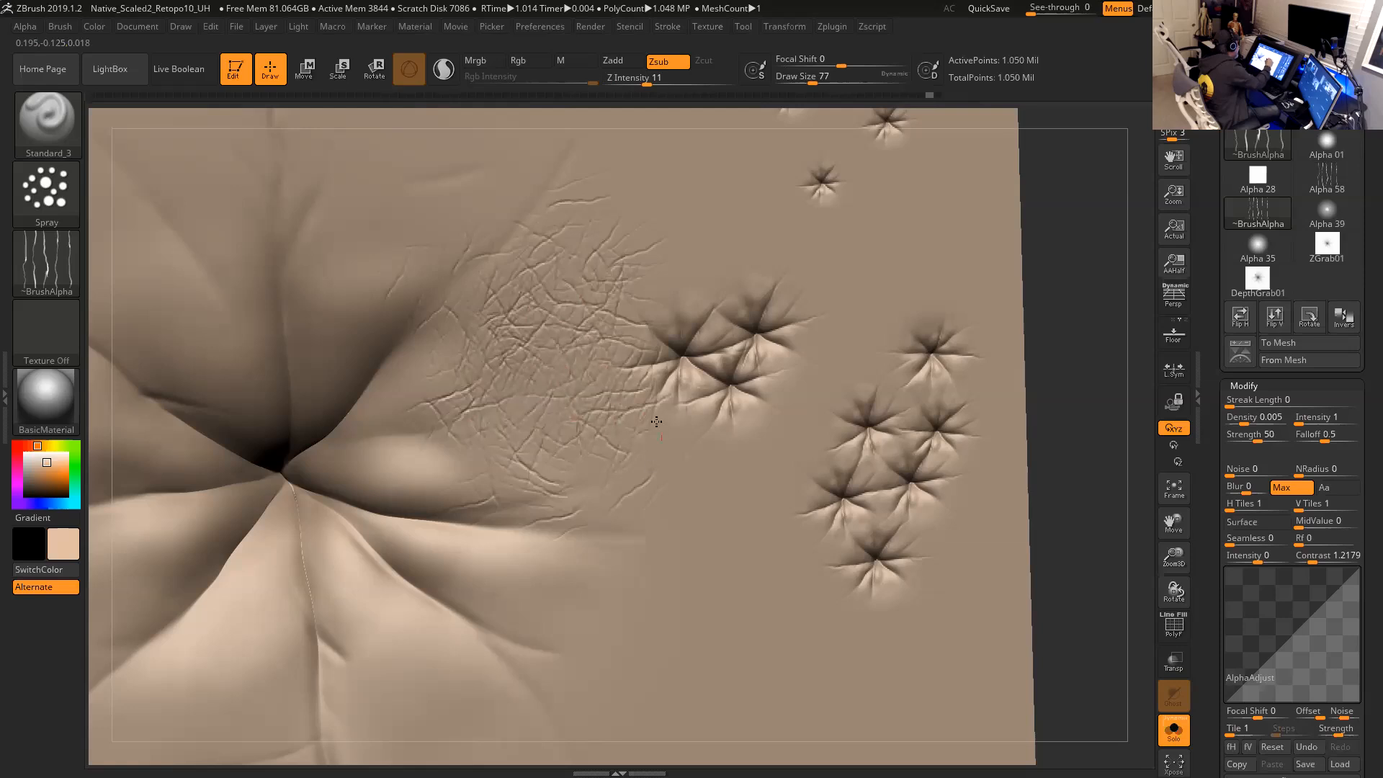
# Set the Draw Size to 51 and spray denser fine wrinkles between the pit and the pucker cluster.
pyautogui.press('space')
pyautogui.moveTo(767, 368); pyautogui.dragTo(757, 360)
pyautogui.moveTo(1082, 479)
pyautogui.keyDown('alt'); pyautogui.mouseDown()
pyautogui.moveTo(1102, 496)
pyautogui.moveTo(1038, 454)
pyautogui.moveTo(924, 446)
pyautogui.moveTo(883, 428)
pyautogui.mouseUp(); pyautogui.keyUp('alt')
pyautogui.press('space')
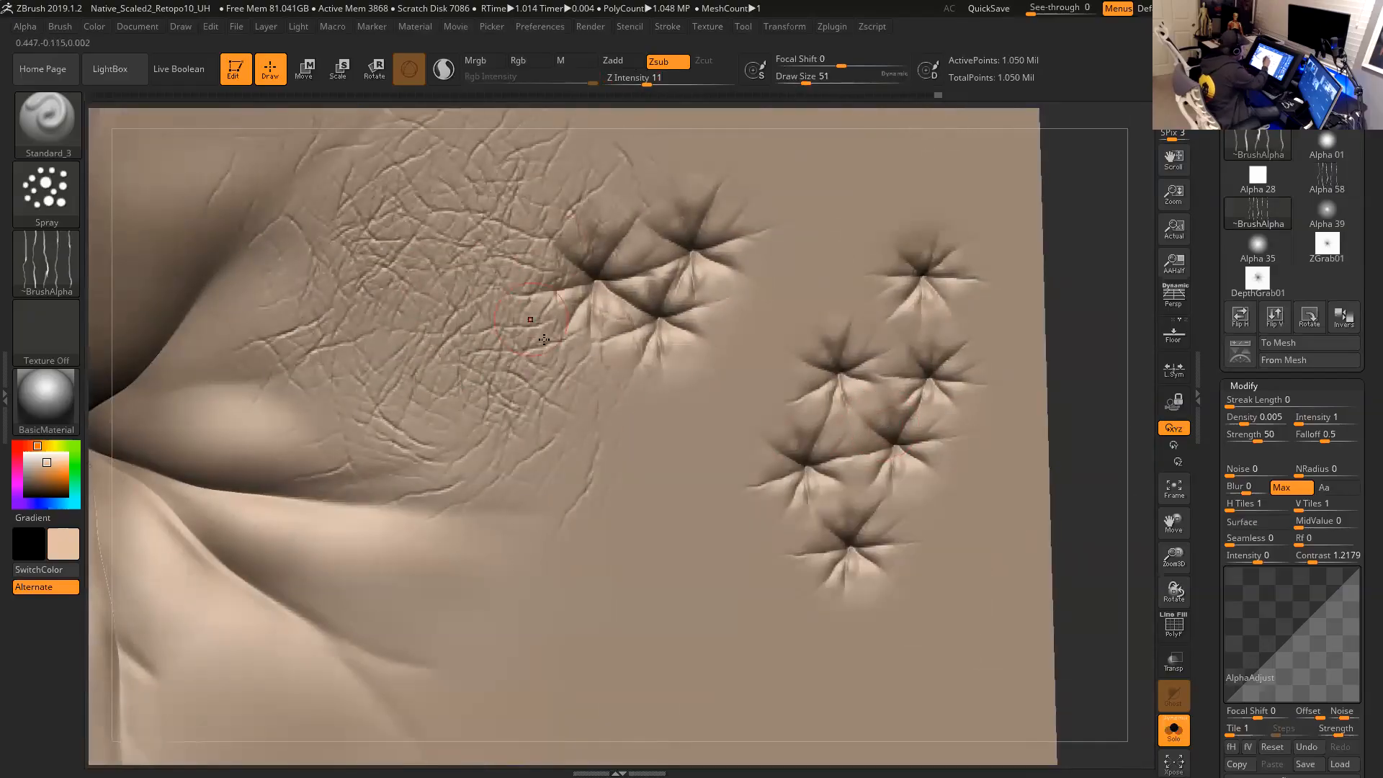
pyautogui.keyDown('alt'); pyautogui.moveTo(1111, 502); pyautogui.dragTo(1084, 506); pyautogui.keyUp('alt')
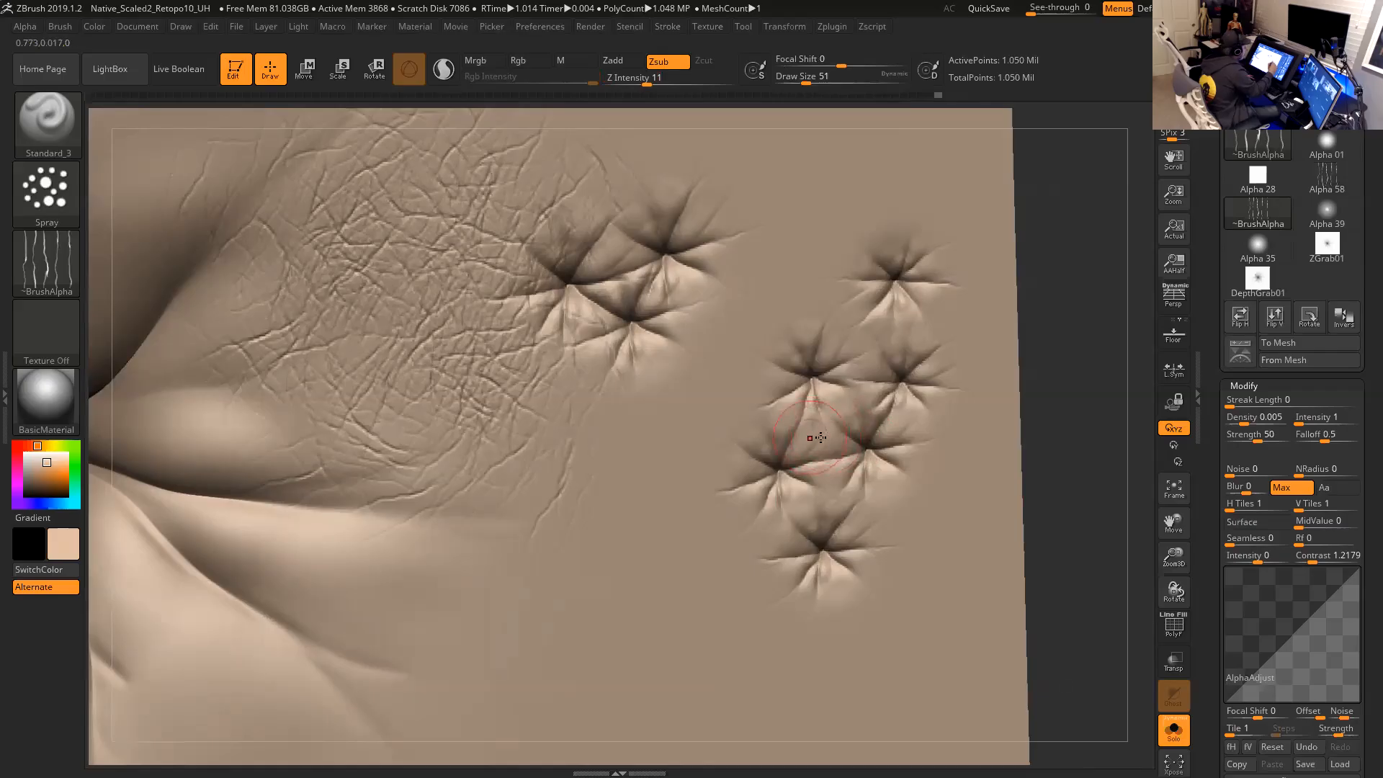
# Set the Draw Size to 71, spray fine wrinkles over the larger pucker cluster and undo all the sprayed wrinkles.
pyautogui.press('space')
pyautogui.moveTo(828, 441); pyautogui.dragTo(835, 443)
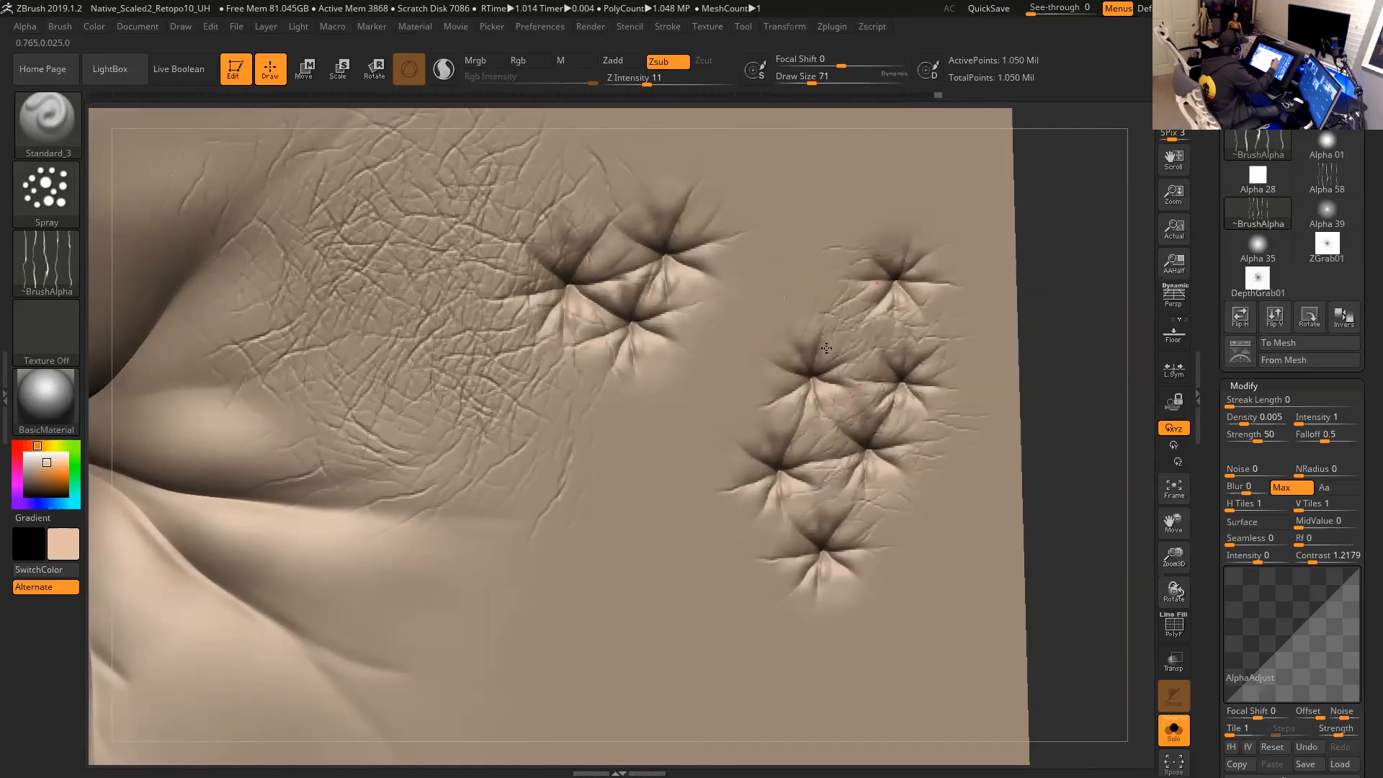
pyautogui.keyDown('alt'); pyautogui.moveTo(1054, 553); pyautogui.dragTo(1030, 481); pyautogui.keyUp('alt')
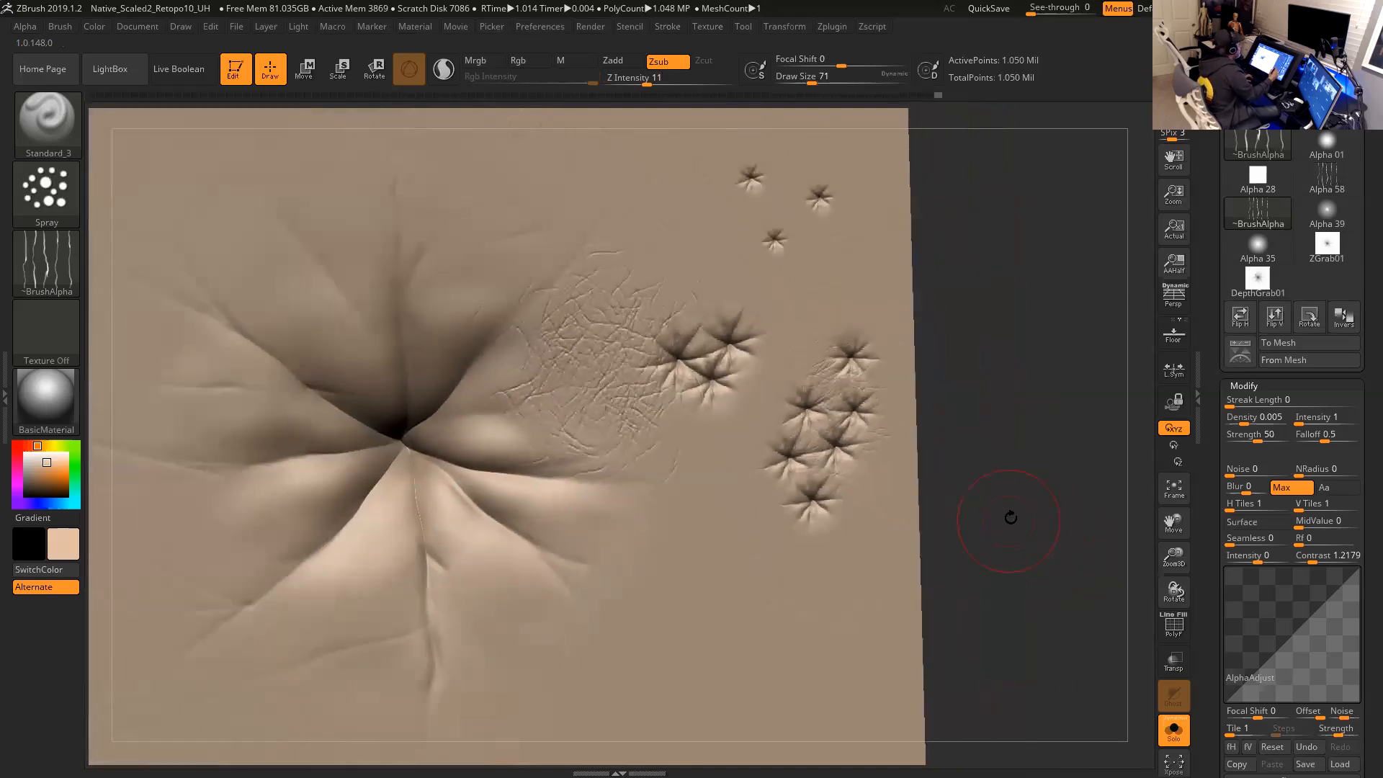
pyautogui.press('ctrl')
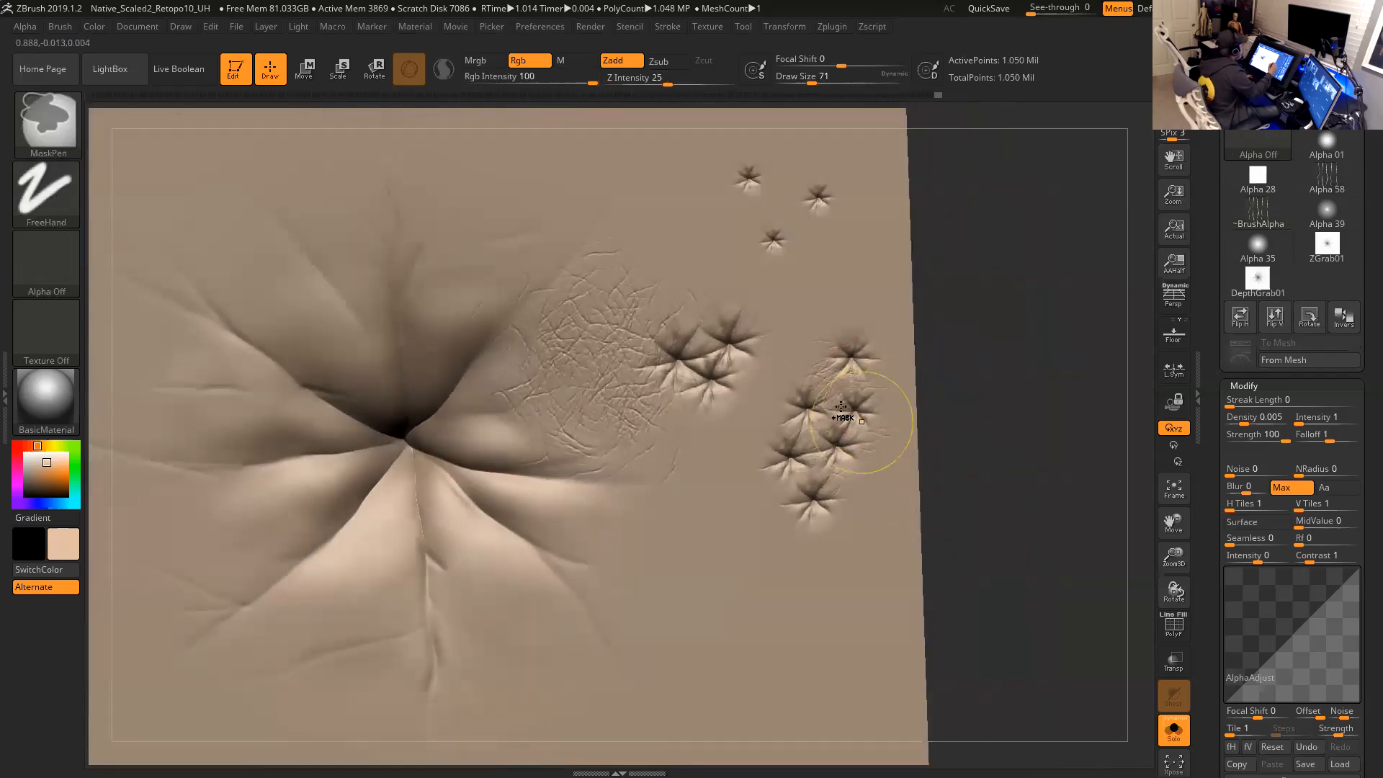
pyautogui.hotkey('ctrl', 'z')
# Set the Z Intensity to 14 and the Draw Size to 80, and spray a test wrinkle over the larger pucker cluster.
pyautogui.press('space')
pyautogui.click(853, 426)
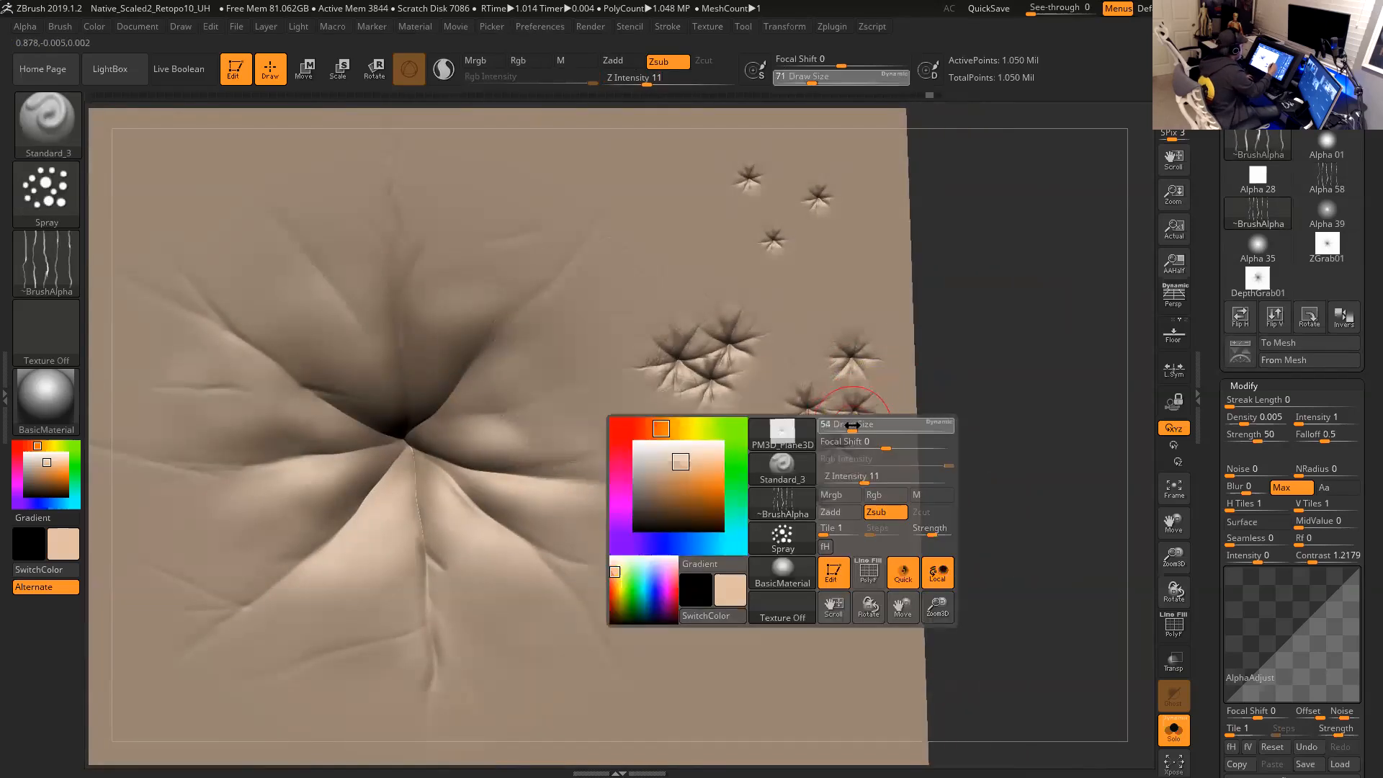
pyautogui.click(646, 82)
pyautogui.moveTo(646, 83); pyautogui.dragTo(653, 80)
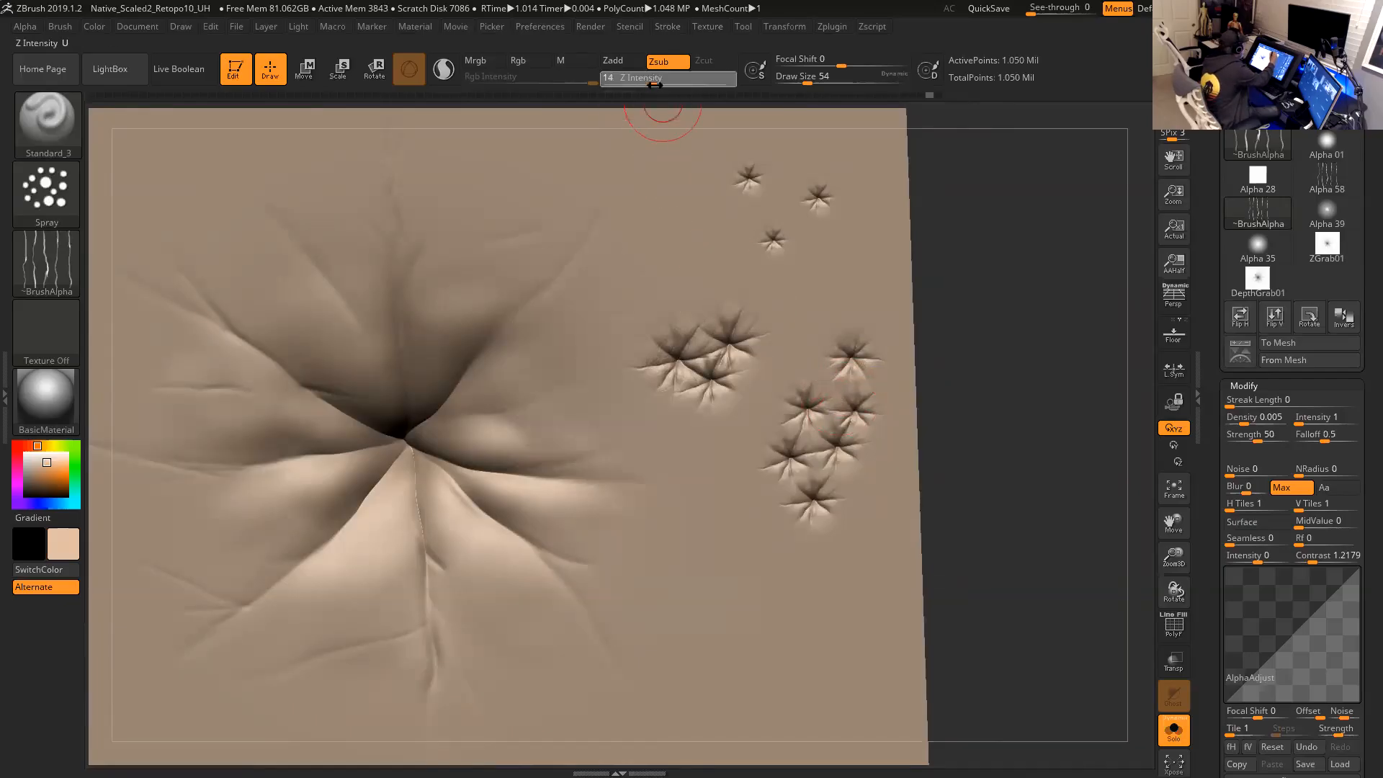
pyautogui.press('space')
pyautogui.moveTo(820, 386); pyautogui.dragTo(828, 387)
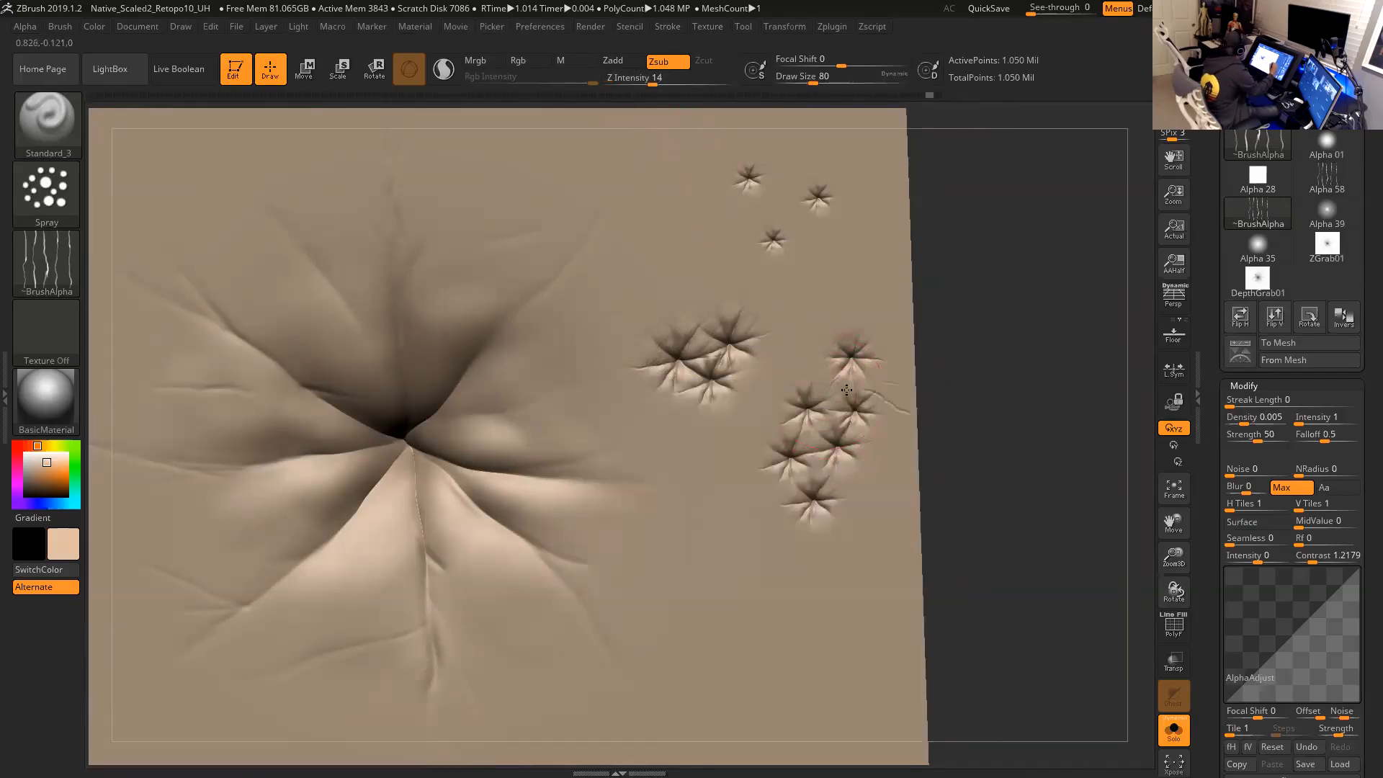
# Set the spray brush's Z Intensity to 9 and its Draw Size to 56.
pyautogui.moveTo(653, 83); pyautogui.dragTo(644, 82)
pyautogui.press('space')
pyautogui.moveTo(833, 396); pyautogui.dragTo(827, 396)
# Check the Spray stroke's variance settings and switch to the Antro_SkinRandom01 brush.
pyautogui.click(60, 201)
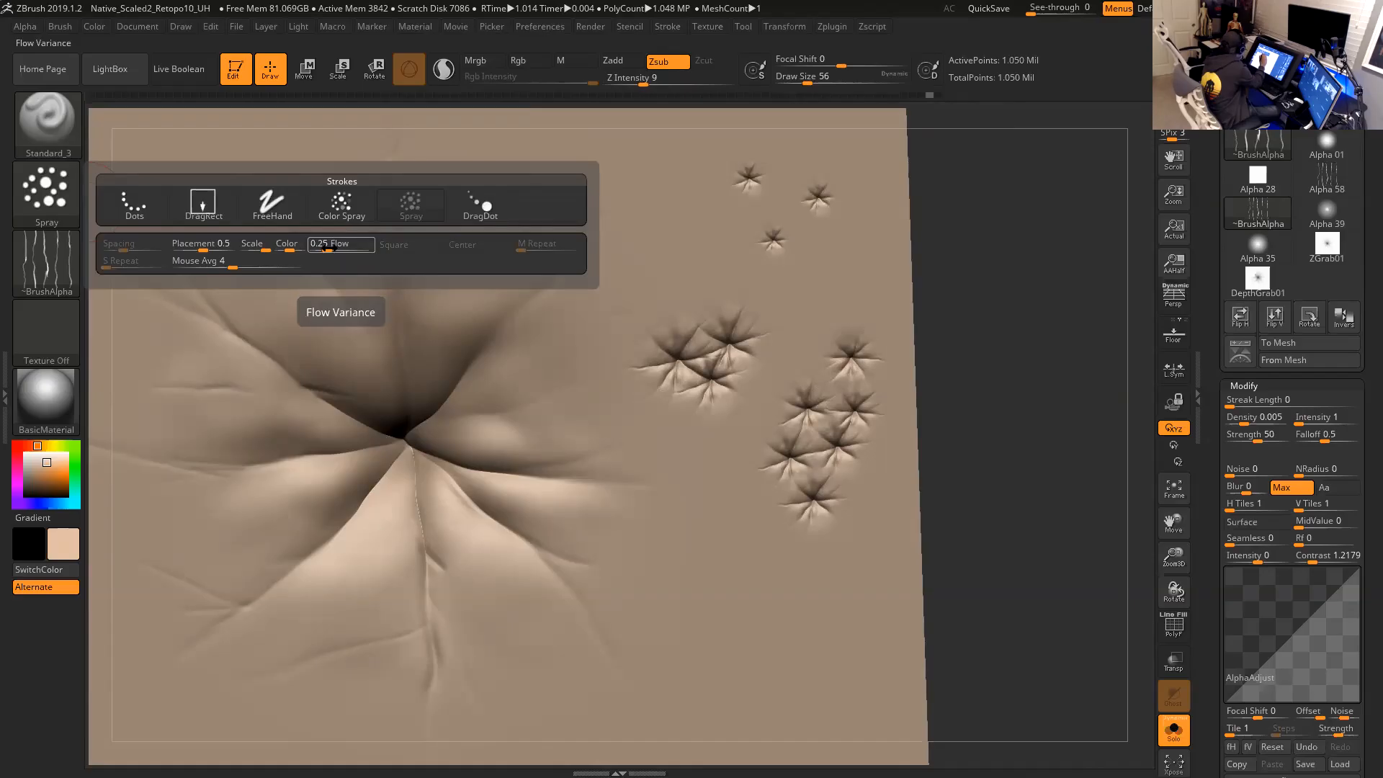
pyautogui.click(71, 137)
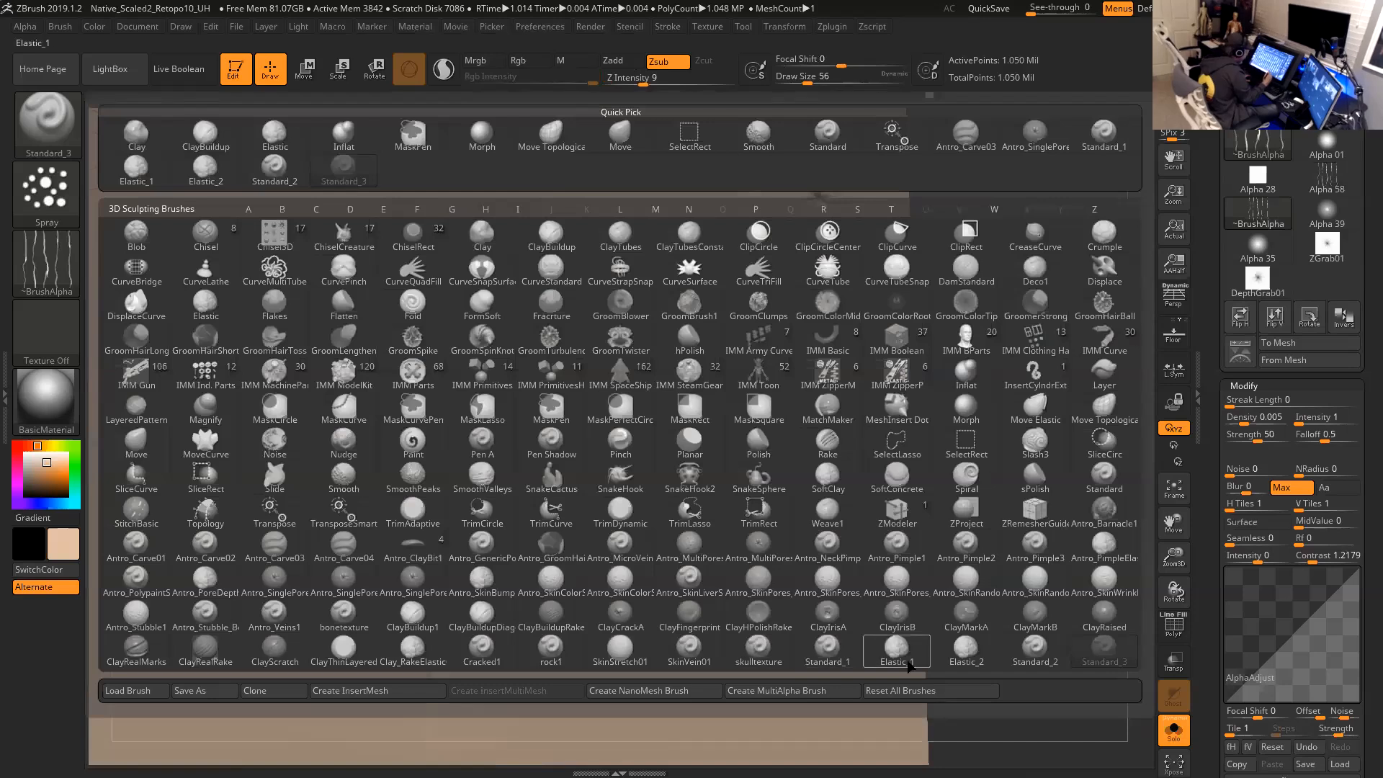
pyautogui.moveTo(597, 632)
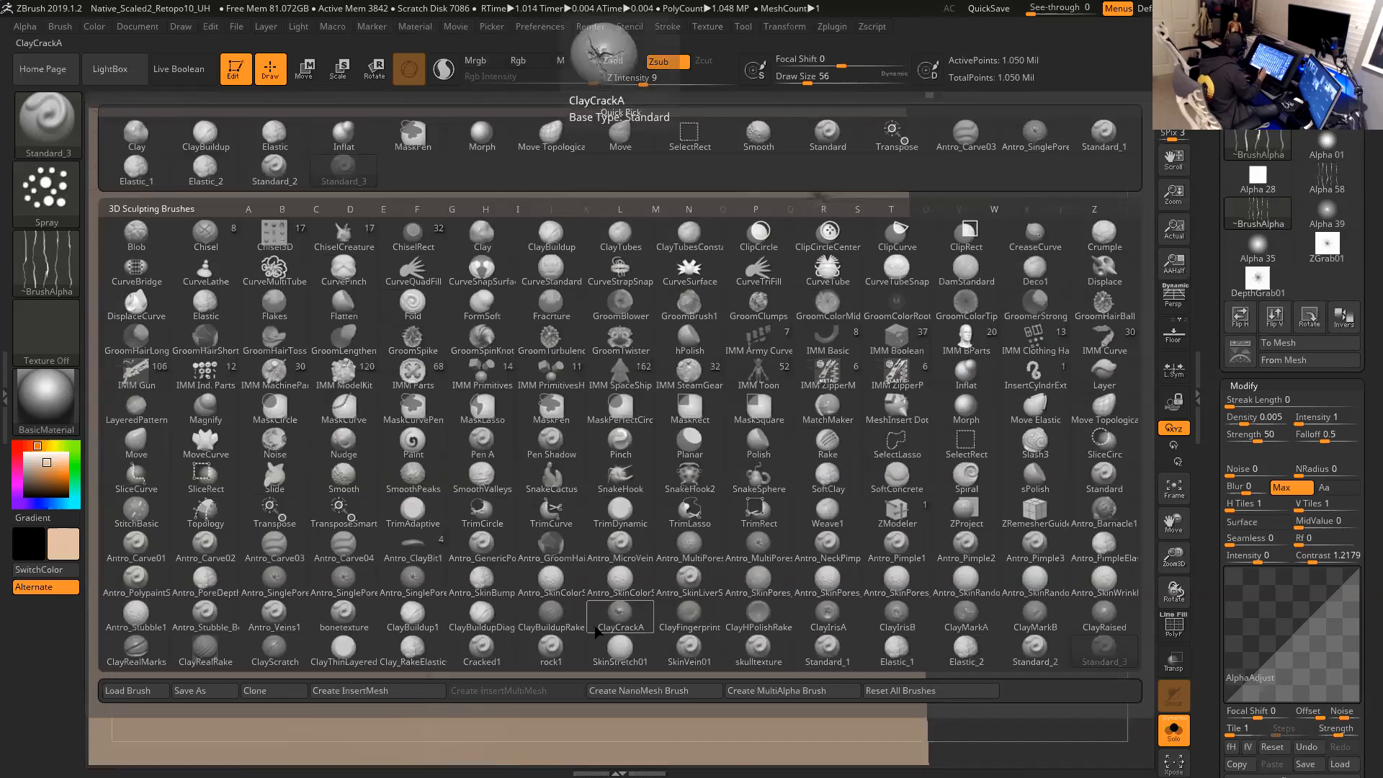
pyautogui.moveTo(481, 660)
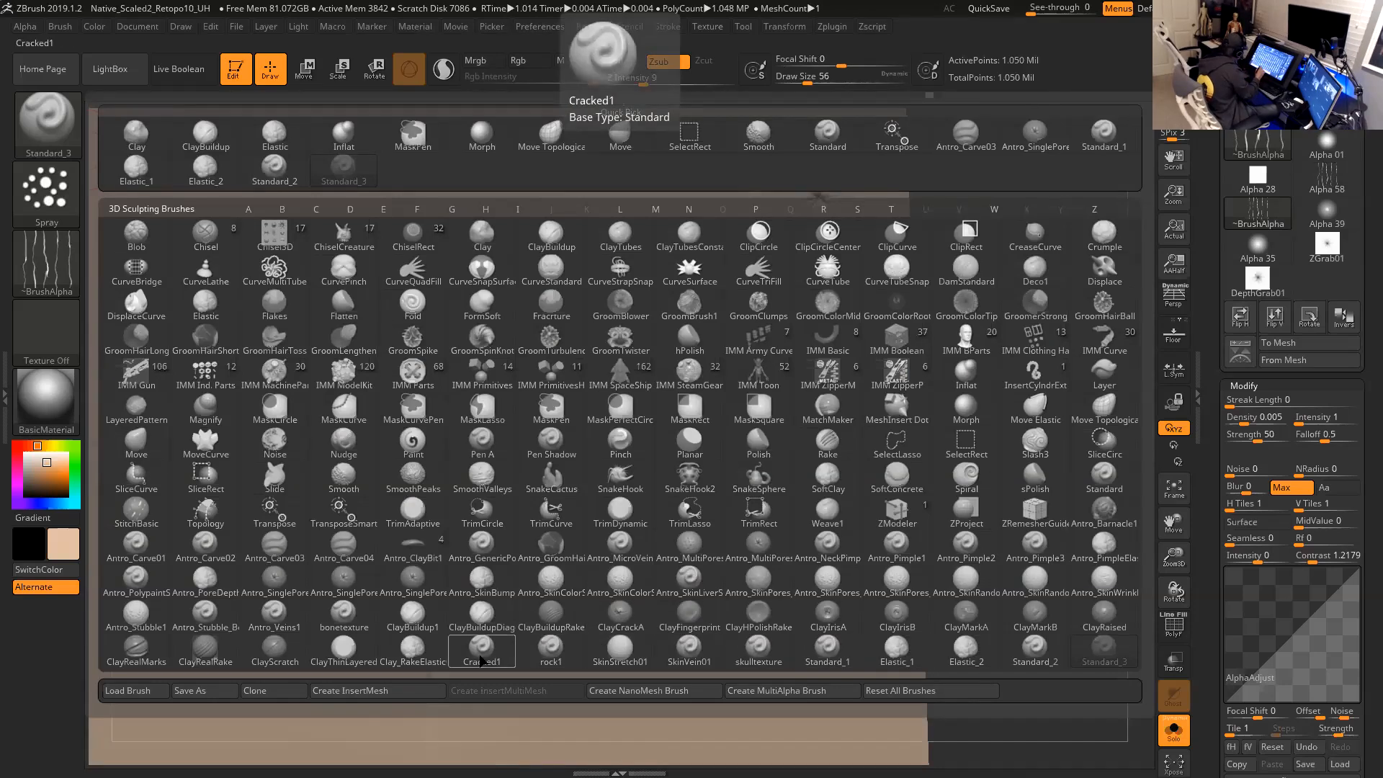
pyautogui.moveTo(976, 613)
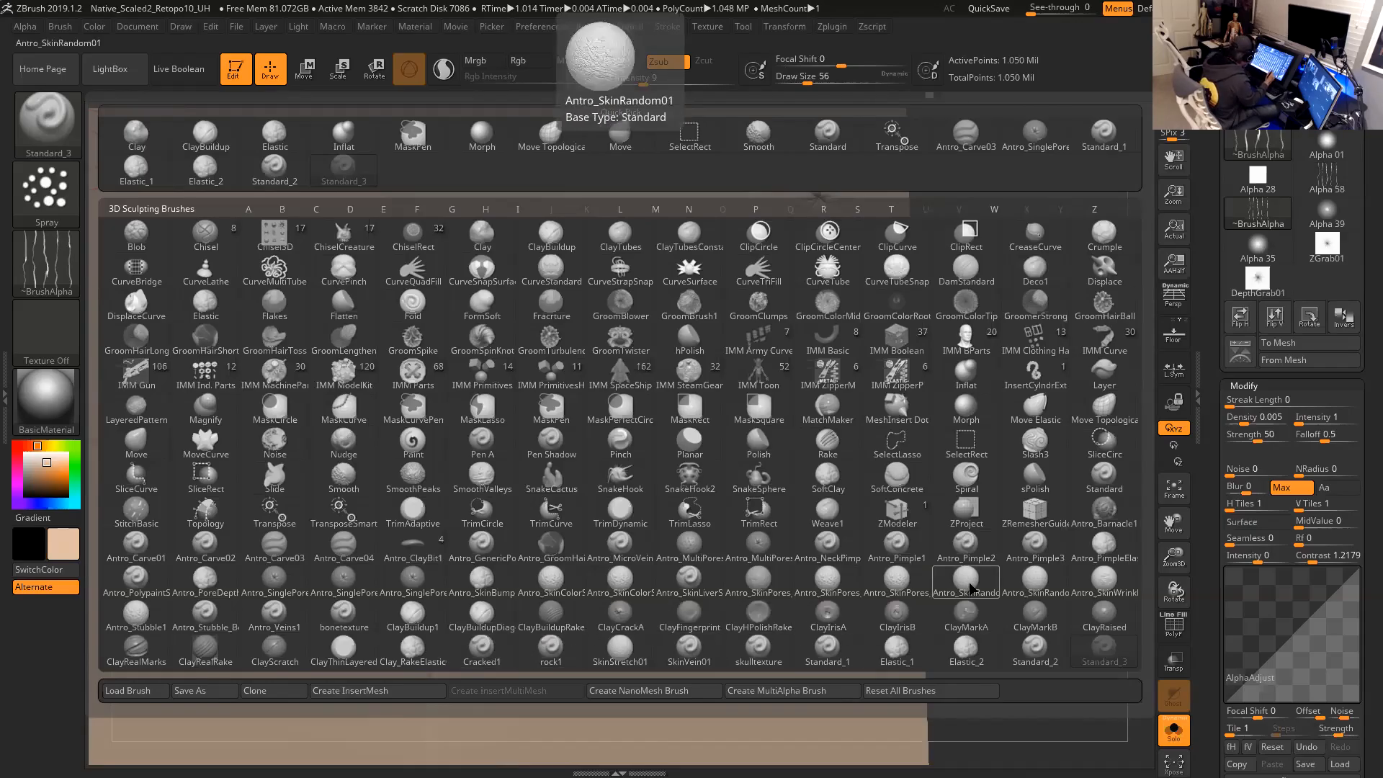
pyautogui.click(970, 589)
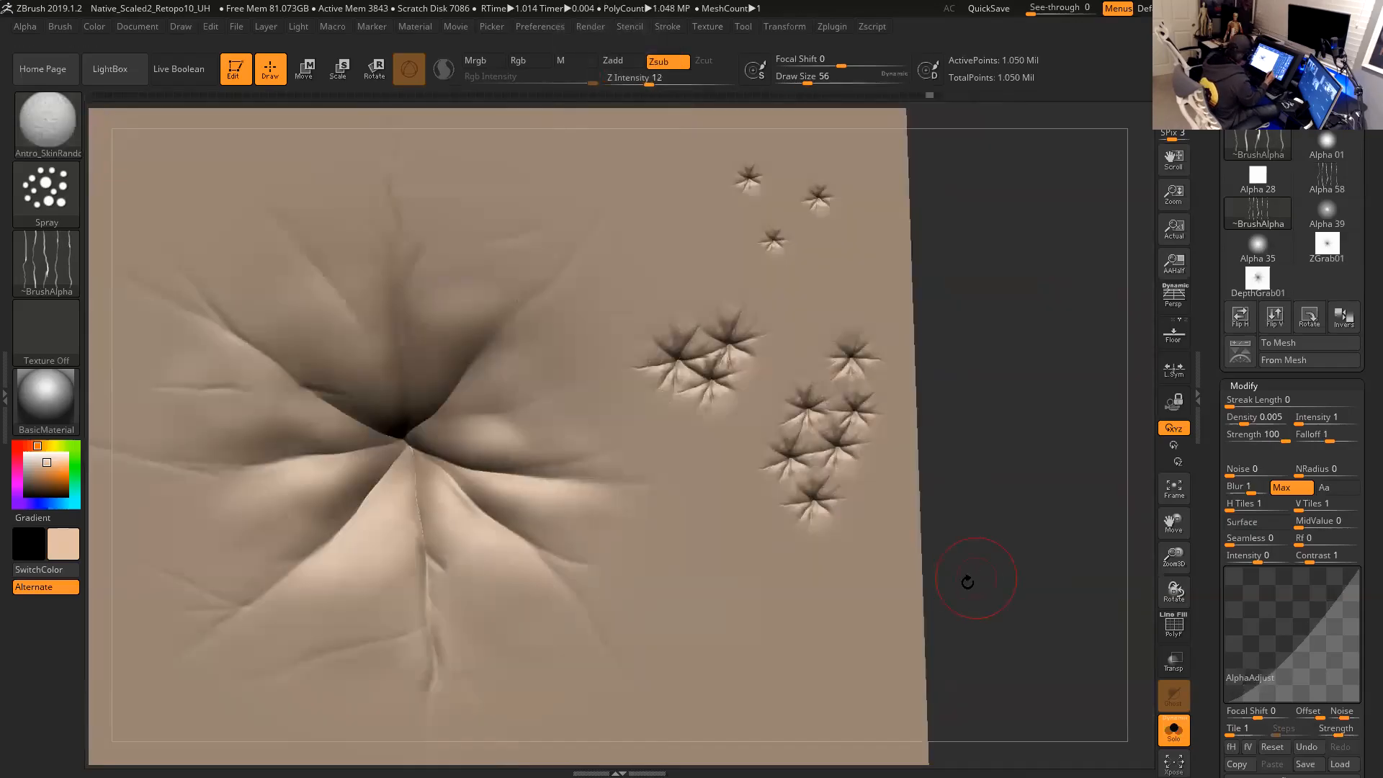
# Set the Draw Size to 49 and review the skin brush's Spray placement, scale and flow variance settings.
pyautogui.click(62, 202)
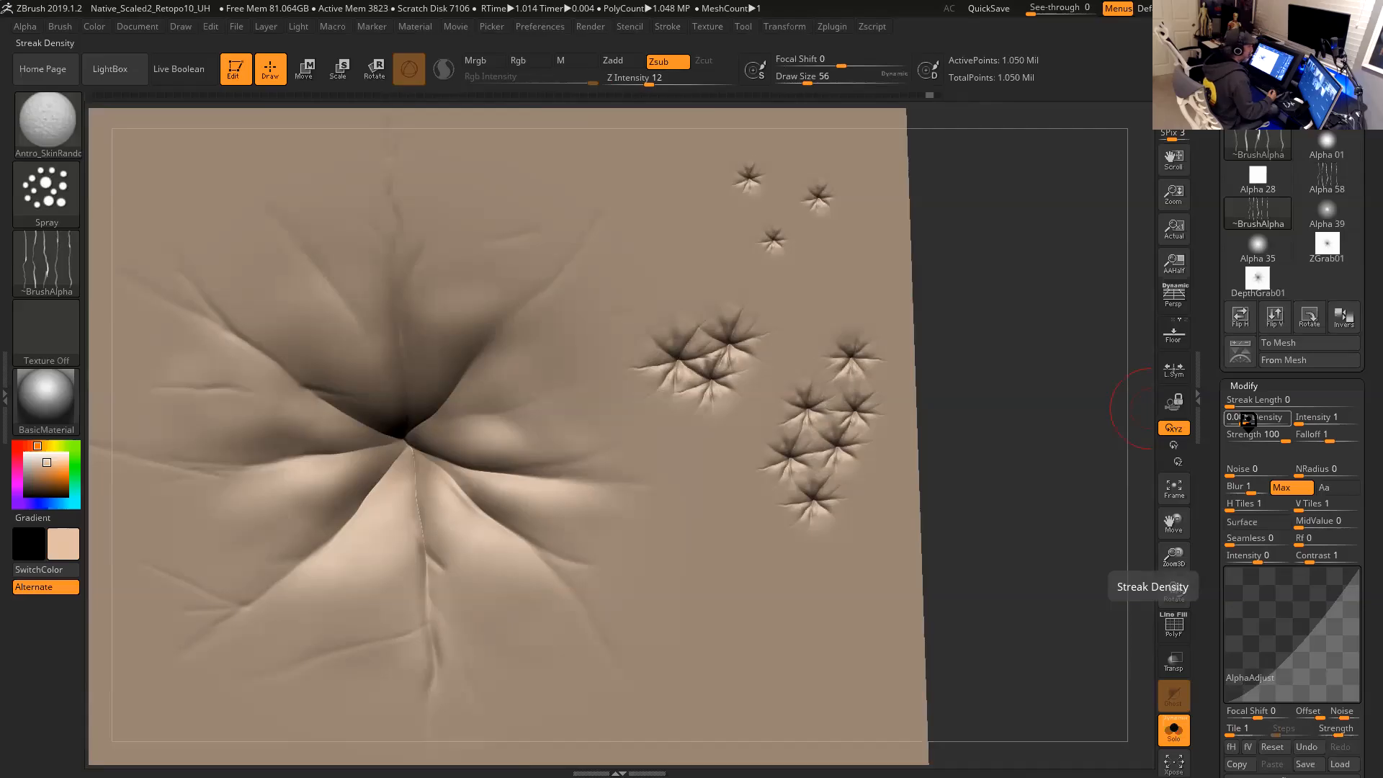
pyautogui.press('Return')
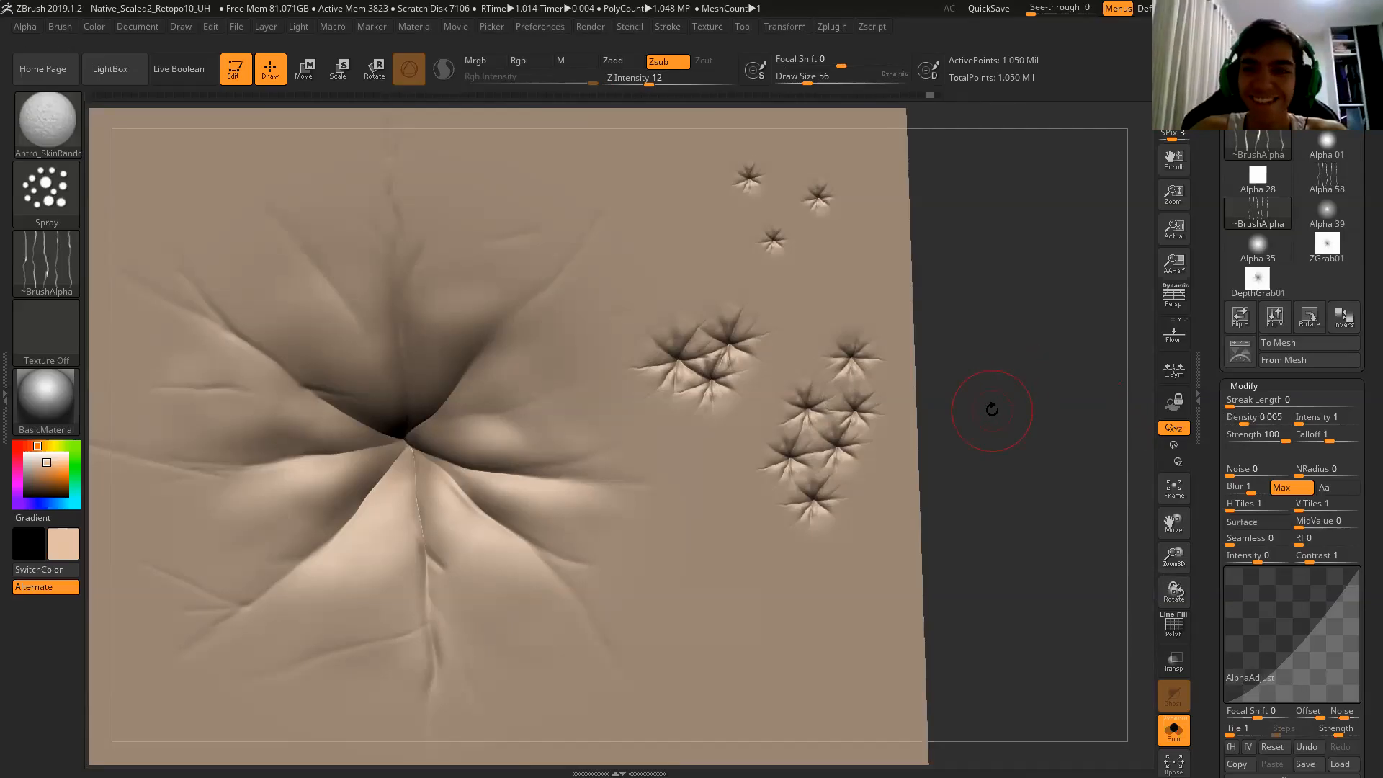
pyautogui.moveTo(1039, 426)
pyautogui.mouseDown()
pyautogui.moveTo(1026, 403)
pyautogui.moveTo(1056, 364)
pyautogui.mouseUp()
pyautogui.press('space')
pyautogui.moveTo(690, 397); pyautogui.dragTo(688, 396)
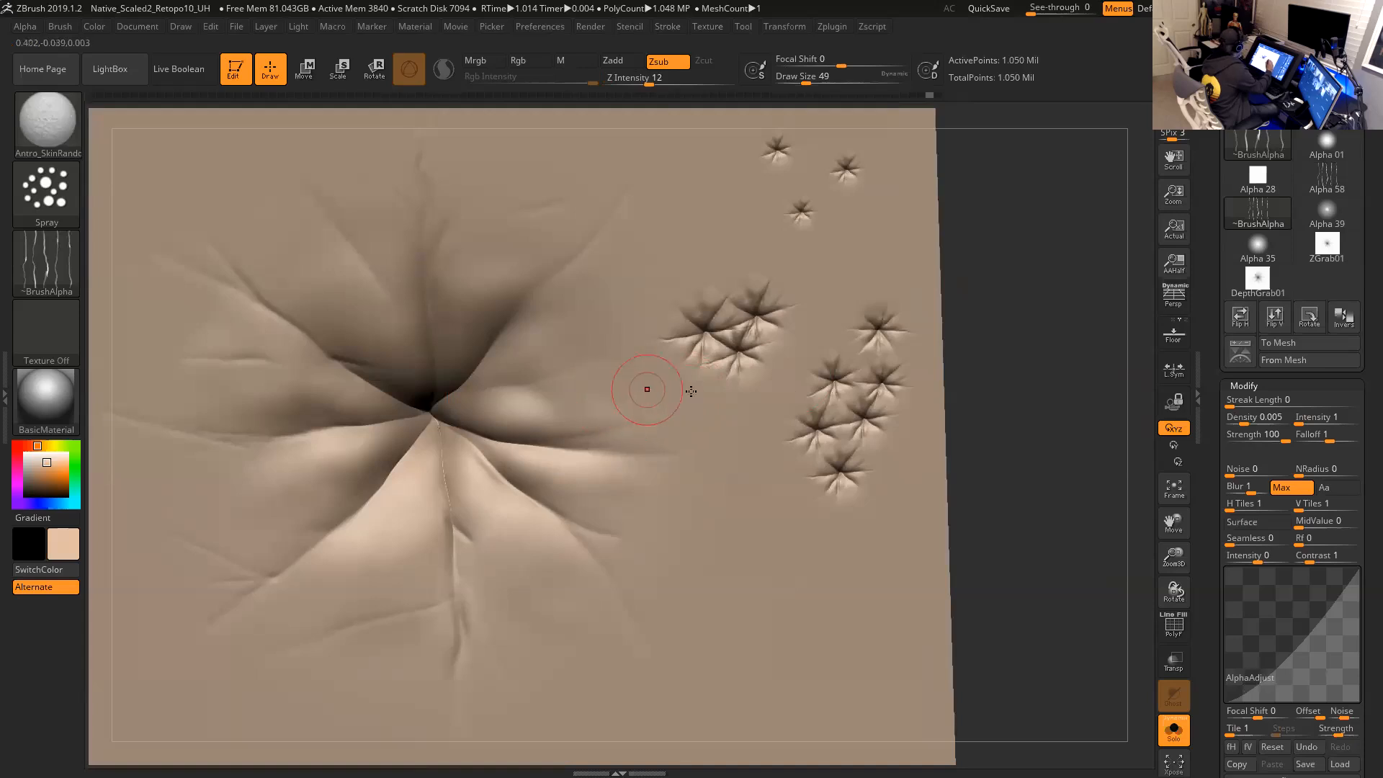
pyautogui.moveTo(1010, 368); pyautogui.dragTo(1000, 368)
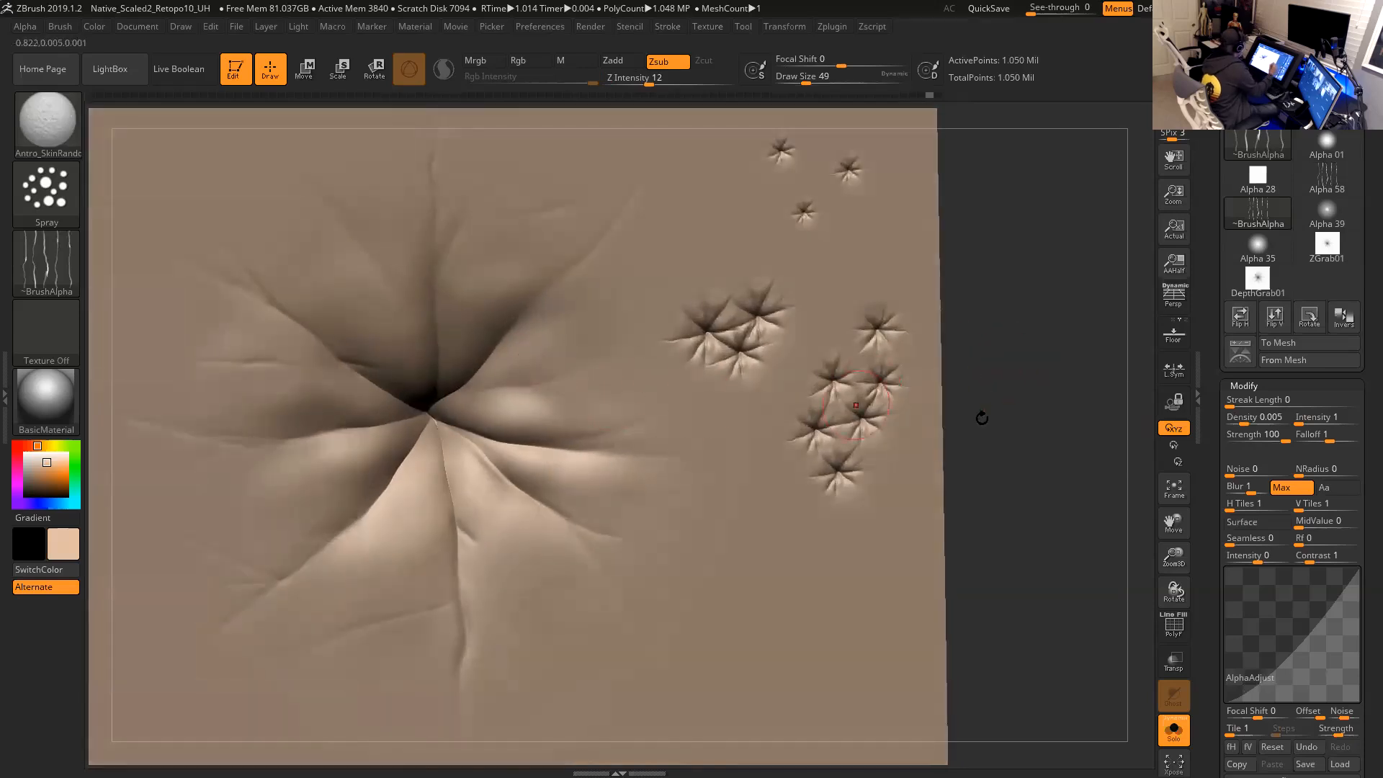
pyautogui.click(70, 213)
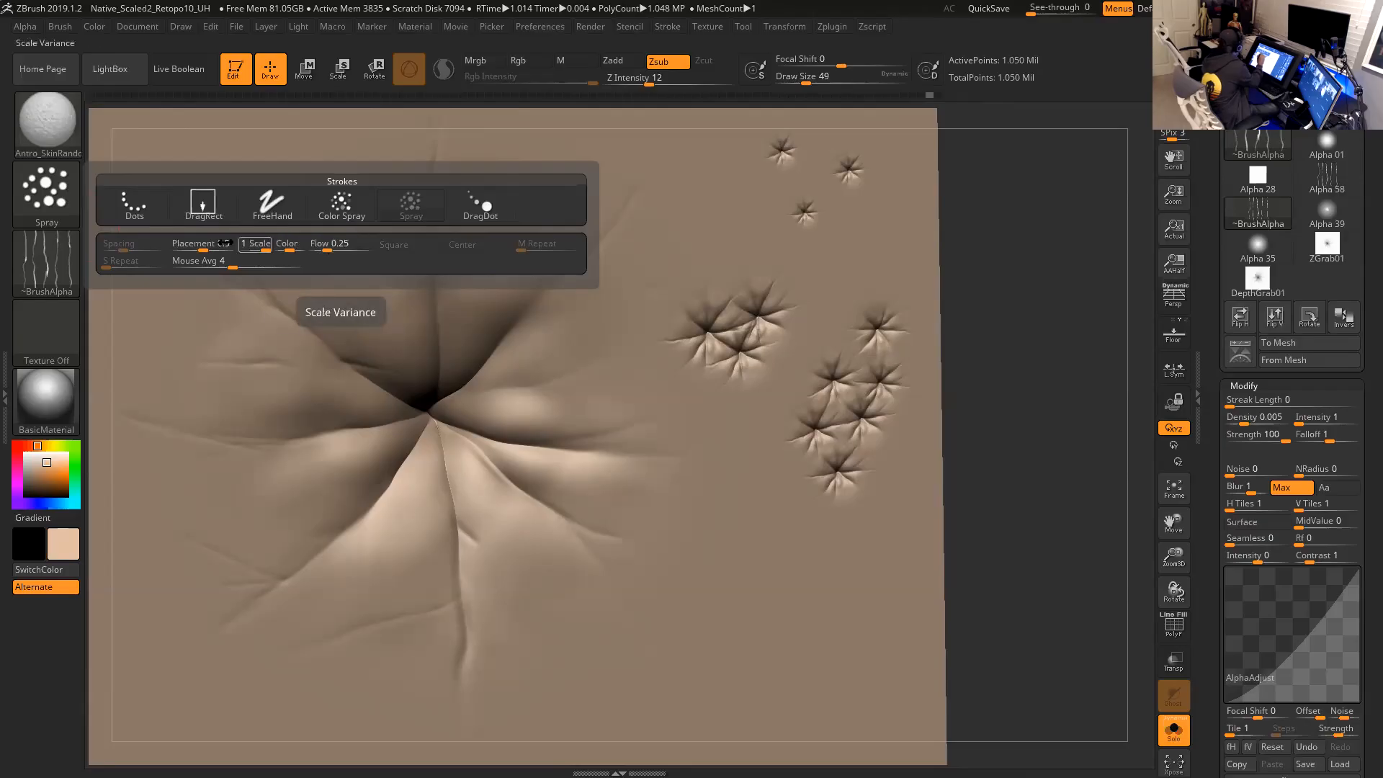
# Set the Draw Size to 74 and spray fine skin wrinkles over the surface beside the folds below the pit.
pyautogui.press('space')
pyautogui.moveTo(670, 473)
pyautogui.mouseDown()
pyautogui.moveTo(722, 477)
pyautogui.moveTo(719, 542)
pyautogui.moveTo(709, 558)
pyautogui.moveTo(647, 561)
pyautogui.mouseUp()
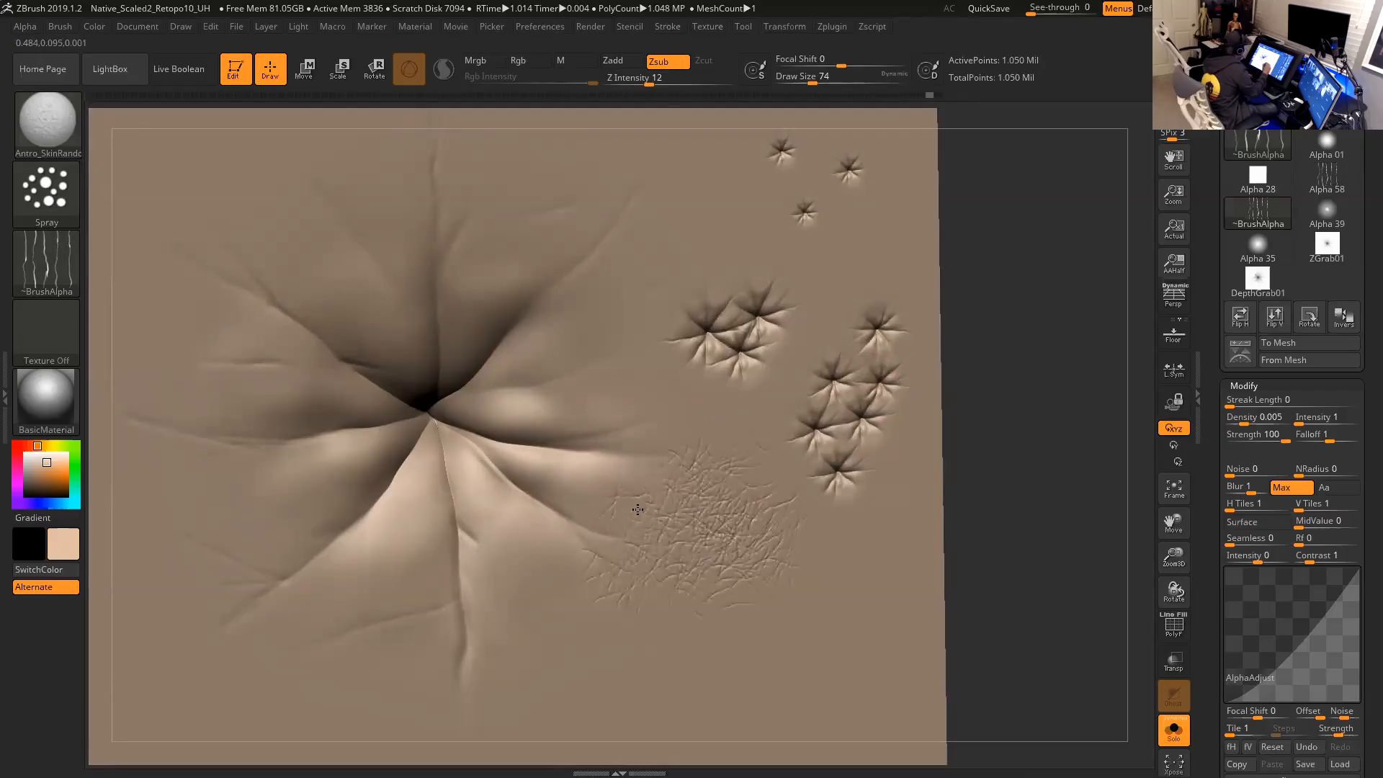
pyautogui.moveTo(632, 442); pyautogui.dragTo(633, 497)
# Set the Draw Size to 62 and spray fine skin wrinkles over the larger pucker cluster near the plane's edge.
pyautogui.press('space')
pyautogui.moveTo(834, 459); pyautogui.dragTo(820, 457)
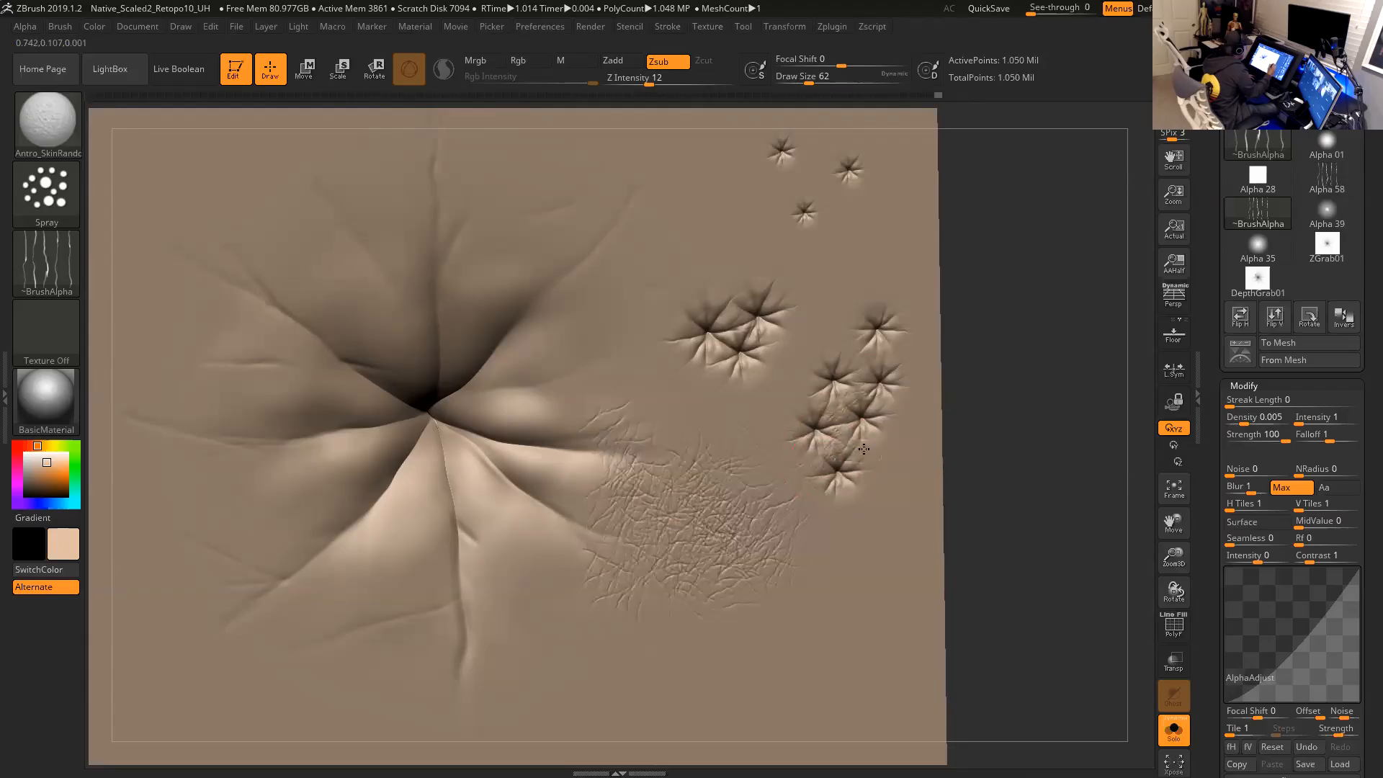
pyautogui.moveTo(855, 352); pyautogui.dragTo(882, 335)
pyautogui.moveTo(1019, 433)
pyautogui.keyDown('alt'); pyautogui.mouseDown()
pyautogui.moveTo(1025, 463)
pyautogui.moveTo(1075, 448)
pyautogui.moveTo(1031, 464)
pyautogui.moveTo(1049, 472)
pyautogui.moveTo(902, 464)
pyautogui.mouseUp(); pyautogui.keyUp('alt')
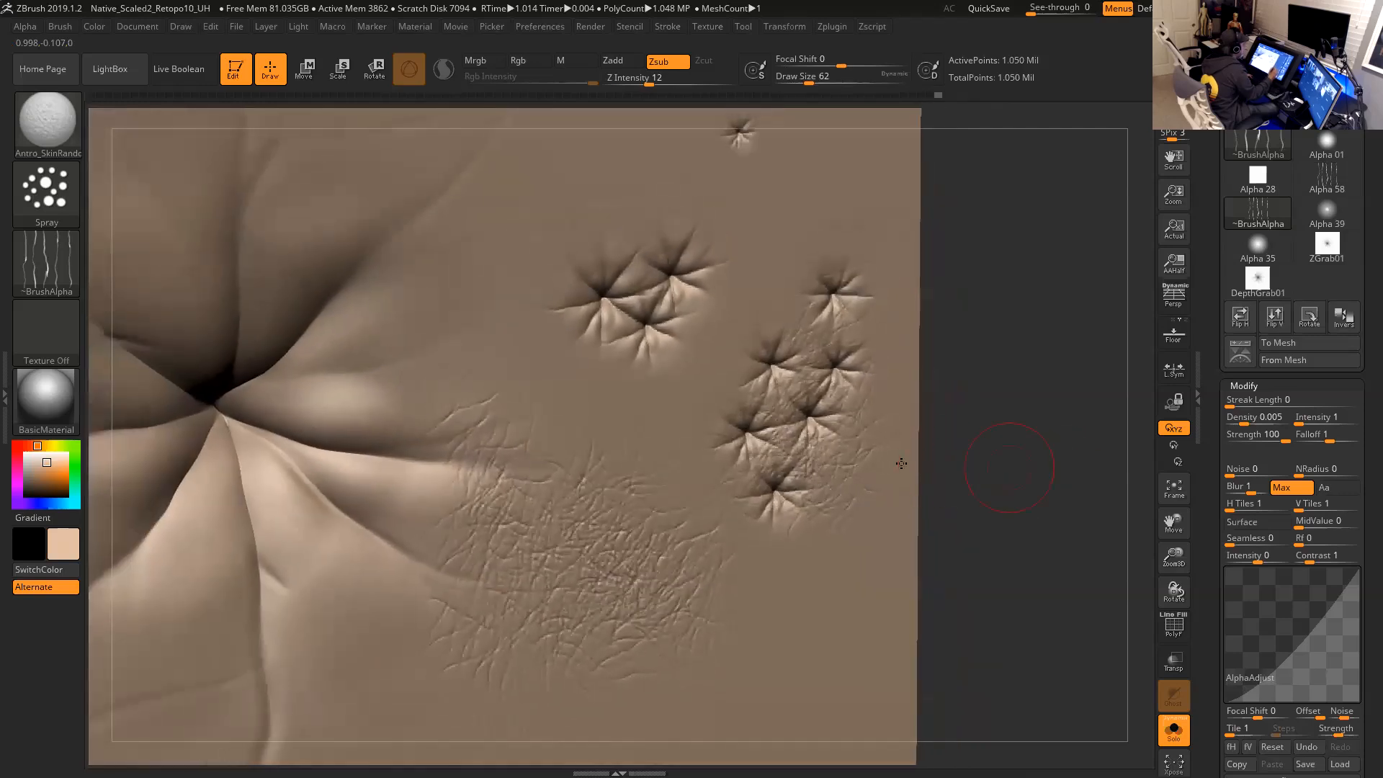
pyautogui.moveTo(999, 445); pyautogui.dragTo(1048, 448)
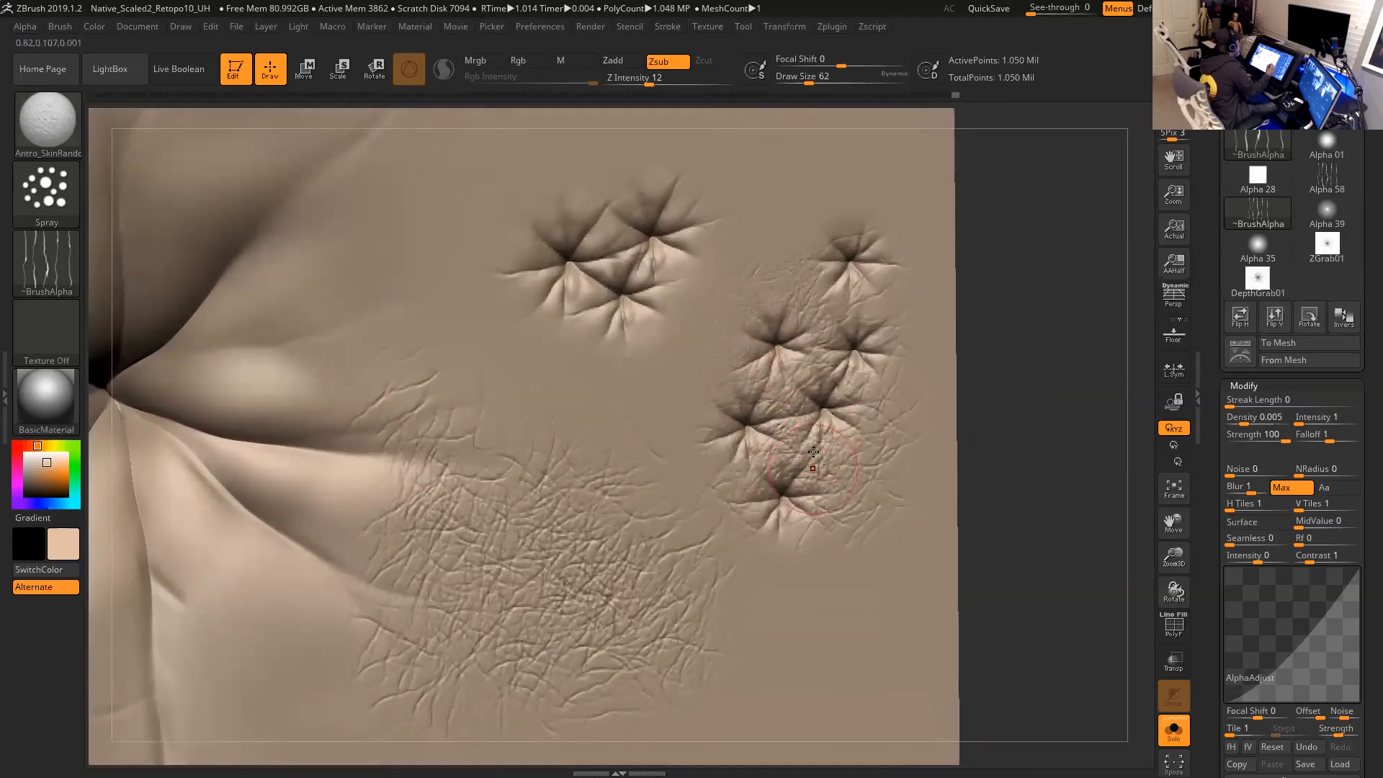
pyautogui.moveTo(1034, 537)
pyautogui.mouseDown()
pyautogui.moveTo(1027, 508)
pyautogui.moveTo(1016, 534)
pyautogui.mouseUp()
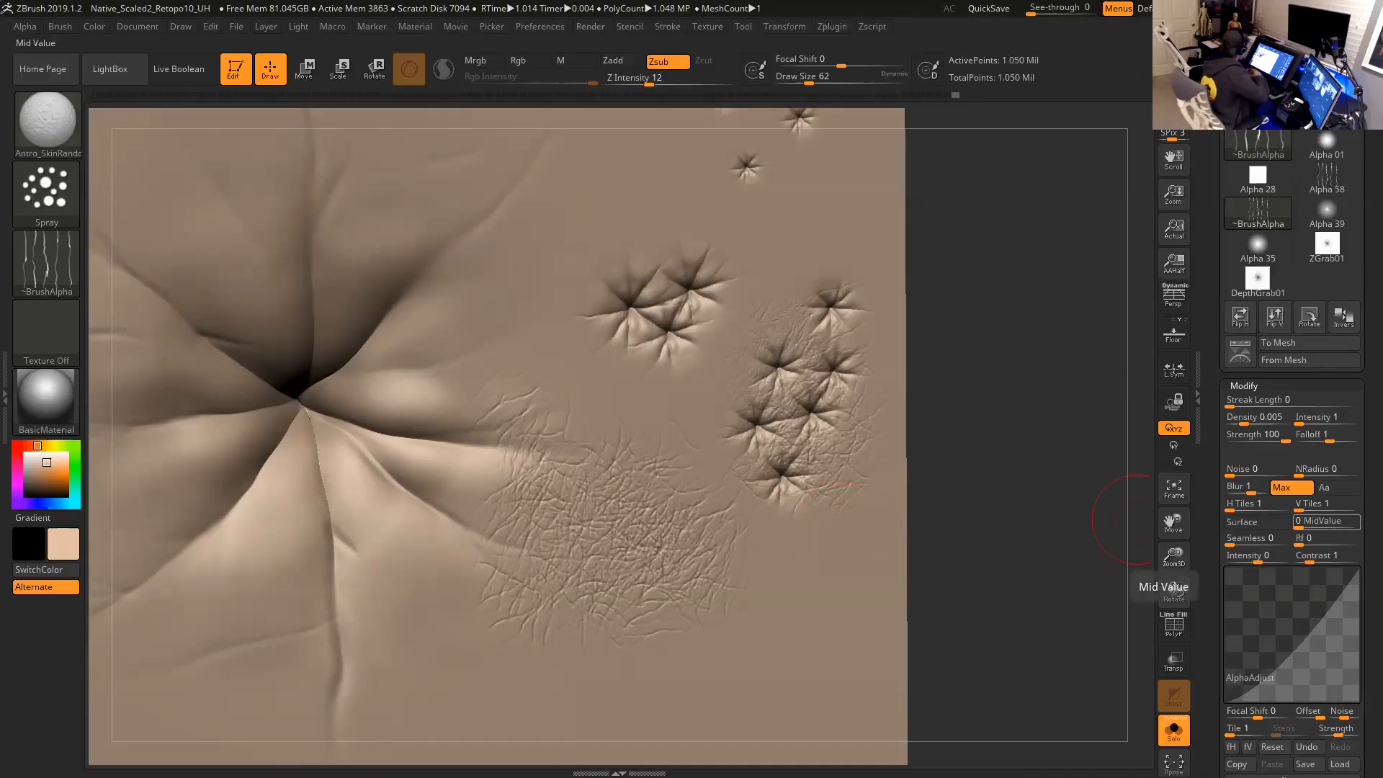
# Turn on the Surface mode for the skin wrinkle brush's alpha.
pyautogui.click(47, 123)
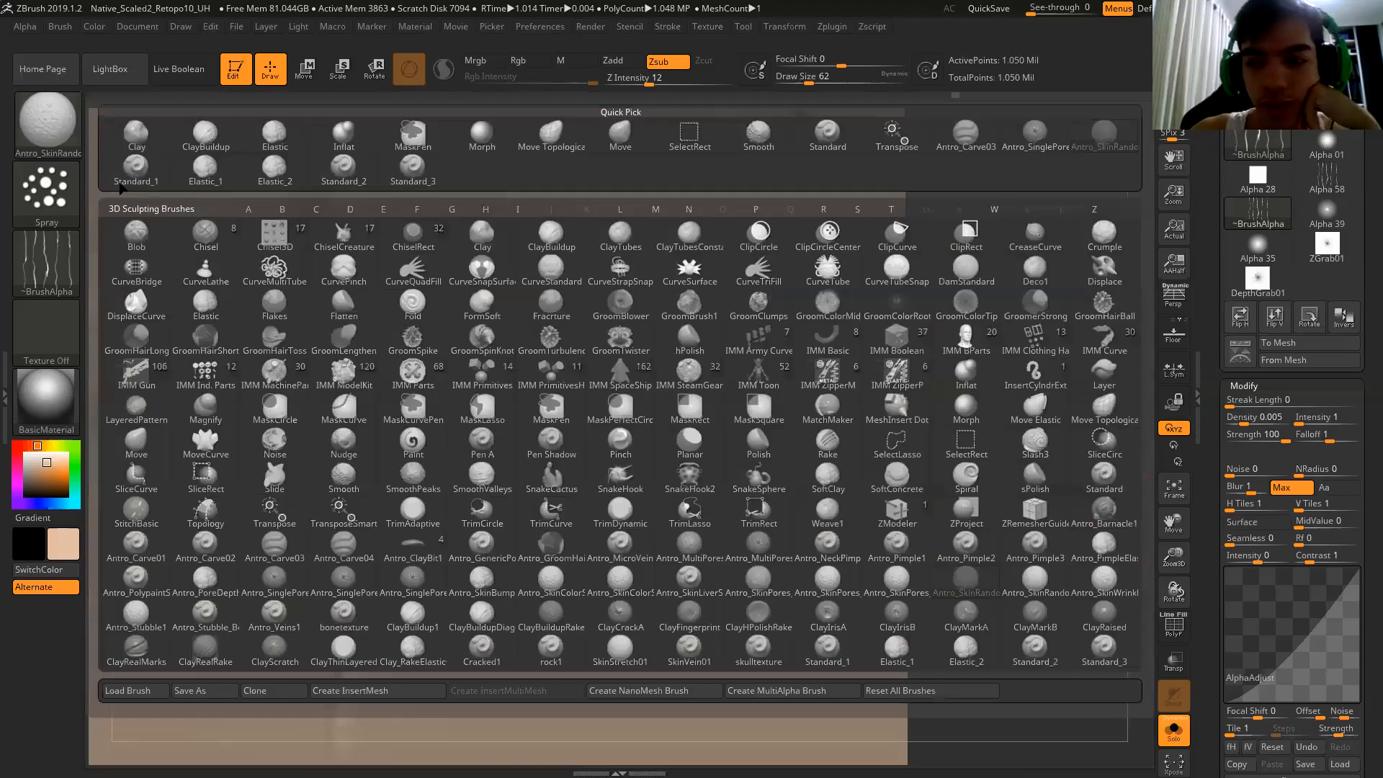
pyautogui.moveTo(452, 453)
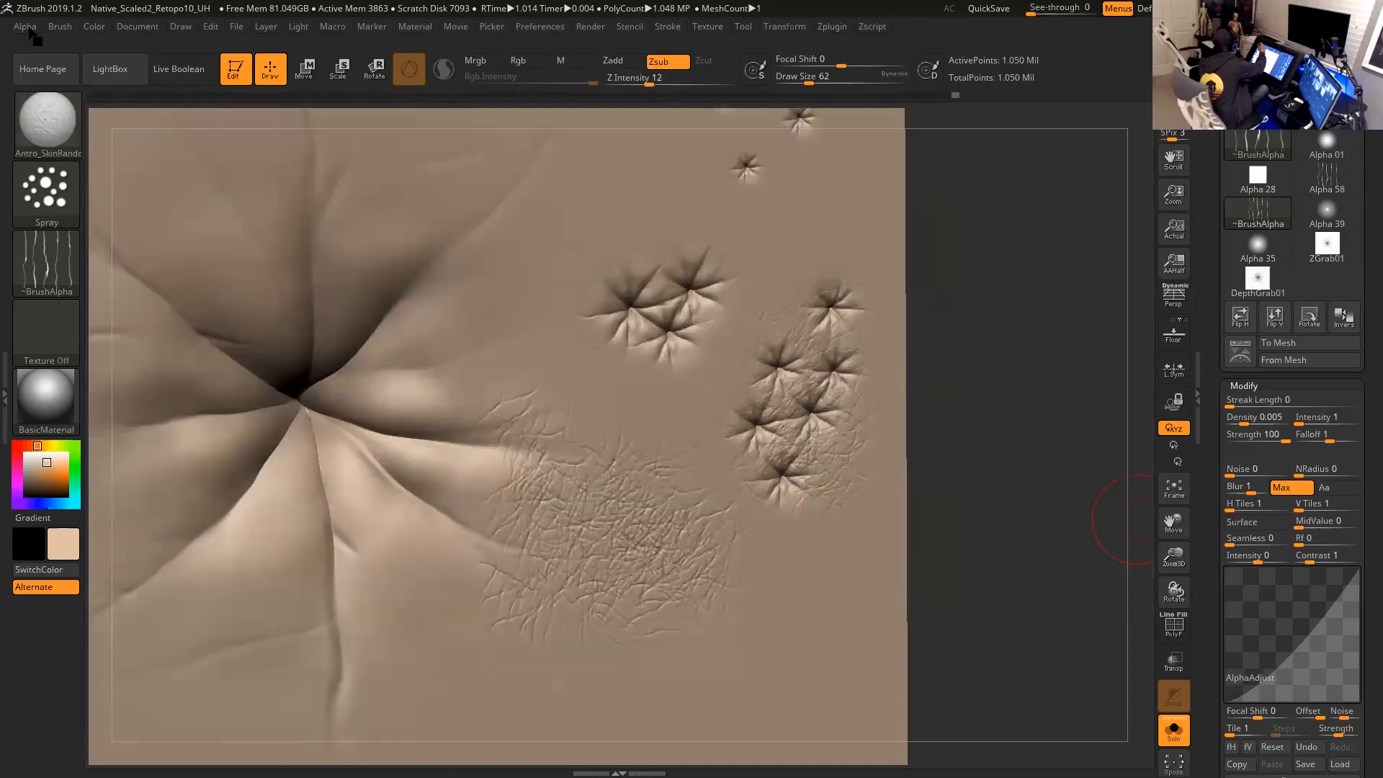
pyautogui.click(27, 29)
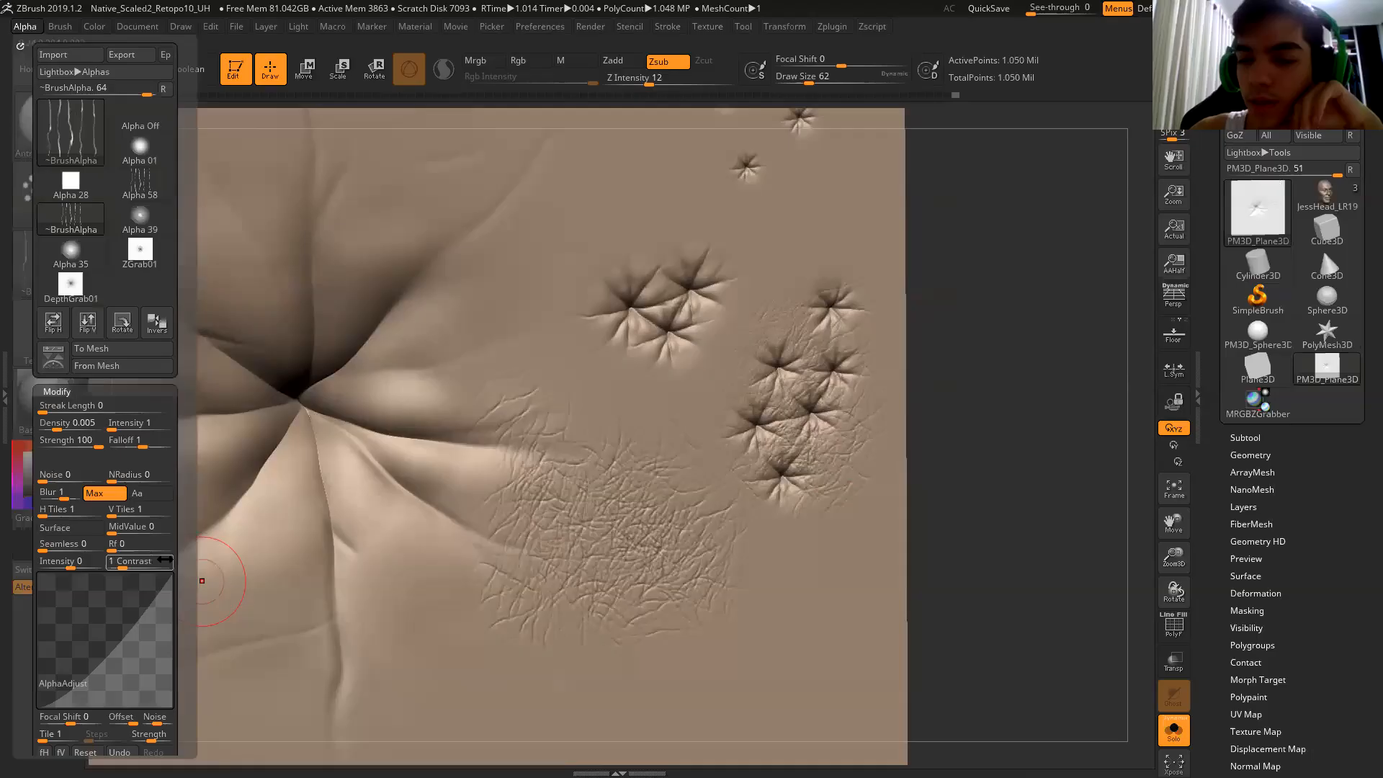
pyautogui.click(92, 531)
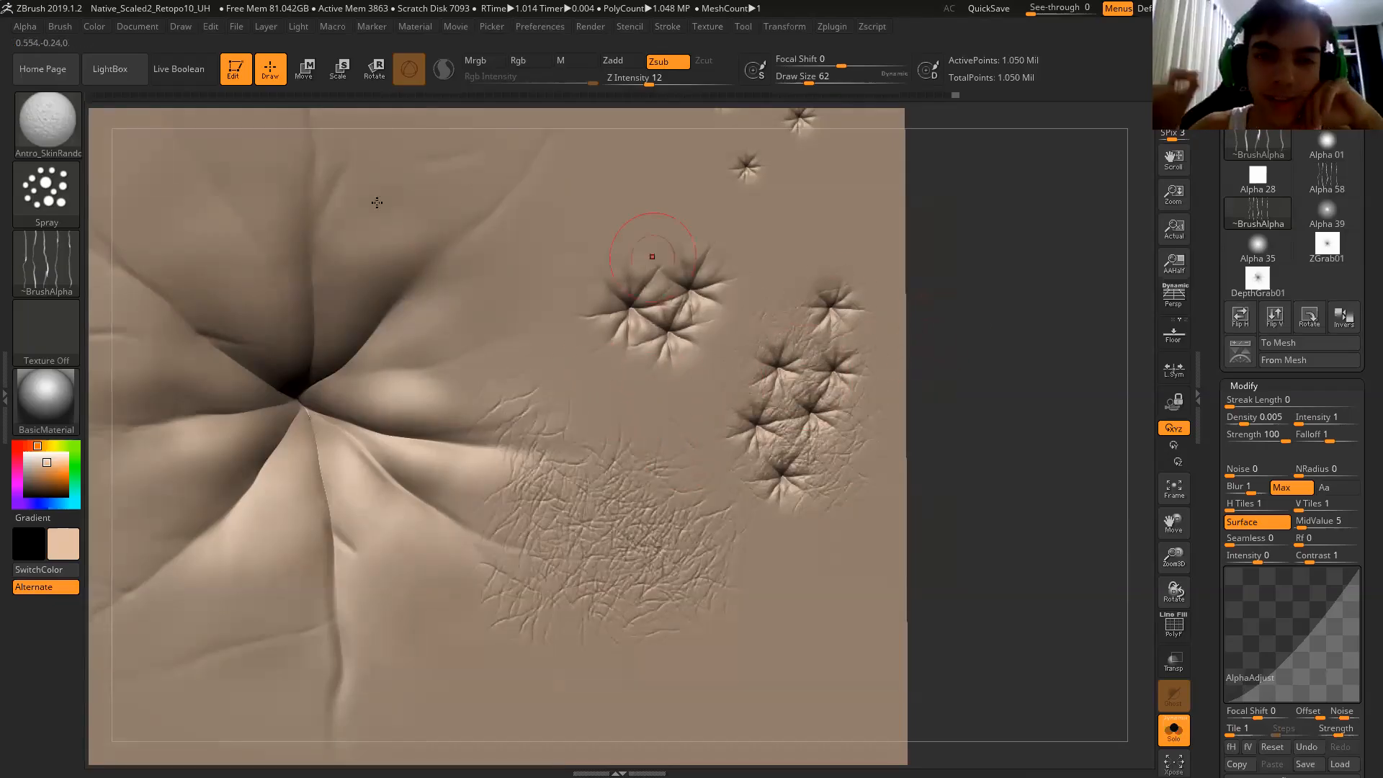
pyautogui.click(32, 29)
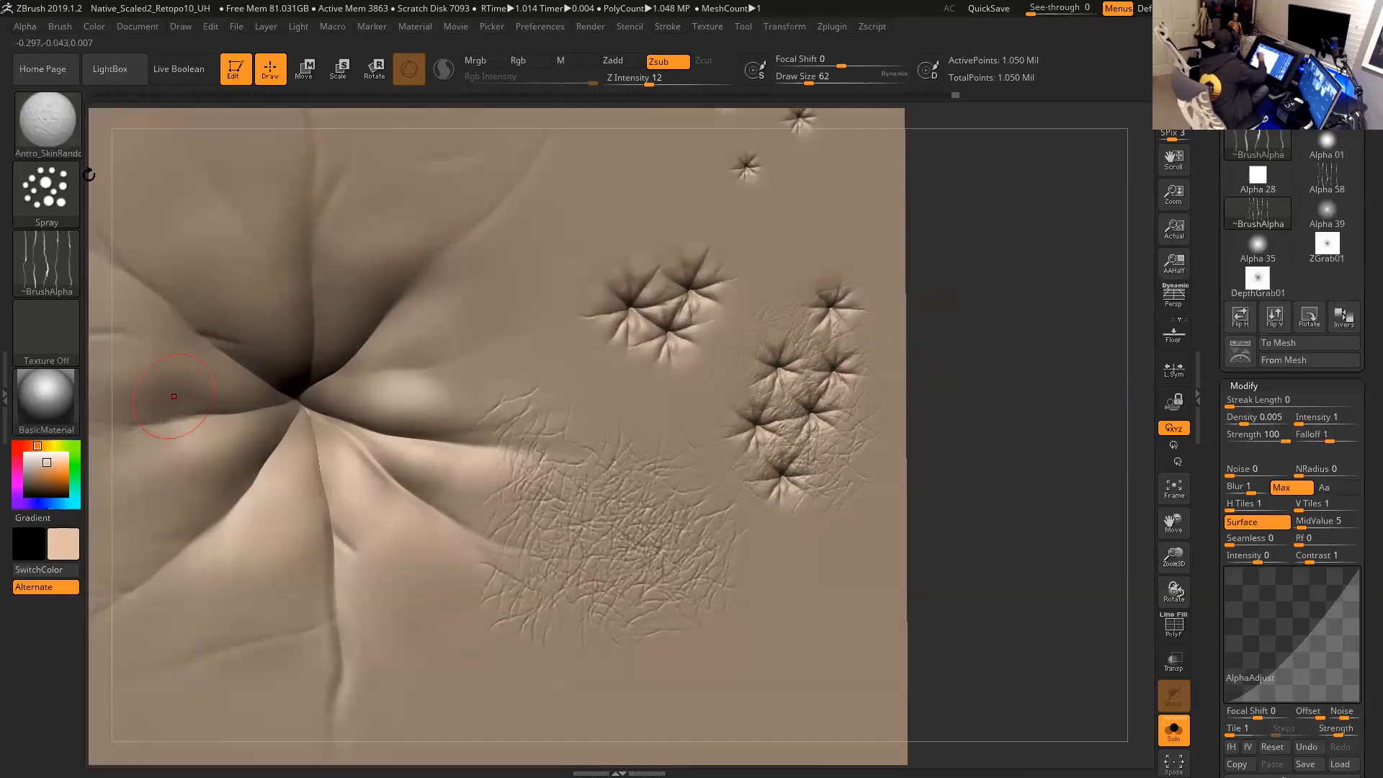
pyautogui.click(31, 29)
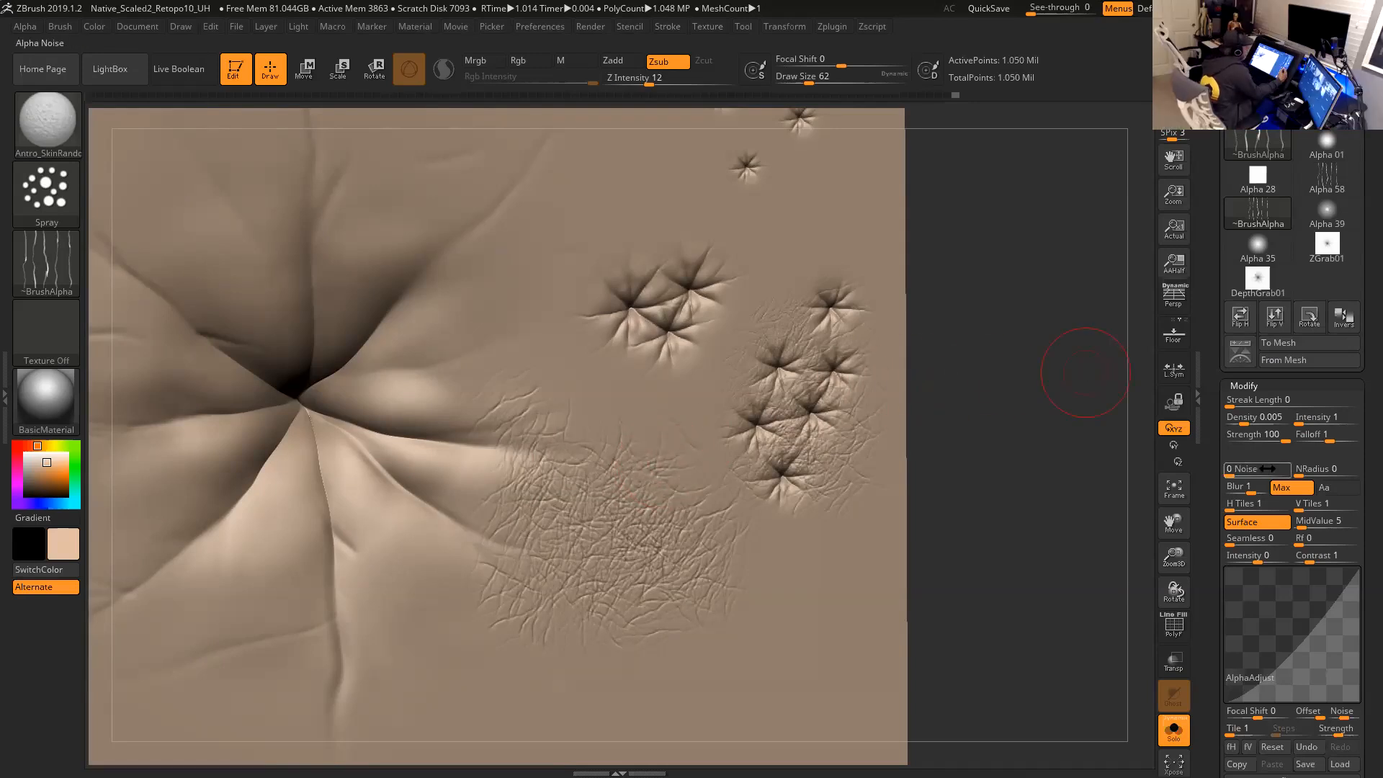
# Switch to the Standard_2 DragRect pucker stamp brush.
pyautogui.click(47, 123)
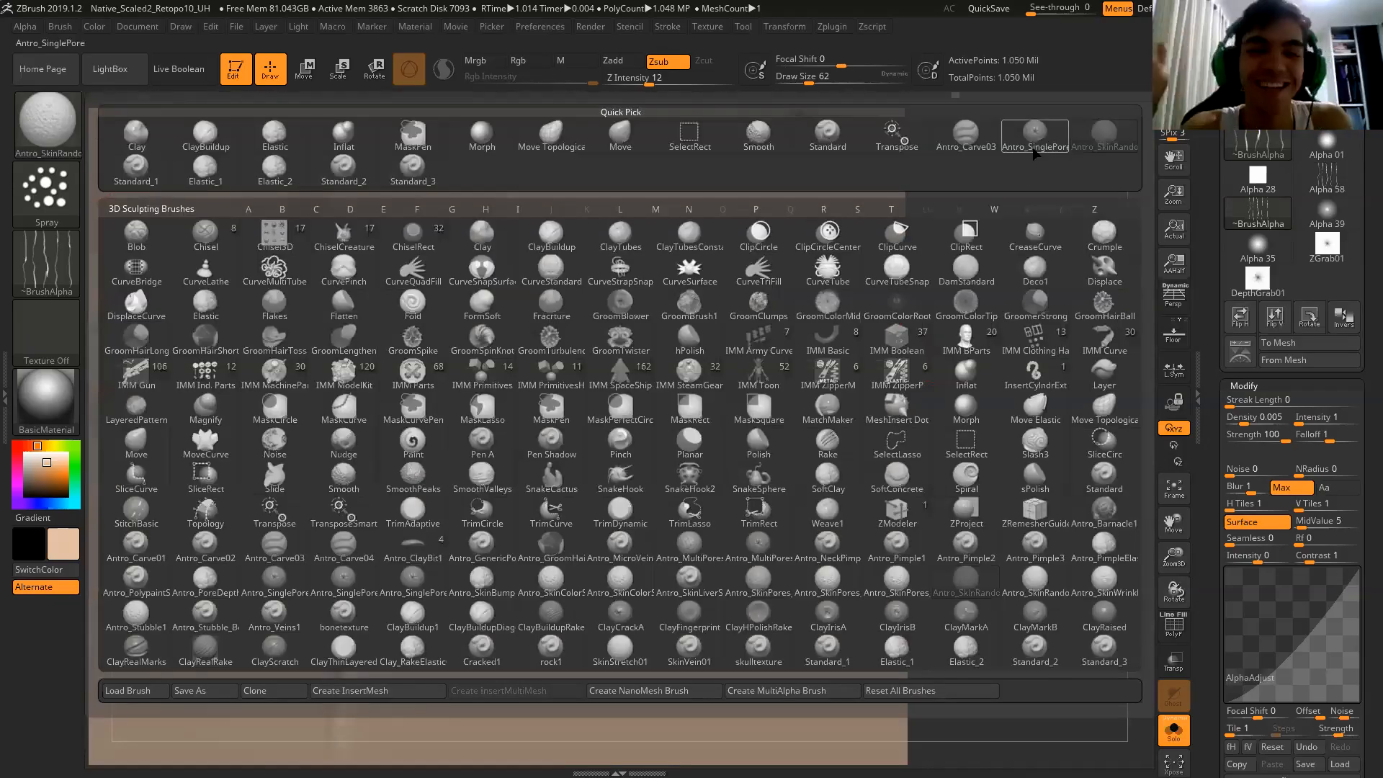
pyautogui.click(413, 176)
pyautogui.click(51, 121)
pyautogui.click(357, 171)
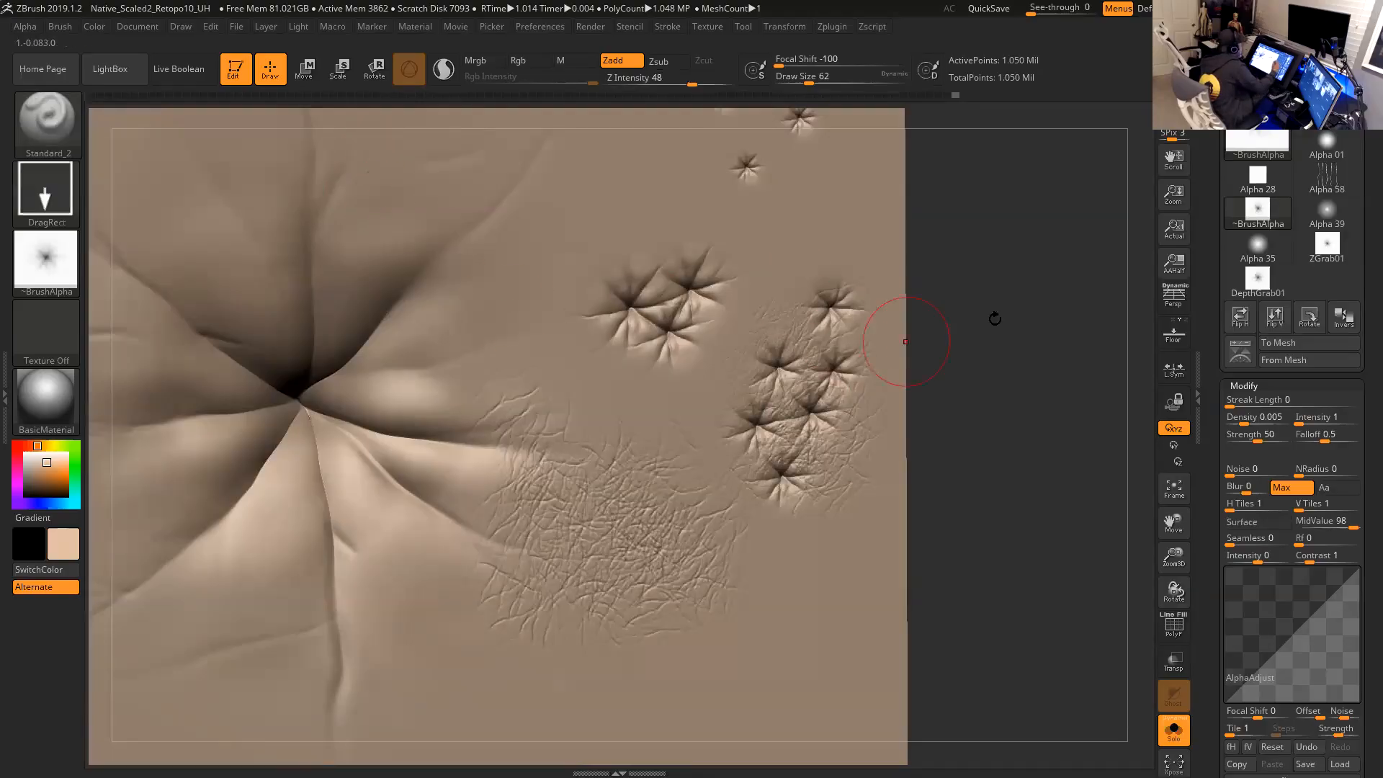
# Set the pucker alpha's MidValue to 0, turn on its Surface mode and stamp a test pucker above the overlapping cluster.
pyautogui.click(25, 29)
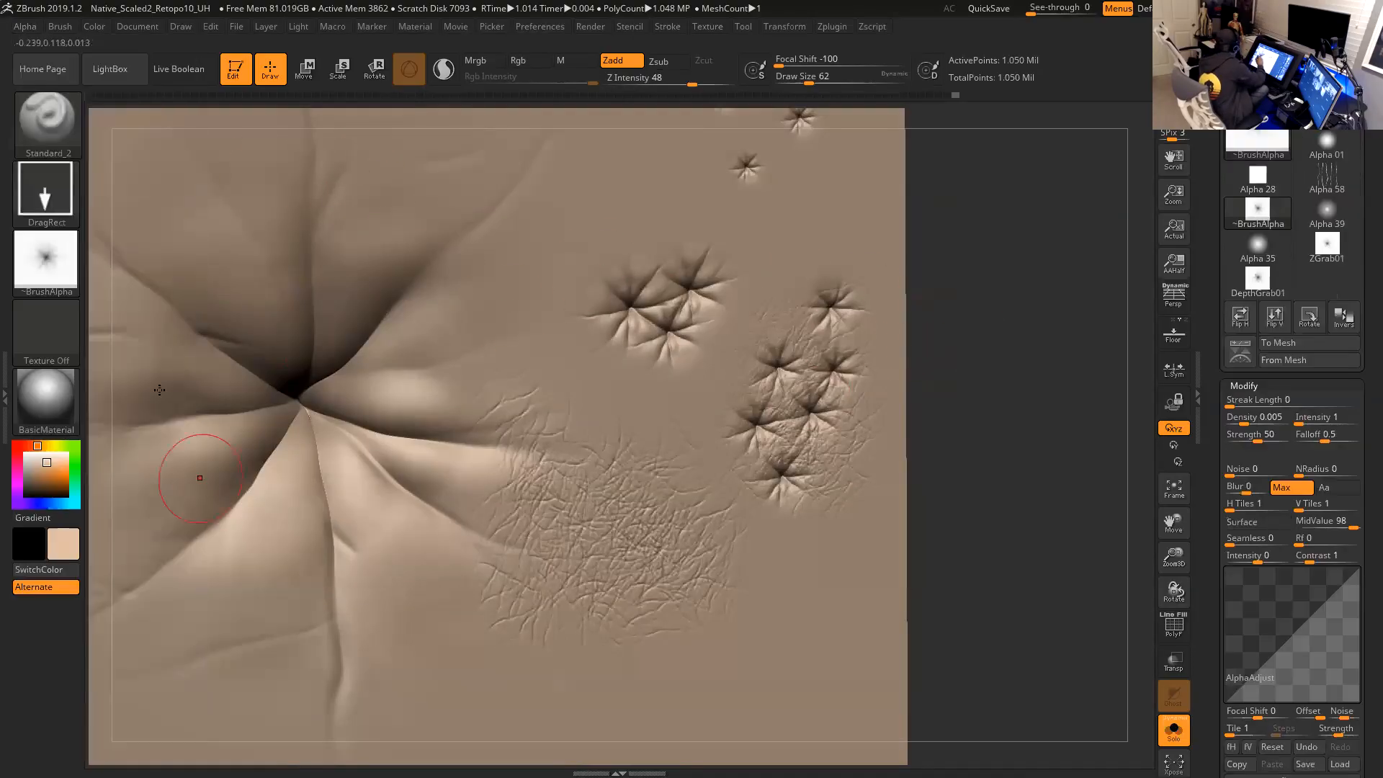
pyautogui.click(26, 29)
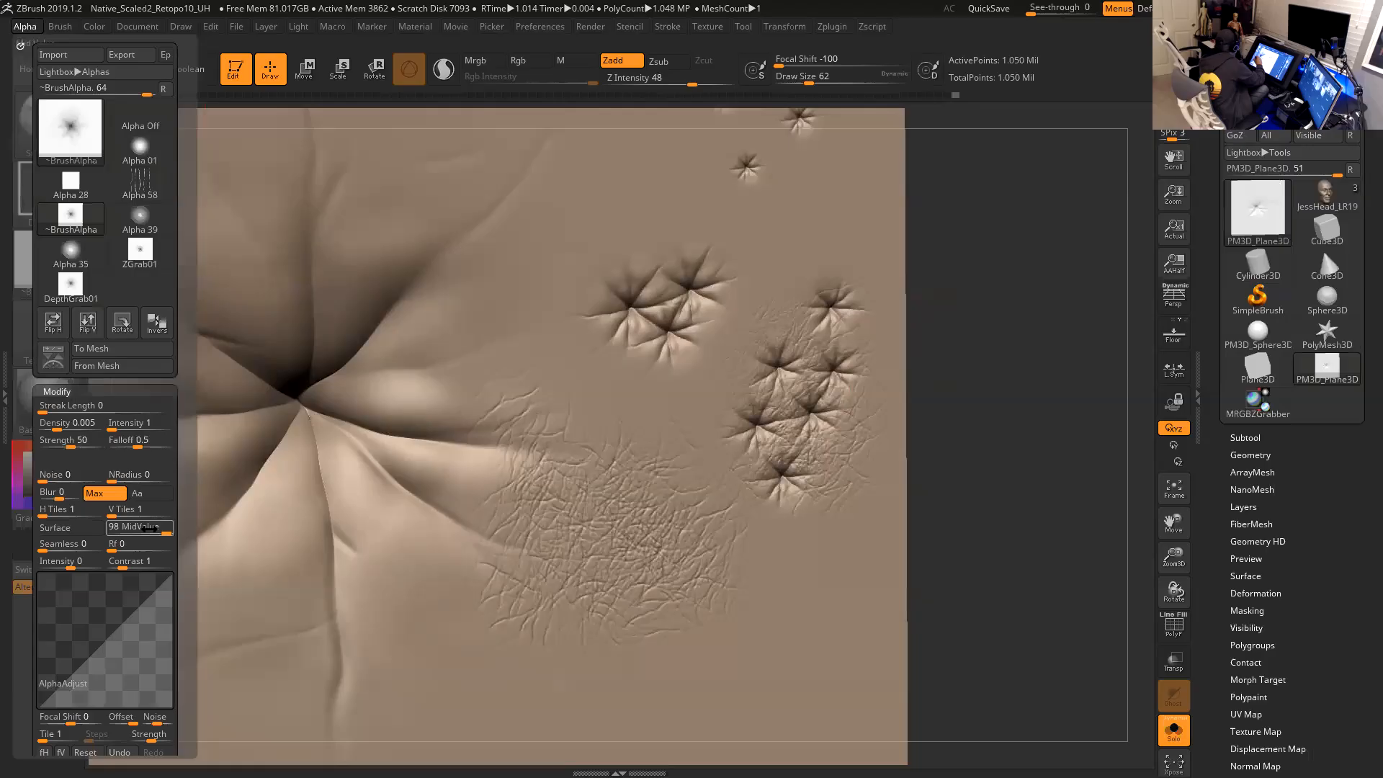
pyautogui.moveTo(158, 529); pyautogui.dragTo(104, 530)
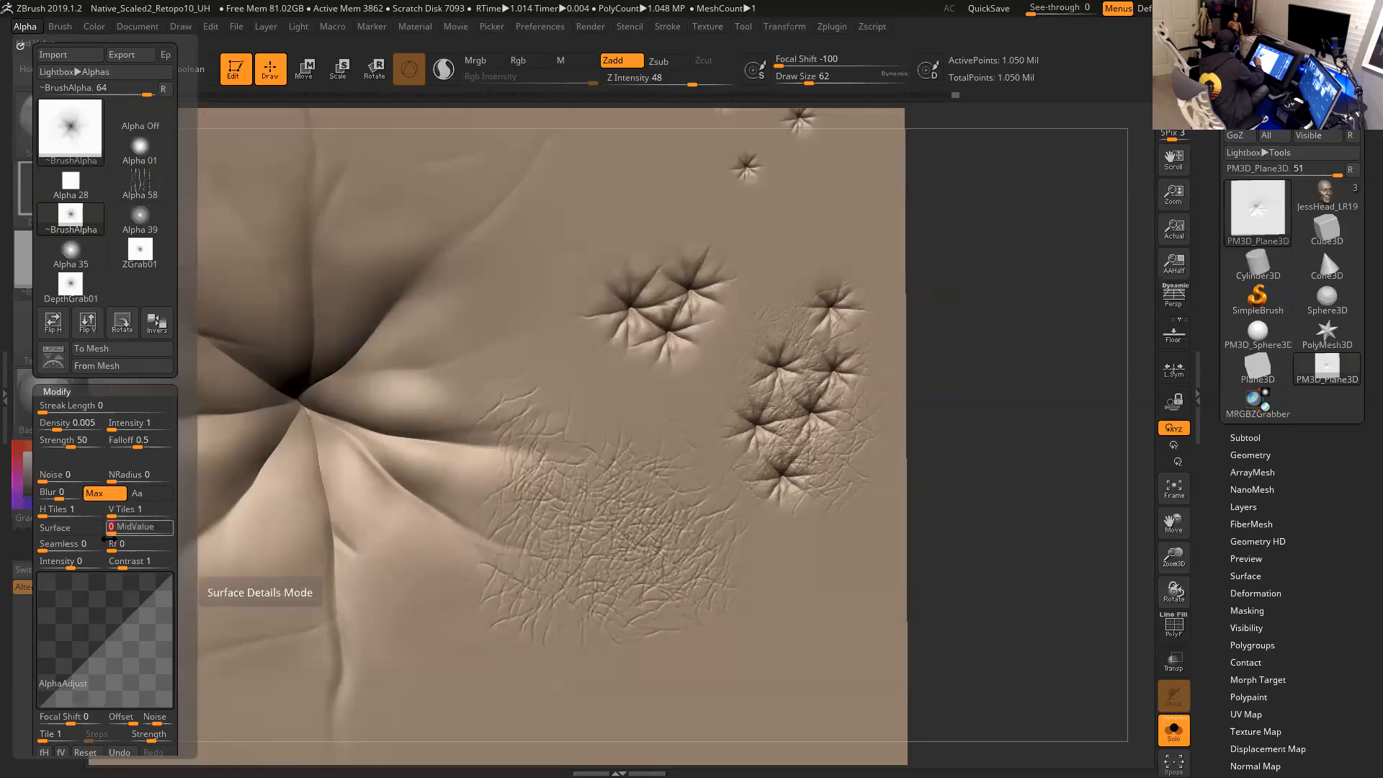
pyautogui.click(75, 535)
pyautogui.moveTo(537, 235); pyautogui.dragTo(547, 320)
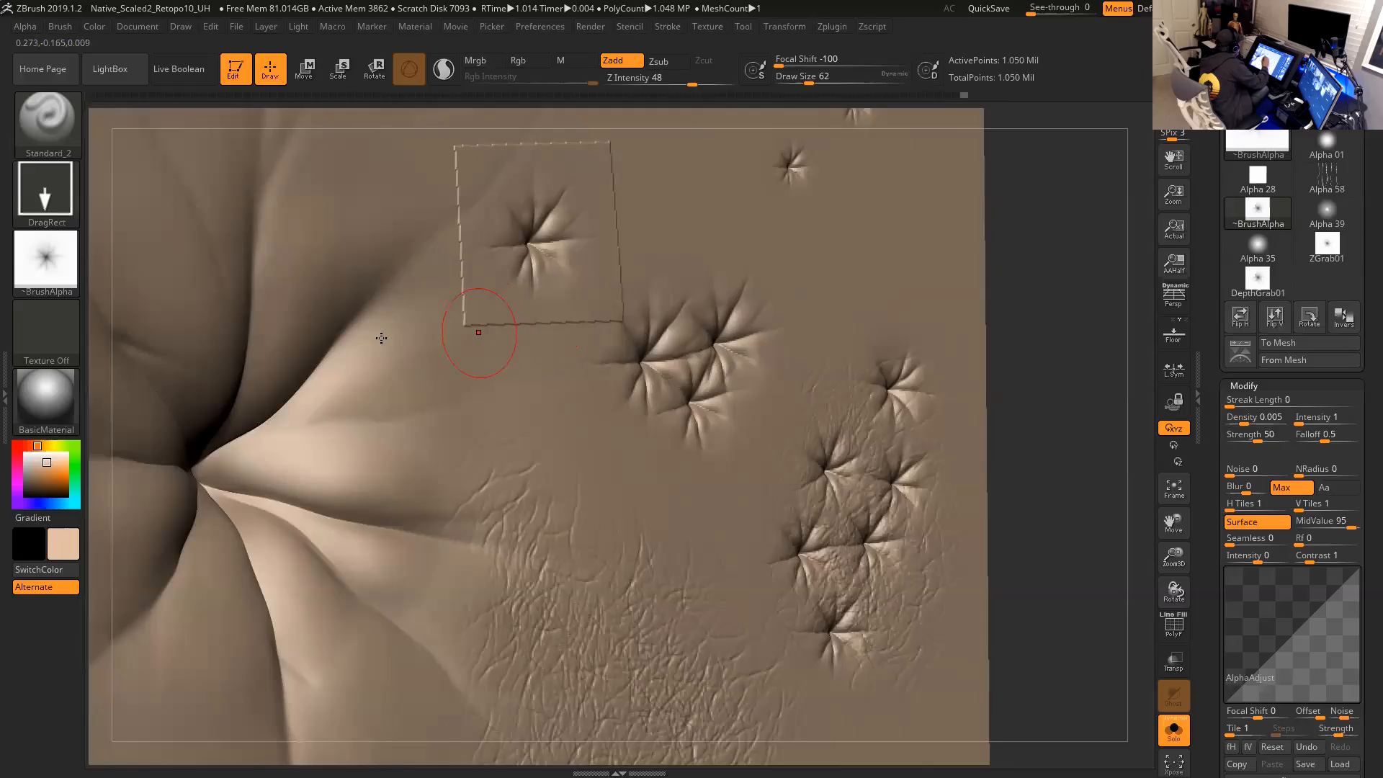
pyautogui.click(26, 27)
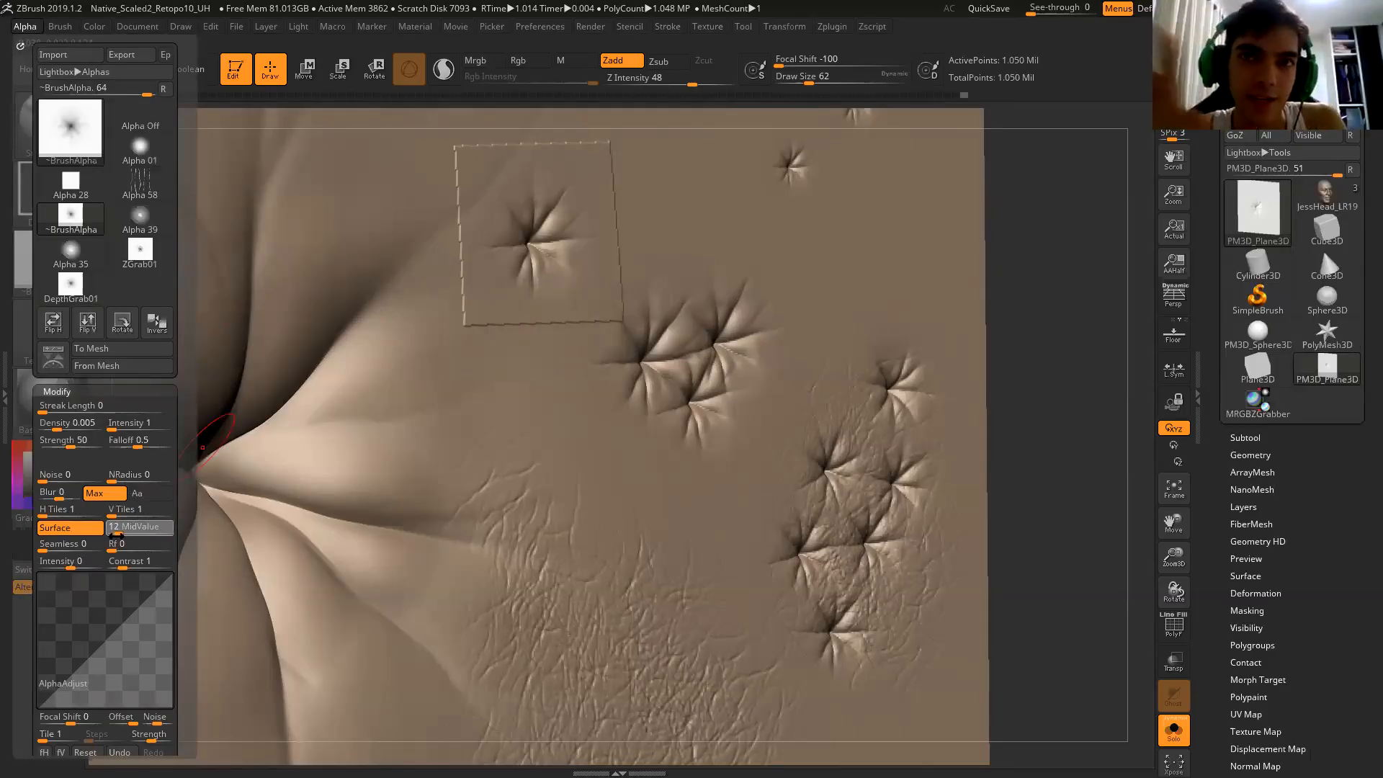
pyautogui.moveTo(162, 531); pyautogui.dragTo(119, 537)
pyautogui.click(88, 530)
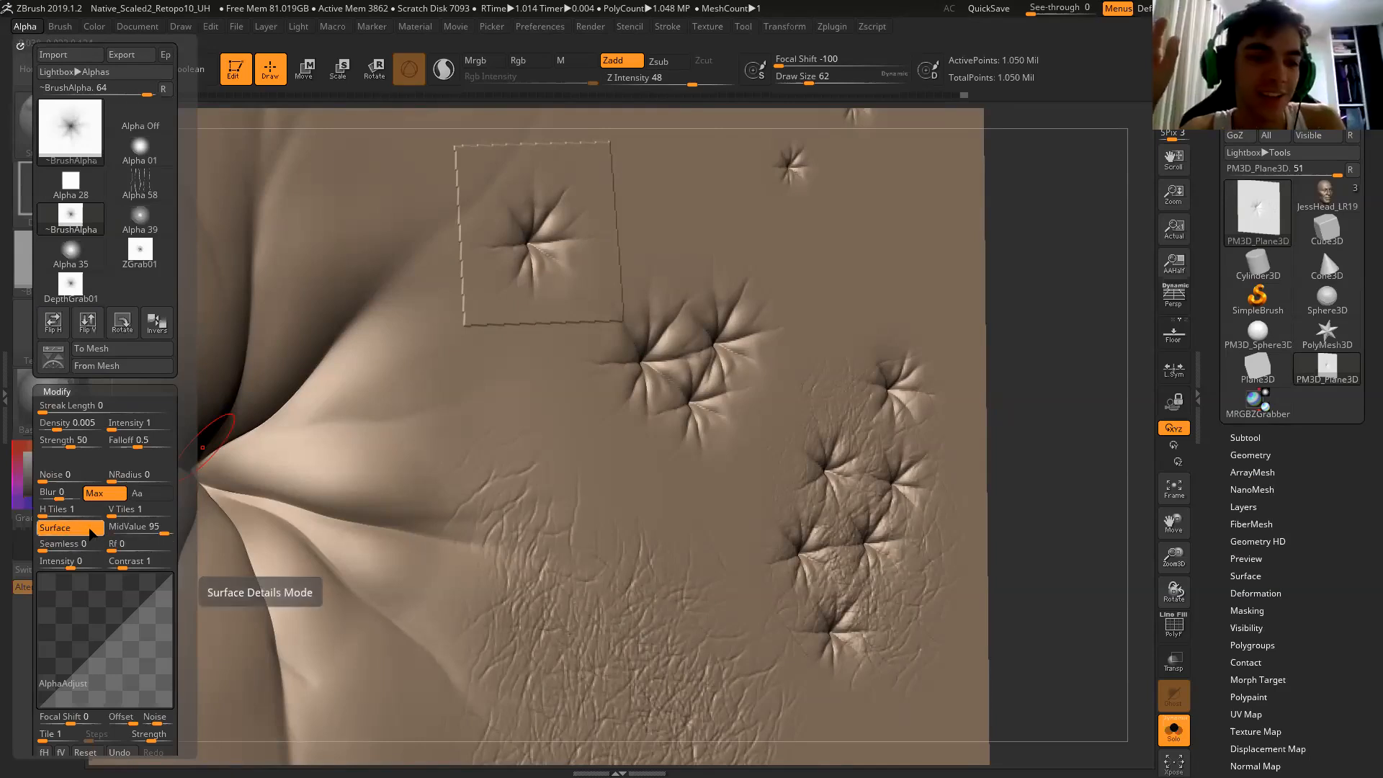
pyautogui.moveTo(154, 532); pyautogui.dragTo(92, 536)
pyautogui.click(79, 531)
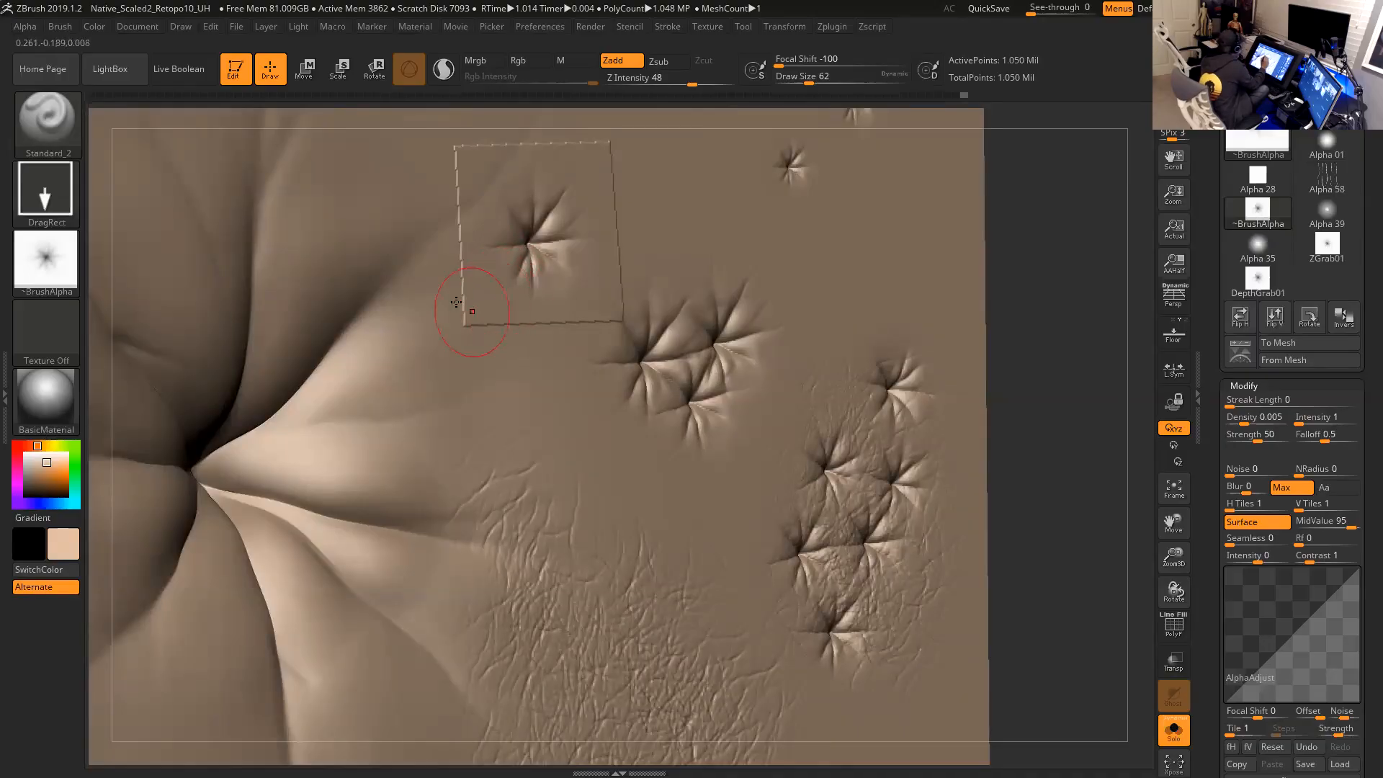
# Undo the test pucker stamp, turn off the pucker alpha's Surface mode and set its MidValue to 98.
pyautogui.click(25, 26)
pyautogui.hotkey('ctrl', 'z')
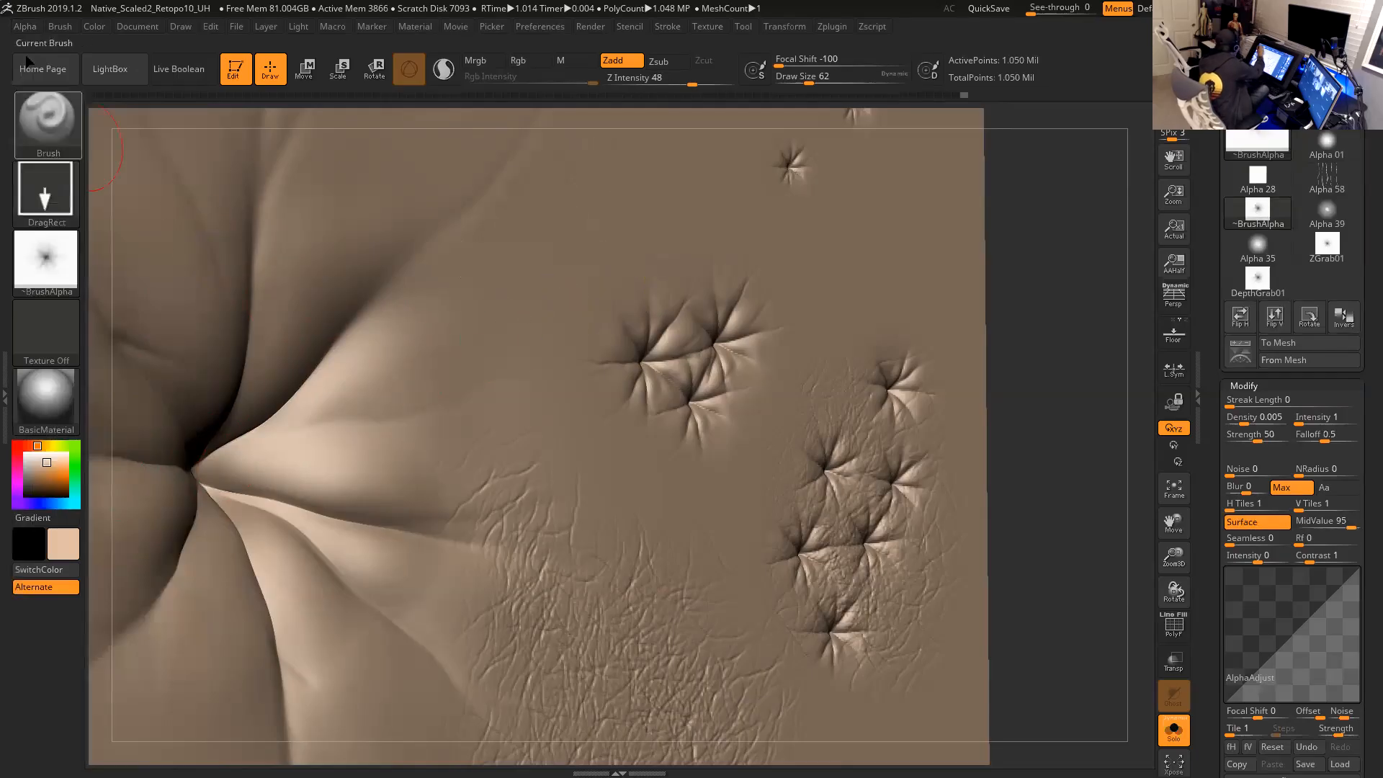
pyautogui.click(25, 27)
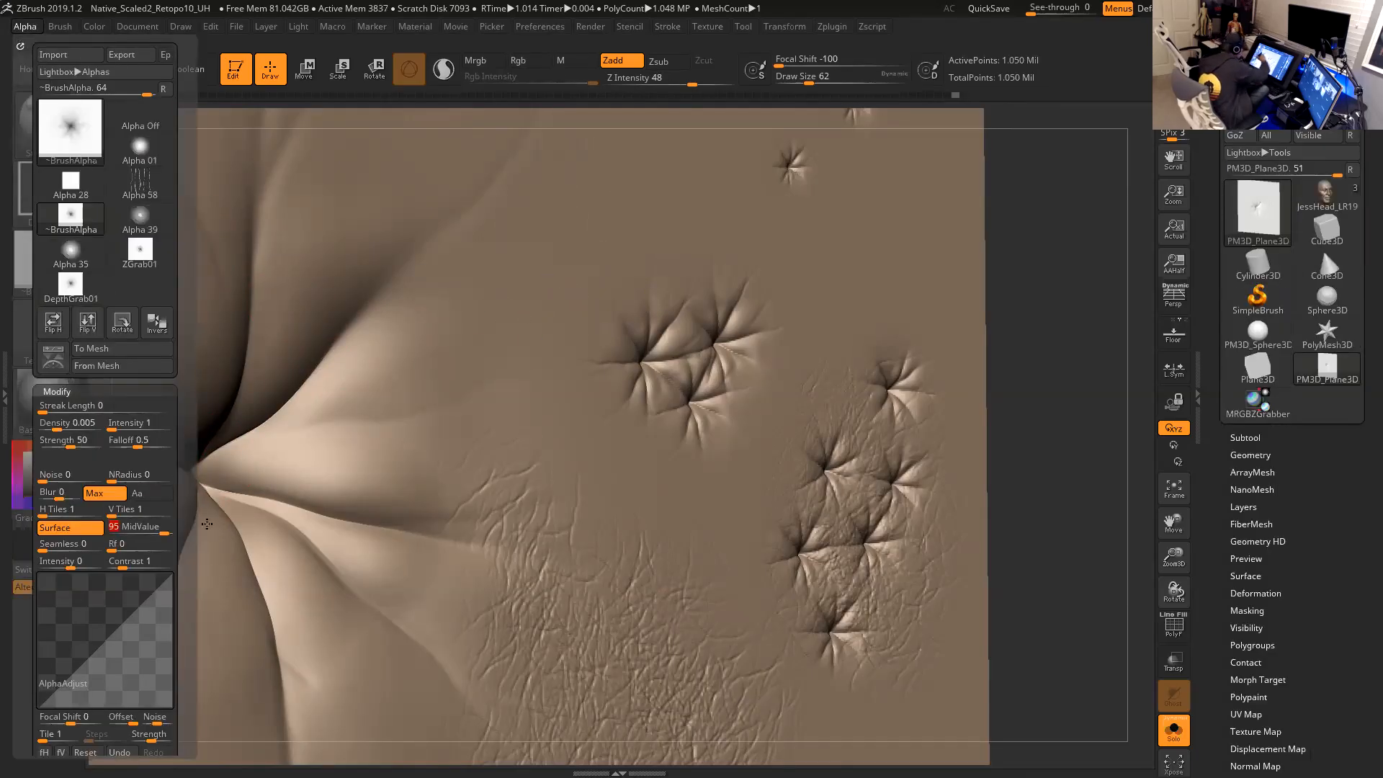
pyautogui.click(71, 528)
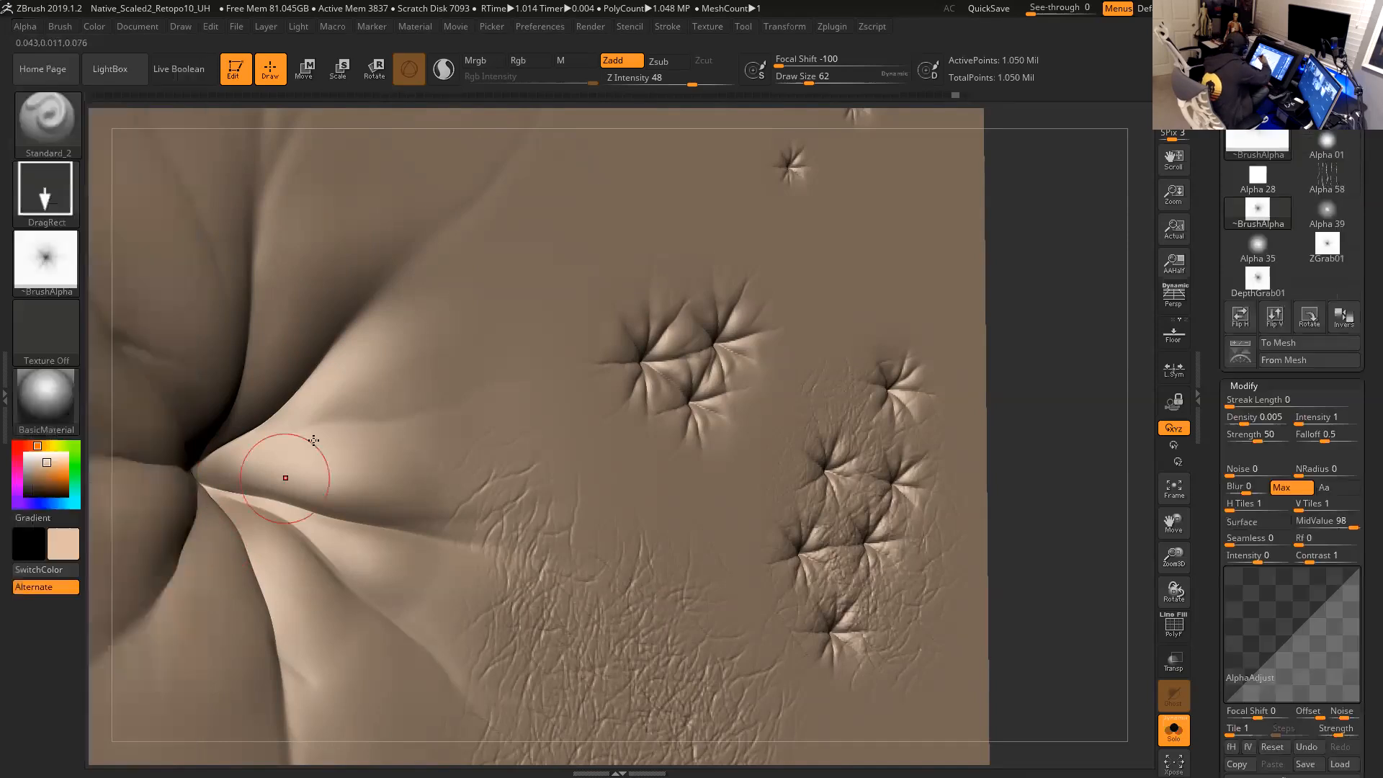
# Stamp a small pucker beside the large crease's upper-right fold and inspect it from several angles.
pyautogui.moveTo(445, 273); pyautogui.dragTo(479, 344)
pyautogui.moveTo(1060, 300)
pyautogui.mouseDown()
pyautogui.moveTo(1090, 321)
pyautogui.moveTo(1041, 345)
pyautogui.moveTo(1028, 370)
pyautogui.mouseUp()
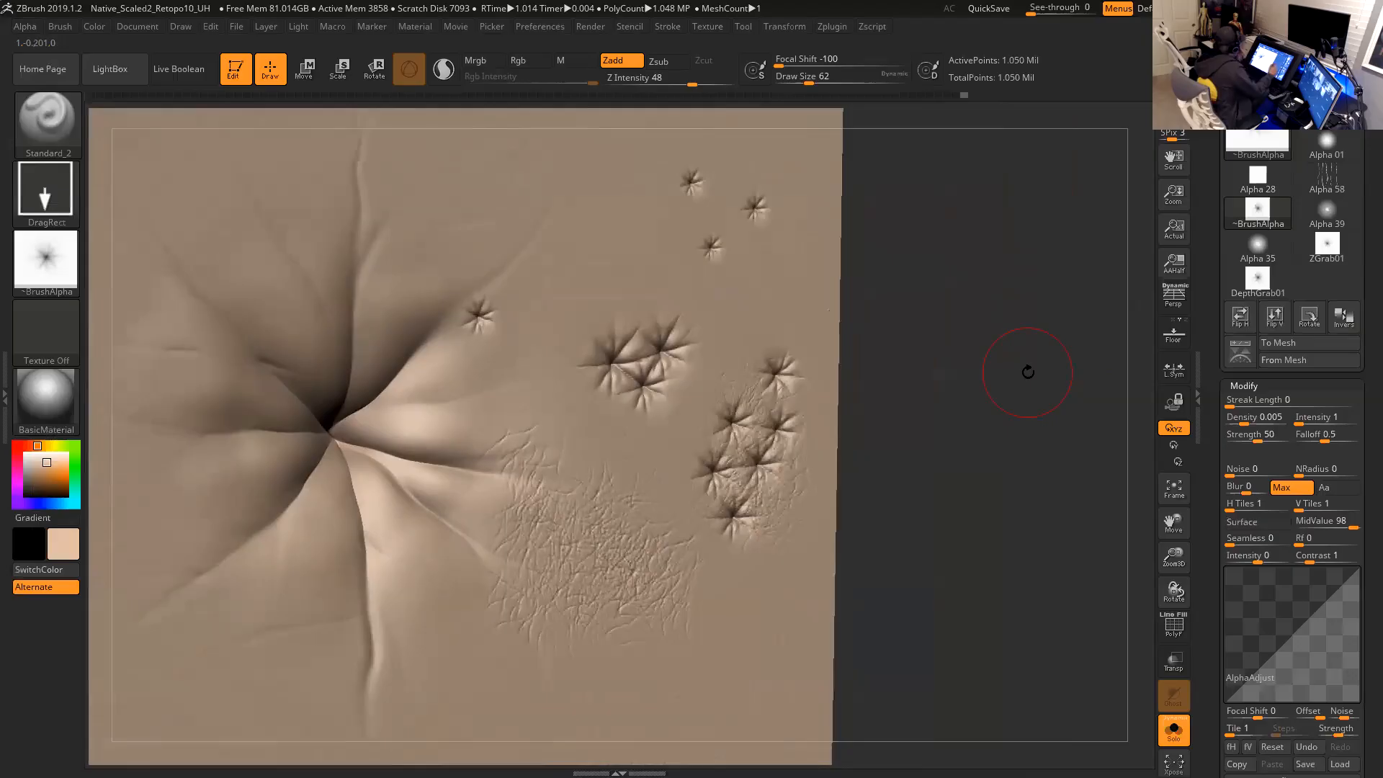
pyautogui.moveTo(918, 417)
pyautogui.mouseDown()
pyautogui.moveTo(948, 420)
pyautogui.moveTo(942, 429)
pyautogui.moveTo(1006, 390)
pyautogui.moveTo(994, 426)
pyautogui.mouseUp()
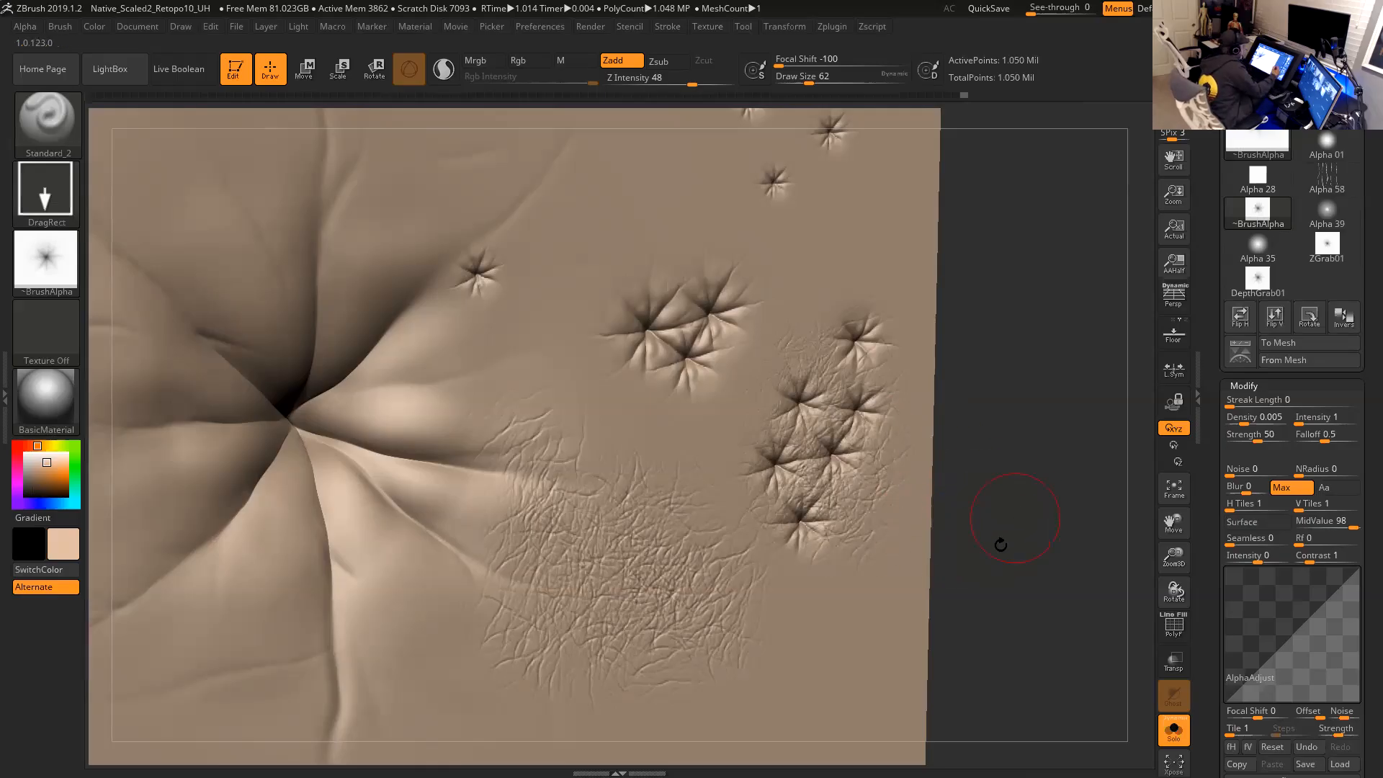
pyautogui.moveTo(1027, 540); pyautogui.dragTo(1028, 515)
pyautogui.keyDown('alt'); pyautogui.moveTo(930, 459); pyautogui.dragTo(946, 485); pyautogui.keyUp('alt')
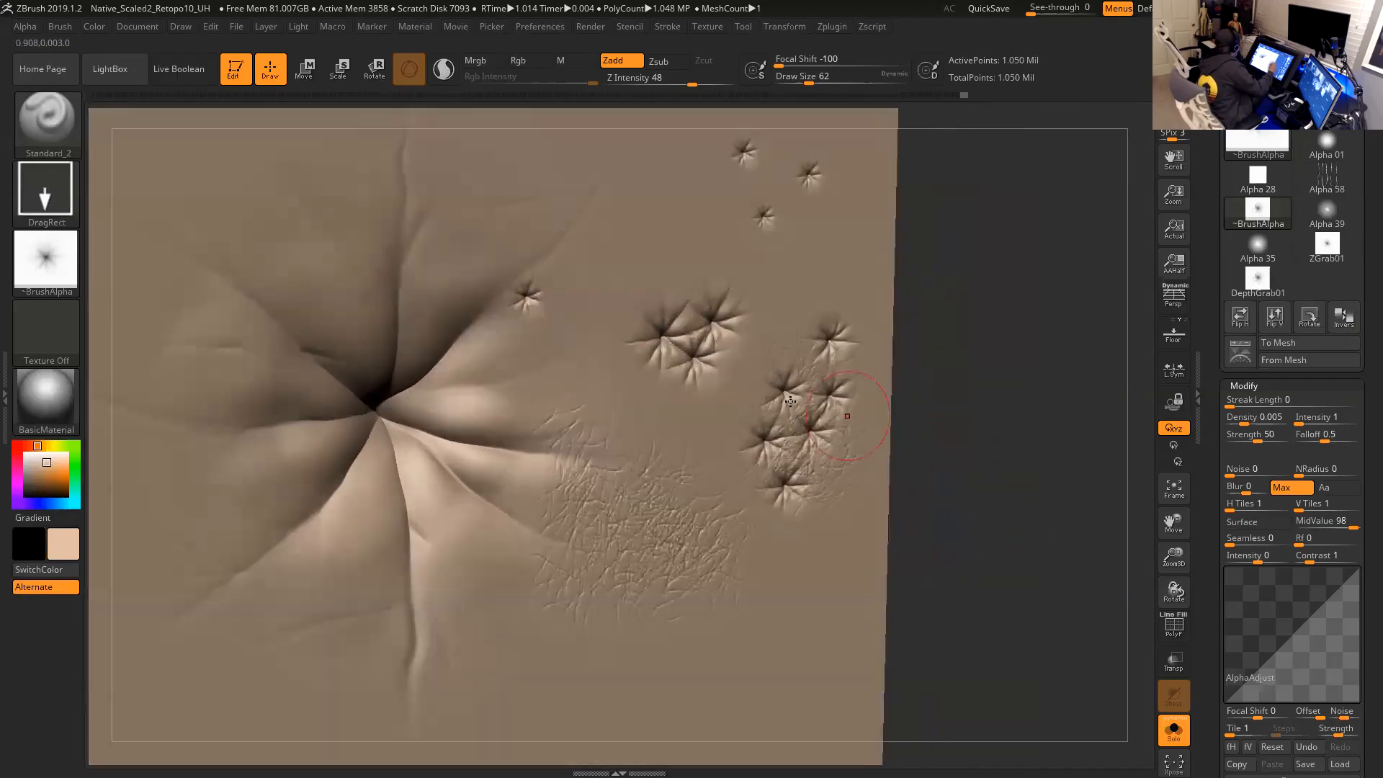
# Switch to the Antro_PoreDepth brush and check its alpha settings.
pyautogui.click(27, 29)
pyautogui.click(60, 28)
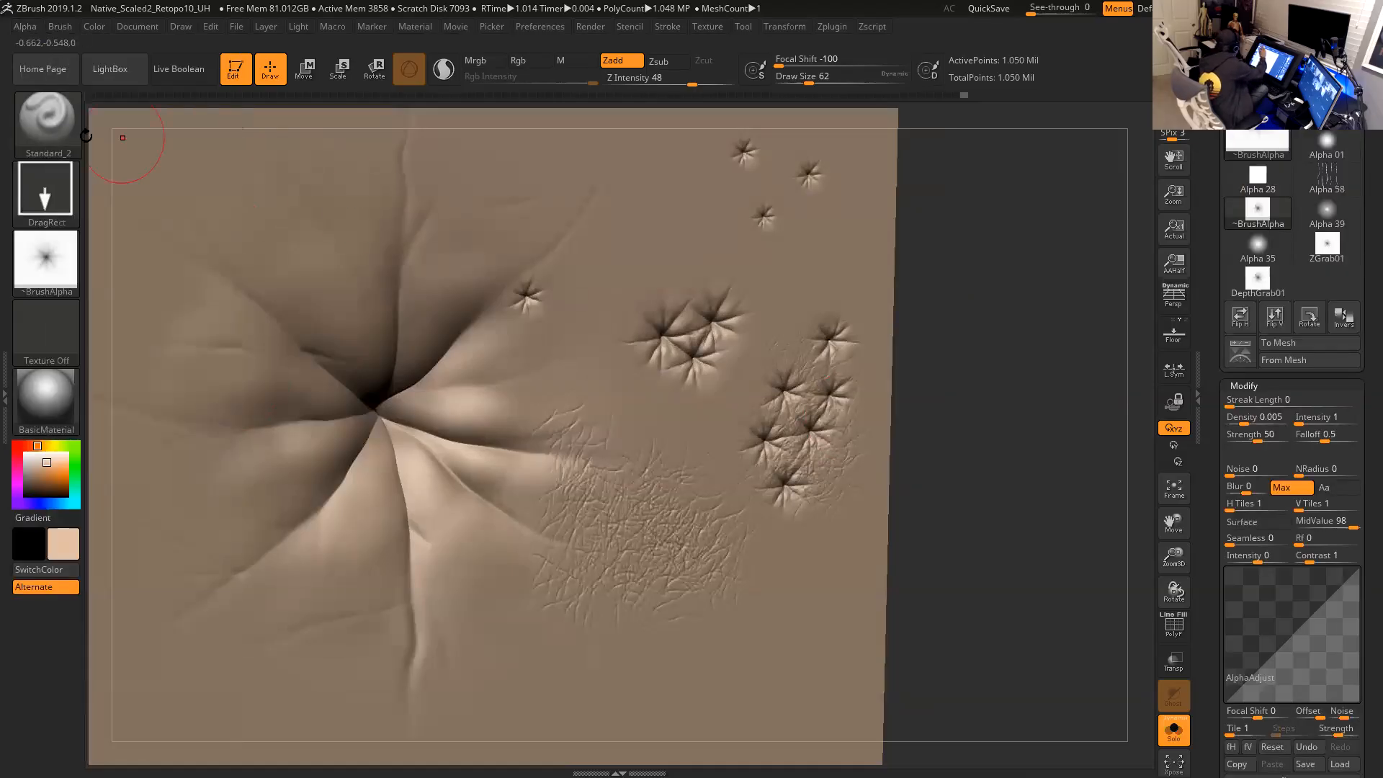
pyautogui.click(45, 119)
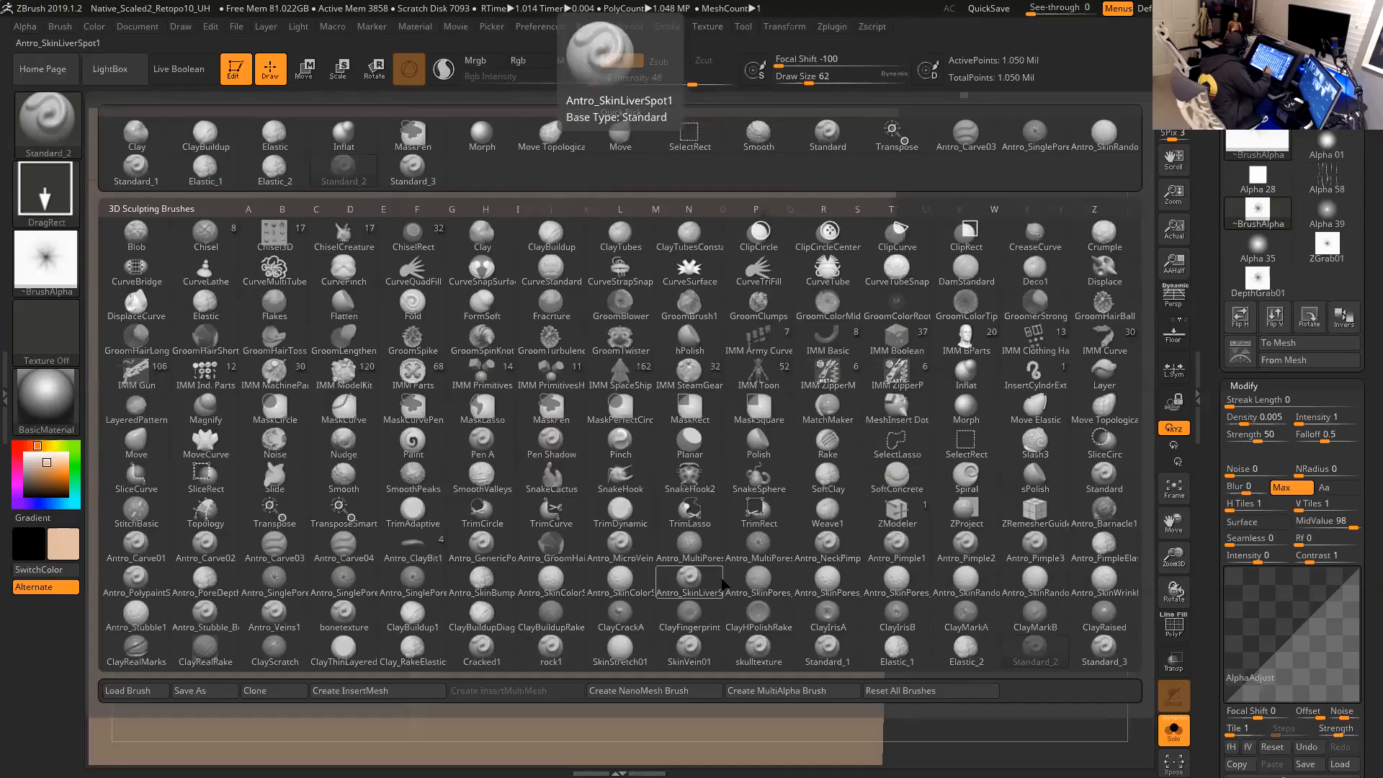
pyautogui.click(216, 578)
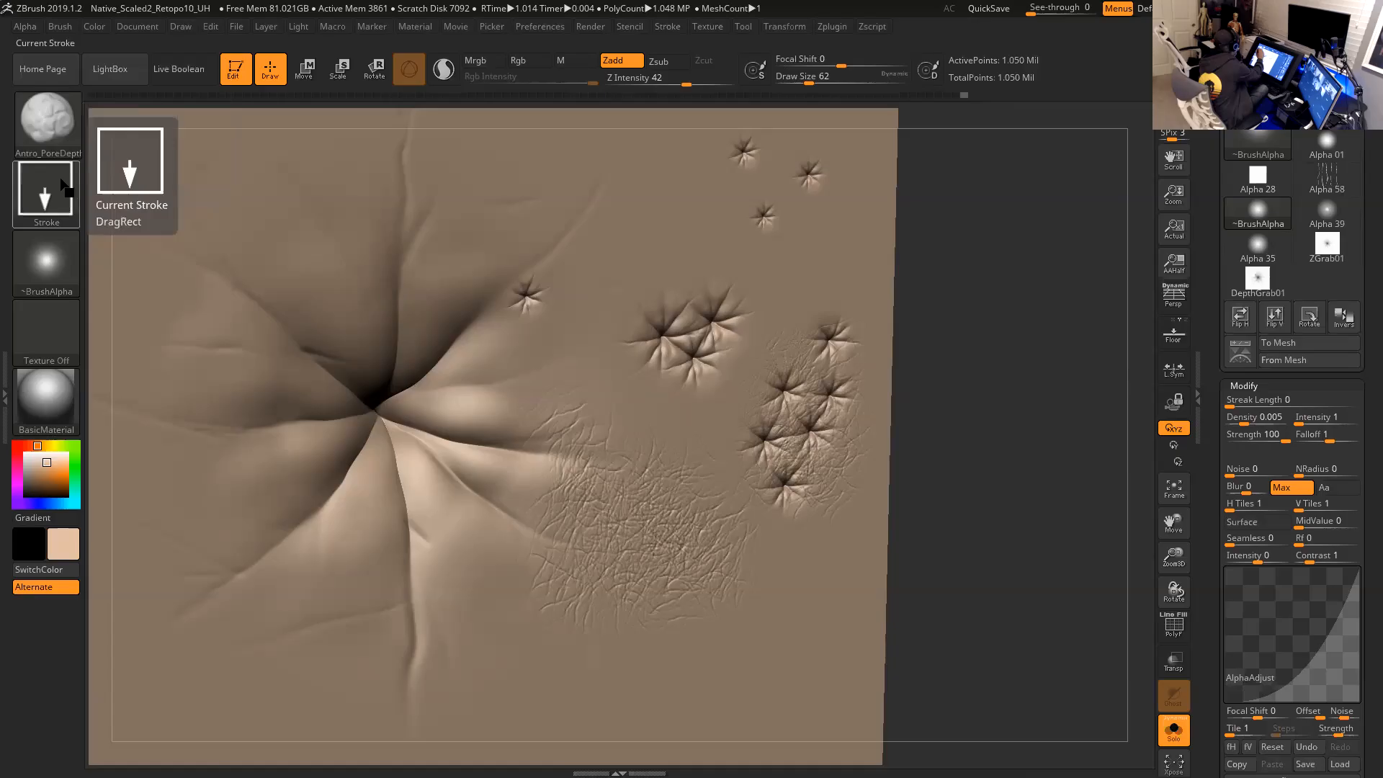
pyautogui.click(58, 269)
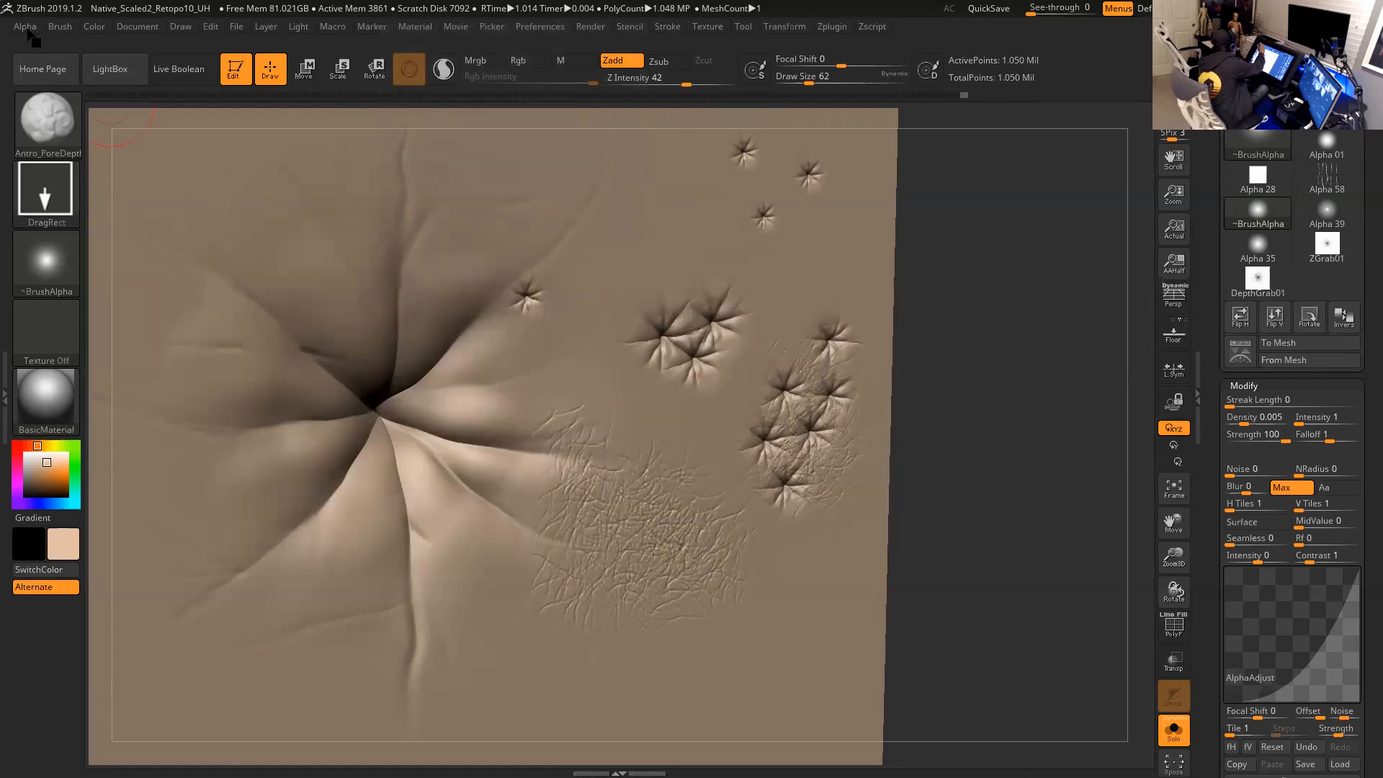
pyautogui.click(25, 26)
pyautogui.click(141, 642)
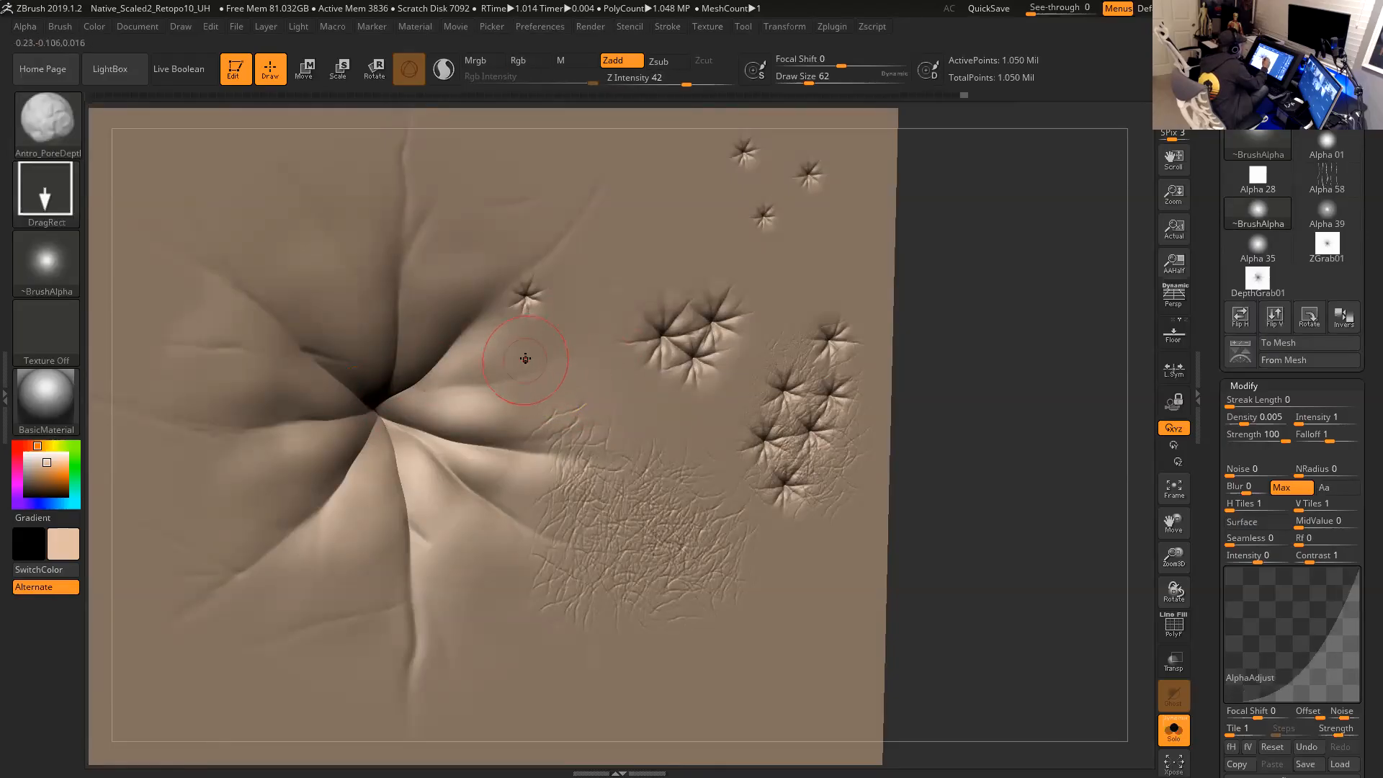
# Try stamping a soft pore bump below the small pucker beside the large crease, and undo it.
pyautogui.moveTo(530, 369)
pyautogui.mouseDown()
pyautogui.moveTo(553, 454)
pyautogui.moveTo(547, 379)
pyautogui.moveTo(574, 475)
pyautogui.mouseUp()
pyautogui.hotkey('ctrl', 'z')
pyautogui.moveTo(928, 305)
pyautogui.mouseDown()
pyautogui.moveTo(909, 292)
pyautogui.moveTo(929, 288)
pyautogui.mouseUp()
pyautogui.hotkey('ctrl', 'z')
# Stamp several soft bumps over the wrinkled pucker cluster near the plane's edge.
pyautogui.moveTo(995, 349)
pyautogui.mouseDown()
pyautogui.moveTo(1001, 364)
pyautogui.moveTo(938, 376)
pyautogui.moveTo(969, 382)
pyautogui.mouseUp()
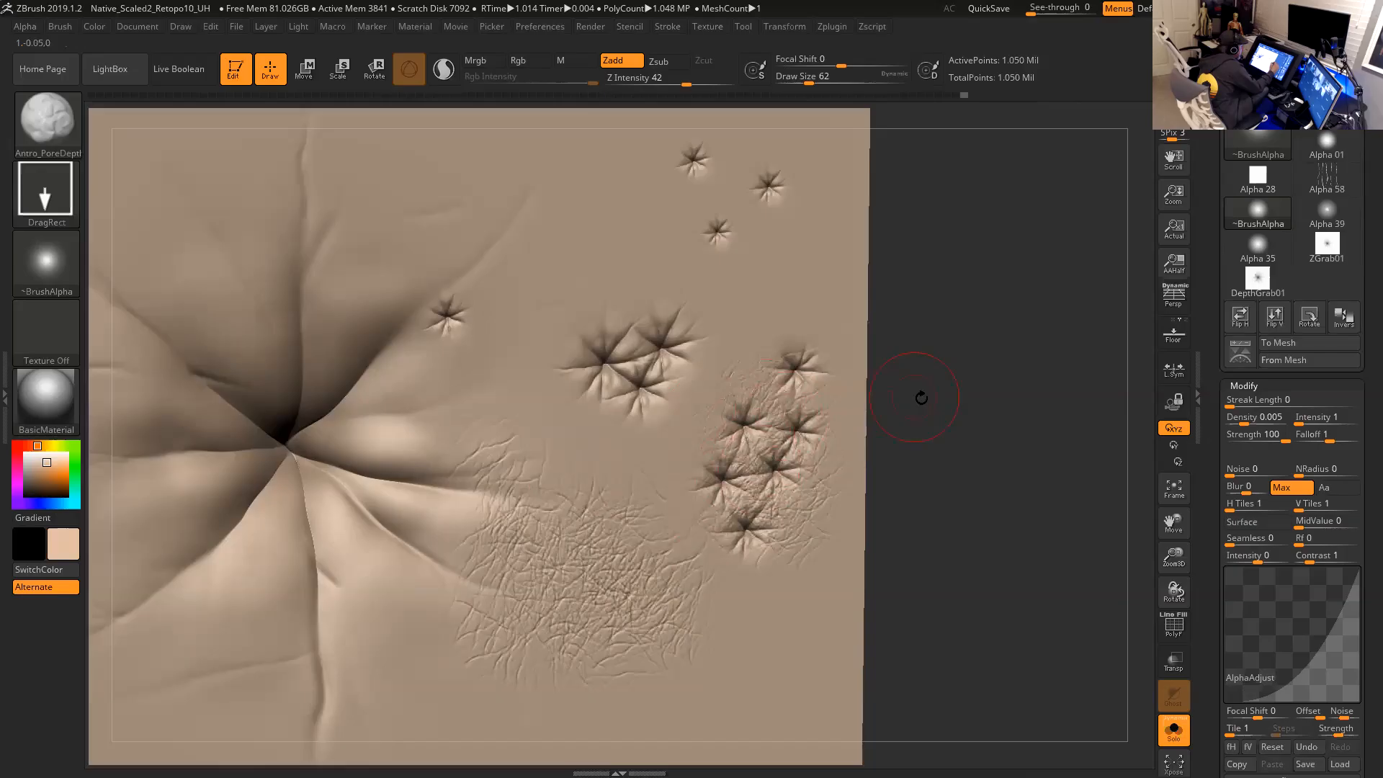
pyautogui.moveTo(920, 395); pyautogui.dragTo(863, 417)
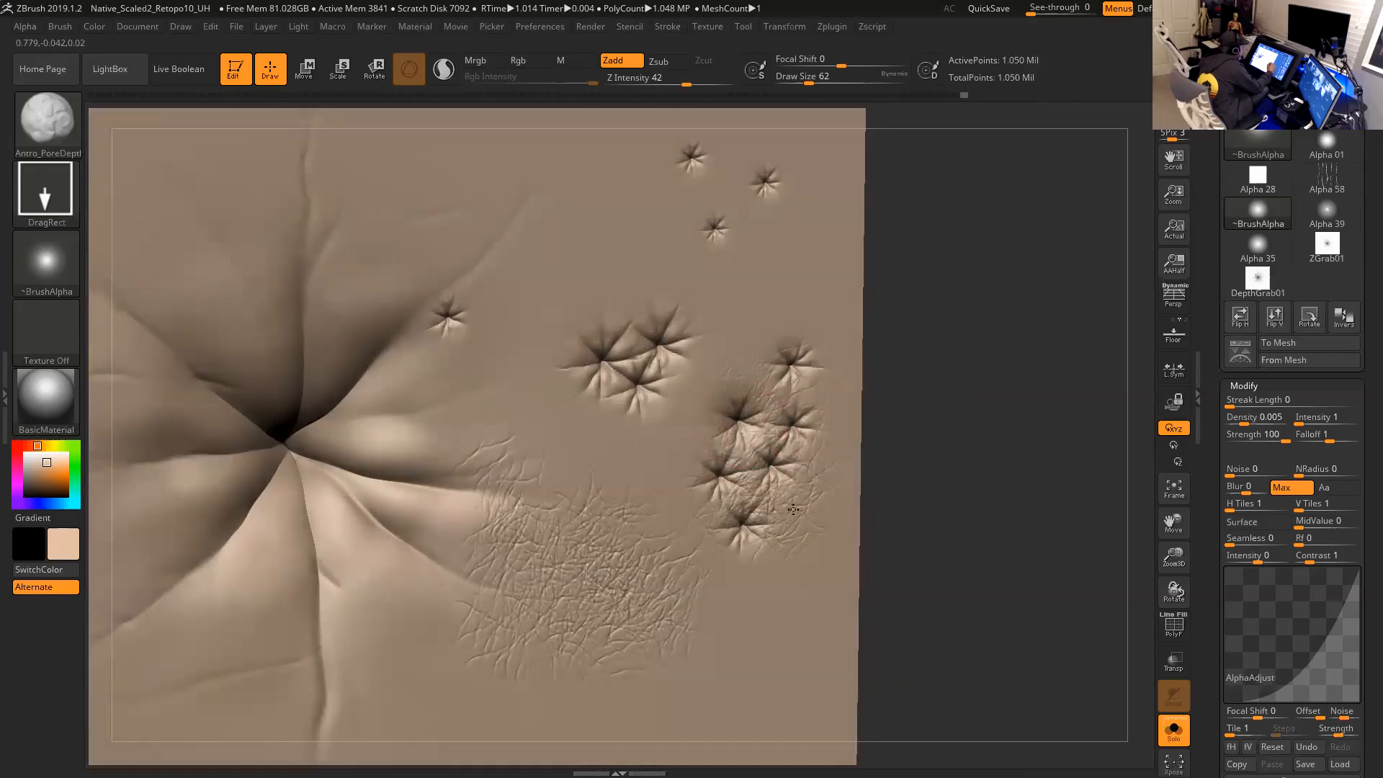
pyautogui.moveTo(817, 510); pyautogui.dragTo(832, 542)
pyautogui.moveTo(782, 470); pyautogui.dragTo(788, 472)
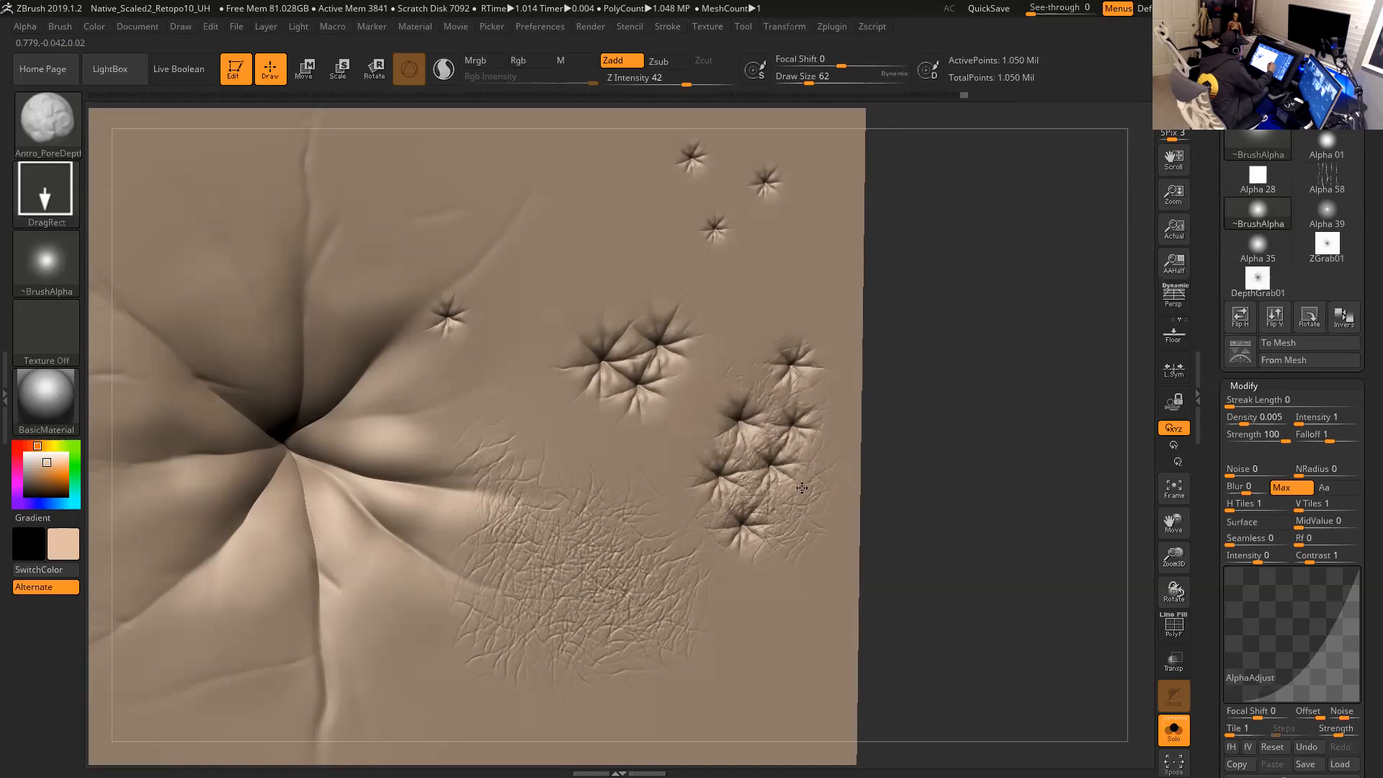
pyautogui.moveTo(820, 411)
pyautogui.mouseDown()
pyautogui.moveTo(852, 496)
pyautogui.moveTo(821, 430)
pyautogui.mouseUp()
pyautogui.moveTo(782, 477); pyautogui.dragTo(808, 521)
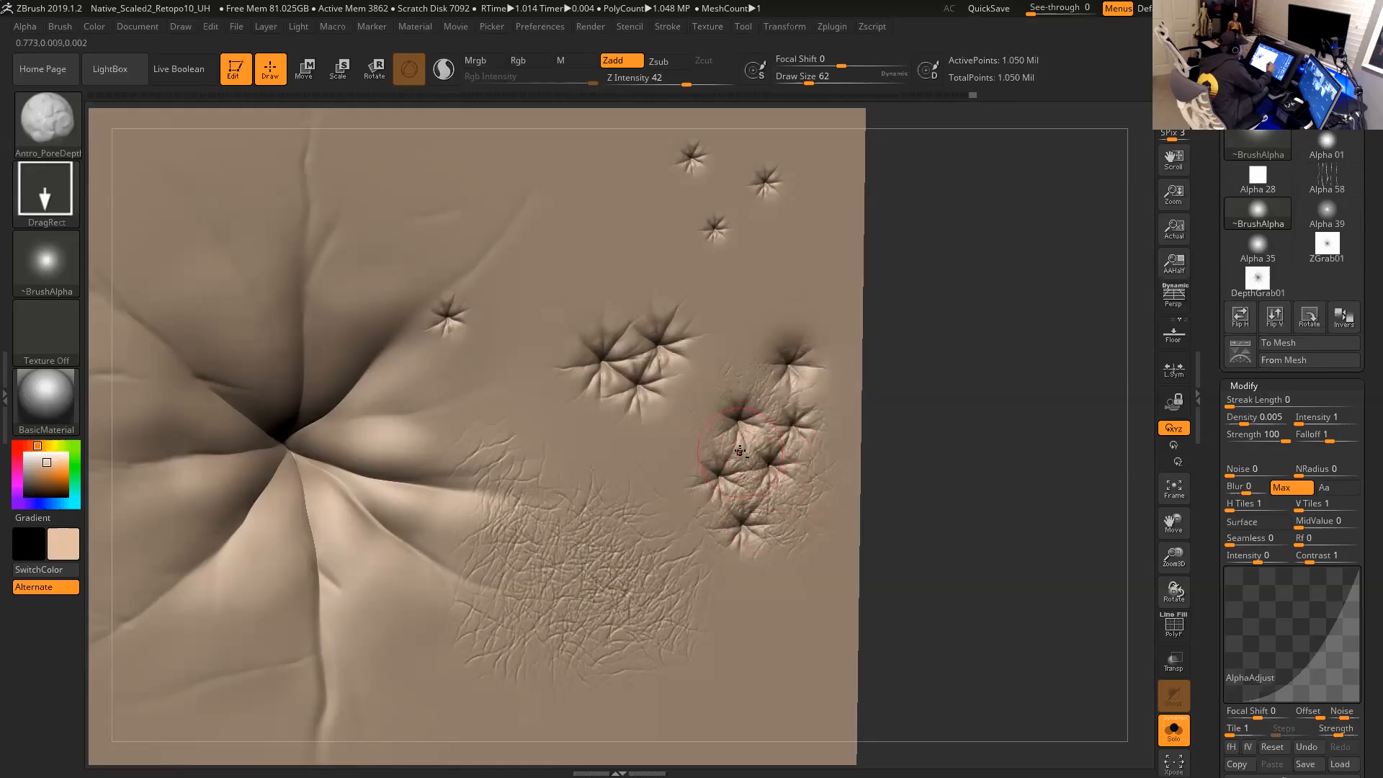
pyautogui.moveTo(751, 488); pyautogui.dragTo(811, 467)
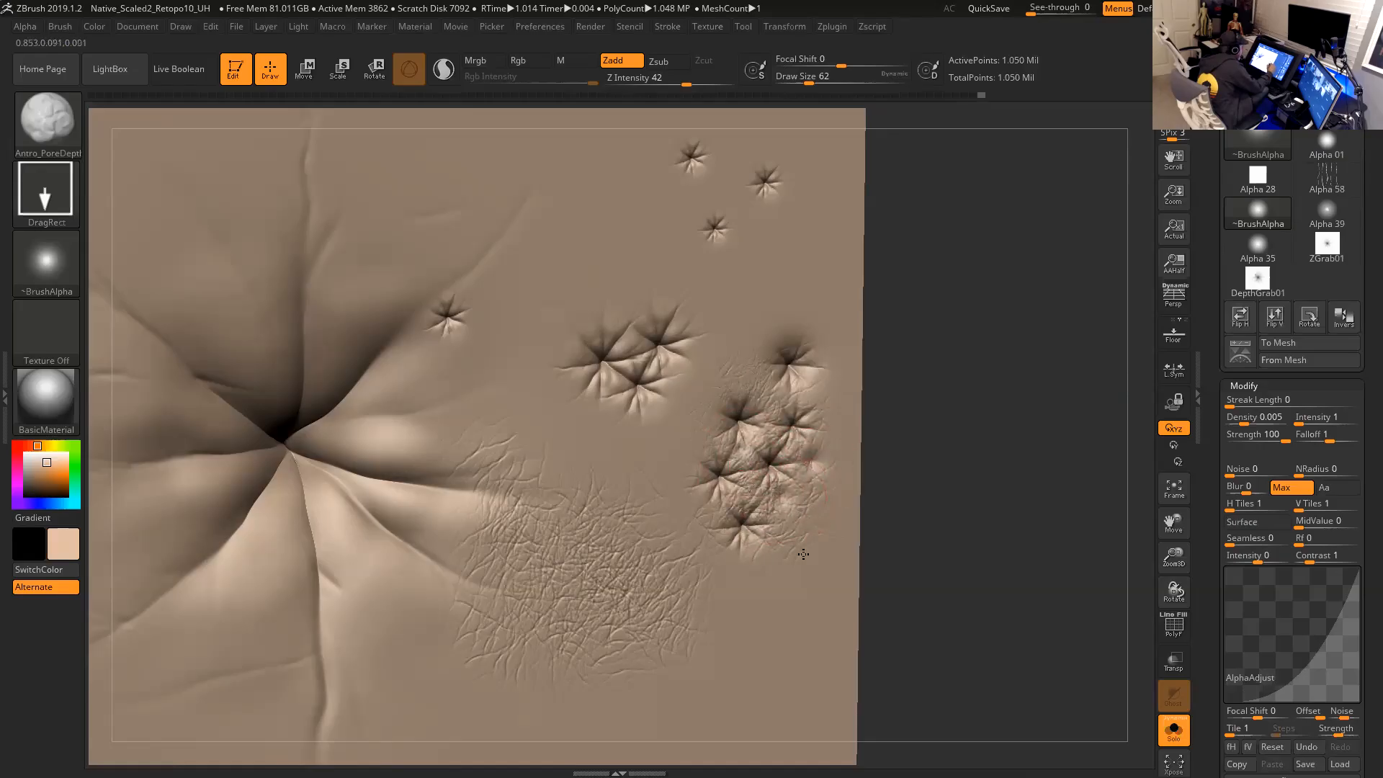
pyautogui.moveTo(795, 535); pyautogui.dragTo(796, 537)
pyautogui.moveTo(923, 485); pyautogui.dragTo(910, 474)
pyautogui.moveTo(821, 397); pyautogui.dragTo(822, 396)
pyautogui.moveTo(952, 401); pyautogui.dragTo(976, 401)
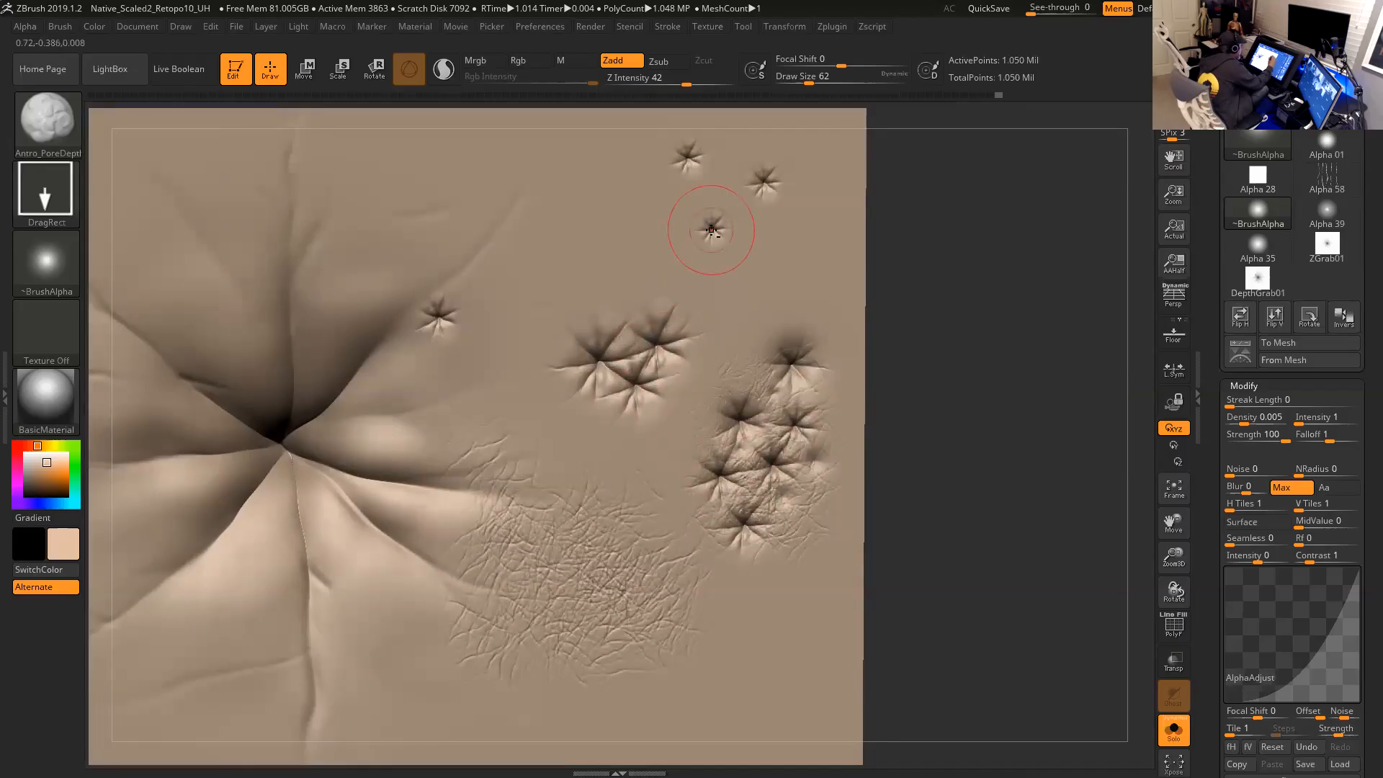
# Stamp two soft bumps between the small upper puckers and the wrinkled pucker cluster.
pyautogui.moveTo(731, 302); pyautogui.dragTo(744, 371)
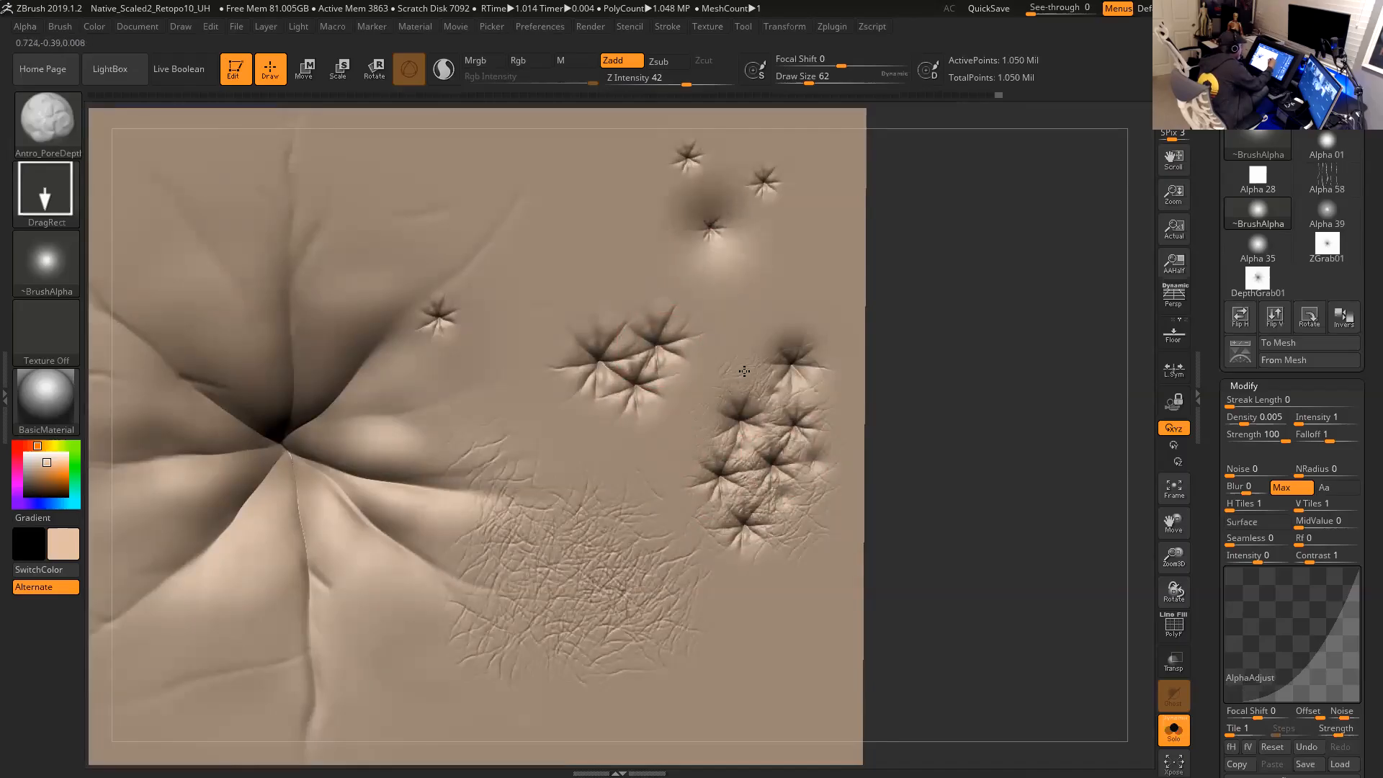
pyautogui.moveTo(728, 280)
pyautogui.mouseDown()
pyautogui.moveTo(724, 240)
pyautogui.moveTo(739, 283)
pyautogui.mouseUp()
pyautogui.moveTo(892, 316)
pyautogui.mouseDown()
pyautogui.moveTo(871, 300)
pyautogui.moveTo(888, 312)
pyautogui.mouseUp()
pyautogui.moveTo(776, 266); pyautogui.dragTo(792, 390)
pyautogui.moveTo(951, 328)
pyautogui.mouseDown()
pyautogui.moveTo(892, 331)
pyautogui.moveTo(947, 320)
pyautogui.mouseUp()
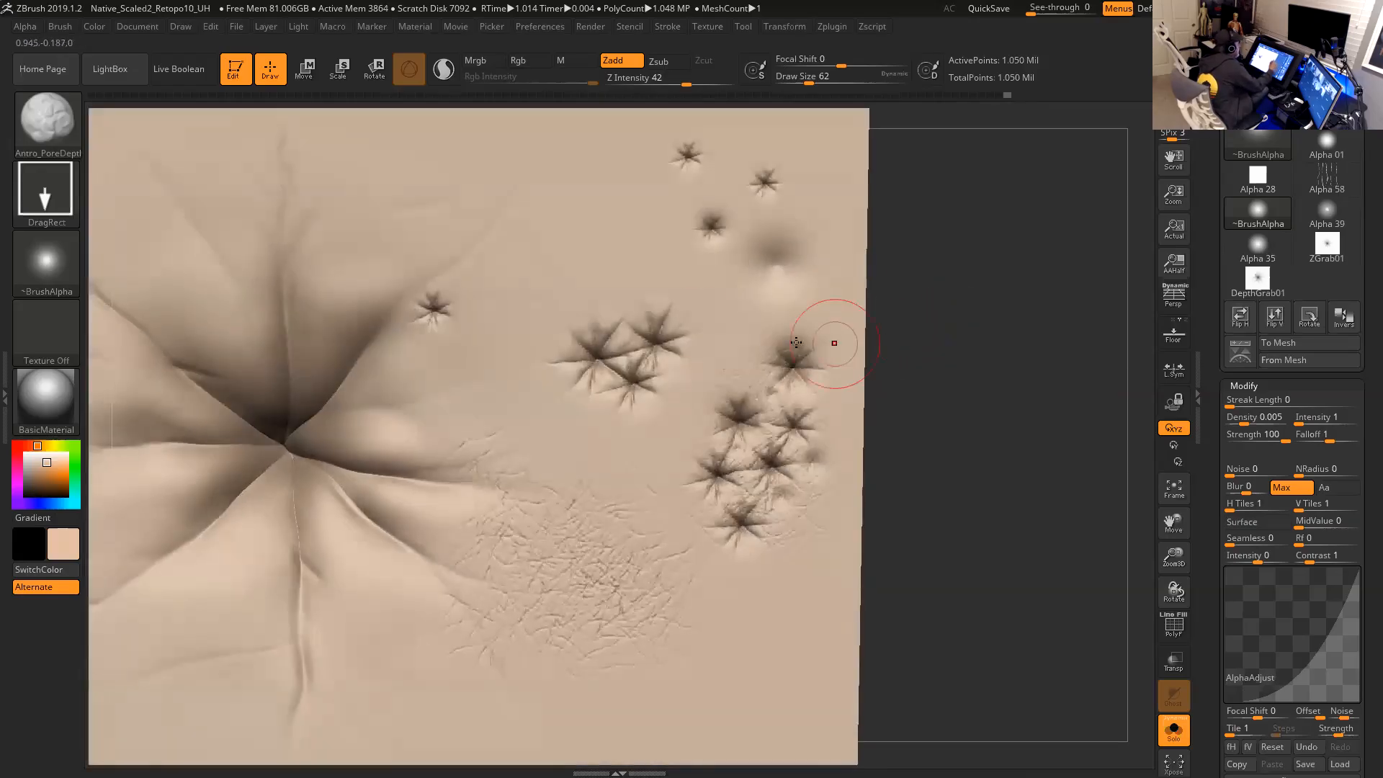
pyautogui.moveTo(911, 373)
pyautogui.mouseDown()
pyautogui.moveTo(957, 392)
pyautogui.moveTo(931, 407)
pyautogui.mouseUp()
pyautogui.moveTo(907, 458)
pyautogui.mouseDown()
pyautogui.moveTo(939, 439)
pyautogui.moveTo(939, 417)
pyautogui.moveTo(871, 416)
pyautogui.mouseUp()
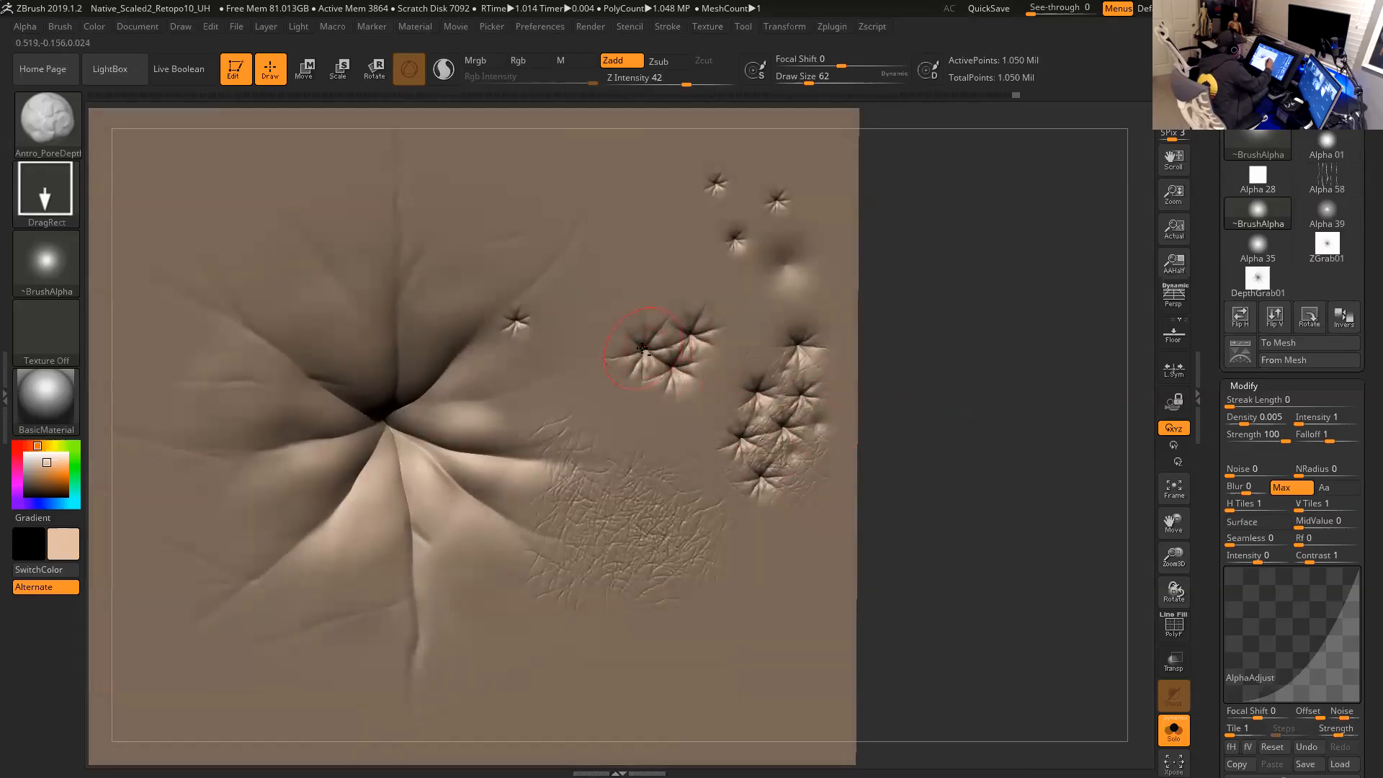
pyautogui.moveTo(962, 360); pyautogui.dragTo(955, 378)
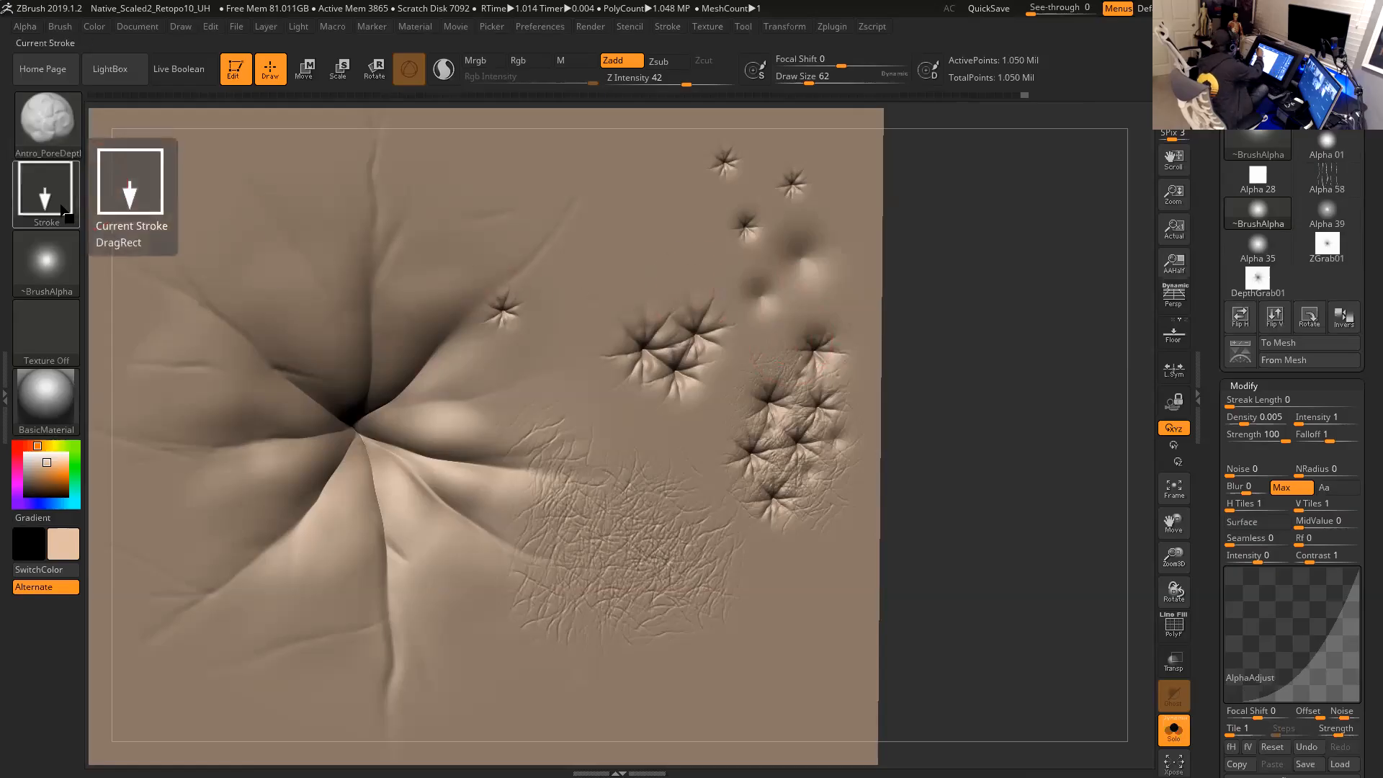
# Check the brush alpha's Modify settings and stamp four soft bumps of varying size above the overlapping pucker cluster.
pyautogui.click(45, 271)
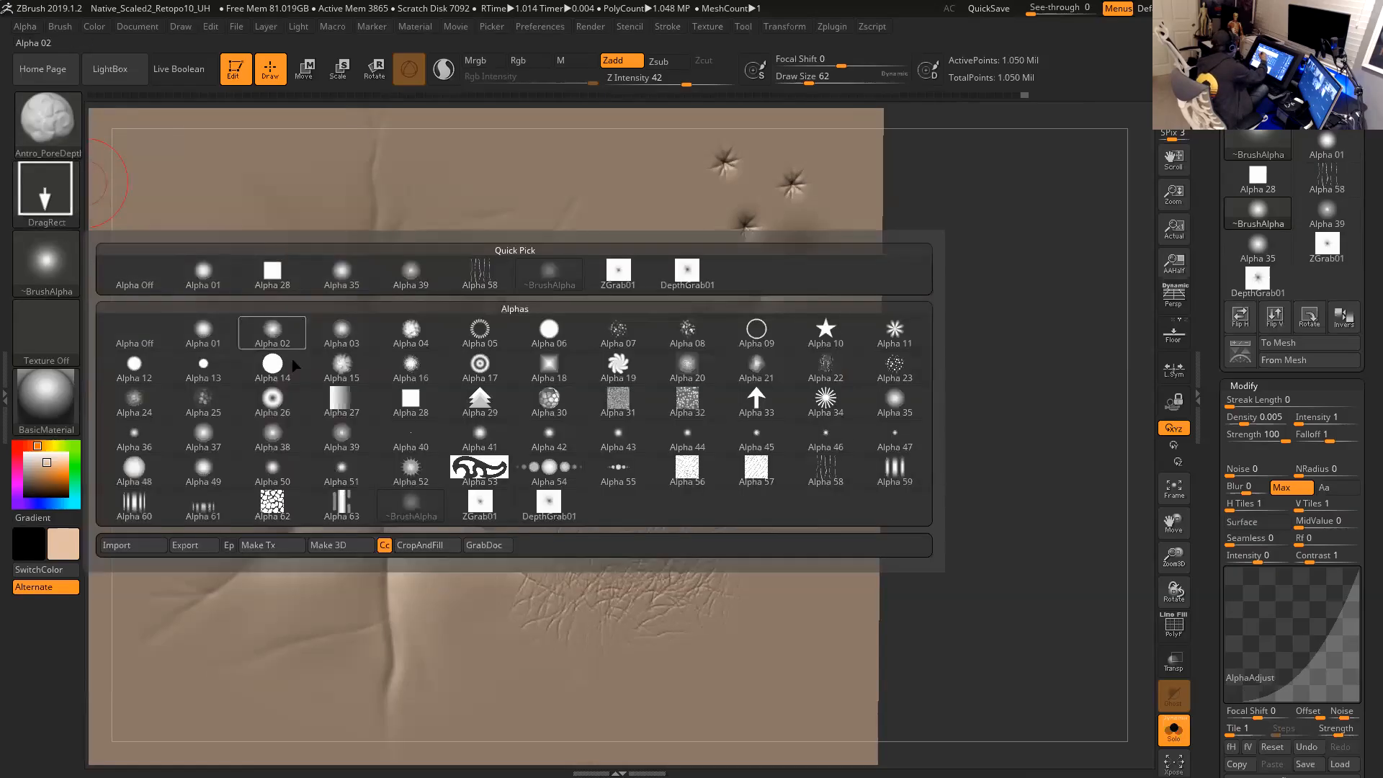
pyautogui.click(25, 27)
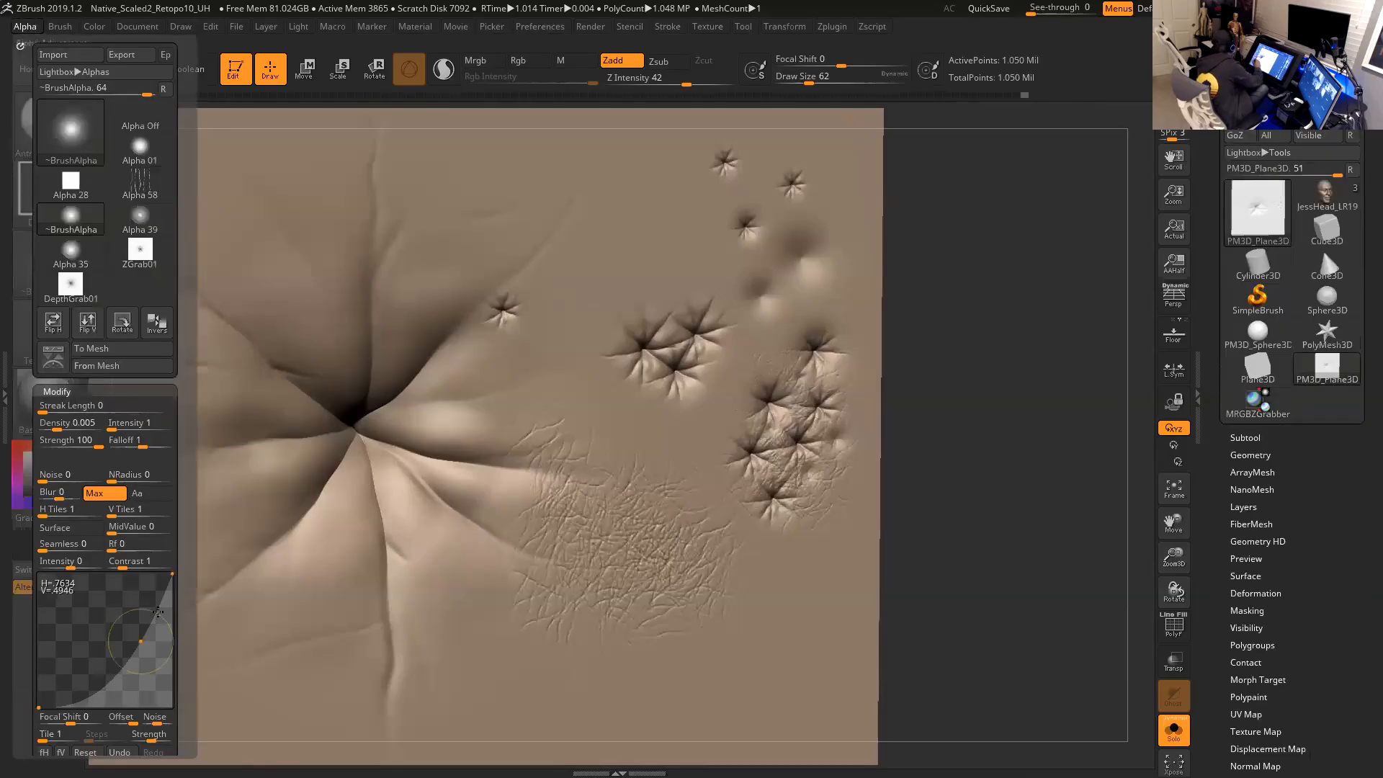
pyautogui.click(20, 46)
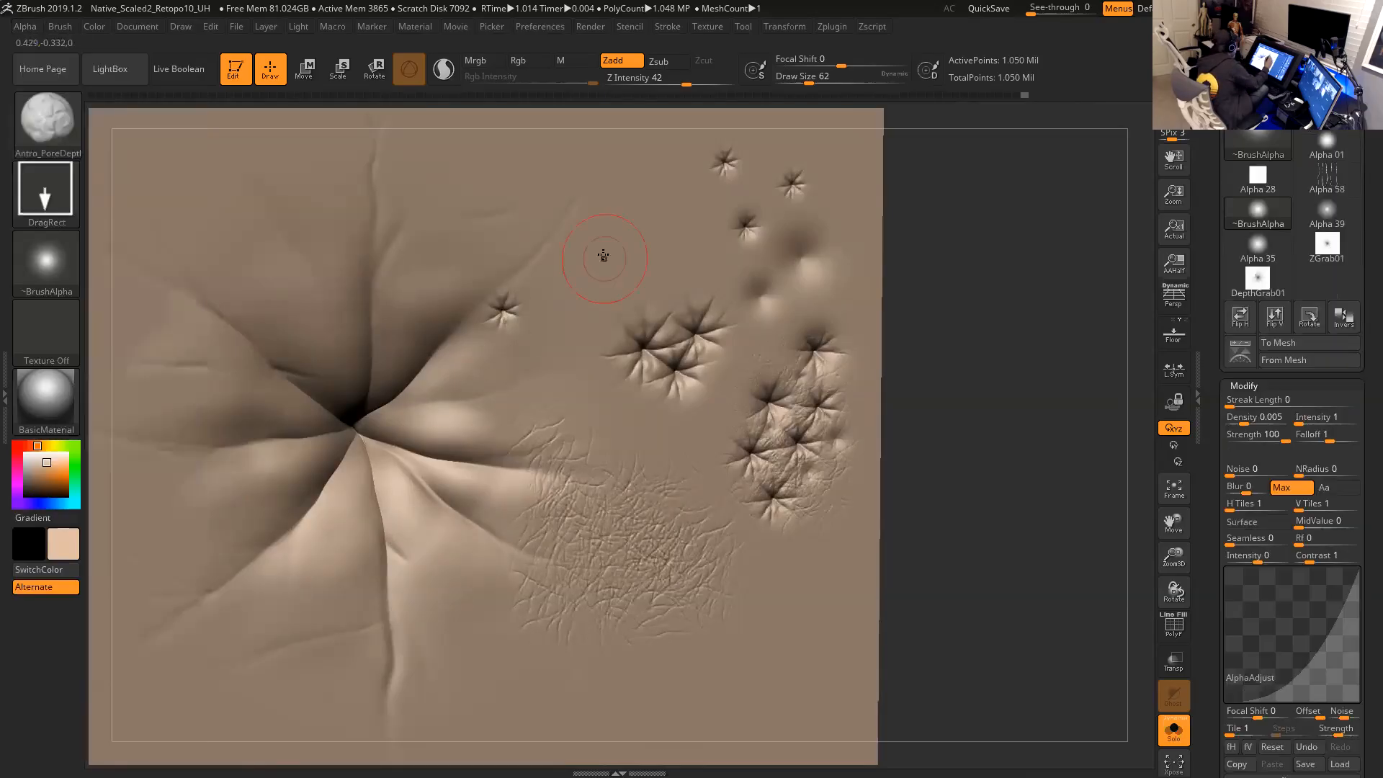
pyautogui.moveTo(609, 284)
pyautogui.mouseDown()
pyautogui.moveTo(653, 253)
pyautogui.moveTo(661, 314)
pyautogui.mouseUp()
pyautogui.moveTo(929, 297); pyautogui.dragTo(861, 278)
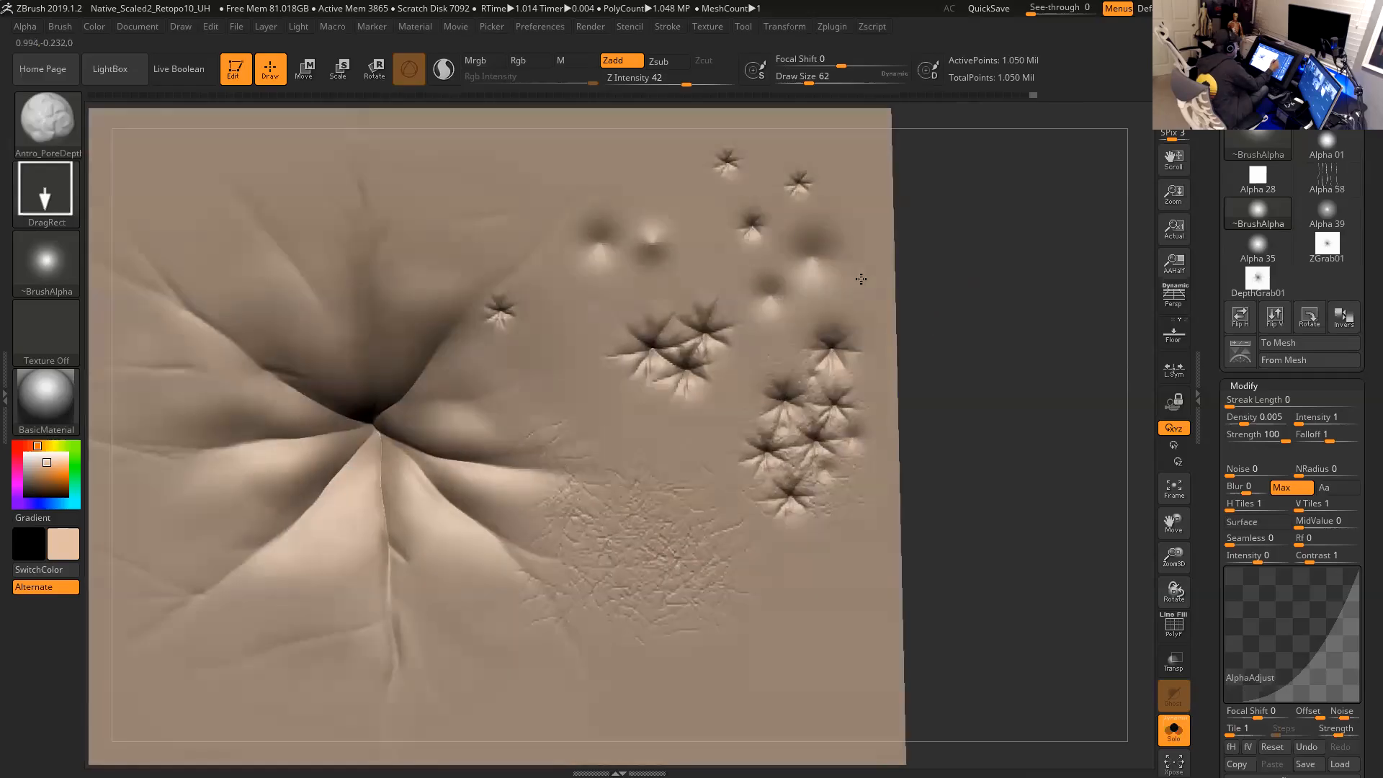
pyautogui.moveTo(958, 325); pyautogui.dragTo(694, 274)
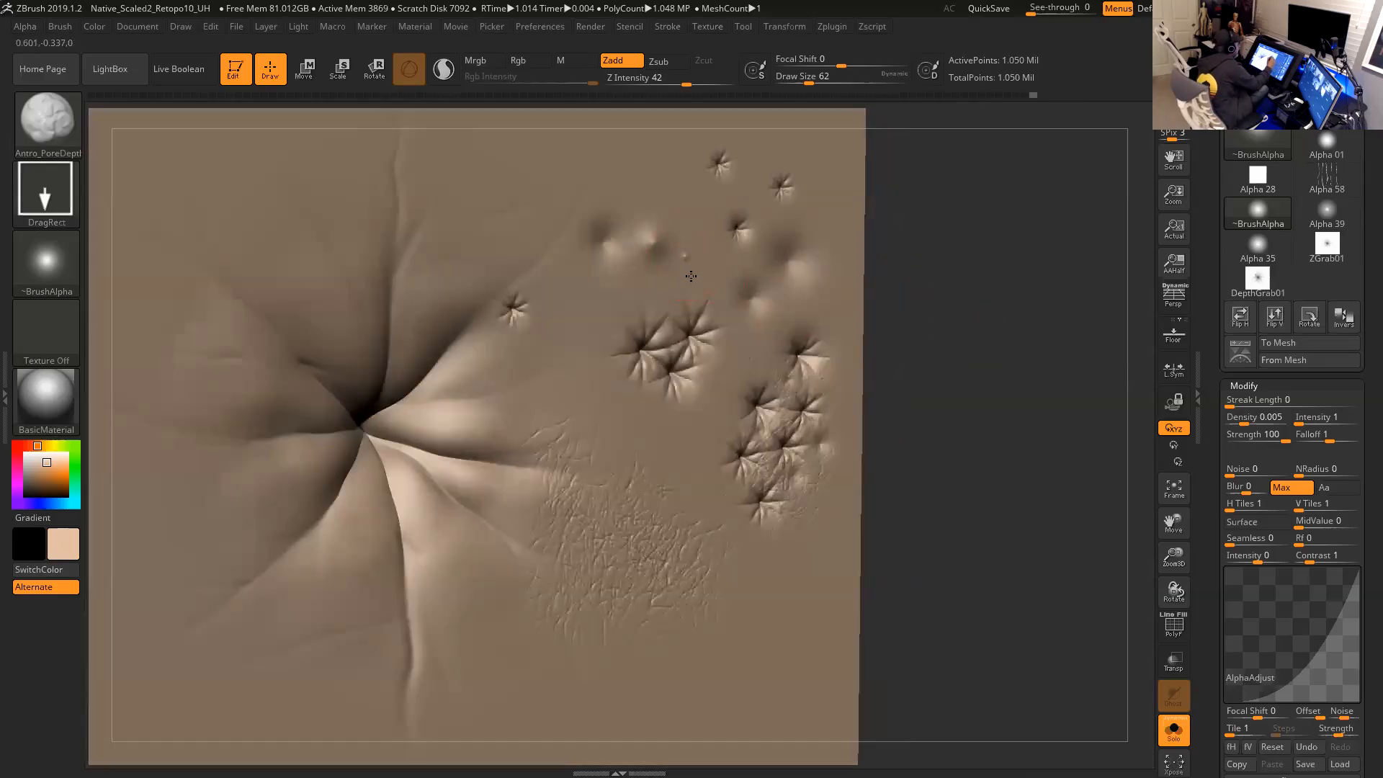
pyautogui.moveTo(977, 383); pyautogui.dragTo(703, 329)
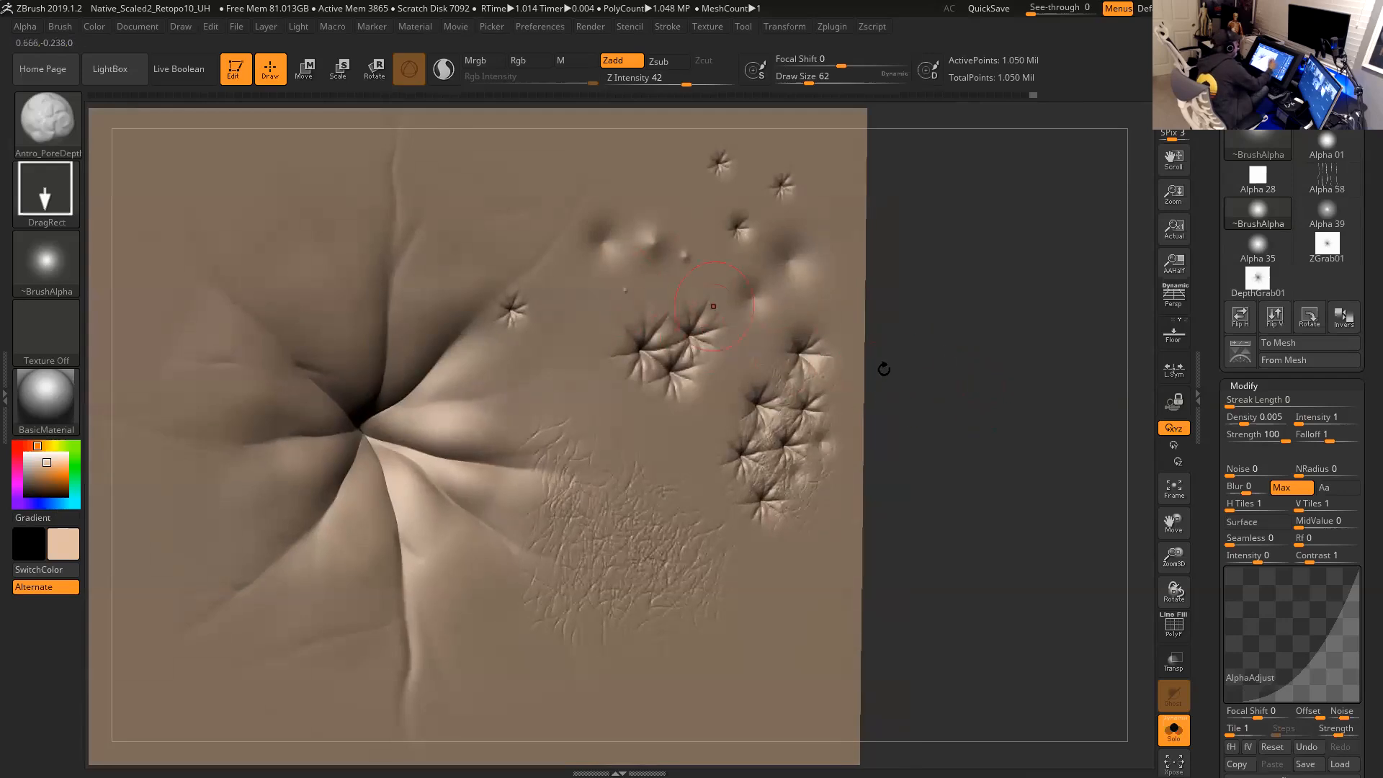
pyautogui.keyDown('shift'); pyautogui.moveTo(884, 369); pyautogui.dragTo(912, 371); pyautogui.keyUp('shift')
# Switch to the Antro_PimpleEla pimple brush.
pyautogui.click(25, 27)
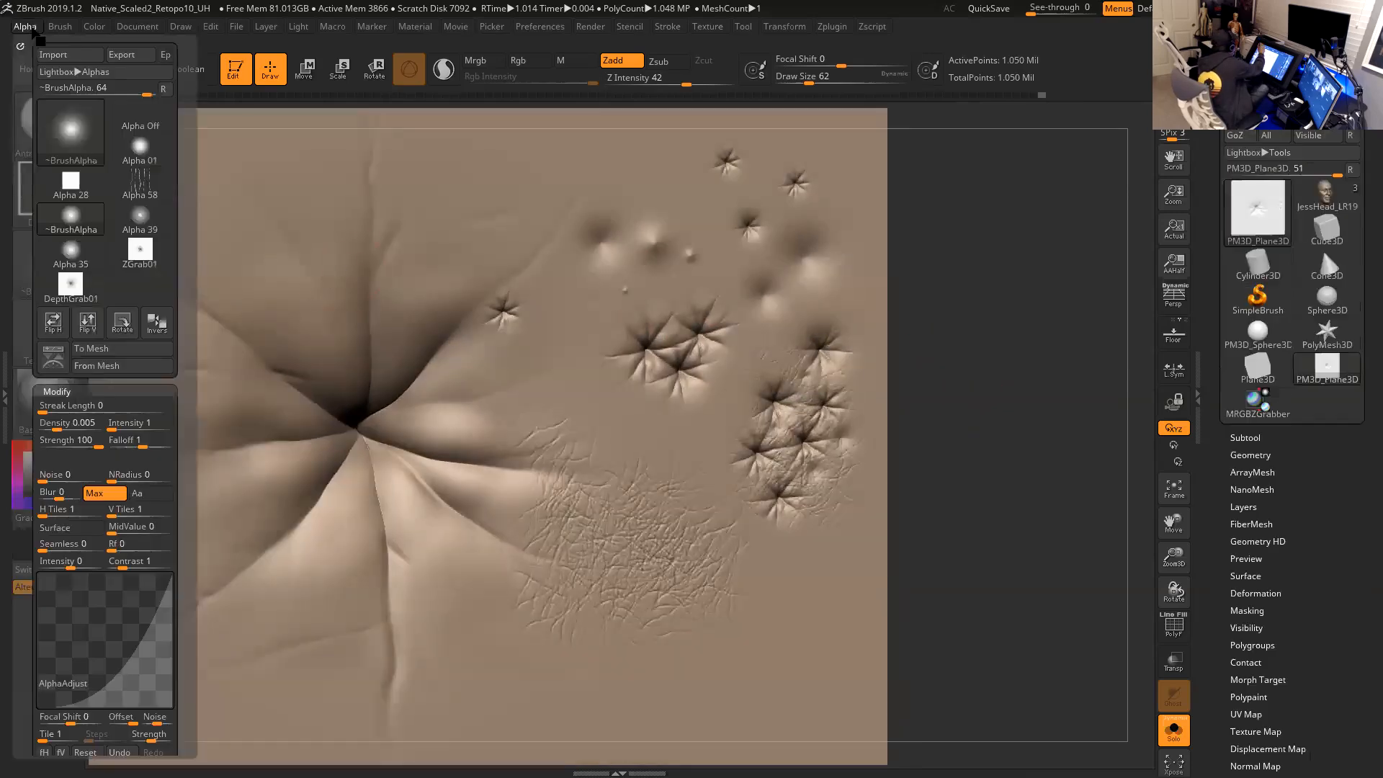
pyautogui.click(45, 118)
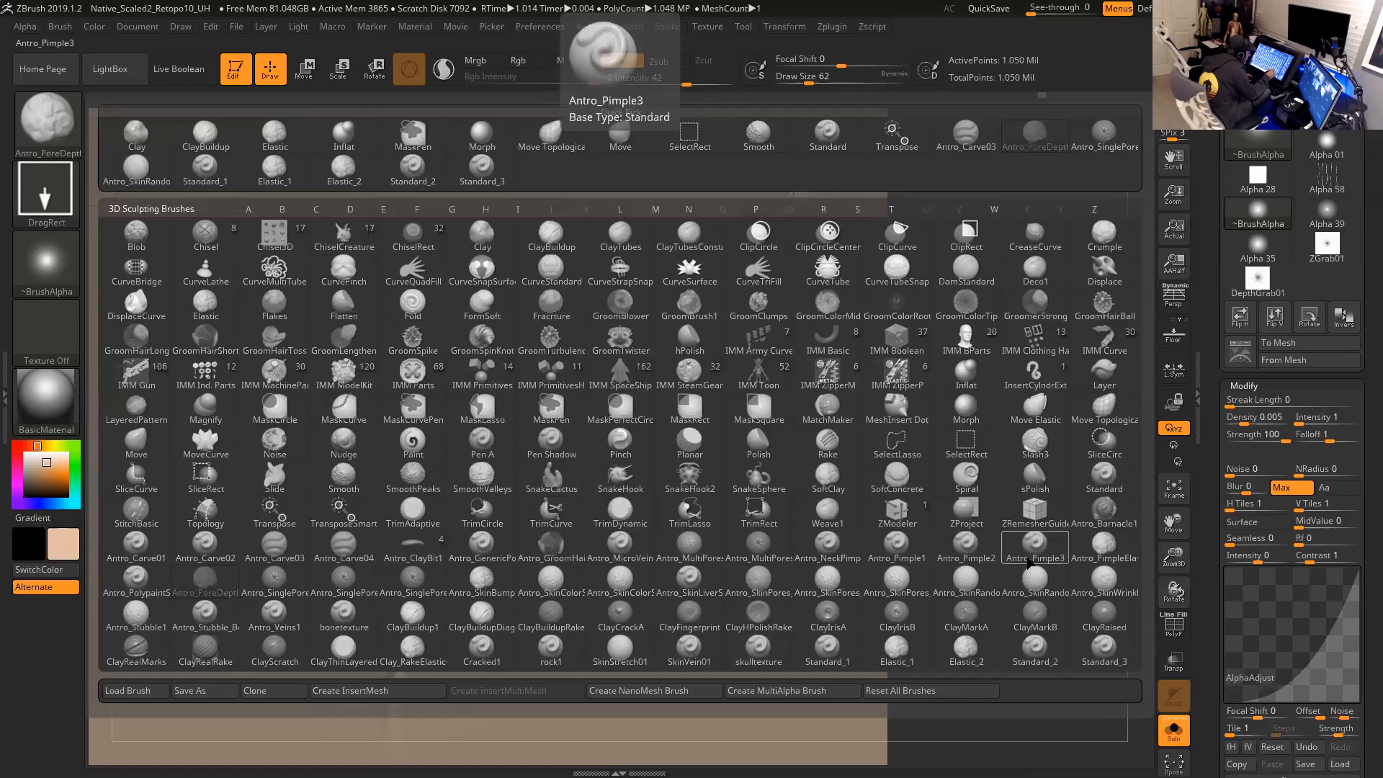
pyautogui.click(1102, 552)
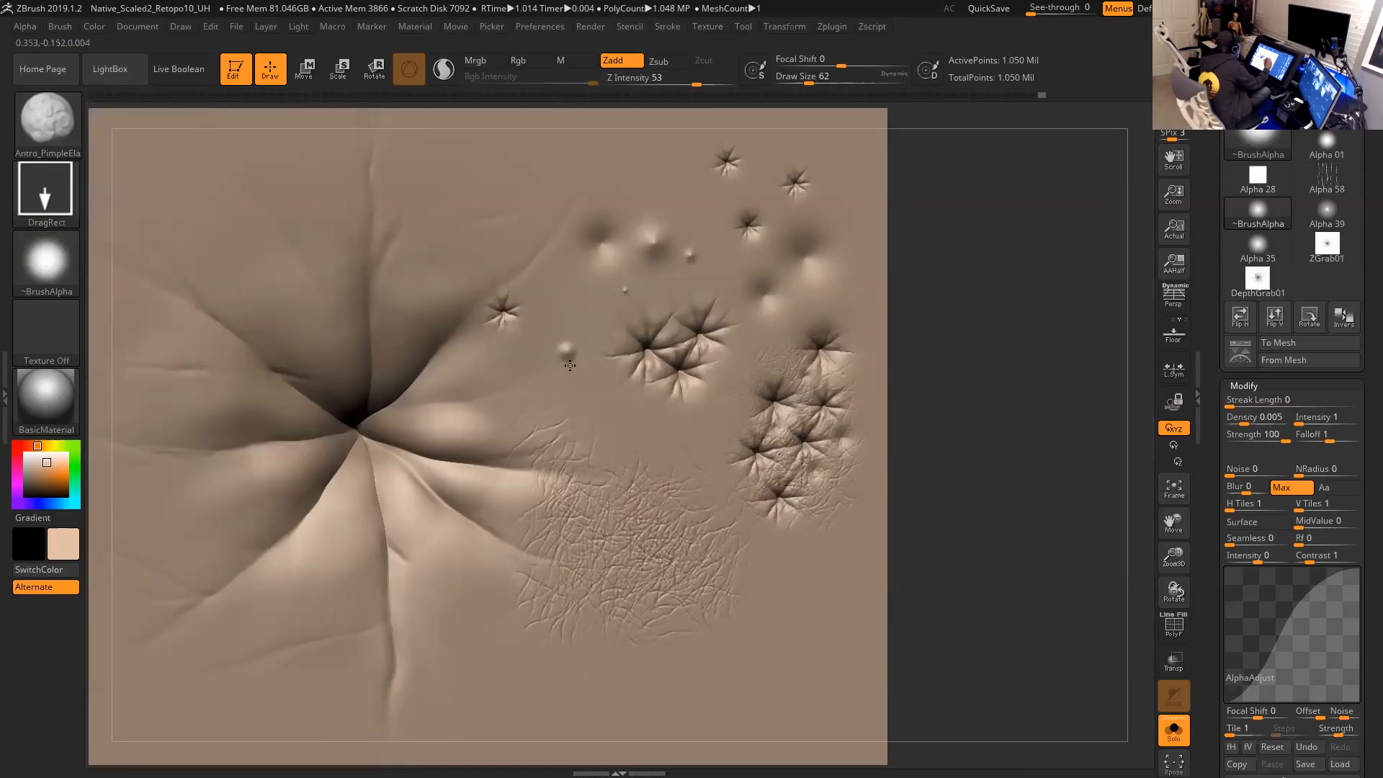
# Set the Draw Size to 44 and stamp small round pimples between the lone pucker and the overlapping cluster.
pyautogui.press('space')
pyautogui.moveTo(578, 356); pyautogui.dragTo(573, 357)
pyautogui.press('space')
pyautogui.moveTo(580, 280); pyautogui.dragTo(576, 280)
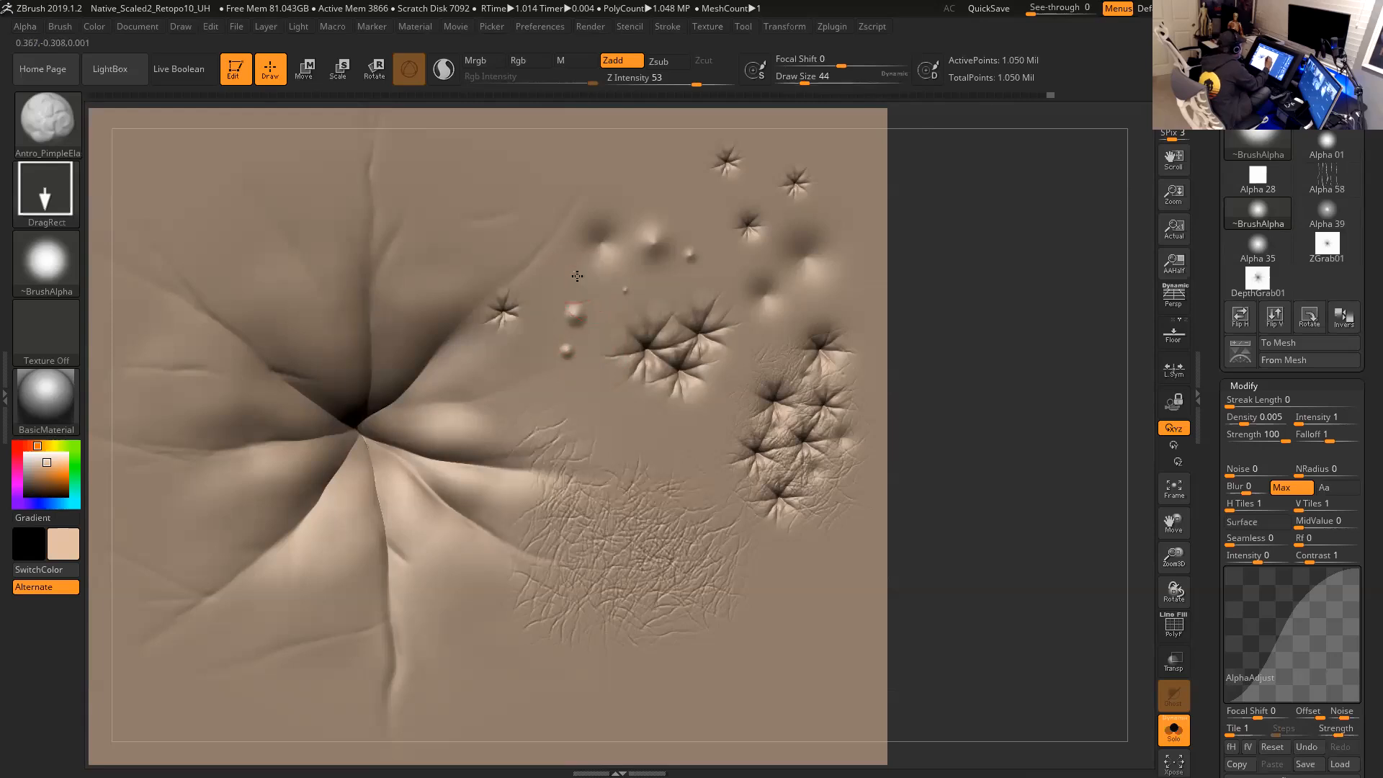
pyautogui.moveTo(607, 326); pyautogui.dragTo(612, 345)
pyautogui.click(45, 260)
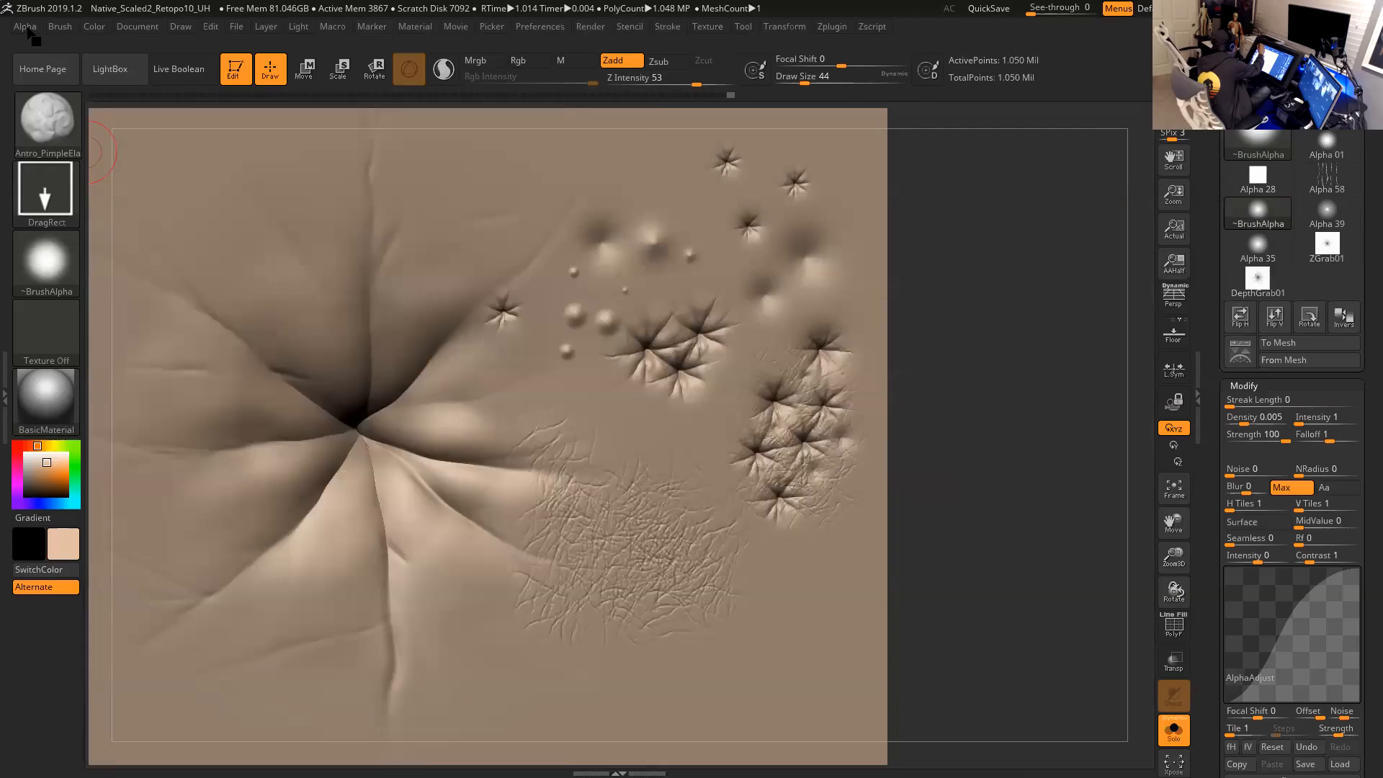
# Stamp more pimples of varying size around the lone pucker and over the two fine-wrinkle areas.
pyautogui.click(27, 29)
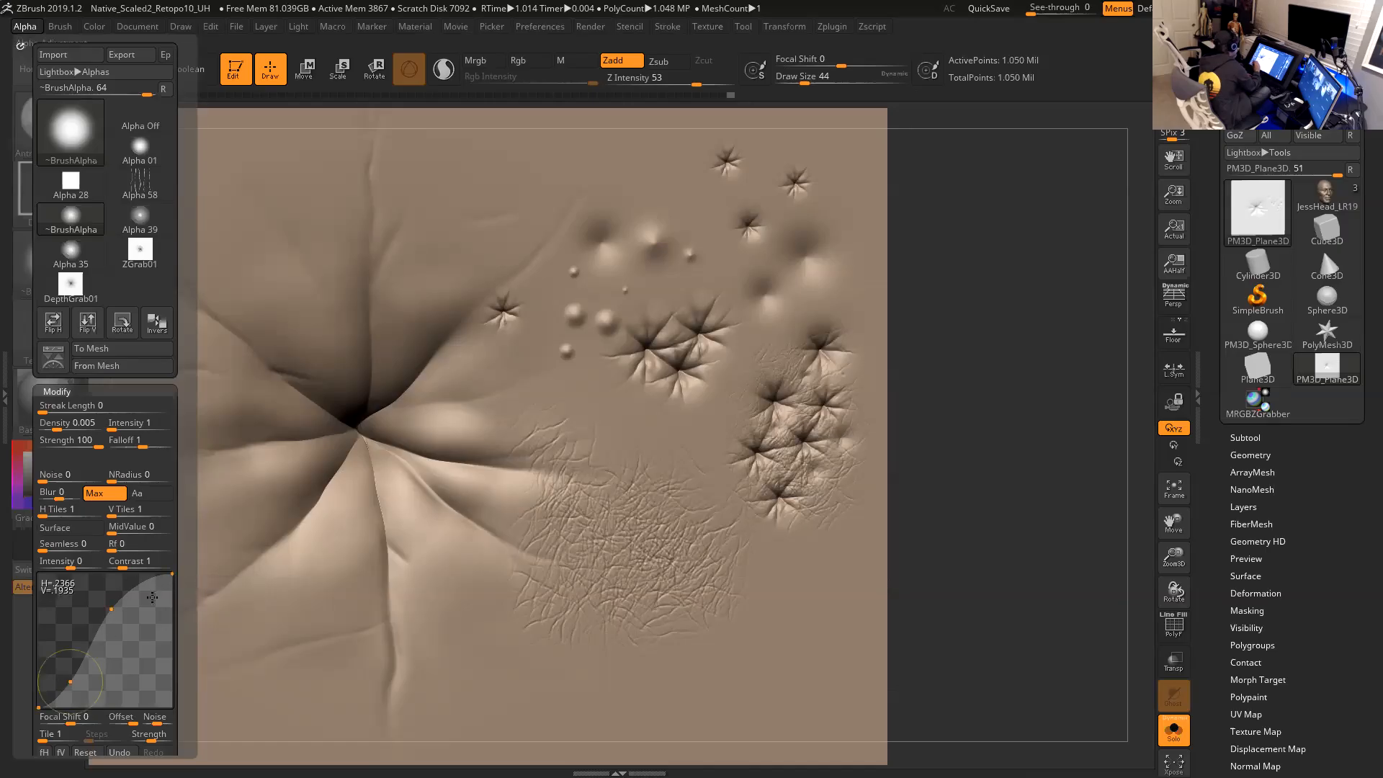
pyautogui.moveTo(530, 374); pyautogui.dragTo(538, 385)
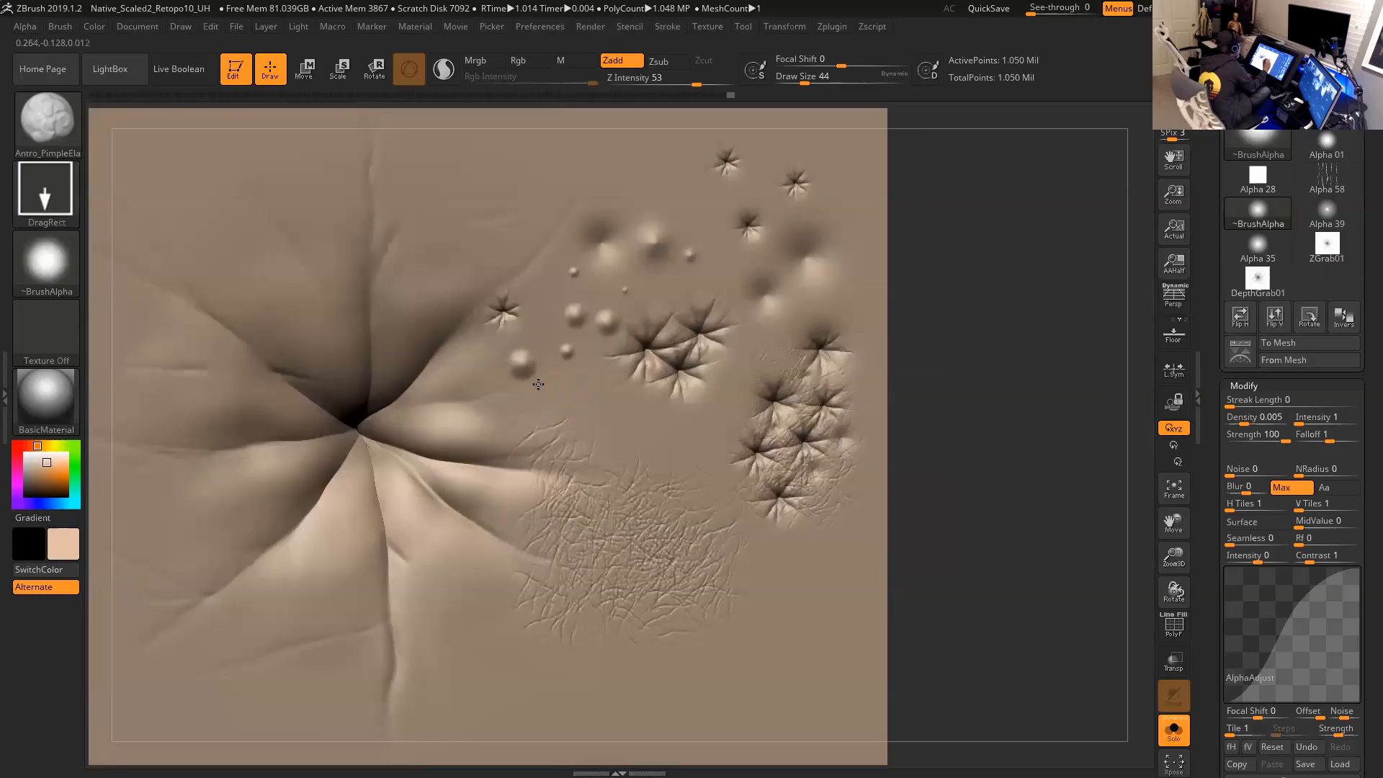
pyautogui.moveTo(536, 296); pyautogui.dragTo(547, 293)
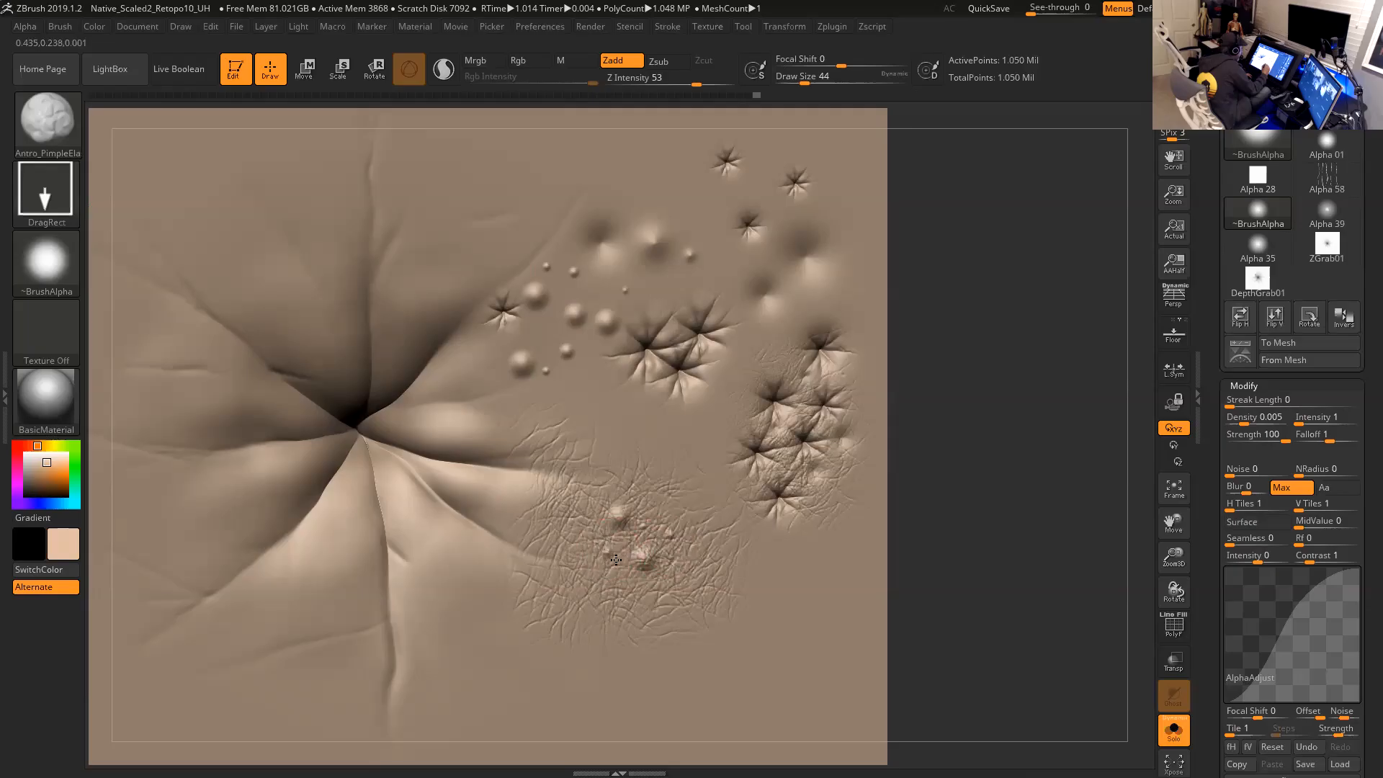
pyautogui.moveTo(680, 570); pyautogui.dragTo(701, 611)
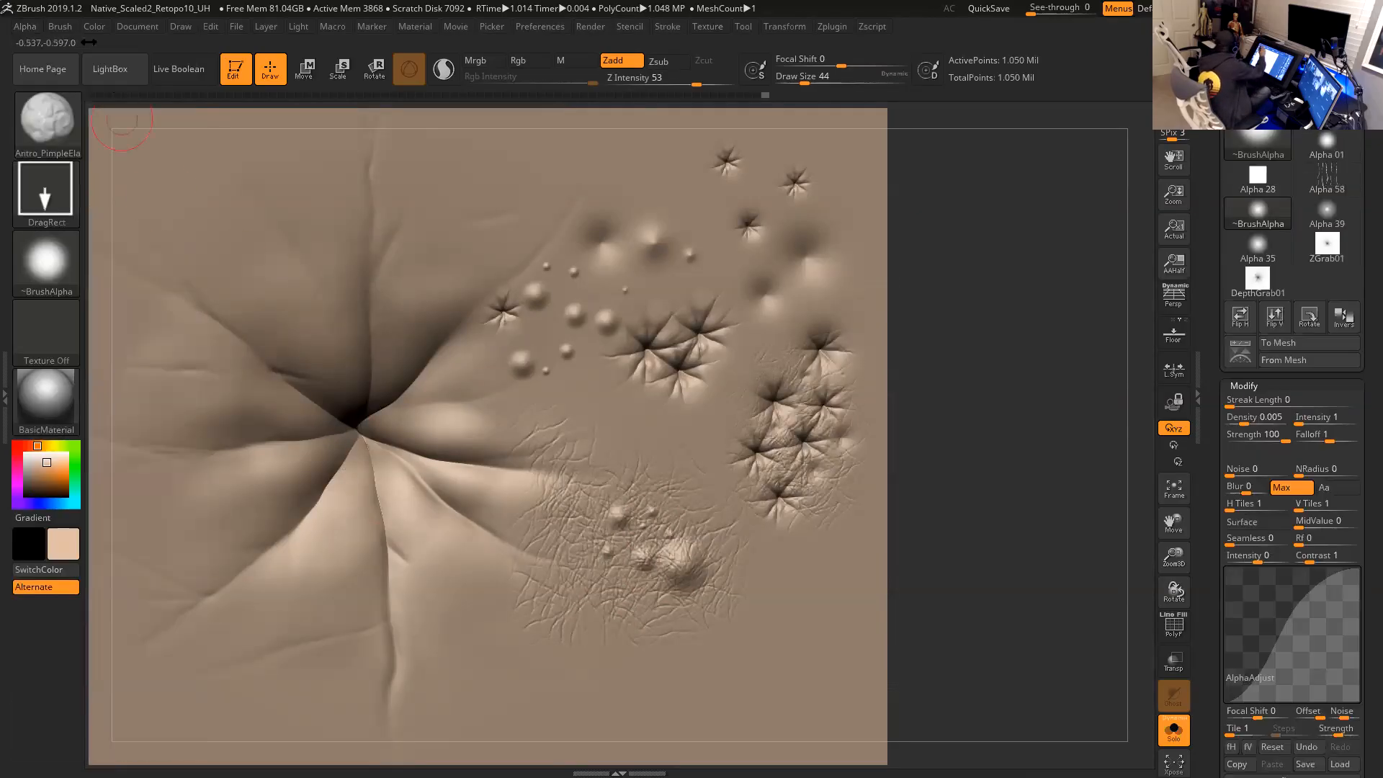
# Switch to the Standard_2 pucker brush and stamp a cluster of small puckers above and left of the large central pucker.
pyautogui.moveTo(975, 401)
pyautogui.mouseDown()
pyautogui.moveTo(941, 376)
pyautogui.moveTo(971, 374)
pyautogui.mouseUp()
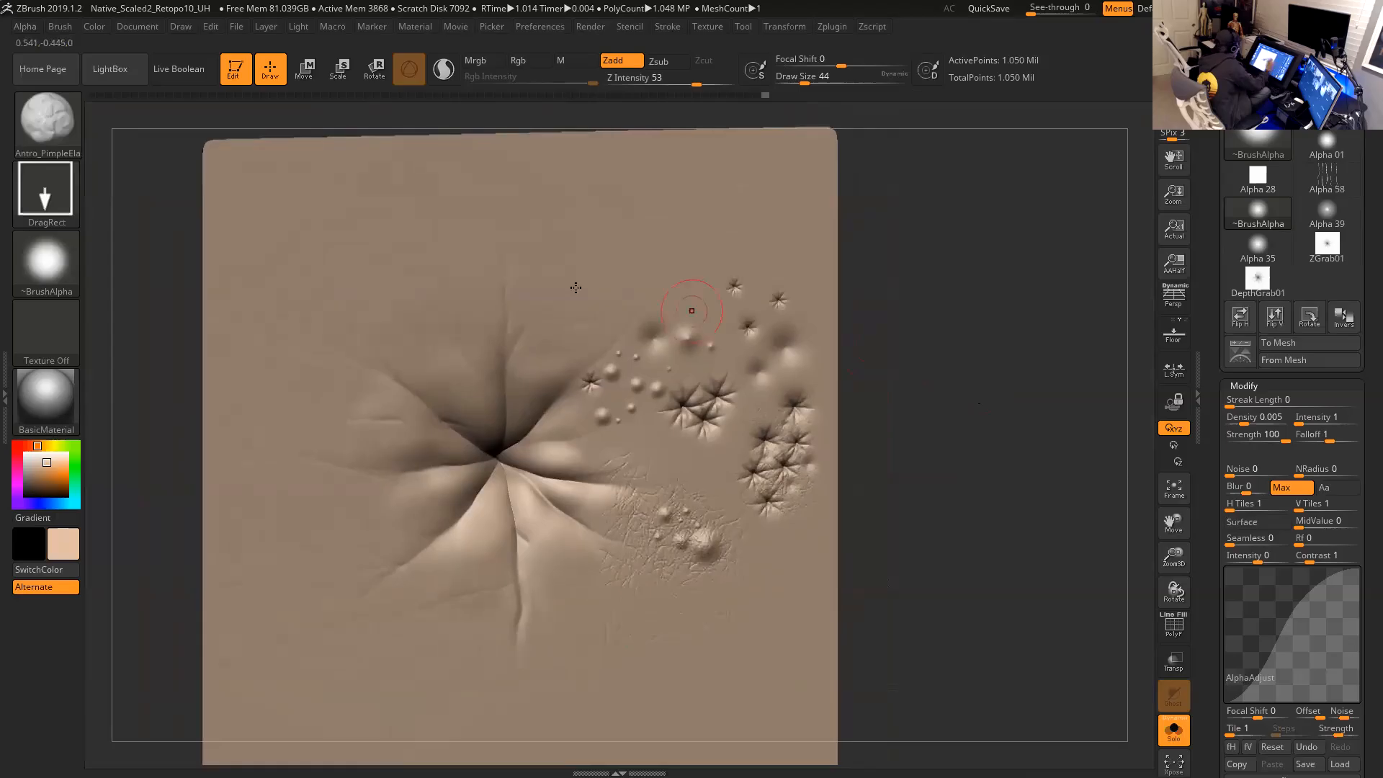
pyautogui.click(60, 130)
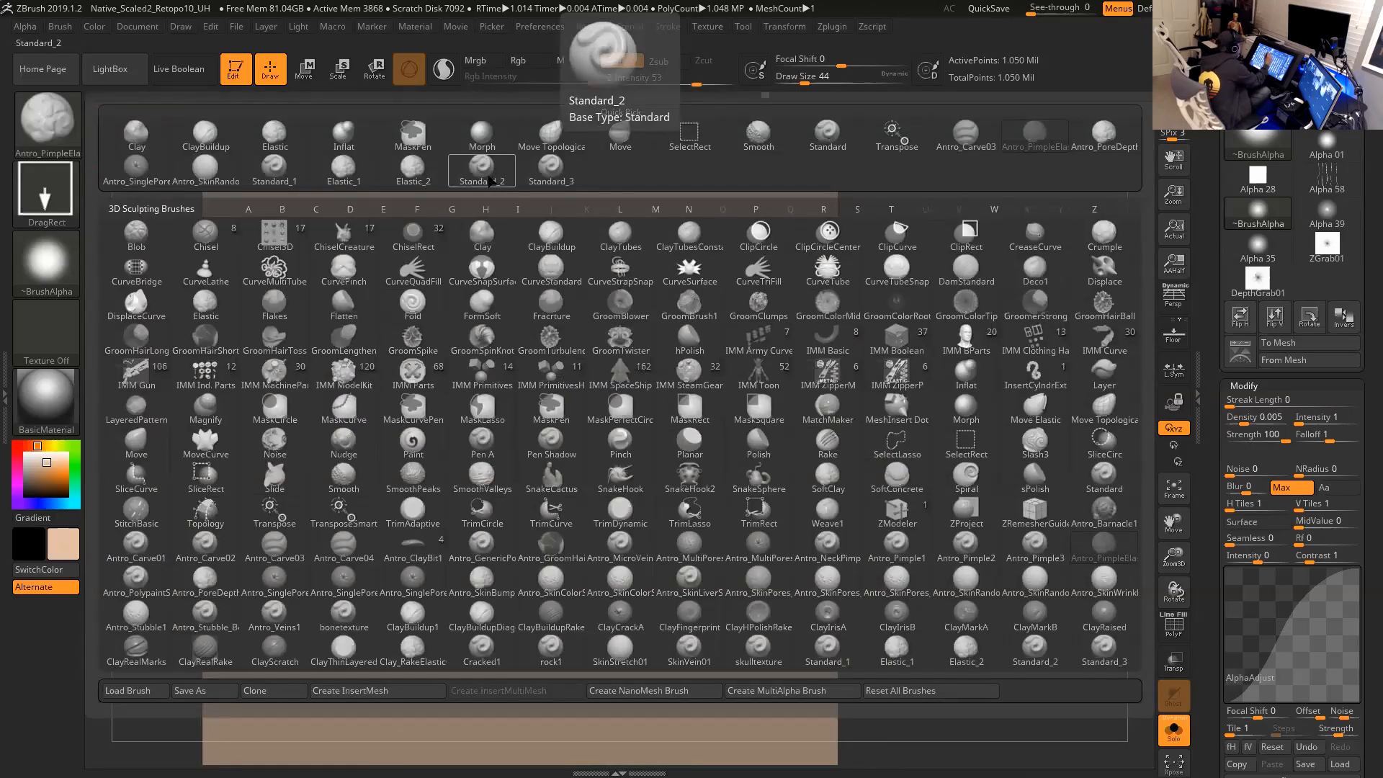
pyautogui.click(487, 178)
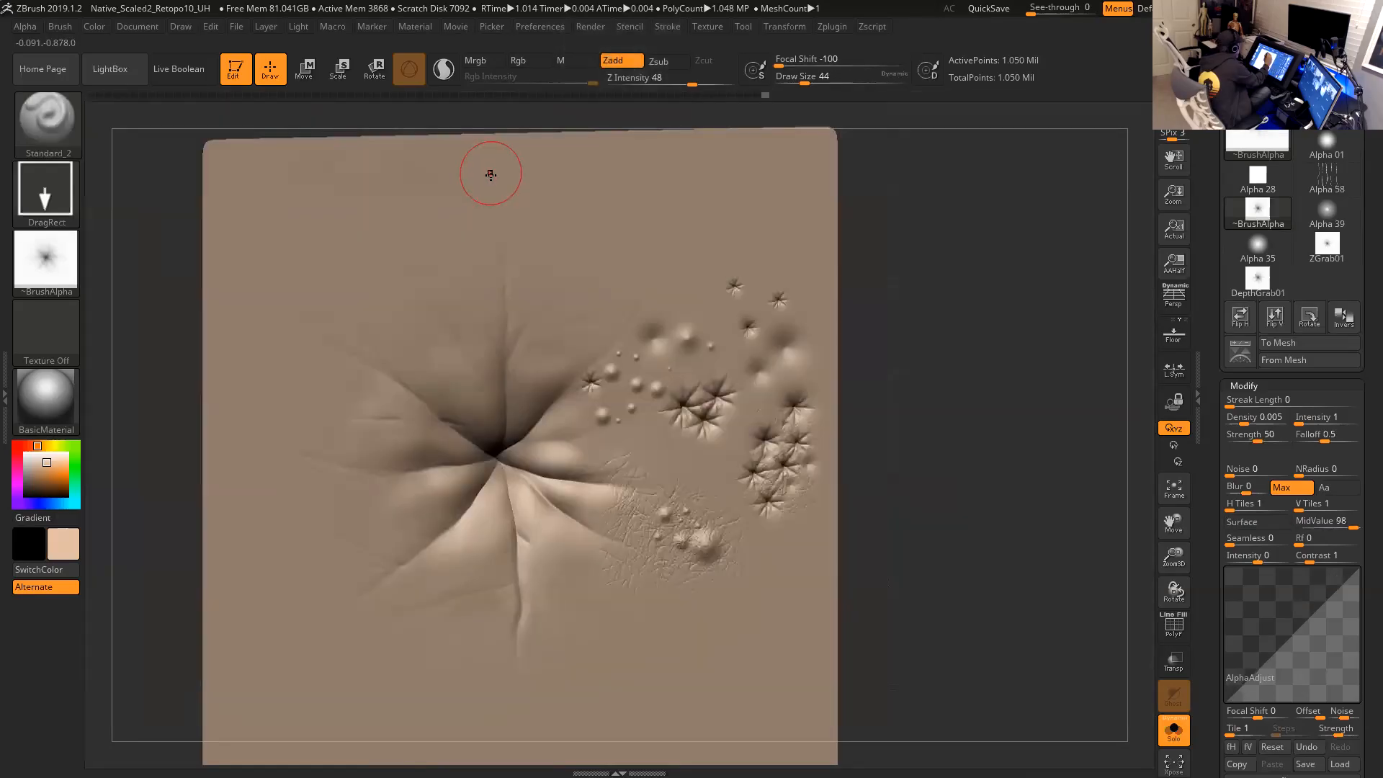
pyautogui.moveTo(380, 265); pyautogui.dragTo(402, 306)
pyautogui.moveTo(420, 246); pyautogui.dragTo(404, 333)
pyautogui.moveTo(453, 273); pyautogui.dragTo(415, 382)
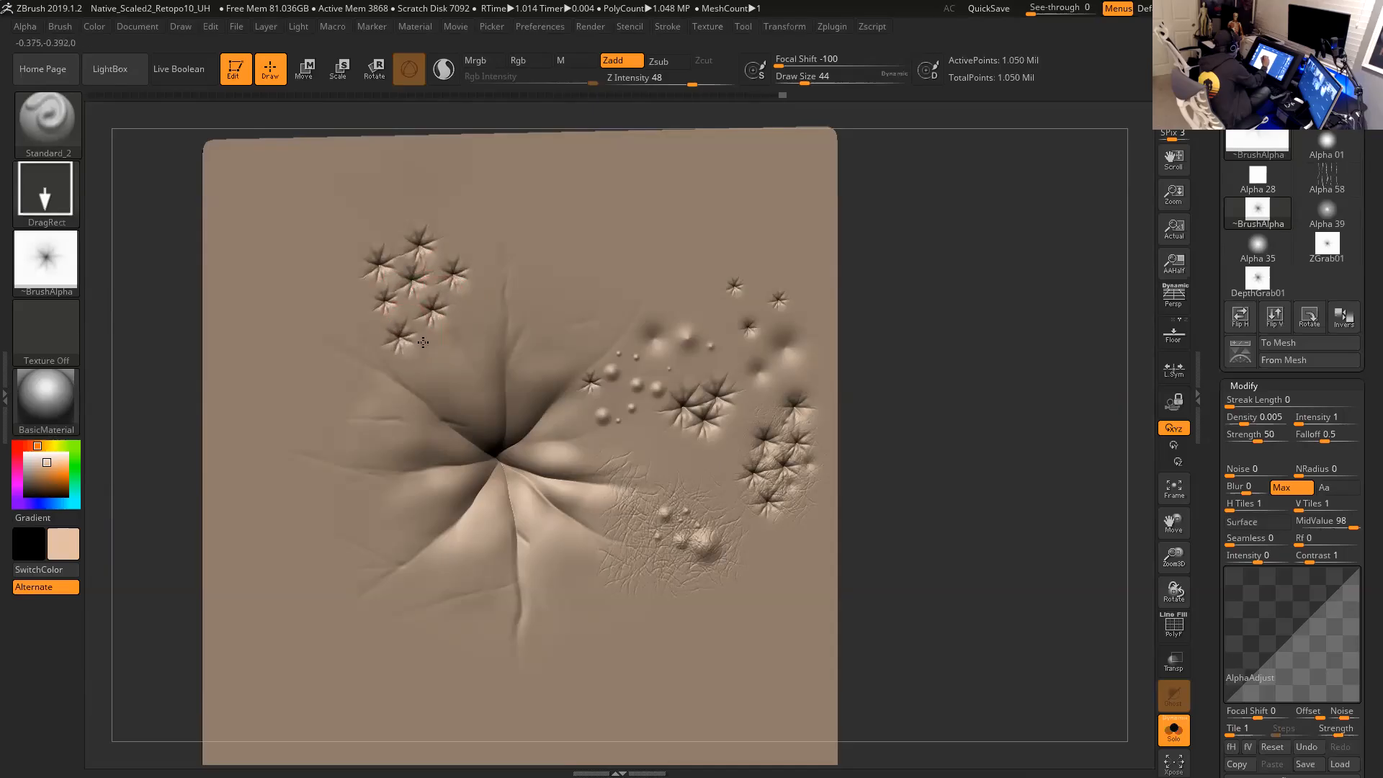
pyautogui.moveTo(469, 309); pyautogui.dragTo(460, 337)
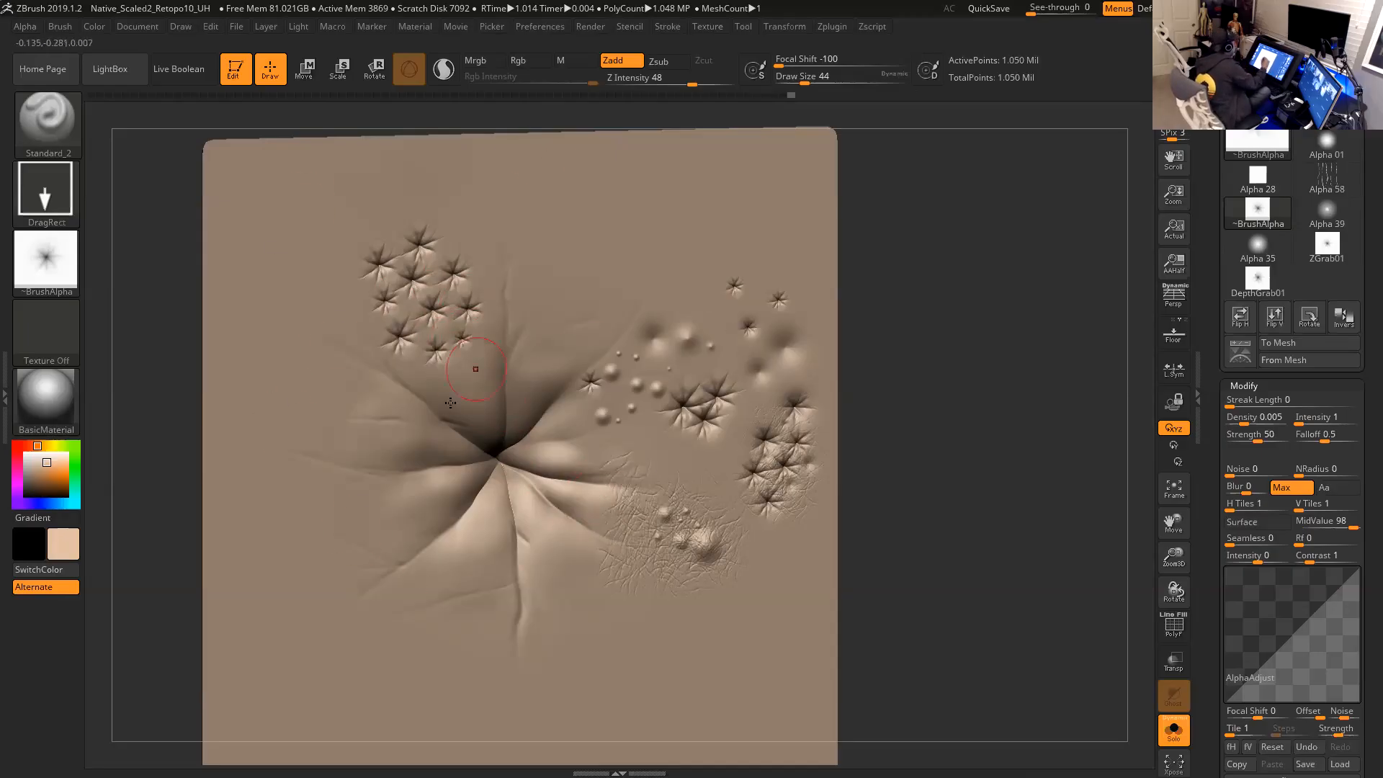
# Straighten the view of the plane and switch to the Antro_MultiPore brush.
pyautogui.moveTo(932, 412)
pyautogui.keyDown('shift'); pyautogui.mouseDown()
pyautogui.moveTo(919, 422)
pyautogui.moveTo(1000, 364)
pyautogui.moveTo(994, 395)
pyautogui.moveTo(1005, 389)
pyautogui.moveTo(932, 426)
pyautogui.moveTo(974, 380)
pyautogui.mouseUp(); pyautogui.keyUp('shift')
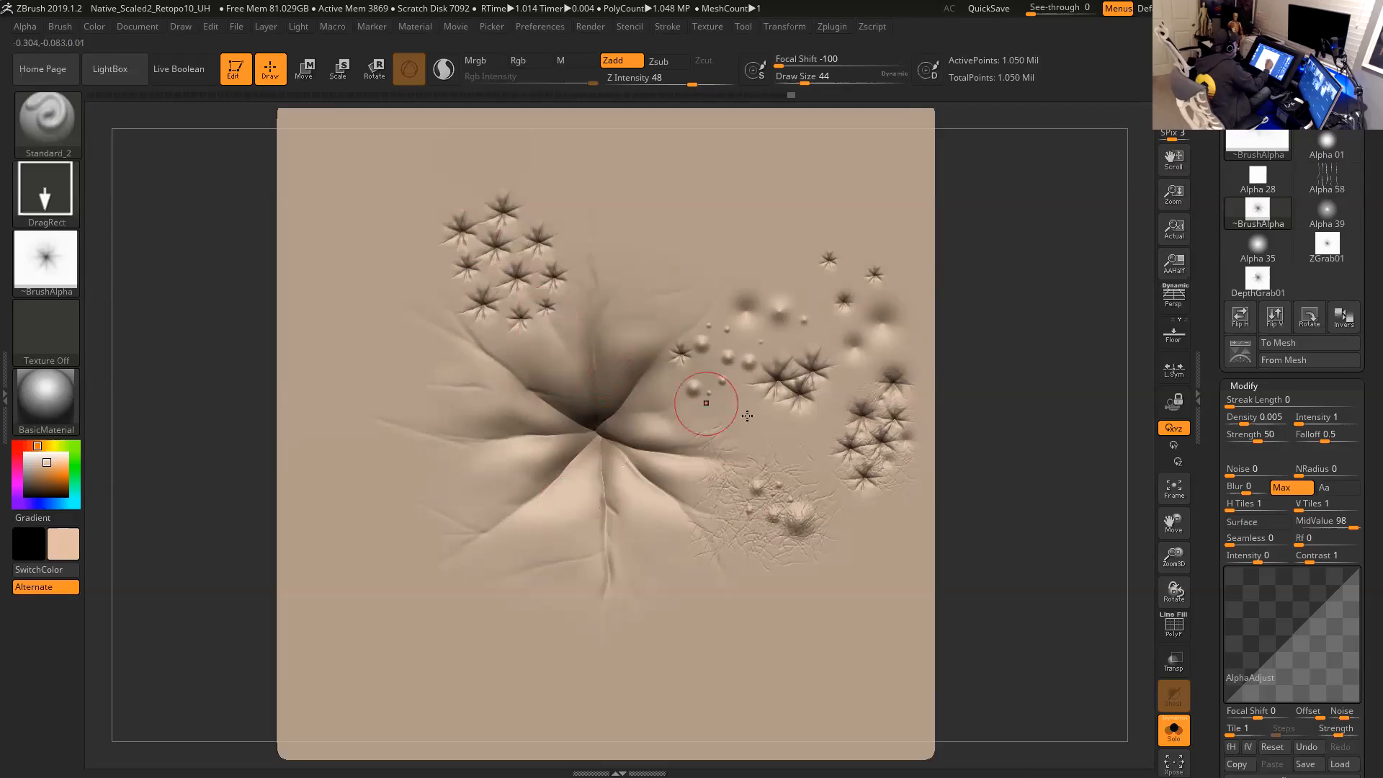
pyautogui.click(66, 135)
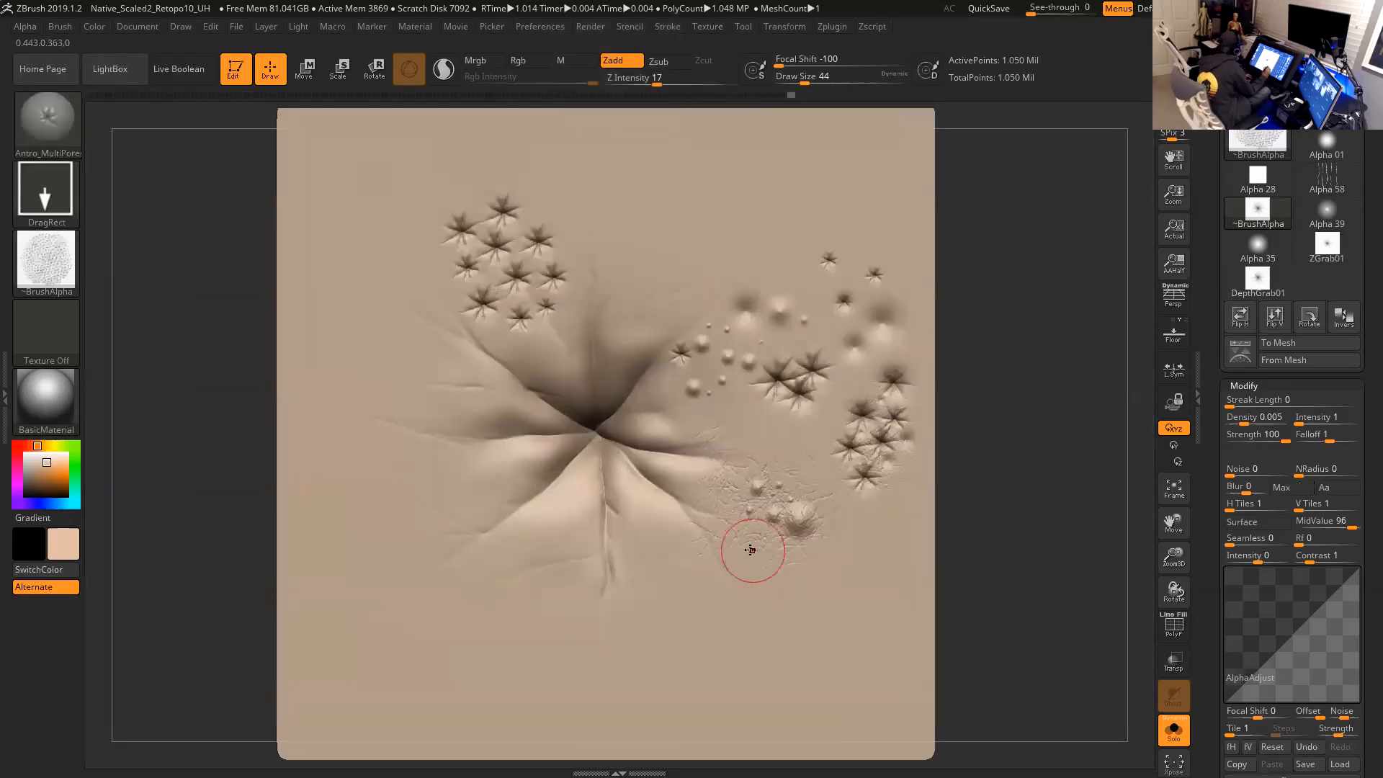
pyautogui.click(759, 551)
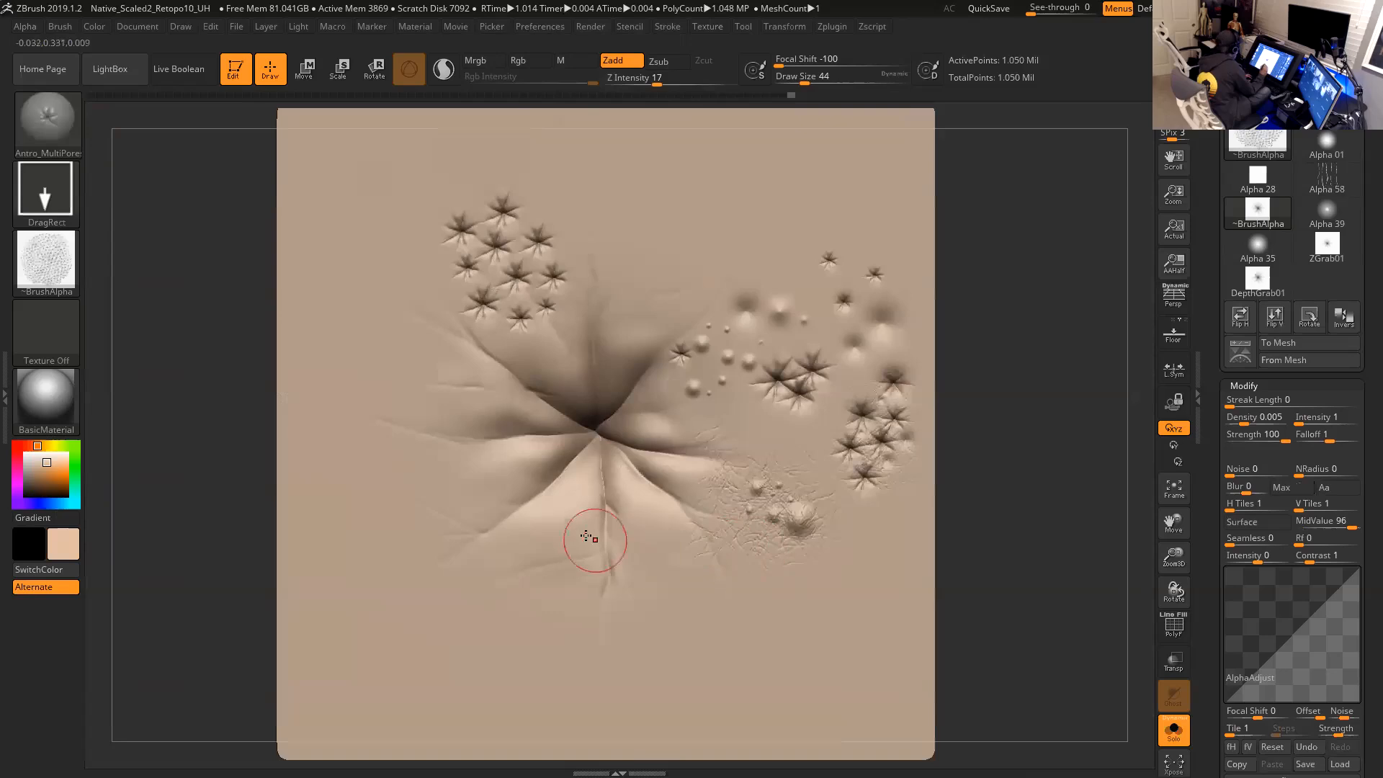
# Try one large multi-pore stamp over the lower-left area of the plane and undo it.
pyautogui.keyDown('alt'); pyautogui.moveTo(966, 470); pyautogui.dragTo(974, 348); pyautogui.keyUp('alt')
pyautogui.moveTo(511, 473); pyautogui.dragTo(606, 760)
pyautogui.moveTo(979, 453)
pyautogui.mouseDown()
pyautogui.moveTo(979, 466)
pyautogui.moveTo(1033, 421)
pyautogui.moveTo(1010, 401)
pyautogui.moveTo(1034, 412)
pyautogui.mouseUp()
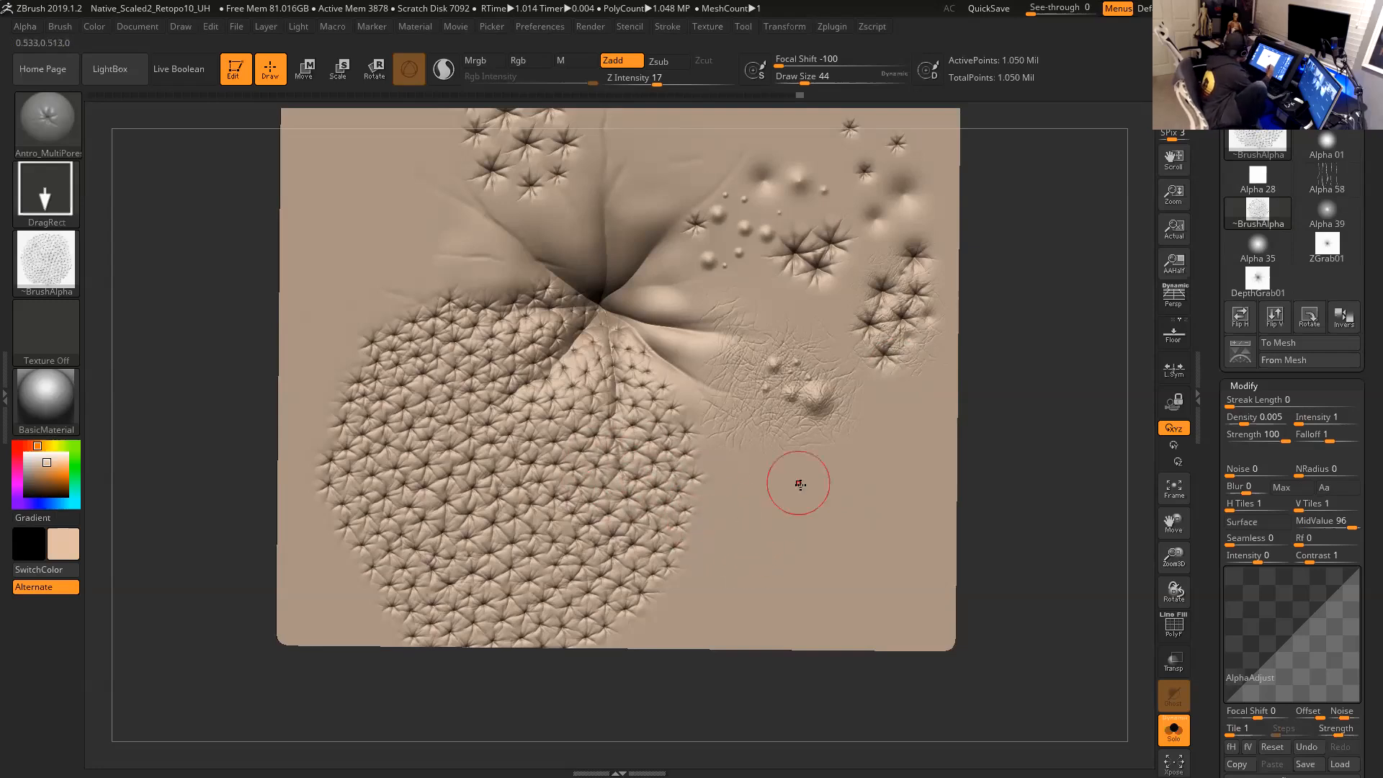
pyautogui.moveTo(1040, 500); pyautogui.dragTo(1016, 489)
pyautogui.keyDown('ctrl'); pyautogui.moveTo(1016, 485); pyautogui.dragTo(1027, 535, button='right'); pyautogui.keyUp('ctrl')
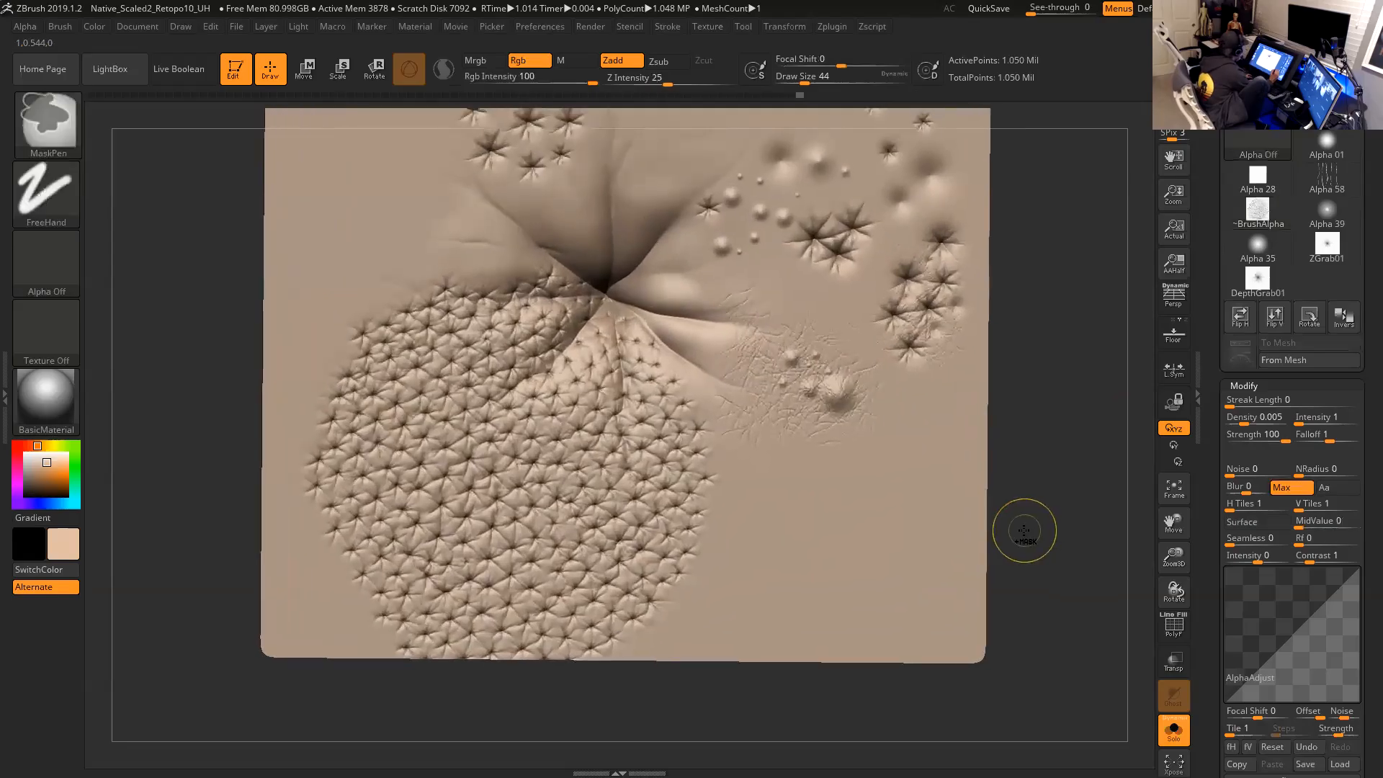
pyautogui.hotkey('ctrl', 'z')
pyautogui.moveTo(1043, 511); pyautogui.dragTo(1064, 487)
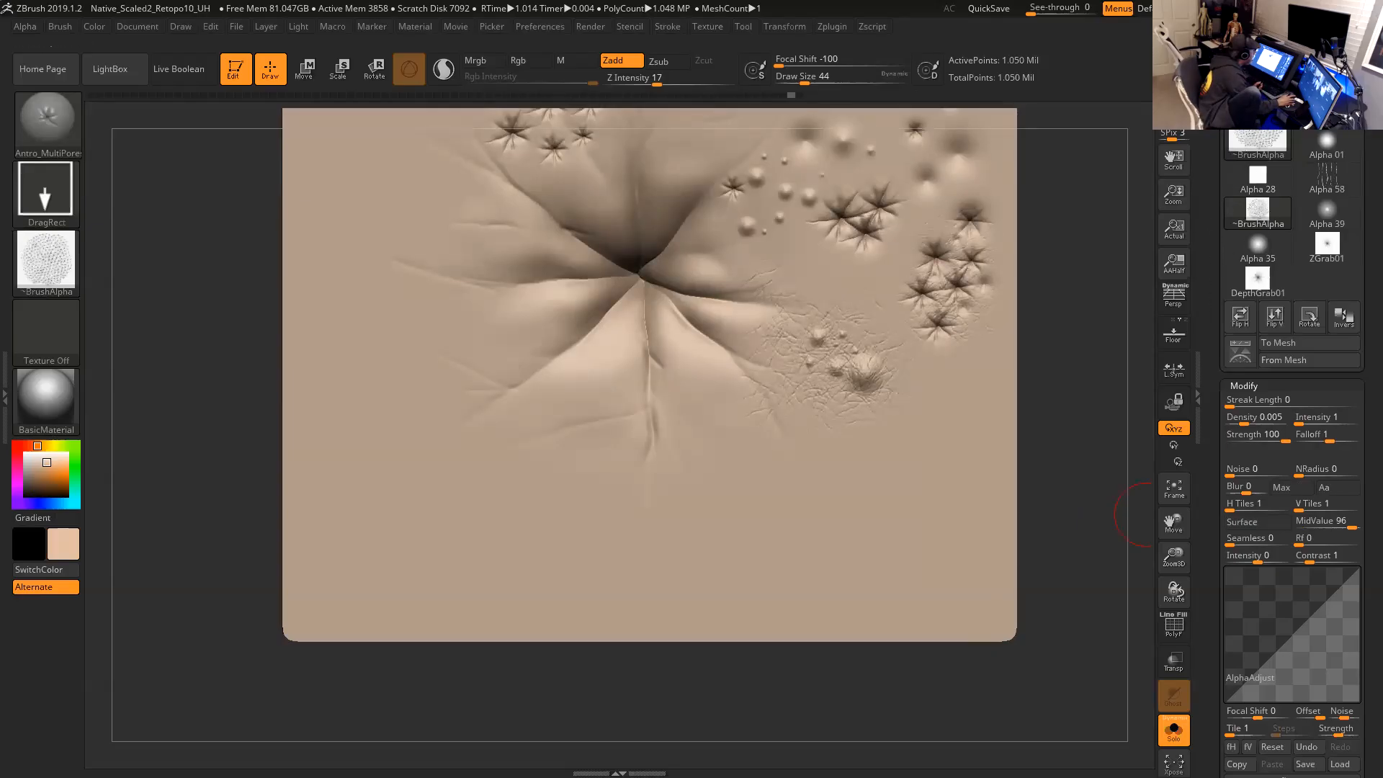
# Switch to the JessHead_LR19 head model and bring the nose and cheek area into close-up.
pyautogui.click(1229, 32)
pyautogui.click(1333, 200)
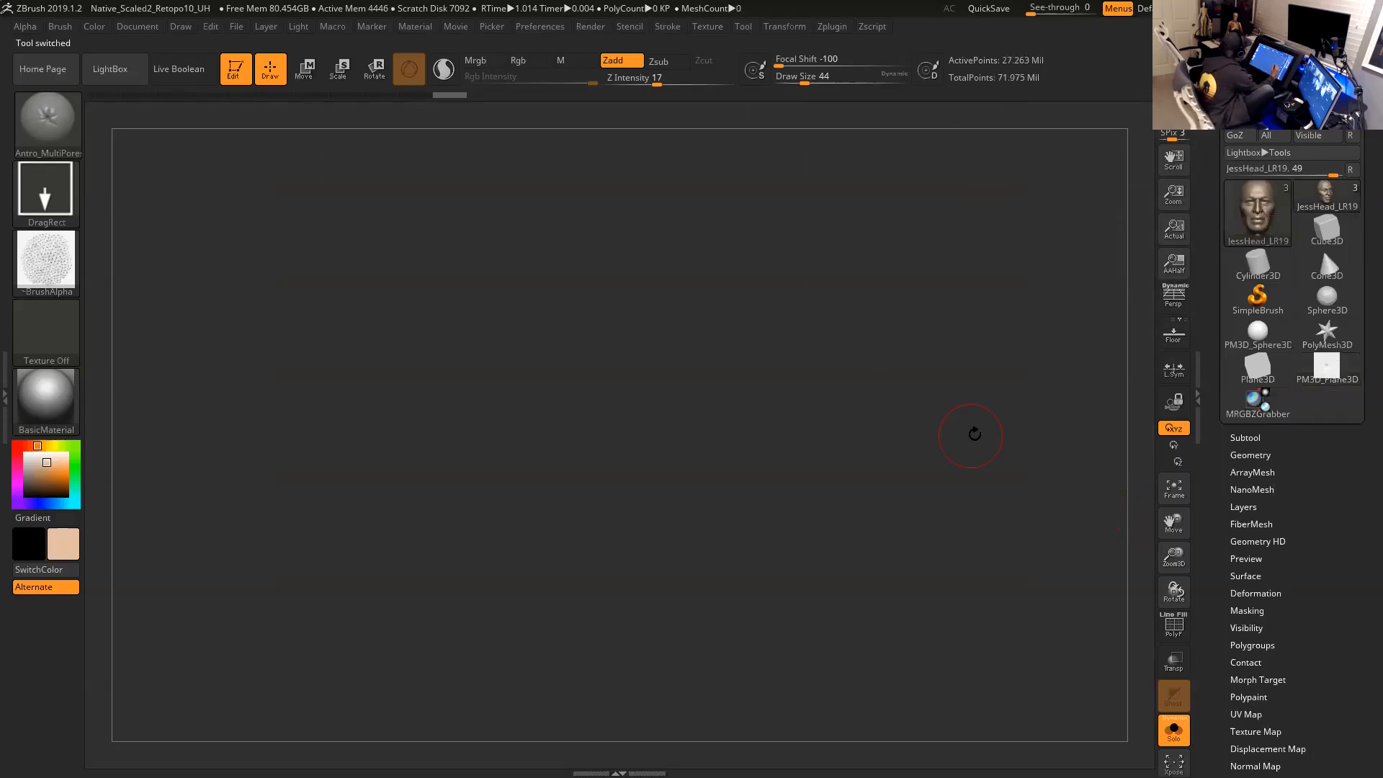
pyautogui.moveTo(982, 426)
pyautogui.mouseDown()
pyautogui.moveTo(997, 424)
pyautogui.moveTo(1001, 443)
pyautogui.moveTo(780, 458)
pyautogui.moveTo(920, 469)
pyautogui.mouseUp()
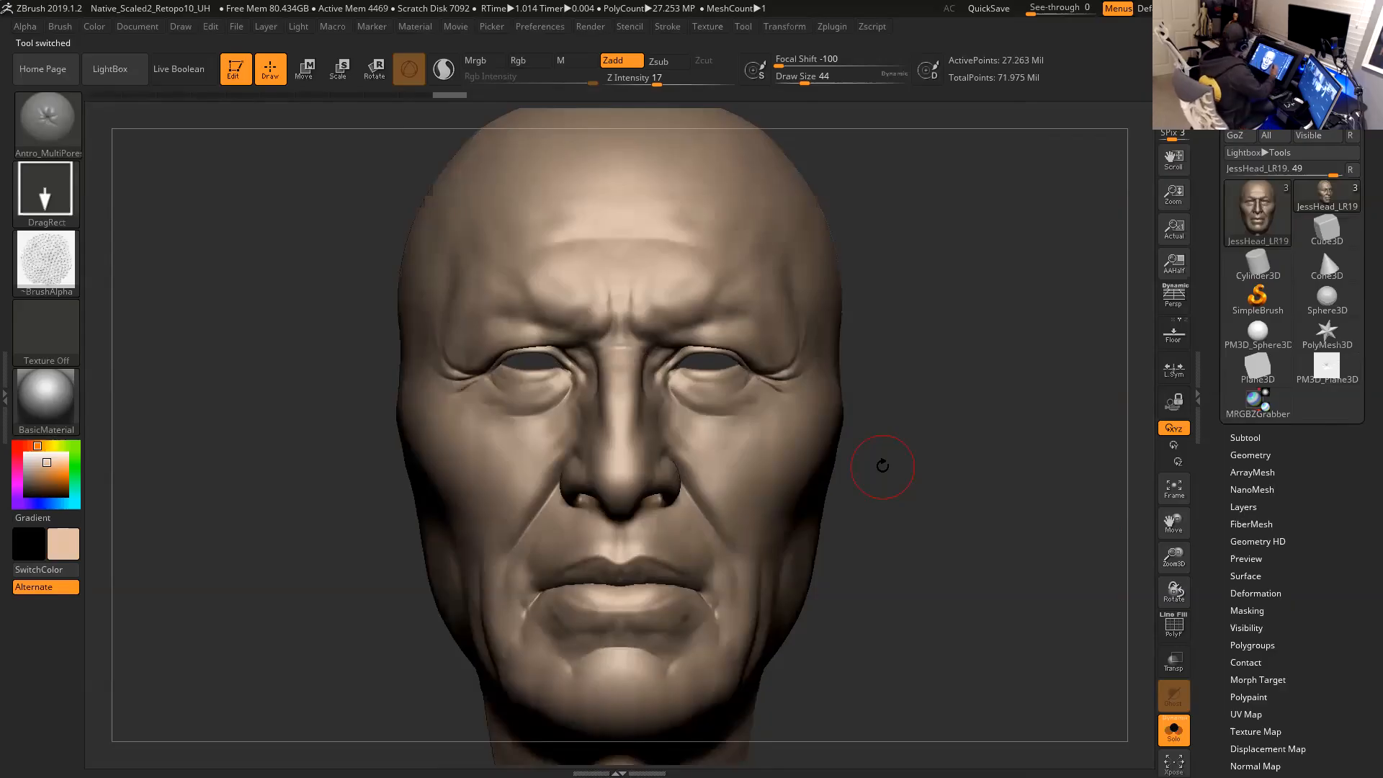
pyautogui.moveTo(1013, 382)
pyautogui.mouseDown()
pyautogui.moveTo(1039, 407)
pyautogui.moveTo(1055, 378)
pyautogui.mouseUp()
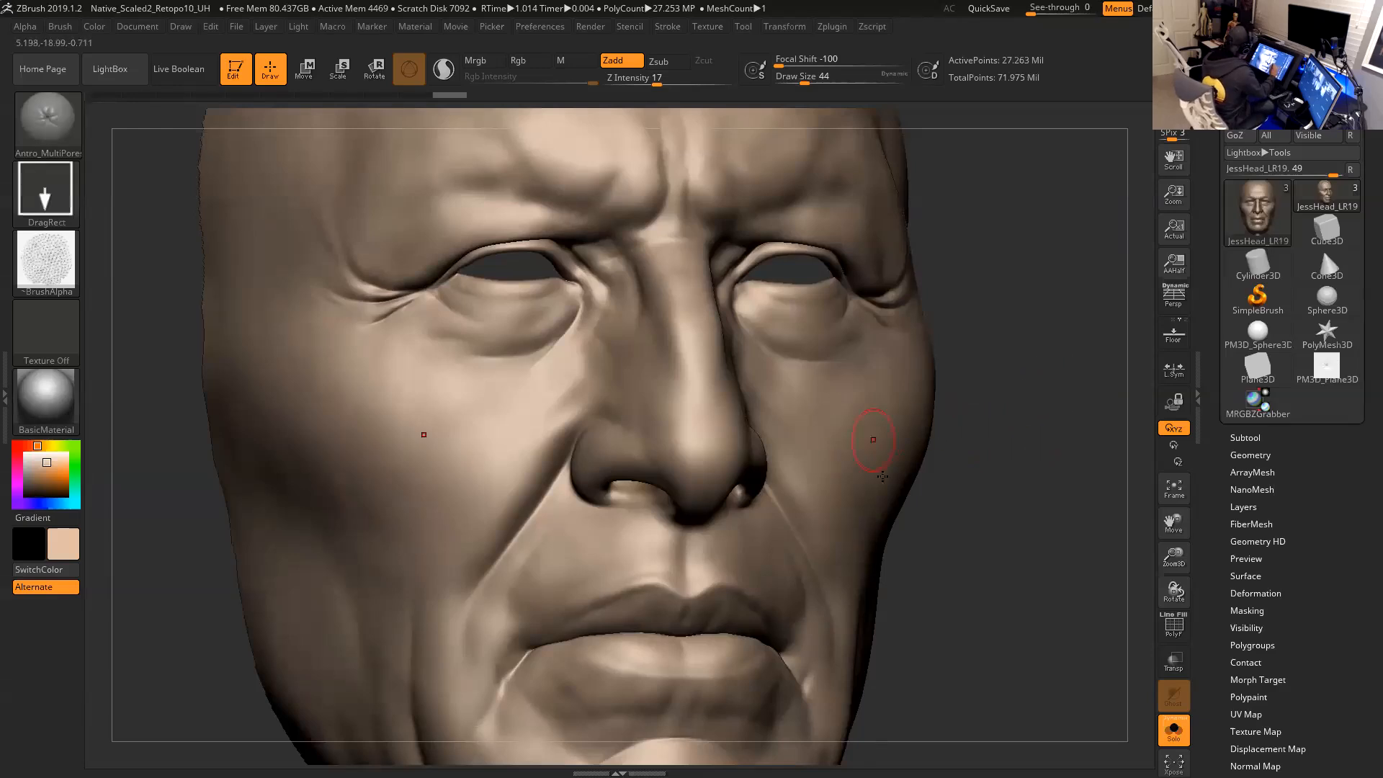
pyautogui.moveTo(1089, 430); pyautogui.dragTo(1114, 476)
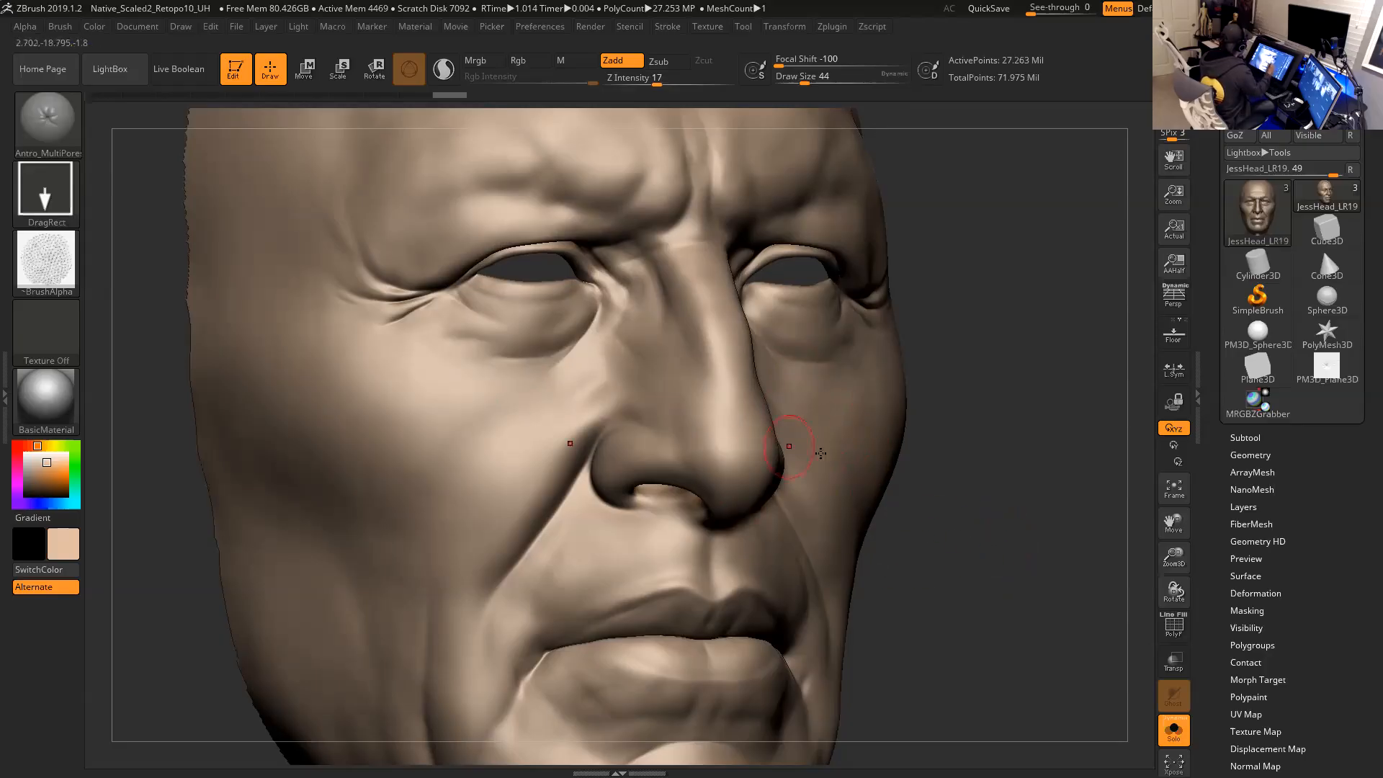
pyautogui.moveTo(1038, 516); pyautogui.dragTo(998, 535)
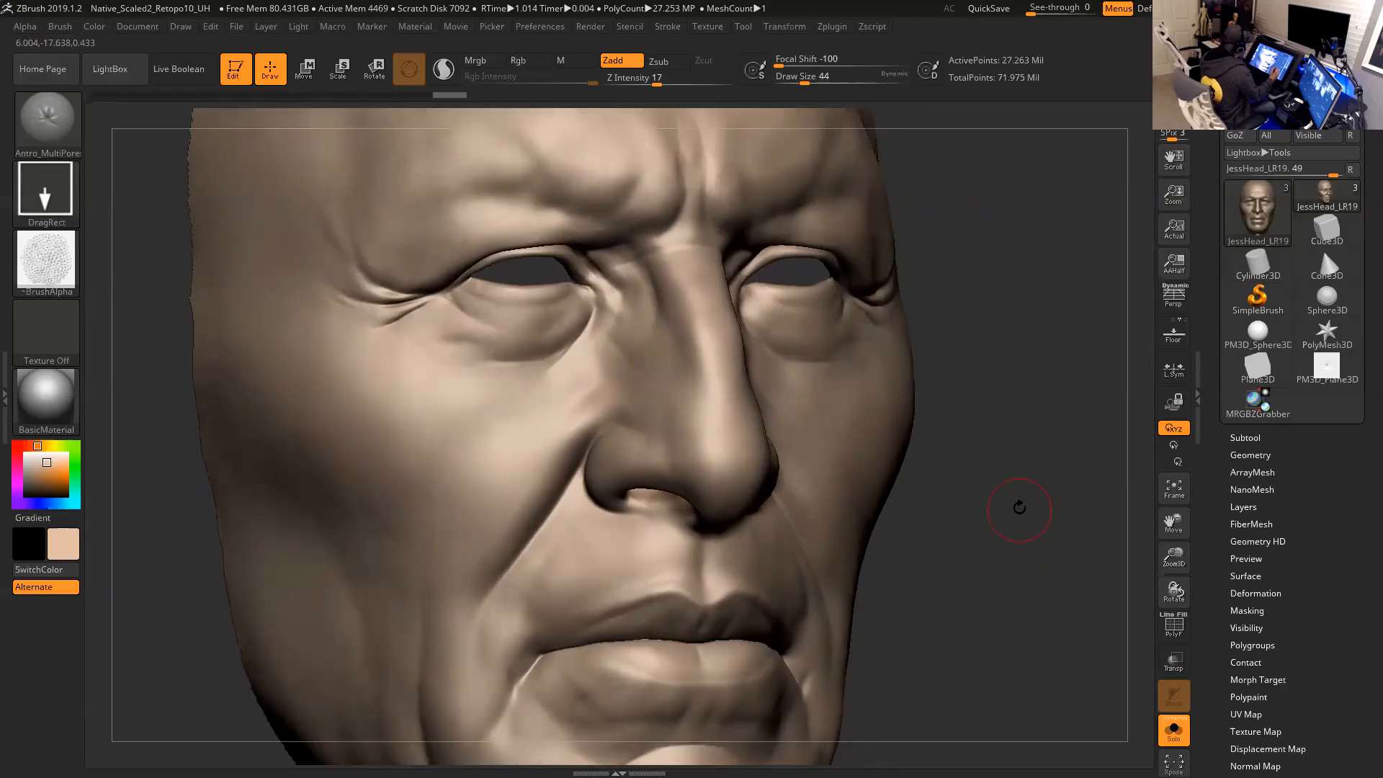
pyautogui.moveTo(1015, 515); pyautogui.dragTo(944, 459)
pyautogui.moveTo(1031, 580); pyautogui.dragTo(1074, 535)
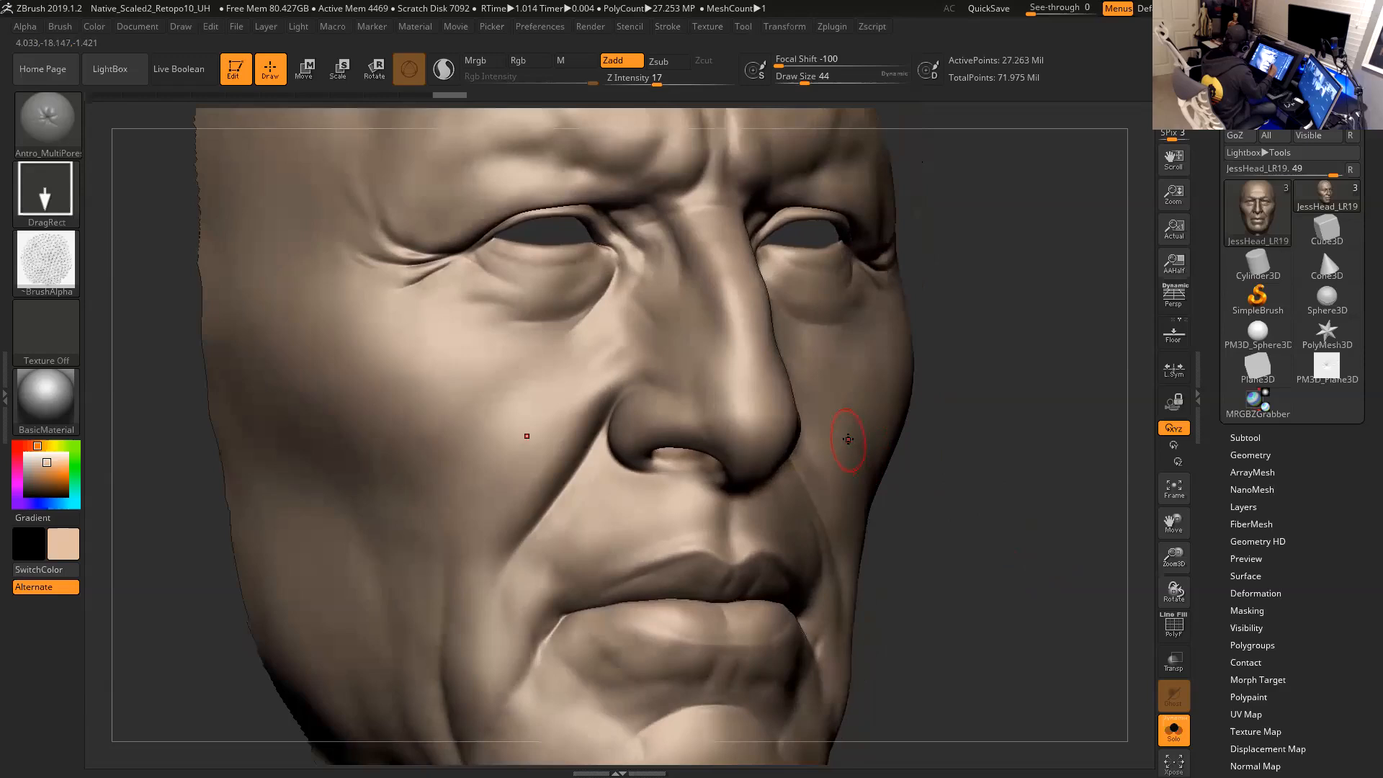
pyautogui.moveTo(1004, 500); pyautogui.dragTo(1031, 581)
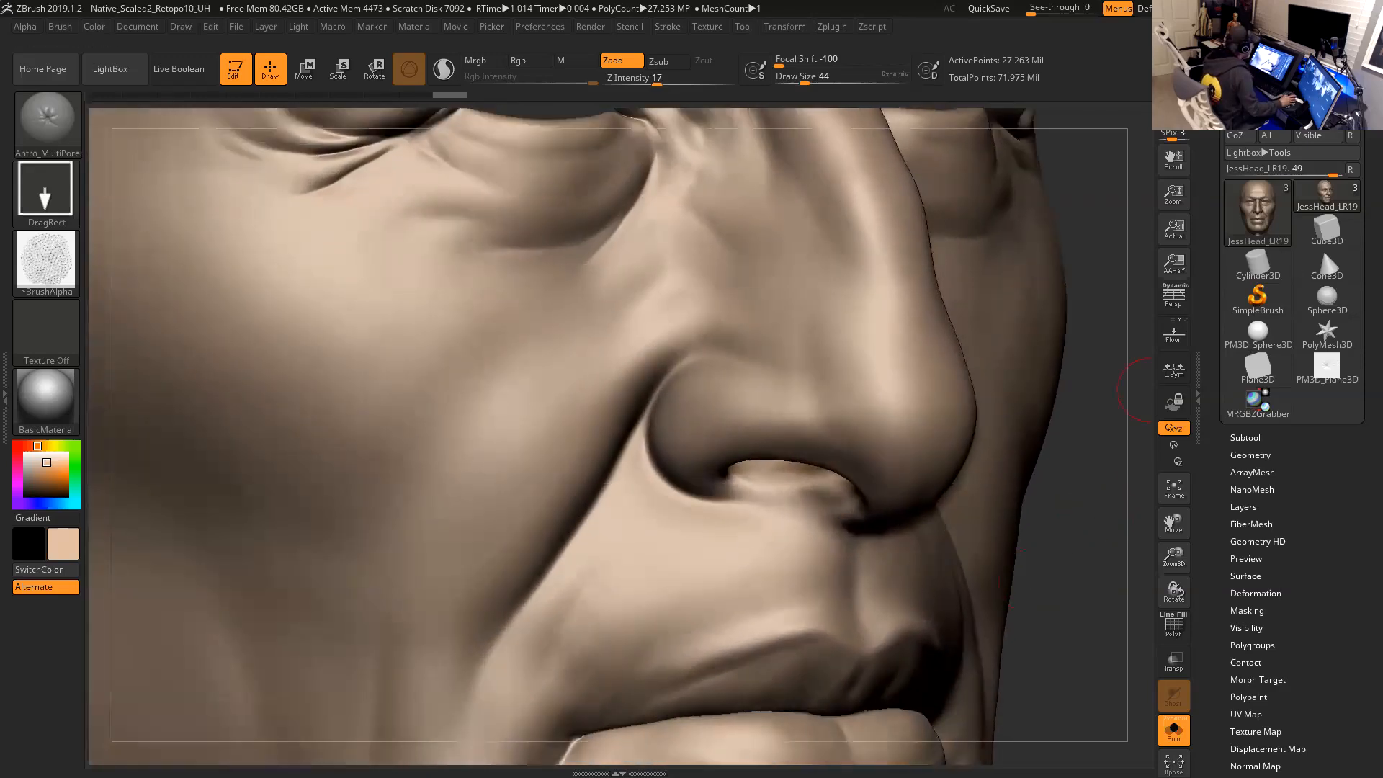
# Restore ZBrush to a smaller window beside the desktop, bring up the tufted sofa photo and minimize it.
pyautogui.click(1351, 9)
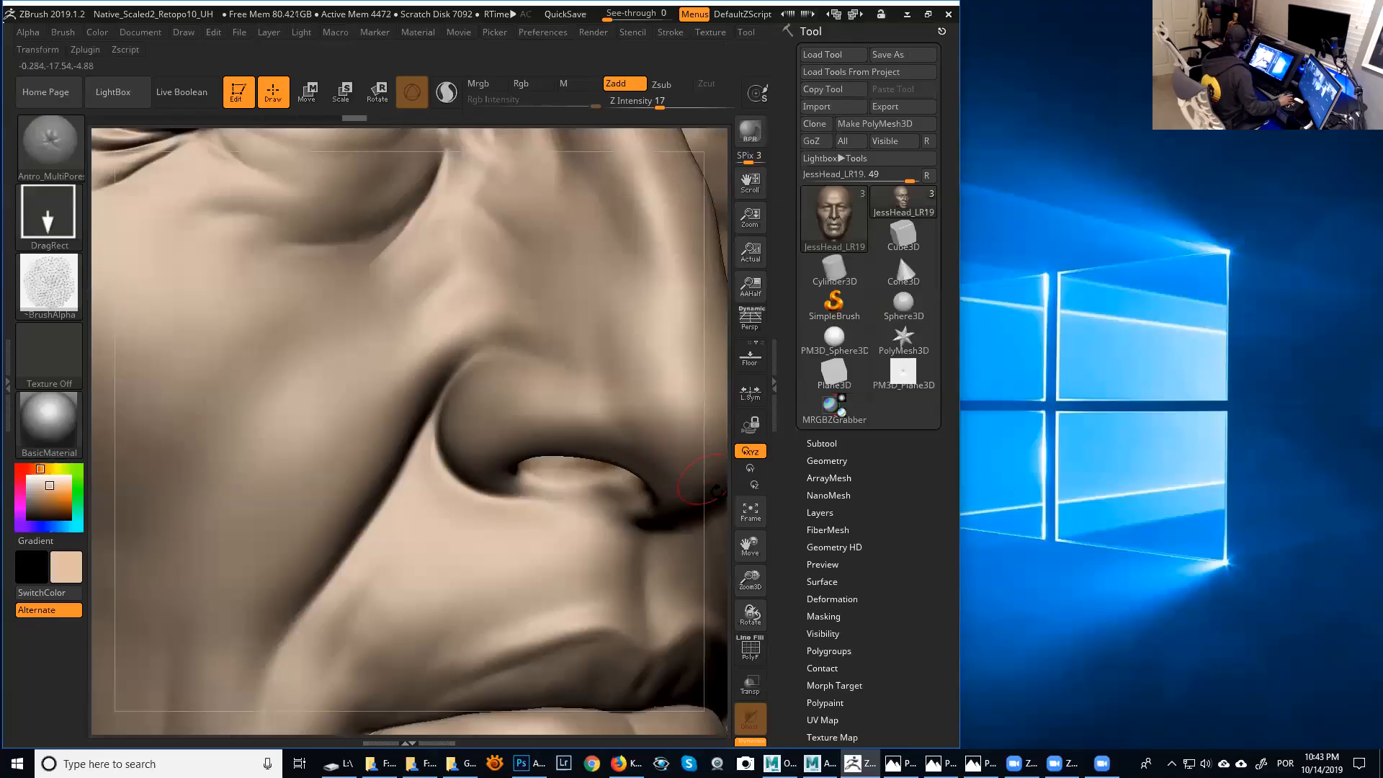
pyautogui.moveTo(703, 511)
pyautogui.mouseDown()
pyautogui.moveTo(704, 484)
pyautogui.moveTo(690, 497)
pyautogui.moveTo(699, 535)
pyautogui.mouseUp()
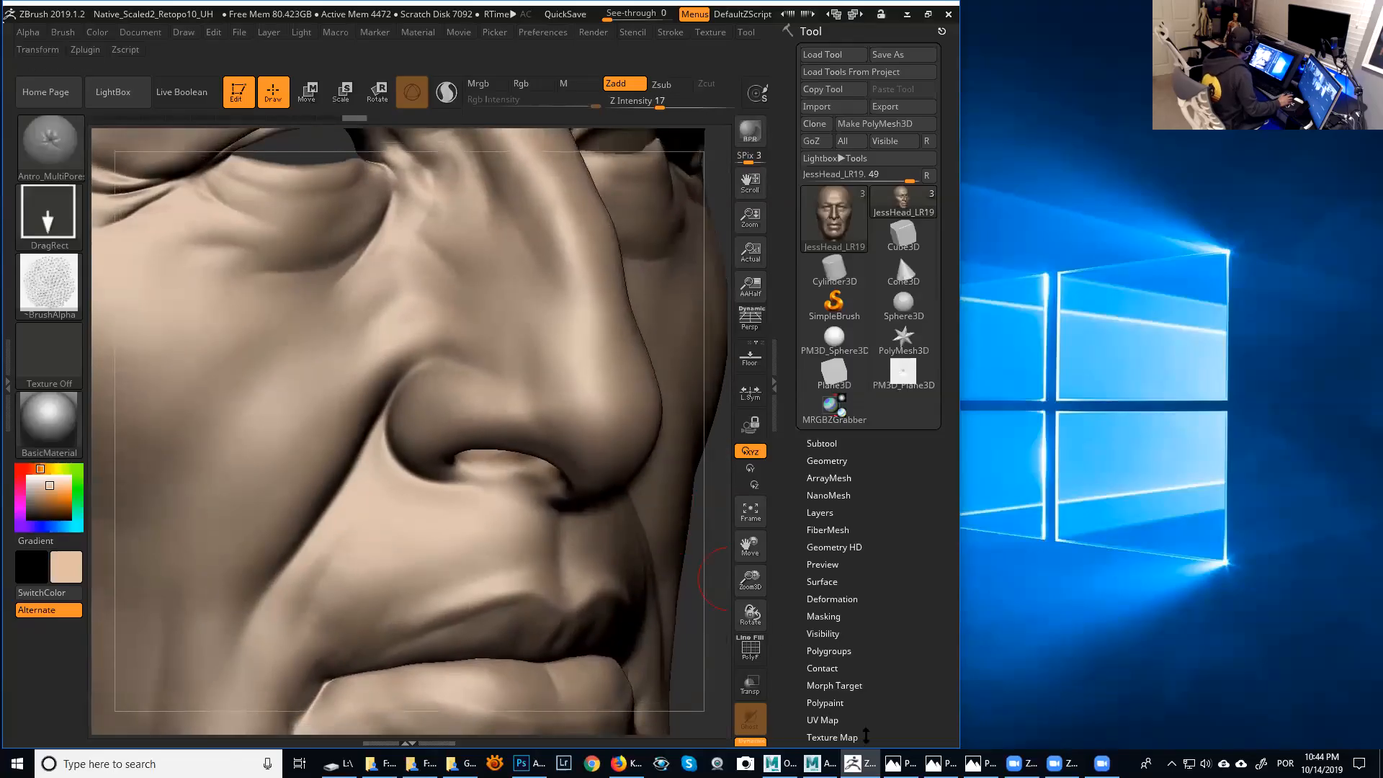
pyautogui.click(981, 764)
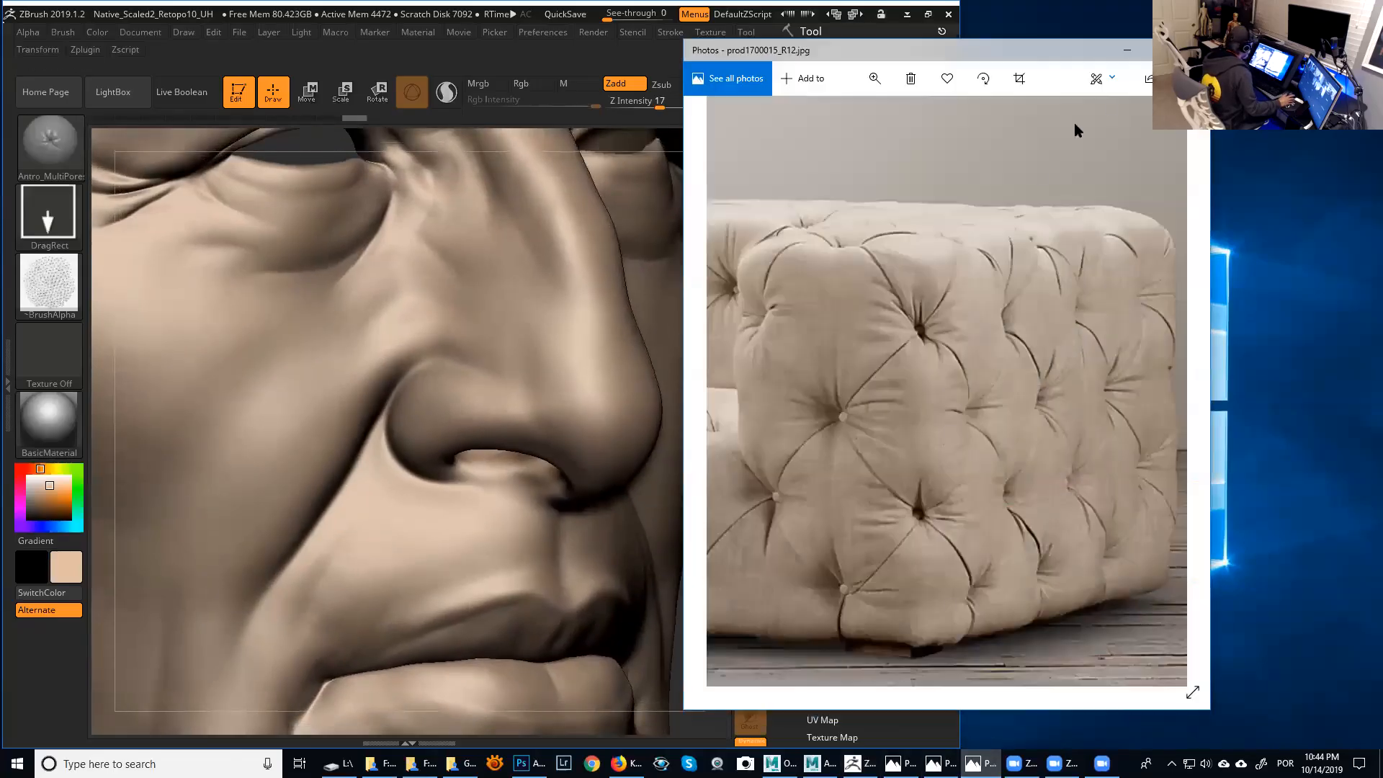
pyautogui.click(1128, 50)
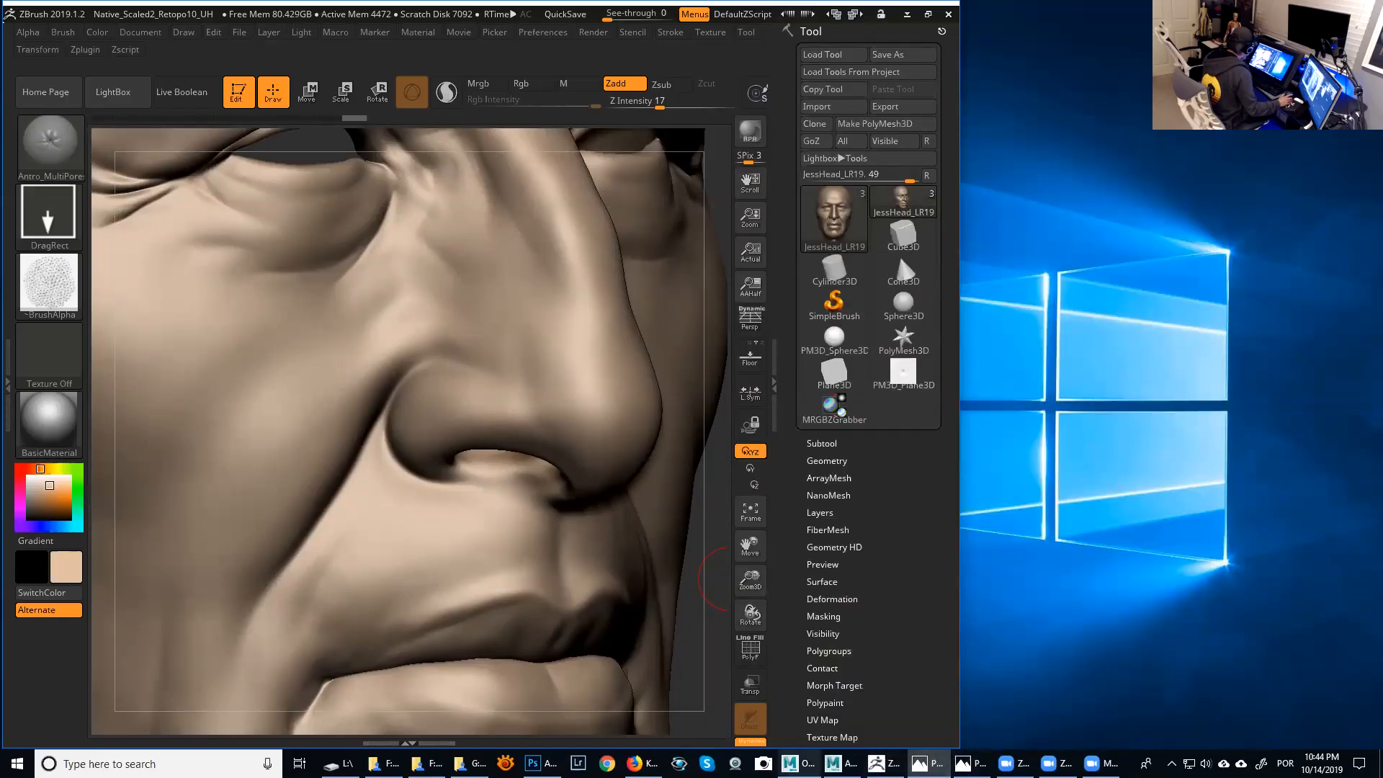
# Switch to the web browser and examine the cheek pores in the bearded man's GigaPan close-up.
pyautogui.click(638, 764)
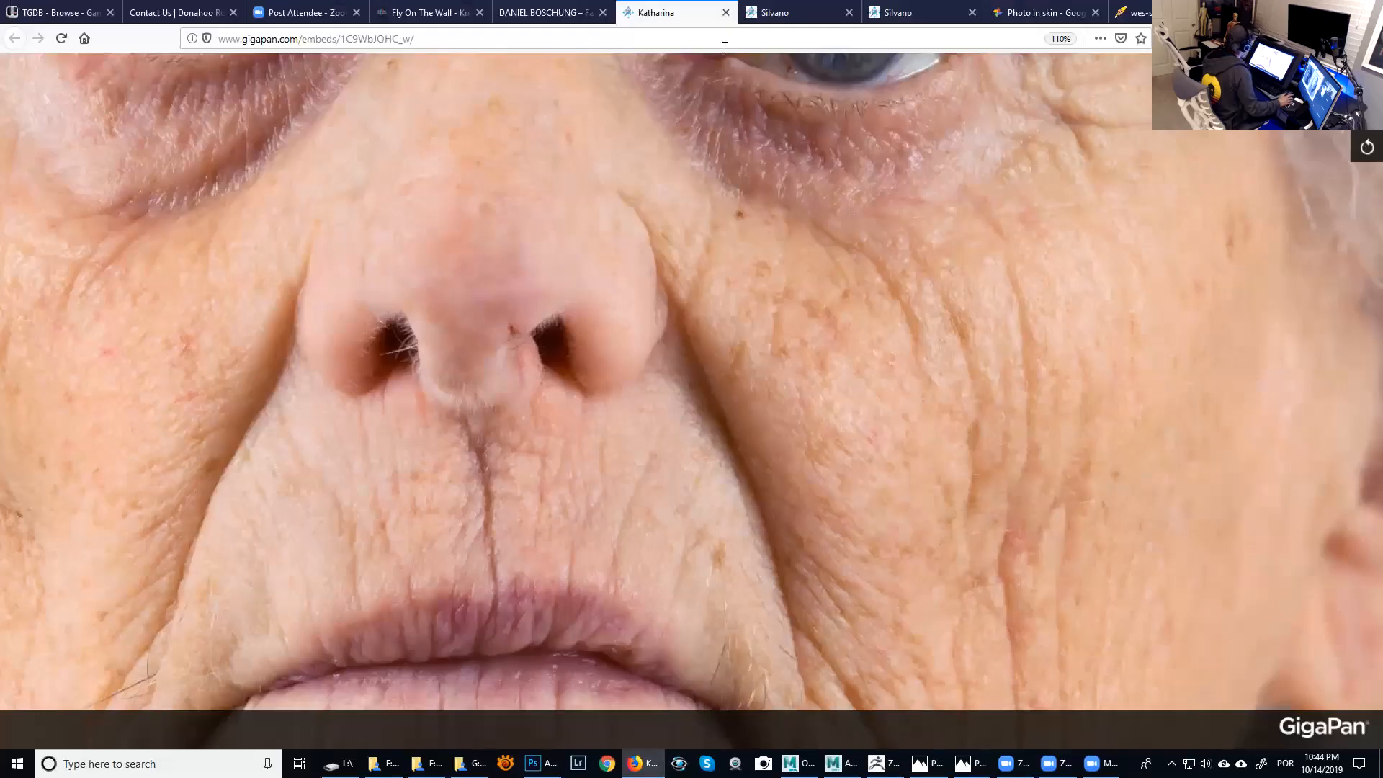
pyautogui.click(764, 13)
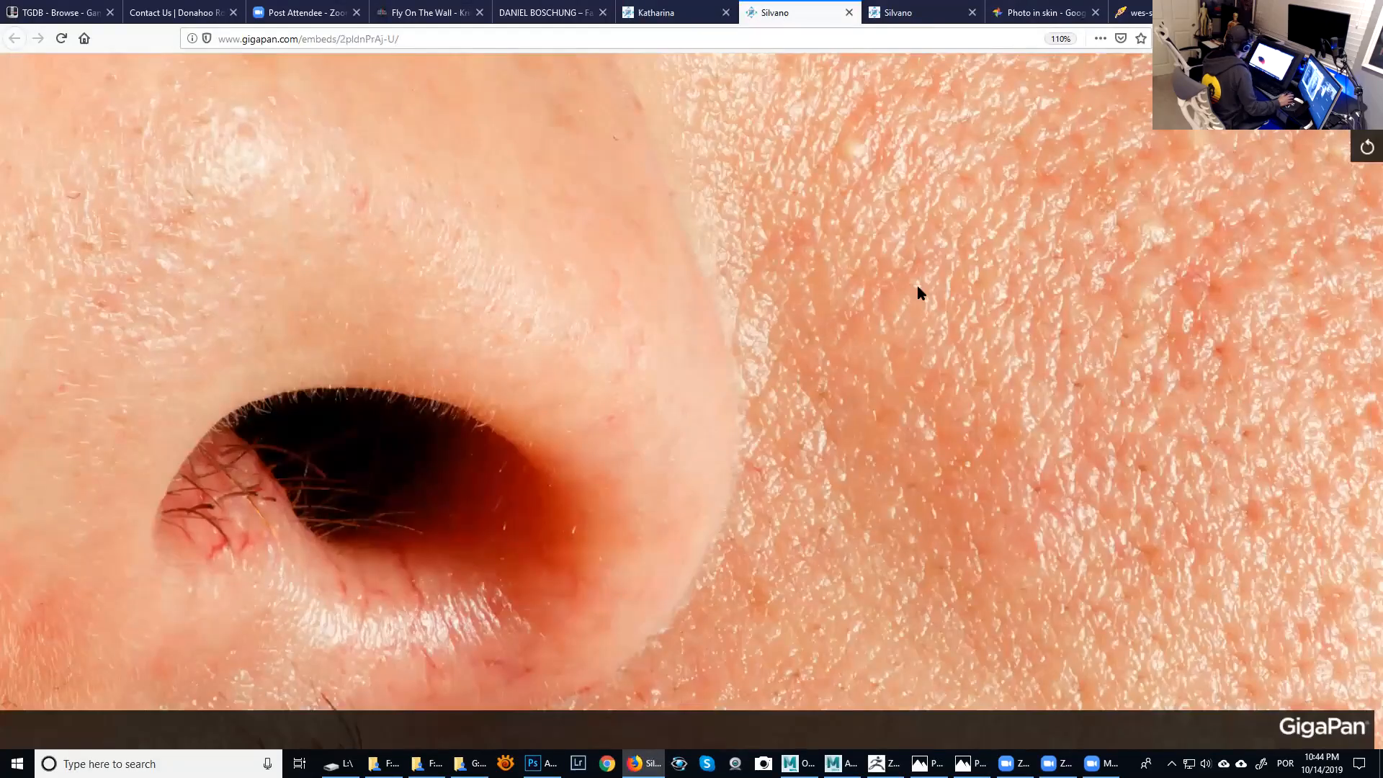
pyautogui.scroll(-3, 918, 287)
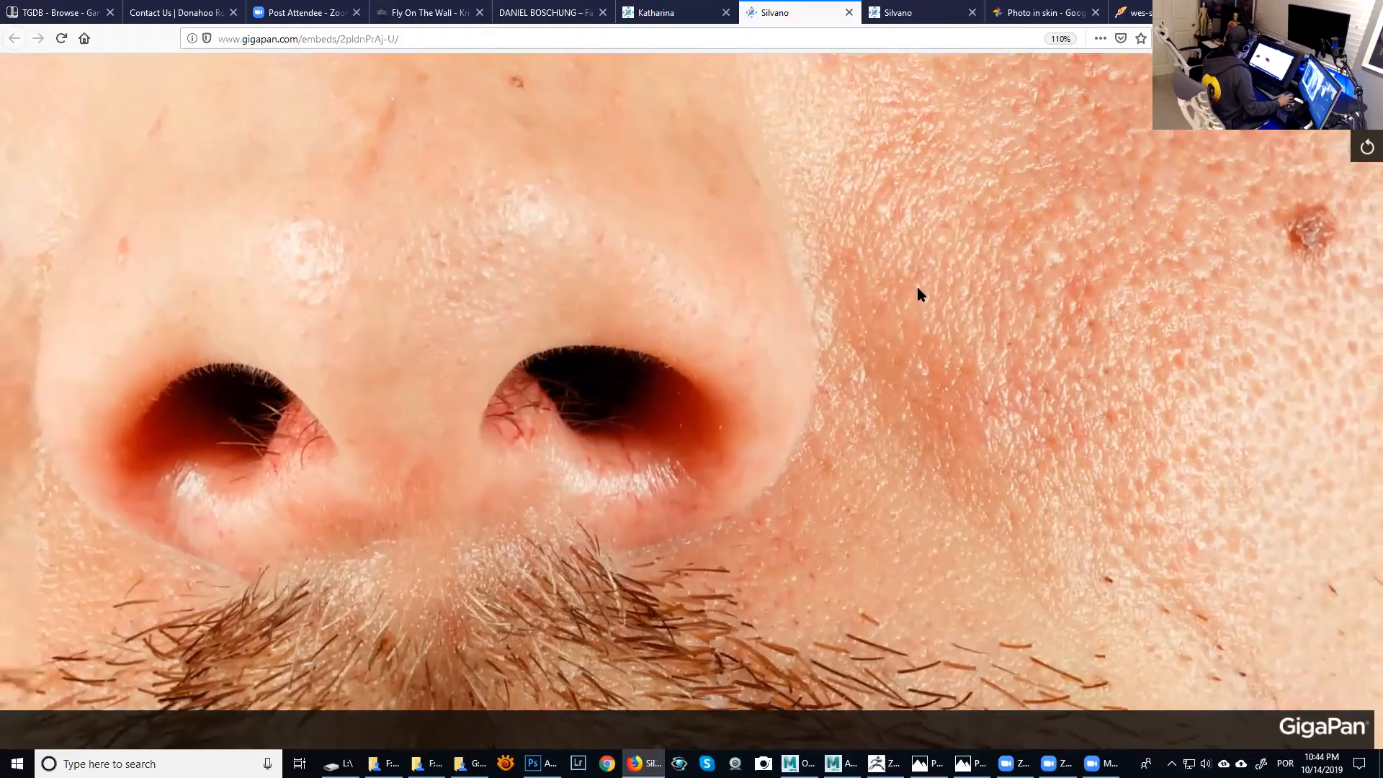
pyautogui.moveTo(537, 320); pyautogui.dragTo(1075, 398)
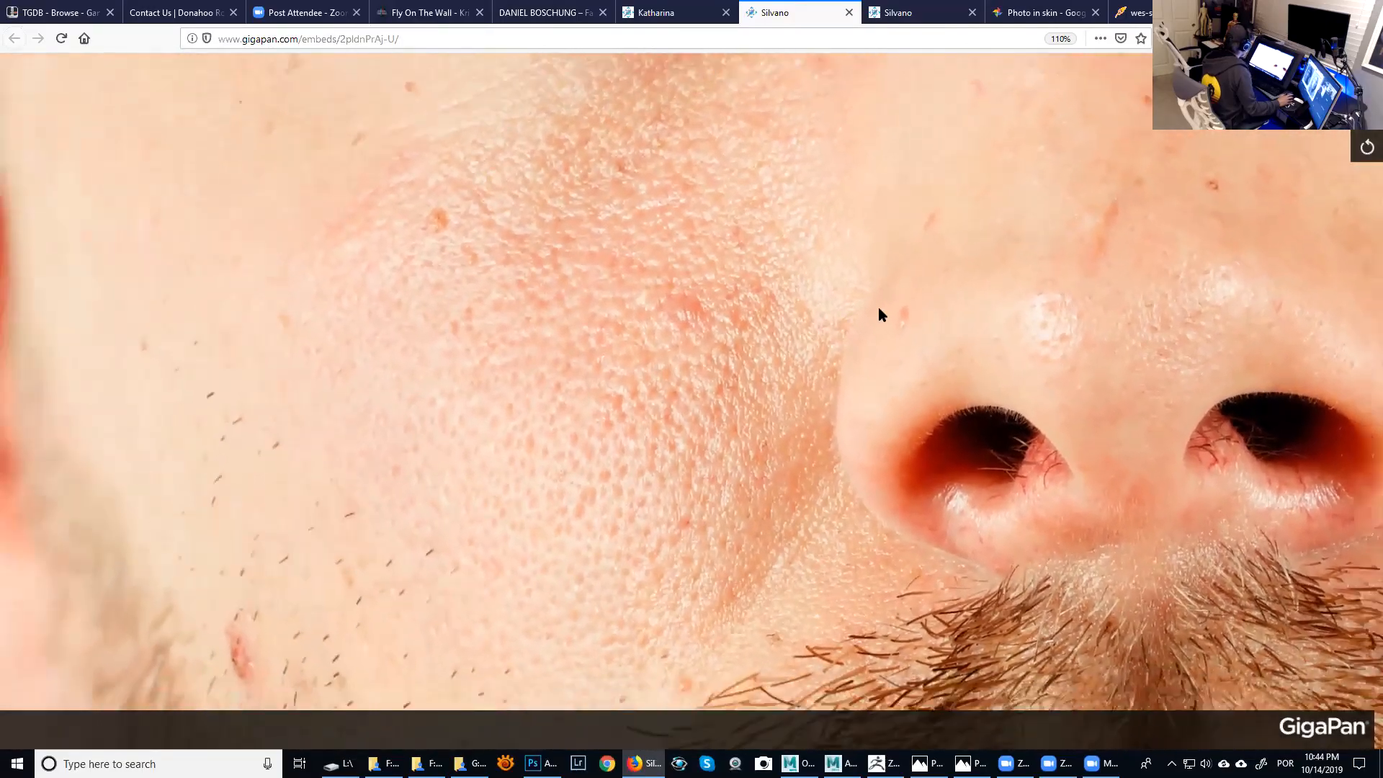
pyautogui.scroll(-3, 879, 307)
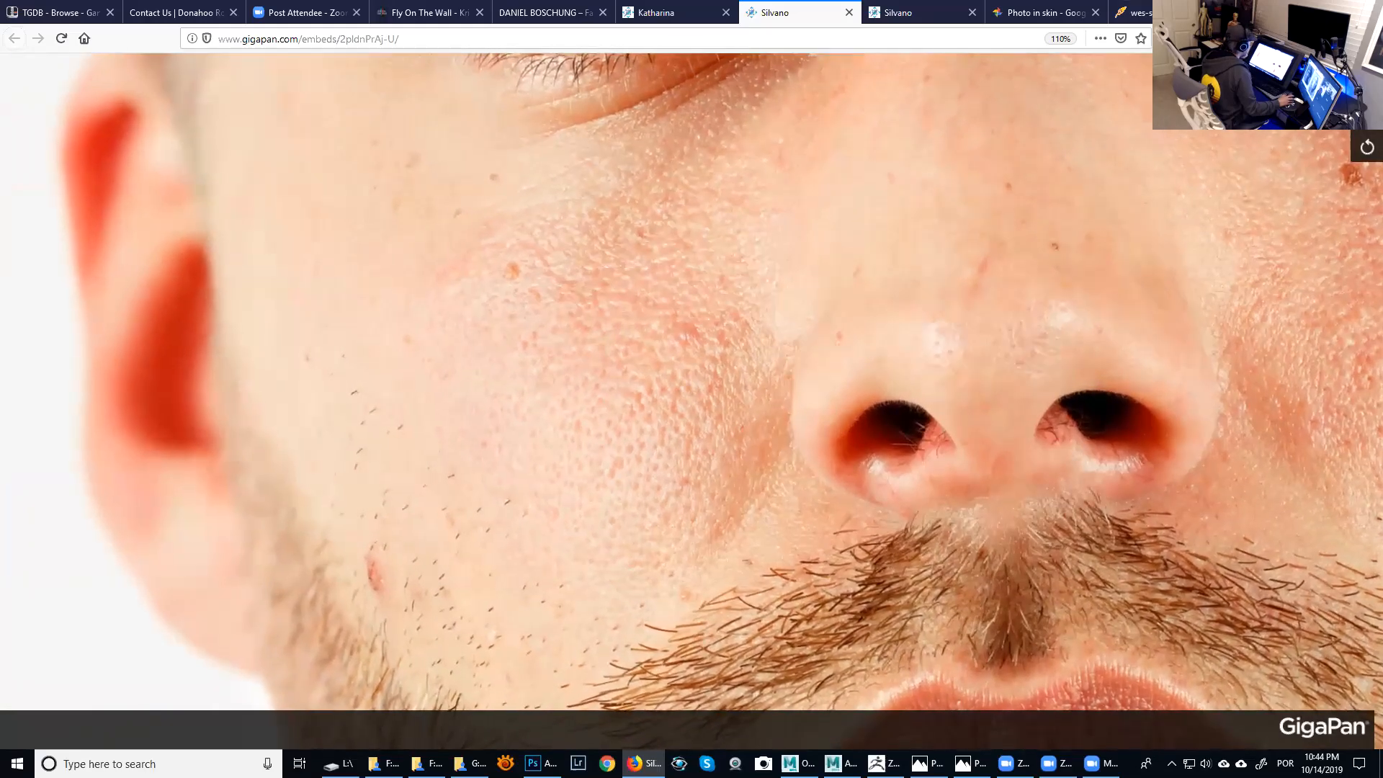
# Place the skin photo's browser window beside ZBrush and turn the head to face the front.
pyautogui.click(1333, 11)
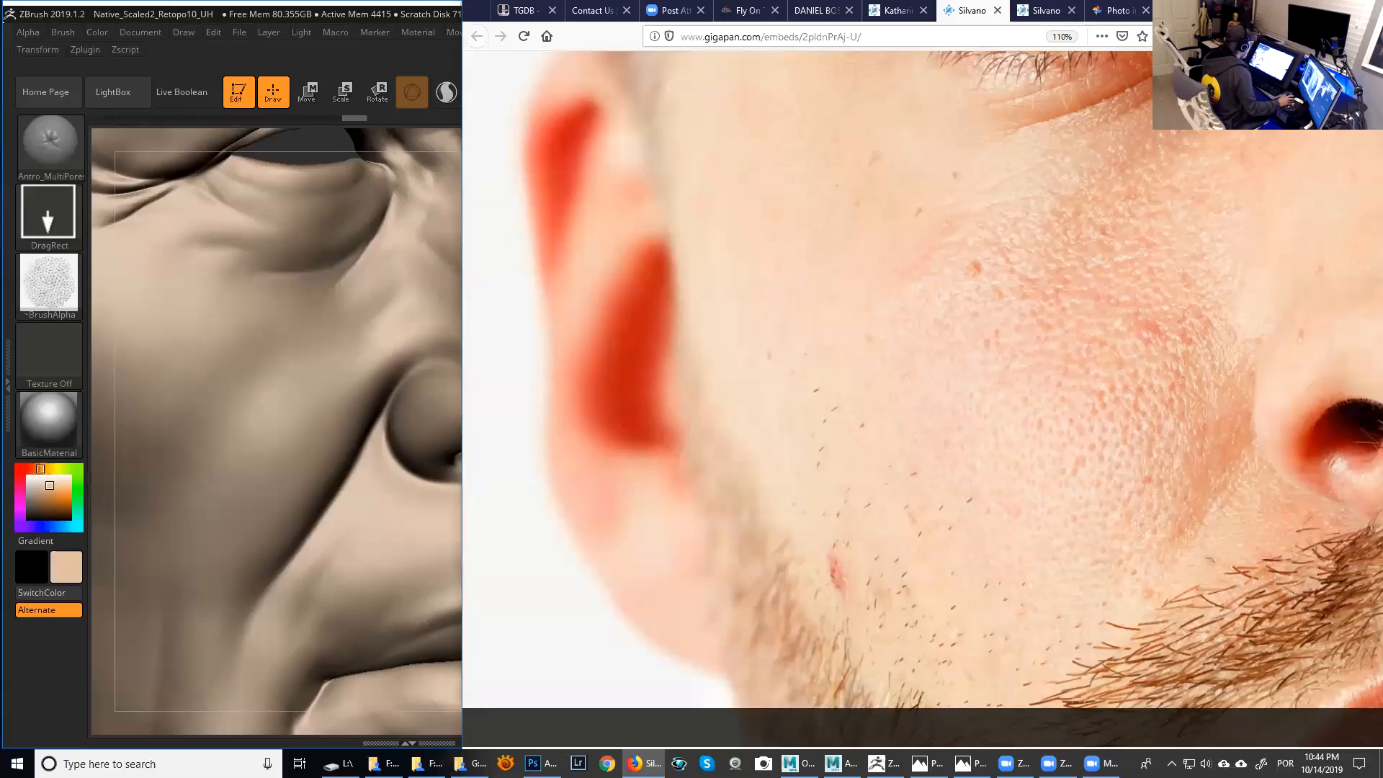
pyautogui.moveTo(591, 46); pyautogui.dragTo(650, 42)
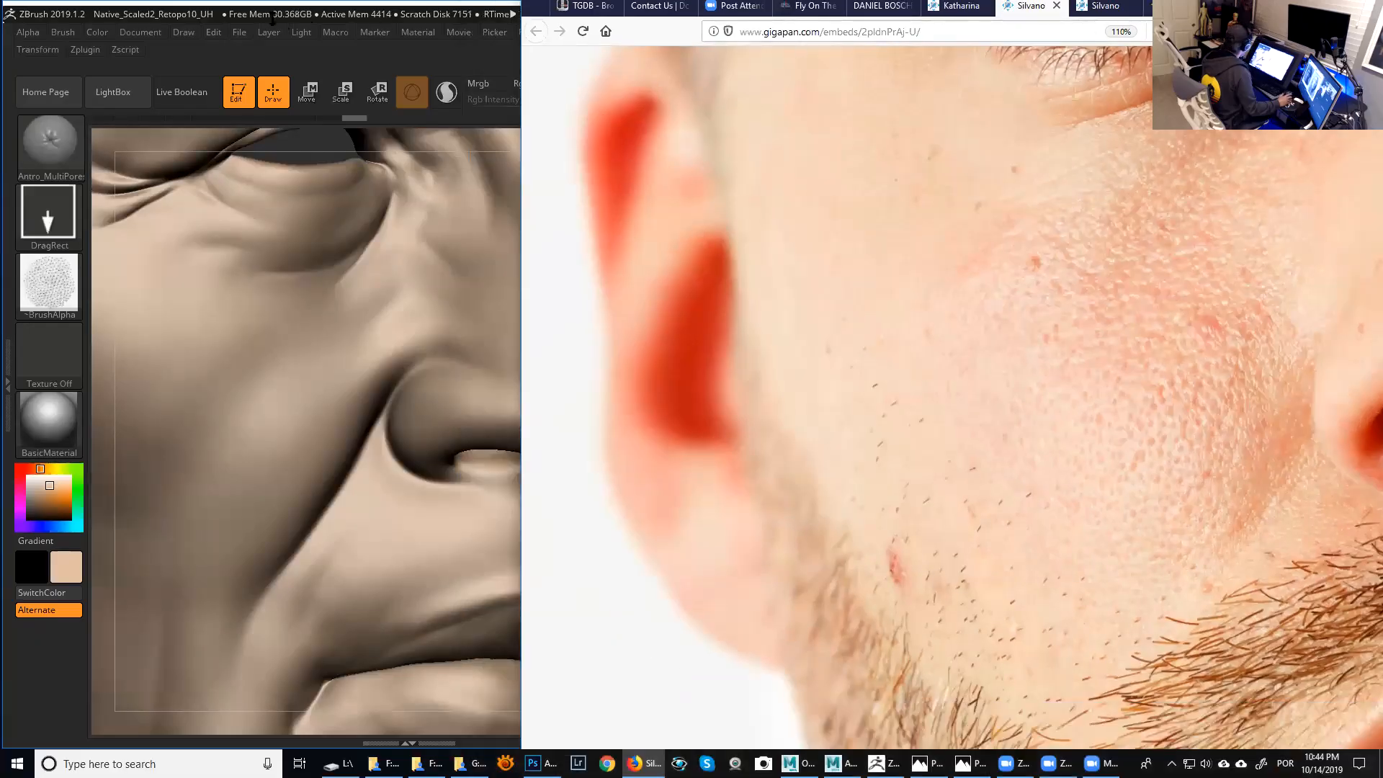
pyautogui.click(271, 13)
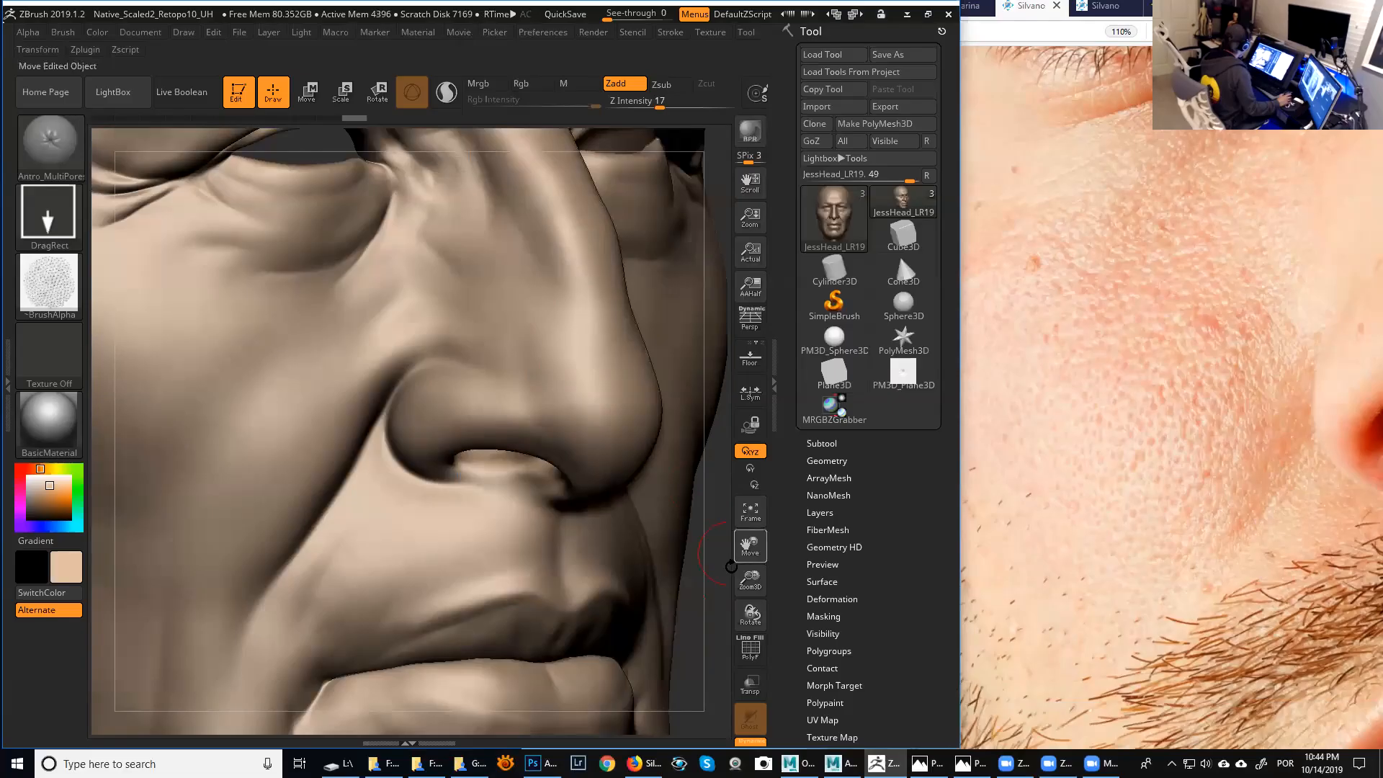
pyautogui.moveTo(709, 569); pyautogui.dragTo(418, 558)
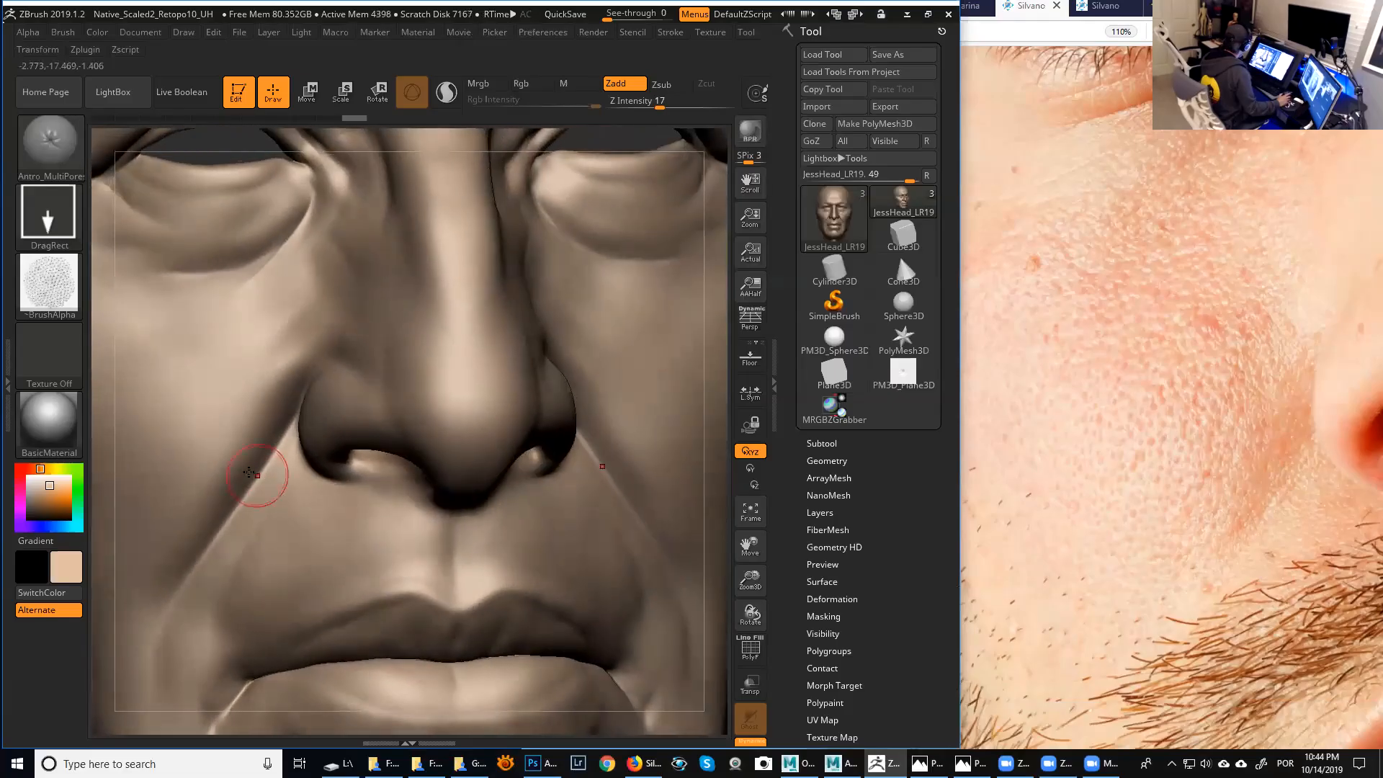
# Stamp a round patch of pore detail on the cheek beside the nostril with the multi-pore brush.
pyautogui.moveTo(104, 451); pyautogui.dragTo(219, 454)
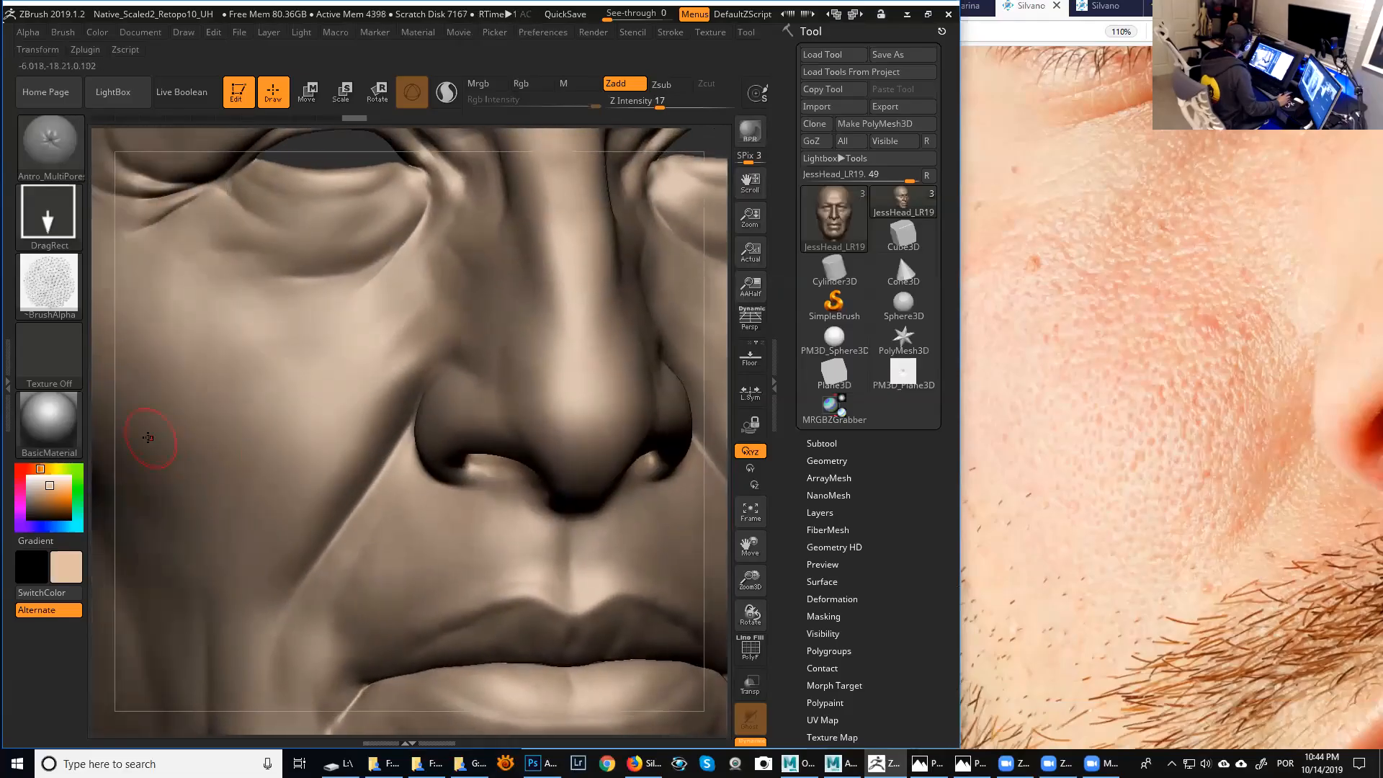
pyautogui.moveTo(104, 431); pyautogui.dragTo(117, 426)
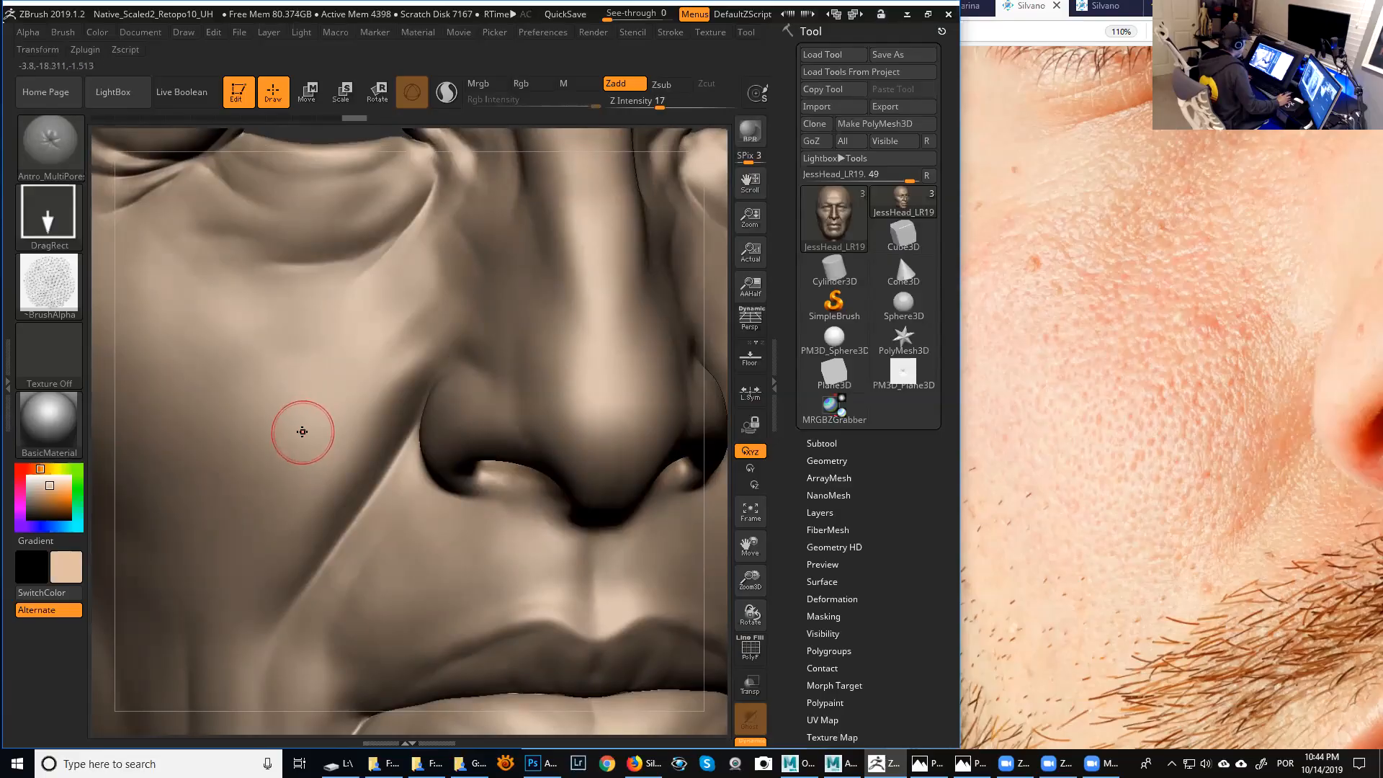
pyautogui.moveTo(314, 479); pyautogui.dragTo(344, 537)
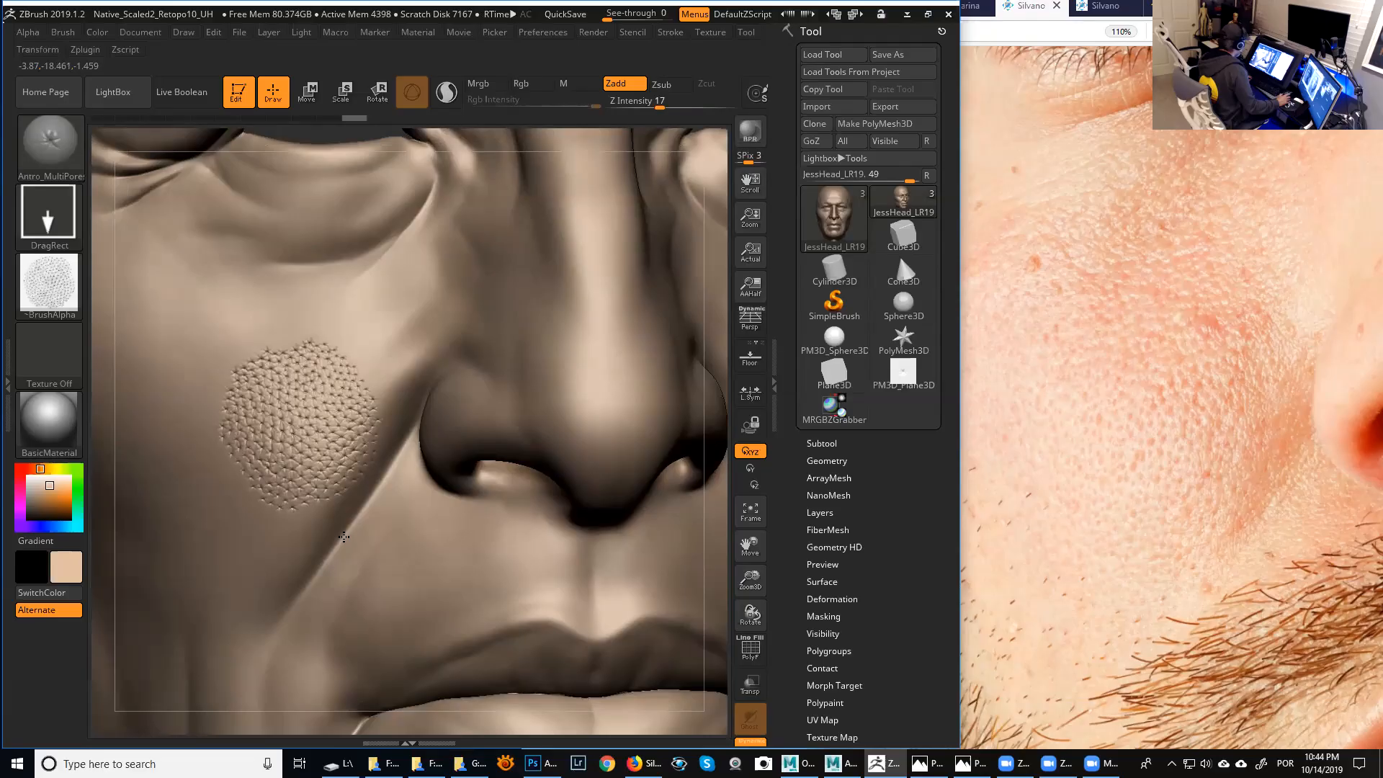
pyautogui.moveTo(347, 539); pyautogui.dragTo(351, 546)
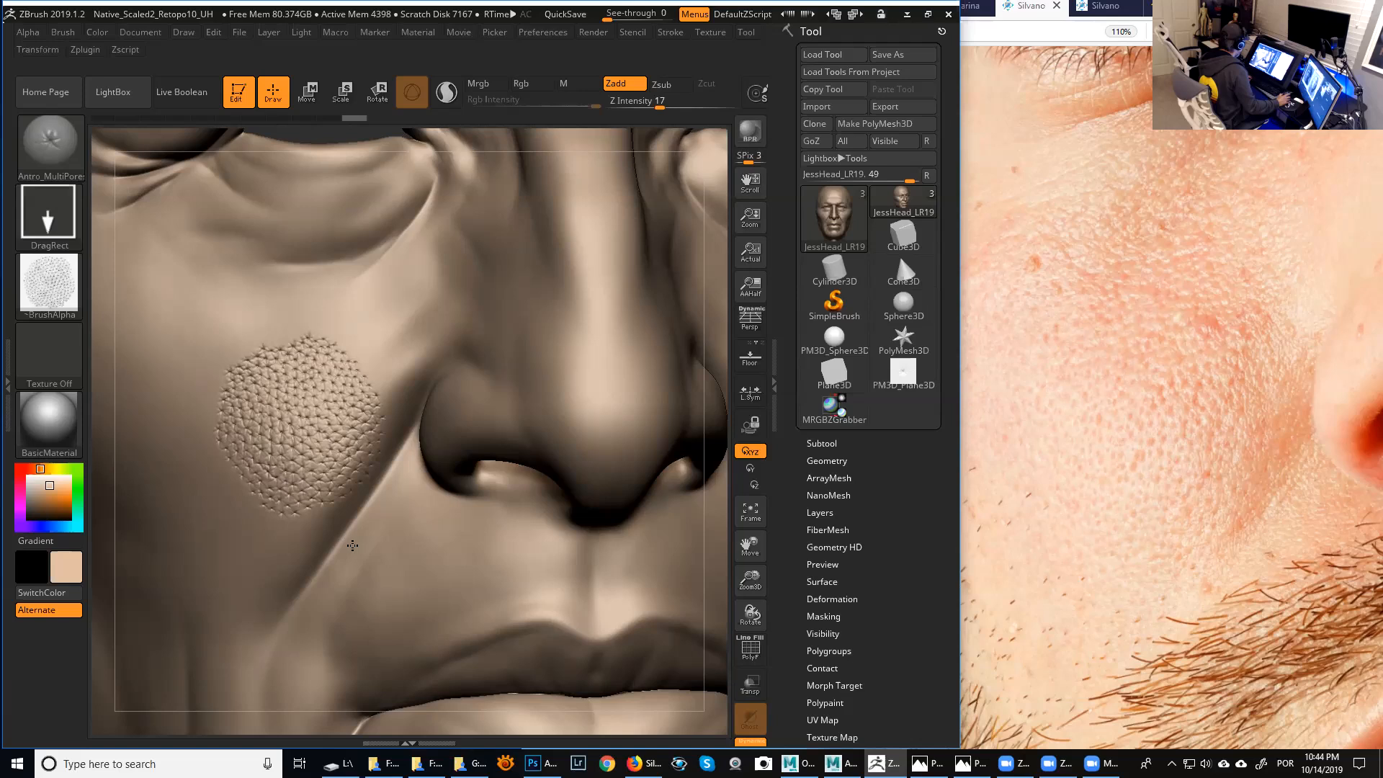
pyautogui.moveTo(352, 543); pyautogui.dragTo(348, 538)
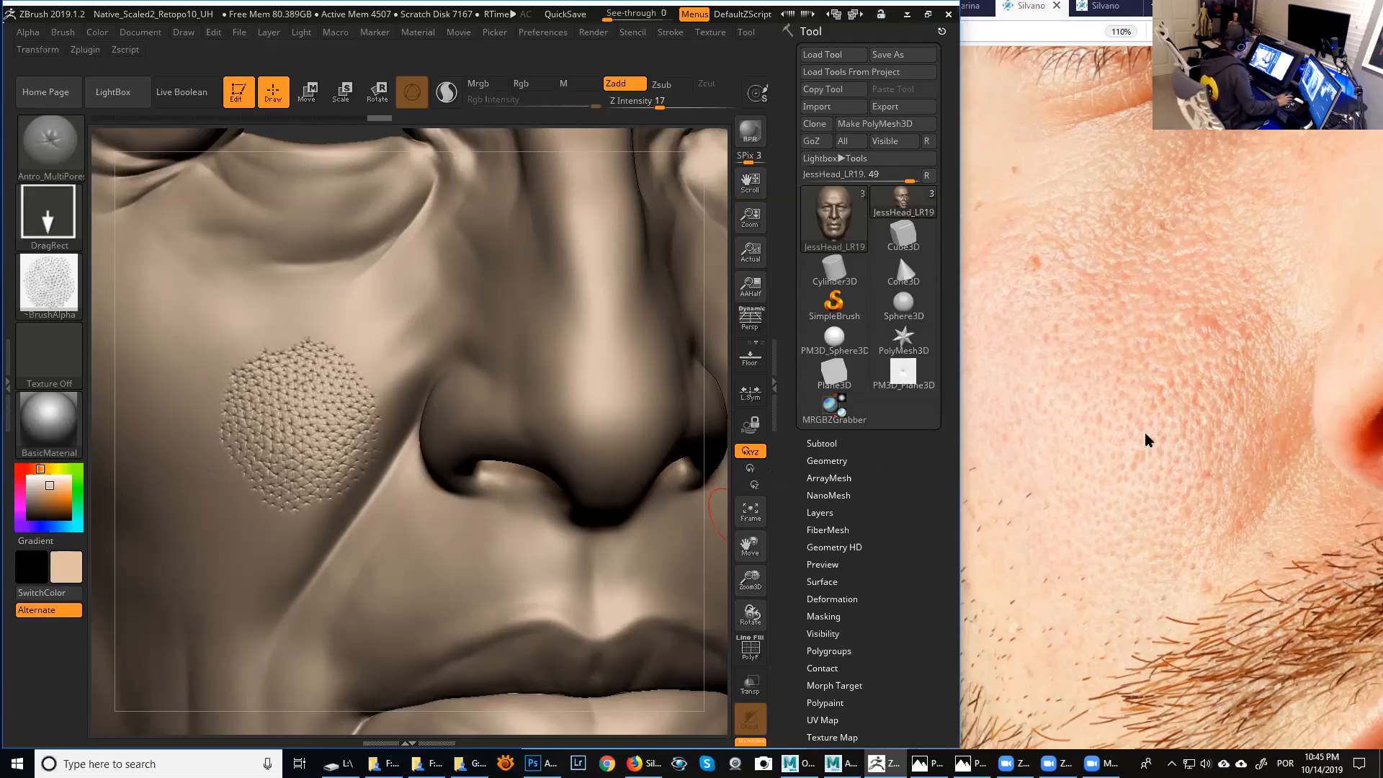
# Switch to the browser and examine the pores on the nose and both cheeks in the skin reference photo.
pyautogui.moveTo(1175, 416); pyautogui.dragTo(471, 443)
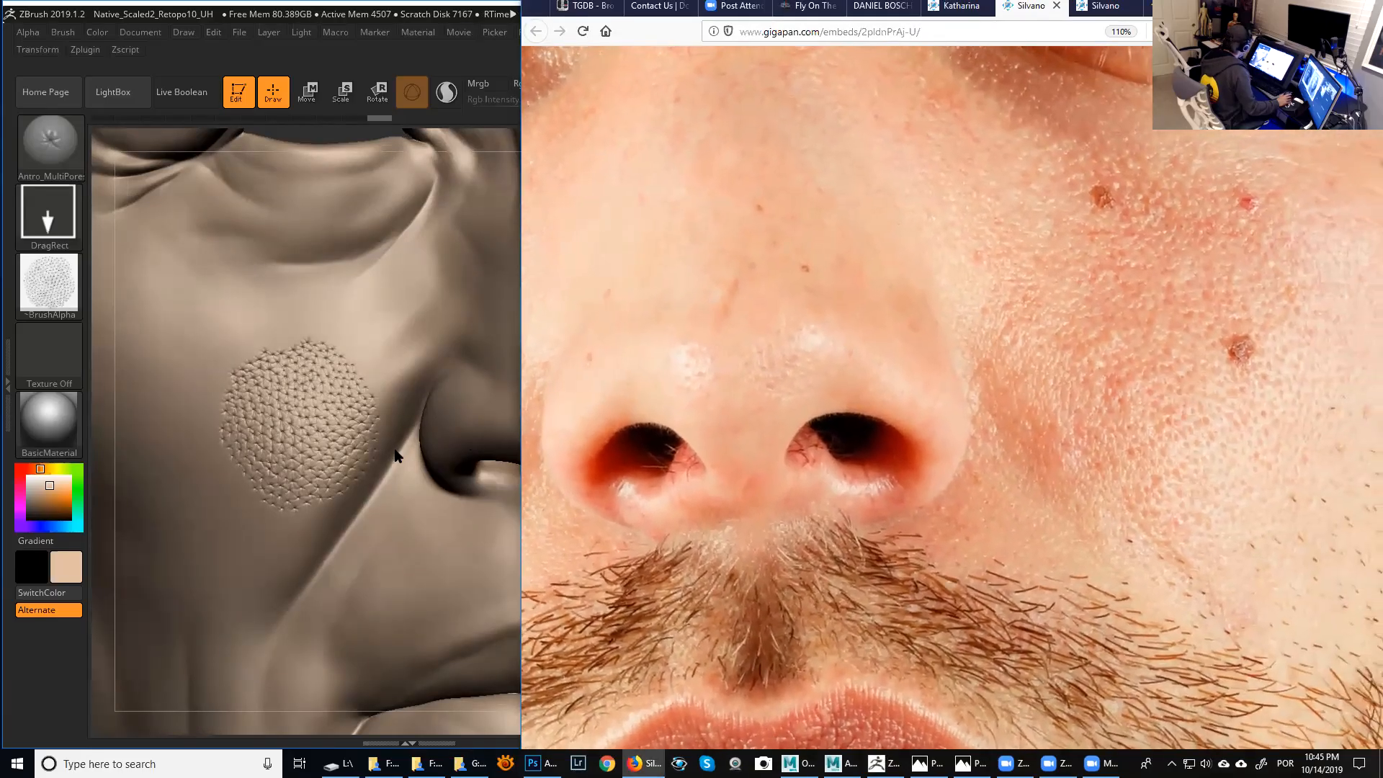
pyautogui.press('alt')
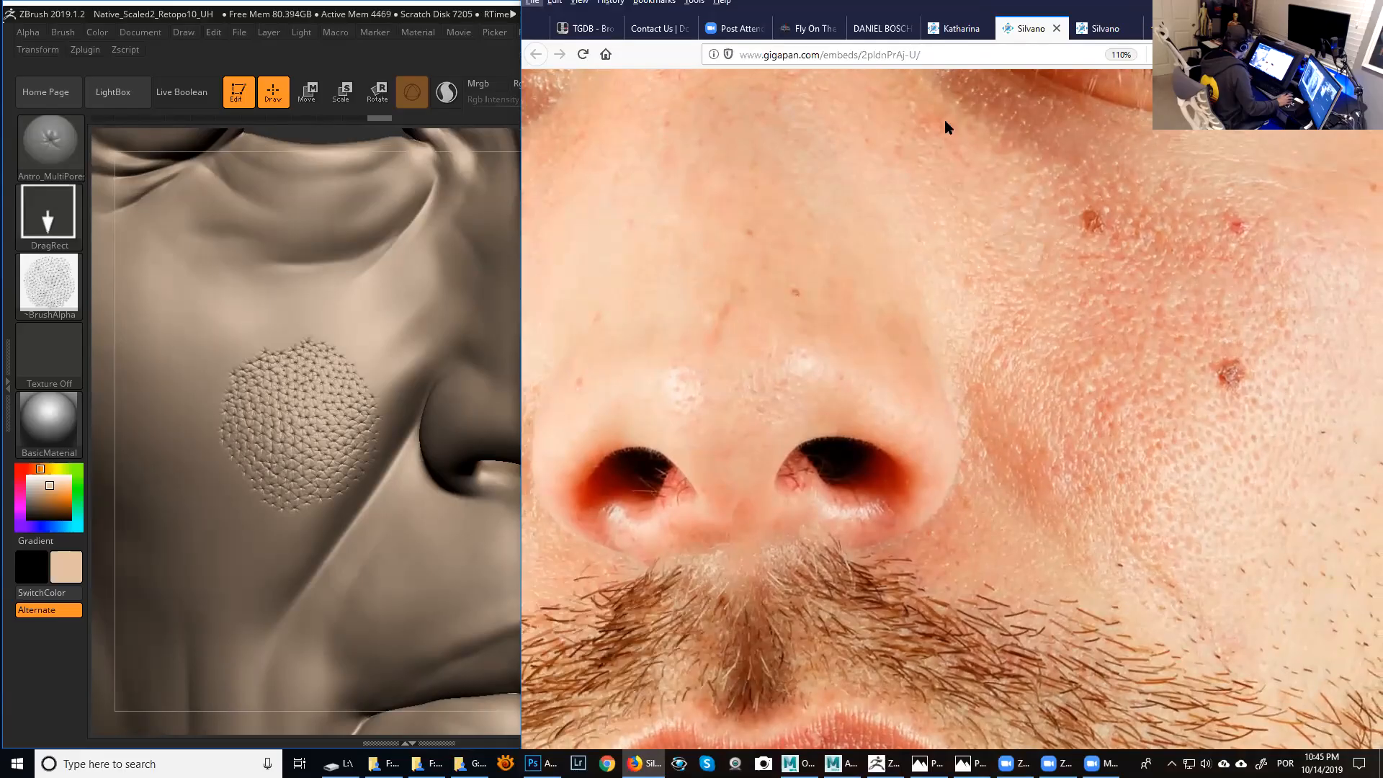
pyautogui.moveTo(807, 386); pyautogui.dragTo(1291, 401)
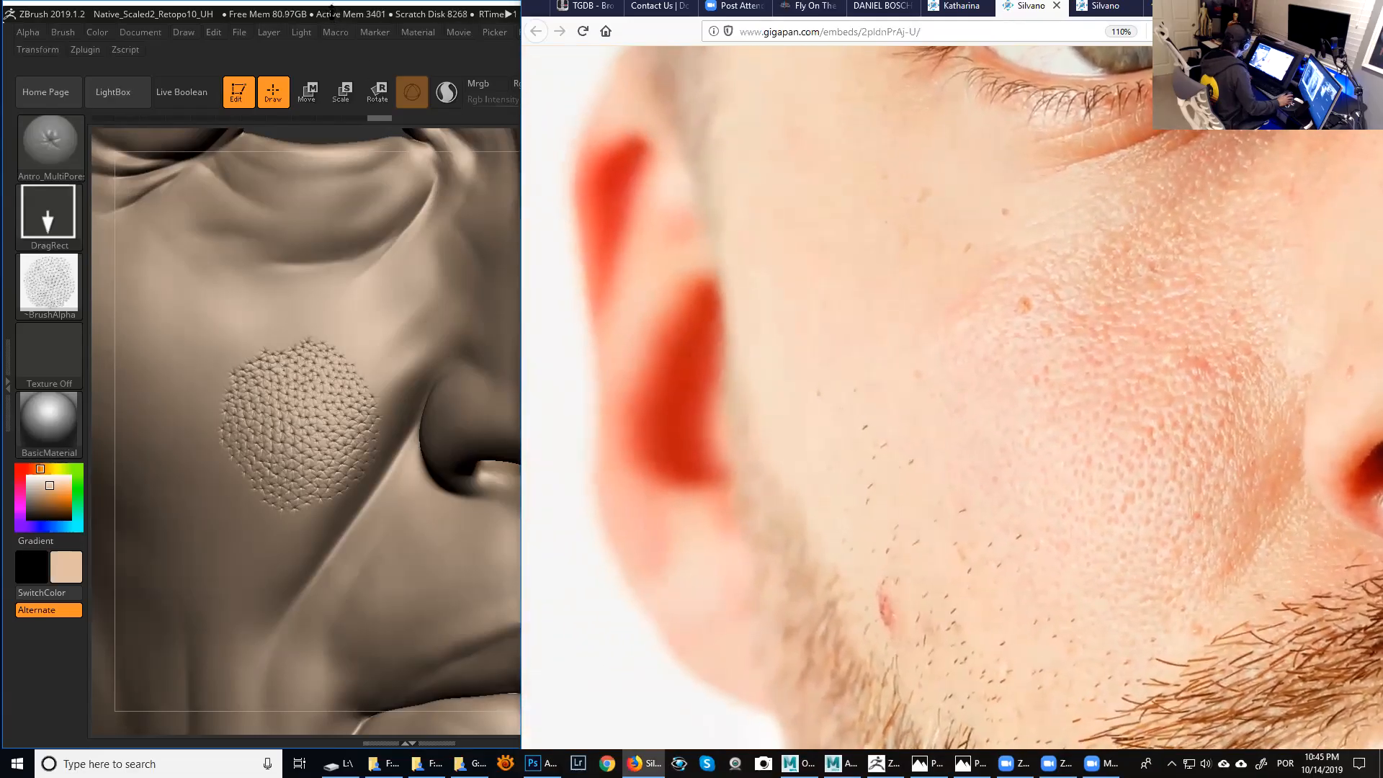
# Return to ZBrush and examine the stamped cheek pores up close and from a distance against the reference photo.
pyautogui.click(330, 8)
pyautogui.press('space')
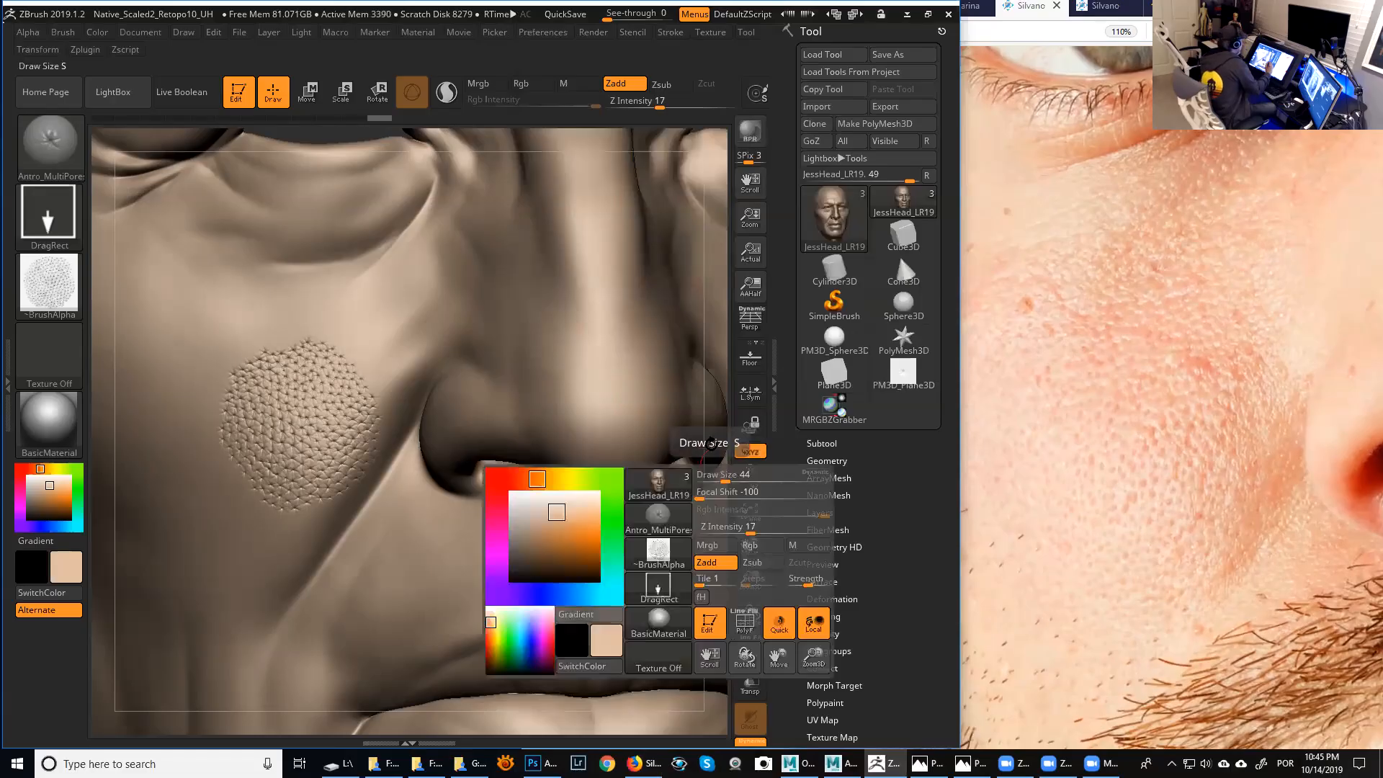
pyautogui.moveTo(714, 460); pyautogui.dragTo(762, 447)
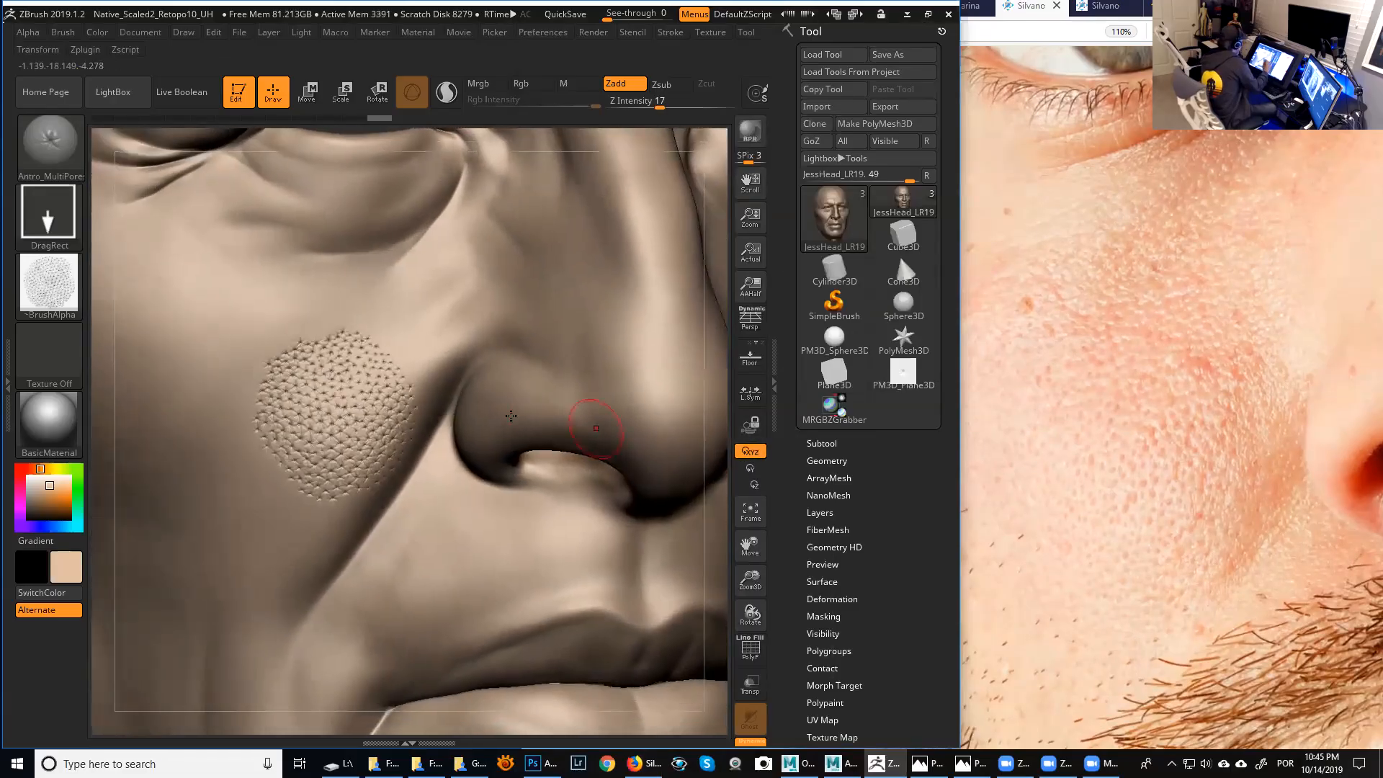
pyautogui.moveTo(722, 498)
pyautogui.mouseDown()
pyautogui.moveTo(706, 490)
pyautogui.moveTo(725, 474)
pyautogui.mouseUp()
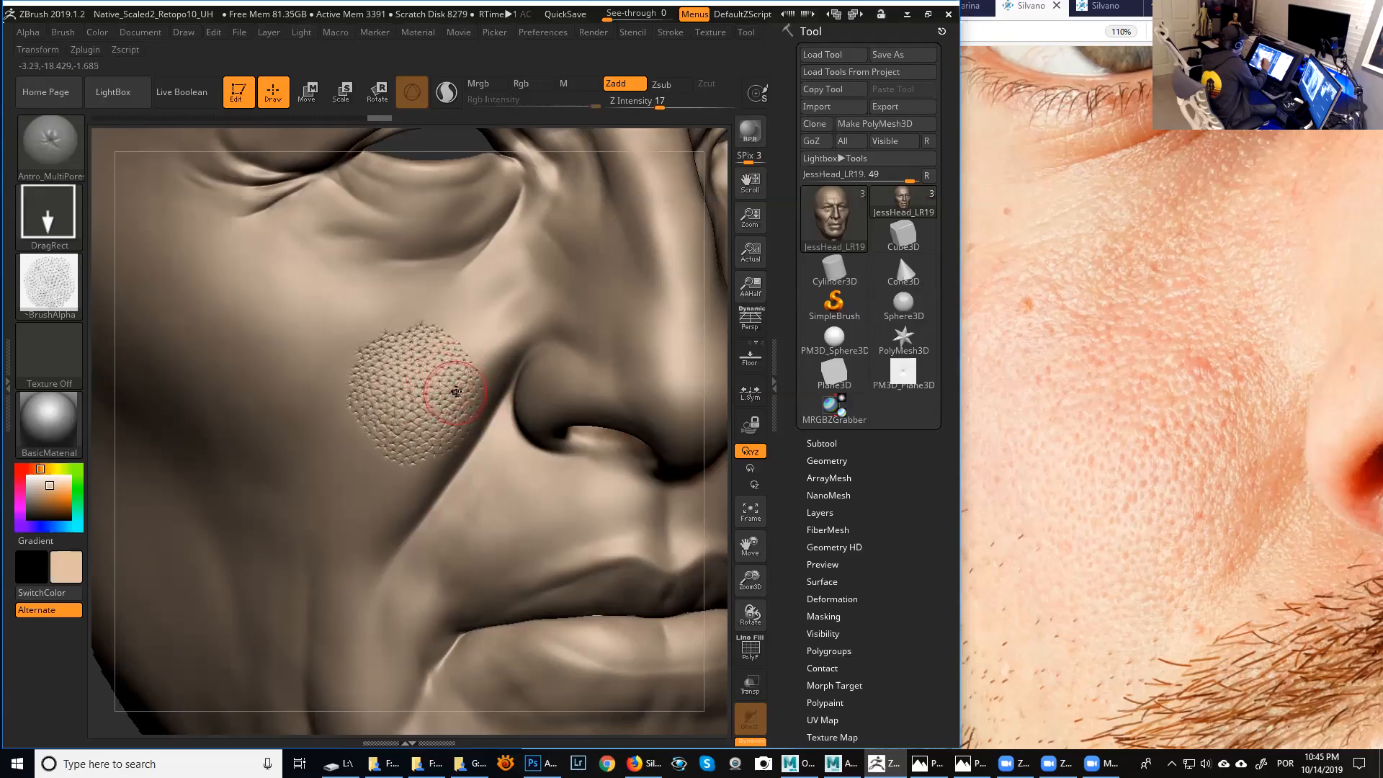
pyautogui.moveTo(721, 424); pyautogui.dragTo(729, 525)
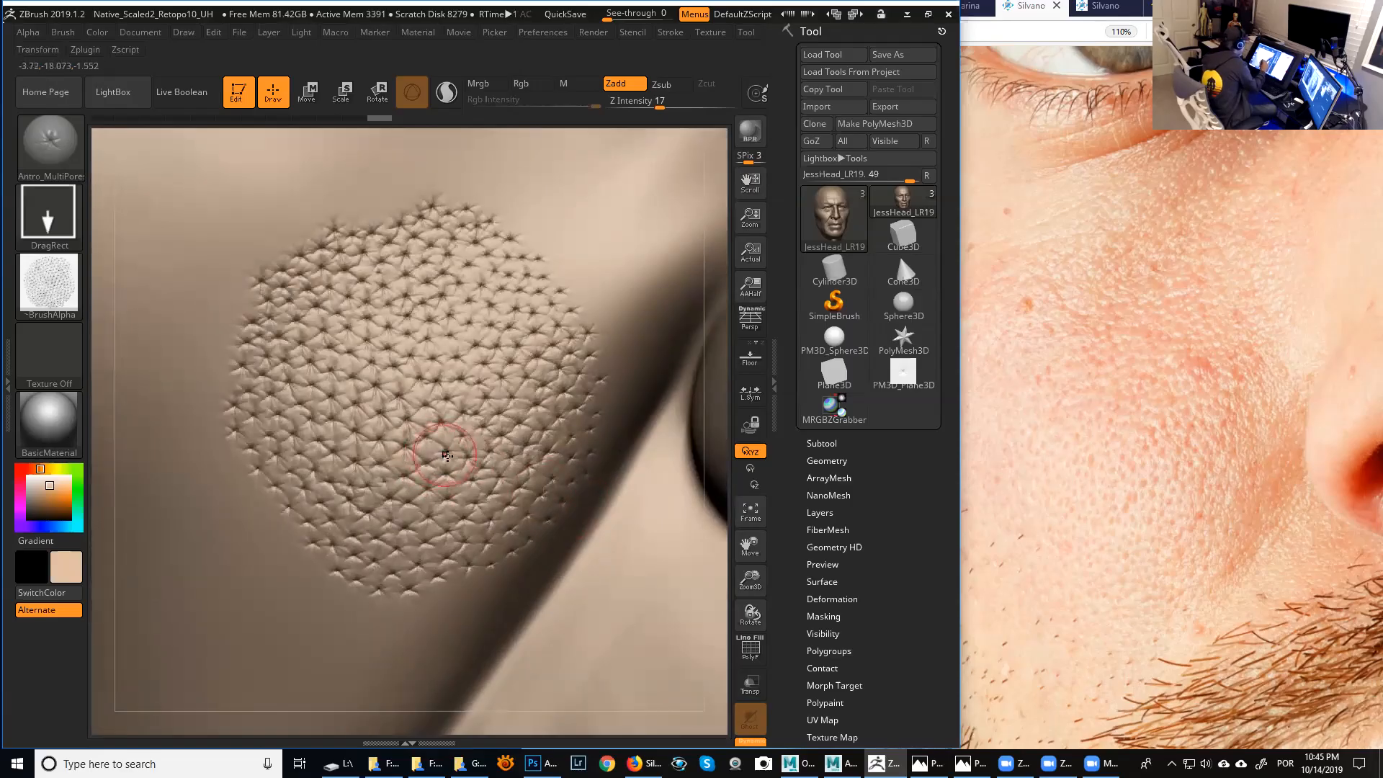
pyautogui.keyDown('alt'); pyautogui.moveTo(715, 465); pyautogui.dragTo(729, 547); pyautogui.keyUp('alt')
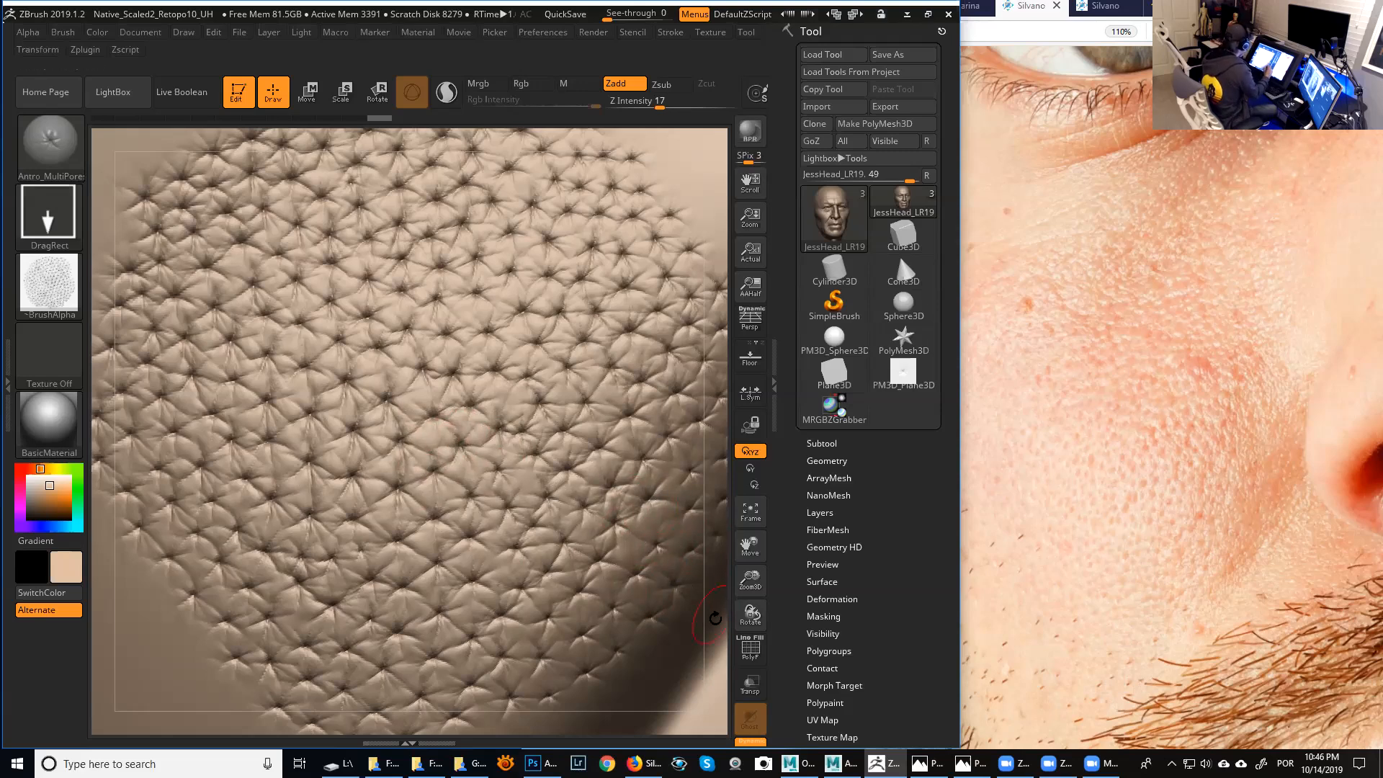
pyautogui.keyDown('alt'); pyautogui.moveTo(719, 541); pyautogui.dragTo(560, 409); pyautogui.keyUp('alt')
pyautogui.keyDown('alt'); pyautogui.moveTo(713, 549); pyautogui.dragTo(780, 573); pyautogui.keyUp('alt')
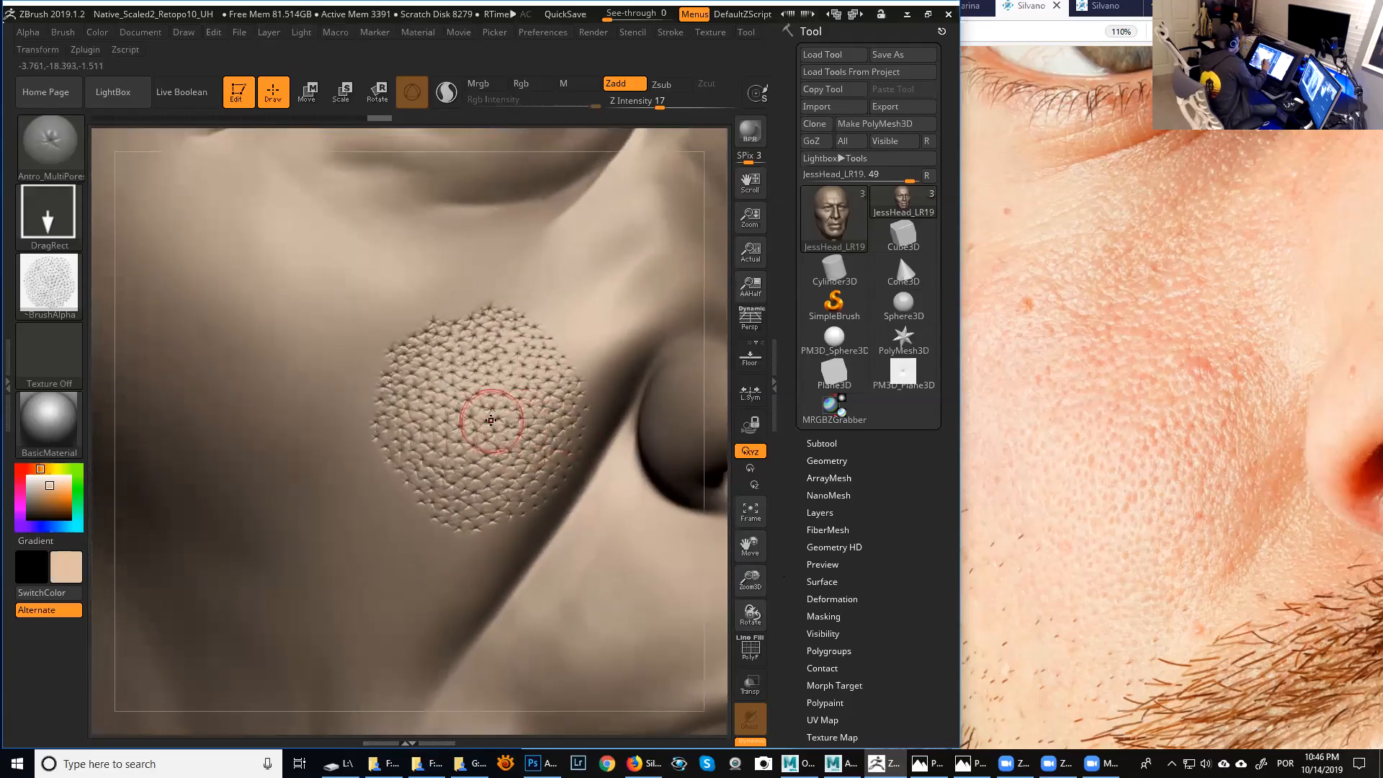
pyautogui.moveTo(716, 501); pyautogui.dragTo(695, 475)
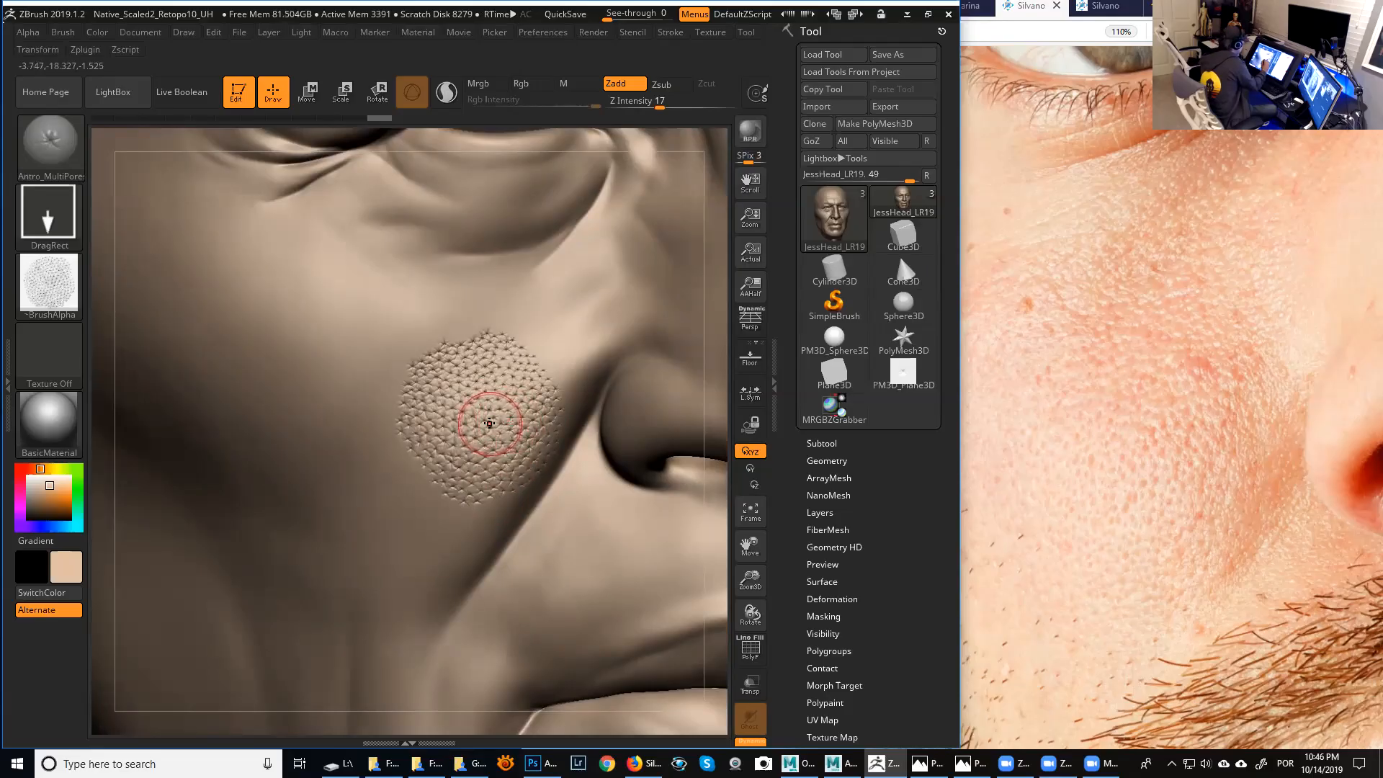
# Set the brush's draw size to 132 to match the diameter of the stamped pore patch.
pyautogui.press('space')
pyautogui.moveTo(490, 424); pyautogui.dragTo(507, 427)
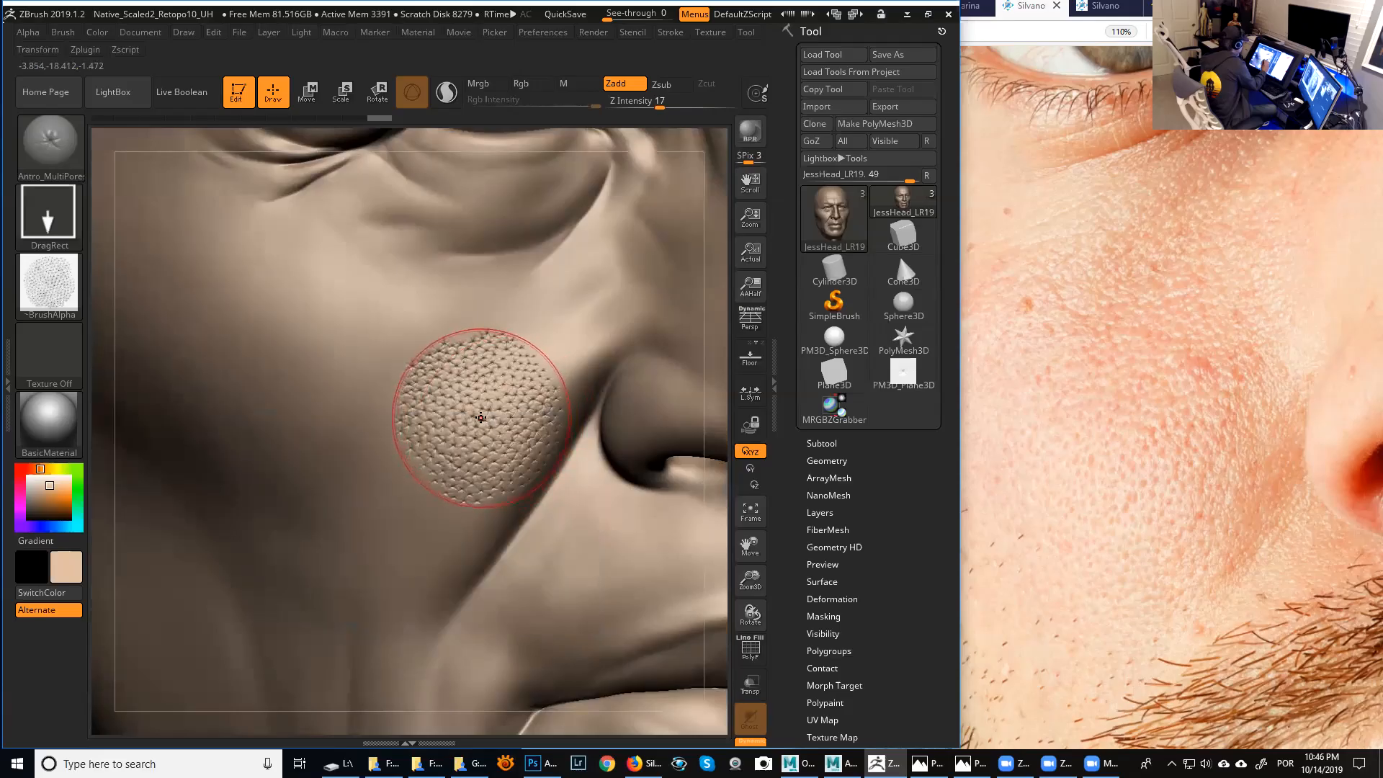
pyautogui.press('space')
pyautogui.moveTo(479, 416); pyautogui.dragTo(482, 417)
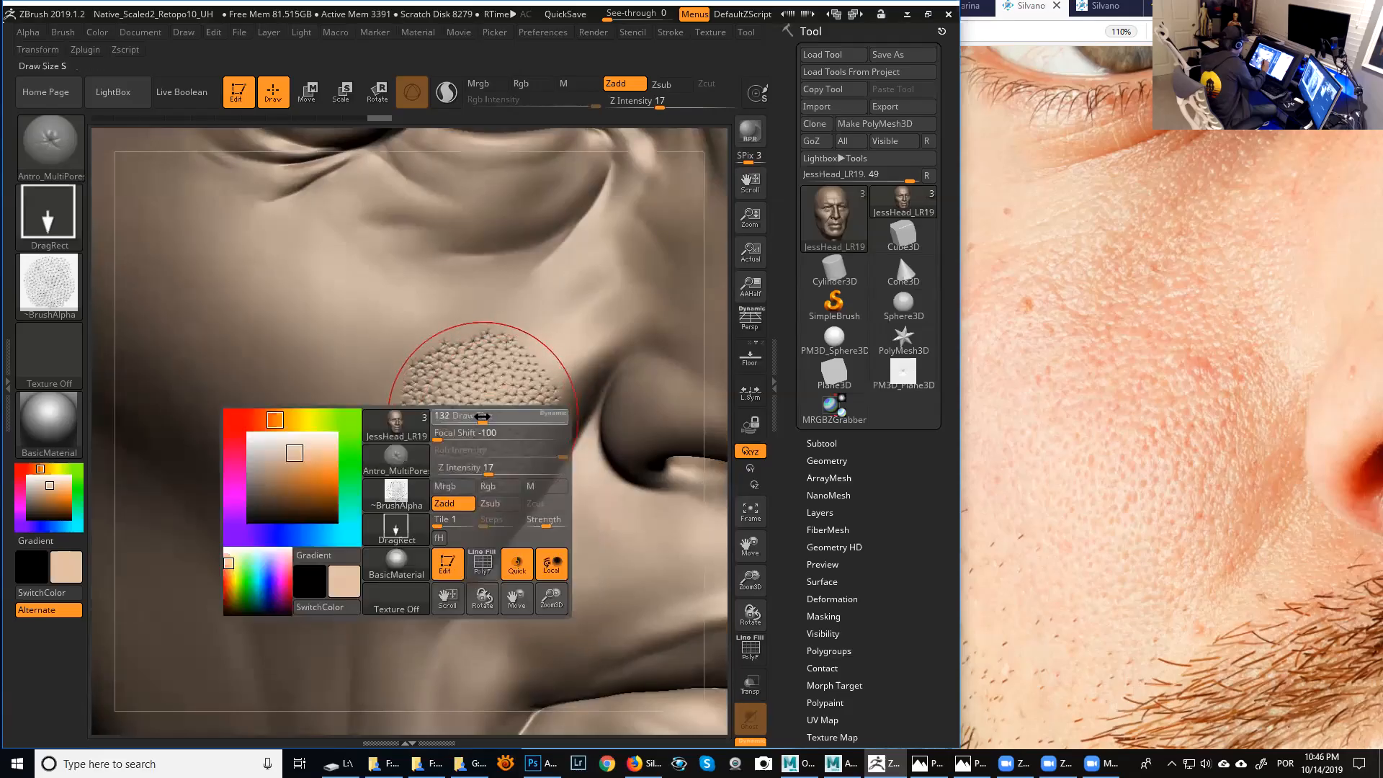
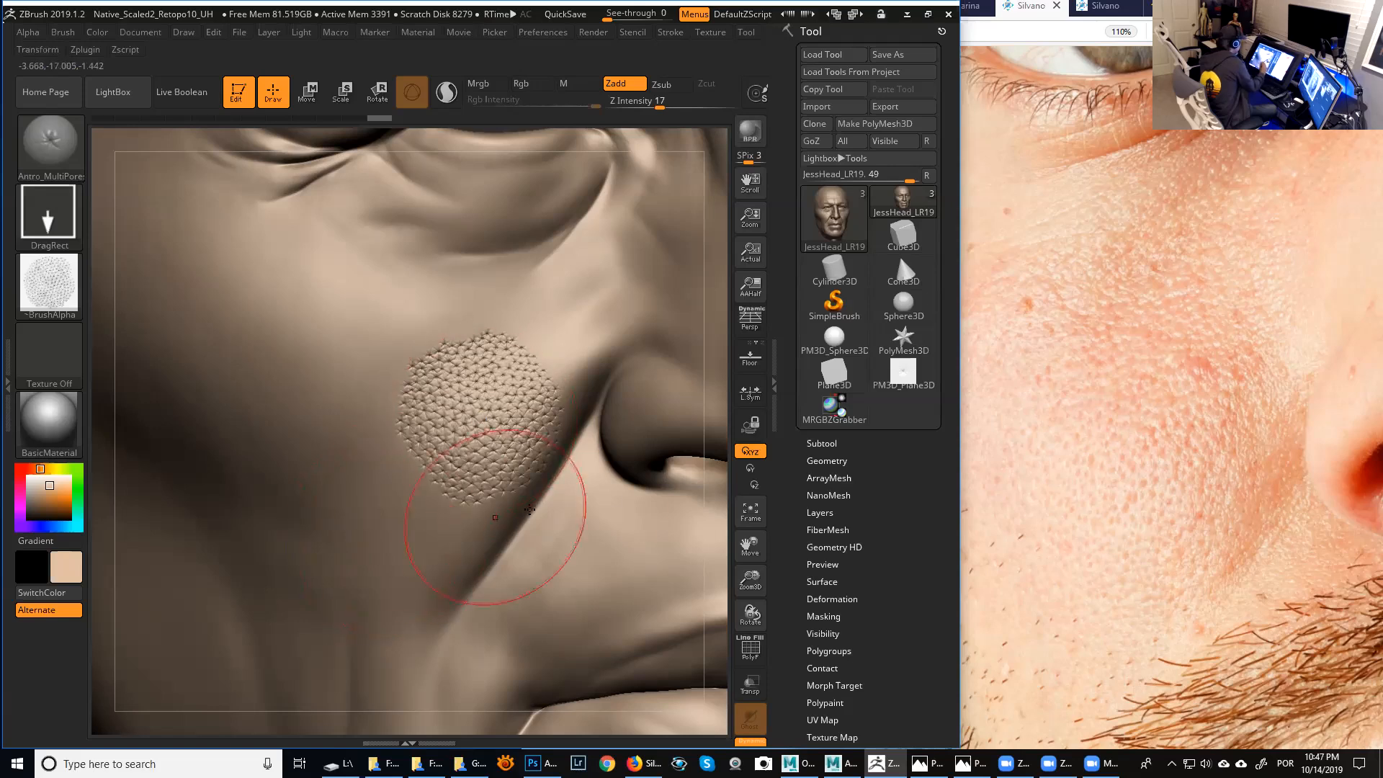
# Stamp two more pore patches on the cheek, one below and one outward of the first patch.
pyautogui.moveTo(719, 497); pyautogui.dragTo(634, 521)
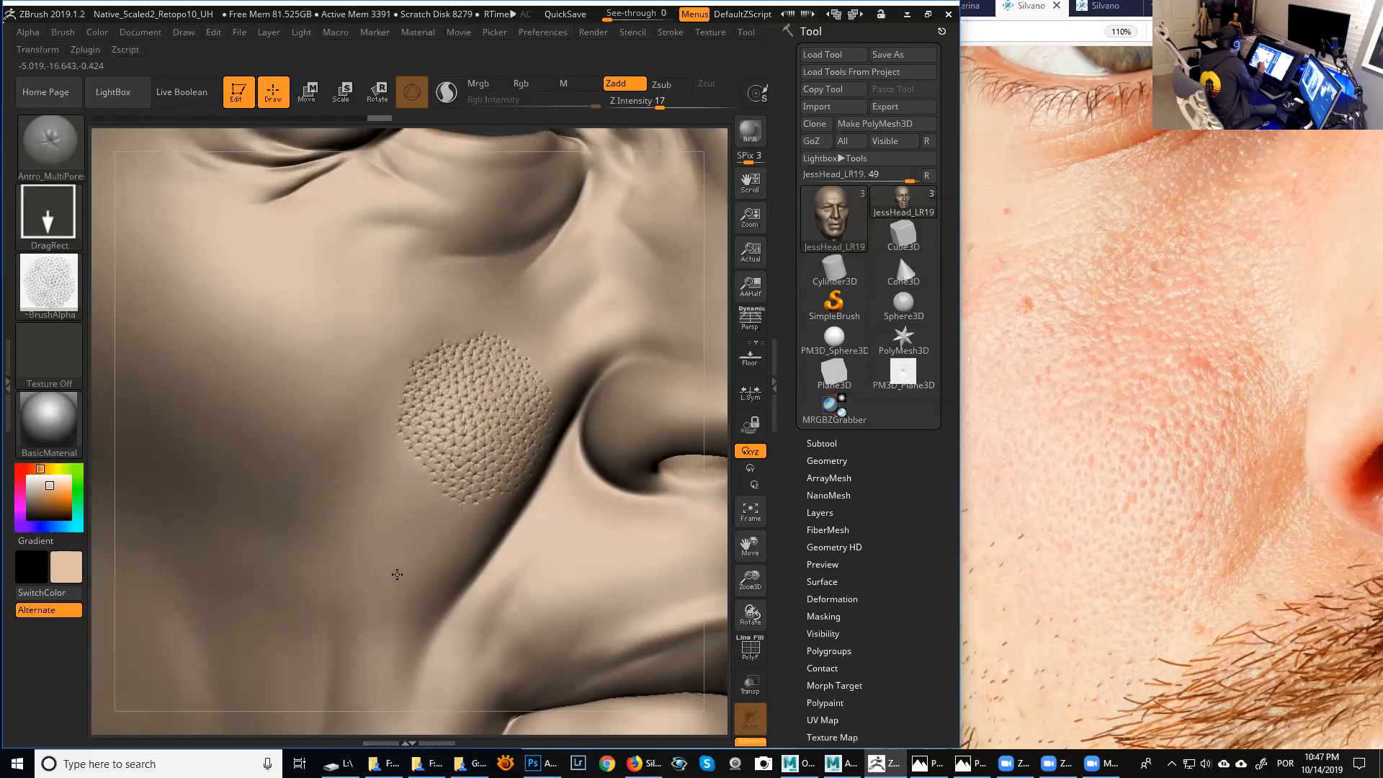
pyautogui.moveTo(413, 605); pyautogui.dragTo(453, 652)
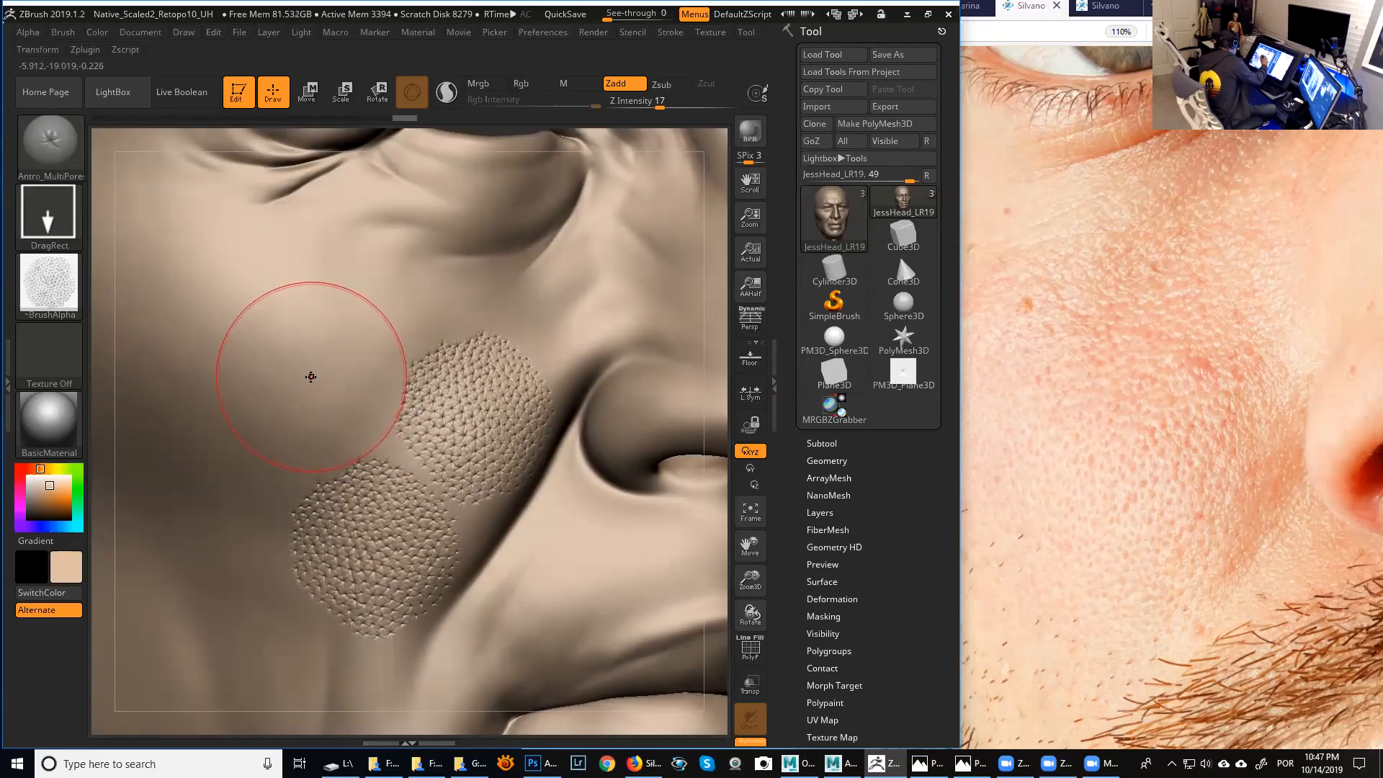
pyautogui.moveTo(367, 409); pyautogui.dragTo(410, 470)
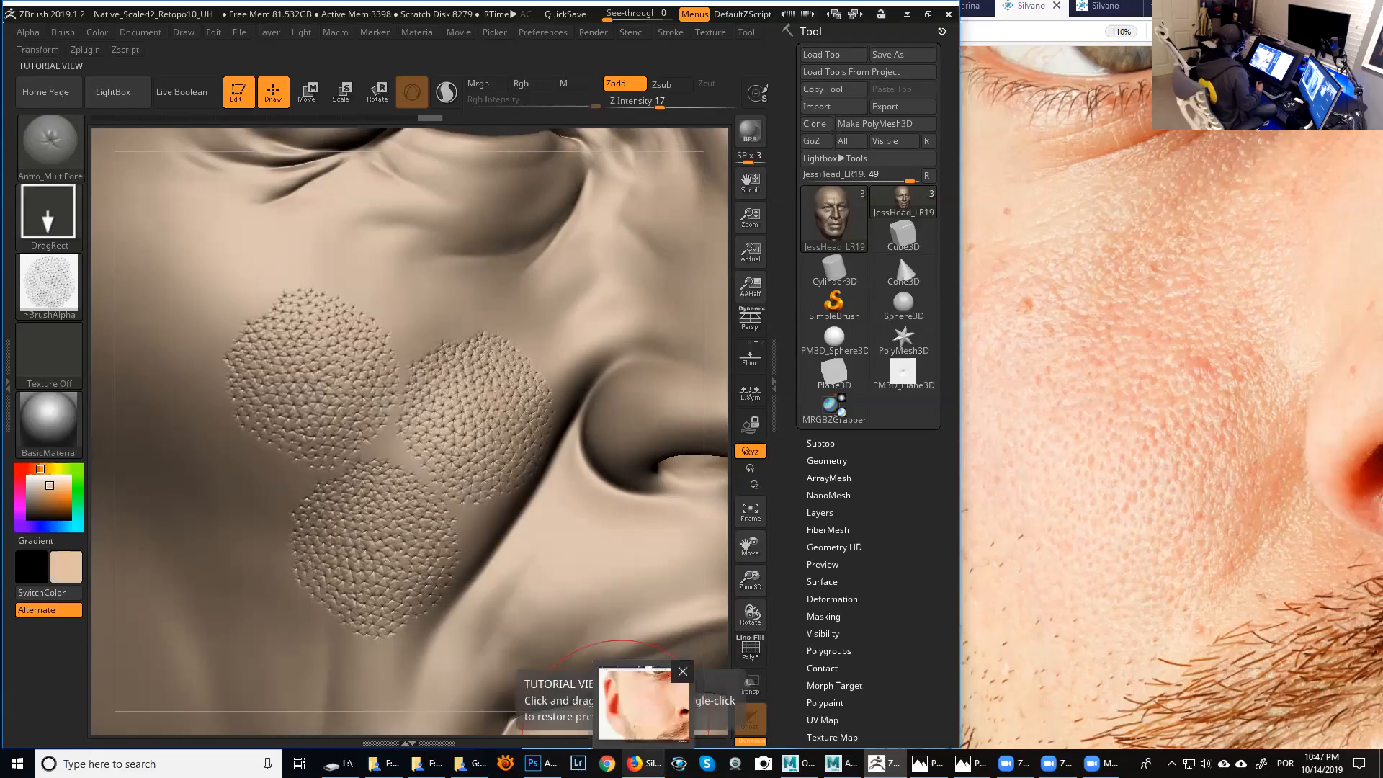
# Maximize the ZBrush window and select the Antro_SinglePore brush.
pyautogui.click(62, 150)
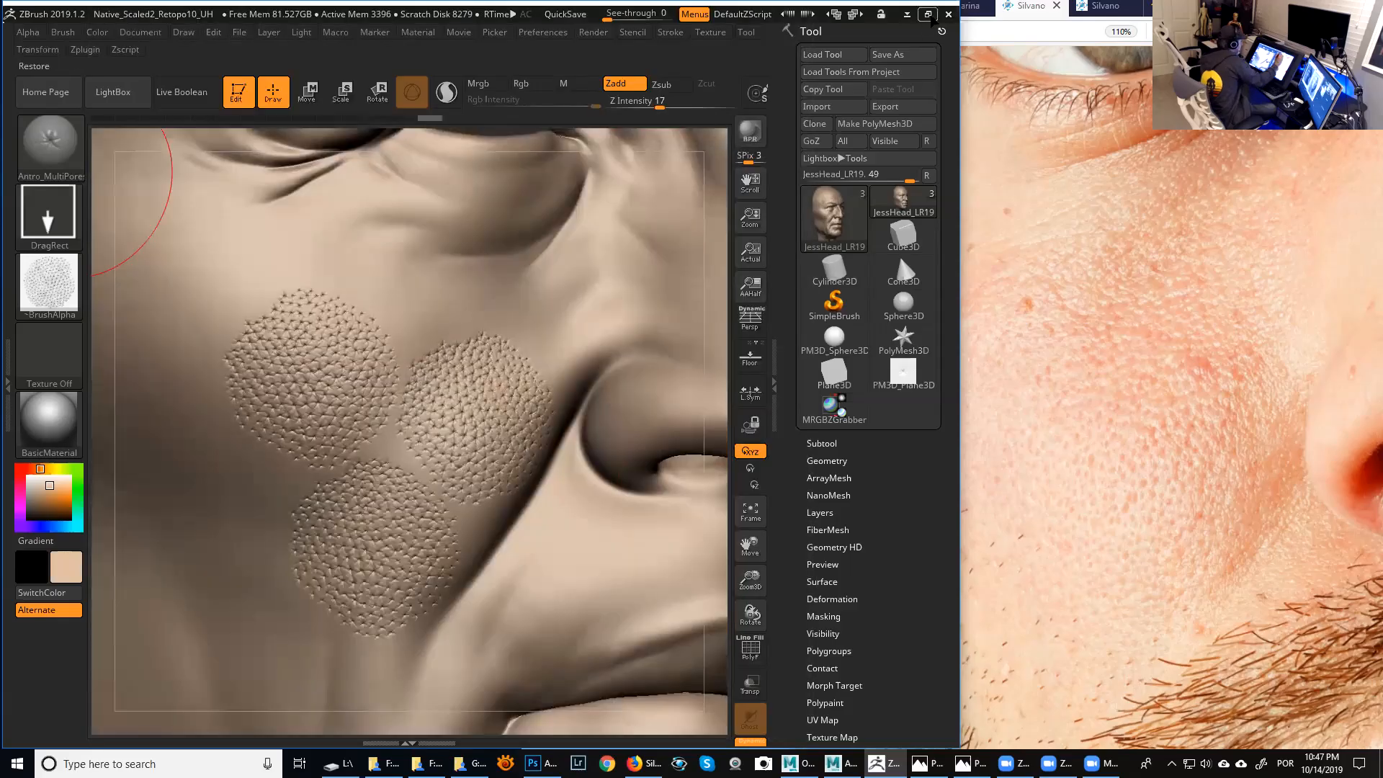
pyautogui.click(928, 15)
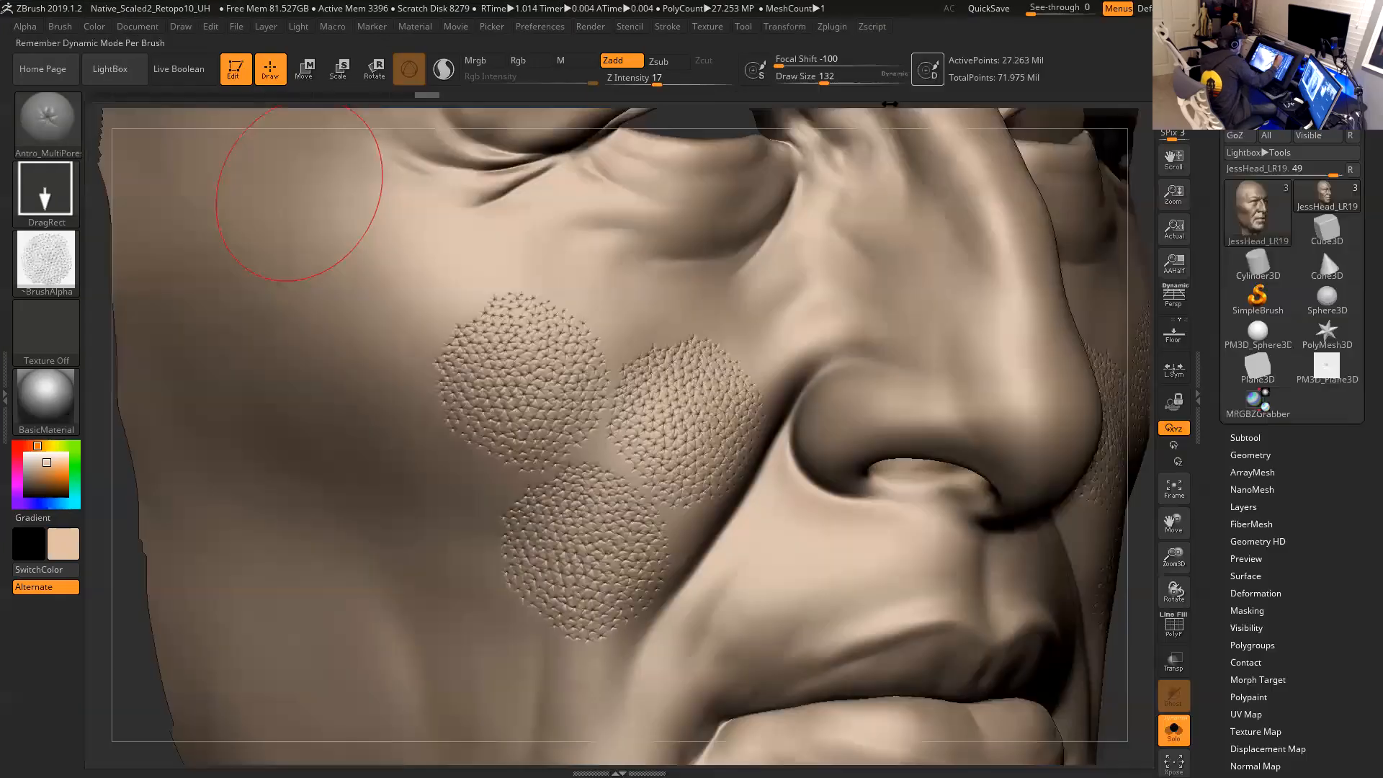
pyautogui.click(47, 119)
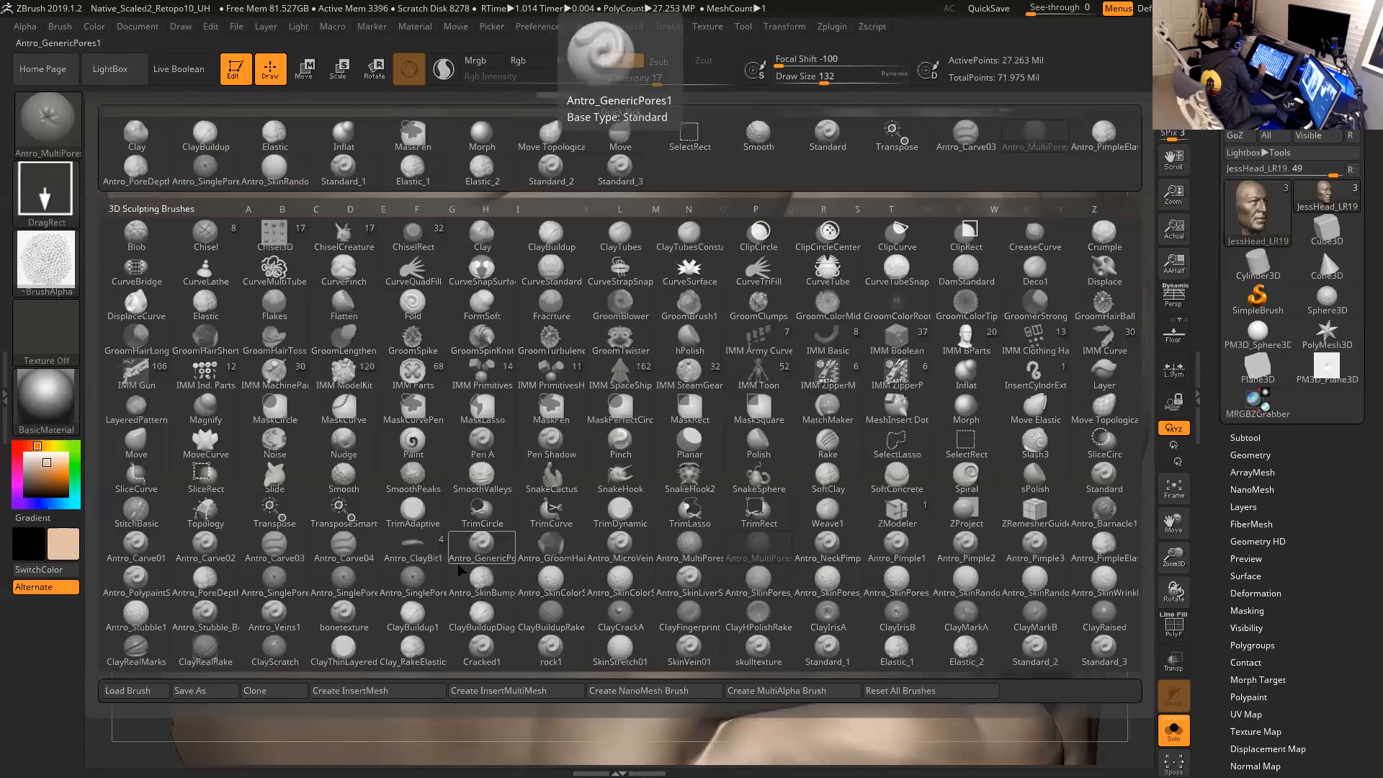
pyautogui.click(351, 585)
pyautogui.press('space')
pyautogui.click(557, 354)
pyautogui.press('b')
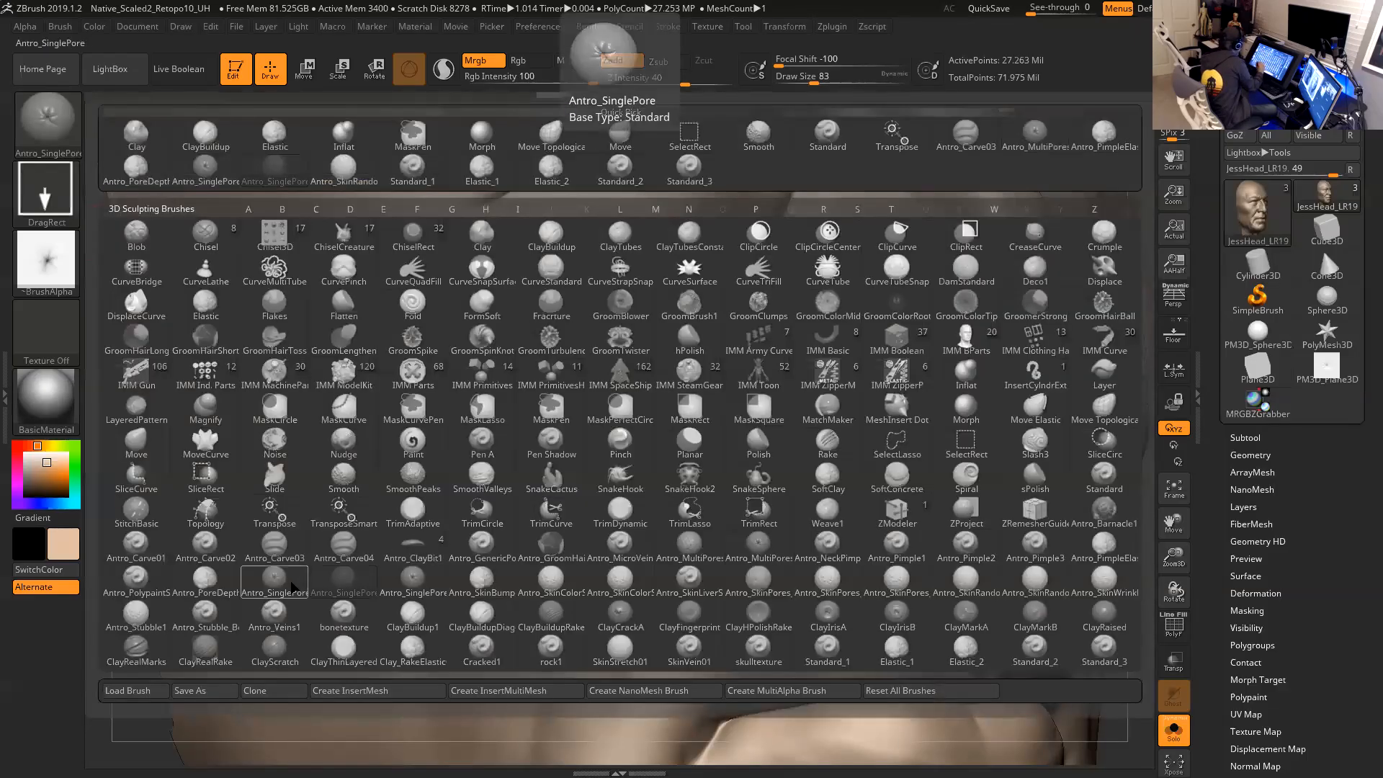
pyautogui.click(293, 588)
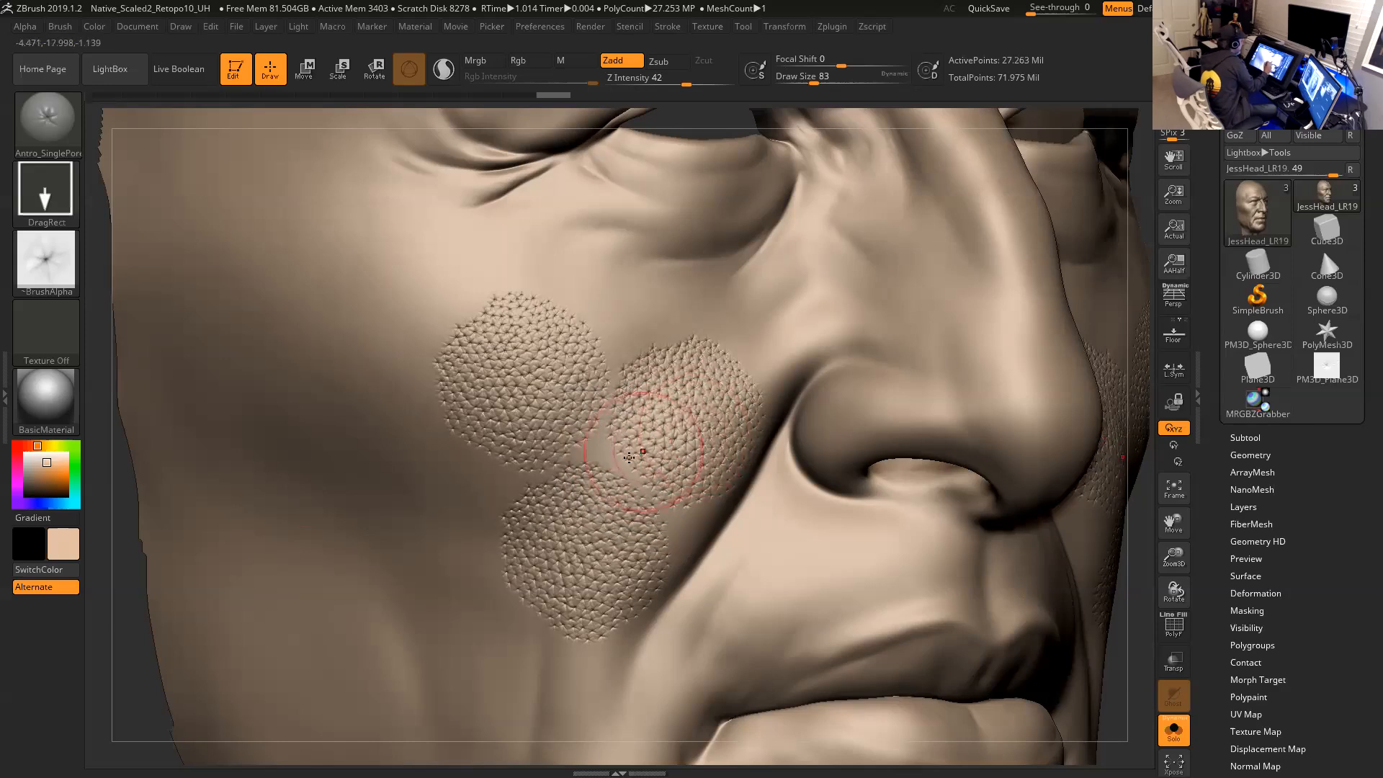
# Set the single-pore brush to a draw size of 46 and a Z intensity of 40 for the gaps between patches.
pyautogui.keyDown('alt'); pyautogui.moveTo(1136, 538); pyautogui.dragTo(1151, 746); pyautogui.keyUp('alt')
pyautogui.press('space')
pyautogui.moveTo(742, 465); pyautogui.dragTo(731, 463)
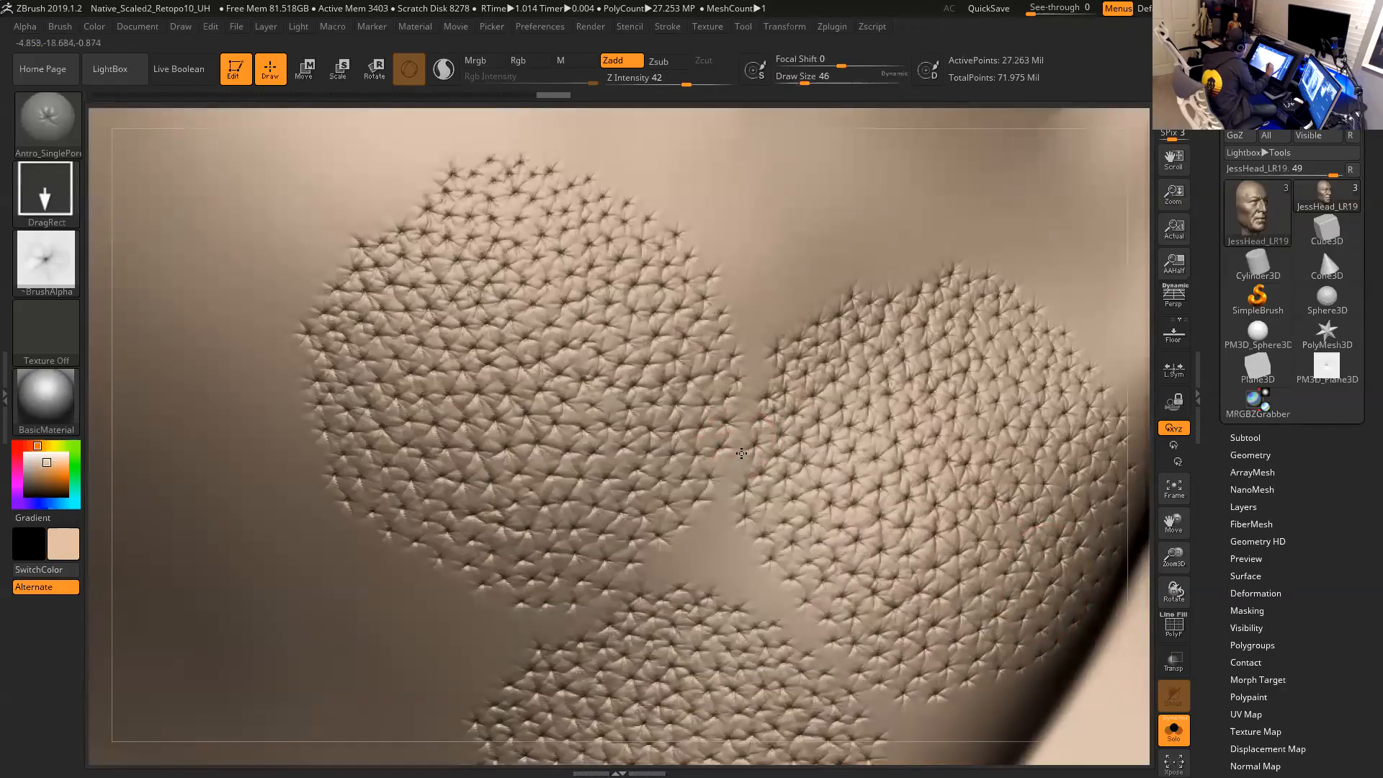
pyautogui.press('ctrl')
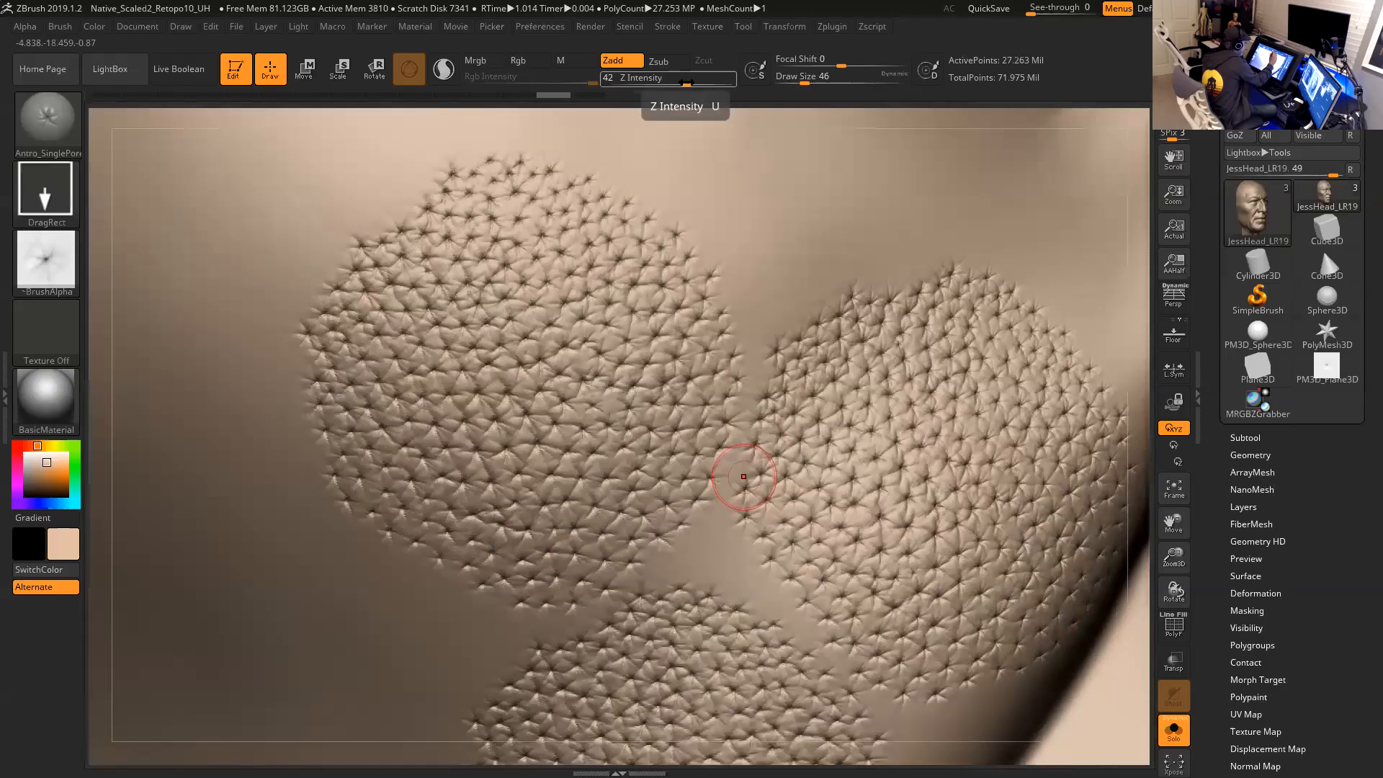
pyautogui.moveTo(671, 83); pyautogui.dragTo(683, 82)
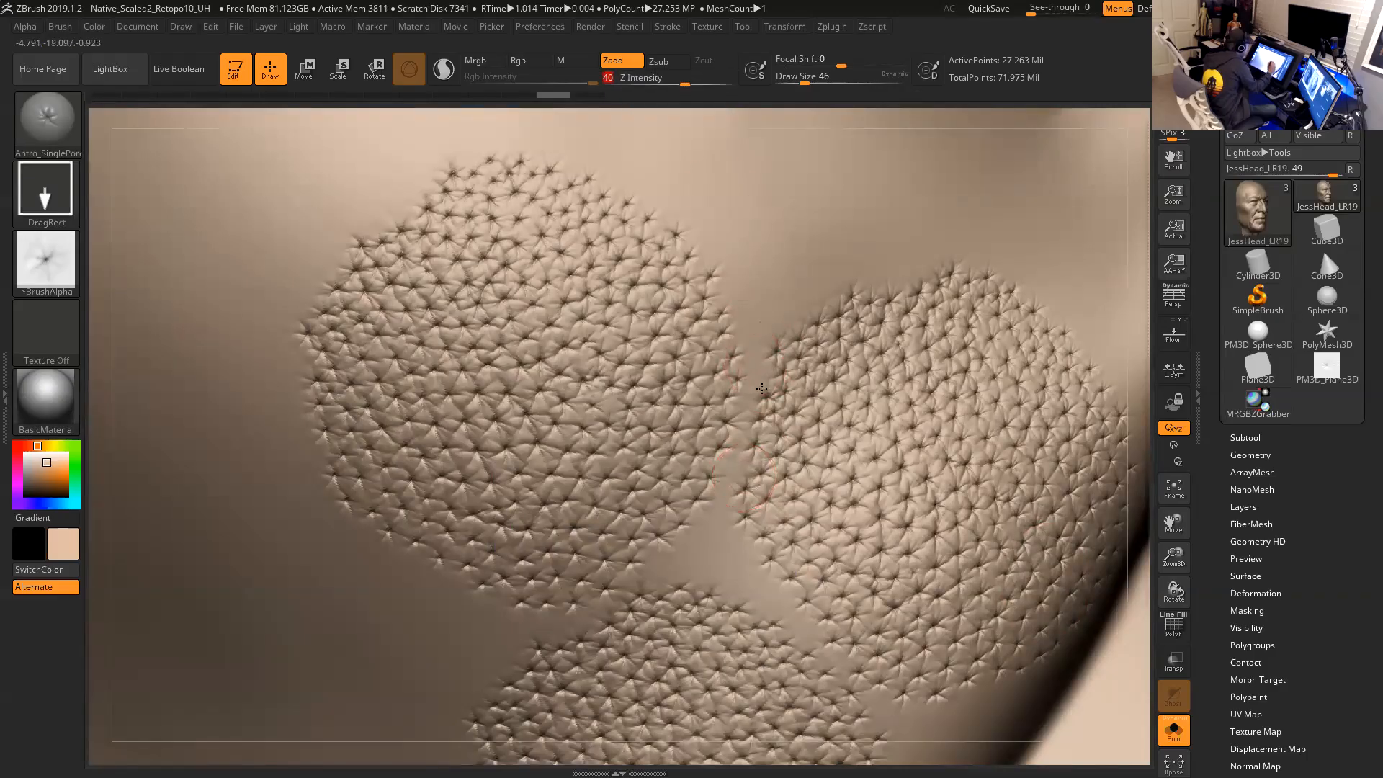
# Stamp single pores along the gap between the two upper patches and down to the edge of the lower patch.
pyautogui.moveTo(762, 378)
pyautogui.mouseDown()
pyautogui.moveTo(776, 363)
pyautogui.moveTo(754, 425)
pyautogui.mouseUp()
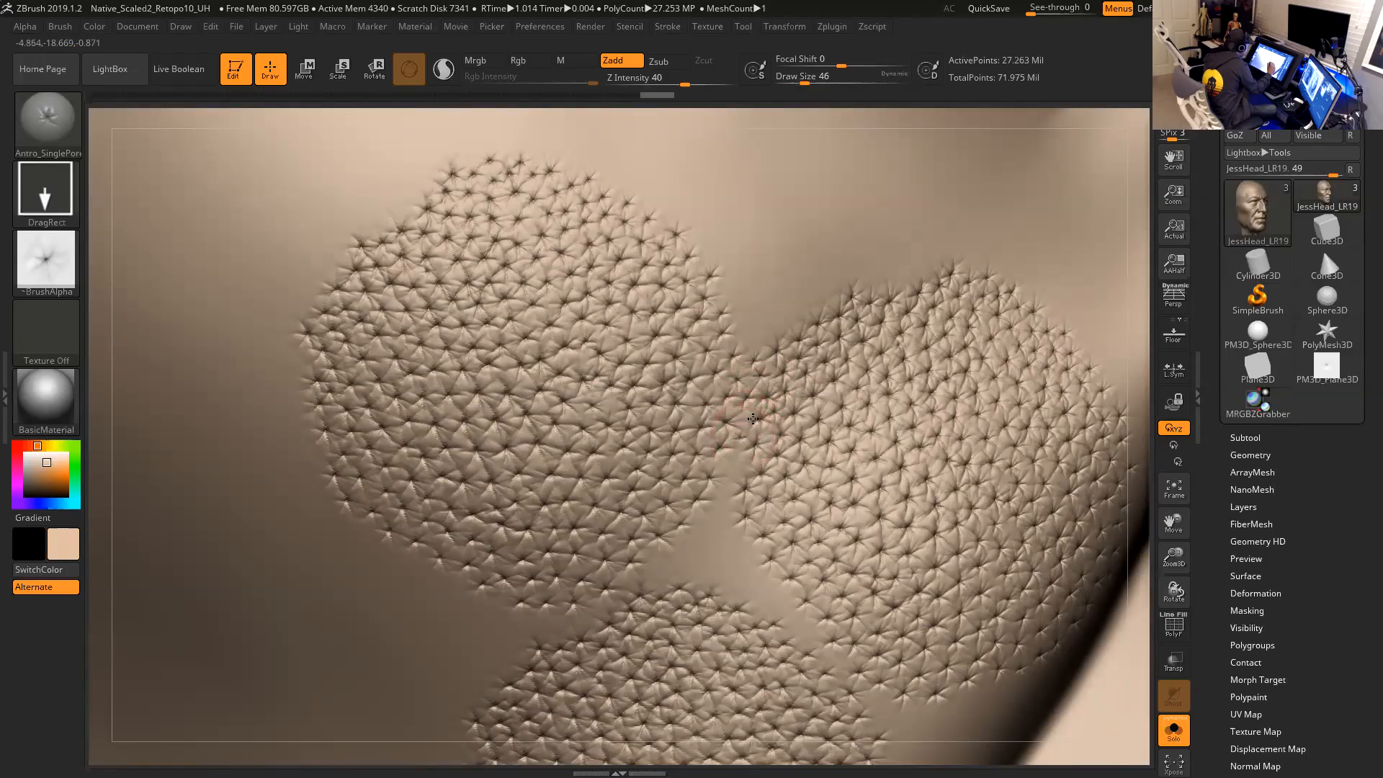
pyautogui.moveTo(755, 417); pyautogui.dragTo(750, 438)
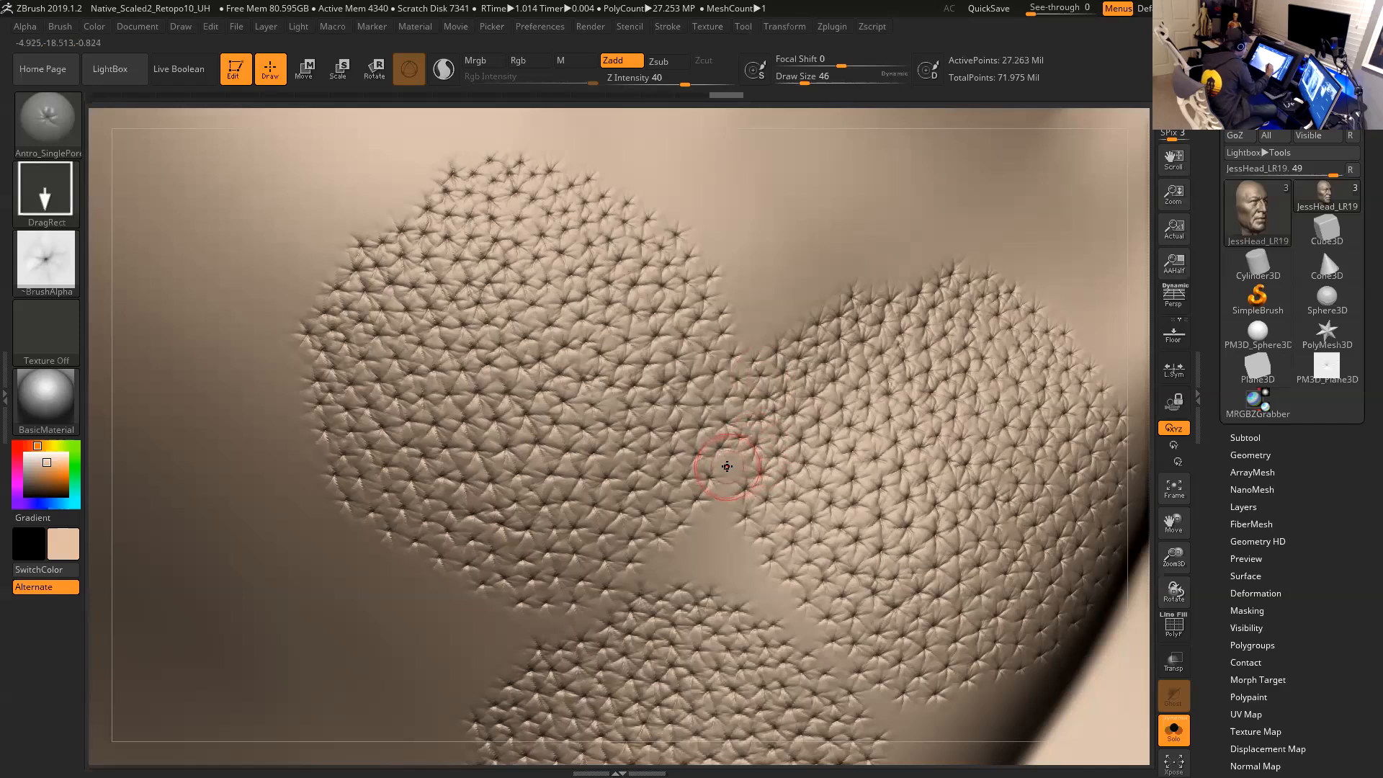
pyautogui.moveTo(741, 451)
pyautogui.mouseDown()
pyautogui.moveTo(723, 557)
pyautogui.moveTo(754, 526)
pyautogui.moveTo(705, 567)
pyautogui.mouseUp()
pyautogui.moveTo(677, 549)
pyautogui.mouseDown()
pyautogui.moveTo(657, 561)
pyautogui.moveTo(667, 583)
pyautogui.mouseUp()
pyautogui.moveTo(632, 584); pyautogui.dragTo(645, 562)
pyautogui.moveTo(657, 585); pyautogui.dragTo(669, 601)
pyautogui.moveTo(598, 614)
pyautogui.mouseDown()
pyautogui.moveTo(575, 624)
pyautogui.moveTo(596, 633)
pyautogui.mouseUp()
pyautogui.moveTo(556, 628); pyautogui.dragTo(555, 628)
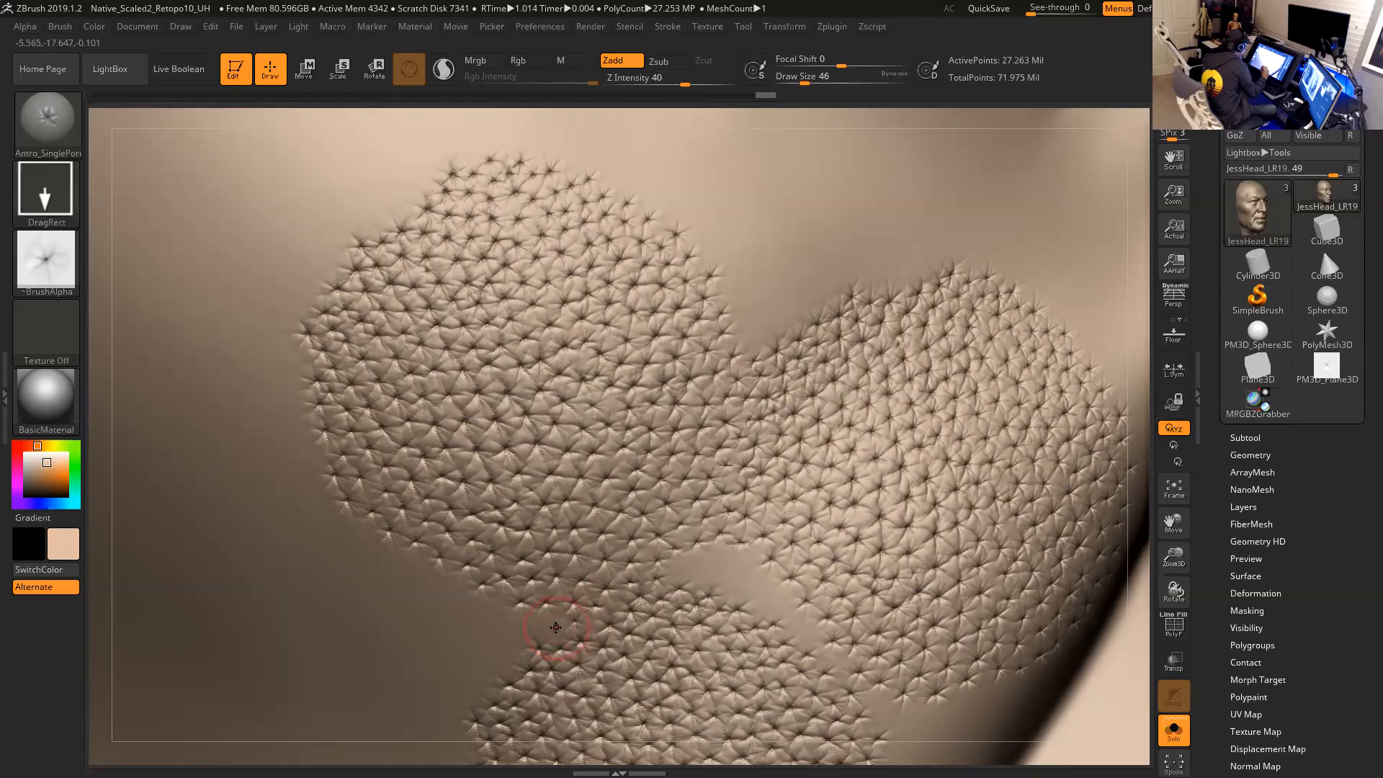
# Stamp single pores to fill the gap between the lower cheek patch and the patch nearest the nose, down to the outer notch.
pyautogui.moveTo(675, 571)
pyautogui.mouseDown()
pyautogui.moveTo(709, 575)
pyautogui.moveTo(721, 556)
pyautogui.moveTo(755, 553)
pyautogui.moveTo(729, 581)
pyautogui.moveTo(757, 585)
pyautogui.moveTo(766, 607)
pyautogui.moveTo(787, 602)
pyautogui.moveTo(805, 639)
pyautogui.moveTo(810, 629)
pyautogui.mouseUp()
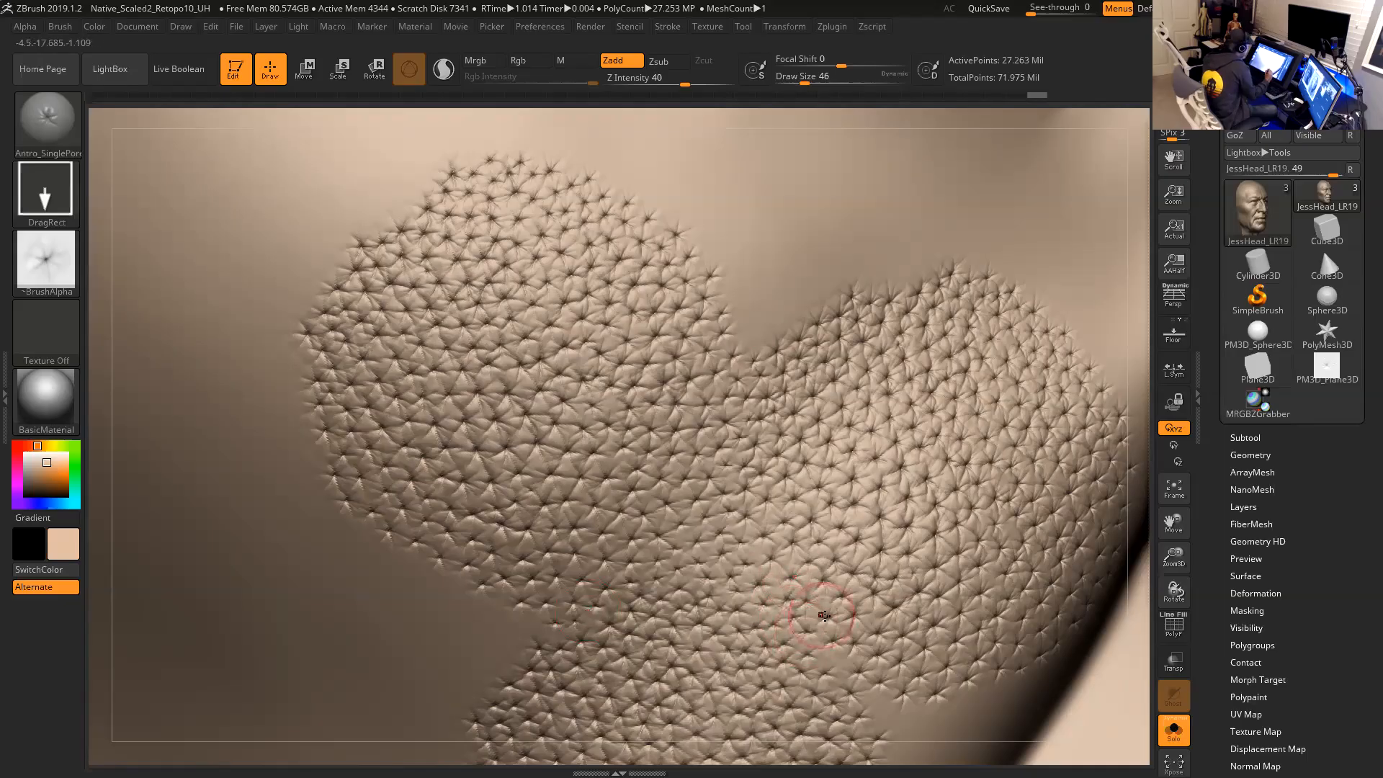
pyautogui.moveTo(1142, 667); pyautogui.dragTo(766, 465)
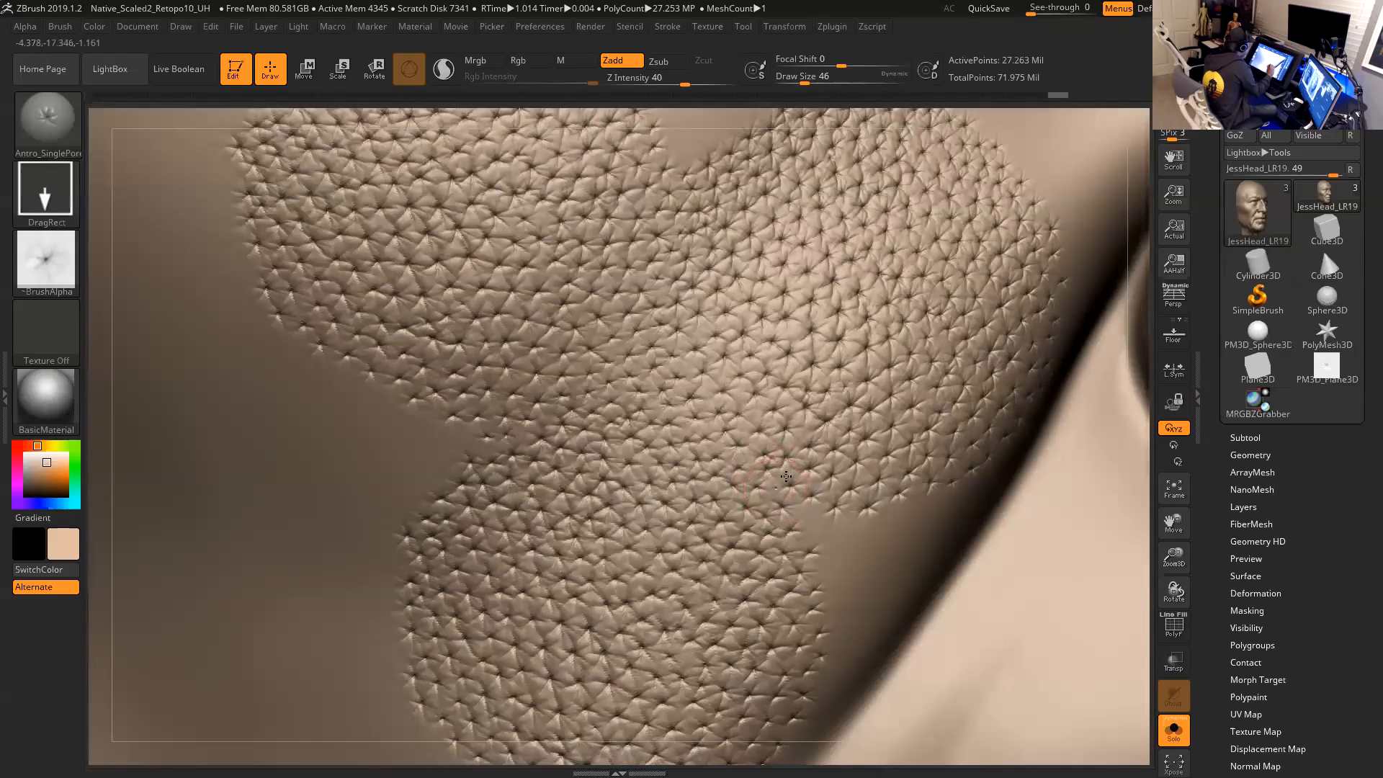
pyautogui.moveTo(808, 495)
pyautogui.mouseDown()
pyautogui.moveTo(820, 532)
pyautogui.moveTo(836, 532)
pyautogui.mouseUp()
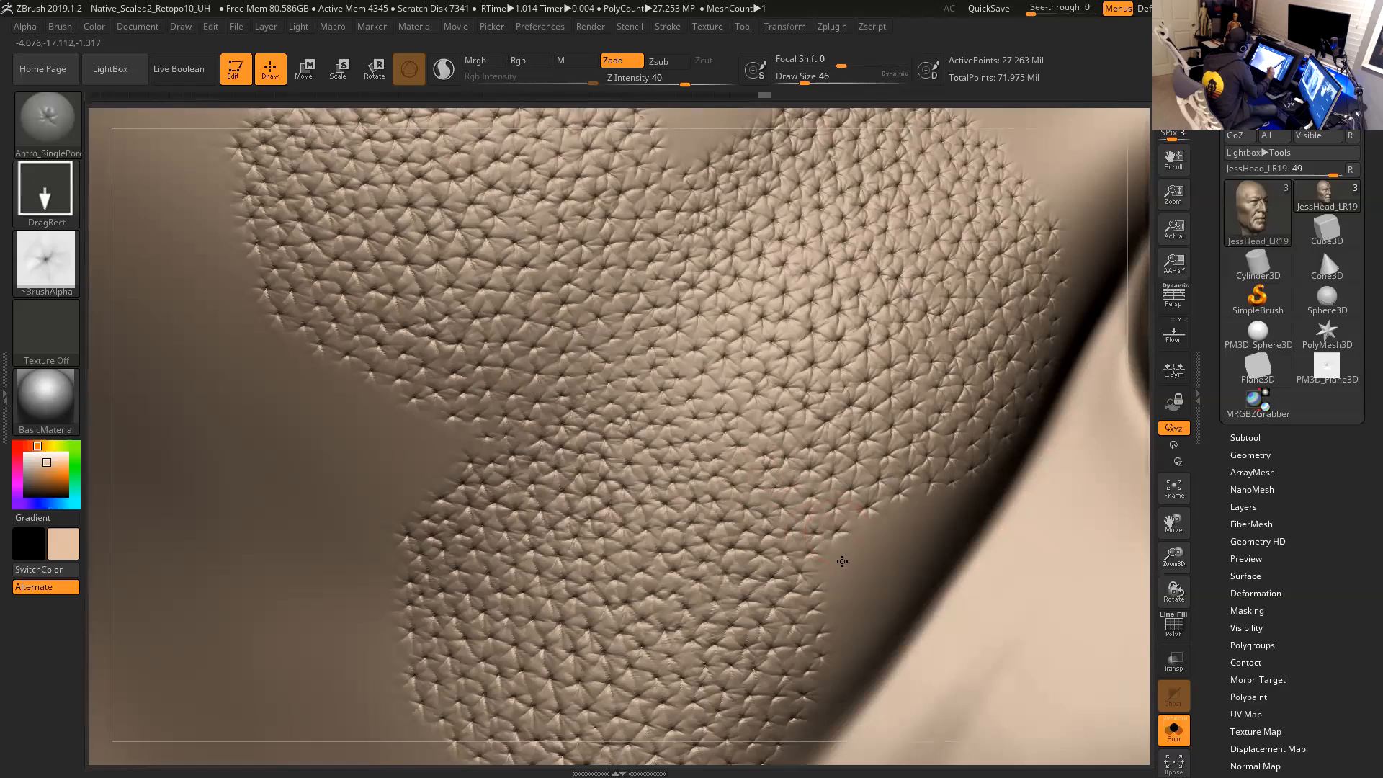
pyautogui.moveTo(849, 529); pyautogui.dragTo(871, 556)
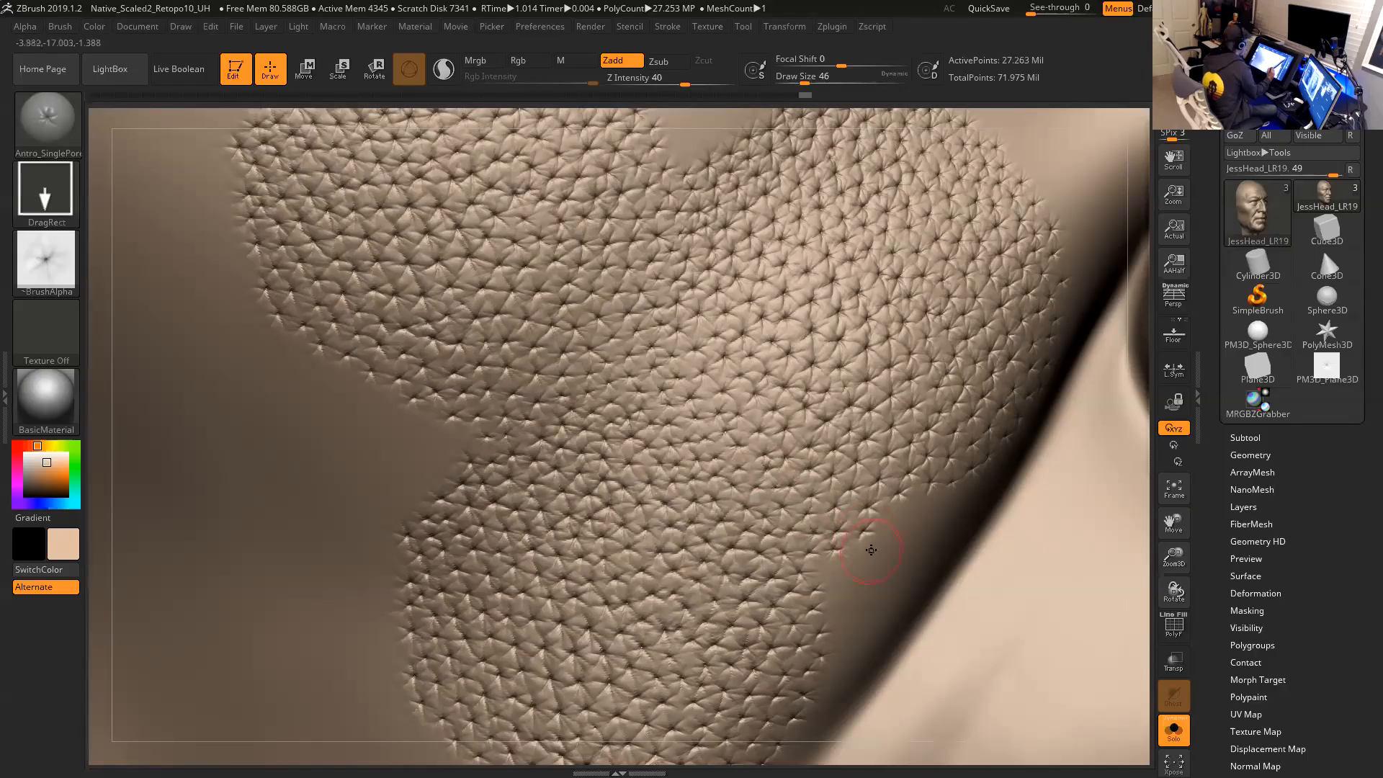
# Switch to the Antro_MultiPore brush for detailing the upper lip area.
pyautogui.keyDown('alt'); pyautogui.moveTo(1142, 567); pyautogui.dragTo(1079, 425); pyautogui.keyUp('alt')
pyautogui.moveTo(1134, 592); pyautogui.dragTo(911, 572)
pyautogui.moveTo(1122, 586); pyautogui.dragTo(1098, 598)
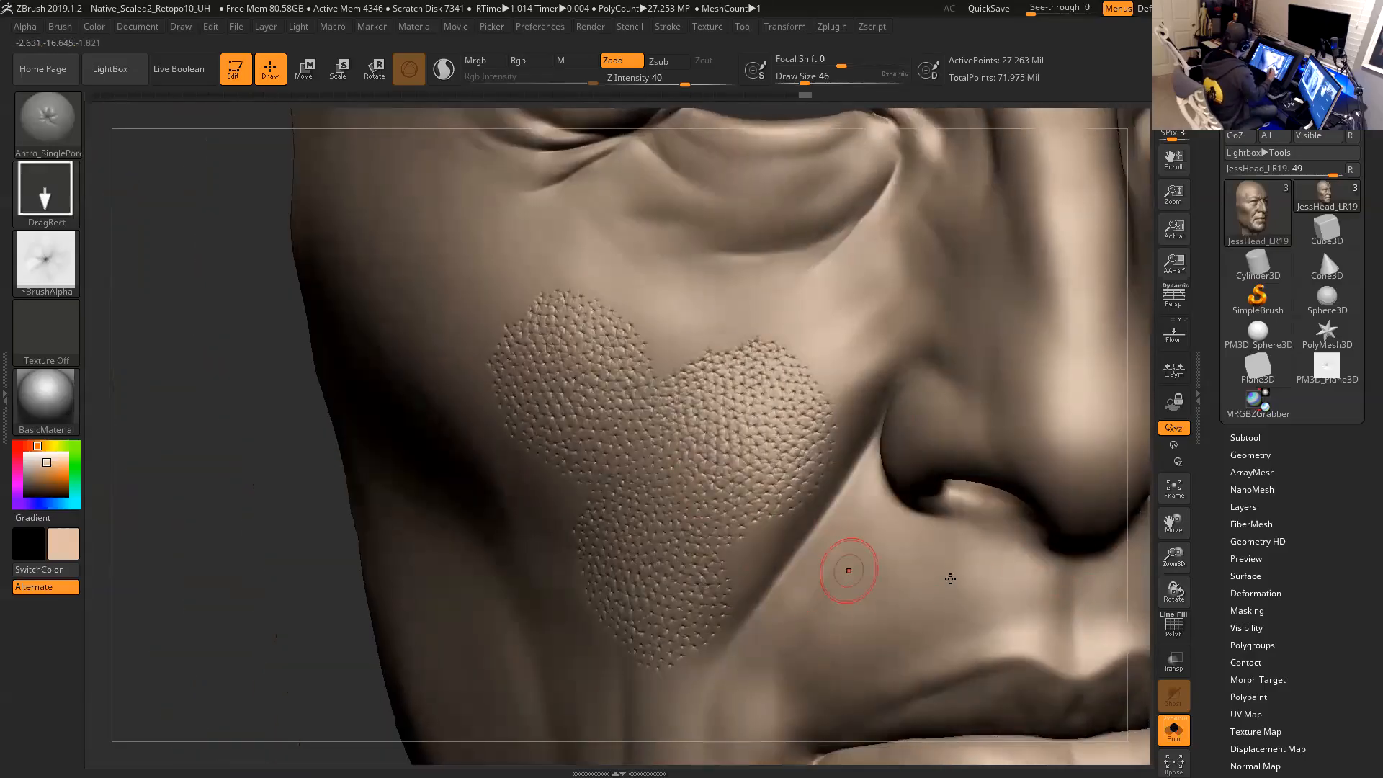
pyautogui.moveTo(1136, 587); pyautogui.dragTo(936, 565)
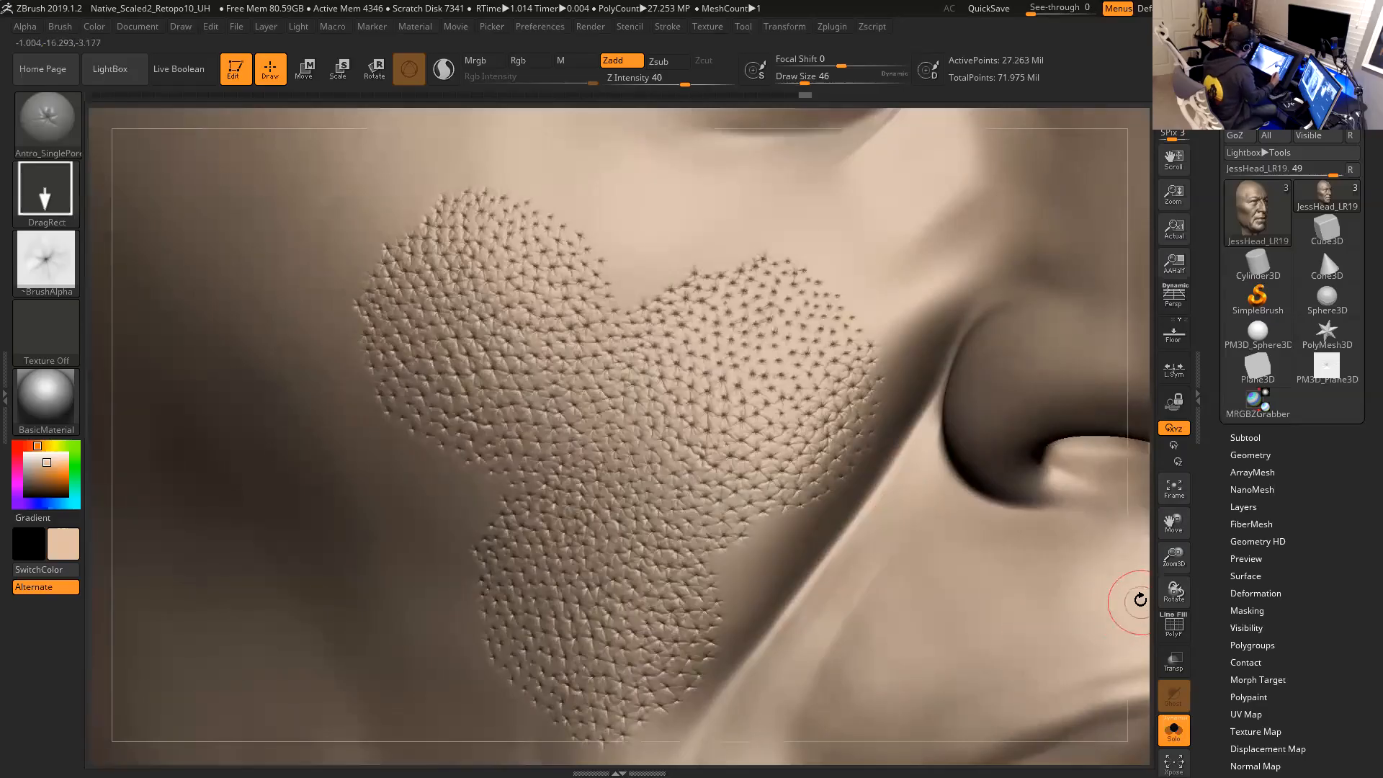
pyautogui.moveTo(1139, 600); pyautogui.dragTo(1131, 519)
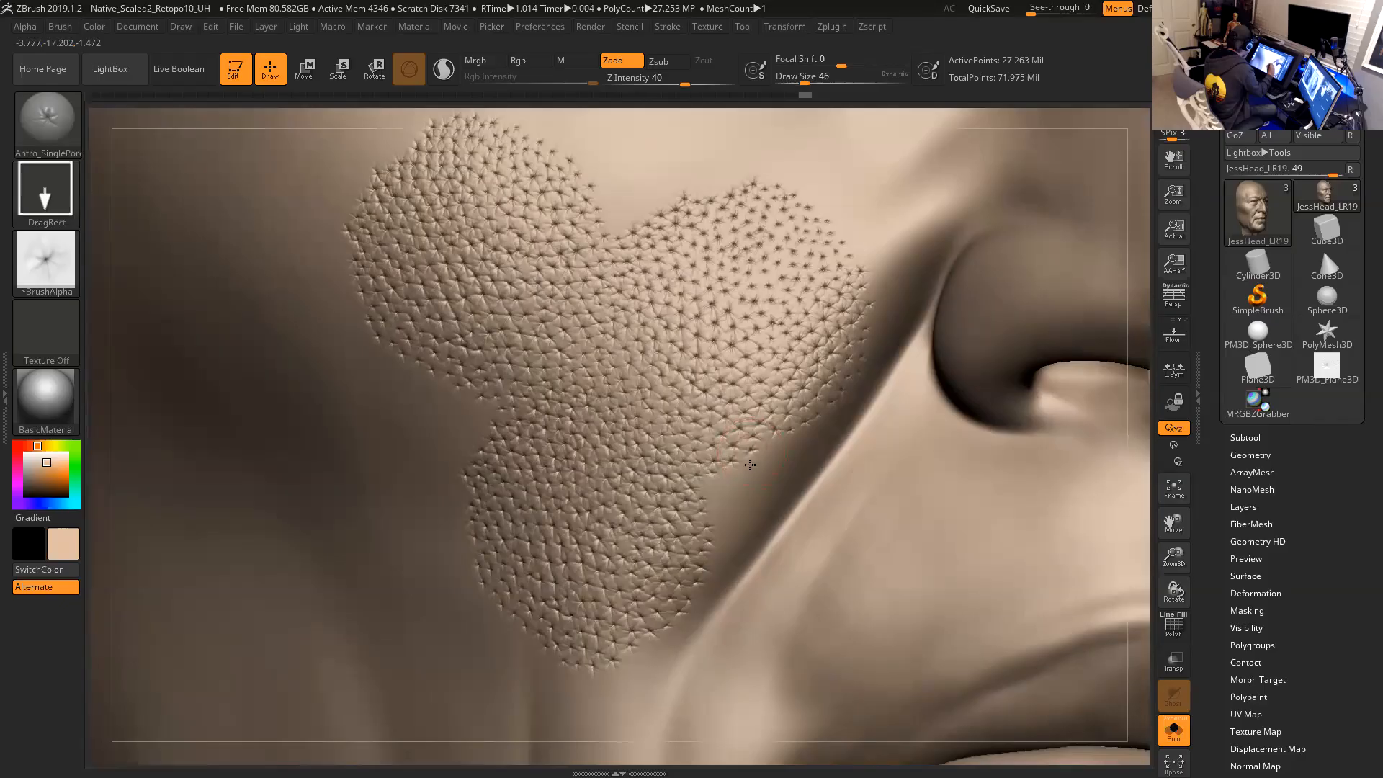
pyautogui.click(47, 131)
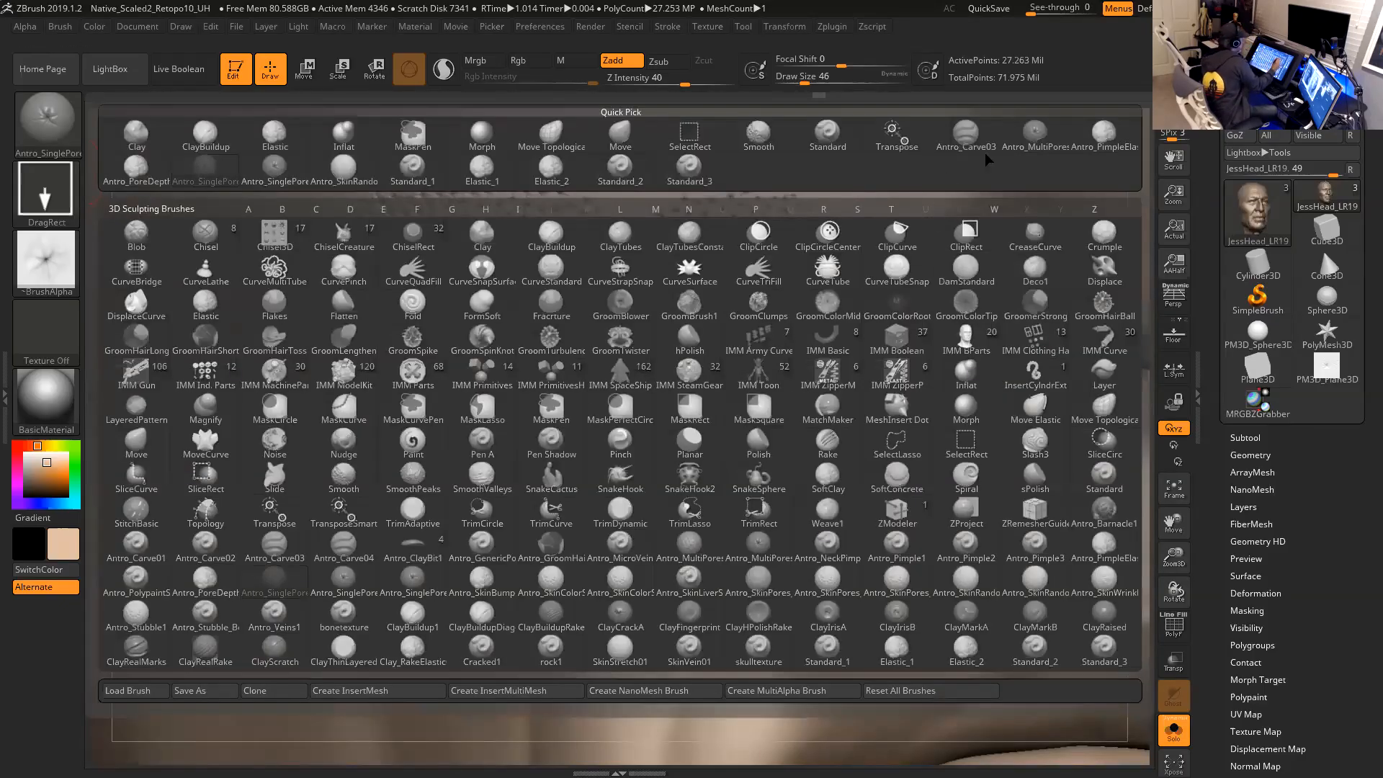
pyautogui.click(1036, 134)
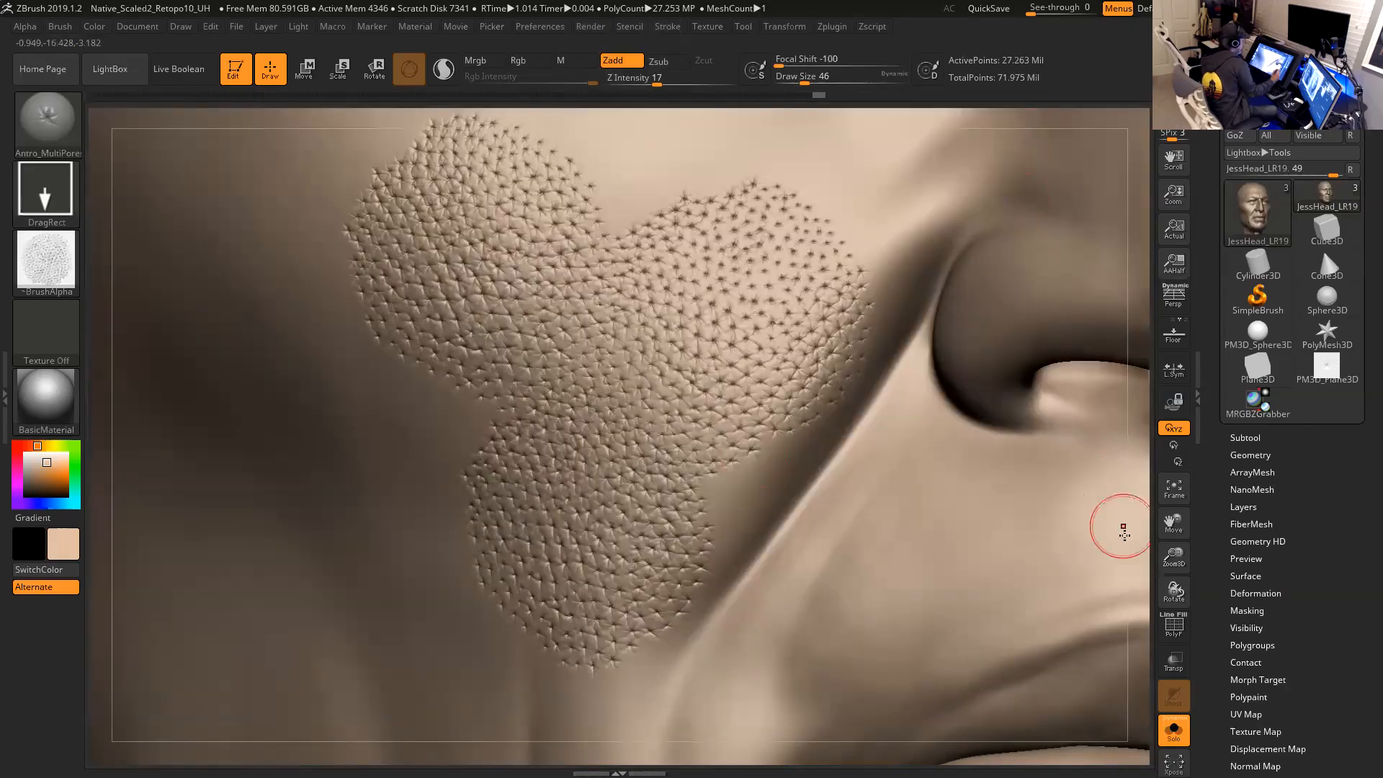
pyautogui.keyDown('alt'); pyautogui.moveTo(1139, 543); pyautogui.dragTo(876, 437); pyautogui.keyUp('alt')
pyautogui.moveTo(1139, 561)
pyautogui.mouseDown()
pyautogui.moveTo(1132, 526)
pyautogui.moveTo(1078, 543)
pyautogui.moveTo(1128, 497)
pyautogui.moveTo(1118, 450)
pyautogui.mouseUp()
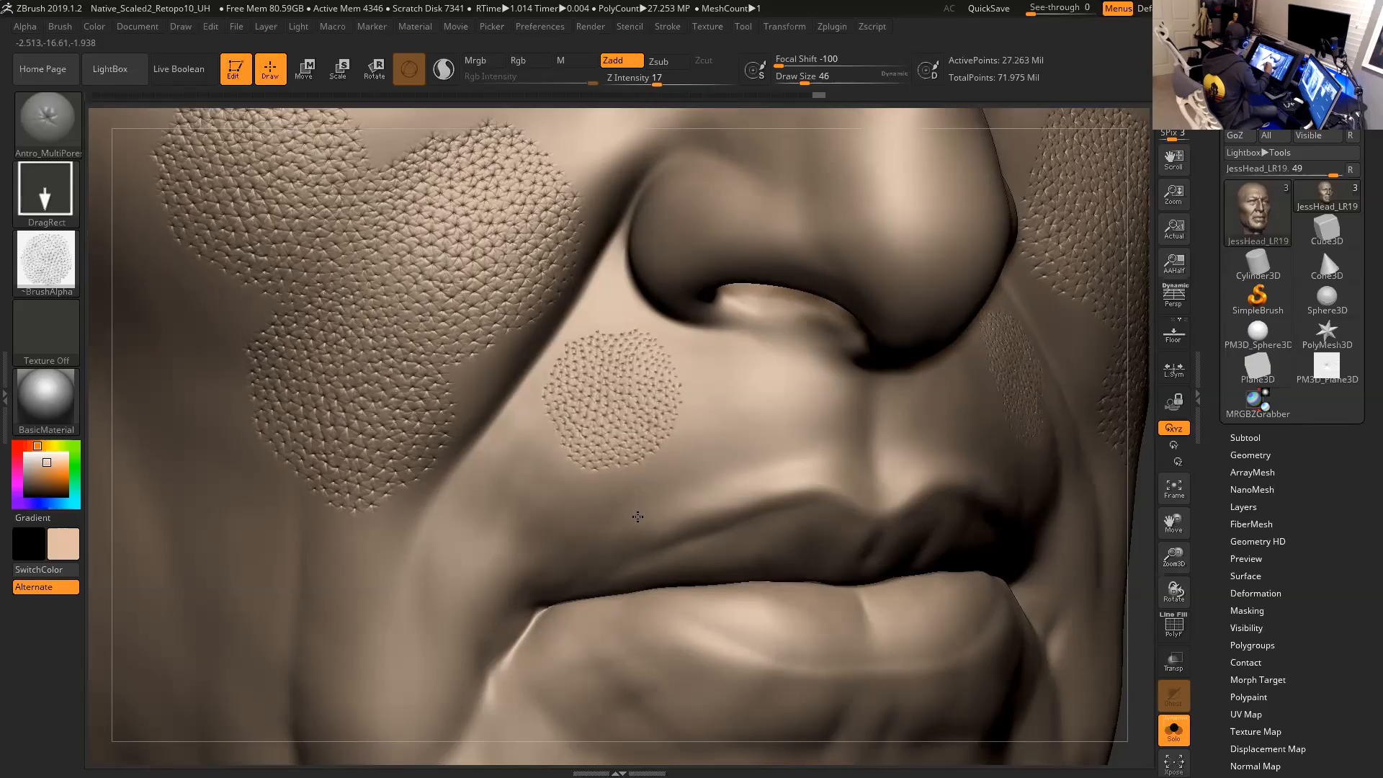
pyautogui.moveTo(636, 528); pyautogui.dragTo(636, 531)
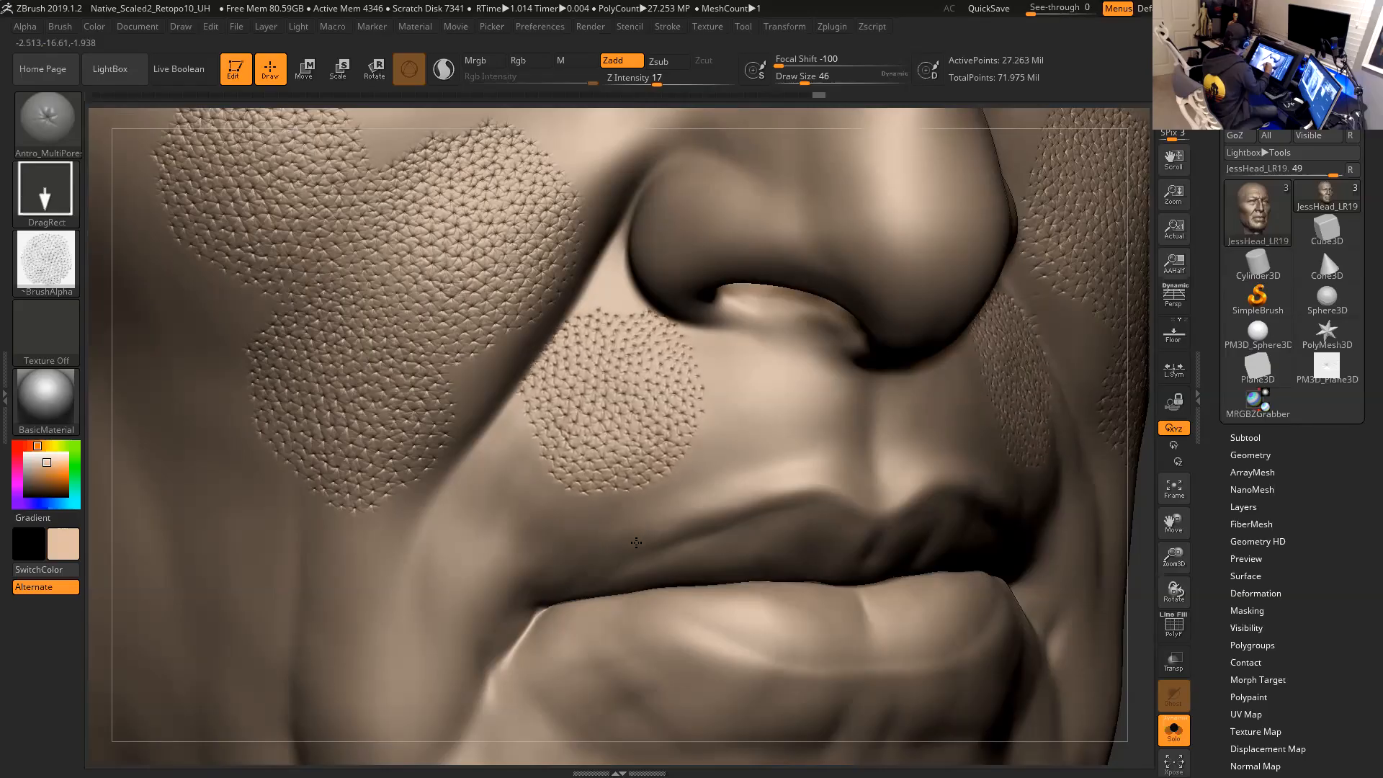
pyautogui.moveTo(630, 493)
pyautogui.mouseDown()
pyautogui.moveTo(628, 454)
pyautogui.moveTo(645, 516)
pyautogui.mouseUp()
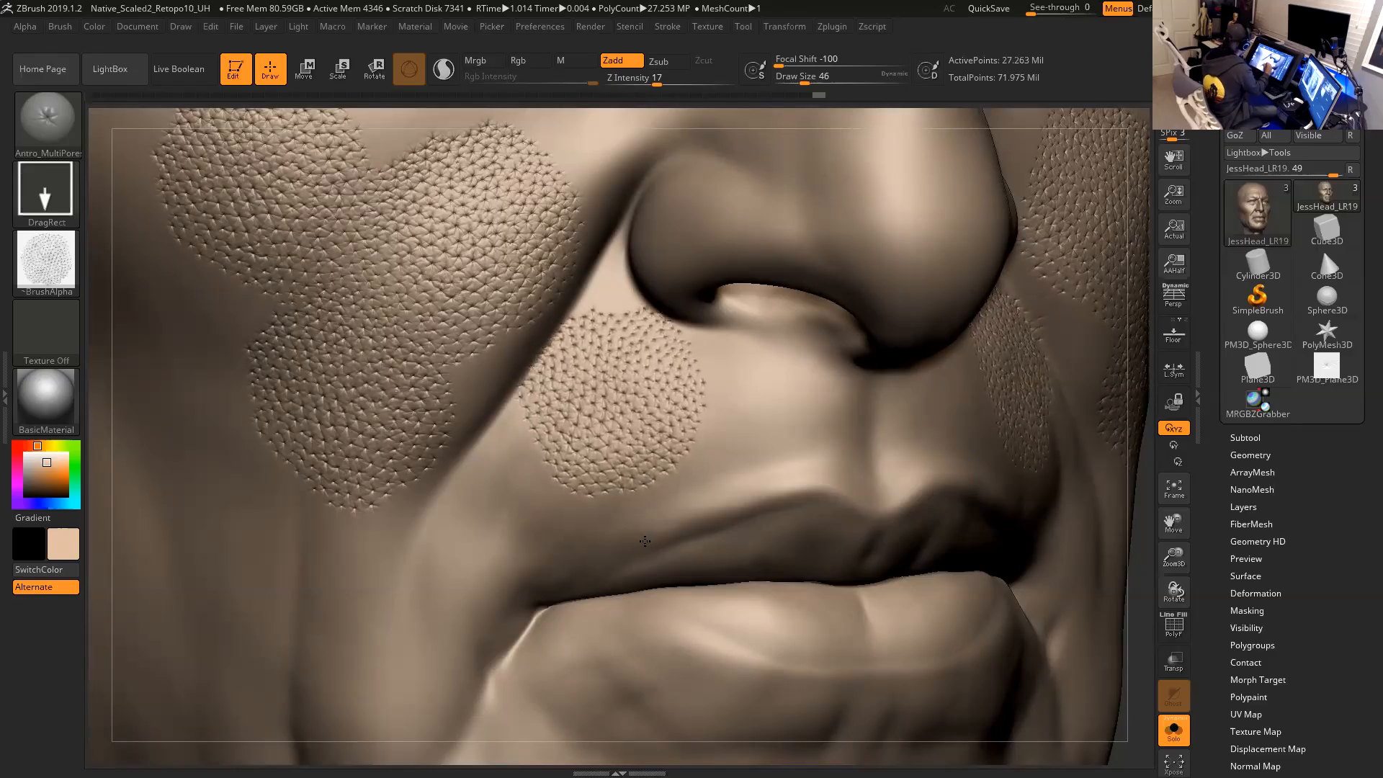
pyautogui.moveTo(645, 544); pyautogui.dragTo(645, 544)
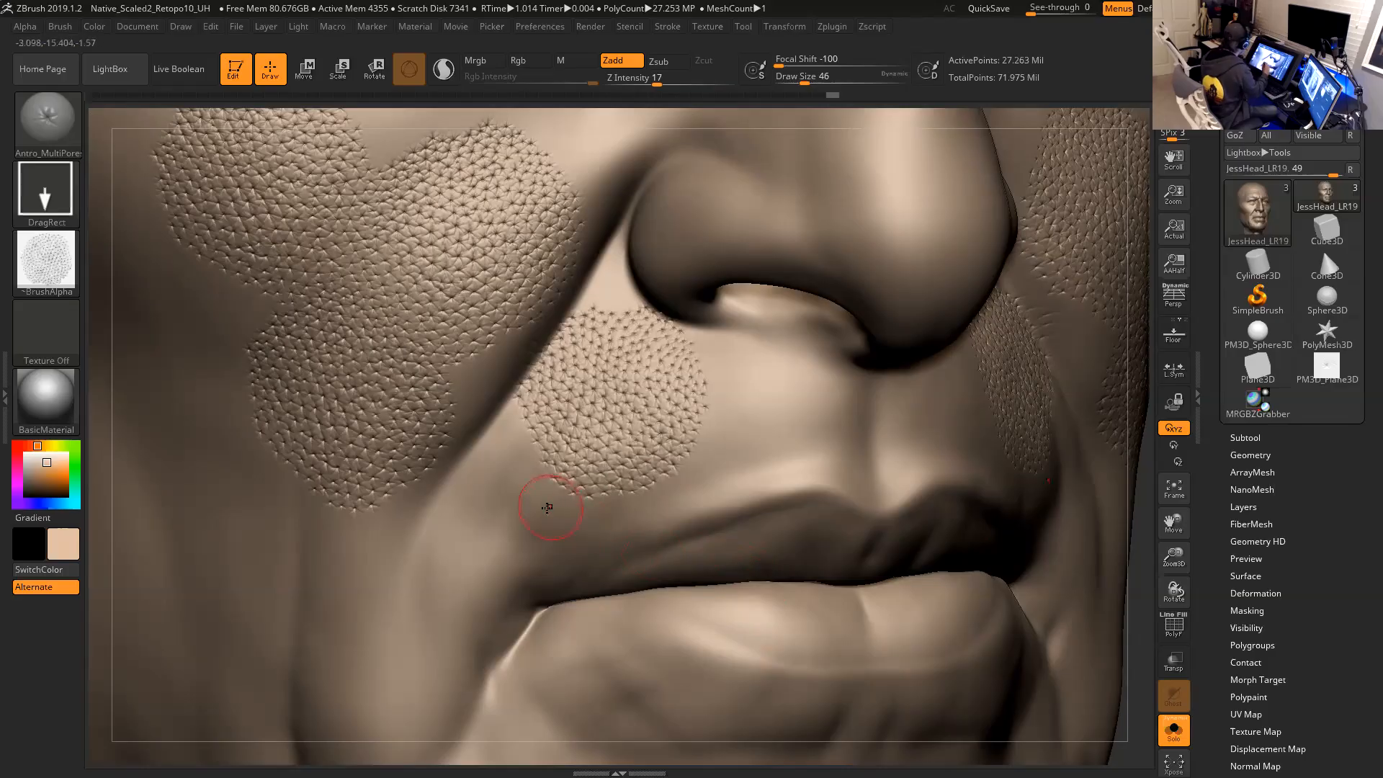
pyautogui.press('ctrl')
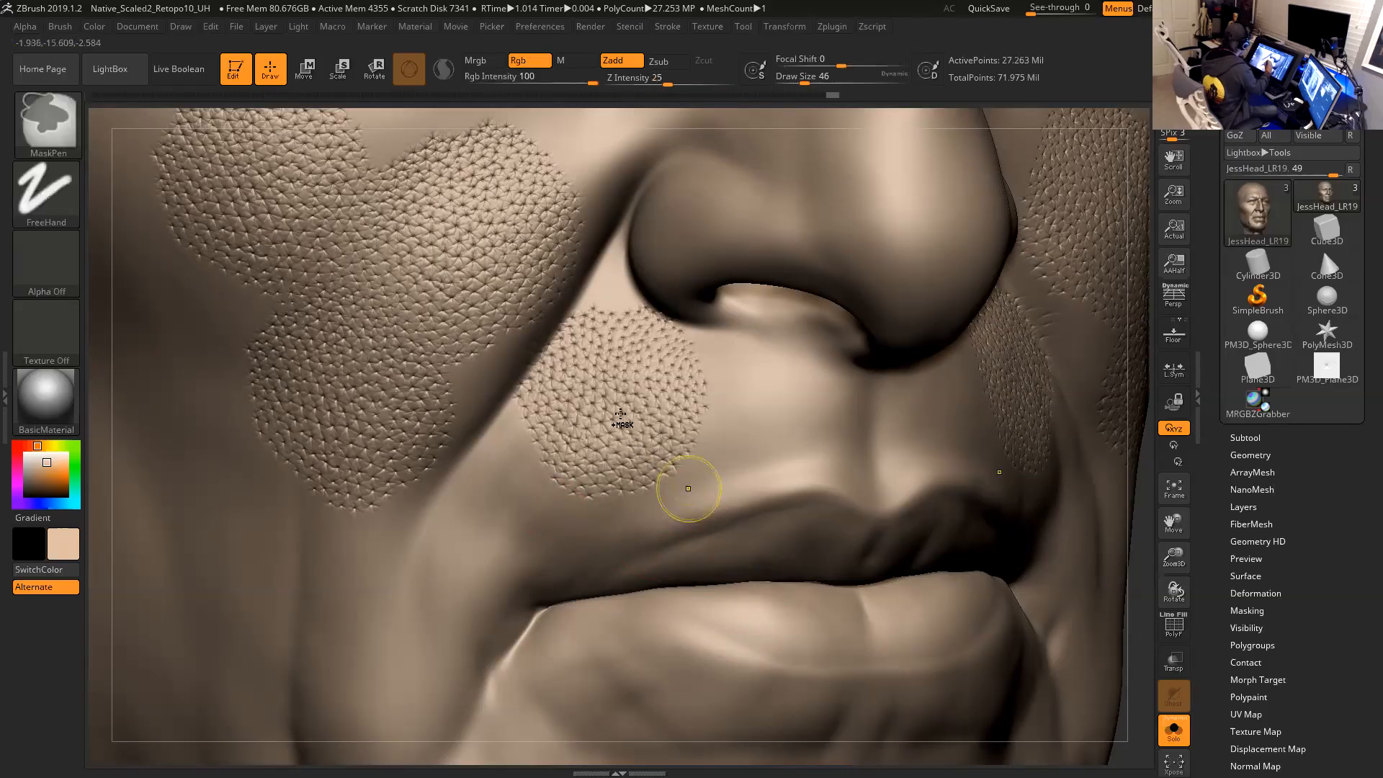
pyautogui.hotkey('ctrl', 'z')
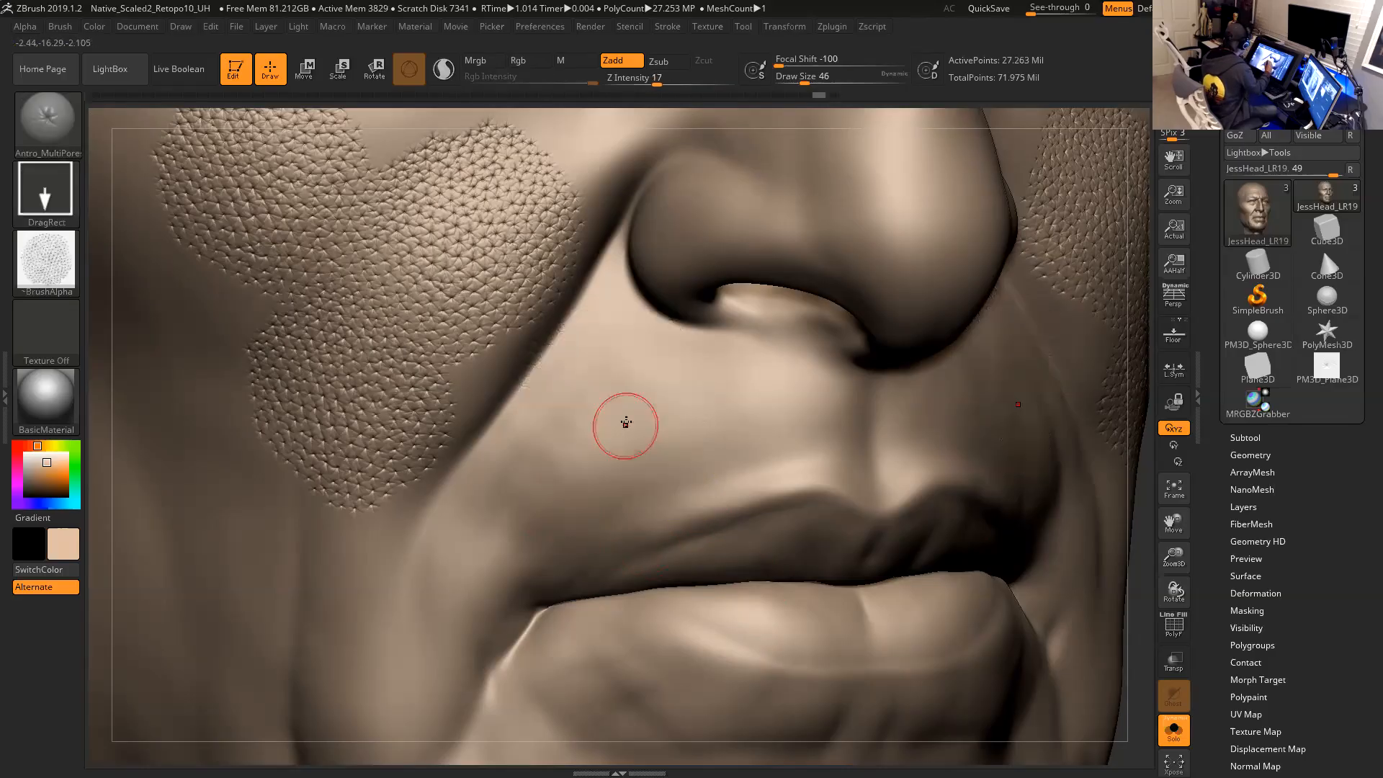
# Stamp three multi-pore patches above the mouth: below the nostril wing, at the mouth corner and beside the philtrum.
pyautogui.moveTo(661, 491); pyautogui.dragTo(685, 546)
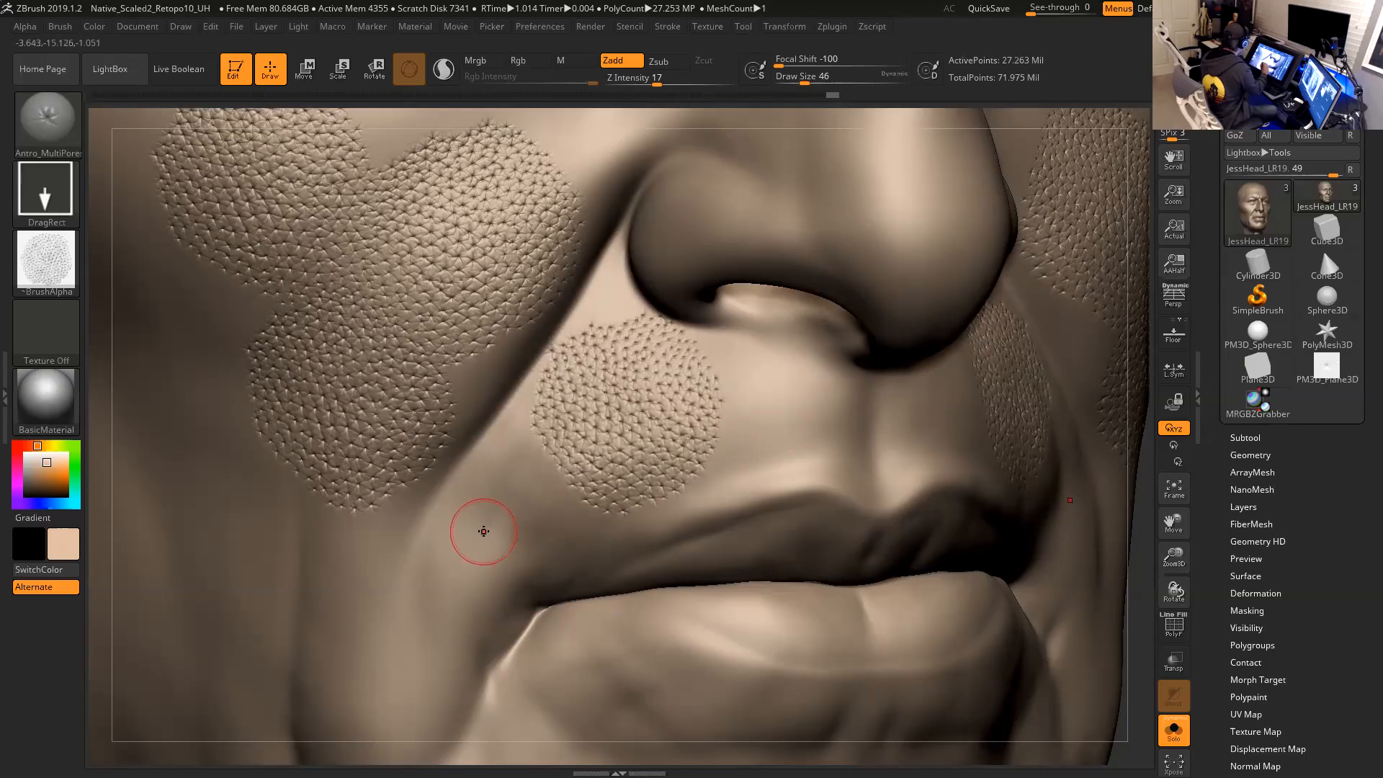
pyautogui.moveTo(484, 532); pyautogui.dragTo(577, 651)
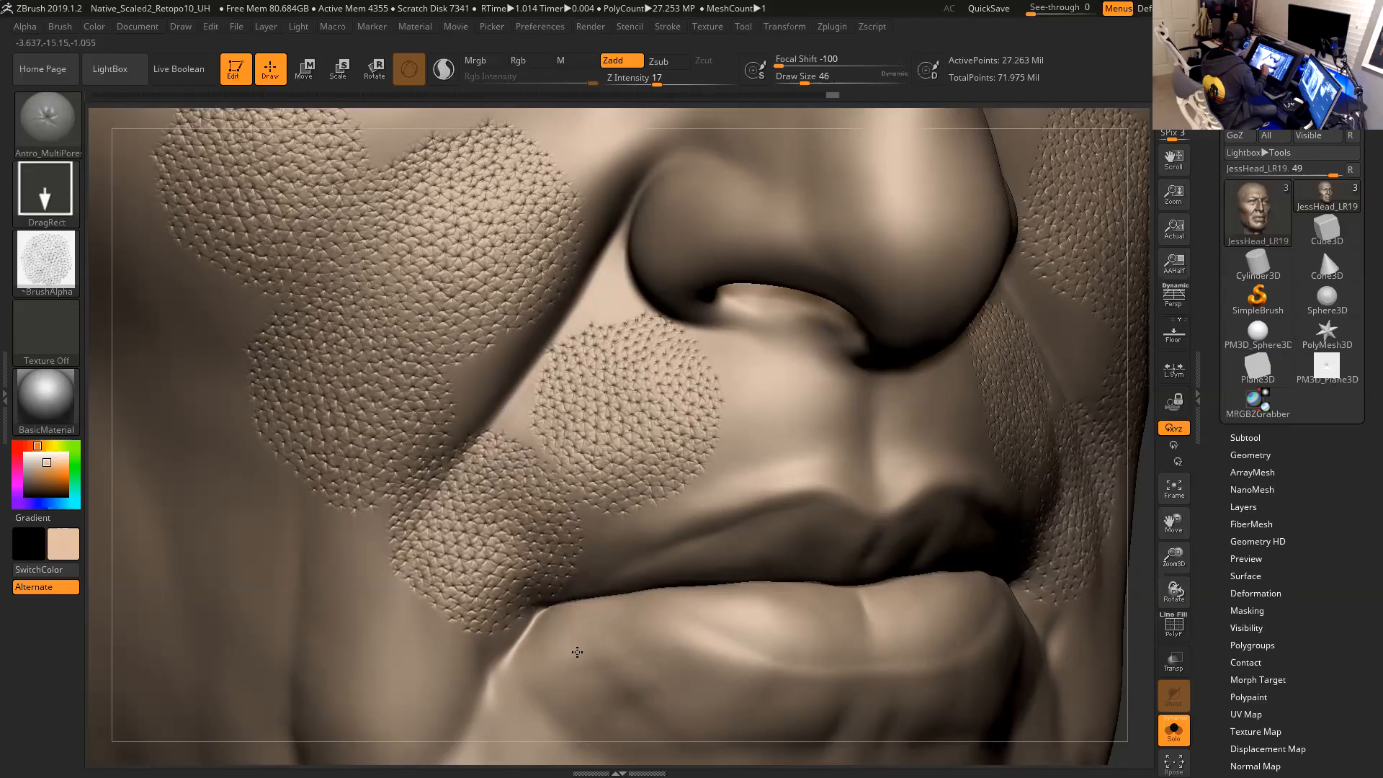
pyautogui.click(738, 472)
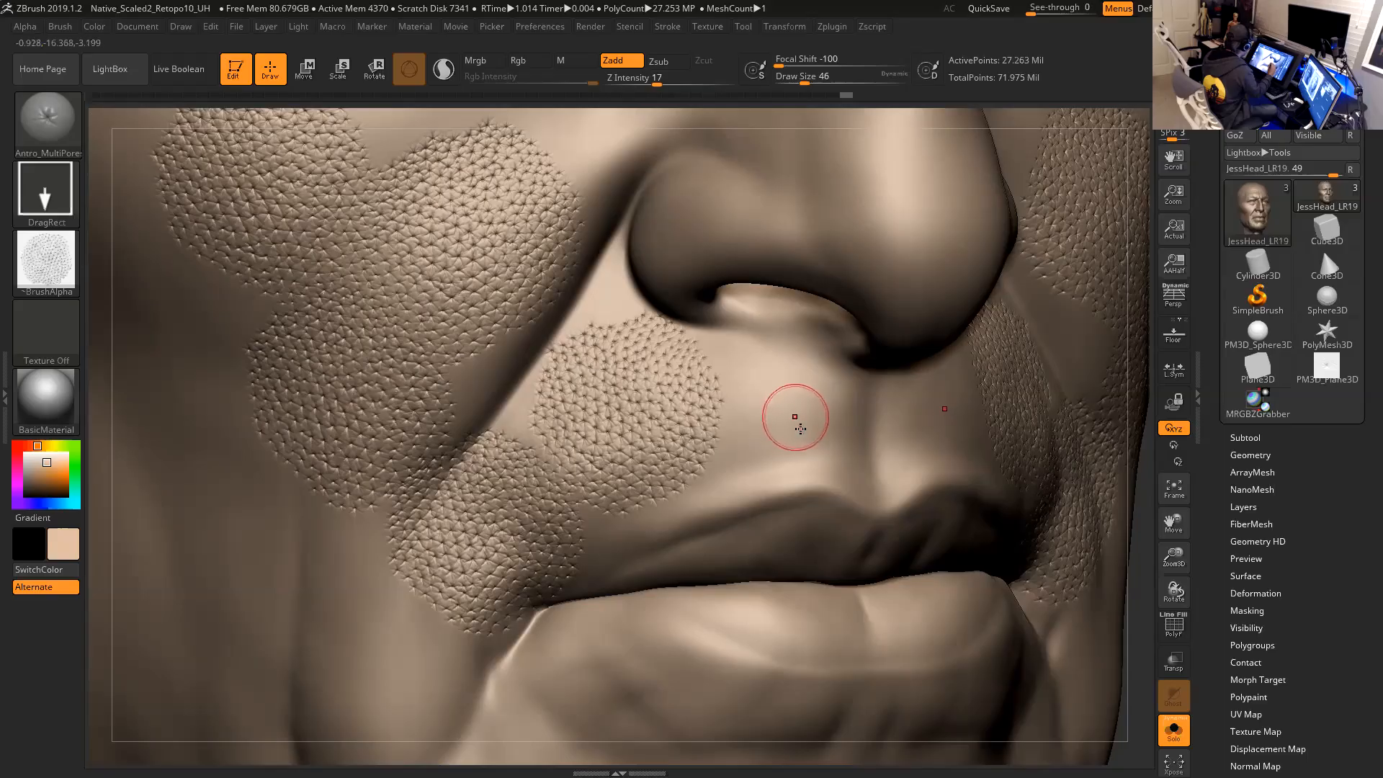
pyautogui.moveTo(1136, 528); pyautogui.dragTo(1074, 526)
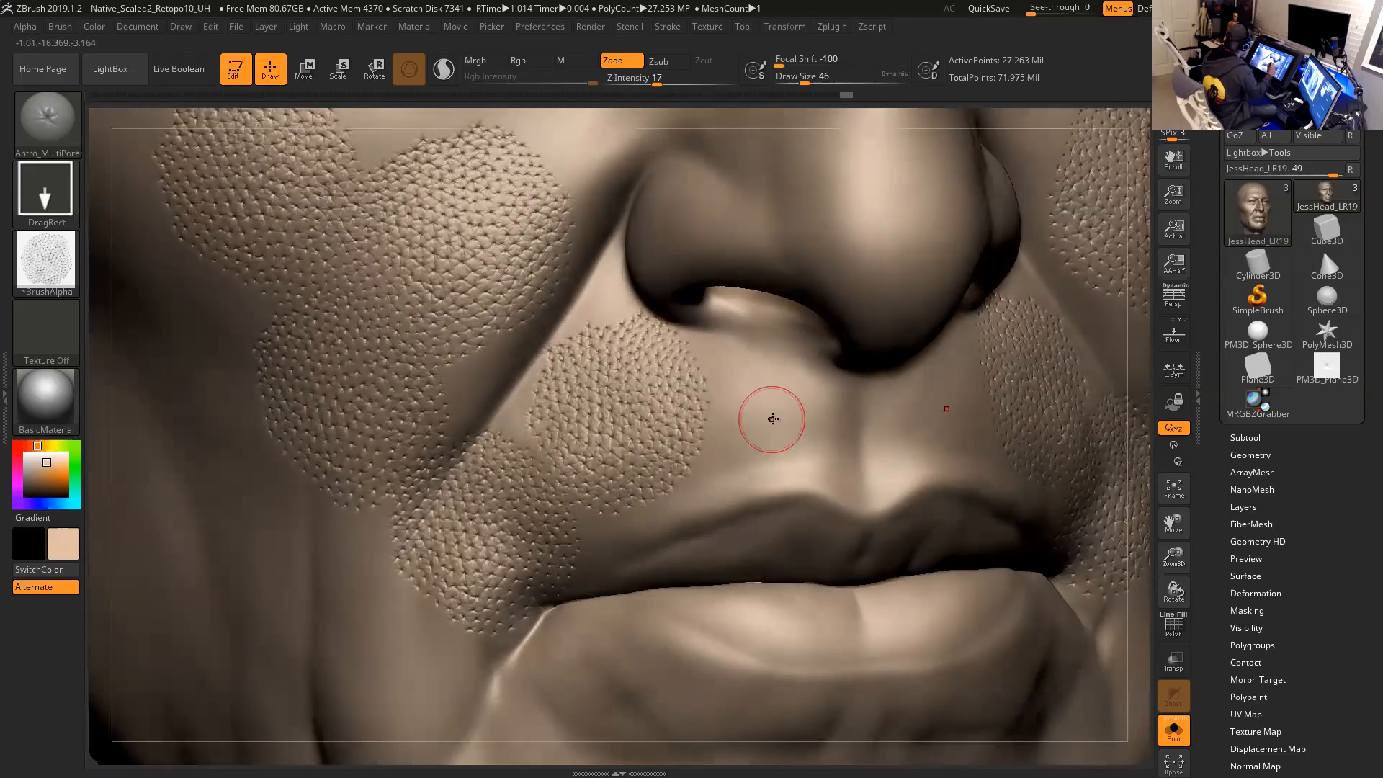
pyautogui.moveTo(1143, 472); pyautogui.dragTo(1149, 469)
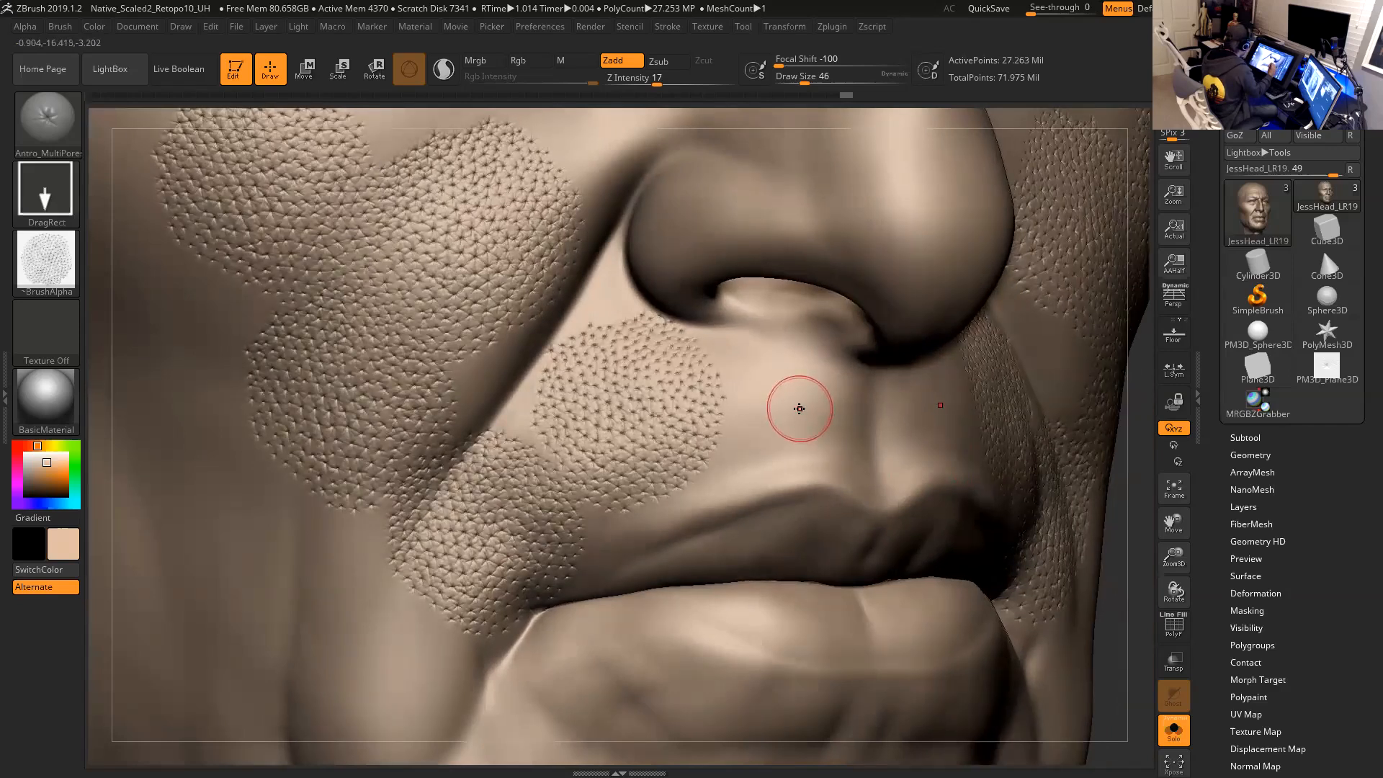
pyautogui.moveTo(799, 408); pyautogui.dragTo(798, 441)
pyautogui.moveTo(797, 505)
pyautogui.mouseDown()
pyautogui.moveTo(766, 536)
pyautogui.moveTo(778, 537)
pyautogui.mouseUp()
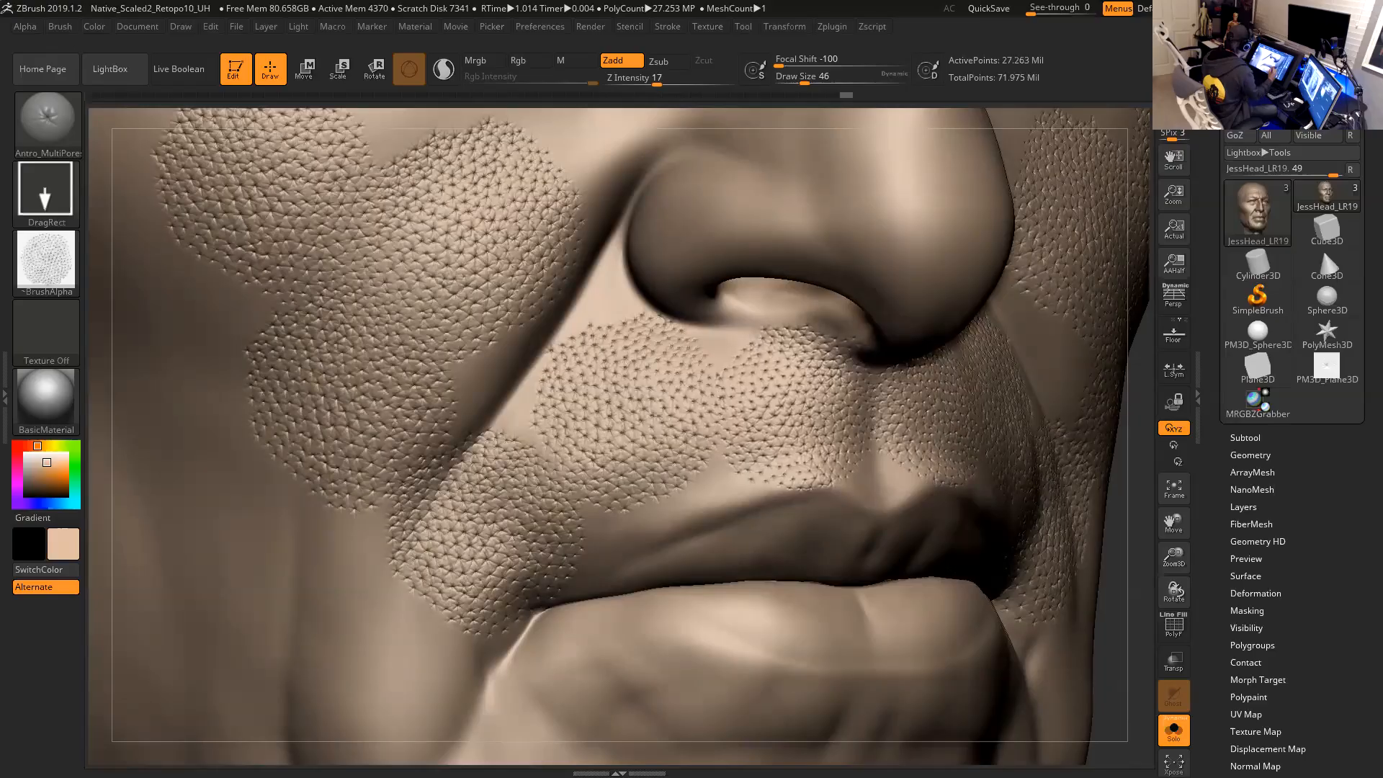
# Remove the pores that overlap the center of the philtrum with the Morph brush.
pyautogui.moveTo(1137, 584); pyautogui.dragTo(1117, 588)
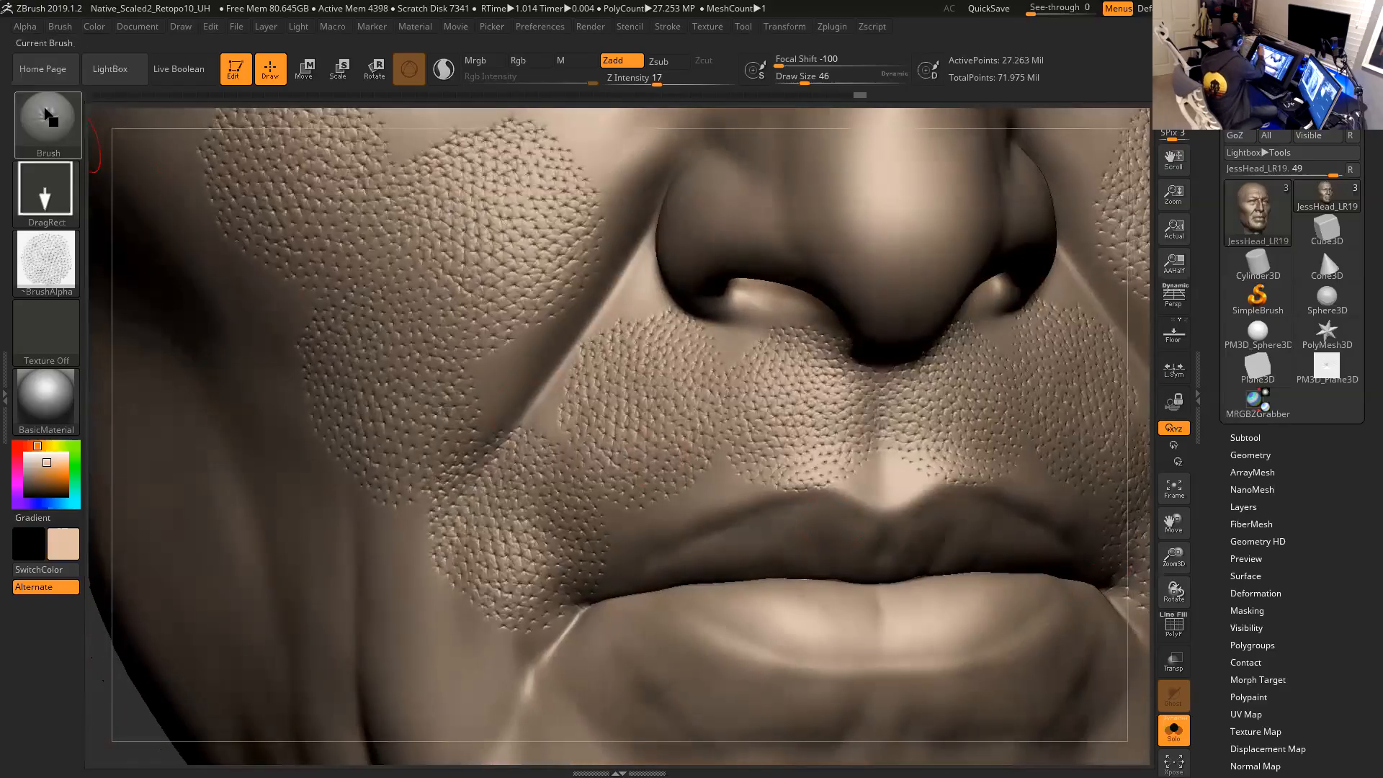
pyautogui.press('b')
pyautogui.press('m')
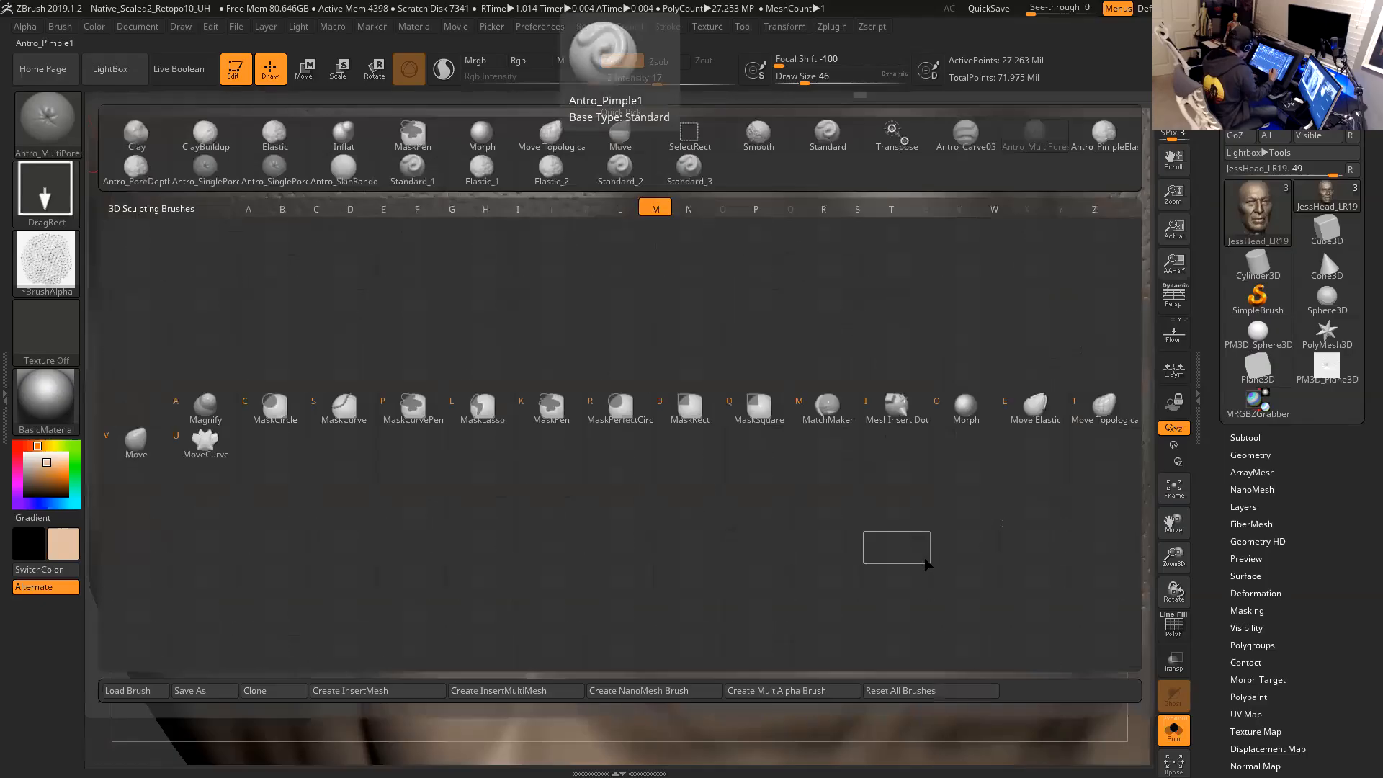
pyautogui.click(967, 410)
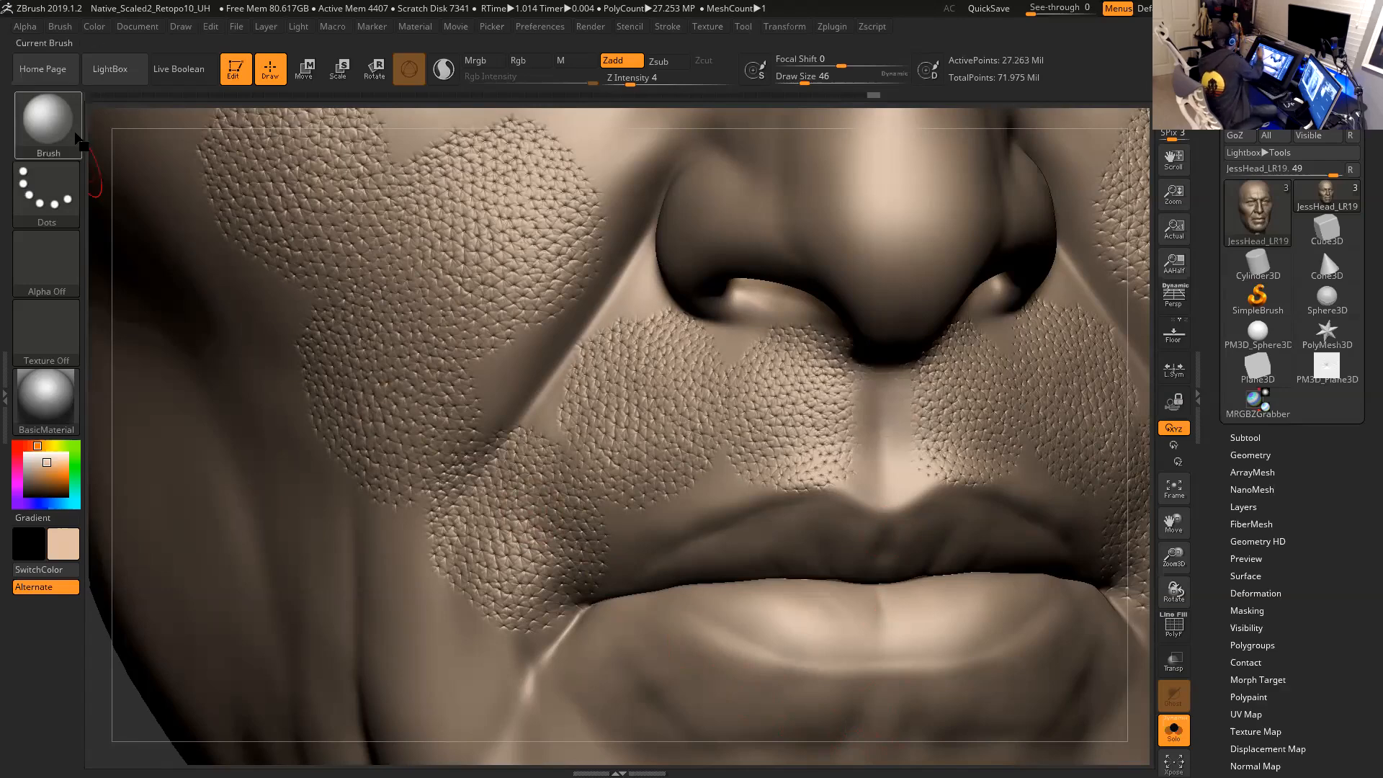
# Switch back to the Antro_SinglePore brush and stamp single pores along the upper lip patch's inner edge, just below the nose.
pyautogui.press('b')
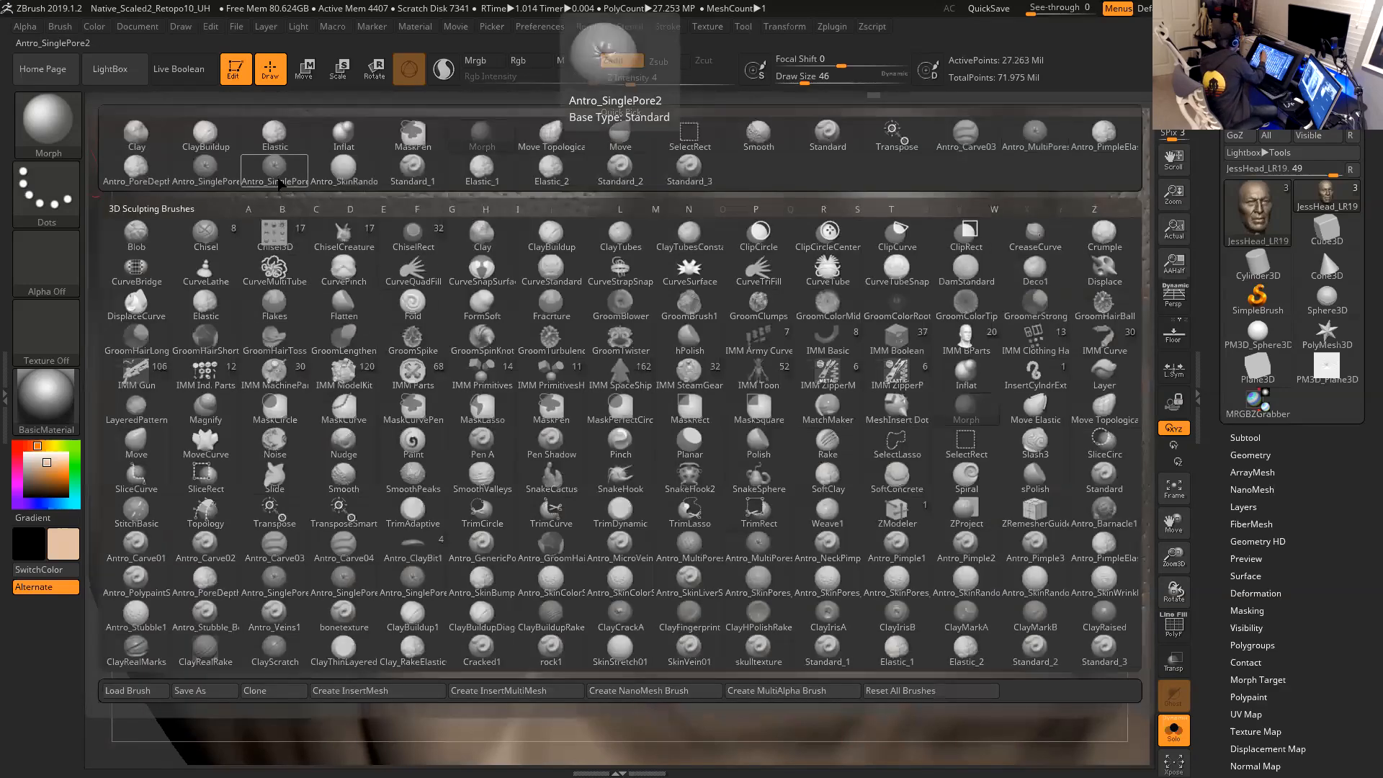
pyautogui.click(247, 177)
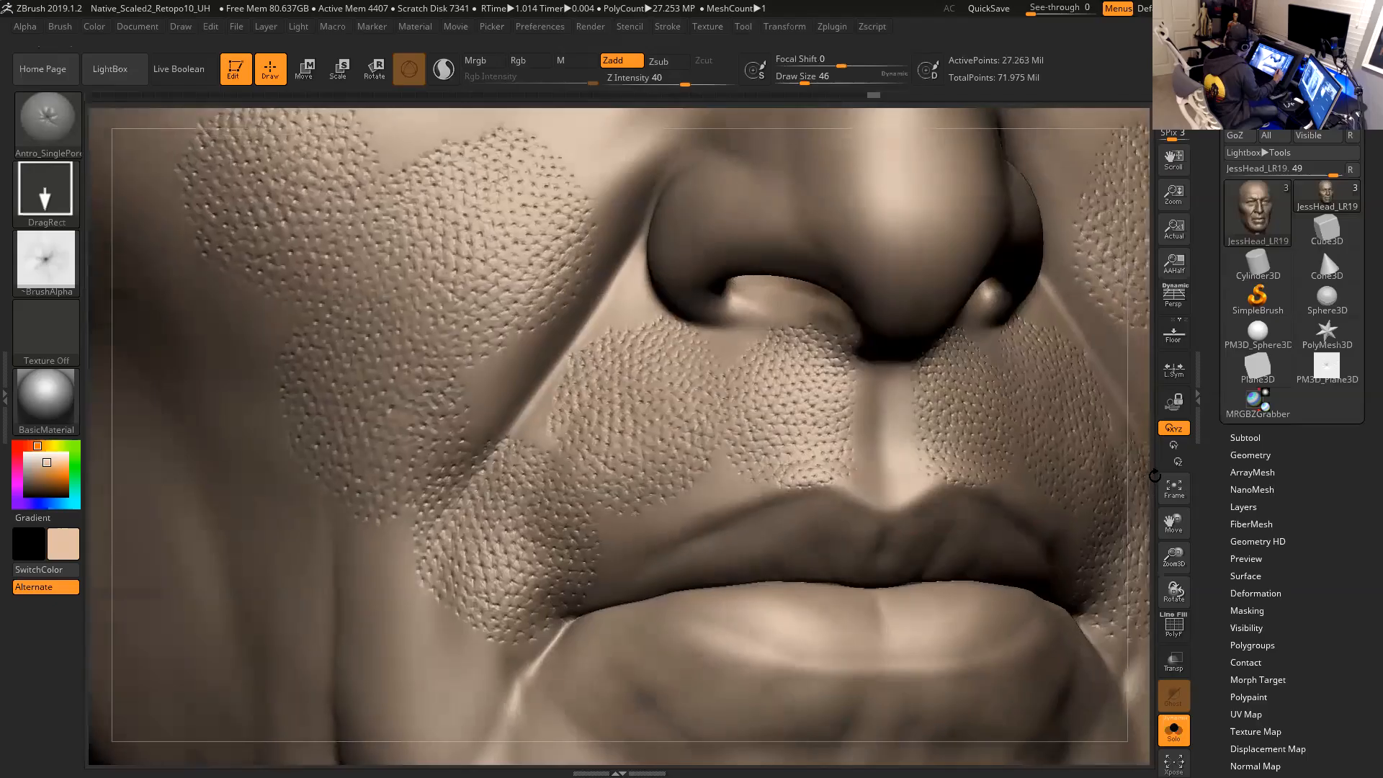
pyautogui.moveTo(1148, 502)
pyautogui.keyDown('alt'); pyautogui.mouseDown()
pyautogui.moveTo(1141, 486)
pyautogui.moveTo(1136, 498)
pyautogui.mouseUp(); pyautogui.keyUp('alt')
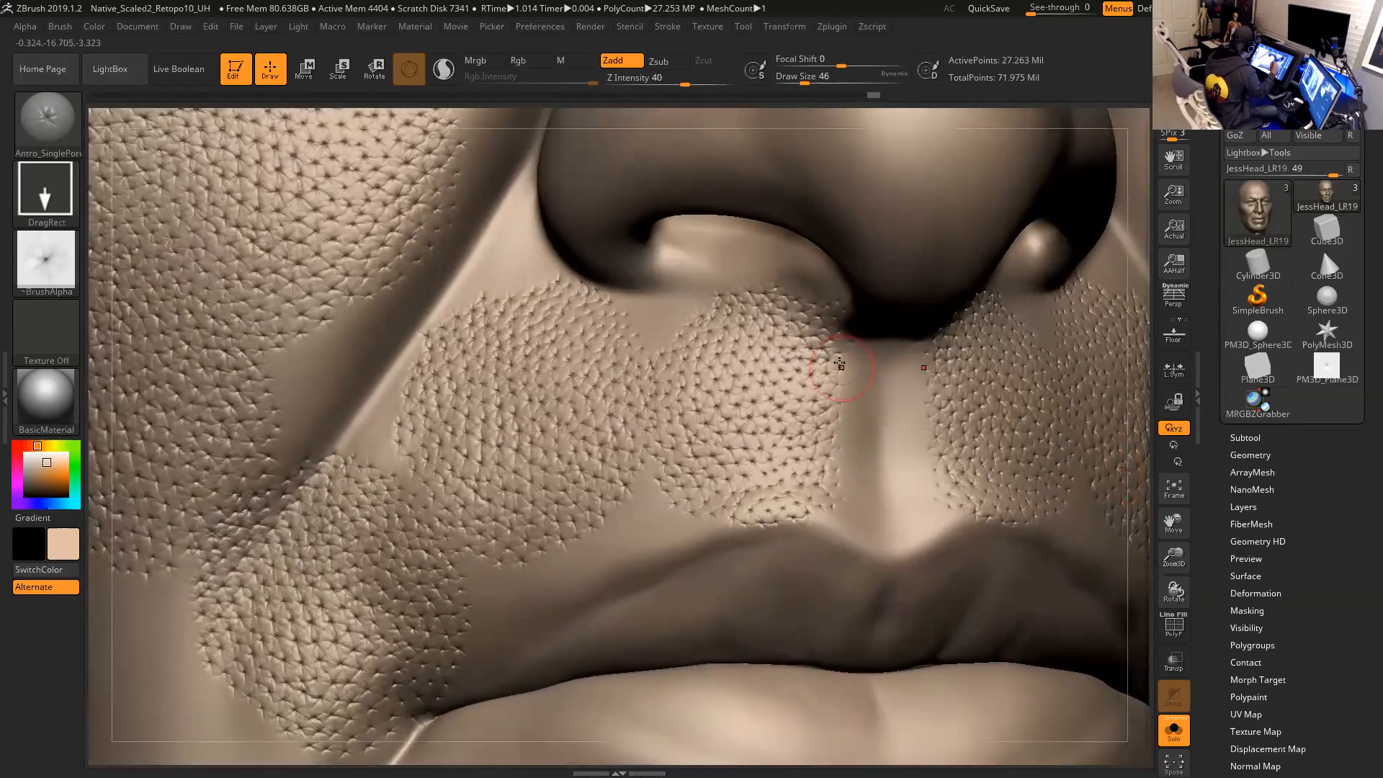
pyautogui.moveTo(839, 355)
pyautogui.mouseDown()
pyautogui.moveTo(846, 374)
pyautogui.moveTo(863, 351)
pyautogui.moveTo(845, 371)
pyautogui.moveTo(857, 376)
pyautogui.mouseUp()
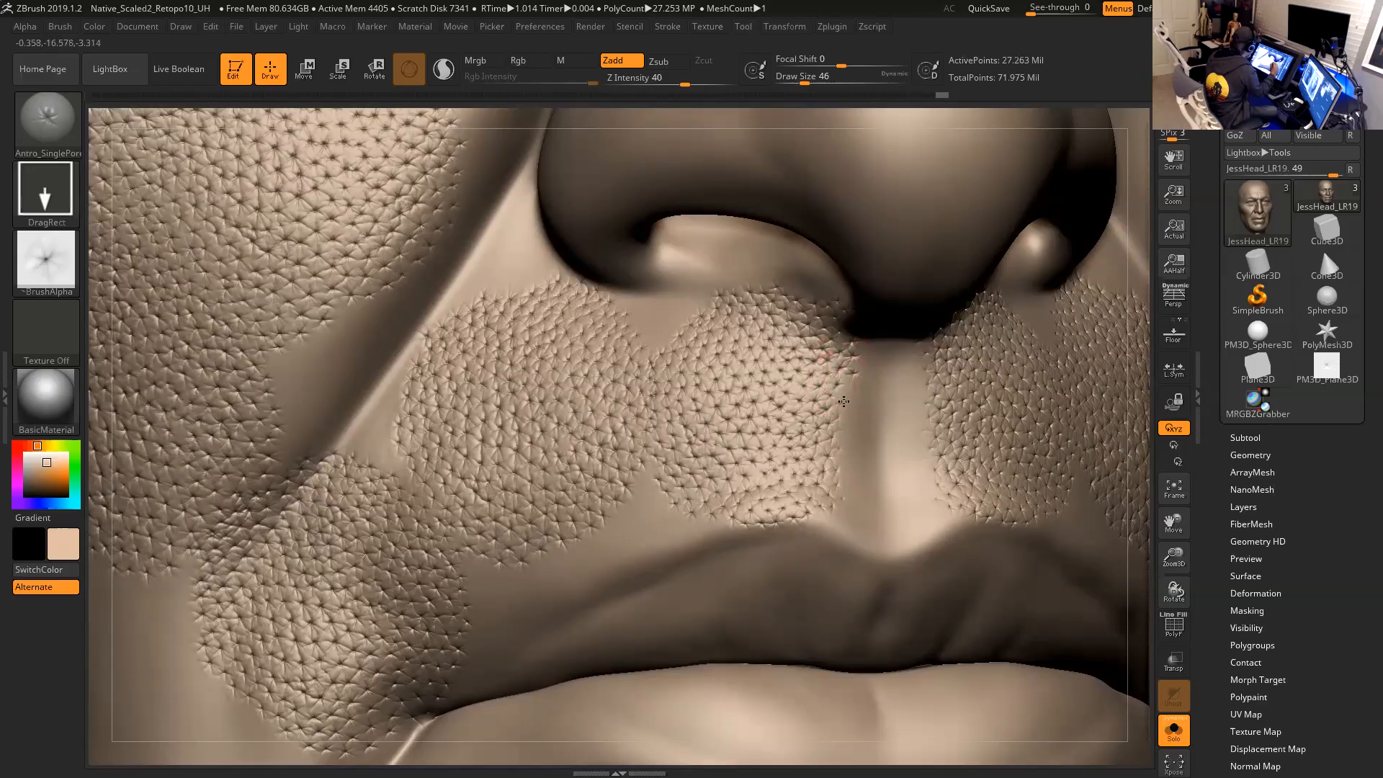
pyautogui.moveTo(861, 375)
pyautogui.mouseDown()
pyautogui.moveTo(850, 449)
pyautogui.moveTo(874, 366)
pyautogui.mouseUp()
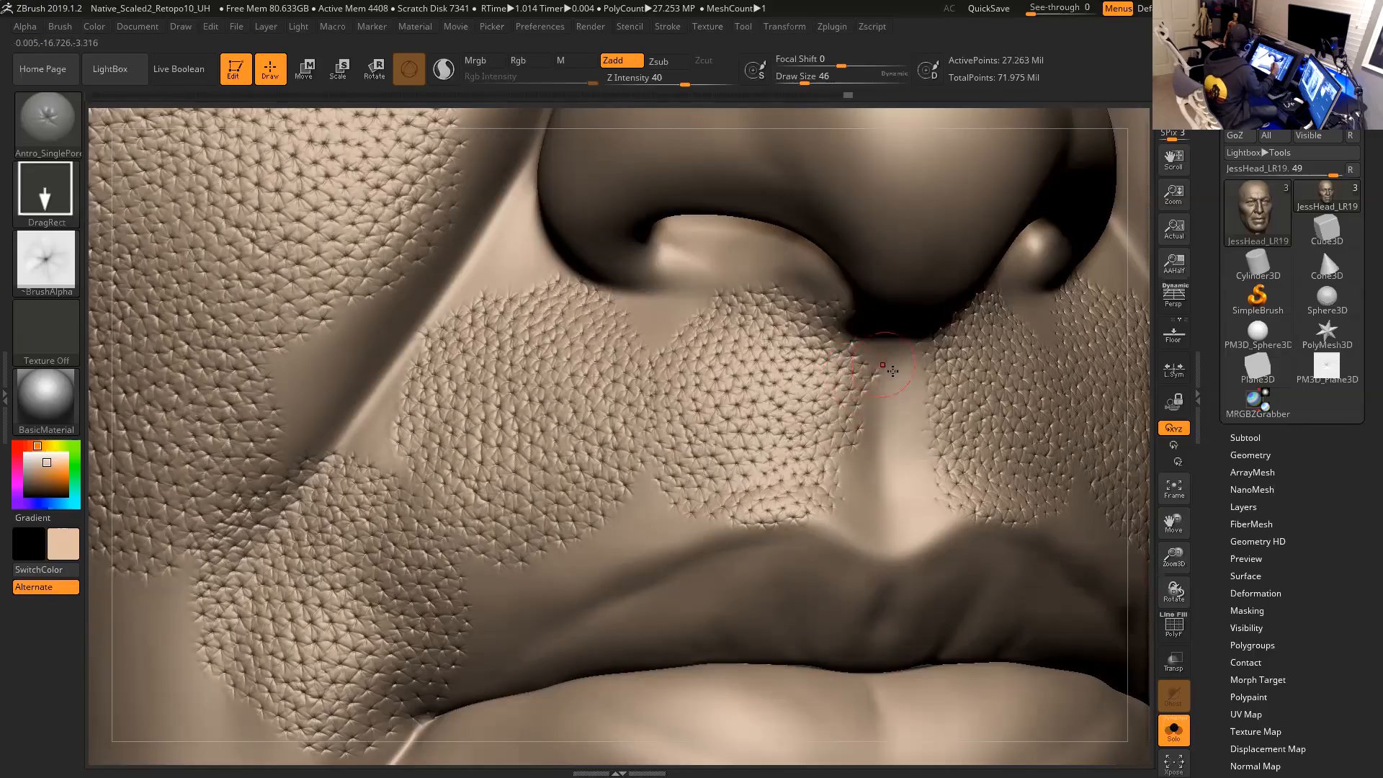
# Stamp single pores across the middle of the philtrum to join the mirrored upper lip patches.
pyautogui.moveTo(1133, 527); pyautogui.dragTo(1110, 518)
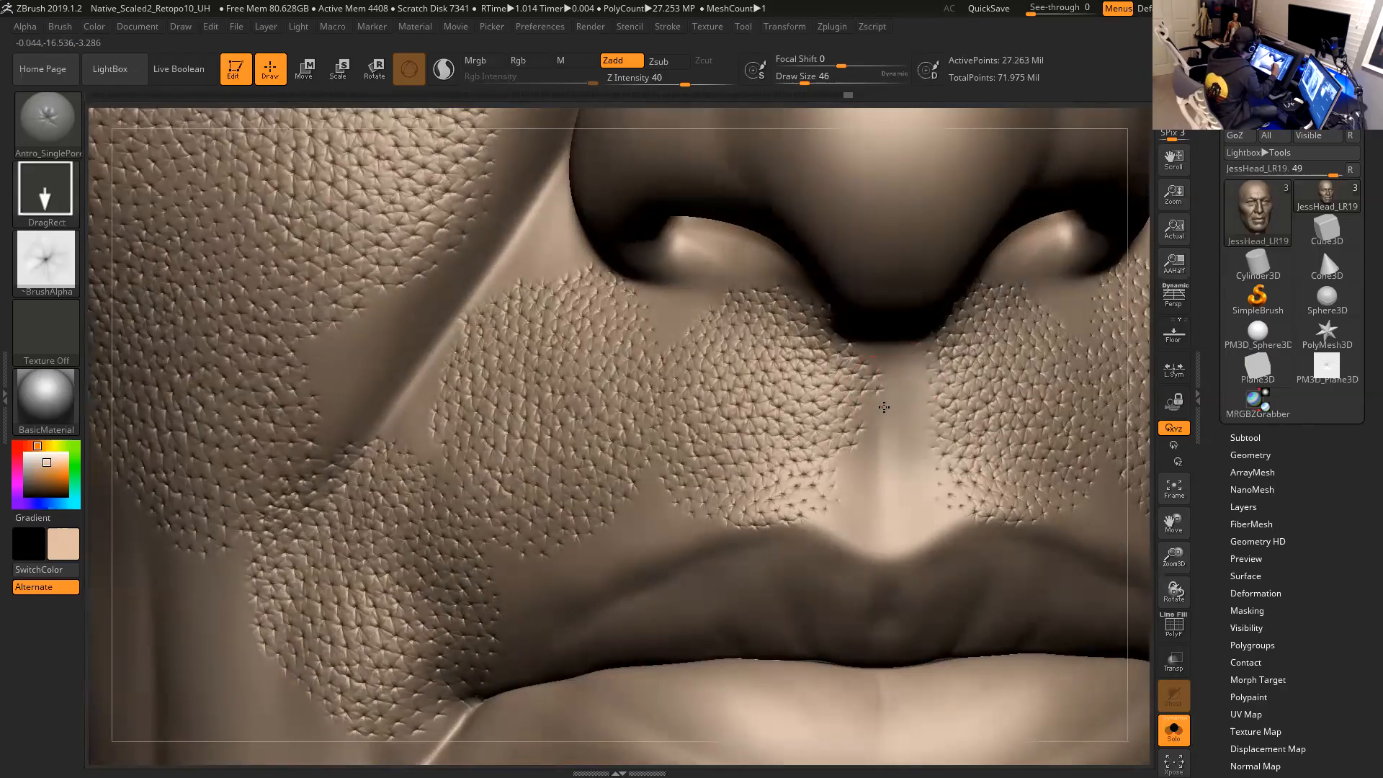
pyautogui.moveTo(878, 392)
pyautogui.mouseDown()
pyautogui.moveTo(876, 432)
pyautogui.moveTo(882, 408)
pyautogui.moveTo(892, 418)
pyautogui.moveTo(903, 403)
pyautogui.mouseUp()
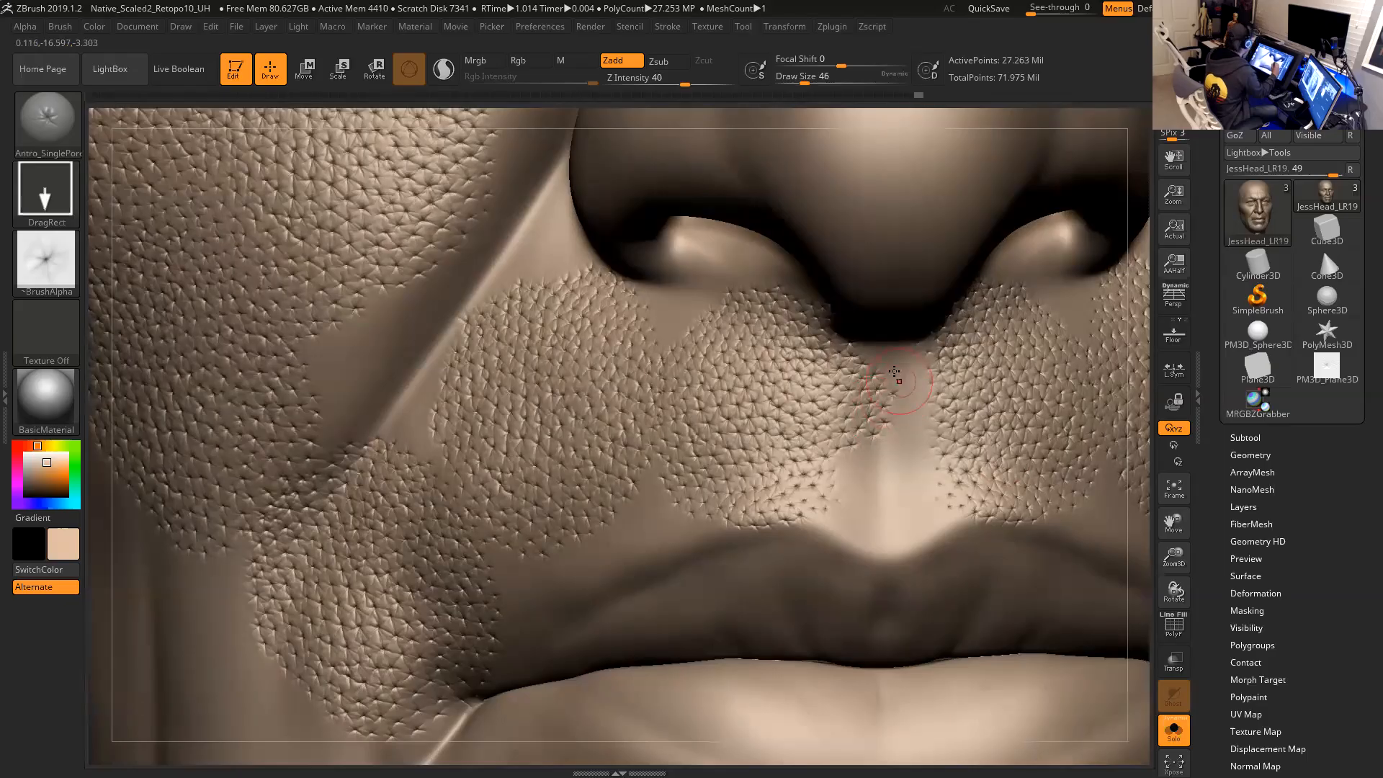
pyautogui.moveTo(845, 460)
pyautogui.mouseDown()
pyautogui.moveTo(837, 472)
pyautogui.moveTo(855, 493)
pyautogui.moveTo(867, 447)
pyautogui.moveTo(897, 462)
pyautogui.moveTo(902, 427)
pyautogui.moveTo(943, 437)
pyautogui.moveTo(920, 452)
pyautogui.moveTo(909, 441)
pyautogui.mouseUp()
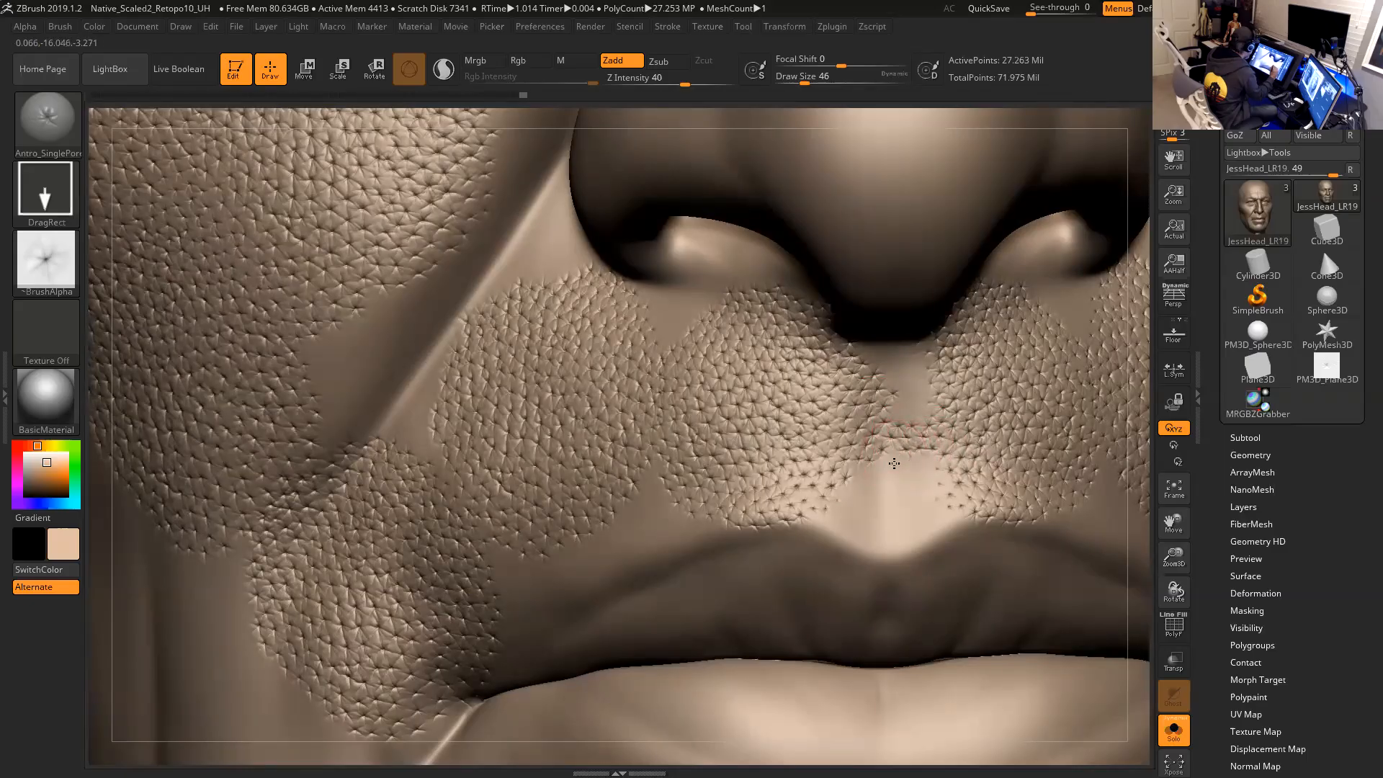
# Stamp single pores across the upper philtrum to fill the bare skin directly beneath the nose's septum.
pyautogui.moveTo(888, 487)
pyautogui.mouseDown()
pyautogui.moveTo(868, 475)
pyautogui.moveTo(856, 487)
pyautogui.mouseUp()
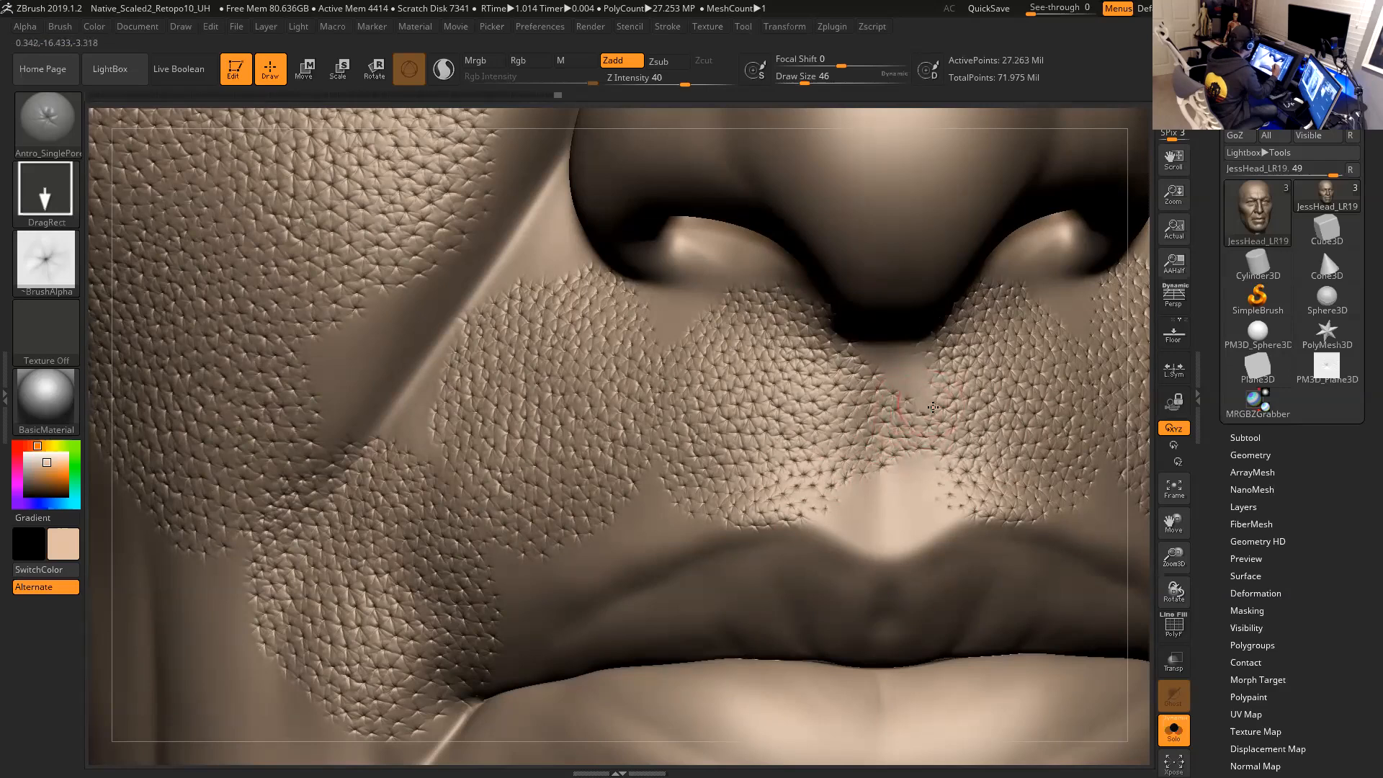
pyautogui.moveTo(927, 389); pyautogui.dragTo(924, 388)
pyautogui.moveTo(898, 361); pyautogui.dragTo(890, 362)
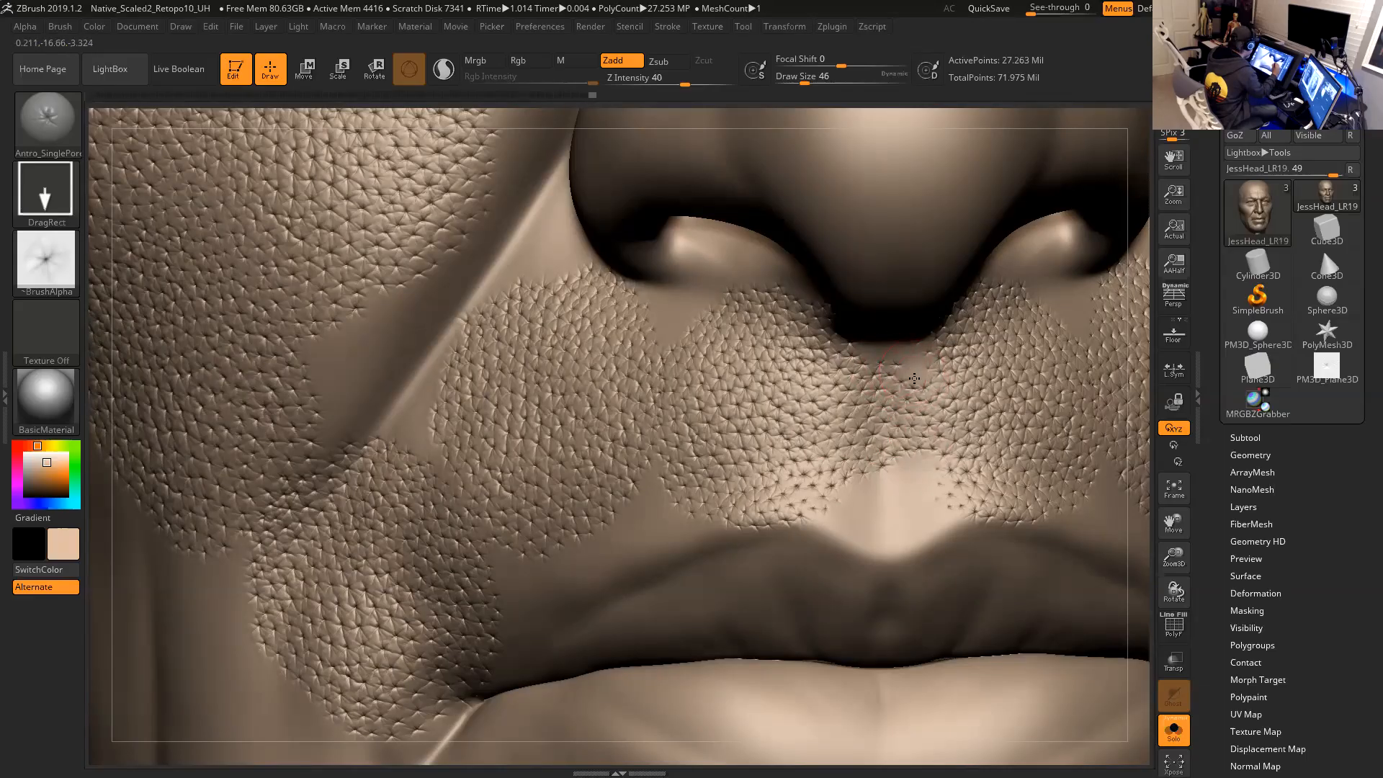
pyautogui.moveTo(933, 362); pyautogui.dragTo(937, 359)
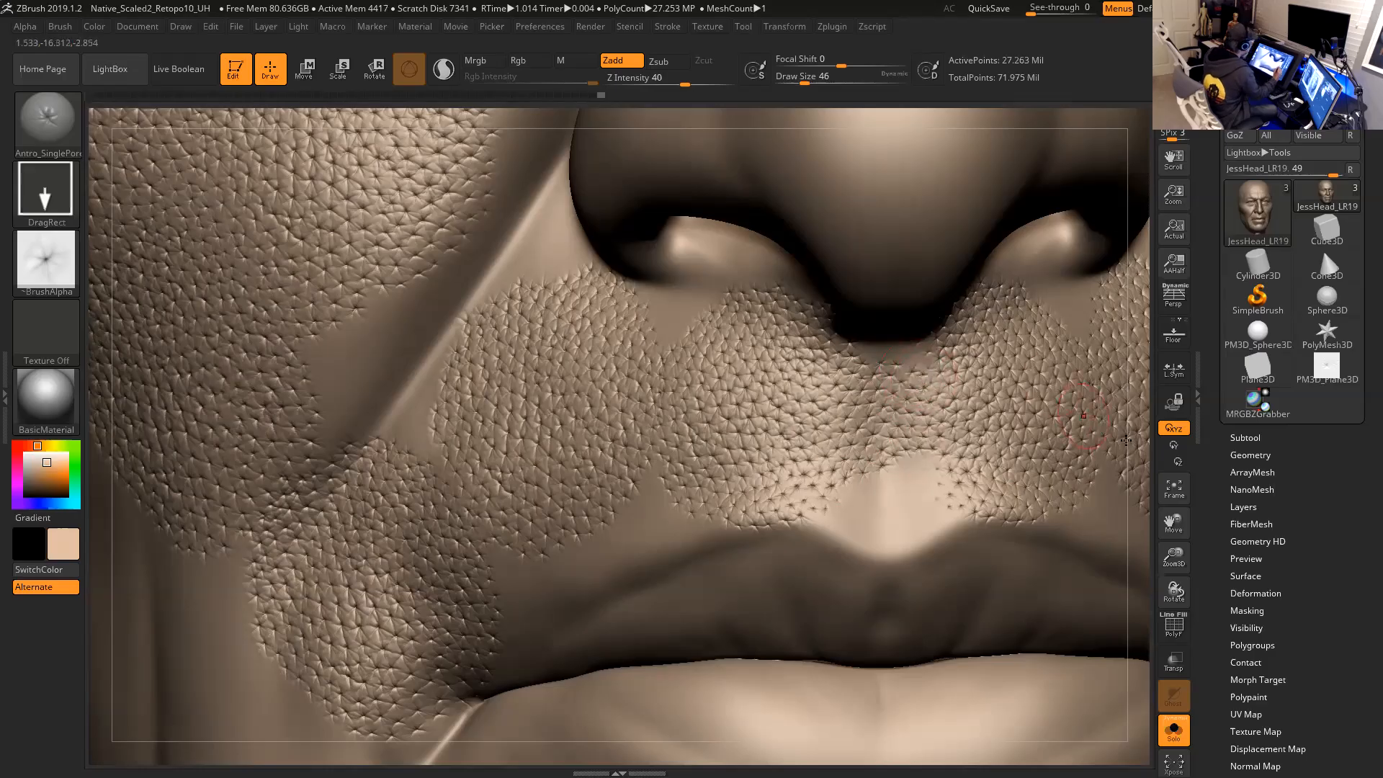
pyautogui.moveTo(1129, 436); pyautogui.dragTo(1125, 415)
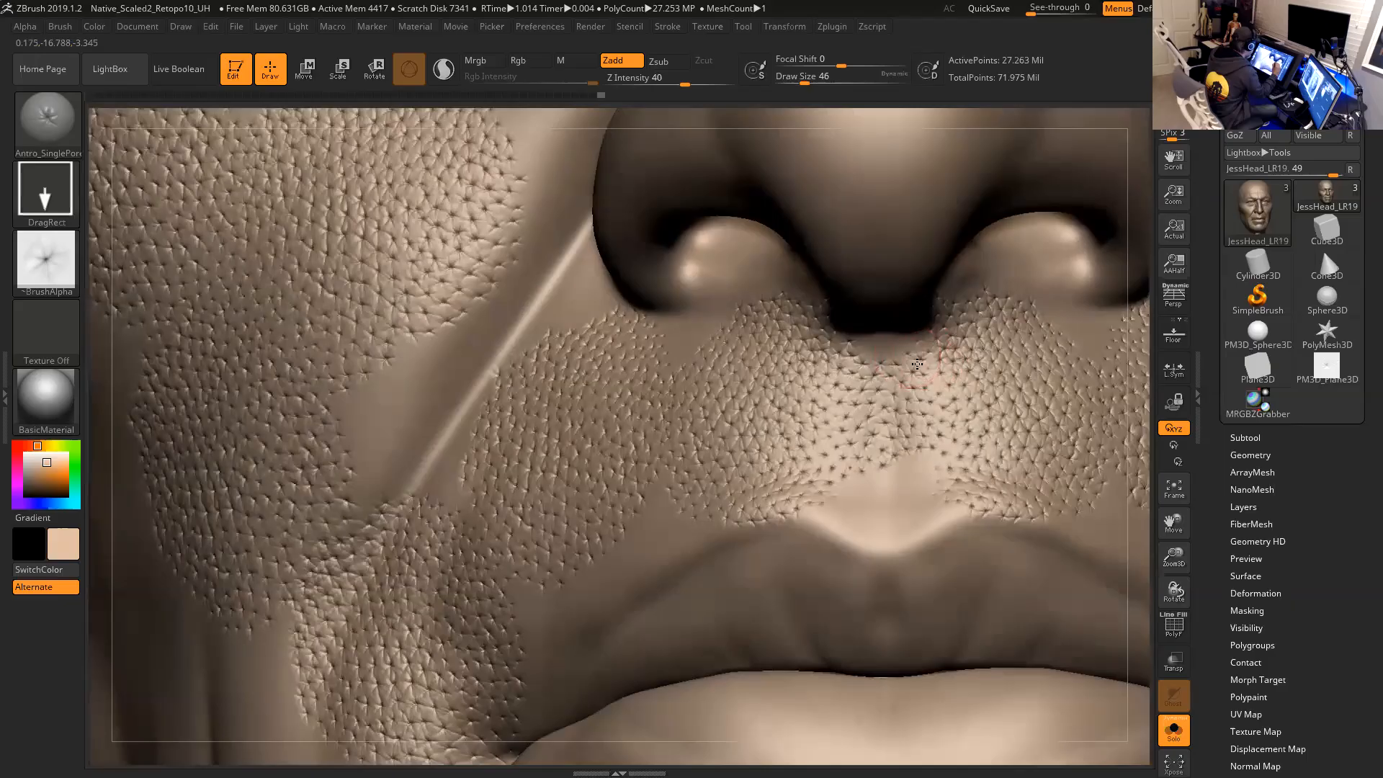
pyautogui.moveTo(921, 352); pyautogui.dragTo(881, 347)
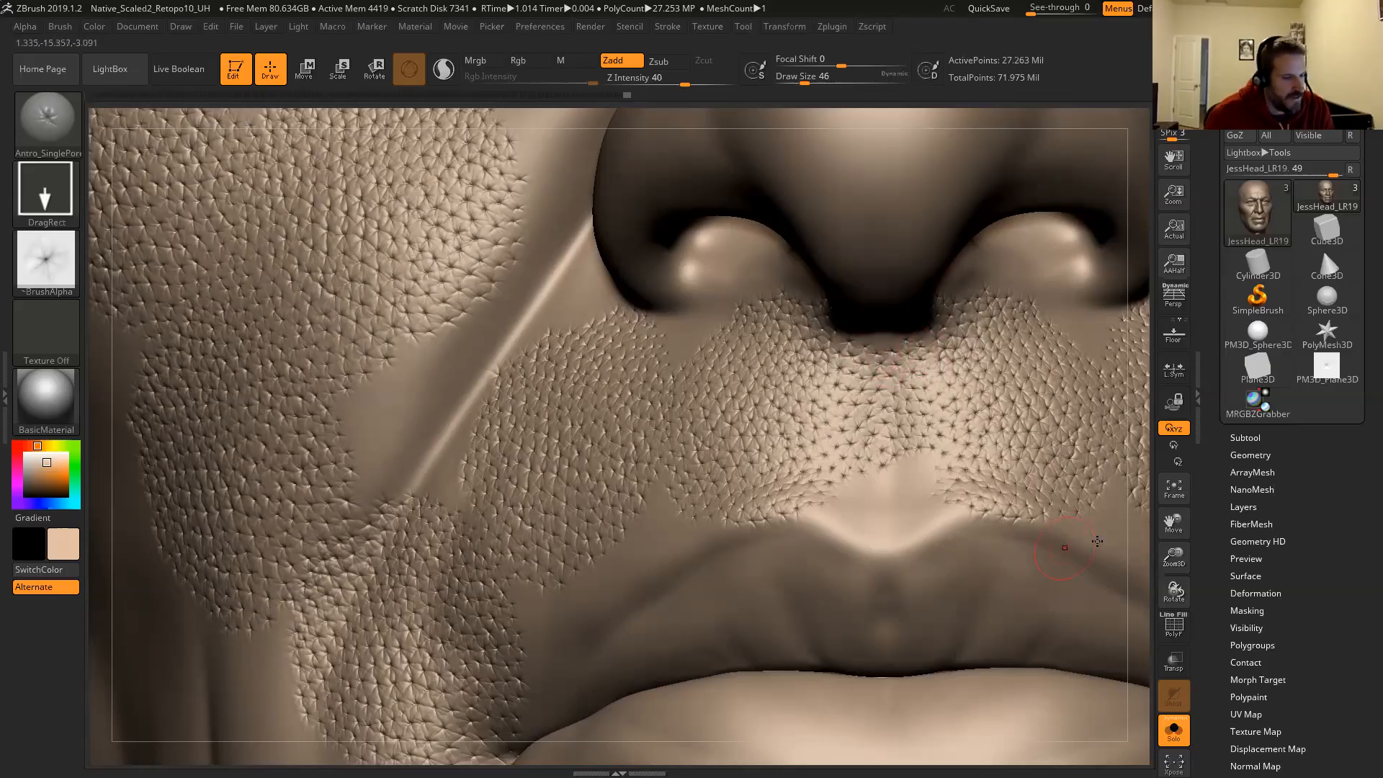
pyautogui.moveTo(1137, 558); pyautogui.dragTo(1090, 529)
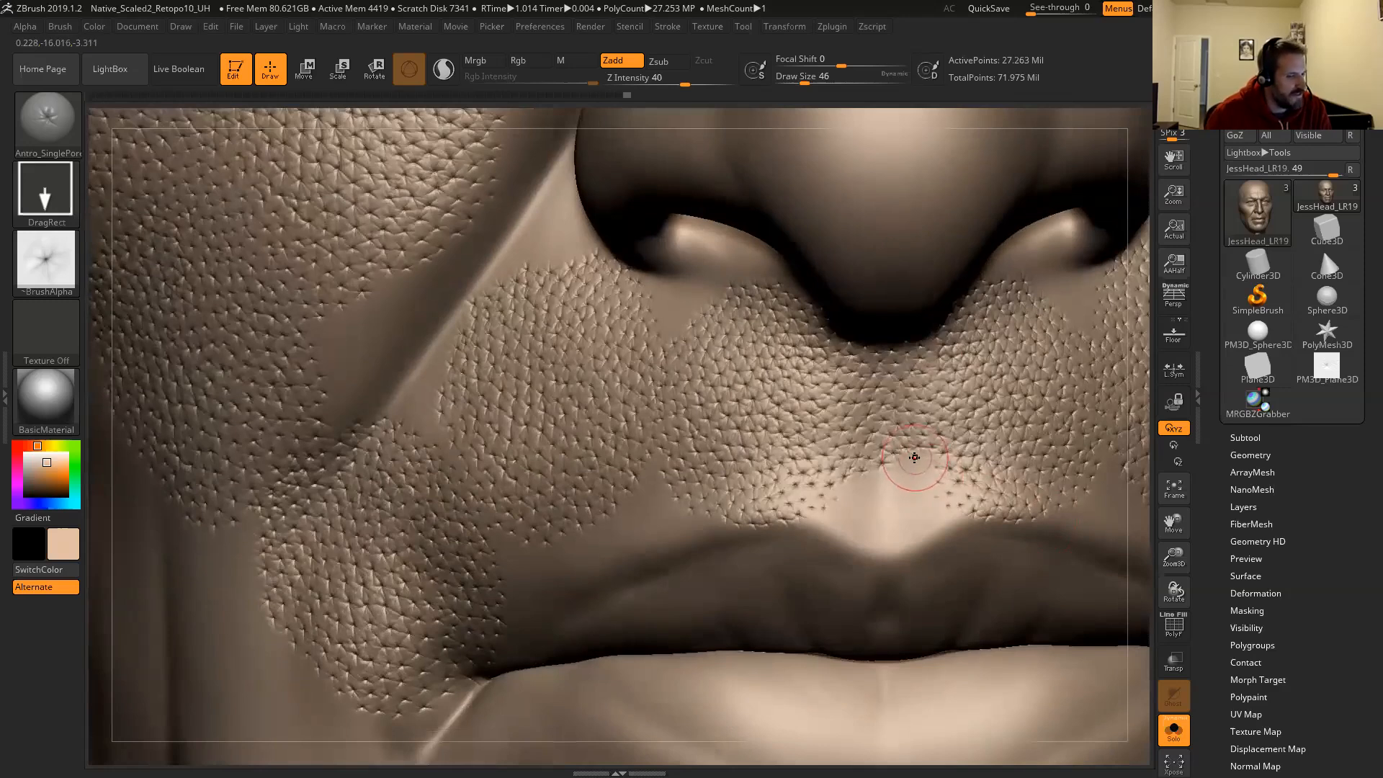
# Fill the lower philtrum with single-pore stamps down to the central dip of the upper lip's border.
pyautogui.moveTo(928, 455); pyautogui.dragTo(931, 497)
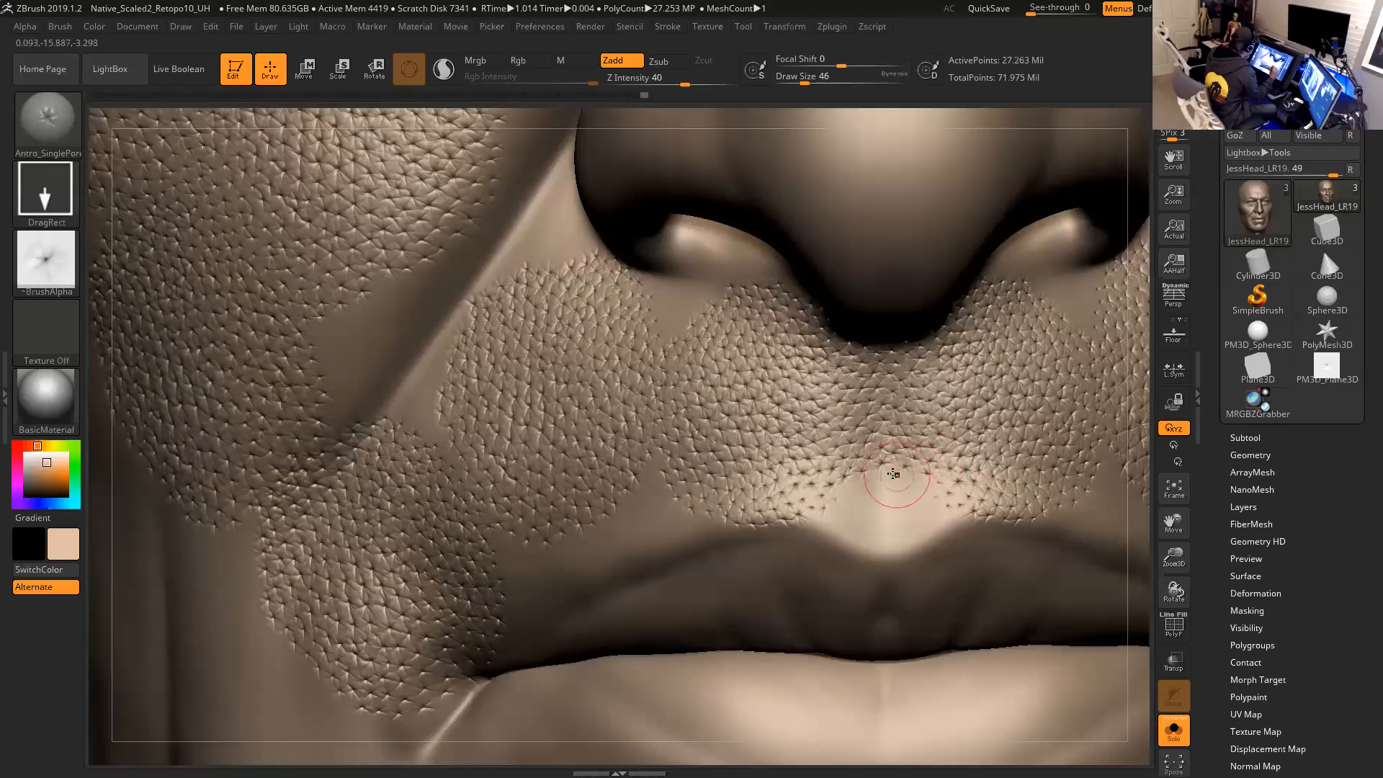
pyautogui.moveTo(894, 472)
pyautogui.mouseDown()
pyautogui.moveTo(905, 460)
pyautogui.moveTo(882, 494)
pyautogui.moveTo(869, 476)
pyautogui.moveTo(835, 517)
pyautogui.moveTo(814, 488)
pyautogui.moveTo(859, 527)
pyautogui.moveTo(878, 498)
pyautogui.mouseUp()
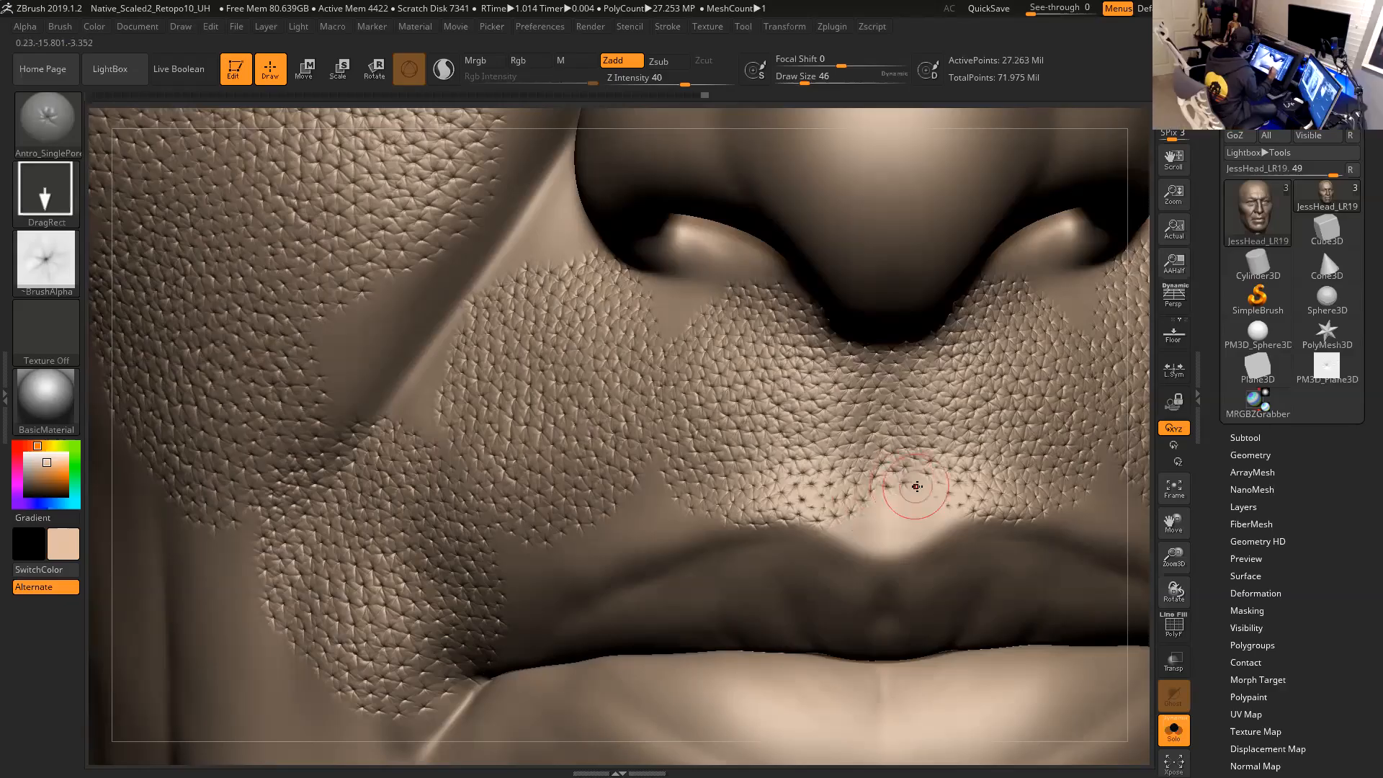
pyautogui.moveTo(917, 478); pyautogui.dragTo(911, 486)
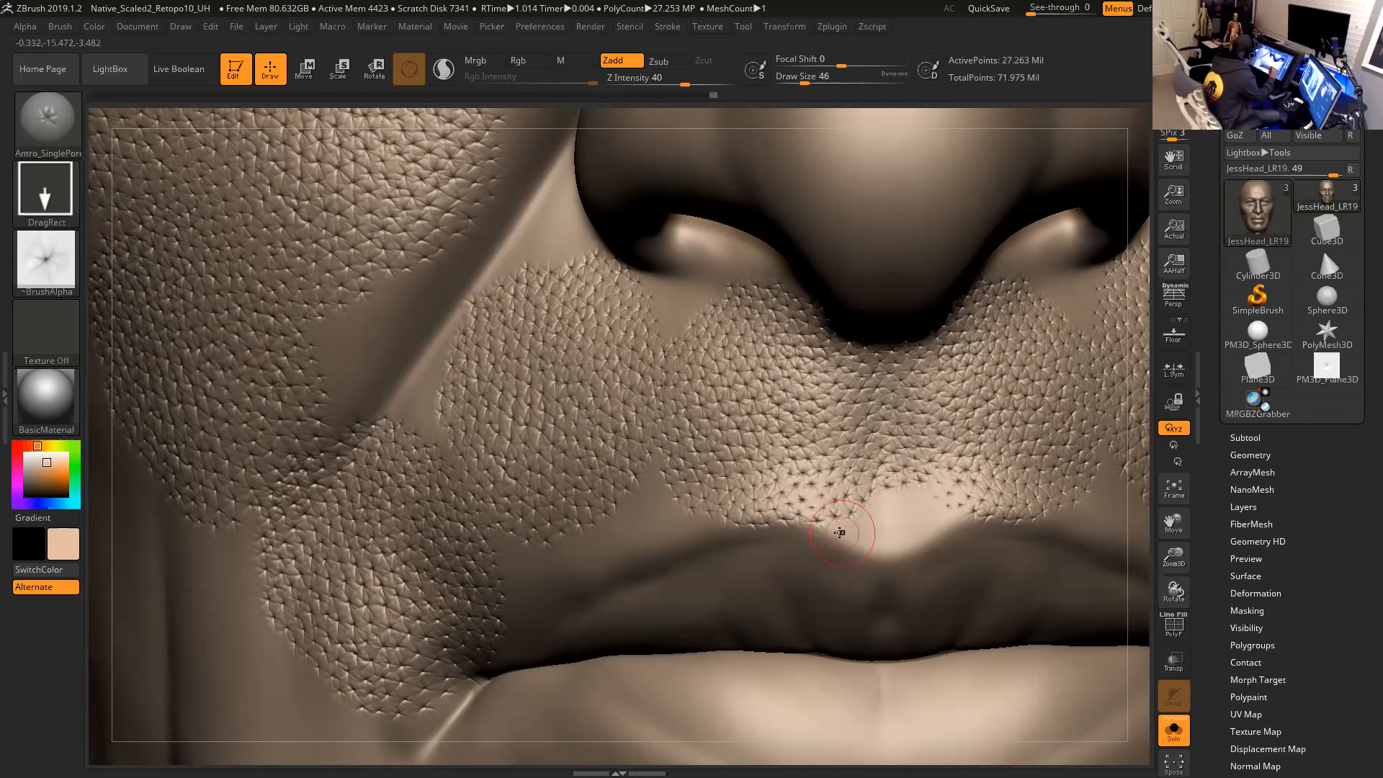
pyautogui.moveTo(849, 520); pyautogui.dragTo(854, 531)
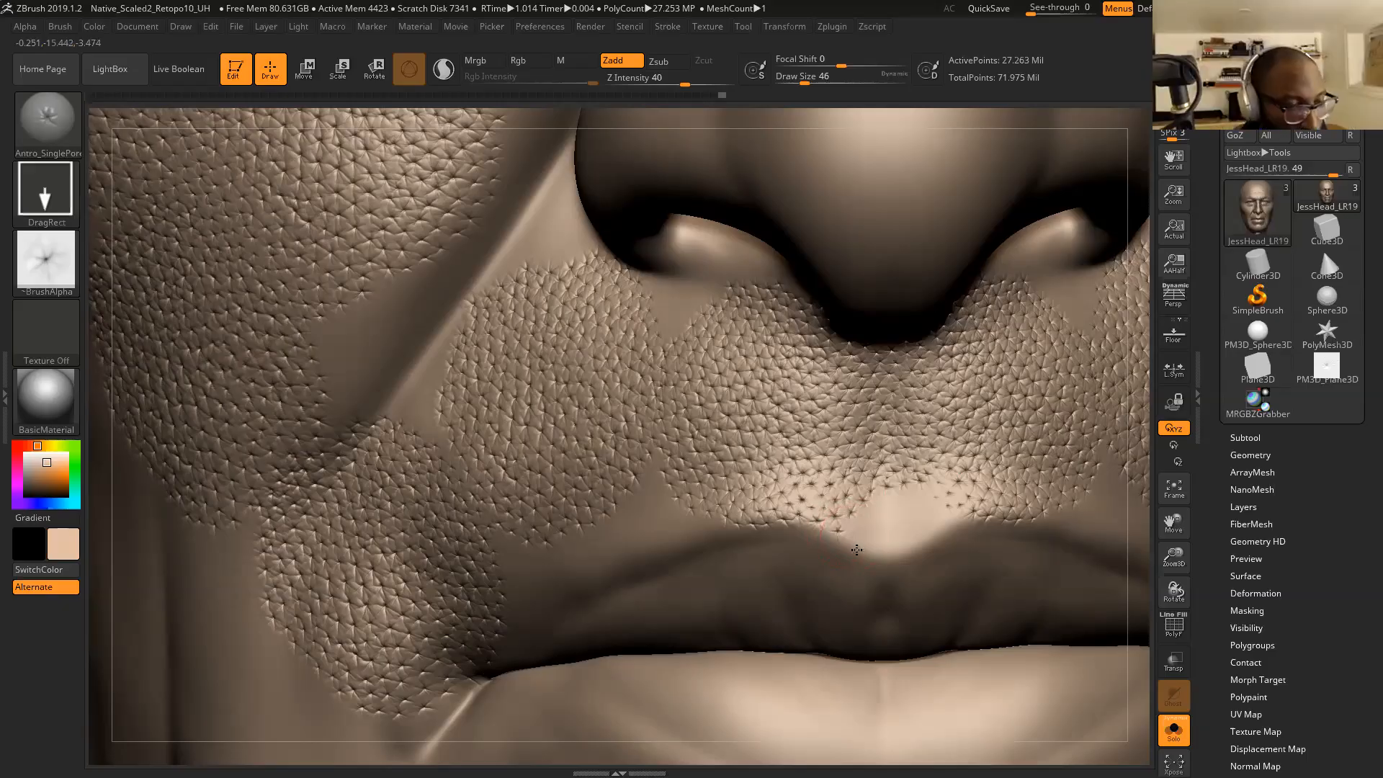
pyautogui.moveTo(857, 524); pyautogui.dragTo(872, 530)
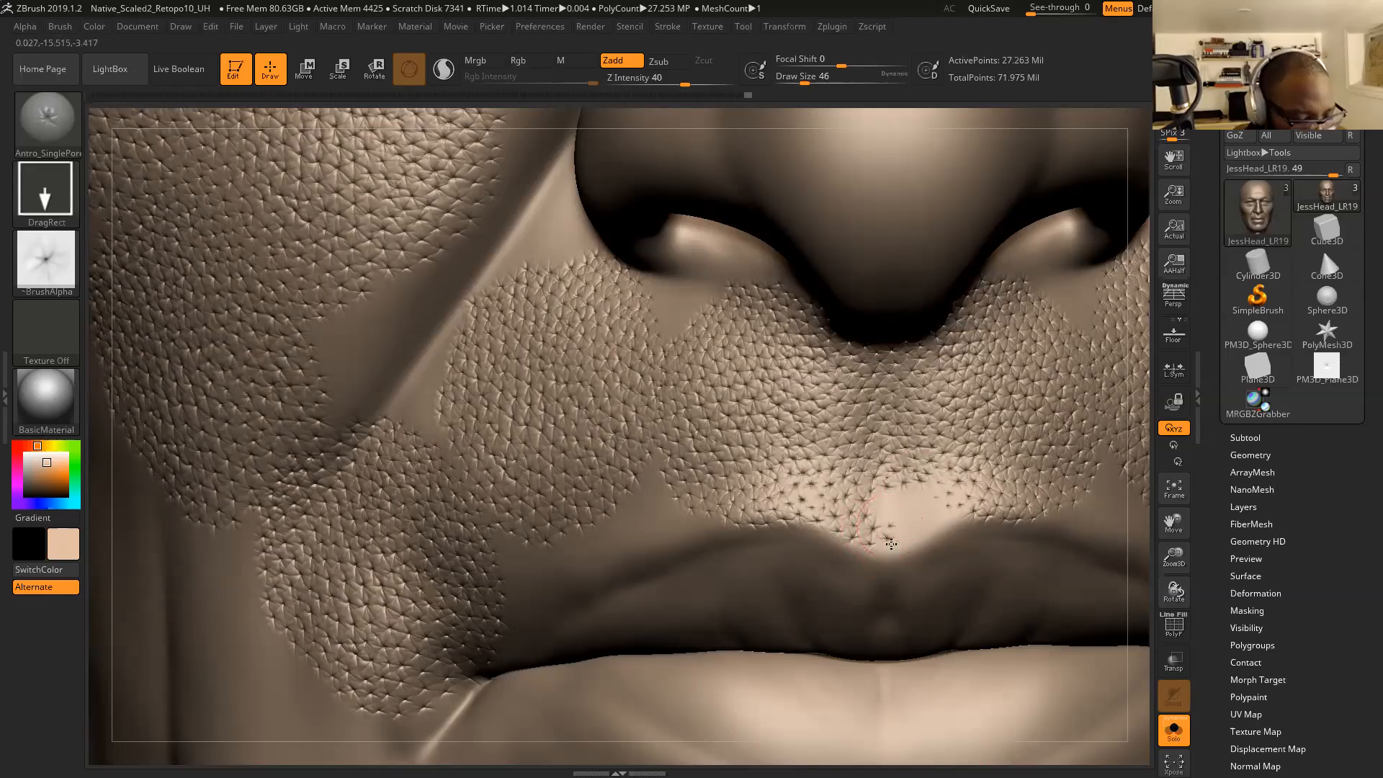
pyautogui.moveTo(892, 501)
pyautogui.mouseDown()
pyautogui.moveTo(878, 501)
pyautogui.moveTo(904, 498)
pyautogui.mouseUp()
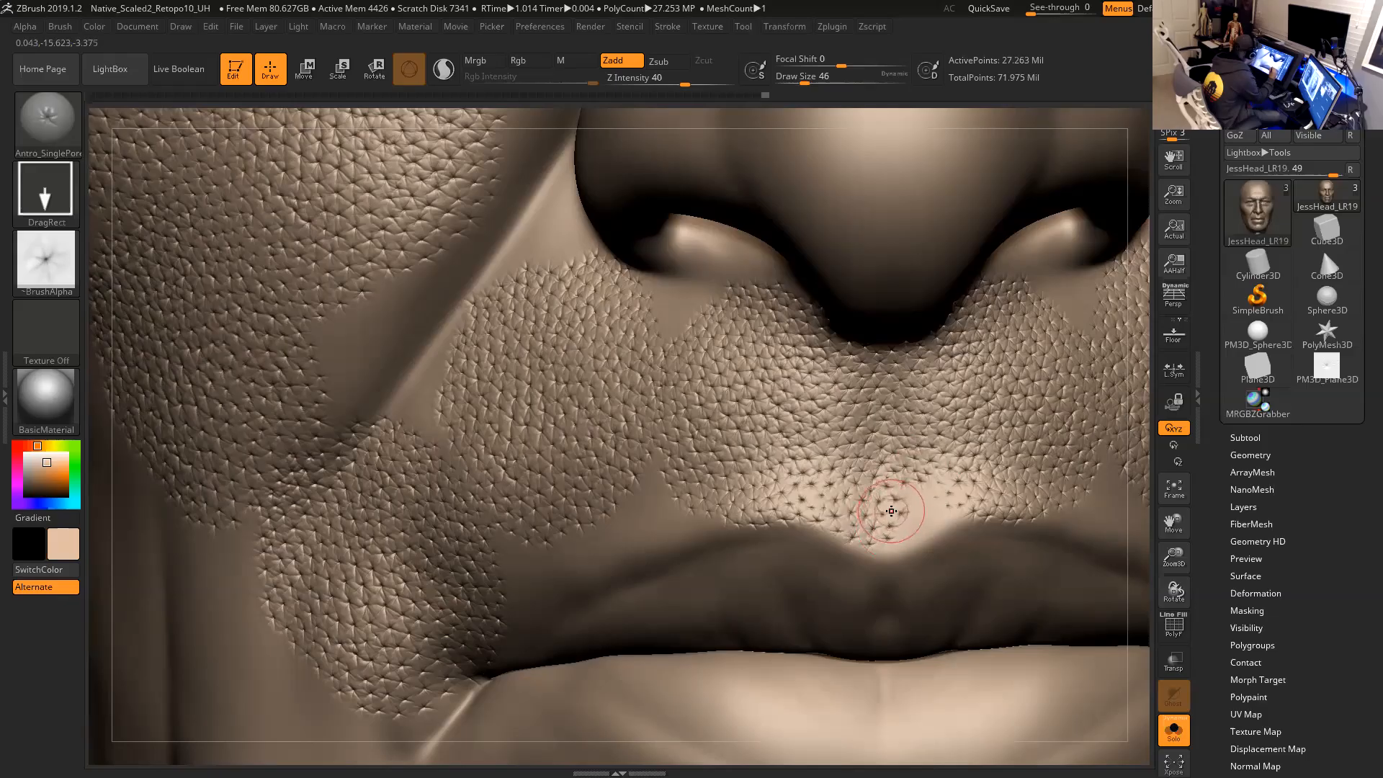
pyautogui.moveTo(901, 502); pyautogui.dragTo(926, 518)
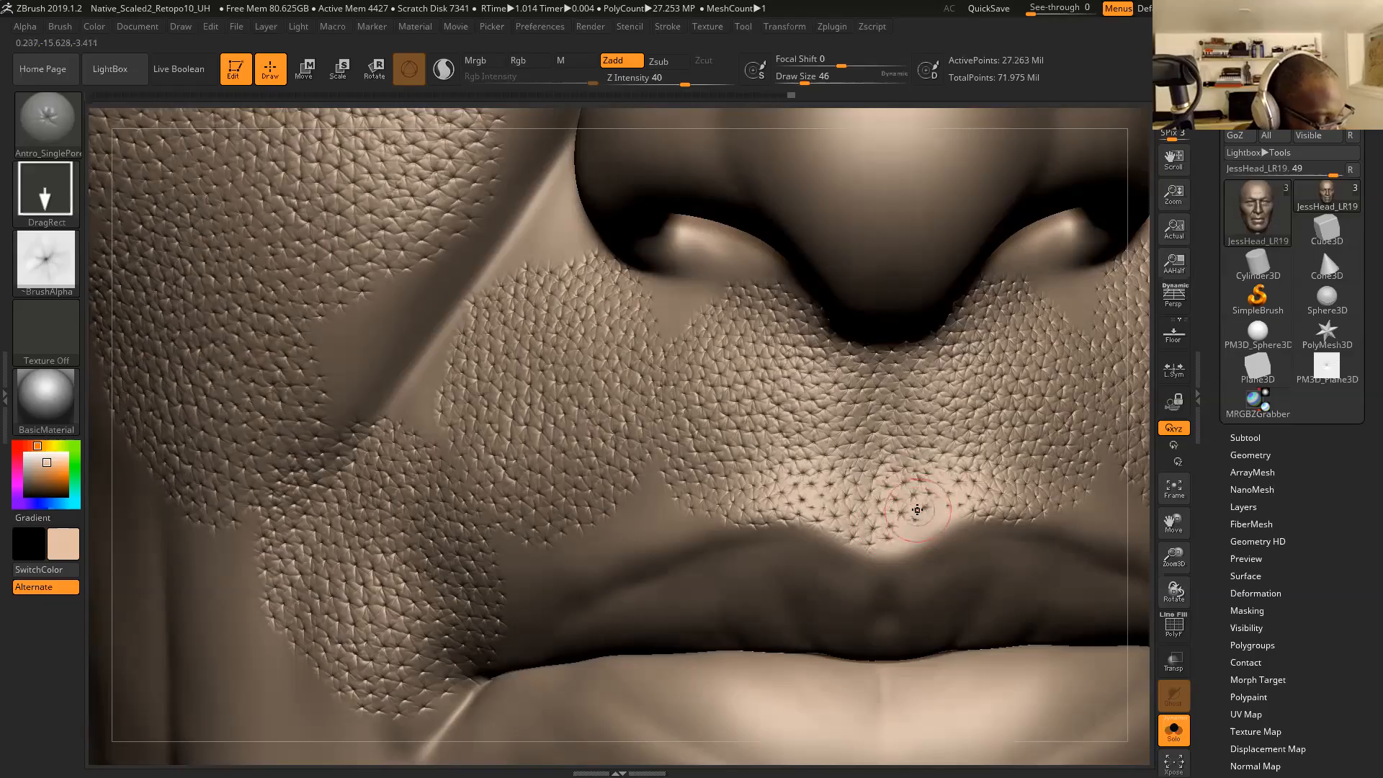
pyautogui.moveTo(946, 502); pyautogui.dragTo(947, 501)
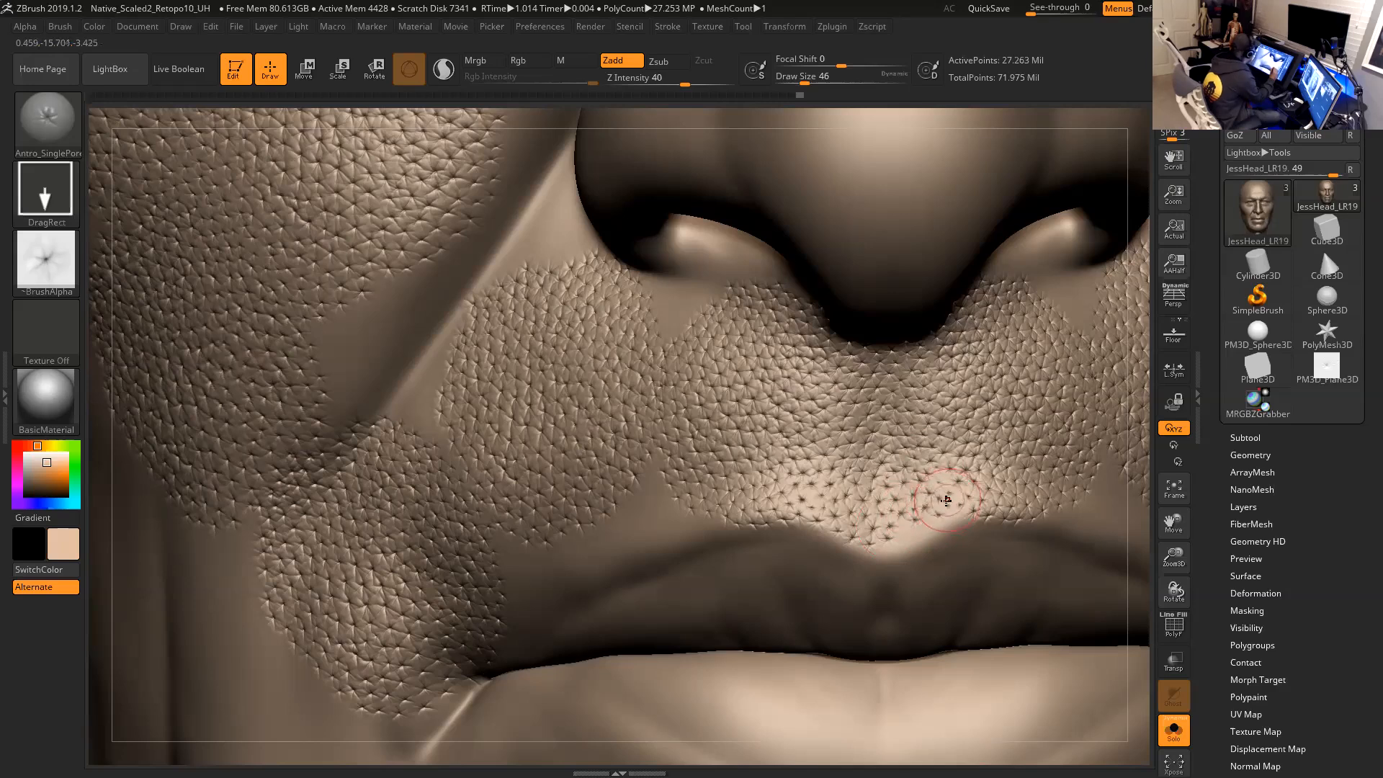
pyautogui.moveTo(948, 501); pyautogui.dragTo(951, 508)
pyautogui.moveTo(910, 530); pyautogui.dragTo(890, 536)
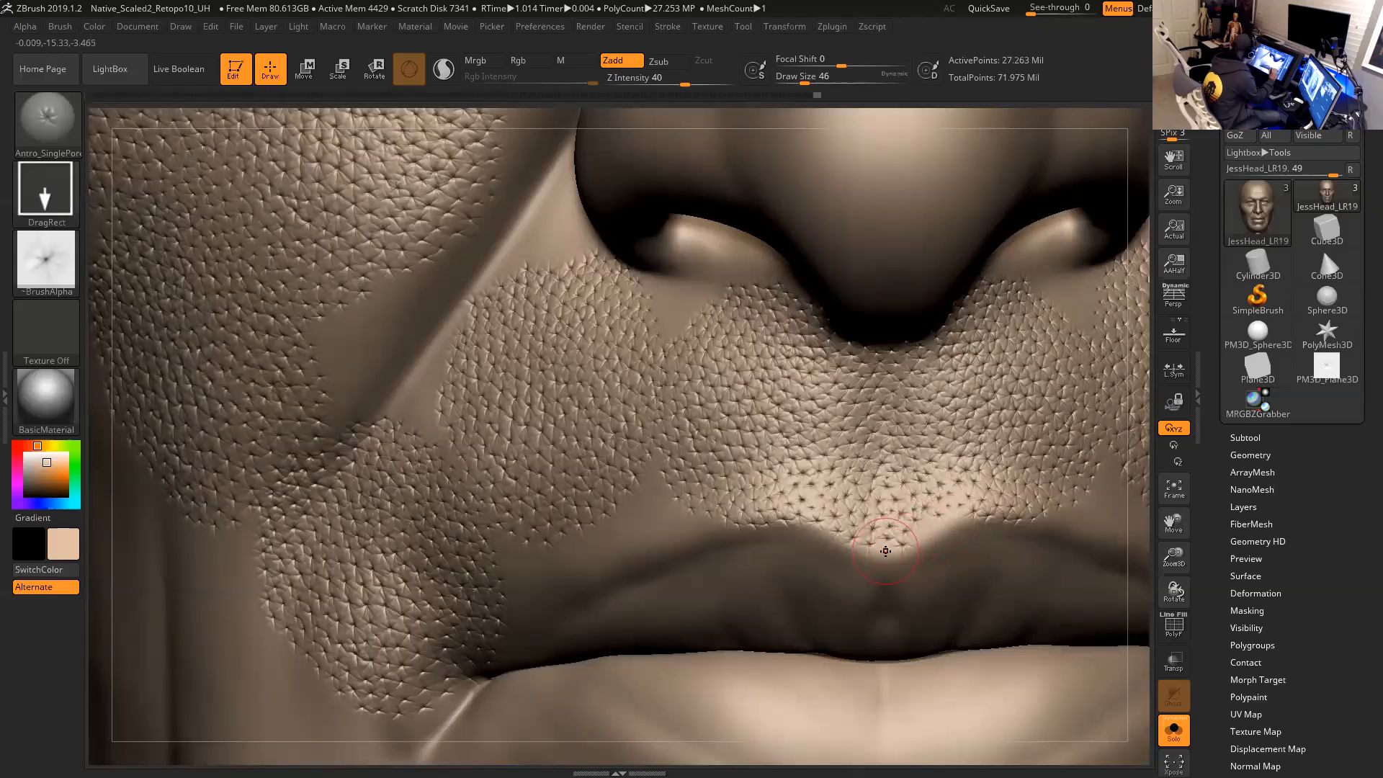
pyautogui.moveTo(931, 527); pyautogui.dragTo(960, 496)
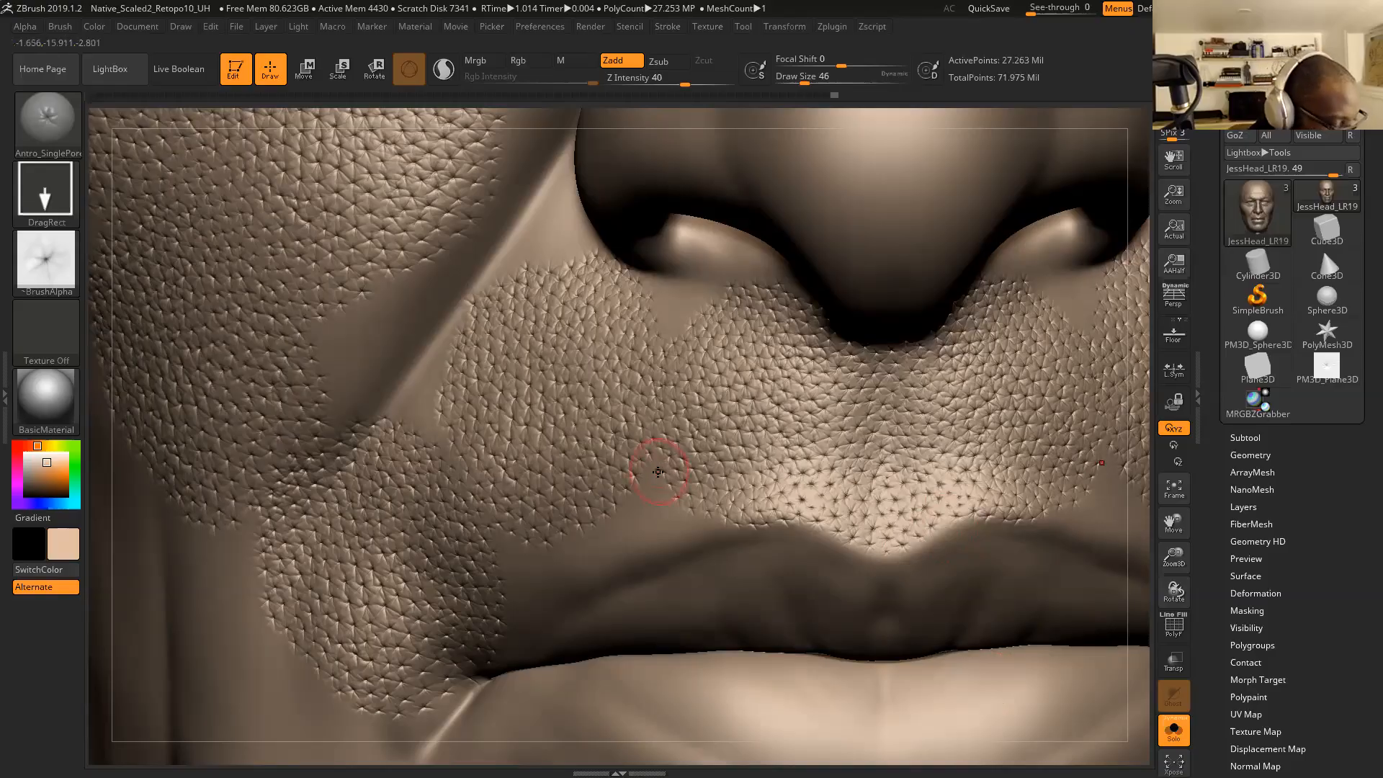
# Stamp pores into the gaps between the philtrum and side patches, above the lip and beneath the nostril.
pyautogui.moveTo(666, 479)
pyautogui.mouseDown()
pyautogui.moveTo(653, 483)
pyautogui.moveTo(661, 467)
pyautogui.moveTo(668, 504)
pyautogui.moveTo(649, 495)
pyautogui.moveTo(657, 478)
pyautogui.mouseUp()
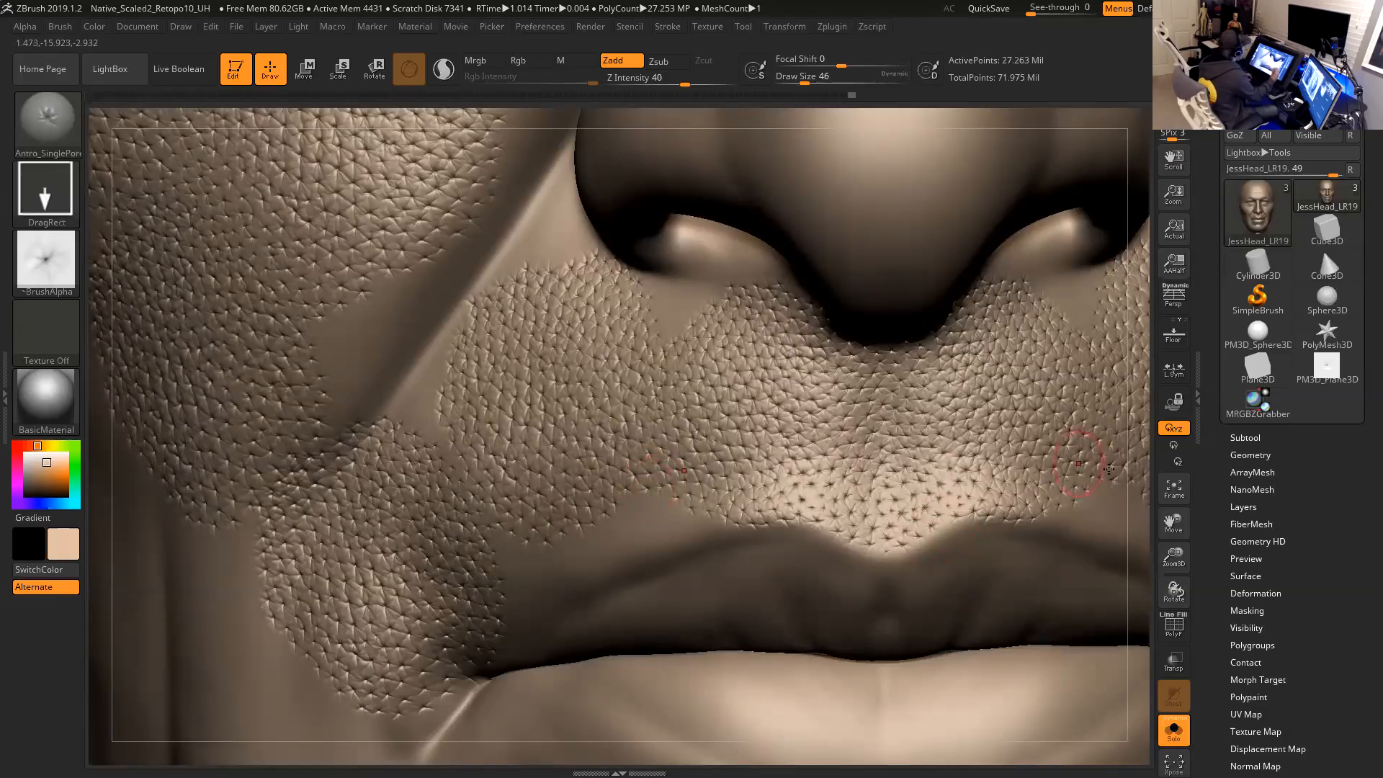
pyautogui.moveTo(1136, 495); pyautogui.dragTo(1243, 496)
pyautogui.moveTo(663, 332)
pyautogui.mouseDown()
pyautogui.moveTo(669, 352)
pyautogui.moveTo(681, 323)
pyautogui.moveTo(668, 338)
pyautogui.moveTo(629, 285)
pyautogui.moveTo(667, 279)
pyautogui.moveTo(660, 301)
pyautogui.moveTo(681, 327)
pyautogui.moveTo(688, 294)
pyautogui.mouseUp()
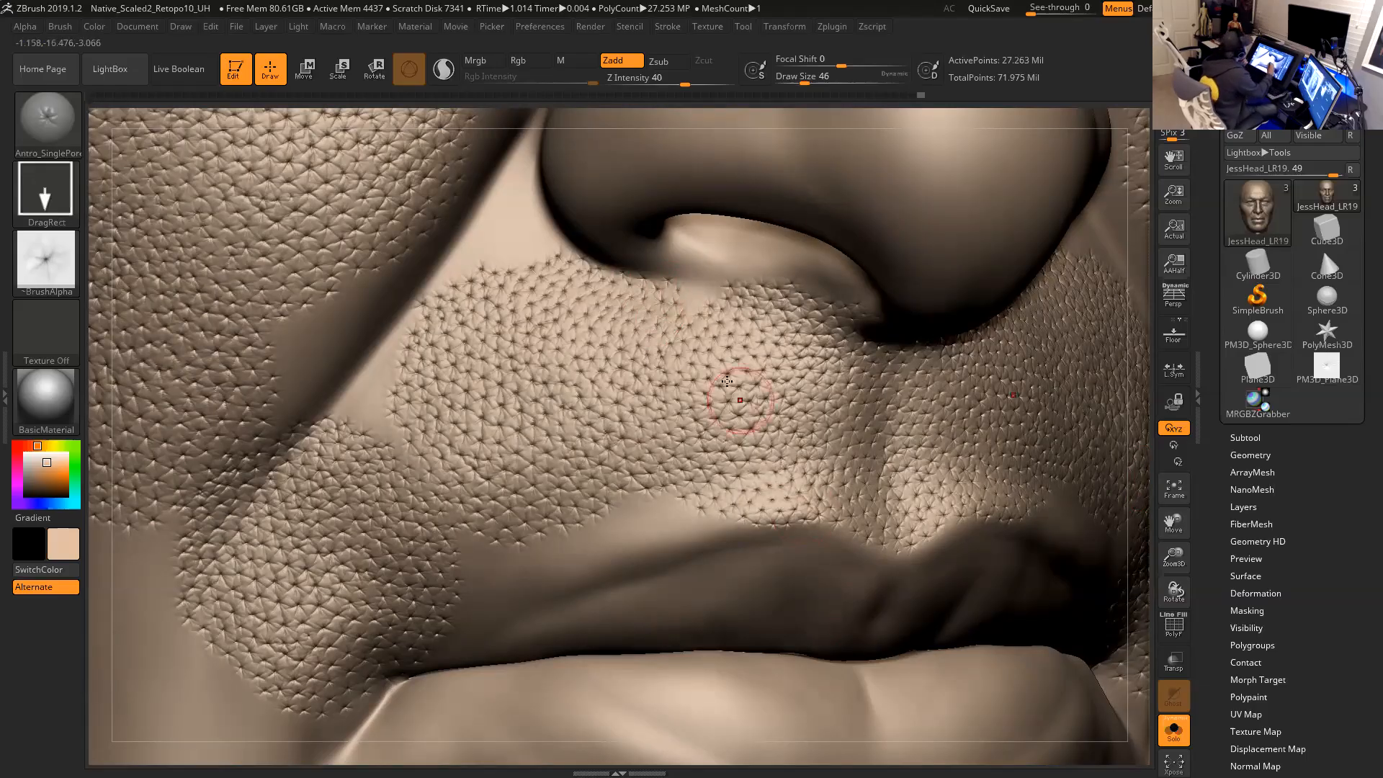
pyautogui.moveTo(699, 313)
pyautogui.mouseDown()
pyautogui.moveTo(703, 324)
pyautogui.moveTo(724, 274)
pyautogui.moveTo(705, 292)
pyautogui.moveTo(691, 267)
pyautogui.moveTo(720, 259)
pyautogui.mouseUp()
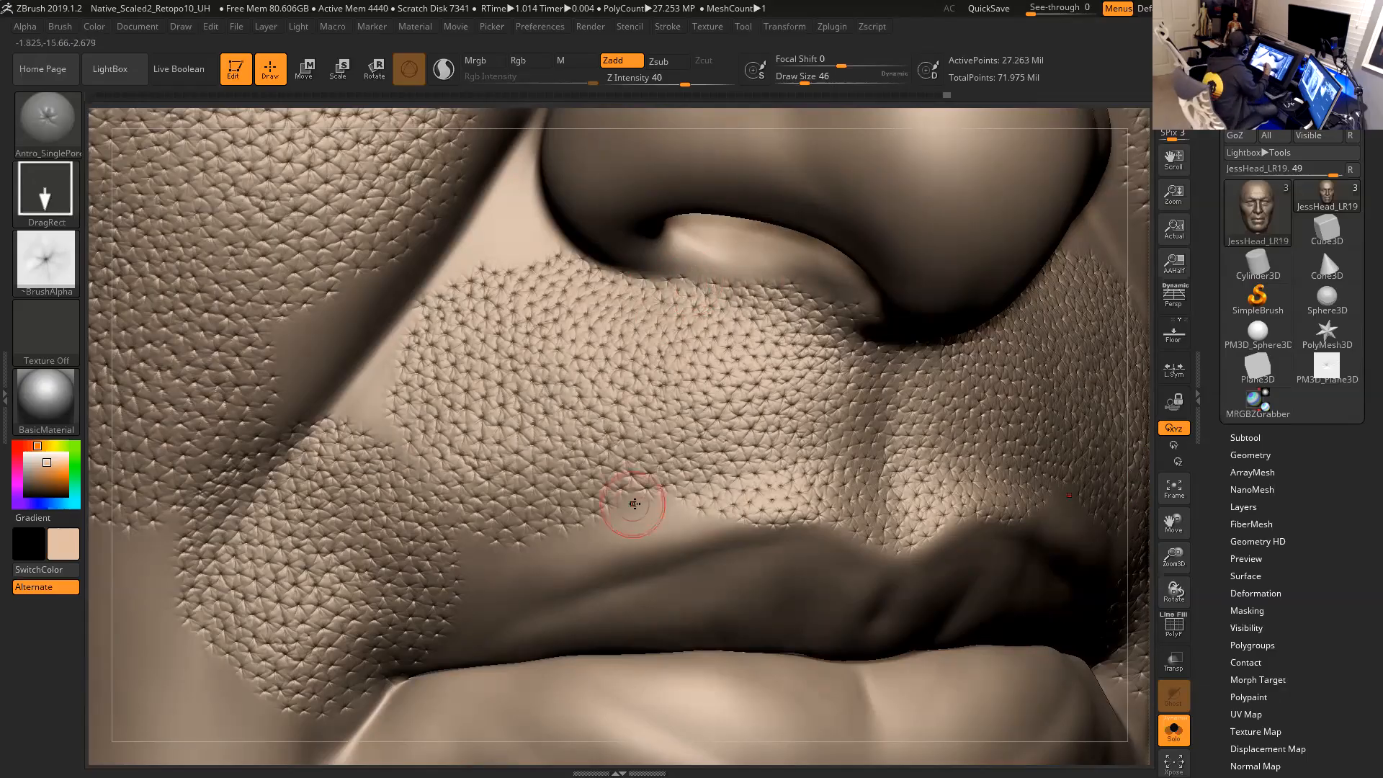
# Extend the pore stamps along the upper lip's border toward the corner of the mouth.
pyautogui.moveTo(634, 503)
pyautogui.mouseDown()
pyautogui.moveTo(620, 533)
pyautogui.moveTo(665, 494)
pyautogui.moveTo(672, 511)
pyautogui.moveTo(699, 500)
pyautogui.moveTo(695, 537)
pyautogui.moveTo(724, 509)
pyautogui.moveTo(733, 534)
pyautogui.moveTo(651, 522)
pyautogui.moveTo(638, 547)
pyautogui.moveTo(694, 515)
pyautogui.mouseUp()
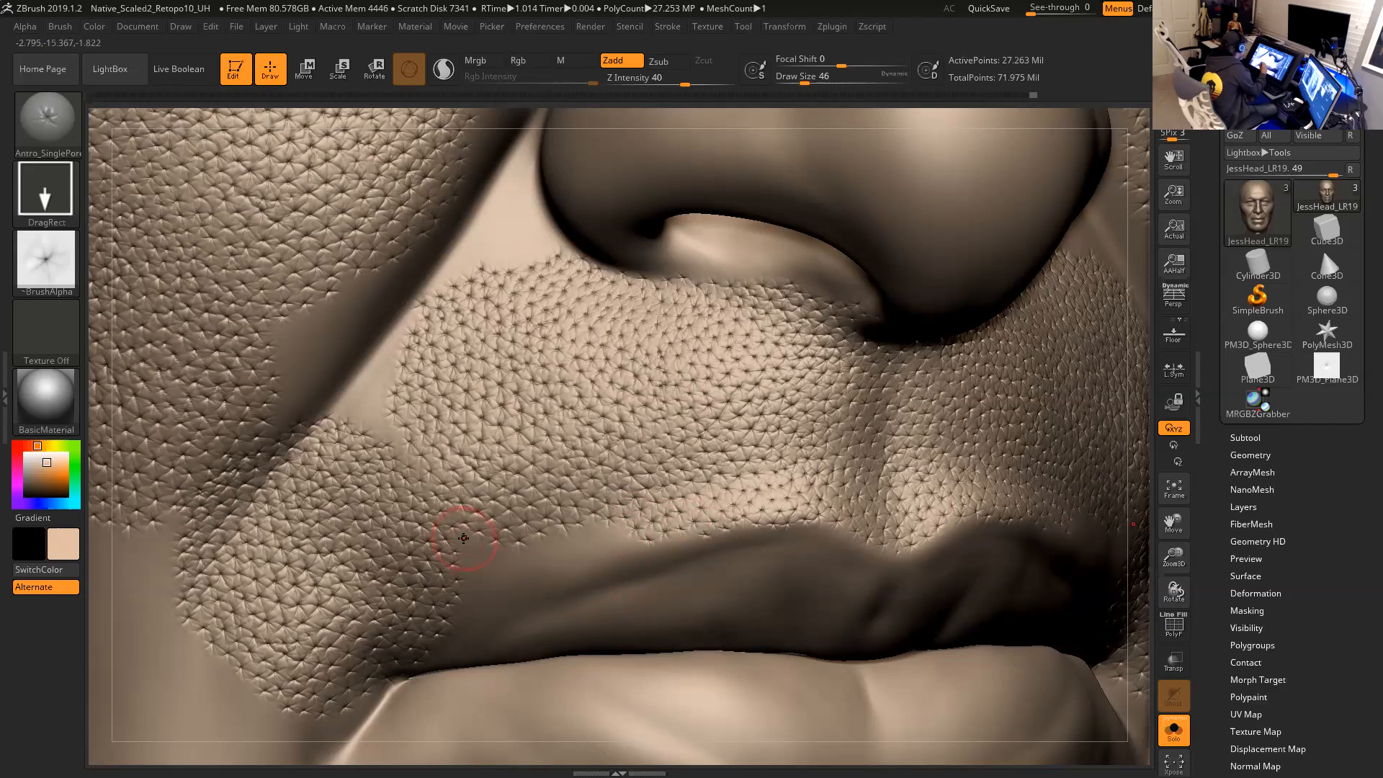
pyautogui.moveTo(480, 540)
pyautogui.mouseDown()
pyautogui.moveTo(497, 548)
pyautogui.moveTo(477, 566)
pyautogui.moveTo(487, 584)
pyautogui.moveTo(497, 569)
pyautogui.mouseUp()
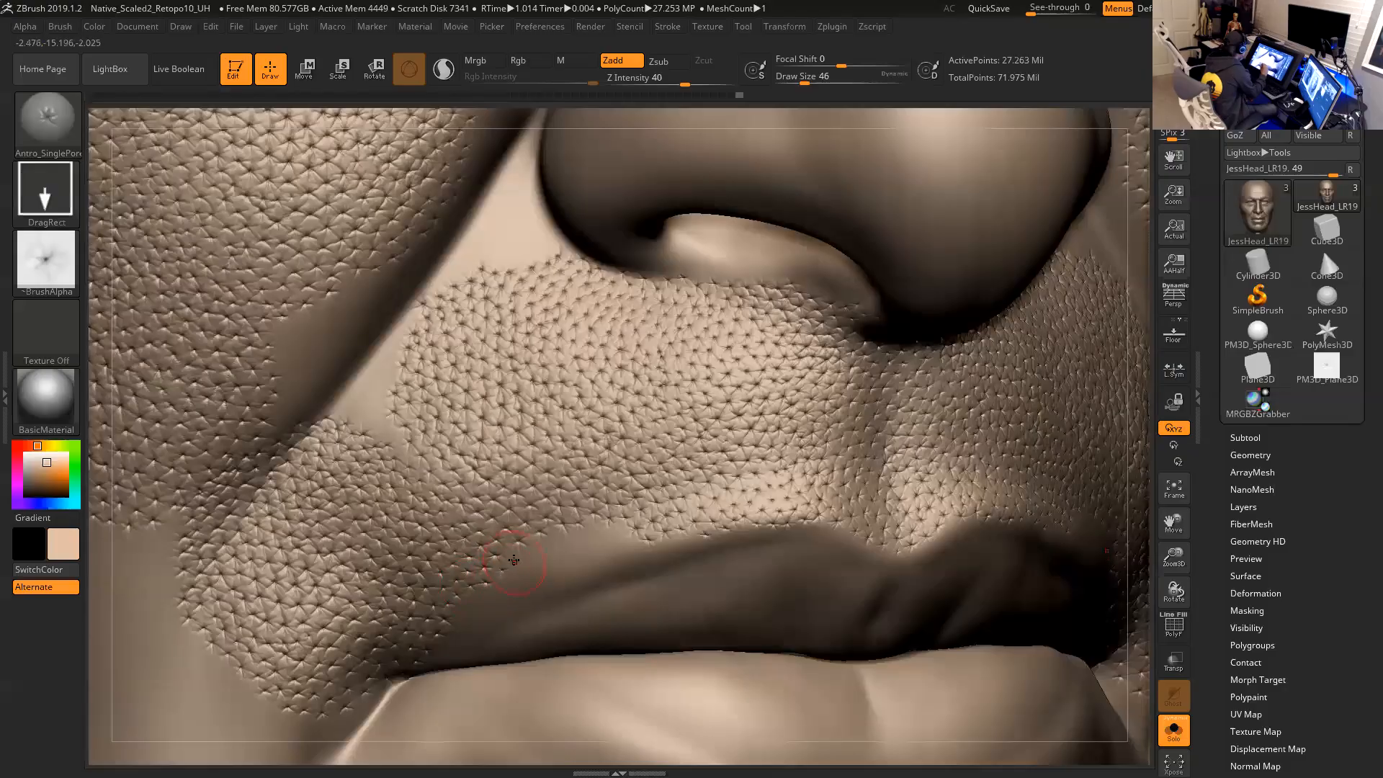
pyautogui.moveTo(524, 543); pyautogui.dragTo(531, 557)
pyautogui.moveTo(563, 560)
pyautogui.mouseDown()
pyautogui.moveTo(568, 543)
pyautogui.moveTo(595, 552)
pyautogui.moveTo(620, 534)
pyautogui.mouseUp()
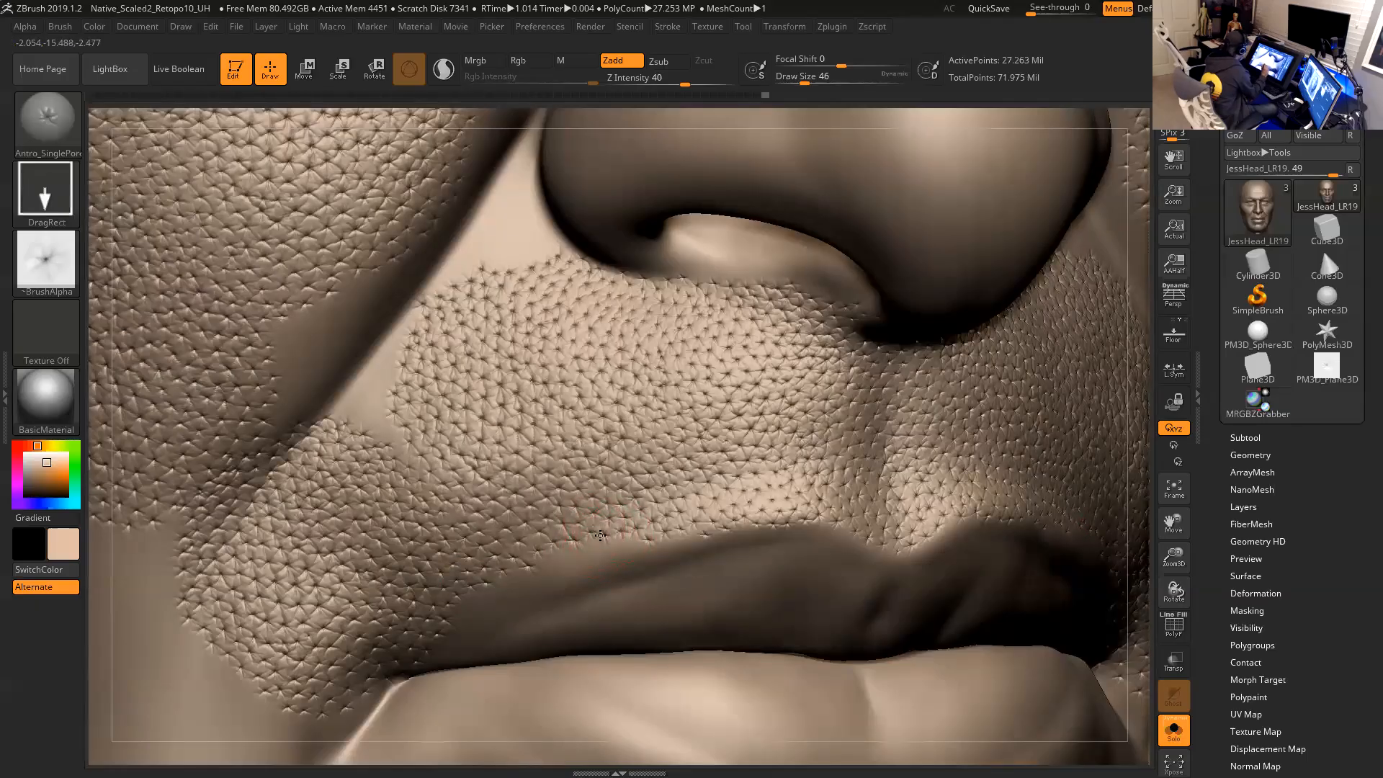
pyautogui.moveTo(557, 537); pyautogui.dragTo(571, 551)
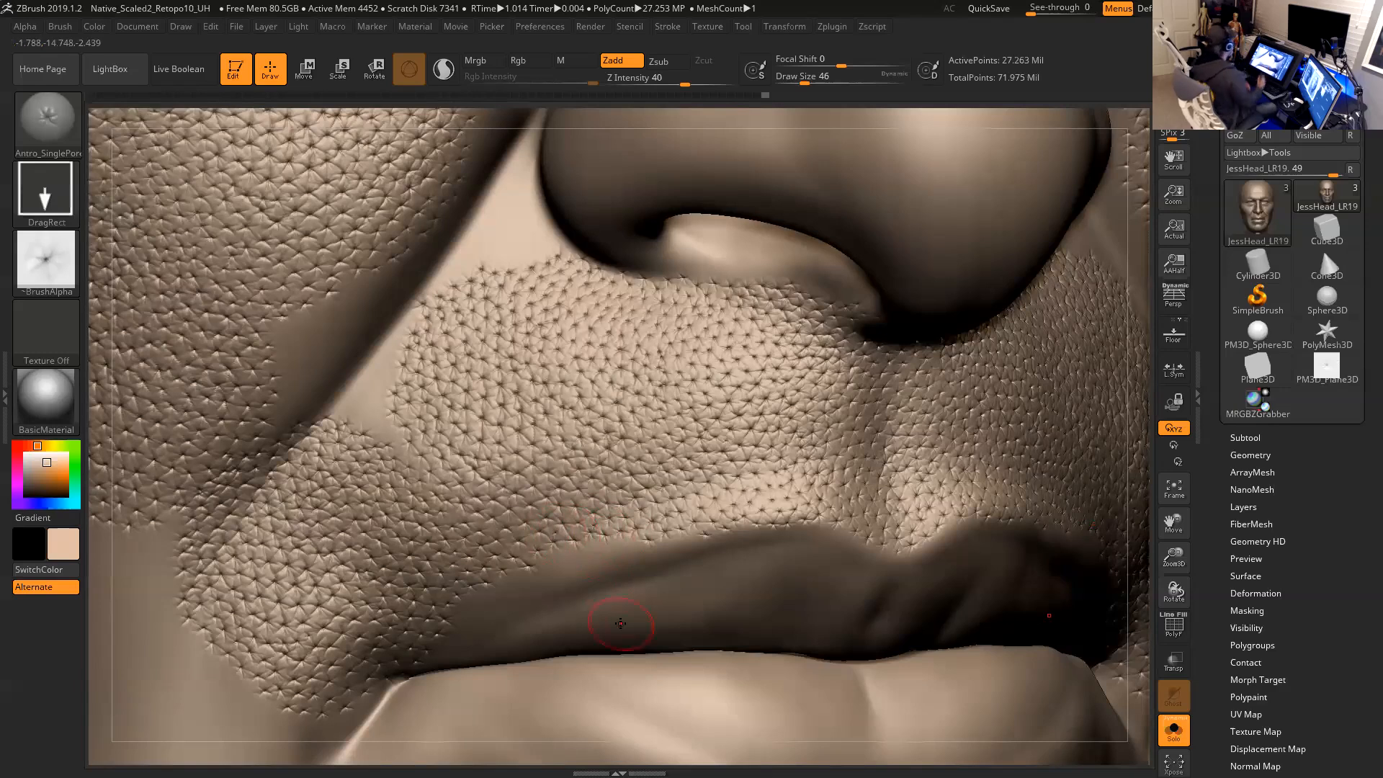
# Fill the bare skin along the nasolabial fold with pore stamps, joining the mouth-corner and upper-lip patches.
pyautogui.moveTo(409, 454)
pyautogui.mouseDown()
pyautogui.moveTo(421, 464)
pyautogui.moveTo(423, 448)
pyautogui.moveTo(392, 414)
pyautogui.moveTo(387, 439)
pyautogui.moveTo(366, 412)
pyautogui.moveTo(385, 432)
pyautogui.moveTo(394, 403)
pyautogui.mouseUp()
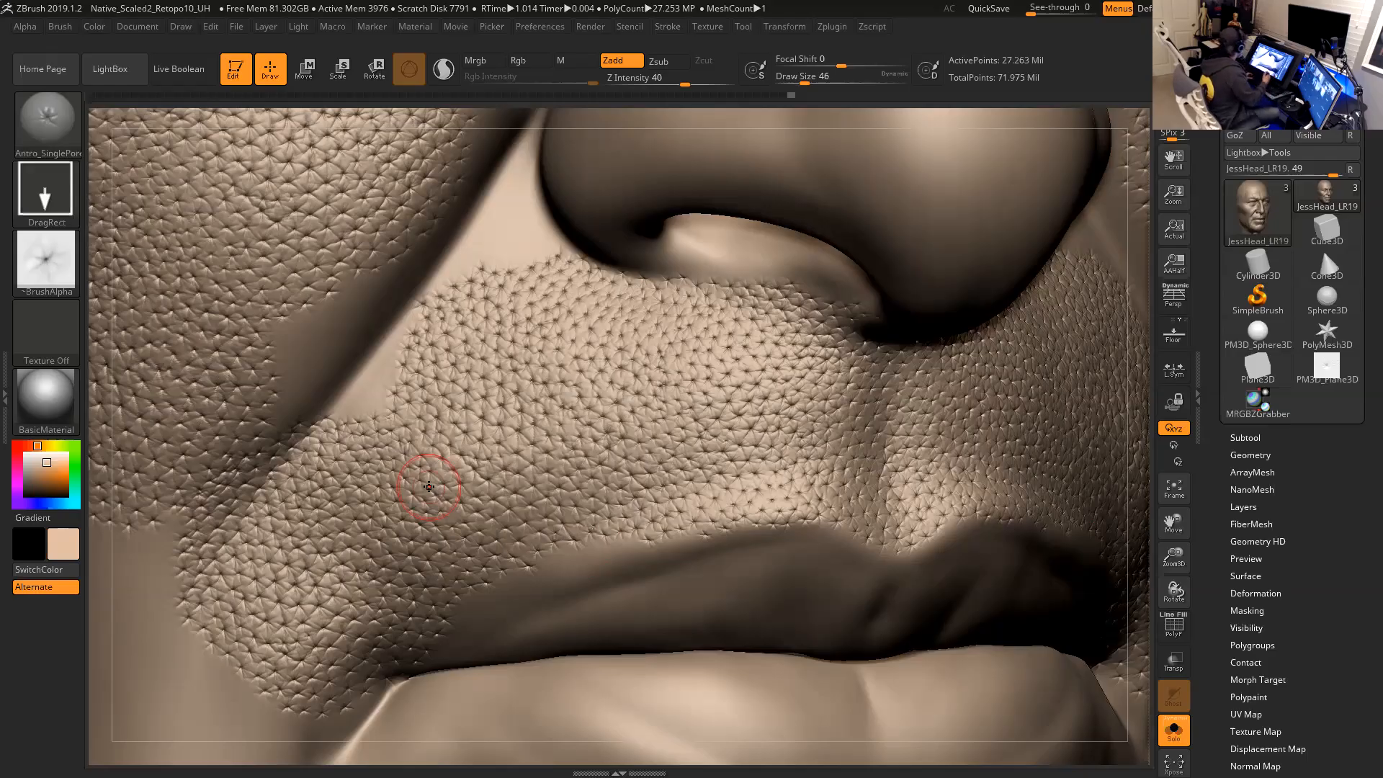
pyautogui.moveTo(1137, 447); pyautogui.dragTo(1142, 431)
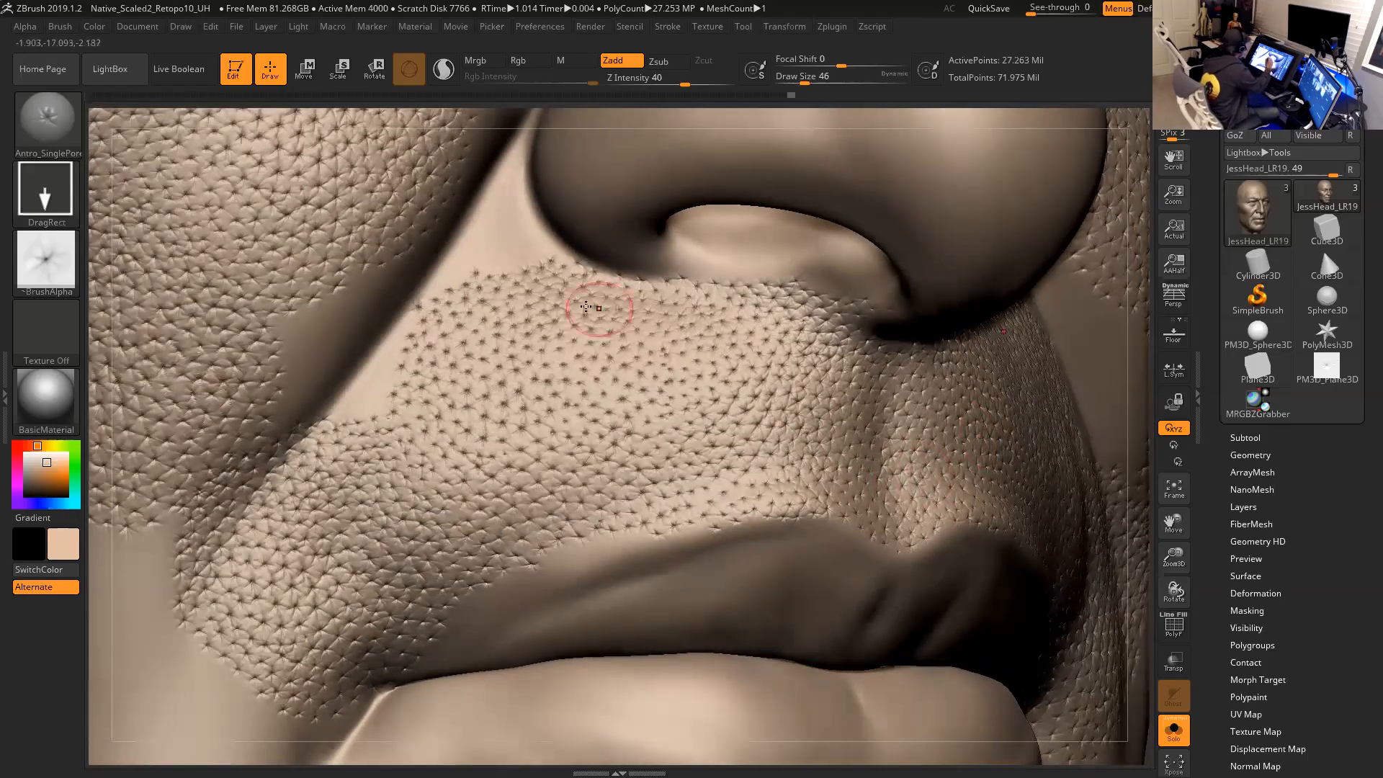
pyautogui.moveTo(1141, 361); pyautogui.dragTo(1113, 358)
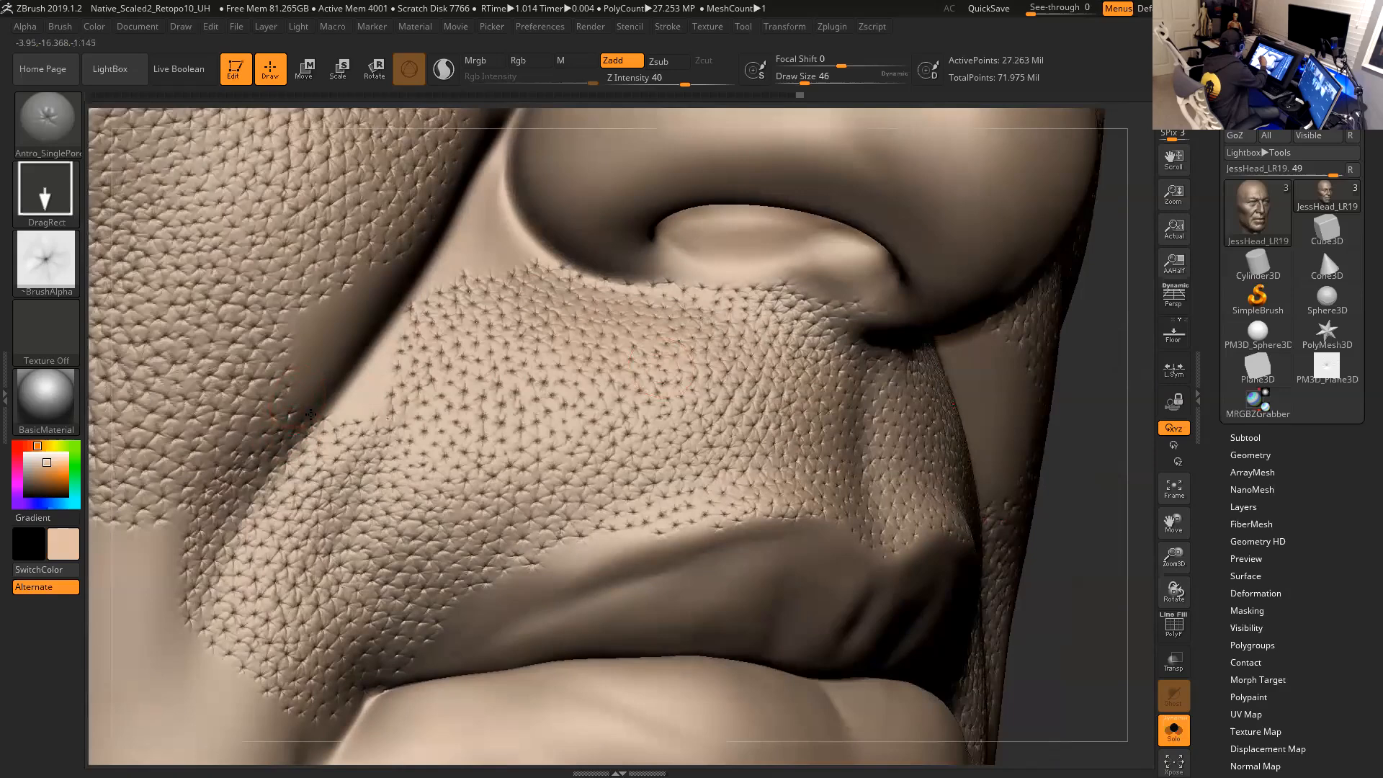
pyautogui.moveTo(1100, 481); pyautogui.dragTo(1016, 472)
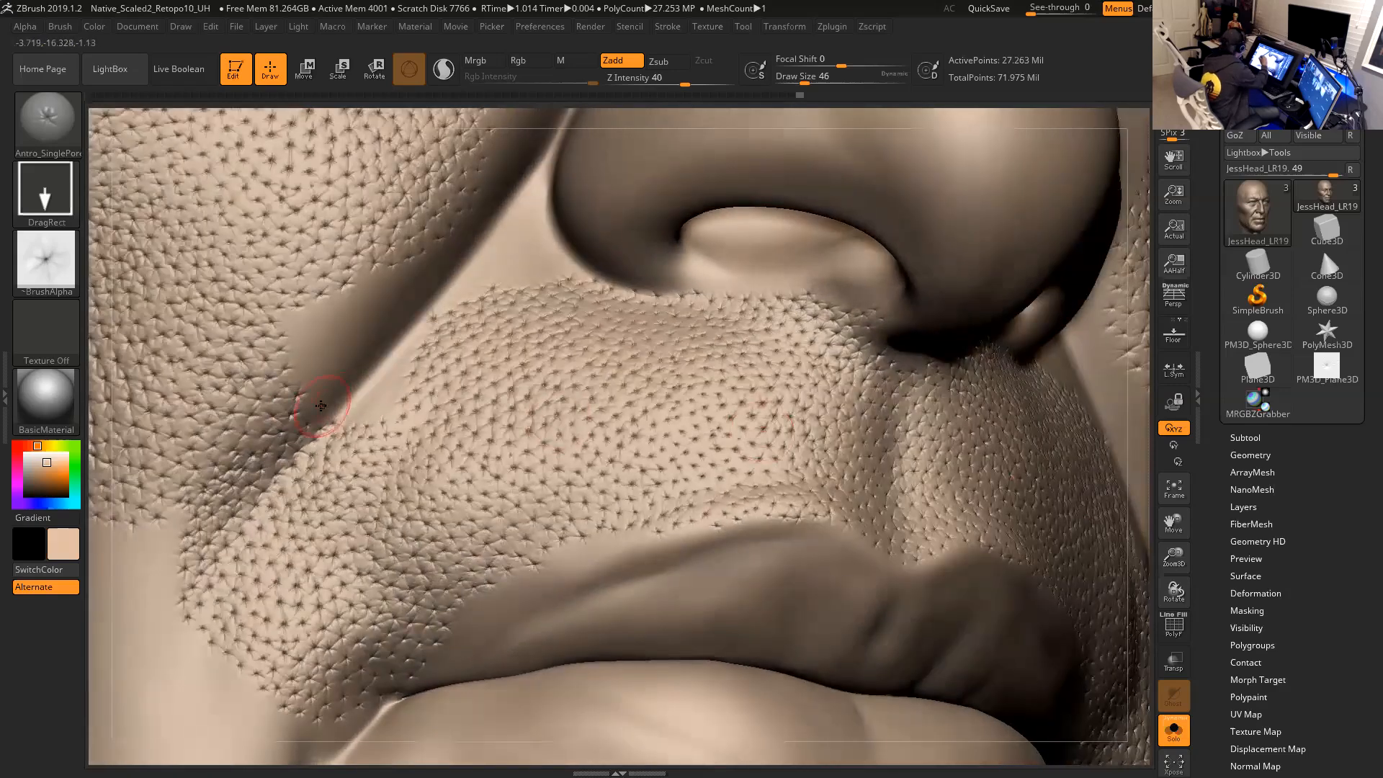
pyautogui.moveTo(322, 419)
pyautogui.mouseDown()
pyautogui.moveTo(332, 401)
pyautogui.moveTo(358, 424)
pyautogui.moveTo(373, 401)
pyautogui.moveTo(383, 425)
pyautogui.moveTo(394, 406)
pyautogui.moveTo(377, 383)
pyautogui.moveTo(361, 386)
pyautogui.moveTo(384, 367)
pyautogui.moveTo(394, 383)
pyautogui.mouseUp()
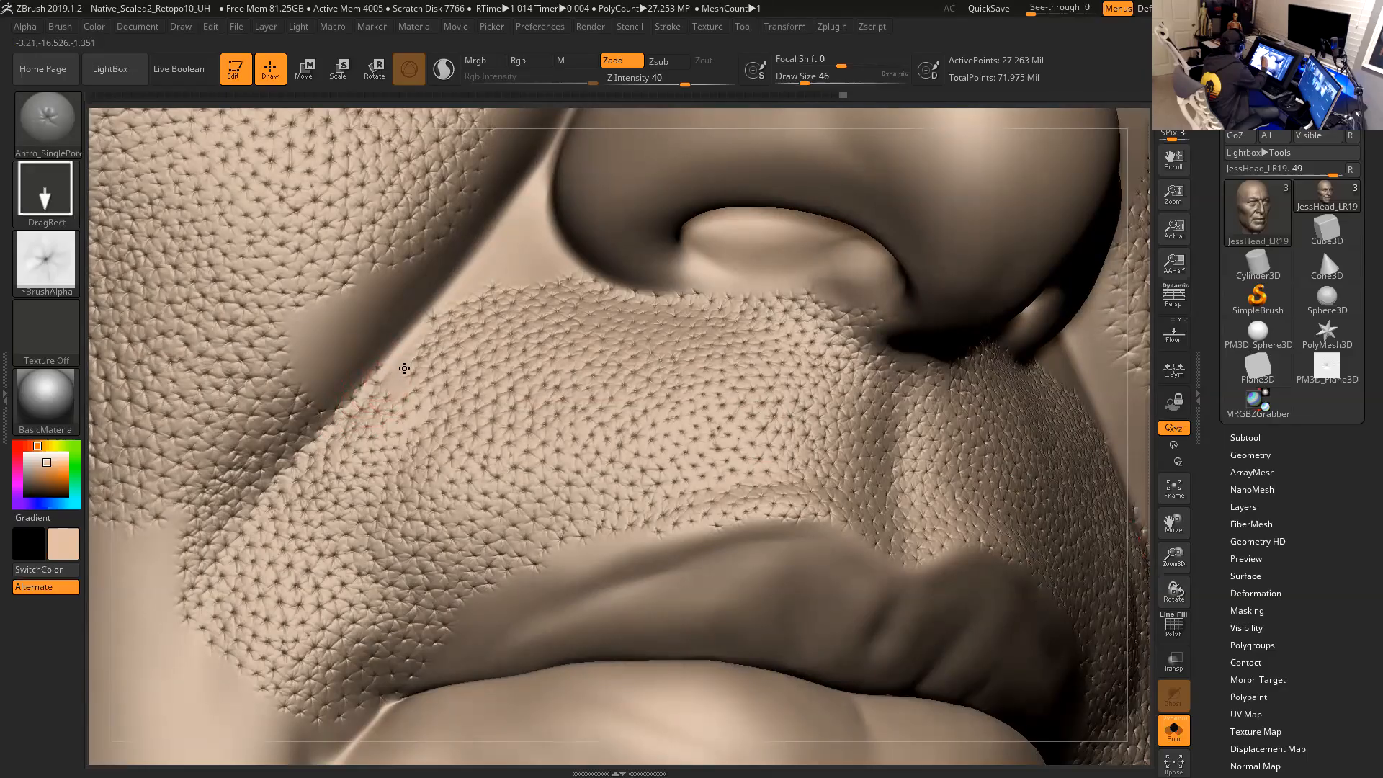
pyautogui.moveTo(390, 366); pyautogui.dragTo(402, 355)
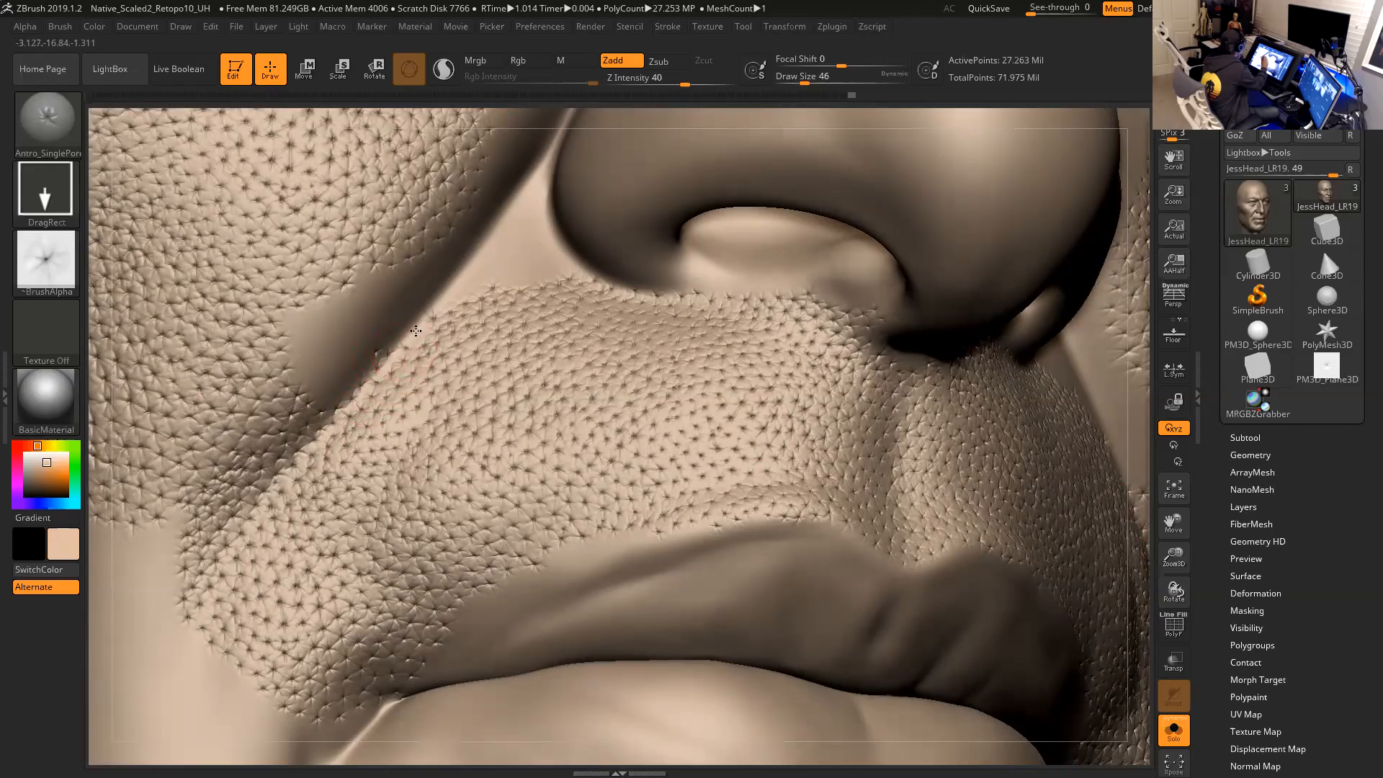
# Examine the pore coverage on the upper lip and cheek from several angles and distances.
pyautogui.moveTo(1174, 558)
pyautogui.mouseDown()
pyautogui.moveTo(1160, 562)
pyautogui.moveTo(1093, 476)
pyautogui.moveTo(1052, 519)
pyautogui.moveTo(1073, 567)
pyautogui.moveTo(1059, 550)
pyautogui.moveTo(1053, 583)
pyautogui.mouseUp()
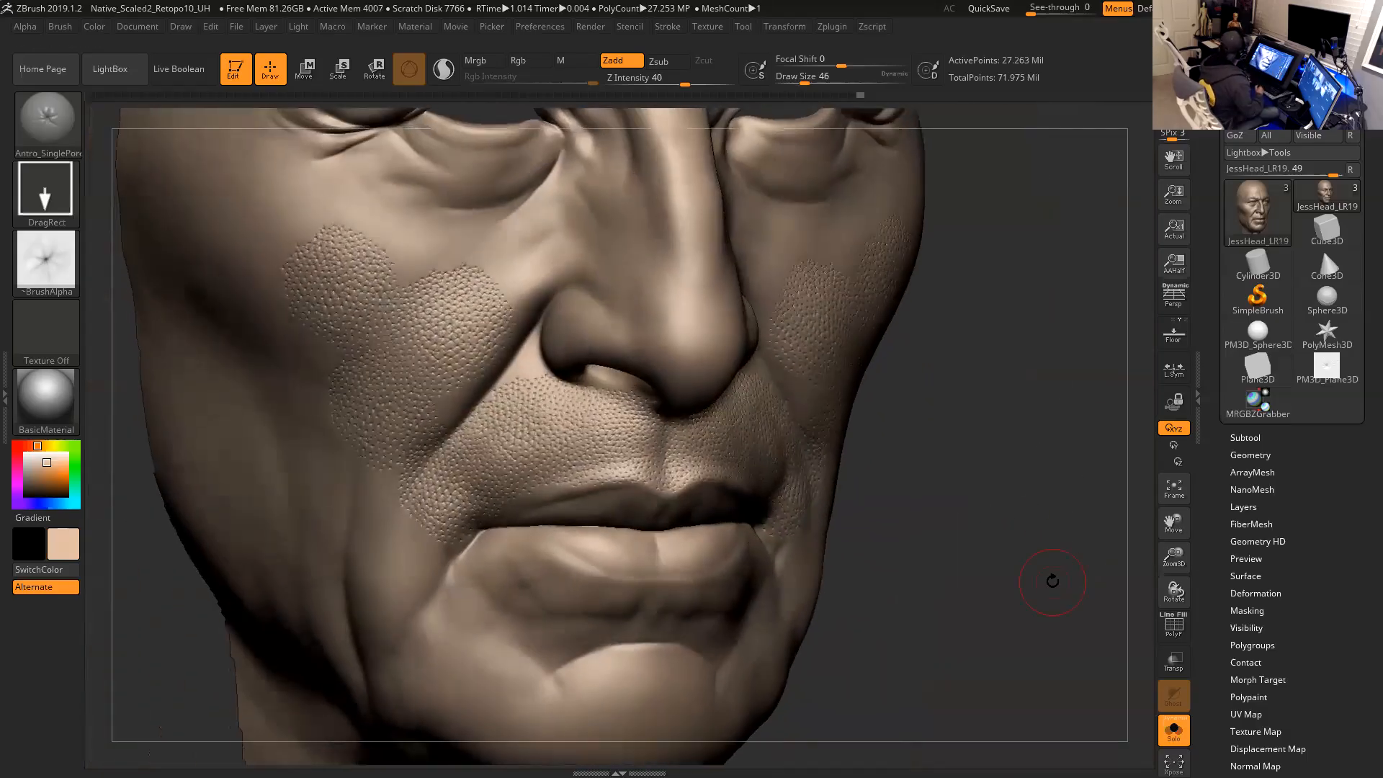
pyautogui.moveTo(985, 472)
pyautogui.mouseDown()
pyautogui.moveTo(992, 457)
pyautogui.moveTo(1075, 444)
pyautogui.moveTo(1047, 460)
pyautogui.moveTo(1065, 469)
pyautogui.moveTo(1054, 490)
pyautogui.mouseUp()
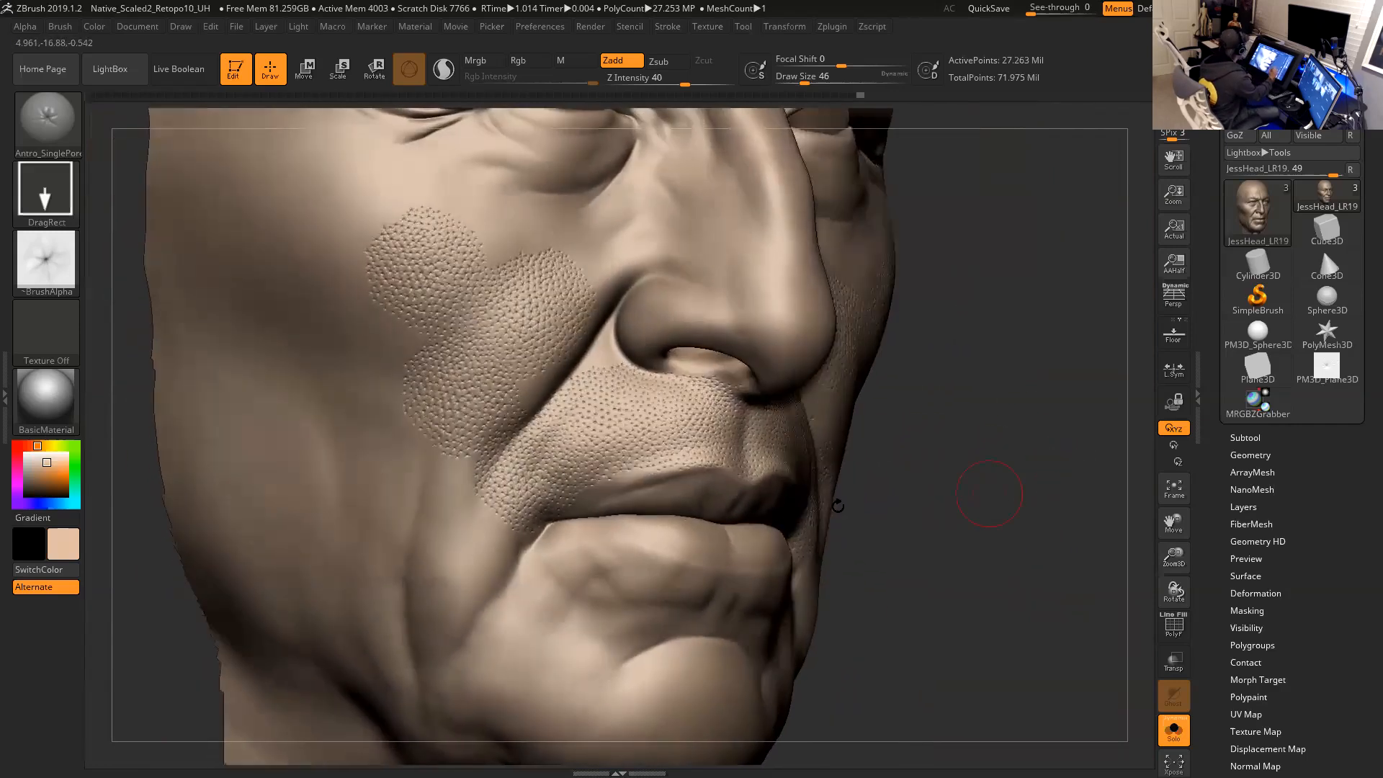
pyautogui.keyDown('alt'); pyautogui.moveTo(952, 417); pyautogui.dragTo(897, 309); pyautogui.keyUp('alt')
pyautogui.moveTo(806, 413)
pyautogui.mouseDown()
pyautogui.moveTo(898, 447)
pyautogui.moveTo(970, 550)
pyautogui.moveTo(1076, 595)
pyautogui.moveTo(1093, 567)
pyautogui.moveTo(1107, 592)
pyautogui.mouseUp()
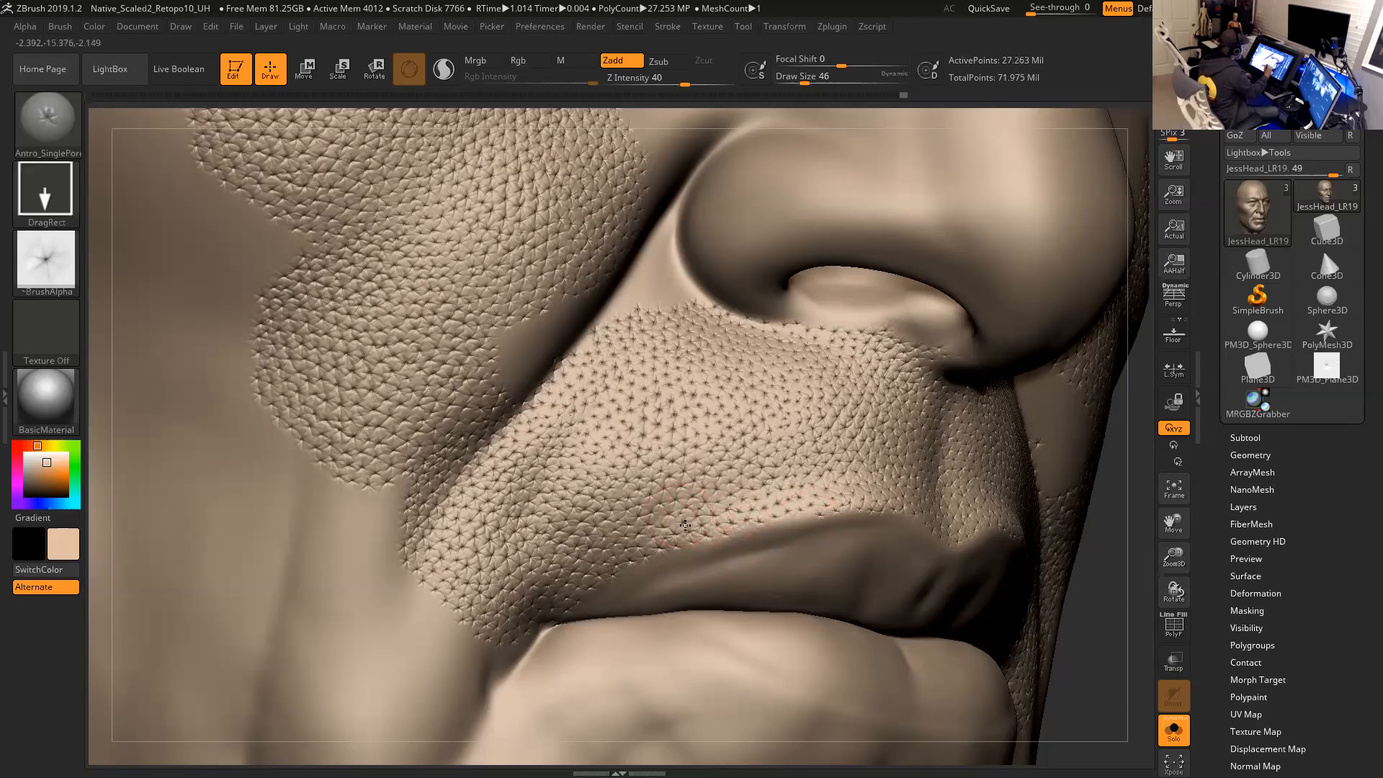
pyautogui.moveTo(1103, 599); pyautogui.dragTo(1105, 599)
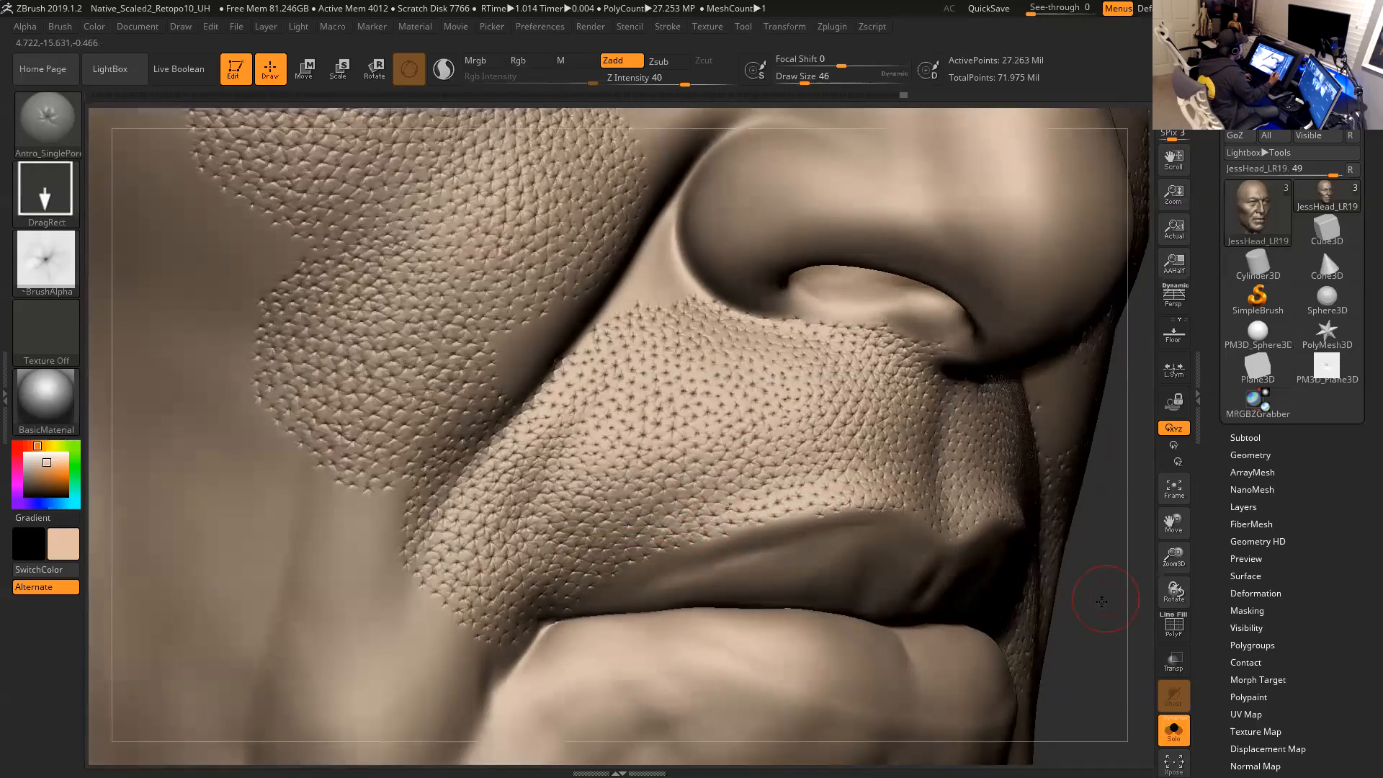
pyautogui.moveTo(1089, 521); pyautogui.dragTo(1099, 539)
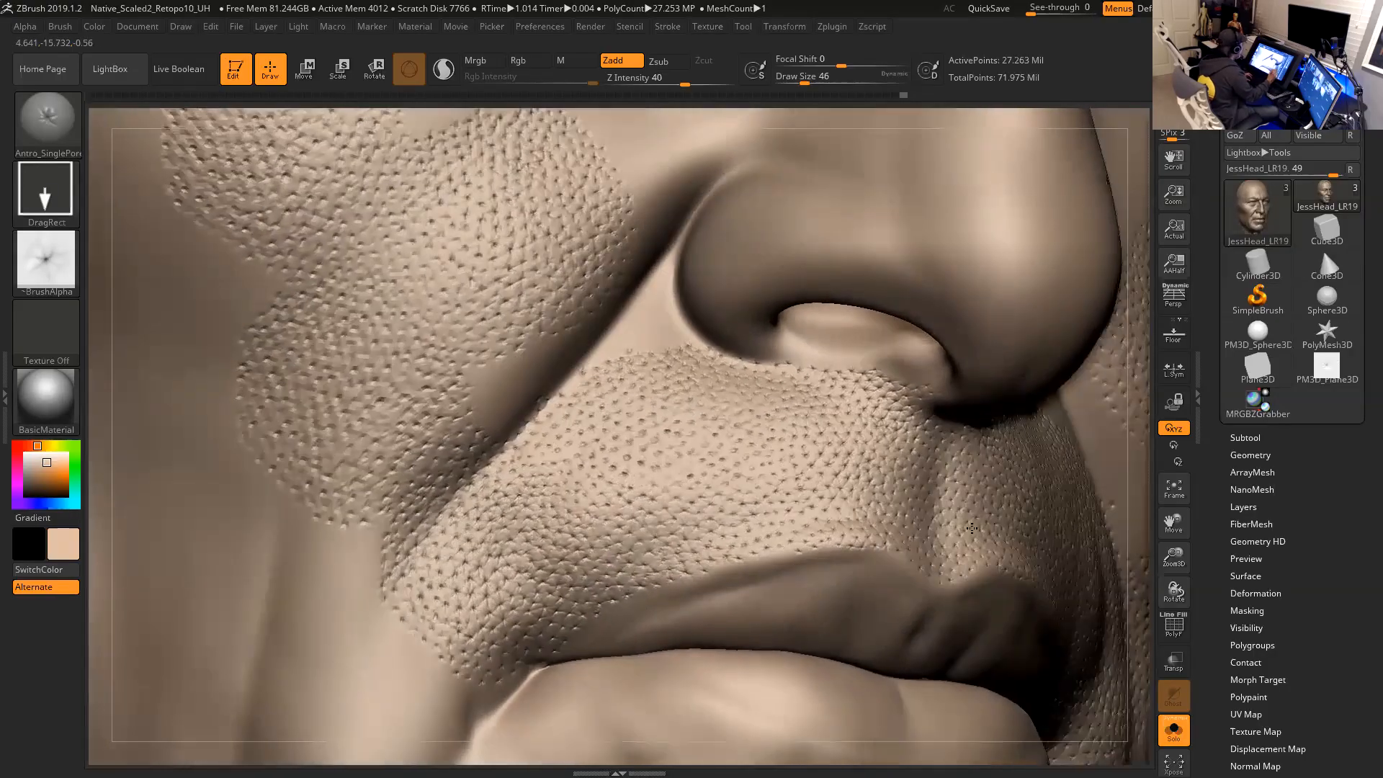
pyautogui.moveTo(1144, 599); pyautogui.dragTo(1121, 595)
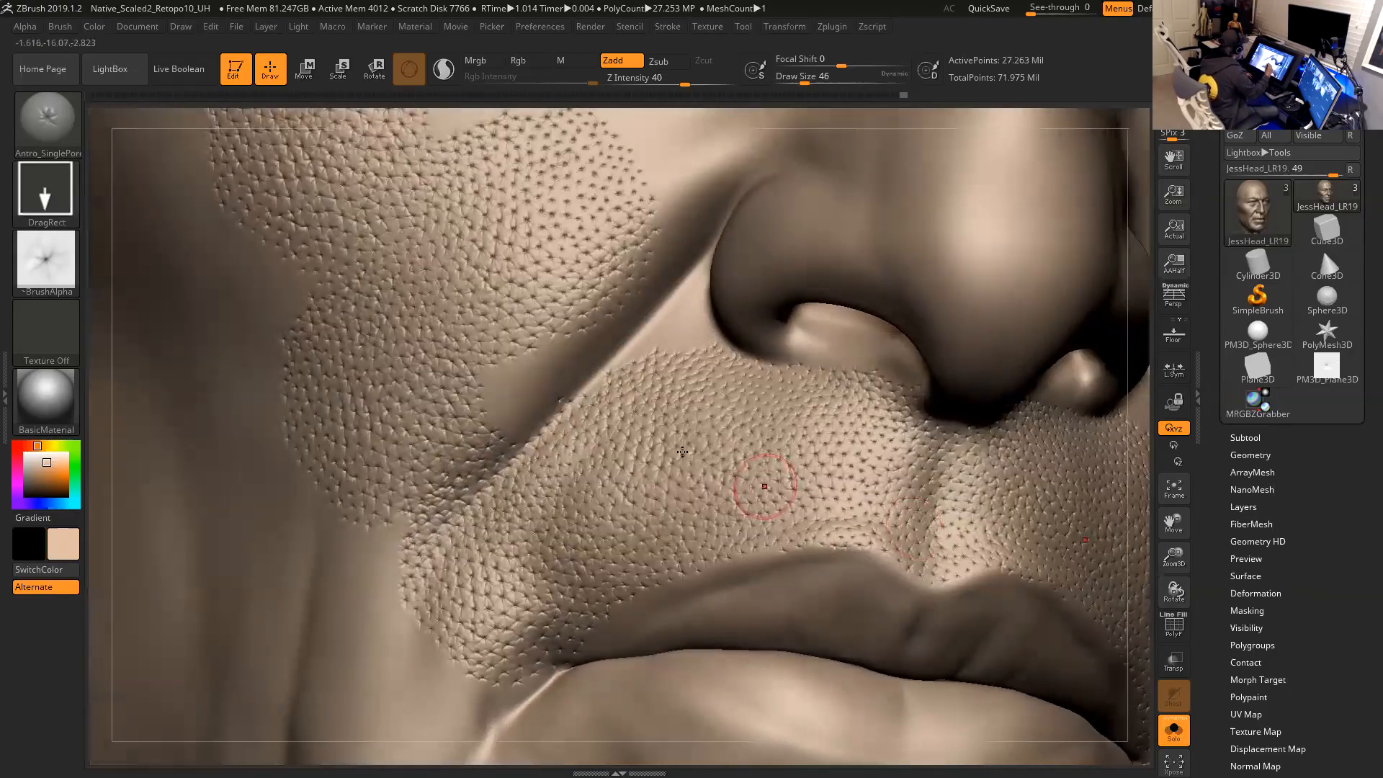
# Try an enlarged single-pore stamp on the cheek beside the nose, plus Antro_MultiPores patches there and on the nostril wing.
pyautogui.moveTo(1135, 524); pyautogui.dragTo(1114, 467)
pyautogui.moveTo(1007, 498); pyautogui.dragTo(1026, 496)
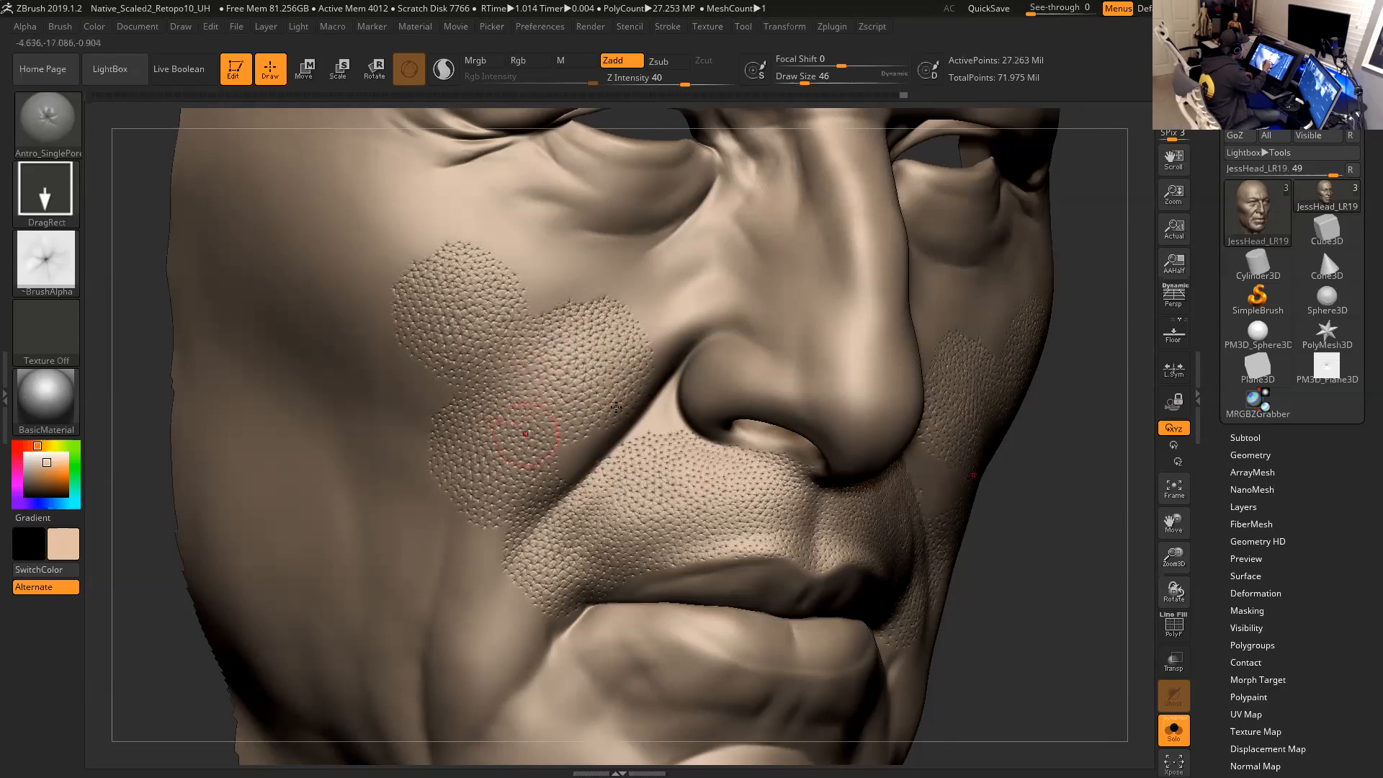
pyautogui.keyDown('alt'); pyautogui.moveTo(1094, 509); pyautogui.dragTo(1096, 543); pyautogui.keyUp('alt')
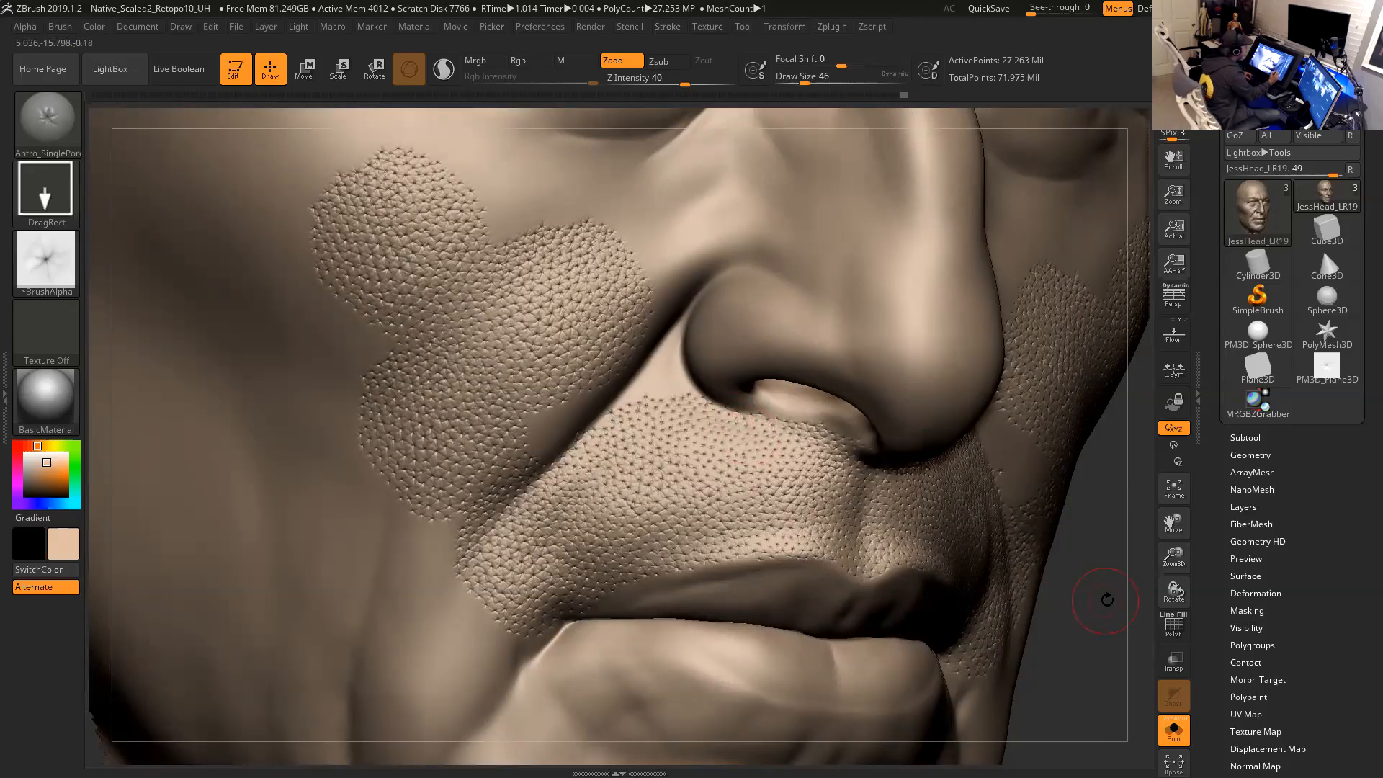
pyautogui.moveTo(1105, 593); pyautogui.dragTo(1106, 595)
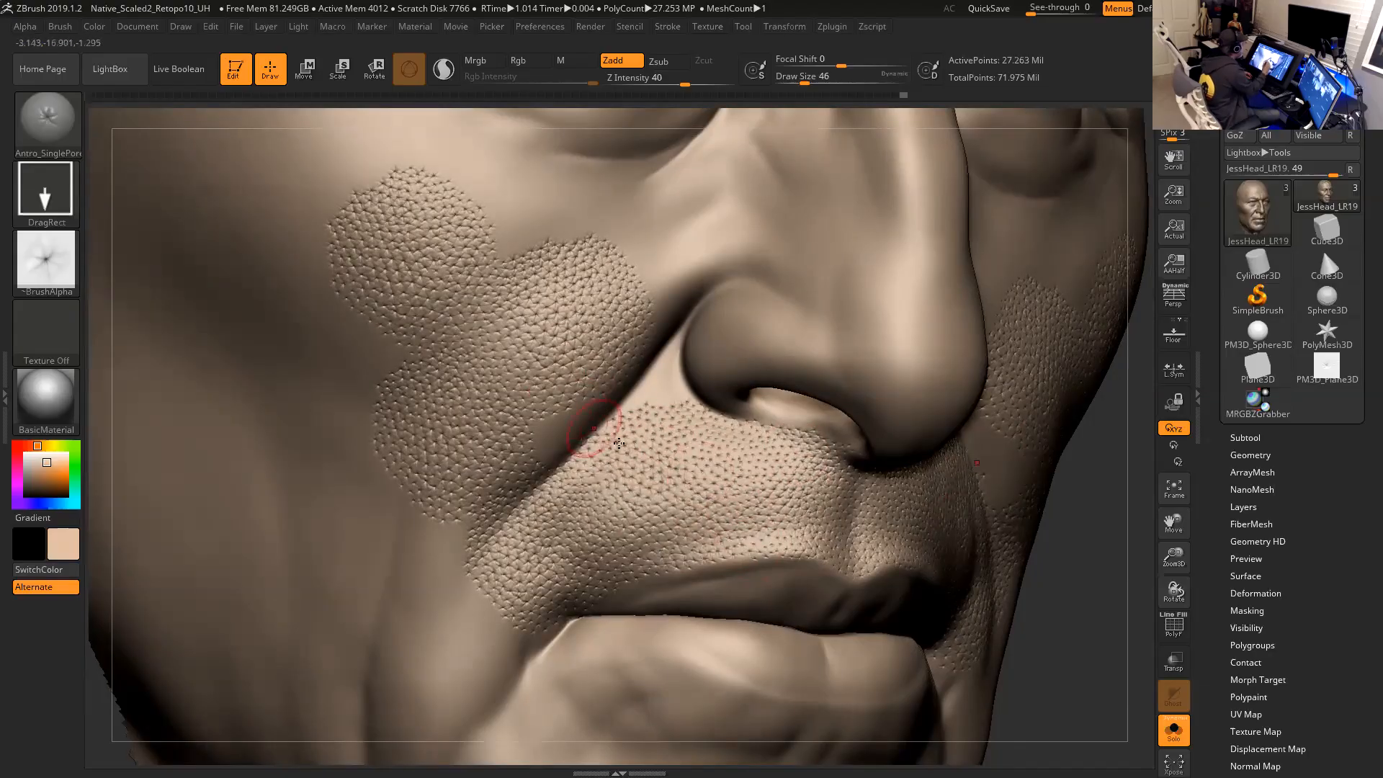
pyautogui.moveTo(667, 247)
pyautogui.mouseDown()
pyautogui.moveTo(709, 339)
pyautogui.moveTo(706, 314)
pyautogui.mouseUp()
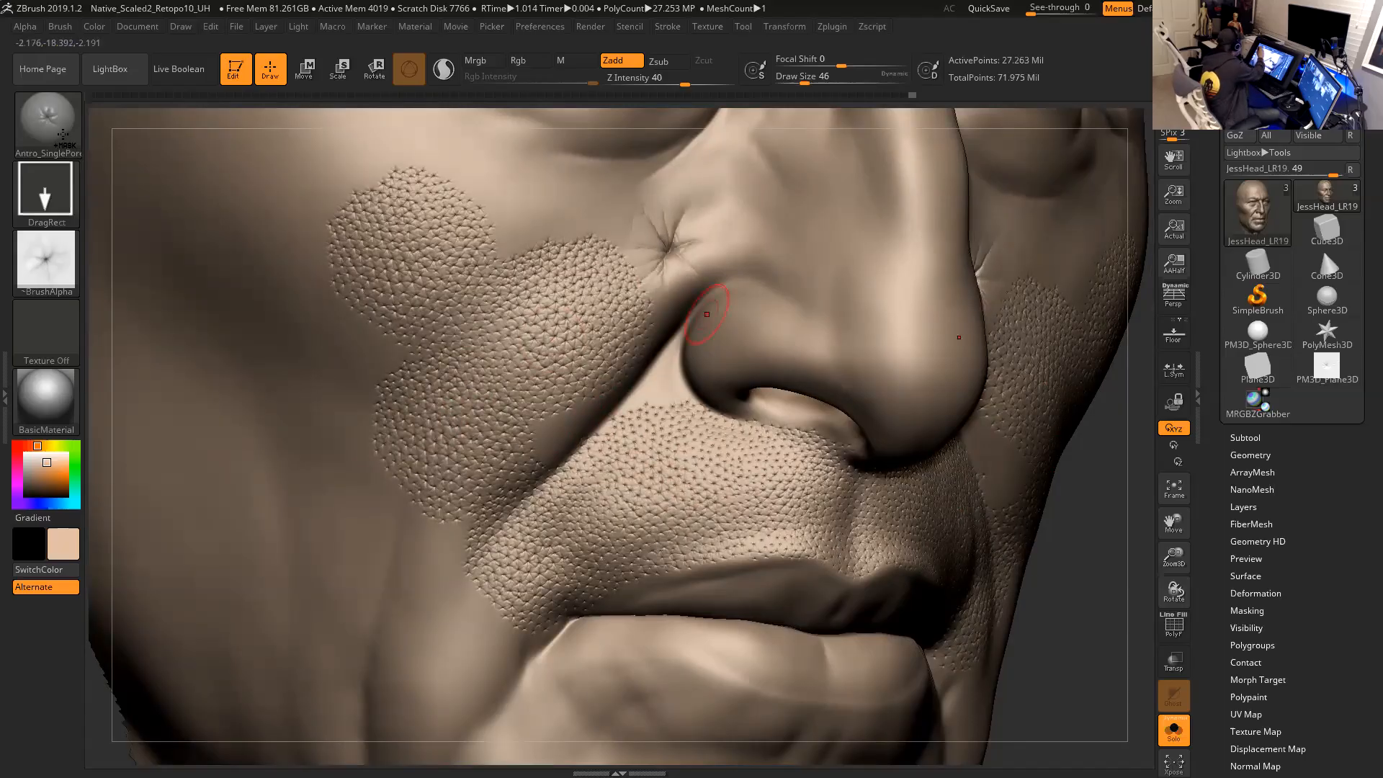
pyautogui.click(46, 119)
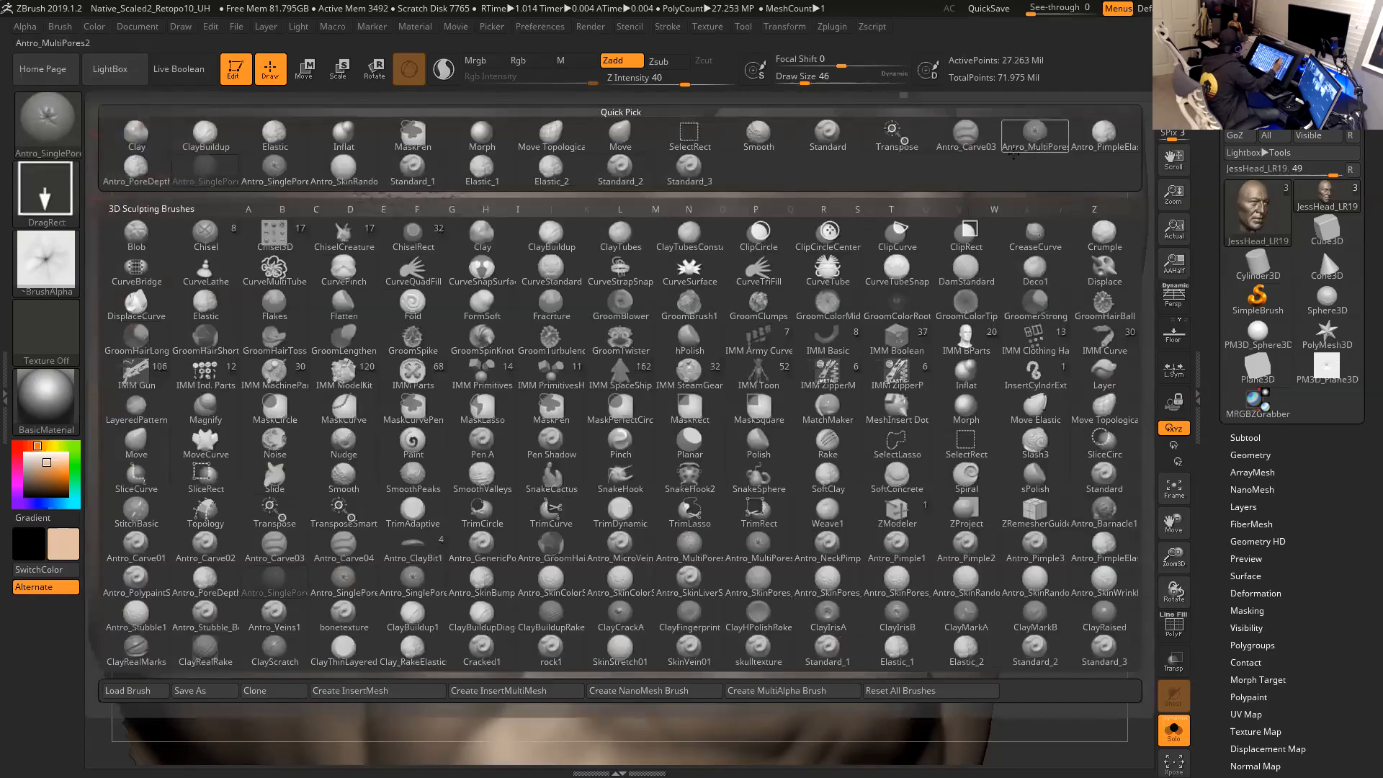
pyautogui.click(1033, 135)
pyautogui.moveTo(675, 229); pyautogui.dragTo(712, 472)
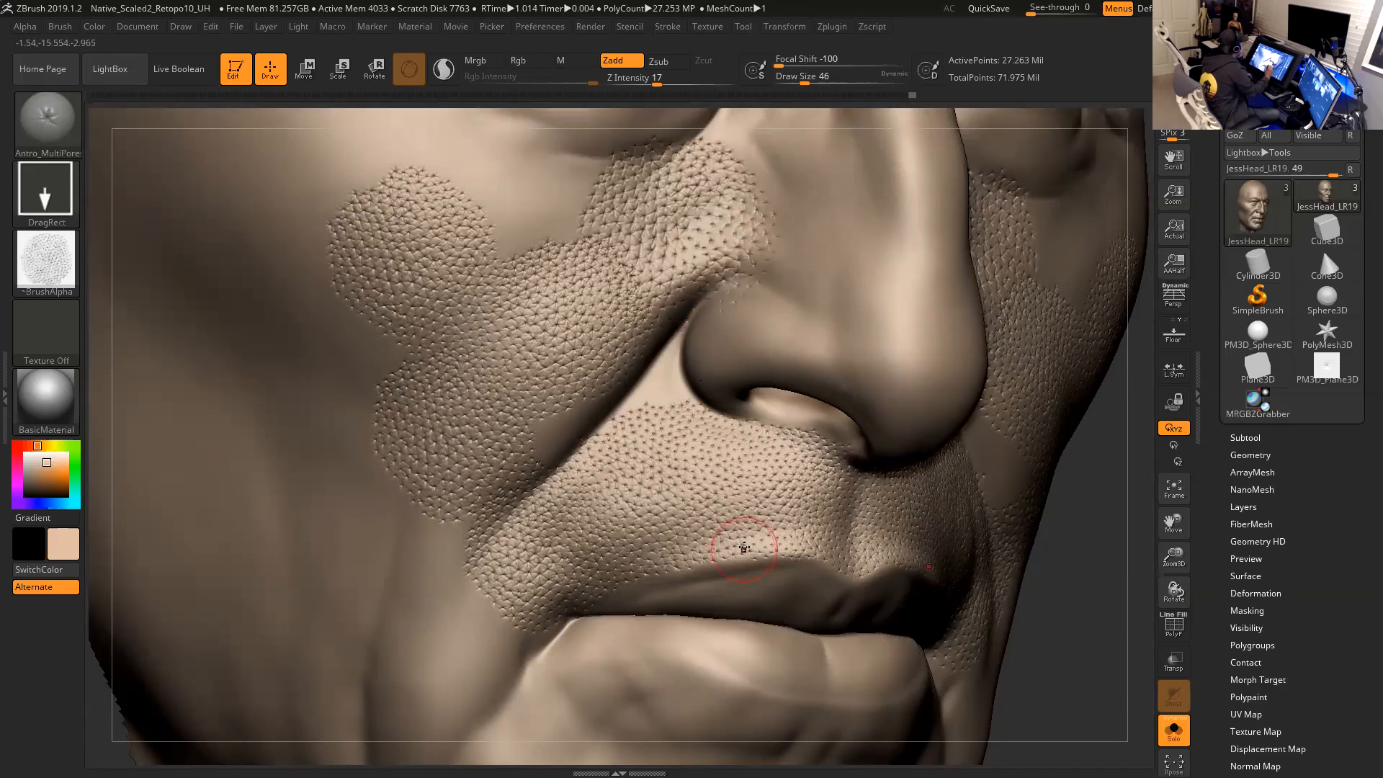
pyautogui.moveTo(808, 371); pyautogui.dragTo(818, 339)
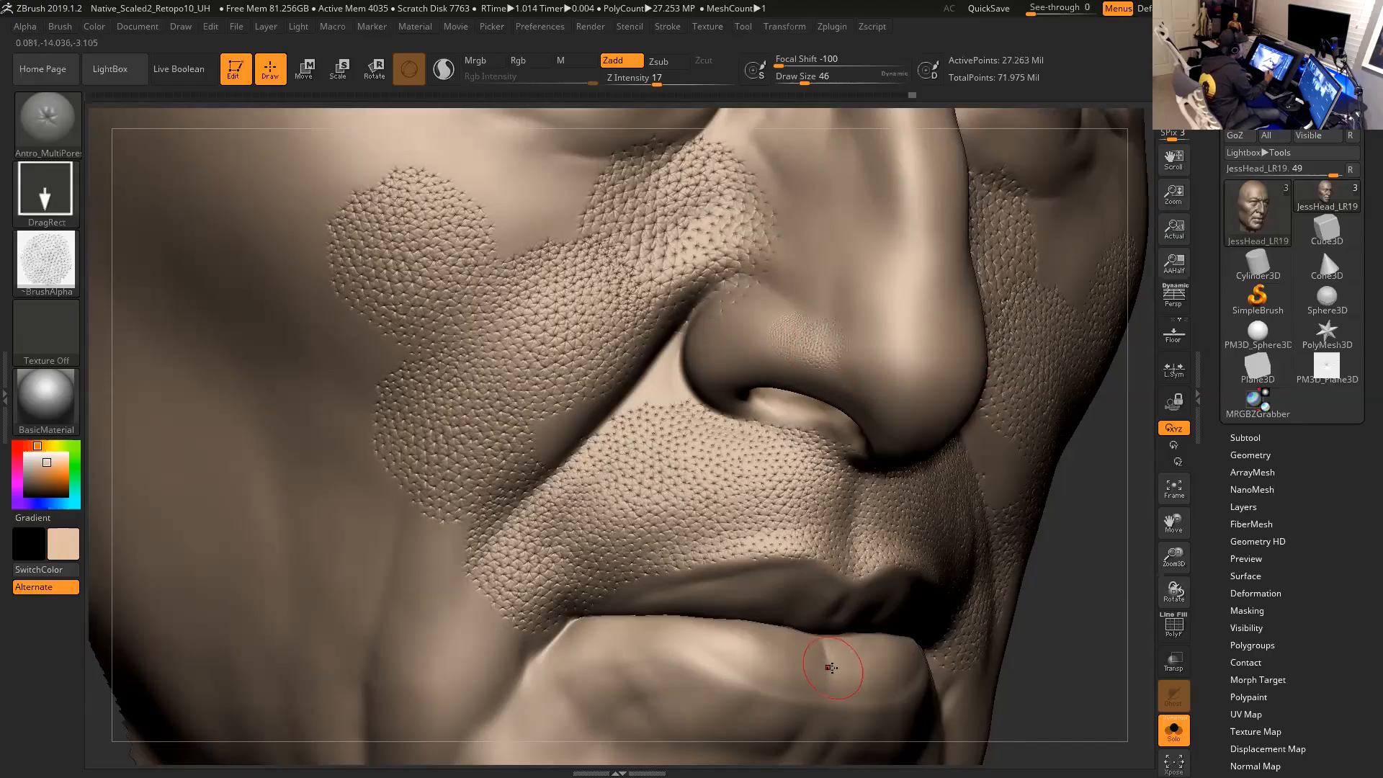
# Undo the trial pore stamps on the cheek beside the nose and on the nostril wing.
pyautogui.press('ctrl')
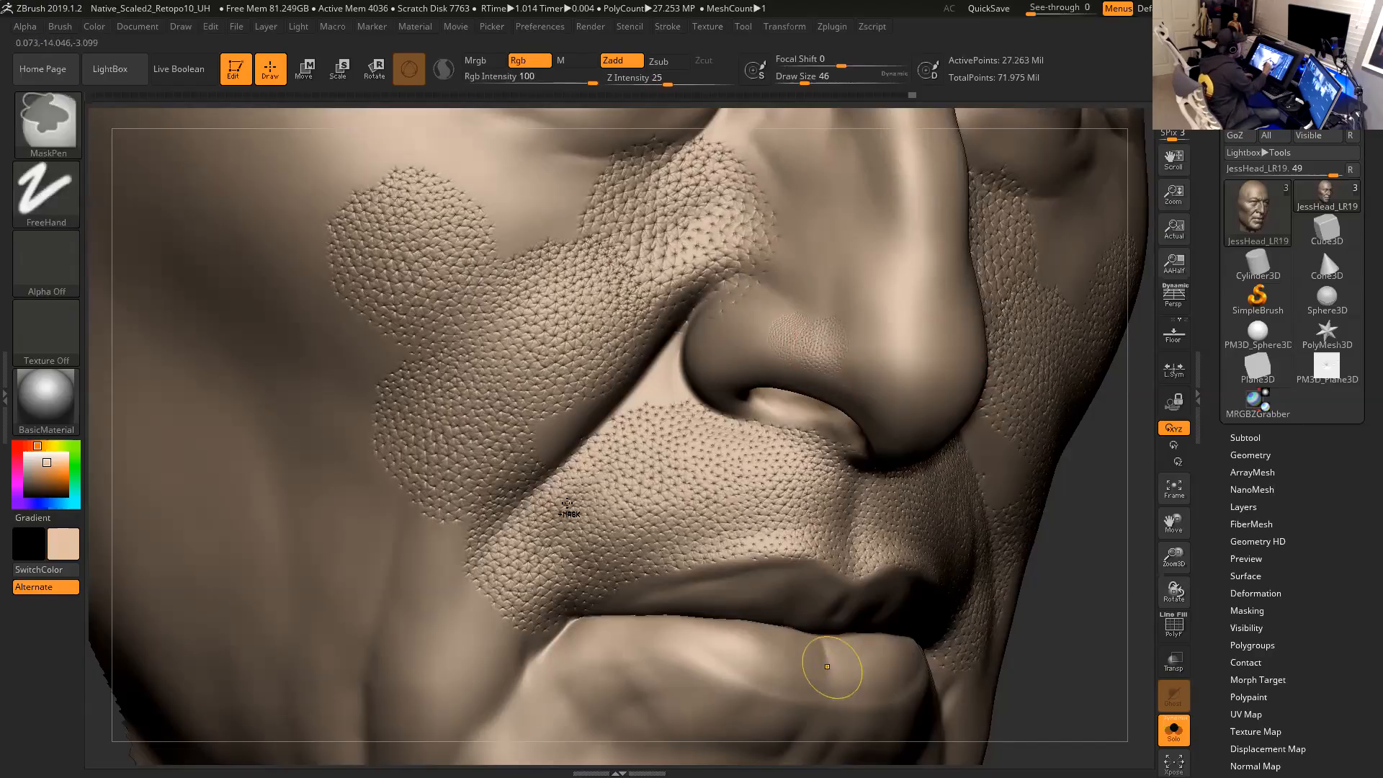
pyautogui.hotkey('ctrl', 'z')
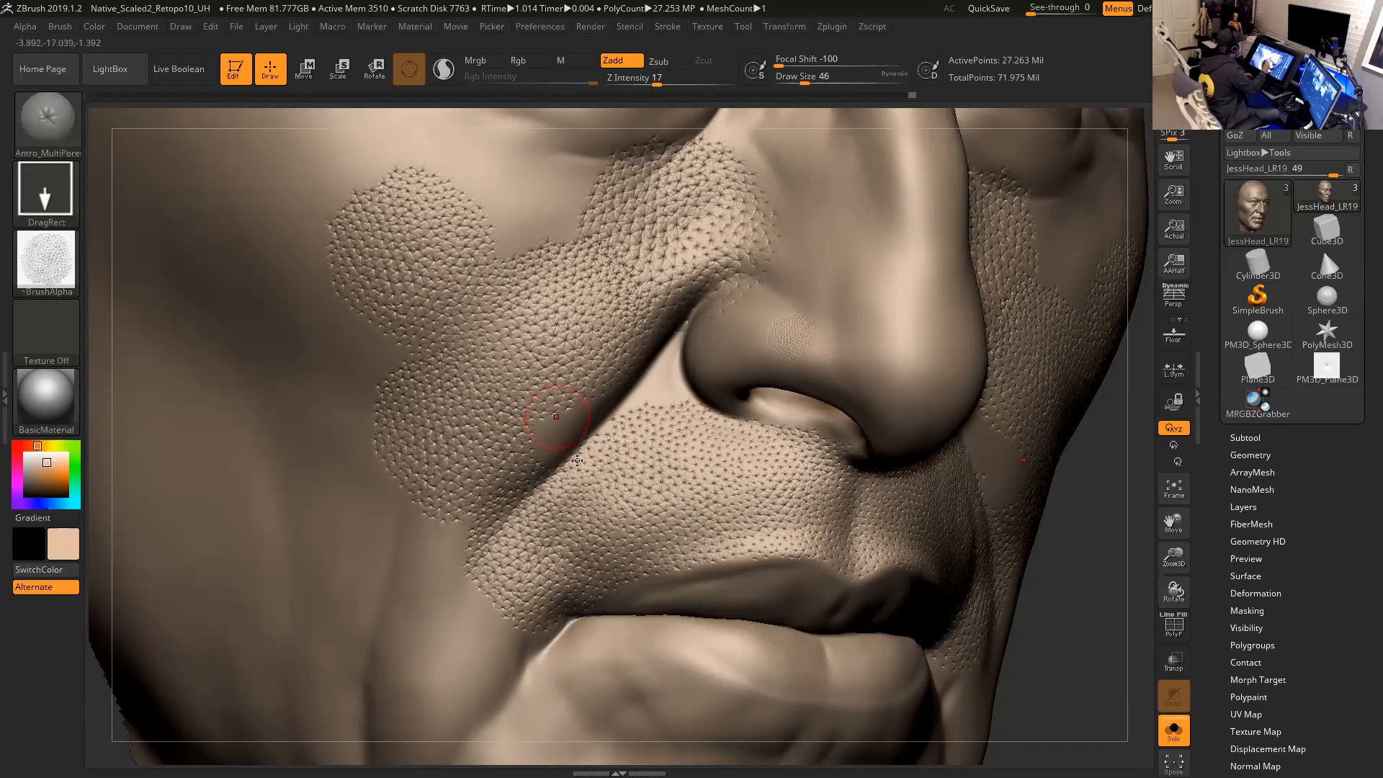
pyautogui.press('ctrl')
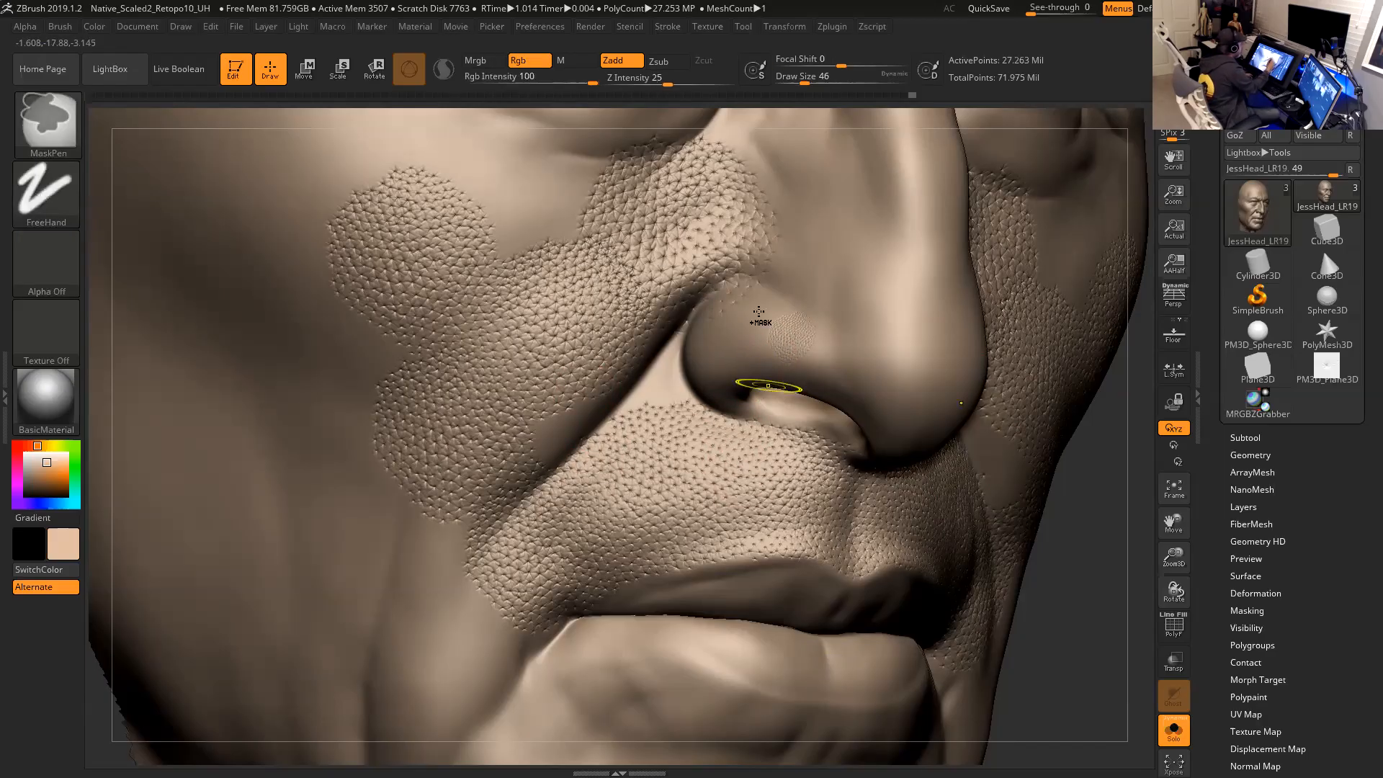
pyautogui.press('ctrl')
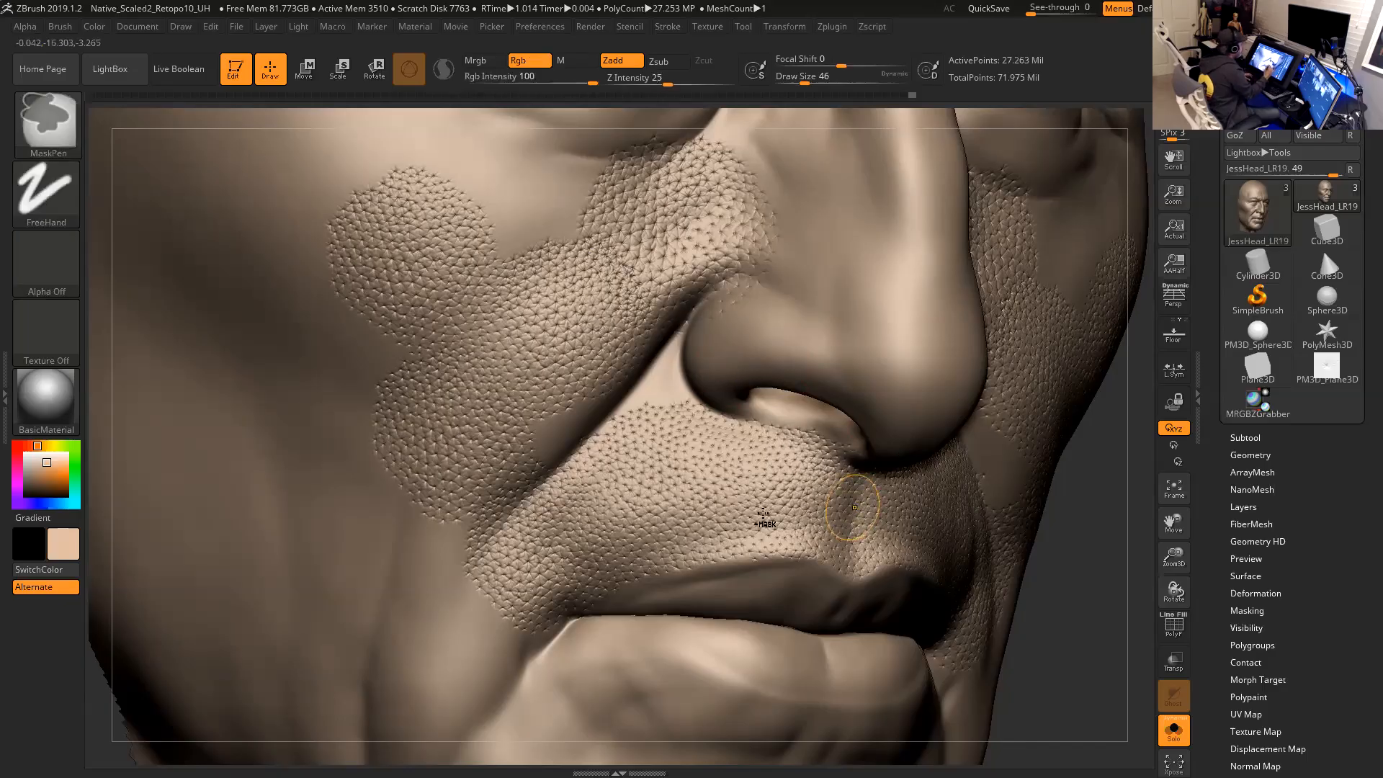
pyautogui.hotkey('ctrl', 'z')
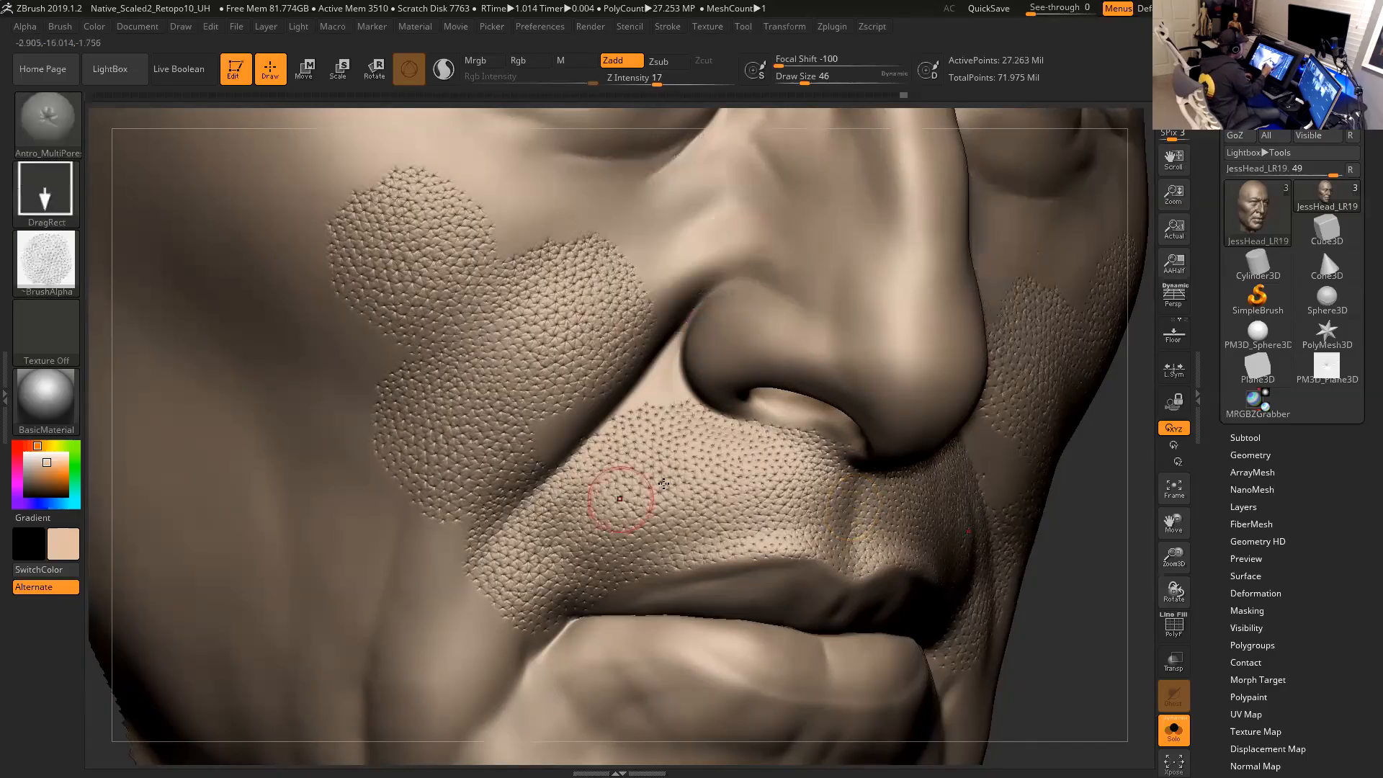
# Switch back to the single-pore brush and stamp pores along the nasolabial fold's ridge toward the nostril wing.
pyautogui.moveTo(1065, 582)
pyautogui.keyDown('alt'); pyautogui.mouseDown()
pyautogui.moveTo(1105, 646)
pyautogui.moveTo(1084, 470)
pyautogui.mouseUp(); pyautogui.keyUp('alt')
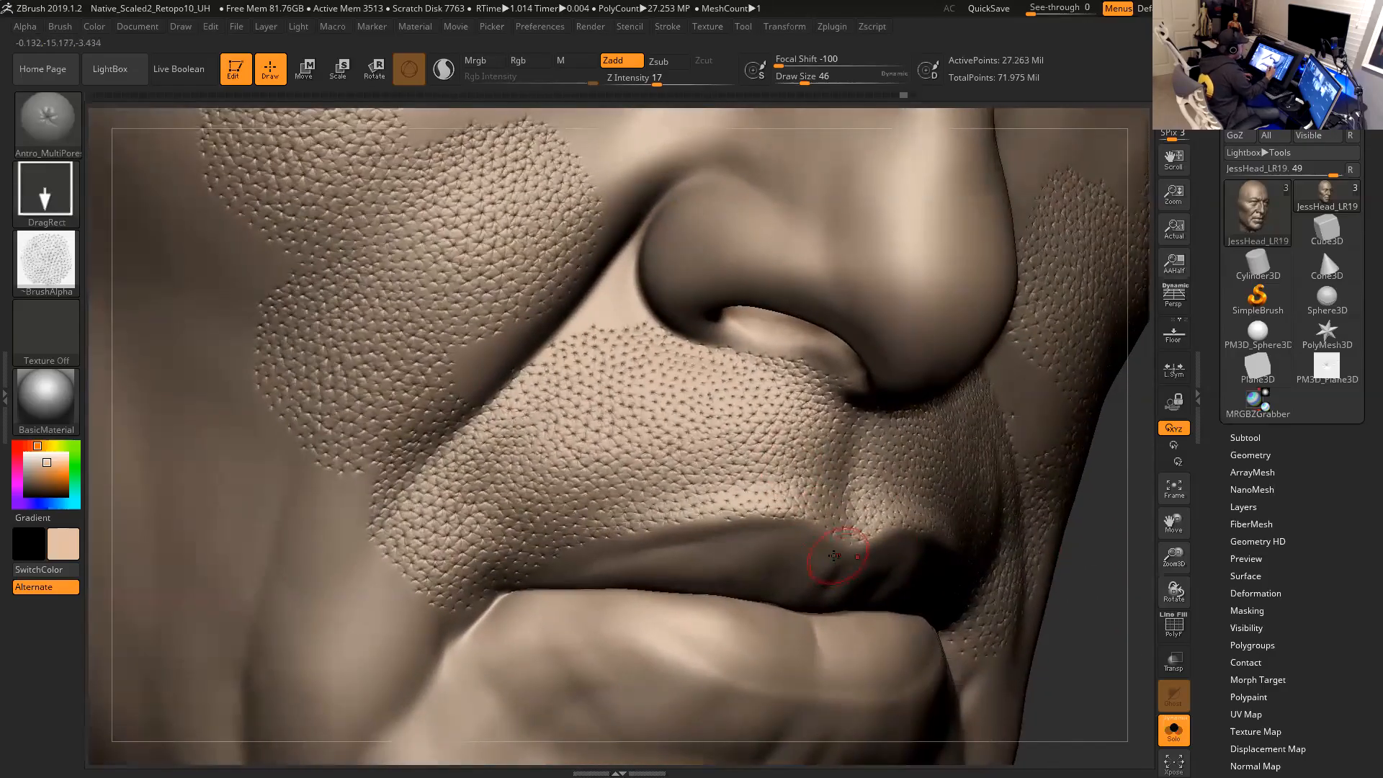
pyautogui.moveTo(1079, 633)
pyautogui.mouseDown()
pyautogui.moveTo(1087, 657)
pyautogui.moveTo(1118, 592)
pyautogui.moveTo(1112, 574)
pyautogui.moveTo(1072, 582)
pyautogui.mouseUp()
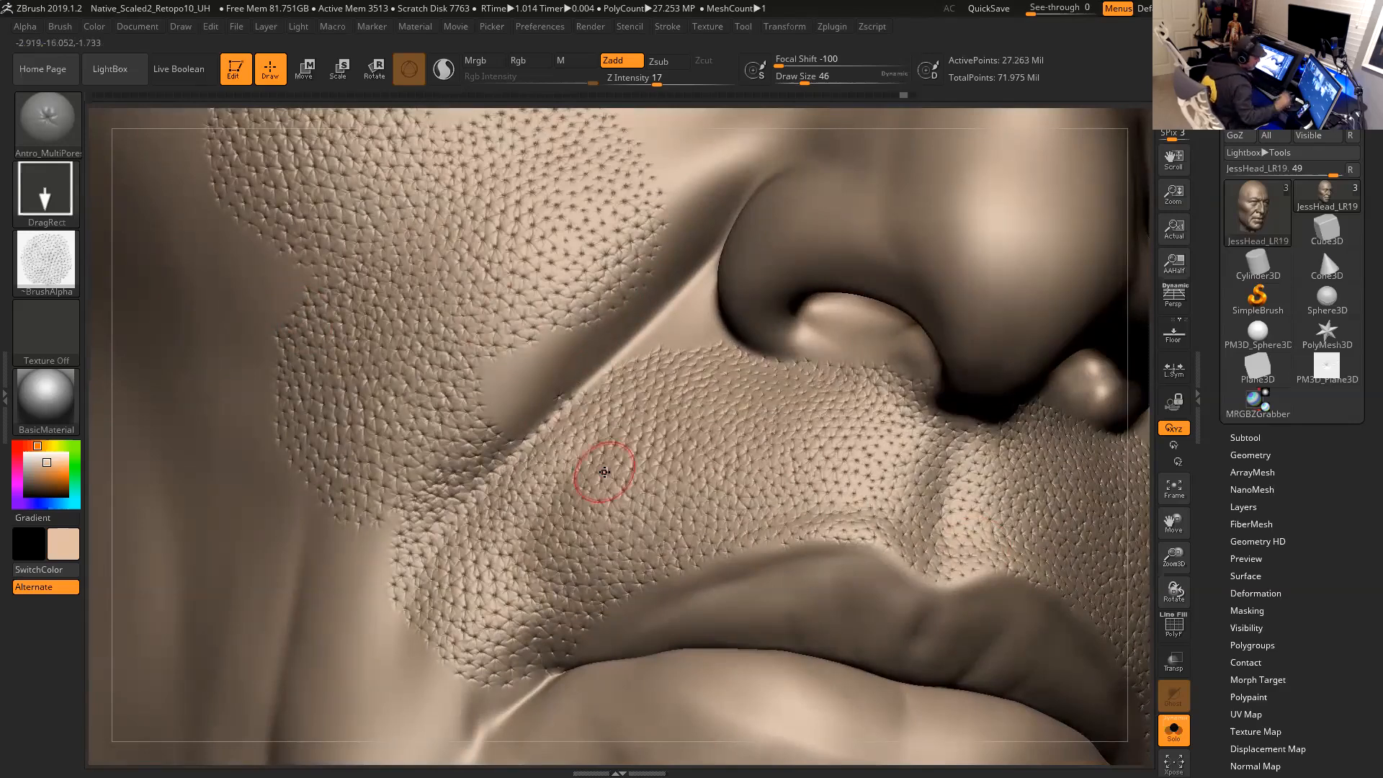
pyautogui.press('b')
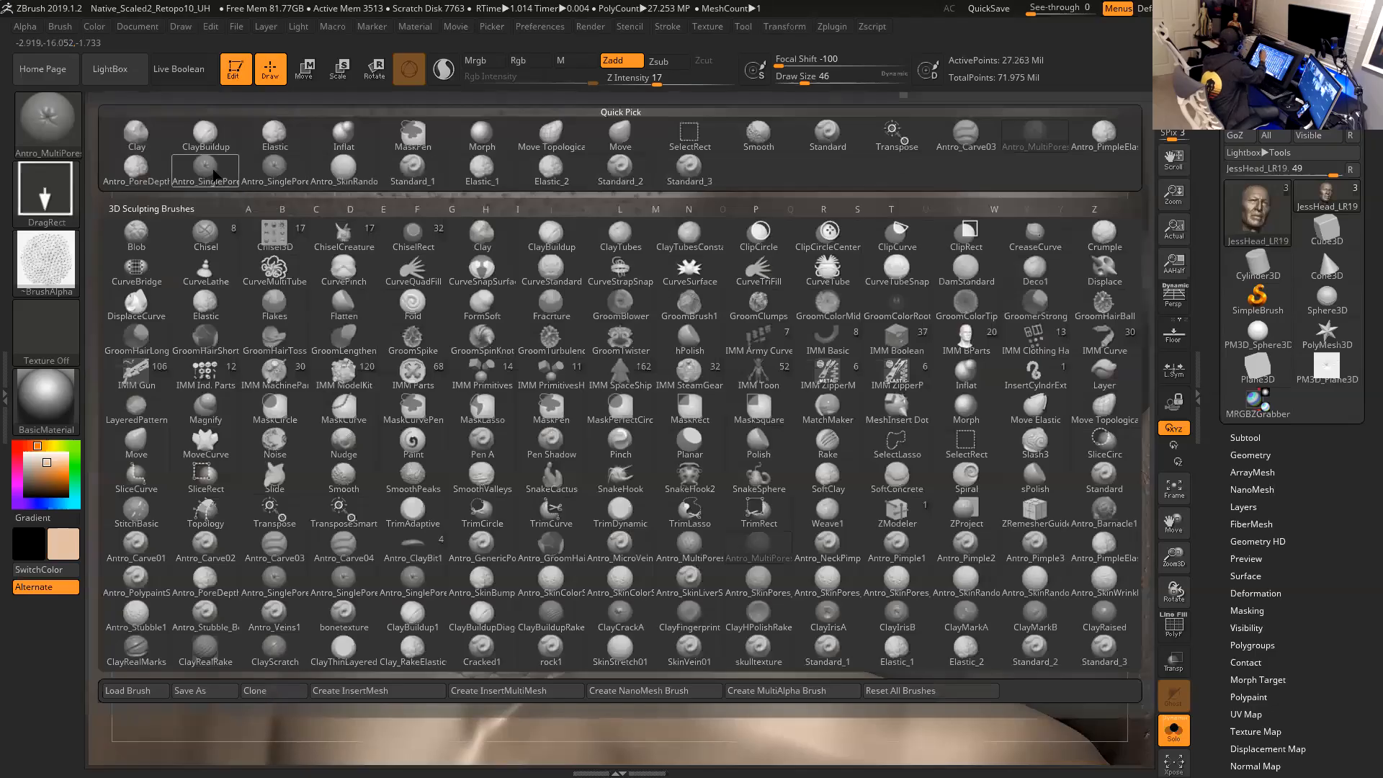
pyautogui.click(215, 175)
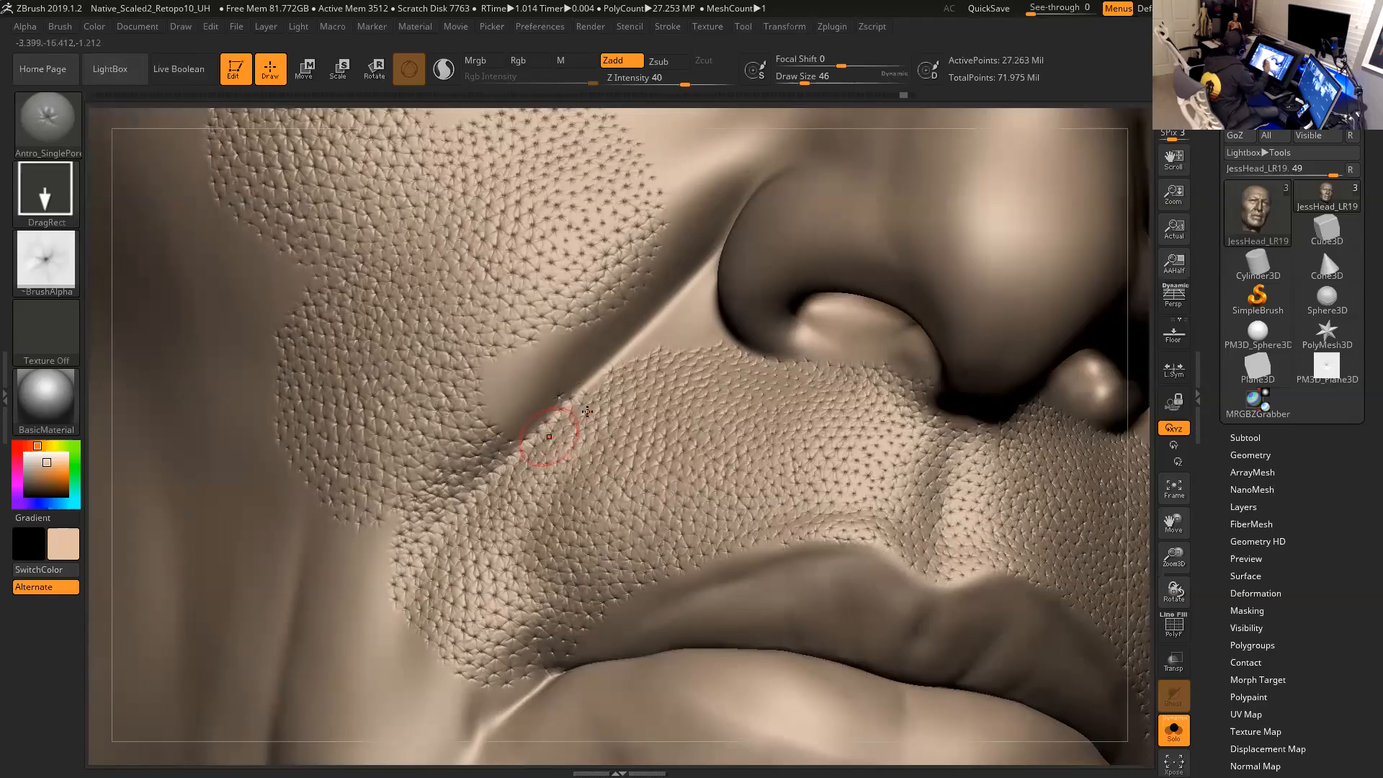
pyautogui.moveTo(1135, 509); pyautogui.dragTo(1144, 516)
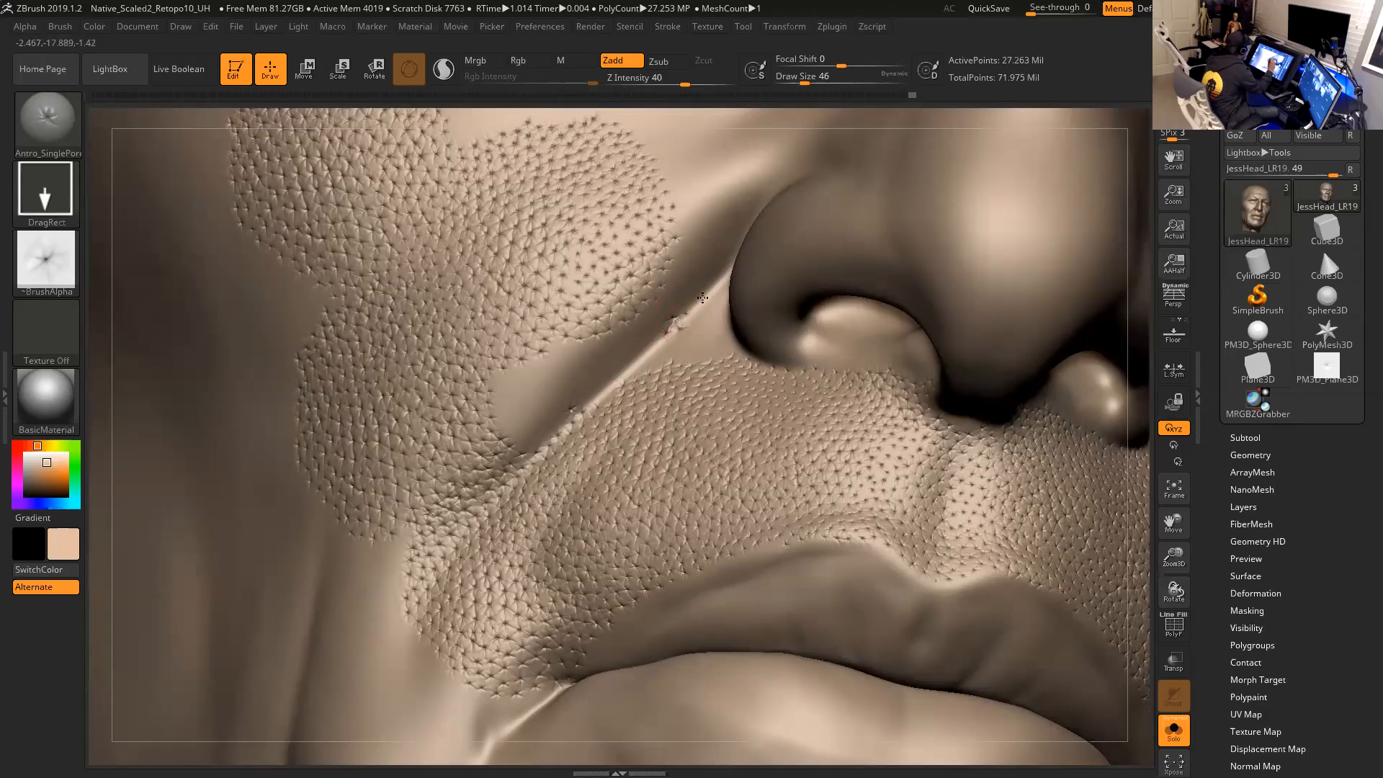
pyautogui.moveTo(676, 311)
pyautogui.mouseDown(button='right')
pyautogui.moveTo(704, 313)
pyautogui.moveTo(665, 306)
pyautogui.mouseUp(button='right')
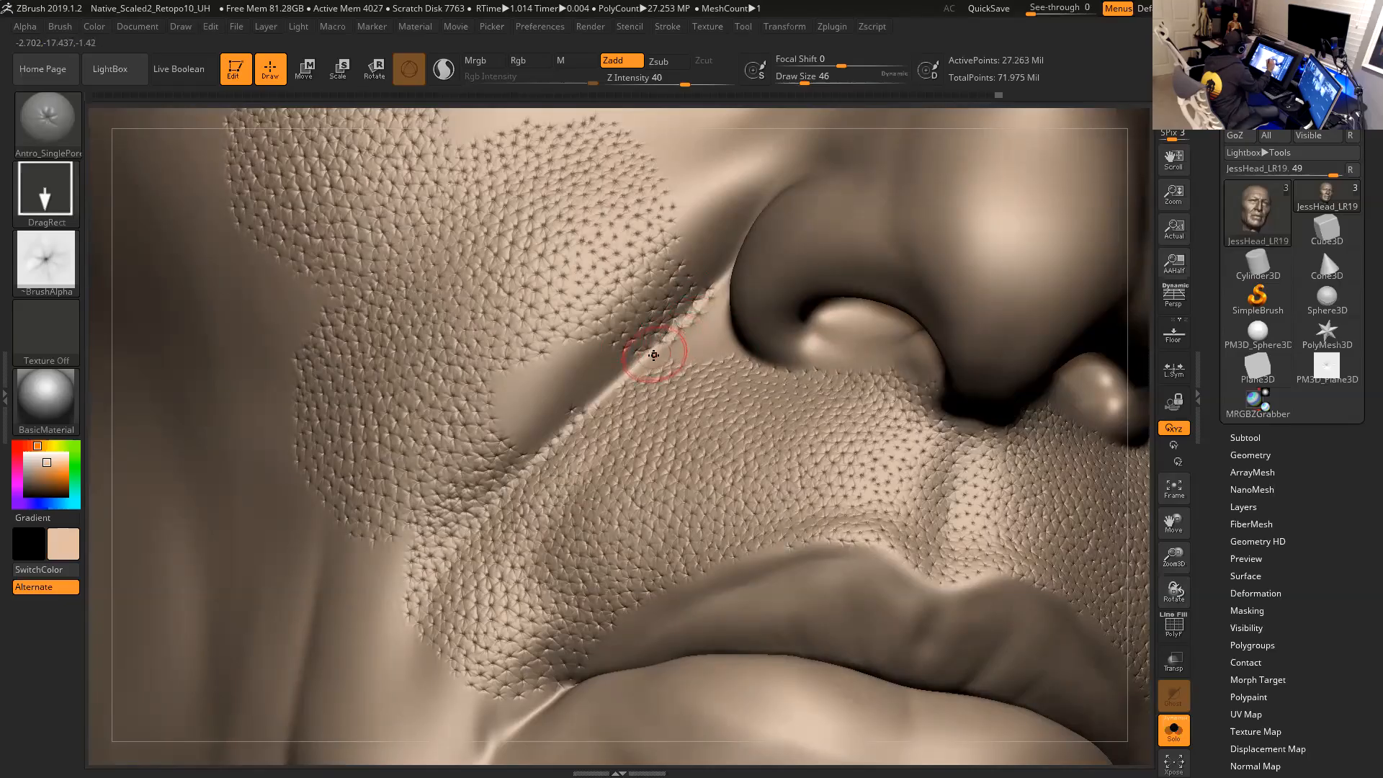
# Stamp individual pores across the middle of the nasolabial crease, bridging the upper-lip ridge and the cheek patch.
pyautogui.moveTo(1134, 491)
pyautogui.mouseDown()
pyautogui.moveTo(1150, 503)
pyautogui.moveTo(1116, 472)
pyautogui.mouseUp()
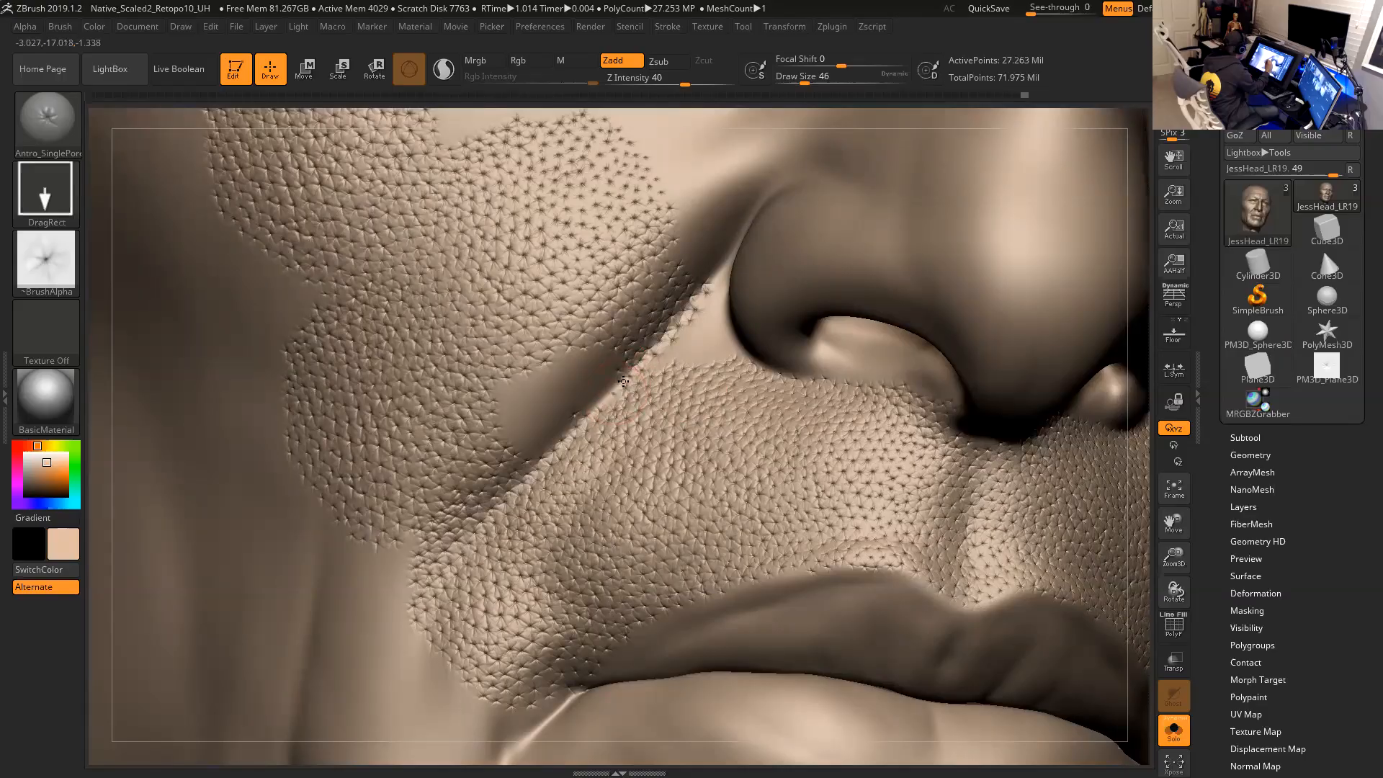
pyautogui.moveTo(605, 398); pyautogui.dragTo(614, 387)
pyautogui.moveTo(620, 382); pyautogui.dragTo(613, 367)
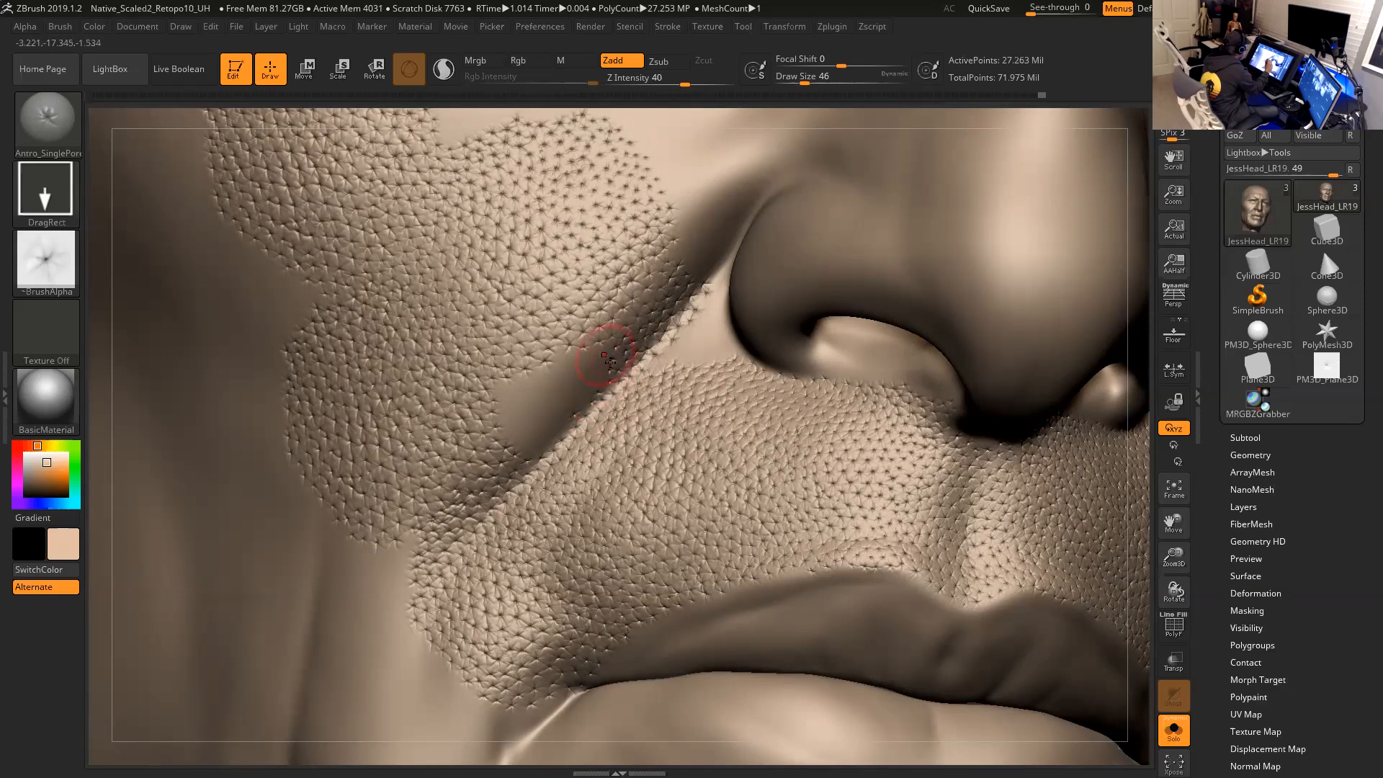
pyautogui.moveTo(603, 351)
pyautogui.mouseDown()
pyautogui.moveTo(565, 342)
pyautogui.moveTo(575, 362)
pyautogui.moveTo(594, 350)
pyautogui.mouseUp()
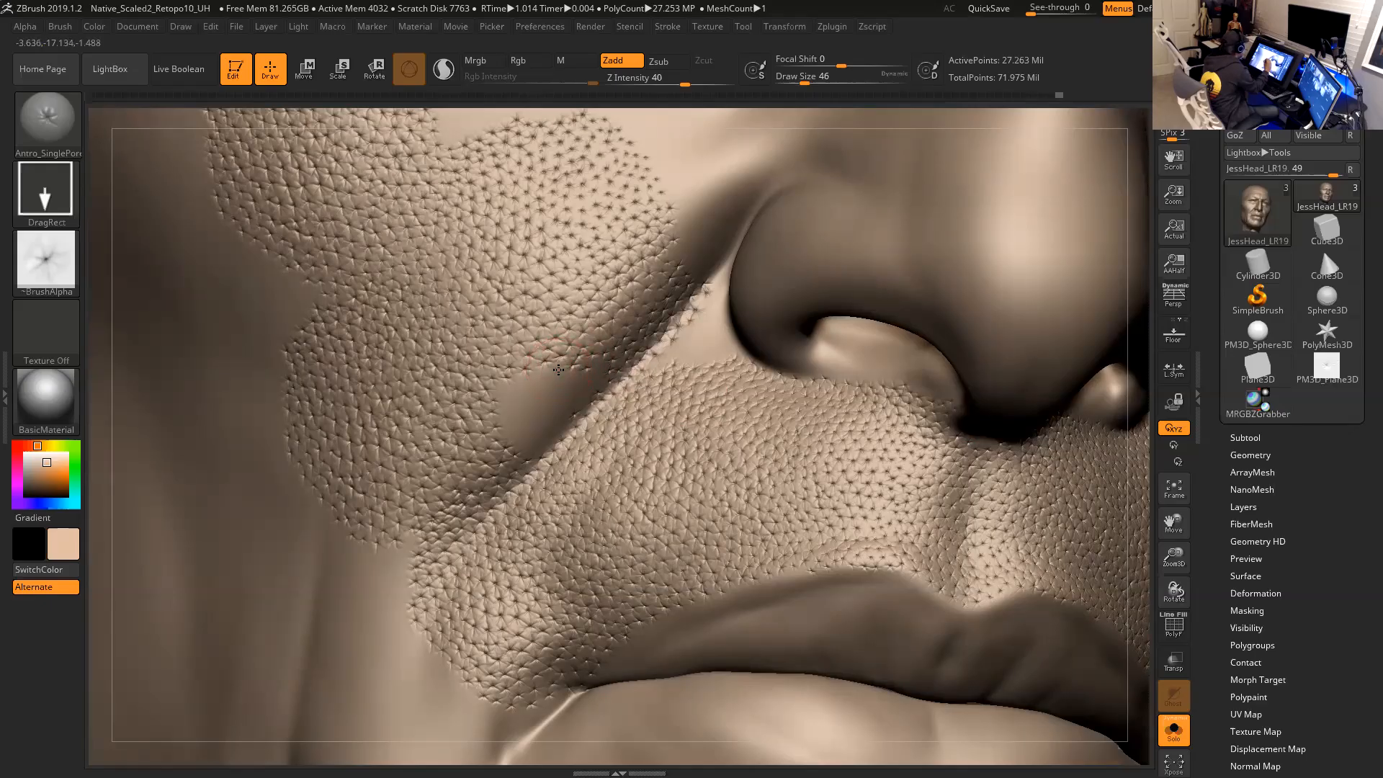
# Shrink the bare patch on the cheek side of the nasolabial crease with single-pore stamps around its edges.
pyautogui.moveTo(544, 375); pyautogui.dragTo(544, 359)
pyautogui.moveTo(511, 391); pyautogui.dragTo(518, 390)
pyautogui.moveTo(560, 368); pyautogui.dragTo(566, 372)
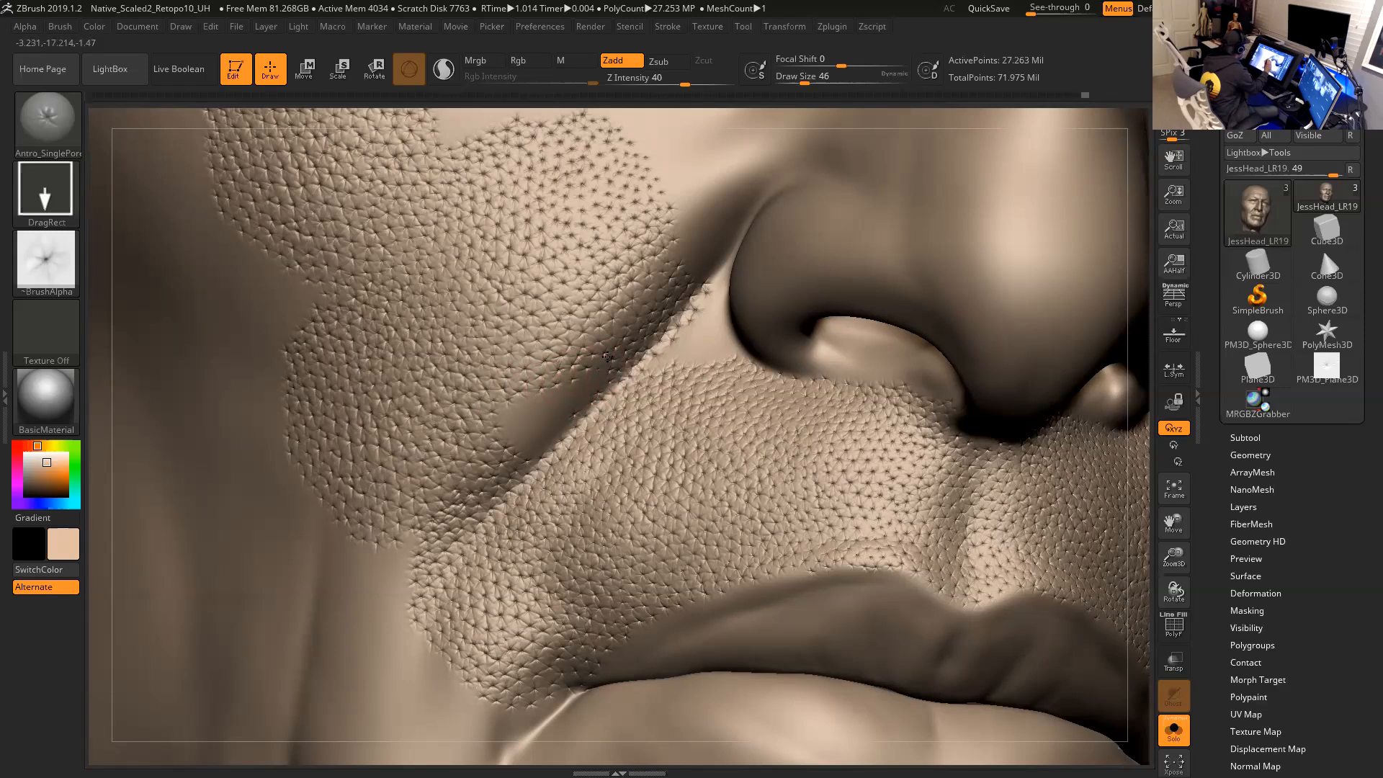
pyautogui.moveTo(612, 391); pyautogui.dragTo(591, 381)
pyautogui.hotkey('ctrl', 'z')
pyautogui.moveTo(587, 413); pyautogui.dragTo(584, 398)
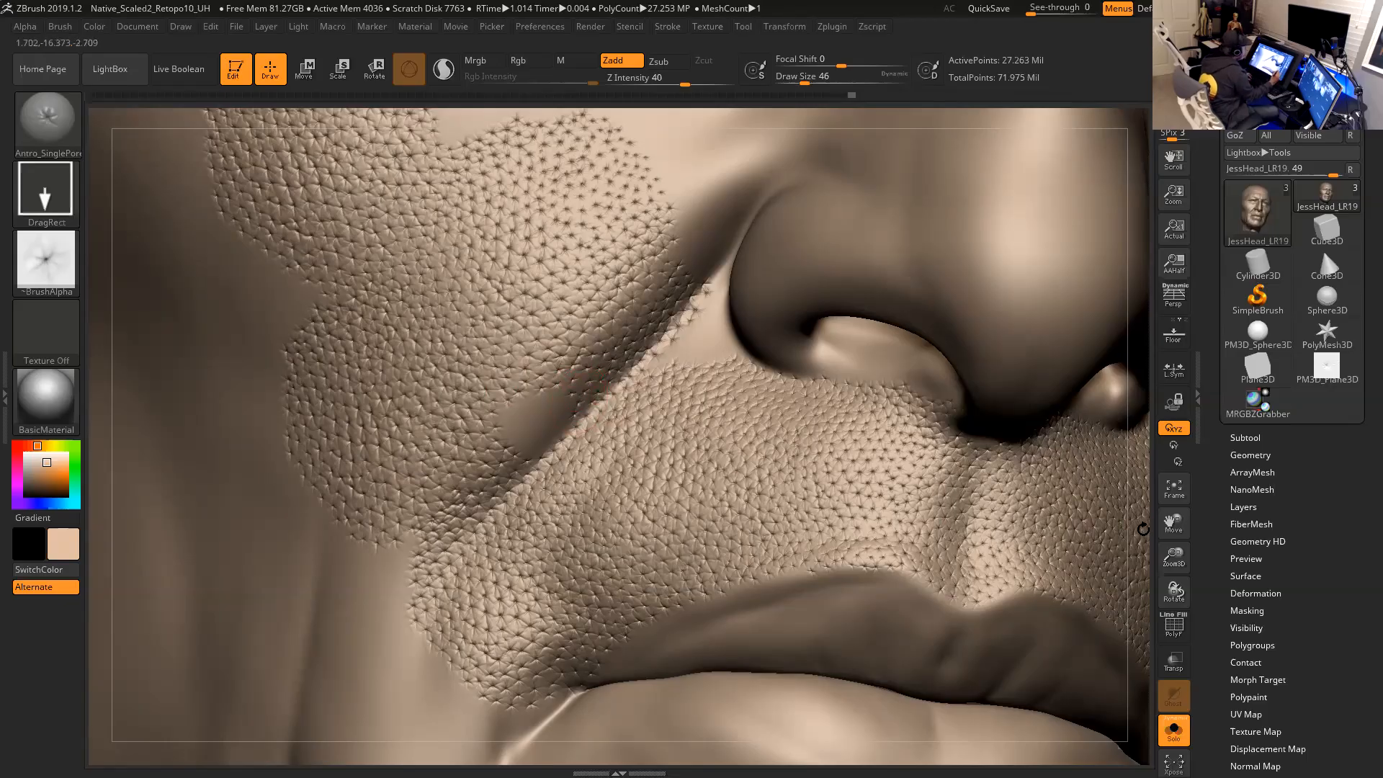
# Add pores in the lower nasolabial crease and along the upper edge of the lip area beneath the nostril.
pyautogui.moveTo(1142, 527); pyautogui.dragTo(1000, 495)
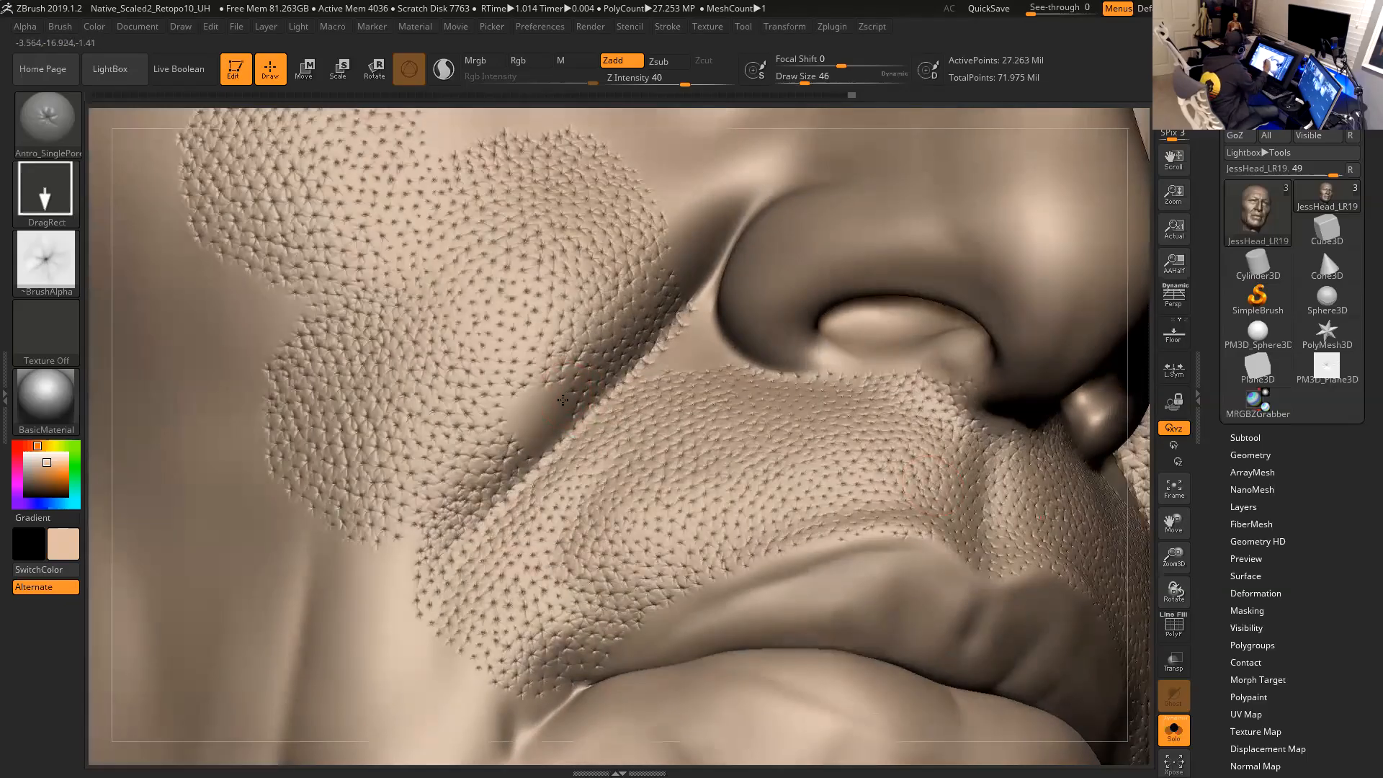
pyautogui.moveTo(566, 405)
pyautogui.mouseDown()
pyautogui.moveTo(577, 400)
pyautogui.moveTo(568, 428)
pyautogui.moveTo(575, 413)
pyautogui.mouseUp()
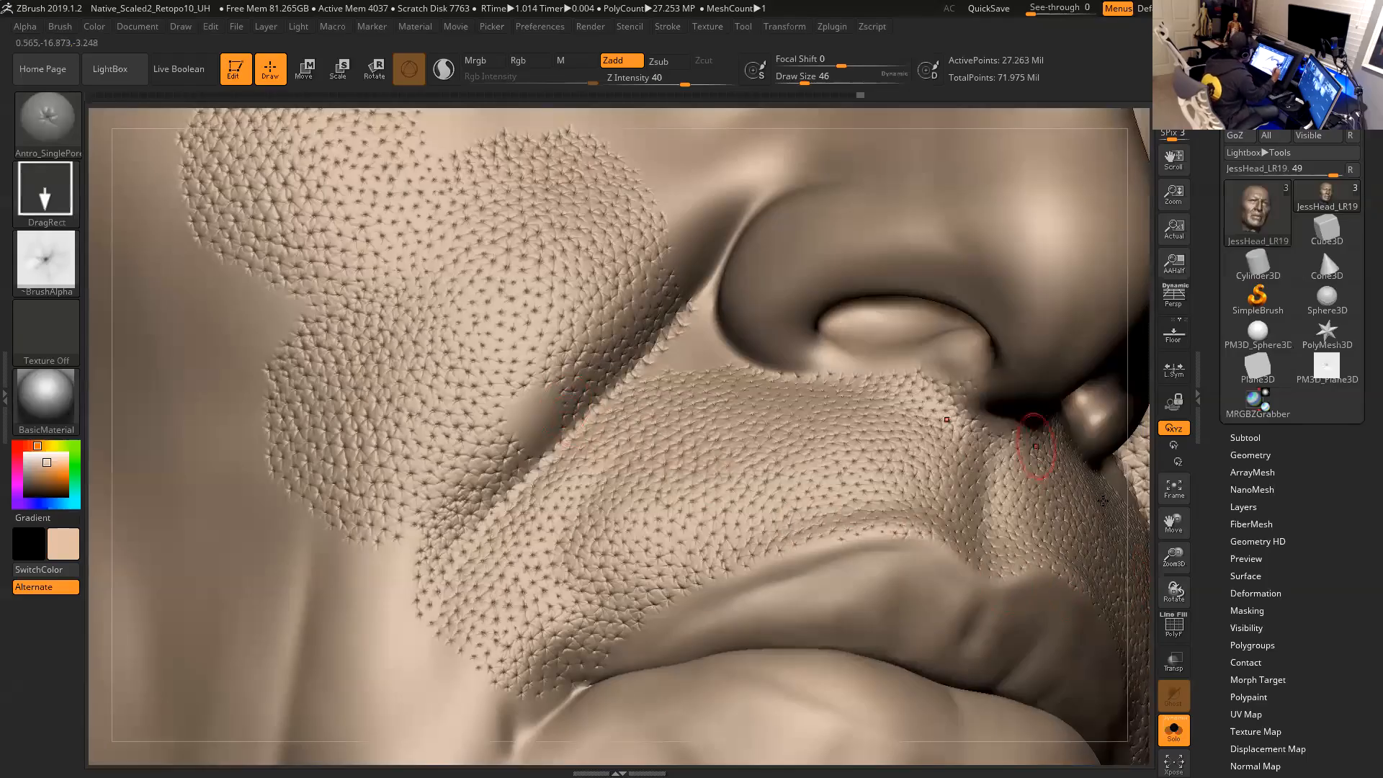
pyautogui.moveTo(1138, 505); pyautogui.dragTo(1065, 479)
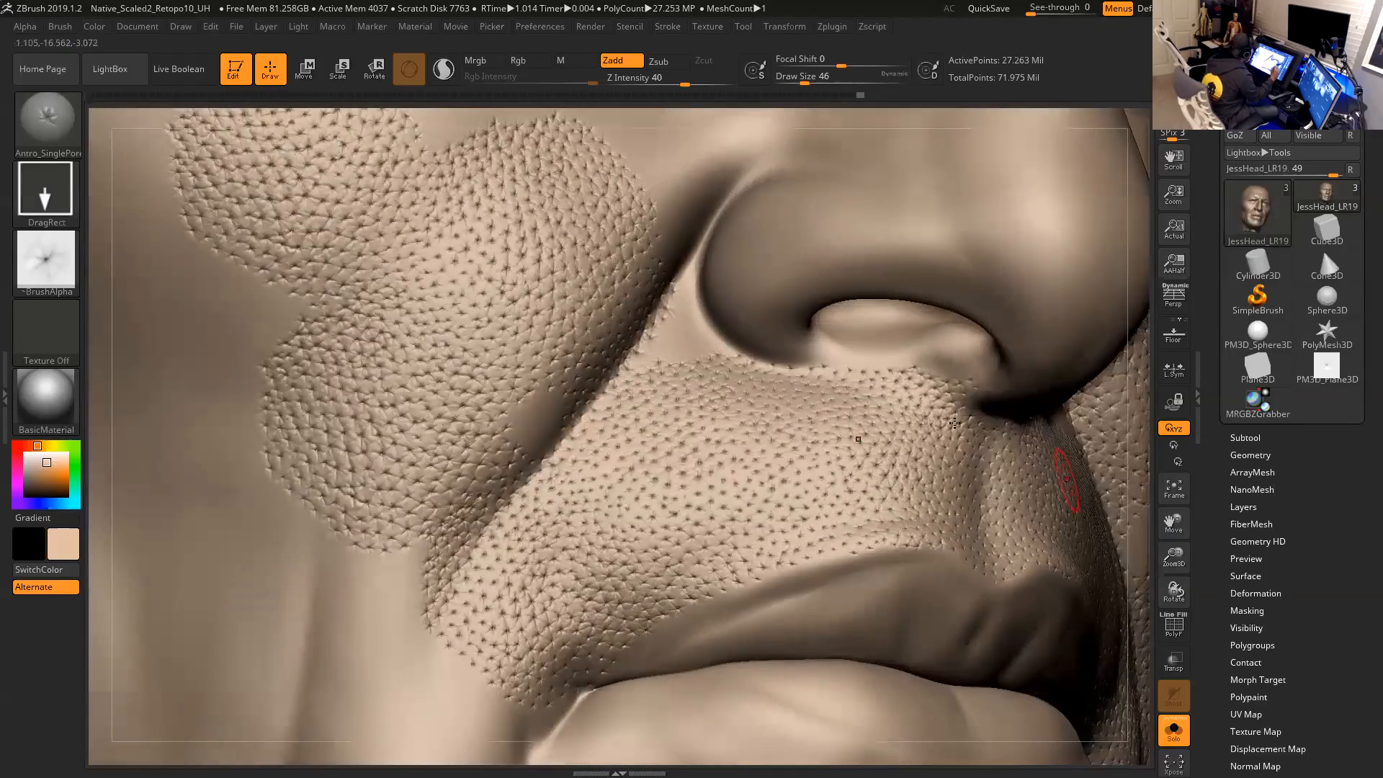
pyautogui.moveTo(931, 369); pyautogui.dragTo(938, 387)
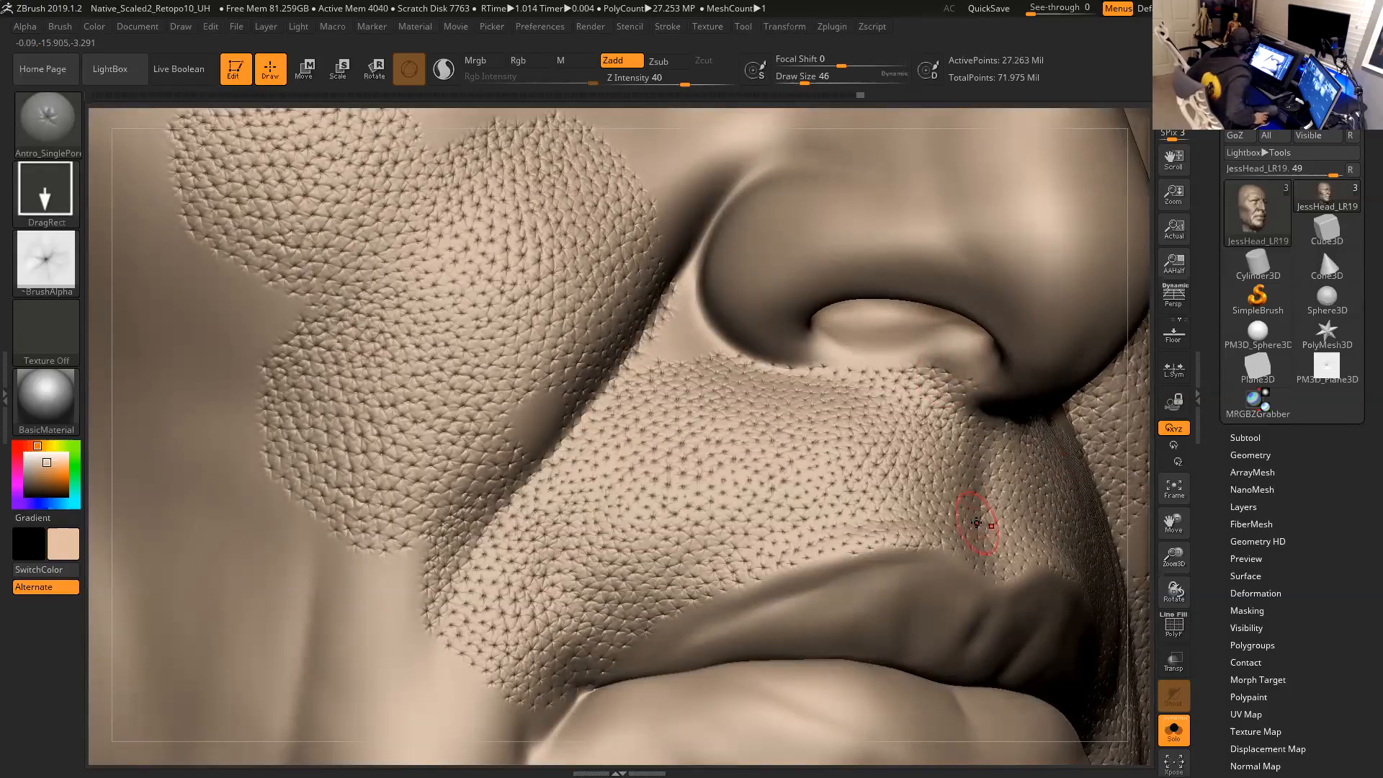
# Close the last bare spot on the cheek side of the nasolabial crease with single-pore stamps.
pyautogui.moveTo(1125, 497); pyautogui.dragTo(1138, 429)
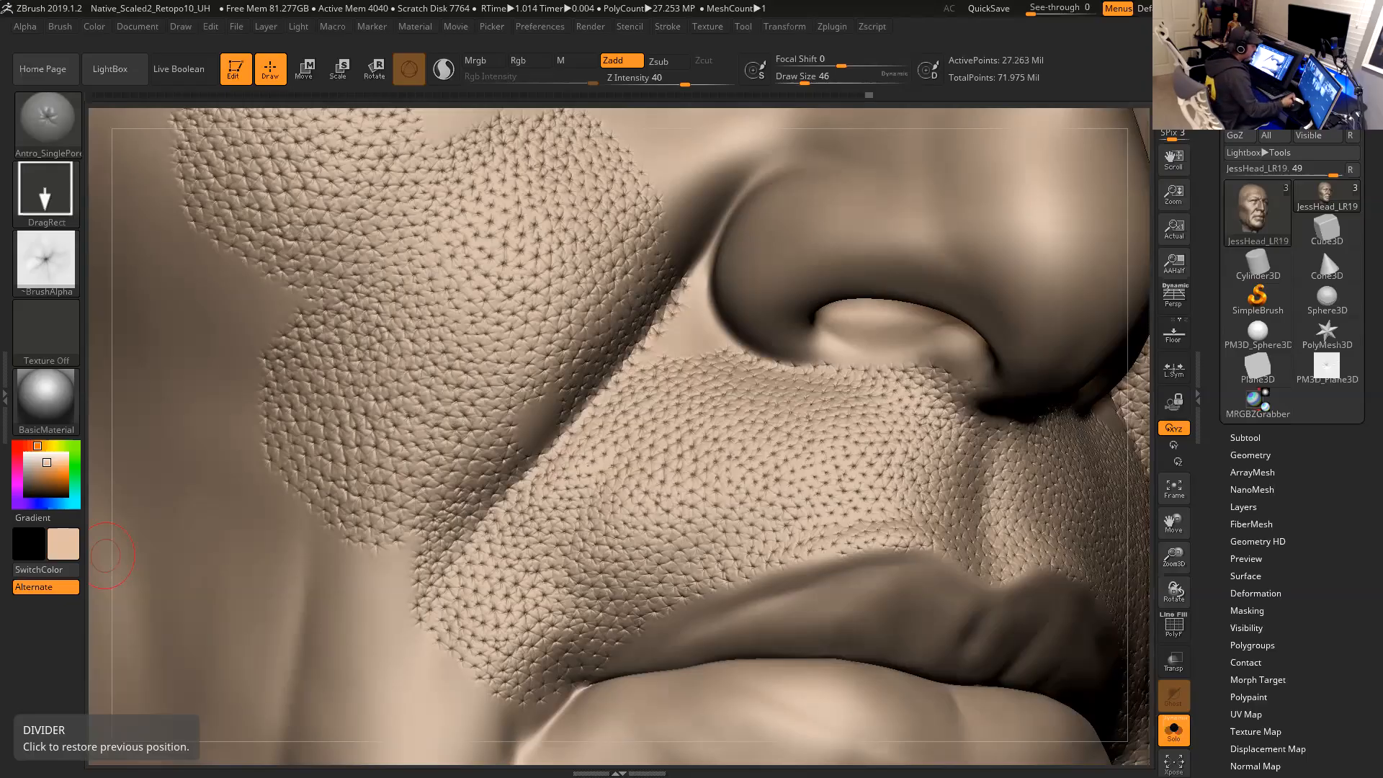
pyautogui.moveTo(1141, 431); pyautogui.dragTo(1110, 413)
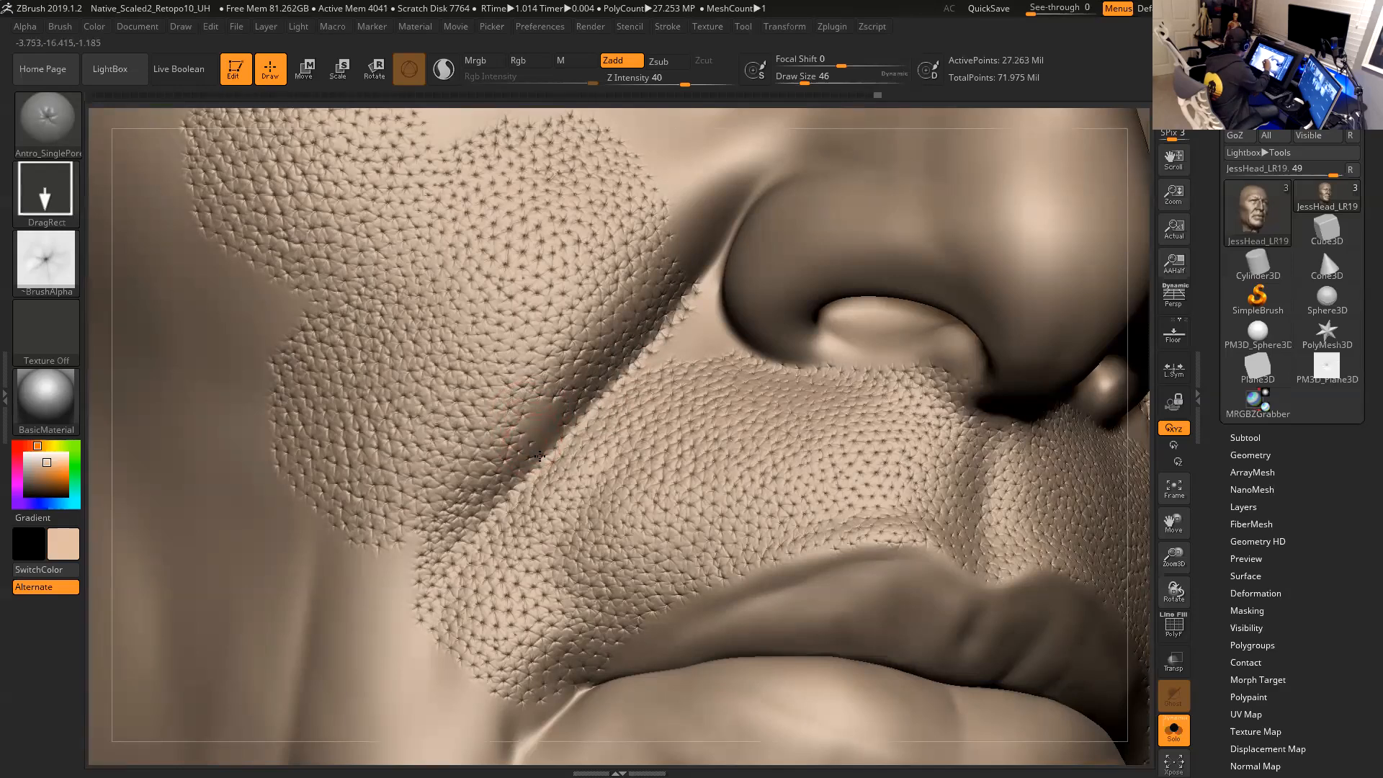
pyautogui.moveTo(538, 409); pyautogui.dragTo(539, 413)
pyautogui.moveTo(545, 436); pyautogui.dragTo(546, 442)
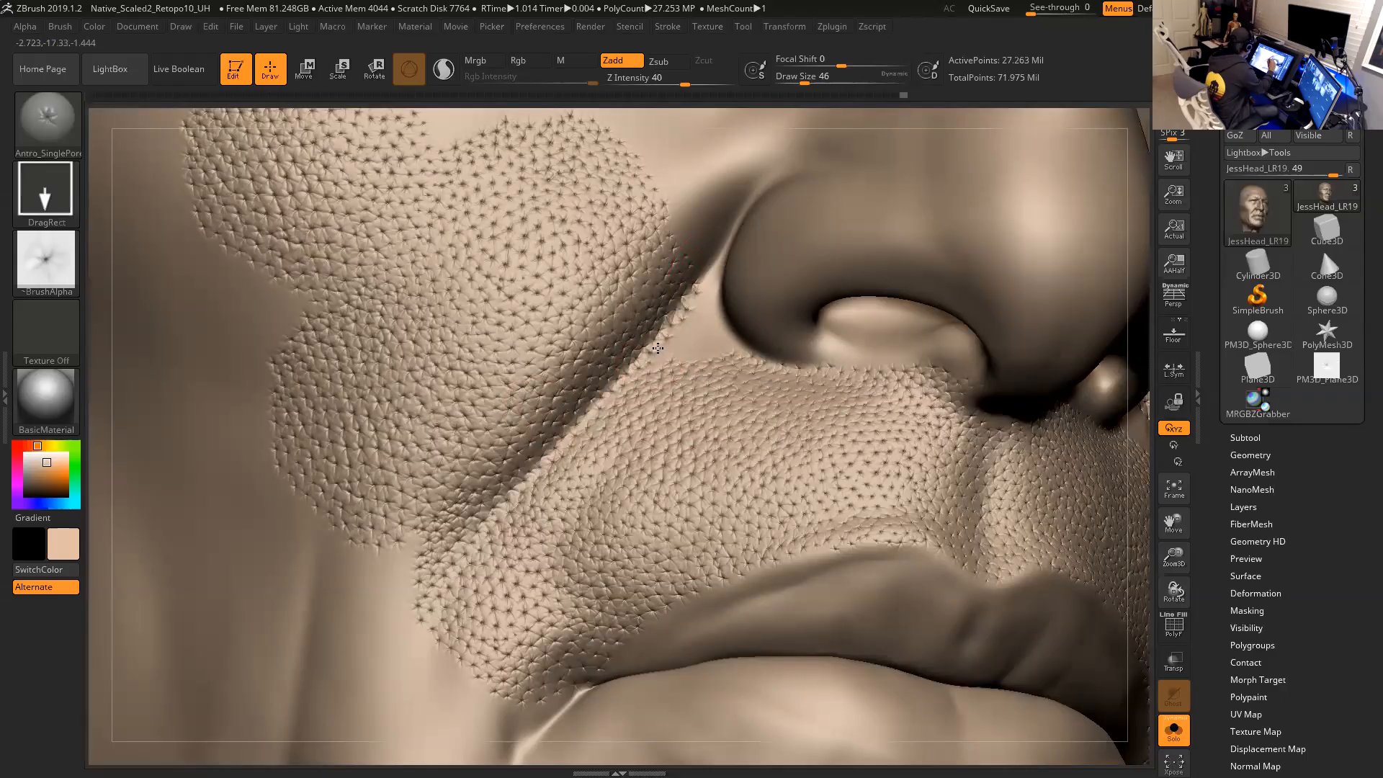
# Stamp single pores across the bare triangular gap between the nasolabial crease and the base of the nostril wing.
pyautogui.moveTo(1135, 406)
pyautogui.mouseDown()
pyautogui.moveTo(1151, 424)
pyautogui.moveTo(1121, 413)
pyautogui.mouseUp()
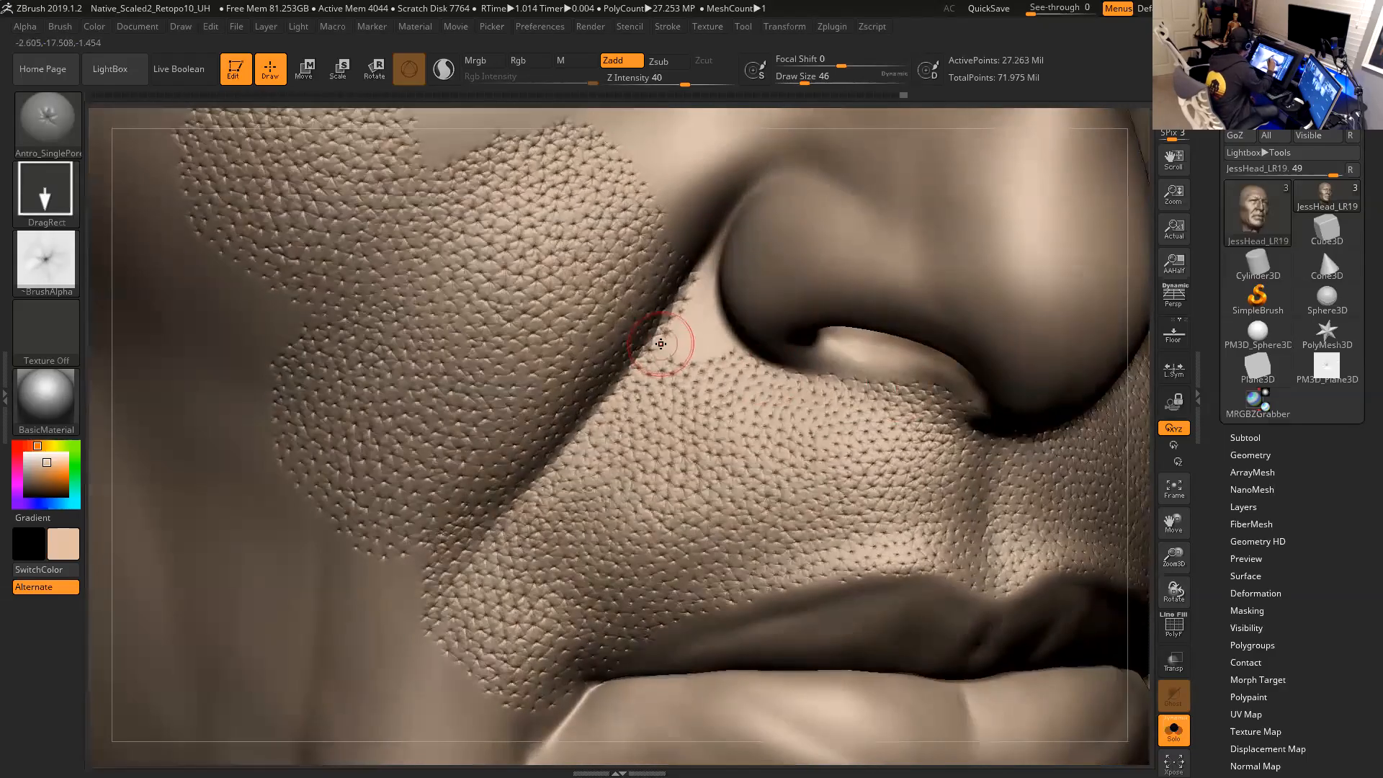
pyautogui.moveTo(661, 358); pyautogui.dragTo(658, 358)
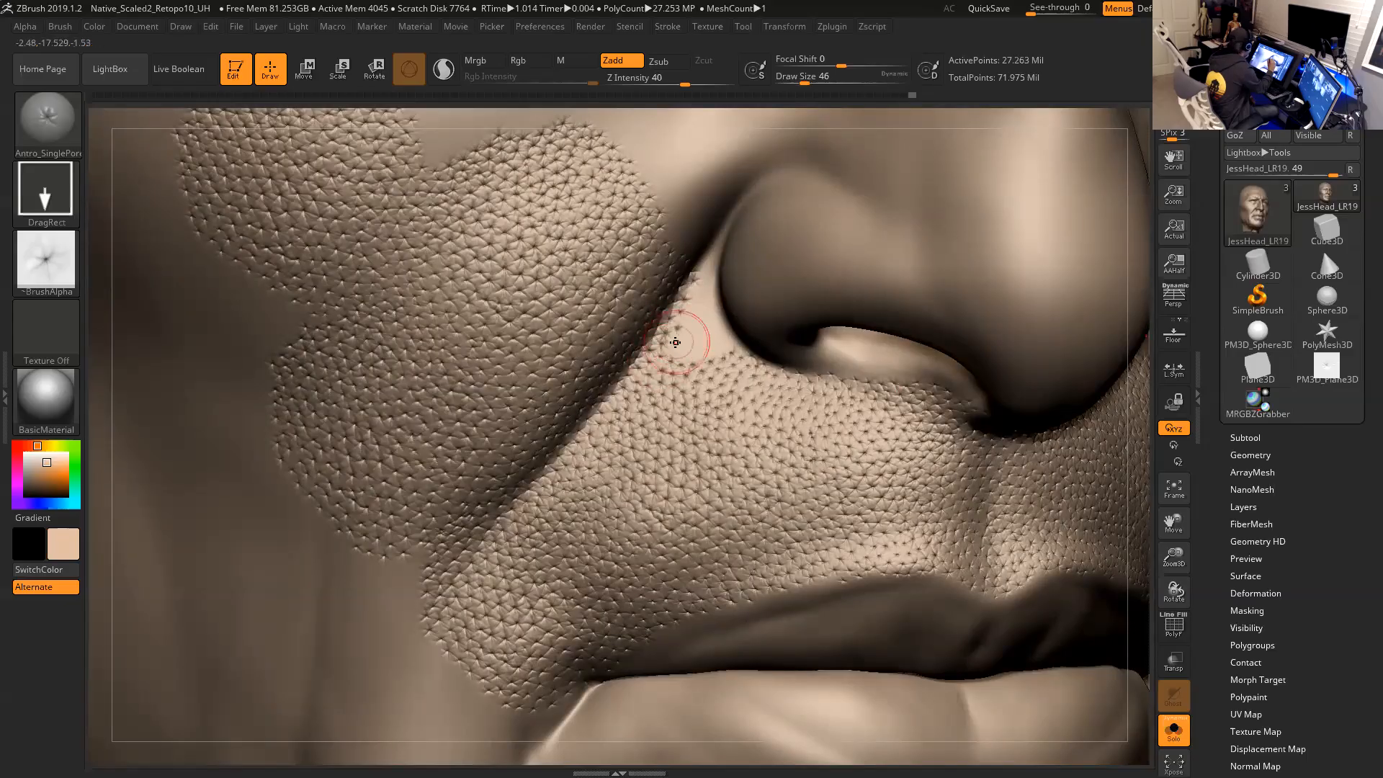
pyautogui.moveTo(684, 353); pyautogui.dragTo(681, 359)
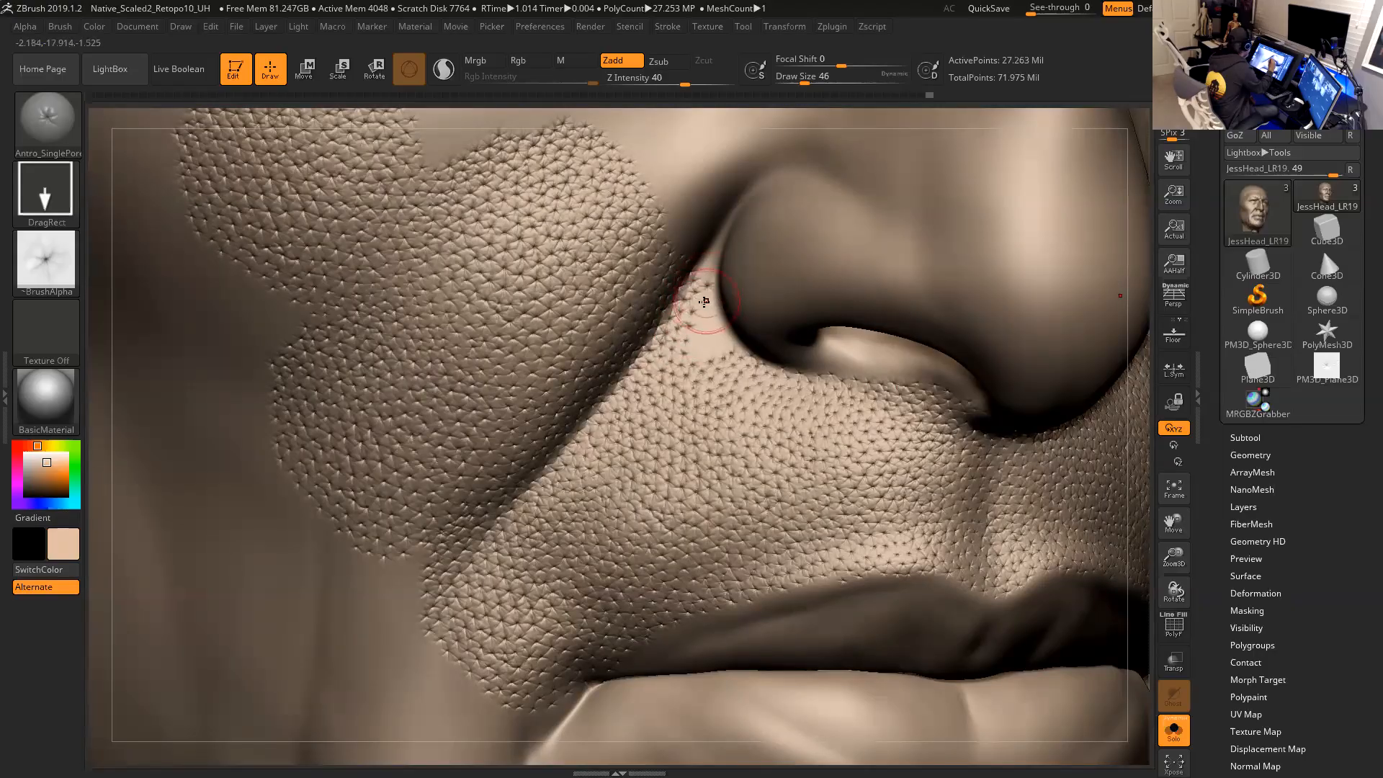
pyautogui.moveTo(722, 319); pyautogui.dragTo(710, 311)
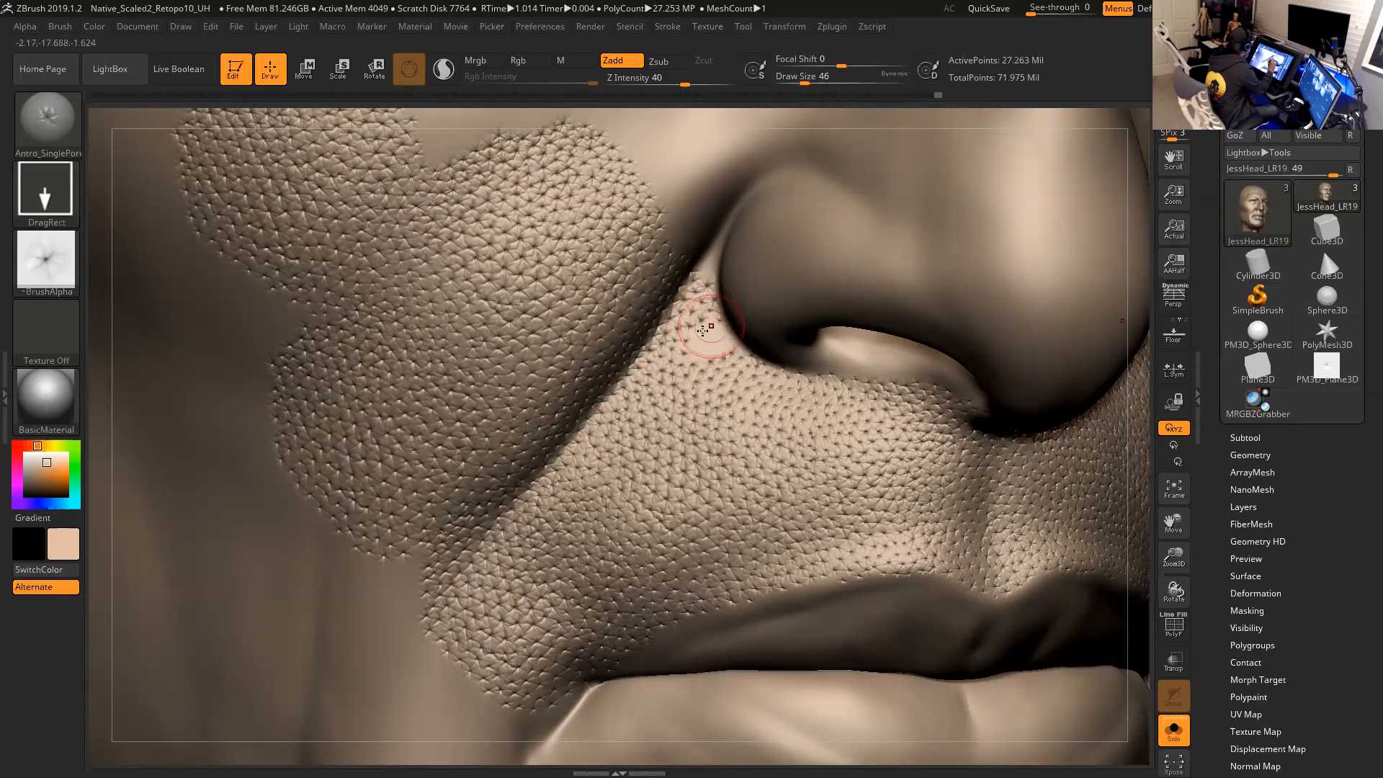
pyautogui.moveTo(698, 335); pyautogui.dragTo(704, 338)
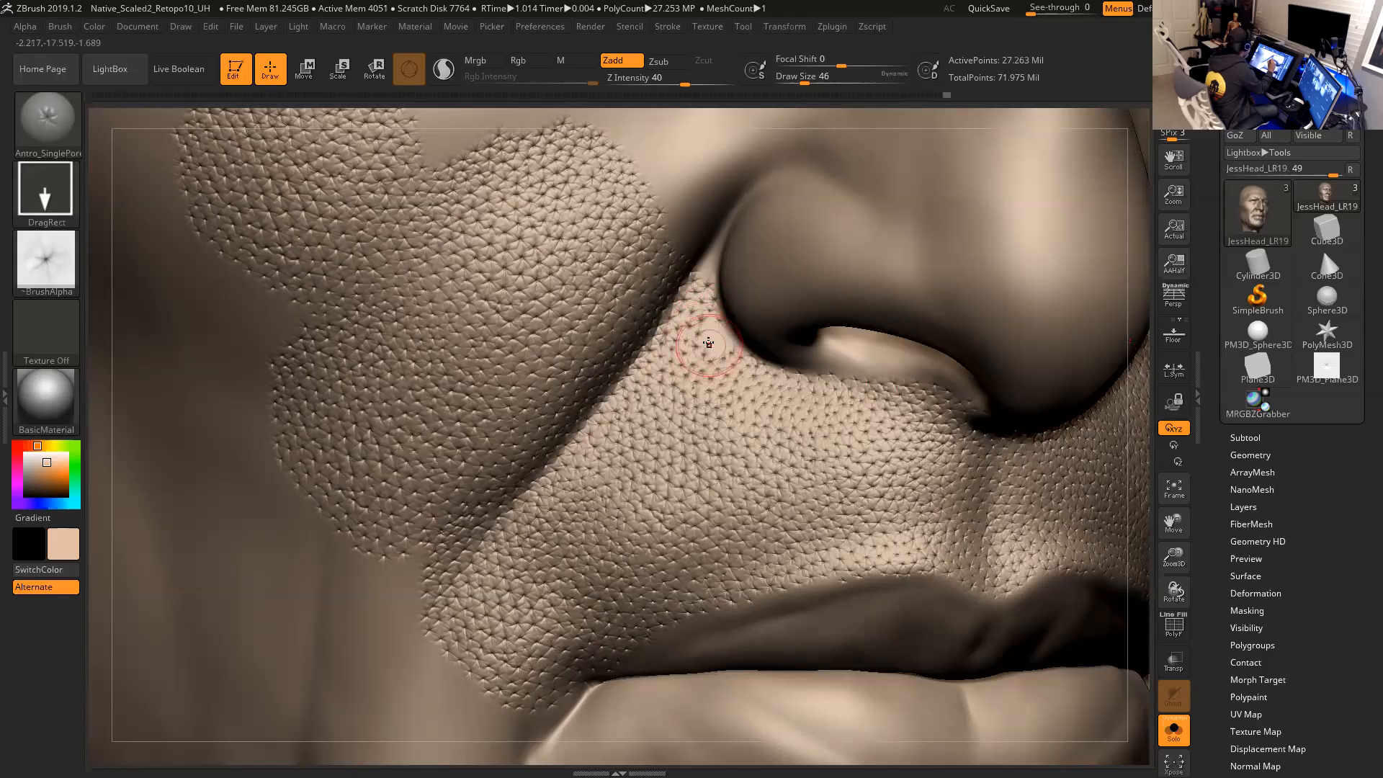
pyautogui.moveTo(721, 347); pyautogui.dragTo(723, 348)
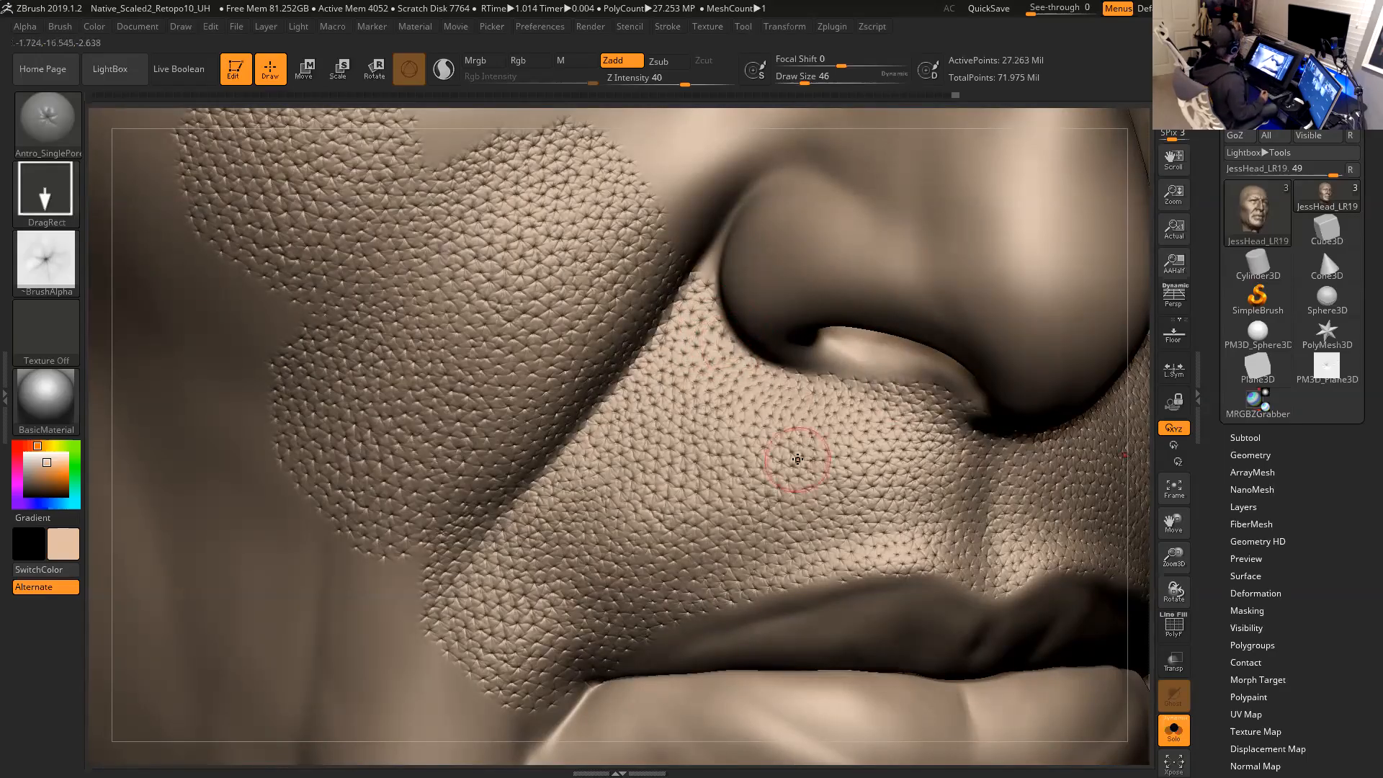
# Extend the single pores into the narrow tip beside the nostril wing and onto the upper end of the cheek fold.
pyautogui.moveTo(1138, 371); pyautogui.dragTo(1069, 338)
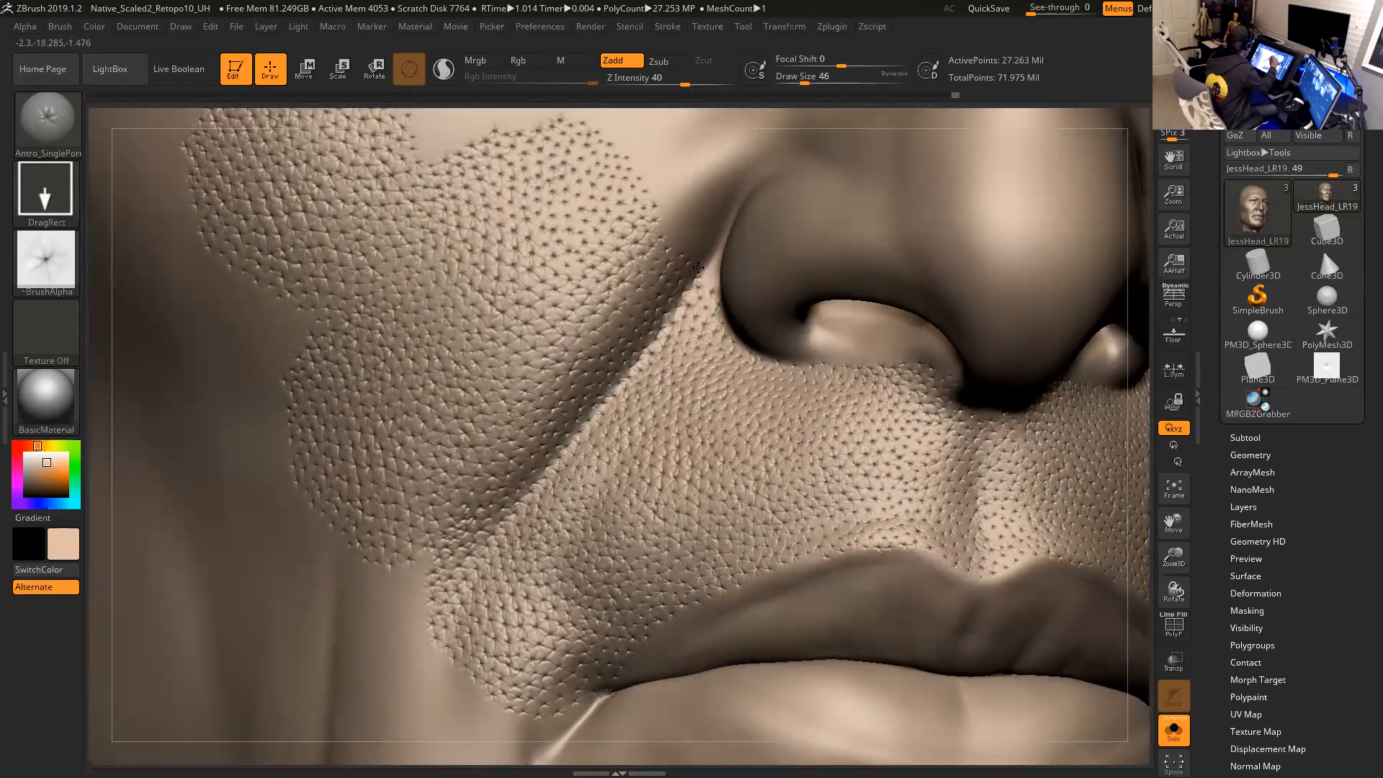
pyautogui.moveTo(710, 278)
pyautogui.mouseDown()
pyautogui.moveTo(717, 288)
pyautogui.moveTo(722, 249)
pyautogui.mouseUp()
pyautogui.moveTo(1139, 488); pyautogui.dragTo(1138, 502)
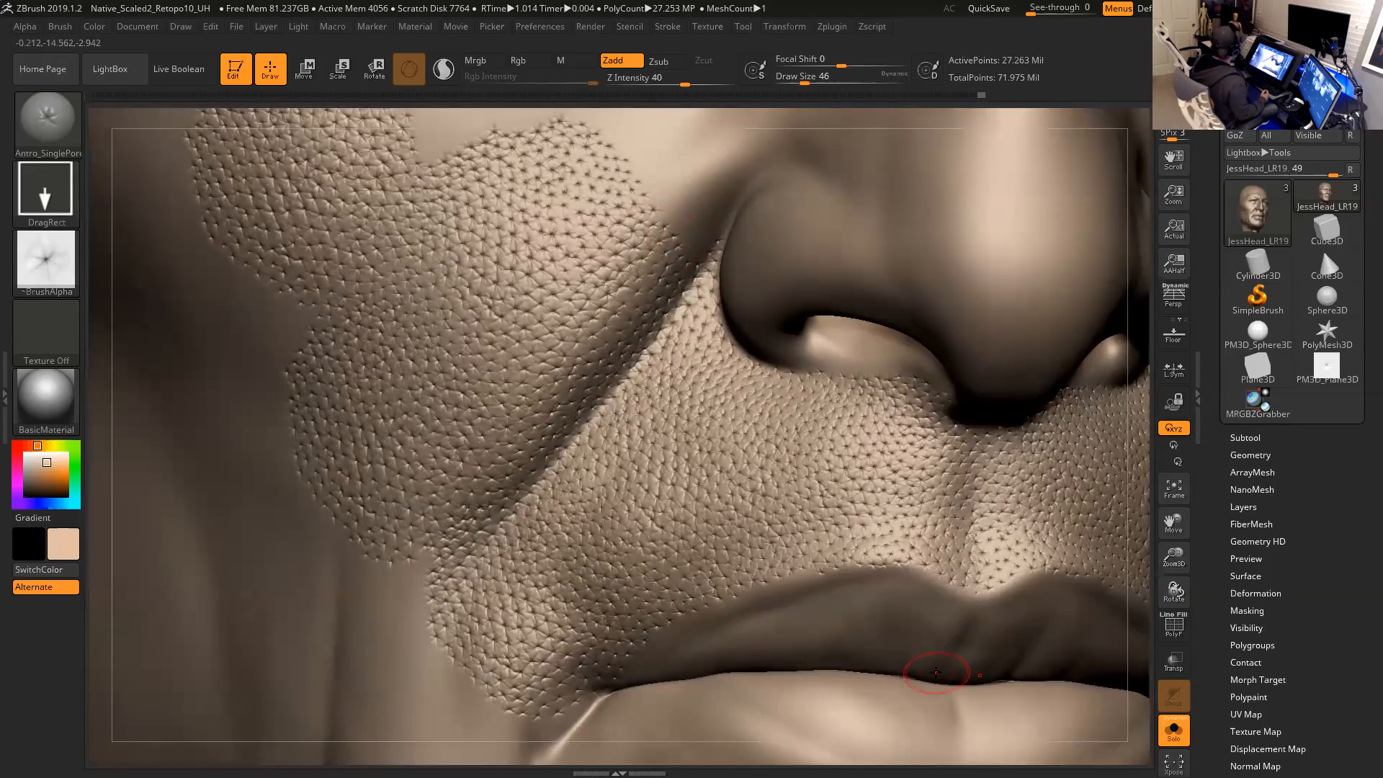
pyautogui.moveTo(1146, 450); pyautogui.dragTo(1131, 481)
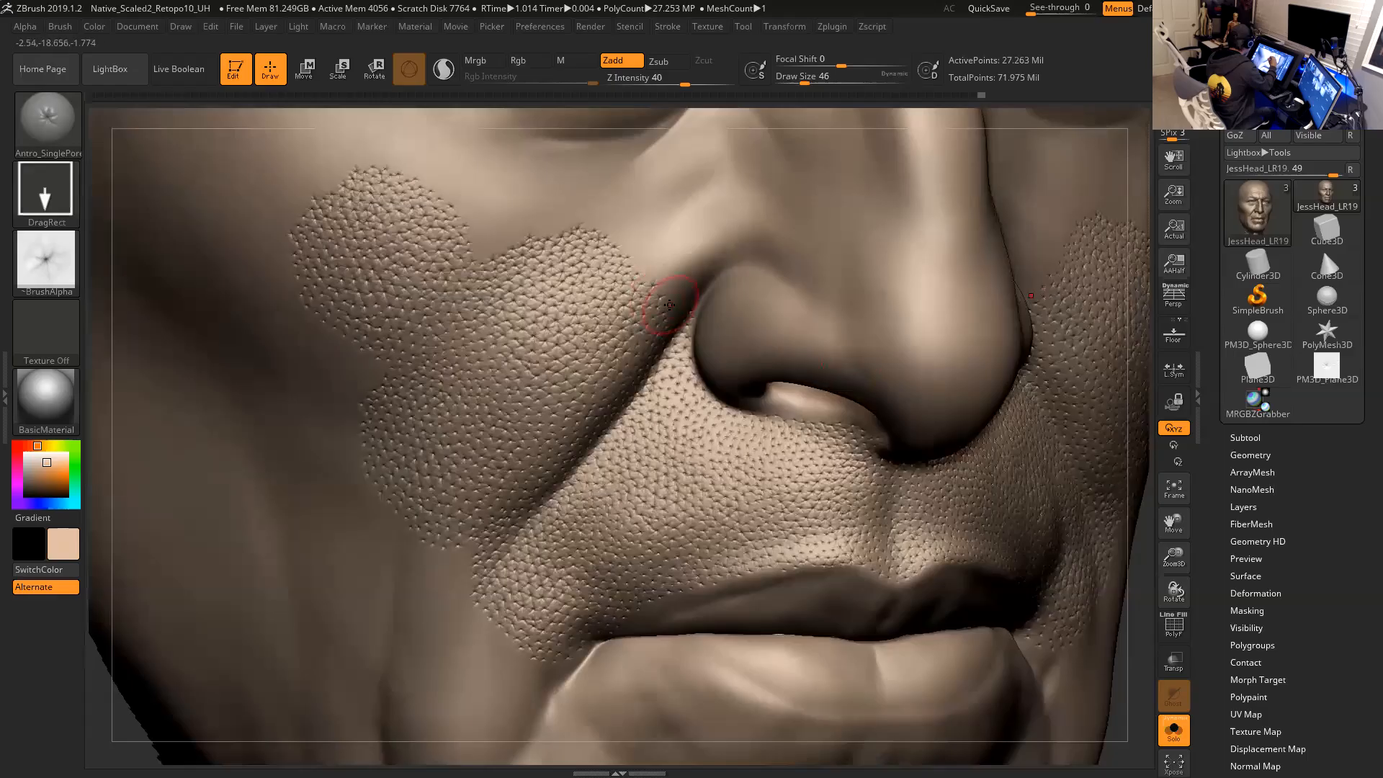
pyautogui.moveTo(677, 294)
pyautogui.mouseDown()
pyautogui.moveTo(676, 273)
pyautogui.moveTo(658, 283)
pyautogui.mouseUp()
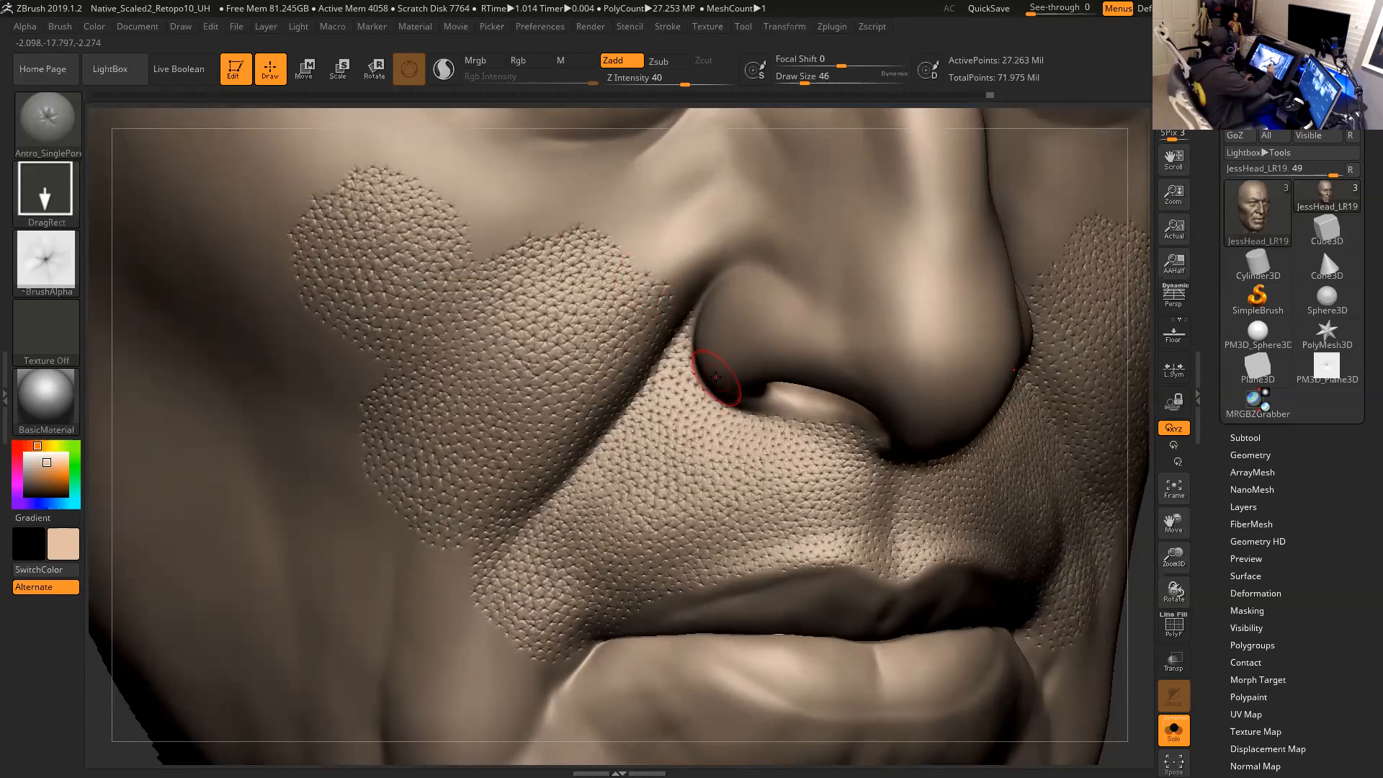
pyautogui.moveTo(1147, 569)
pyautogui.mouseDown()
pyautogui.moveTo(1139, 544)
pyautogui.moveTo(1150, 584)
pyautogui.mouseUp()
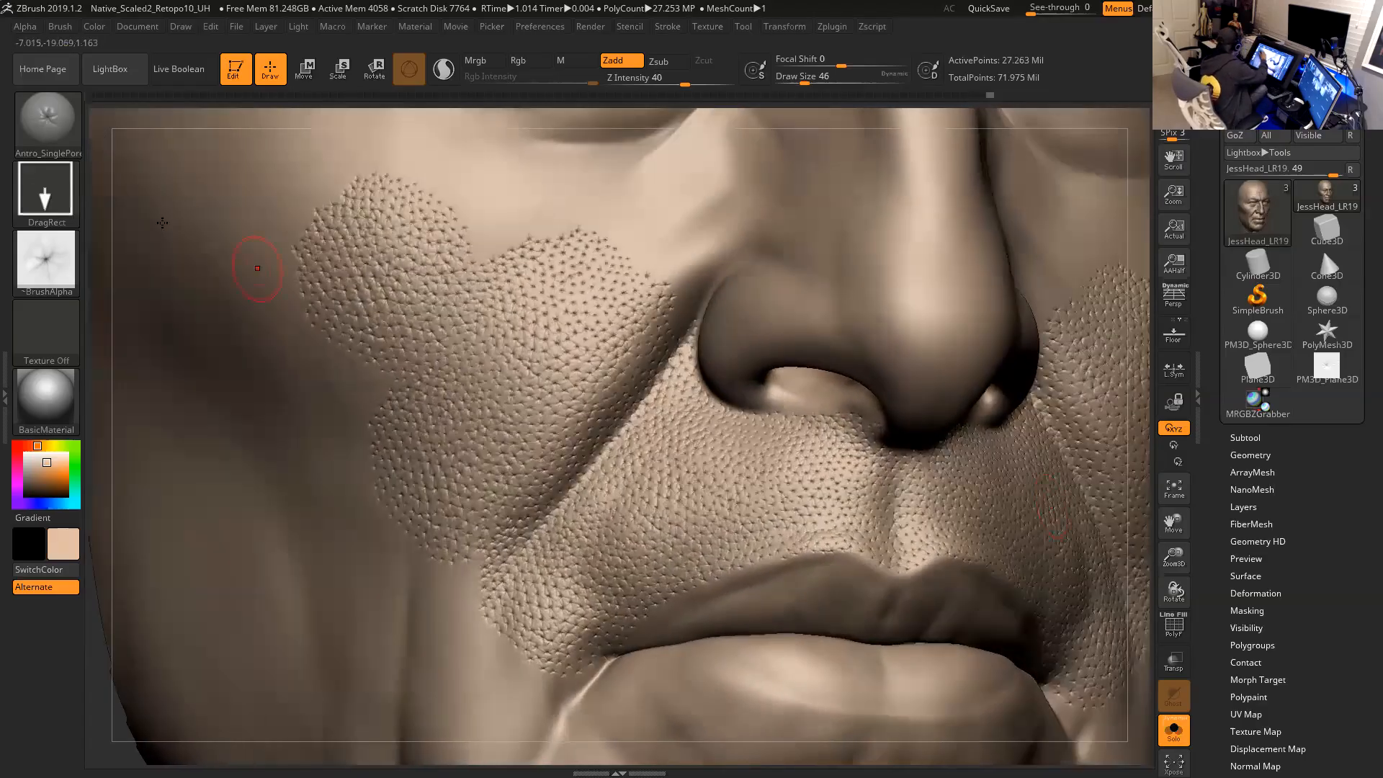
# Switch to the Antro_Carve03 brush and set its Z Intensity to 12.
pyautogui.press('b')
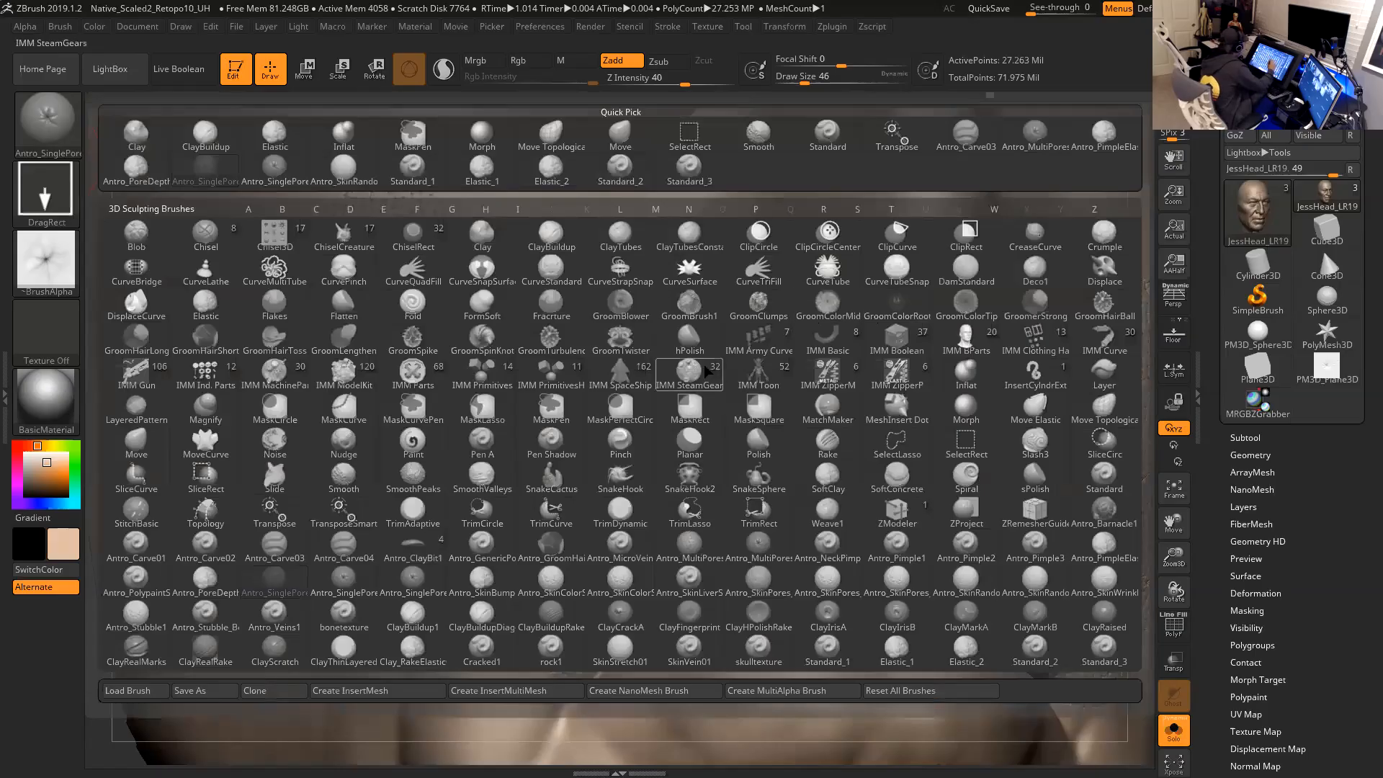
pyautogui.click(966, 134)
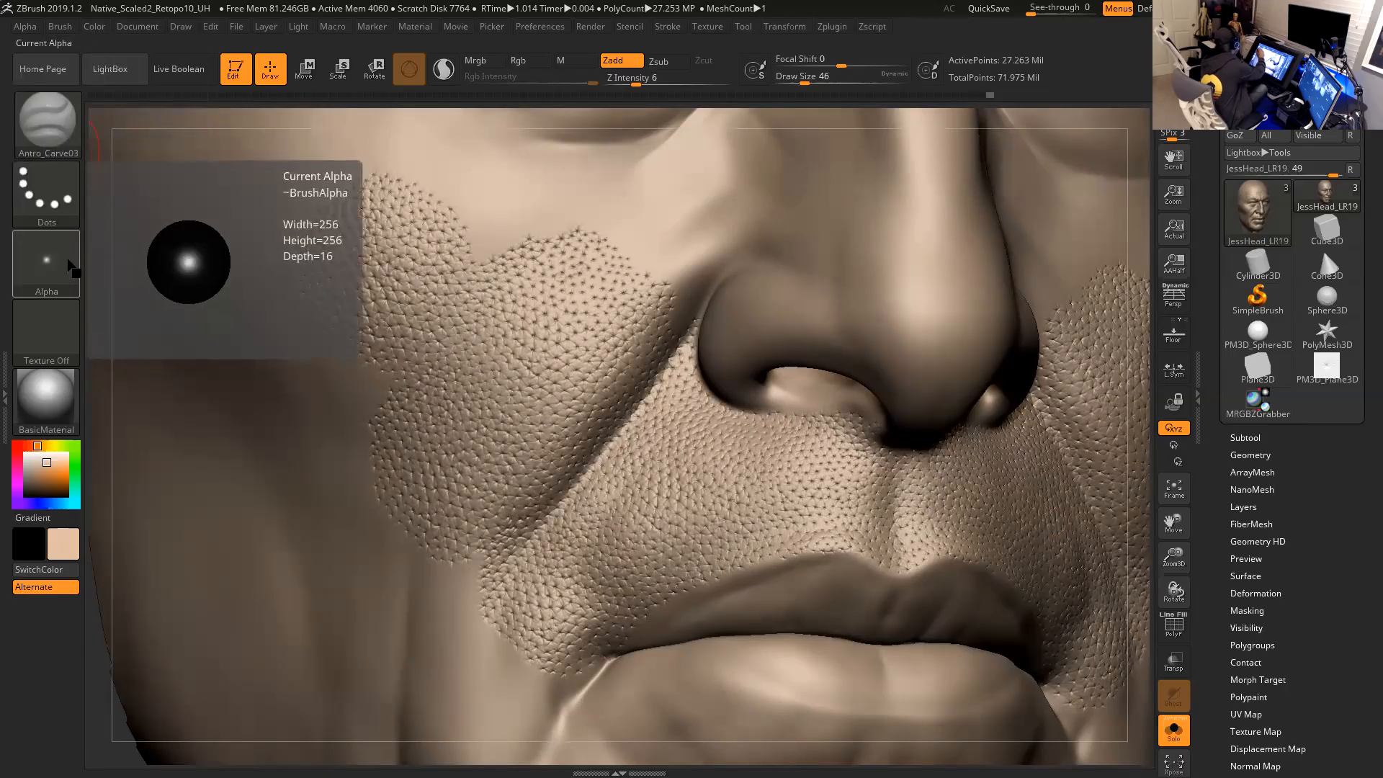
pyautogui.click(49, 259)
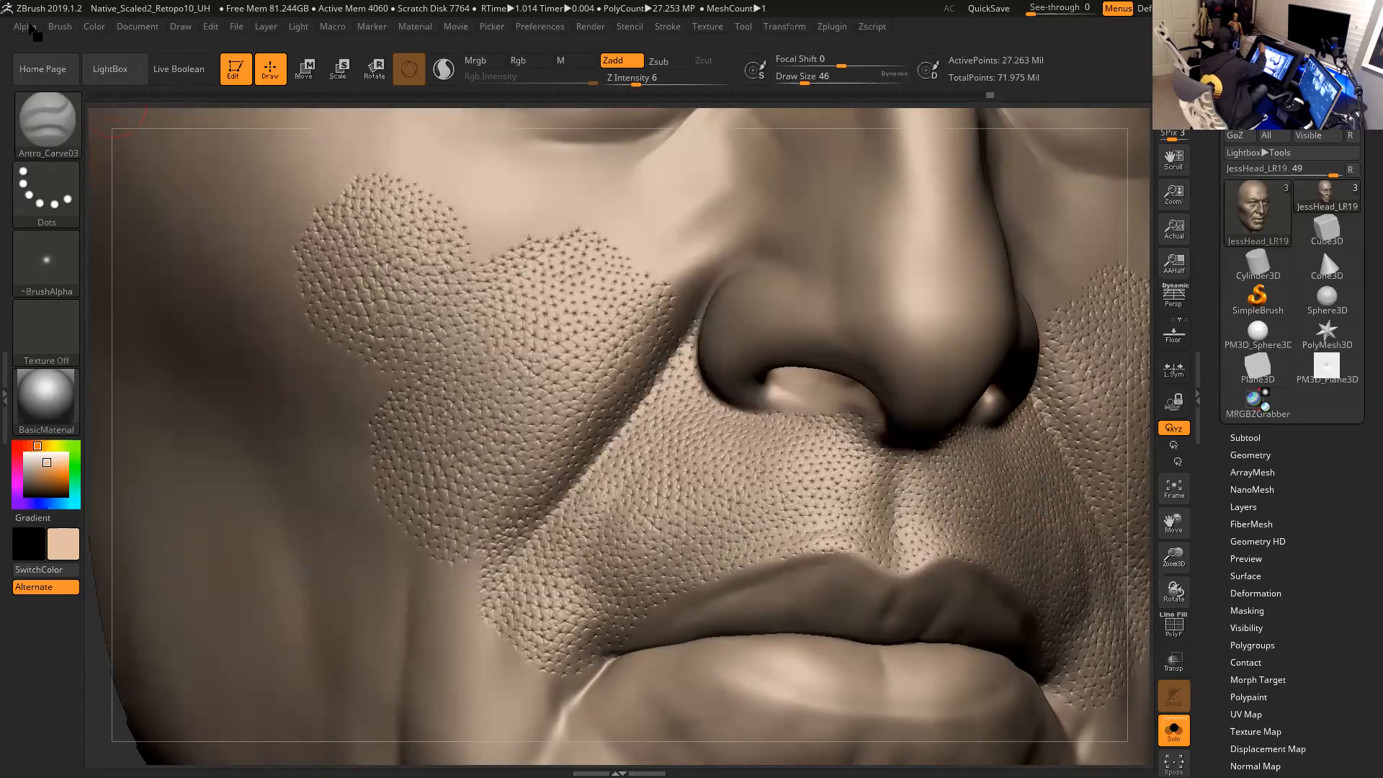
pyautogui.click(25, 26)
pyautogui.moveTo(159, 630)
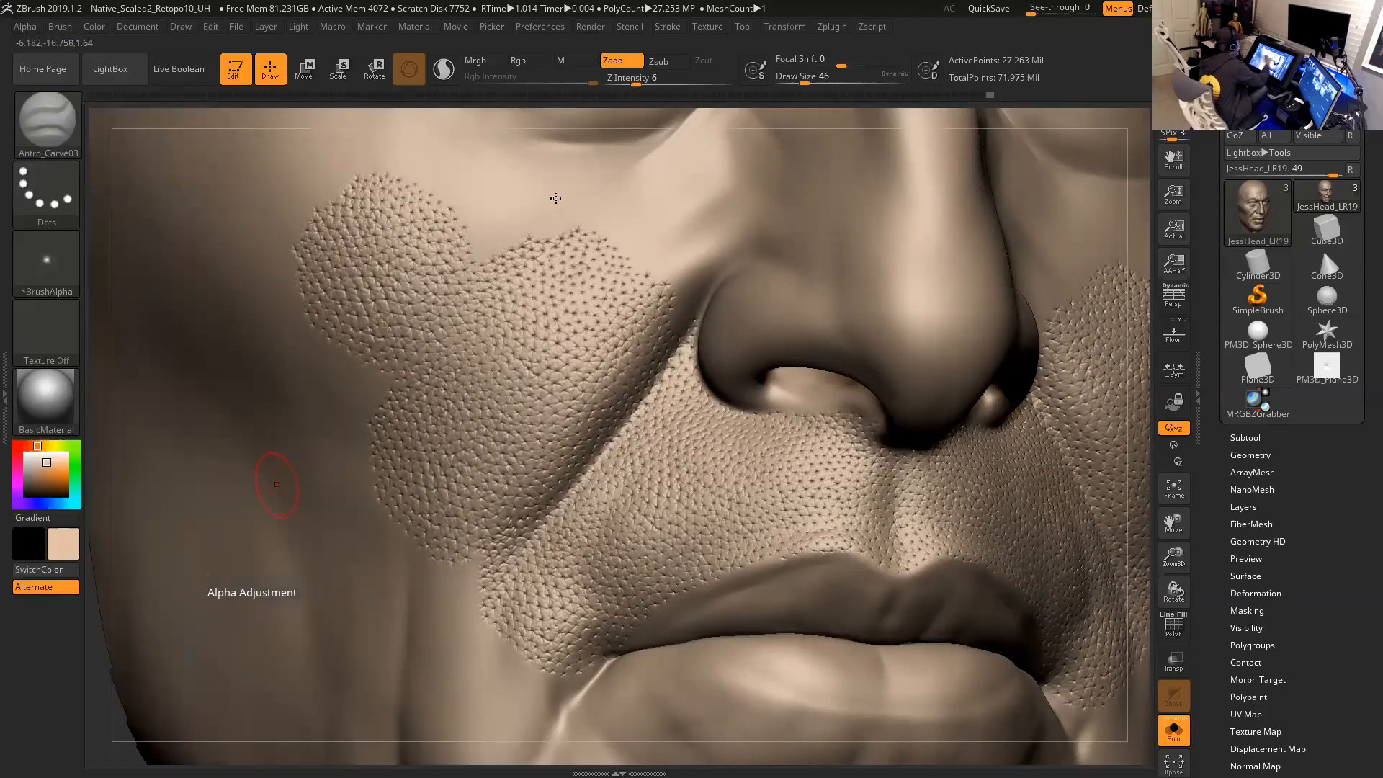
pyautogui.click(669, 27)
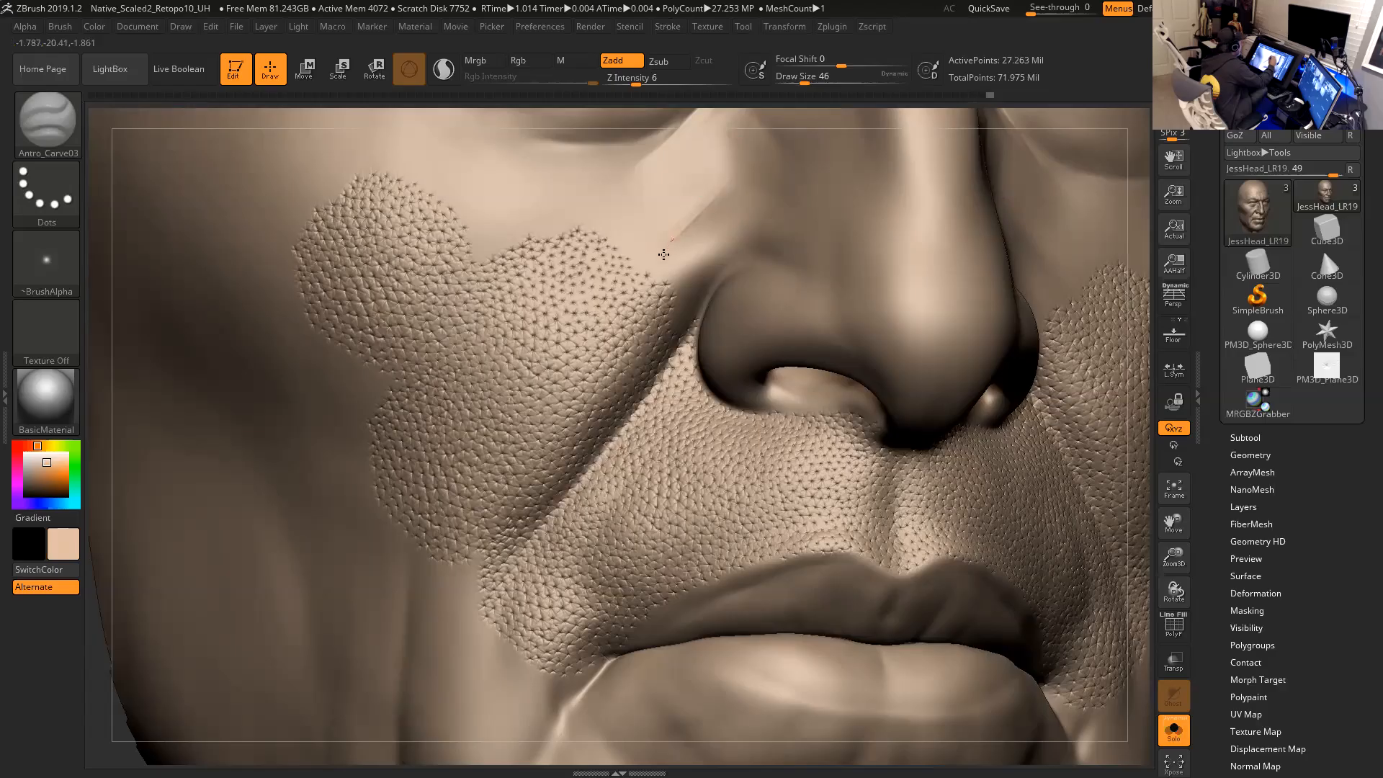
pyautogui.moveTo(1167, 298)
pyautogui.mouseDown()
pyautogui.moveTo(1146, 324)
pyautogui.moveTo(1158, 350)
pyautogui.mouseUp()
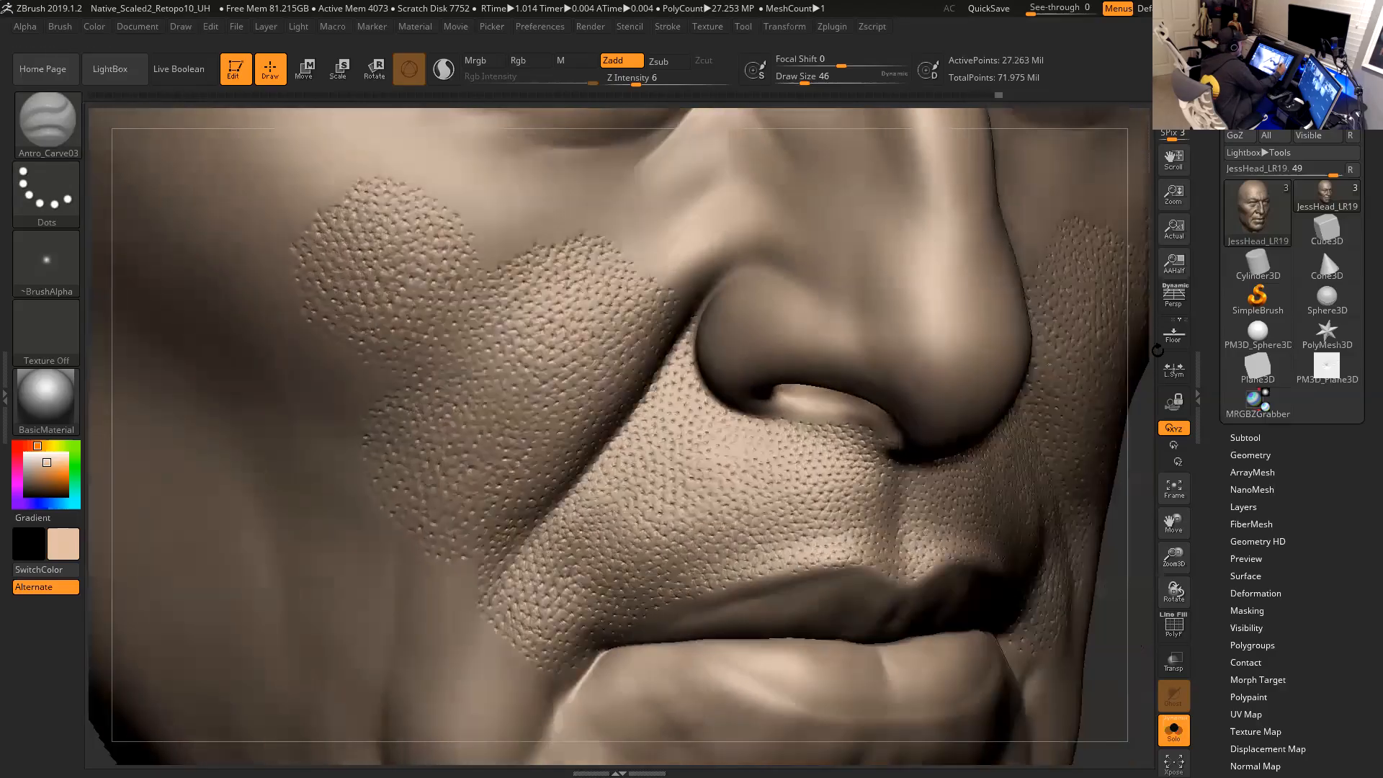
pyautogui.press('ctrl')
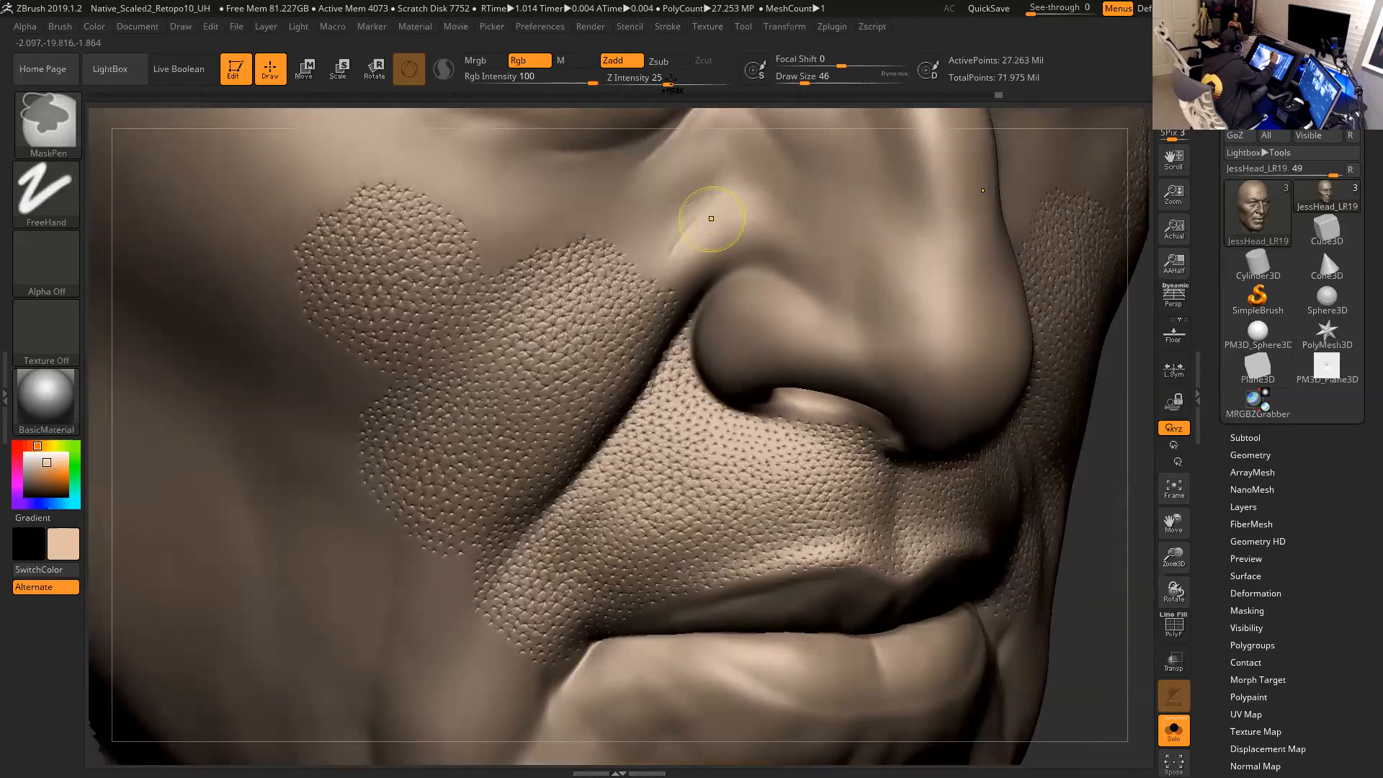
pyautogui.moveTo(642, 80); pyautogui.dragTo(651, 79)
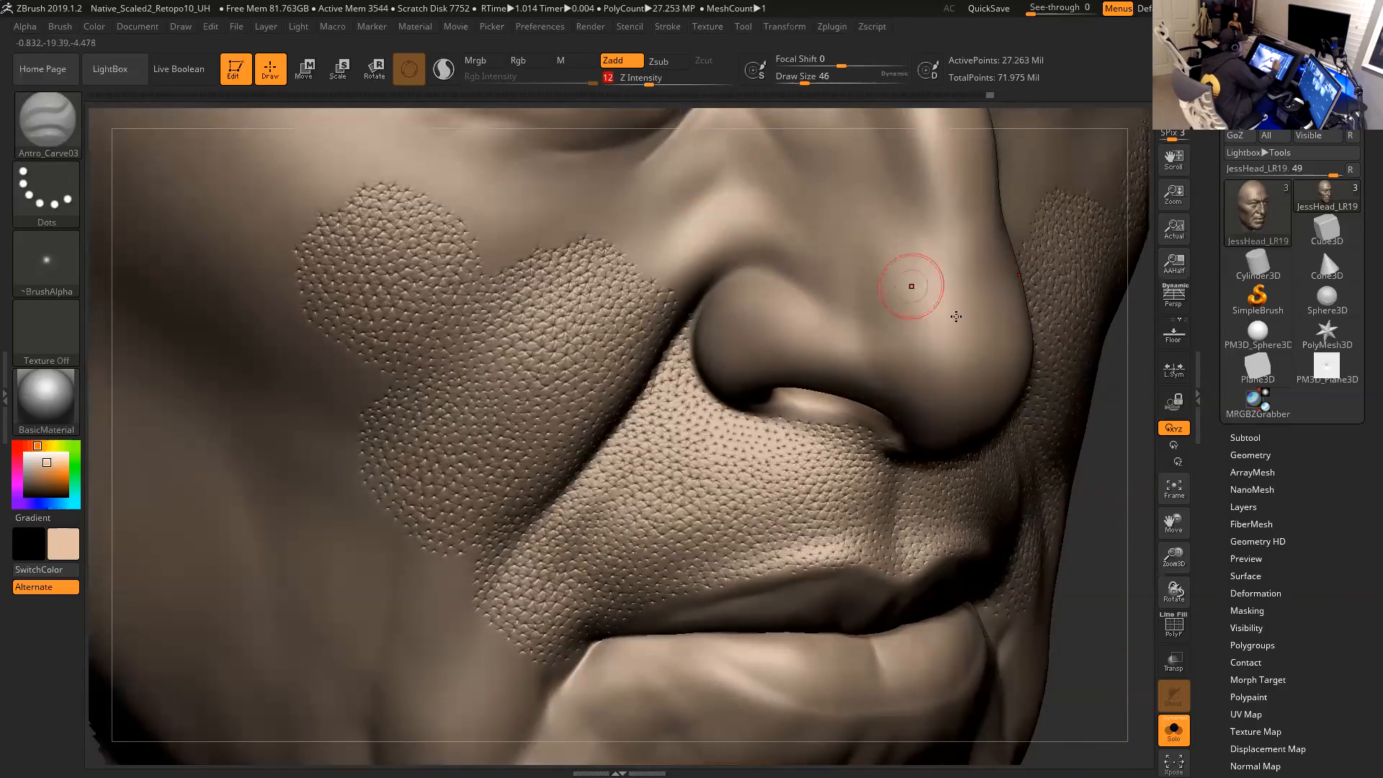
# Reduce the draw size to 29 and carve fine lines down the nasolabial crease from beside the nostril wing.
pyautogui.moveTo(1110, 443); pyautogui.dragTo(1089, 400)
pyautogui.press('space')
pyautogui.moveTo(655, 383); pyautogui.dragTo(650, 383)
pyautogui.keyDown('alt'); pyautogui.moveTo(1138, 466); pyautogui.dragTo(959, 305); pyautogui.keyUp('alt')
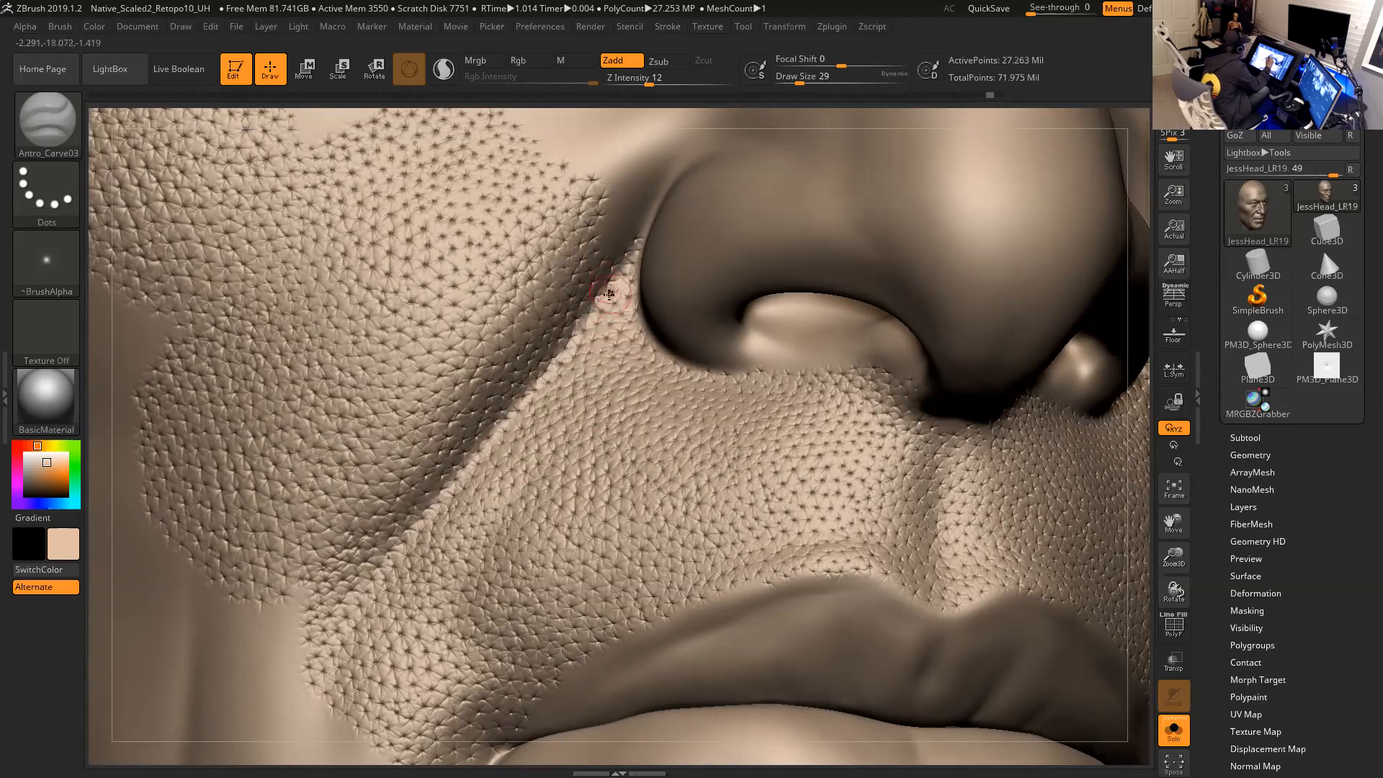
pyautogui.moveTo(1139, 376); pyautogui.dragTo(1133, 368)
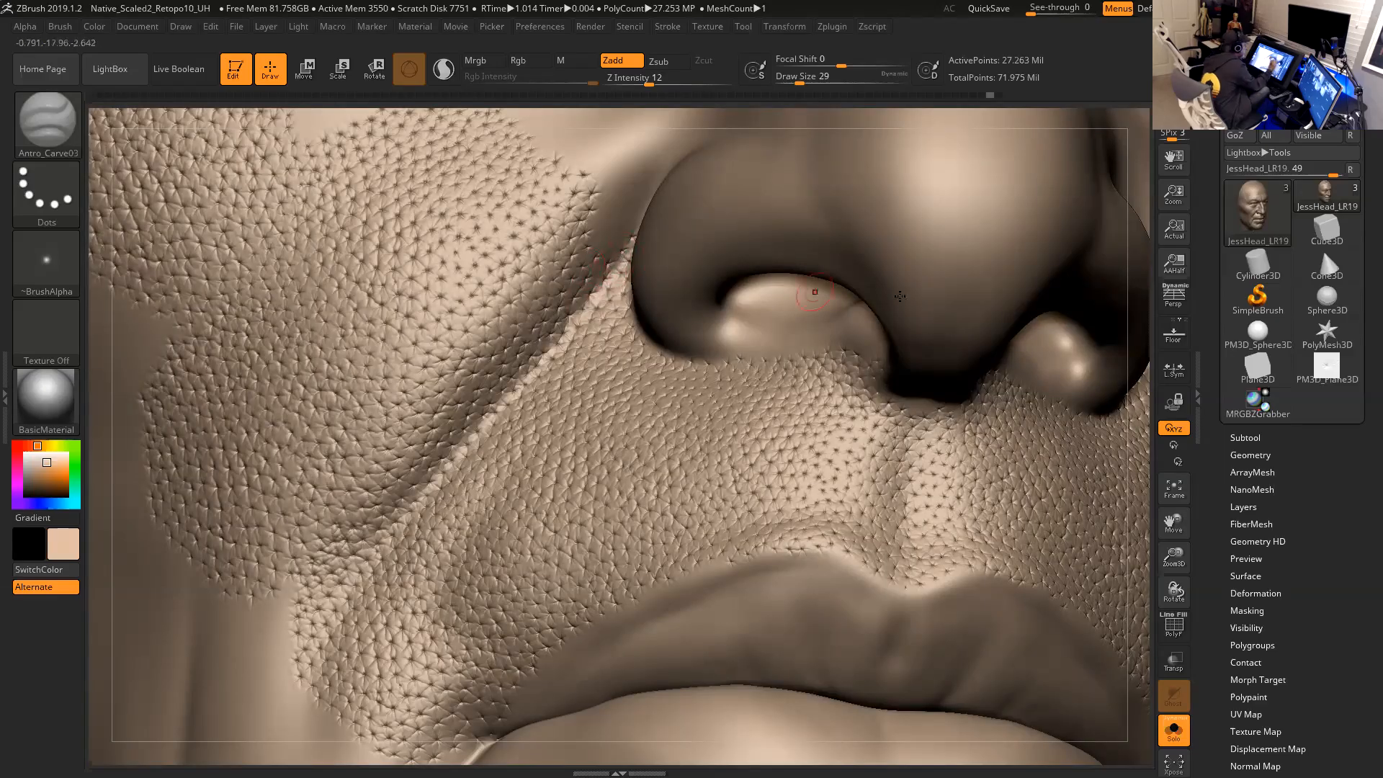
pyautogui.keyDown('alt'); pyautogui.moveTo(1134, 367); pyautogui.dragTo(1120, 490); pyautogui.keyUp('alt')
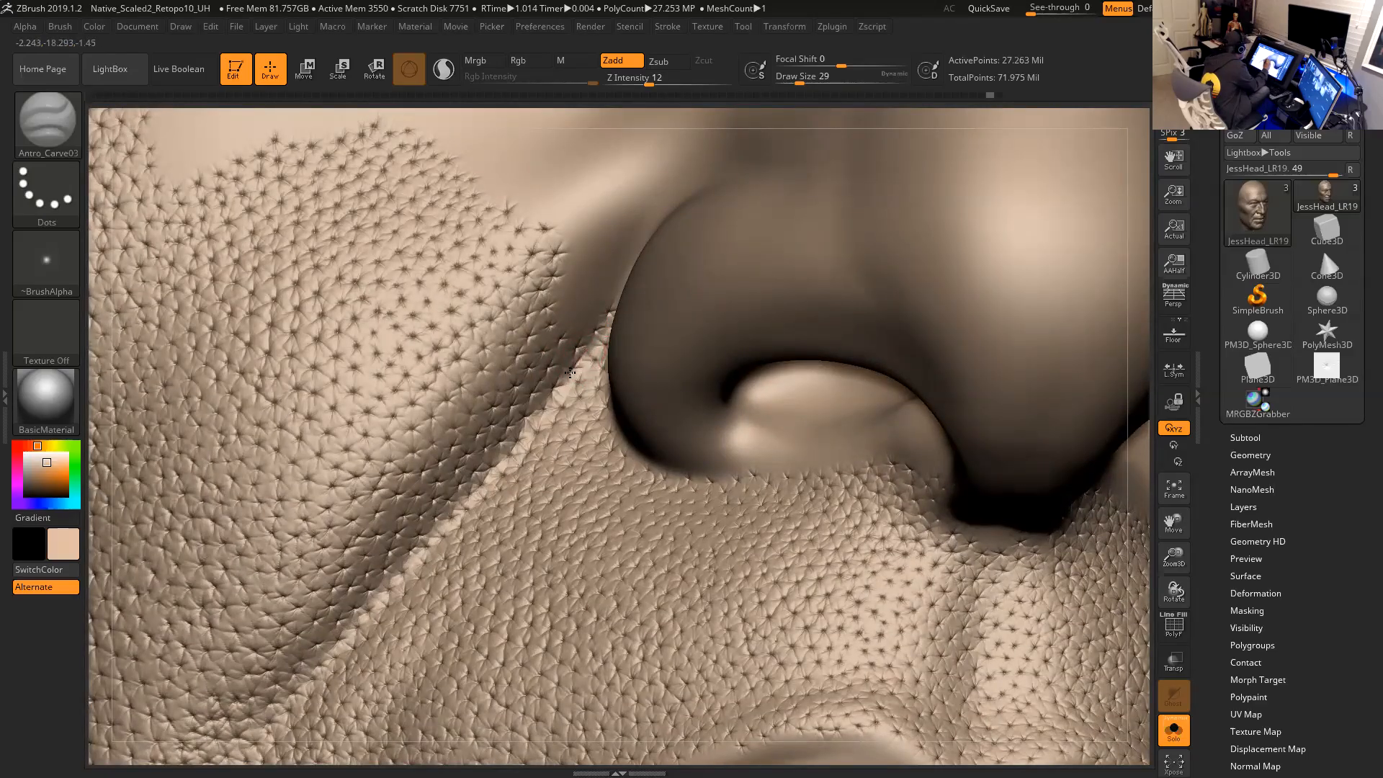
pyautogui.moveTo(552, 391); pyautogui.dragTo(555, 387)
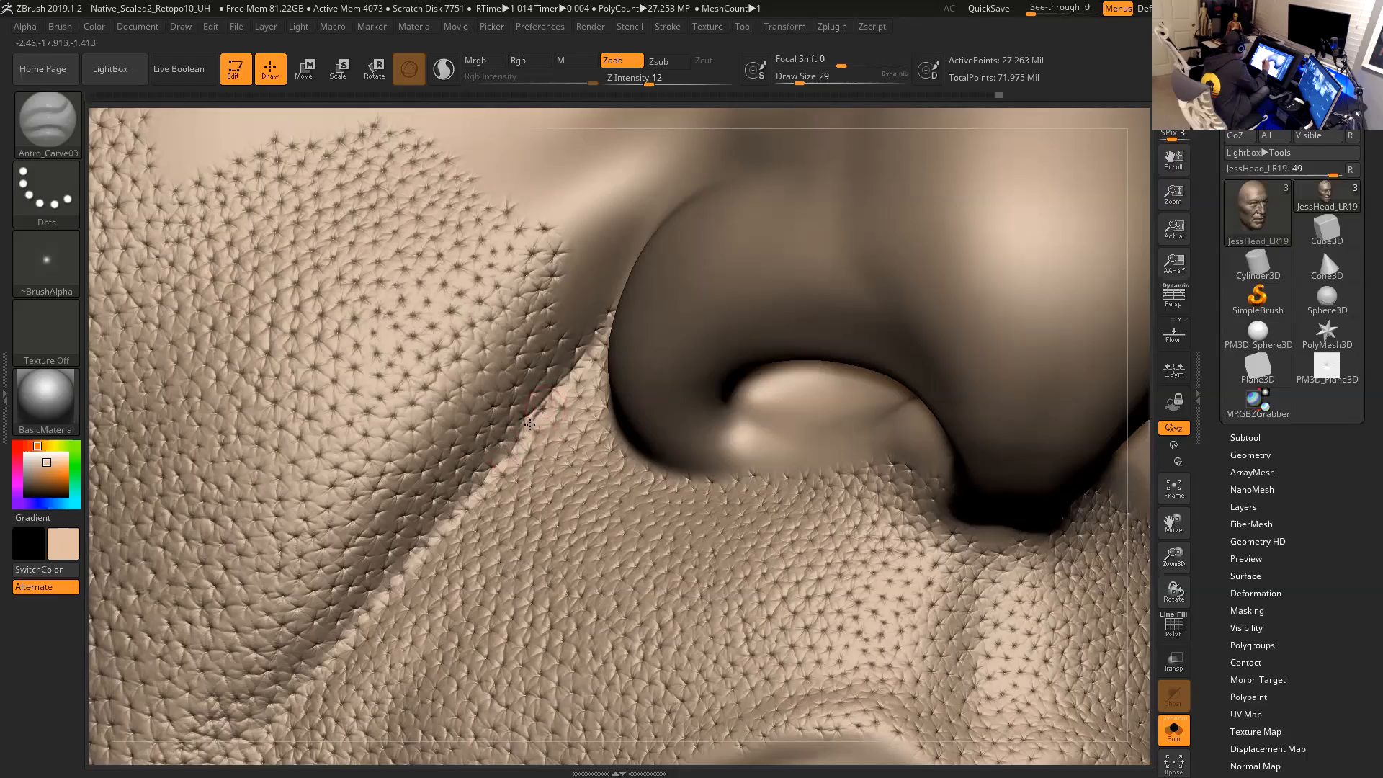
pyautogui.moveTo(502, 462); pyautogui.dragTo(512, 459)
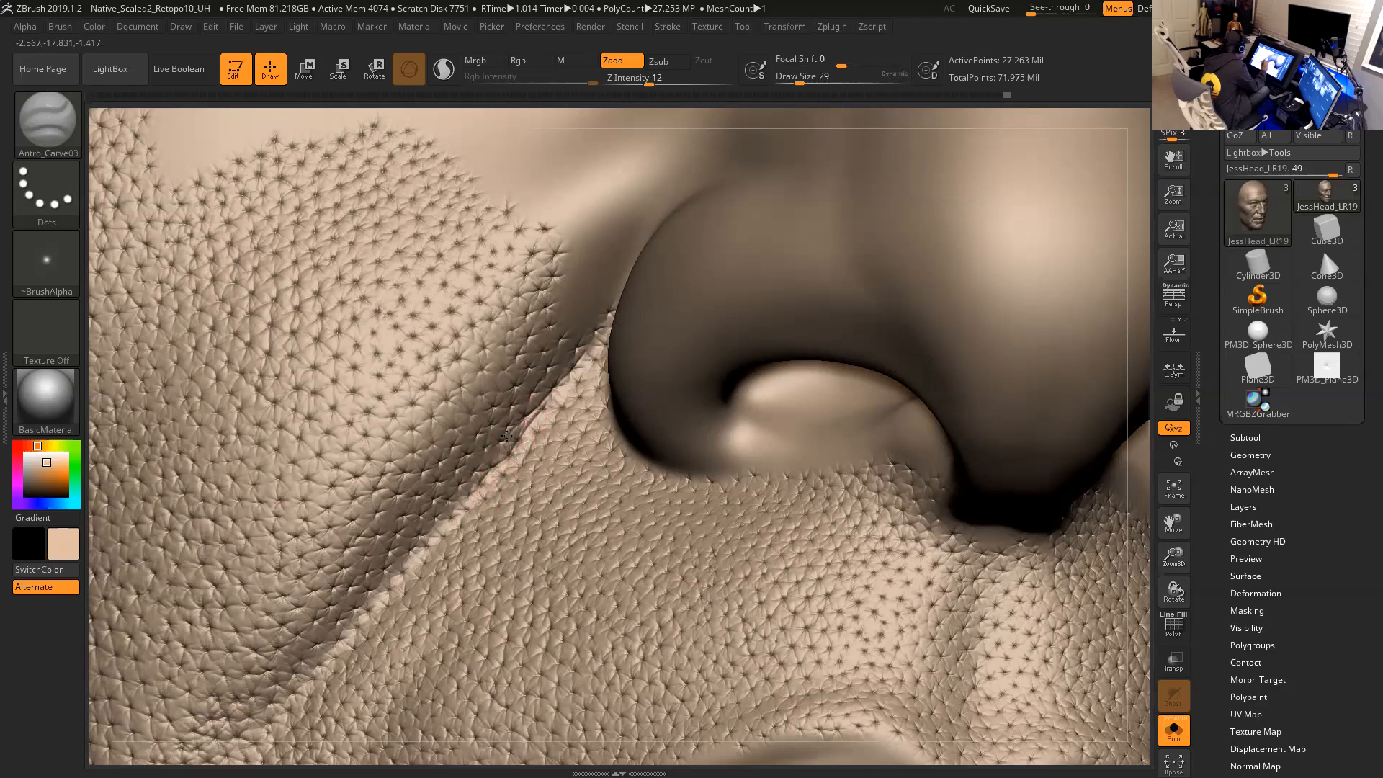
pyautogui.moveTo(520, 448); pyautogui.dragTo(508, 460)
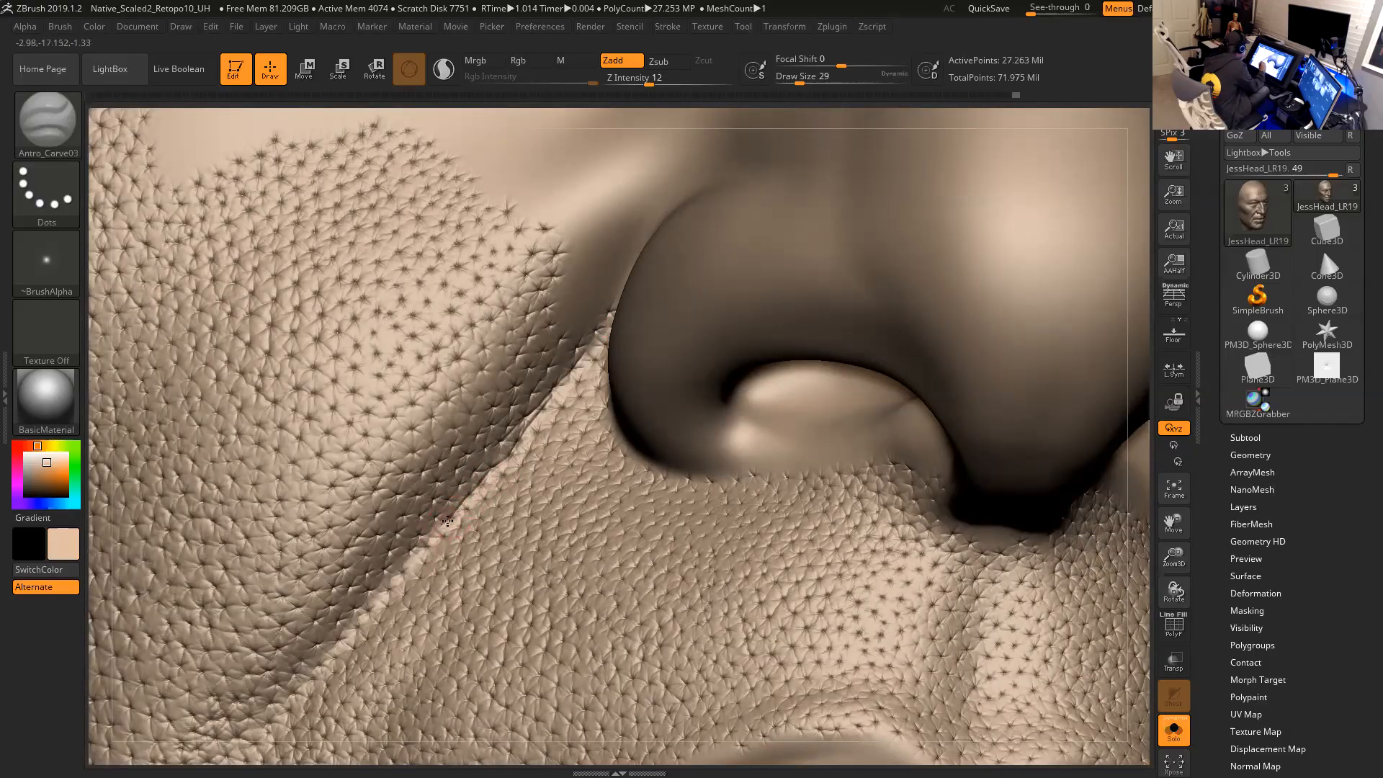
pyautogui.moveTo(423, 550)
pyautogui.mouseDown()
pyautogui.moveTo(447, 534)
pyautogui.moveTo(429, 545)
pyautogui.moveTo(453, 498)
pyautogui.moveTo(518, 441)
pyautogui.mouseUp()
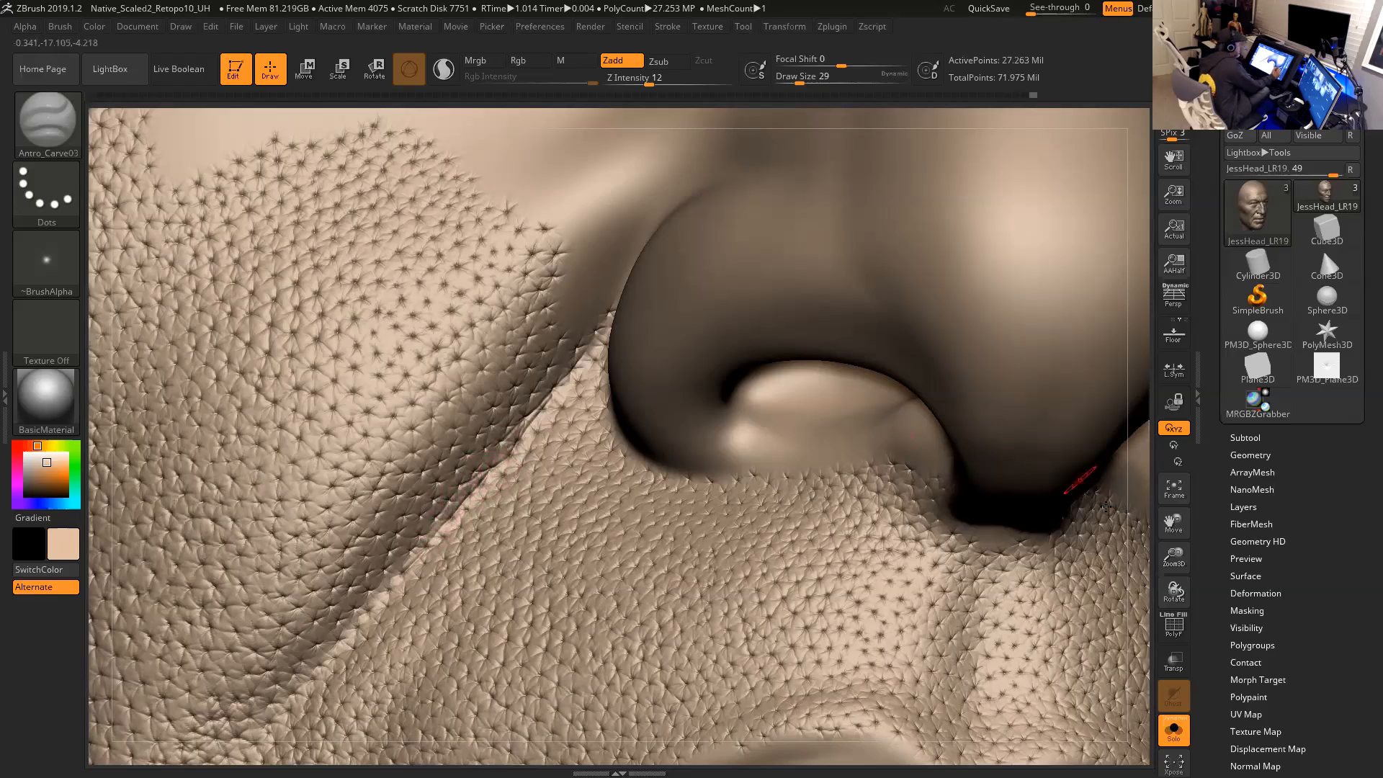
# Increase the draw size to 39 and carve further along the middle and lower nasolabial crease.
pyautogui.keyDown('alt'); pyautogui.moveTo(1139, 495); pyautogui.dragTo(1044, 454); pyautogui.keyUp('alt')
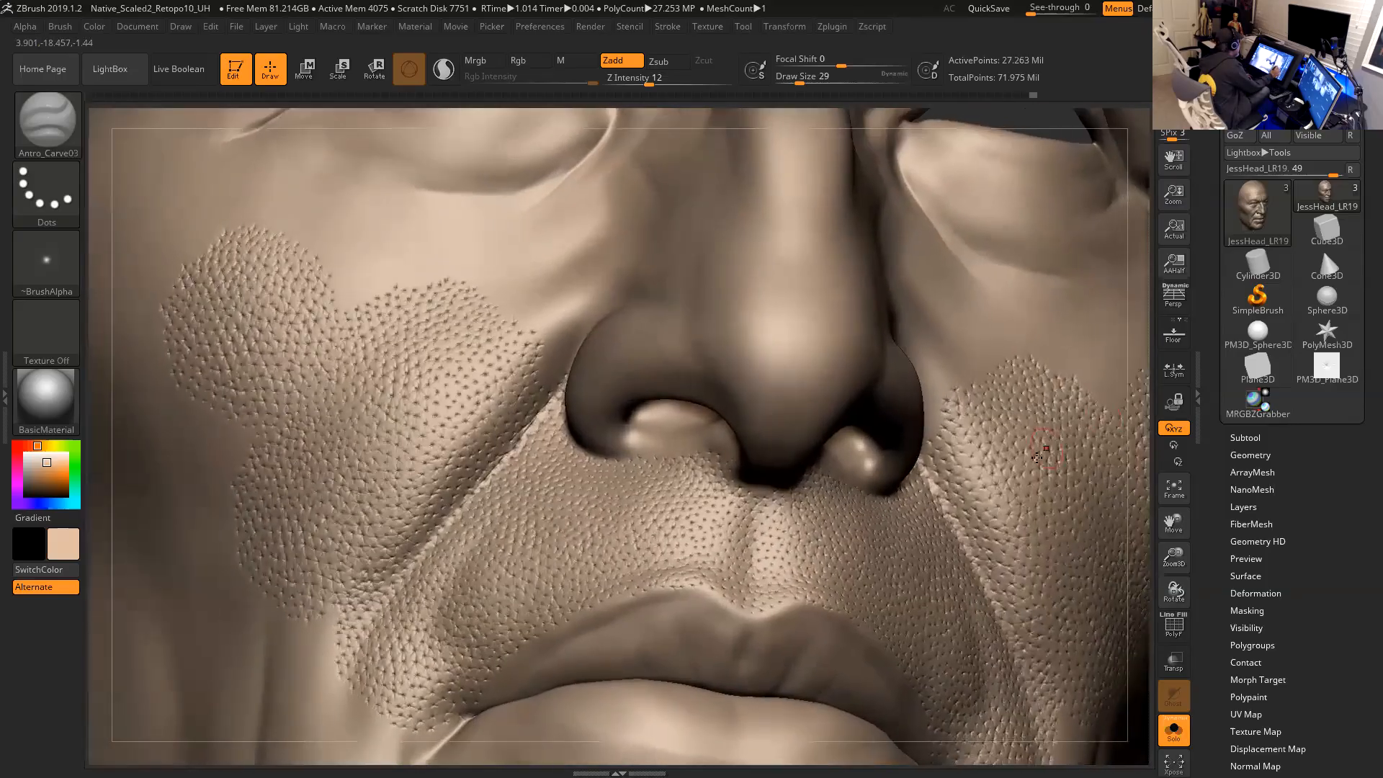
pyautogui.moveTo(1141, 536); pyautogui.dragTo(970, 523)
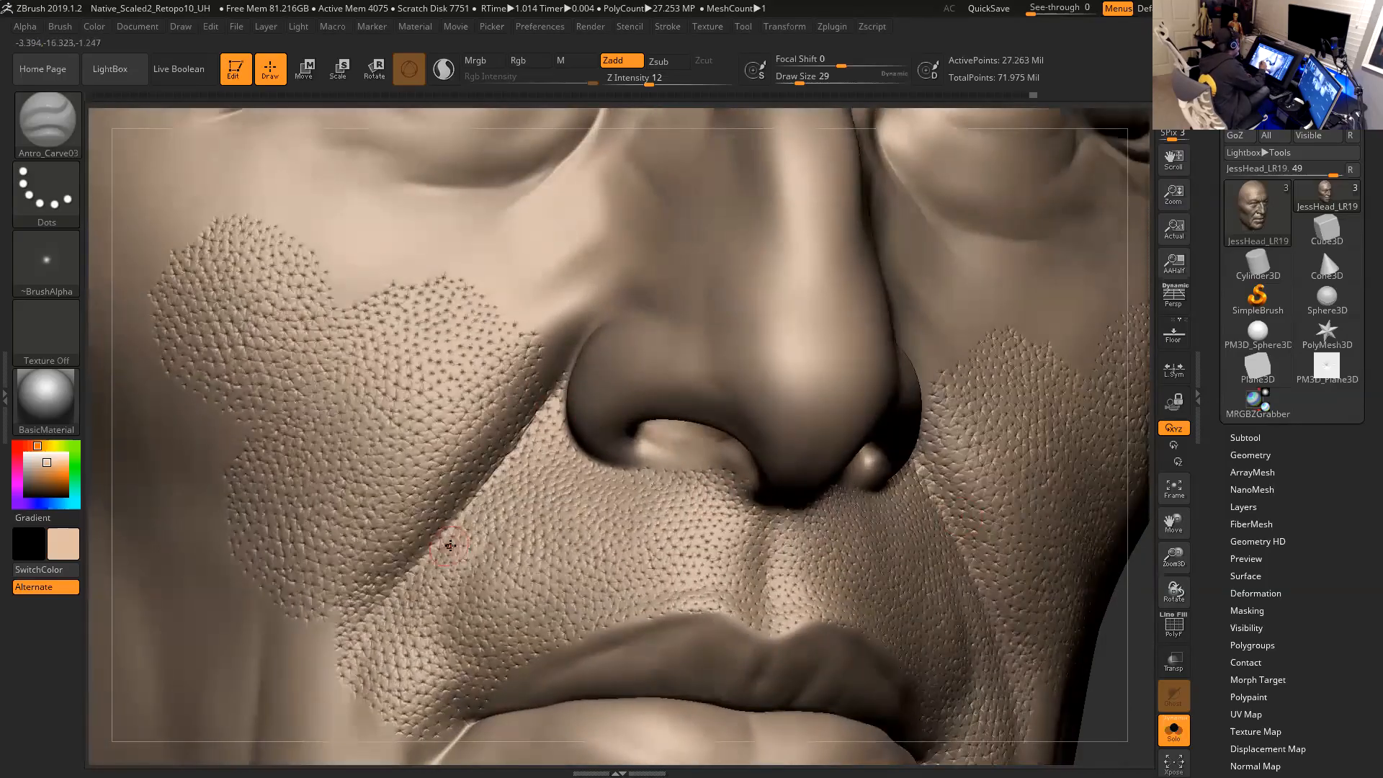
pyautogui.keyDown('alt'); pyautogui.moveTo(1122, 642); pyautogui.dragTo(1144, 710); pyautogui.keyUp('alt')
pyautogui.press('space')
pyautogui.click(517, 434)
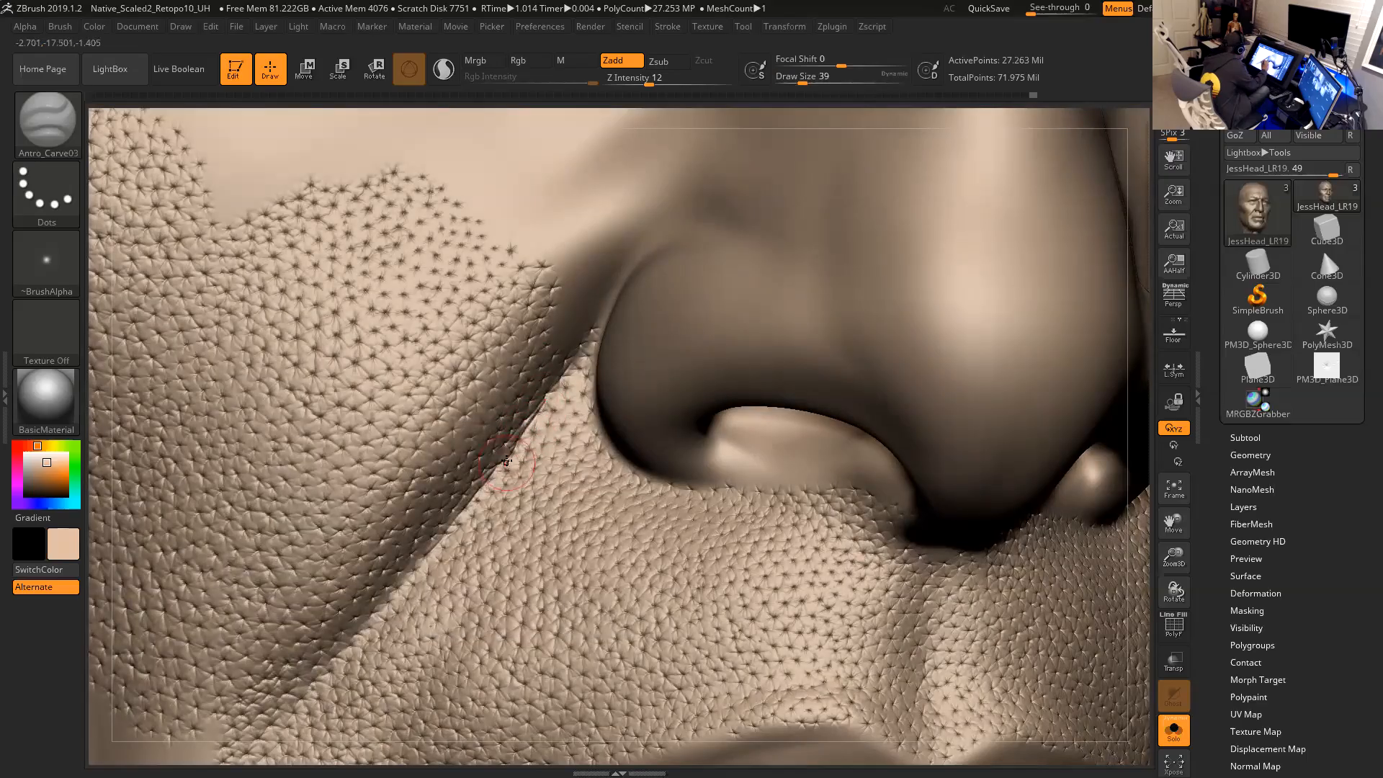
pyautogui.moveTo(484, 490); pyautogui.dragTo(431, 547)
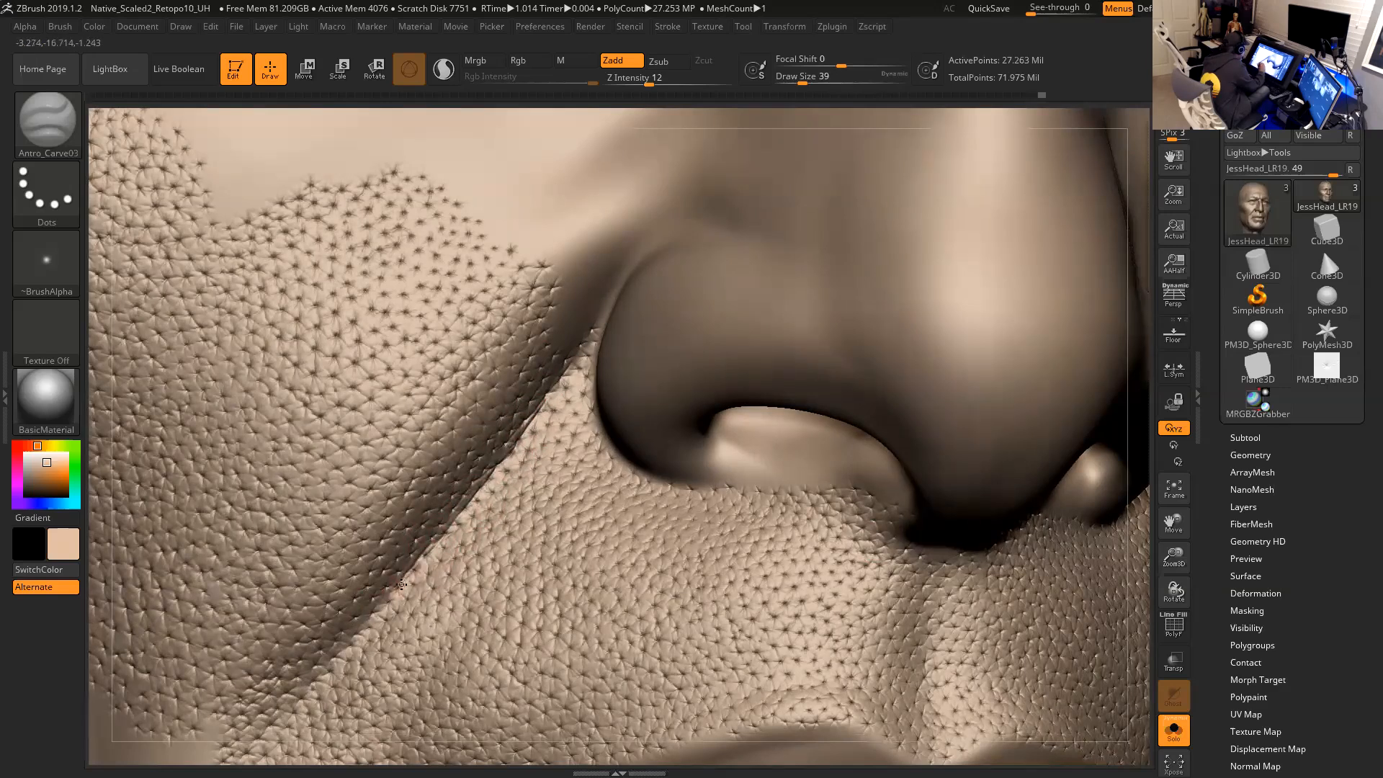
pyautogui.moveTo(381, 613); pyautogui.dragTo(386, 616)
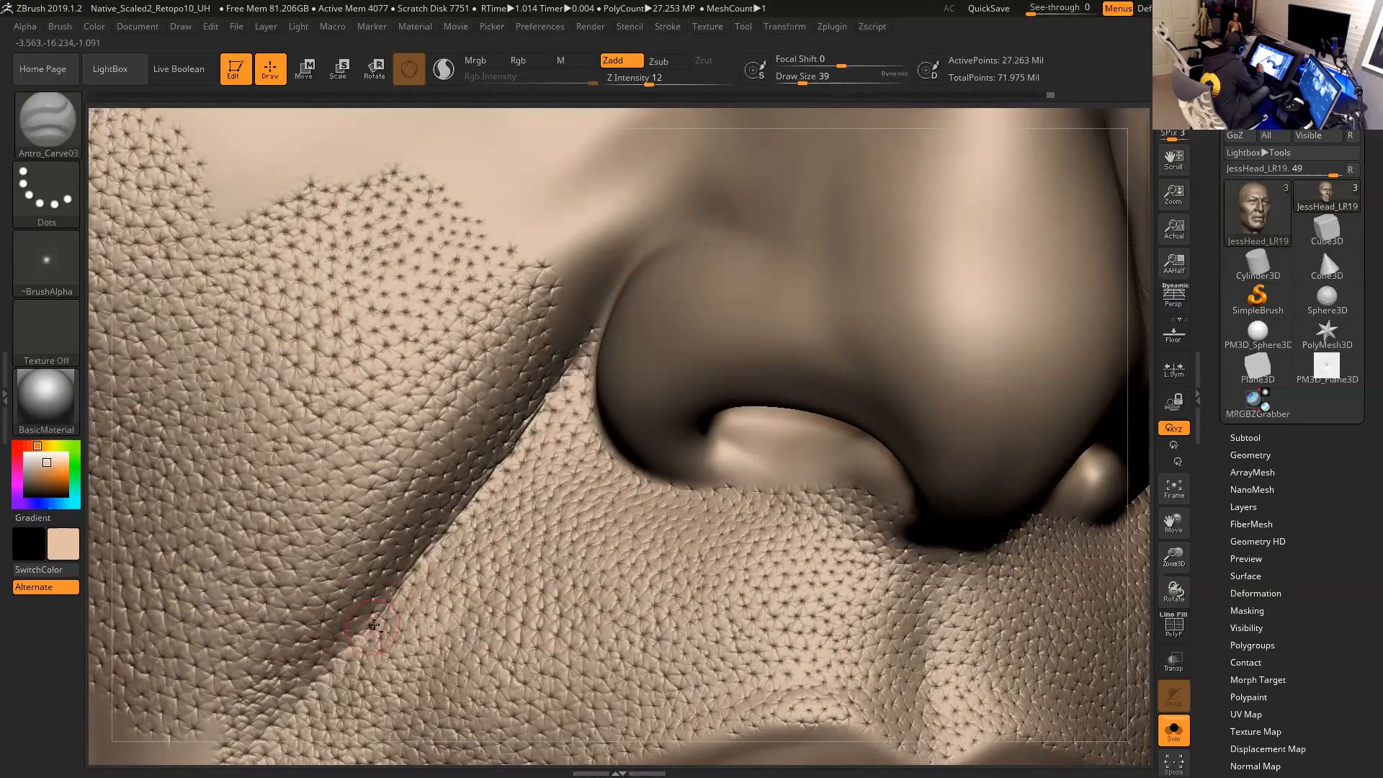
# Set the Z Intensity to 11 and carve a short stroke in the middle of the nasolabial crease.
pyautogui.press('space')
pyautogui.moveTo(430, 572); pyautogui.dragTo(404, 582)
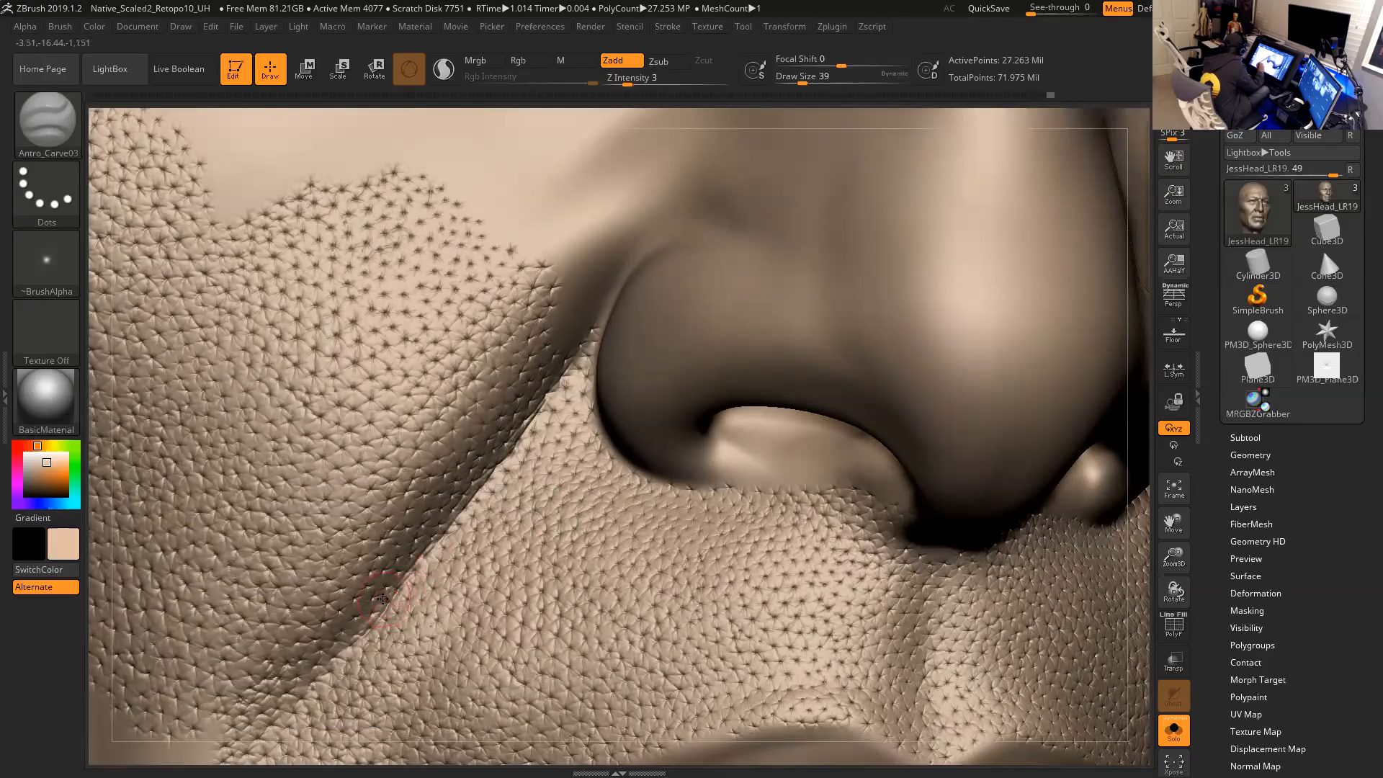
pyautogui.moveTo(1139, 536); pyautogui.dragTo(1095, 504)
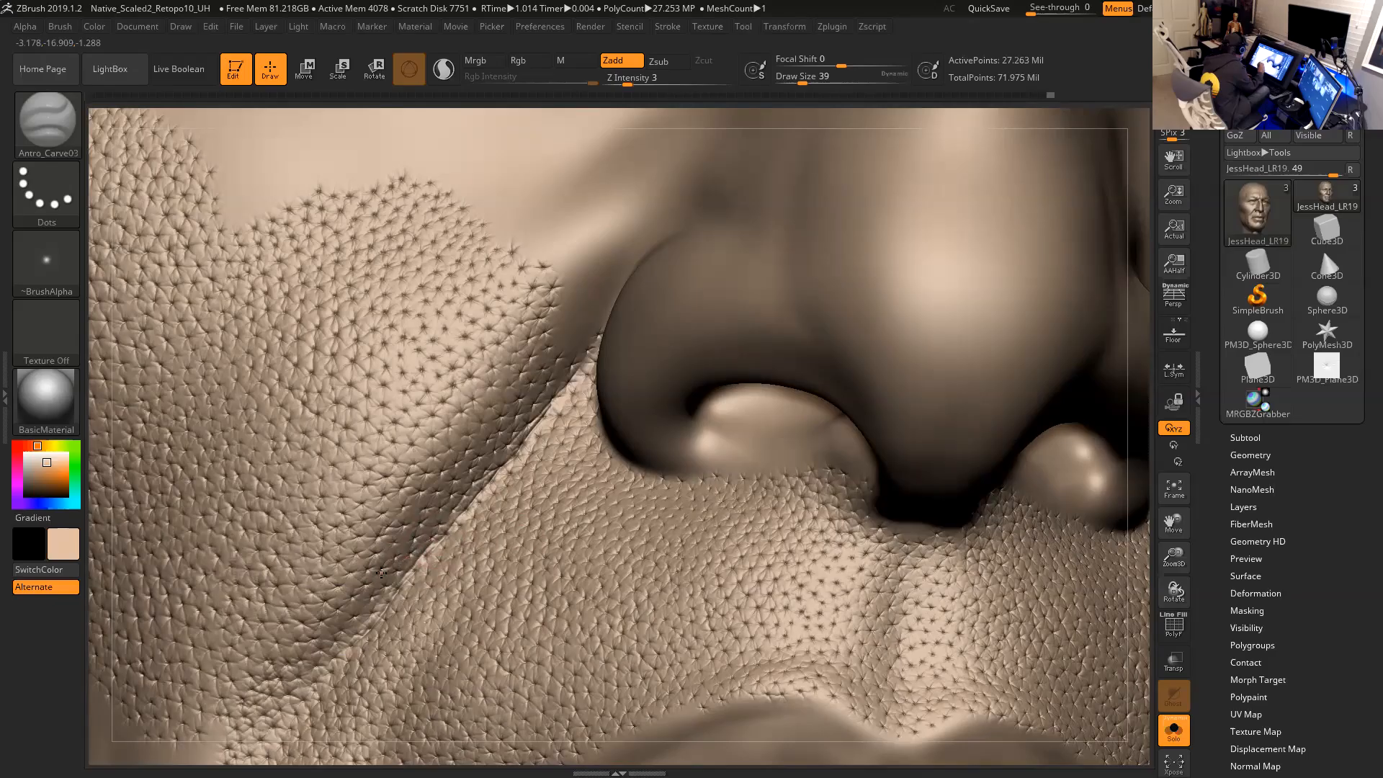
pyautogui.click(624, 79)
pyautogui.moveTo(625, 79); pyautogui.dragTo(647, 80)
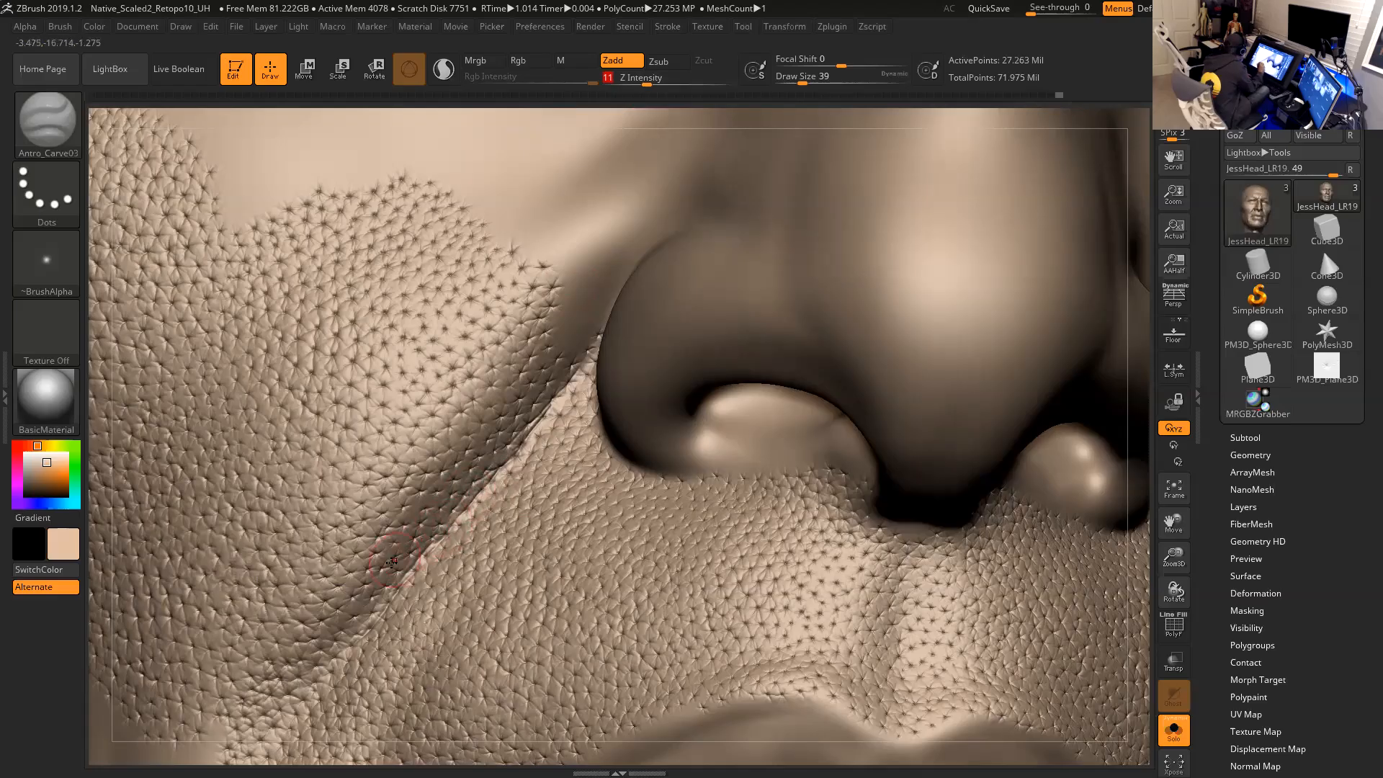
pyautogui.moveTo(395, 563)
pyautogui.mouseDown()
pyautogui.moveTo(413, 552)
pyautogui.moveTo(393, 564)
pyautogui.mouseUp()
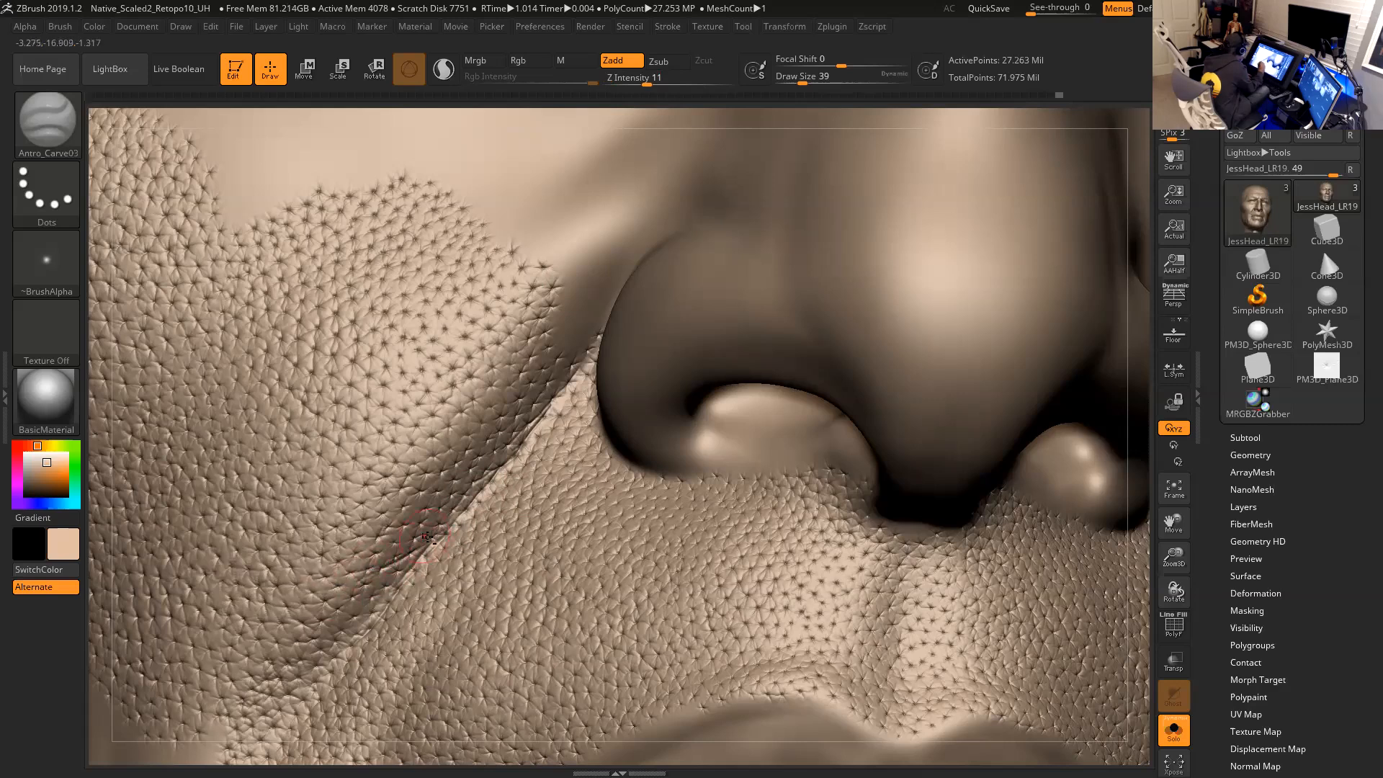
# Carve two more fine strokes along the middle of the nasolabial crease.
pyautogui.moveTo(378, 550); pyautogui.dragTo(448, 521)
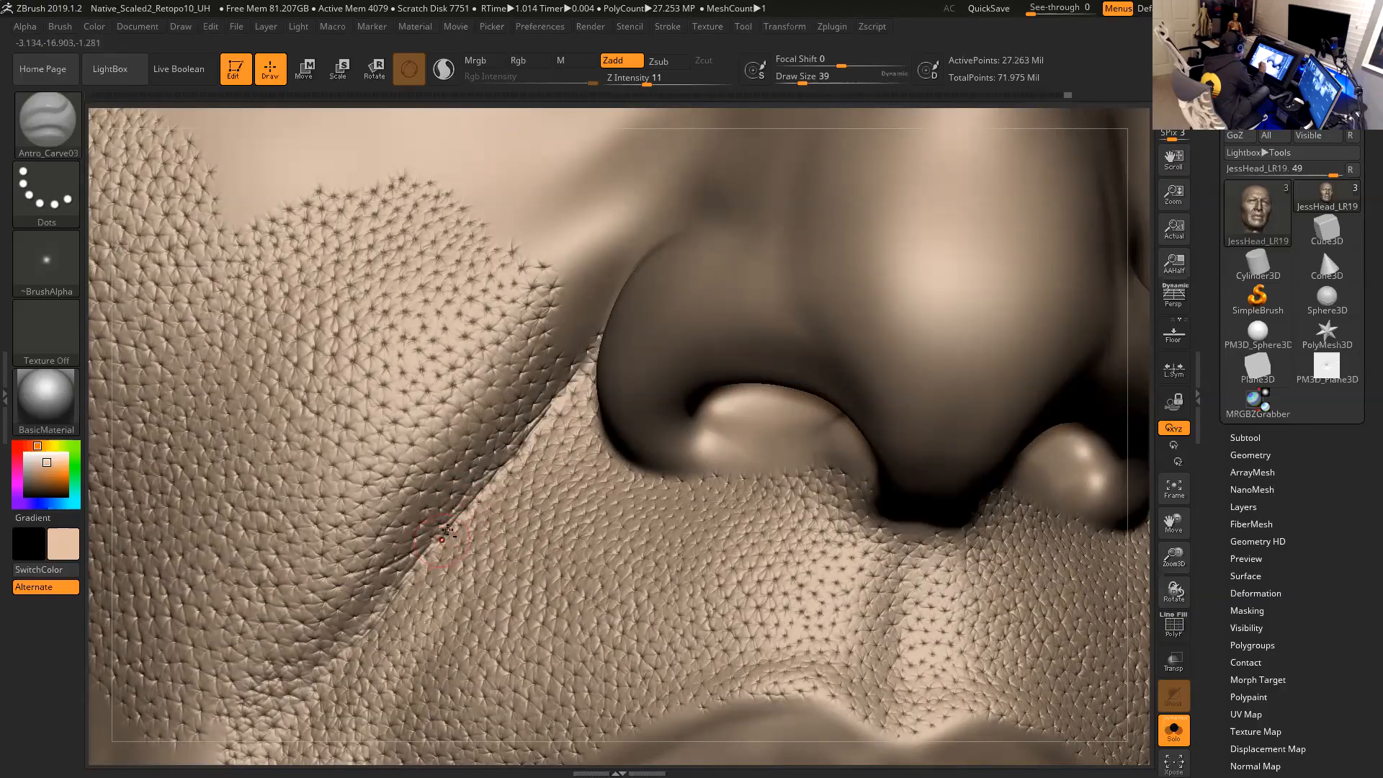
pyautogui.moveTo(417, 565); pyautogui.dragTo(493, 463)
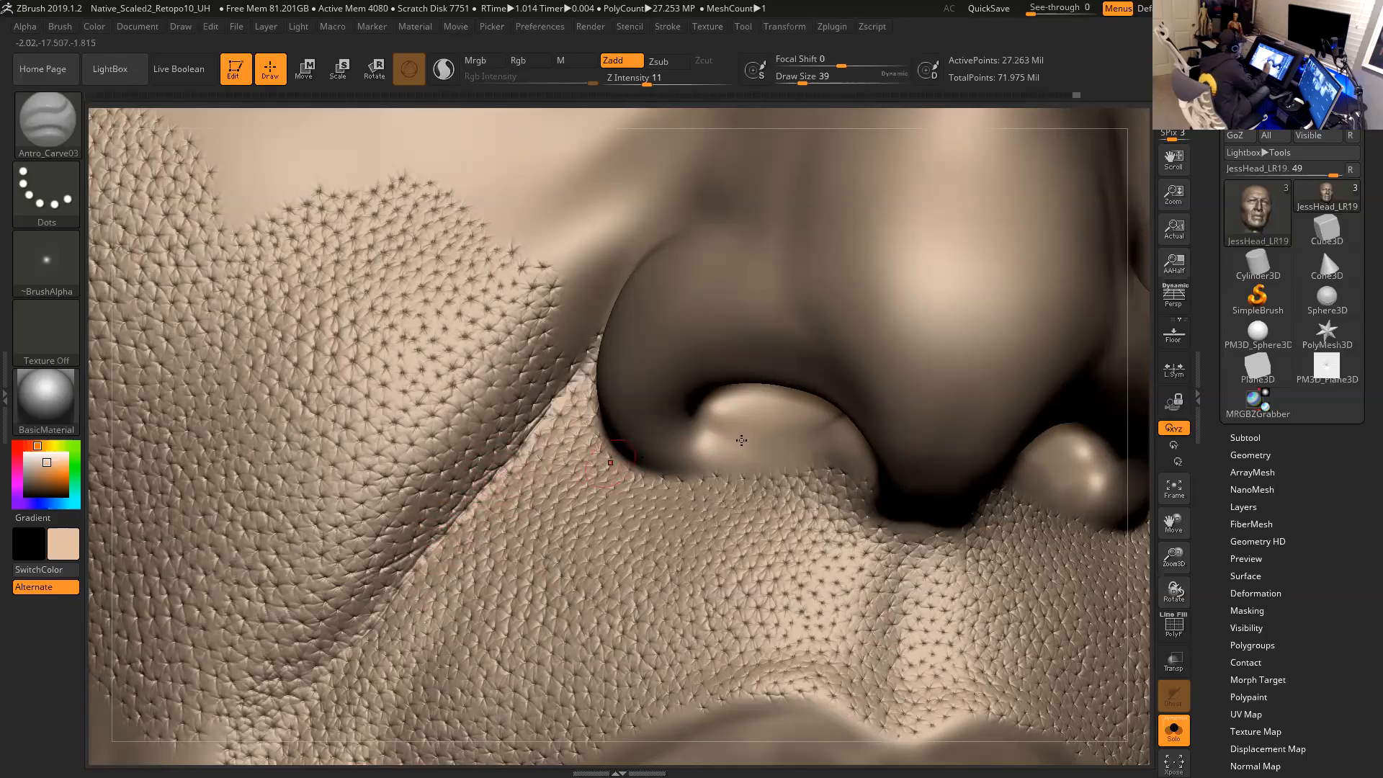
# Reduce the draw size to 33 and carve fine curved creases across the top of the philtrum, just beneath the columella.
pyautogui.moveTo(1146, 611); pyautogui.dragTo(1038, 472)
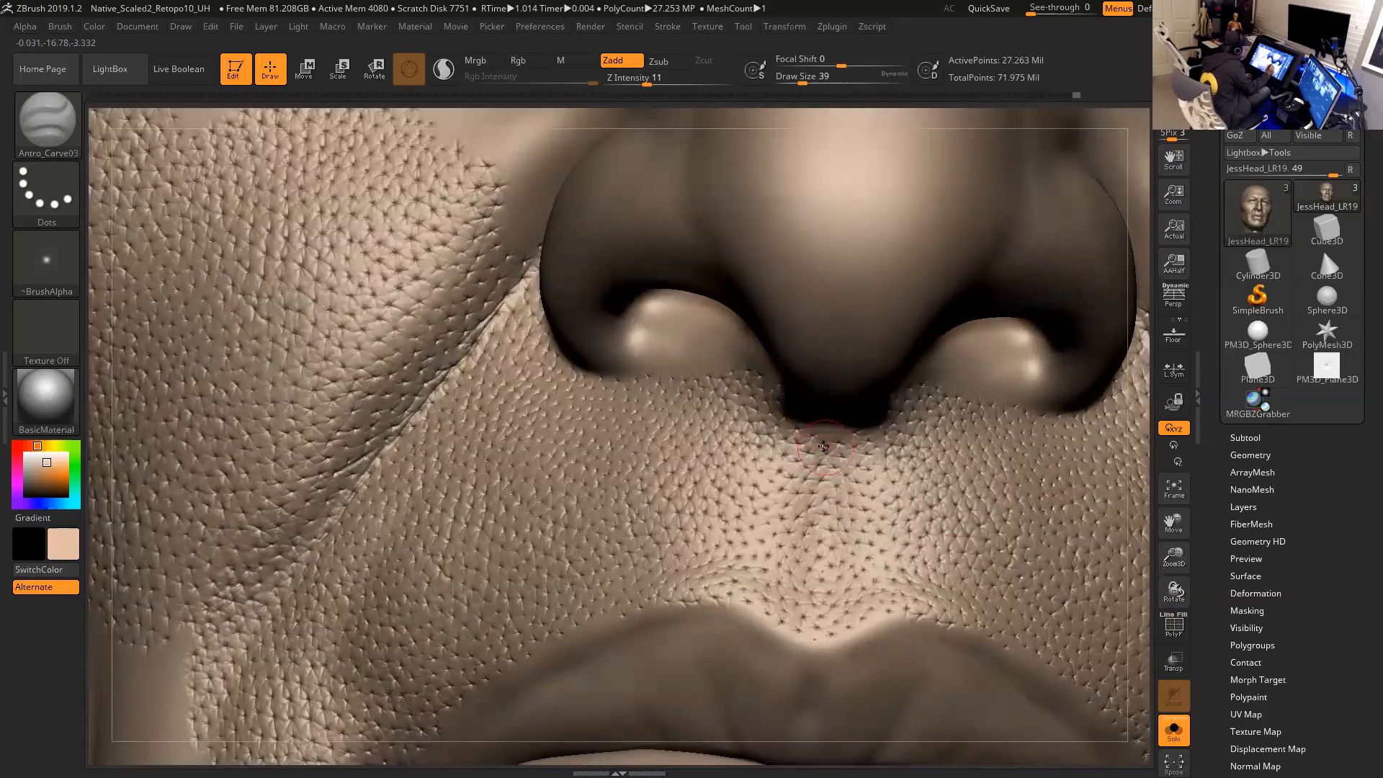
pyautogui.press('space')
pyautogui.moveTo(815, 449); pyautogui.dragTo(807, 447)
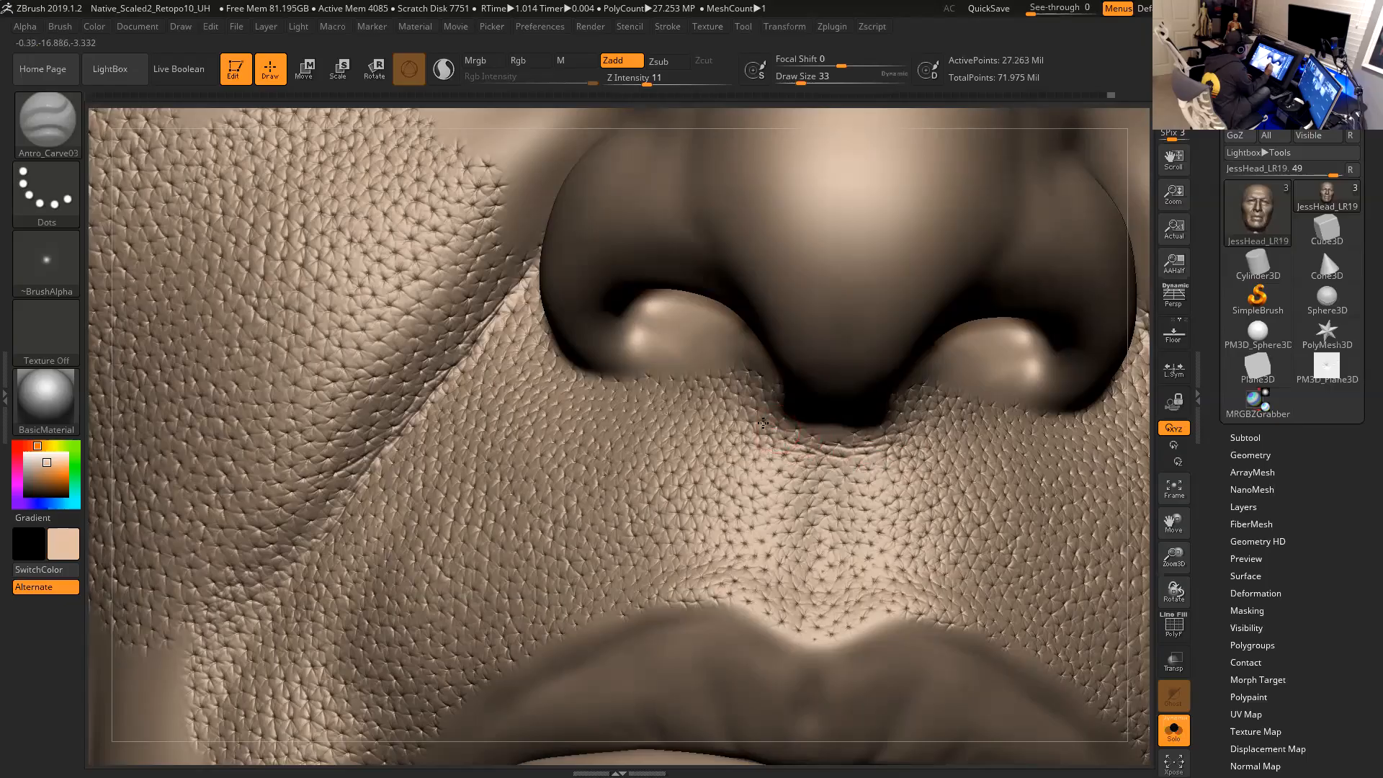
pyautogui.moveTo(751, 453); pyautogui.dragTo(782, 453)
pyautogui.moveTo(812, 455); pyautogui.dragTo(852, 455)
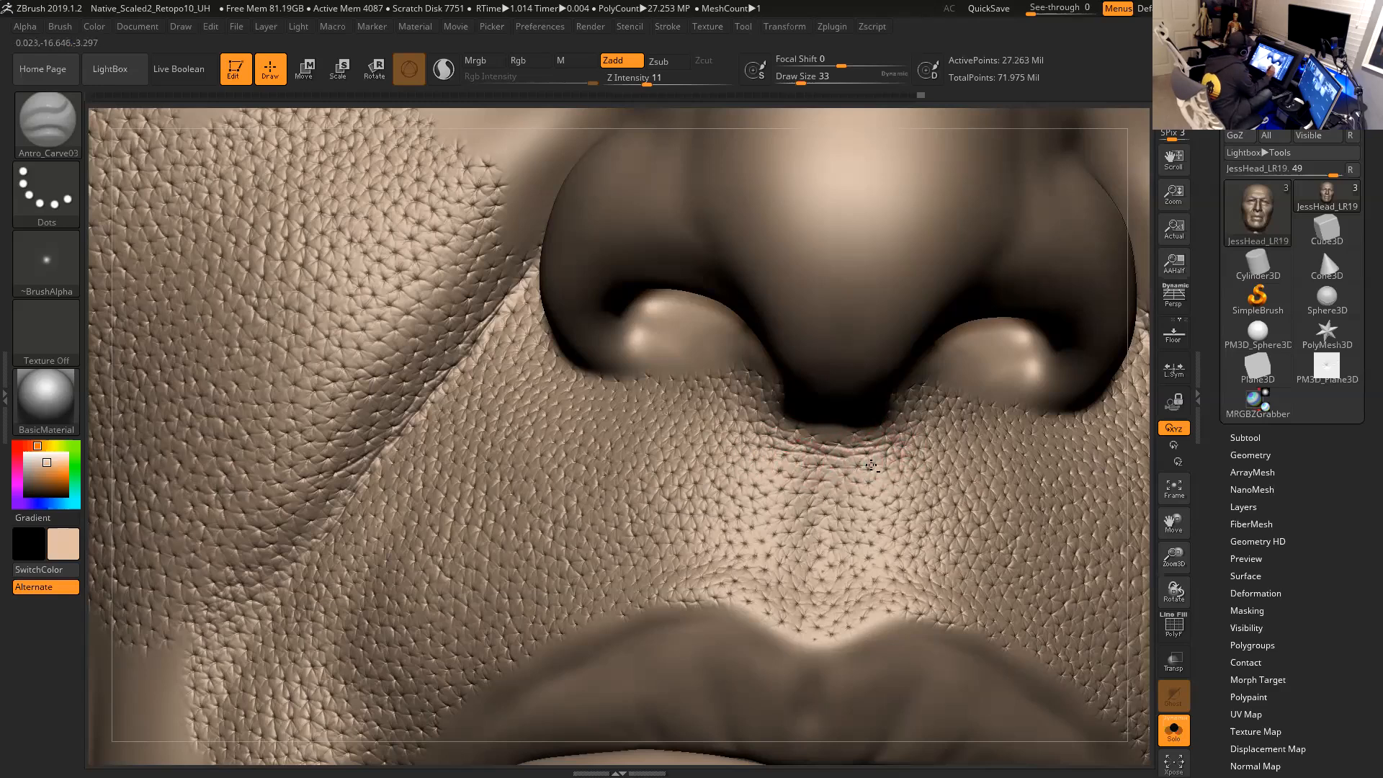
pyautogui.moveTo(860, 470); pyautogui.dragTo(871, 467)
pyautogui.moveTo(746, 433); pyautogui.dragTo(750, 431)
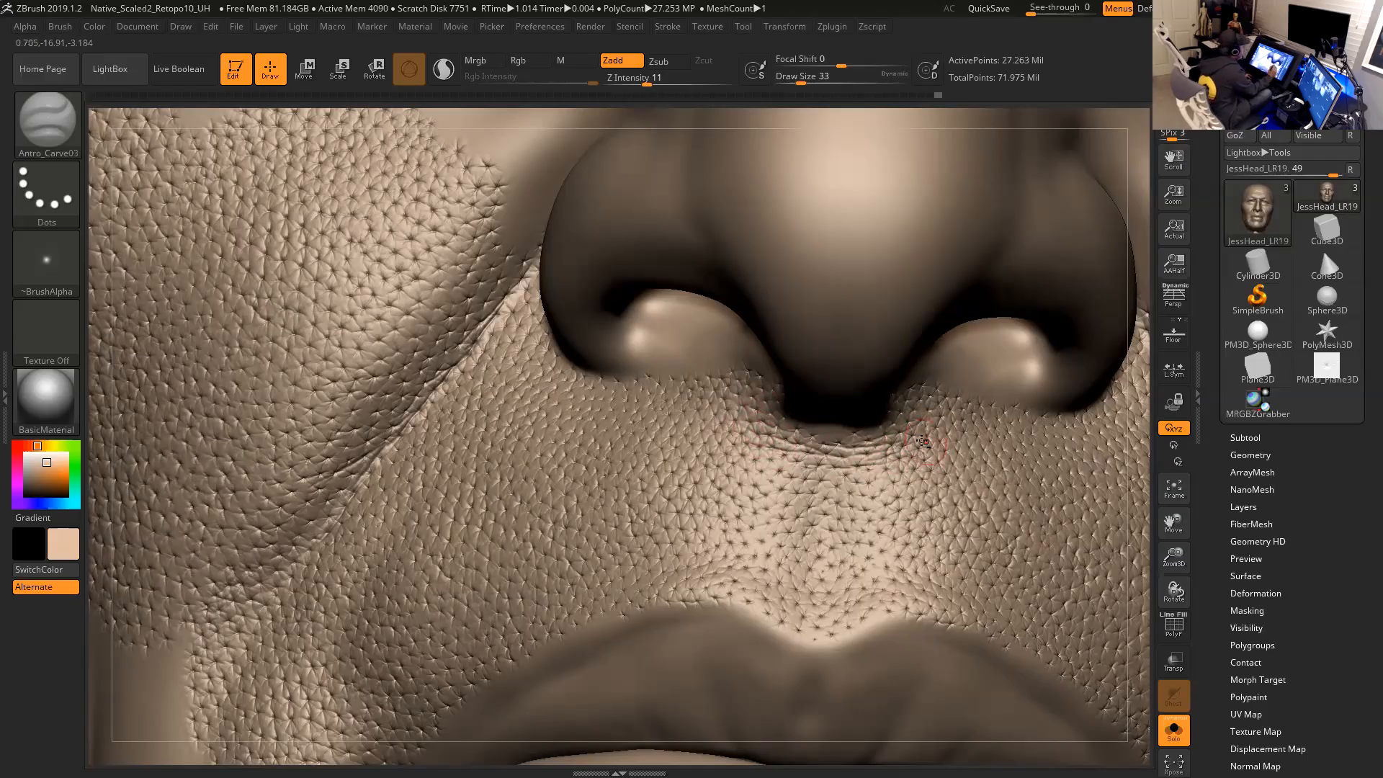
# Carve further creases into the upper philtrum, reducing the draw size to 31 for the finer lines.
pyautogui.moveTo(1139, 504)
pyautogui.mouseDown()
pyautogui.moveTo(1154, 509)
pyautogui.moveTo(1144, 506)
pyautogui.mouseUp()
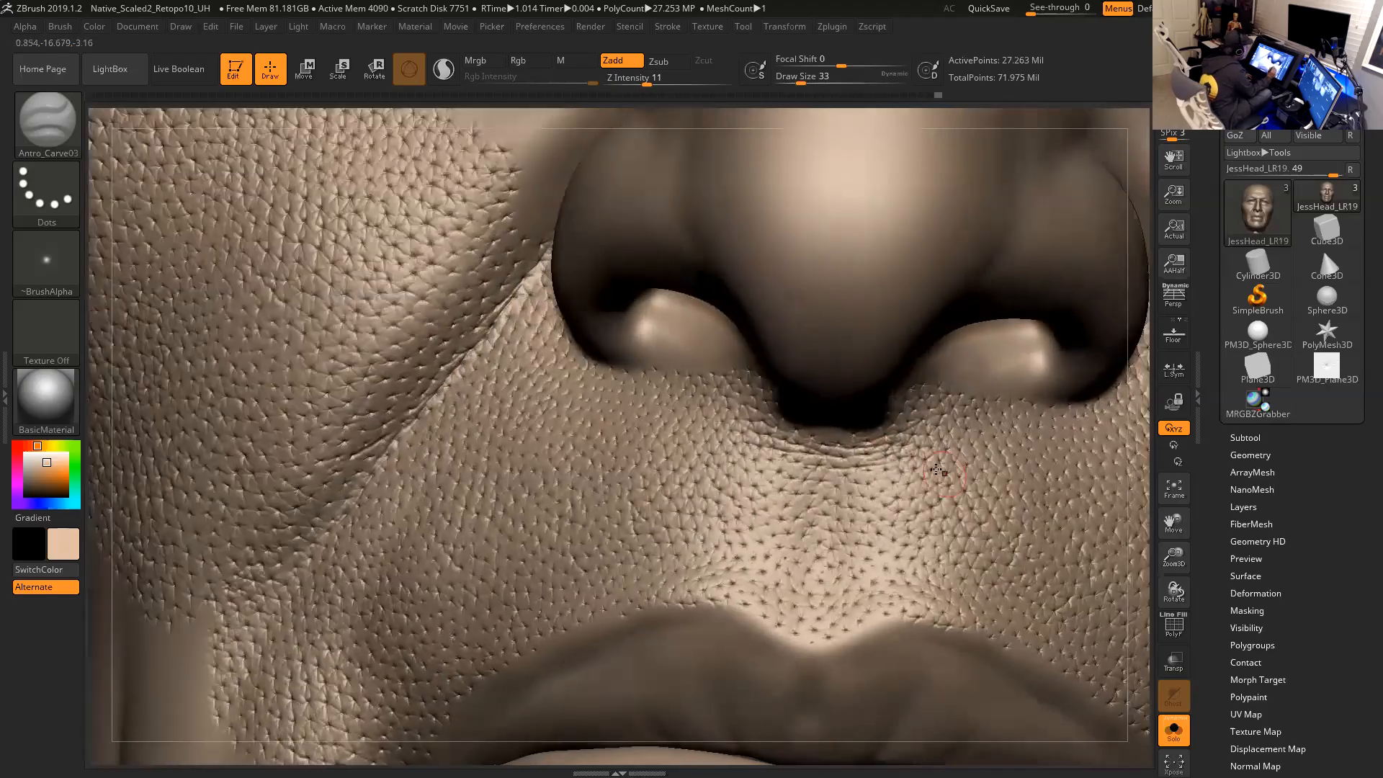
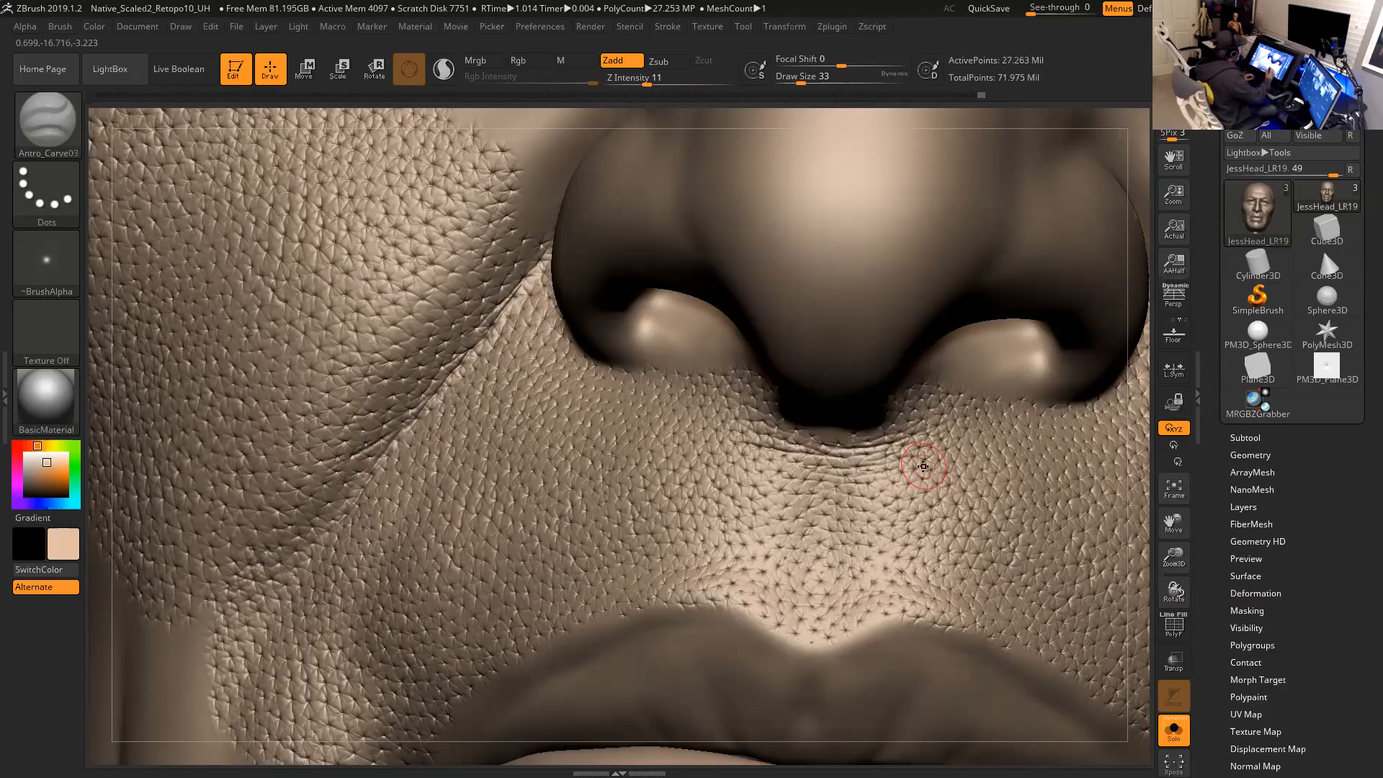
pyautogui.press('space')
pyautogui.moveTo(883, 462); pyautogui.dragTo(880, 462)
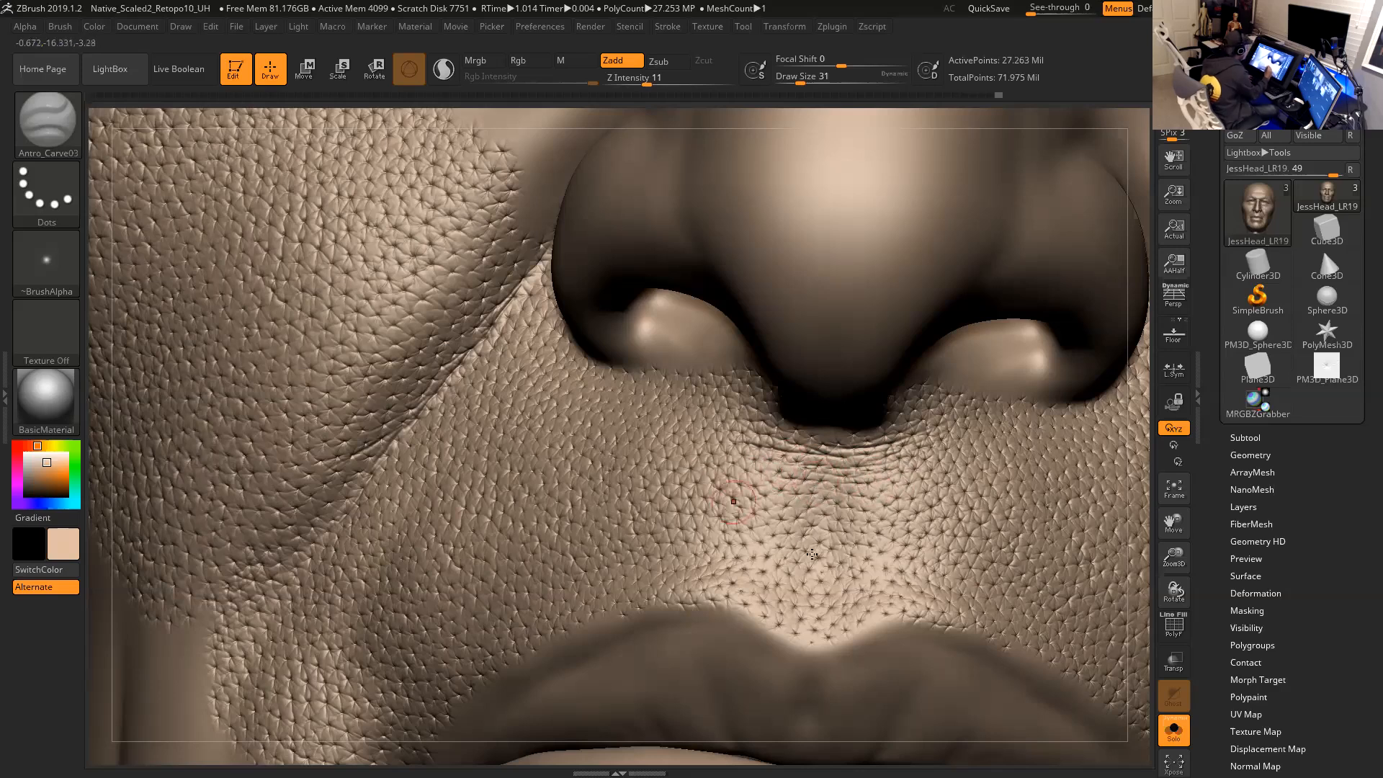
# Try to smooth the upper lip border and carve a short vertical line across its peak.
pyautogui.moveTo(1141, 624); pyautogui.dragTo(1137, 570)
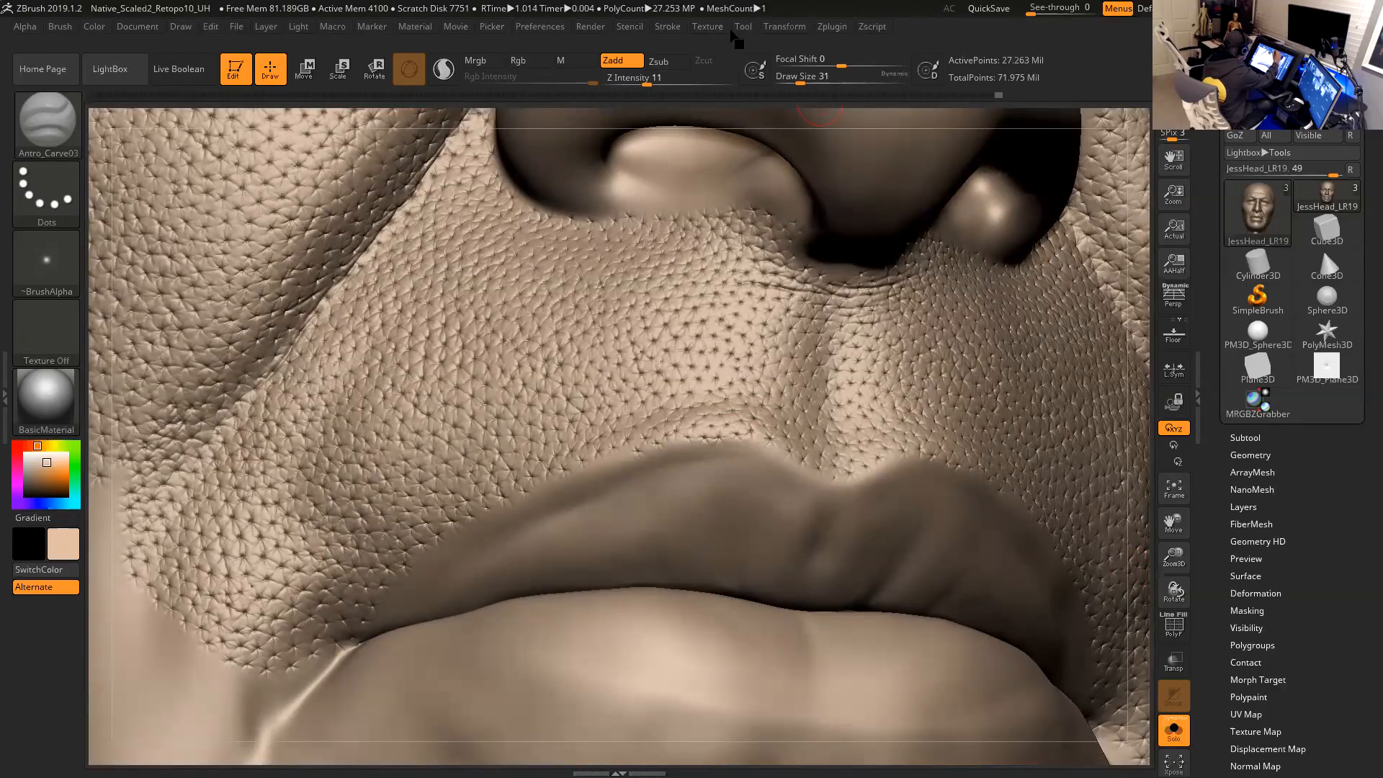
pyautogui.click(668, 27)
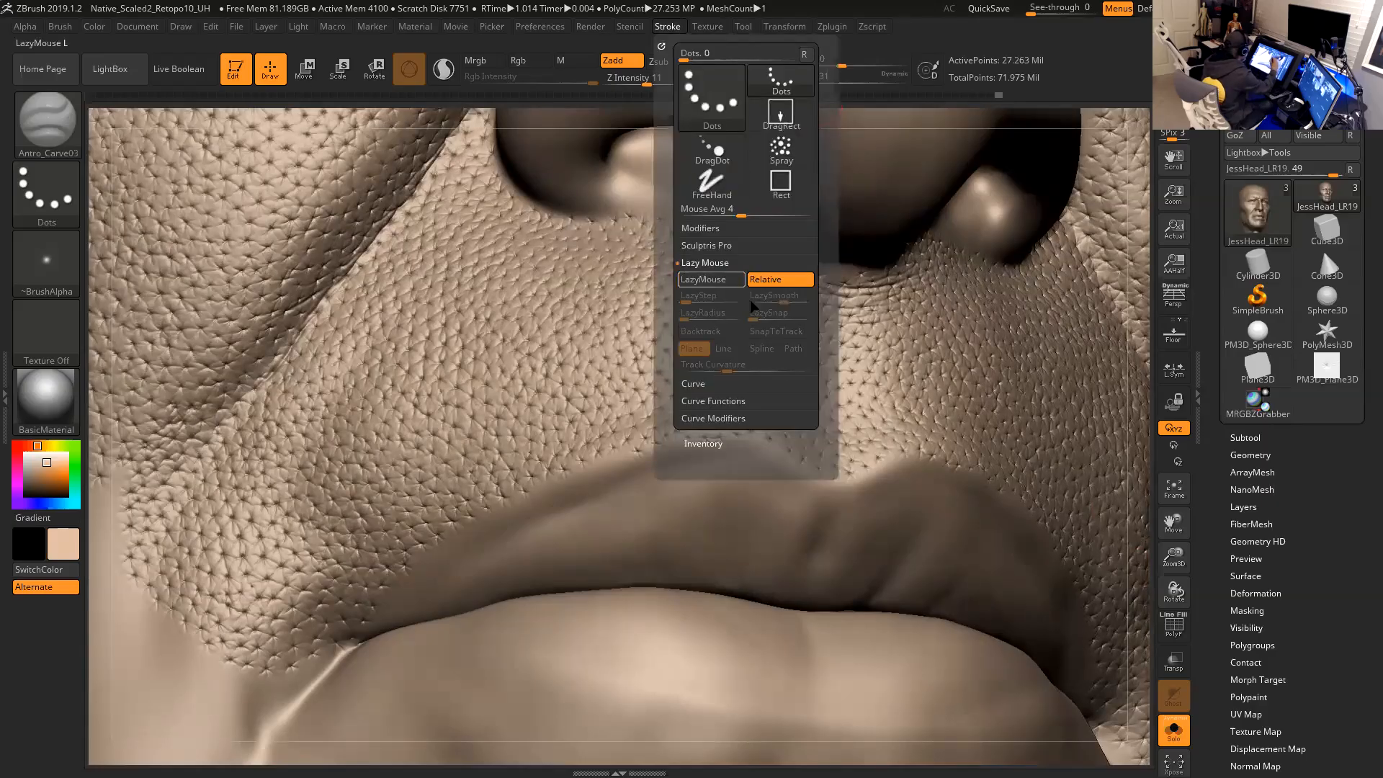
pyautogui.moveTo(1132, 588)
pyautogui.keyDown('alt'); pyautogui.mouseDown()
pyautogui.moveTo(1157, 561)
pyautogui.moveTo(1140, 563)
pyautogui.mouseUp(); pyautogui.keyUp('alt')
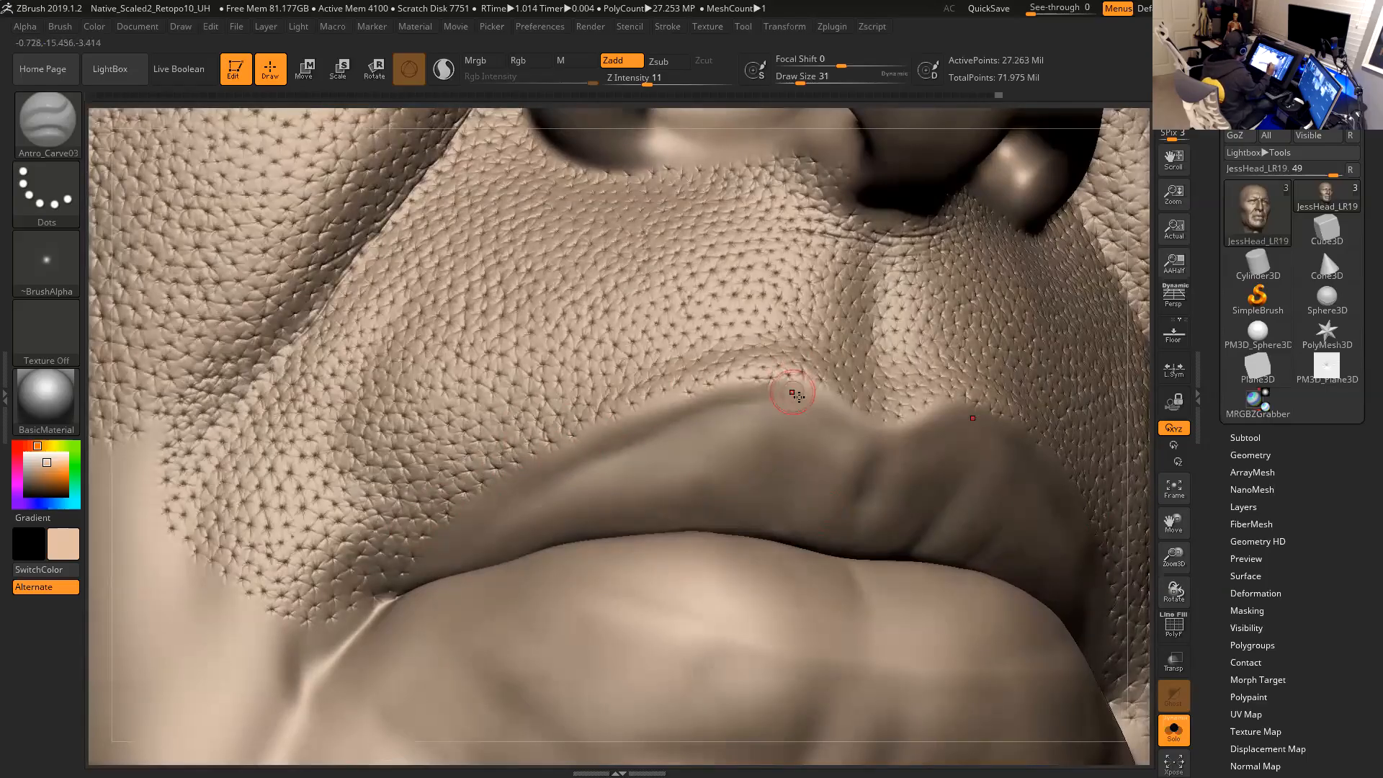
pyautogui.press('shift')
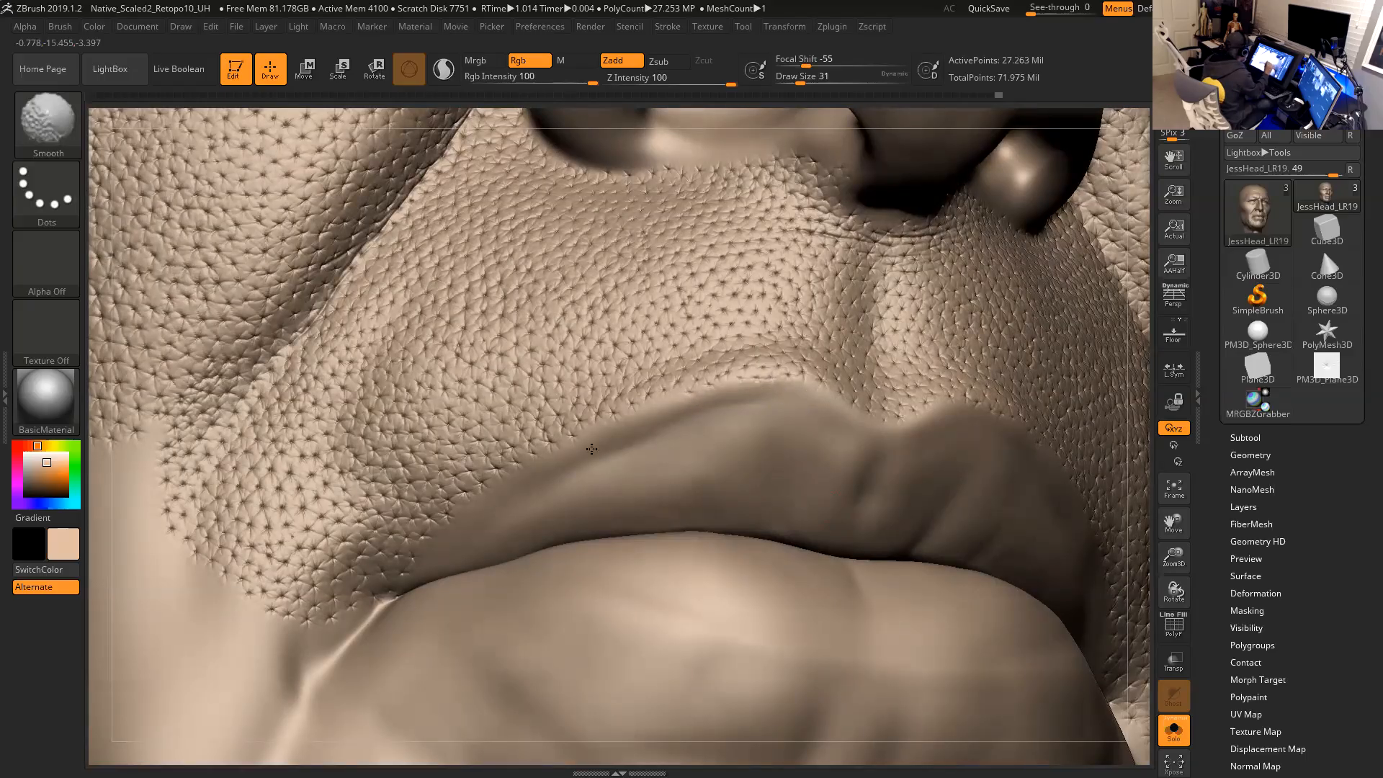
pyautogui.keyDown('shift'); pyautogui.moveTo(485, 488); pyautogui.dragTo(529, 465); pyautogui.keyUp('shift')
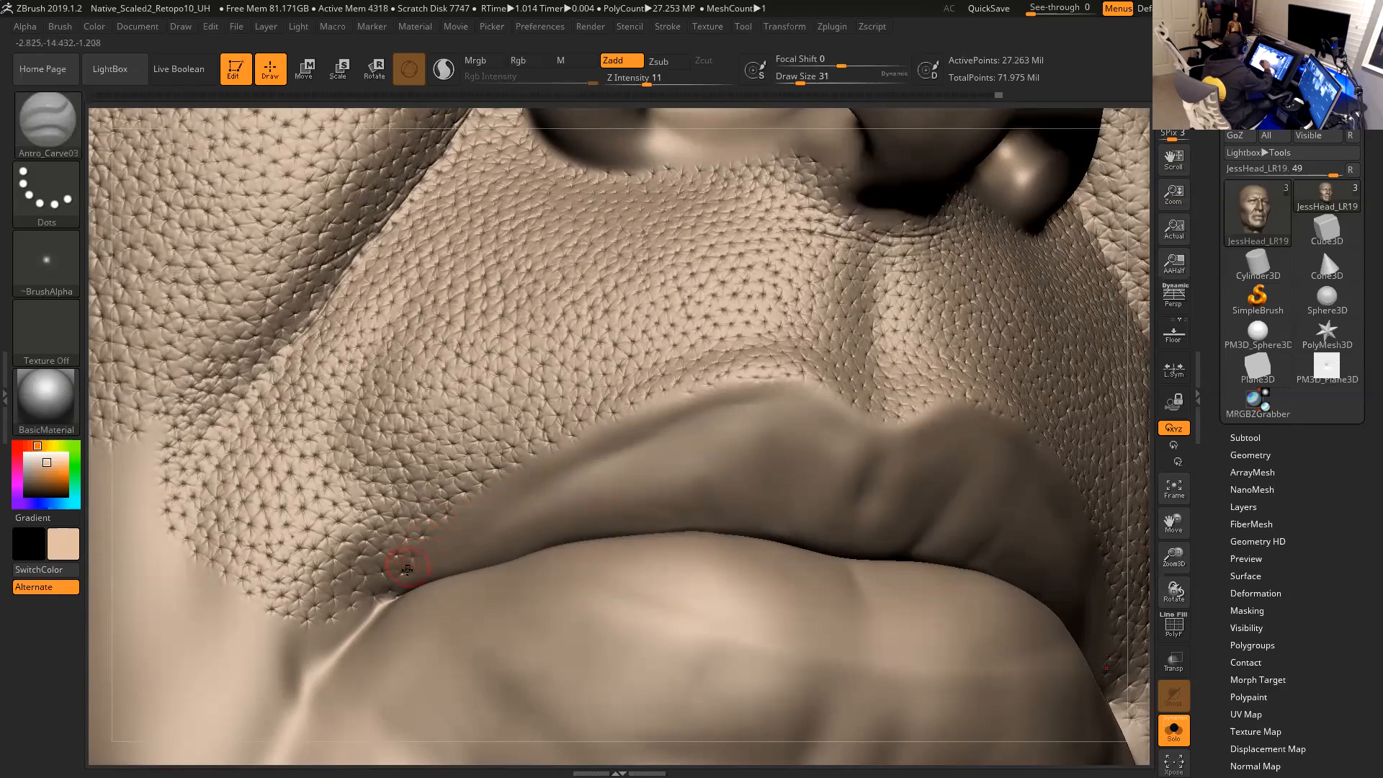
pyautogui.keyDown('alt'); pyautogui.moveTo(1143, 546); pyautogui.dragTo(1145, 583); pyautogui.keyUp('alt')
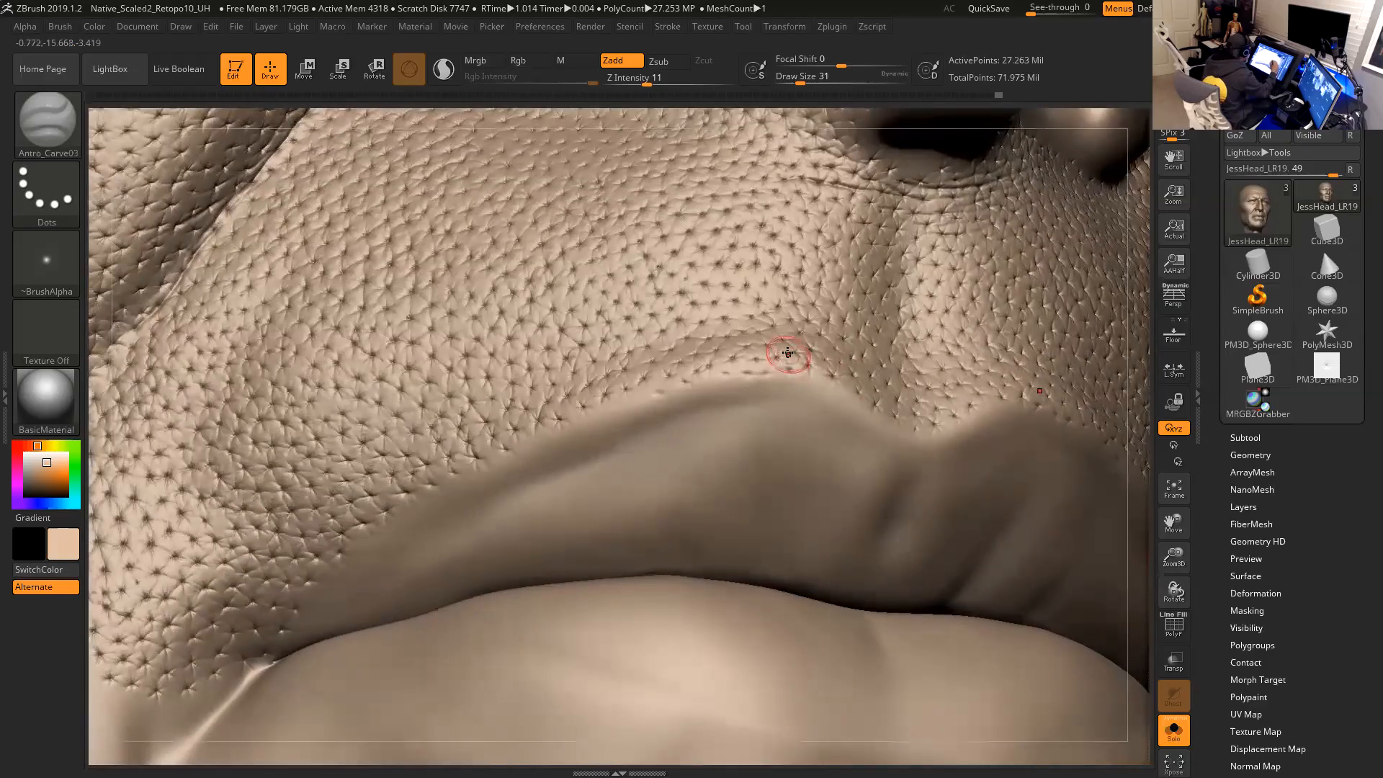
pyautogui.moveTo(792, 369); pyautogui.dragTo(792, 387)
pyautogui.moveTo(1143, 490); pyautogui.dragTo(1133, 525)
pyautogui.press('ctrl')
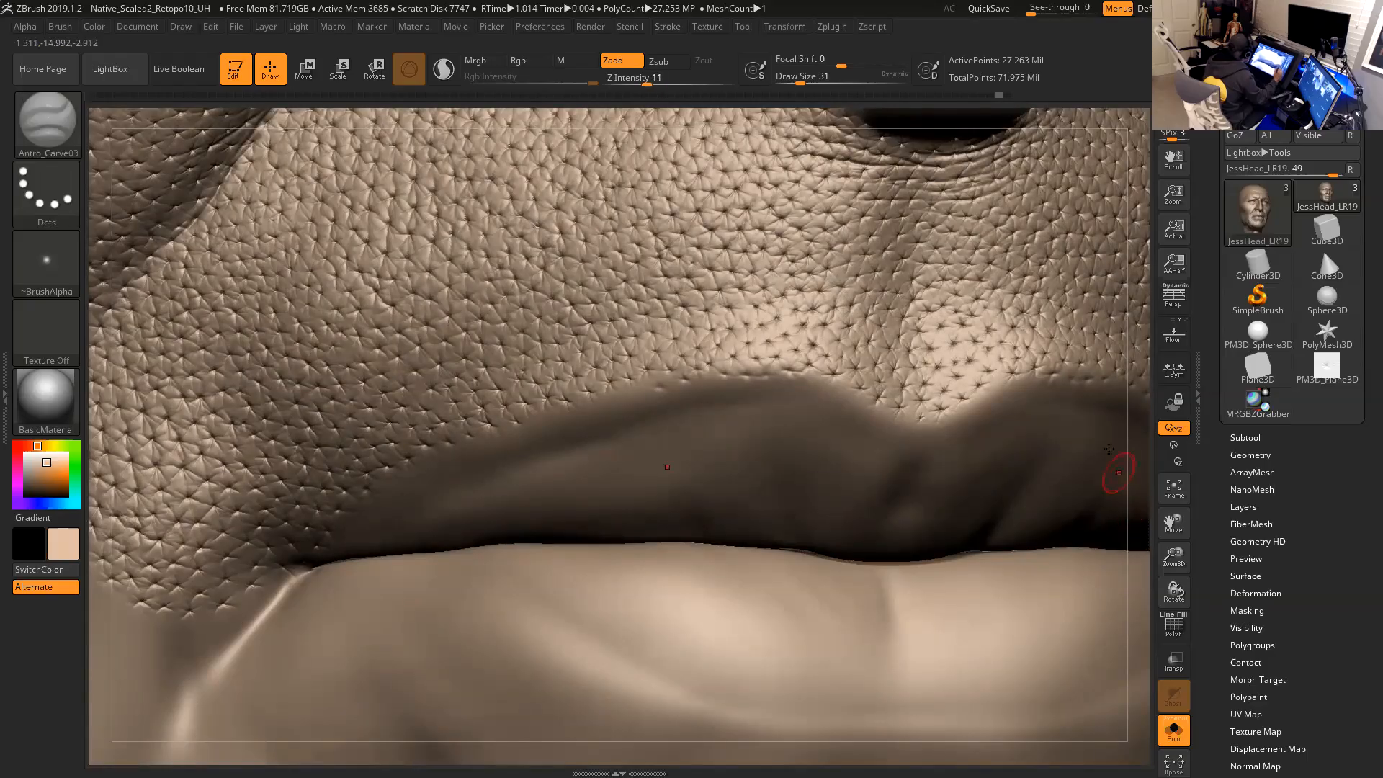
# Set the carve brush to Zsub with Z Intensity 15 and draw size 25, and carve short vertical lines across the upper lip's peak.
pyautogui.click(666, 63)
pyautogui.moveTo(647, 82); pyautogui.dragTo(653, 80)
pyautogui.press('space')
pyautogui.moveTo(832, 382); pyautogui.dragTo(827, 382)
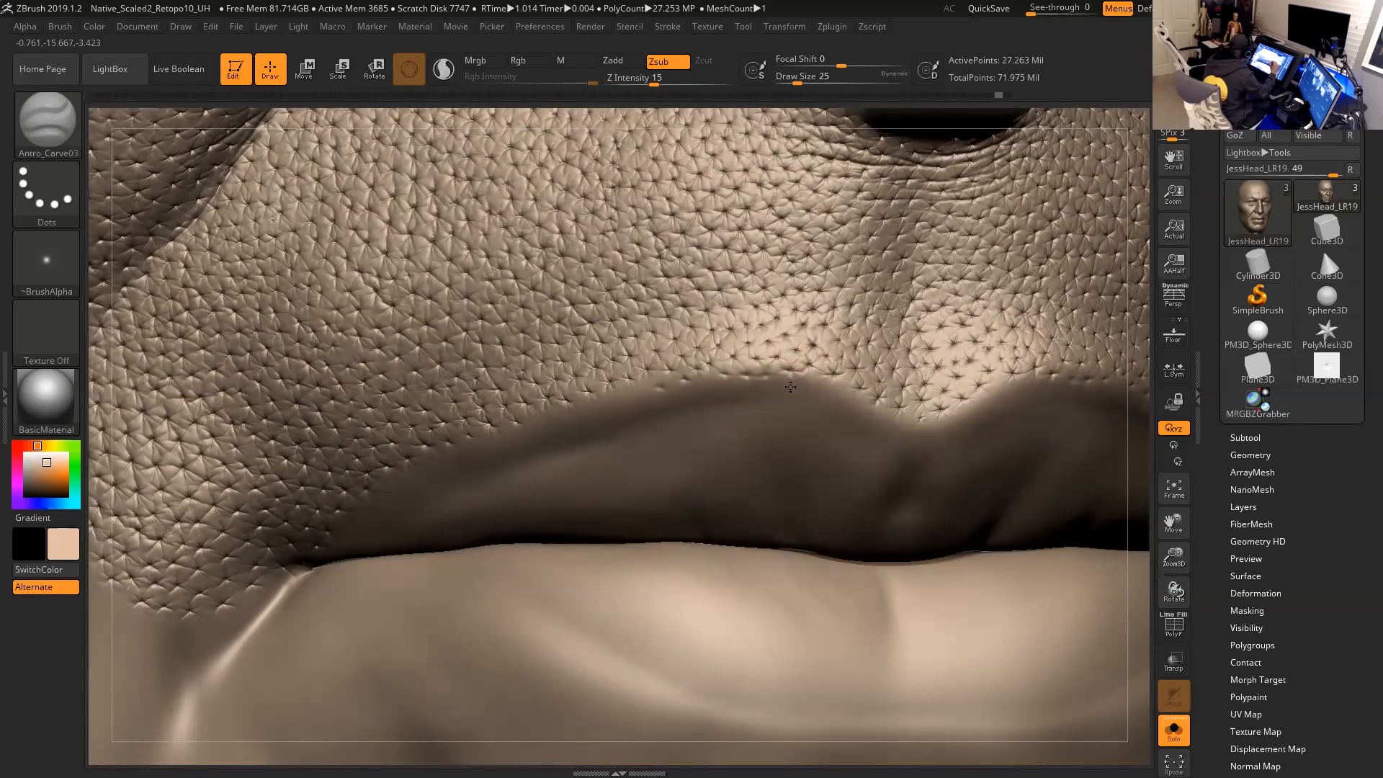
pyautogui.moveTo(1142, 426); pyautogui.dragTo(1163, 403)
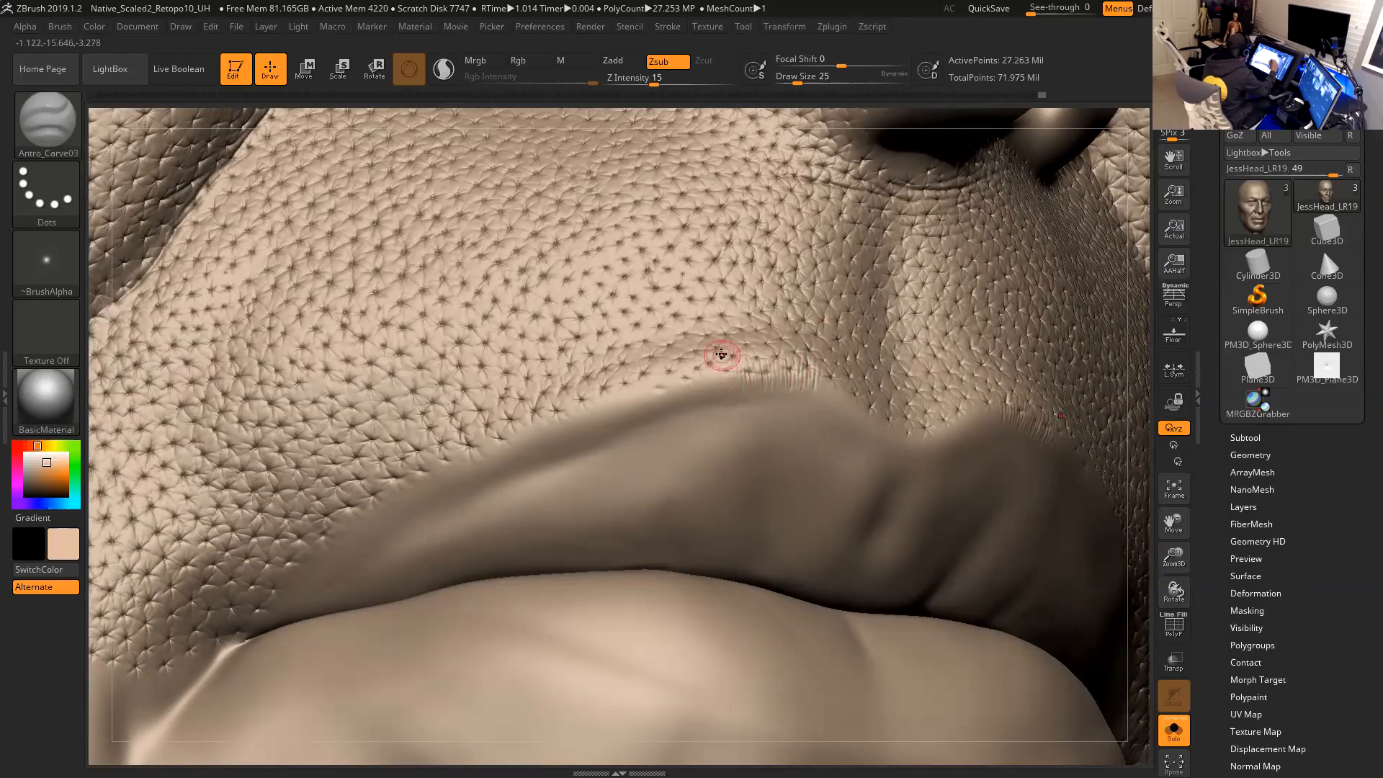
pyautogui.press('shift')
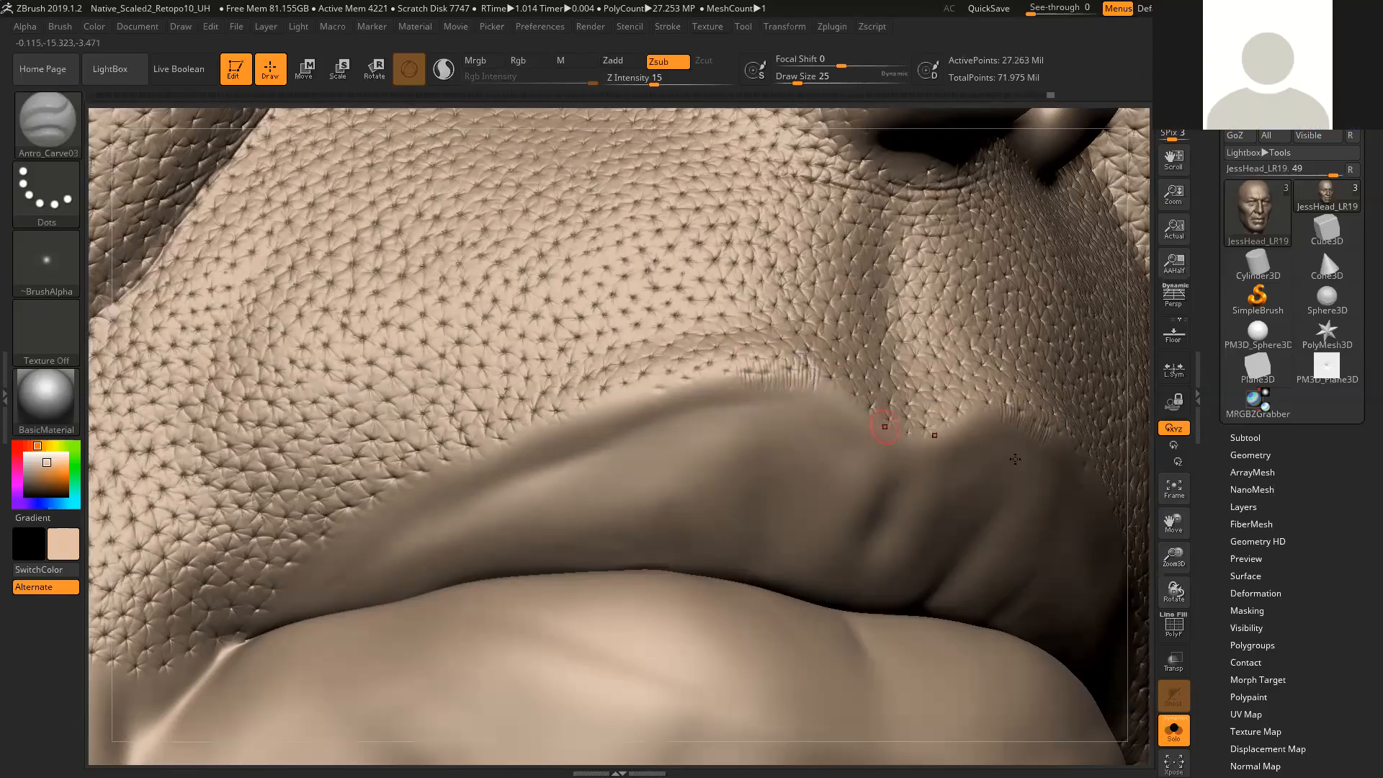
pyautogui.moveTo(1134, 582); pyautogui.dragTo(1122, 561)
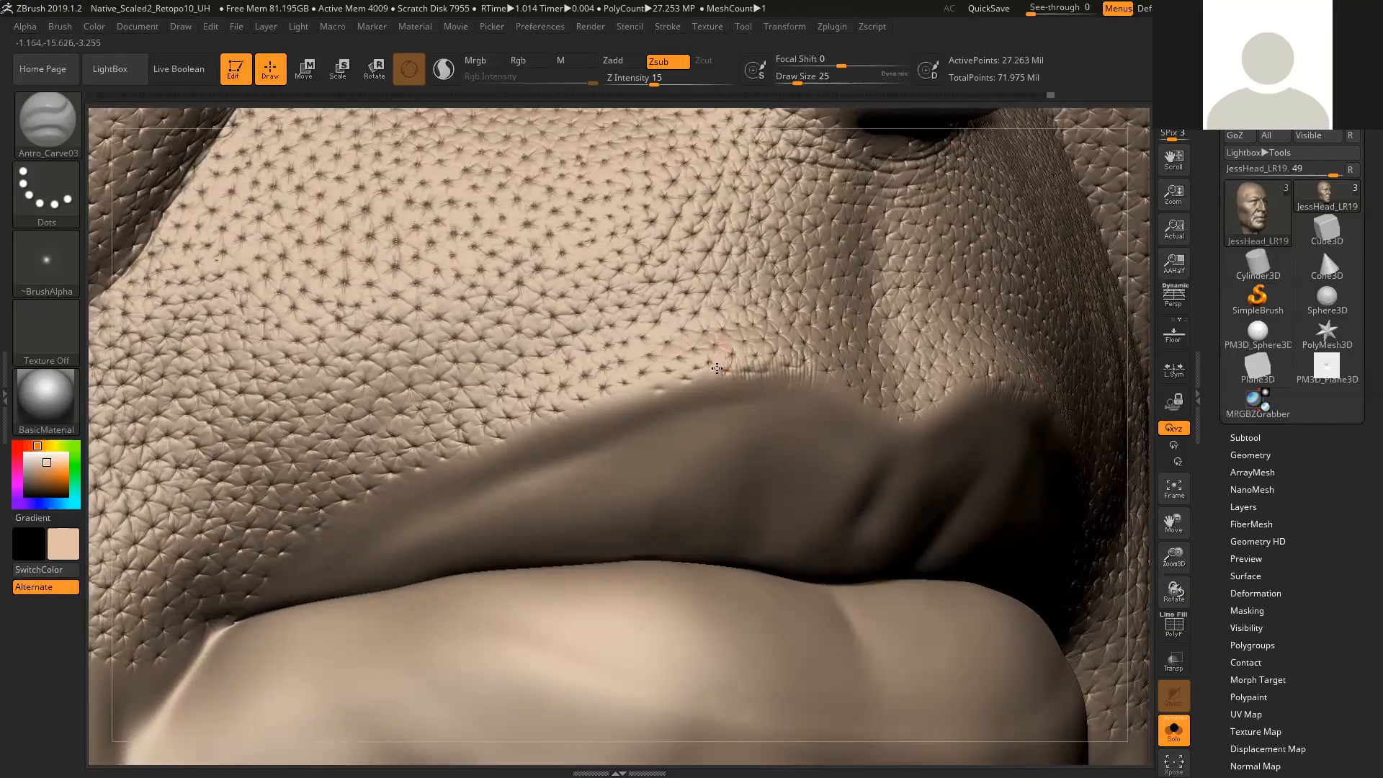
# Carve more short lines along the upper lip border towards the mouth corner, and lightly smooth the border near the lip's peak.
pyautogui.moveTo(714, 366); pyautogui.dragTo(720, 390)
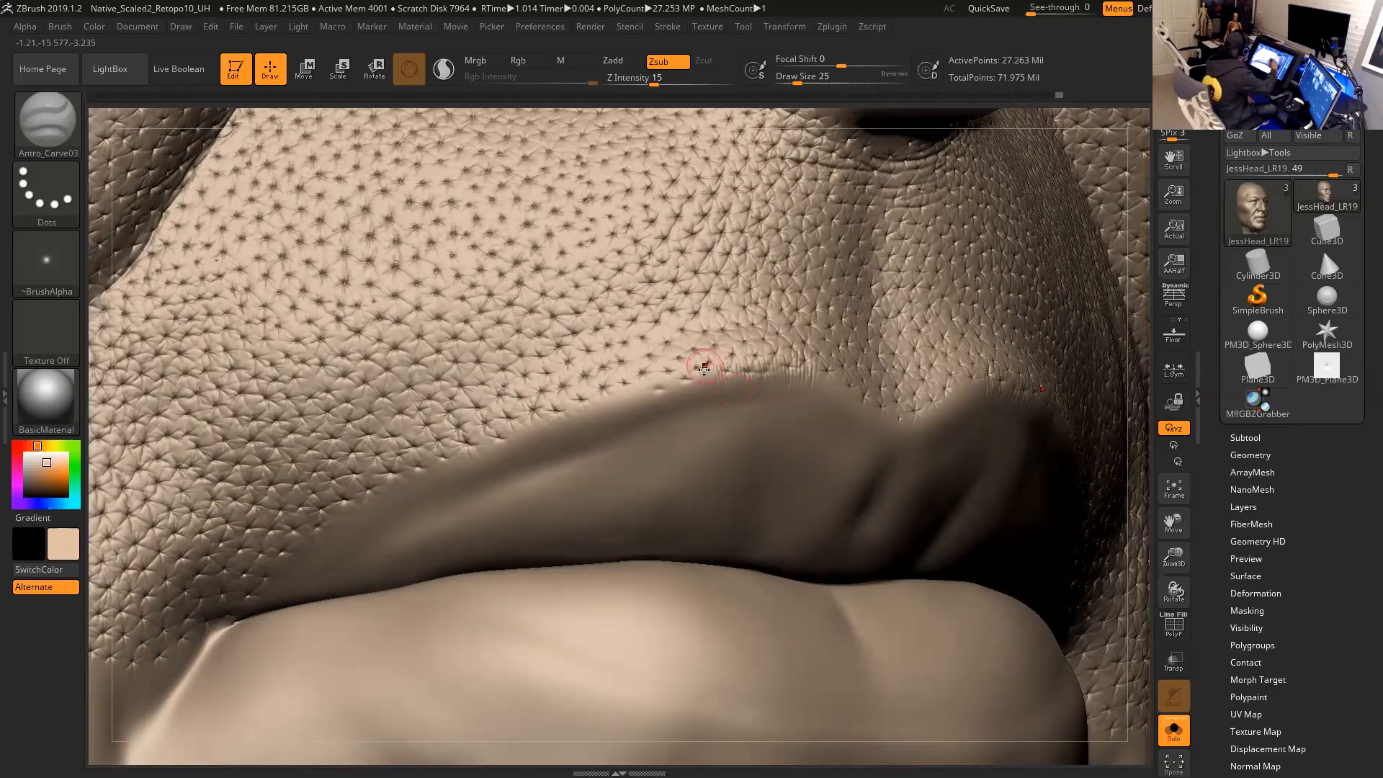
pyautogui.moveTo(1140, 526); pyautogui.dragTo(988, 481)
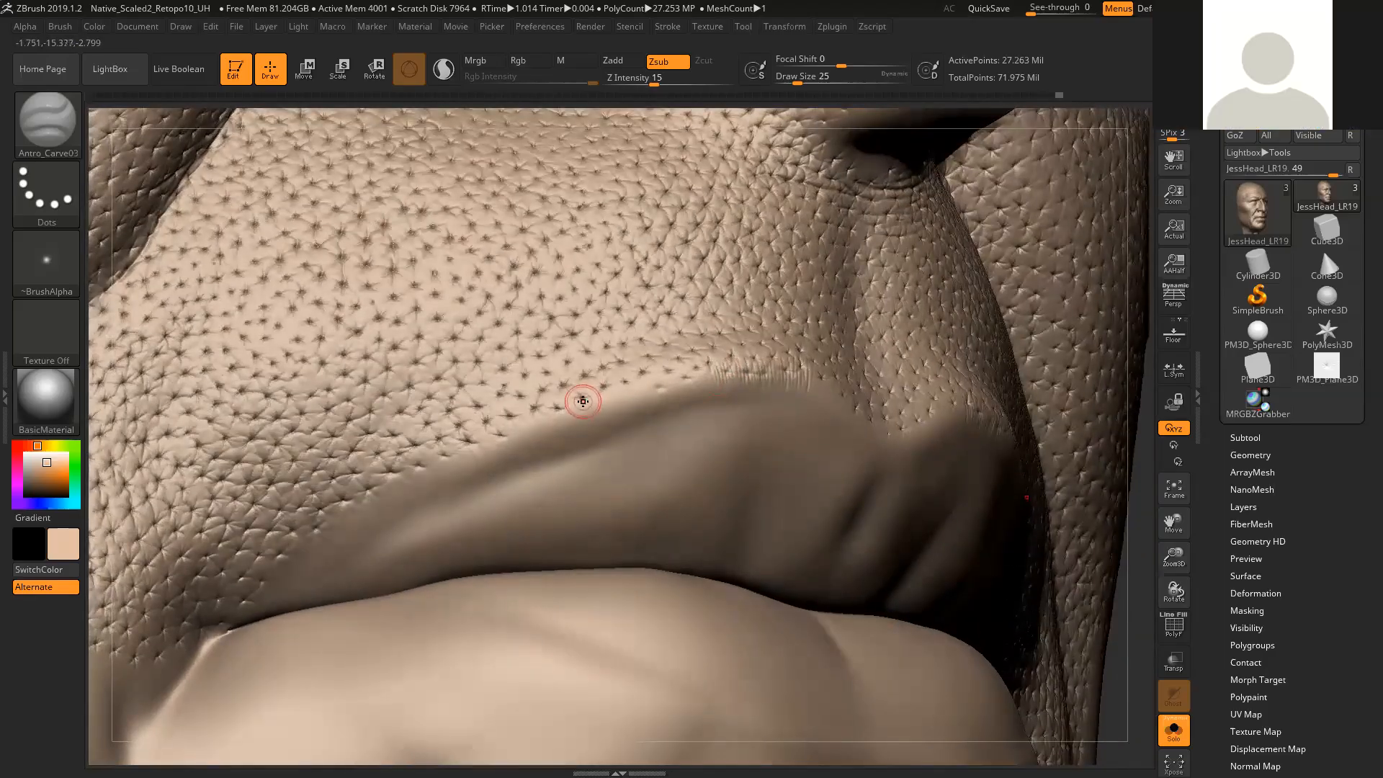
pyautogui.moveTo(582, 394); pyautogui.dragTo(595, 416)
pyautogui.moveTo(1098, 458); pyautogui.dragTo(1083, 454)
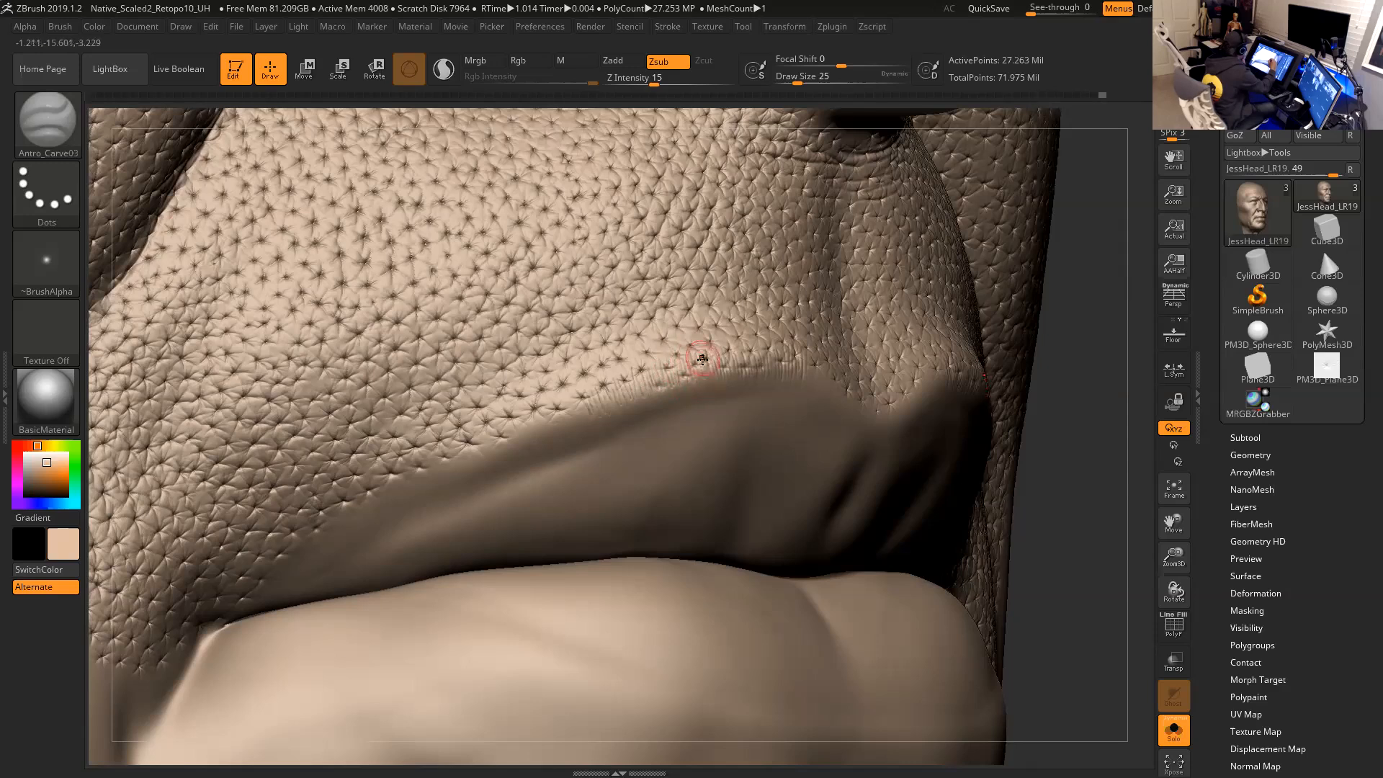
pyautogui.press('shift')
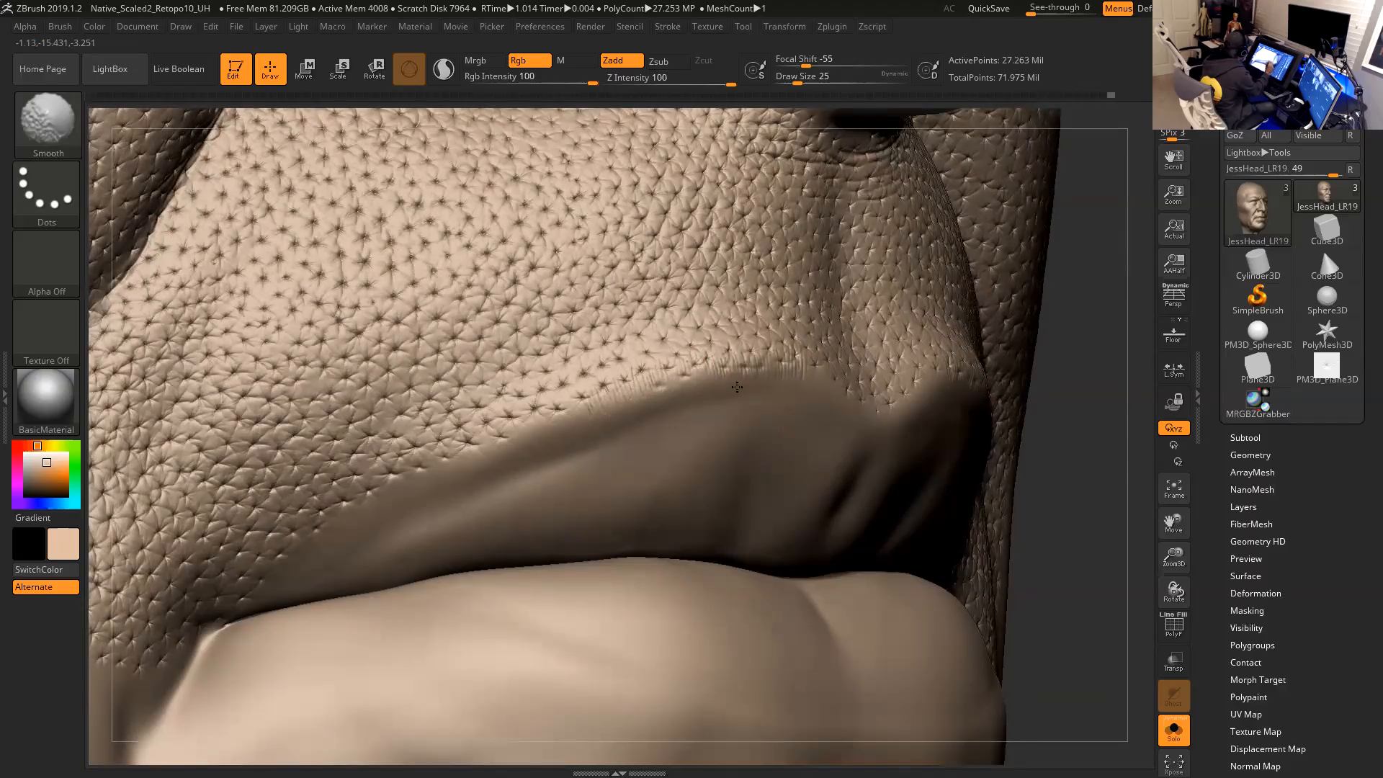
pyautogui.keyDown('shift'); pyautogui.moveTo(801, 380); pyautogui.dragTo(794, 377); pyautogui.keyUp('shift')
# Reduce the draw size to 18 and carve finer short lines along the middle of the upper lip border.
pyautogui.moveTo(1051, 498)
pyautogui.keyDown('alt'); pyautogui.mouseDown()
pyautogui.moveTo(1095, 476)
pyautogui.moveTo(1101, 550)
pyautogui.moveTo(1095, 526)
pyautogui.mouseUp(); pyautogui.keyUp('alt')
pyautogui.keyDown('alt'); pyautogui.moveTo(1073, 463); pyautogui.dragTo(1114, 534); pyautogui.keyUp('alt')
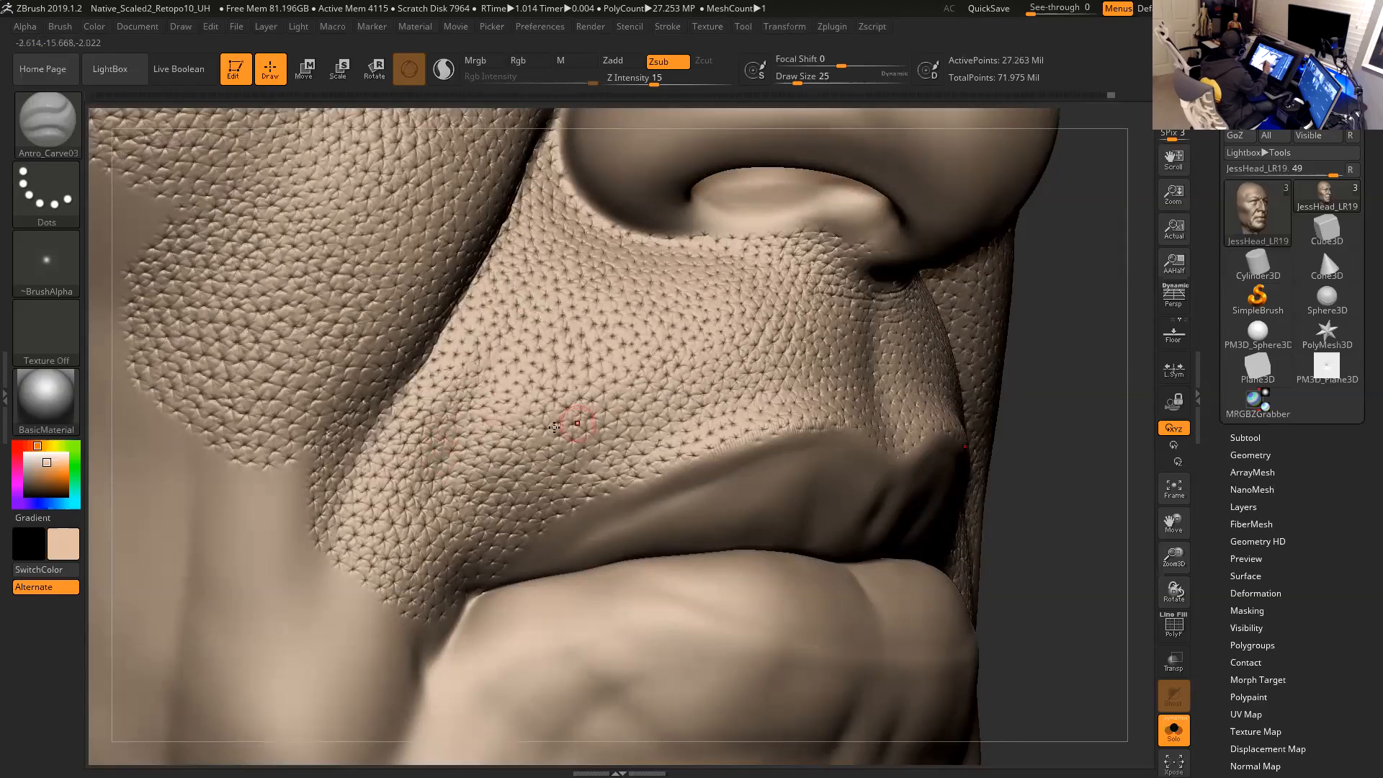
pyautogui.moveTo(1081, 494)
pyautogui.keyDown('alt'); pyautogui.mouseDown()
pyautogui.moveTo(1090, 510)
pyautogui.moveTo(1109, 462)
pyautogui.moveTo(1092, 447)
pyautogui.mouseUp(); pyautogui.keyUp('alt')
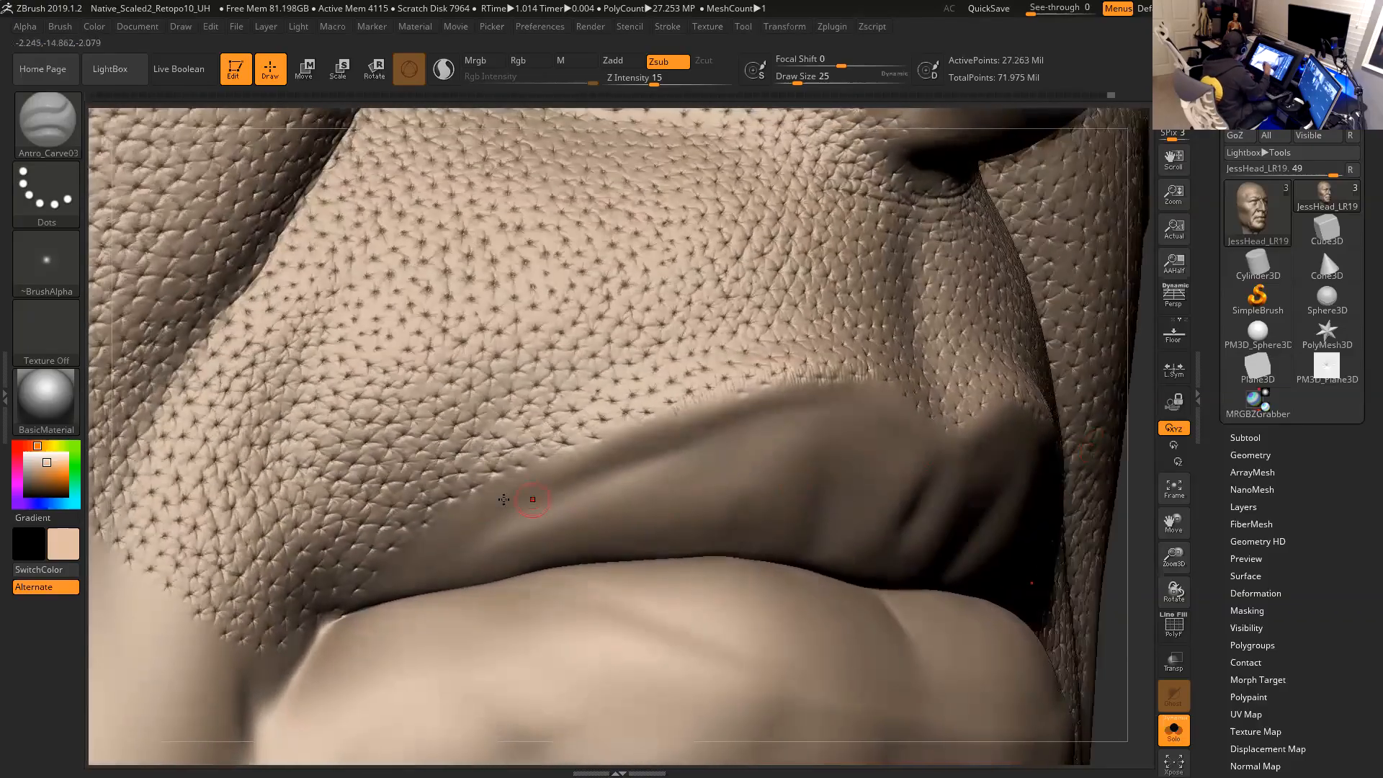
pyautogui.keyDown('alt'); pyautogui.moveTo(1109, 570); pyautogui.dragTo(1097, 522); pyautogui.keyUp('alt')
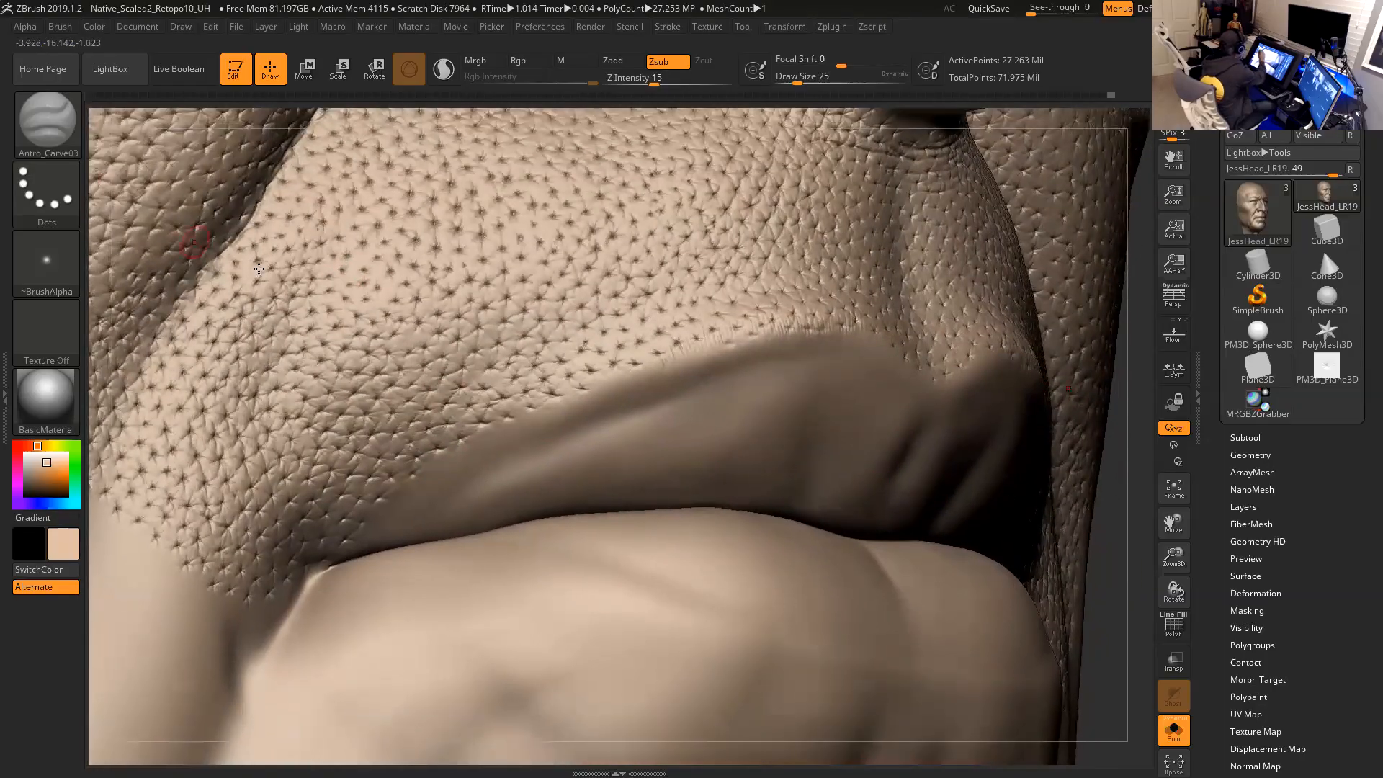
pyautogui.moveTo(1109, 518)
pyautogui.mouseDown()
pyautogui.moveTo(1124, 528)
pyautogui.moveTo(1124, 577)
pyautogui.mouseUp()
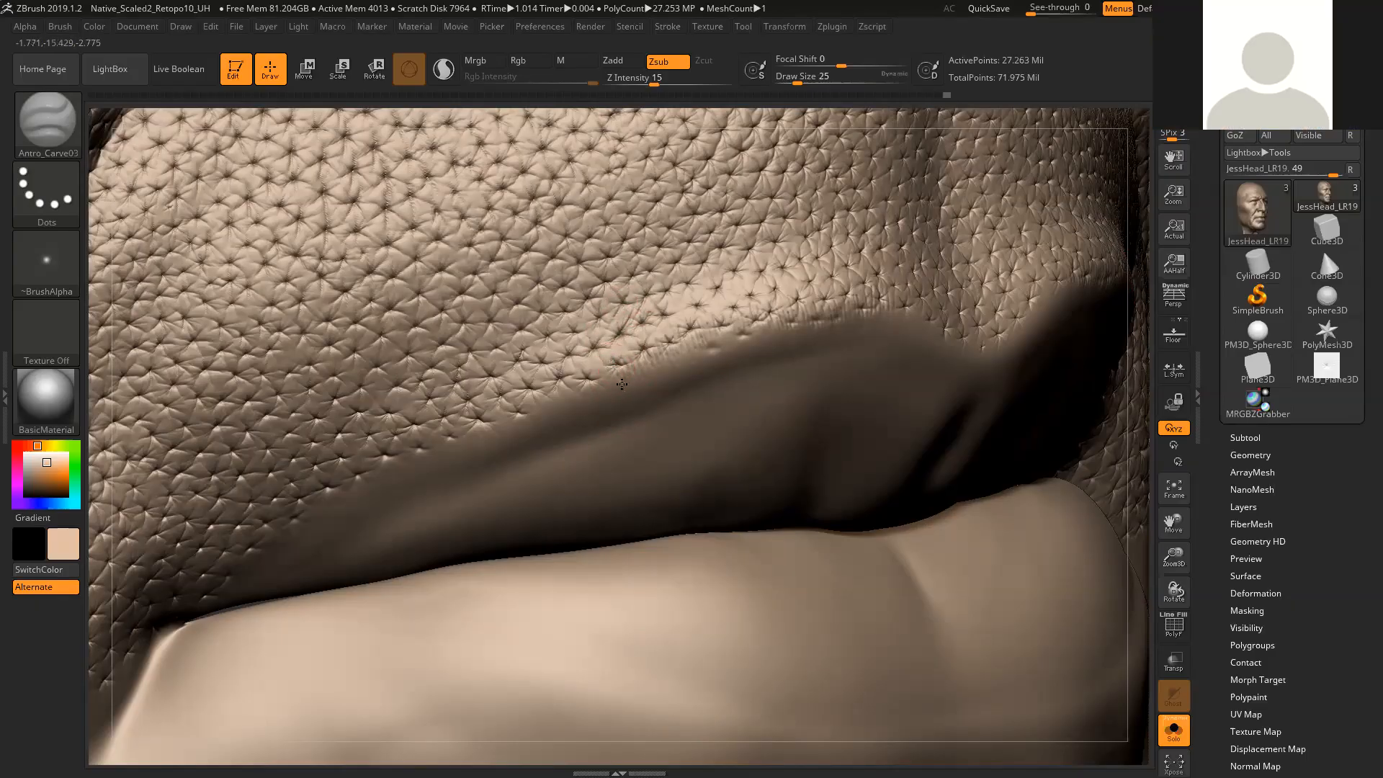
pyautogui.press('space')
pyautogui.moveTo(618, 387); pyautogui.dragTo(607, 385)
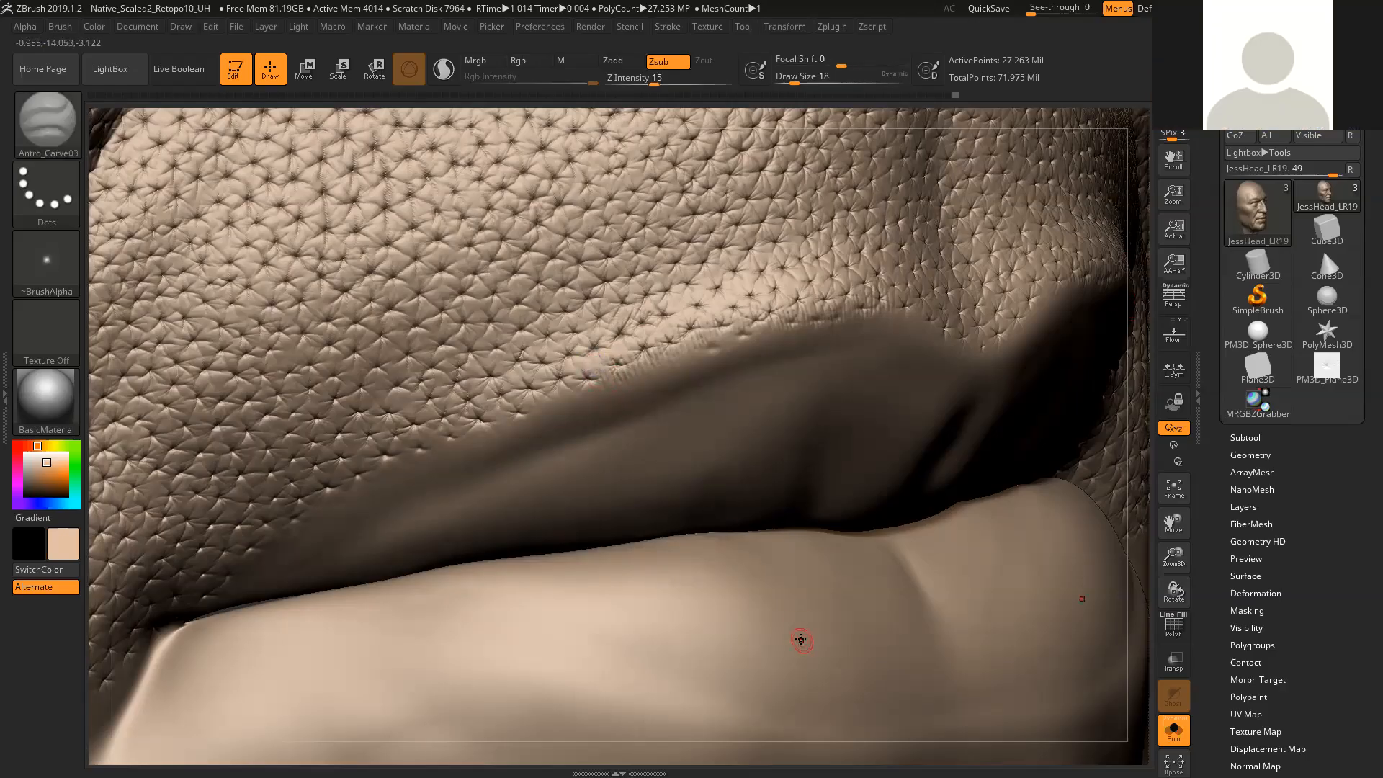
pyautogui.moveTo(633, 592); pyautogui.dragTo(849, 405, button='right')
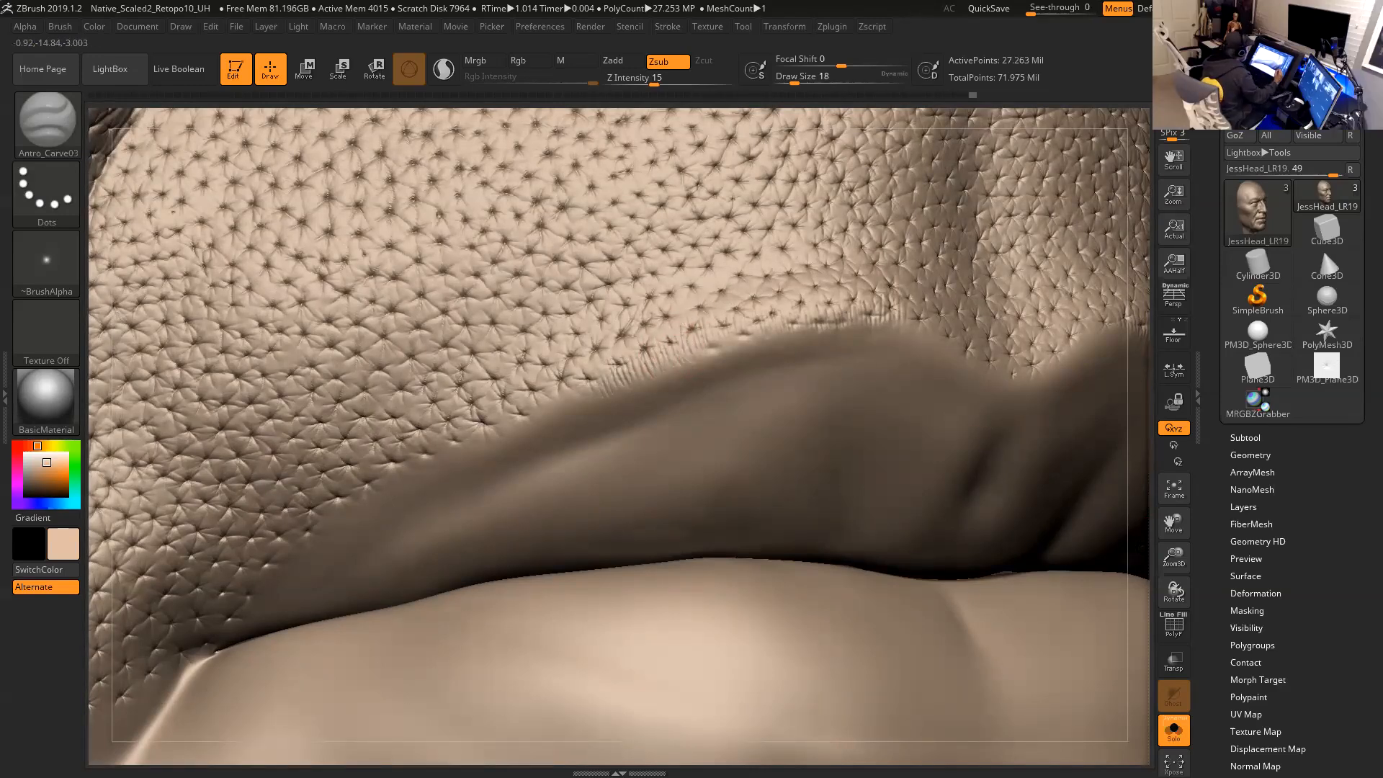
pyautogui.moveTo(1144, 569); pyautogui.dragTo(1142, 548)
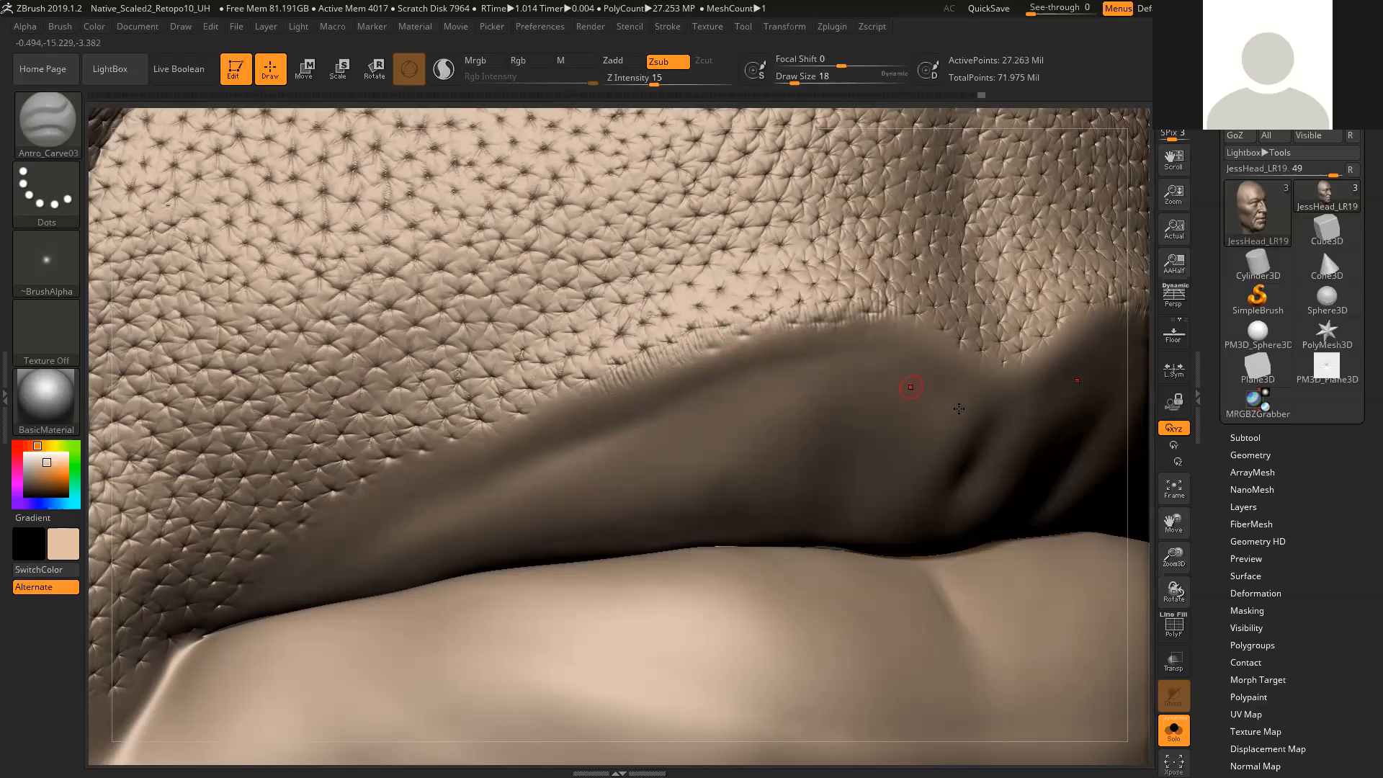
pyautogui.moveTo(1175, 557); pyautogui.dragTo(1121, 559)
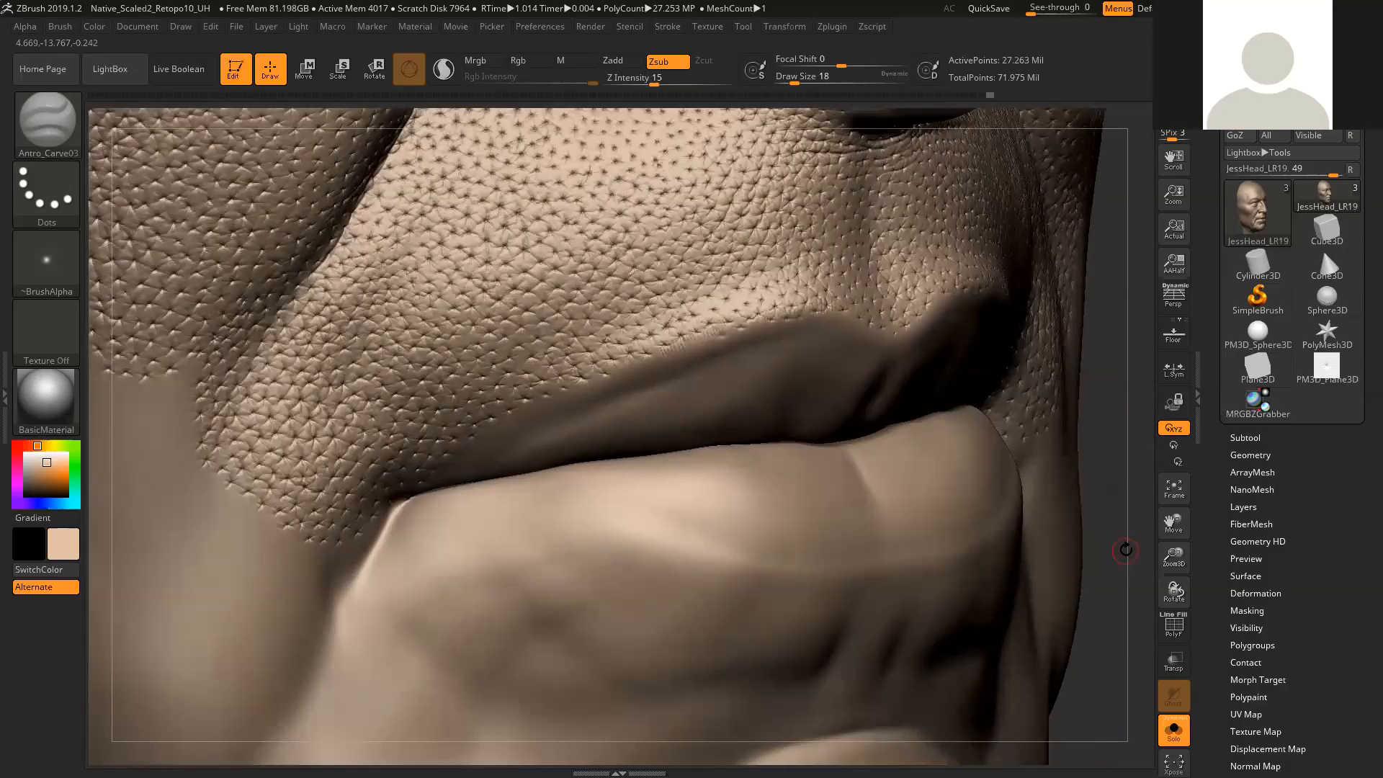
pyautogui.moveTo(1121, 547)
pyautogui.mouseDown()
pyautogui.moveTo(1100, 515)
pyautogui.moveTo(1116, 465)
pyautogui.mouseUp()
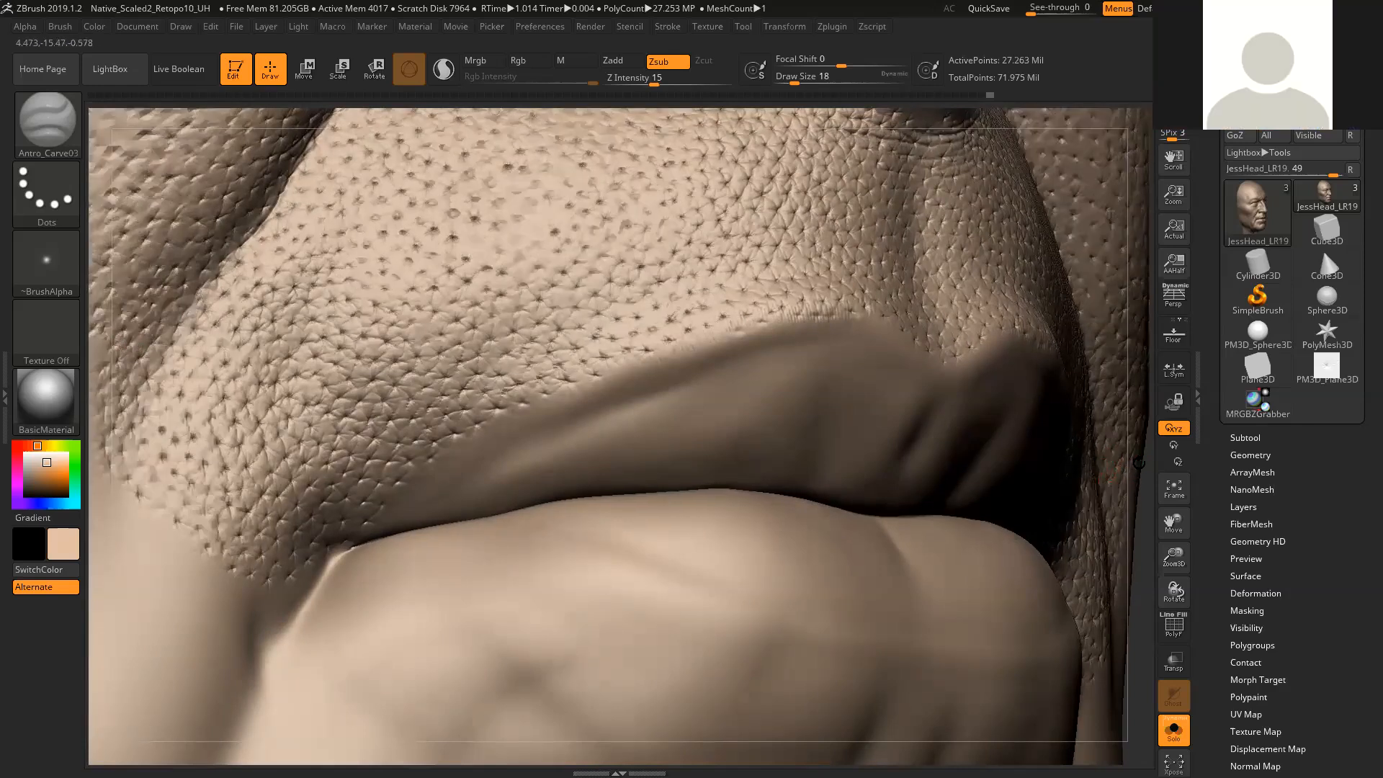
pyautogui.moveTo(1139, 463); pyautogui.dragTo(1129, 466)
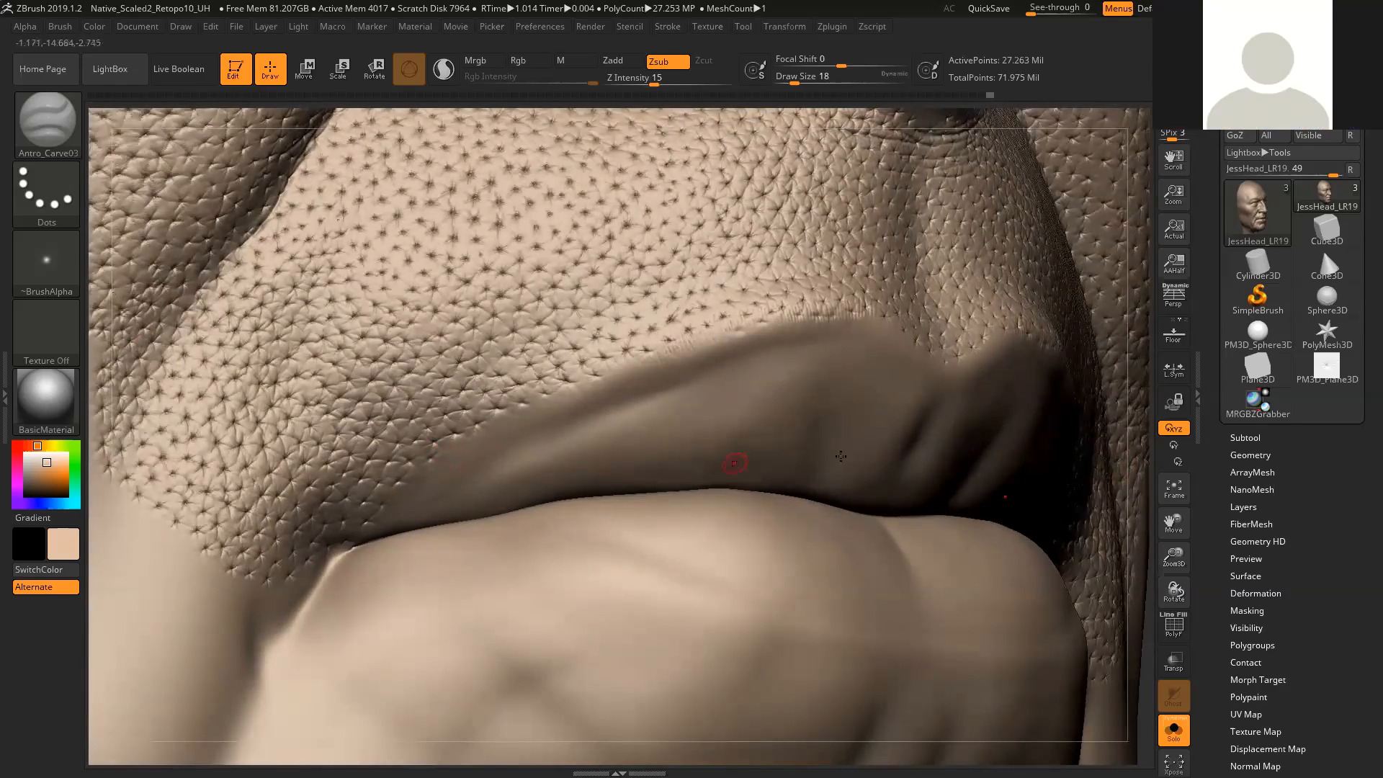
pyautogui.moveTo(1137, 546)
pyautogui.mouseDown()
pyautogui.moveTo(1121, 509)
pyautogui.moveTo(1115, 549)
pyautogui.mouseUp()
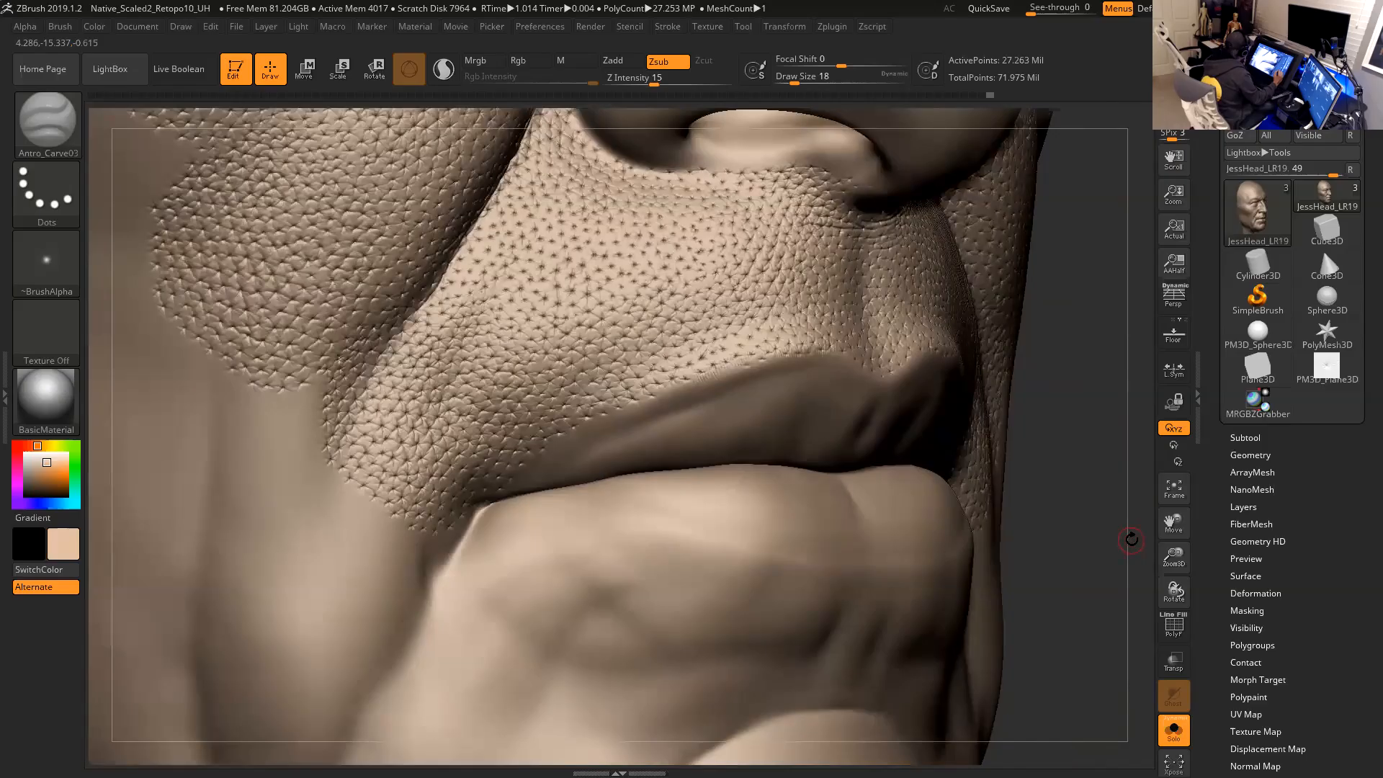
# Carve more fine short lines along the middle of the upper lip border and extend them towards the lip's peak.
pyautogui.moveTo(1090, 526)
pyautogui.keyDown('alt'); pyautogui.mouseDown()
pyautogui.moveTo(1092, 405)
pyautogui.moveTo(1093, 496)
pyautogui.mouseUp(); pyautogui.keyUp('alt')
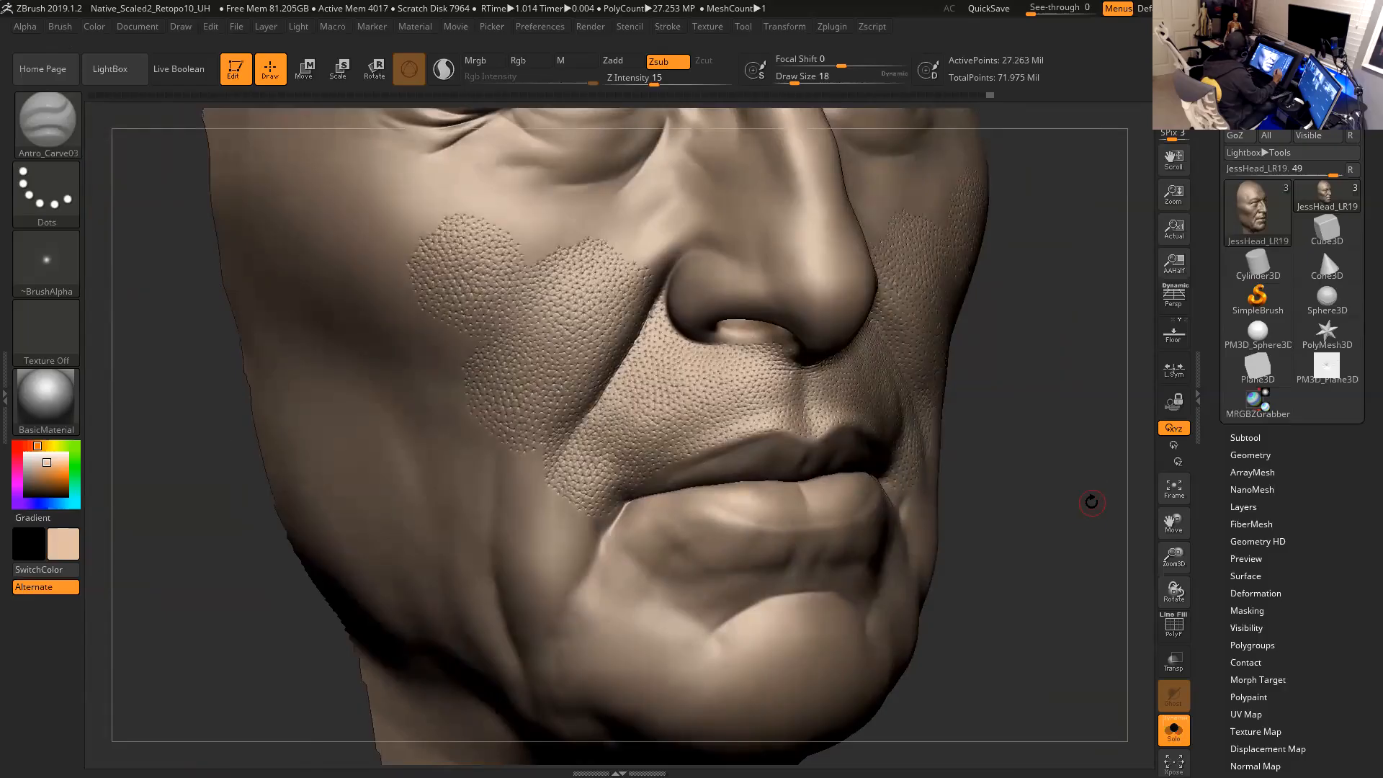
pyautogui.moveTo(1090, 518)
pyautogui.mouseDown()
pyautogui.moveTo(1106, 574)
pyautogui.moveTo(1146, 566)
pyautogui.moveTo(1140, 591)
pyautogui.moveTo(1081, 497)
pyautogui.moveTo(1130, 510)
pyautogui.moveTo(1138, 551)
pyautogui.moveTo(1169, 544)
pyautogui.moveTo(1074, 531)
pyautogui.mouseUp()
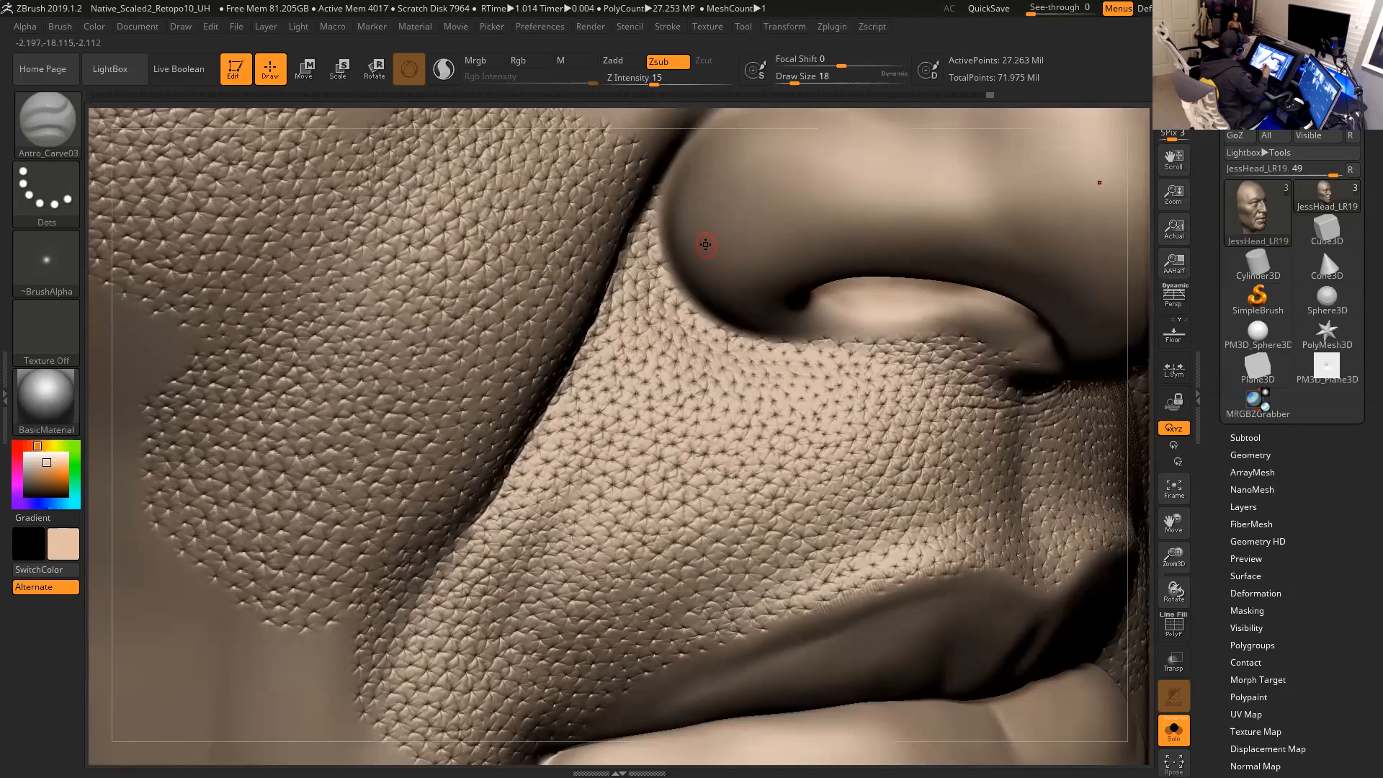
pyautogui.keyDown('alt'); pyautogui.moveTo(1139, 534); pyautogui.dragTo(1153, 632); pyautogui.keyUp('alt')
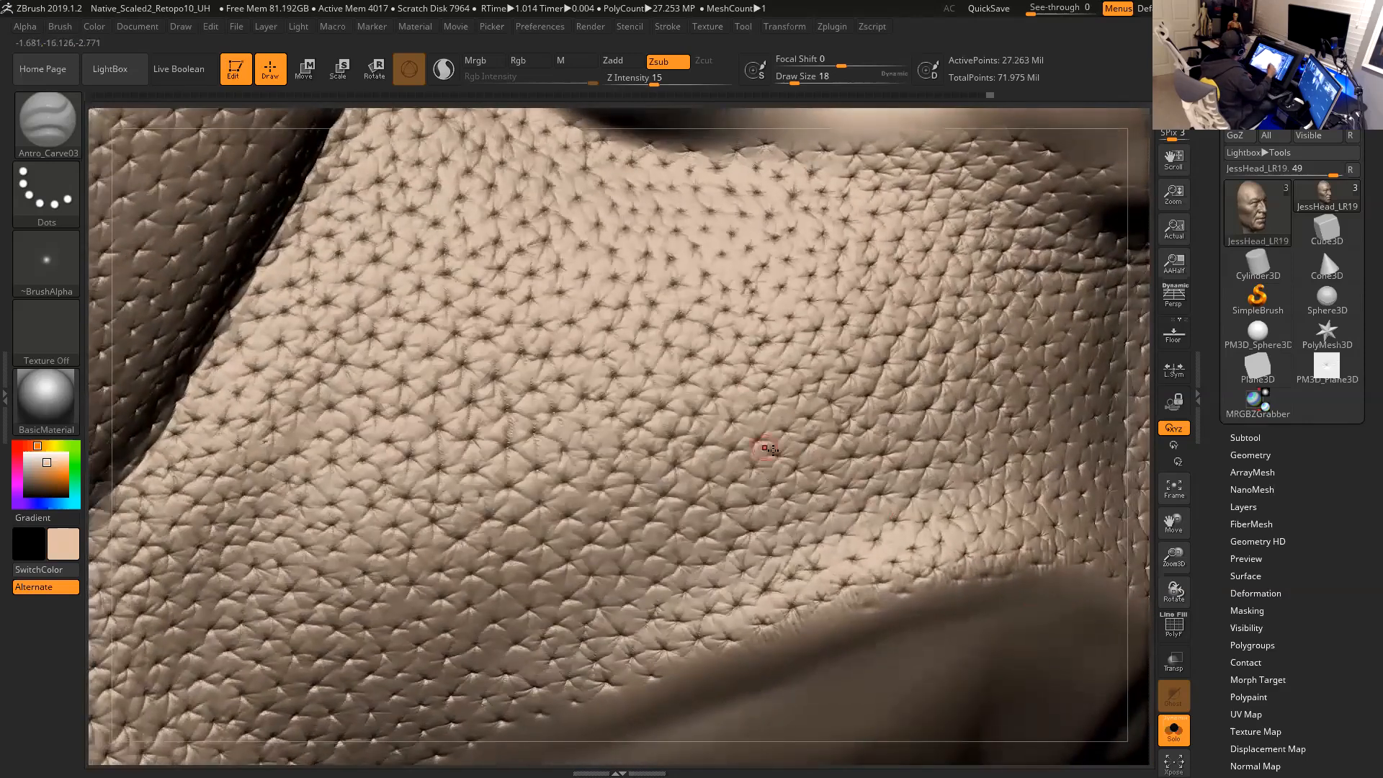
pyautogui.moveTo(1136, 555)
pyautogui.mouseDown()
pyautogui.moveTo(1145, 591)
pyautogui.moveTo(1134, 554)
pyautogui.mouseUp()
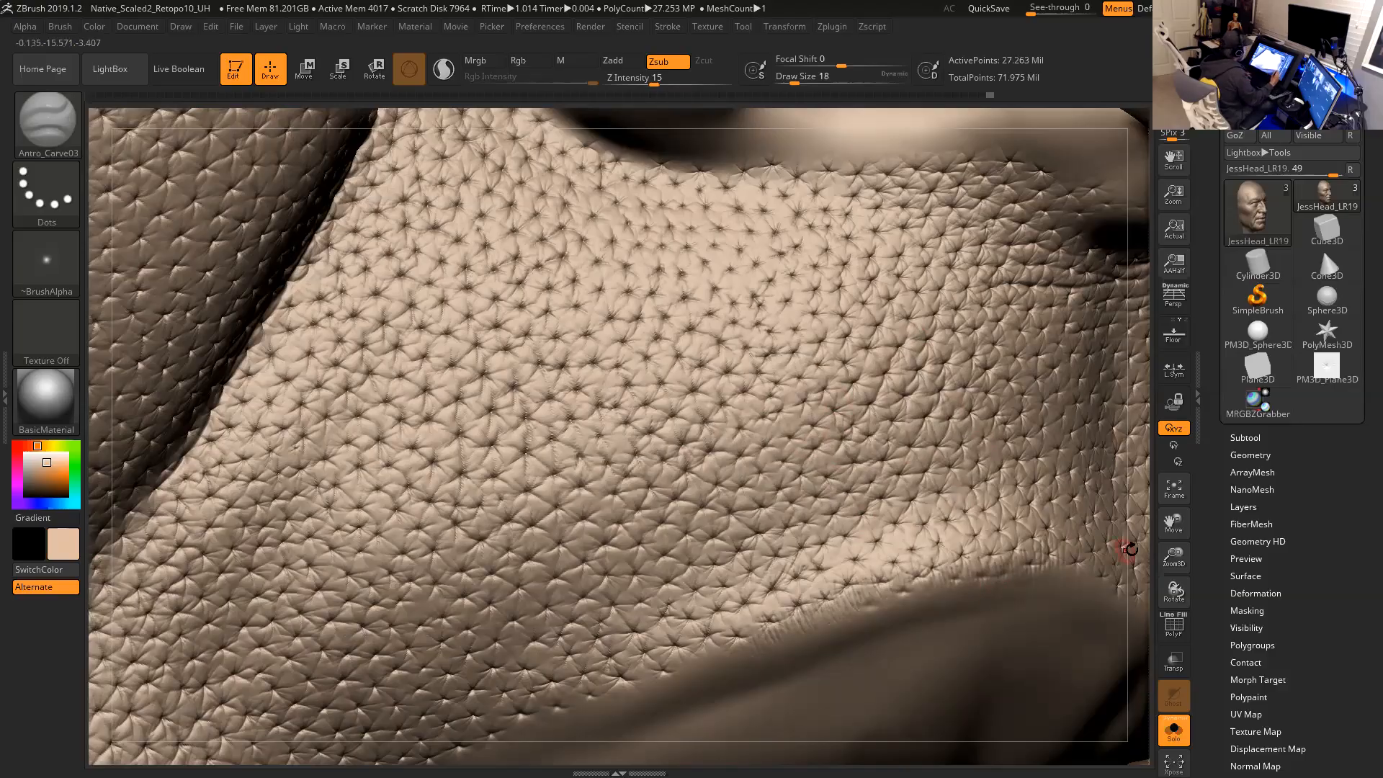
pyautogui.moveTo(1135, 578); pyautogui.dragTo(1135, 603)
pyautogui.moveTo(1144, 533)
pyautogui.keyDown('alt'); pyautogui.mouseDown()
pyautogui.moveTo(997, 505)
pyautogui.moveTo(994, 488)
pyautogui.mouseUp(); pyautogui.keyUp('alt')
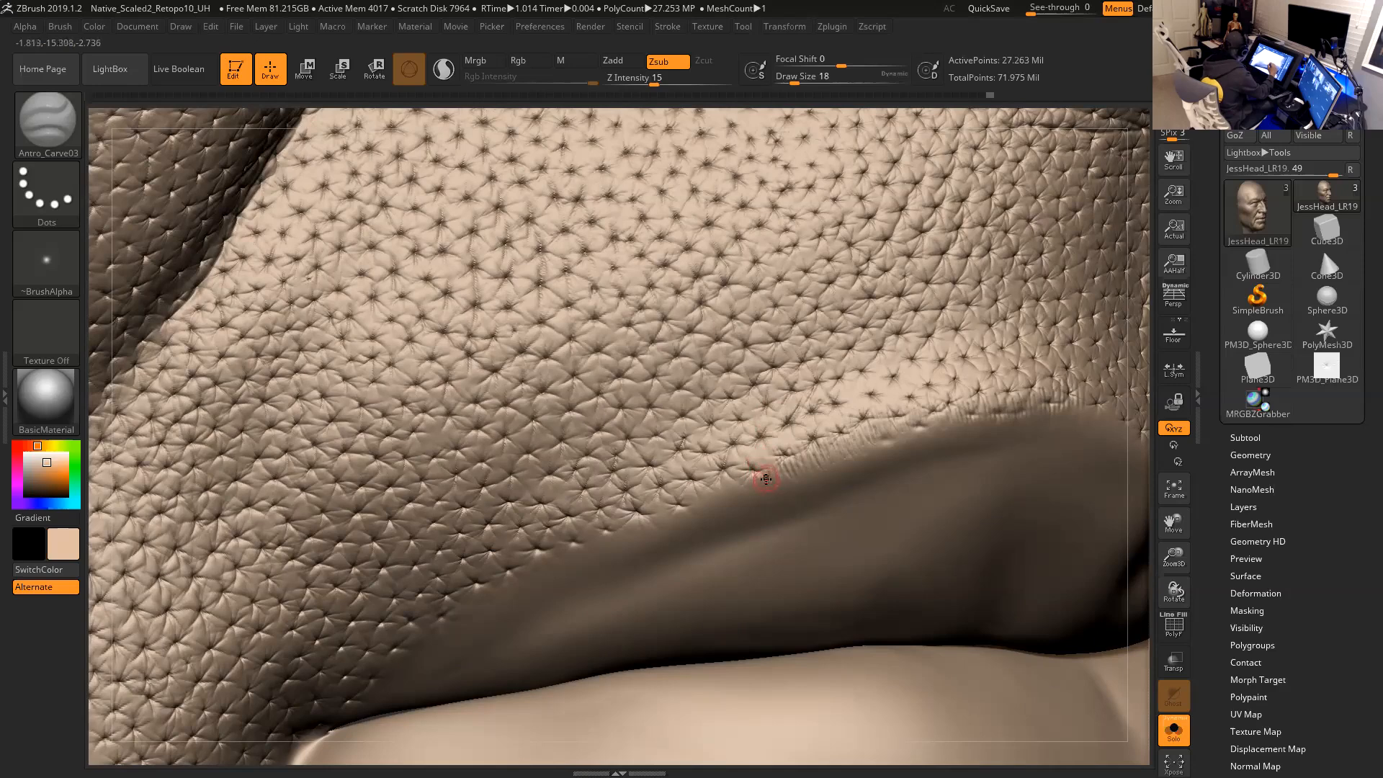
pyautogui.moveTo(1138, 501); pyautogui.dragTo(1038, 482)
pyautogui.moveTo(1137, 515); pyautogui.dragTo(958, 432)
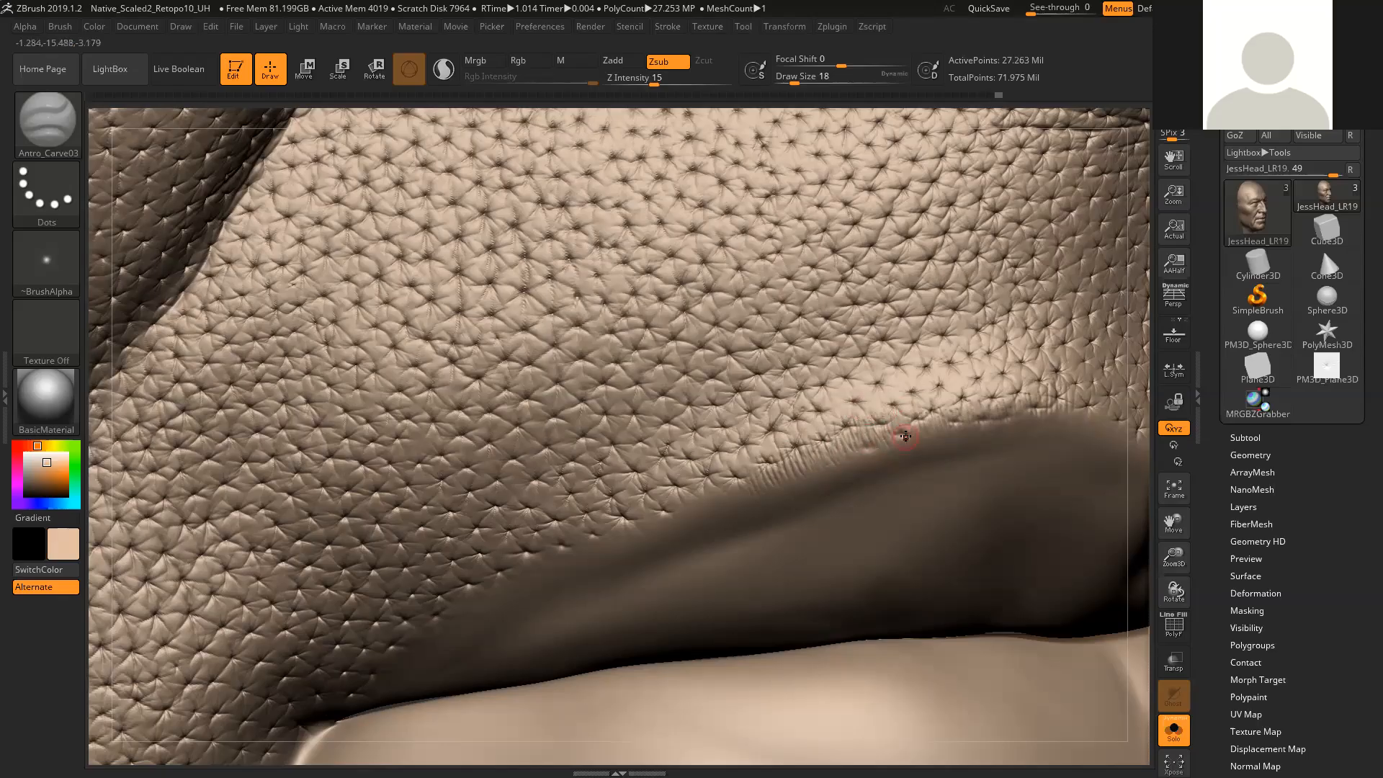
pyautogui.moveTo(894, 404); pyautogui.dragTo(908, 413)
# Carve fine short lines across the outer stretch of the upper lip border, starting near the mouth corner.
pyautogui.keyDown('alt'); pyautogui.moveTo(1129, 498); pyautogui.dragTo(1050, 631); pyautogui.keyUp('alt')
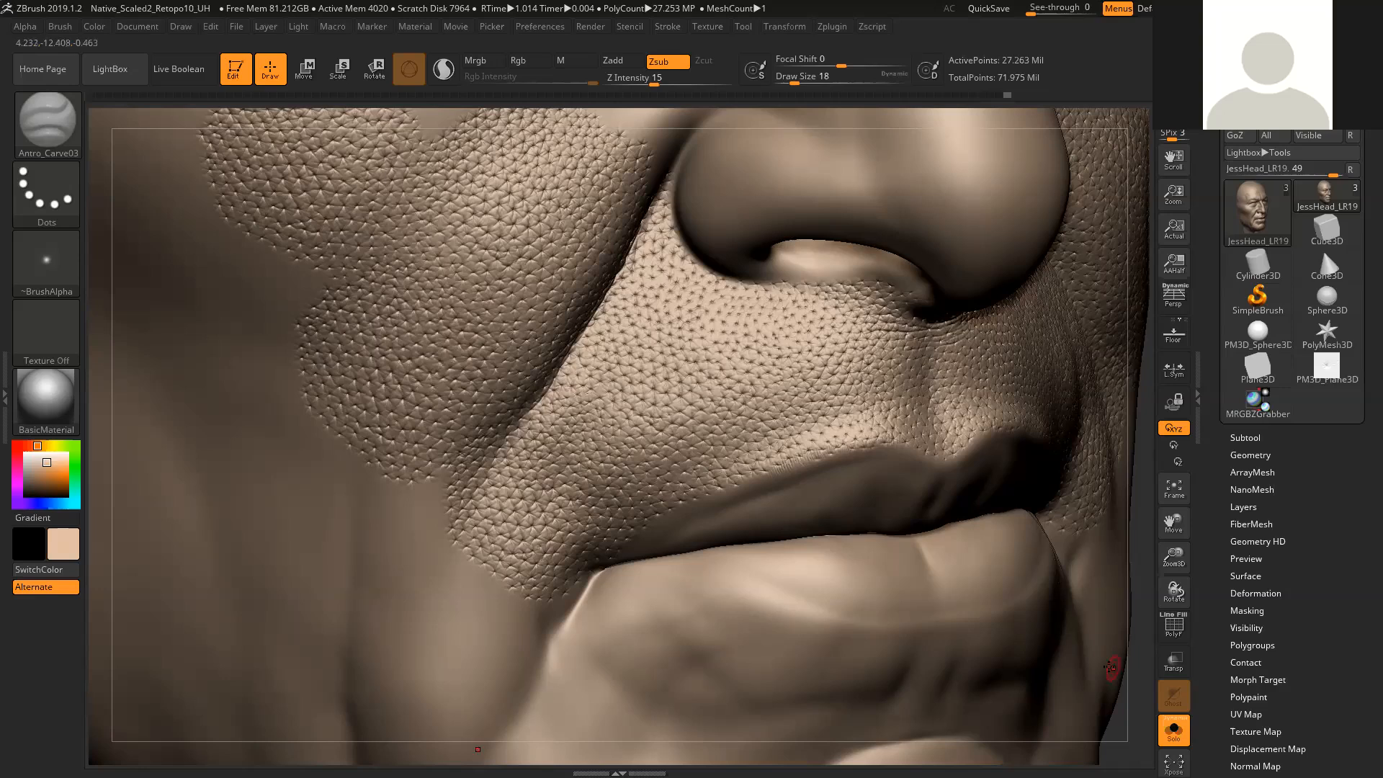
pyautogui.keyDown('alt'); pyautogui.moveTo(1130, 698); pyautogui.dragTo(1084, 644); pyautogui.keyUp('alt')
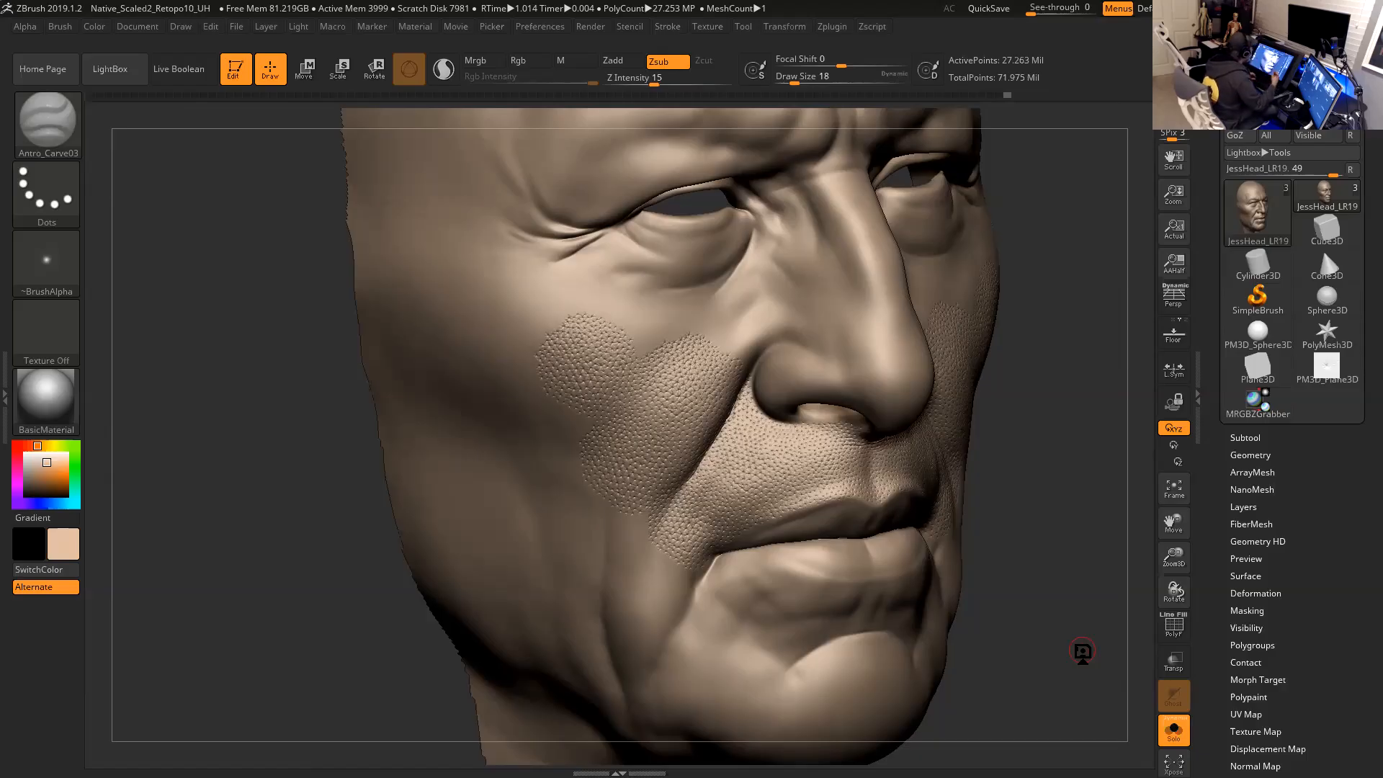
pyautogui.moveTo(1044, 478)
pyautogui.mouseDown()
pyautogui.moveTo(1059, 473)
pyautogui.moveTo(1078, 572)
pyautogui.moveTo(1100, 594)
pyautogui.moveTo(1114, 462)
pyautogui.moveTo(1120, 505)
pyautogui.moveTo(1055, 724)
pyautogui.mouseUp()
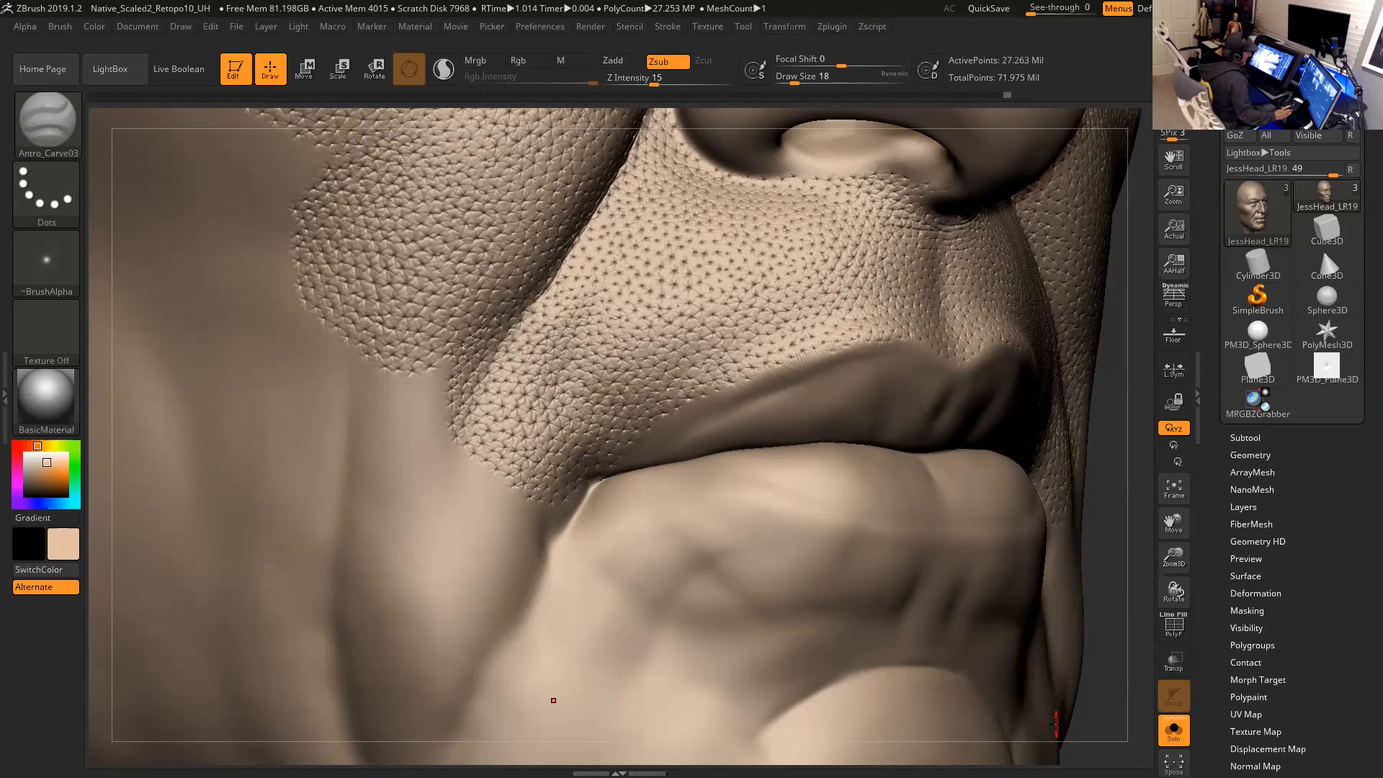
pyautogui.moveTo(1120, 436); pyautogui.dragTo(1118, 441)
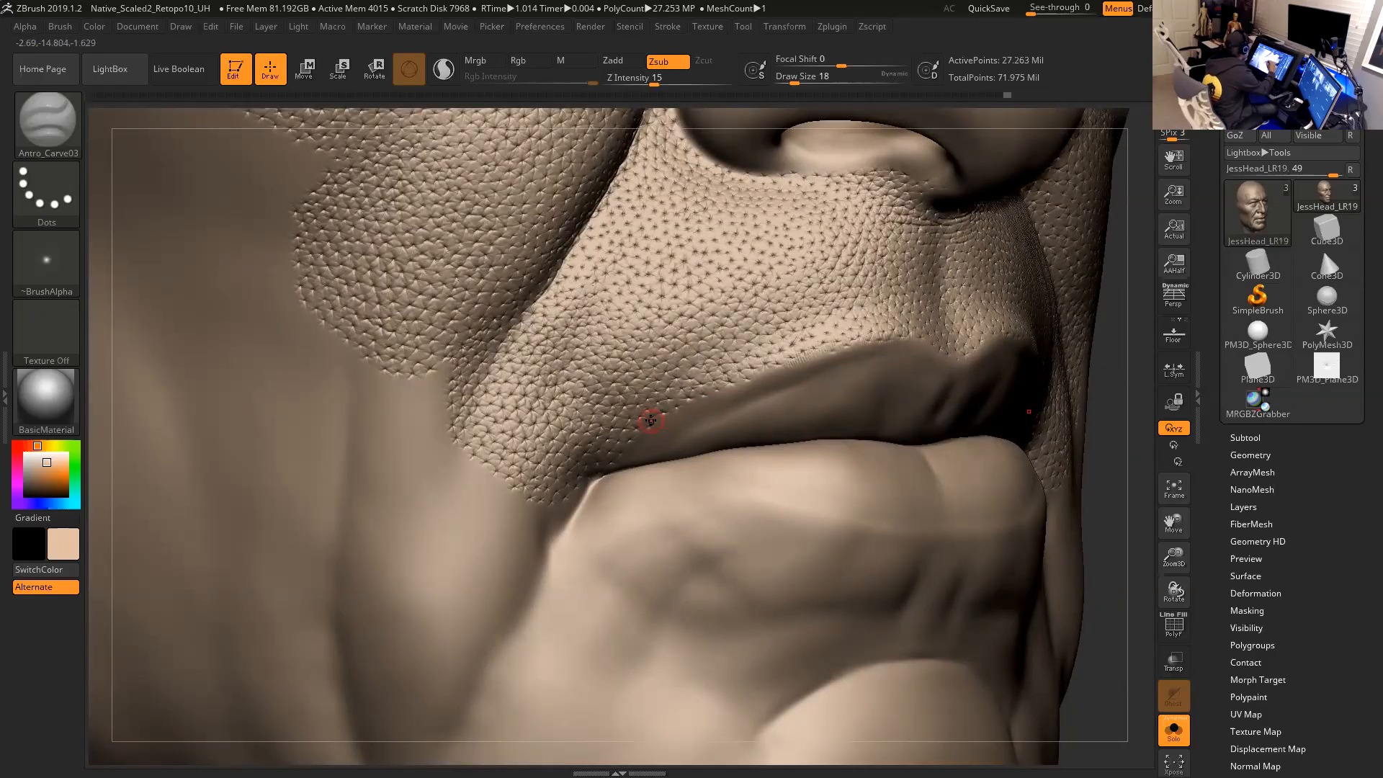
pyautogui.moveTo(1113, 474)
pyautogui.mouseDown()
pyautogui.moveTo(1124, 453)
pyautogui.moveTo(1124, 487)
pyautogui.mouseUp()
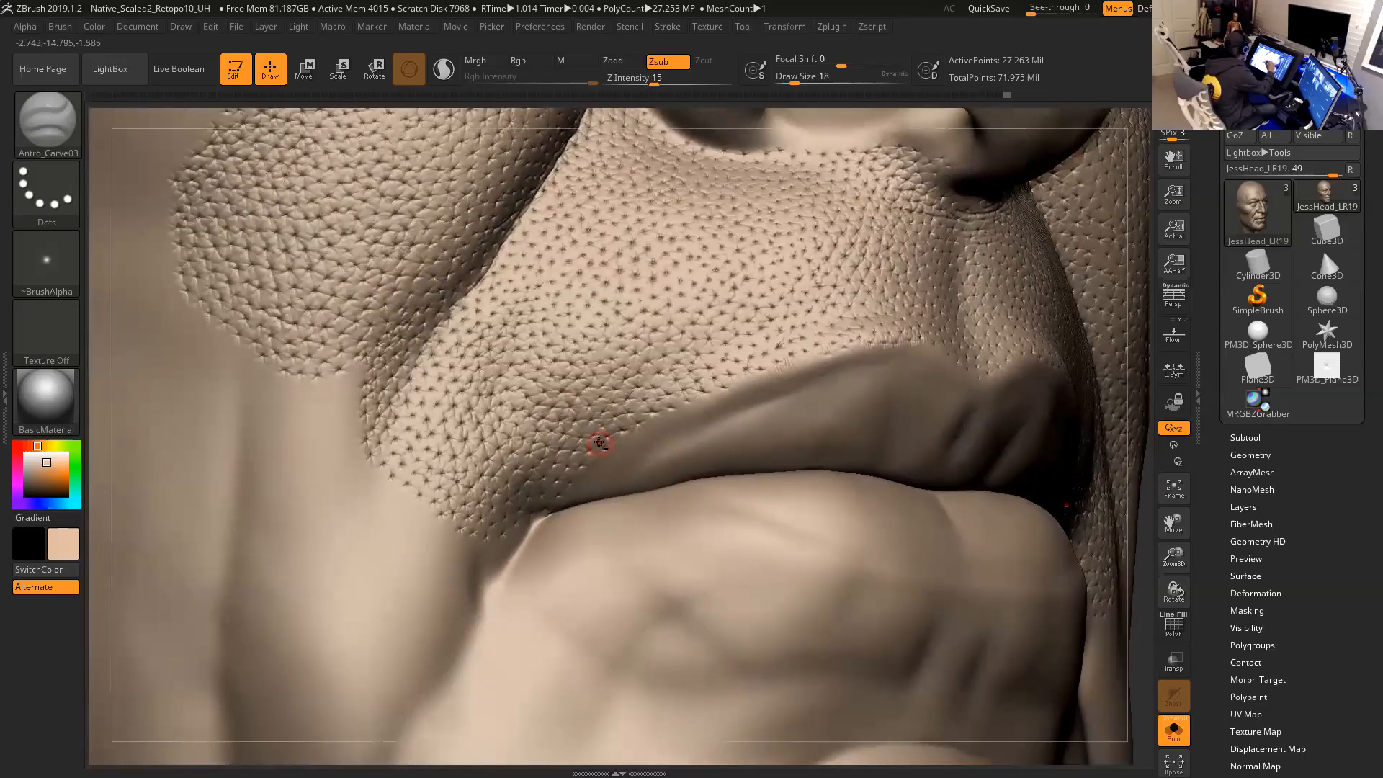
pyautogui.press('ctrl')
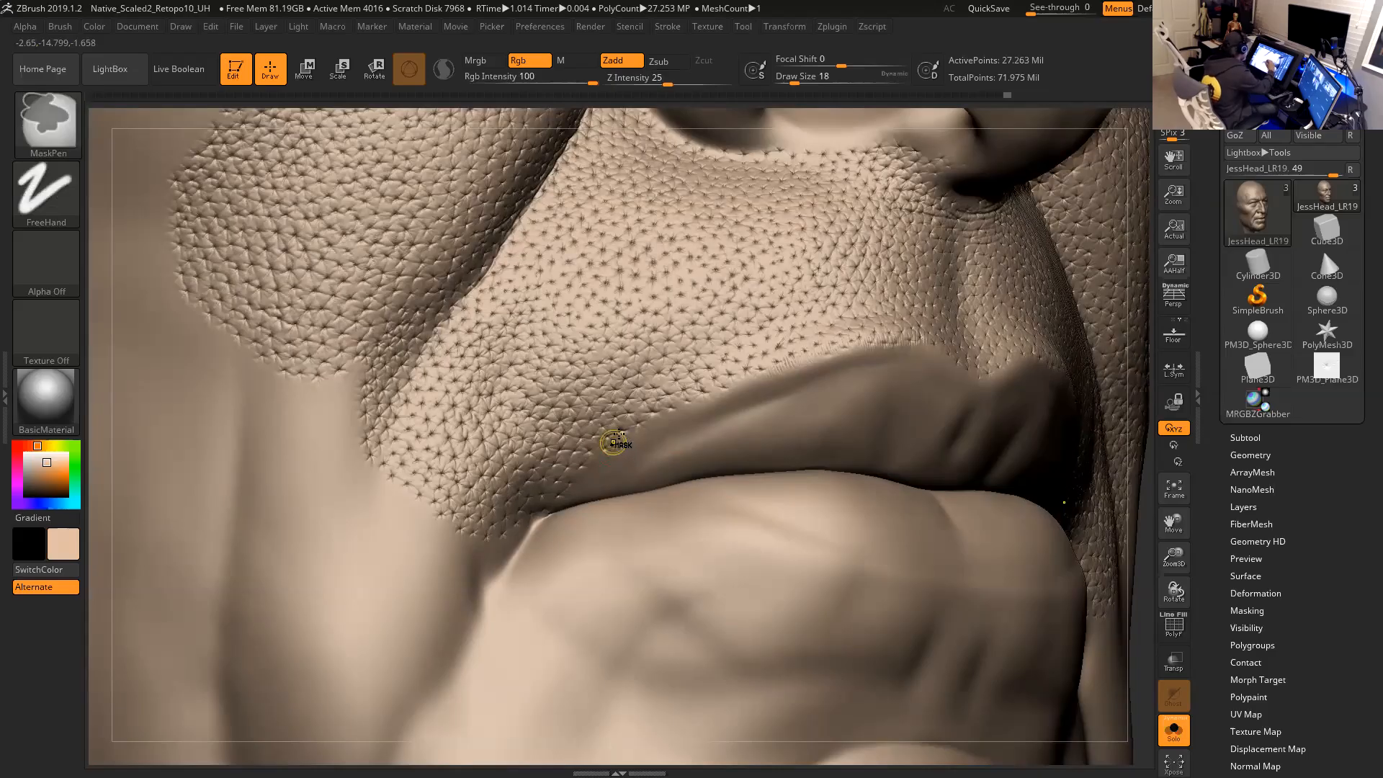
pyautogui.moveTo(607, 451); pyautogui.dragTo(609, 448)
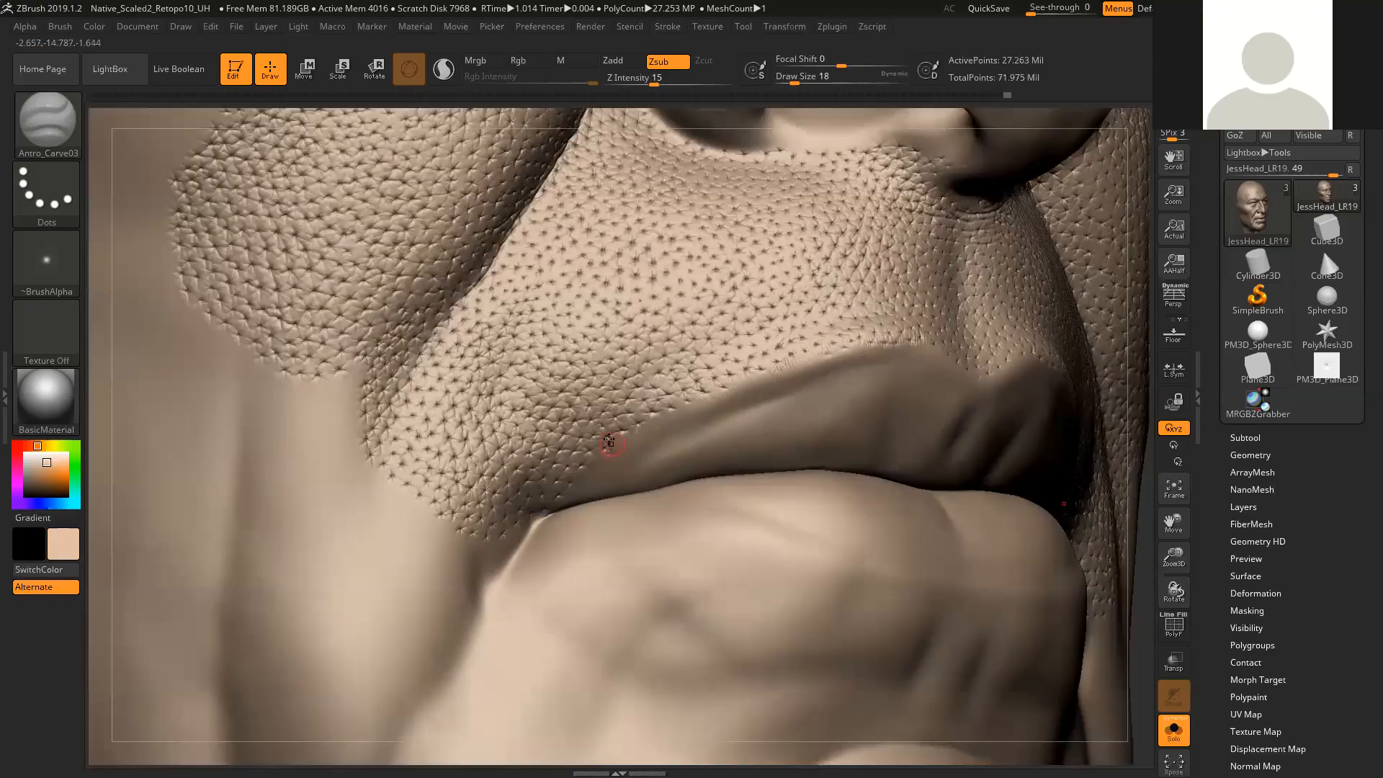
pyautogui.moveTo(613, 443); pyautogui.dragTo(618, 441)
pyautogui.moveTo(641, 433); pyautogui.dragTo(634, 438)
pyautogui.moveTo(647, 408); pyautogui.dragTo(656, 425)
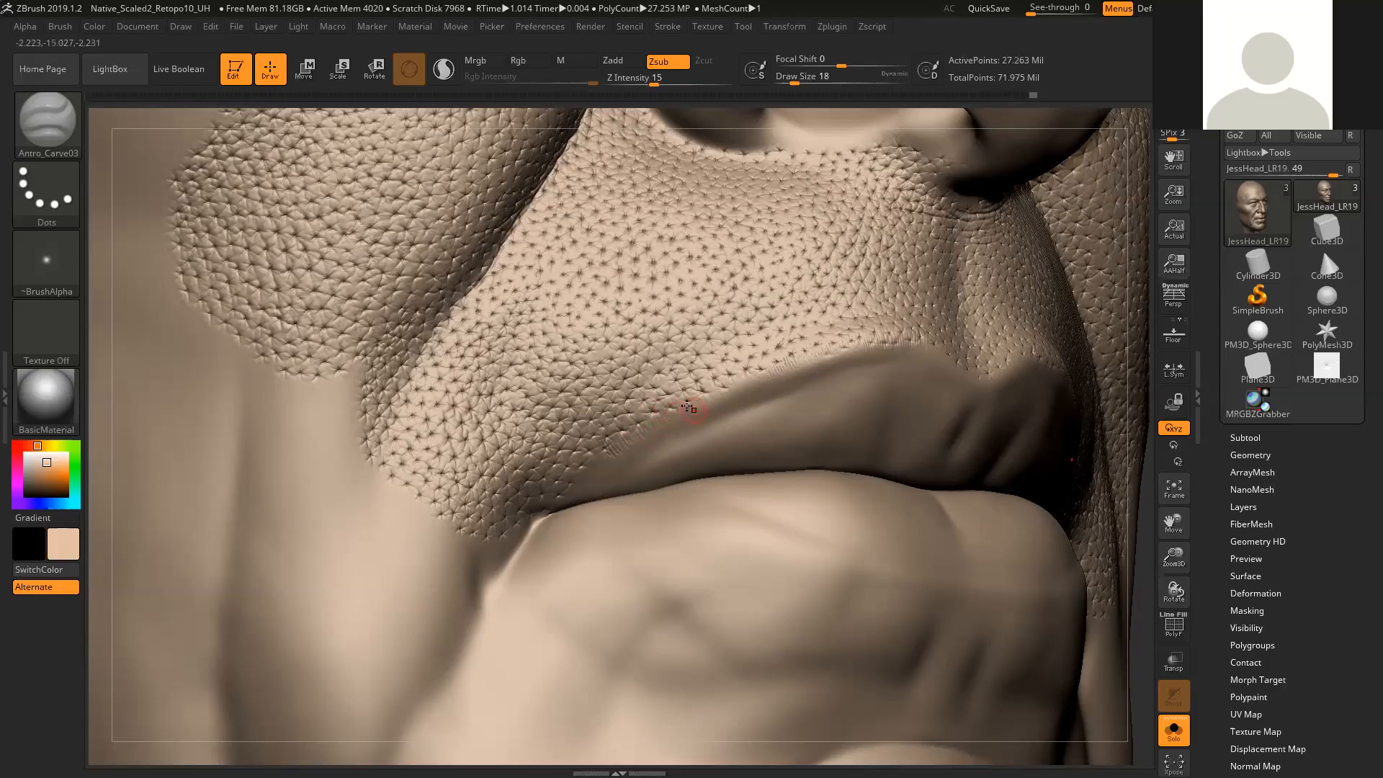
# Continue the fine short lines from the outer upper lip border inwards to the existing strokes at its middle.
pyautogui.moveTo(671, 410); pyautogui.dragTo(669, 405)
pyautogui.moveTo(693, 402); pyautogui.dragTo(696, 397)
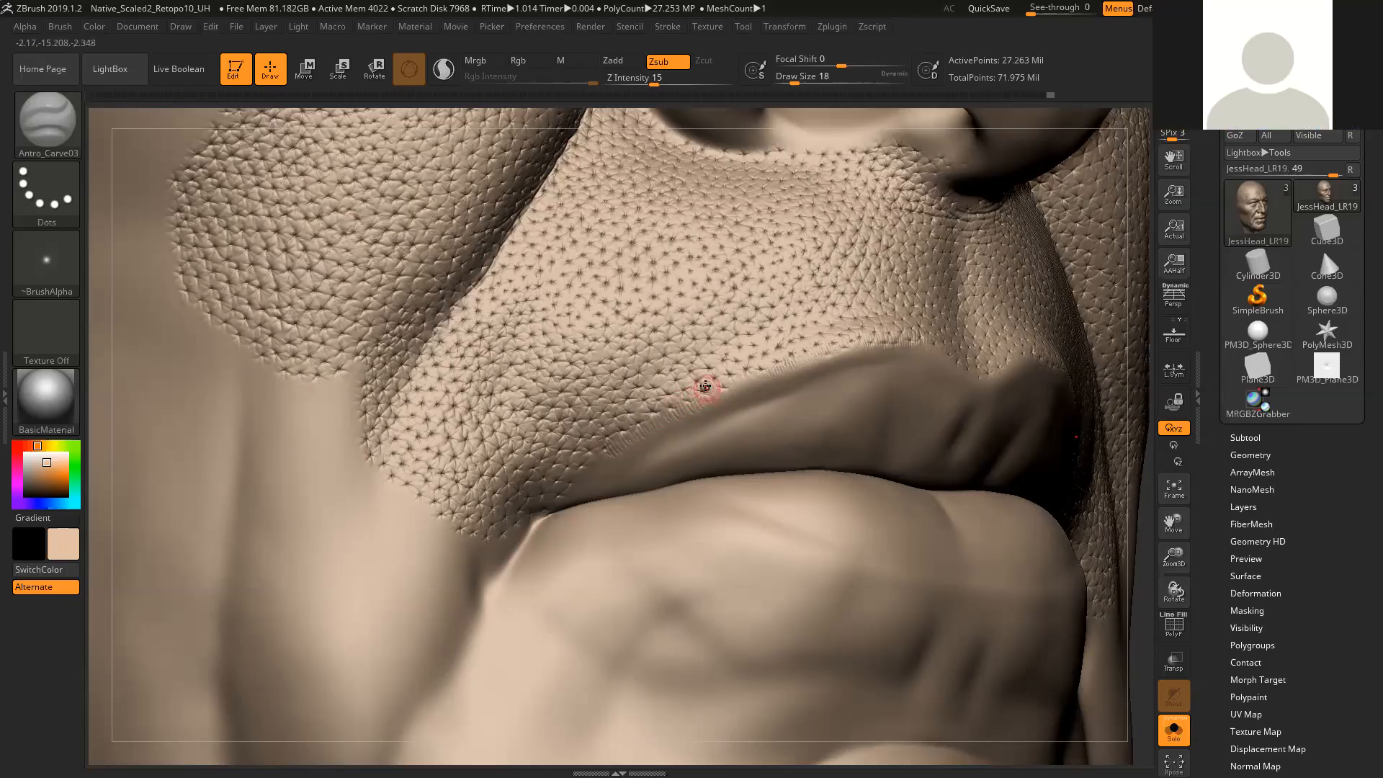
pyautogui.moveTo(713, 394)
pyautogui.mouseDown()
pyautogui.moveTo(732, 383)
pyautogui.moveTo(713, 391)
pyautogui.mouseUp()
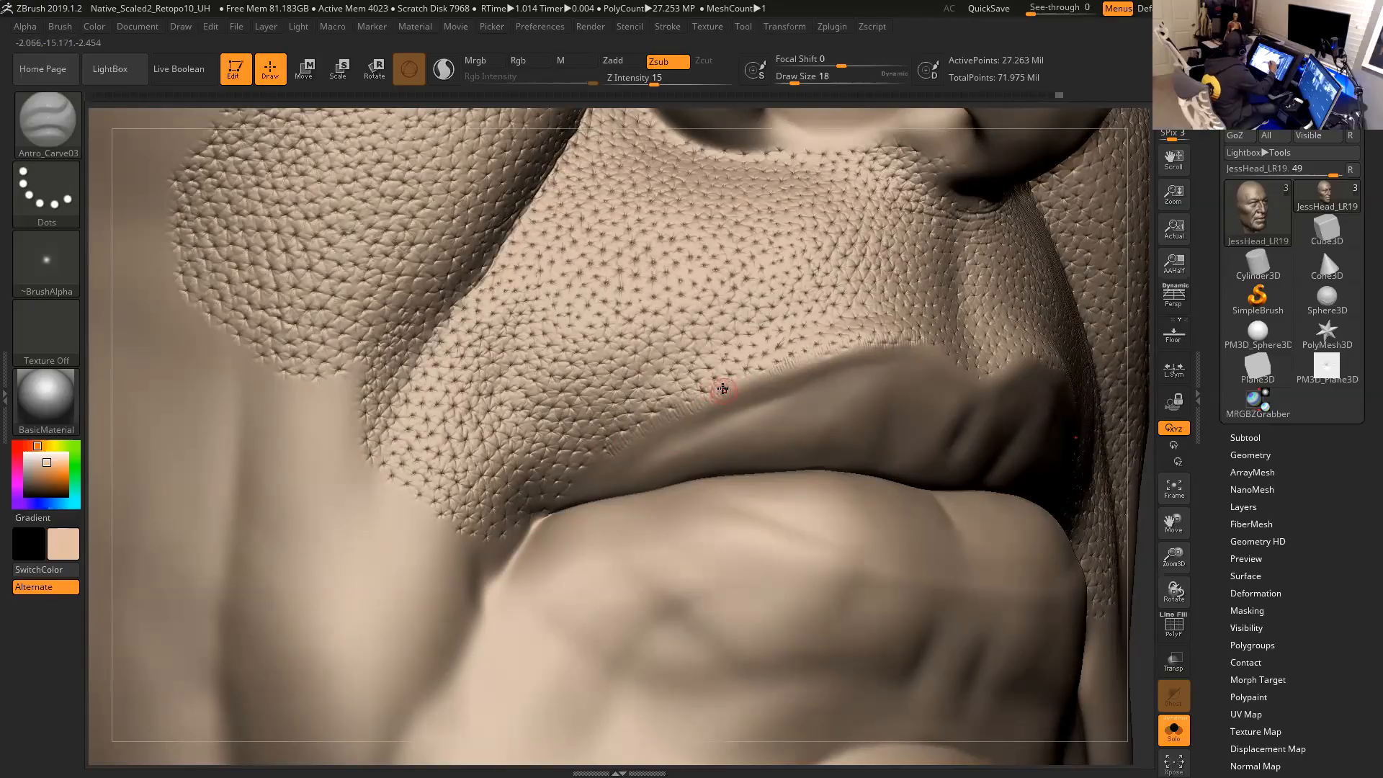
pyautogui.moveTo(728, 382); pyautogui.dragTo(749, 386)
pyautogui.press('shift')
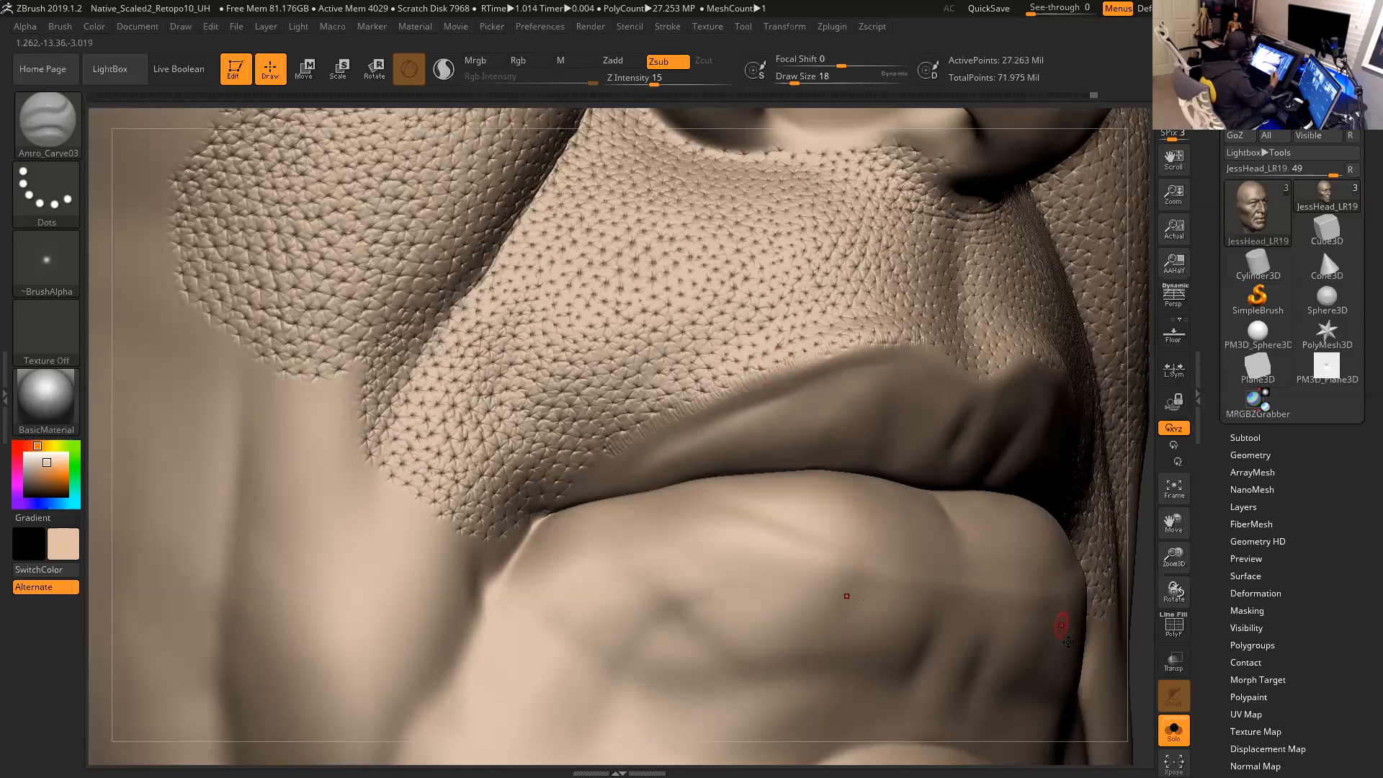
# Fill the remaining gaps between mouth corner and lip peak with short carved lines, working from three-quarter and front views.
pyautogui.moveTo(1136, 627); pyautogui.dragTo(1146, 588)
pyautogui.keyDown('alt'); pyautogui.moveTo(1093, 655); pyautogui.dragTo(1026, 727); pyautogui.keyUp('alt')
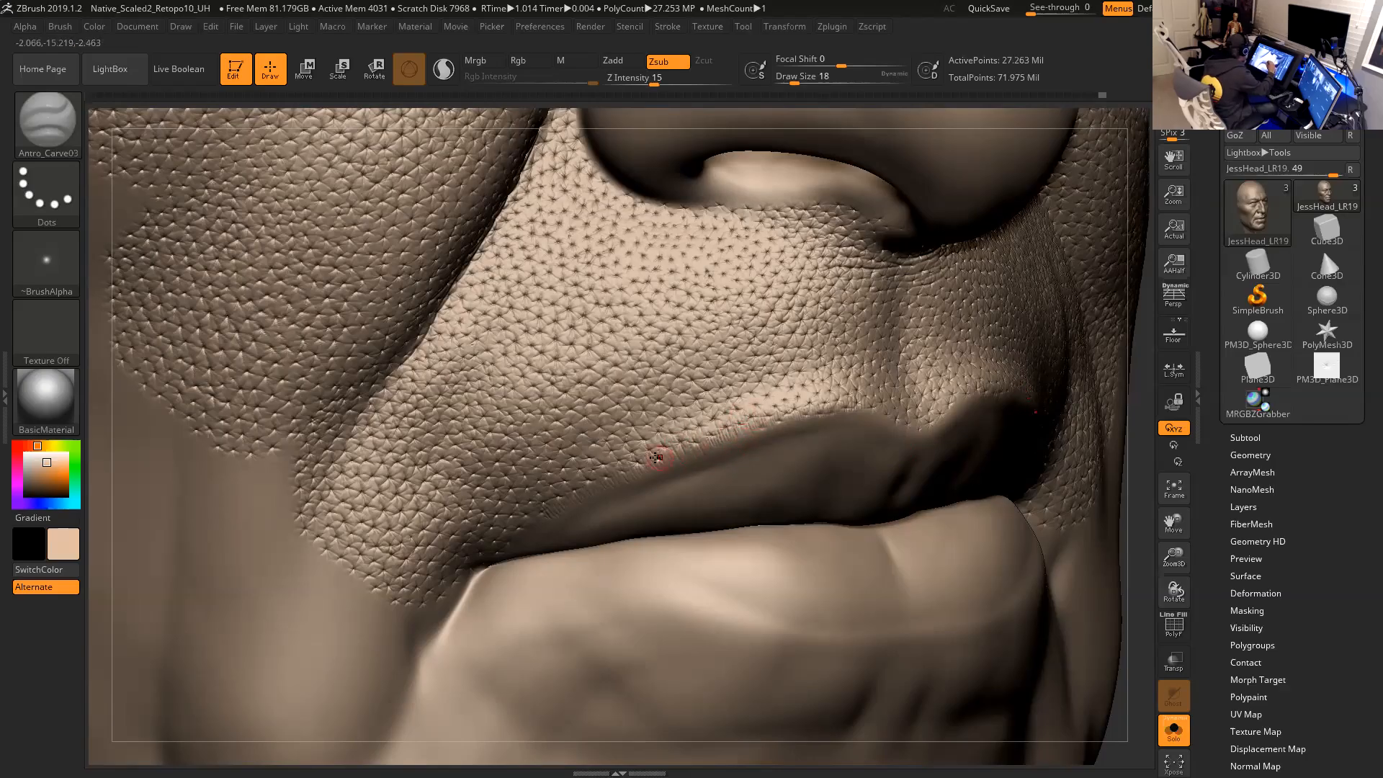
pyautogui.moveTo(641, 474); pyautogui.dragTo(609, 468)
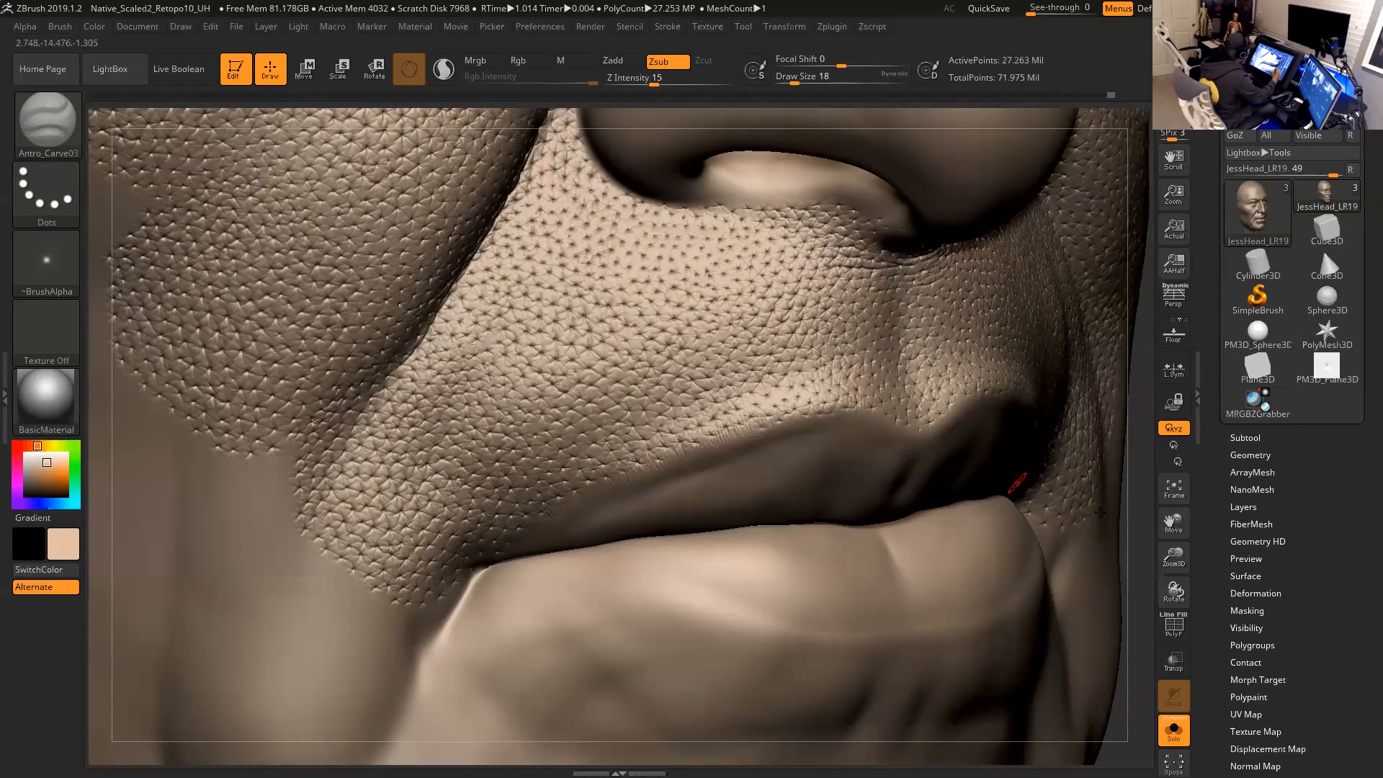
pyautogui.moveTo(1135, 519)
pyautogui.keyDown('shift'); pyautogui.mouseDown()
pyautogui.moveTo(1108, 552)
pyautogui.moveTo(927, 509)
pyautogui.moveTo(927, 469)
pyautogui.mouseUp(); pyautogui.keyUp('shift')
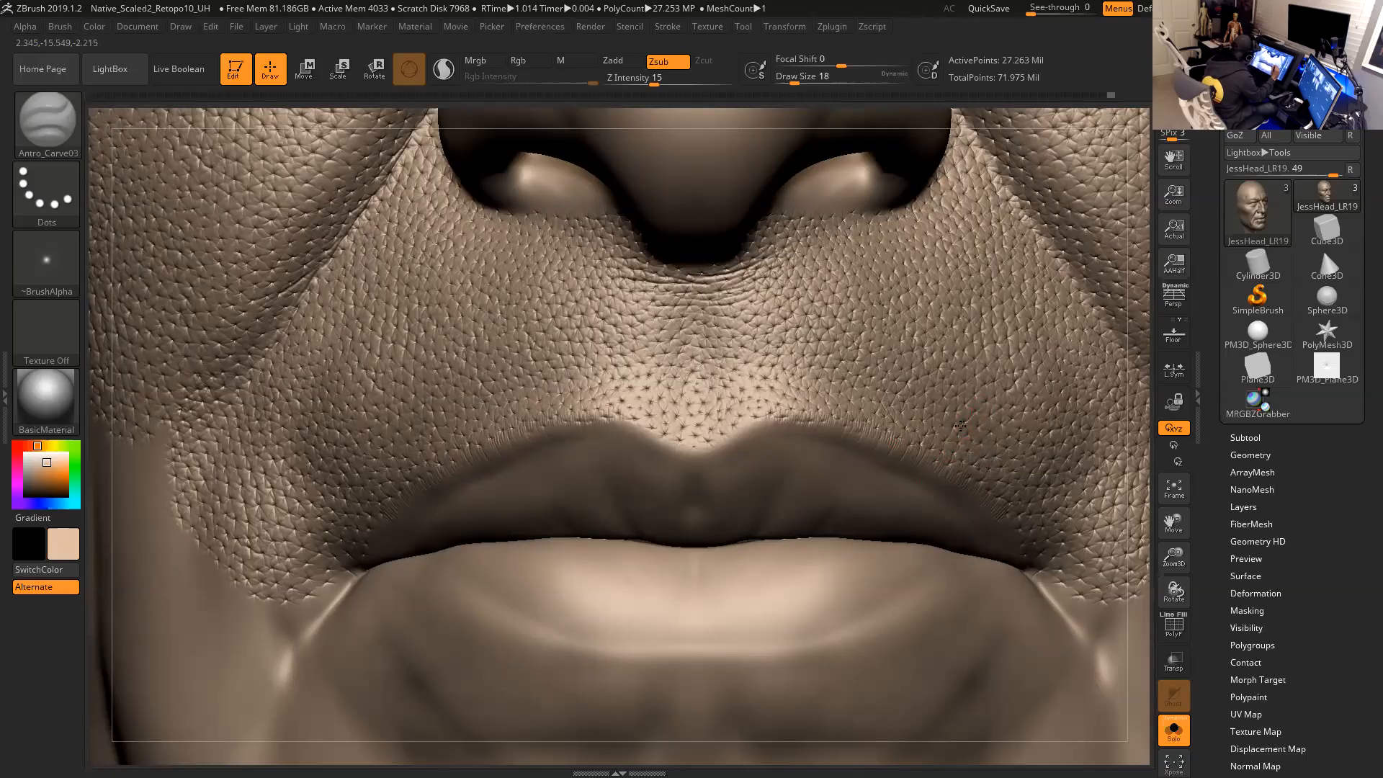
pyautogui.moveTo(944, 442); pyautogui.dragTo(934, 455)
pyautogui.moveTo(965, 446); pyautogui.dragTo(956, 454)
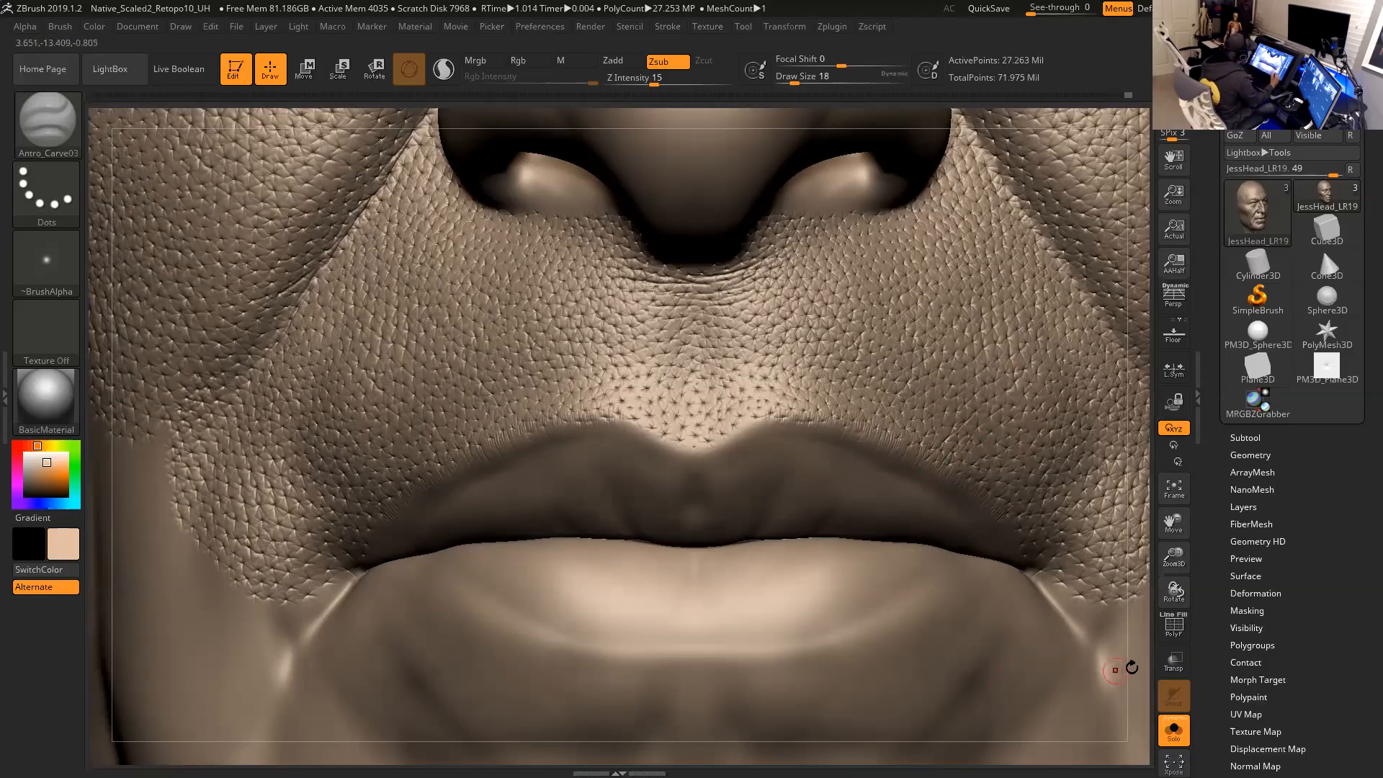
# Turn on perspective and lower the head mesh by several subdivision levels to its low-resolution base.
pyautogui.keyDown('alt'); pyautogui.moveTo(1136, 652); pyautogui.dragTo(1081, 520); pyautogui.keyUp('alt')
pyautogui.moveTo(1137, 655)
pyautogui.keyDown('alt'); pyautogui.mouseDown()
pyautogui.moveTo(1026, 636)
pyautogui.moveTo(944, 569)
pyautogui.mouseUp(); pyautogui.keyUp('alt')
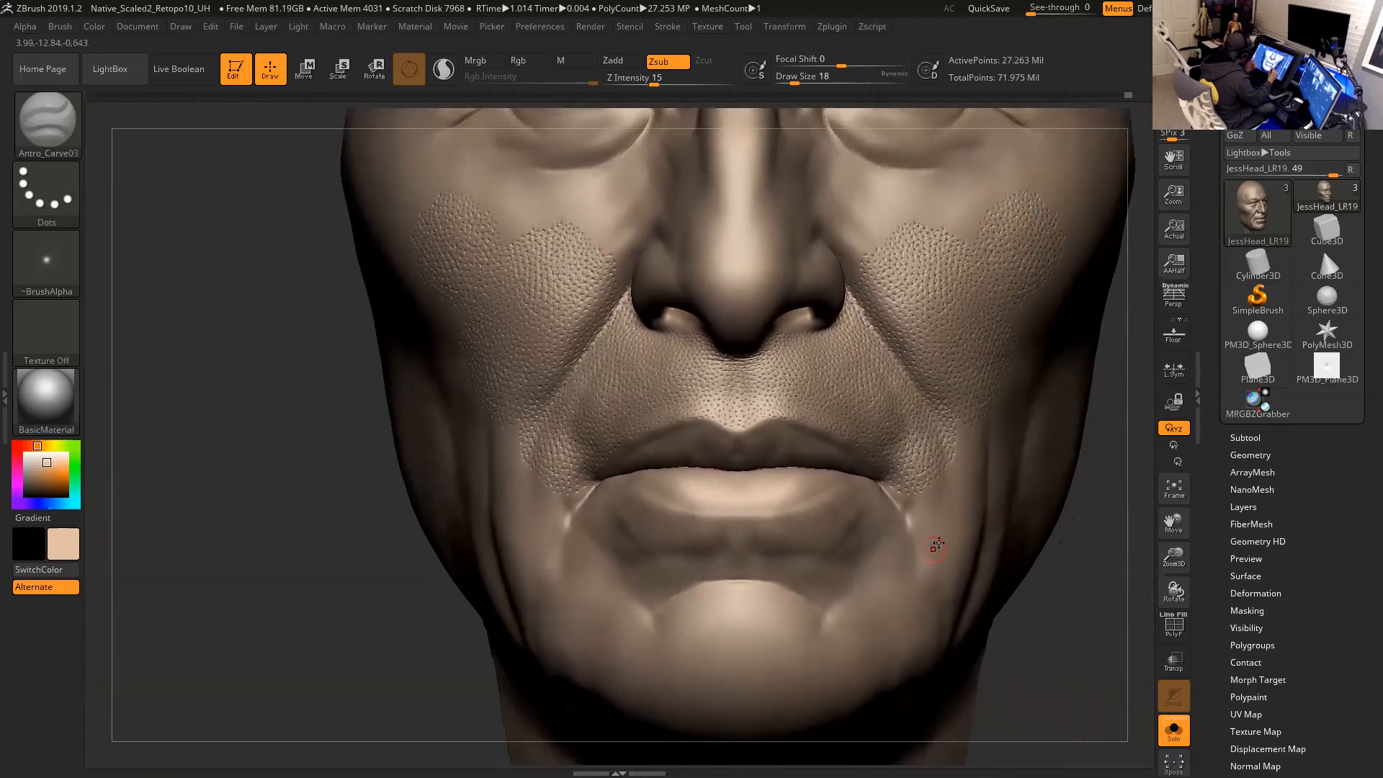
pyautogui.moveTo(1120, 568)
pyautogui.mouseDown()
pyautogui.moveTo(1153, 568)
pyautogui.moveTo(1099, 609)
pyautogui.moveTo(1104, 597)
pyautogui.moveTo(1085, 599)
pyautogui.mouseUp()
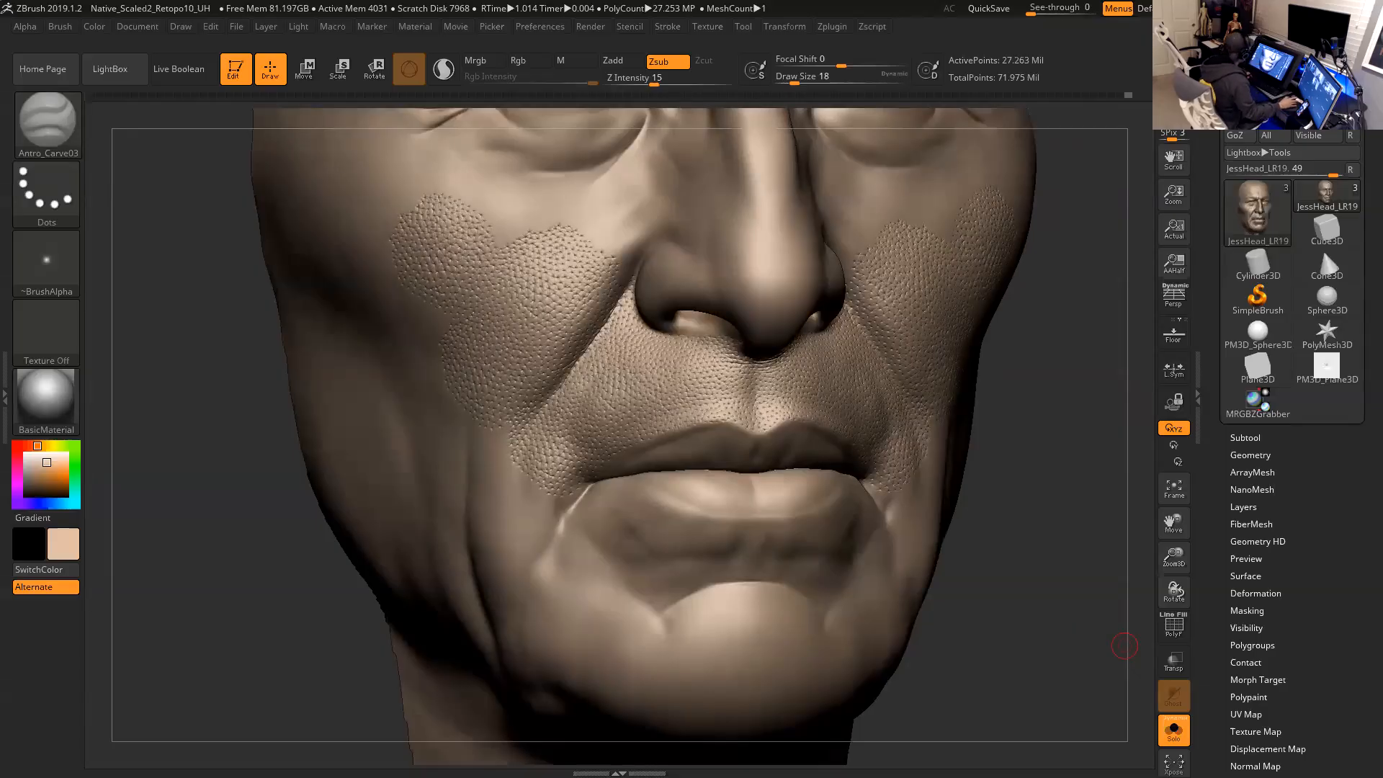
pyautogui.moveTo(1016, 512)
pyautogui.mouseDown()
pyautogui.moveTo(1031, 522)
pyautogui.moveTo(982, 442)
pyautogui.moveTo(979, 534)
pyautogui.moveTo(976, 516)
pyautogui.moveTo(998, 567)
pyautogui.moveTo(1015, 515)
pyautogui.mouseUp()
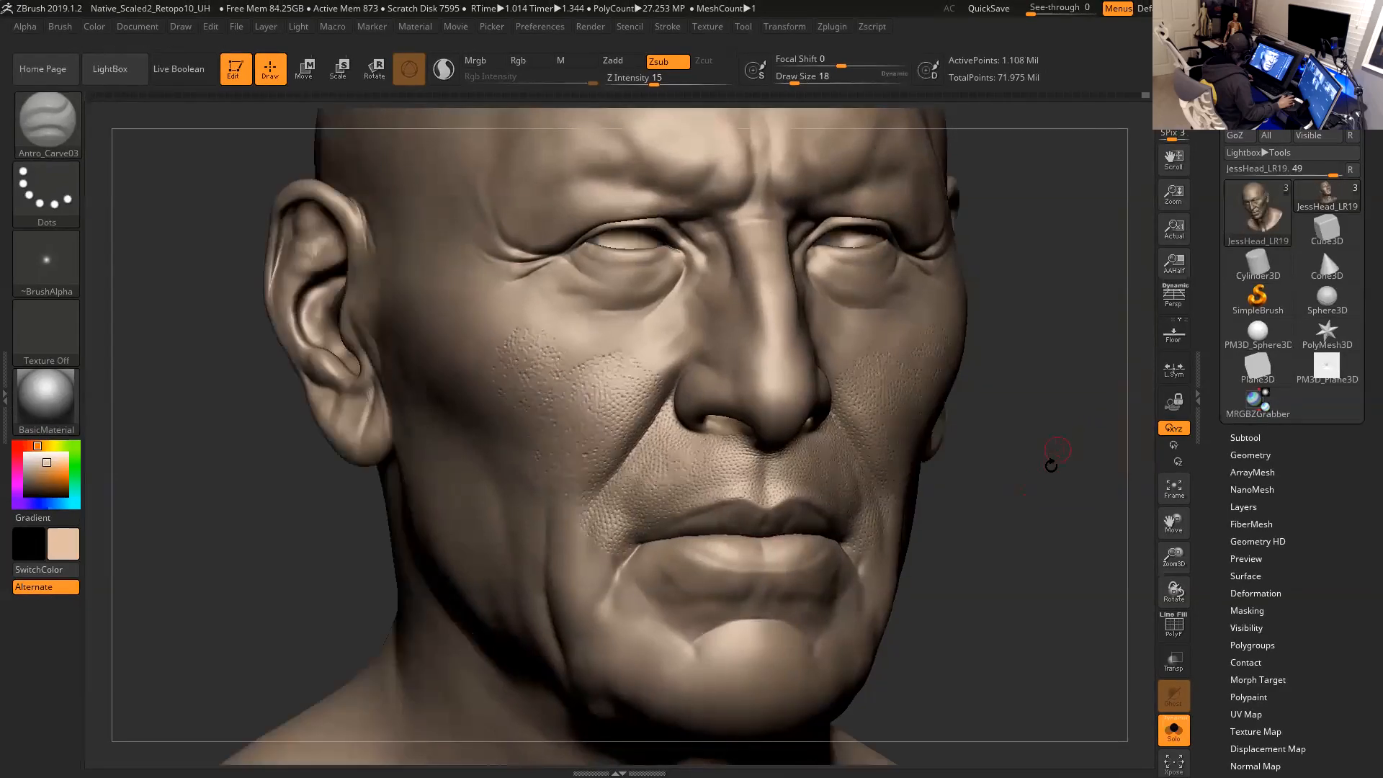
pyautogui.moveTo(1057, 450)
pyautogui.keyDown('alt'); pyautogui.mouseDown()
pyautogui.moveTo(1004, 412)
pyautogui.moveTo(1055, 432)
pyautogui.moveTo(1035, 414)
pyautogui.mouseUp(); pyautogui.keyUp('alt')
pyautogui.press('p')
pyautogui.hotkey('shift', 'd')
pyautogui.hotkey('shift', 'd')
pyautogui.hotkey('shift', 'd')
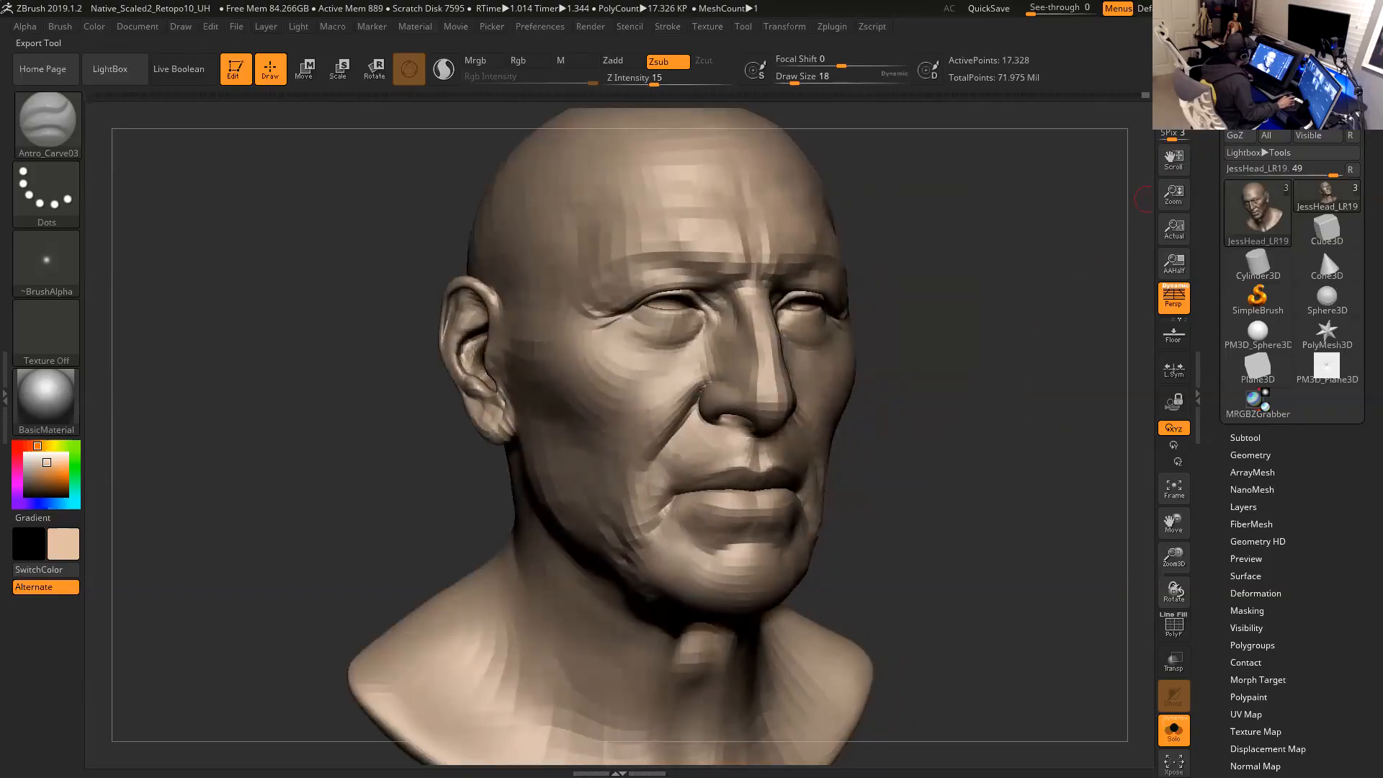
# Export the low-resolution head as Head_UV1 in OBJ format to the Native American Man project's OBJ folder.
pyautogui.click(1323, 101)
pyautogui.click(393, 68)
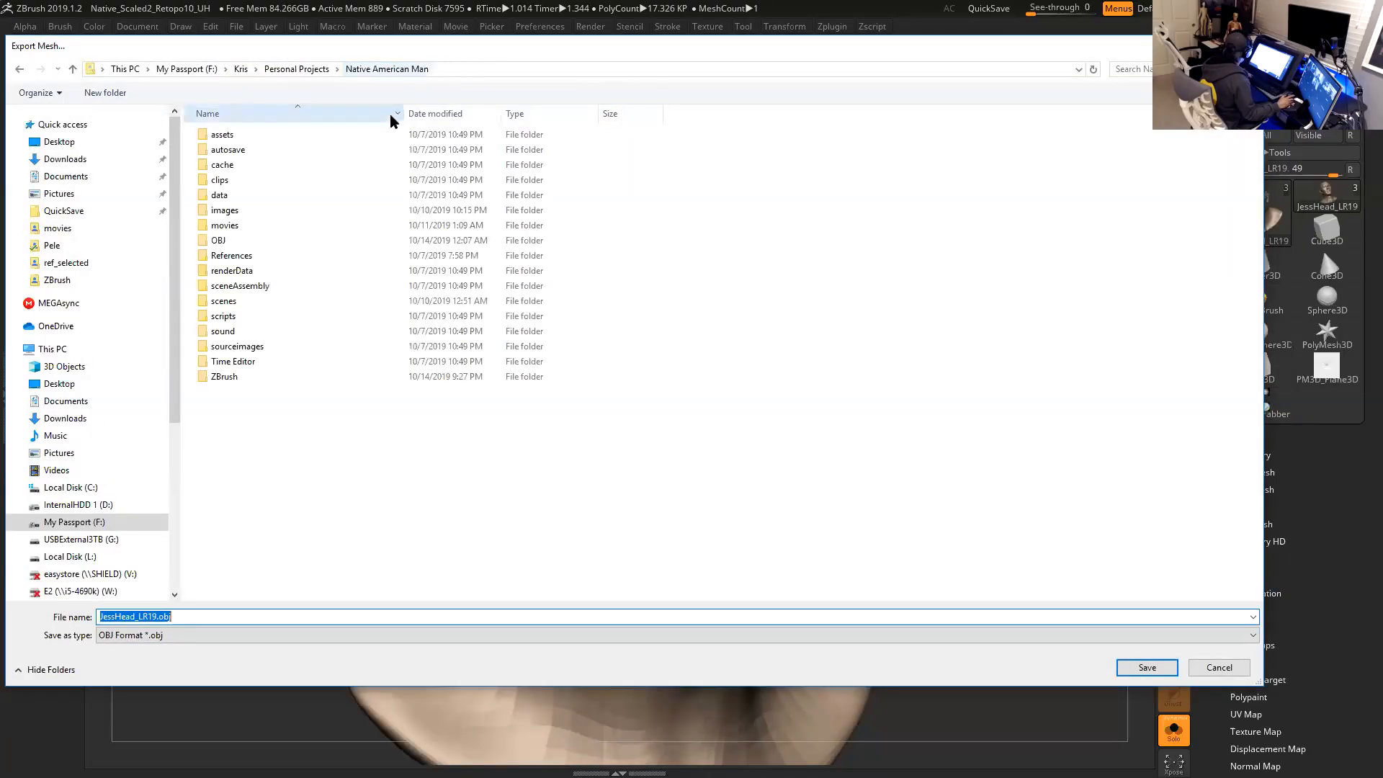
pyautogui.doubleClick(275, 216)
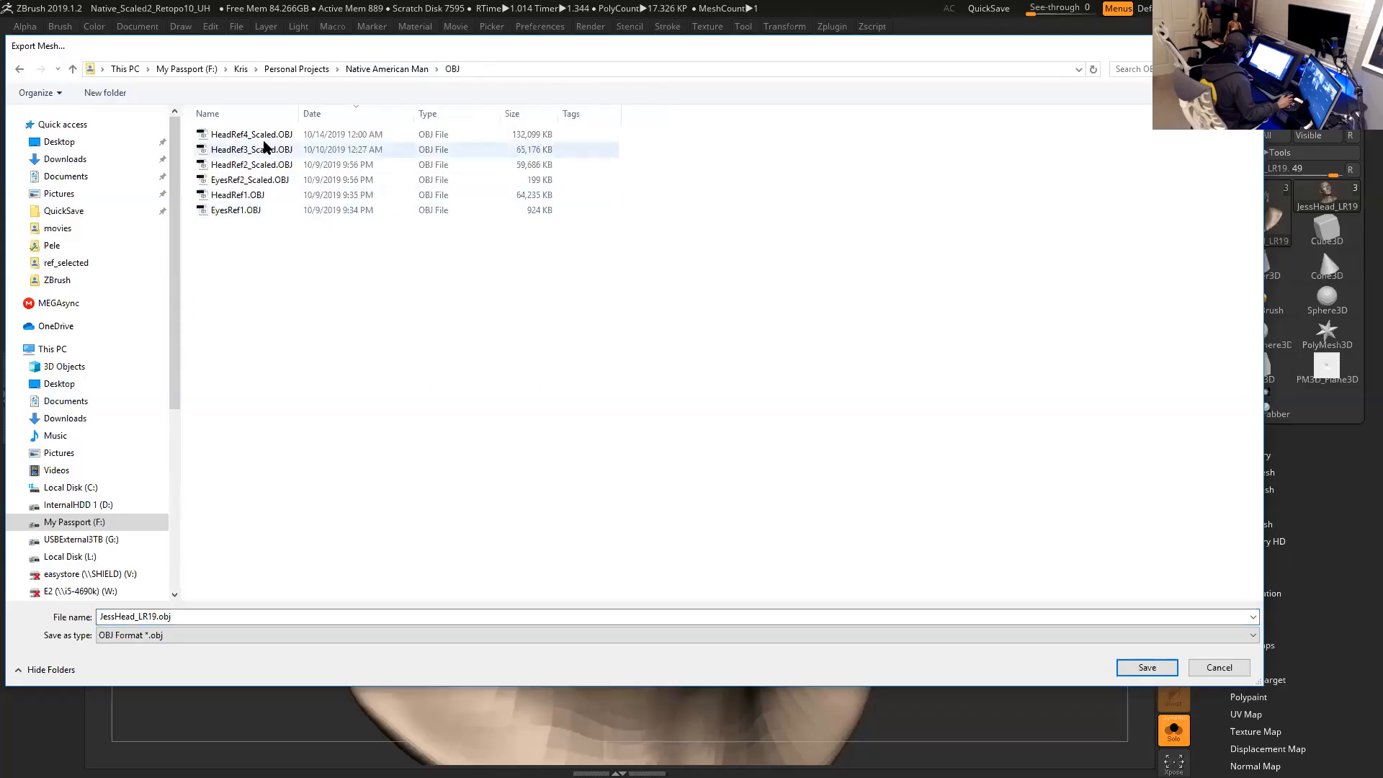
pyautogui.click(346, 134)
pyautogui.click(141, 618)
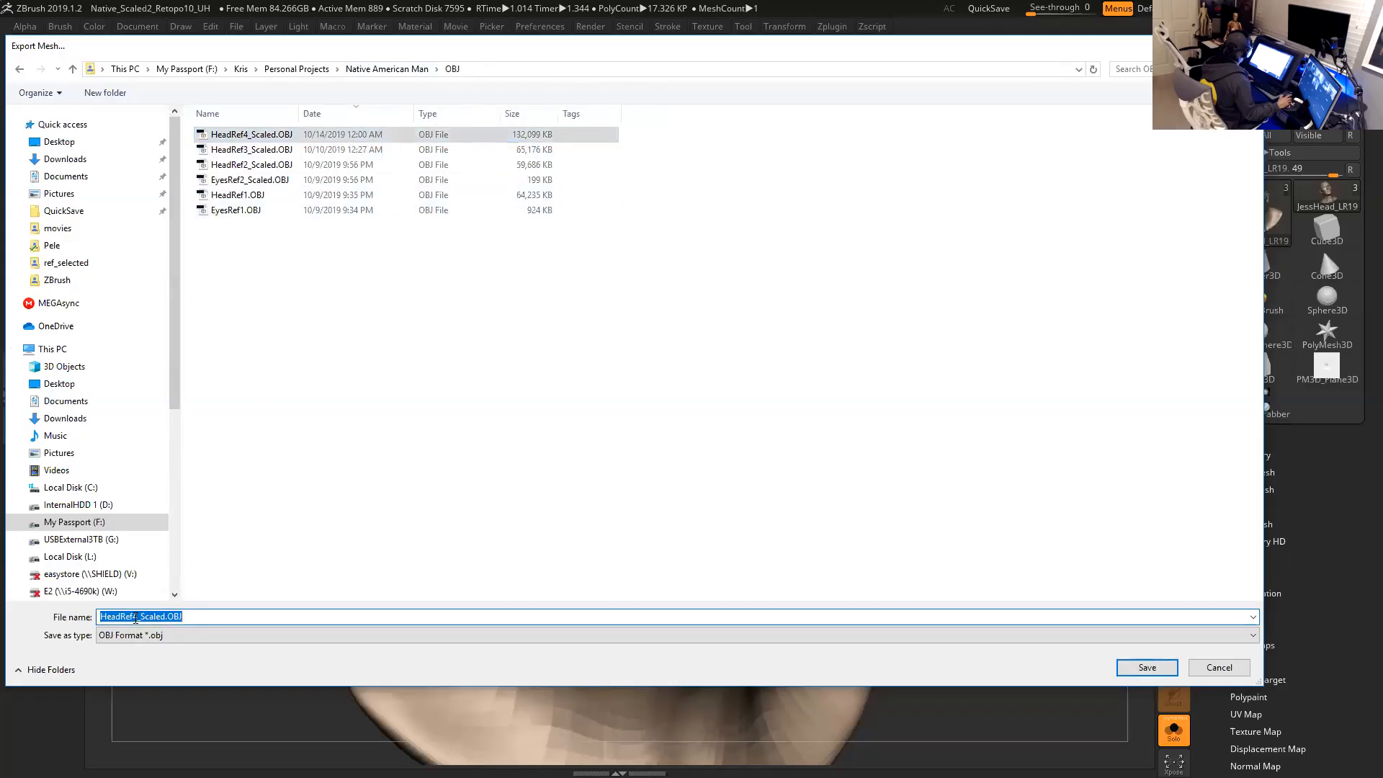
pyautogui.moveTo(134, 616); pyautogui.dragTo(156, 616)
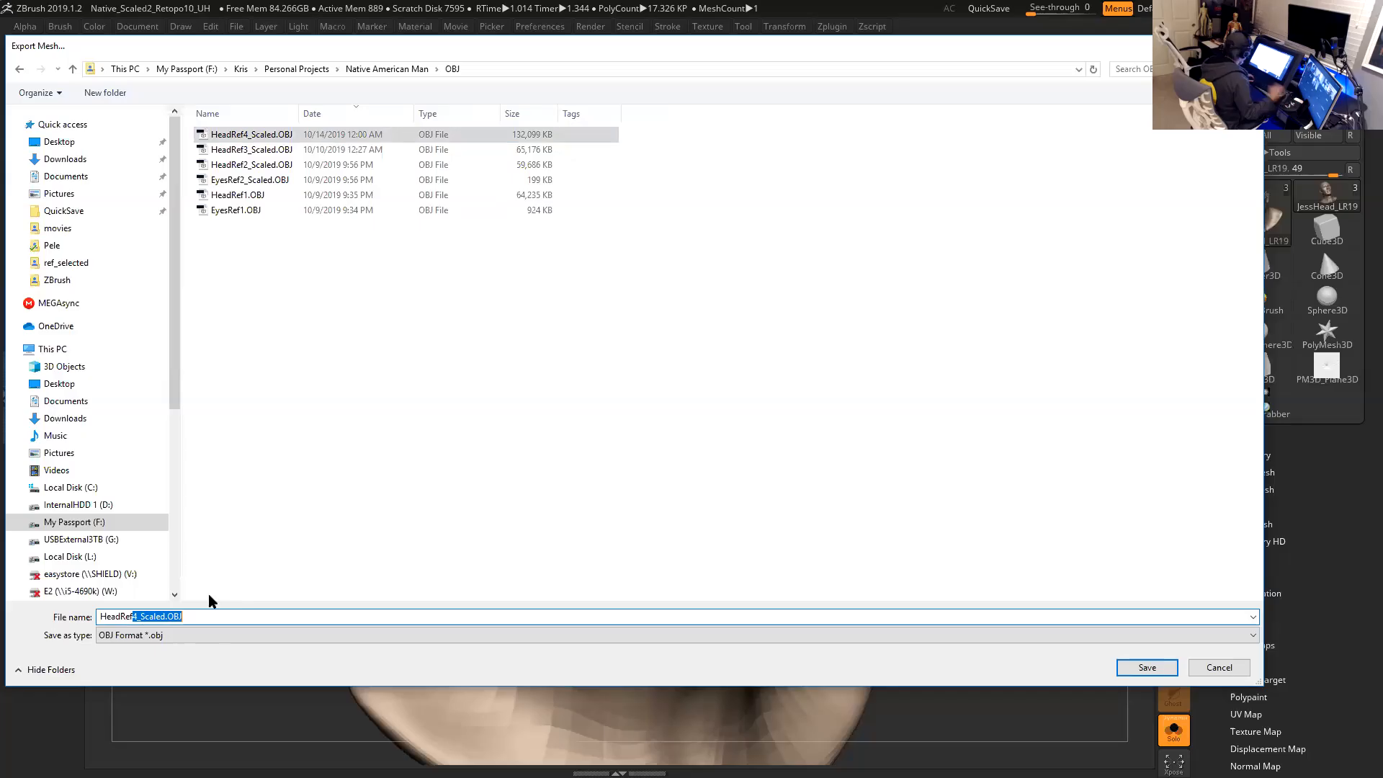
pyautogui.press('BackSpace')
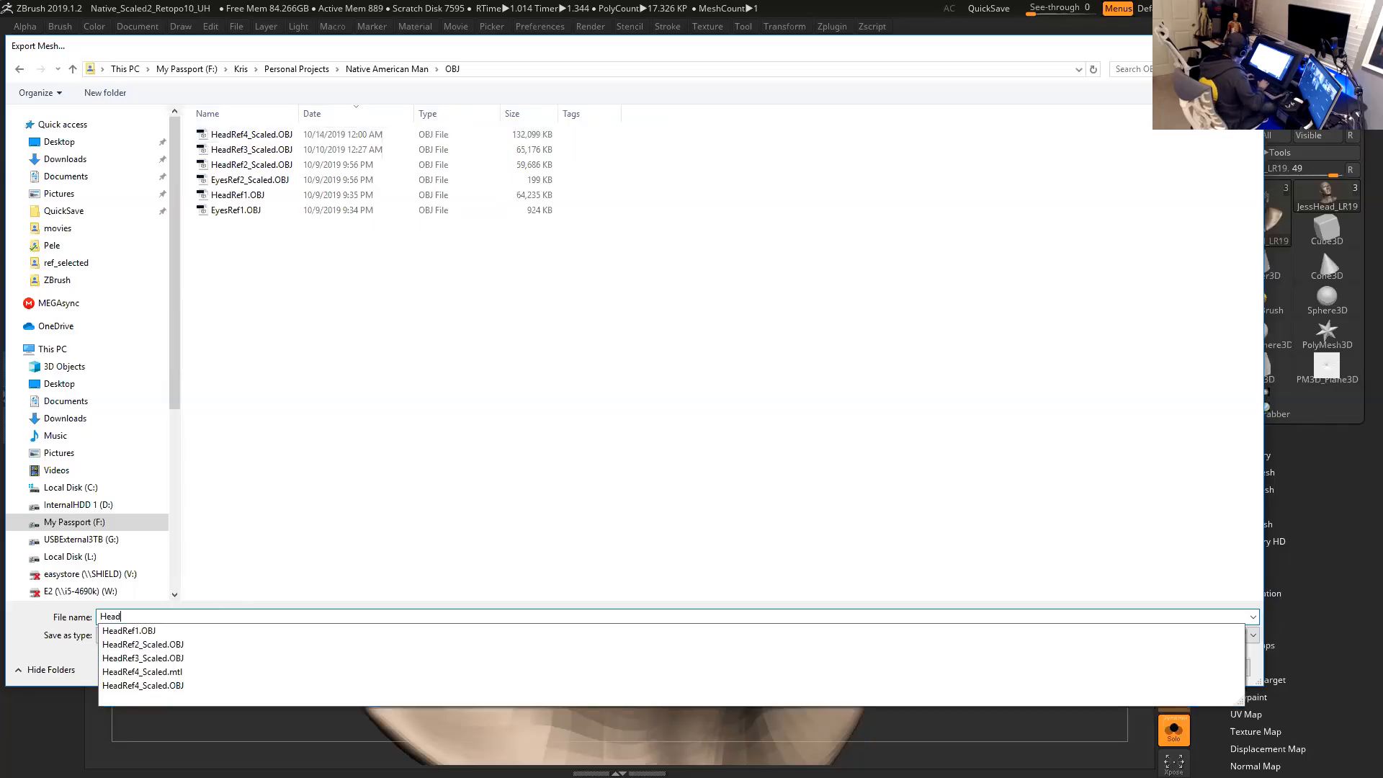
pyautogui.write('_UV1')
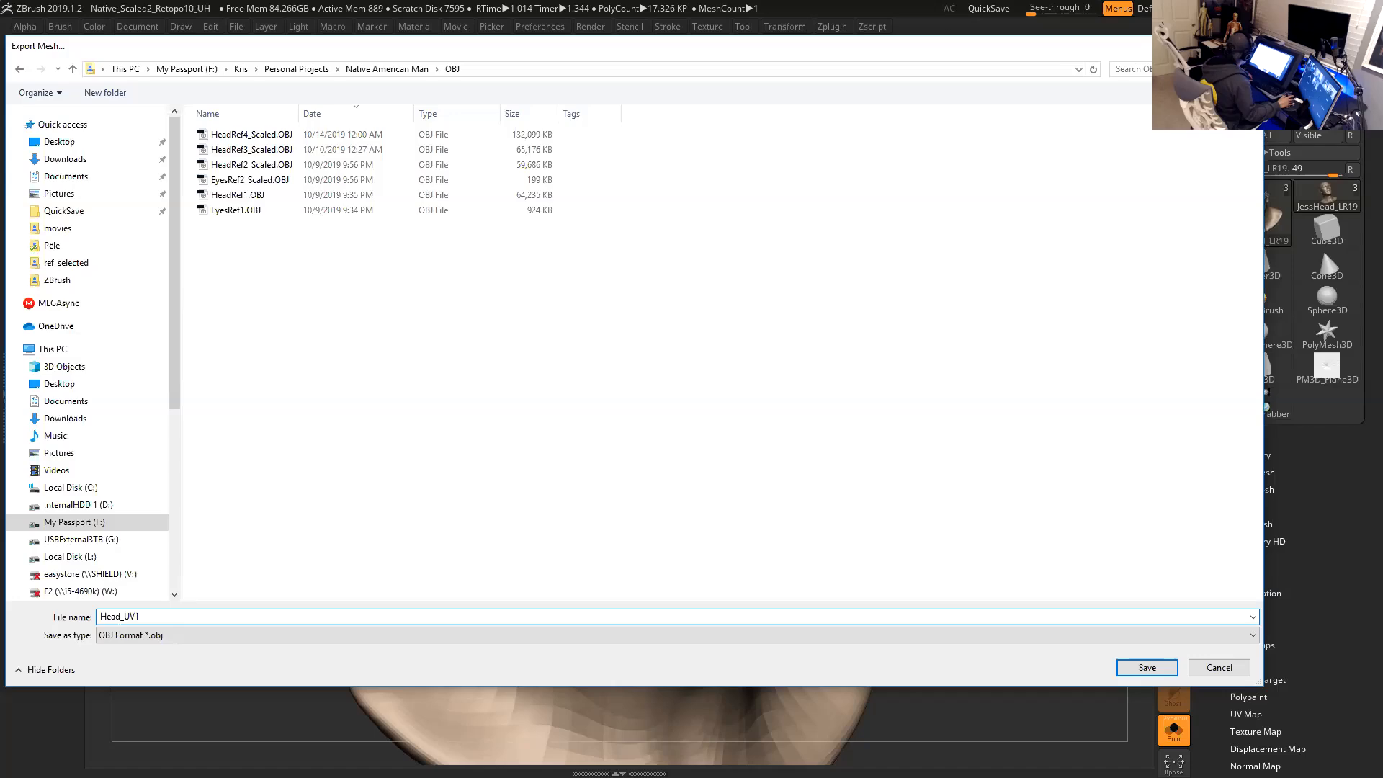
pyautogui.press('Return')
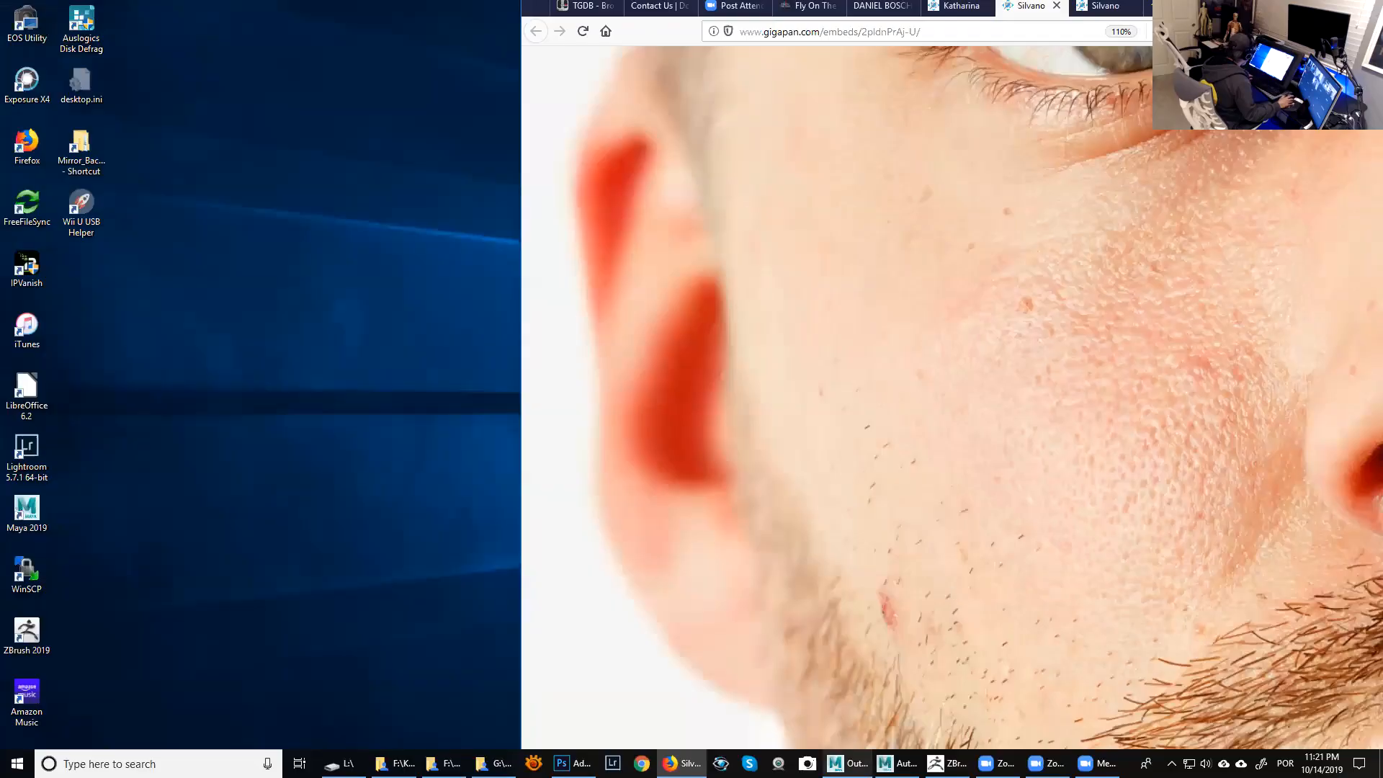
# Switch to Maya and hide the existing head mesh in the NativeRenderTest1 scene.
pyautogui.click(897, 764)
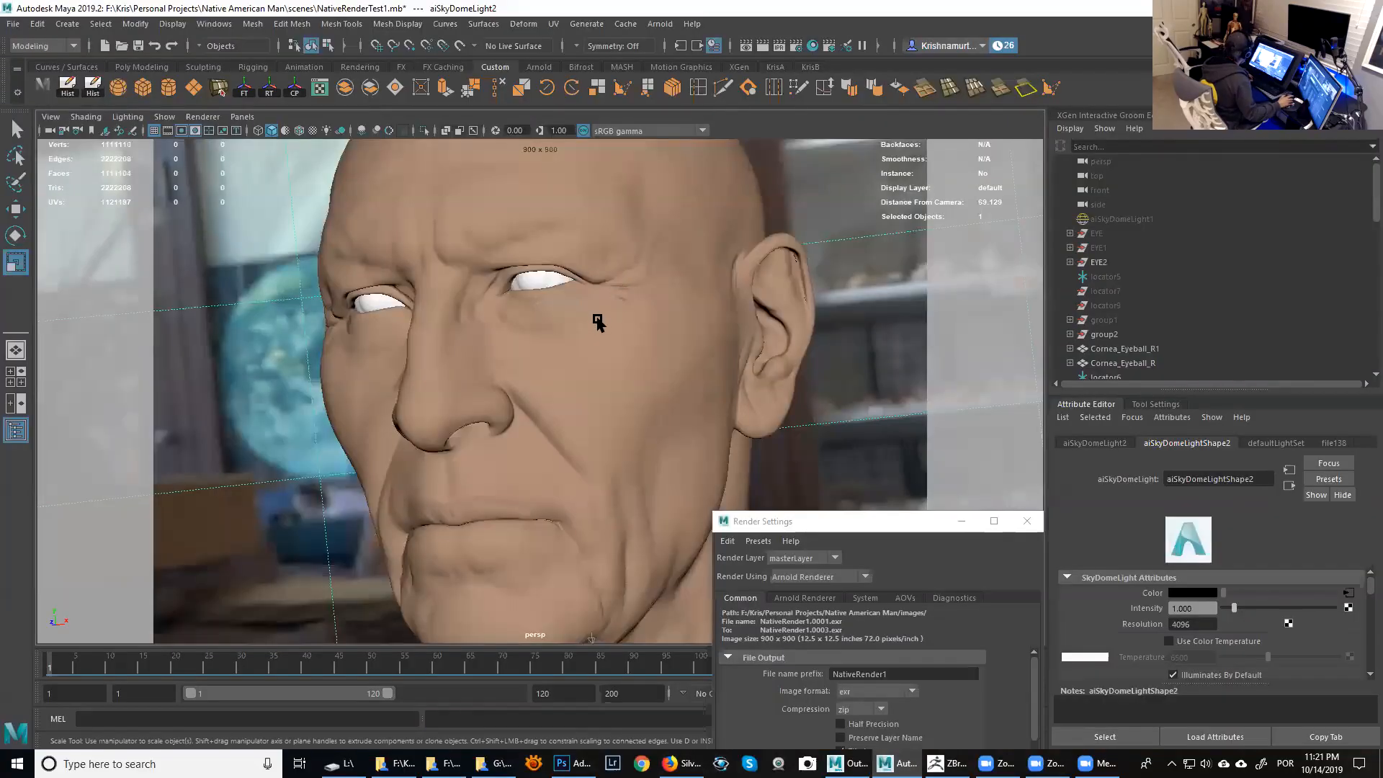
pyautogui.click(605, 326)
pyautogui.hotkey('ctrl', 'h')
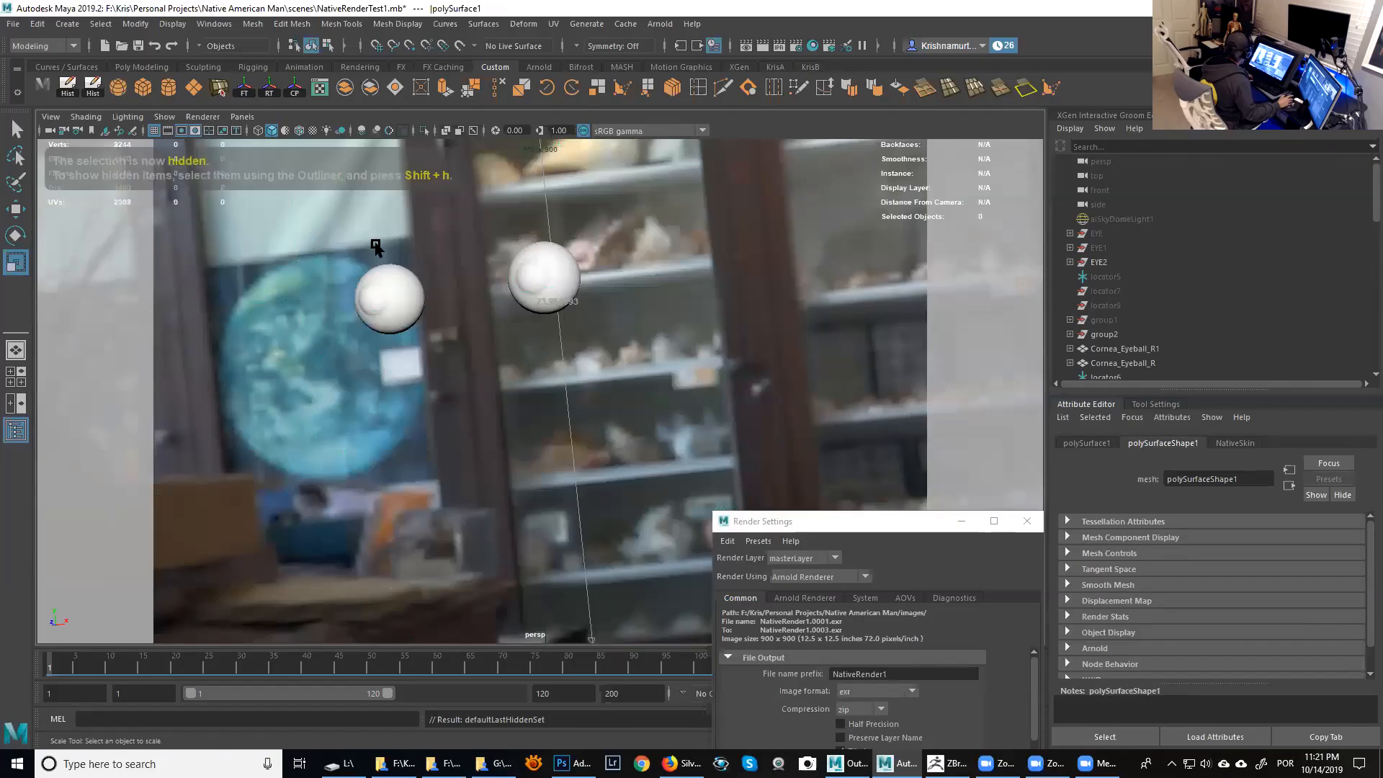
# Import Head_UV1.OBJ from the Native American Man project's OBJ folder into the scene.
pyautogui.click(14, 25)
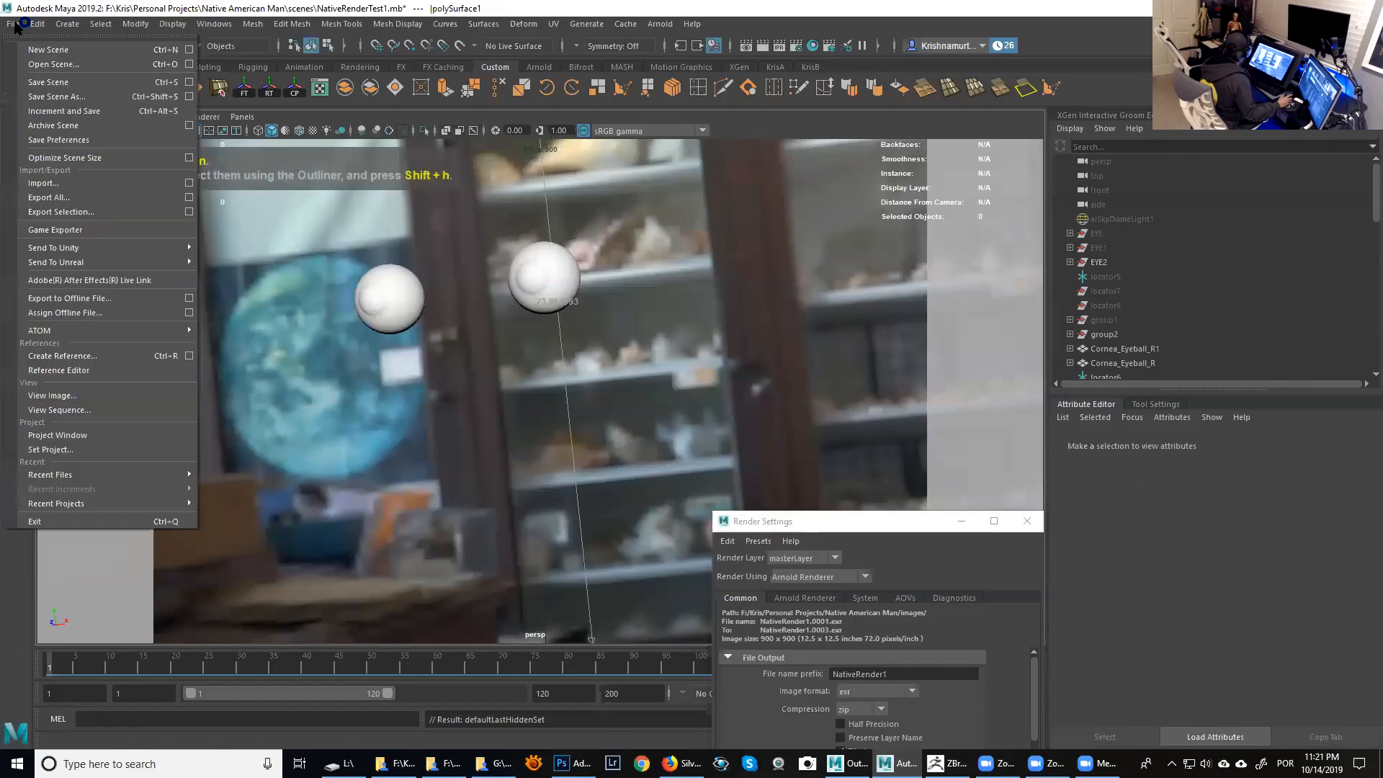
pyautogui.click(48, 188)
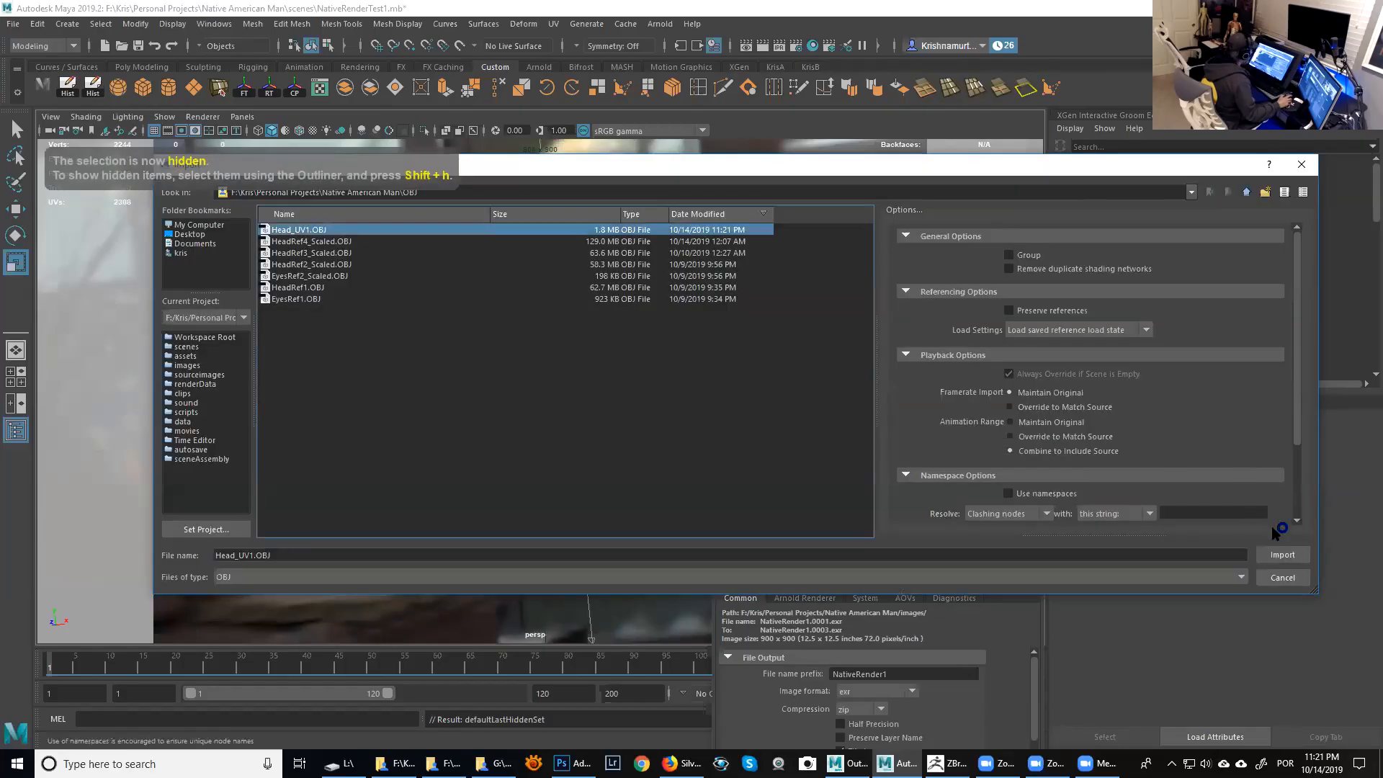
pyautogui.click(1282, 555)
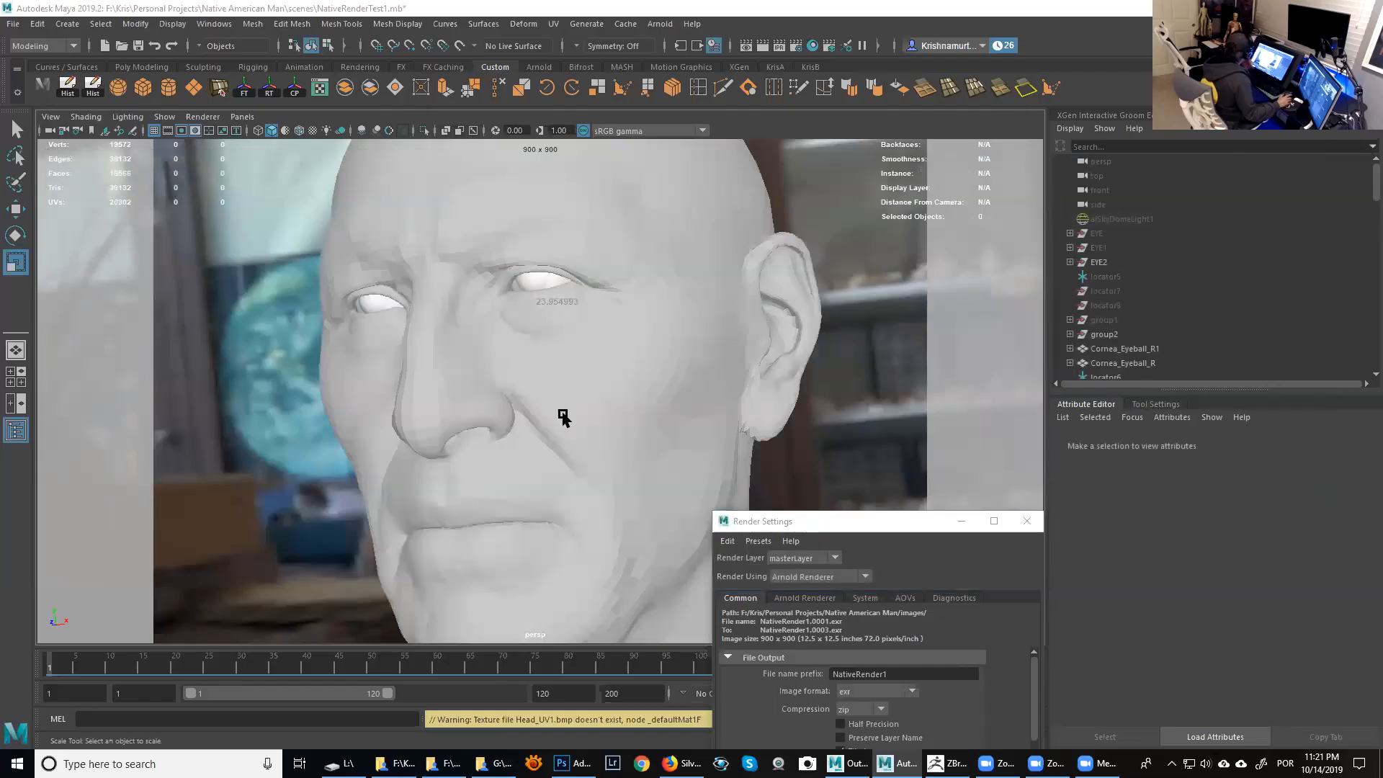
# Open the UV Editor for the imported head and examine the layout of its UV shells across the tiles.
pyautogui.click(254, 24)
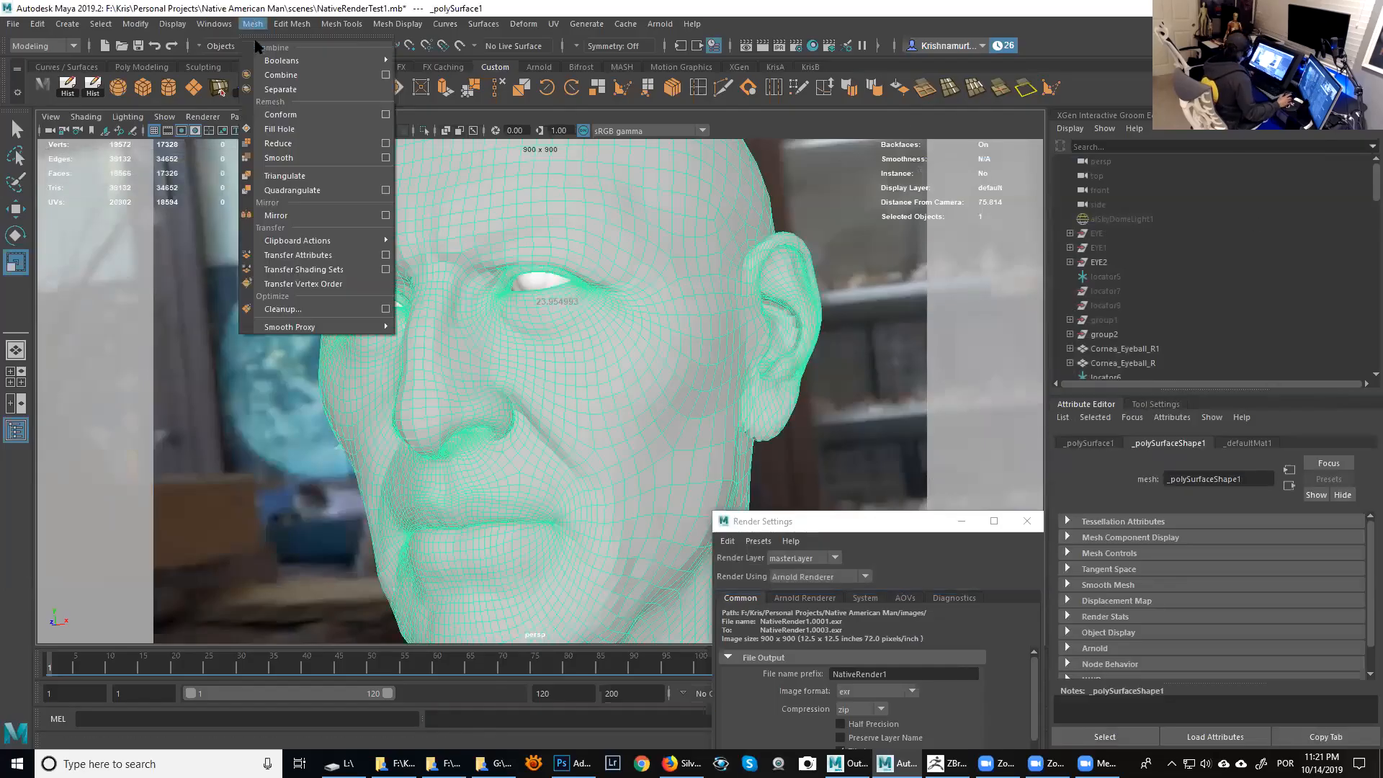
pyautogui.moveTo(214, 24)
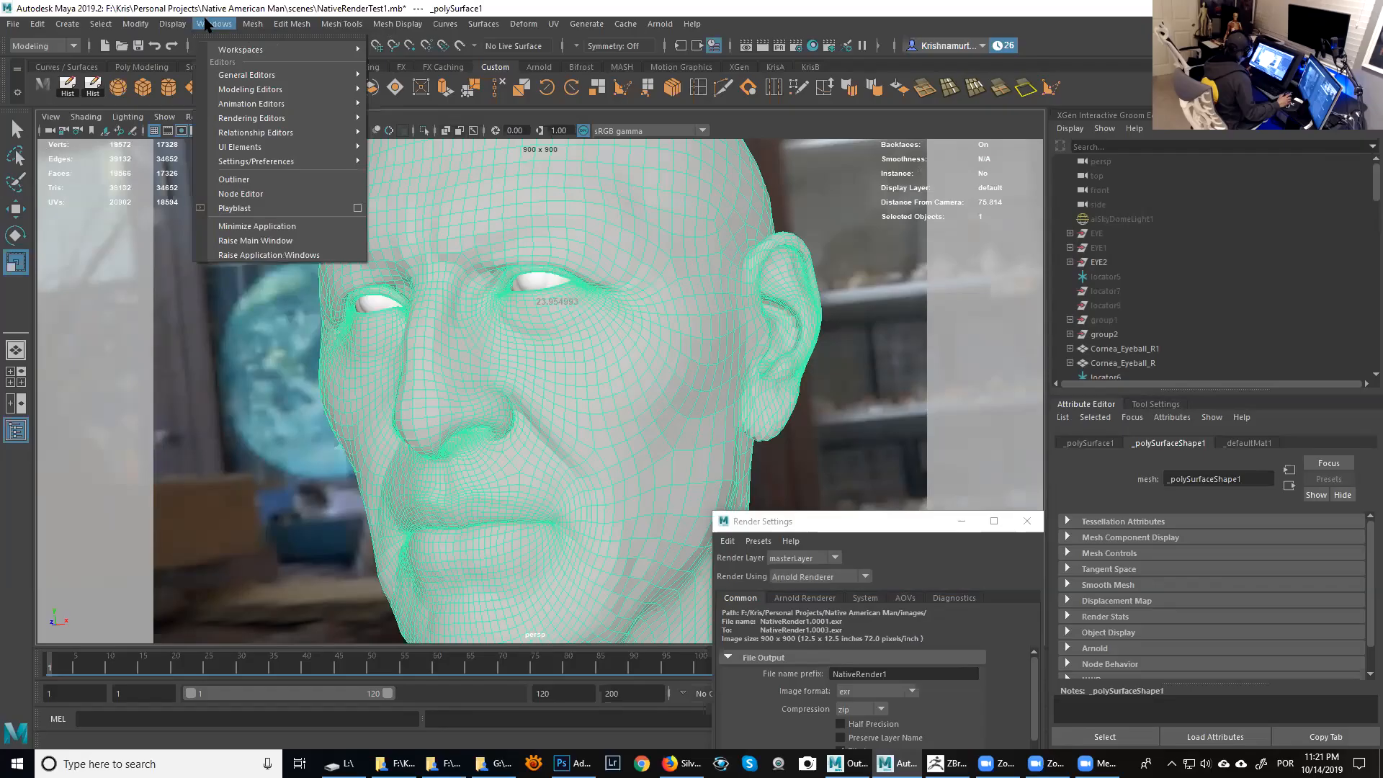
pyautogui.moveTo(252, 89)
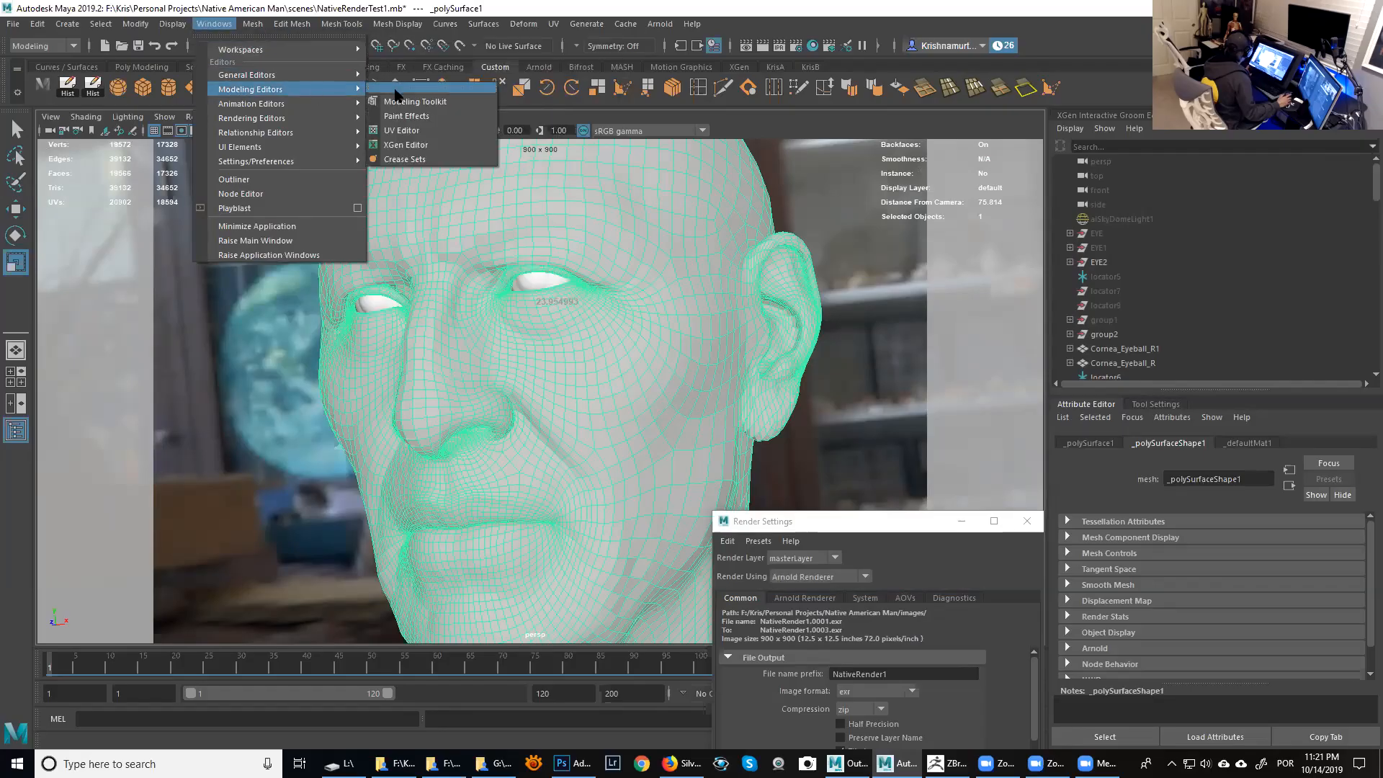
pyautogui.click(401, 130)
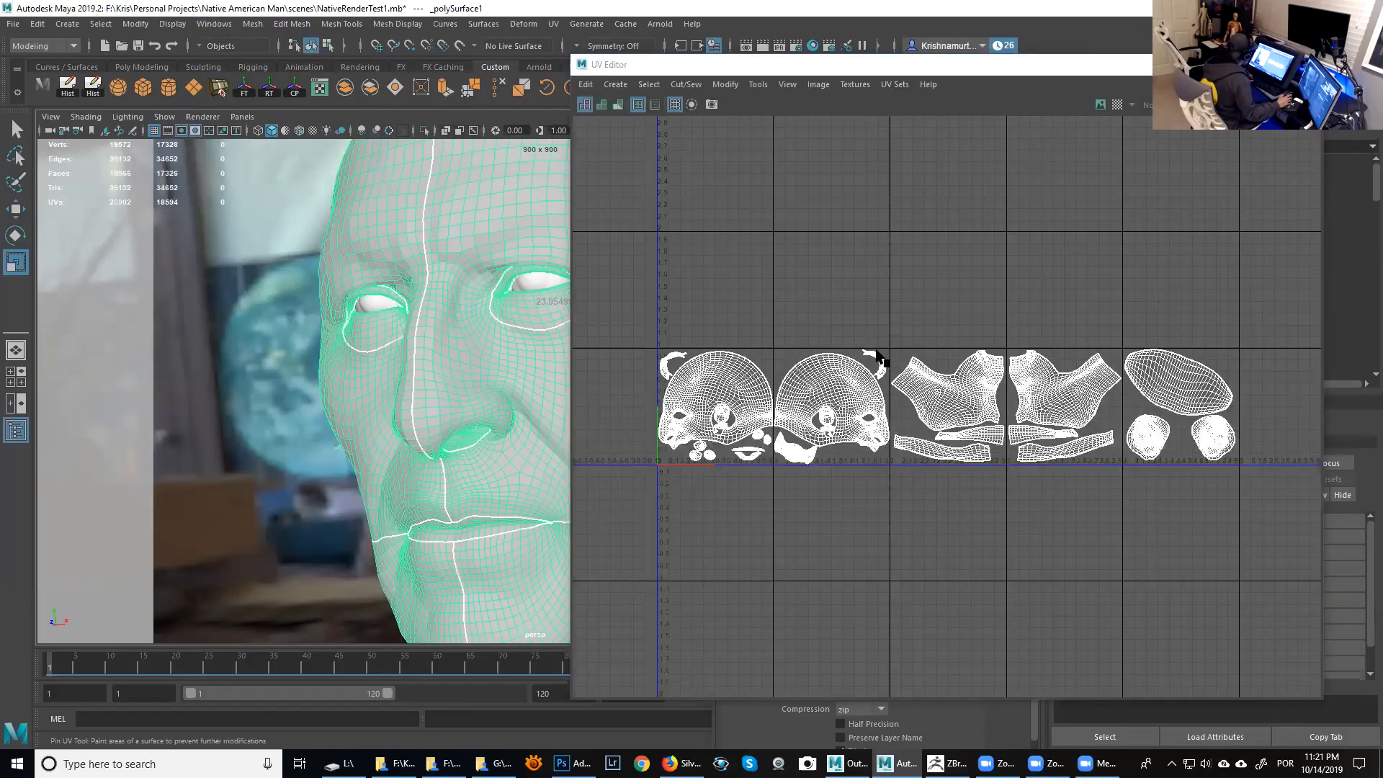
pyautogui.keyDown('alt'); pyautogui.moveTo(906, 467); pyautogui.dragTo(998, 472, button='right'); pyautogui.keyUp('alt')
pyautogui.keyDown('alt'); pyautogui.moveTo(778, 402); pyautogui.dragTo(1044, 375, button='middle'); pyautogui.keyUp('alt')
pyautogui.keyDown('alt'); pyautogui.moveTo(843, 383); pyautogui.dragTo(904, 416, button='right'); pyautogui.keyUp('alt')
pyautogui.keyDown('alt'); pyautogui.moveTo(903, 416); pyautogui.dragTo(930, 426, button='middle'); pyautogui.keyUp('alt')
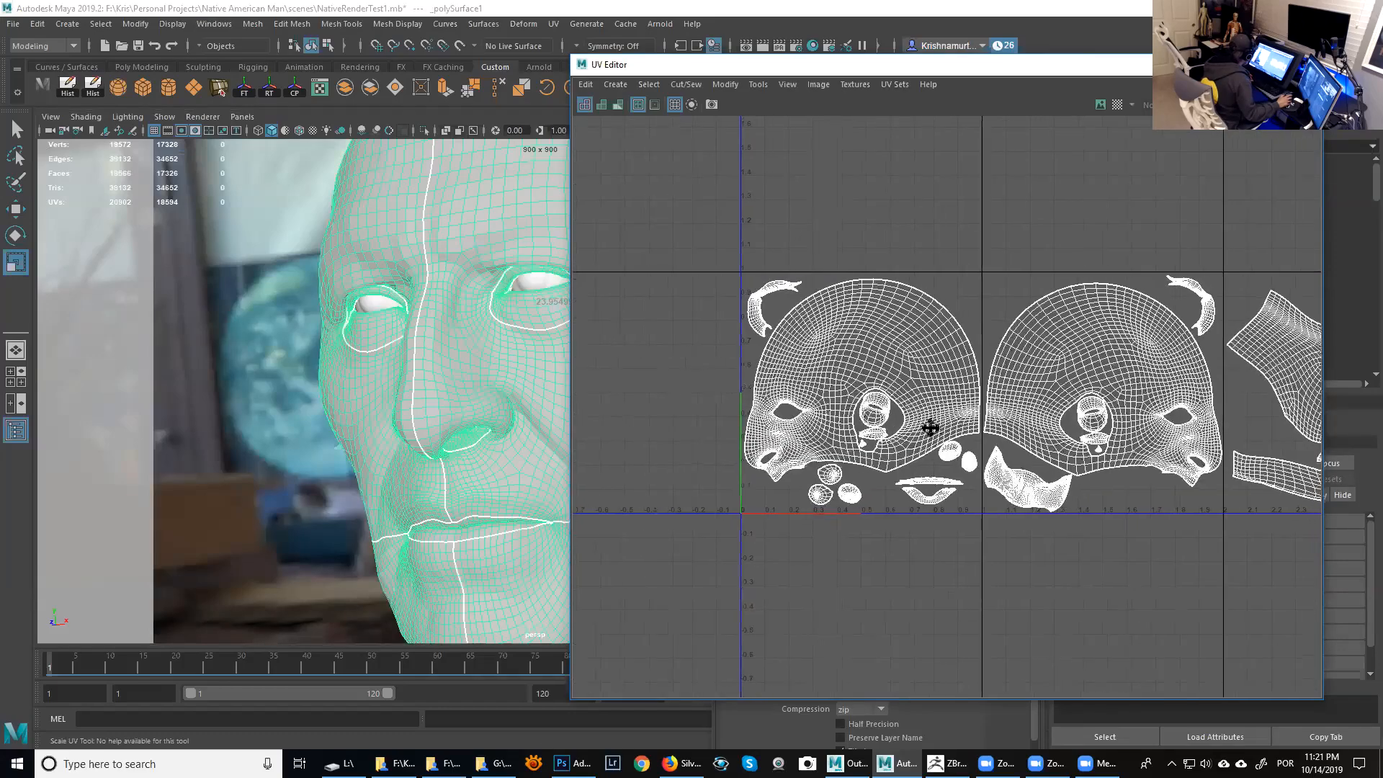
pyautogui.keyDown('alt'); pyautogui.moveTo(930, 426); pyautogui.dragTo(952, 281, button='right'); pyautogui.keyUp('alt')
pyautogui.keyDown('alt'); pyautogui.moveTo(952, 282); pyautogui.dragTo(921, 293, button='middle'); pyautogui.keyUp('alt')
pyautogui.keyDown('alt'); pyautogui.moveTo(921, 292); pyautogui.dragTo(858, 309, button='right'); pyautogui.keyUp('alt')
pyautogui.keyDown('alt'); pyautogui.moveTo(858, 309); pyautogui.dragTo(907, 353, button='middle'); pyautogui.keyUp('alt')
# Try to unfold the head's UVs with all shells selected in the UV Editor.
pyautogui.moveTo(906, 350); pyautogui.dragTo(954, 351, button='right')
pyautogui.moveTo(733, 287); pyautogui.dragTo(1269, 466)
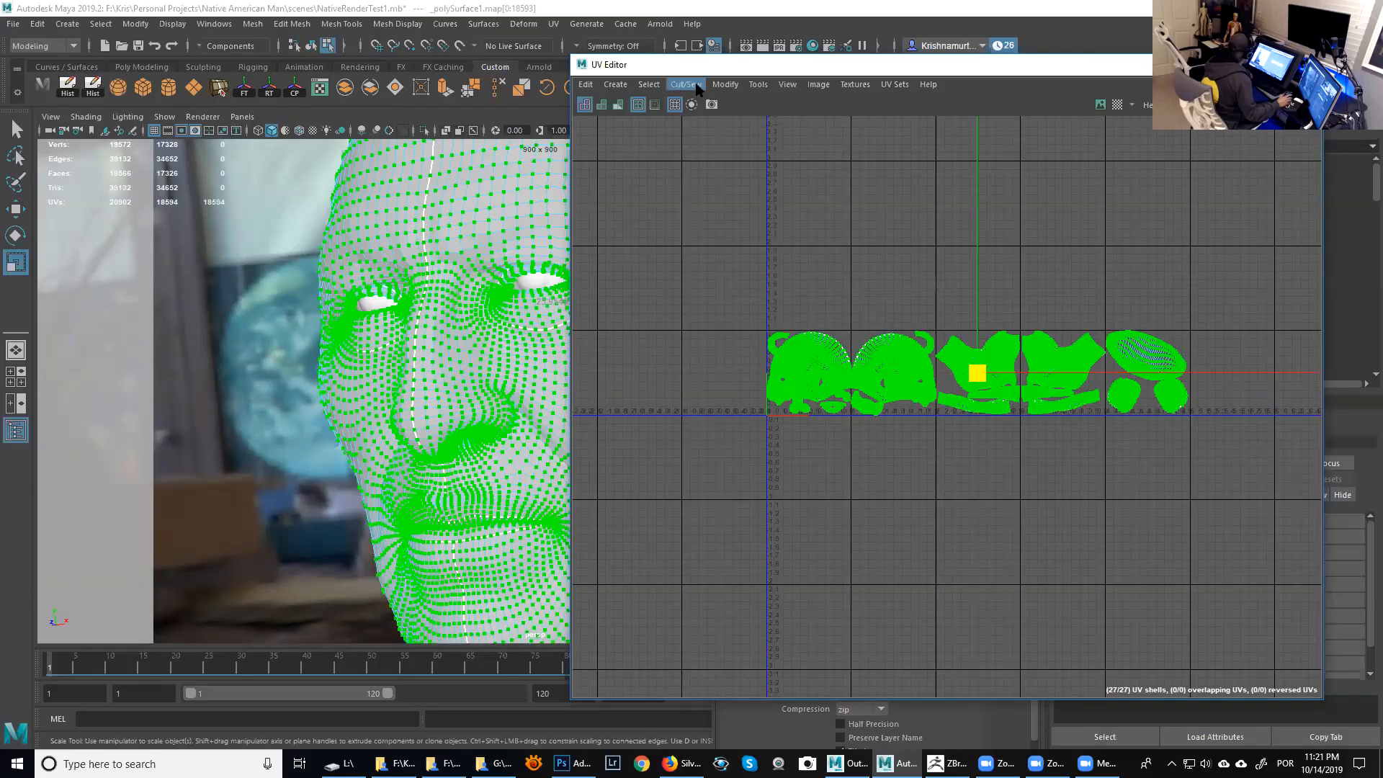
pyautogui.click(757, 85)
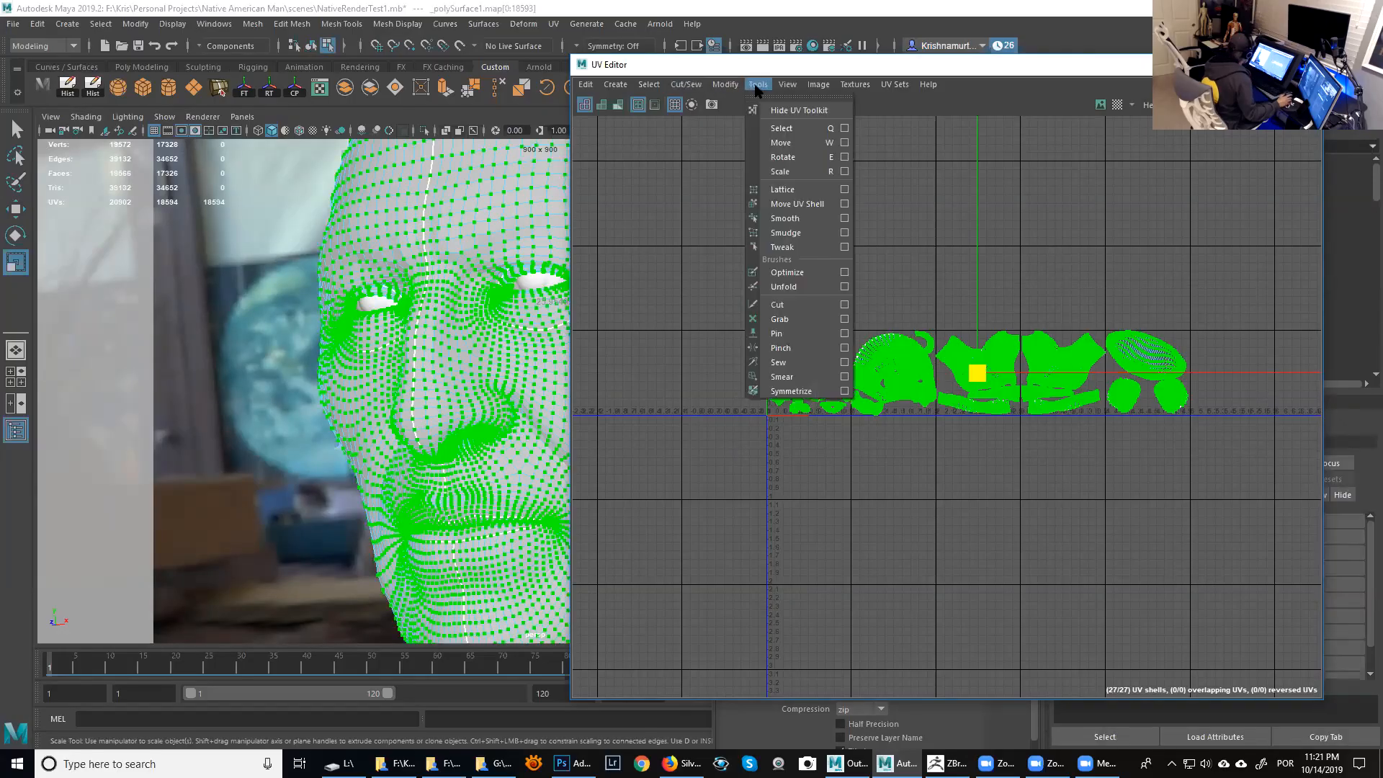
pyautogui.moveTo(732, 89)
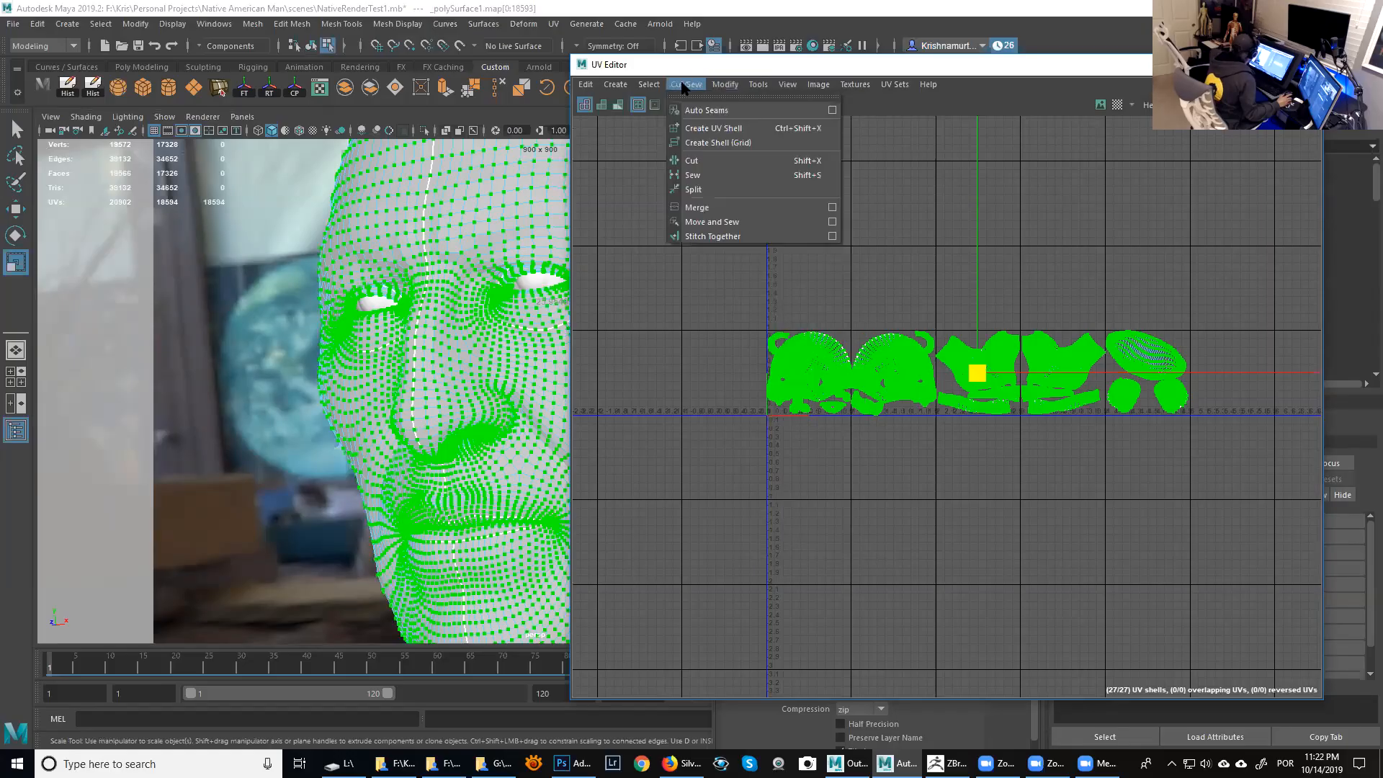
pyautogui.moveTo(787, 85)
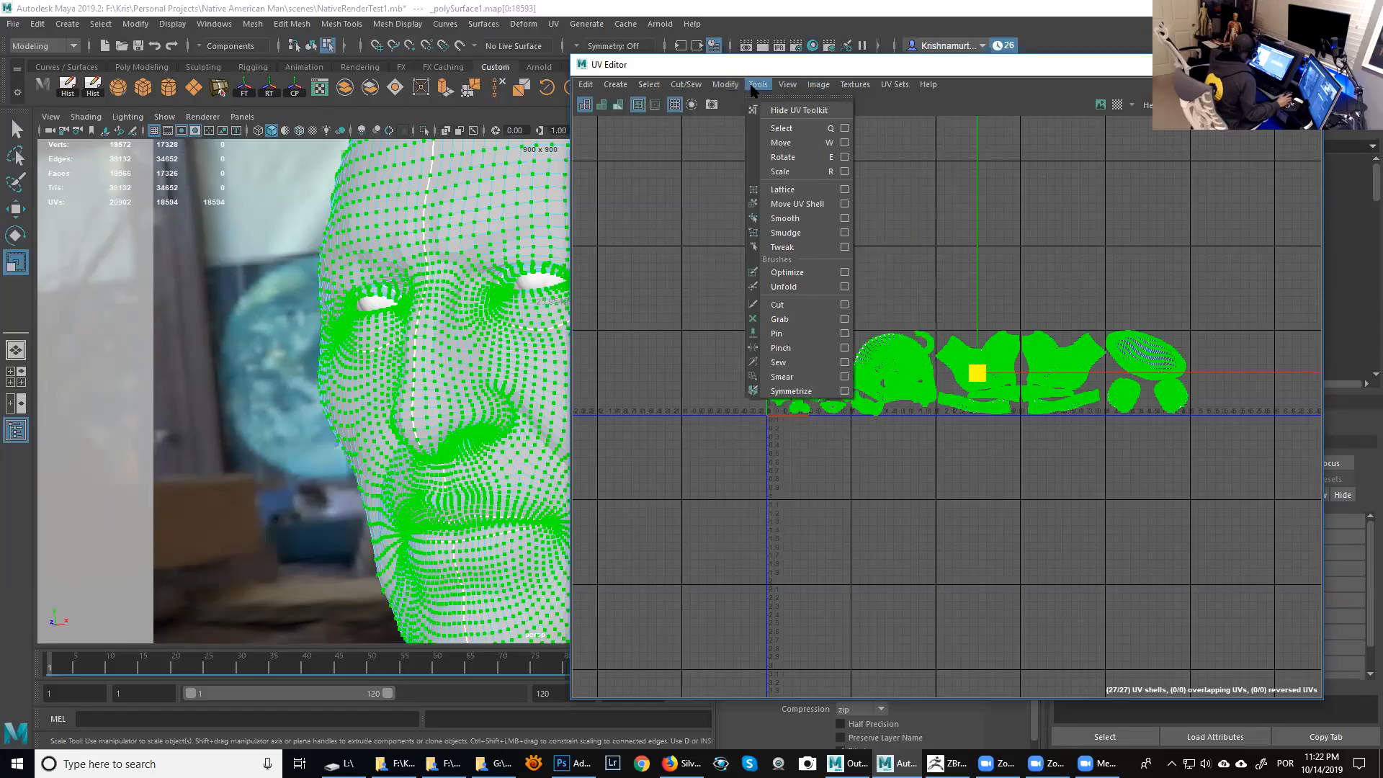
pyautogui.click(811, 290)
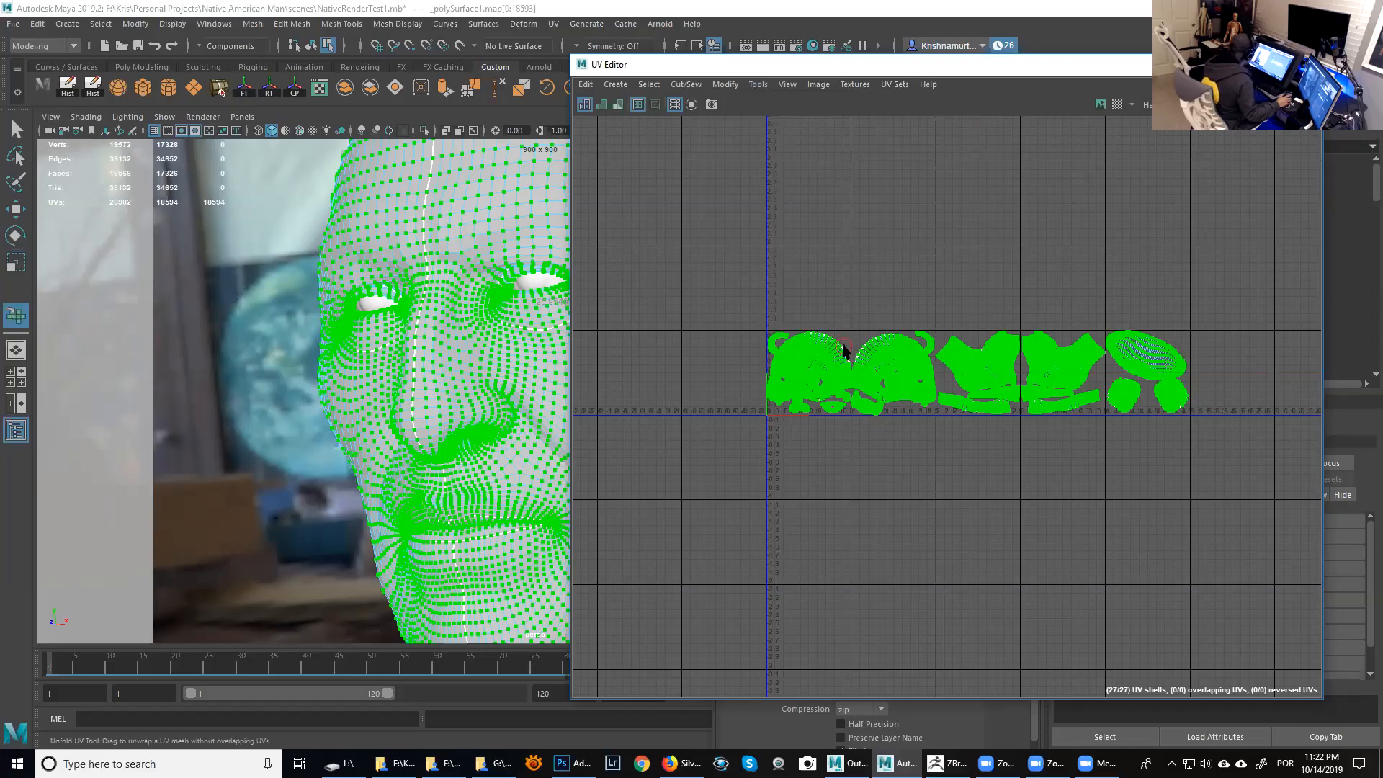
pyautogui.click(726, 85)
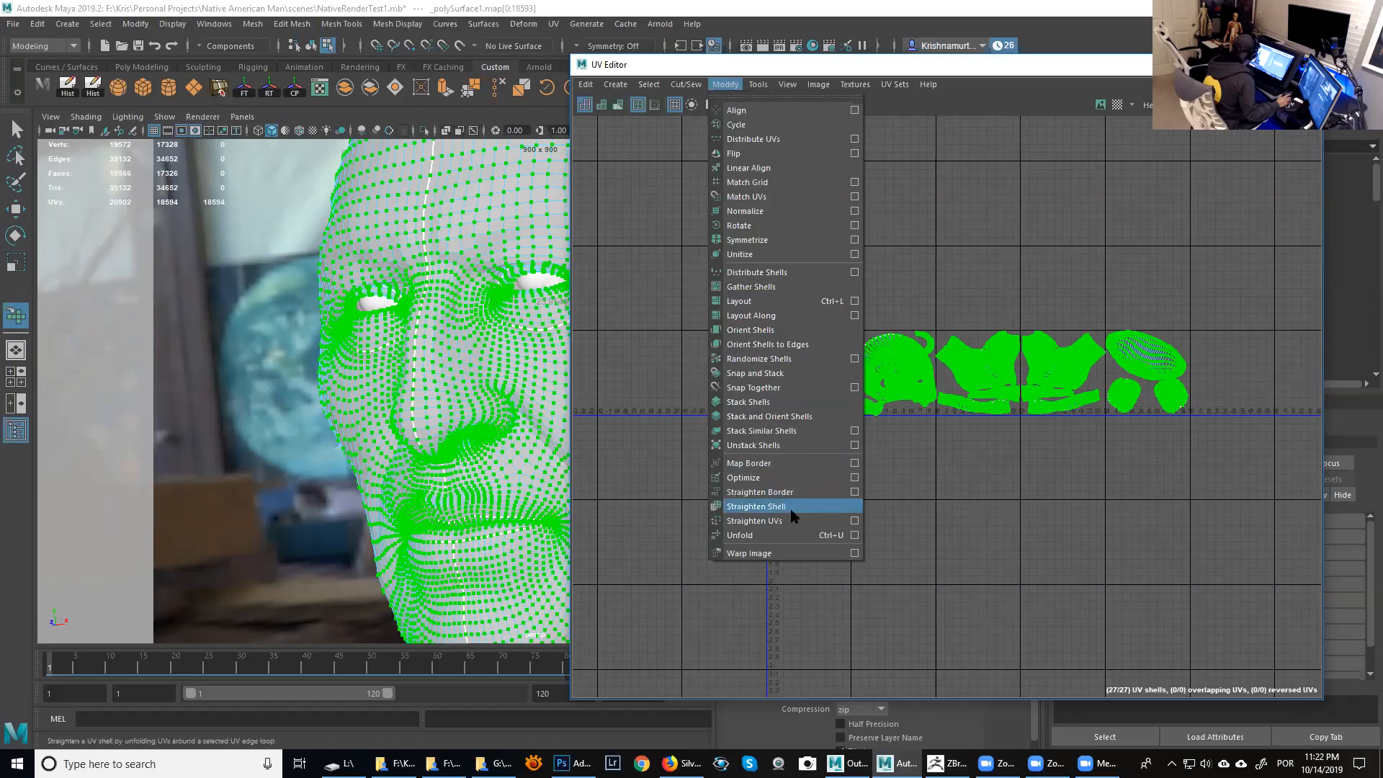
pyautogui.click(778, 535)
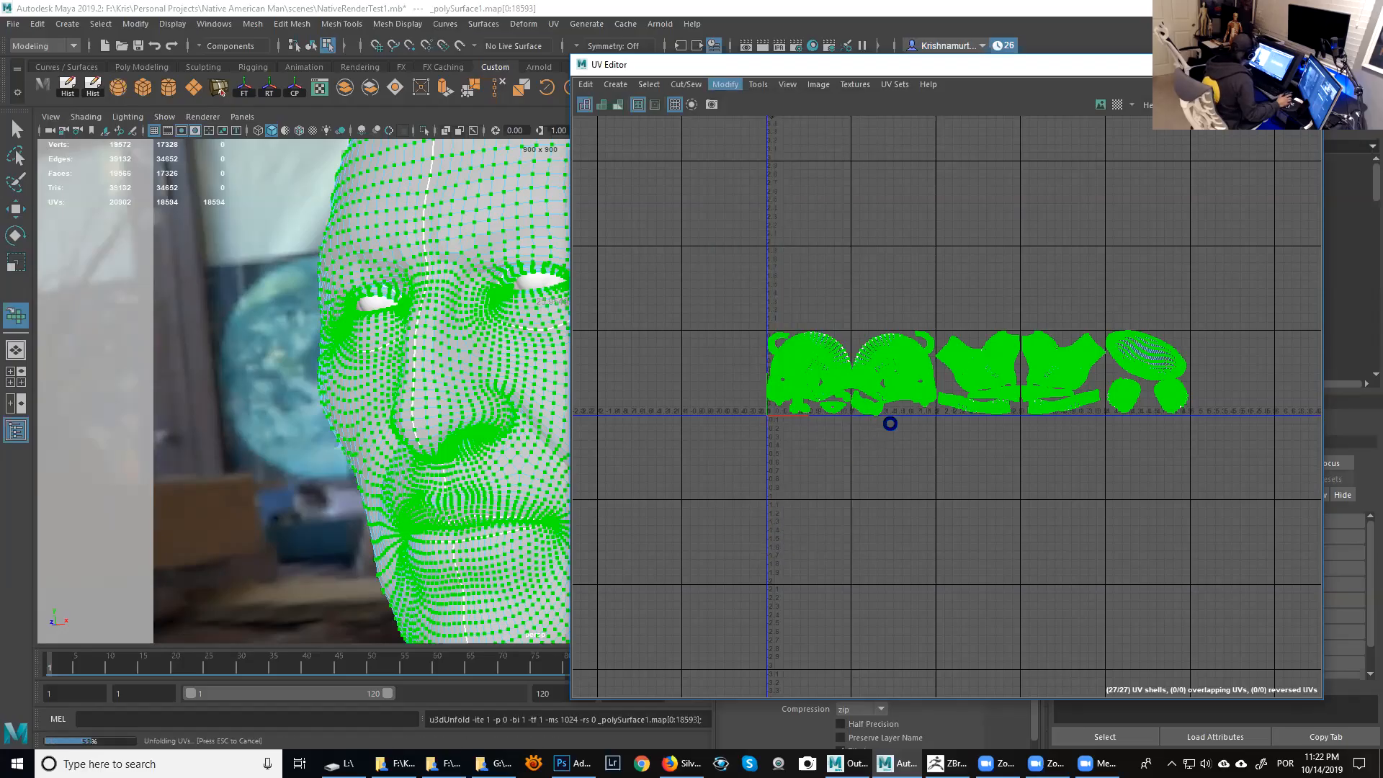
# Inspect the unfolded face, ear and mouth shells up close and undo the unfold.
pyautogui.keyDown('alt'); pyautogui.moveTo(828, 402); pyautogui.dragTo(1235, 672, button='right'); pyautogui.keyUp('alt')
pyautogui.keyDown('alt'); pyautogui.moveTo(711, 394); pyautogui.dragTo(979, 580, button='right'); pyautogui.keyUp('alt')
pyautogui.keyDown('alt'); pyautogui.moveTo(788, 420); pyautogui.dragTo(1012, 562, button='right'); pyautogui.keyUp('alt')
pyautogui.keyDown('alt'); pyautogui.moveTo(937, 432); pyautogui.dragTo(822, 476, button='middle'); pyautogui.keyUp('alt')
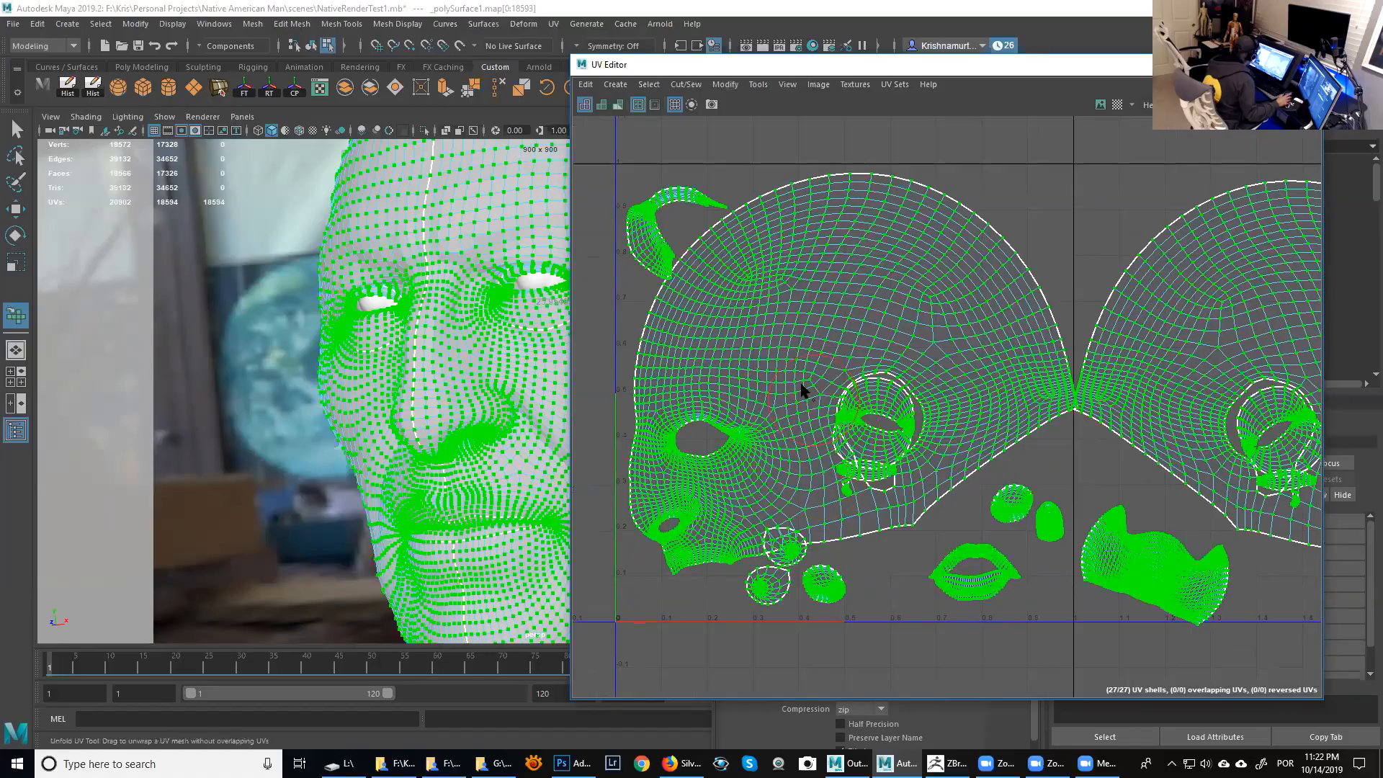
pyautogui.press('w')
pyautogui.keyDown('alt'); pyautogui.moveTo(812, 371); pyautogui.dragTo(862, 445, button='right'); pyautogui.keyUp('alt')
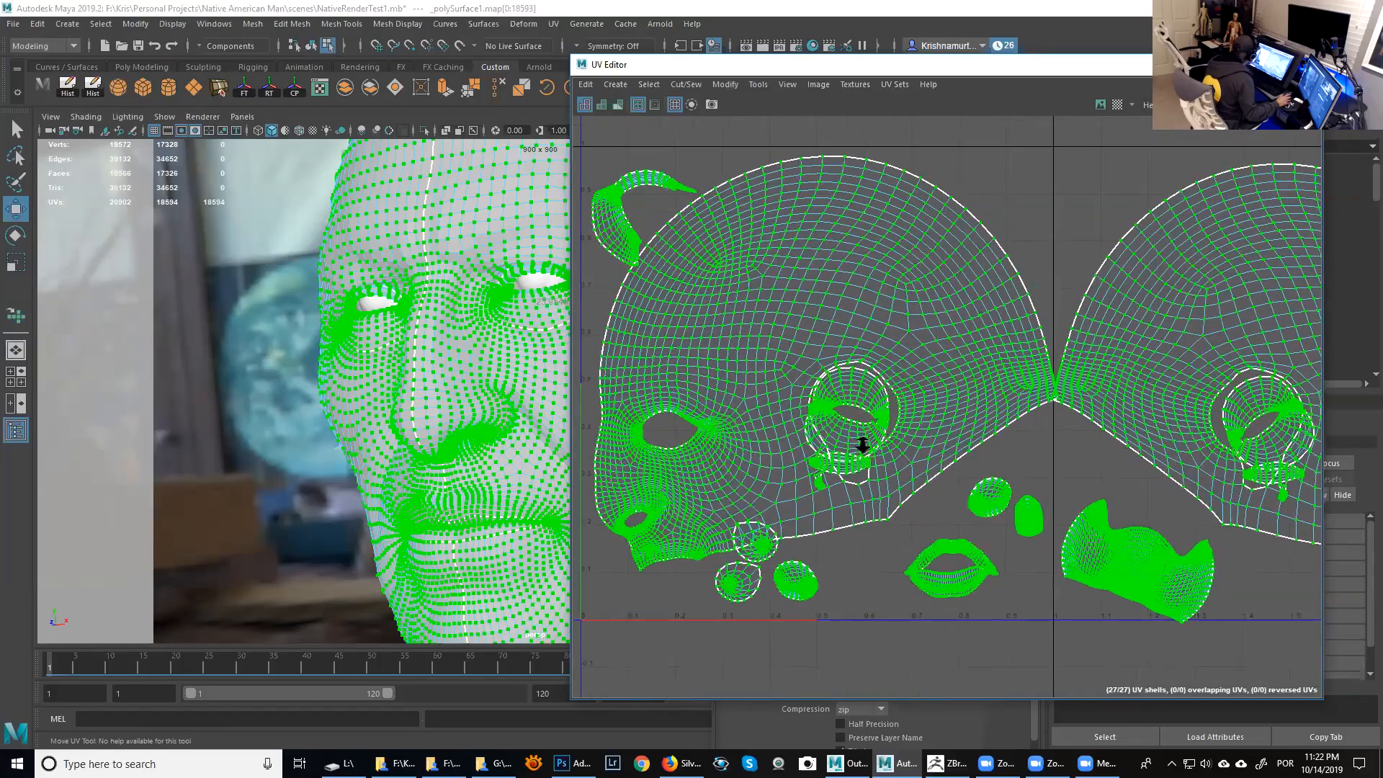
pyautogui.hotkey('ctrl', 'z')
pyautogui.scroll(-2, 897, 425)
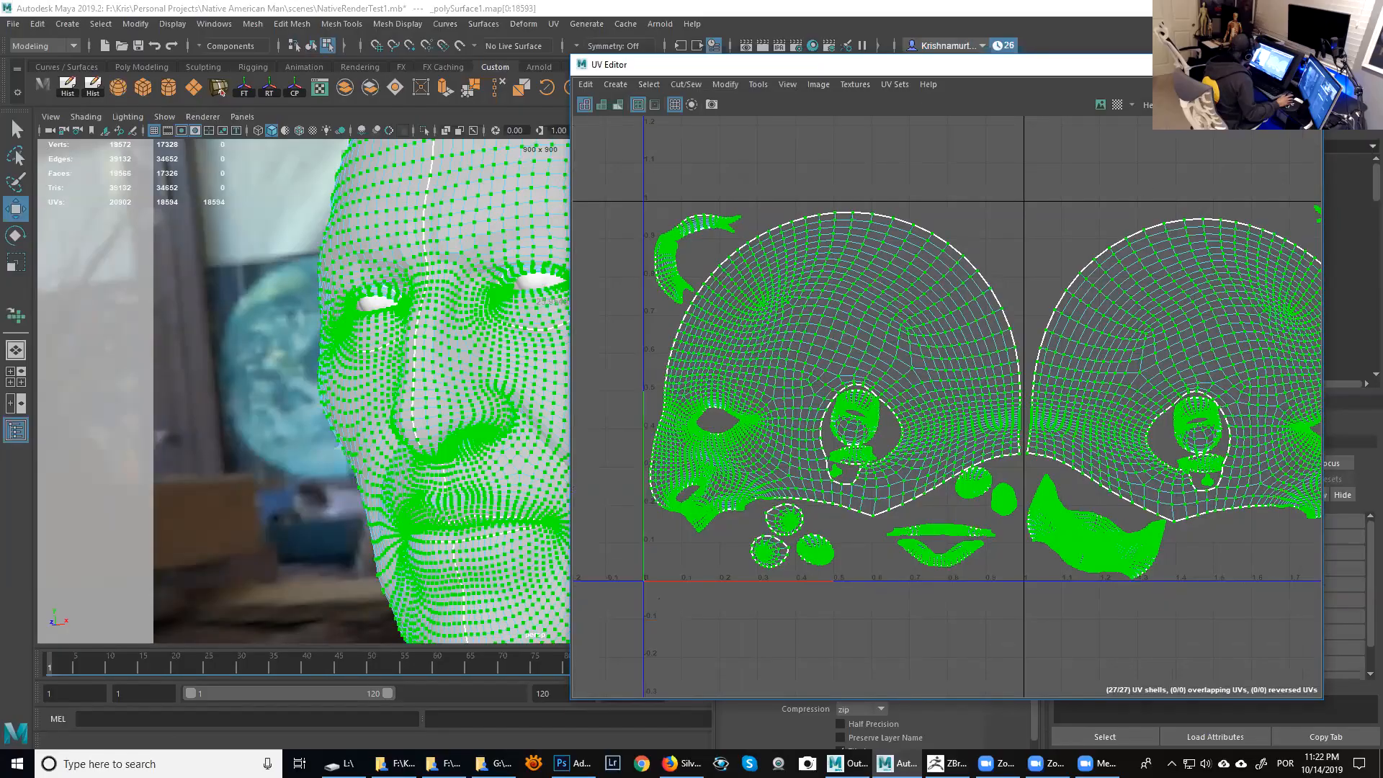
# Put the UV Editor away, return to object selection and delete the imported head mesh.
pyautogui.click(1241, 65)
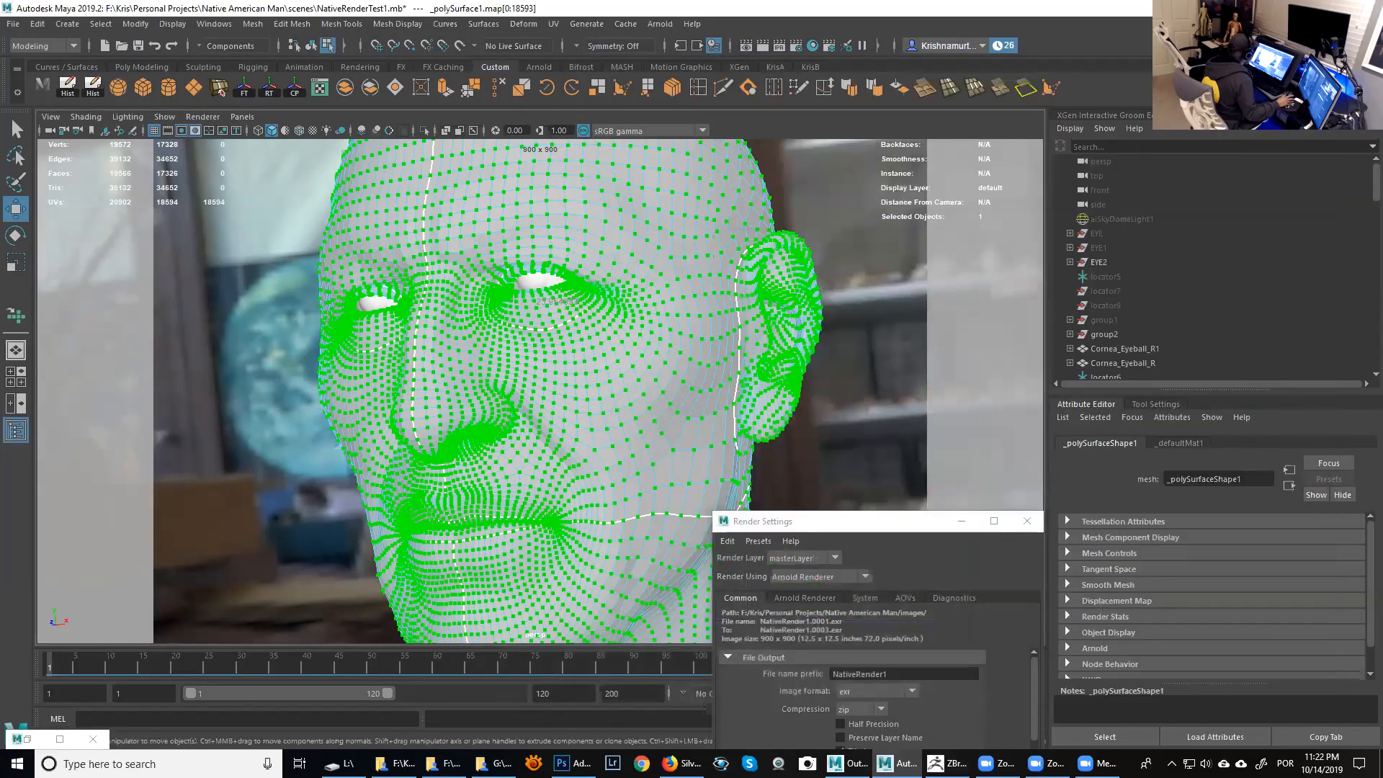
pyautogui.click(296, 154)
pyautogui.click(310, 45)
pyautogui.click(664, 310)
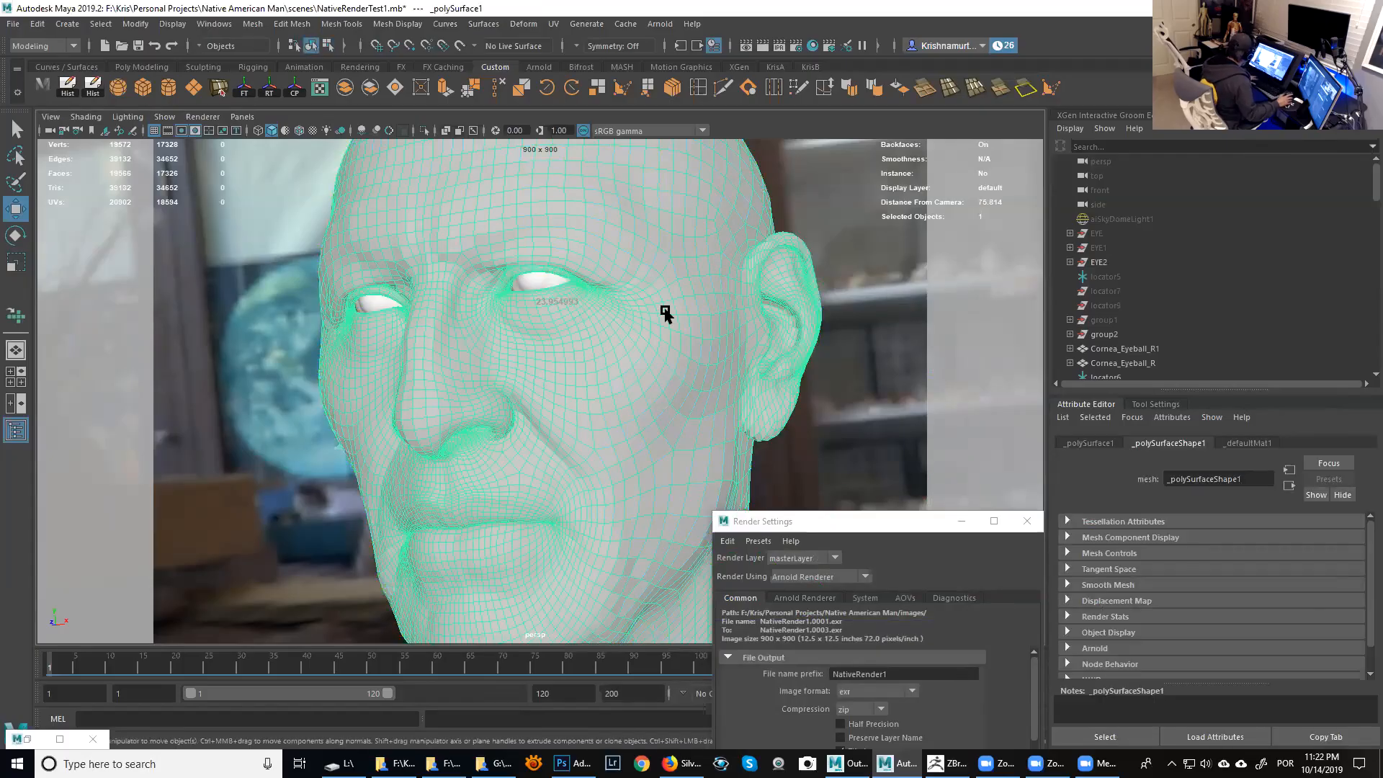
pyautogui.press('Delete')
# Switch to ZBrush and open the Morph Target settings for the low-resolution head.
pyautogui.click(1300, 8)
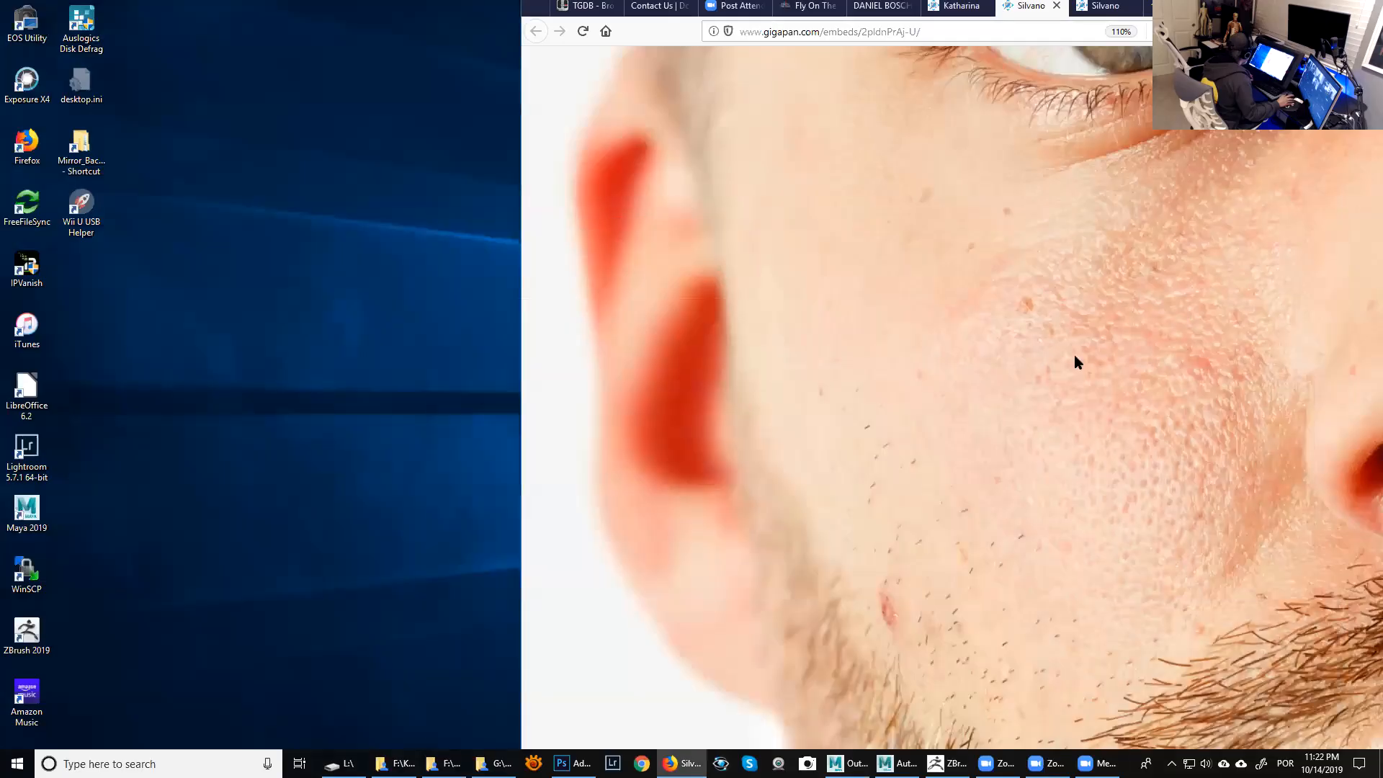
pyautogui.click(946, 764)
pyautogui.moveTo(940, 451); pyautogui.dragTo(939, 453)
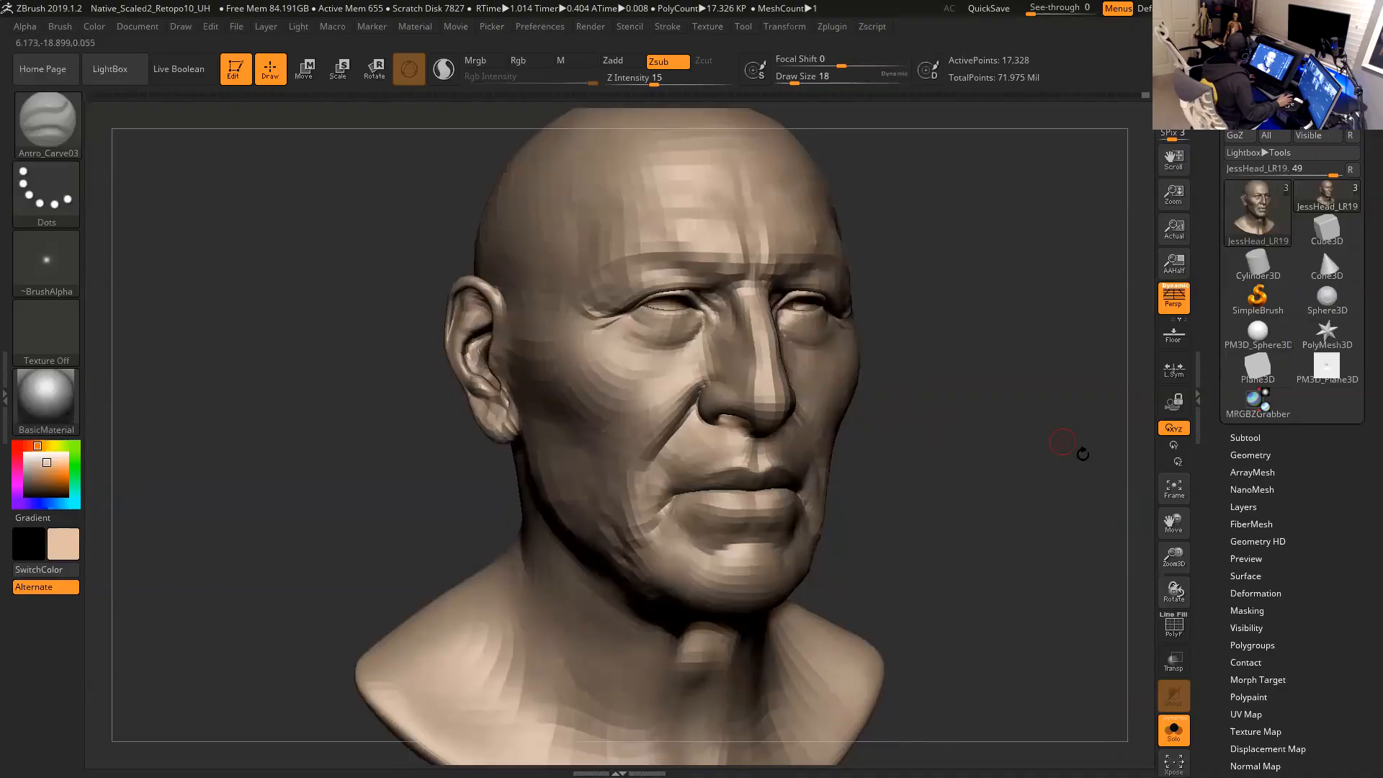
pyautogui.moveTo(969, 462); pyautogui.dragTo(943, 448)
pyautogui.moveTo(1219, 516); pyautogui.dragTo(1228, 435)
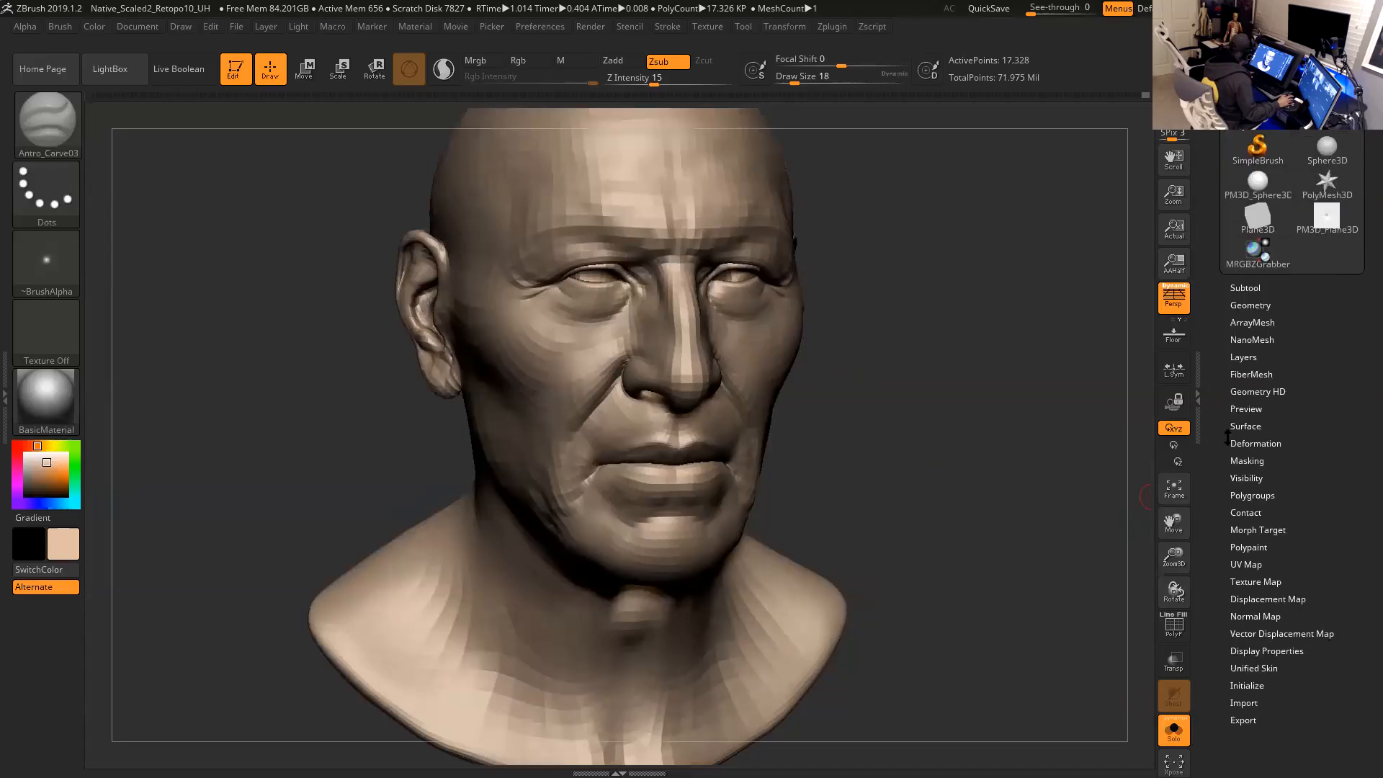
pyautogui.click(1263, 530)
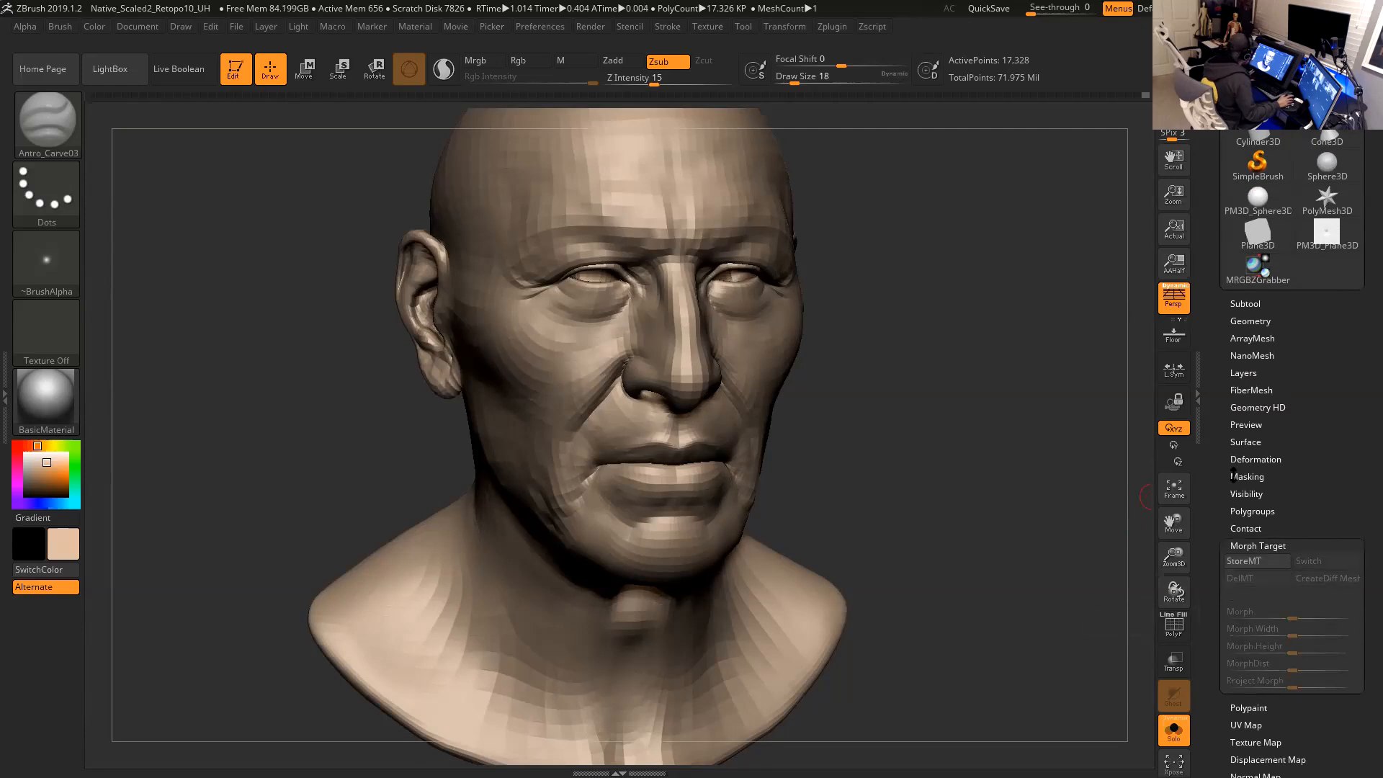
pyautogui.moveTo(1053, 414); pyautogui.dragTo(1050, 415)
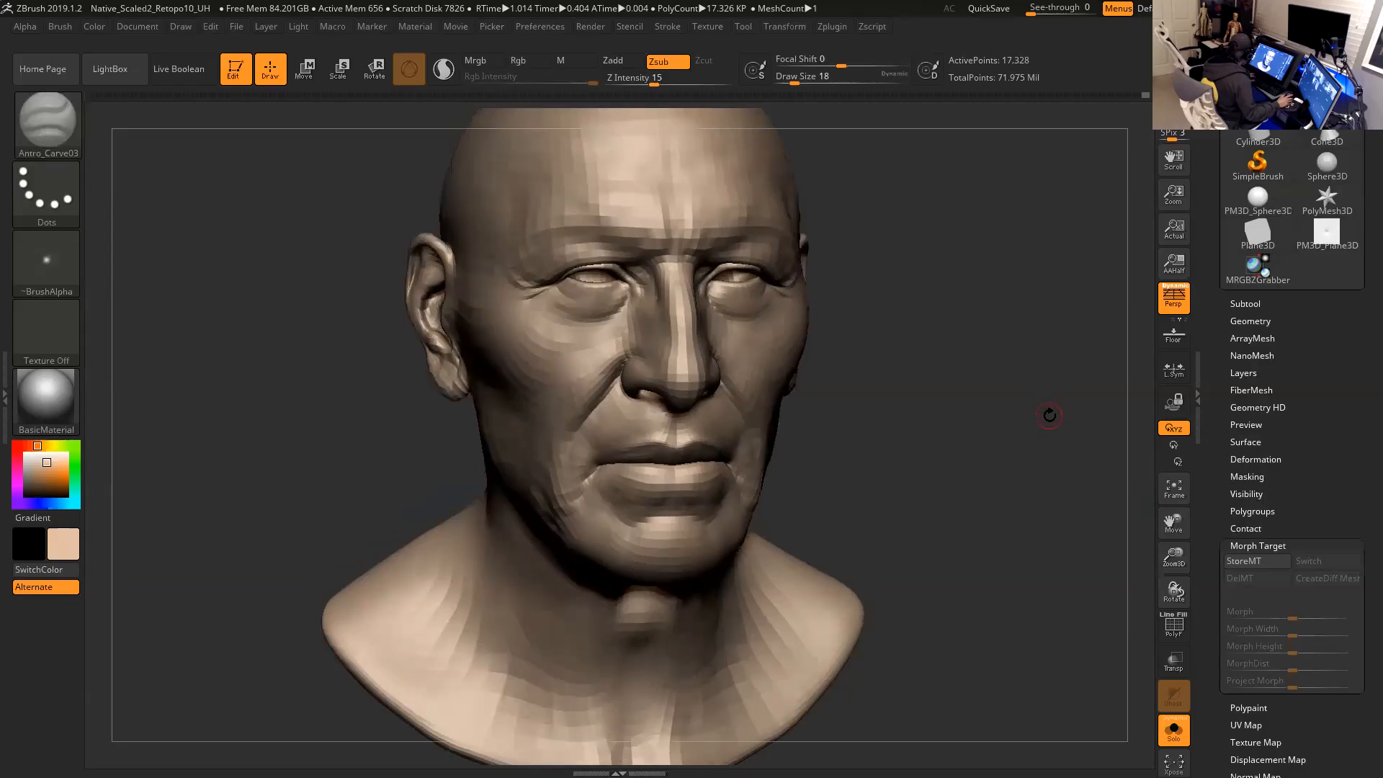
# Raise the head mesh by one subdivision level, comparing it with the lowest level and checking the face from several angles.
pyautogui.press('d')
pyautogui.moveTo(918, 363)
pyautogui.mouseDown()
pyautogui.moveTo(886, 364)
pyautogui.moveTo(1005, 374)
pyautogui.mouseUp()
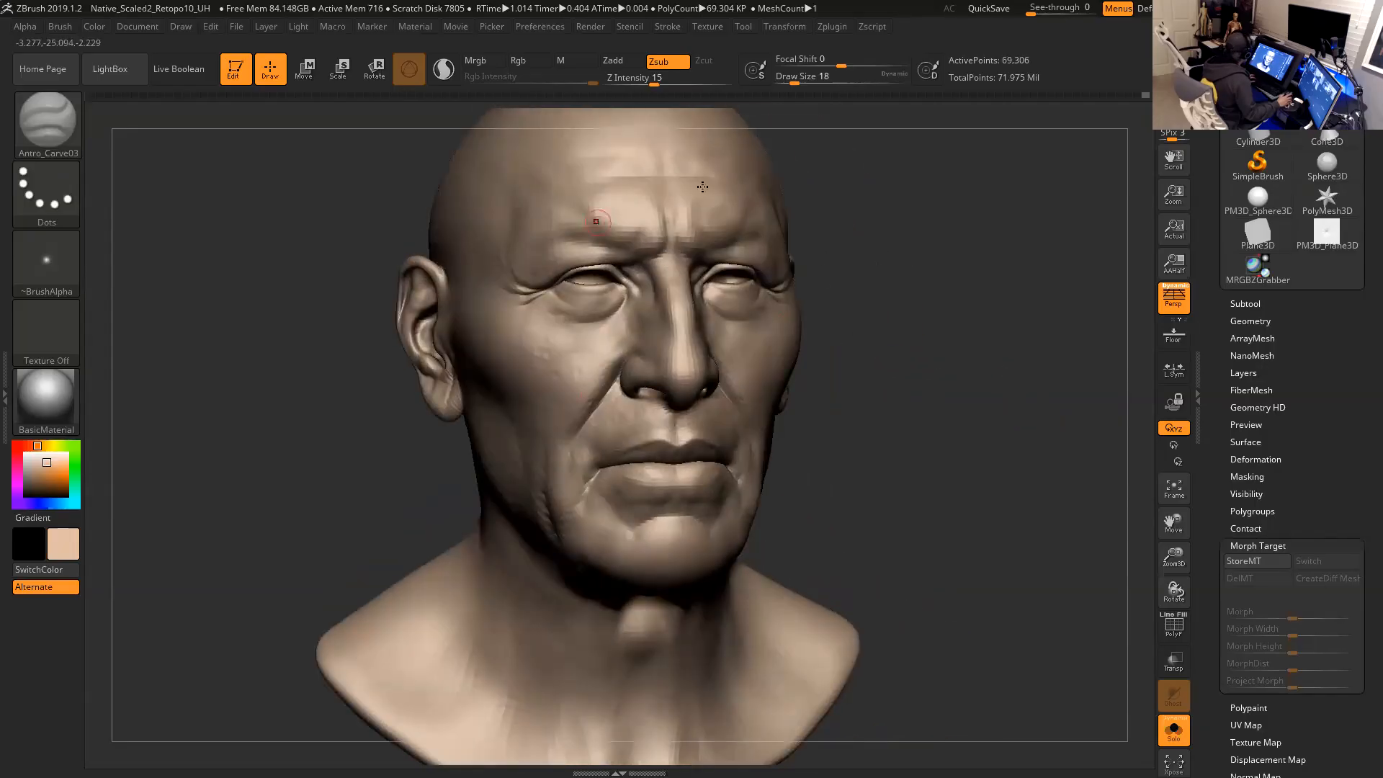
pyautogui.hotkey('shift', 'd')
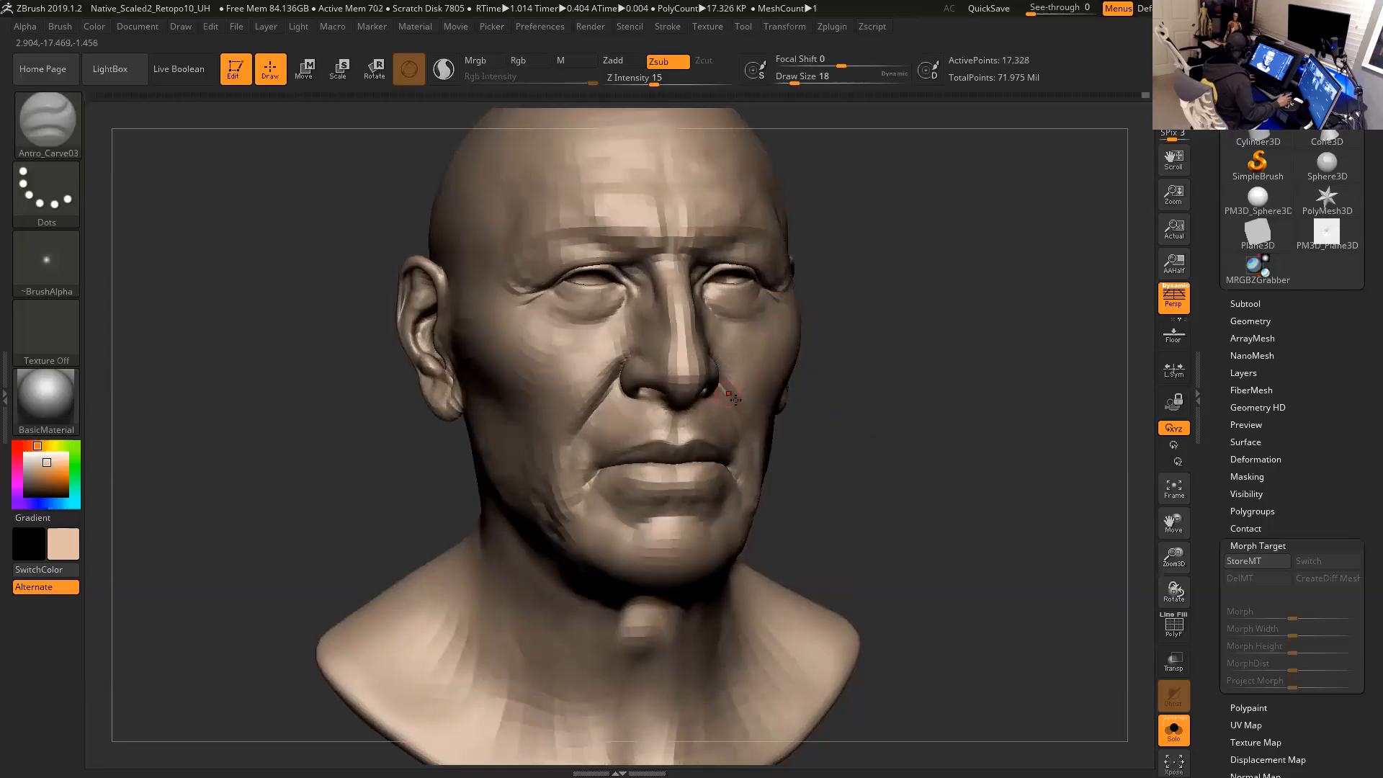
pyautogui.press('d')
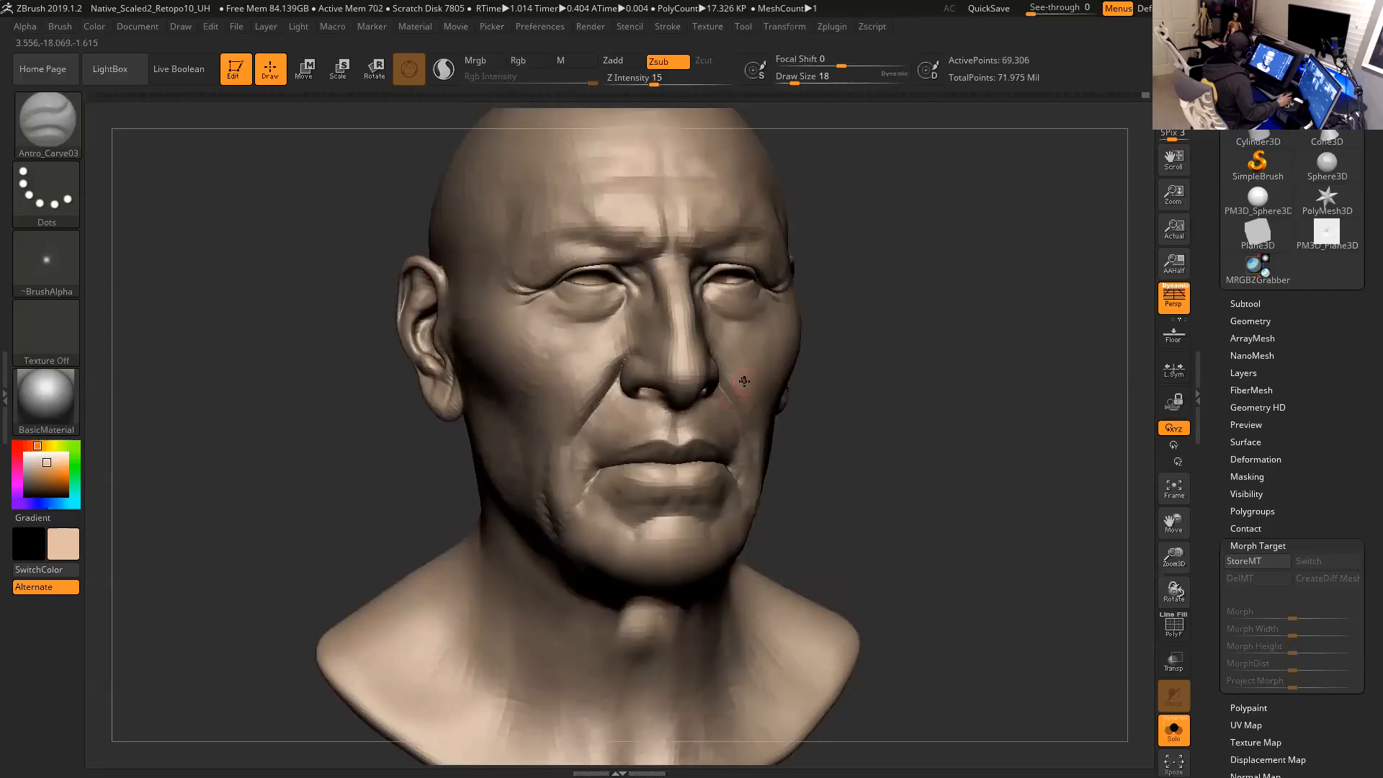
pyautogui.moveTo(784, 249); pyautogui.dragTo(751, 306)
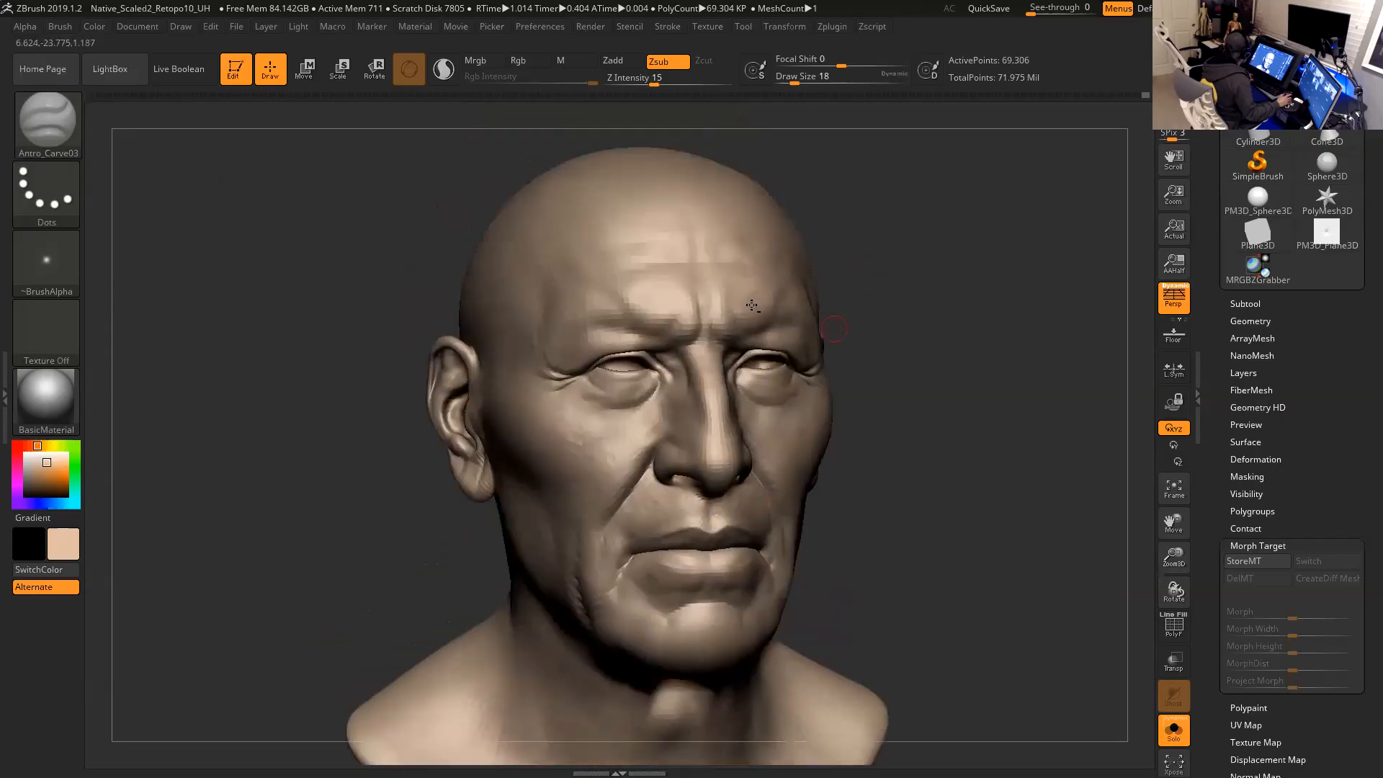
pyautogui.moveTo(1066, 352)
pyautogui.mouseDown()
pyautogui.moveTo(1084, 334)
pyautogui.moveTo(1052, 333)
pyautogui.mouseUp()
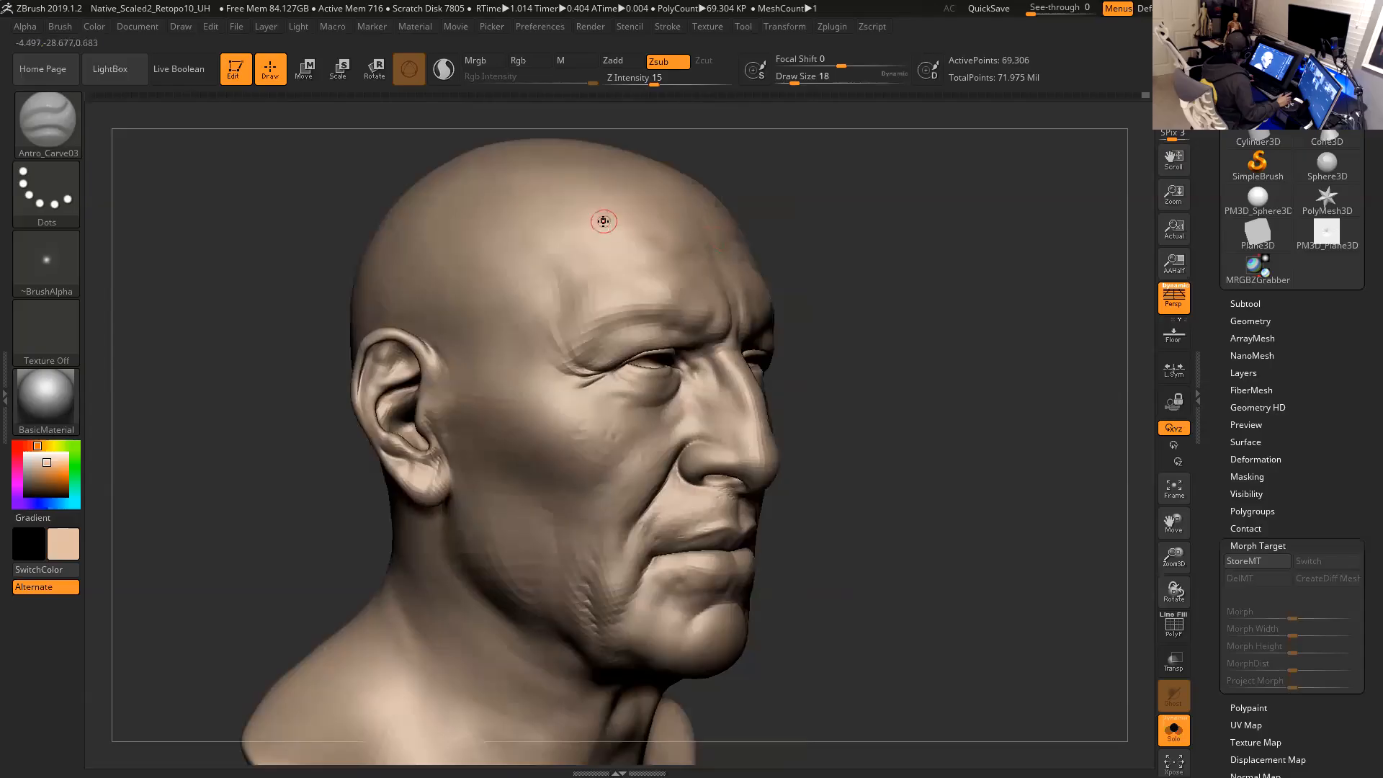
pyautogui.moveTo(960, 367)
pyautogui.mouseDown()
pyautogui.moveTo(929, 367)
pyautogui.moveTo(954, 312)
pyautogui.mouseUp()
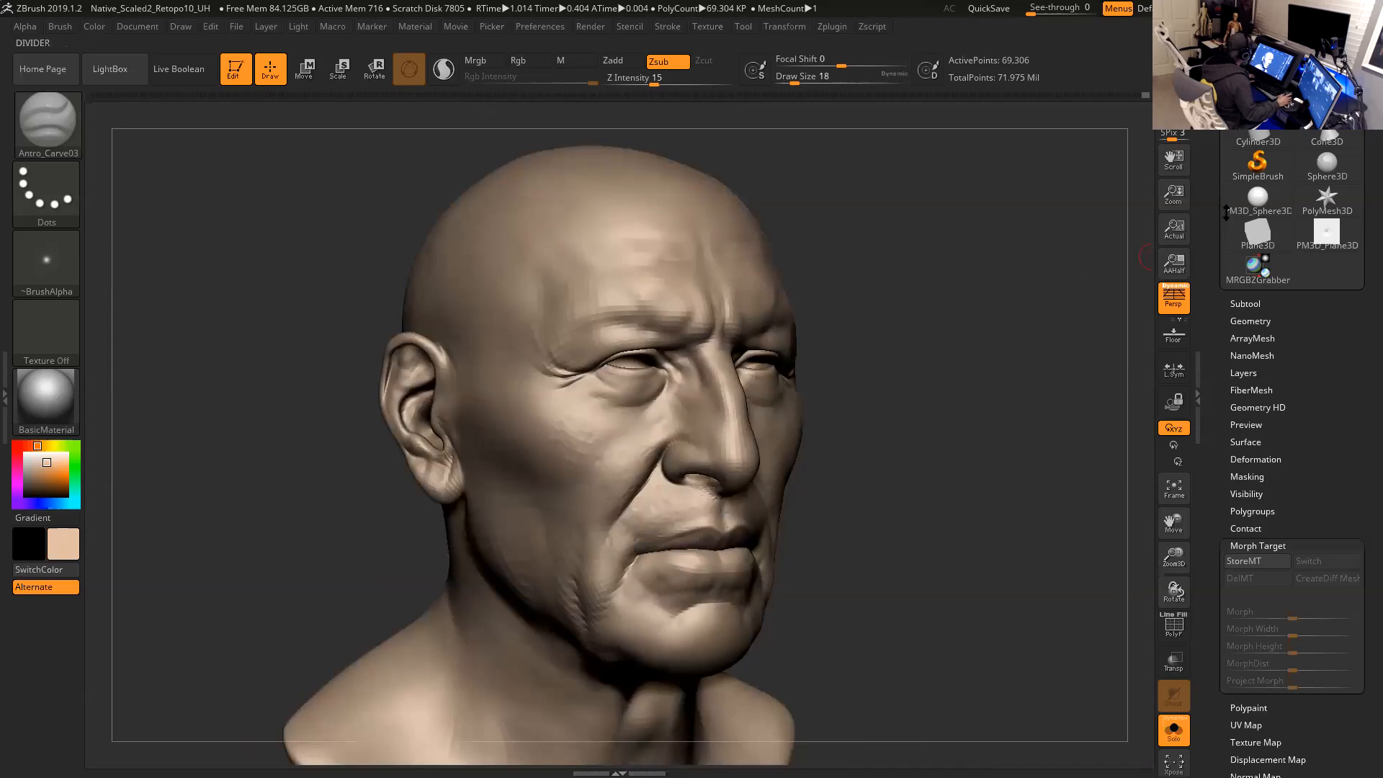
# Export the head at this subdivision level as Head_MR1.OBJ to the Native American Man project's OBJ folder.
pyautogui.moveTo(1210, 197); pyautogui.dragTo(1211, 330)
pyautogui.click(1327, 101)
pyautogui.click(255, 135)
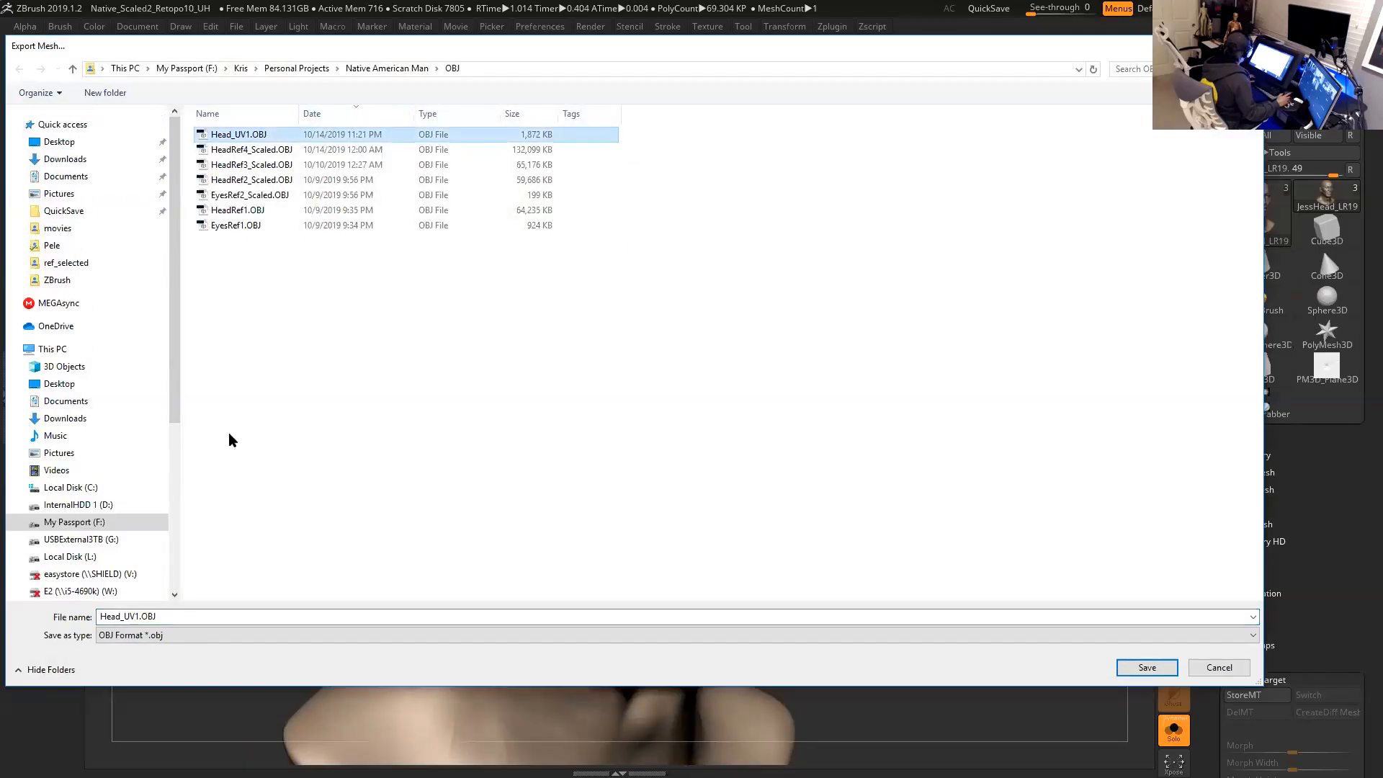
pyautogui.click(124, 618)
pyautogui.click(125, 617)
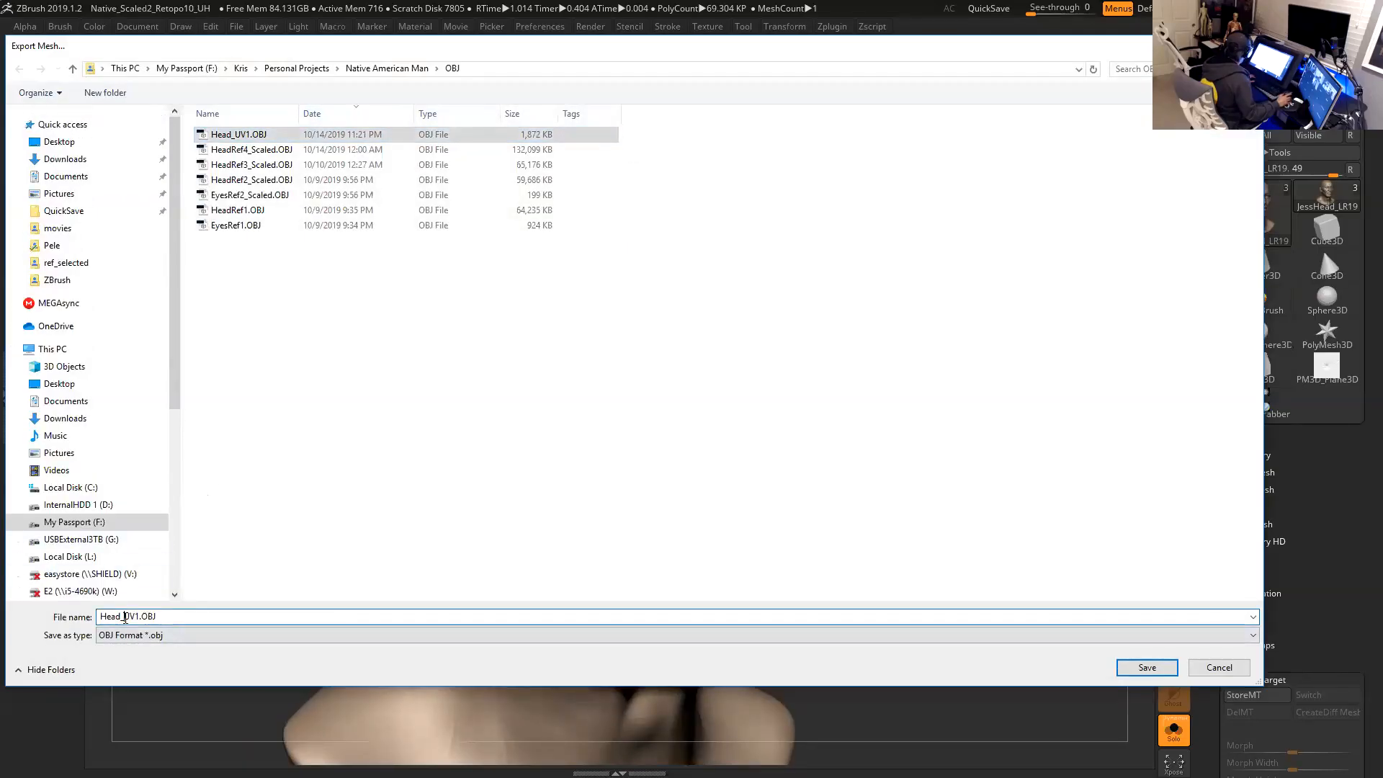
pyautogui.write('MR')
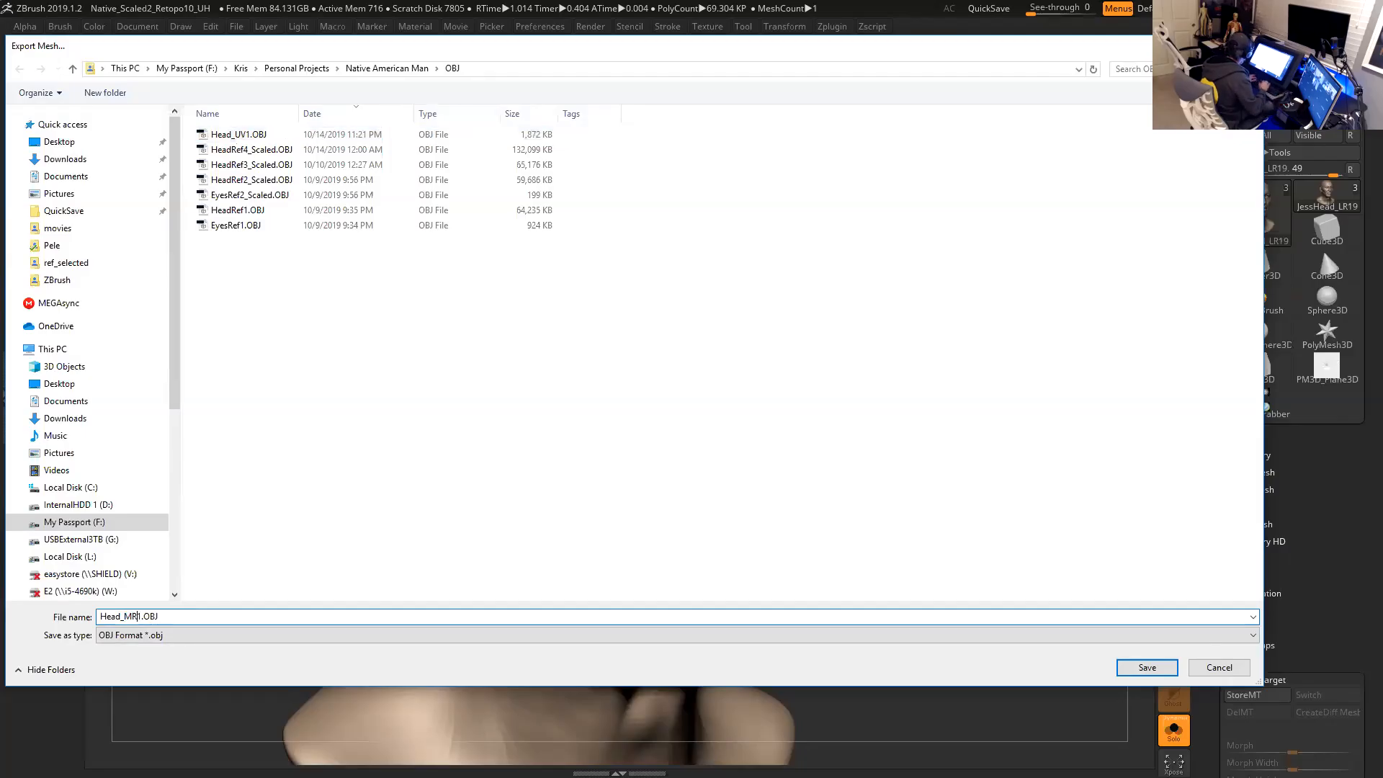
pyautogui.click(1149, 668)
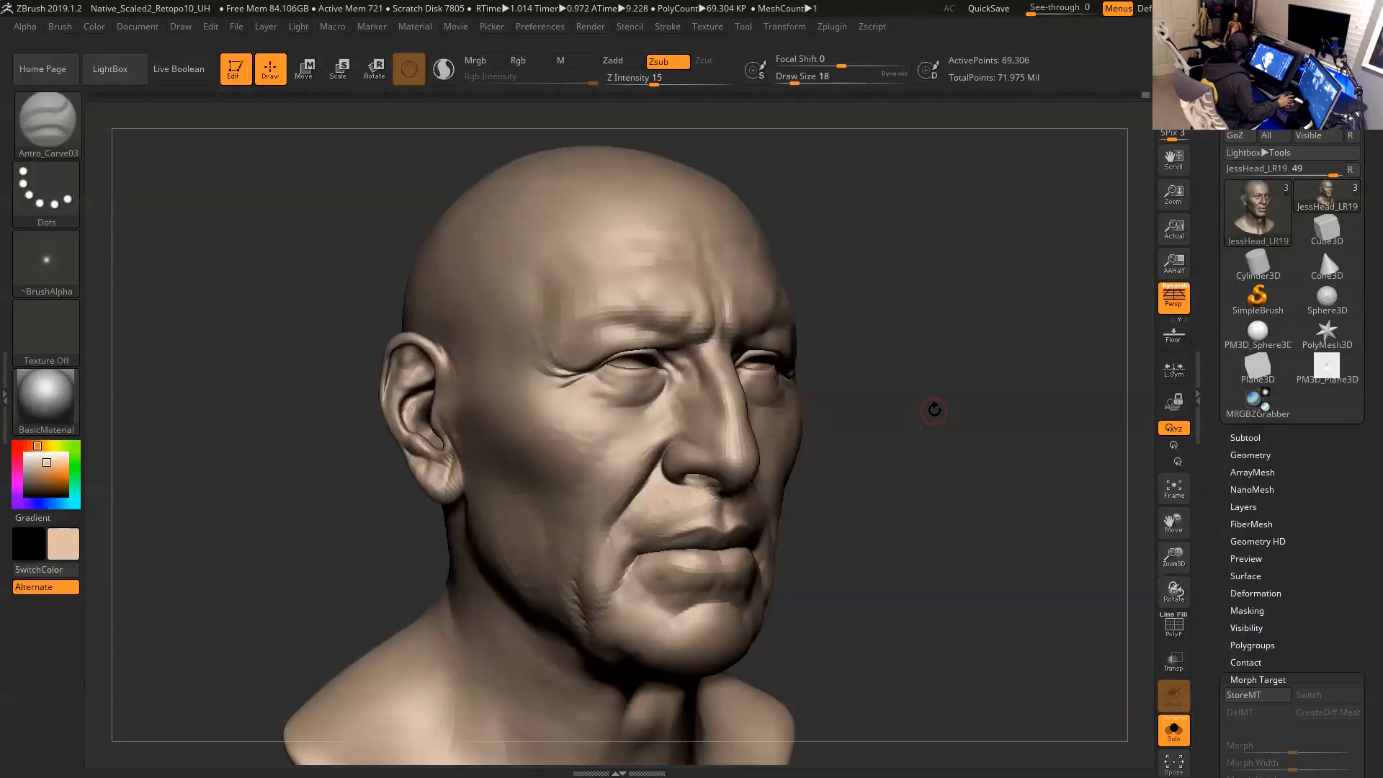
# Lower the head to its lowest subdivision level and export it as Head_LR1.OBJ to the project's OBJ folder.
pyautogui.hotkey('shift', 'd')
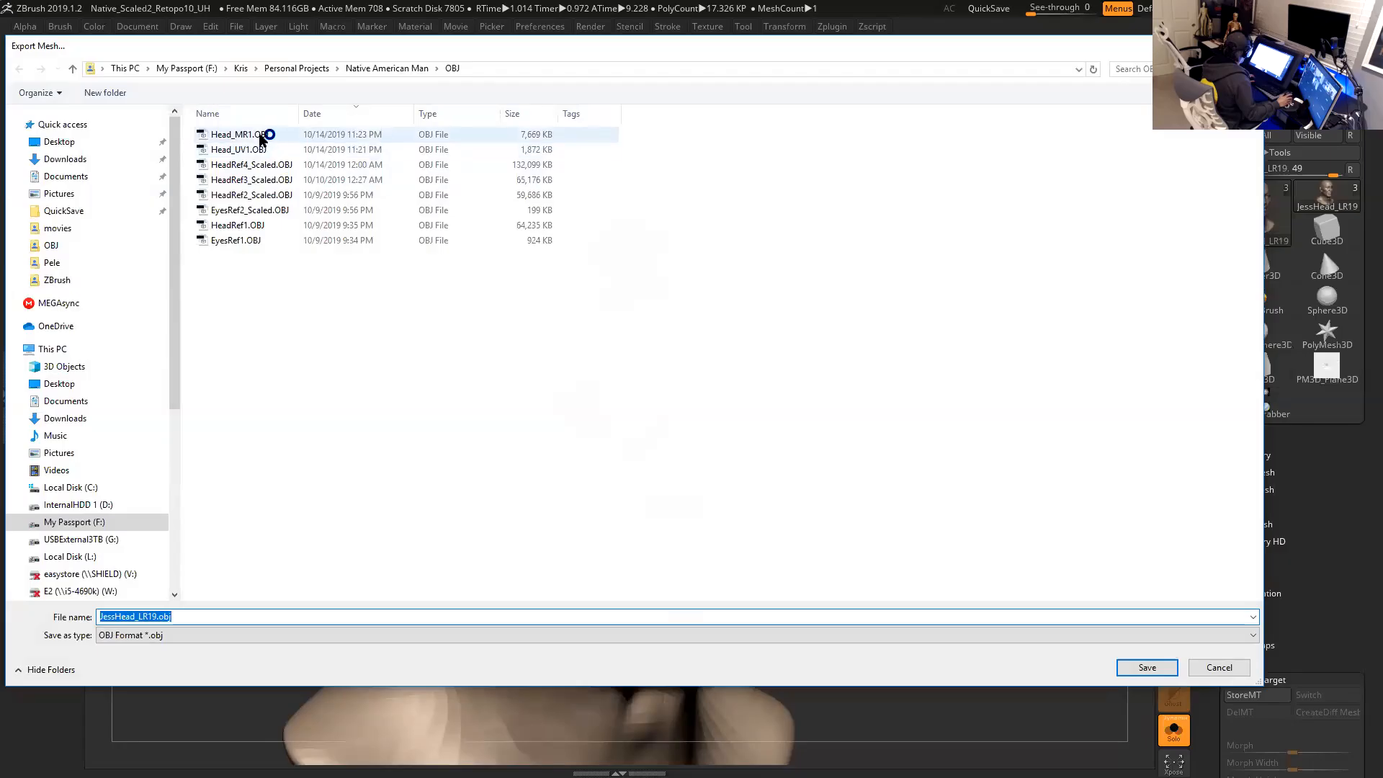
pyautogui.click(263, 137)
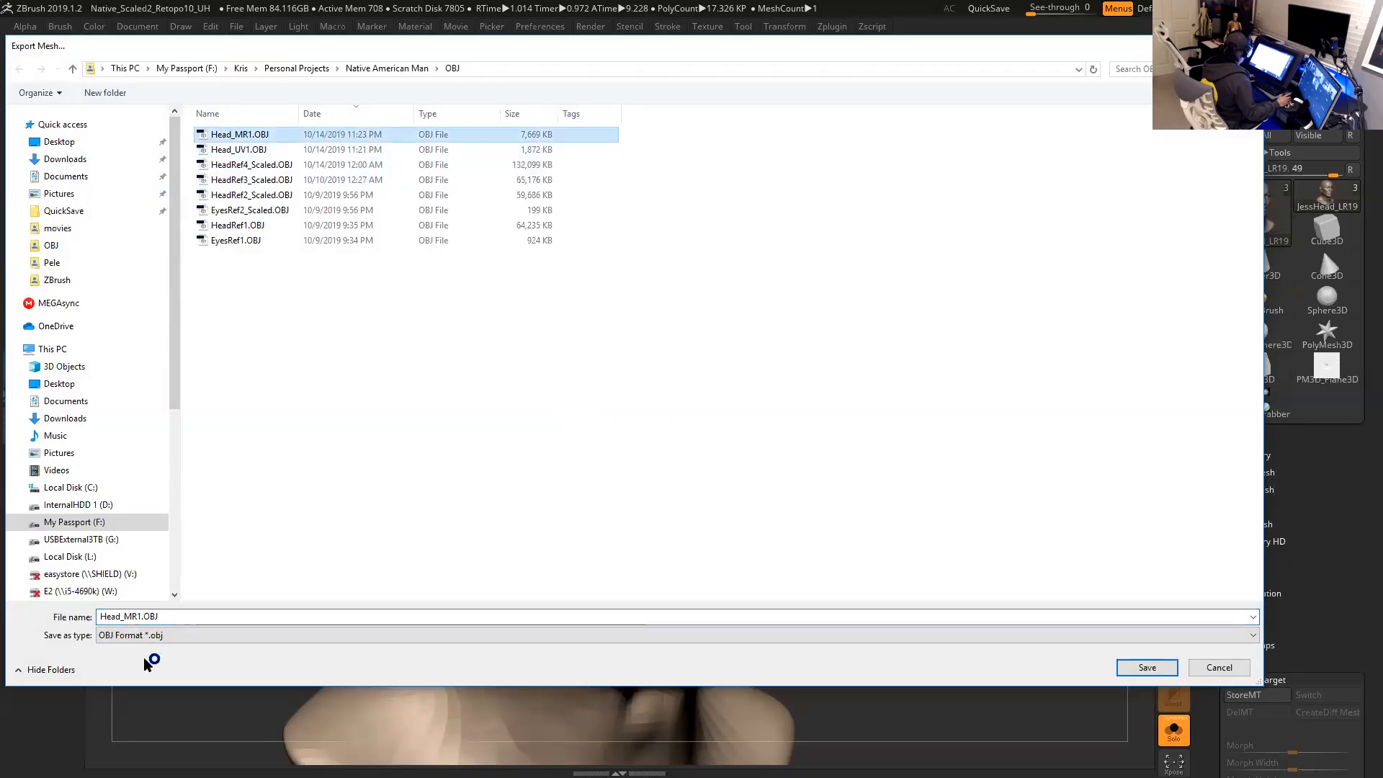
pyautogui.click(135, 616)
pyautogui.moveTo(132, 617); pyautogui.dragTo(125, 617)
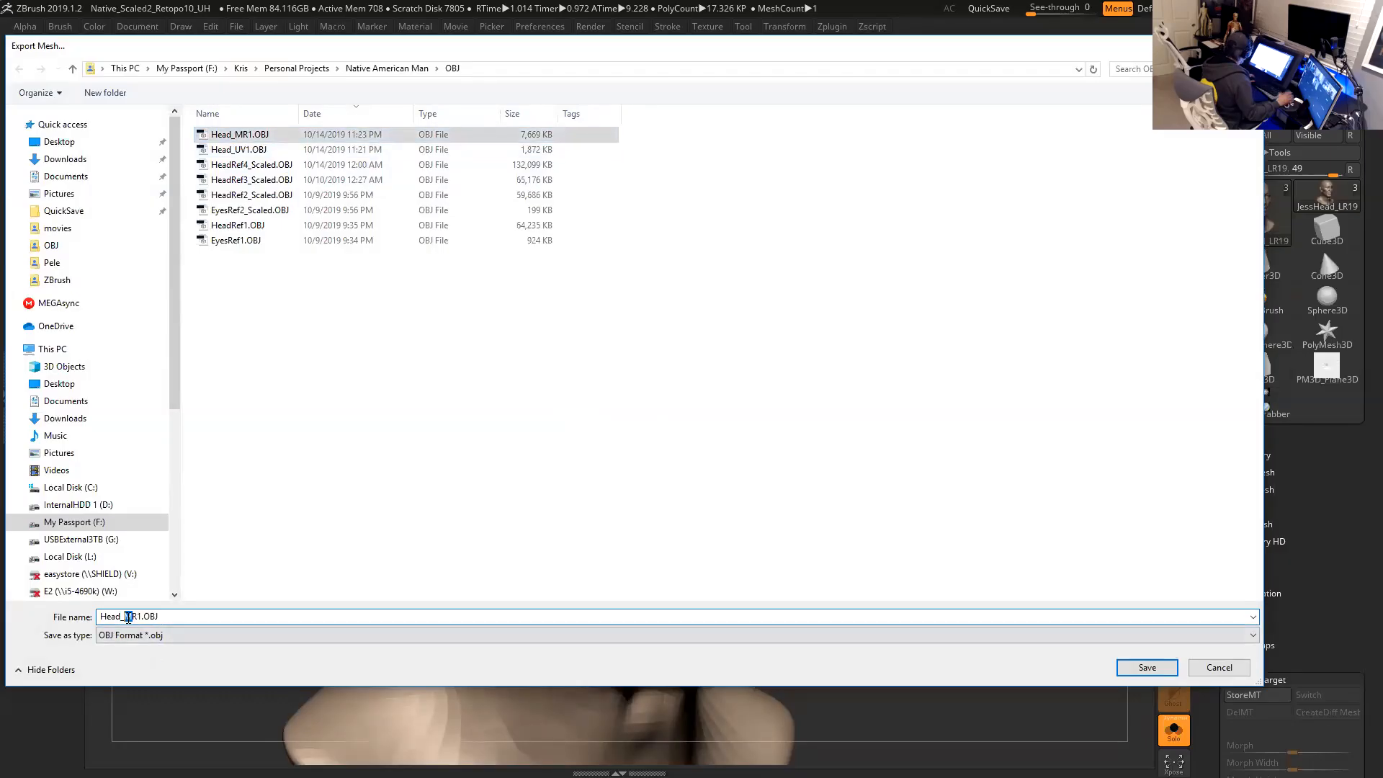
pyautogui.write('L')
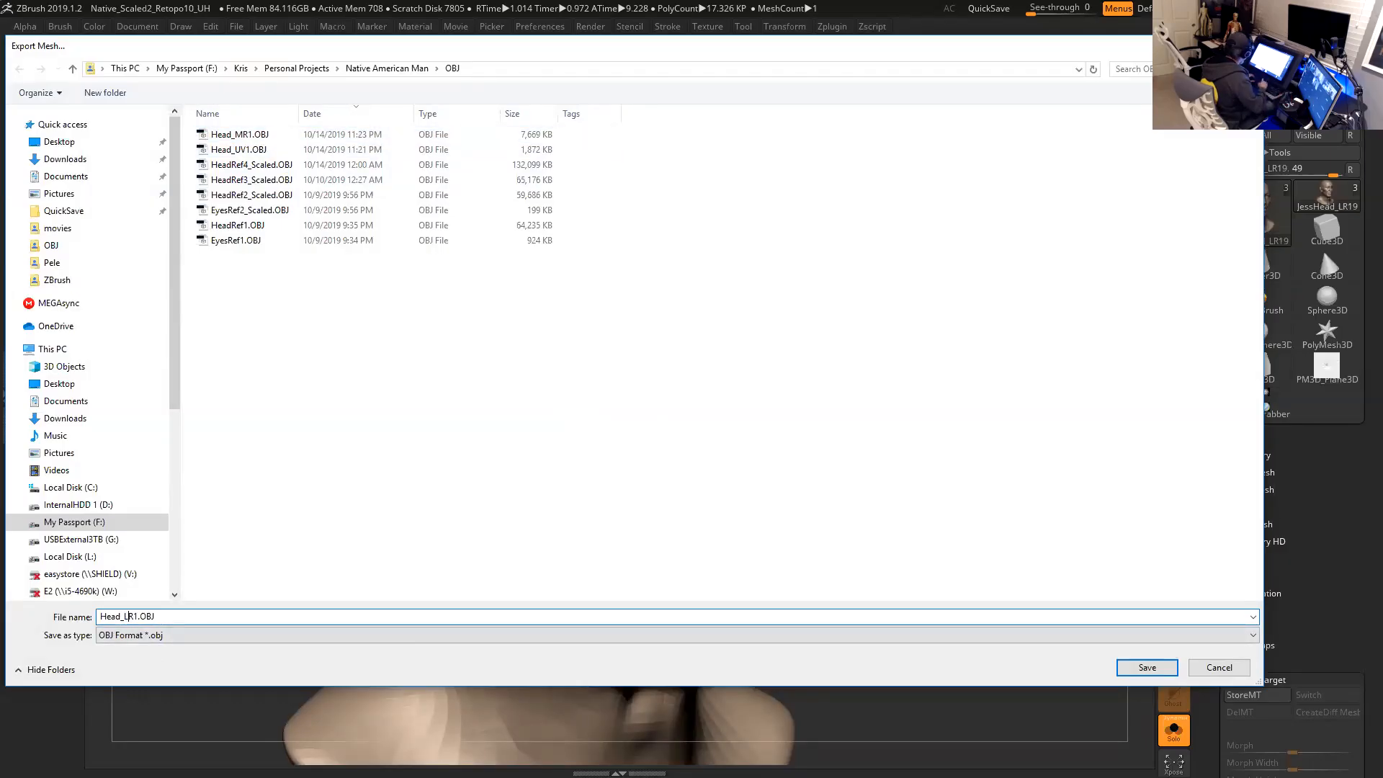
pyautogui.click(1142, 666)
# Store a morph target for the lowest-level head and import Head_LR1.OBJ onto the mesh.
pyautogui.moveTo(1214, 577); pyautogui.dragTo(1238, 389)
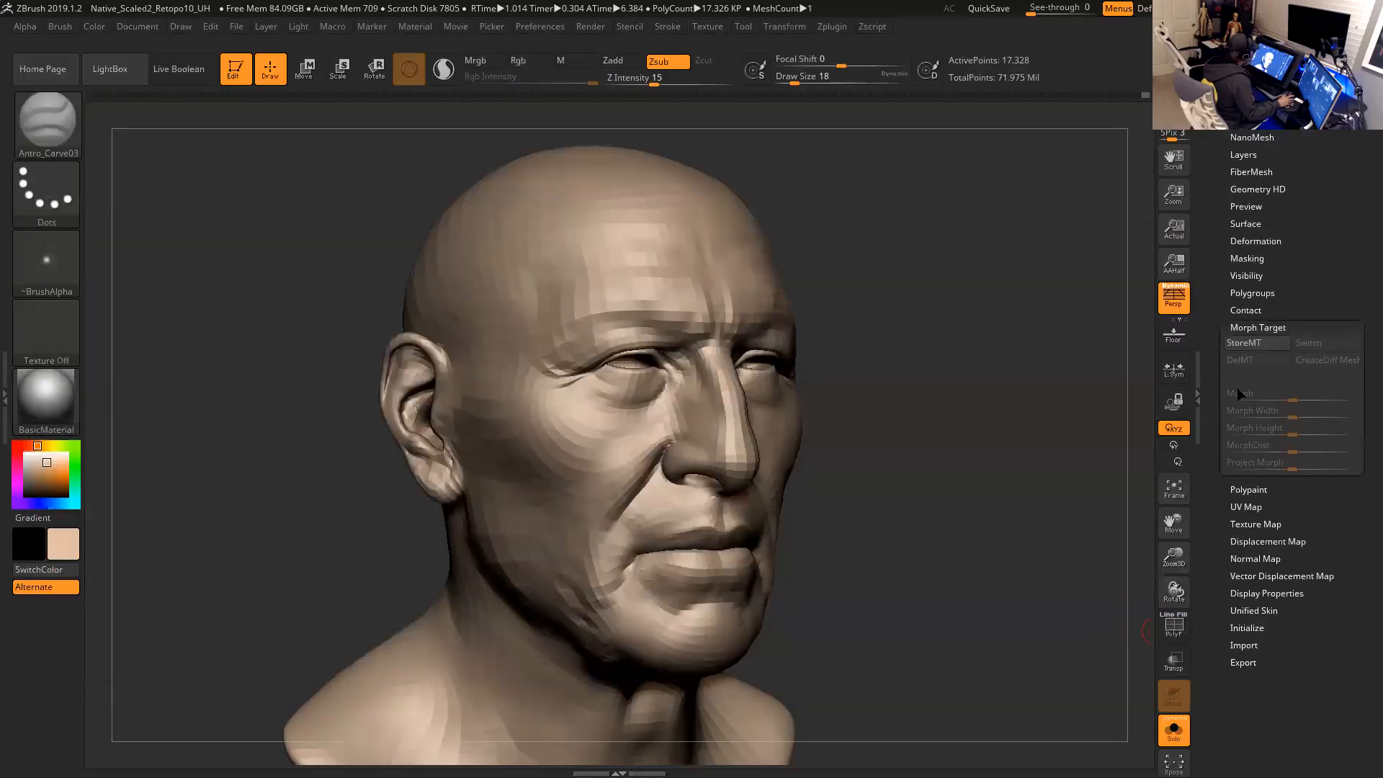
pyautogui.click(1261, 346)
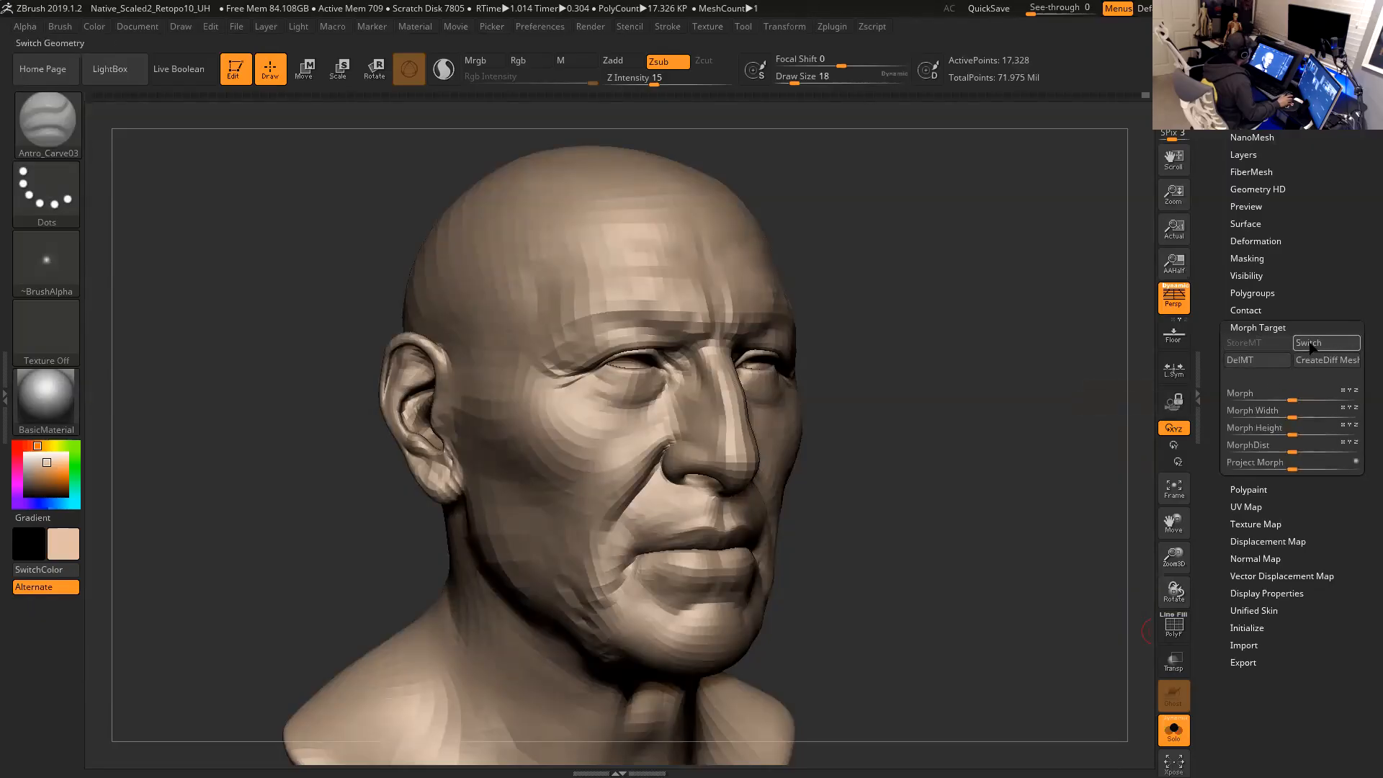
pyautogui.click(1222, 206)
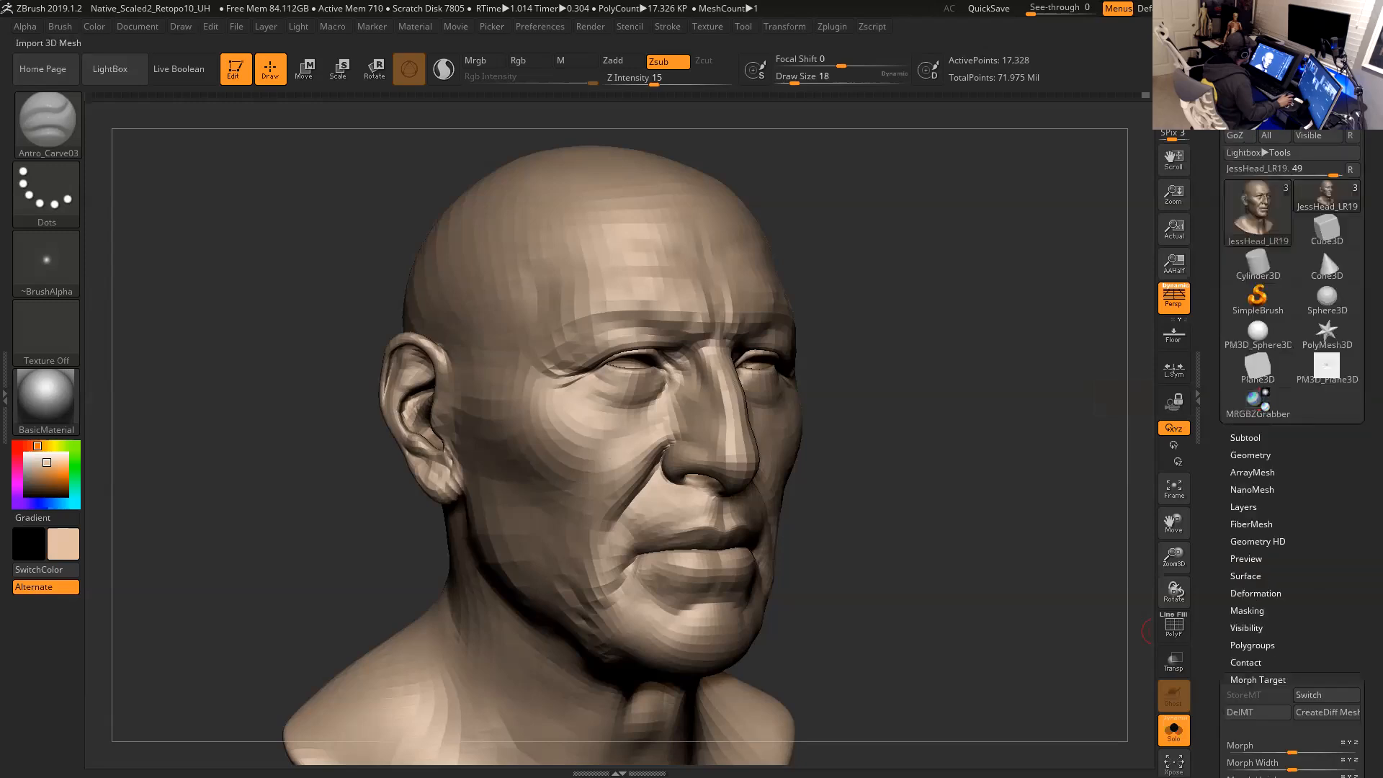
pyautogui.click(1244, 117)
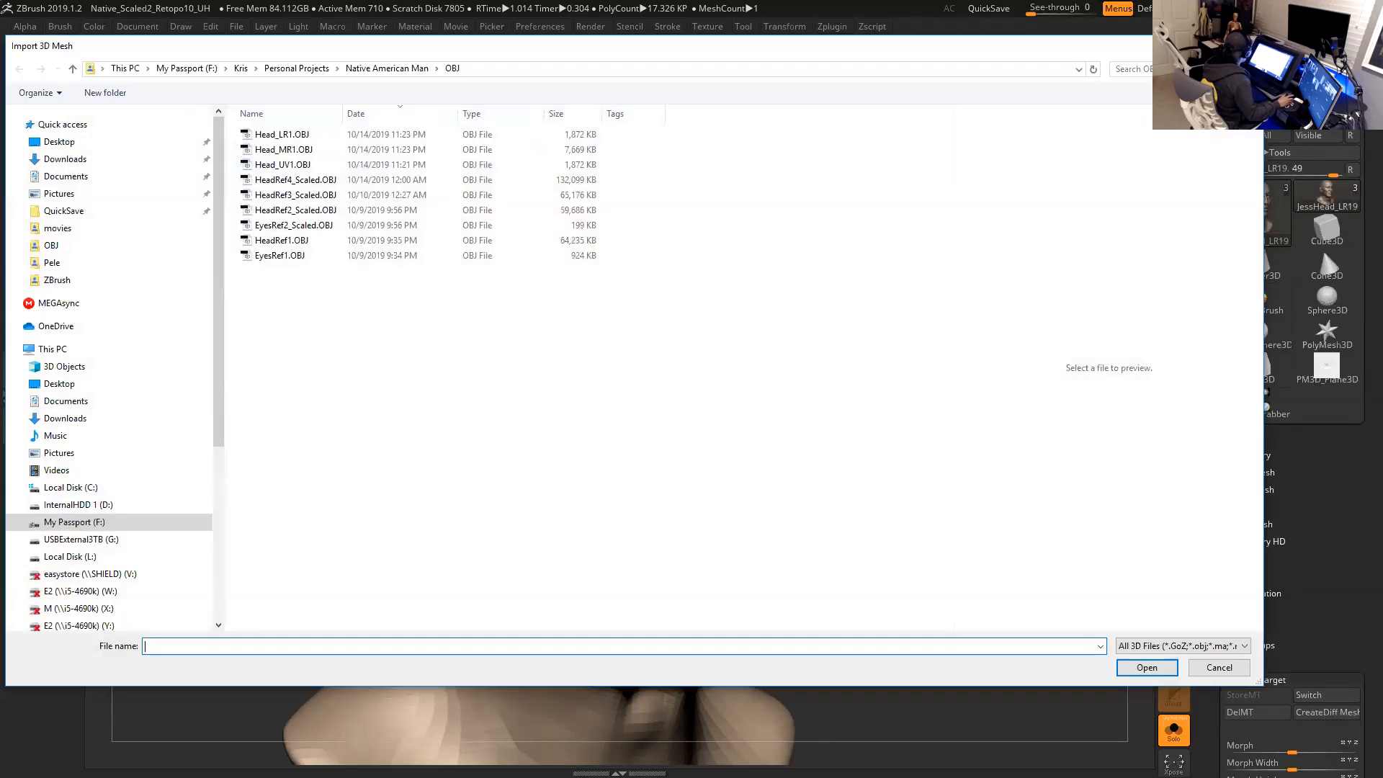
pyautogui.click(294, 137)
pyautogui.doubleClick(307, 137)
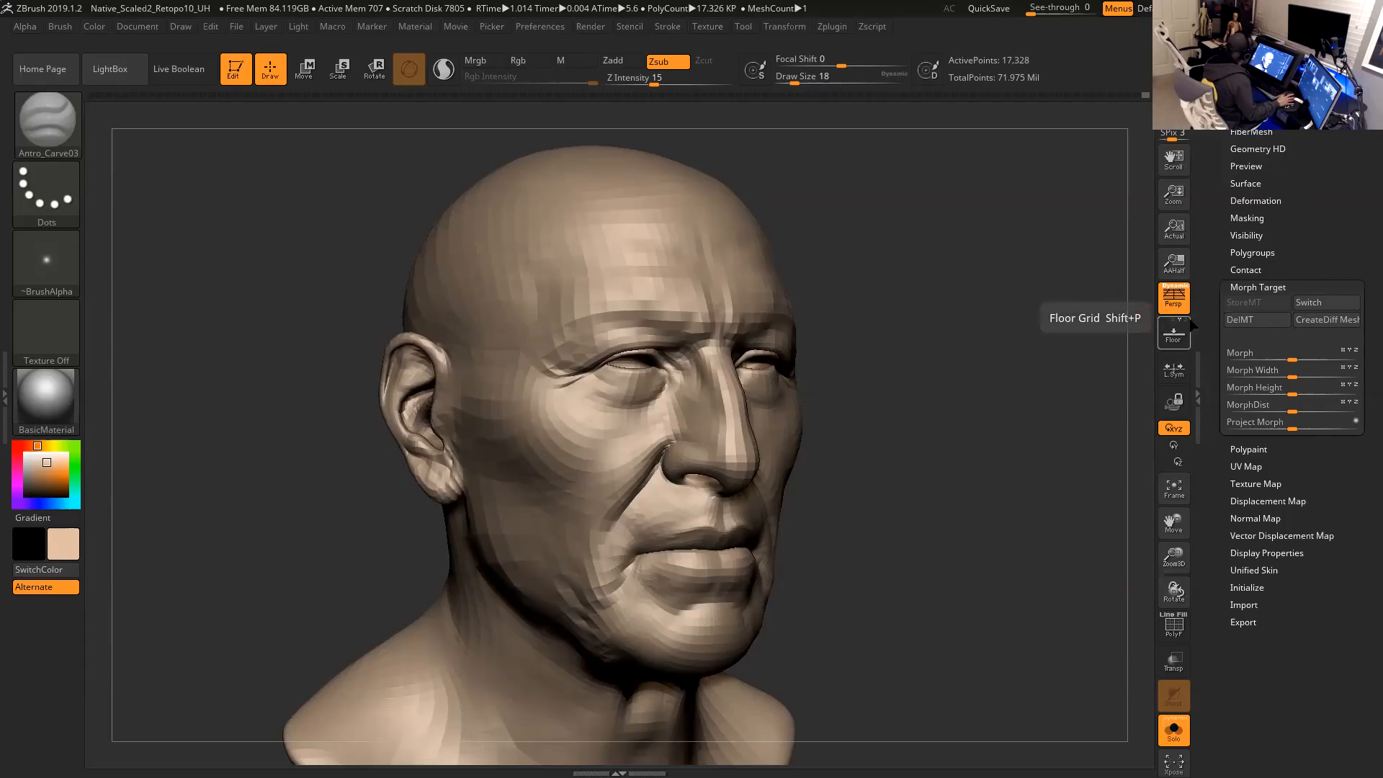
# Delete the head's morph target, store a new one and import Head_LR1.OBJ once more.
pyautogui.click(1261, 321)
pyautogui.click(1255, 303)
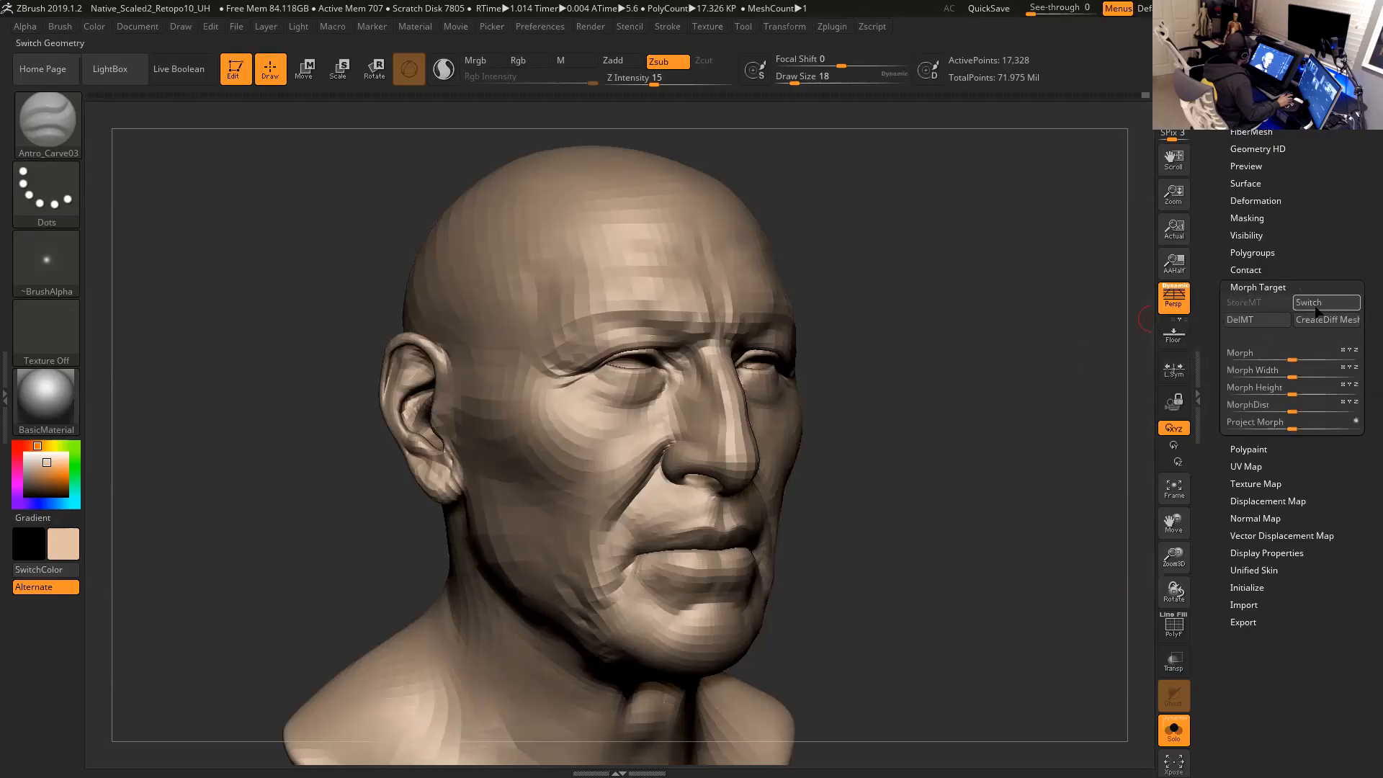
pyautogui.moveTo(1215, 273); pyautogui.dragTo(1217, 666)
pyautogui.click(1245, 100)
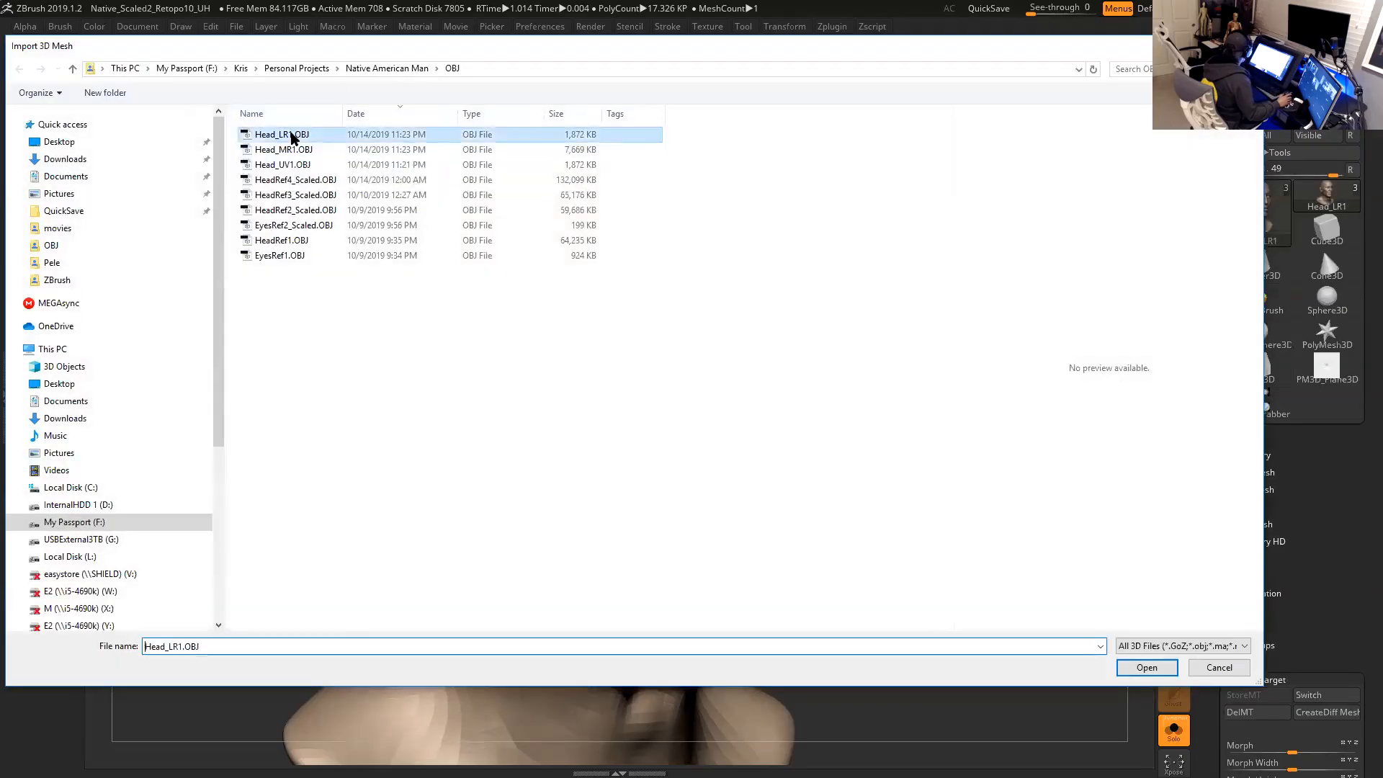
pyautogui.doubleClick(279, 132)
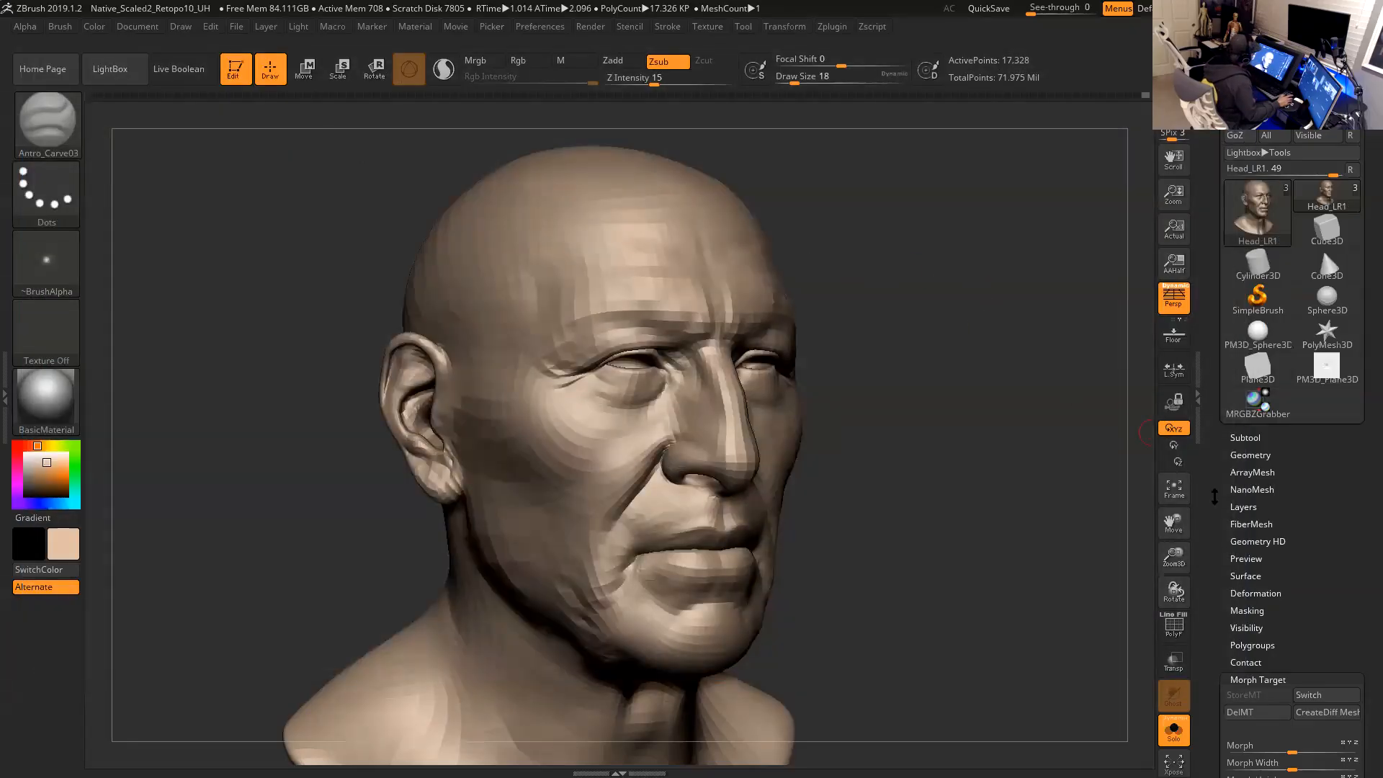
pyautogui.moveTo(1225, 464); pyautogui.dragTo(1225, 407)
pyautogui.scroll(-5, 1225, 407)
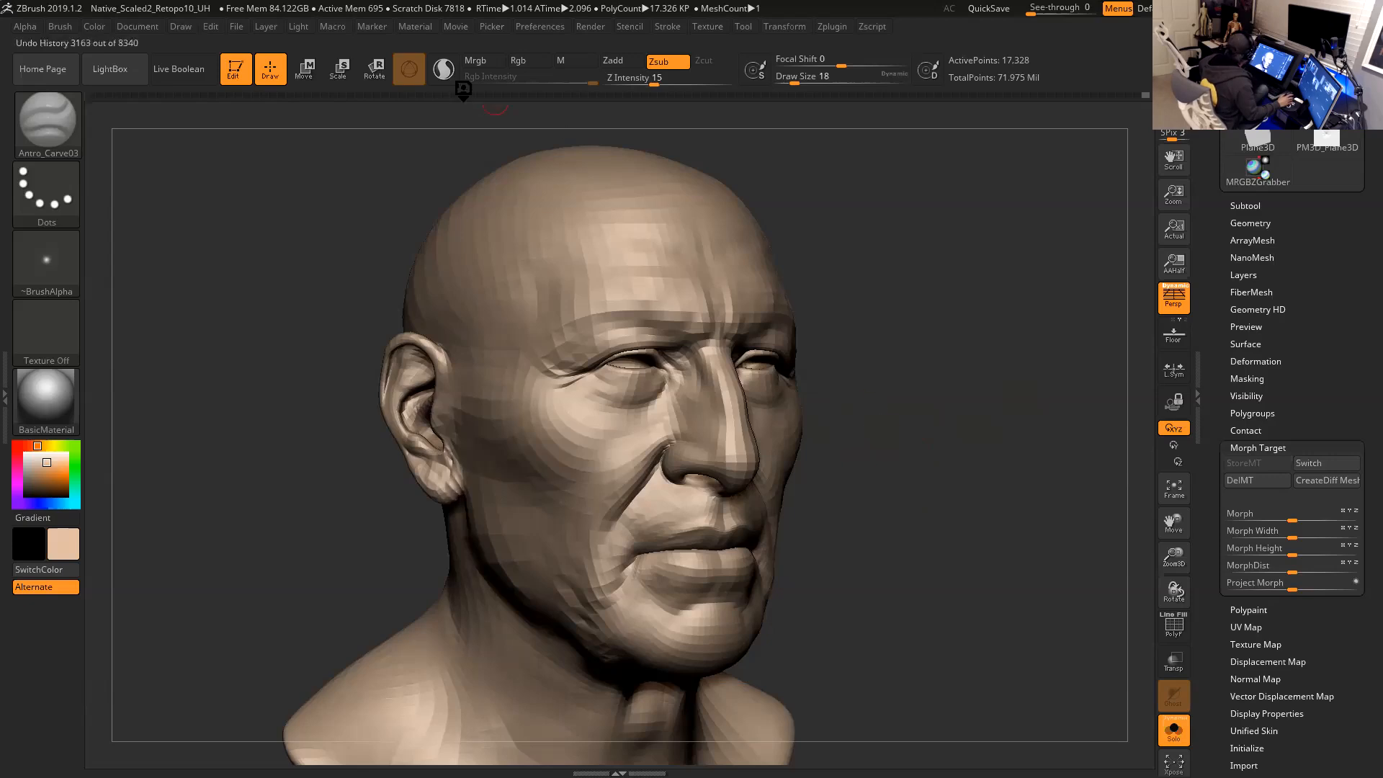
# Save the project as Native_Scaled2_Retopo11.ZPR in the Native American Man project's ZBrush folder.
pyautogui.click(237, 27)
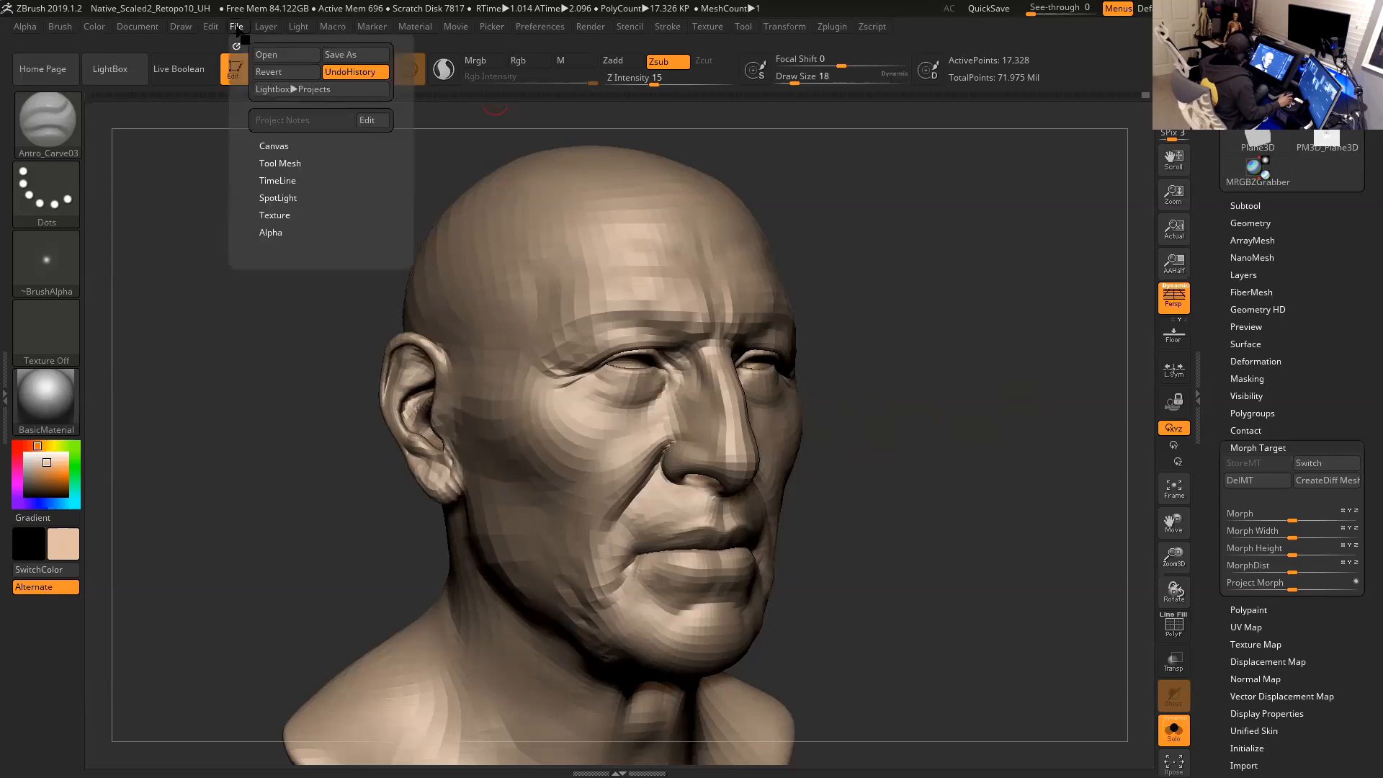
pyautogui.click(240, 29)
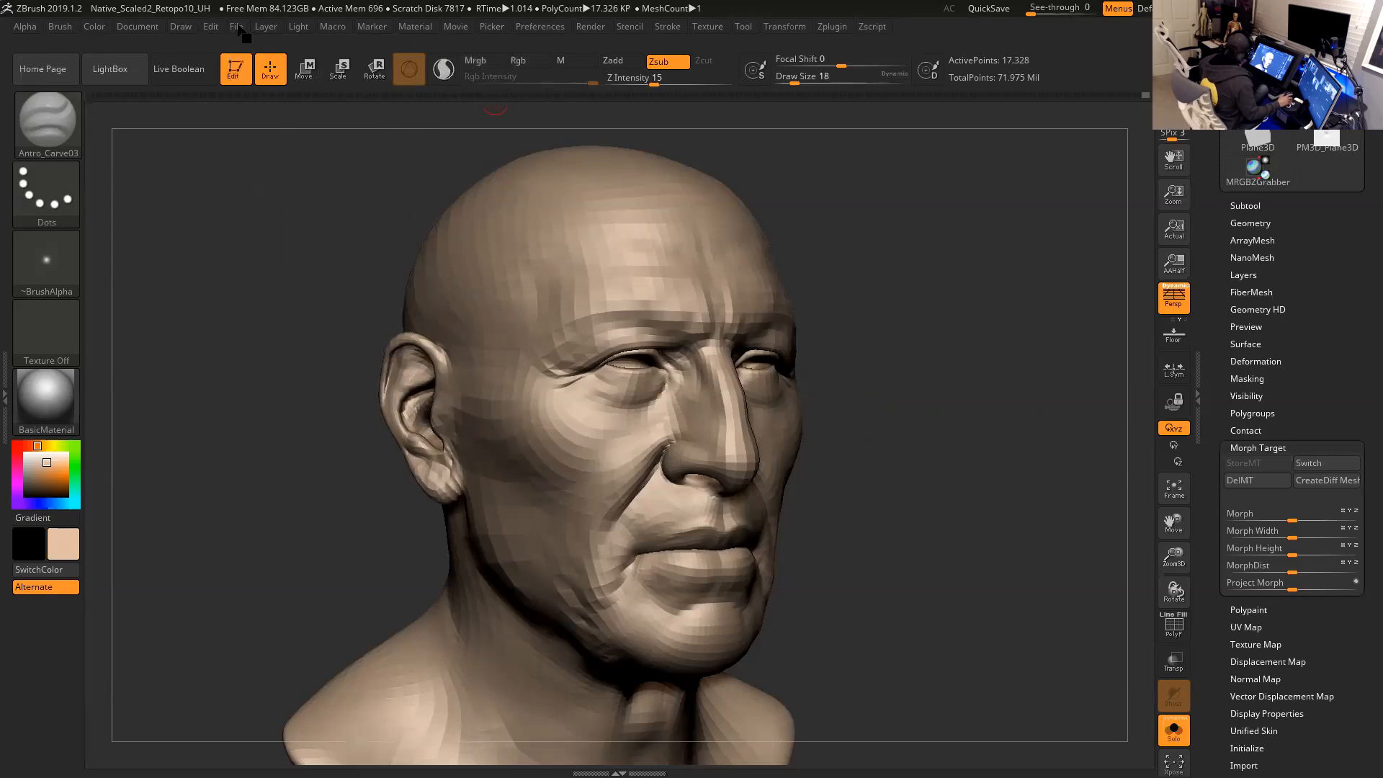
pyautogui.click(239, 28)
pyautogui.click(355, 56)
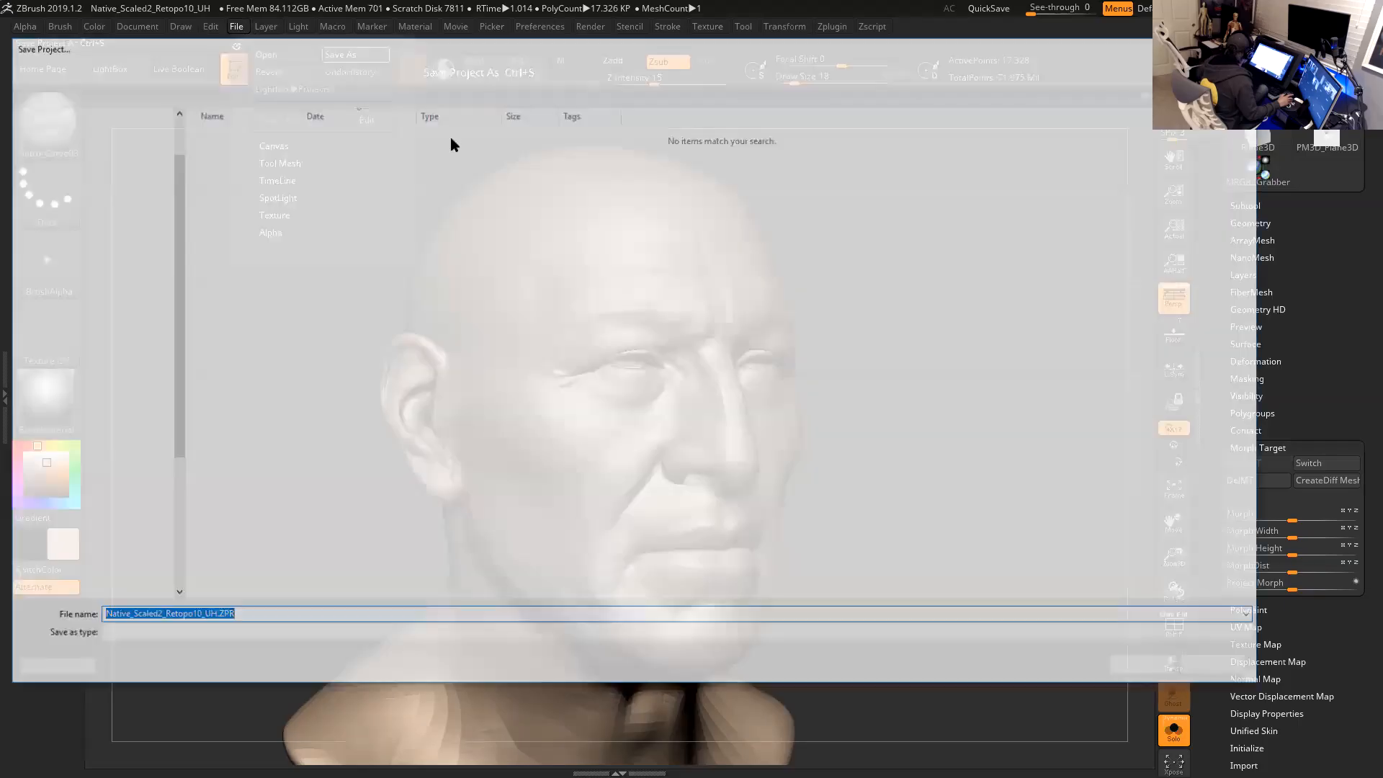
pyautogui.click(387, 69)
pyautogui.click(243, 376)
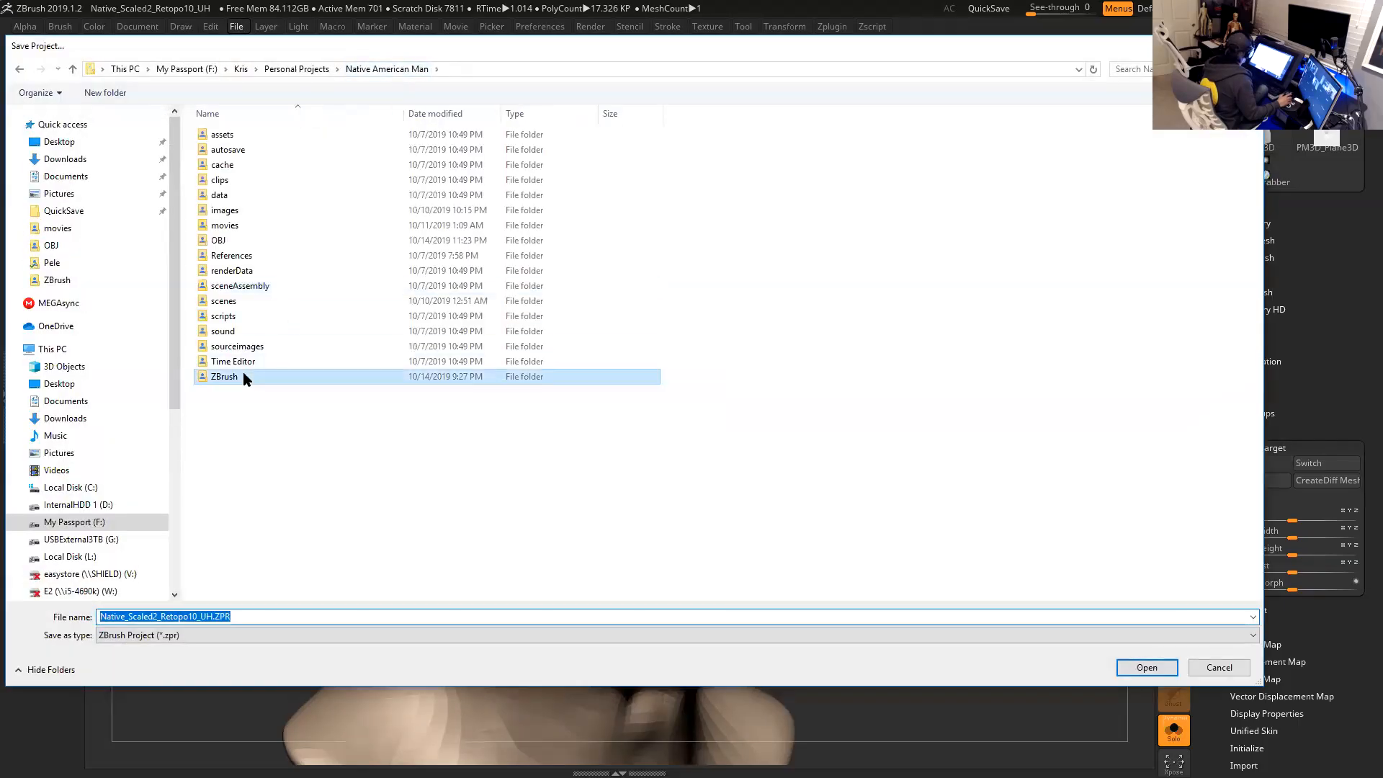
pyautogui.doubleClick(243, 376)
pyautogui.click(203, 617)
pyautogui.moveTo(197, 618); pyautogui.dragTo(213, 617)
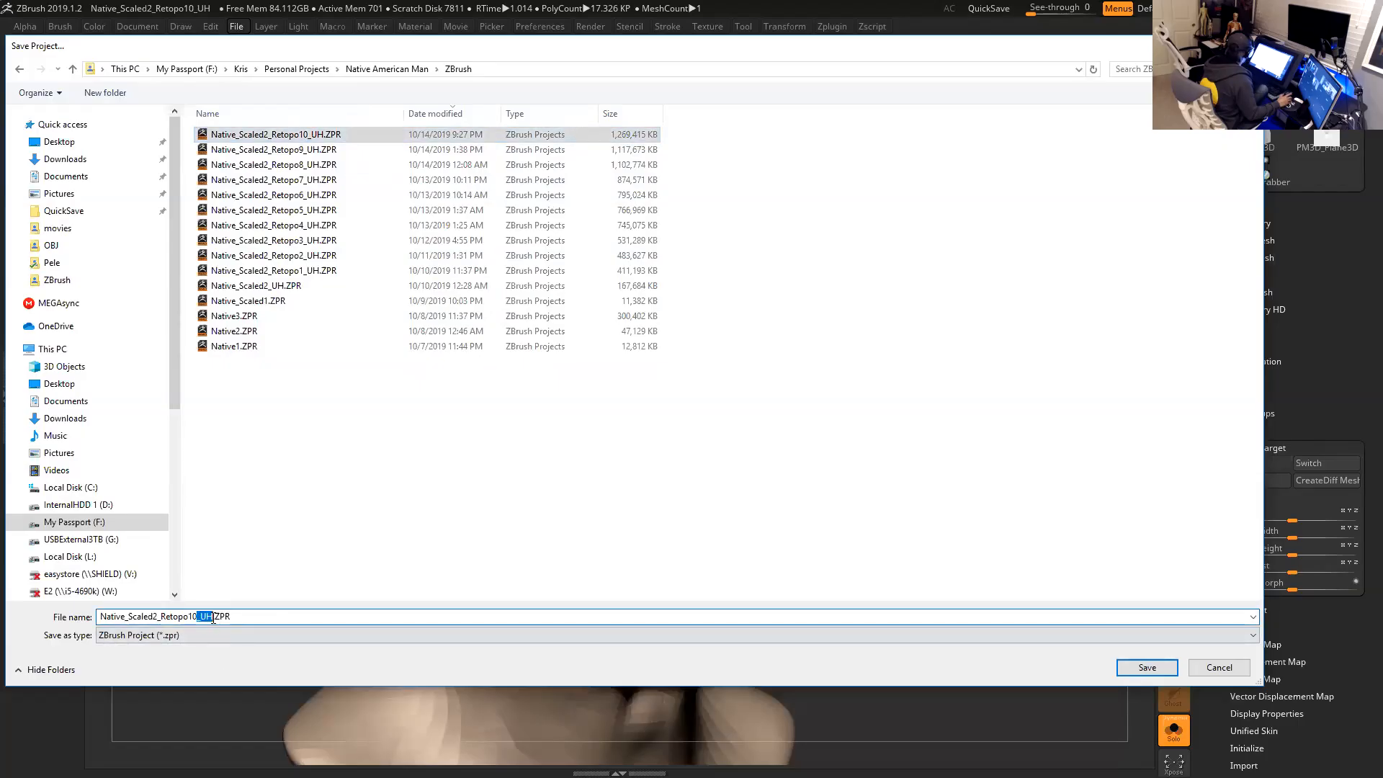
pyautogui.press('BackSpace')
pyautogui.press('BackSpace')
pyautogui.write('1')
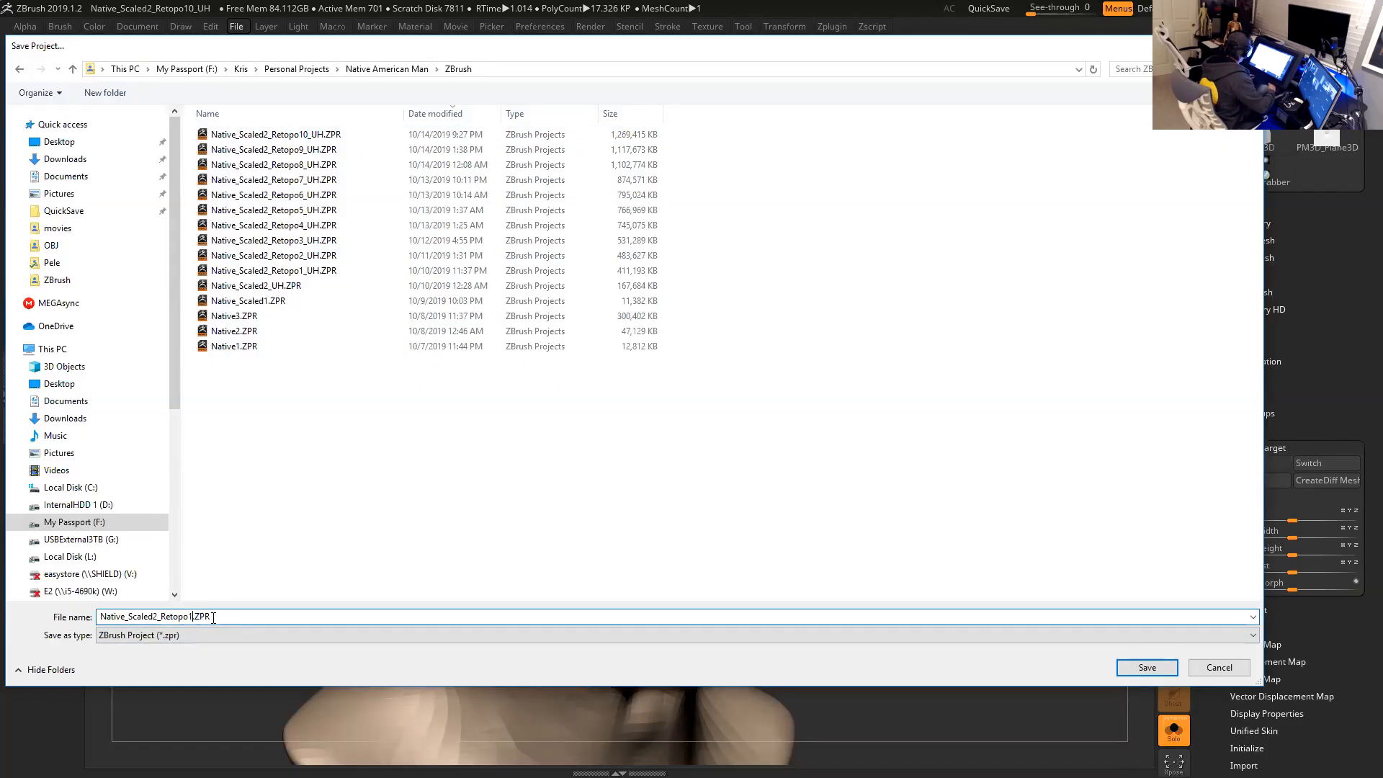
pyautogui.click(1148, 669)
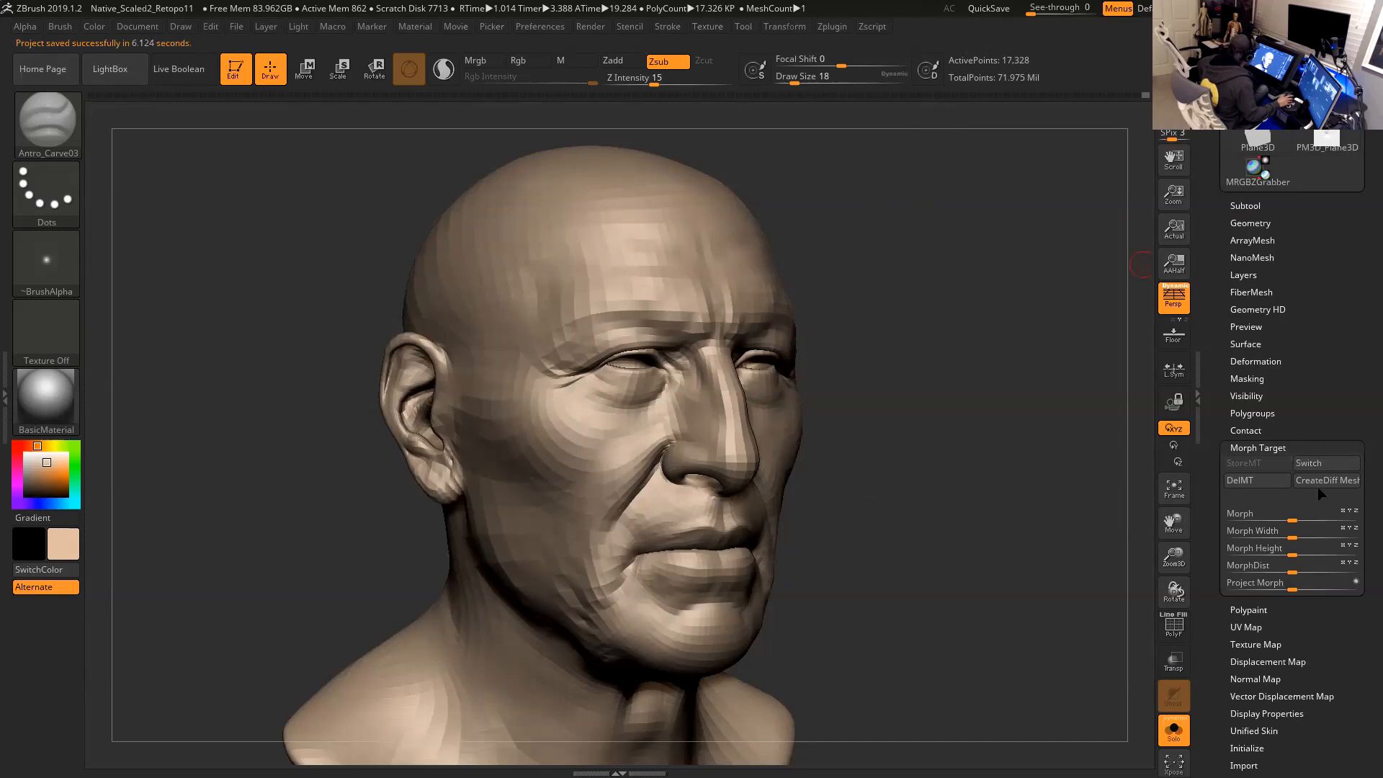
# Open the Multi Map Exporter settings for the displacement map and set the map size to 8192.
pyautogui.click(832, 27)
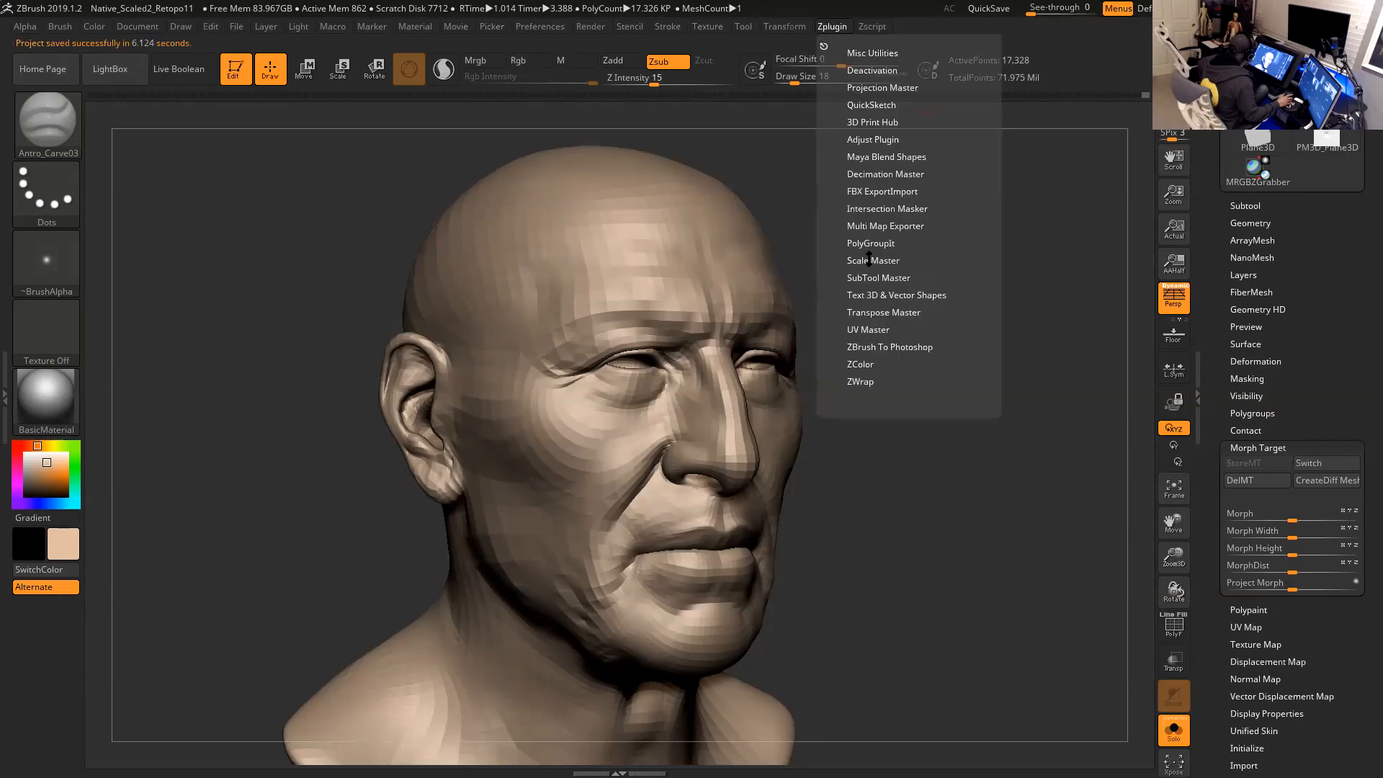
pyautogui.click(884, 226)
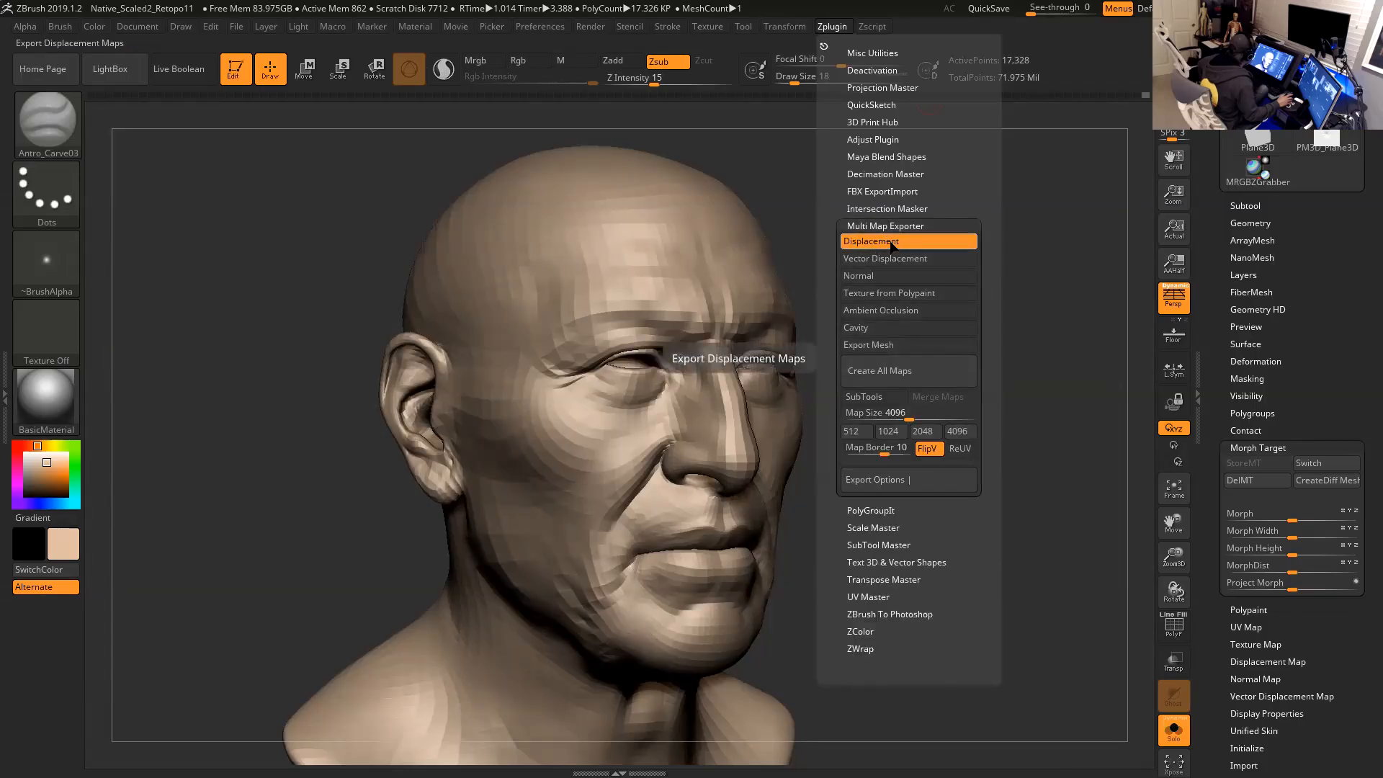
pyautogui.click(923, 431)
pyautogui.click(958, 432)
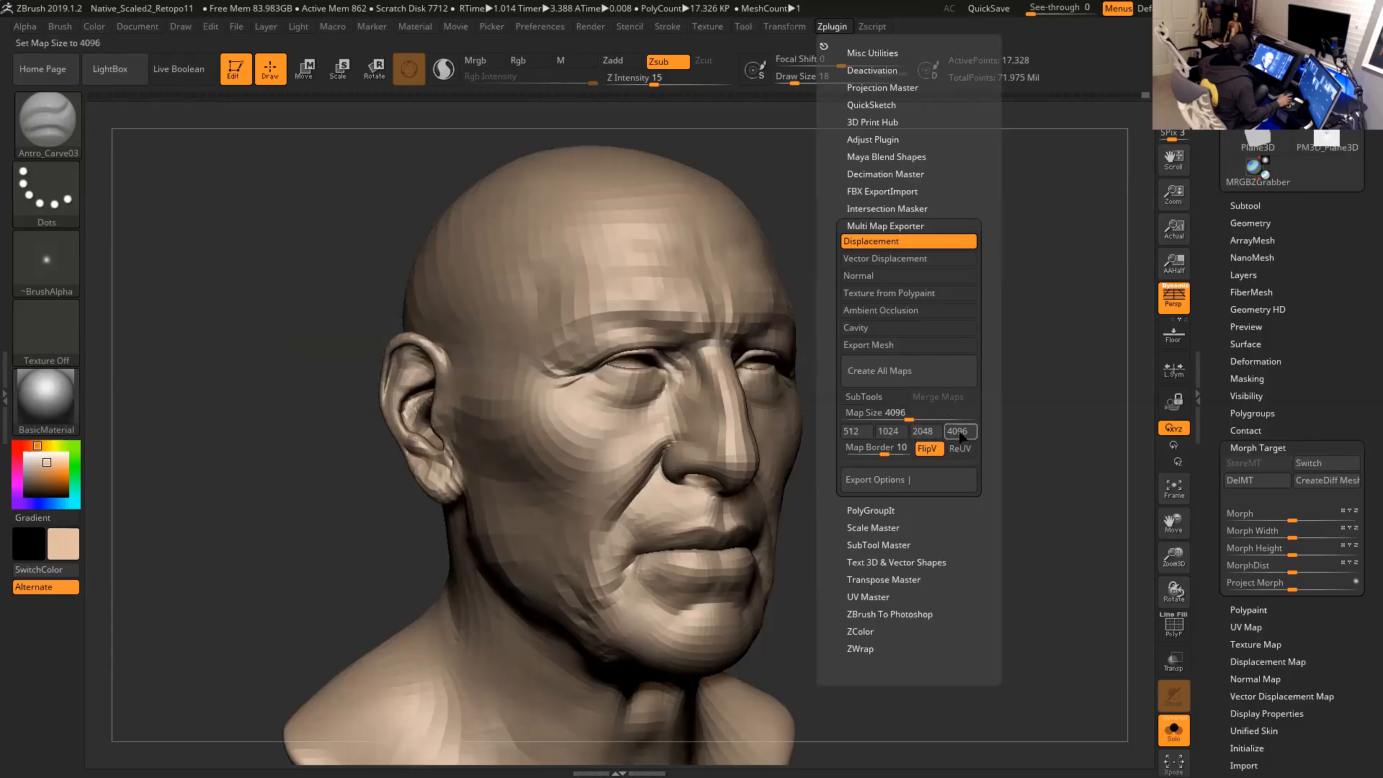
pyautogui.moveTo(940, 419); pyautogui.dragTo(982, 419)
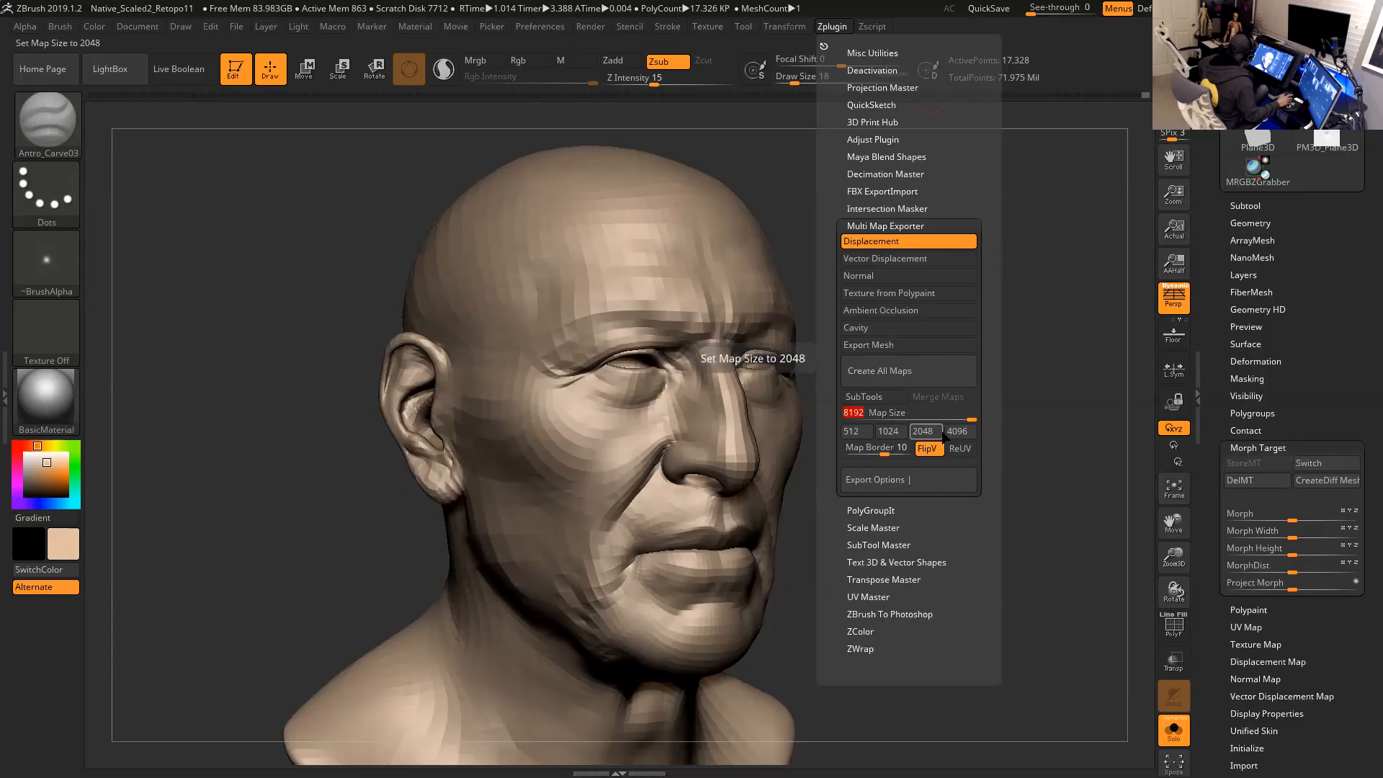
# Cycle through the UV tile ID formats in the map exporter's file name options and accept the file options.
pyautogui.click(920, 482)
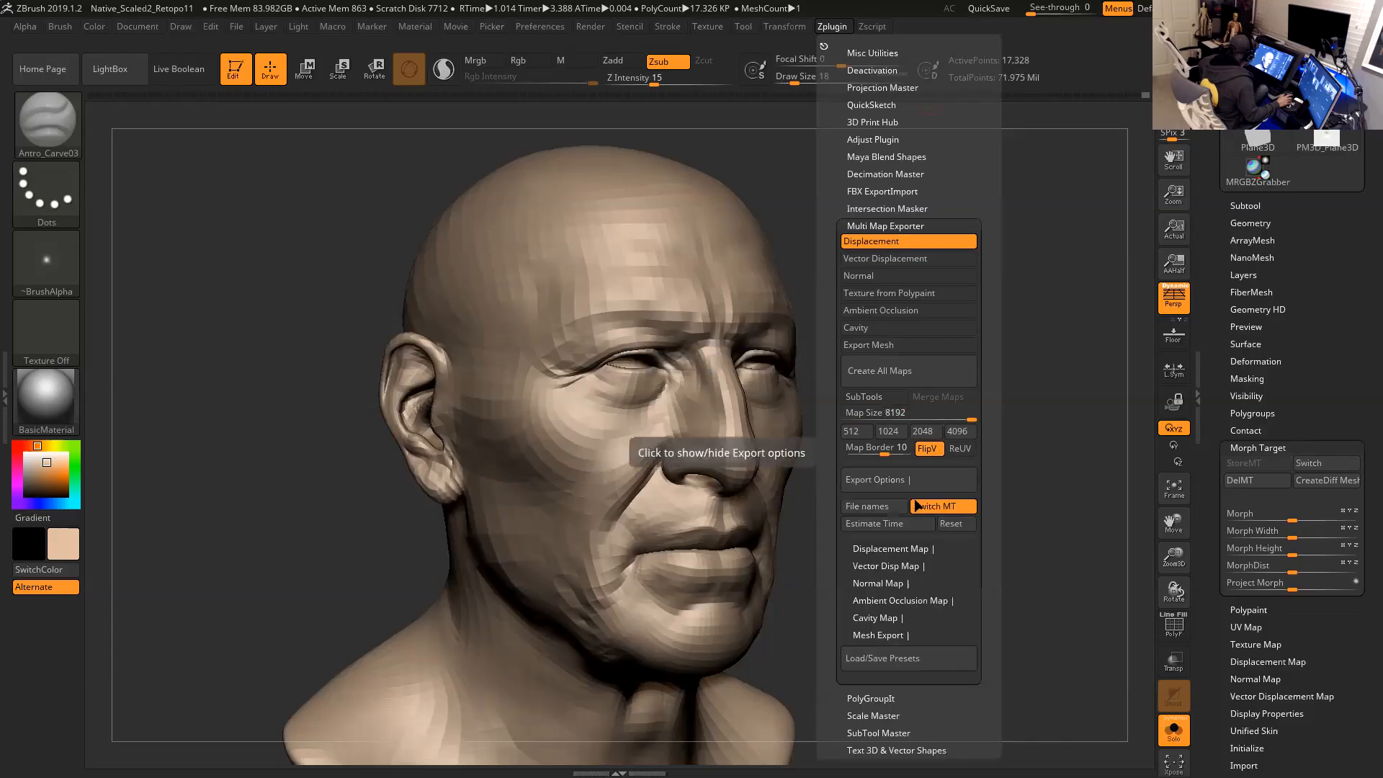
pyautogui.click(874, 507)
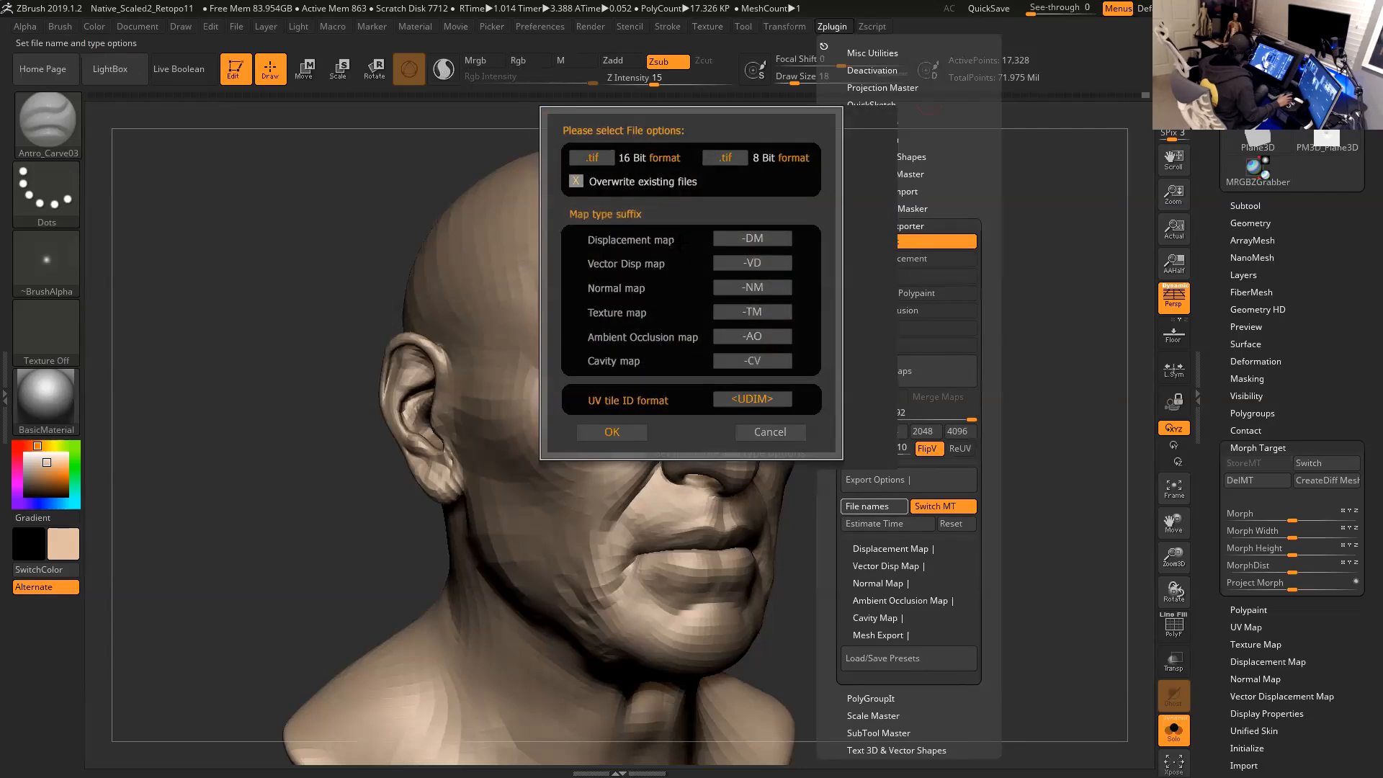
pyautogui.click(753, 399)
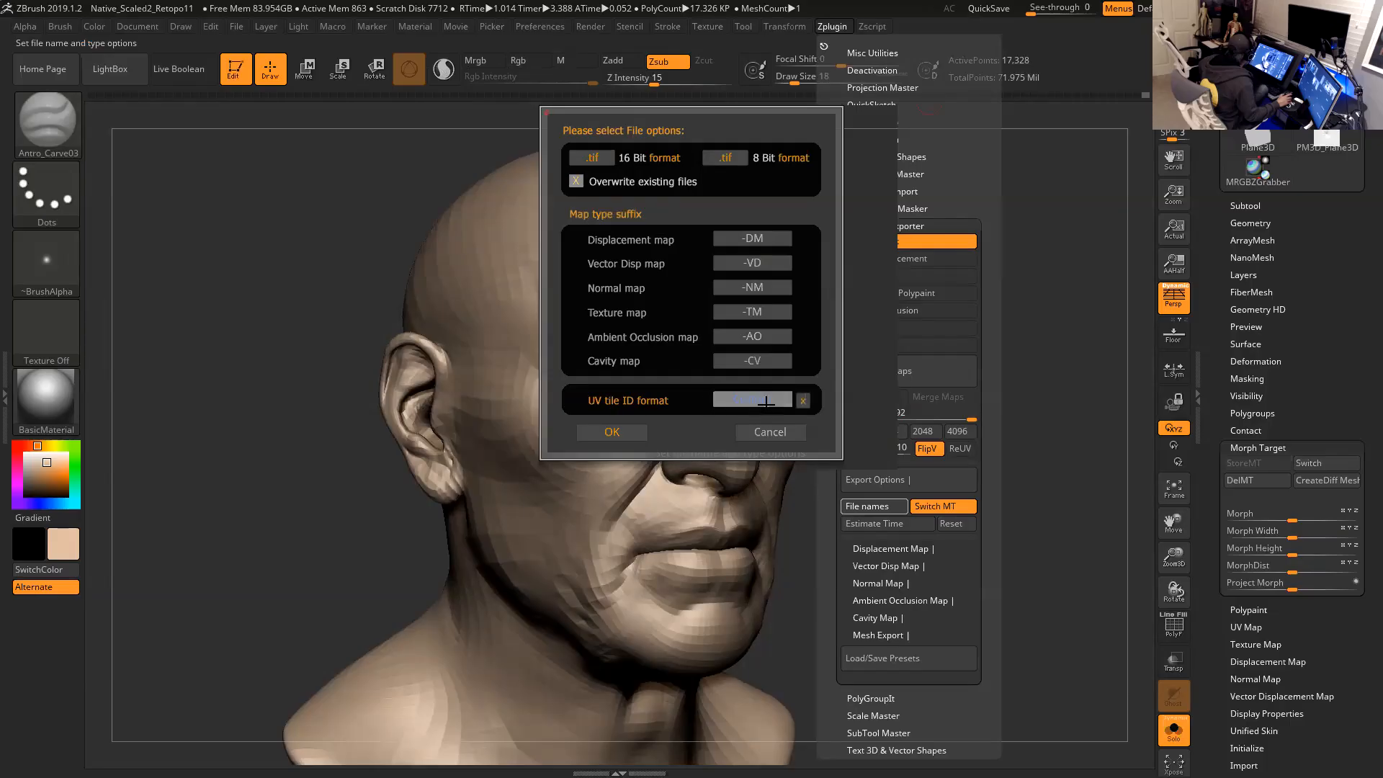
pyautogui.click(761, 398)
pyautogui.click(764, 401)
pyautogui.click(763, 401)
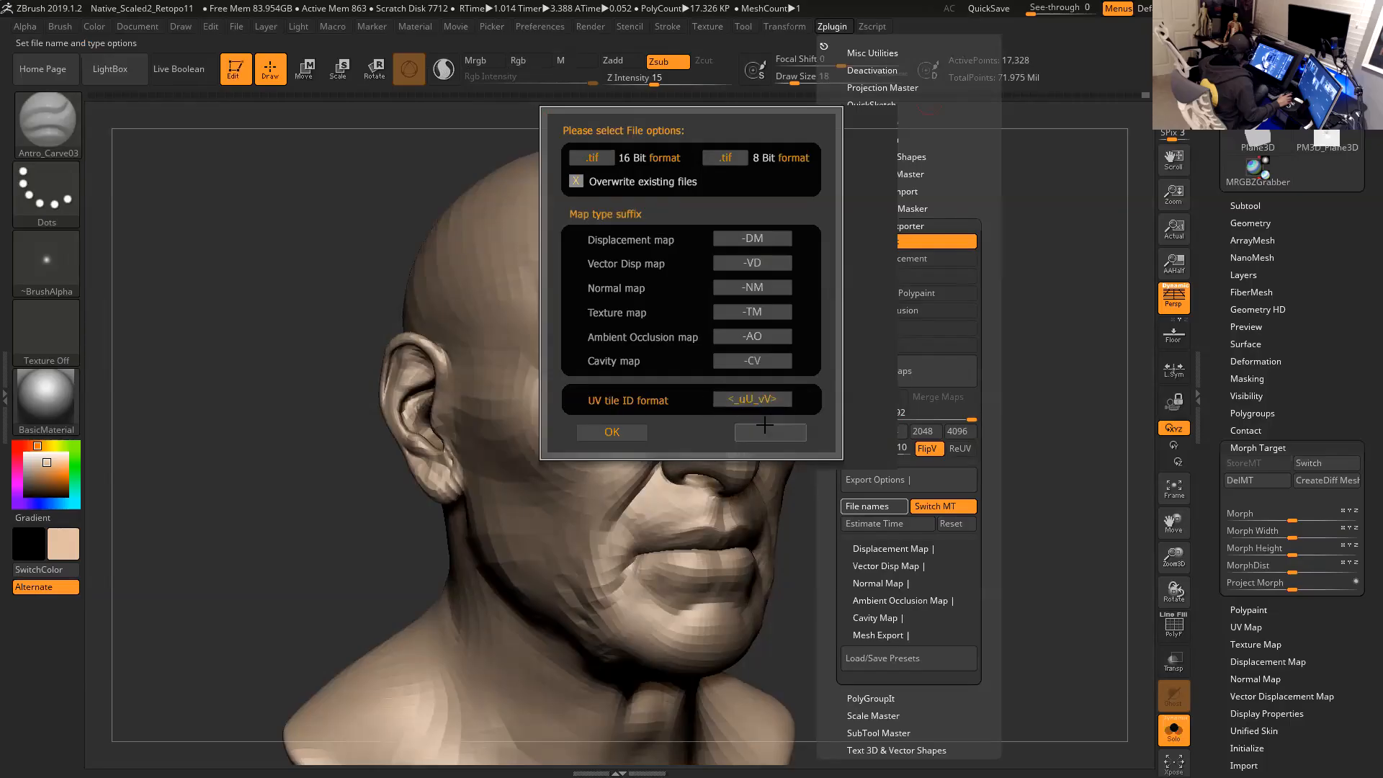
pyautogui.click(754, 400)
pyautogui.click(754, 399)
pyautogui.click(754, 400)
pyautogui.click(753, 400)
pyautogui.click(756, 401)
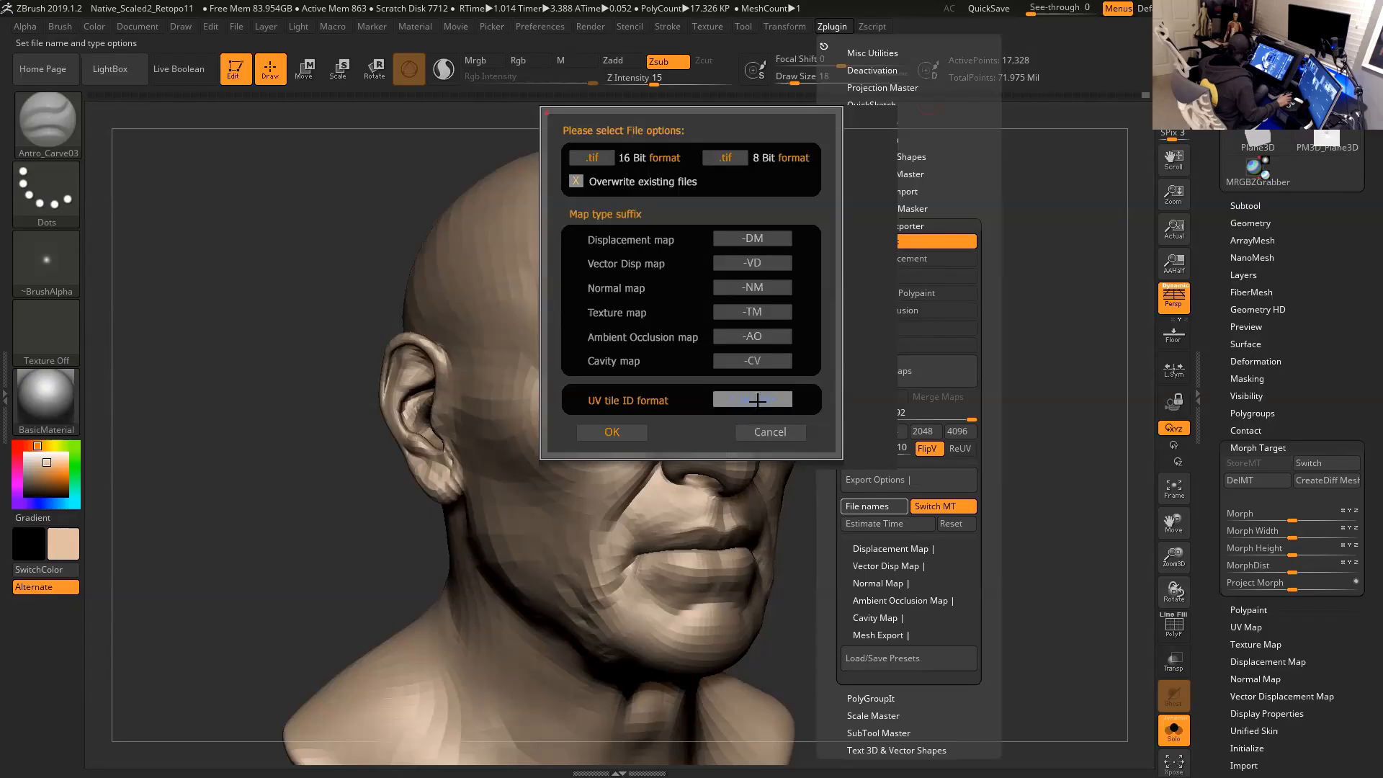
pyautogui.click(762, 401)
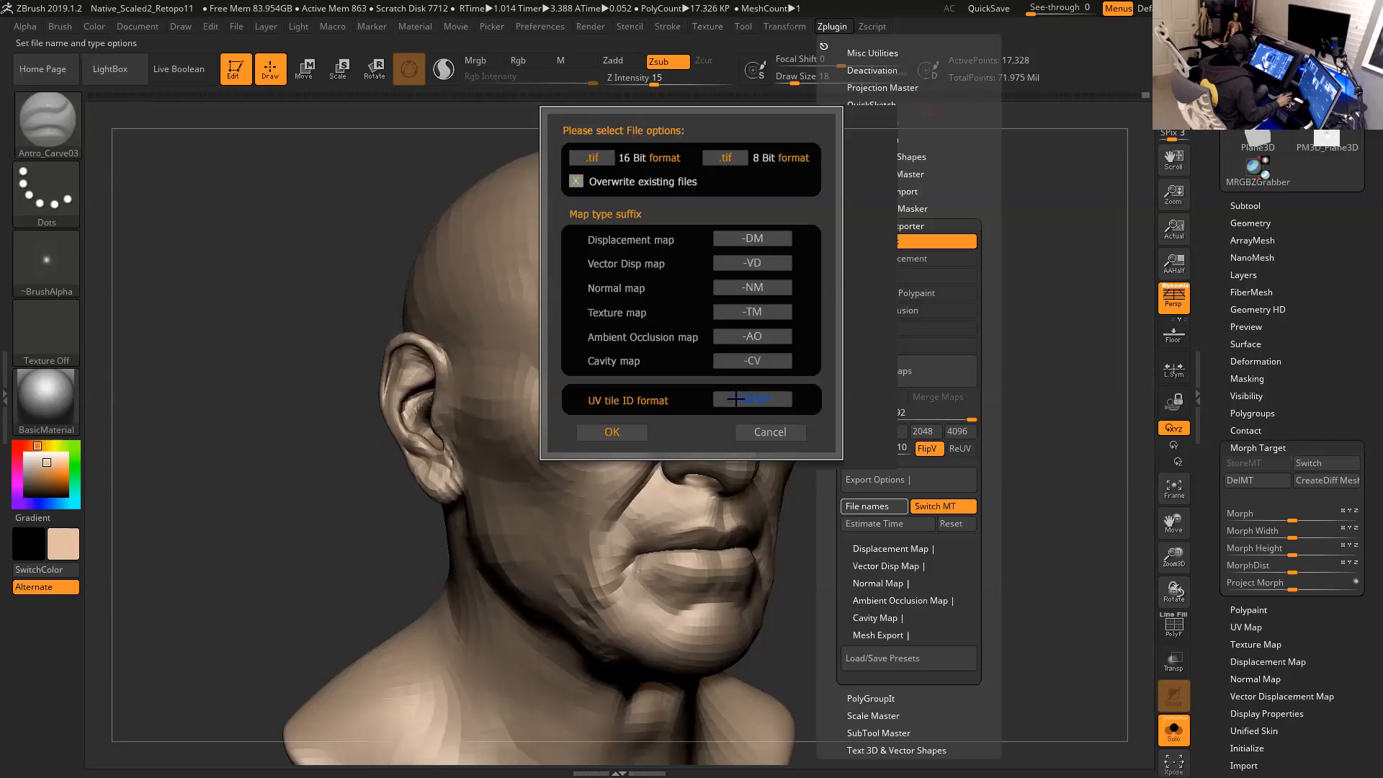
pyautogui.click(639, 431)
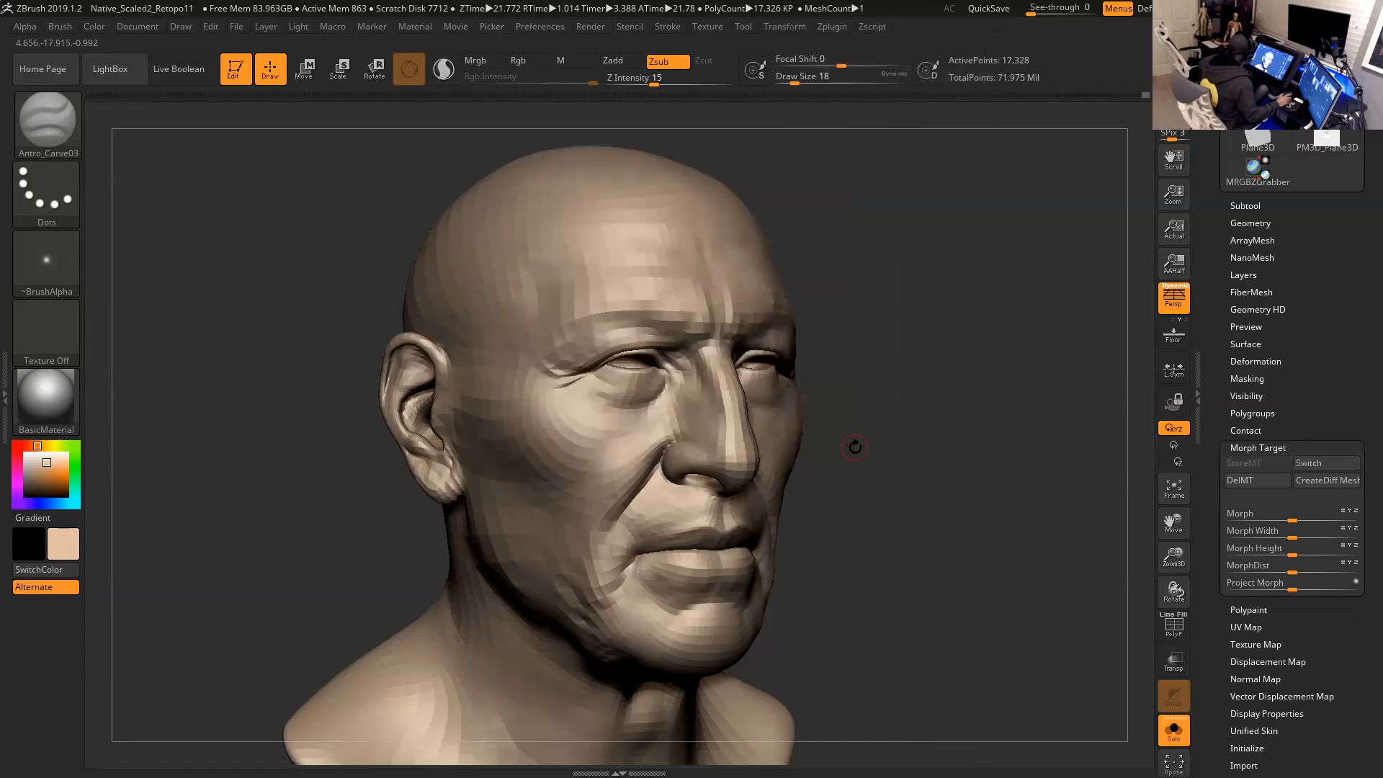
# Return to the Multi Map Exporter's displacement map options and set the SubDiv level to 2.
pyautogui.click(830, 27)
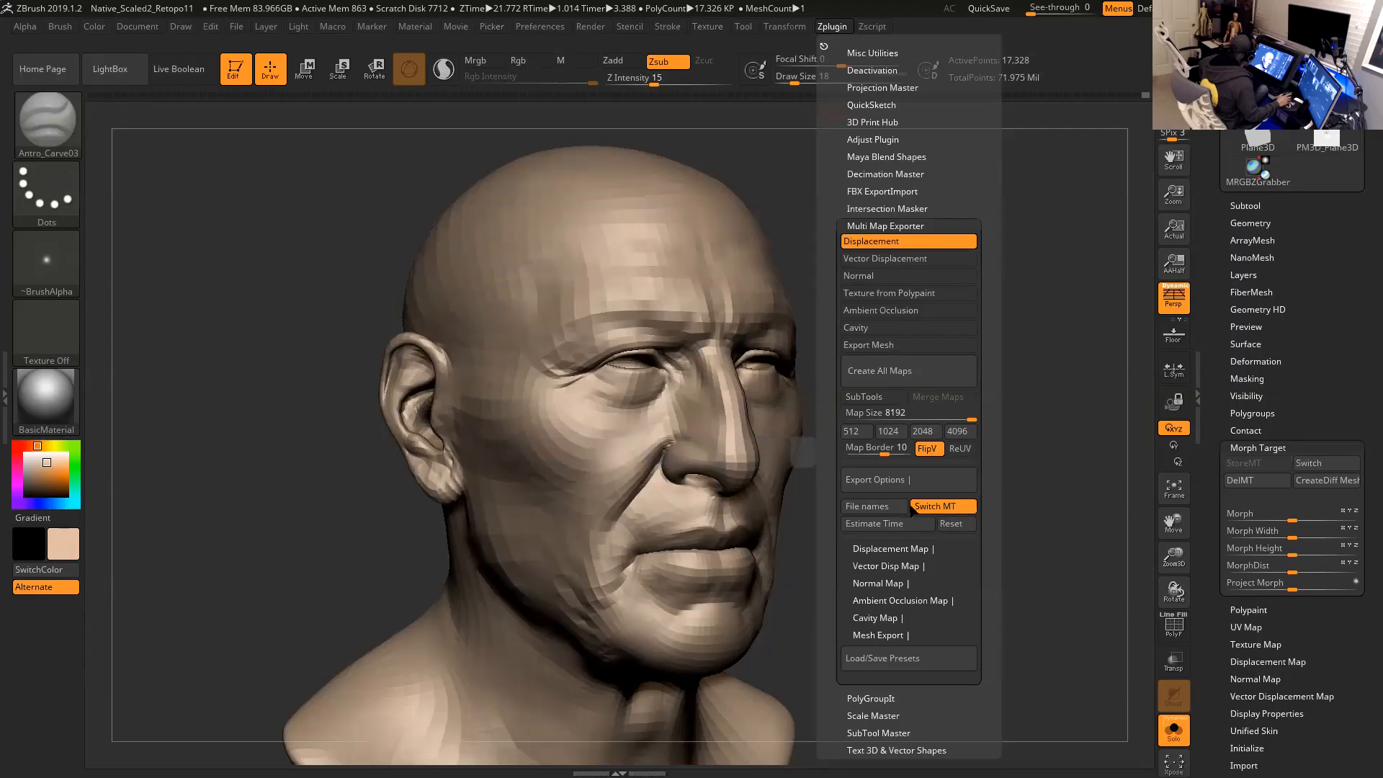
pyautogui.moveTo(876, 451)
pyautogui.mouseDown()
pyautogui.moveTo(860, 455)
pyautogui.moveTo(884, 455)
pyautogui.mouseUp()
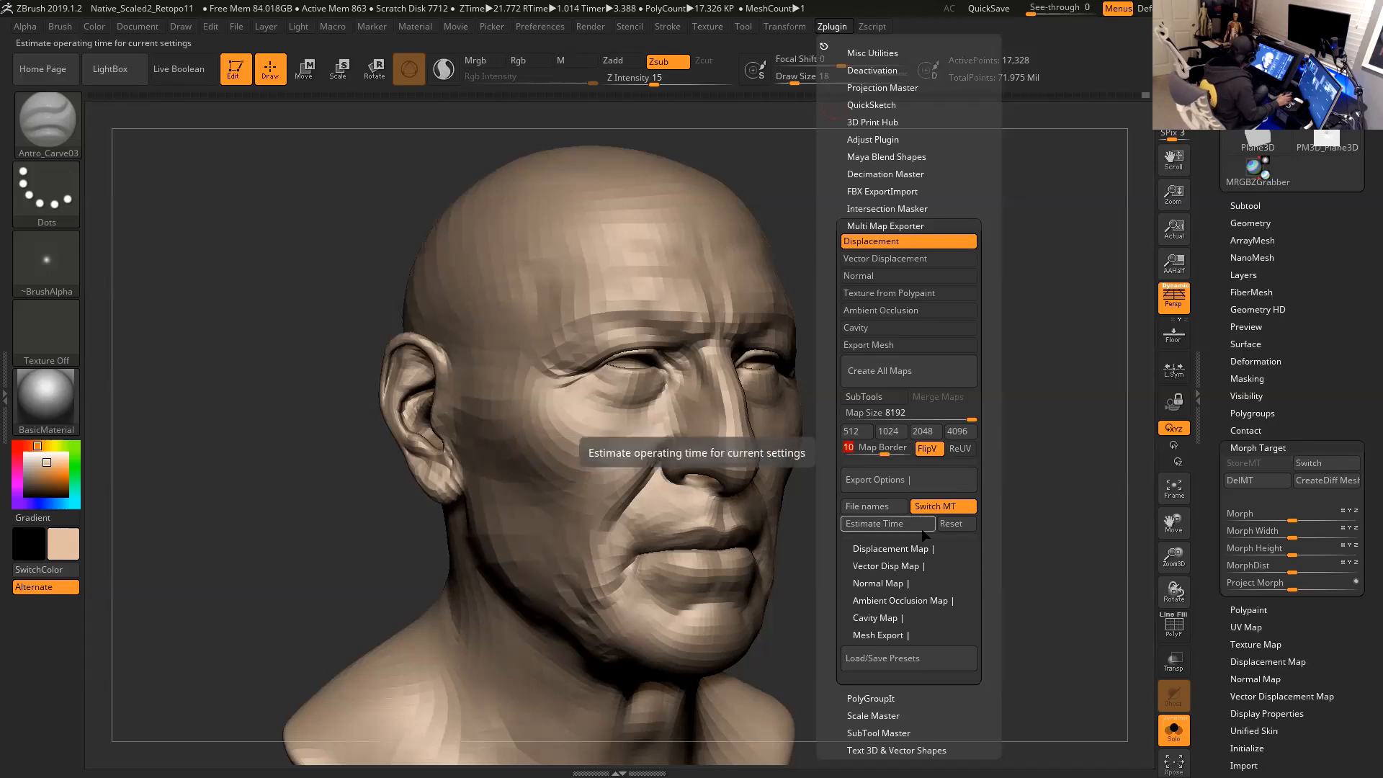
pyautogui.click(912, 548)
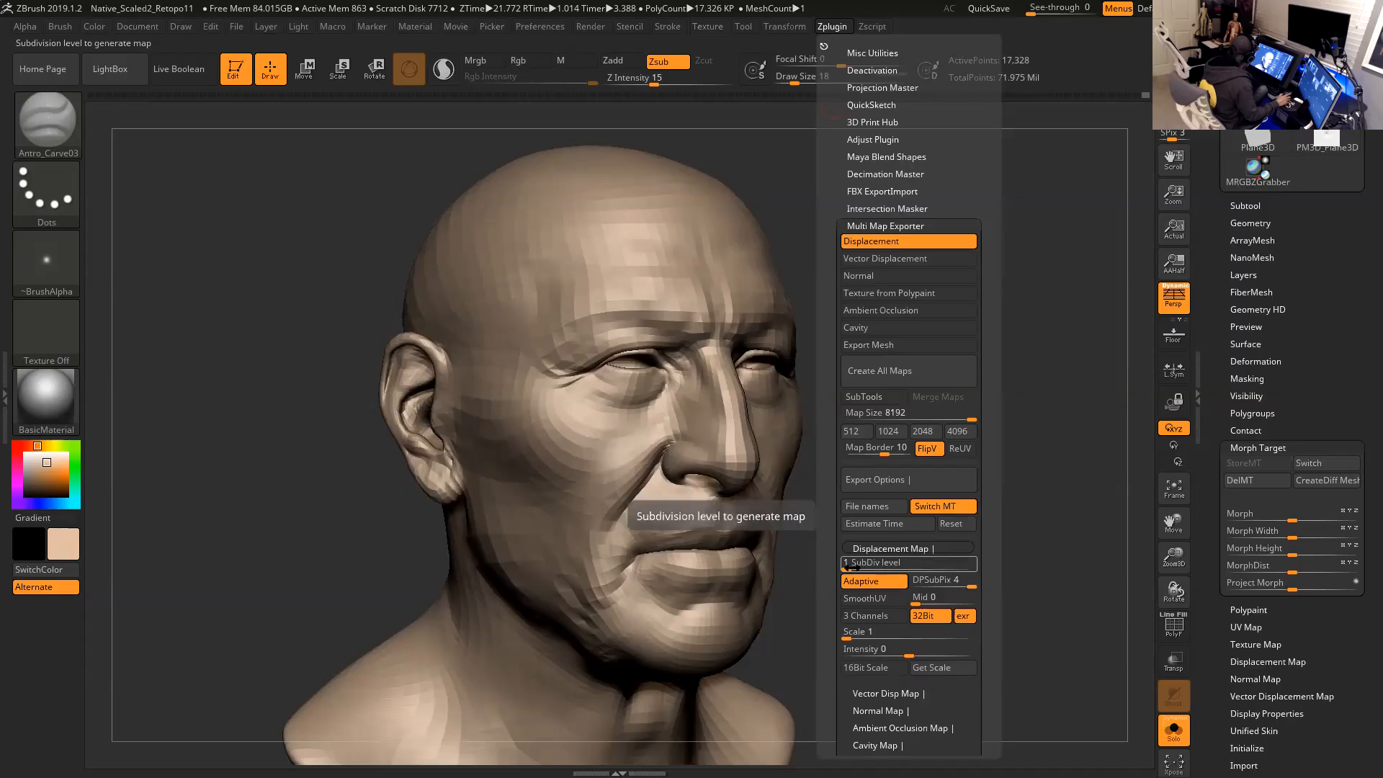
pyautogui.moveTo(849, 567); pyautogui.dragTo(856, 567)
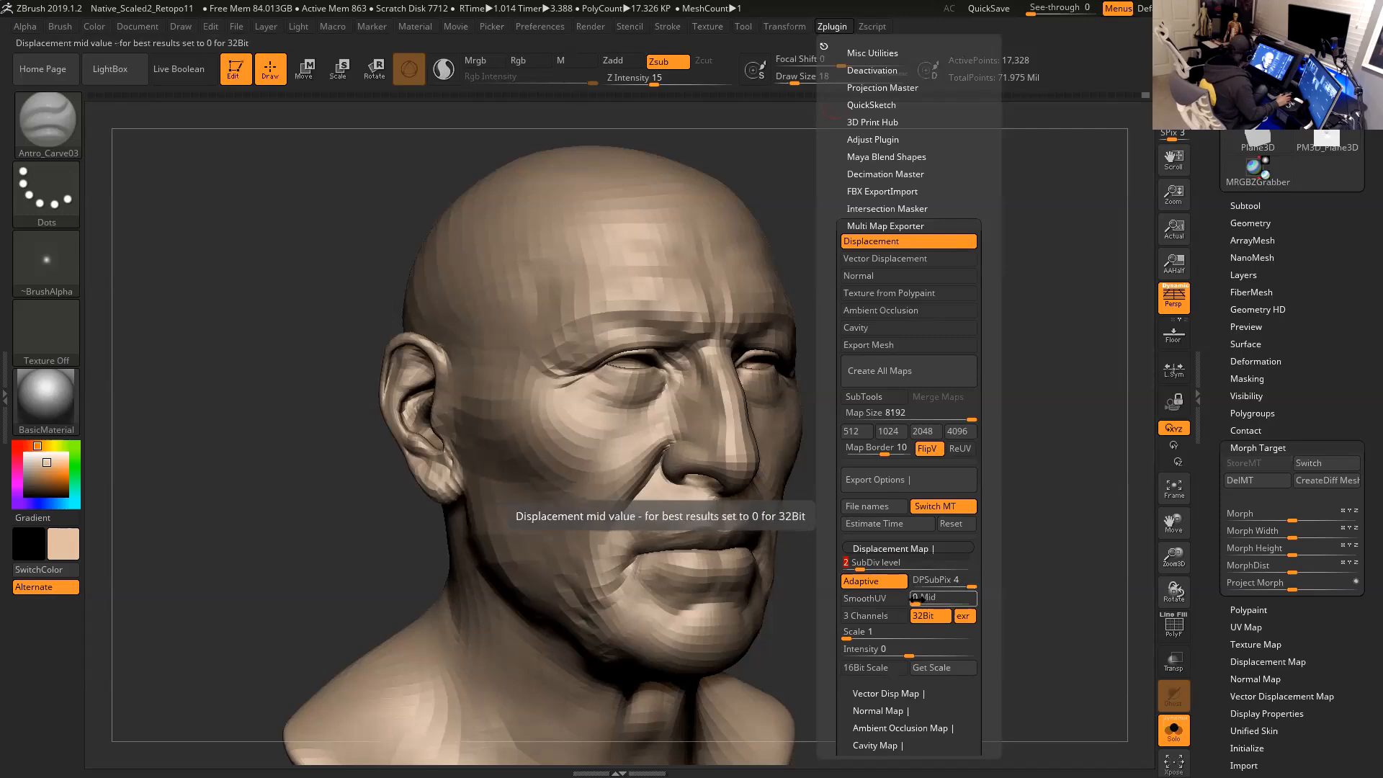
# Set the displacement map's mid value to 0 for the 32-bit export.
pyautogui.click(940, 602)
pyautogui.write('0.5')
pyautogui.press('Tab')
pyautogui.click(940, 603)
pyautogui.write('0')
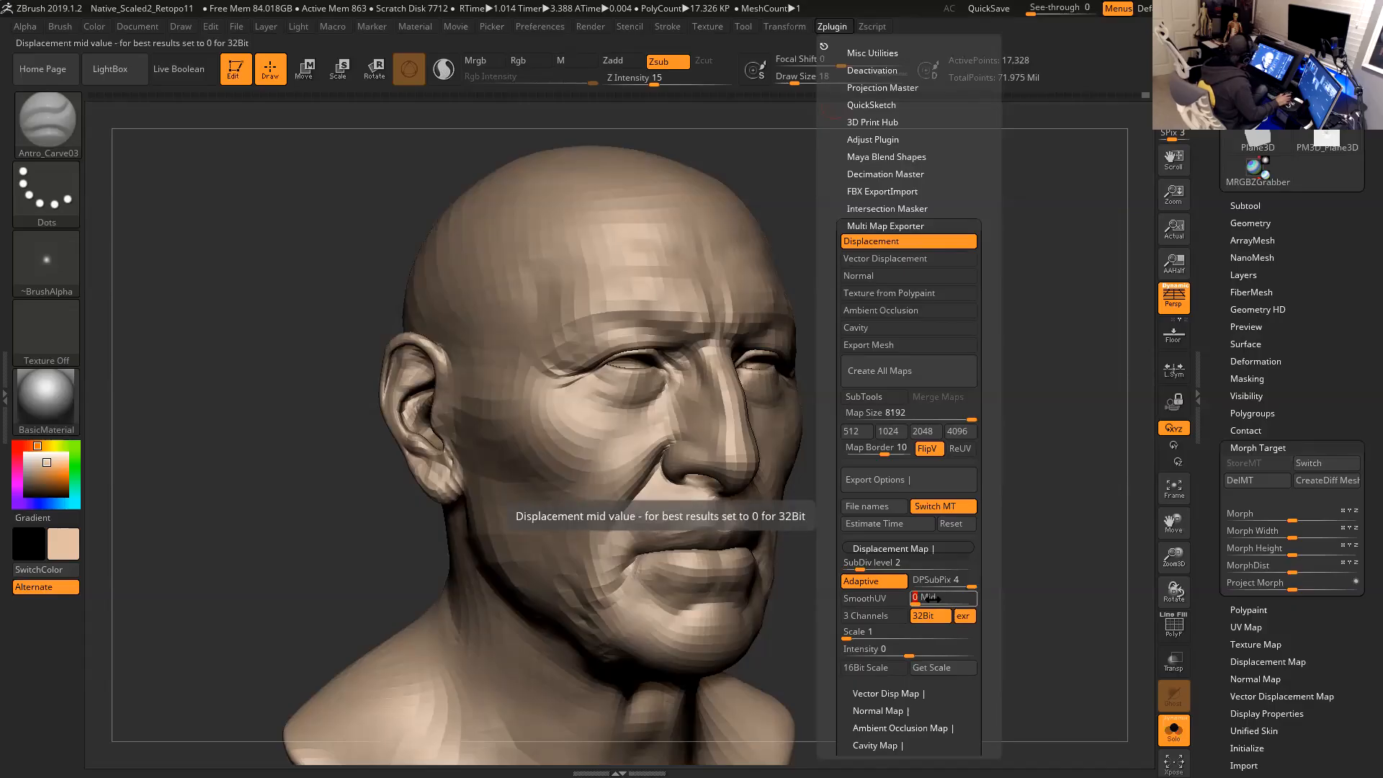
pyautogui.press('Return')
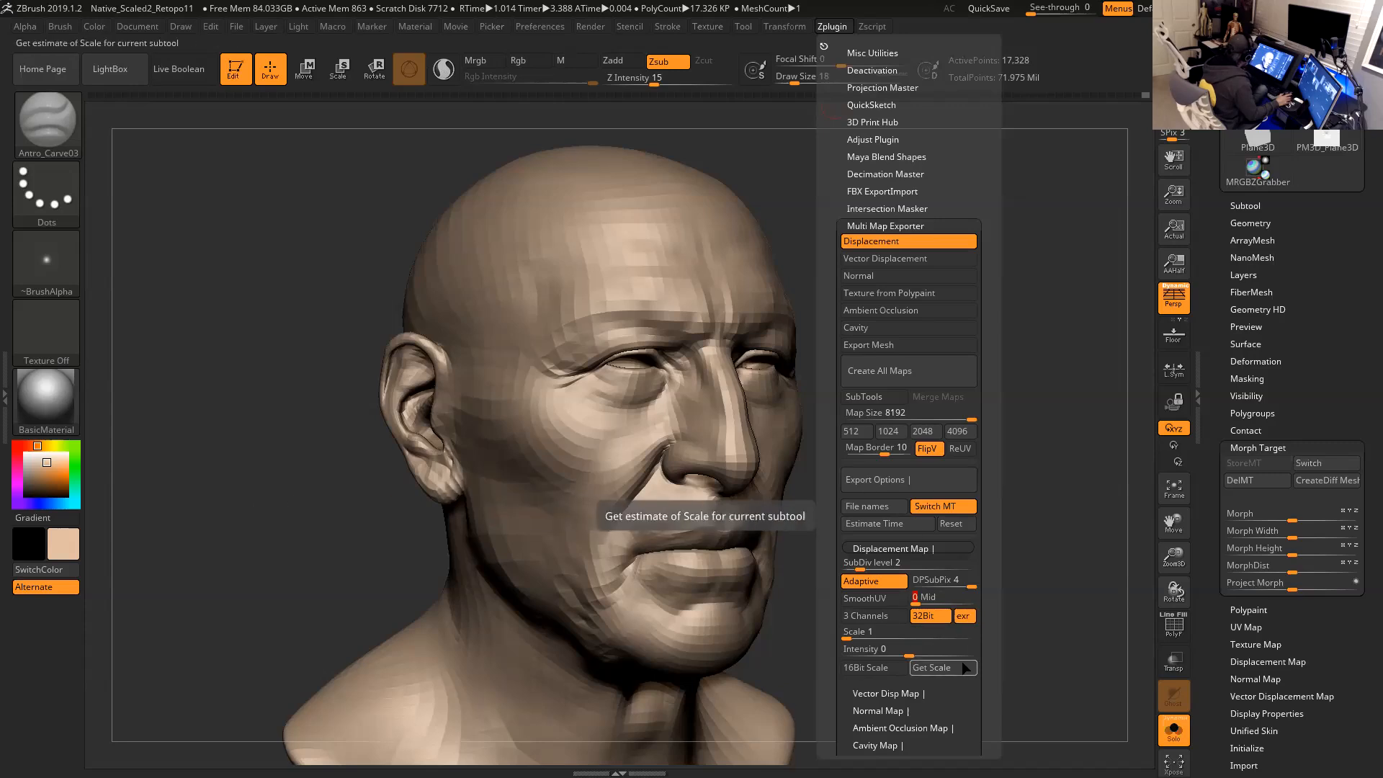
# Back out of the map export and expand the subtool list to check the head's subtool name.
pyautogui.click(939, 377)
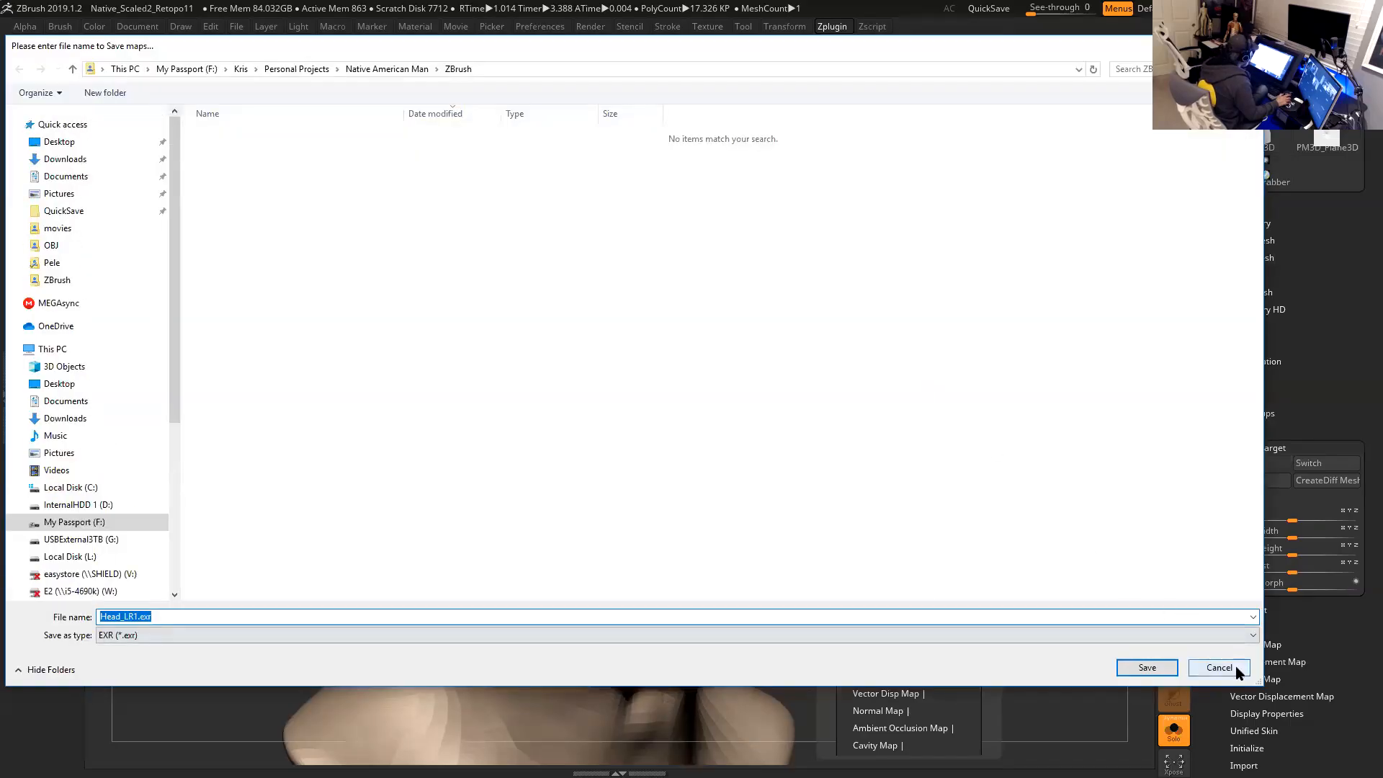
pyautogui.click(1219, 668)
pyautogui.click(1245, 205)
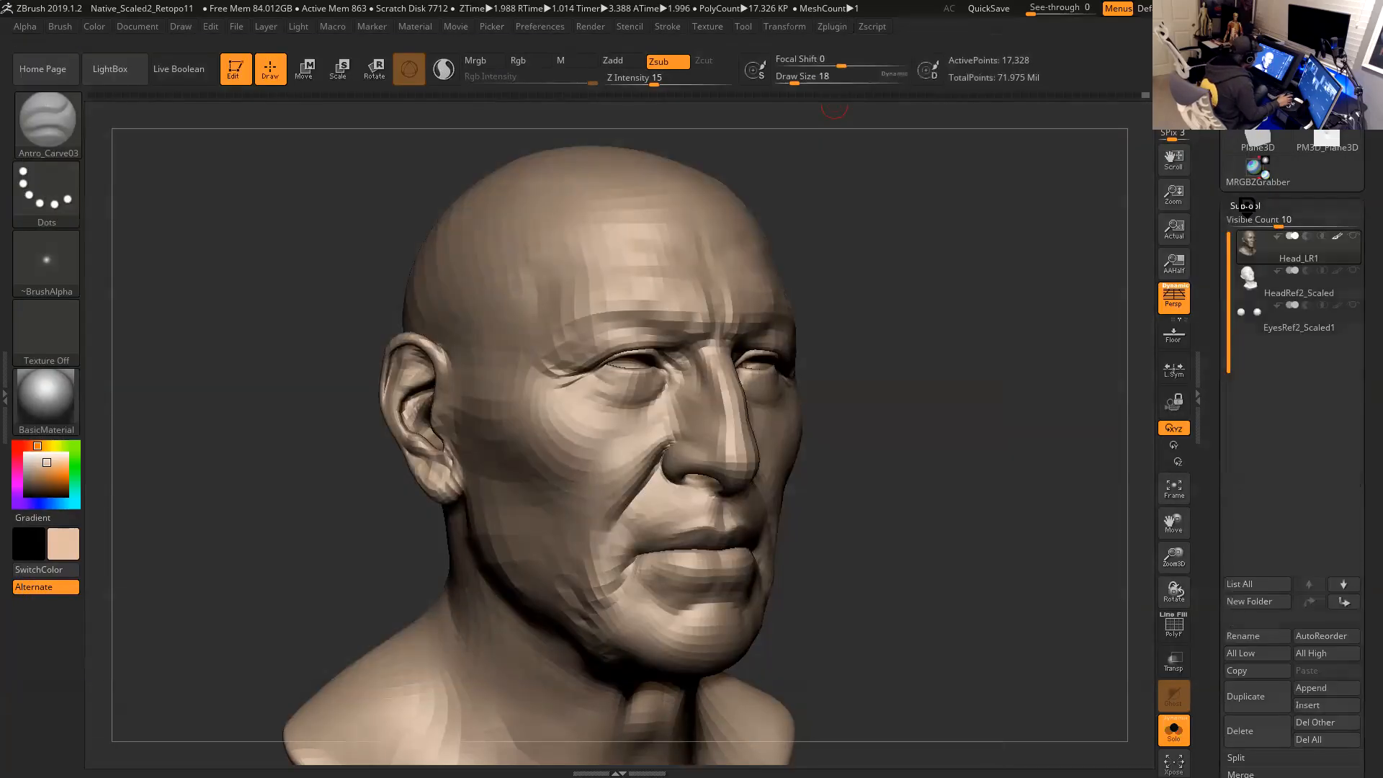
pyautogui.moveTo(1281, 263)
# Create all maps and save them as Head_LR1.exr in the Native American Man project's sourceimages folder.
pyautogui.click(835, 29)
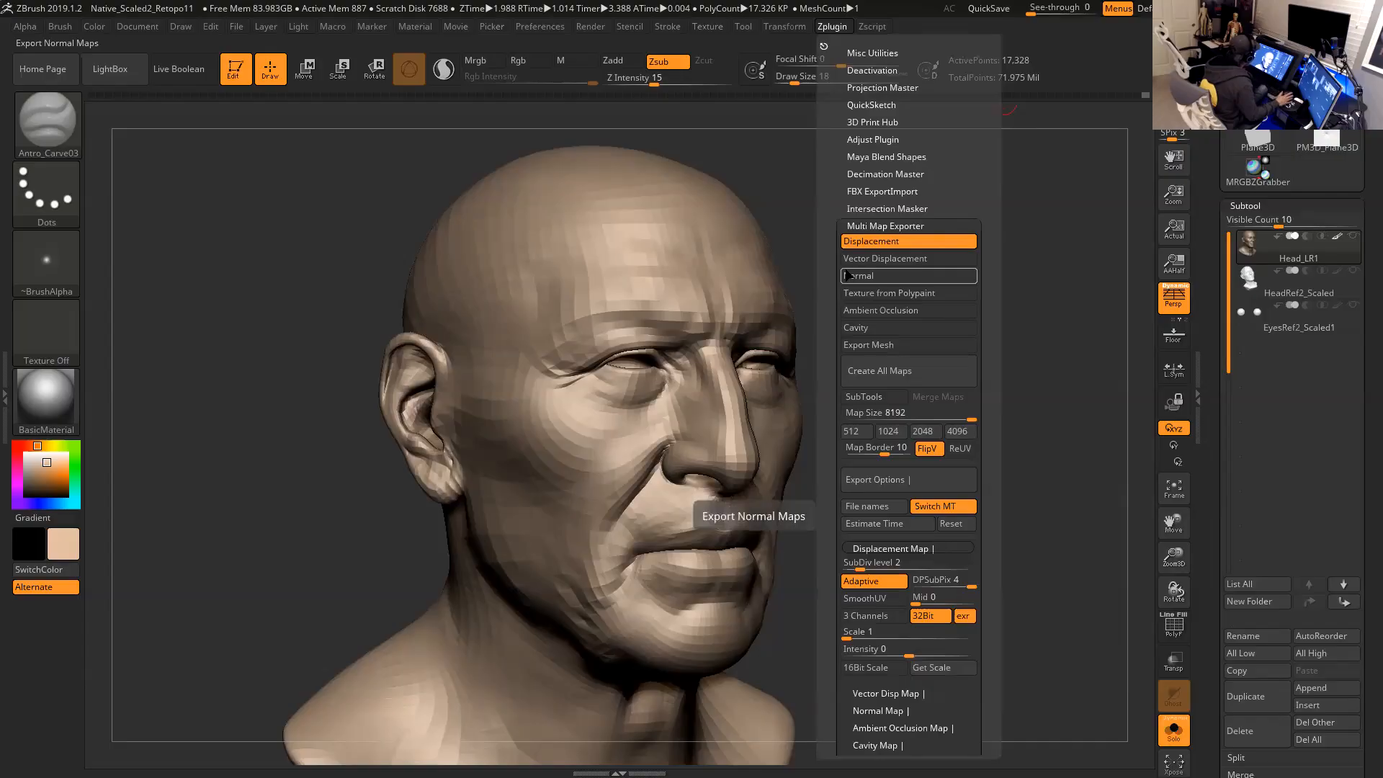
pyautogui.click(873, 369)
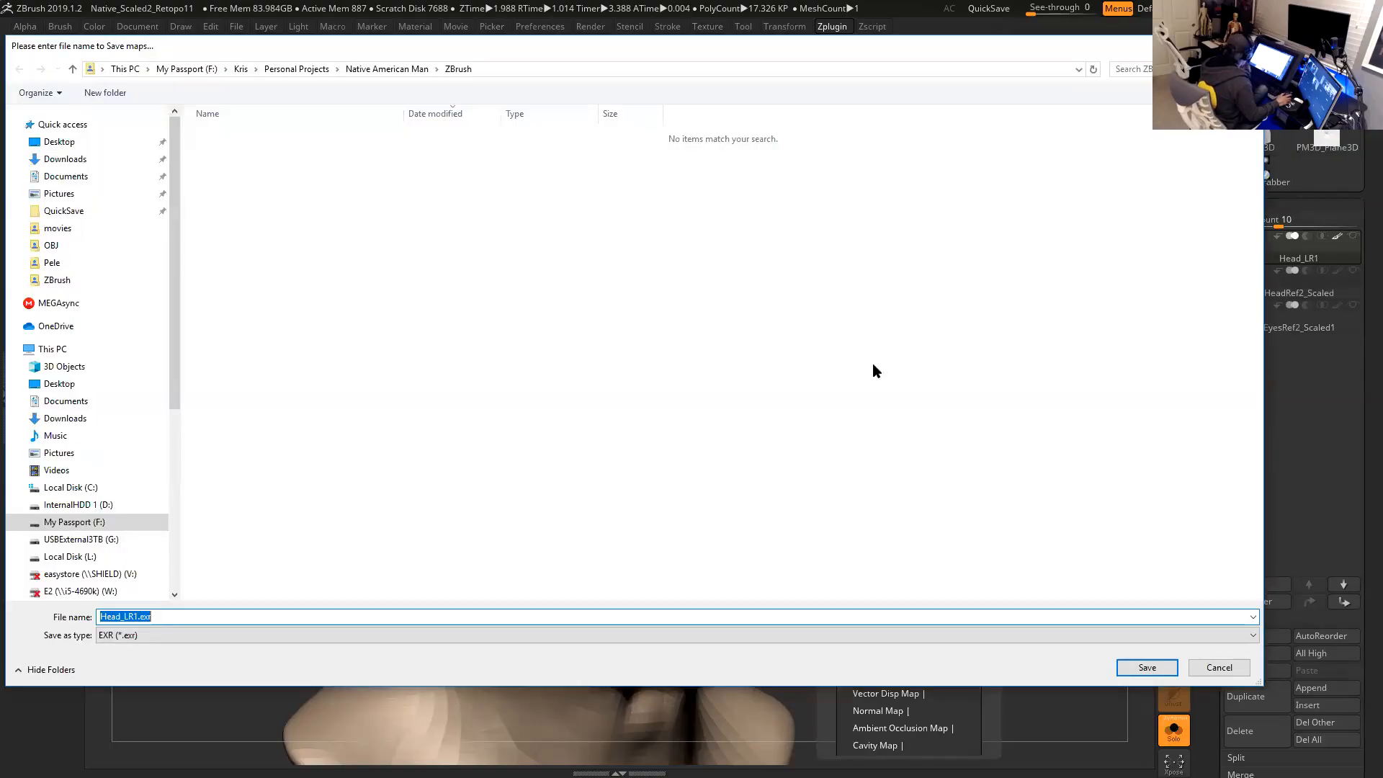
pyautogui.click(393, 69)
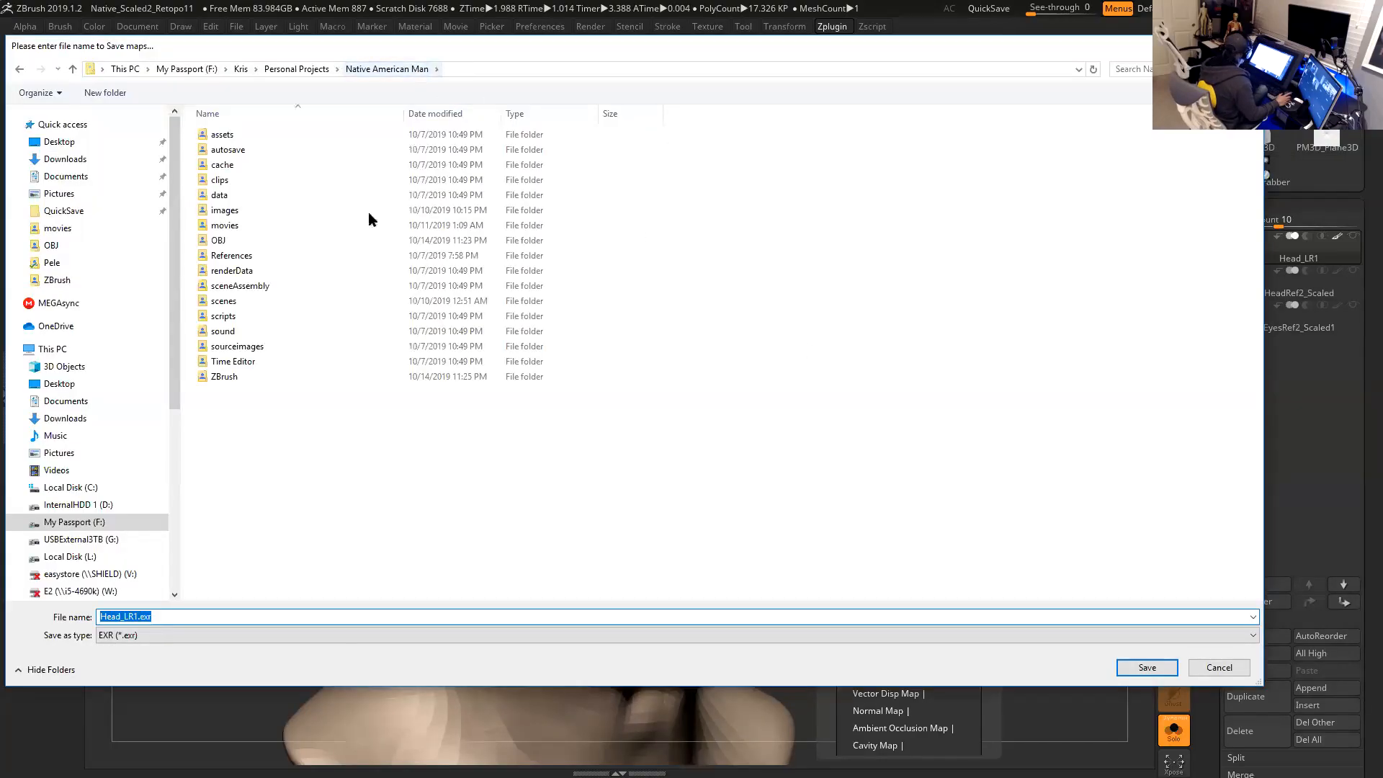
pyautogui.doubleClick(262, 348)
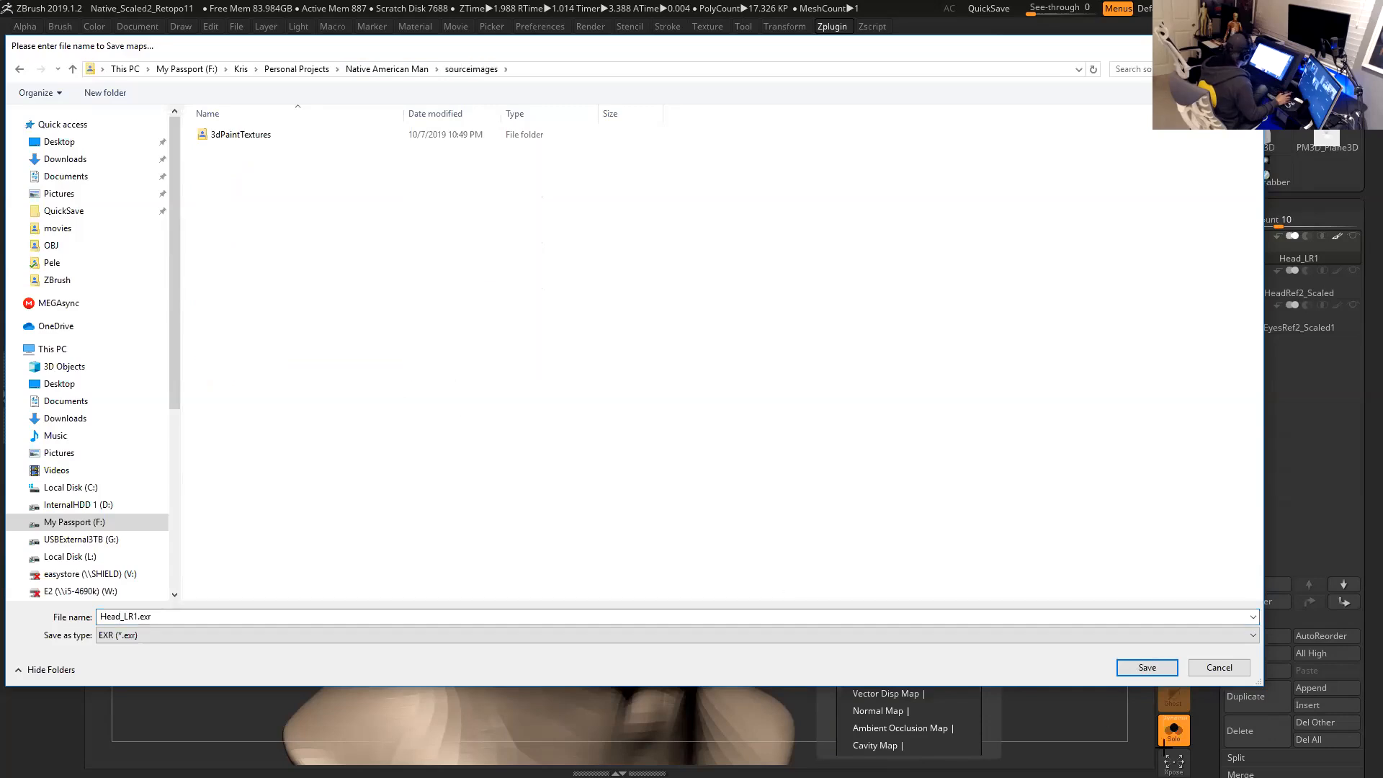
pyautogui.click(1148, 667)
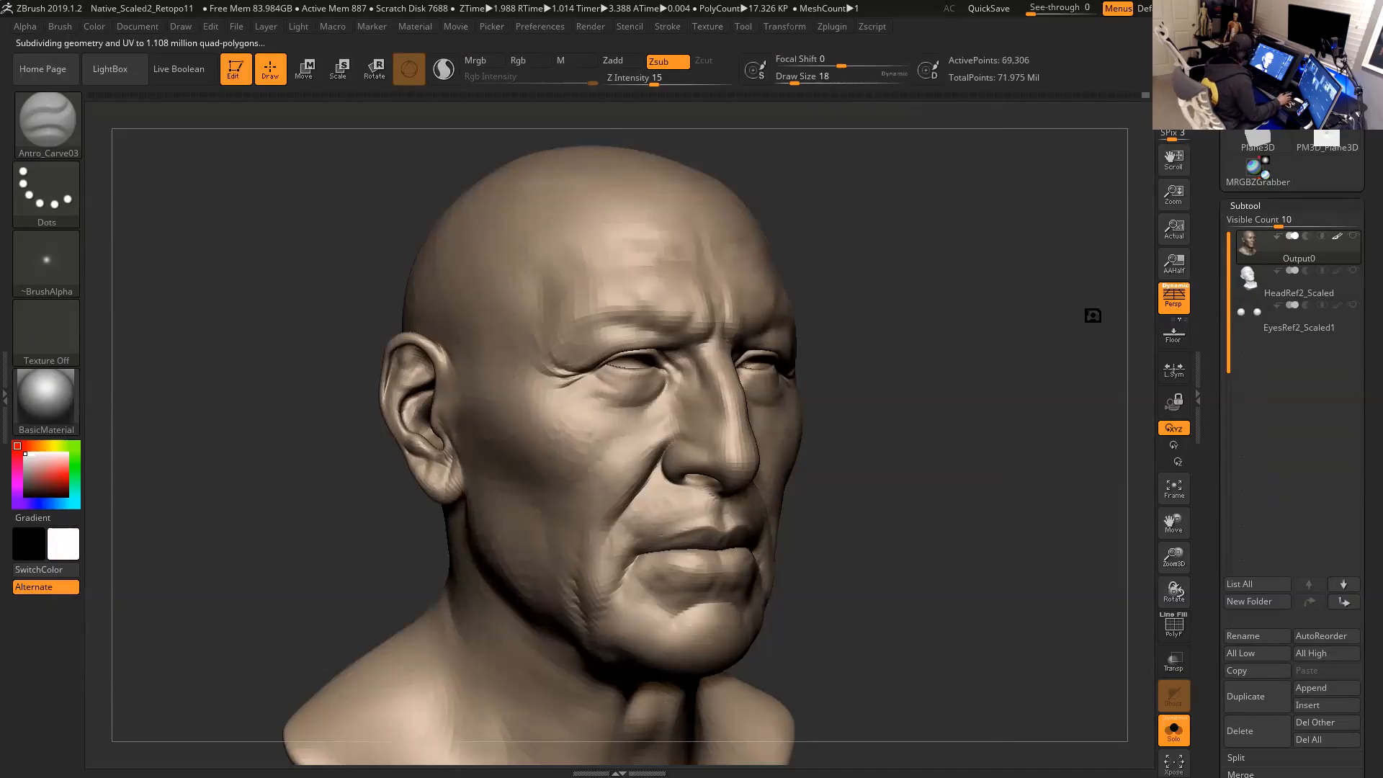
# Switch to Maya, close the UV Editor and move the Render Settings window aside.
pyautogui.press('super+Tab')
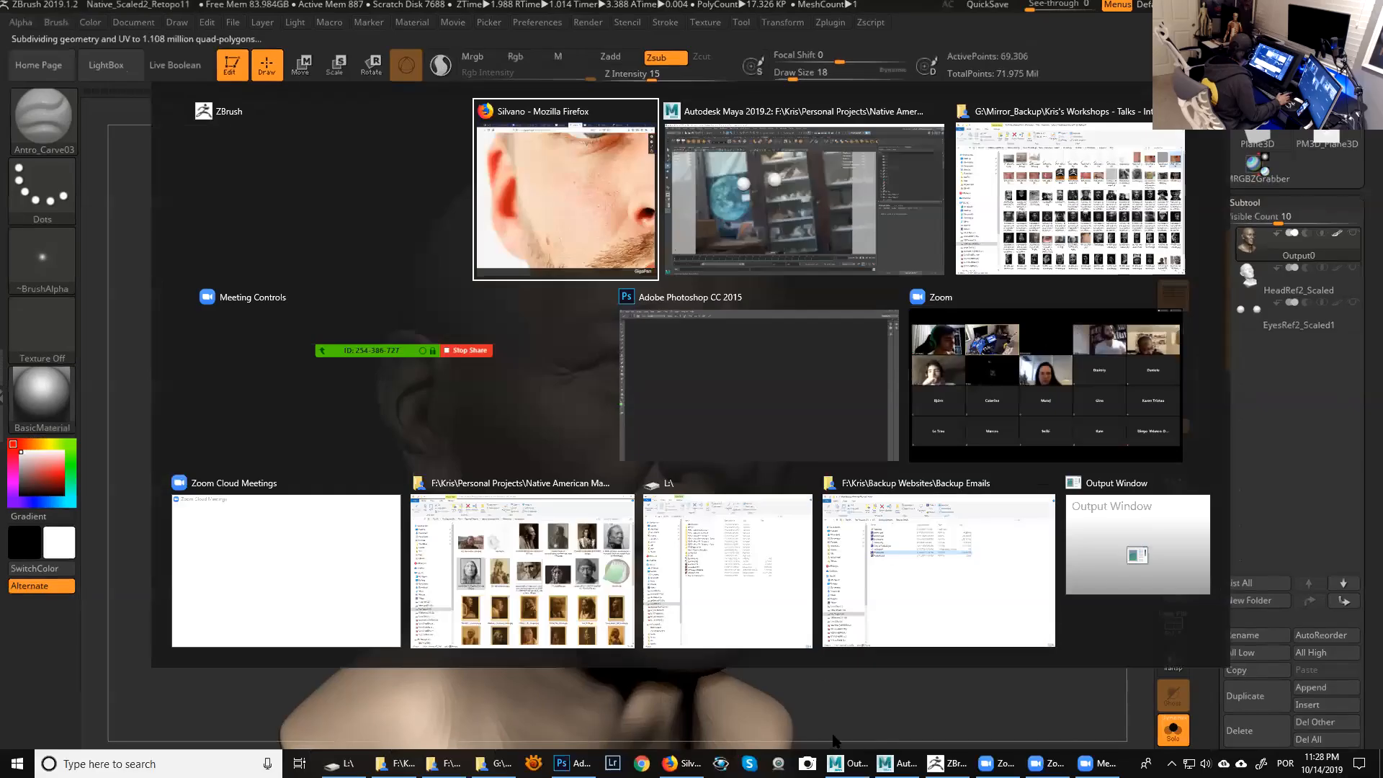
pyautogui.click(897, 764)
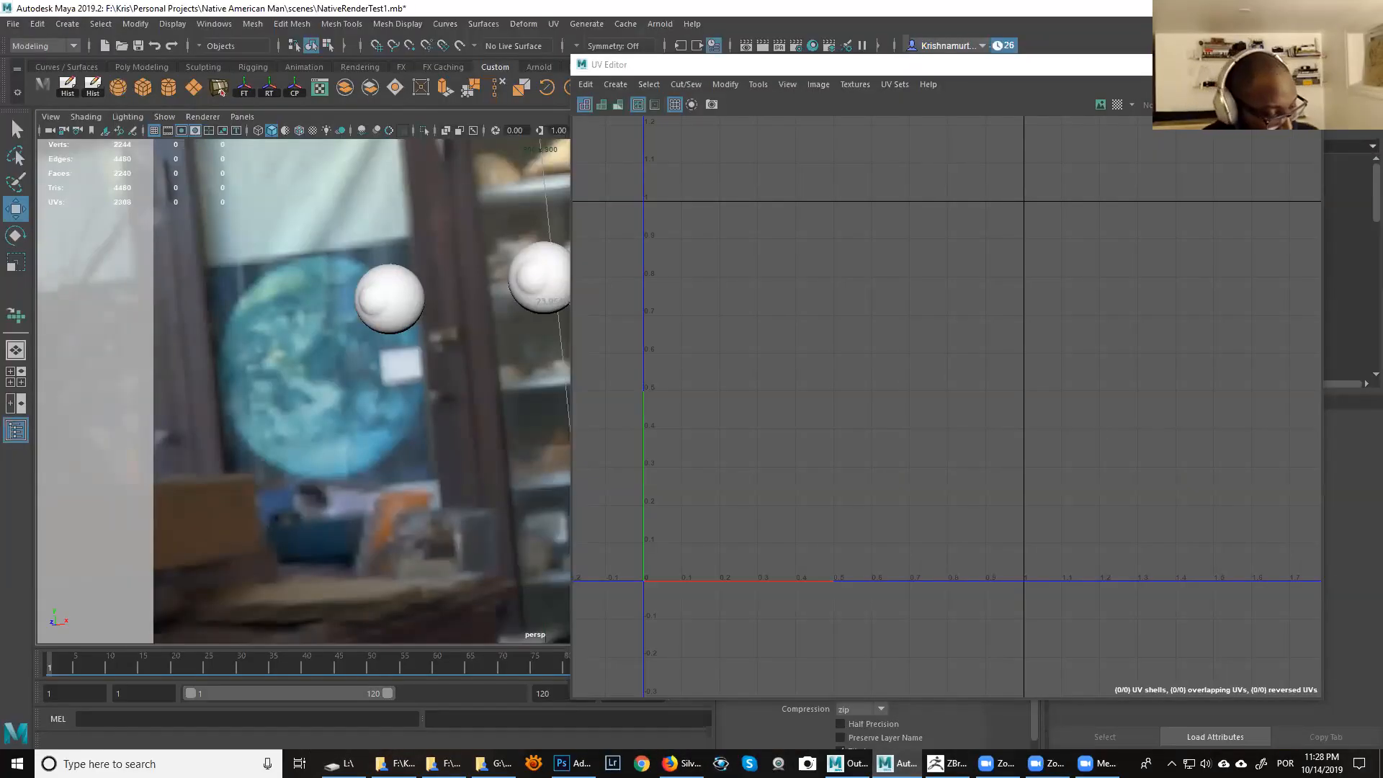
pyautogui.click(1306, 64)
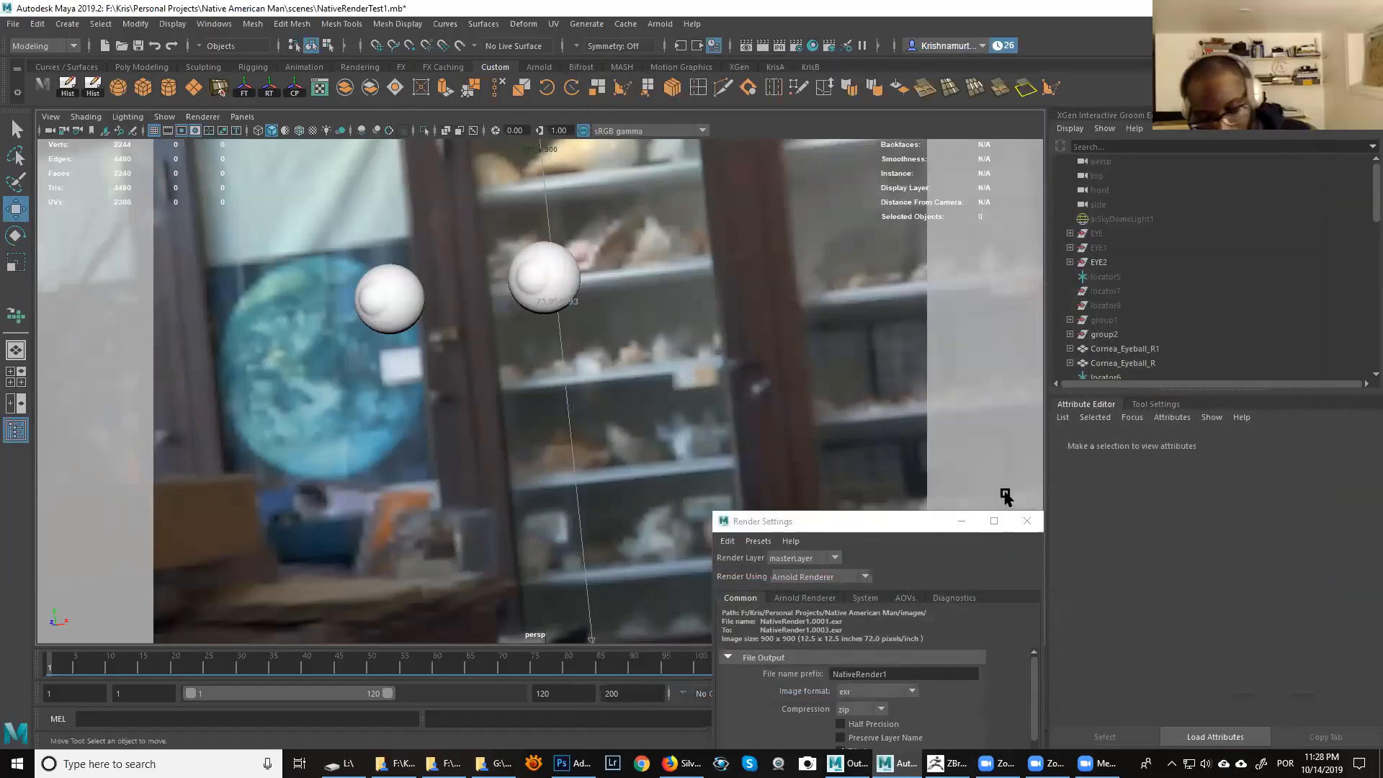
pyautogui.moveTo(935, 528); pyautogui.dragTo(1089, 276)
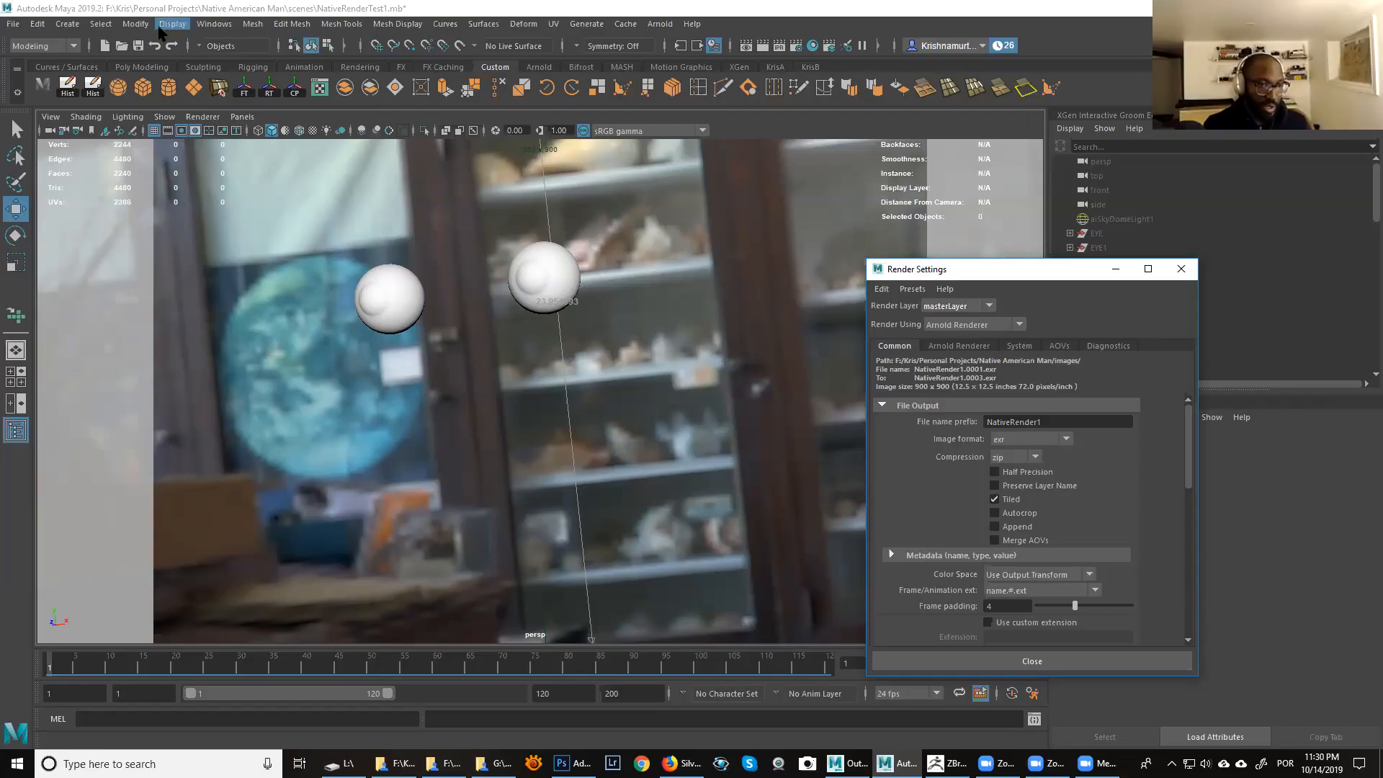
# Import Head_MR1.OBJ into the scene, select the imported head mesh and close the Render Settings window.
pyautogui.click(13, 24)
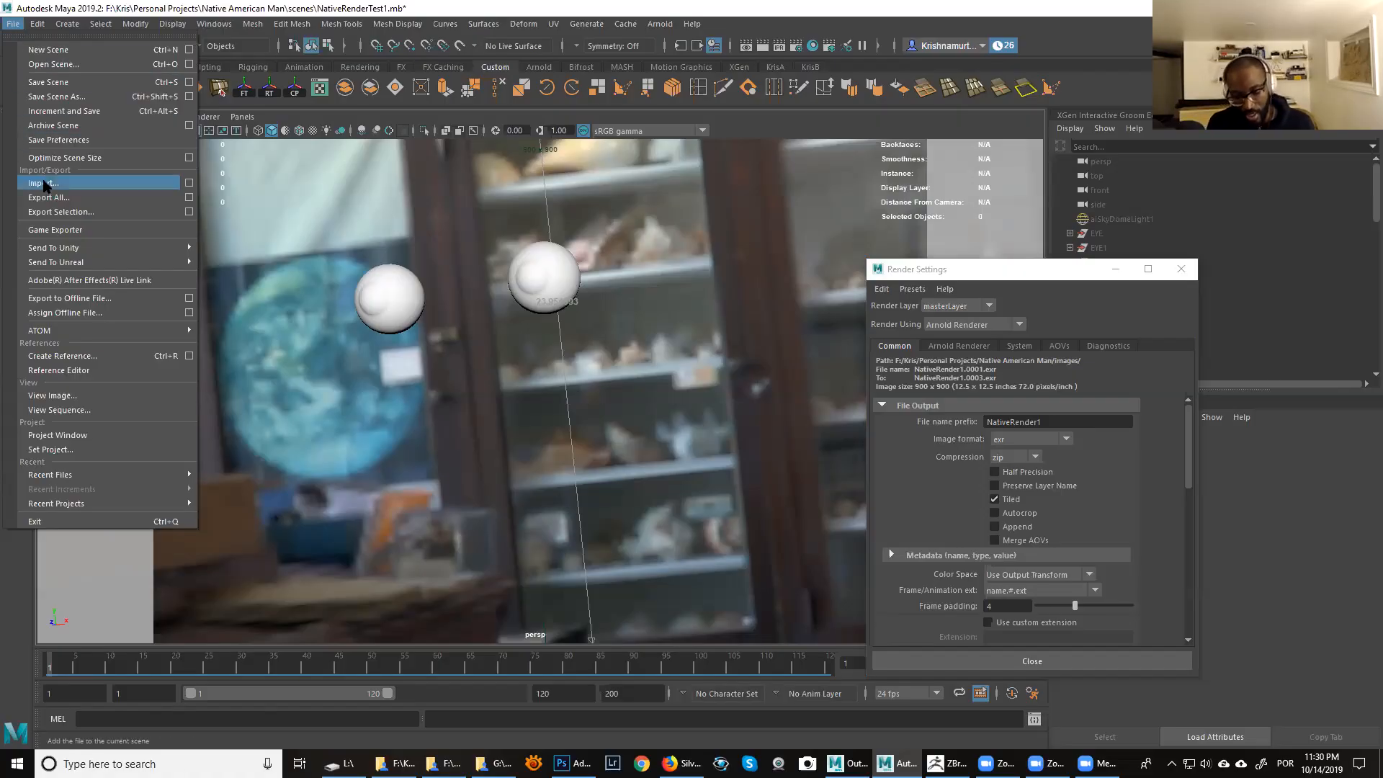
pyautogui.click(45, 184)
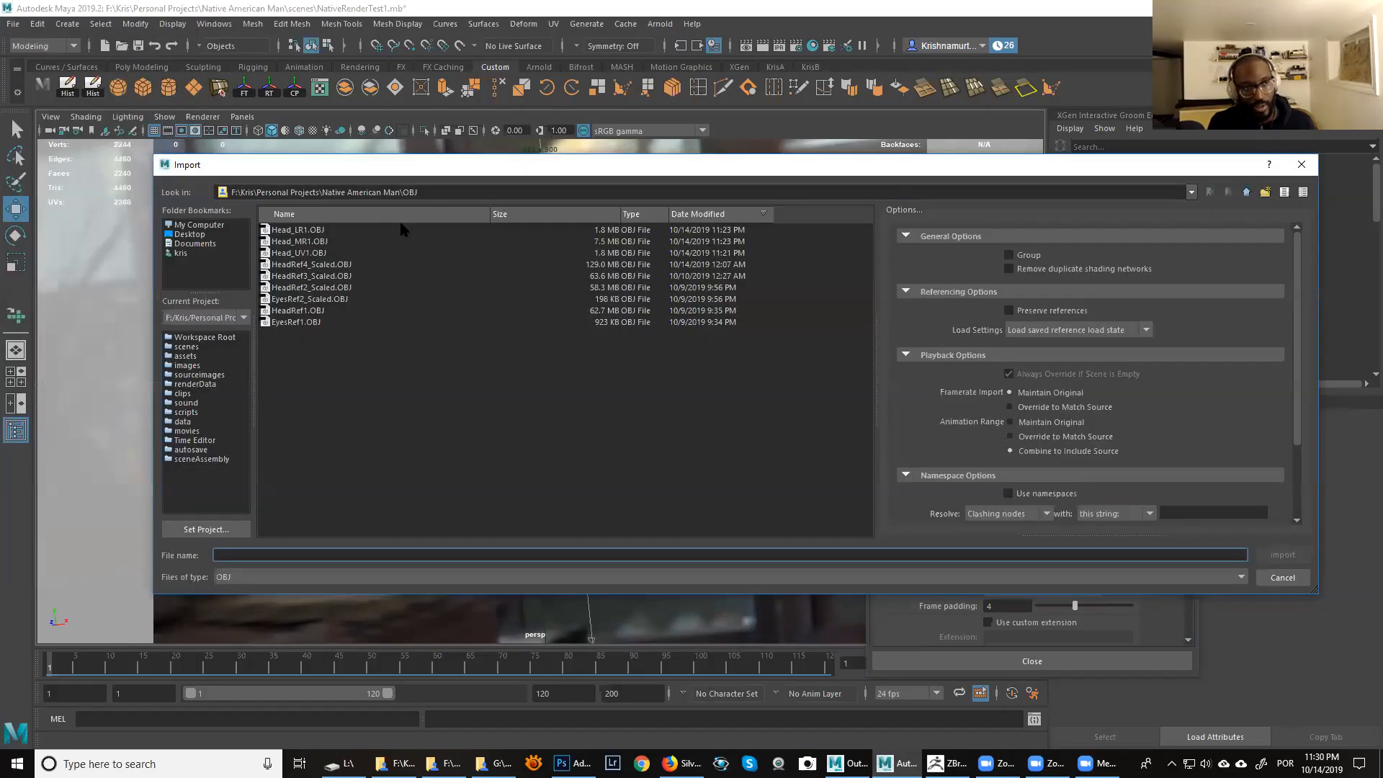
pyautogui.click(315, 243)
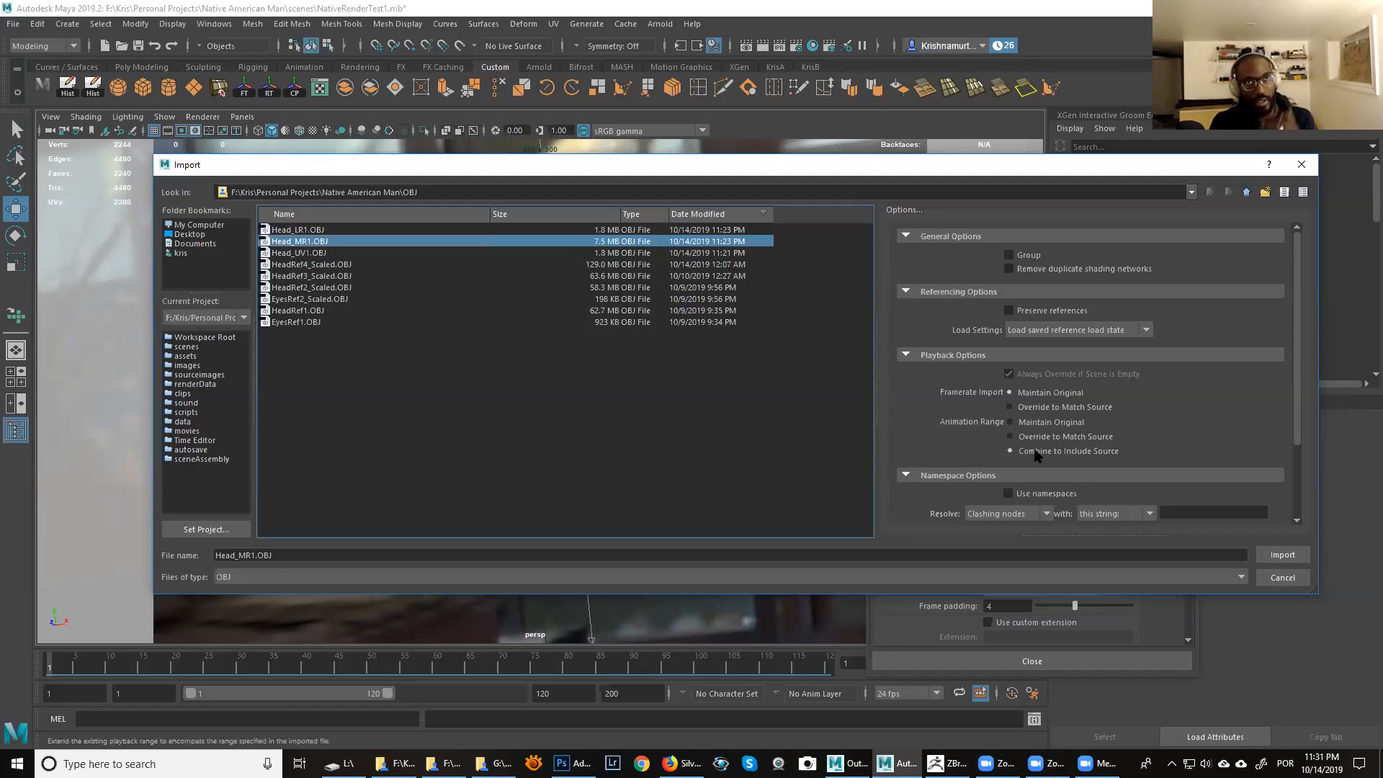
pyautogui.click(1281, 556)
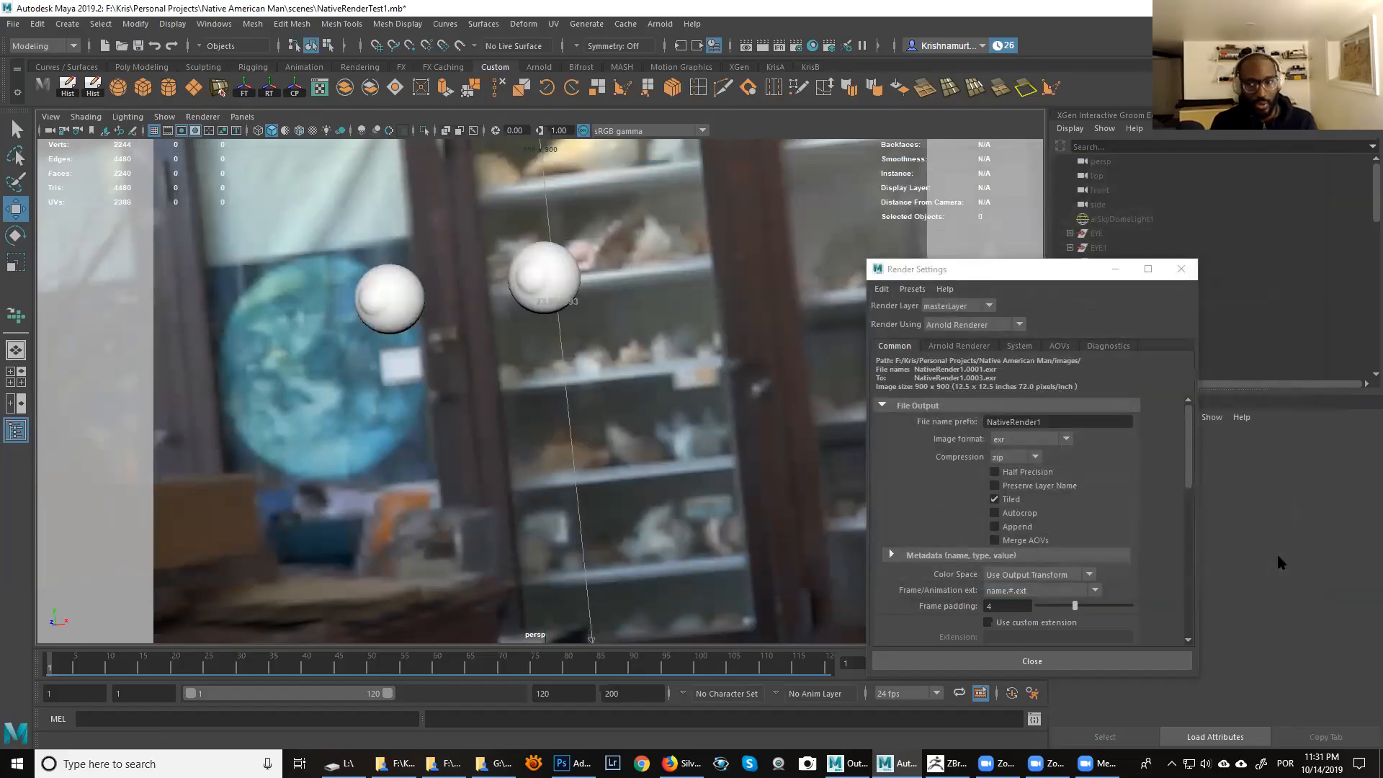
pyautogui.click(717, 401)
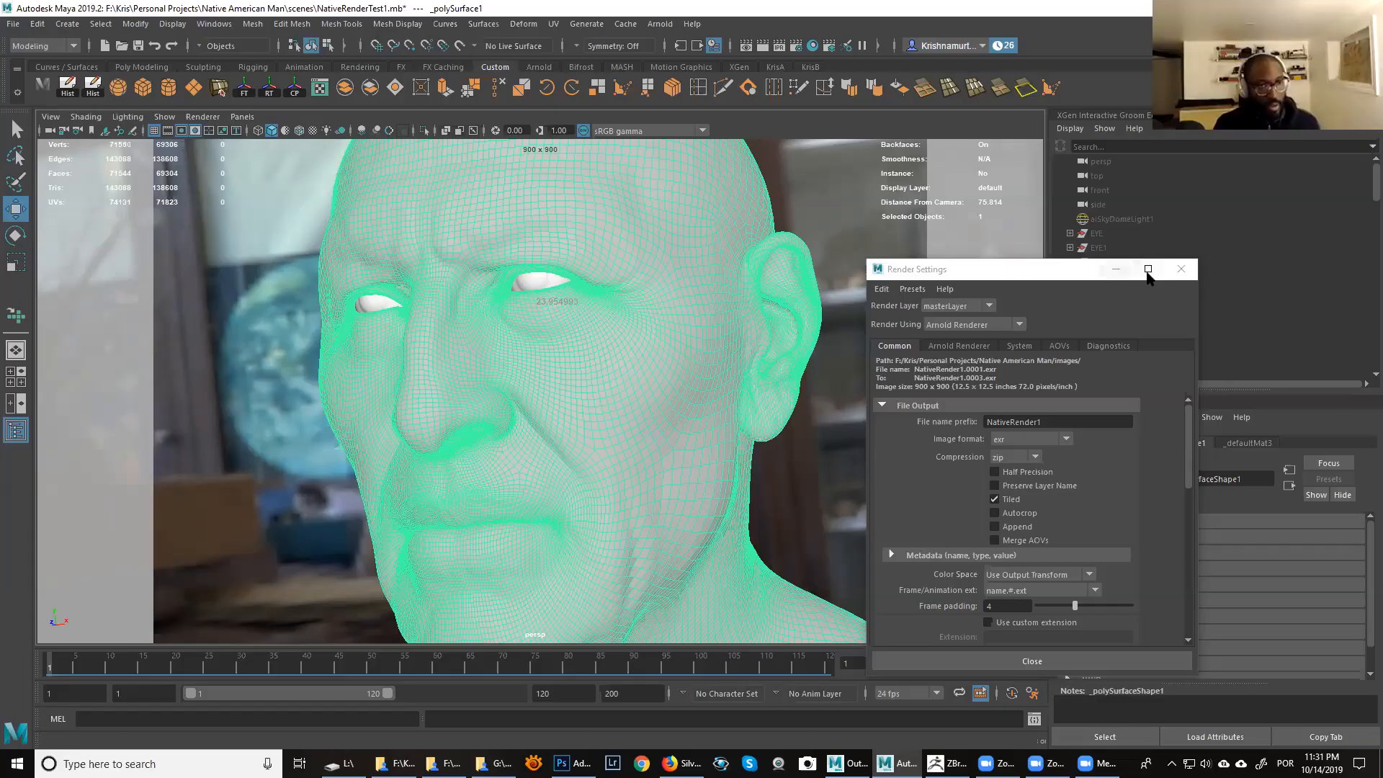
pyautogui.click(1182, 269)
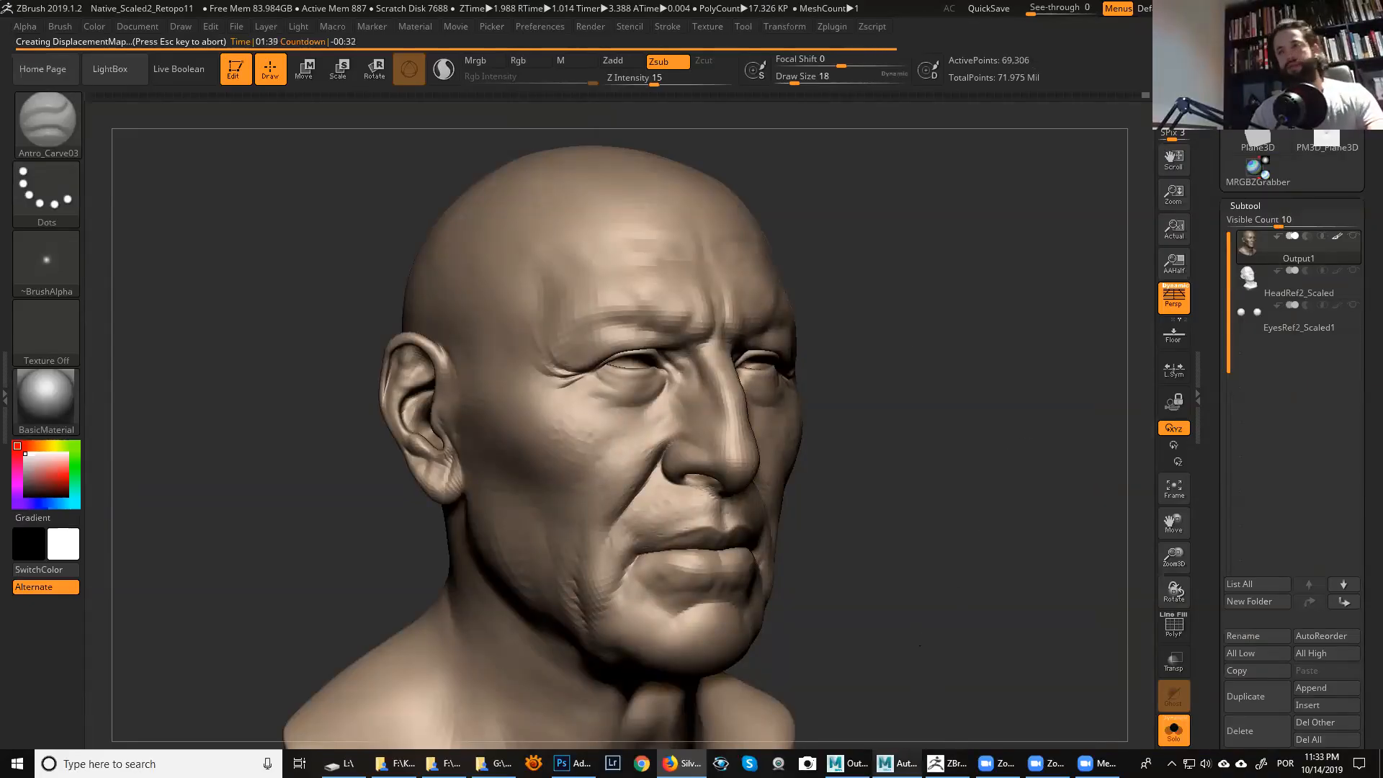
# Return to Maya and set the SSS Set Name in the head shape's Arnold export attributes to sharedSSS.
pyautogui.click(897, 764)
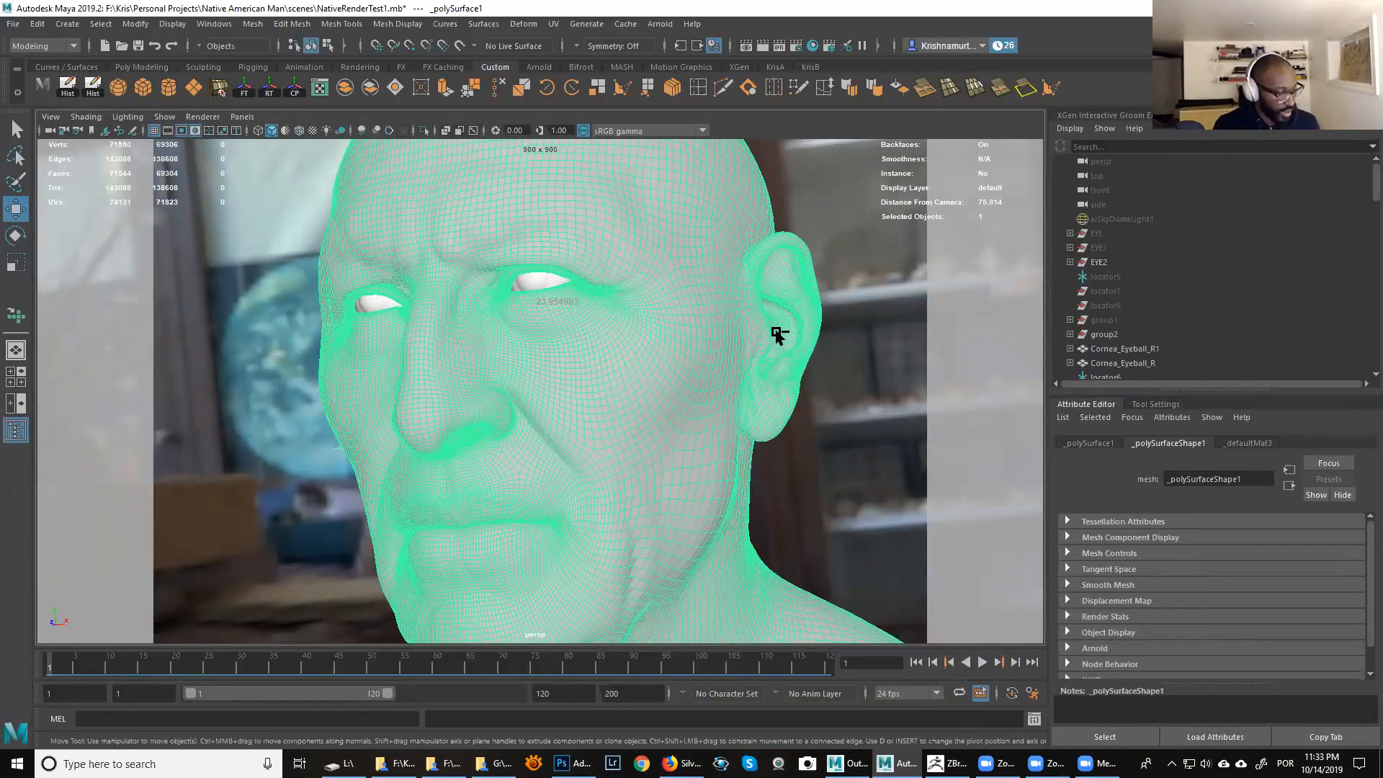
pyautogui.hotkey('ctrl', 'a')
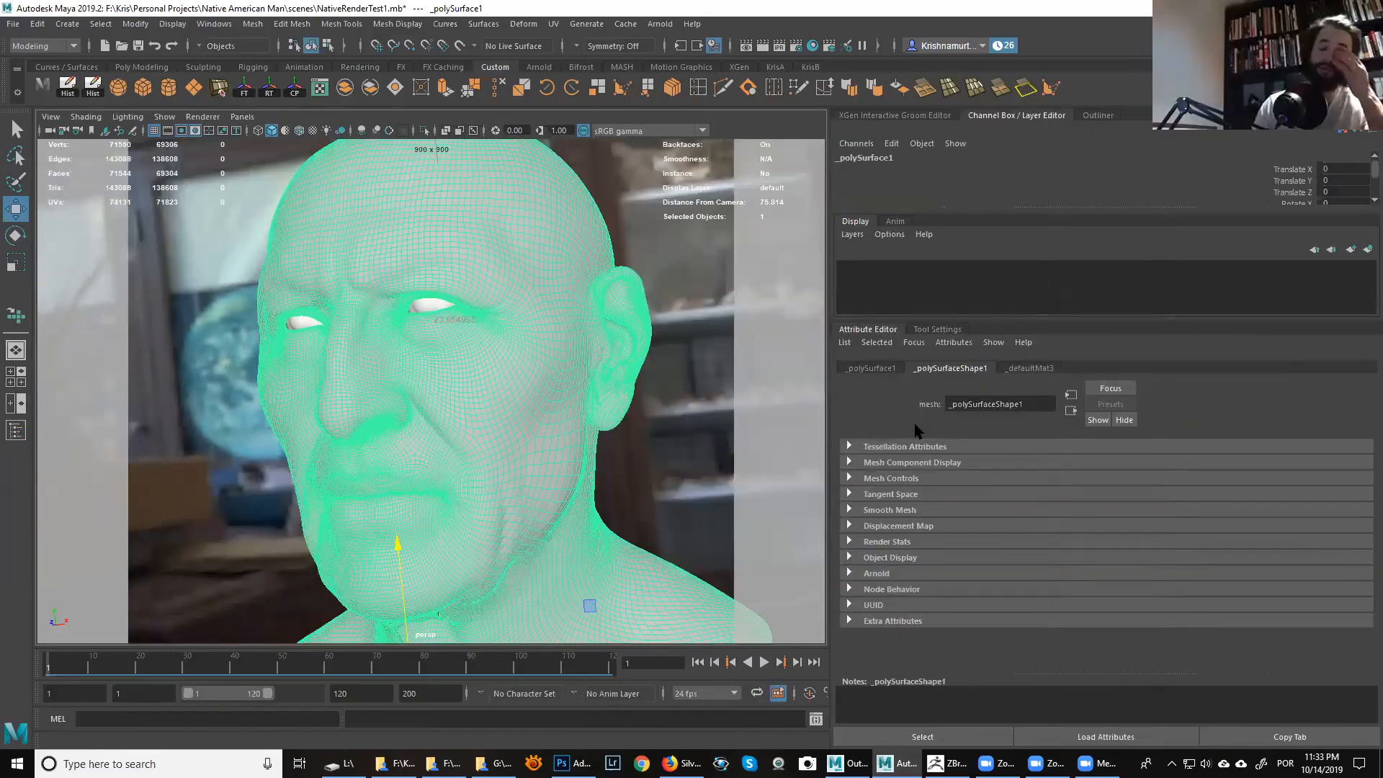
pyautogui.click(892, 574)
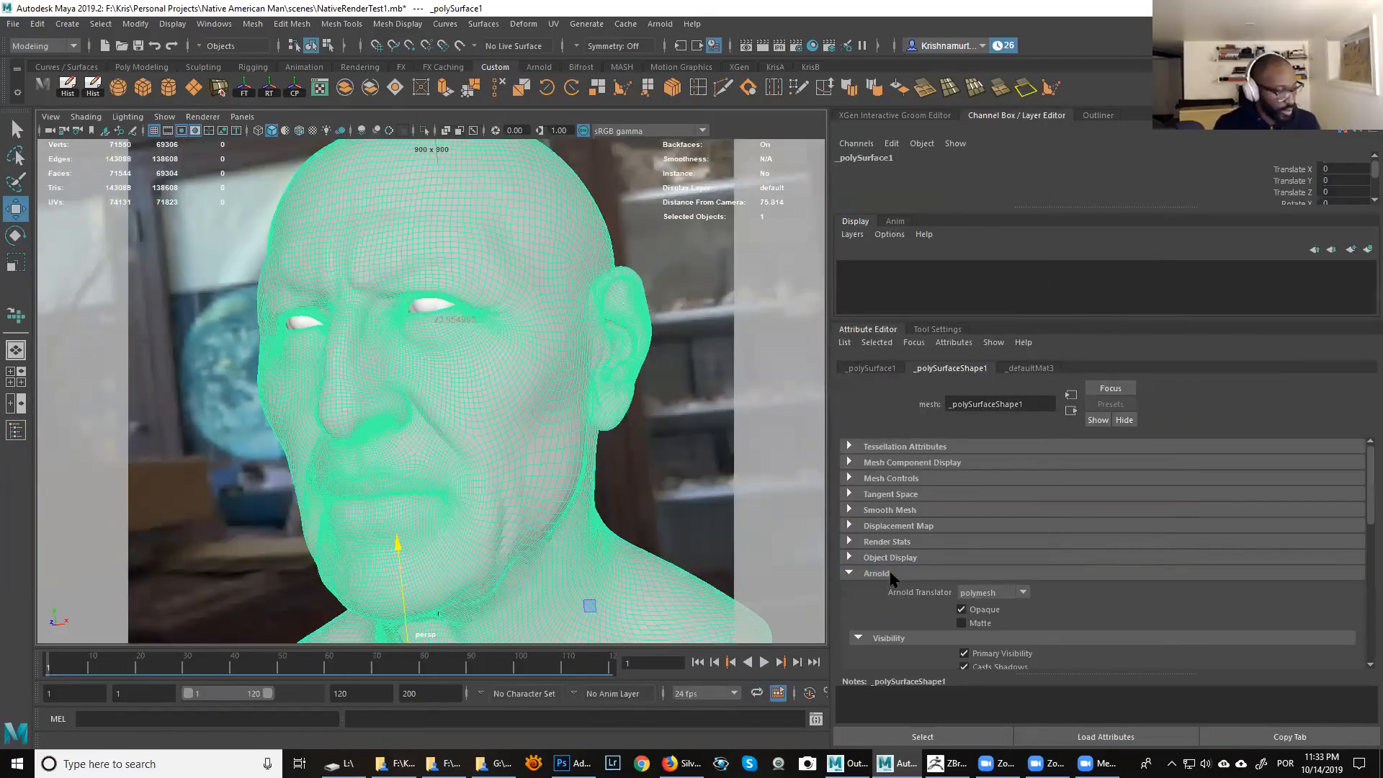
pyautogui.moveTo(1368, 488); pyautogui.dragTo(1368, 566)
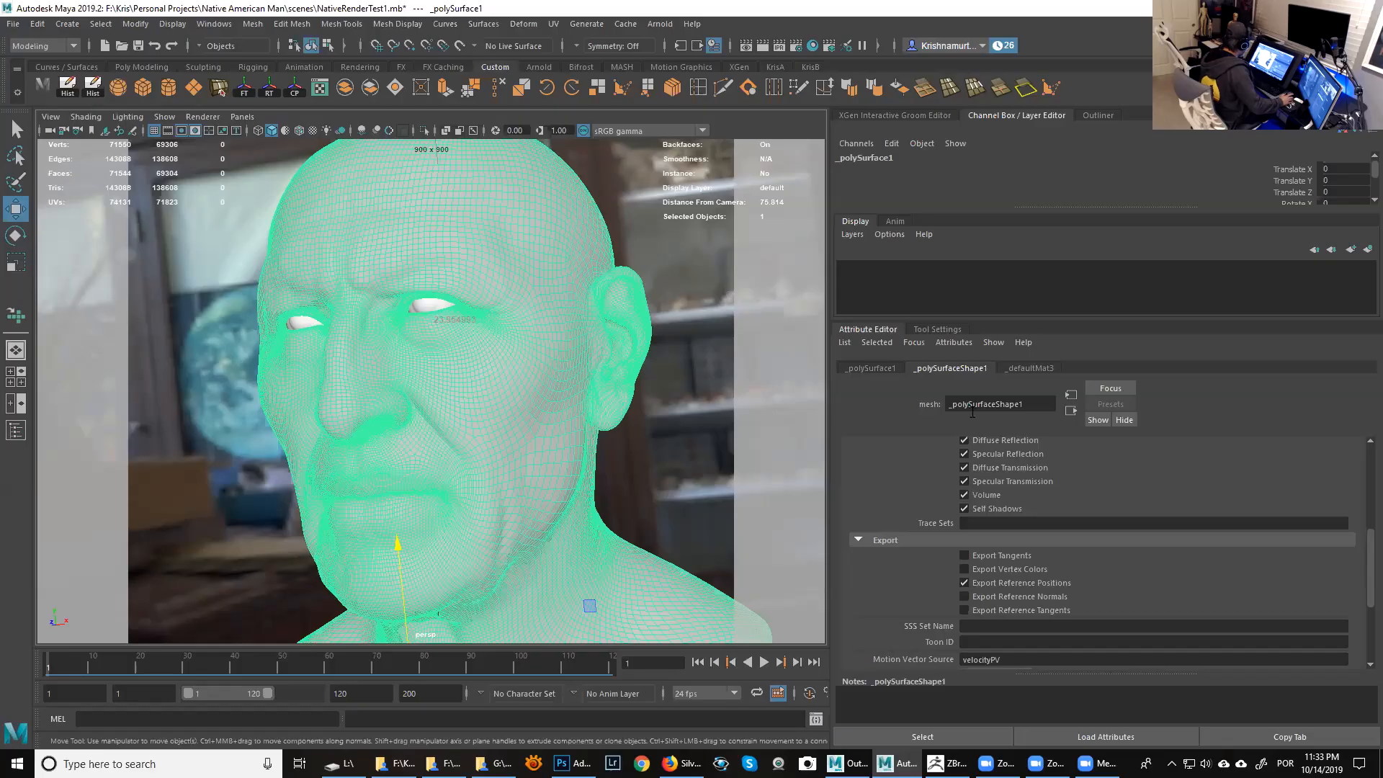
pyautogui.moveTo(1369, 559); pyautogui.dragTo(1369, 461)
pyautogui.click(873, 574)
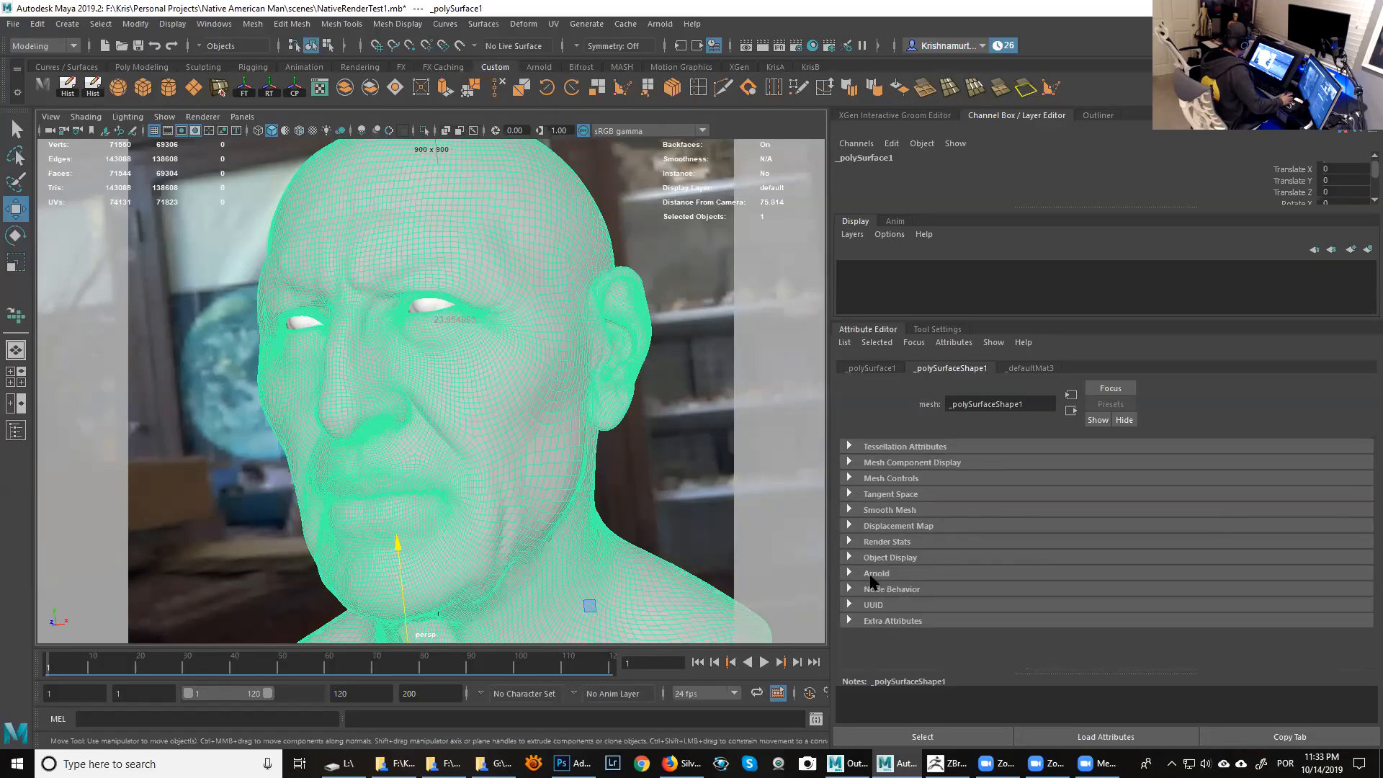
pyautogui.click(876, 574)
pyautogui.moveTo(1366, 504); pyautogui.dragTo(1365, 594)
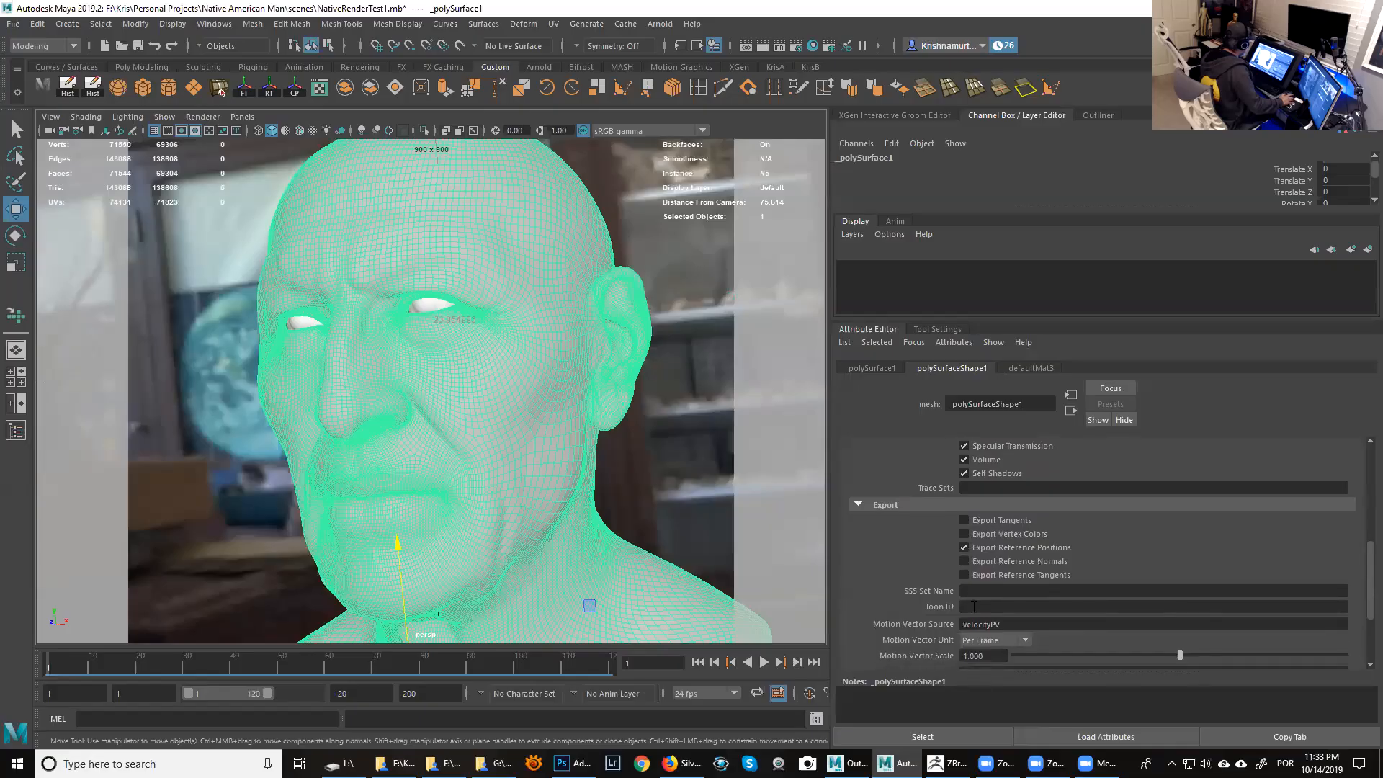
pyautogui.click(977, 593)
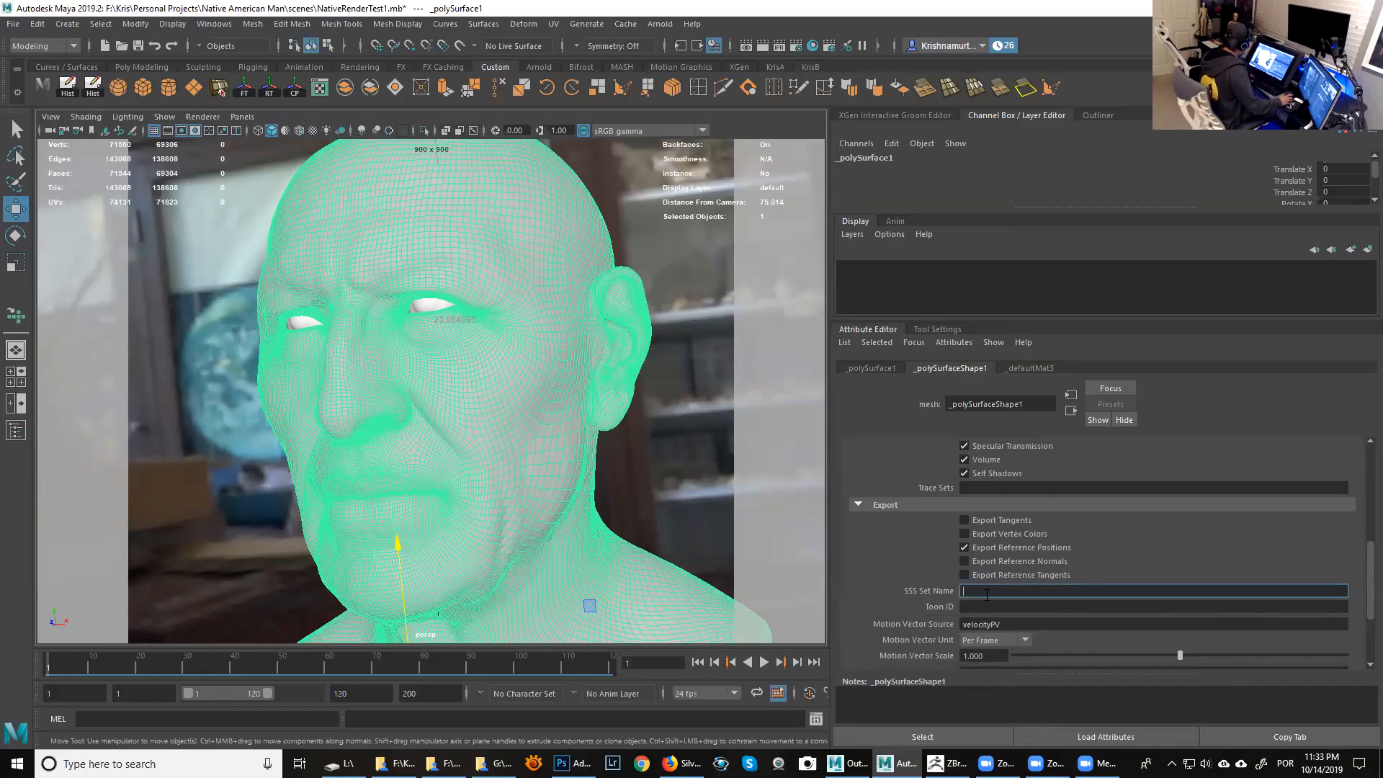
pyautogui.write('sharedSSS')
pyautogui.press('Tab')
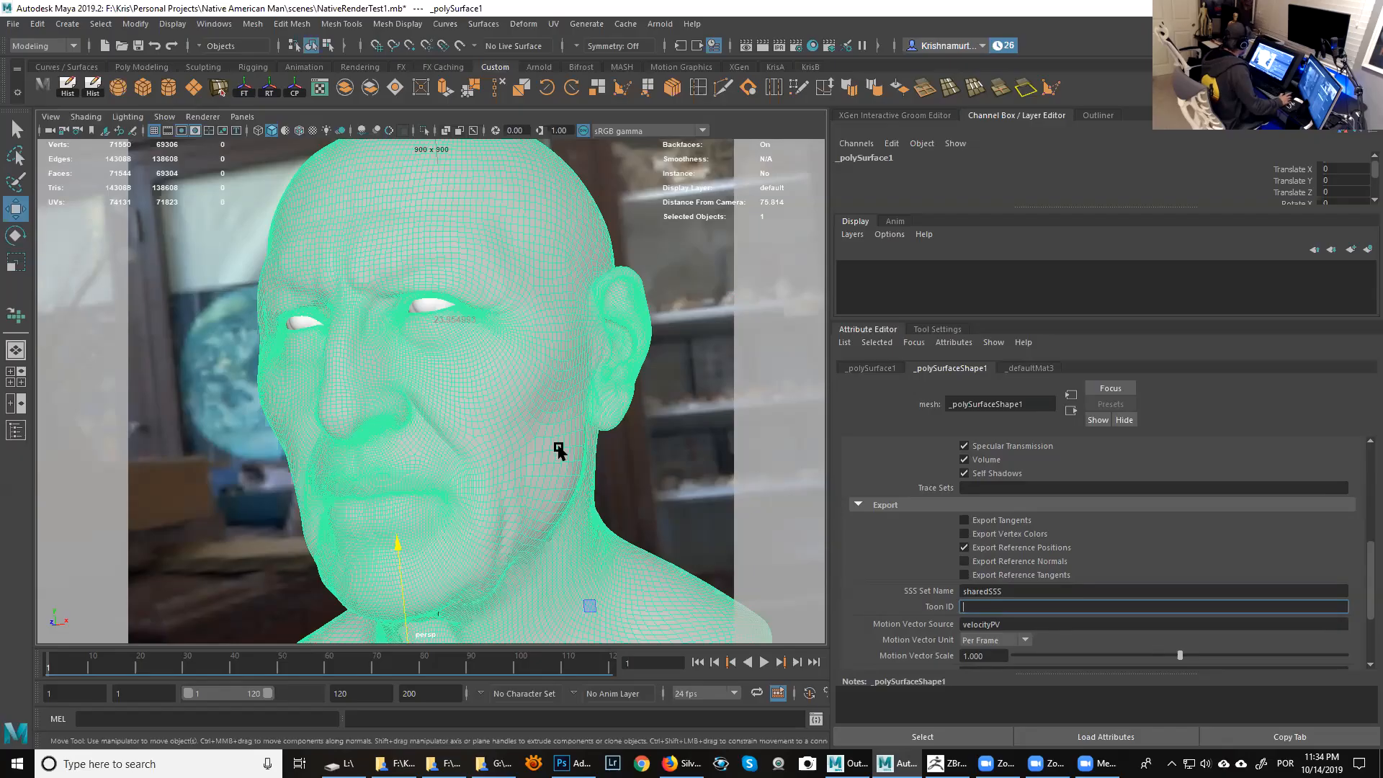
pyautogui.doubleClick(1016, 590)
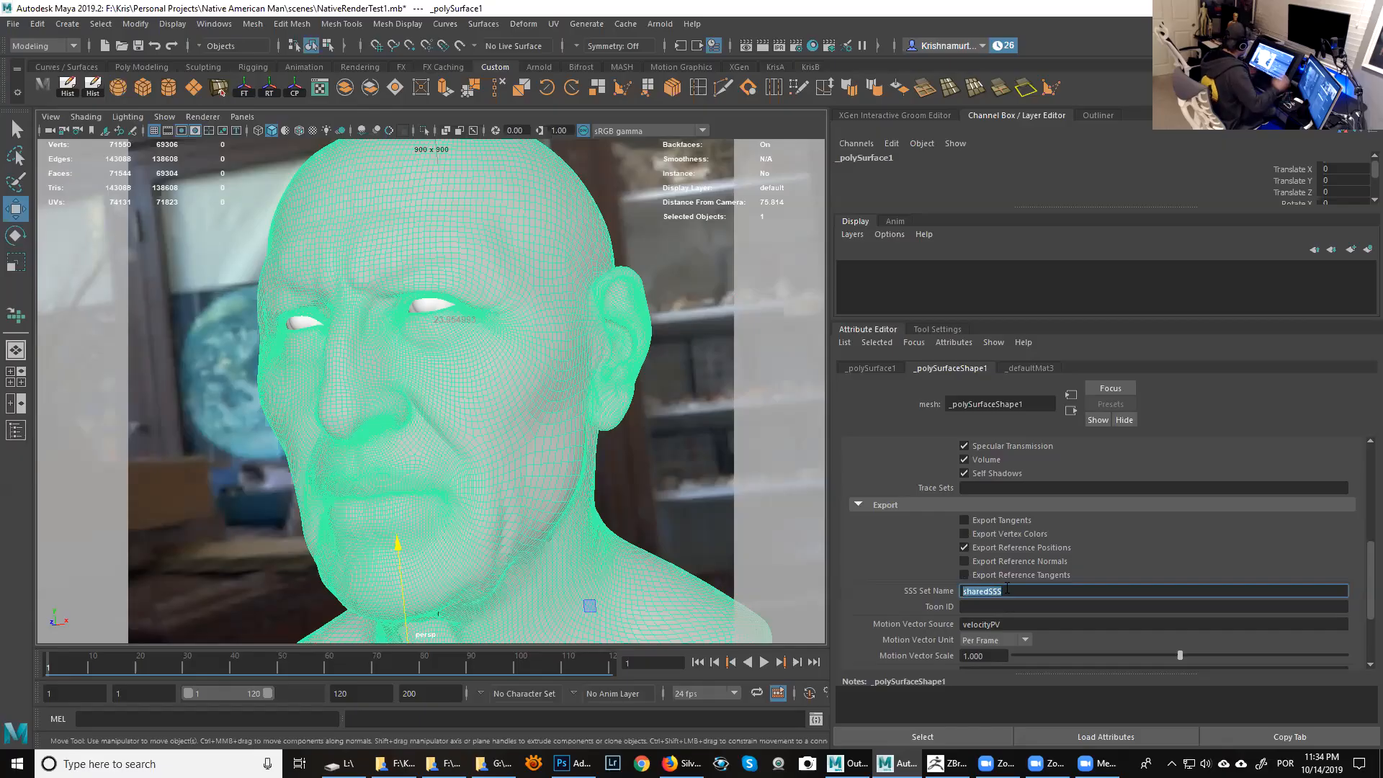
# Set the head mesh's Arnold subdivision type to catclark with 4 iterations.
pyautogui.moveTo(1367, 569); pyautogui.dragTo(1100, 562)
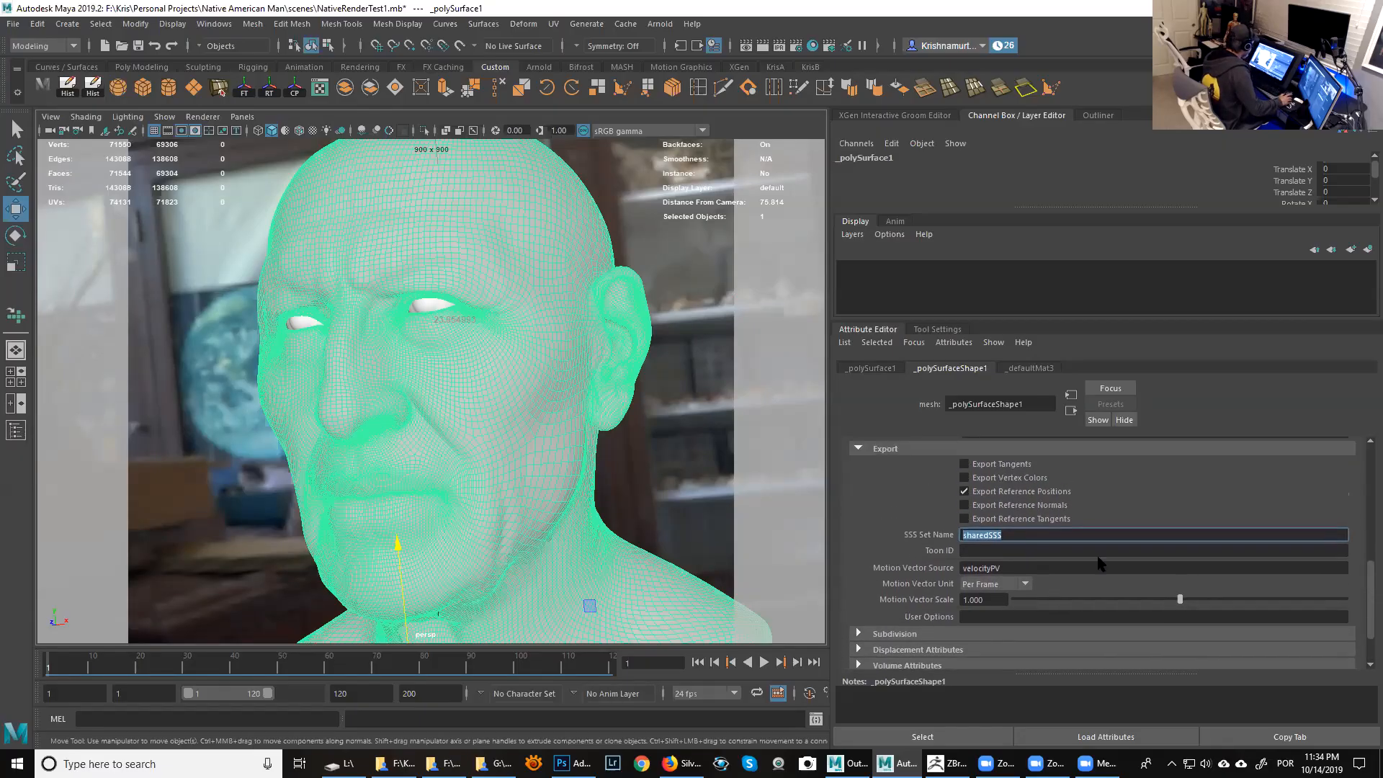
pyautogui.scroll(-2, 1157, 605)
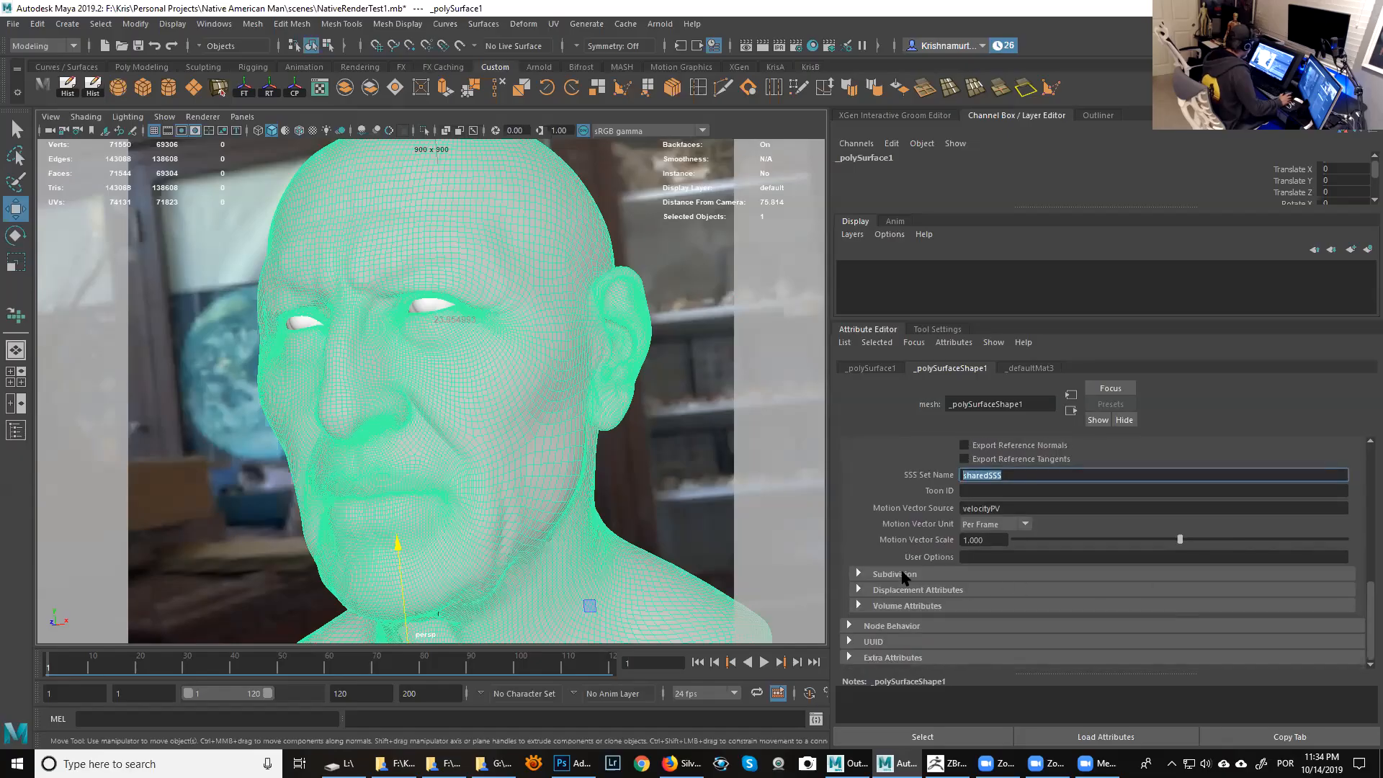
pyautogui.click(906, 576)
pyautogui.scroll(-4, 1369, 580)
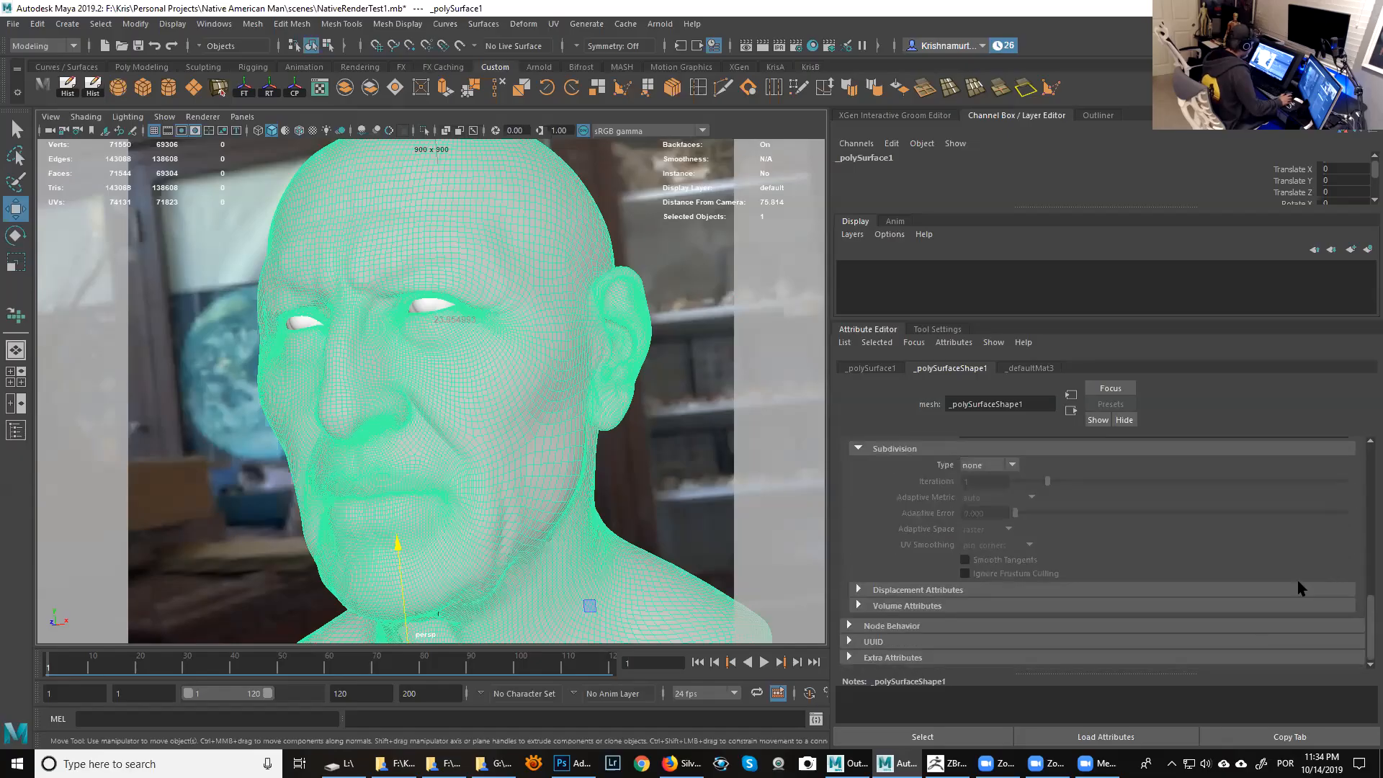
pyautogui.click(990, 465)
pyautogui.click(990, 496)
pyautogui.doubleClick(982, 478)
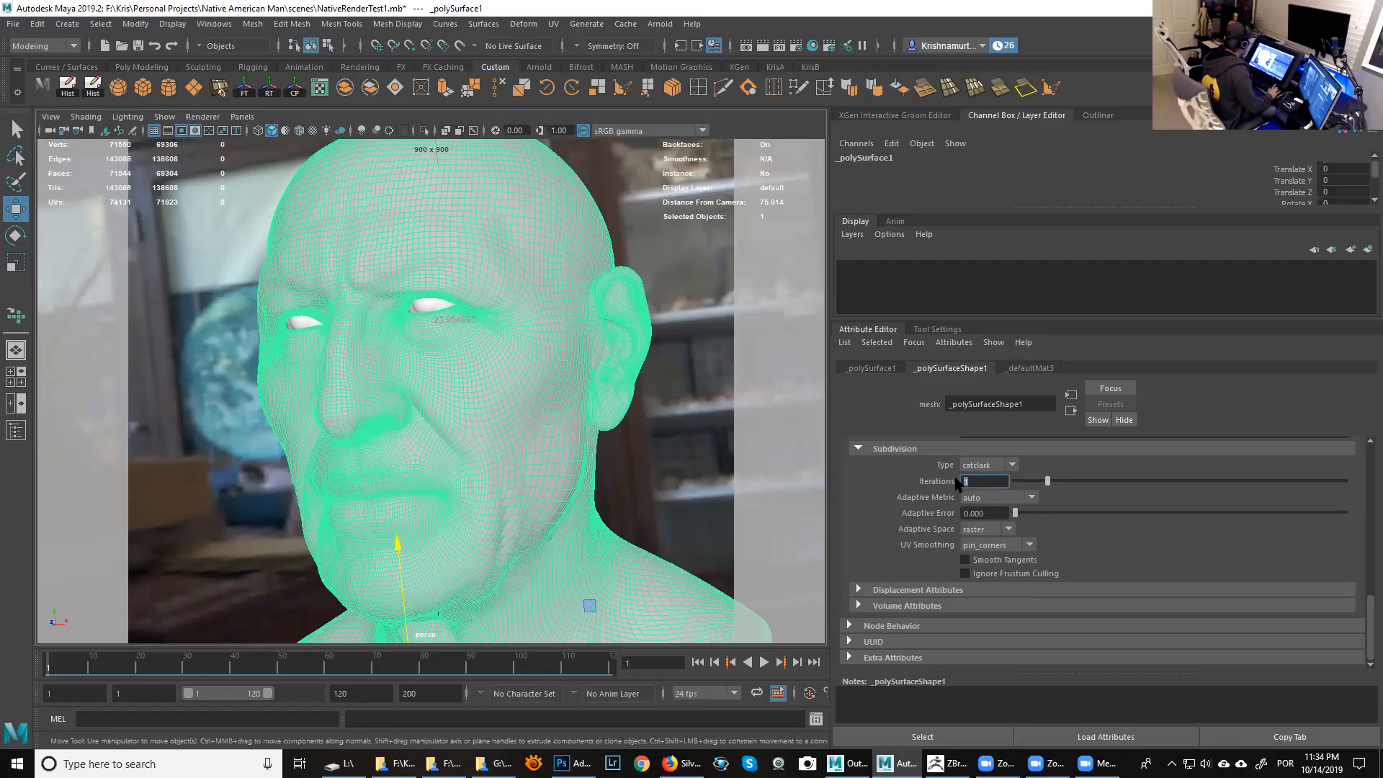
pyautogui.press('Return')
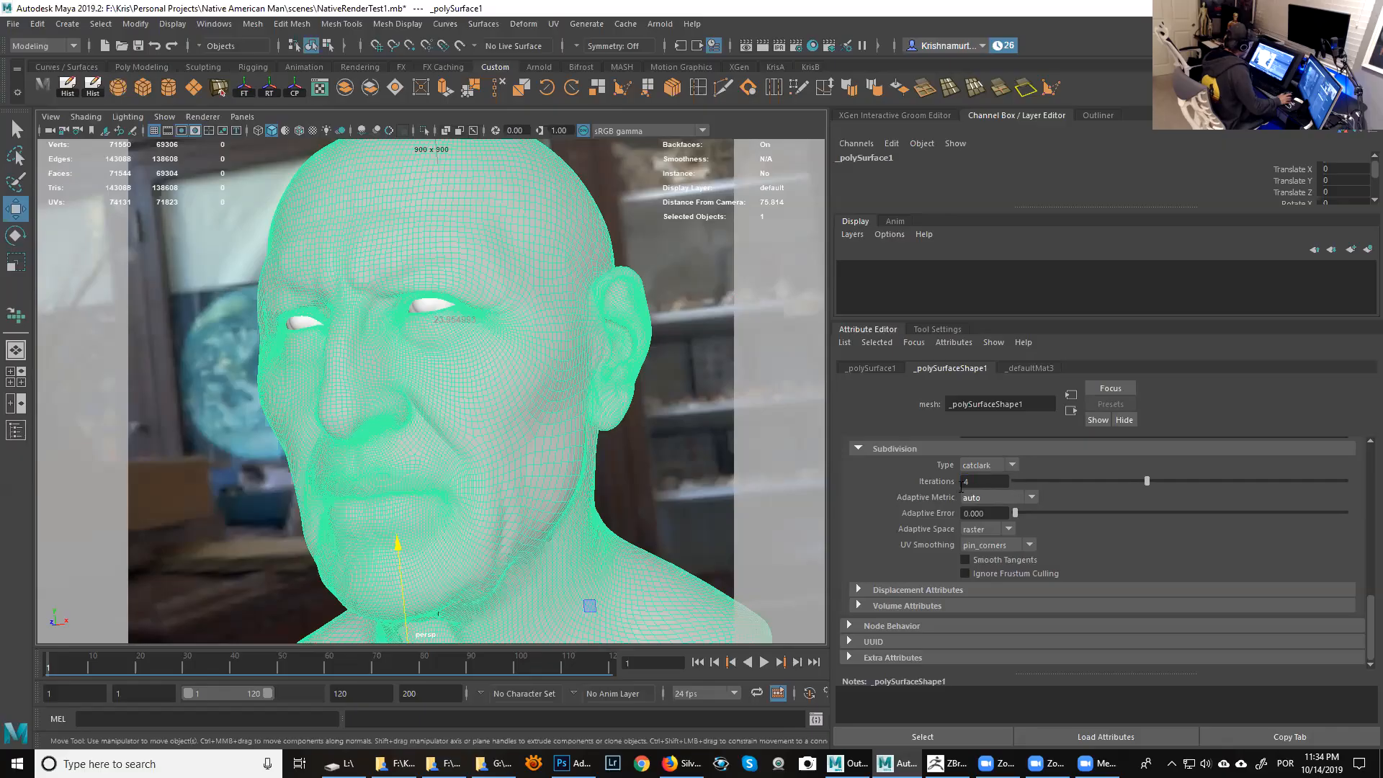
# Set the head mesh's subdivision Adaptive Space to object and its UV Smoothing to linear.
pyautogui.click(992, 534)
pyautogui.click(984, 560)
pyautogui.click(1009, 547)
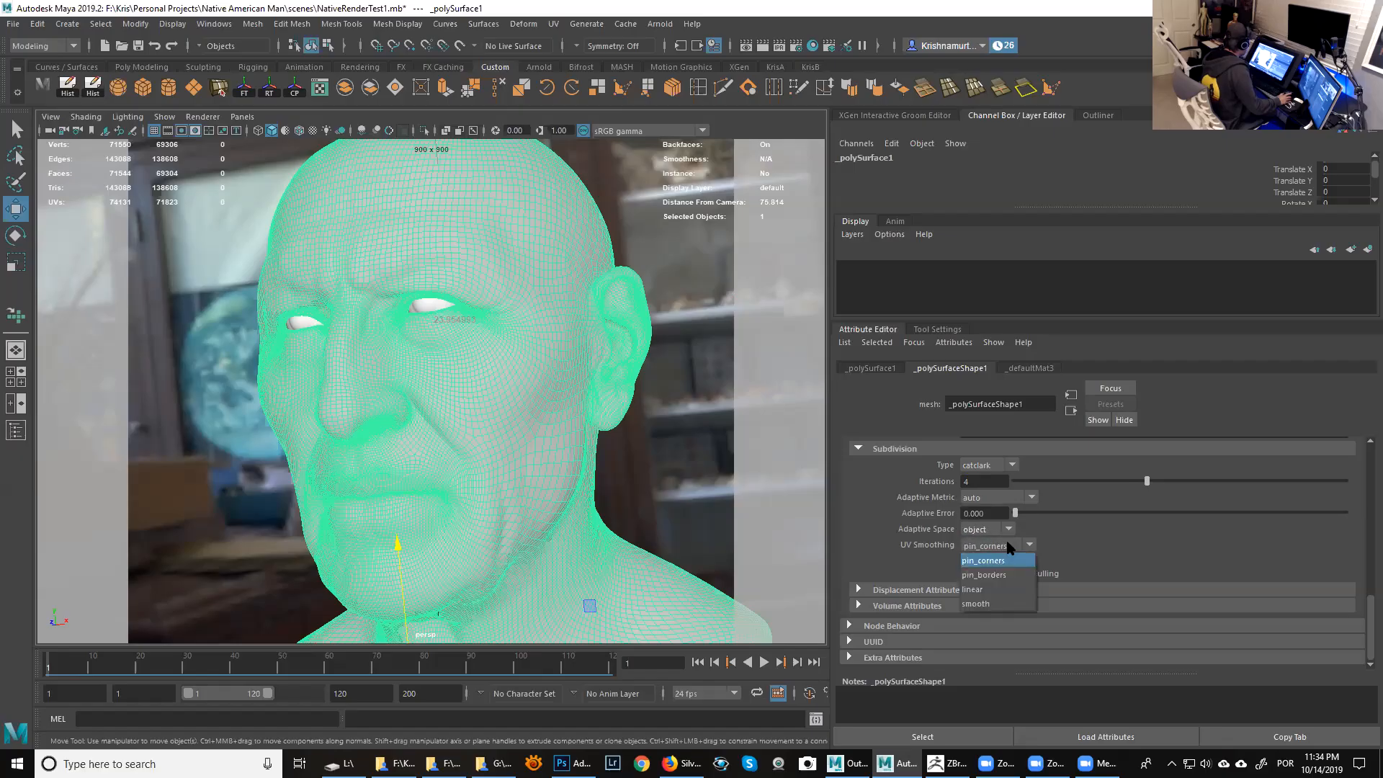
pyautogui.click(989, 596)
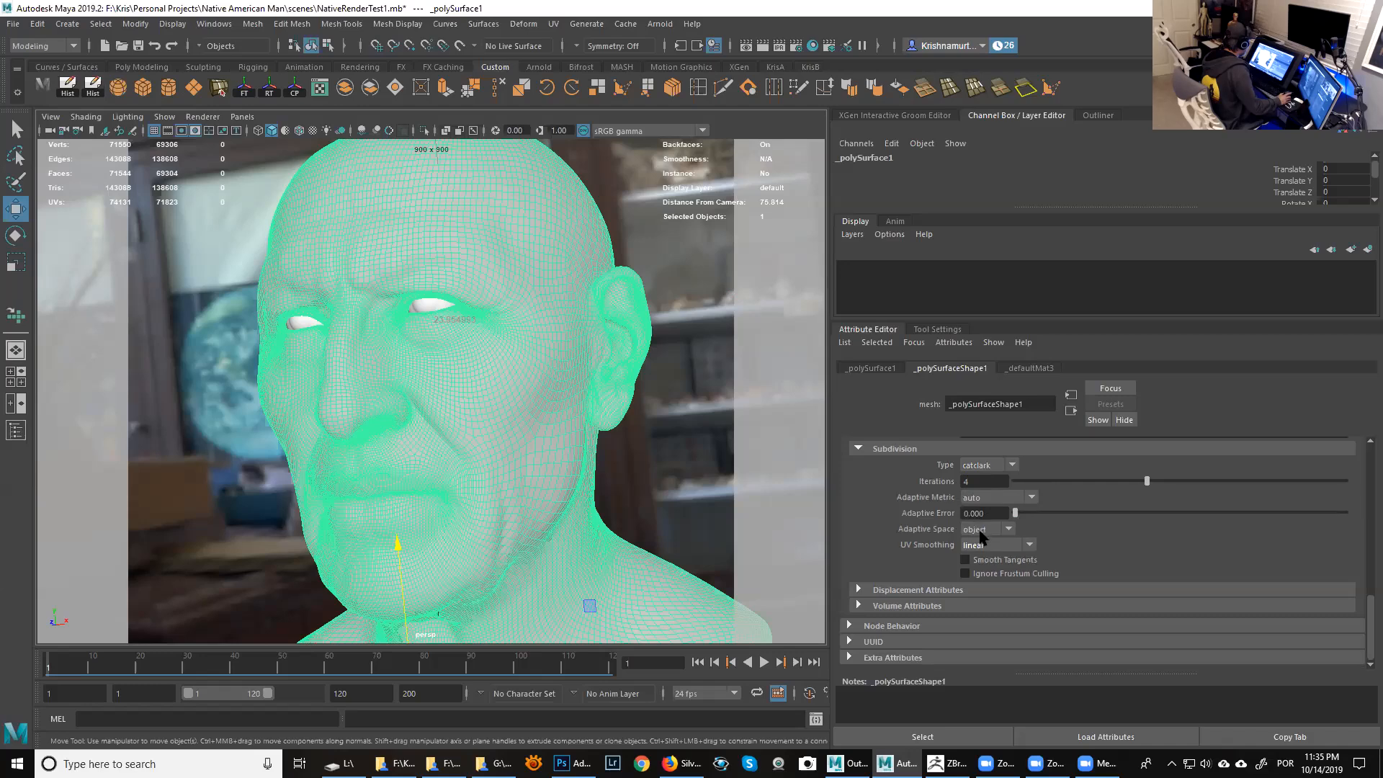
# Enable Autobump in the head mesh's Arnold displacement attributes.
pyautogui.click(955, 590)
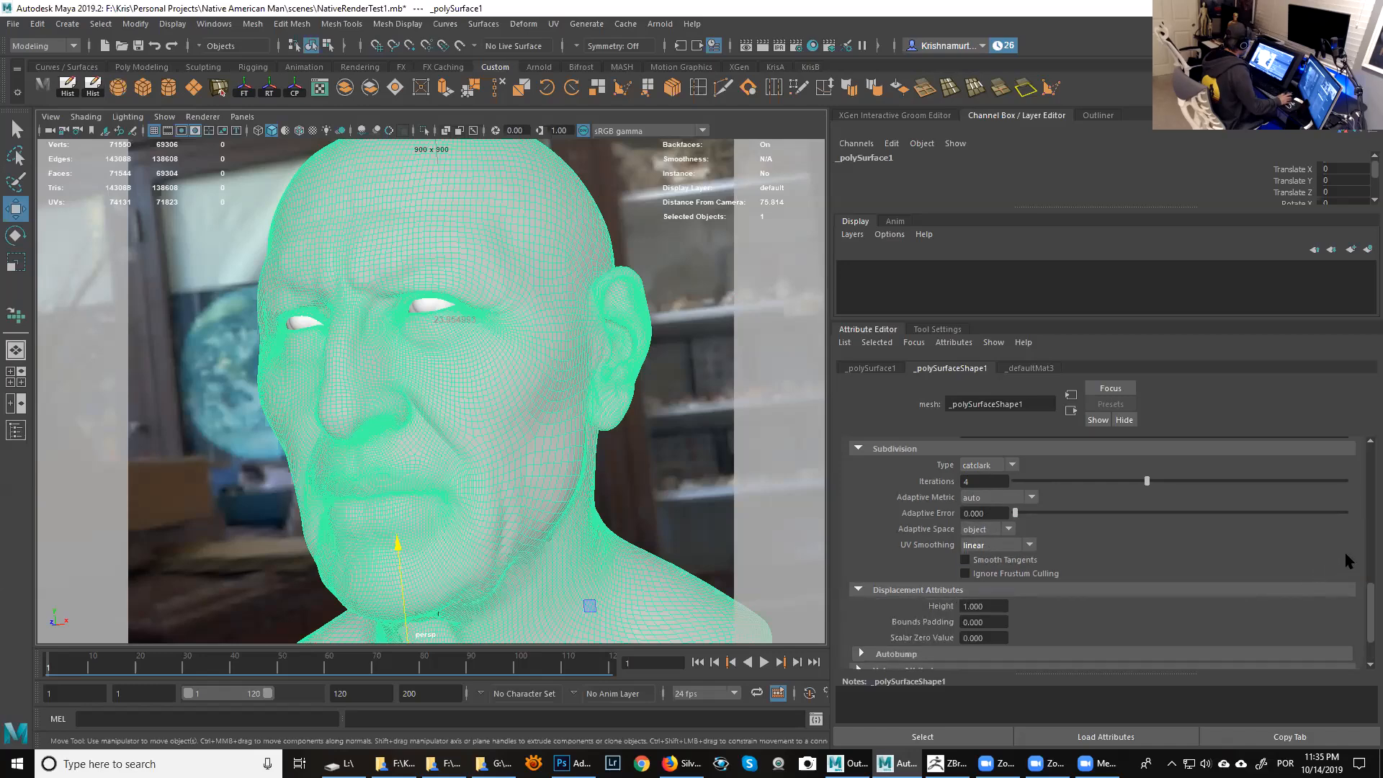
pyautogui.scroll(-2, 1369, 606)
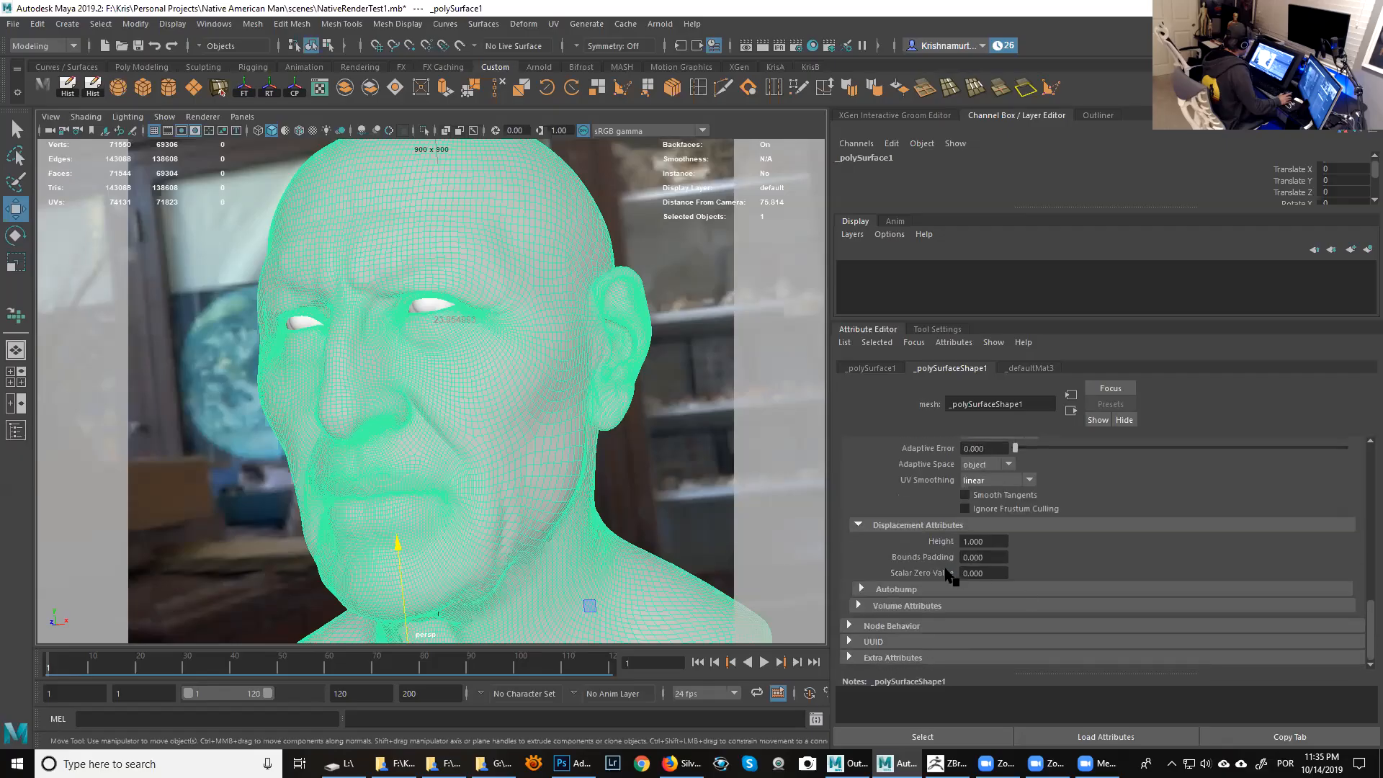
pyautogui.click(984, 576)
pyautogui.click(938, 595)
pyautogui.moveTo(1371, 612); pyautogui.dragTo(1371, 629)
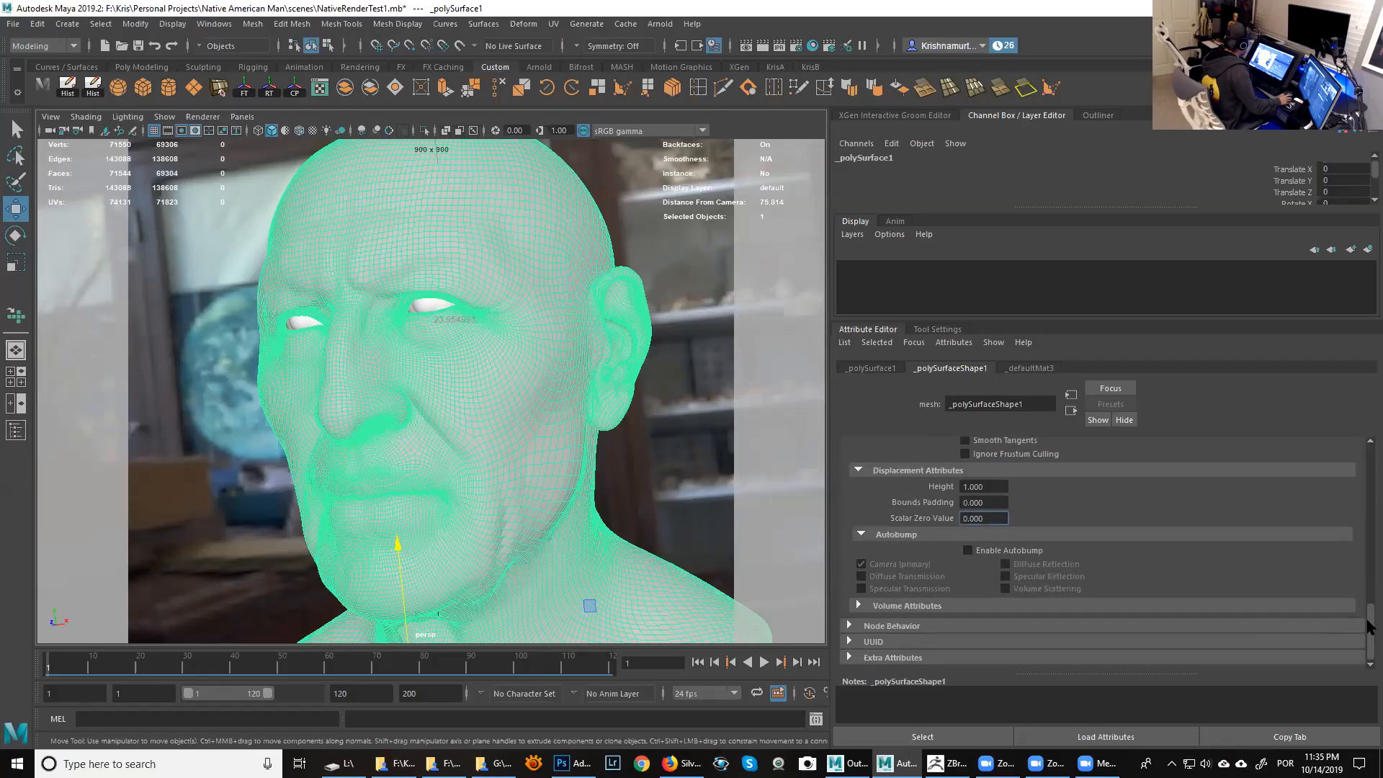
pyautogui.click(995, 552)
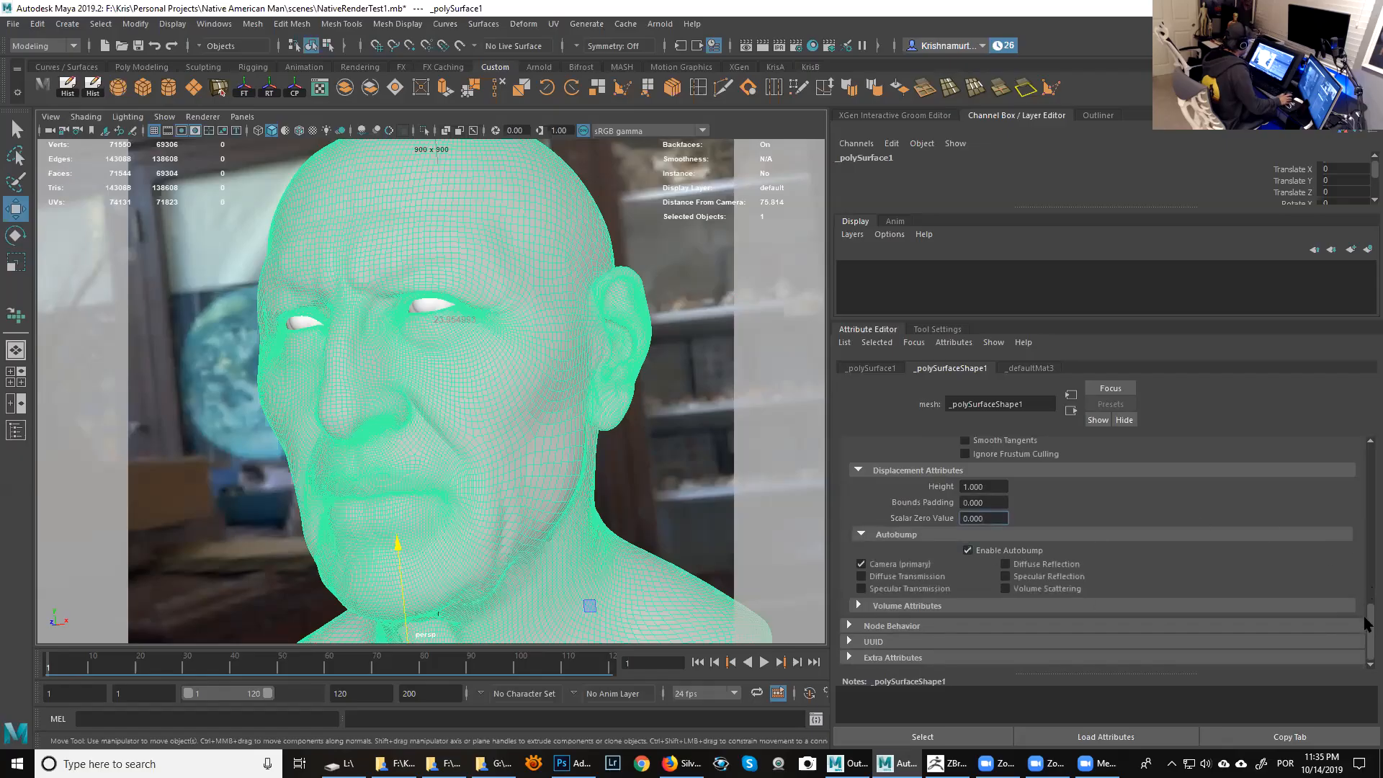
pyautogui.scroll(3, 1369, 624)
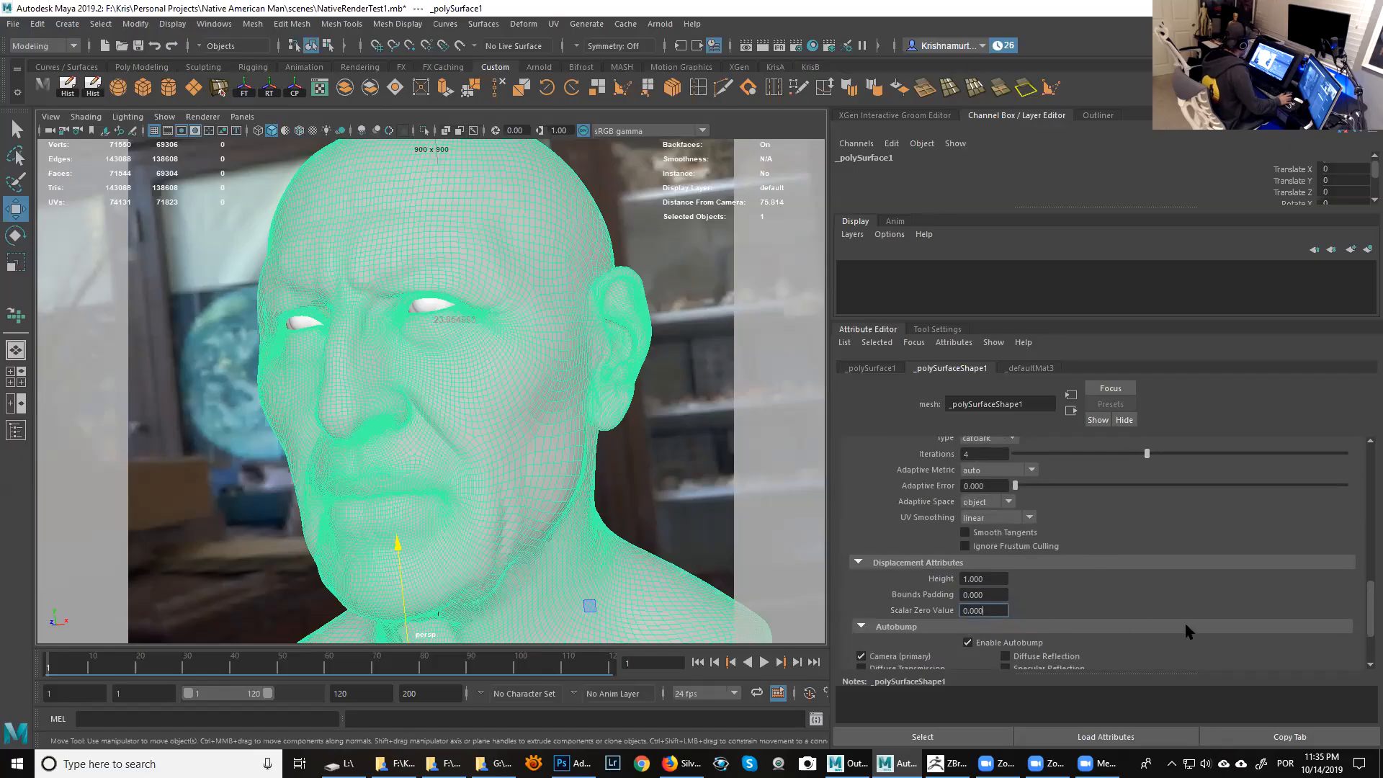
pyautogui.scroll(-3, 1369, 640)
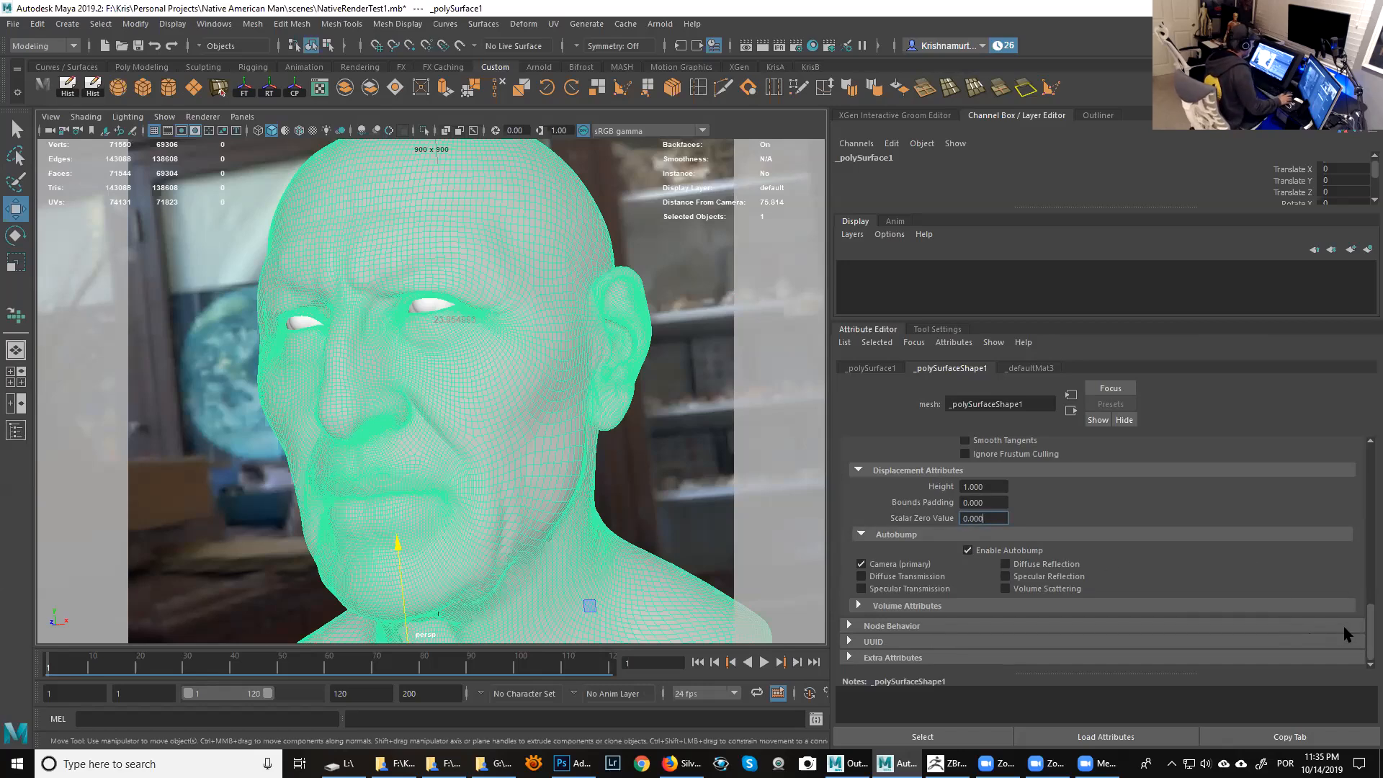
pyautogui.moveTo(1371, 661); pyautogui.dragTo(1371, 403)
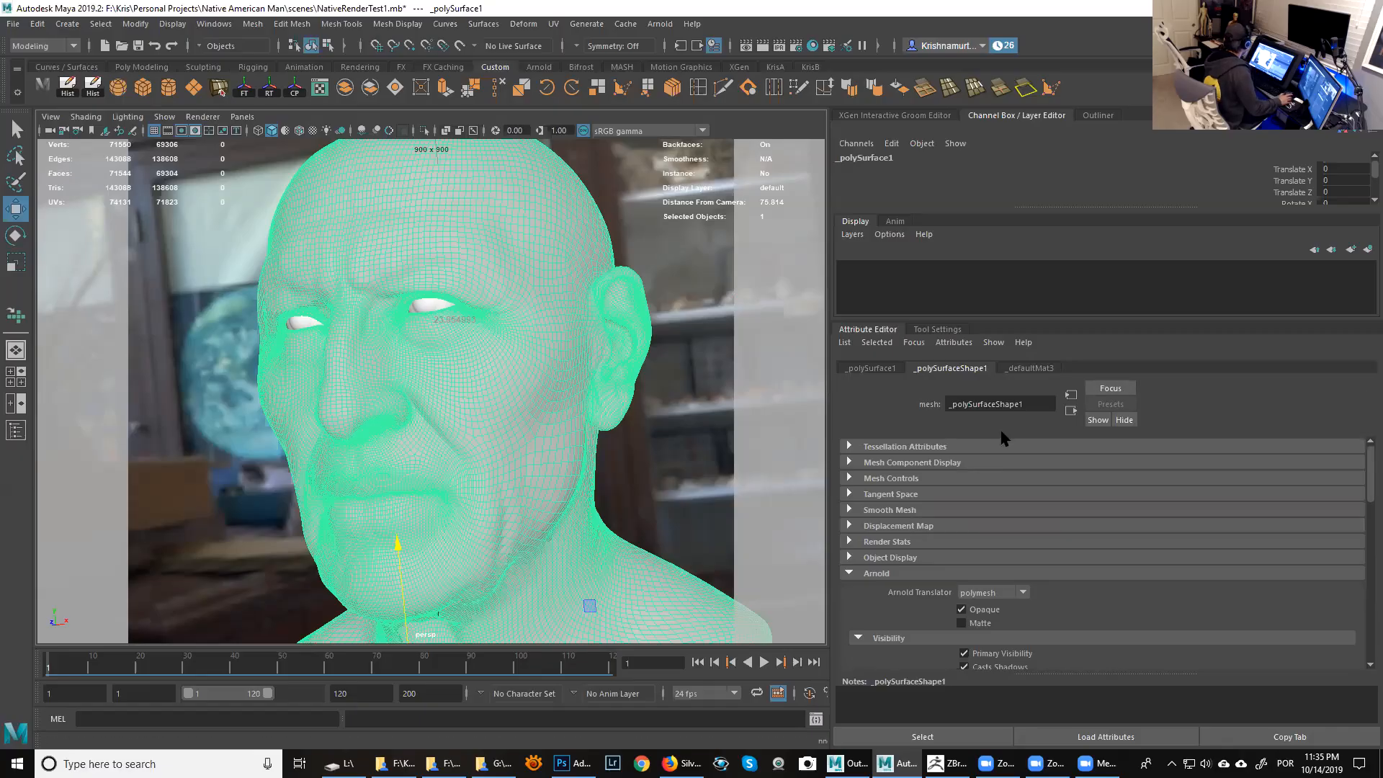
# Enable Use Autobump in SSS in the Arnold renderer's advanced sampling settings and minimize the Render Settings window.
pyautogui.click(796, 46)
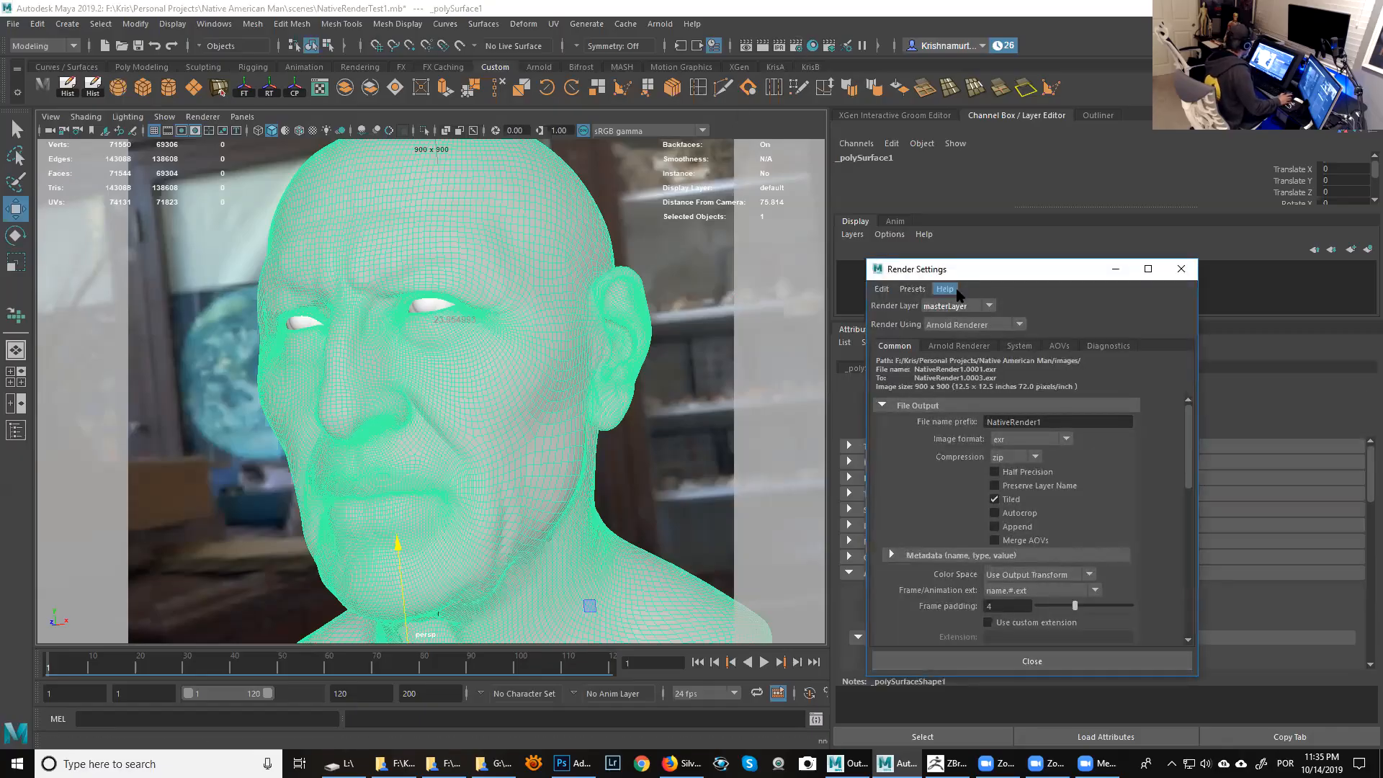
pyautogui.click(970, 347)
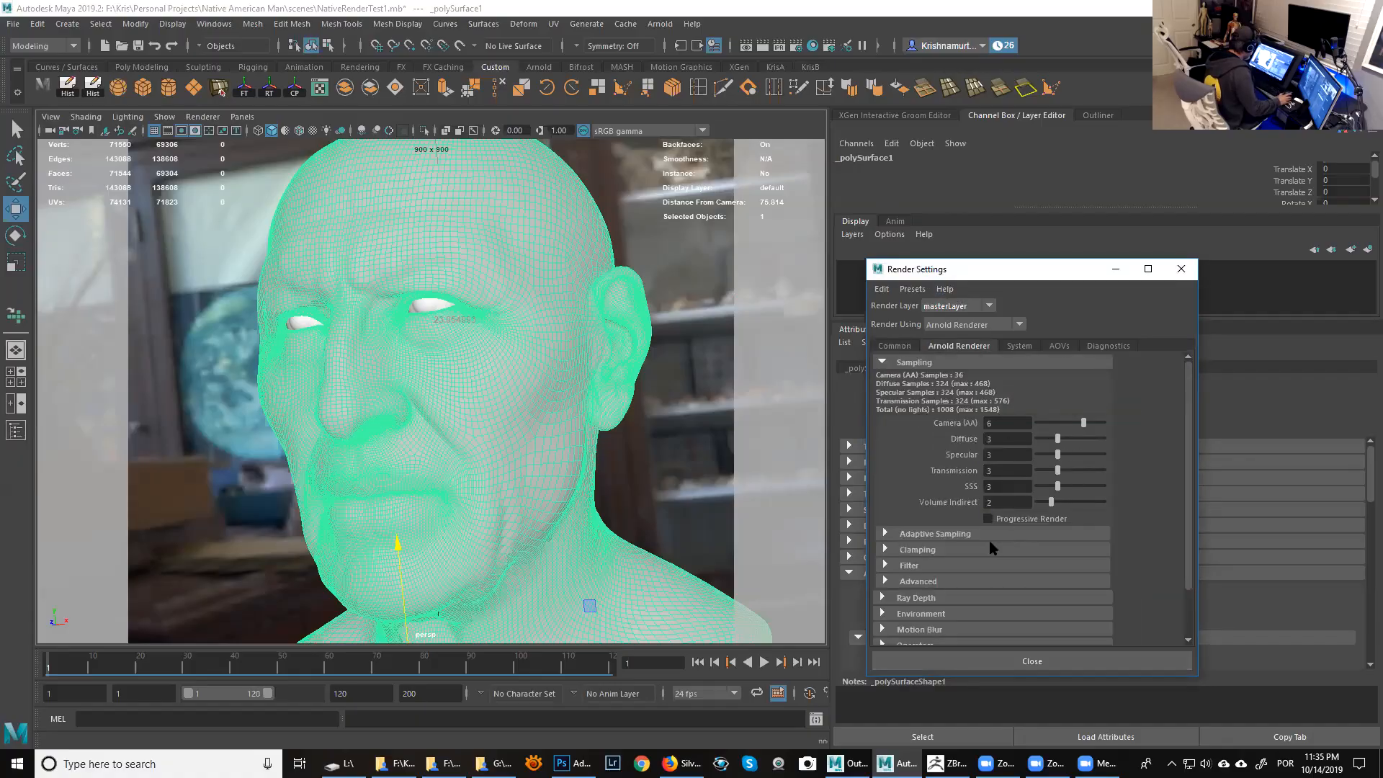
pyautogui.scroll(-3, 1110, 537)
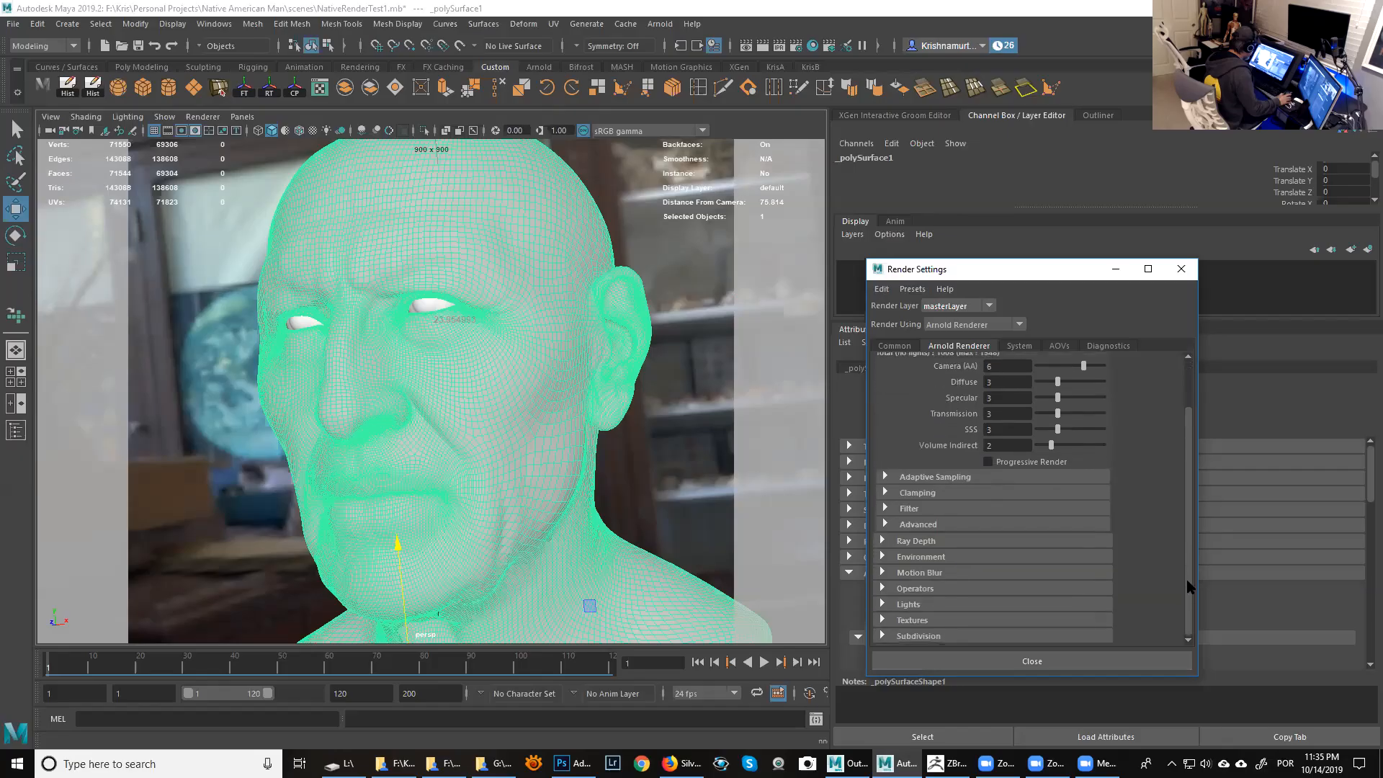
pyautogui.click(918, 510)
pyautogui.click(918, 510)
pyautogui.click(919, 526)
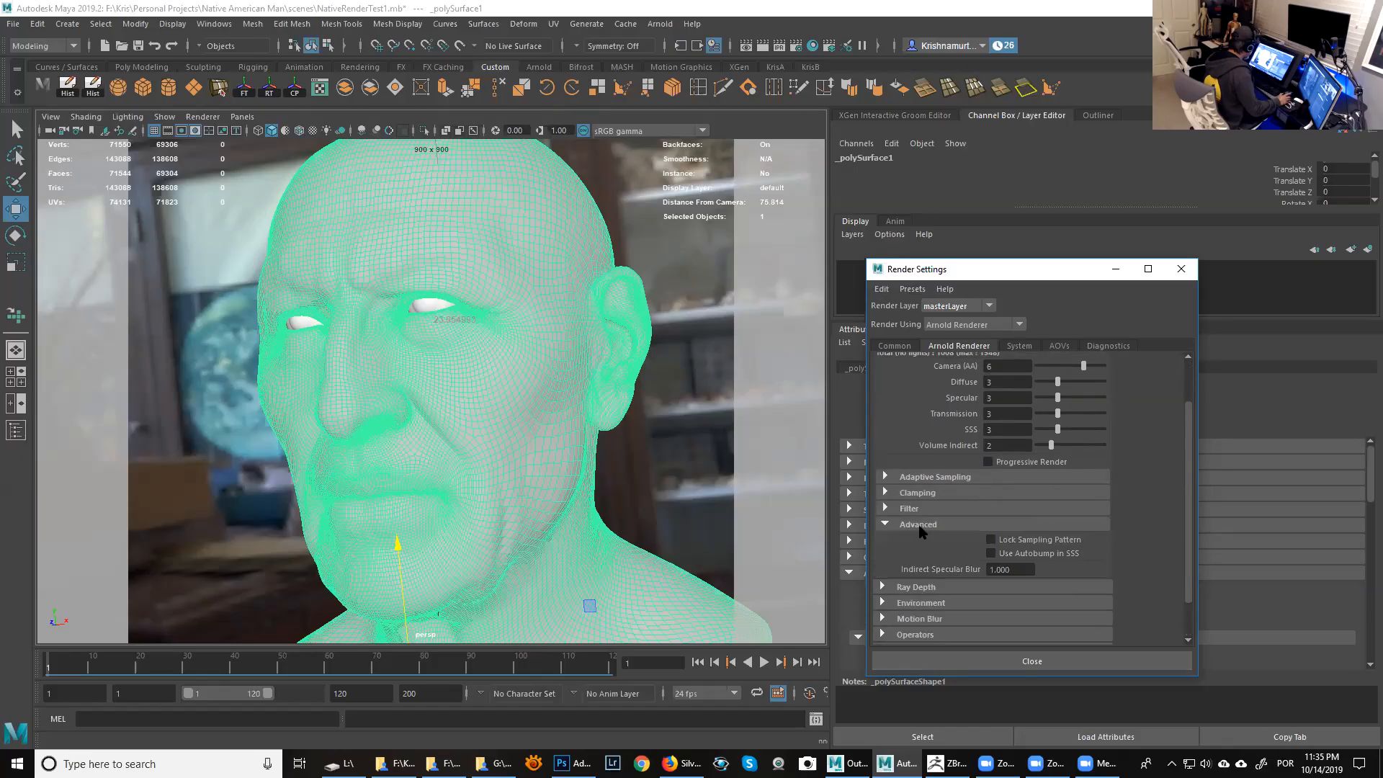
pyautogui.click(992, 555)
pyautogui.click(1115, 271)
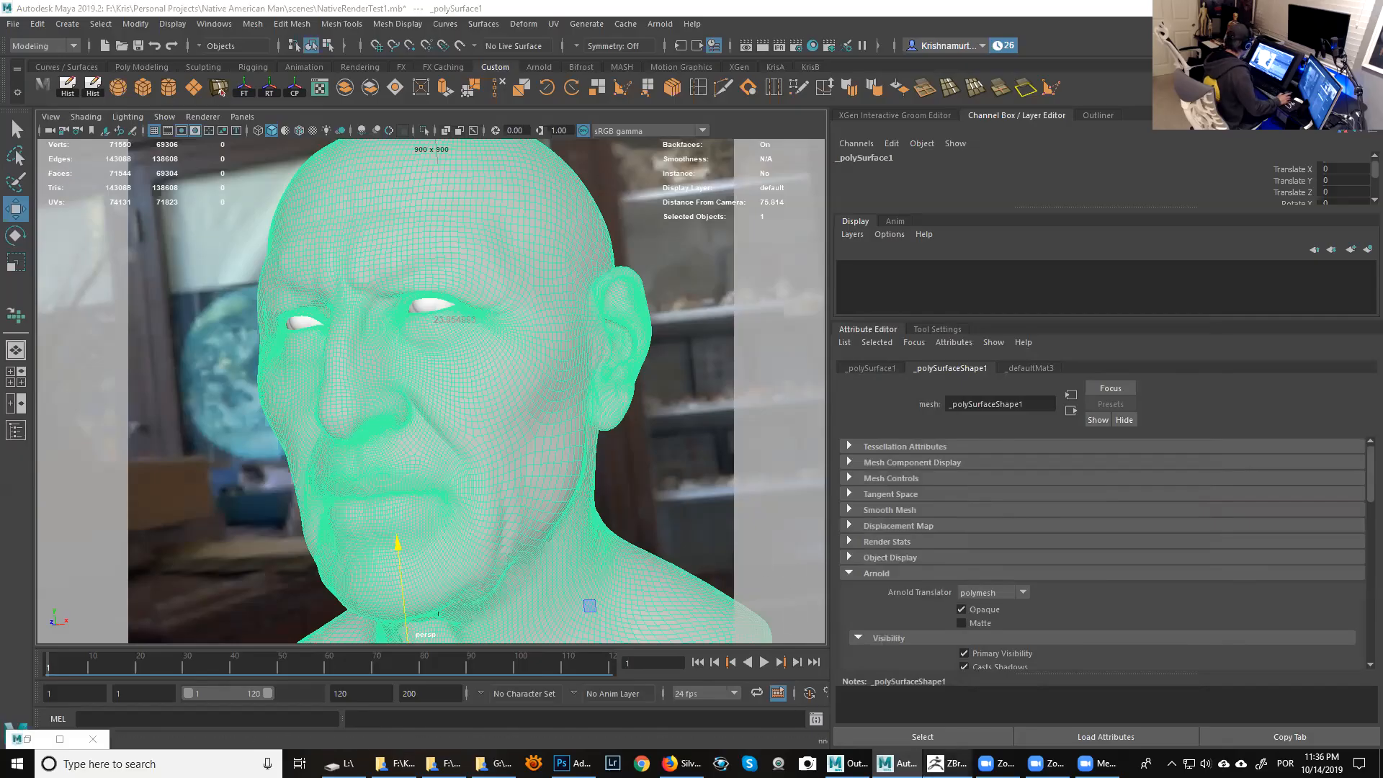
# Switch to ZBrush to check the displacement map export's progress, and return to Maya's render settings.
pyautogui.click(1300, 8)
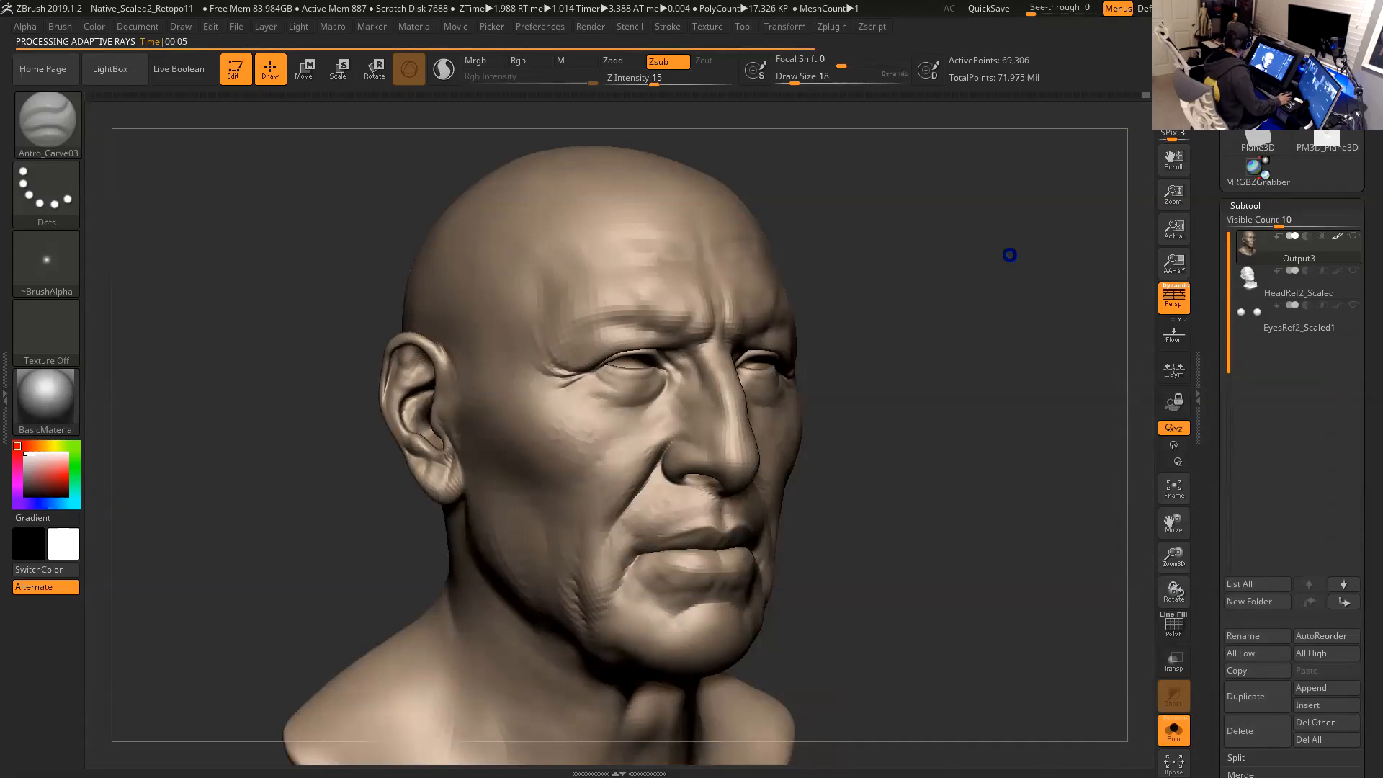
pyautogui.hotkey('alt', 'Tab')
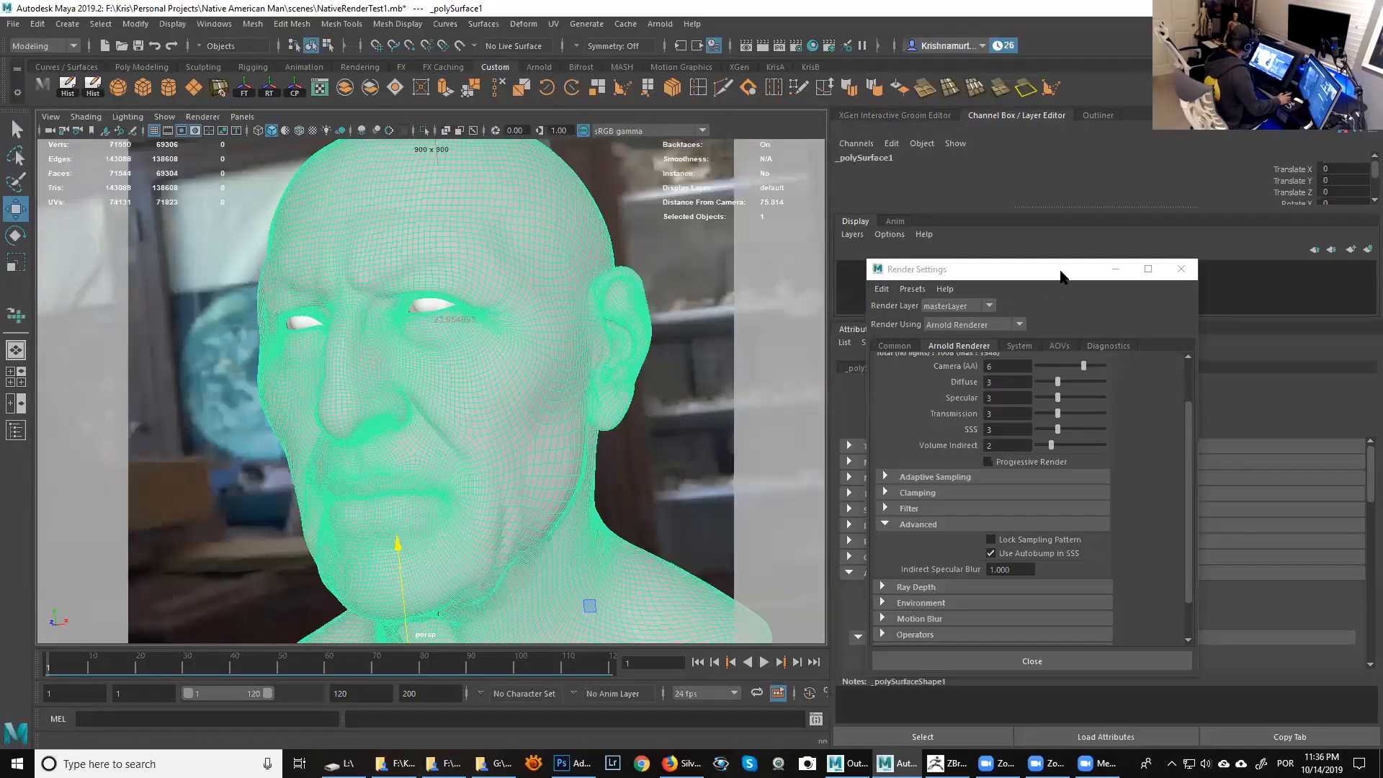
pyautogui.moveTo(1072, 269); pyautogui.dragTo(1028, 270)
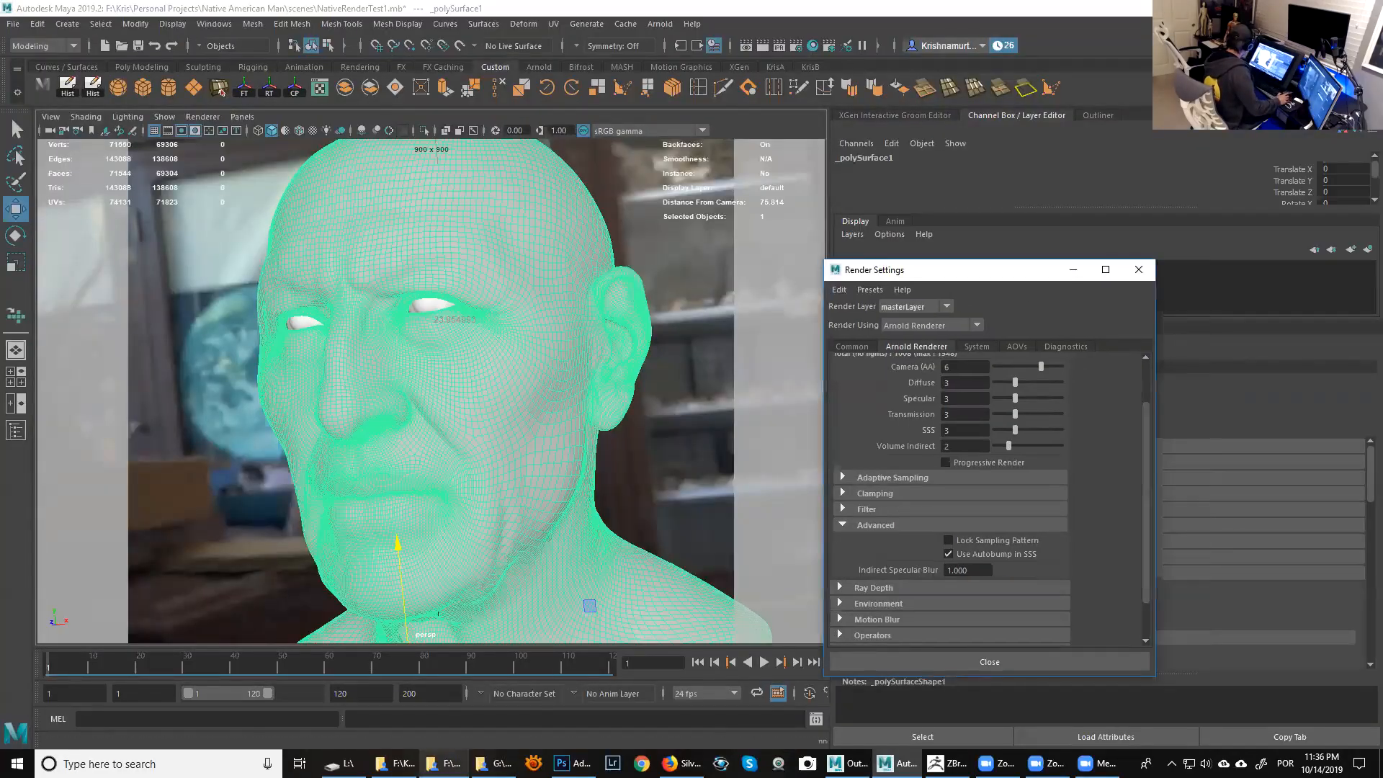
# Check the exported Head_LR1 displacement EXR files in the sourceimages folder and open Head_LR1-DM1001.exr.
pyautogui.click(443, 764)
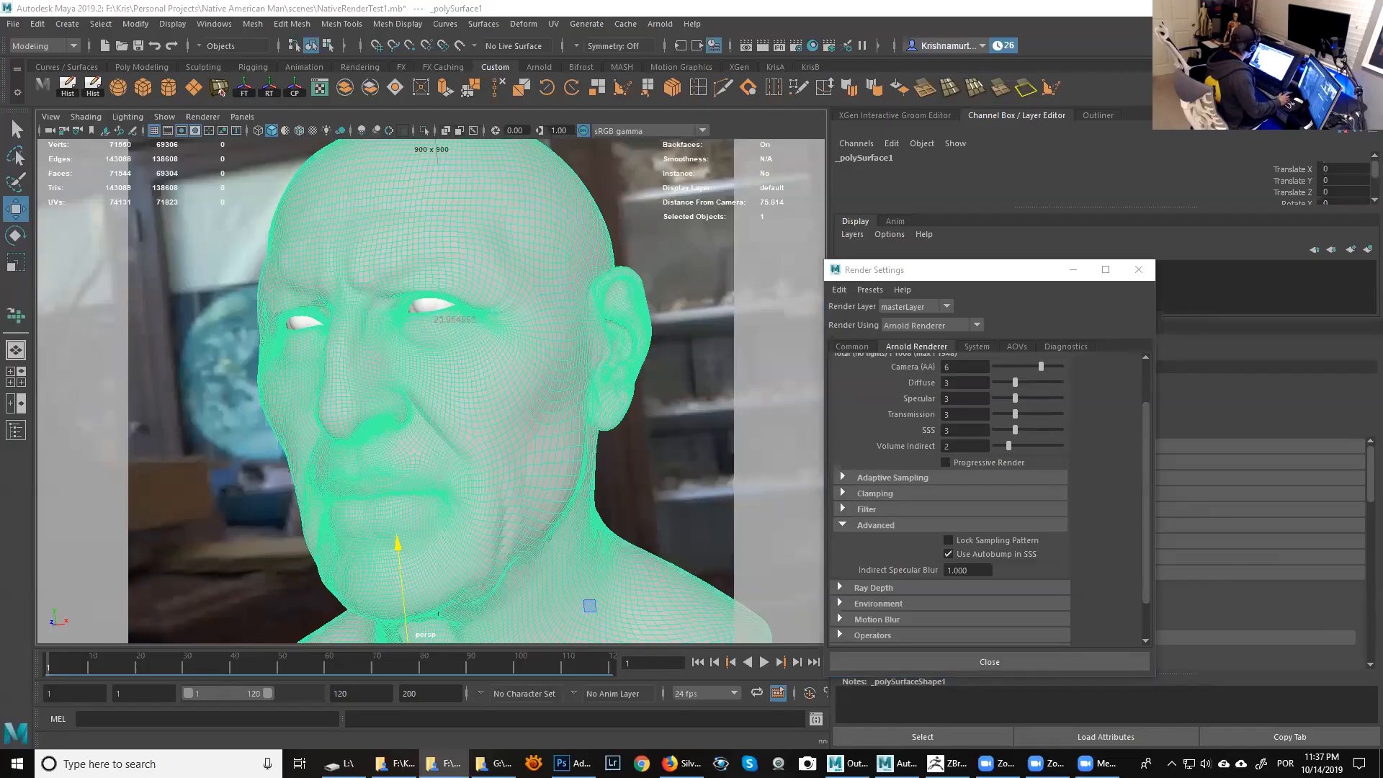
pyautogui.hotkey('alt', 'Tab')
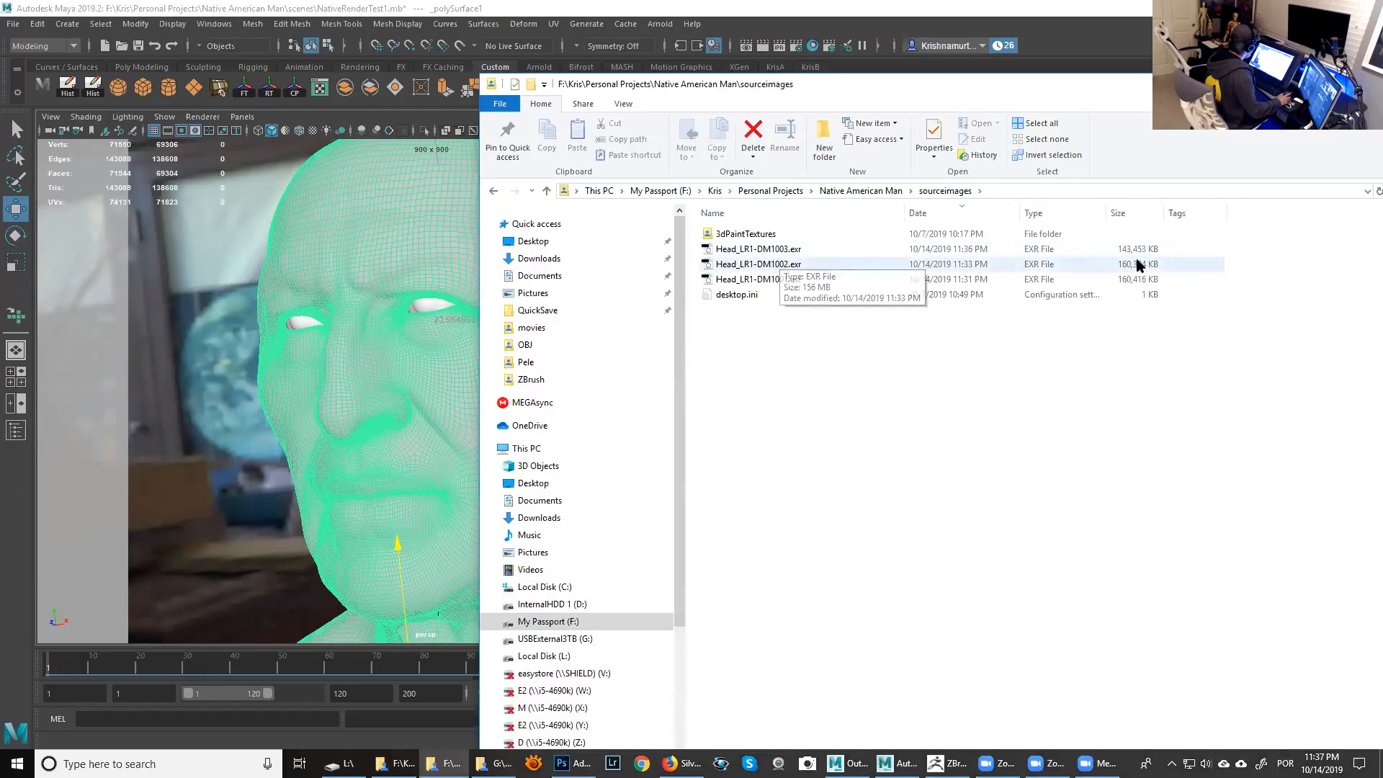
pyautogui.doubleClick(1128, 281)
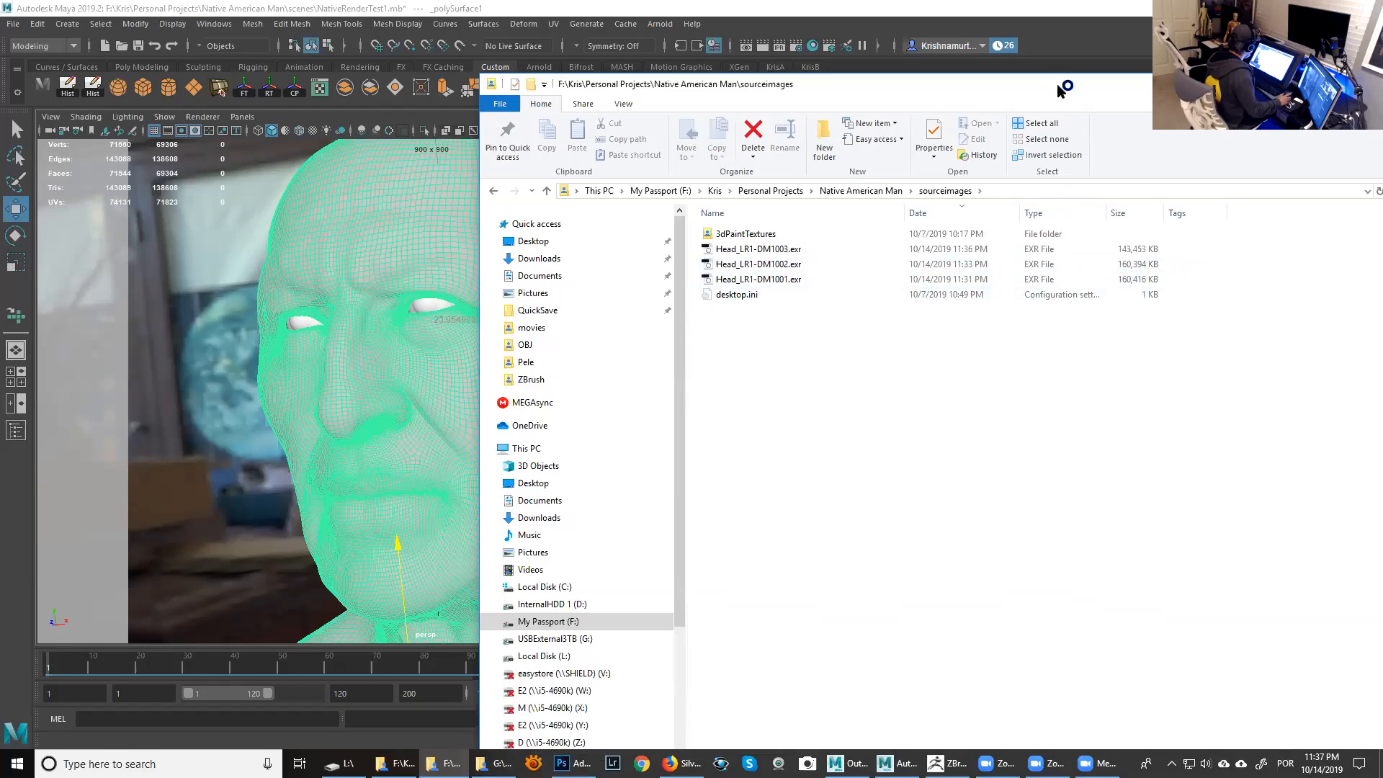
pyautogui.moveTo(1057, 81); pyautogui.dragTo(1382, 87)
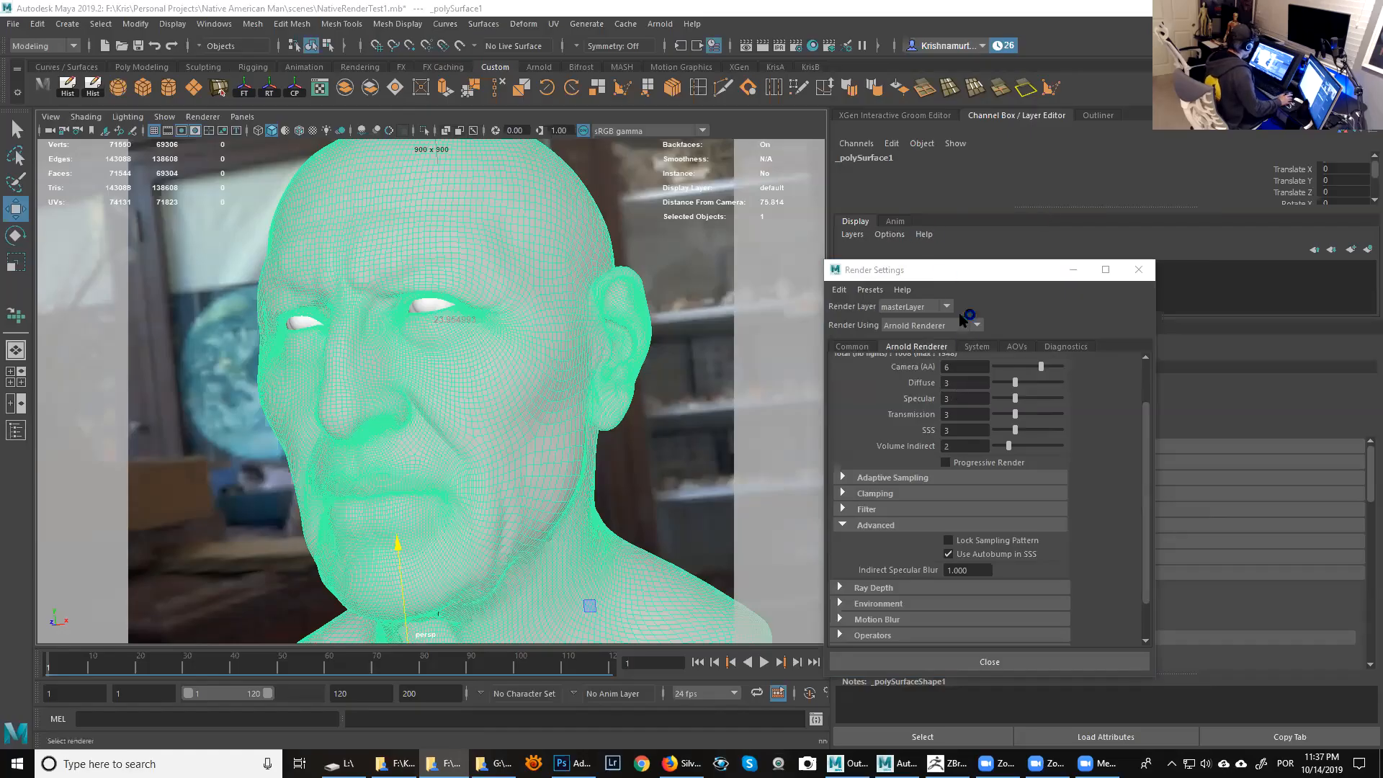
# Open the Hypershade and assign the NativeSkin material to the imported head mesh.
pyautogui.click(962, 274)
pyautogui.moveTo(959, 272); pyautogui.dragTo(888, 240)
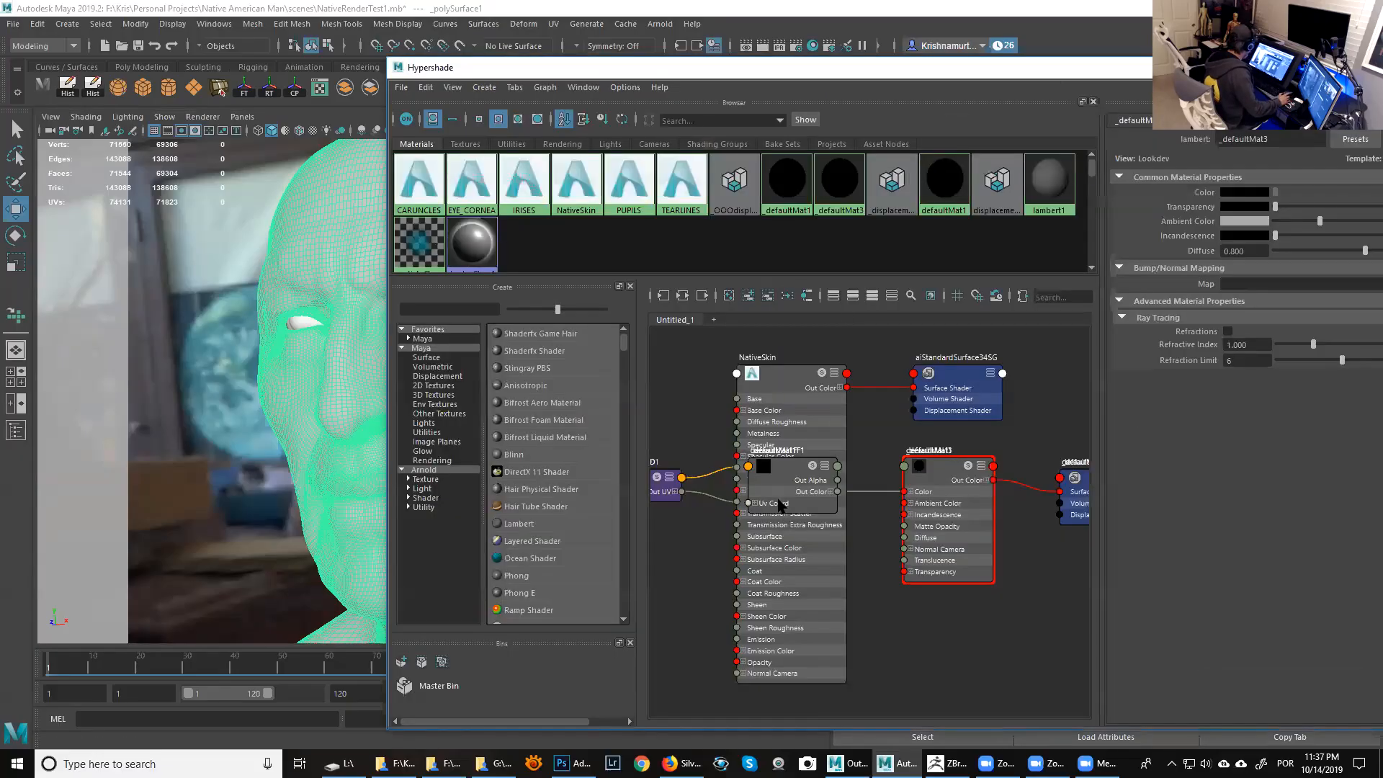
pyautogui.moveTo(776, 476); pyautogui.dragTo(733, 641)
pyautogui.click(772, 381)
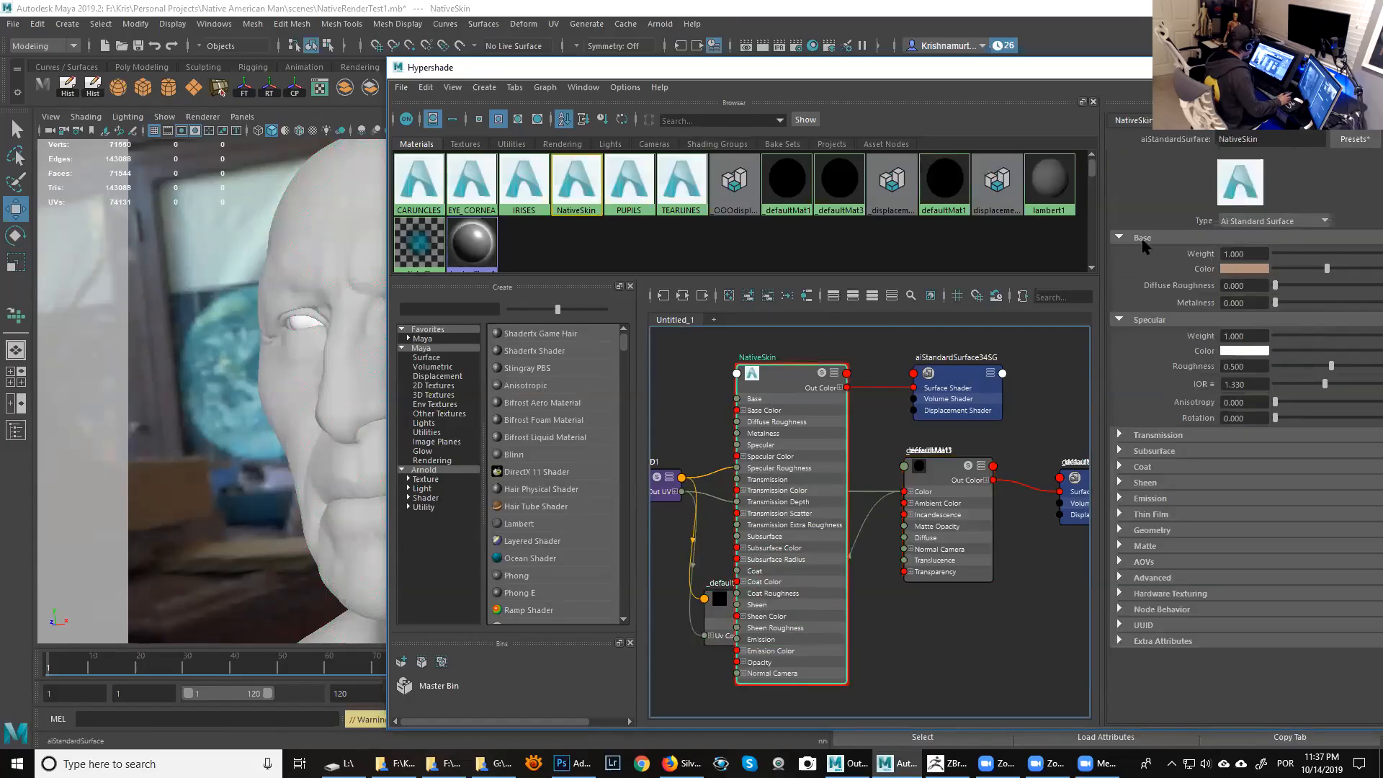
pyautogui.moveTo(993, 74); pyautogui.dragTo(1041, 84)
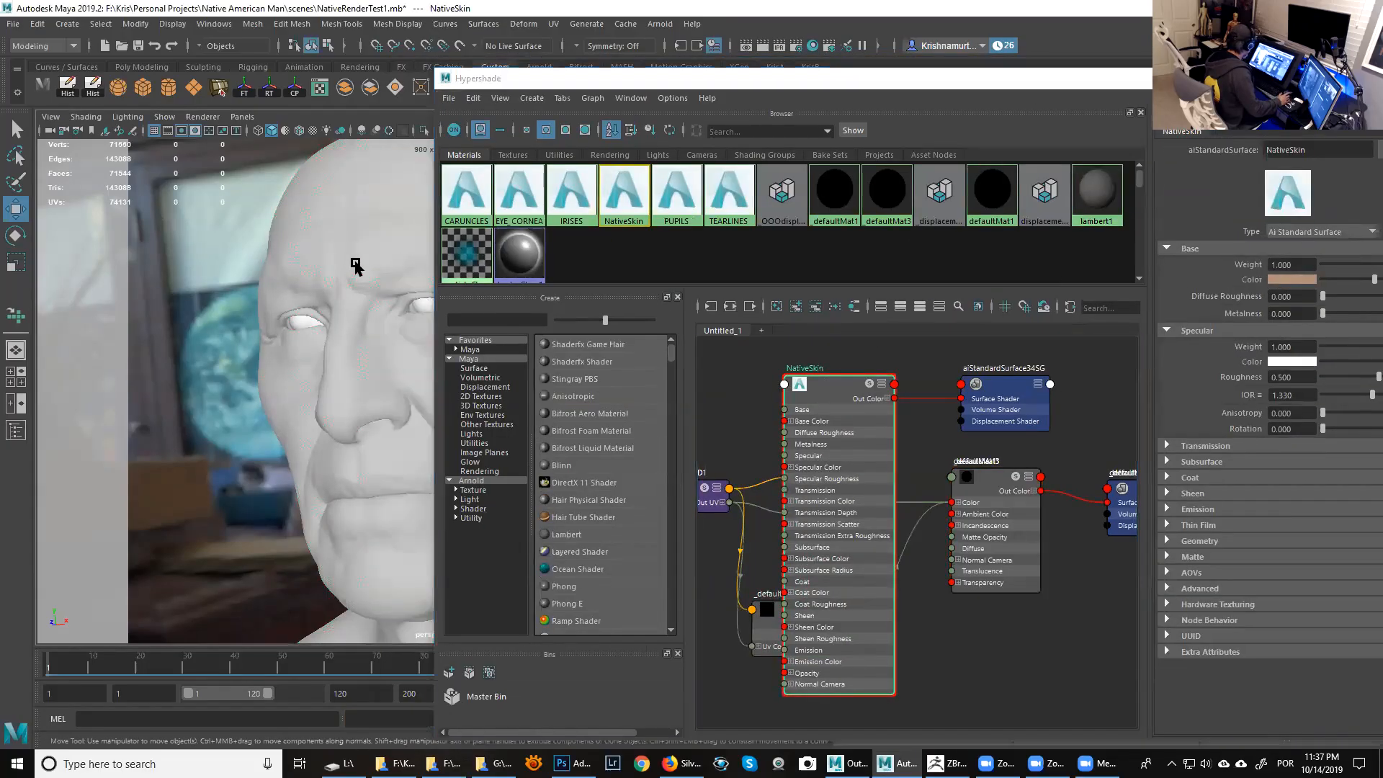
pyautogui.click(360, 266)
pyautogui.rightClick(799, 388)
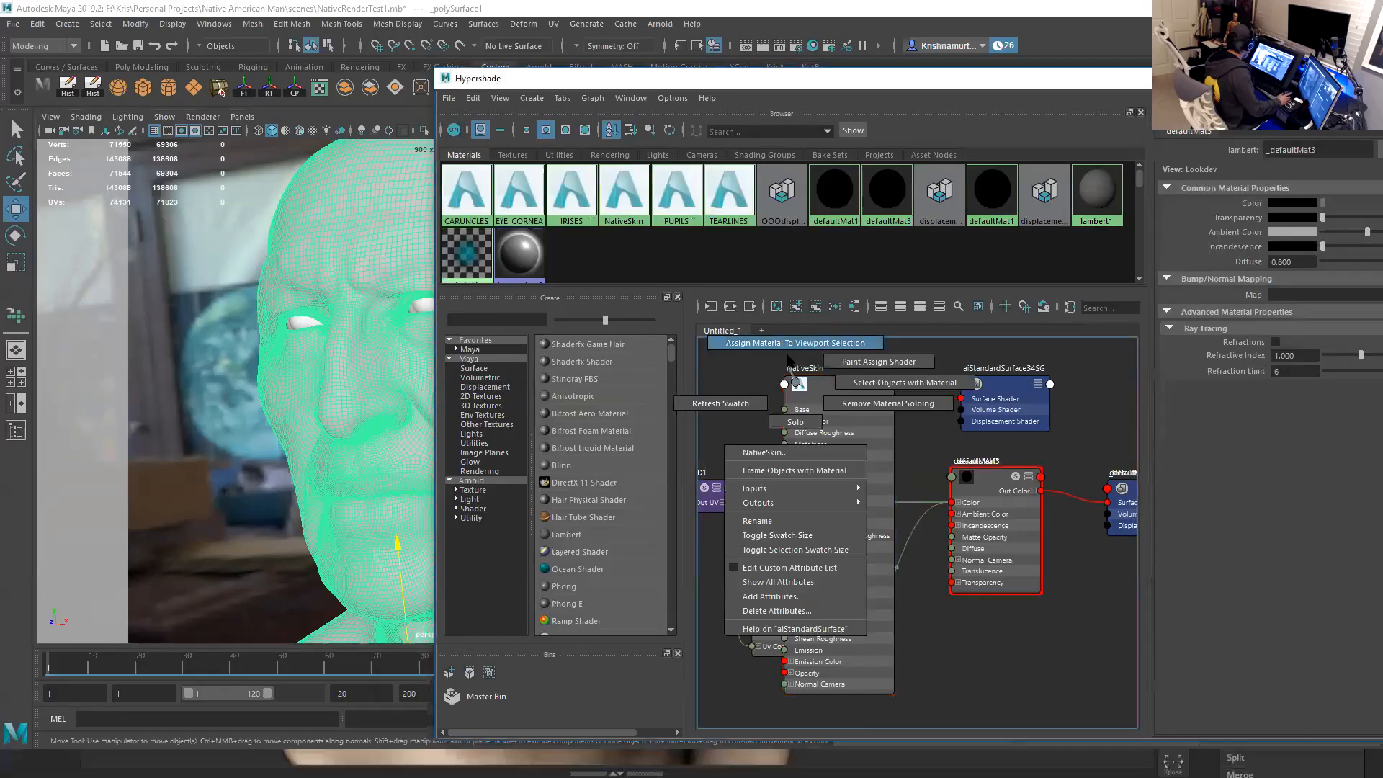
pyautogui.click(807, 381)
pyautogui.click(807, 381)
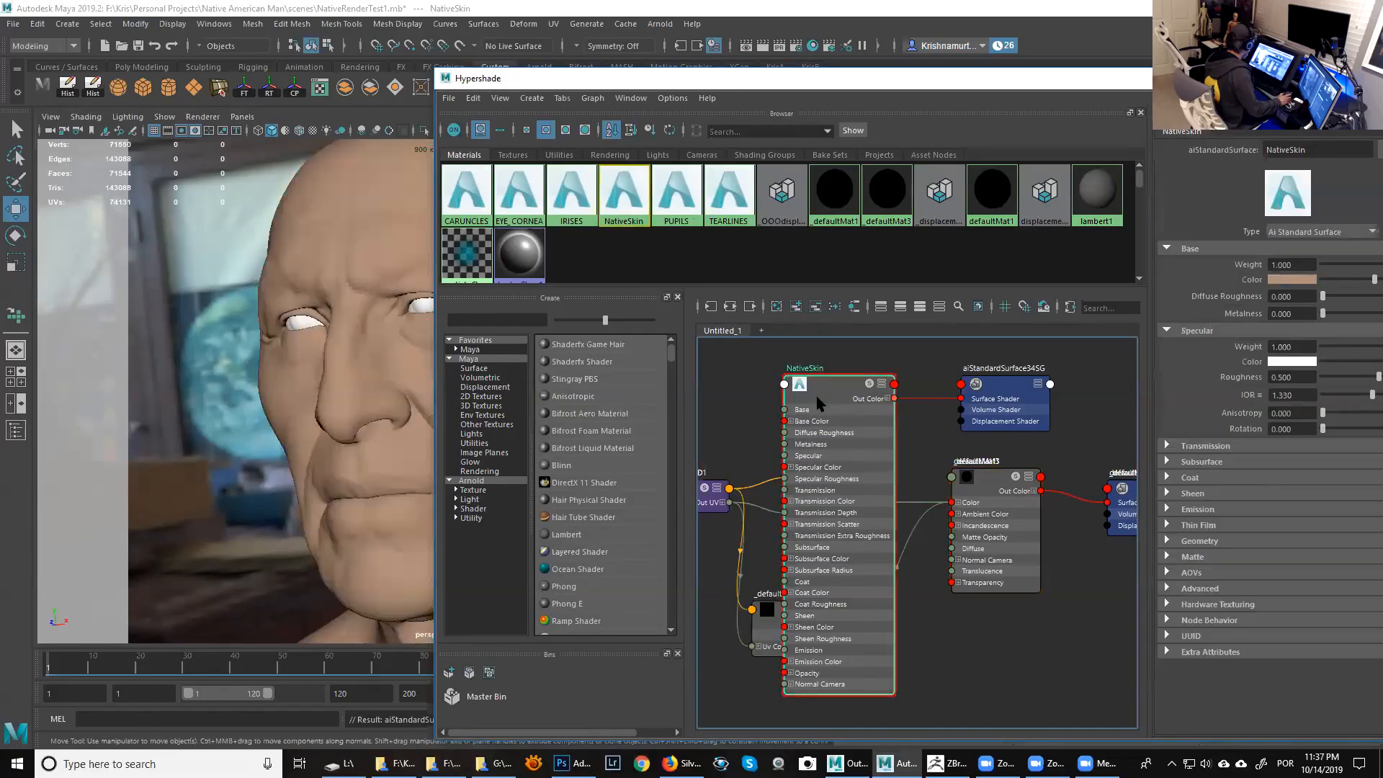
# Graph the input and output connections of NativeSkin and move the Hypershade clear of the Attribute Editor.
pyautogui.click(836, 379)
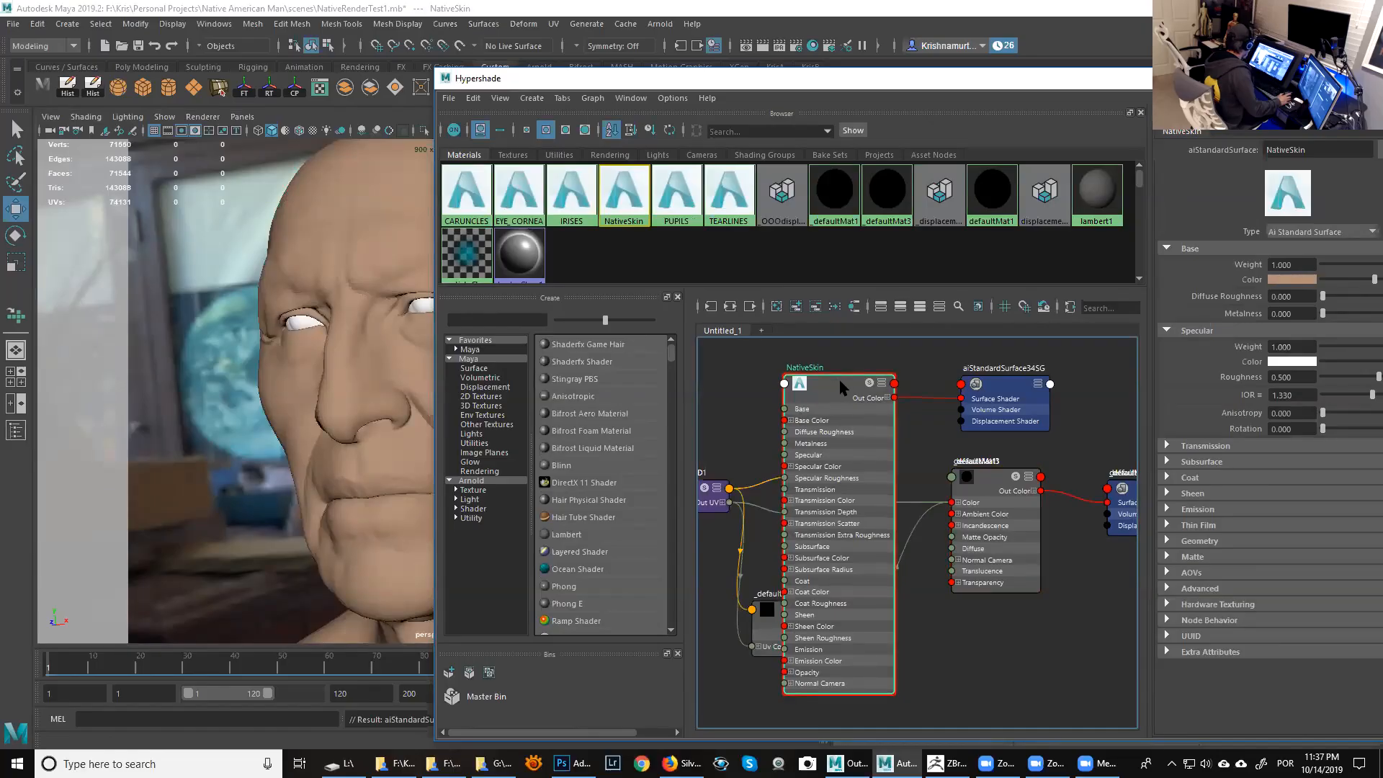
pyautogui.click(593, 99)
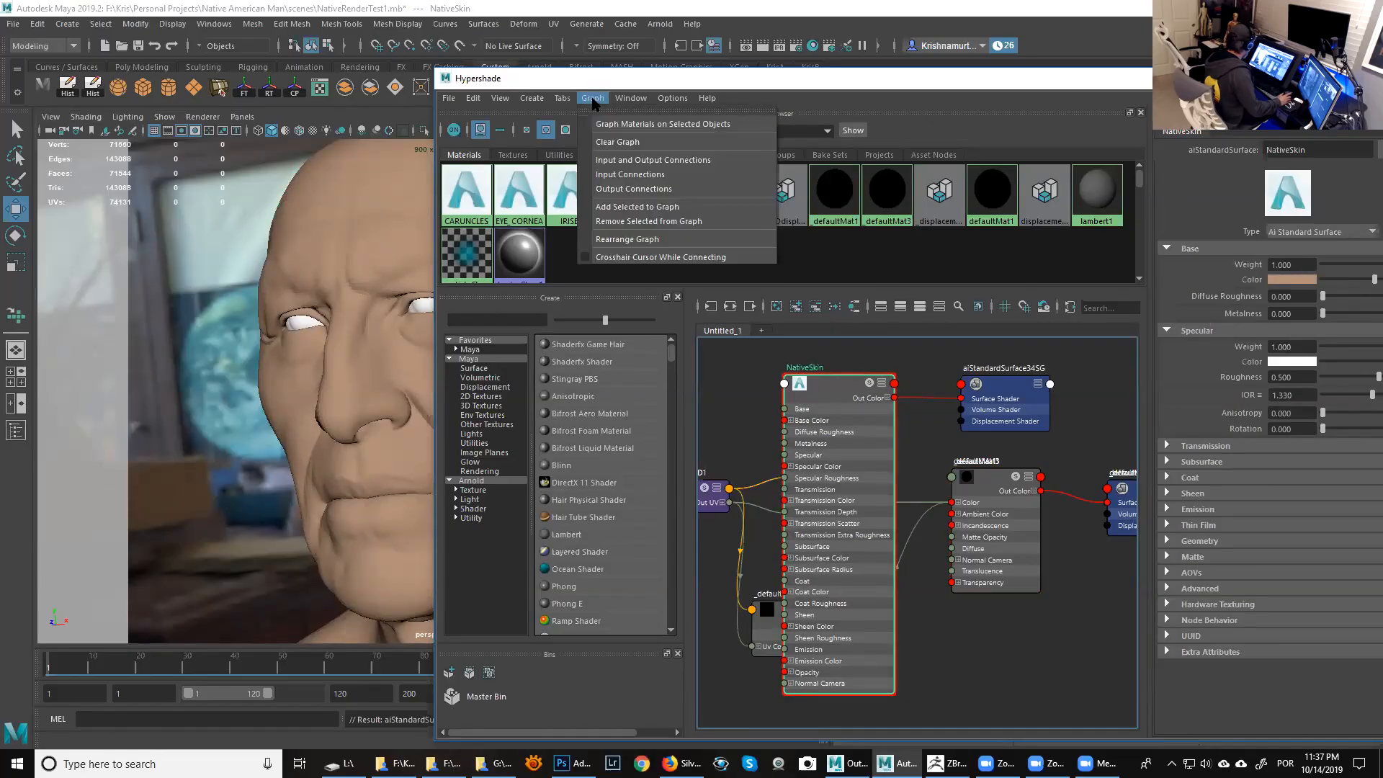
pyautogui.click(630, 159)
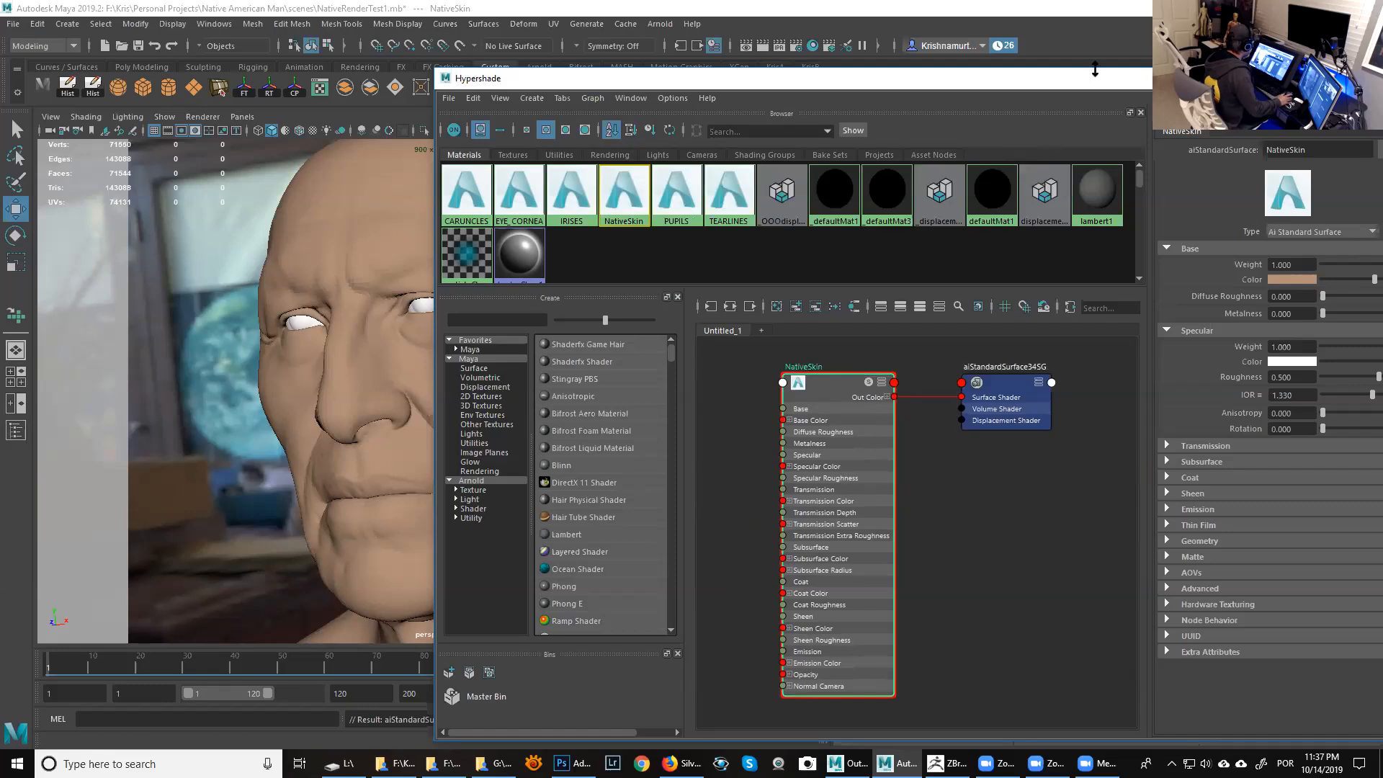
pyautogui.moveTo(1102, 87); pyautogui.dragTo(931, 106)
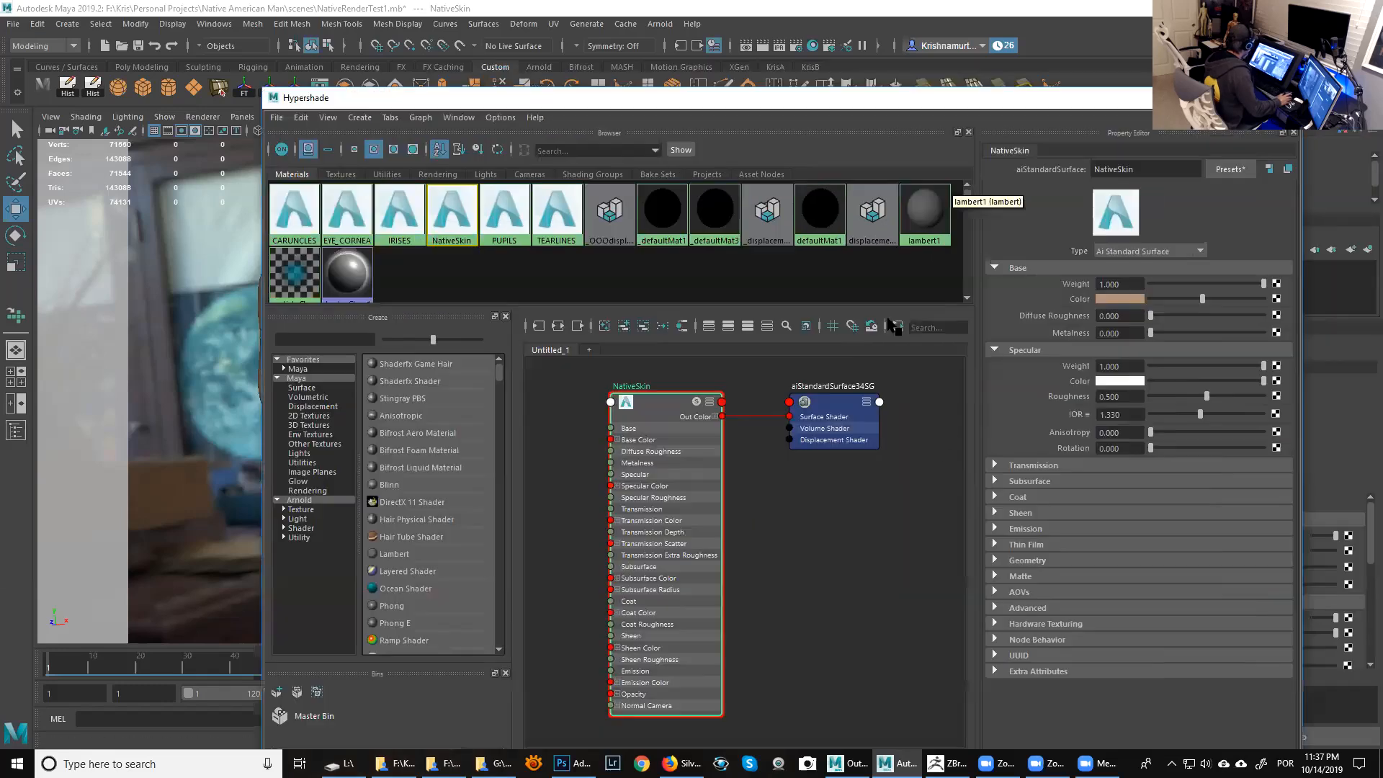
pyautogui.click(822, 406)
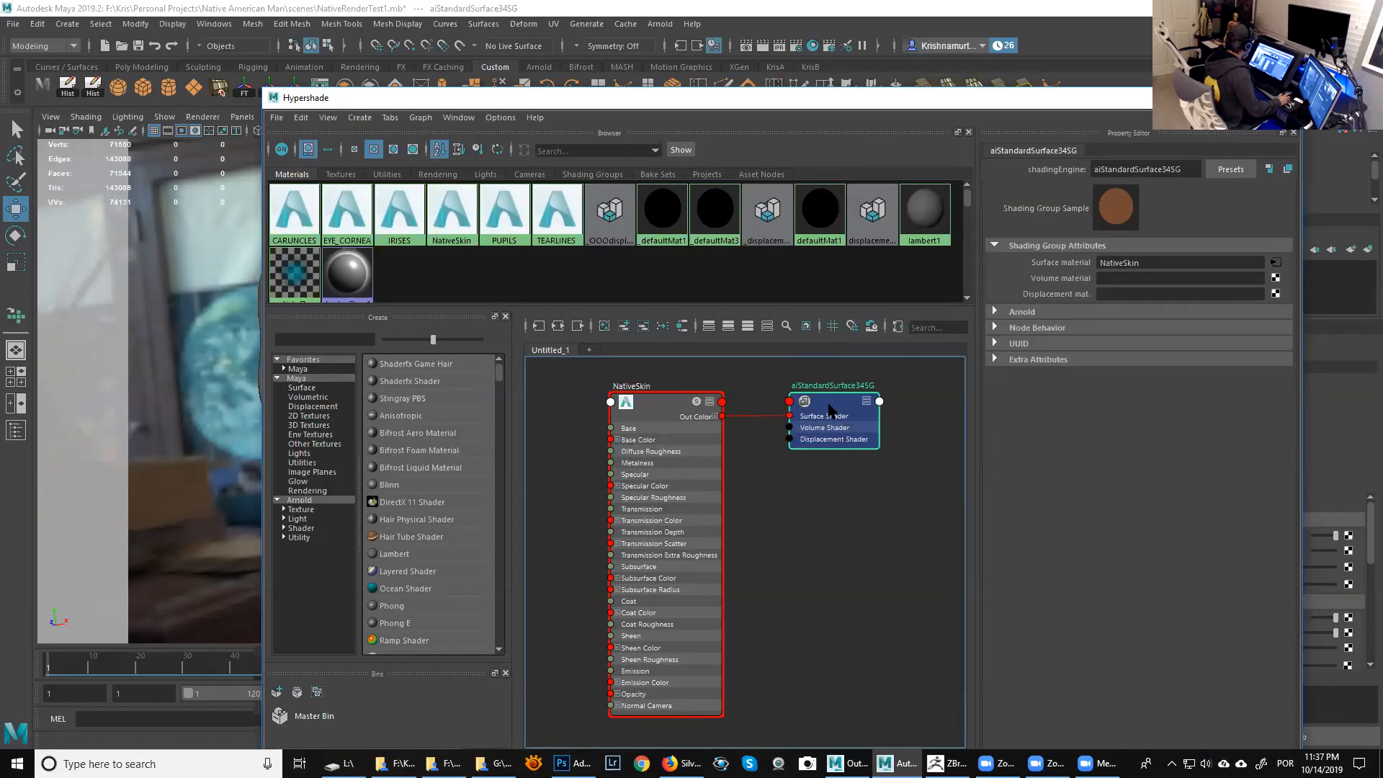
pyautogui.click(659, 405)
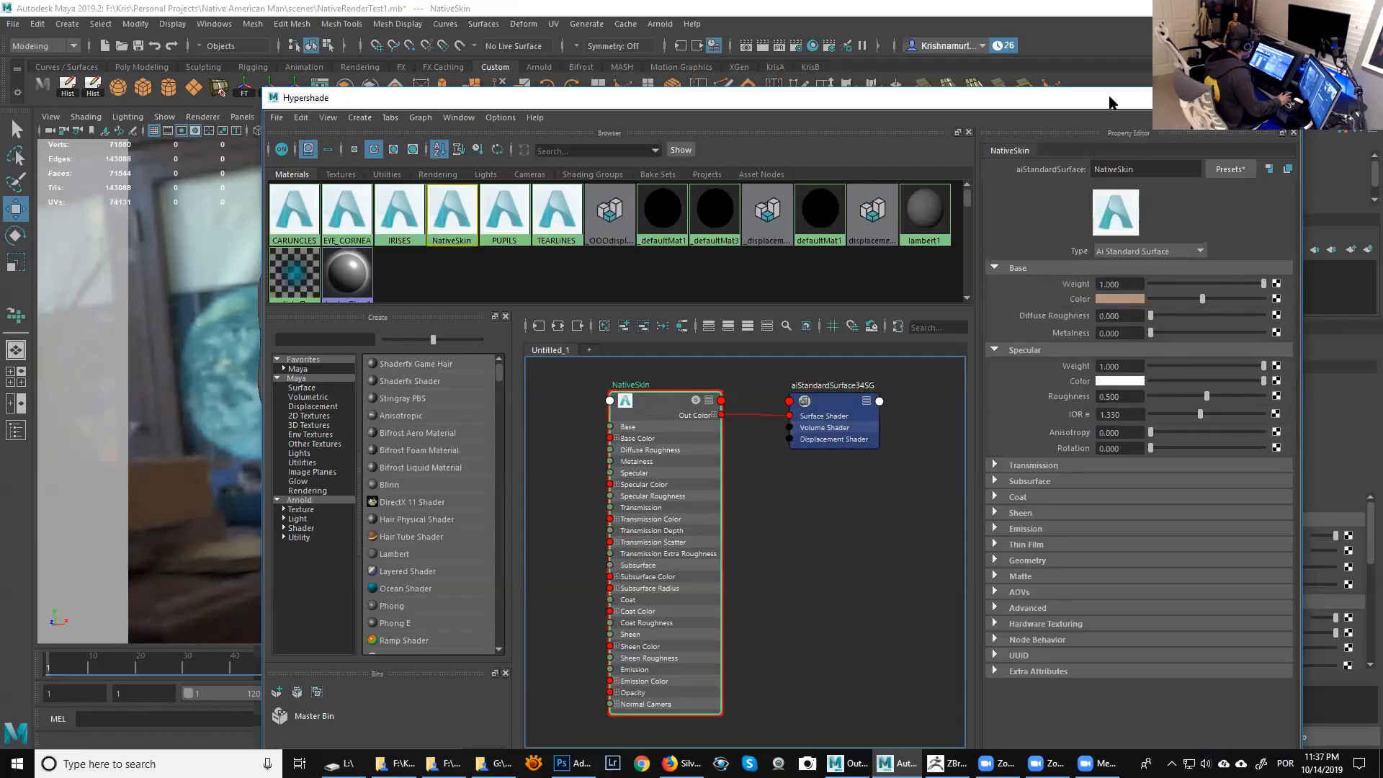
pyautogui.moveTo(1110, 96); pyautogui.dragTo(712, 86)
pyautogui.click(1001, 237)
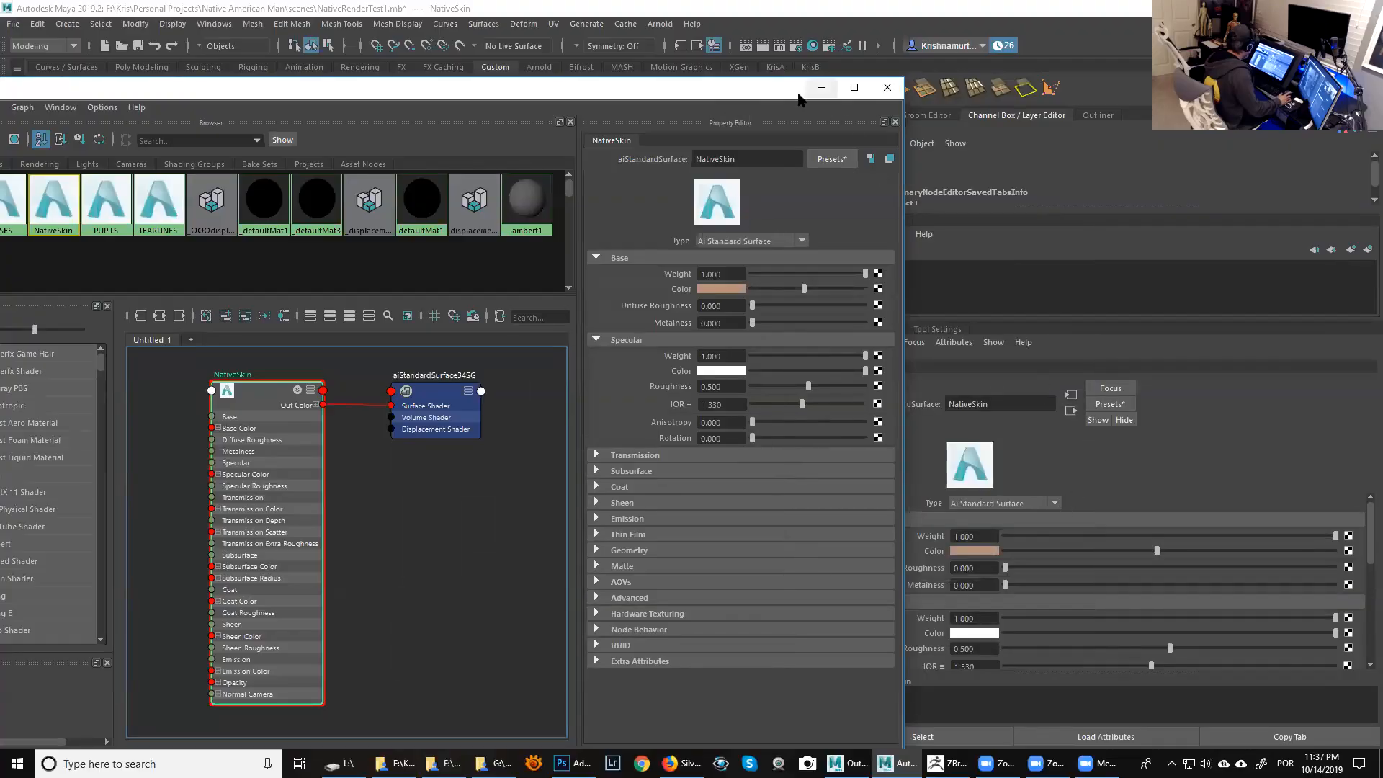
pyautogui.moveTo(782, 92); pyautogui.dragTo(702, 91)
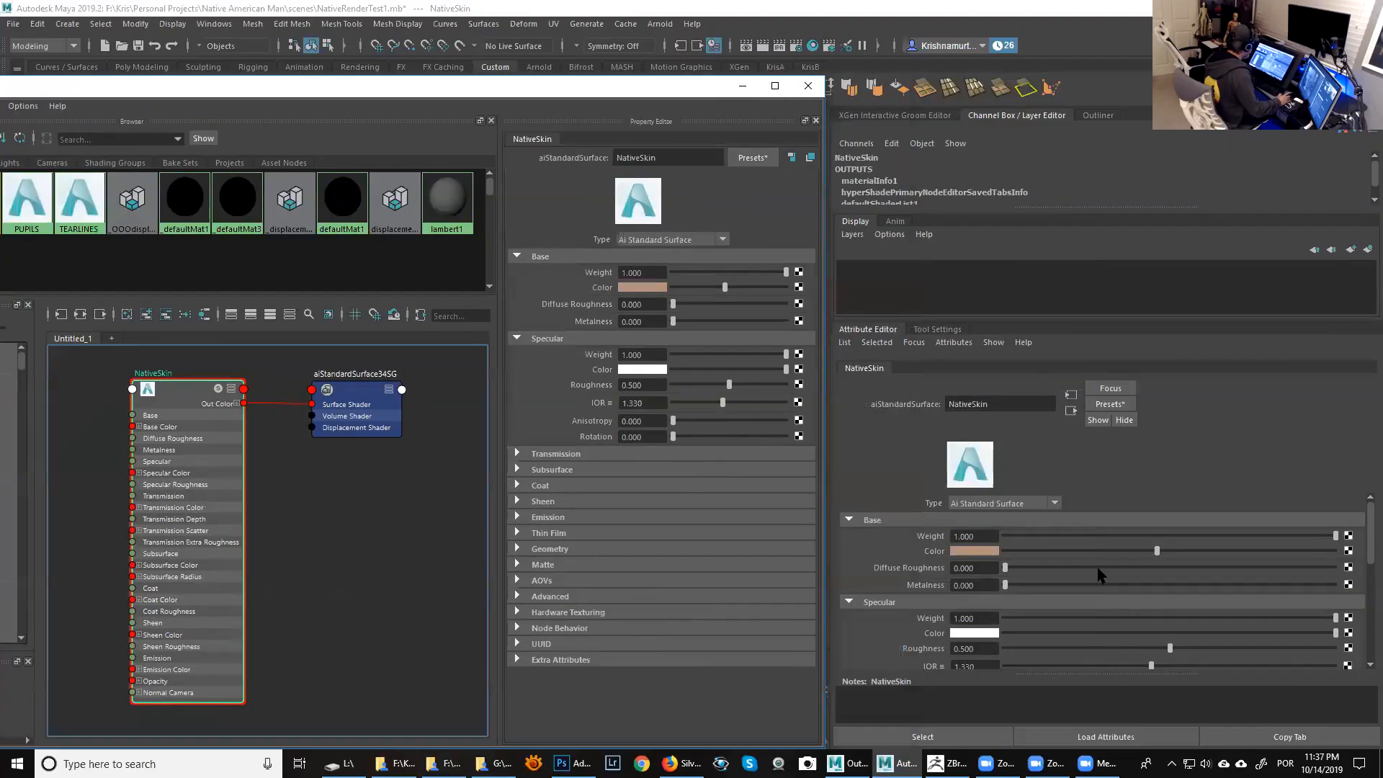
# Connect a File texture to the Displacement mat. input of NativeSkin's shading group and open the new file node's attributes.
pyautogui.click(1071, 412)
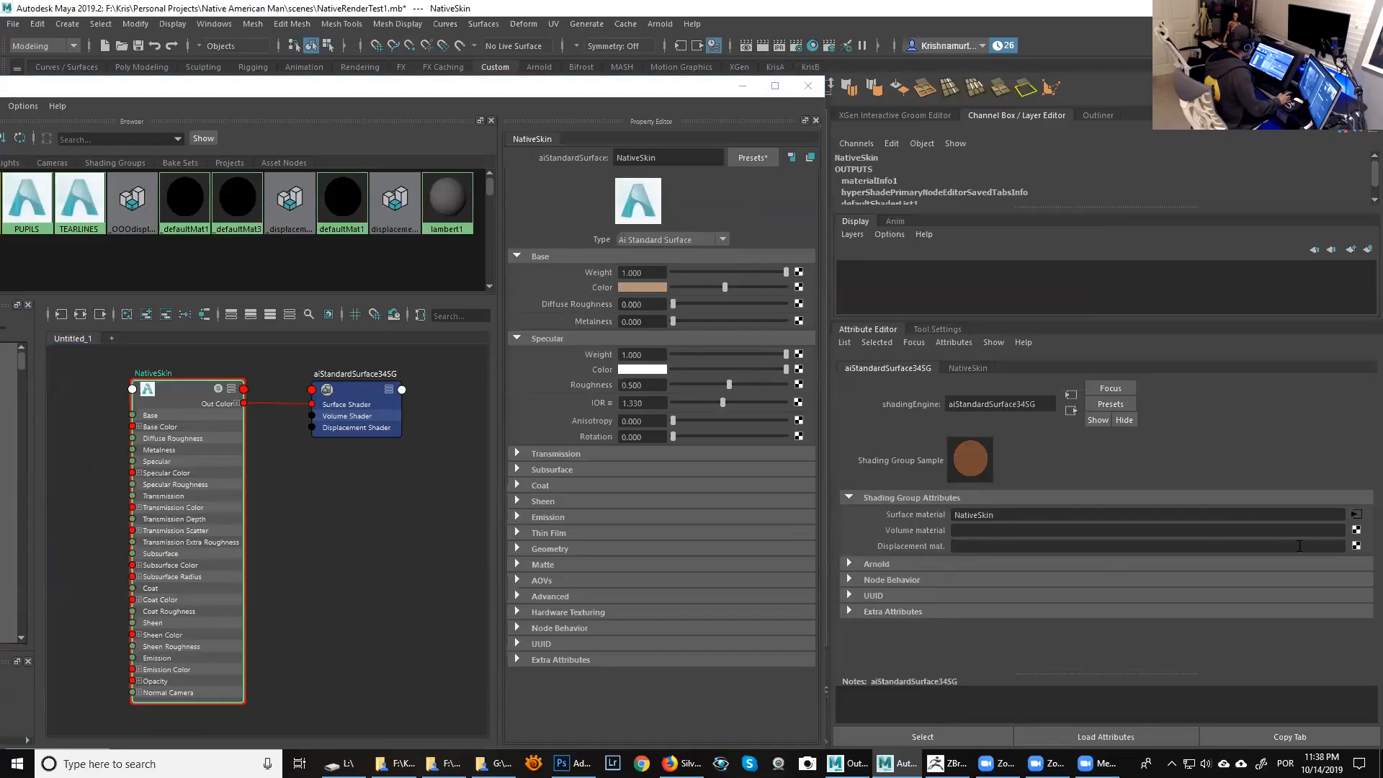
pyautogui.click(324, 405)
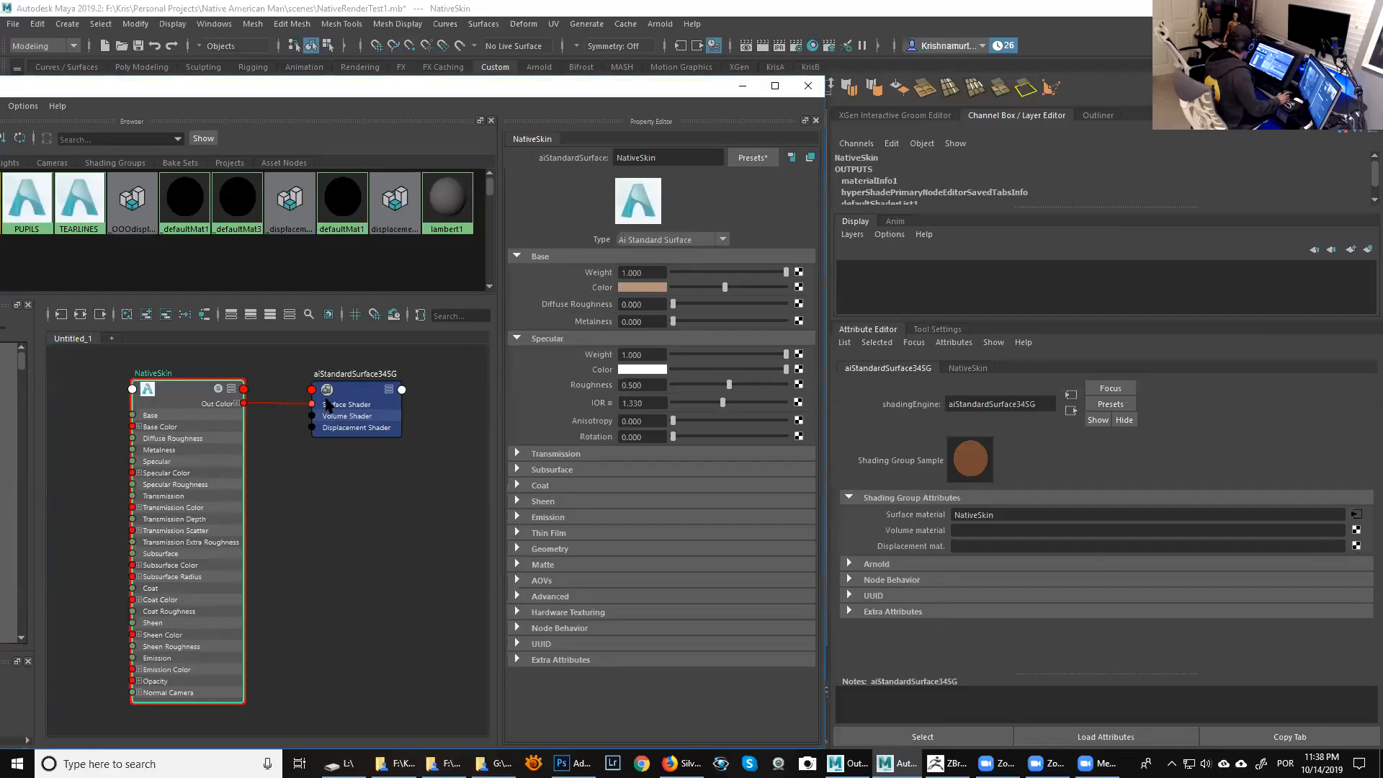
pyautogui.click(799, 283)
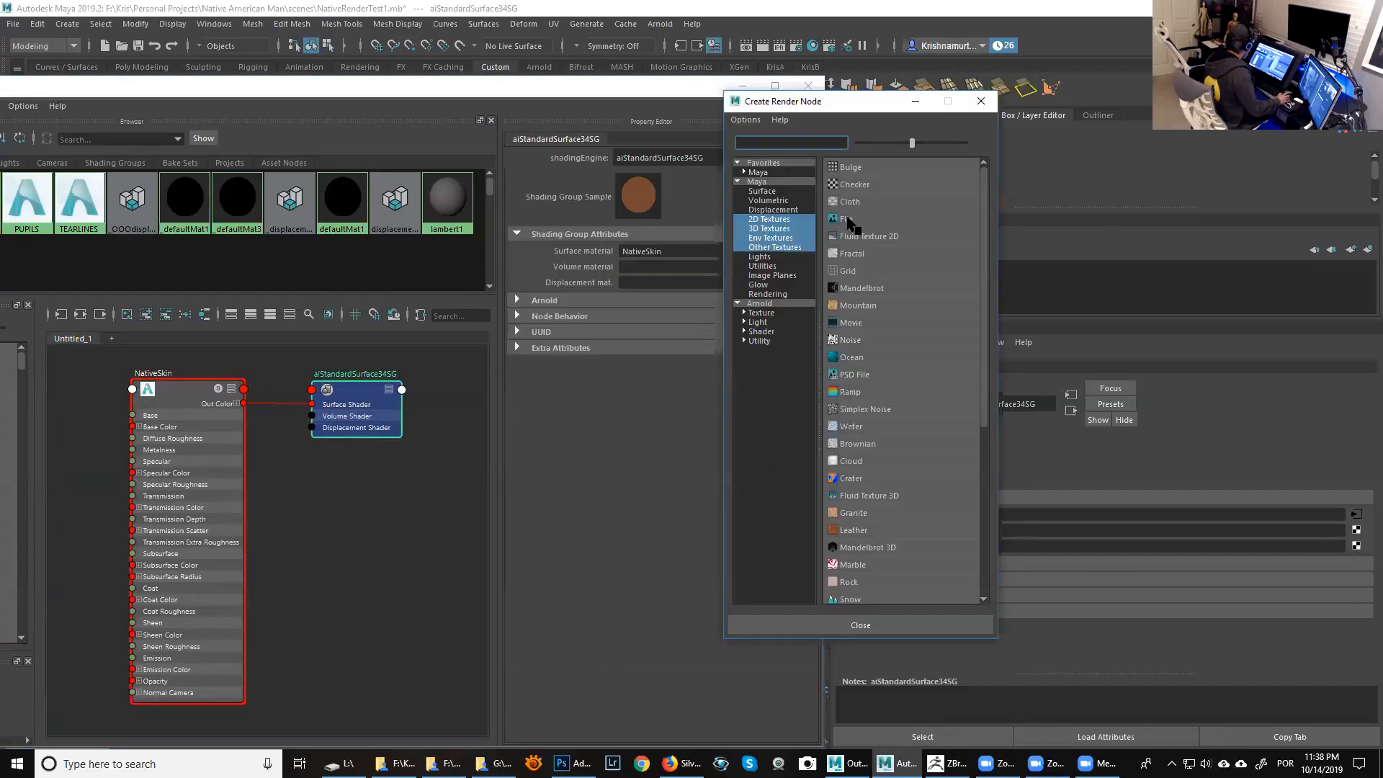
pyautogui.click(849, 219)
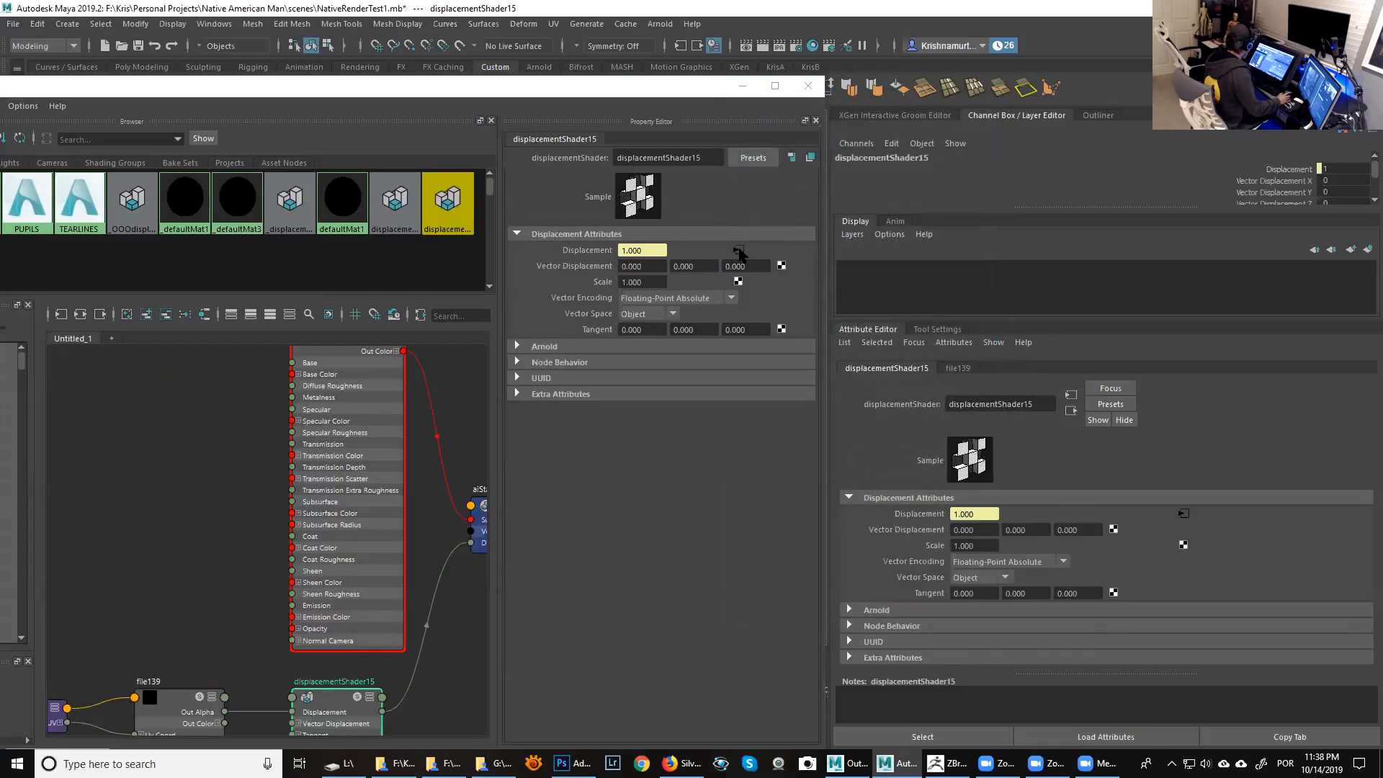
pyautogui.click(738, 251)
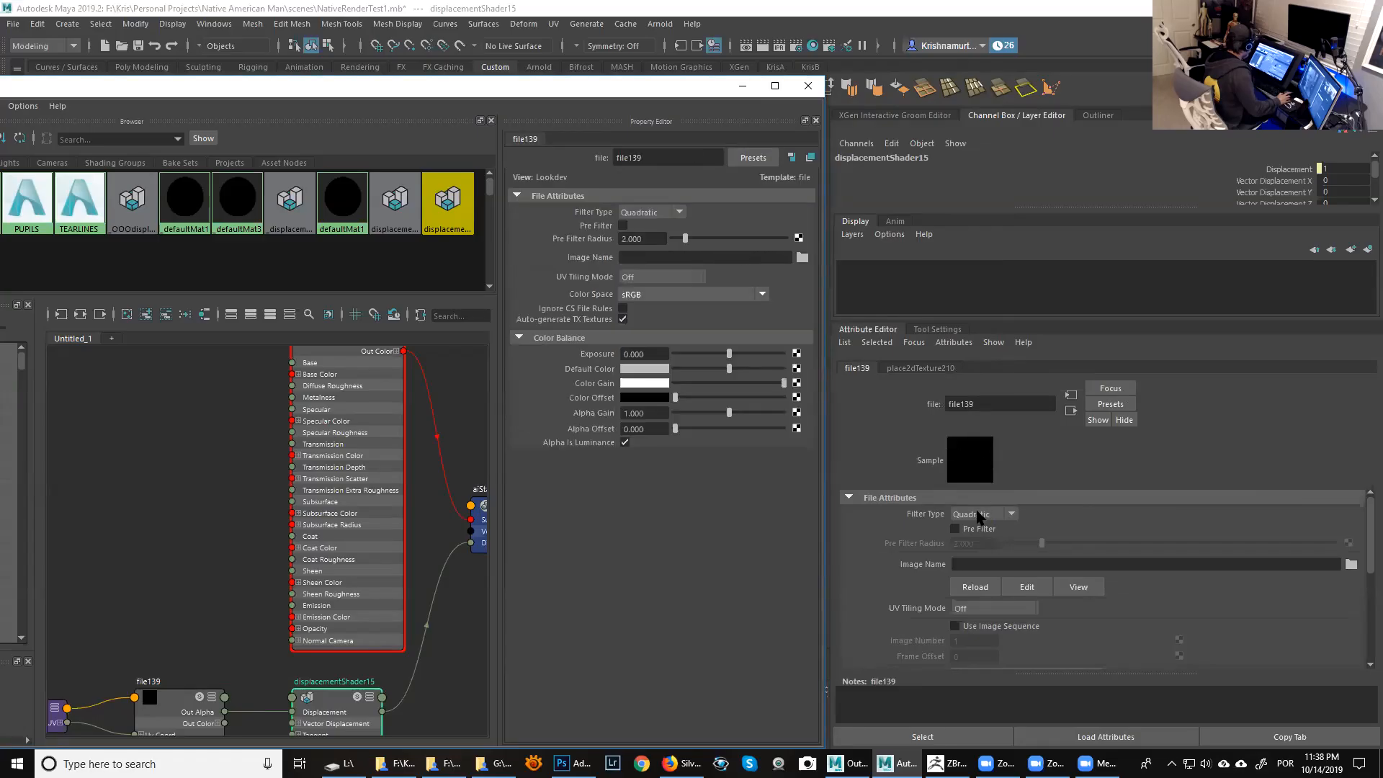
# Minimize the Hypershade, then set the displacement file texture's filter type to Off and disable Arnold's Auto-generate TX Textures.
pyautogui.click(743, 85)
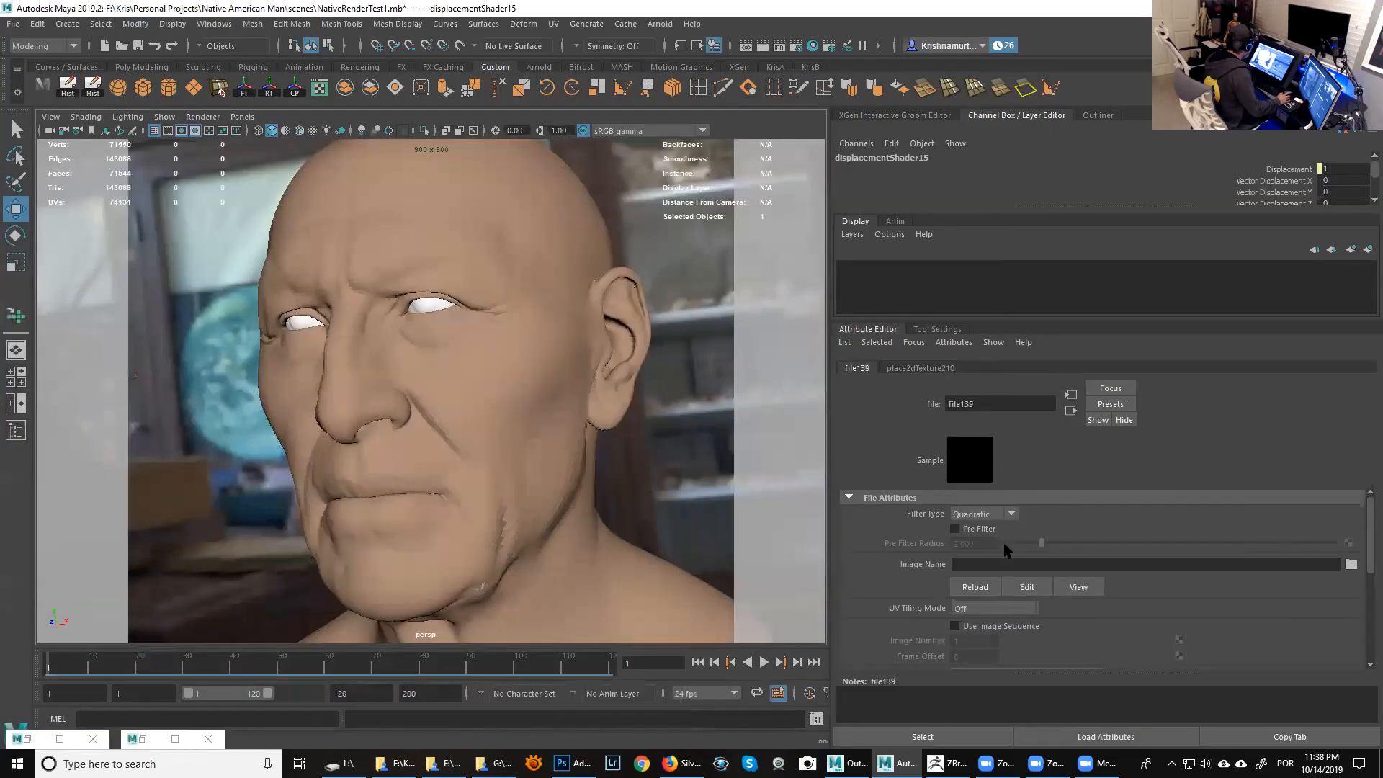
pyautogui.click(985, 516)
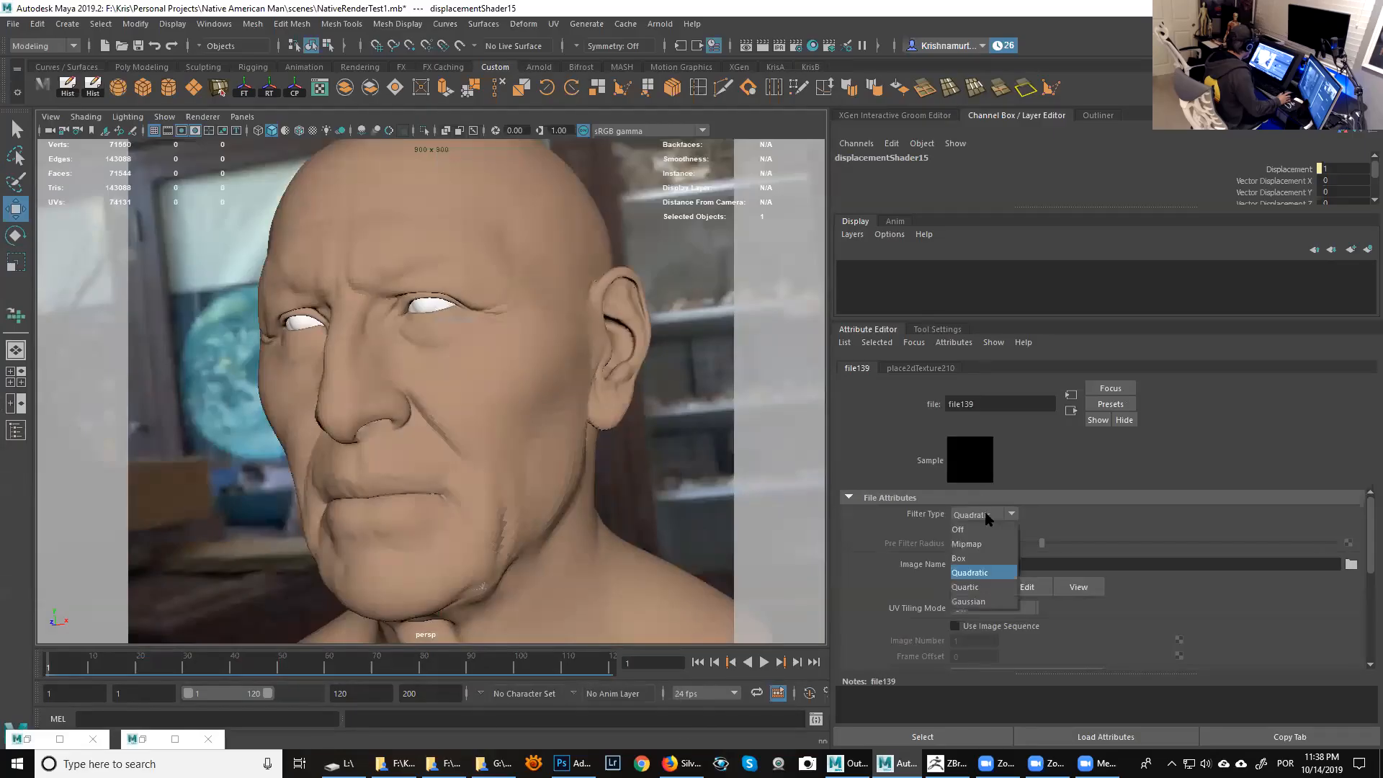
pyautogui.click(969, 530)
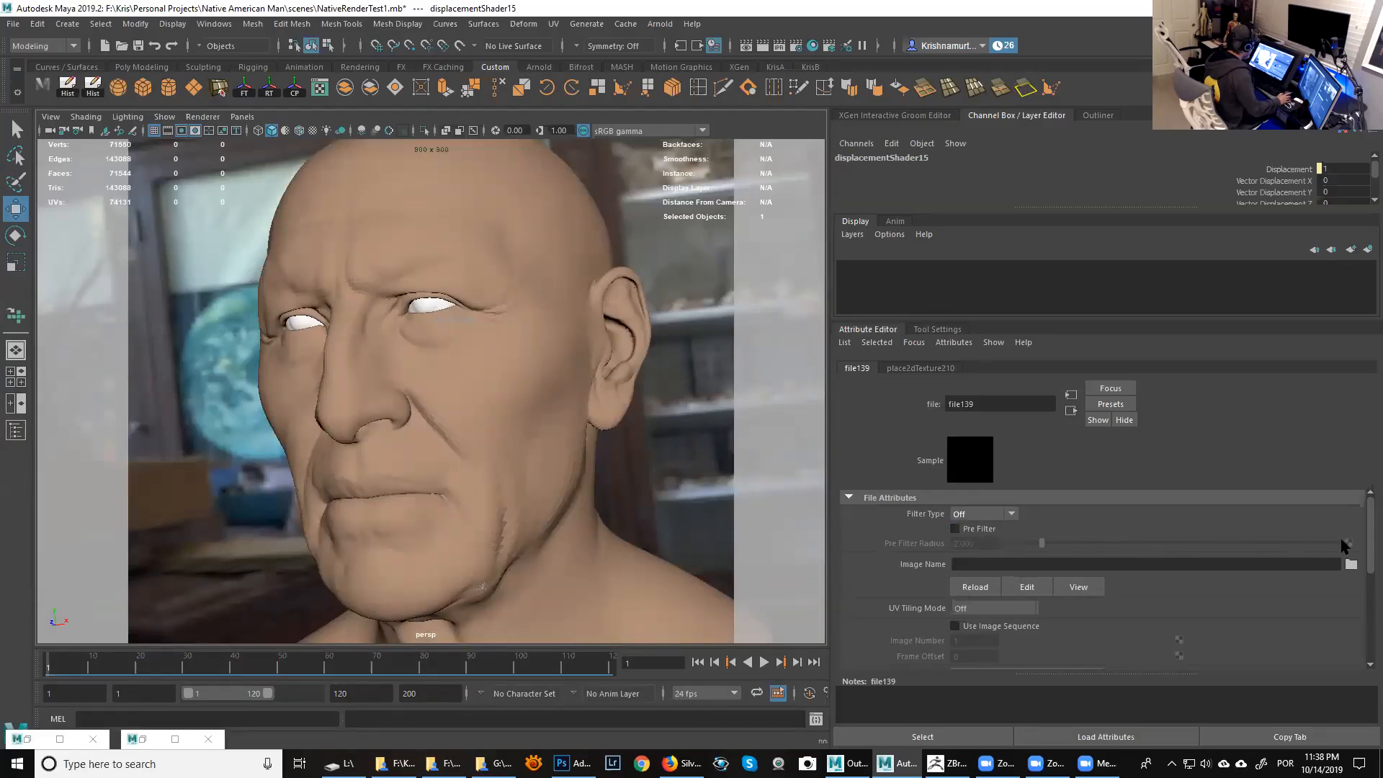
pyautogui.moveTo(1371, 549); pyautogui.dragTo(1369, 652)
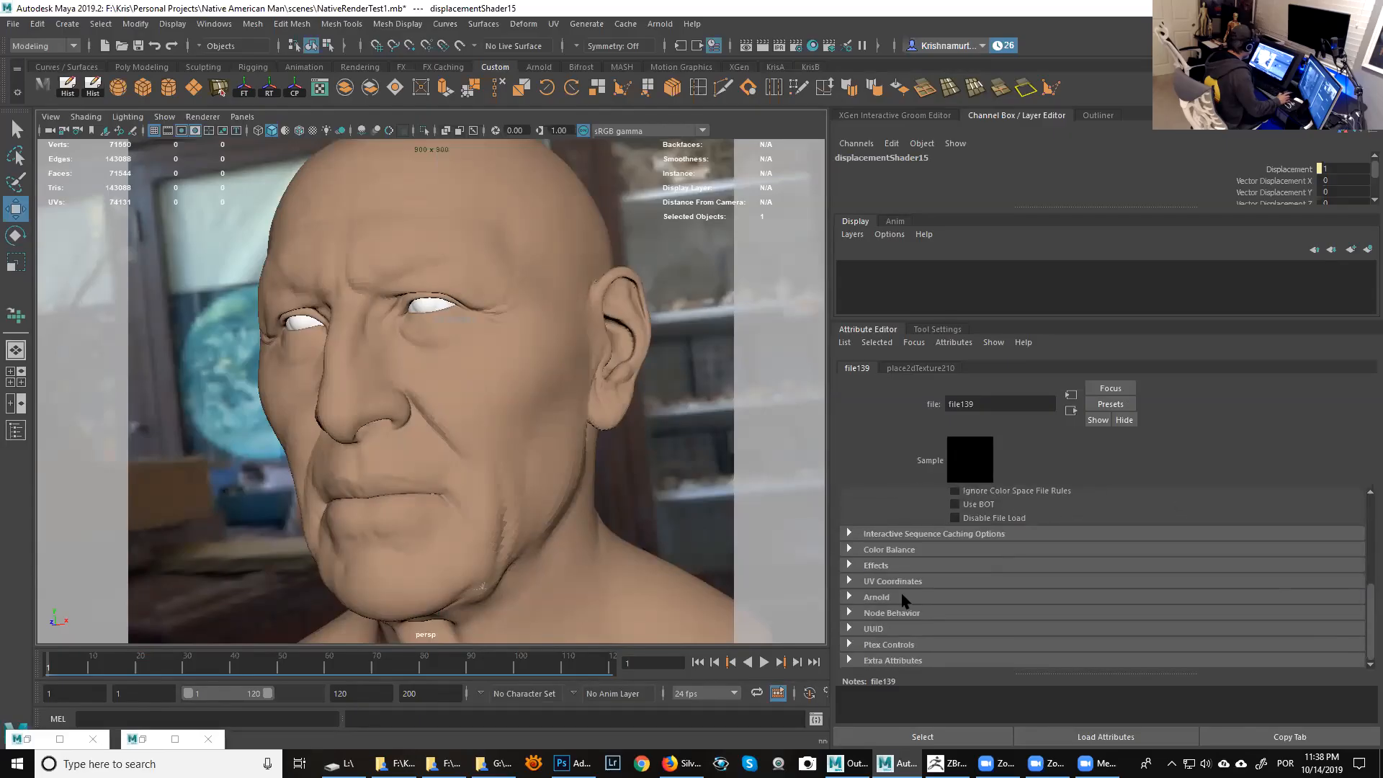
pyautogui.click(880, 599)
pyautogui.moveTo(1369, 587); pyautogui.dragTo(1371, 609)
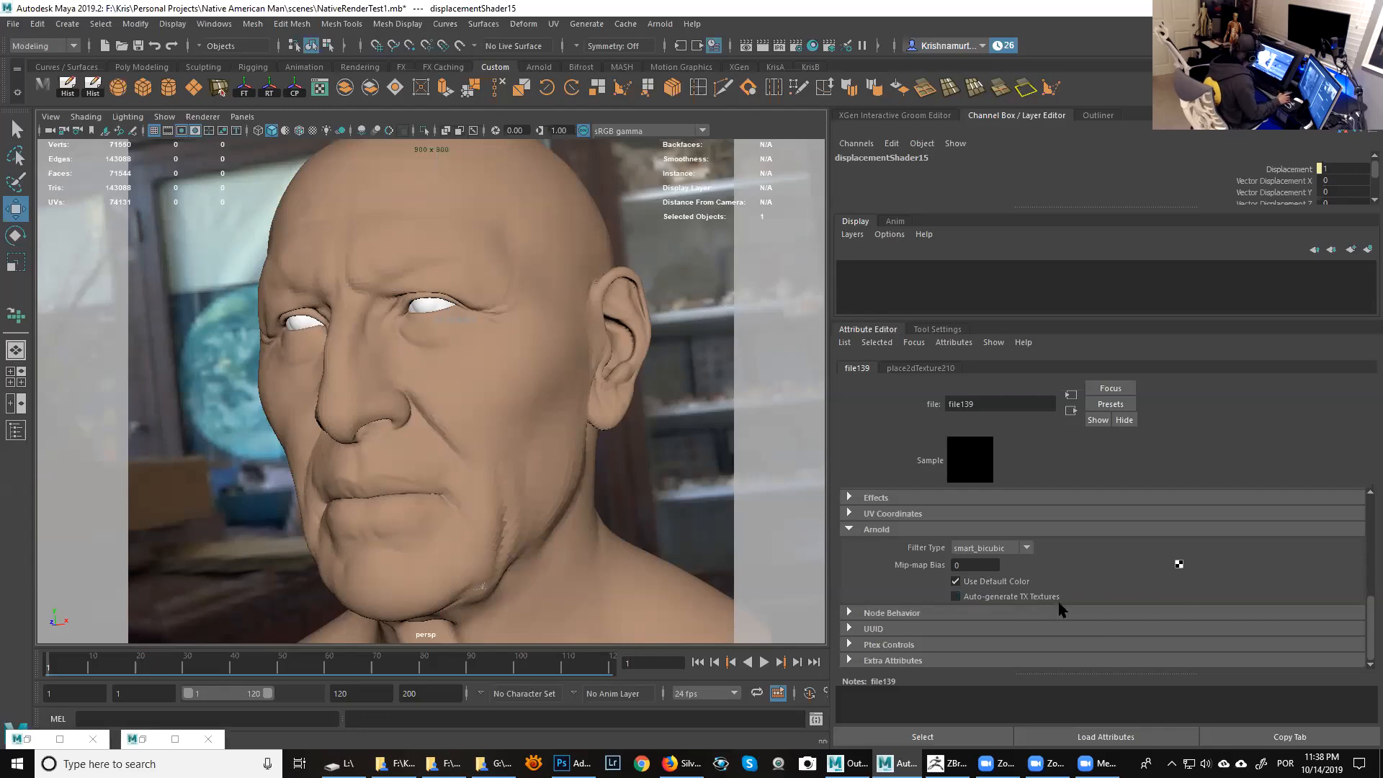
# Load Head_LR1-DM1001.exr from the project's sourceimages folder into the displacement file texture.
pyautogui.moveTo(1369, 640); pyautogui.dragTo(1370, 563)
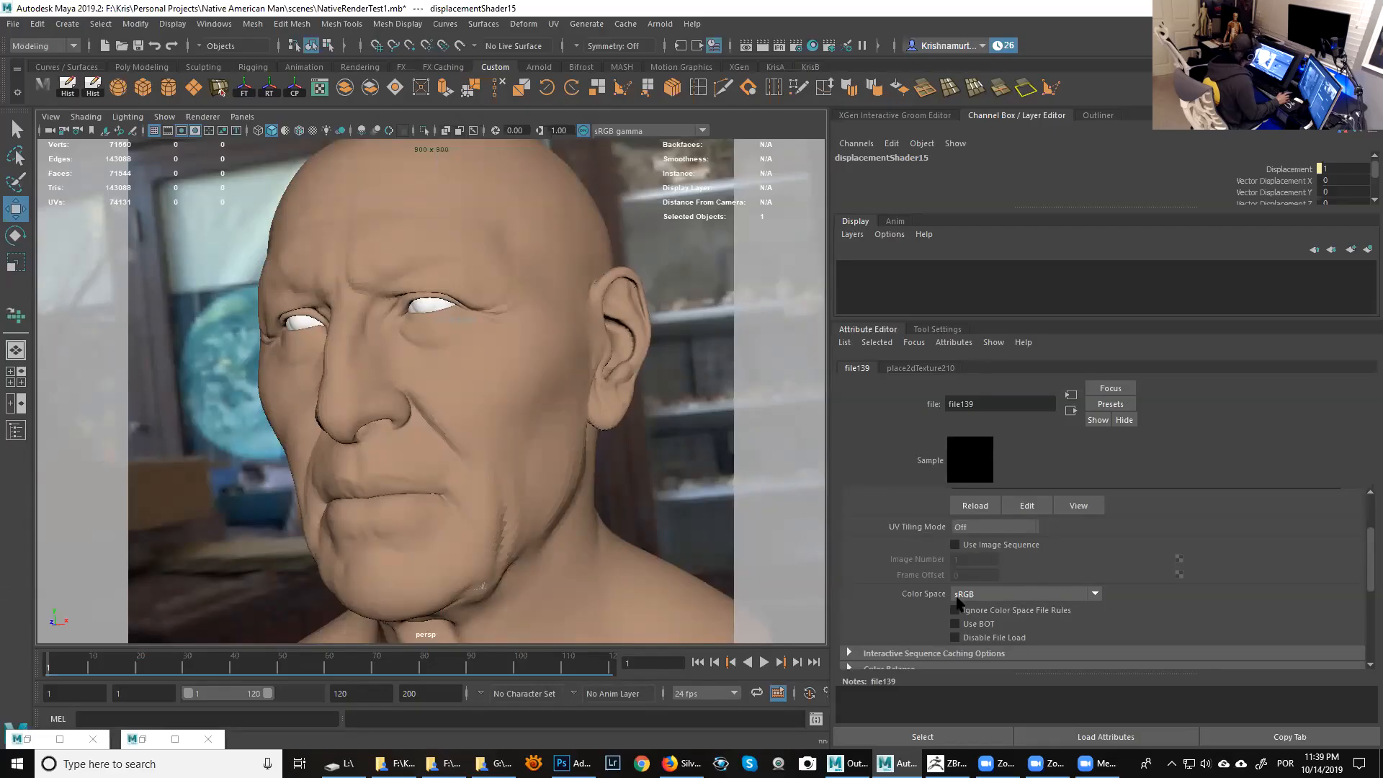
pyautogui.moveTo(1371, 582); pyautogui.dragTo(1369, 549)
pyautogui.click(1351, 565)
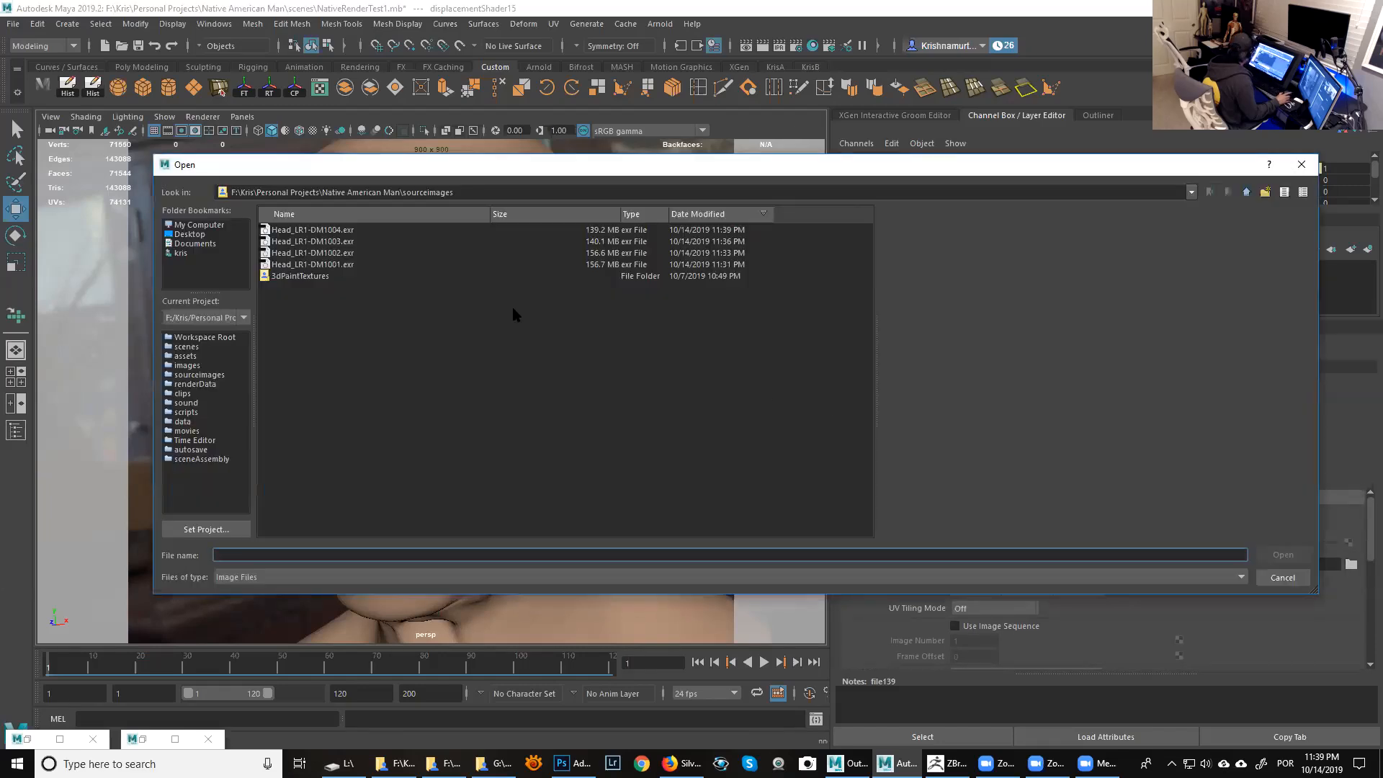
pyautogui.click(341, 265)
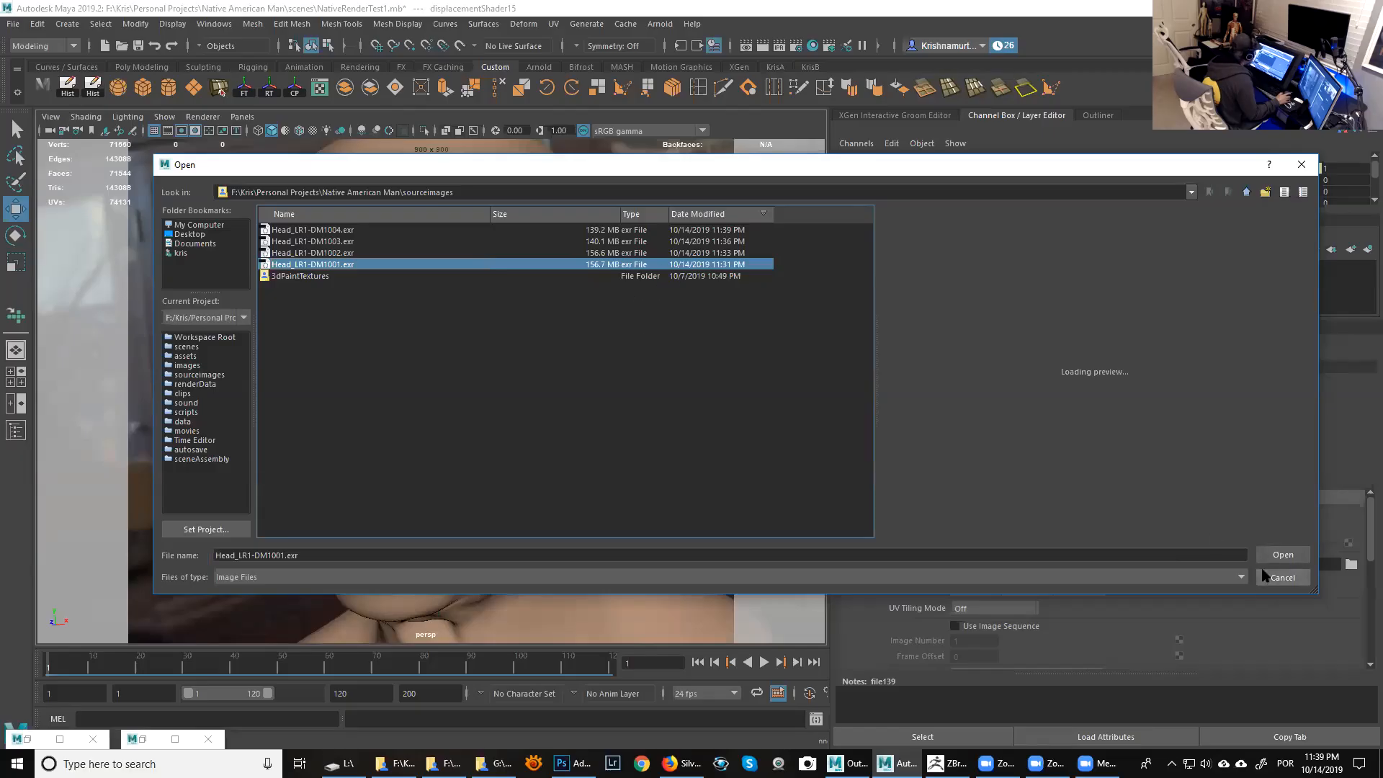
pyautogui.click(1276, 556)
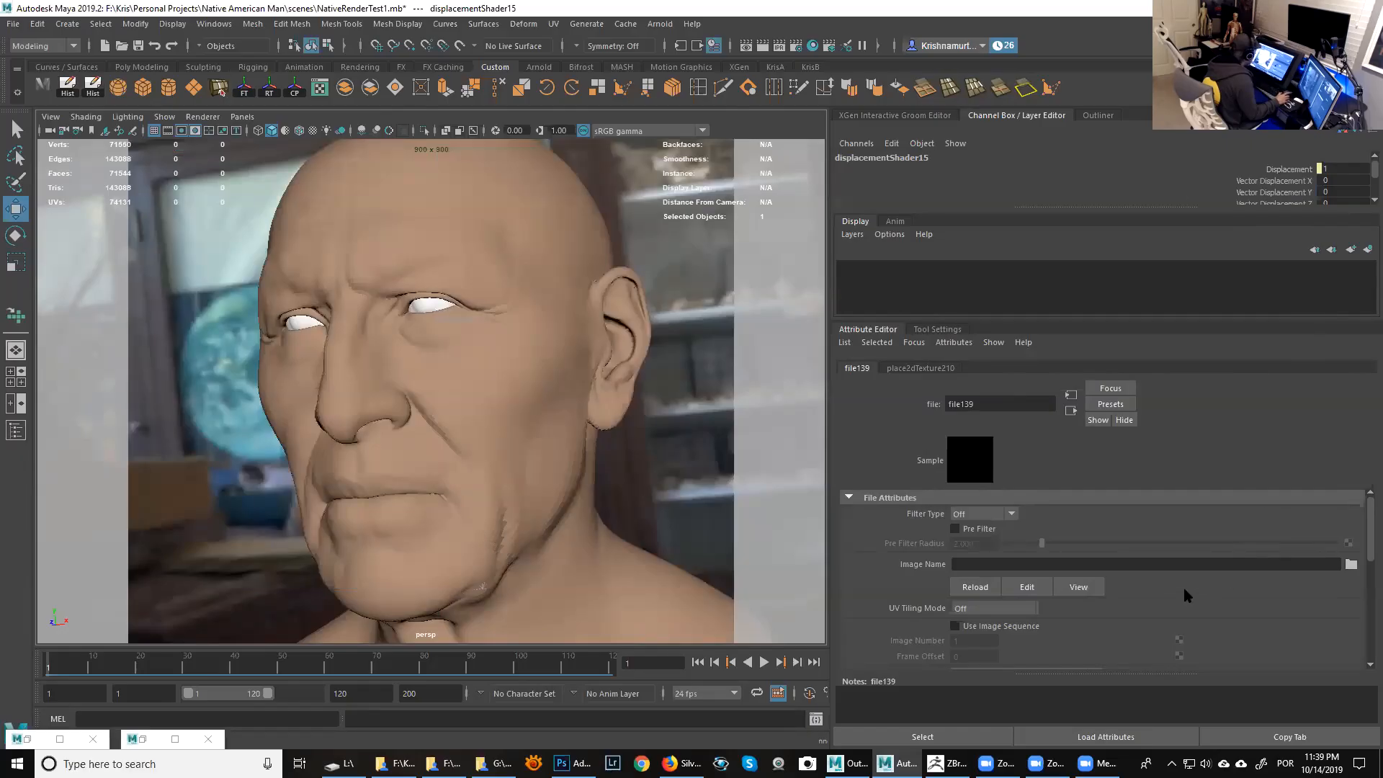
pyautogui.click(1361, 542)
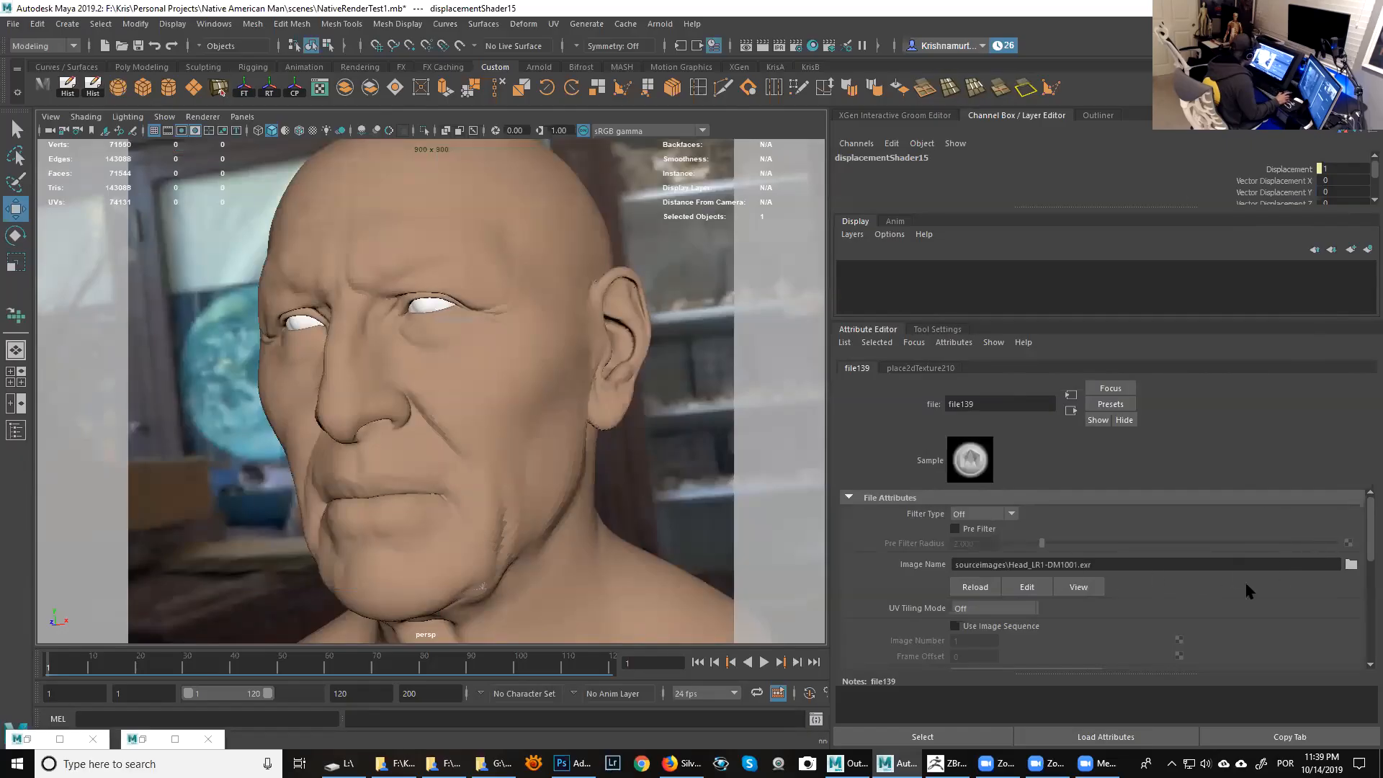
# Set the displacement file texture's UV tiling mode to UDIM (Mari).
pyautogui.scroll(-2, 1371, 537)
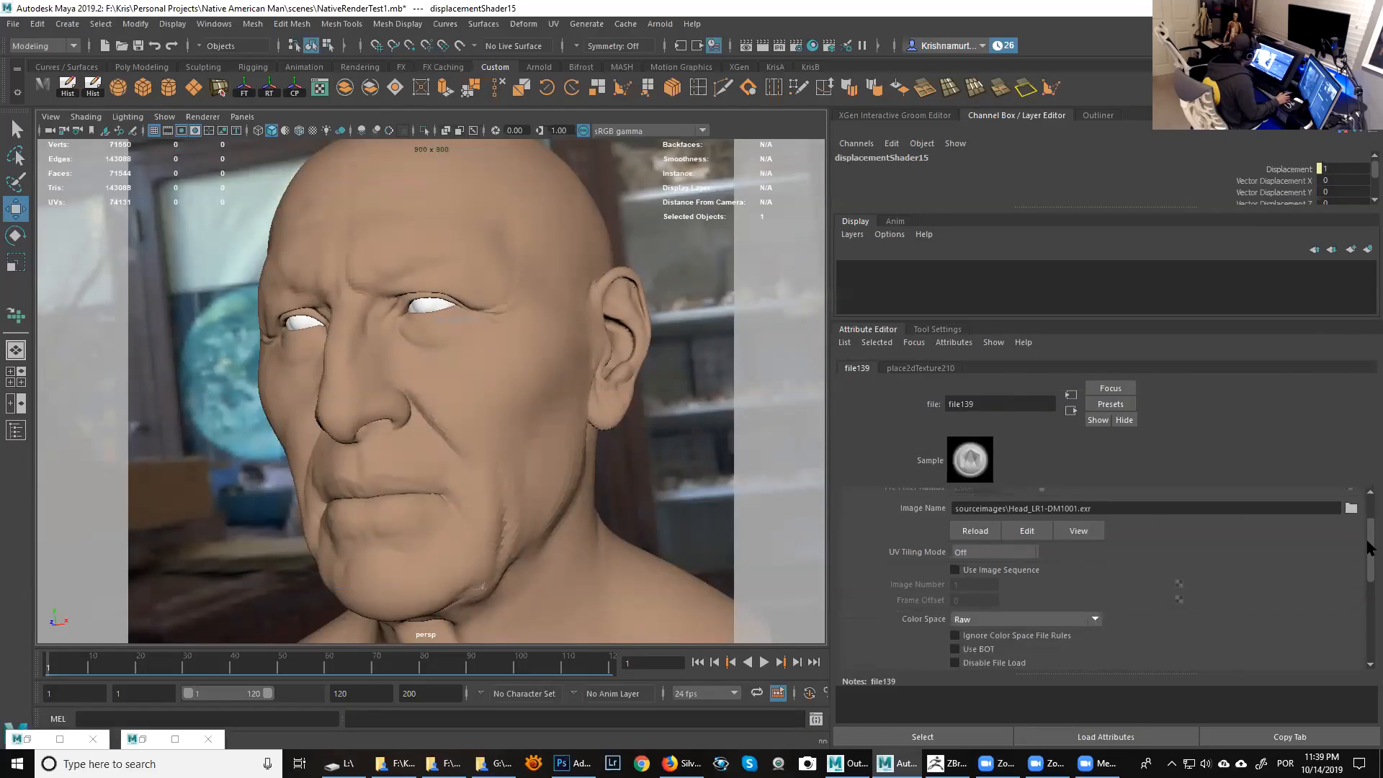
pyautogui.click(1060, 509)
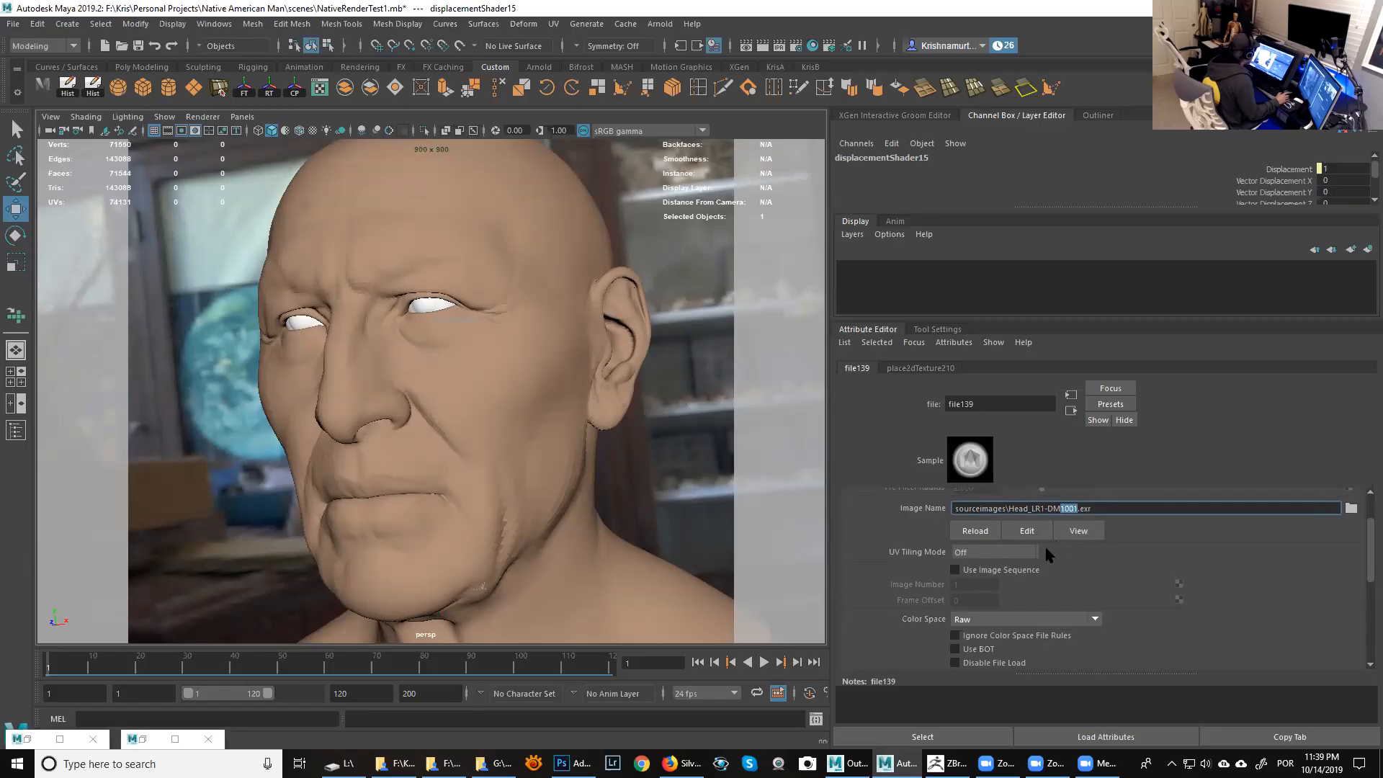
pyautogui.click(1003, 555)
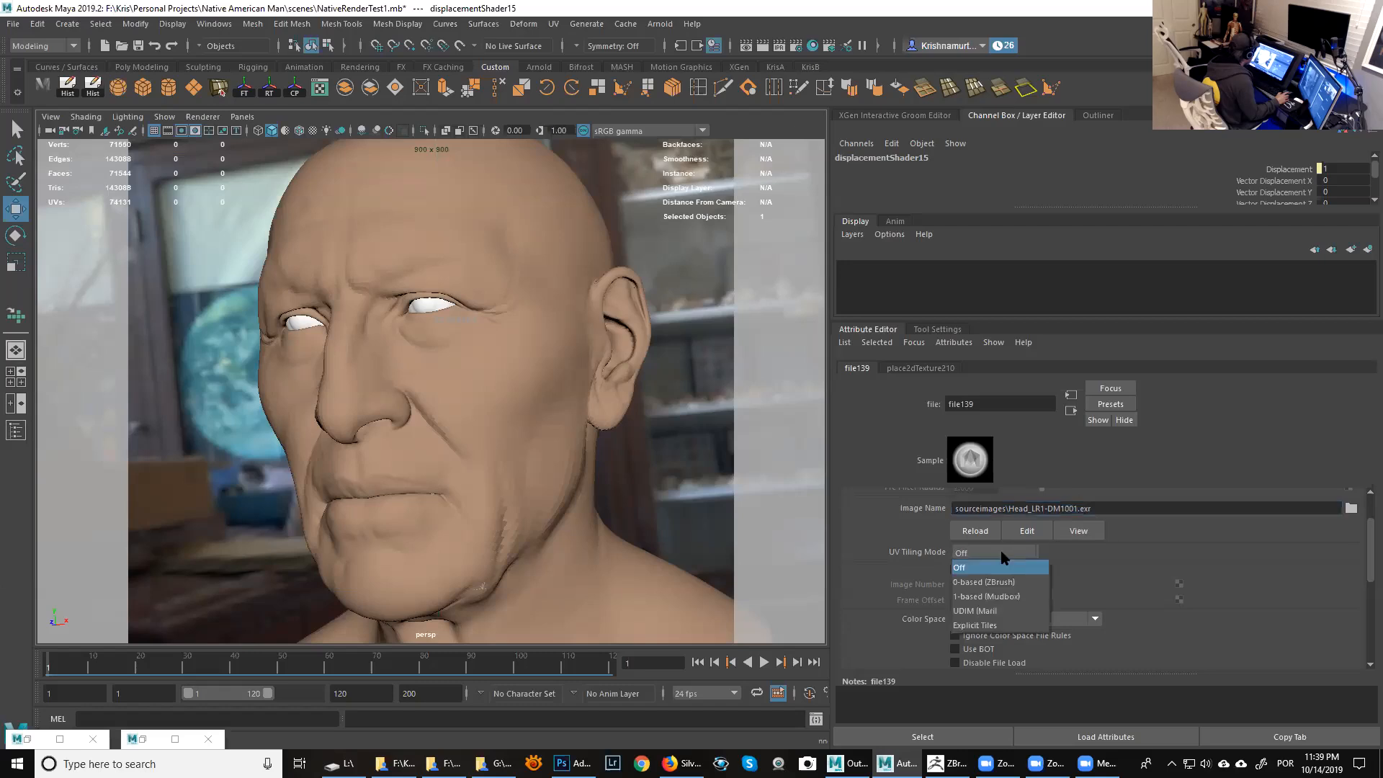
pyautogui.click(992, 612)
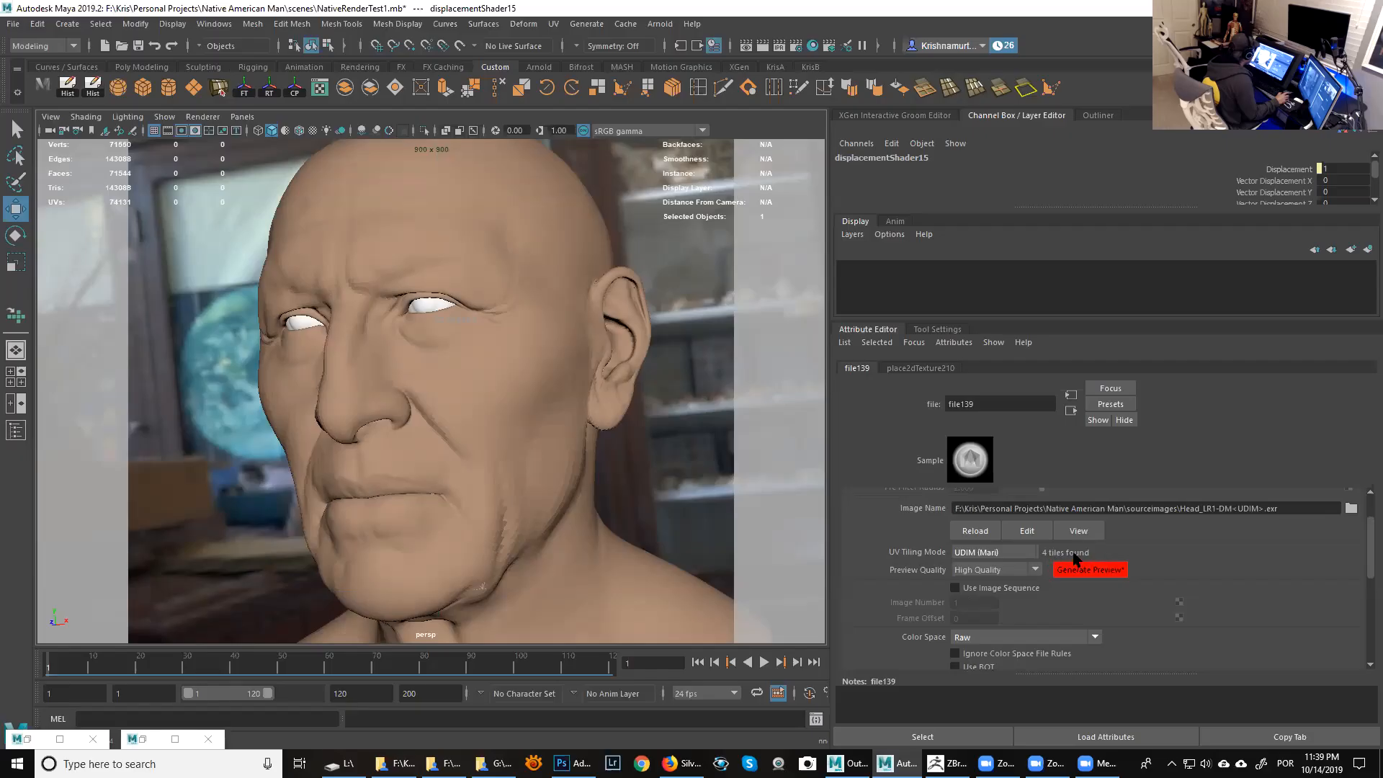
# Examine the UDIM token in the displacement image path and check the map export's progress in ZBrush before returning to Maya.
pyautogui.click(1237, 509)
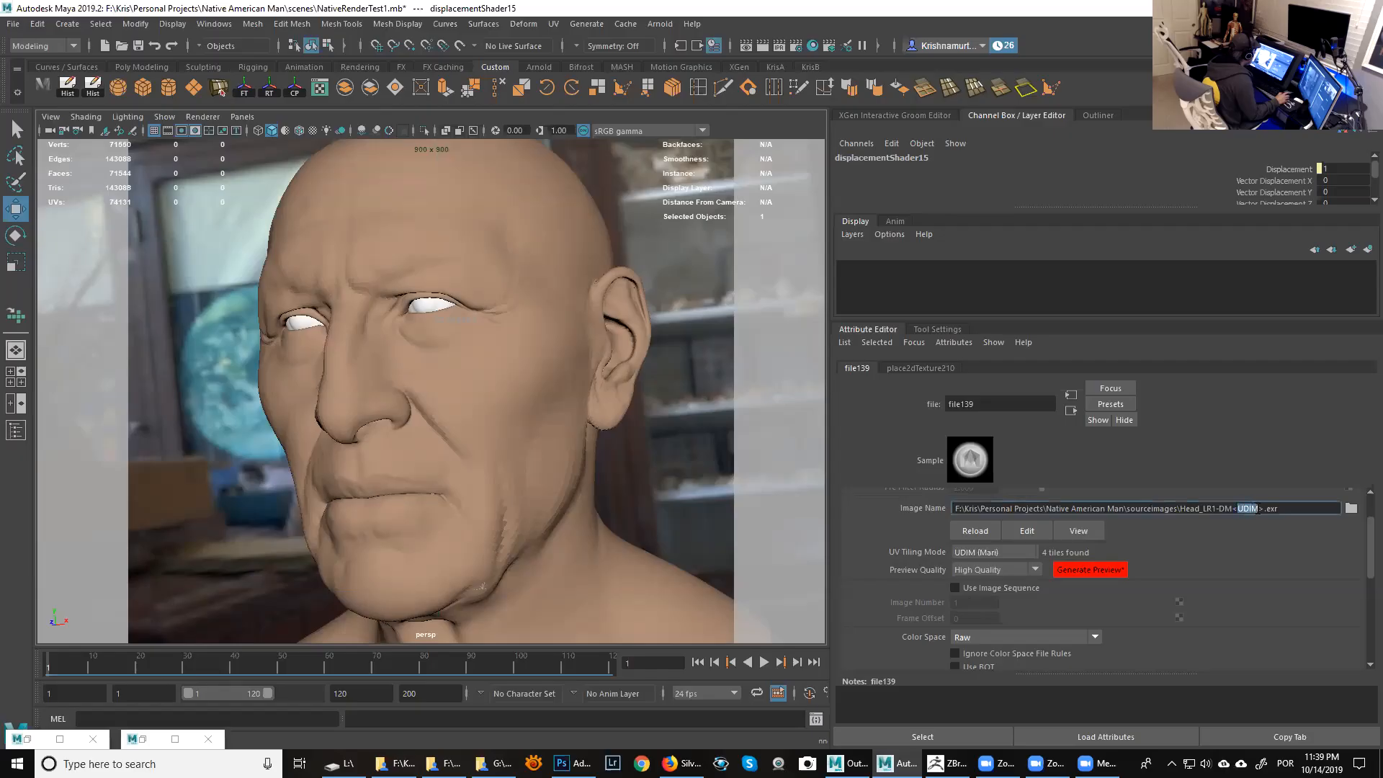
pyautogui.moveTo(1233, 510); pyautogui.dragTo(1265, 508)
pyautogui.click(1226, 508)
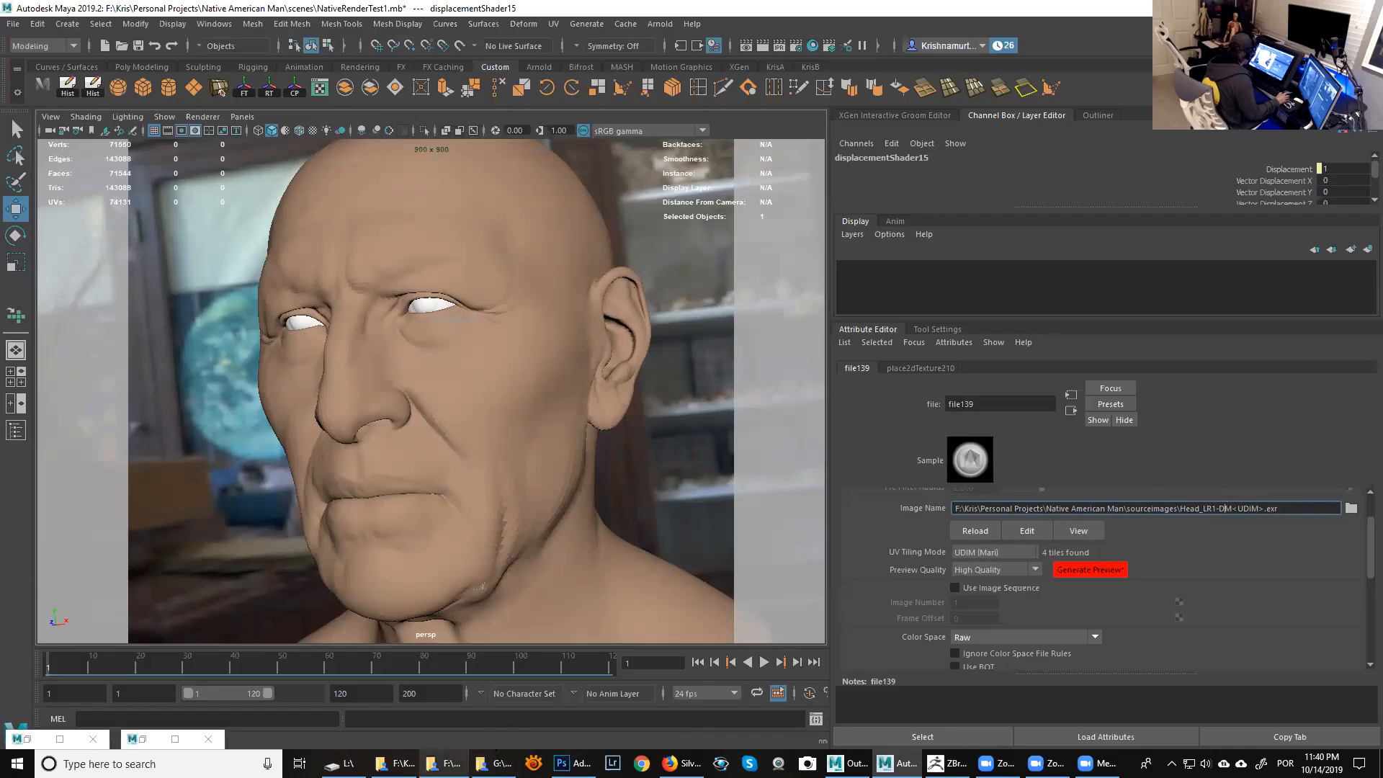
pyautogui.click(443, 764)
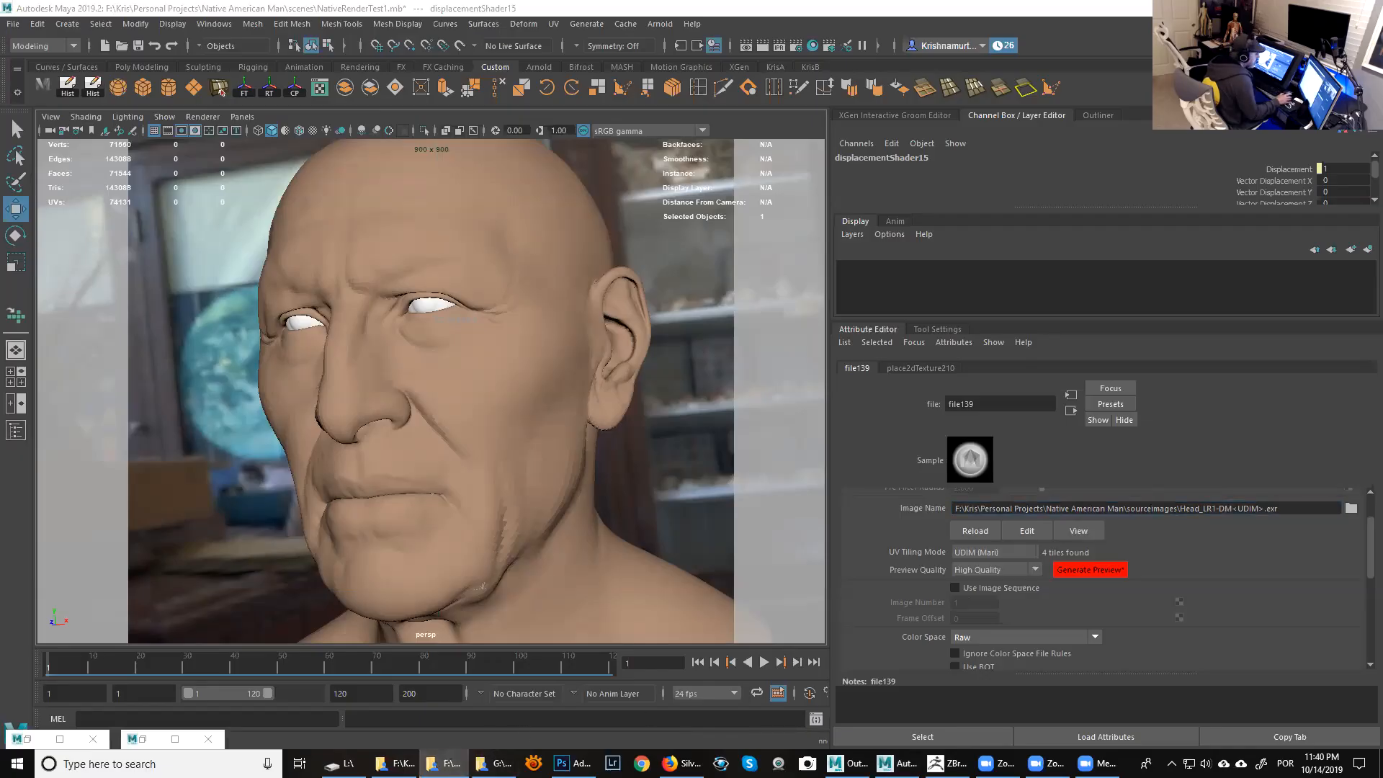
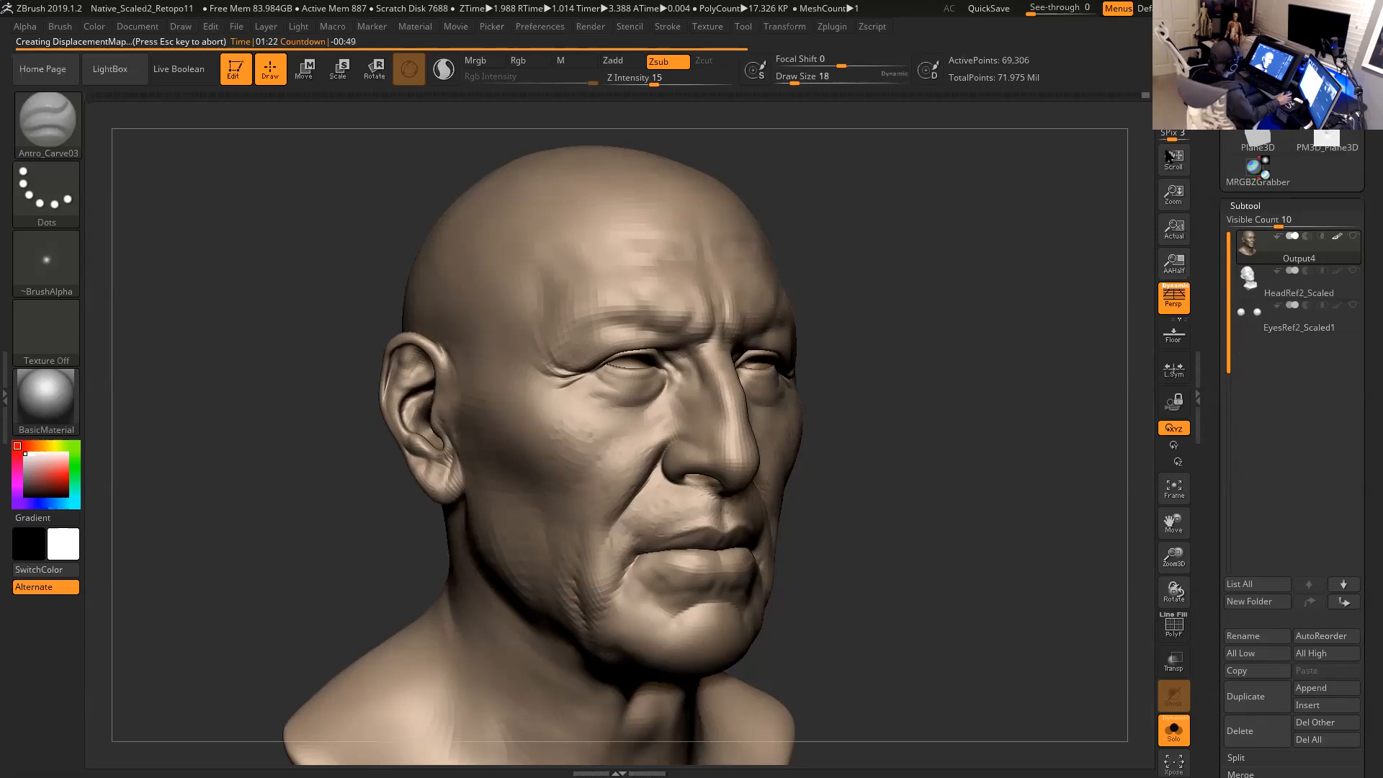
pyautogui.hotkey('alt', 'Tab')
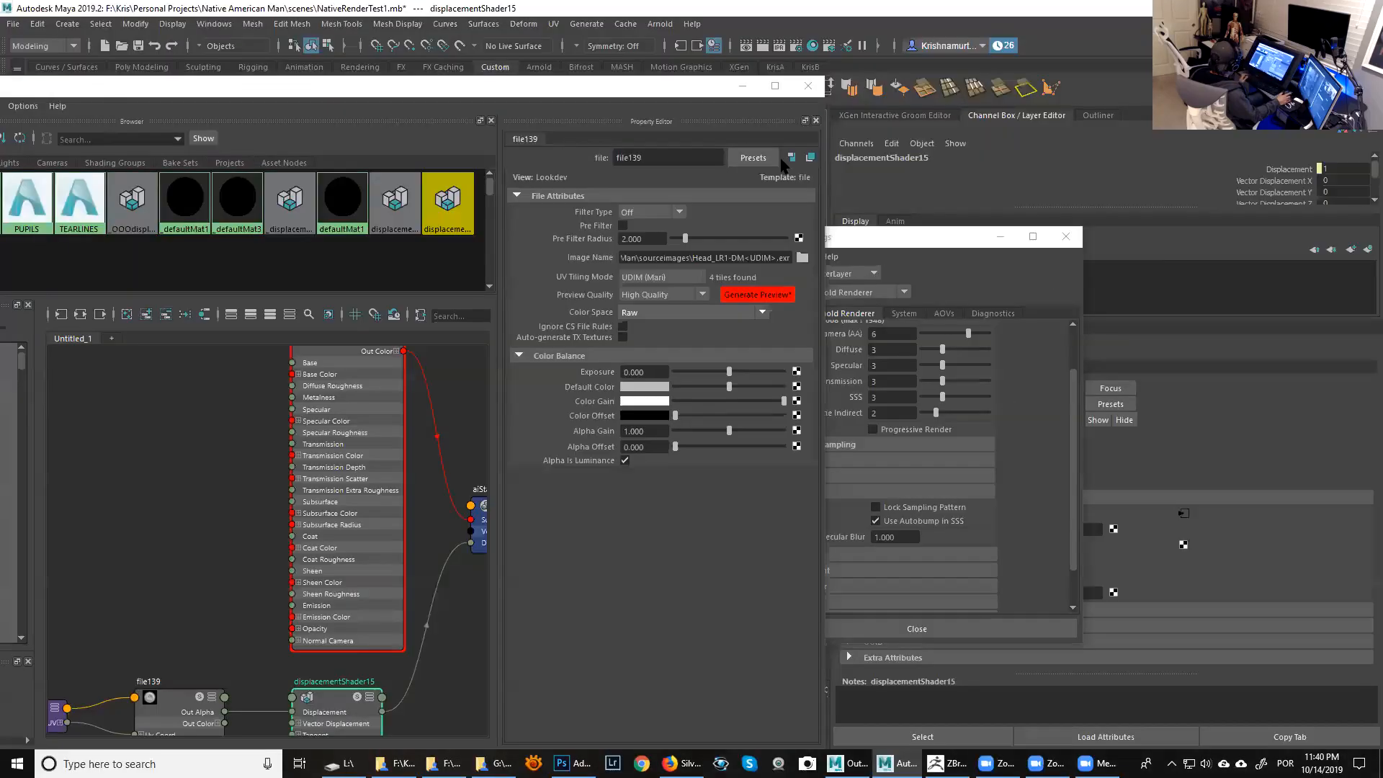
# Minimize the Hypershade and move the Render Settings window clear of the Attribute Editor.
pyautogui.click(738, 86)
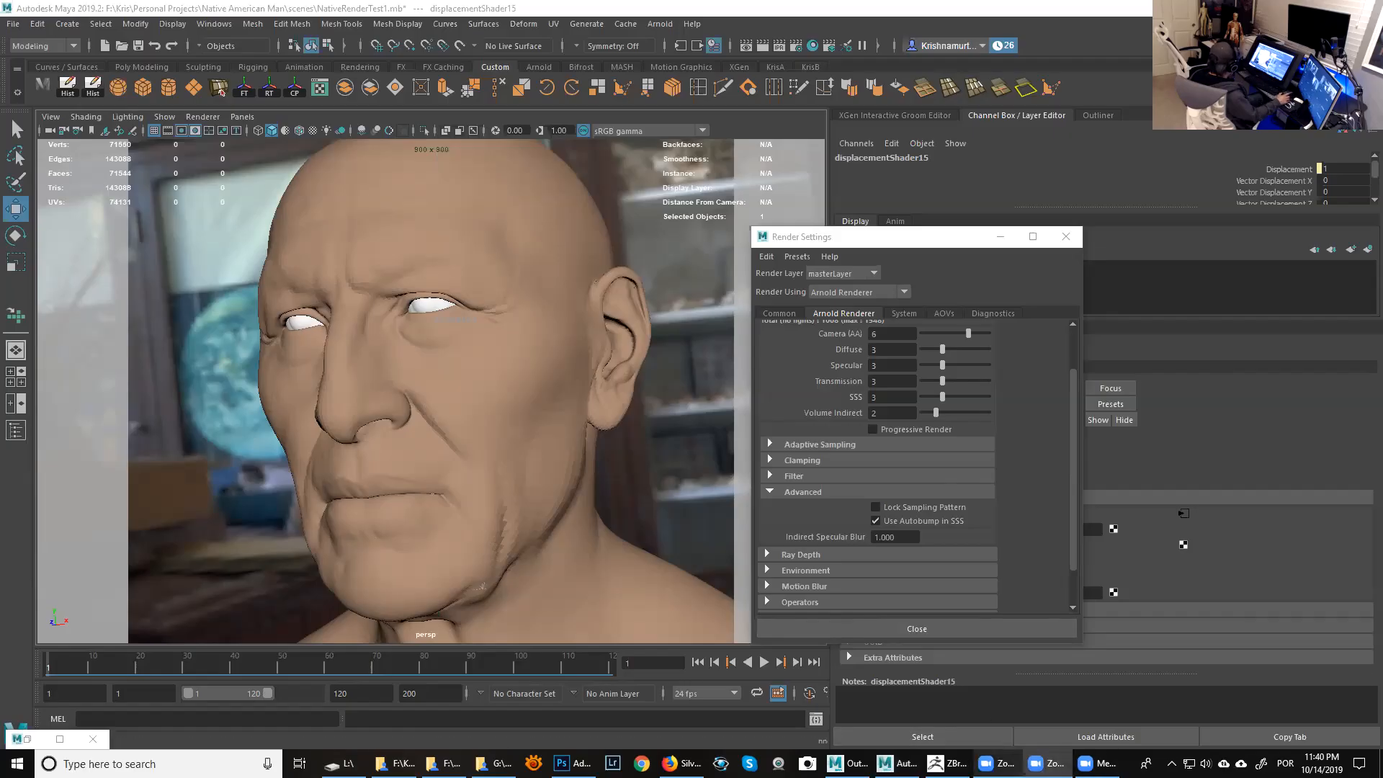
pyautogui.click(997, 764)
pyautogui.click(824, 242)
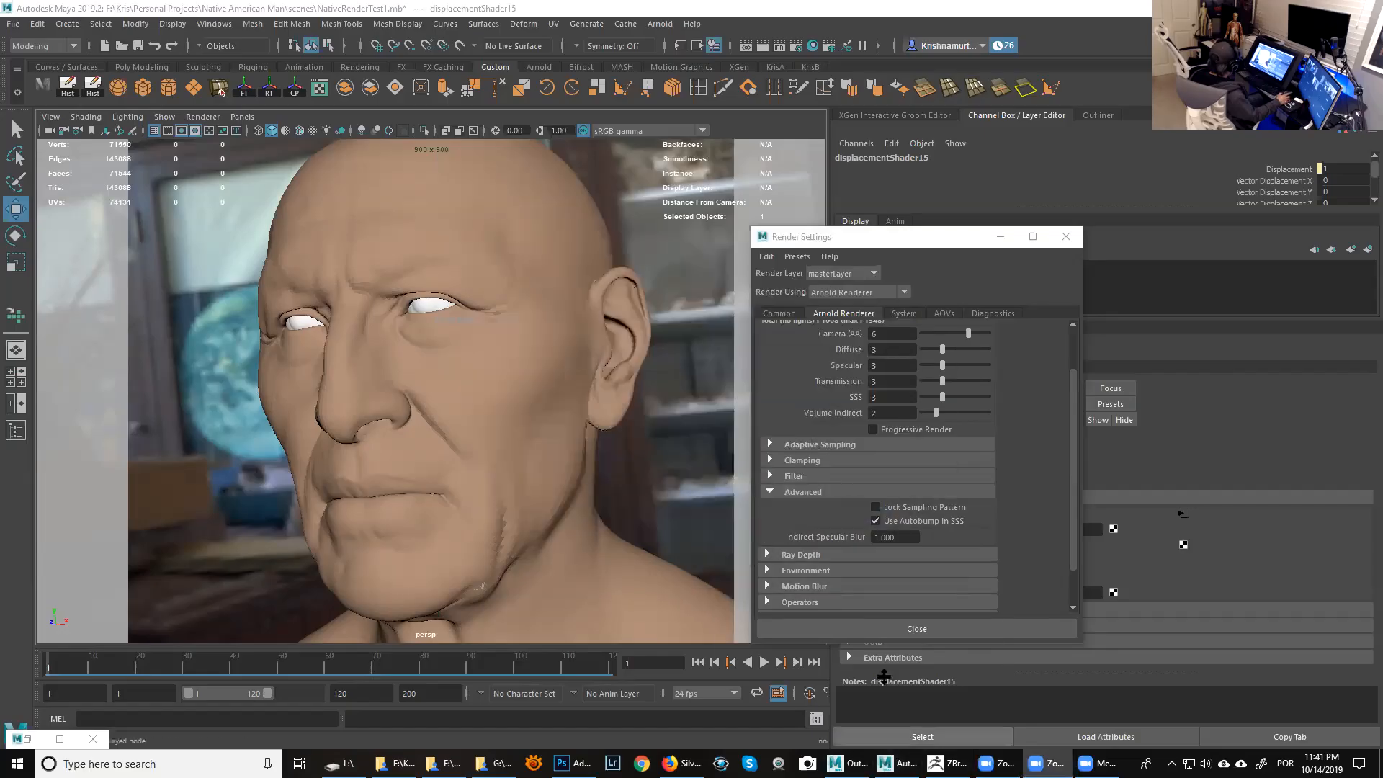
pyautogui.click(943, 246)
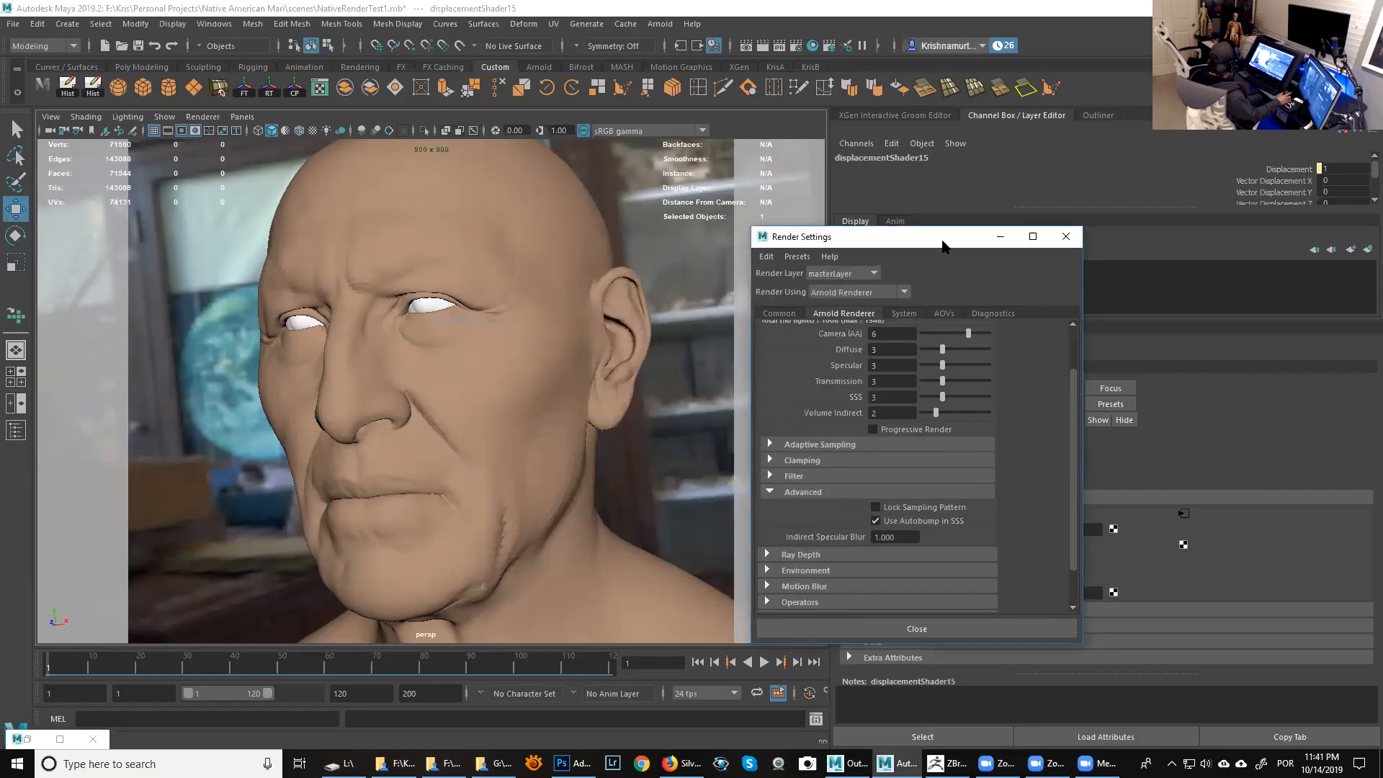
pyautogui.moveTo(943, 246); pyautogui.dragTo(640, 222)
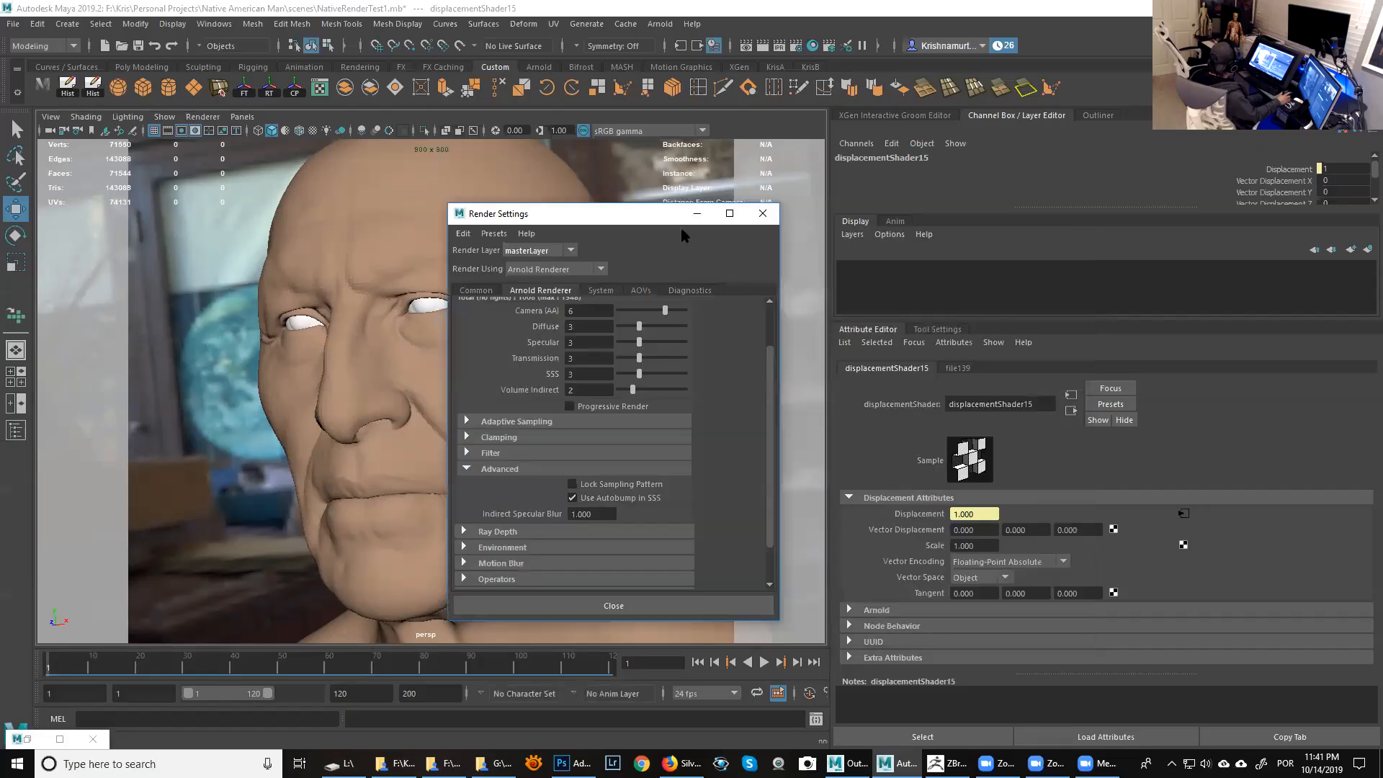
pyautogui.scroll(-2, 1191, 514)
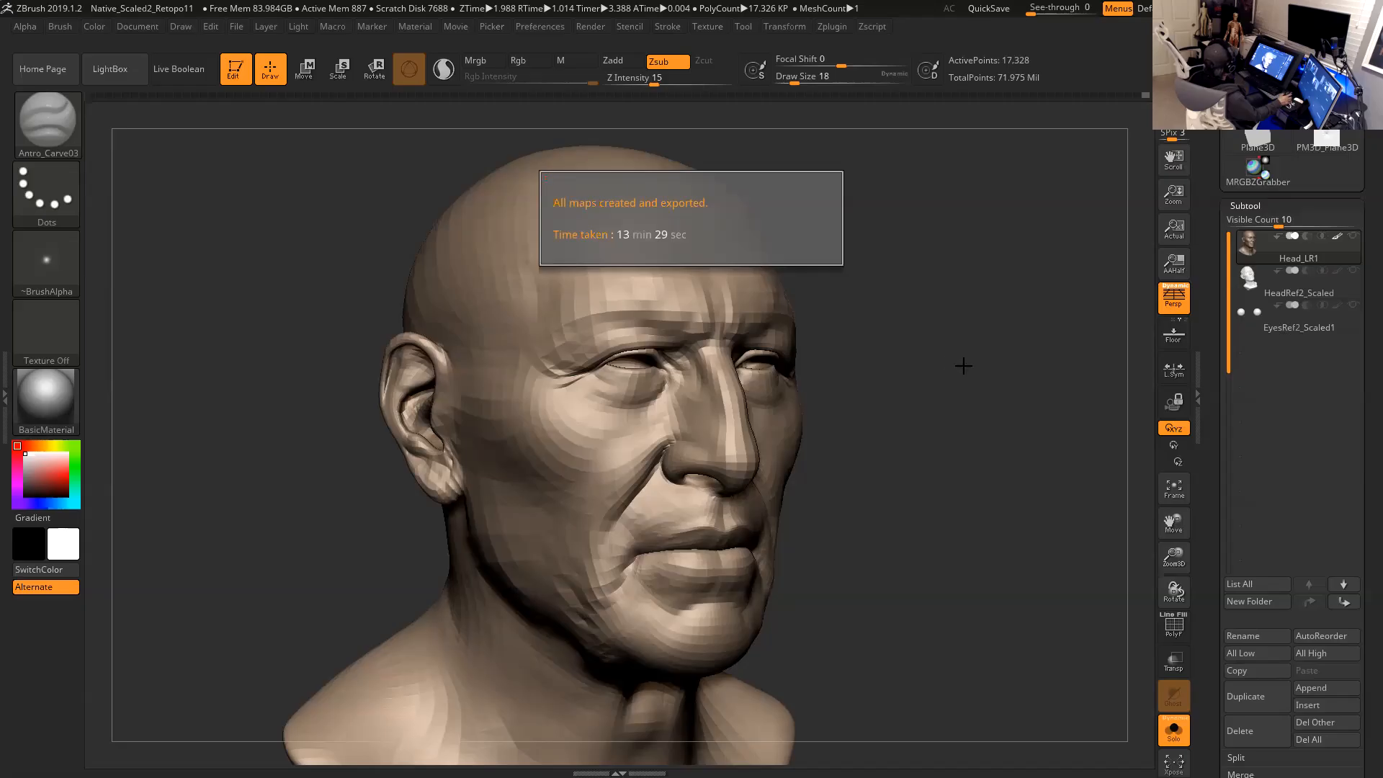
# Dismiss ZBrush's export notice, return to Maya and reopen the displacement file node to refresh its UDIM tiles.
pyautogui.moveTo(964, 366); pyautogui.dragTo(519, 432)
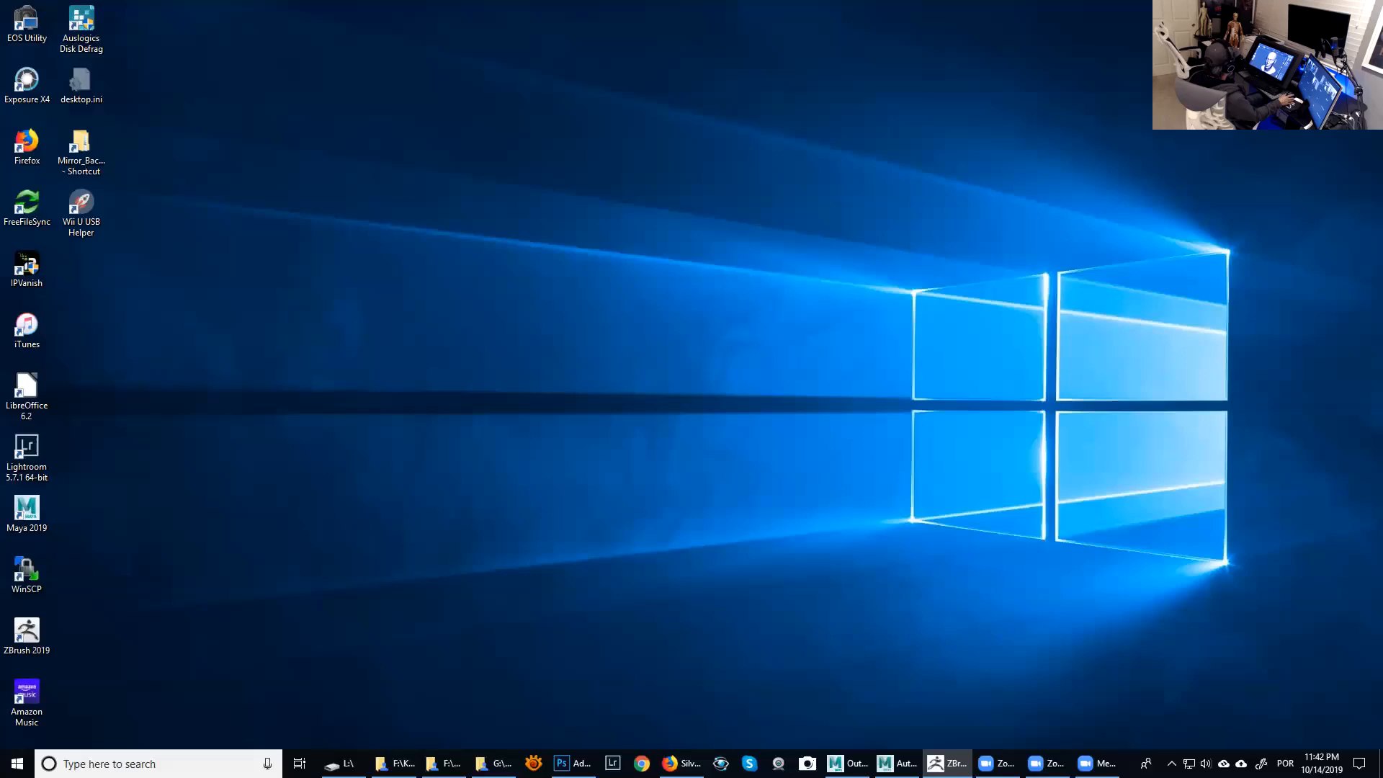
pyautogui.click(897, 763)
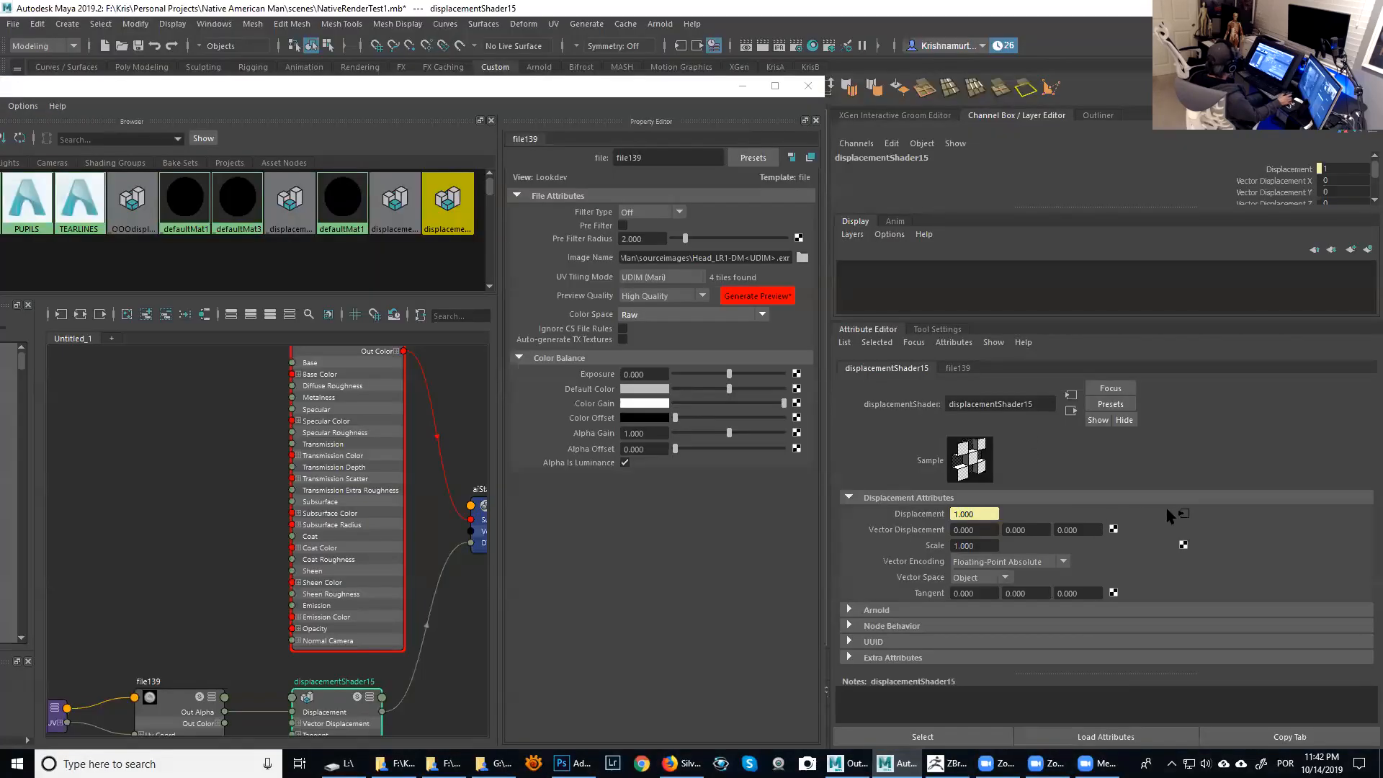
pyautogui.click(1184, 514)
pyautogui.click(976, 531)
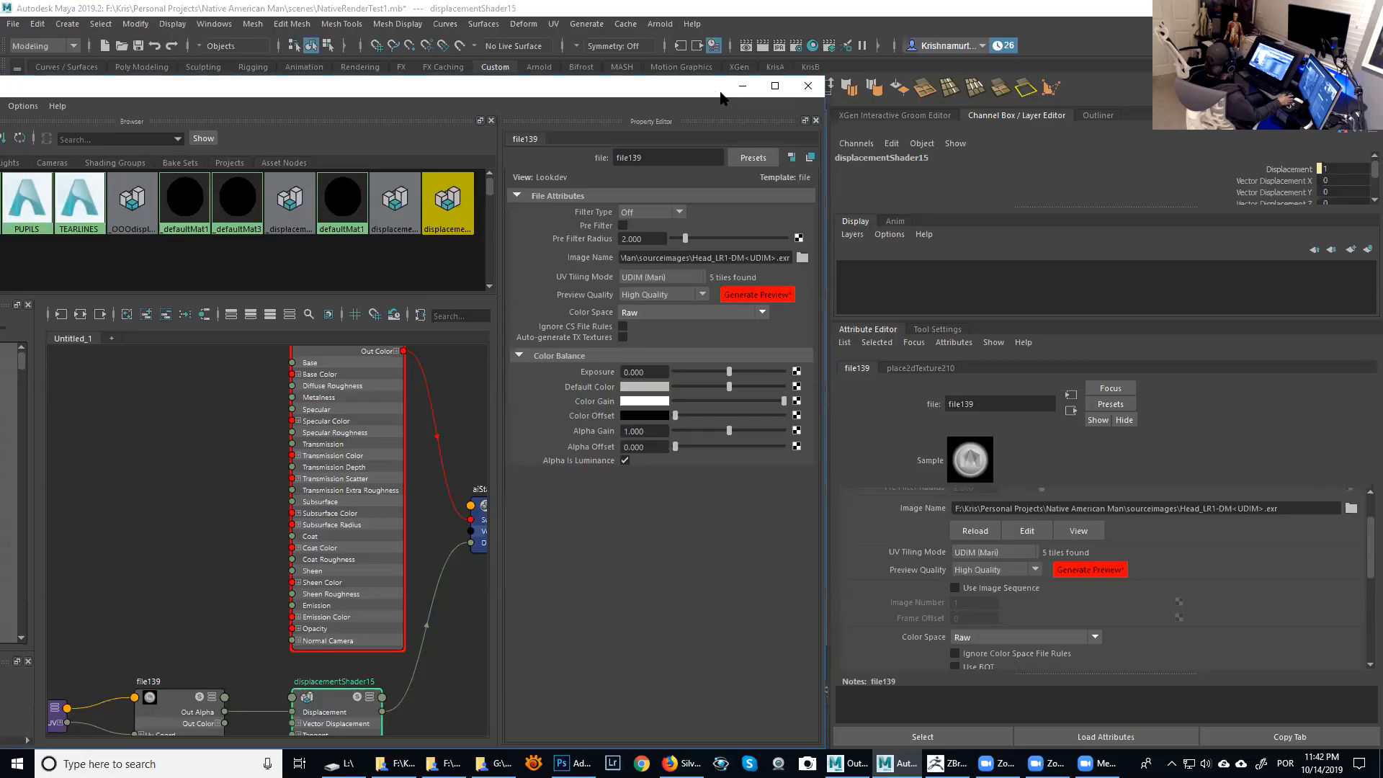
# Clear the Hypershade and Render Settings windows from the viewport and show the selected sky dome light in the Outliner.
pyautogui.moveTo(721, 93); pyautogui.dragTo(1382, 61)
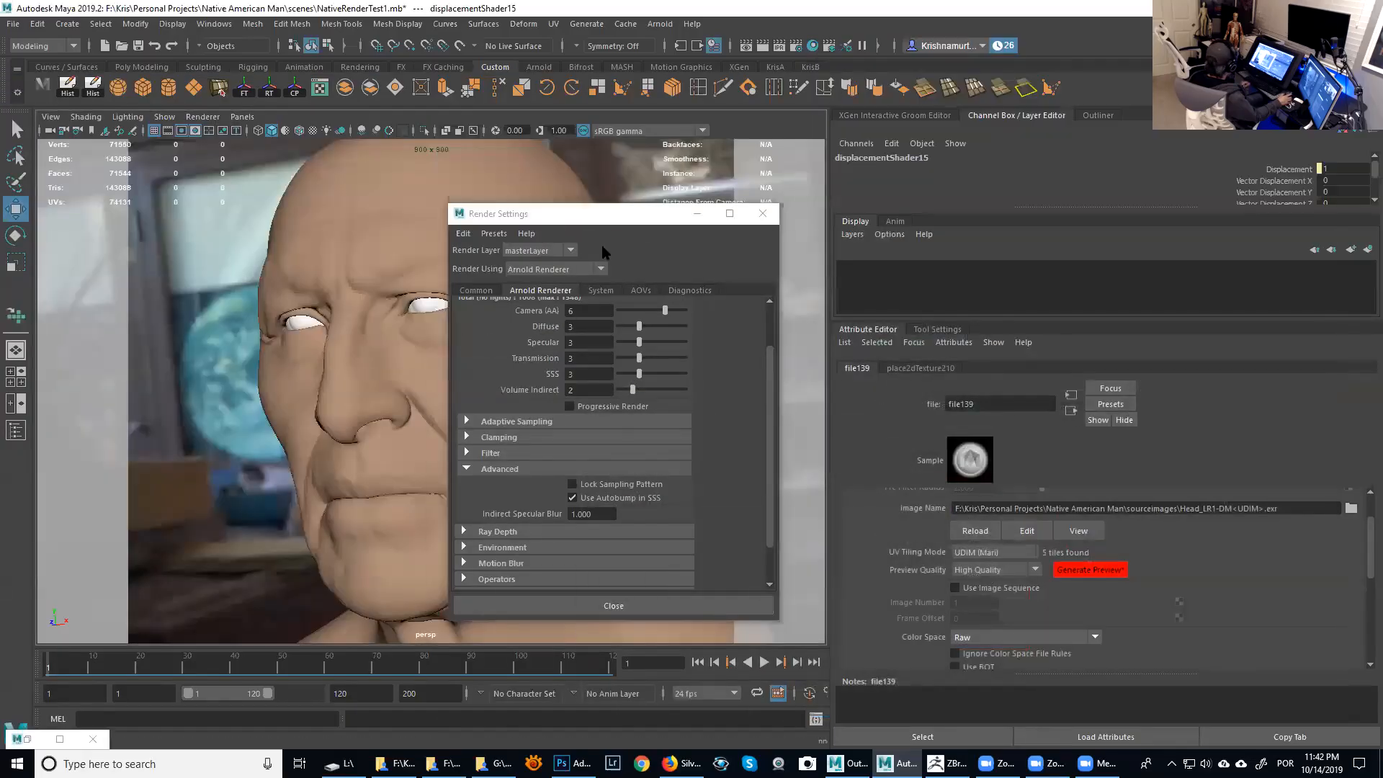
pyautogui.click(697, 213)
pyautogui.click(693, 267)
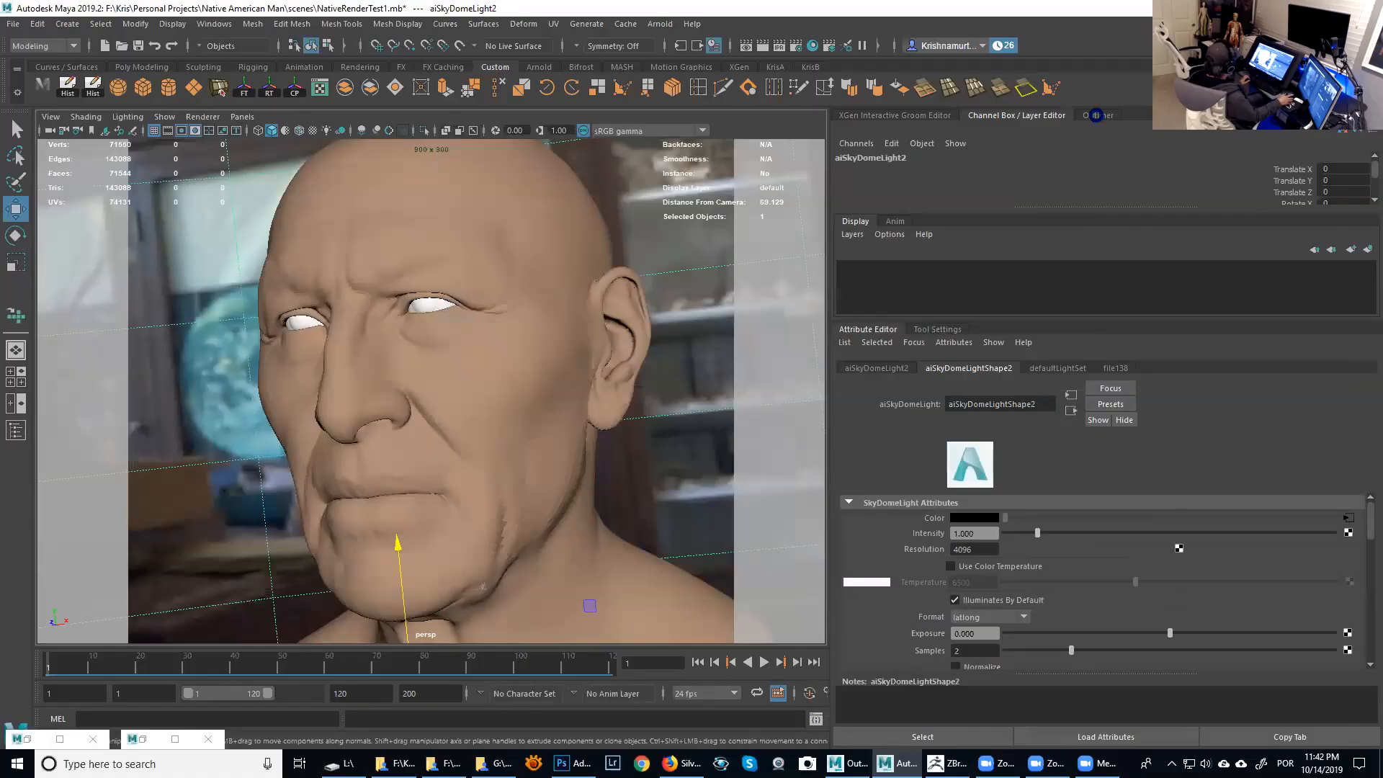
pyautogui.click(1098, 115)
pyautogui.moveTo(1375, 193)
pyautogui.mouseDown()
pyautogui.moveTo(1372, 234)
pyautogui.moveTo(1370, 216)
pyautogui.mouseUp()
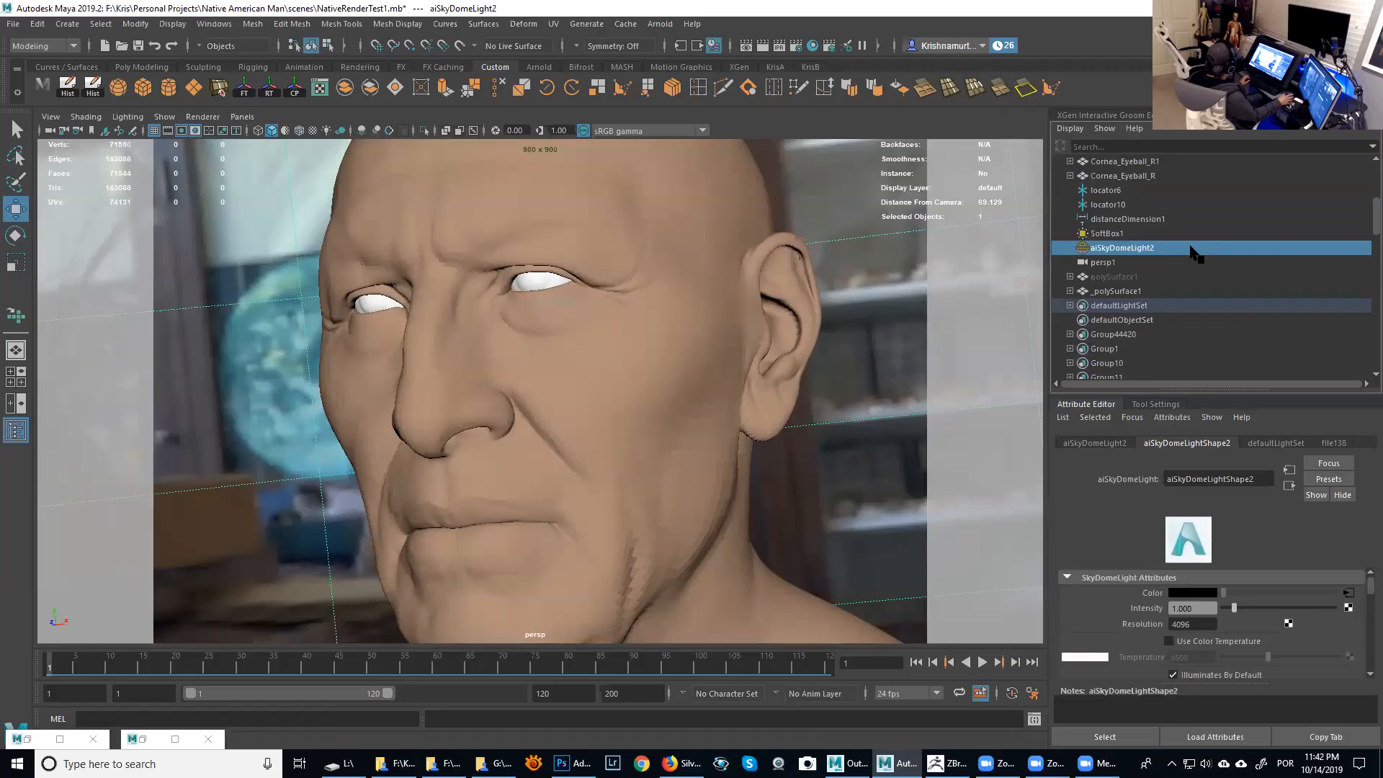
# Turn off Illuminates By Default for aiSkyDomeLight2 and set the SoftBox1 area light's exposure to 4.
pyautogui.moveTo(1251, 393); pyautogui.dragTo(1251, 292)
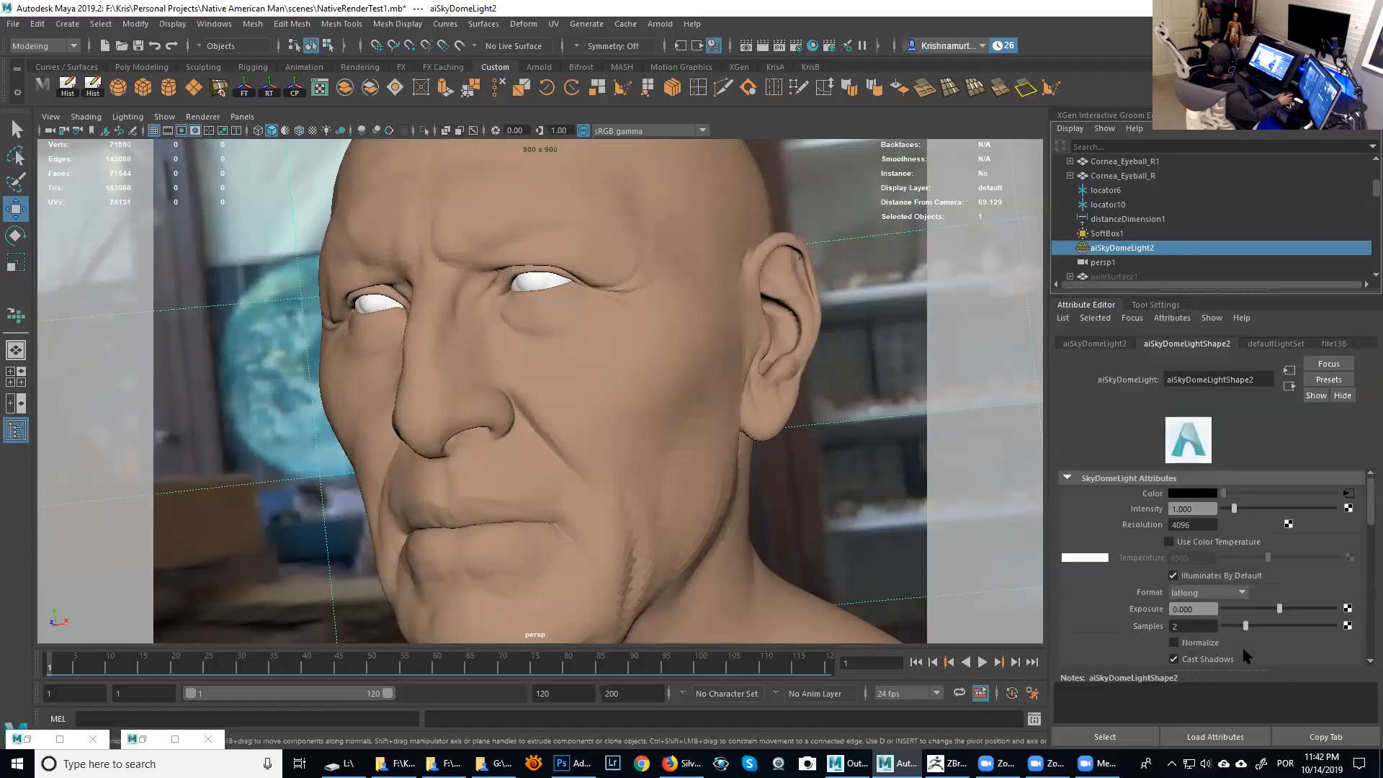
pyautogui.click(1184, 576)
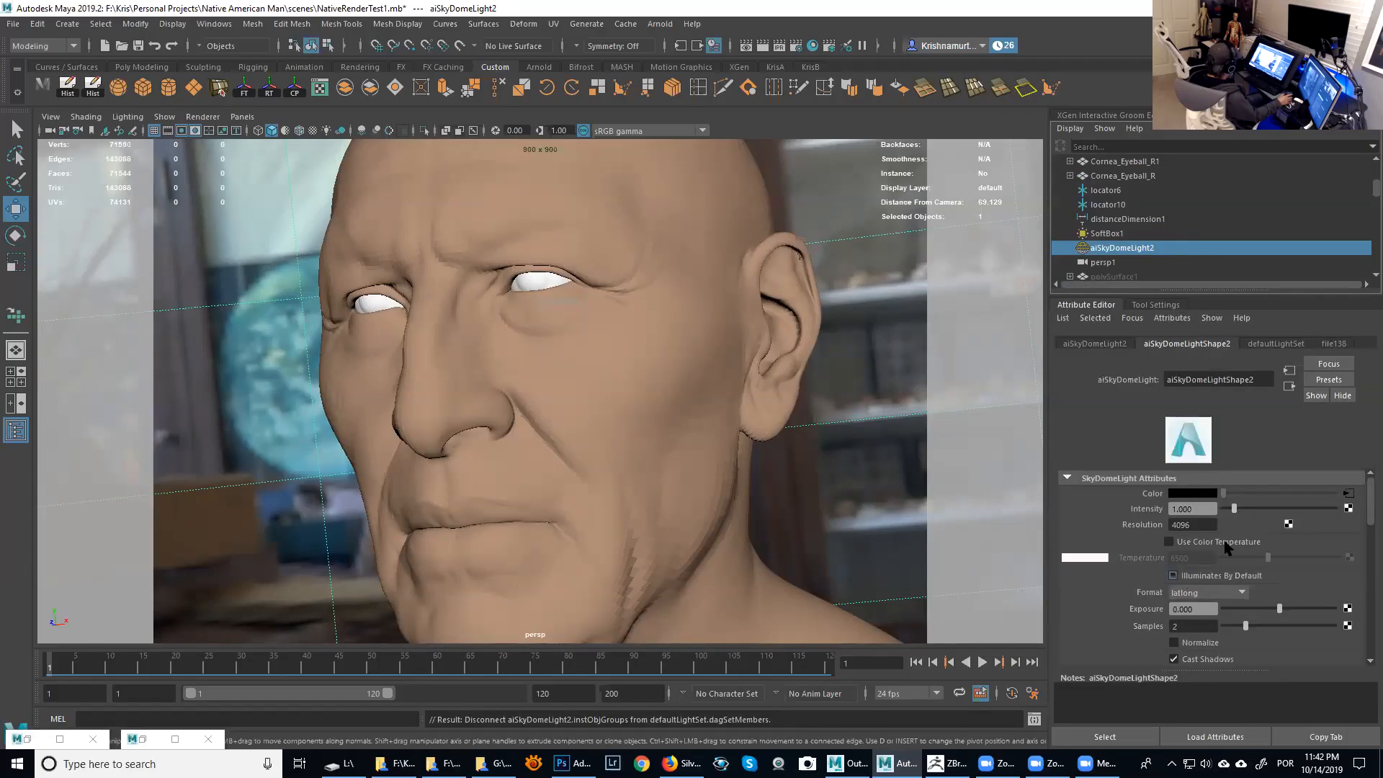
pyautogui.click(1107, 234)
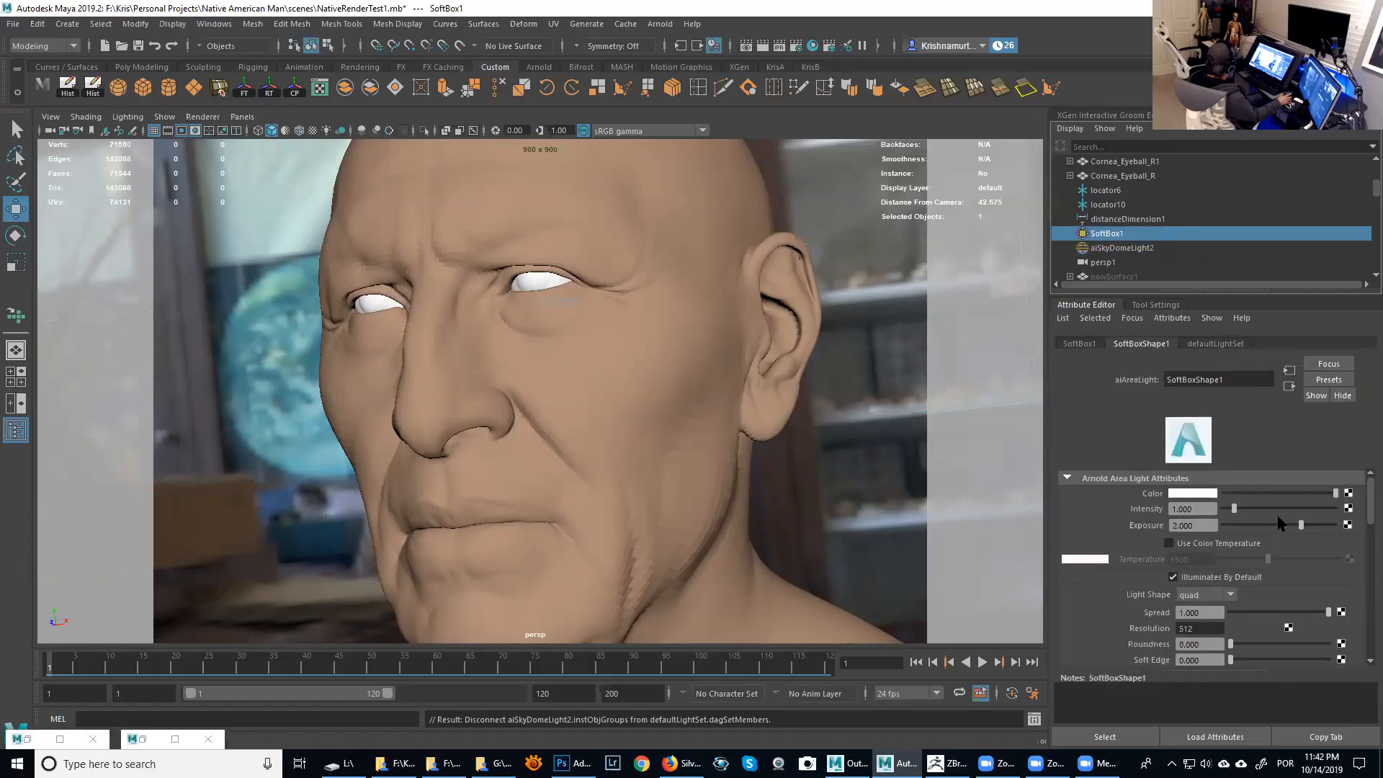
pyautogui.moveTo(1203, 507); pyautogui.dragTo(1157, 507)
pyautogui.press('Tab')
pyautogui.write('4')
pyautogui.press('Return')
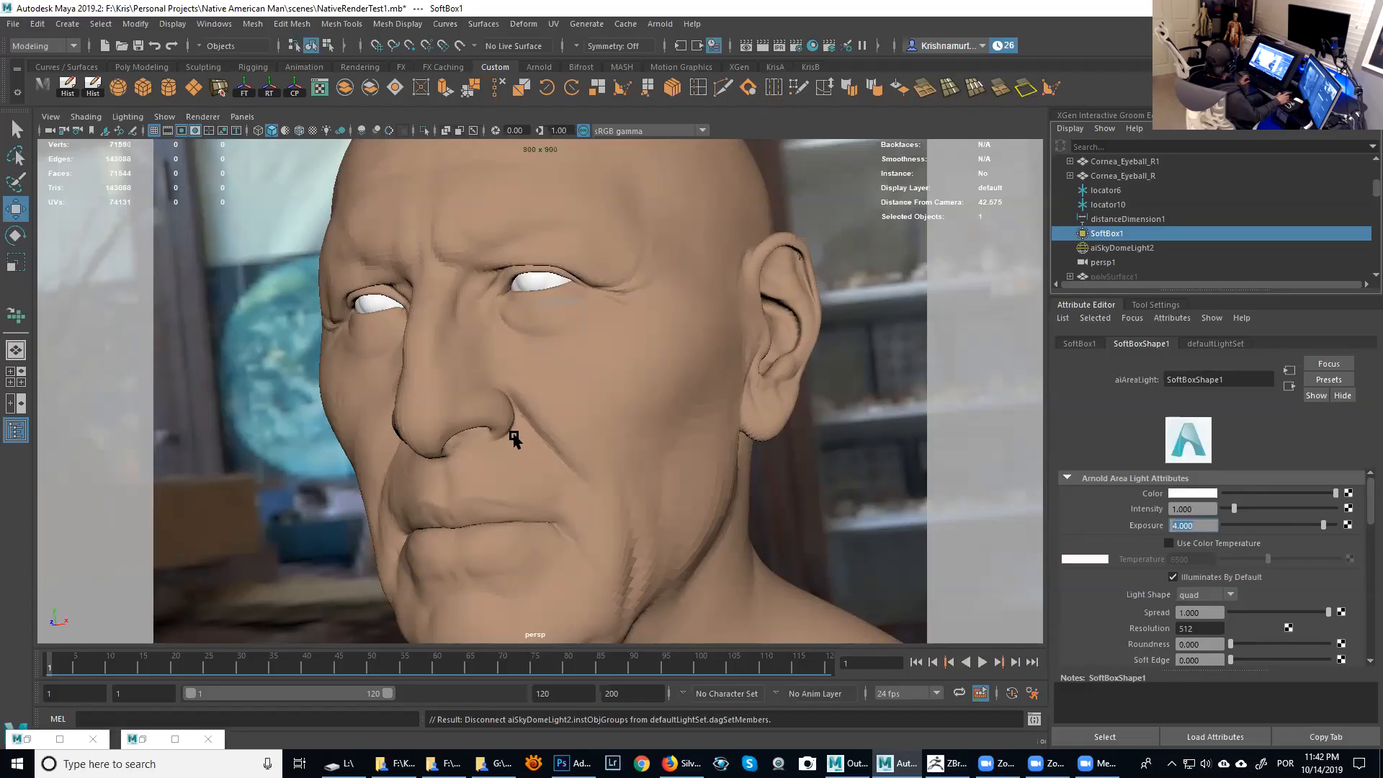
# Go to frame 3 and examine the head's profile render in the Arnold RenderView, clearing its window from the viewport when done.
pyautogui.hotkey('alt', 'v')
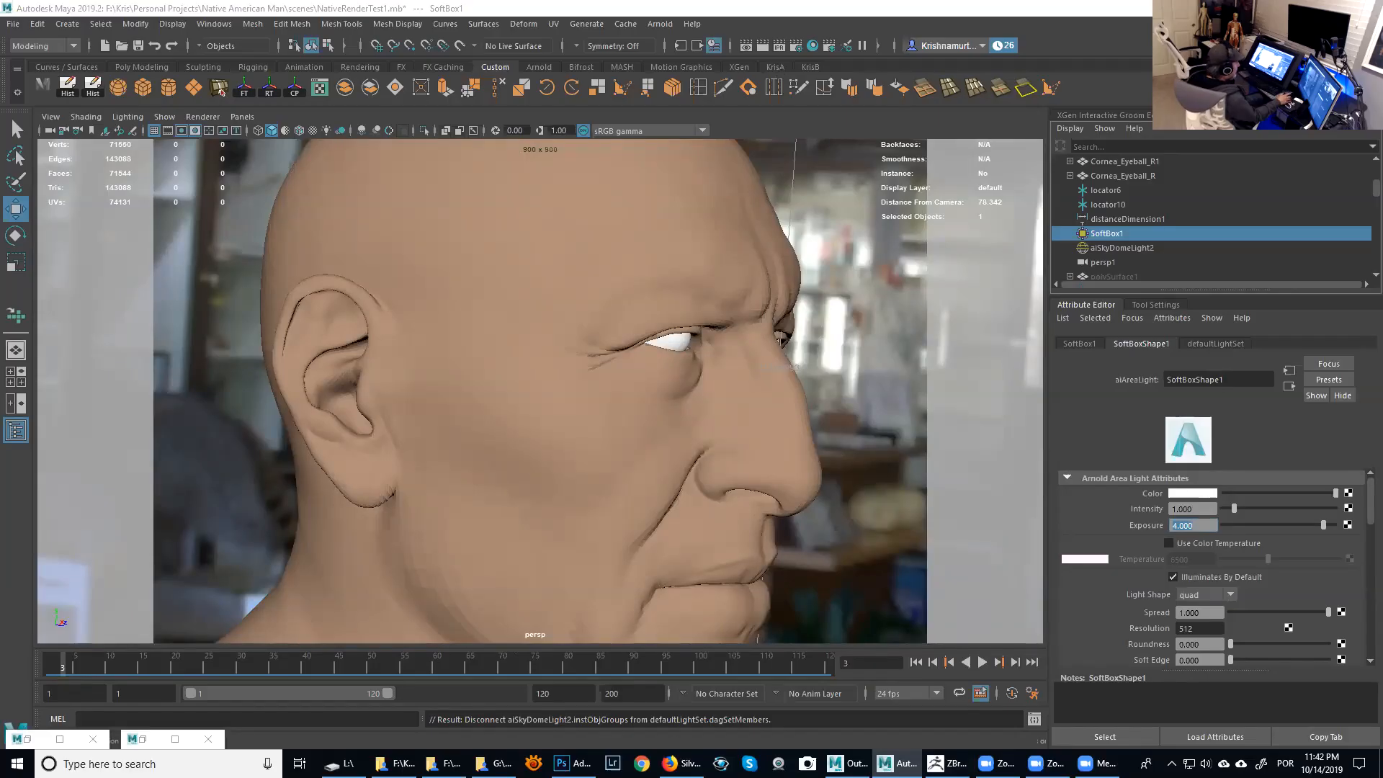
pyautogui.hotkey('alt', 'Tab')
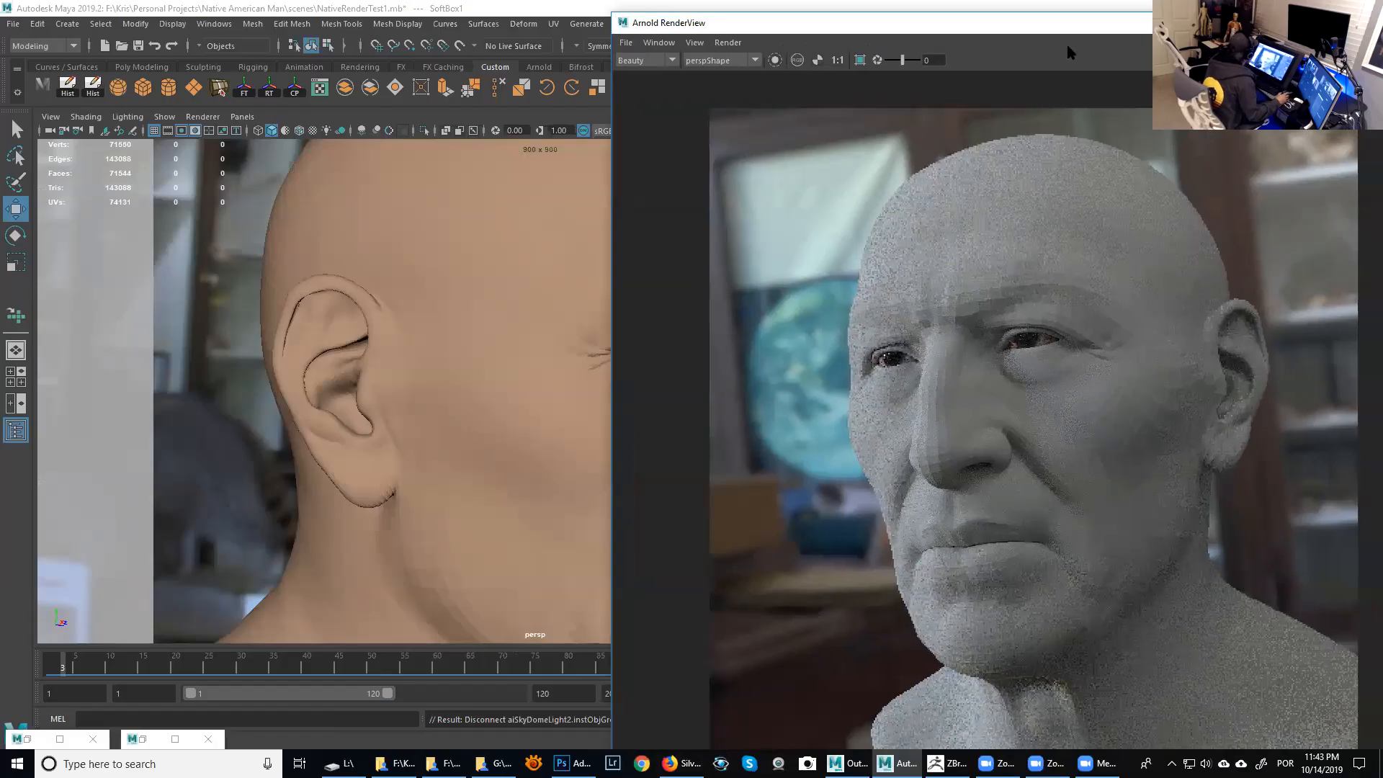
pyautogui.moveTo(1068, 46); pyautogui.dragTo(682, 45)
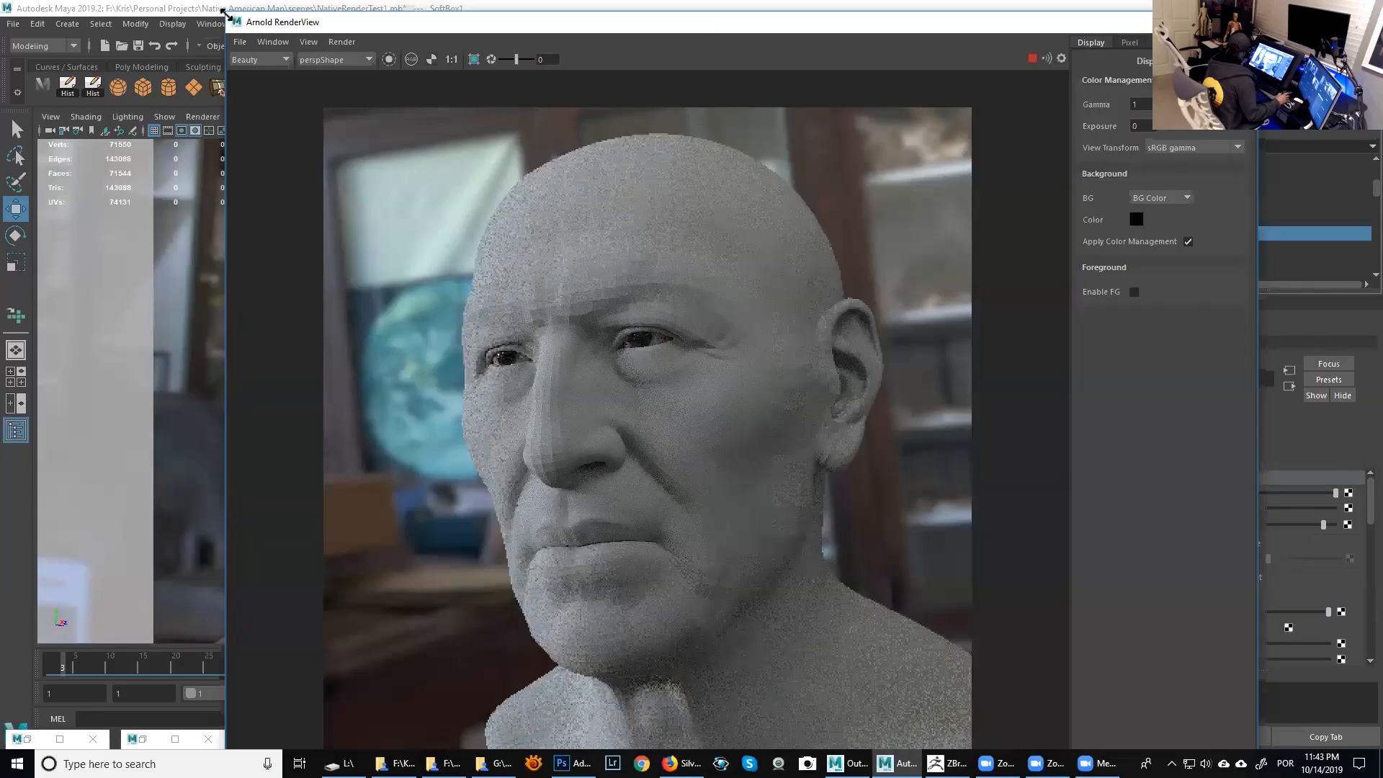
pyautogui.moveTo(223, 13); pyautogui.dragTo(401, 69)
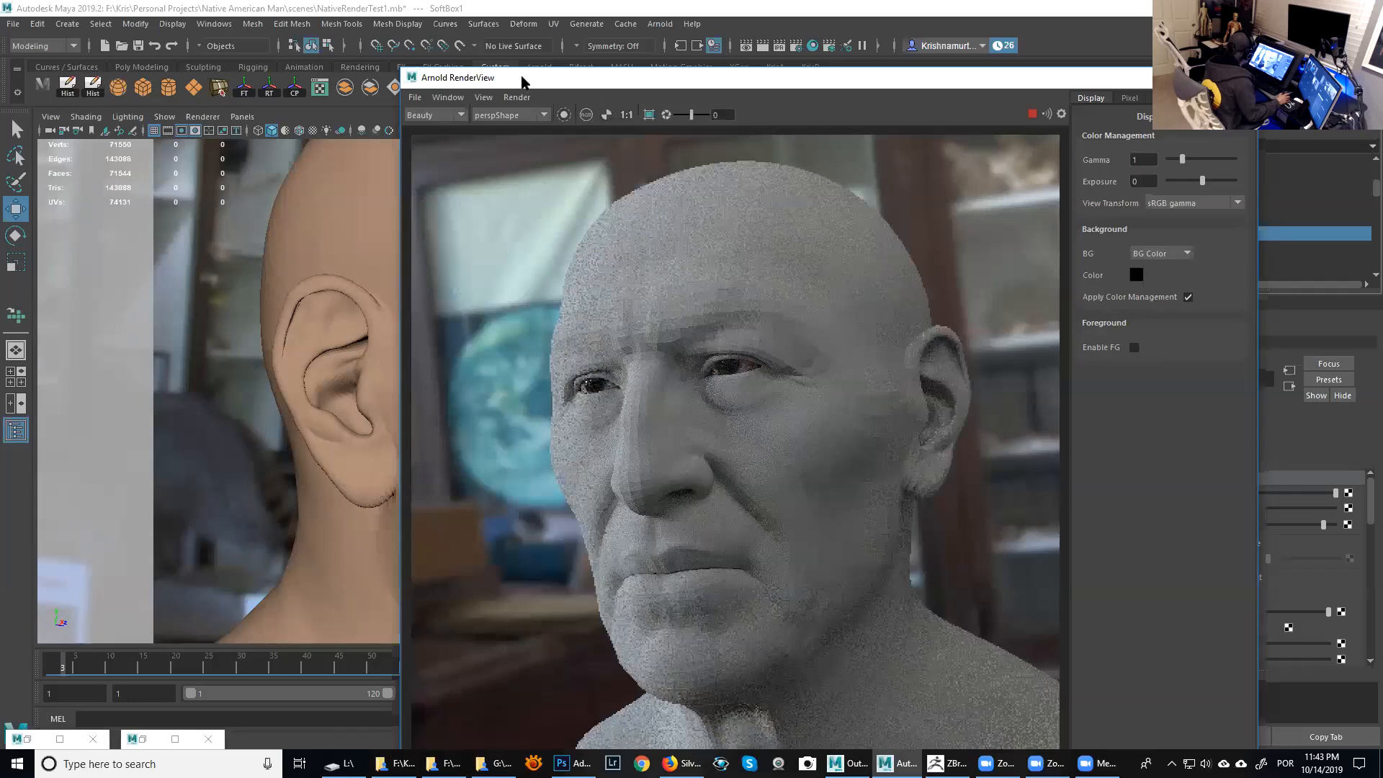
pyautogui.moveTo(522, 82); pyautogui.dragTo(496, 25)
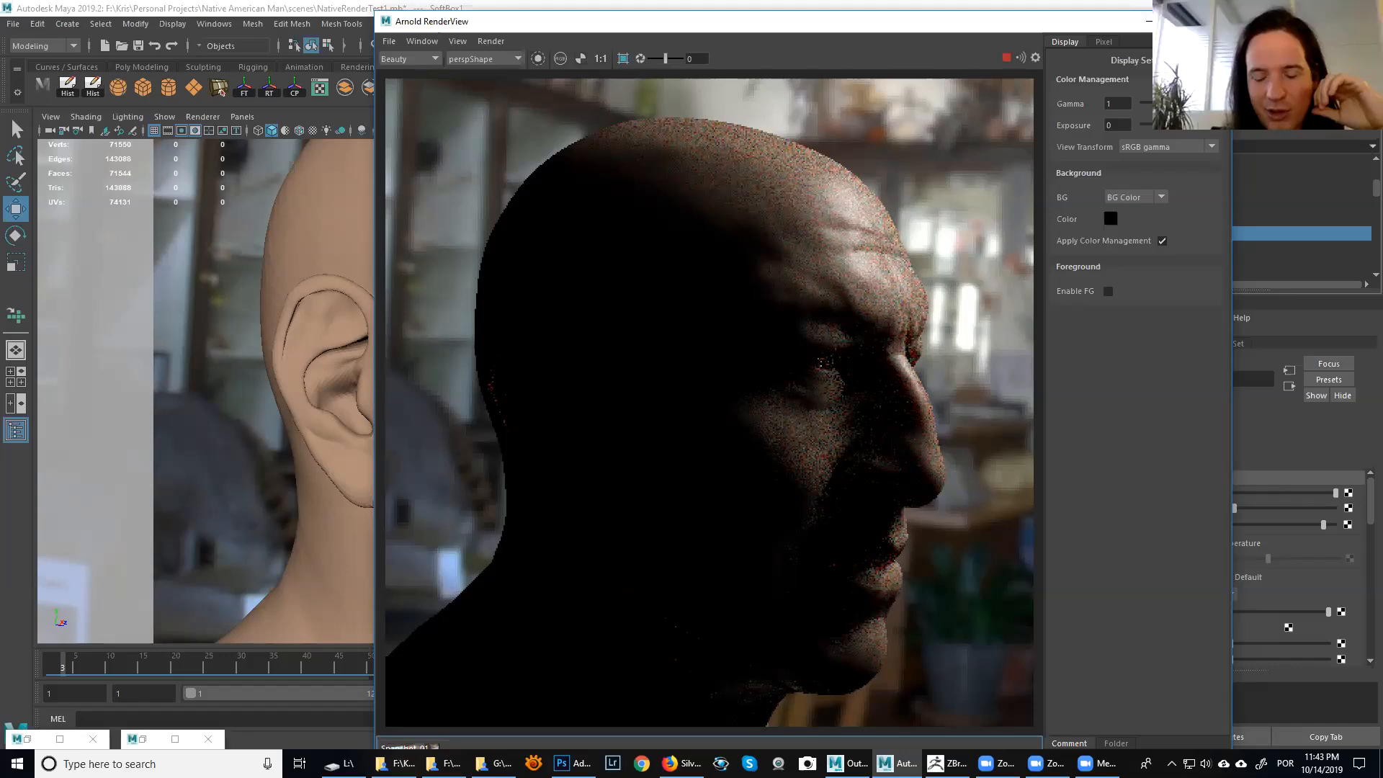
pyautogui.click(1216, 22)
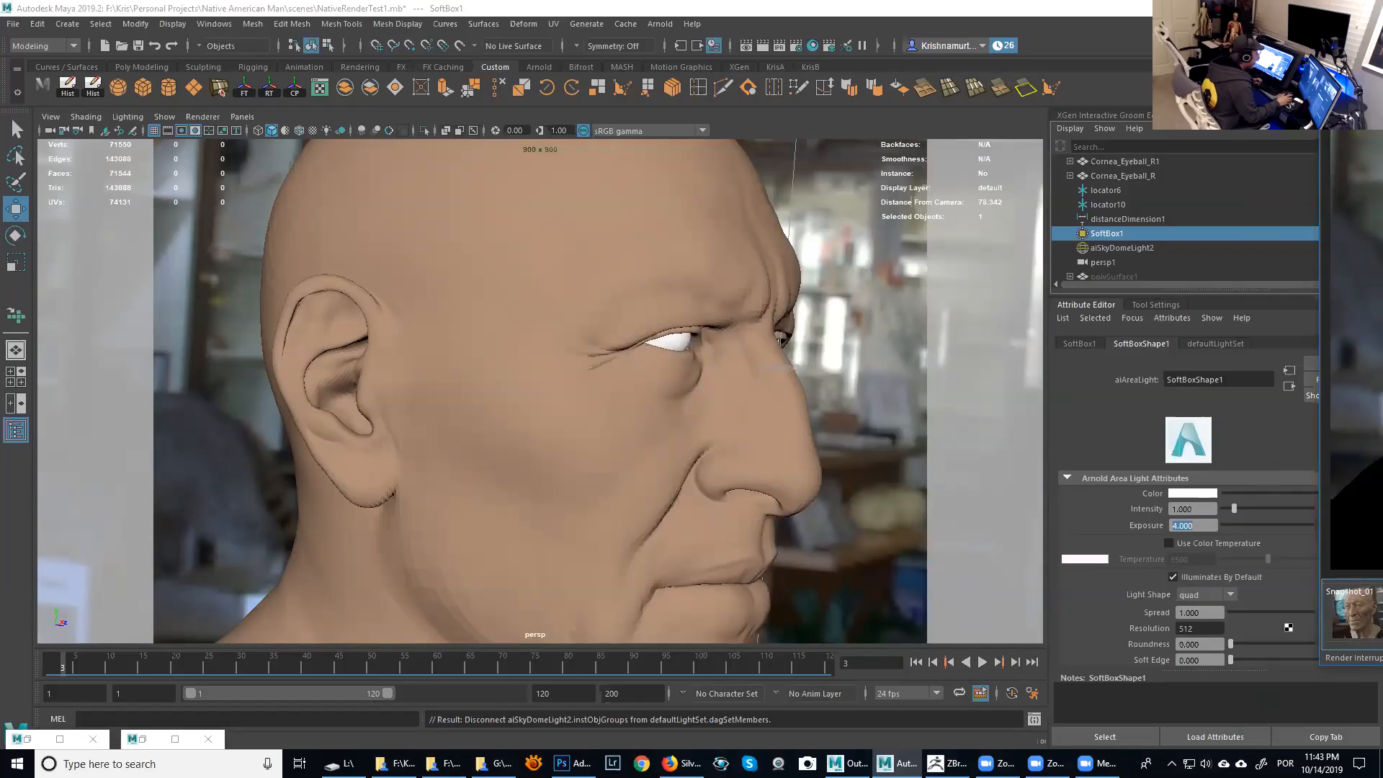
pyautogui.moveTo(1382, 1); pyautogui.dragTo(969, 47)
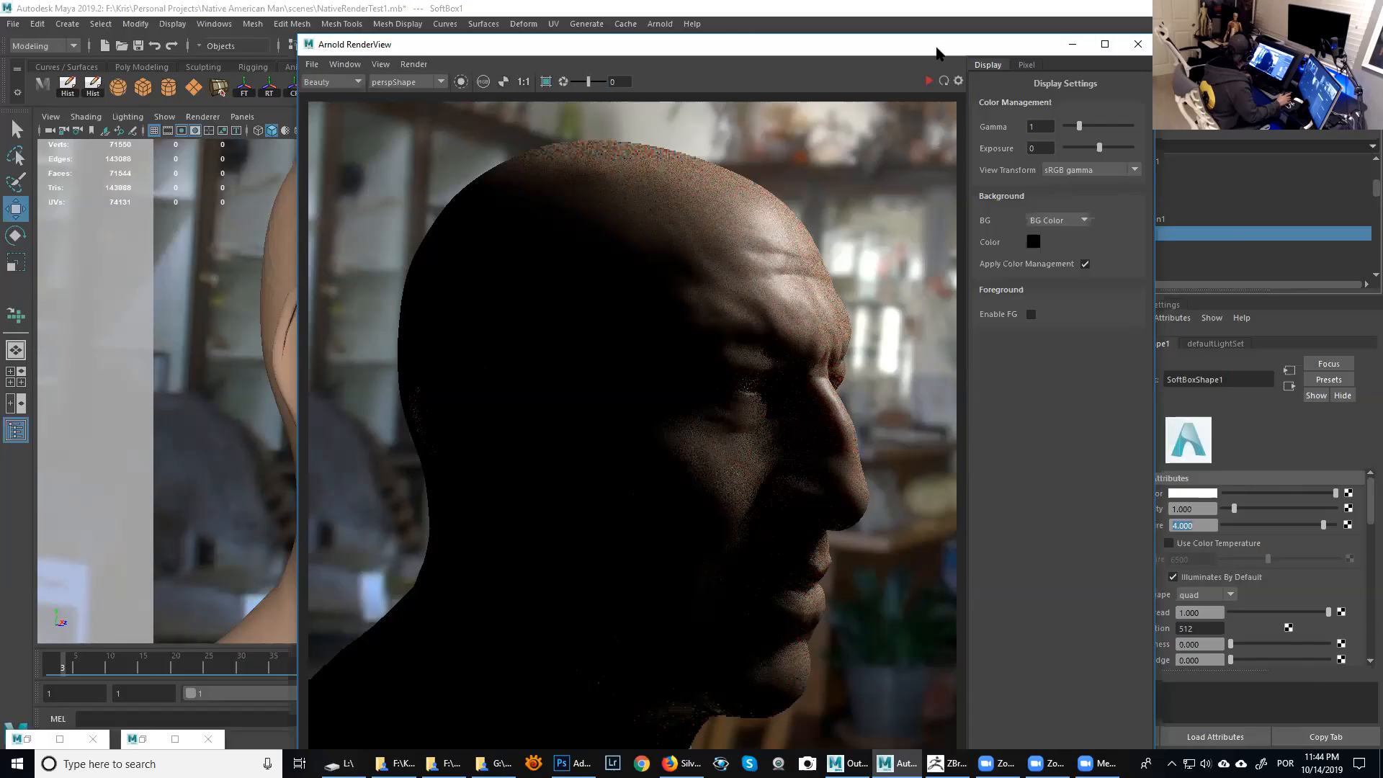
pyautogui.moveTo(941, 52); pyautogui.dragTo(993, 63)
pyautogui.click(1144, 45)
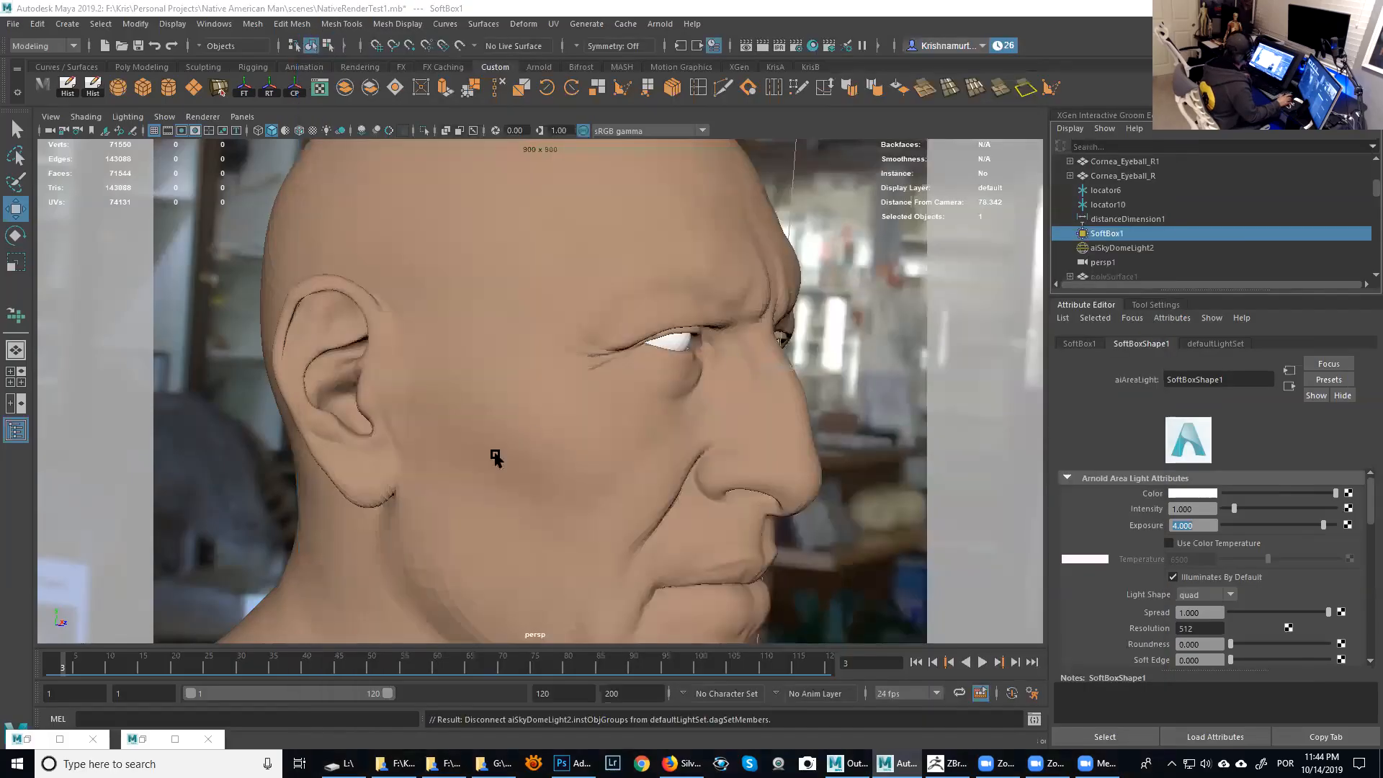
# Go to frame 2 for the front view and inspect the cropped cheek area in the Arnold RenderView.
pyautogui.click(56, 667)
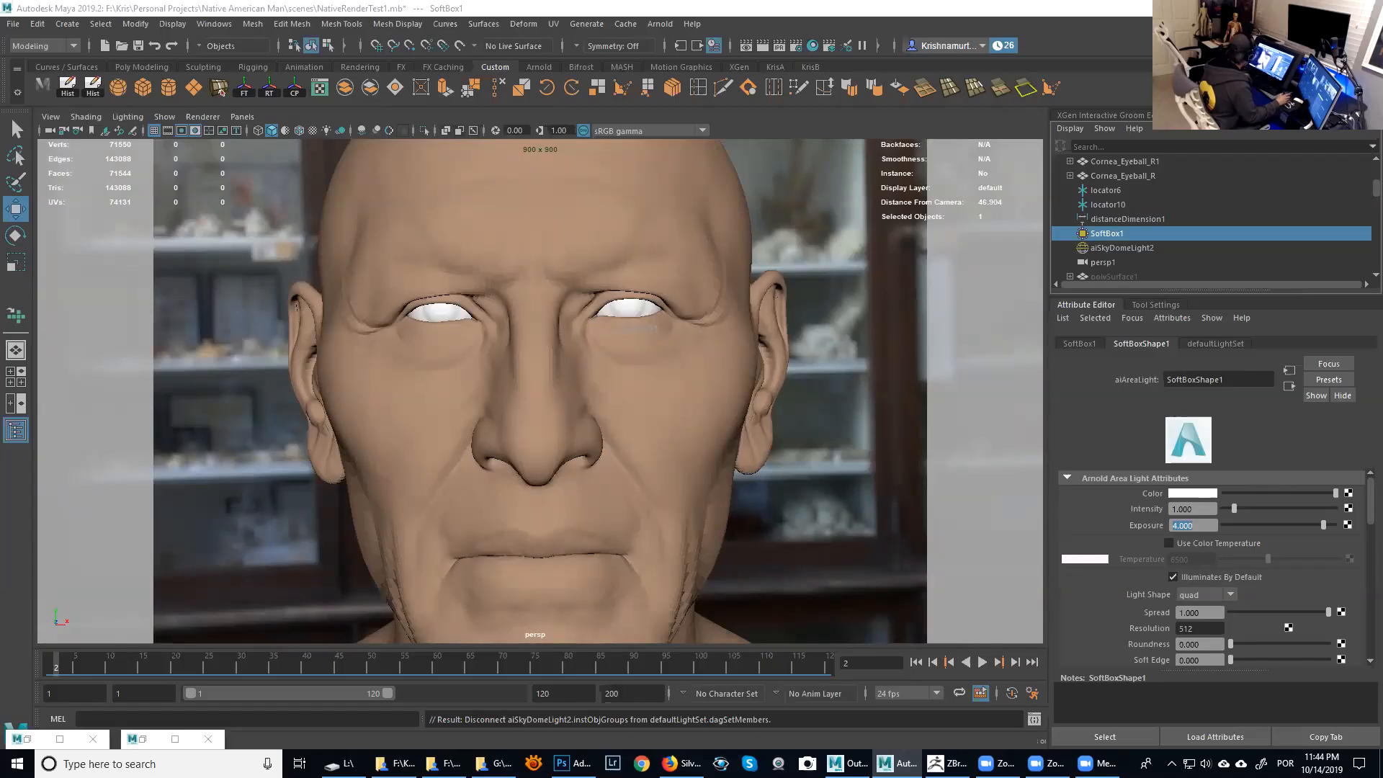
pyautogui.moveTo(859, 2); pyautogui.dragTo(792, 96)
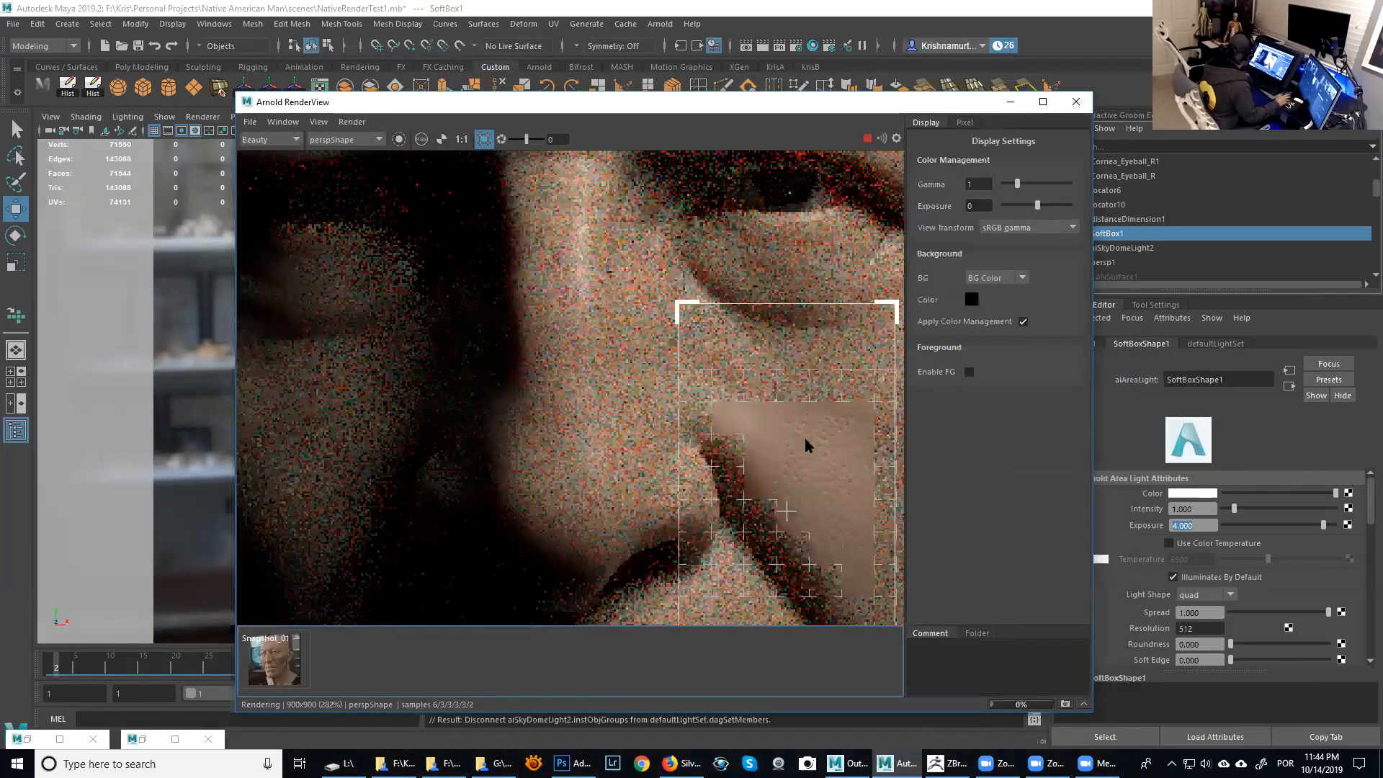
pyautogui.moveTo(802, 434); pyautogui.dragTo(651, 211, button='middle')
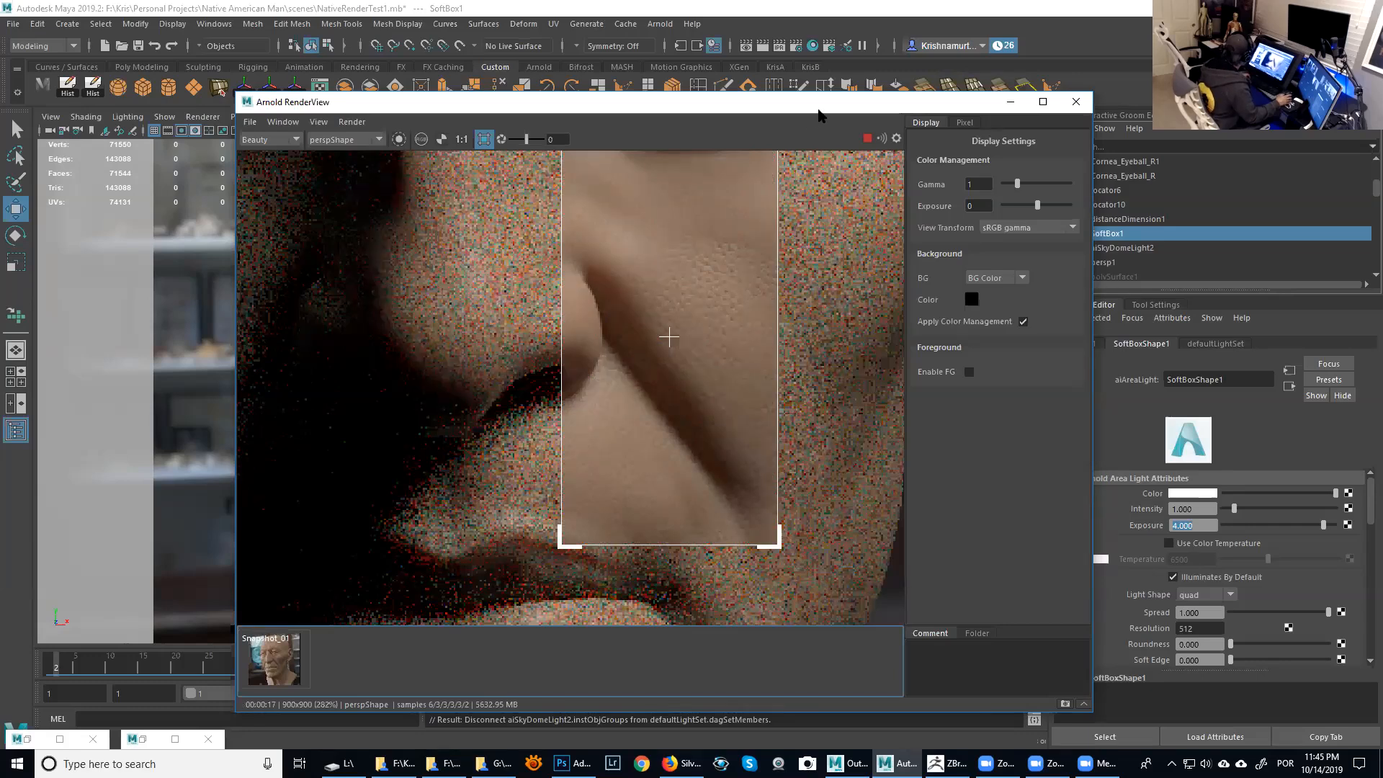
# Place the Arnold RenderView beside the Maya viewport and frame the model's nose and cheek fold up close in the viewport.
pyautogui.moveTo(821, 115); pyautogui.dragTo(1109, 117)
pyautogui.scroll(-1, 1024, 191)
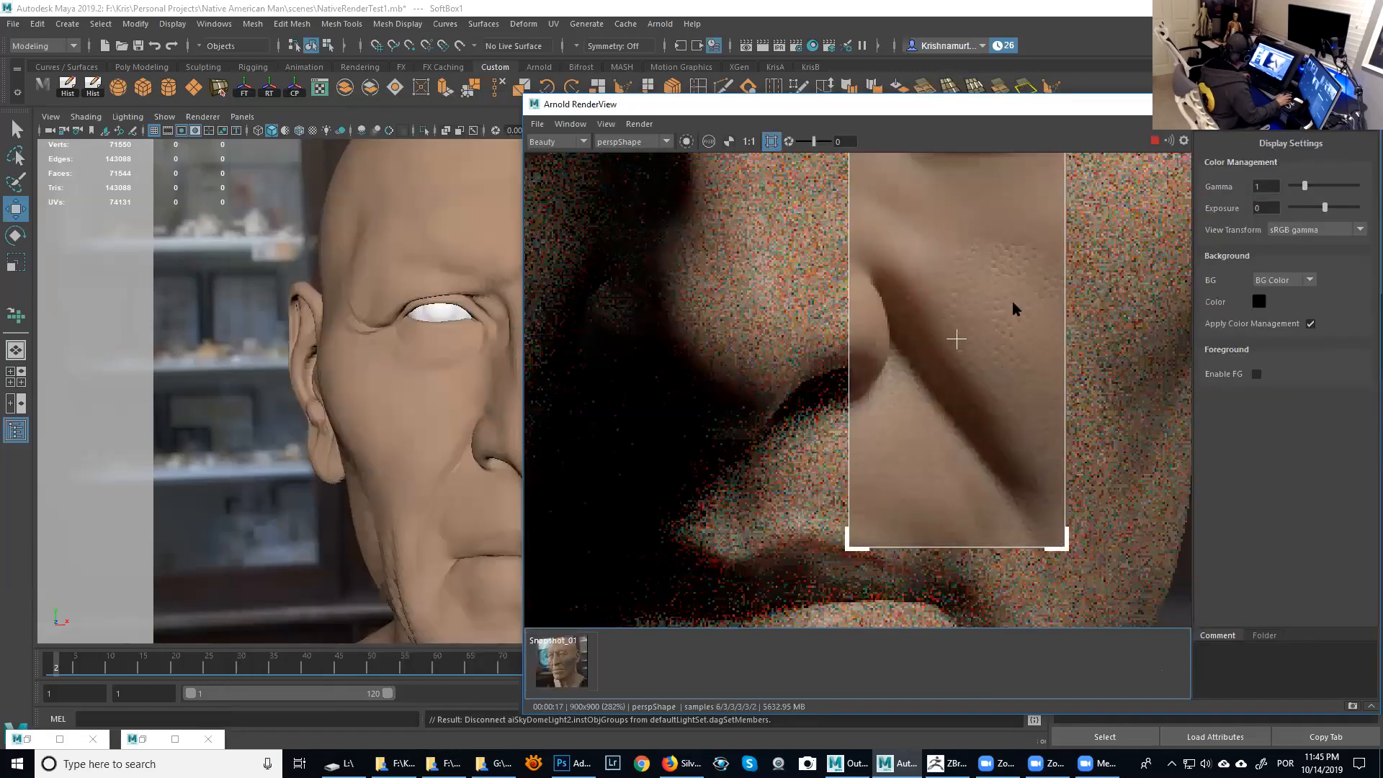
pyautogui.scroll(-1, 1013, 315)
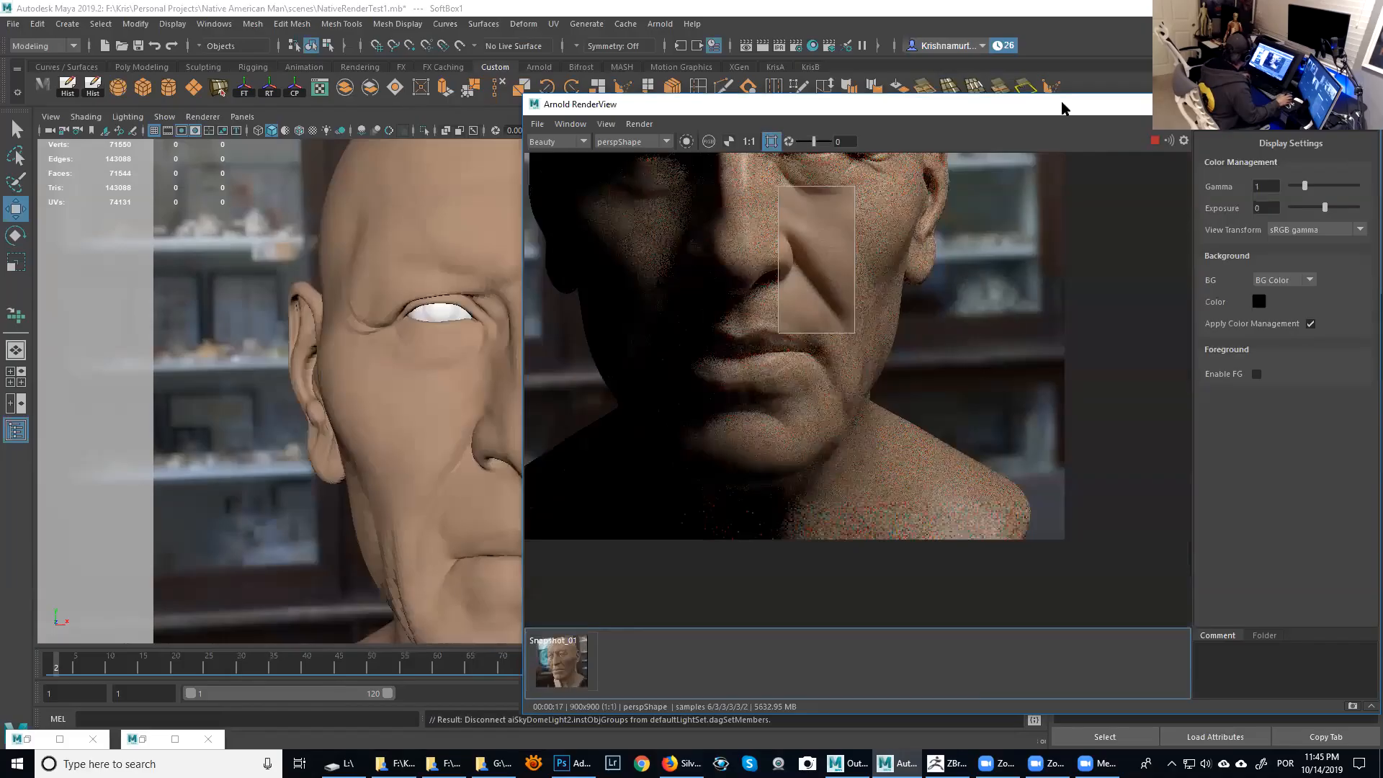
pyautogui.moveTo(1063, 104); pyautogui.dragTo(1210, 122)
pyautogui.scroll(5, 472, 520)
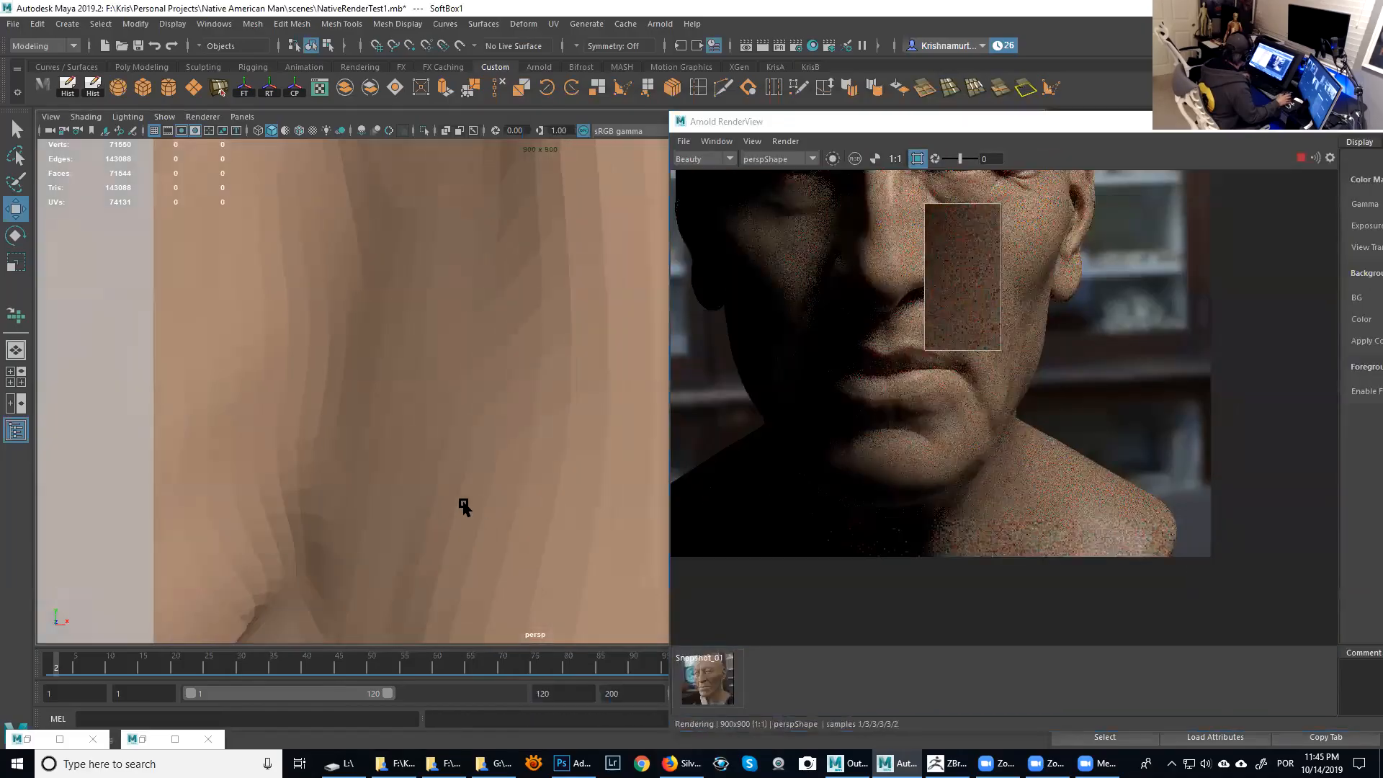
pyautogui.scroll(-3, 465, 506)
pyautogui.keyDown('alt'); pyautogui.moveTo(470, 463); pyautogui.dragTo(339, 382); pyautogui.keyUp('alt')
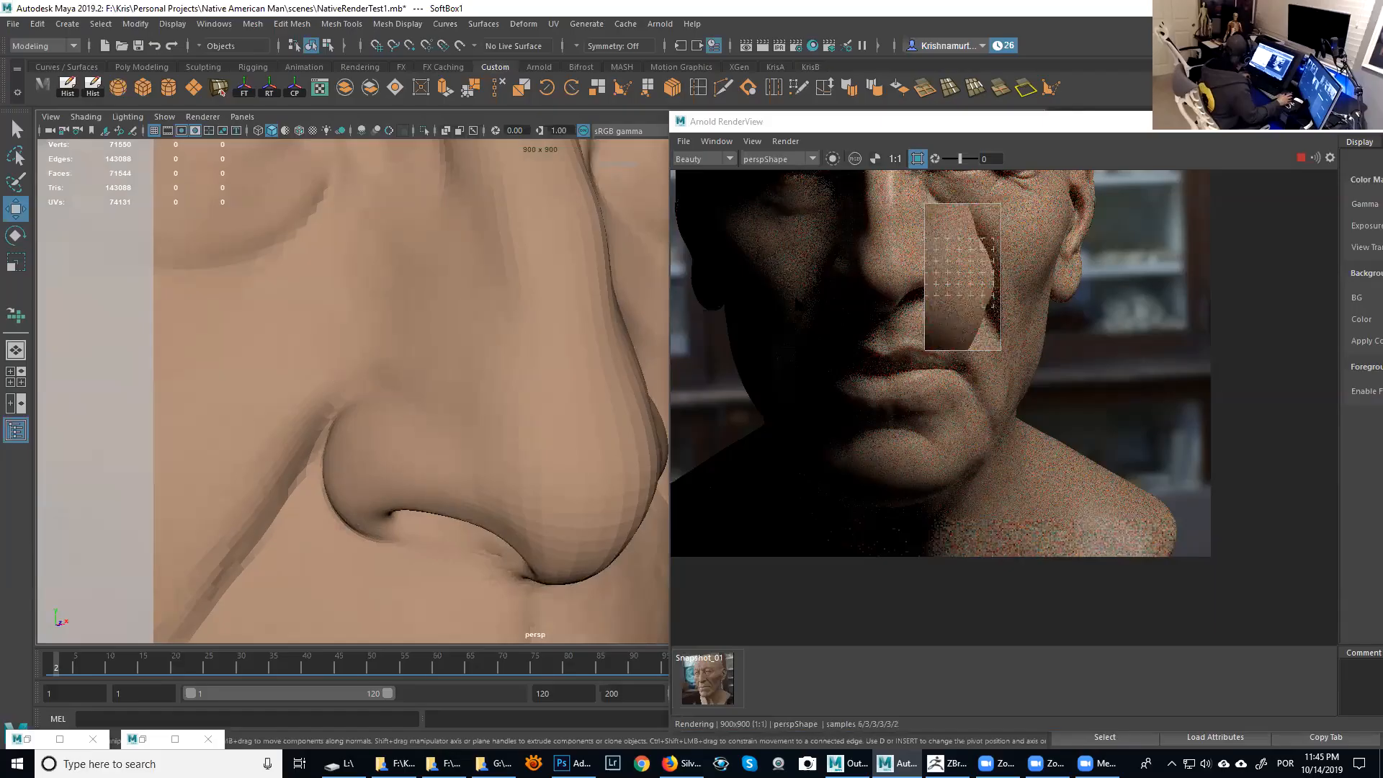
# Enlarge the render crop region so it spans the cheek from below the eye to beneath the mouth.
pyautogui.moveTo(1002, 350); pyautogui.dragTo(1104, 361)
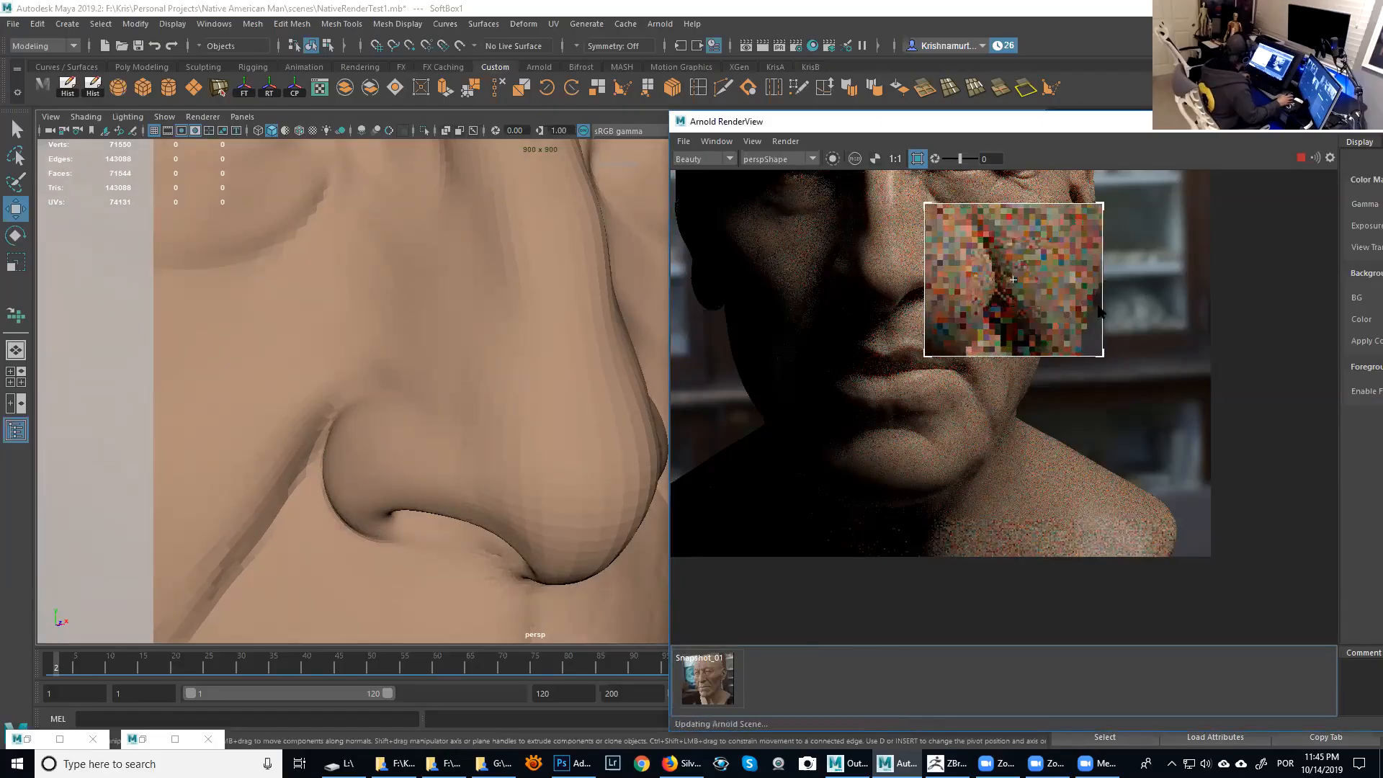
pyautogui.moveTo(1103, 204); pyautogui.dragTo(1114, 192)
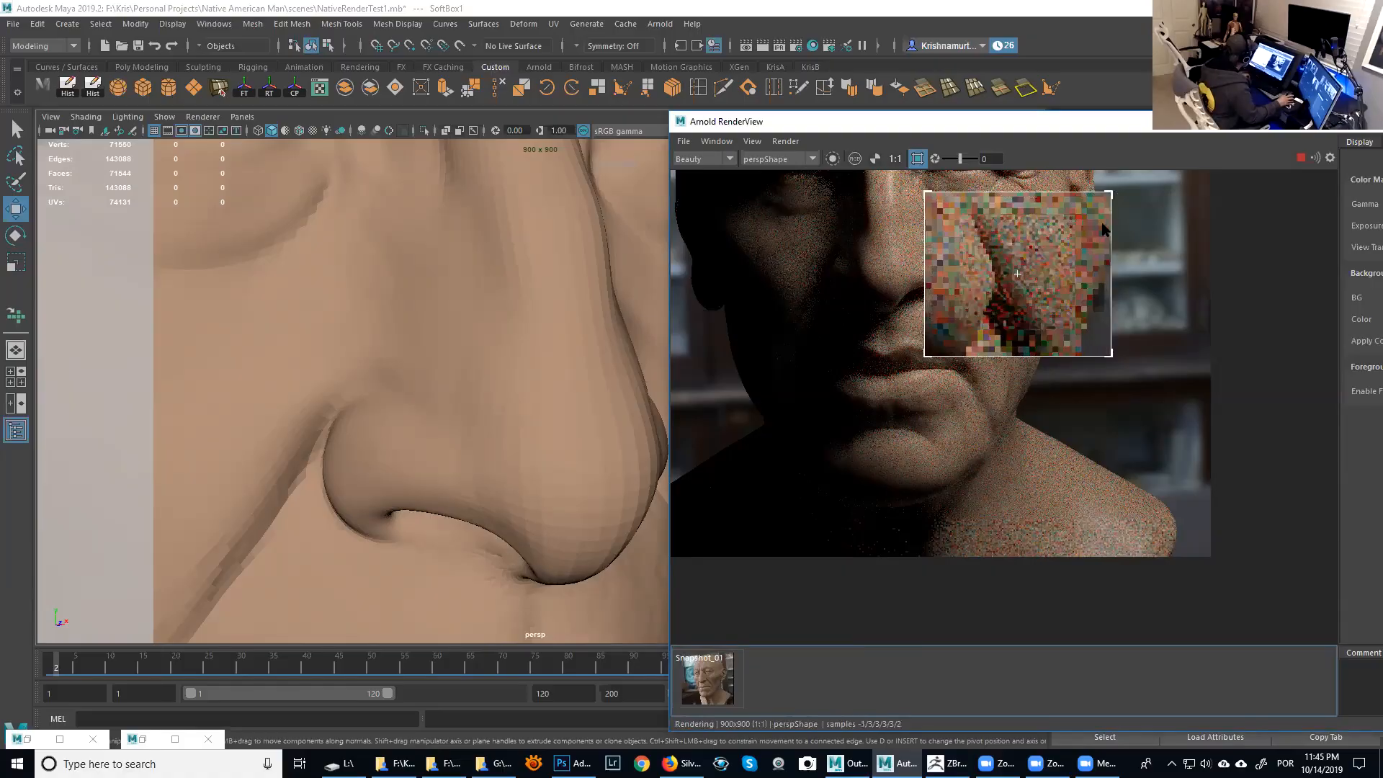
pyautogui.moveTo(1110, 358); pyautogui.dragTo(1105, 417)
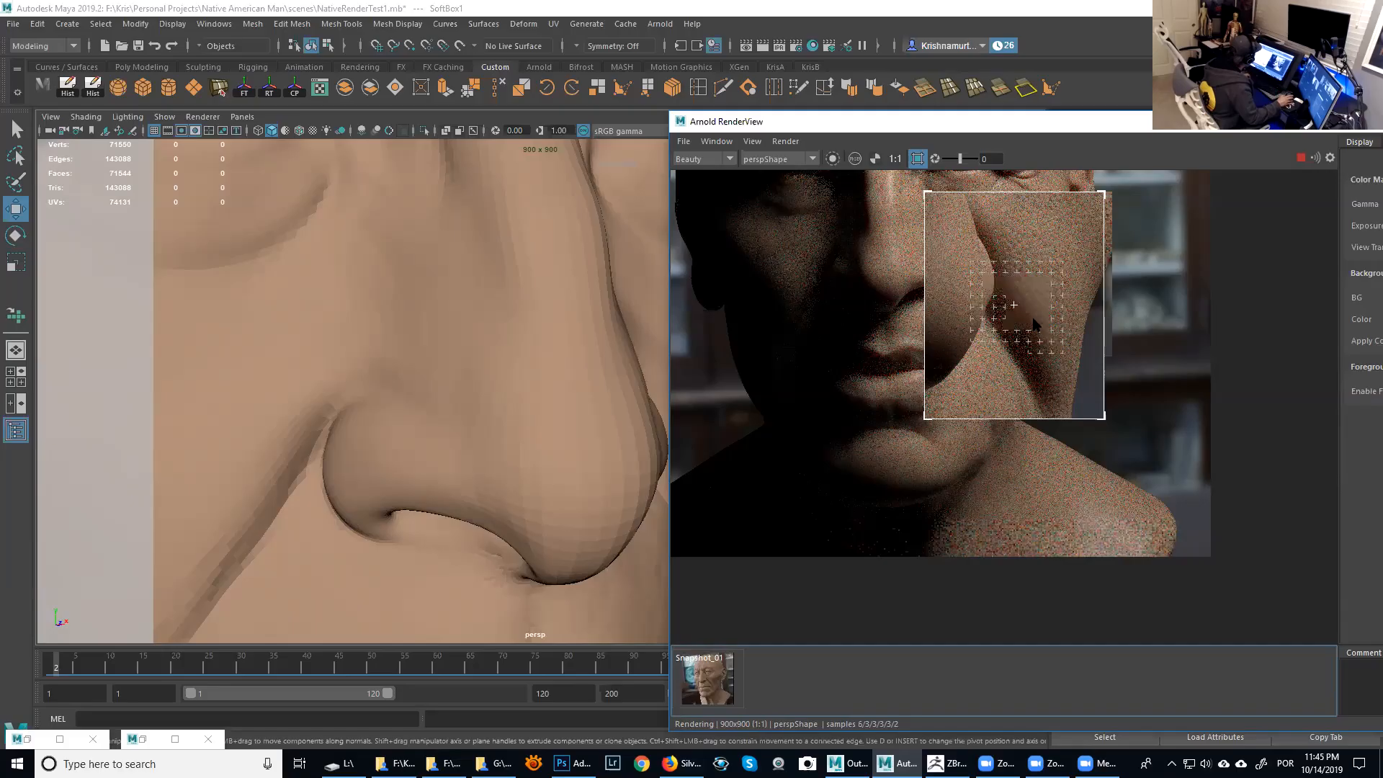
# Examine the pore-level displacement detail on the cheek in the cropped render at close range.
pyautogui.press('alt')
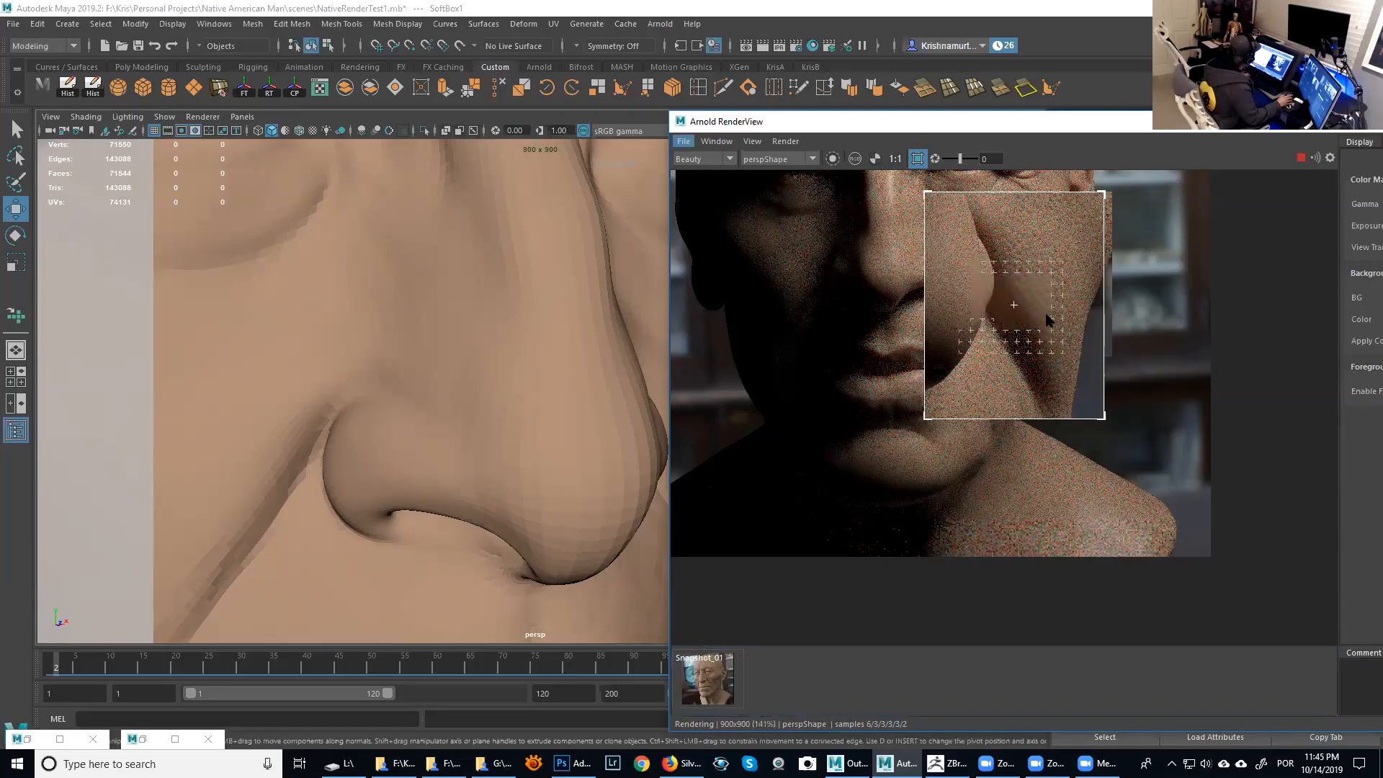
pyautogui.scroll(1, 966, 429)
pyautogui.scroll(1, 1000, 405)
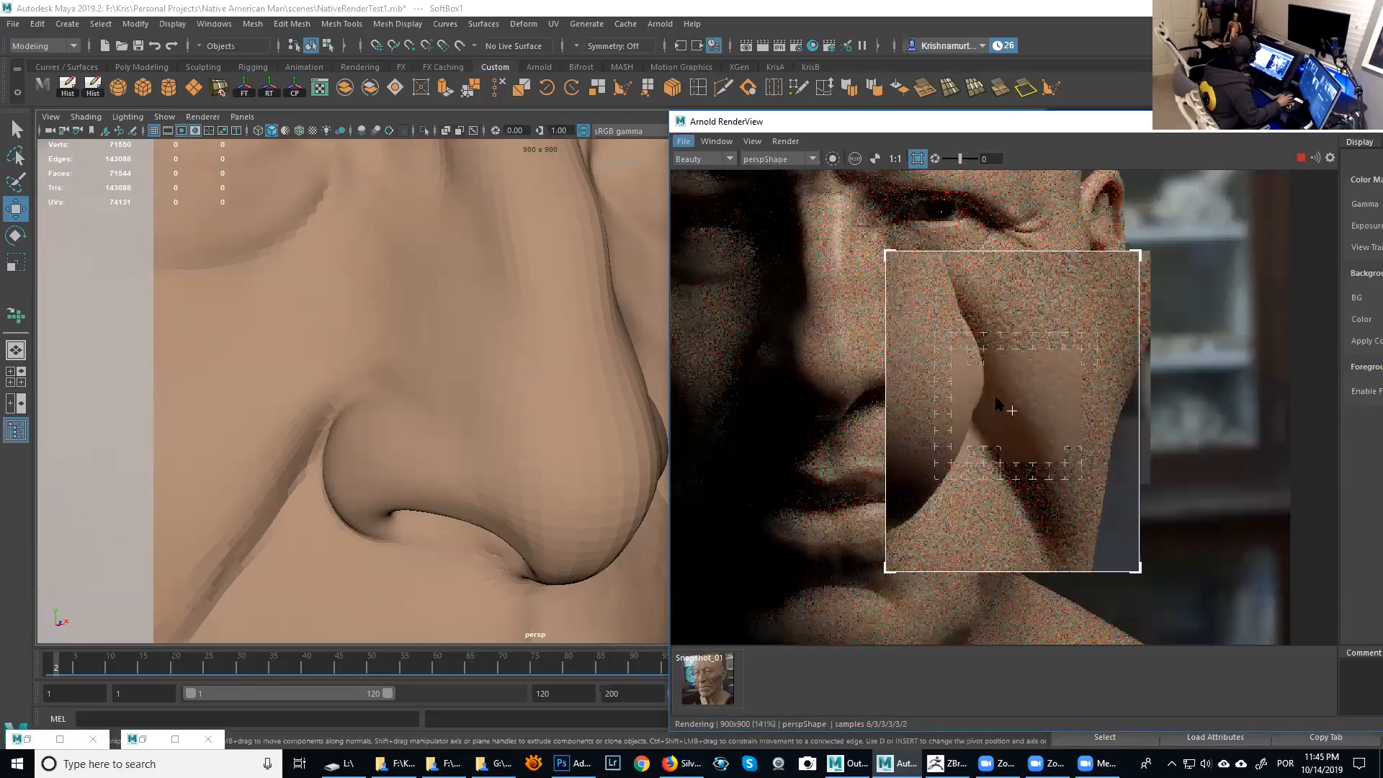
pyautogui.scroll(2, 1059, 382)
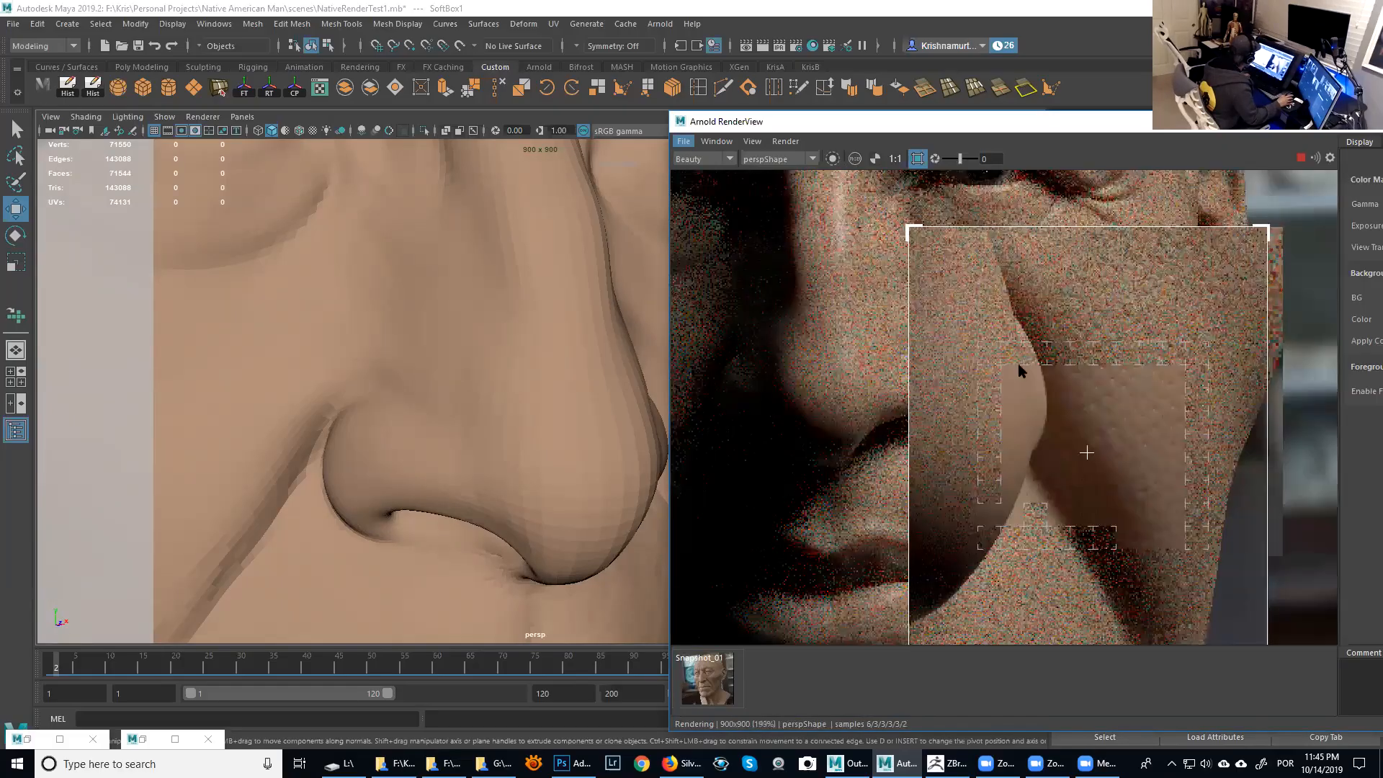
pyautogui.moveTo(1153, 510); pyautogui.dragTo(1069, 463, button='middle')
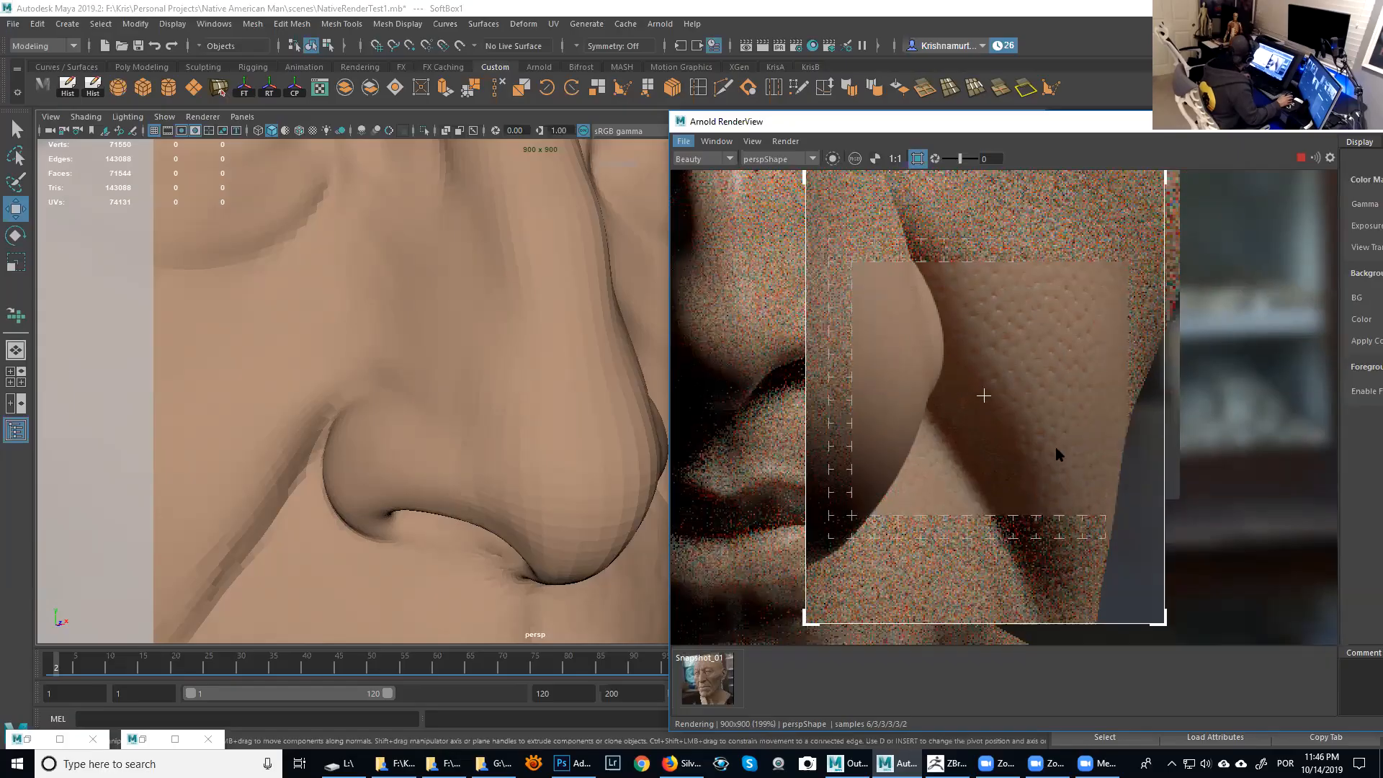
pyautogui.moveTo(1059, 419); pyautogui.dragTo(1063, 382, button='middle')
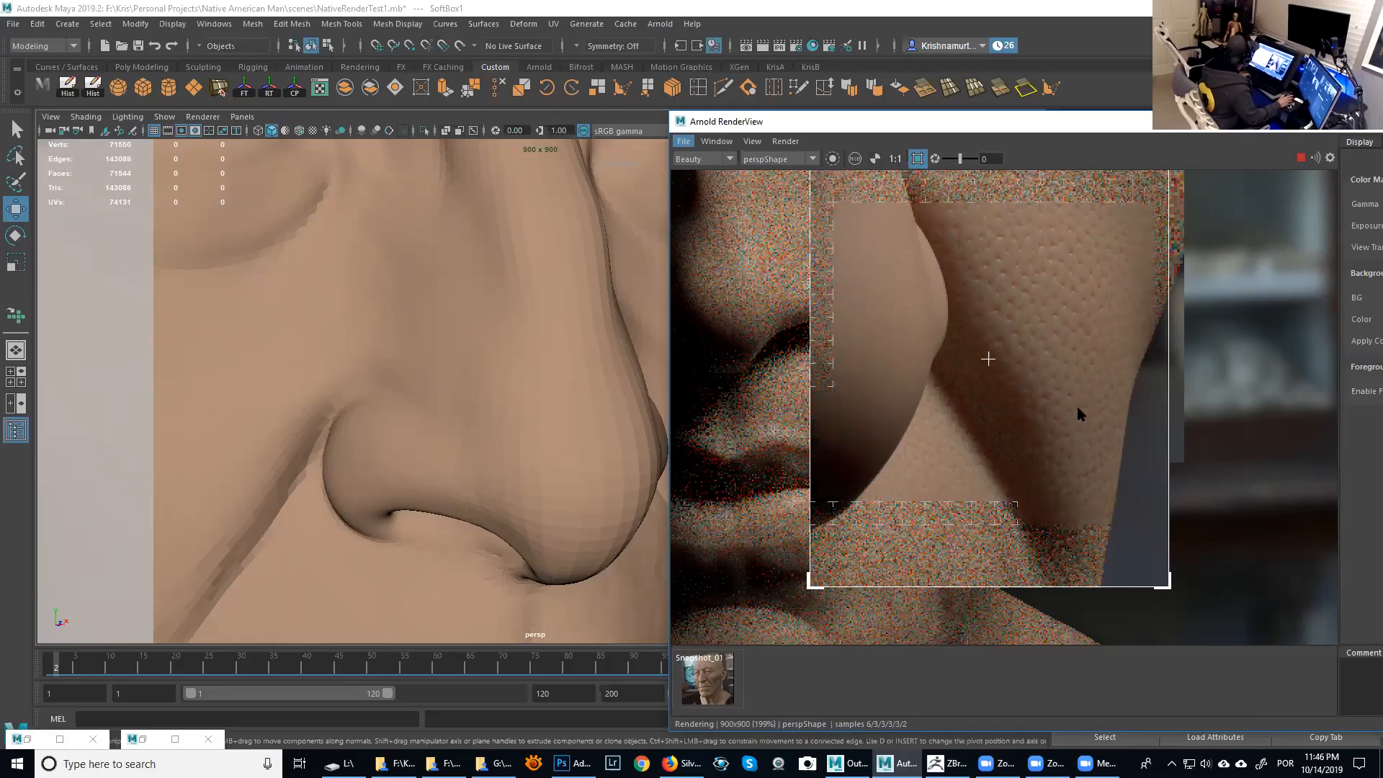
pyautogui.scroll(-2, 1079, 412)
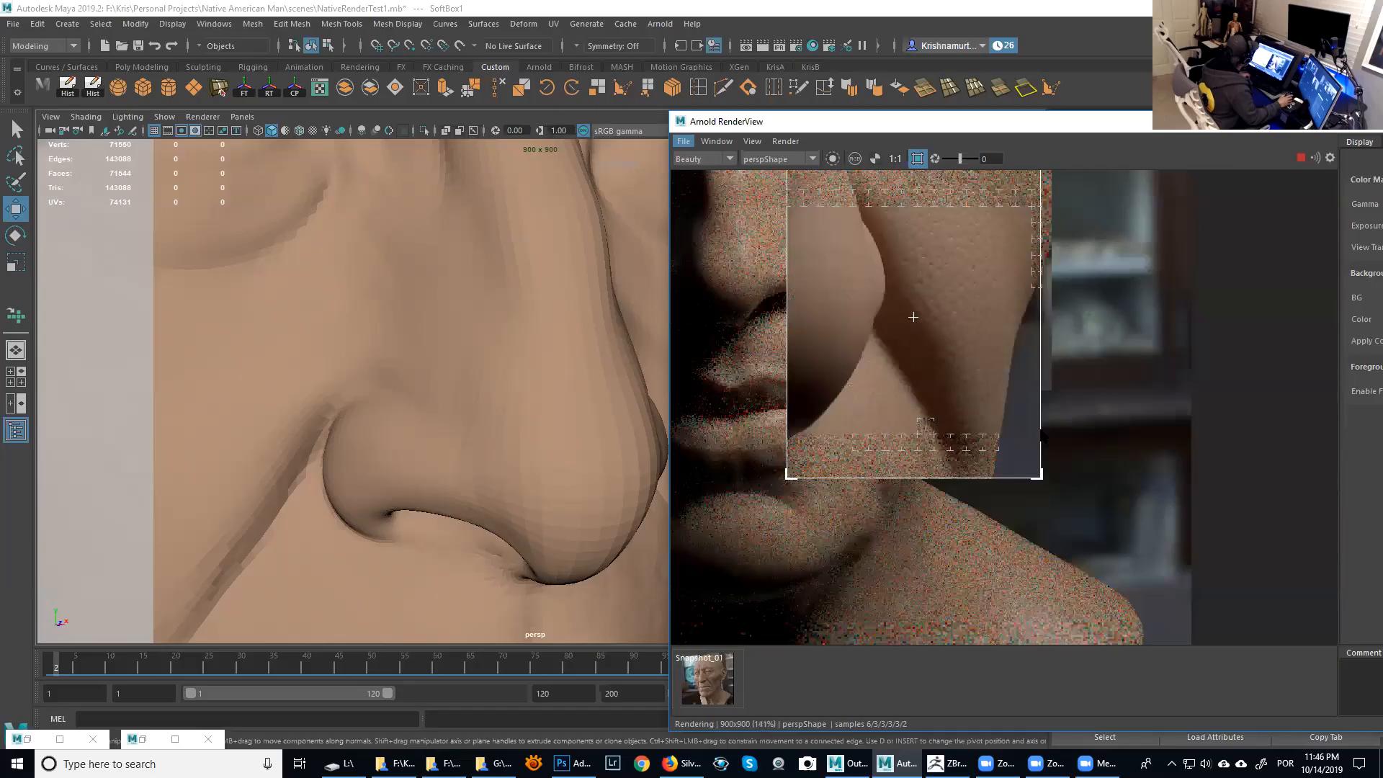
pyautogui.moveTo(977, 355); pyautogui.dragTo(1064, 464, button='middle')
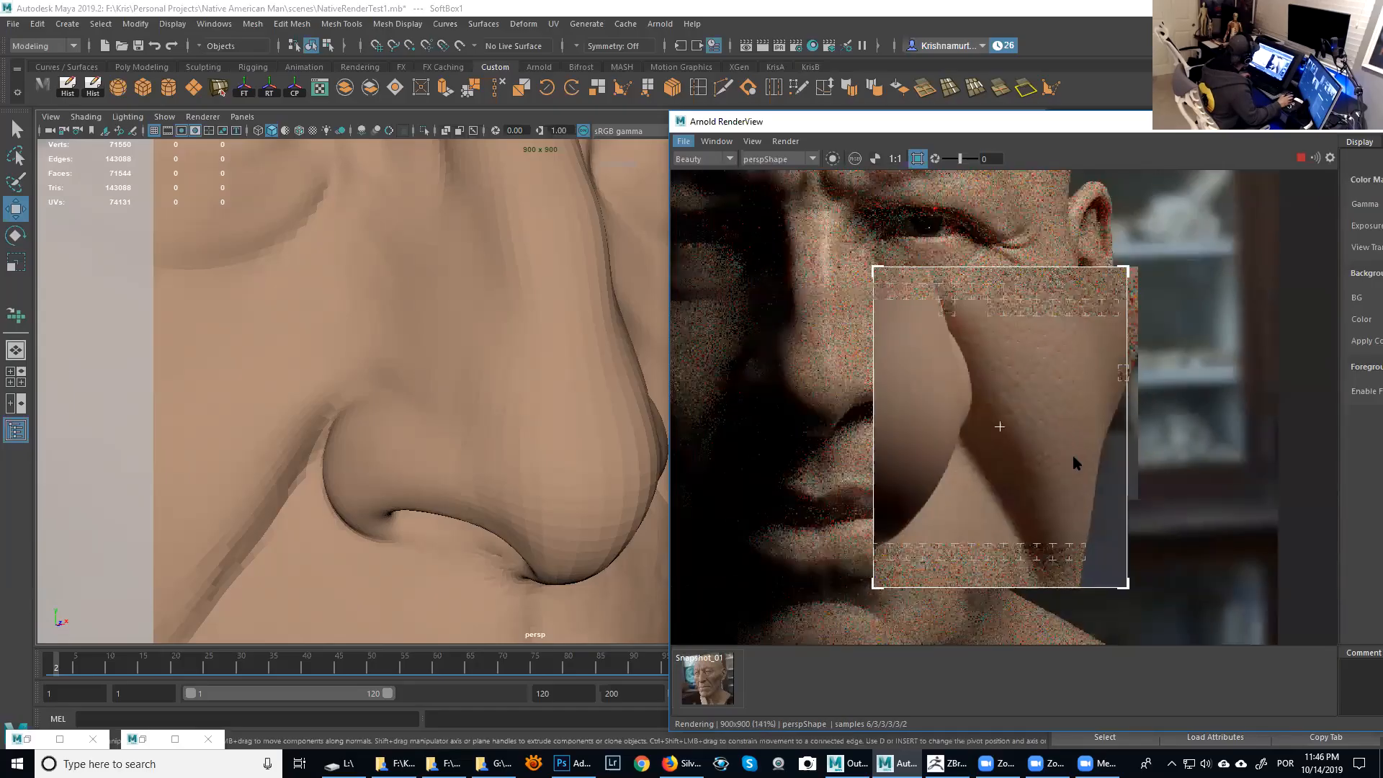
pyautogui.scroll(2, 1073, 460)
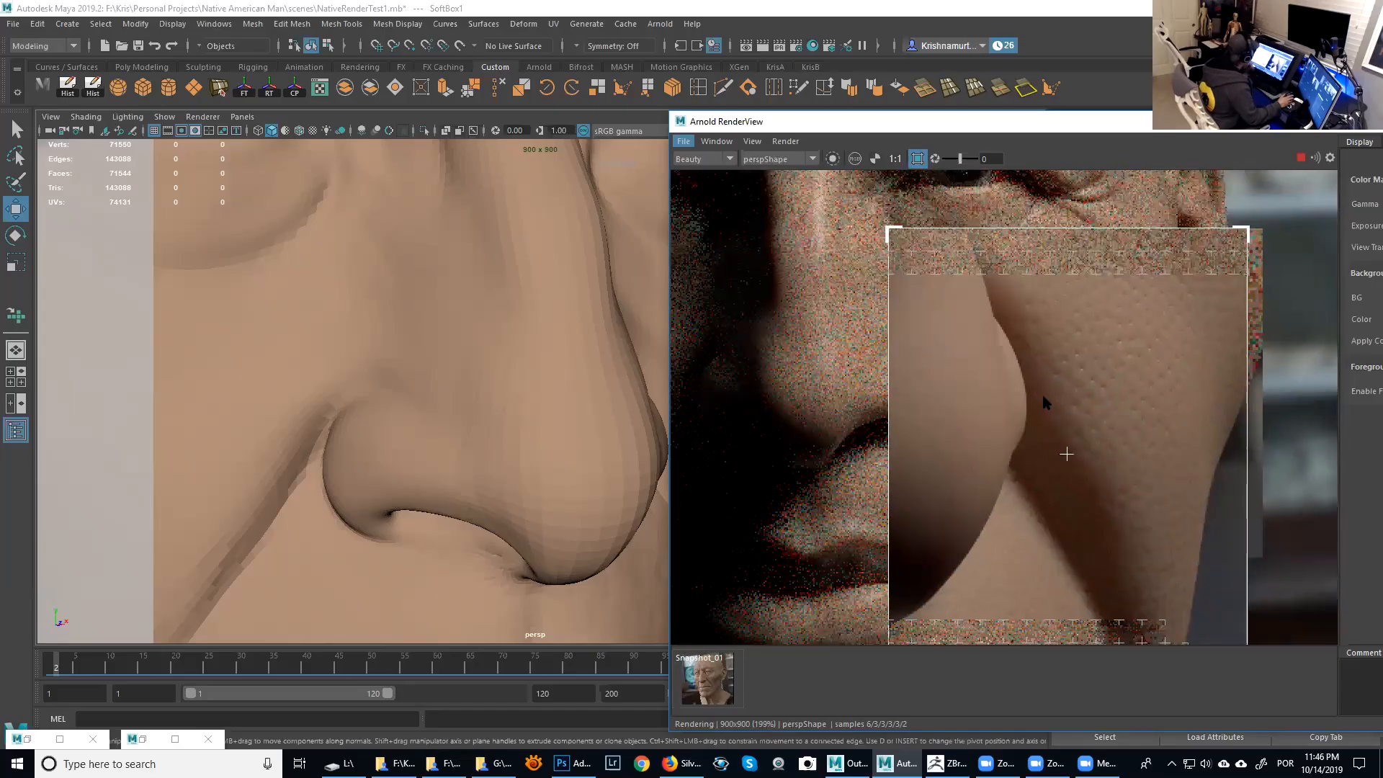
pyautogui.moveTo(1067, 439); pyautogui.dragTo(1043, 397, button='middle')
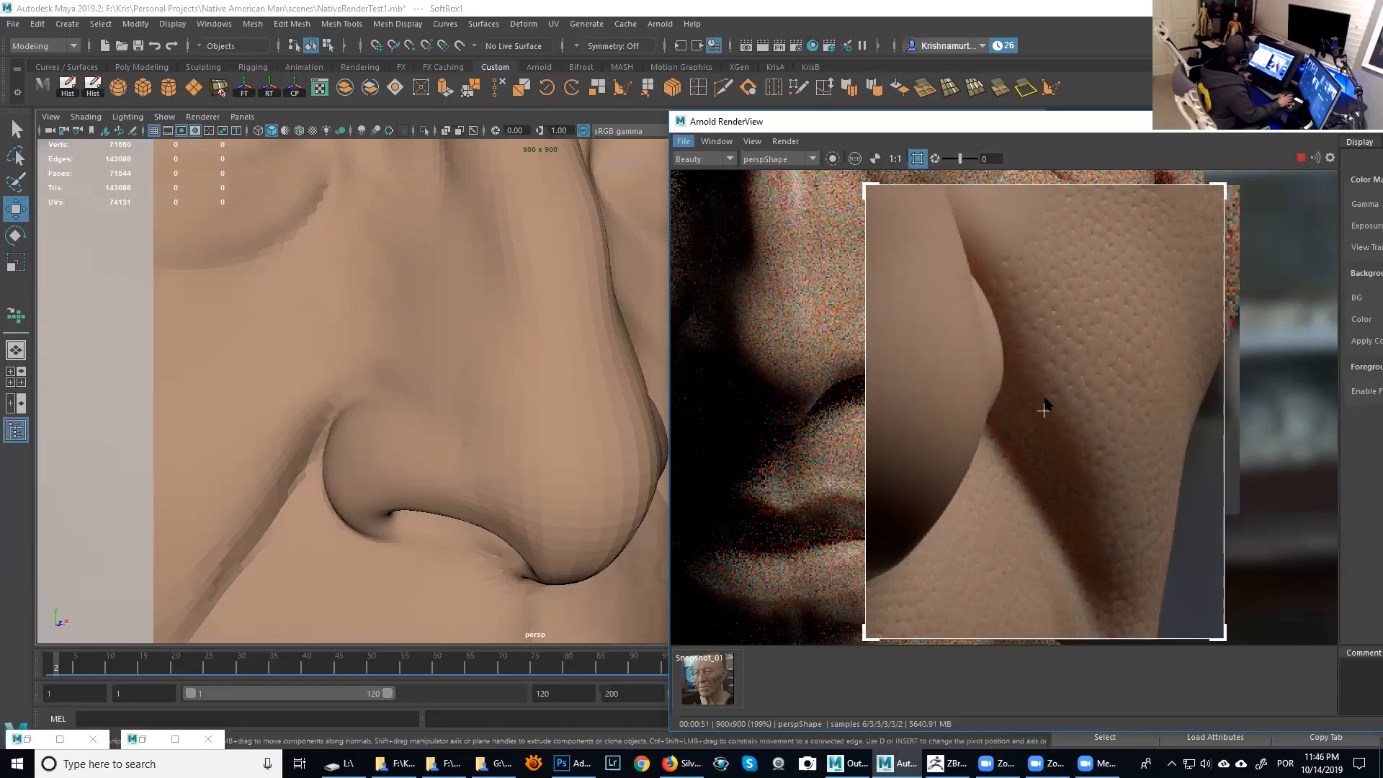
# Compare the cropped cheek render with the whole head and inspect its skin detail again.
pyautogui.scroll(-4, 1044, 398)
pyautogui.scroll(2, 1012, 397)
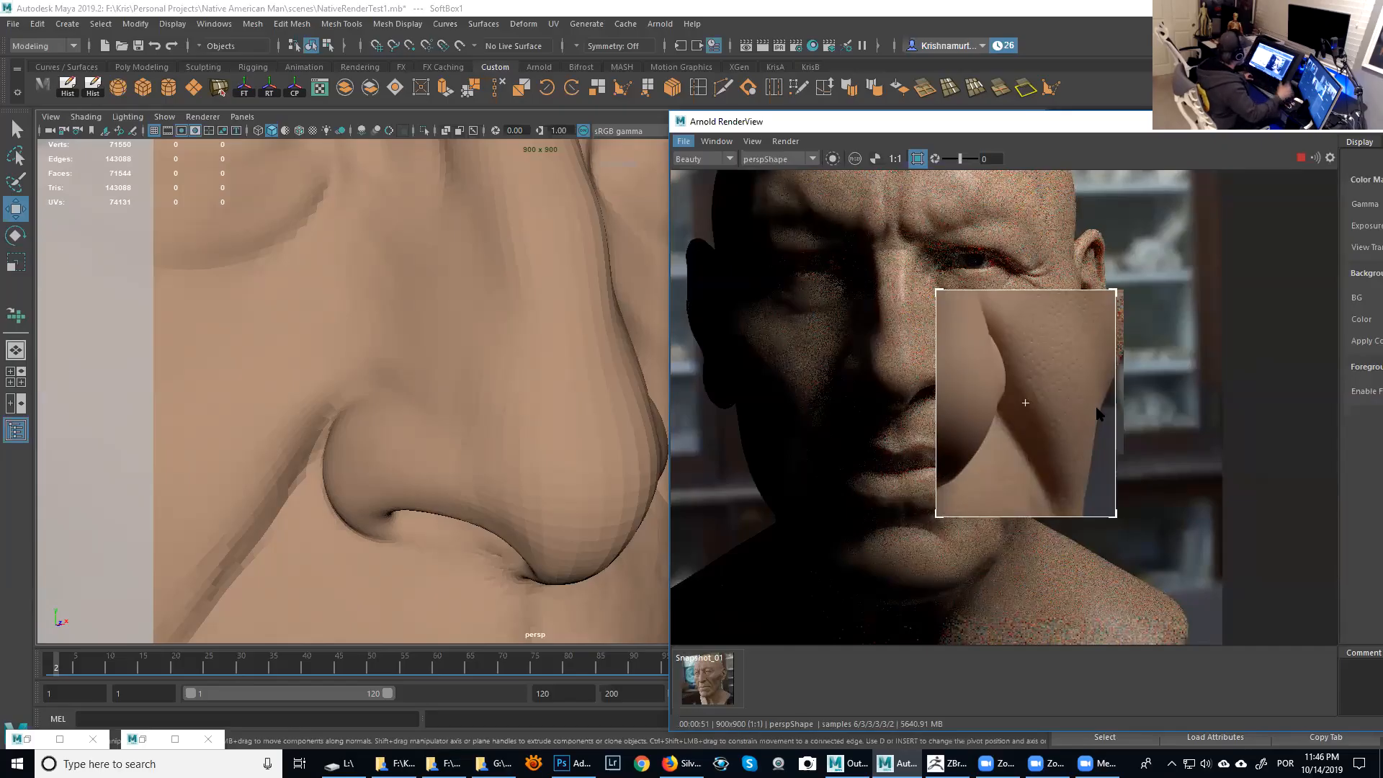
pyautogui.scroll(-2, 1096, 407)
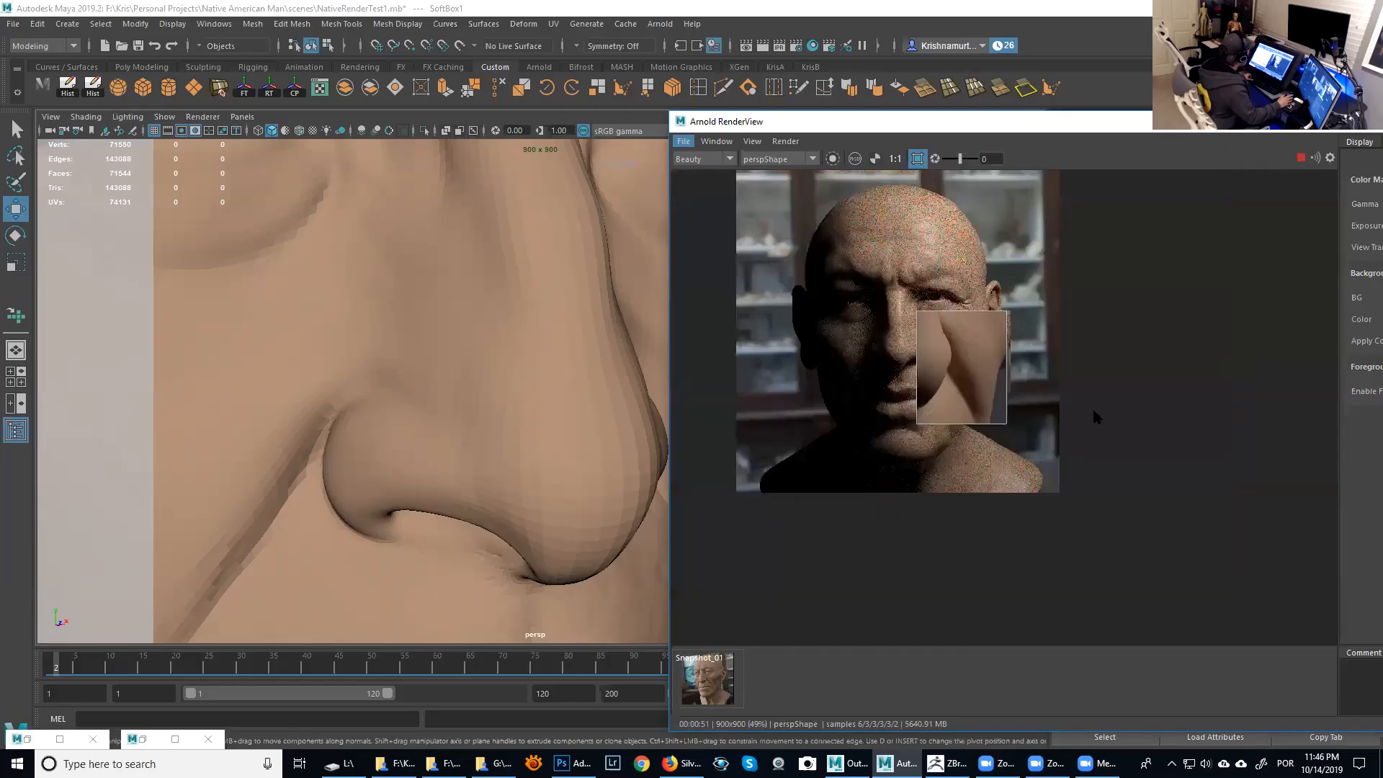
pyautogui.scroll(-2, 1094, 415)
pyautogui.scroll(2, 1092, 415)
pyautogui.scroll(2, 1094, 412)
pyautogui.scroll(1, 1096, 412)
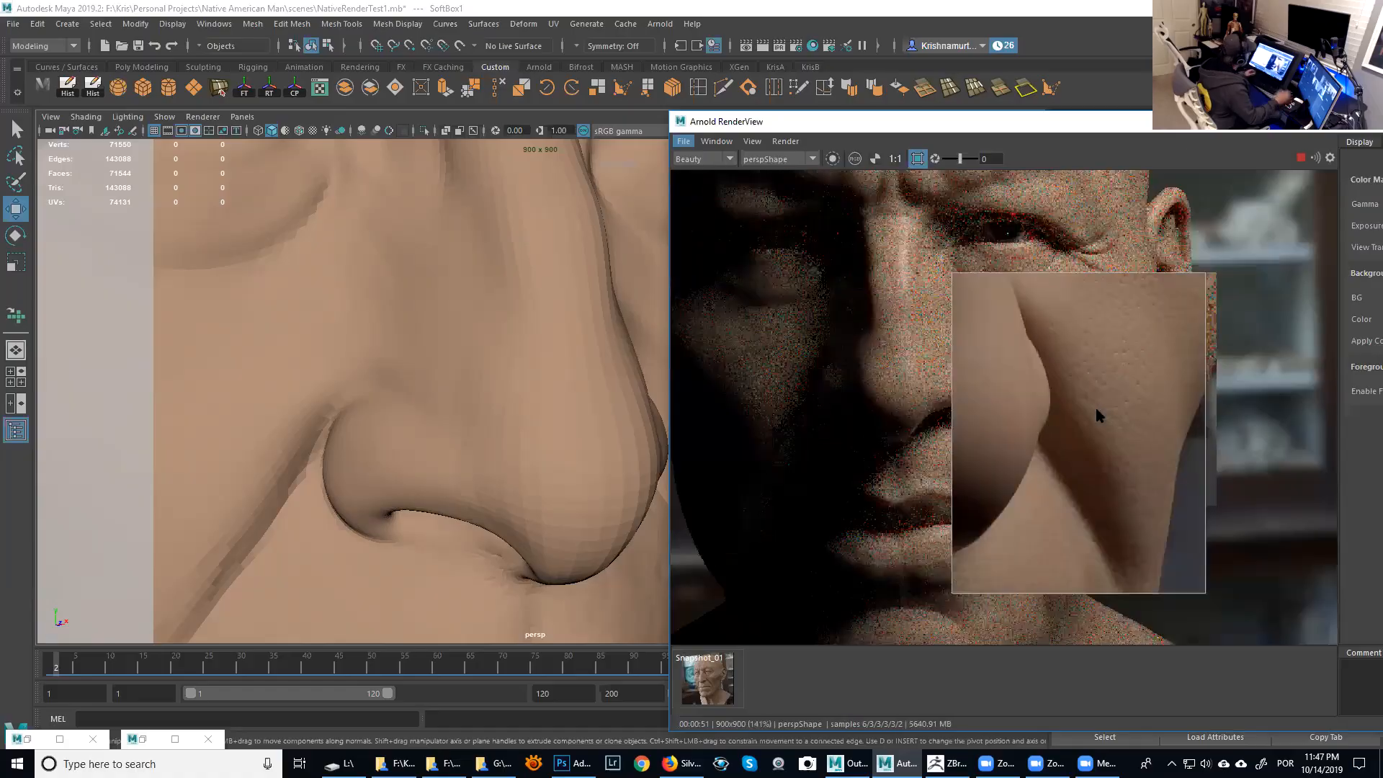